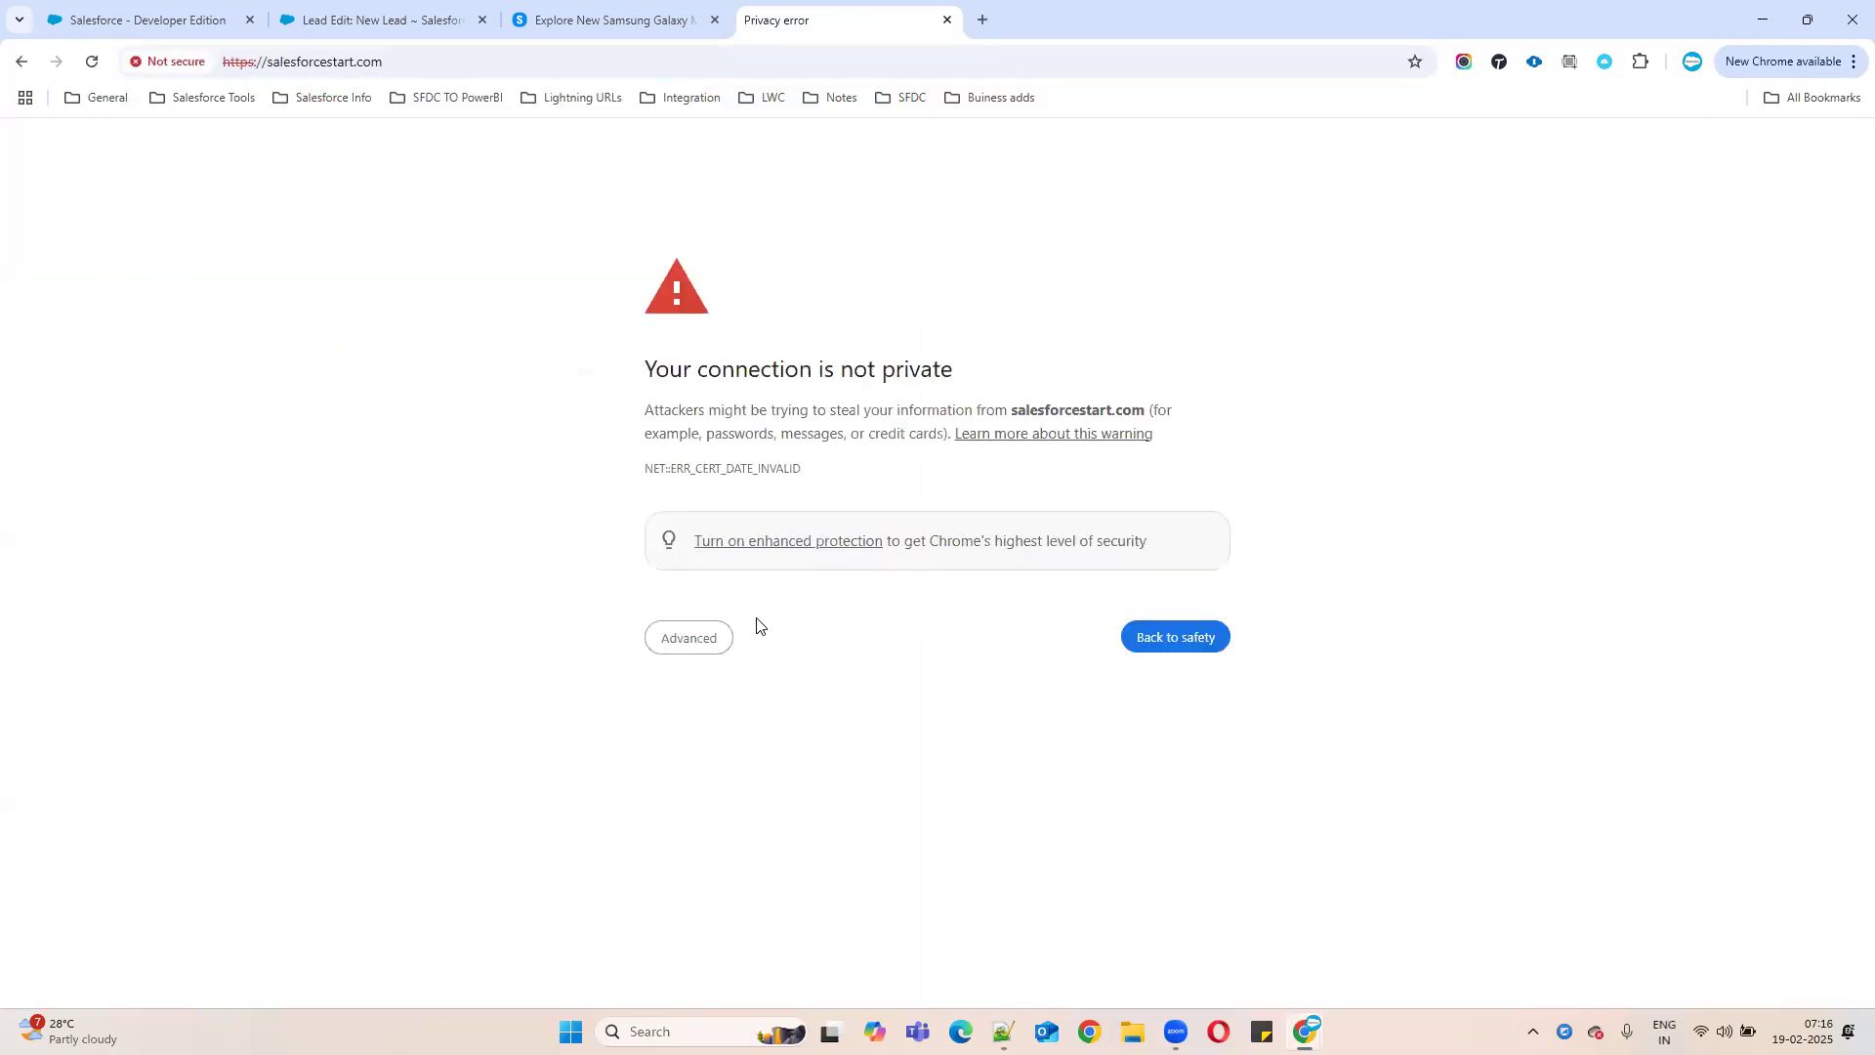
- Bypass the certificate warning for salesforcestart.com and bring the Ask Questions form's Name field into focus
left_click(696, 640)
left_click(714, 818)
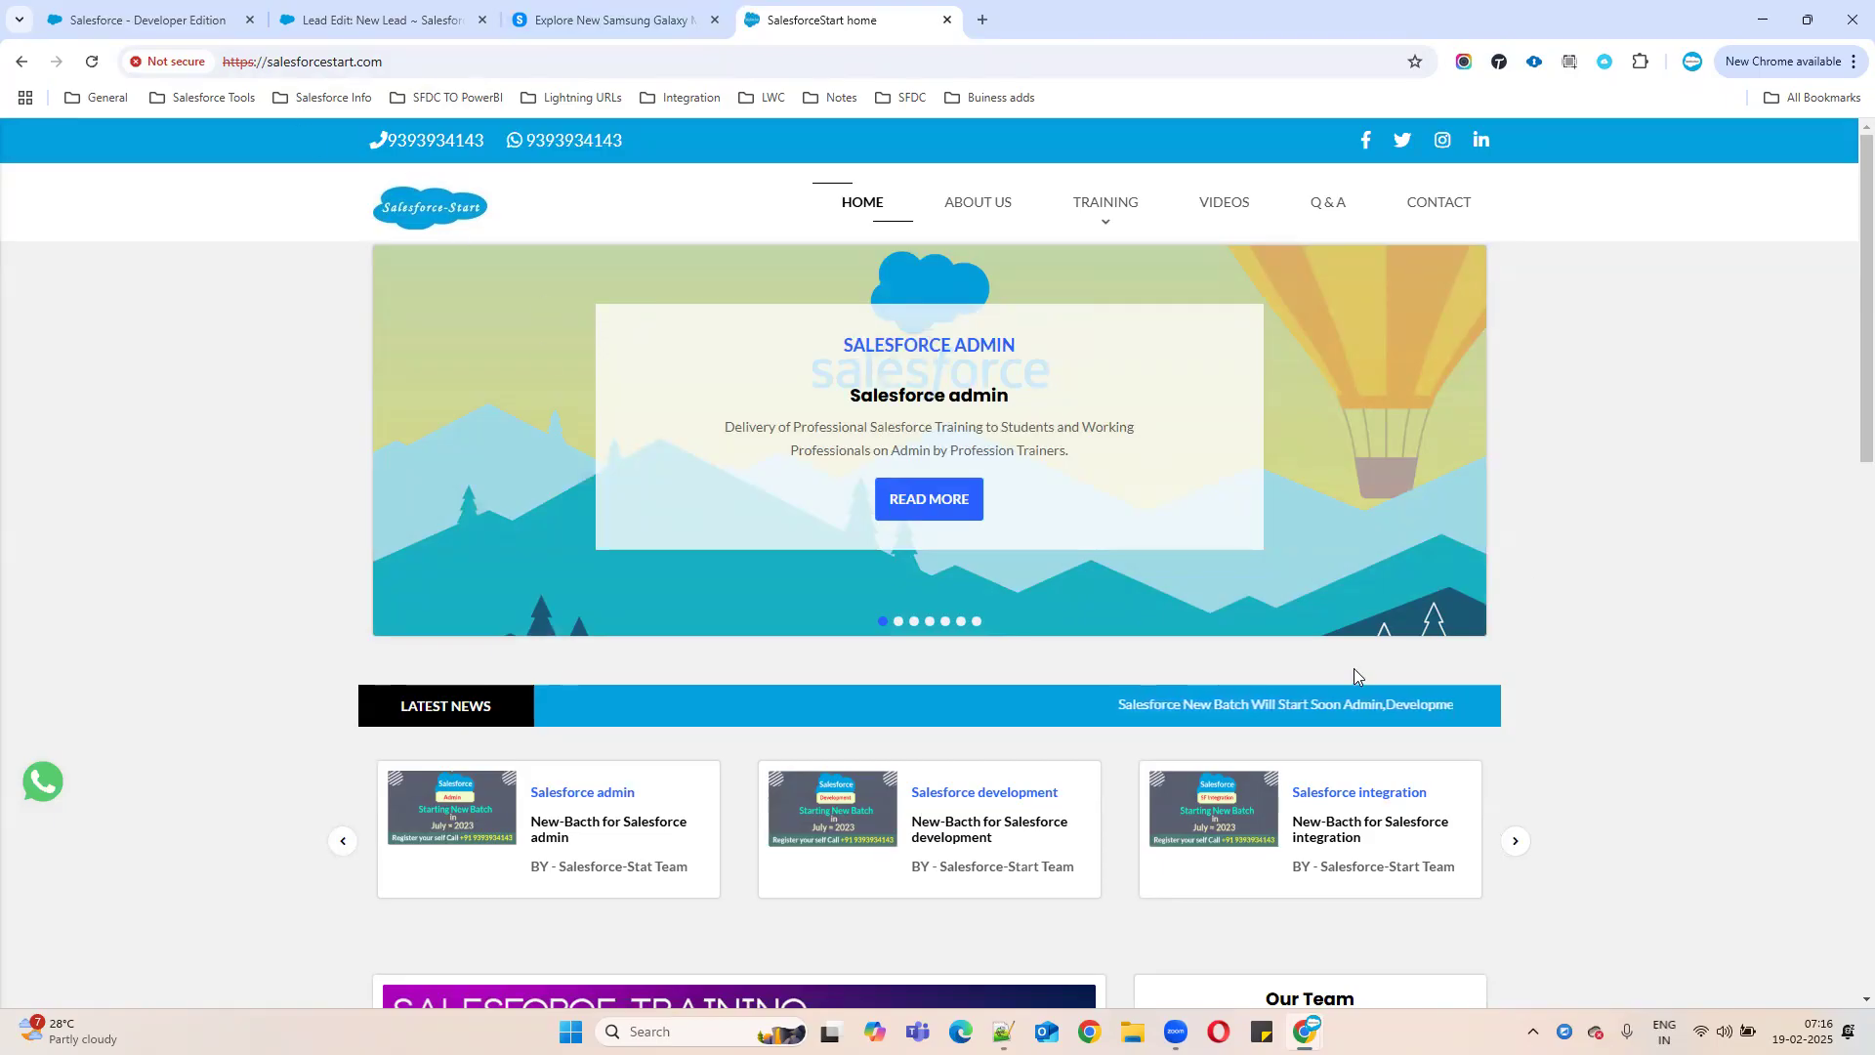
scroll(1356, 670, "down", 5)
scroll(1693, 691, "down", 6)
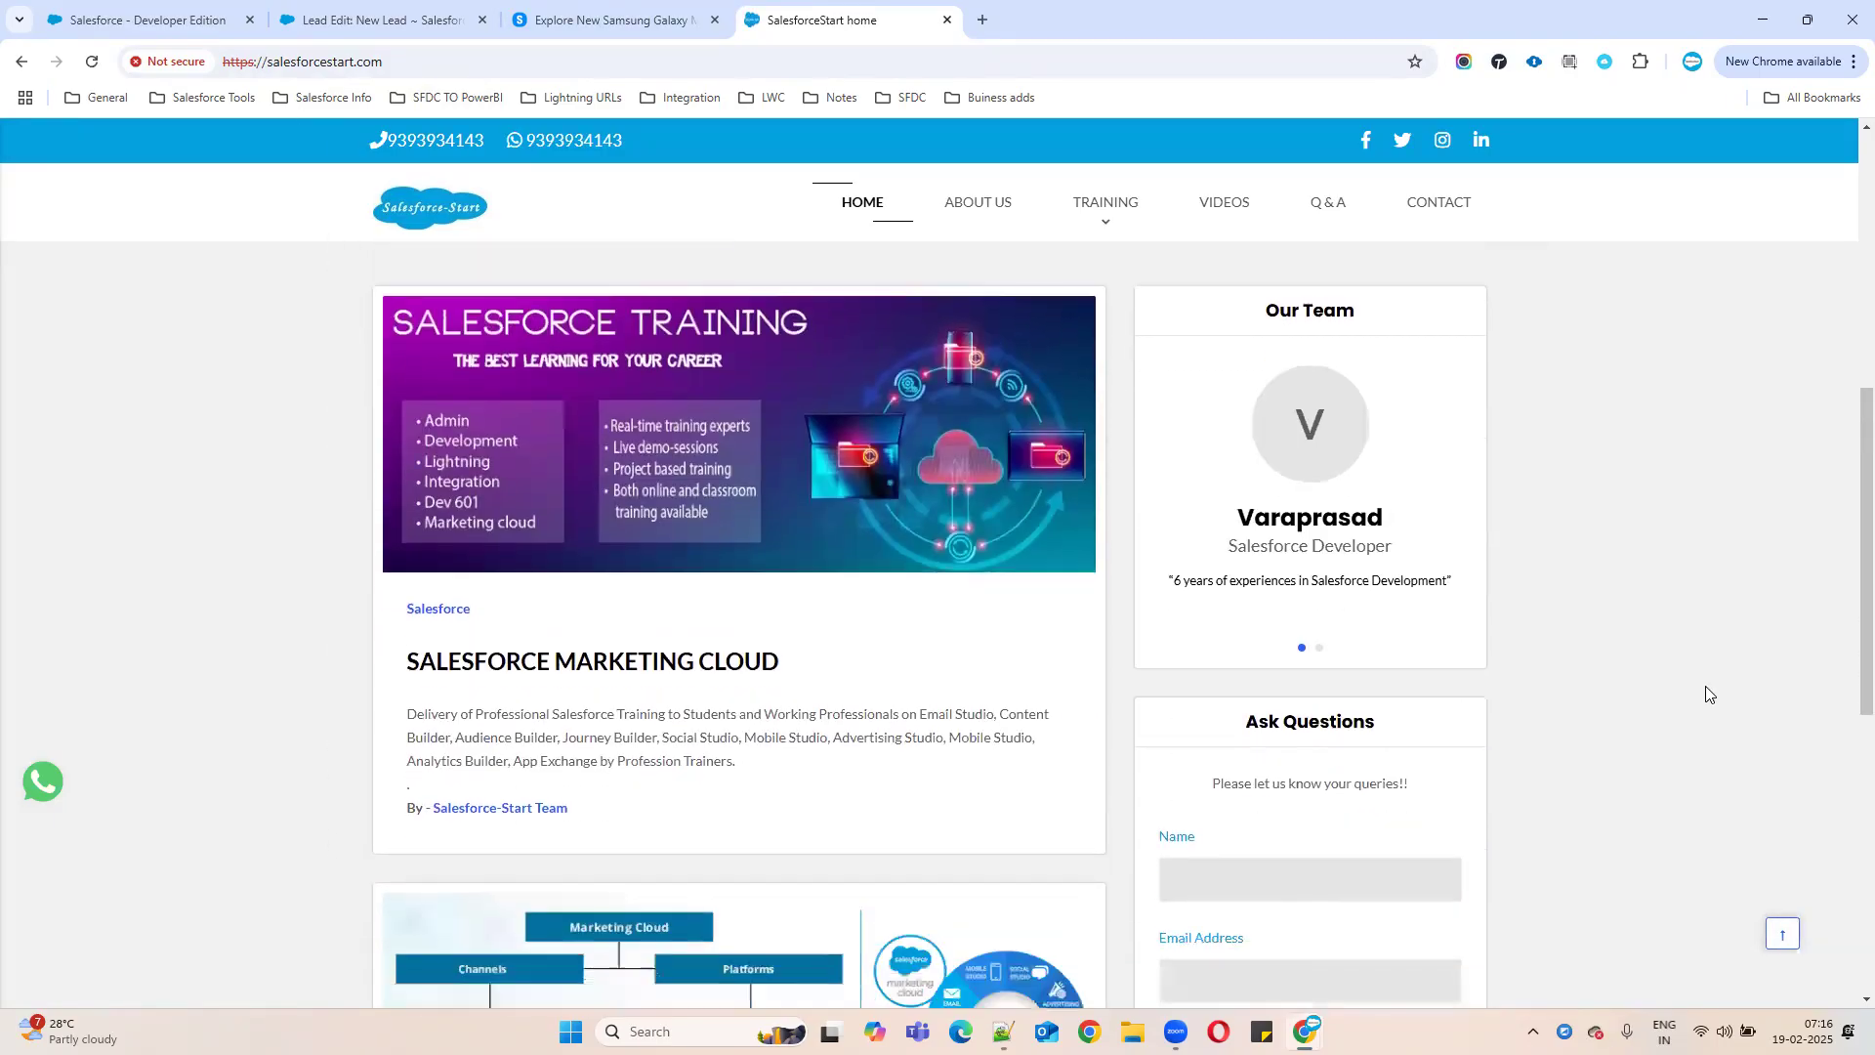
scroll(1663, 640, "up", 2)
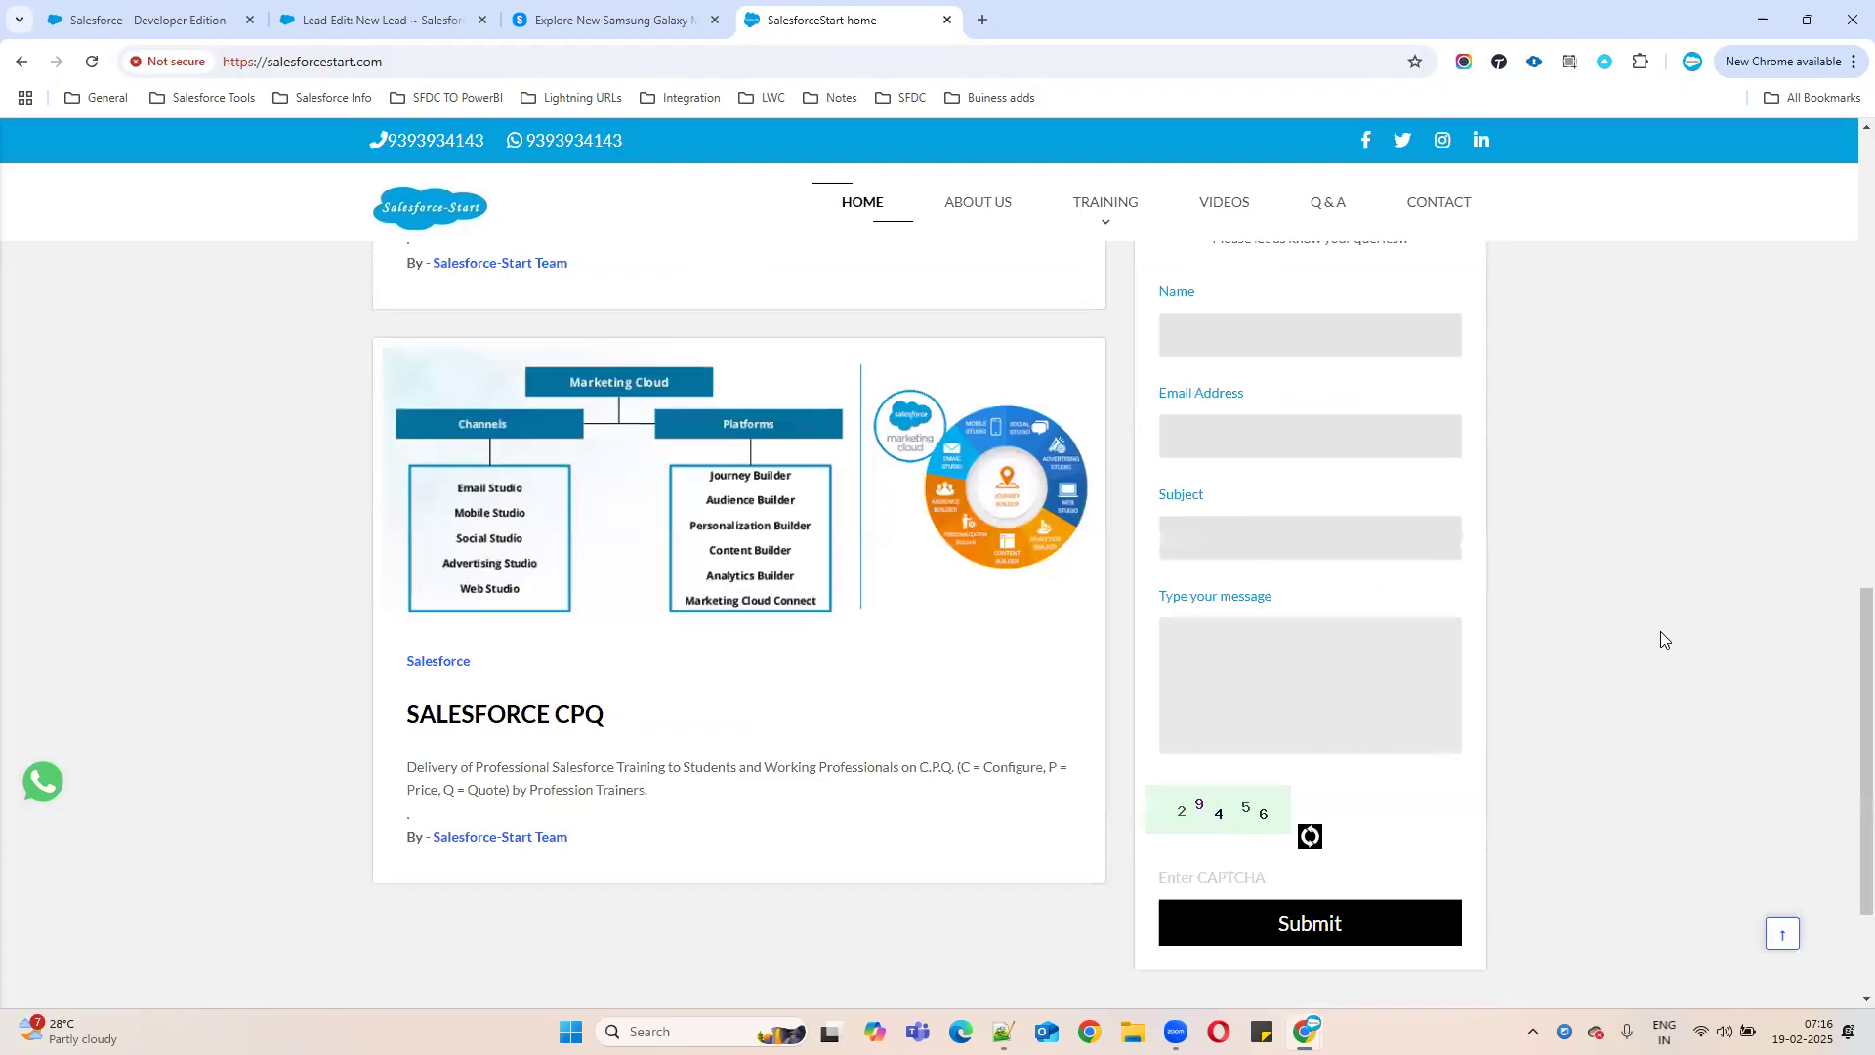
triple_click(1371, 324)
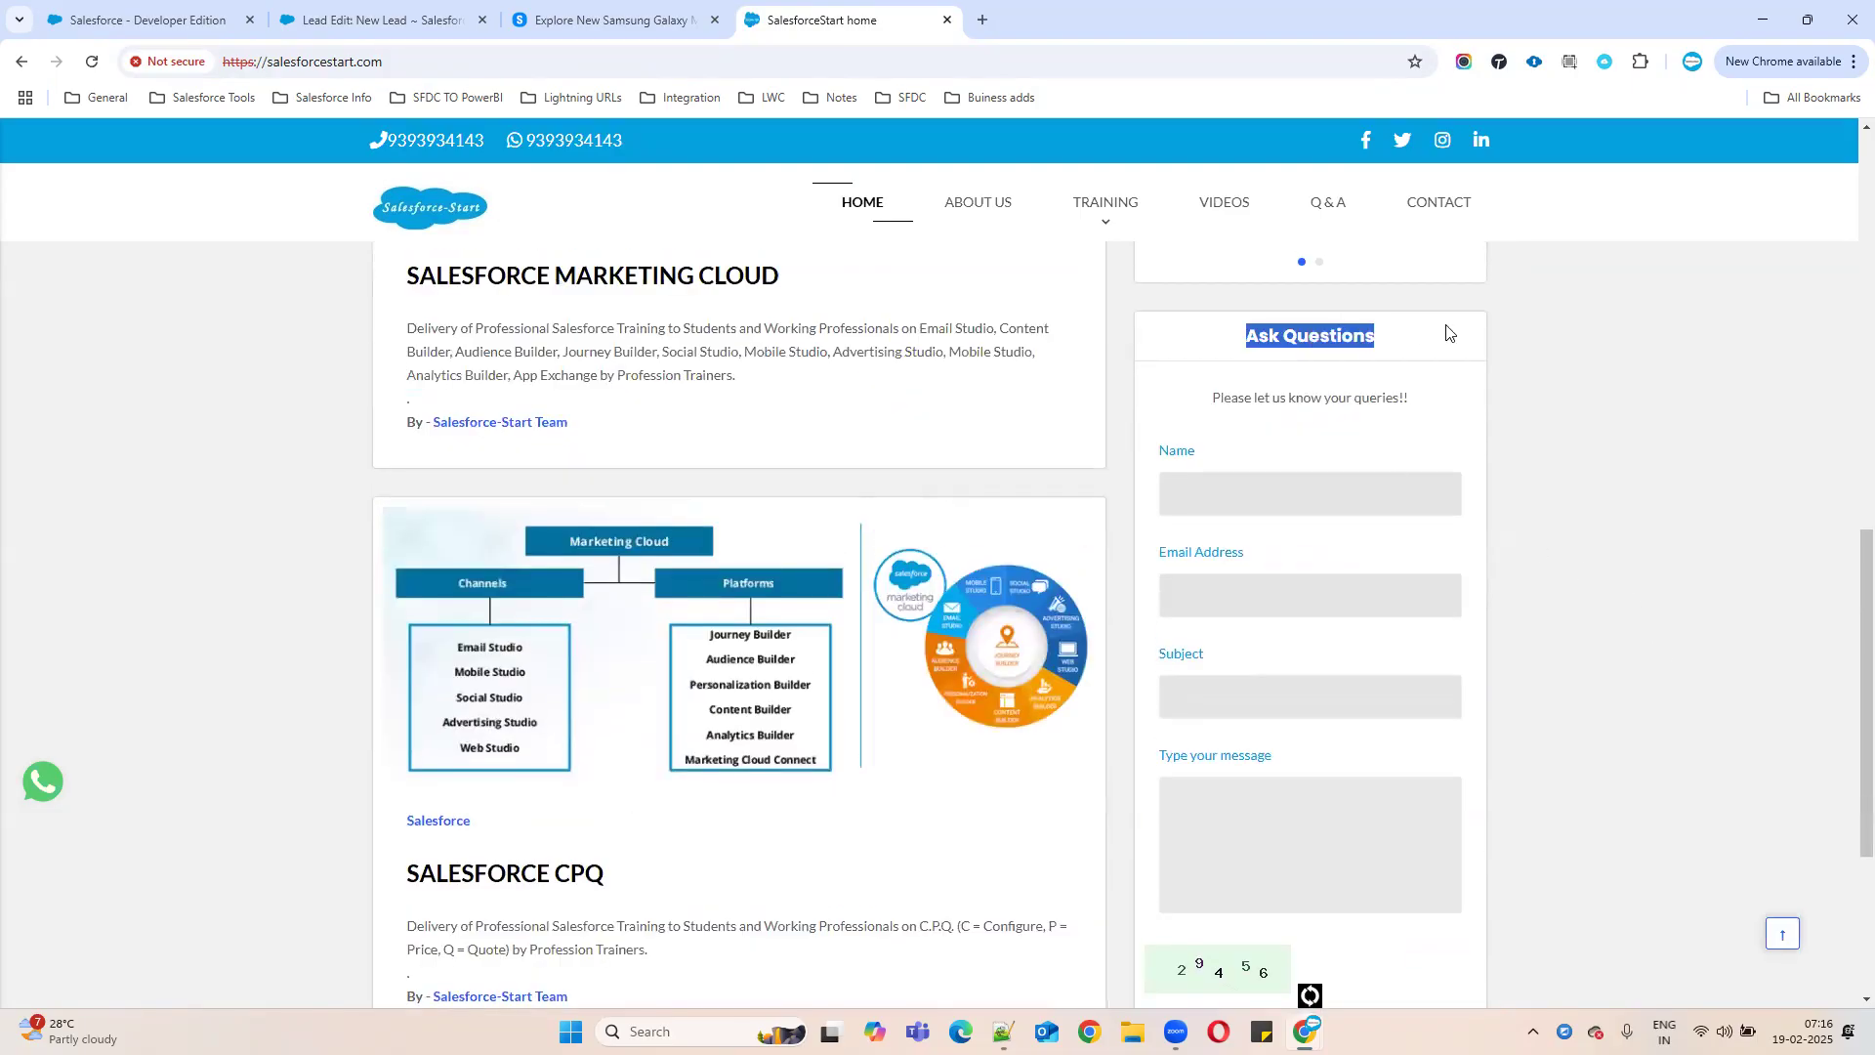
left_click(1234, 491)
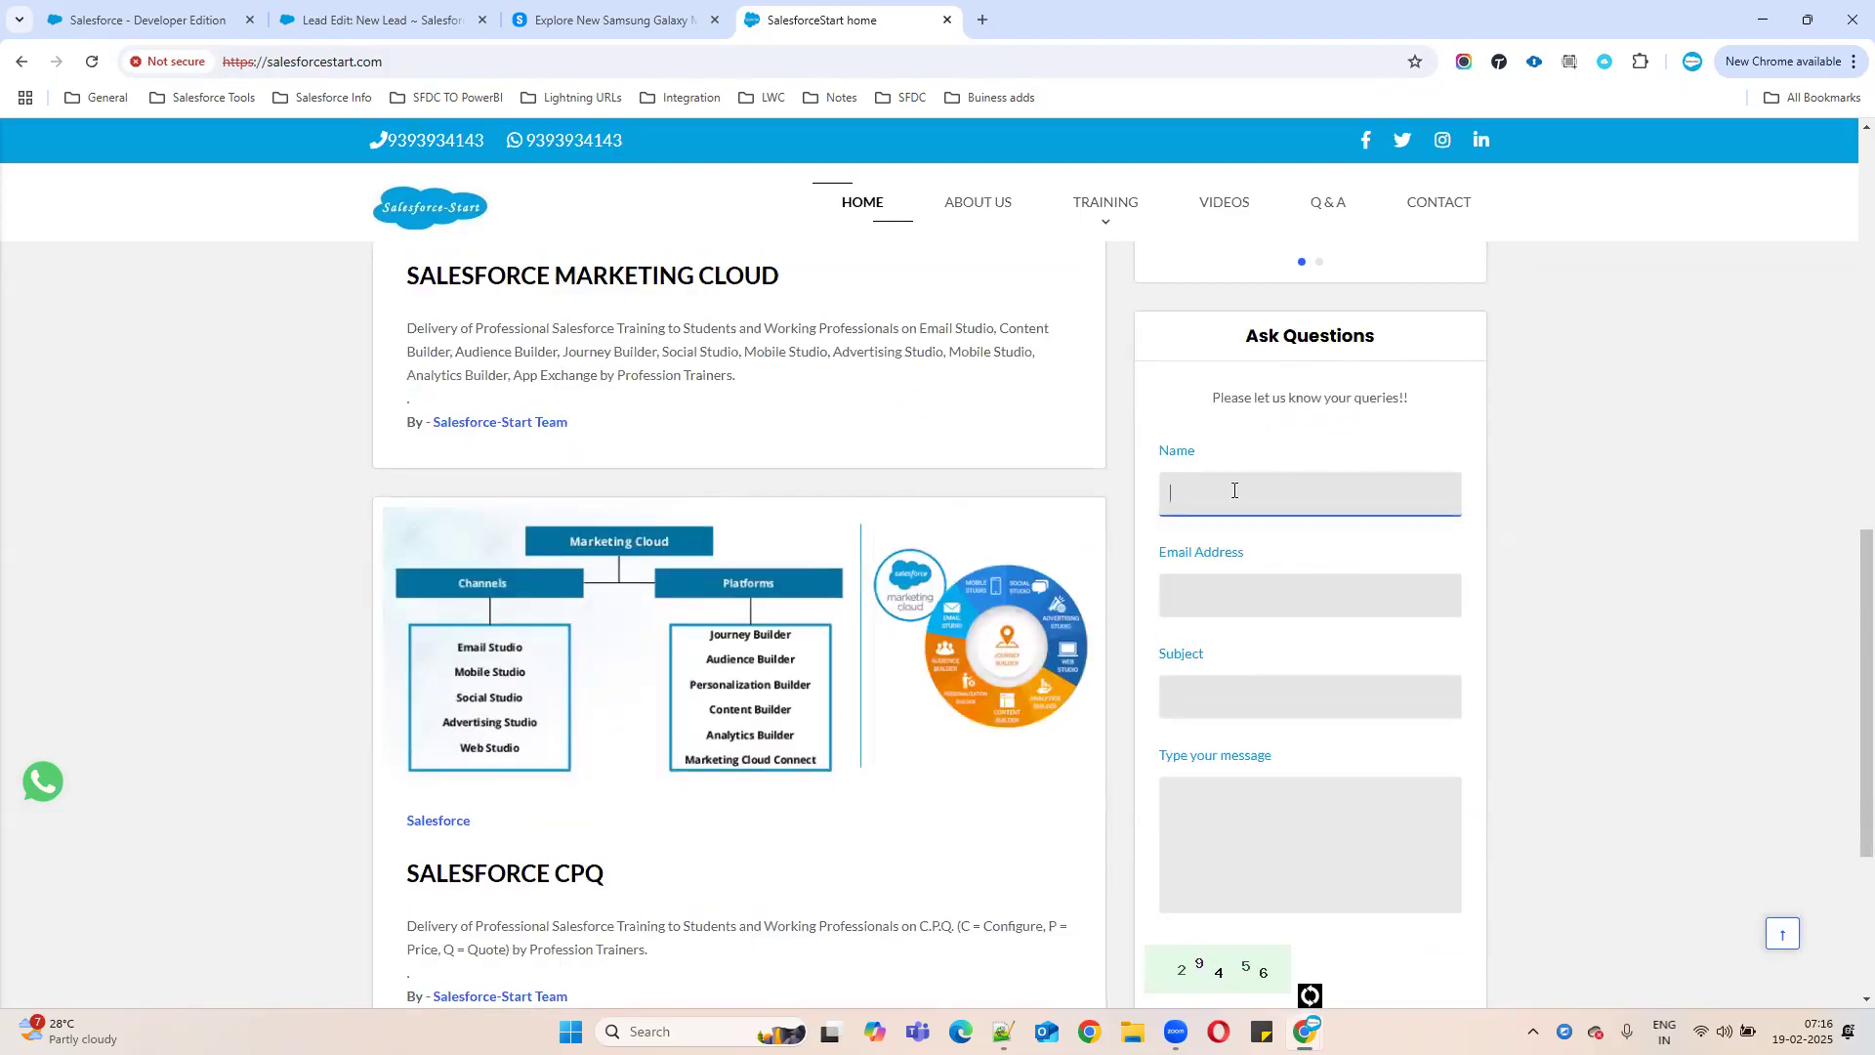
- Enter the name, e-mail, subject 'looking for sfdc training' and message 'Need admin +dev traiing'
type("vara")
left_click(1247, 599)
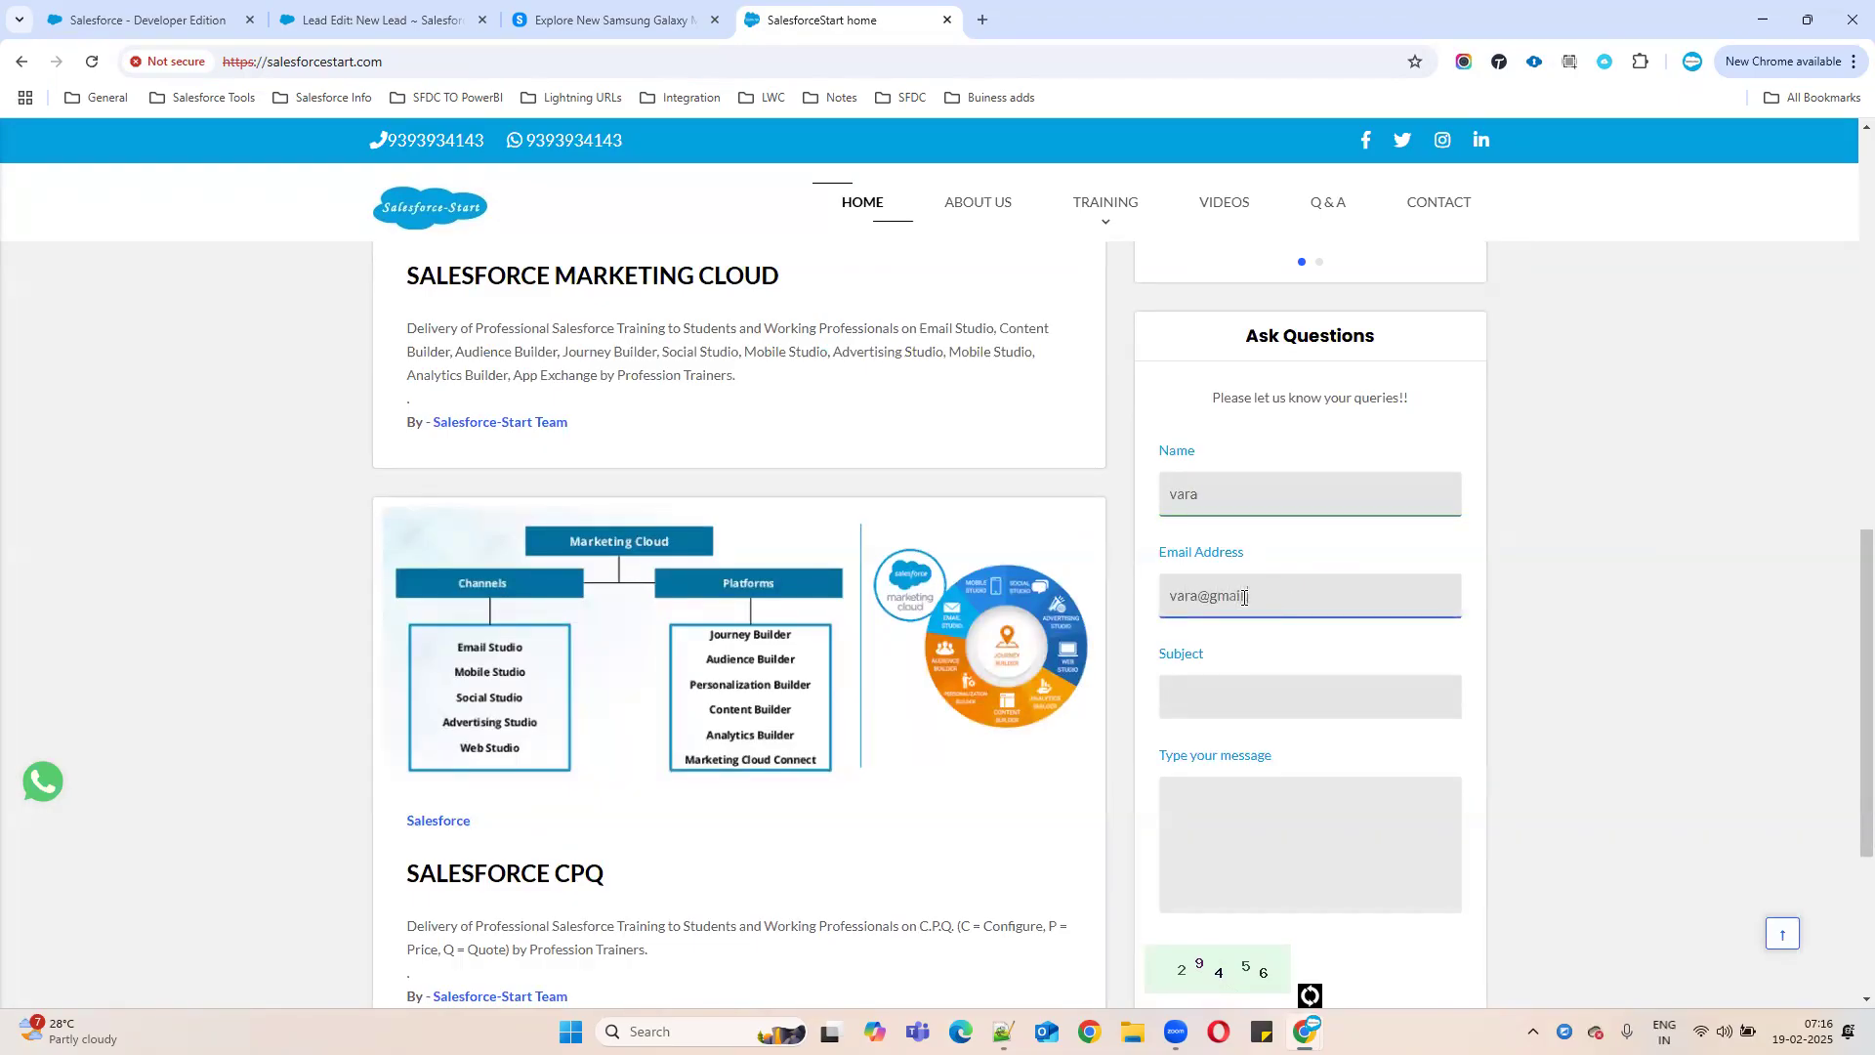
left_click(1247, 704)
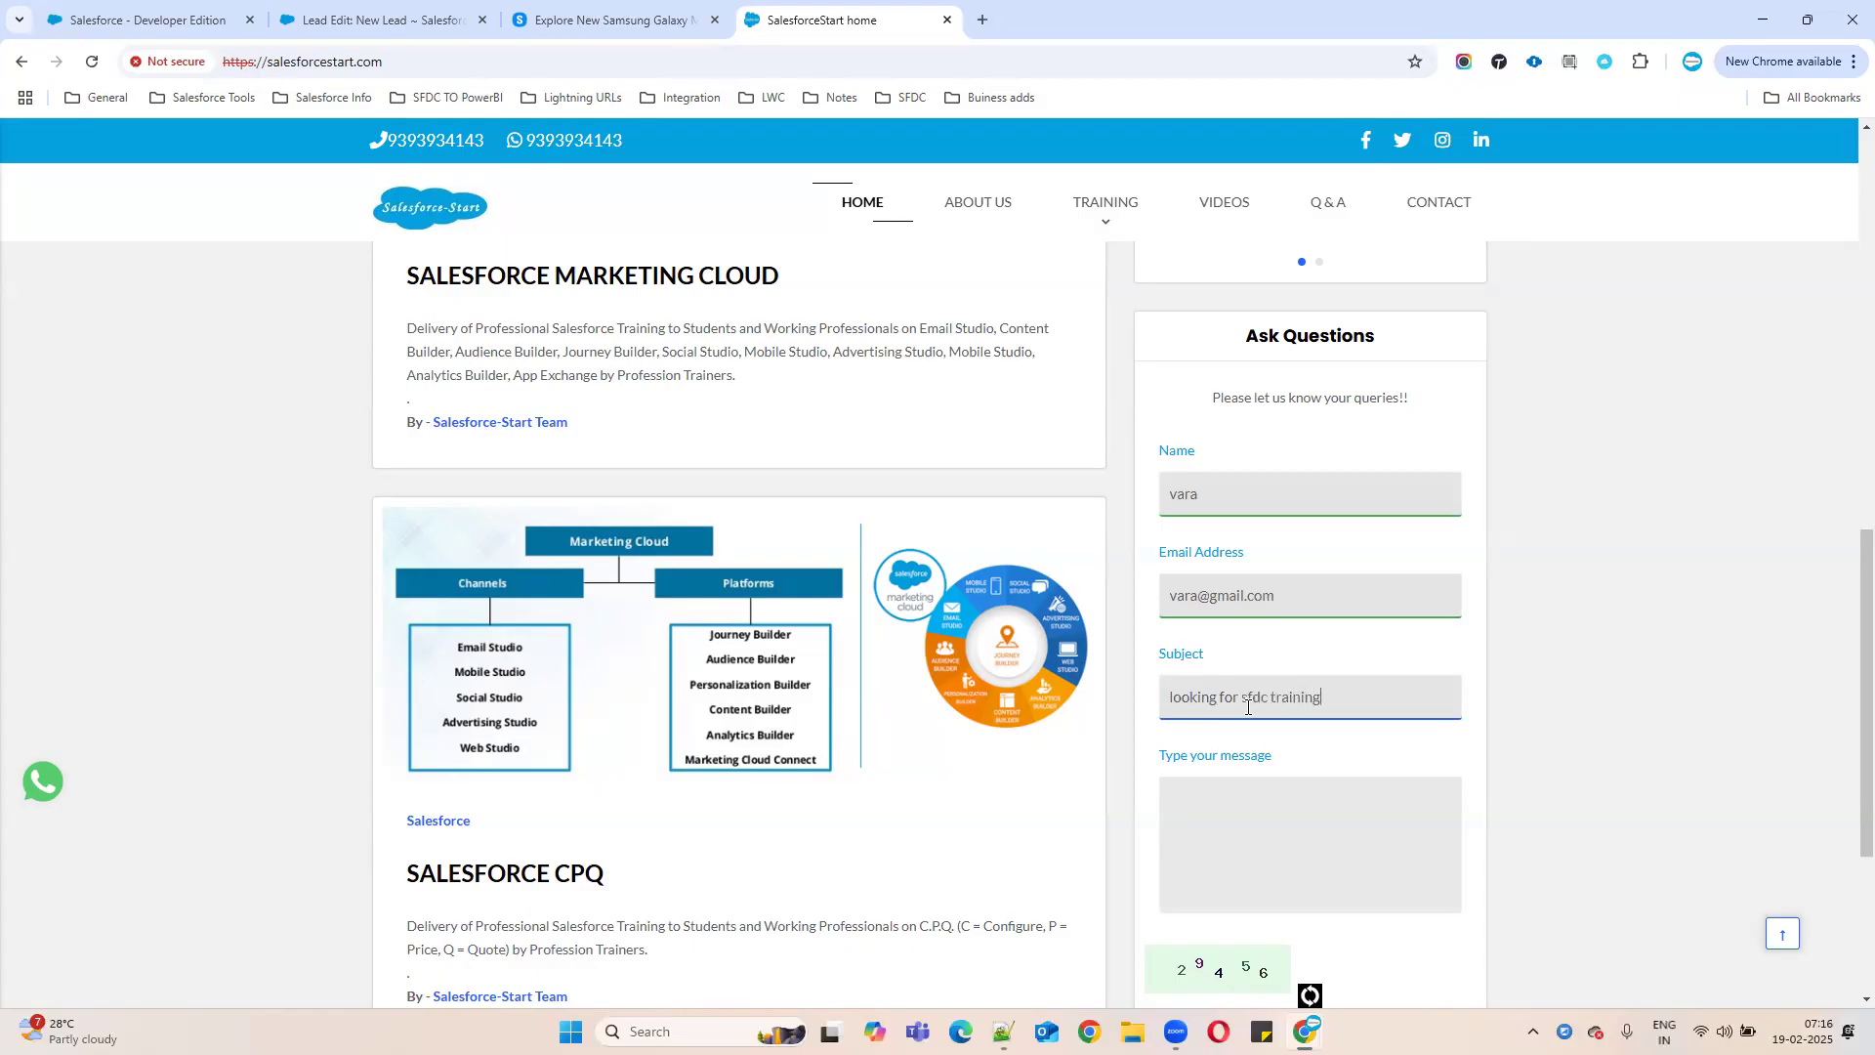
left_click(1244, 809)
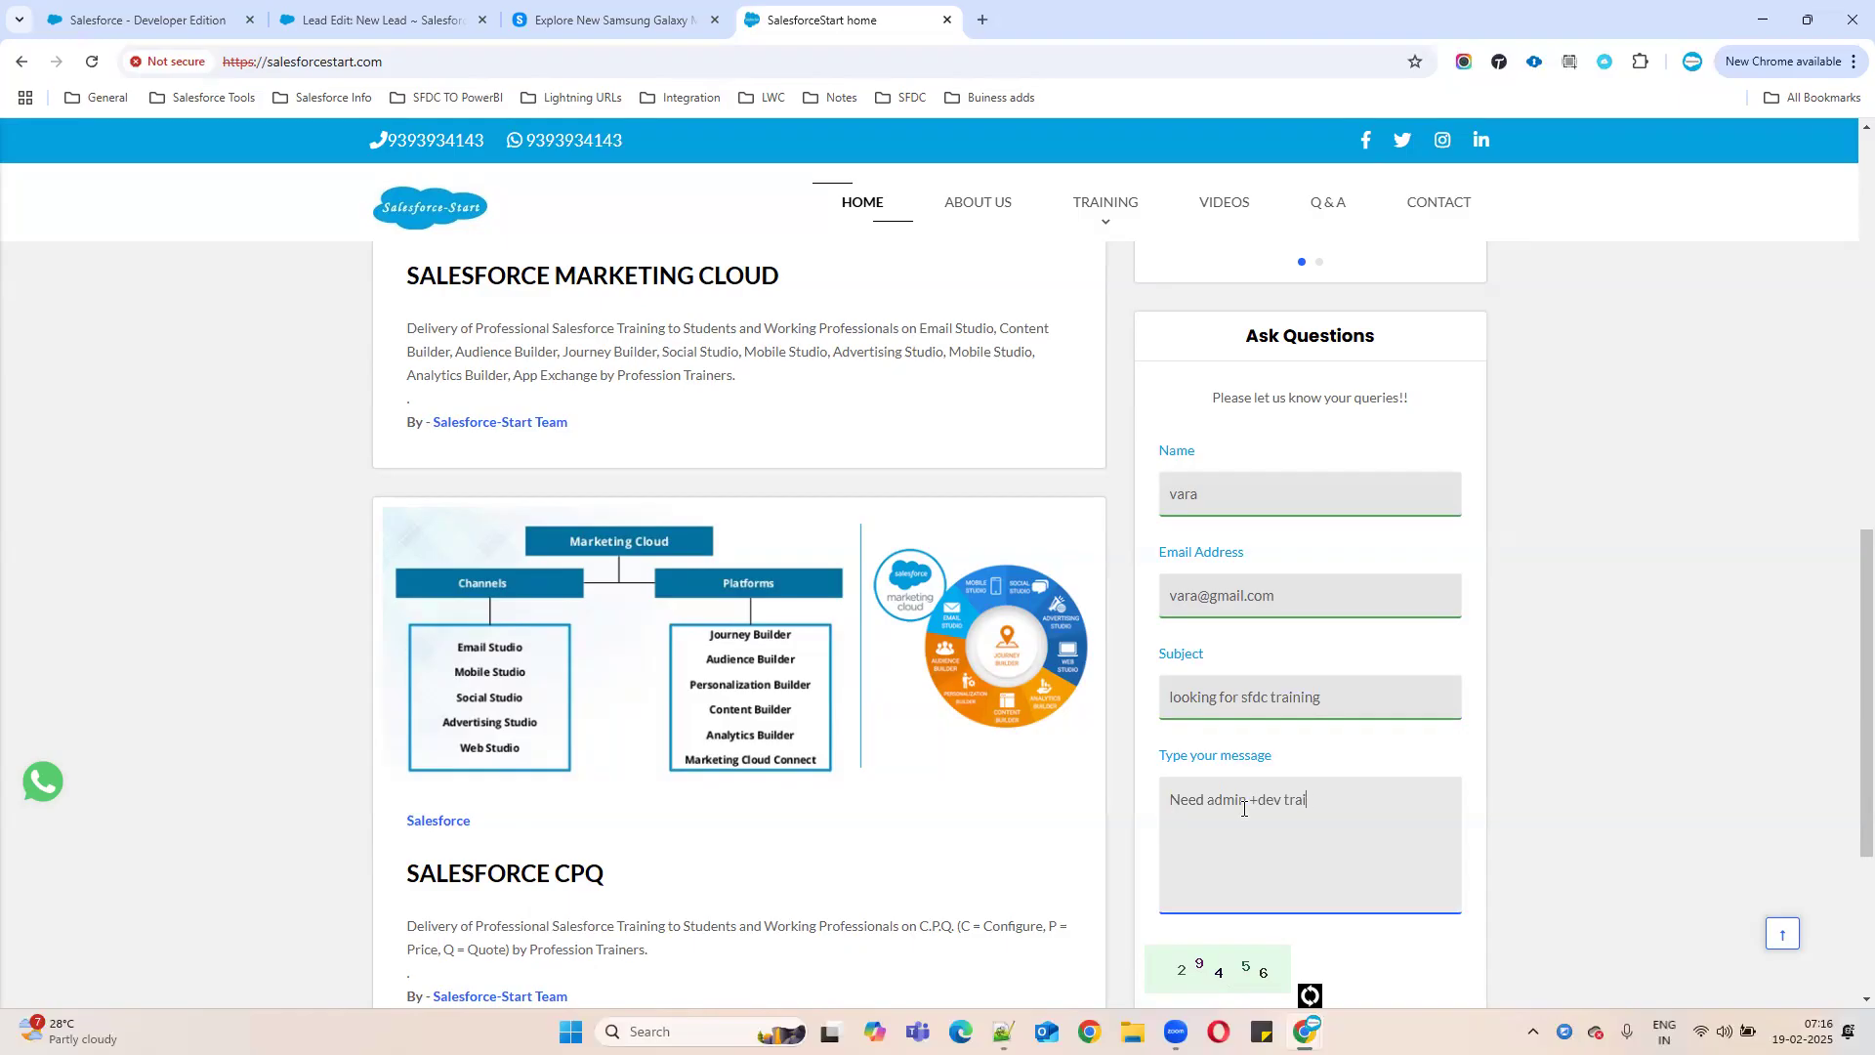
- Focus the CAPTCHA field and attempt to submit the question form
scroll(1277, 786, "down", 4)
left_click(1198, 674)
left_click(1366, 705)
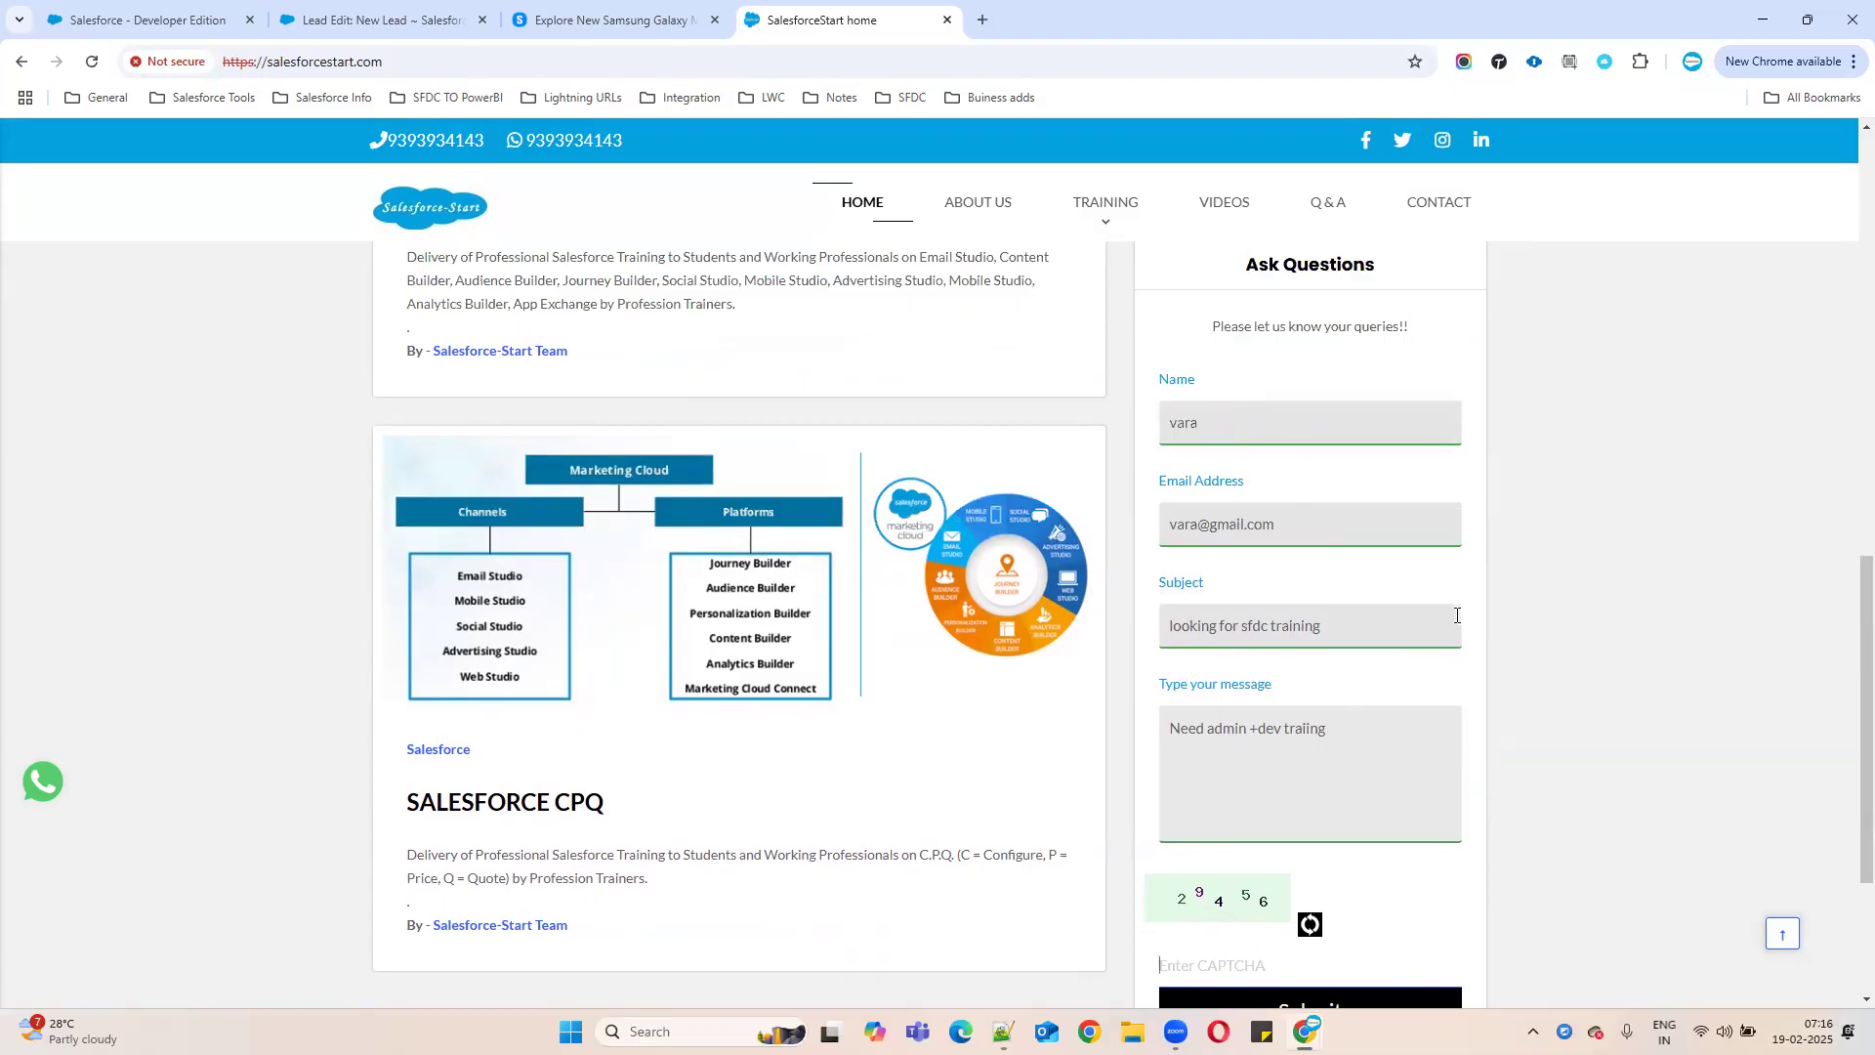
scroll(1446, 586, "down", 2)
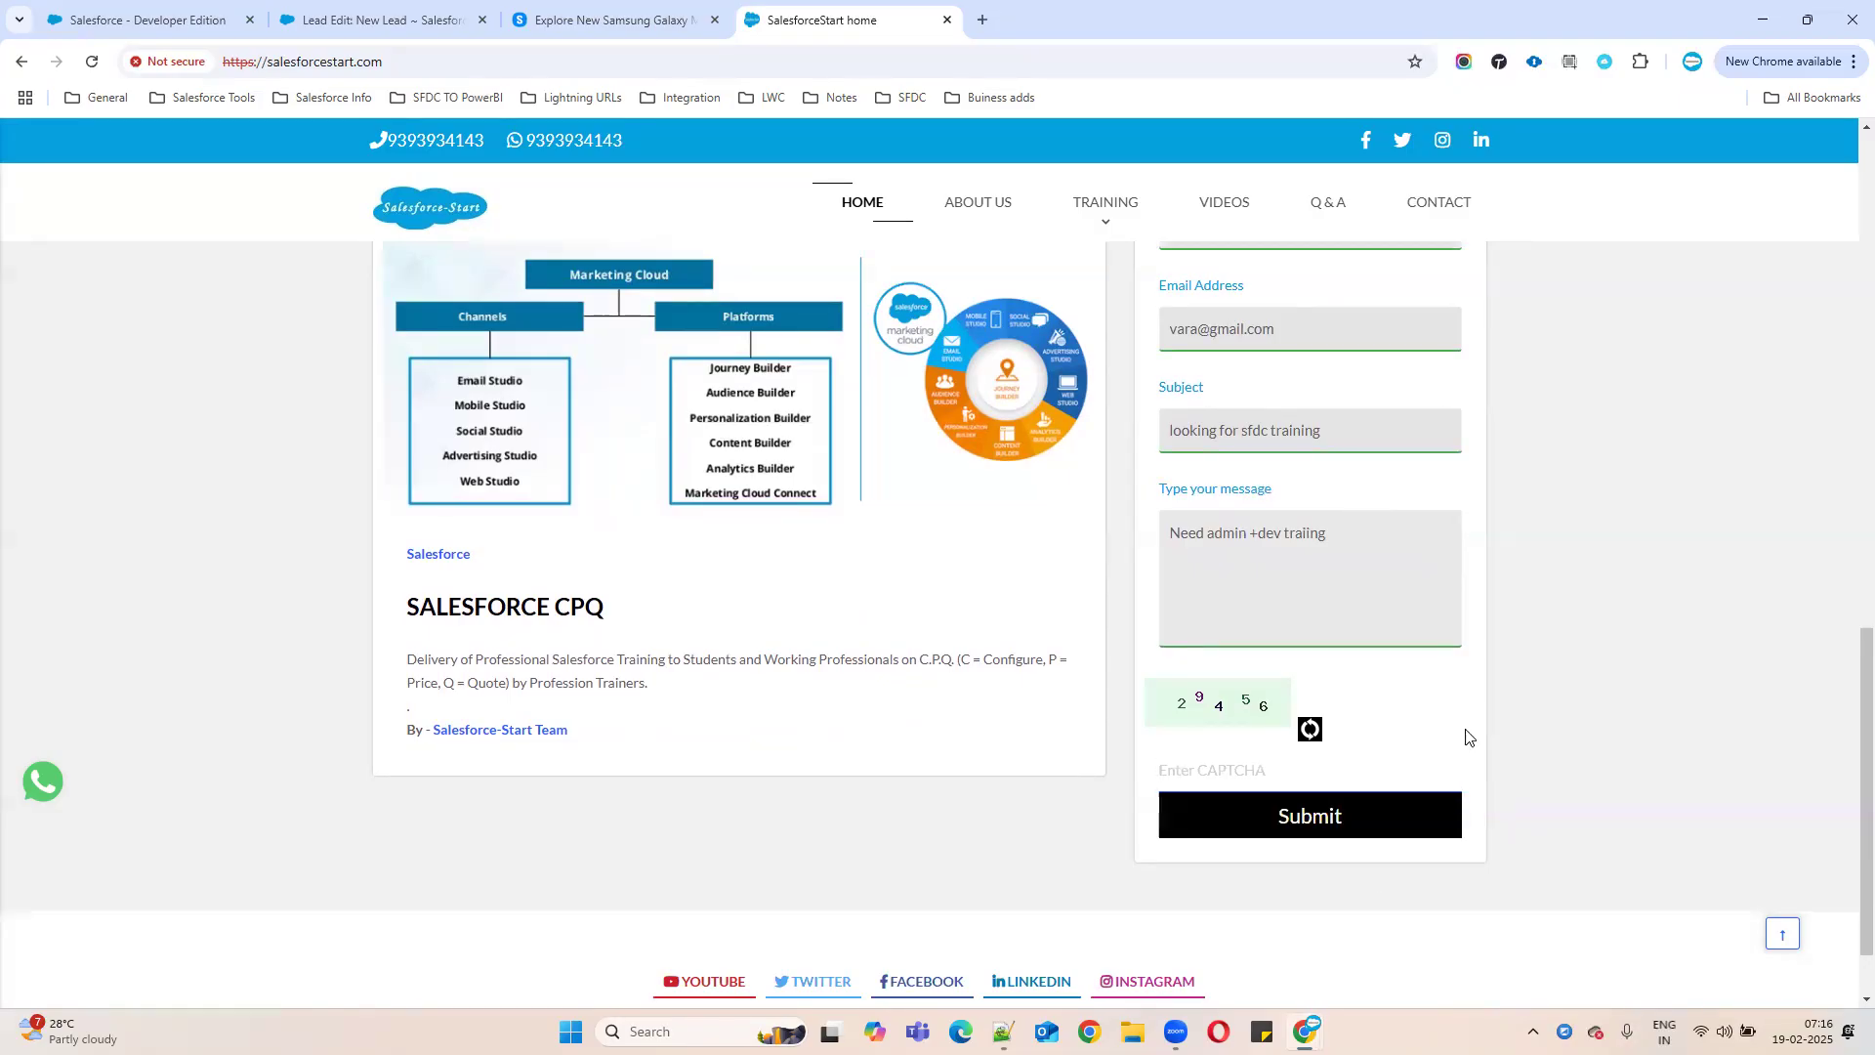
scroll(1467, 736, "up", 4)
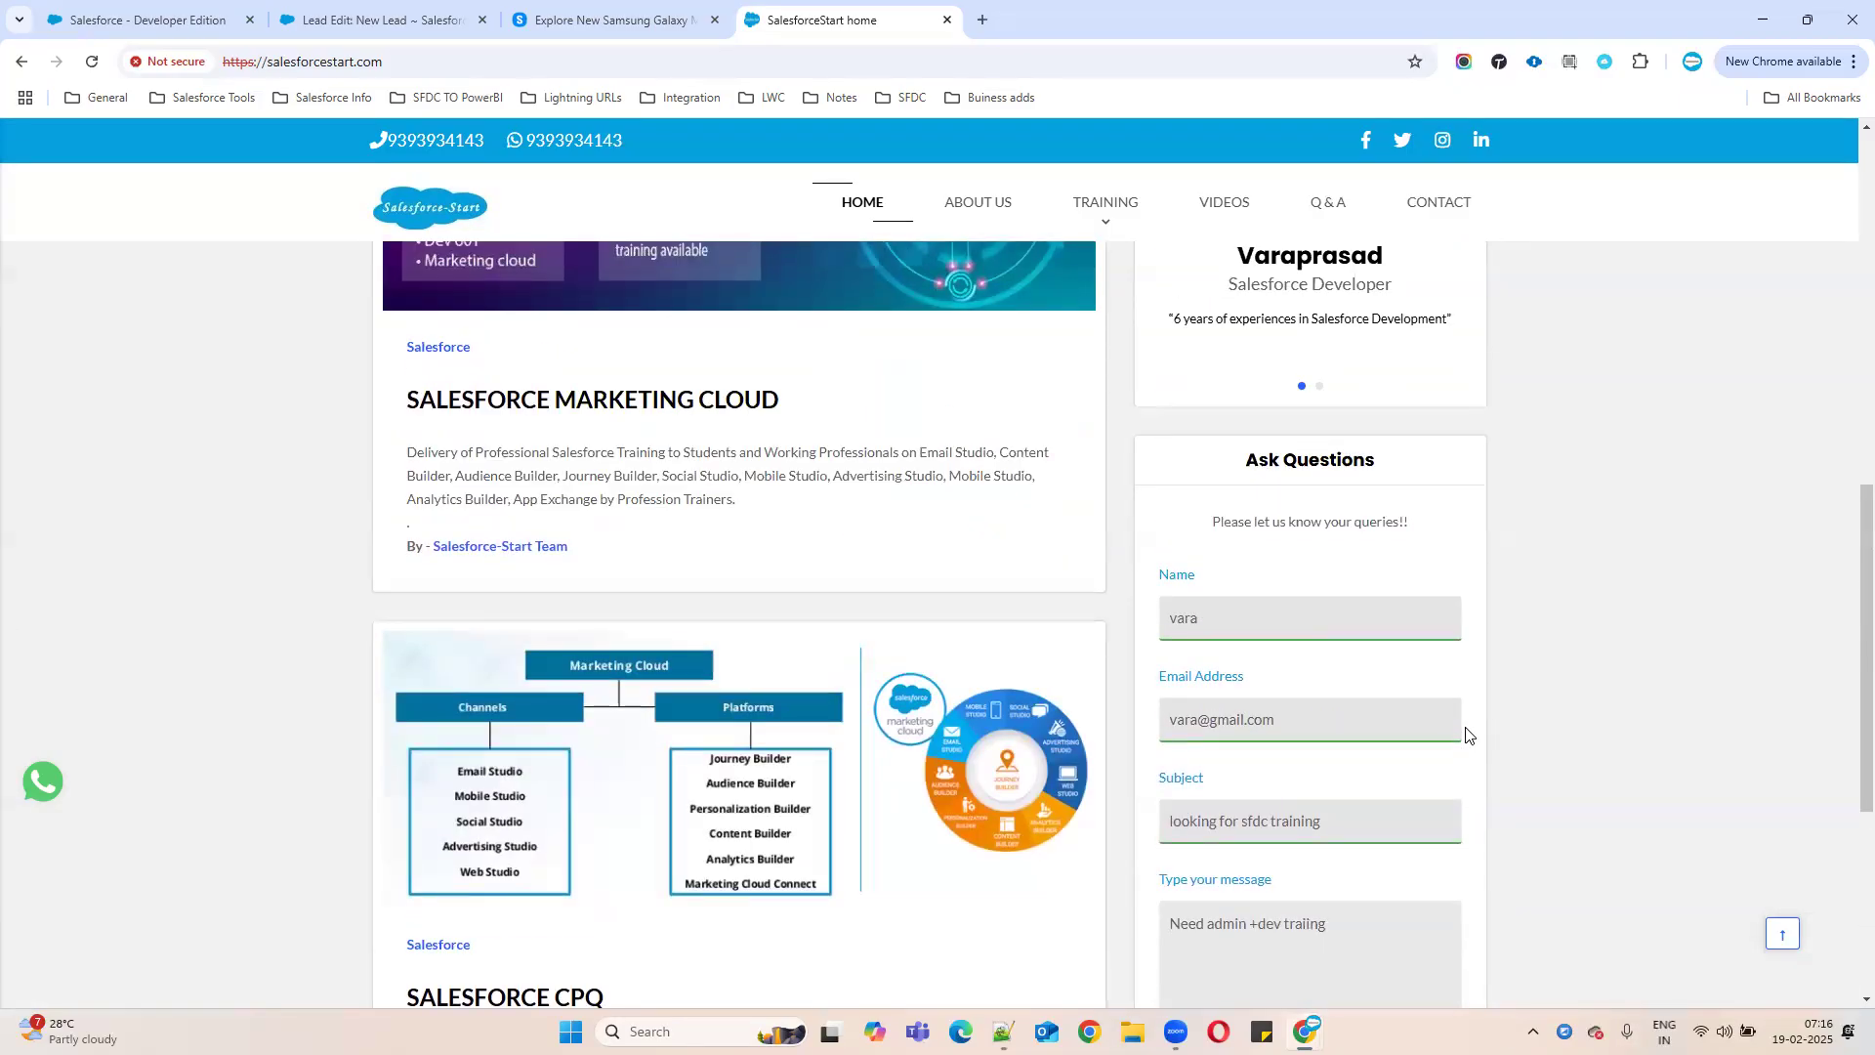
double_click(1254, 621)
key("Tab")
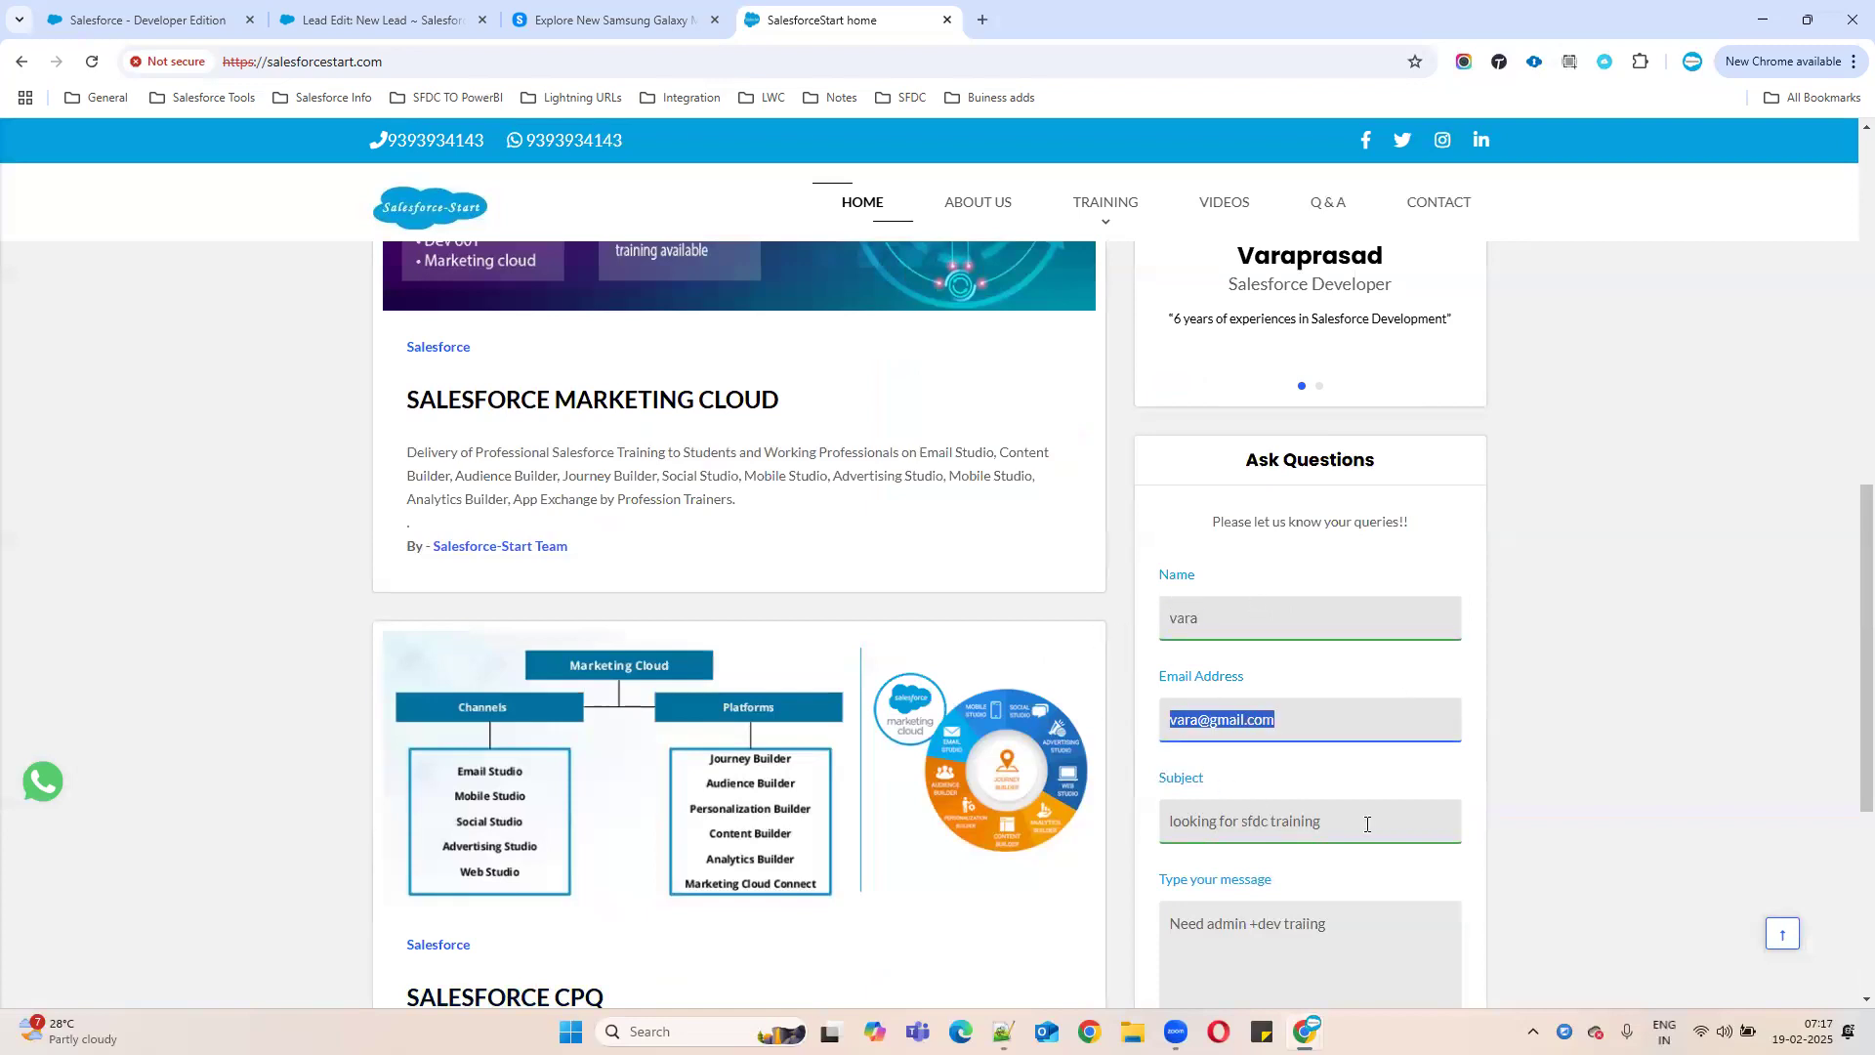
key("Tab")
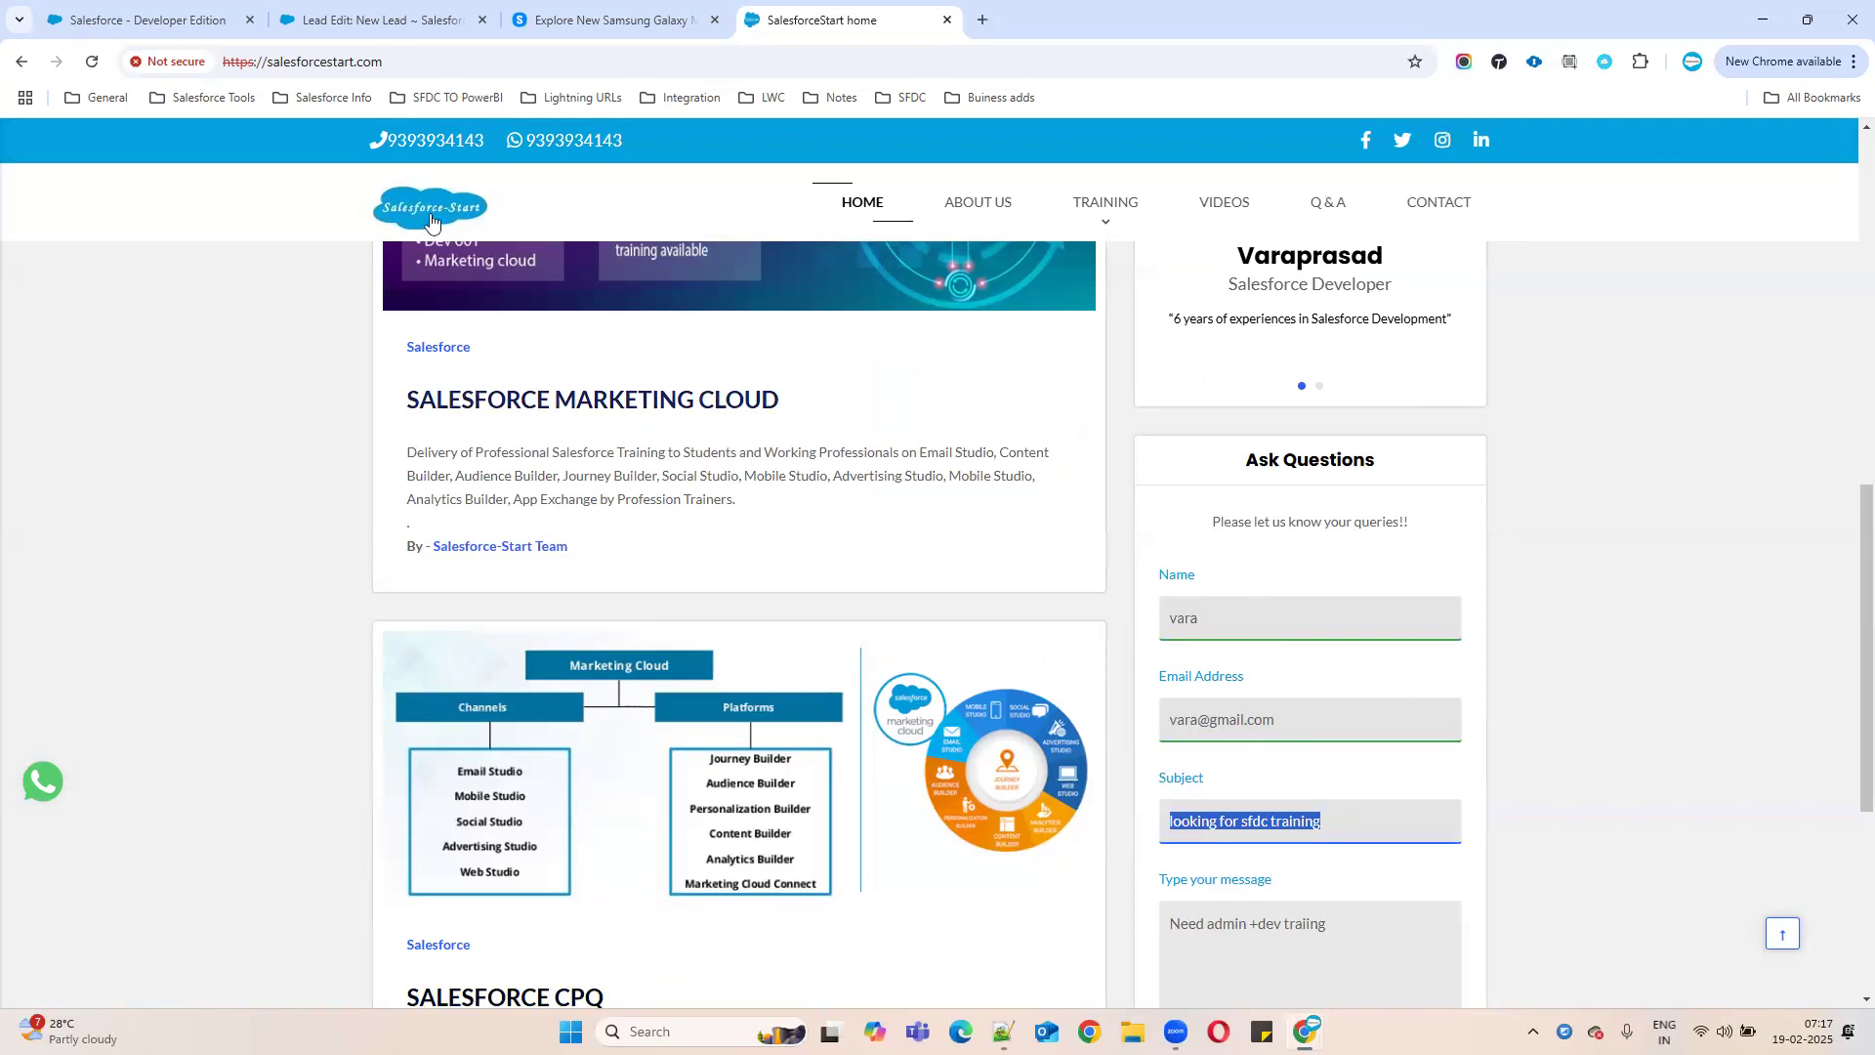
scroll(1303, 783, "down", 5)
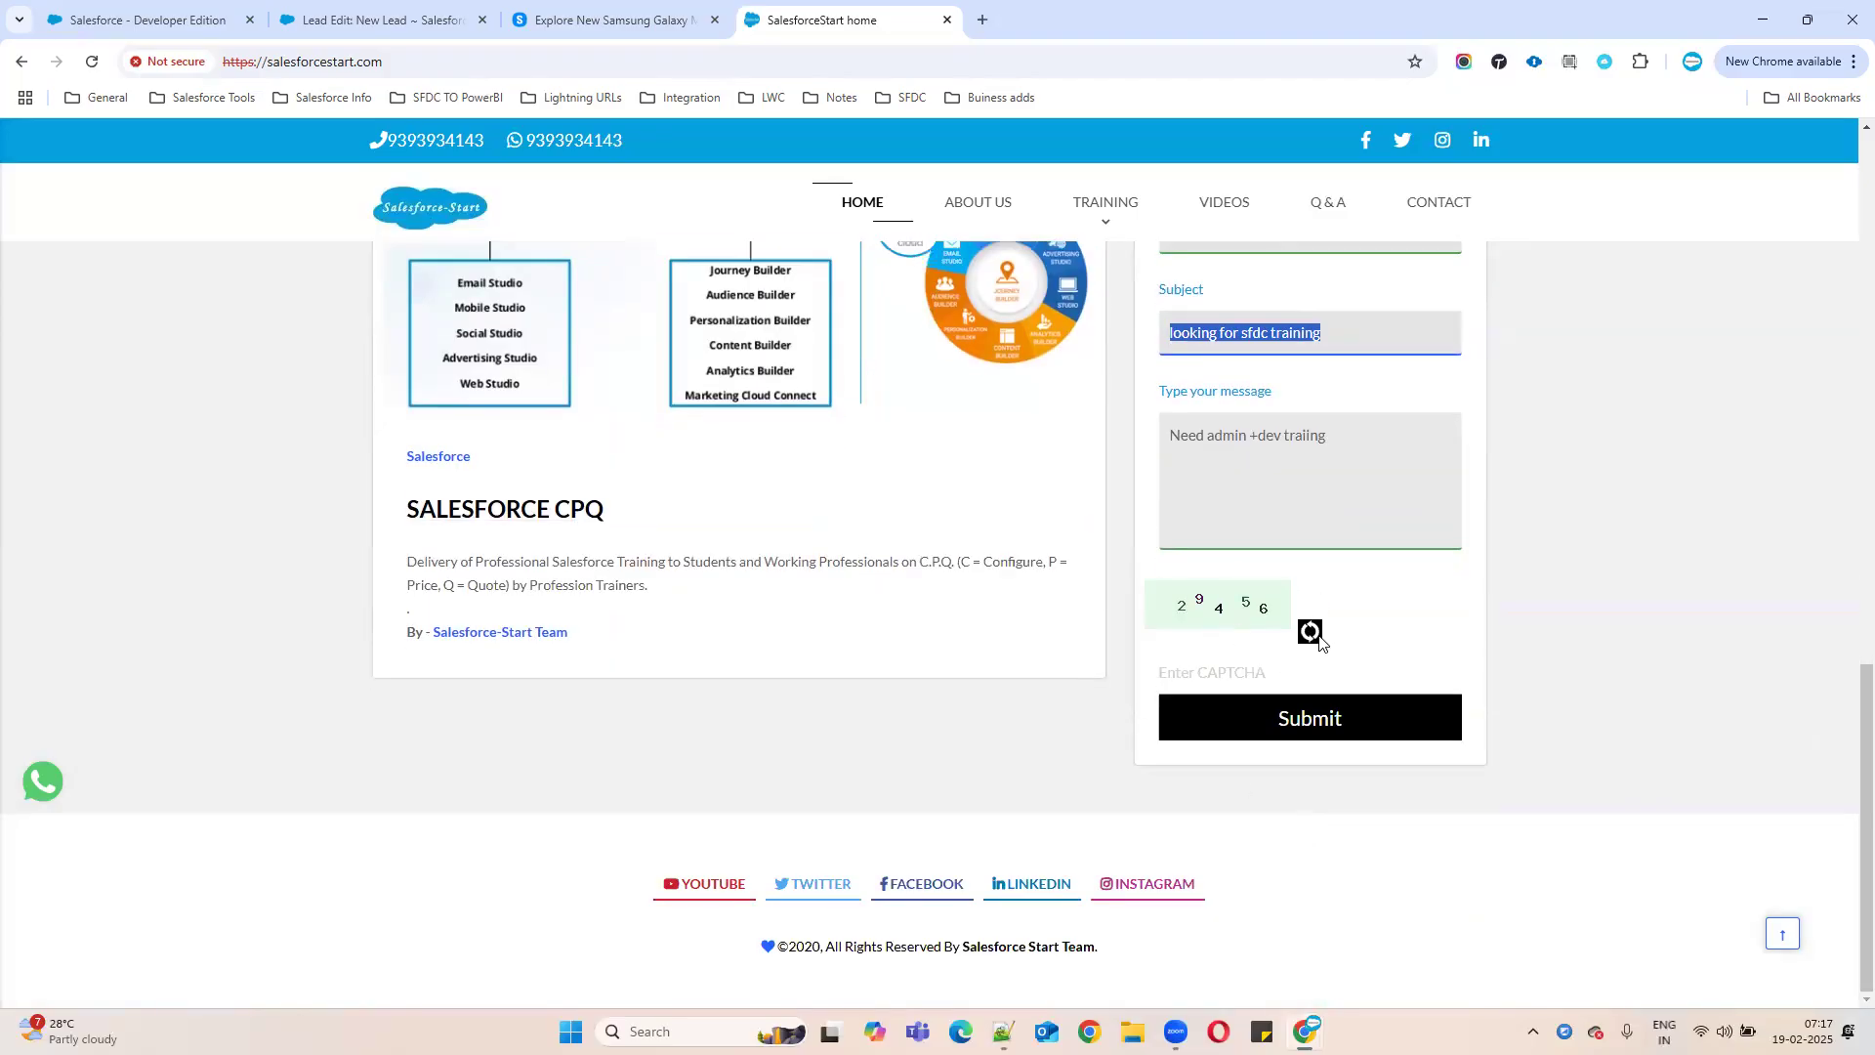
scroll(1319, 635, "up", 3)
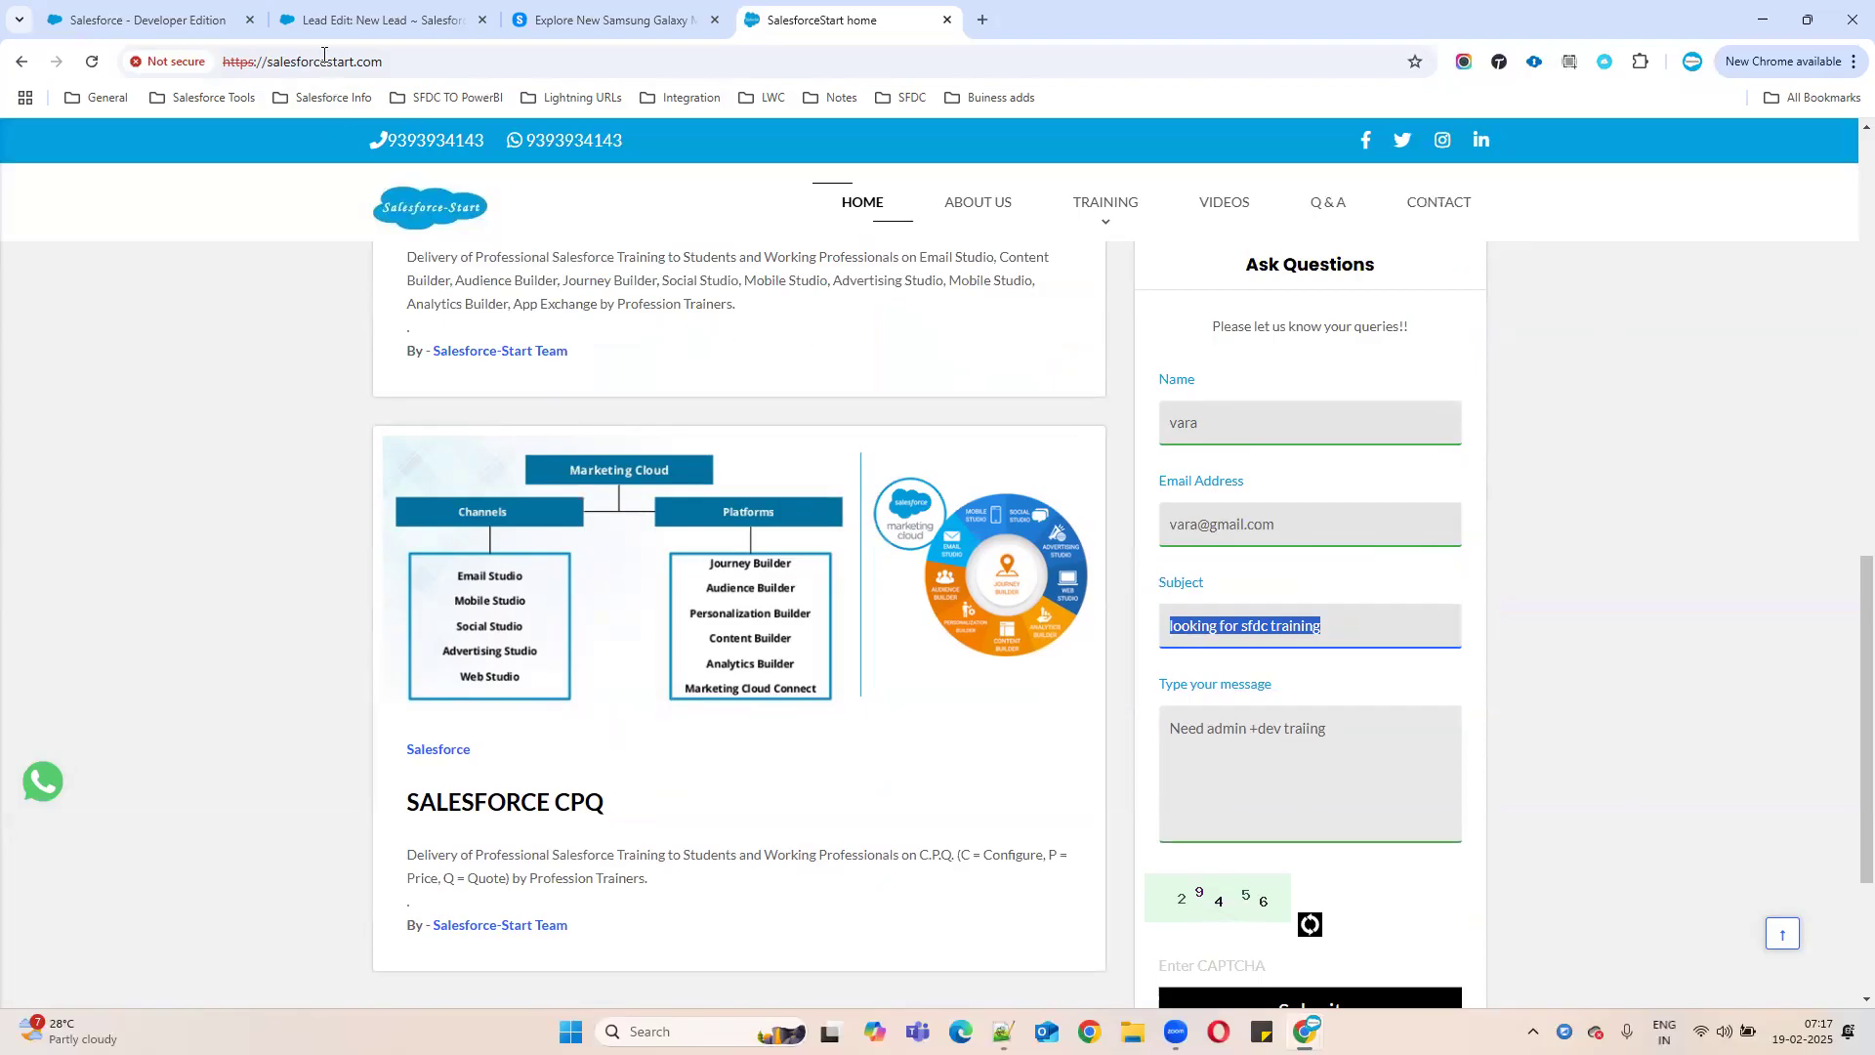
scroll(682, 392, "up", 10)
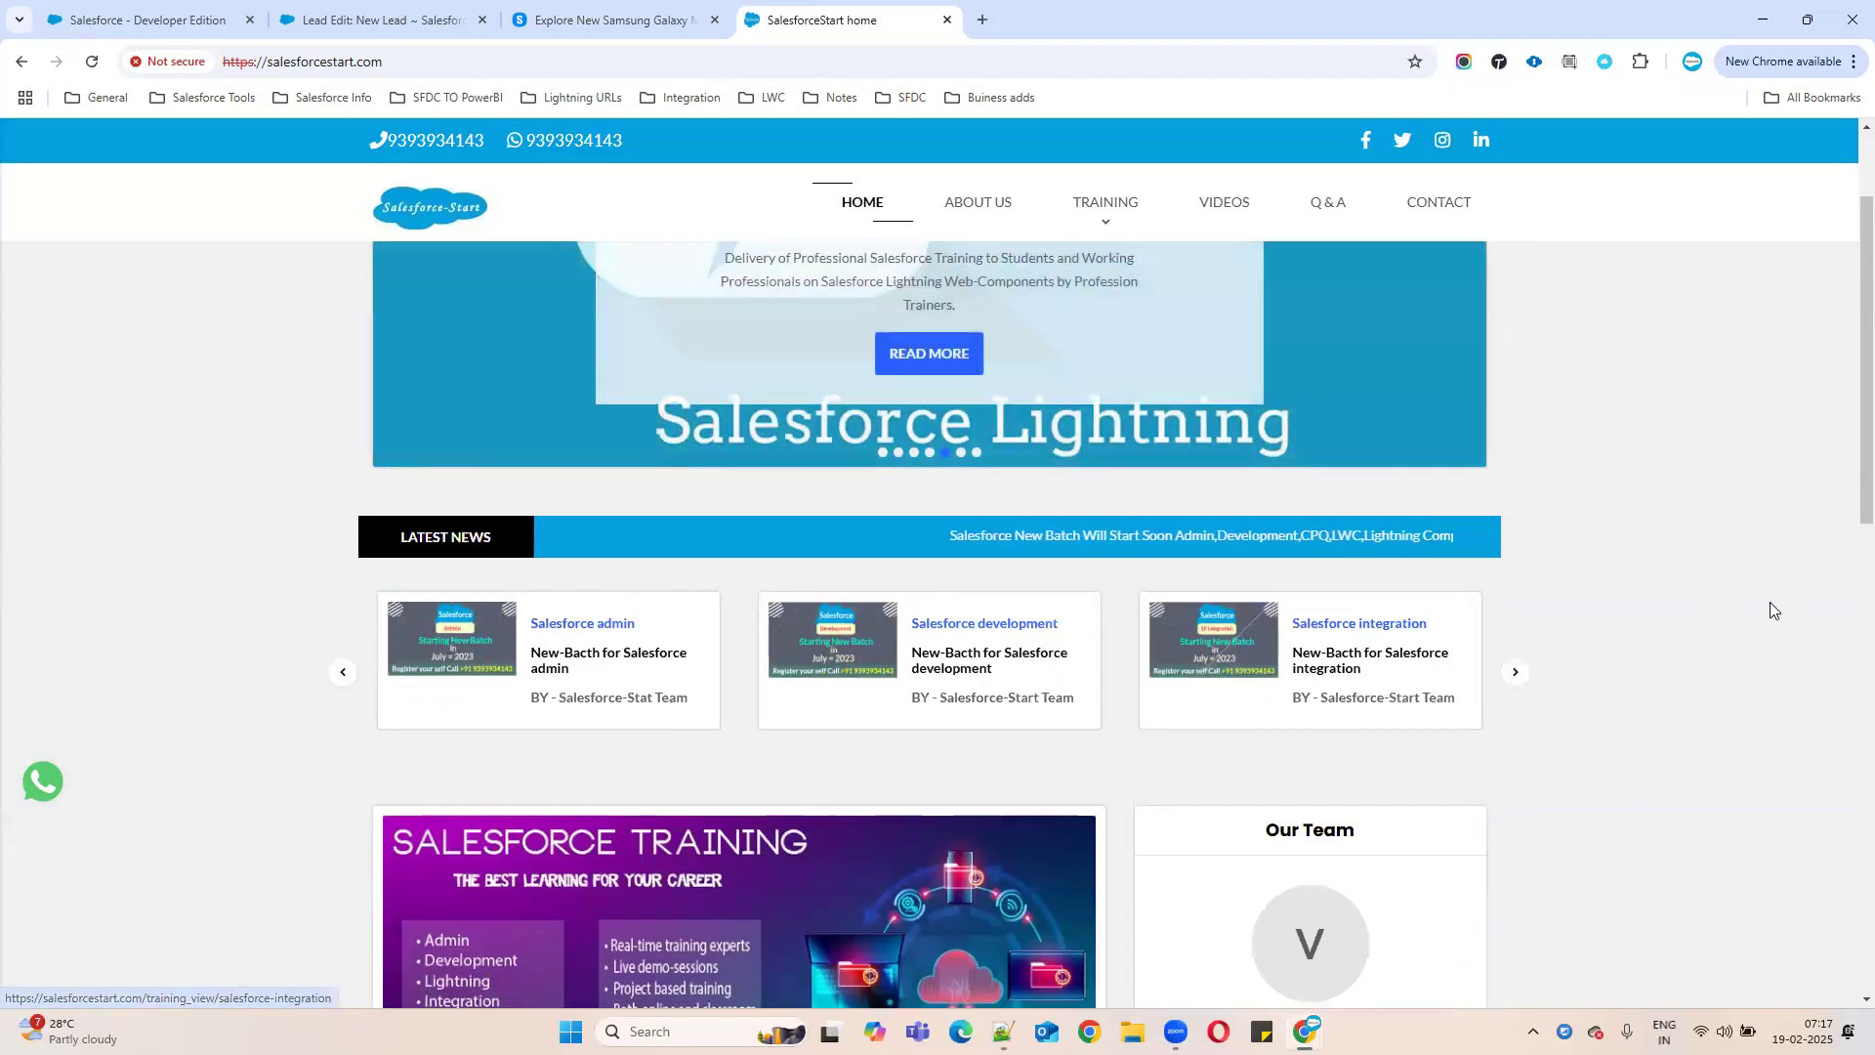
scroll(1758, 705, "down", 8)
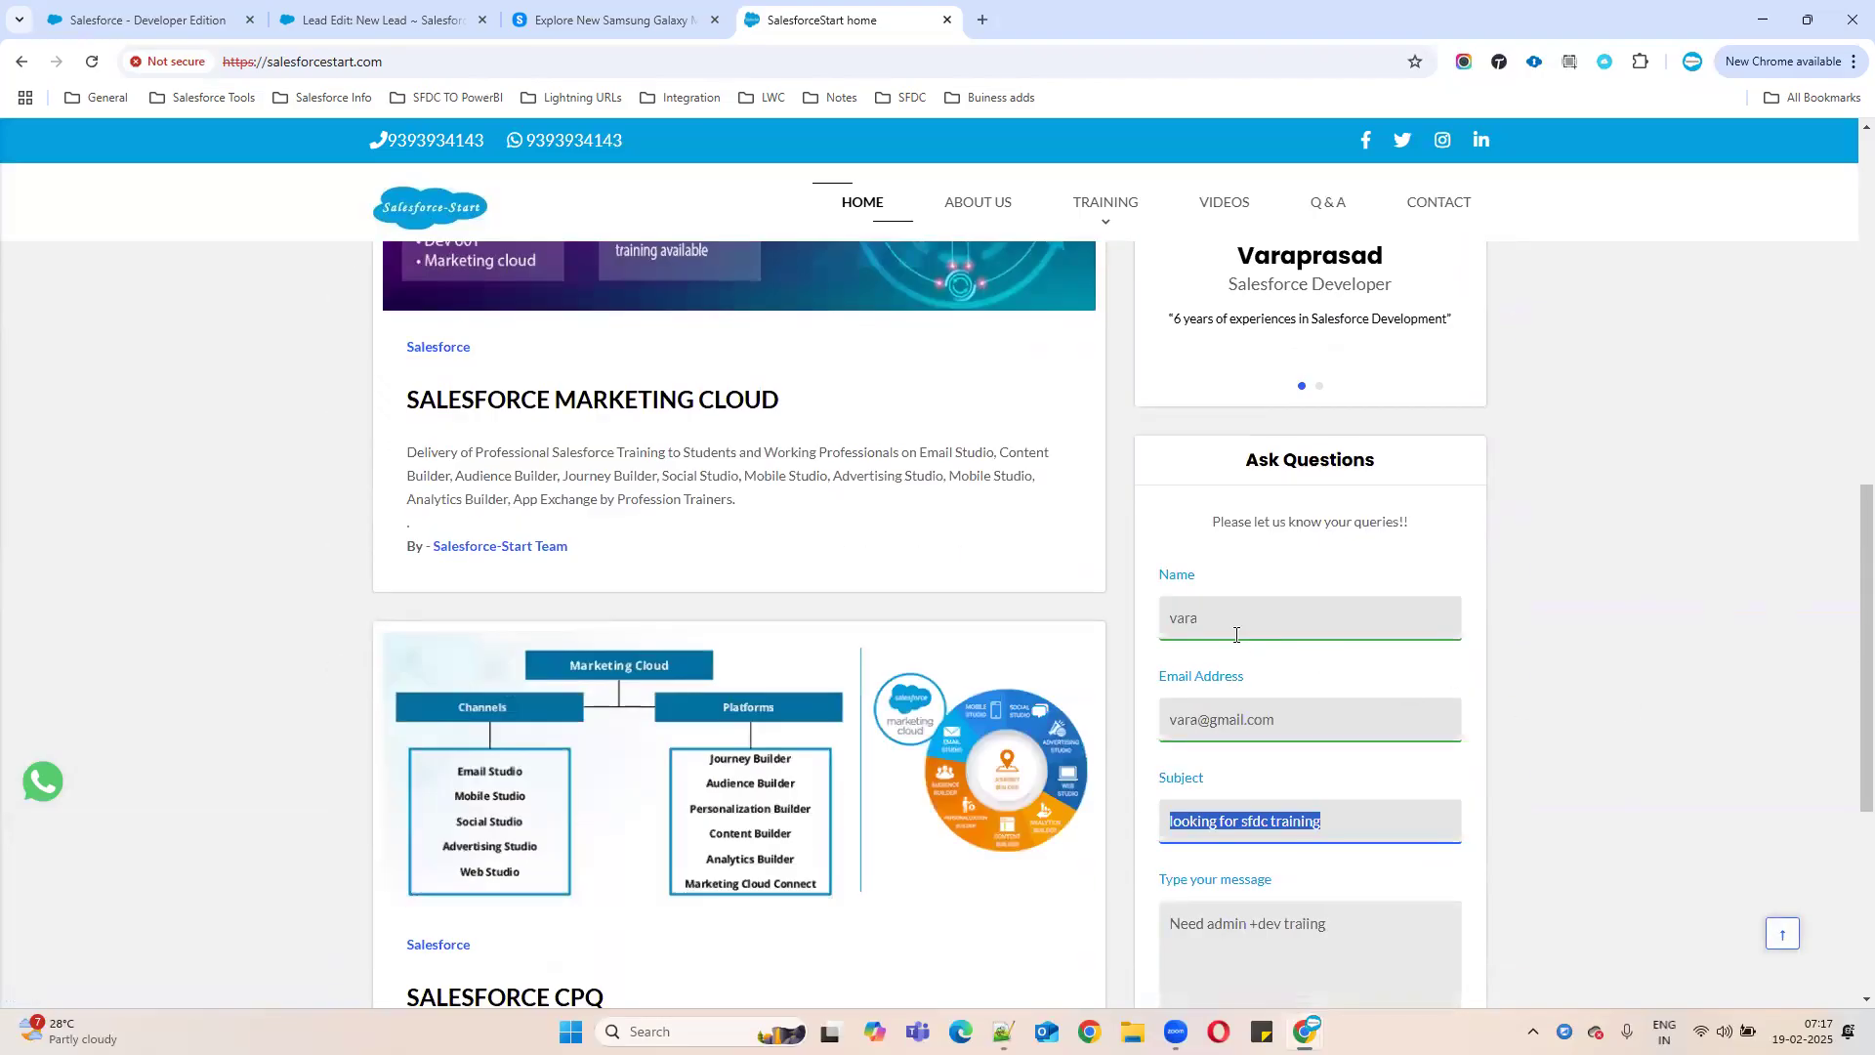
left_click_drag(1223, 619, 1071, 629)
left_click_drag(1377, 734, 1173, 774)
left_click_drag(1411, 823, 1119, 829)
left_click_drag(1367, 928, 1158, 930)
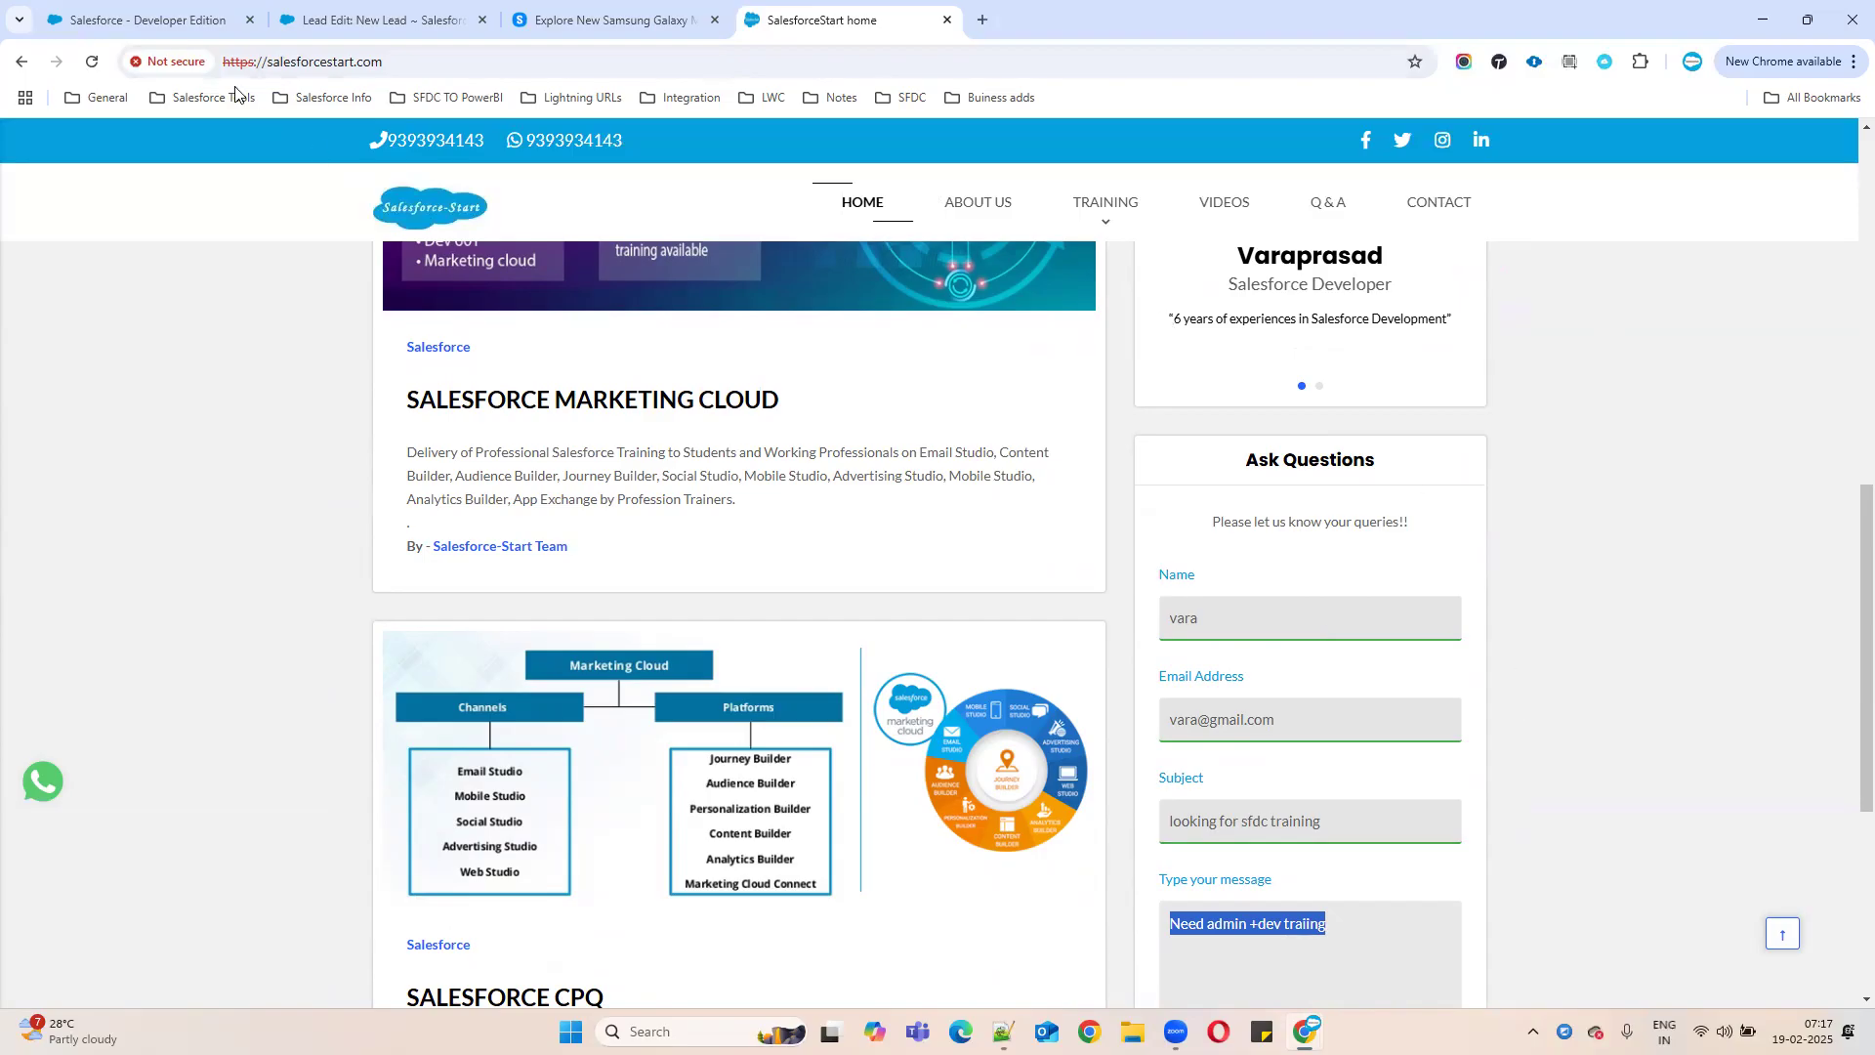
left_click(371, 20)
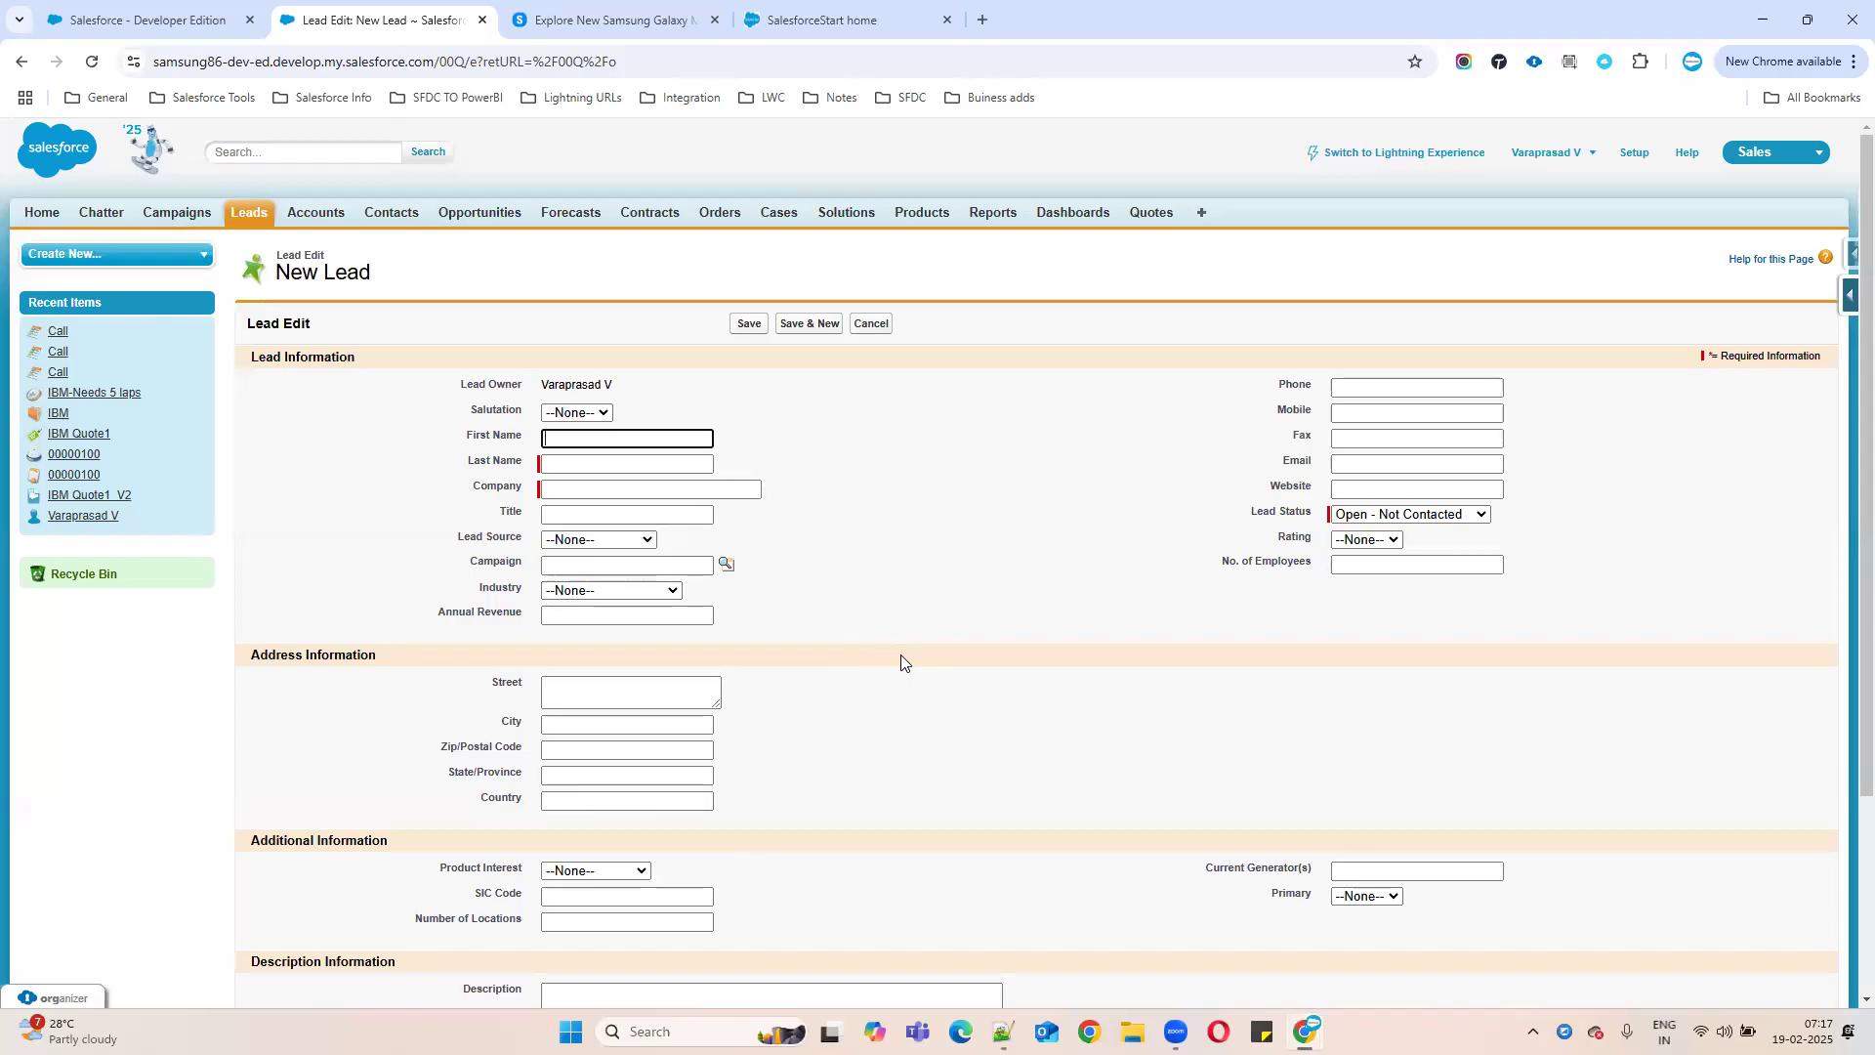
- Leave the New Lead form for the SalesforceStart tab, then the Samsung Galaxy Smartphone page
left_click(840, 22)
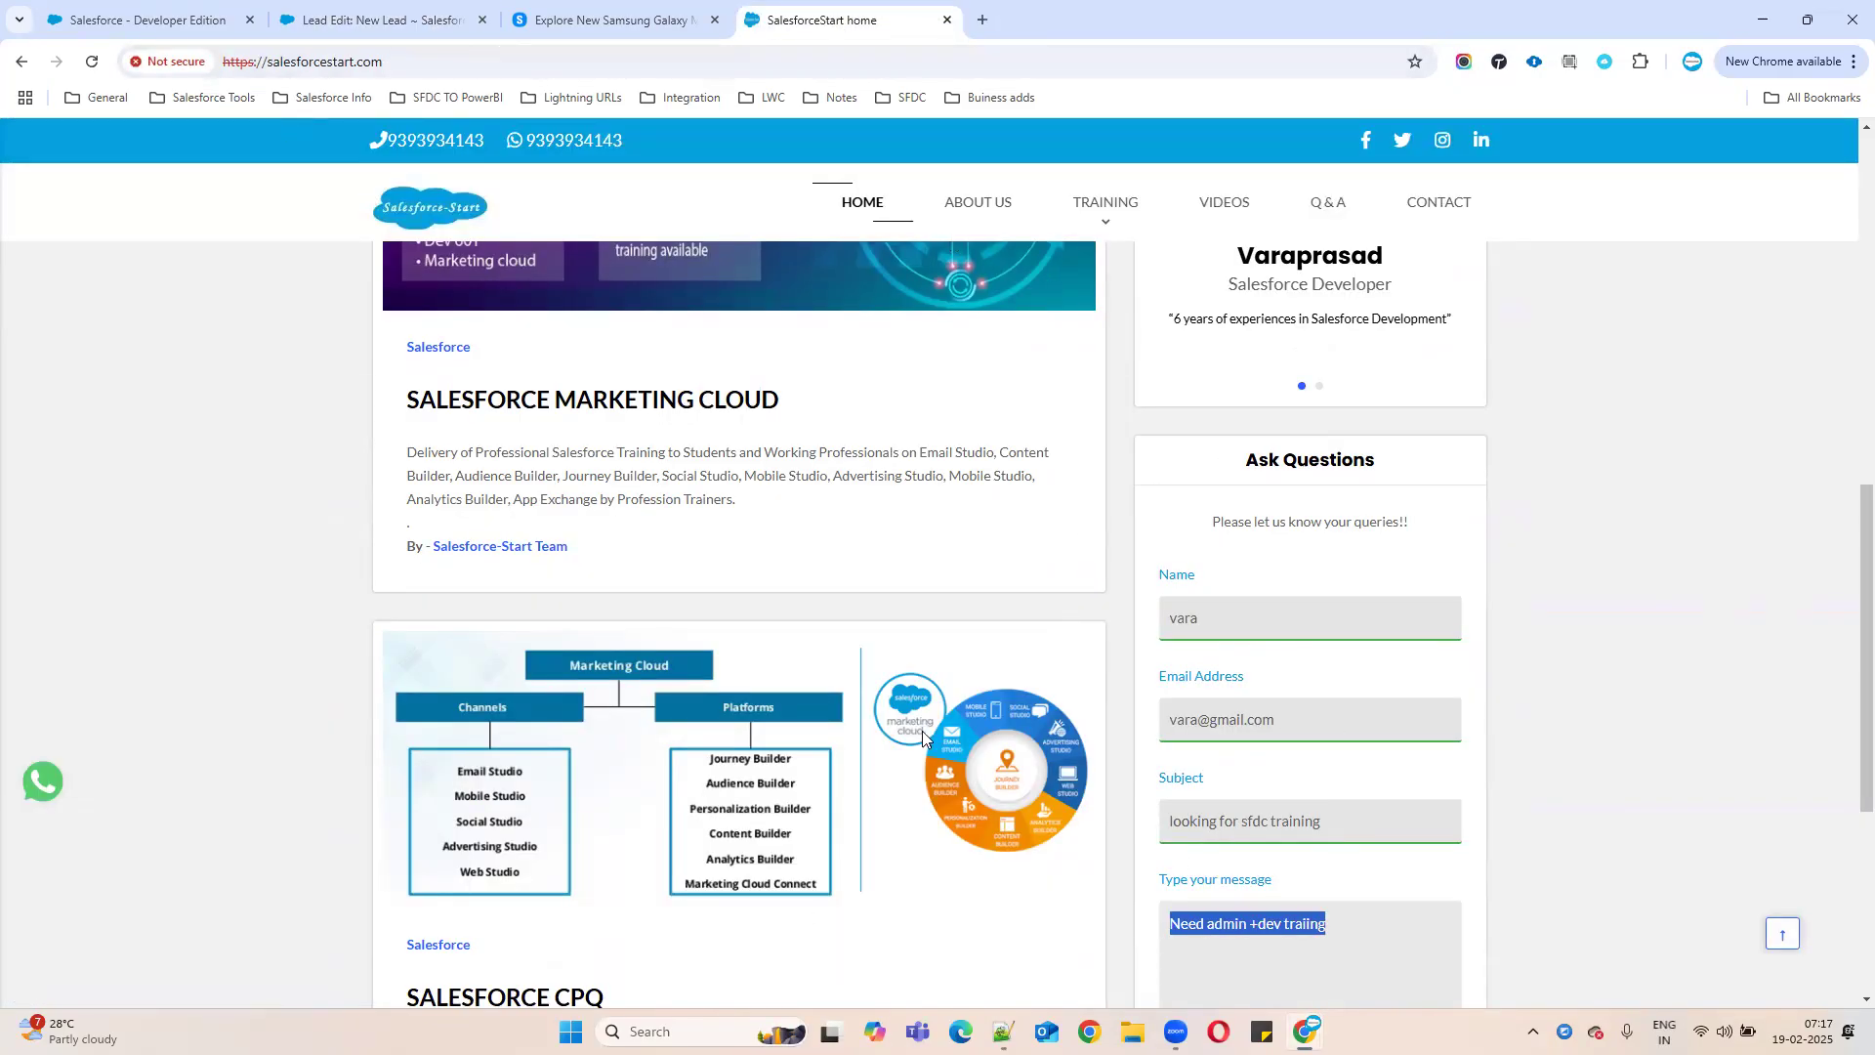
left_click(610, 20)
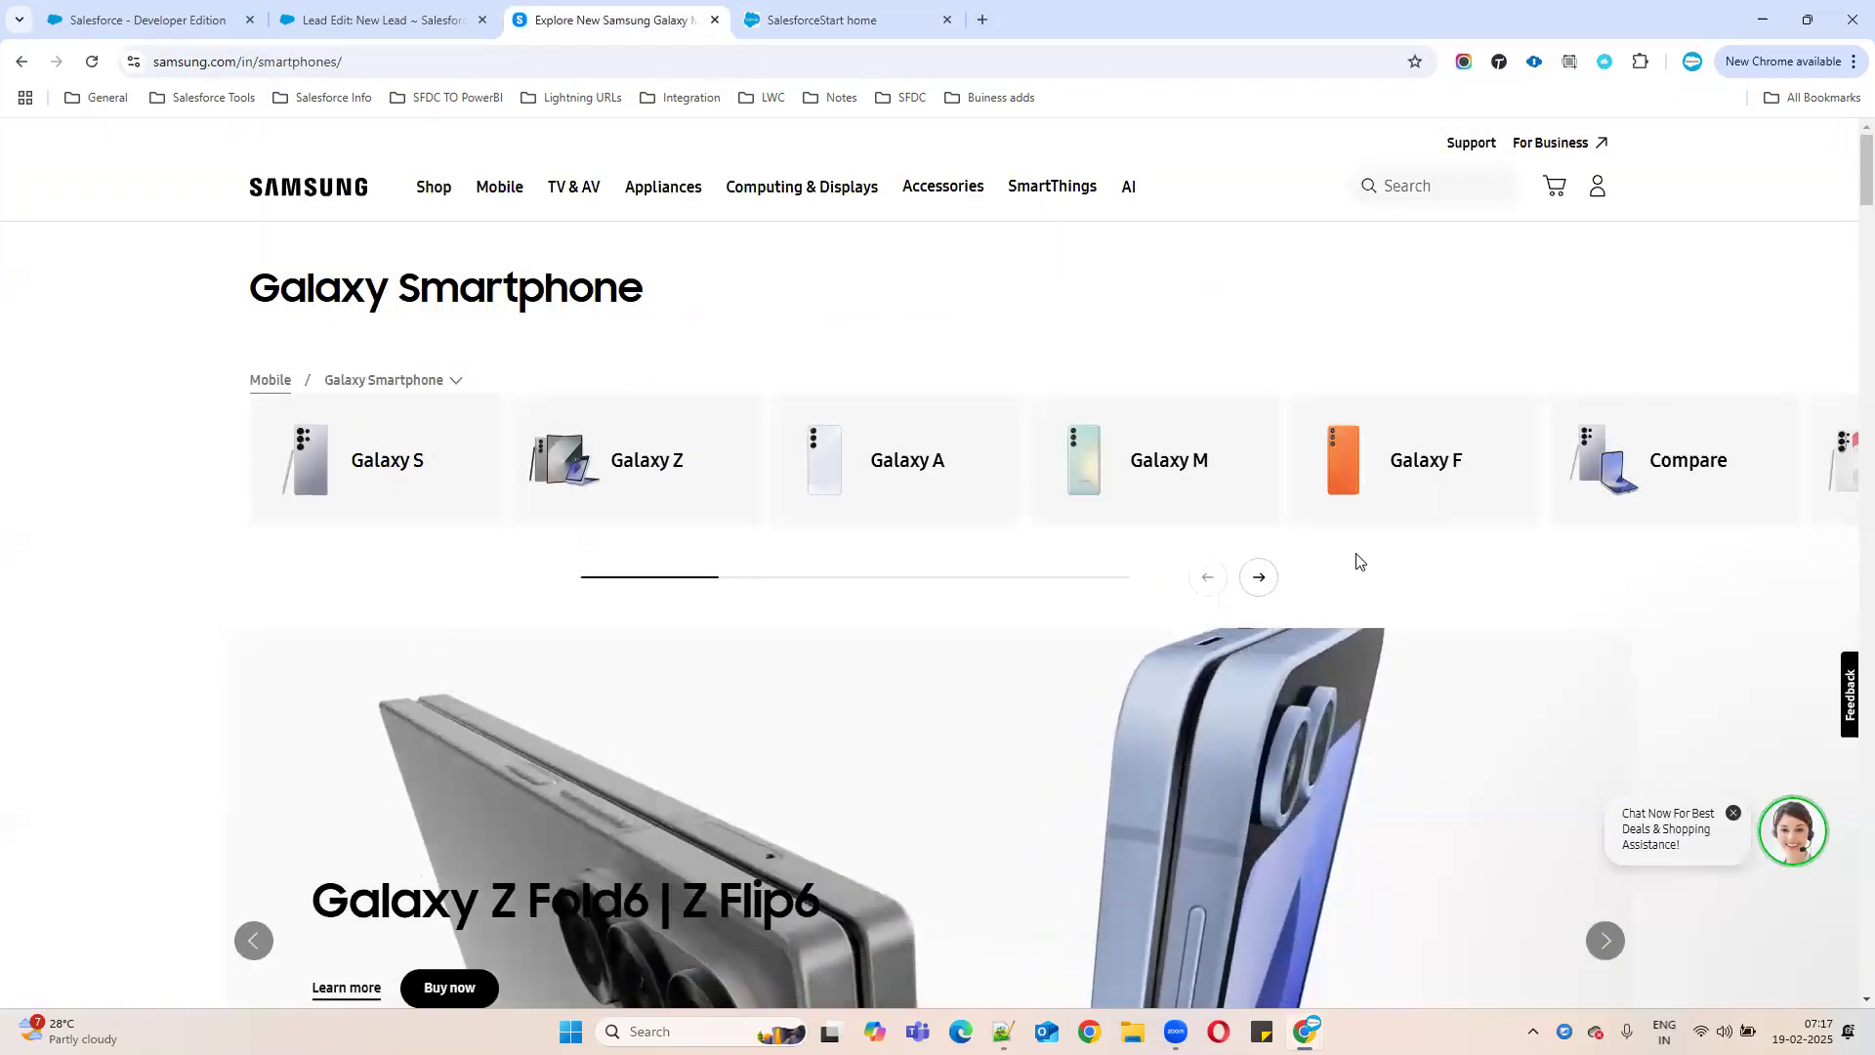
- Open the Galaxy Z Fold6 buy page, browse its trade-in and protection options, then return to SalesforceStart
scroll(899, 791, "down", 1)
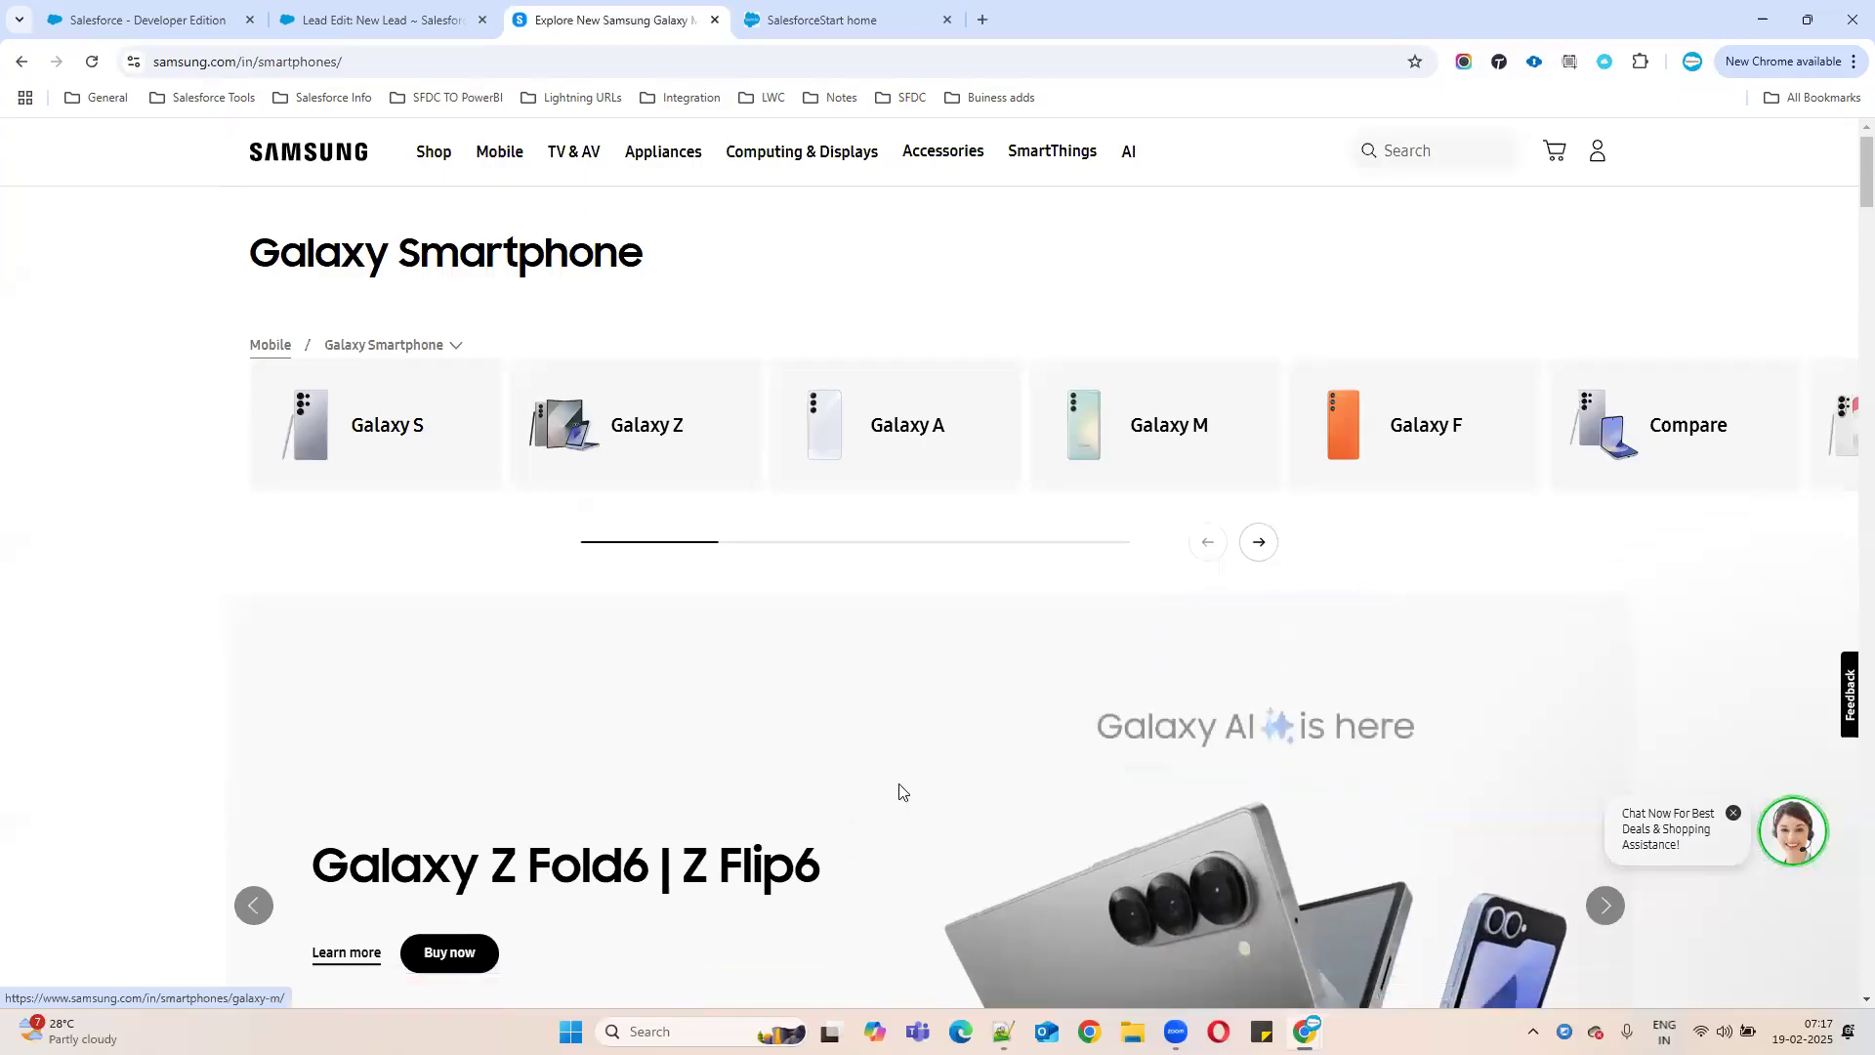
scroll(899, 791, "down", 1)
left_click(426, 792)
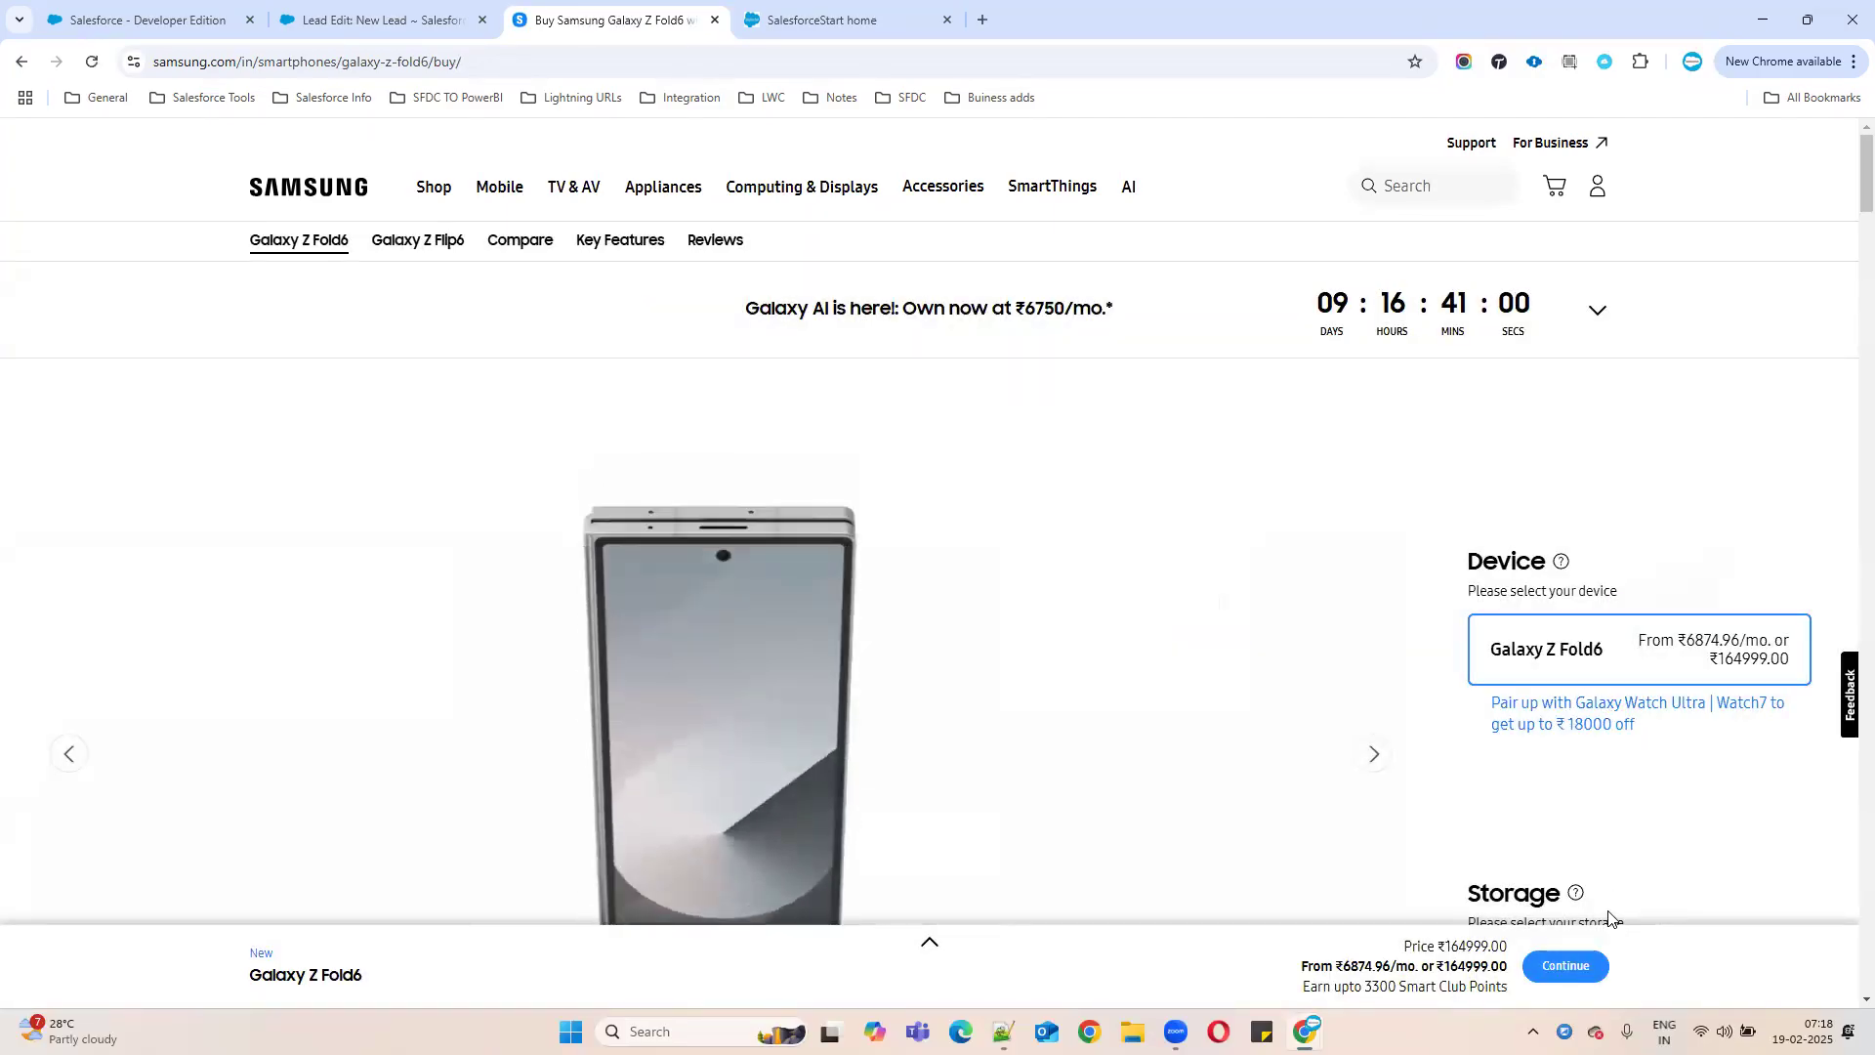
left_click(1573, 969)
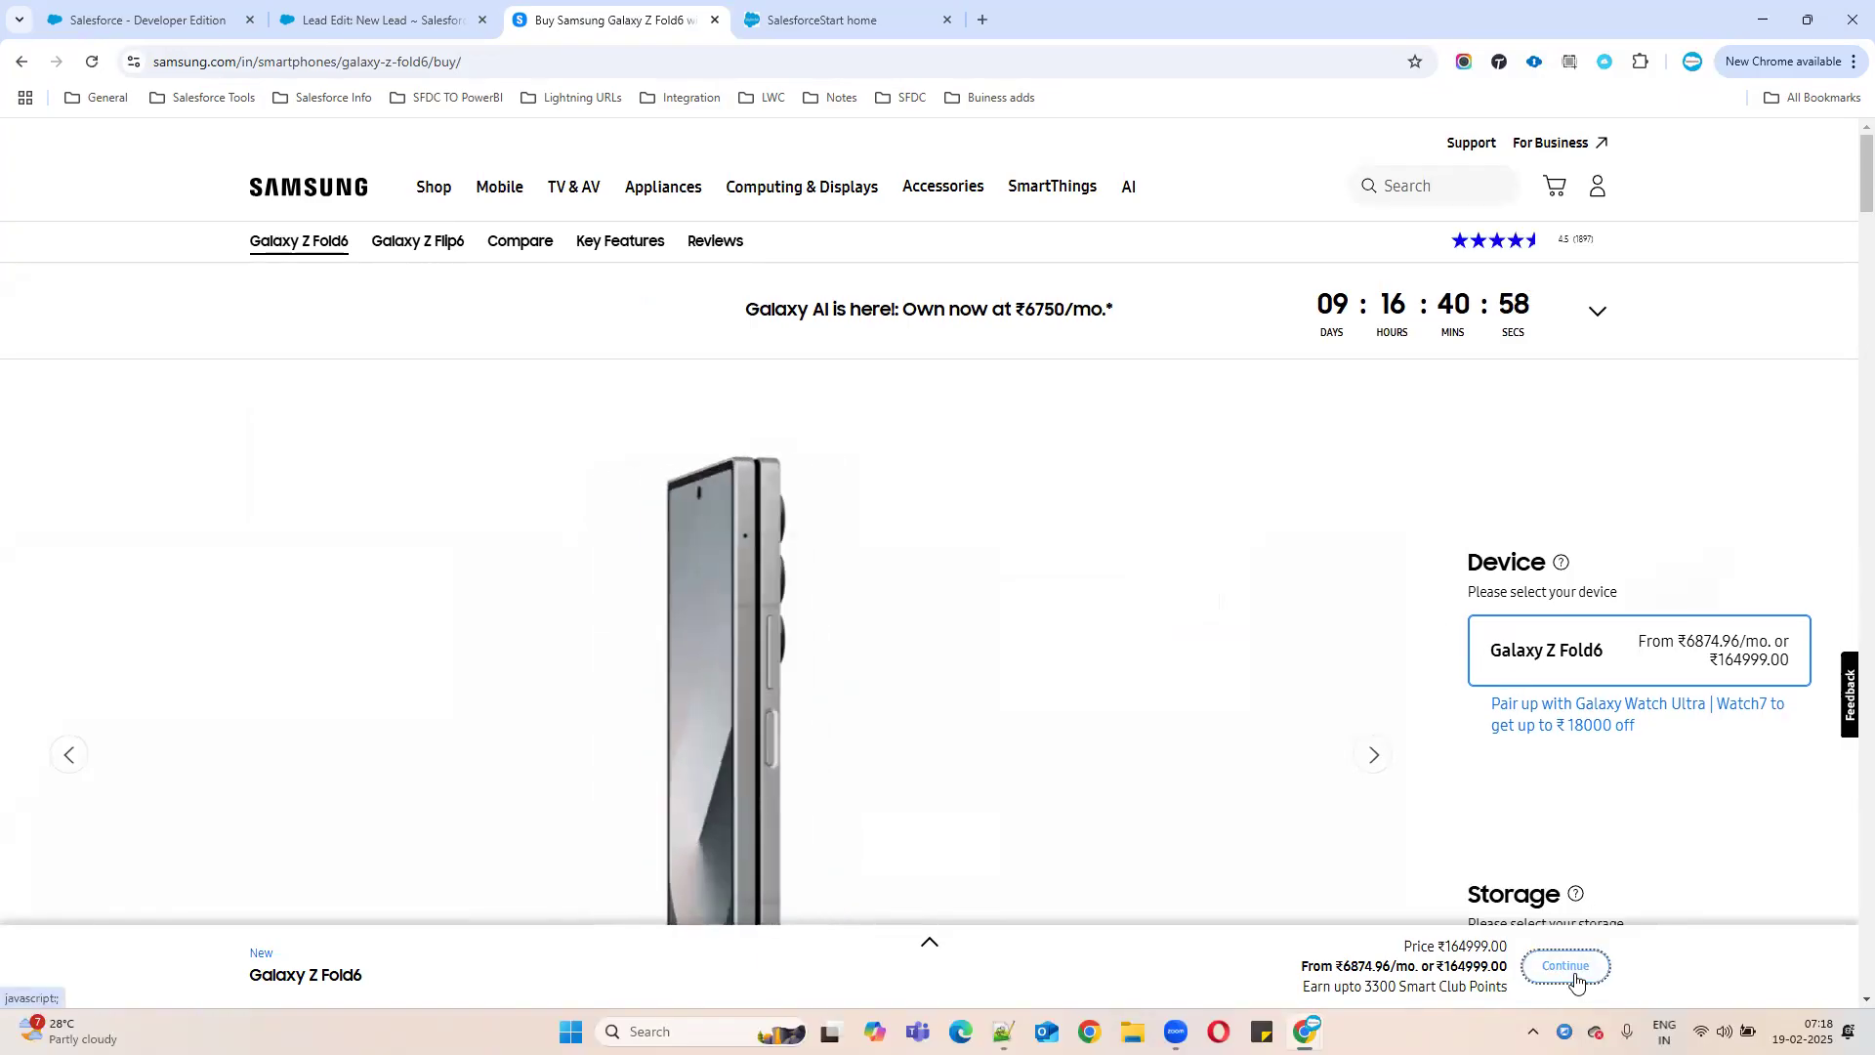
left_click(1573, 975)
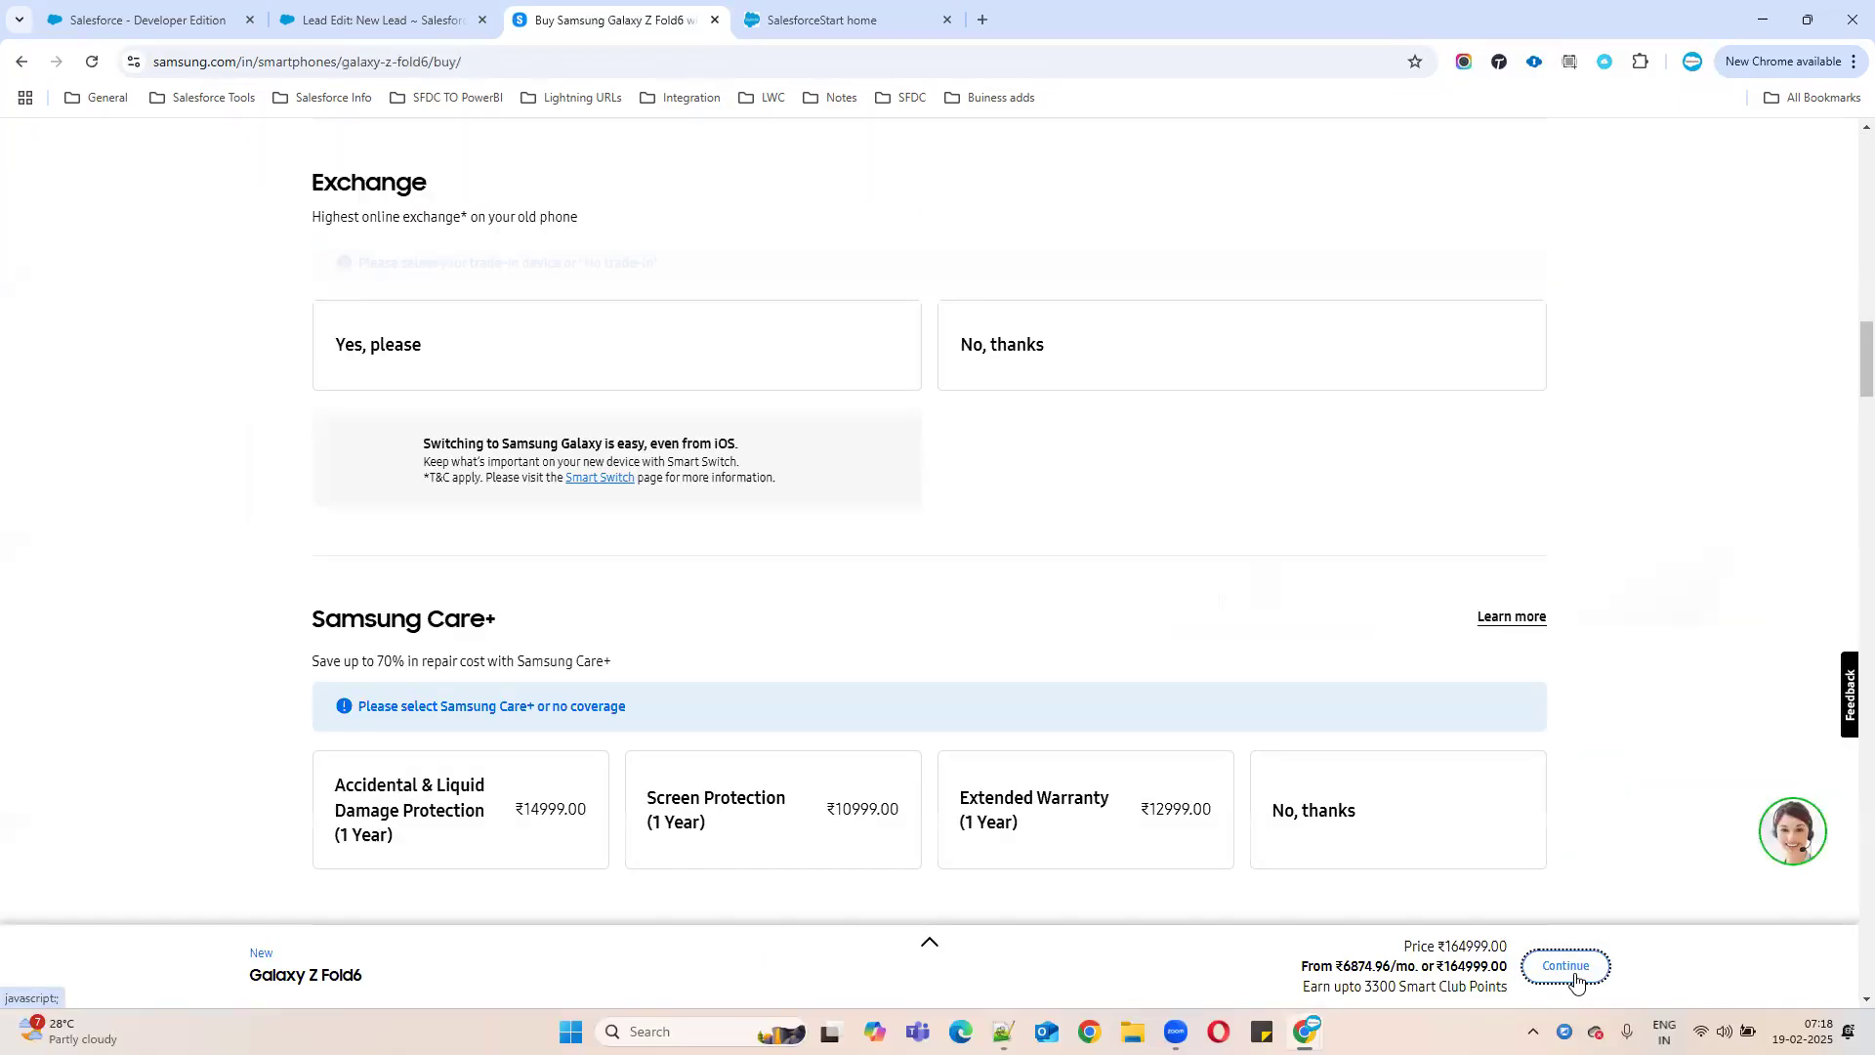
scroll(1106, 606, "down", 10)
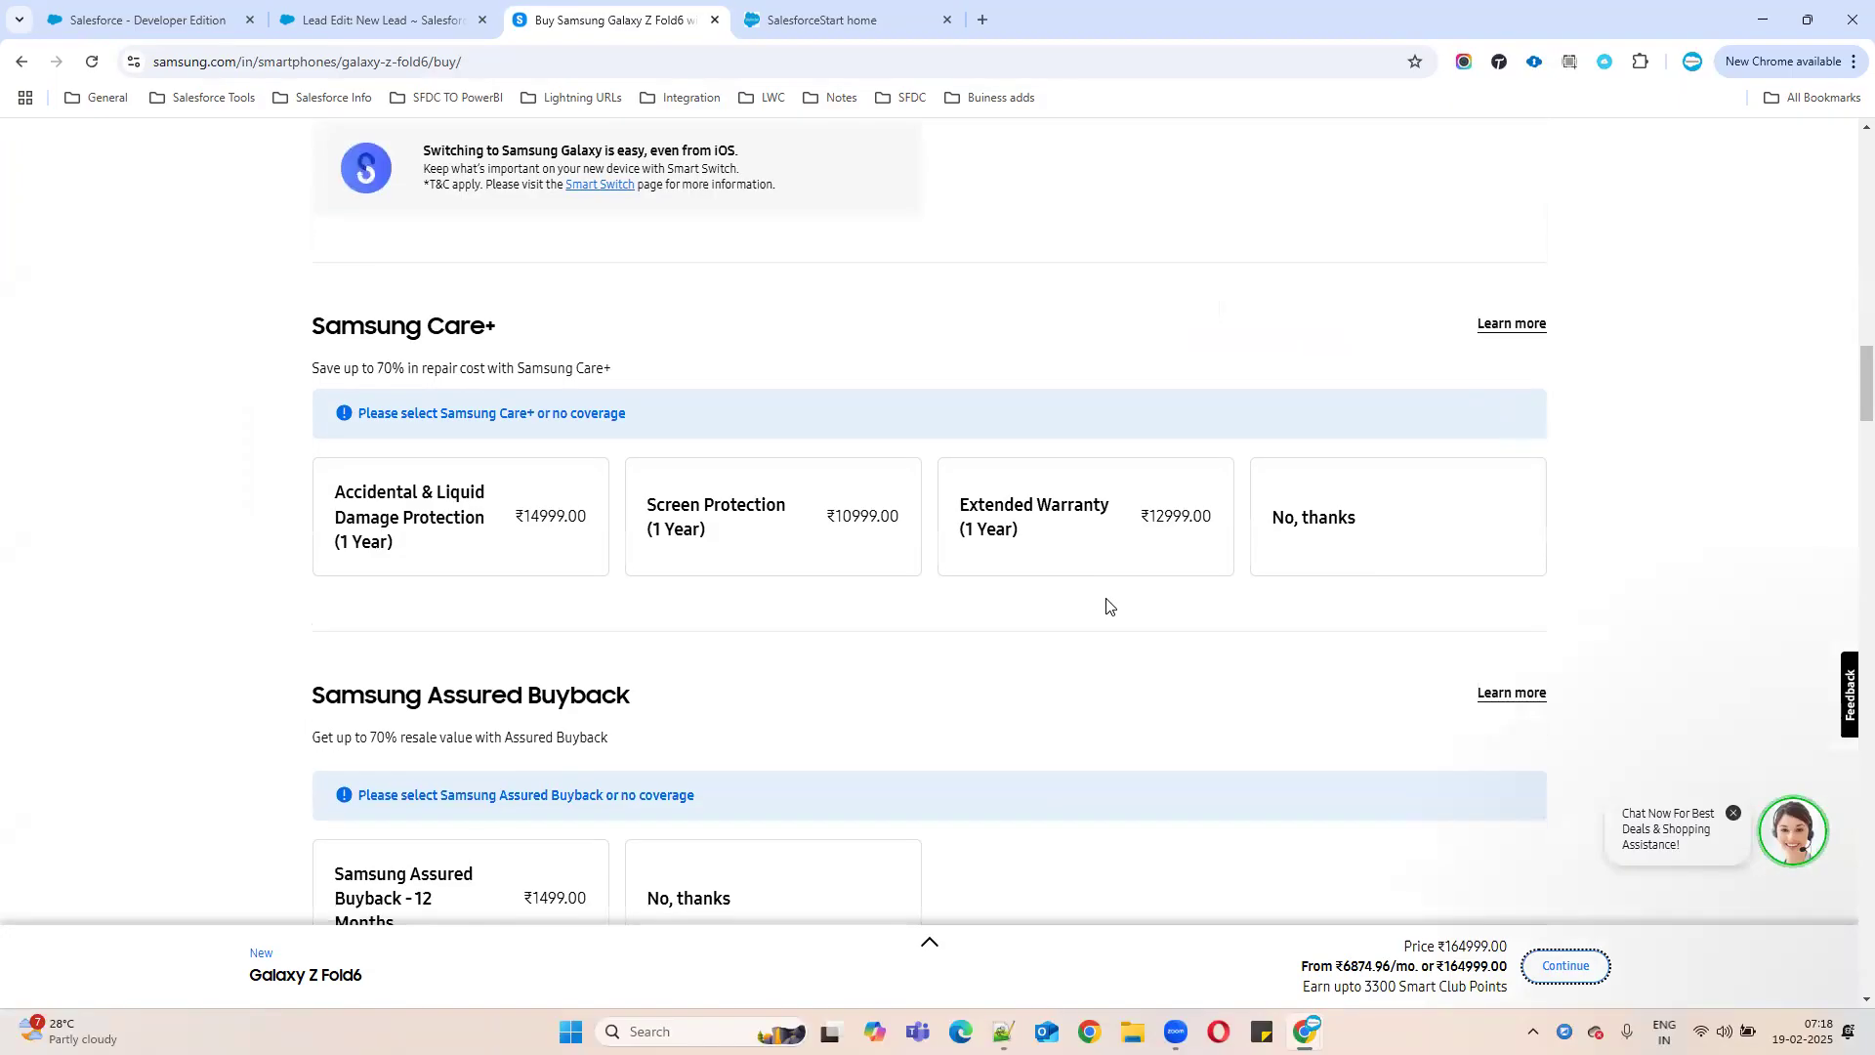
scroll(1107, 606, "down", 5)
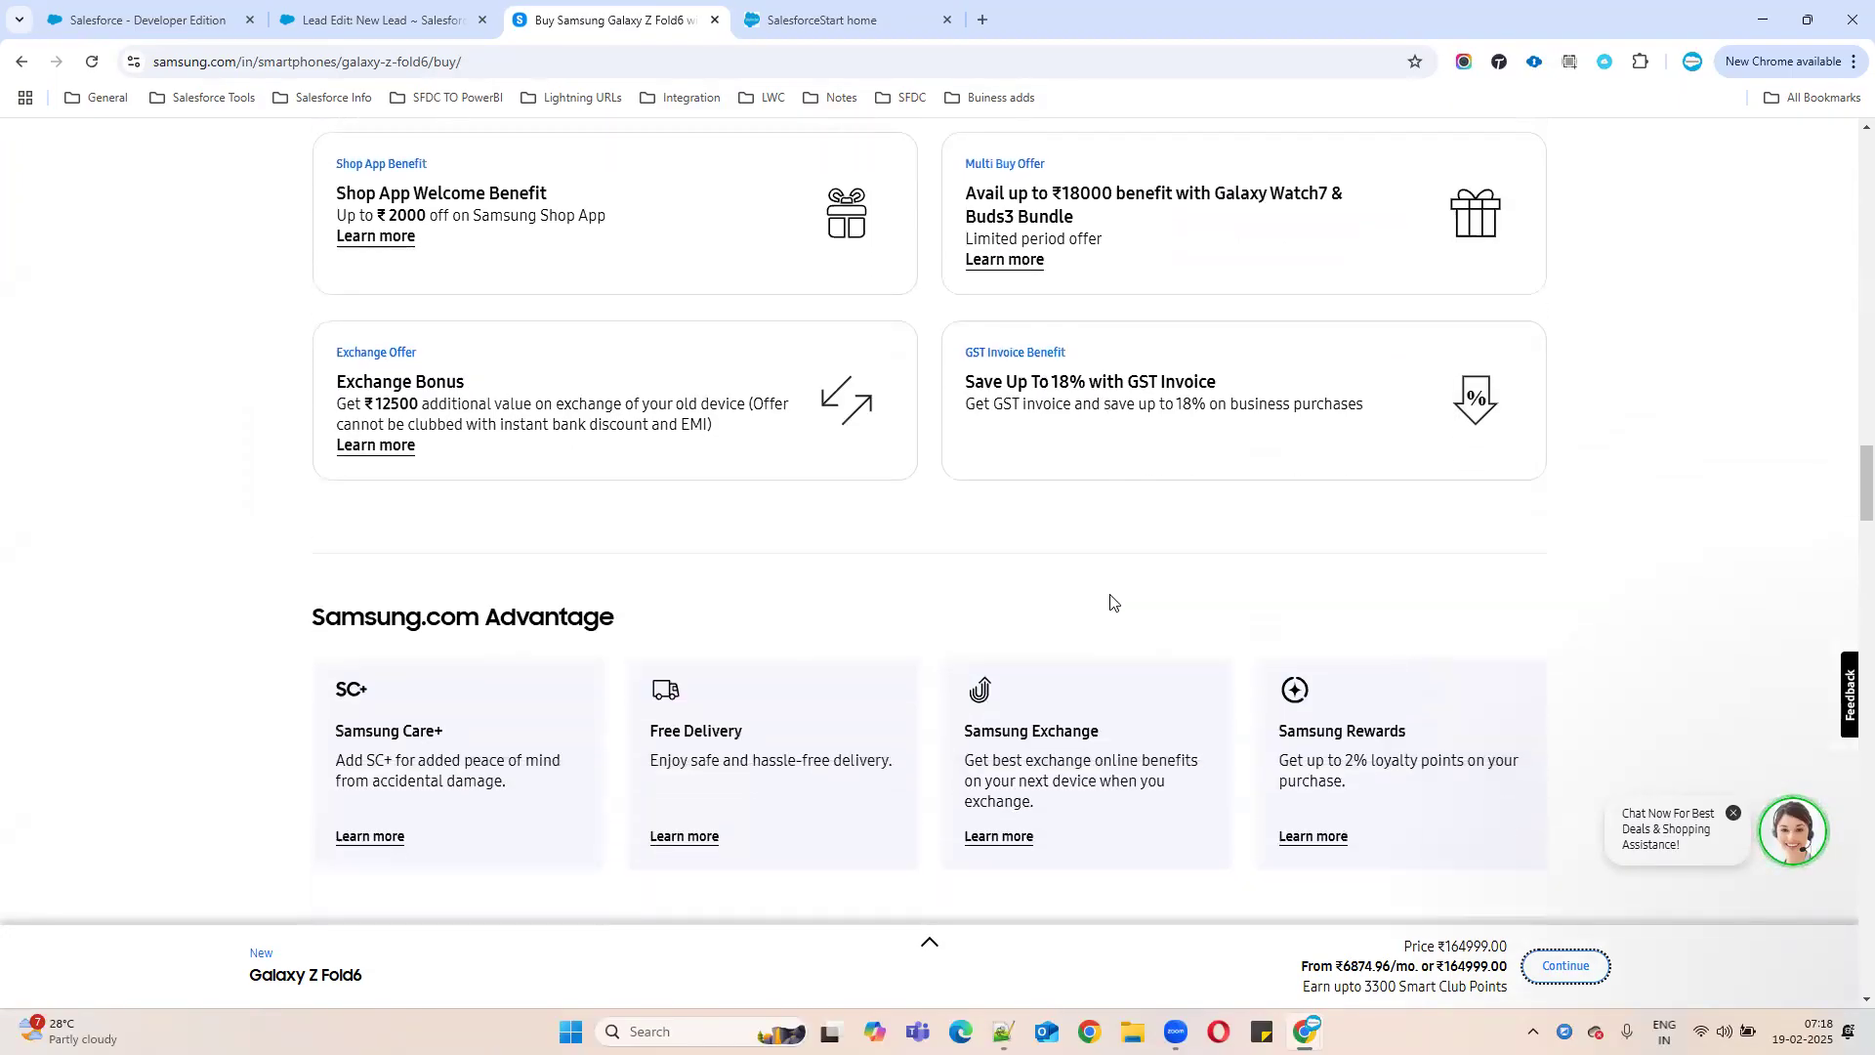
left_click(960, 33)
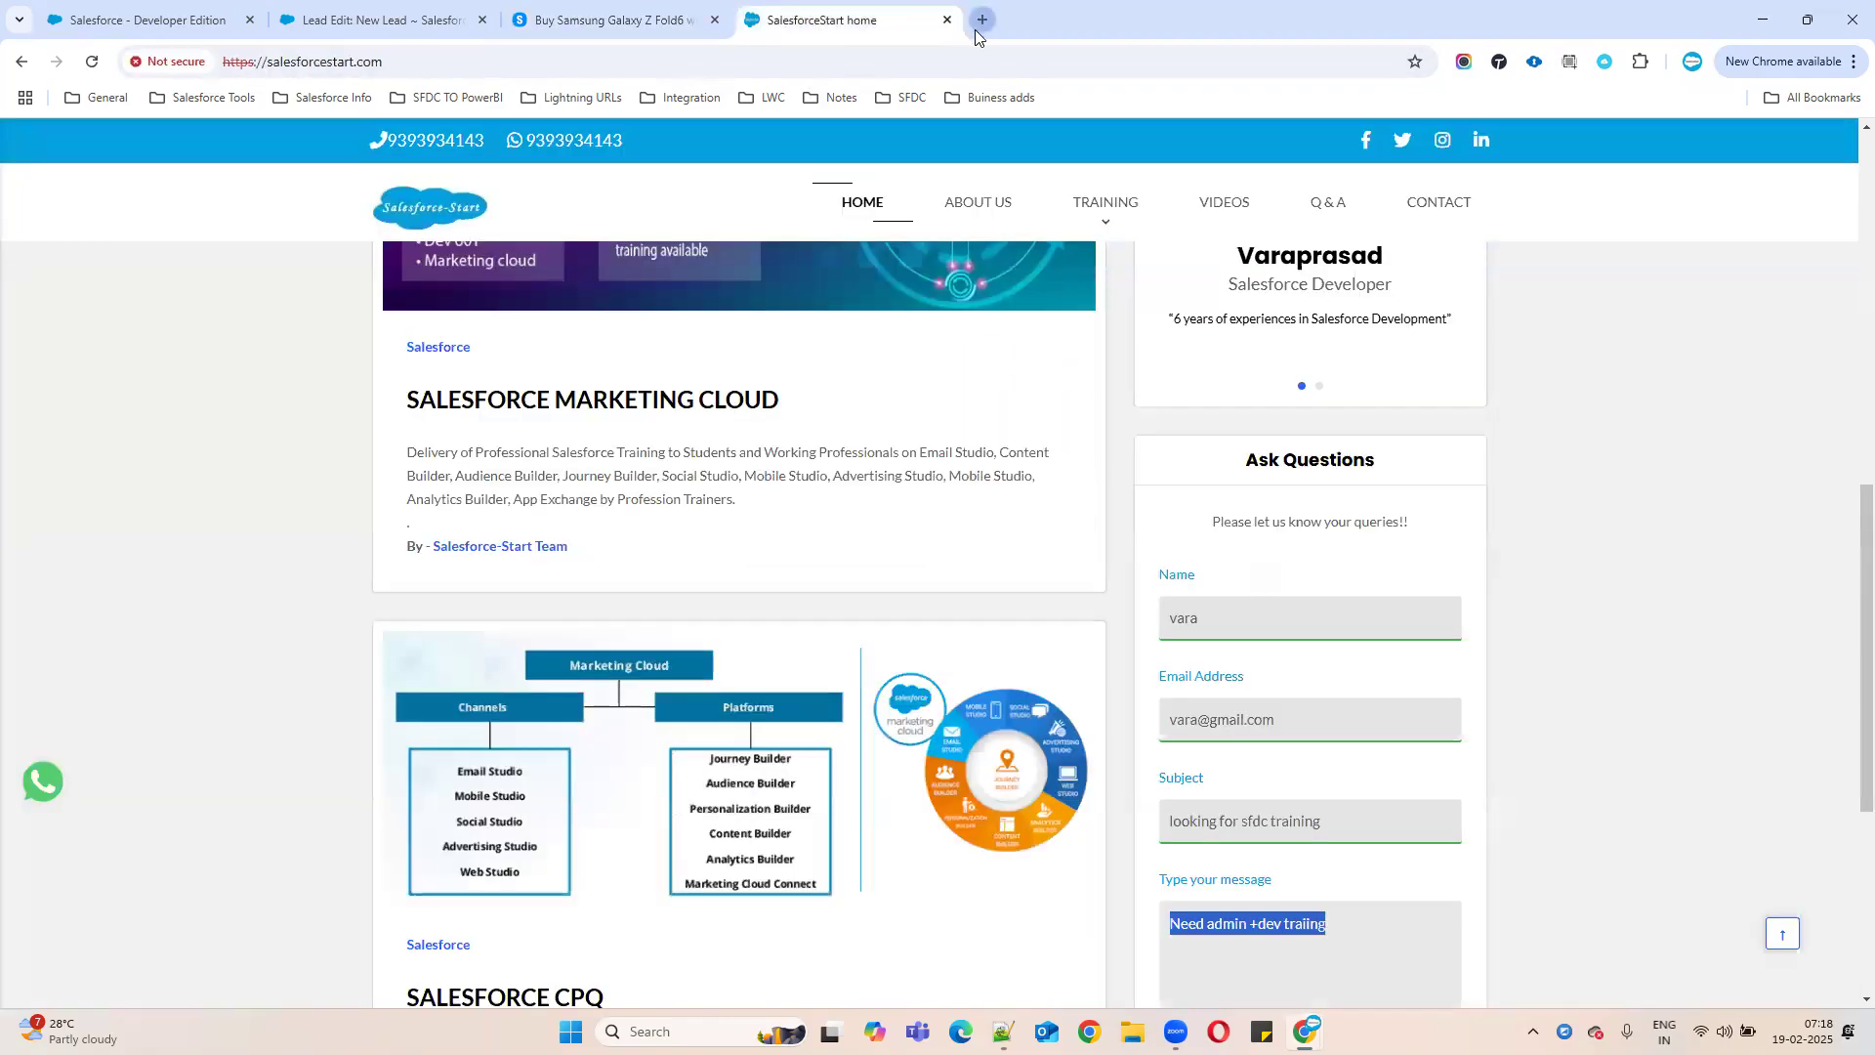
- Load rainbowhospitals.com in a new Chrome tab
left_click(983, 19)
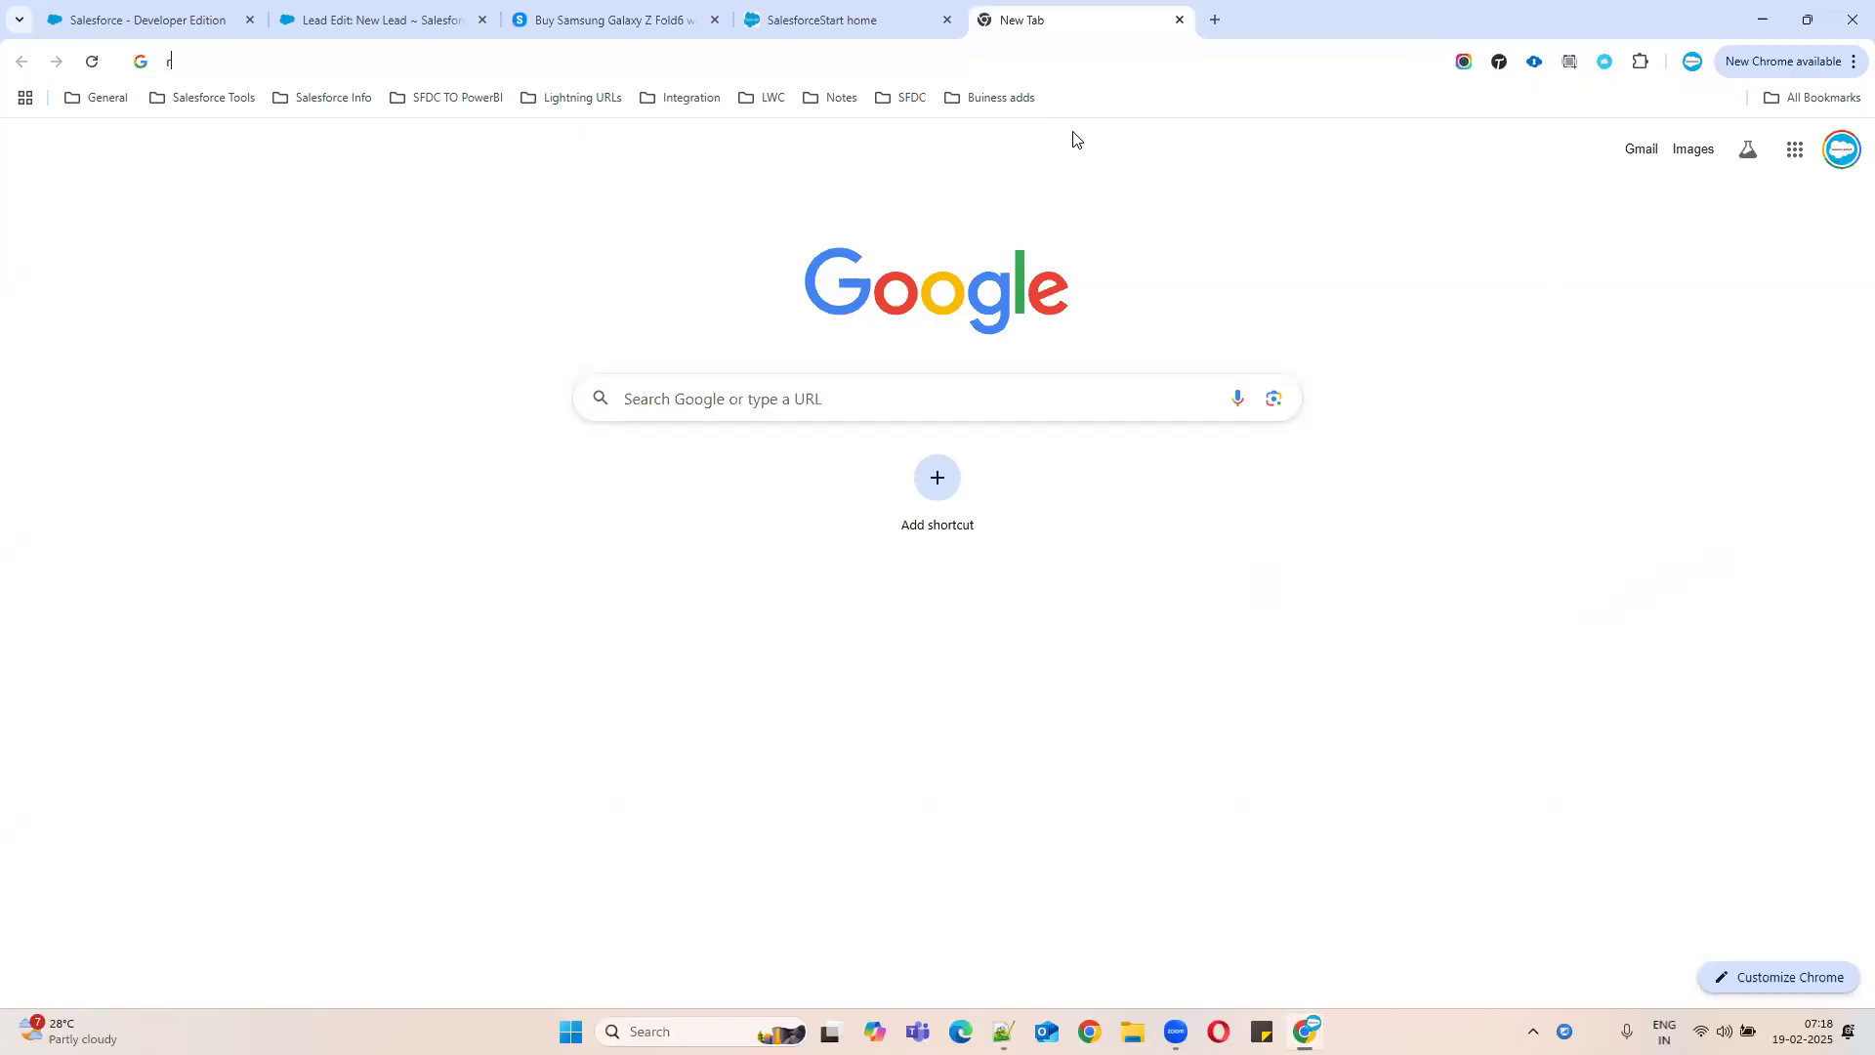
type("rainbou")
key("BackSpace")
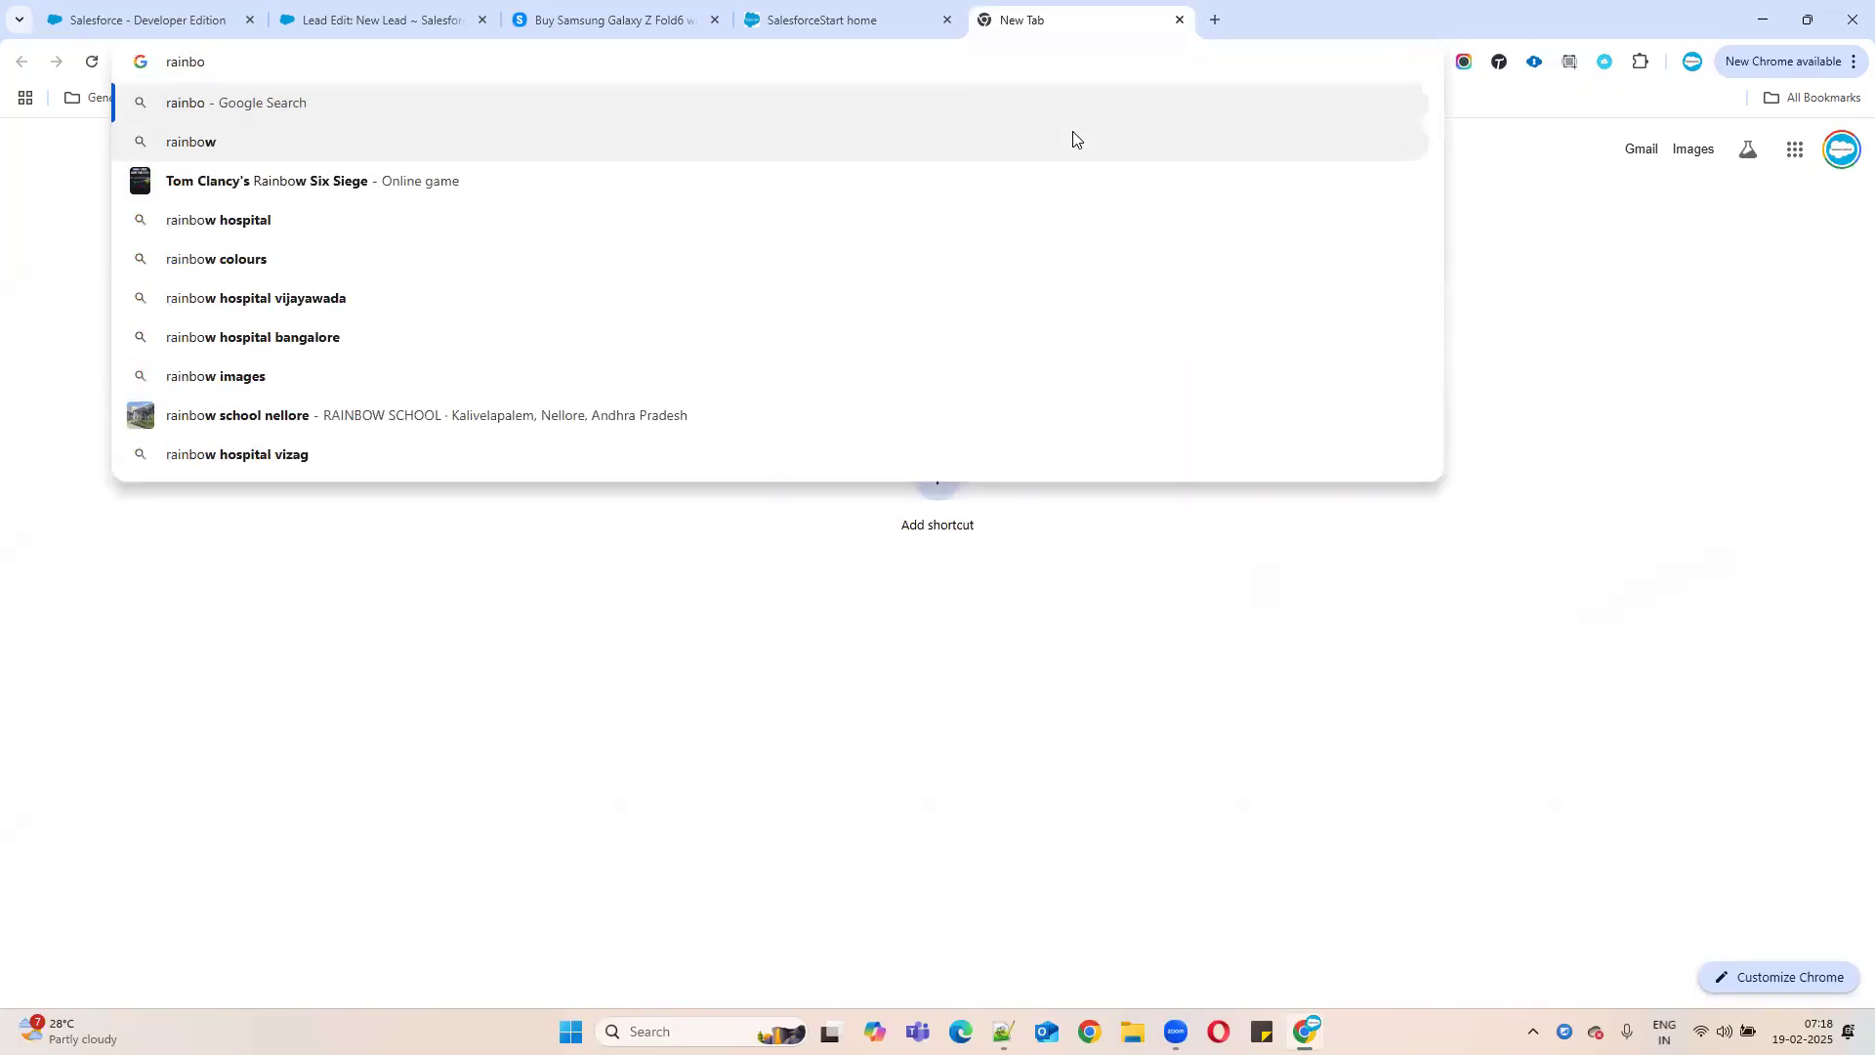
type("w")
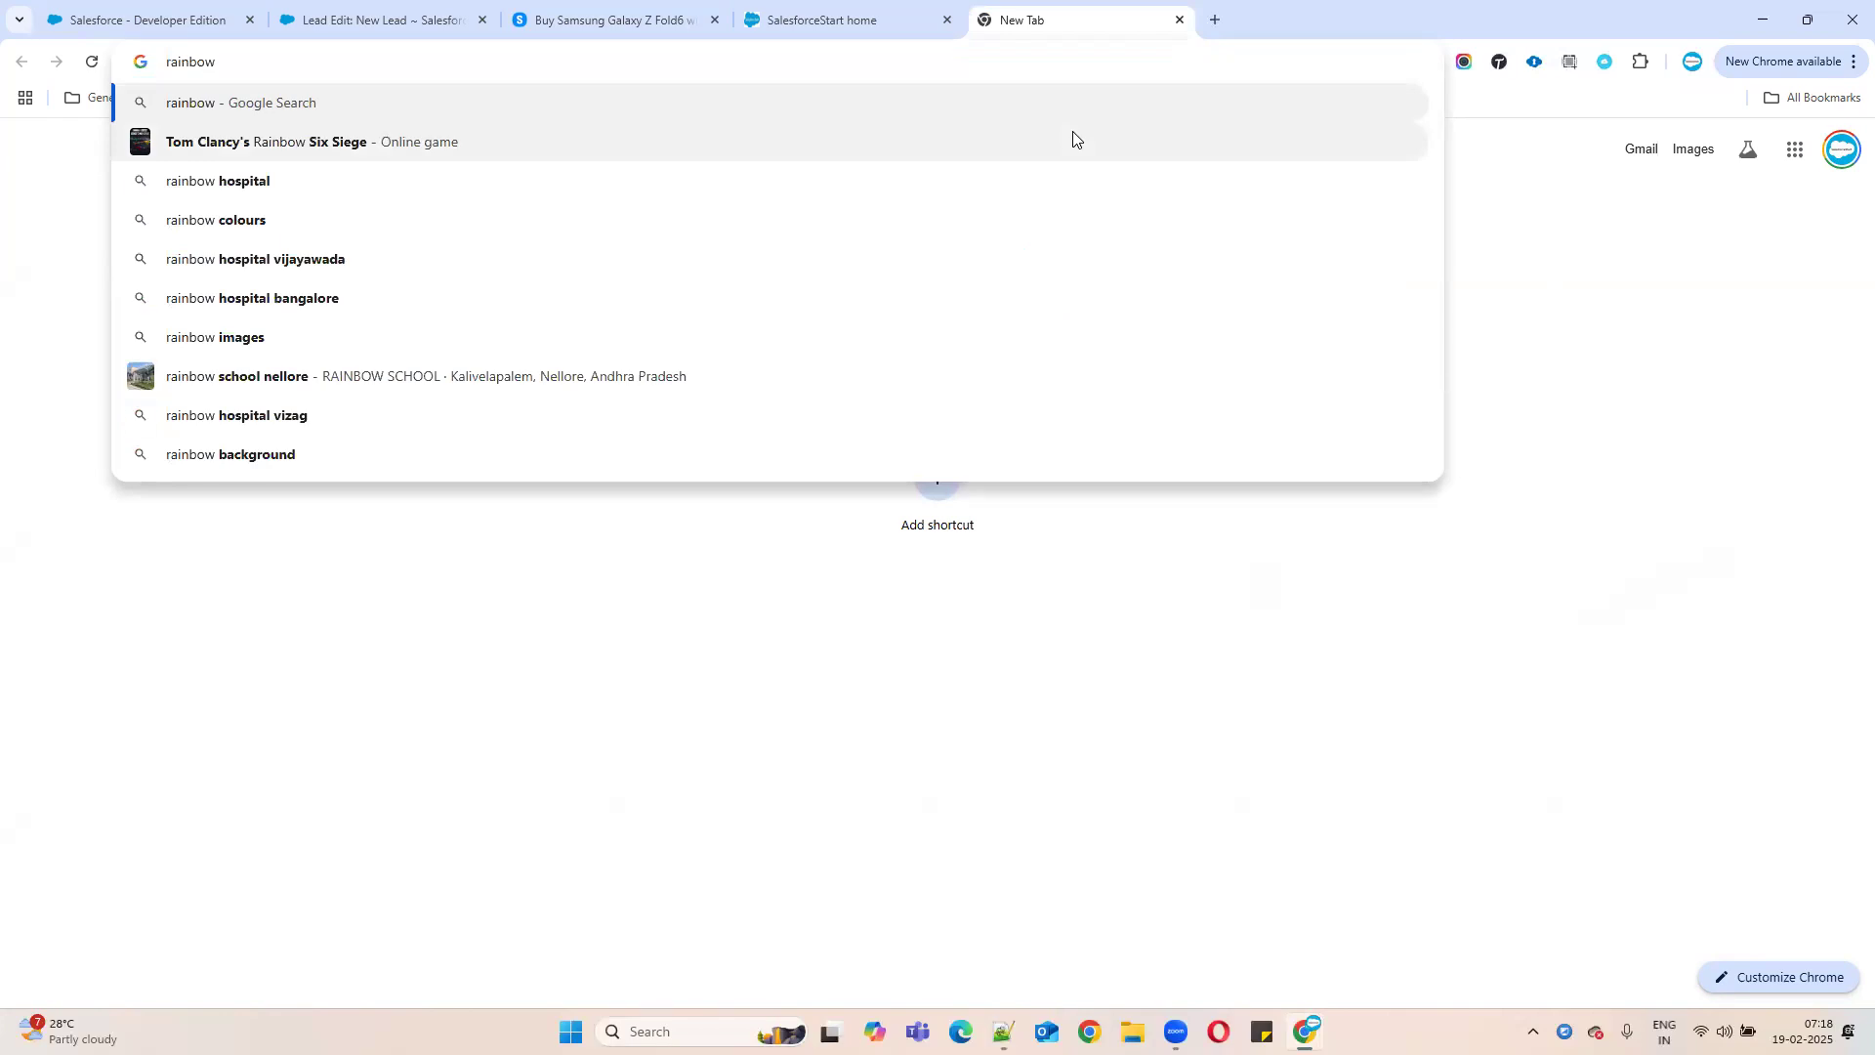
type("hosp")
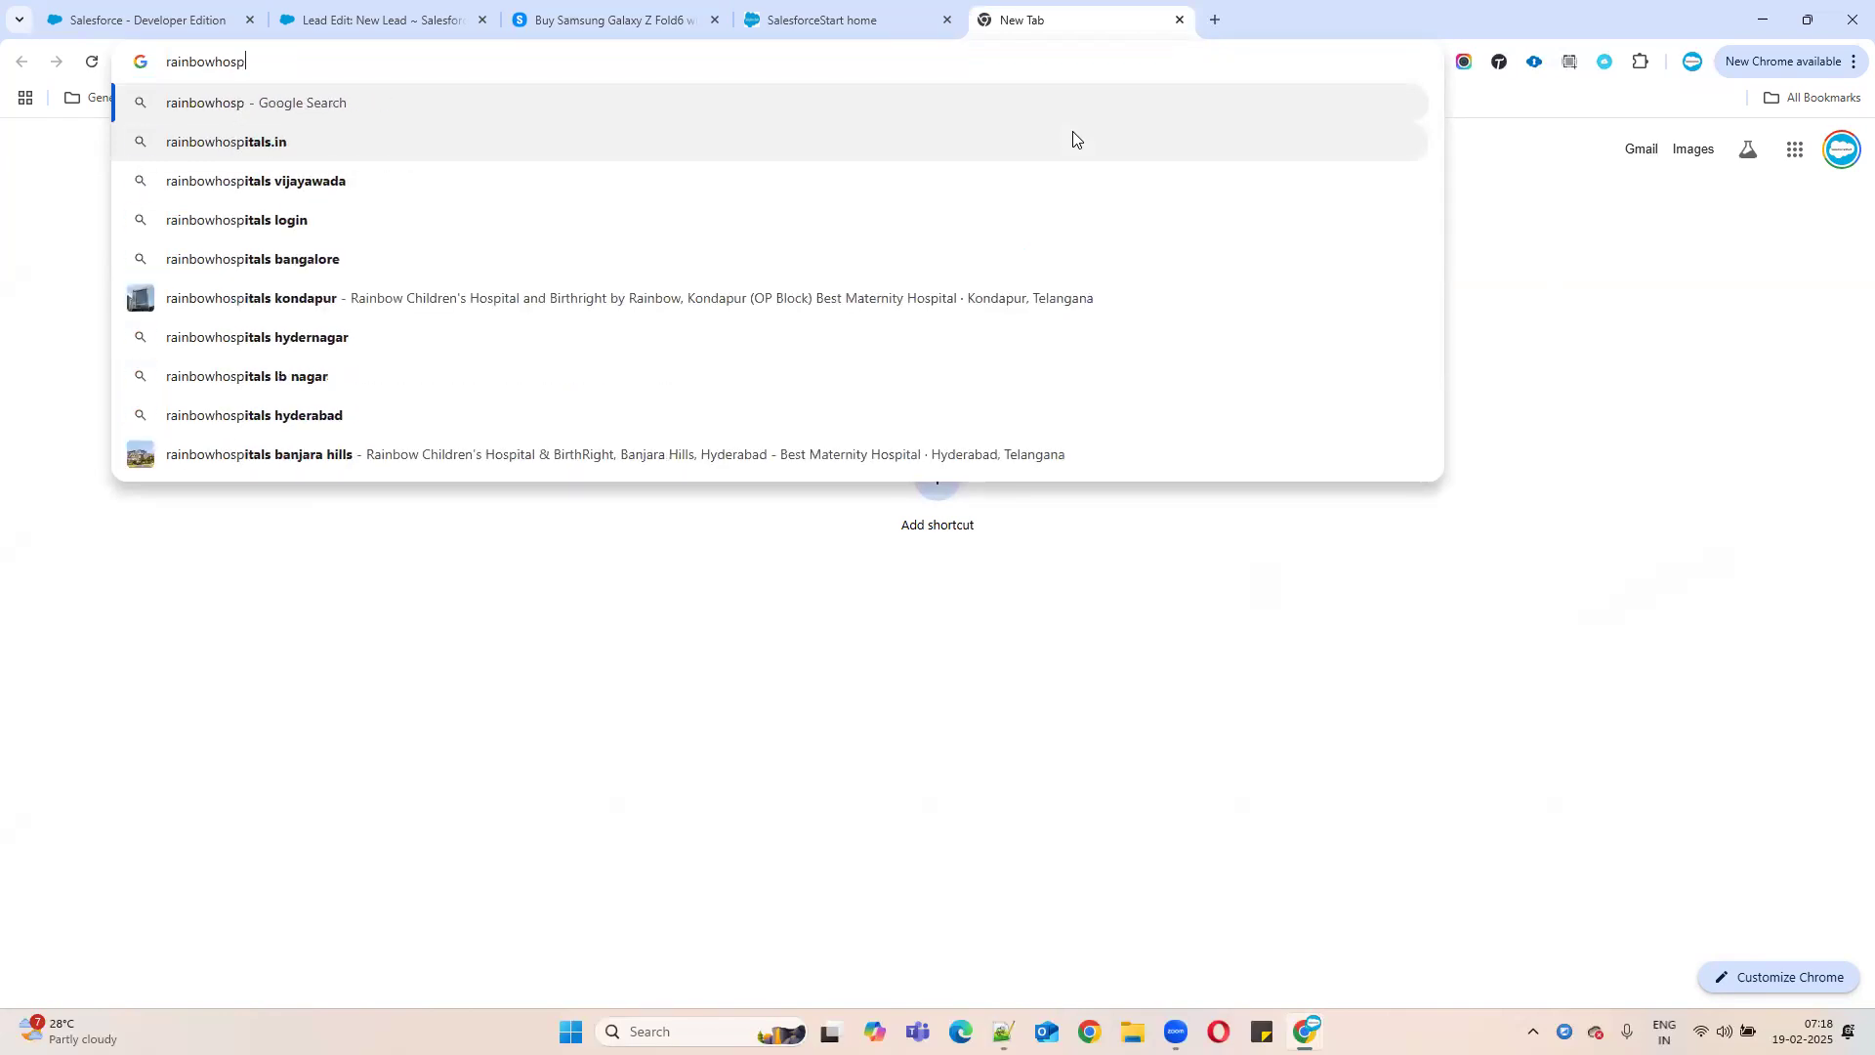
type("itals.com")
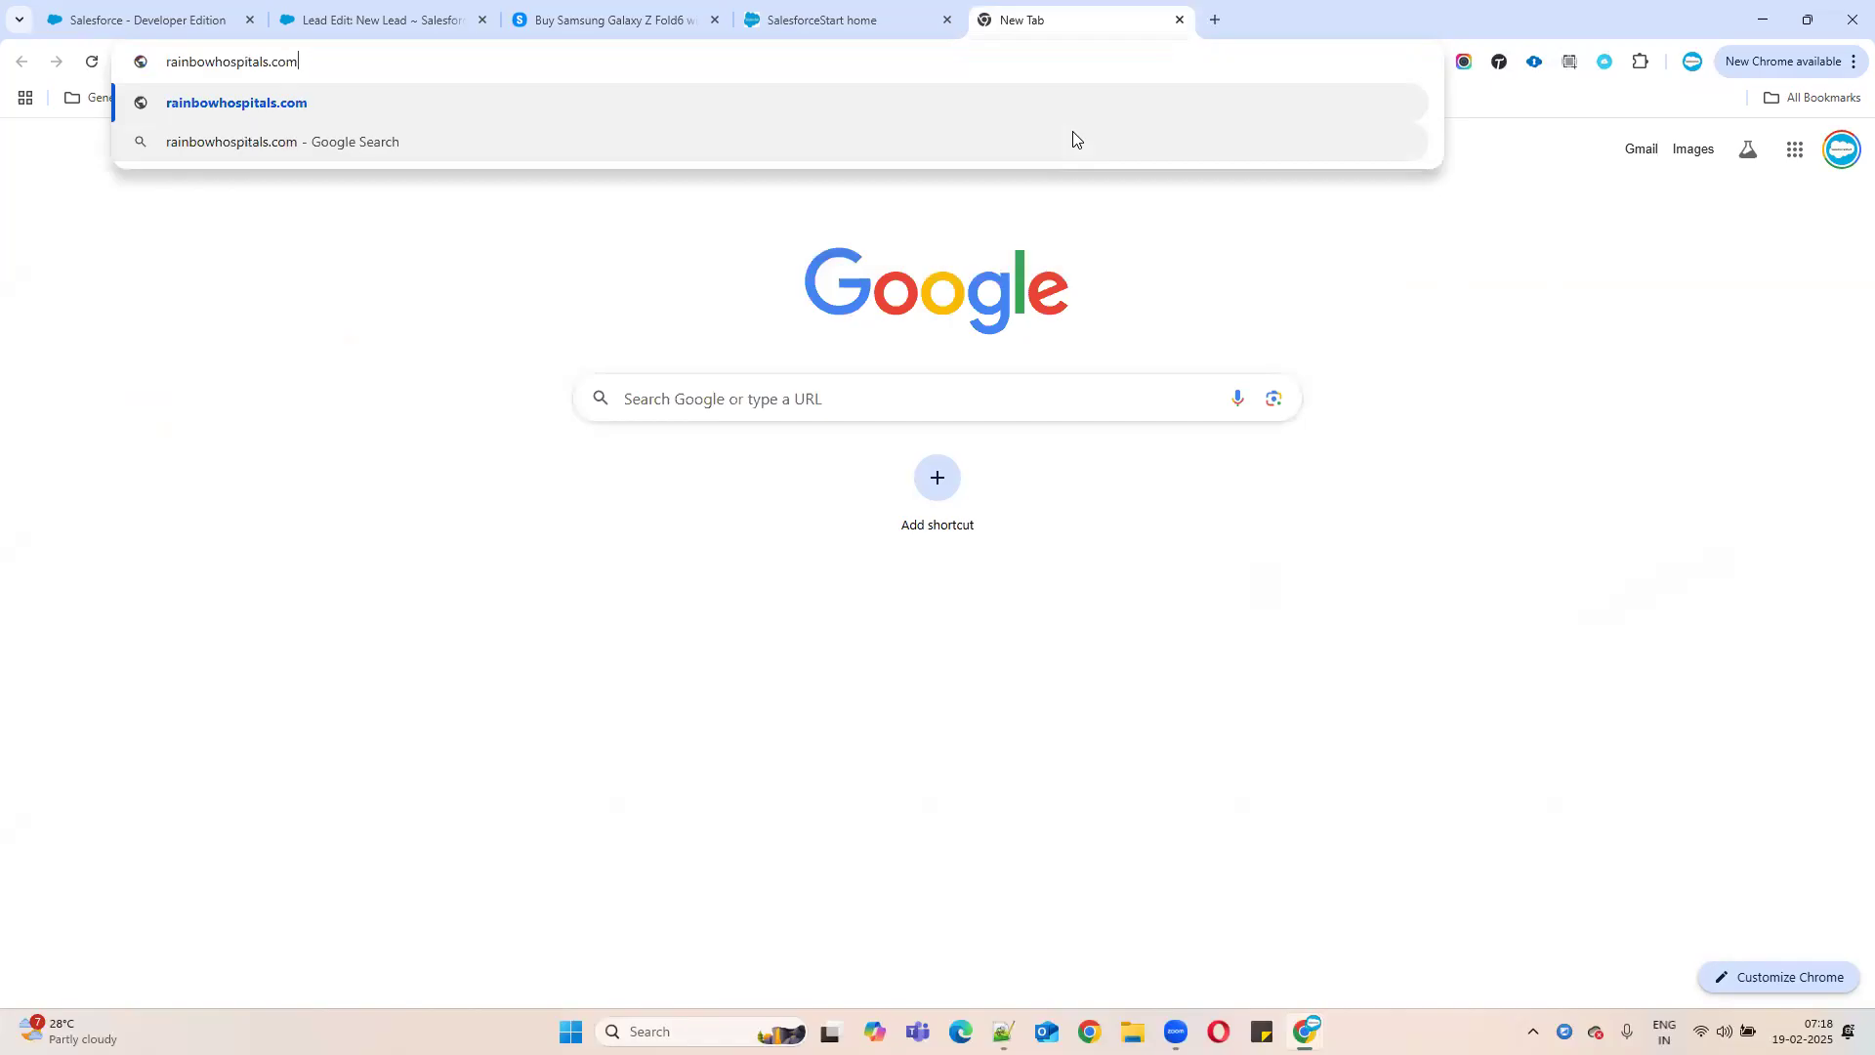
key("Return")
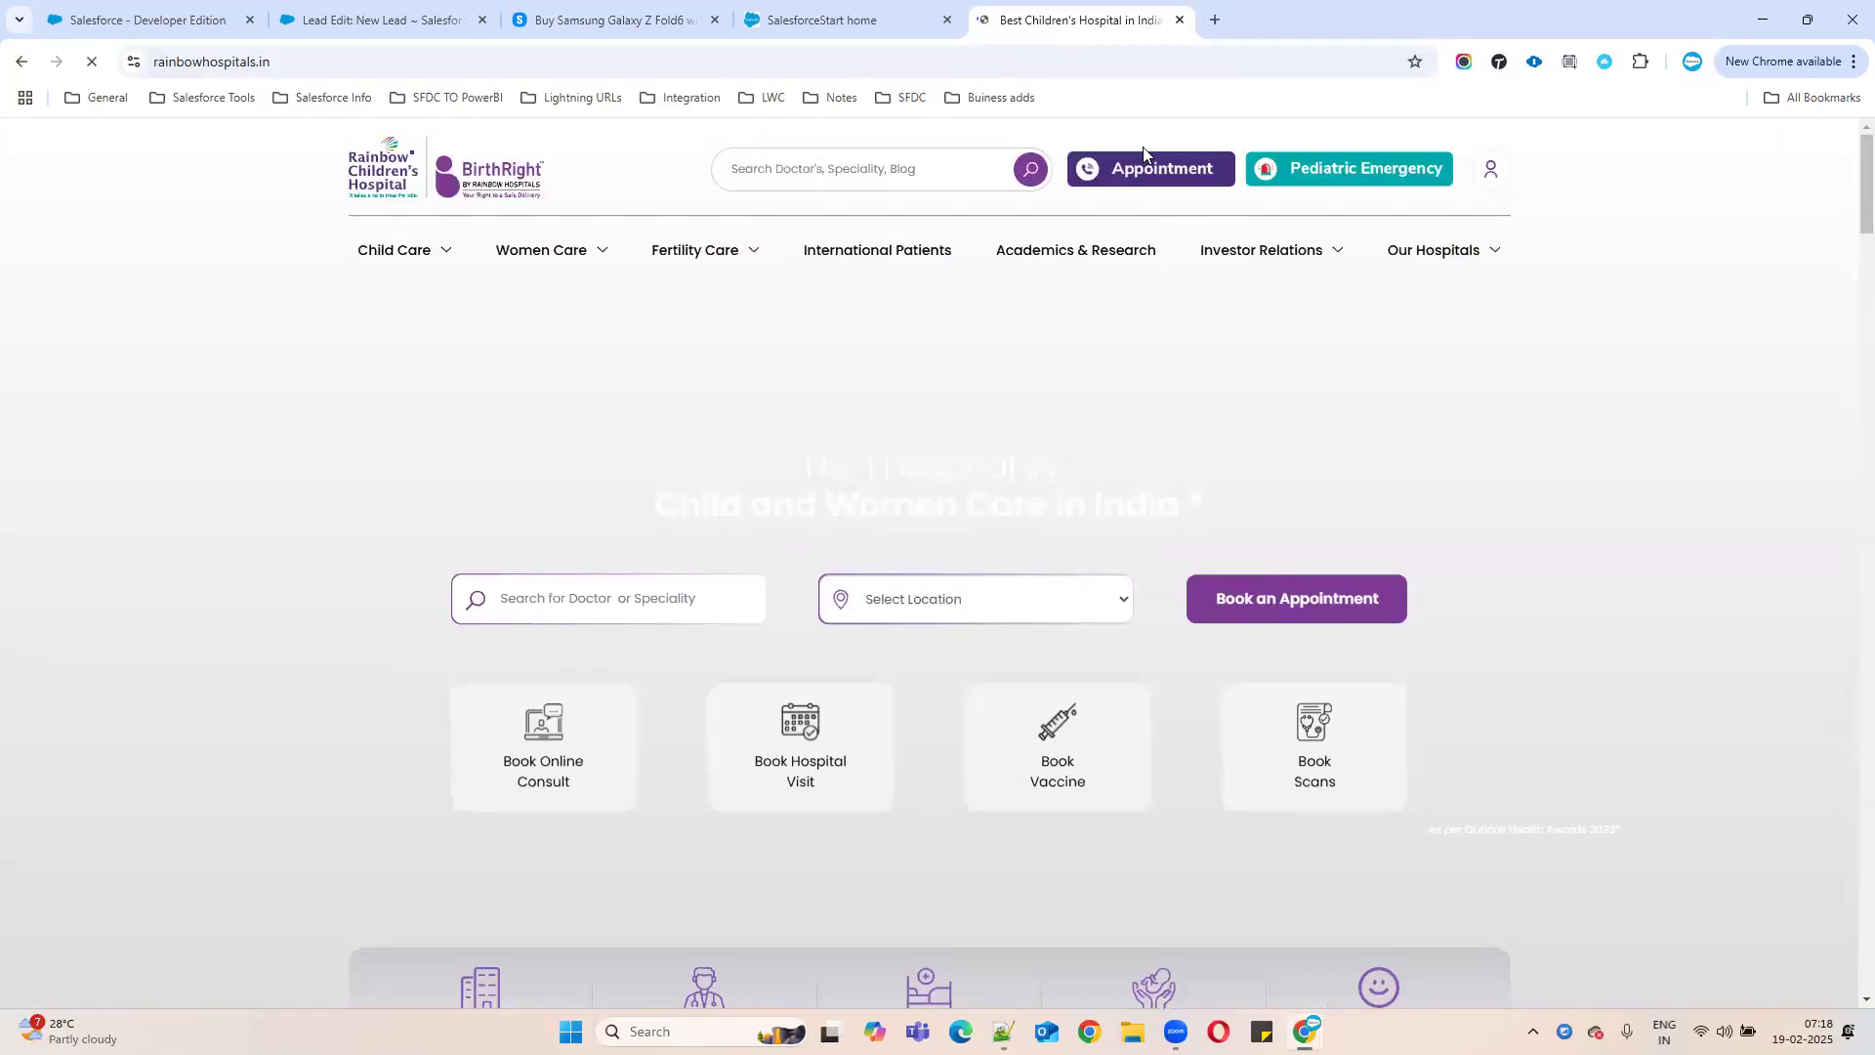
- Dismiss the app prompt and open a Banjara Hills gynaecologist's page from the online video consult list
left_click(1126, 180)
left_click(699, 188)
left_click(1016, 266)
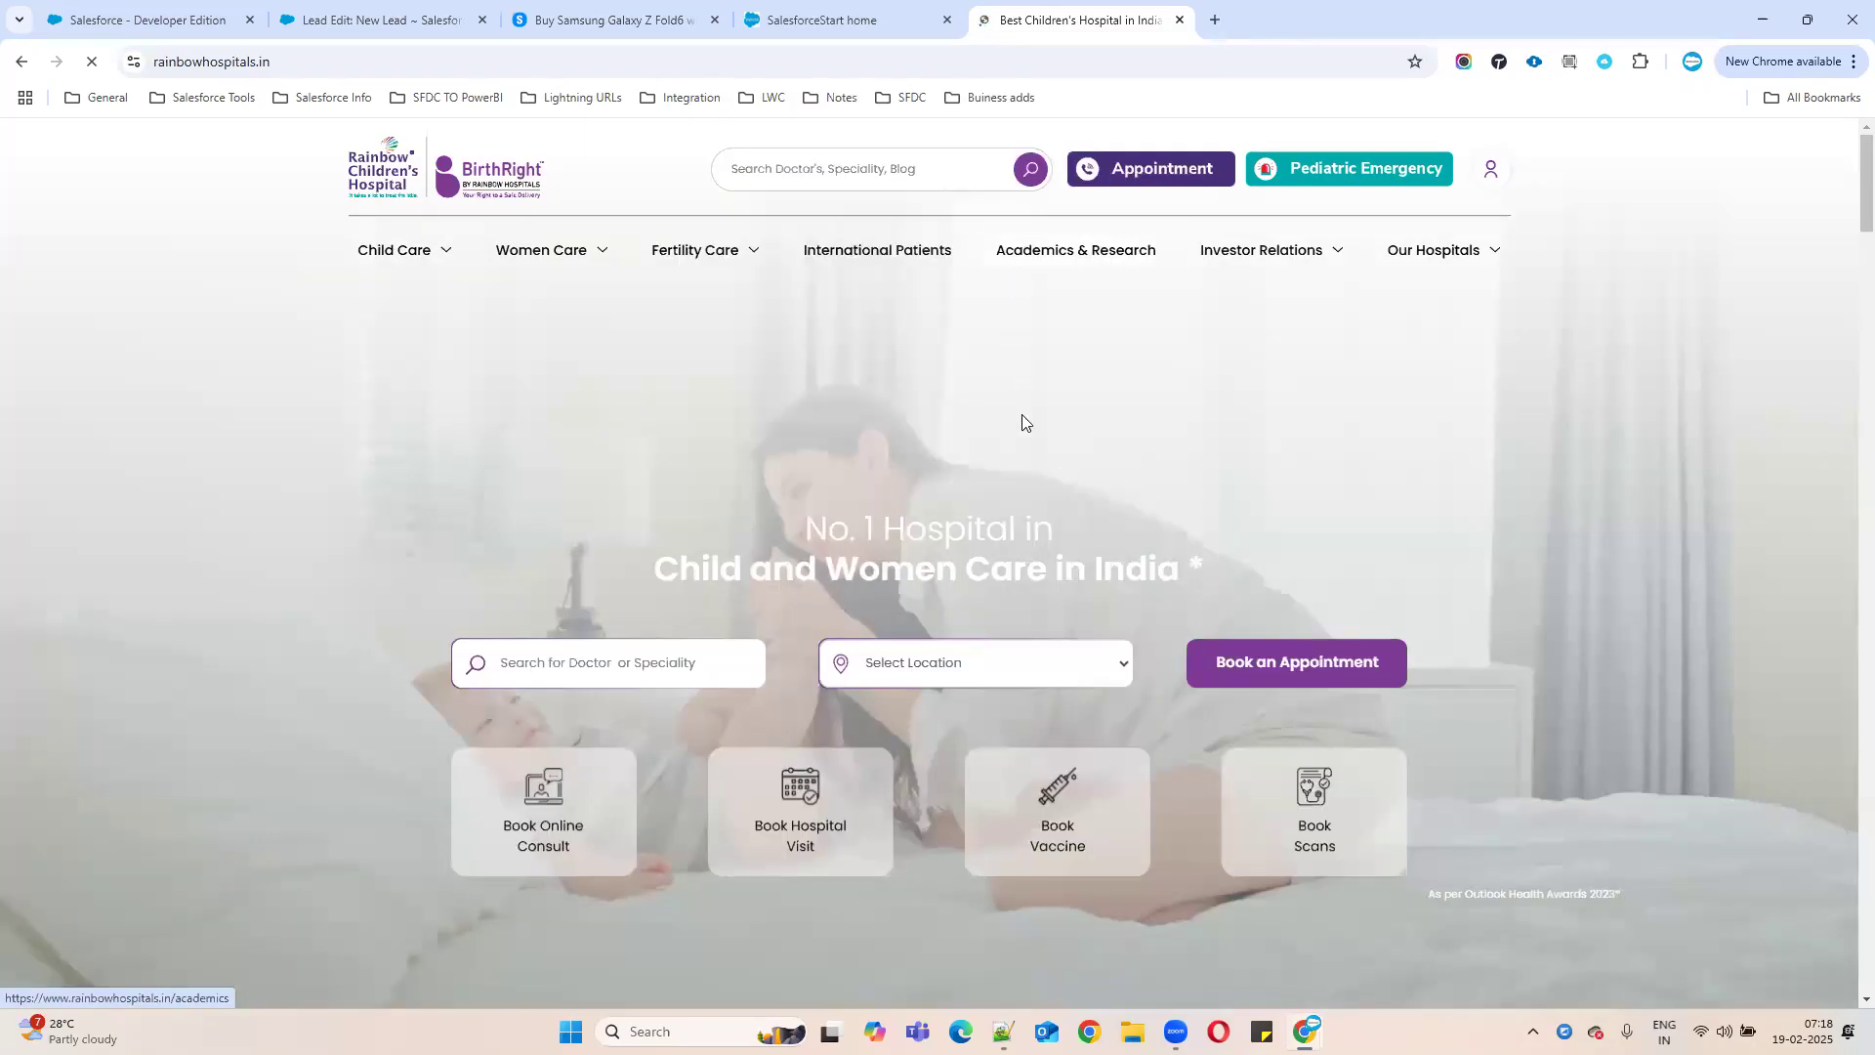
left_click(525, 850)
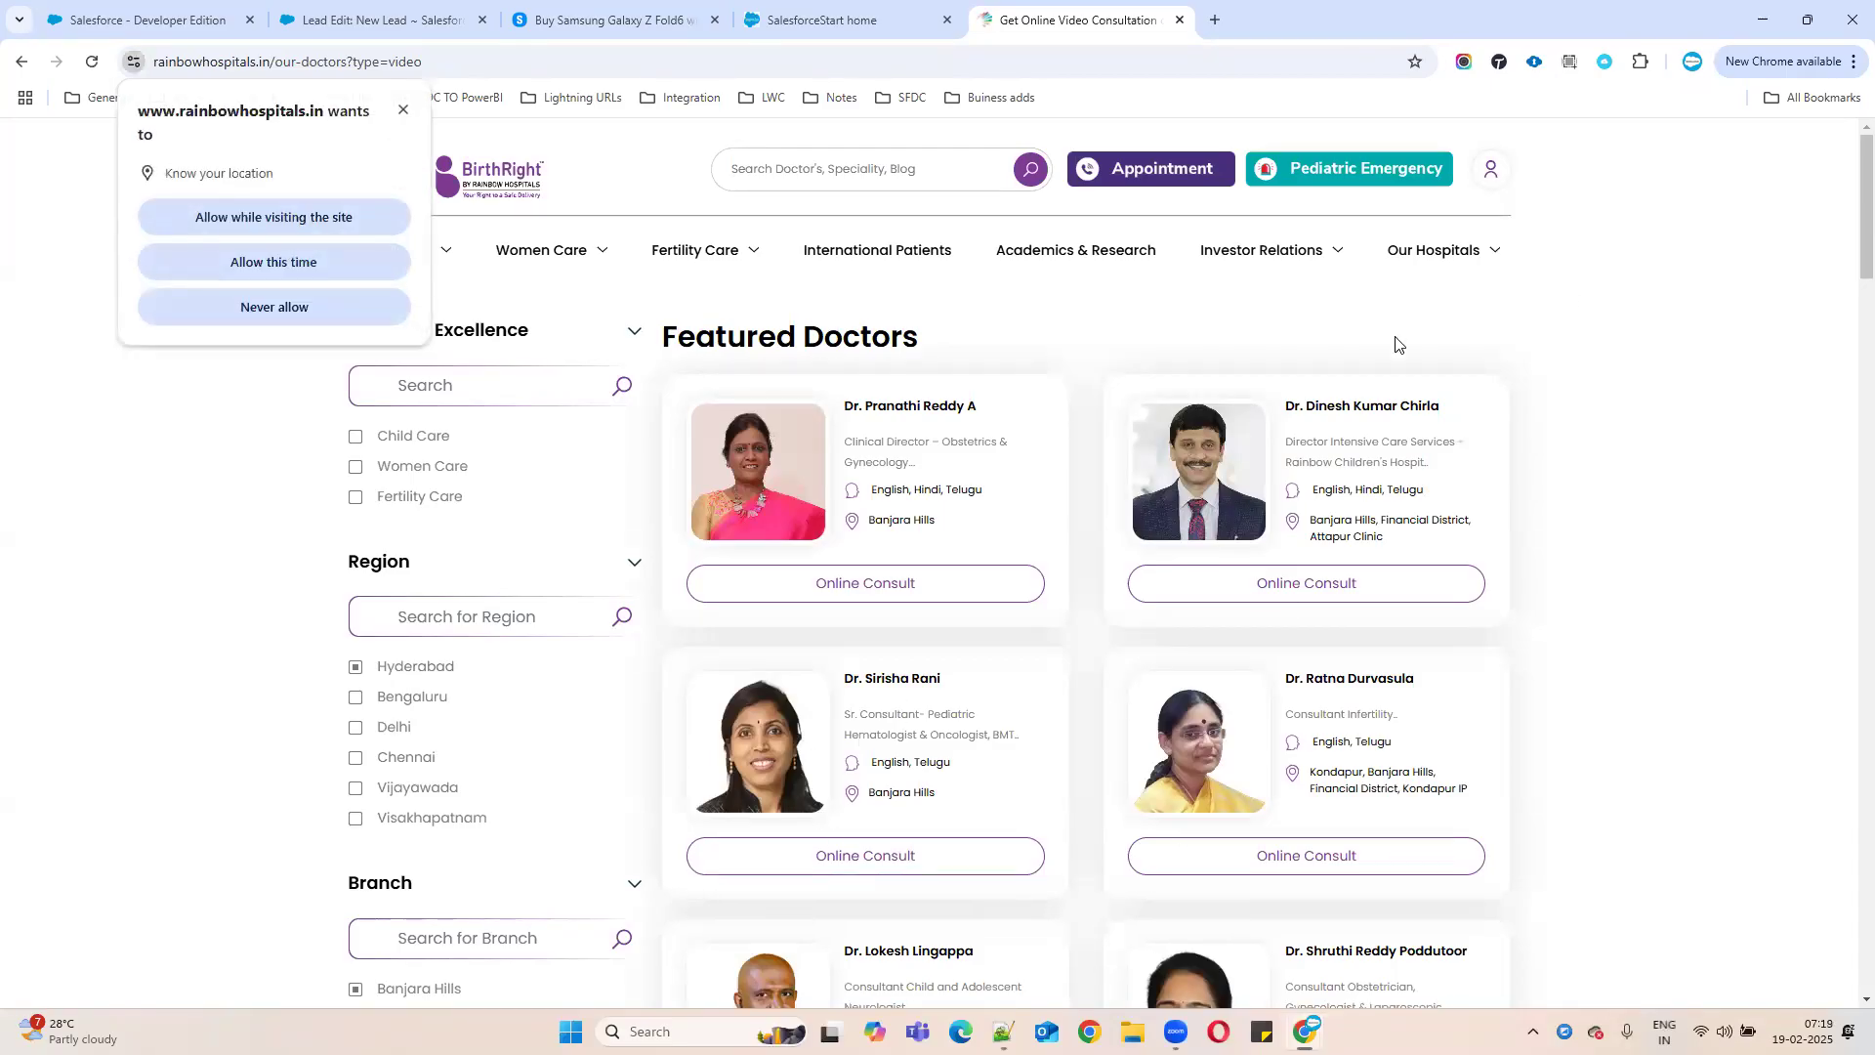
scroll(1116, 571, "down", 10)
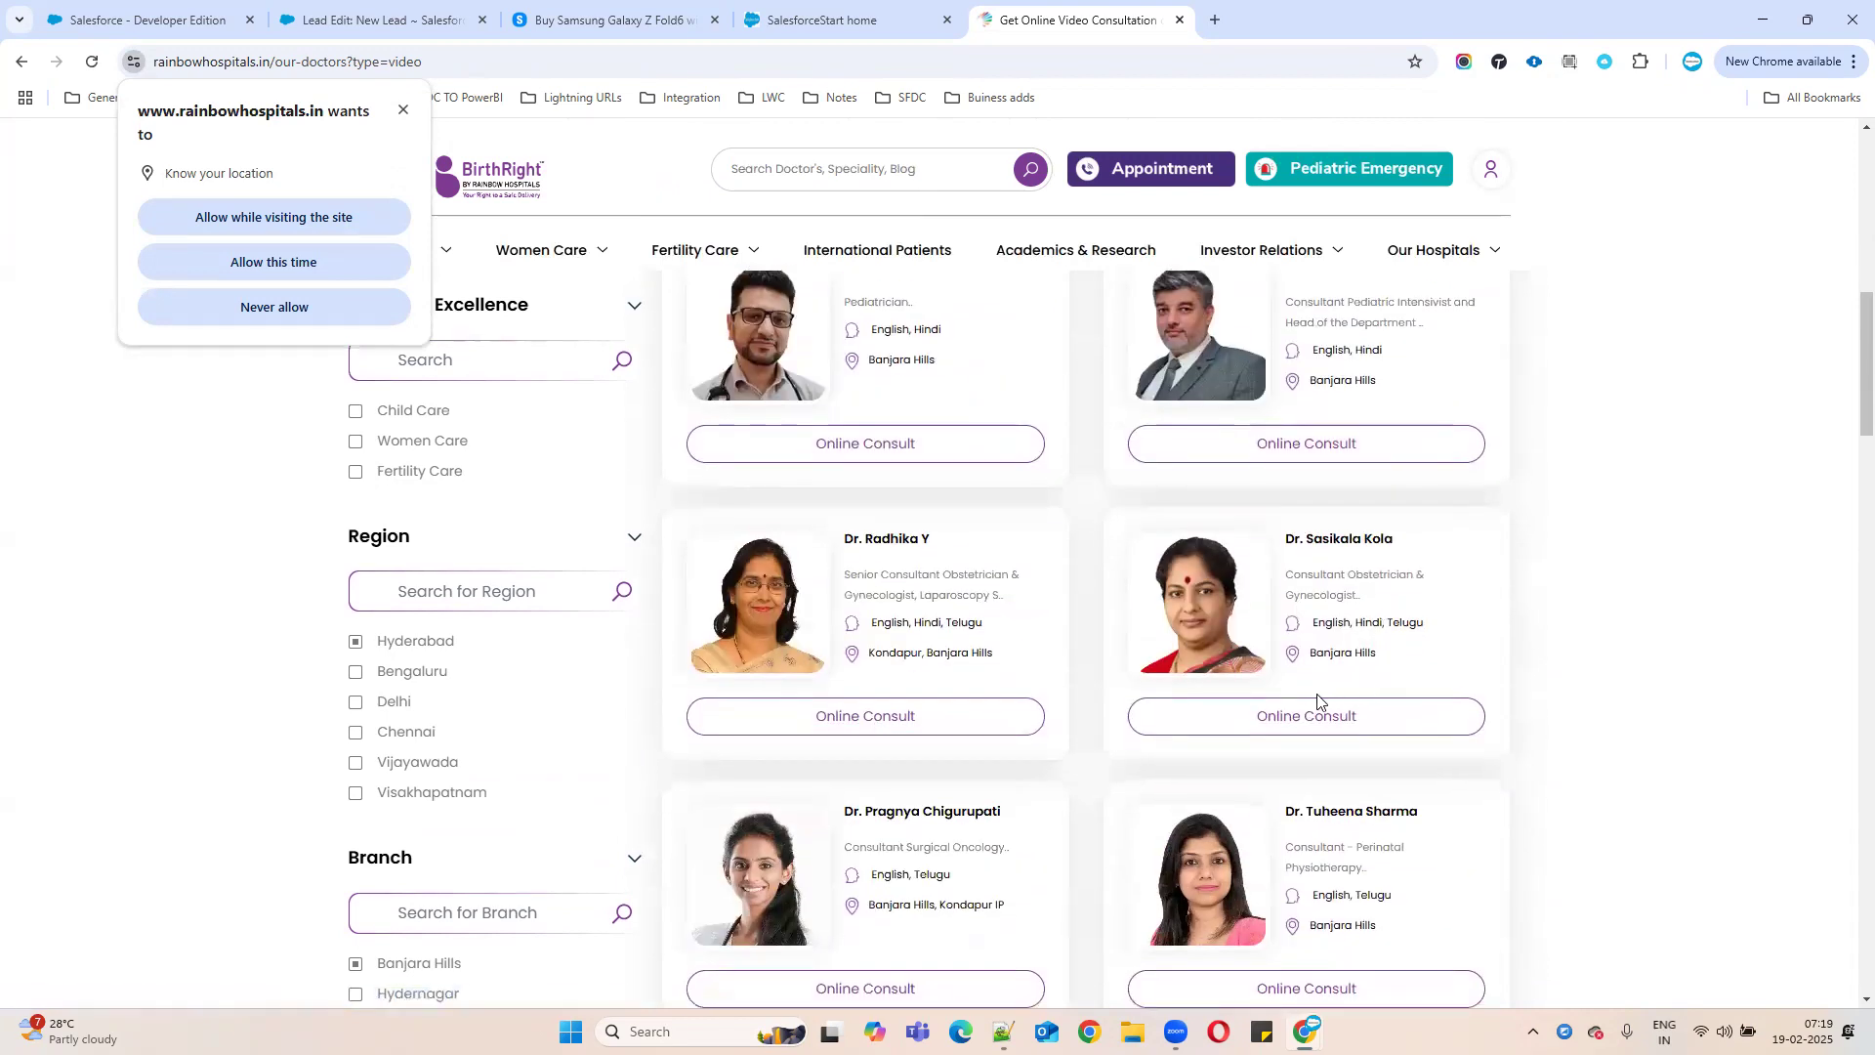
left_click(1291, 723)
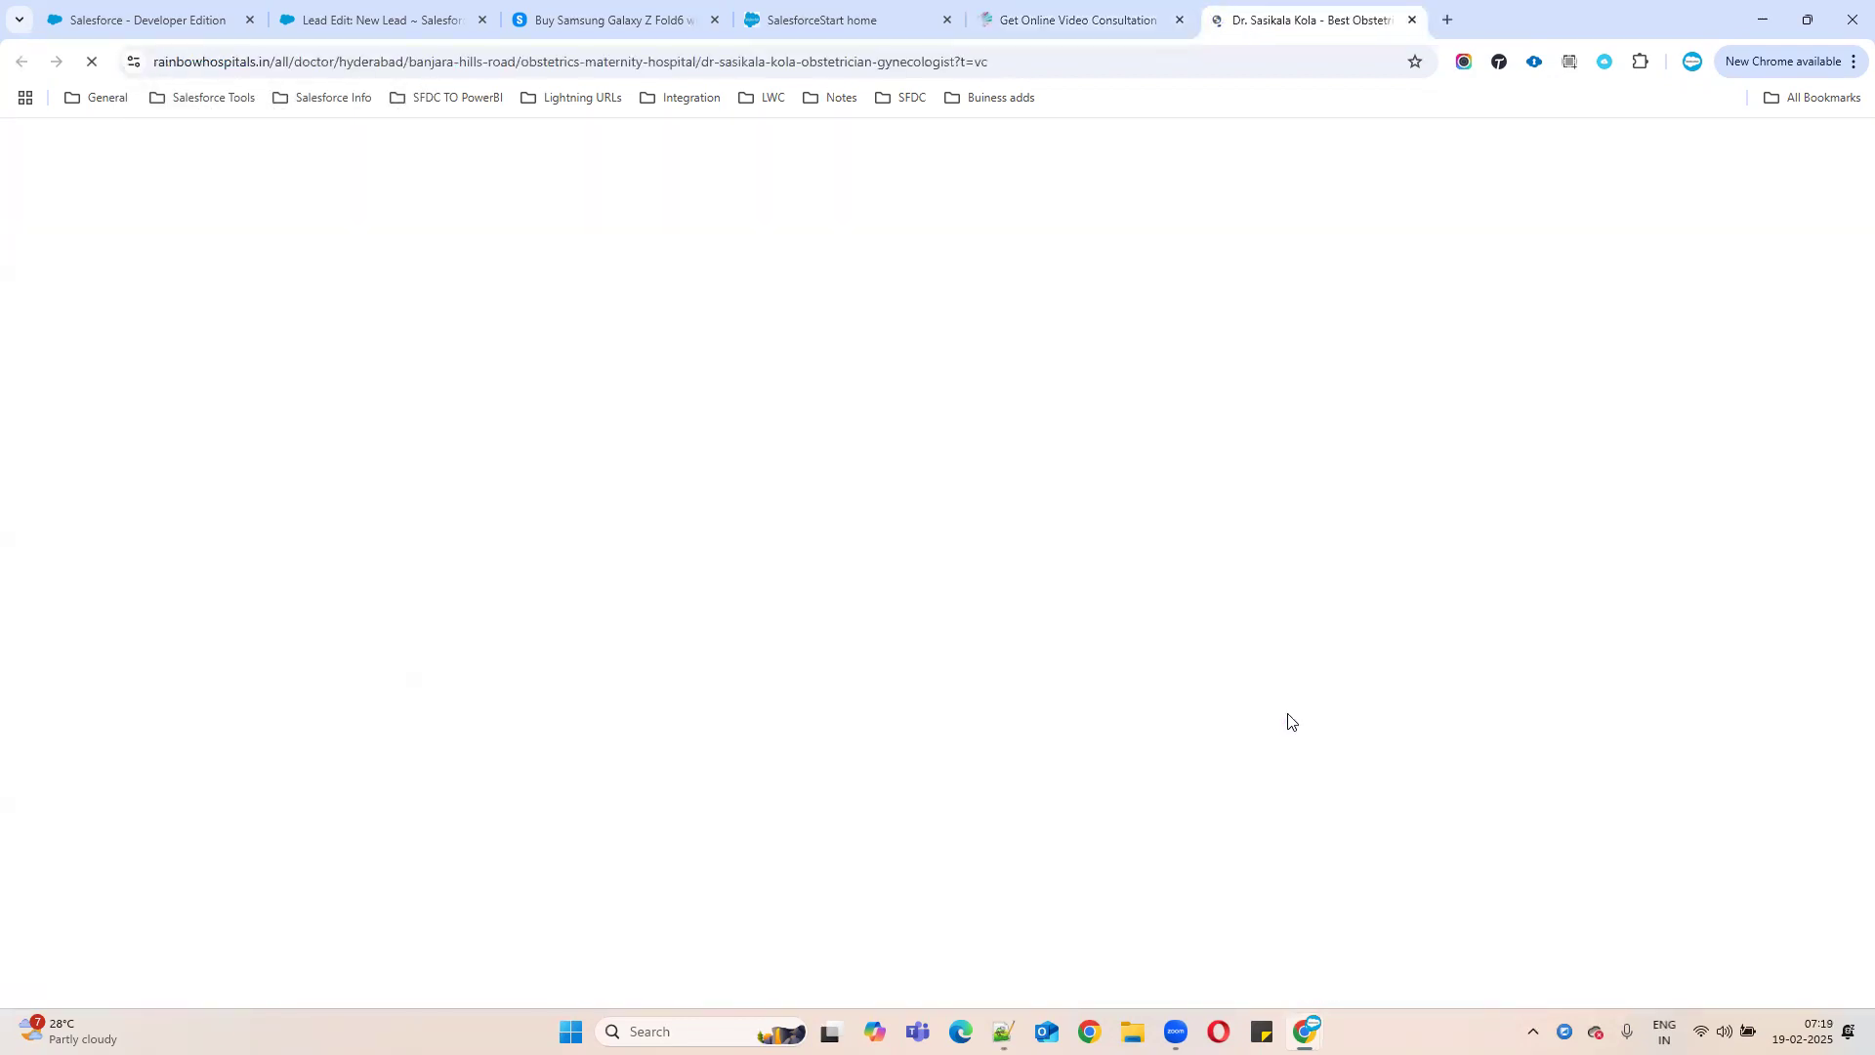
- Check the Tue 18 MAR 01:00 PM slot, then close the confirmation popup without booking
left_click(918, 493)
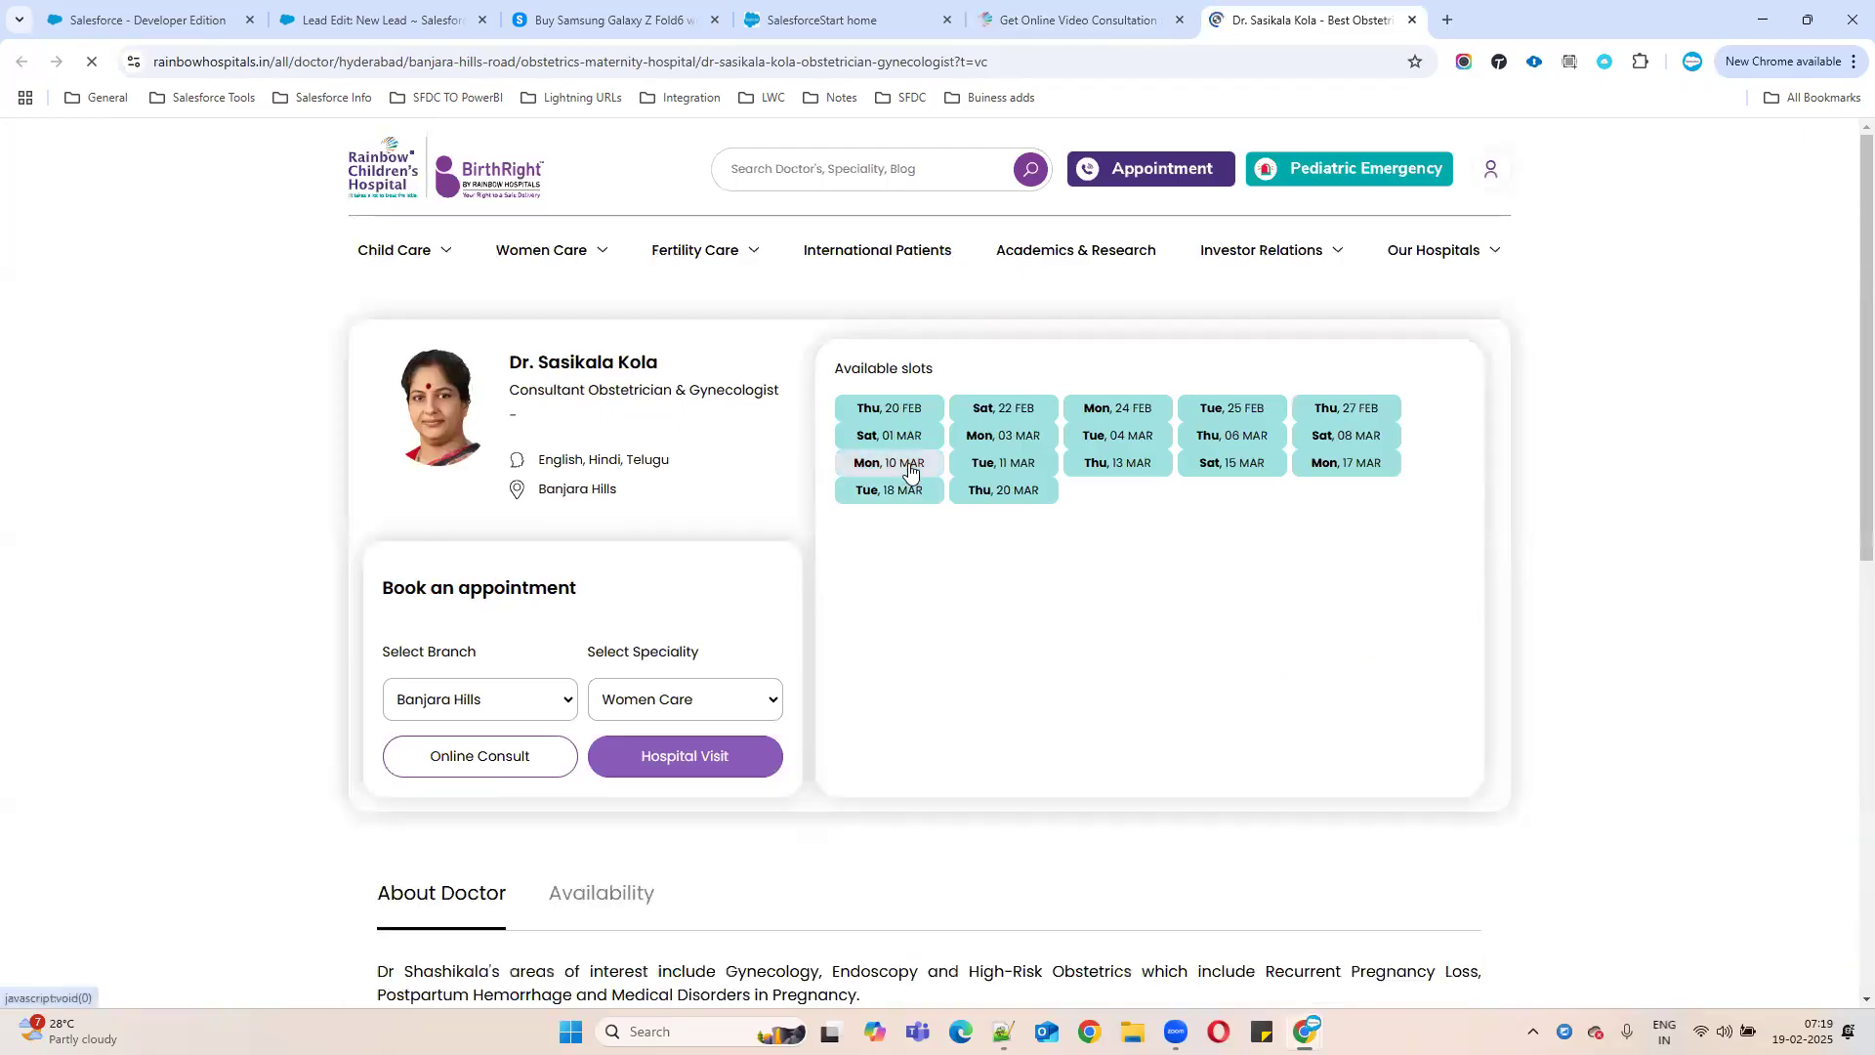
left_click(916, 553)
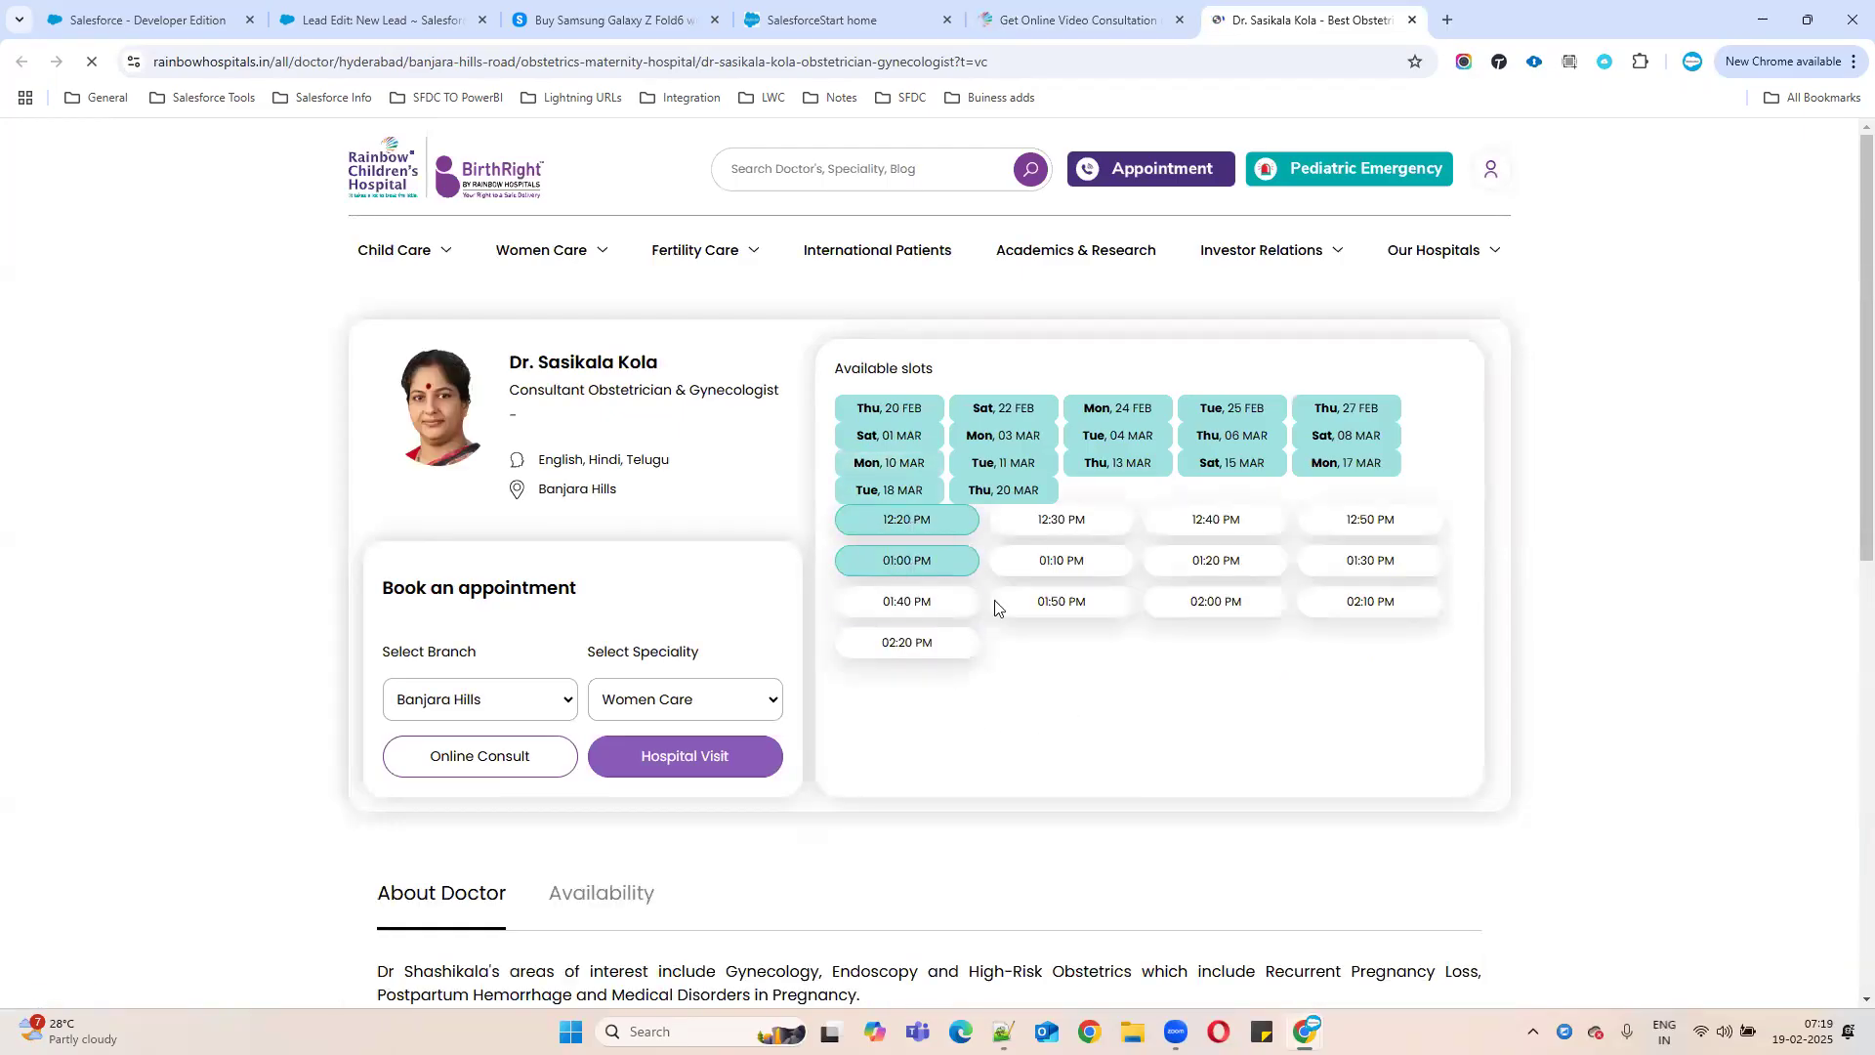
left_click(1339, 470)
scroll(980, 745, "down", 3)
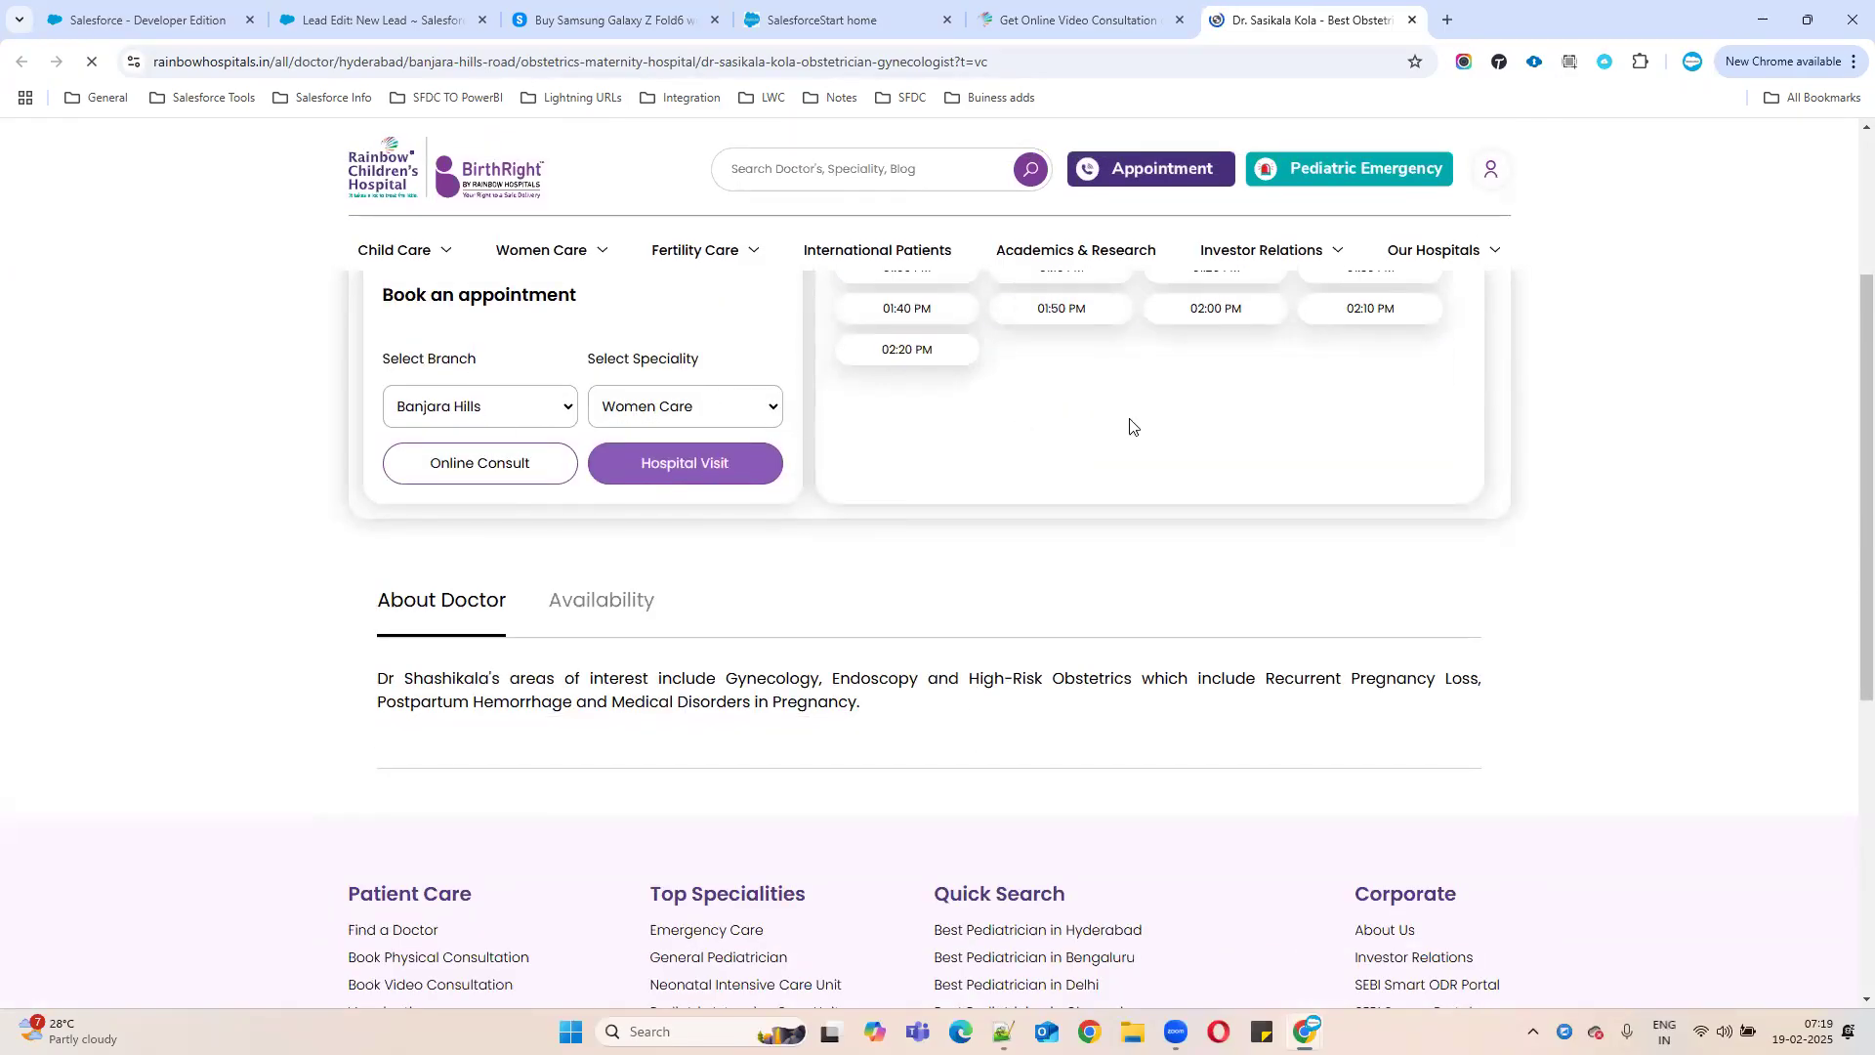
scroll(1192, 523, "up", 1)
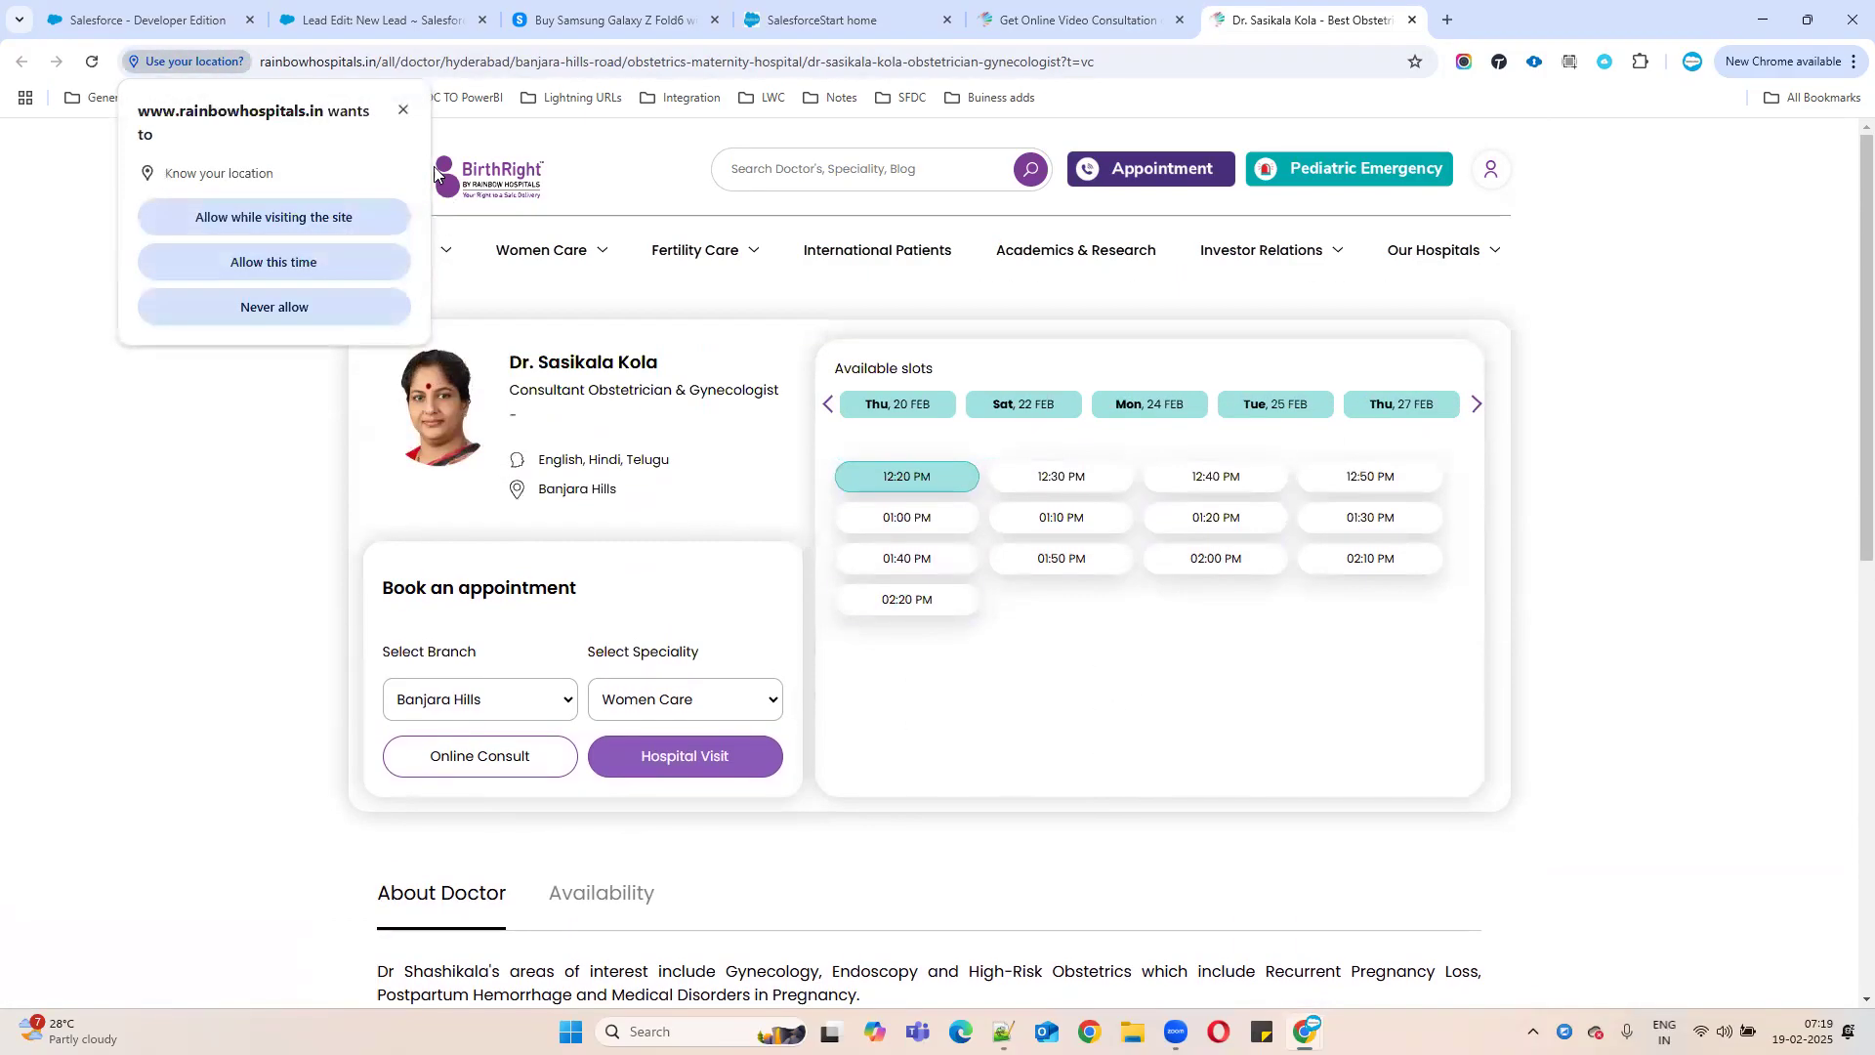
- Dismiss the location request and phone-app picker, then close the doctor's profile page
left_click(402, 111)
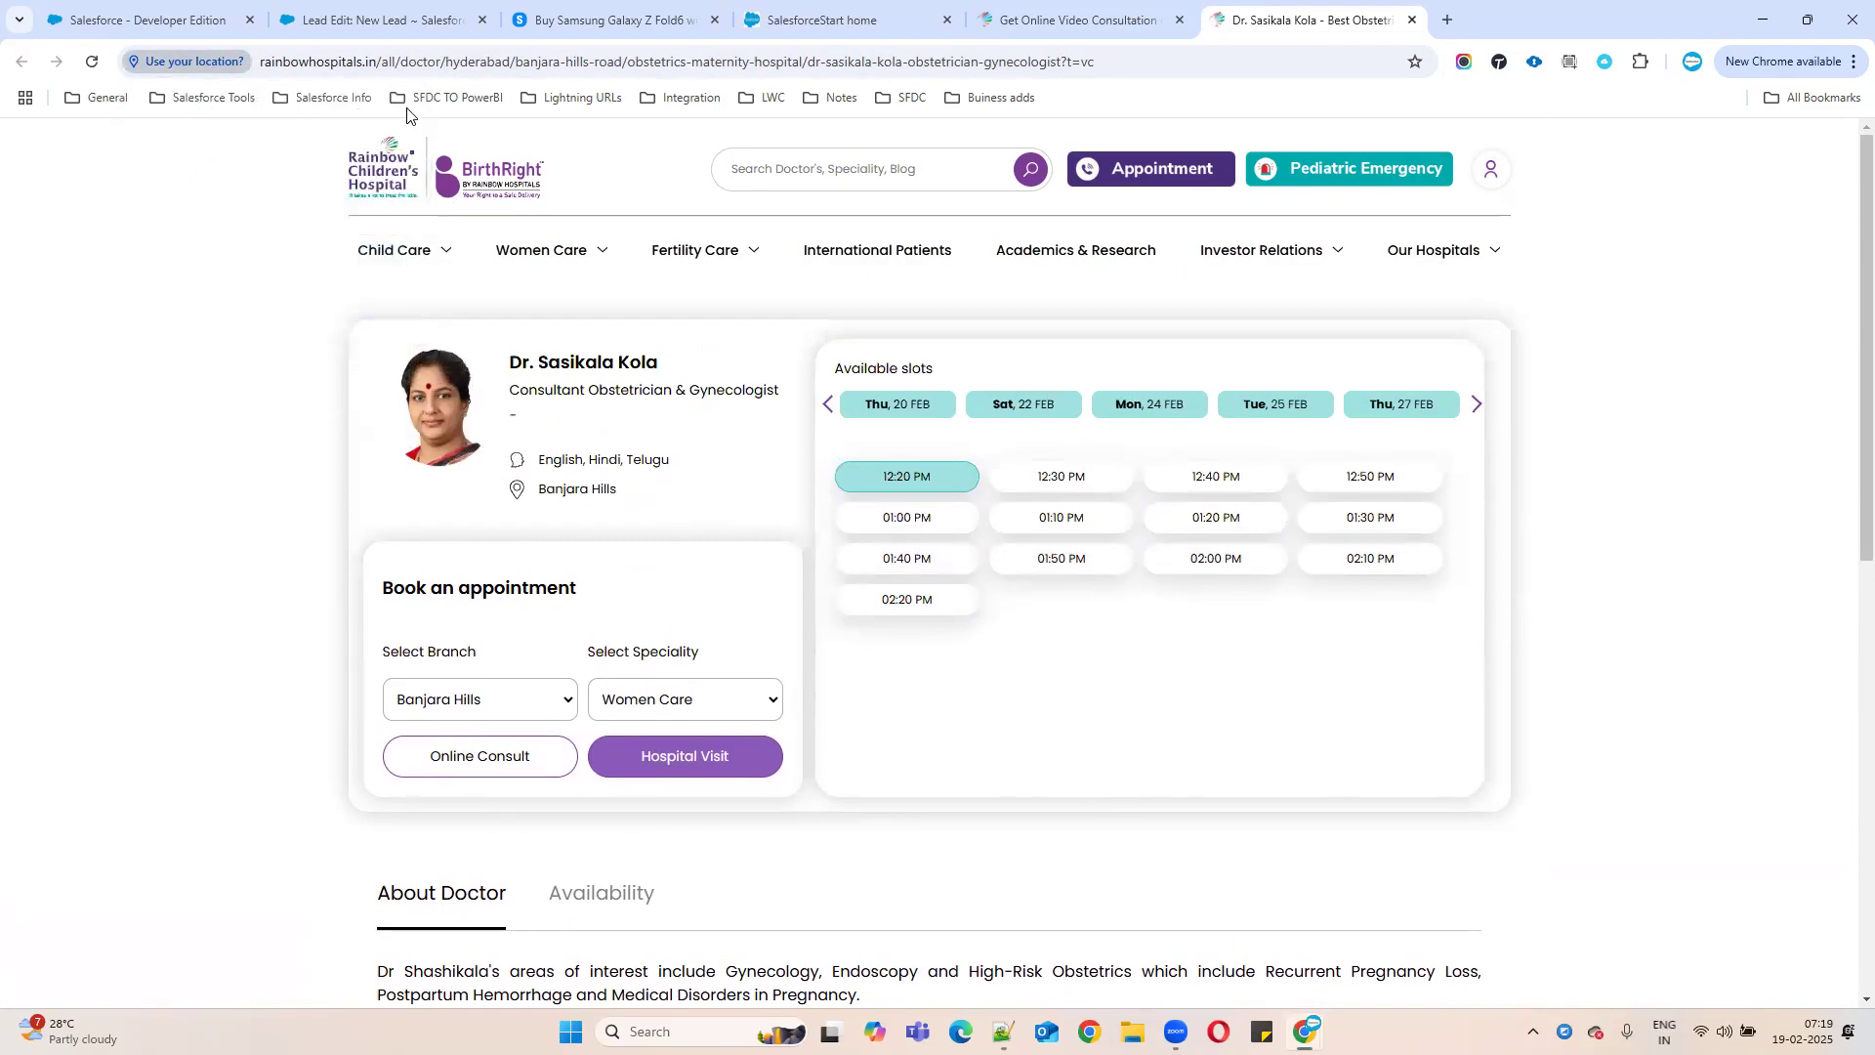
left_click(1110, 178)
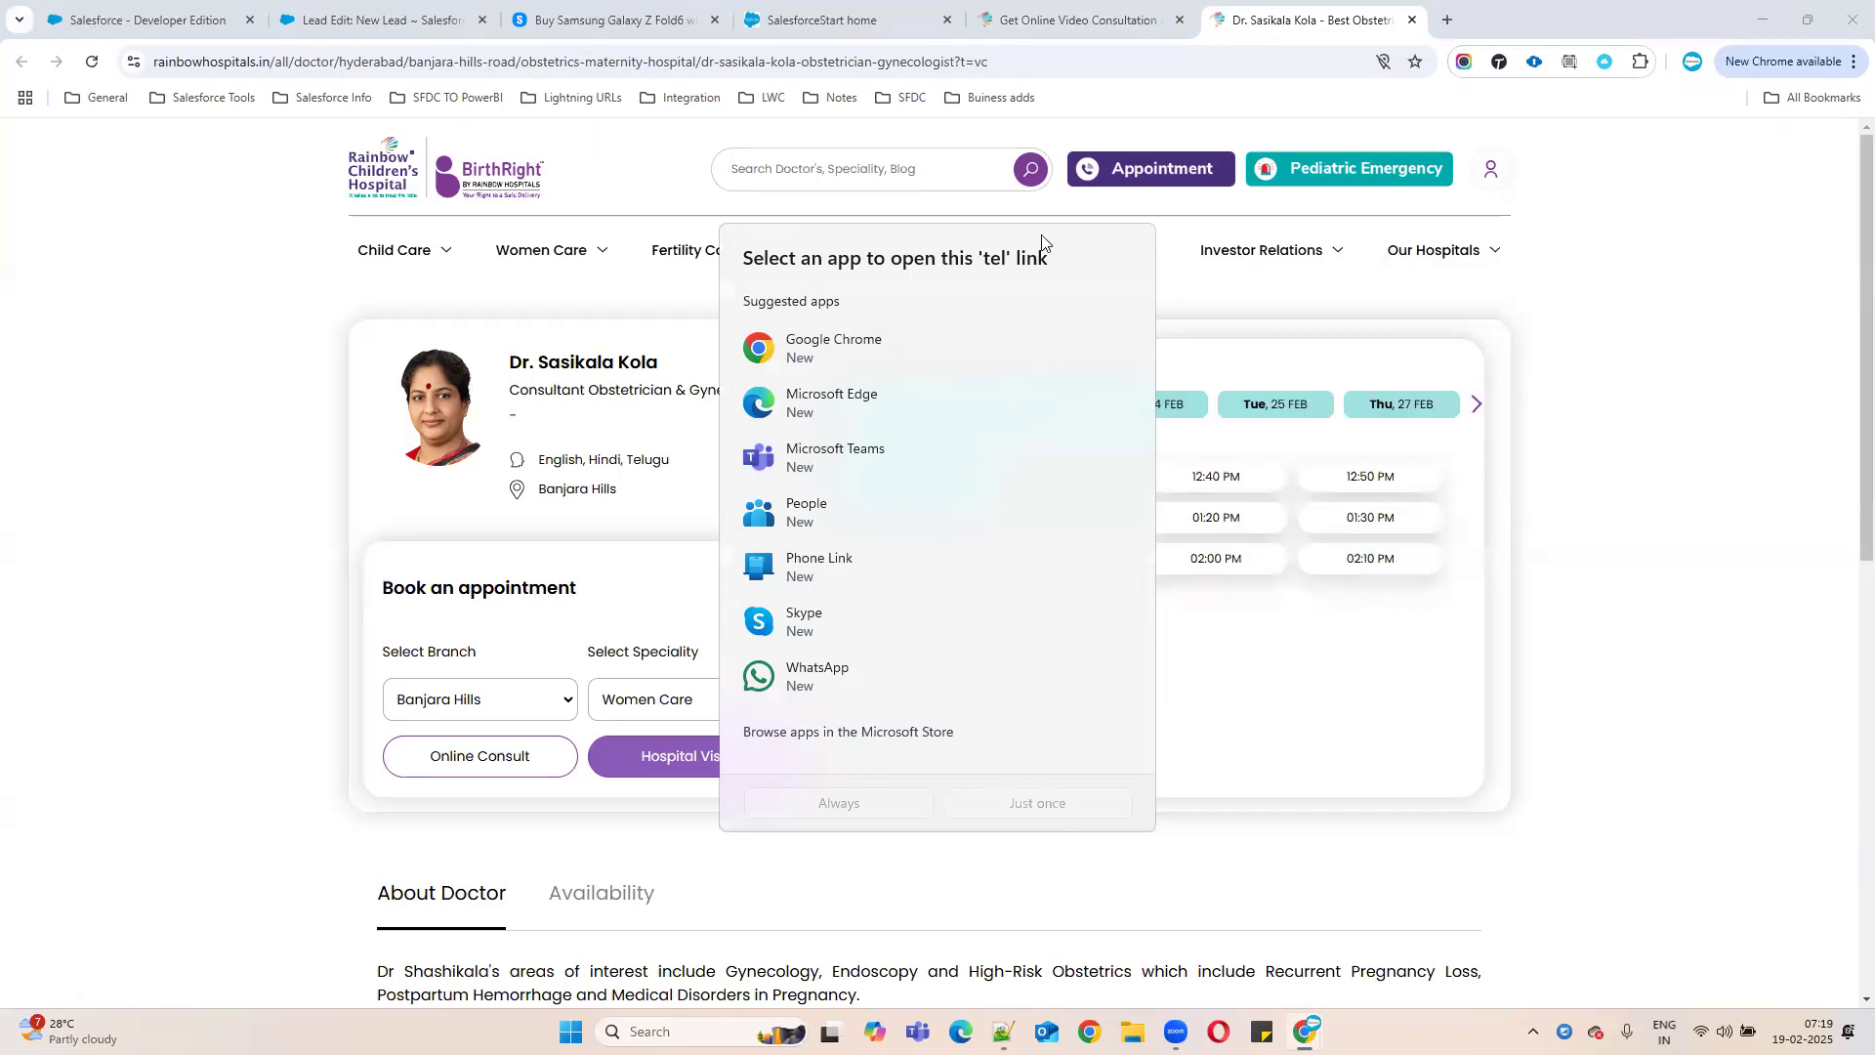
left_click(1638, 241)
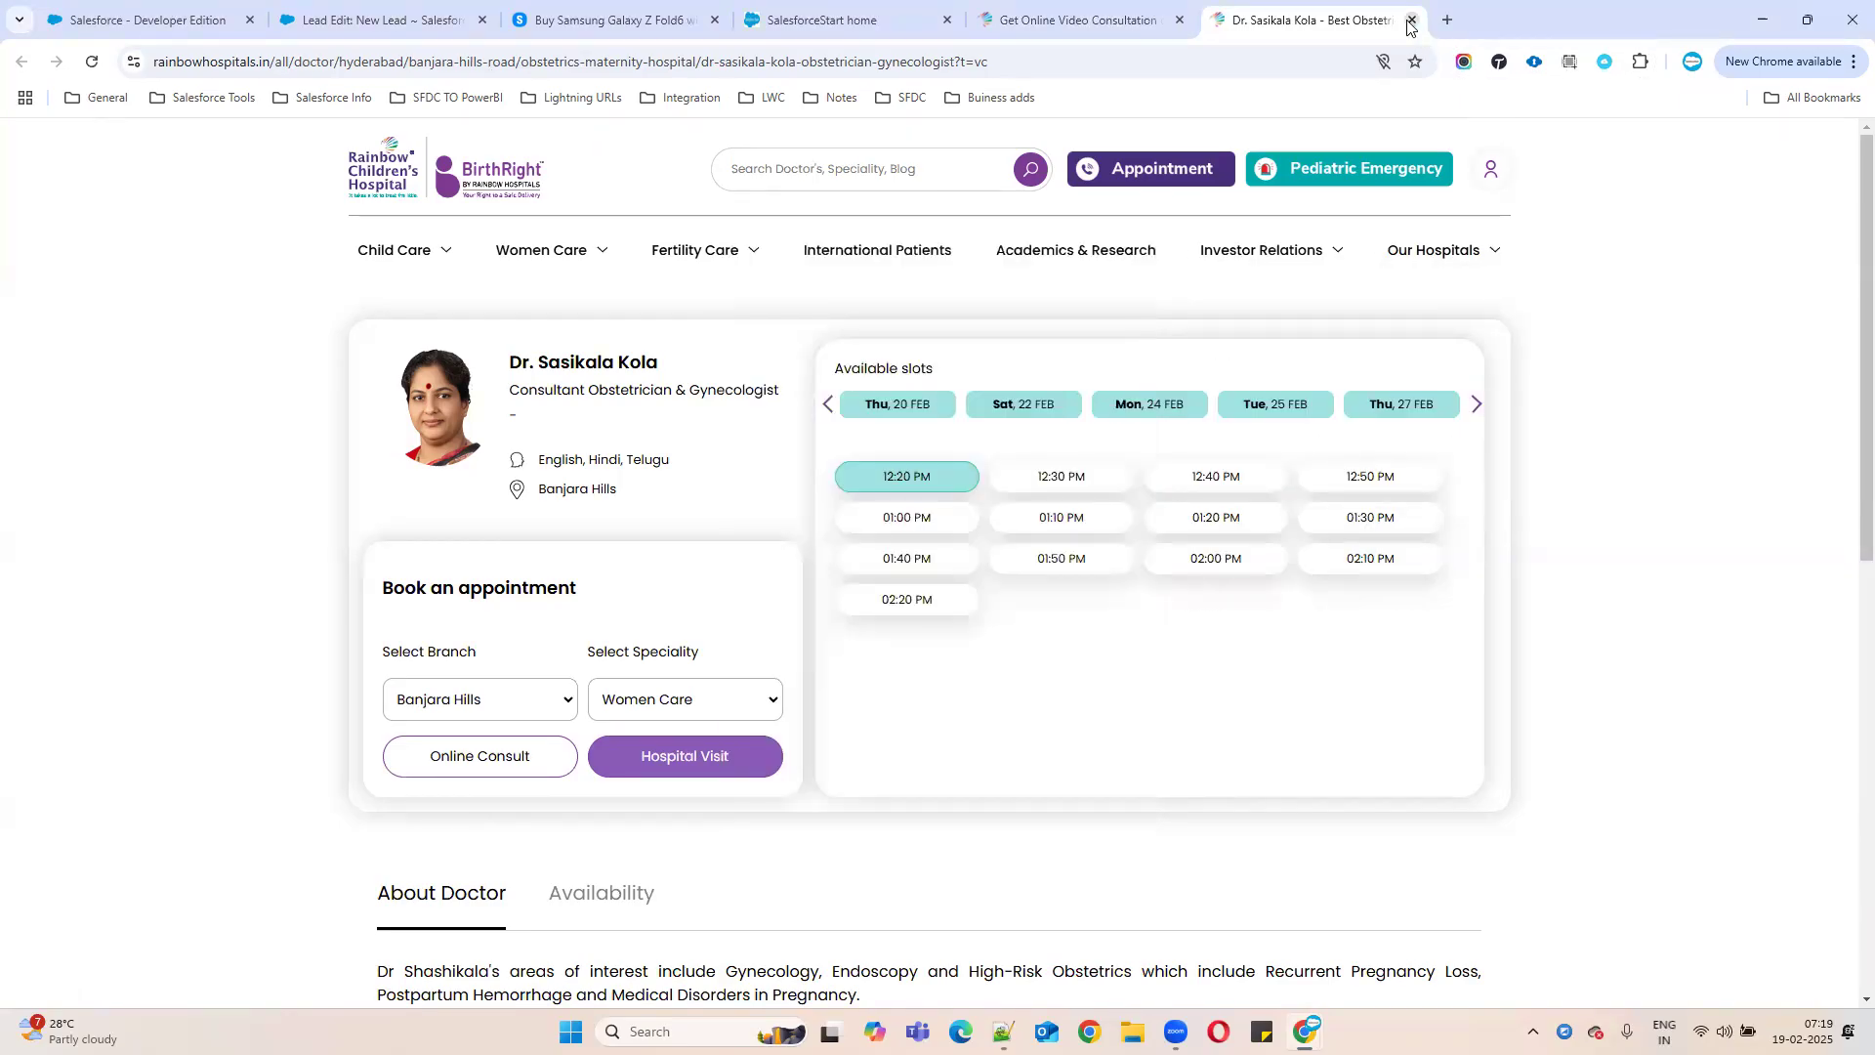
left_click(1411, 21)
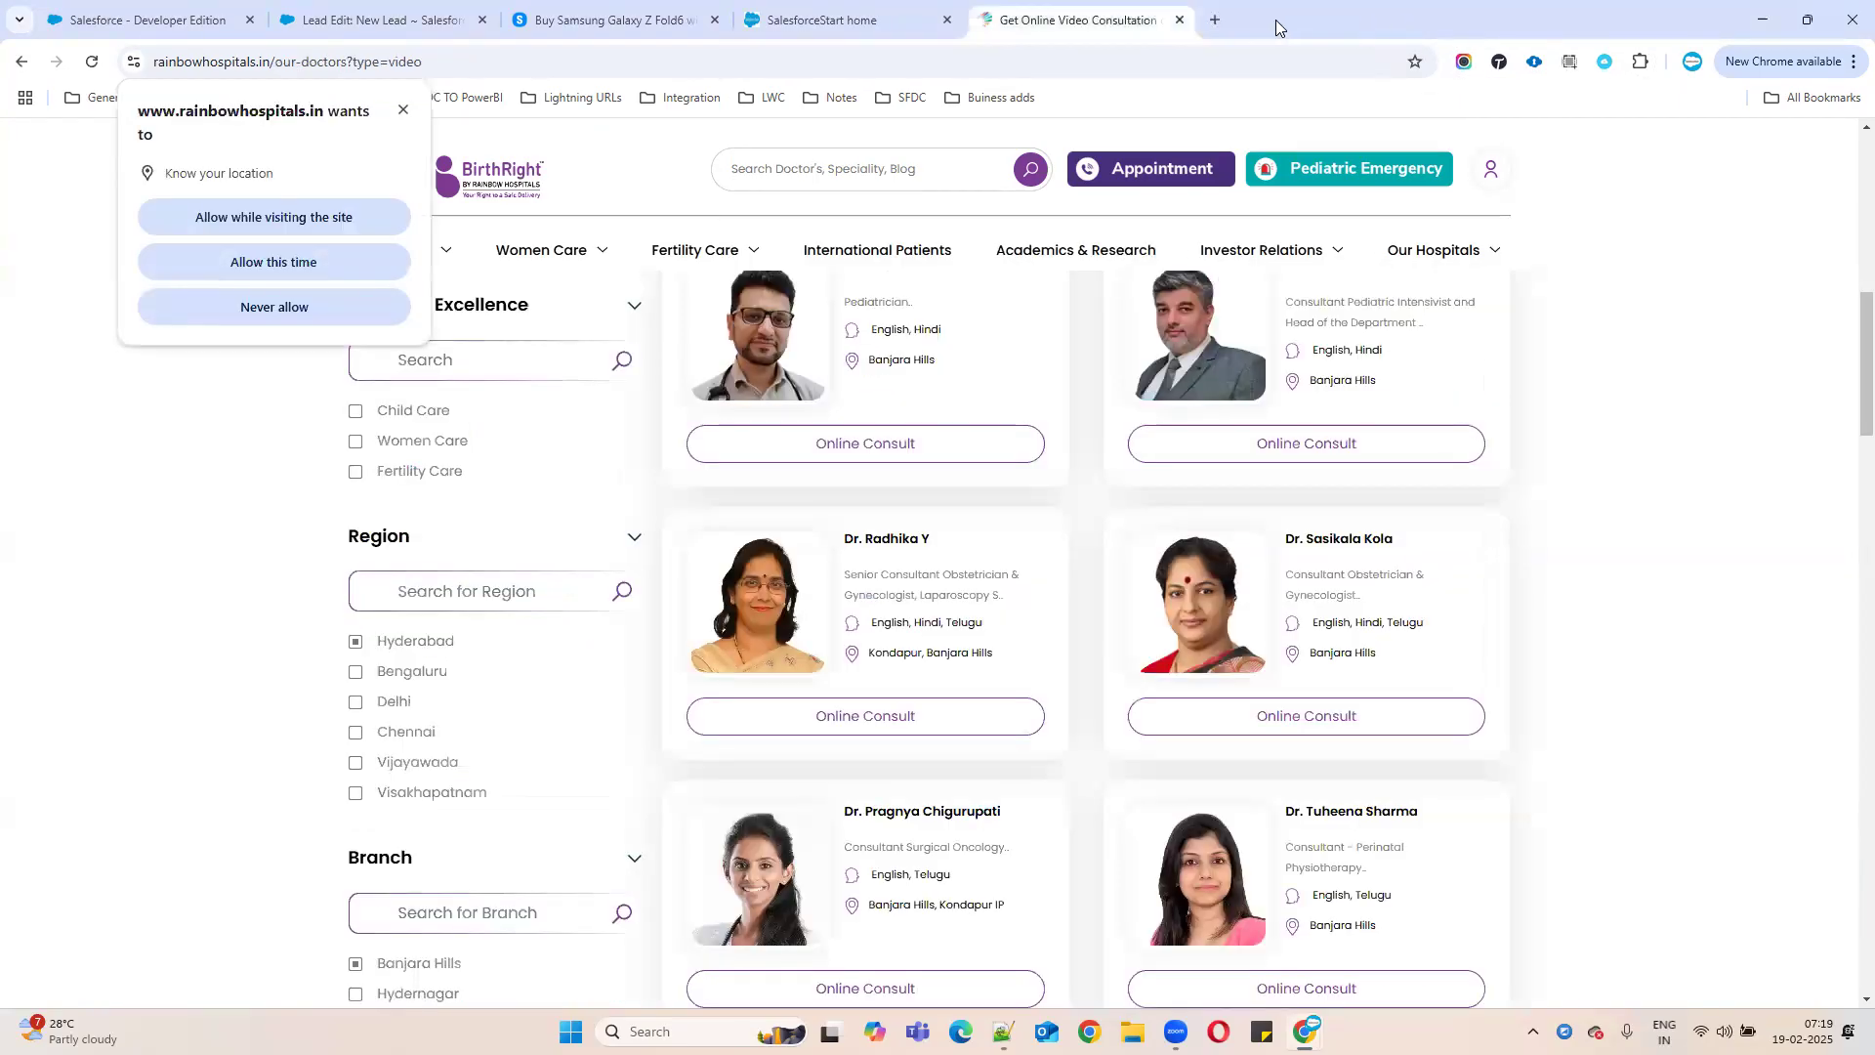
- Close the doctors list tab, reach the Salesforce Leads page, then continue the 'Web to lead:' heading in Notepad++
left_click(1181, 20)
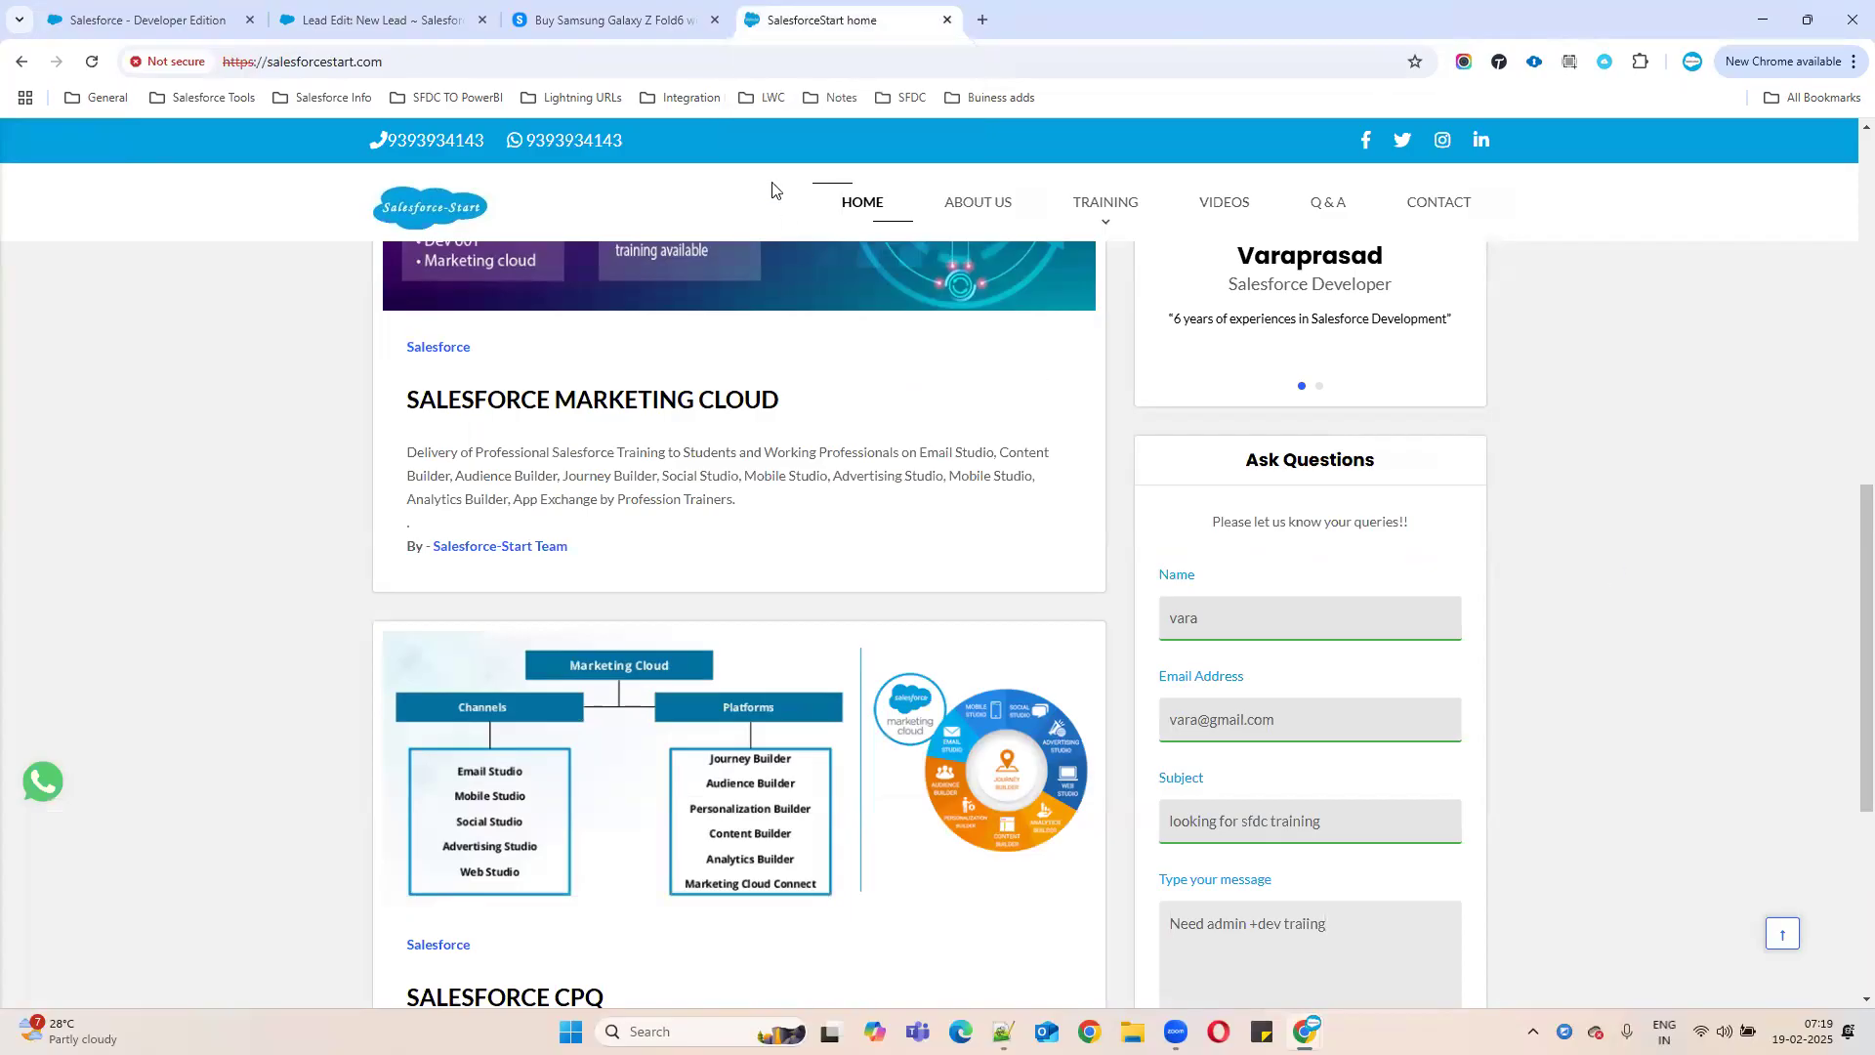
left_click(660, 52)
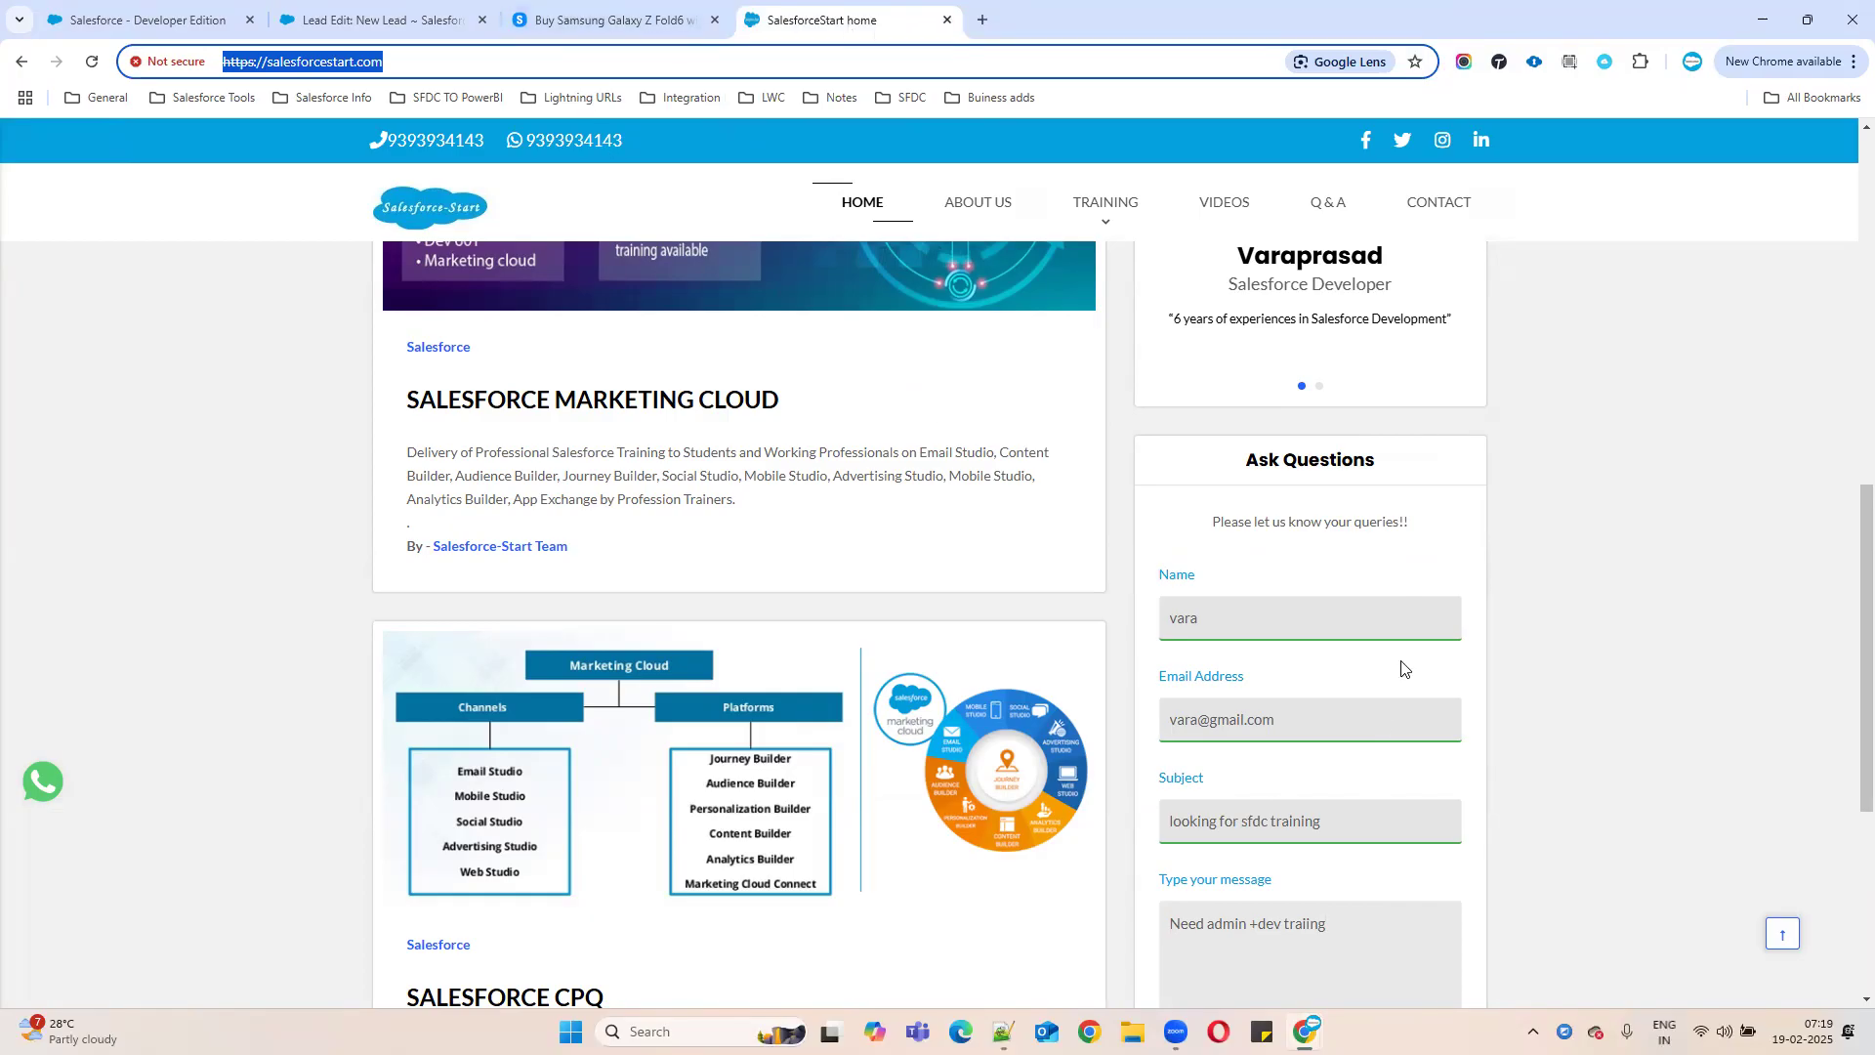
scroll(1303, 846, "down", 5)
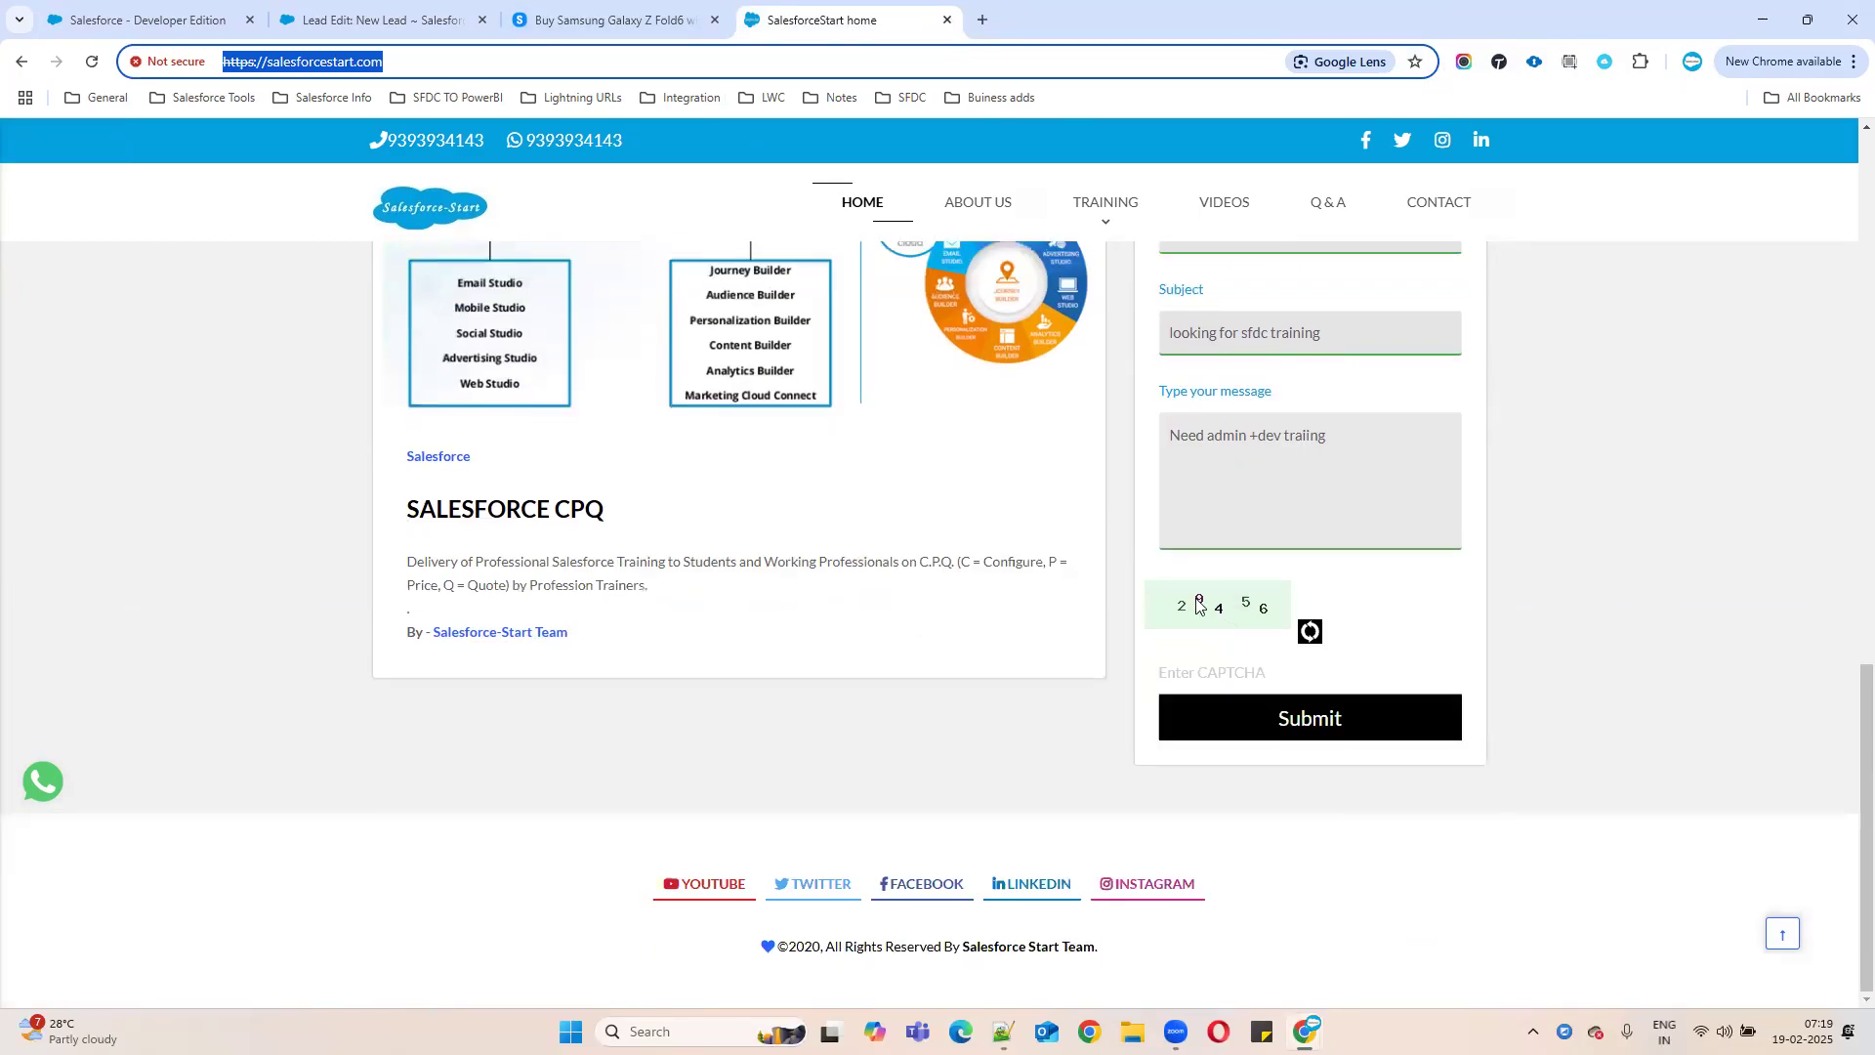
left_click(161, 13)
left_click(377, 19)
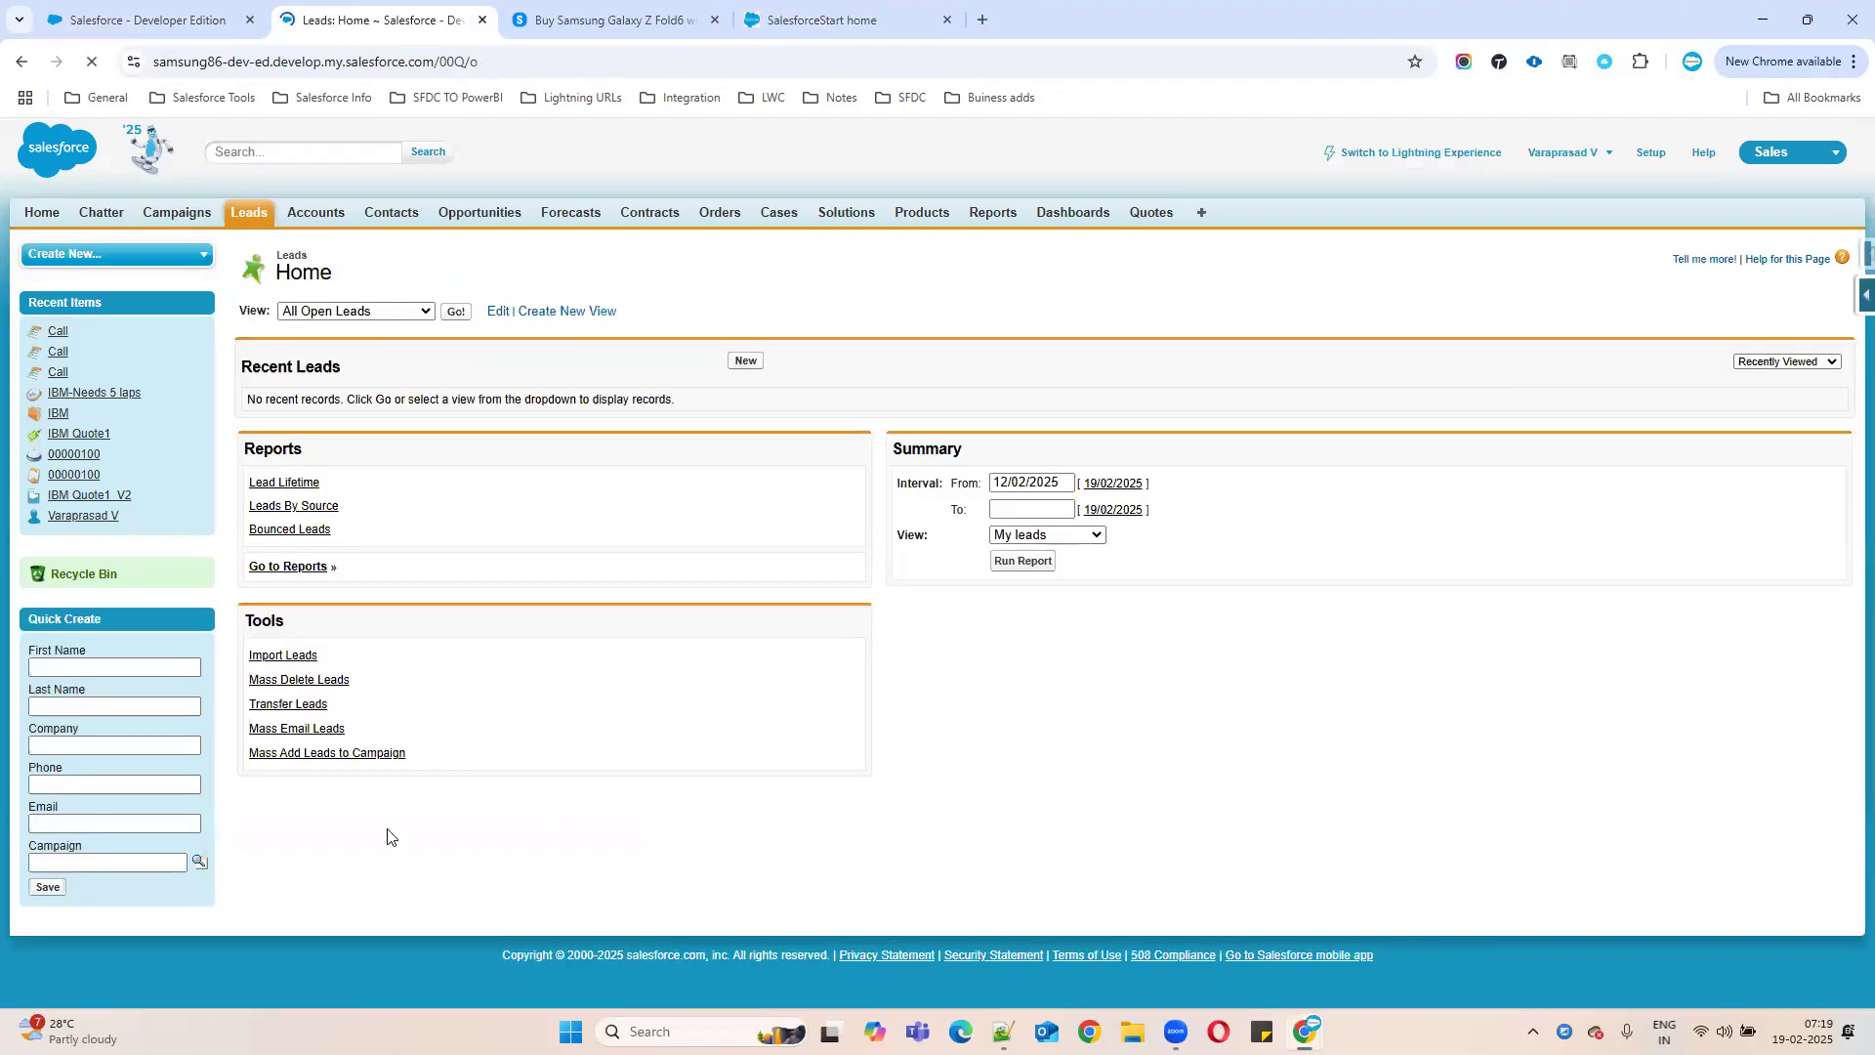
key("alt+Tab")
type("t")
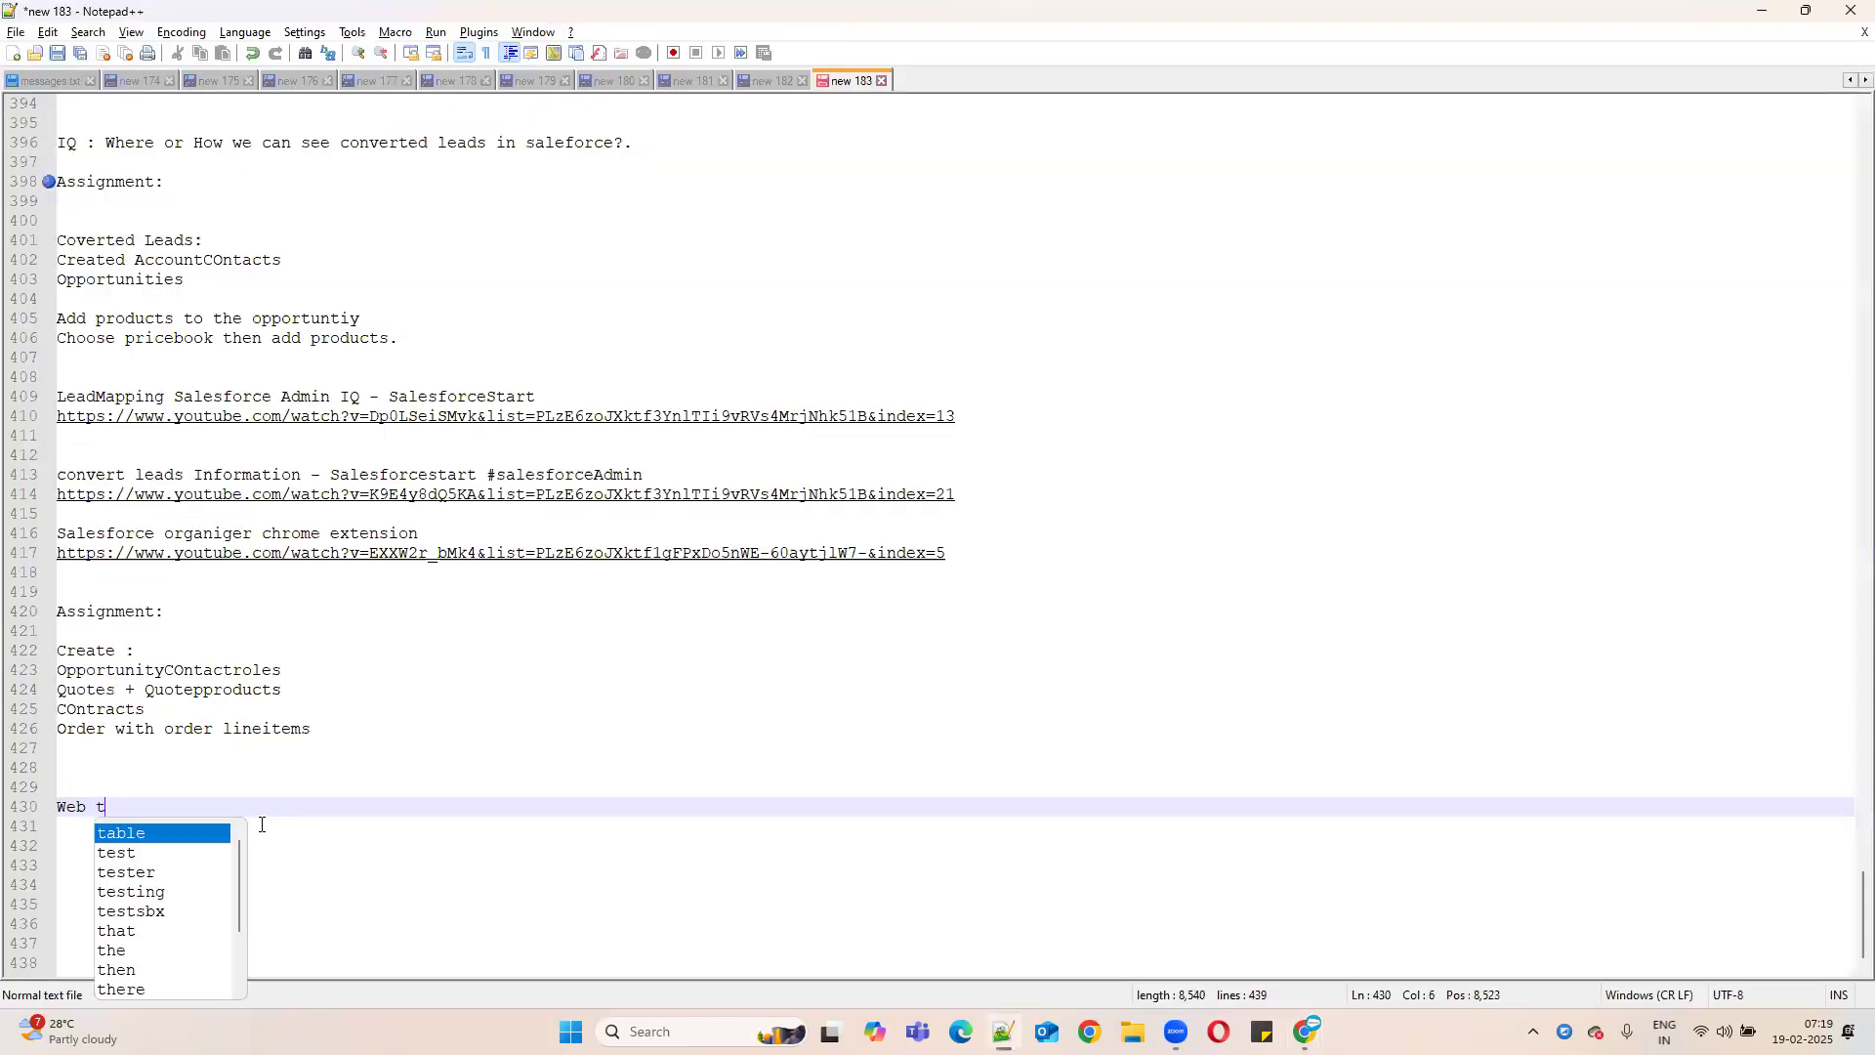
type("o lead:")
- Add blank lines below the 'Web to lead:' heading and return to Chrome's SalesforceStart tab
key("Return")
key("Return")
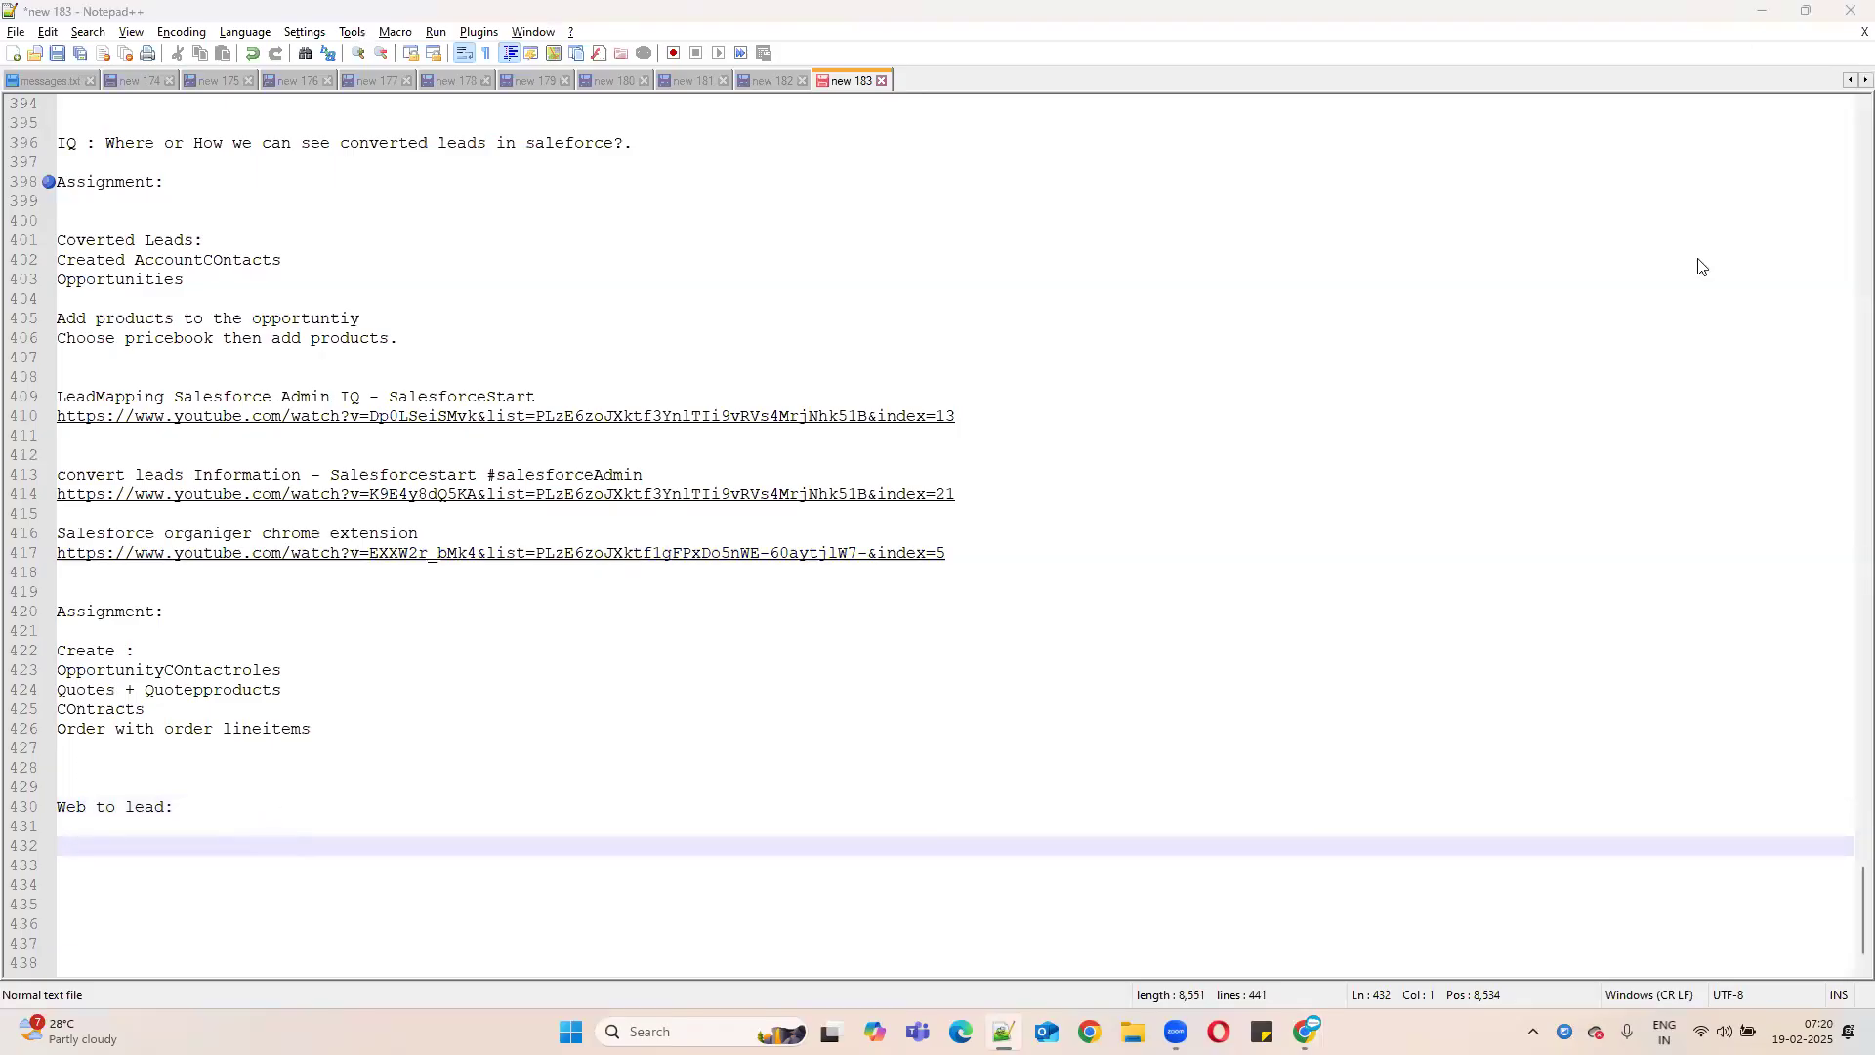
key("alt+Tab")
key("ctrl+4")
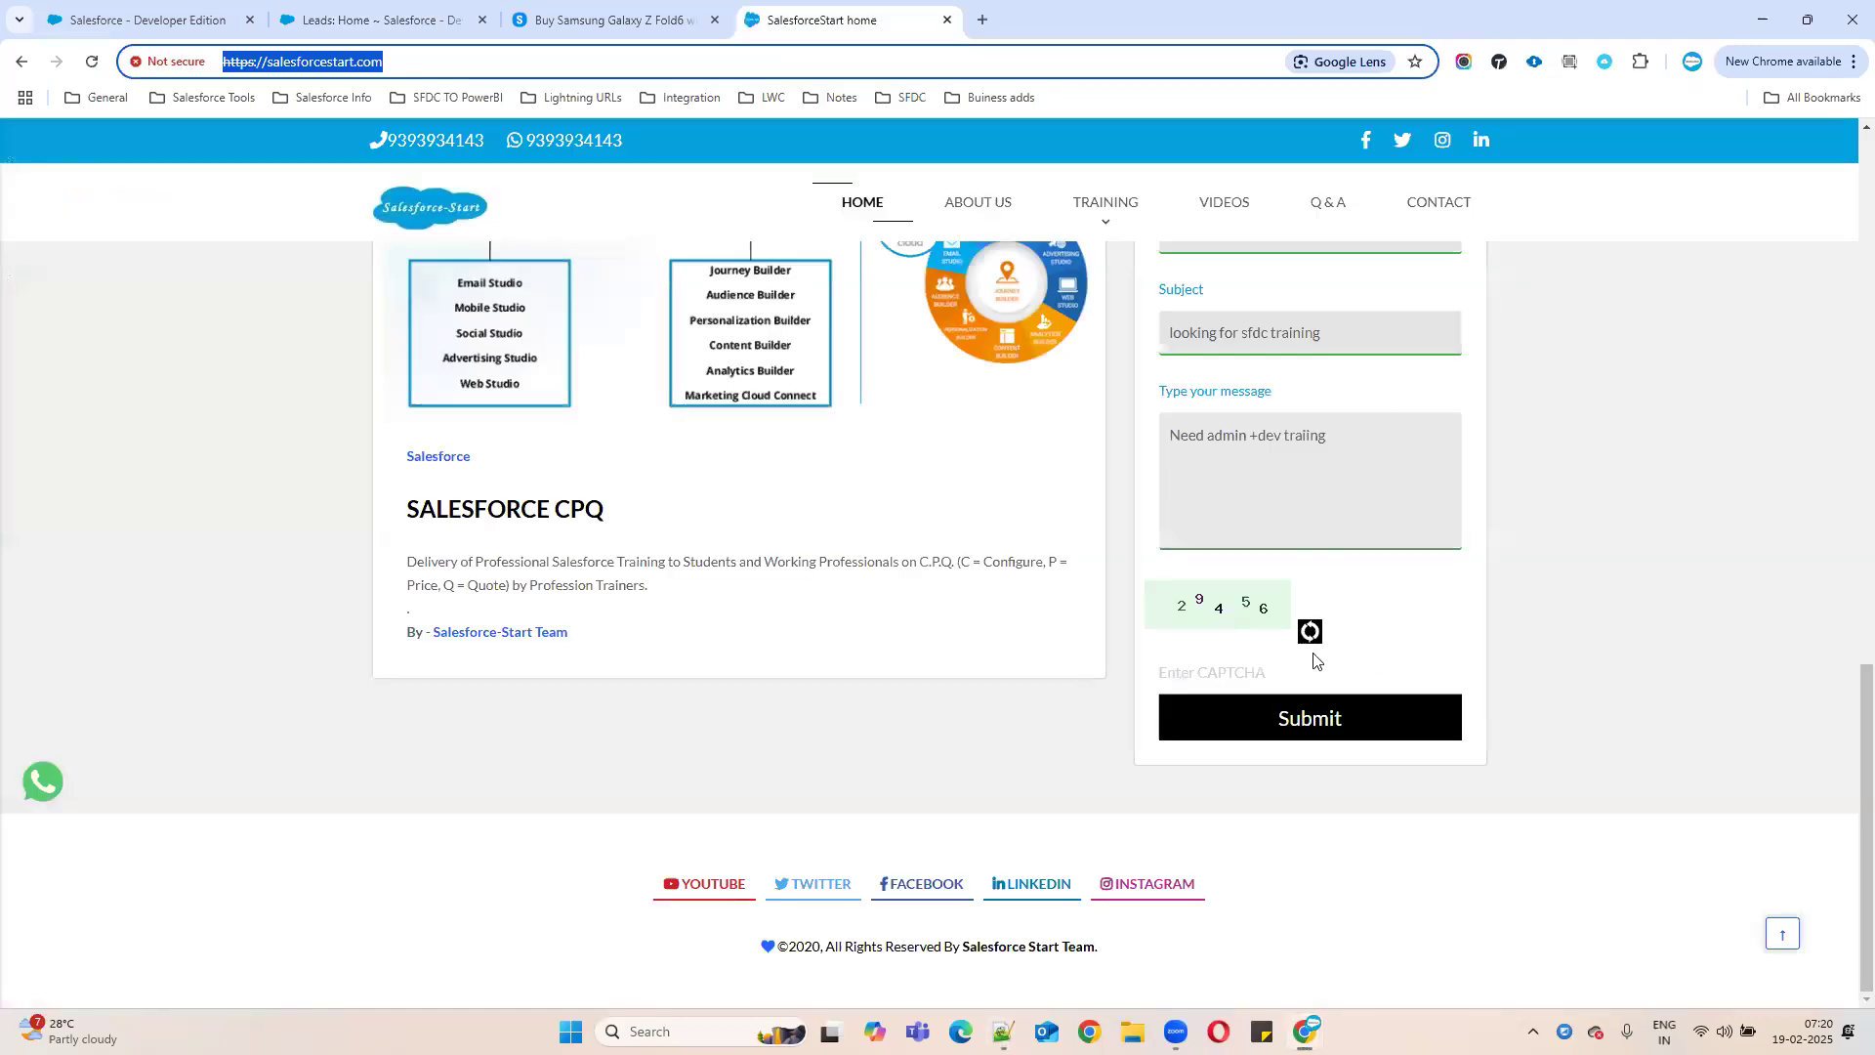
- Submit the Ask Questions enquiry form, then go back to the Salesforce Leads page
scroll(1288, 587, "up", 4)
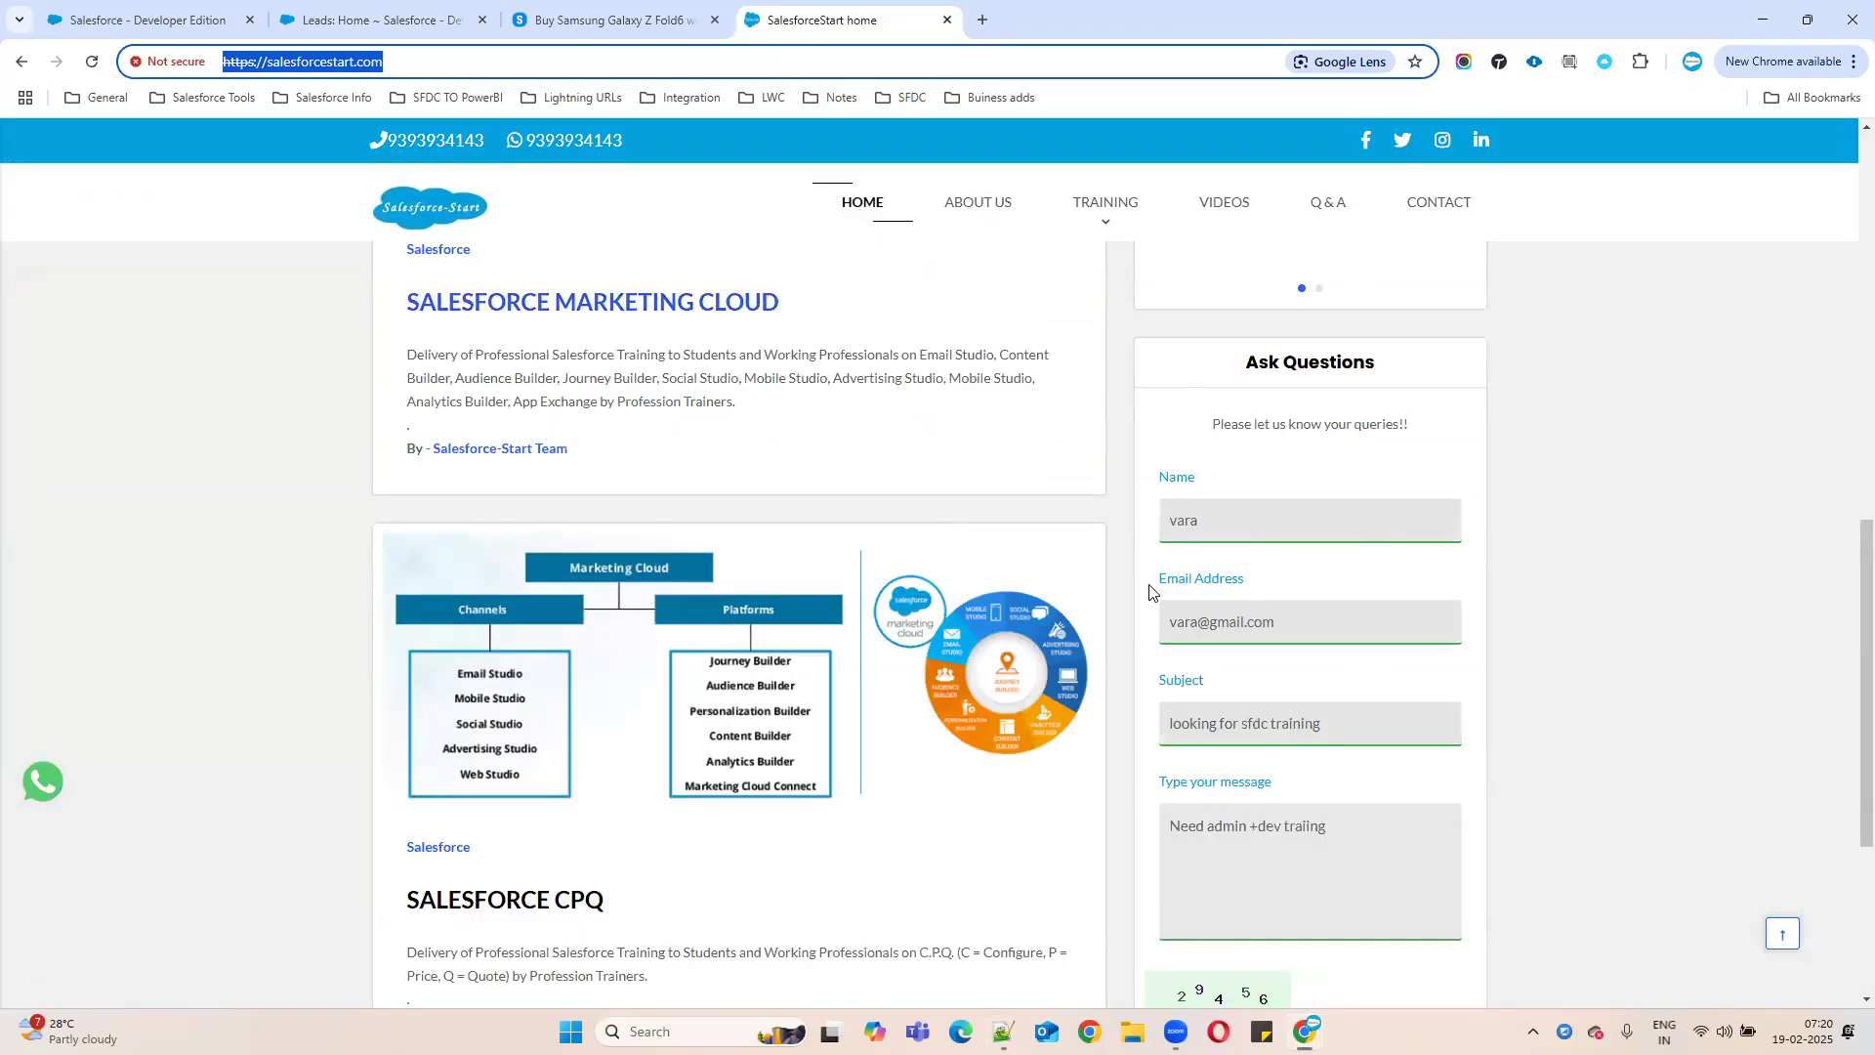
scroll(1367, 684, "down", 4)
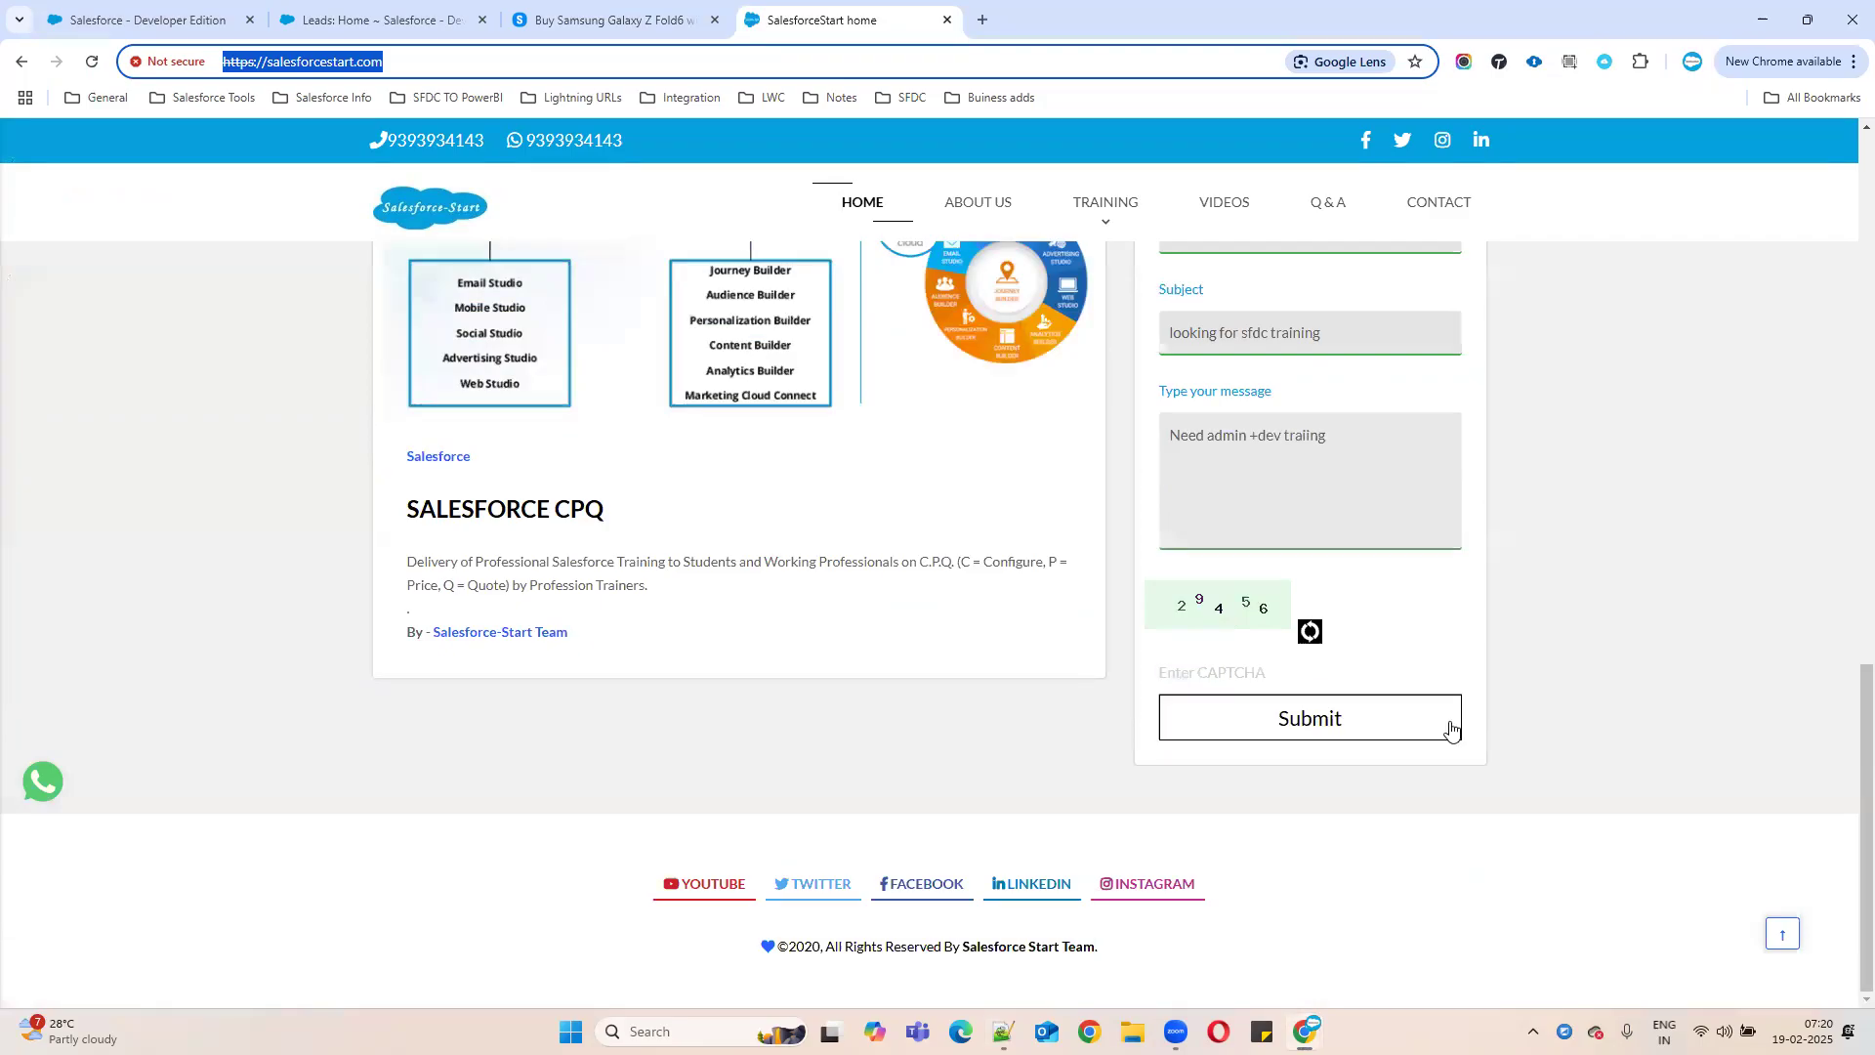
left_click(1318, 718)
left_click(376, 20)
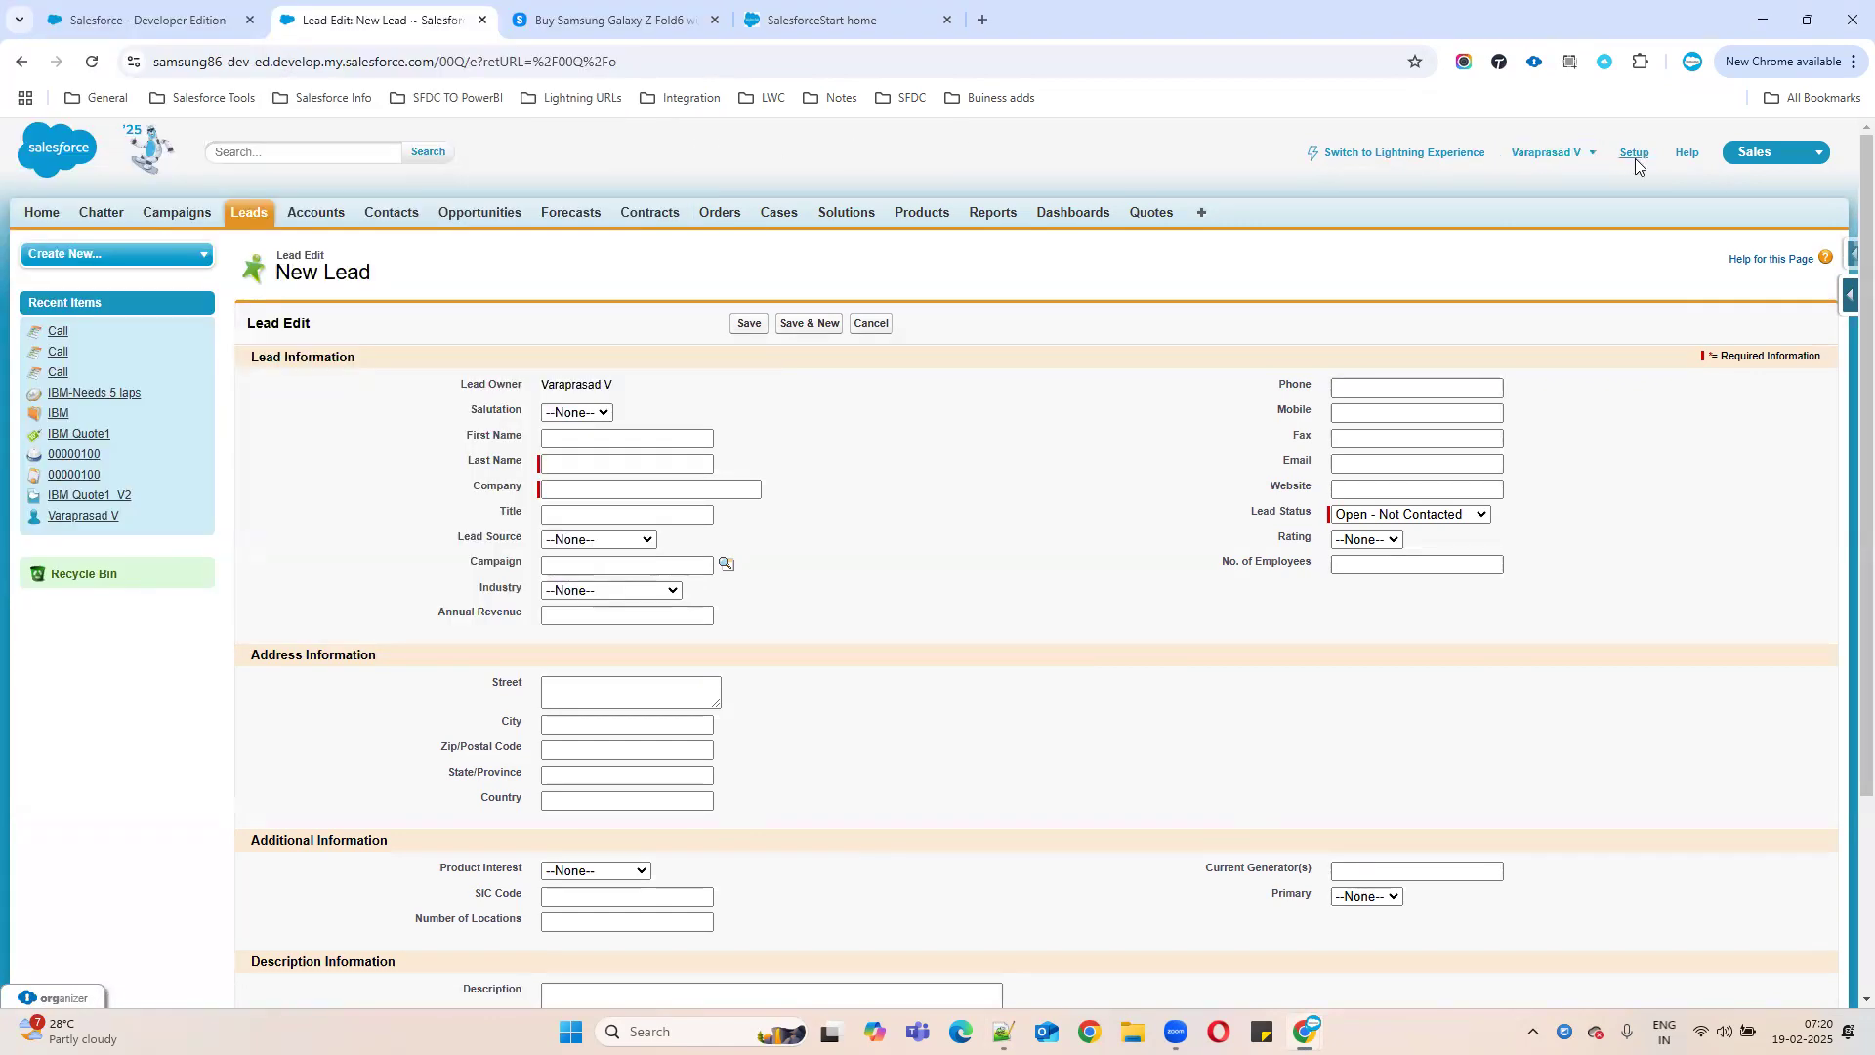
- Open Salesforce Setup and filter Quick Find by 'web'
left_click(1638, 156)
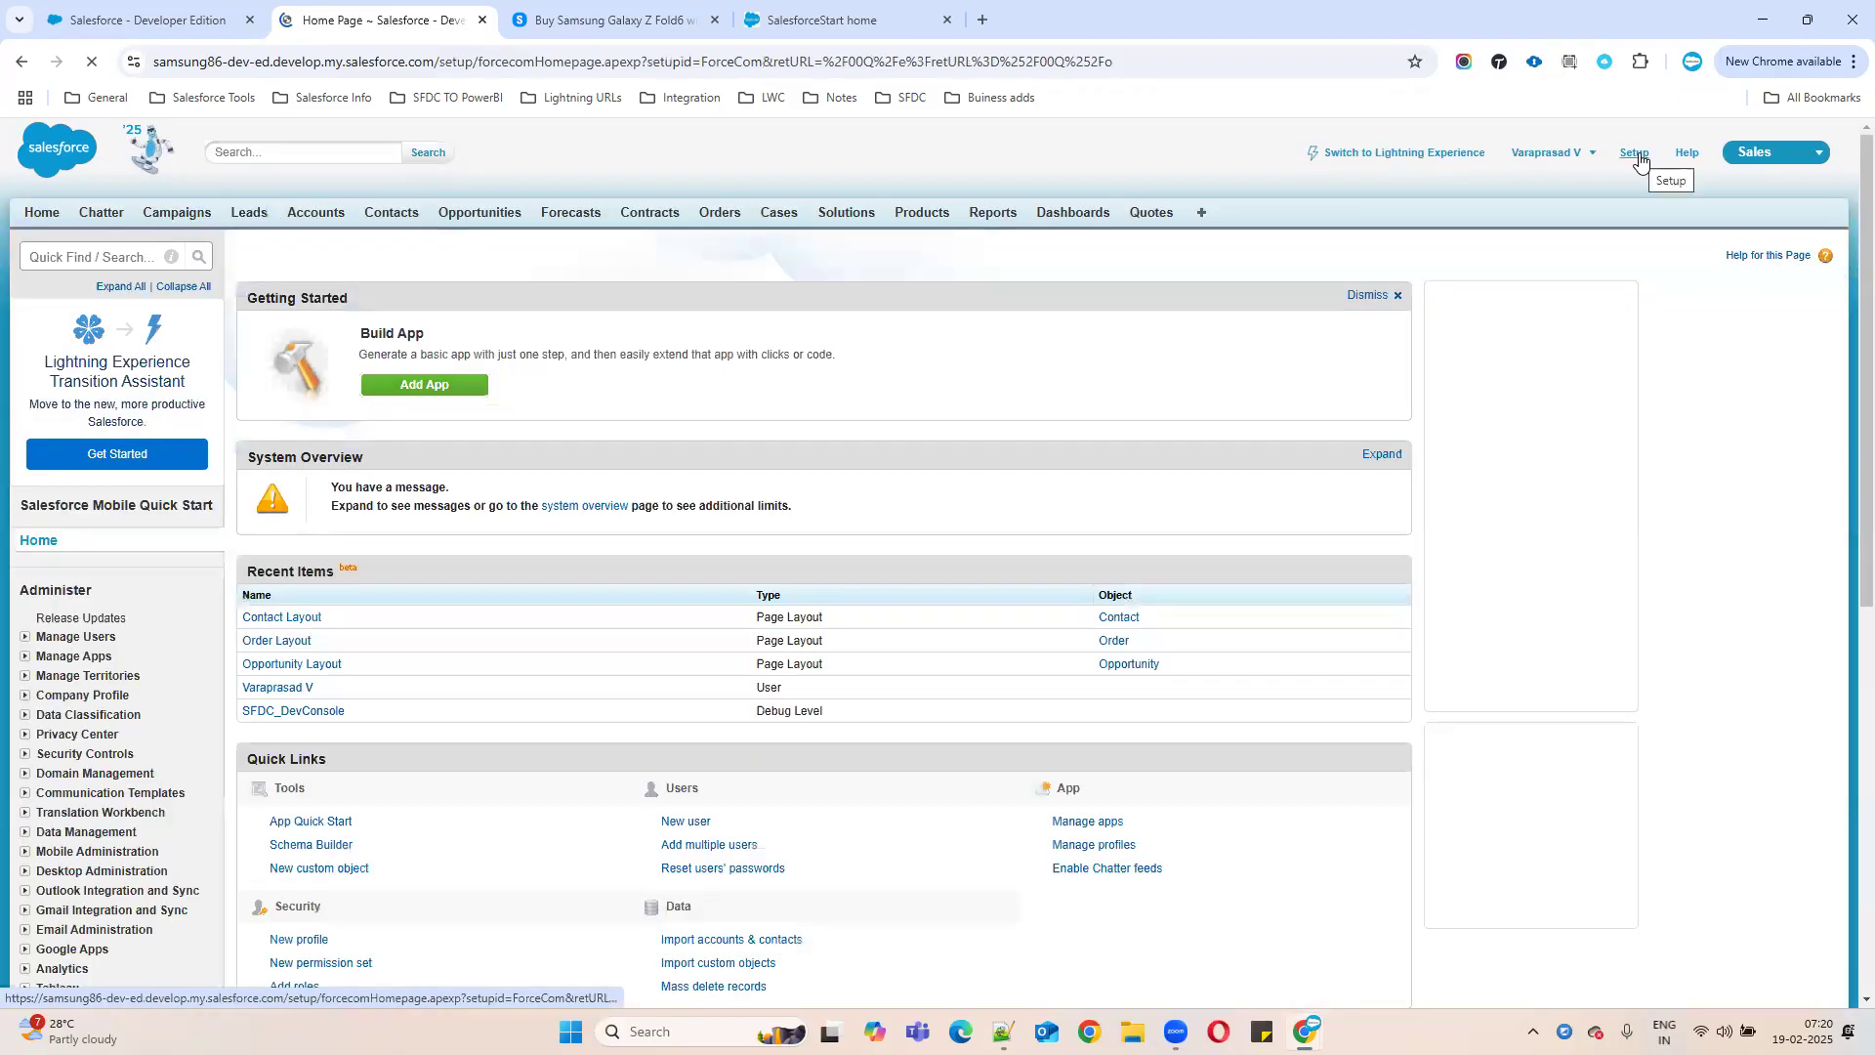
left_click(75, 261)
type("web")
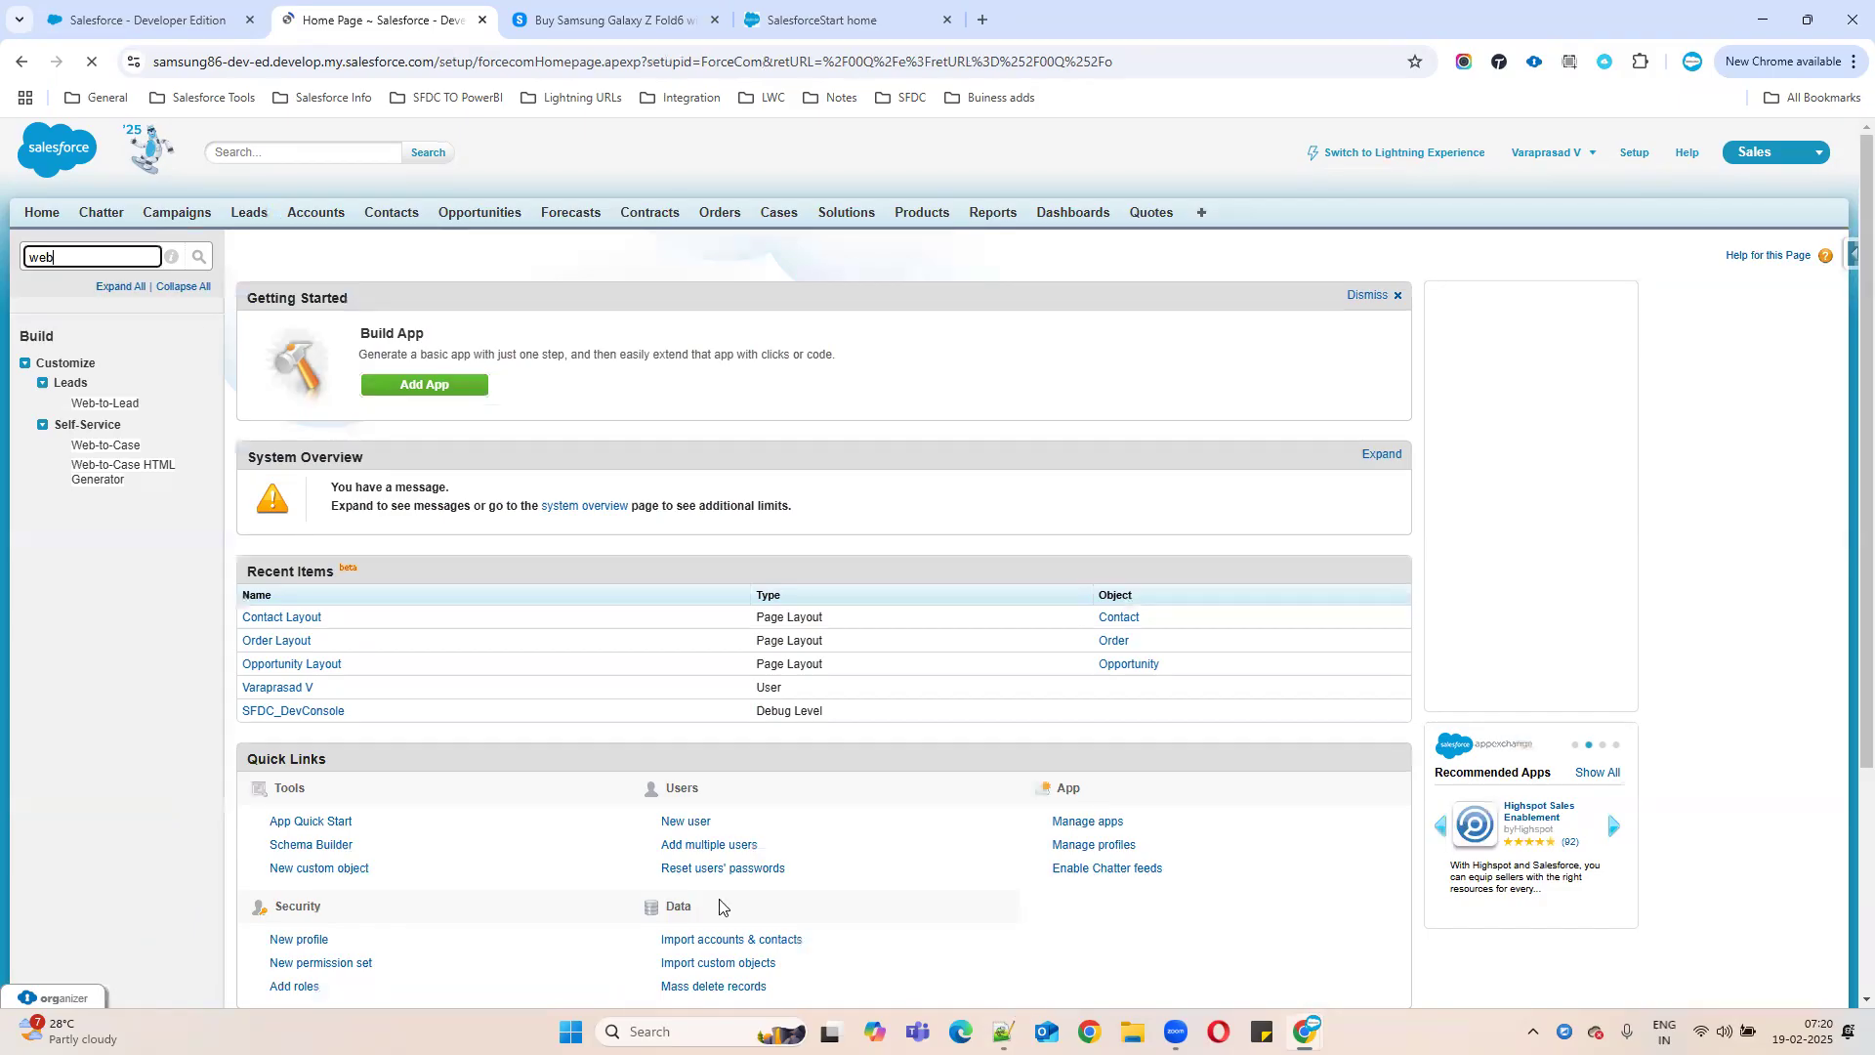
- Add a 'Web to case' line under the Web to lead heading in the notes file
key("alt+Tab")
left_click(188, 811)
key("Return")
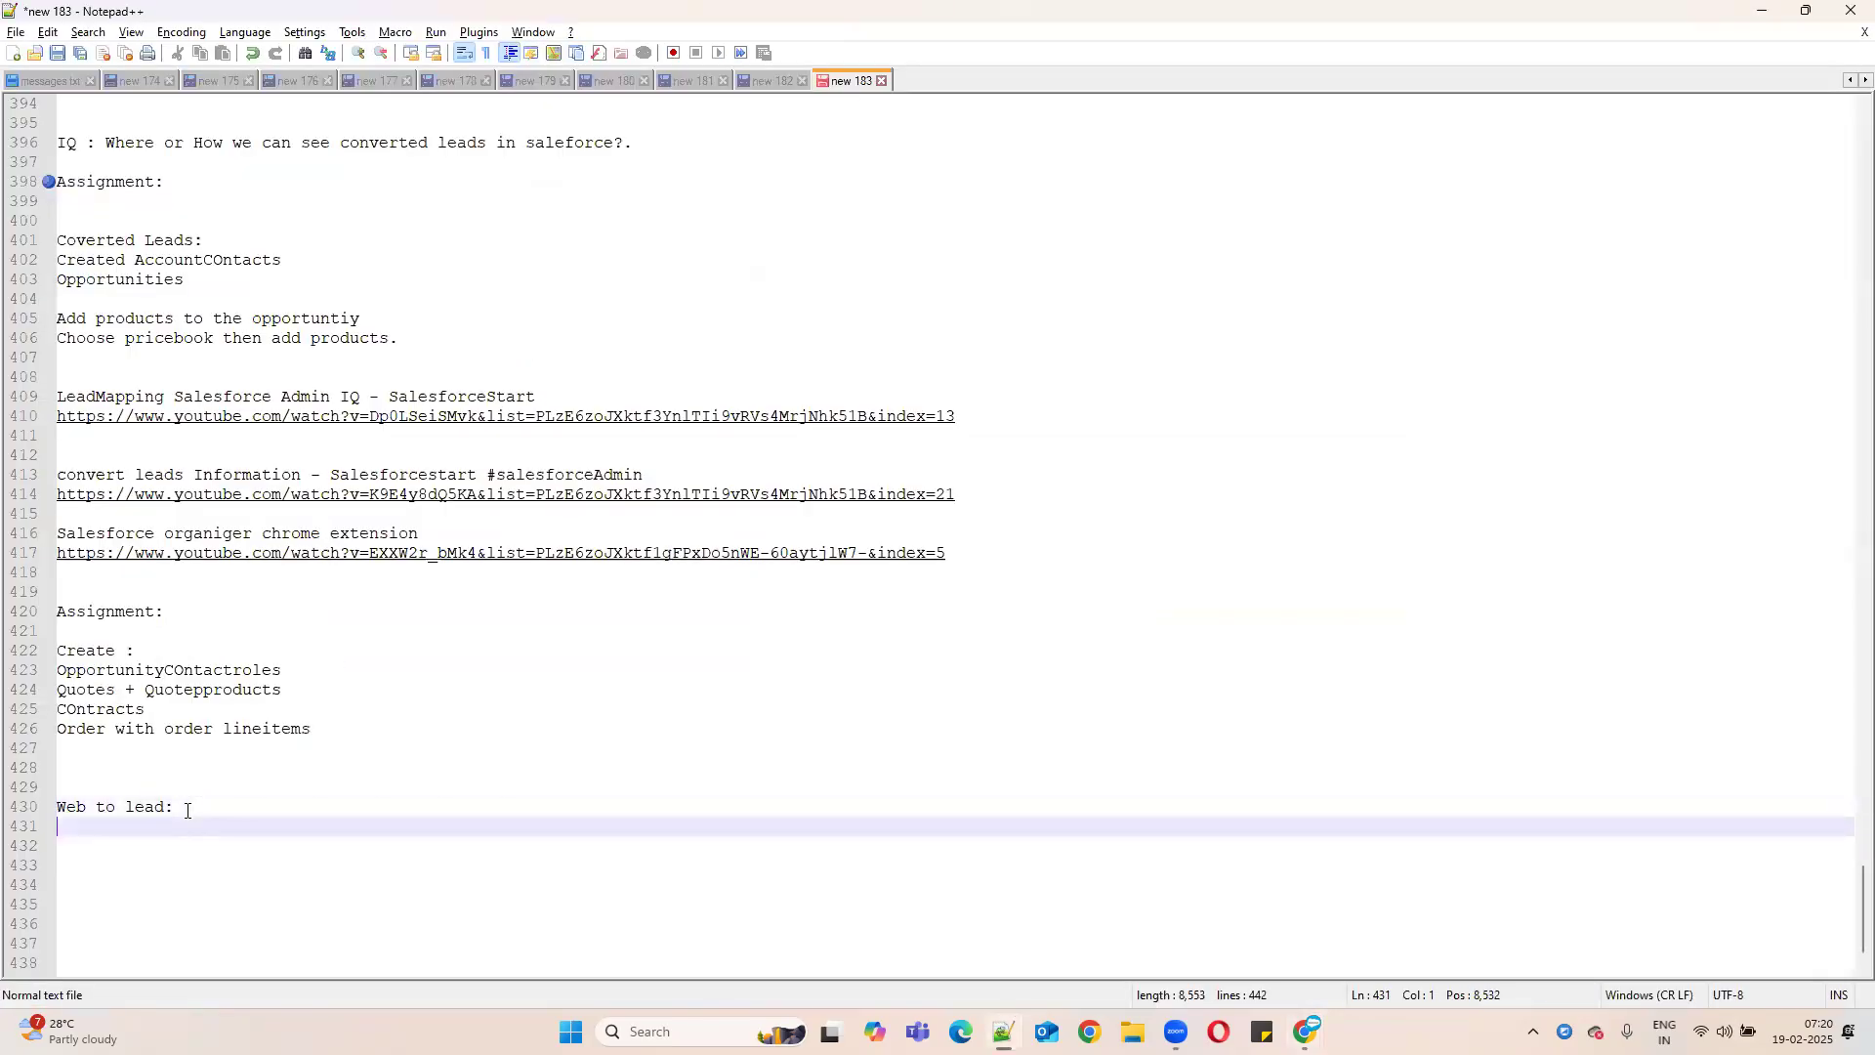
type("Web to c")
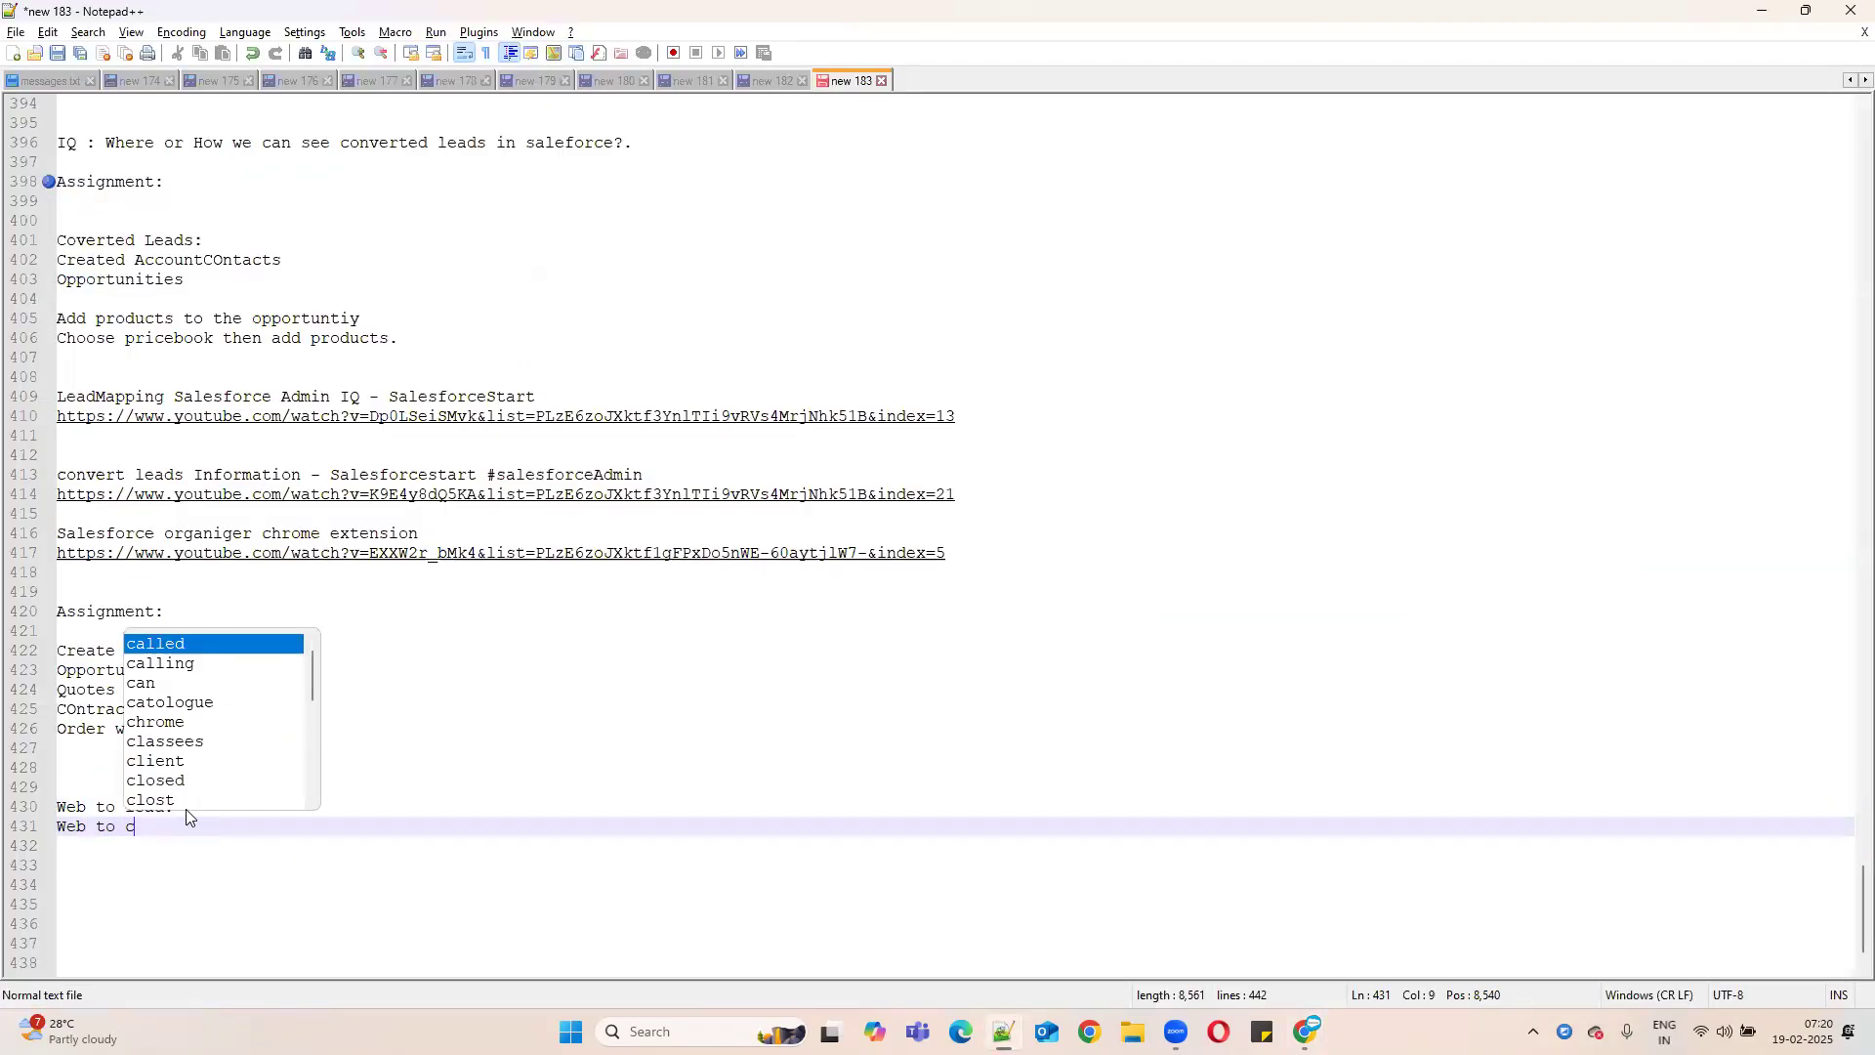
type("ase:")
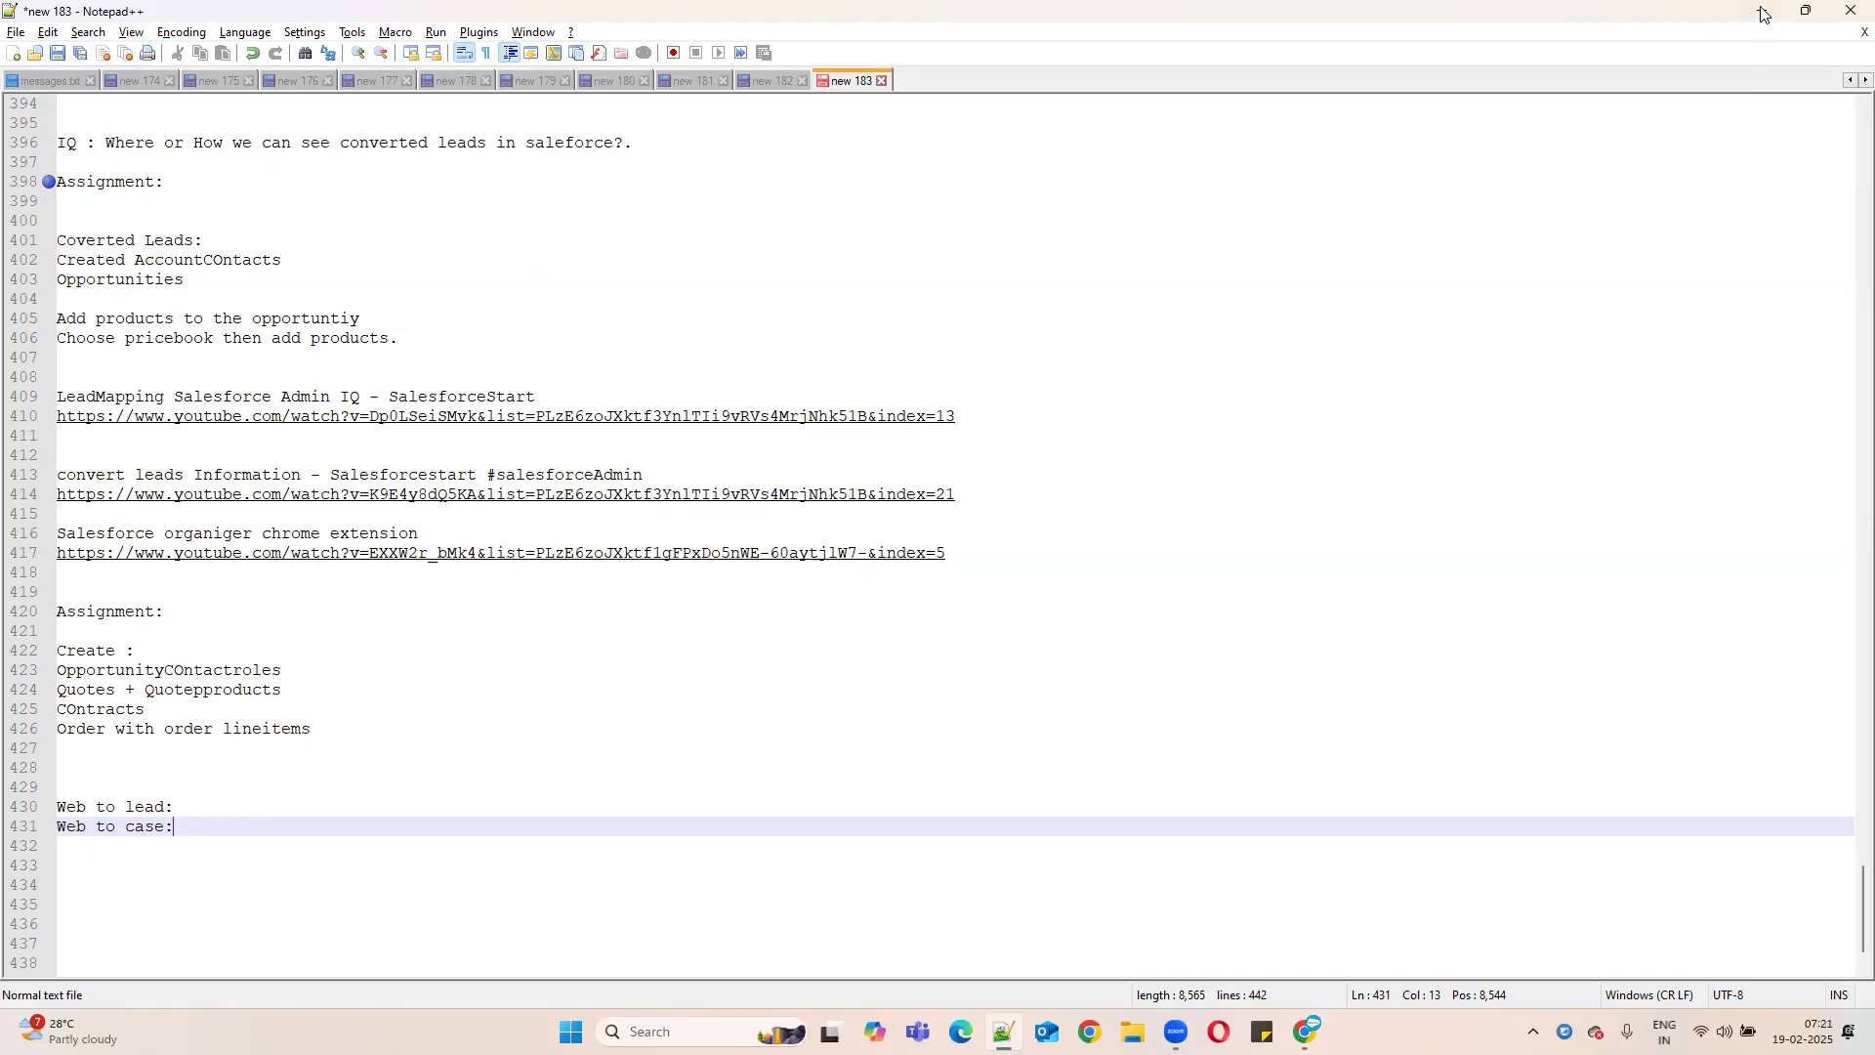
key("alt+Tab")
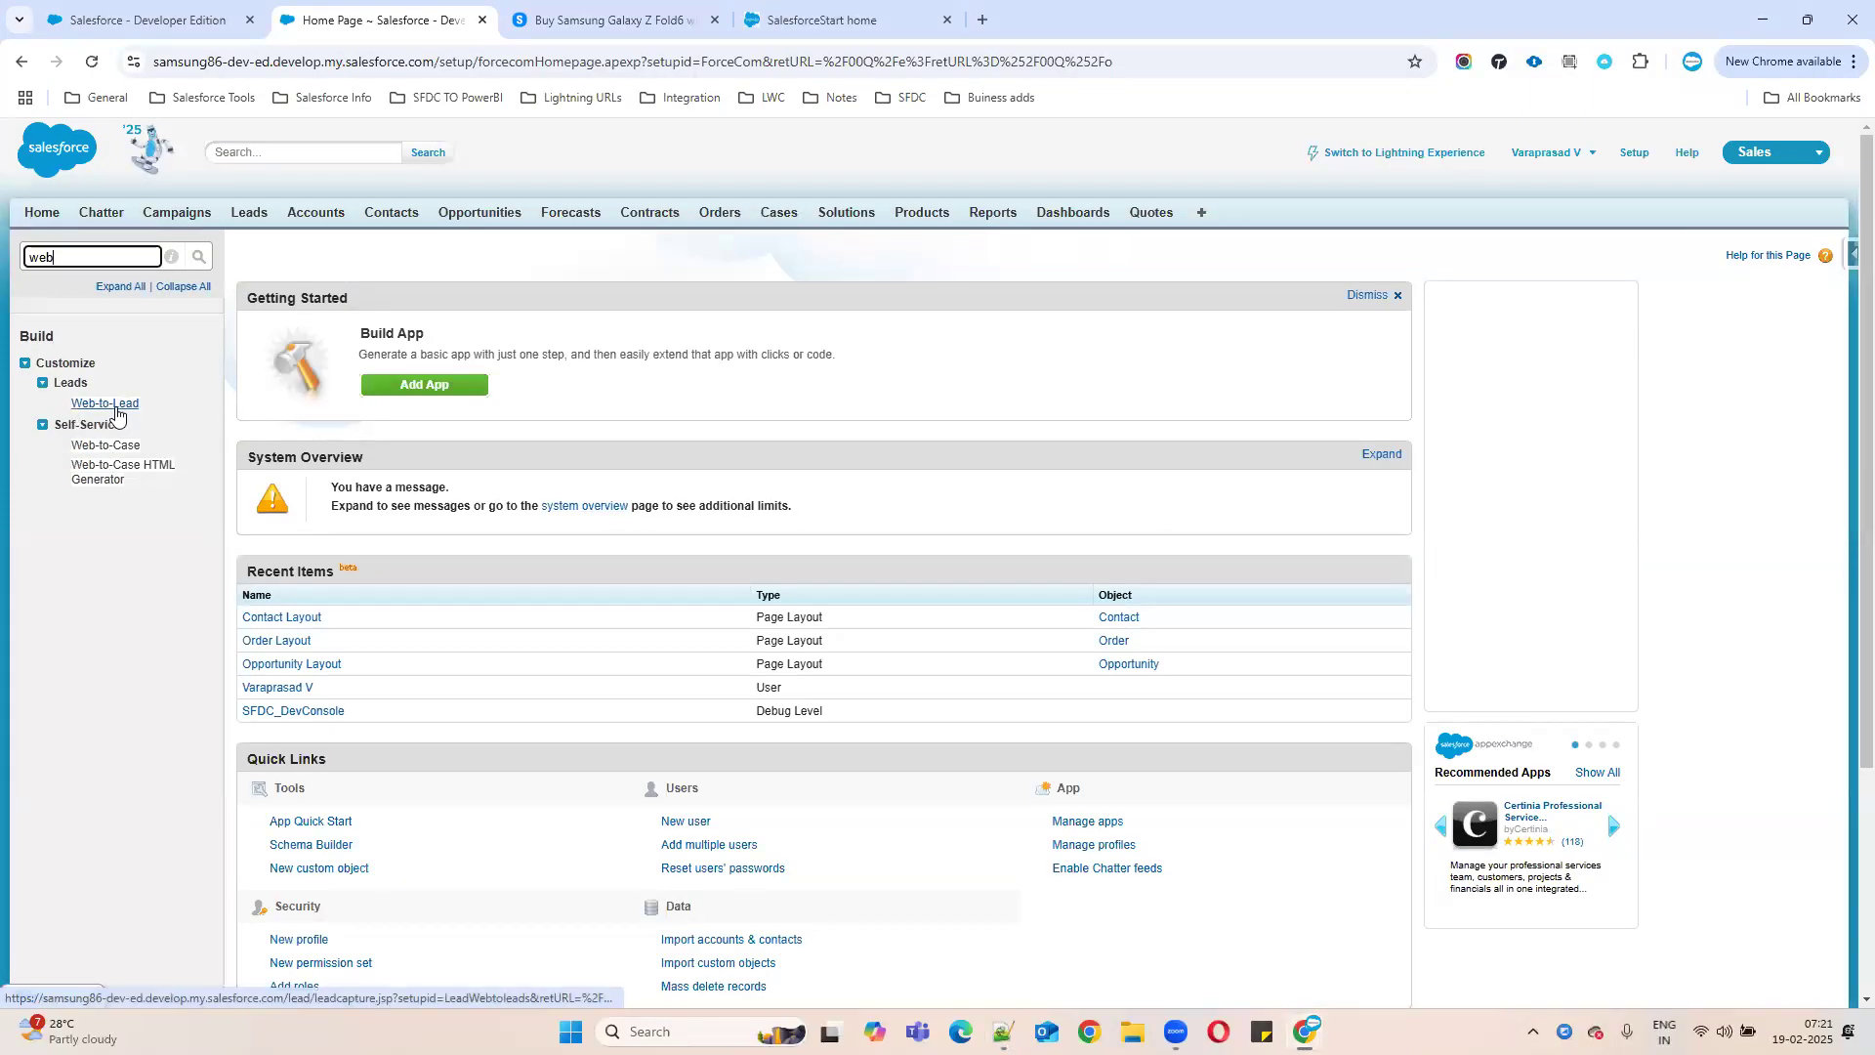
- Open Web-to-Lead settings under Leads and start a new Web-to-Lead form
left_click(109, 406)
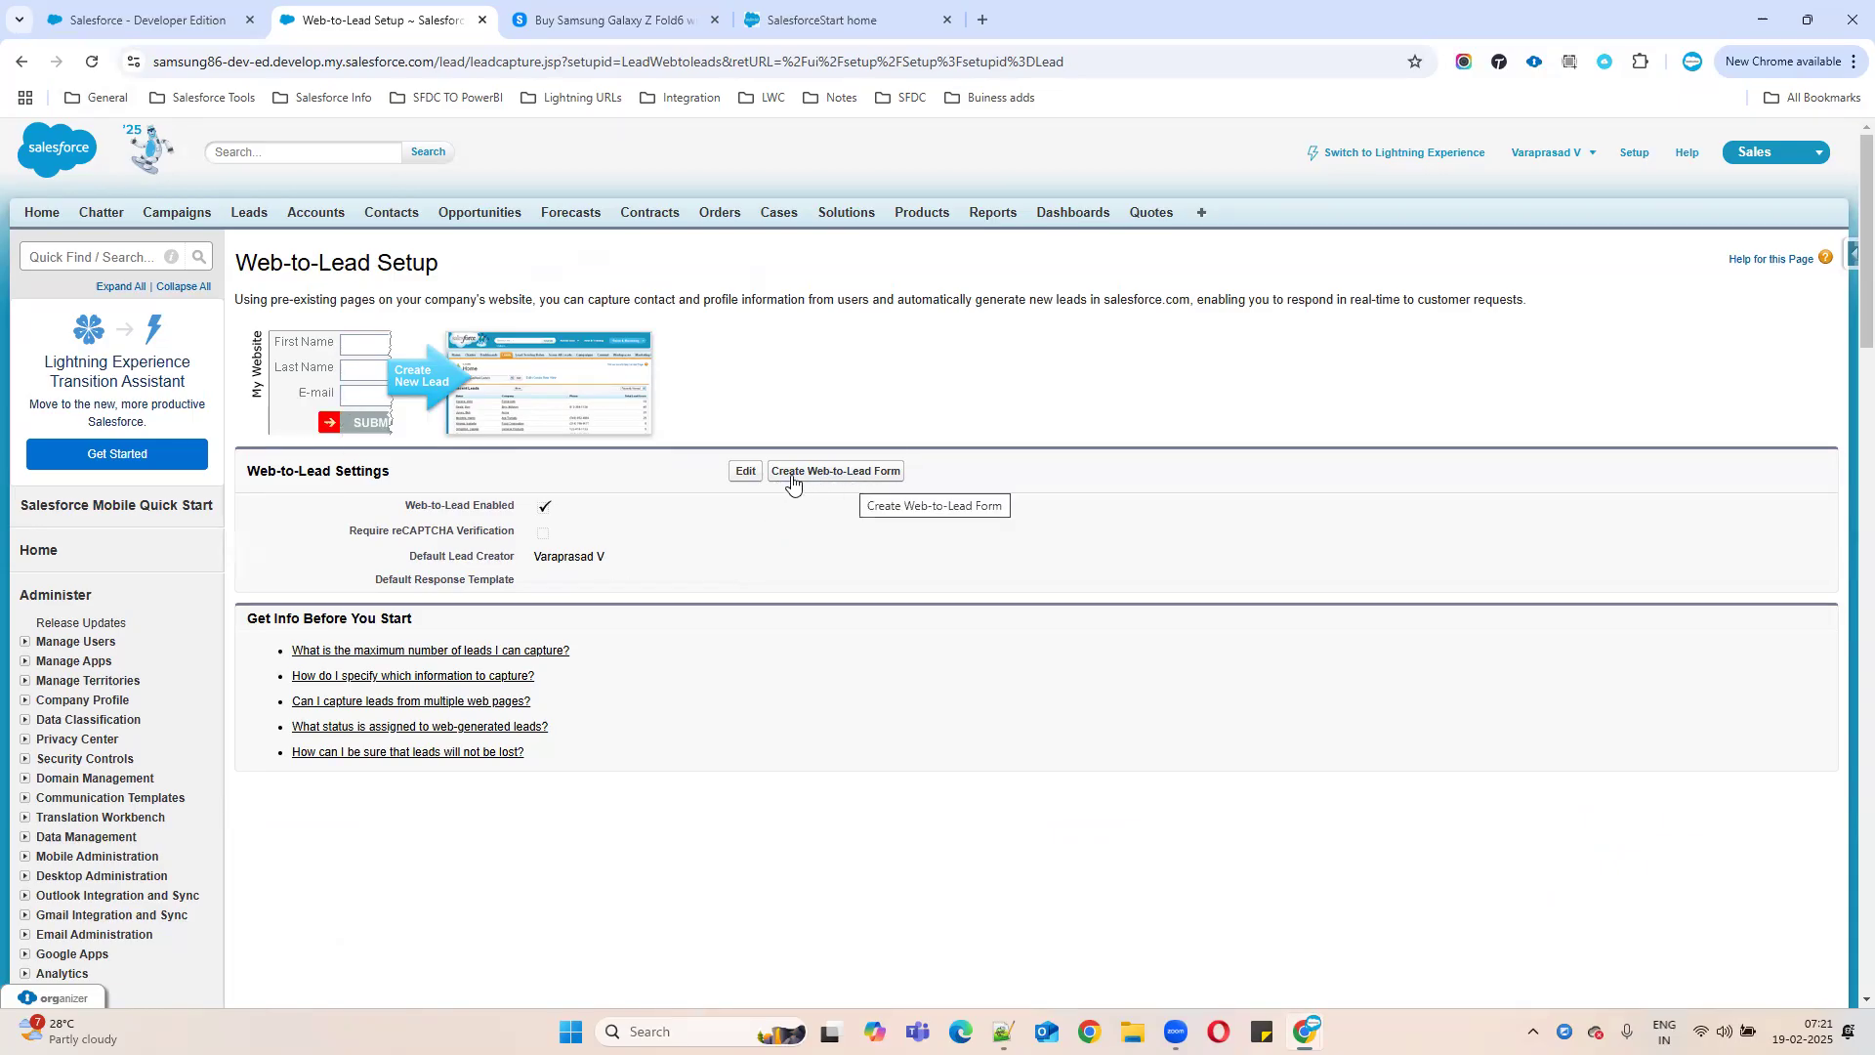
left_click(853, 472)
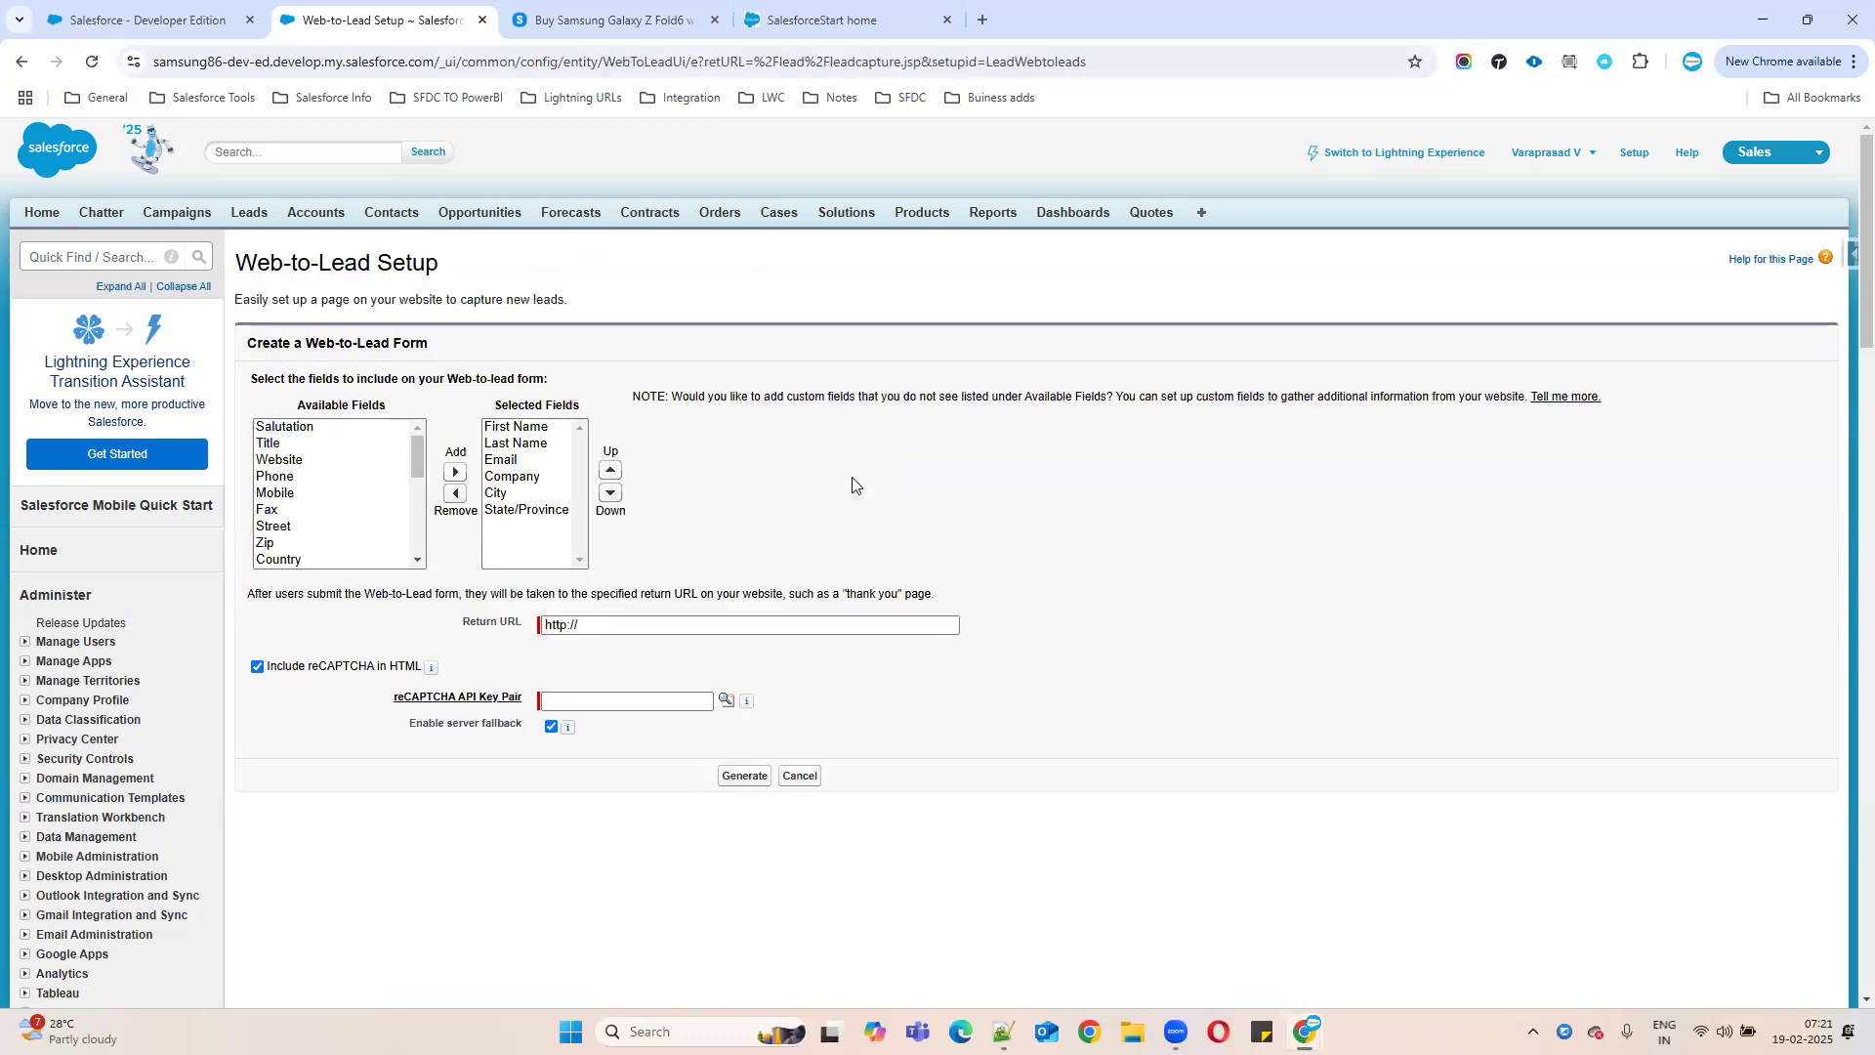
- Add Country, Rating and Lead Source to the form's selected fields
left_click(838, 24)
scroll(1201, 518, "up", 3)
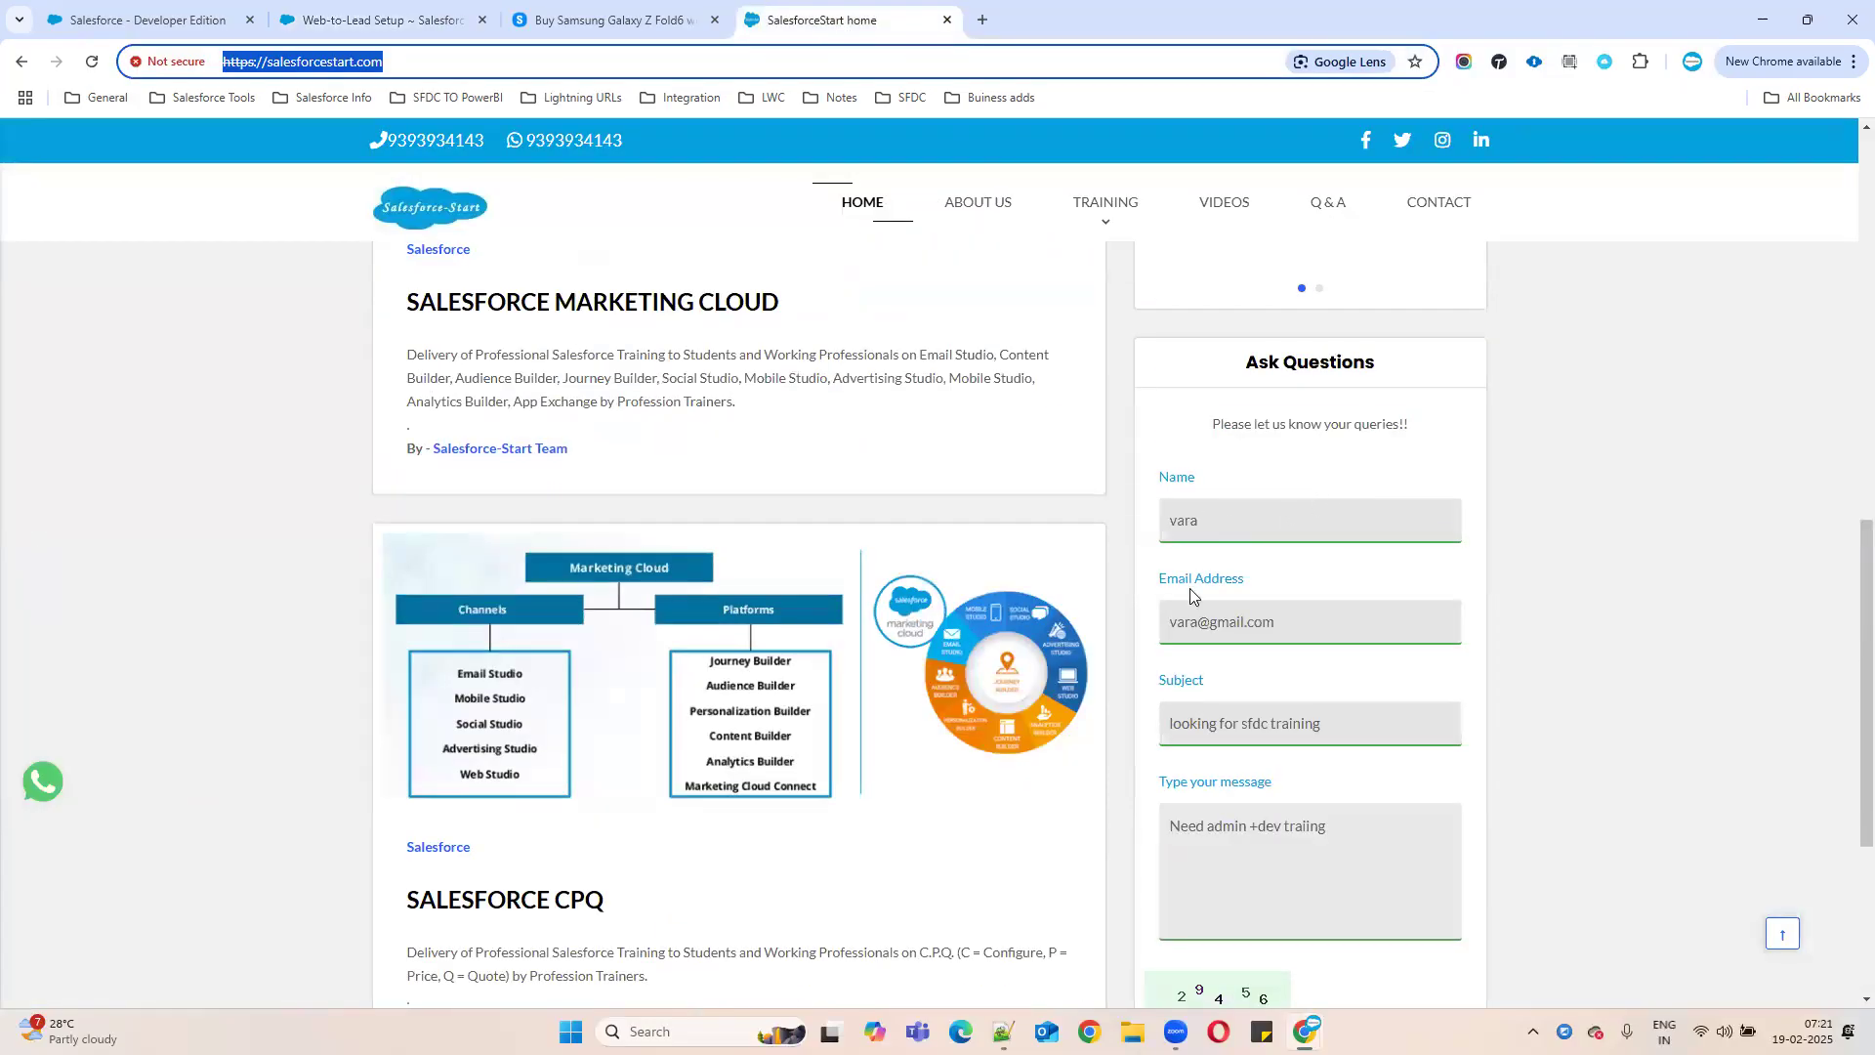
left_click(391, 20)
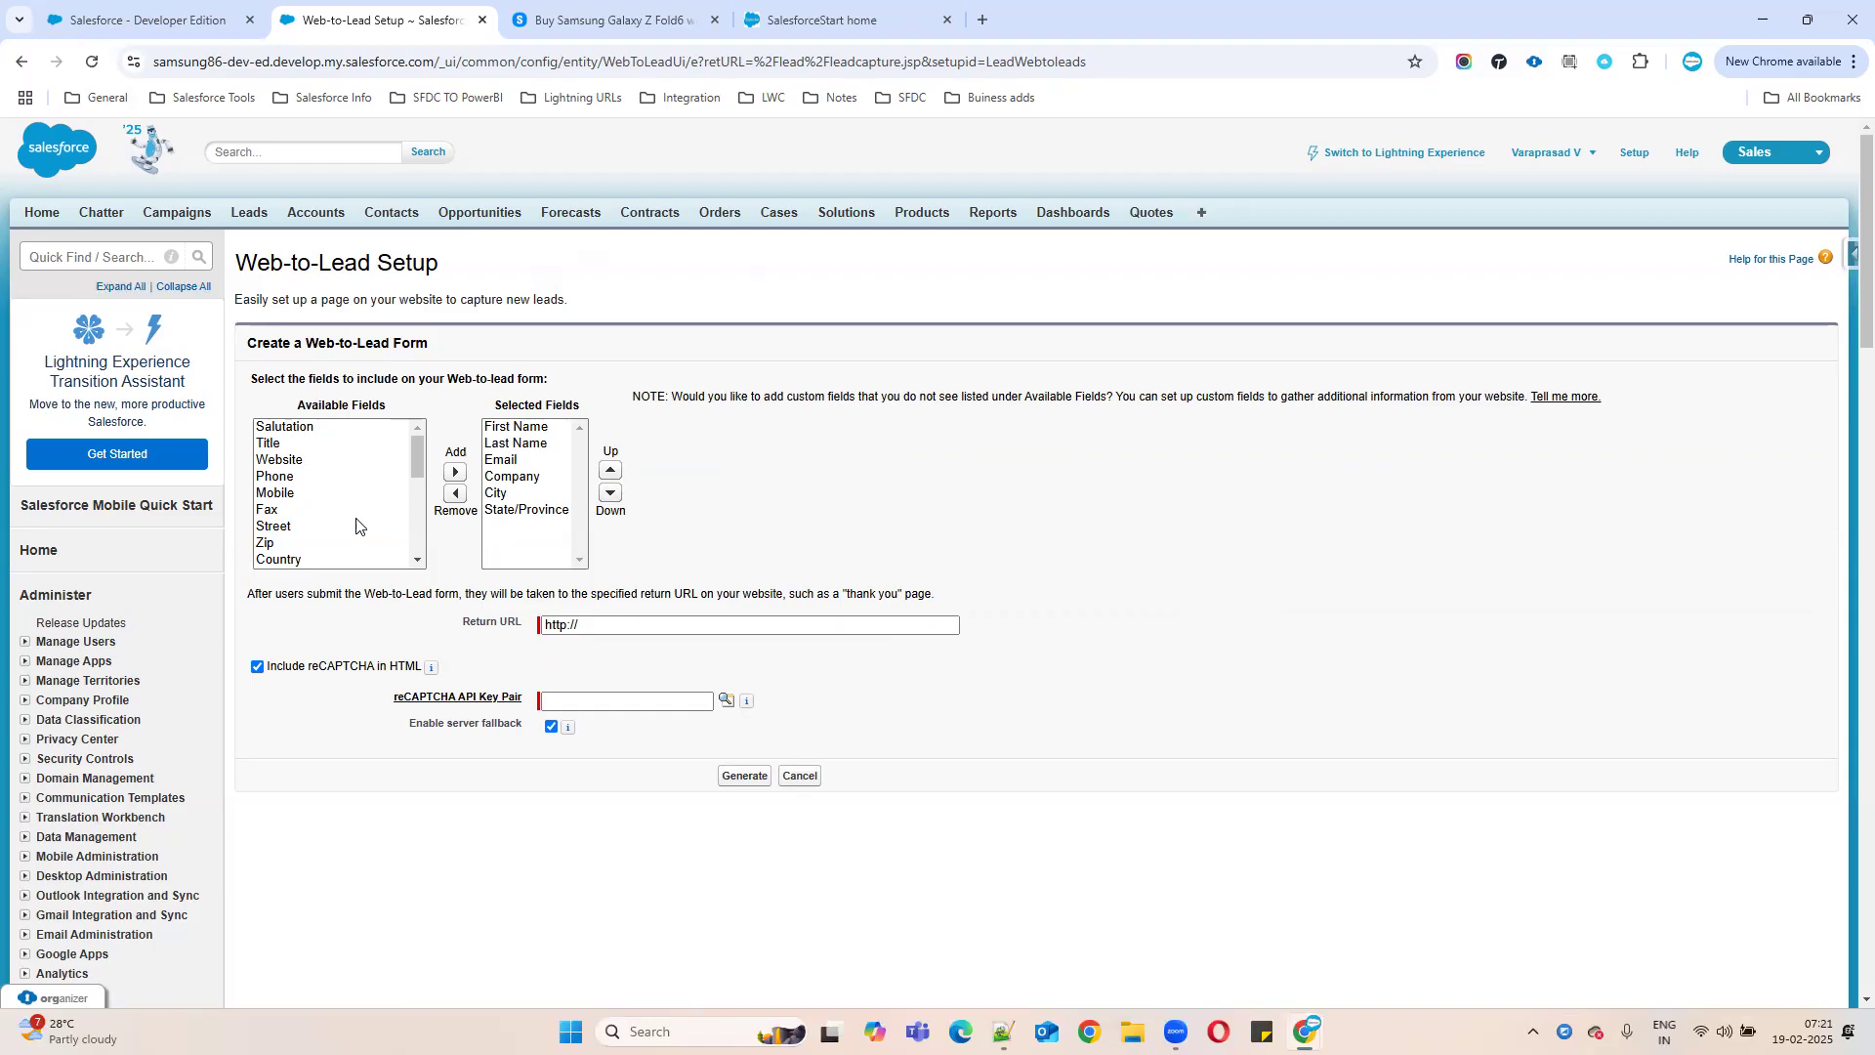
left_click(291, 494)
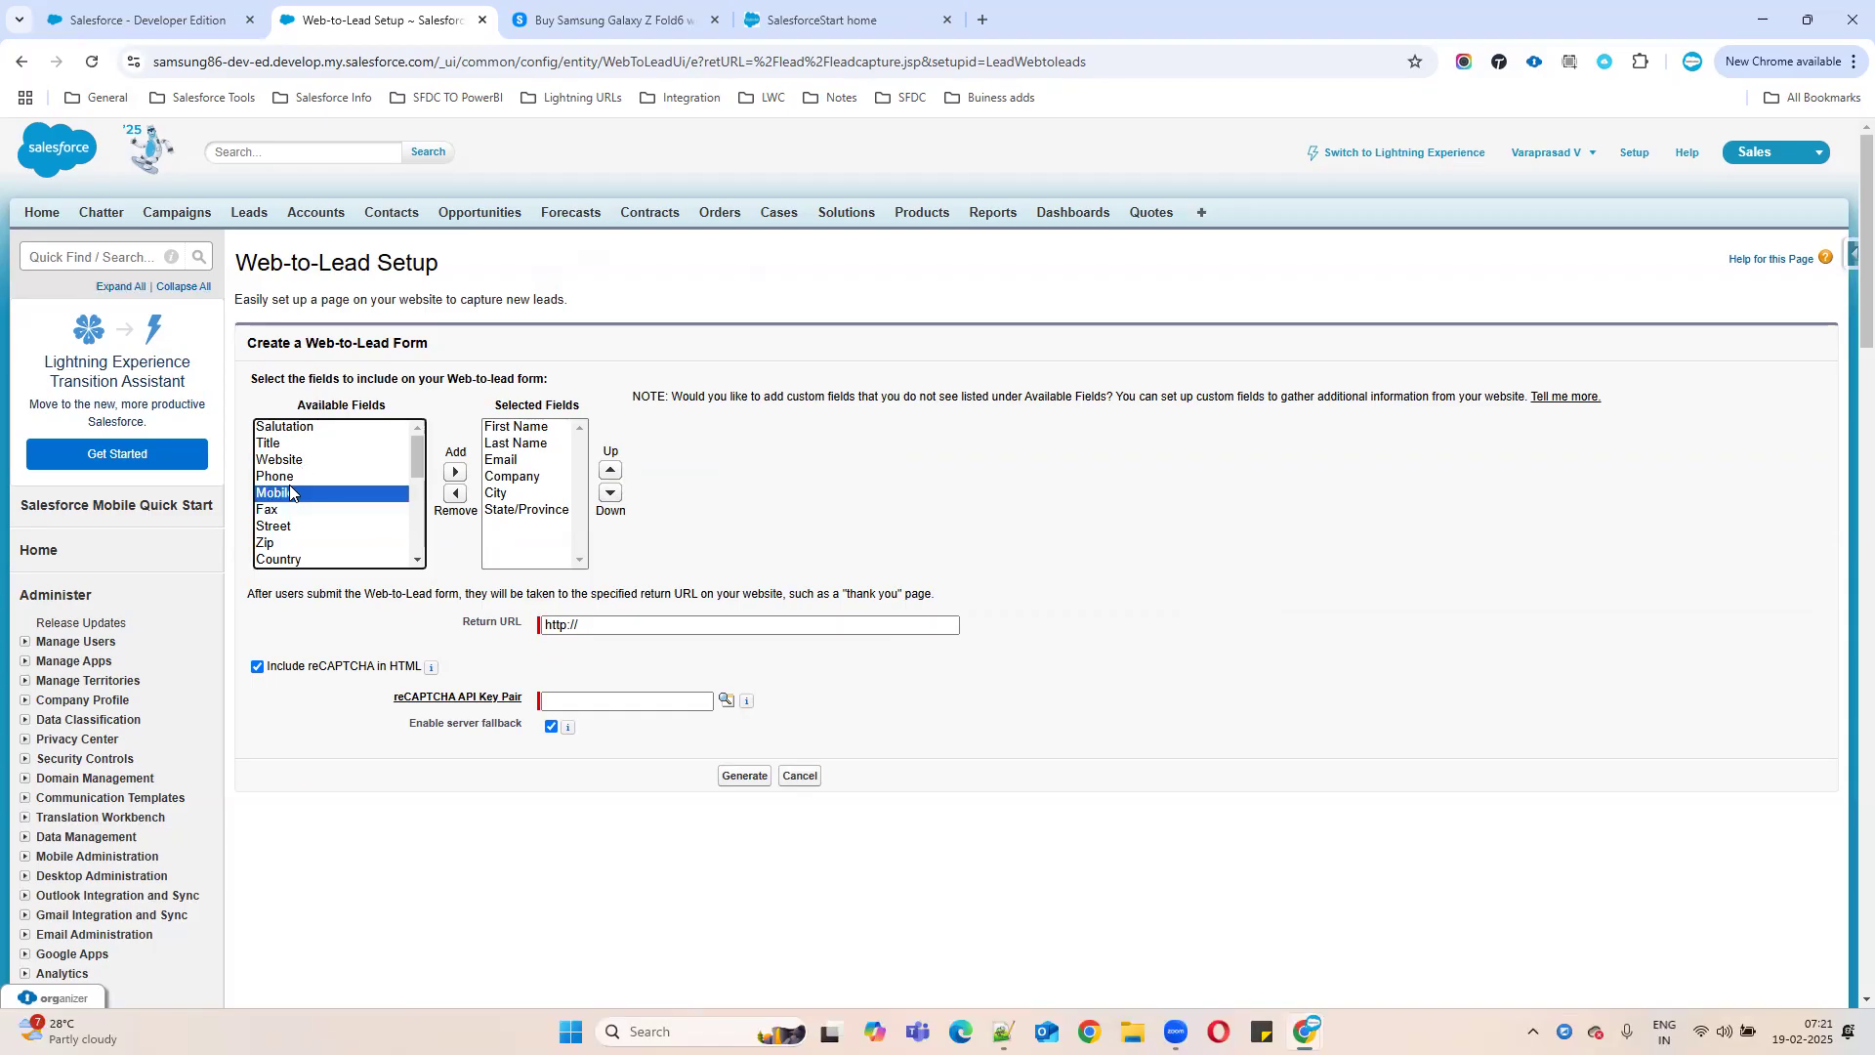
key("c")
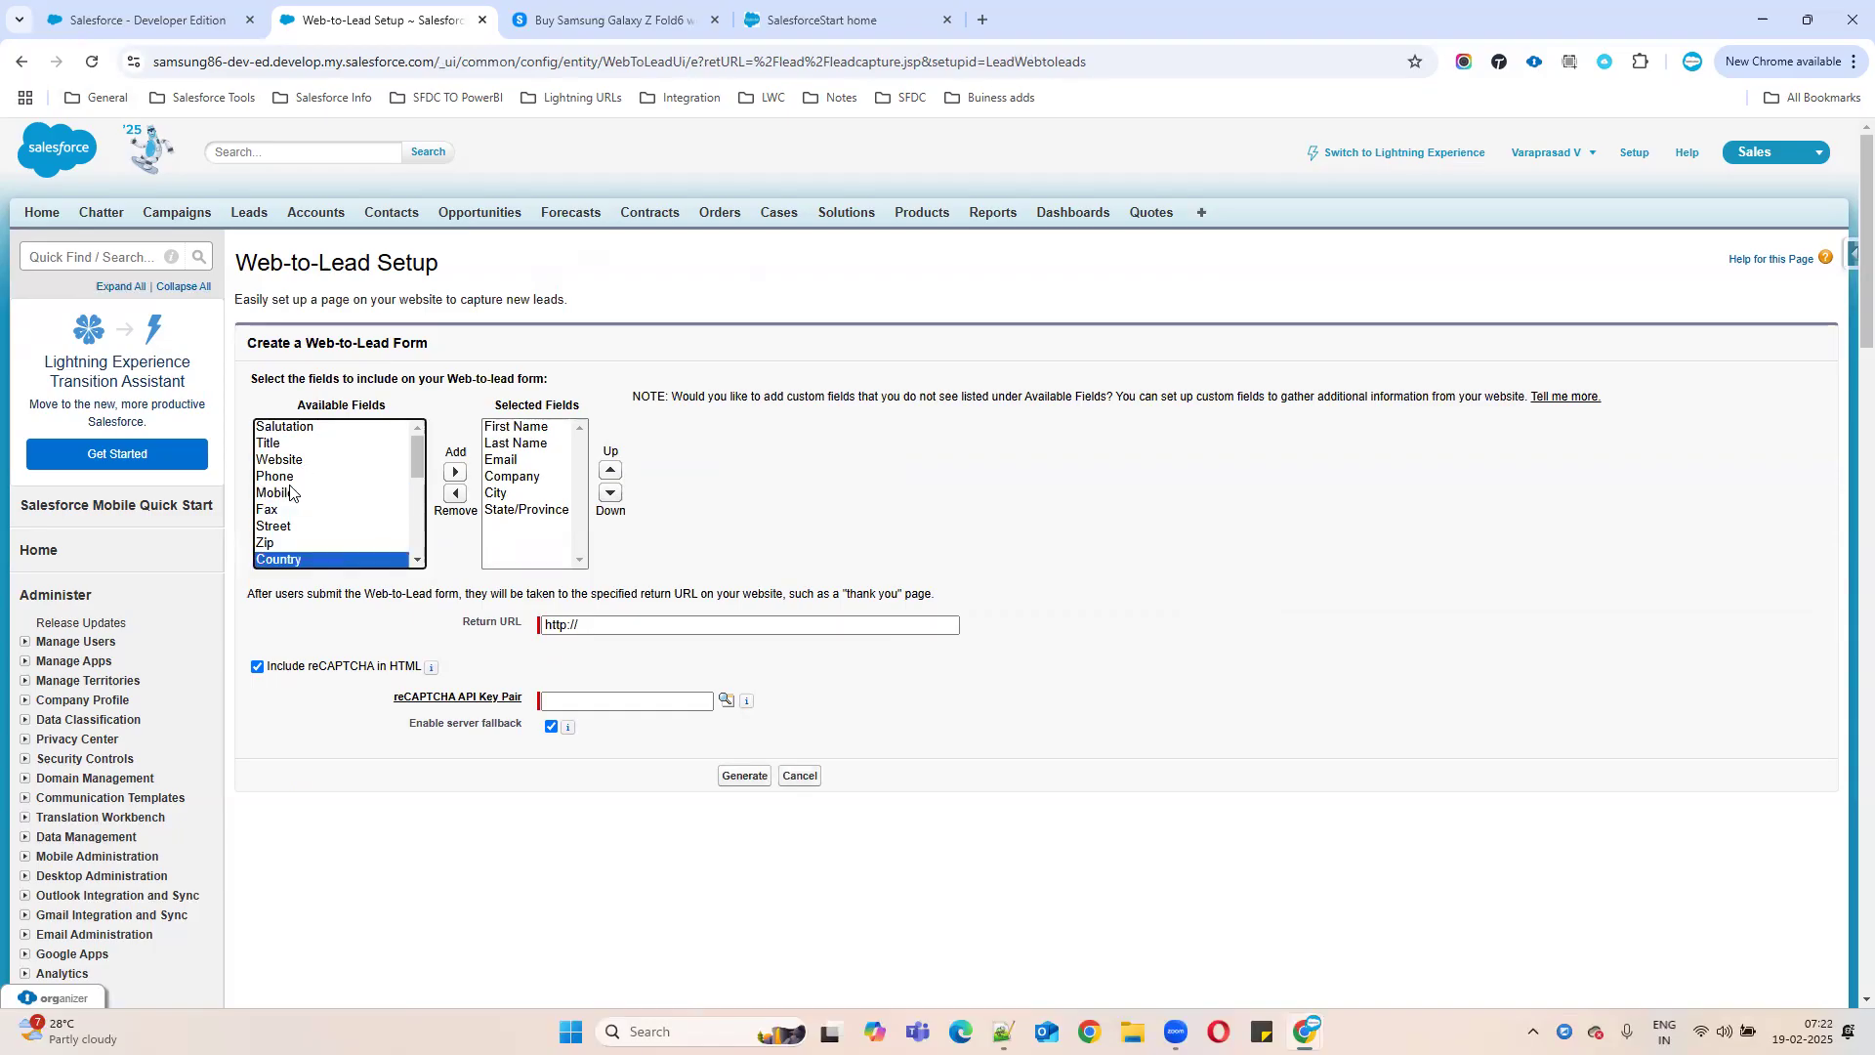
left_click(455, 473)
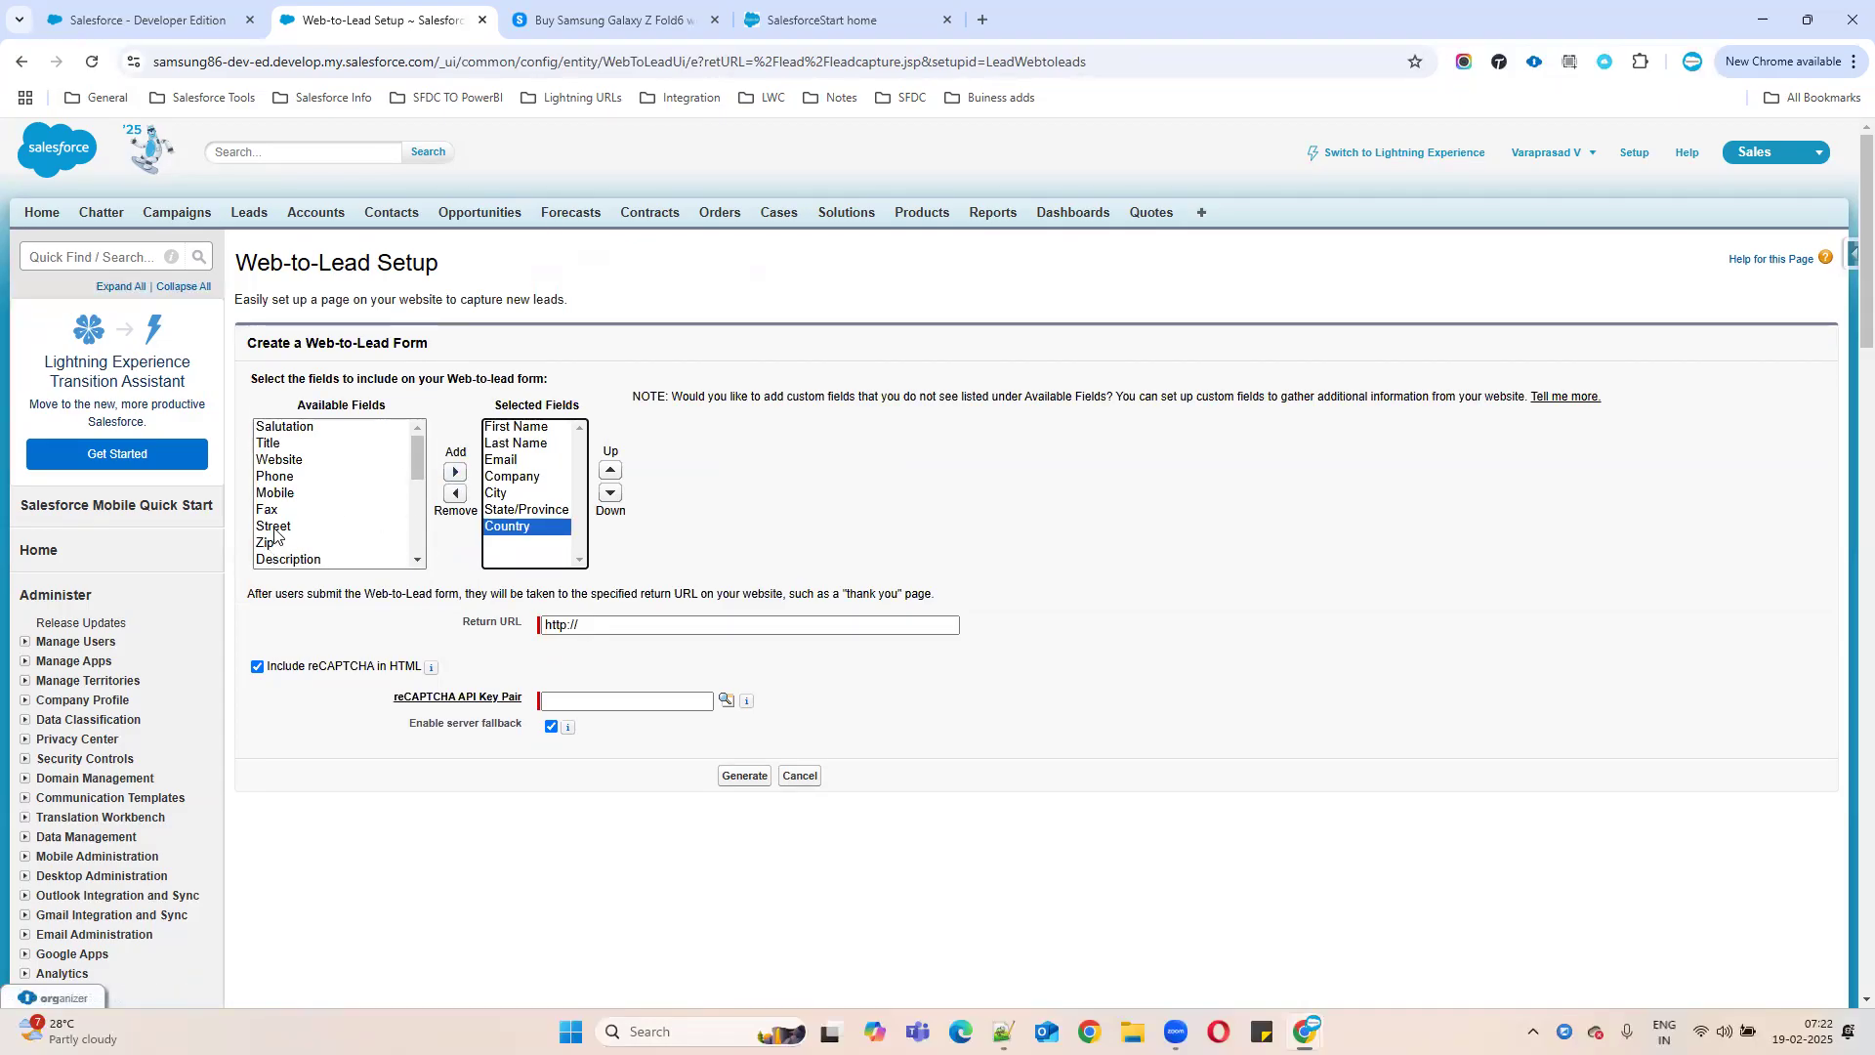
scroll(371, 508, "down", 2)
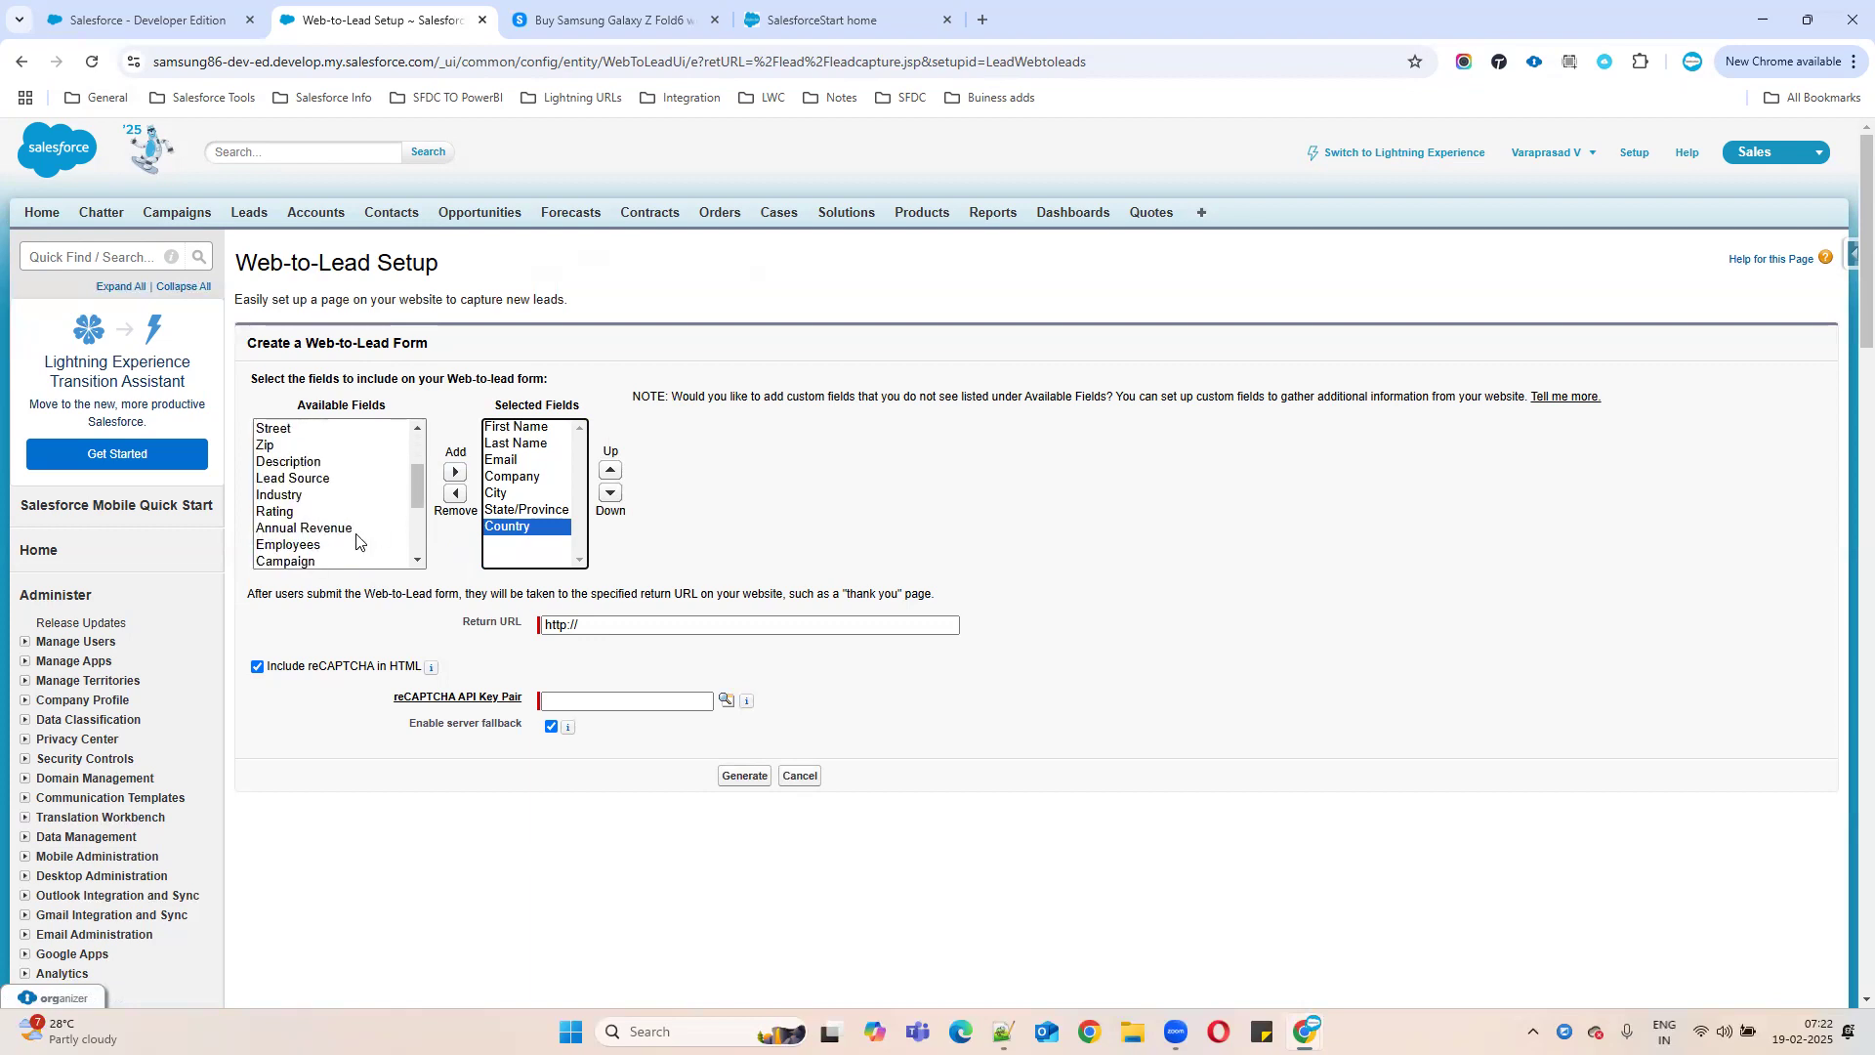
left_click(293, 512)
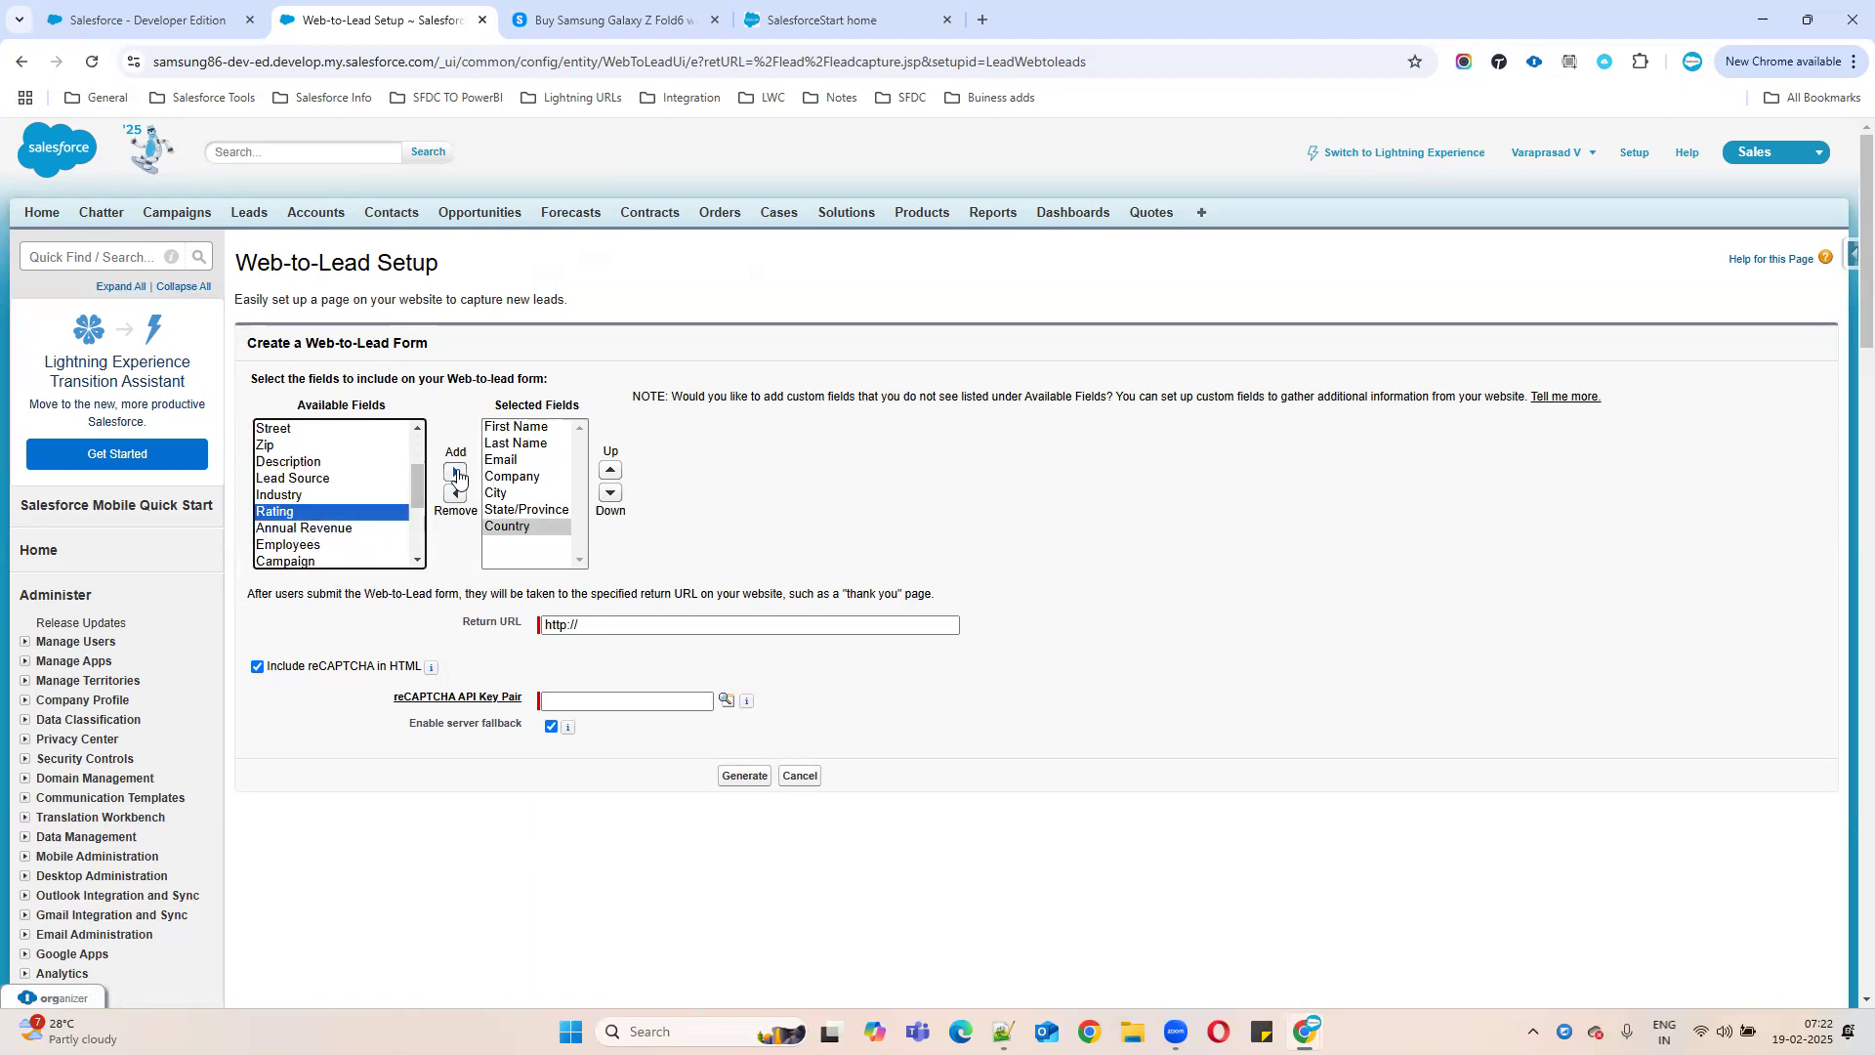
left_click(455, 473)
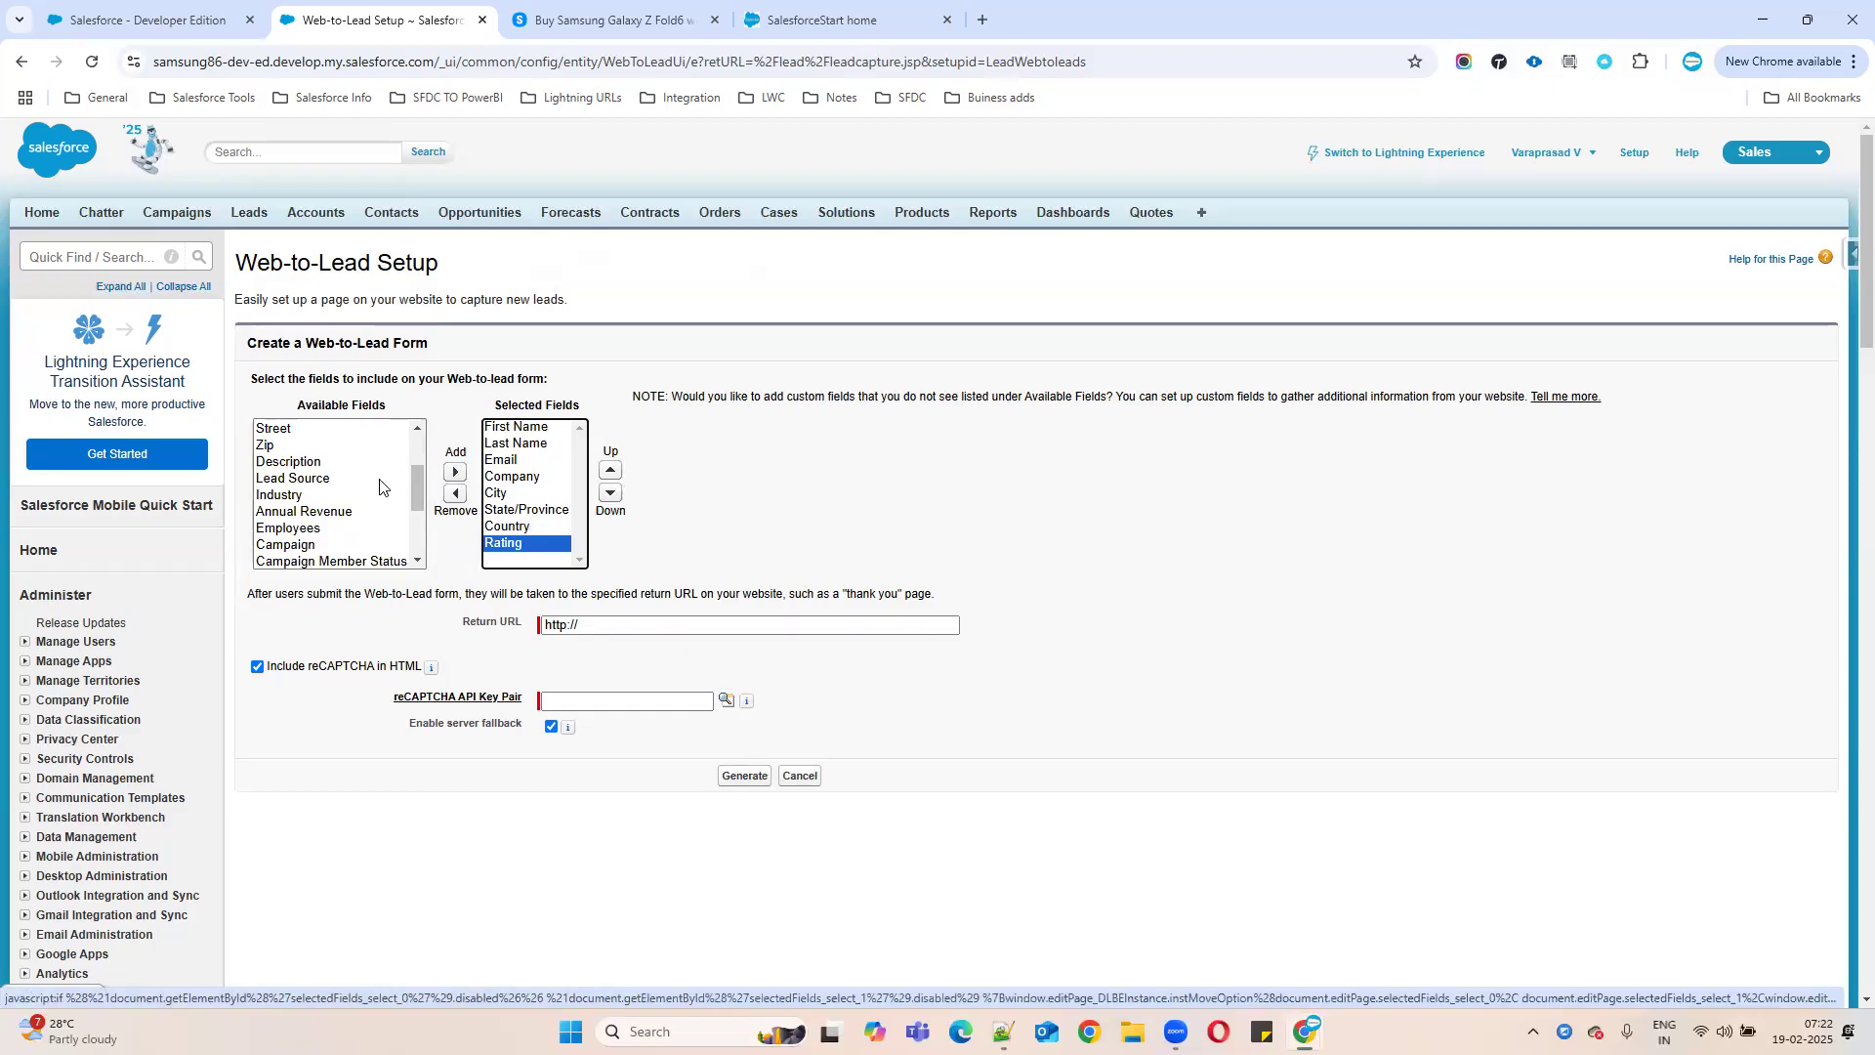
left_click(298, 478)
left_click(455, 472)
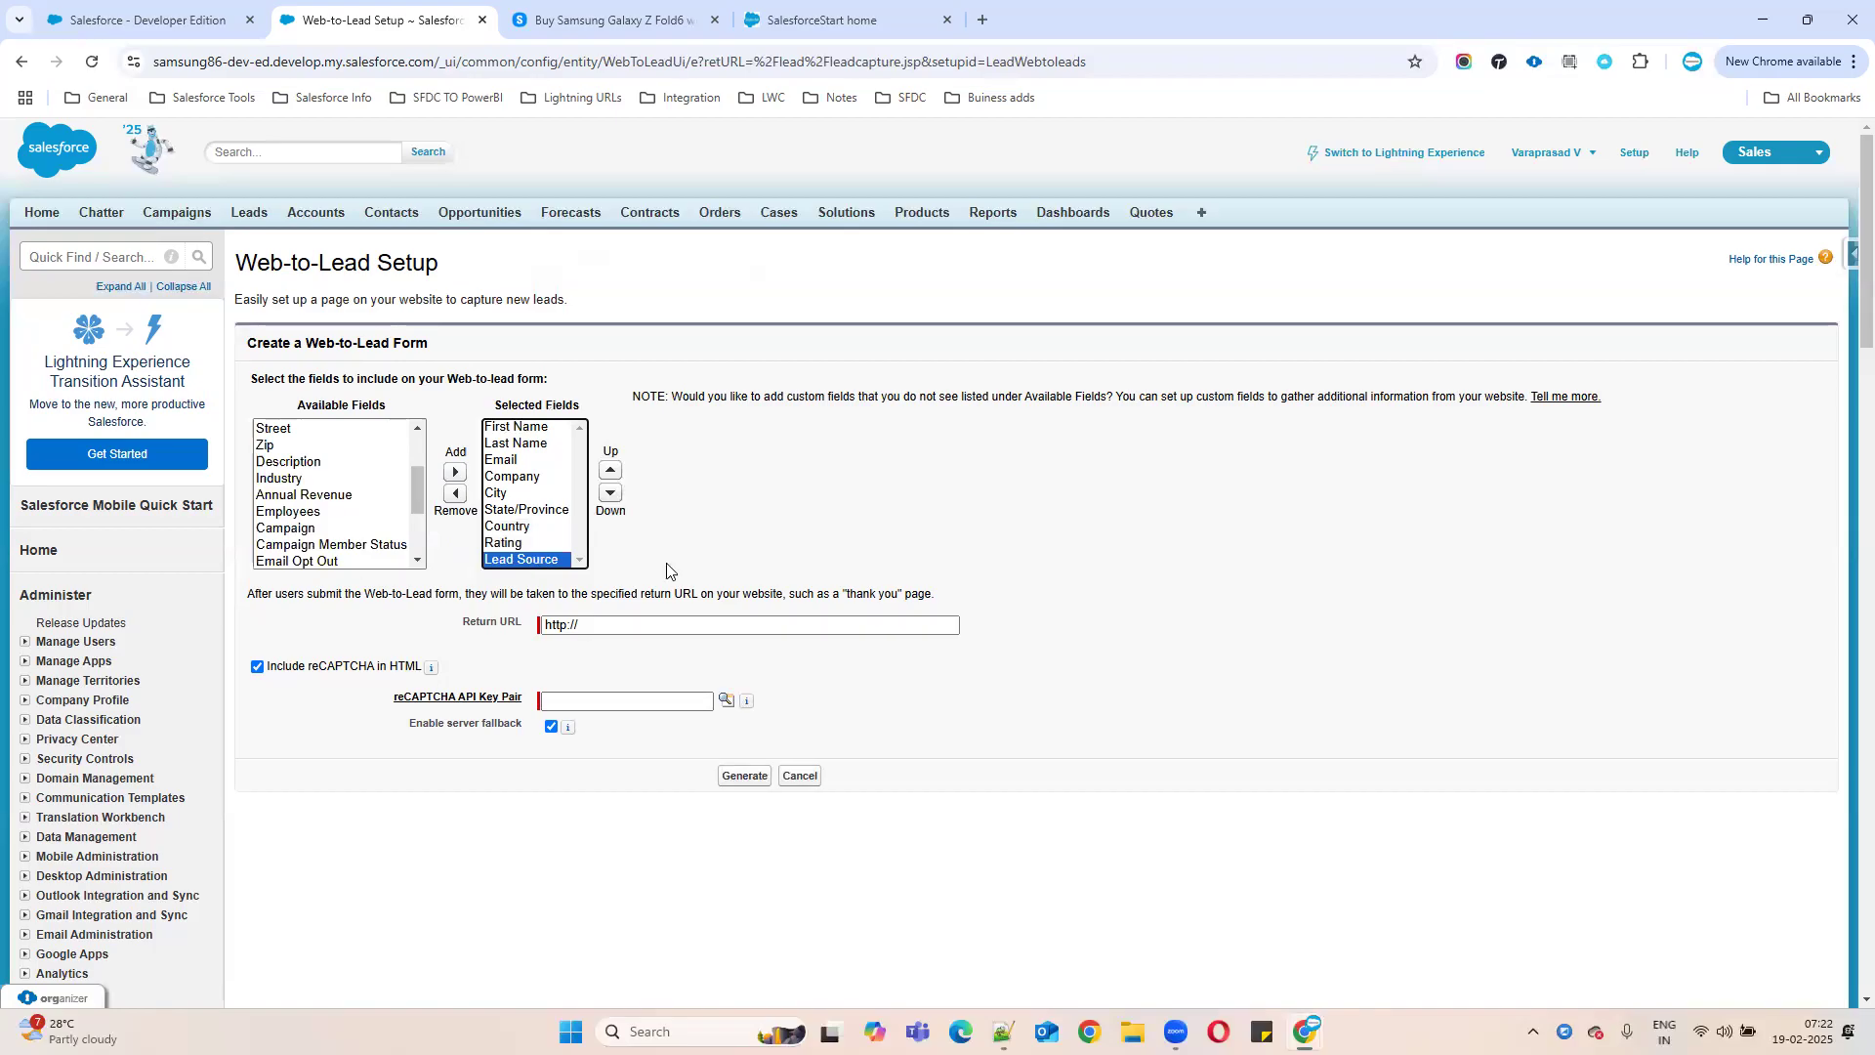
- Check the SalesforceStart site's contact form, then return to the form builder
left_click(911, 478)
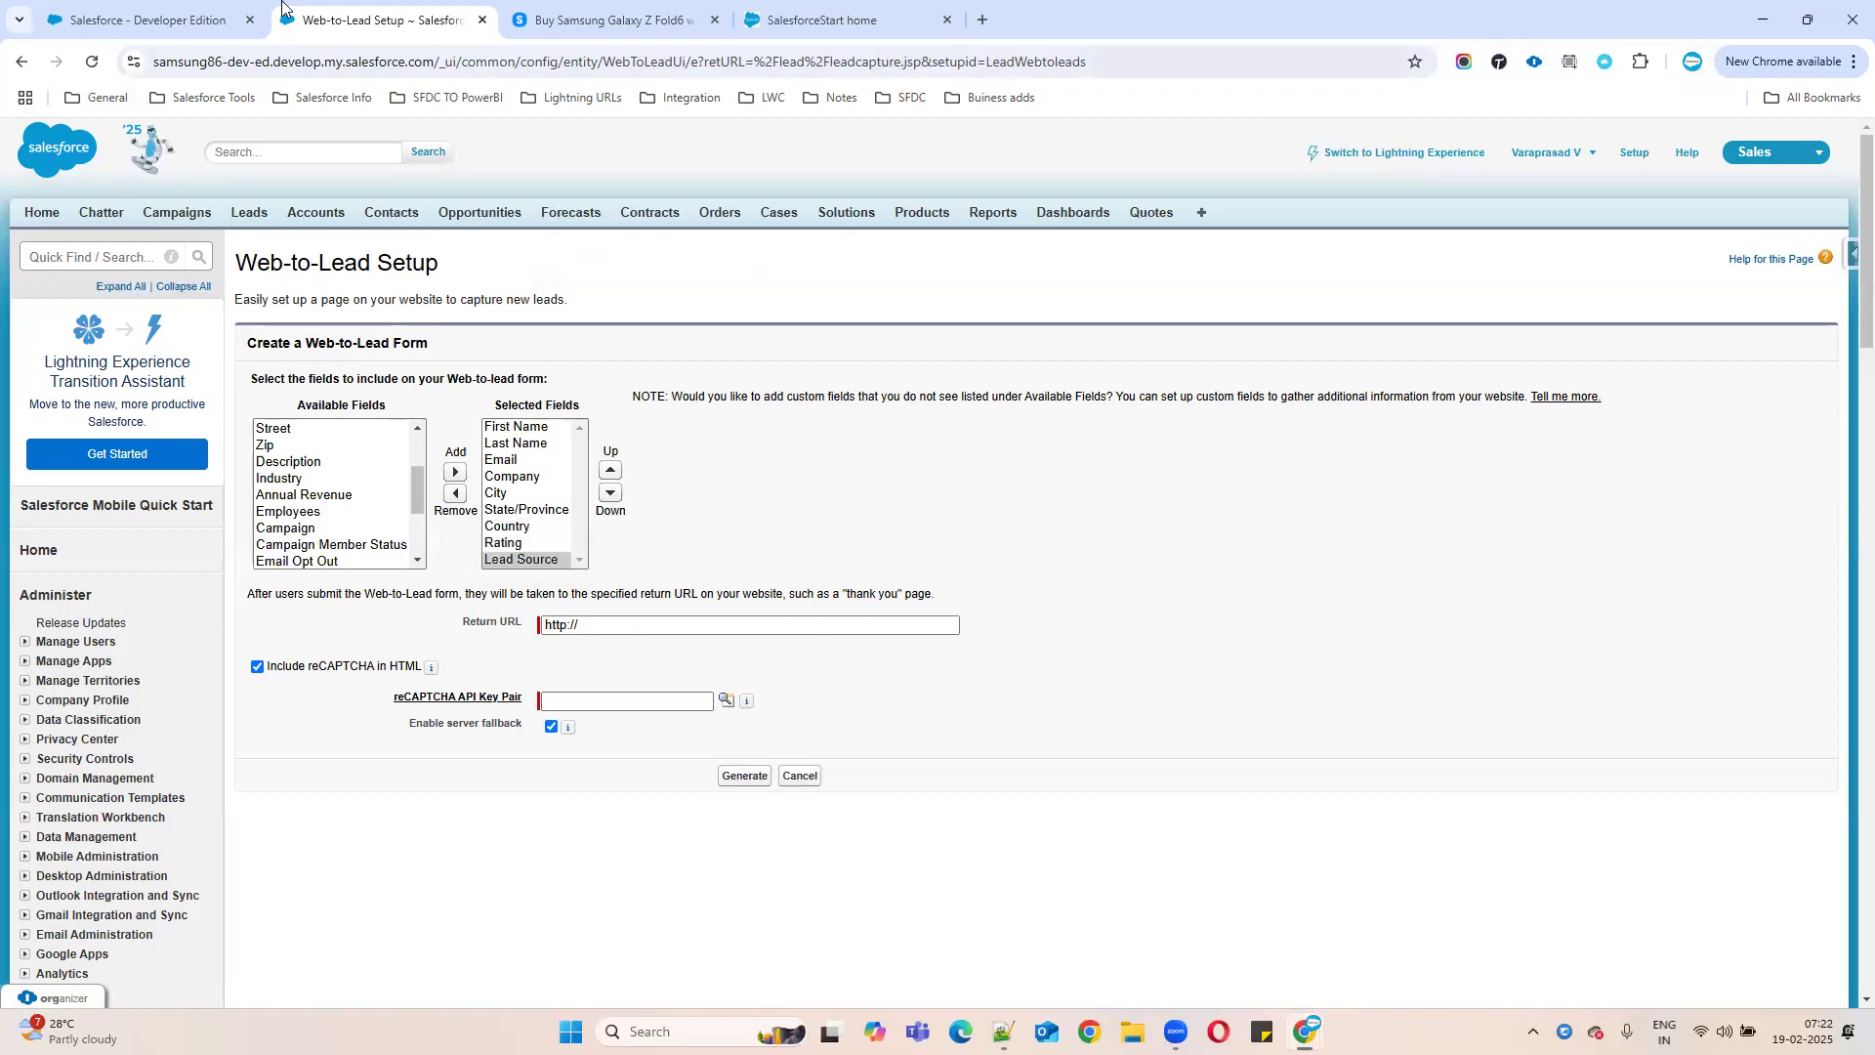
left_click(825, 19)
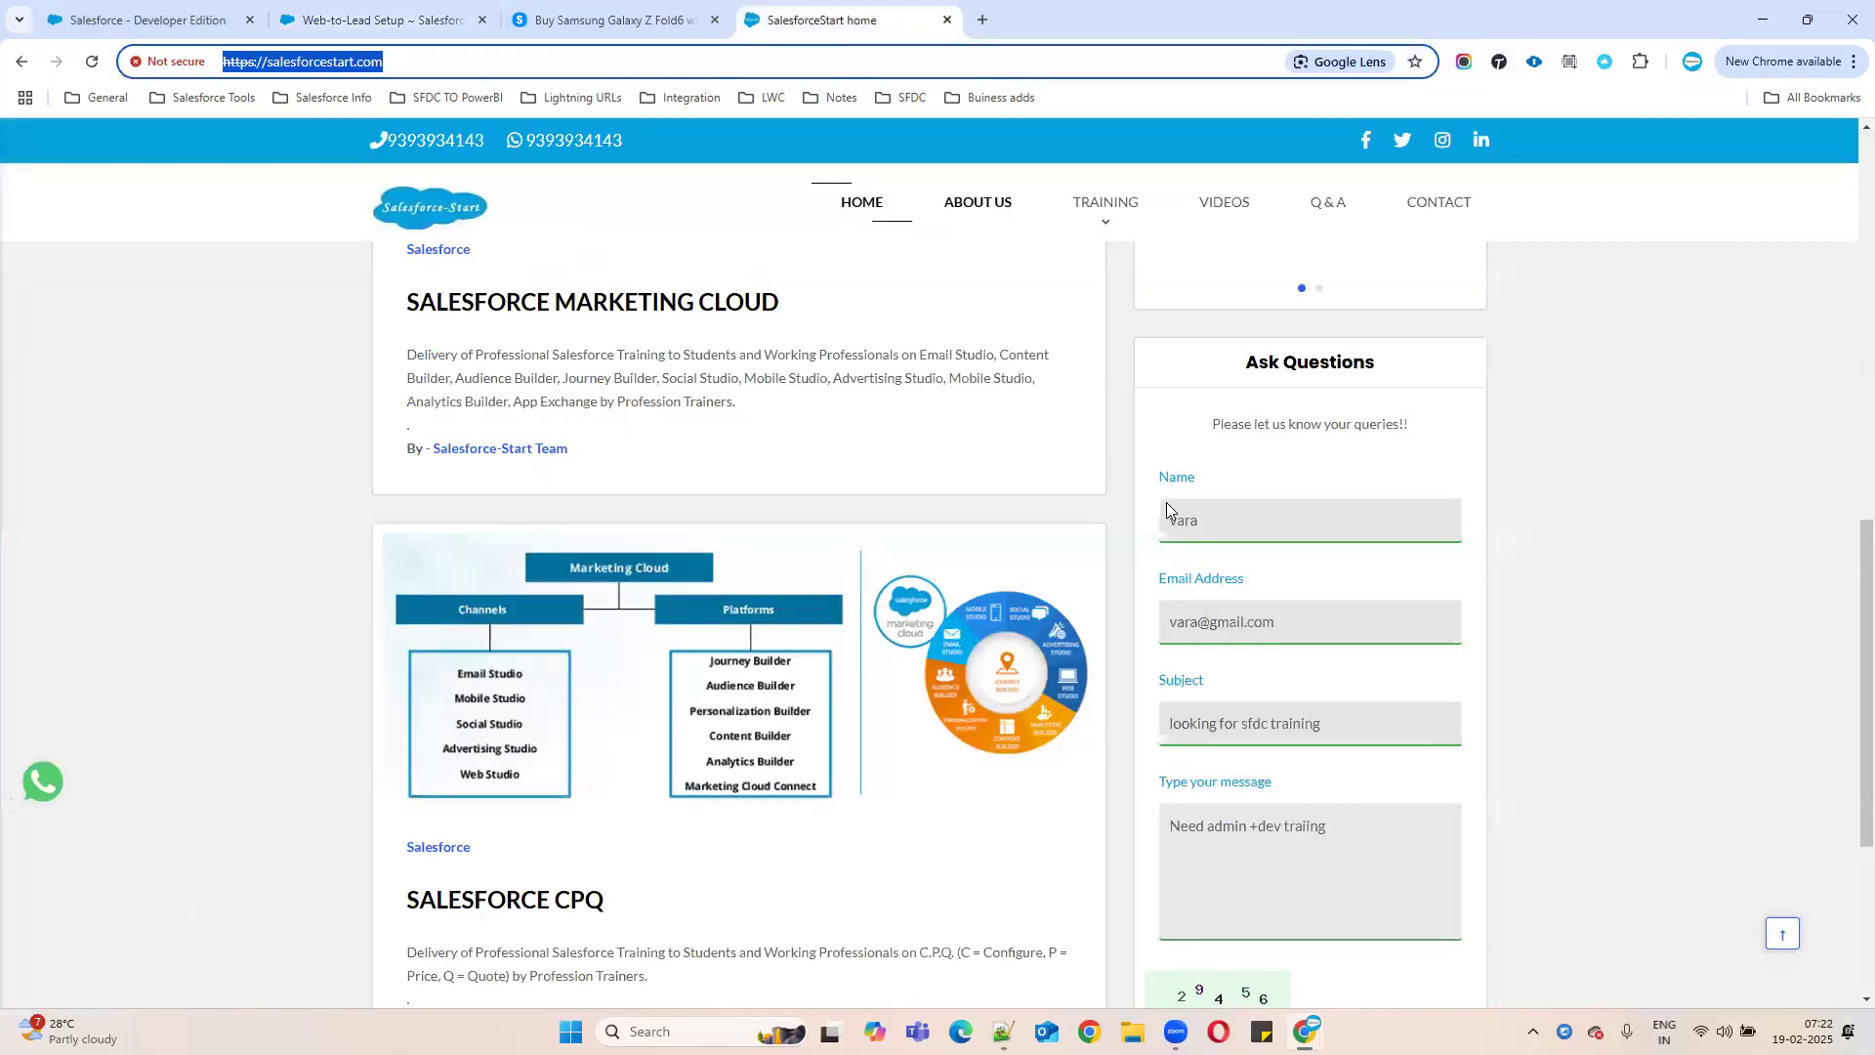
scroll(1354, 817, "down", 3)
left_click(1354, 817)
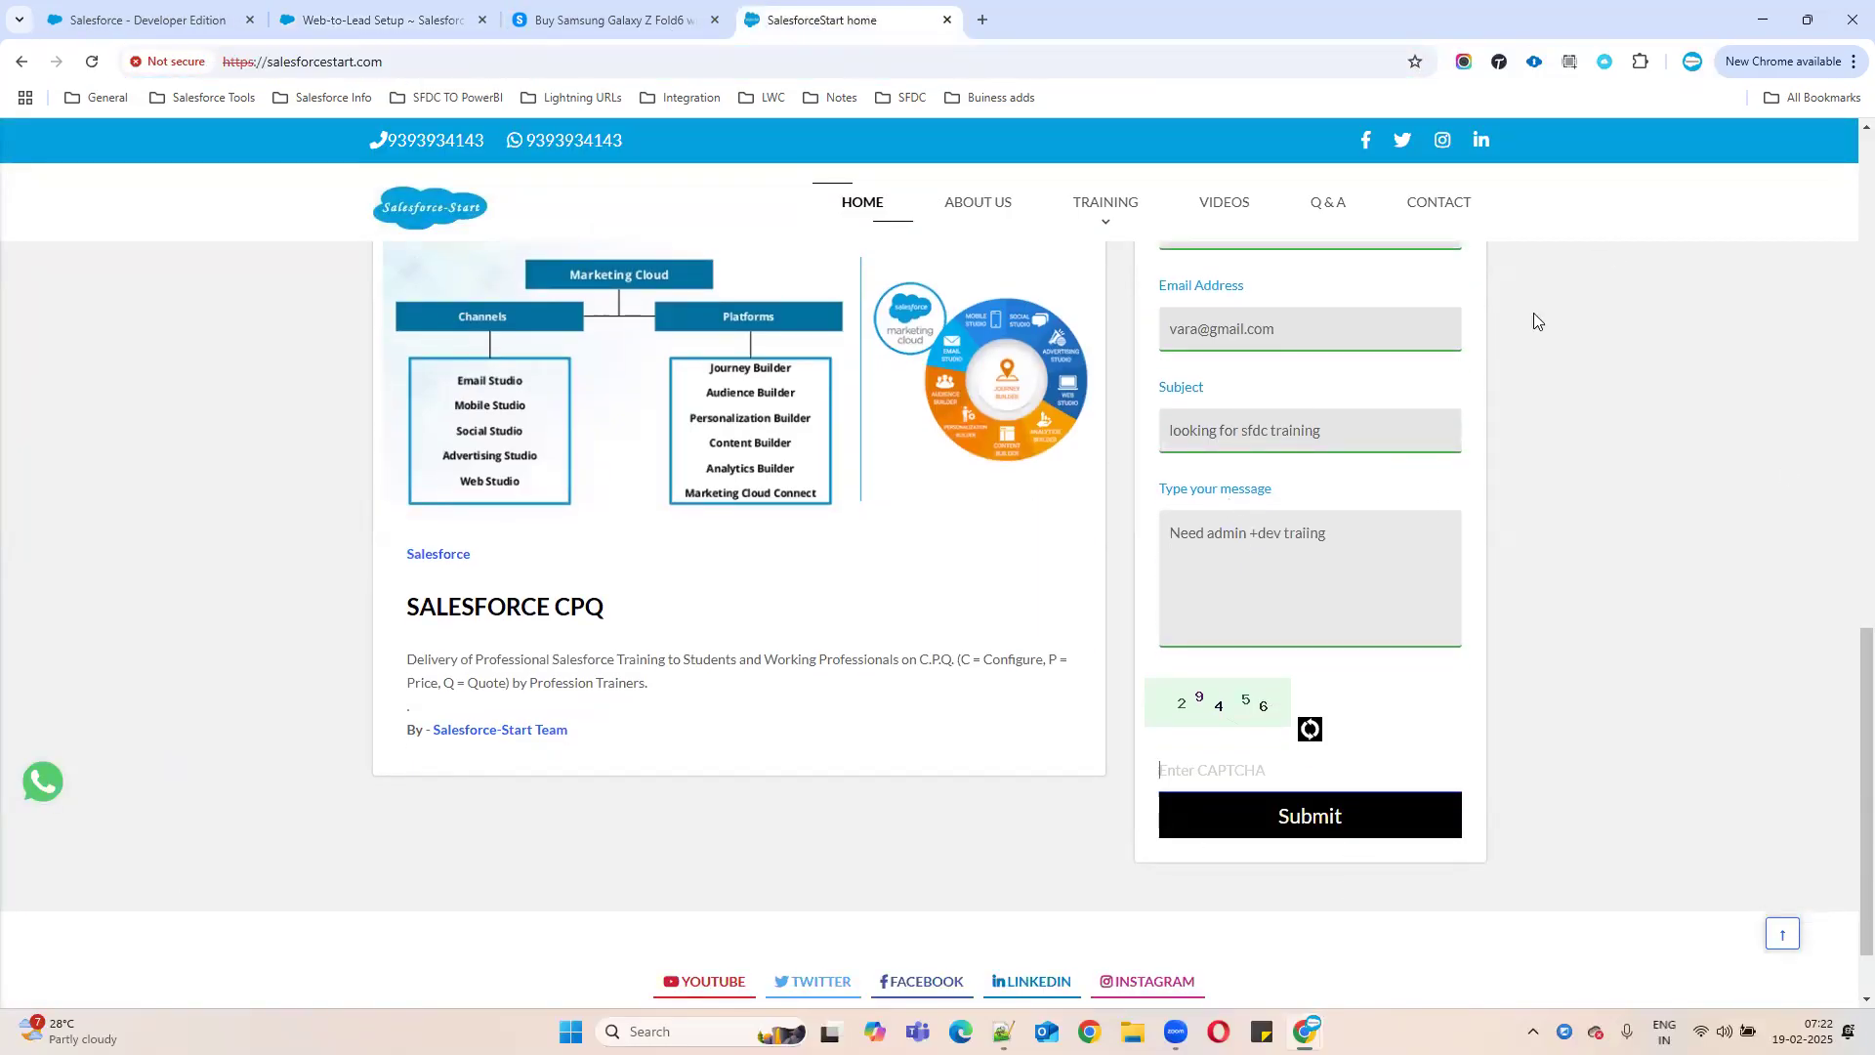
left_click(381, 20)
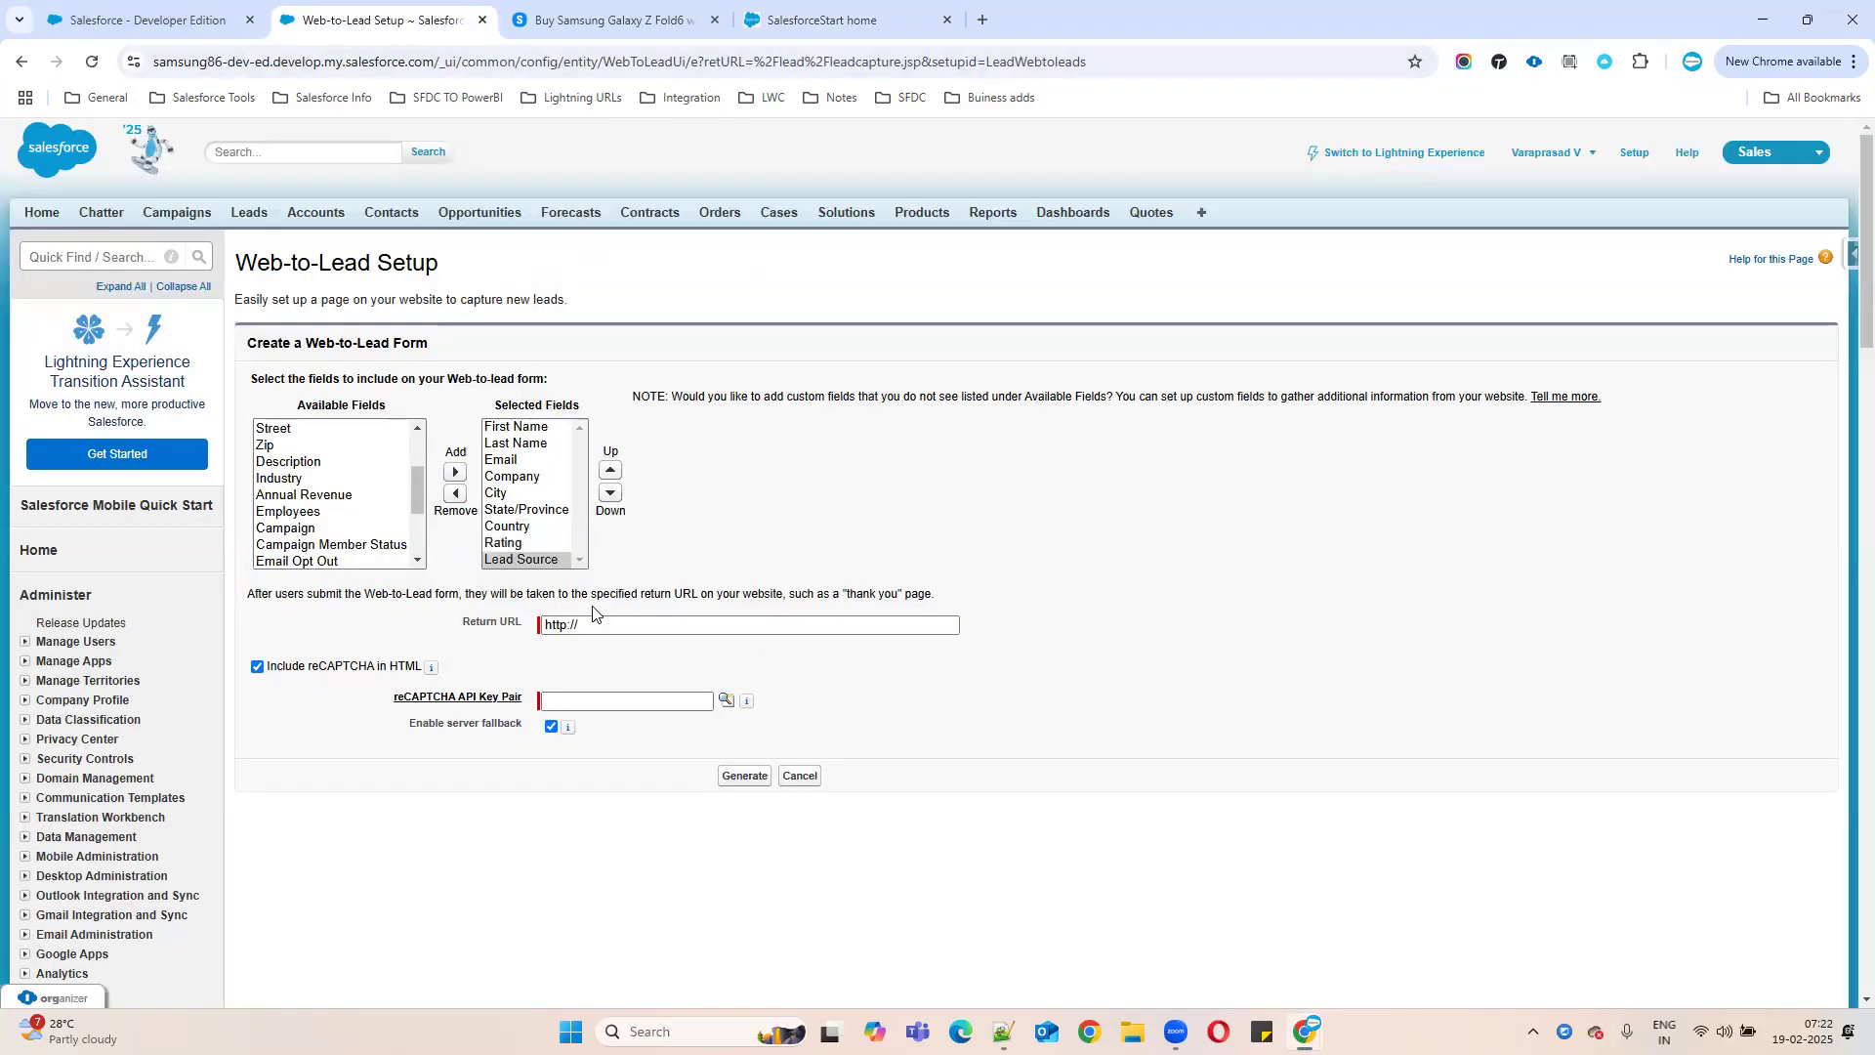
left_click(582, 625)
triple_click(582, 625)
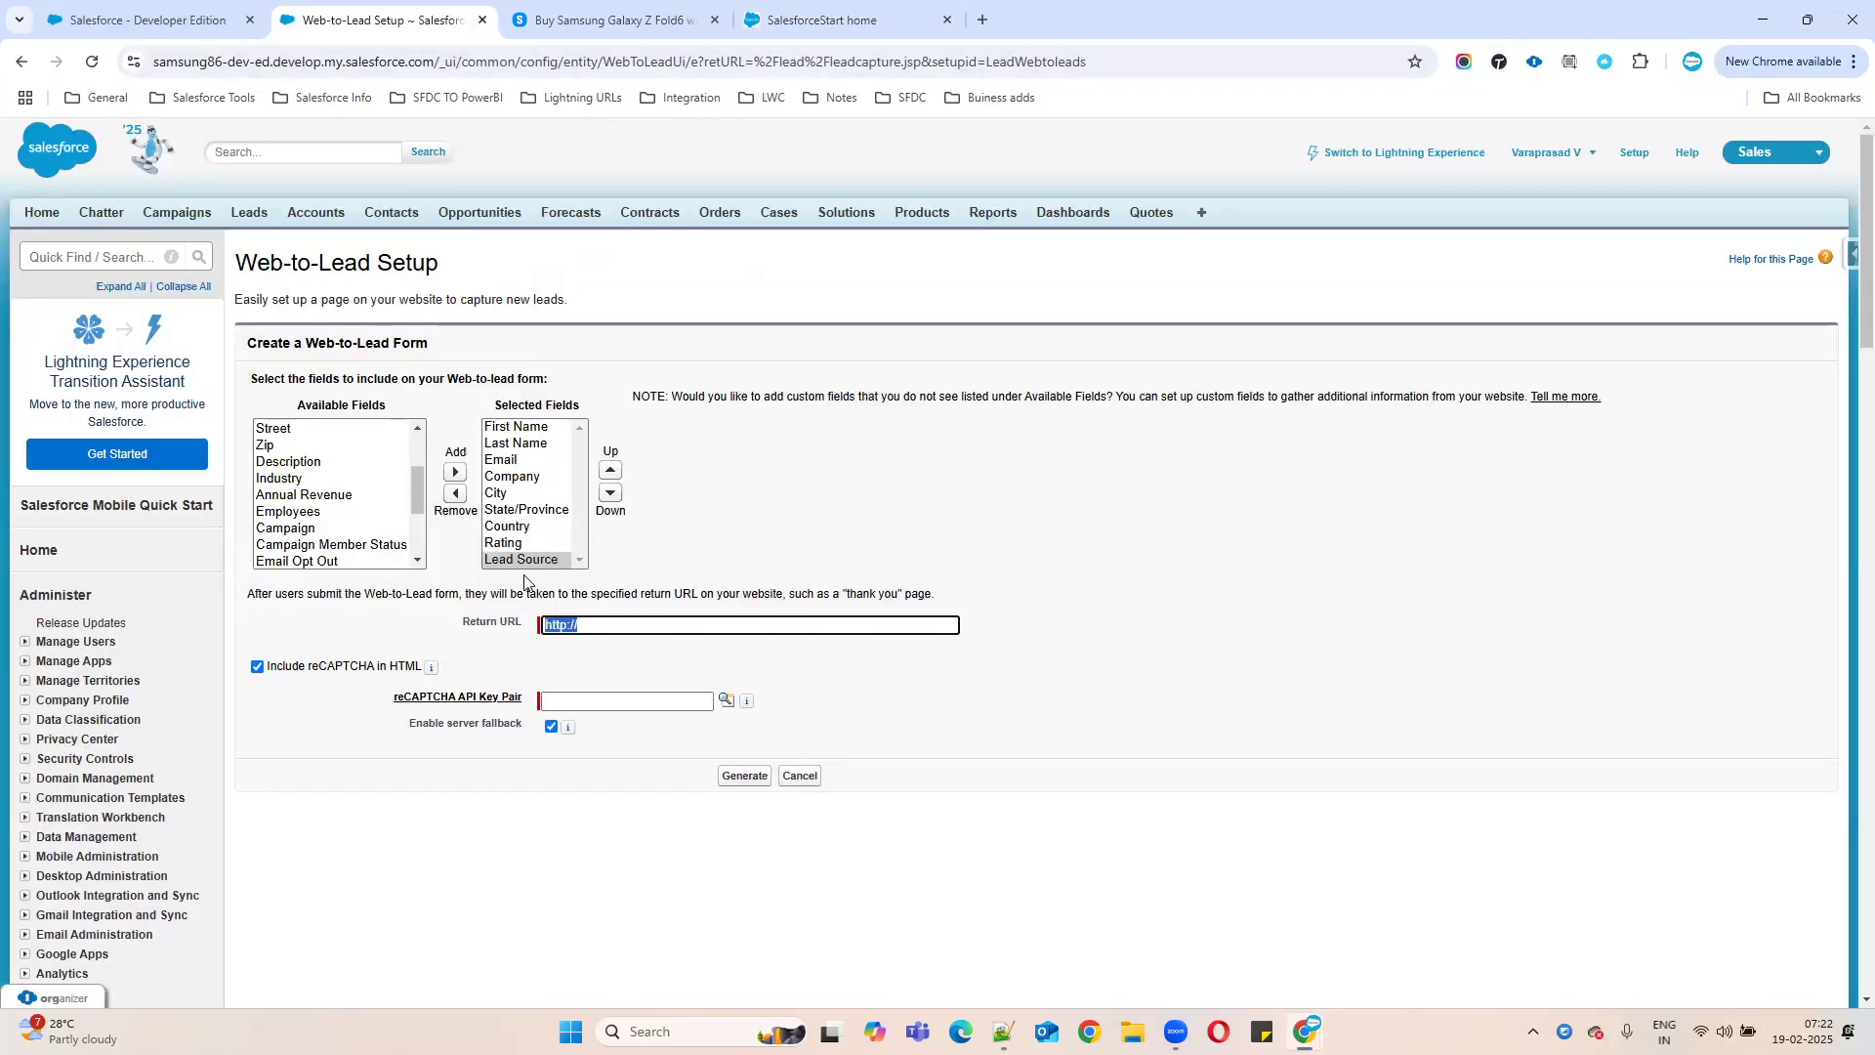
key("BackSpace")
left_click(664, 19)
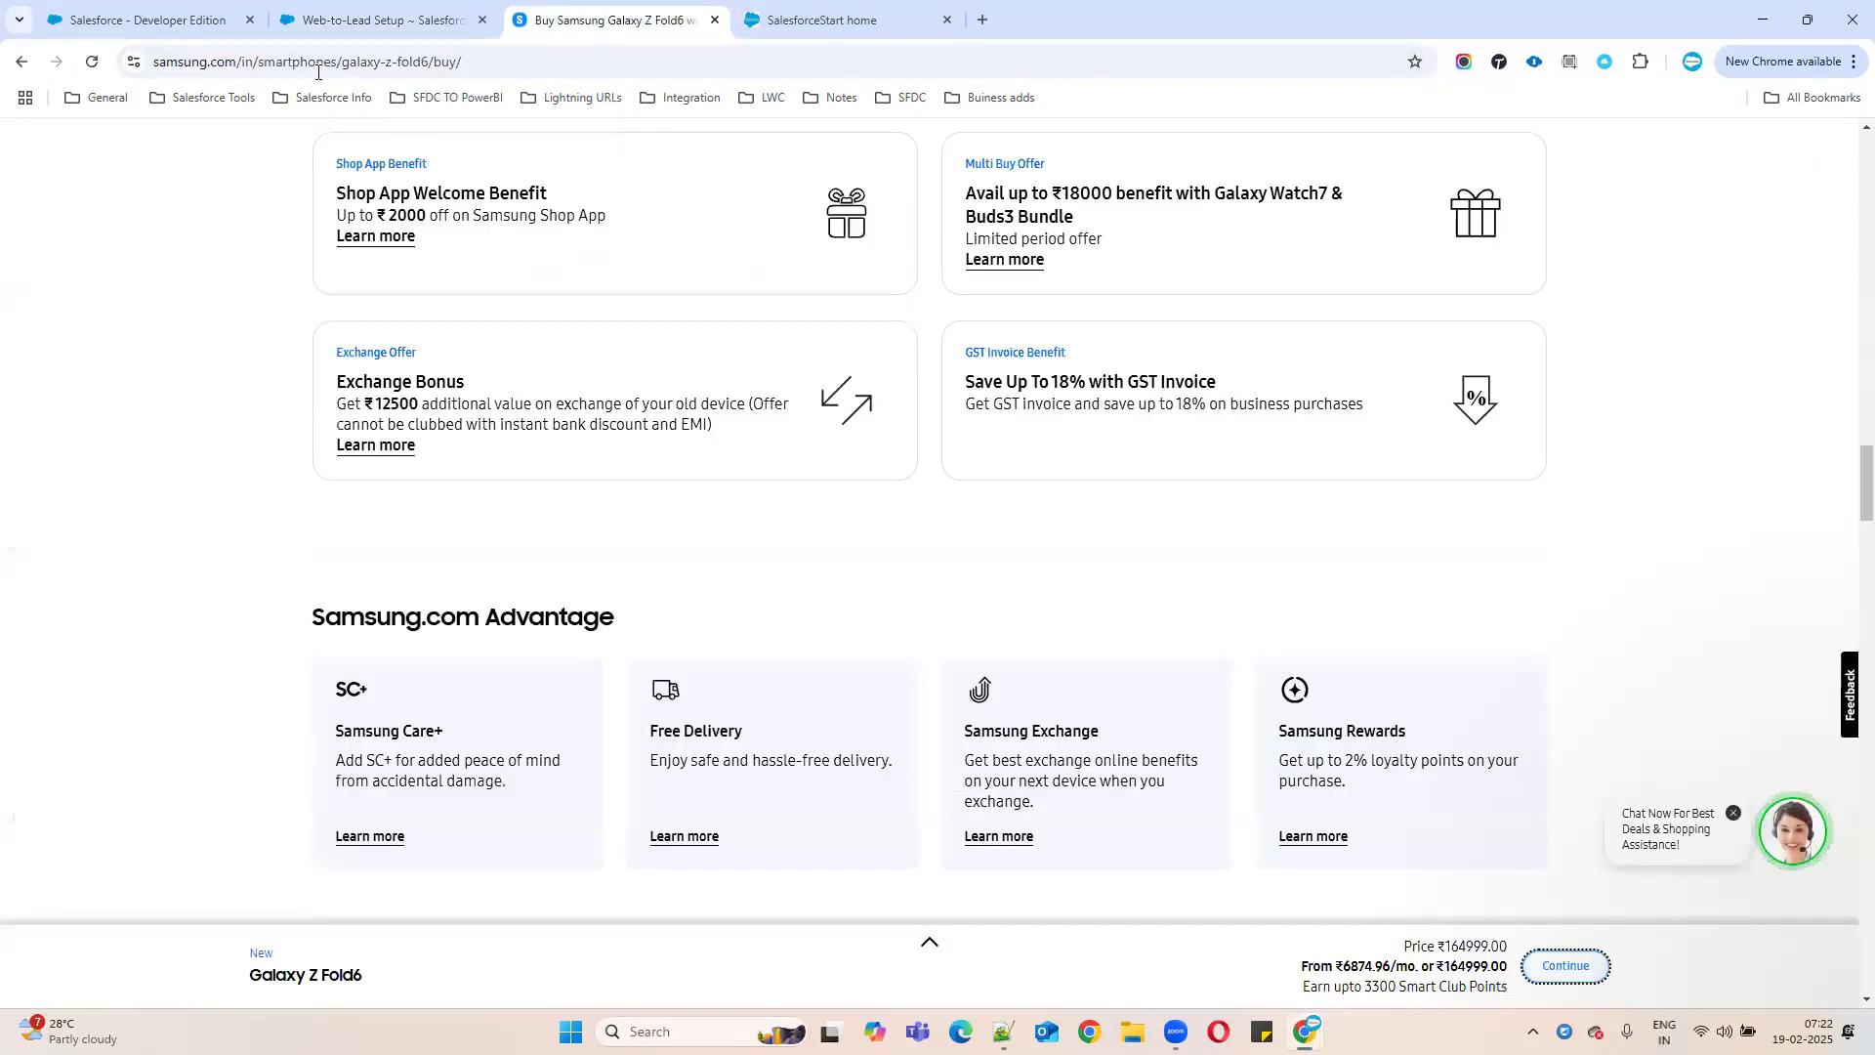
left_click(237, 61)
key("ctrl+c")
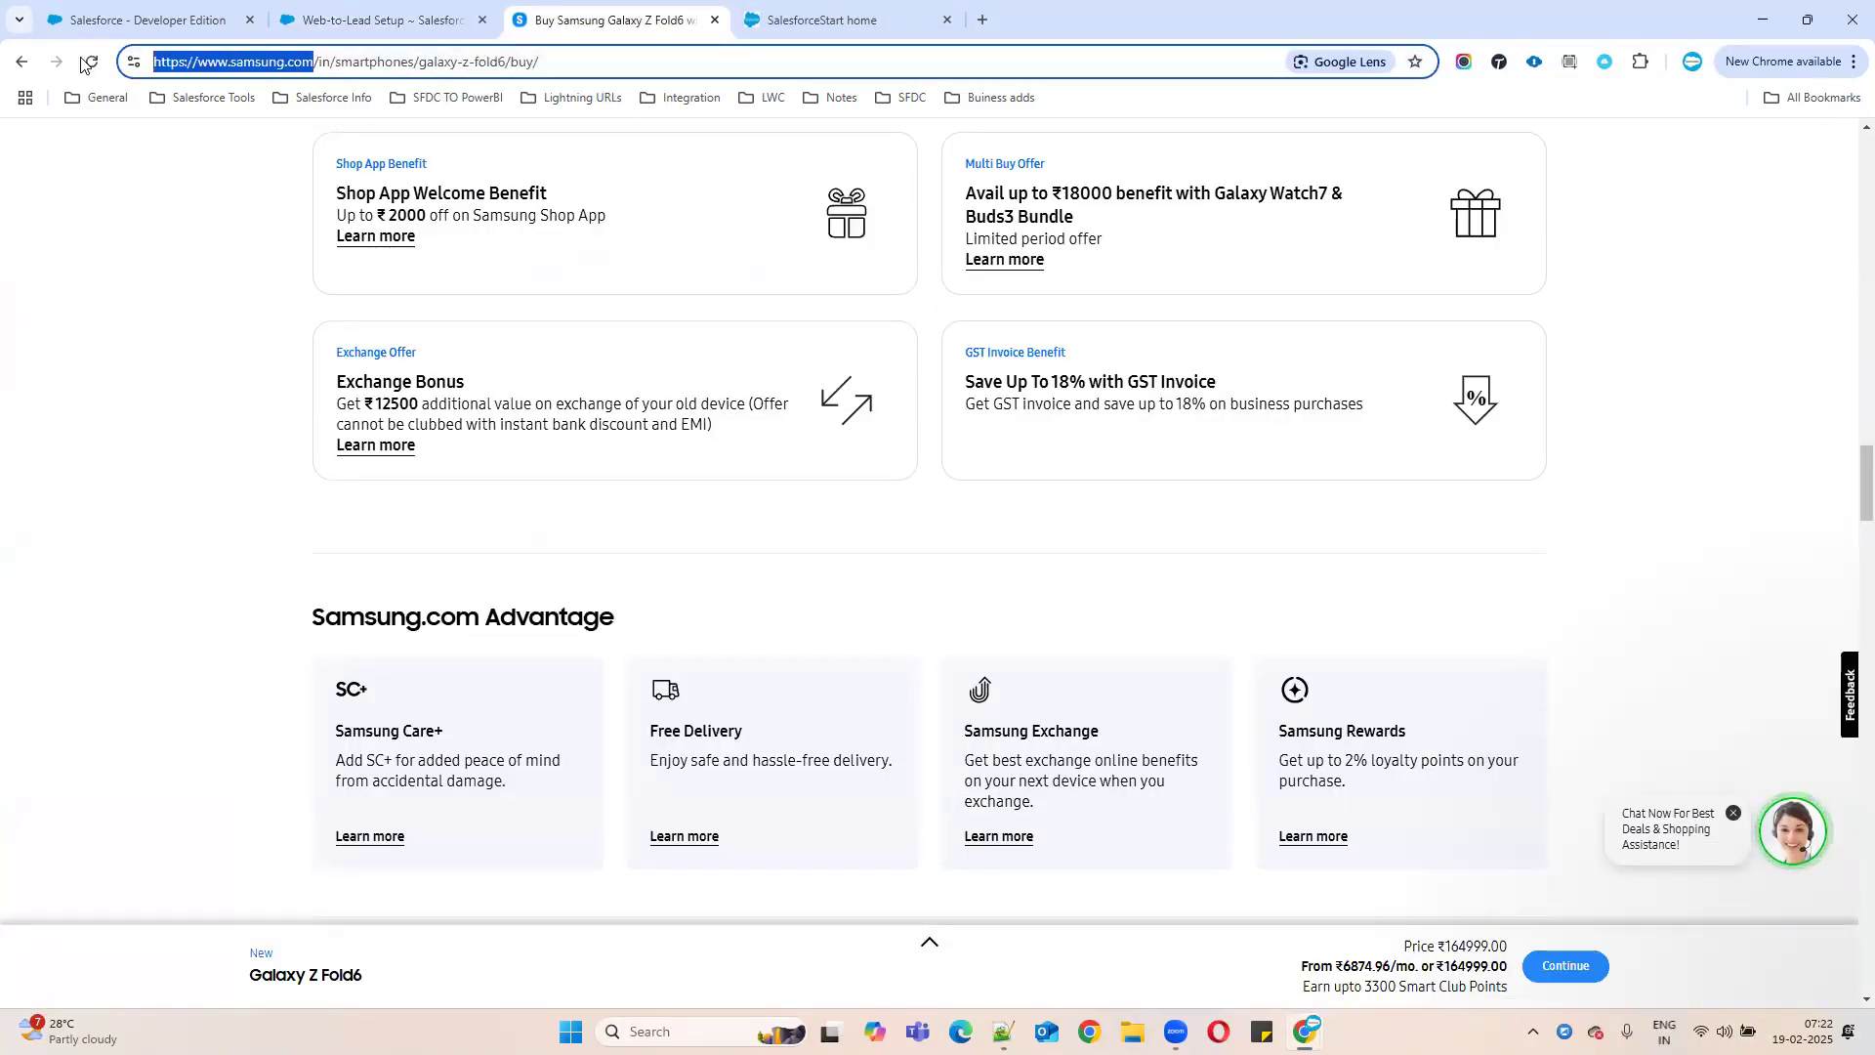
left_click(351, 22)
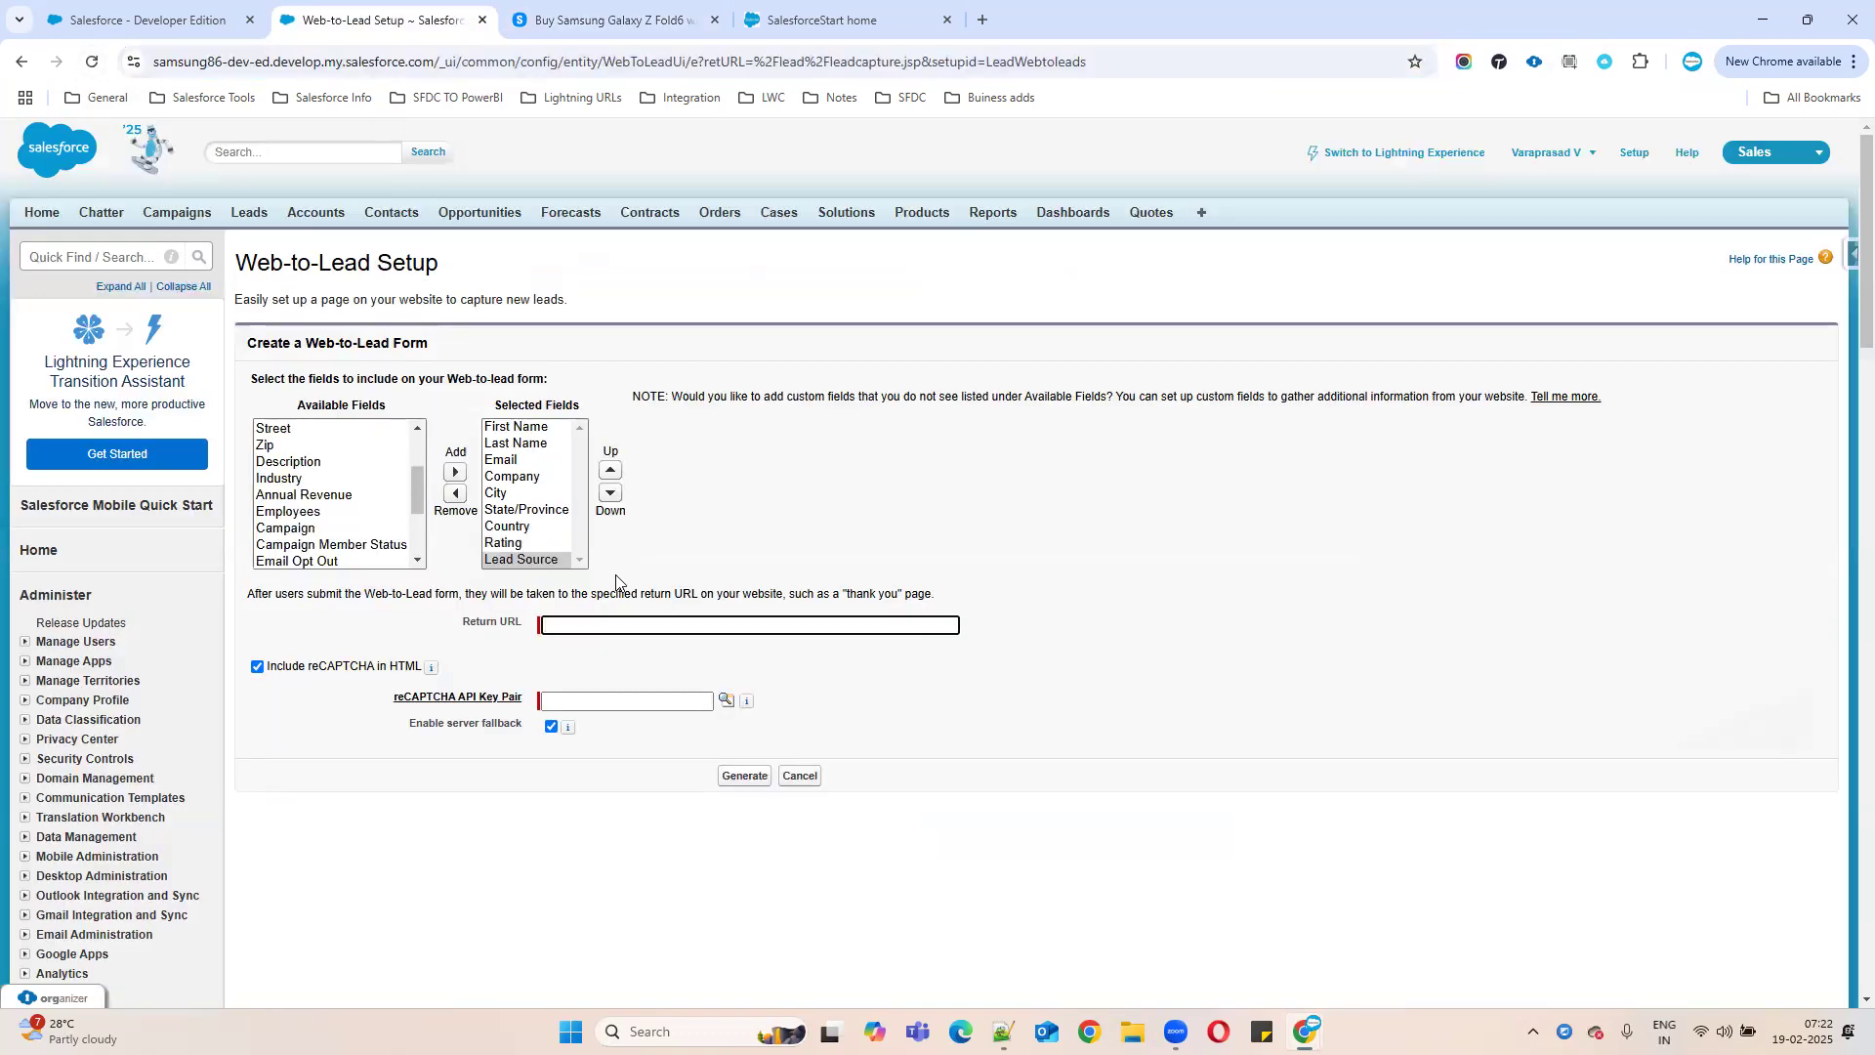
key("ctrl+v")
- Uncheck Include reCAPTCHA in HTML and review the chosen Email field
left_click(825, 20)
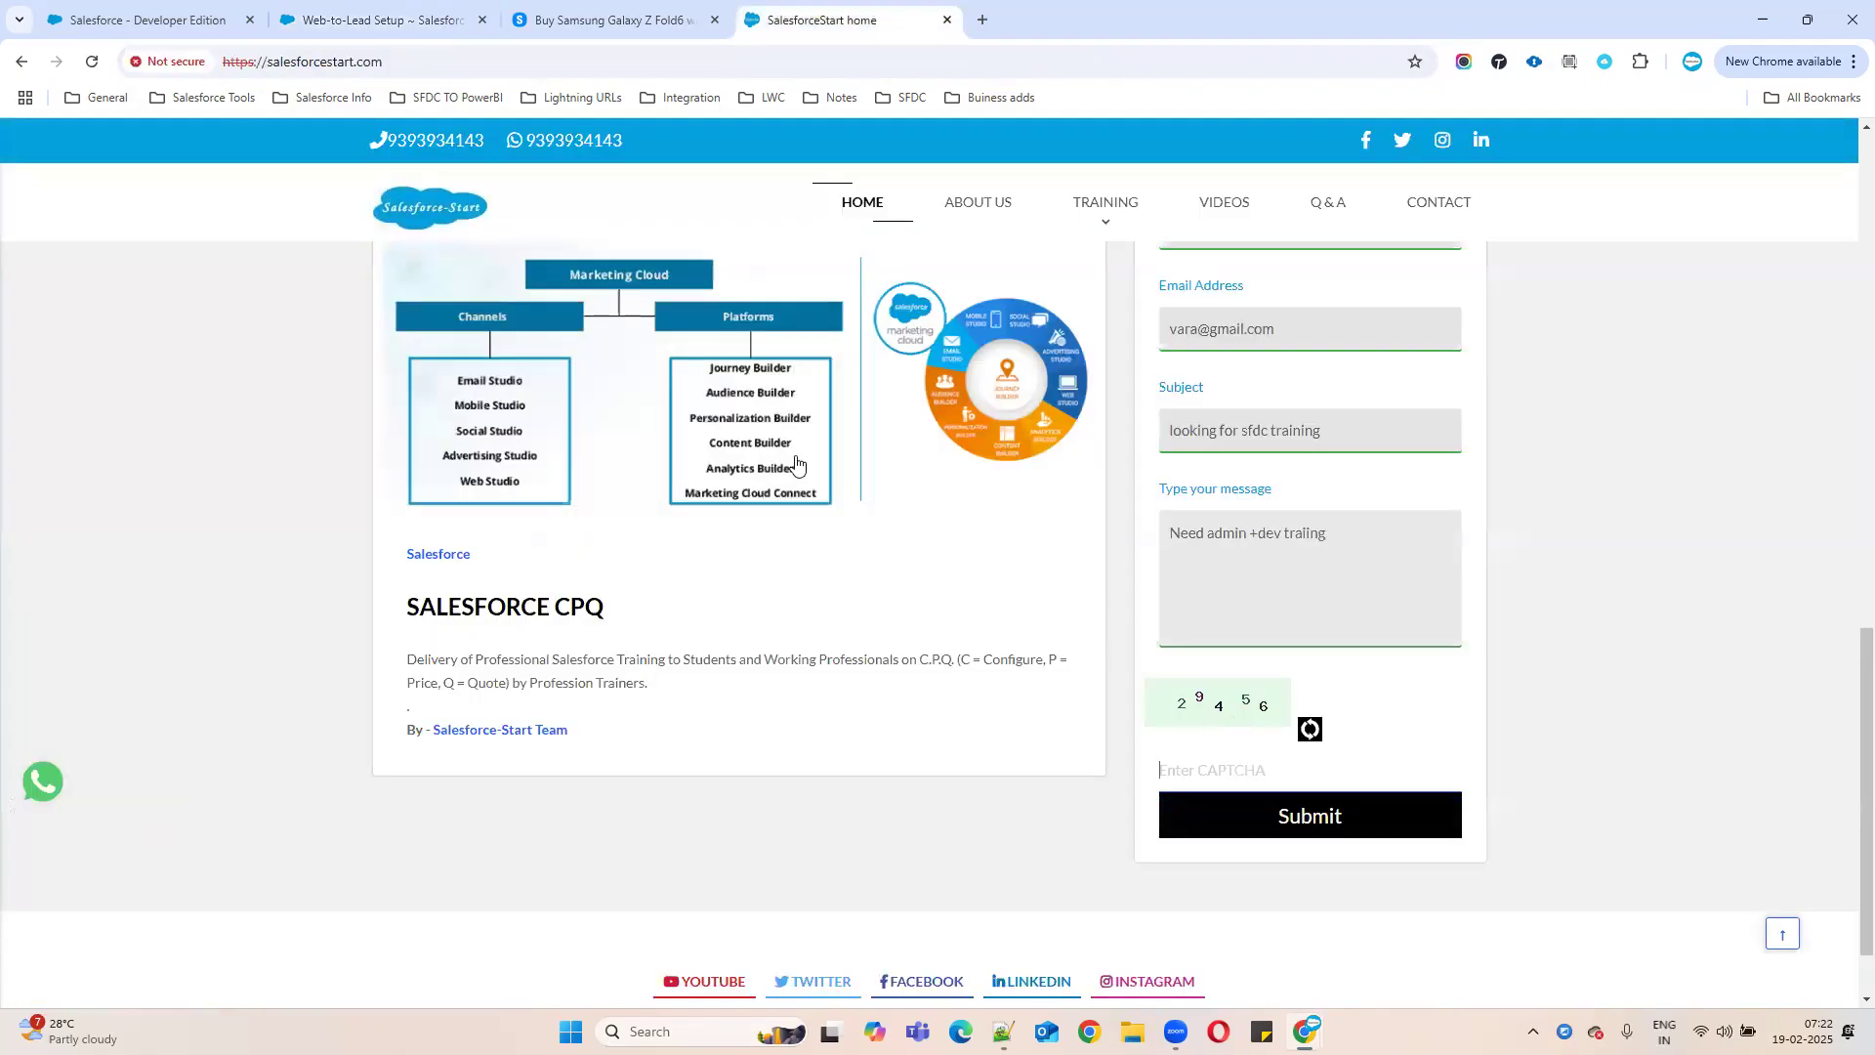
left_click(381, 20)
left_click(293, 704)
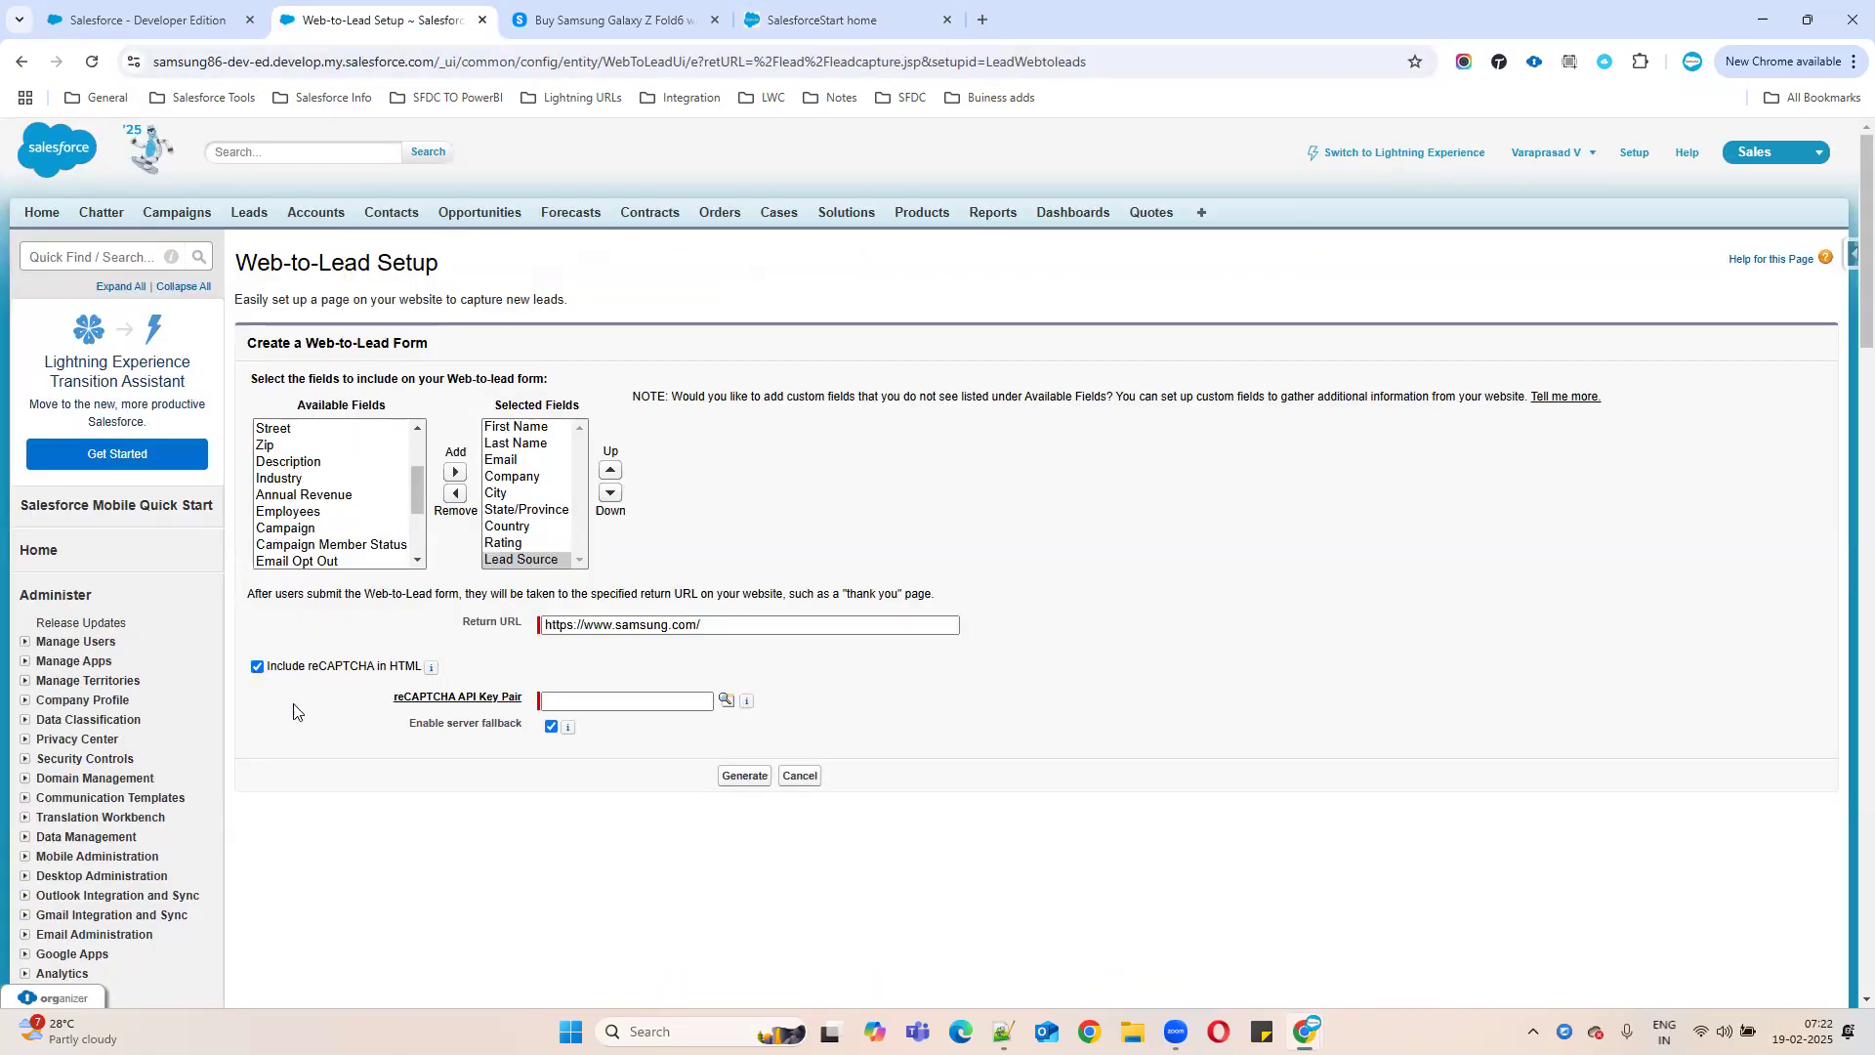
left_click(270, 665)
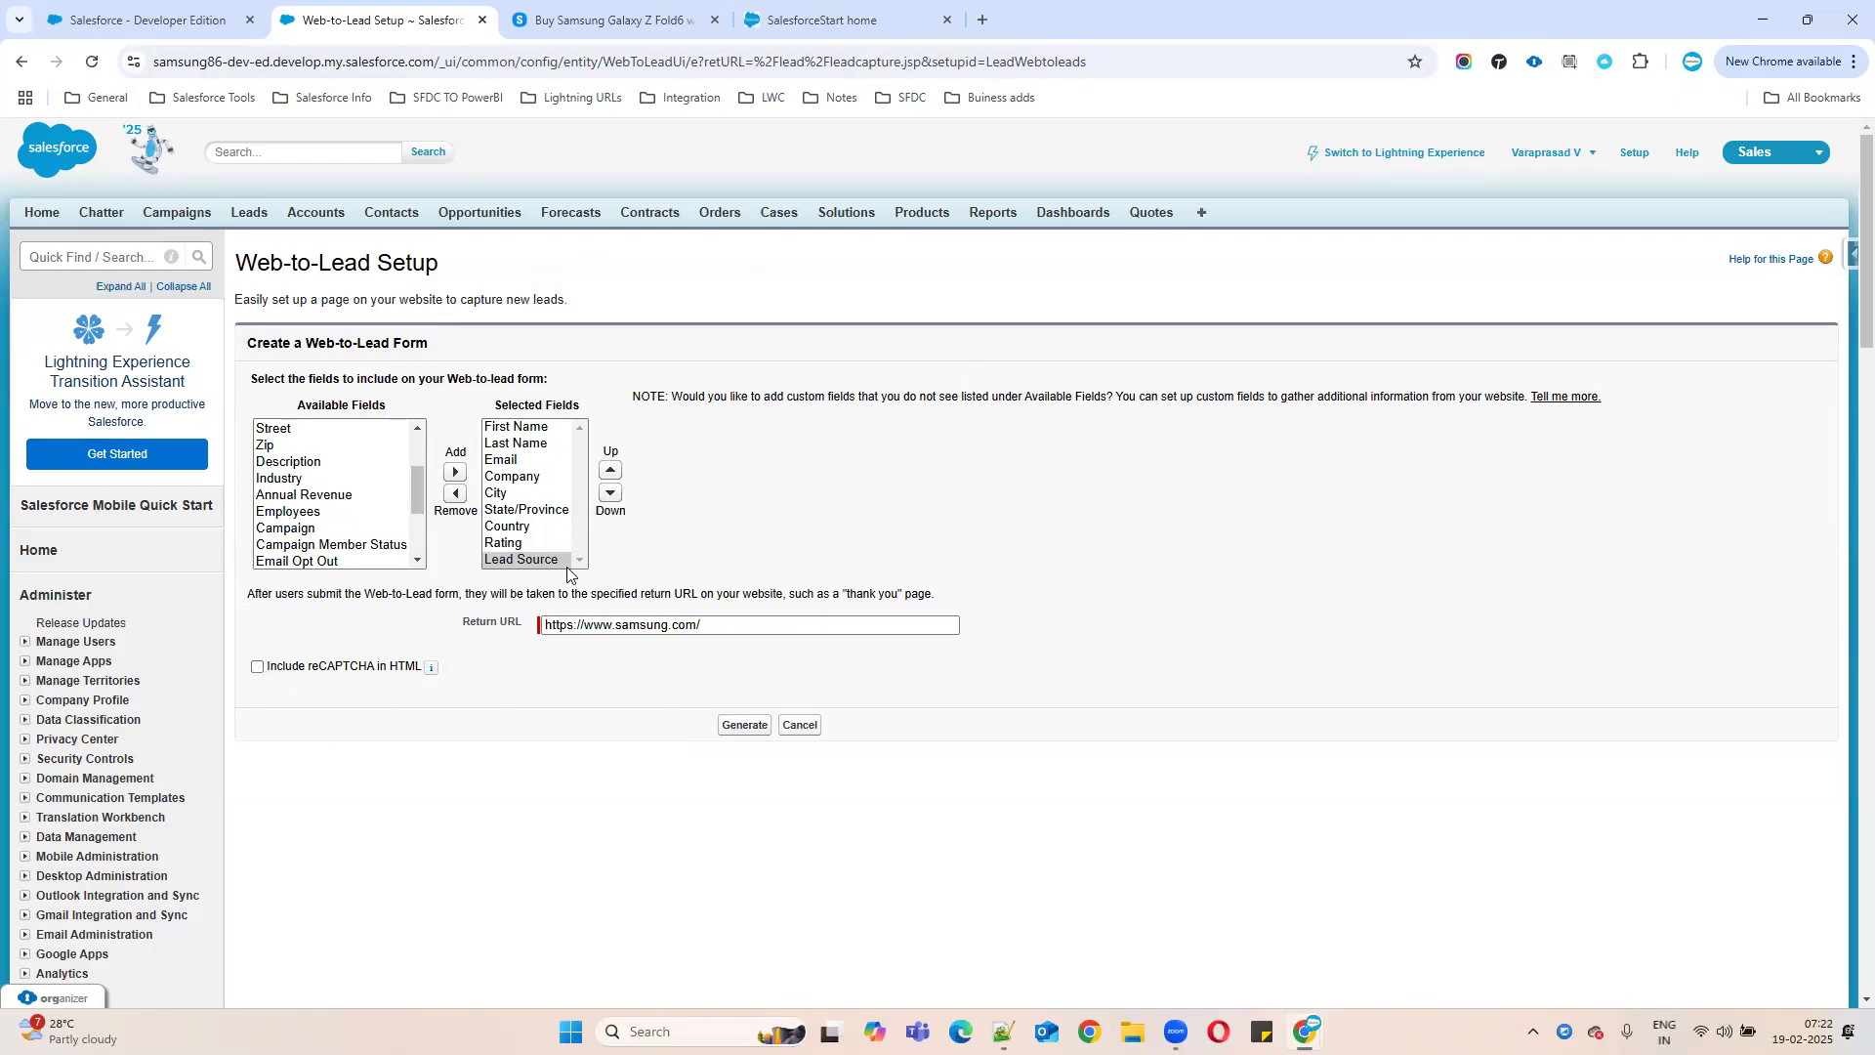
left_click(528, 460)
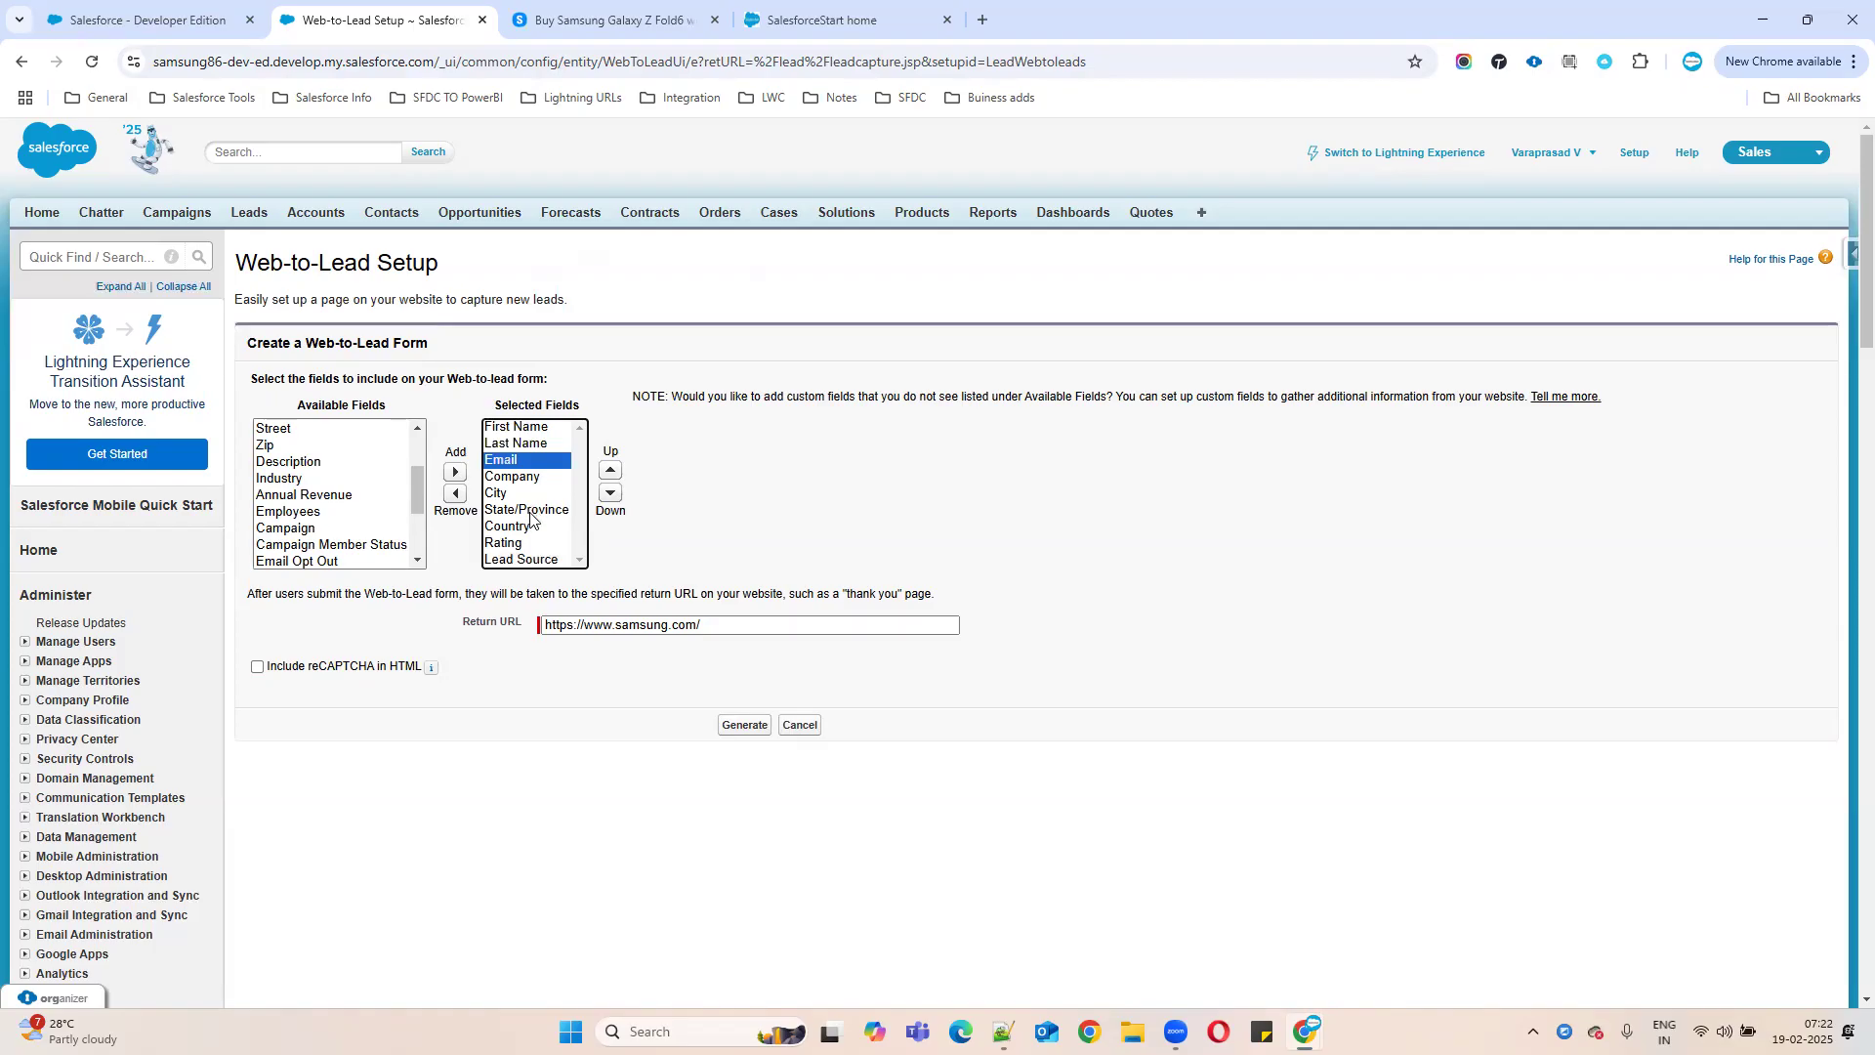
triple_click(474, 623)
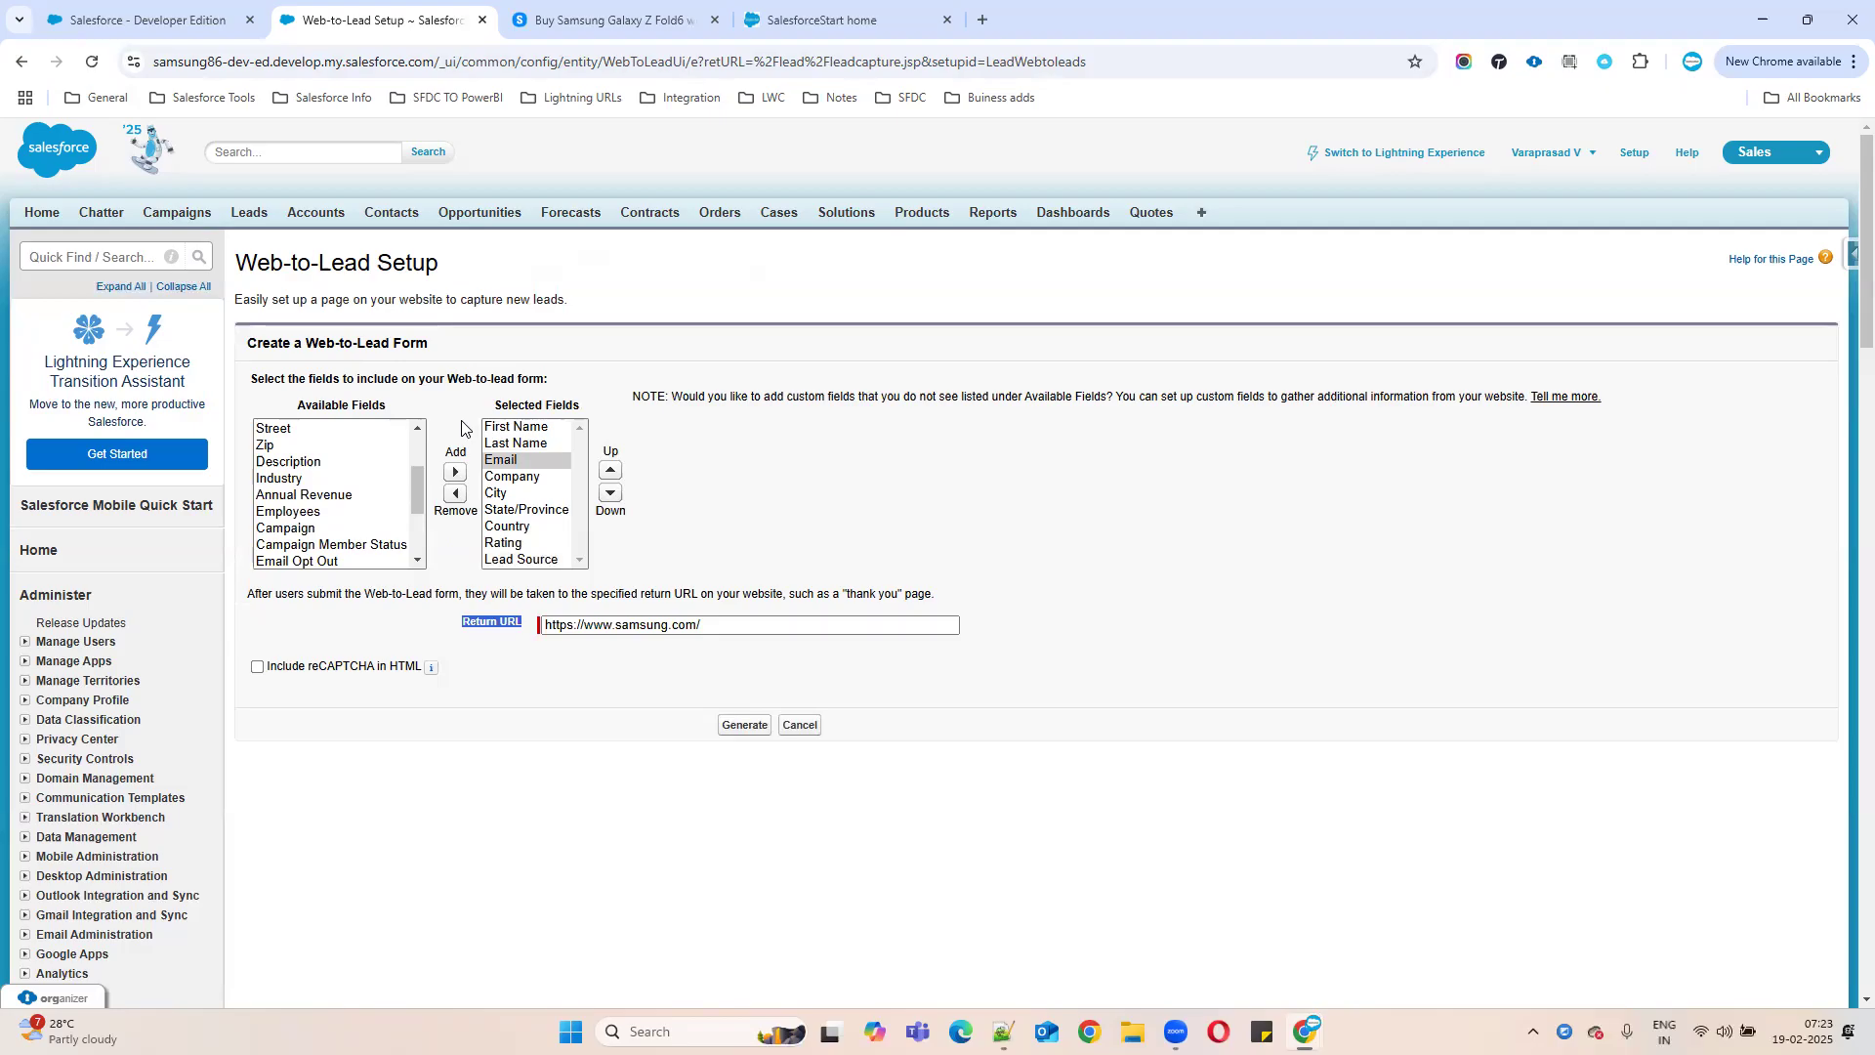
- Generate the Web-to-Lead form's HTML after checking the other browser tabs
left_click(891, 27)
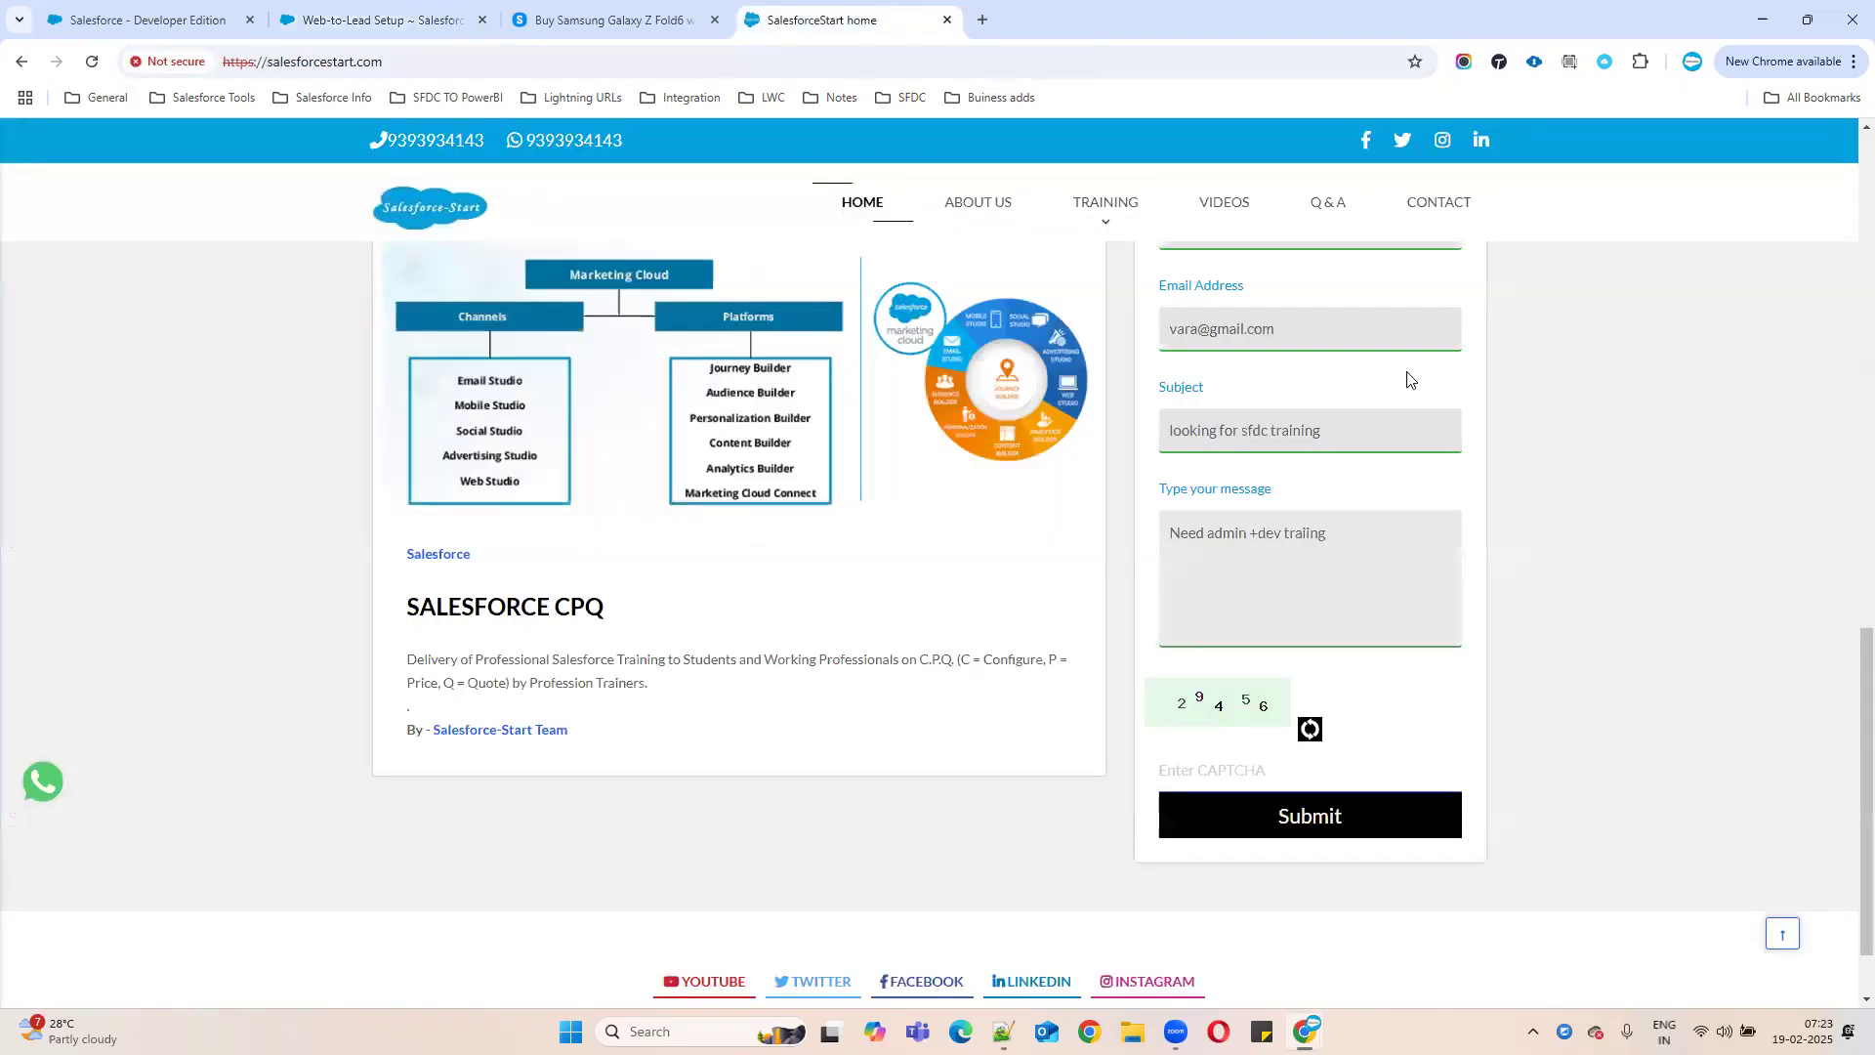
left_click(985, 21)
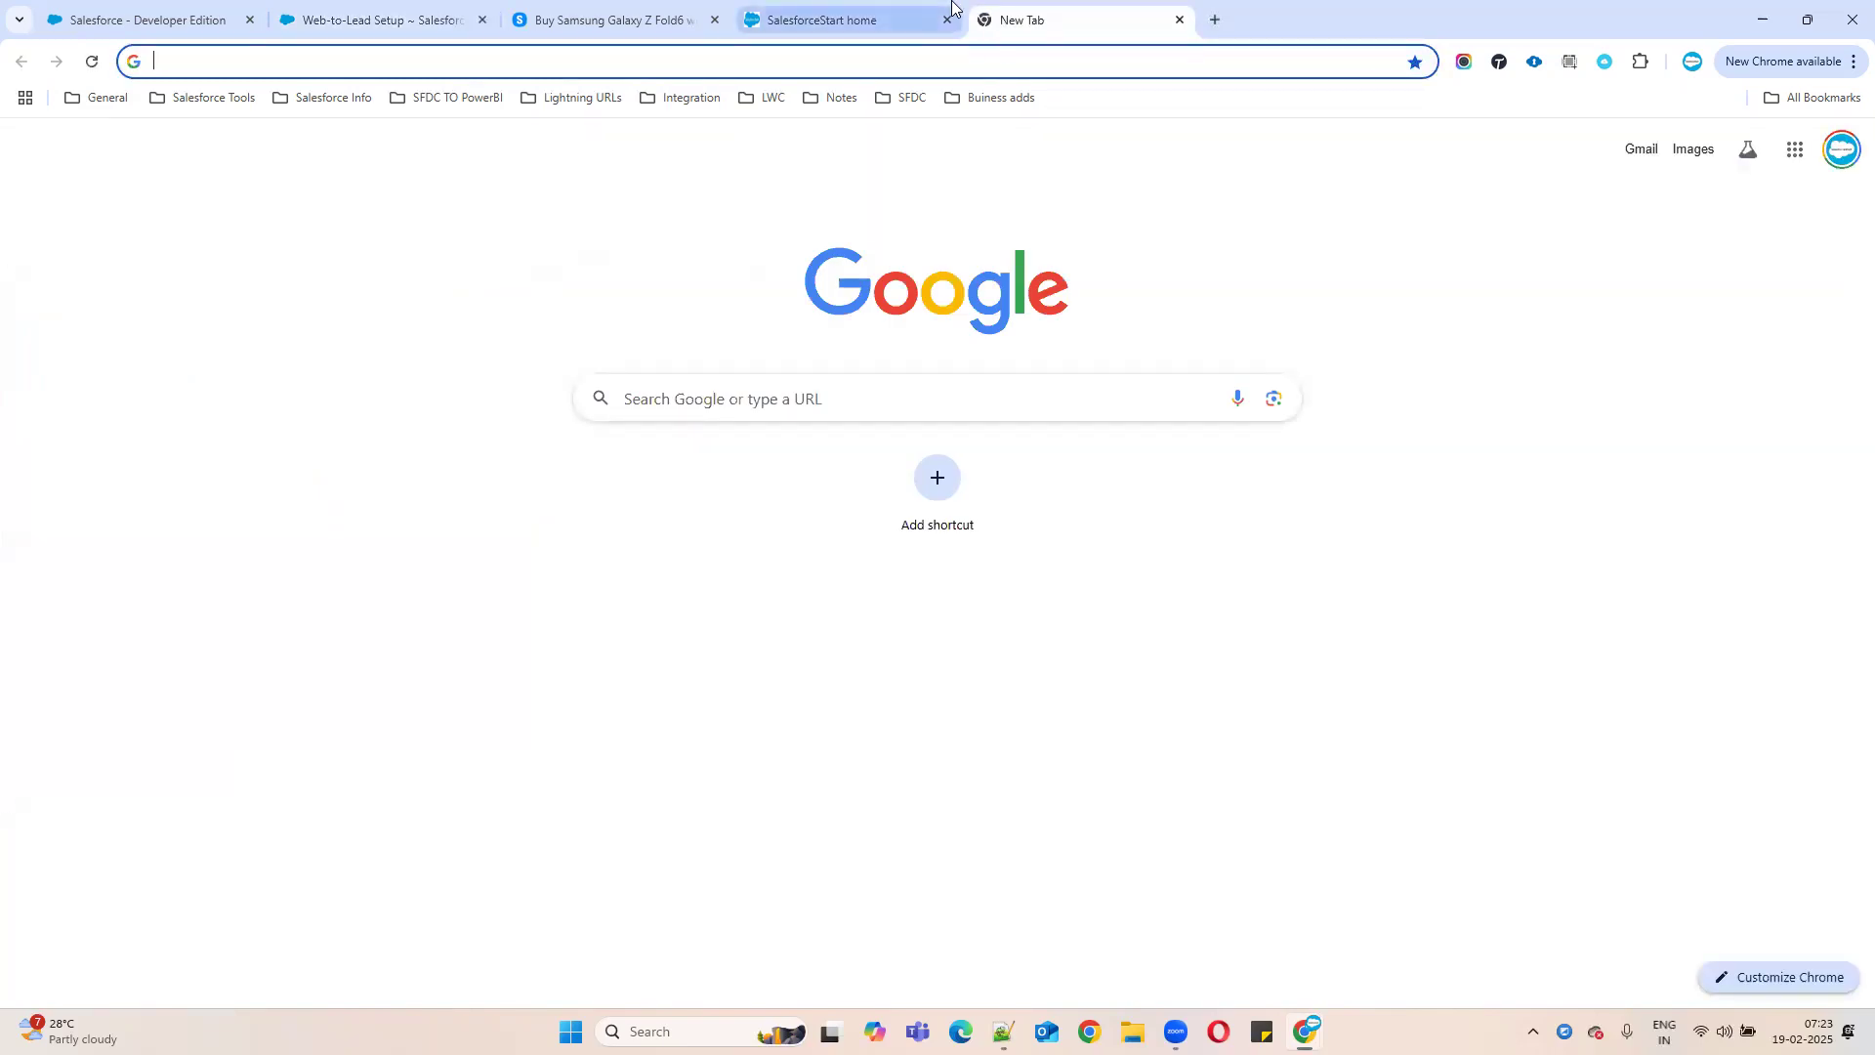
left_click(377, 17)
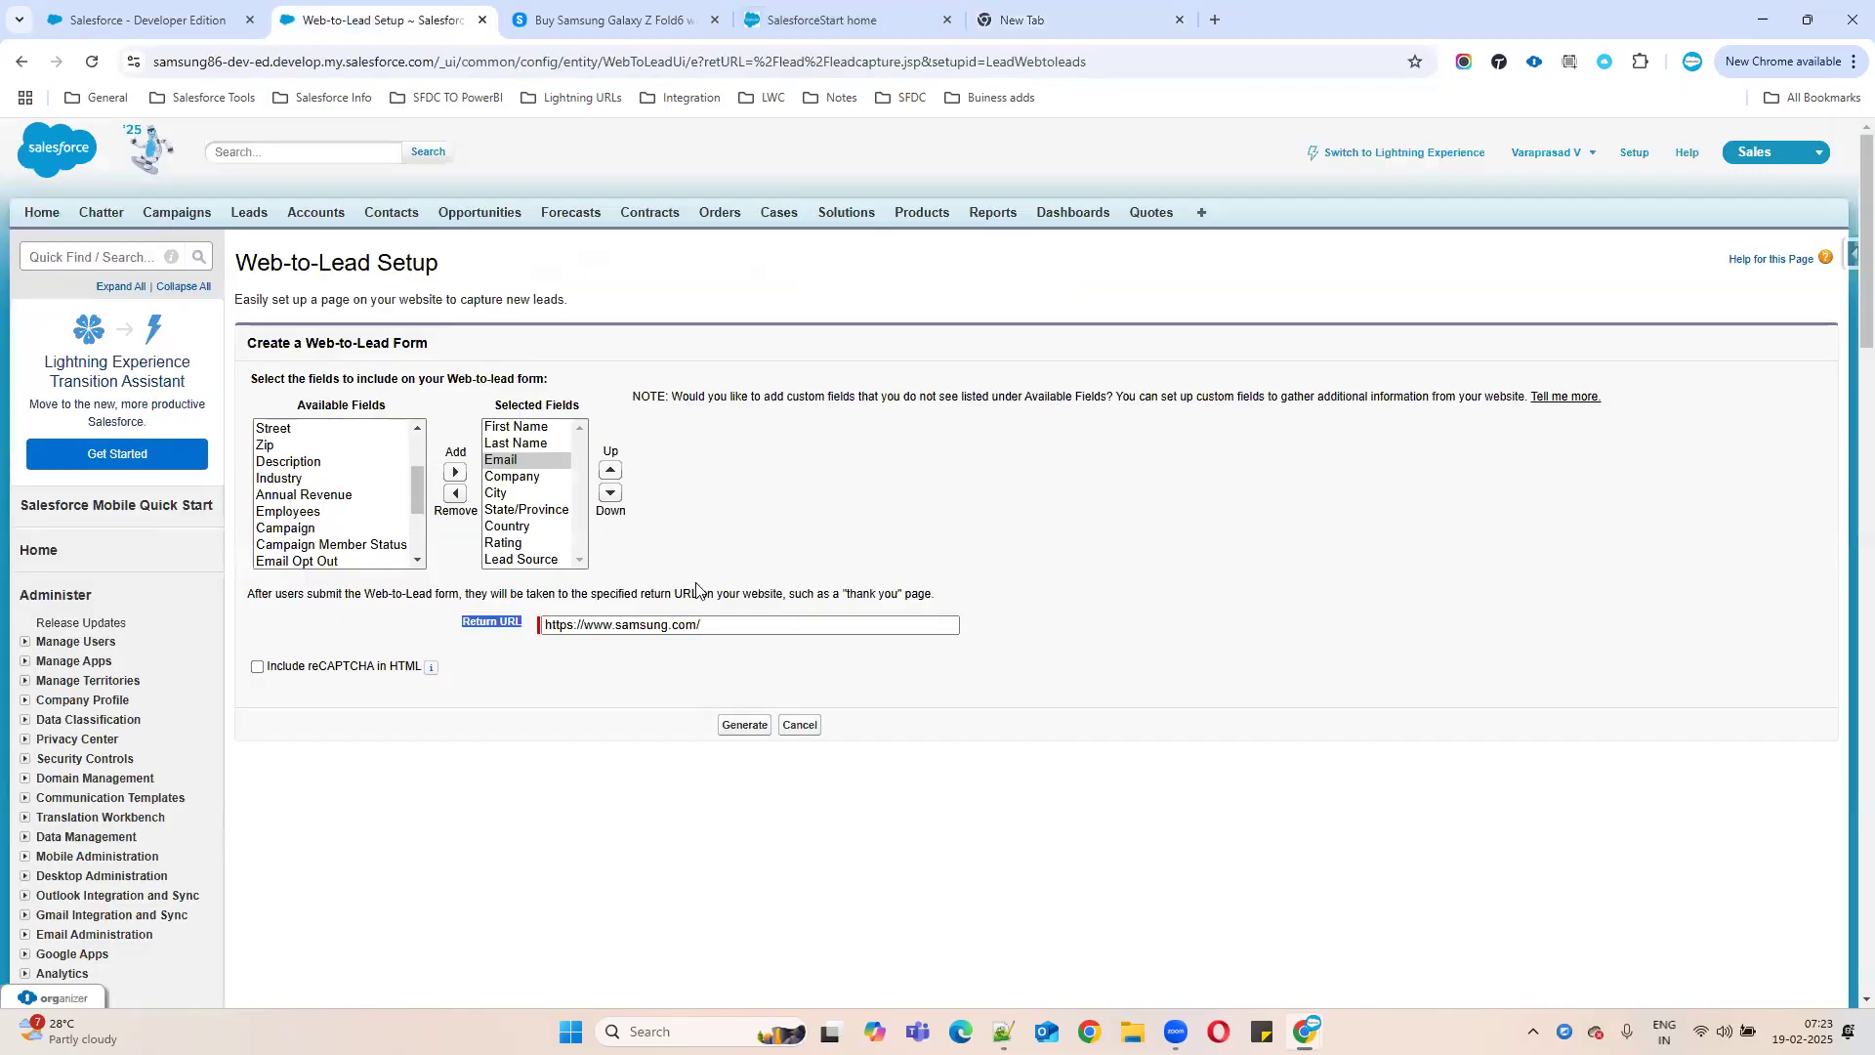
left_click(739, 727)
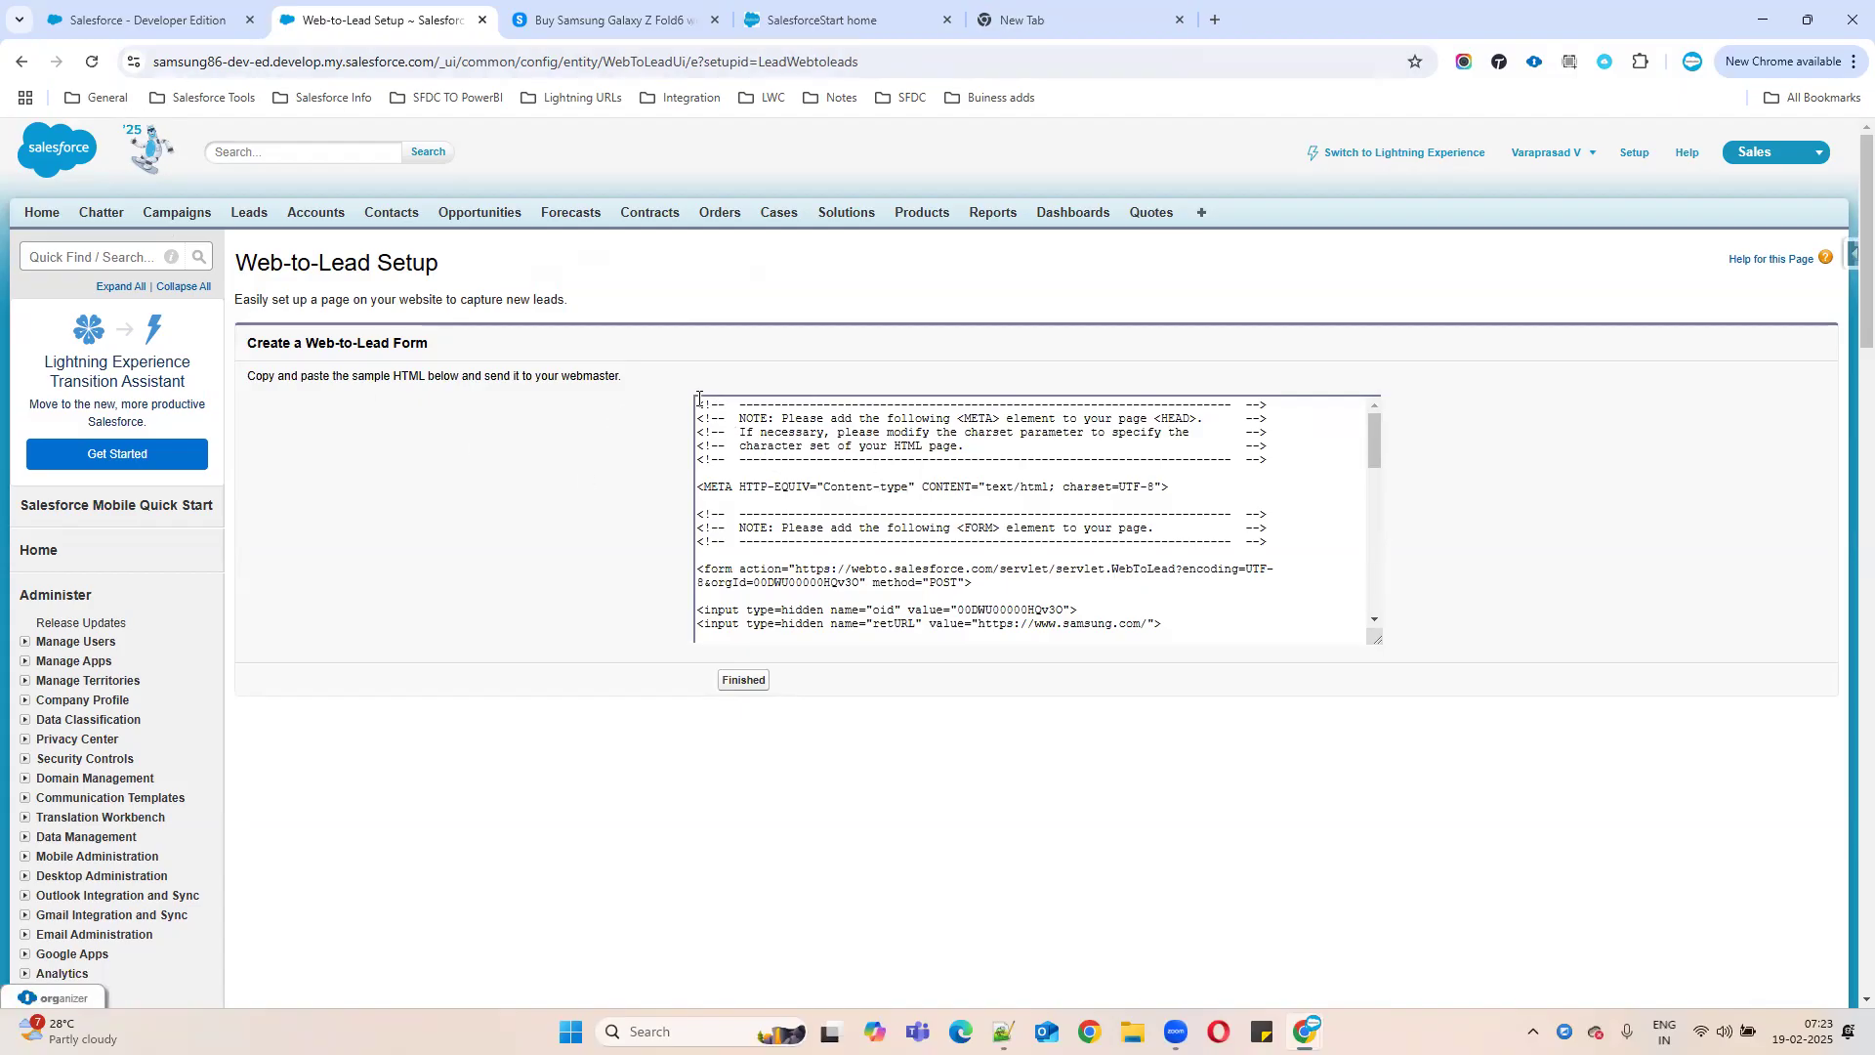
- Copy all generated Web-to-Lead HTML and create blank Notepad++ document new 184
left_click_drag(697, 399, 1182, 677)
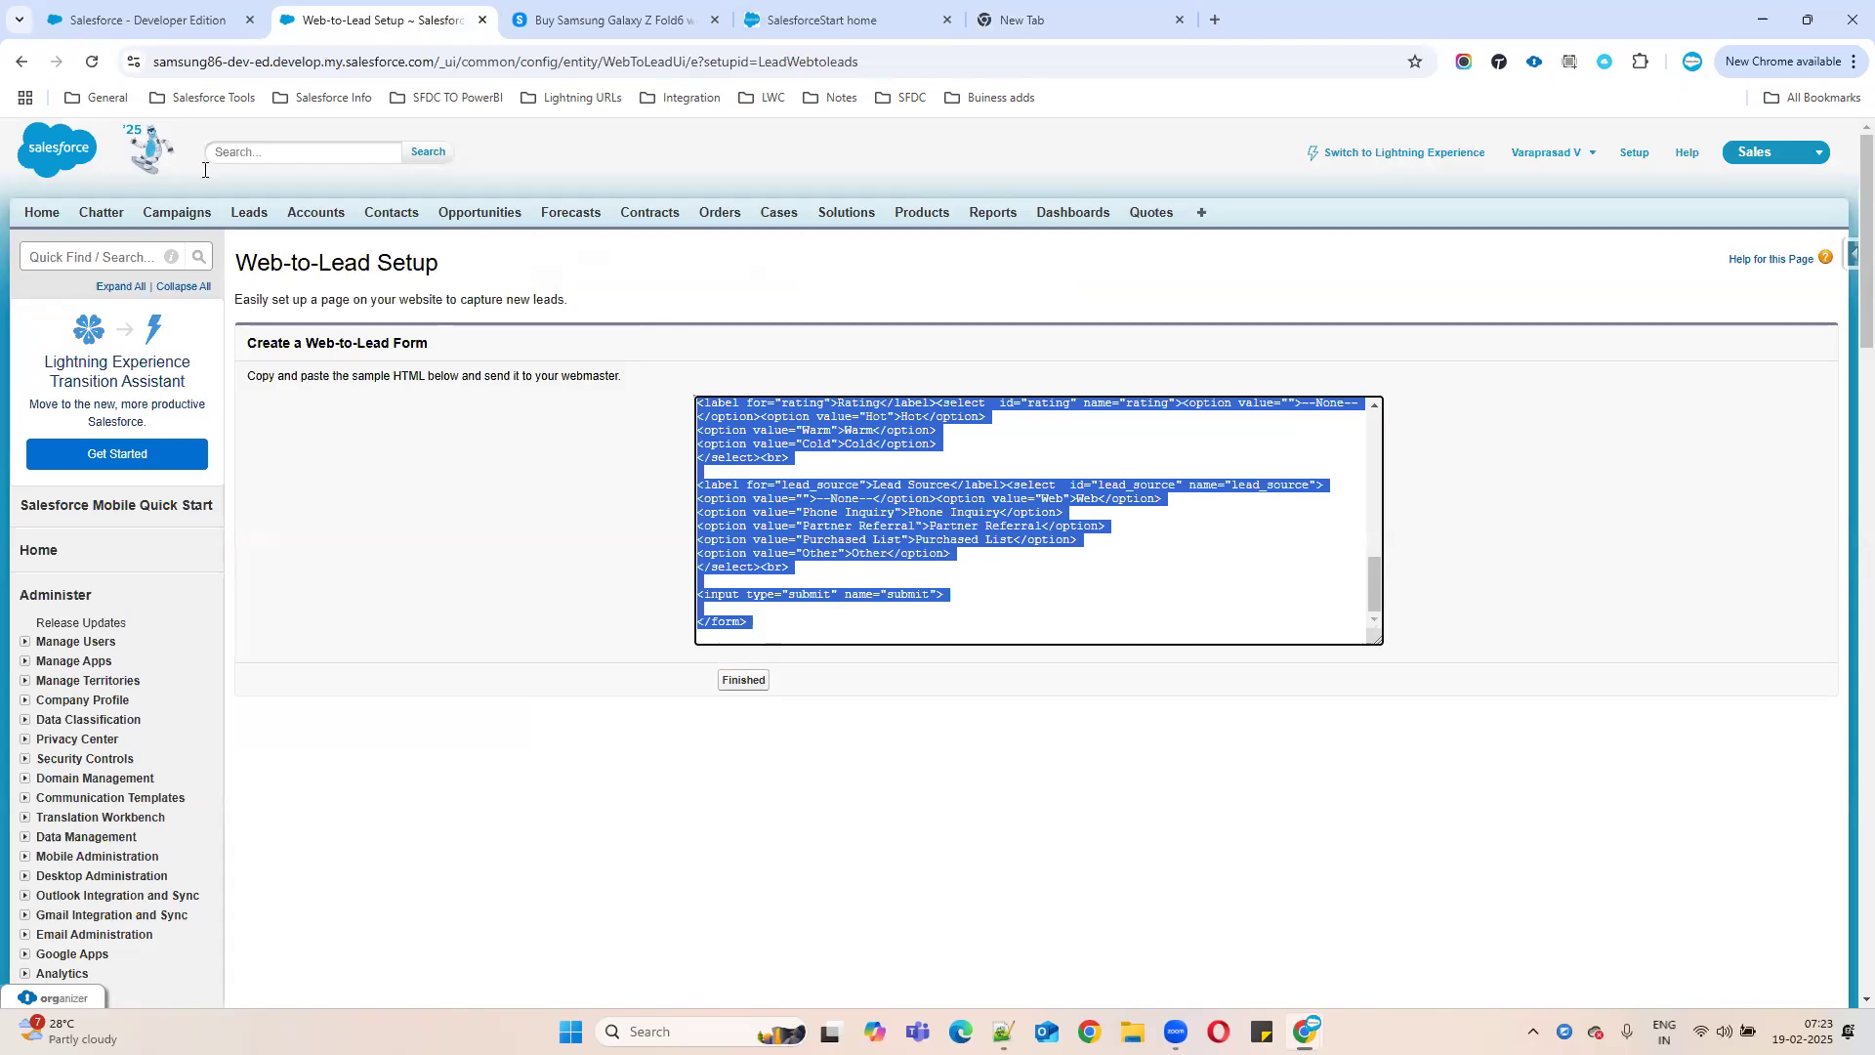
key("alt+Tab")
double_click(941, 86)
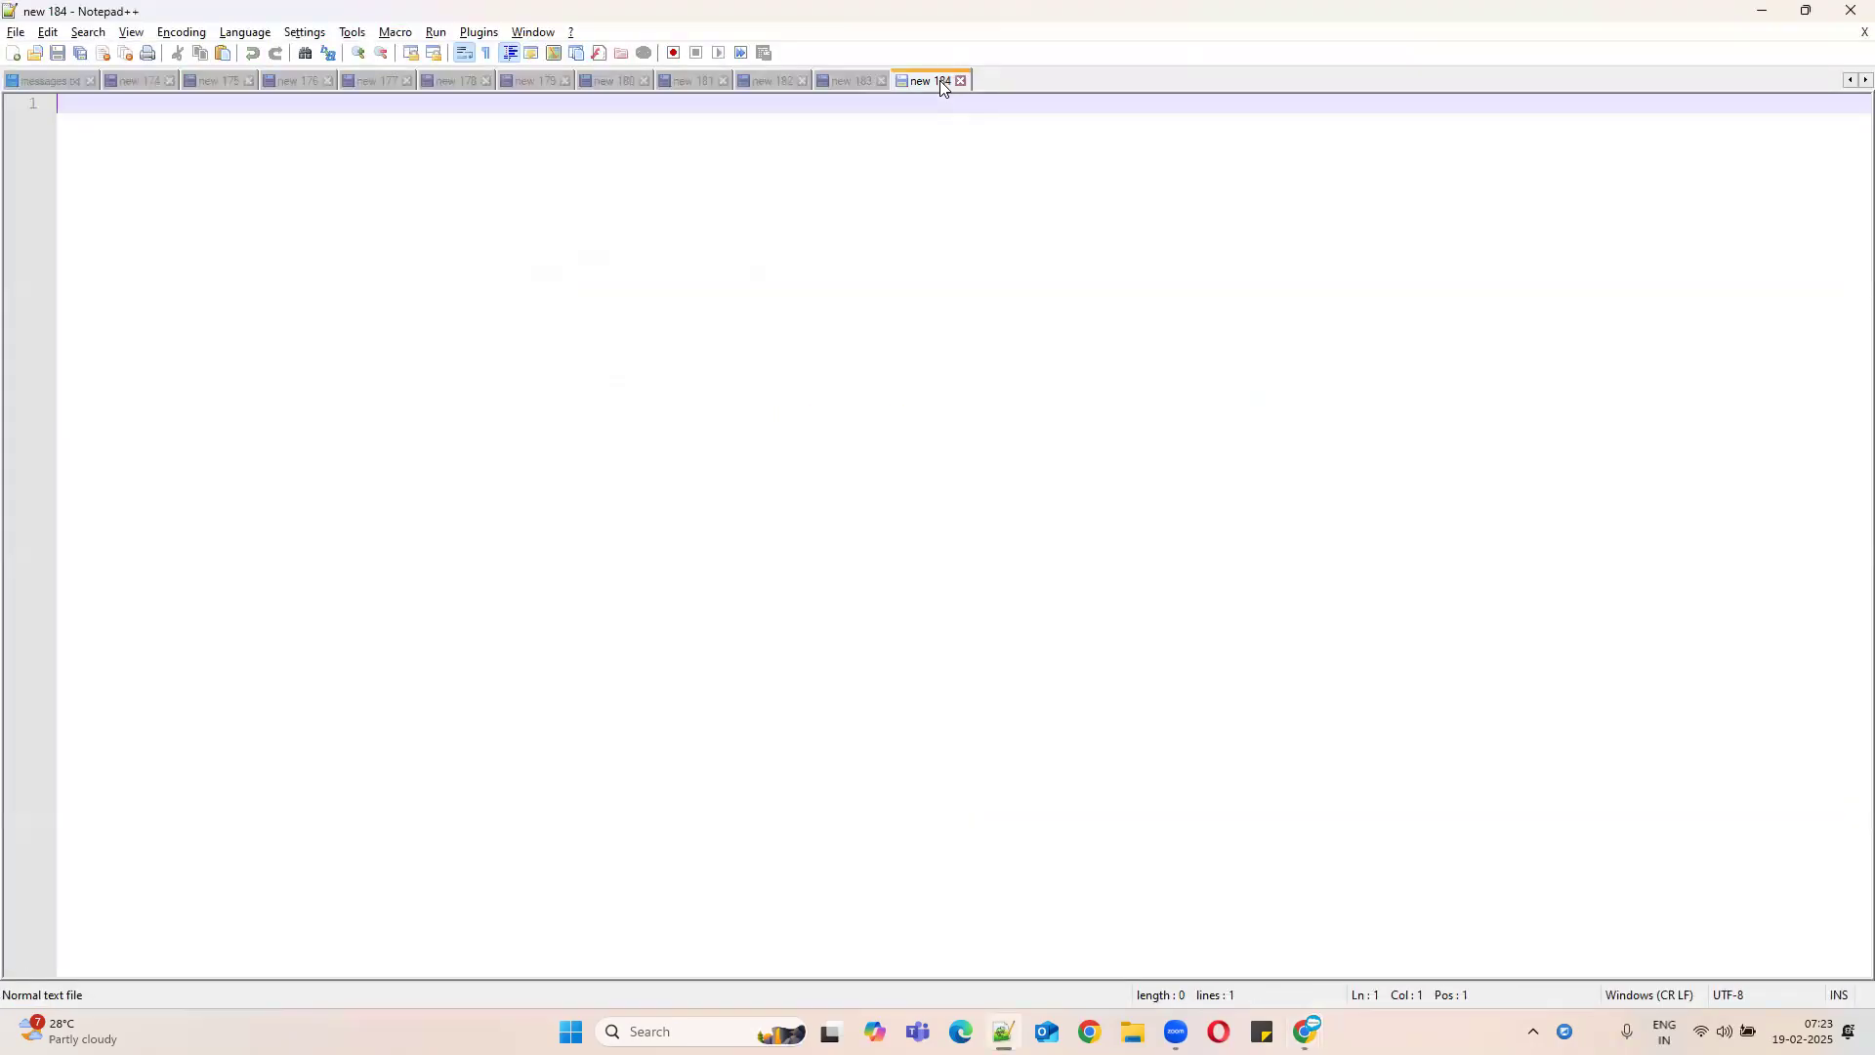
- Paste the 55-line Web-to-Lead HTML into new 184 and look it over
key("ctrl+v")
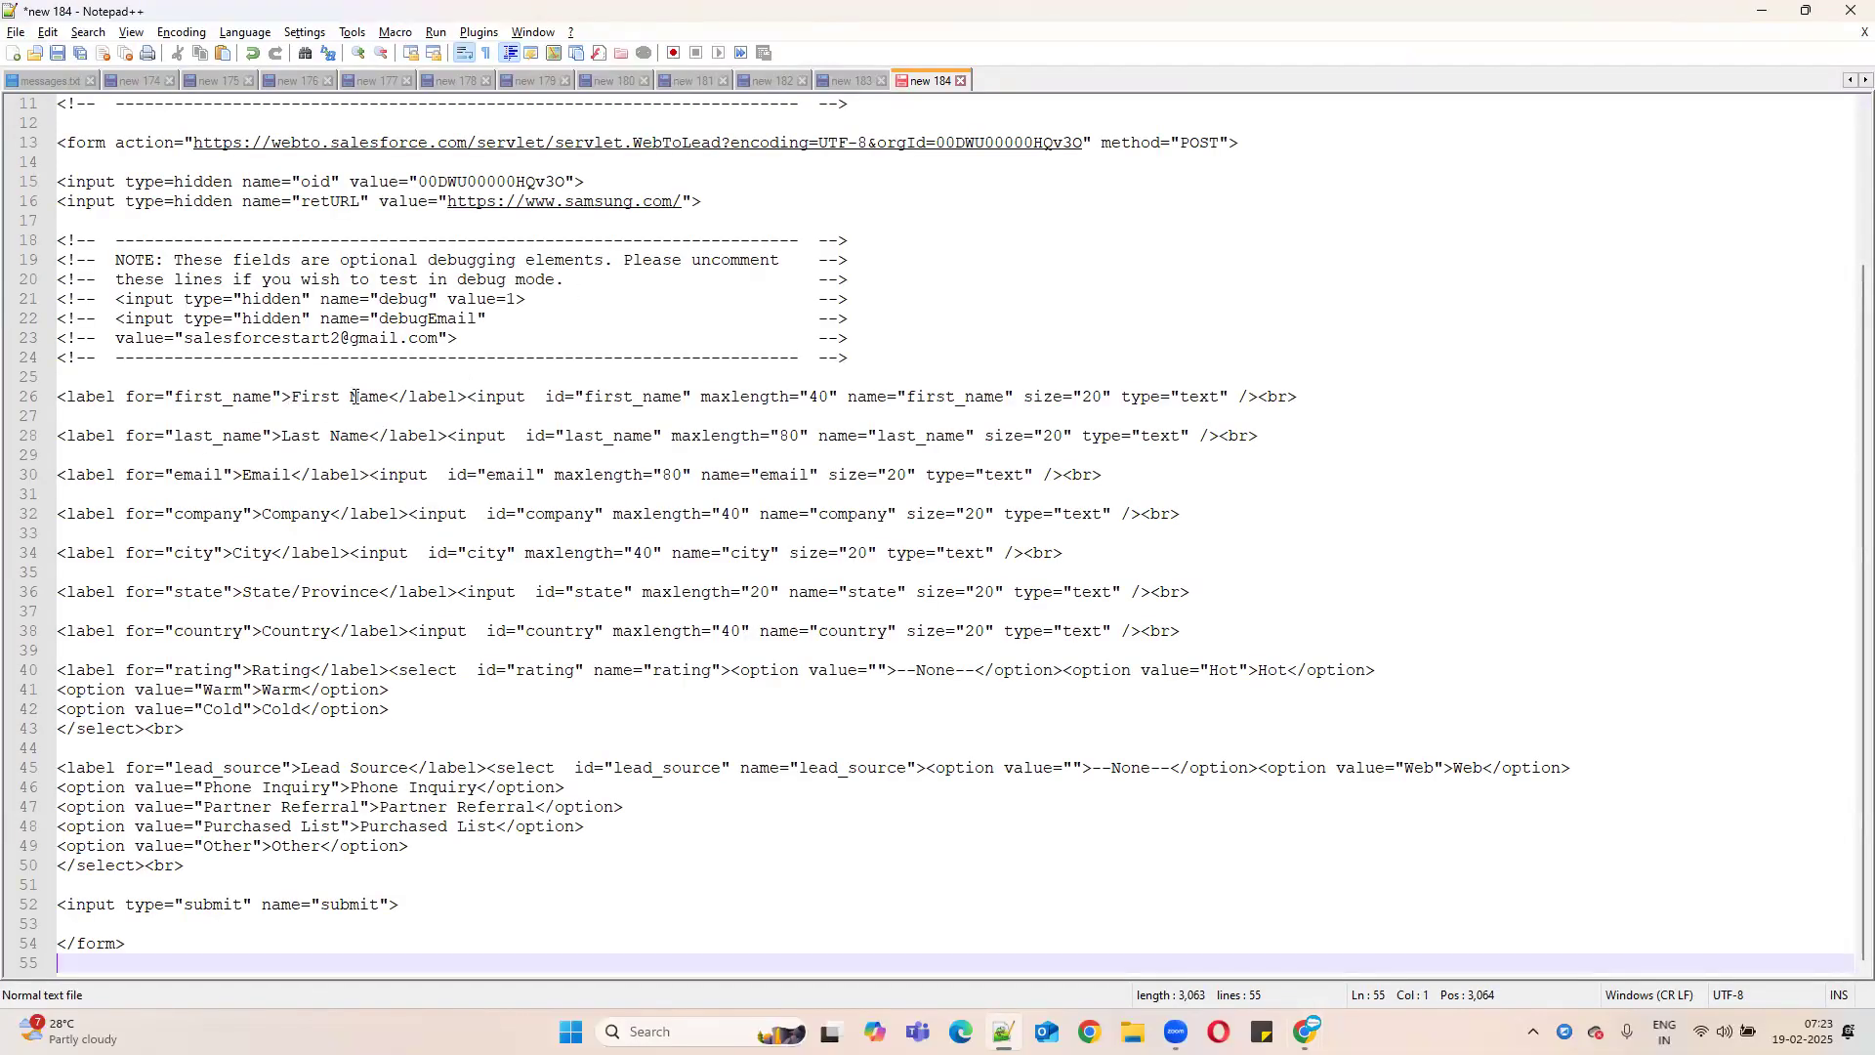
left_click_drag(293, 396, 388, 396)
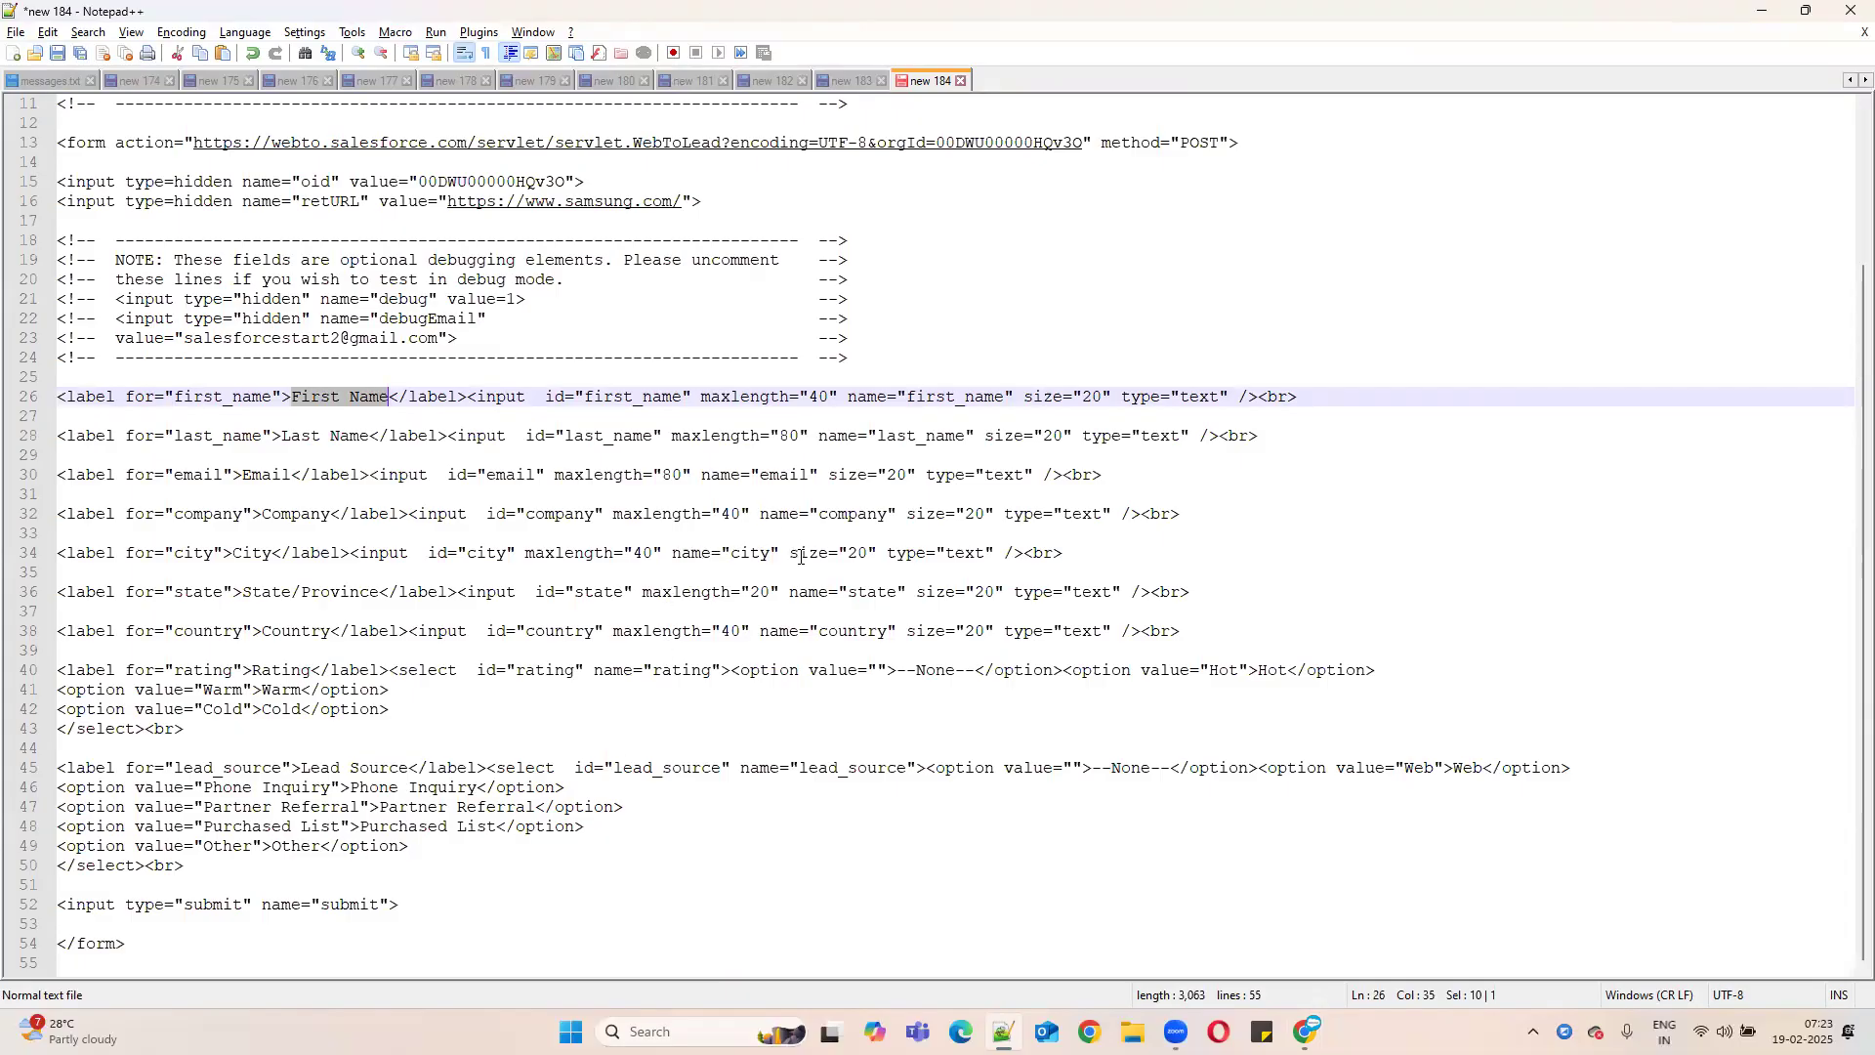
scroll(468, 733, "up", 4)
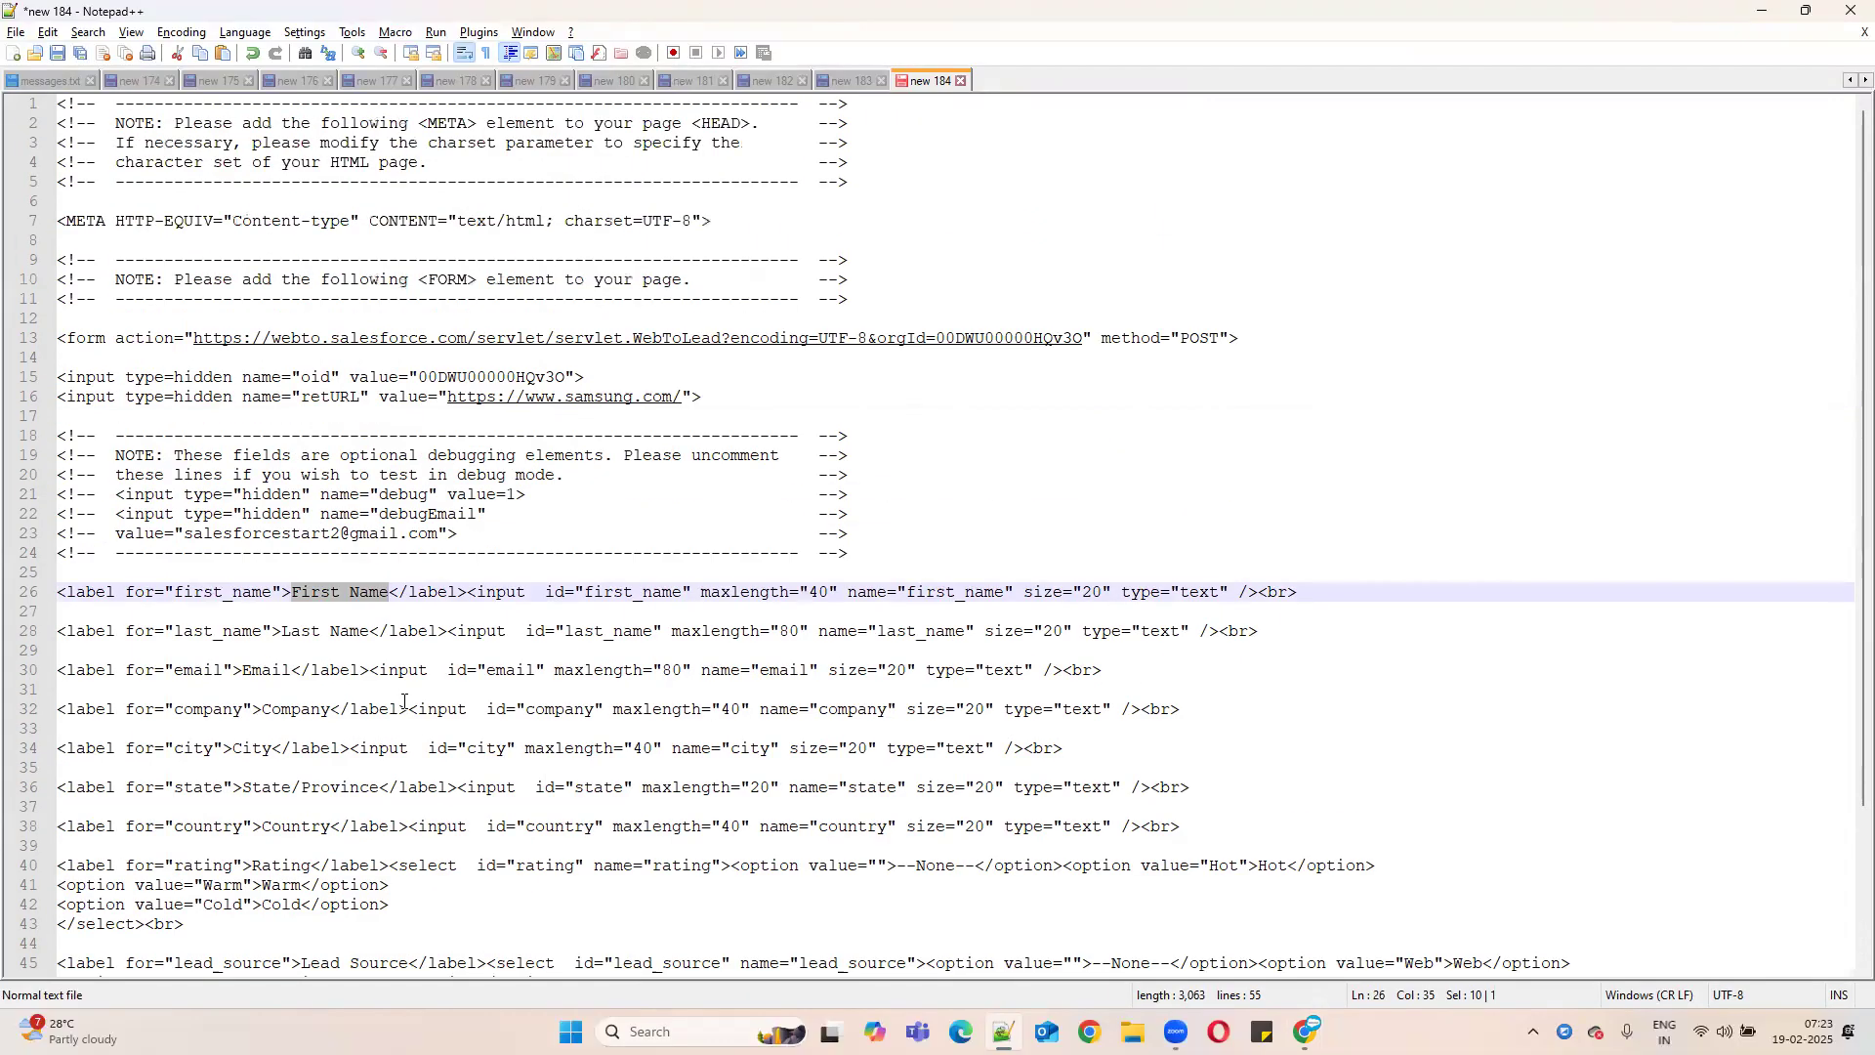
scroll(395, 508, "down", 4)
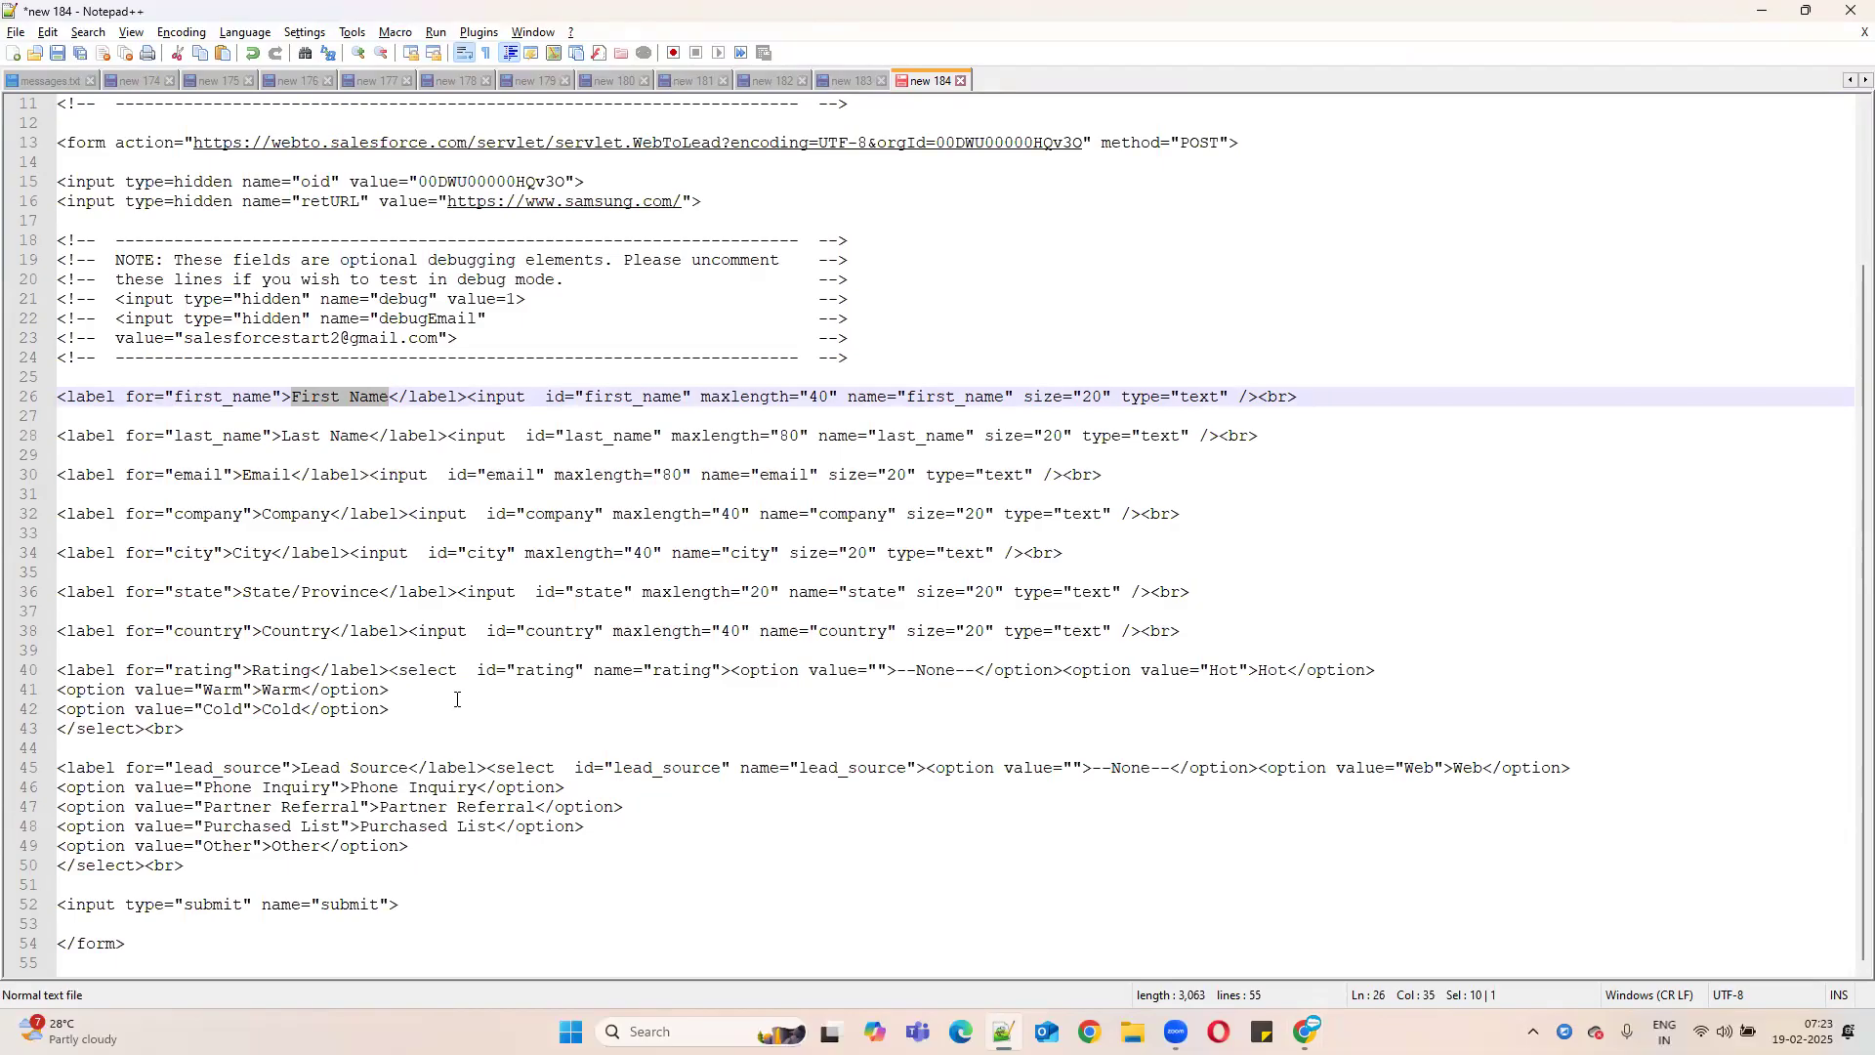
- Add <html> as the first line and a matching </html> after </form>
scroll(456, 700, "up", 4)
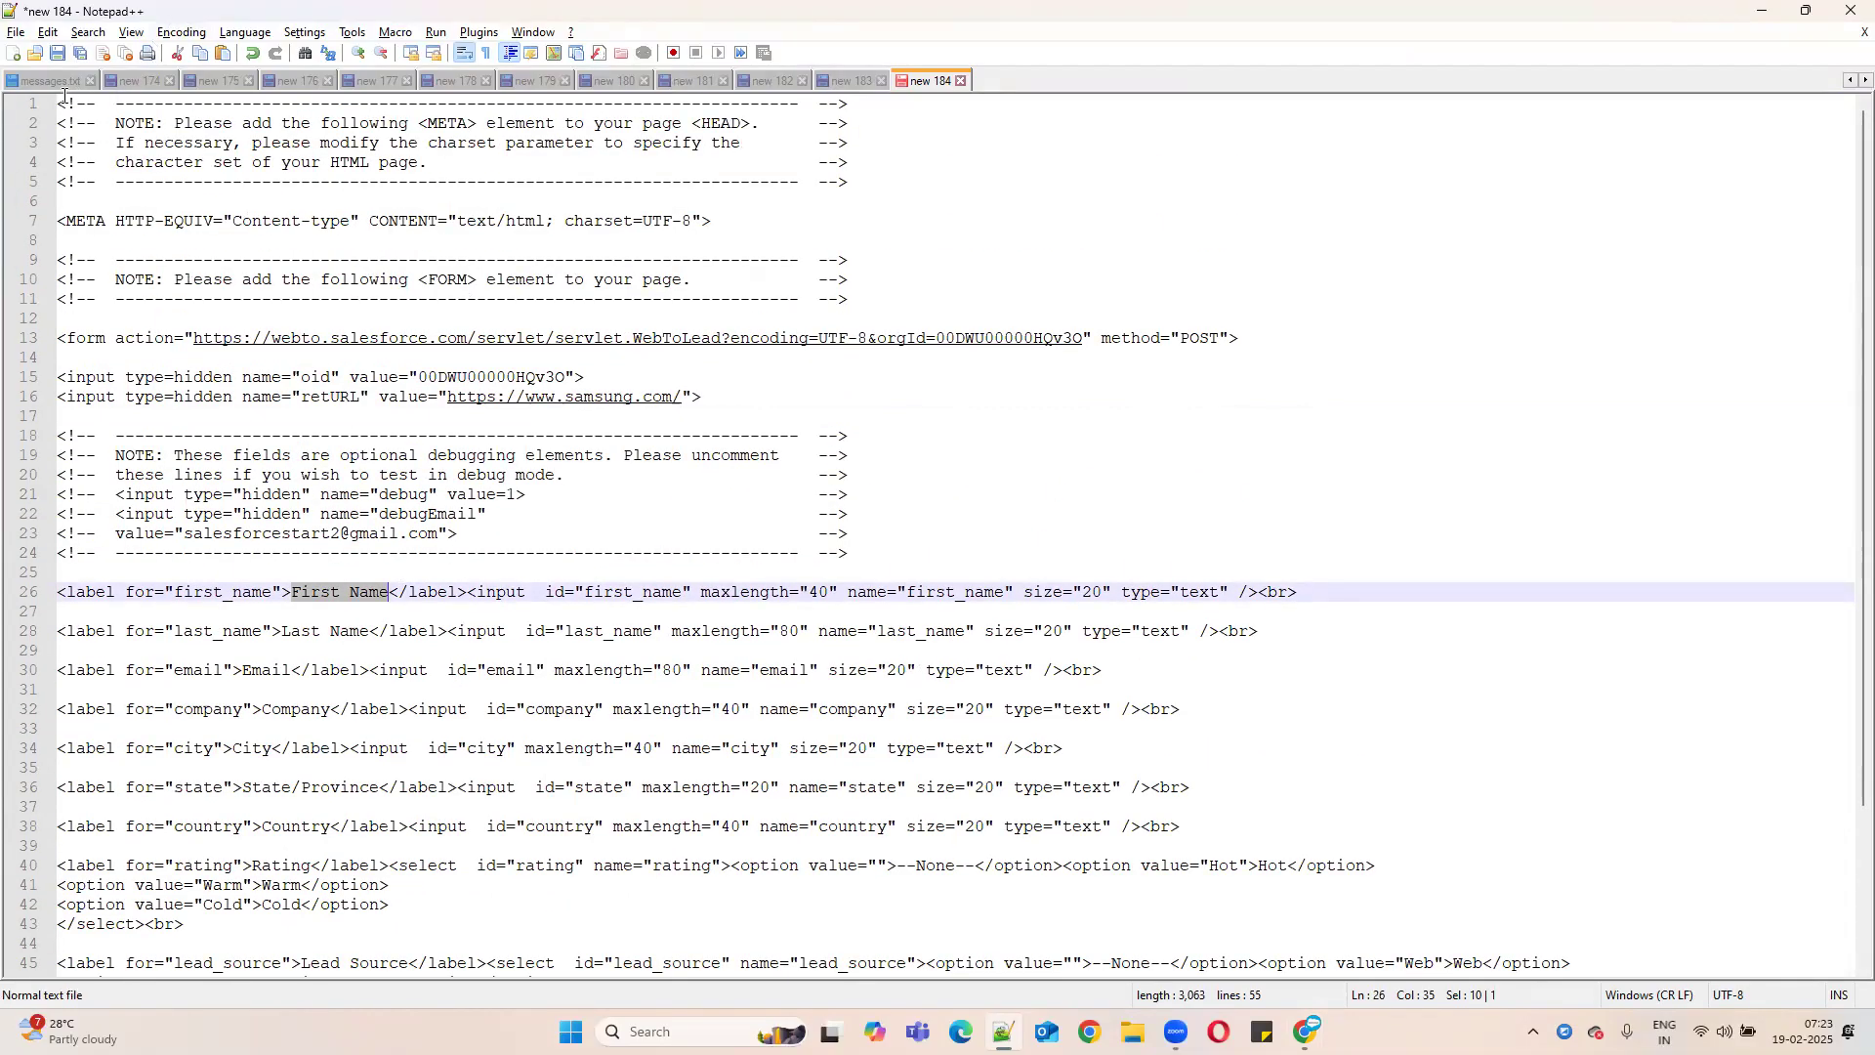
key("ctrl+Home")
key("Return")
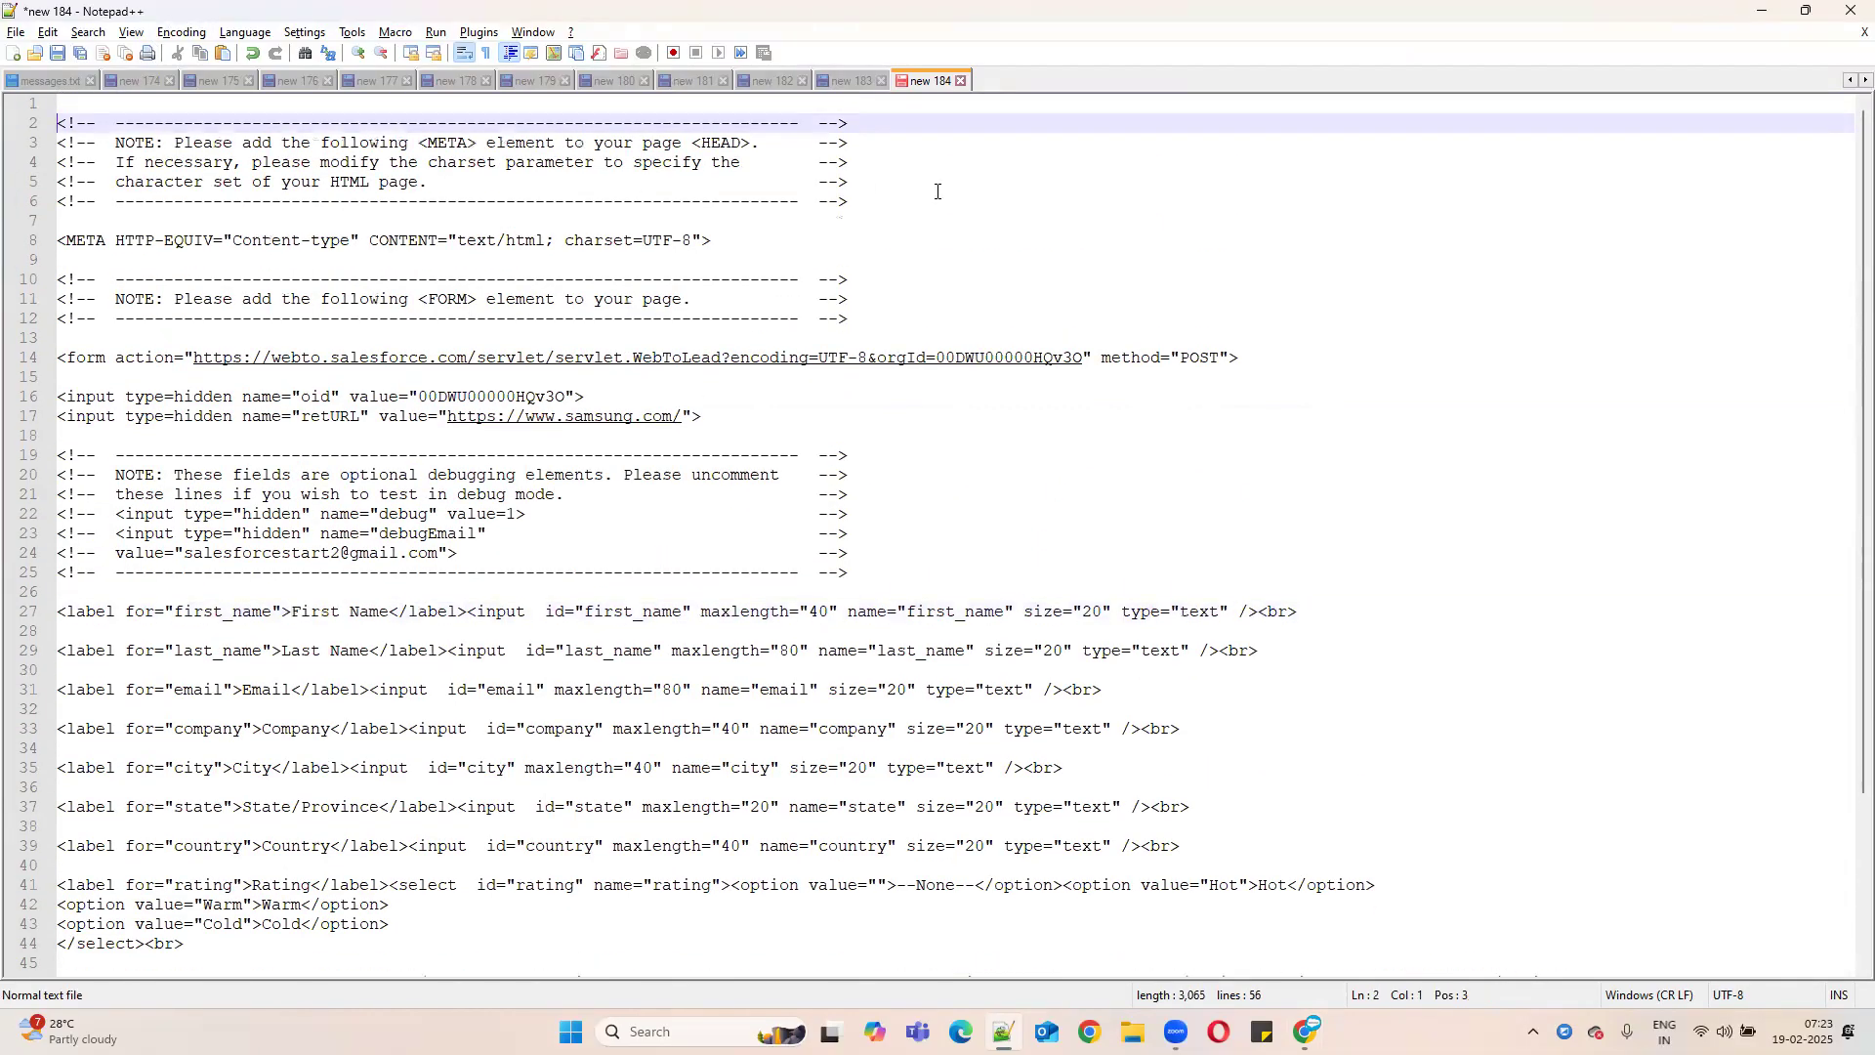
key("Up")
type("<html")
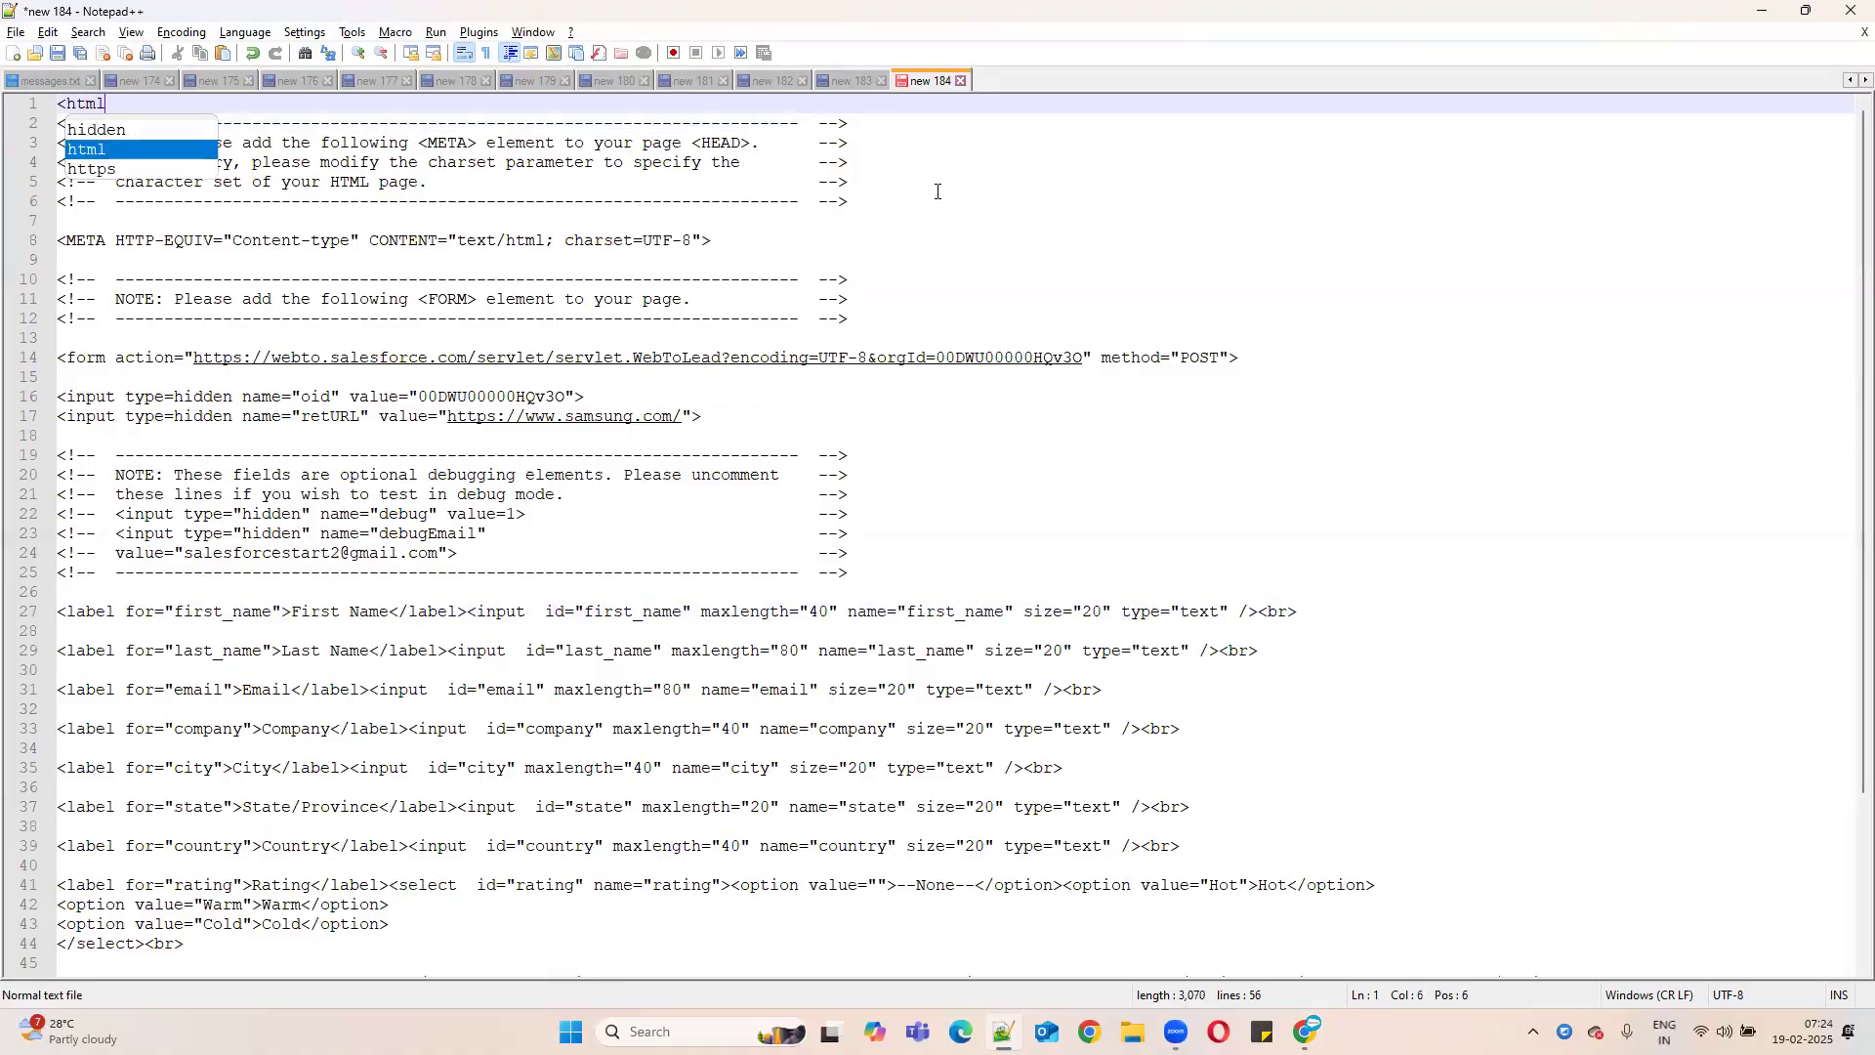
type(">")
left_click_drag(123, 104, 8, 106)
key("ctrl+c")
scroll(279, 687, "down", 4)
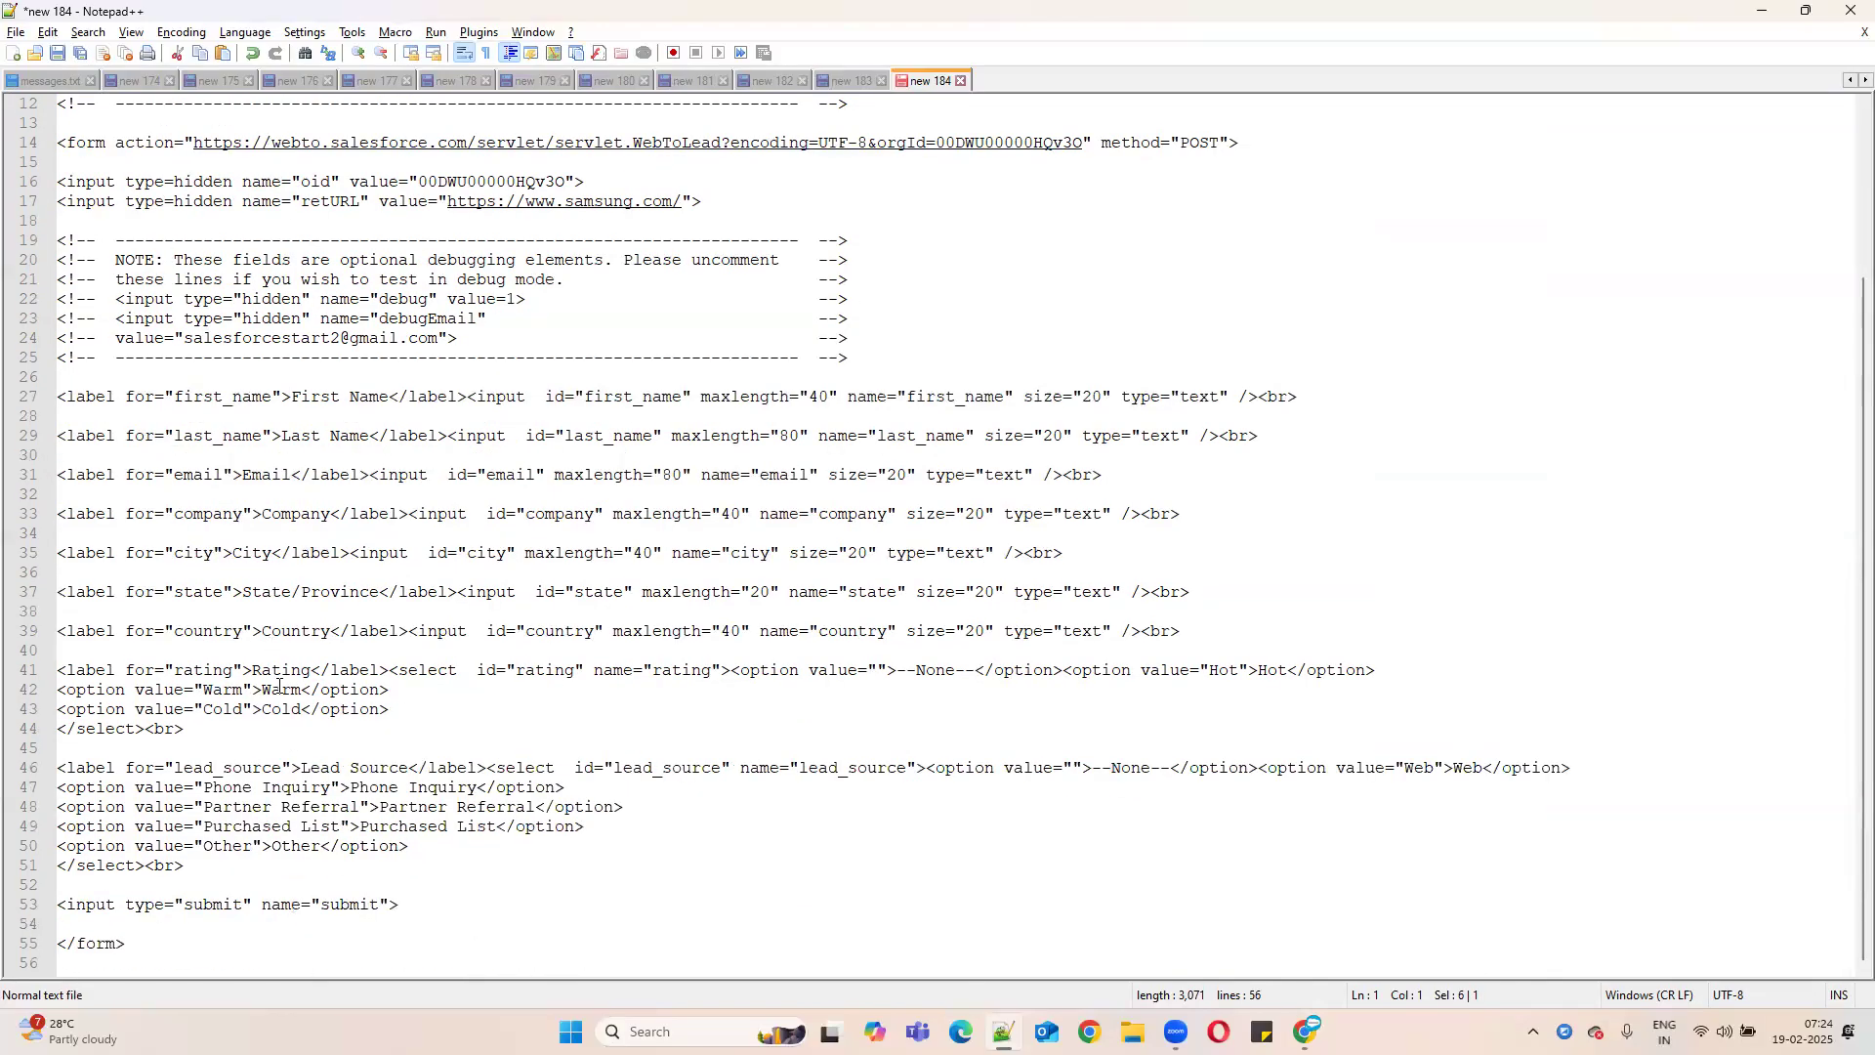
left_click(589, 941)
key("Return")
key("ctrl+v")
left_click(68, 962)
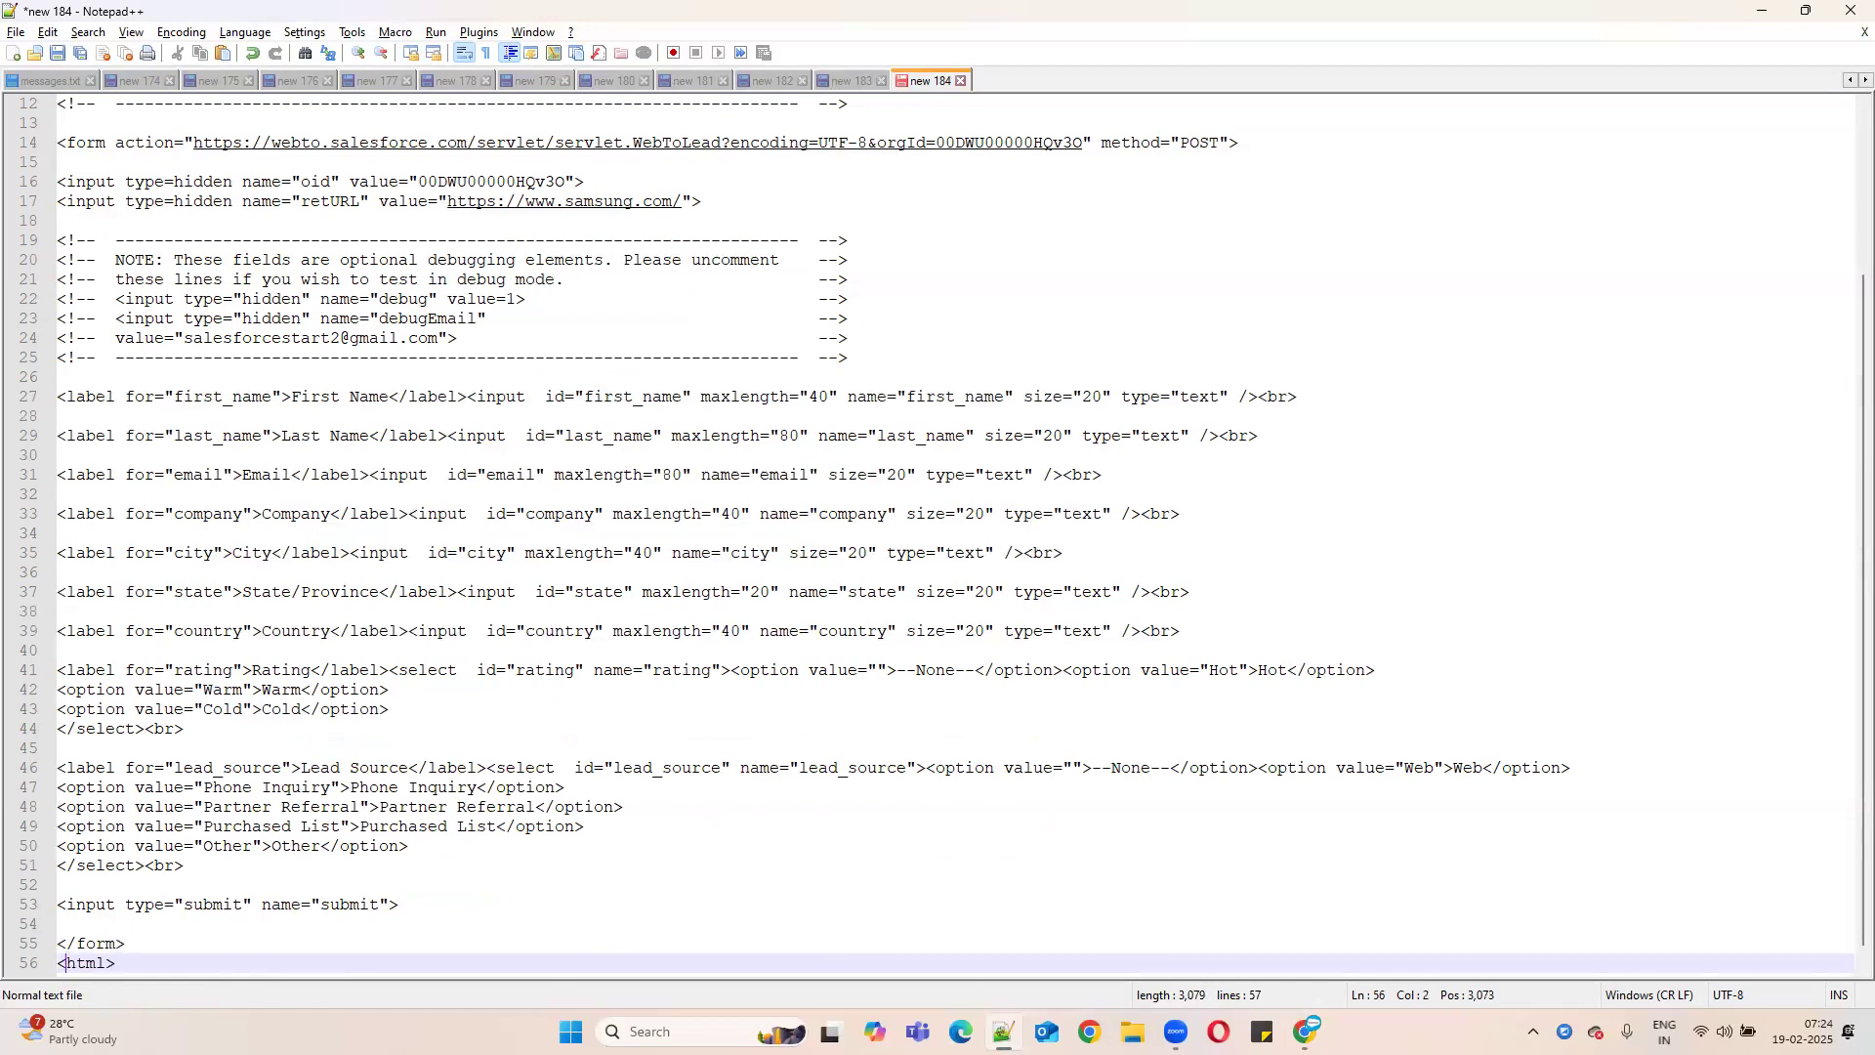
type("/")
- Add <body> below <html> and a matching </body> after the closing form tag
scroll(240, 326, "up", 4)
left_click(145, 102)
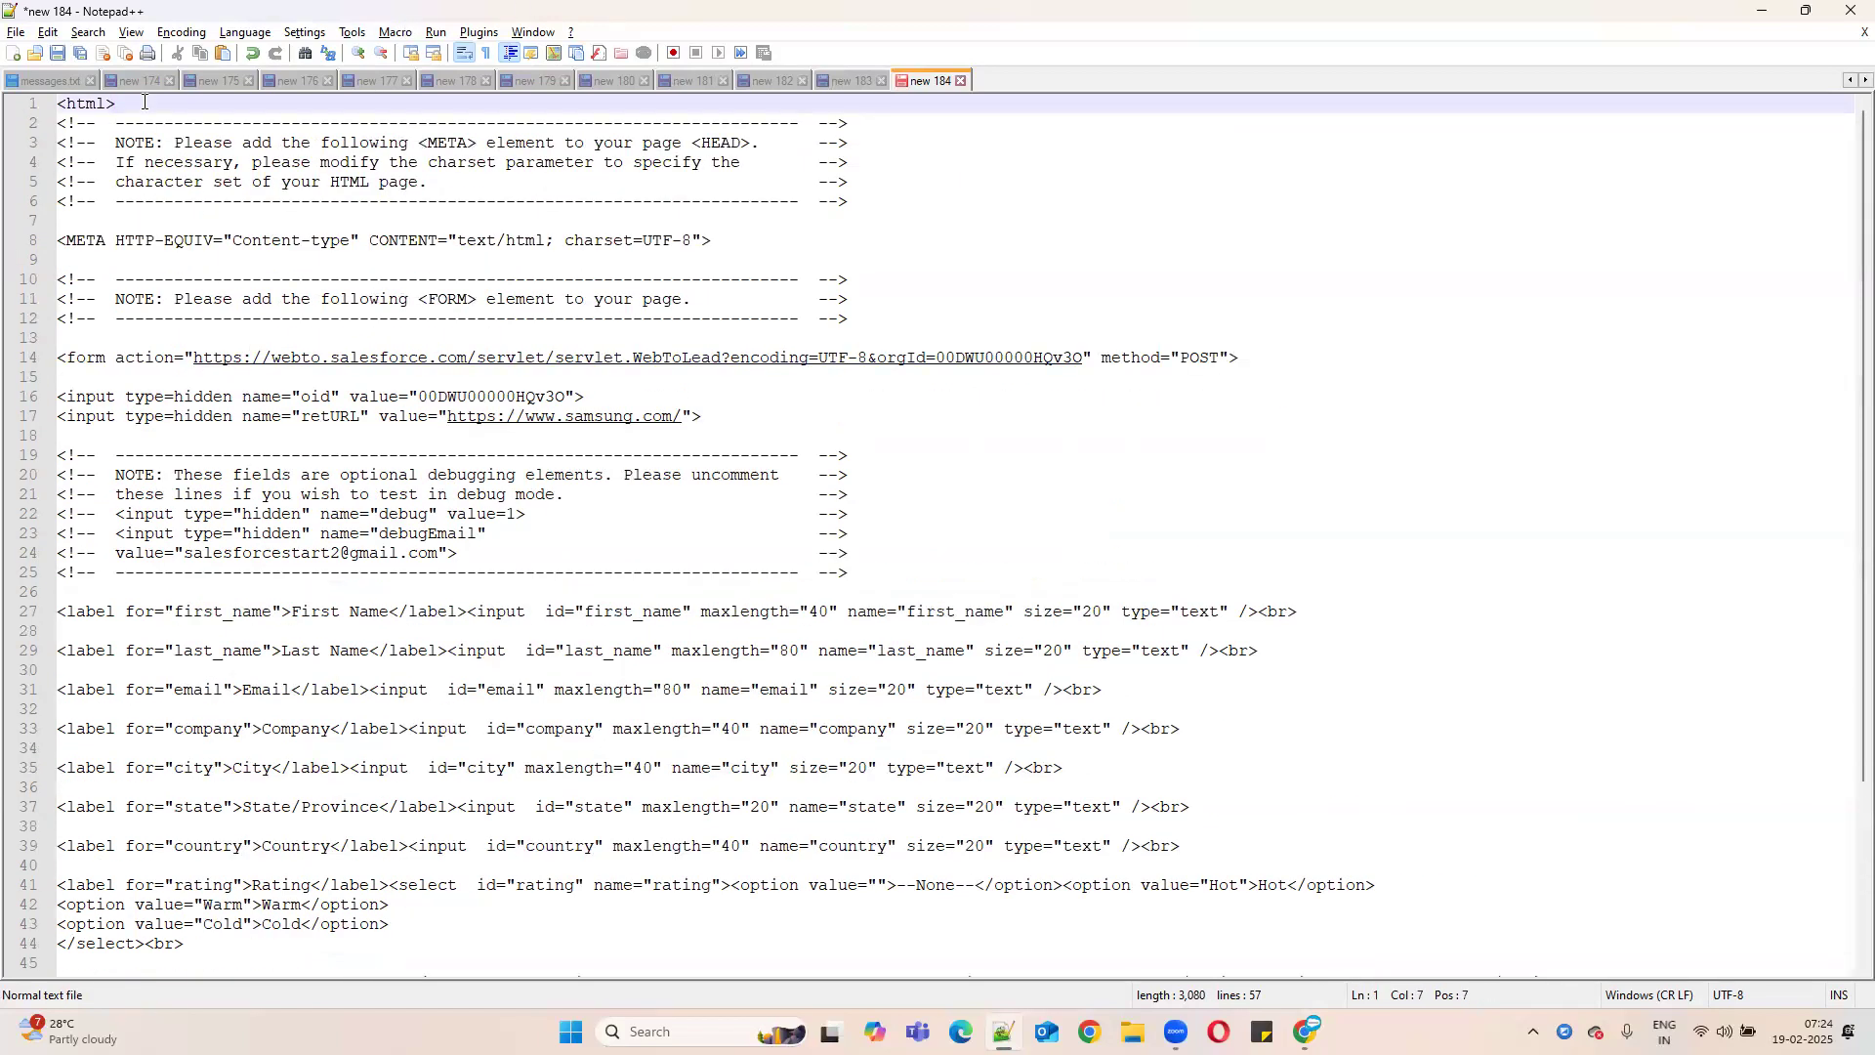
key("Return")
type("<bof")
key("BackSpace")
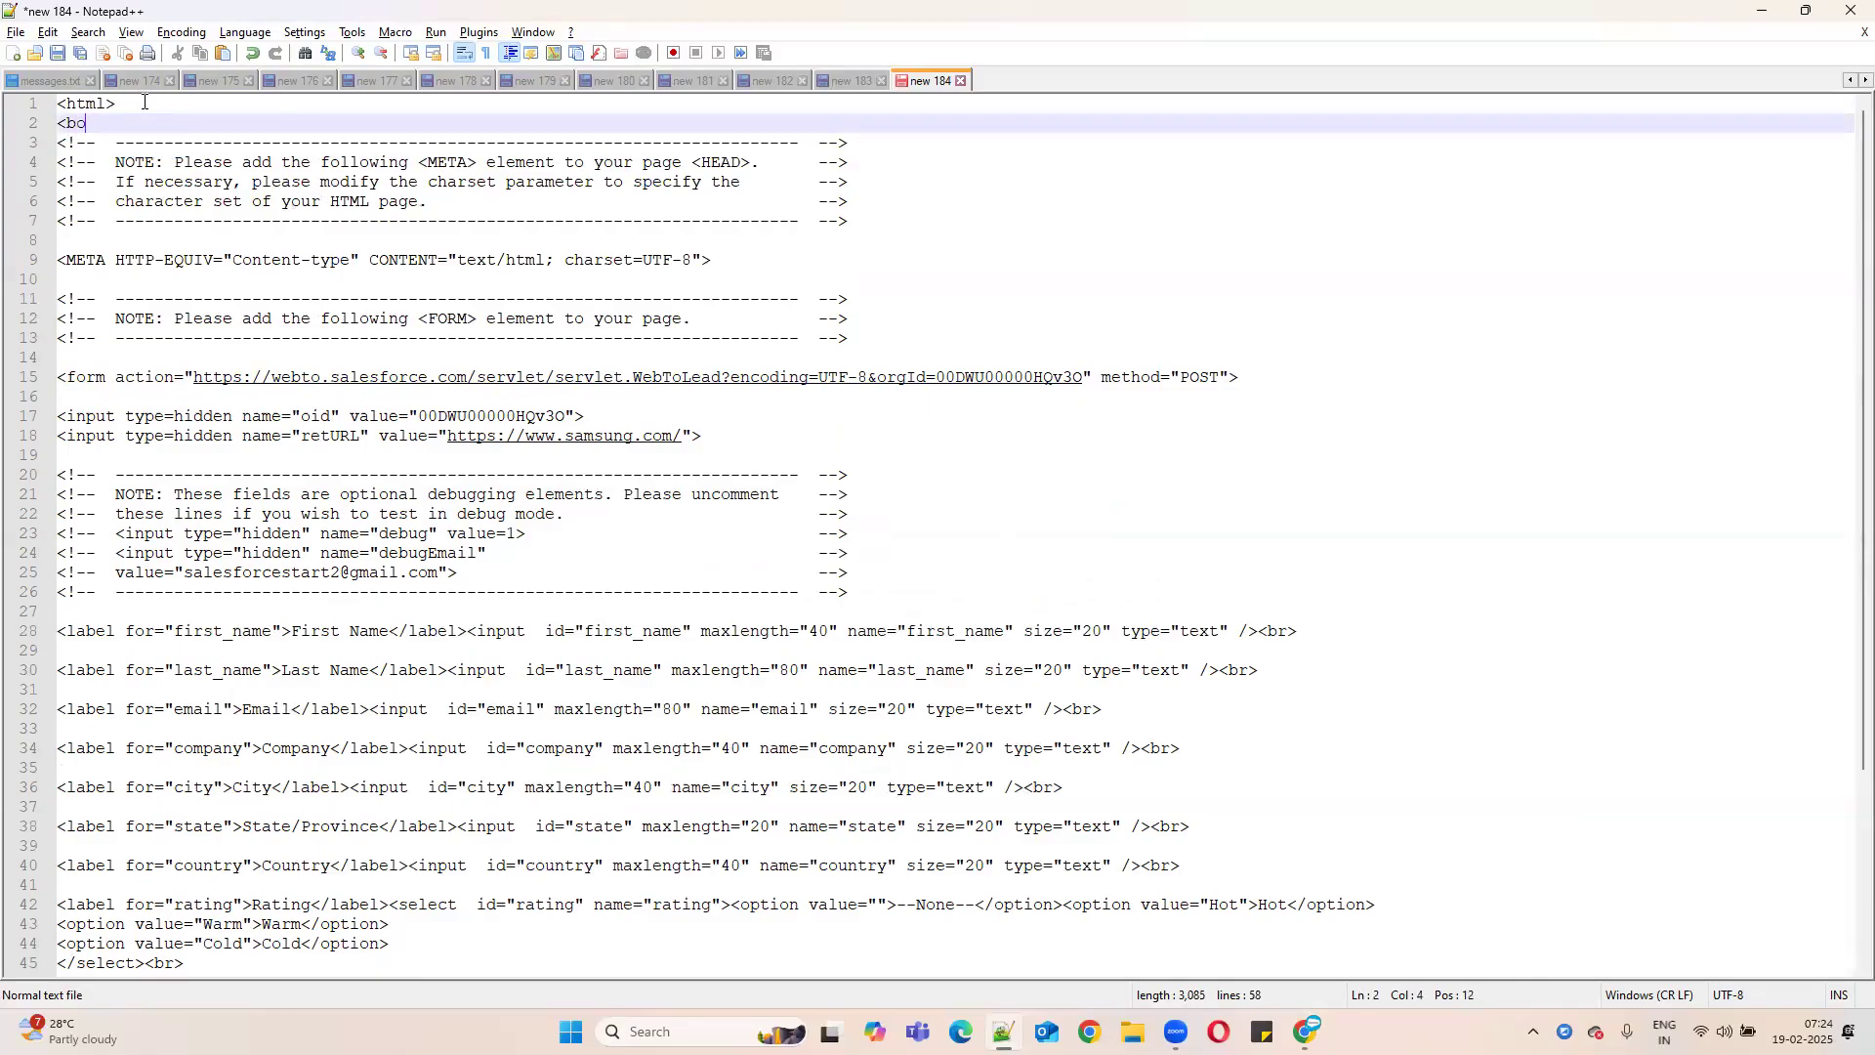
type("dy>")
key("ctrl+shift+Left")
key("ctrl+shift+Left")
key("ctrl+shift+Left")
key("ctrl+c")
scroll(705, 556, "down", 4)
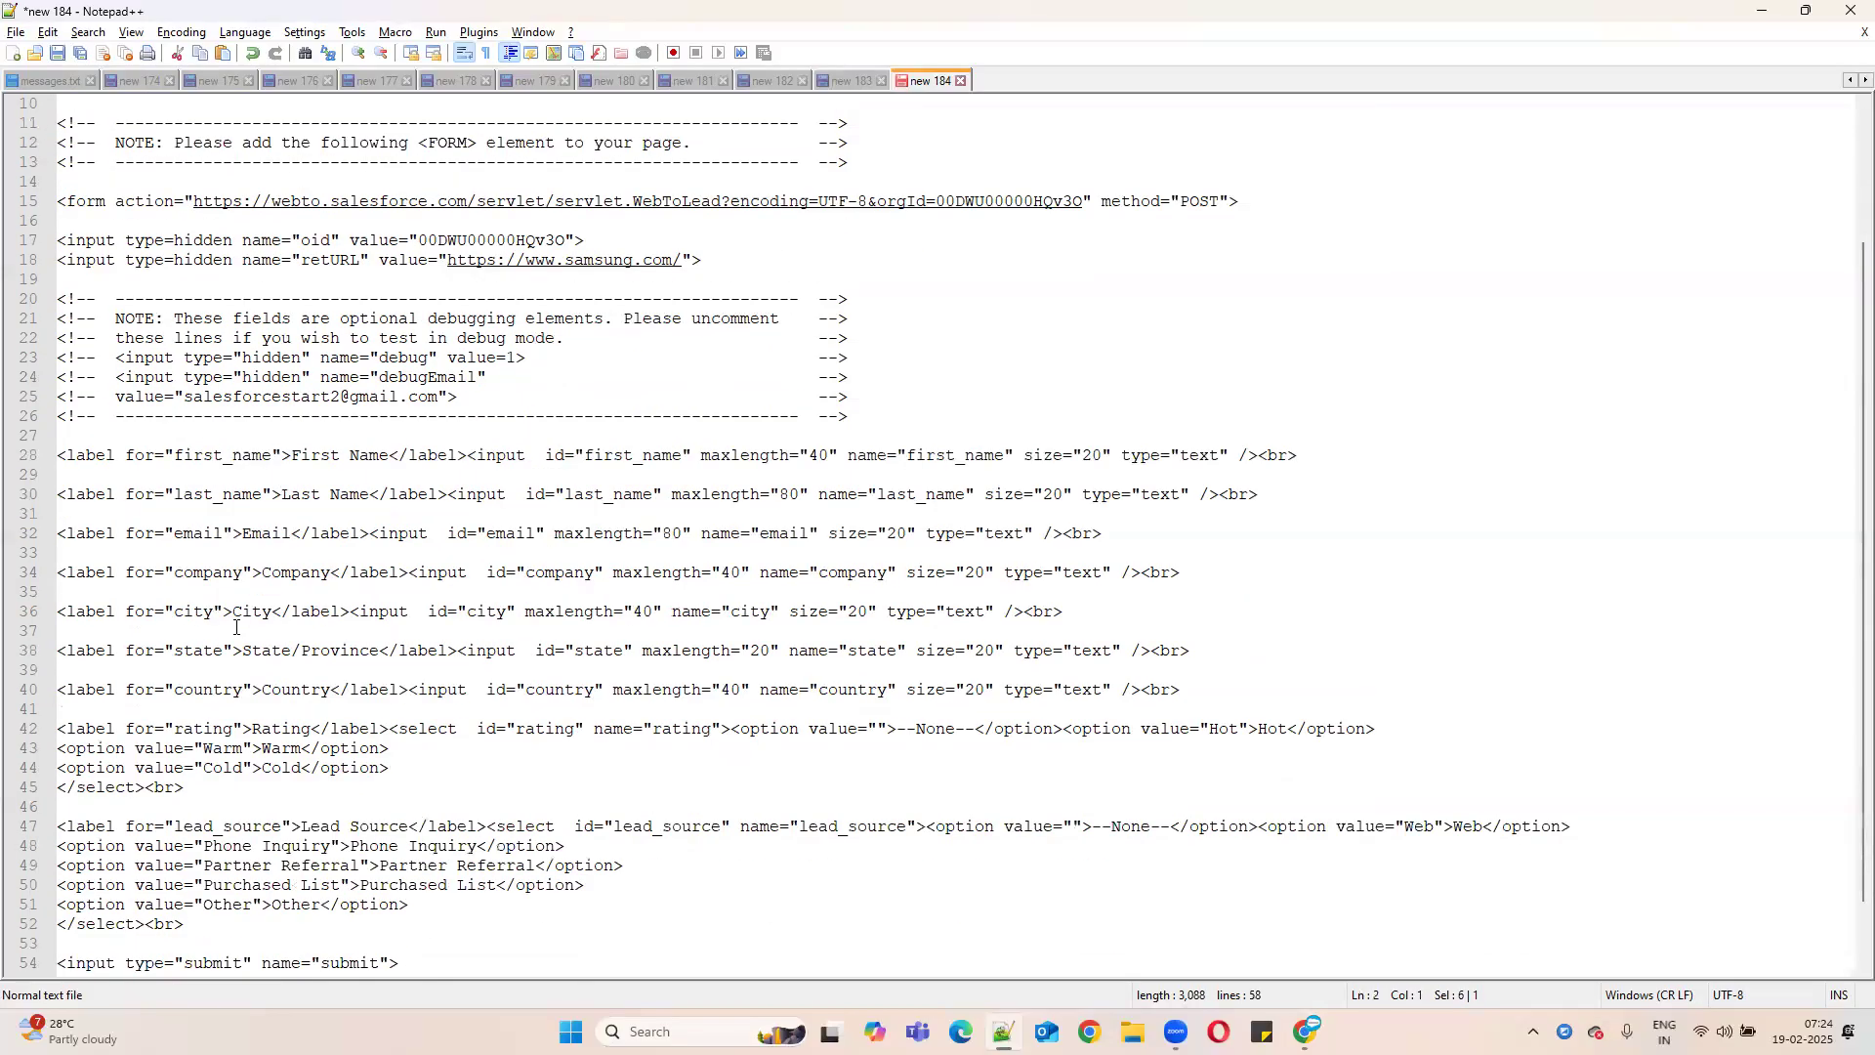
left_click(122, 925)
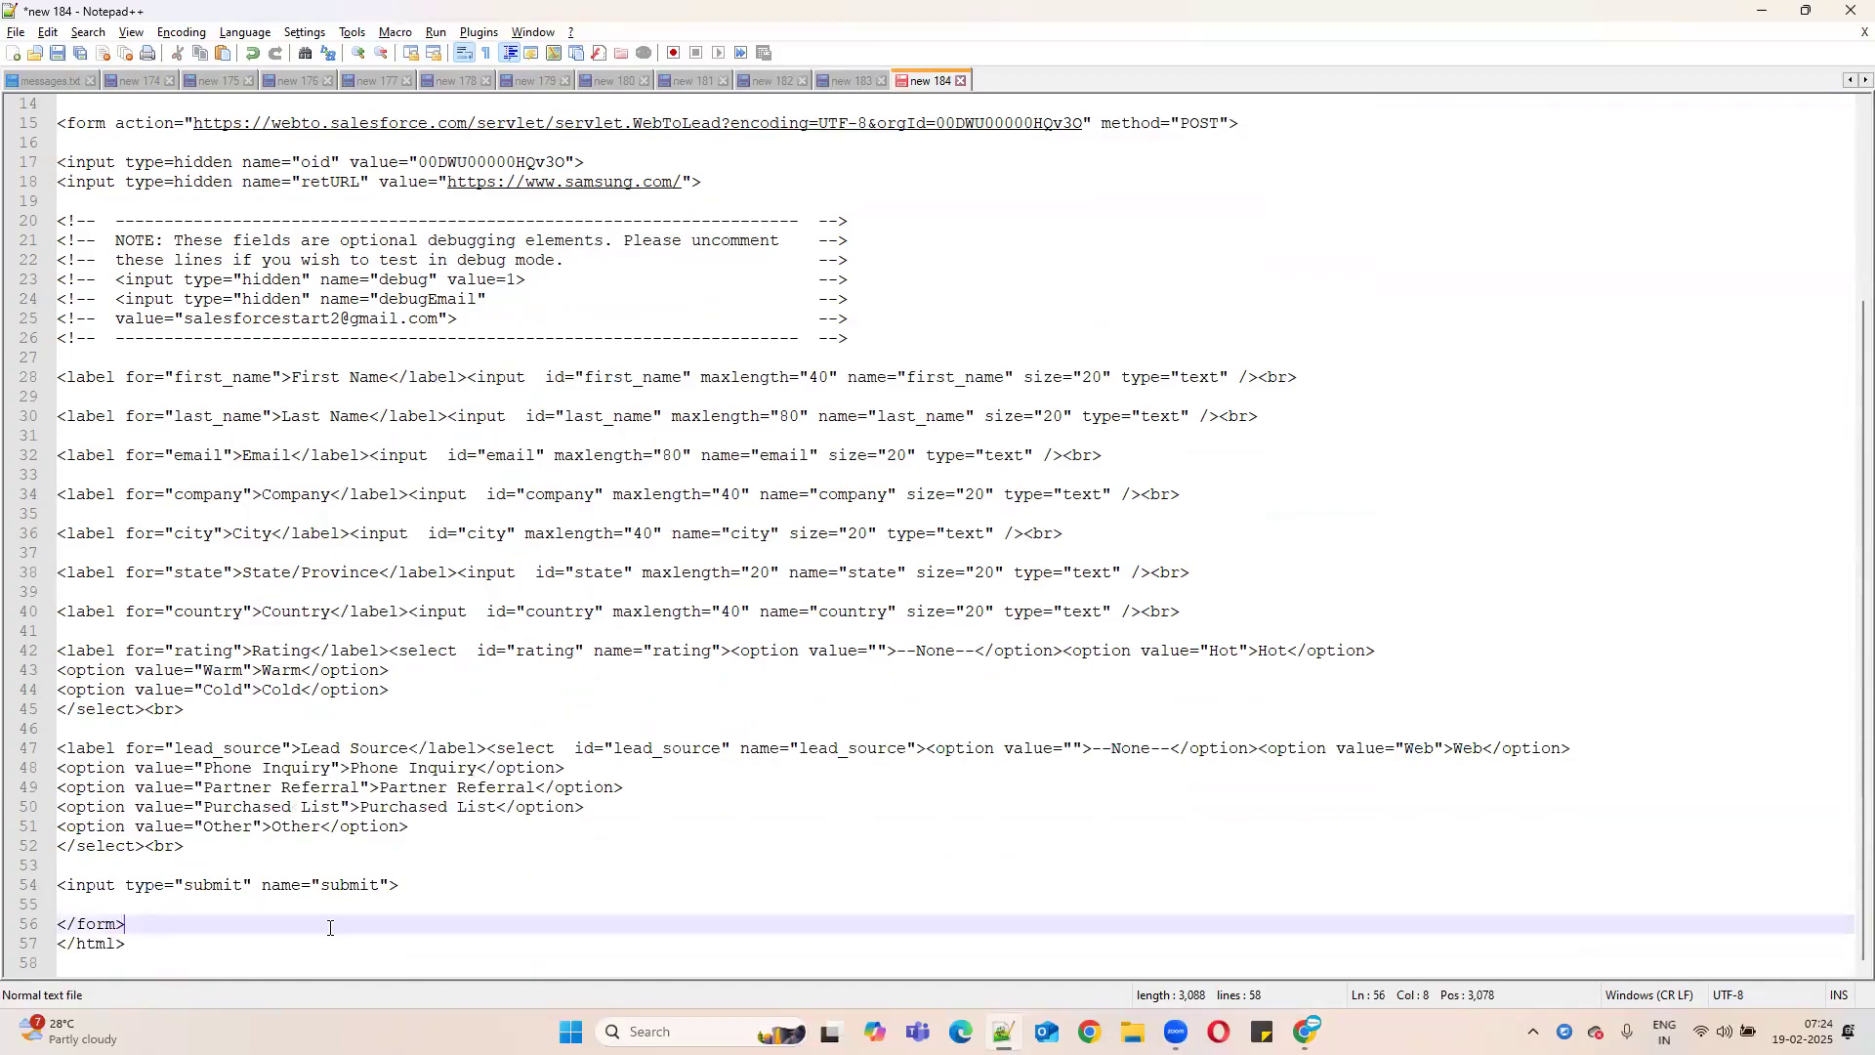
key("Return")
key("ctrl+v")
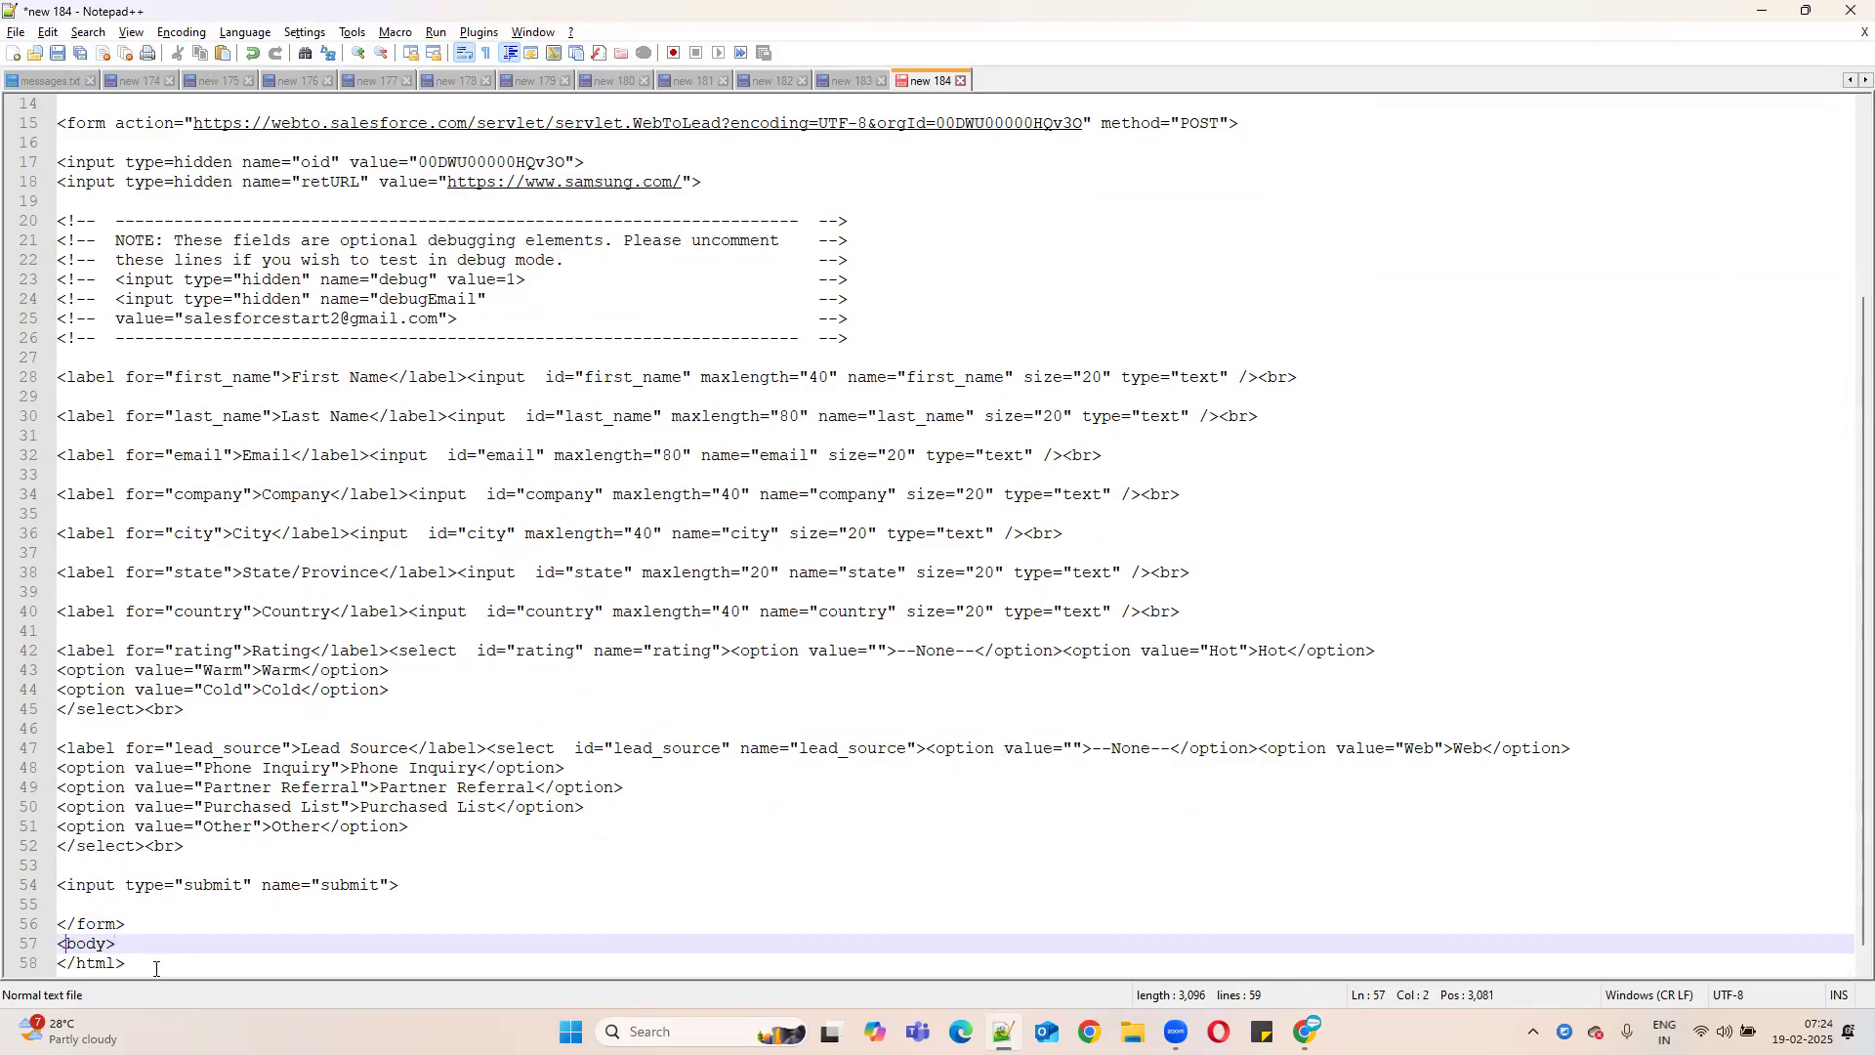
type("/")
- Review the form field lines 28–43 and the submit line of the wrapped code
scroll(771, 301, "up", 5)
scroll(292, 597, "down", 1)
scroll(292, 597, "down", 4)
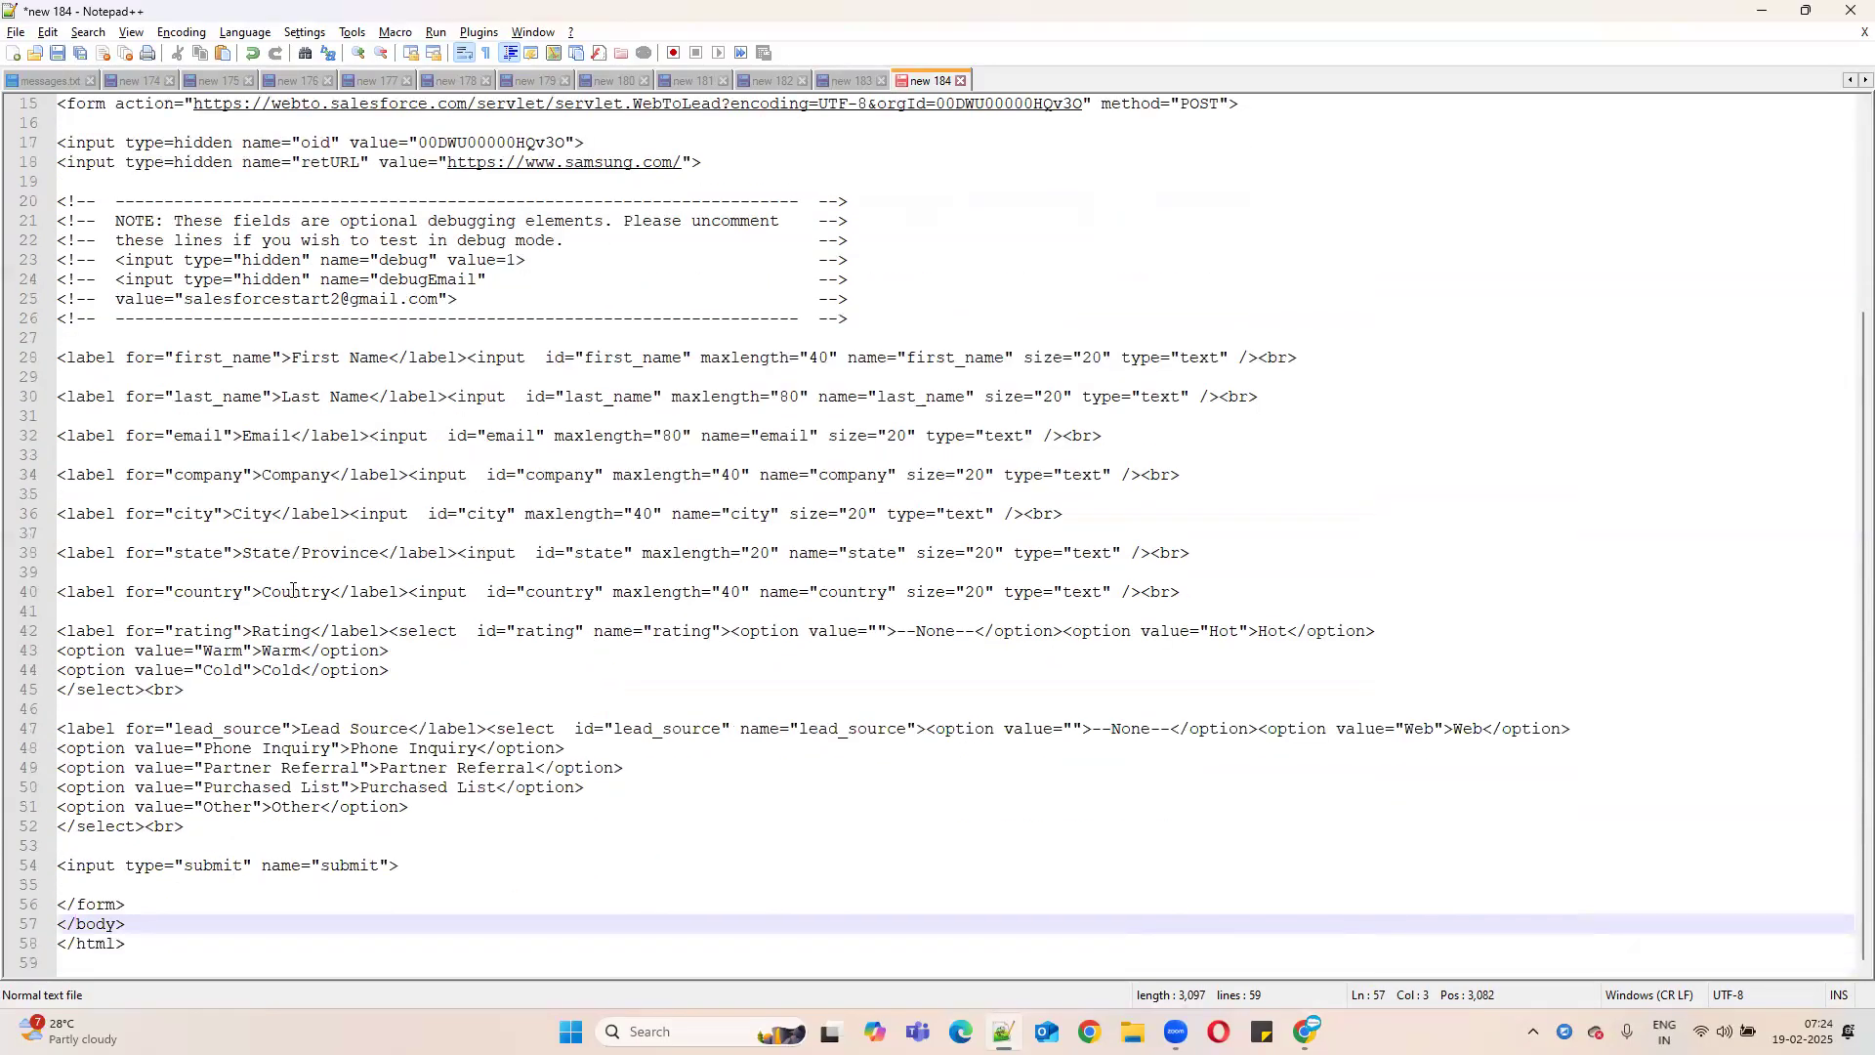
left_click_drag(60, 358, 1384, 650)
left_click(127, 670)
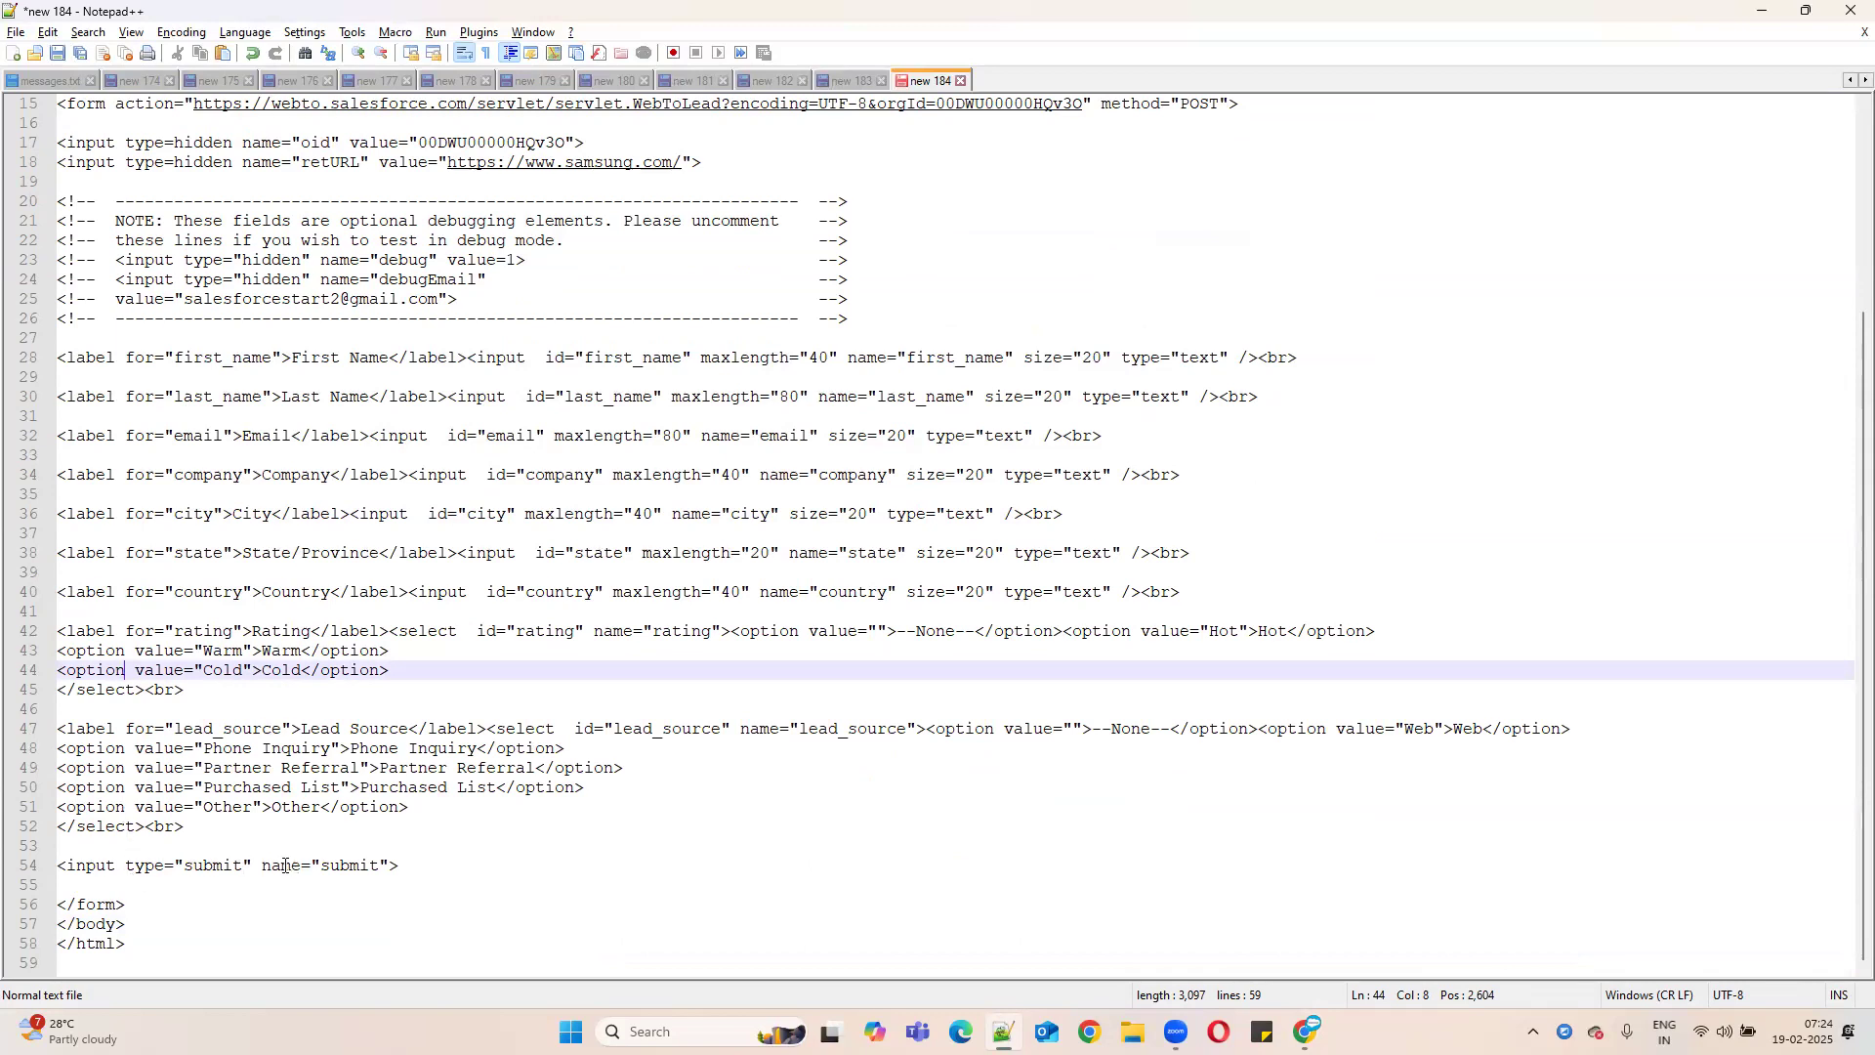
left_click(342, 866)
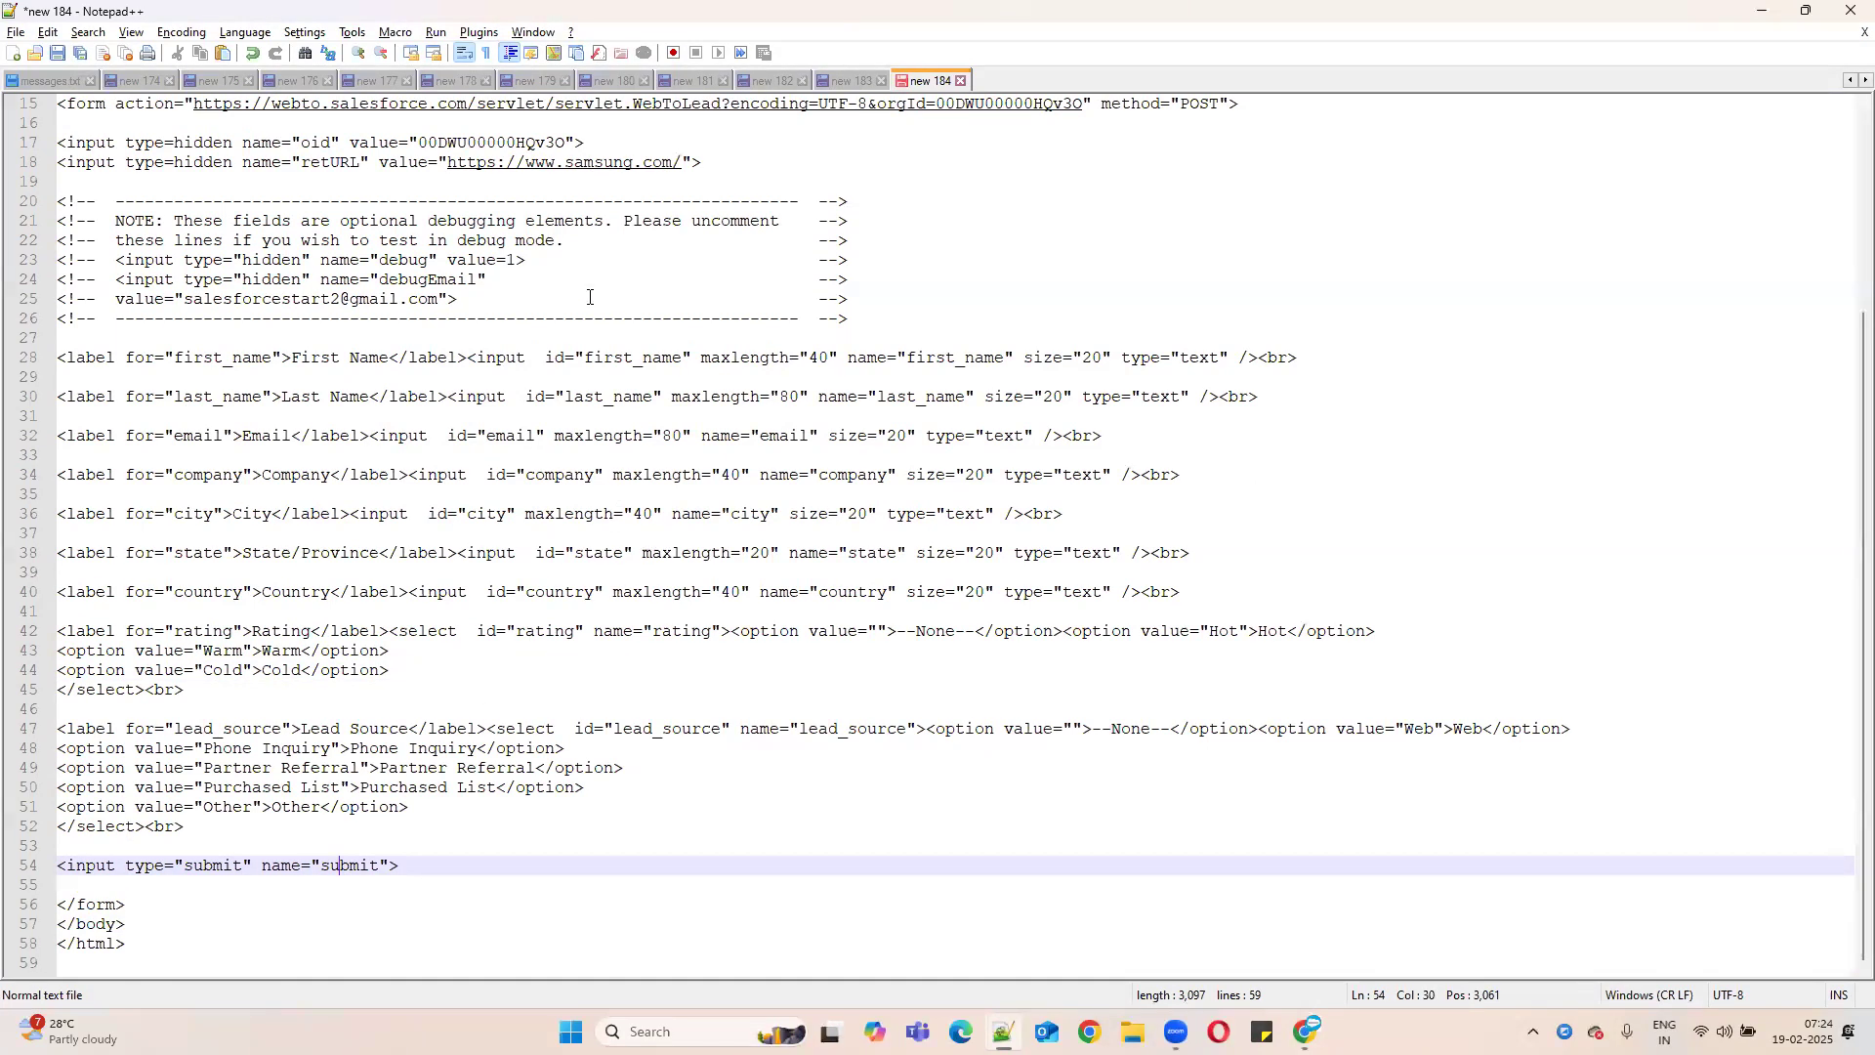
scroll(468, 318, "up", 1)
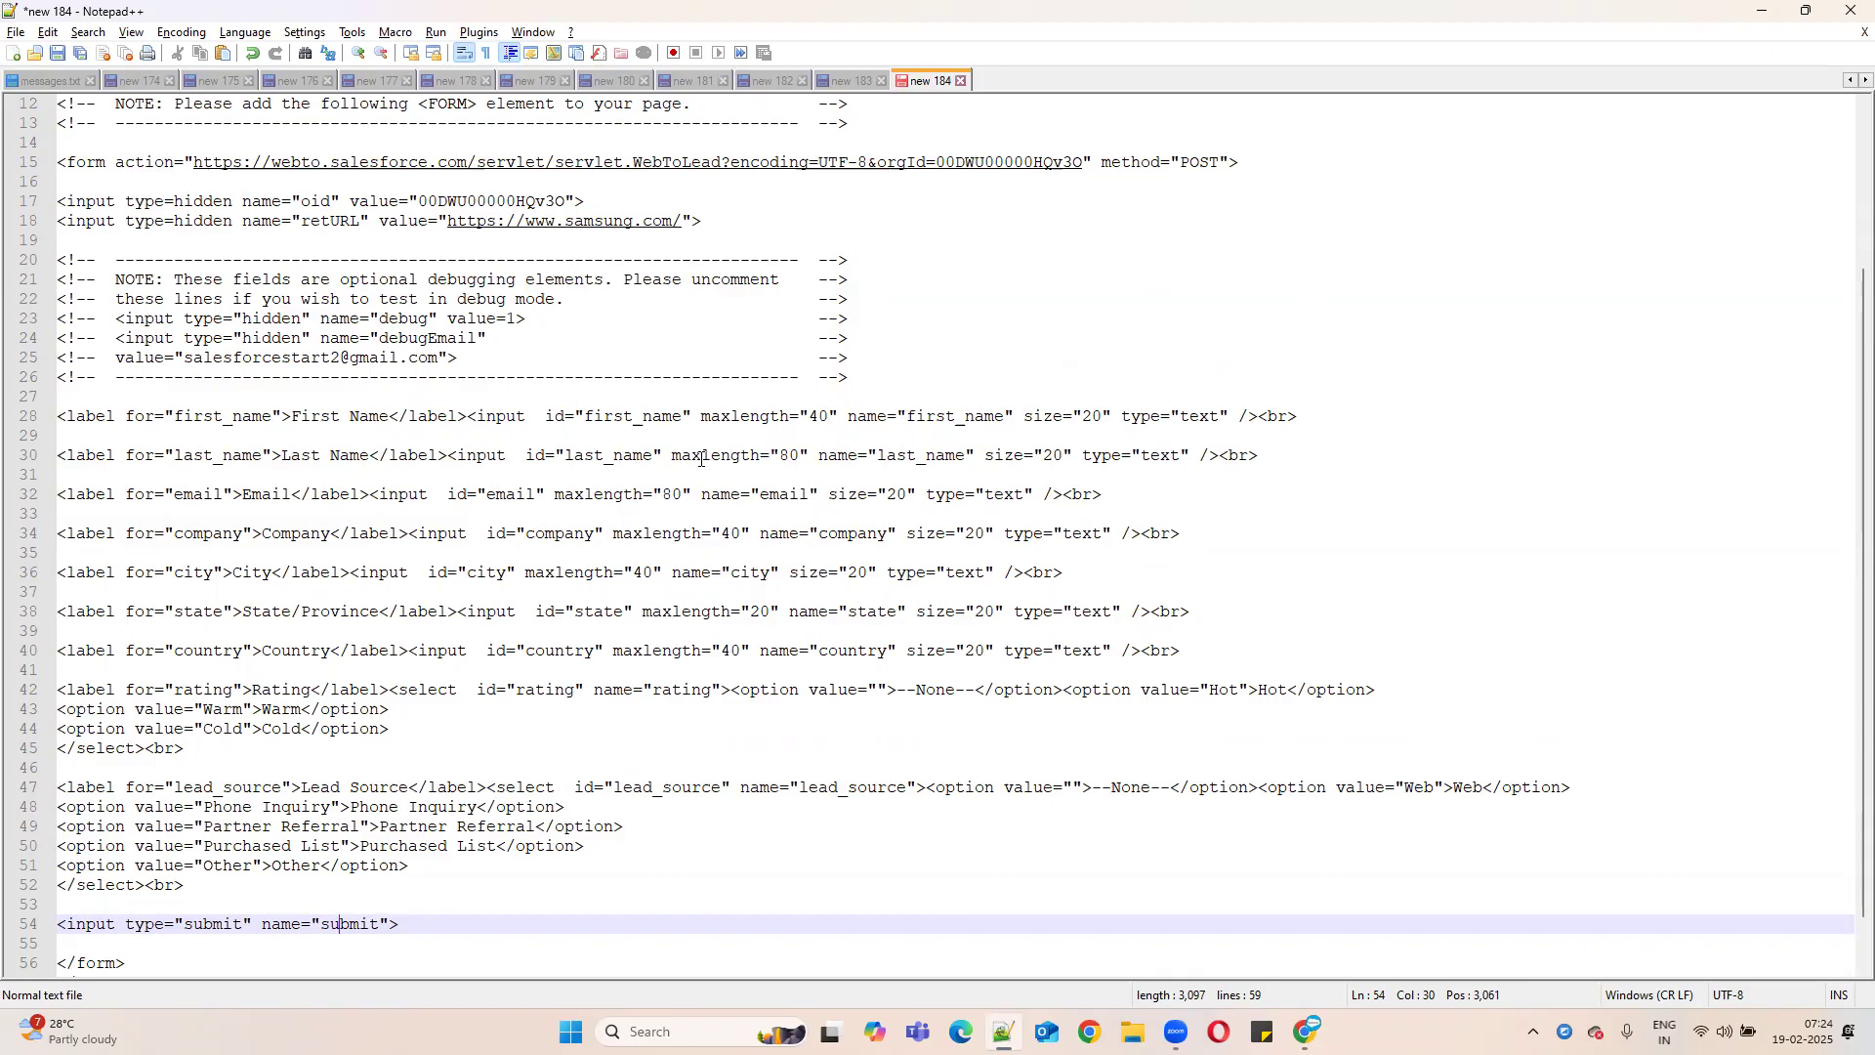
- Select the form's oid value on line 17 and compare it with the browser
double_click(459, 200)
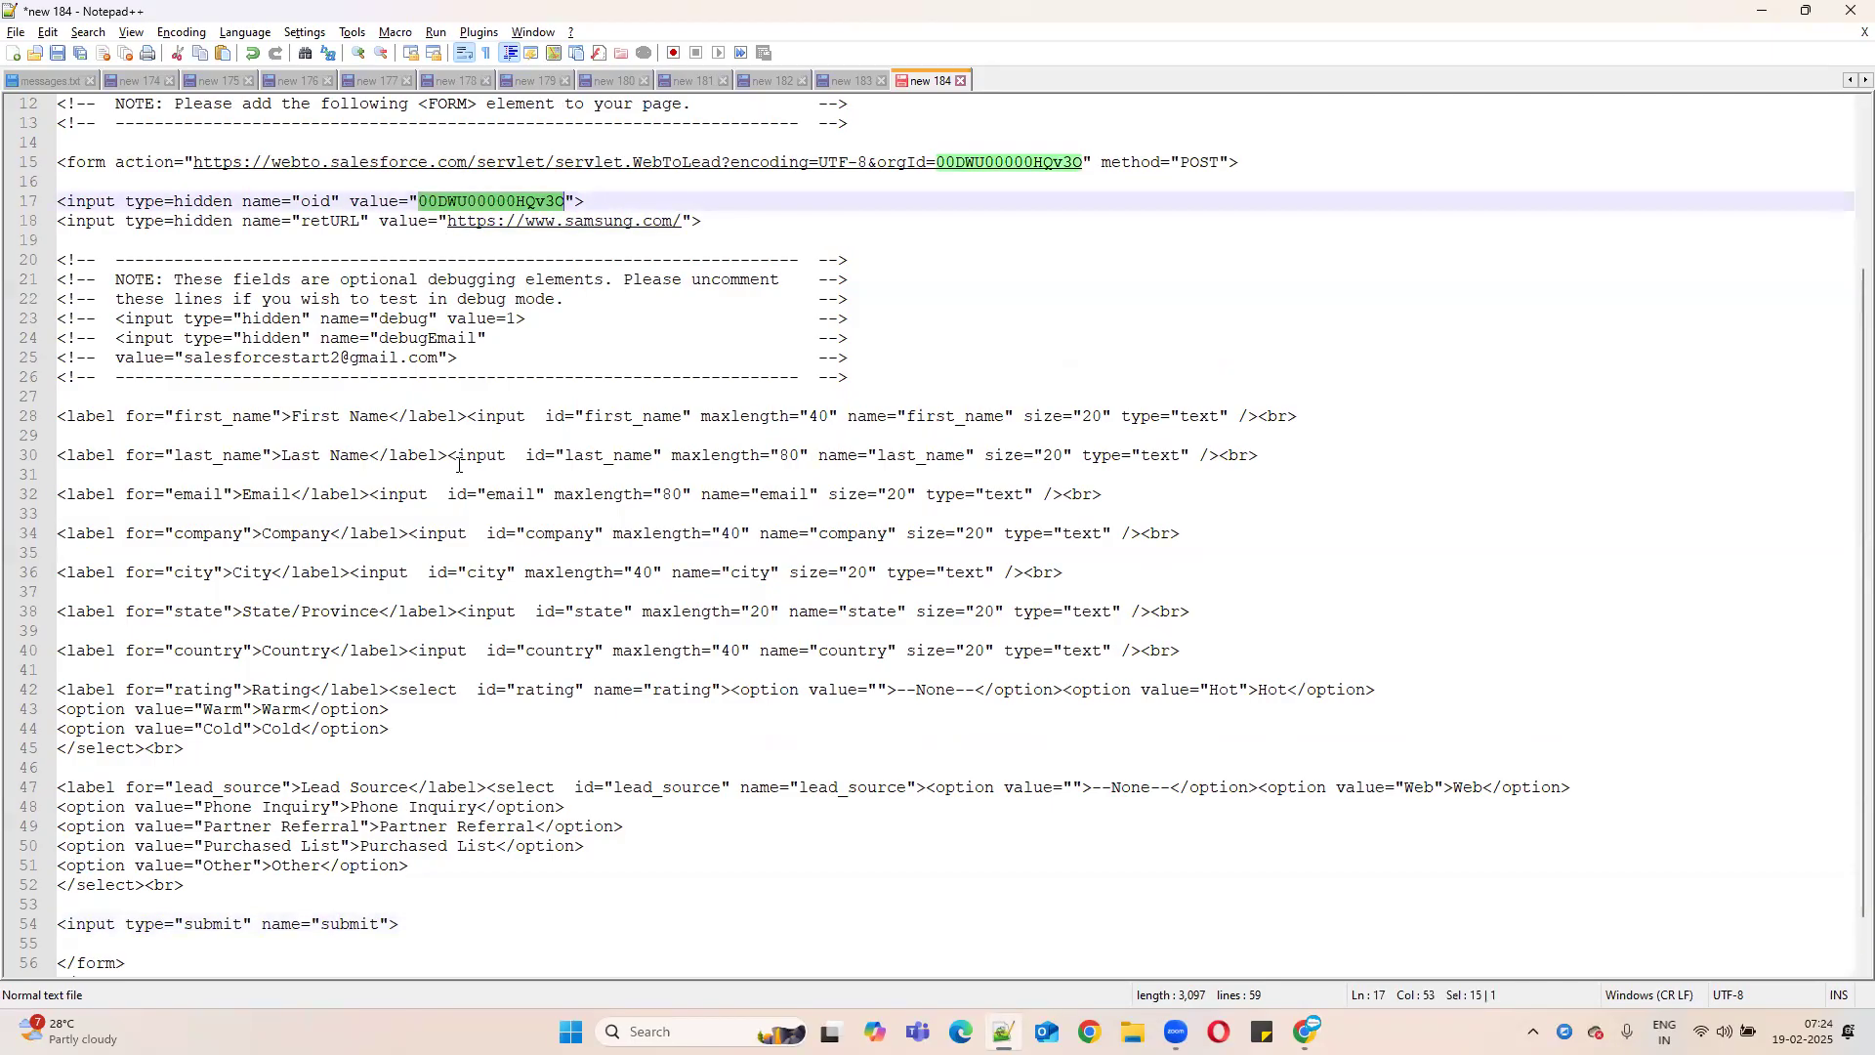
left_click(1765, 12)
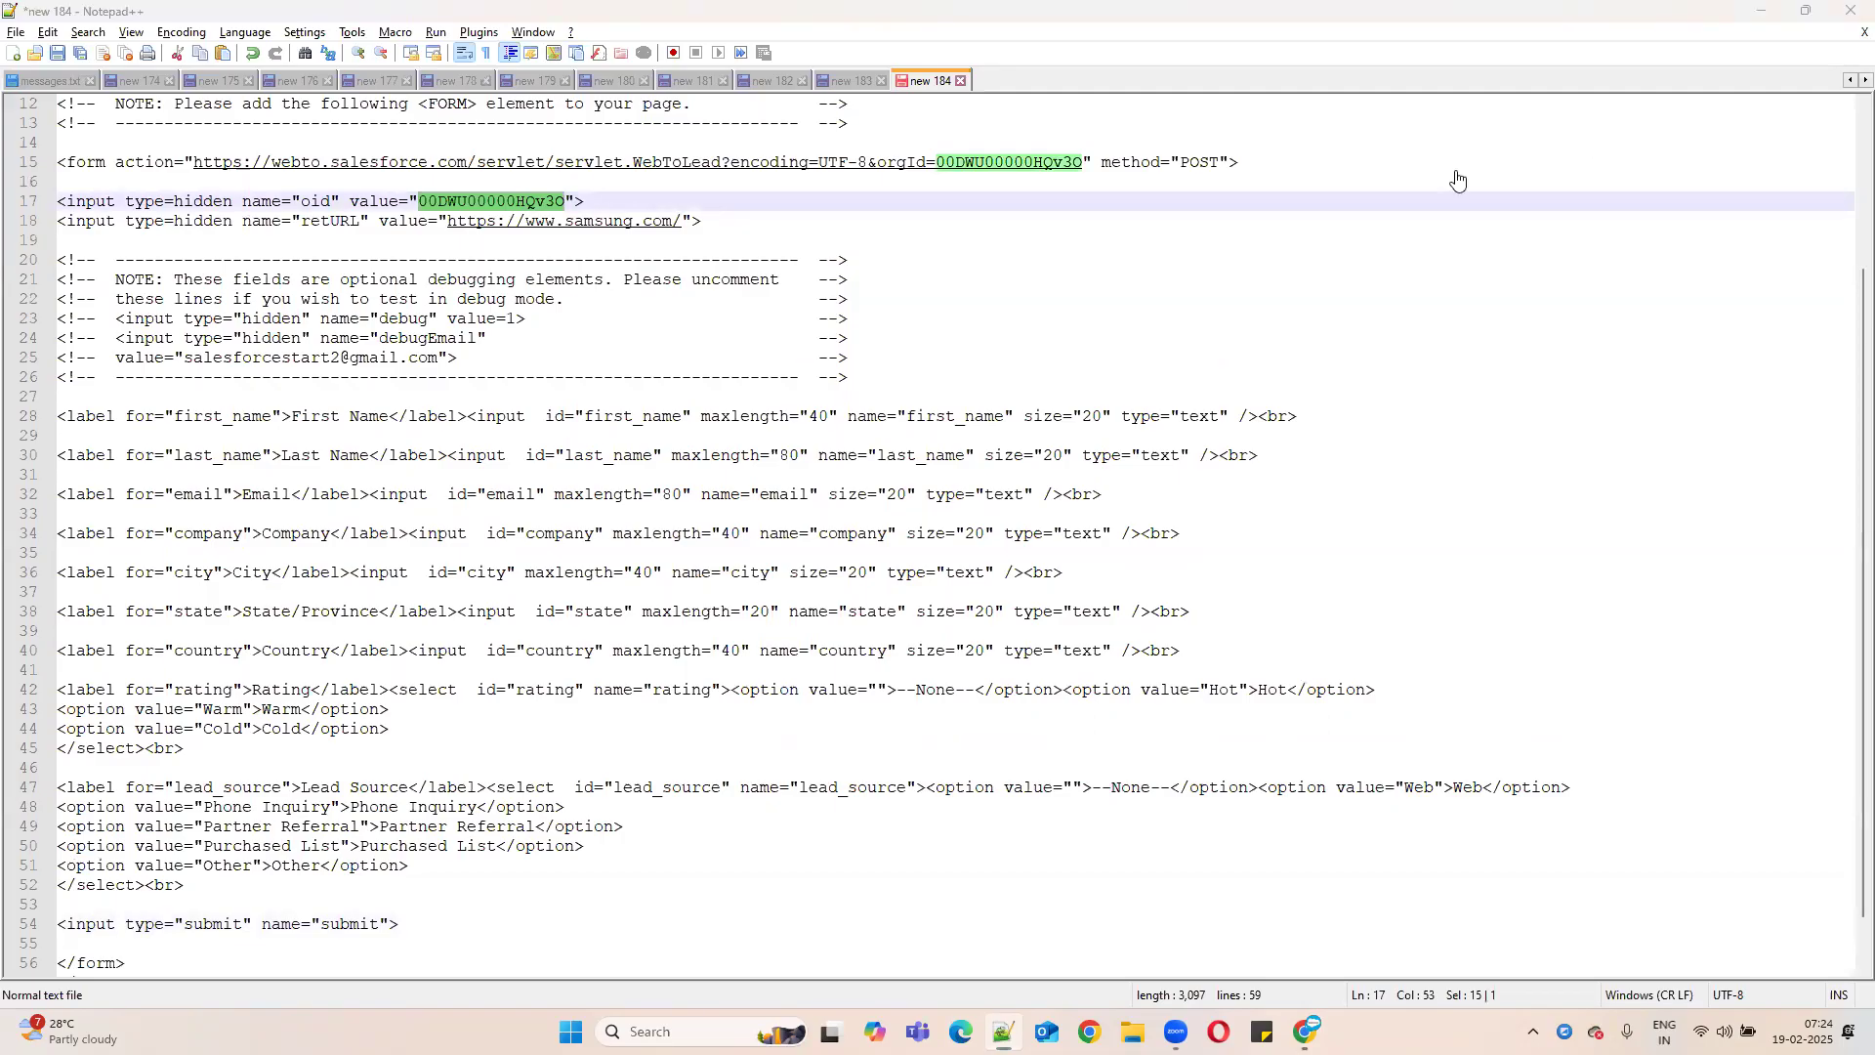
left_click(21, 61)
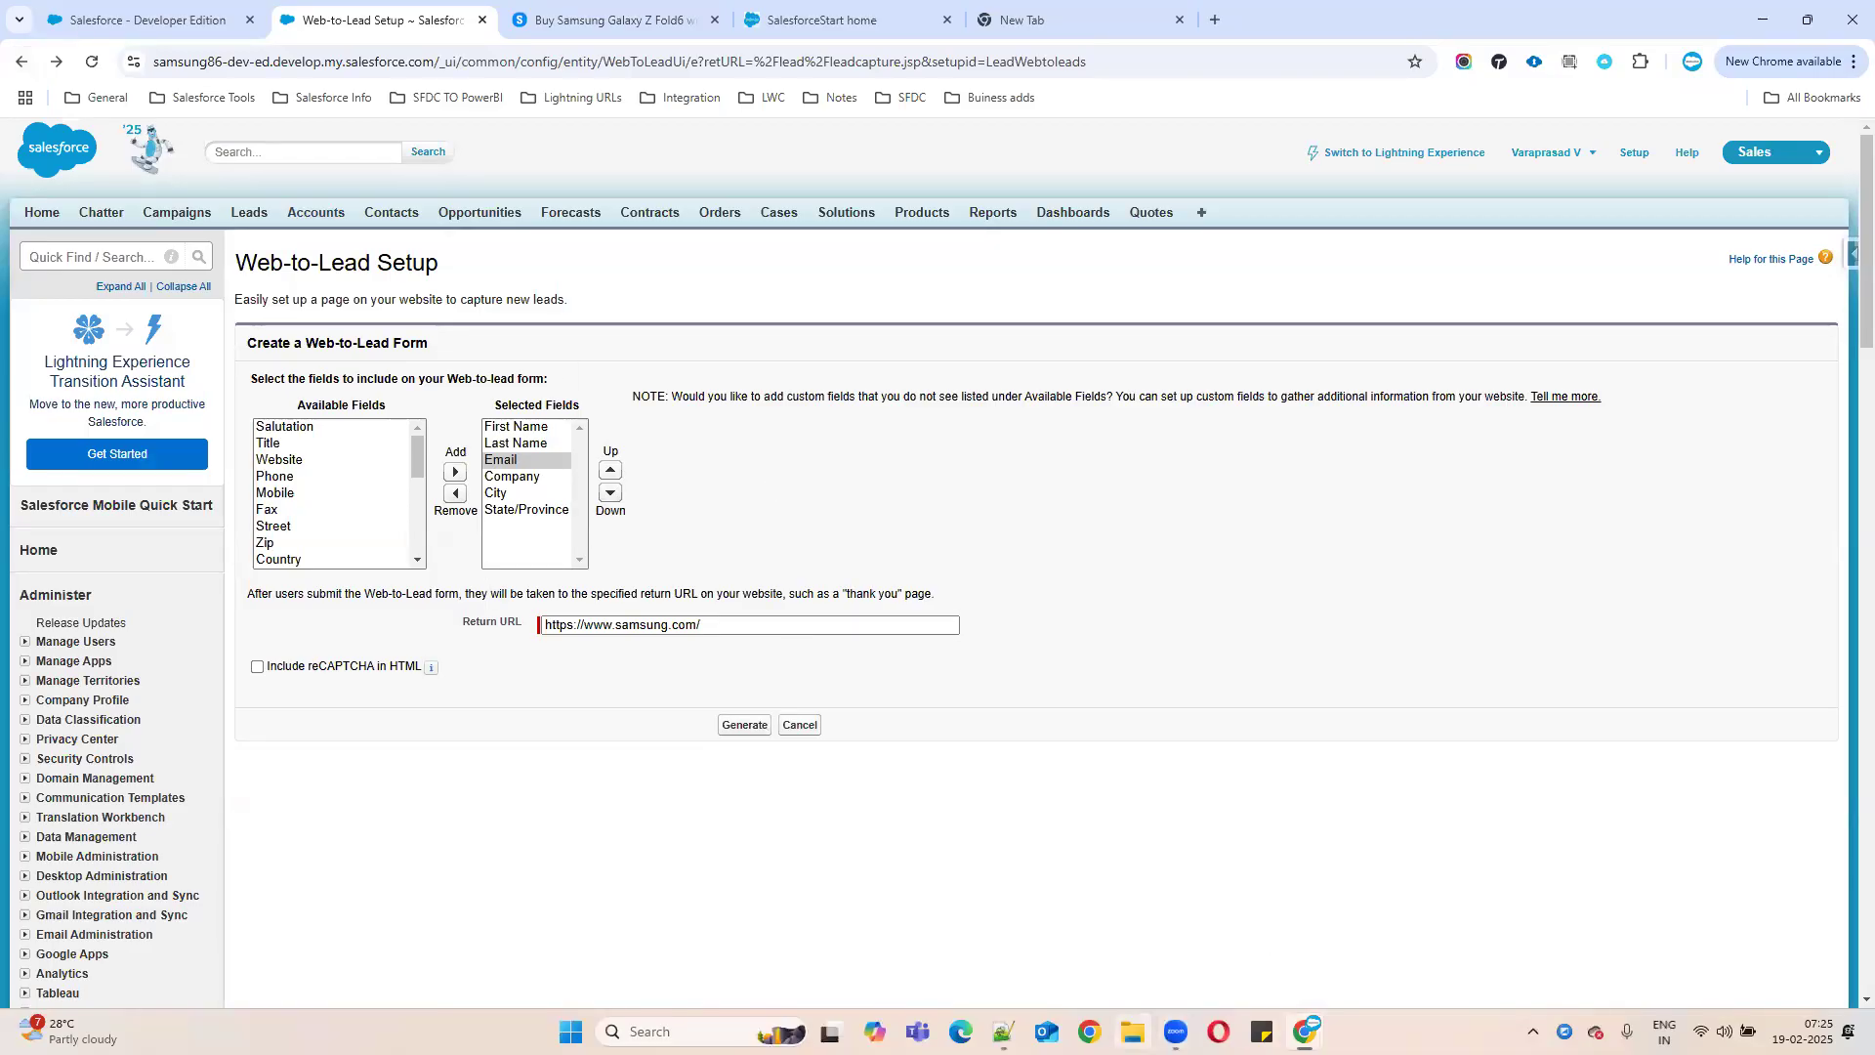
left_click(1071, 961)
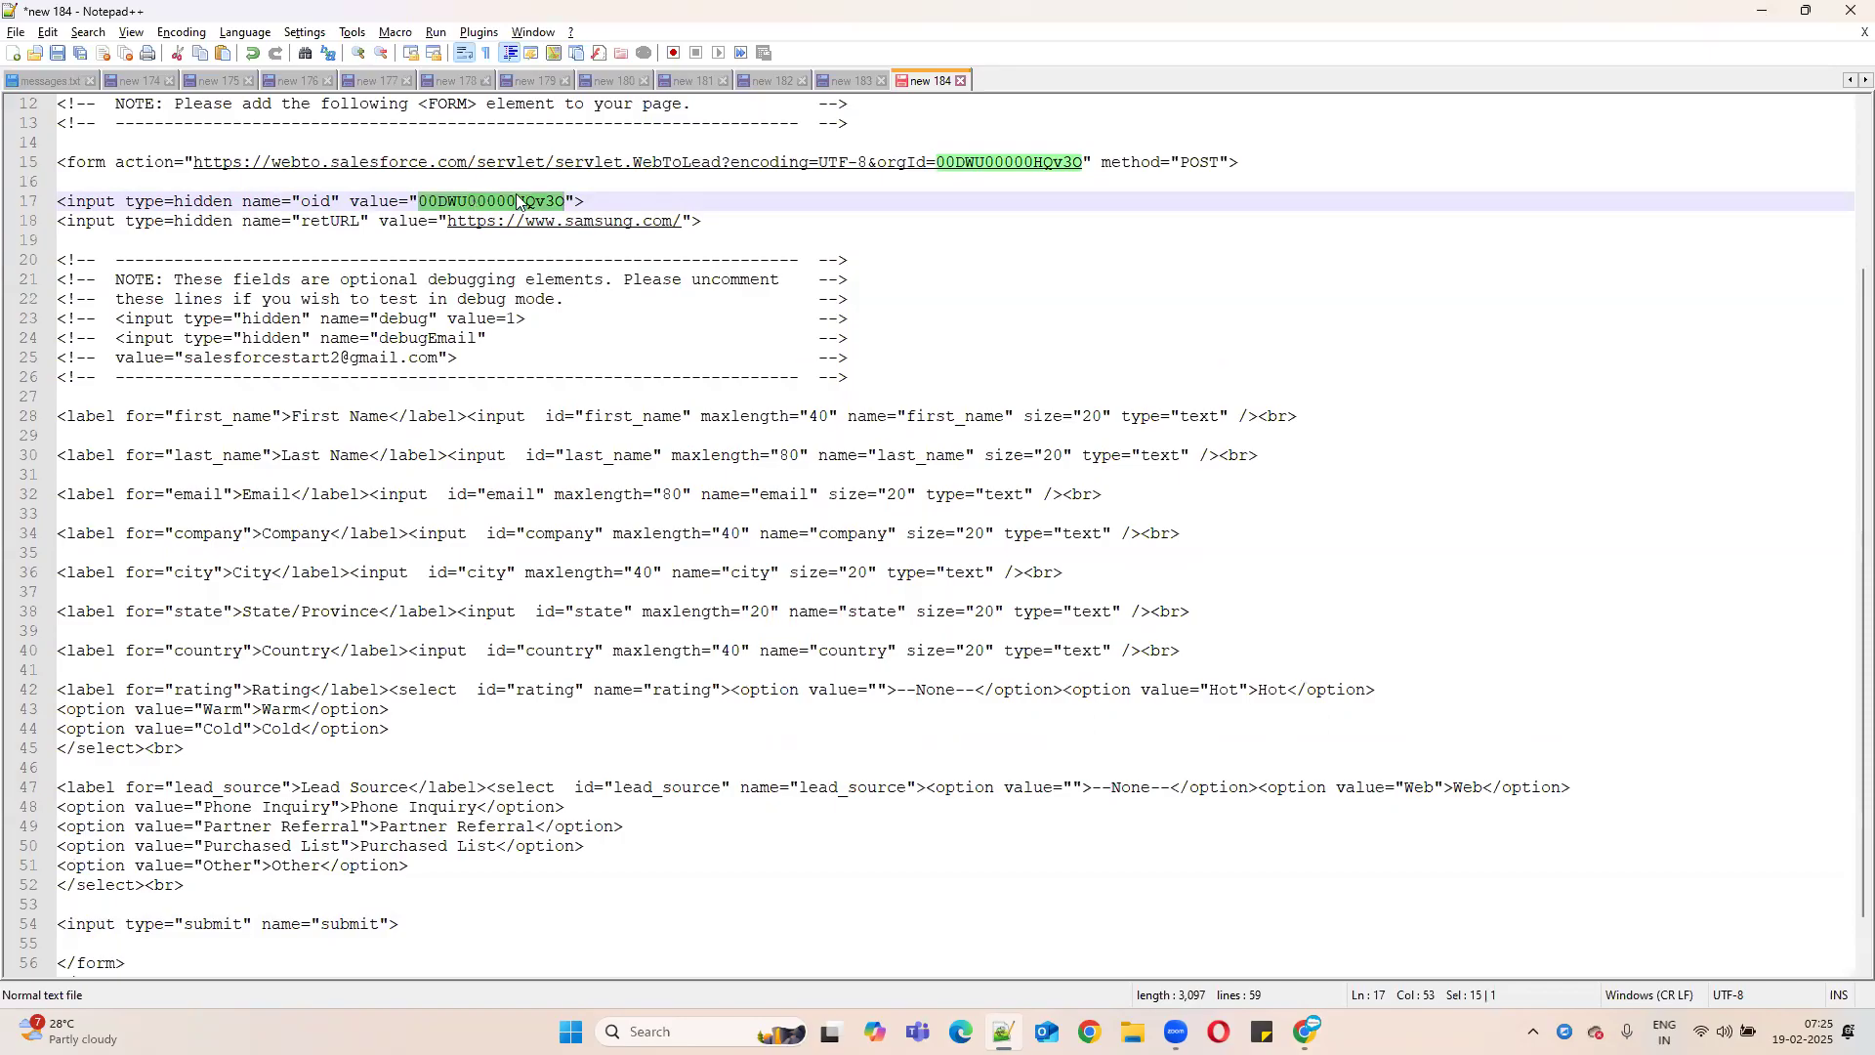
left_click(1761, 12)
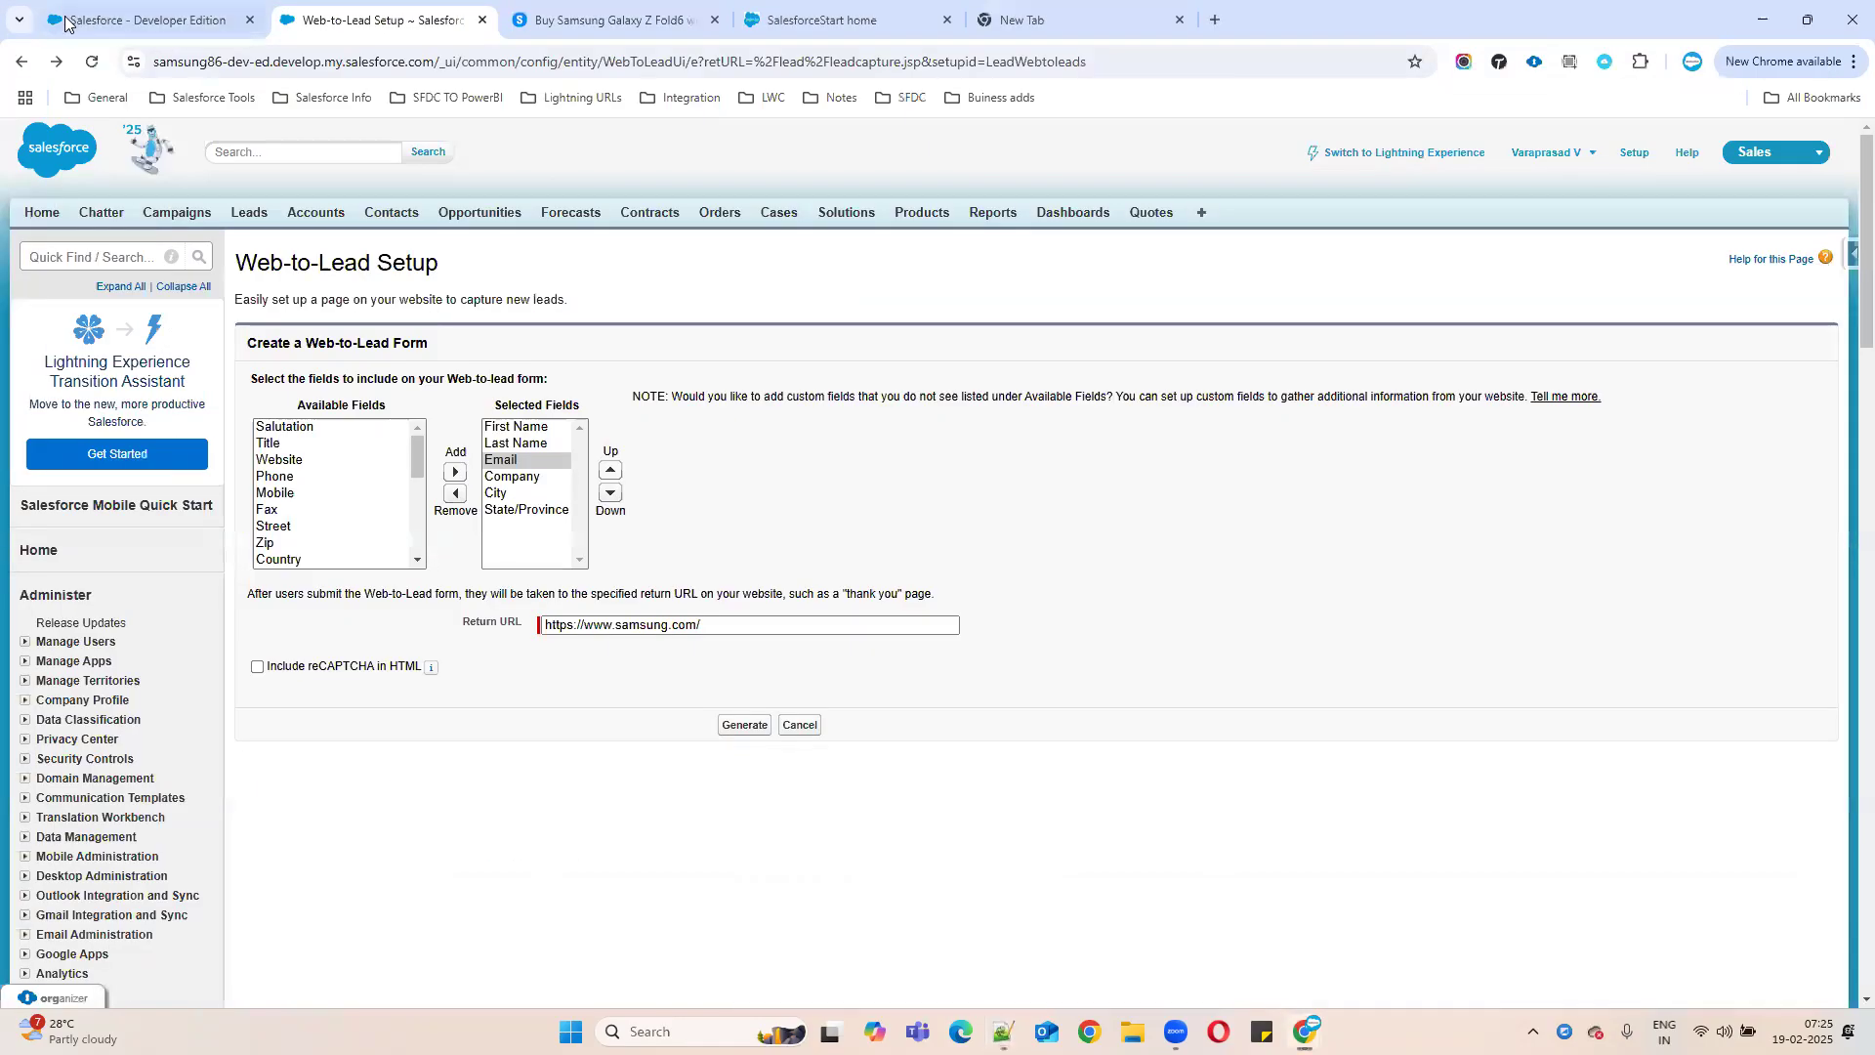
- Find the org ID in the Company Information URL, then select form lines 27–50
left_click(146, 19)
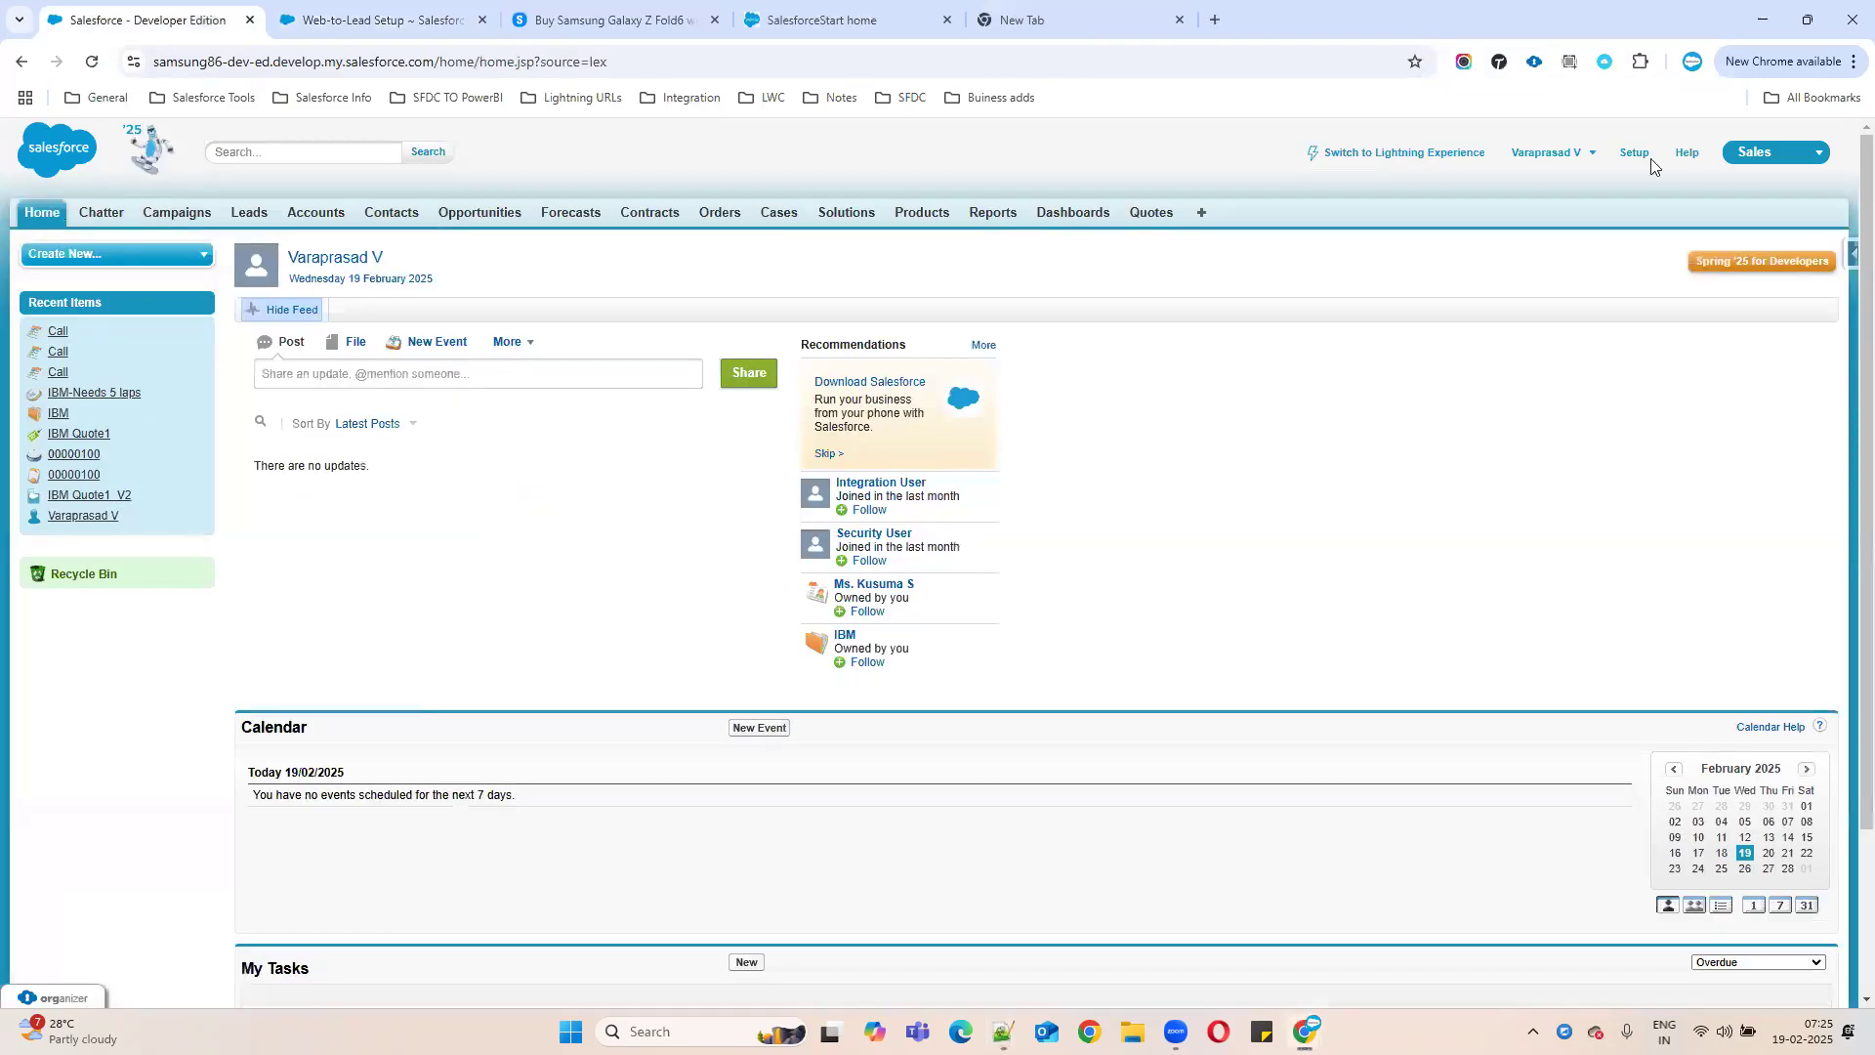
left_click(1637, 156)
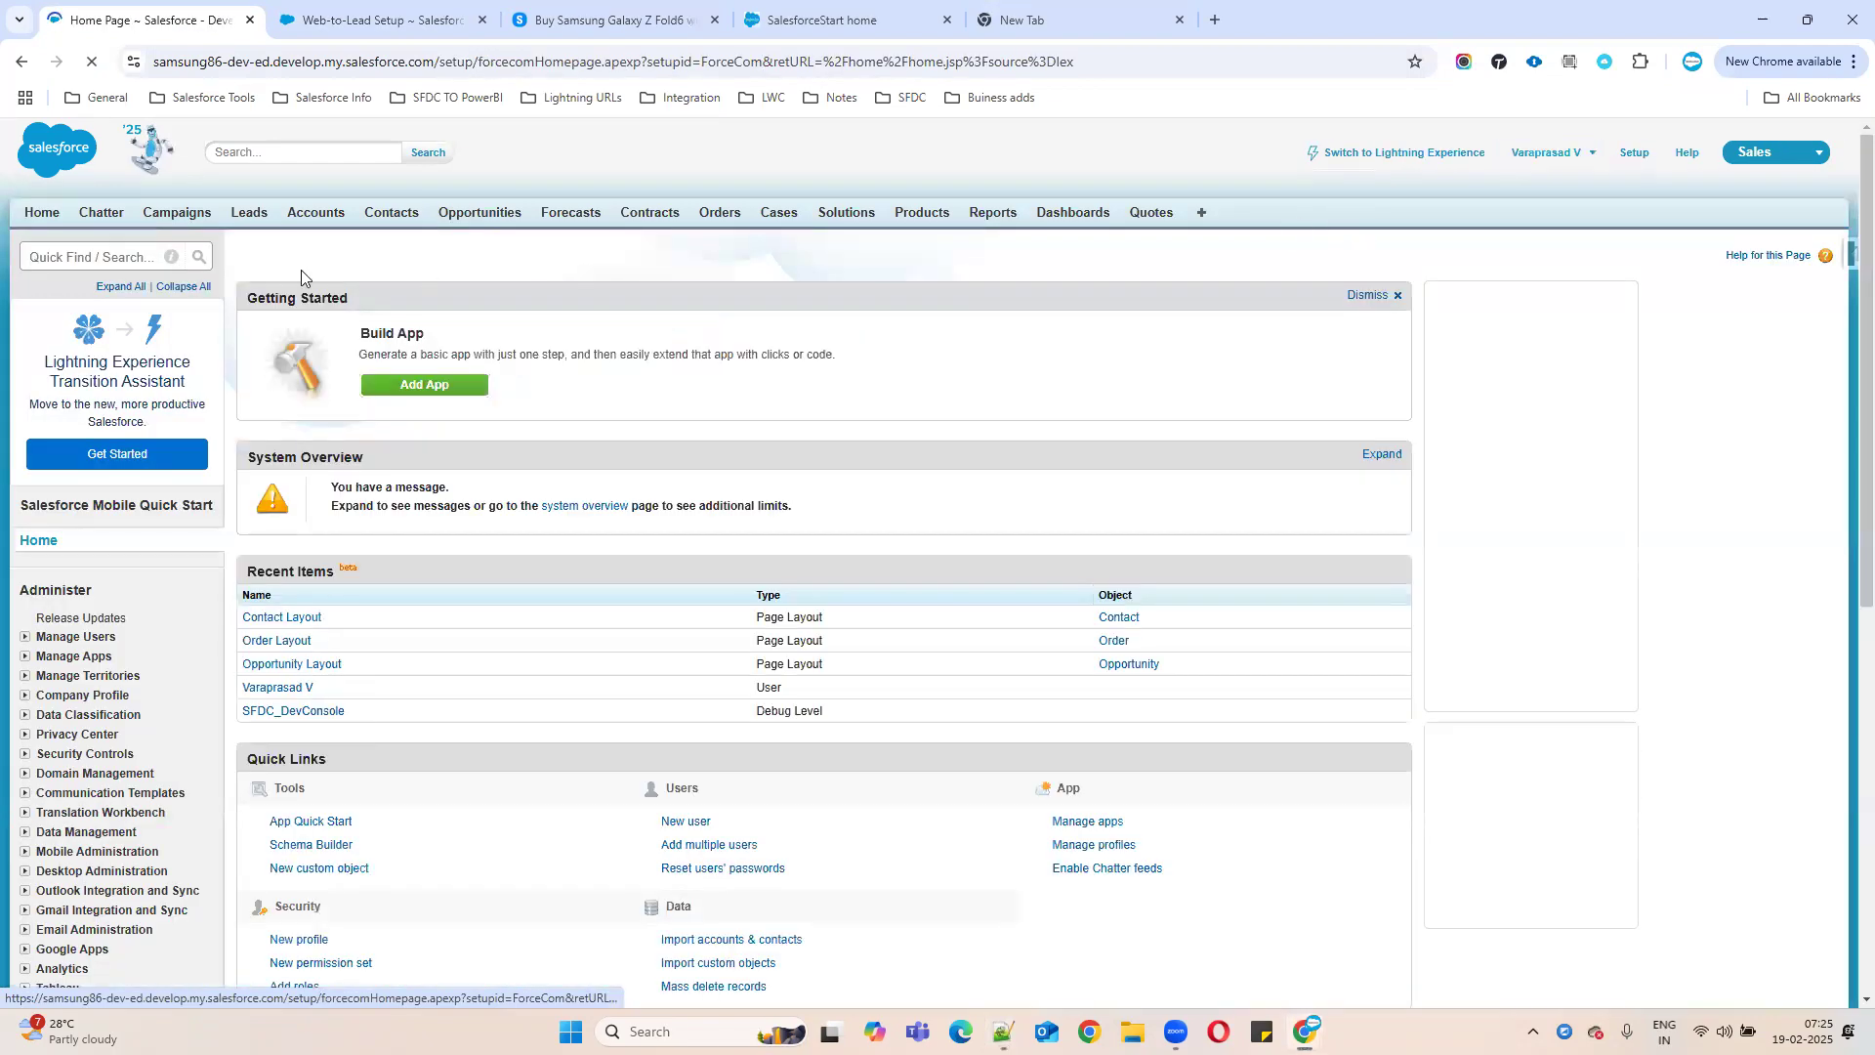
type("compan")
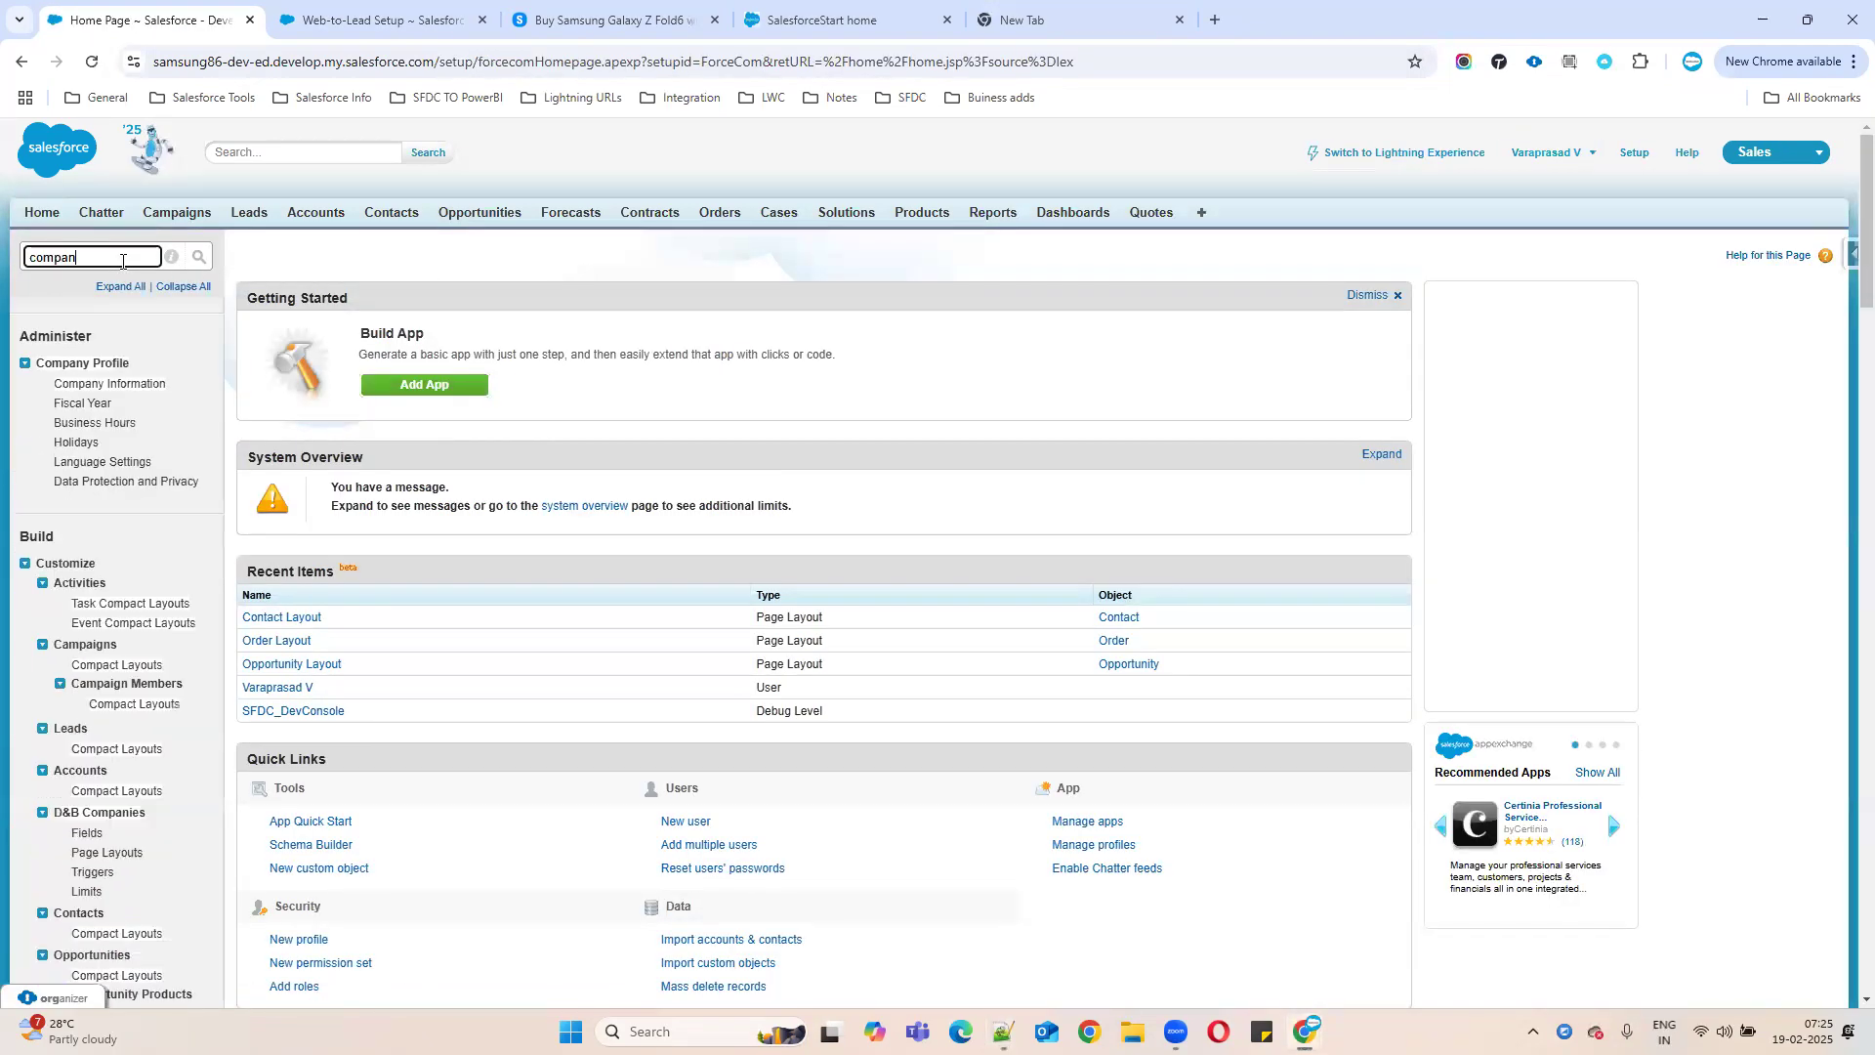
left_click(116, 387)
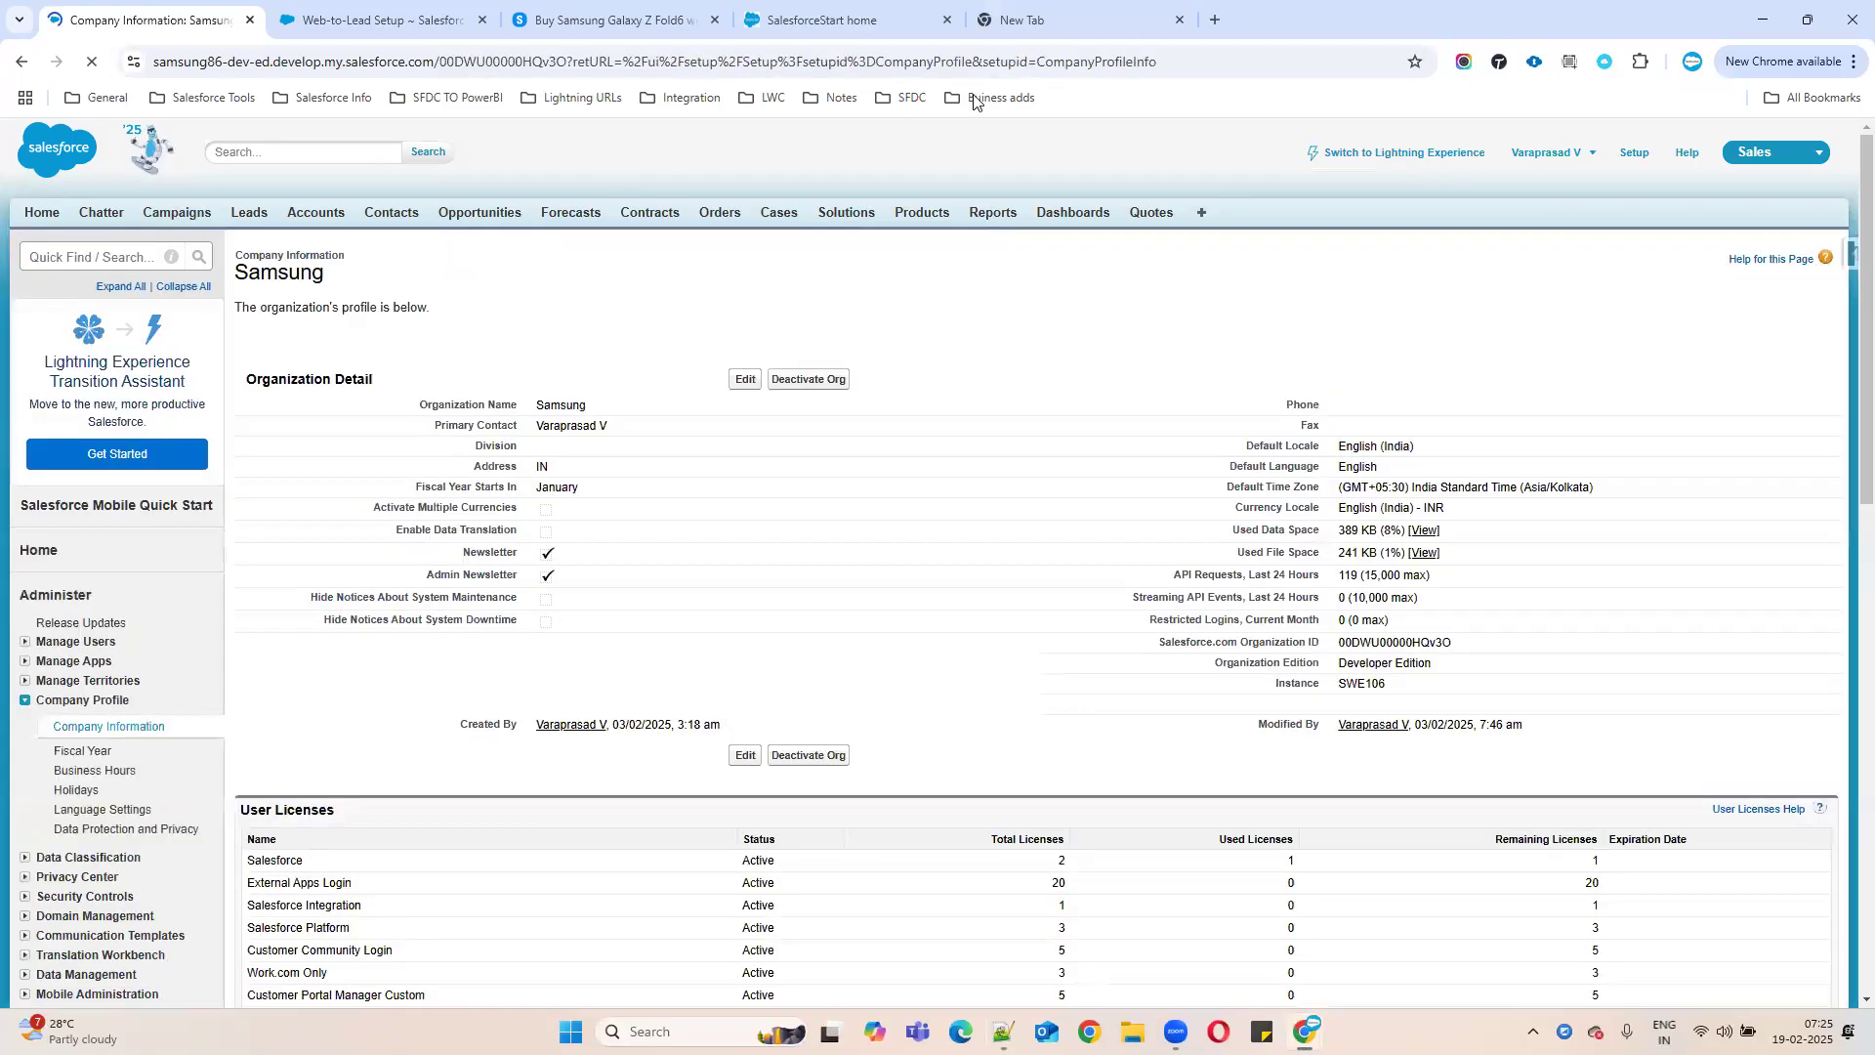
left_click(500, 62)
double_click(500, 62)
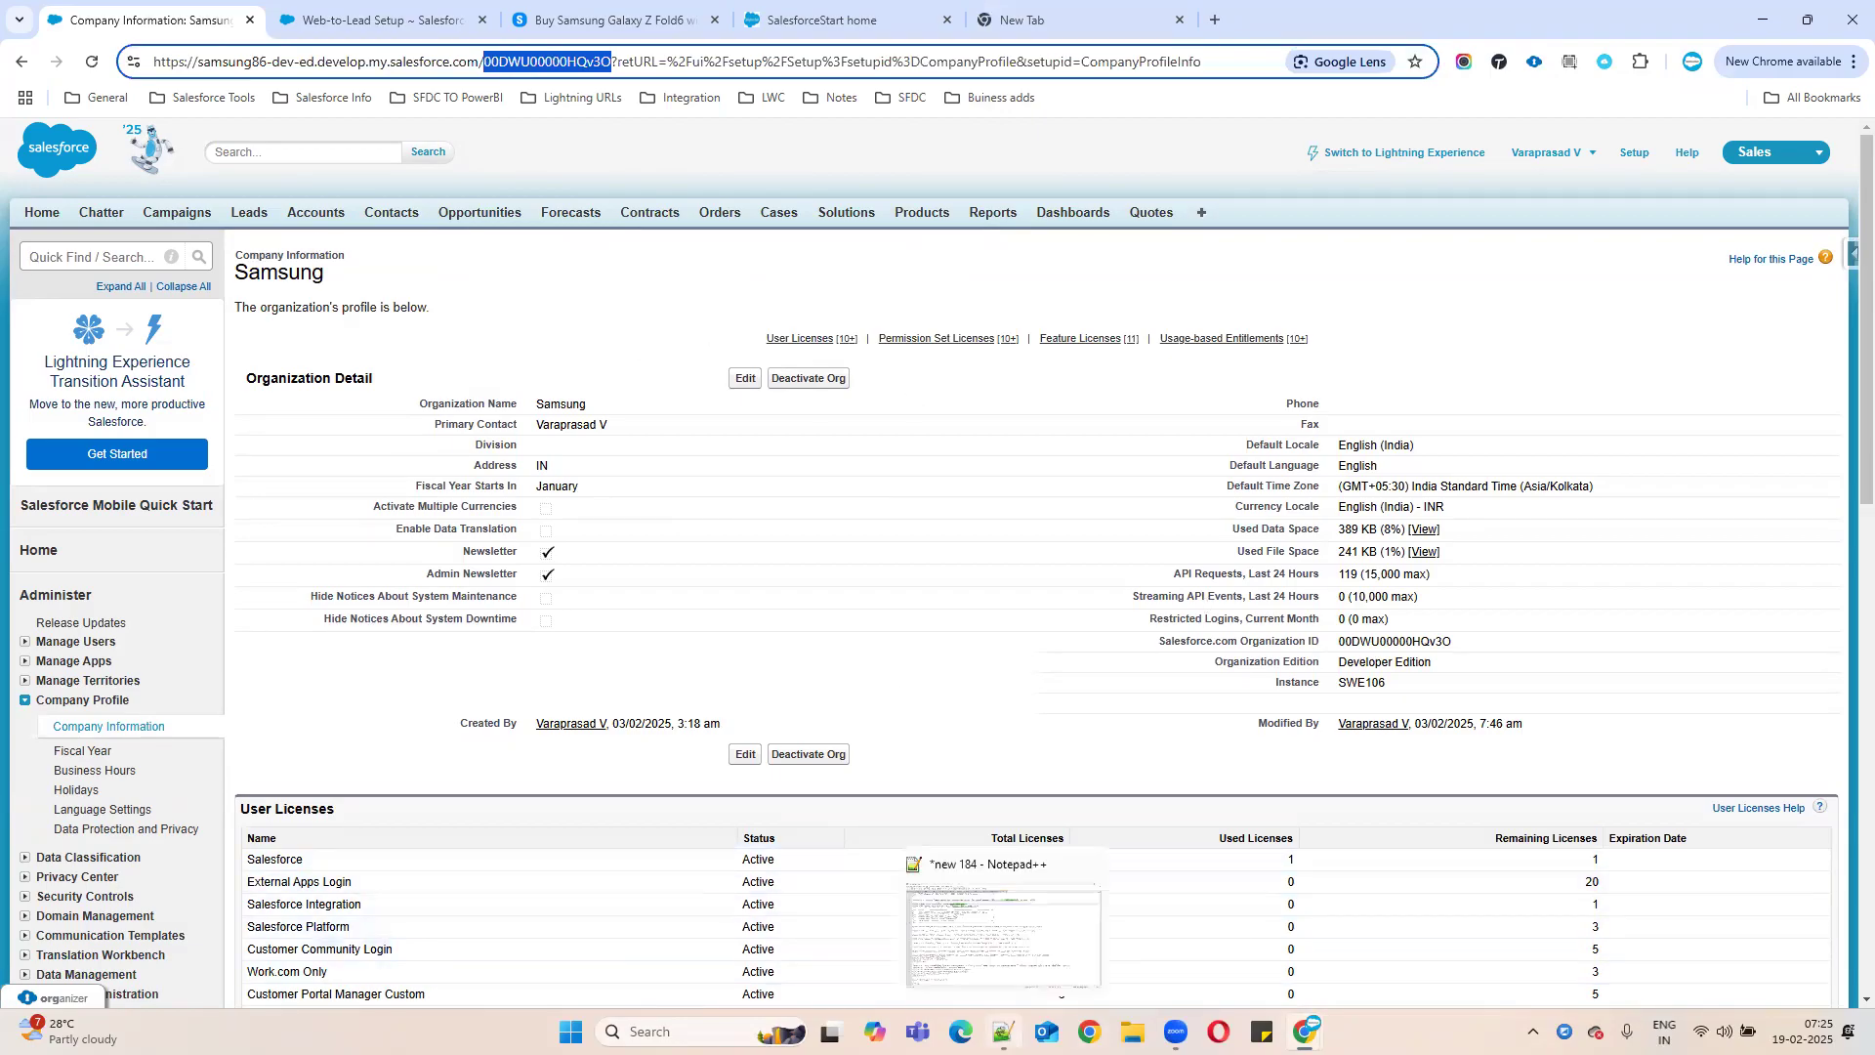
left_click(1003, 1032)
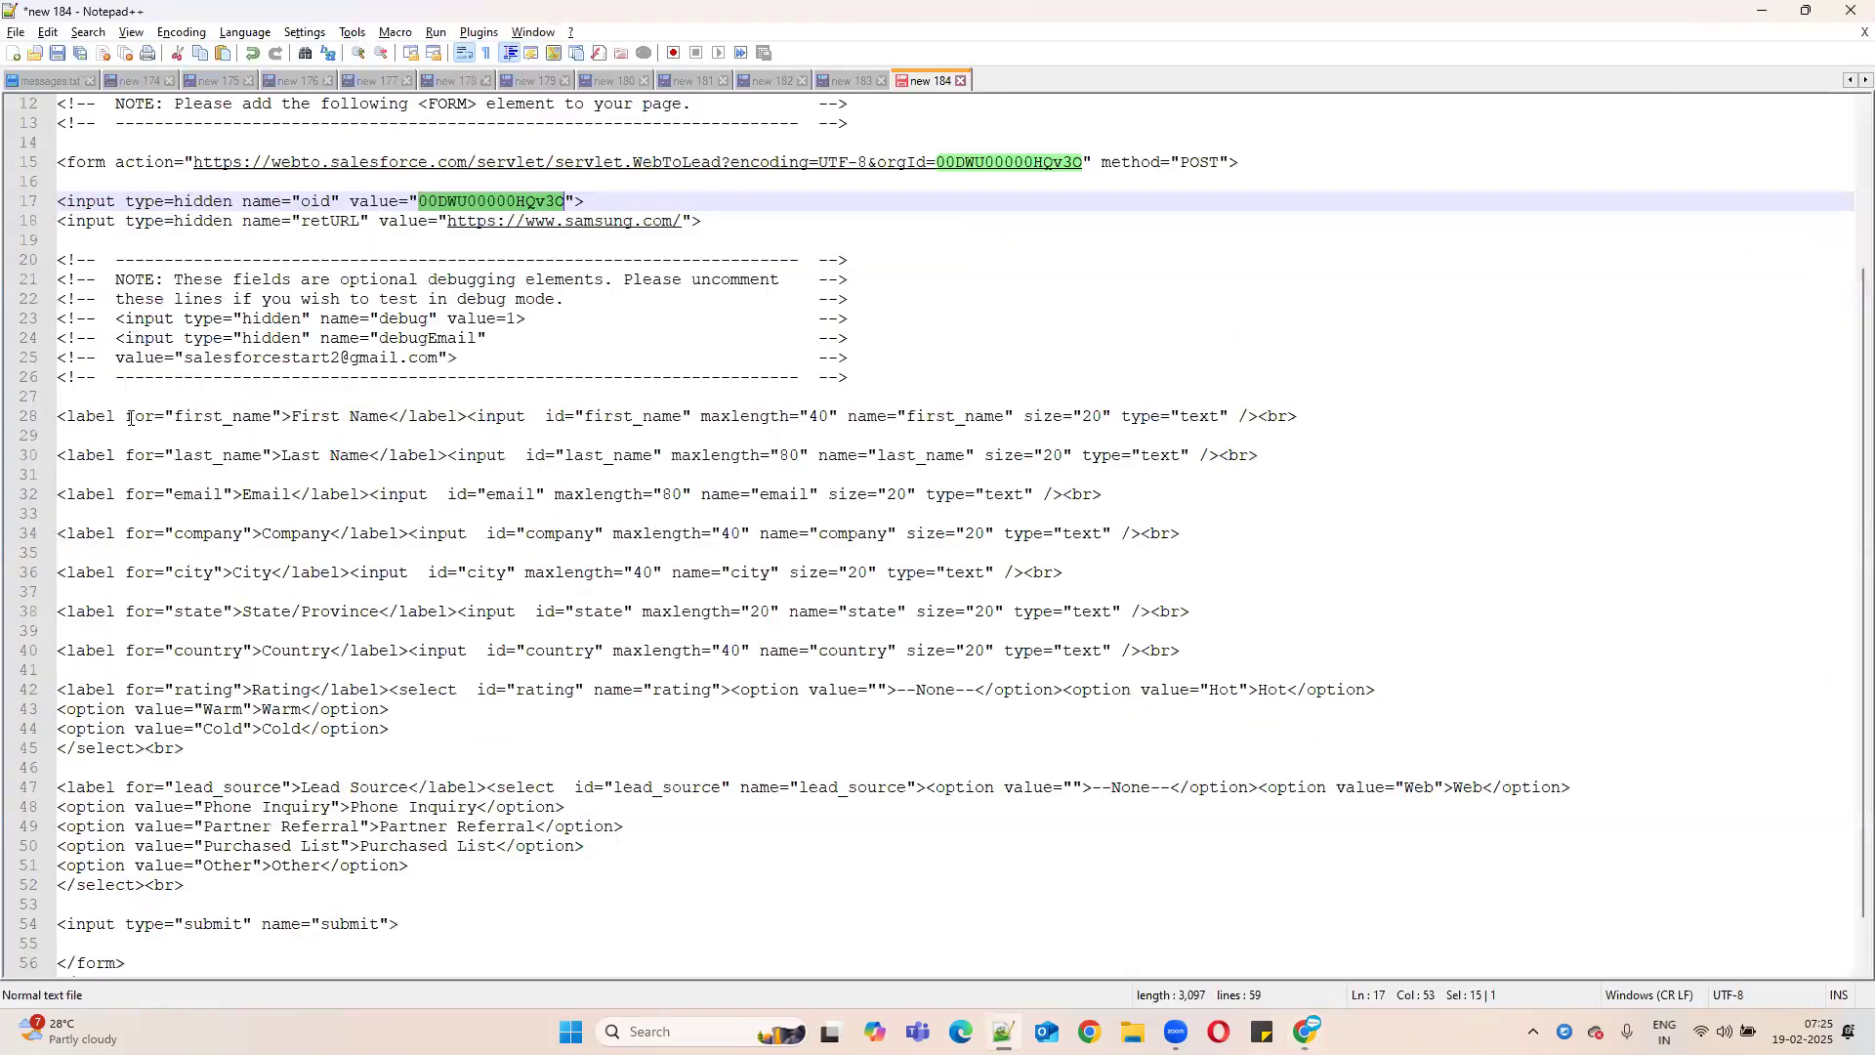
left_click_drag(127, 397, 606, 848)
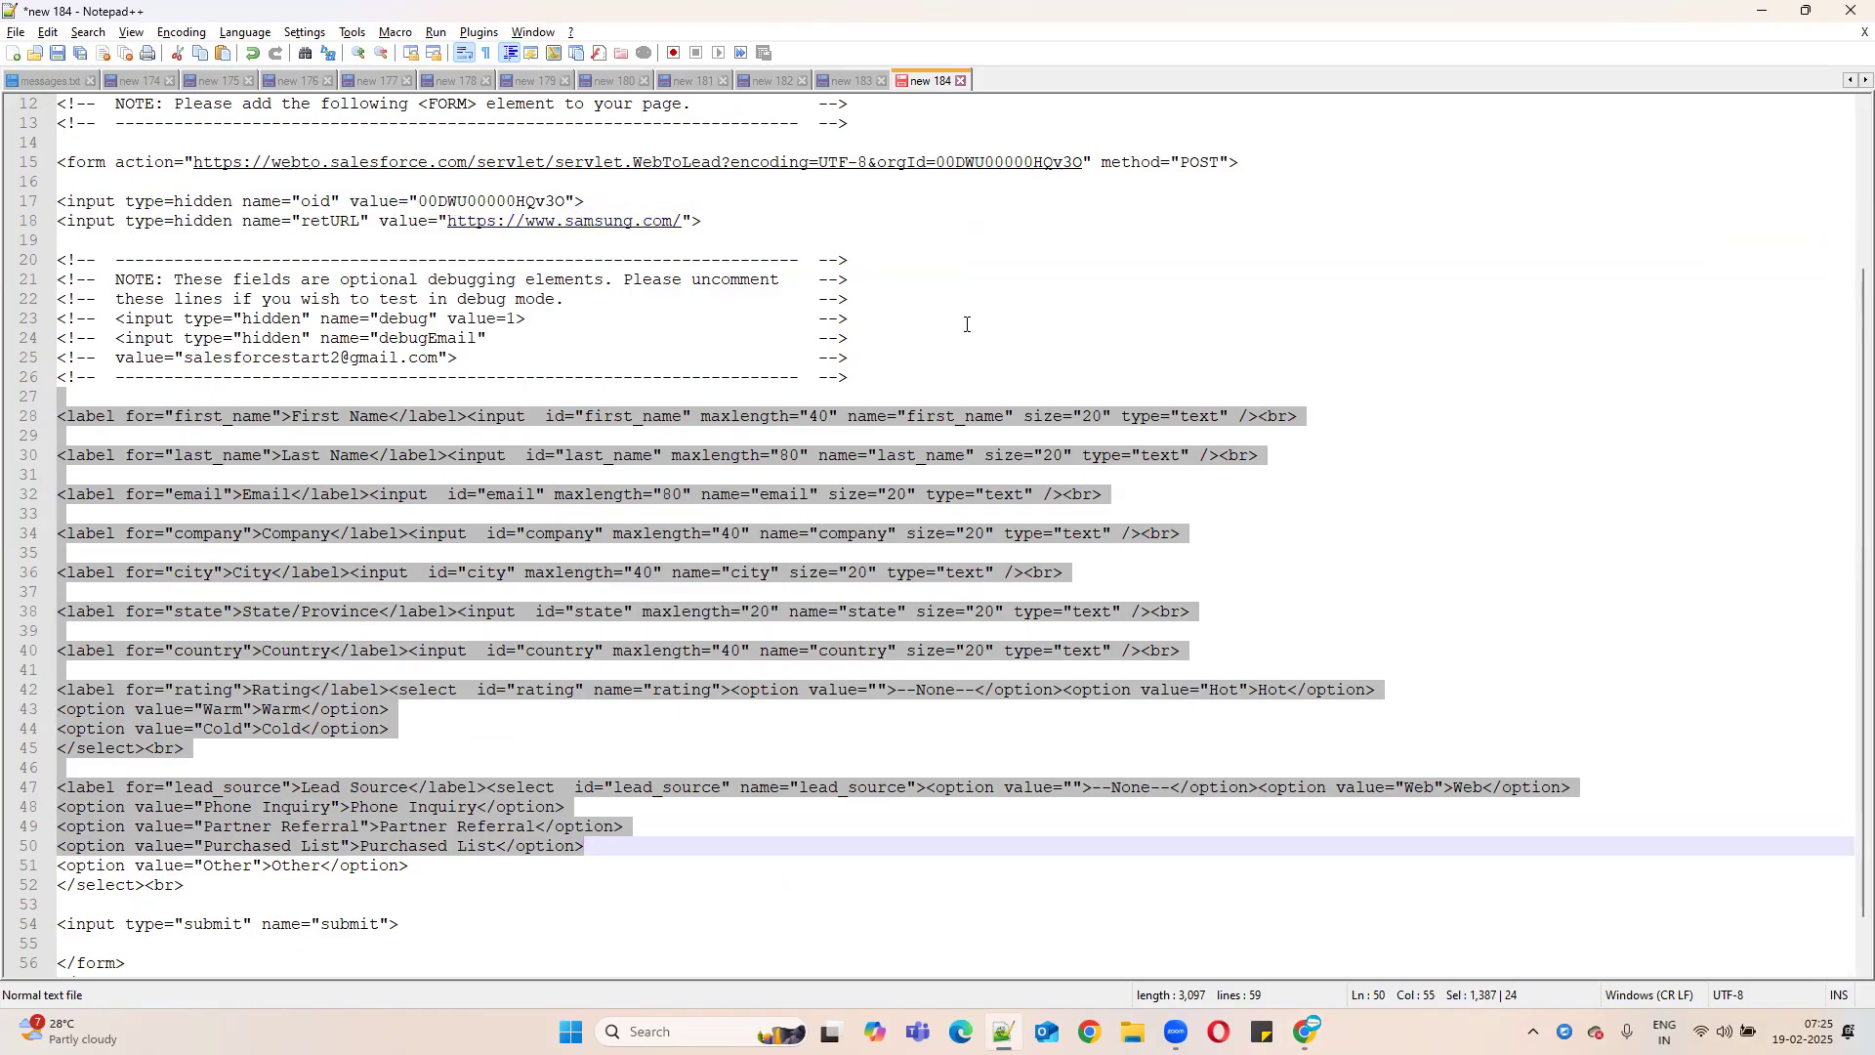
- Review the wrapped form code by selecting it from end to start
scroll(409, 695, "down", 1)
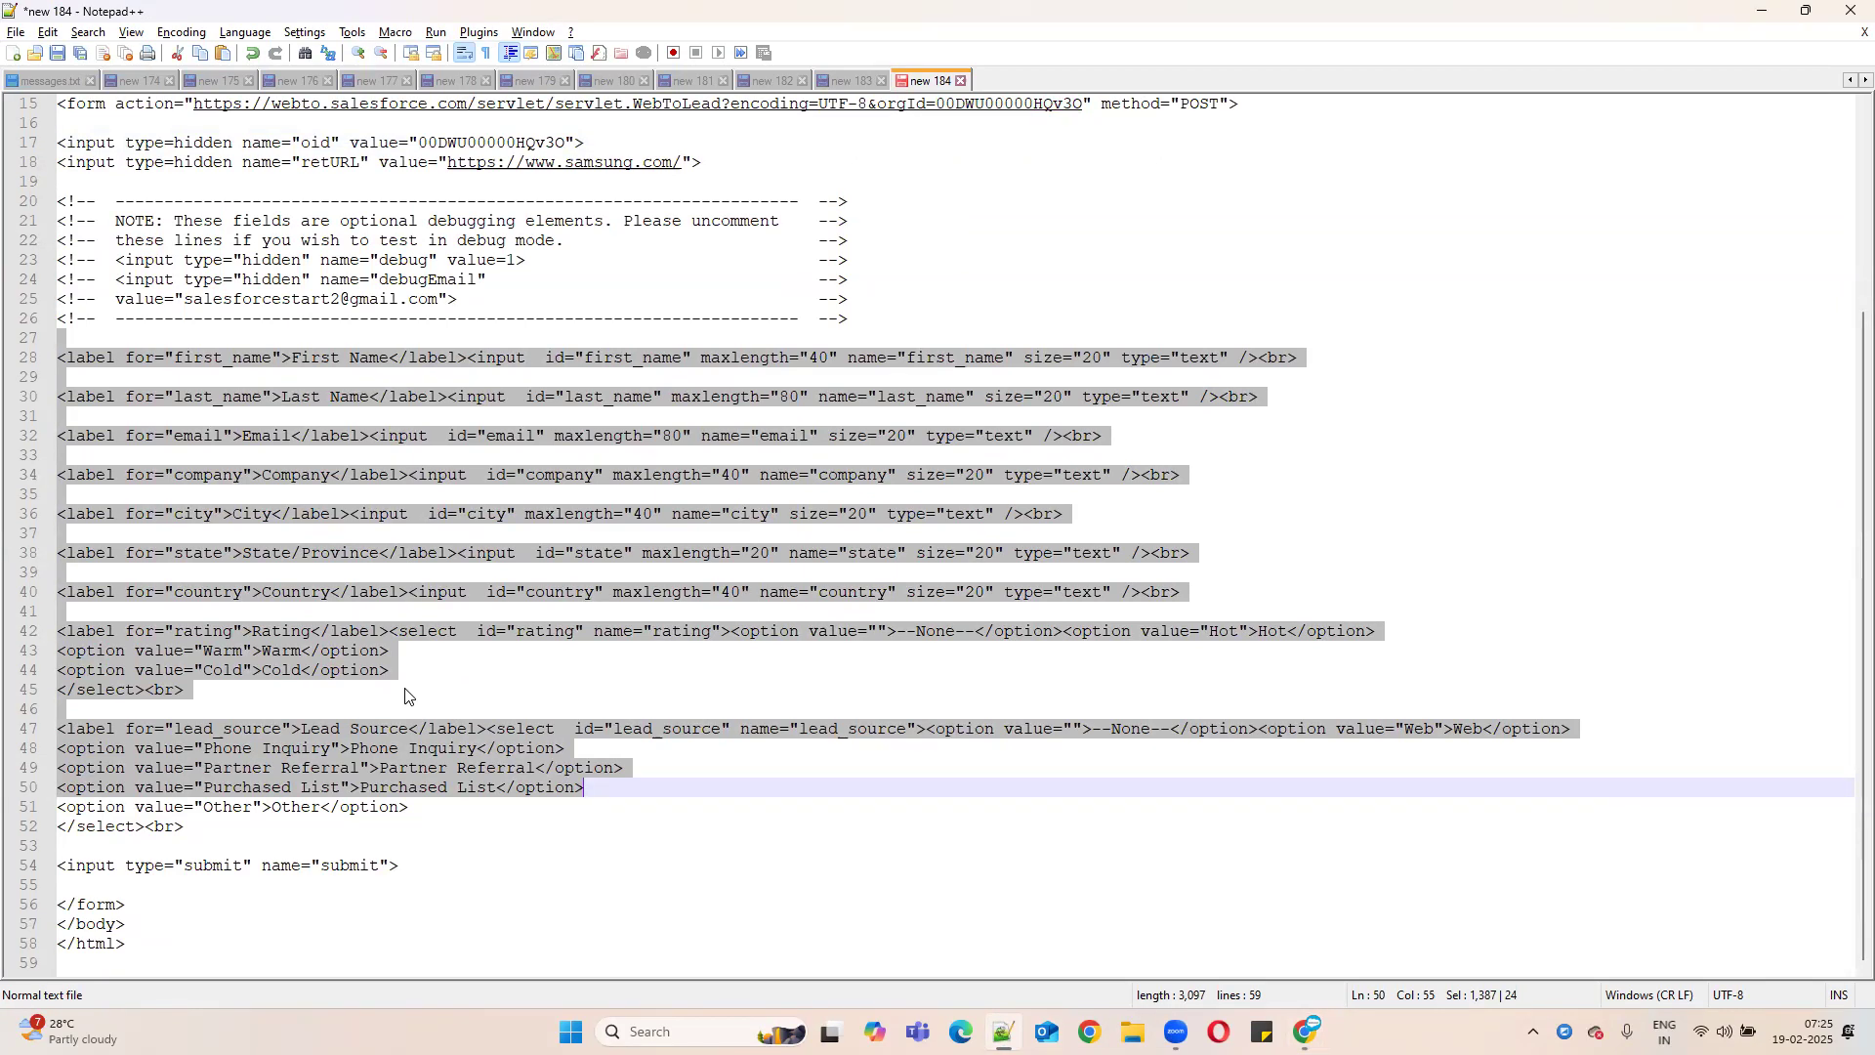
left_click_drag(190, 940, 71, 74)
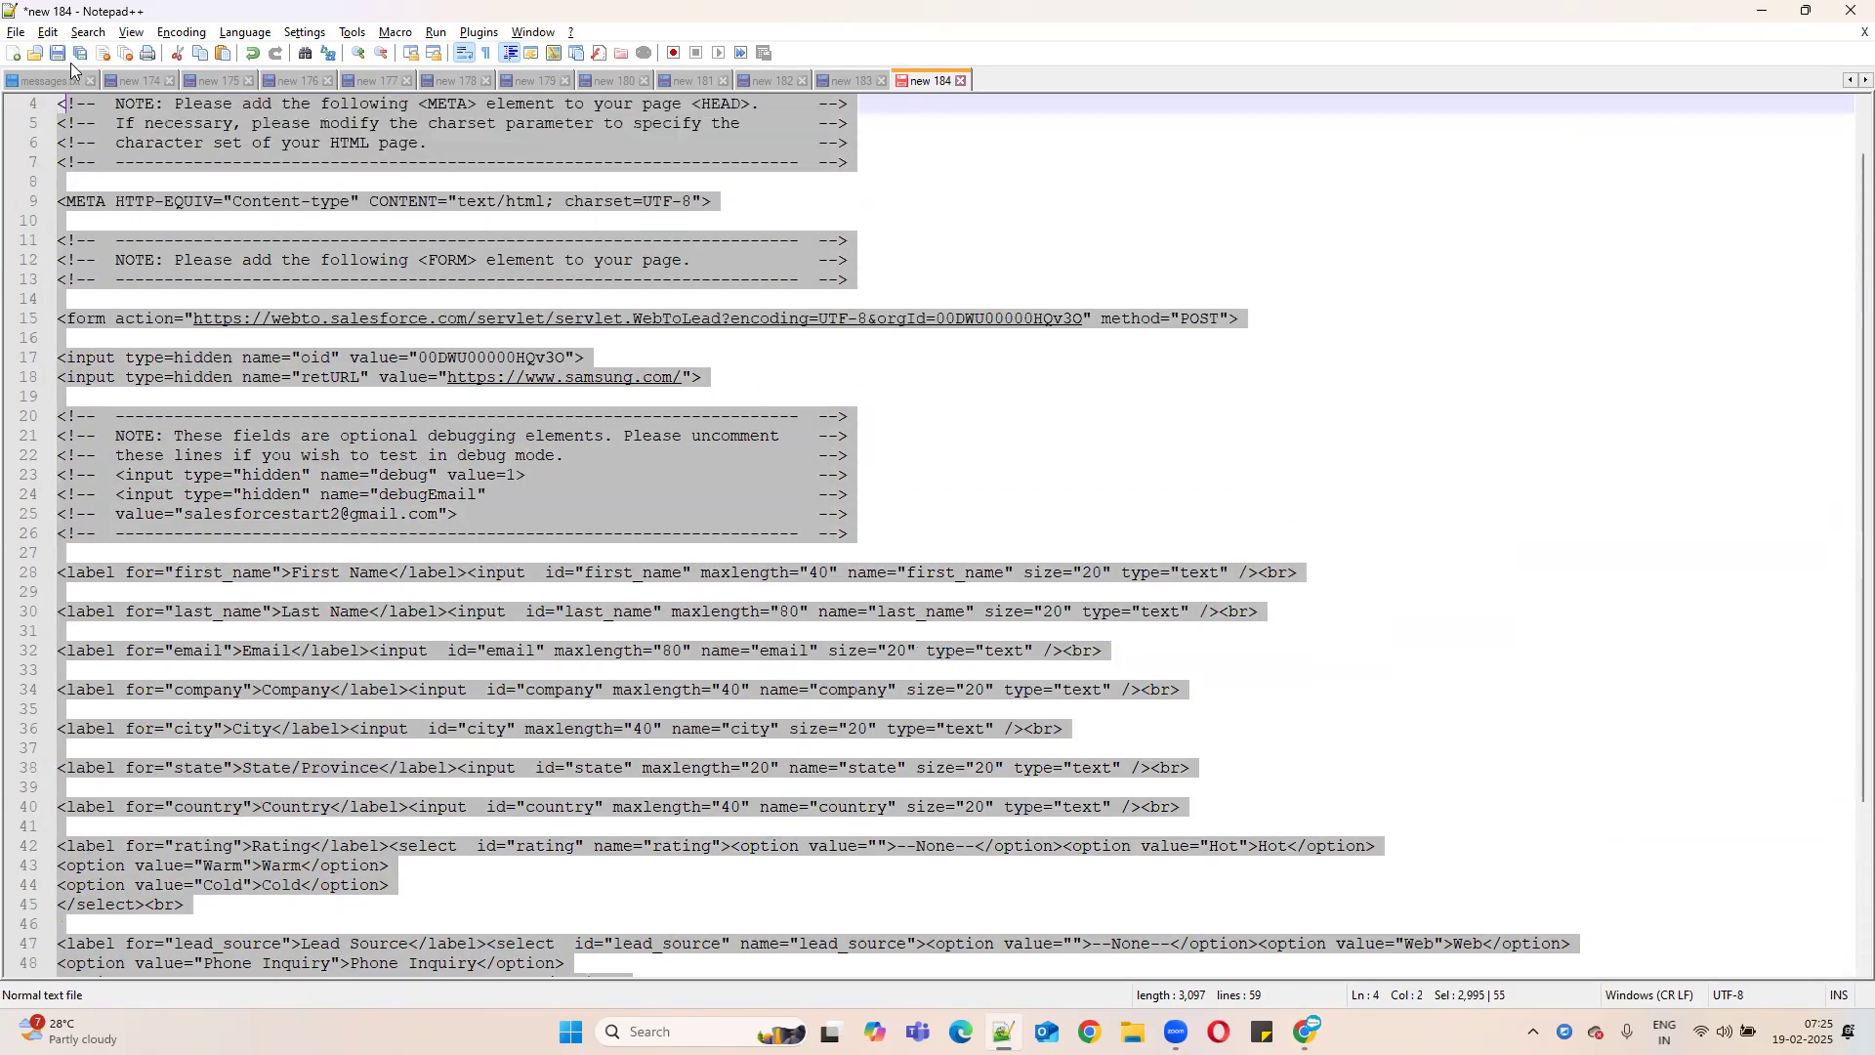
scroll(344, 347, "up", 1)
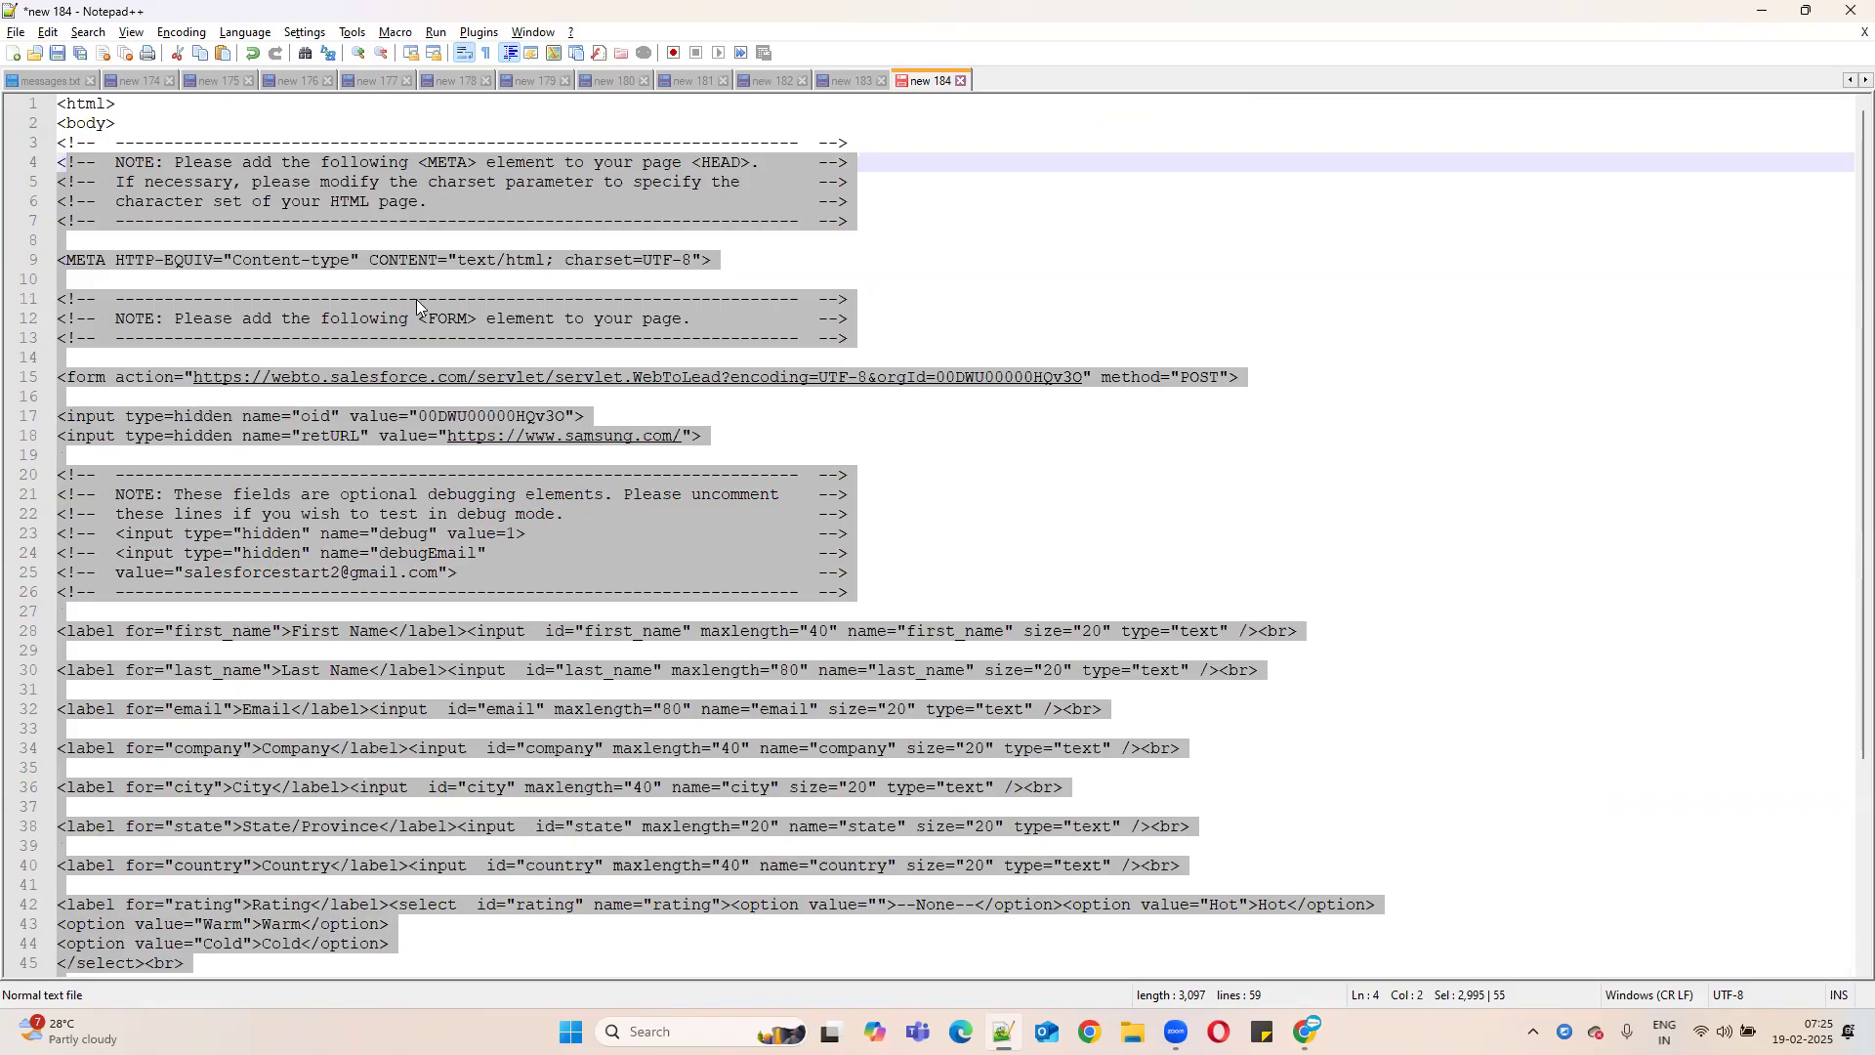
left_click(424, 260)
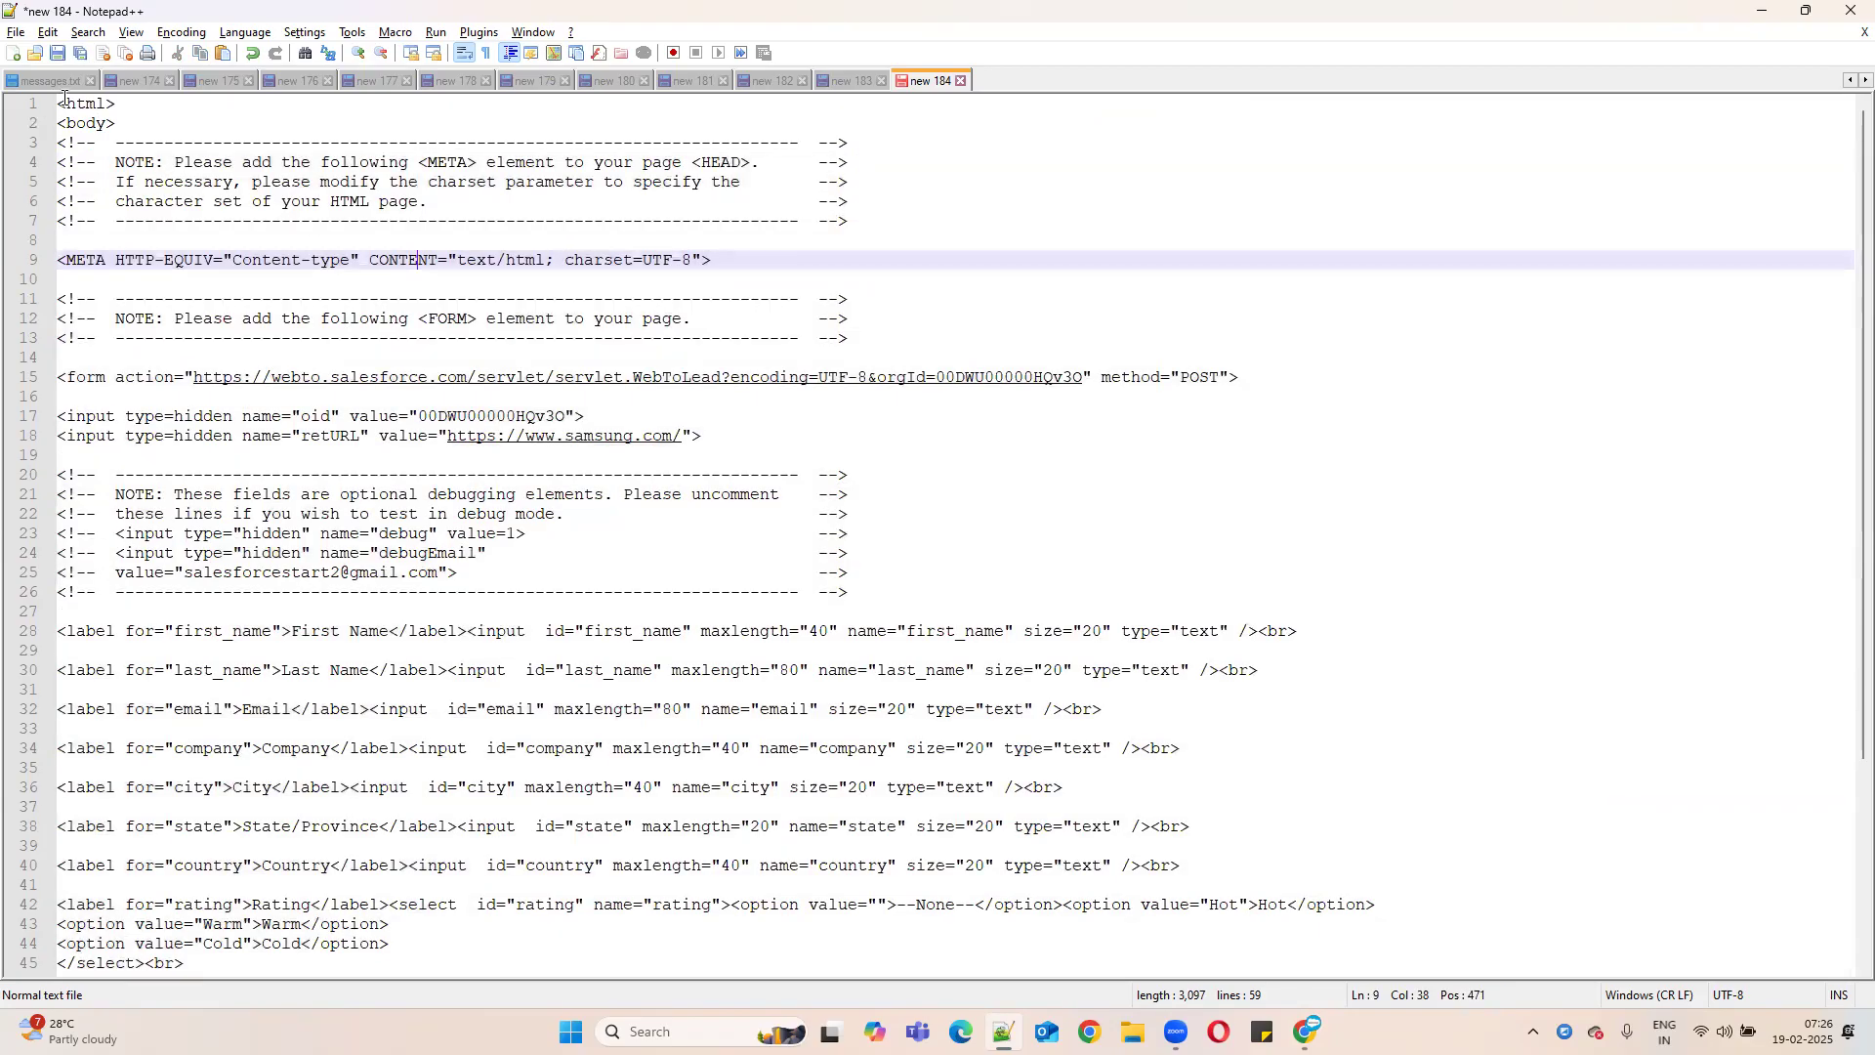
left_click_drag(60, 98, 1597, 1033)
- Glance at the SalesforceStart and Samsung Galaxy Z Fold6 tabs, then return to Notepad++
left_click(1754, 10)
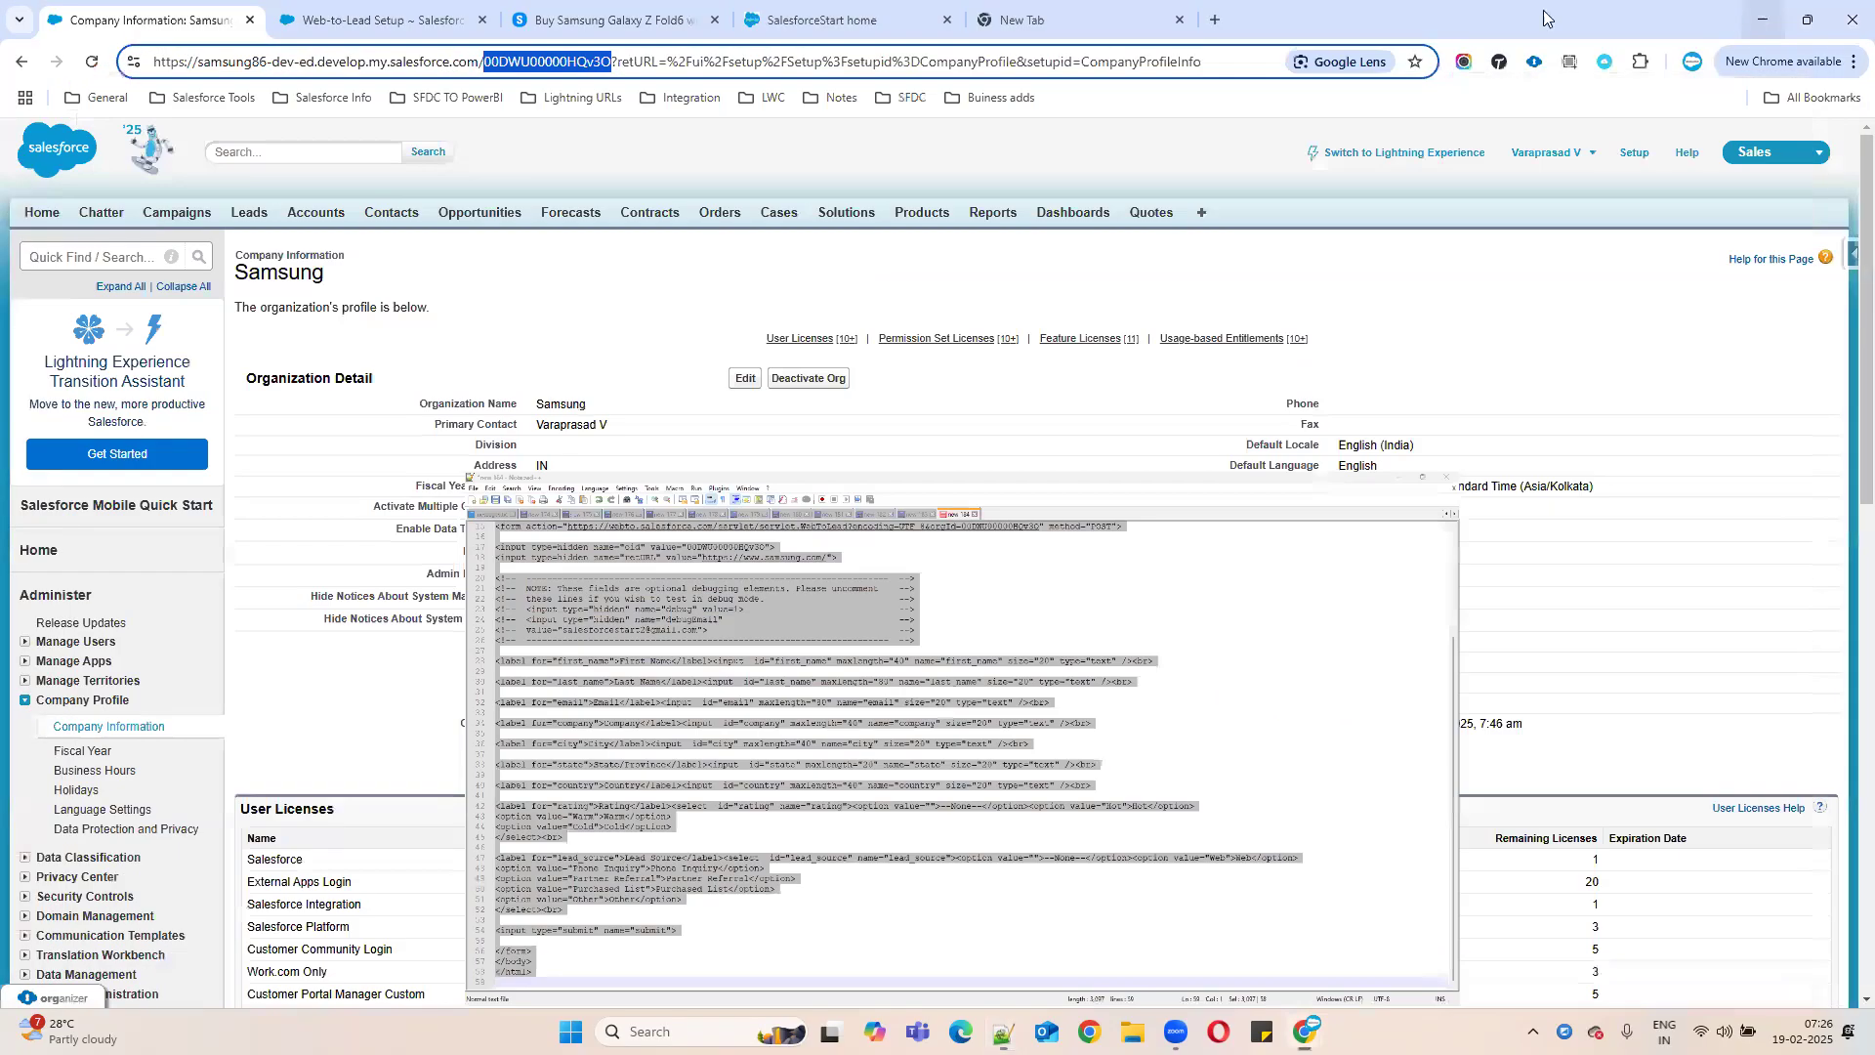
left_click(777, 15)
scroll(1270, 504, "up", 4)
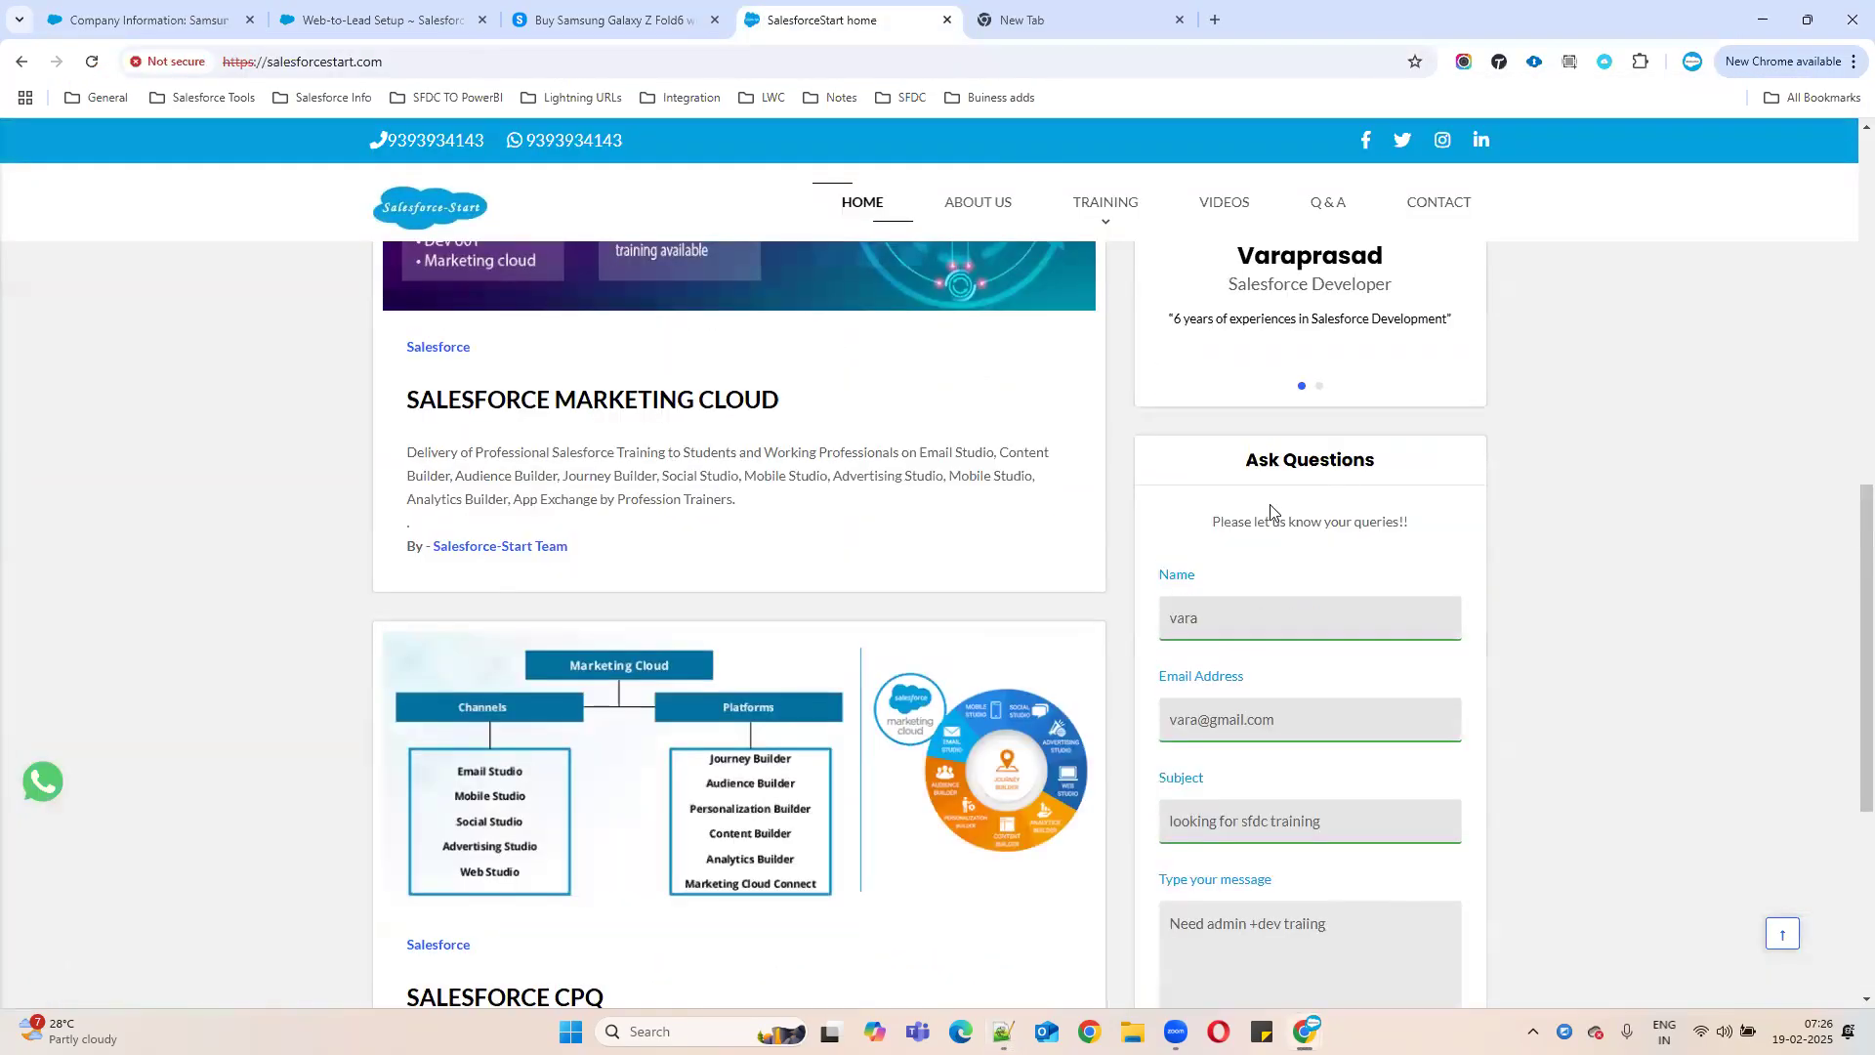
left_click(615, 19)
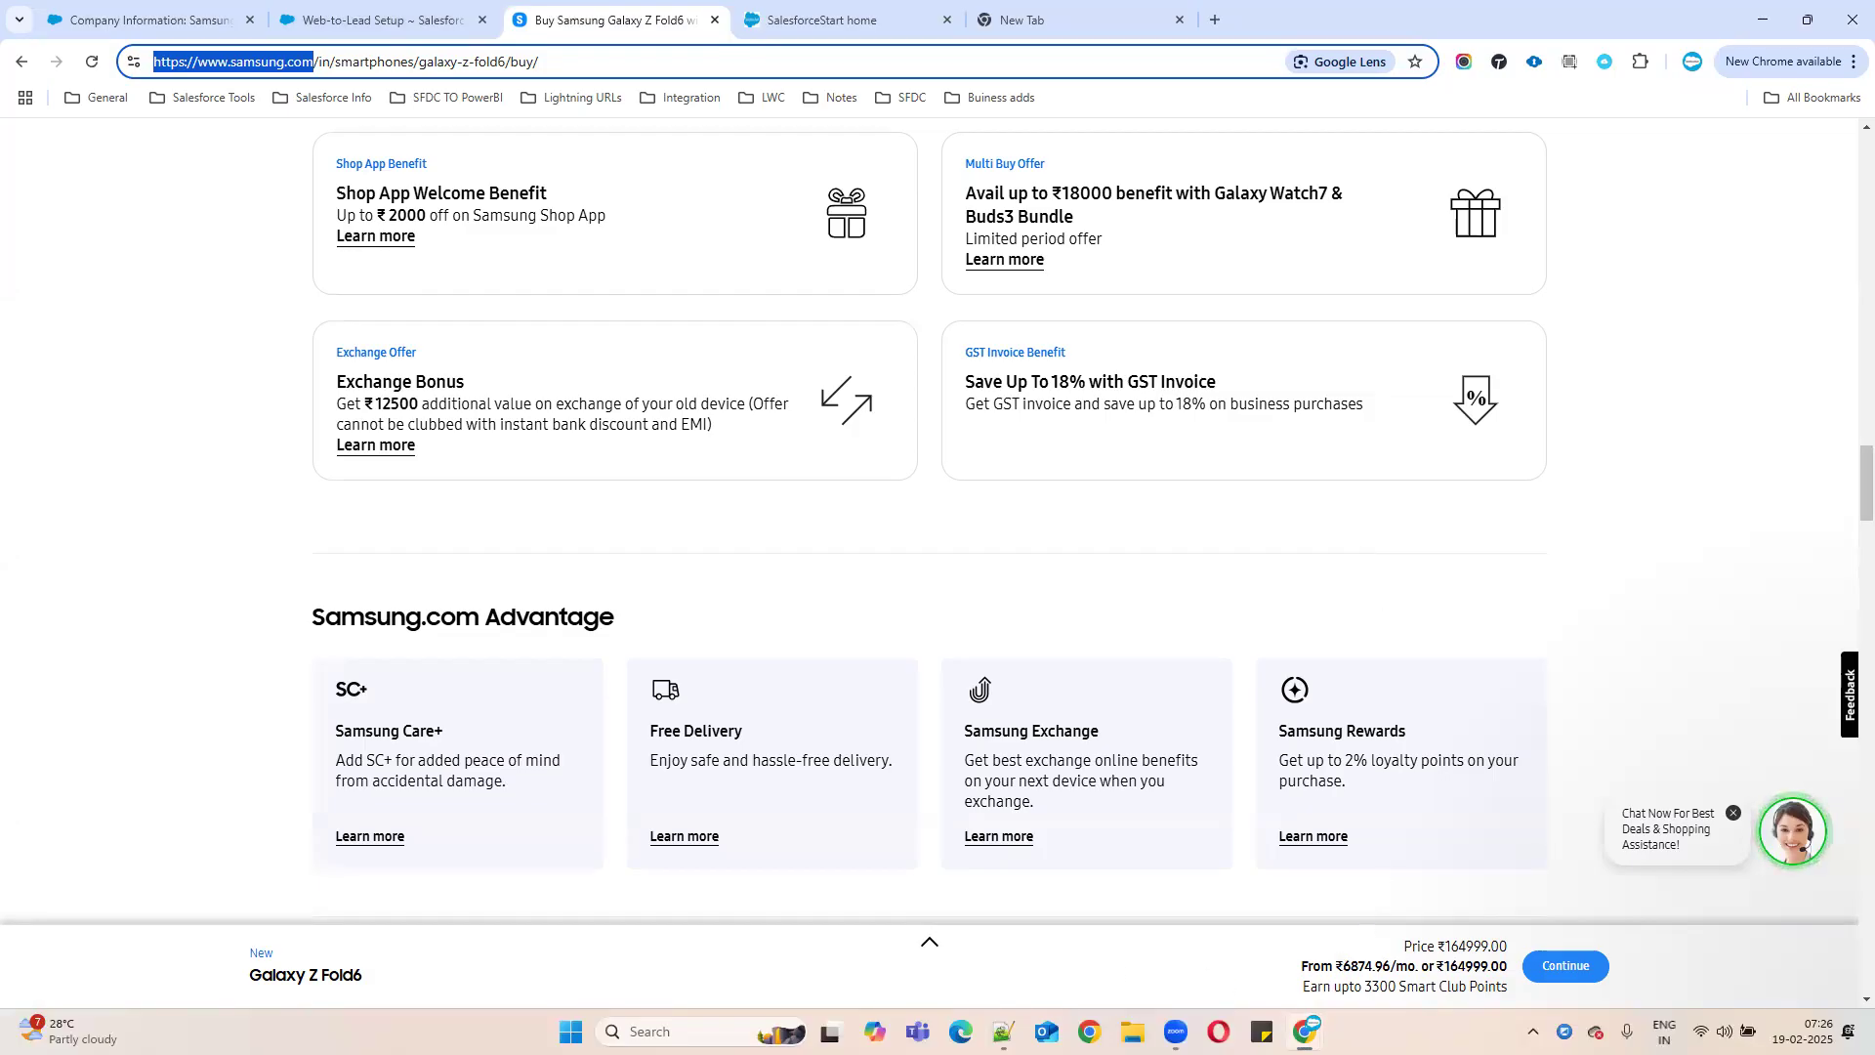
key("alt+Tab")
- Reselect and deselect the whole document, then bring up the File menu
scroll(326, 440, "up", 3)
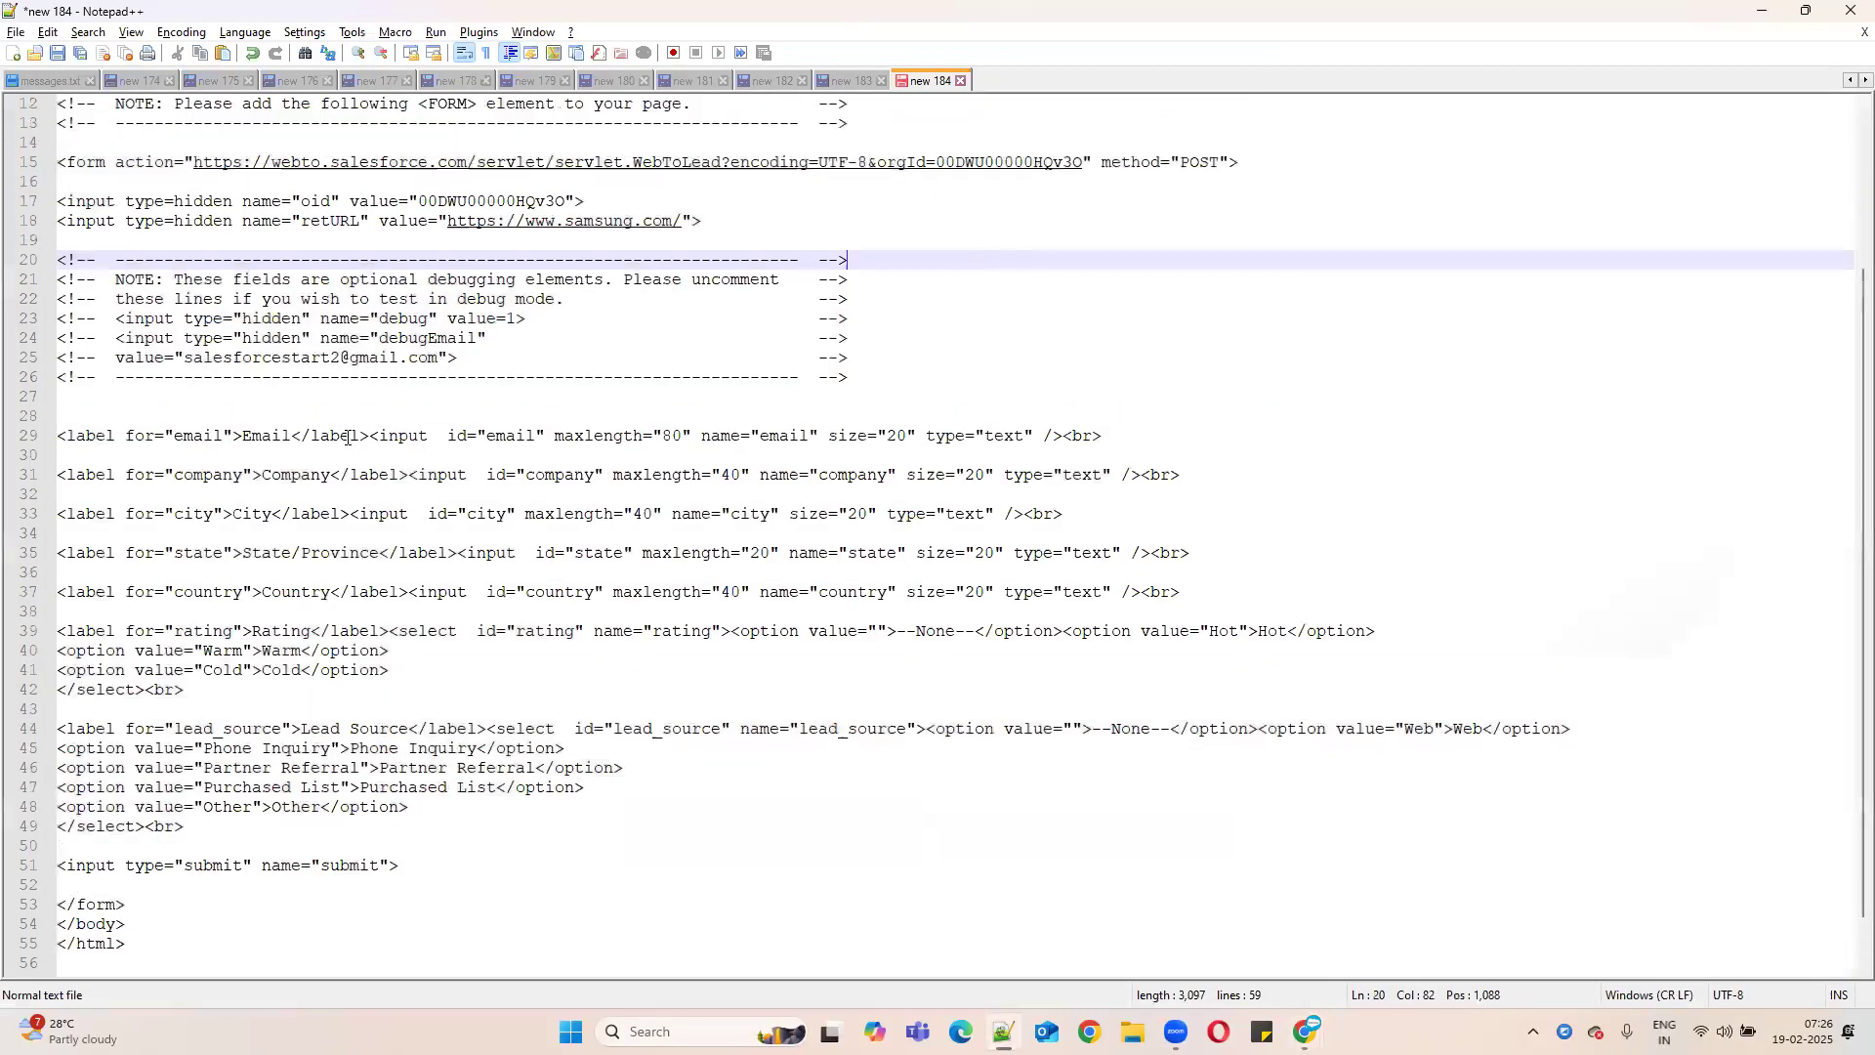
scroll(326, 439, "up", 2)
left_click_drag(60, 101, 195, 977)
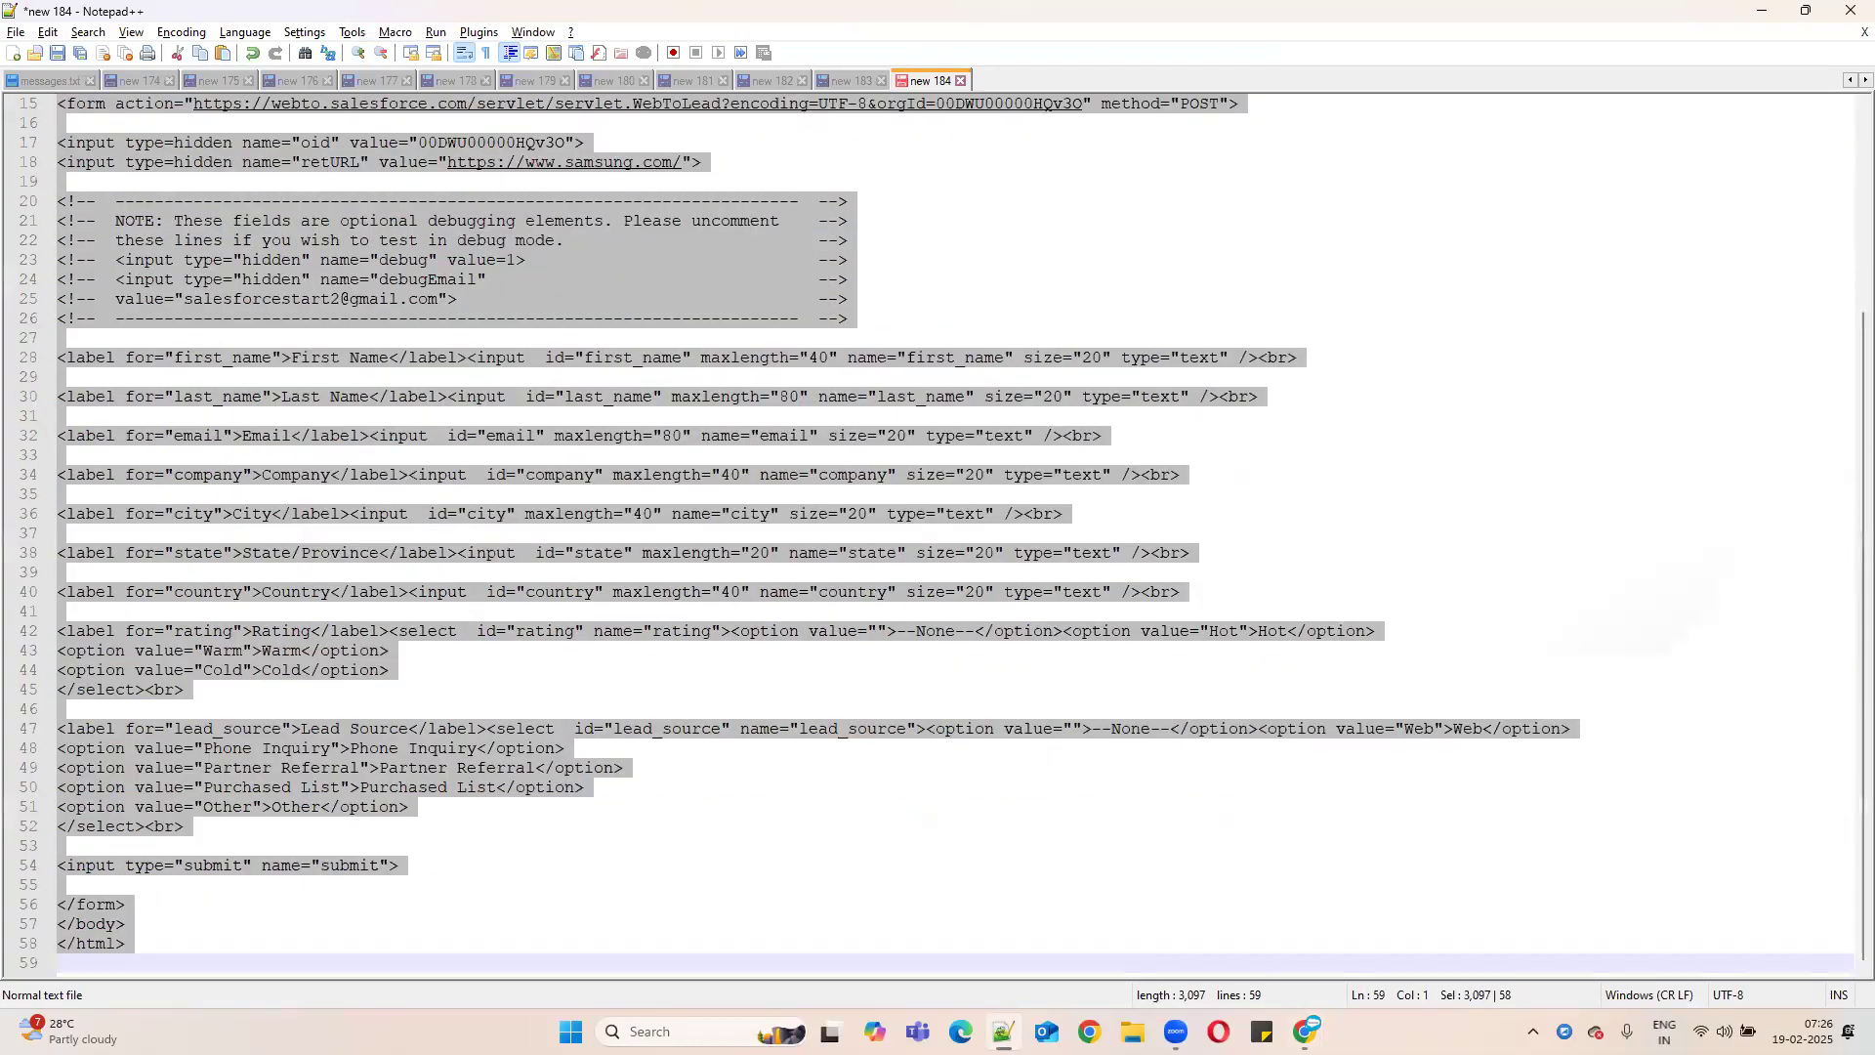
scroll(639, 526, "up", 5)
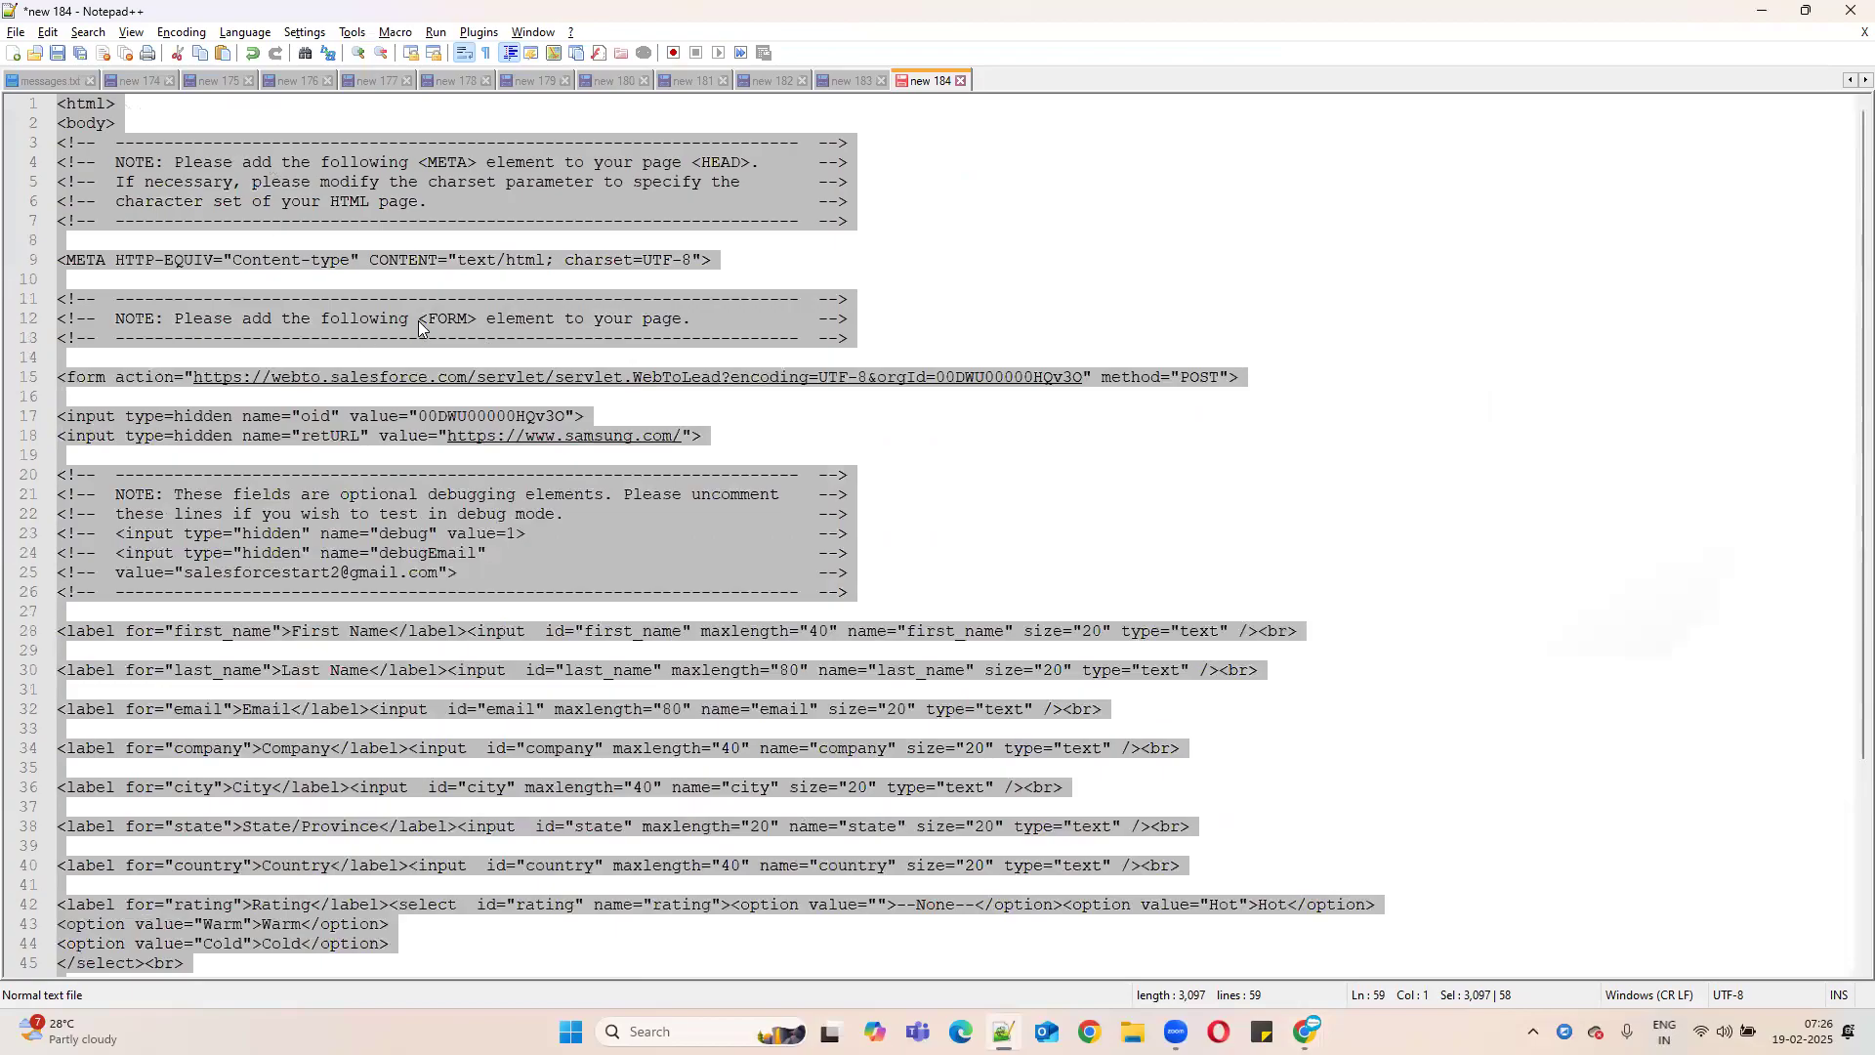
left_click(1083, 298)
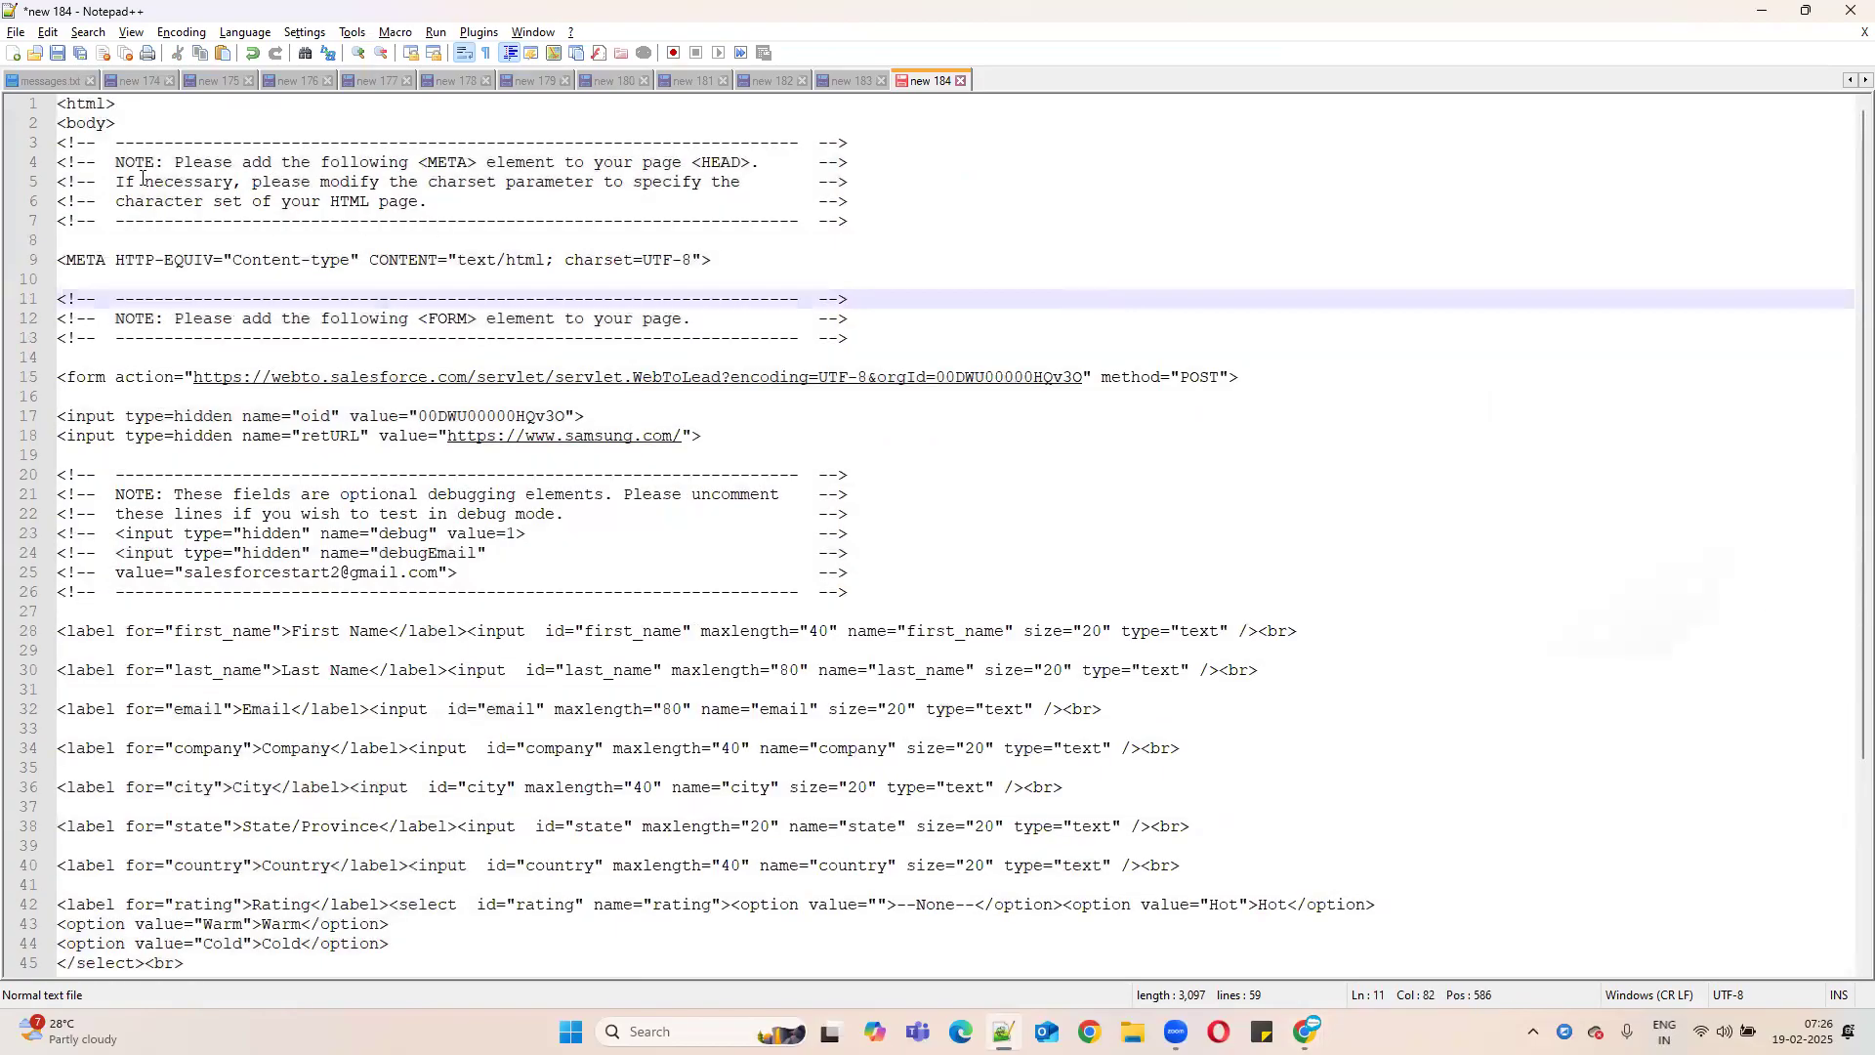
left_click(15, 35)
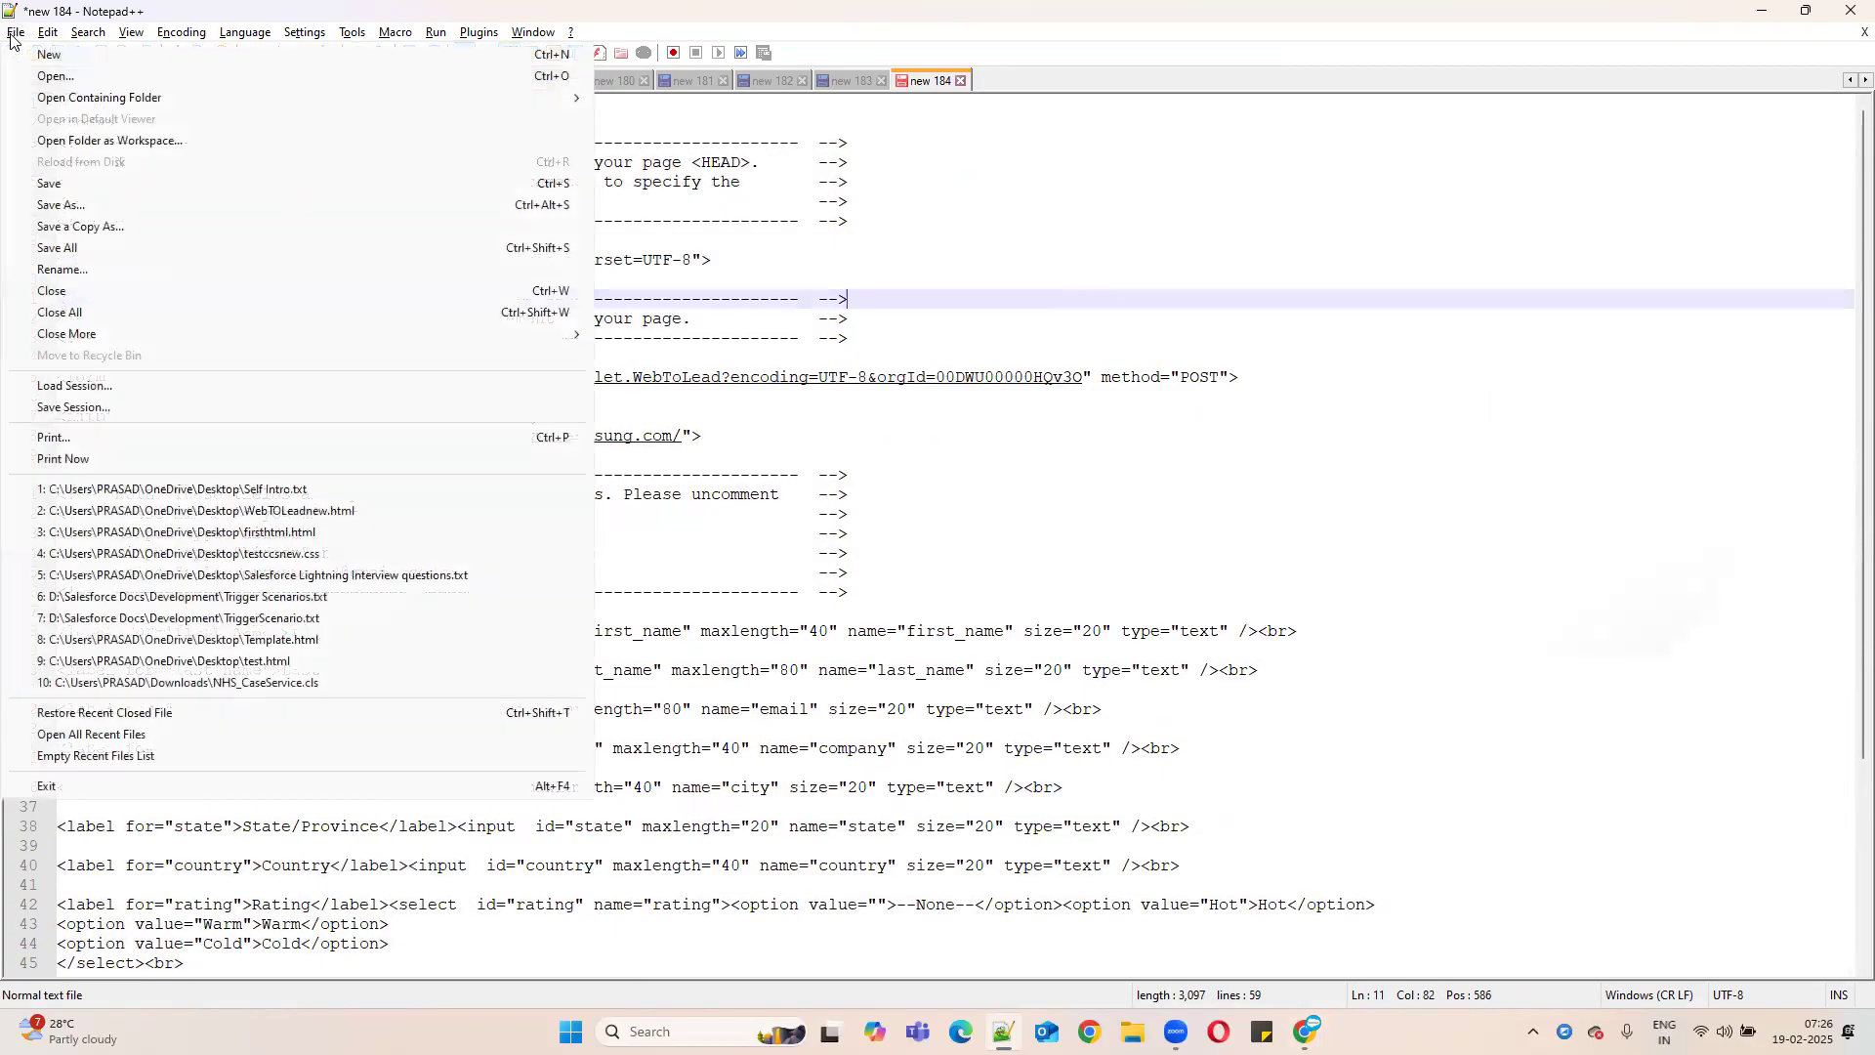
- Start Save As and name the file smusngwebtoleadform
left_click(71, 205)
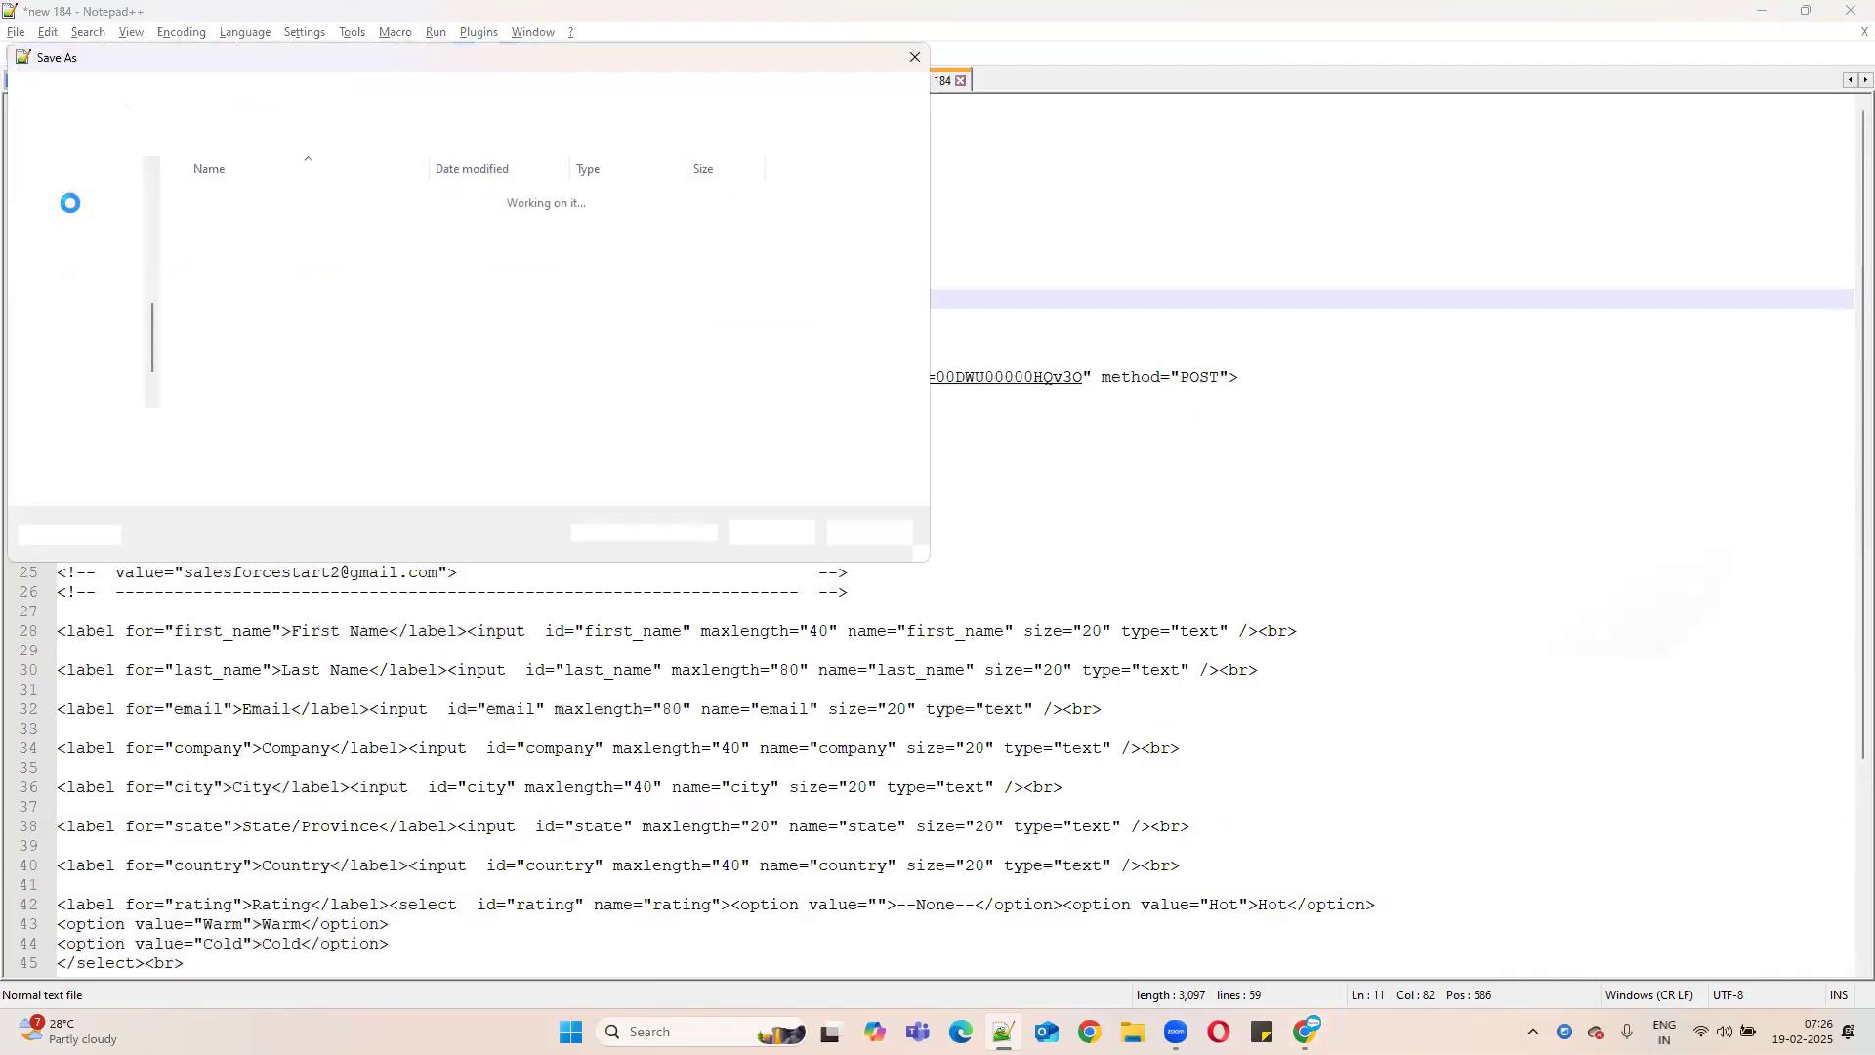
left_click(206, 427)
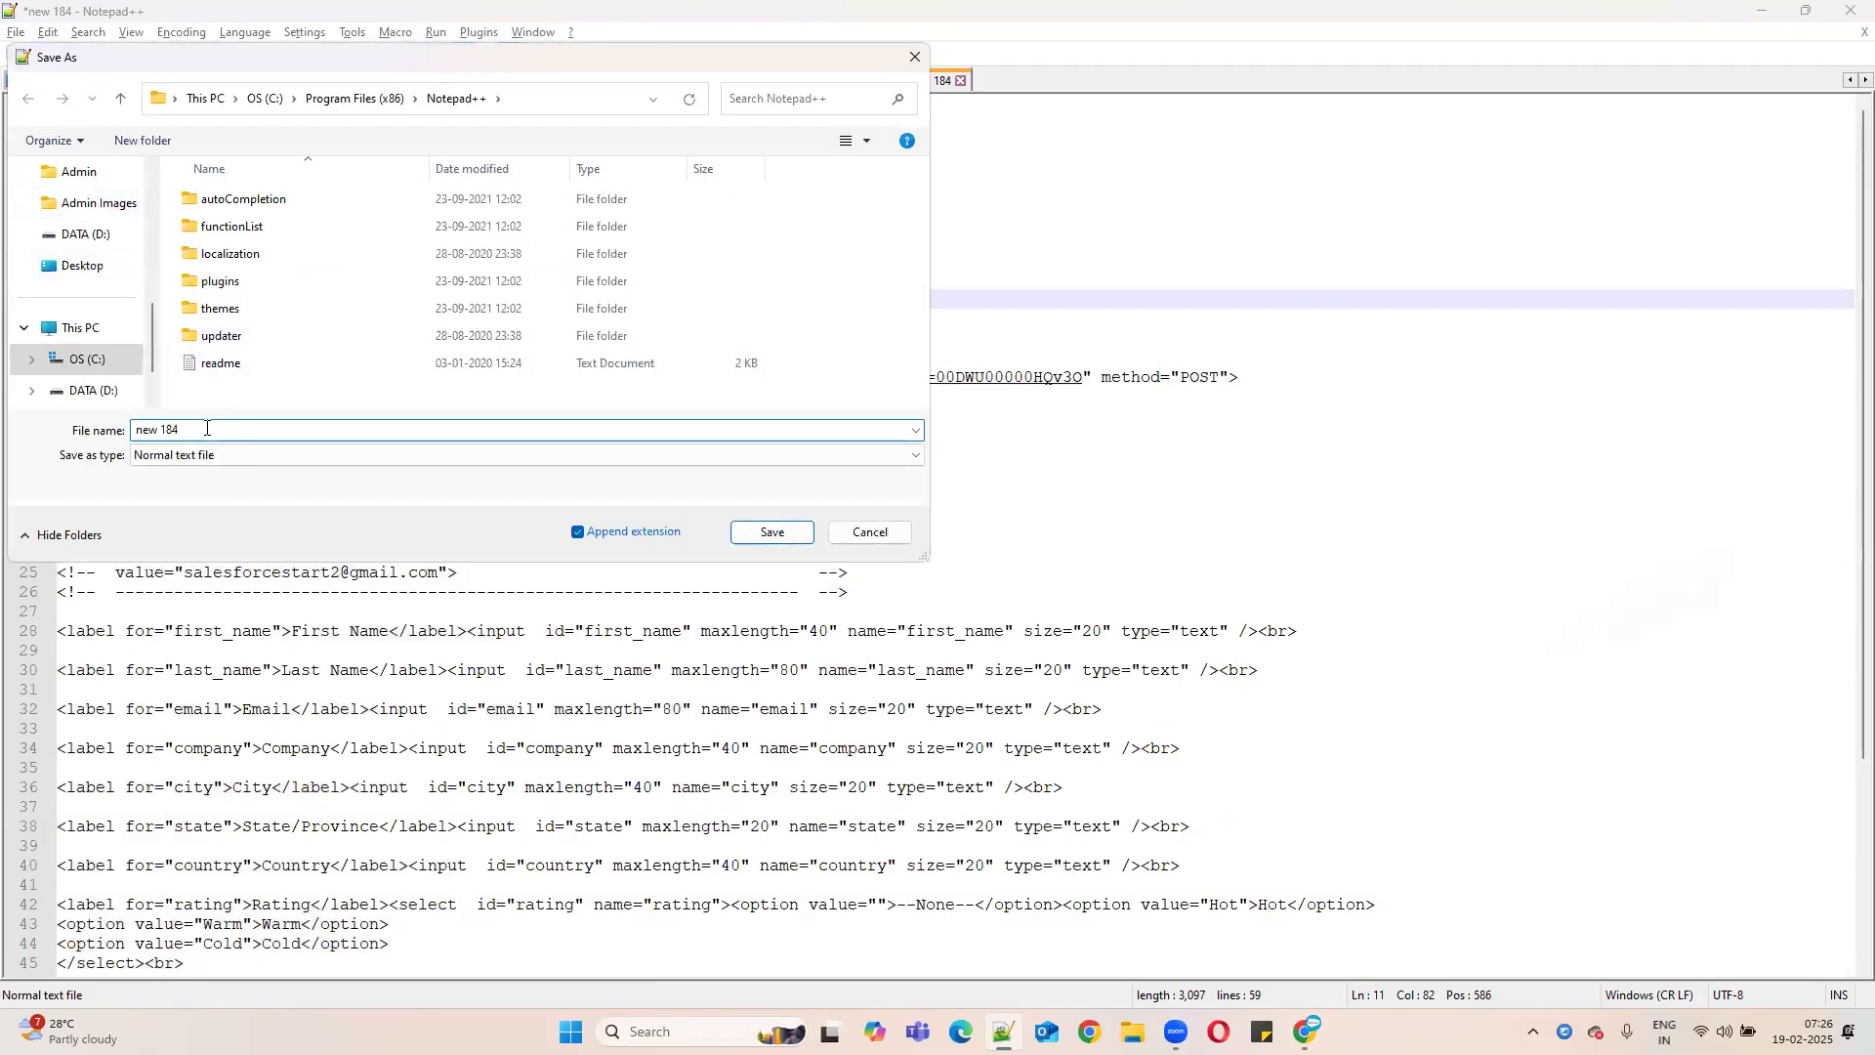
left_click_drag(166, 432, 86, 438)
type("smusngwebtoleadfor,m")
key("Delete")
key("Delete")
key("Delete")
key("Delete")
key("Delete")
type("m")
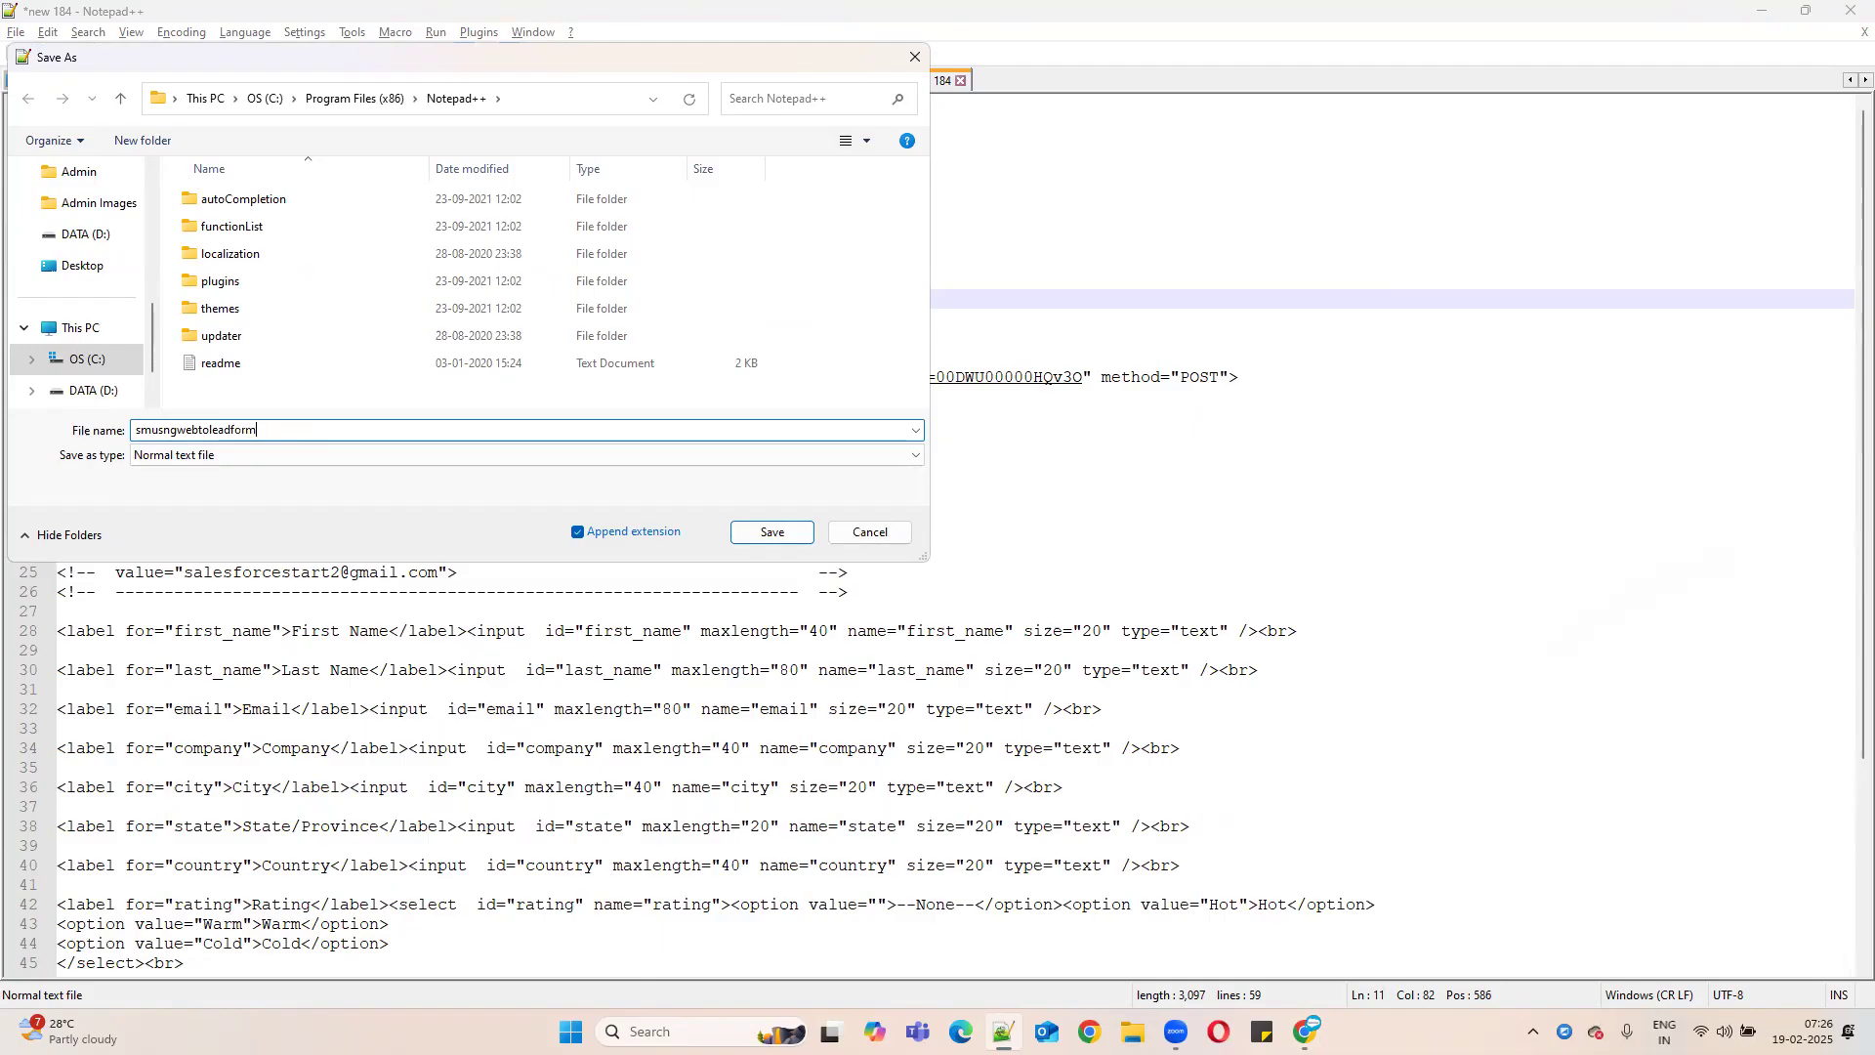
- Set Save as type to Hyper Text Markup Language file
left_click(274, 457)
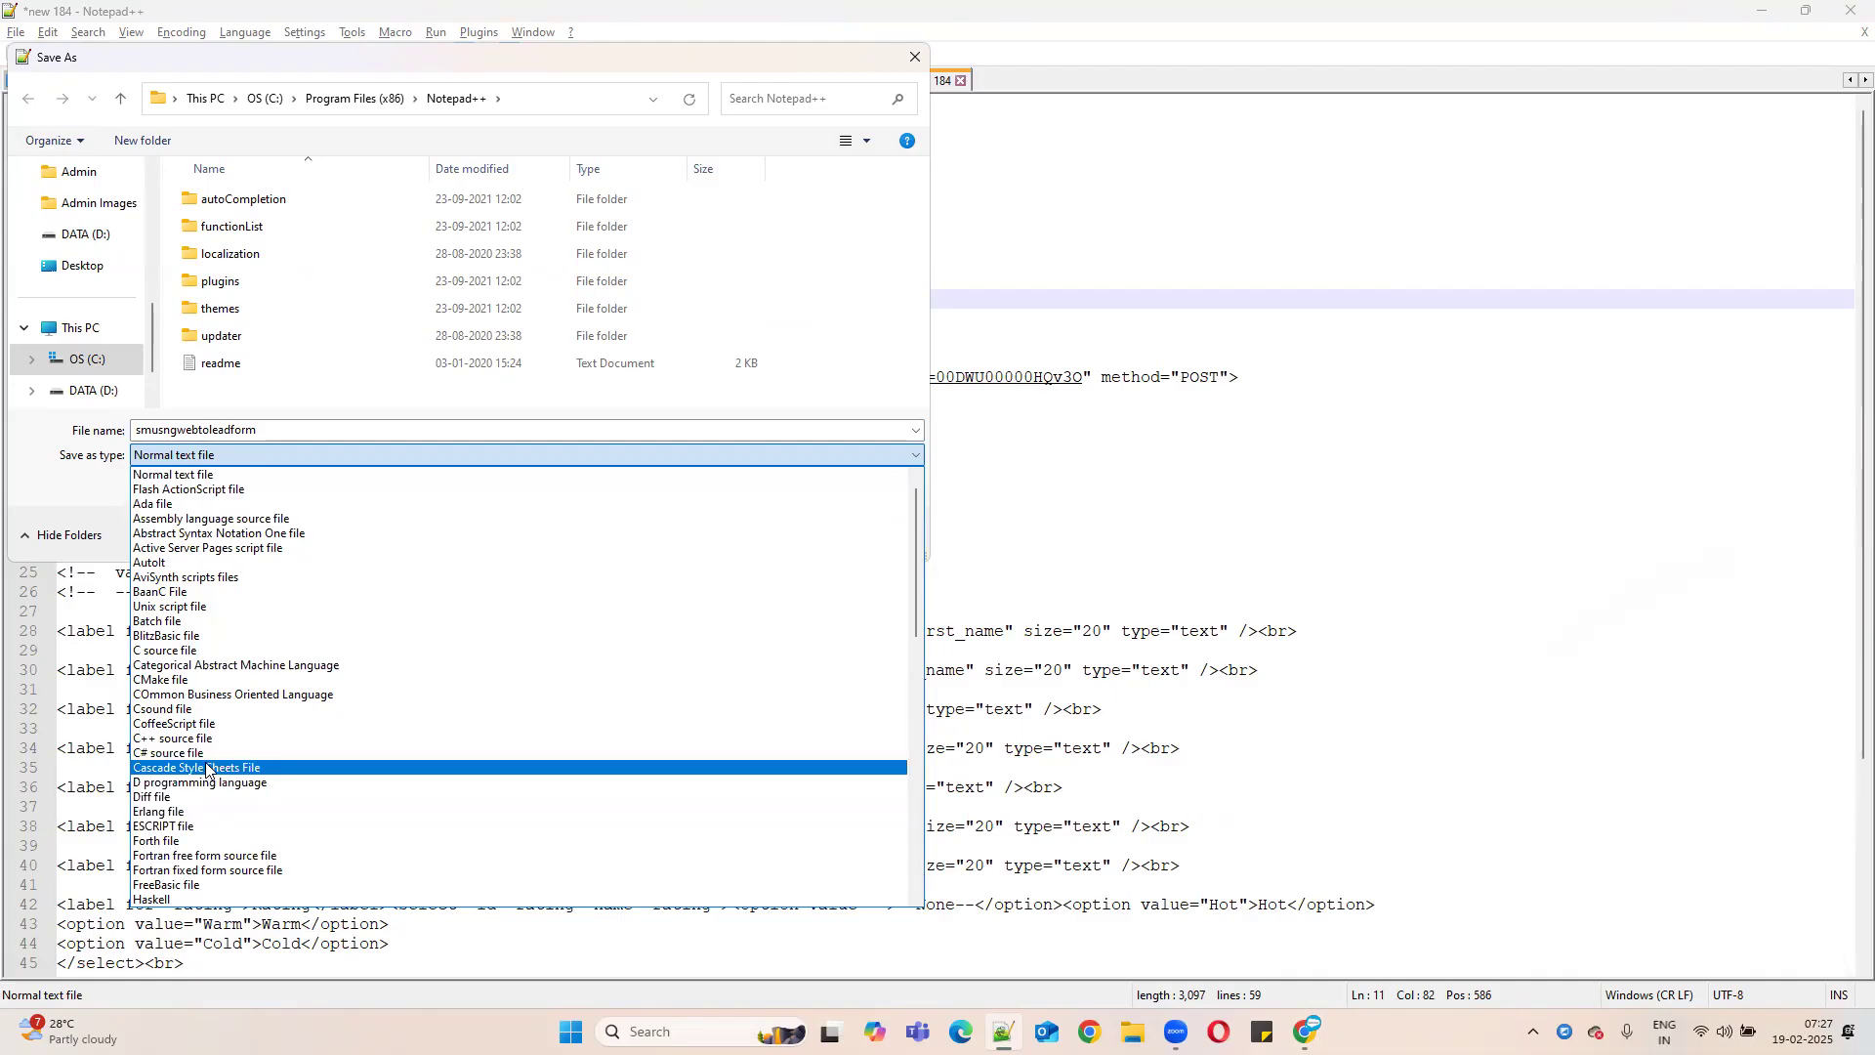
scroll(423, 722, "down", 3)
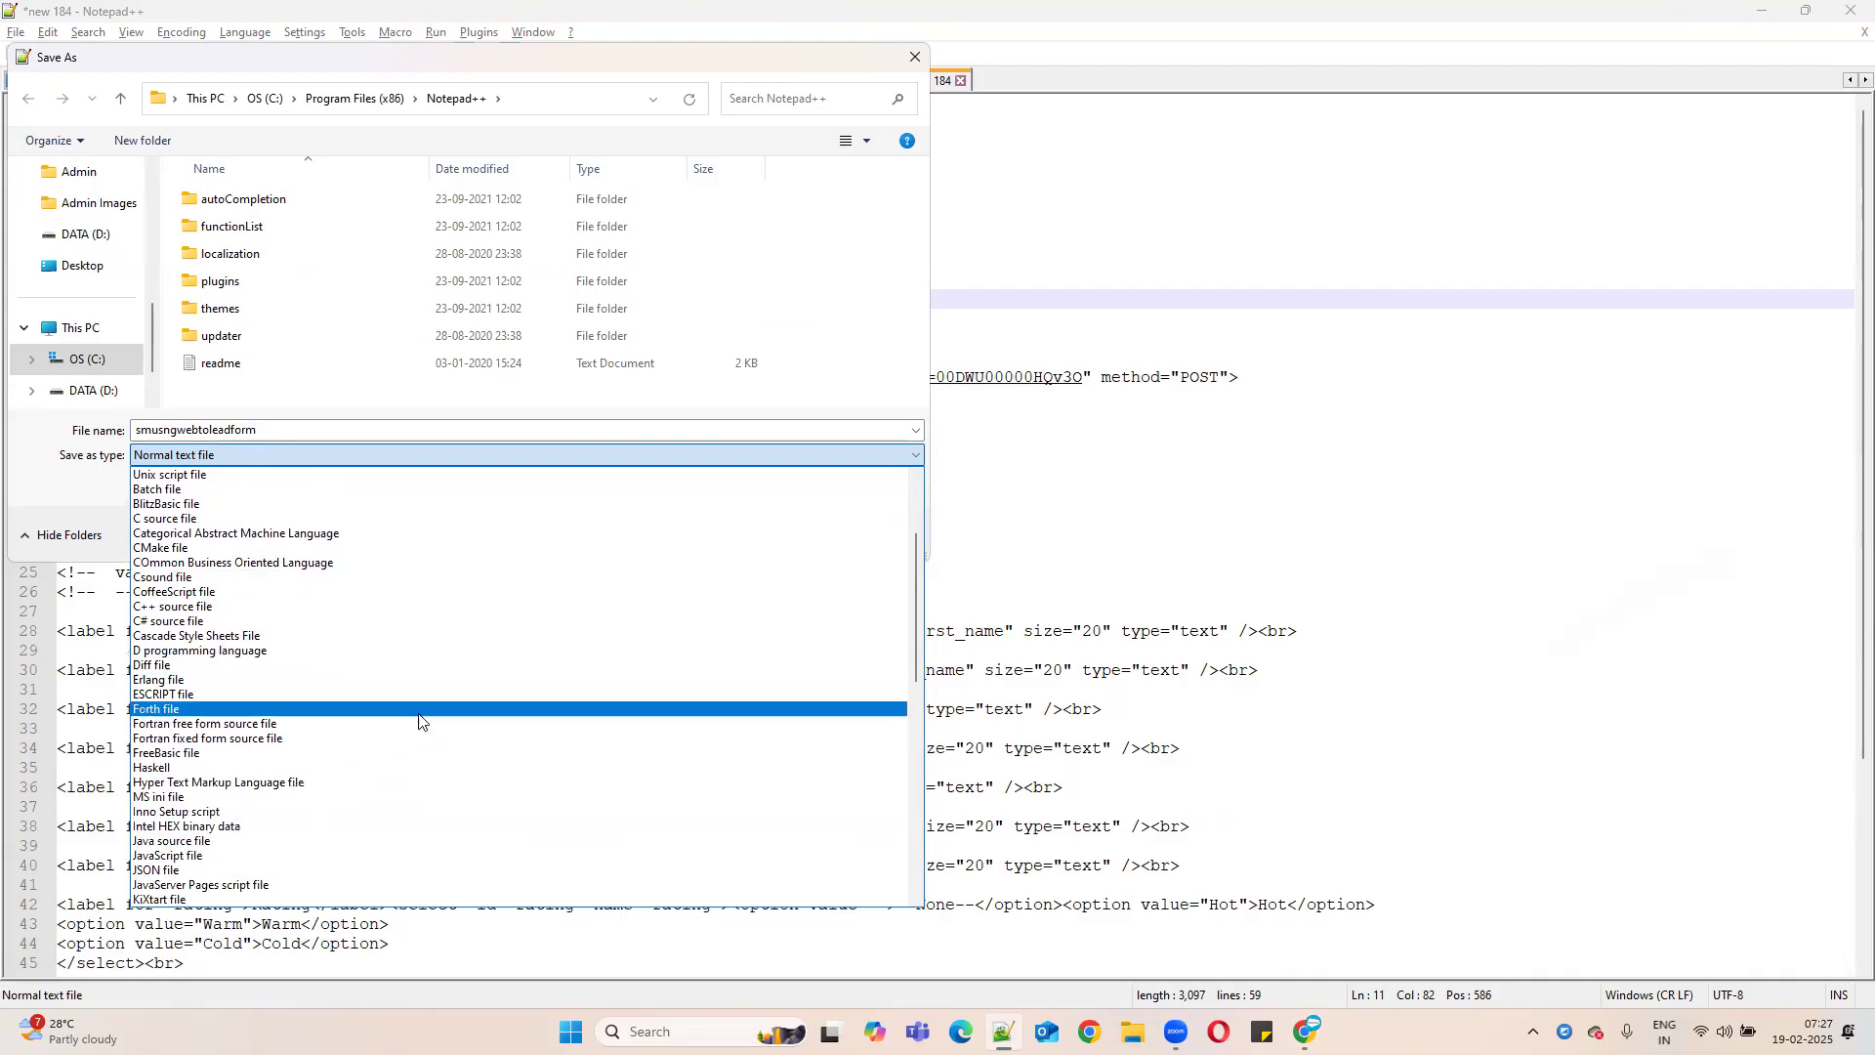
left_click(322, 782)
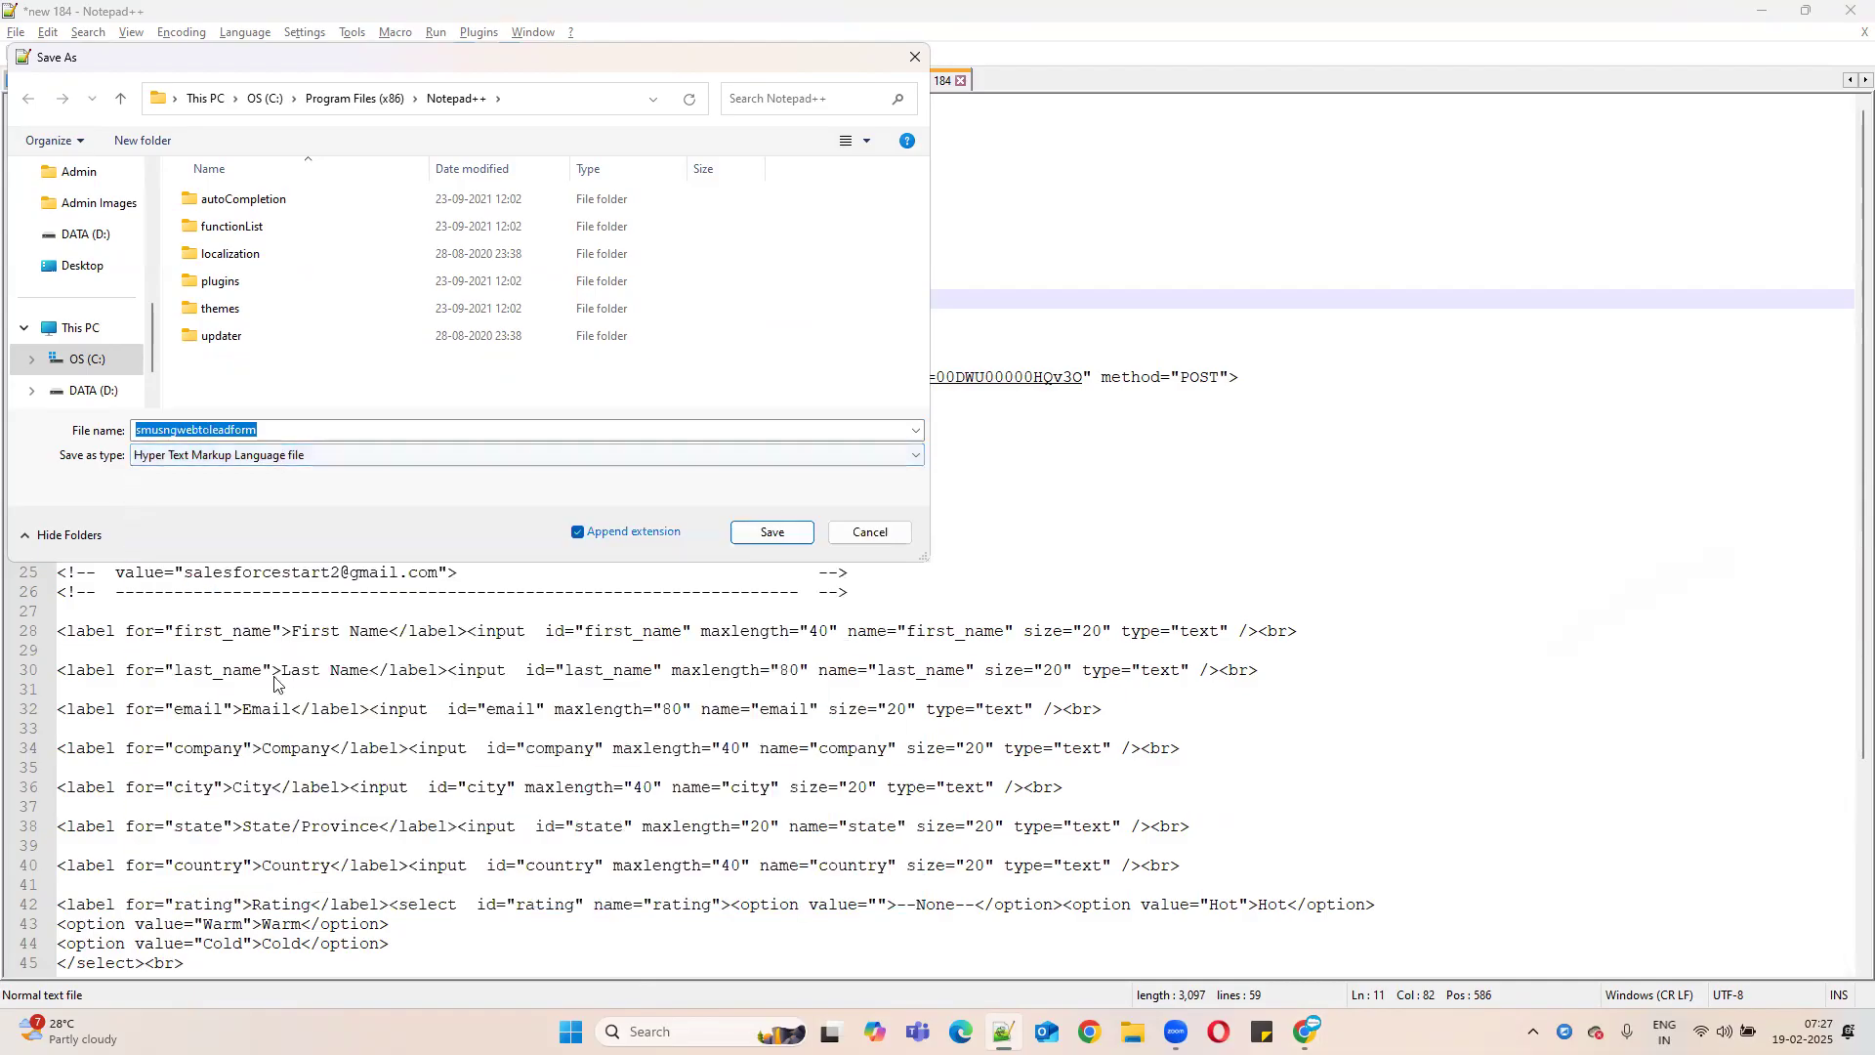
left_click(281, 428)
type(".htm")
key("BackSpace")
key("BackSpace")
key("BackSpace")
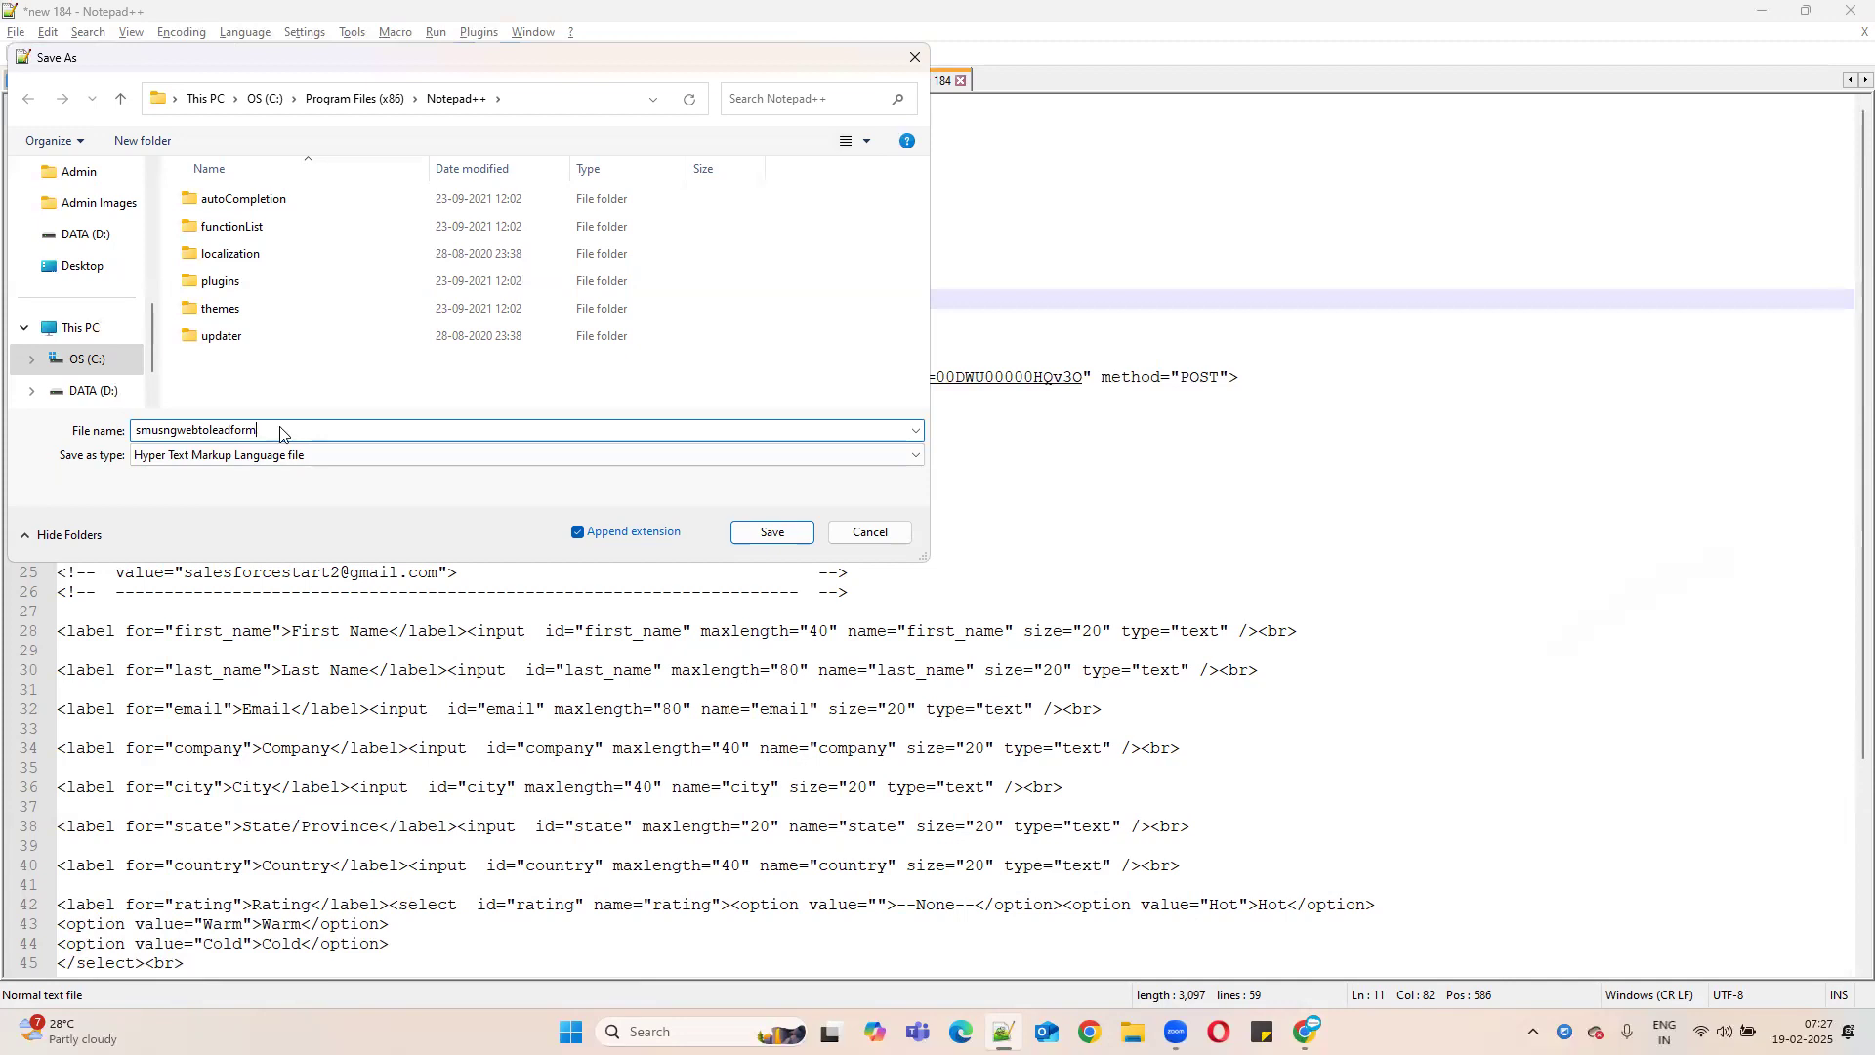
- Keep the HTML file type and save the file to the Desktop
left_click(350, 455)
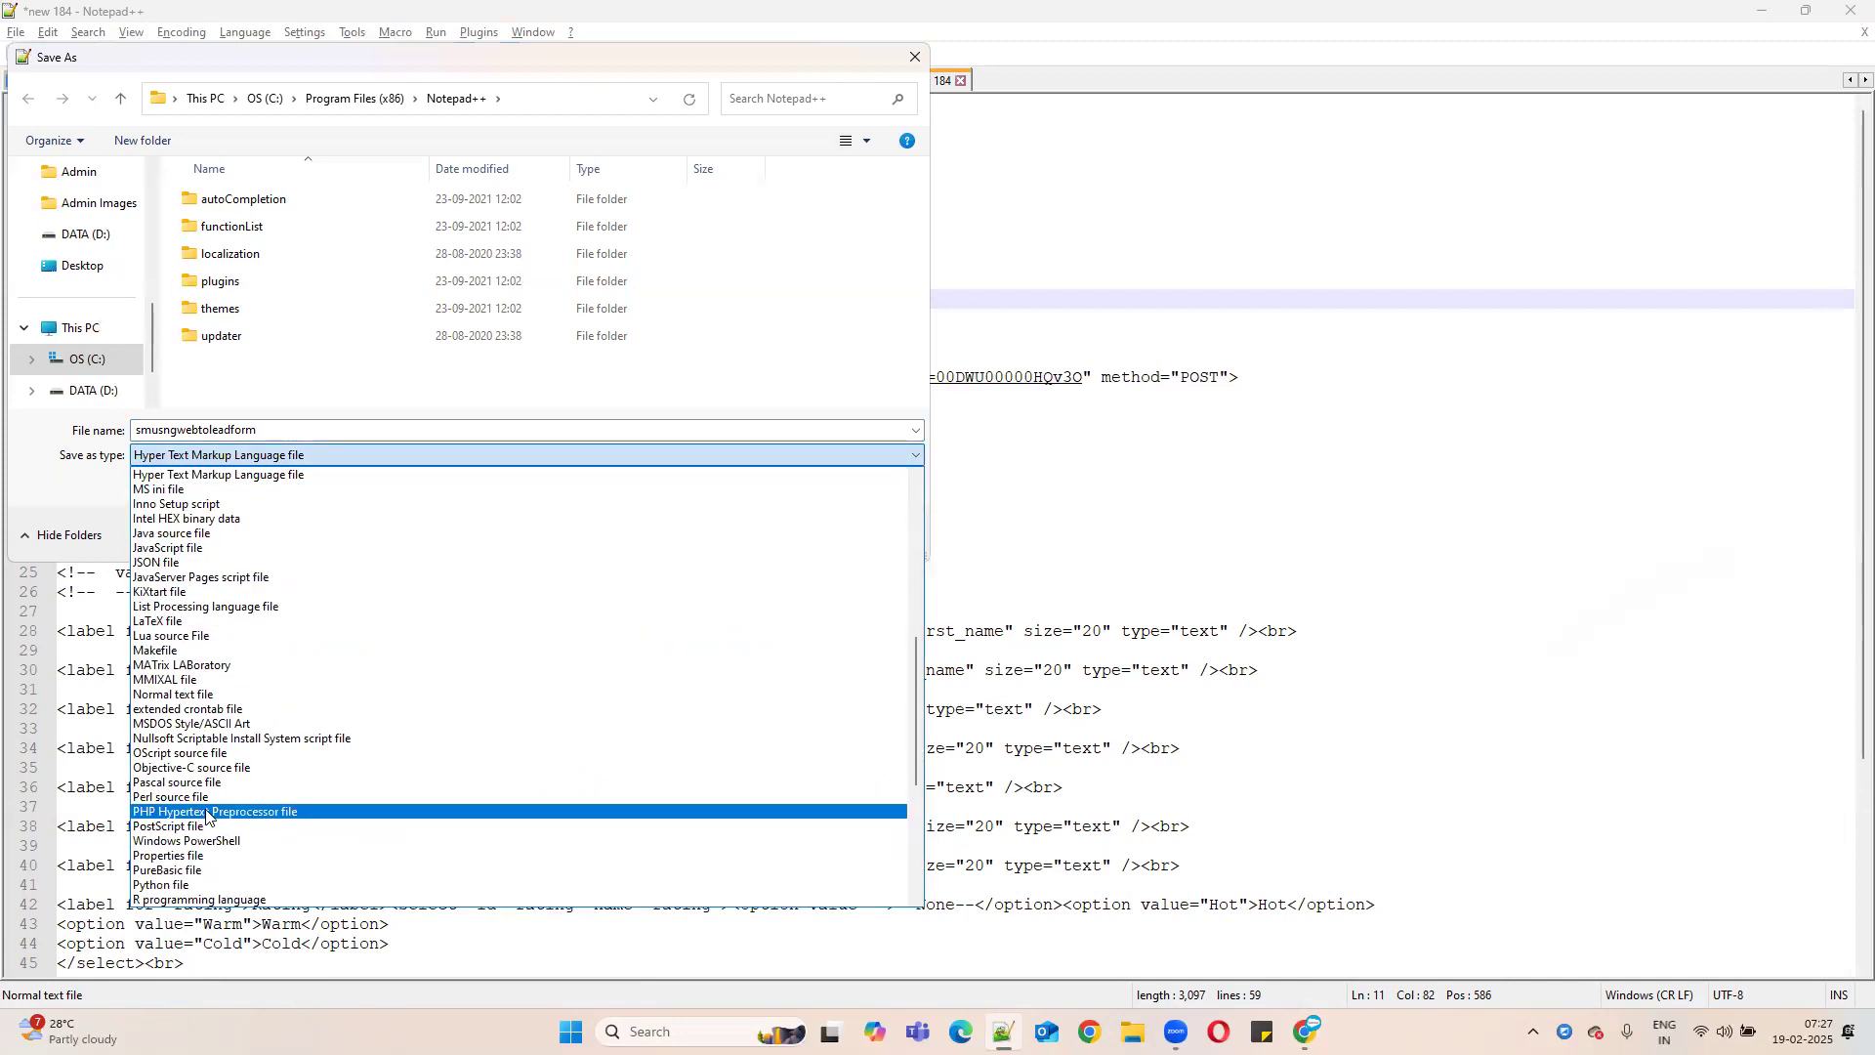
scroll(254, 826, "down", 2)
scroll(298, 812, "down", 5)
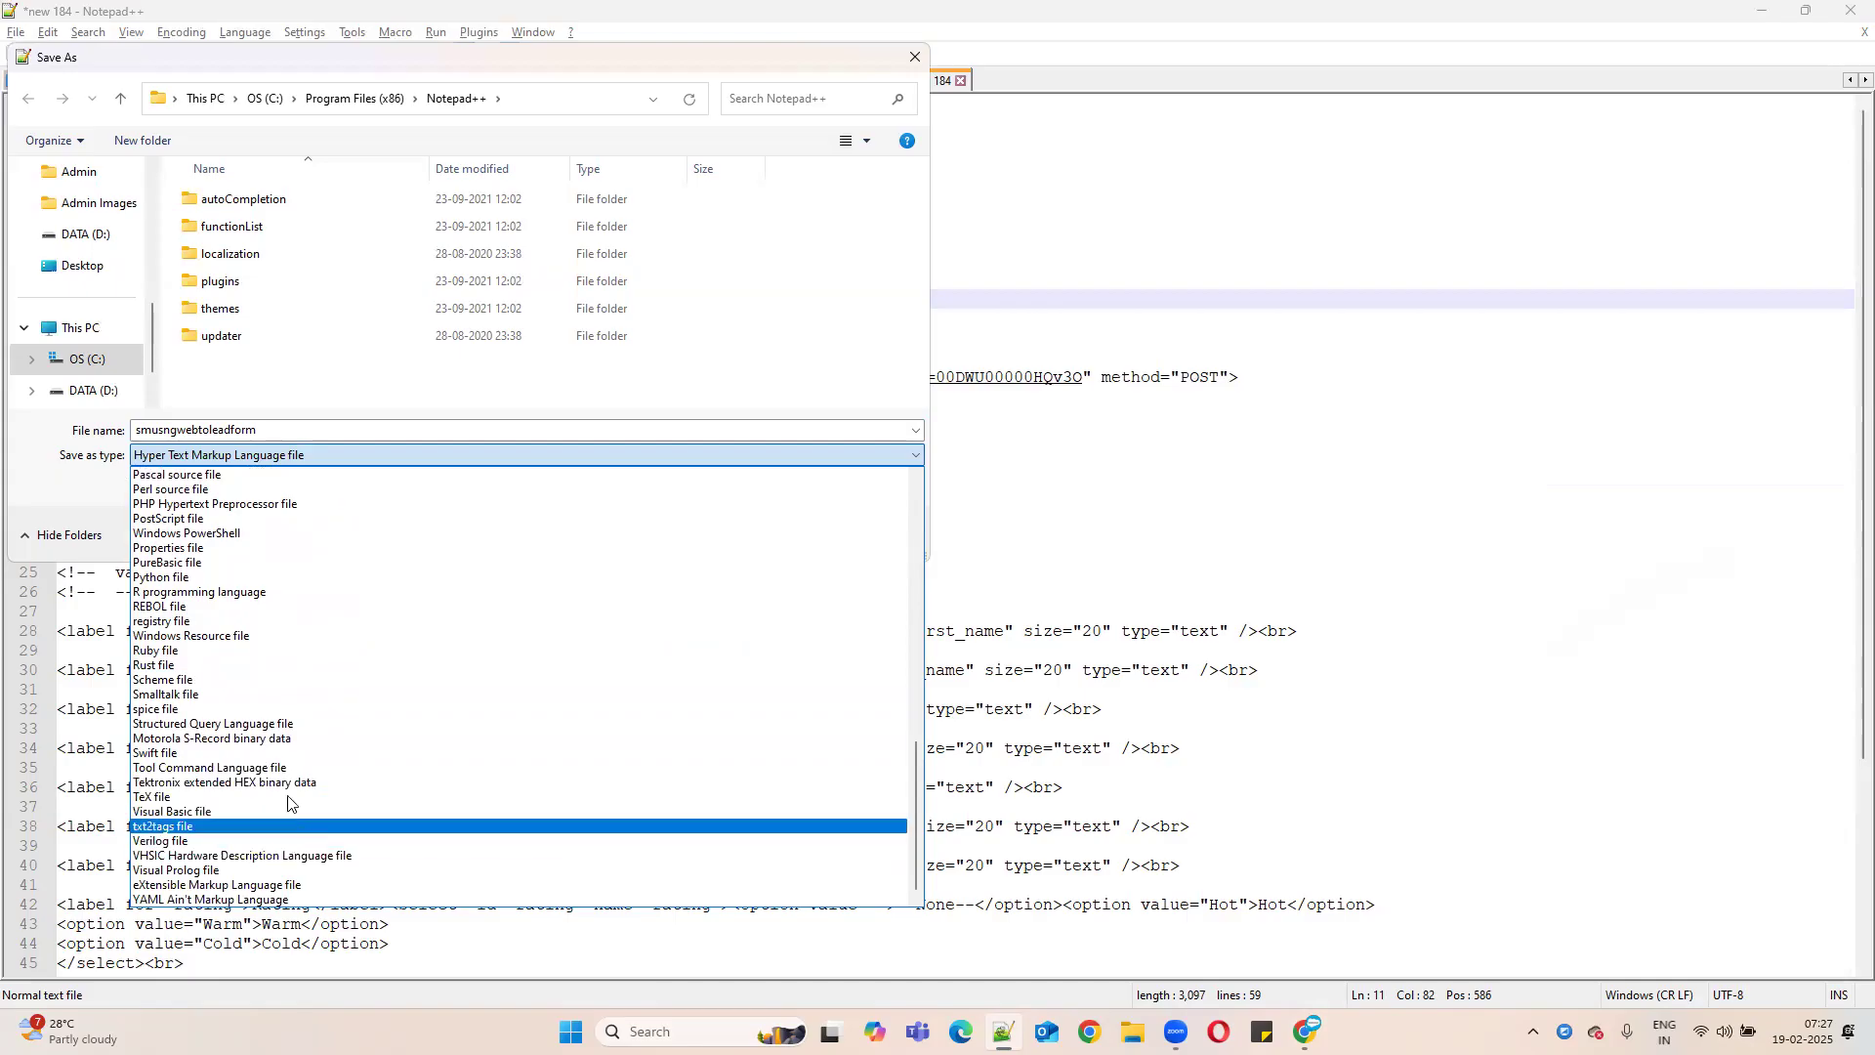
scroll(288, 799, "up", 4)
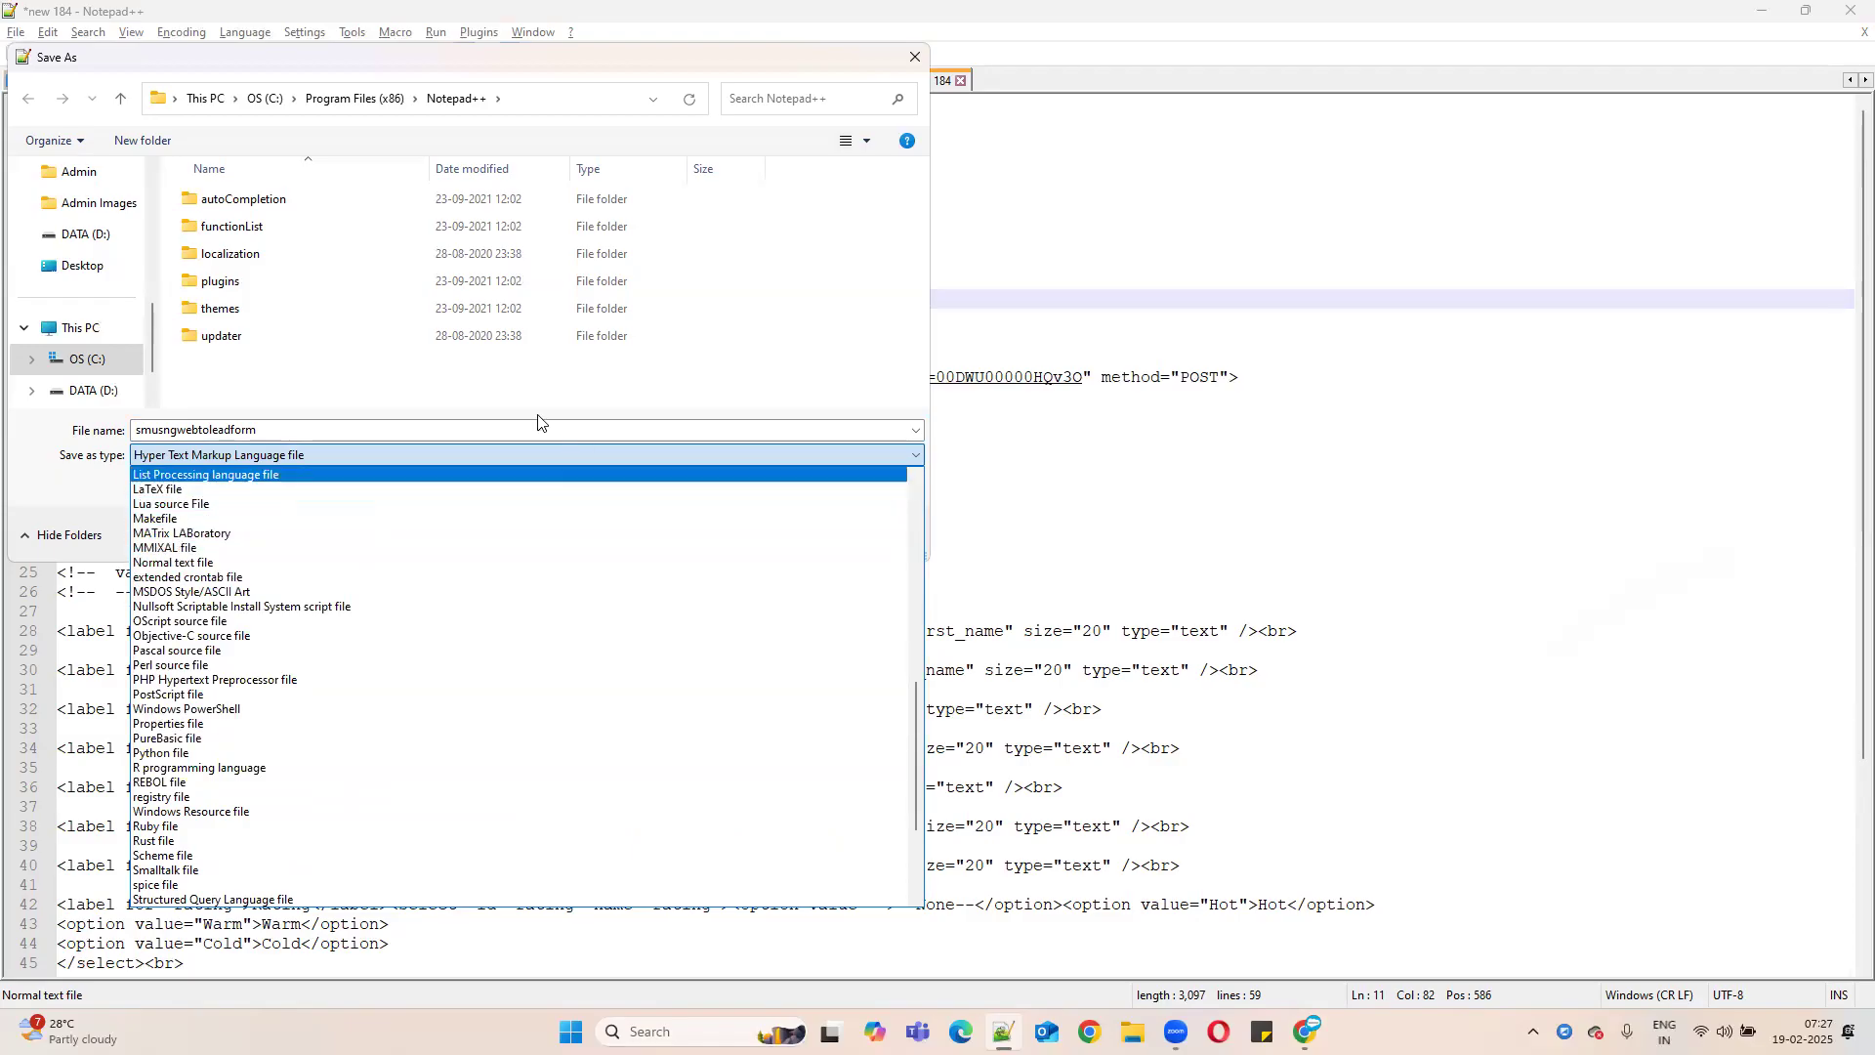
left_click(525, 390)
left_click(76, 265)
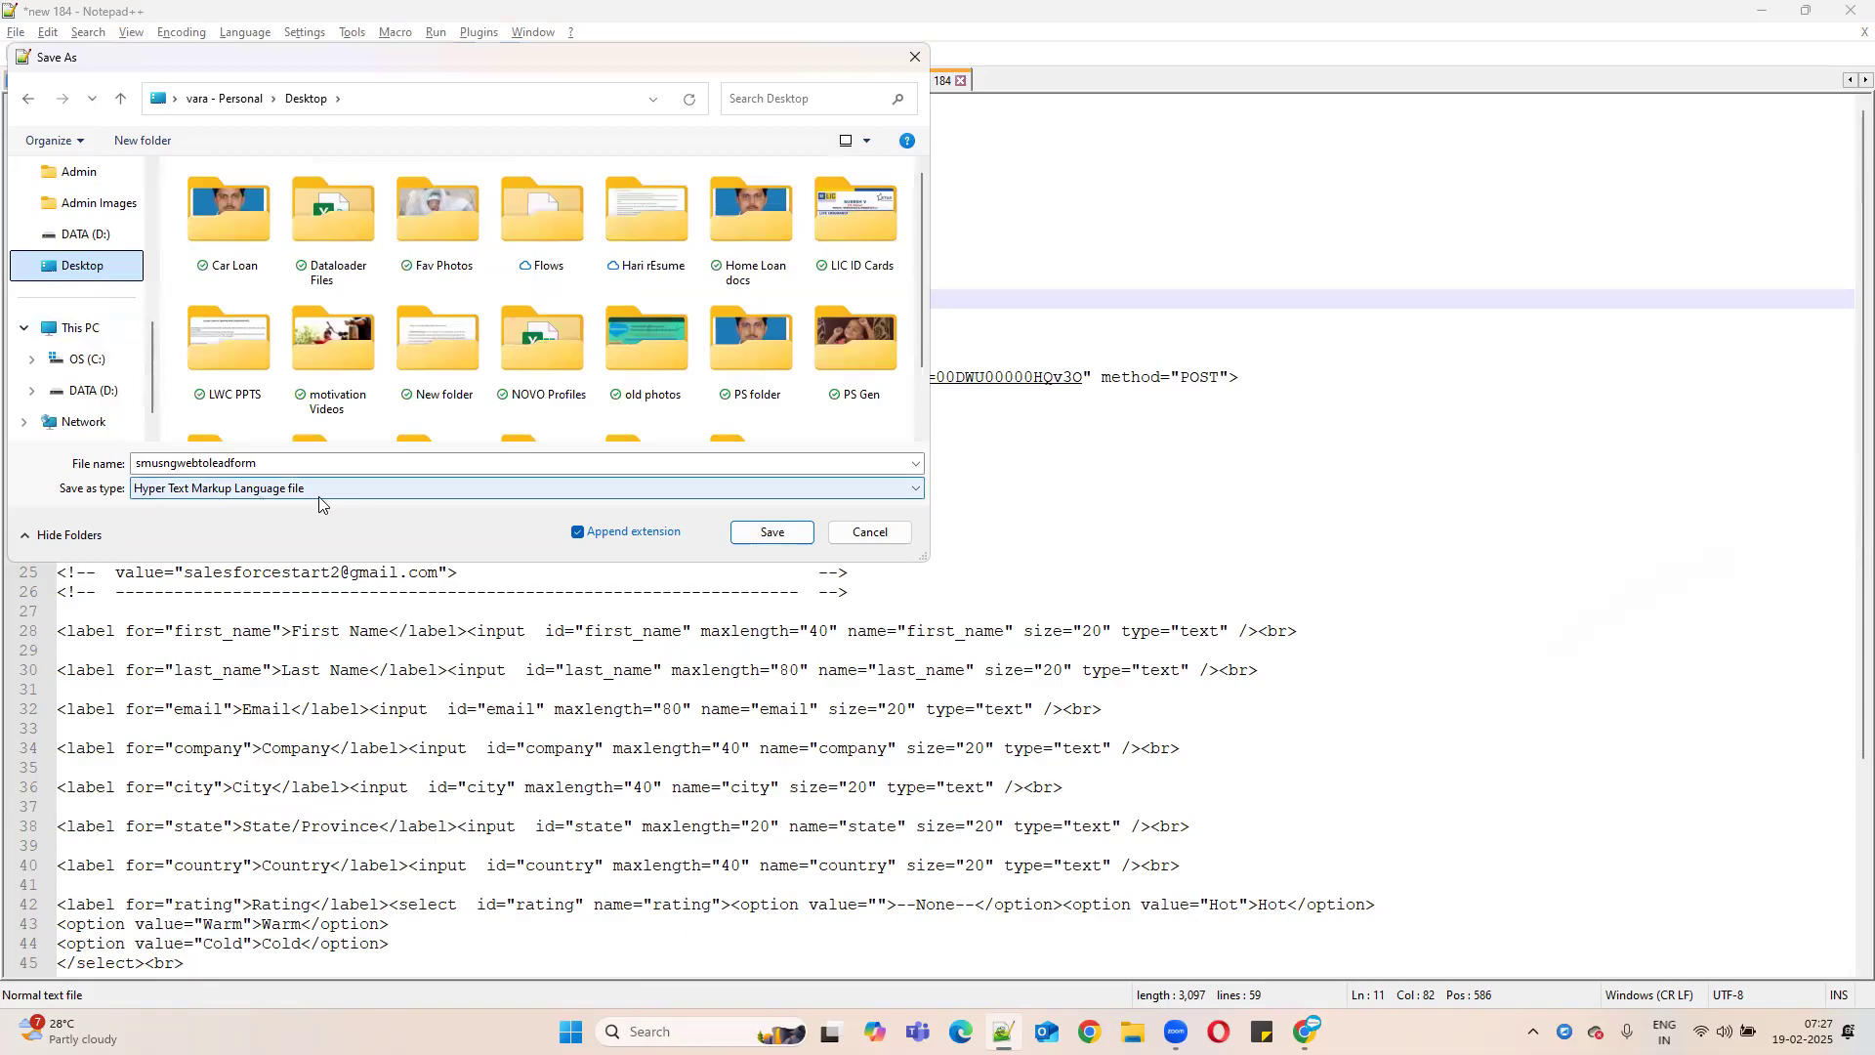
left_click(769, 532)
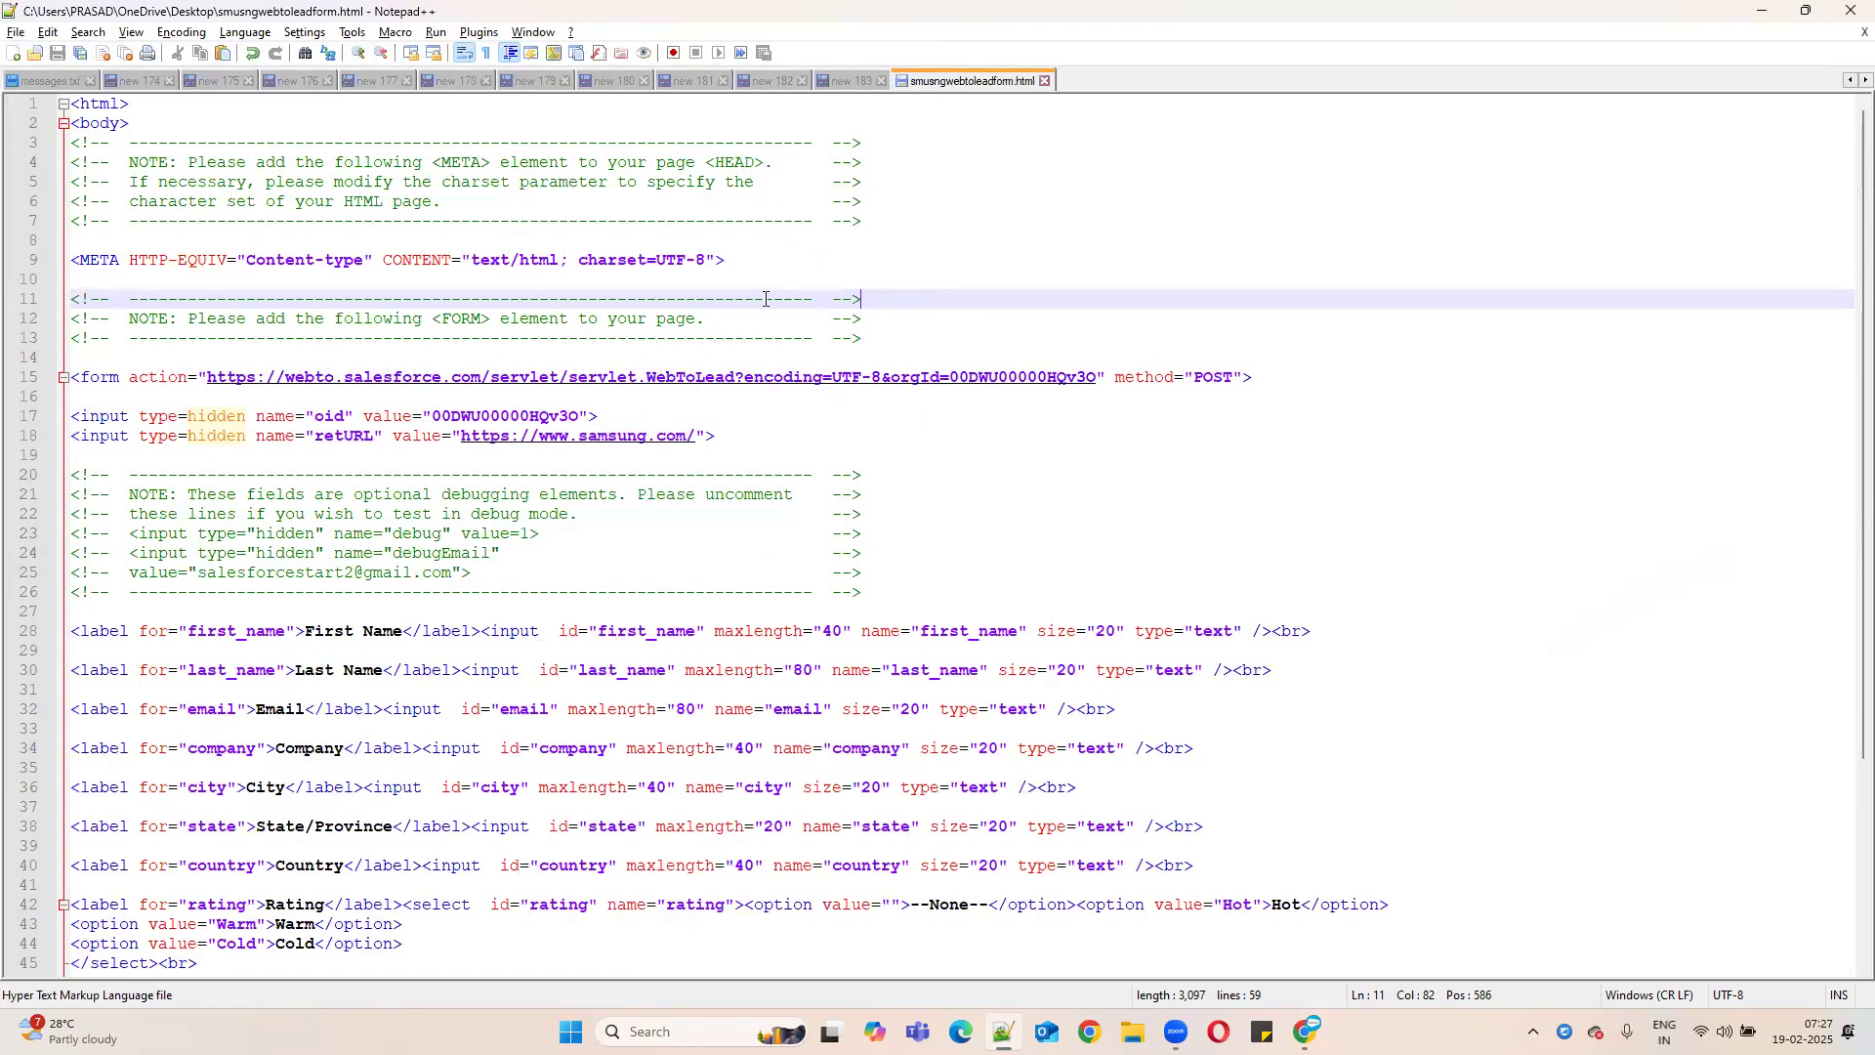
- Check the options for the smusngwebtoleadform.html file, then minimize Notepad++ to show the desktop
right_click(936, 75)
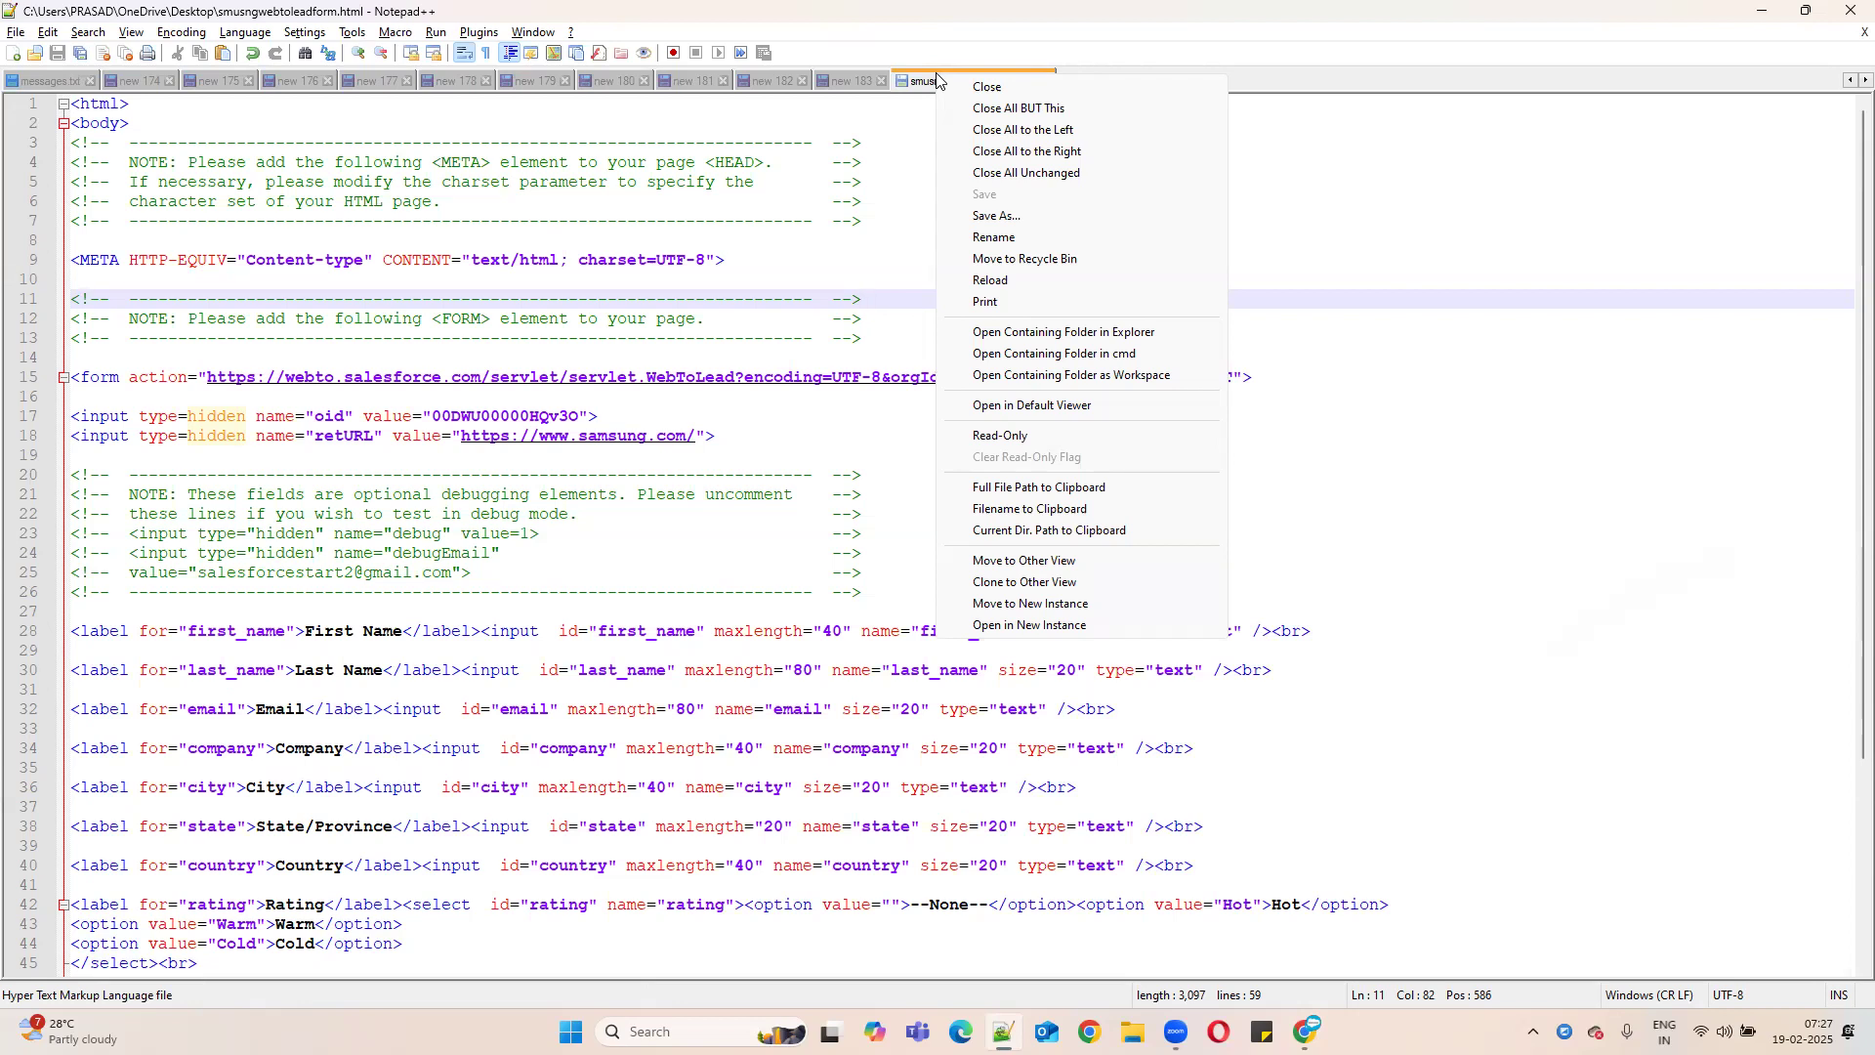
left_click(439, 32)
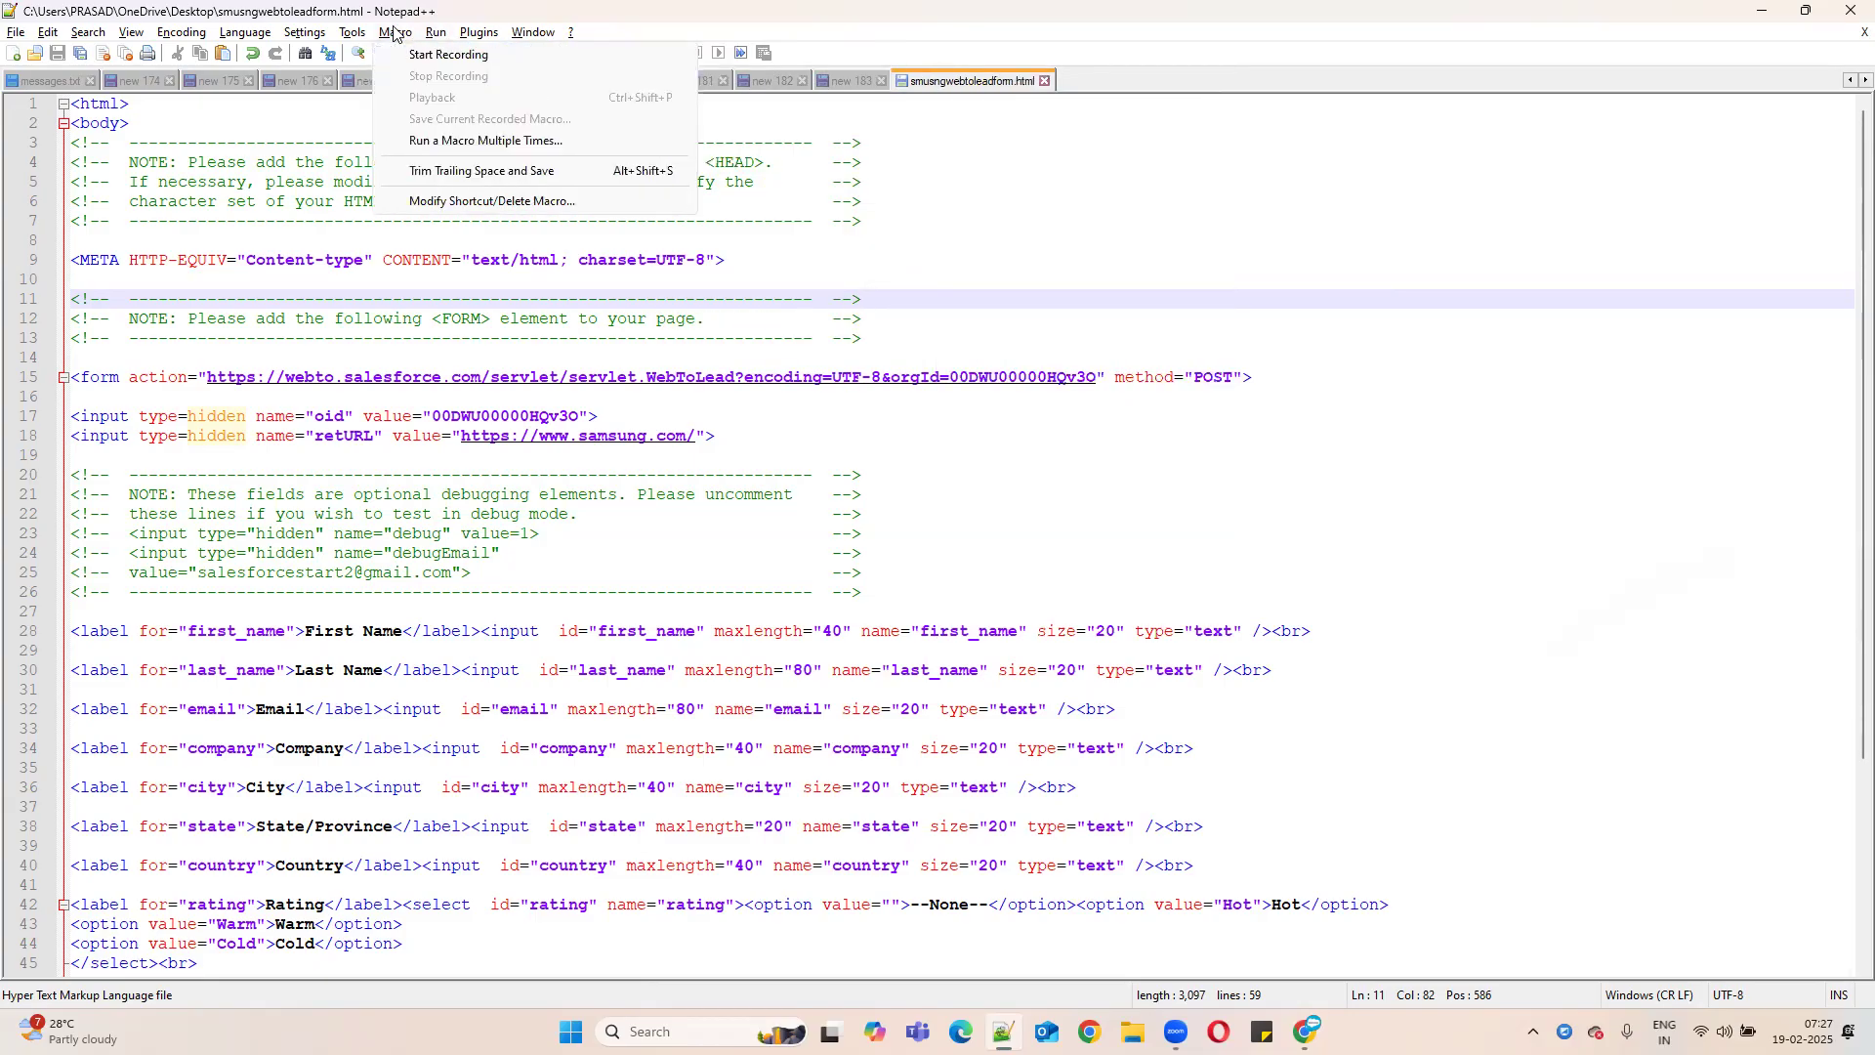
mouse_move(478, 32)
left_click(942, 259)
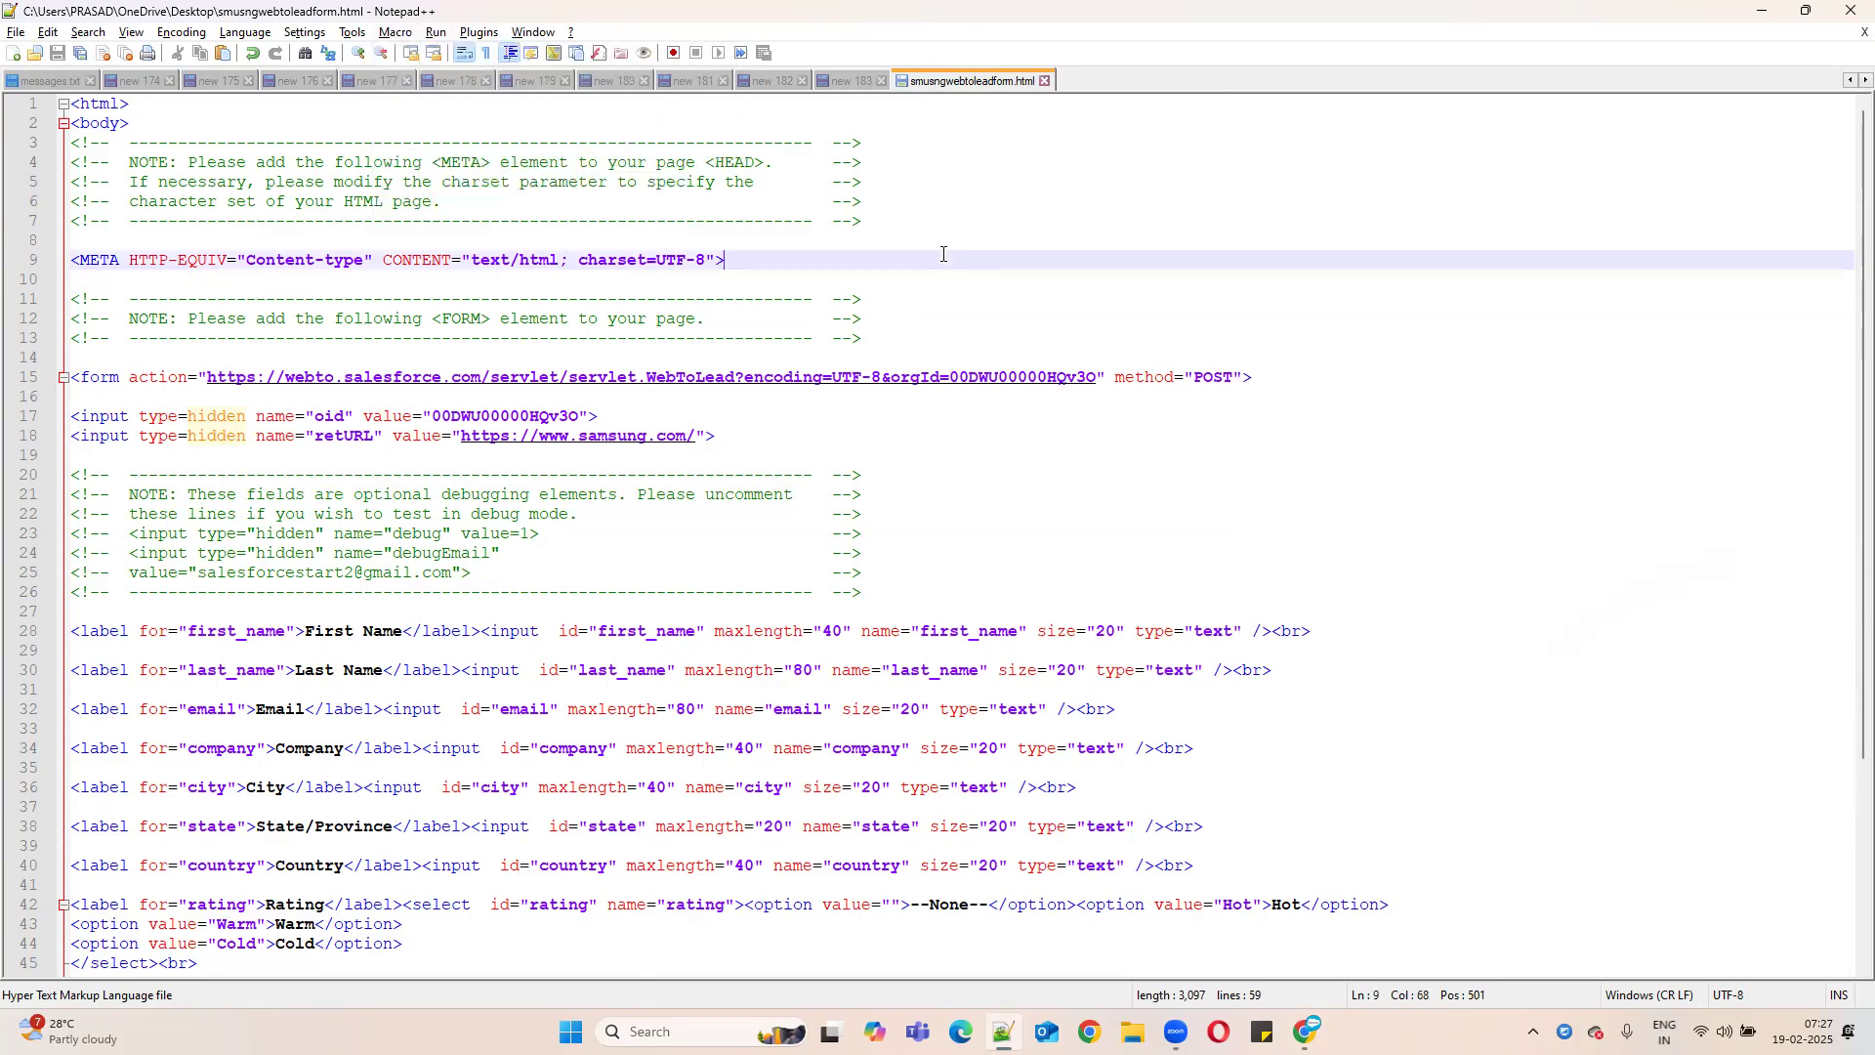
right_click(943, 259)
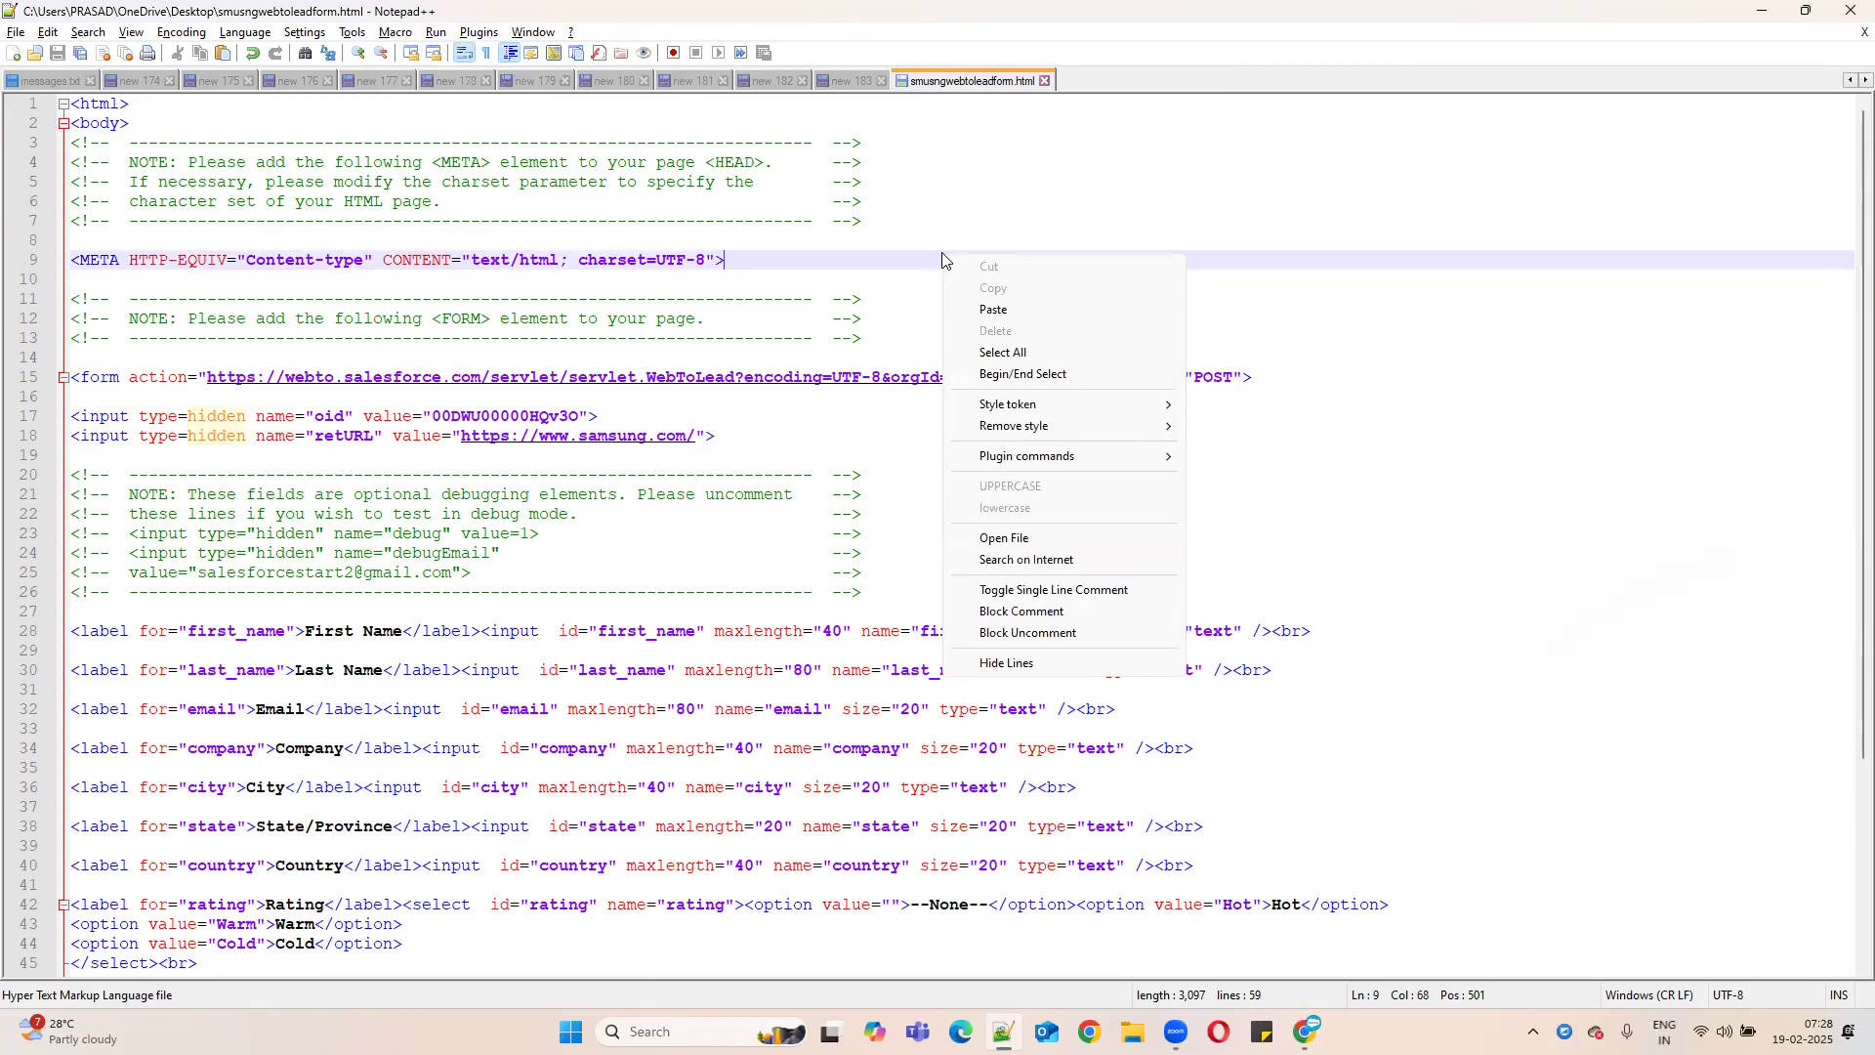
right_click(970, 82)
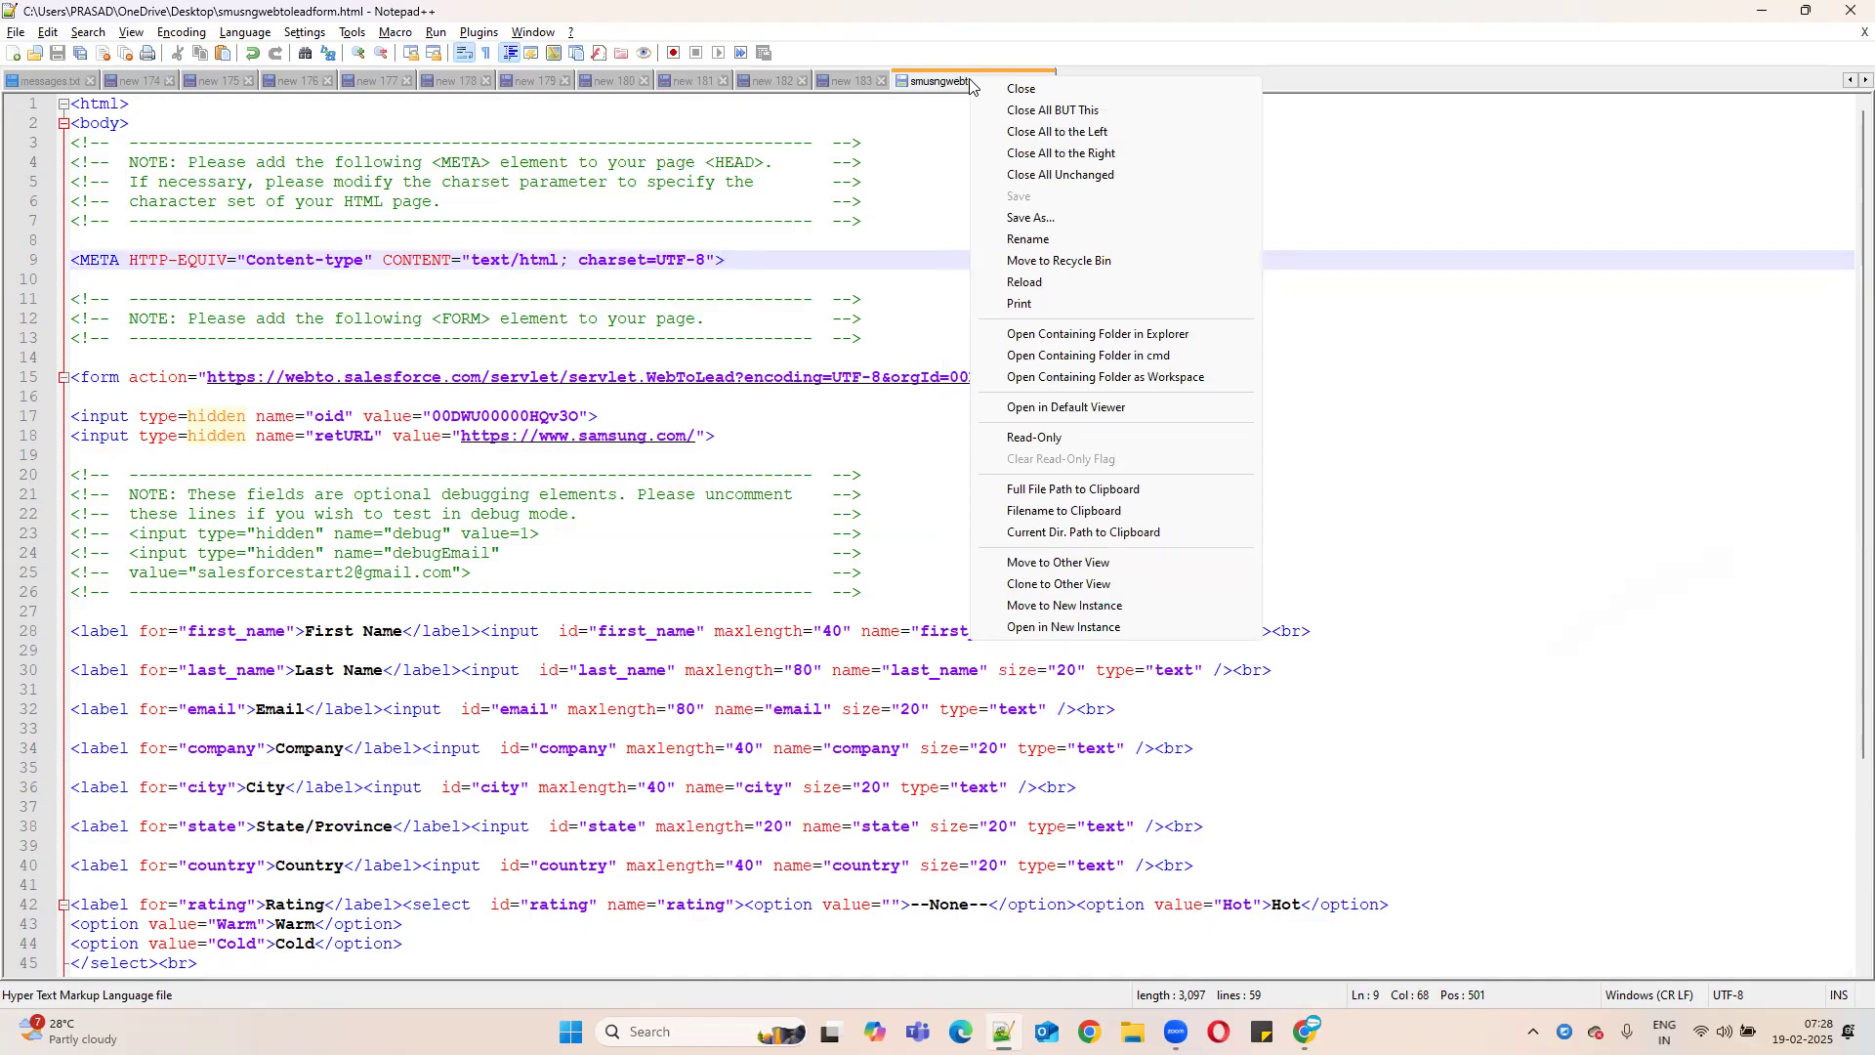
key("super+d")
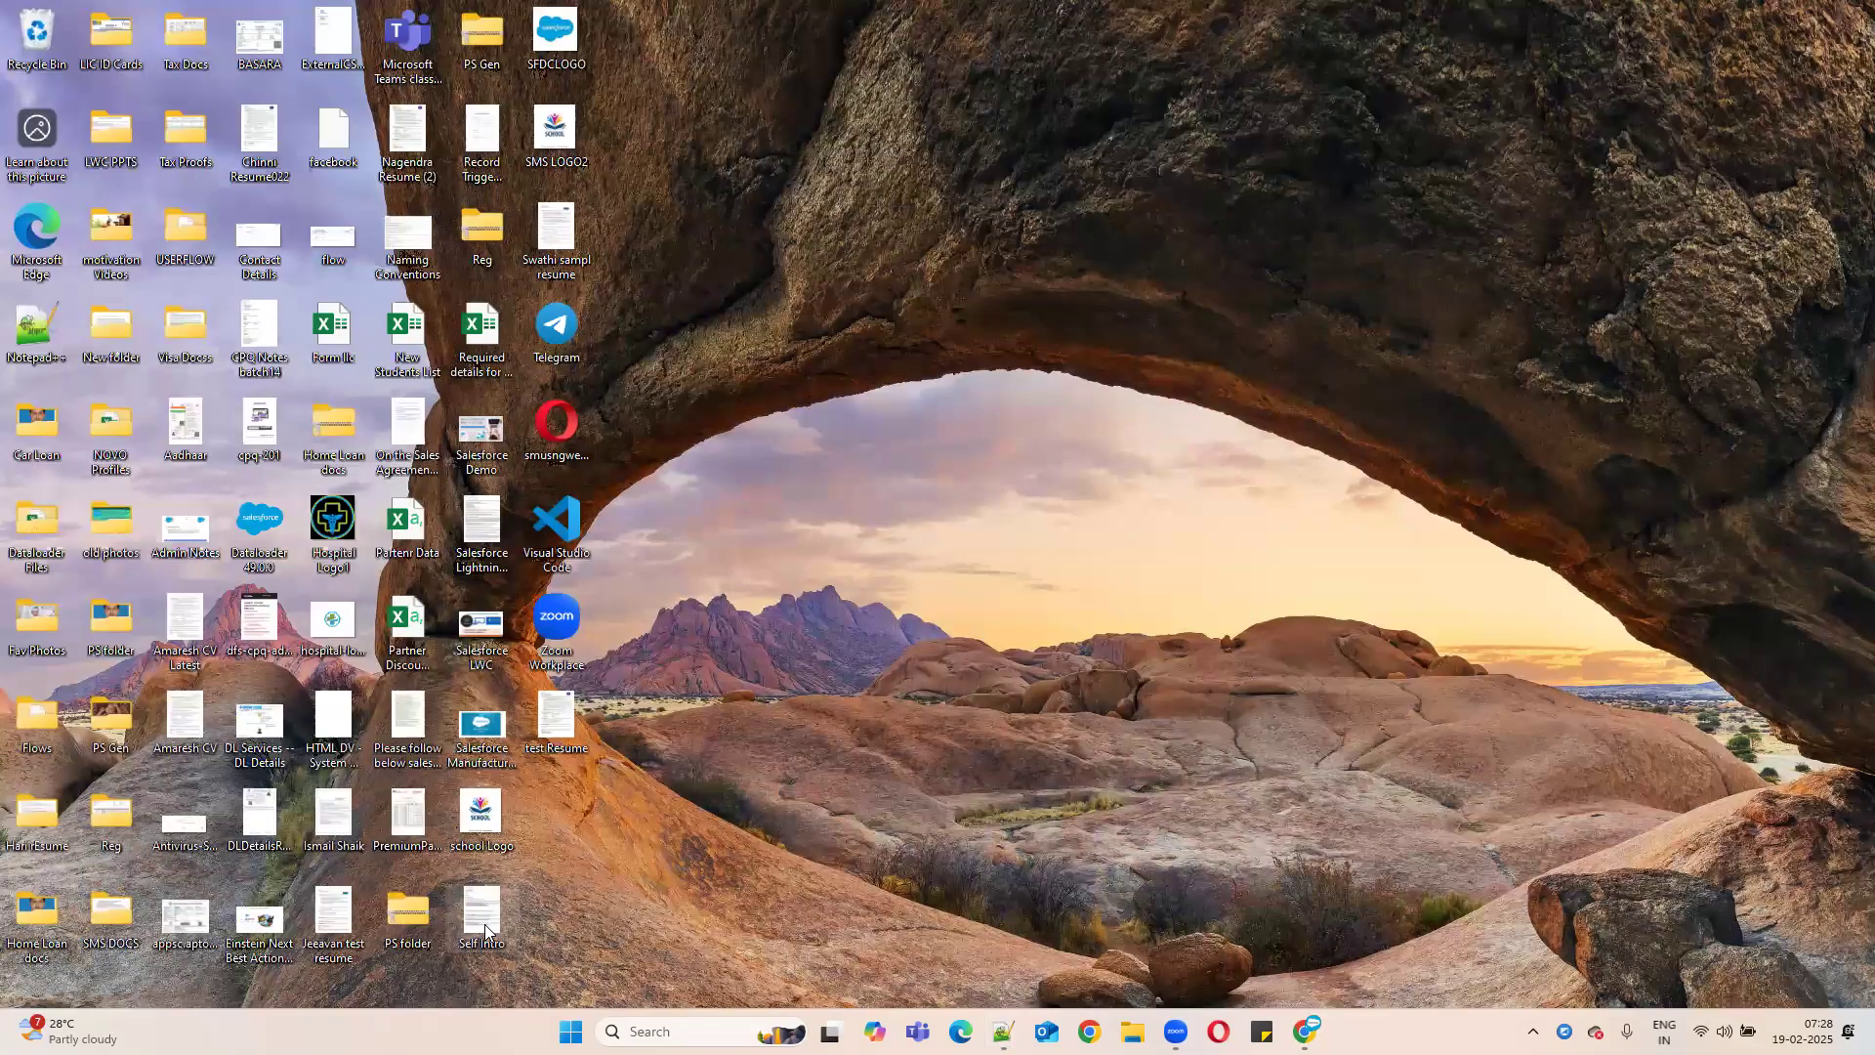
- Open smusngwebtoleadform.html from the desktop in maximized Opera and close the update tab
key("s")
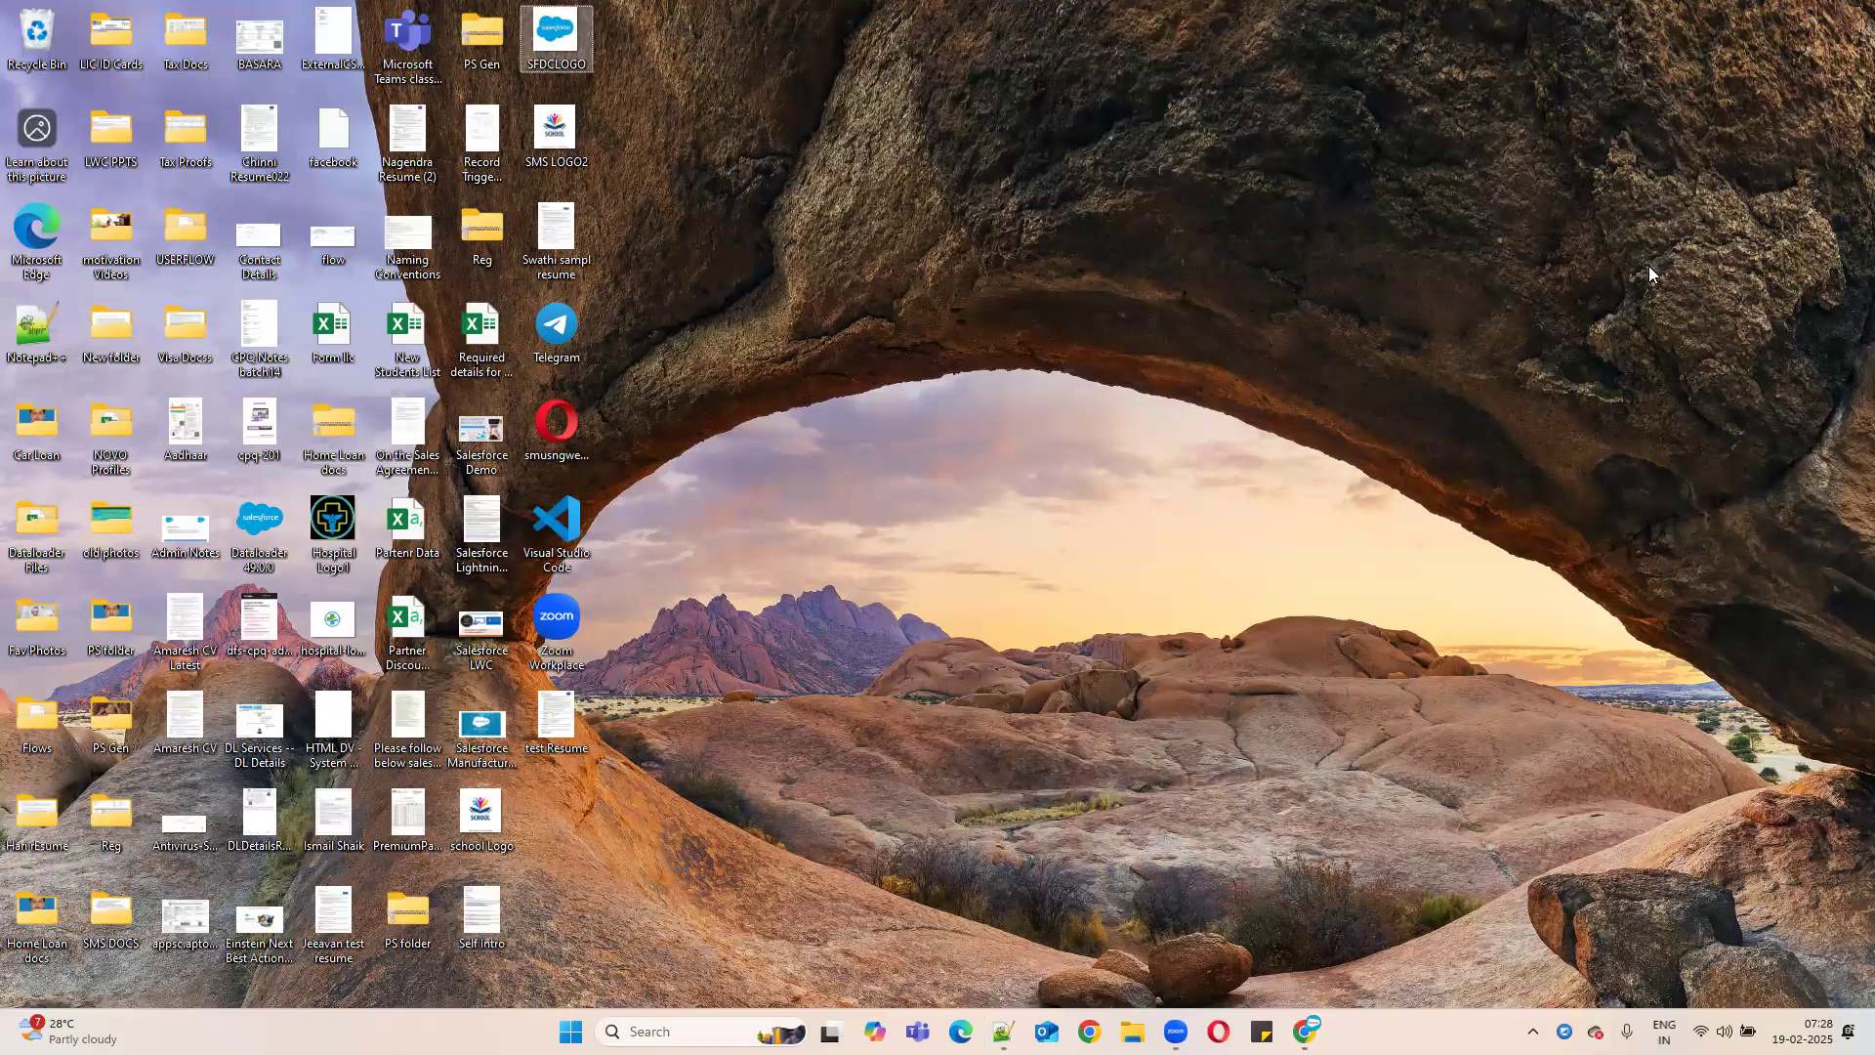
key("m")
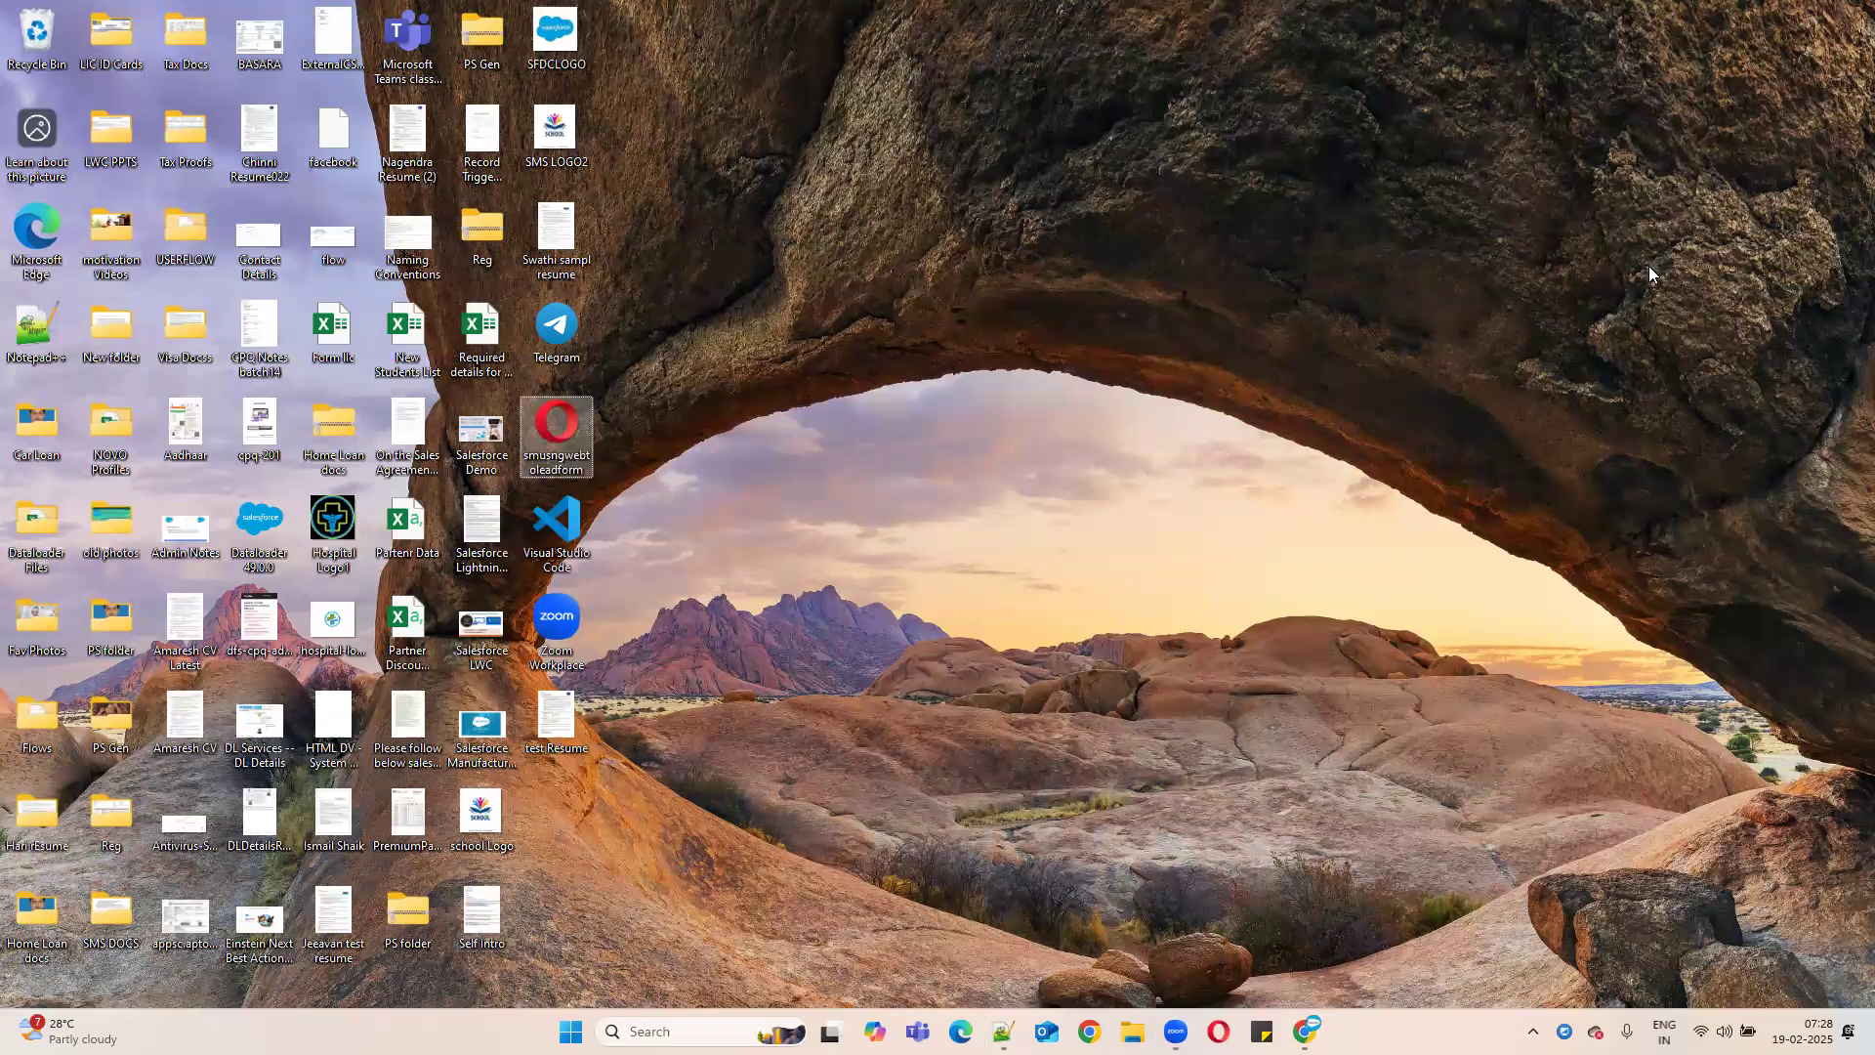
double_click(554, 436)
left_click(1434, 59)
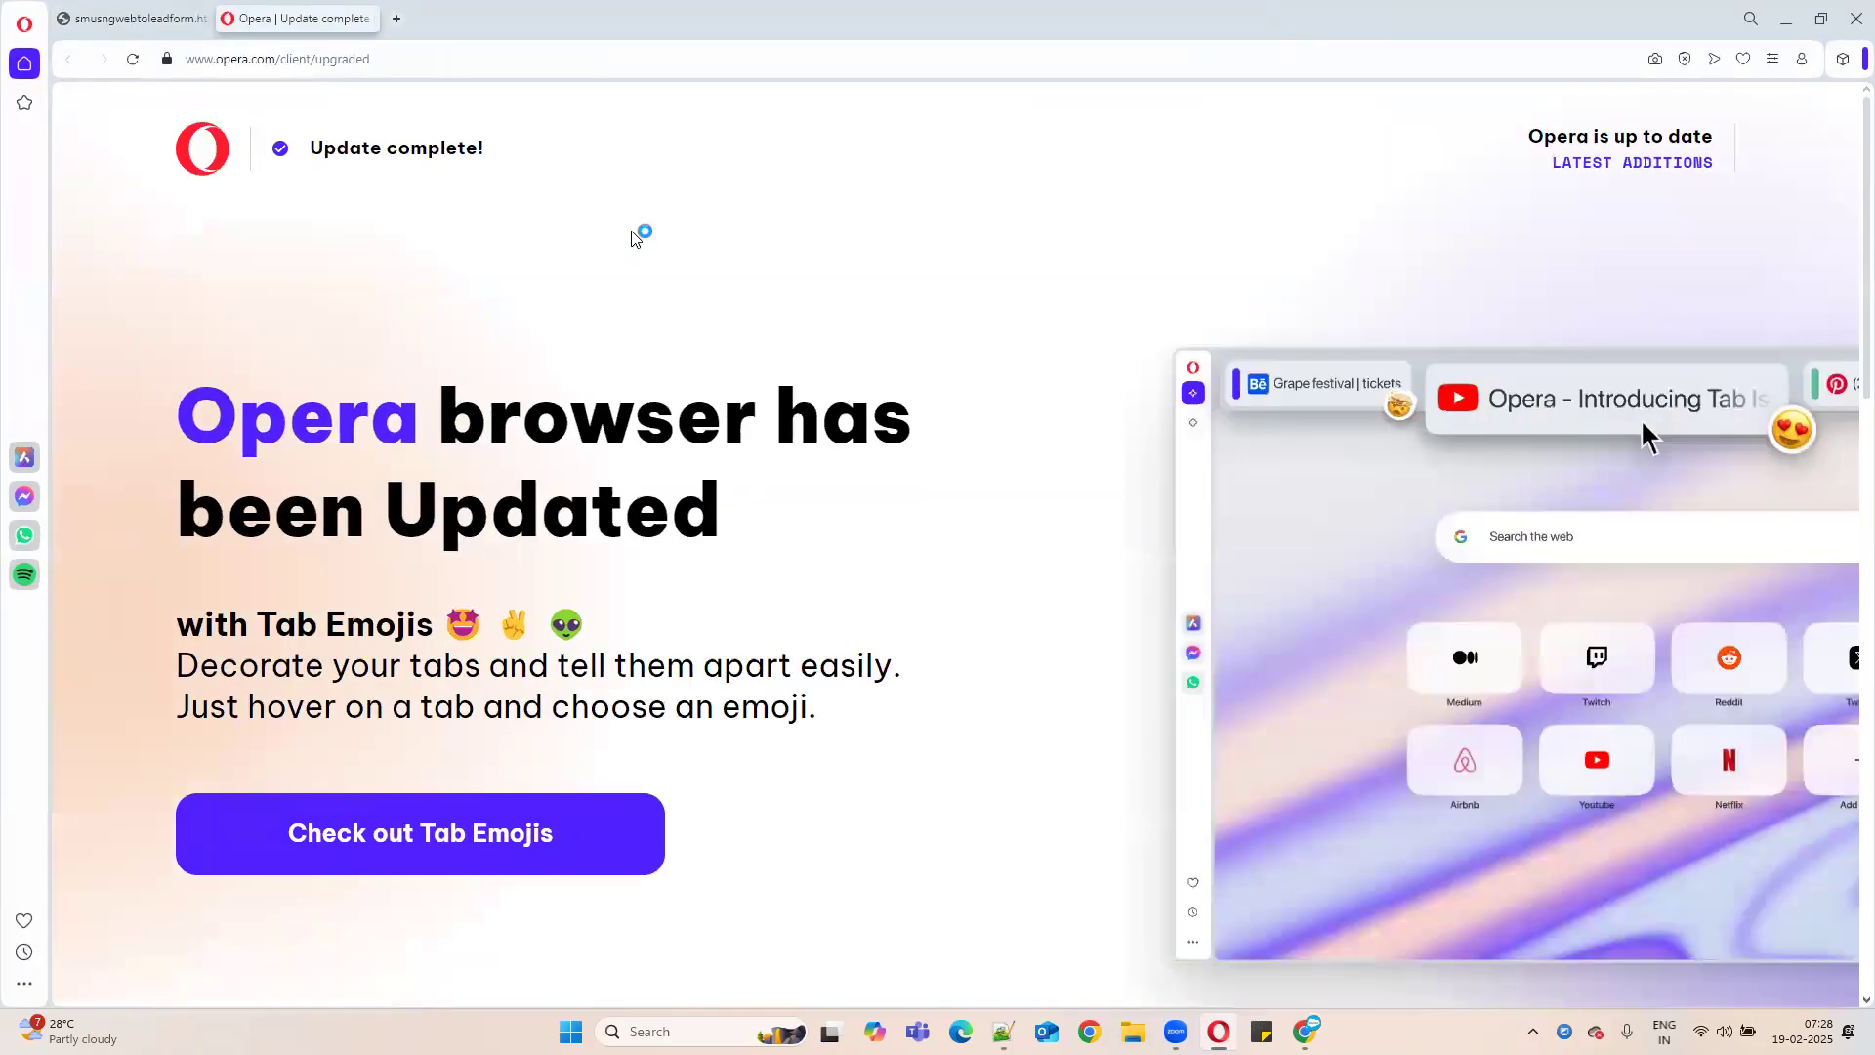
left_click(371, 19)
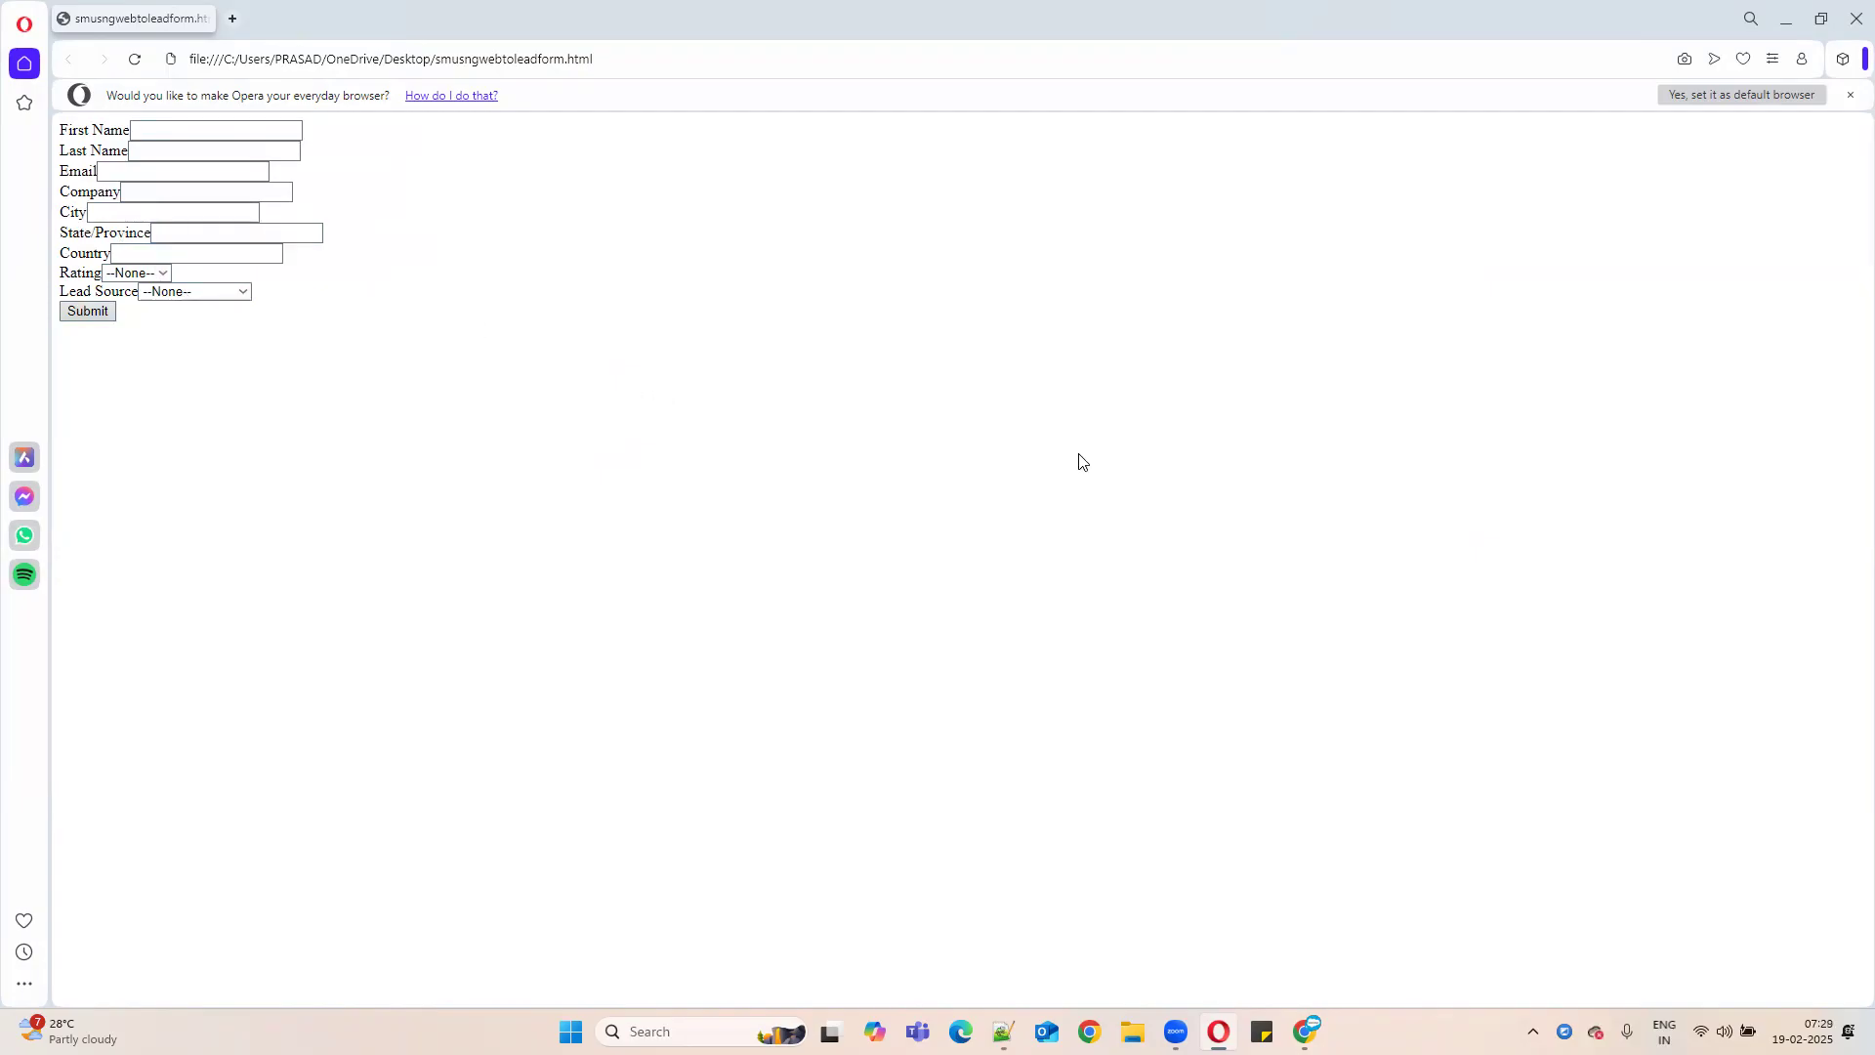
- Enter the sample lead's first name, last name and email address
left_click(187, 127)
left_click(177, 157)
type("Kohli")
left_click(149, 173)
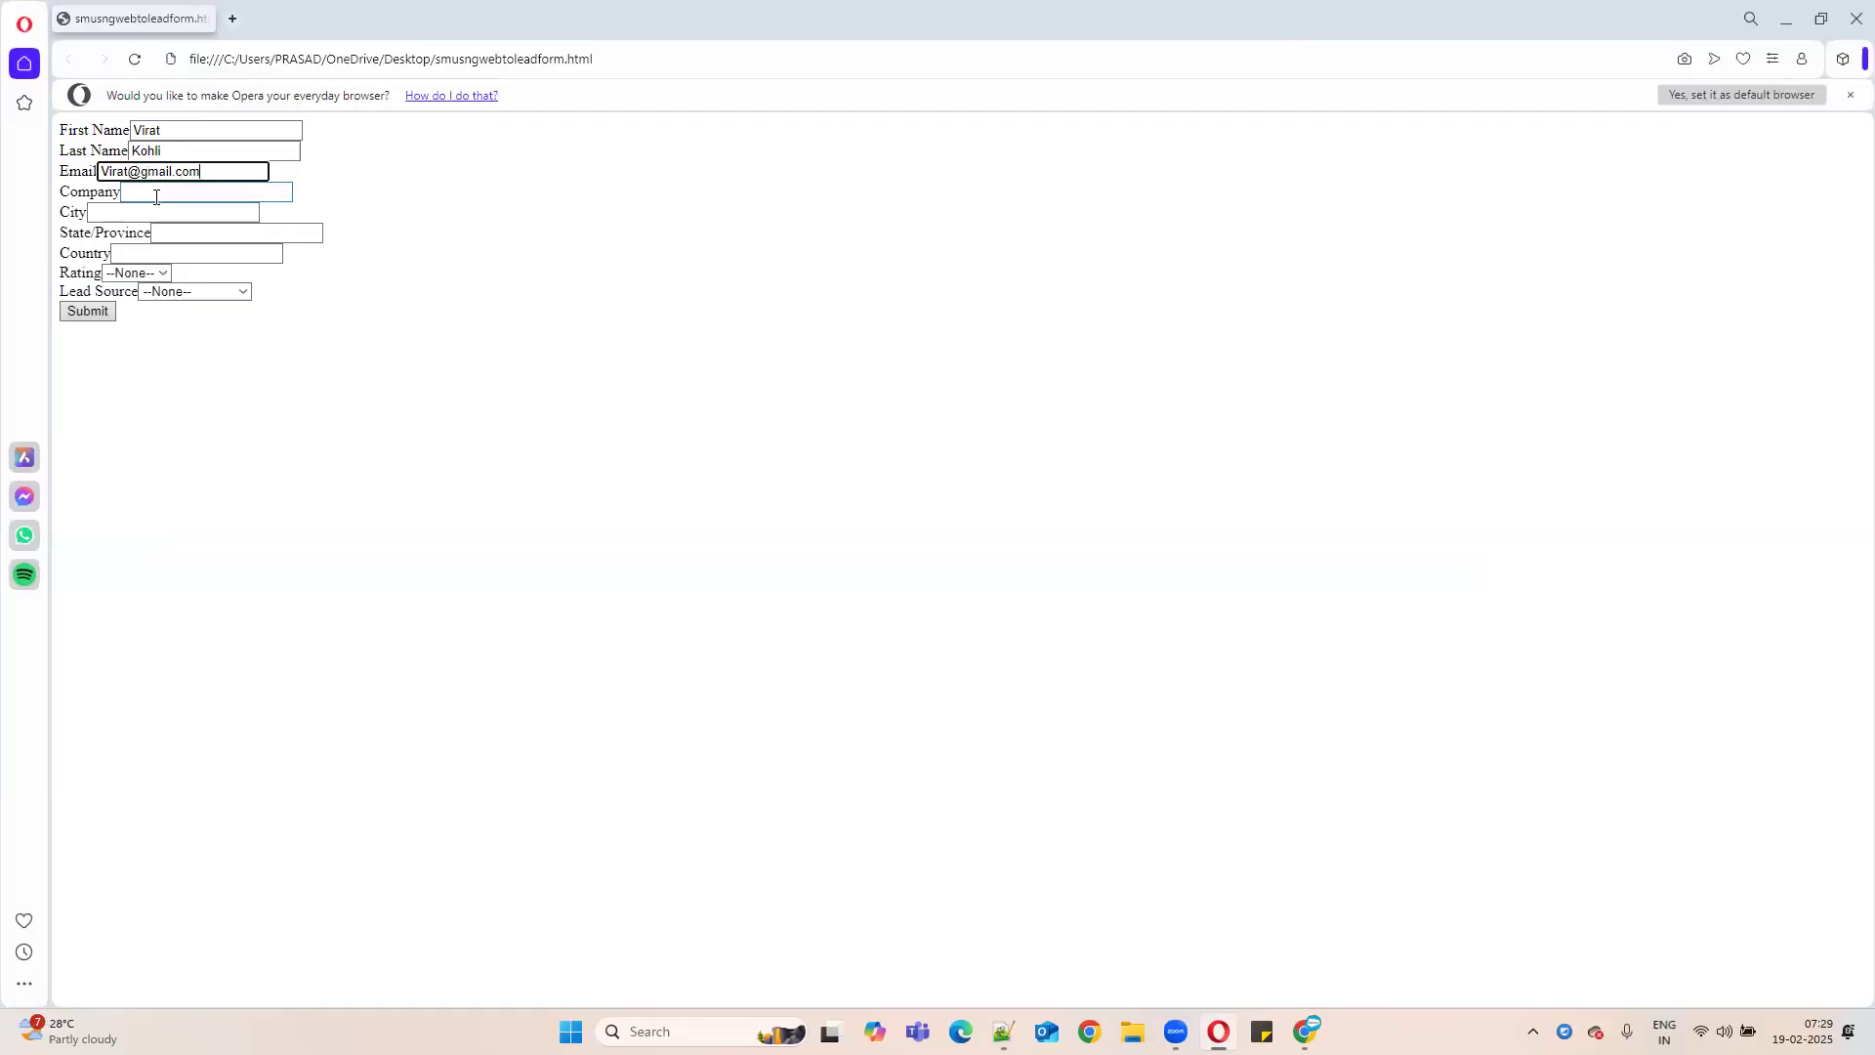
- Fill in company RCB, city Bangalore, state Karnataka and country India
left_click(156, 198)
type("RCB")
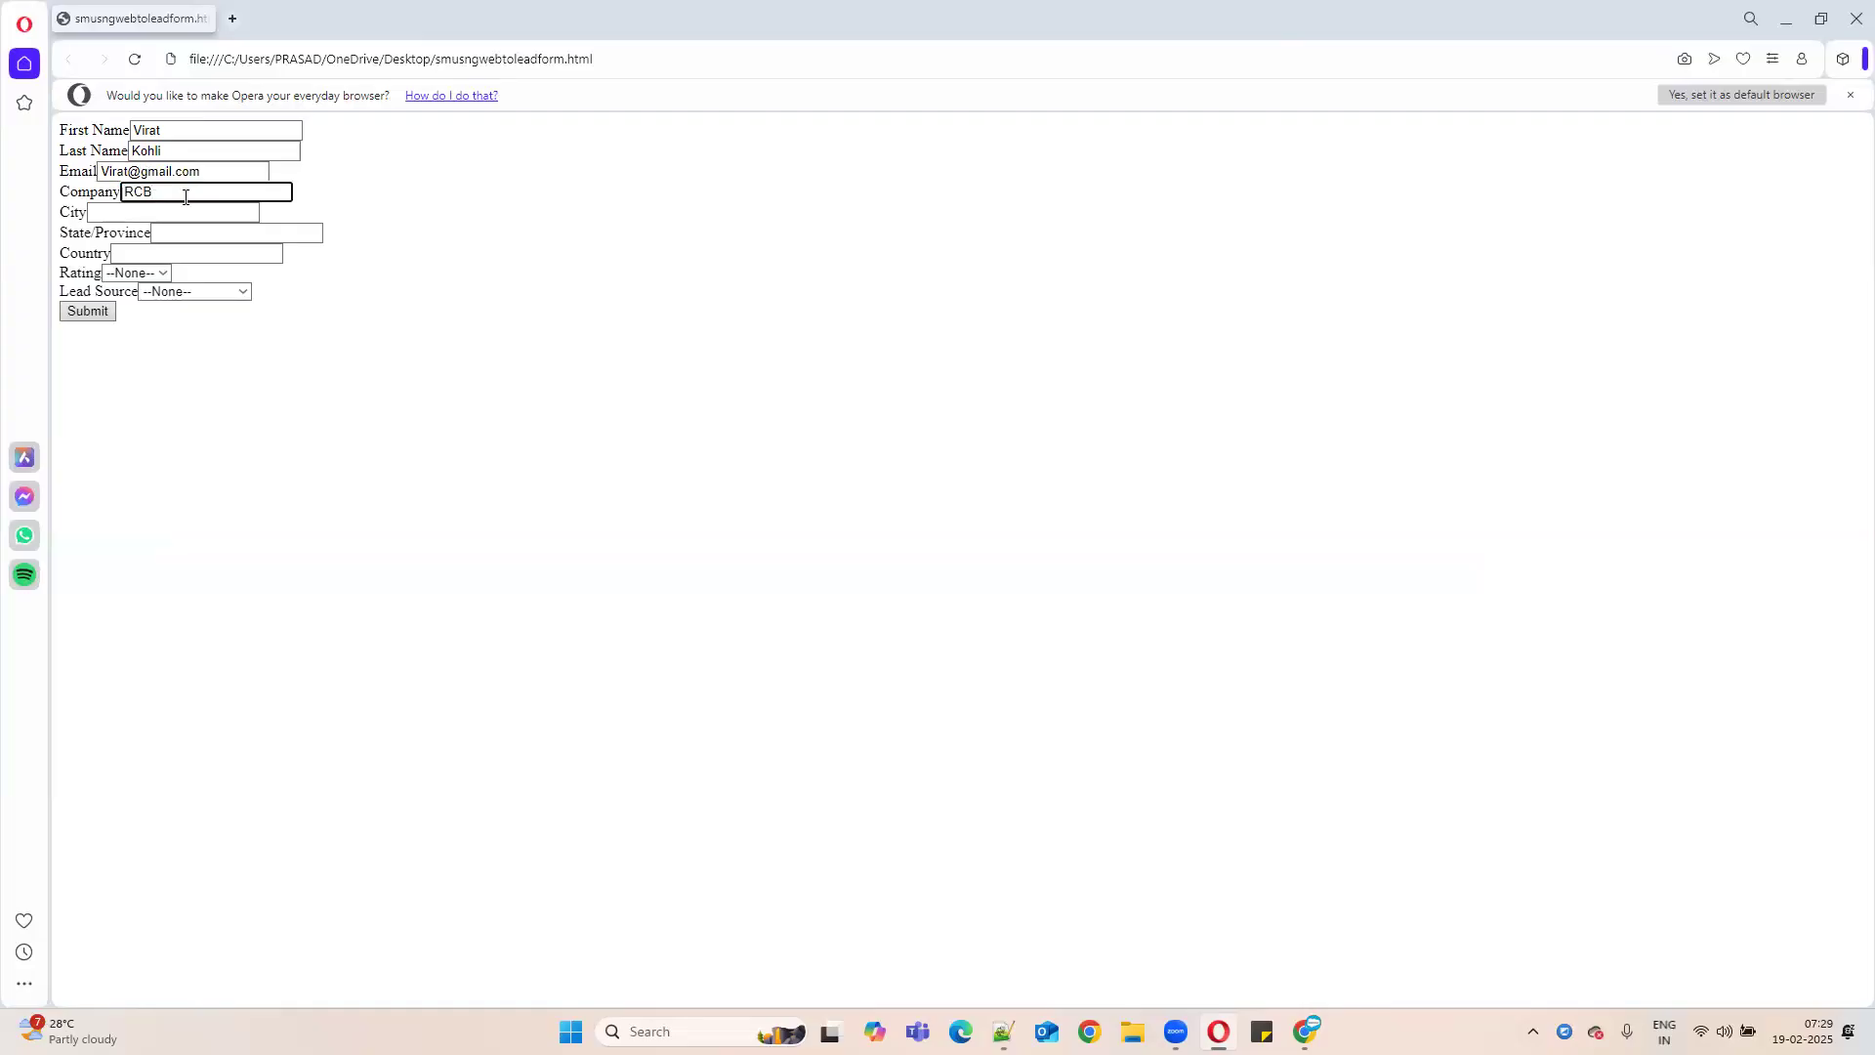
left_click(117, 214)
type("Banga")
type("lore")
left_click(219, 232)
type("Kar")
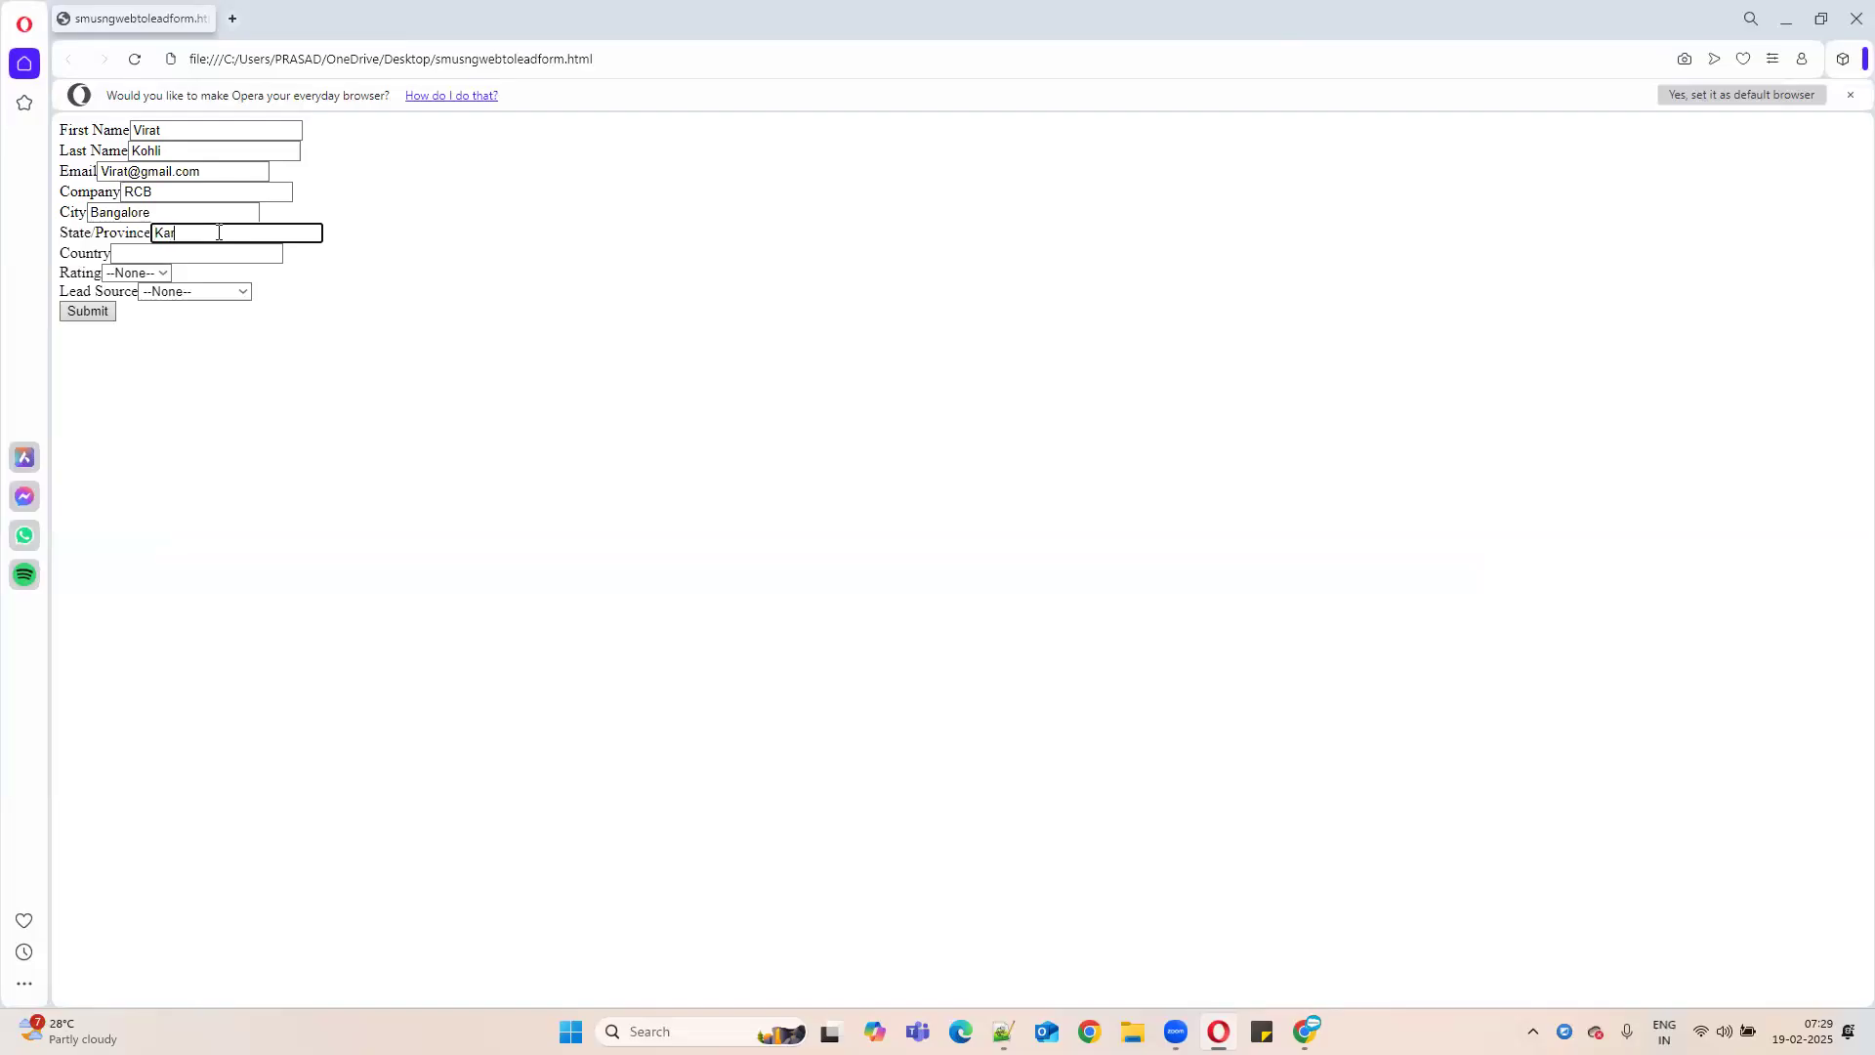
type("nataka")
left_click(179, 252)
type("India")
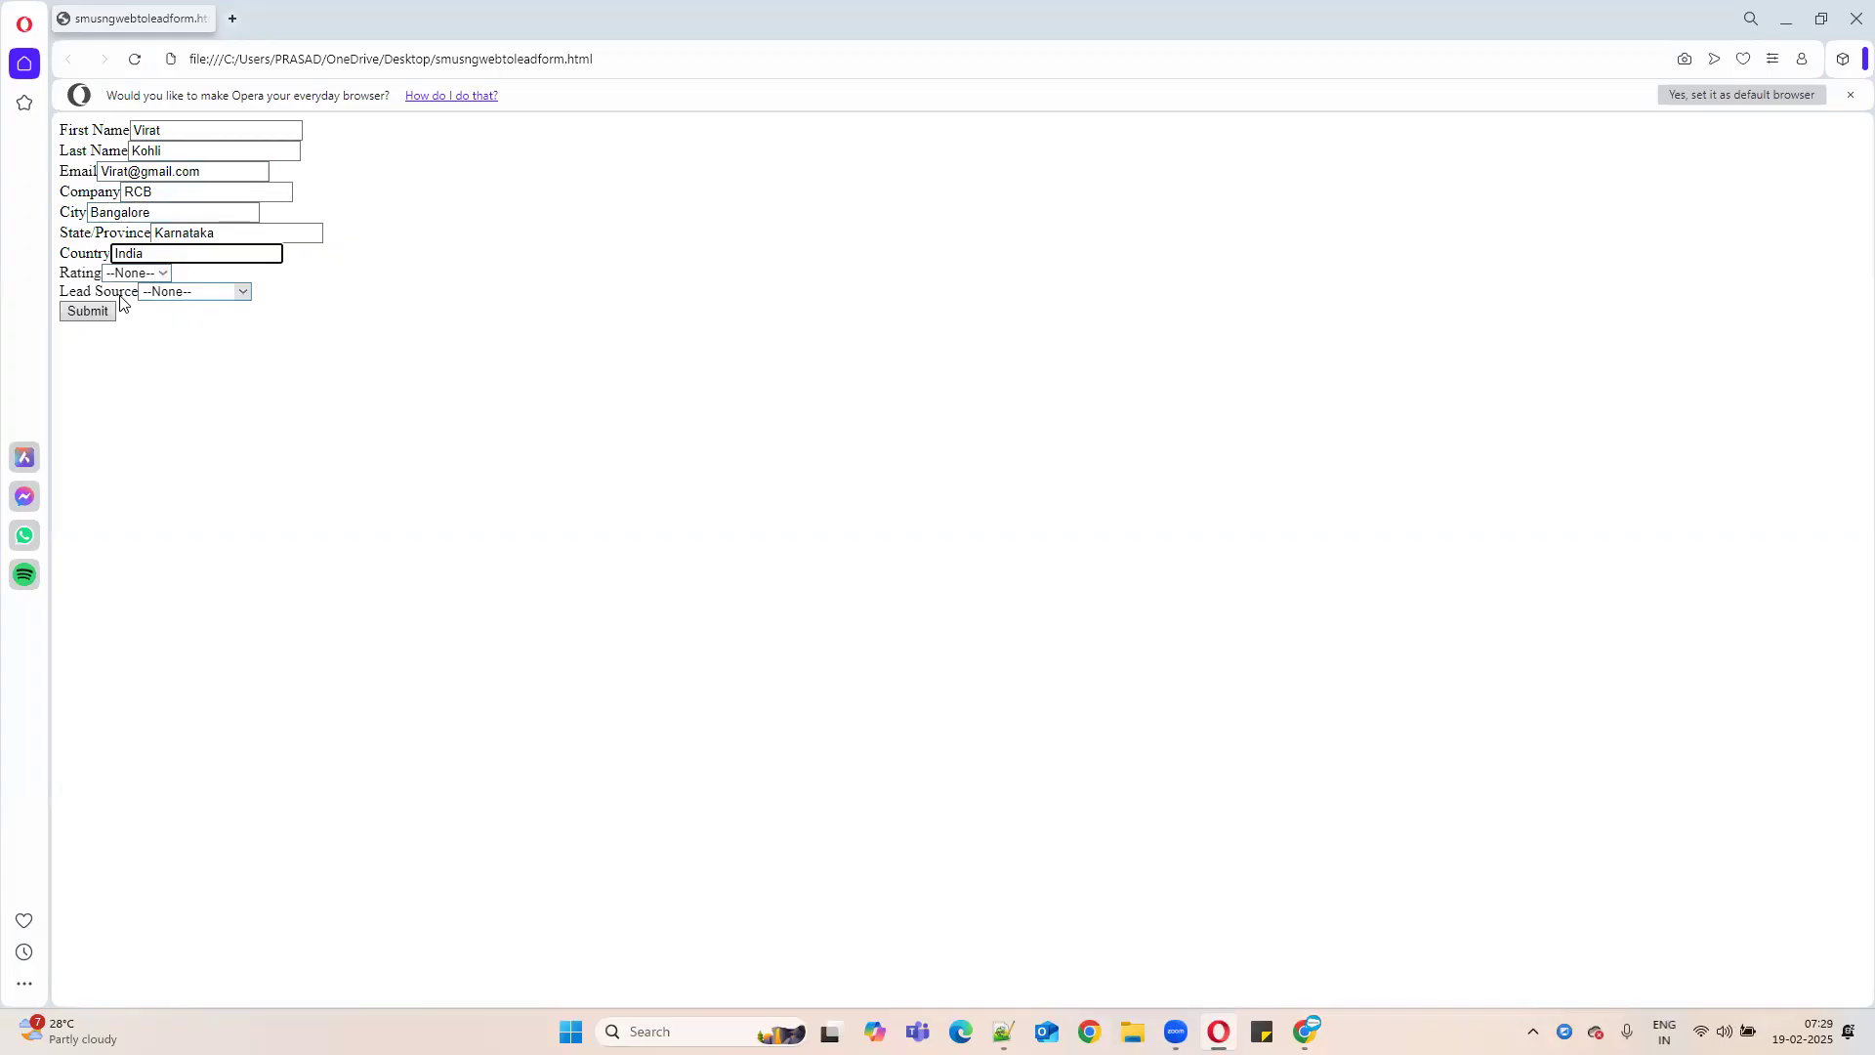
- Set Rating to Hot and Lead Source to Web
left_click(145, 273)
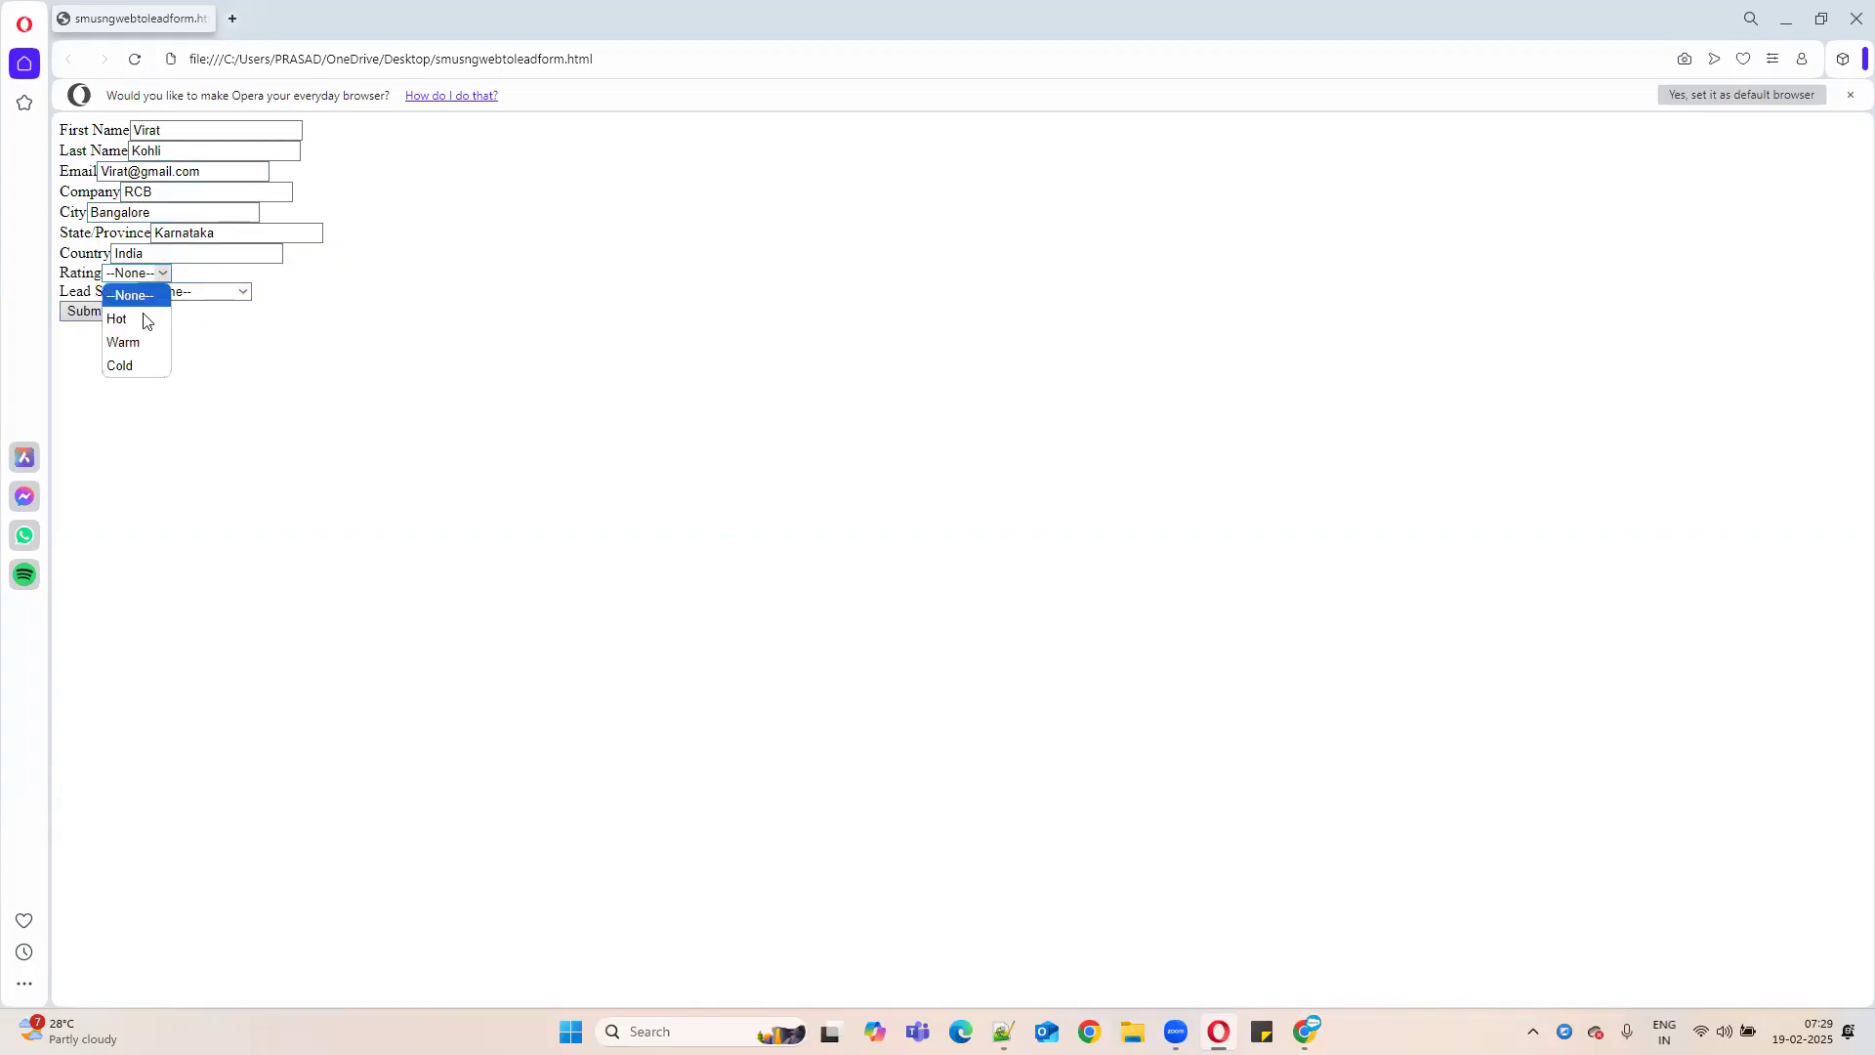
left_click(142, 319)
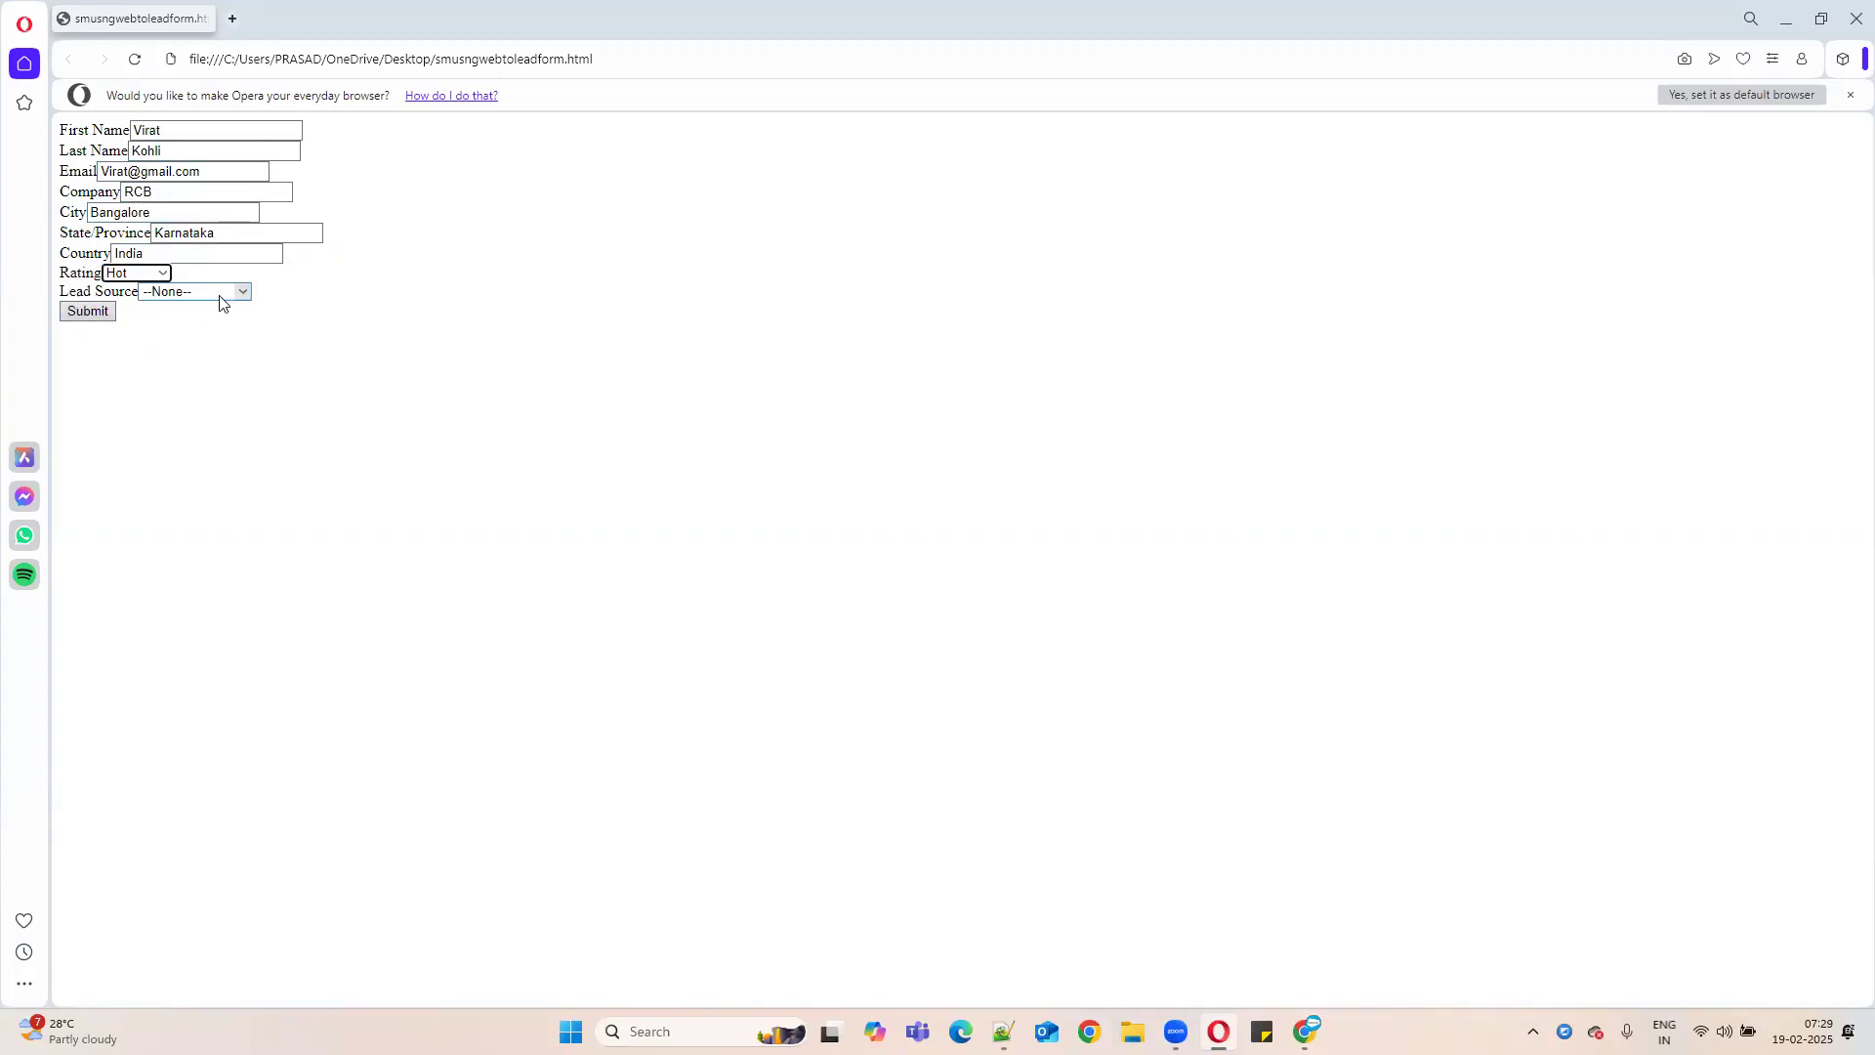
left_click(229, 293)
left_click(168, 338)
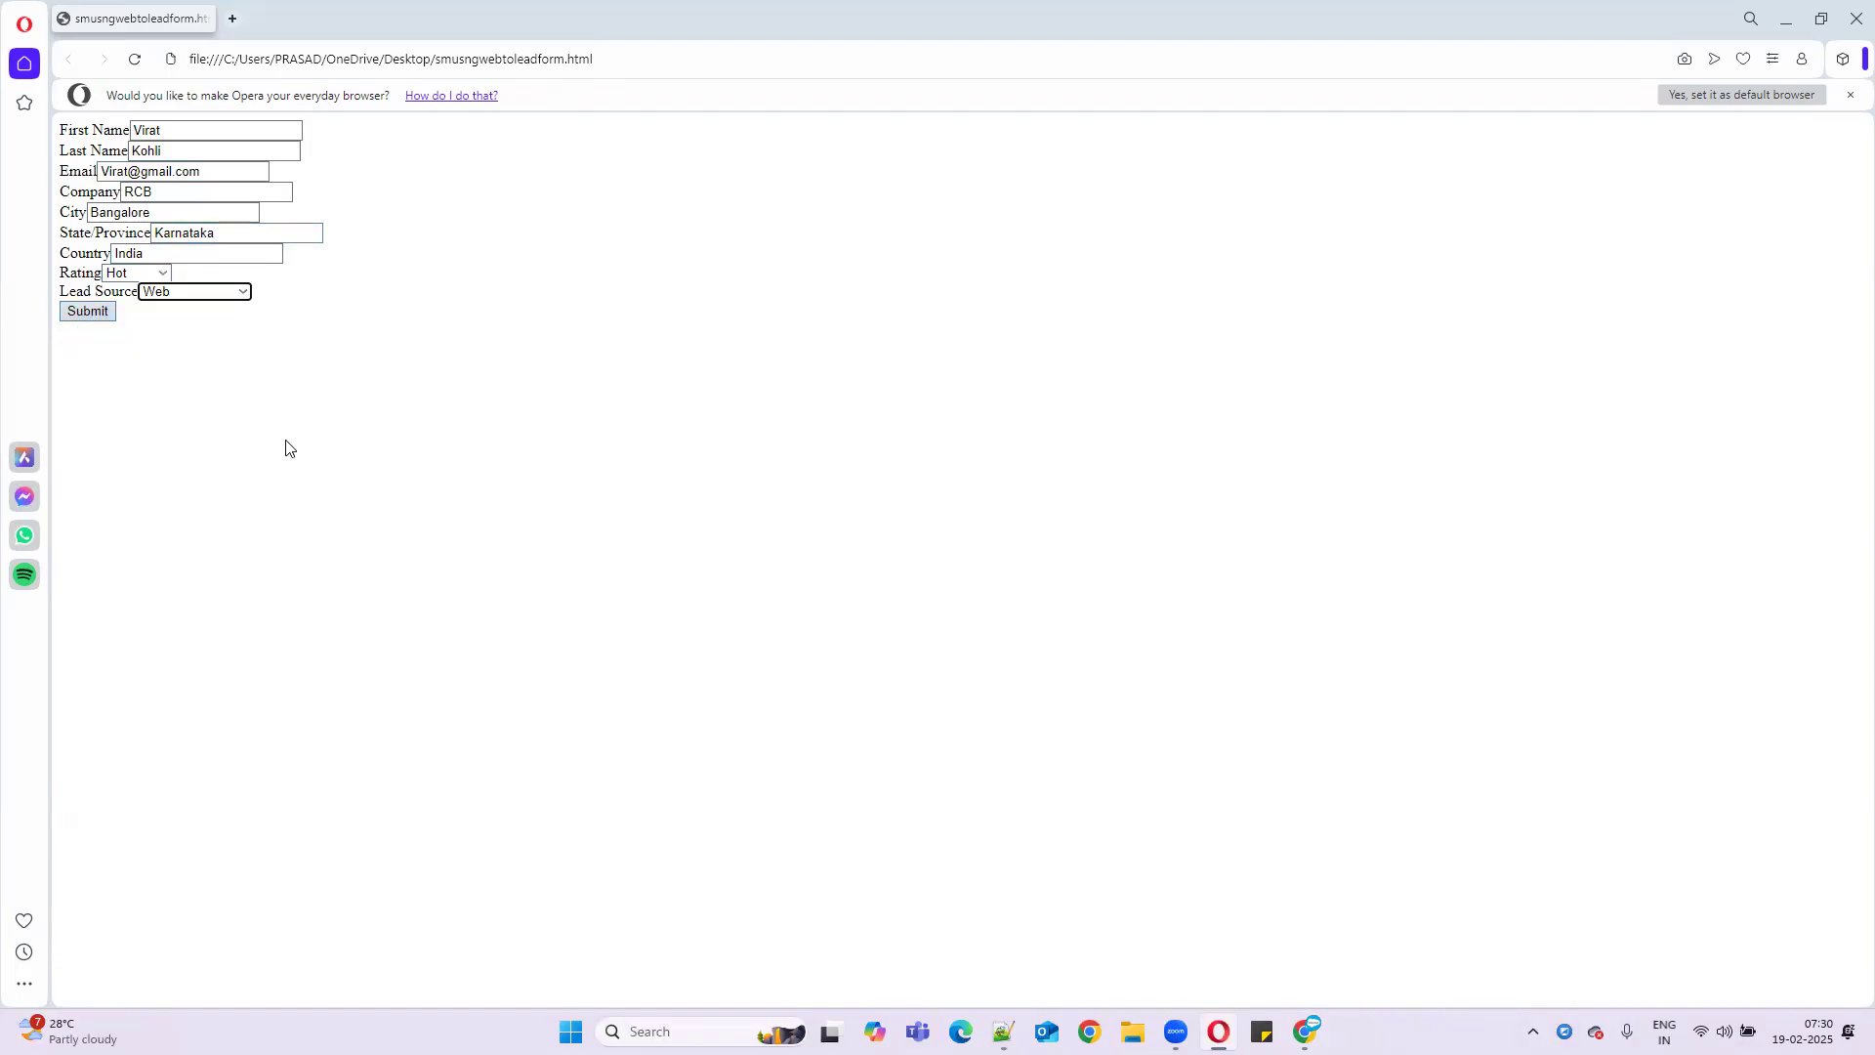
left_click(1003, 1032)
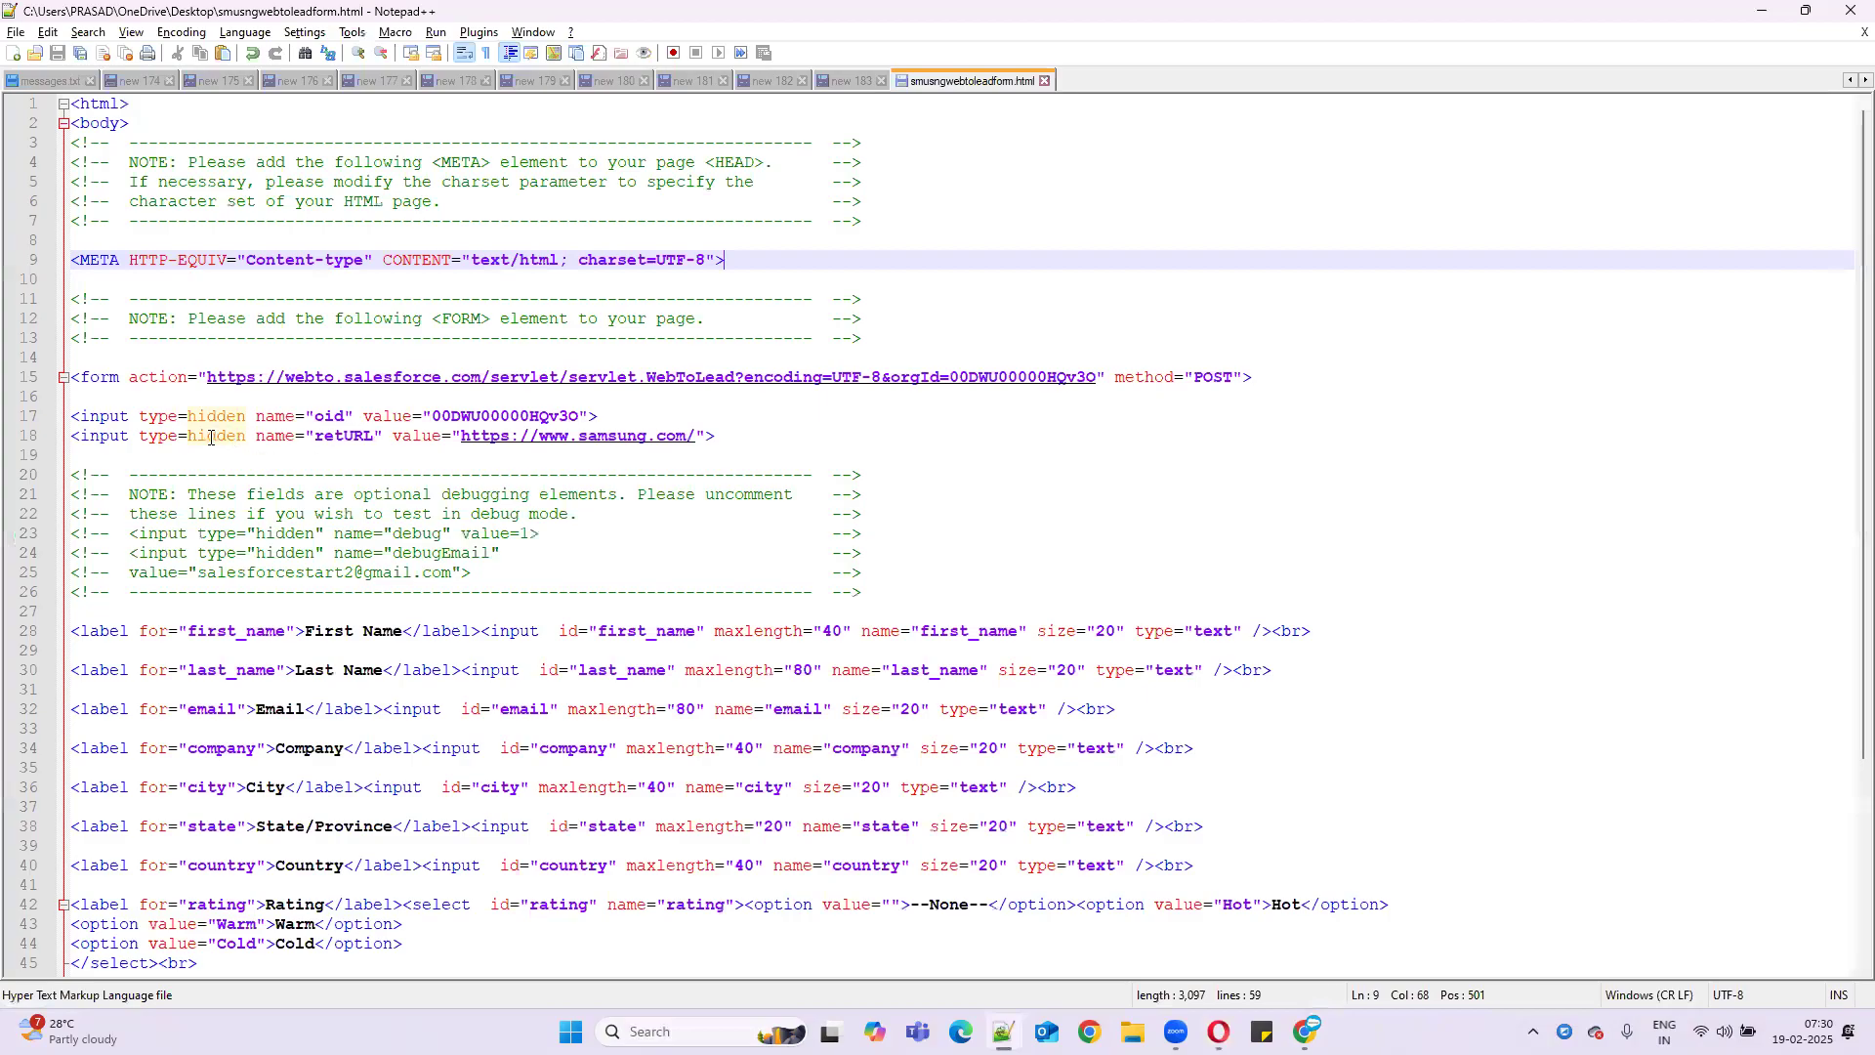
left_click_drag(130, 438, 742, 437)
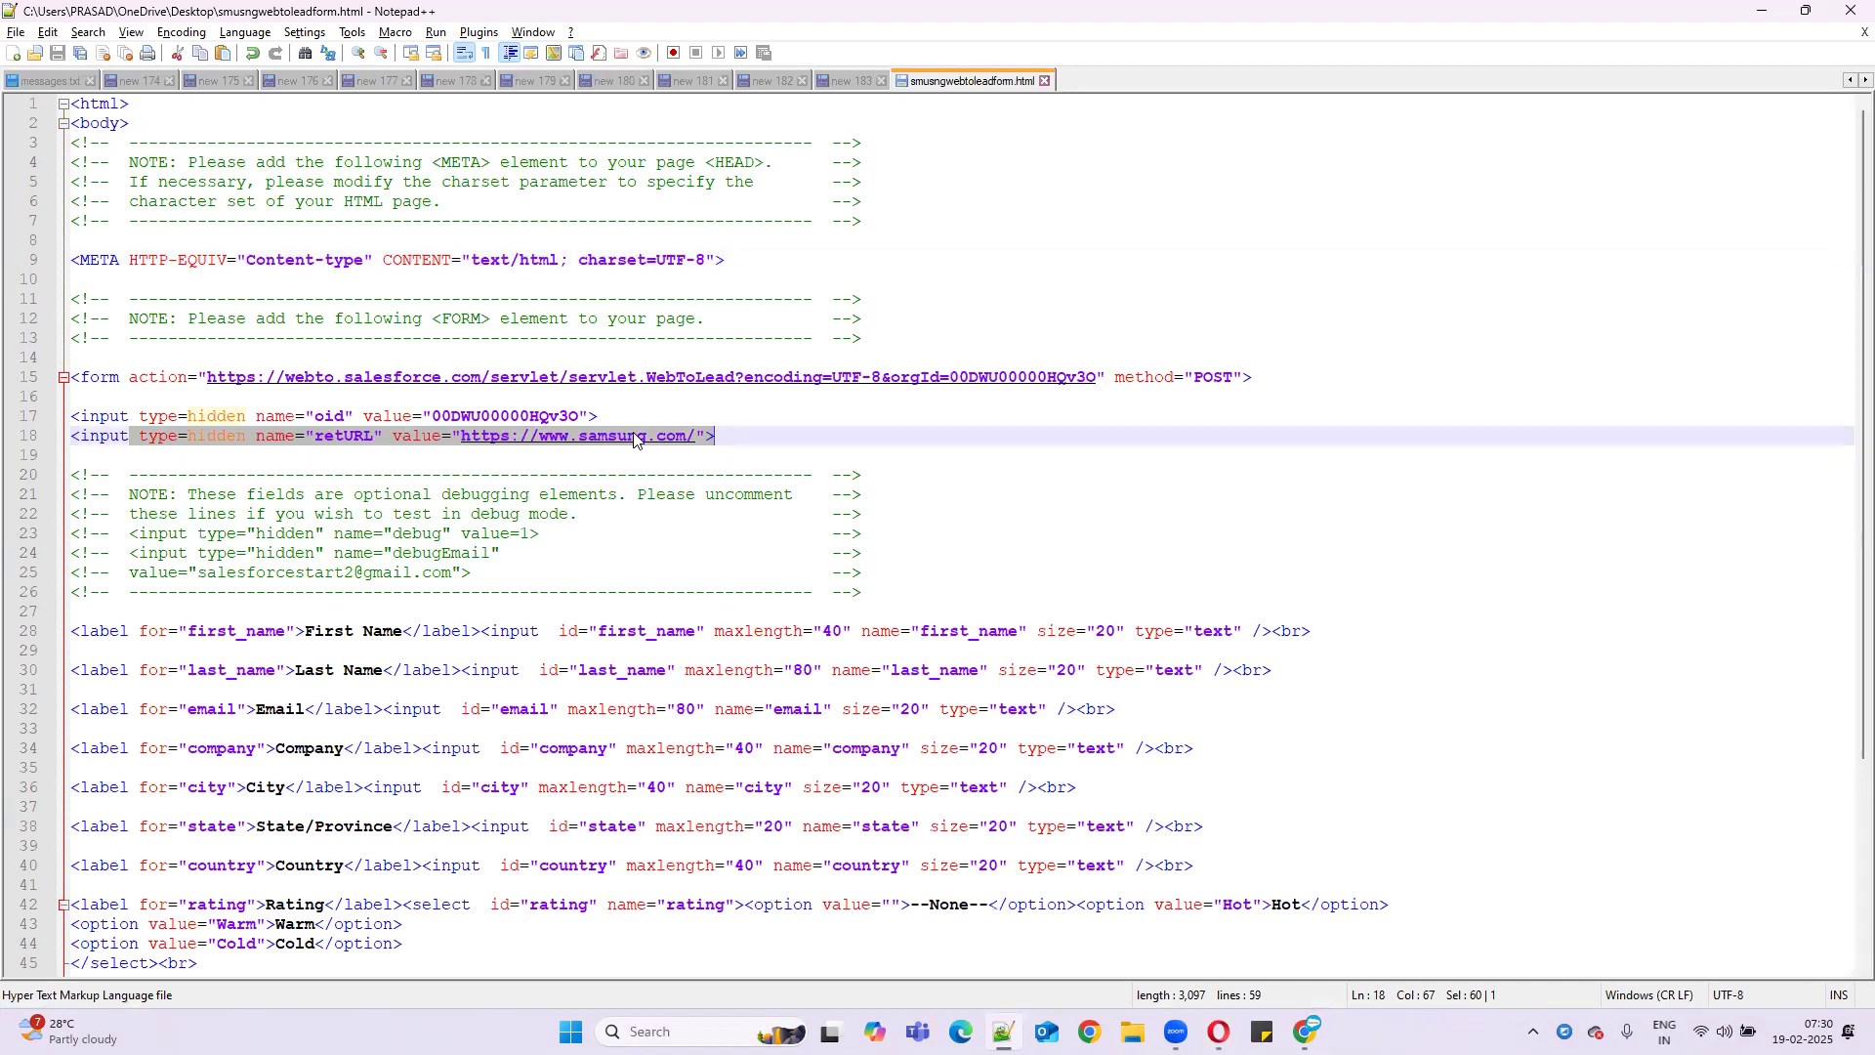
left_click(1749, 8)
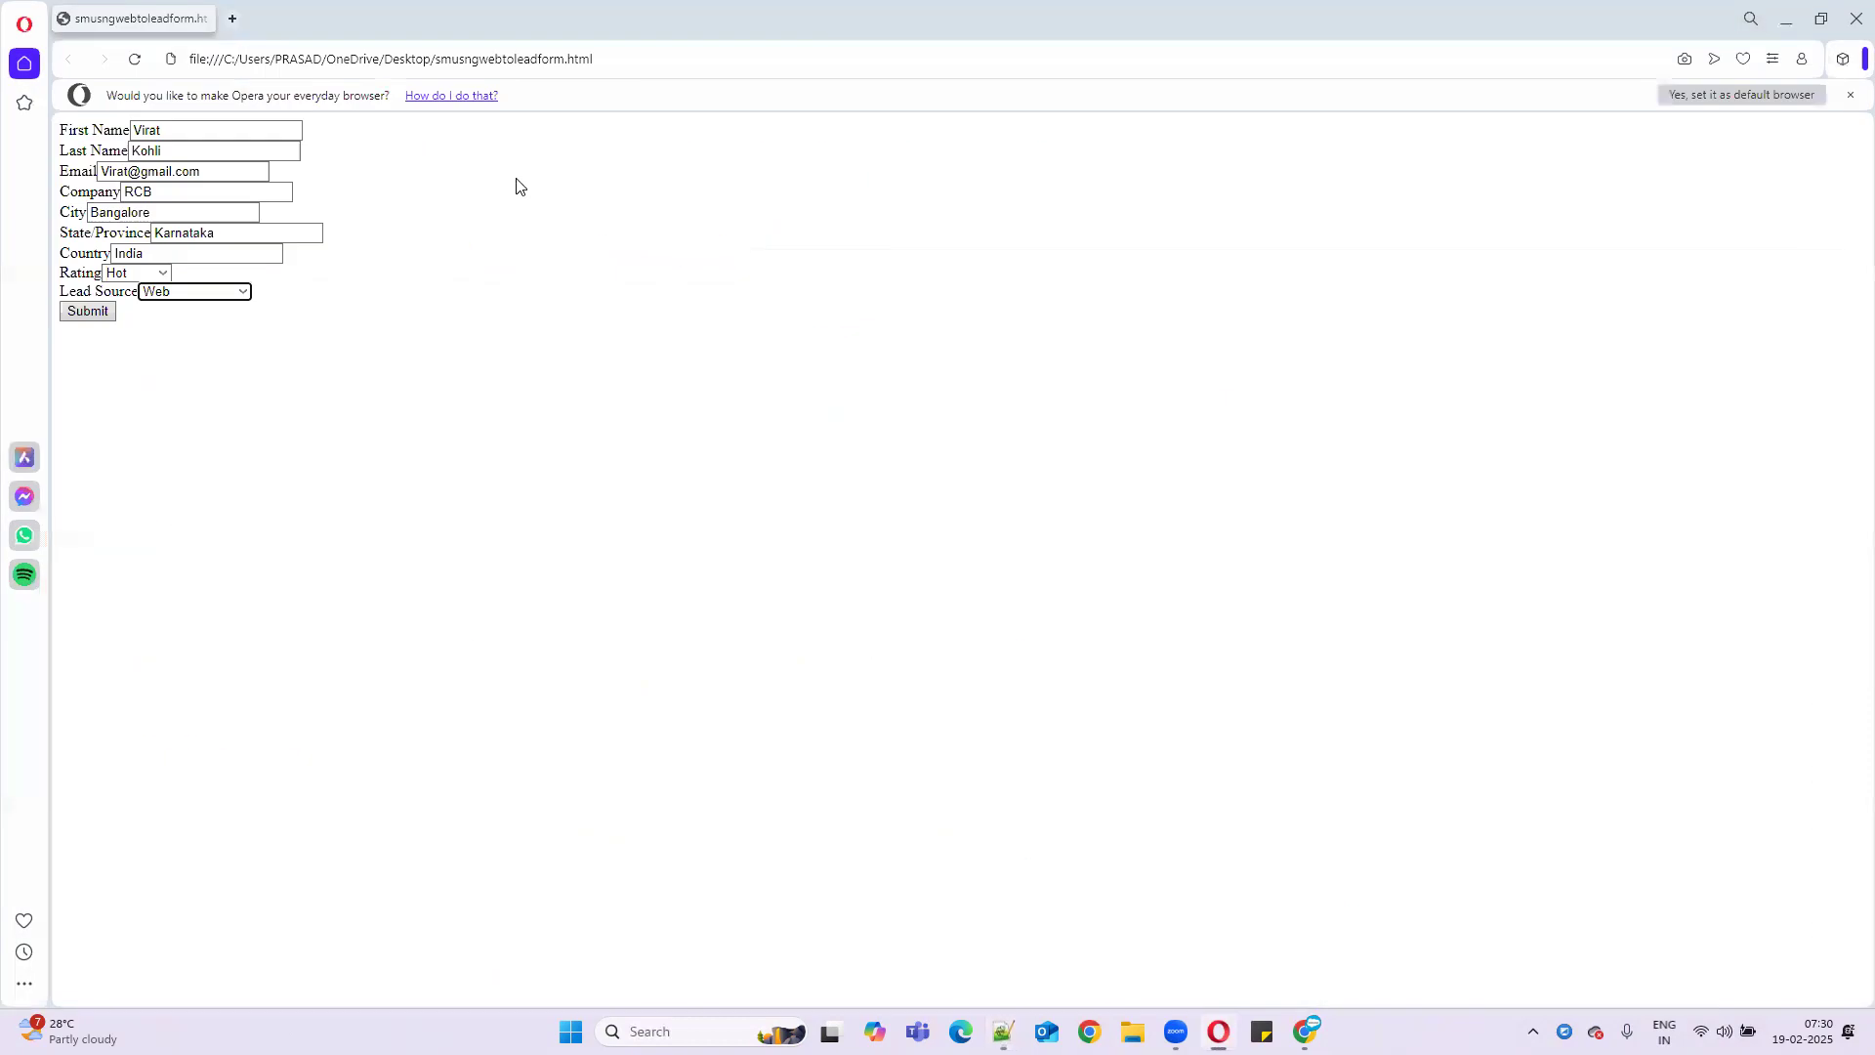
- Submit the lead form, then minimize Opera and bring Chrome back up
left_click(86, 312)
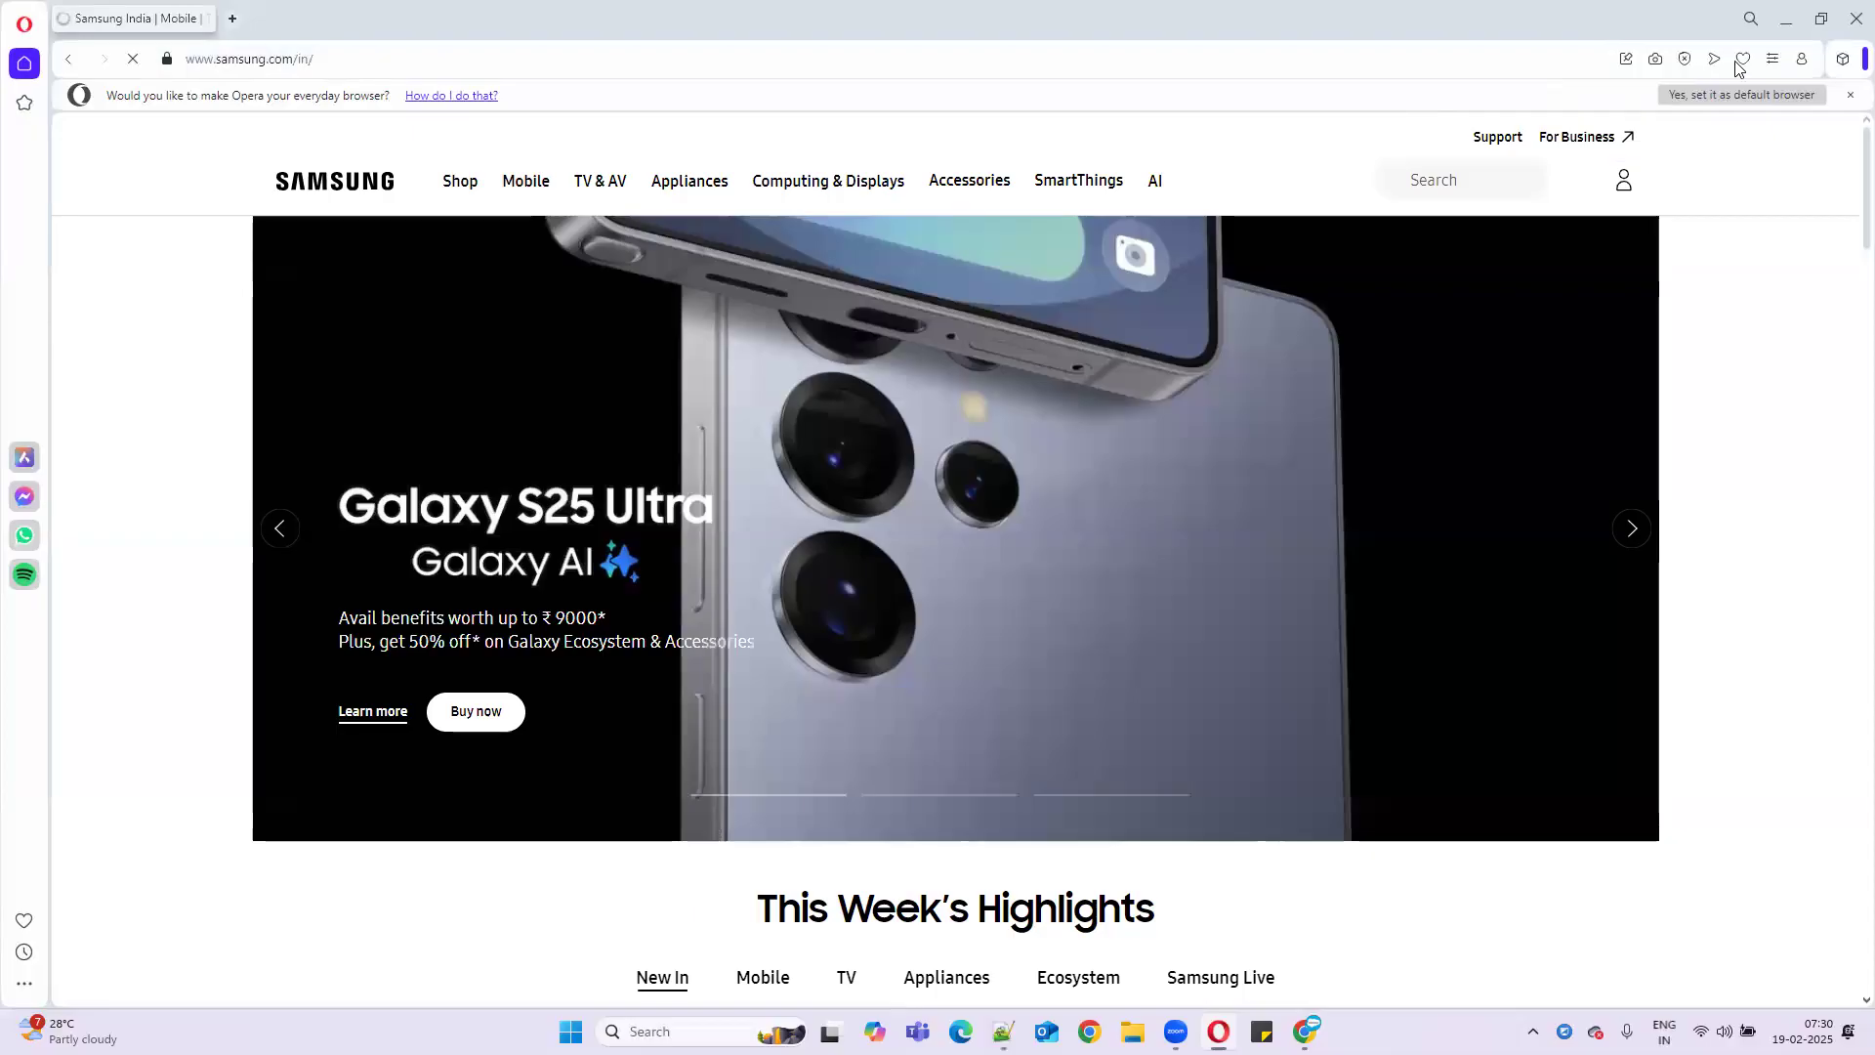
left_click(1780, 22)
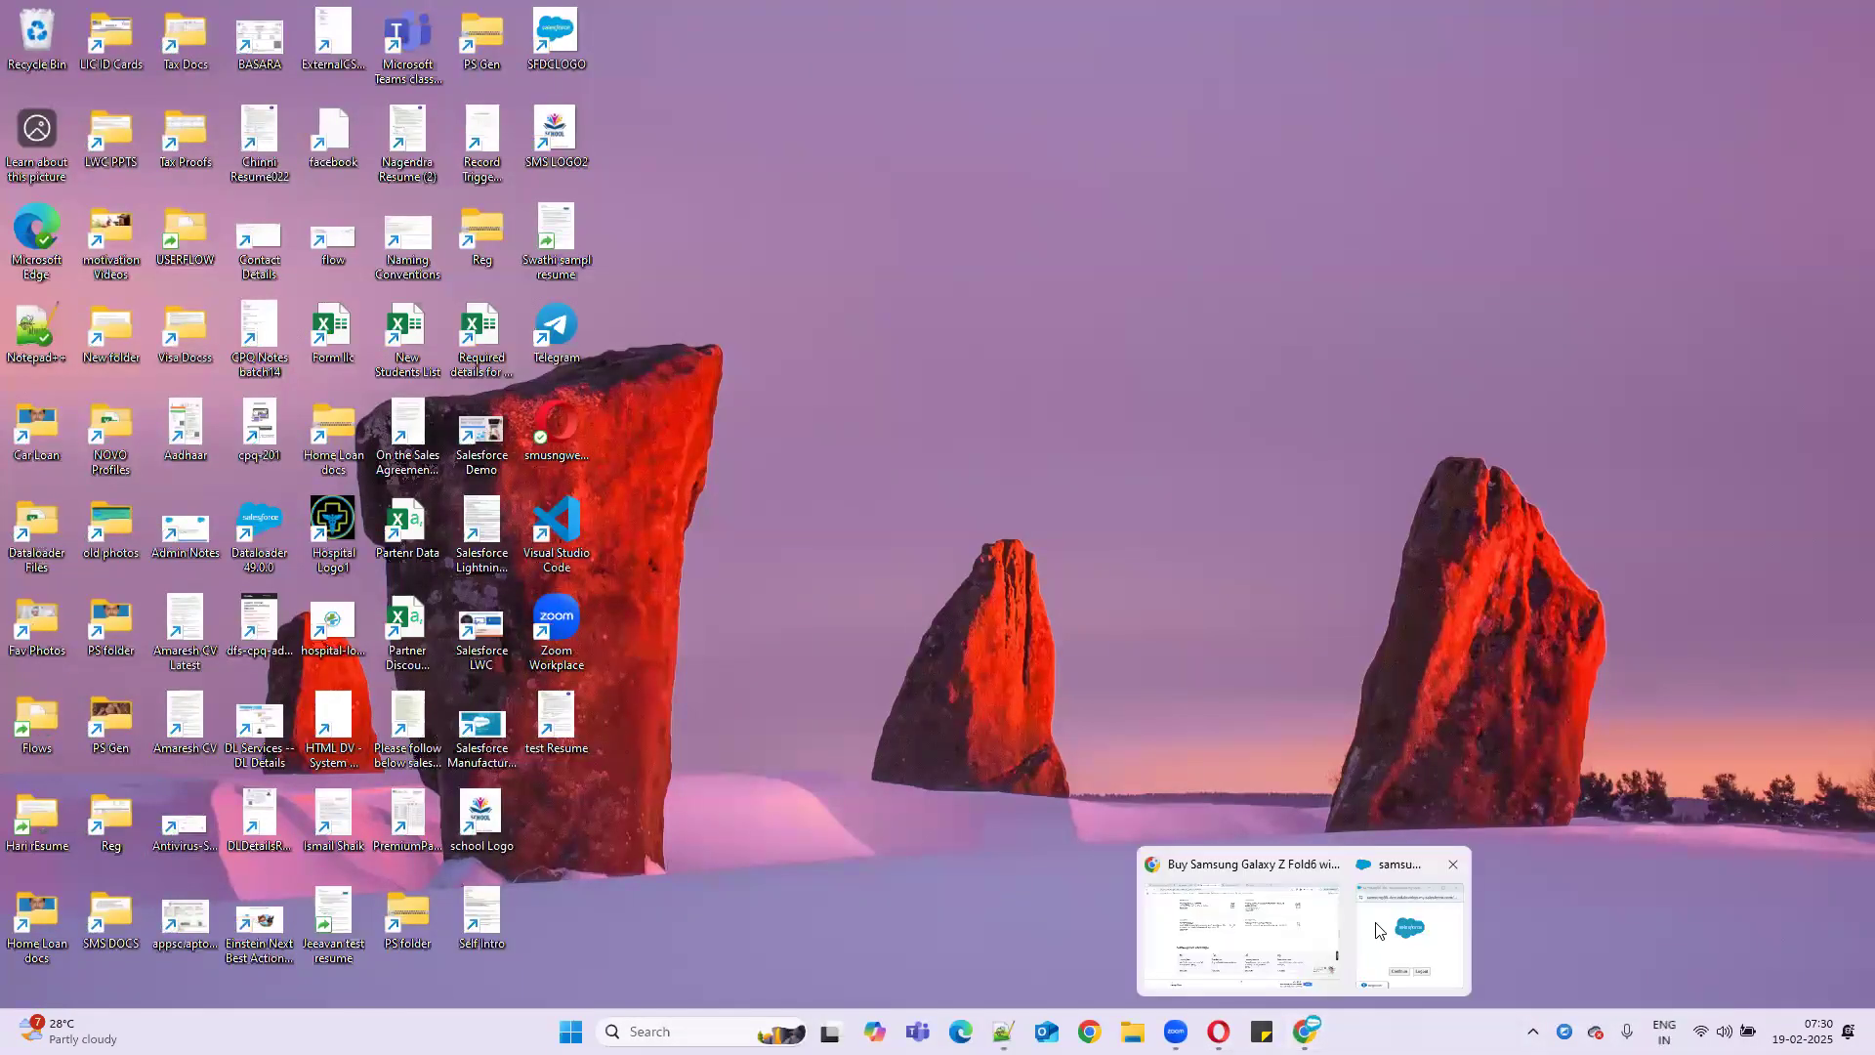
left_click(1260, 909)
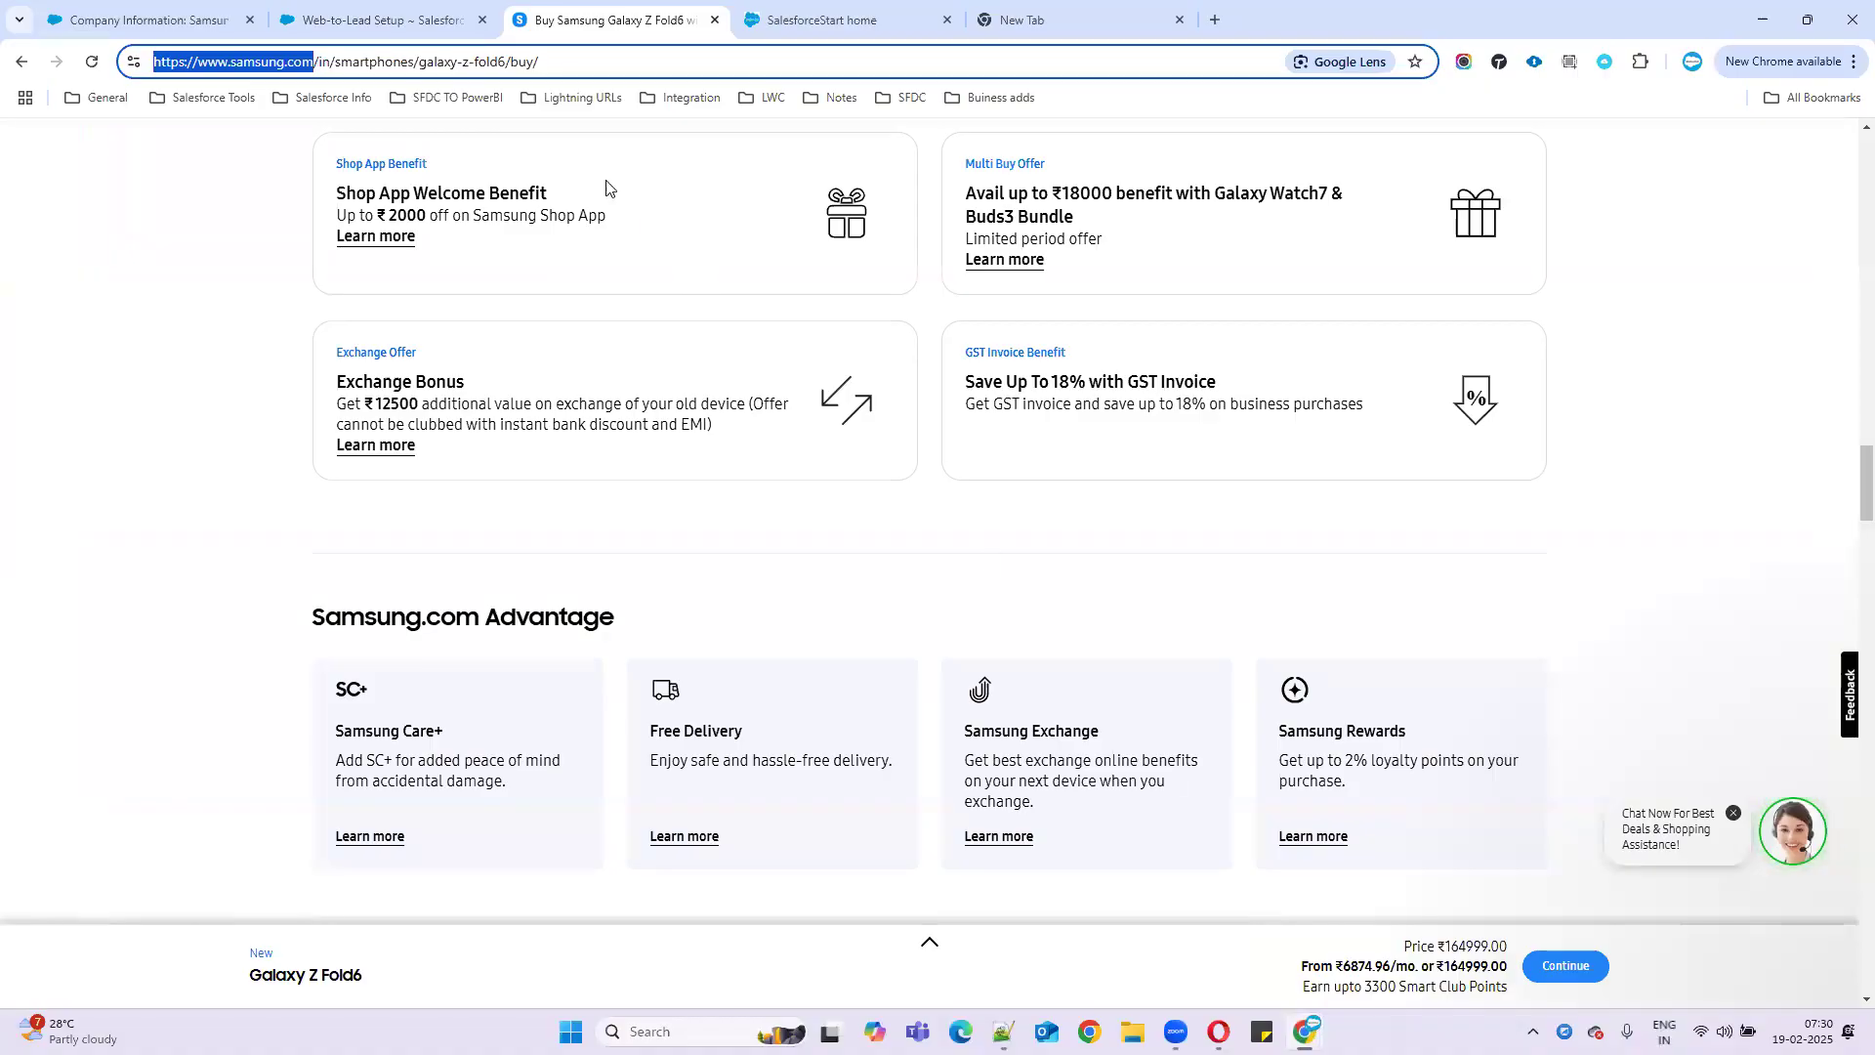
- Go to the Salesforce Leads tab and list All Open Leads
left_click(388, 12)
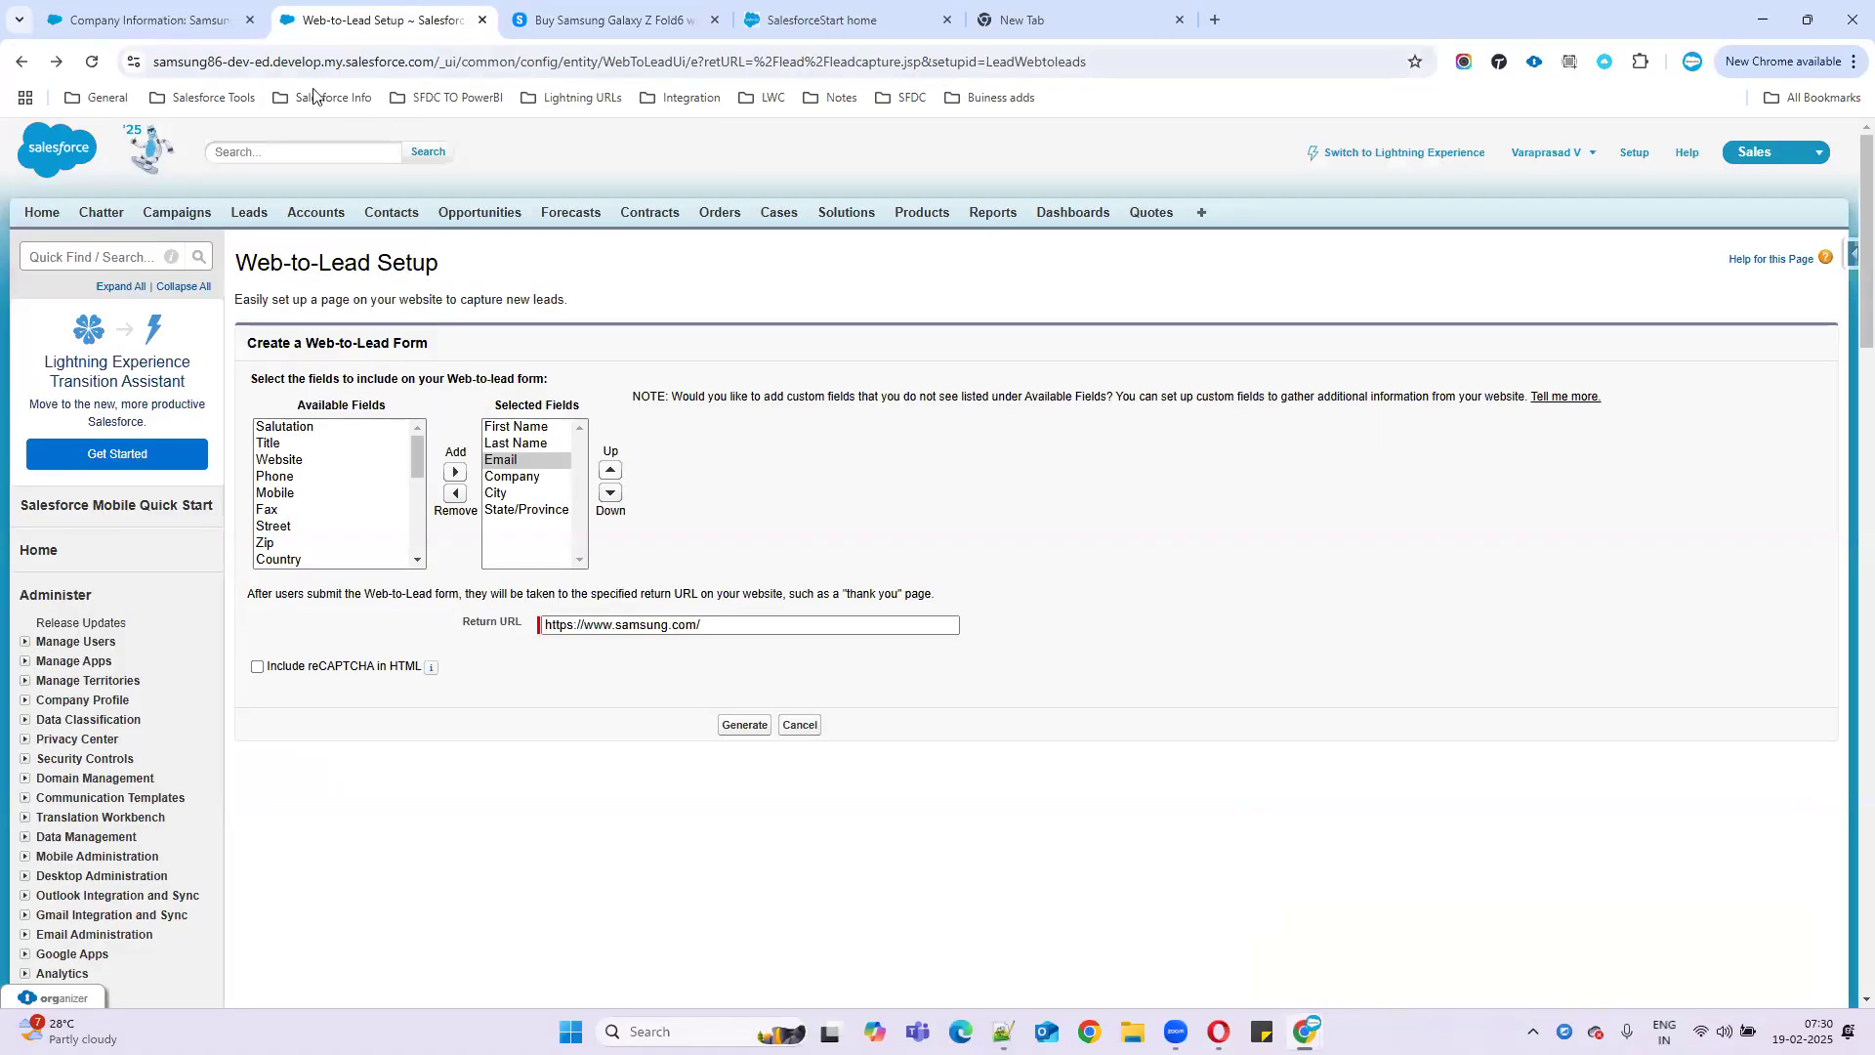
left_click(137, 20)
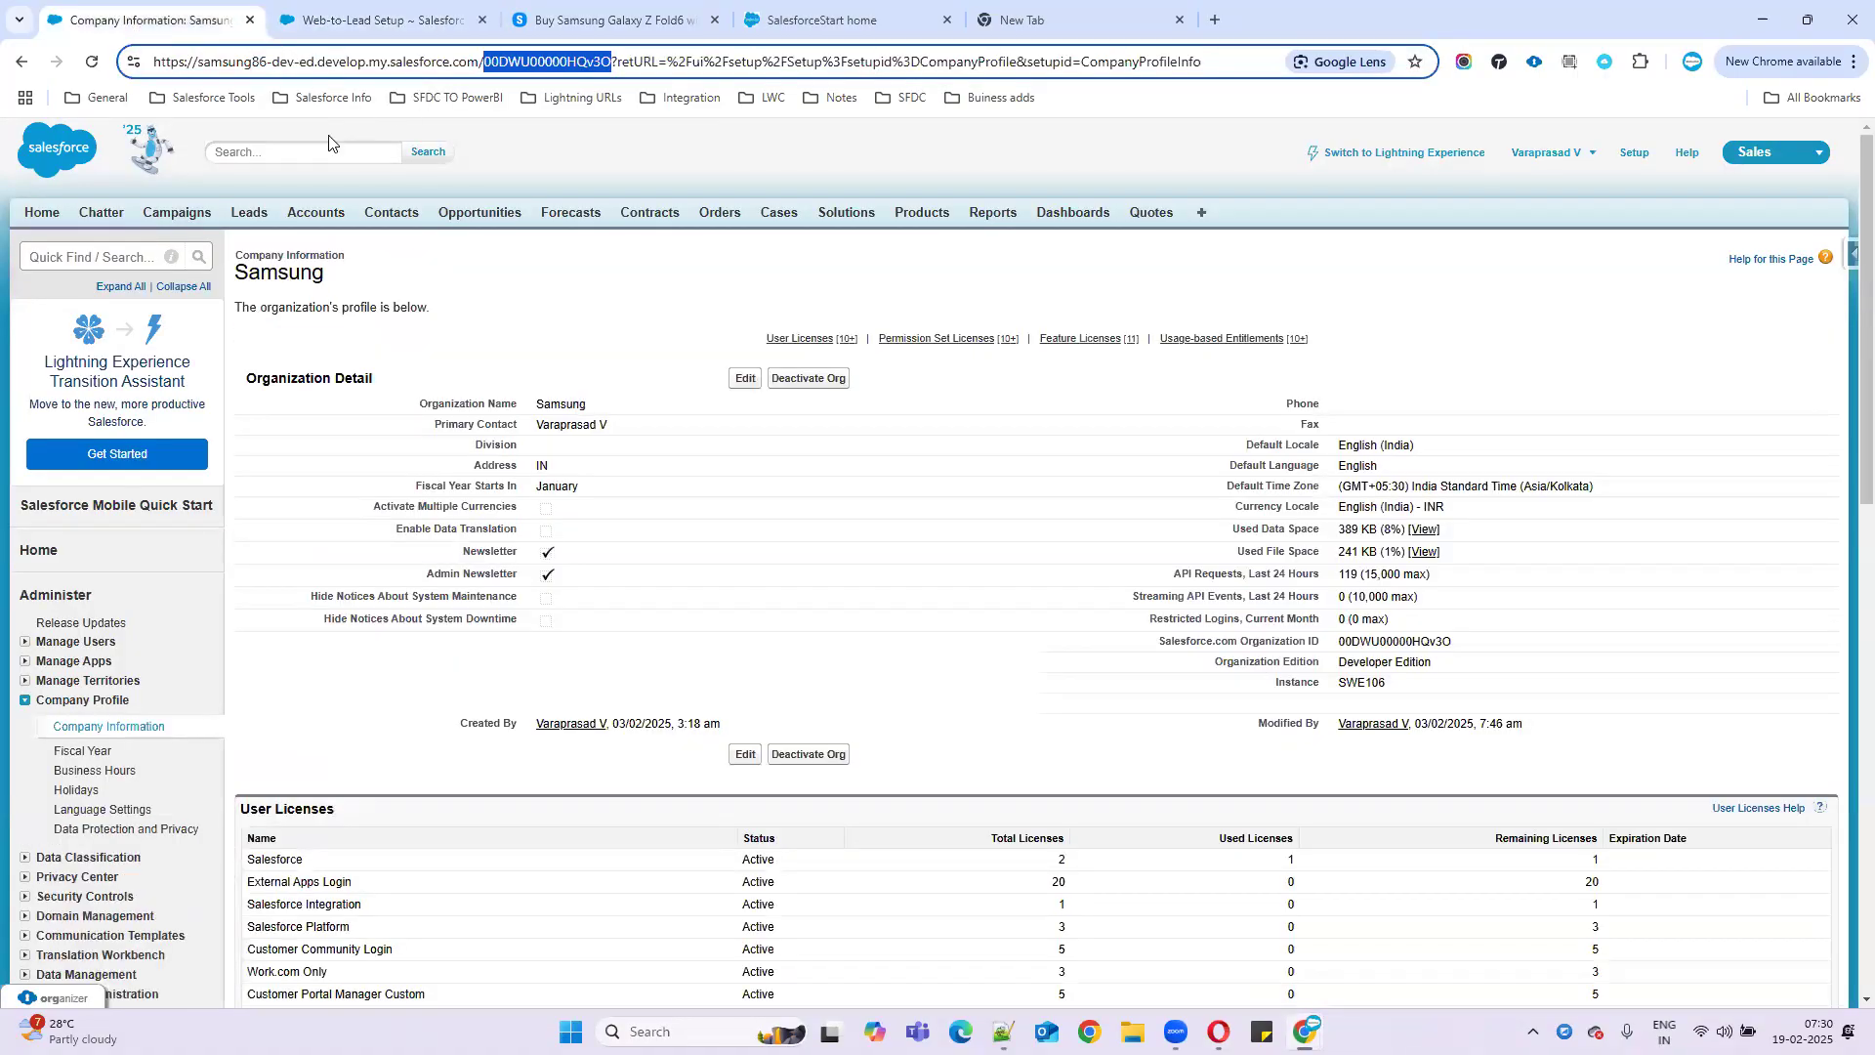
left_click(250, 221)
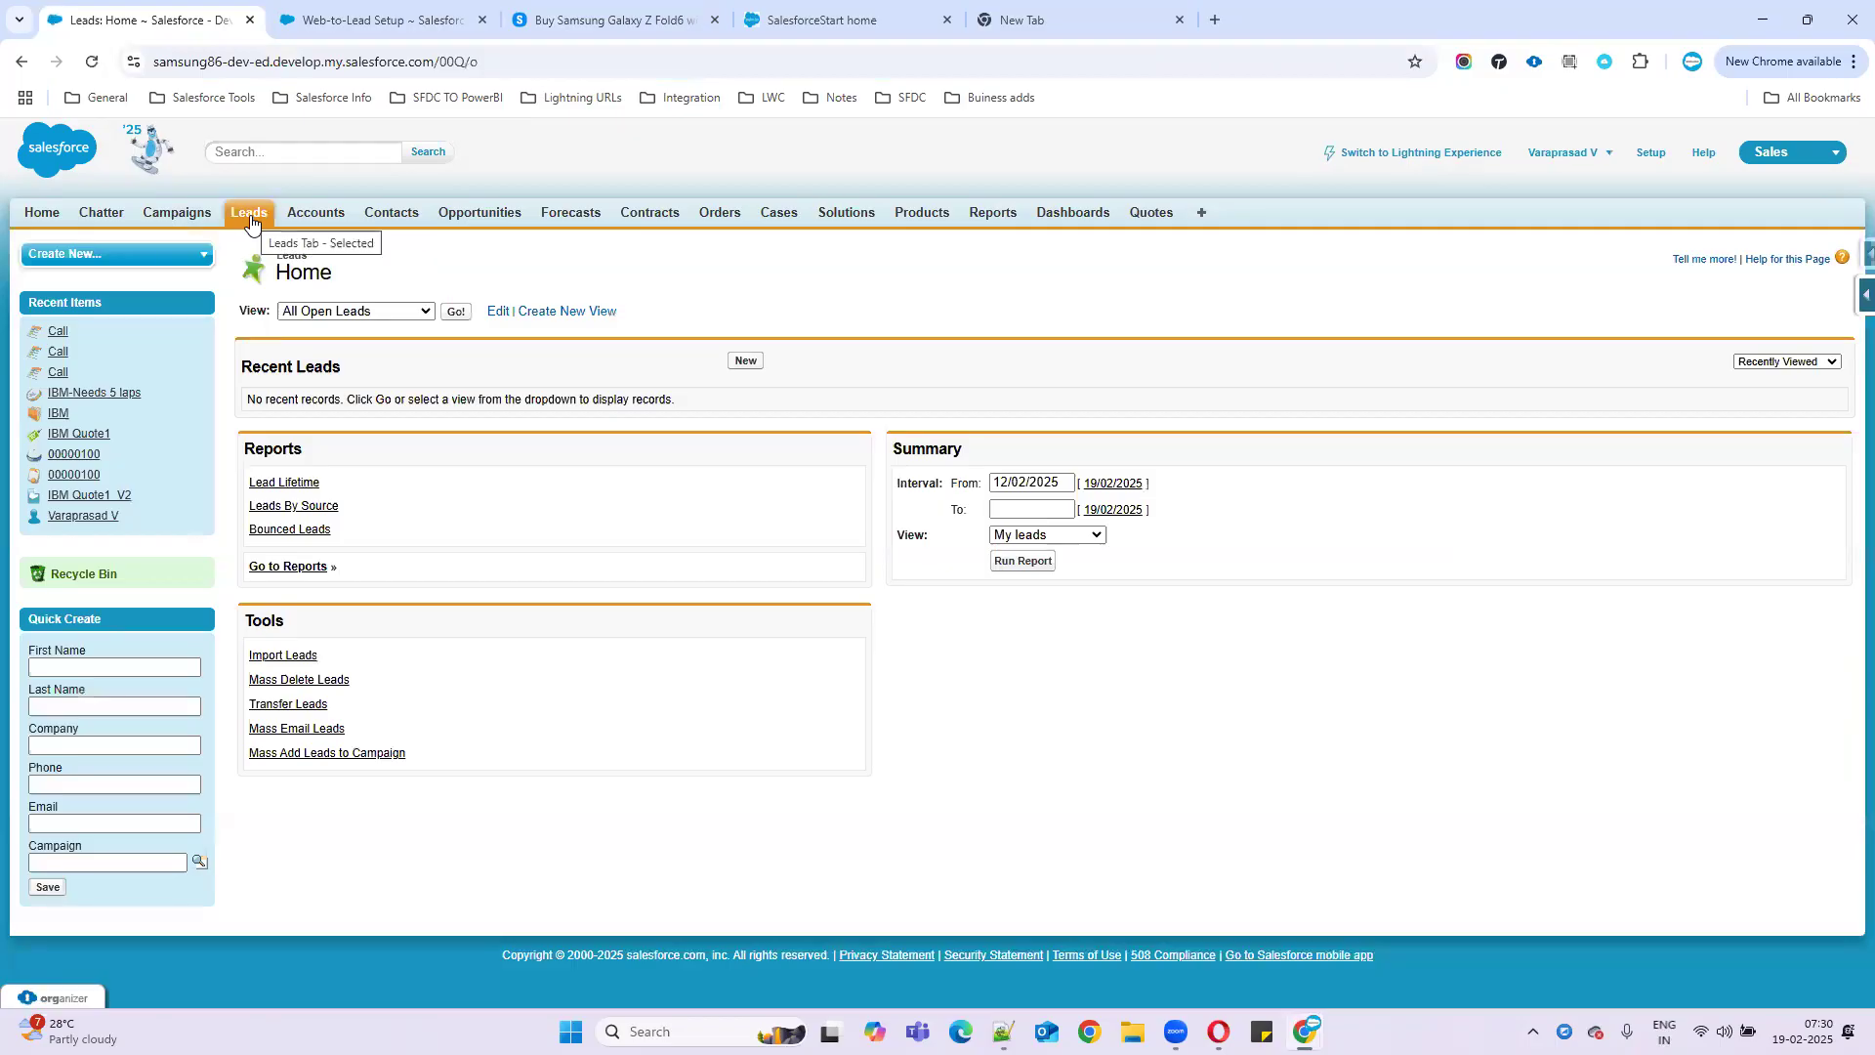
left_click(454, 312)
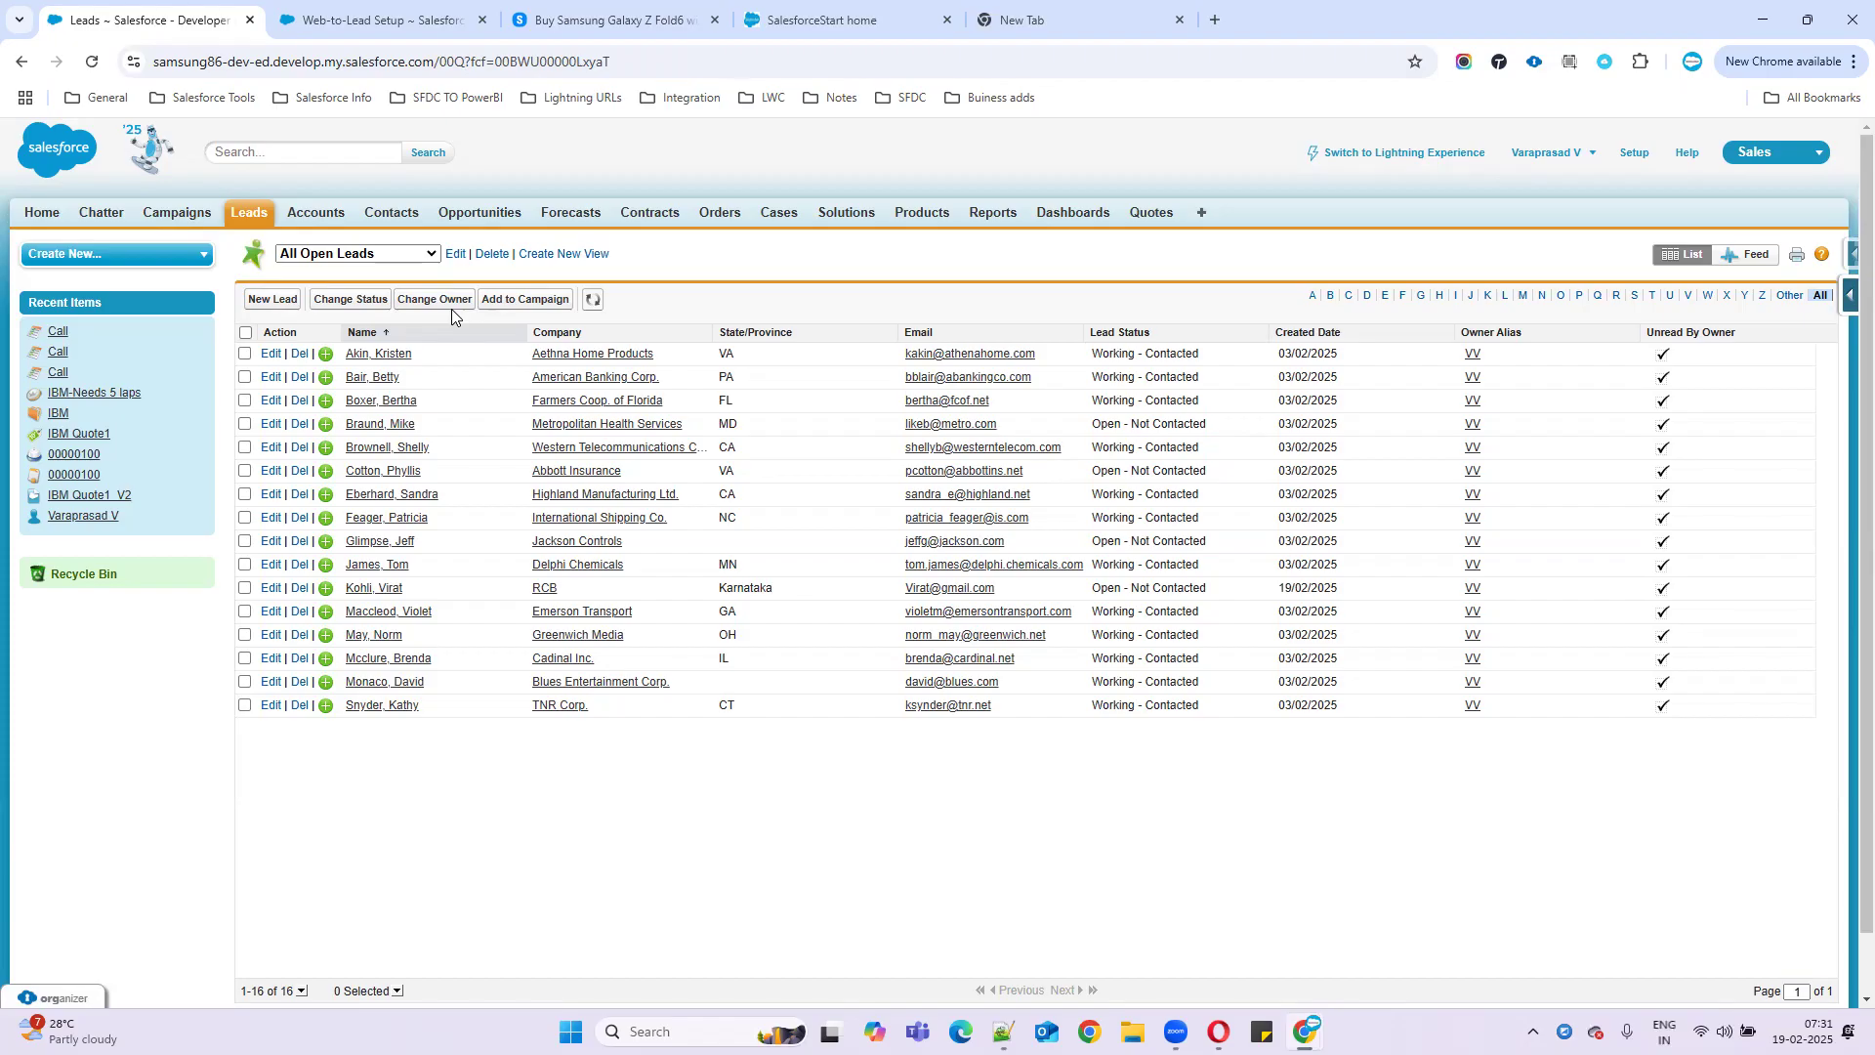
- Open the new RCB lead record and select its detail fields
left_click(374, 589)
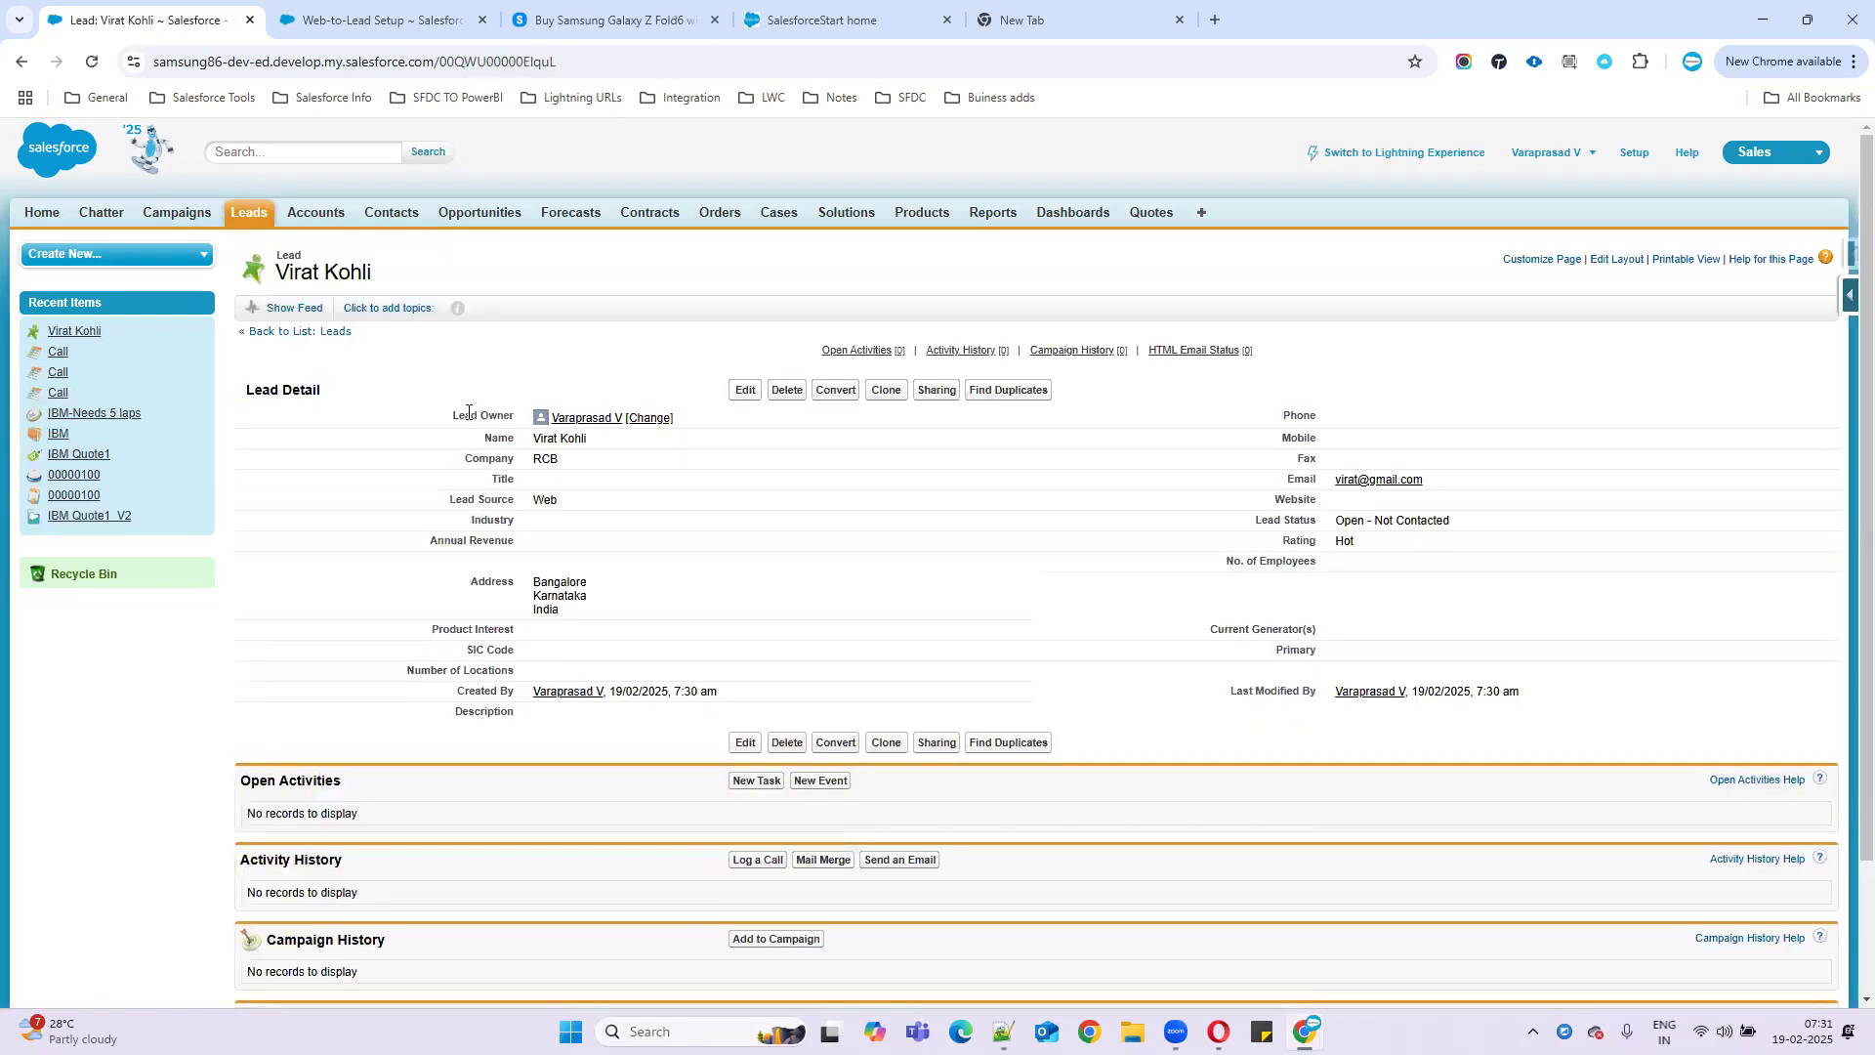
left_click_drag(451, 417, 1664, 738)
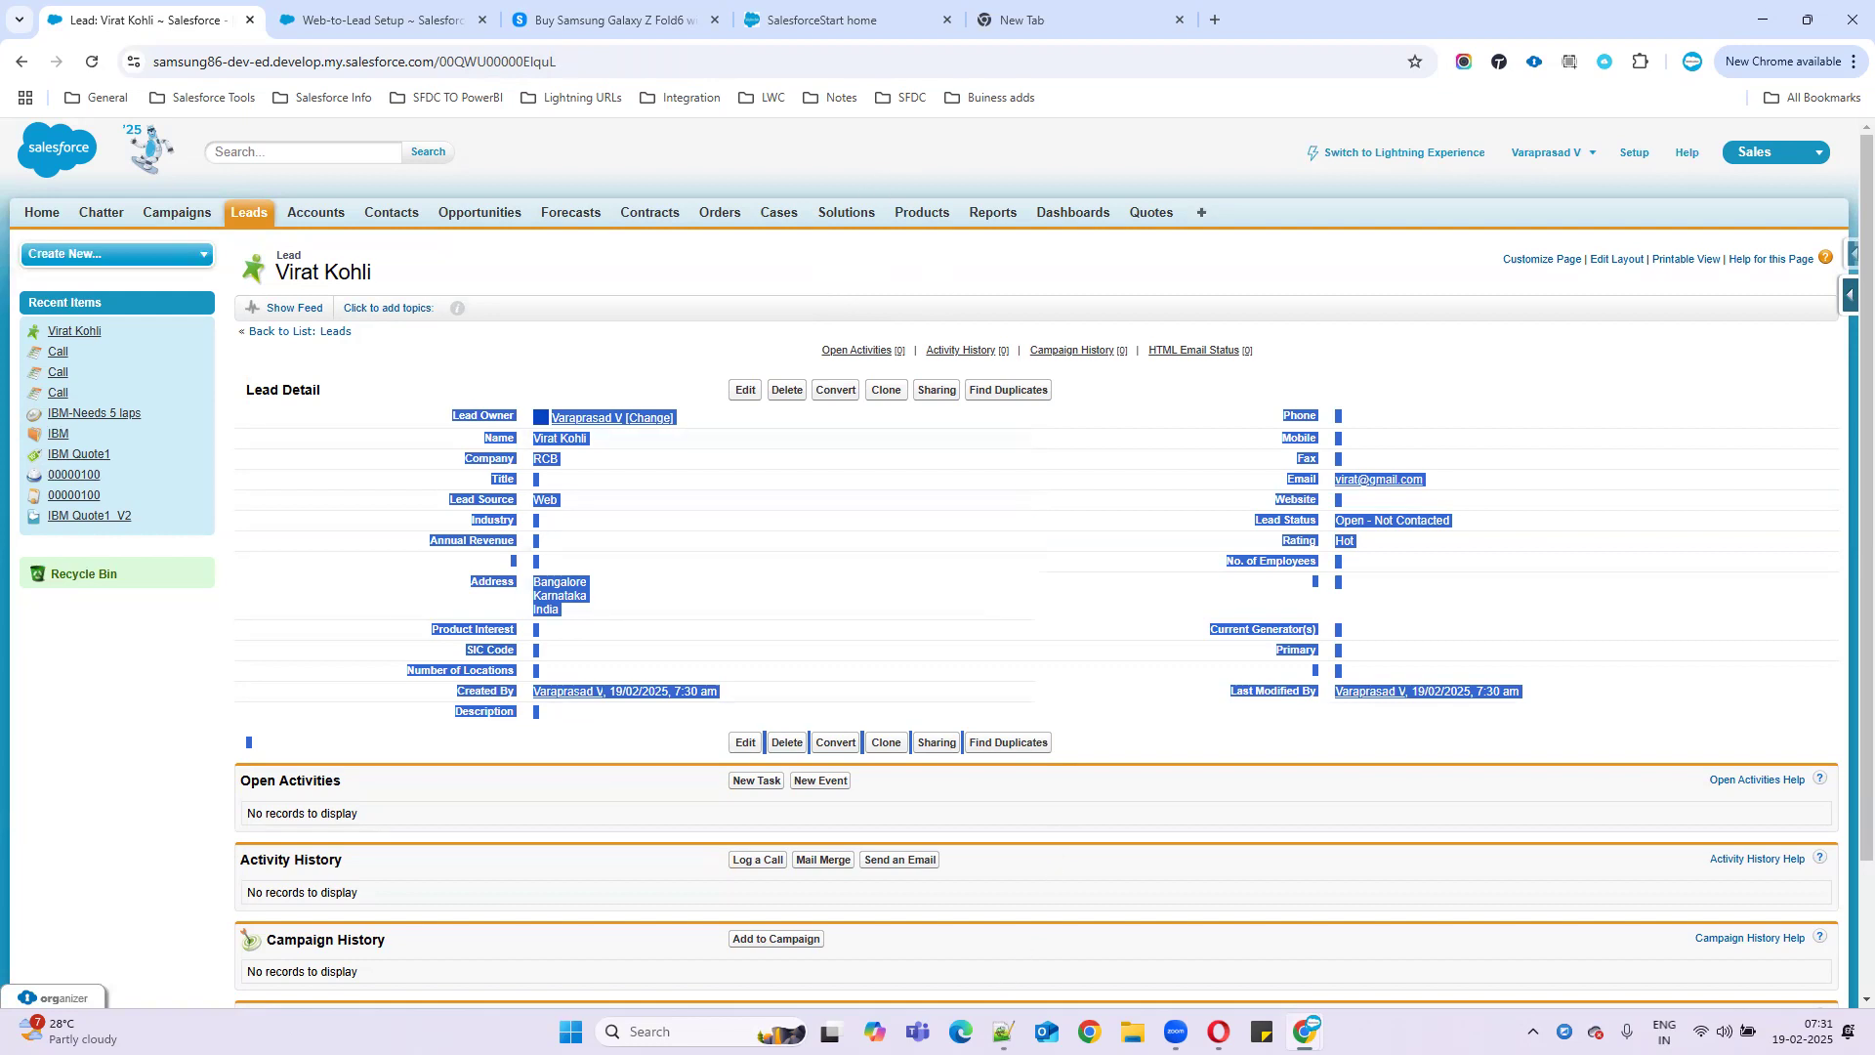
key("alt+Tab")
left_click_drag(74, 100, 613, 967)
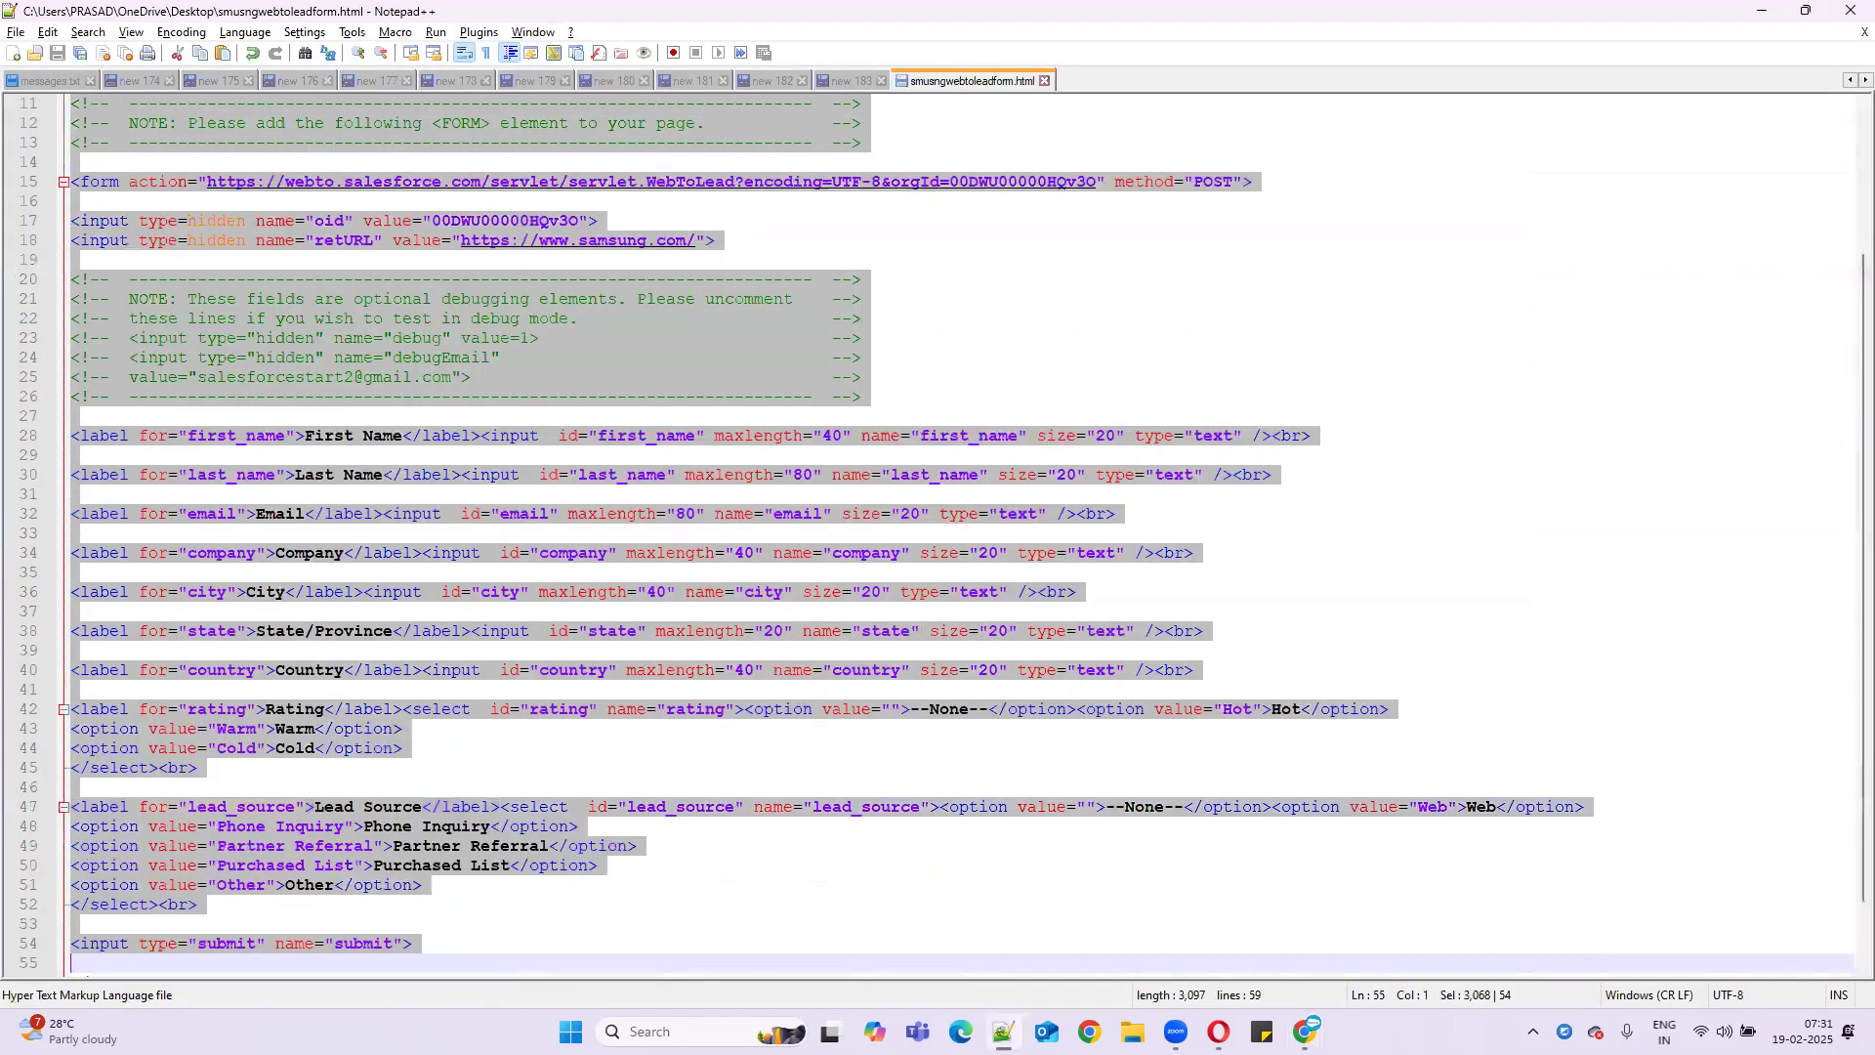
left_click_drag(86, 974, 88, 976)
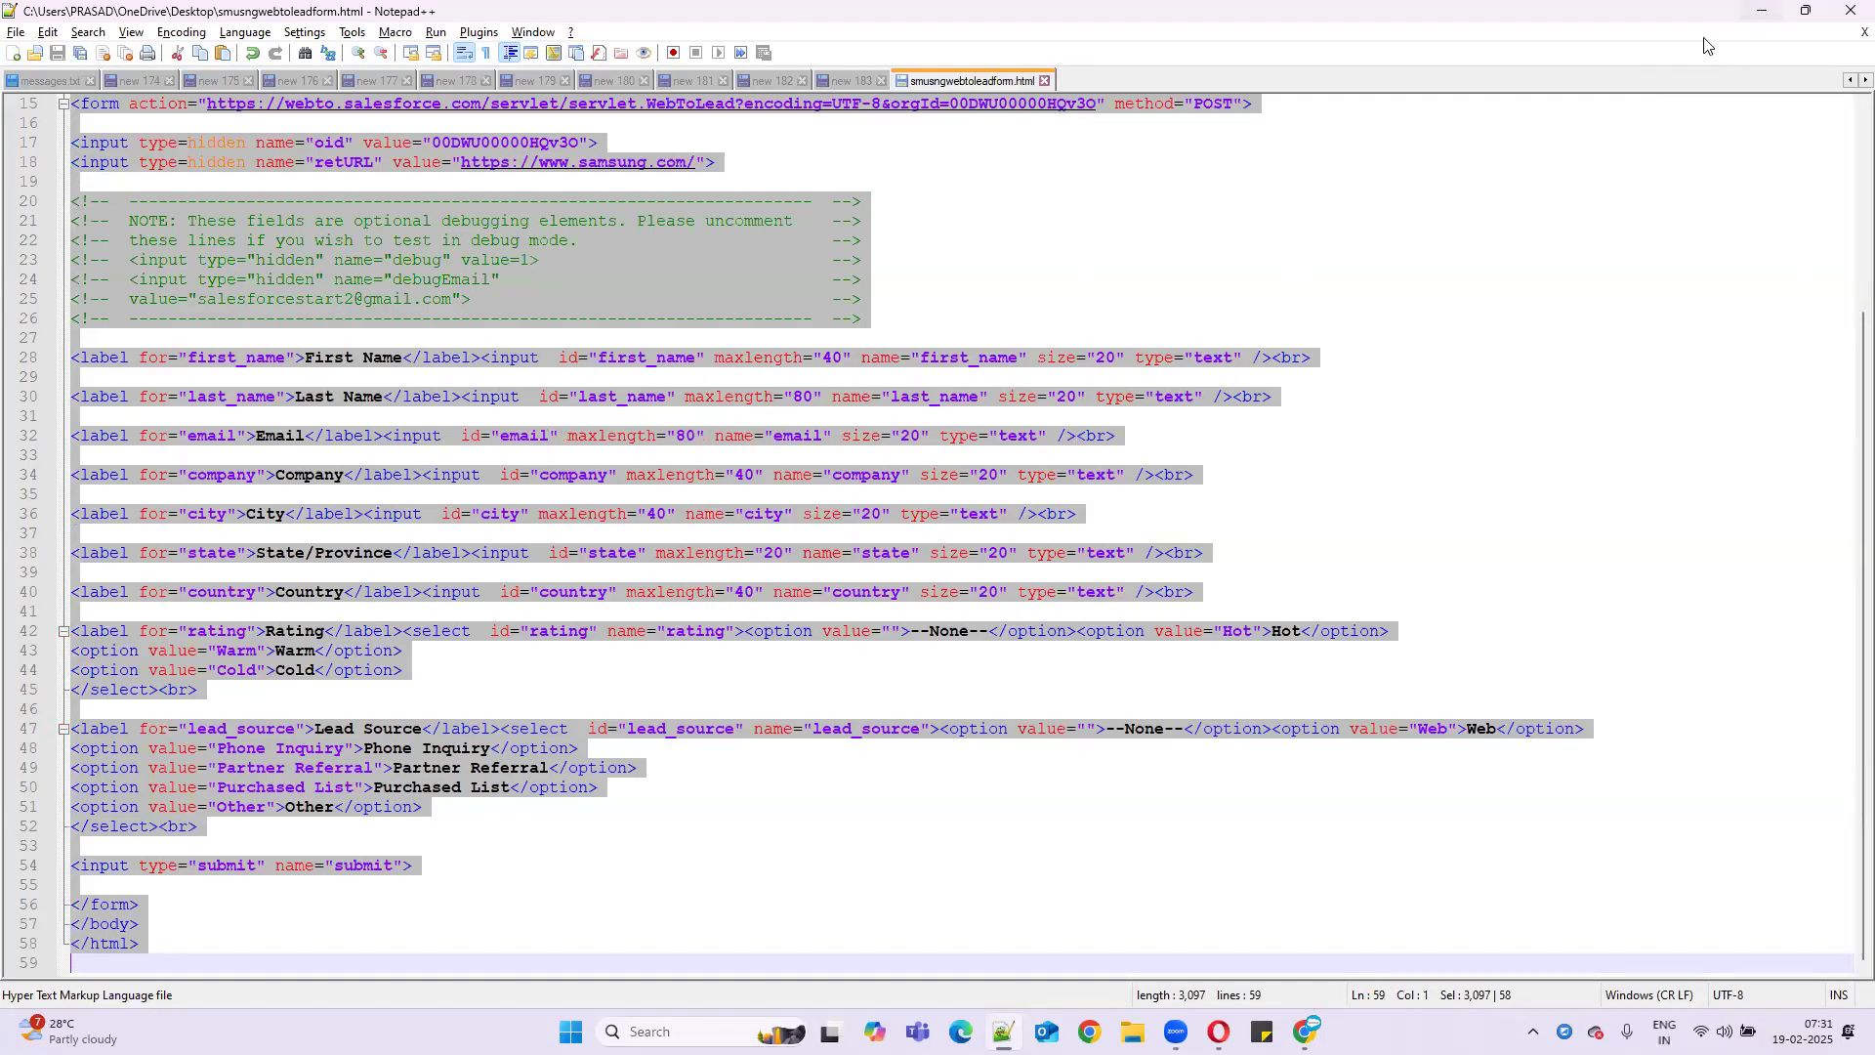
left_click(1763, 11)
left_click_drag(281, 254, 1687, 674)
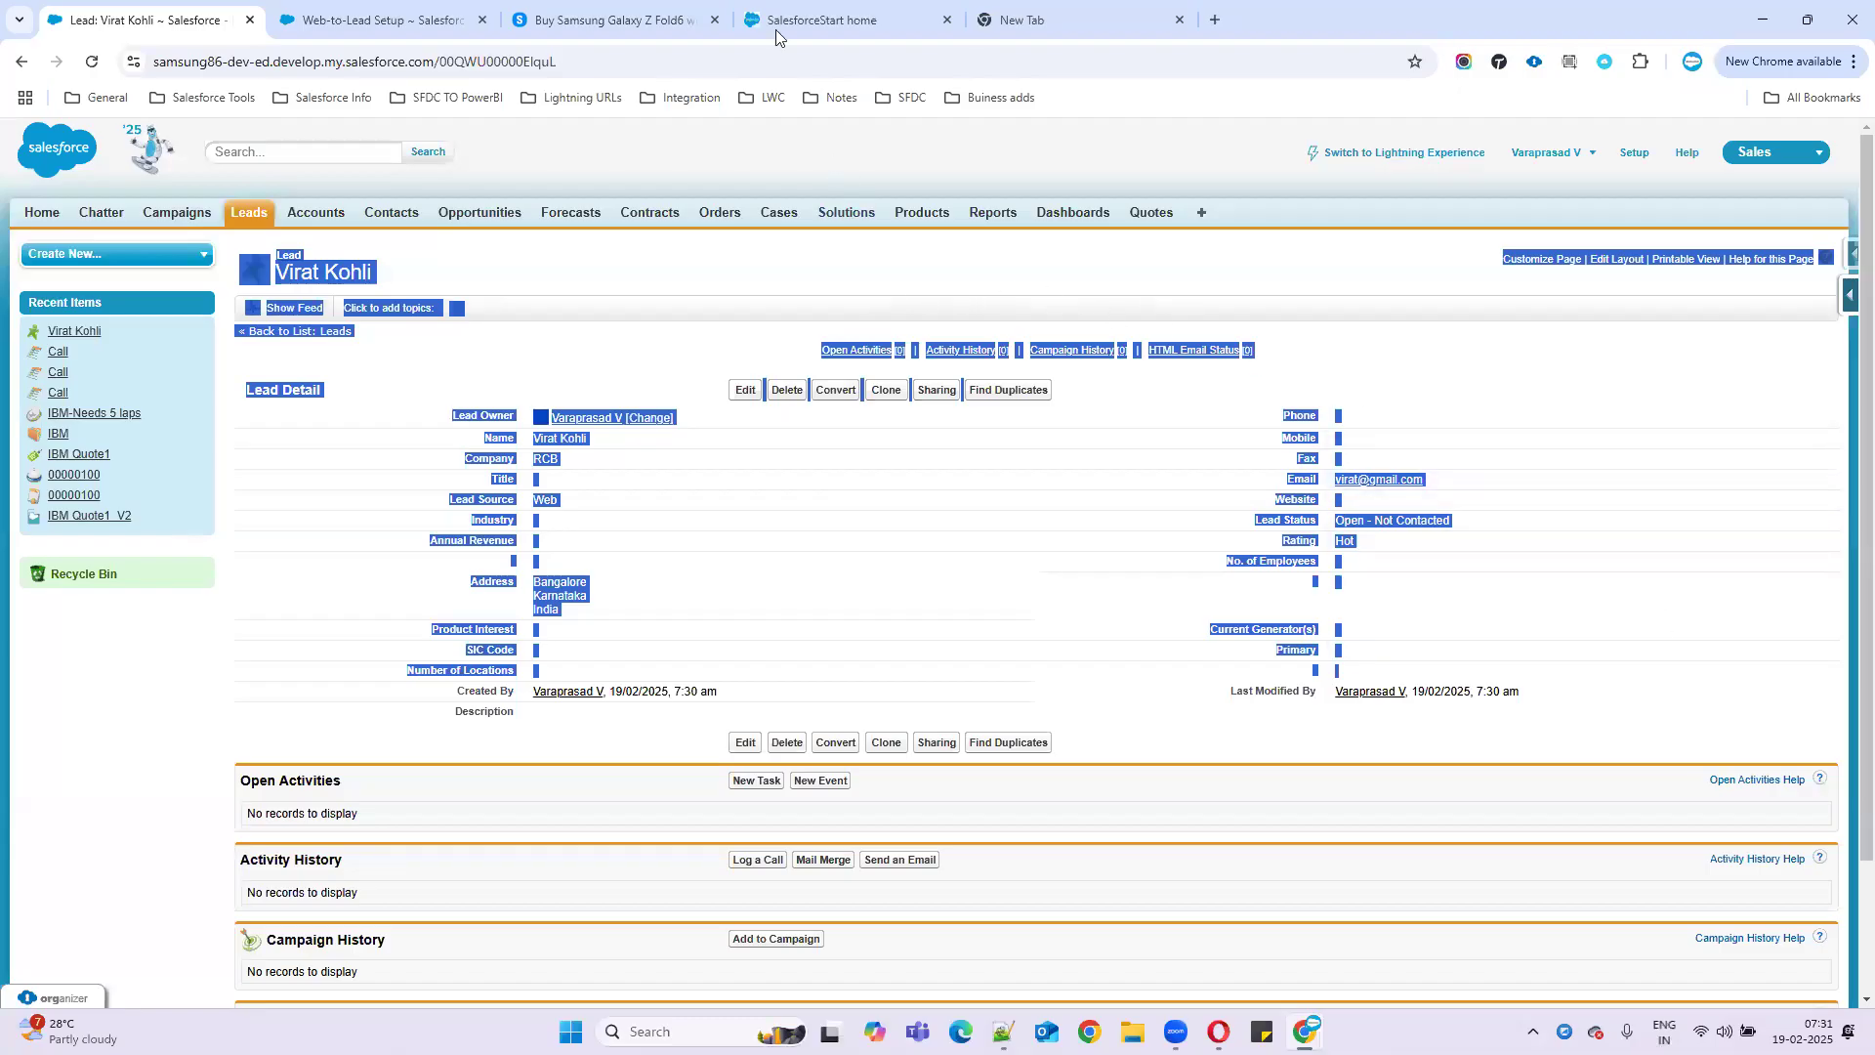
- Filter the setup Quick Find to 'web'
left_click(376, 20)
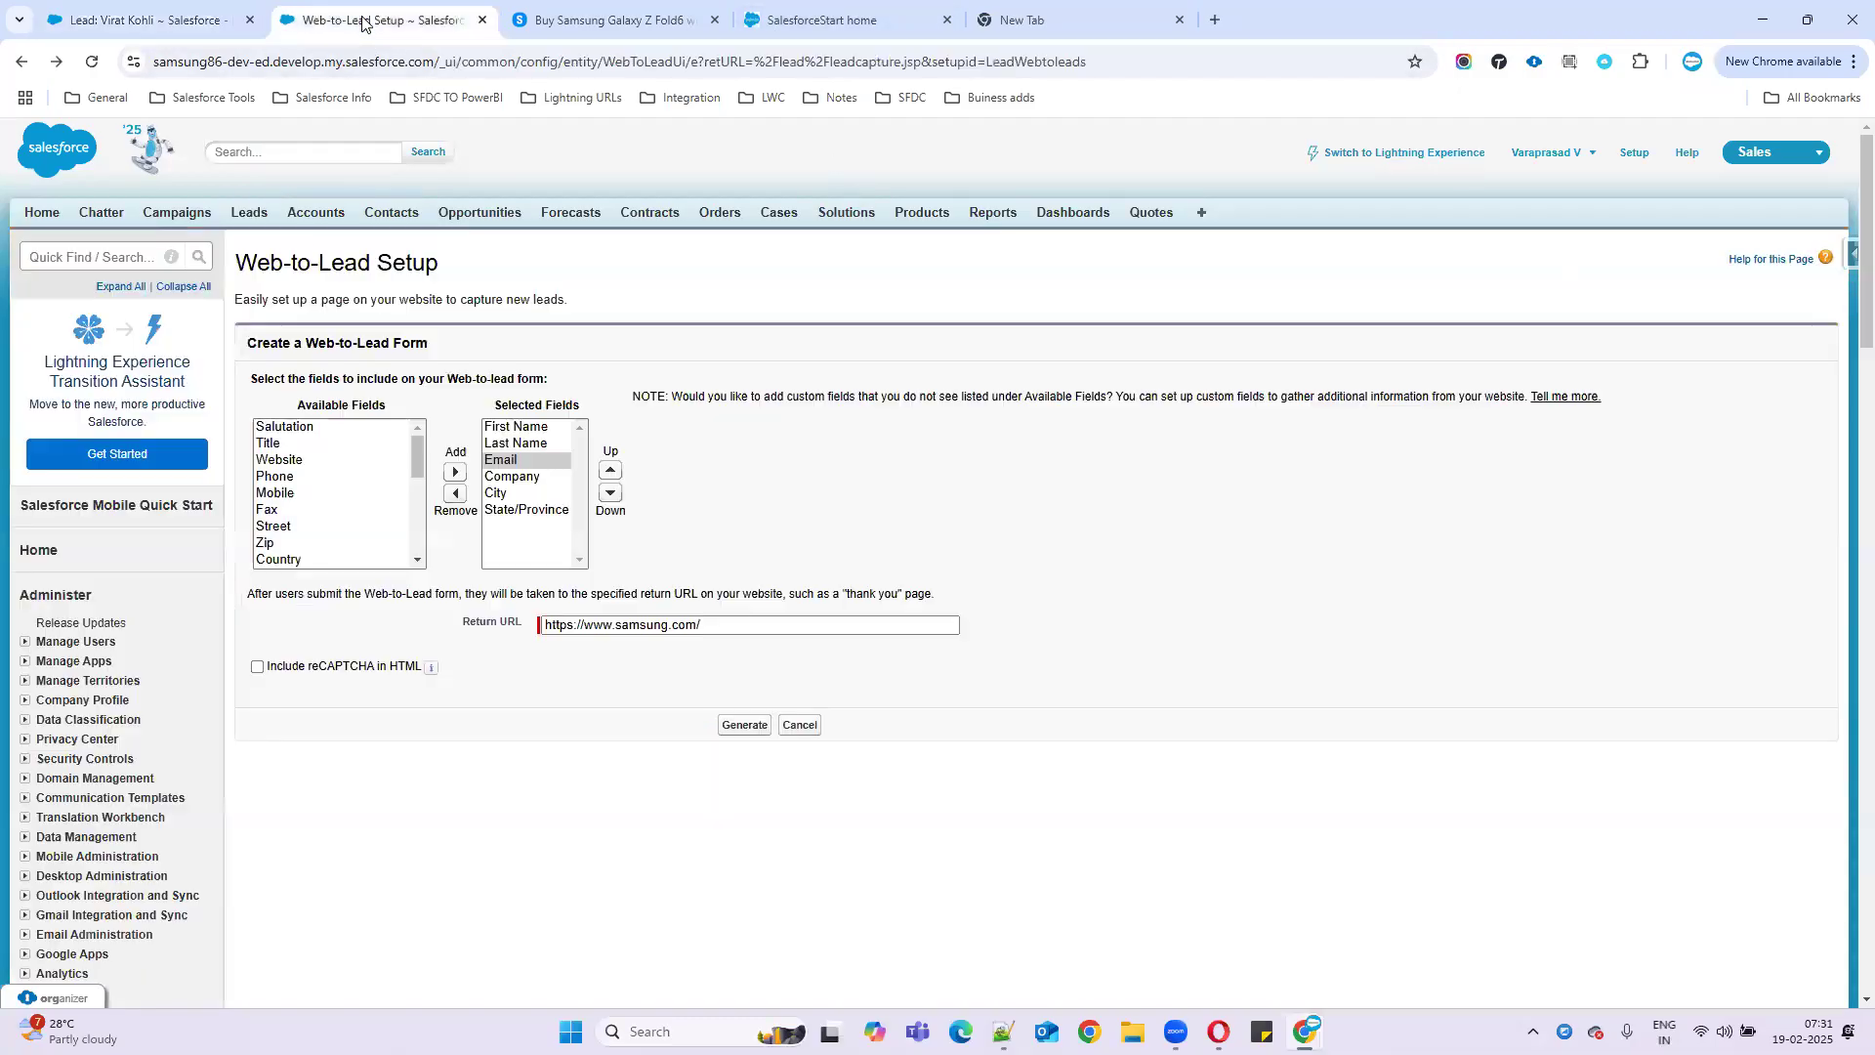
left_click(127, 258)
type("web to case")
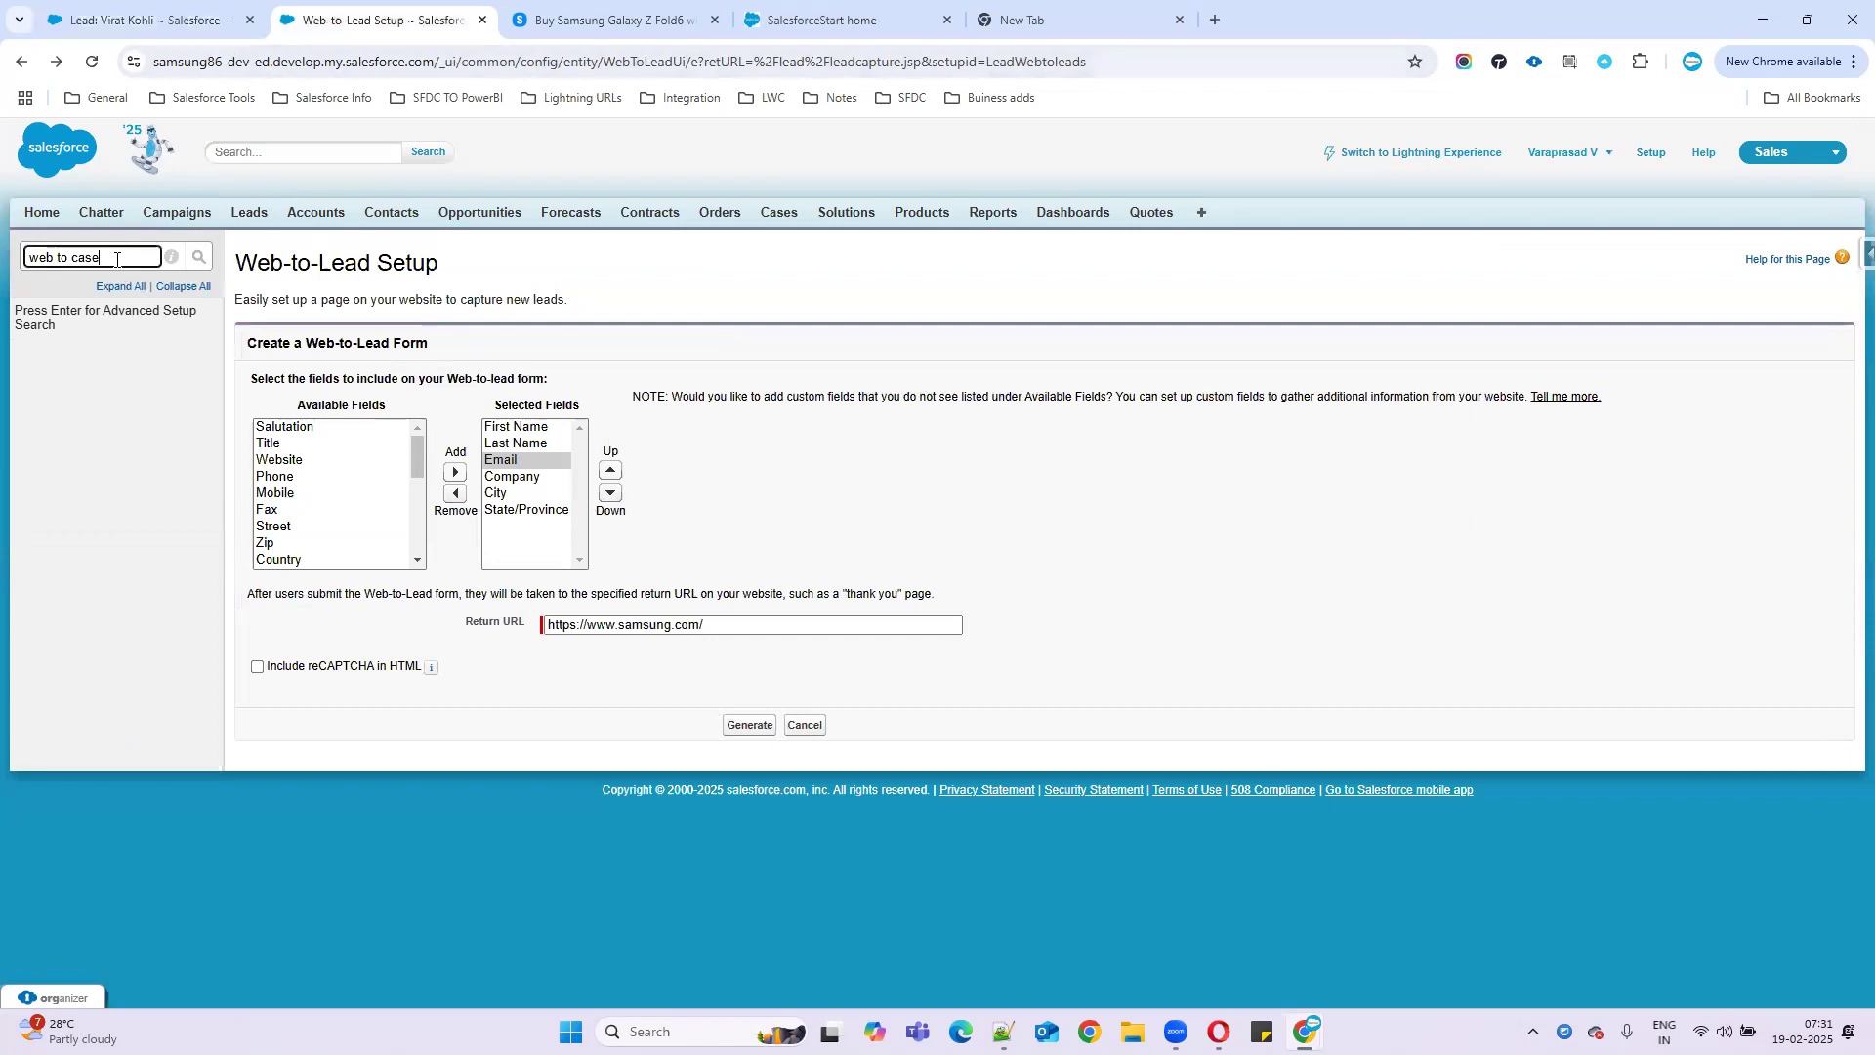
double_click(81, 259)
key("BackSpace")
key("BackSpace")
key("BackSpace")
key("BackSpace")
key("BackSpace")
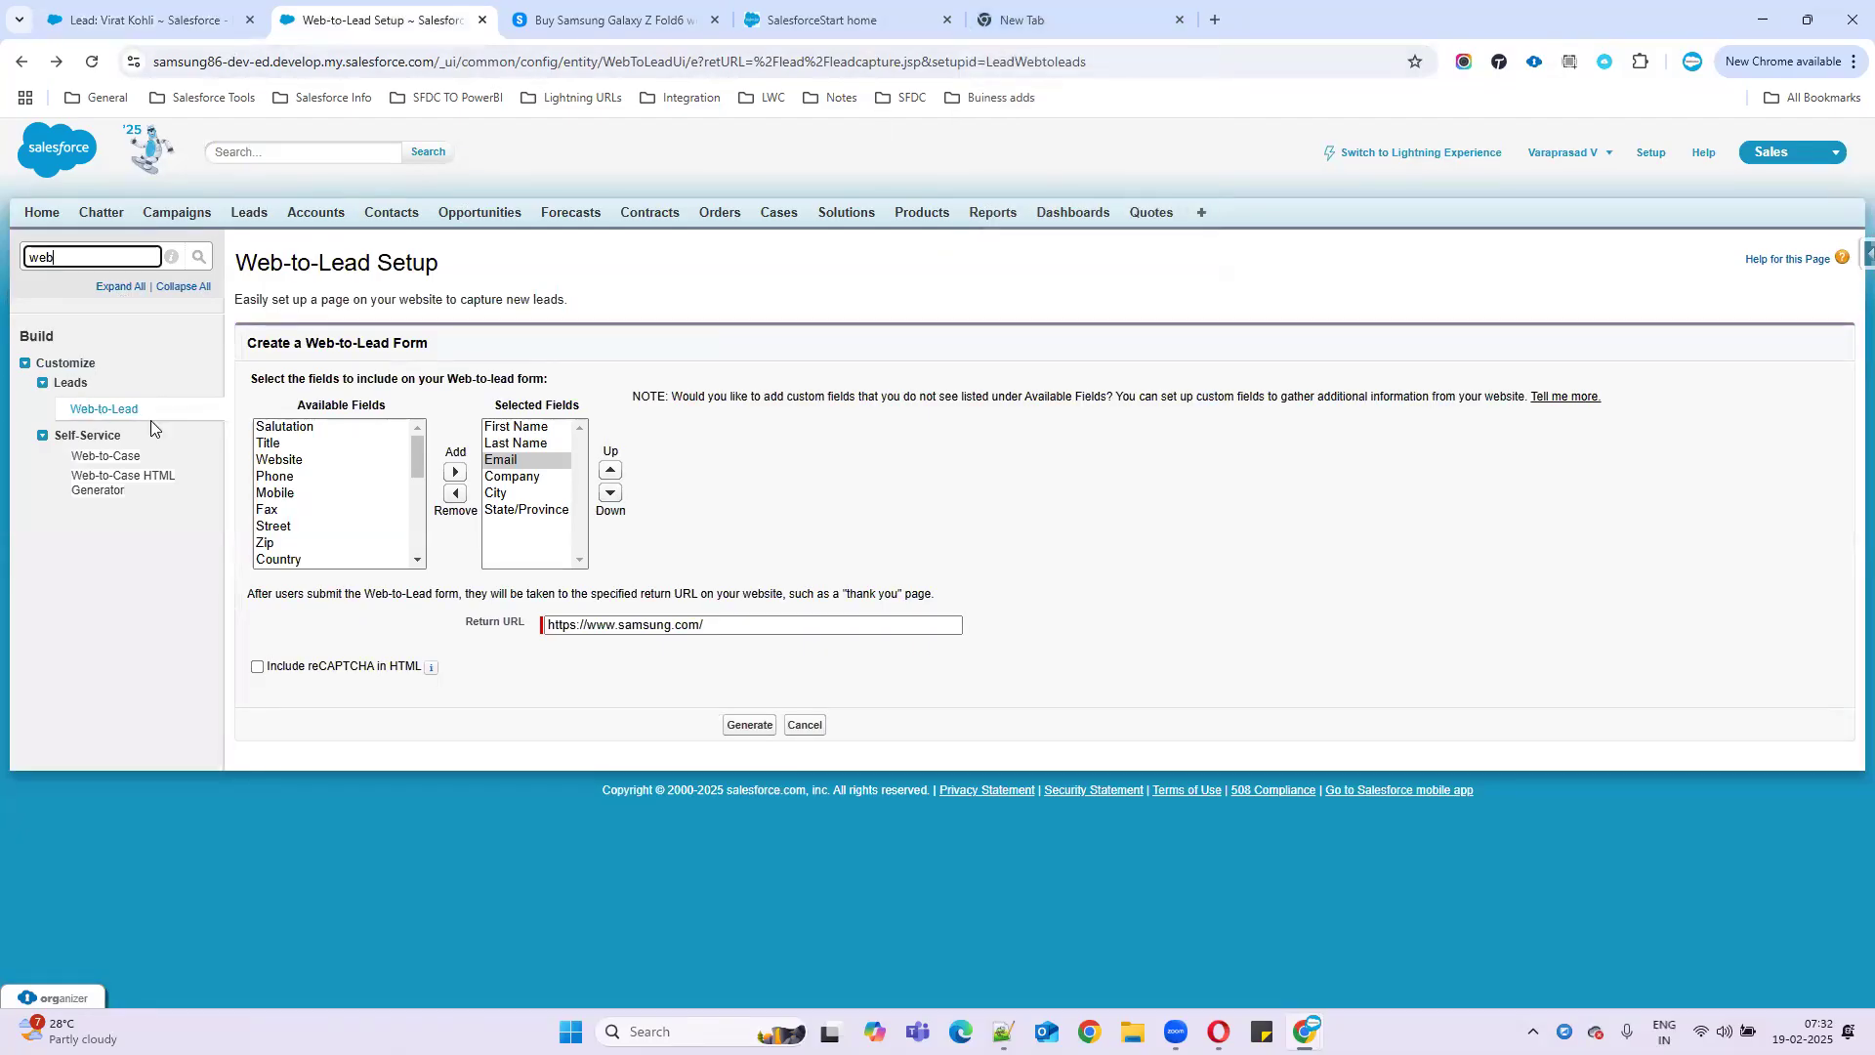
- Review the Web-to-Case settings, including Default Response Template, and cancel without saving
left_click(108, 456)
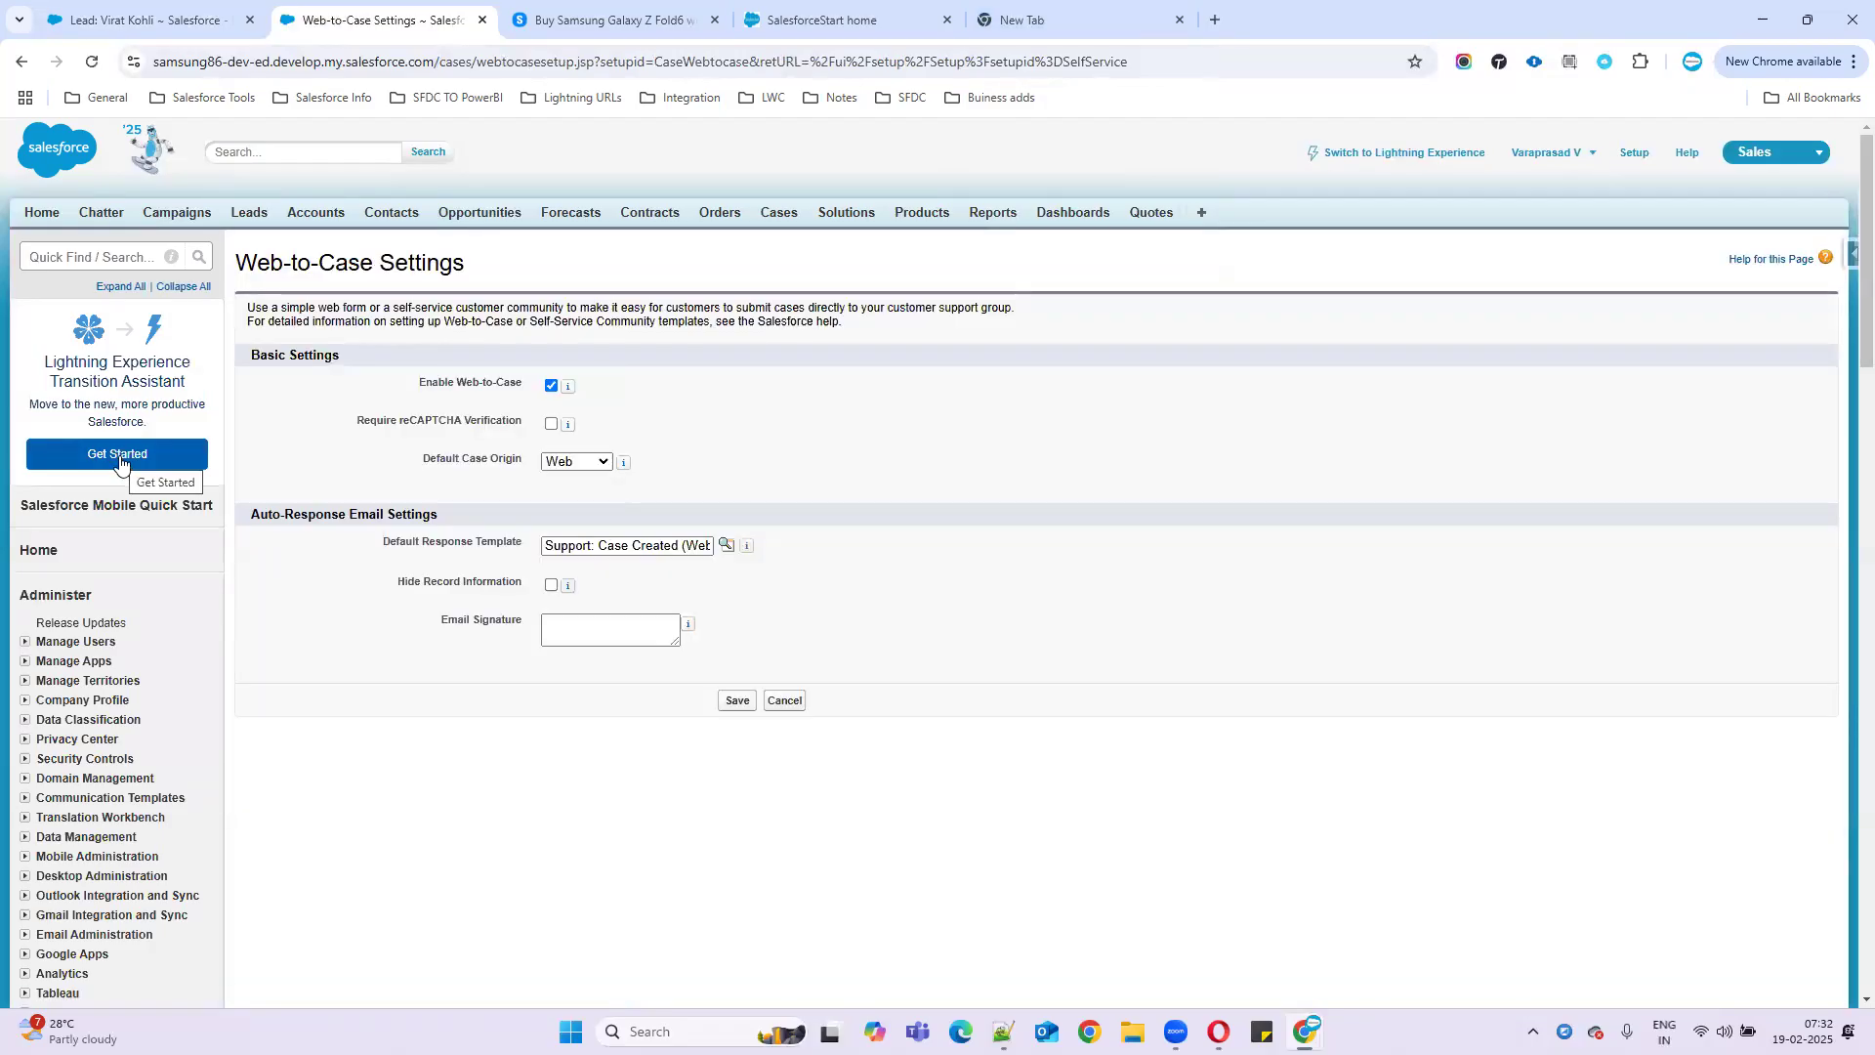
double_click(352, 271)
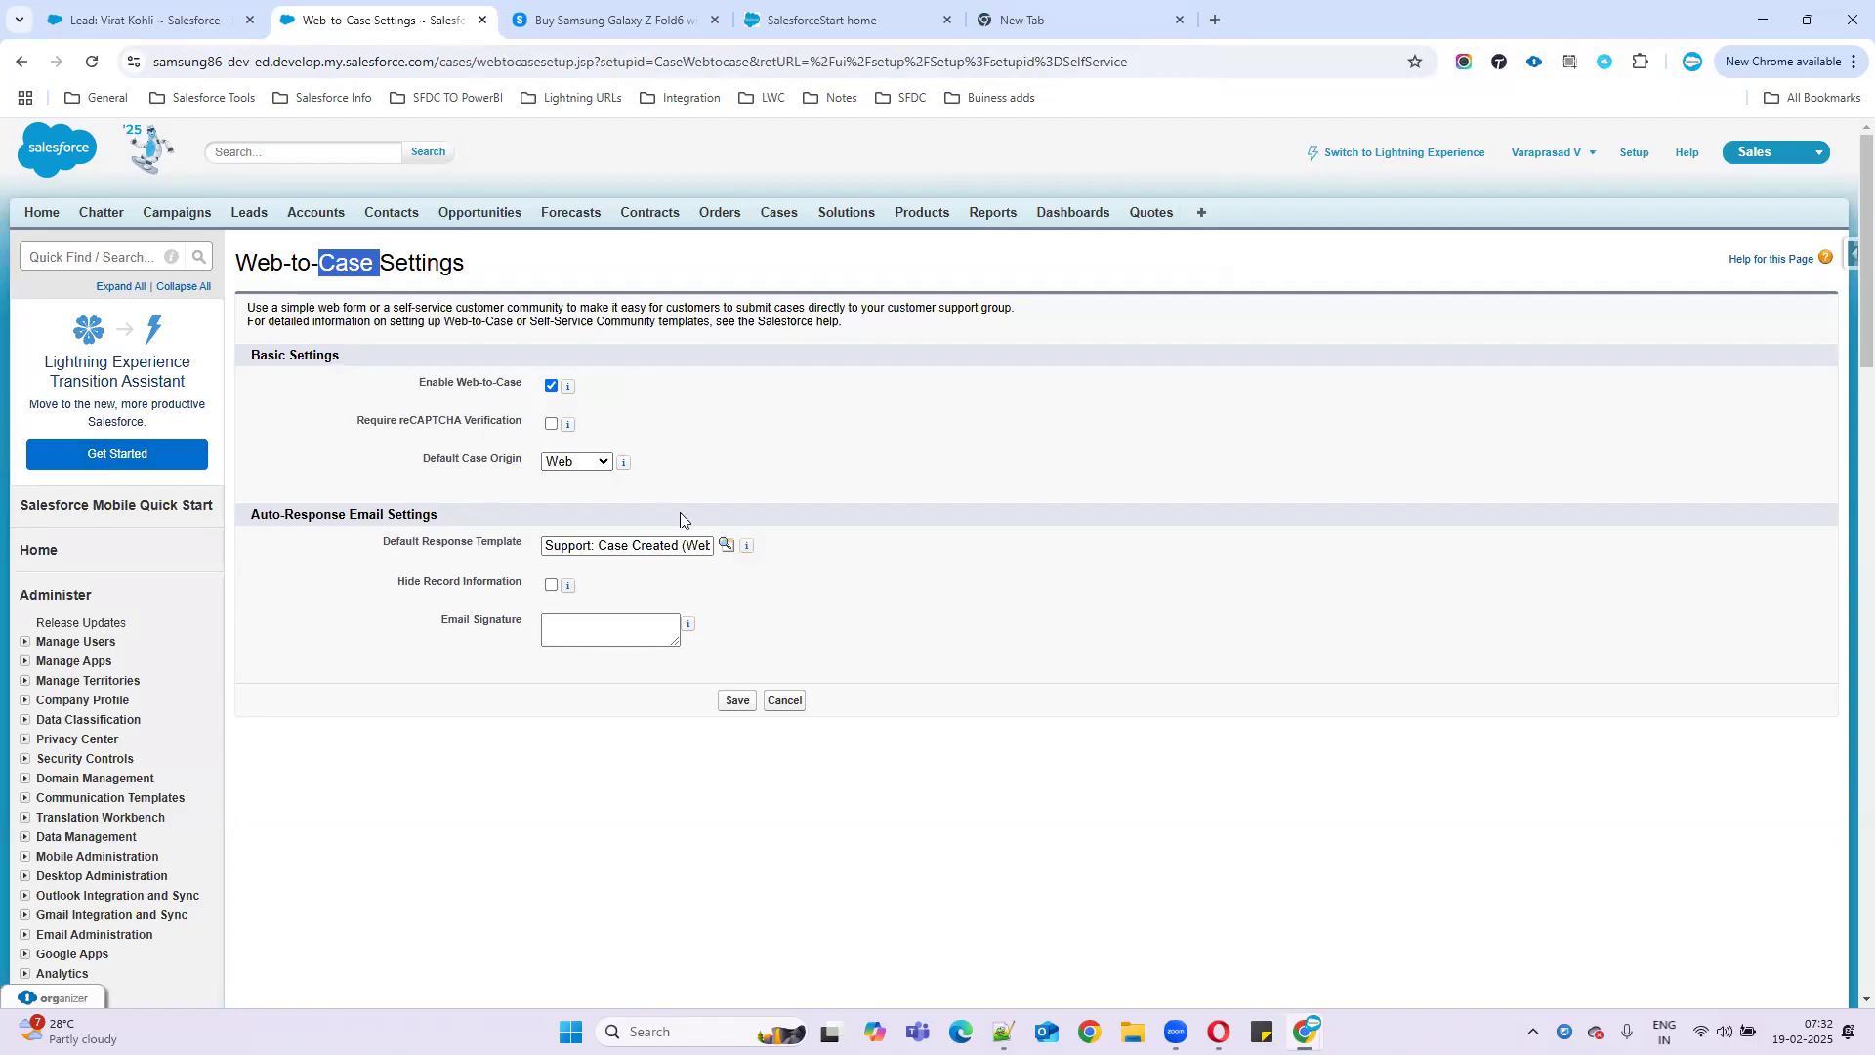
left_click_drag(385, 543, 714, 553)
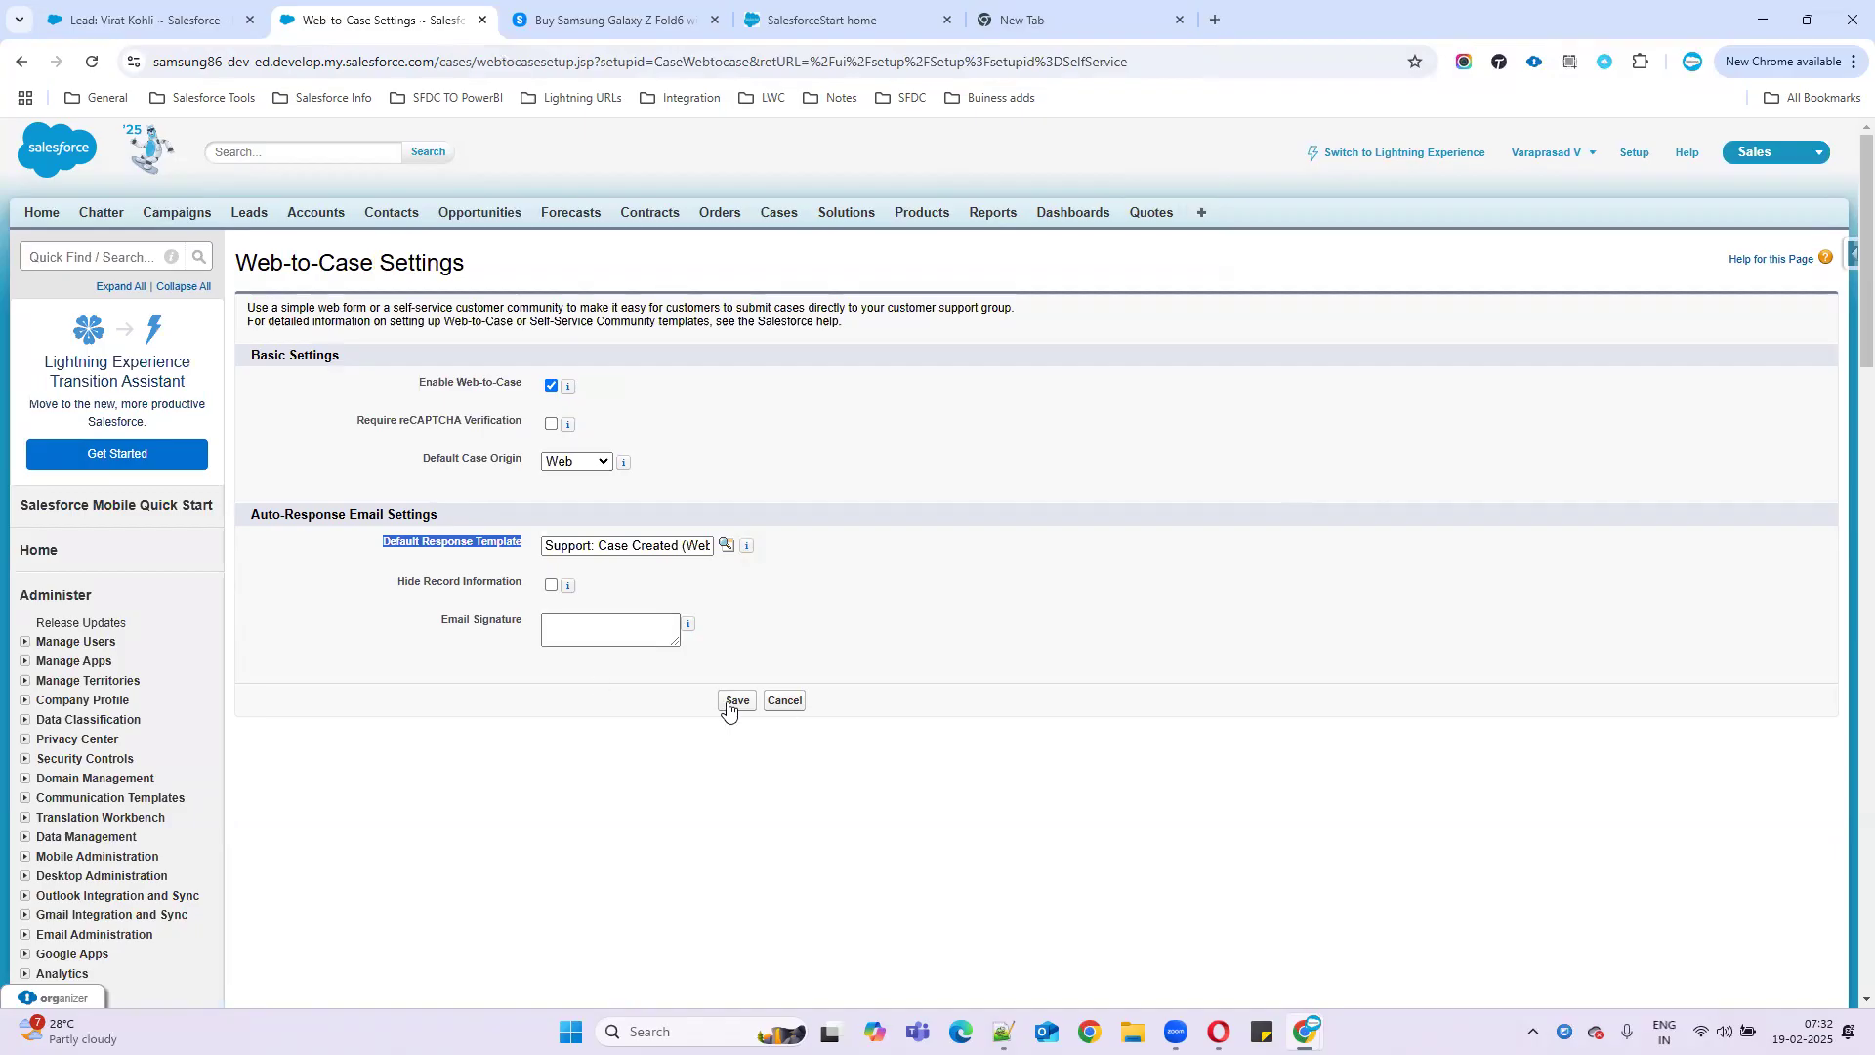
left_click(784, 700)
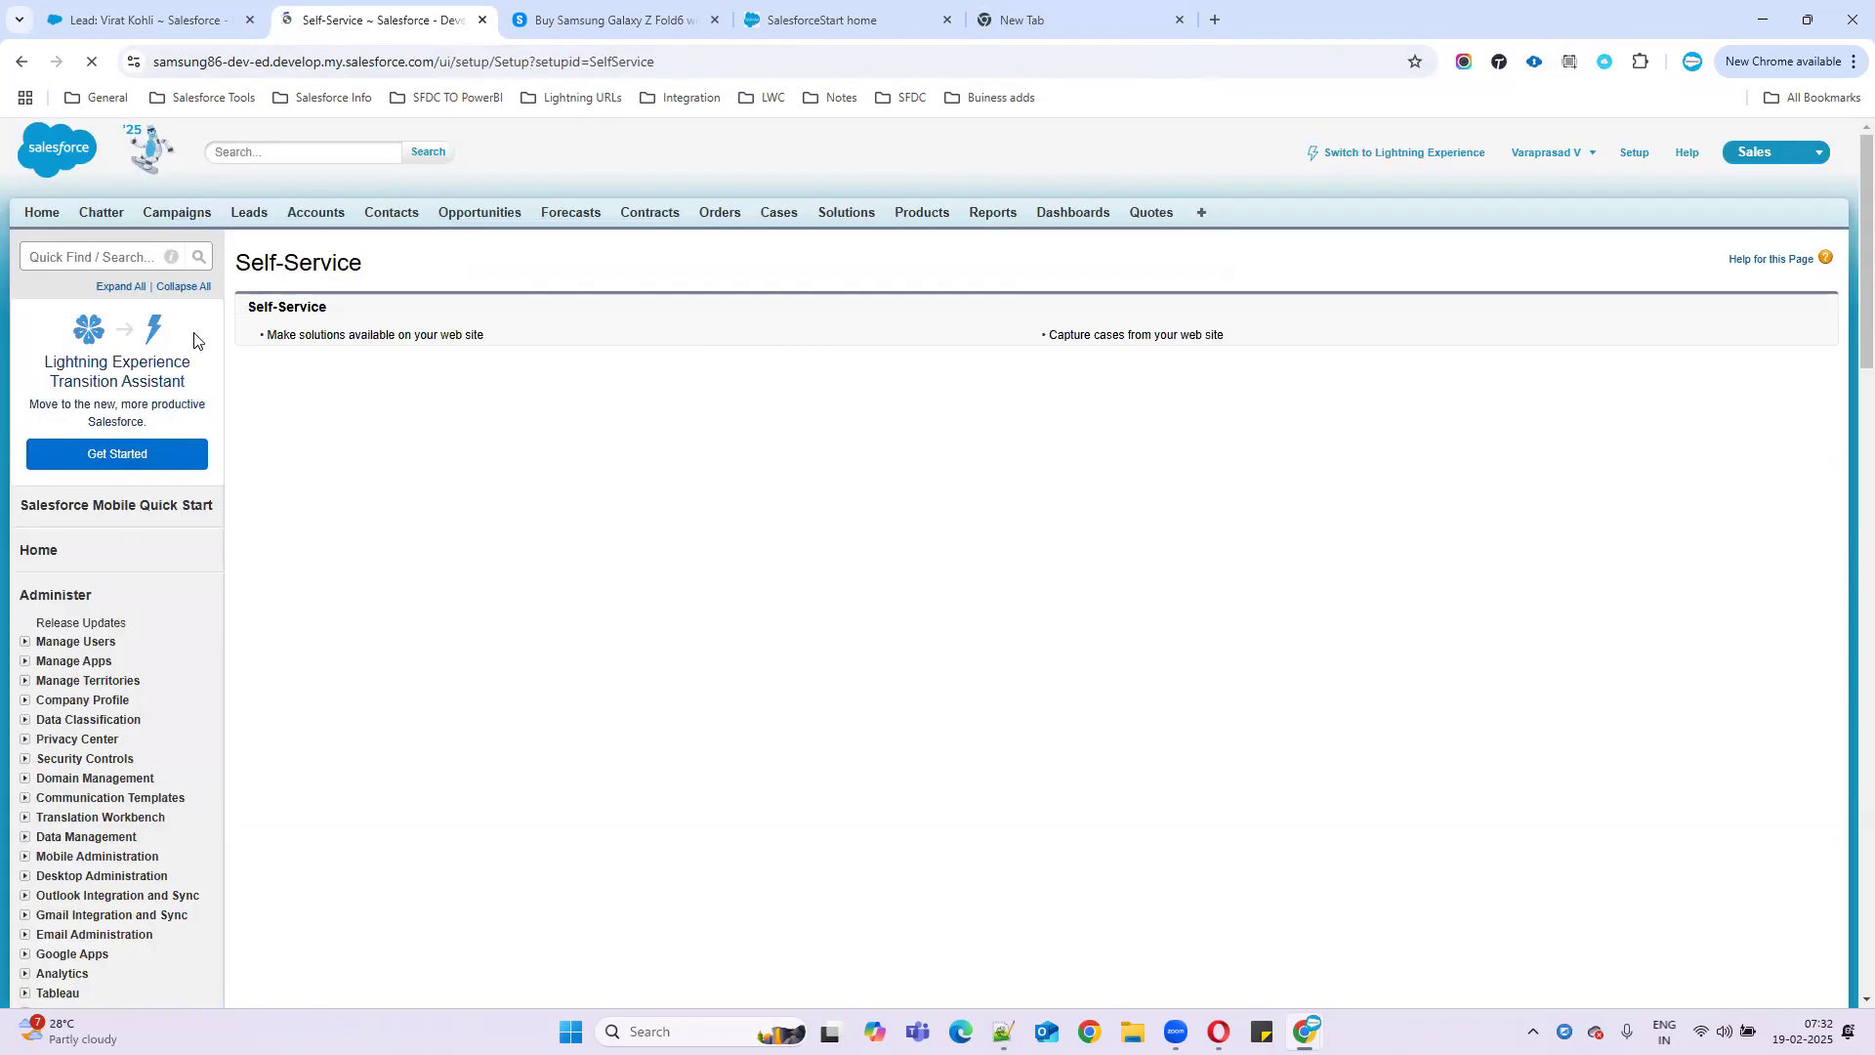
left_click(106, 257)
- Open the Web-to-Case HTML Generator and look through its selected fields
type("web")
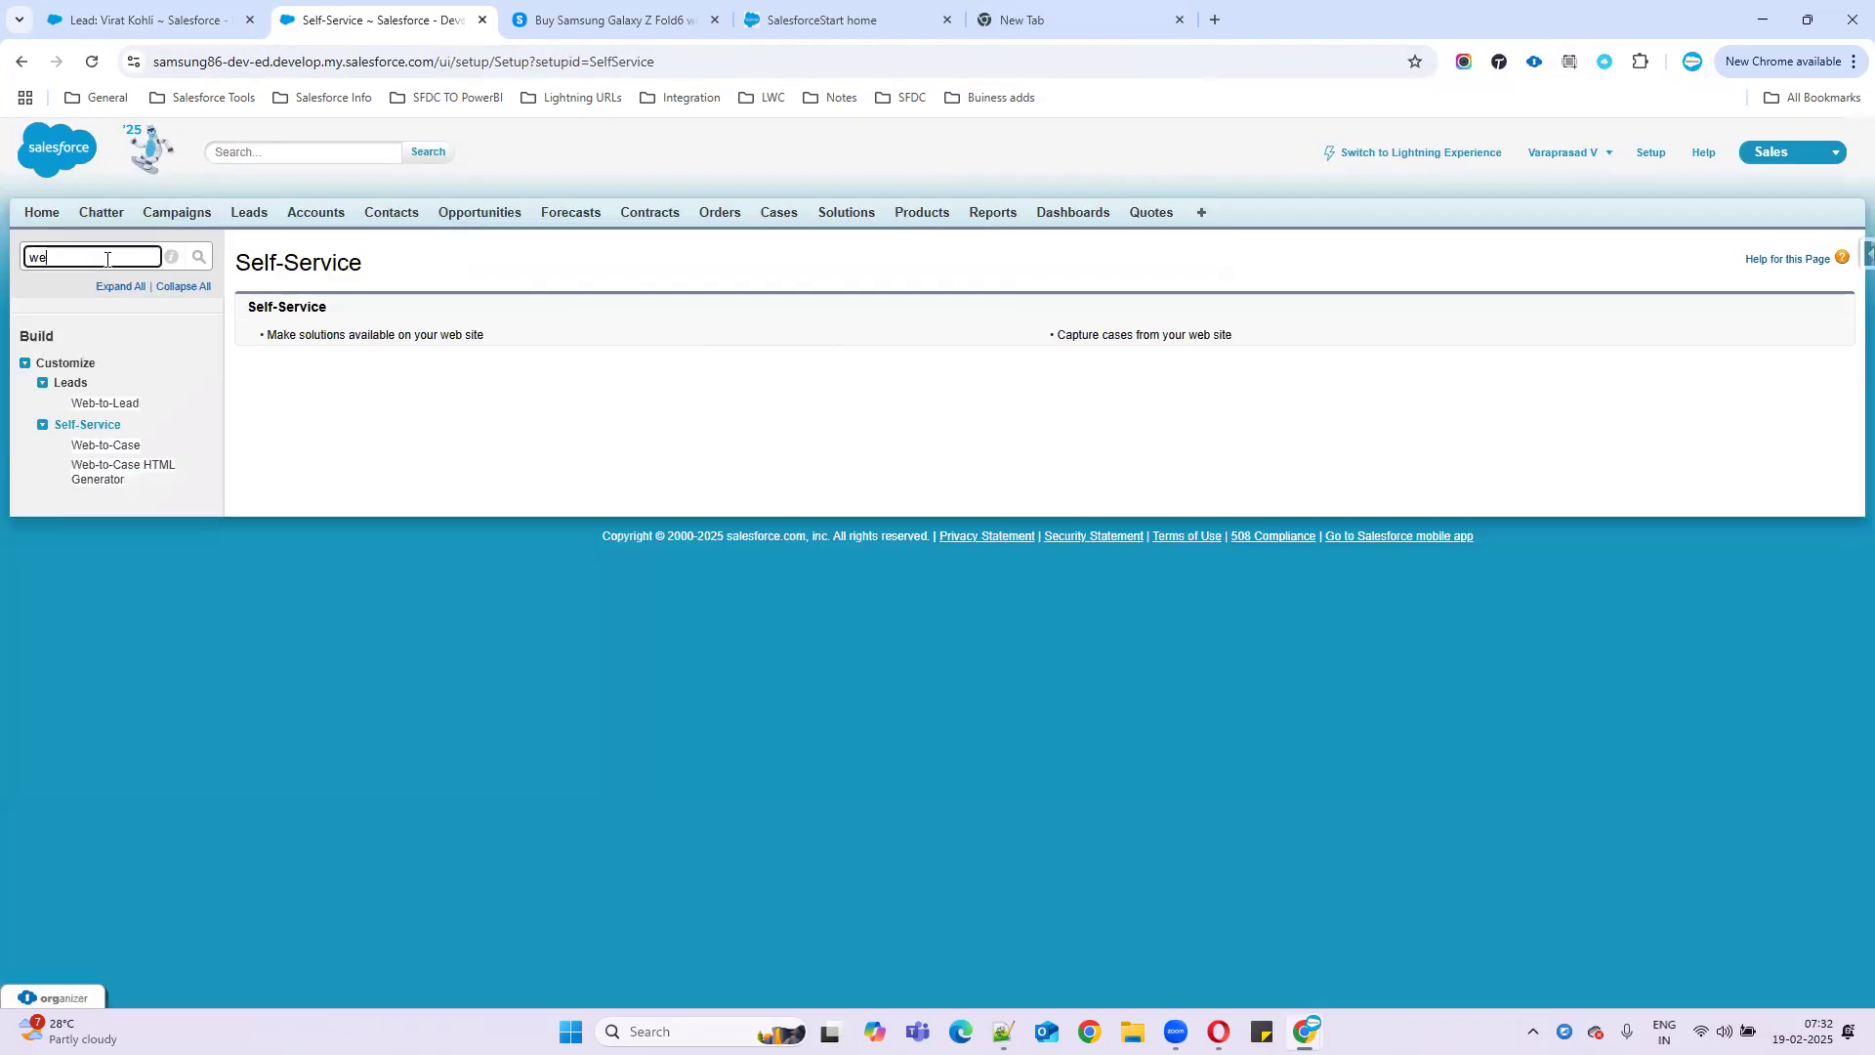
left_click(112, 475)
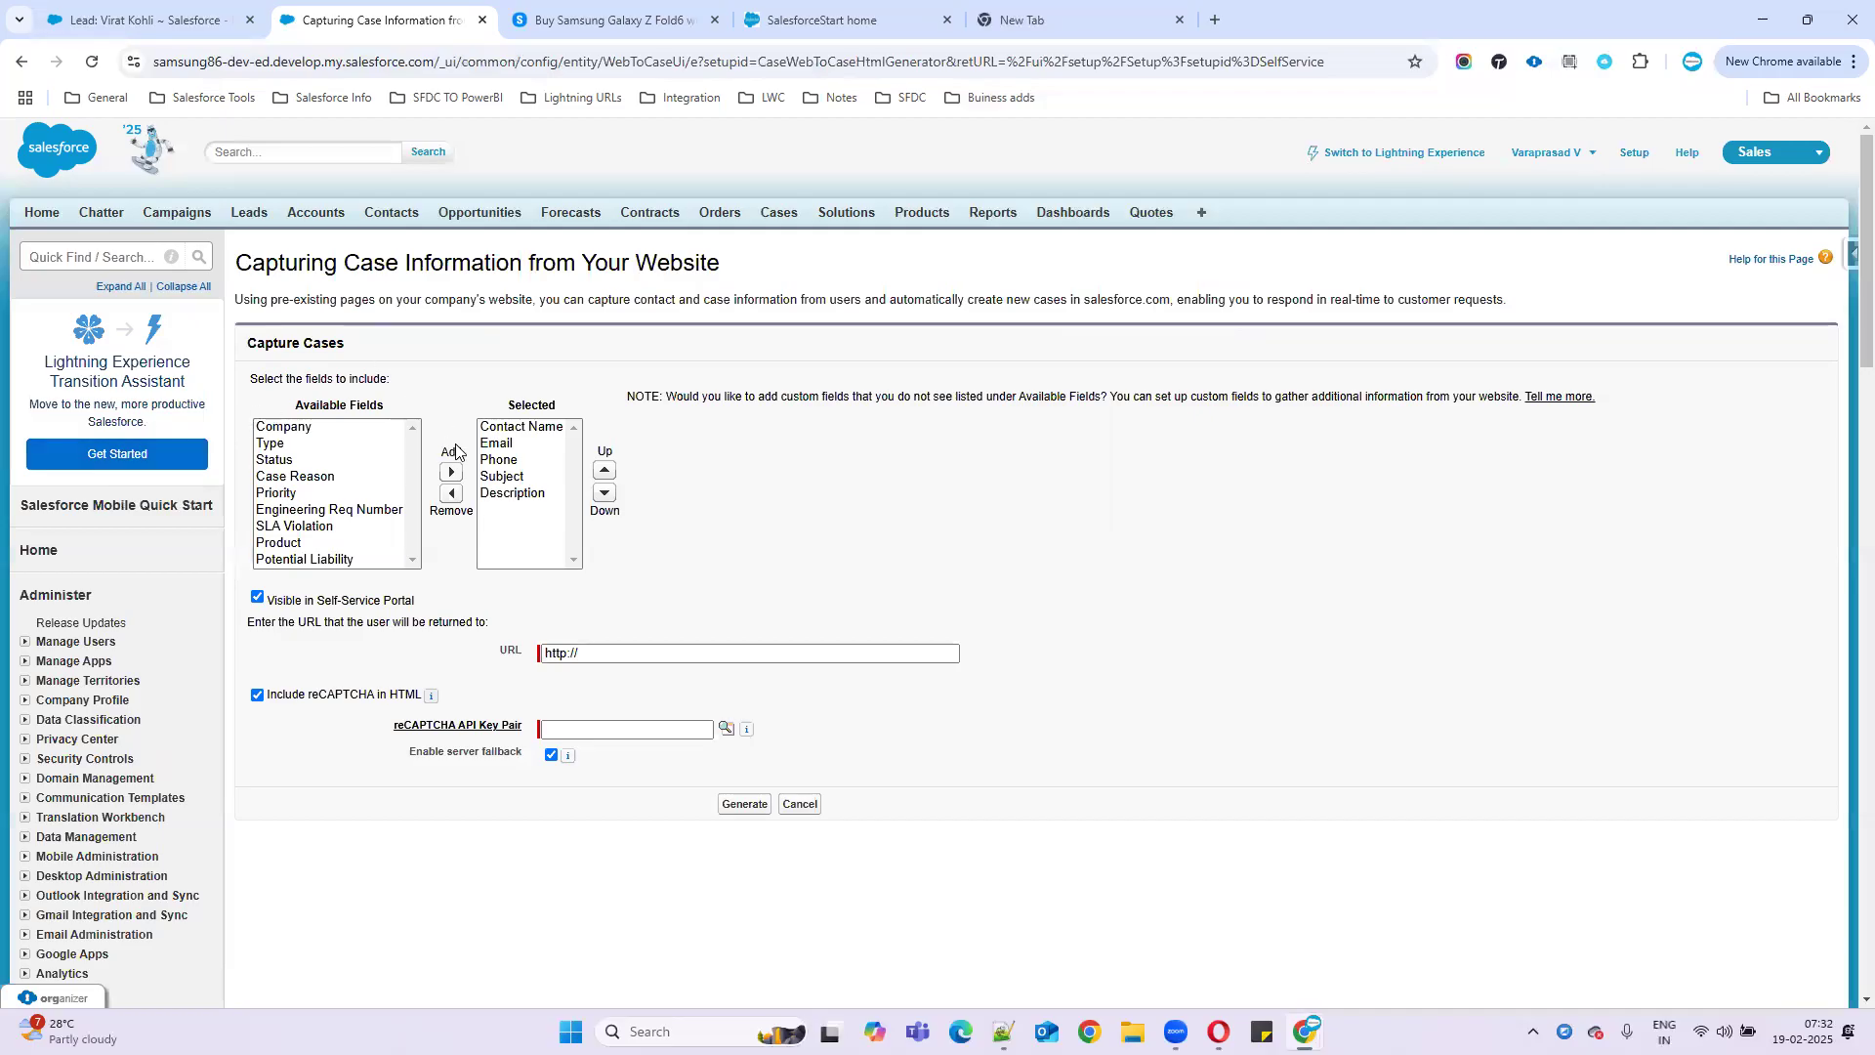
left_click(523, 430)
key("Down")
key("Down")
left_click(511, 496)
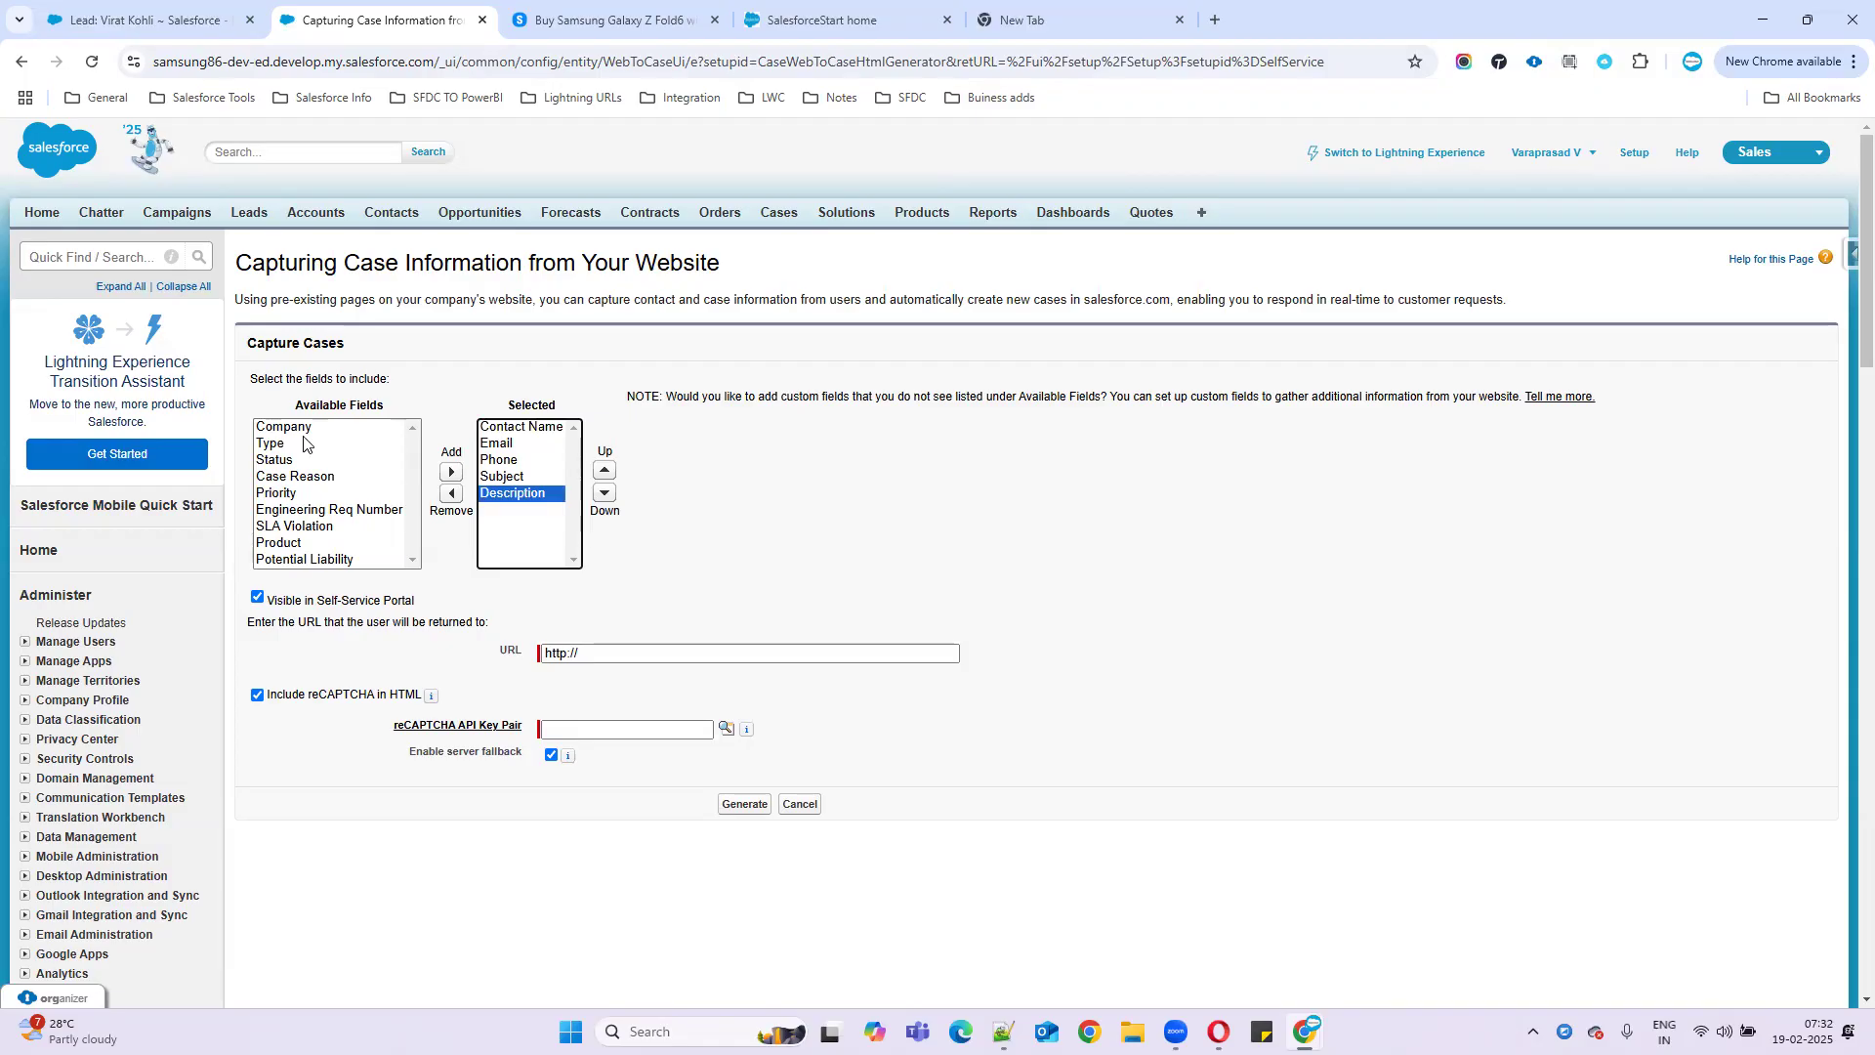
- Add Case Reason and Priority to the selected fields and untick Include reCAPTCHA
scroll(309, 494, "down", 4)
scroll(313, 493, "up", 4)
left_click(318, 479)
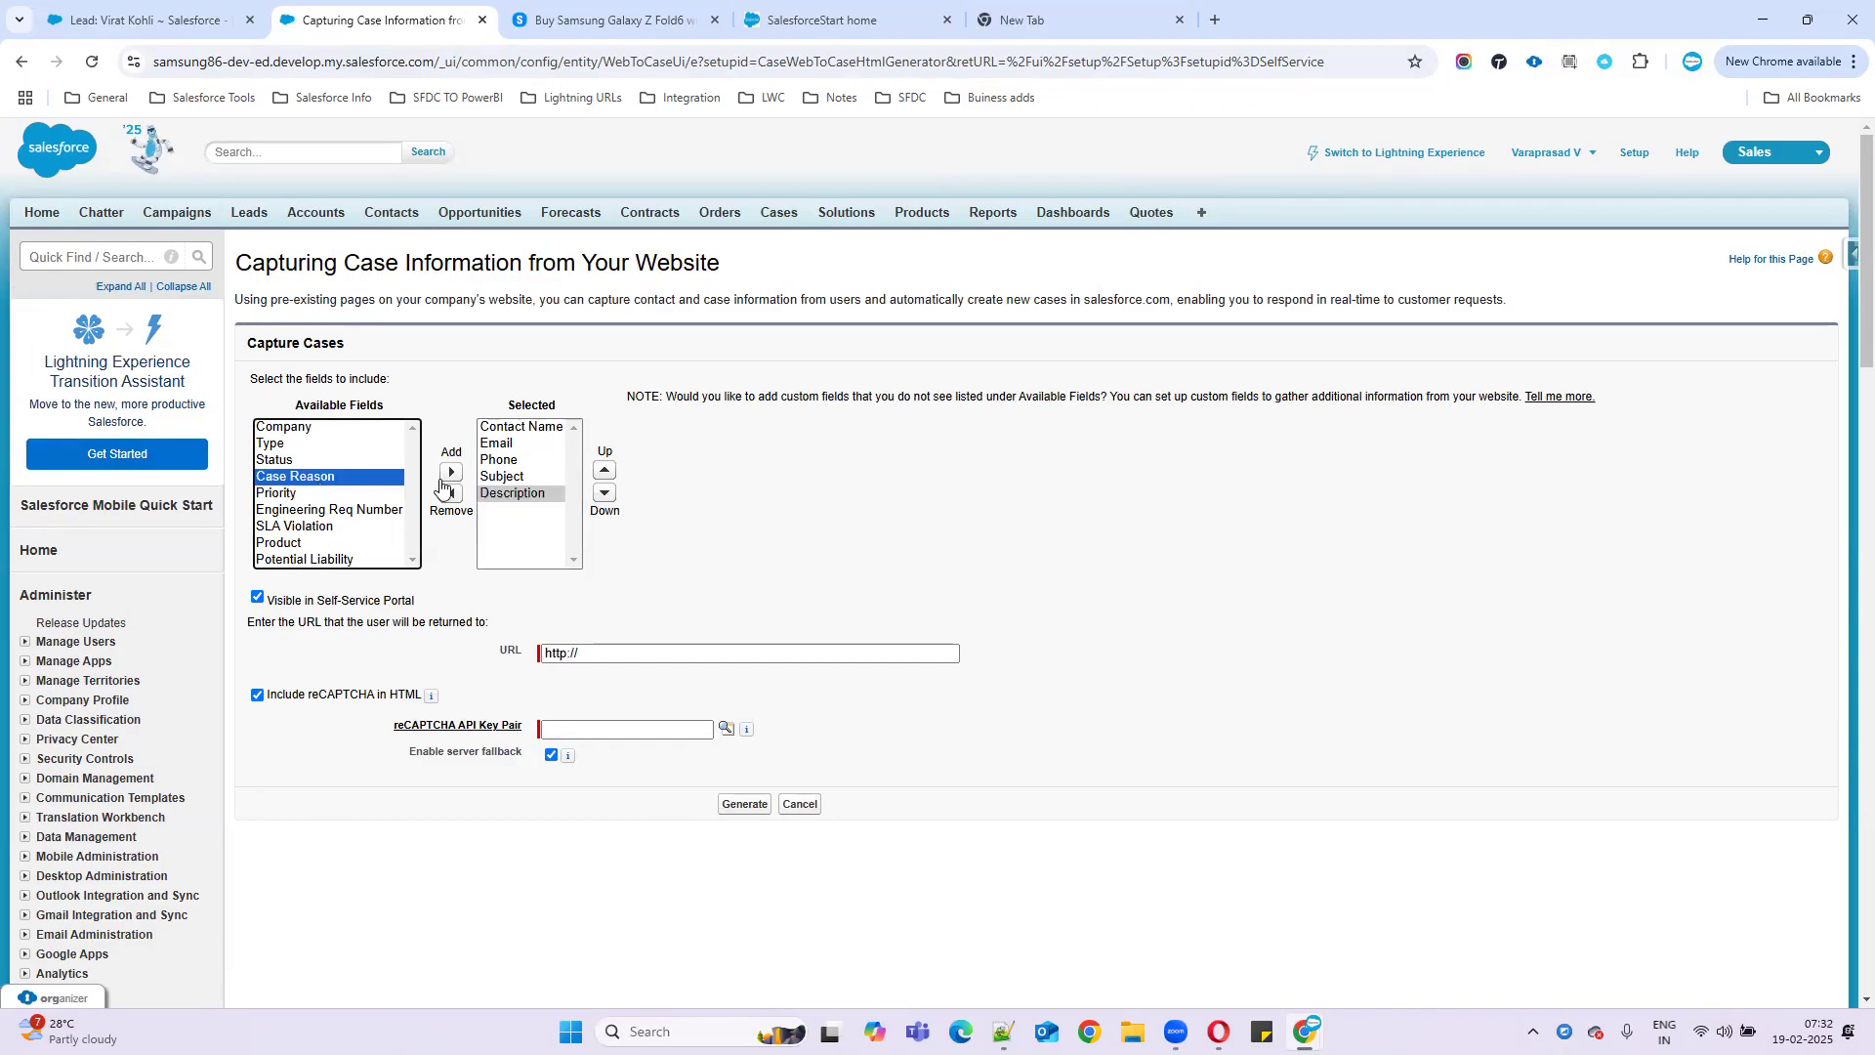
left_click(450, 472)
left_click(284, 477)
left_click(451, 472)
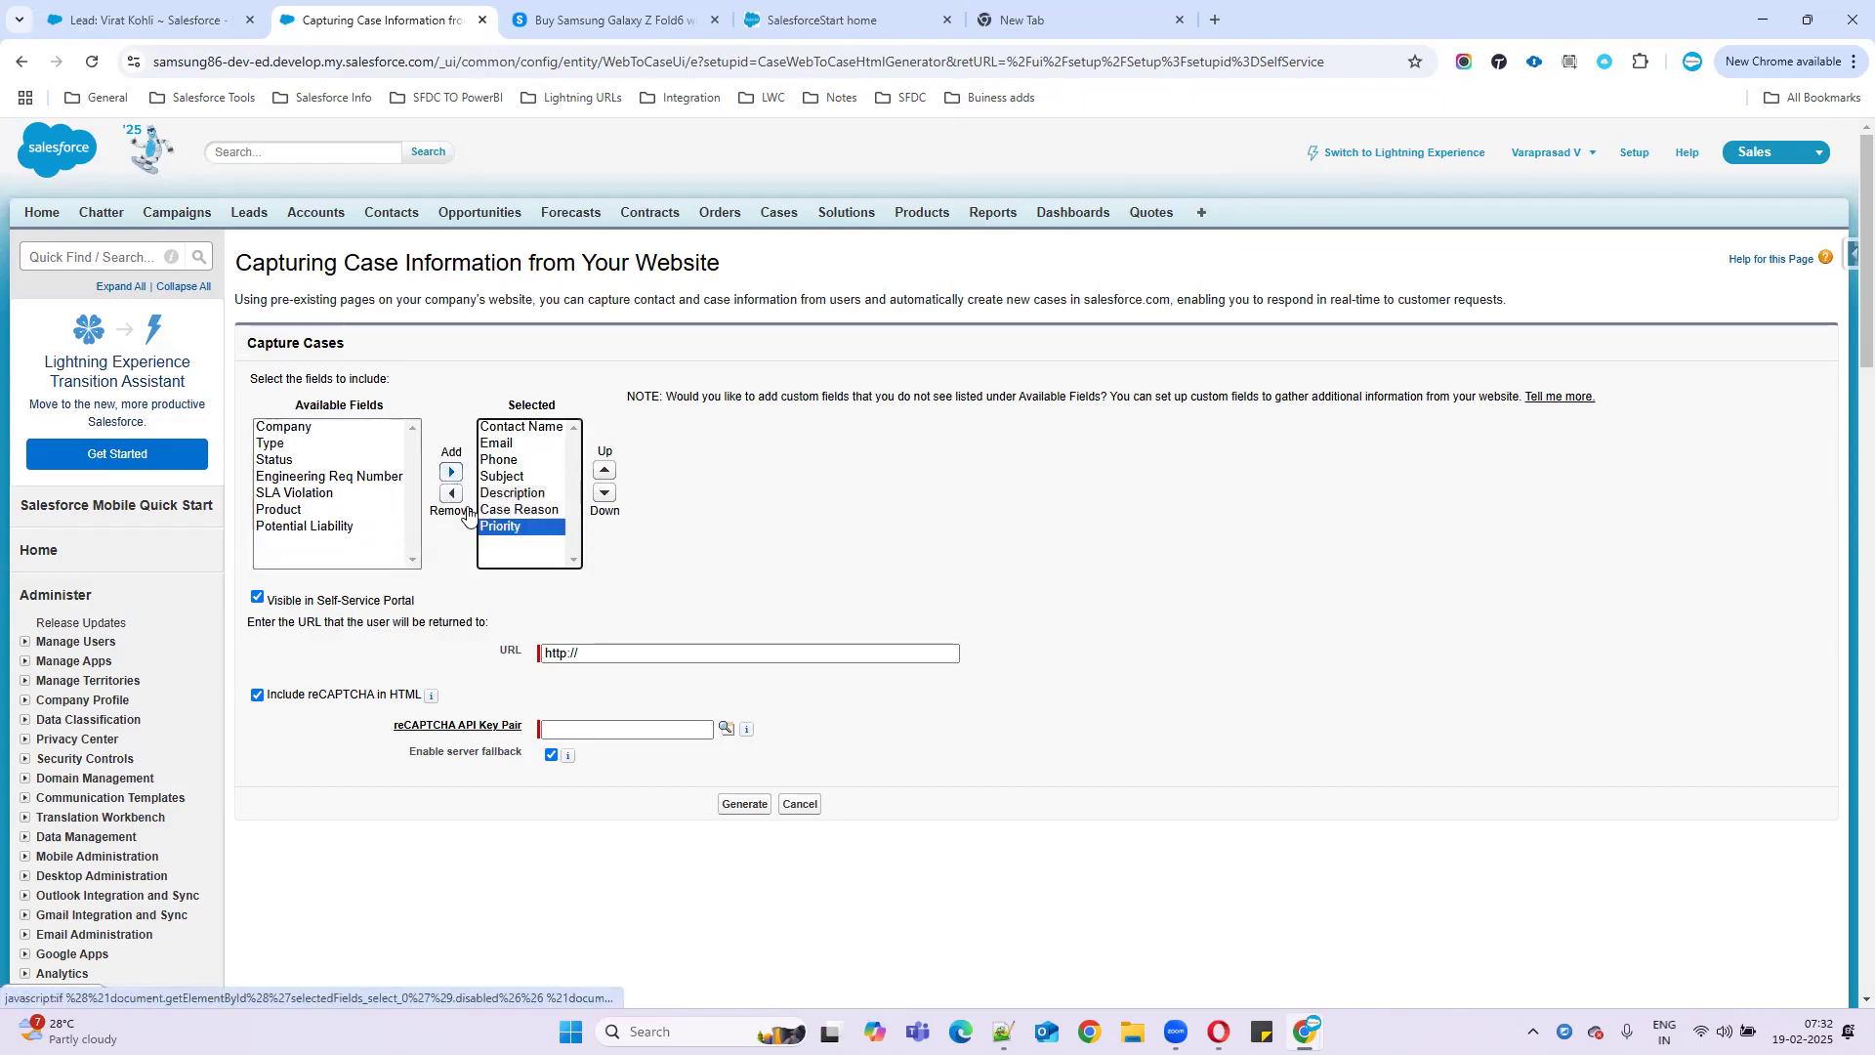
triple_click(561, 652)
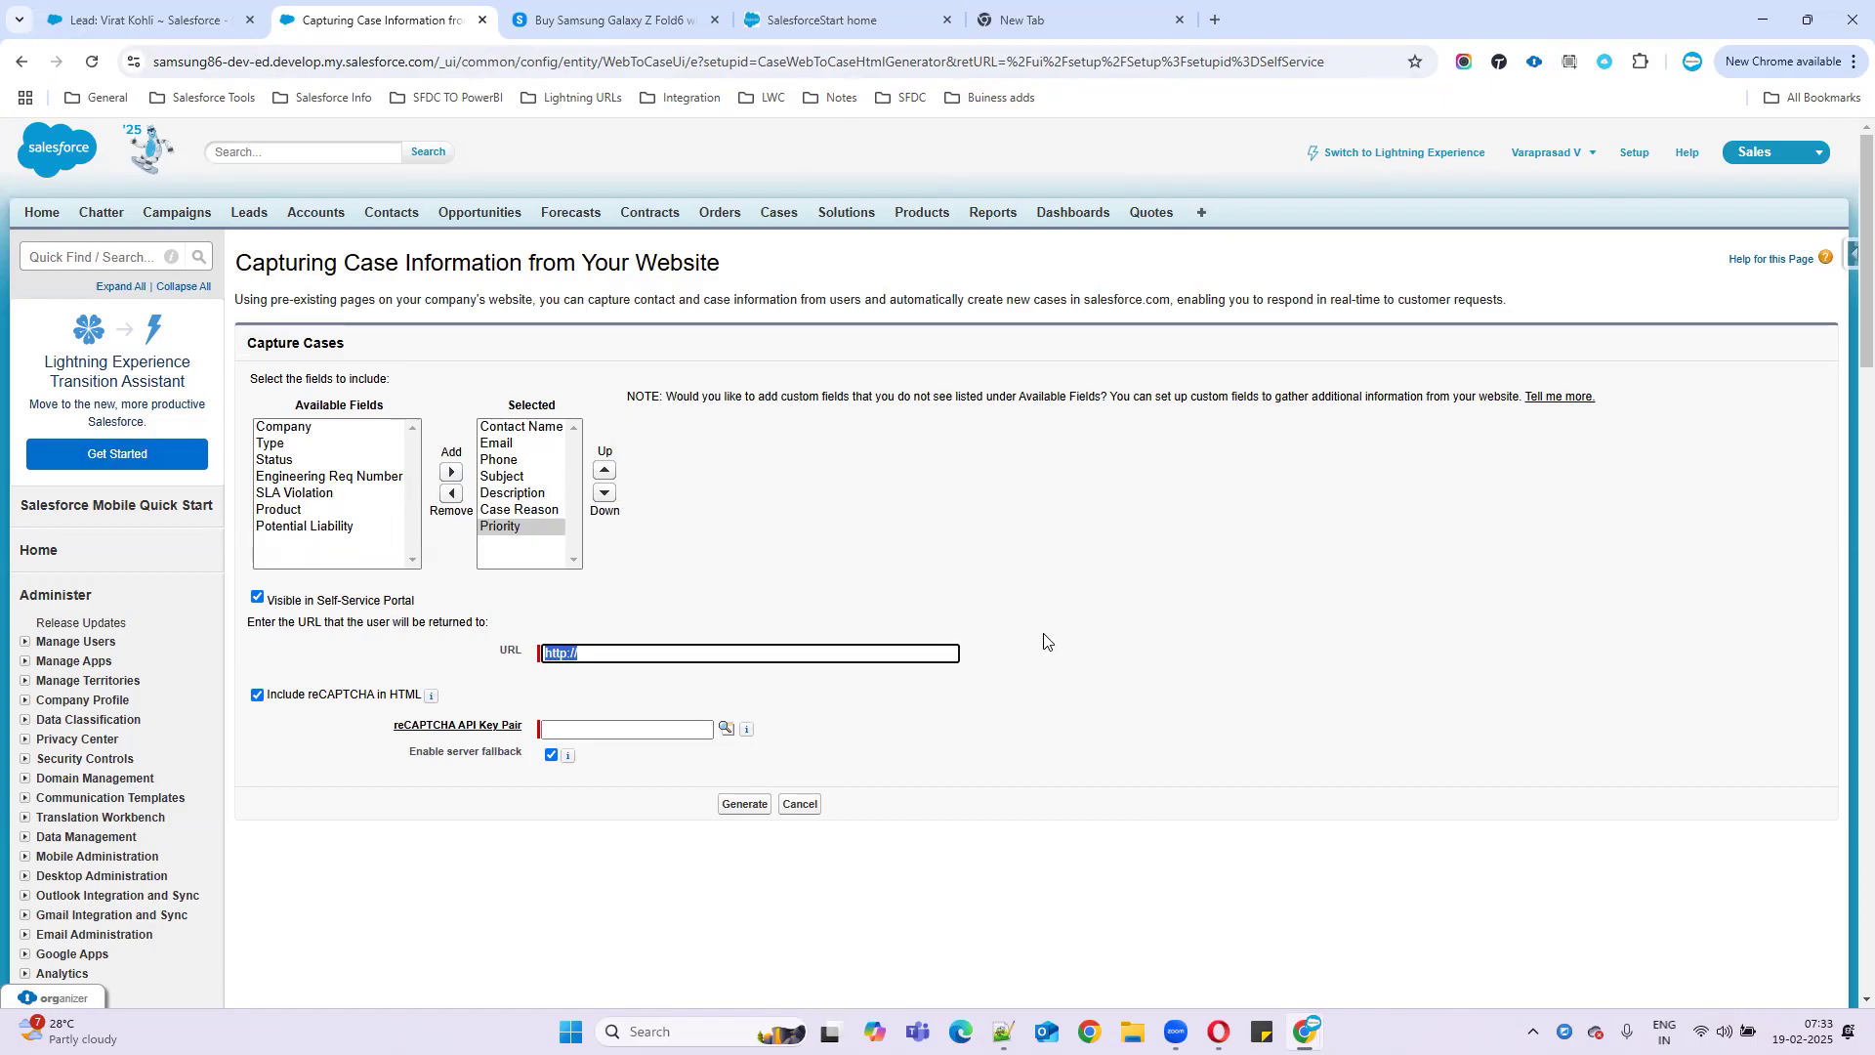
left_click(258, 598)
left_click(258, 695)
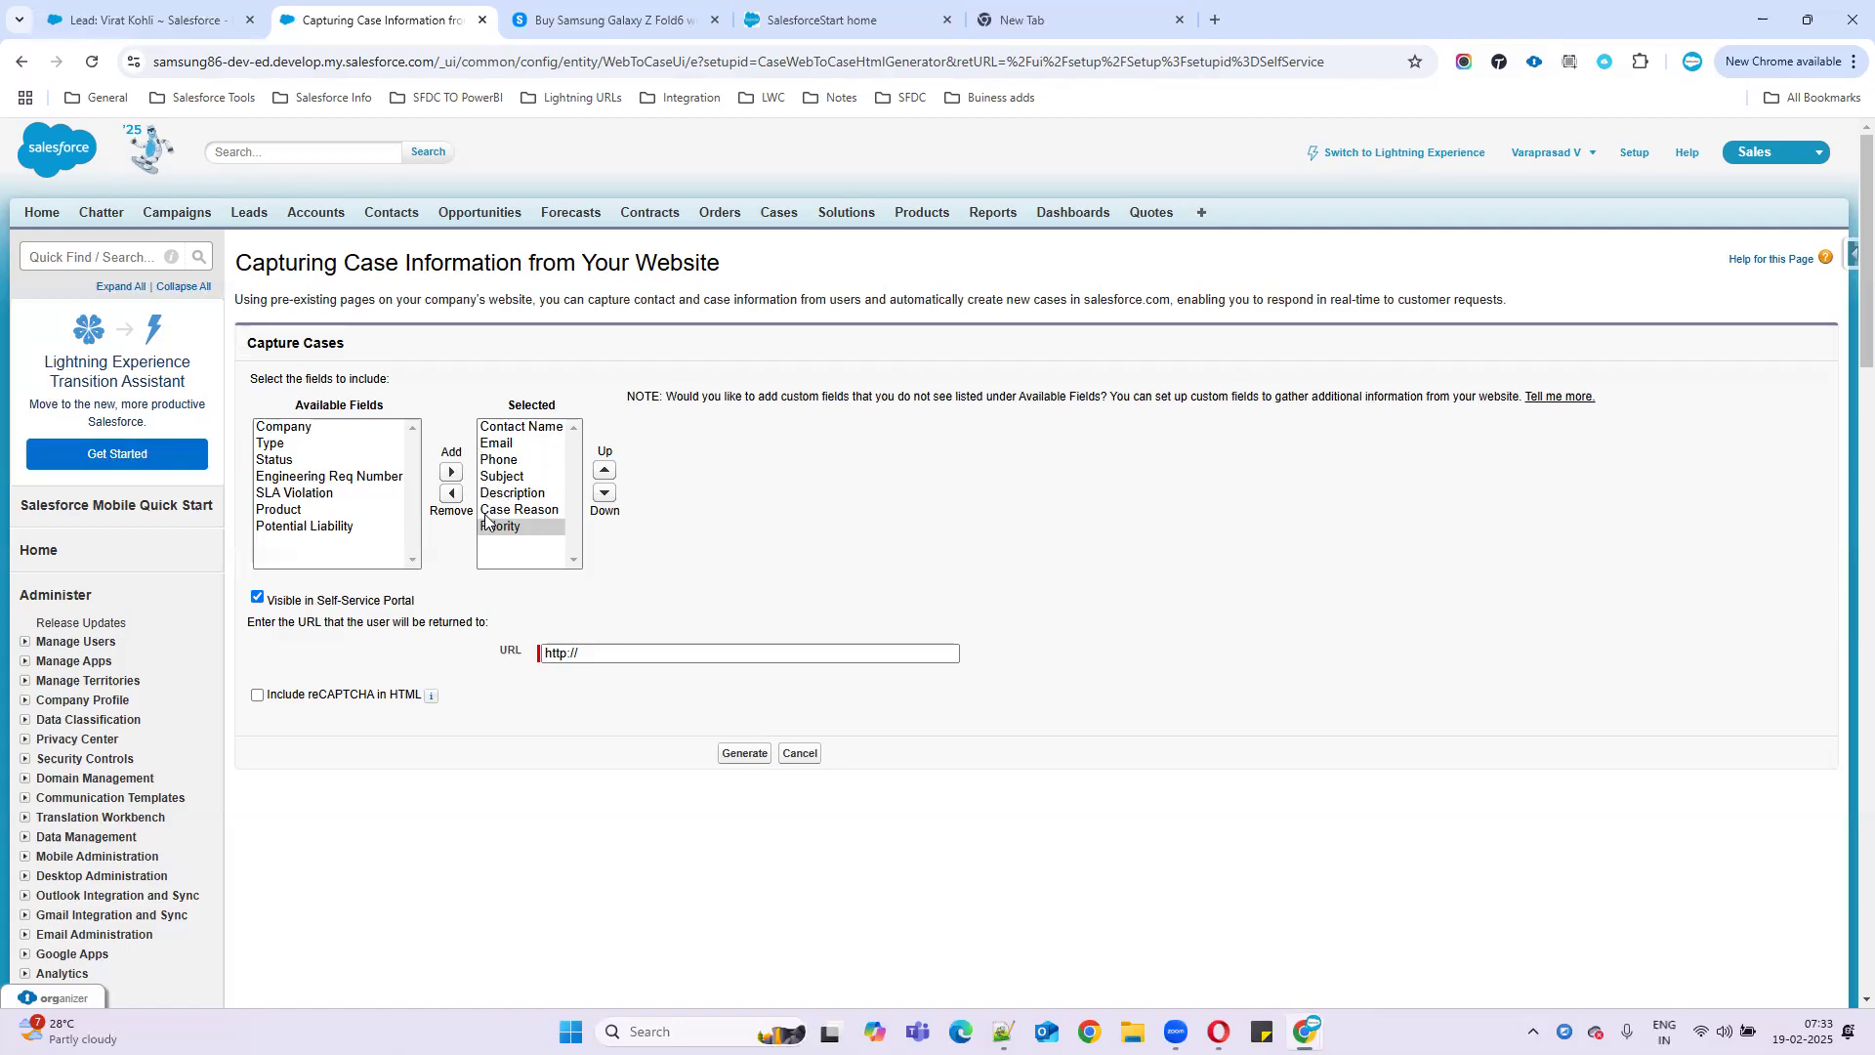
- Add Company and Status to the selected fields and clear the return URL
left_click(289, 461)
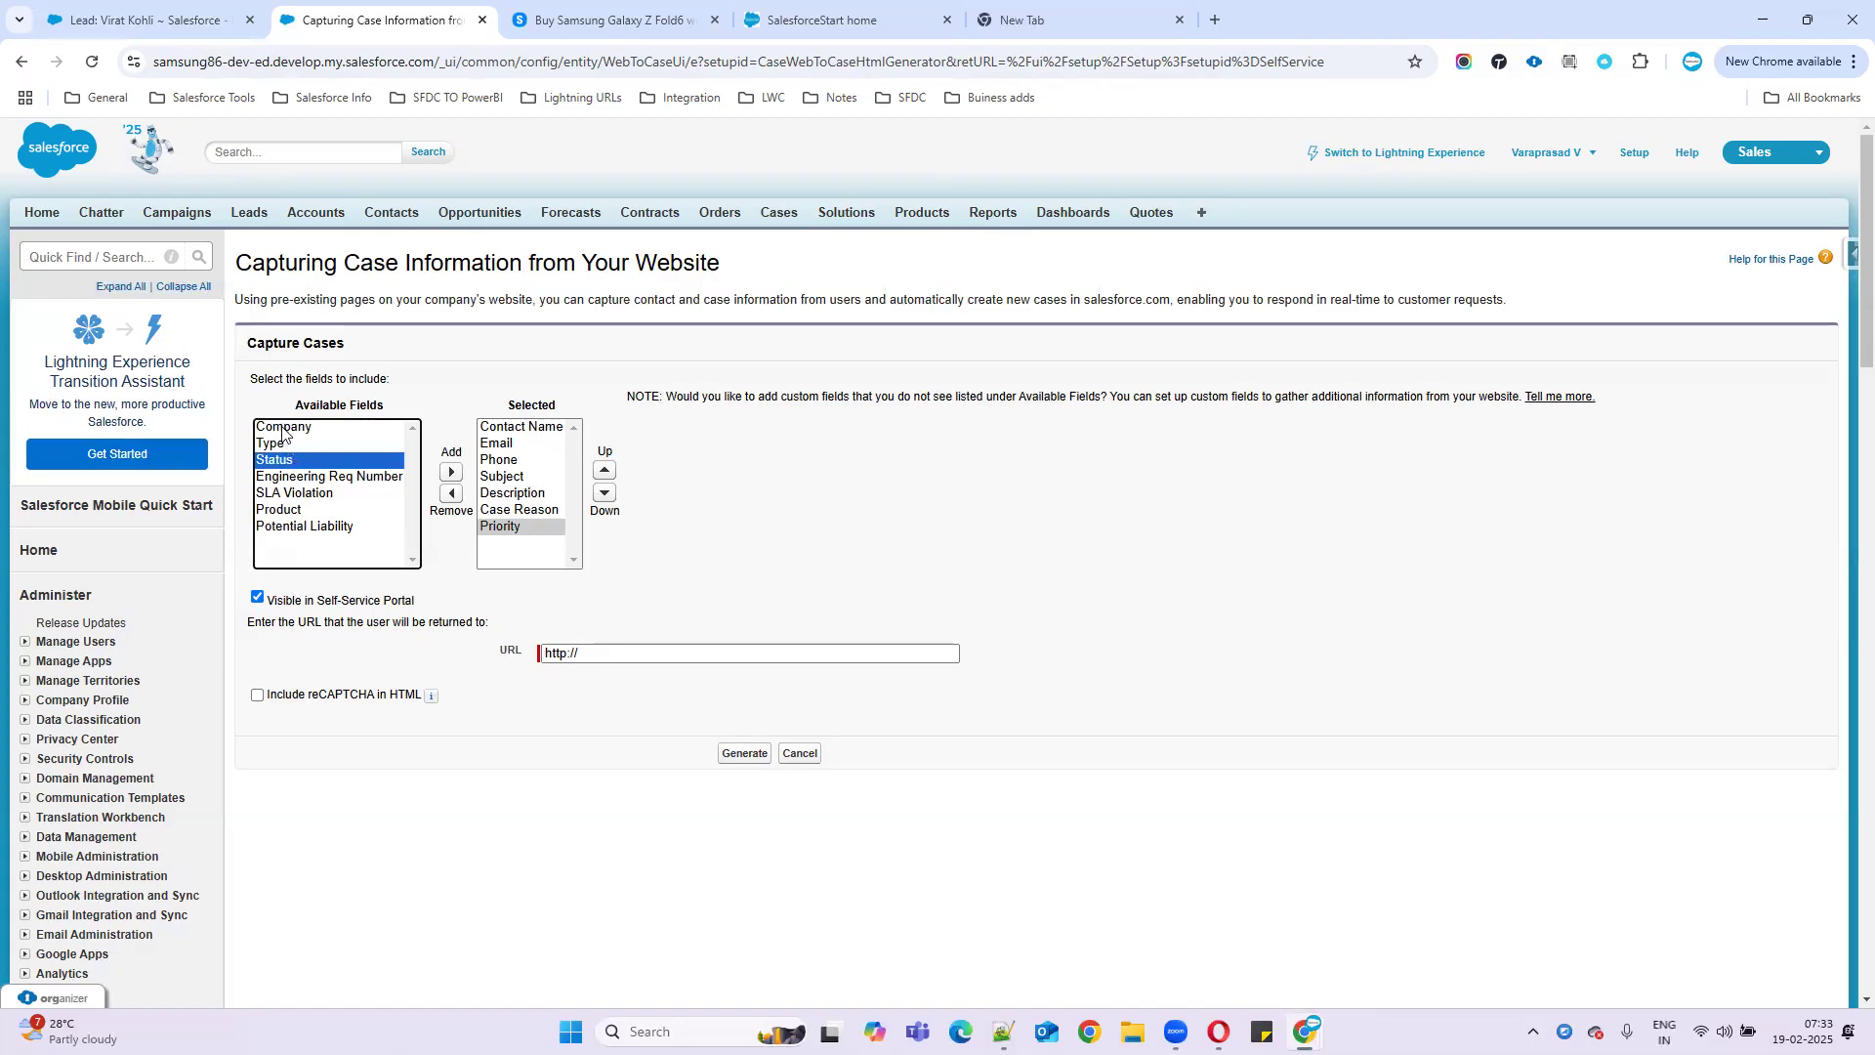
left_click(285, 428)
left_click(454, 474)
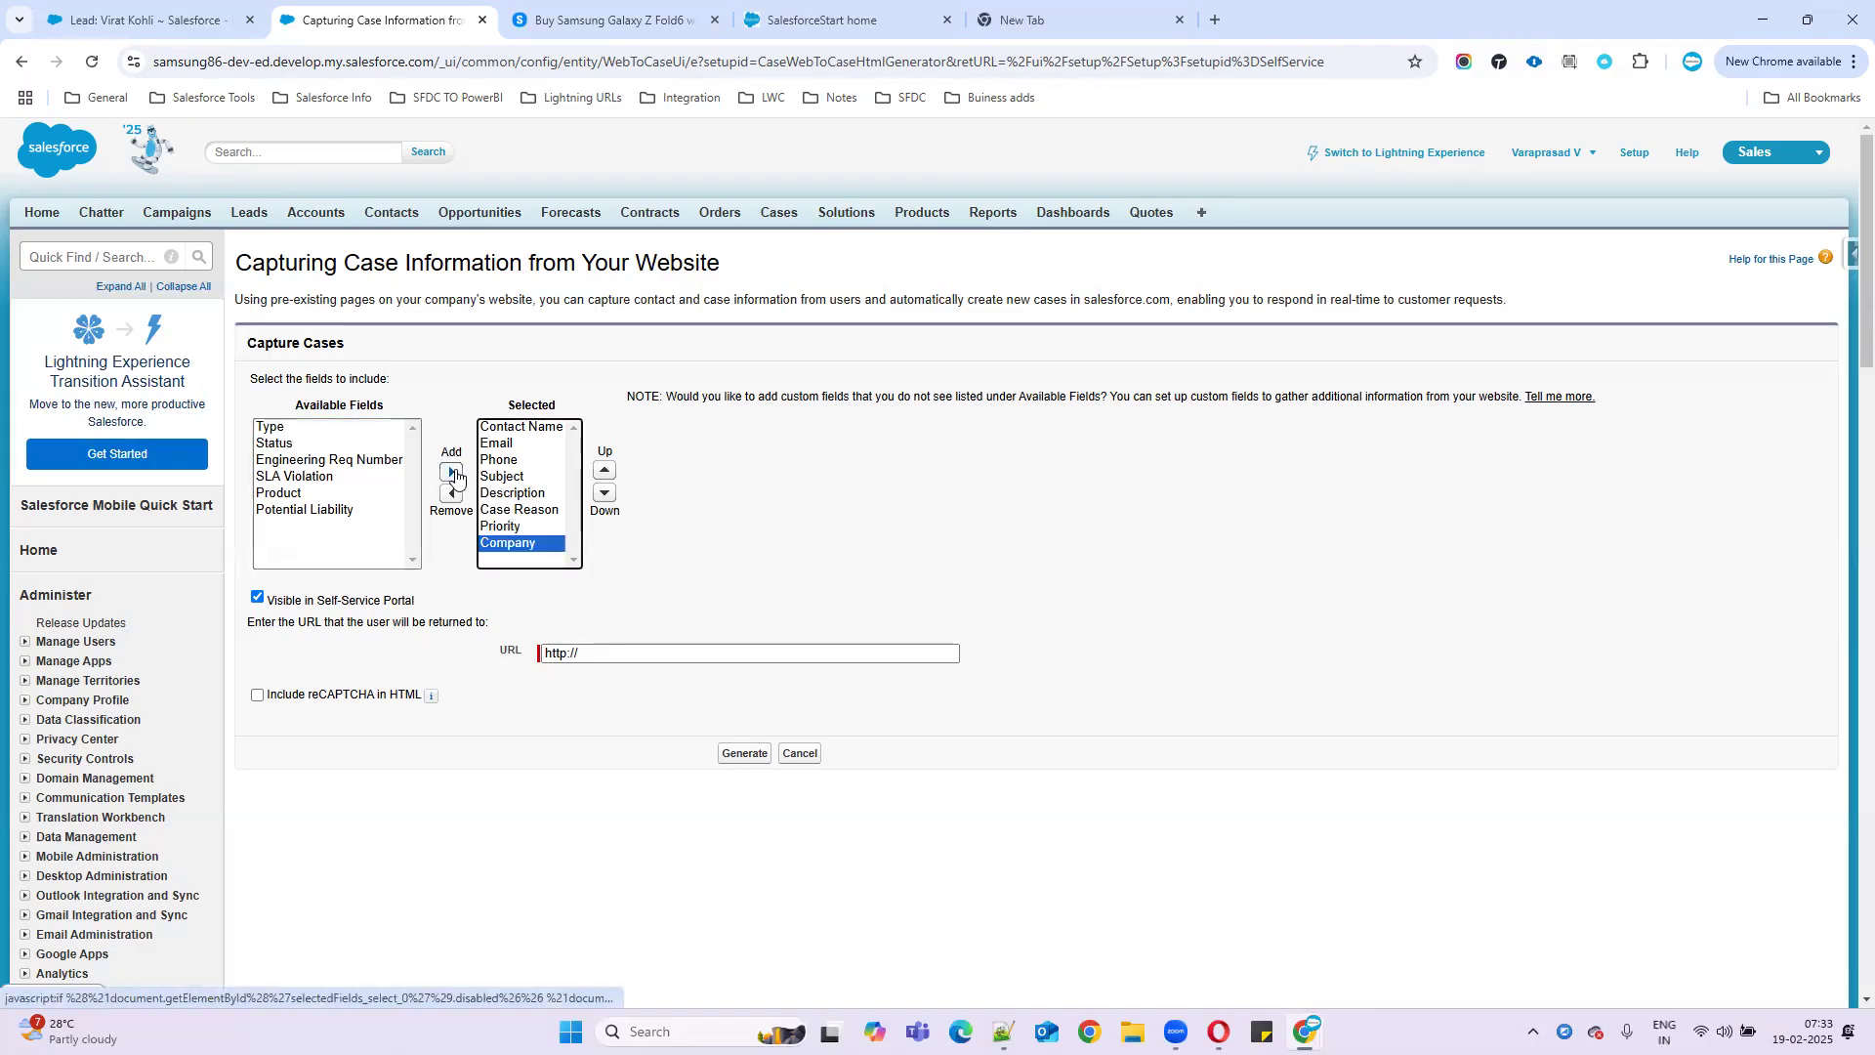
left_click(279, 443)
left_click(452, 472)
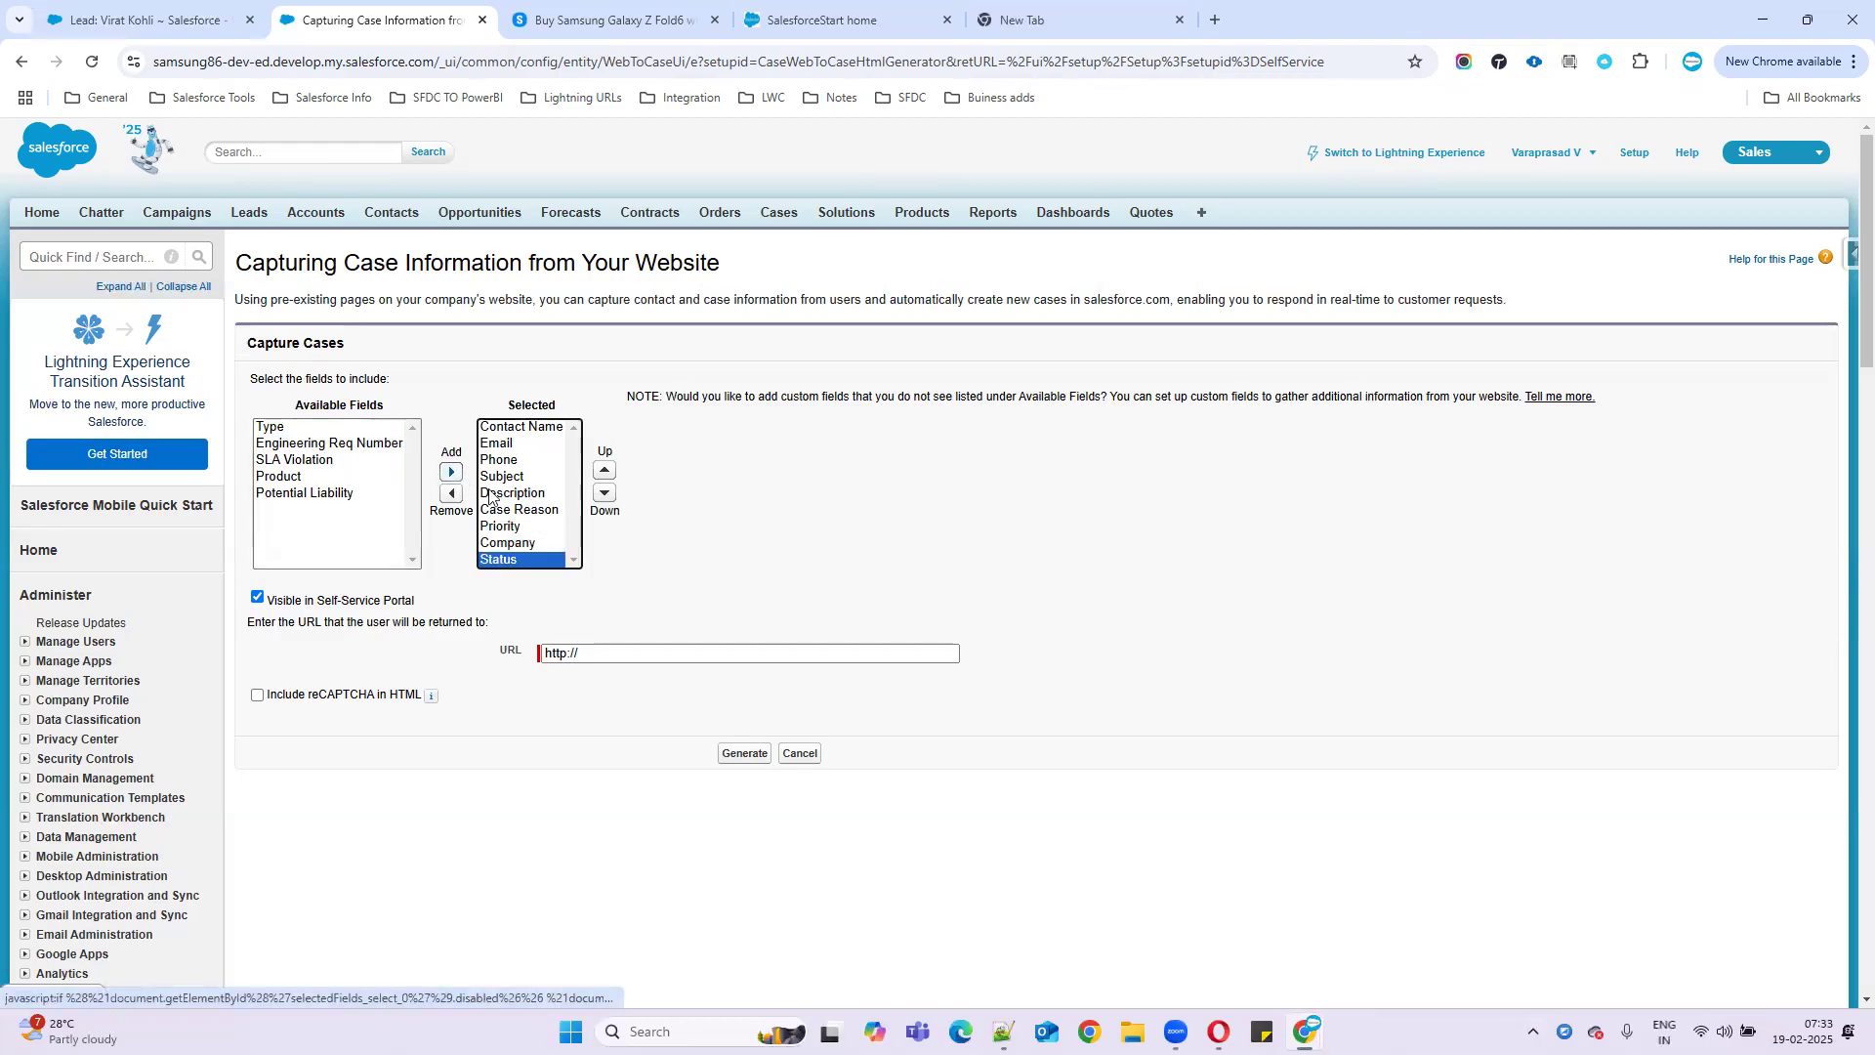
left_click_drag(628, 655, 484, 661)
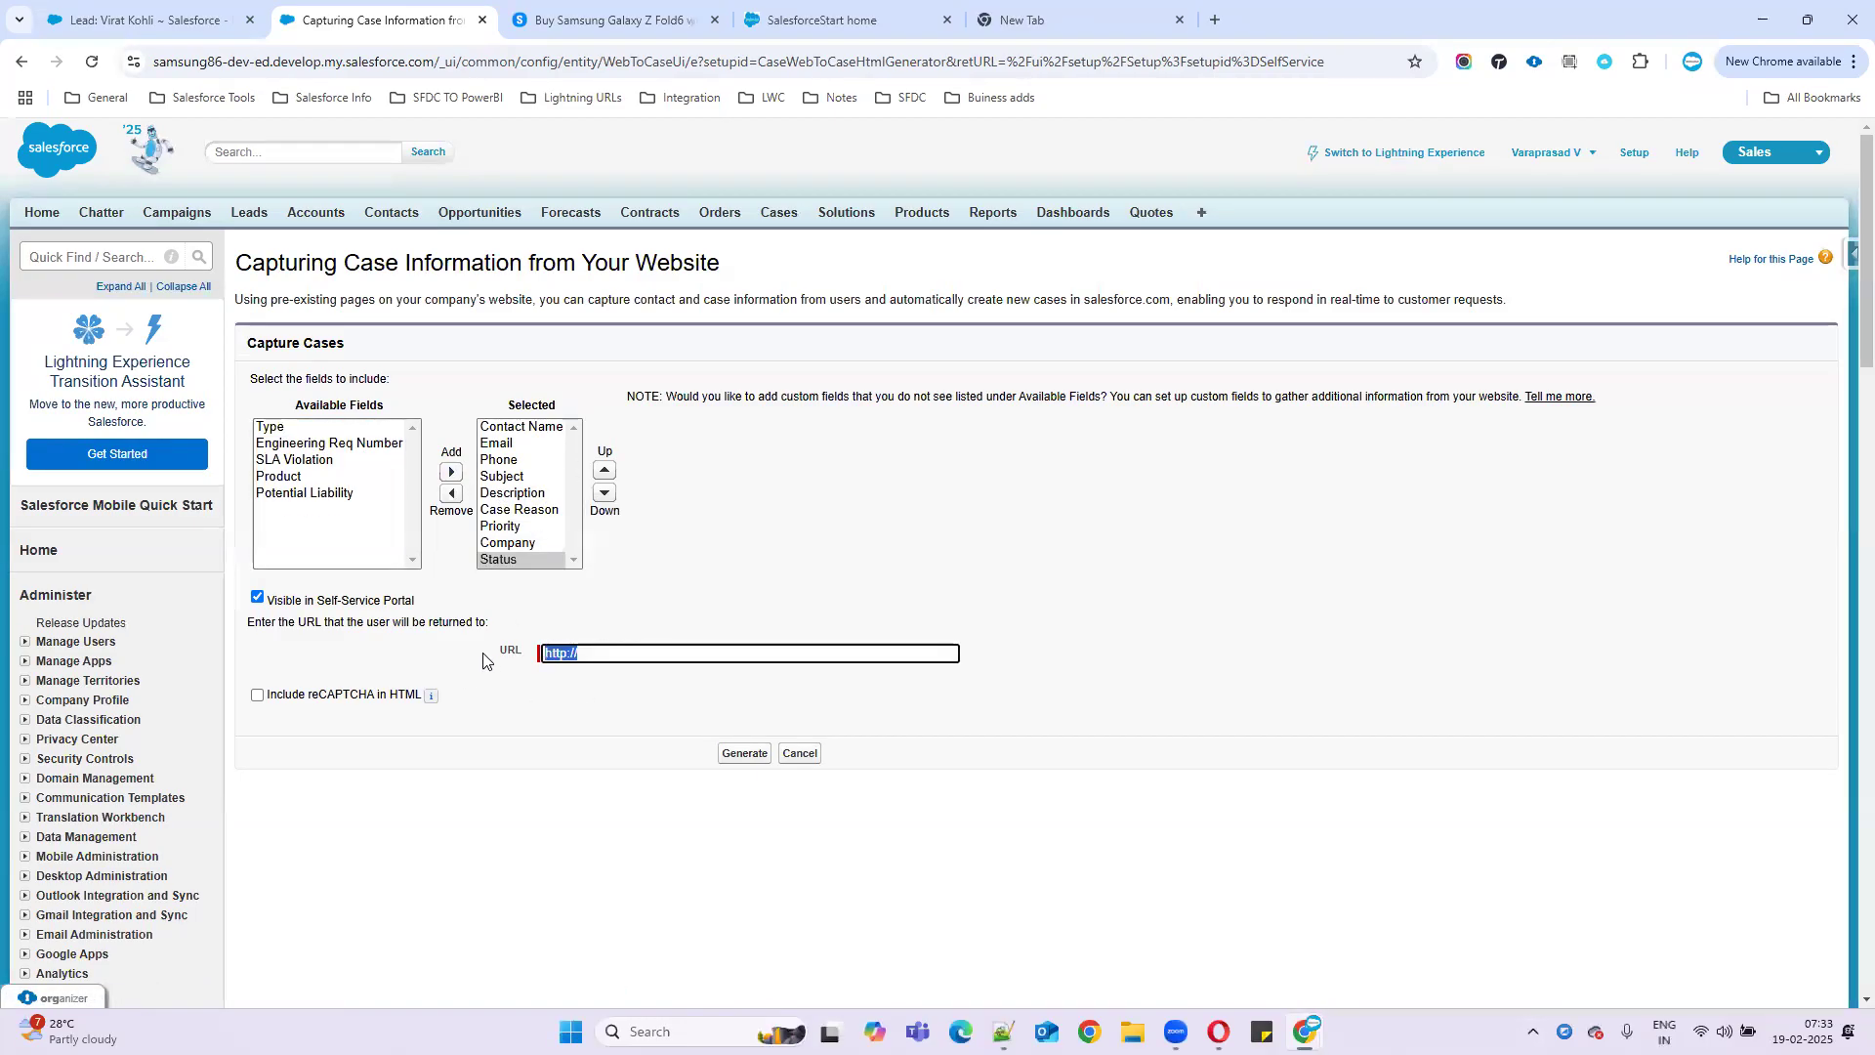
key("BackSpace")
left_click(830, 20)
left_click(730, 60)
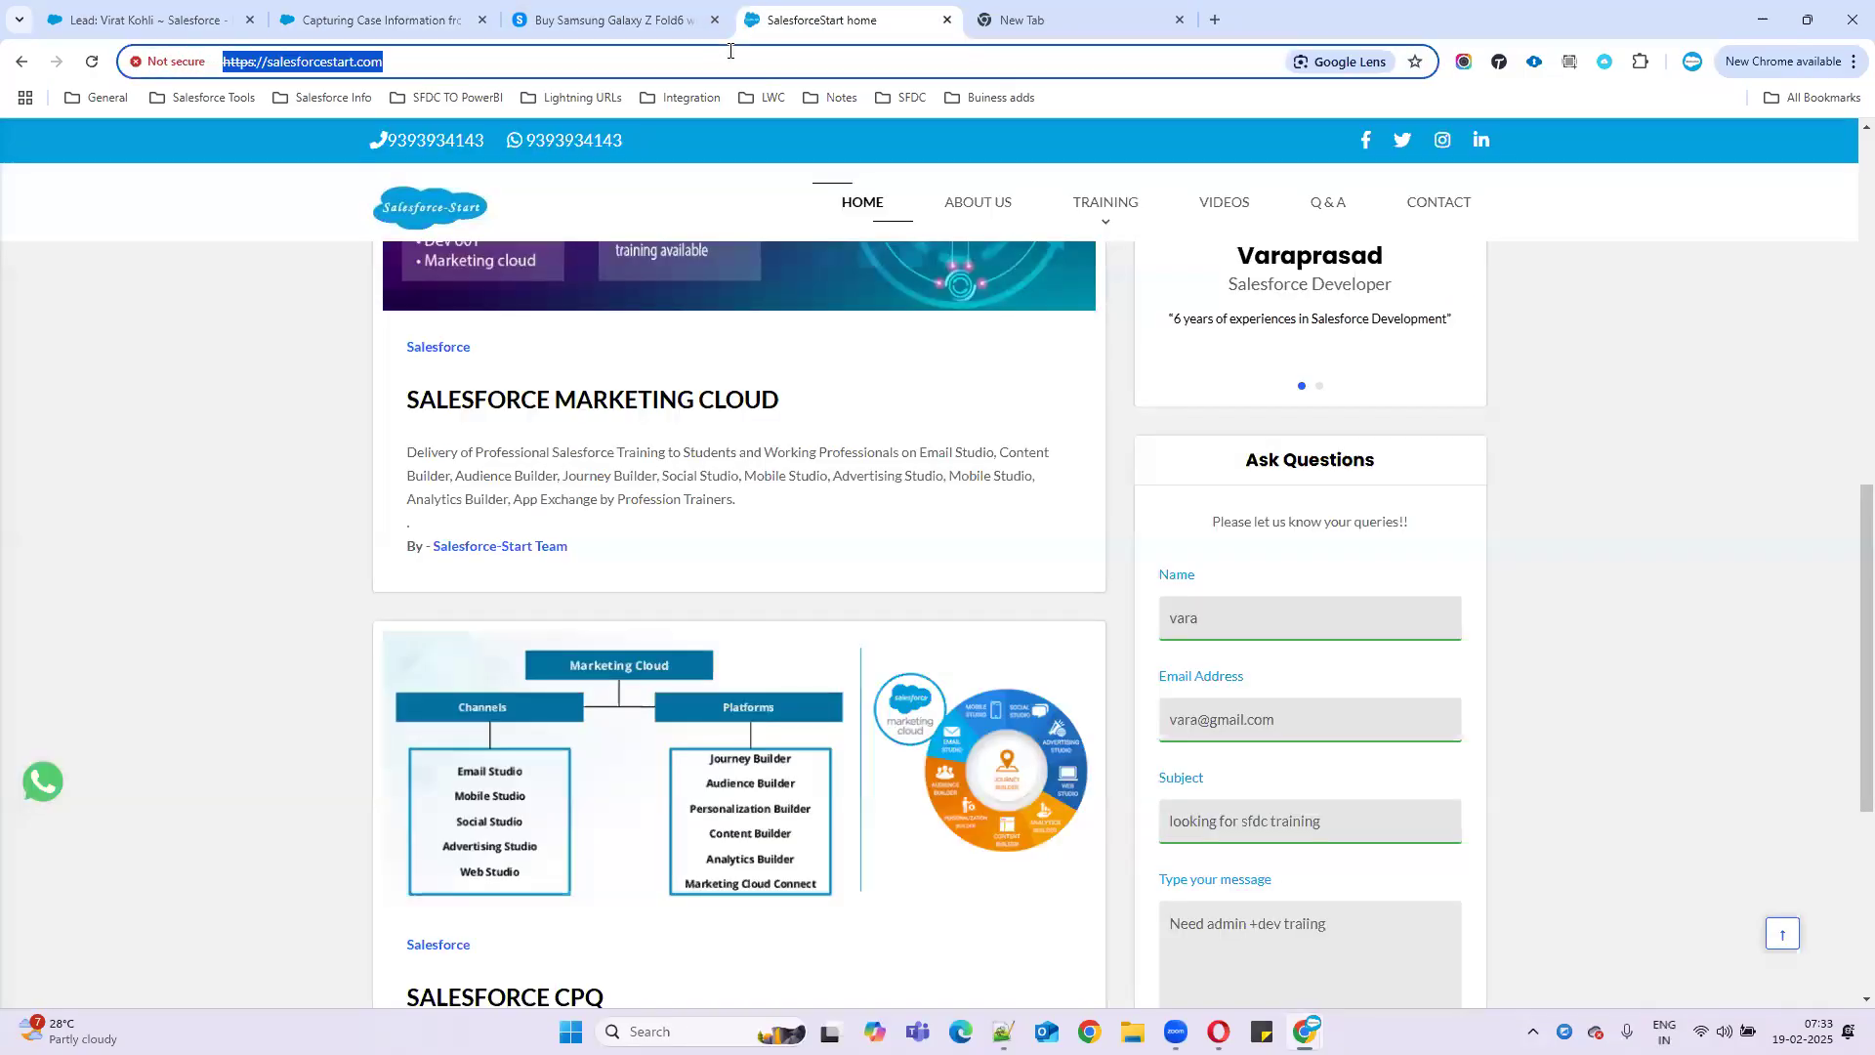
type("salesforce")
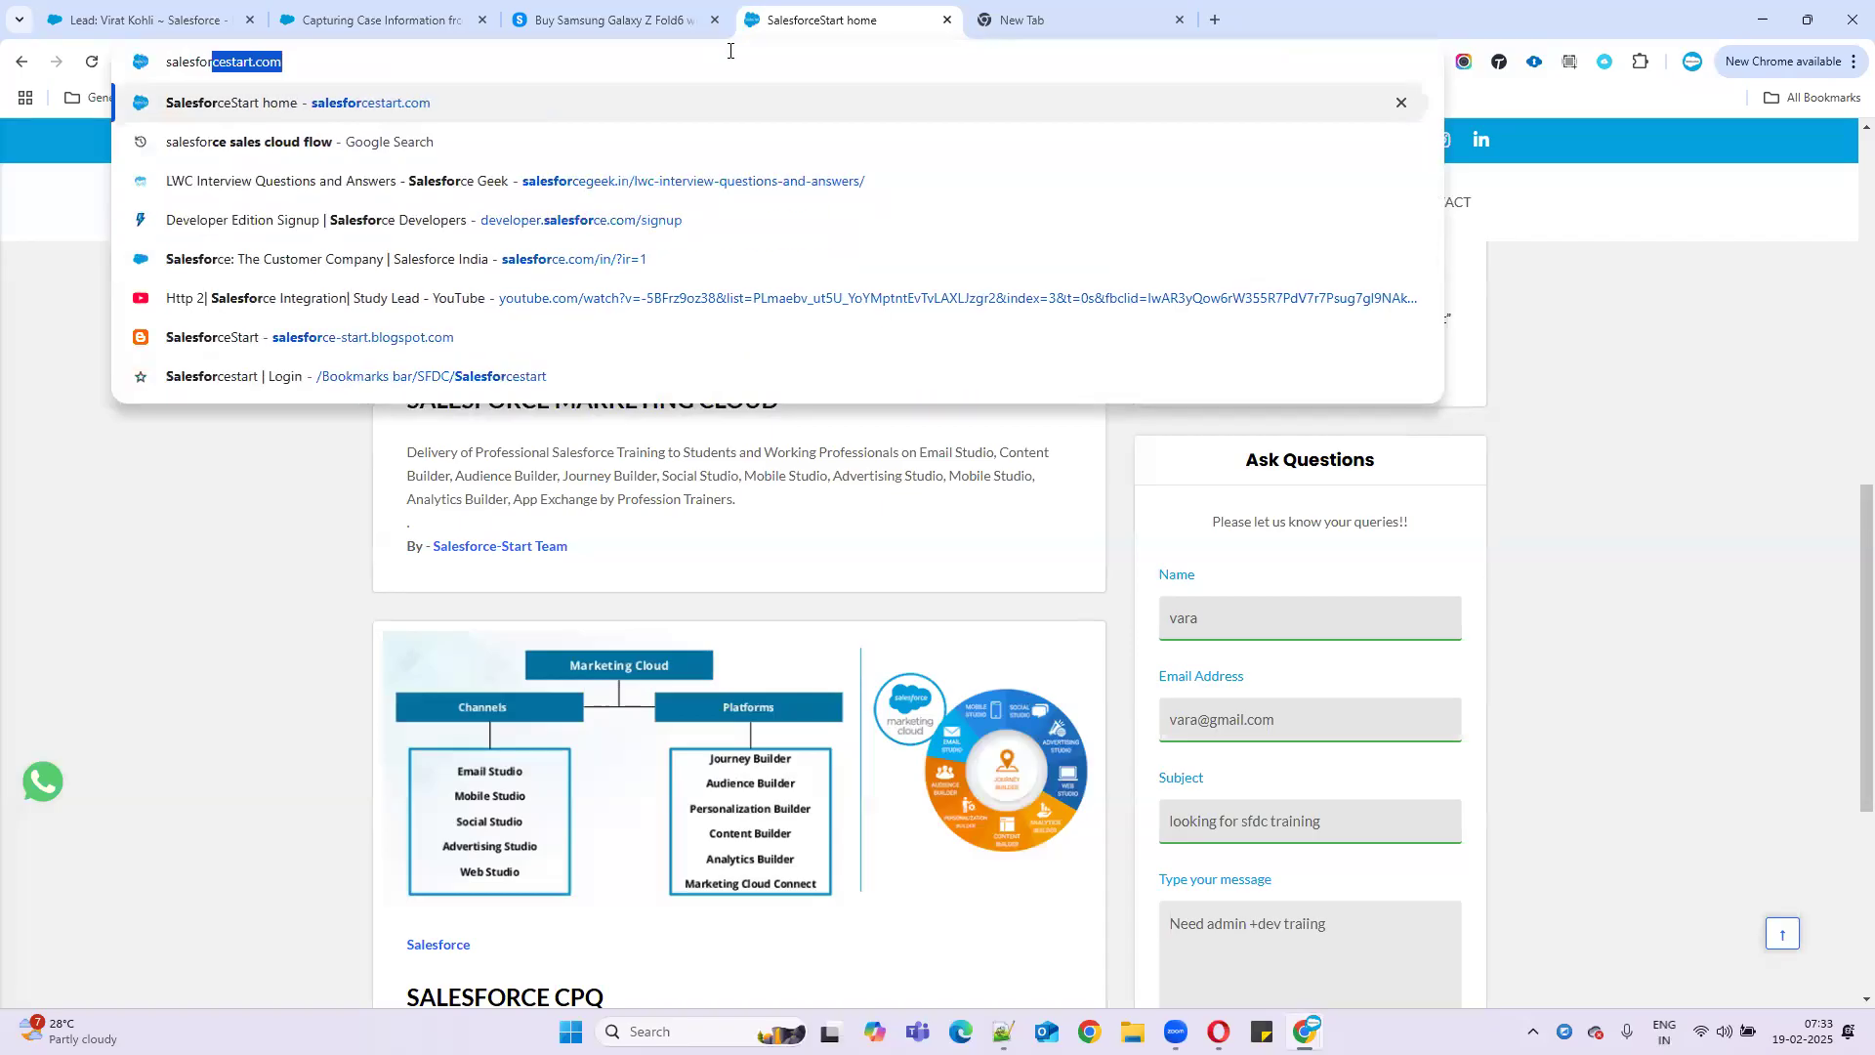
type(".com")
key("Return")
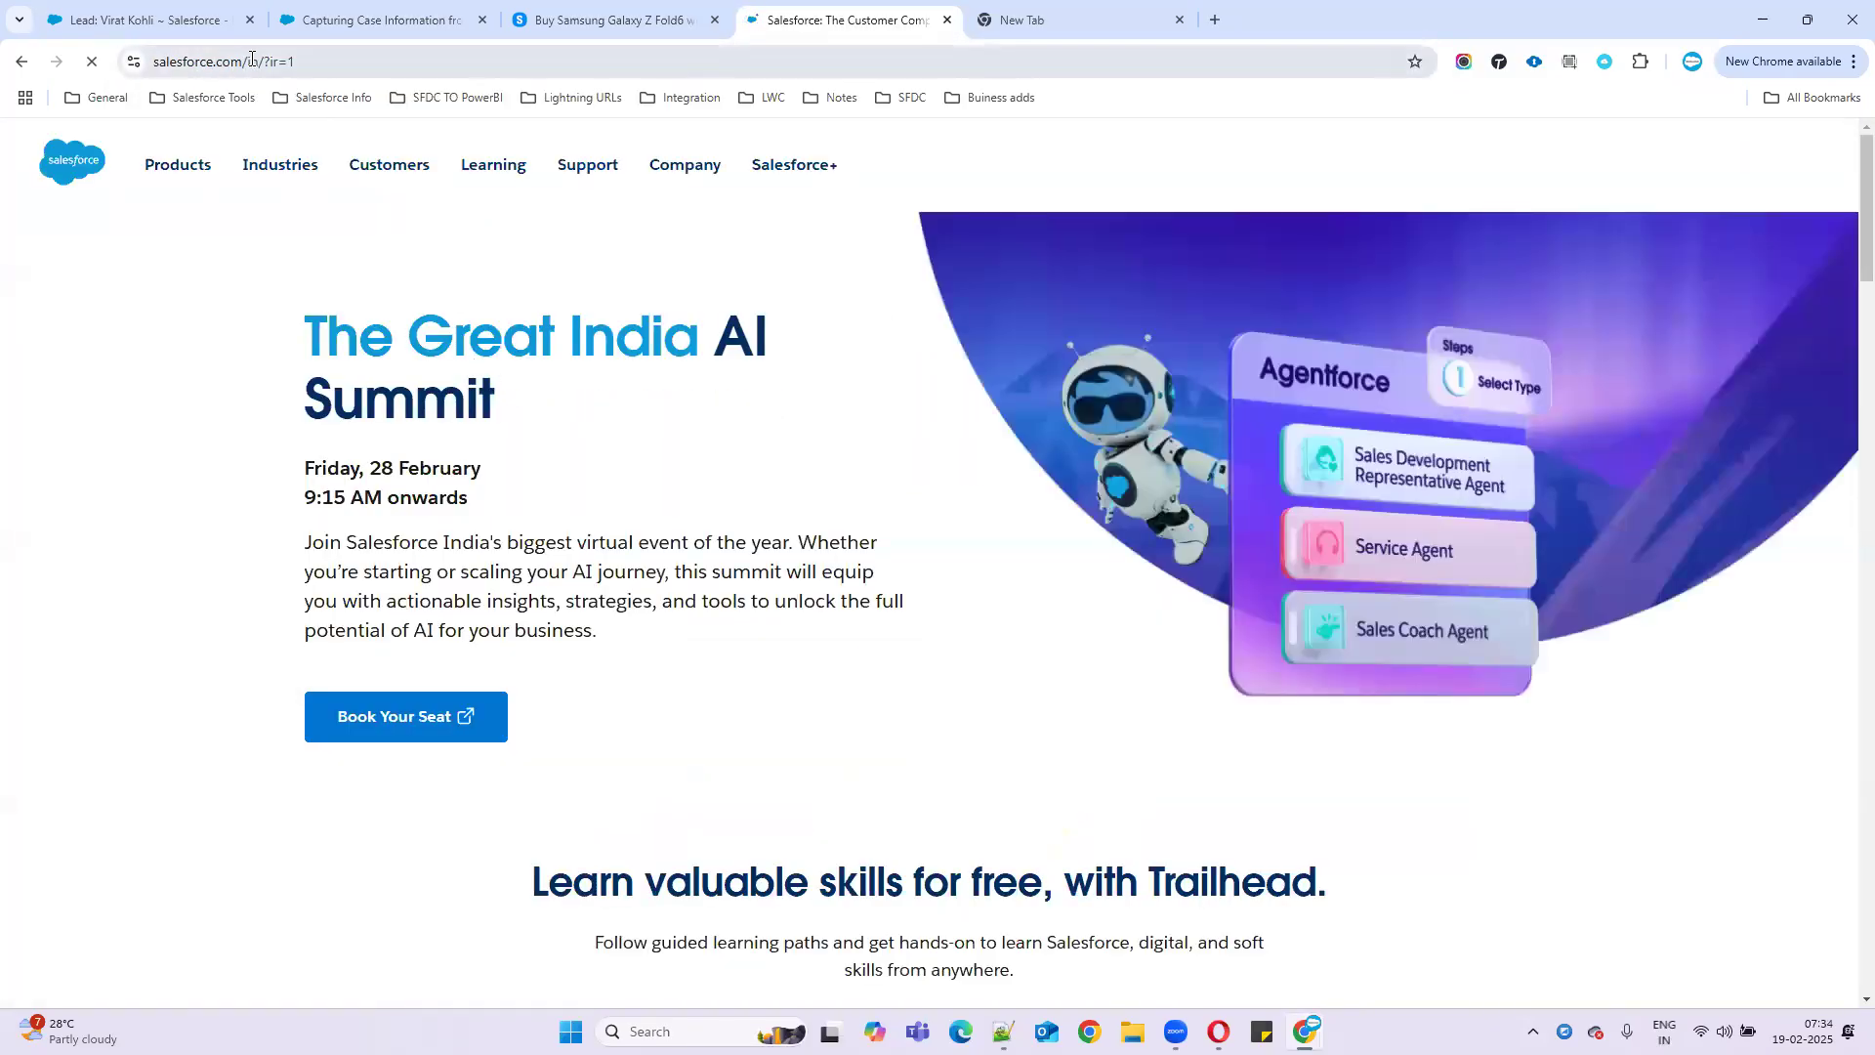
left_click(243, 55)
left_click_drag(318, 62, 374, 62)
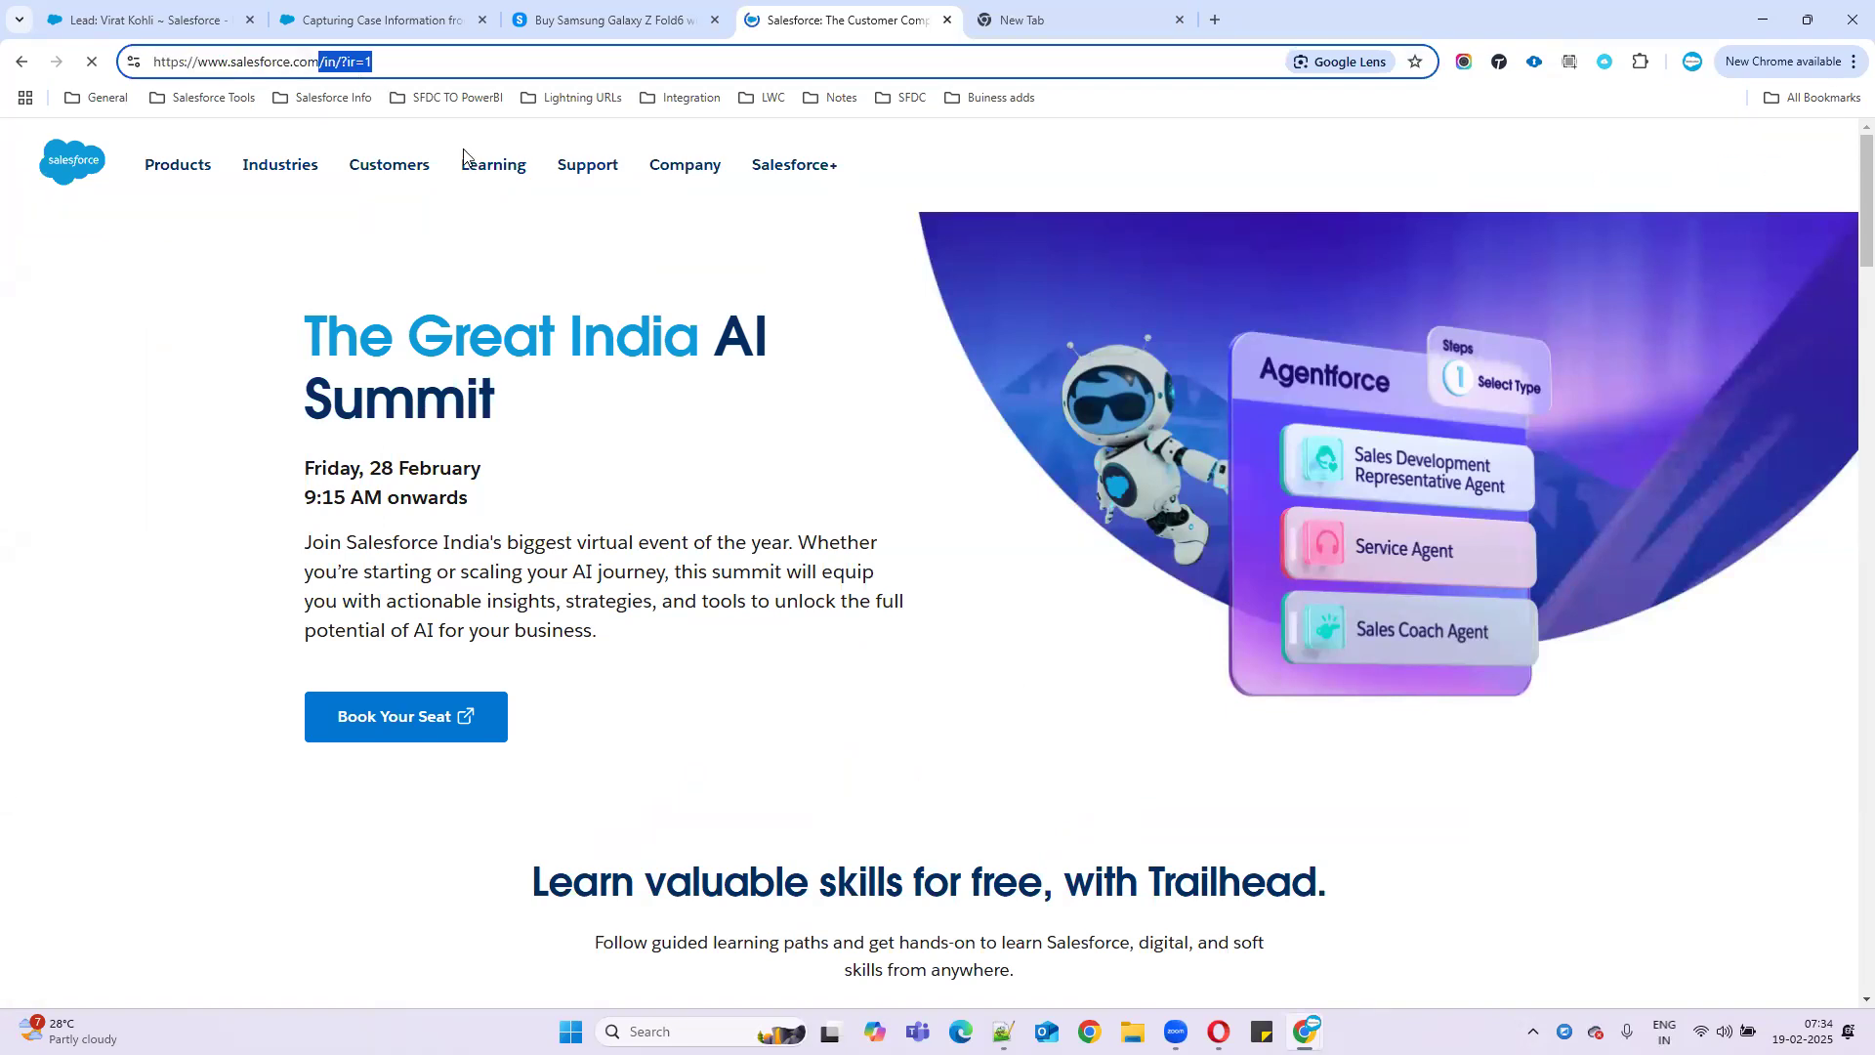
key("BackSpace")
key("Return")
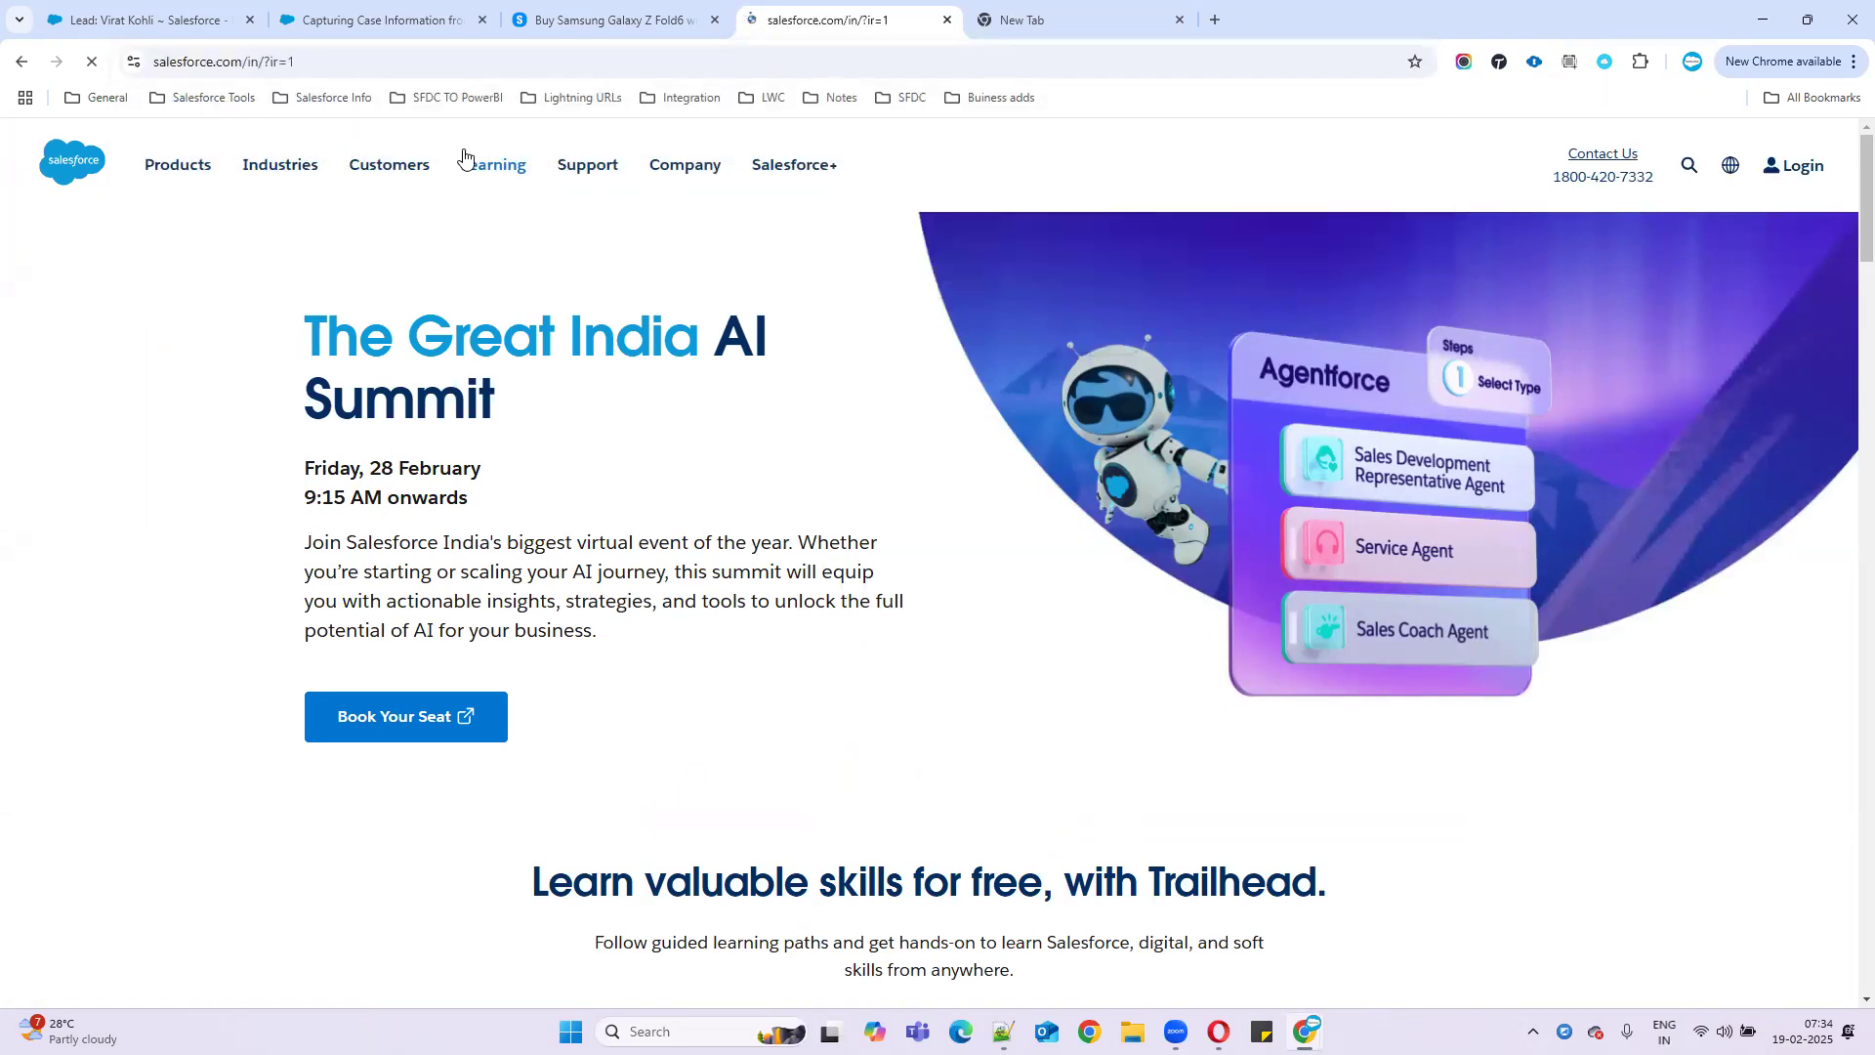
scroll(648, 573, "down", 5)
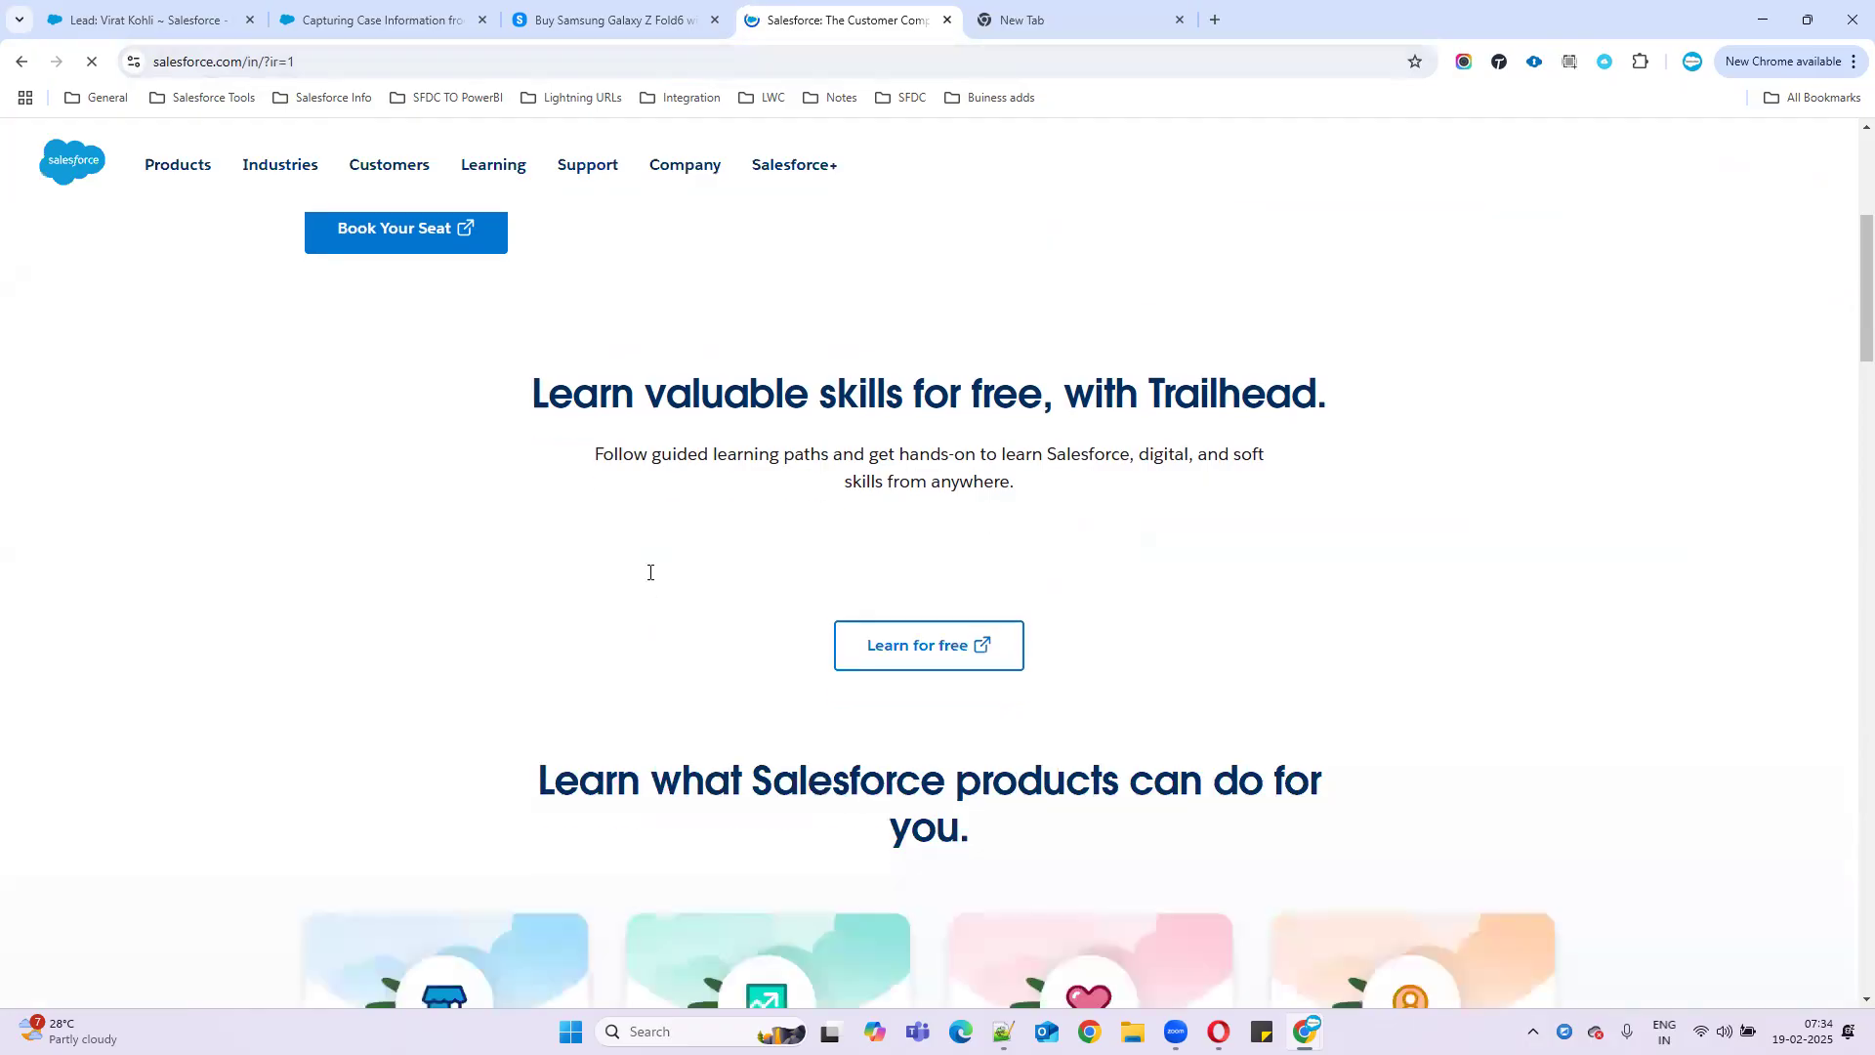
left_click_drag(242, 61, 115, 61)
key("ctrl+c")
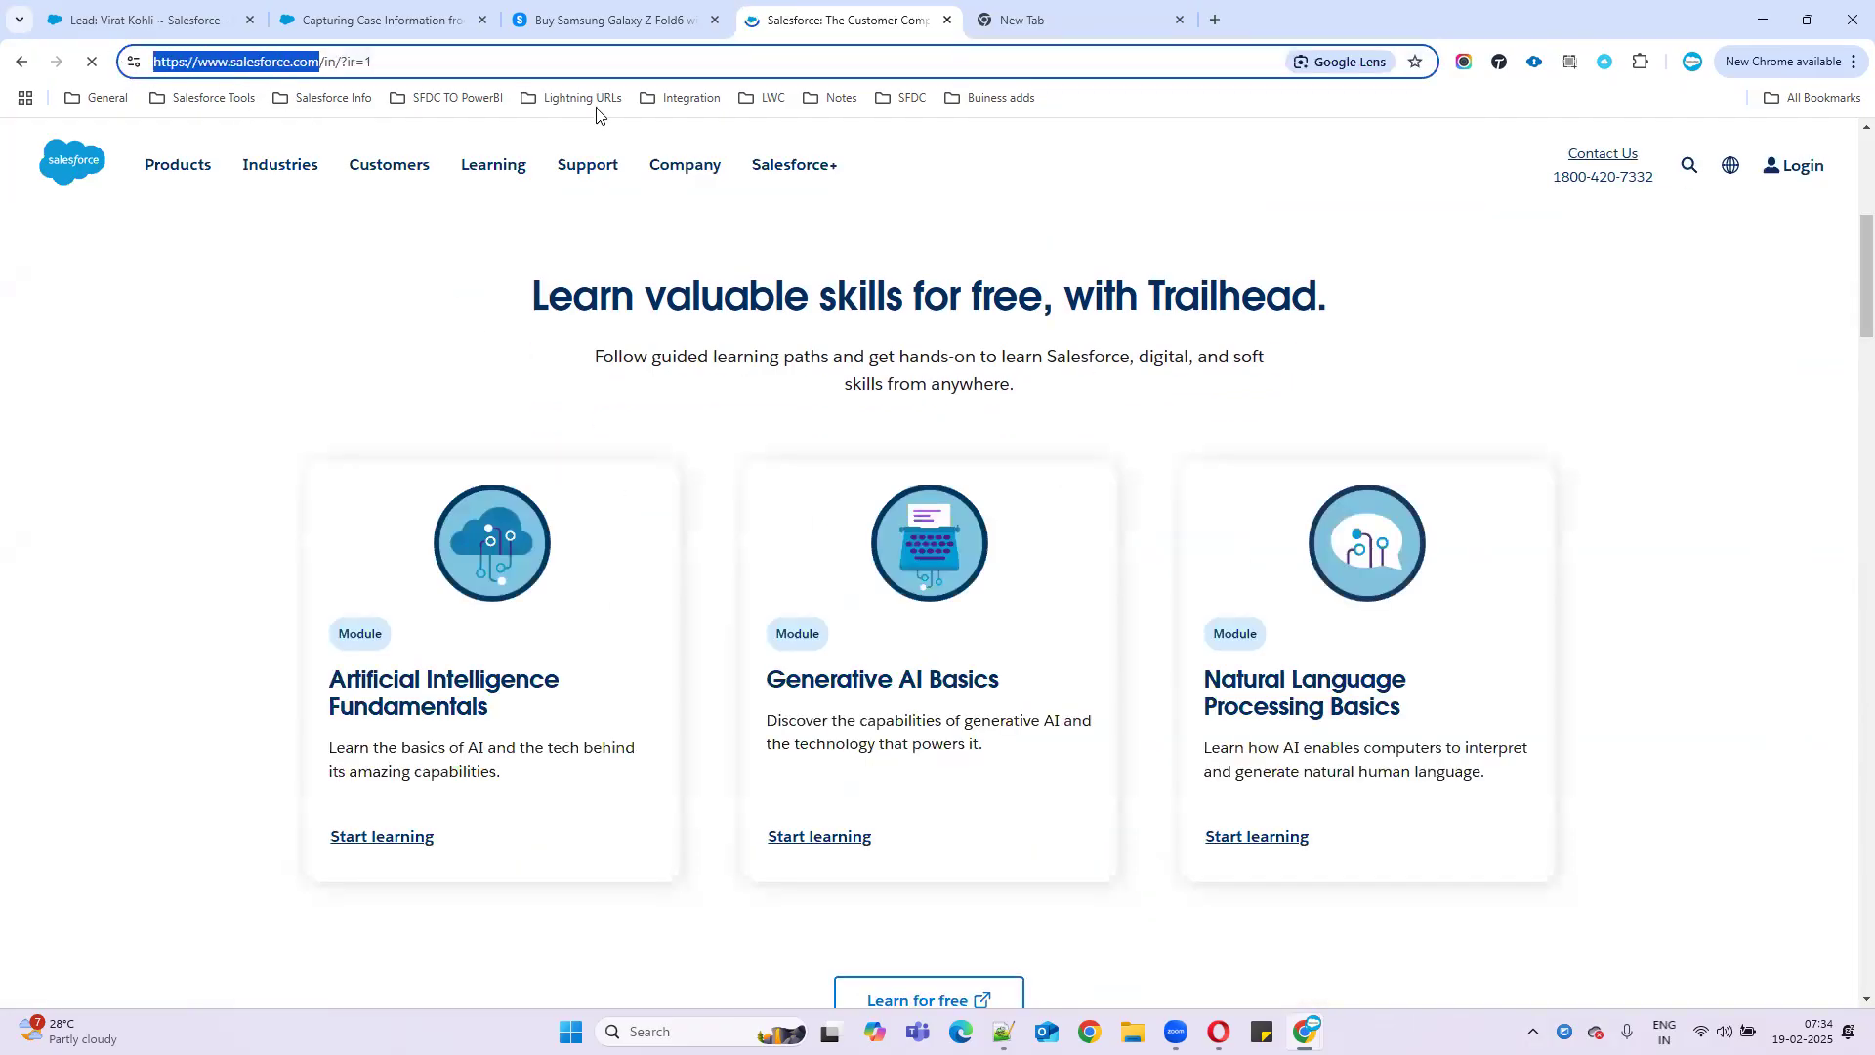
- Paste the salesforce.com address as the return URL and generate the HTML
left_click(381, 19)
left_click(597, 651)
key("ctrl+v")
left_click(759, 762)
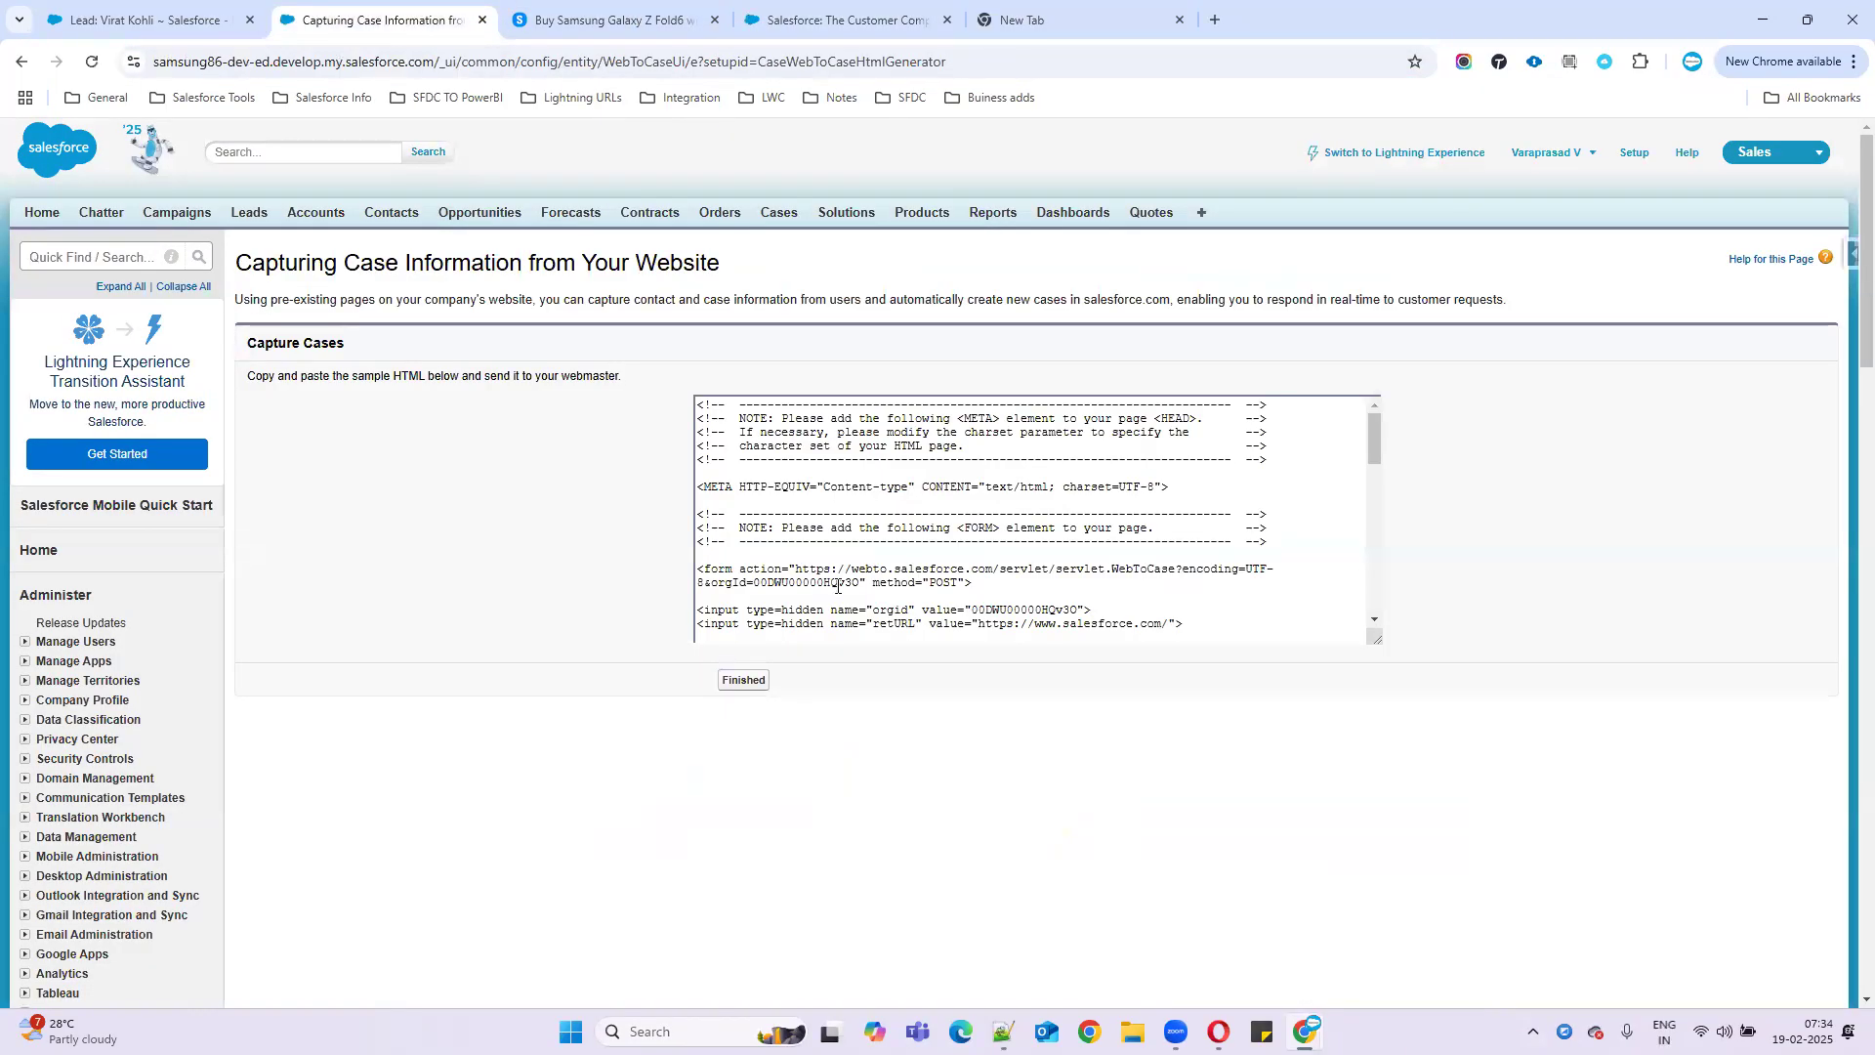
- Copy all the generated Web-to-Case HTML and paste it into Notepad++
left_click(846, 559)
key("ctrl+a")
key("ctrl+c")
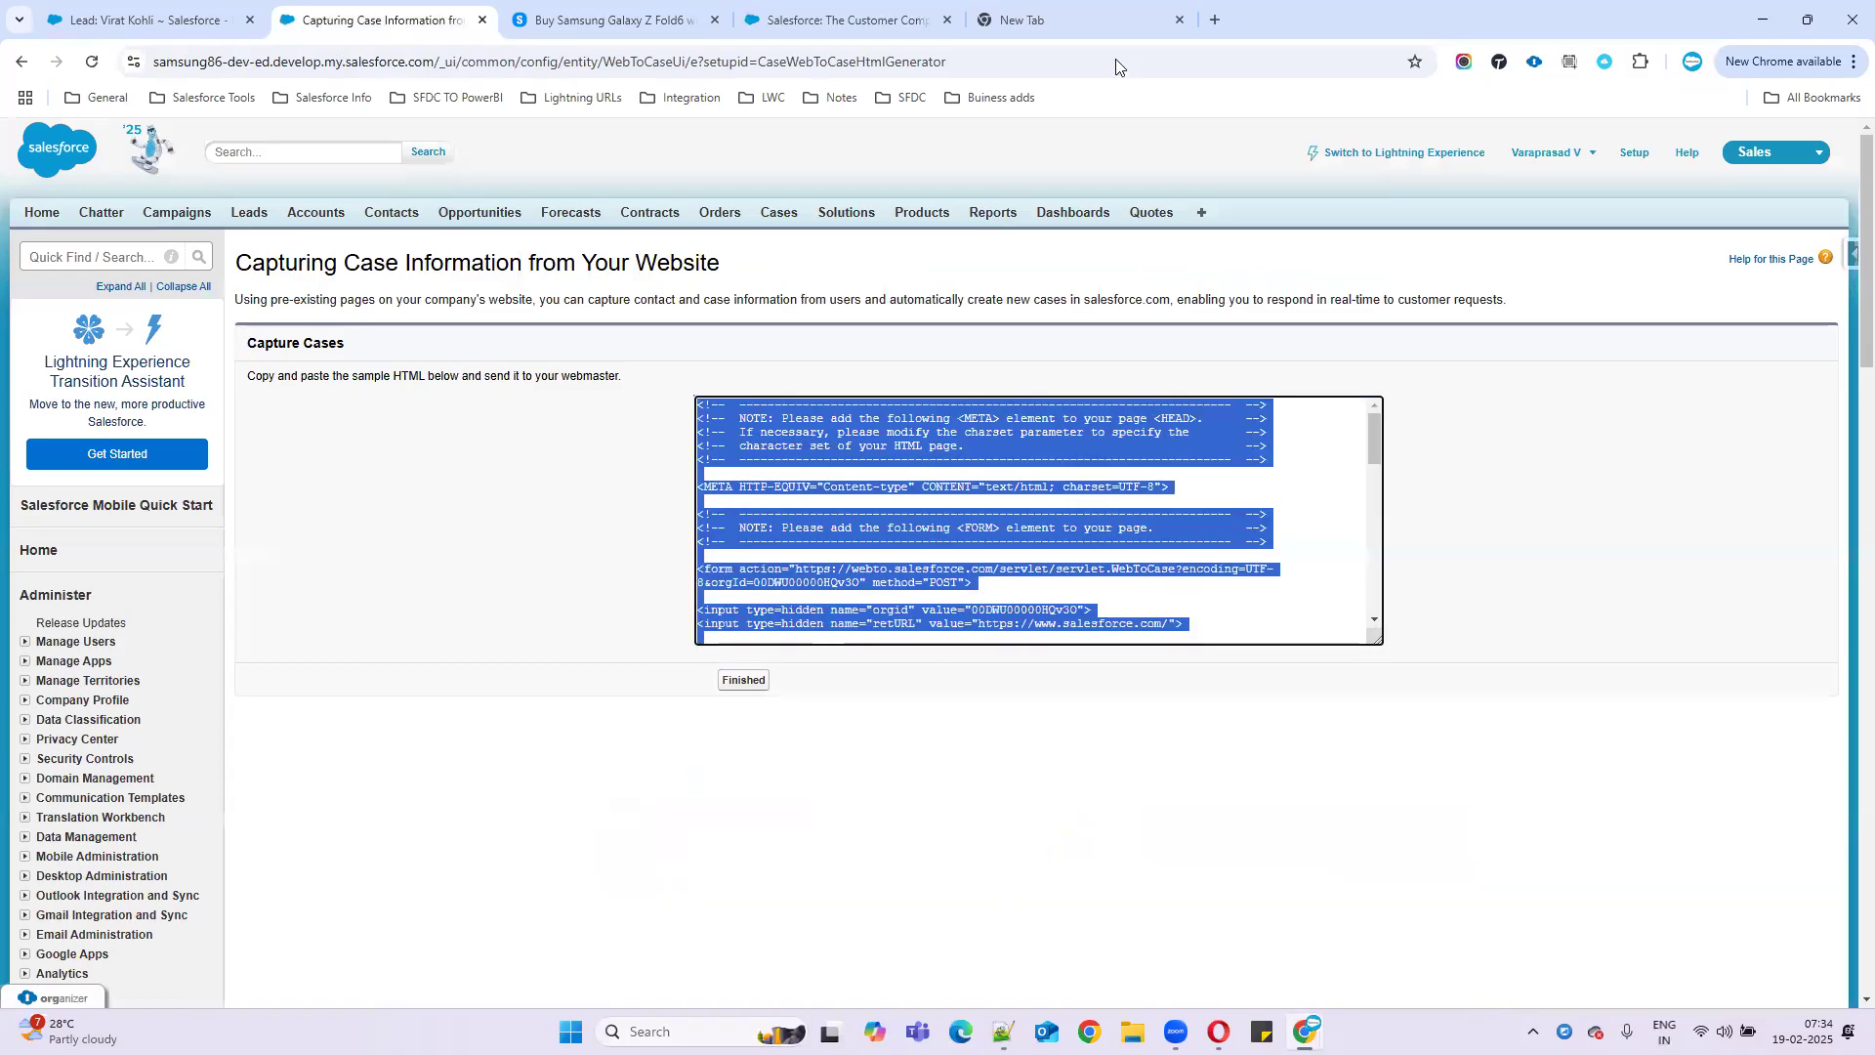
key("alt+Tab")
key("ctrl+v")
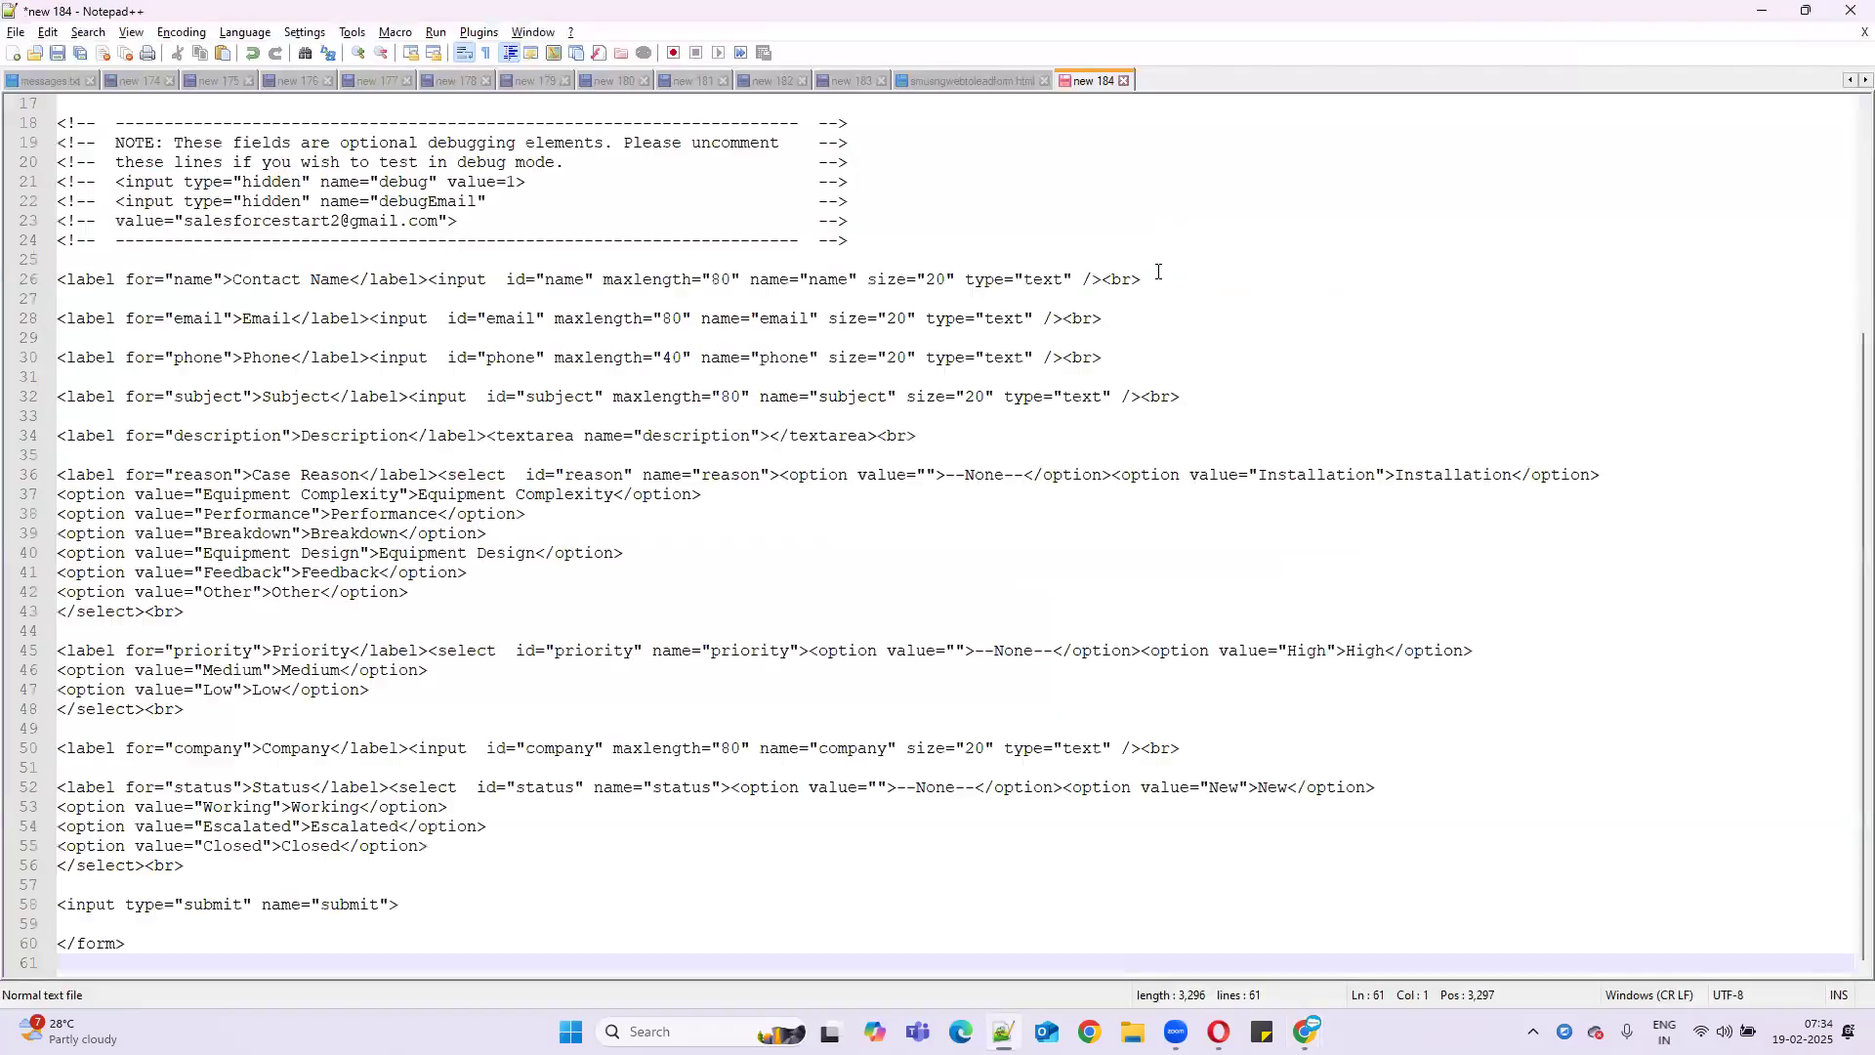
- Add an <html> tag on the first line and copy it to the end of the file
scroll(339, 484, "up", 5)
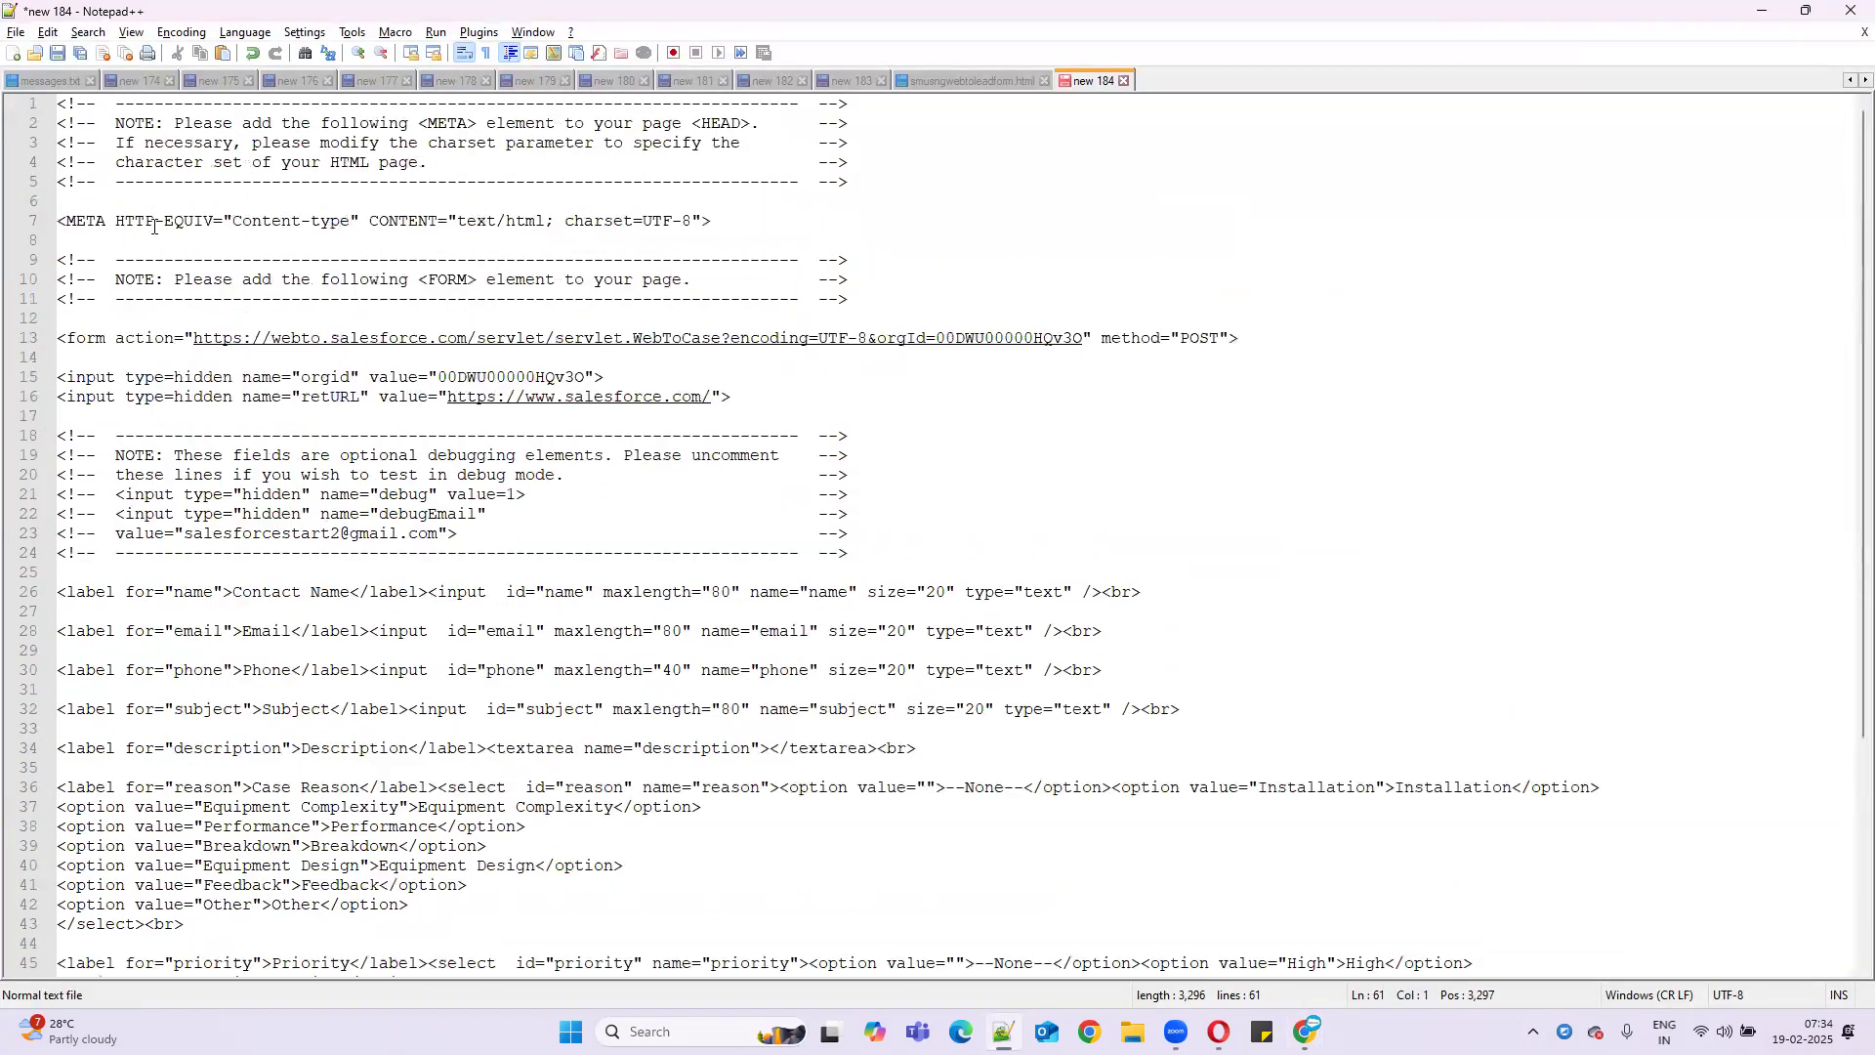
left_click(61, 101)
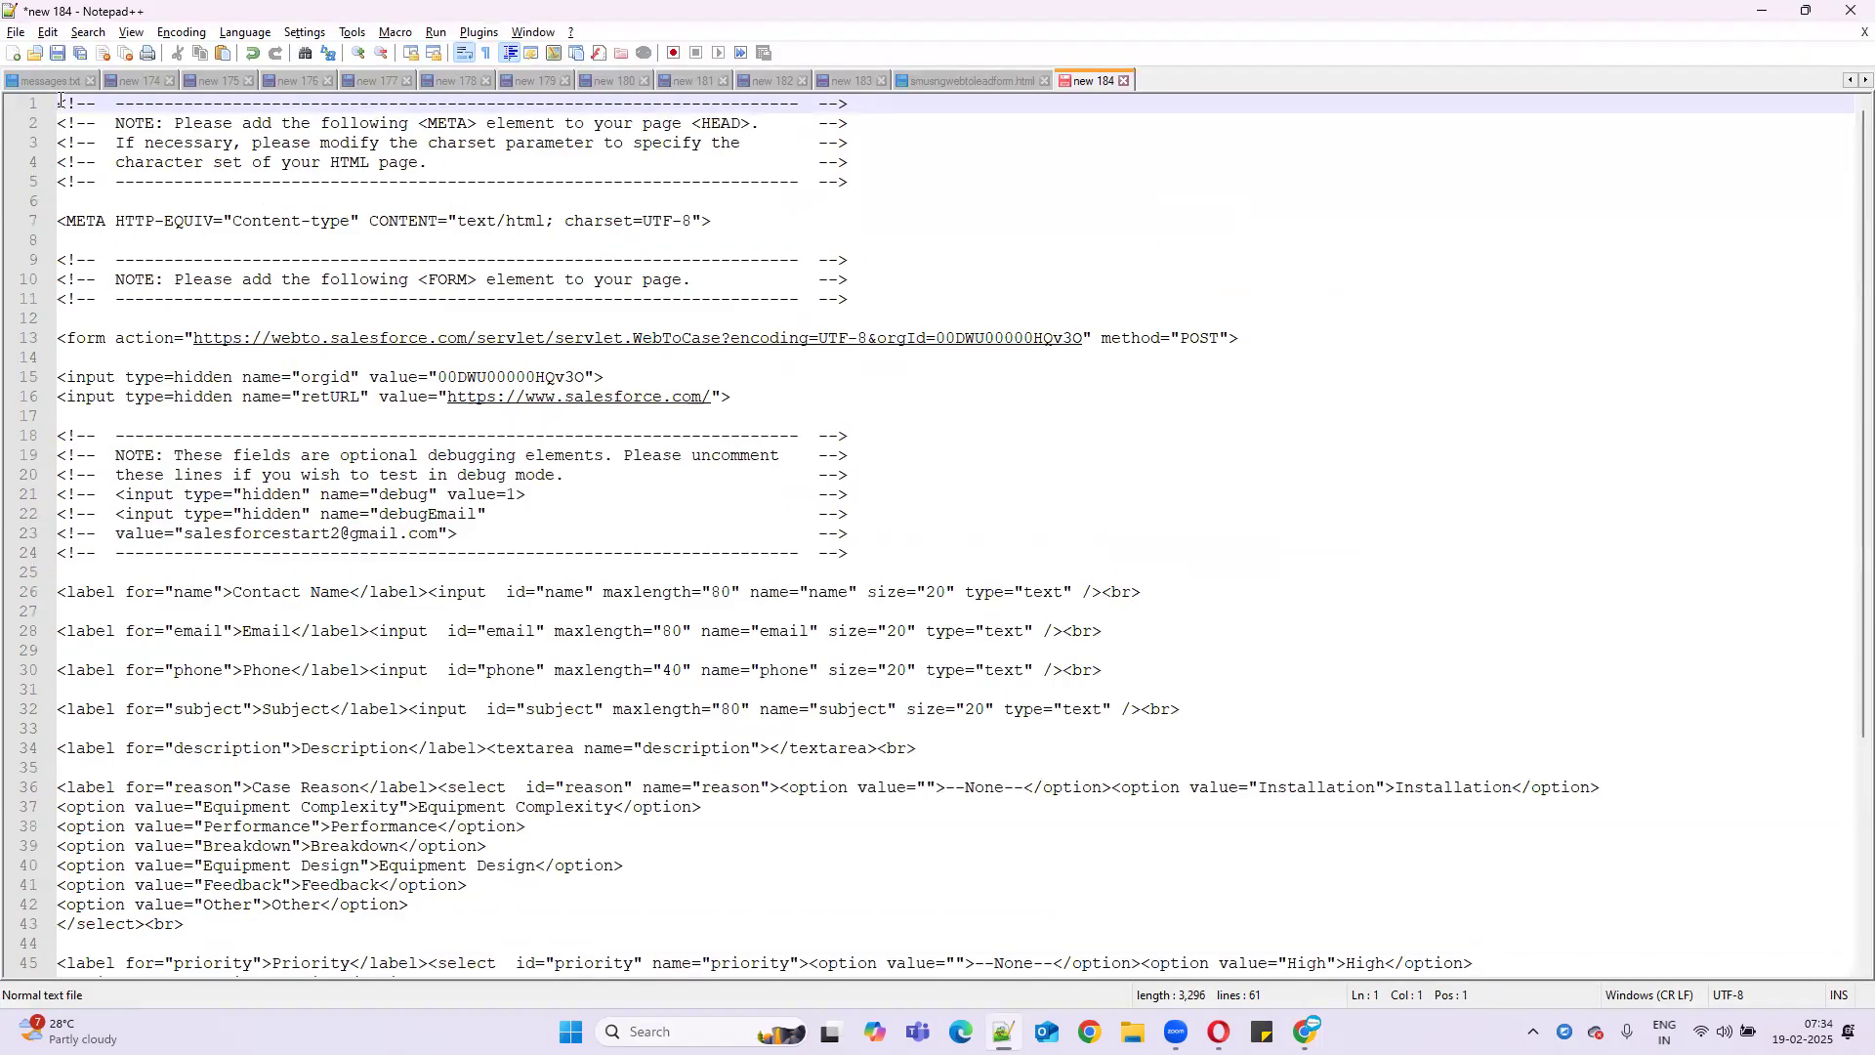
key("Return")
key("Up")
type("<html>")
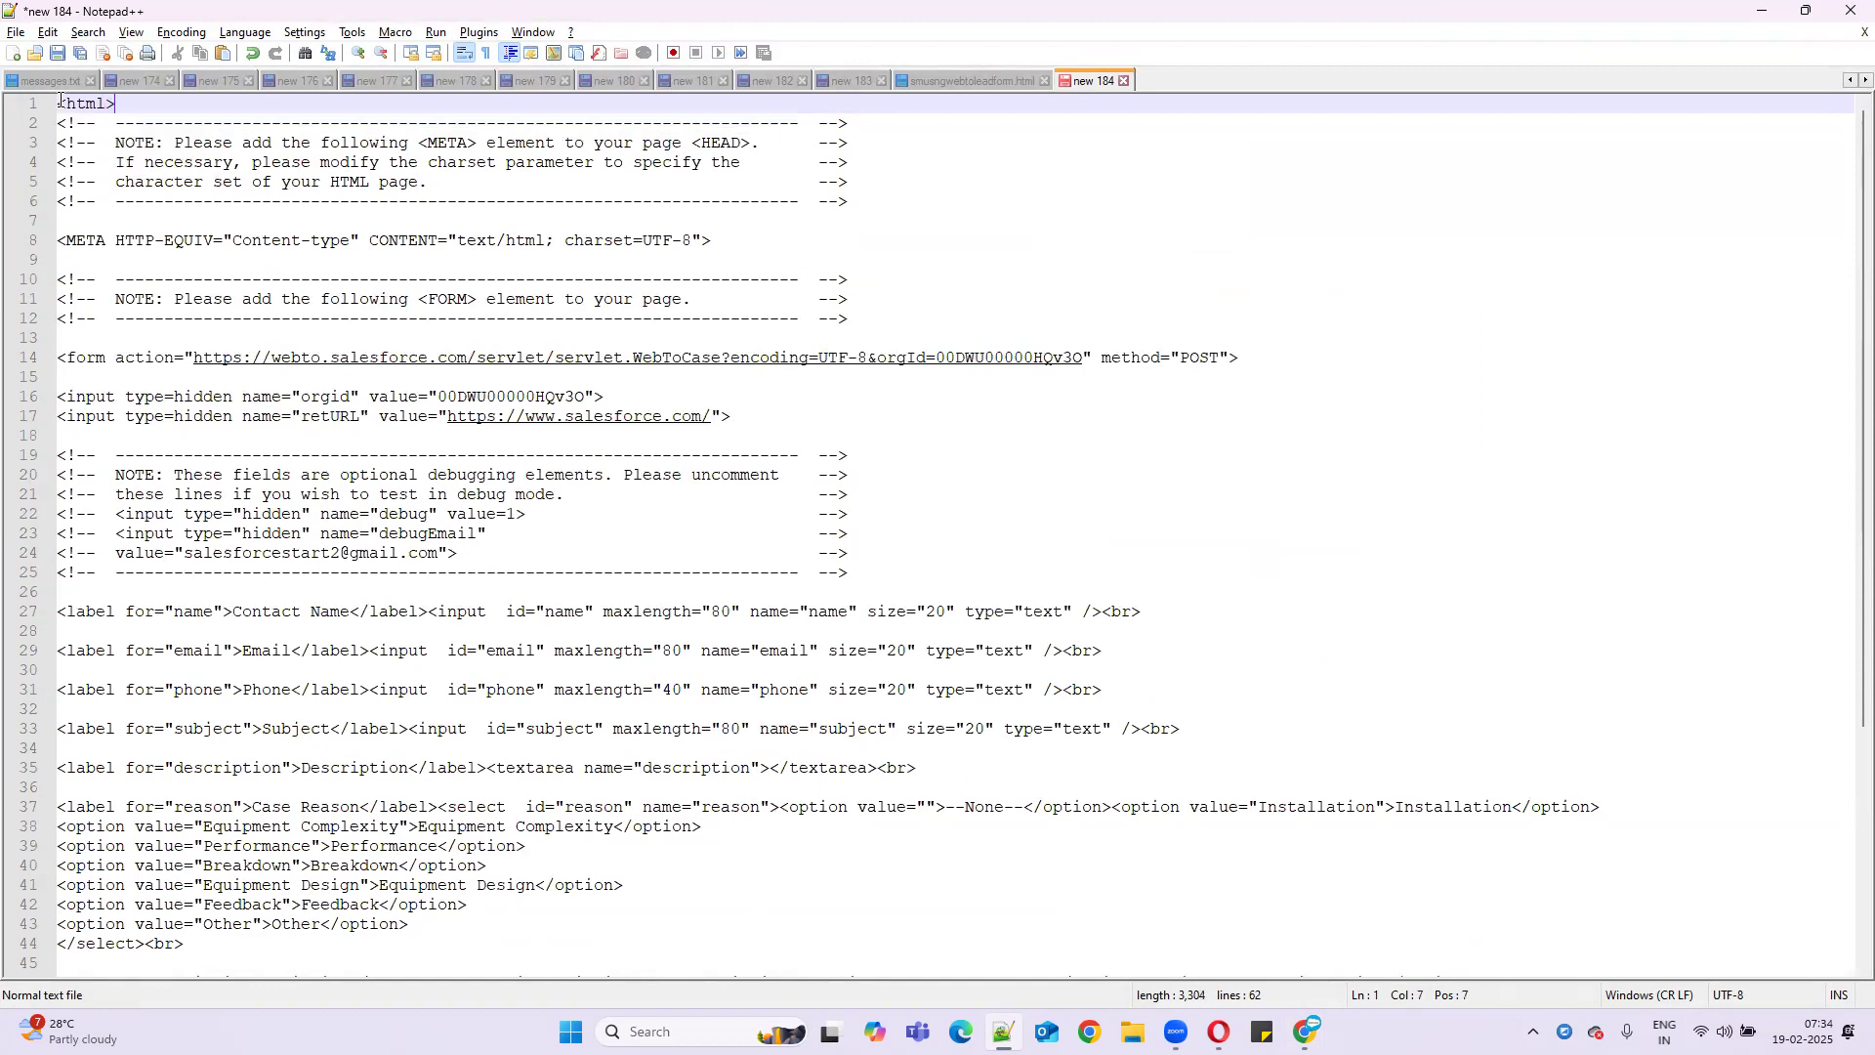
left_click_drag(138, 104, 54, 105)
key("ctrl+c")
scroll(199, 825, "down", 6)
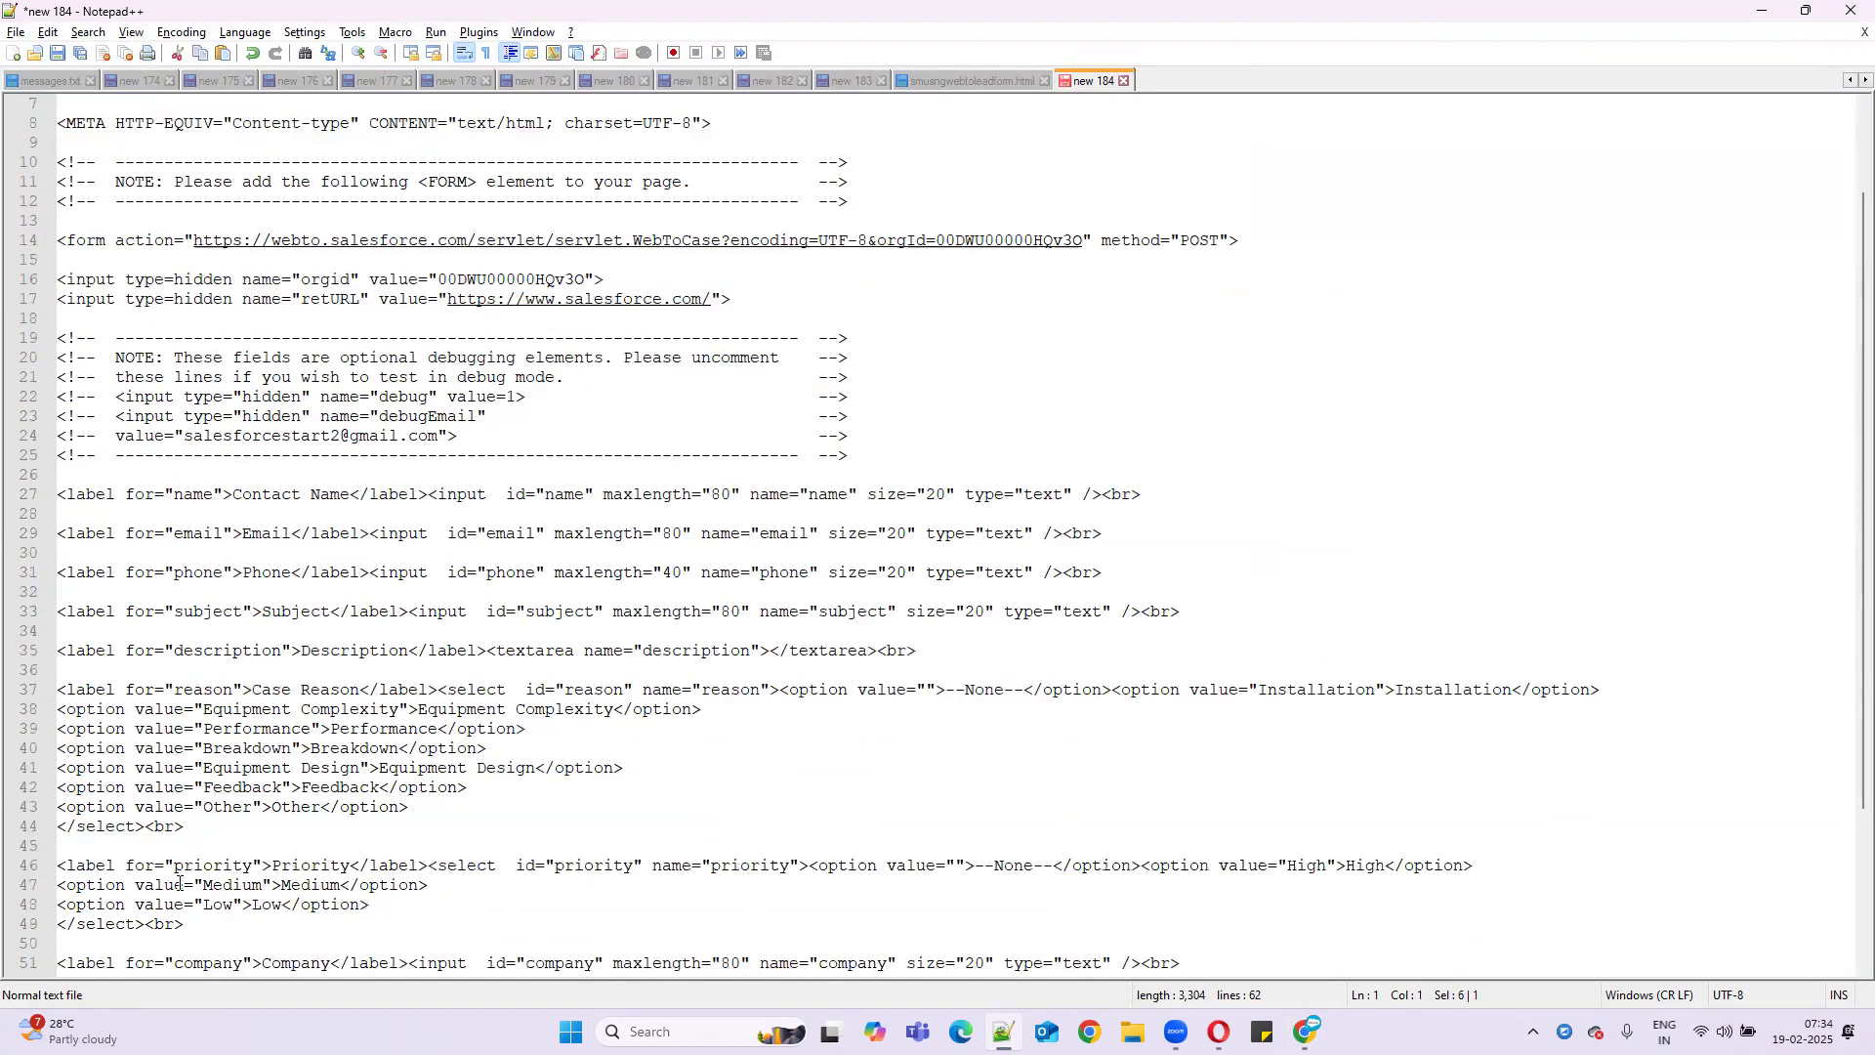
left_click(86, 967)
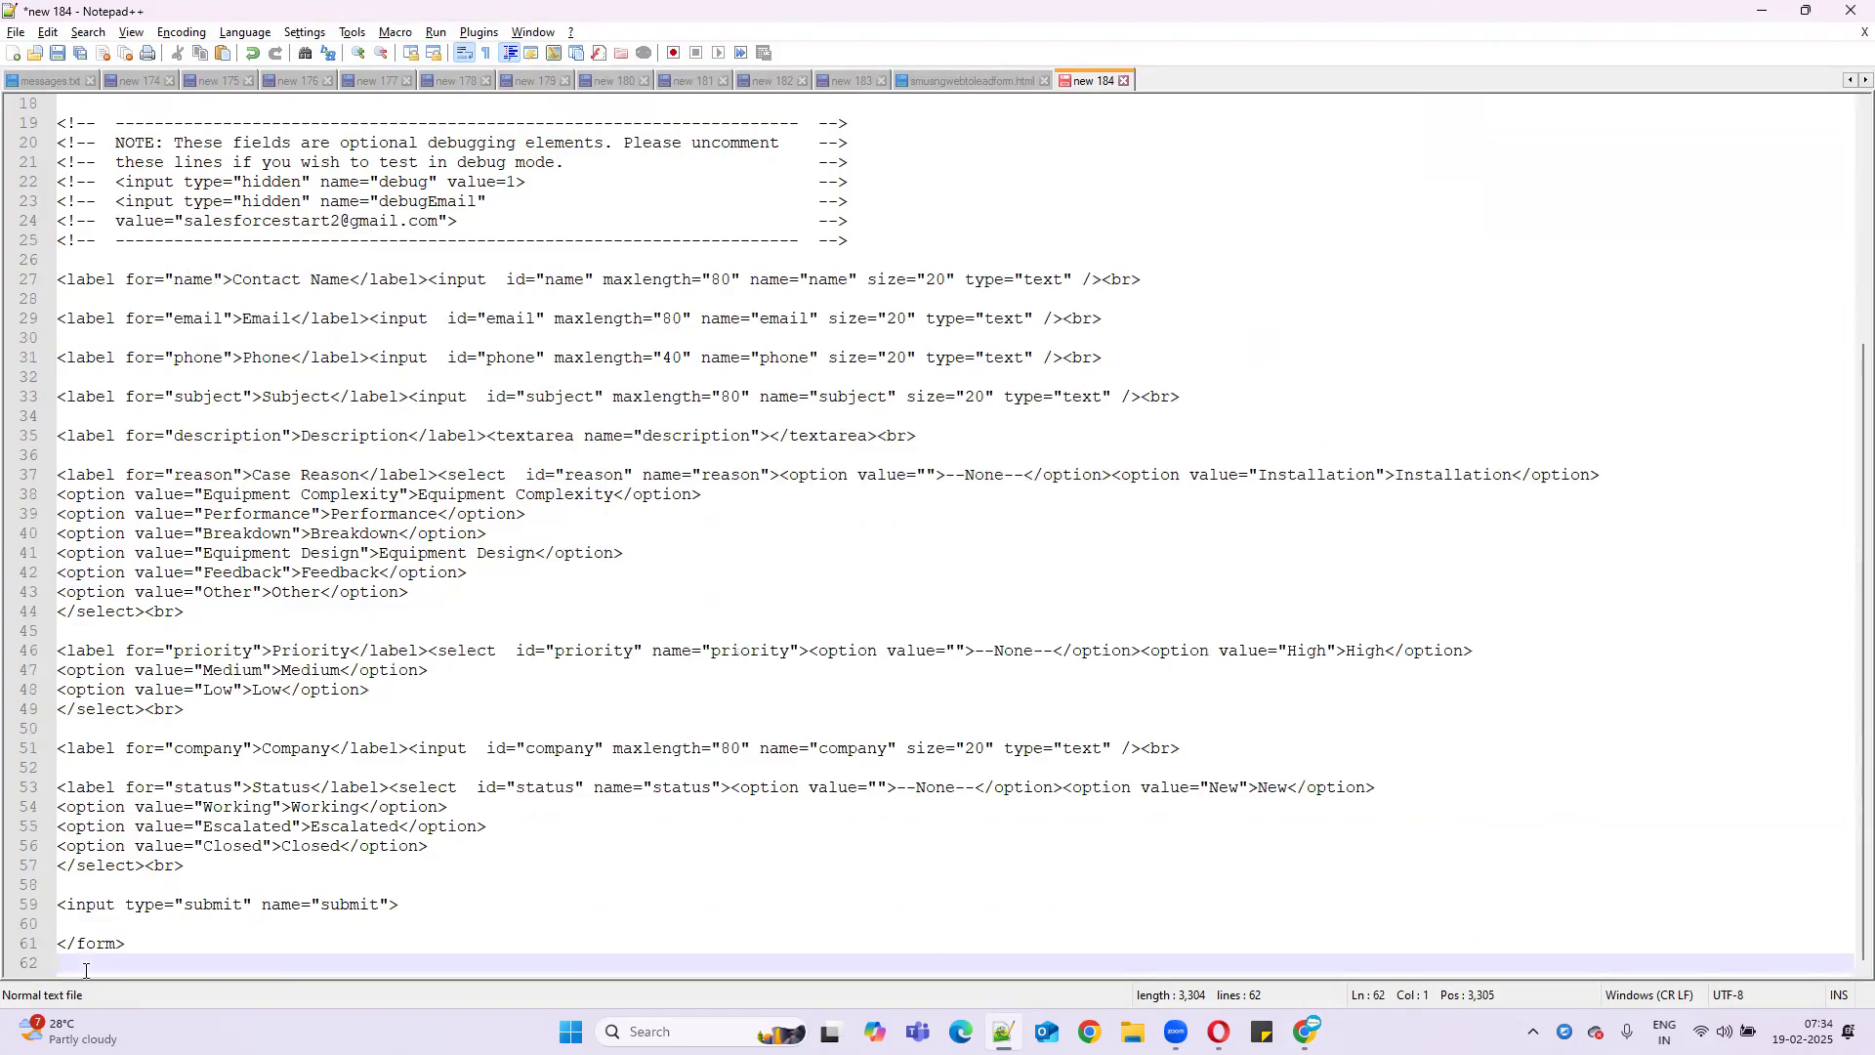
key("ctrl+v")
key("shift+Home")
- Insert <head>, </head> and <body> lines after the opening html tag
scroll(286, 725, "up", 6)
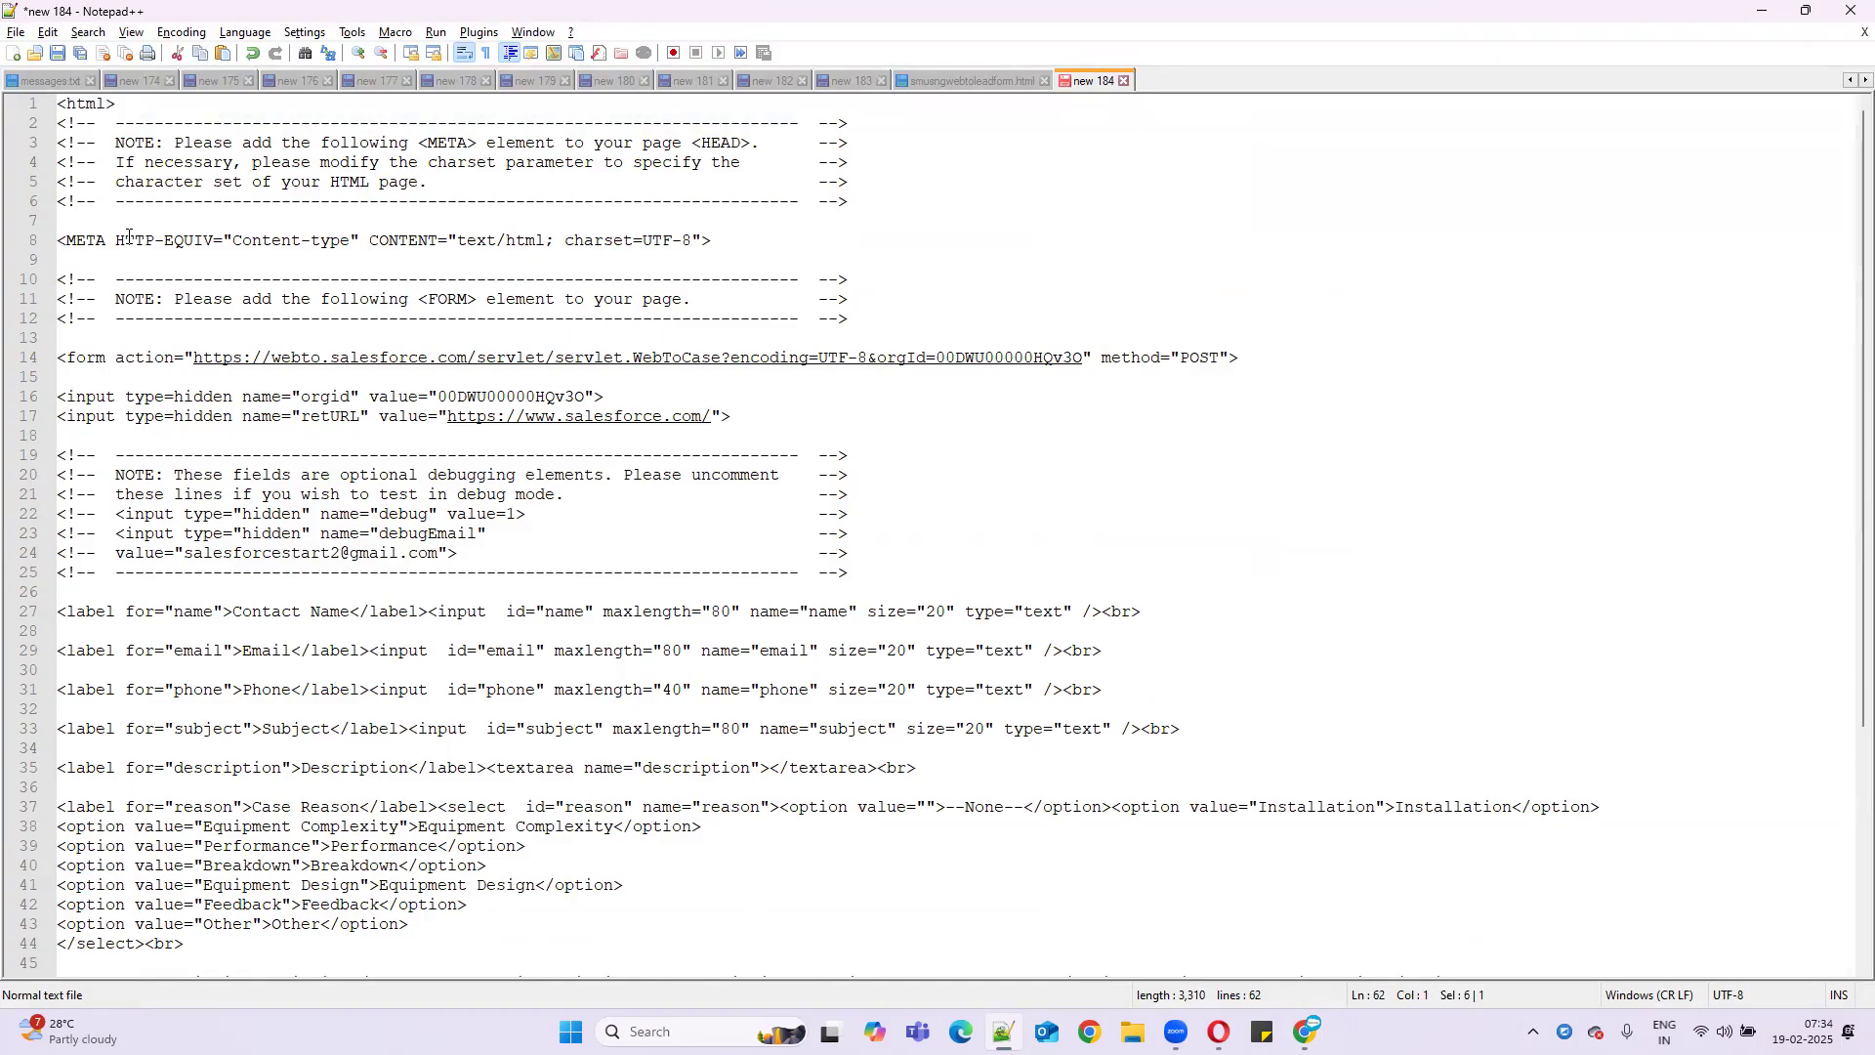
left_click(124, 104)
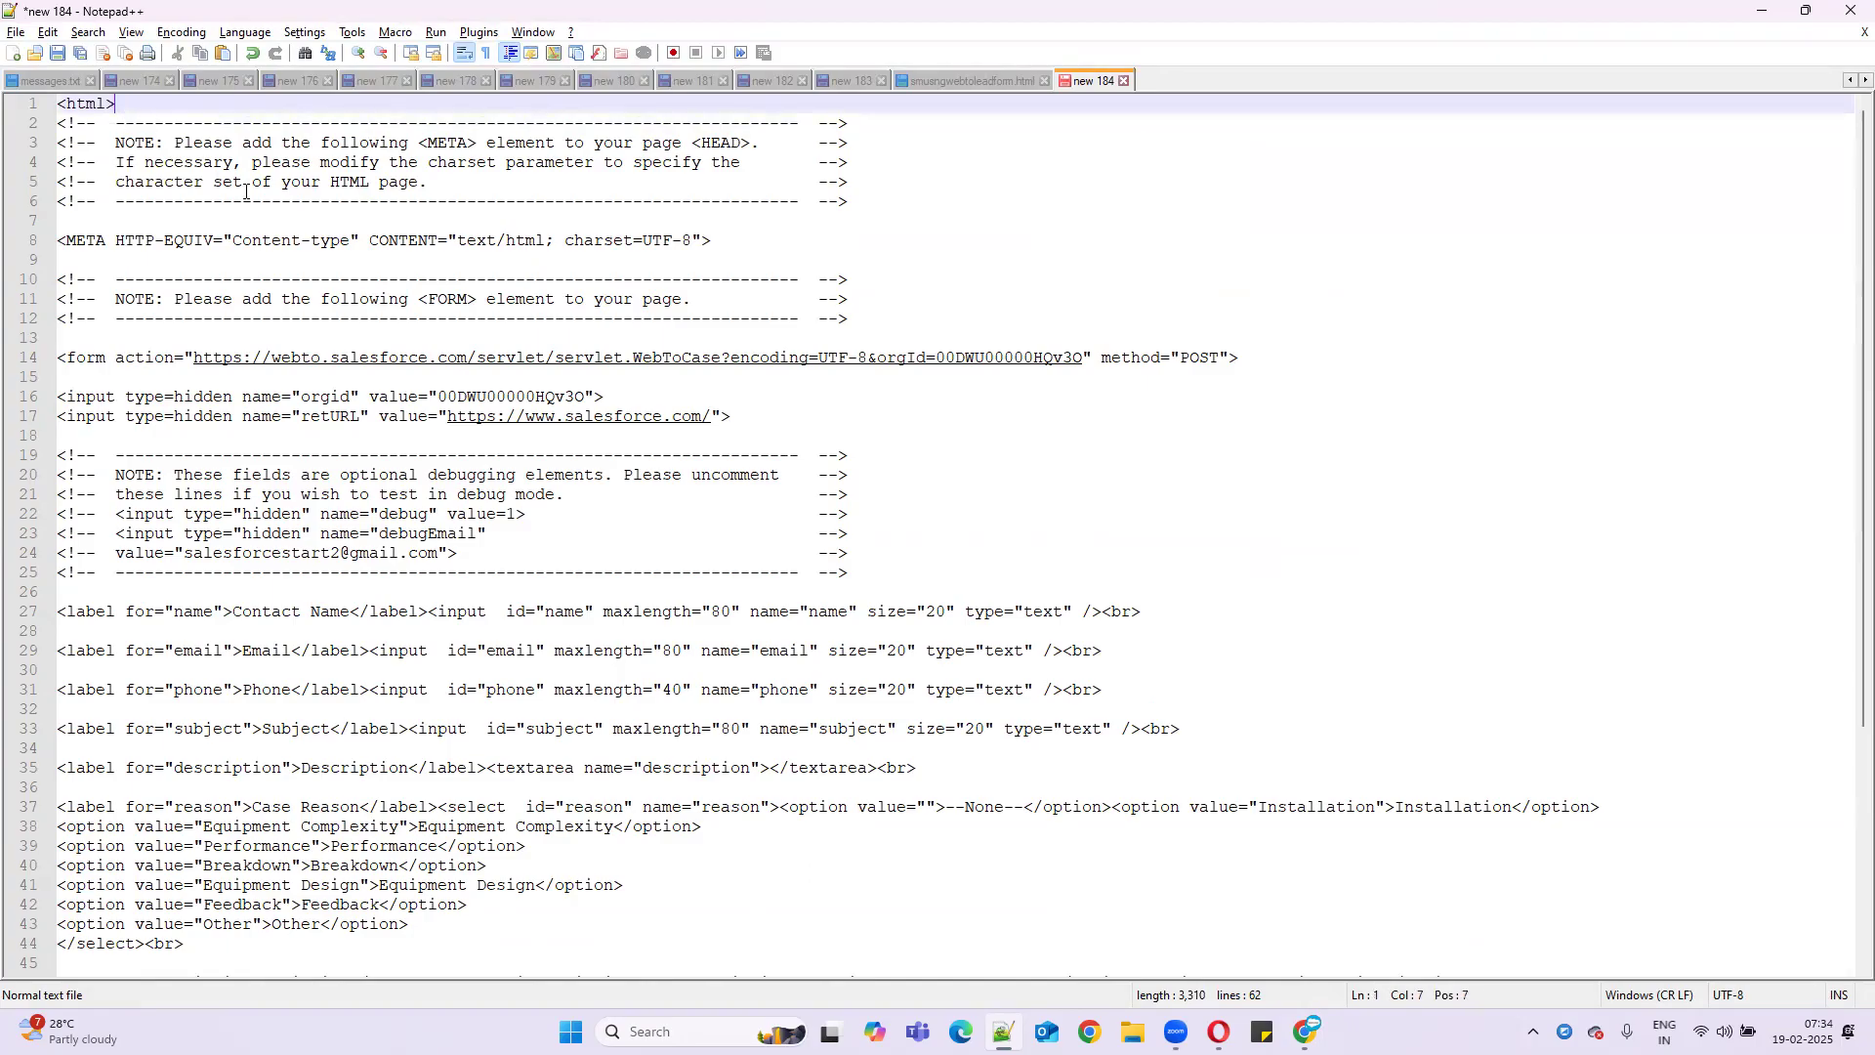
key("Return")
type("<he")
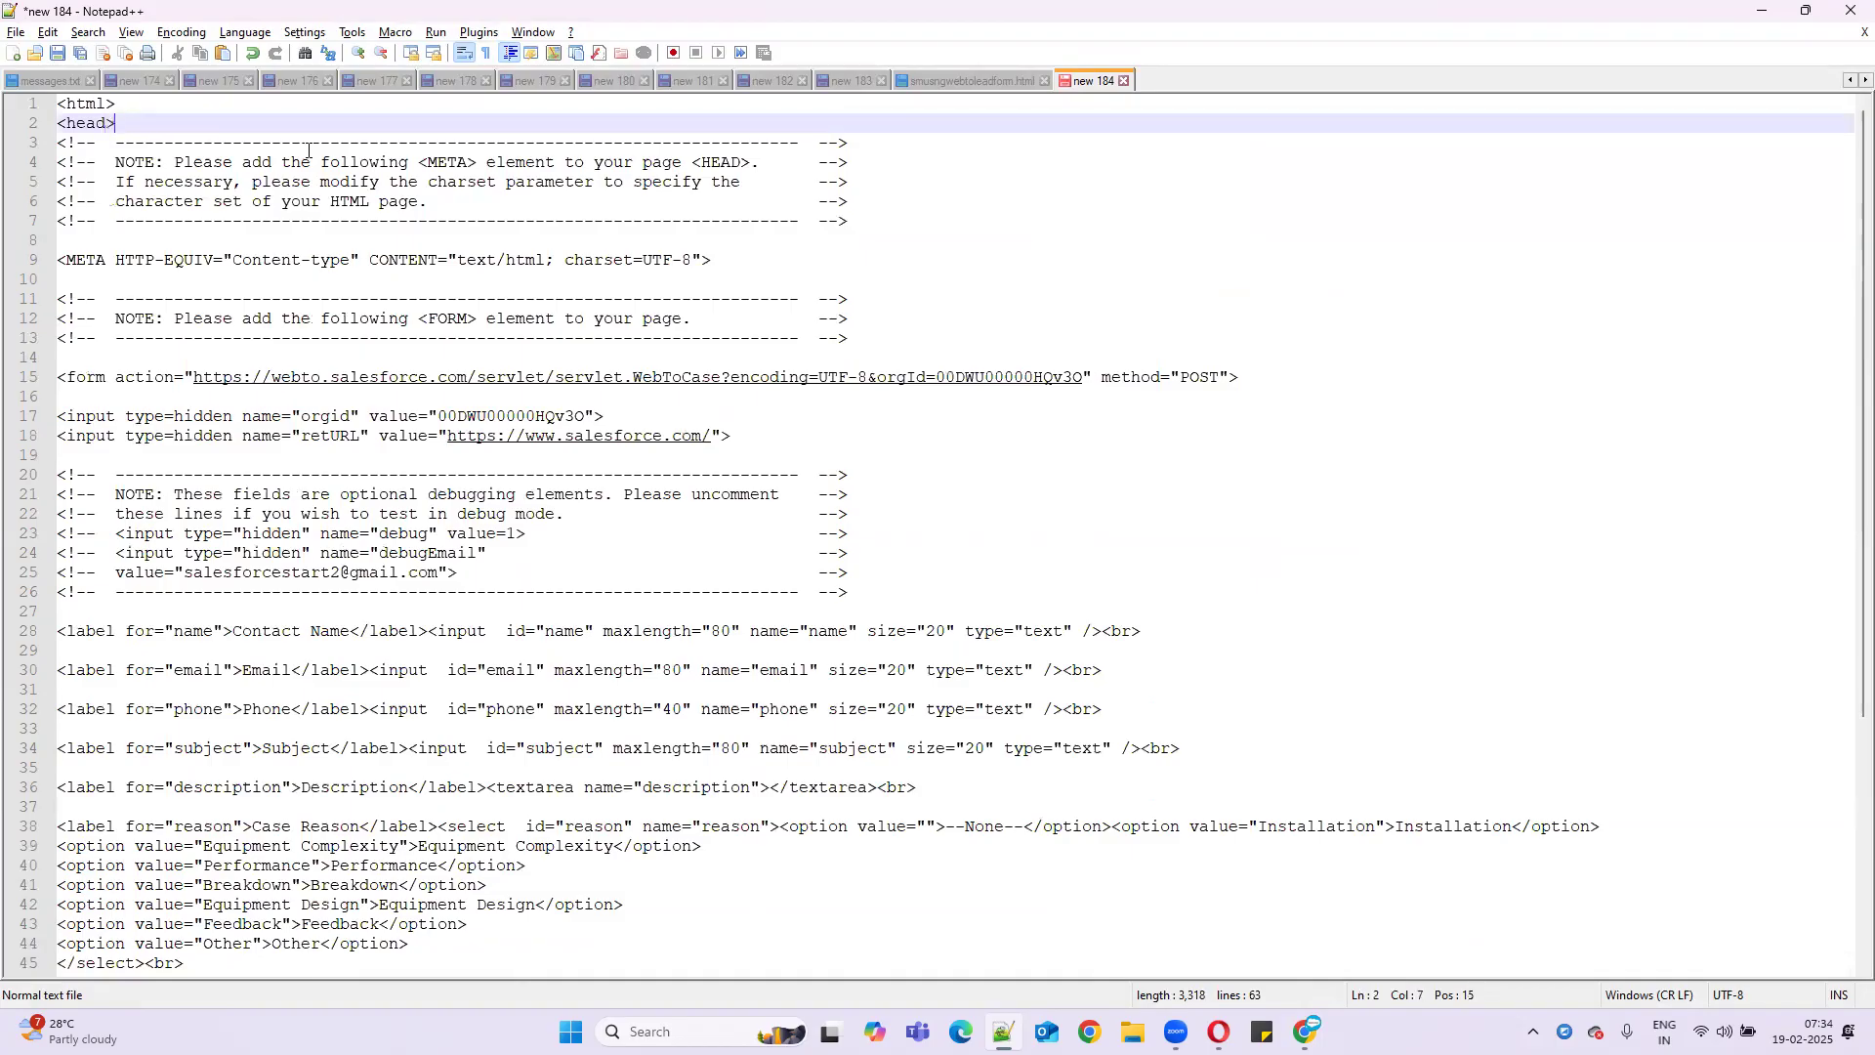
type("ad>")
key("Return")
type("</")
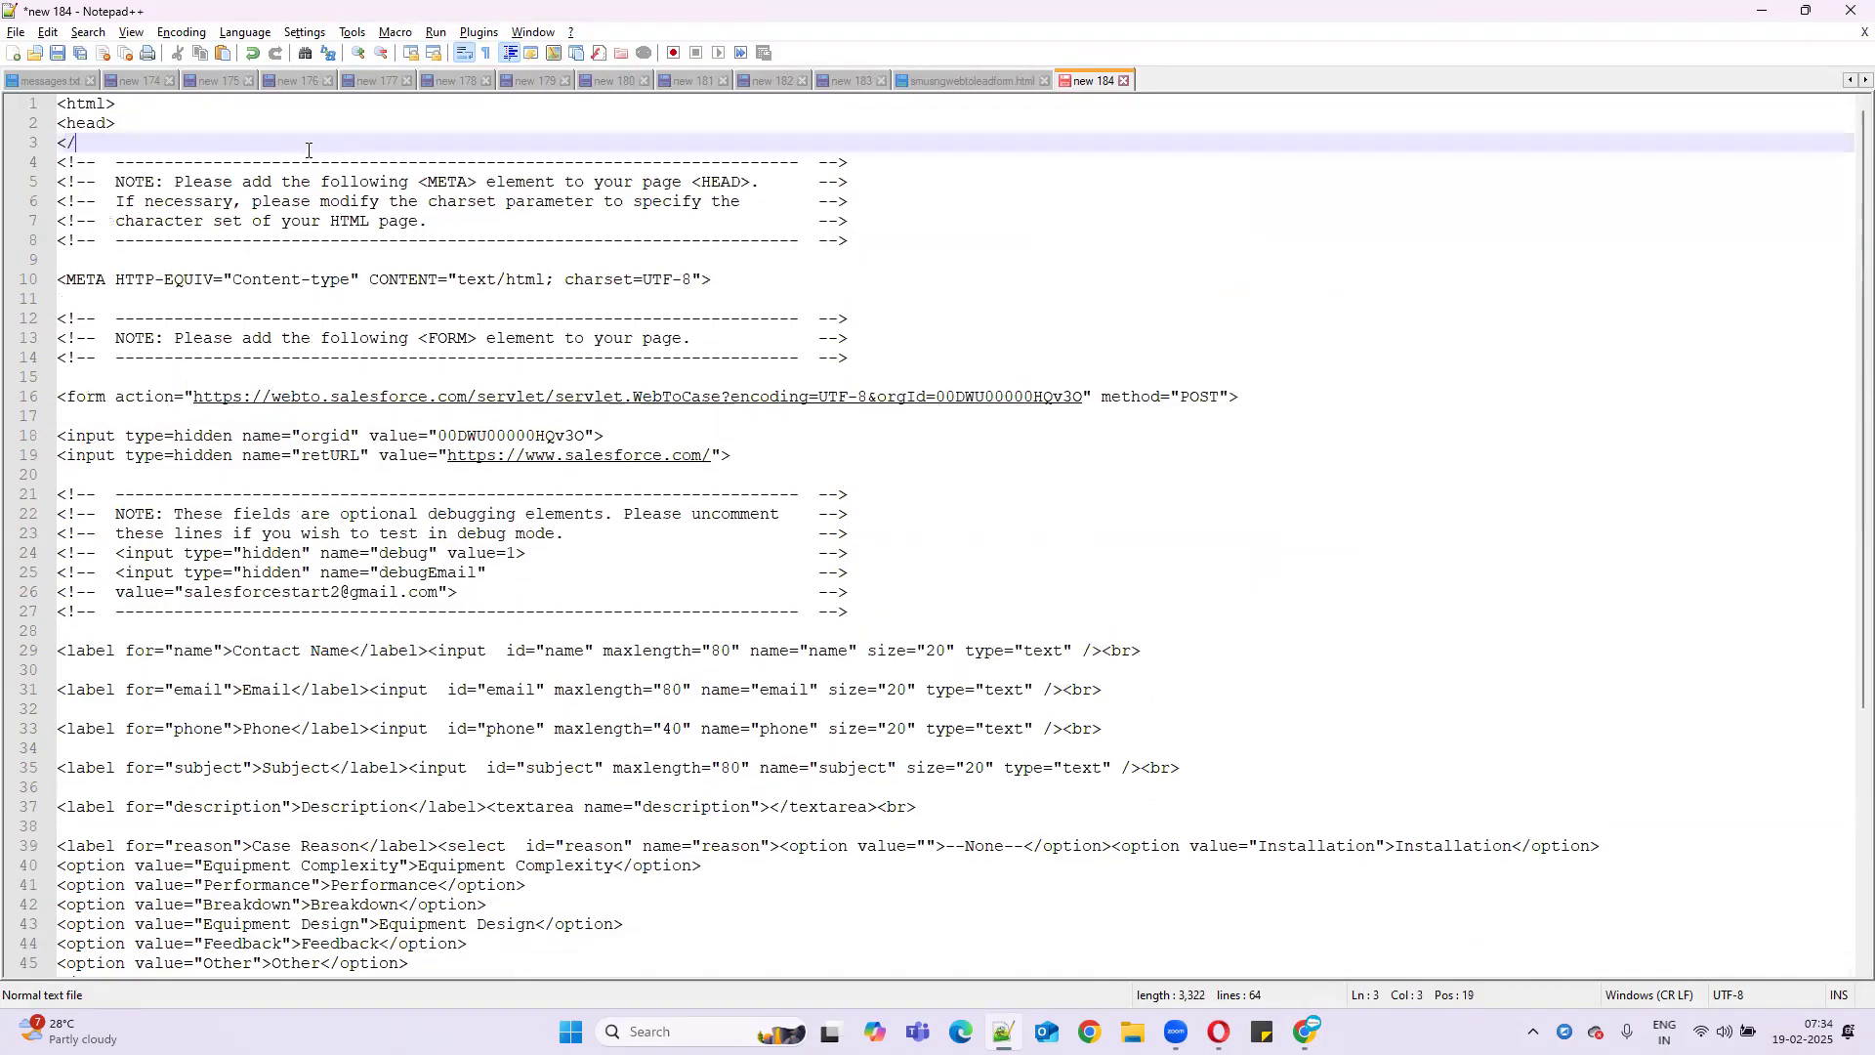
type("head>")
key("Return")
type("<b")
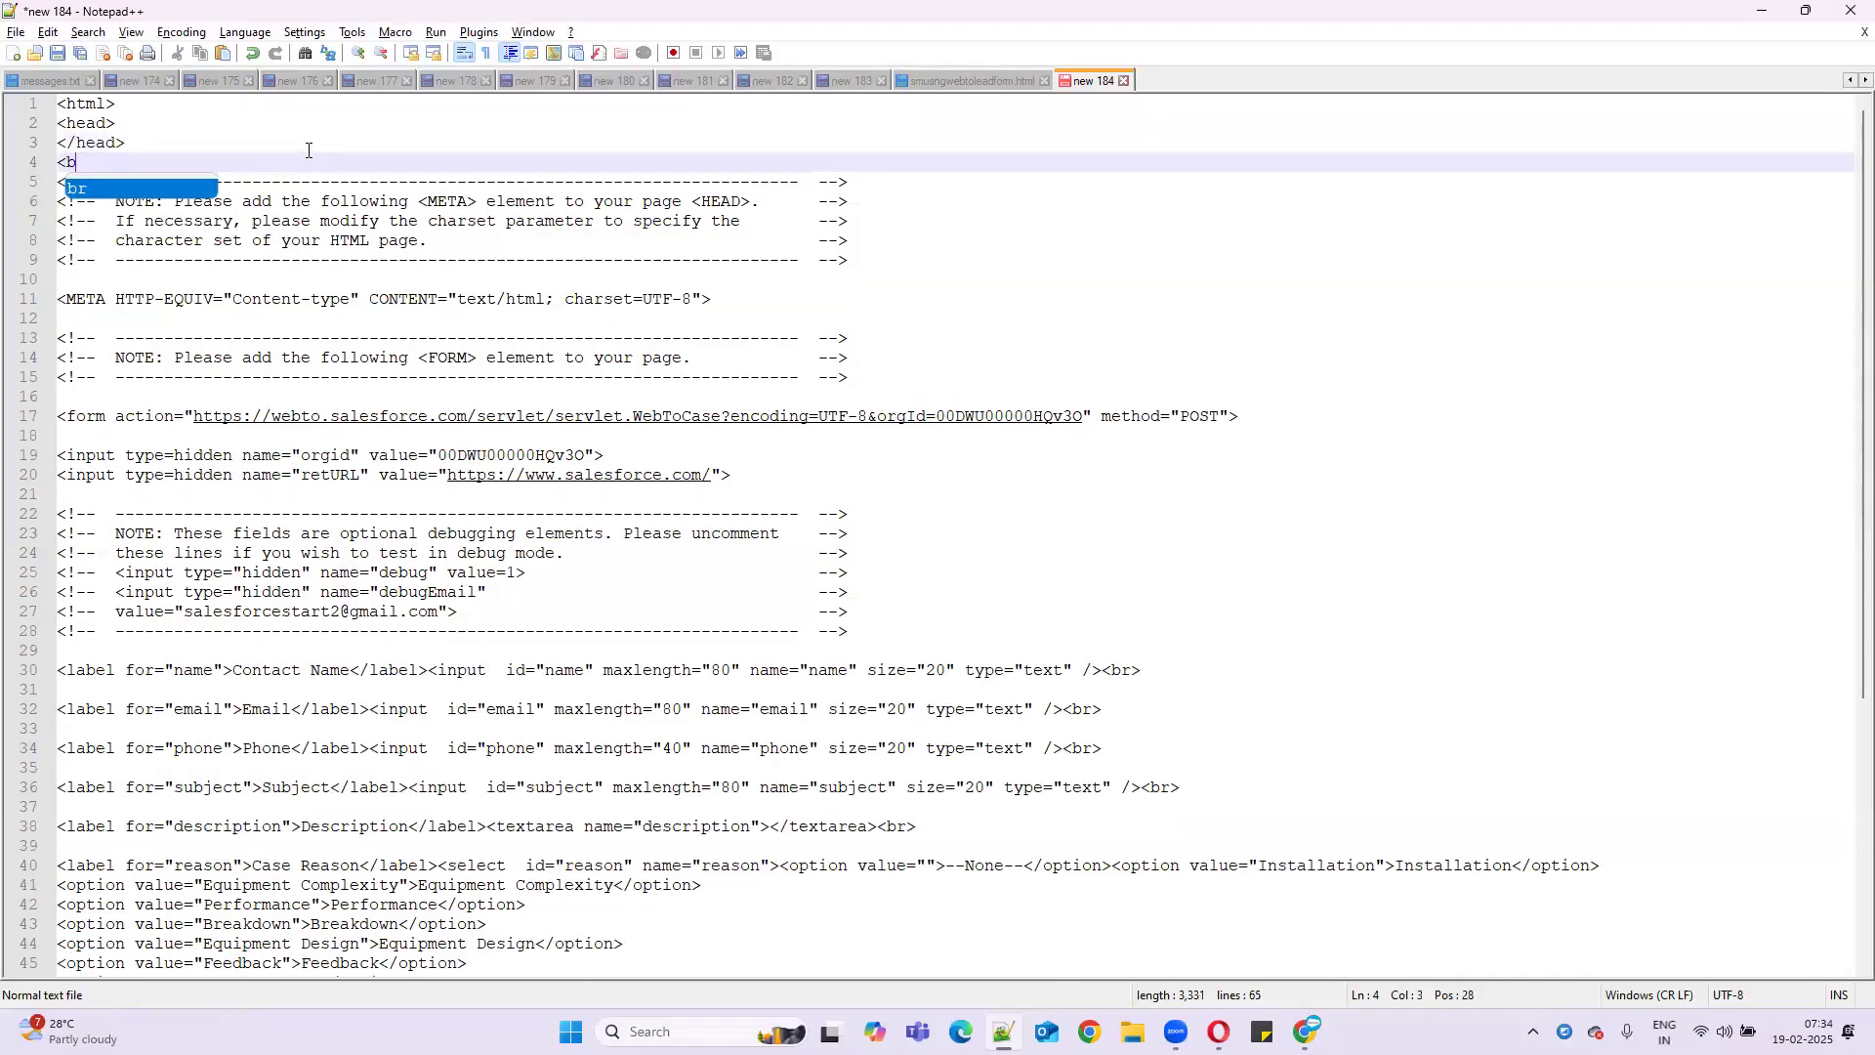
type("ody")
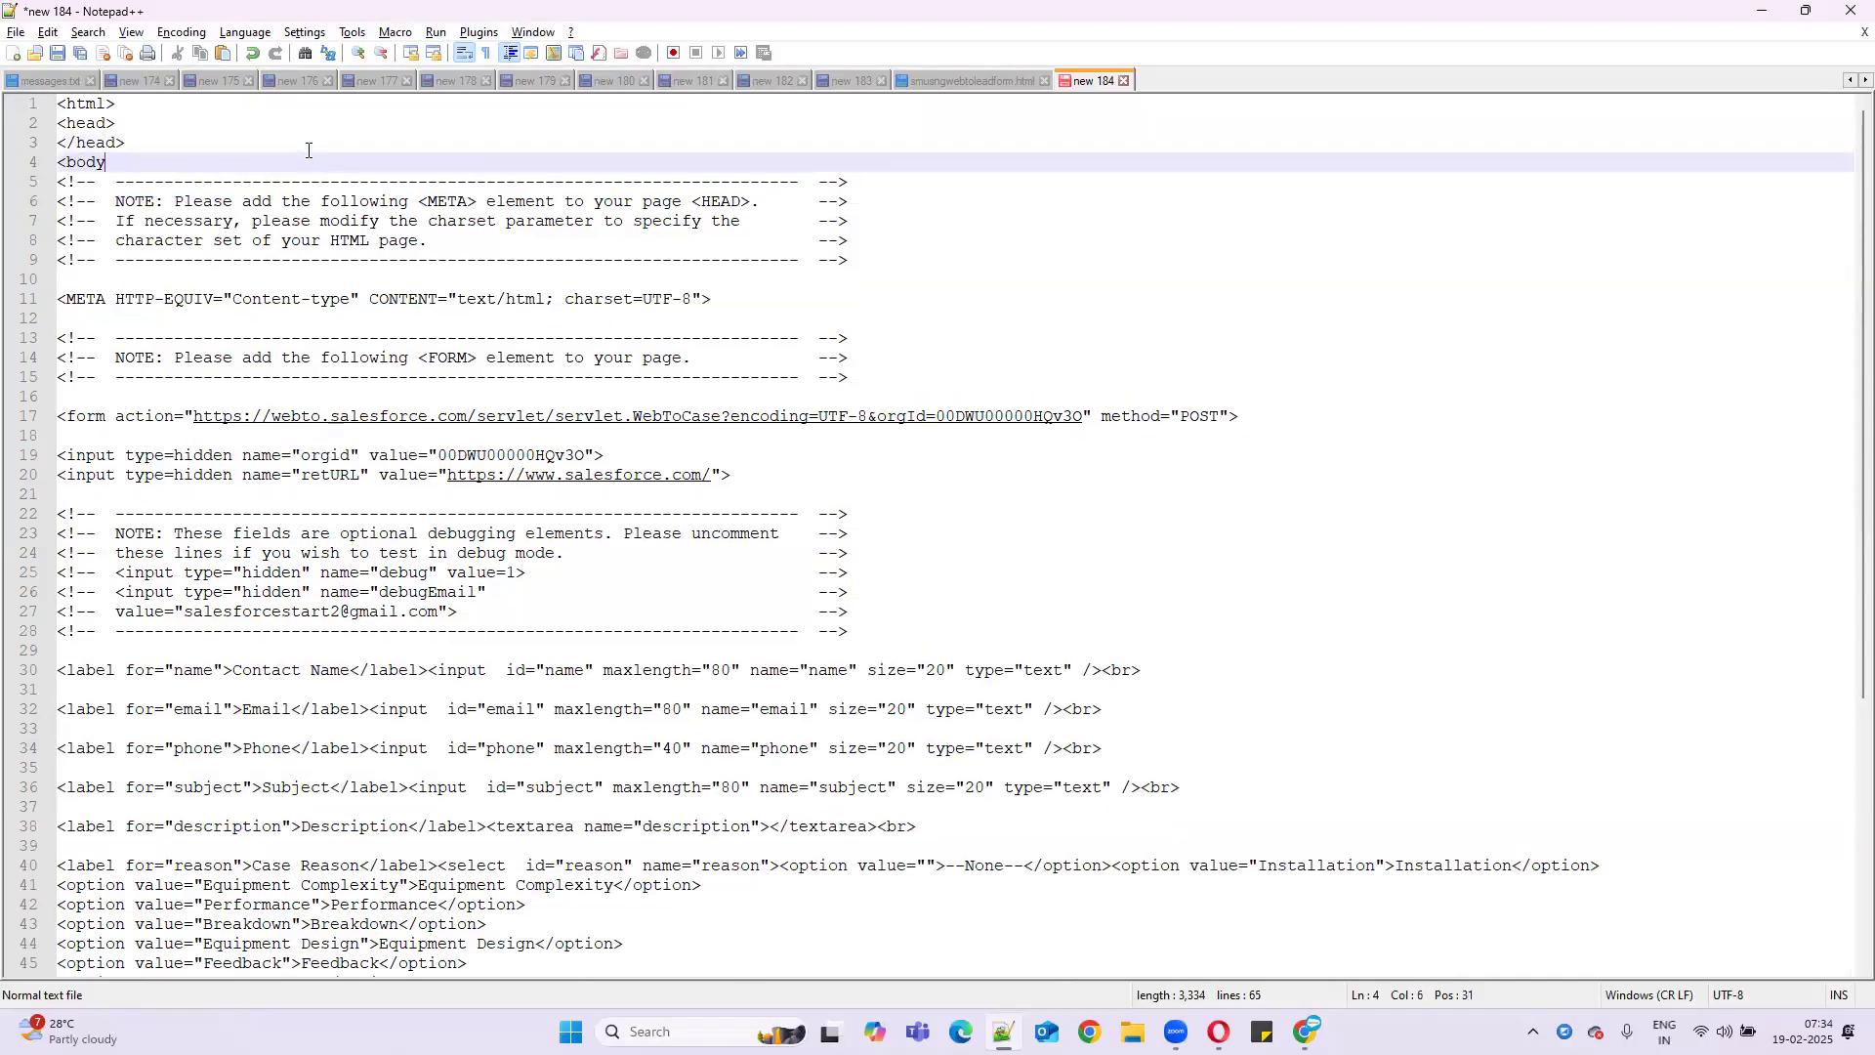
type(">")
- Add </body> after </form> and turn the last tag into </html>
scroll(308, 391, "down", 7)
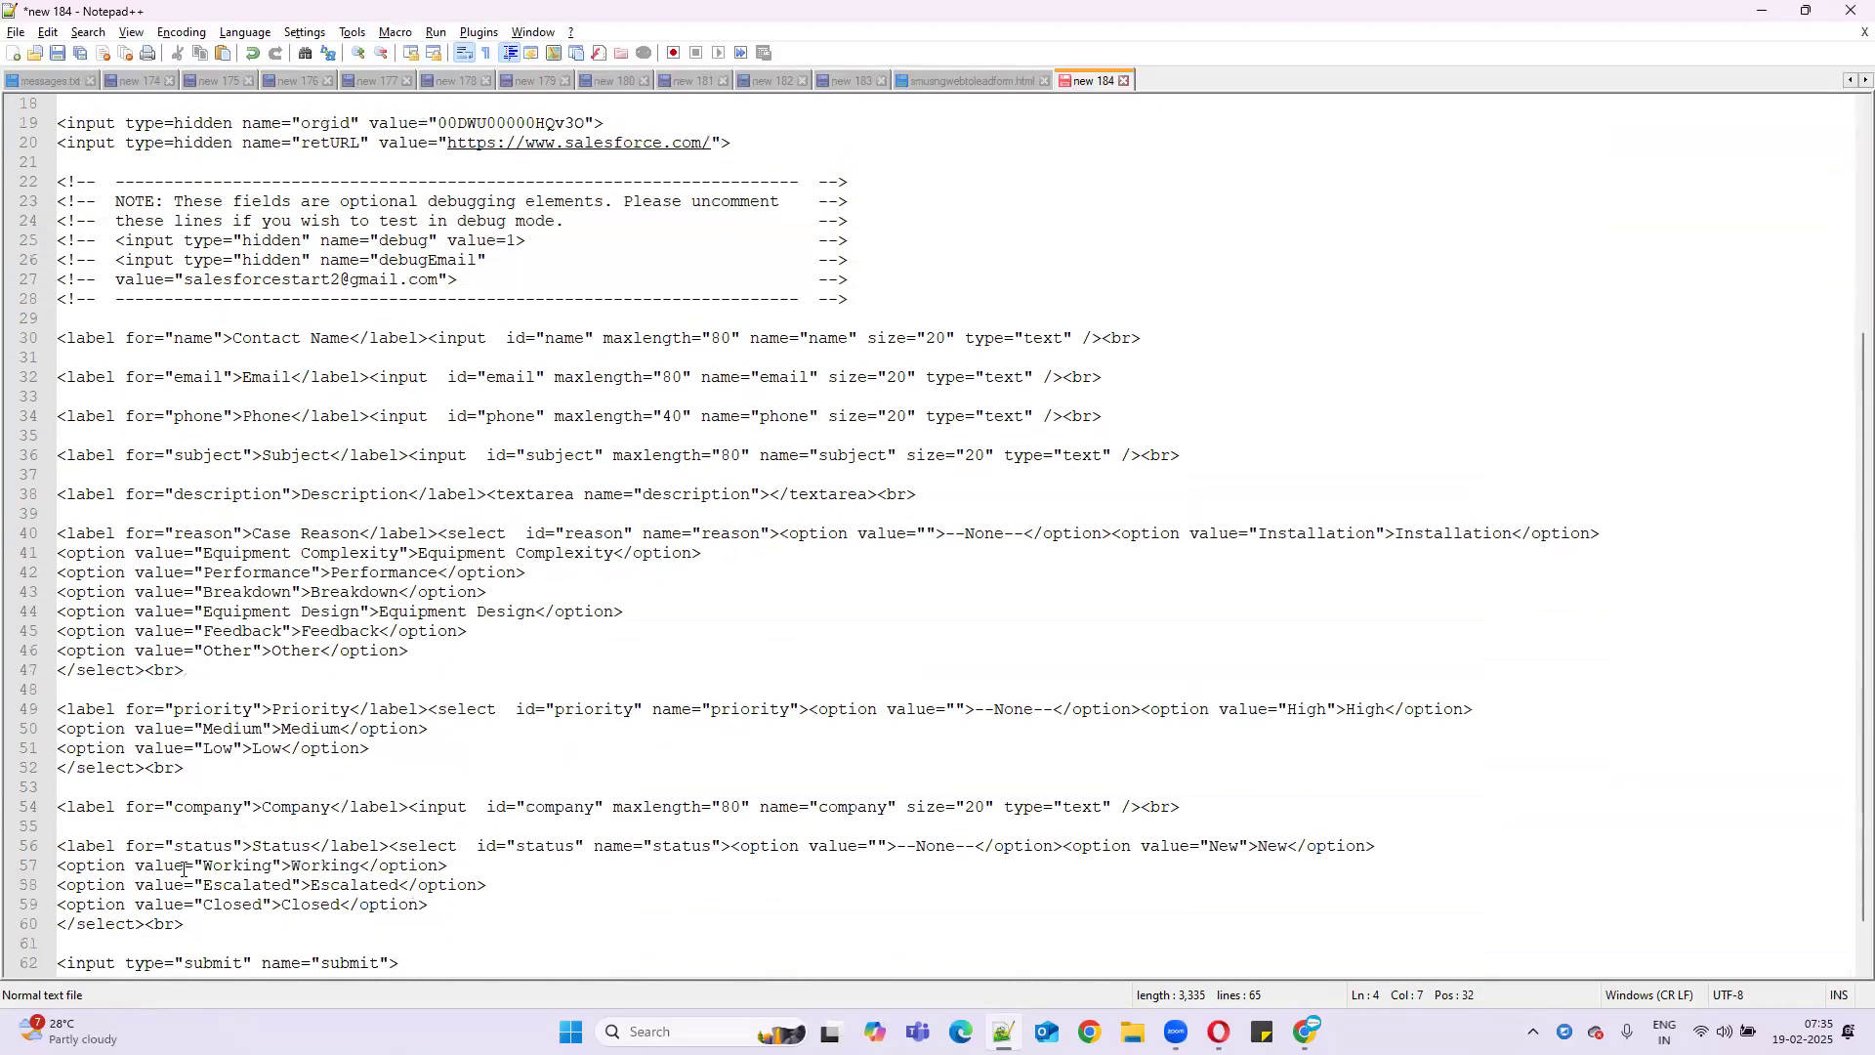
left_click(144, 943)
key("Return")
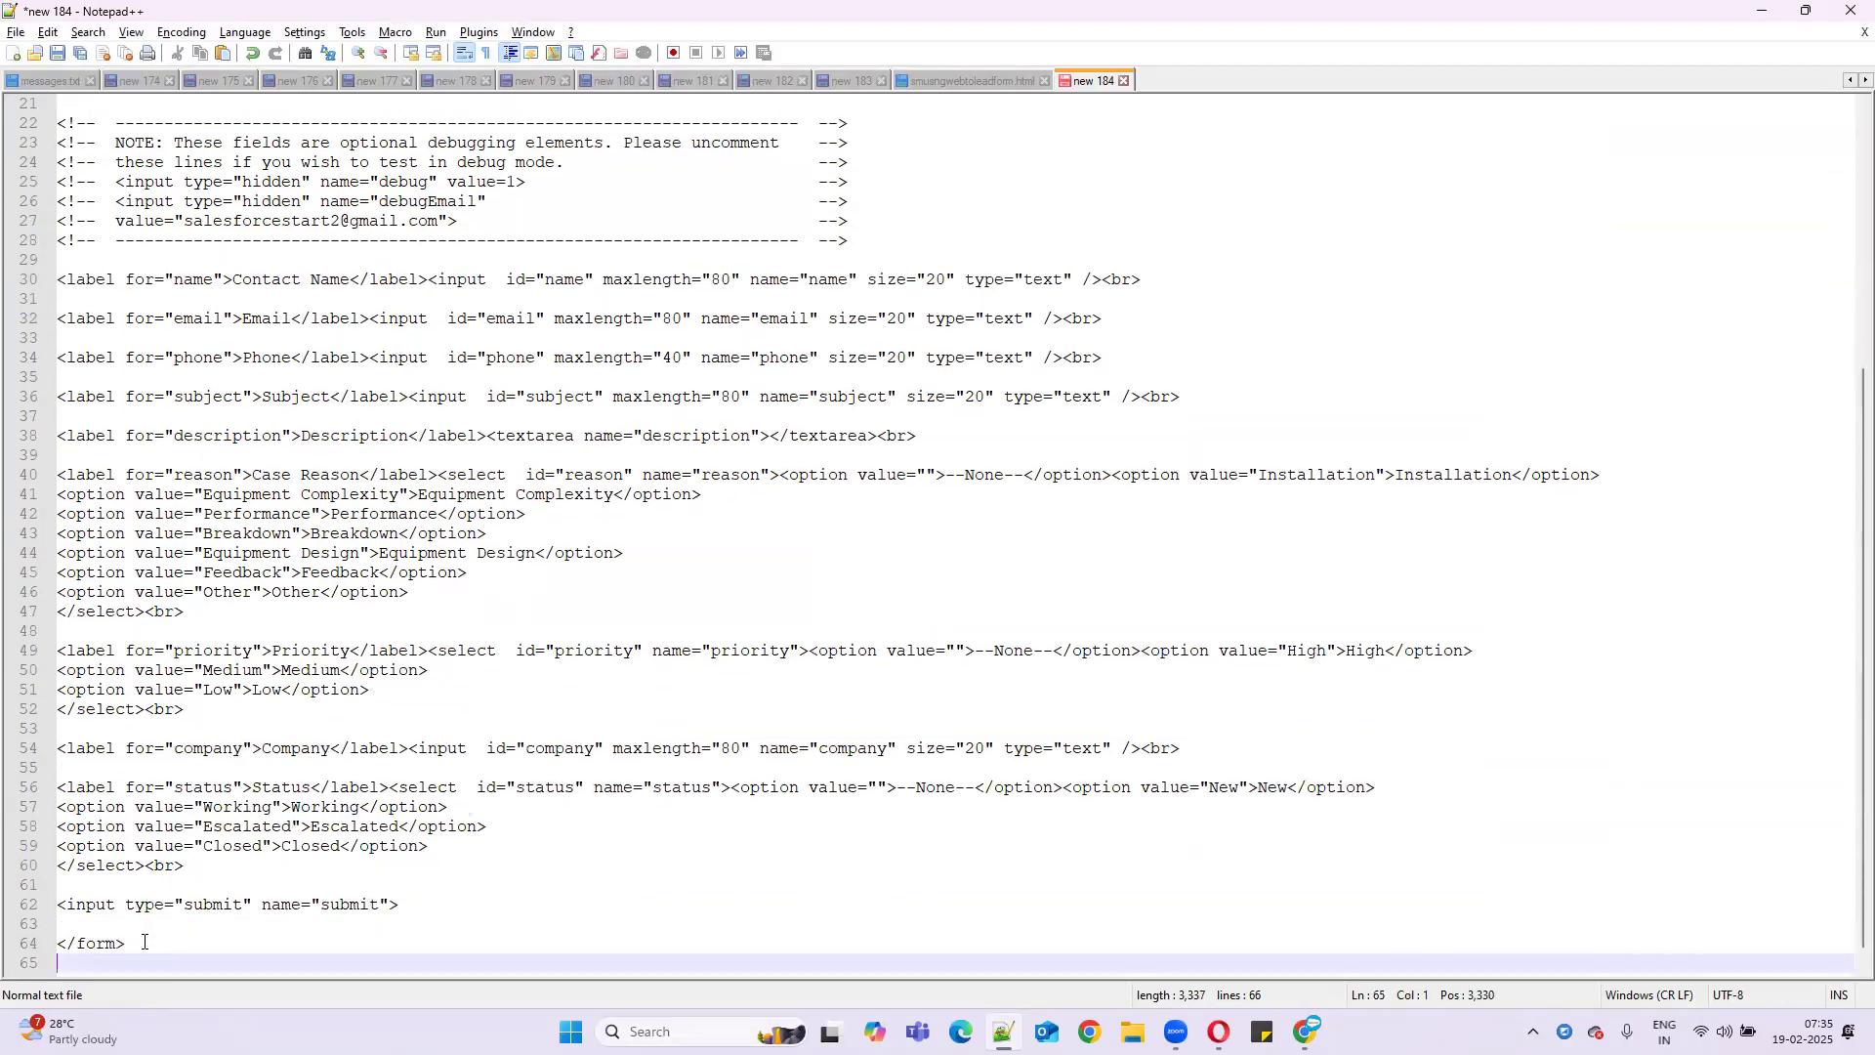
type("</bo")
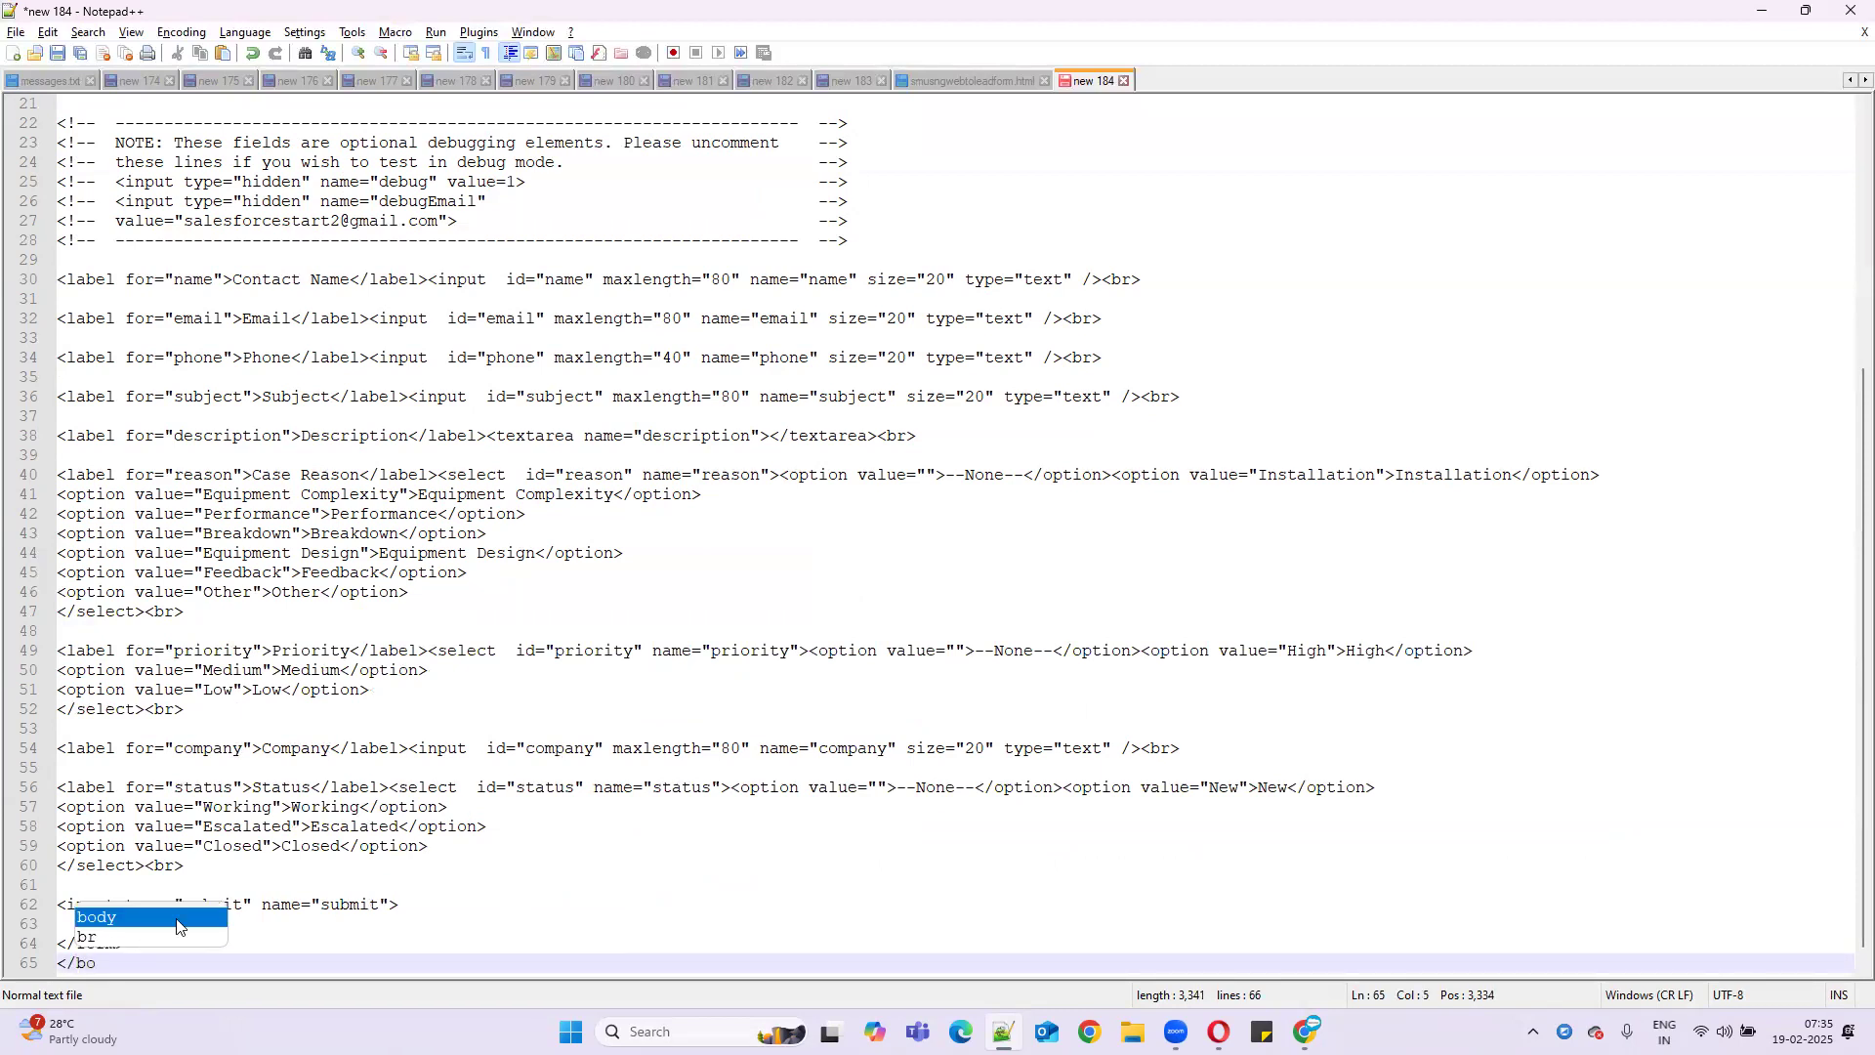
type("dy>")
scroll(324, 635, "down", 1)
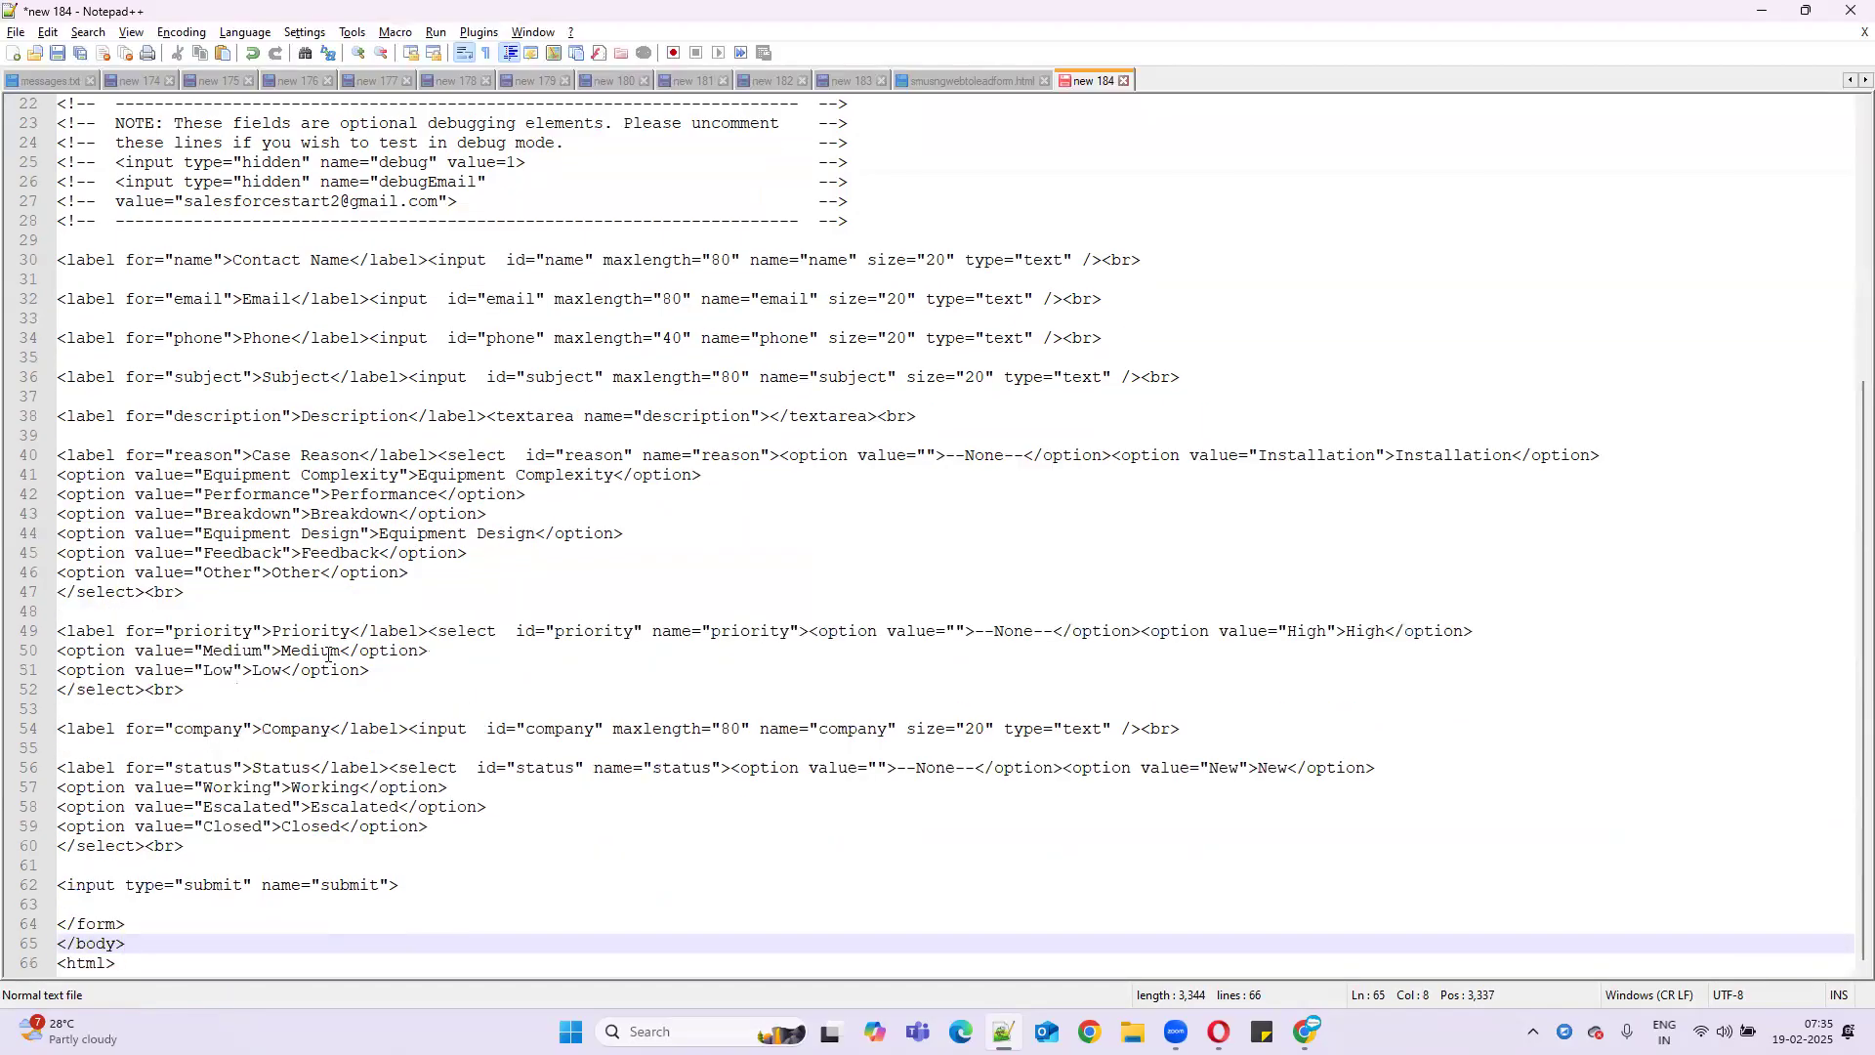
left_click(69, 964)
type("/")
- Start a <titl> line inside the head section, then minimize Notepad++
scroll(379, 792, "up", 7)
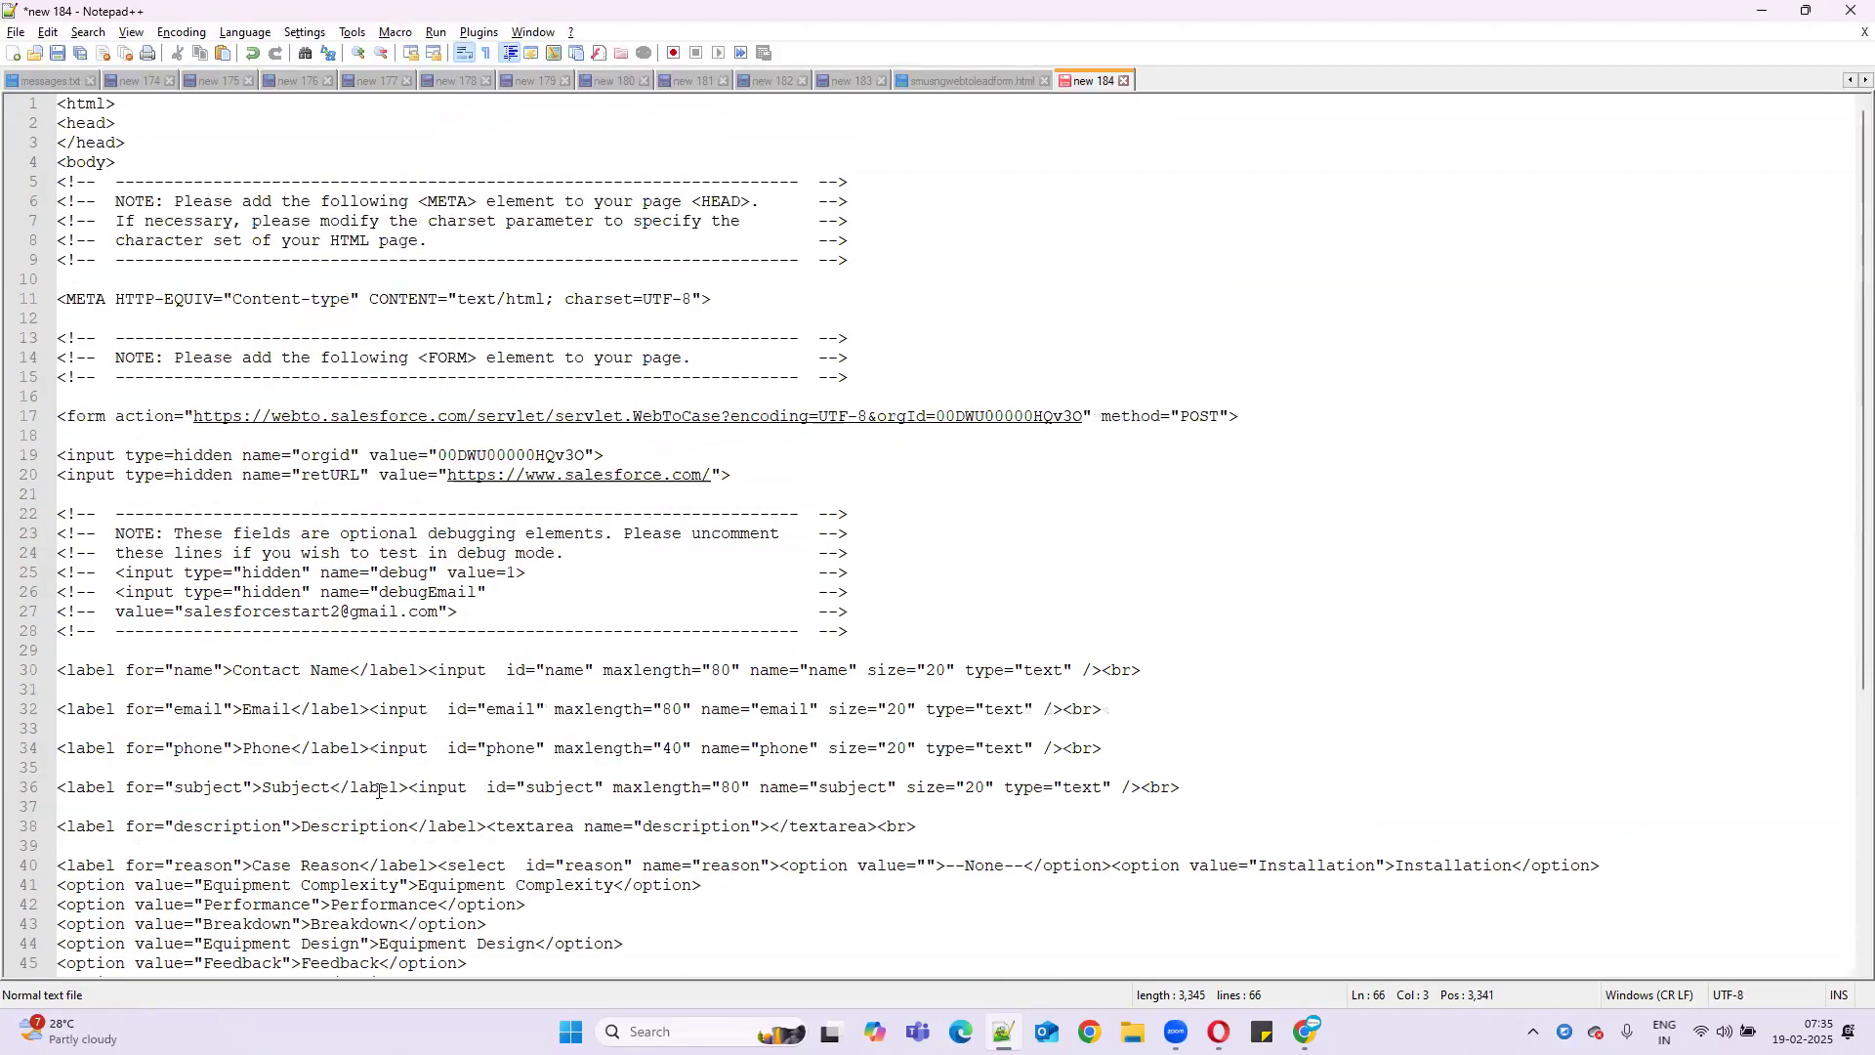
left_click(47, 31)
left_click(545, 137)
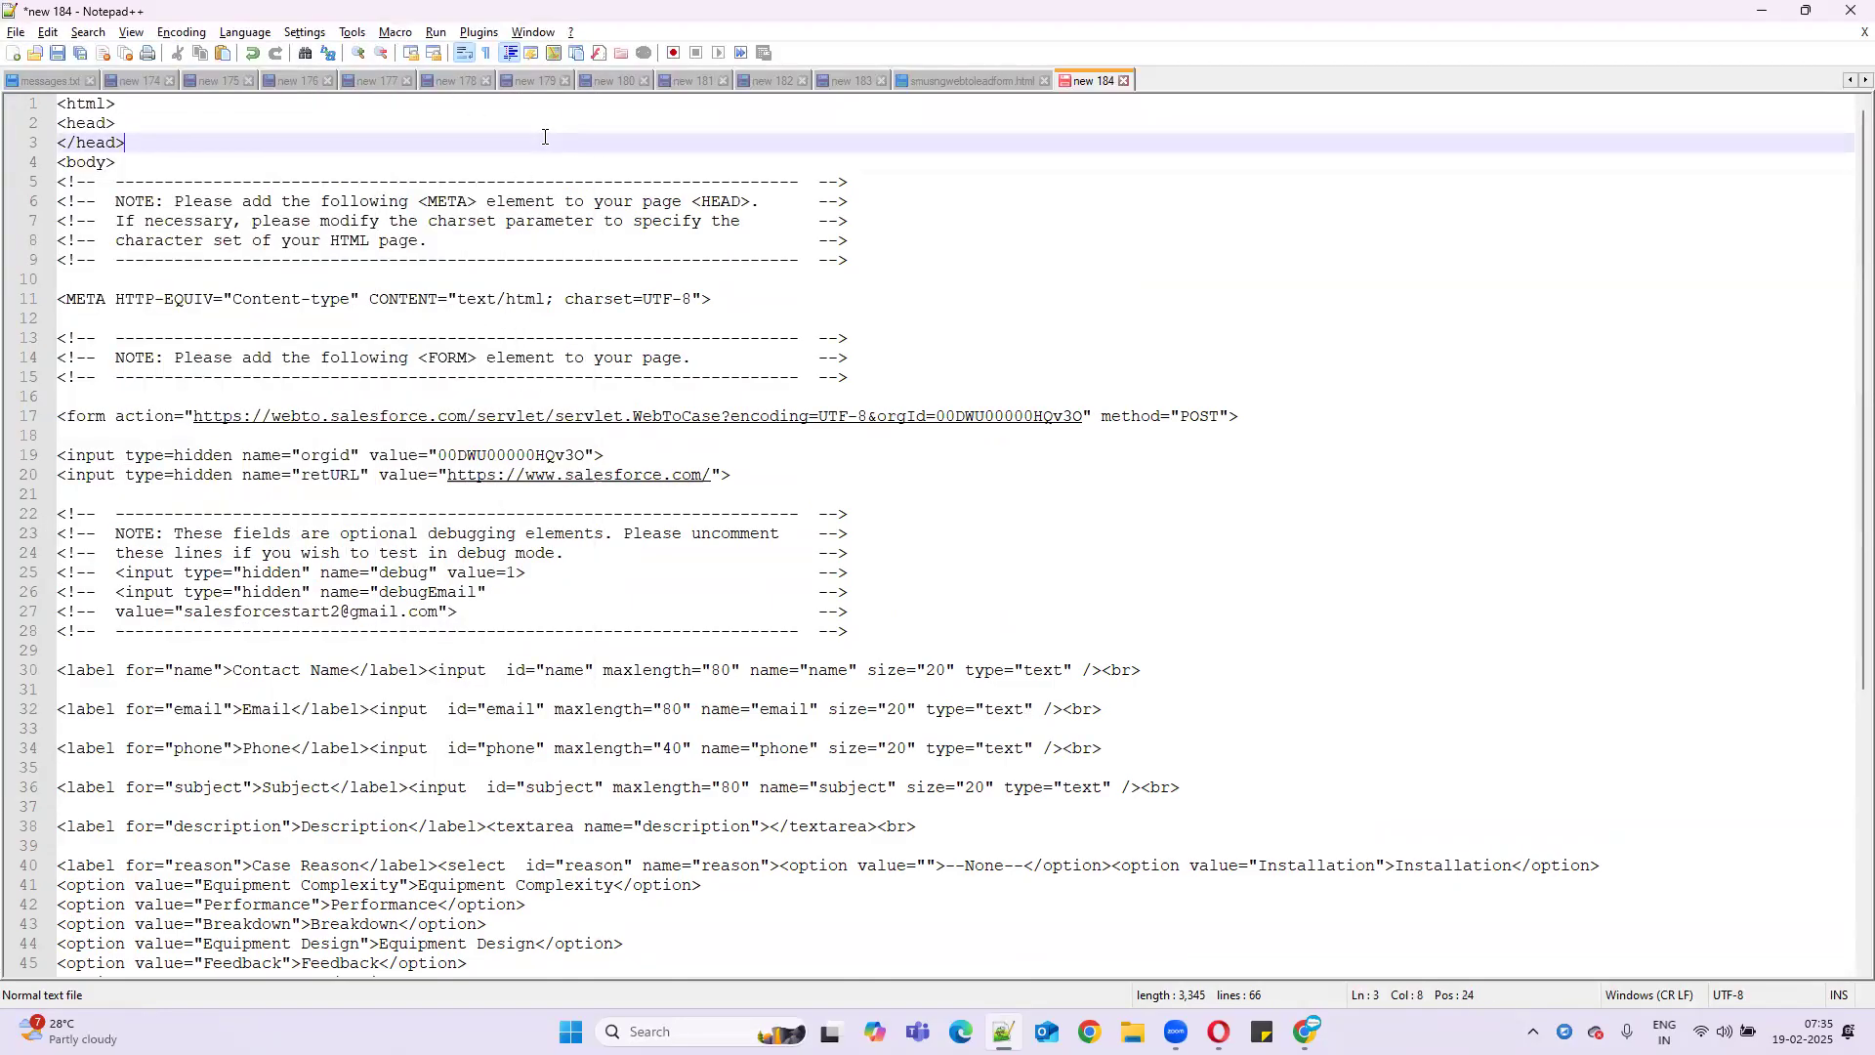
left_click(151, 122)
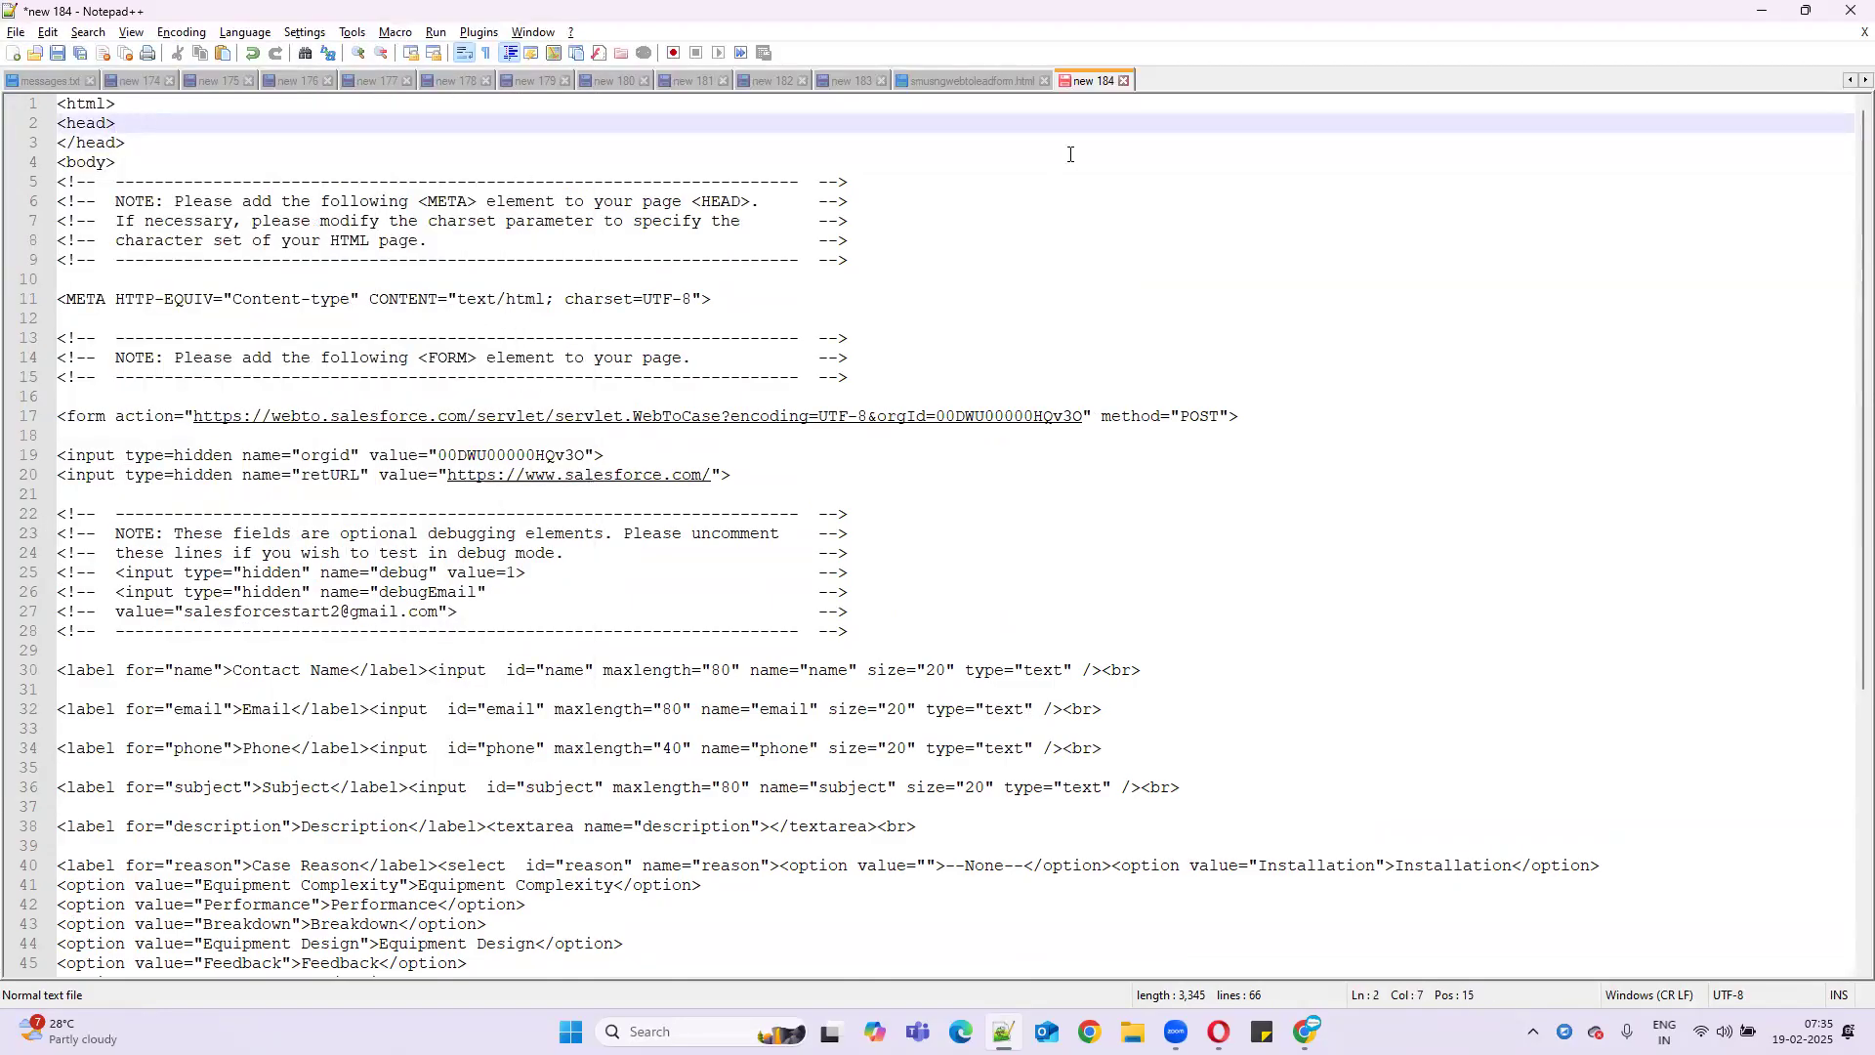
key("Return")
type("<titl>")
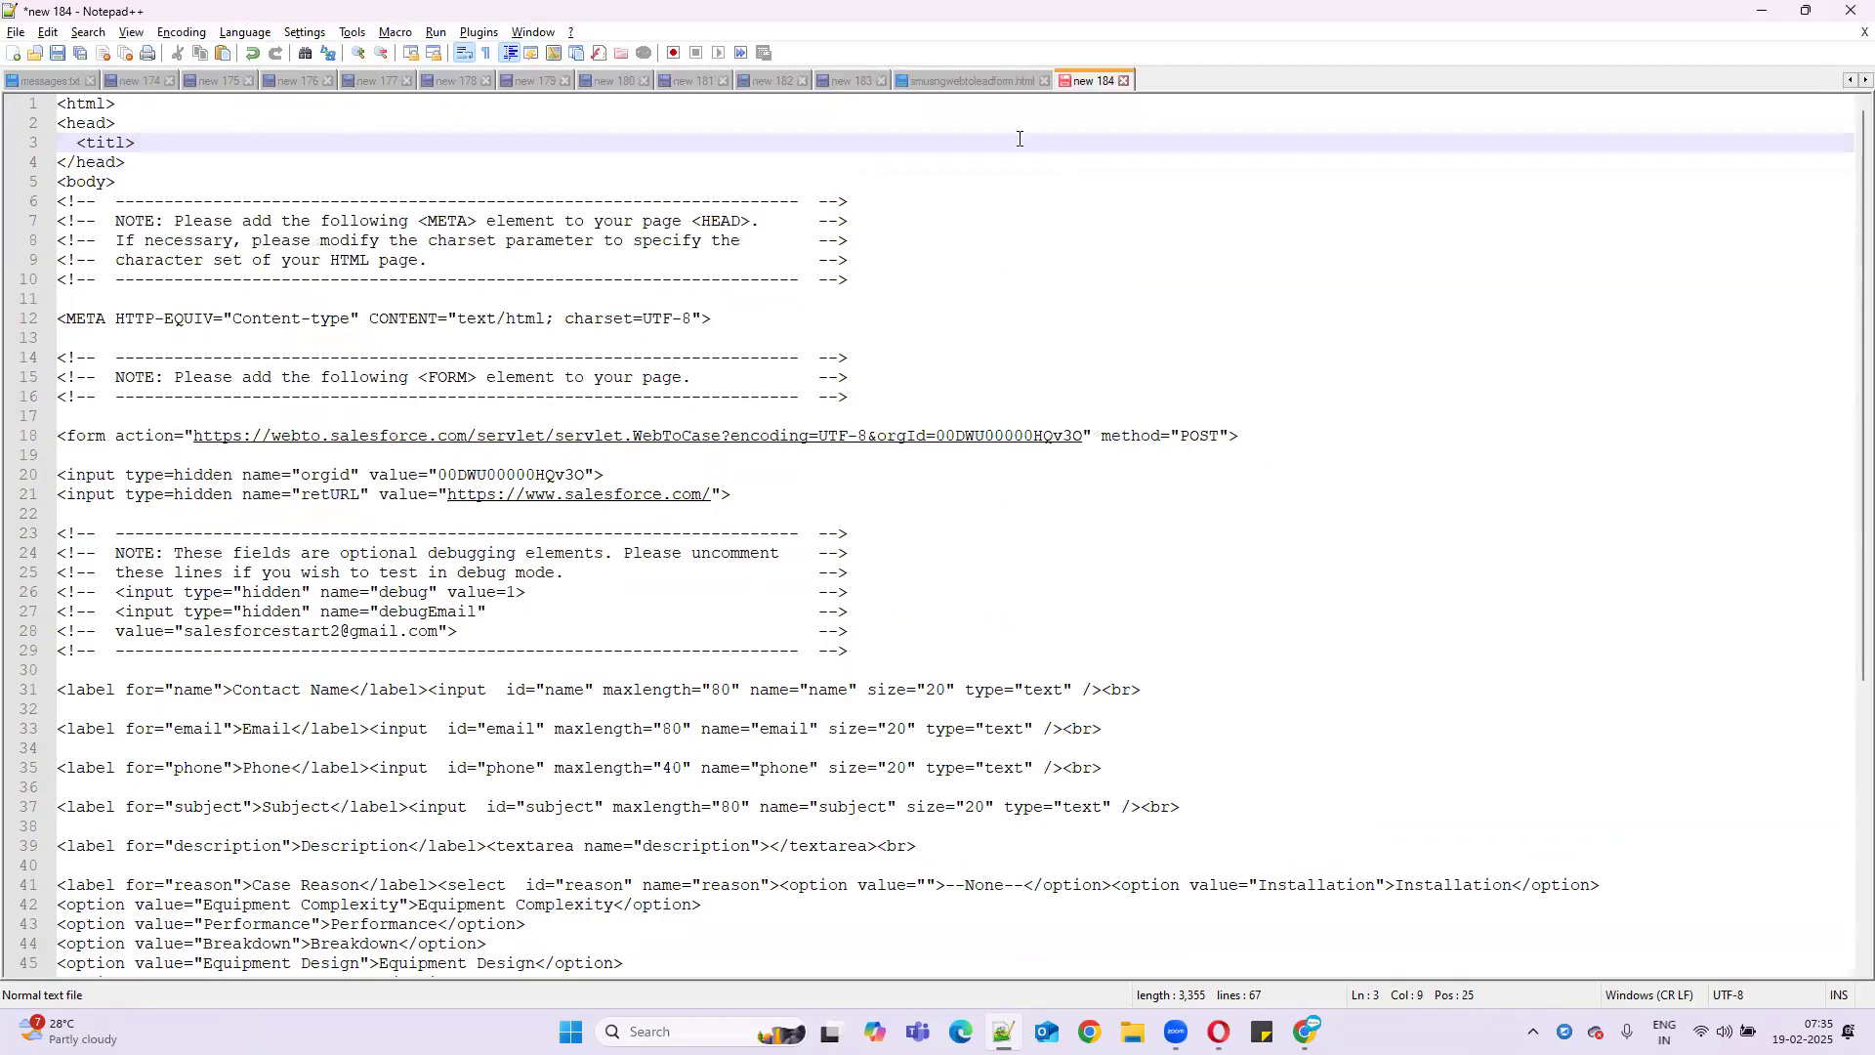
left_click(1758, 11)
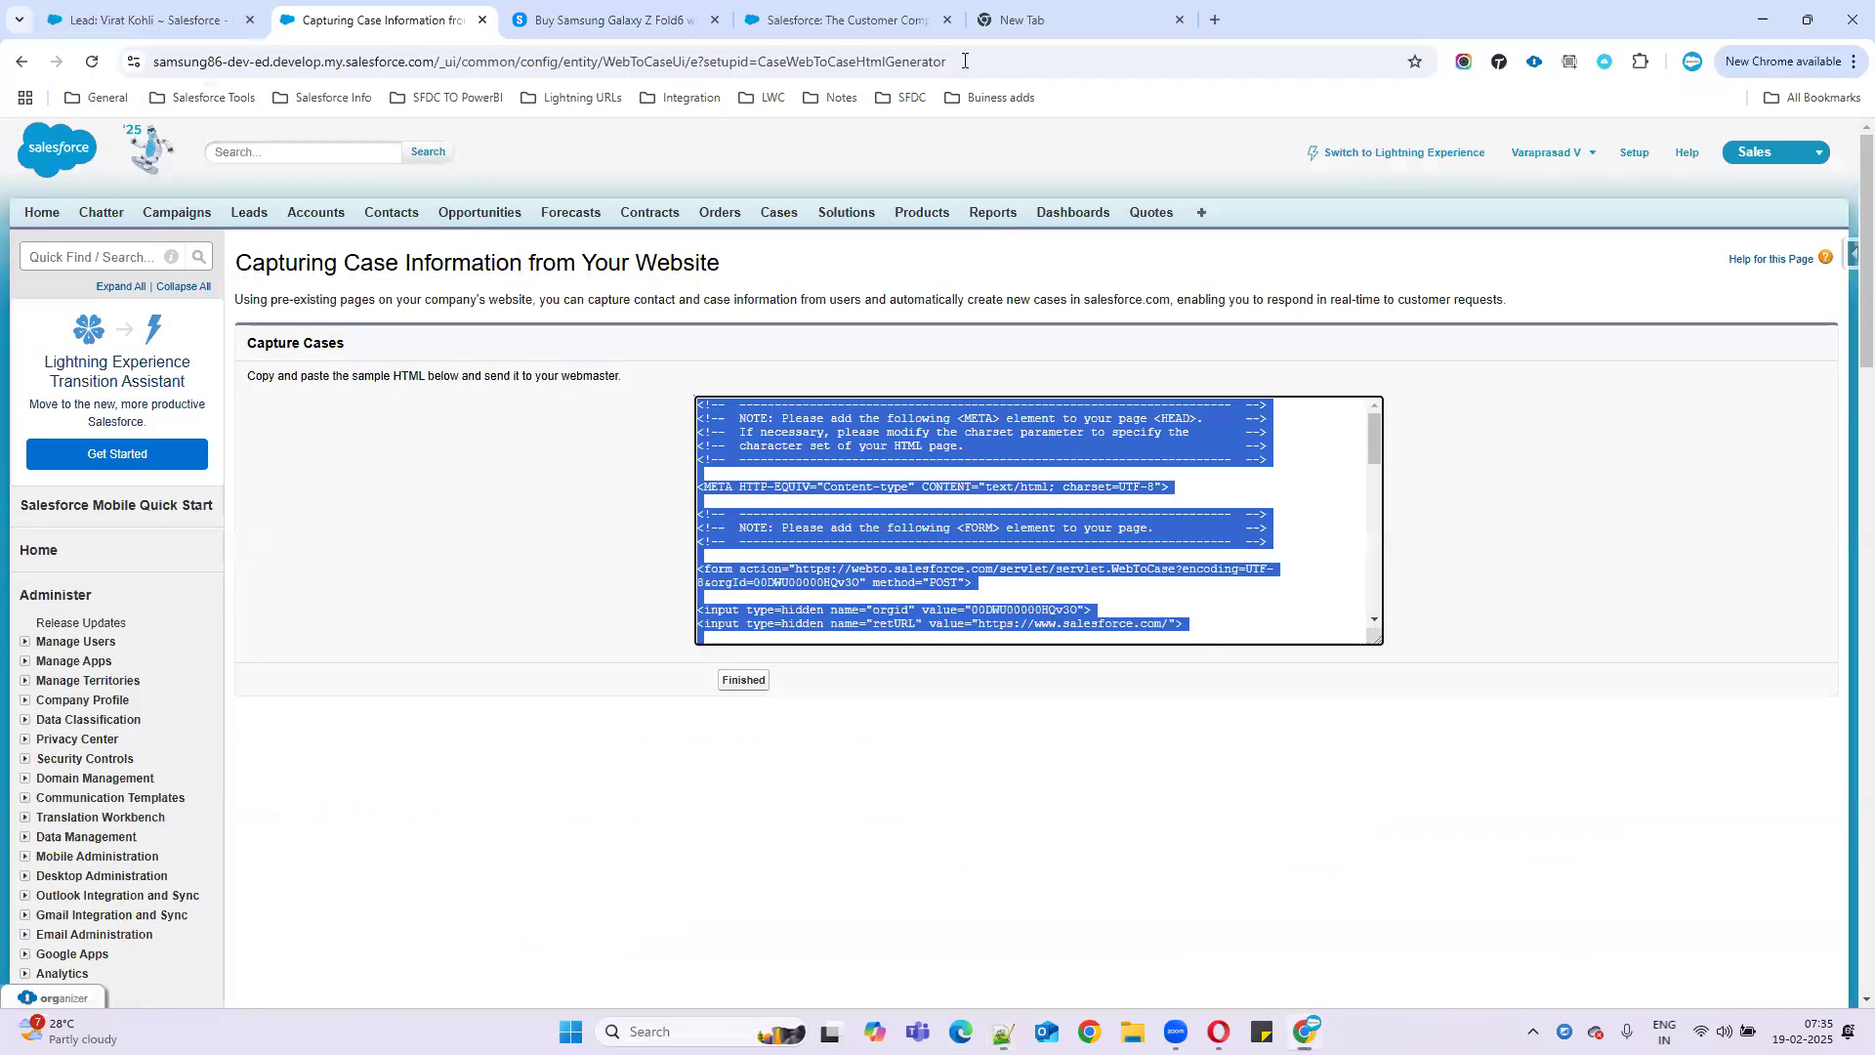
- Search Google for w3schools in a new tab and open the HTML Tutorial
left_click(1214, 22)
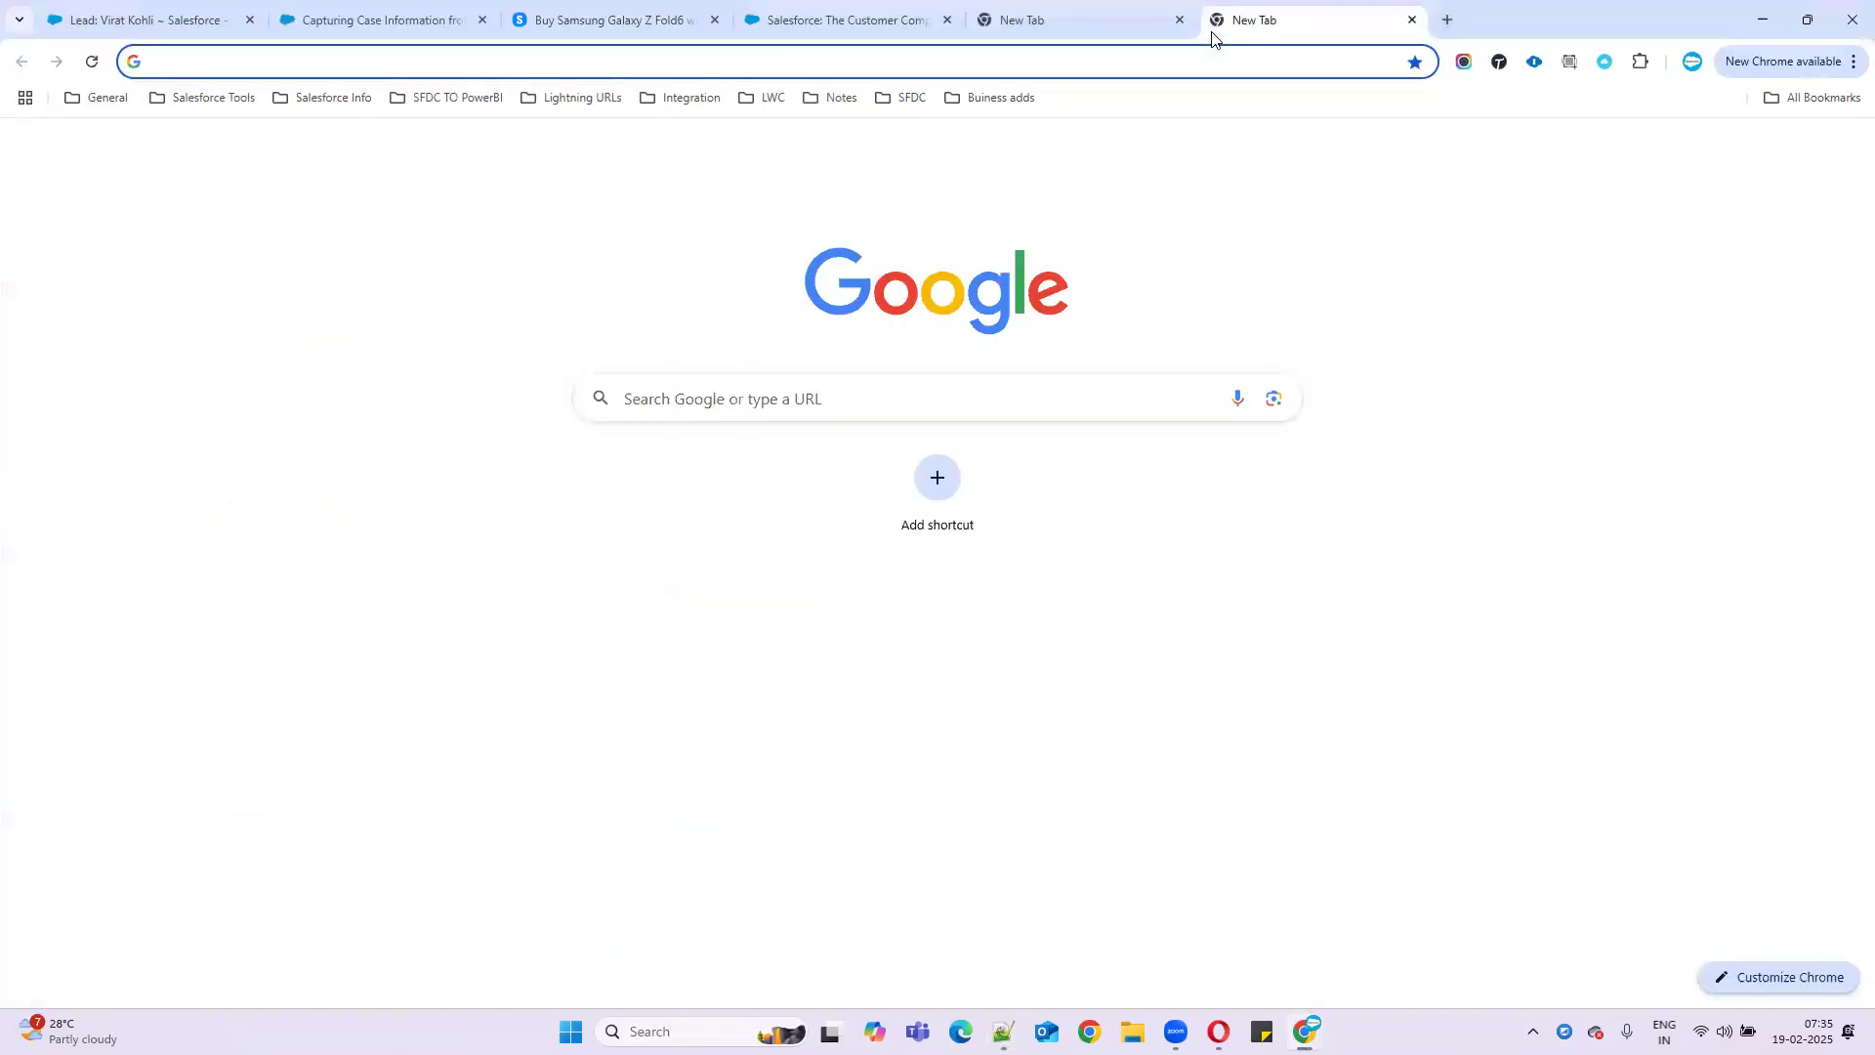
type("w3schools")
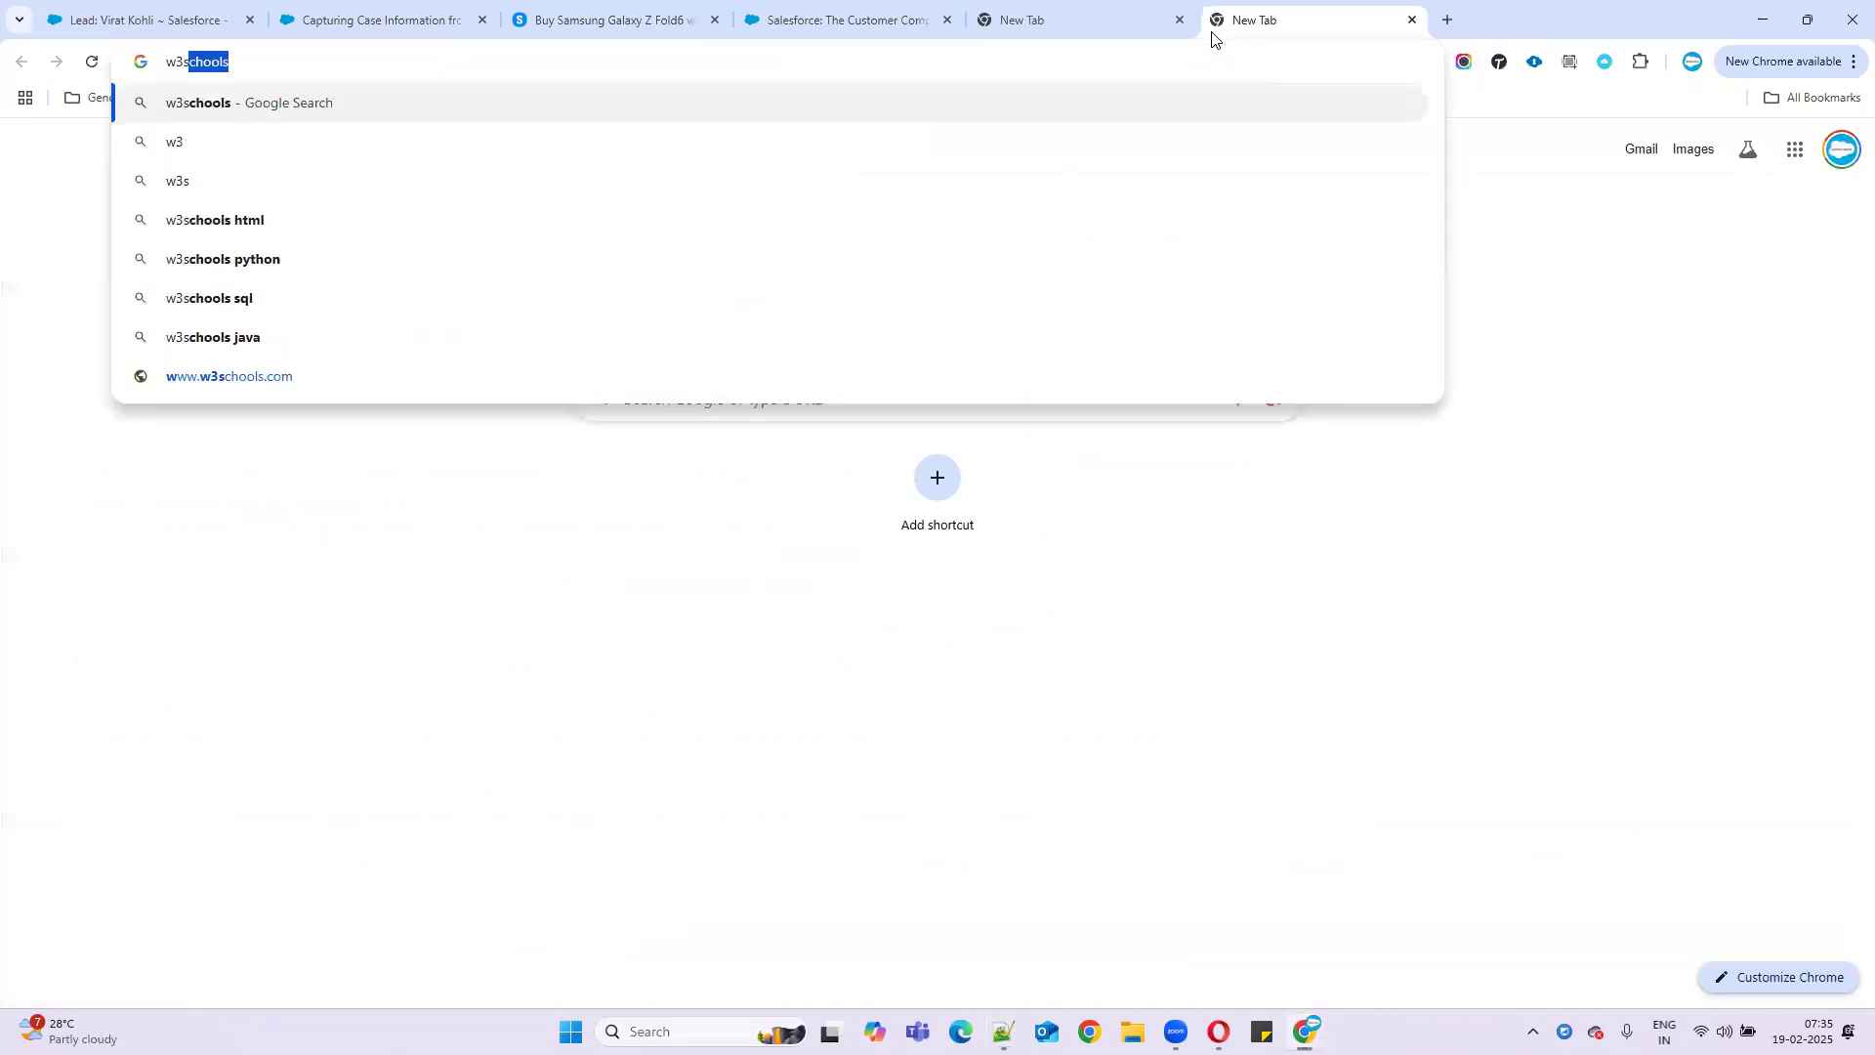
key("Return")
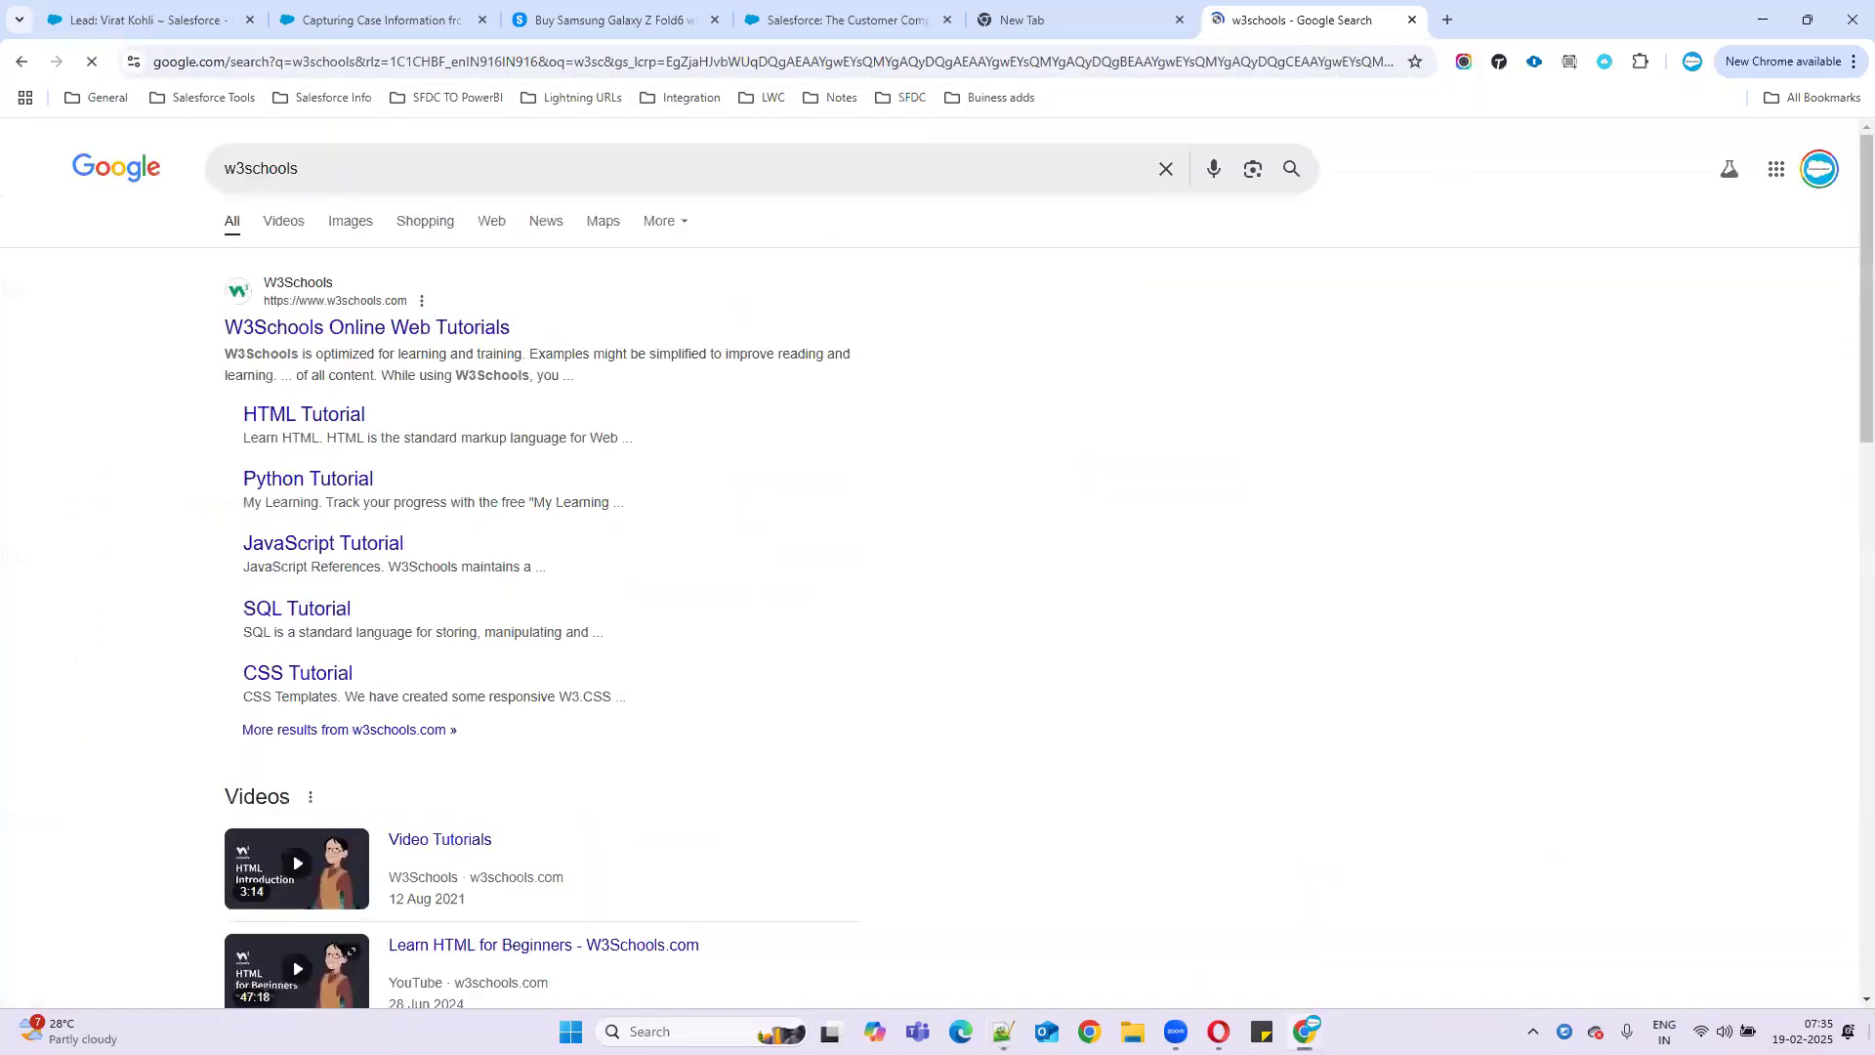
left_click(304, 418)
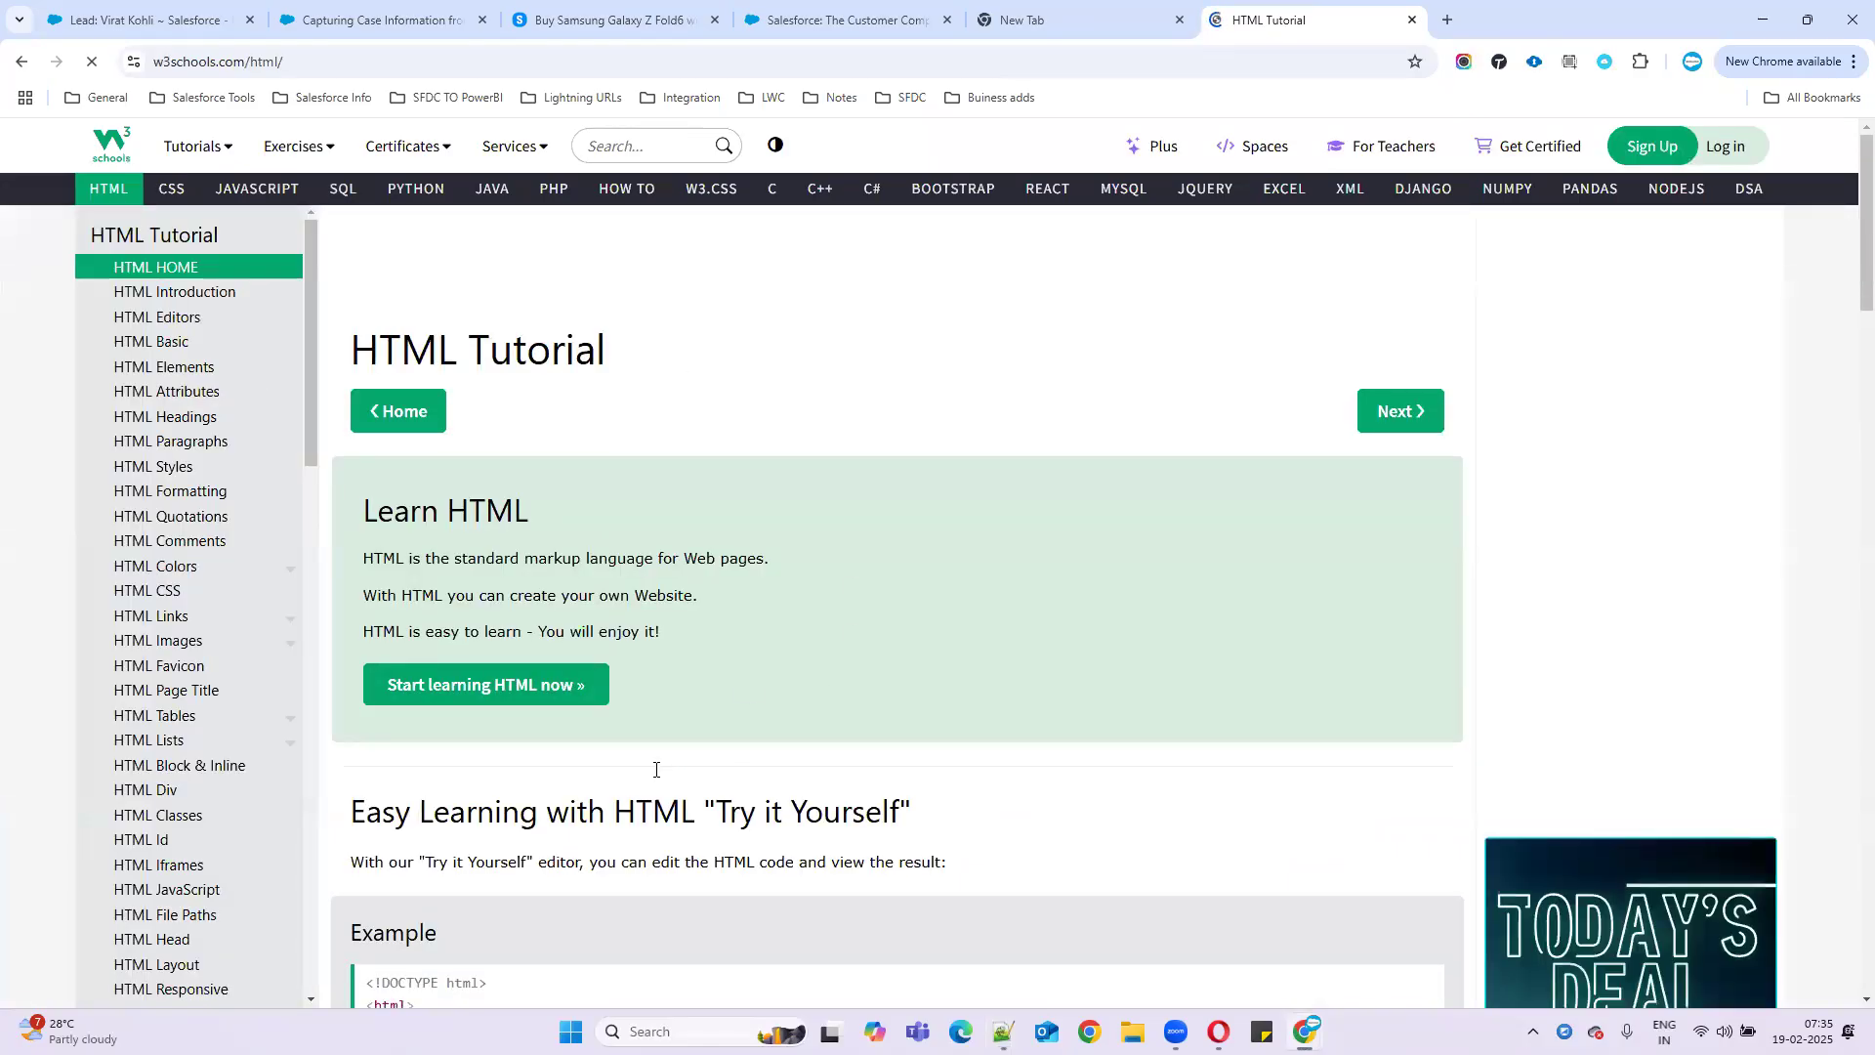
- Scroll to the tutorial's example code and open it with Try it Yourself
scroll(488, 833, "down", 2)
scroll(619, 760, "down", 4)
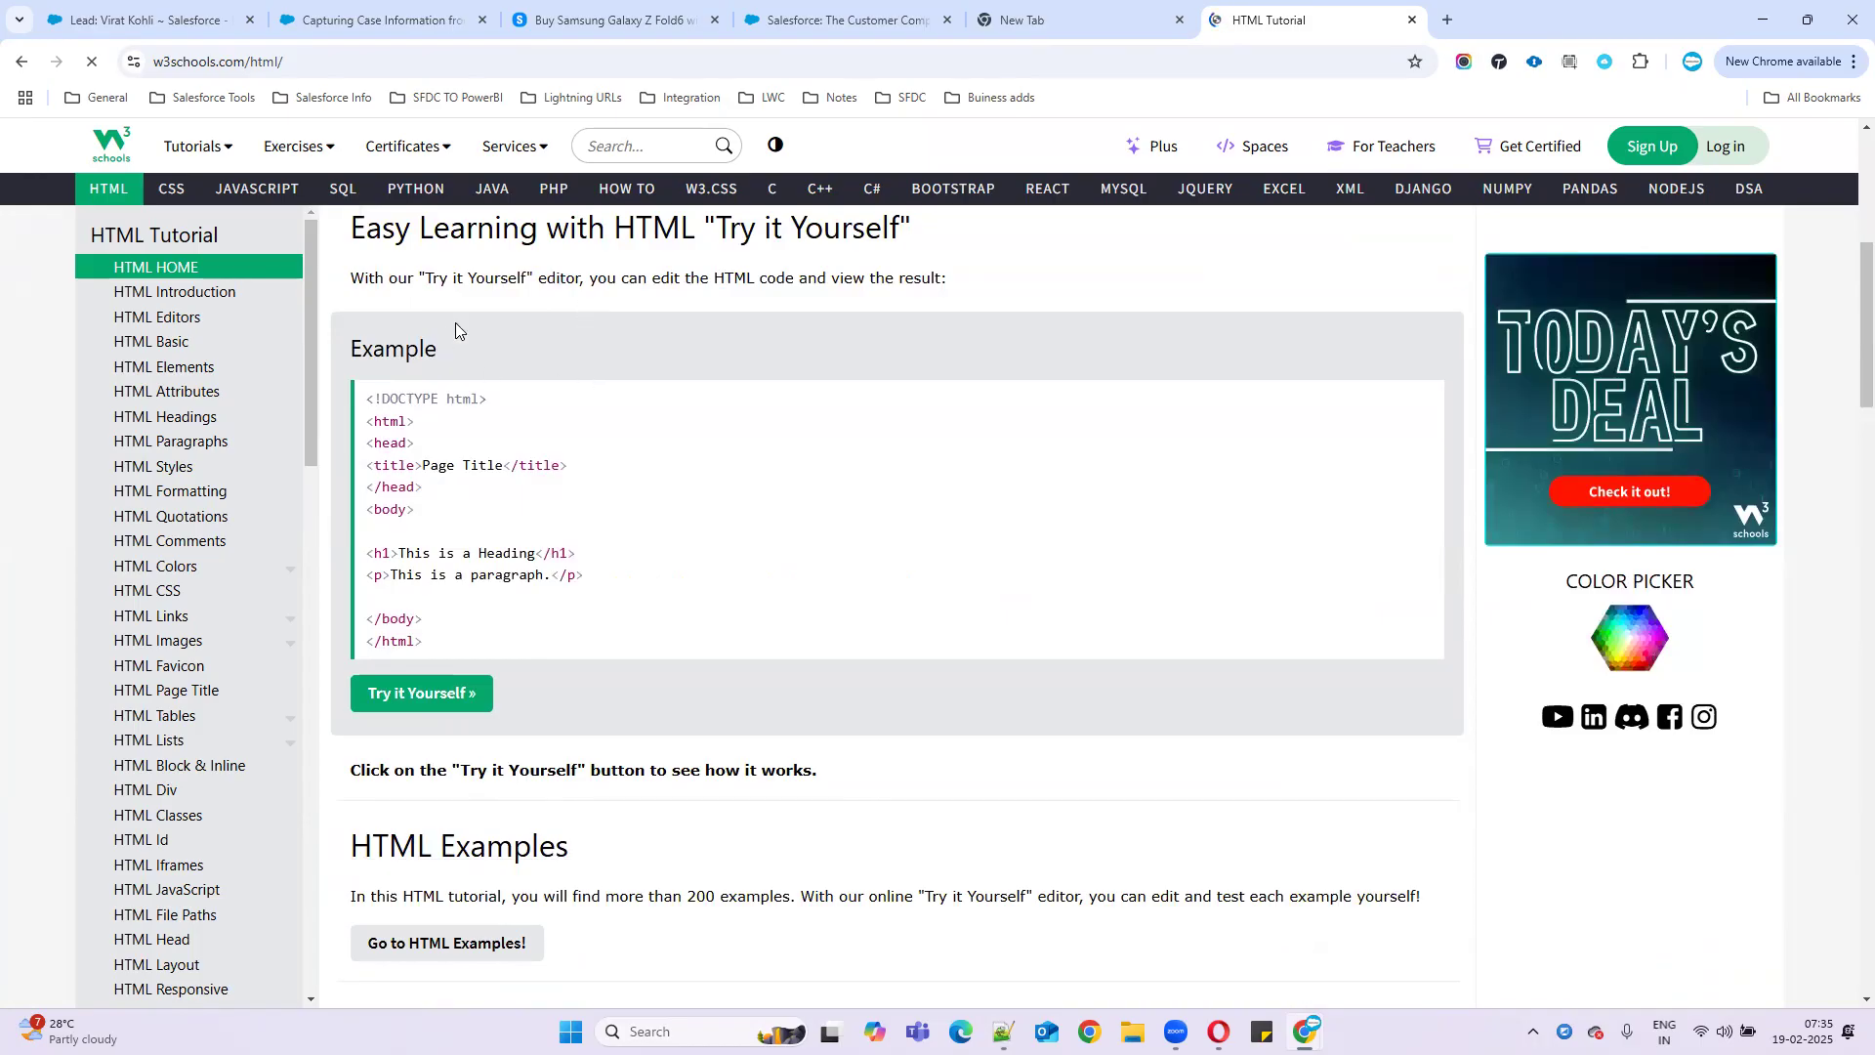
left_click_drag(367, 422, 440, 428)
left_click_drag(436, 649, 583, 506)
left_click_drag(440, 440, 550, 580)
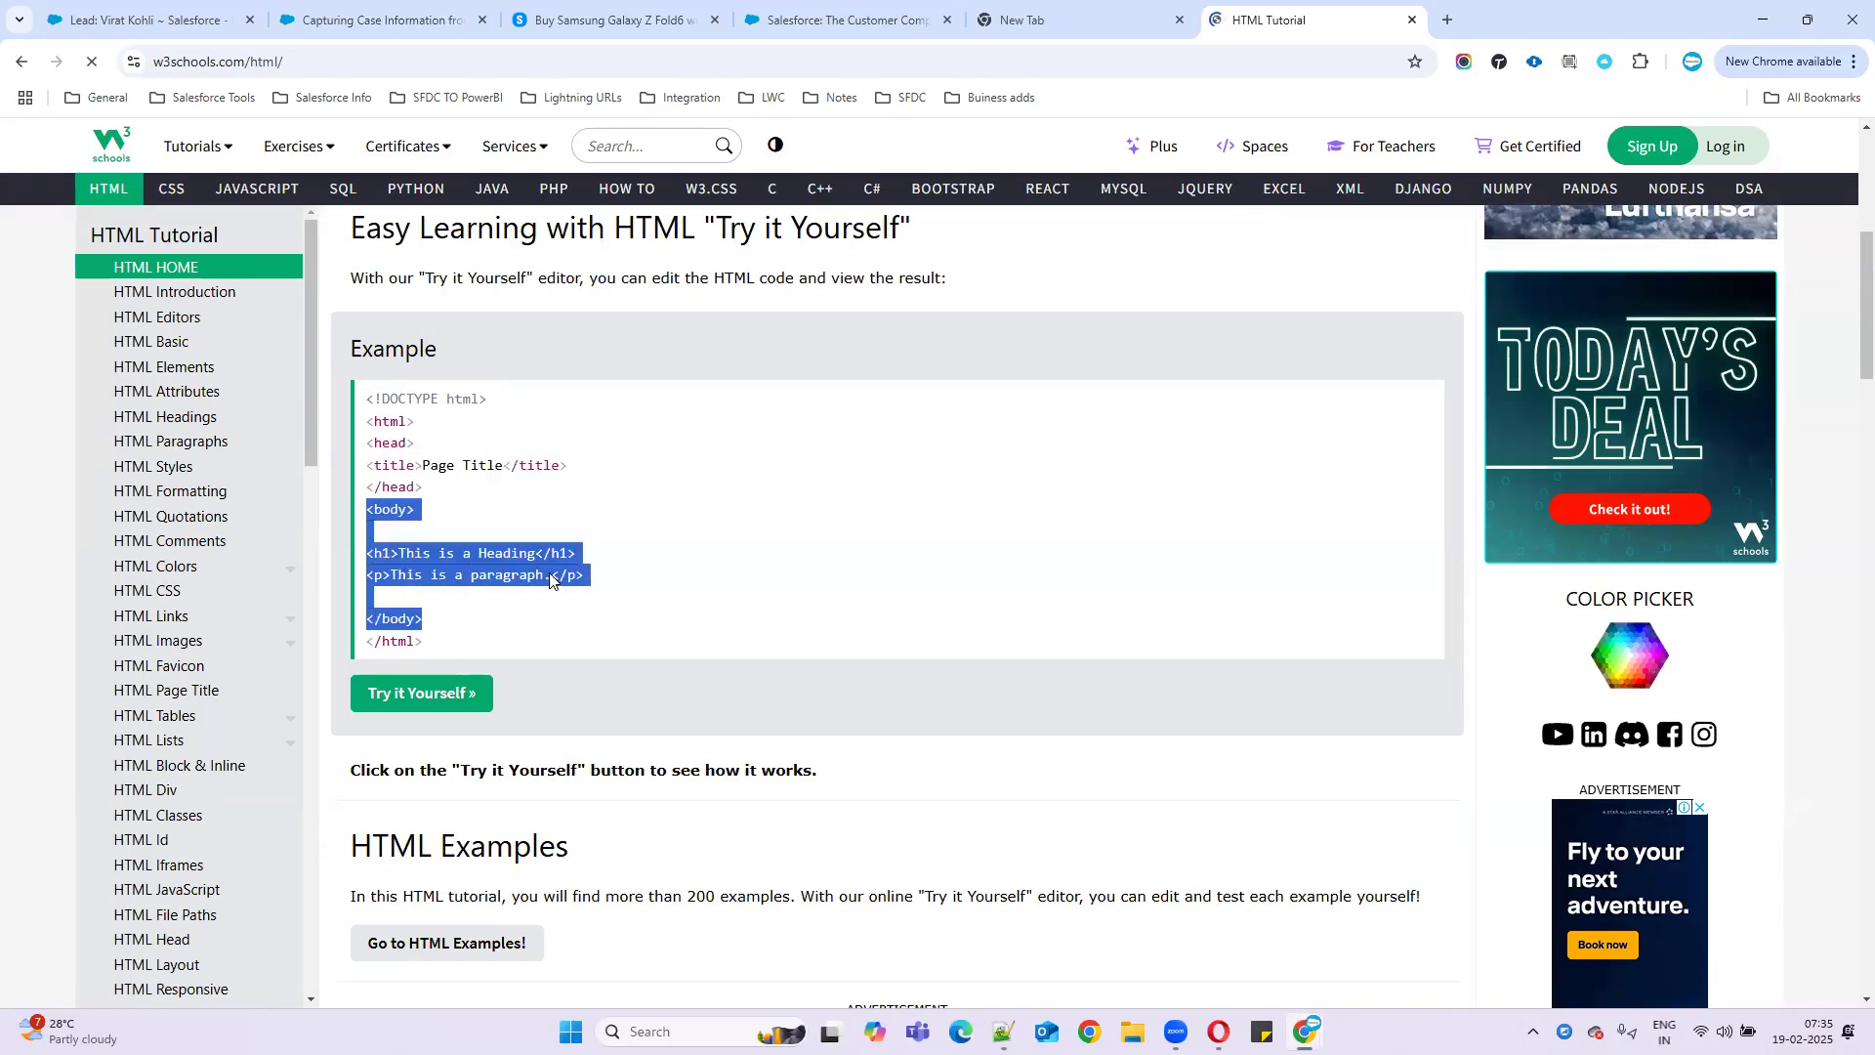
left_click(442, 696)
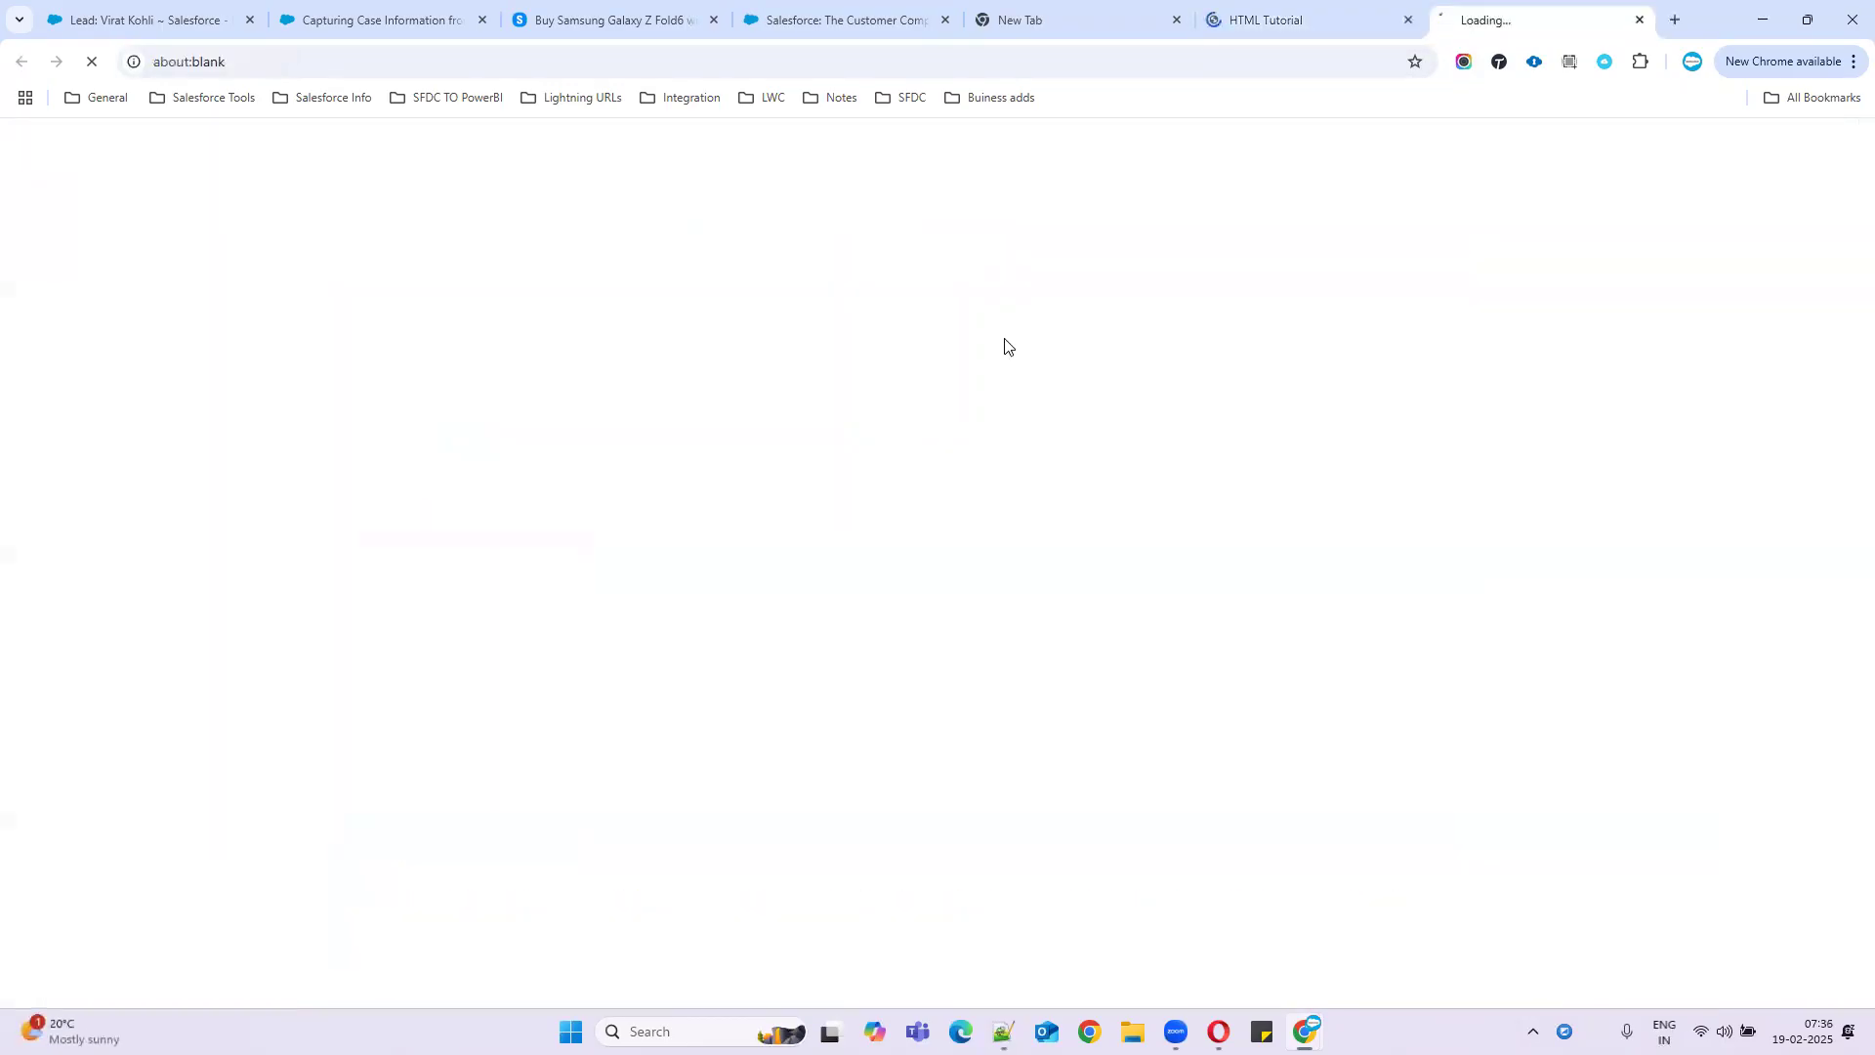
- In the Tryit Editor, highlight the rendered heading and paragraph and the title code
left_click(1272, 20)
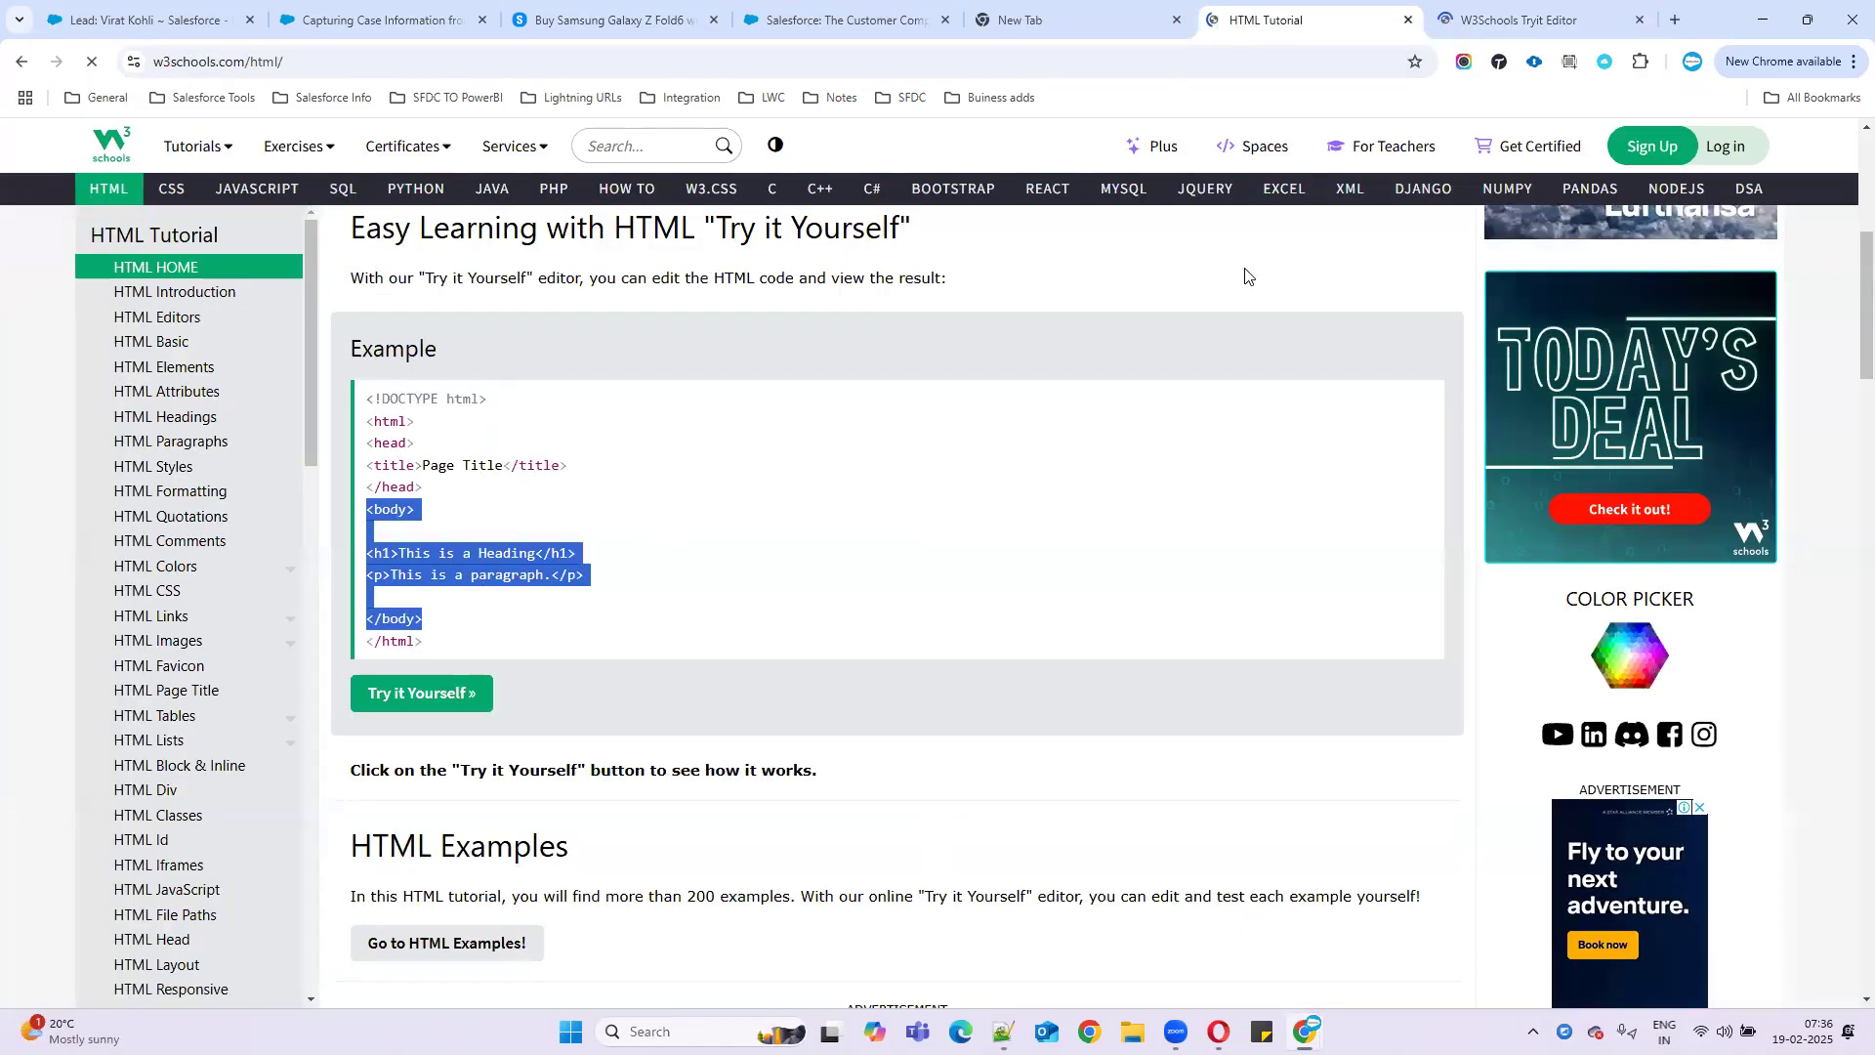
left_click(1524, 19)
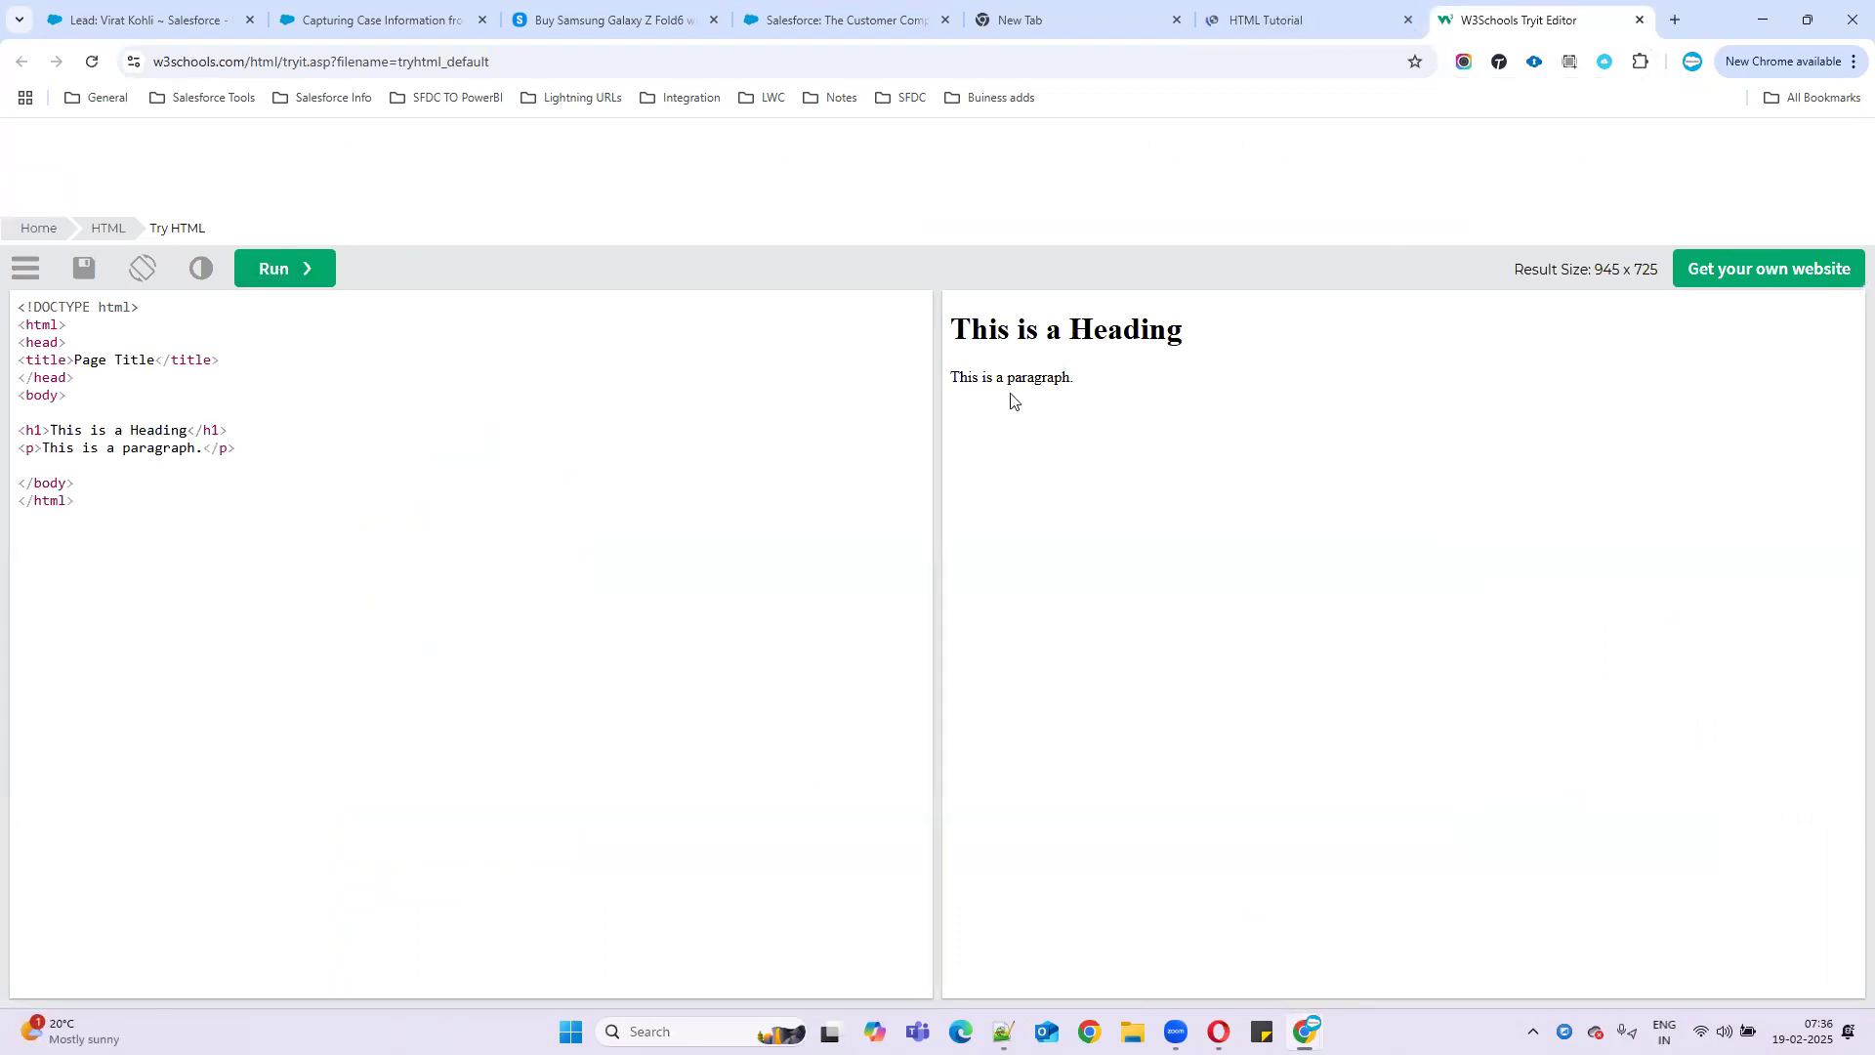
left_click_drag(1078, 381, 945, 332)
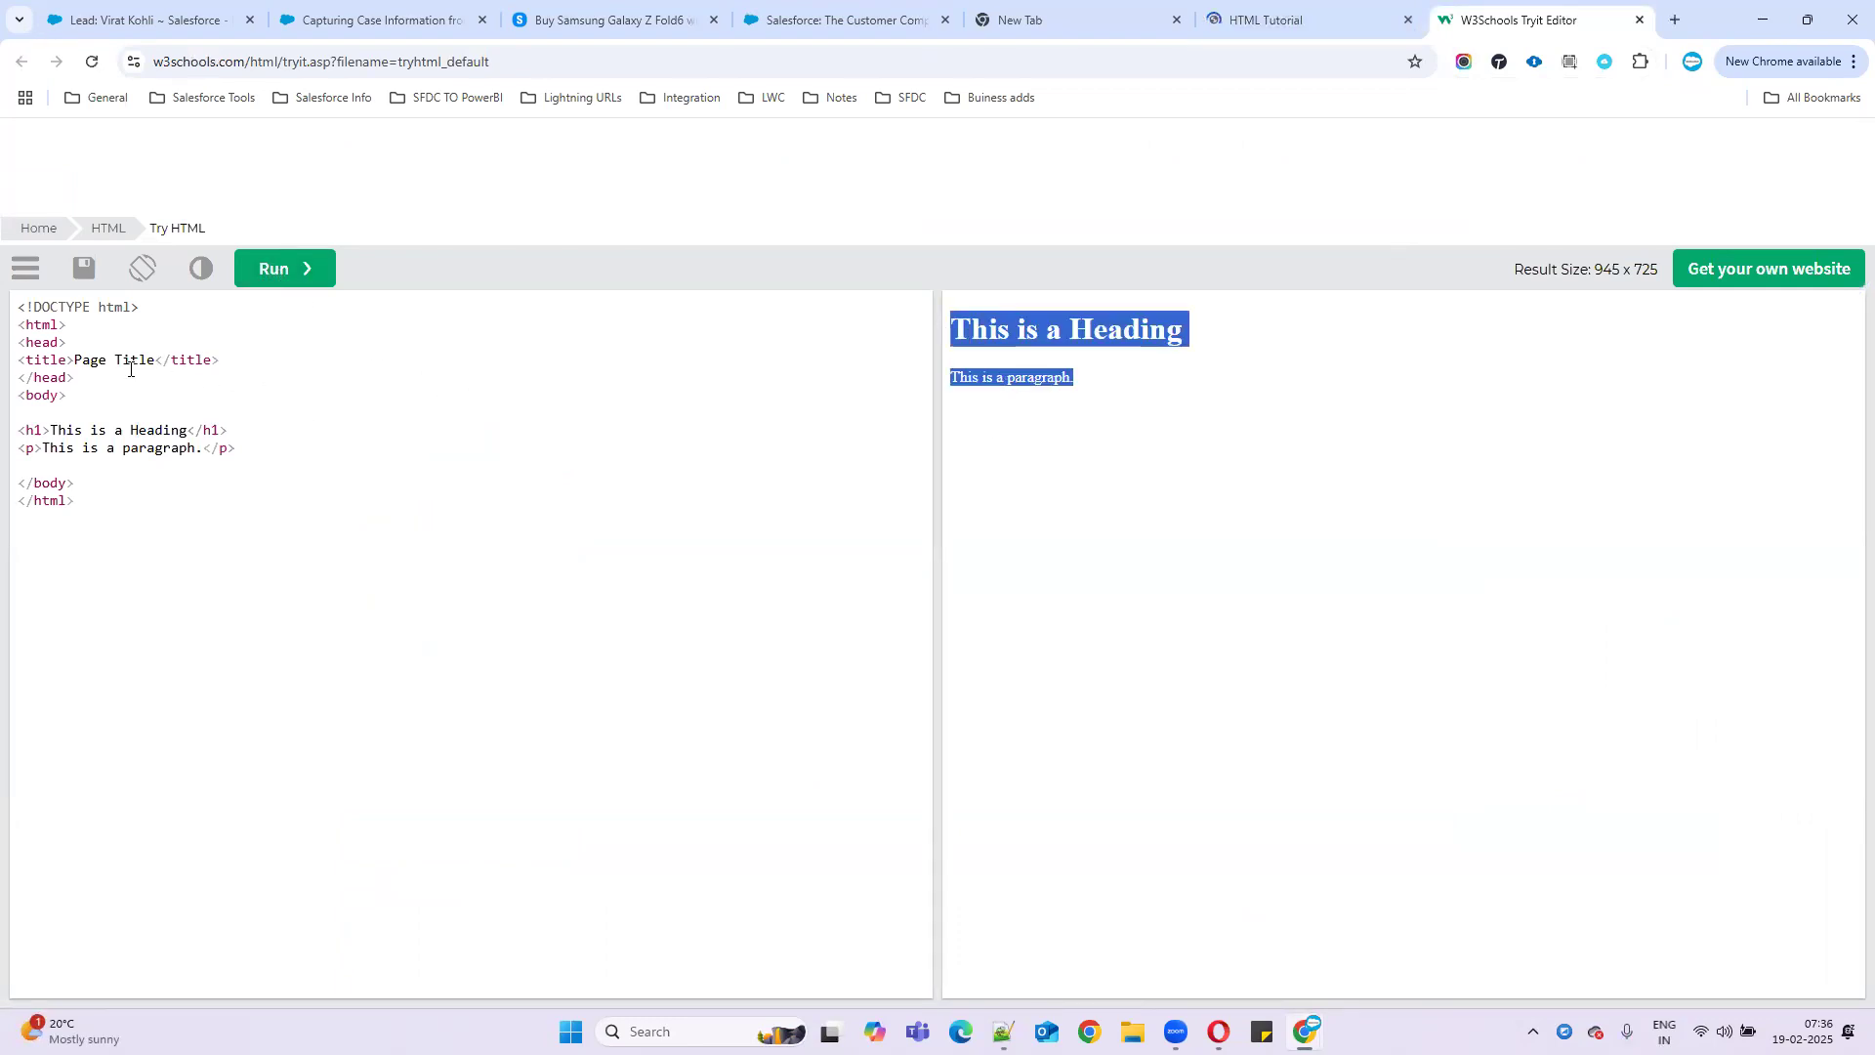
left_click_drag(74, 360, 210, 361)
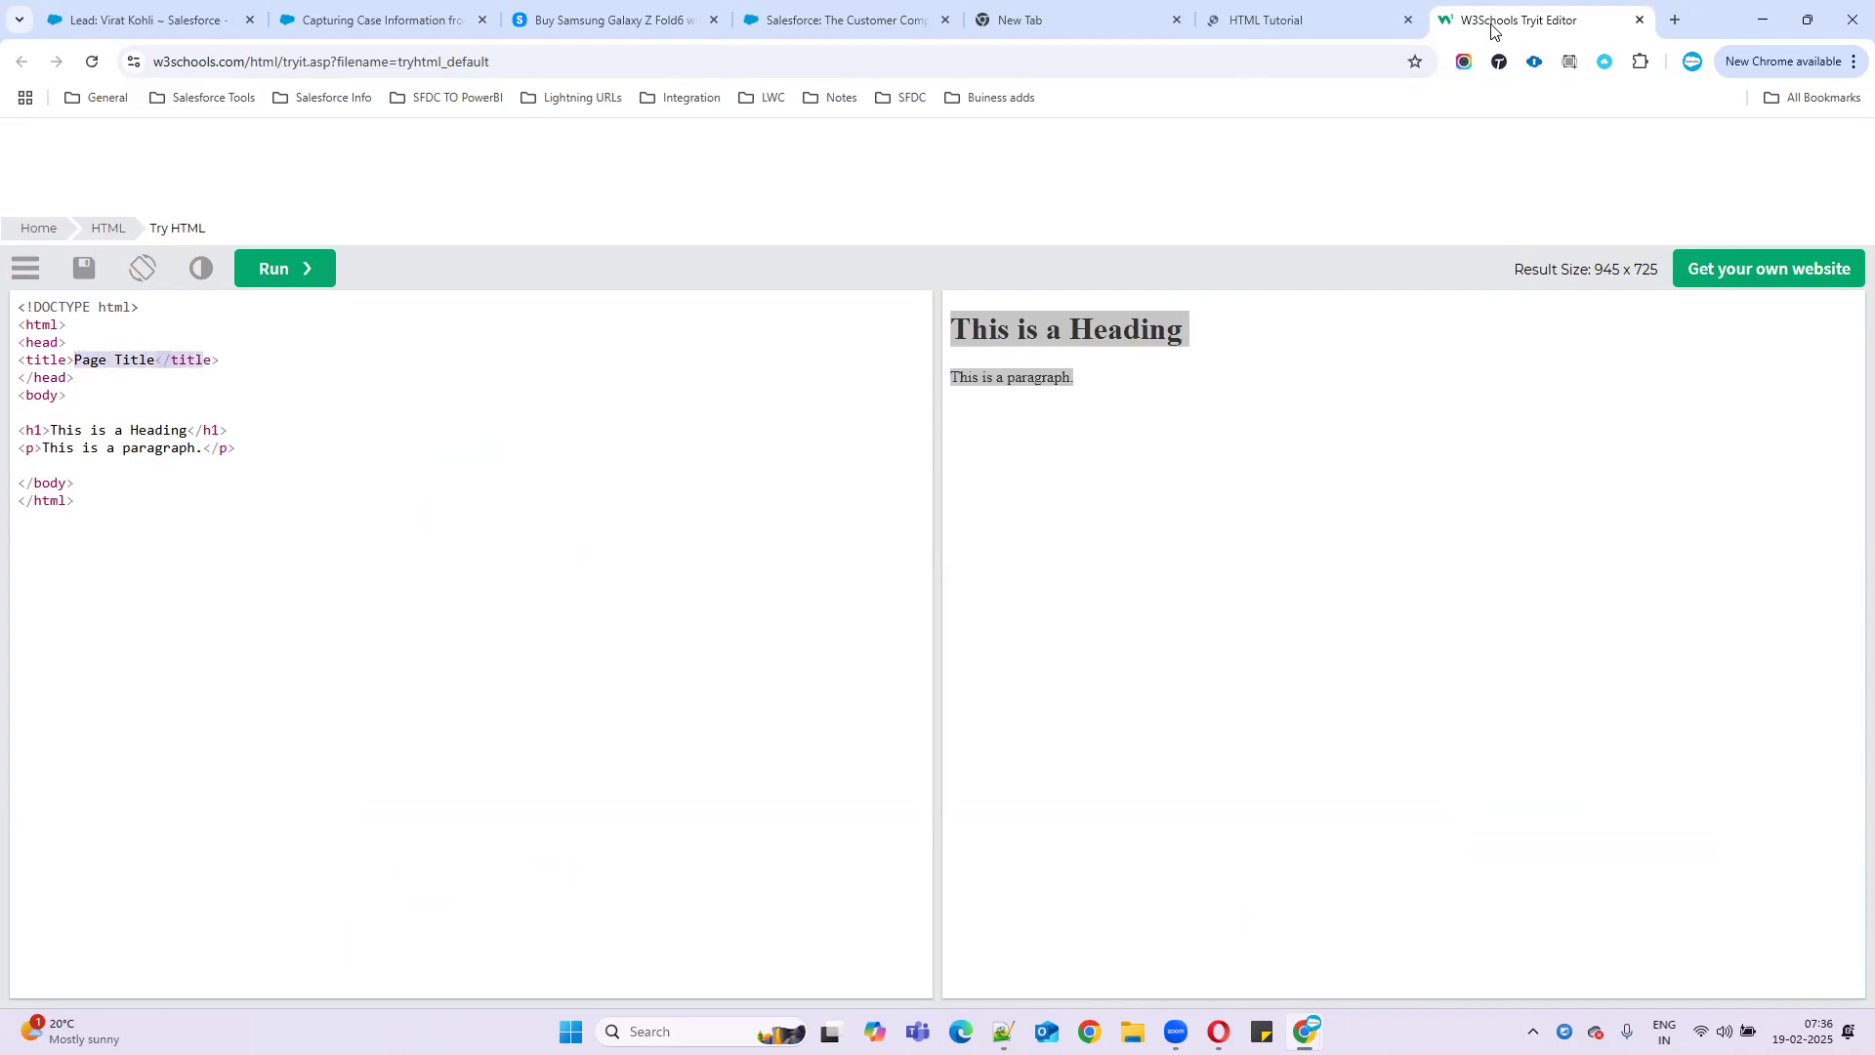
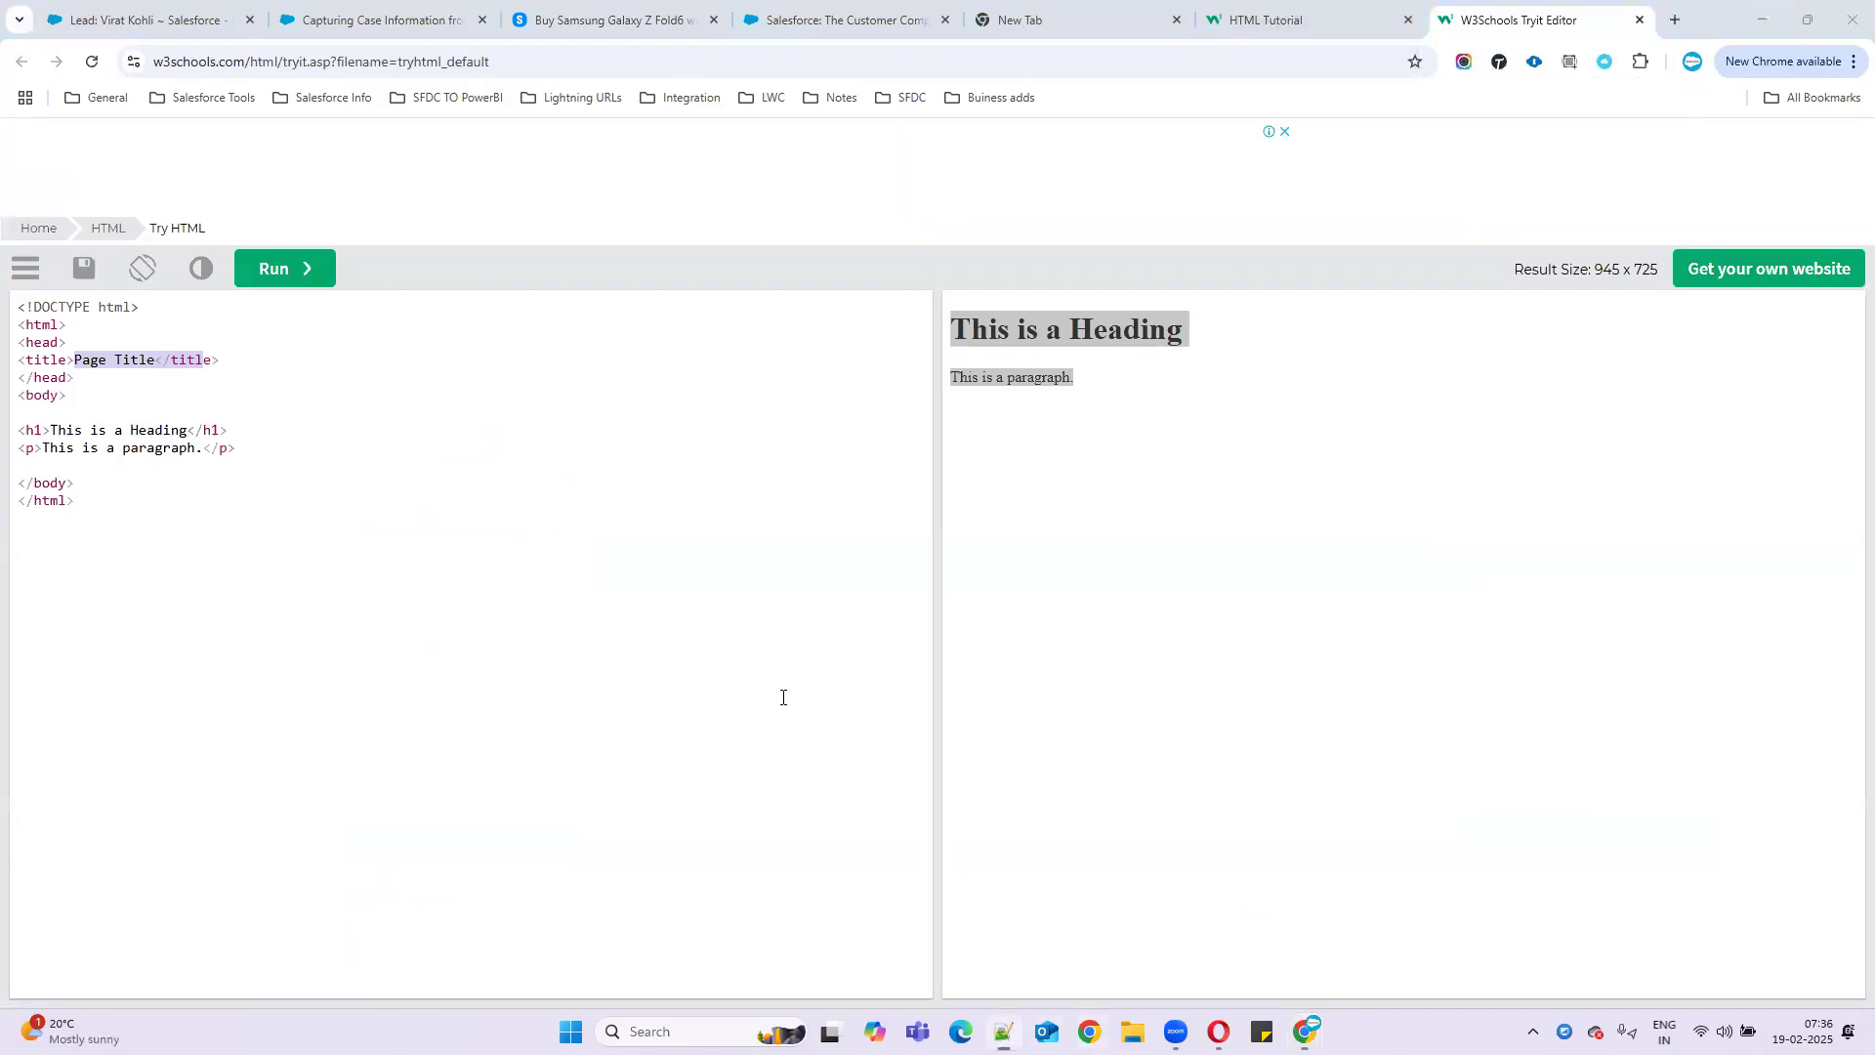
- Complete line 3 of the HTML page so it reads <title>webtocaseform</title>
key("alt+Tab")
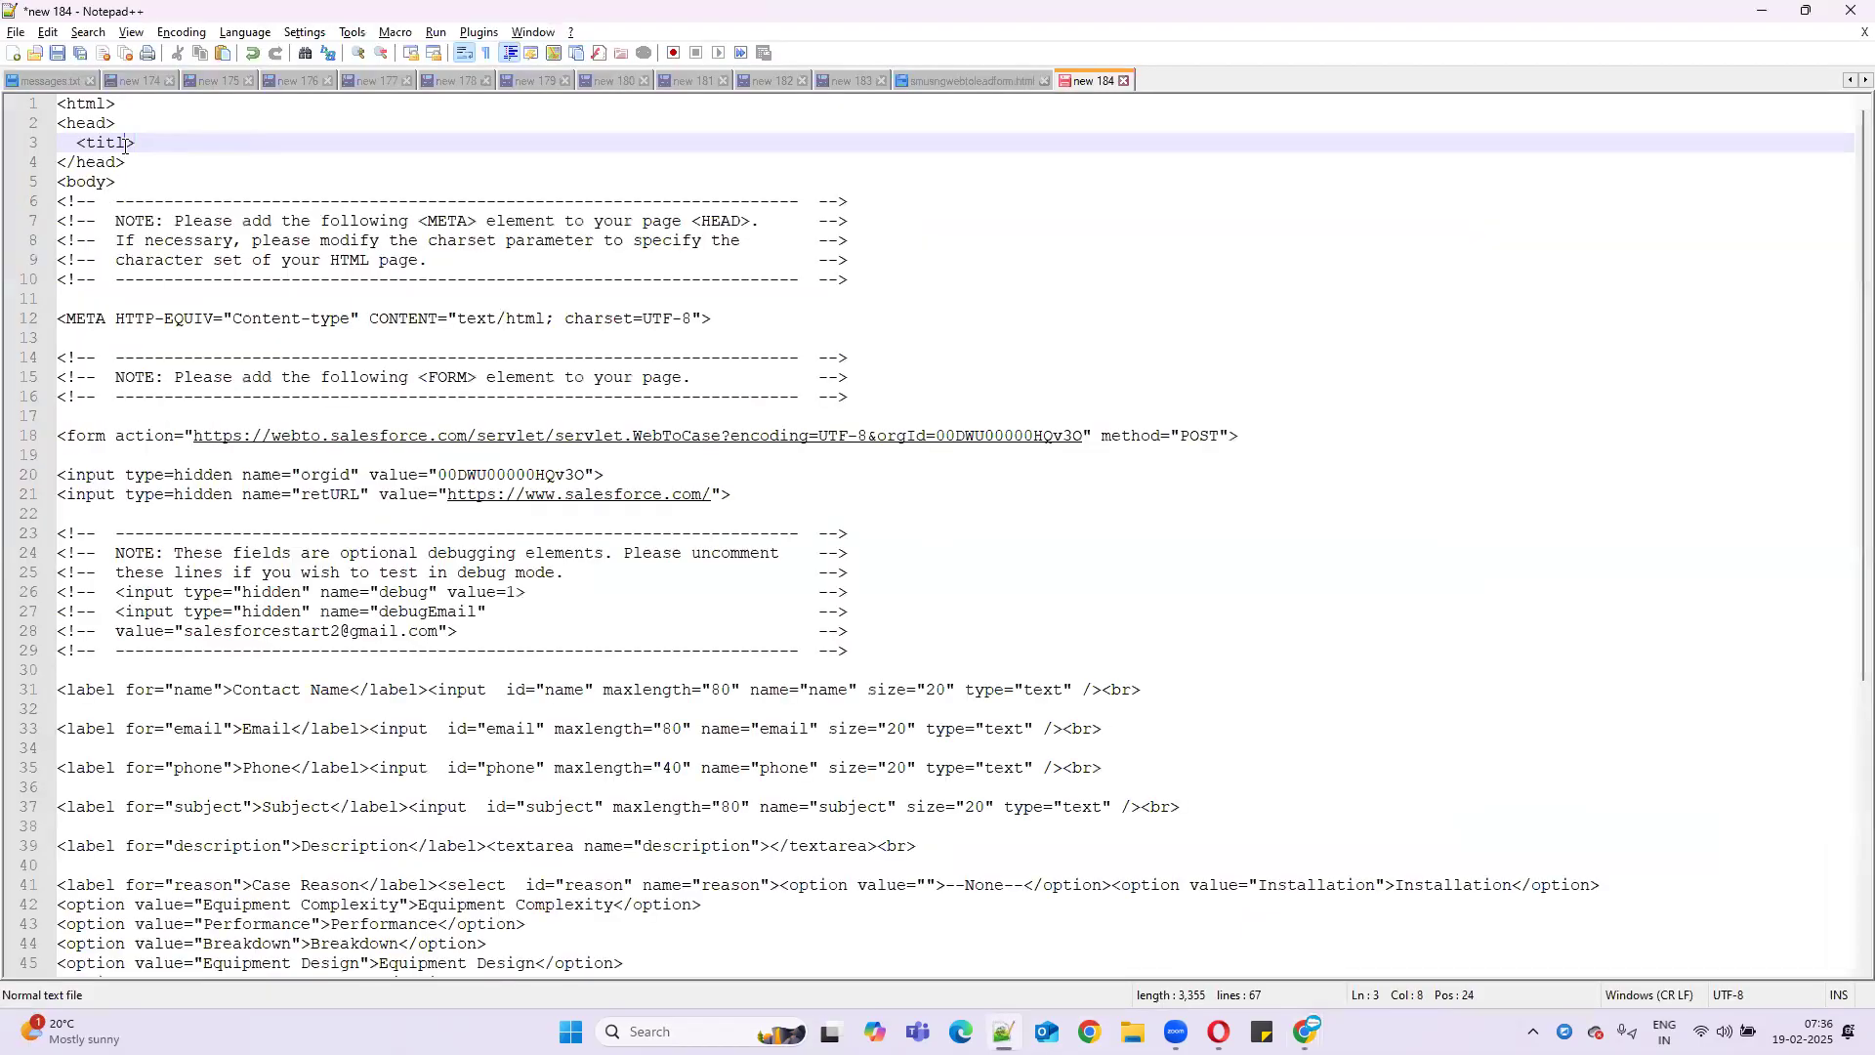
type("e")
left_click(201, 138)
type("wb")
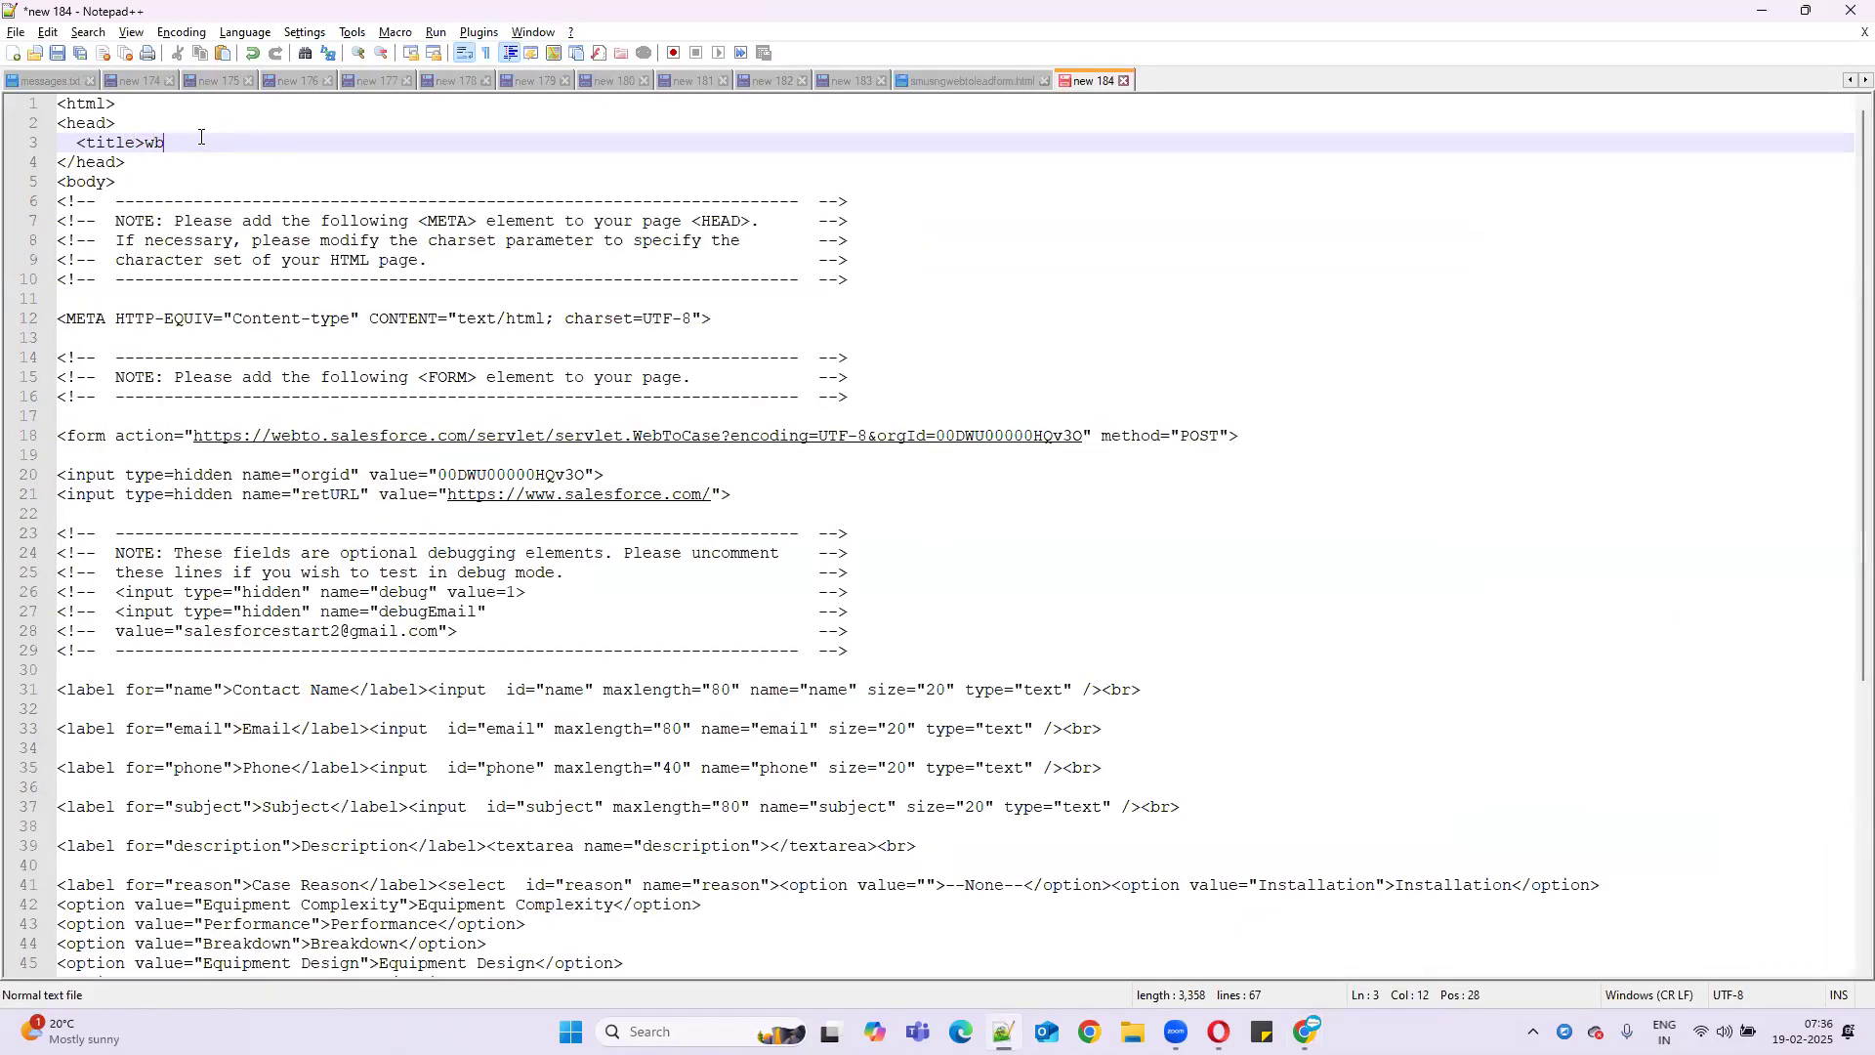
key("BackSpace")
type("ebto")
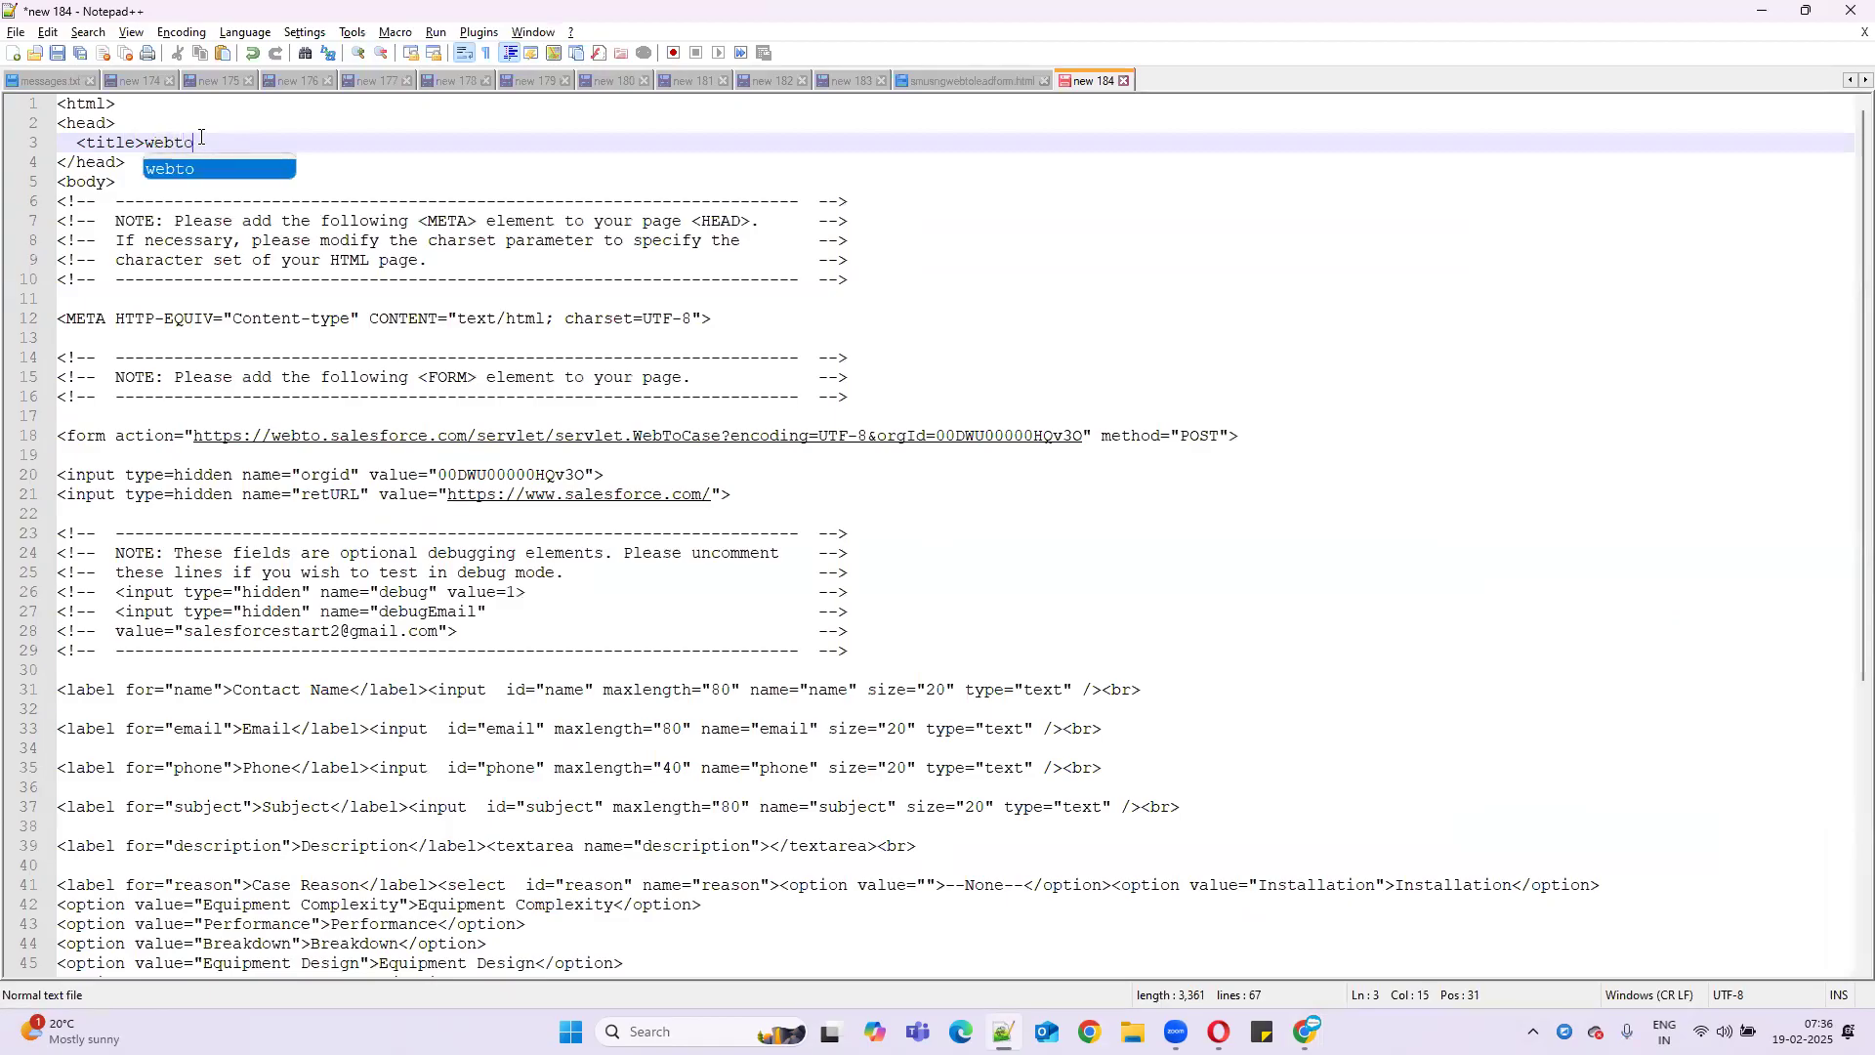
type("caseform")
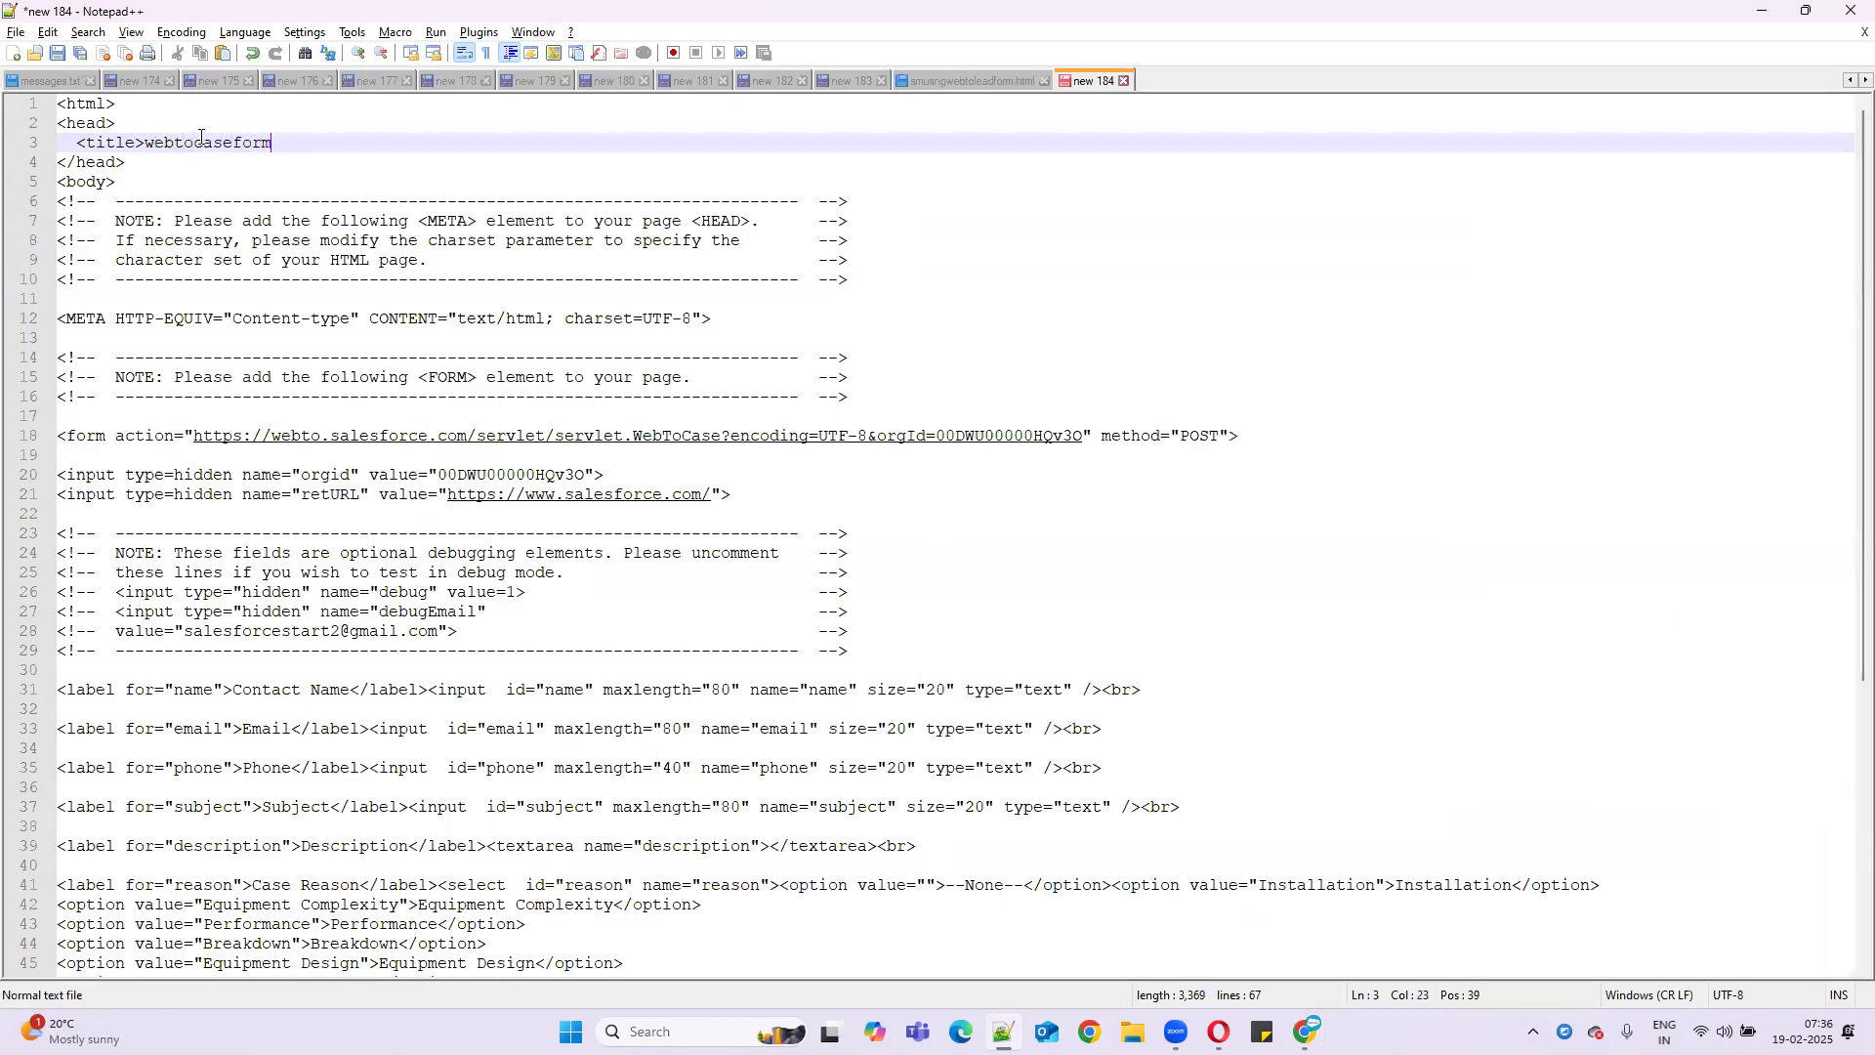
type(">/title>")
left_click(282, 143)
type("<")
- Save the page to the Desktop as webtocase.html using Save As
left_click(16, 33)
left_click(64, 203)
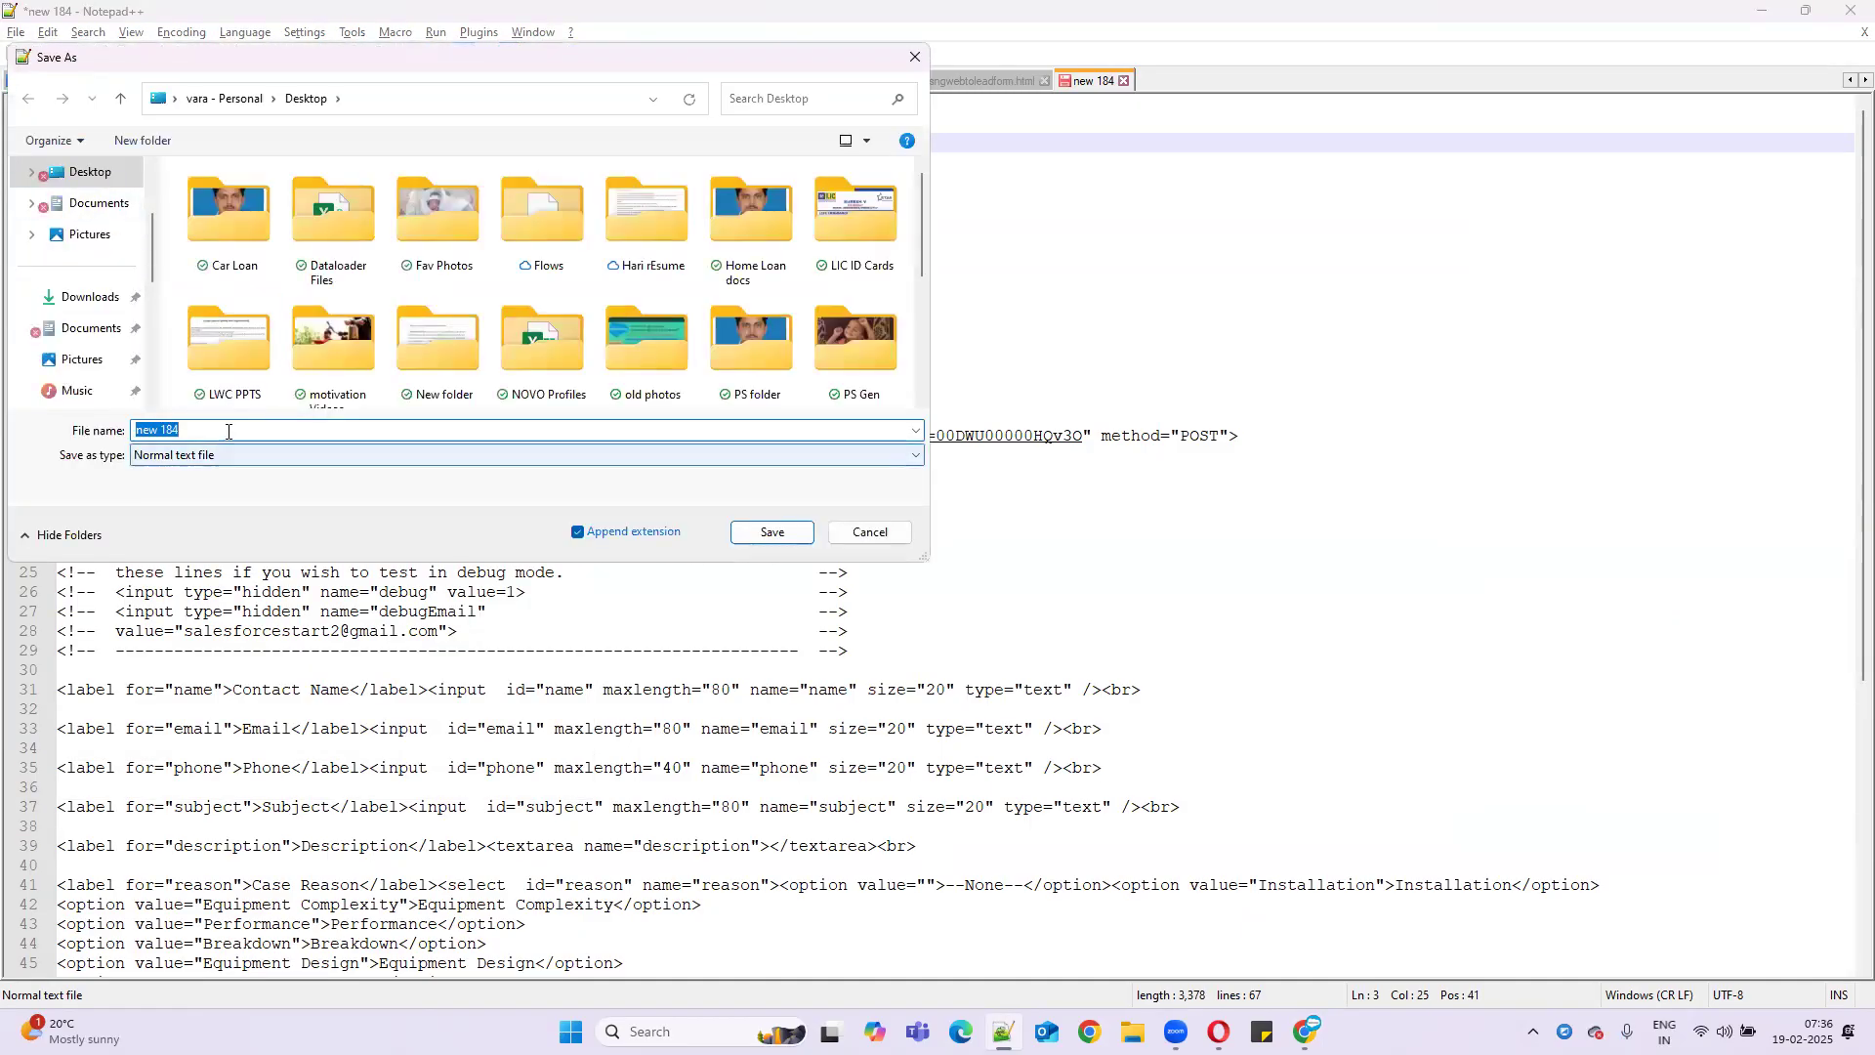
type("webt")
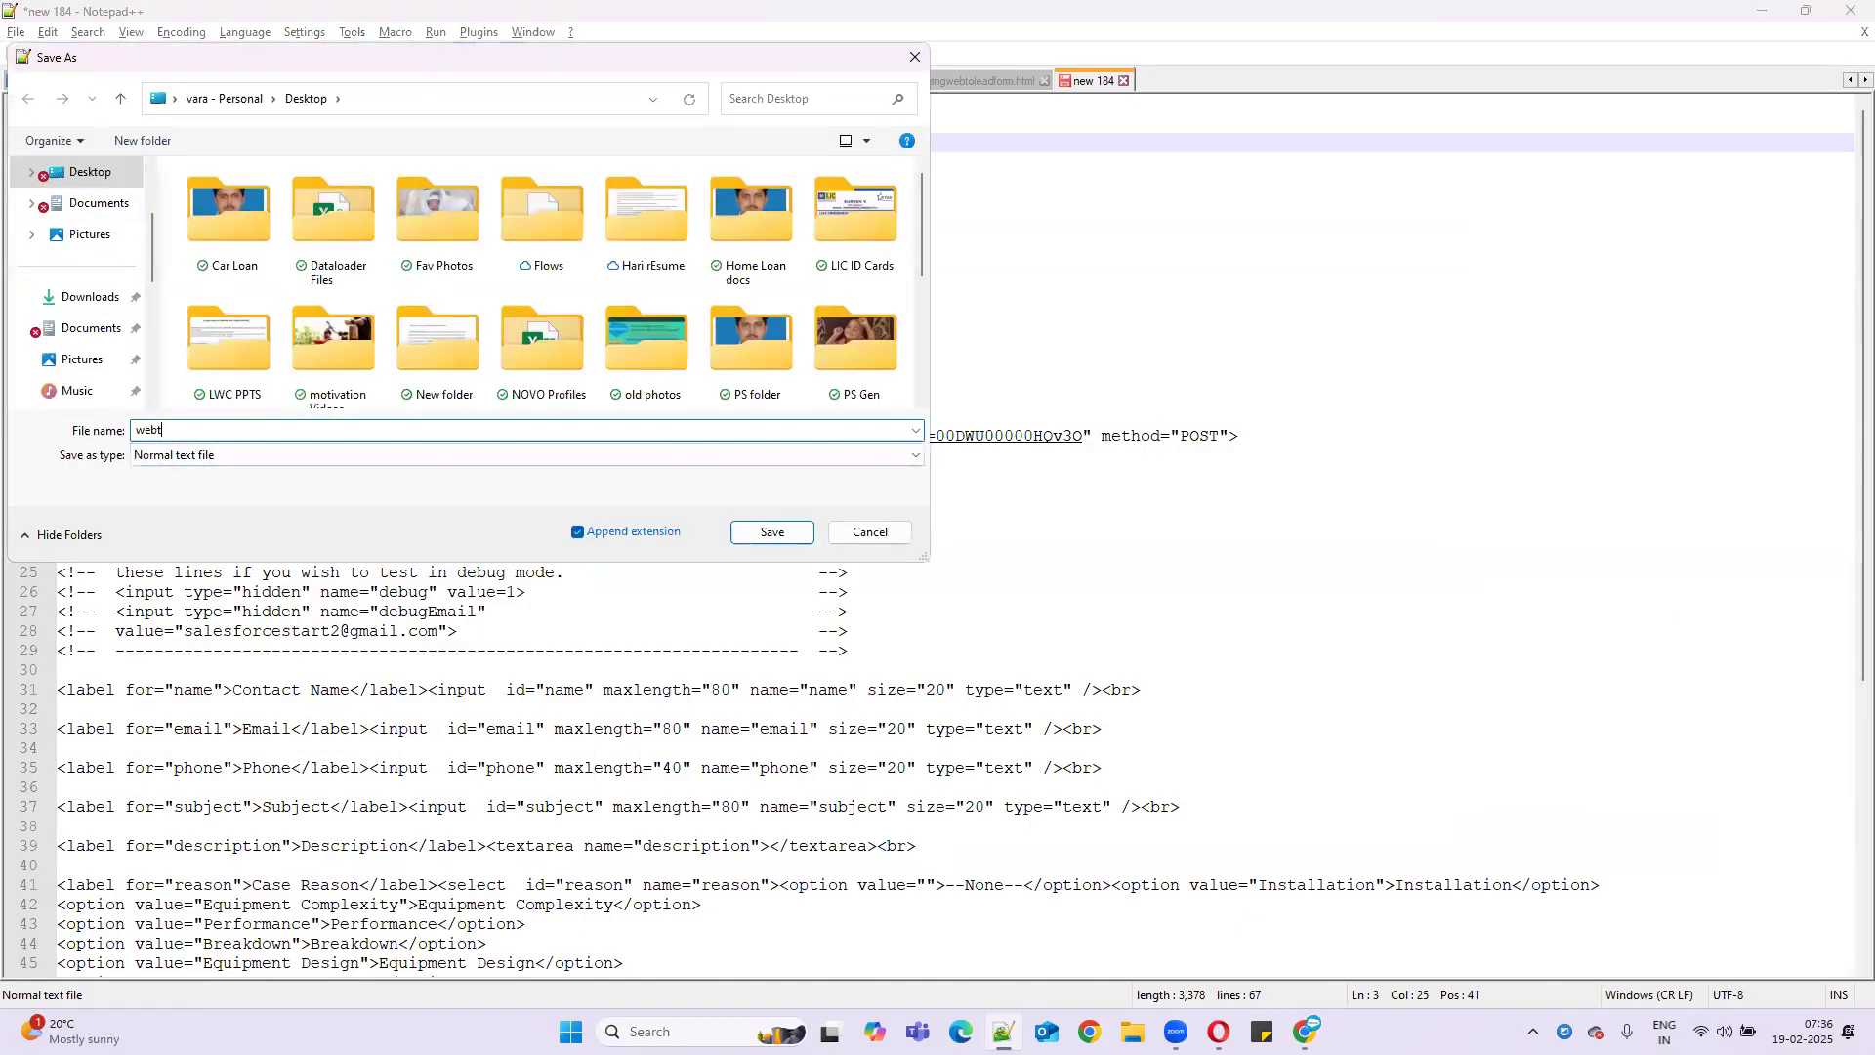
type("ocase.html")
left_click(186, 455)
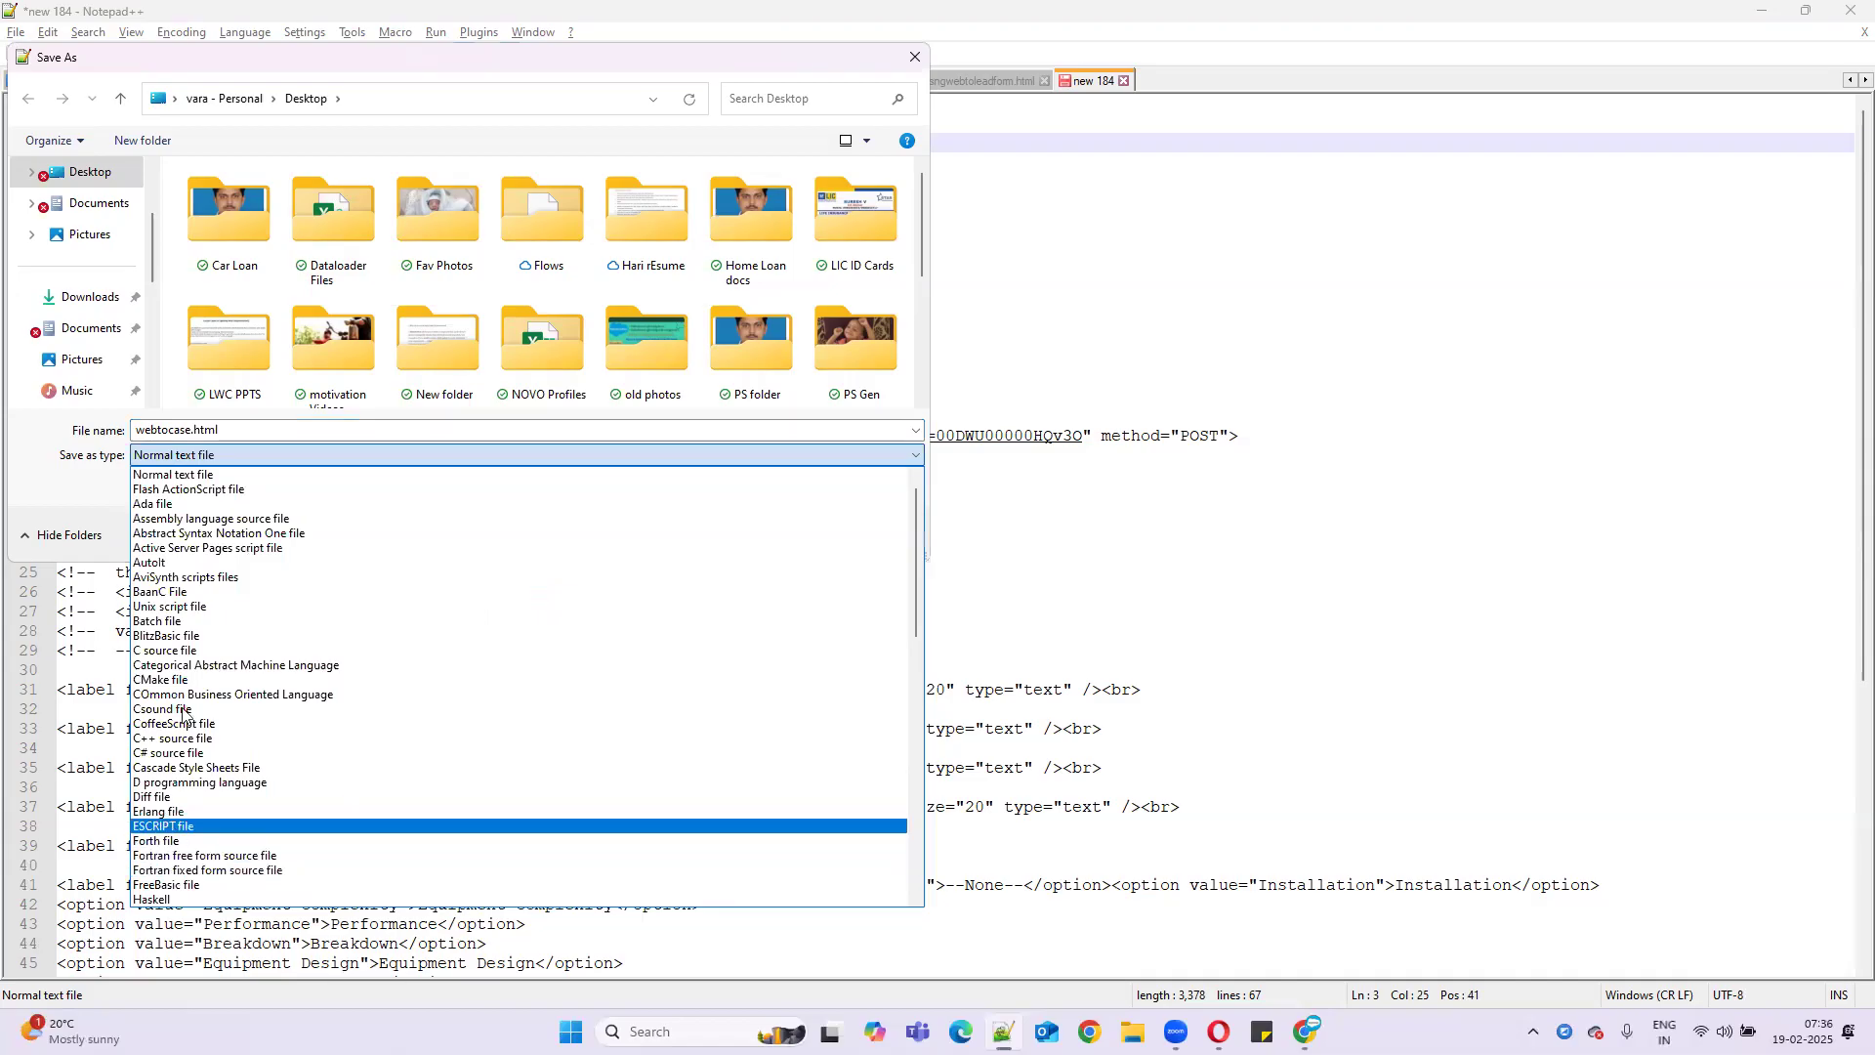
left_click(552, 156)
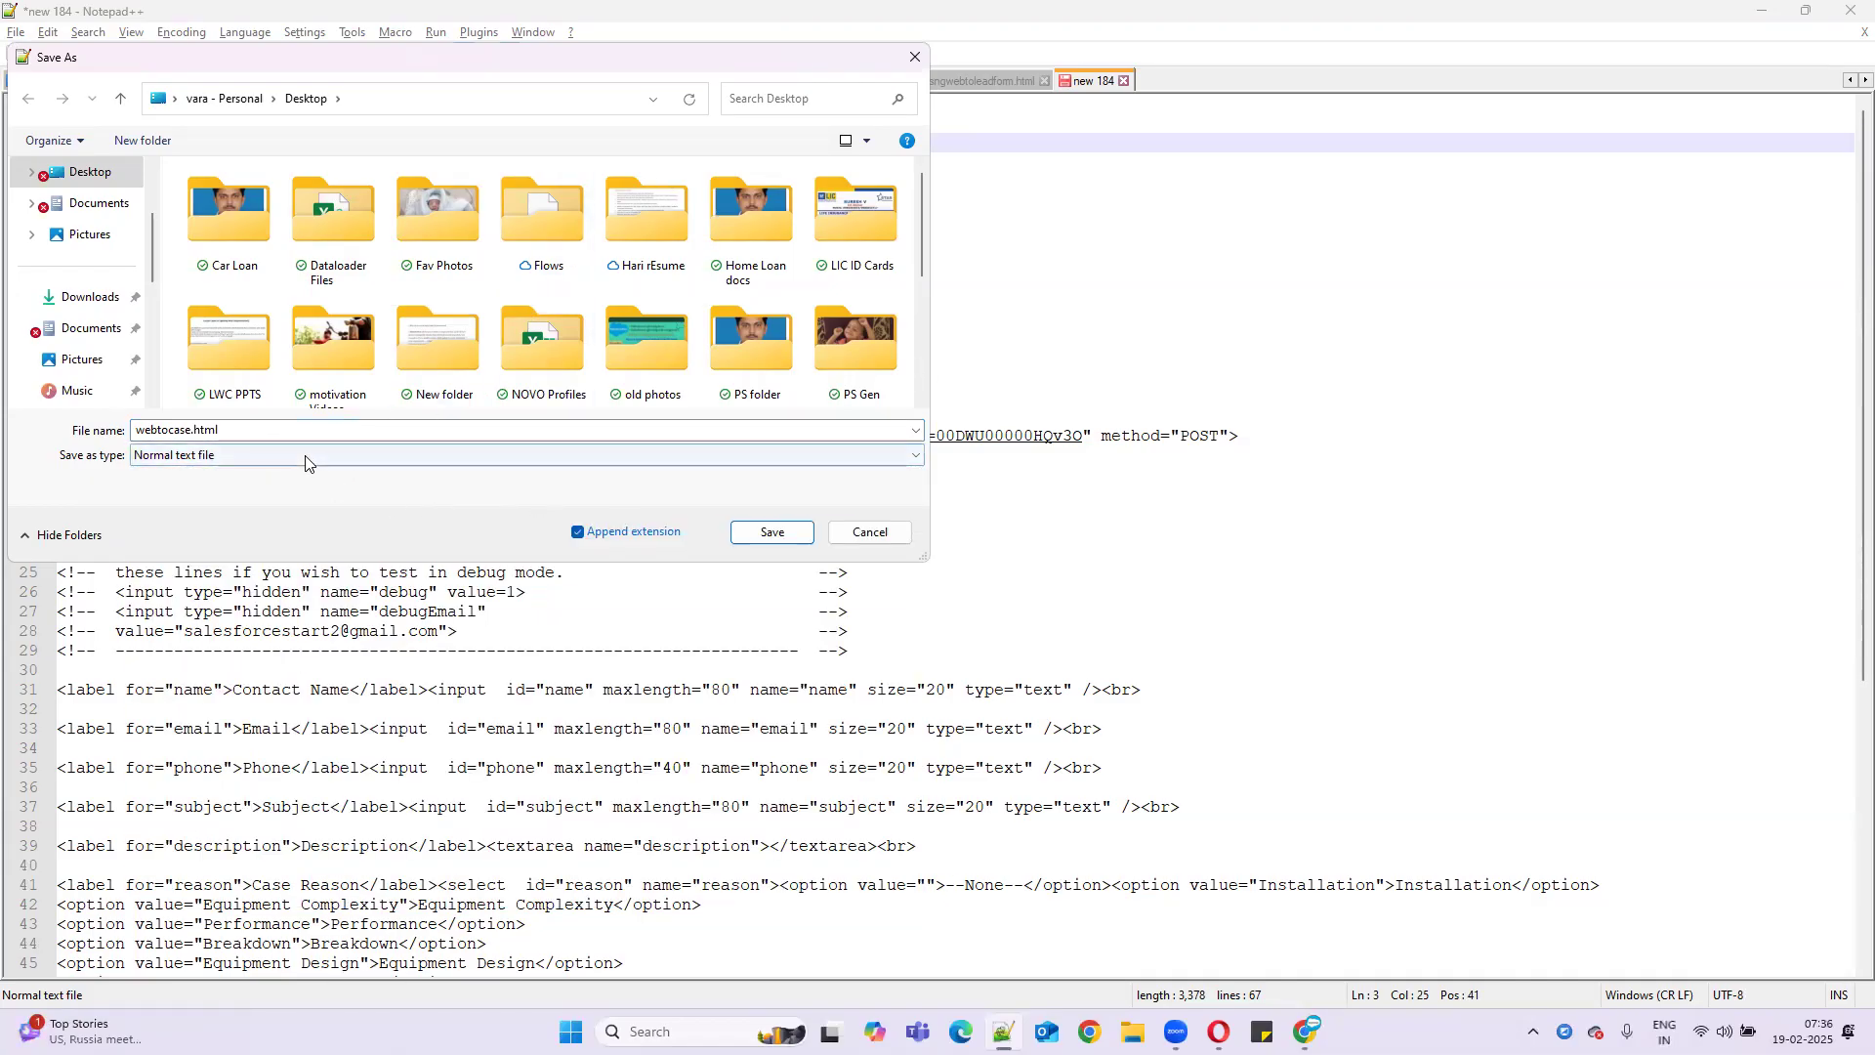
left_click(90, 169)
left_click(774, 532)
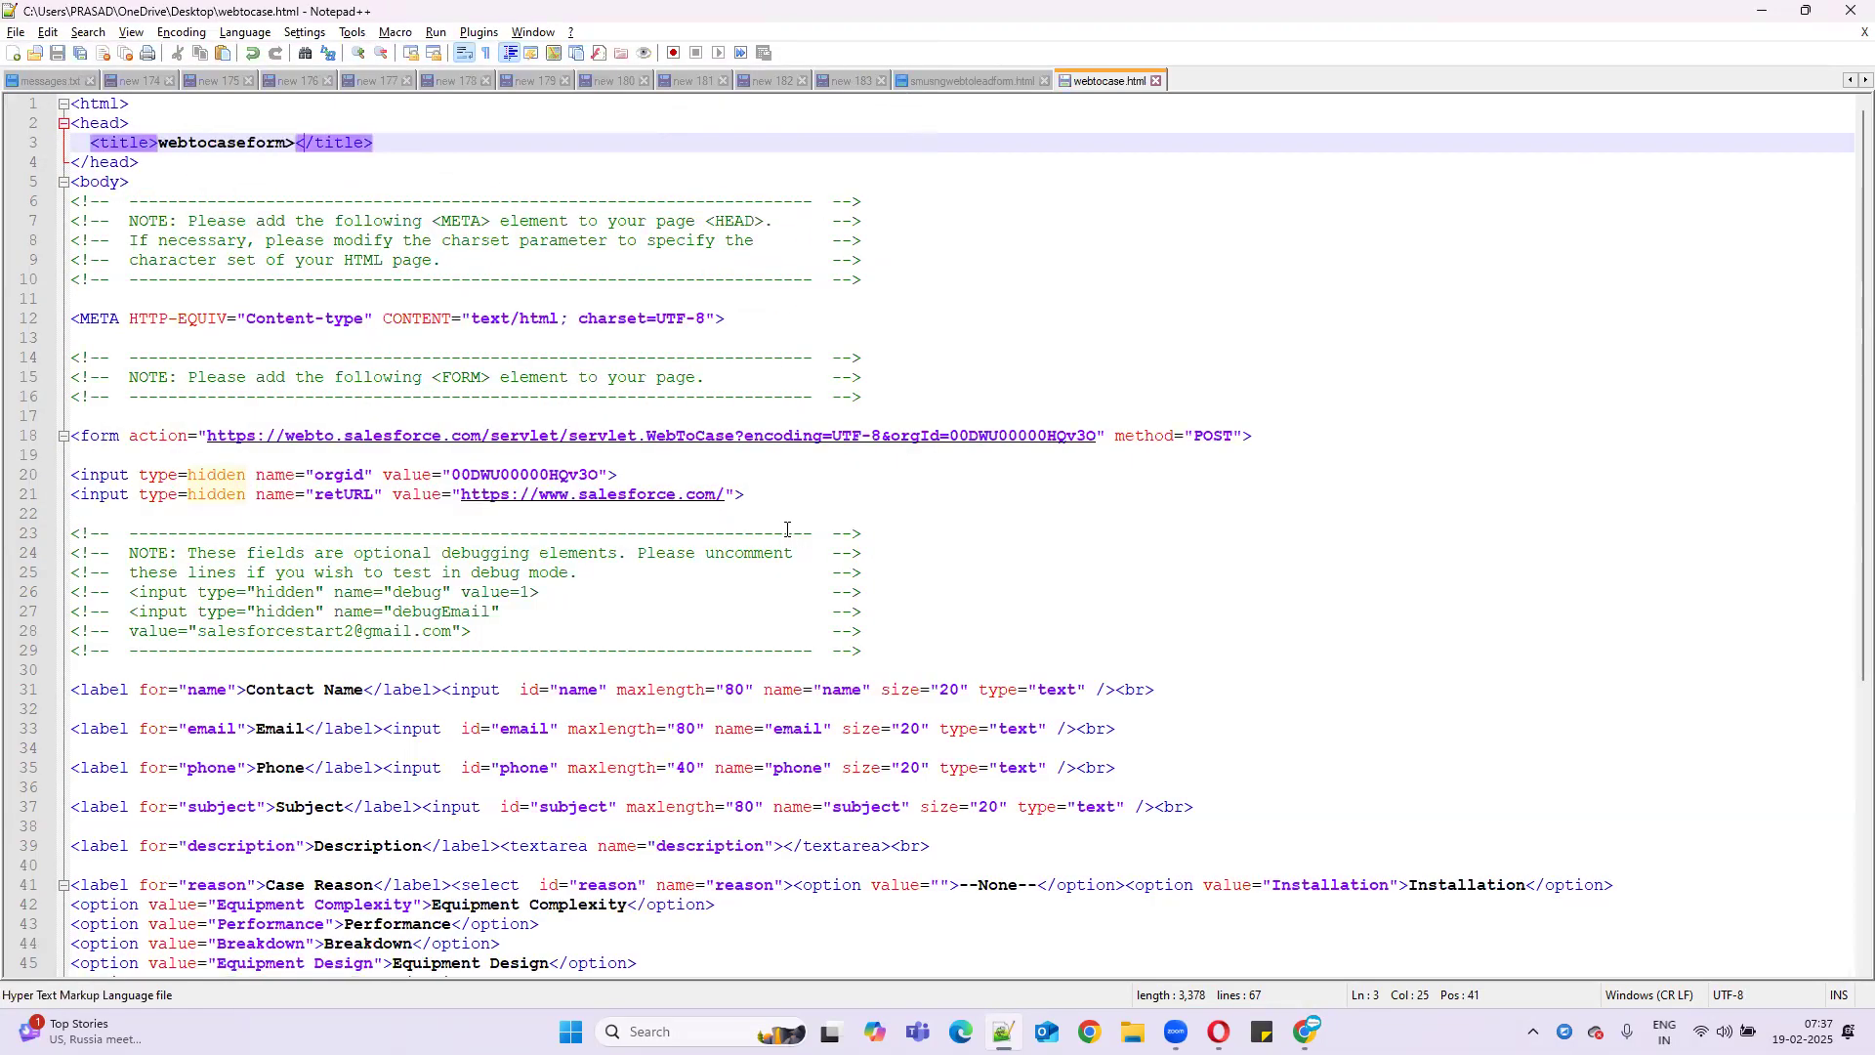
key("super+d")
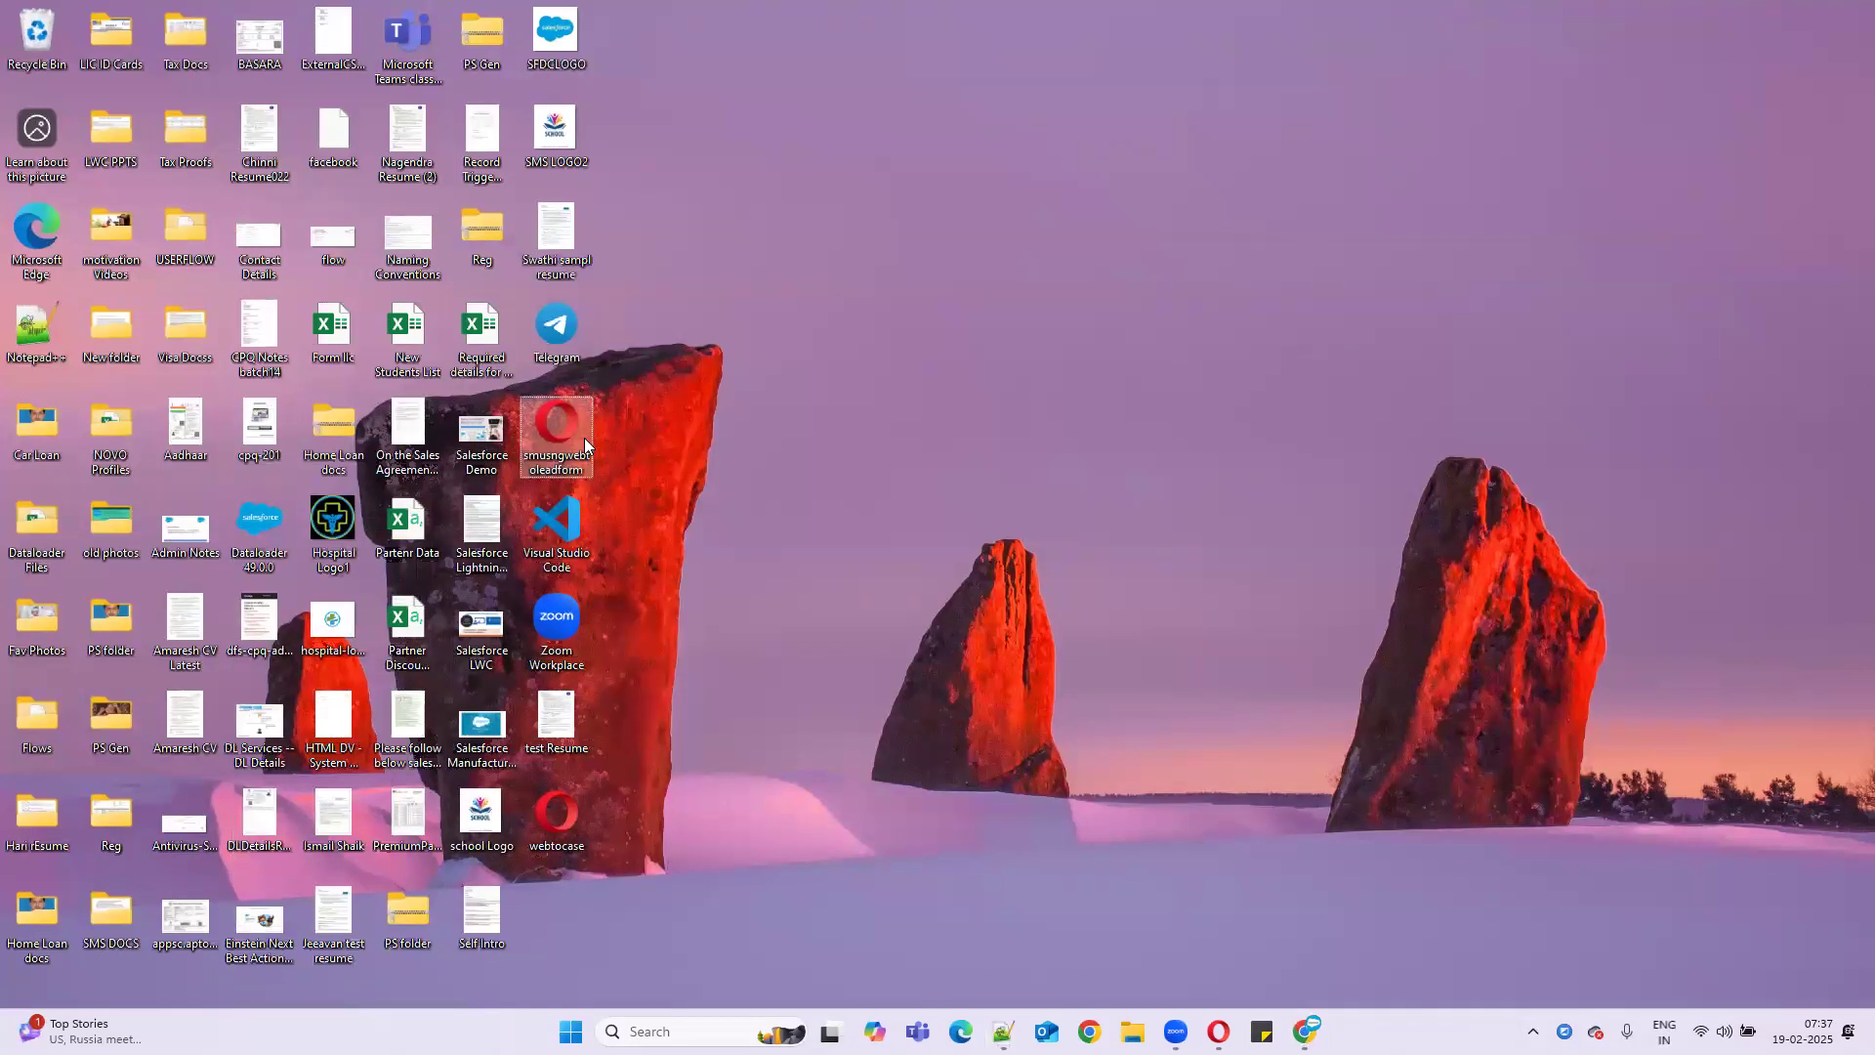
- Open webtocase.html from the desktop in Opera, then return to Chrome's Salesforce case-capture page
double_click(565, 815)
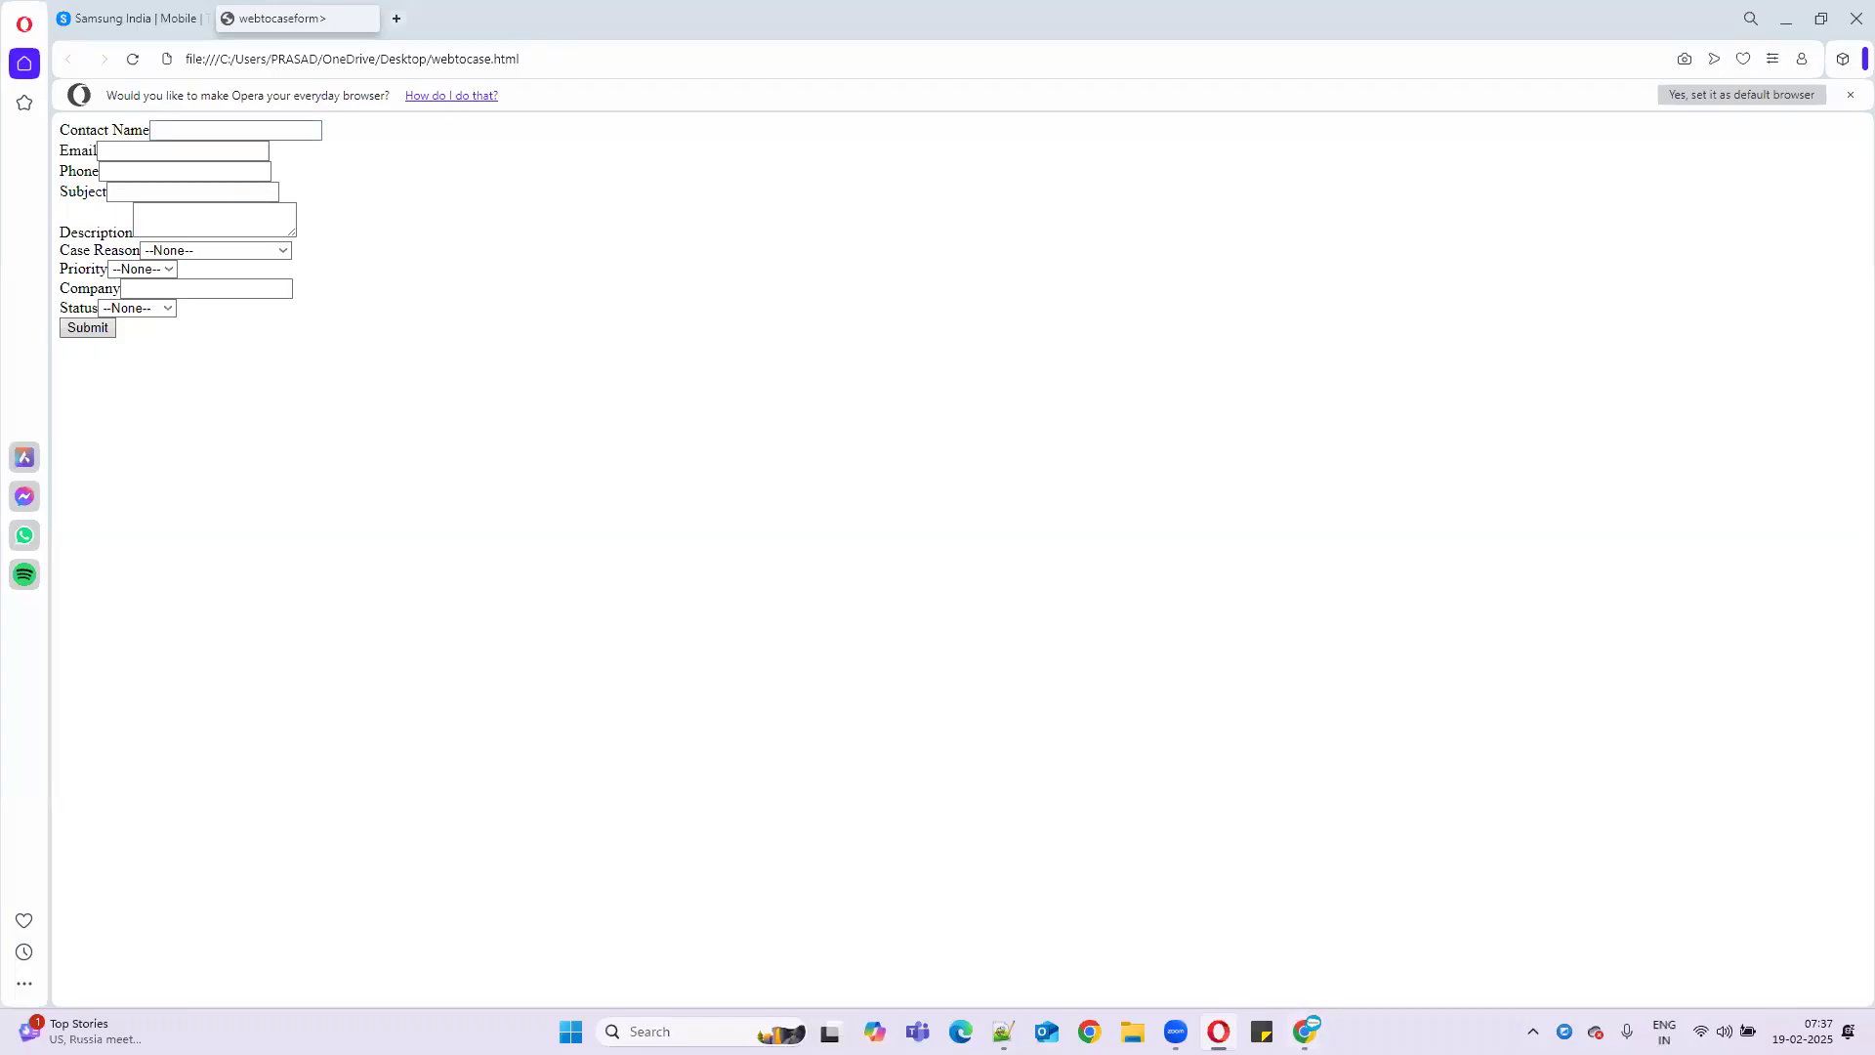
mouse_move(1306, 1031)
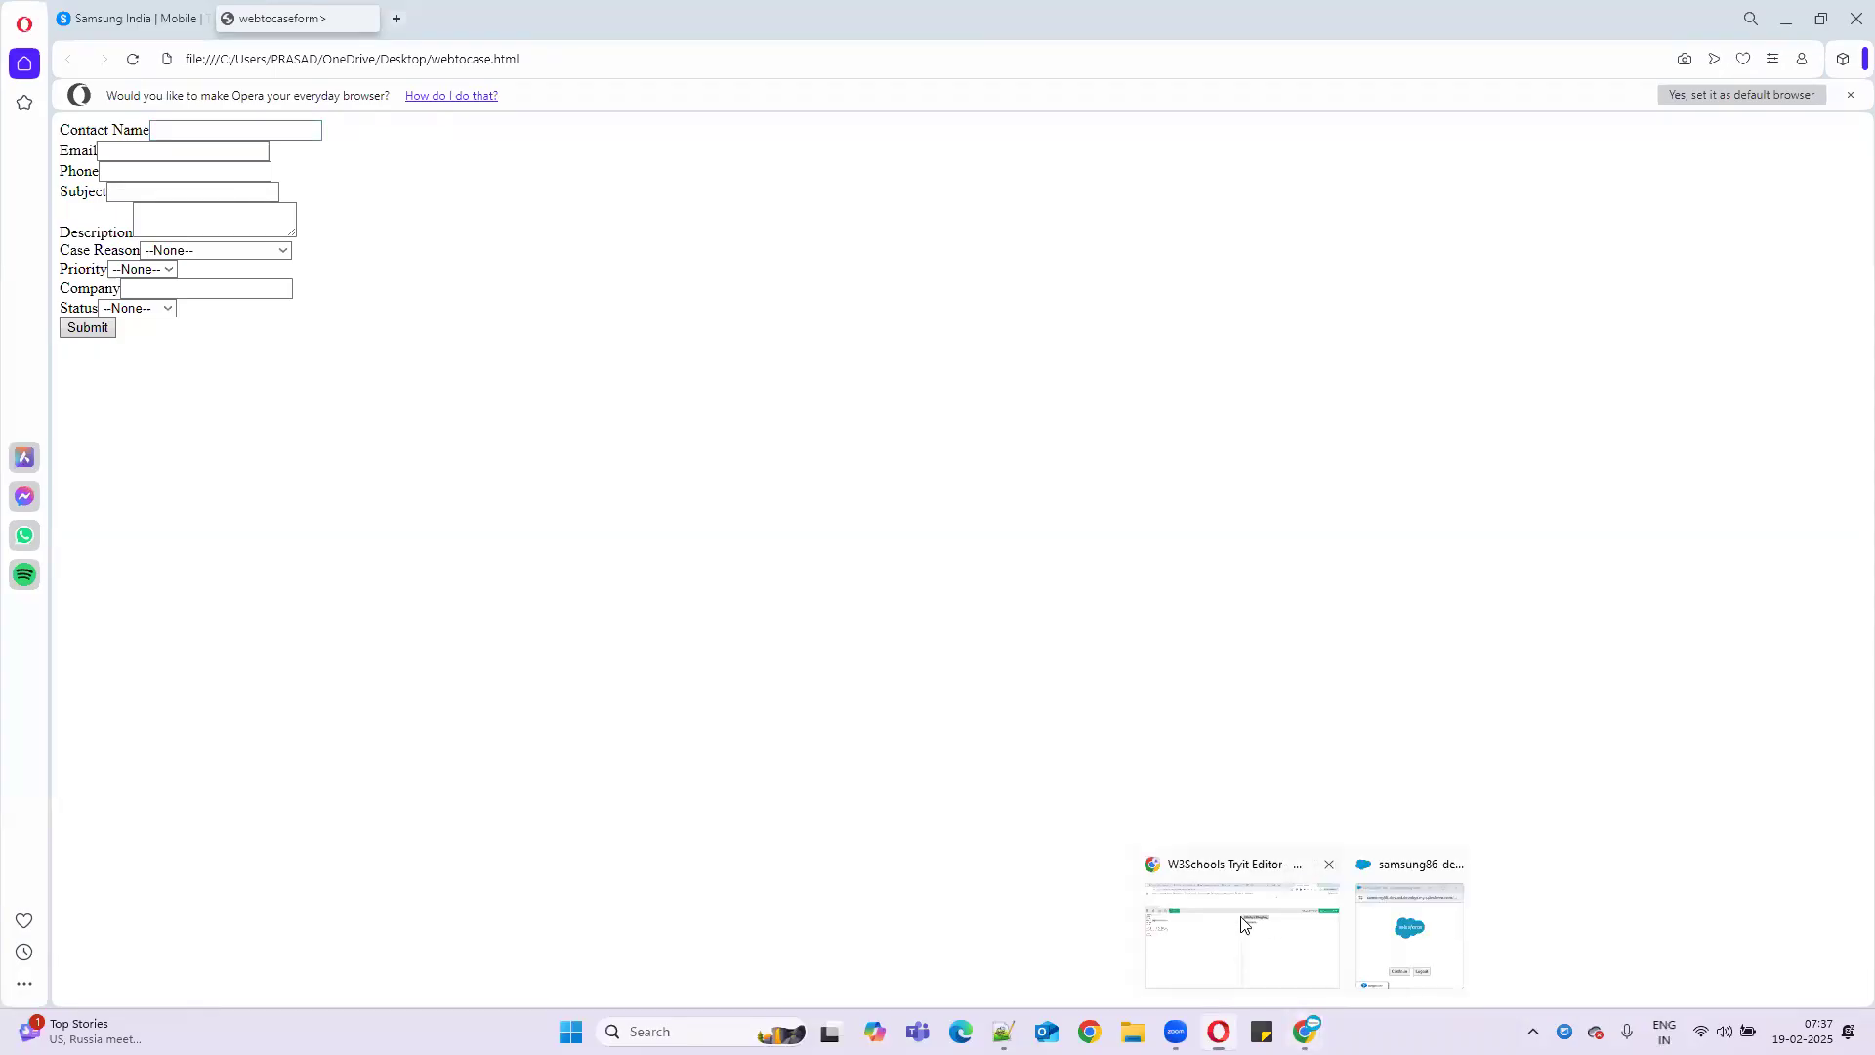
left_click(1315, 930)
left_click(353, 14)
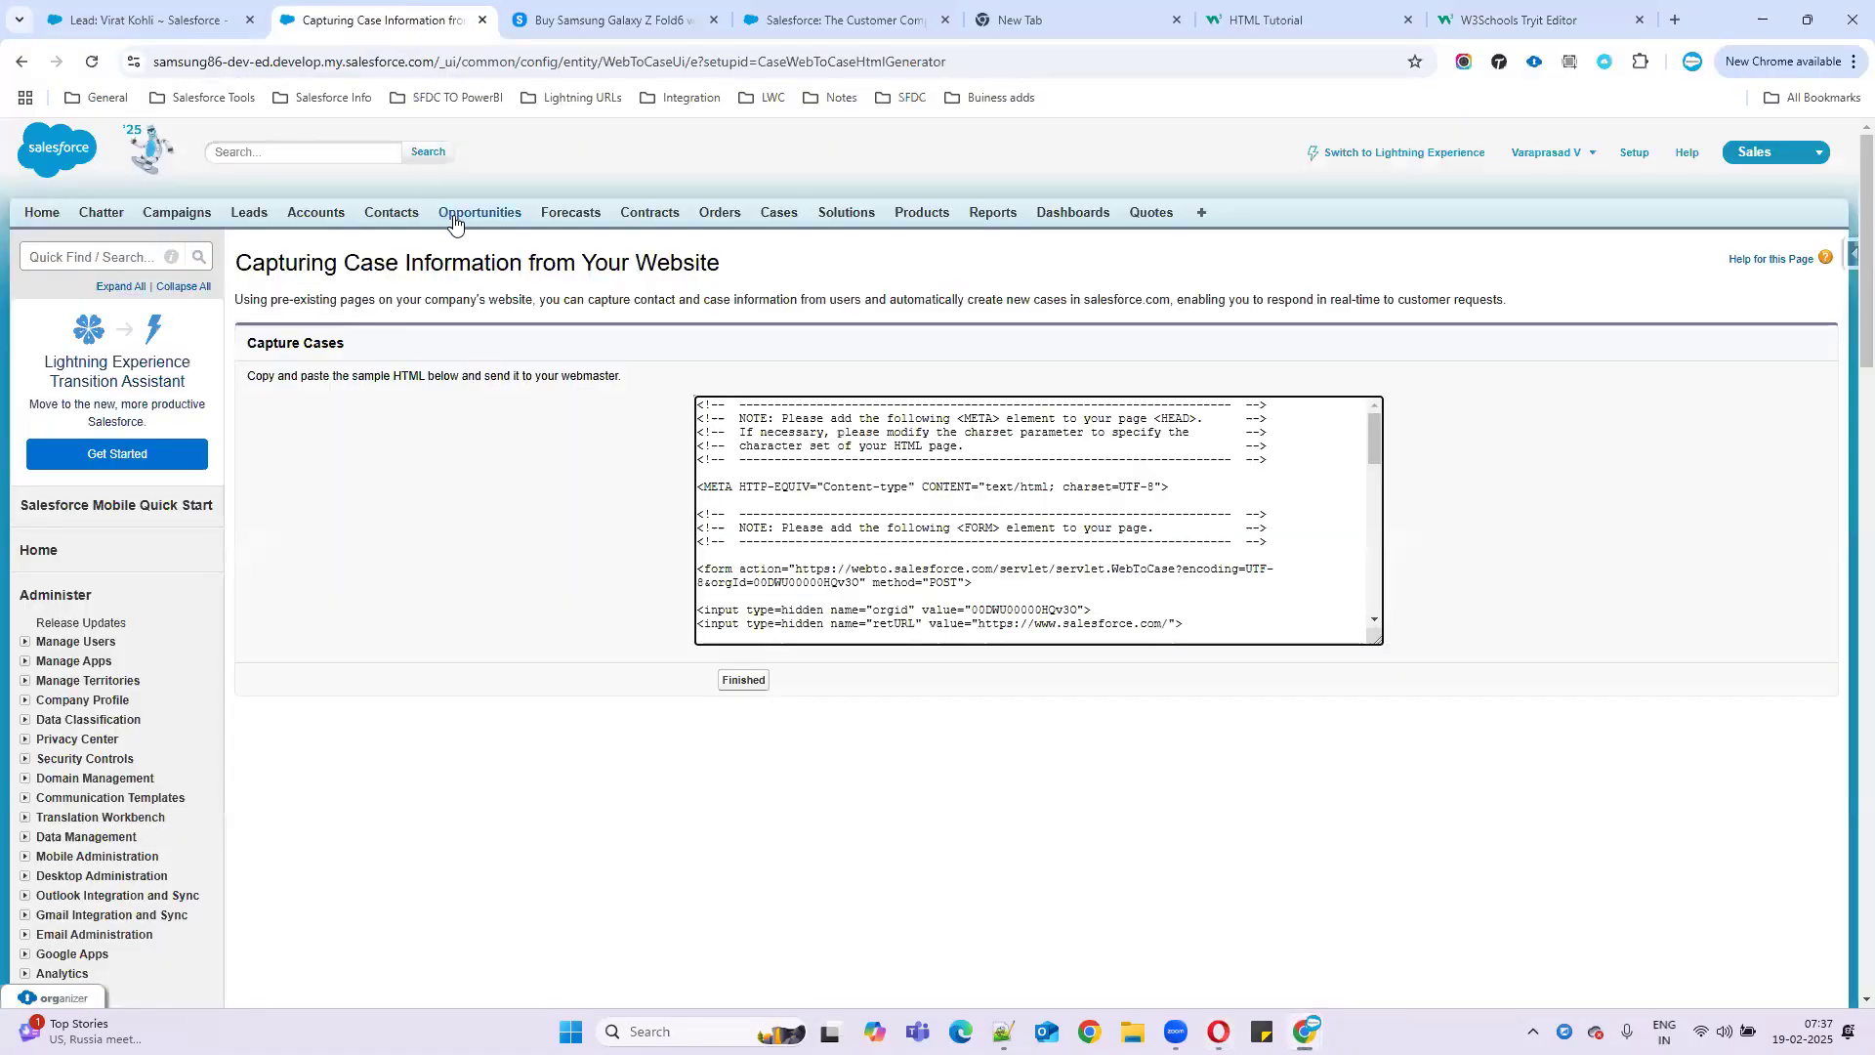
- Copy the first recent contact's name from Contacts into the form's Contact Name field
left_click(400, 217)
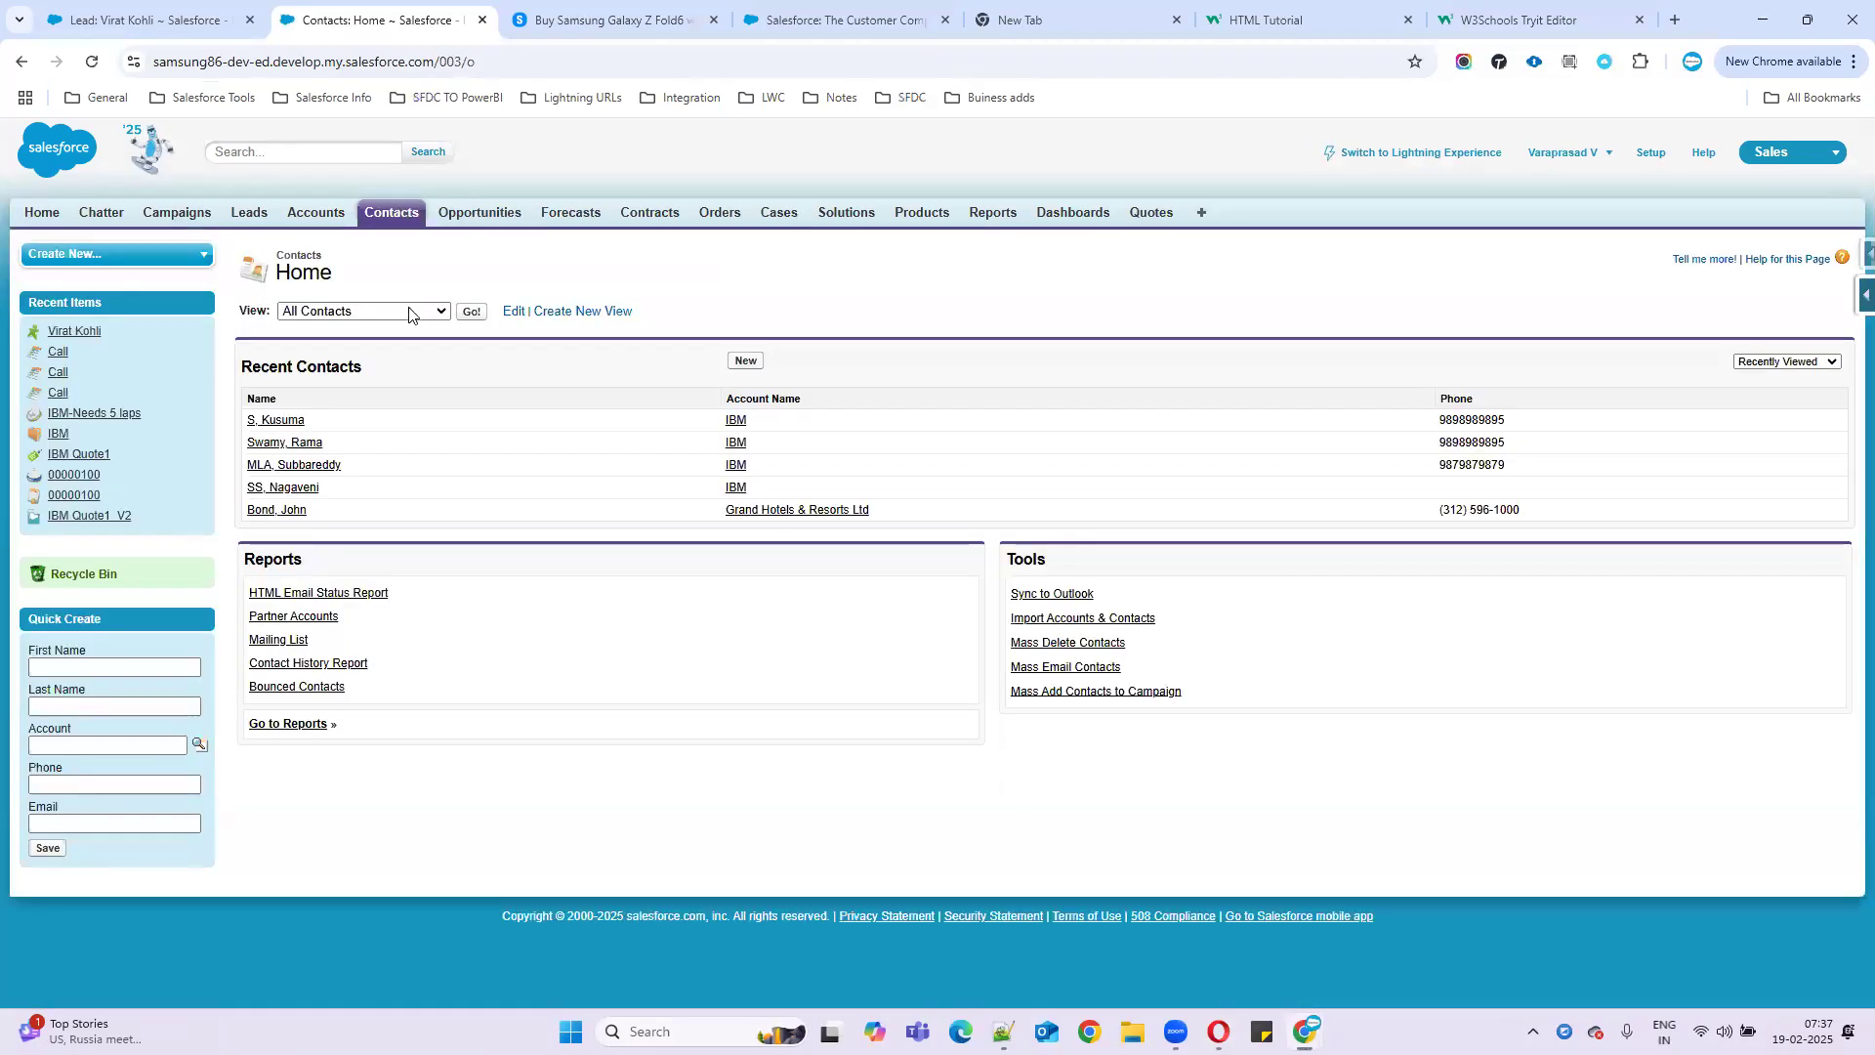
left_click_drag(298, 419, 234, 423)
key("ctrl+c")
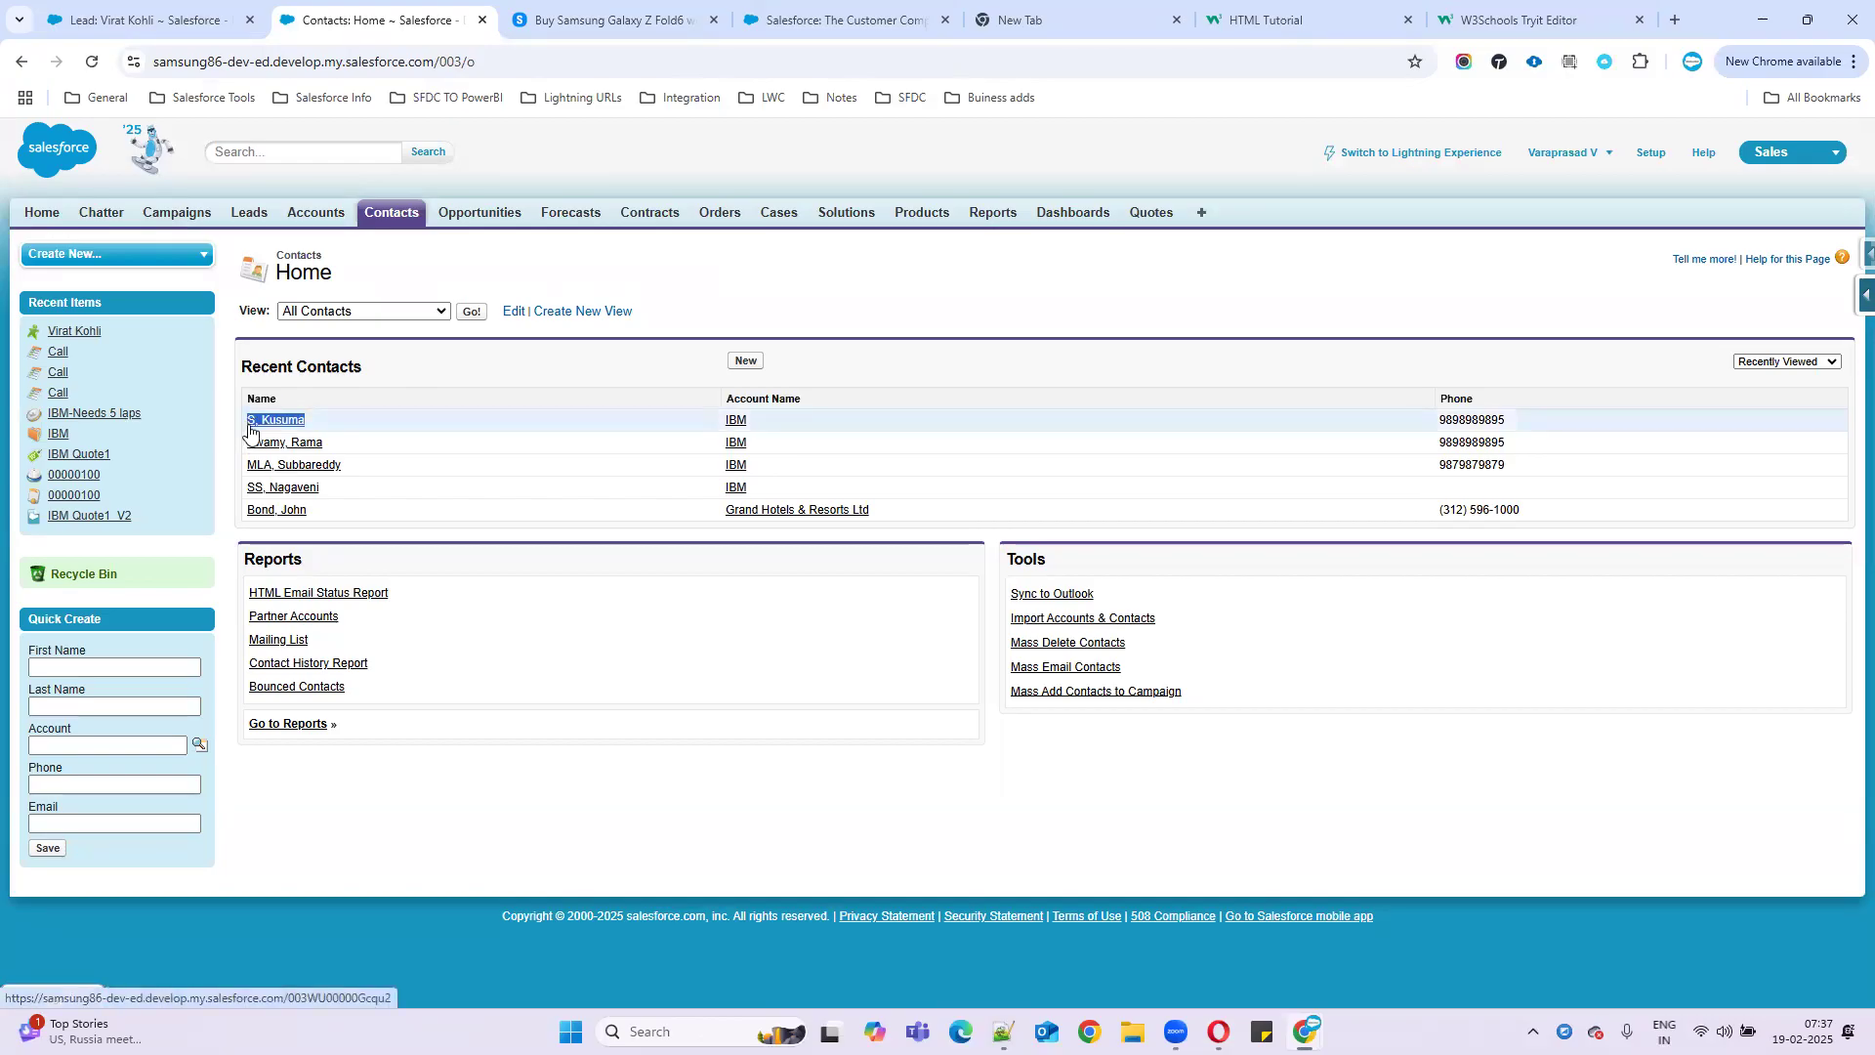
key("alt+Tab")
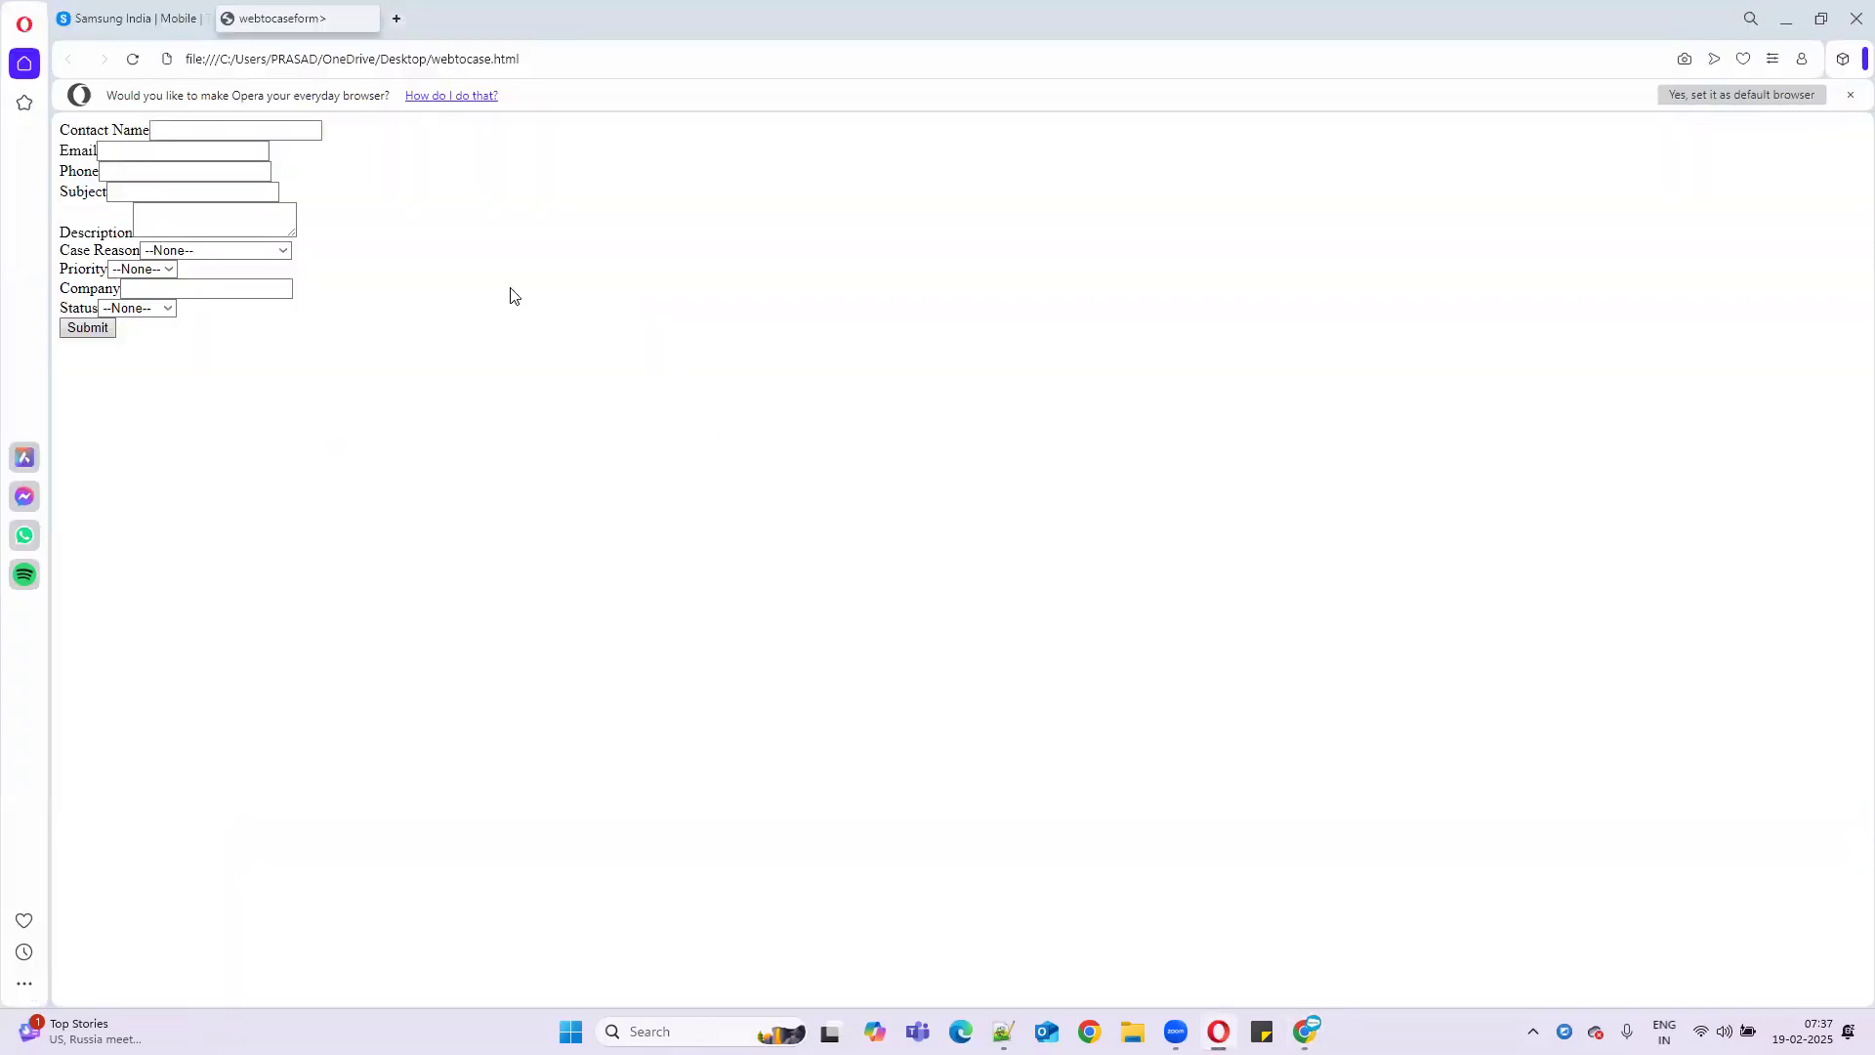
left_click(211, 132)
key("ctrl+v")
- Open that contact's record and copy its email address
key("alt+Tab")
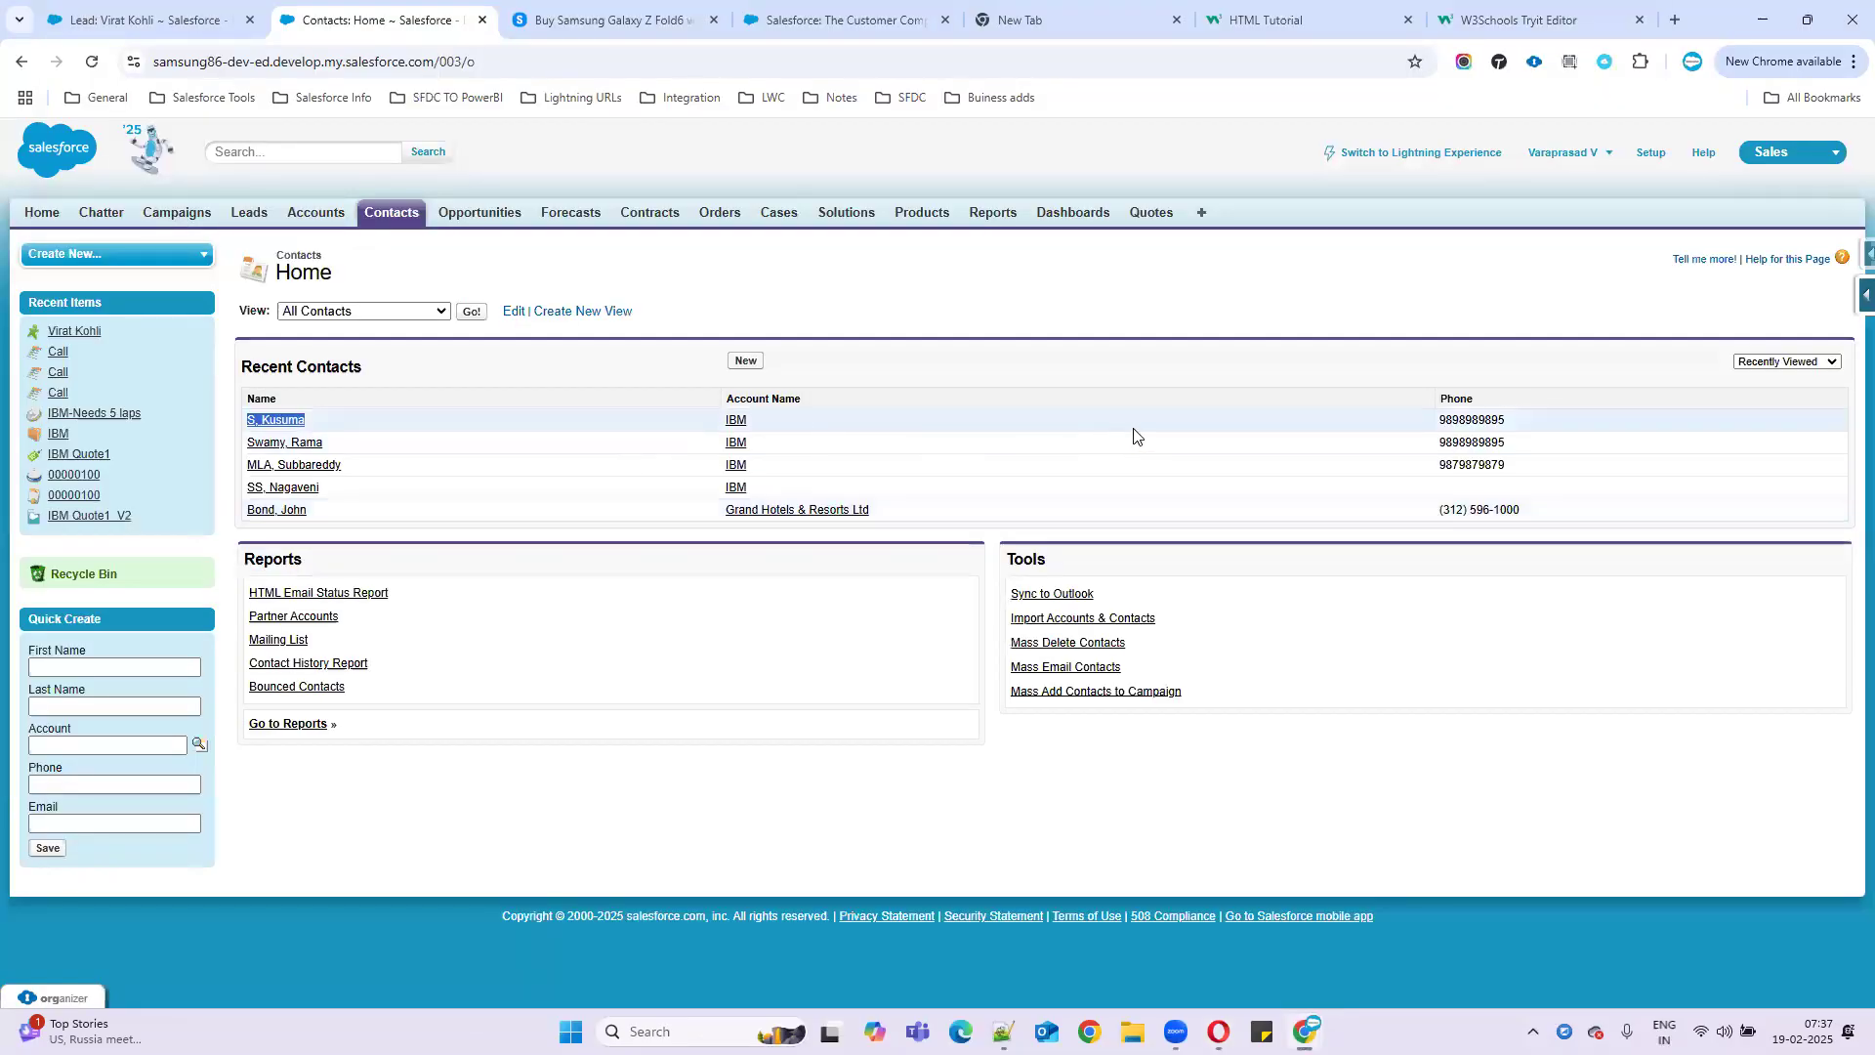
left_click(280, 421)
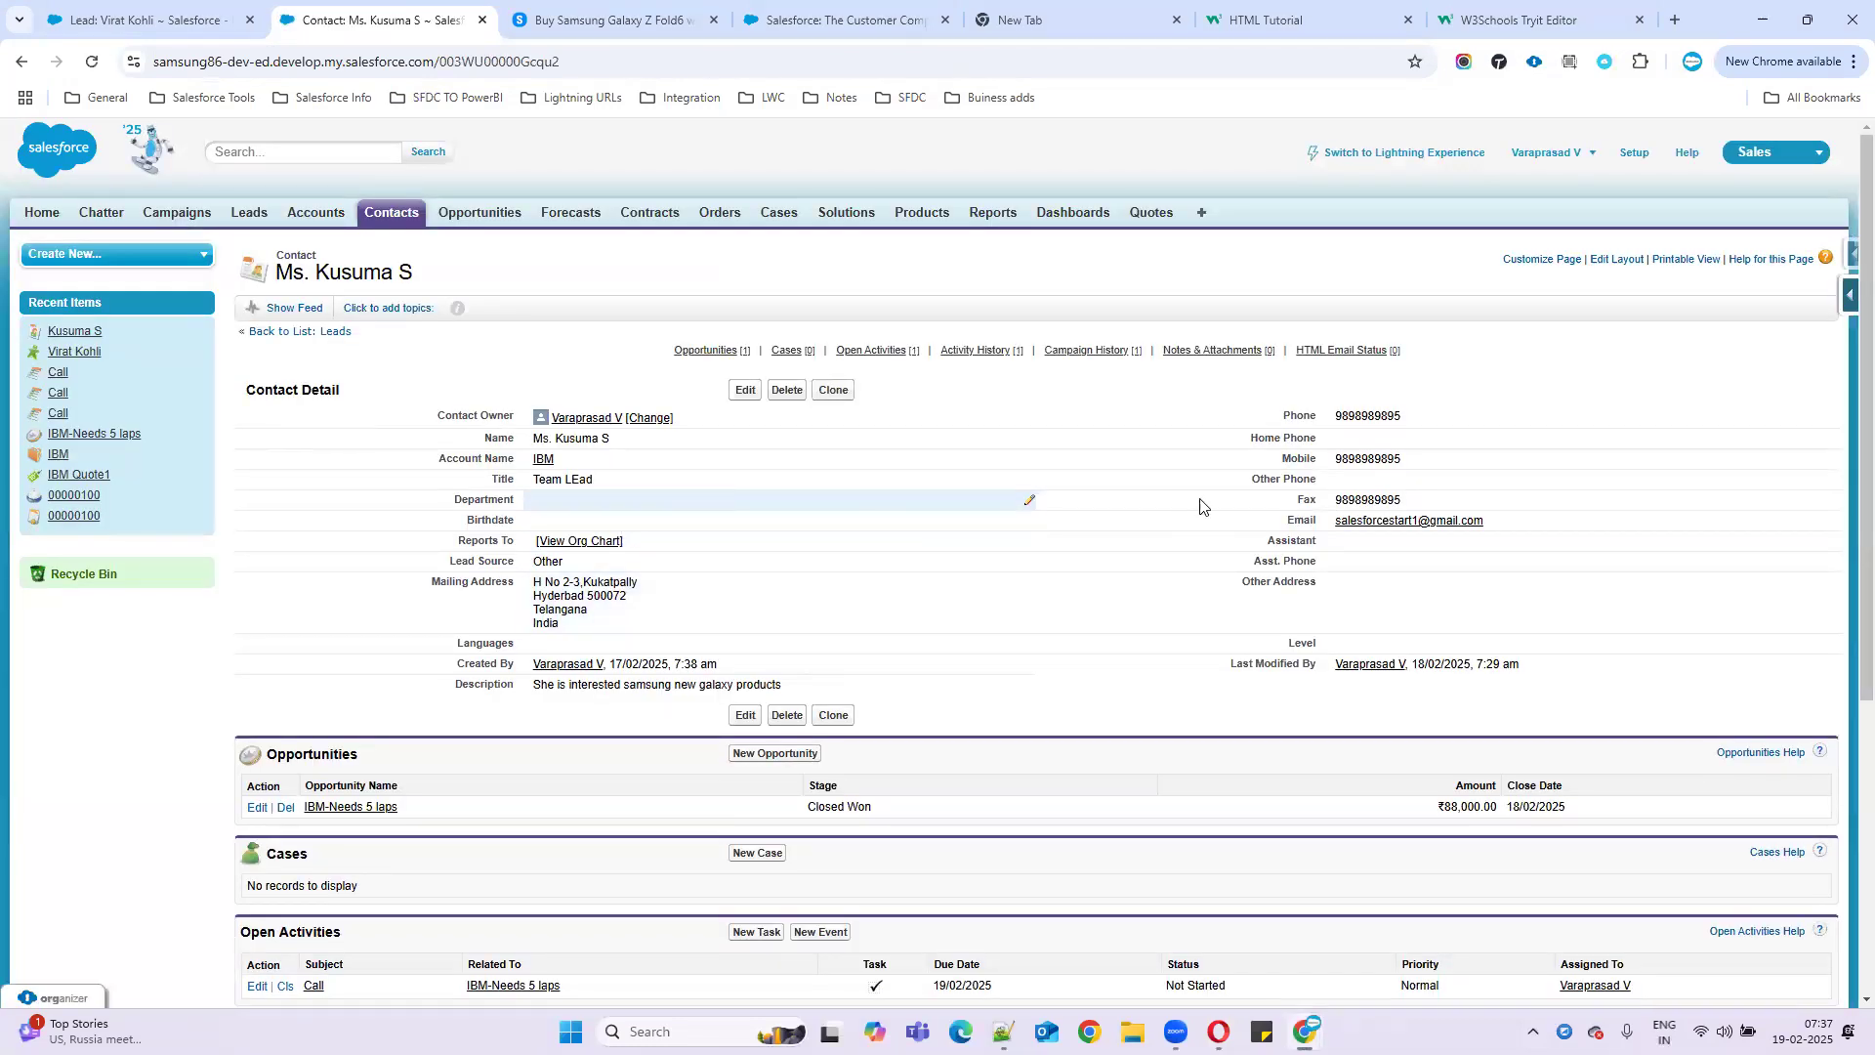
left_click_drag(1489, 528, 1331, 532)
key("ctrl+c")
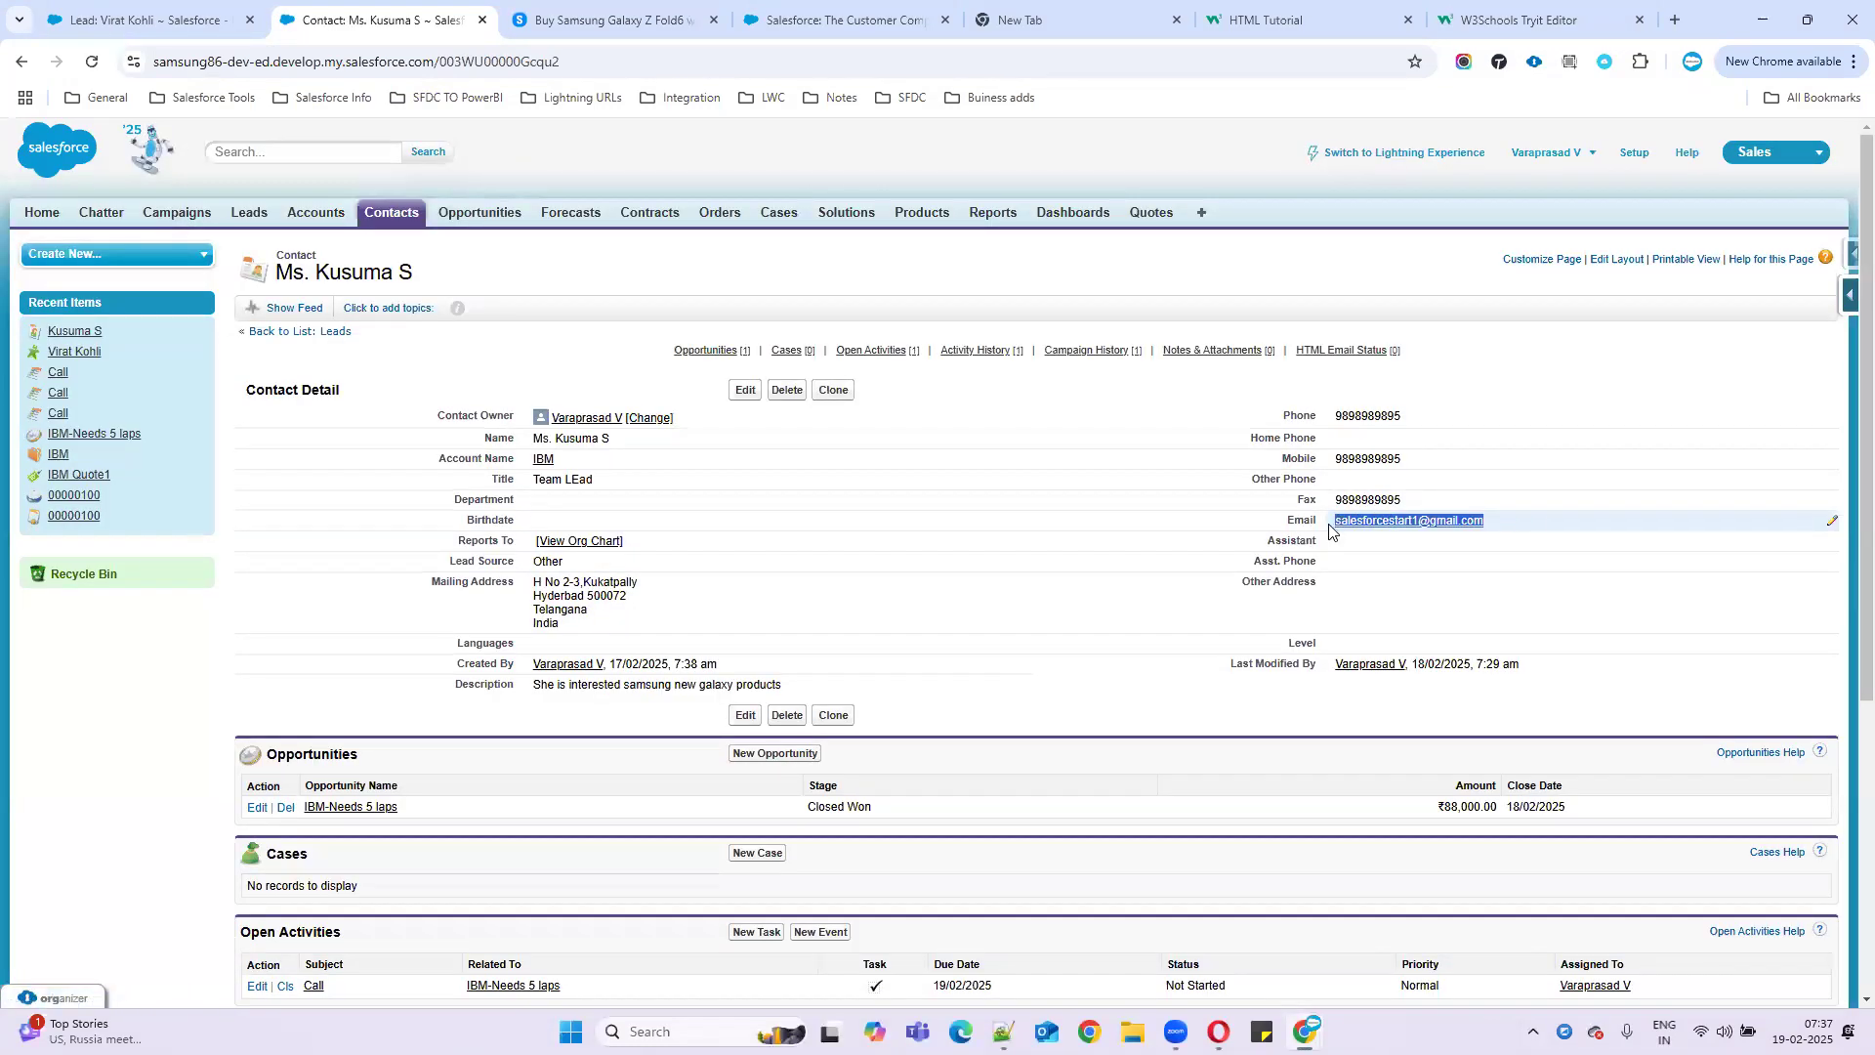
key("alt+Tab")
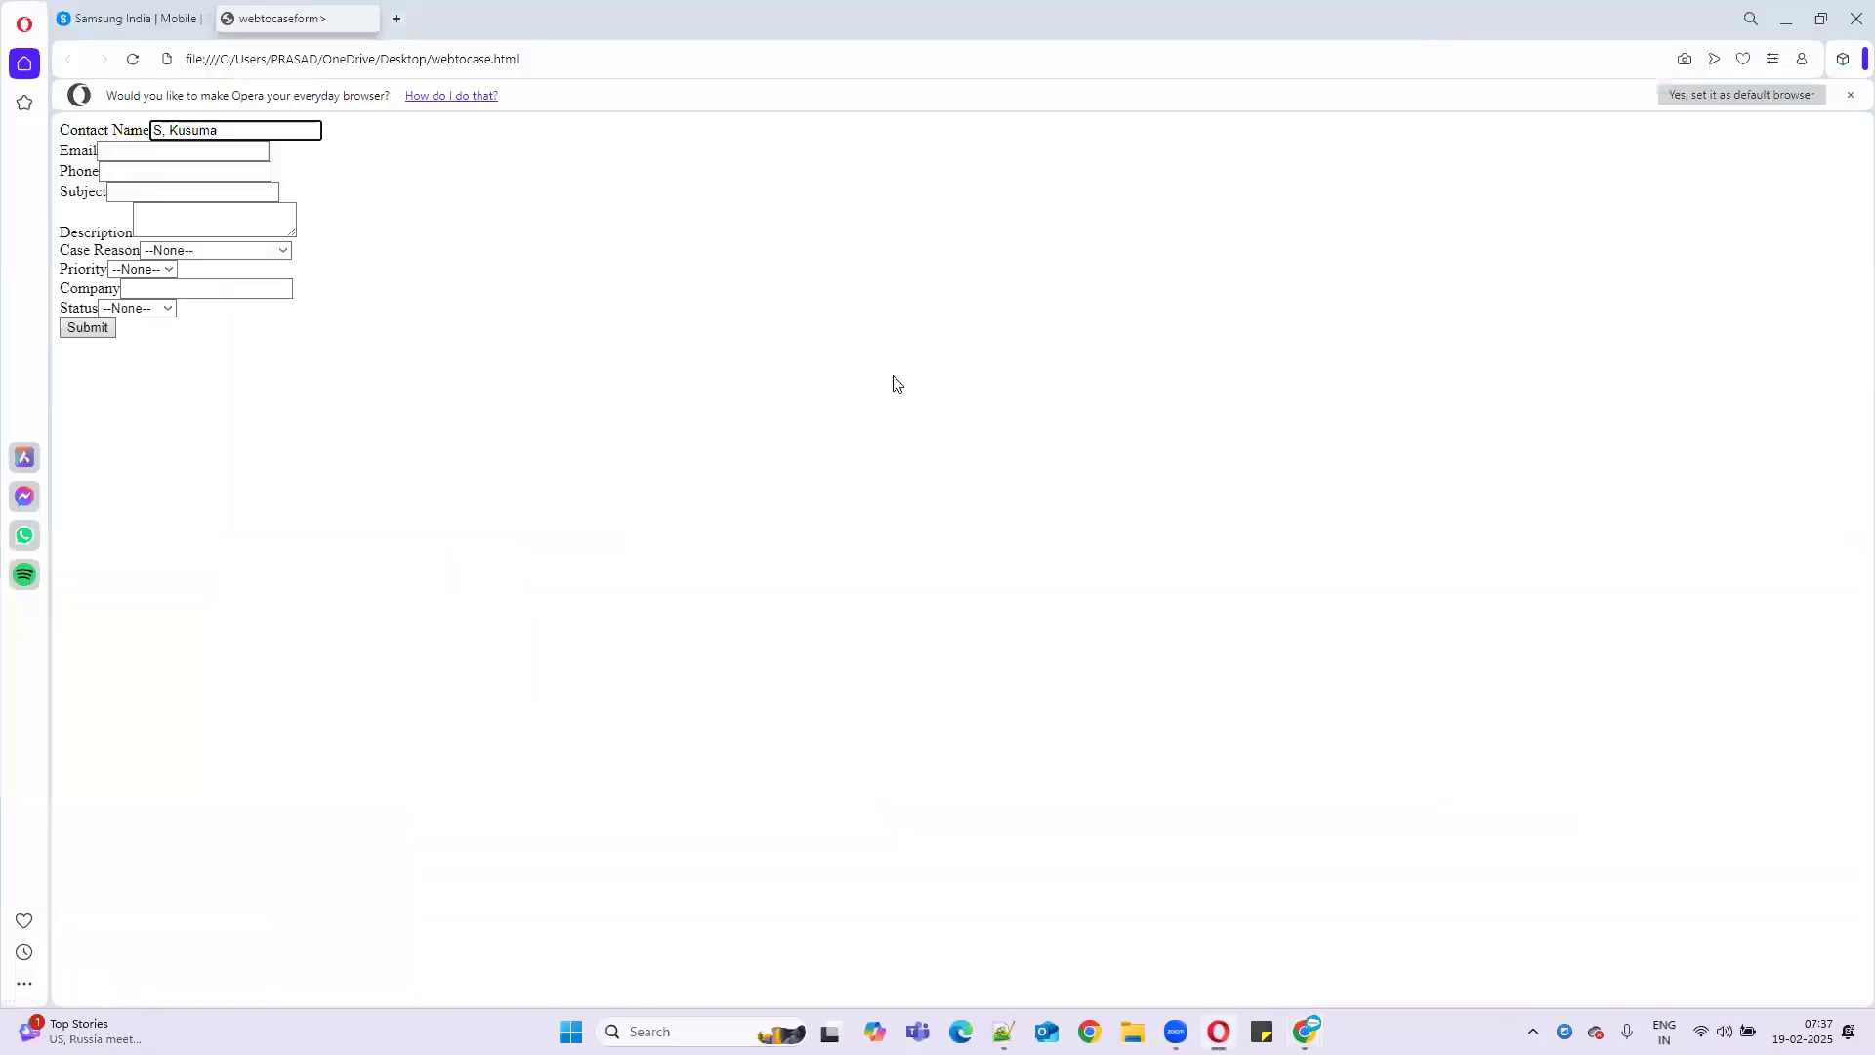
- Fill the form's Email and Phone fields with the contact's email and phone number
left_click(228, 154)
key("ctrl+v")
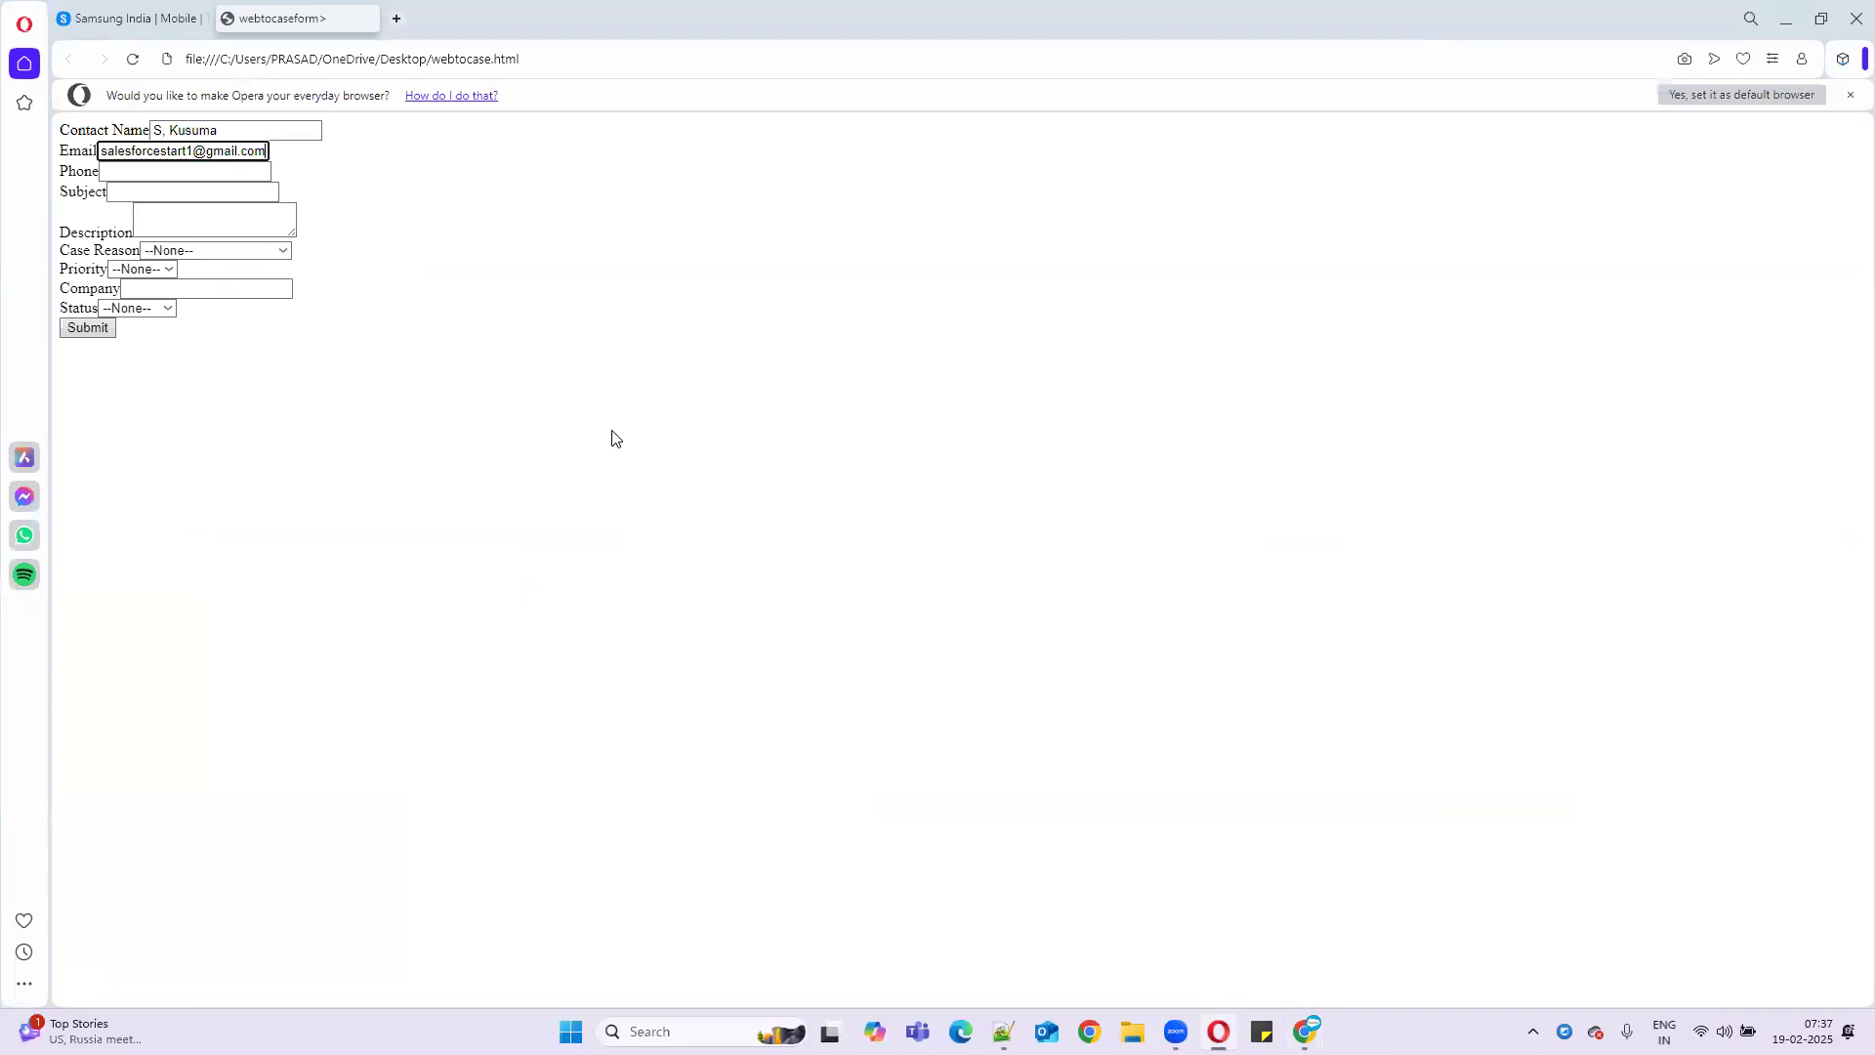
key("alt+Tab")
left_click_drag(1423, 423, 1319, 425)
key("alt+Tab")
left_click(168, 180)
key("ctrl+v")
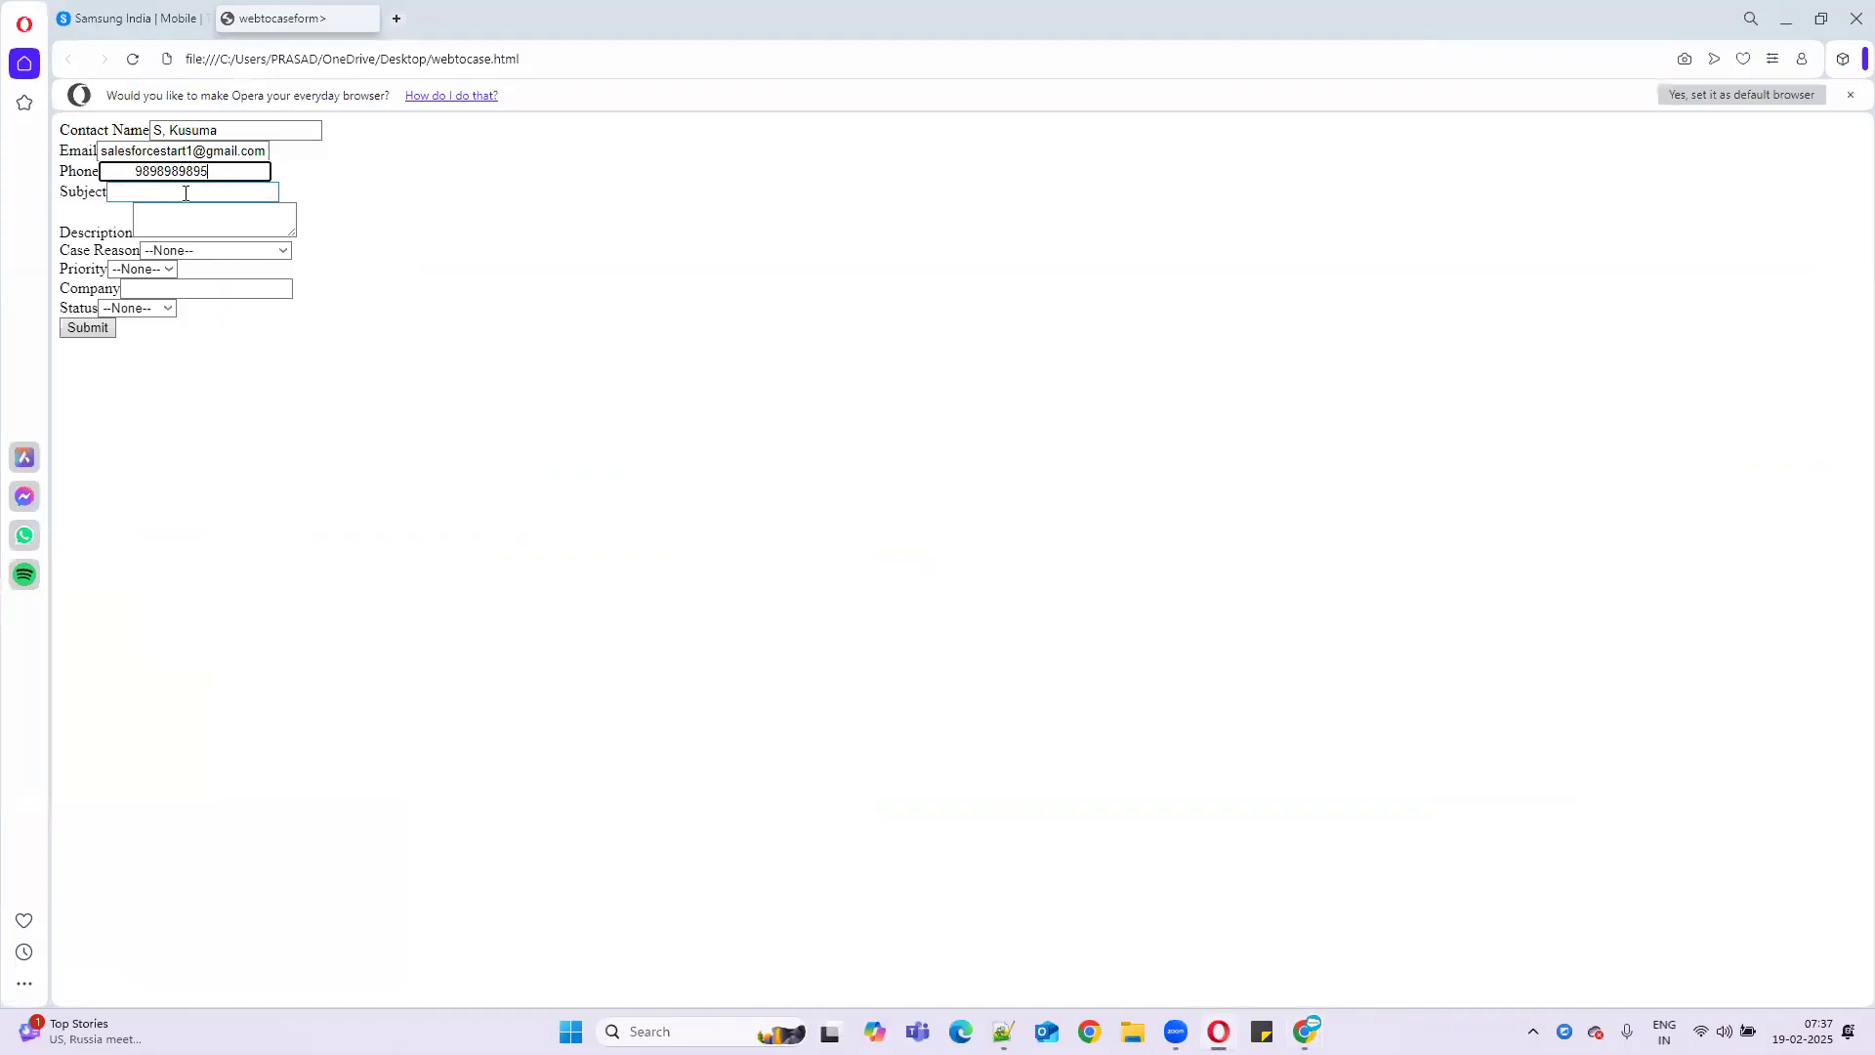
key("BackSpace")
key("BackSpace")
- Set Case Reason to Installation and Priority to Medium
left_click(170, 192)
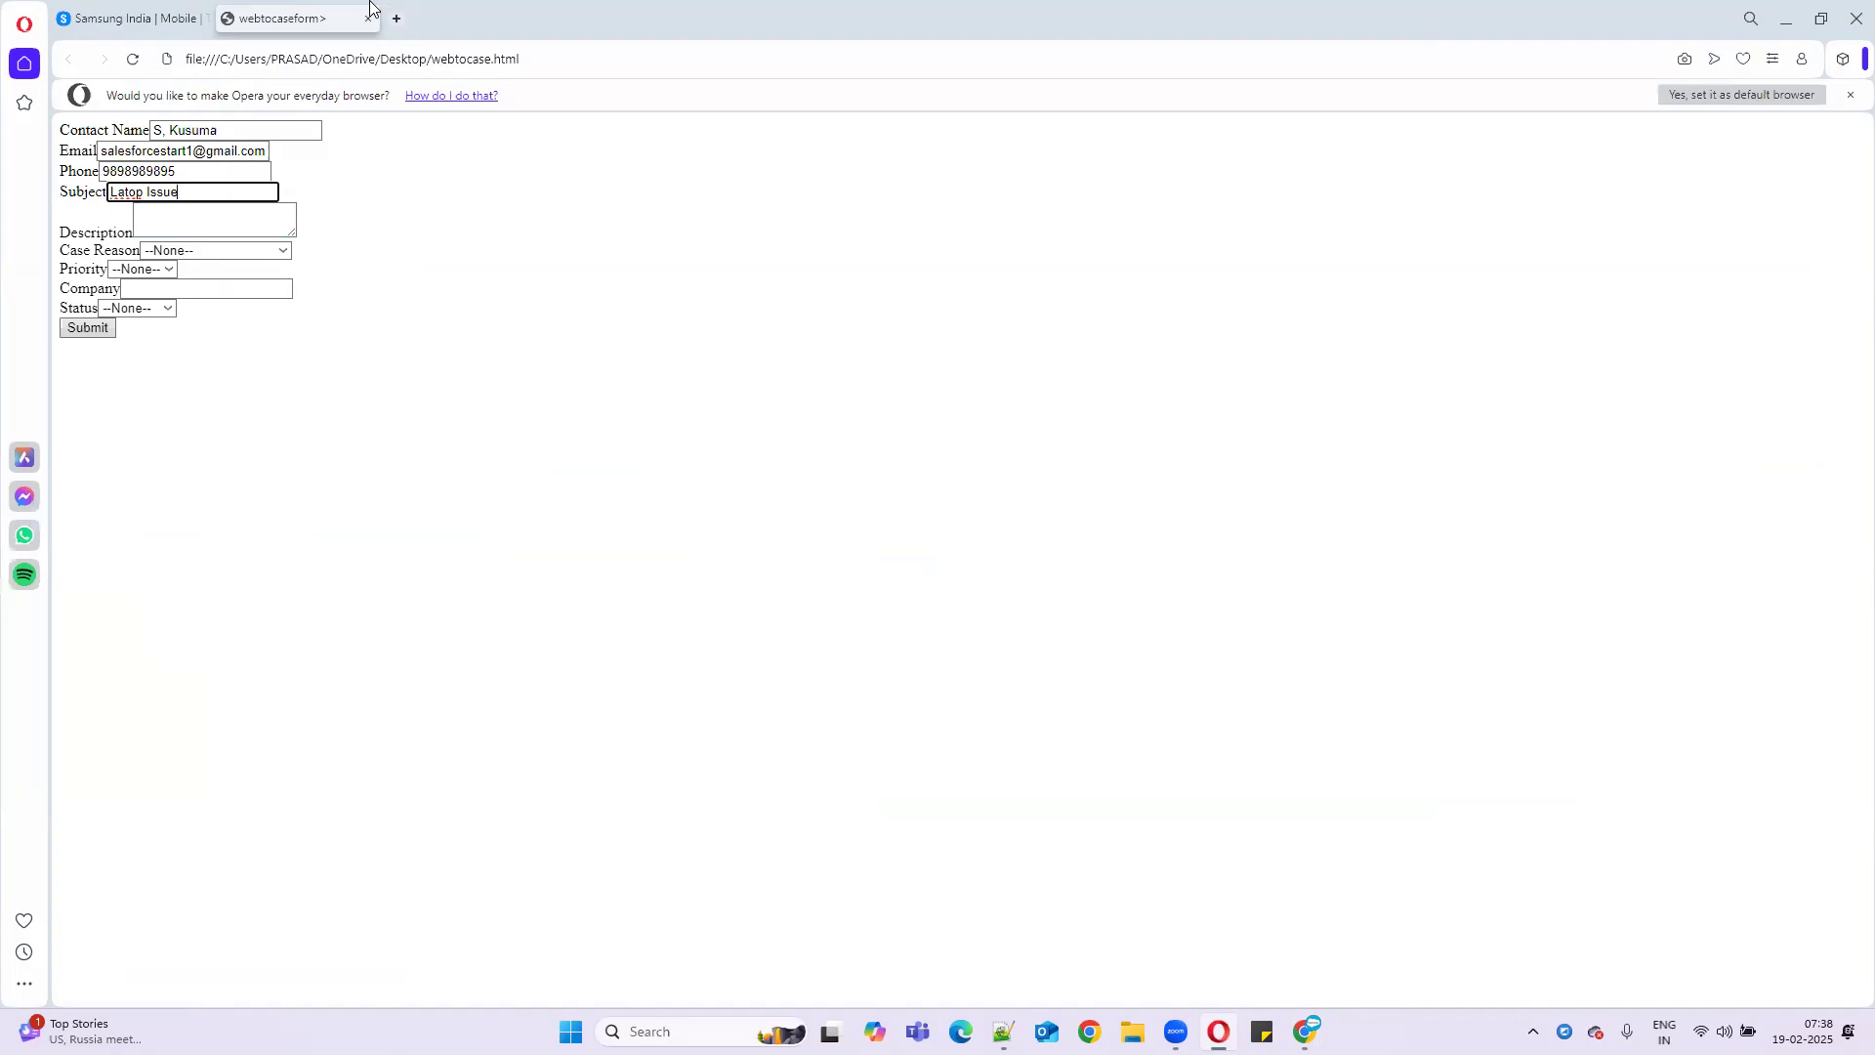
left_click(223, 250)
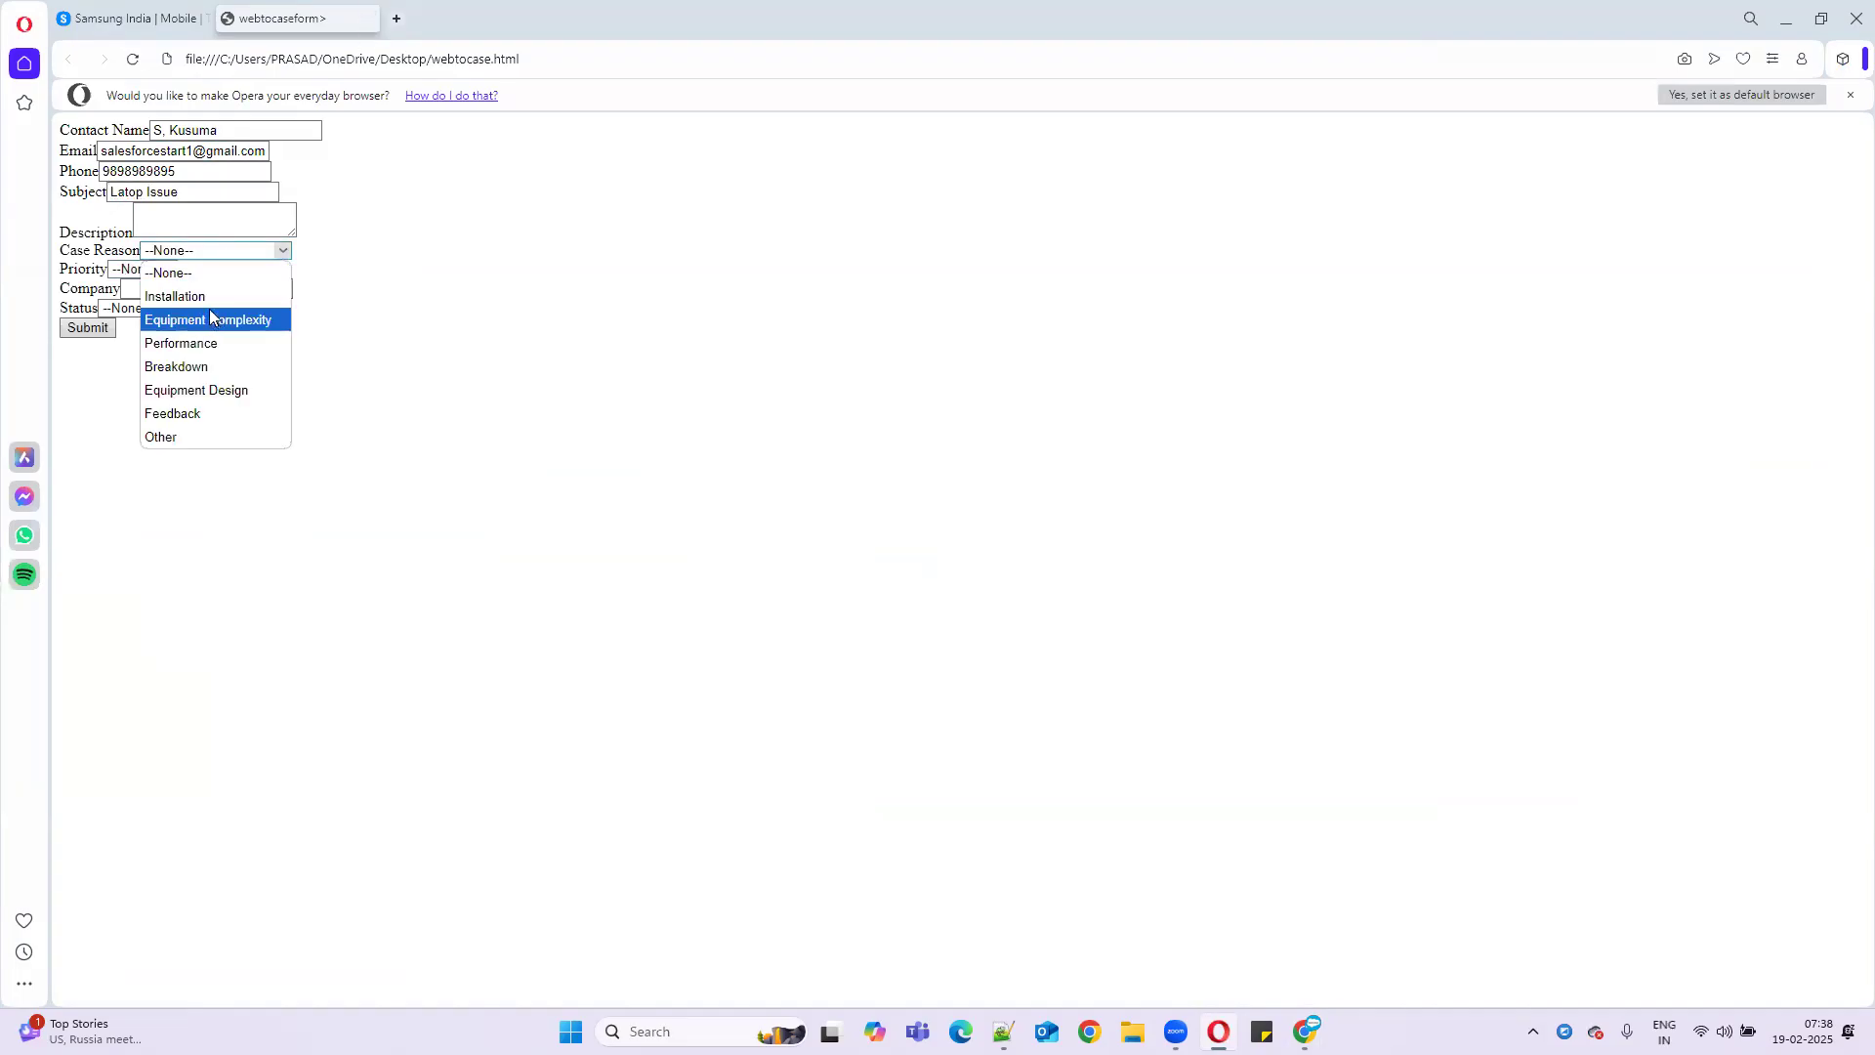
left_click(210, 297)
left_click(123, 278)
left_click(129, 338)
- Copy the account name IBM from the contact record into the Company field
left_click(163, 290)
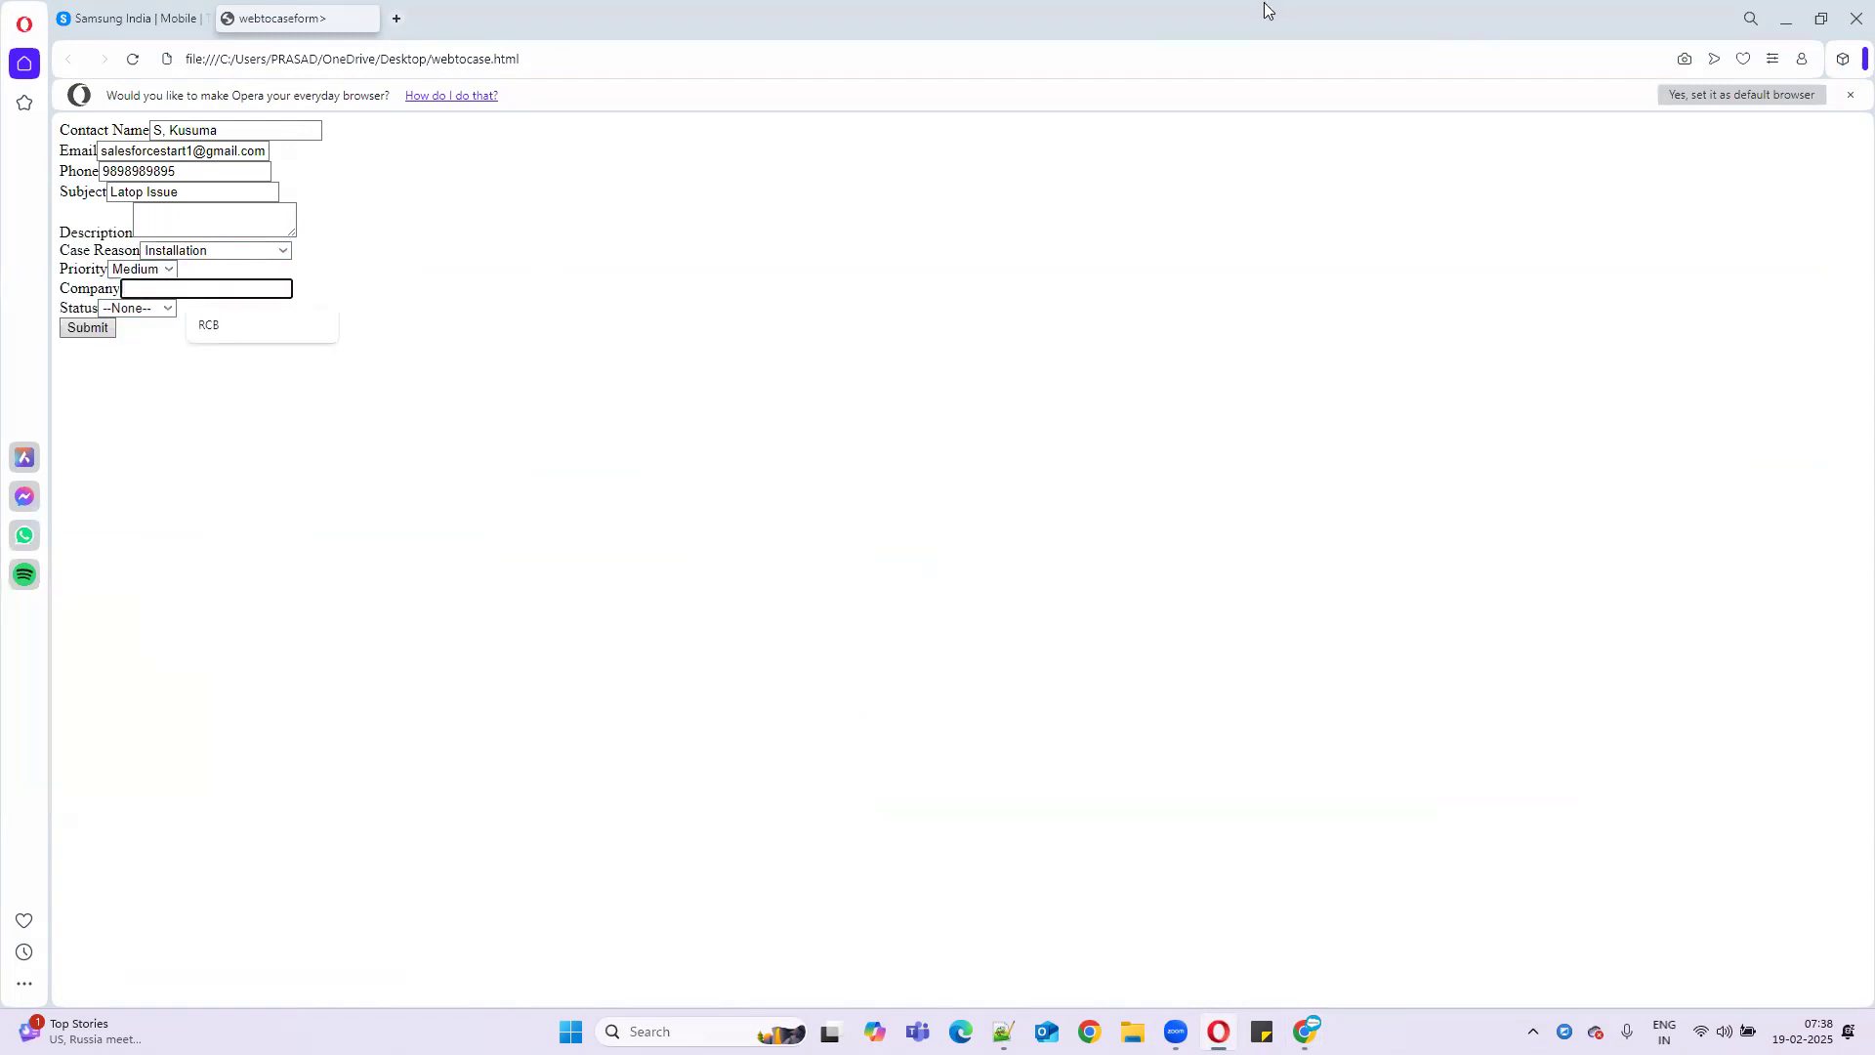
left_click(877, 18)
key("alt+Tab")
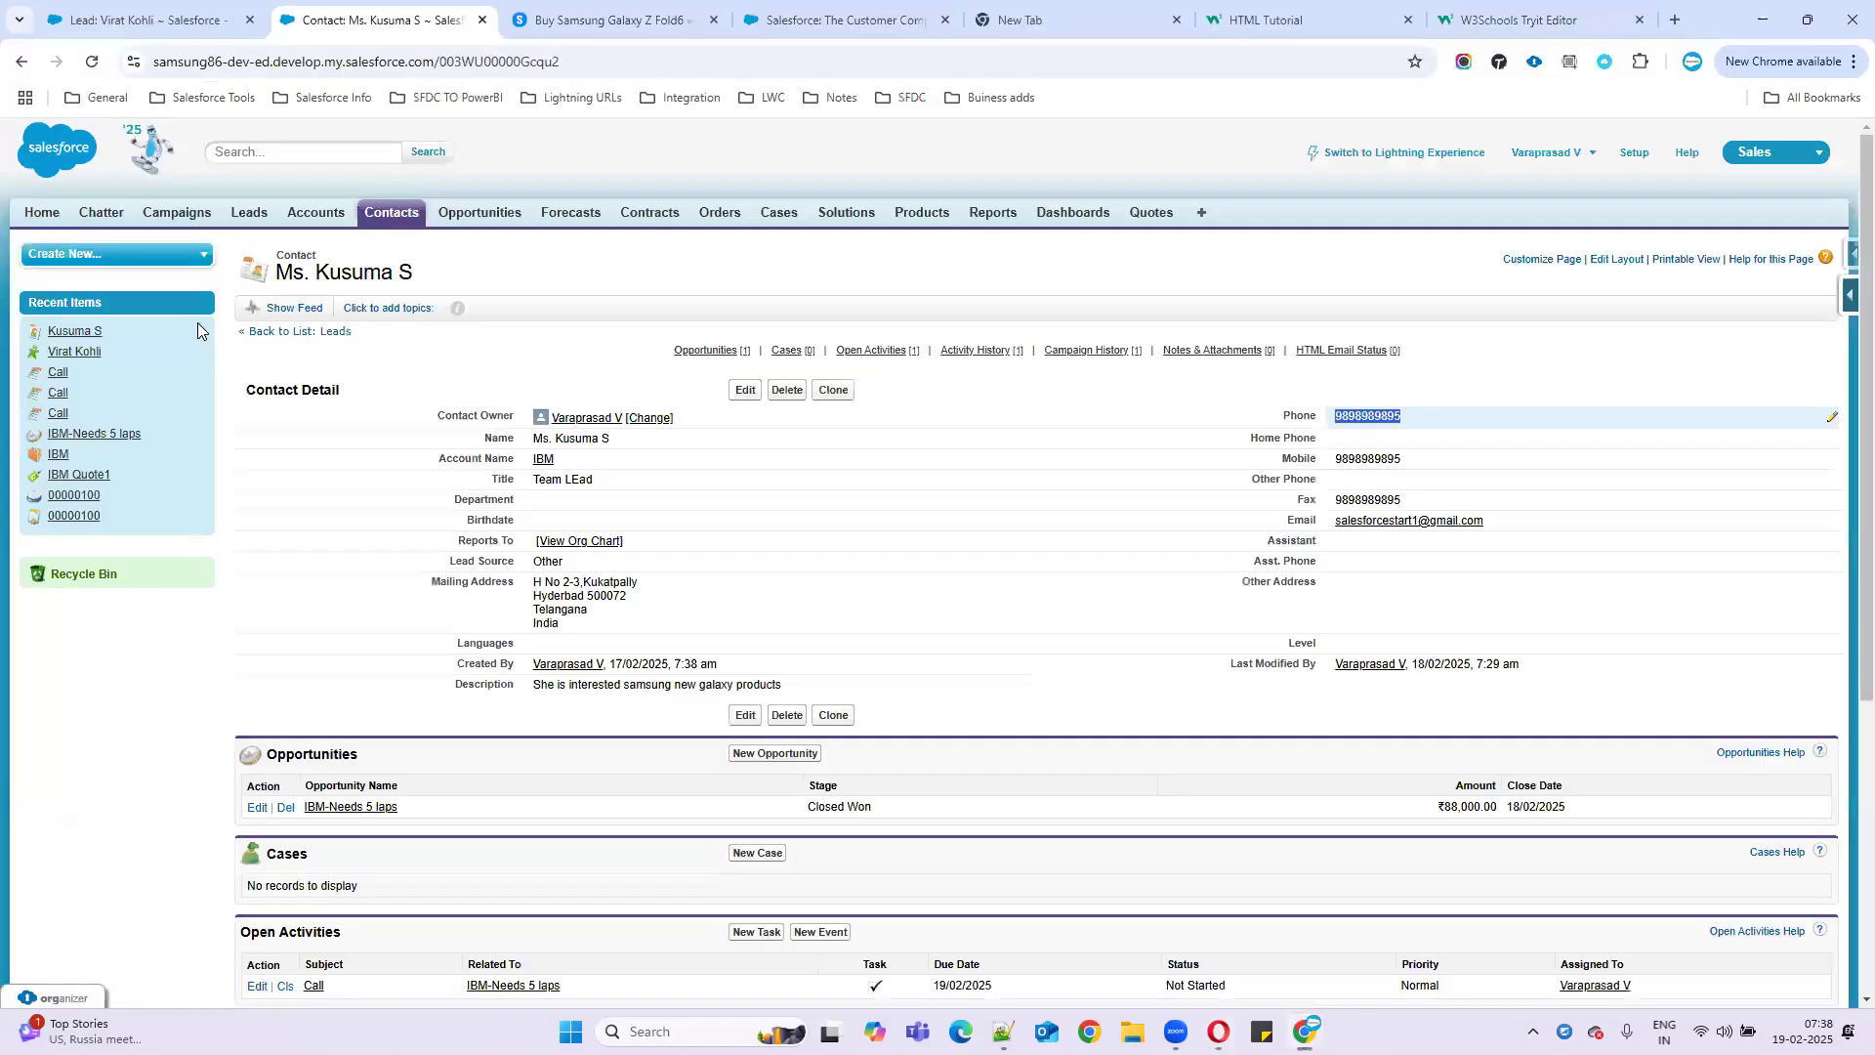
left_click_drag(570, 464, 533, 459)
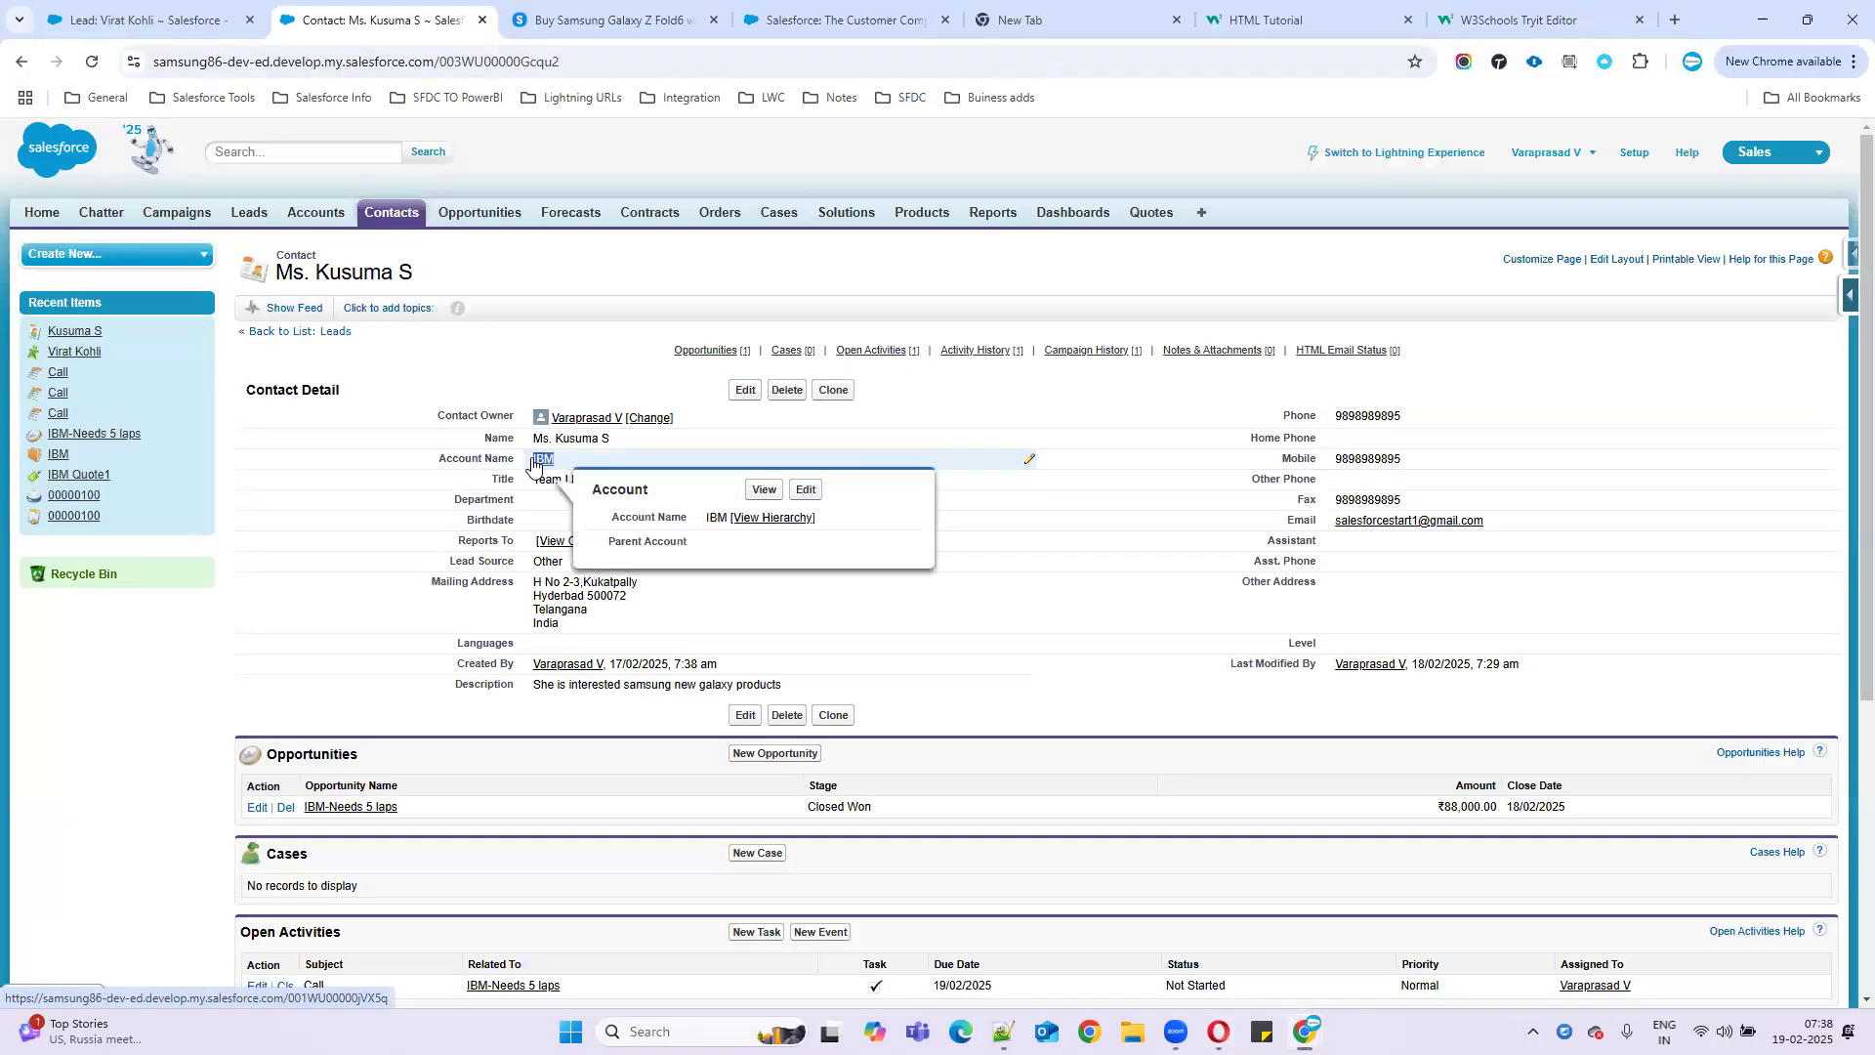
key("alt+Tab")
type("IBM")
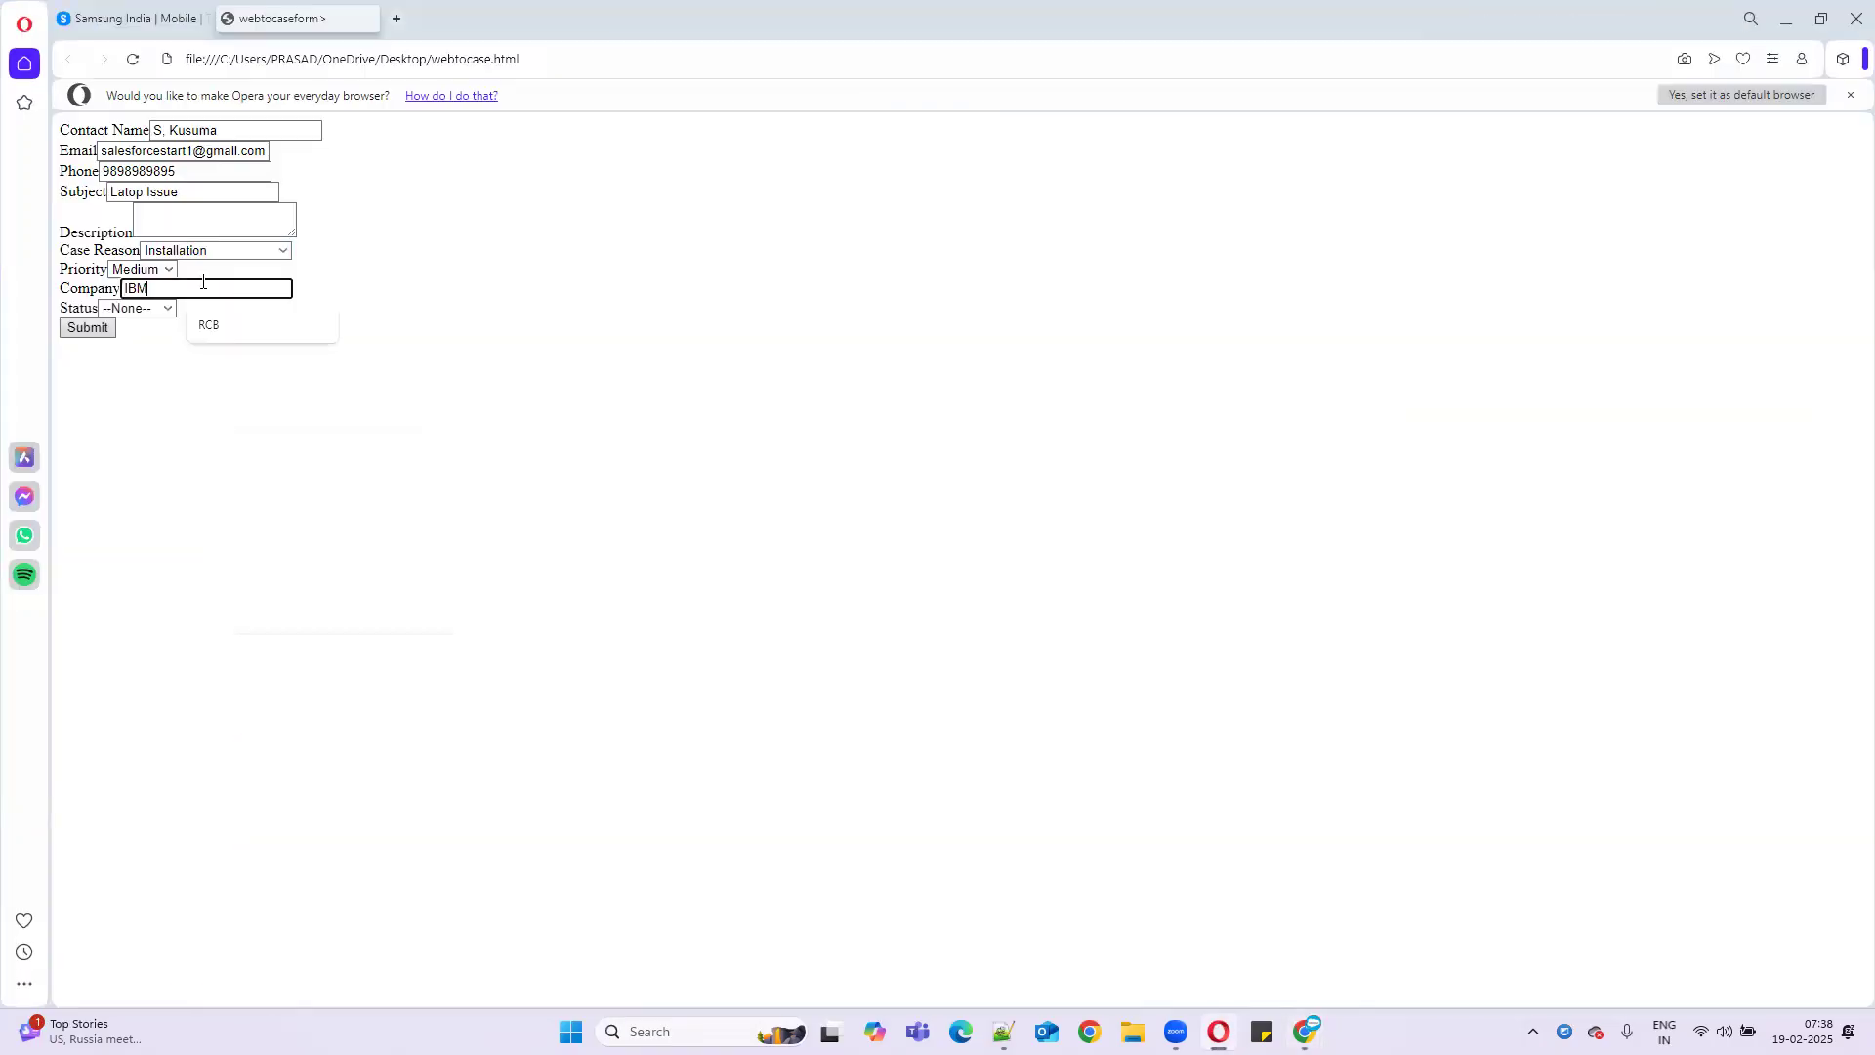
- Set the case Status to New and submit the form
left_click(119, 308)
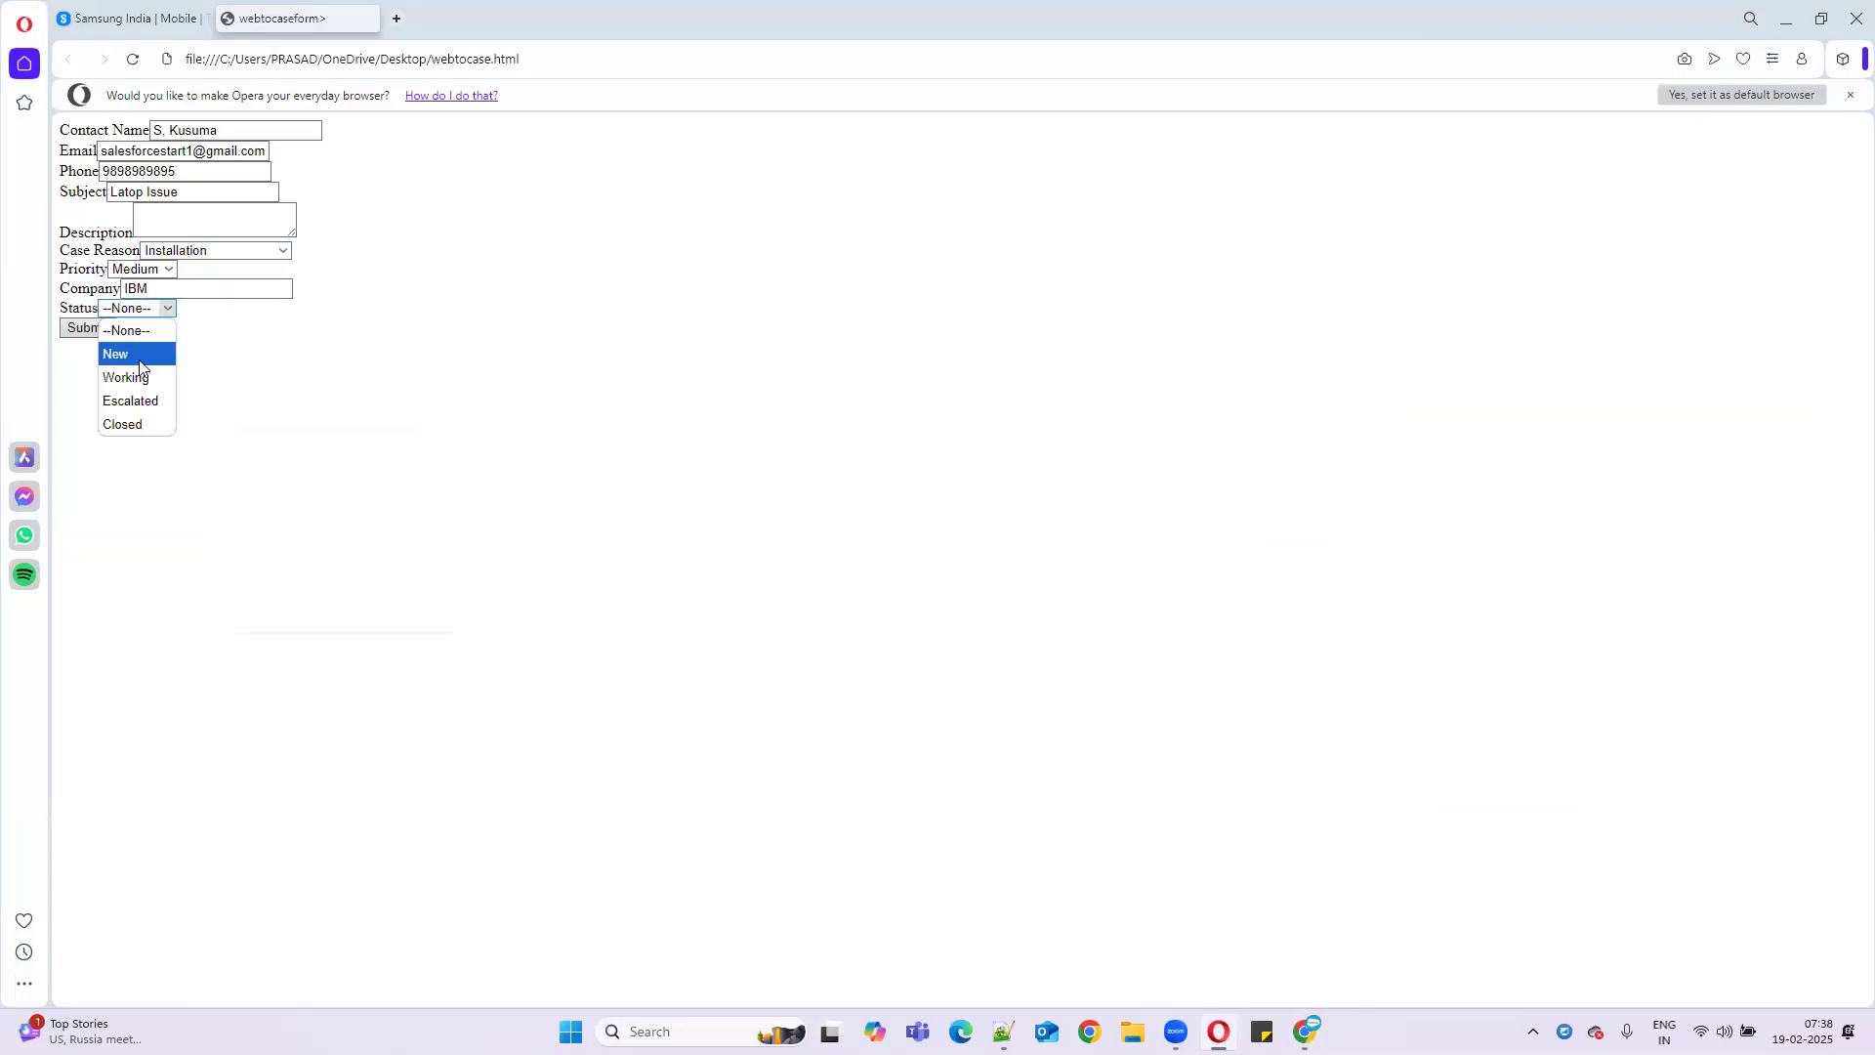
left_click(135, 355)
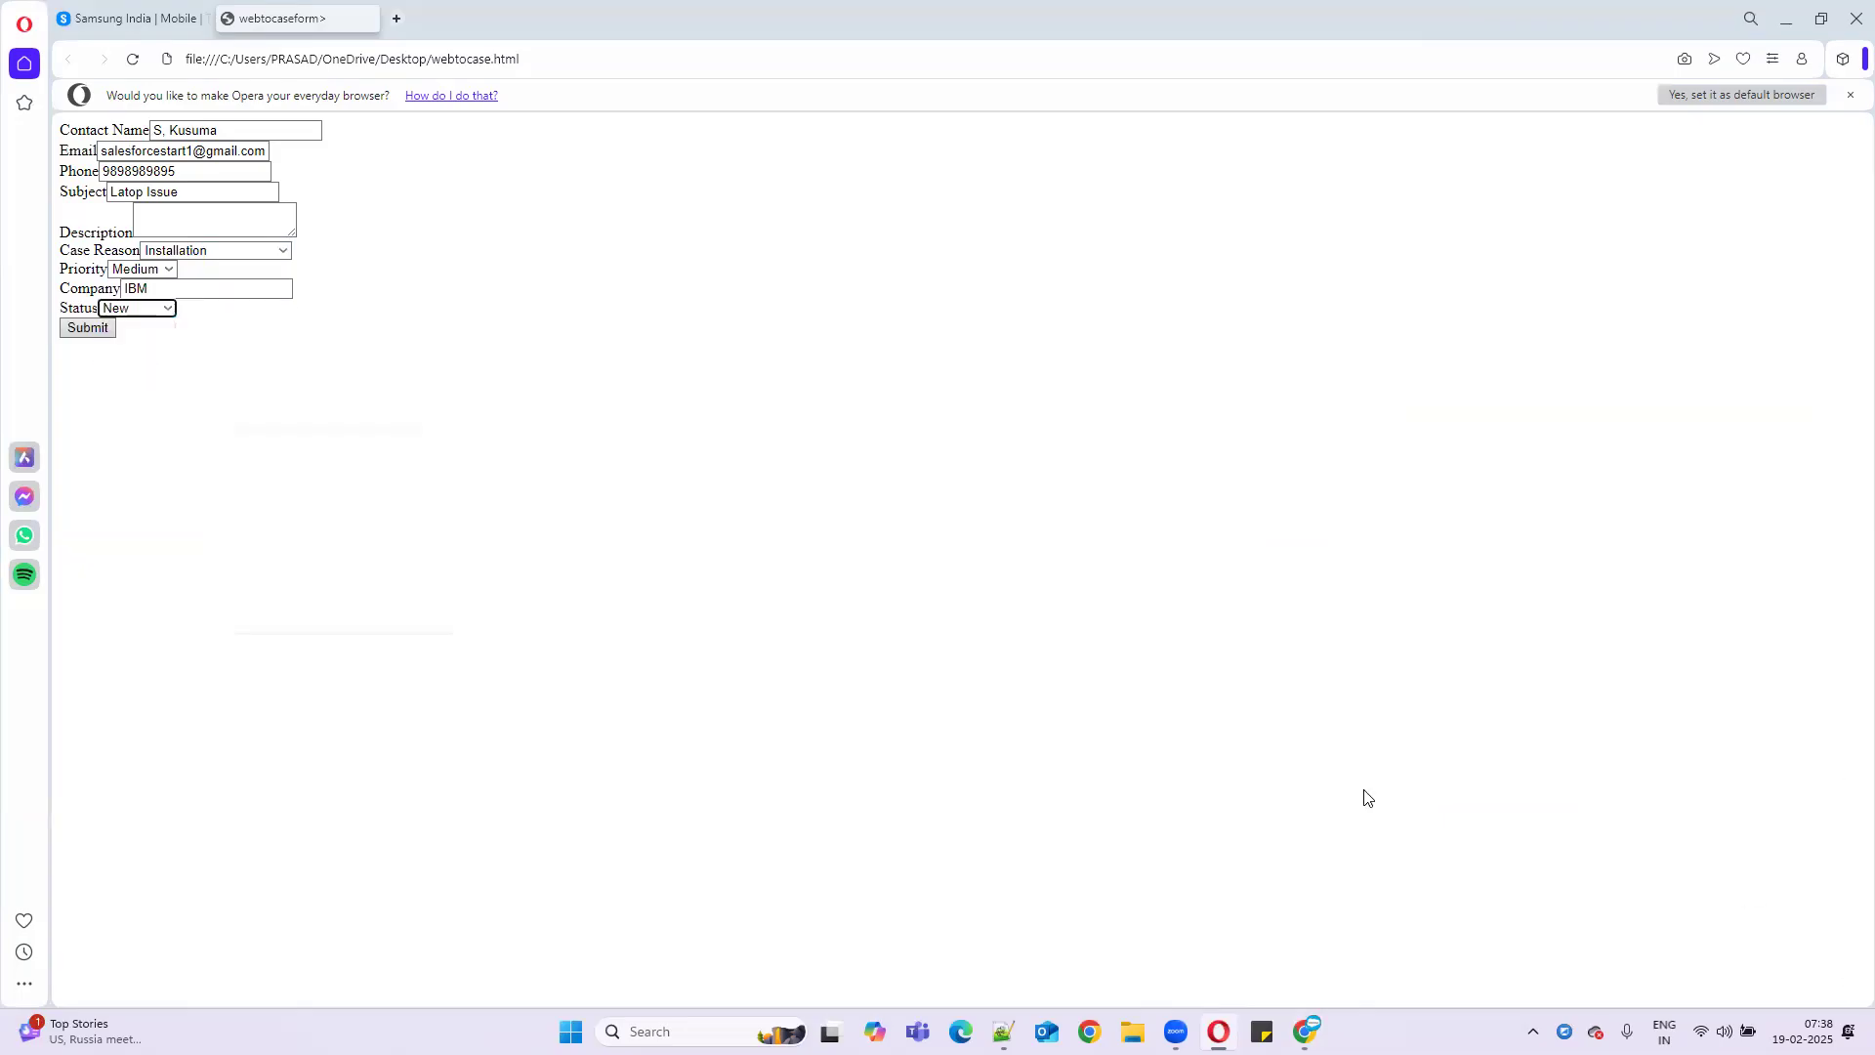
left_click(89, 329)
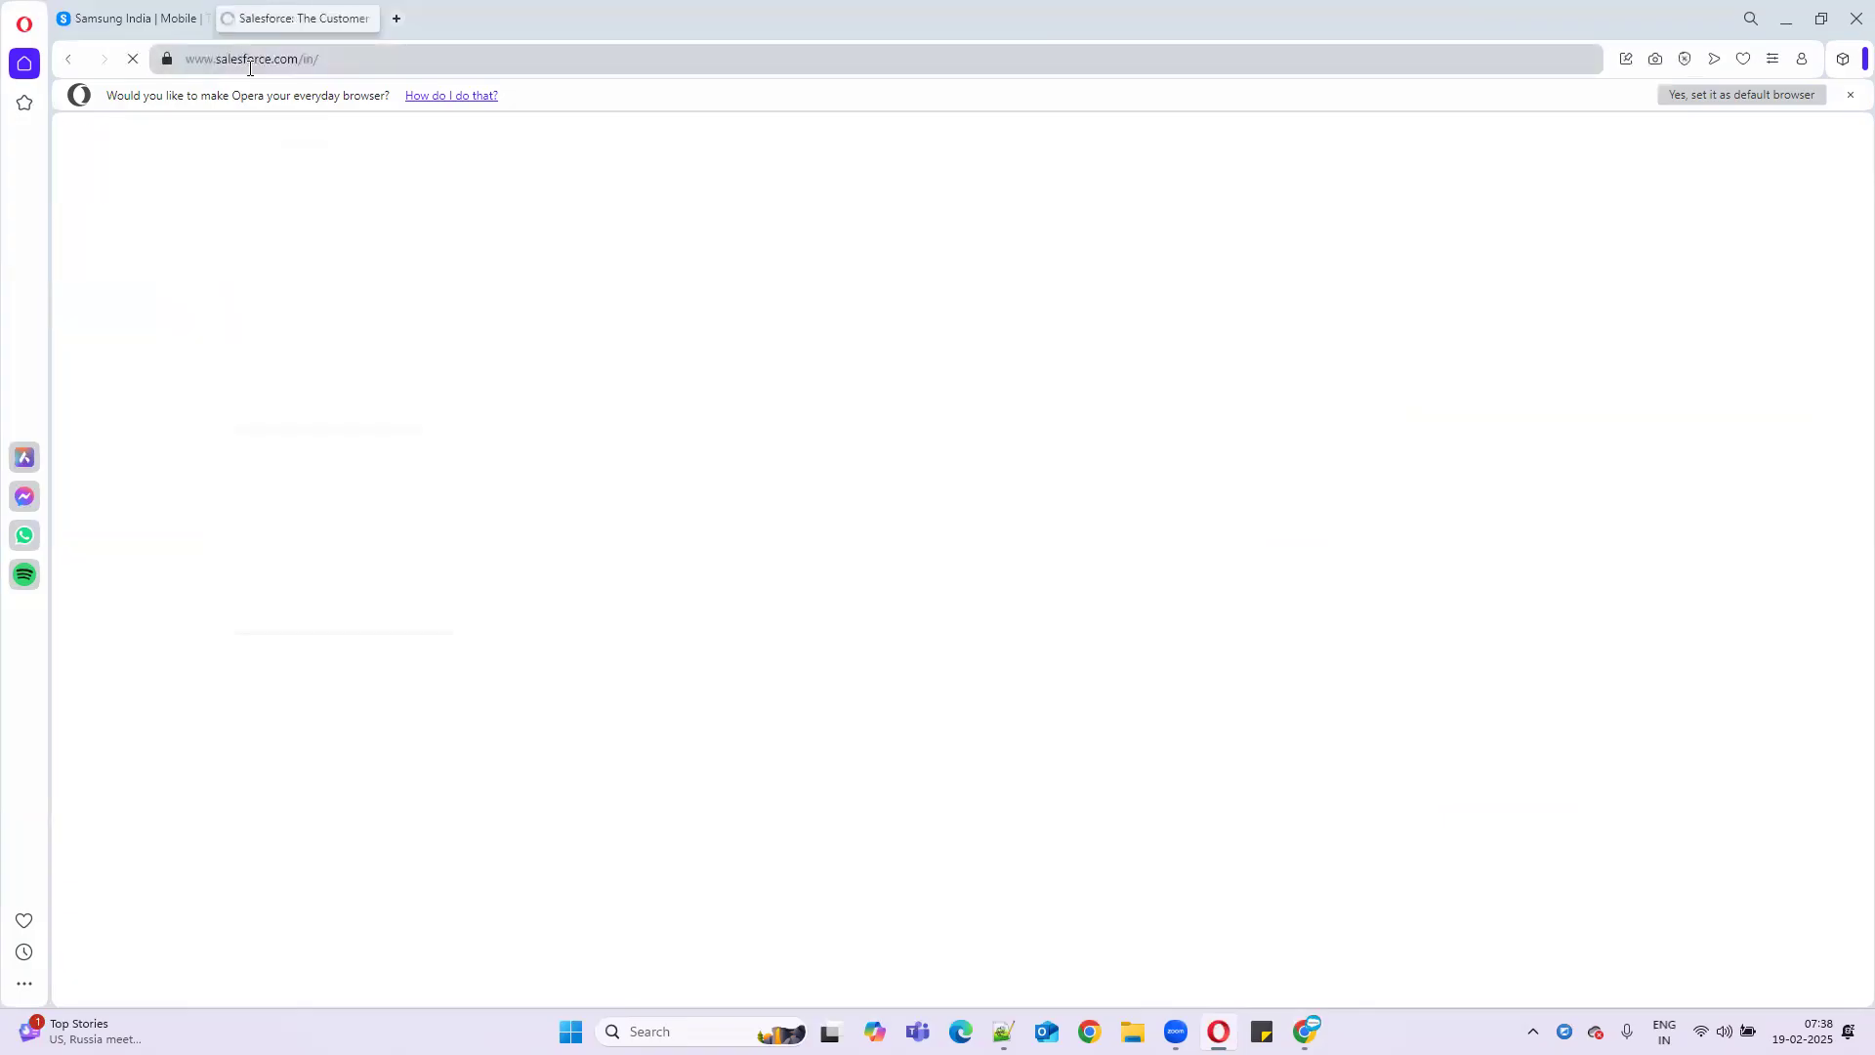
- Show All Open Cases in Salesforce, now listing case 00001026 Latop Issue with status New
left_click(1788, 20)
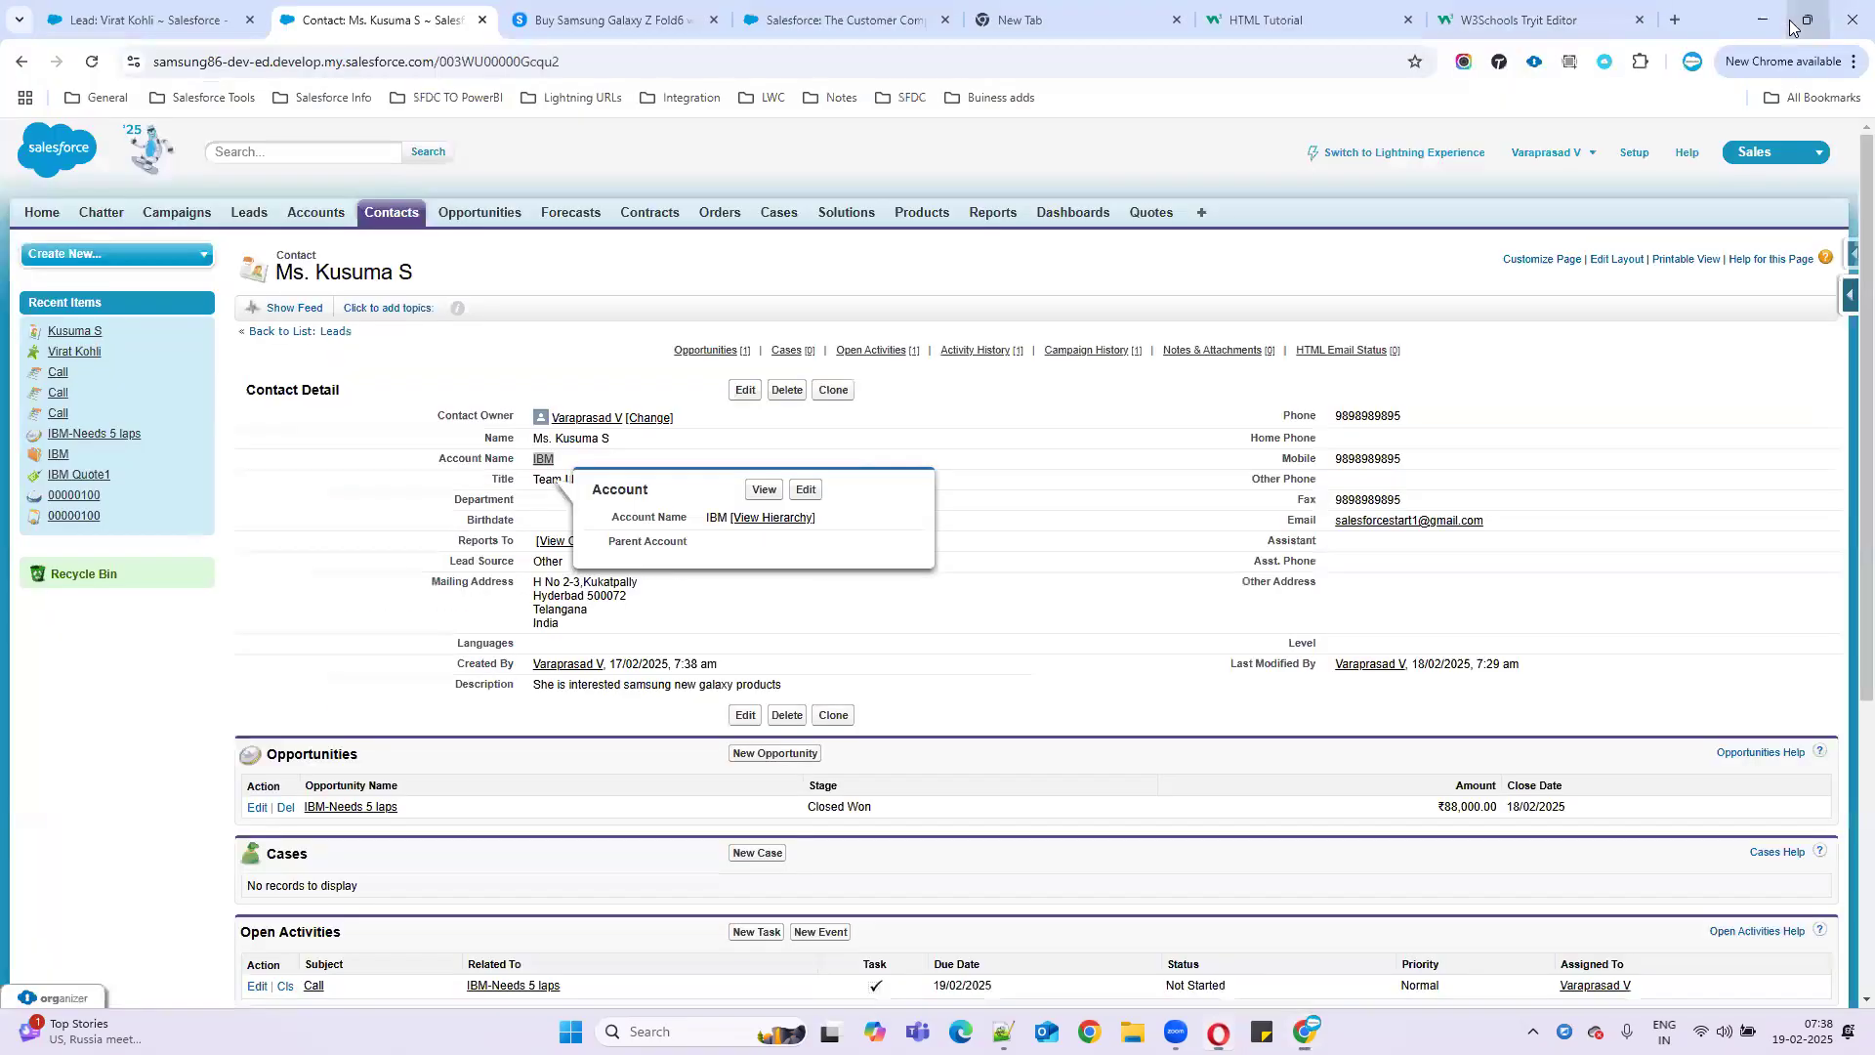
left_click(778, 216)
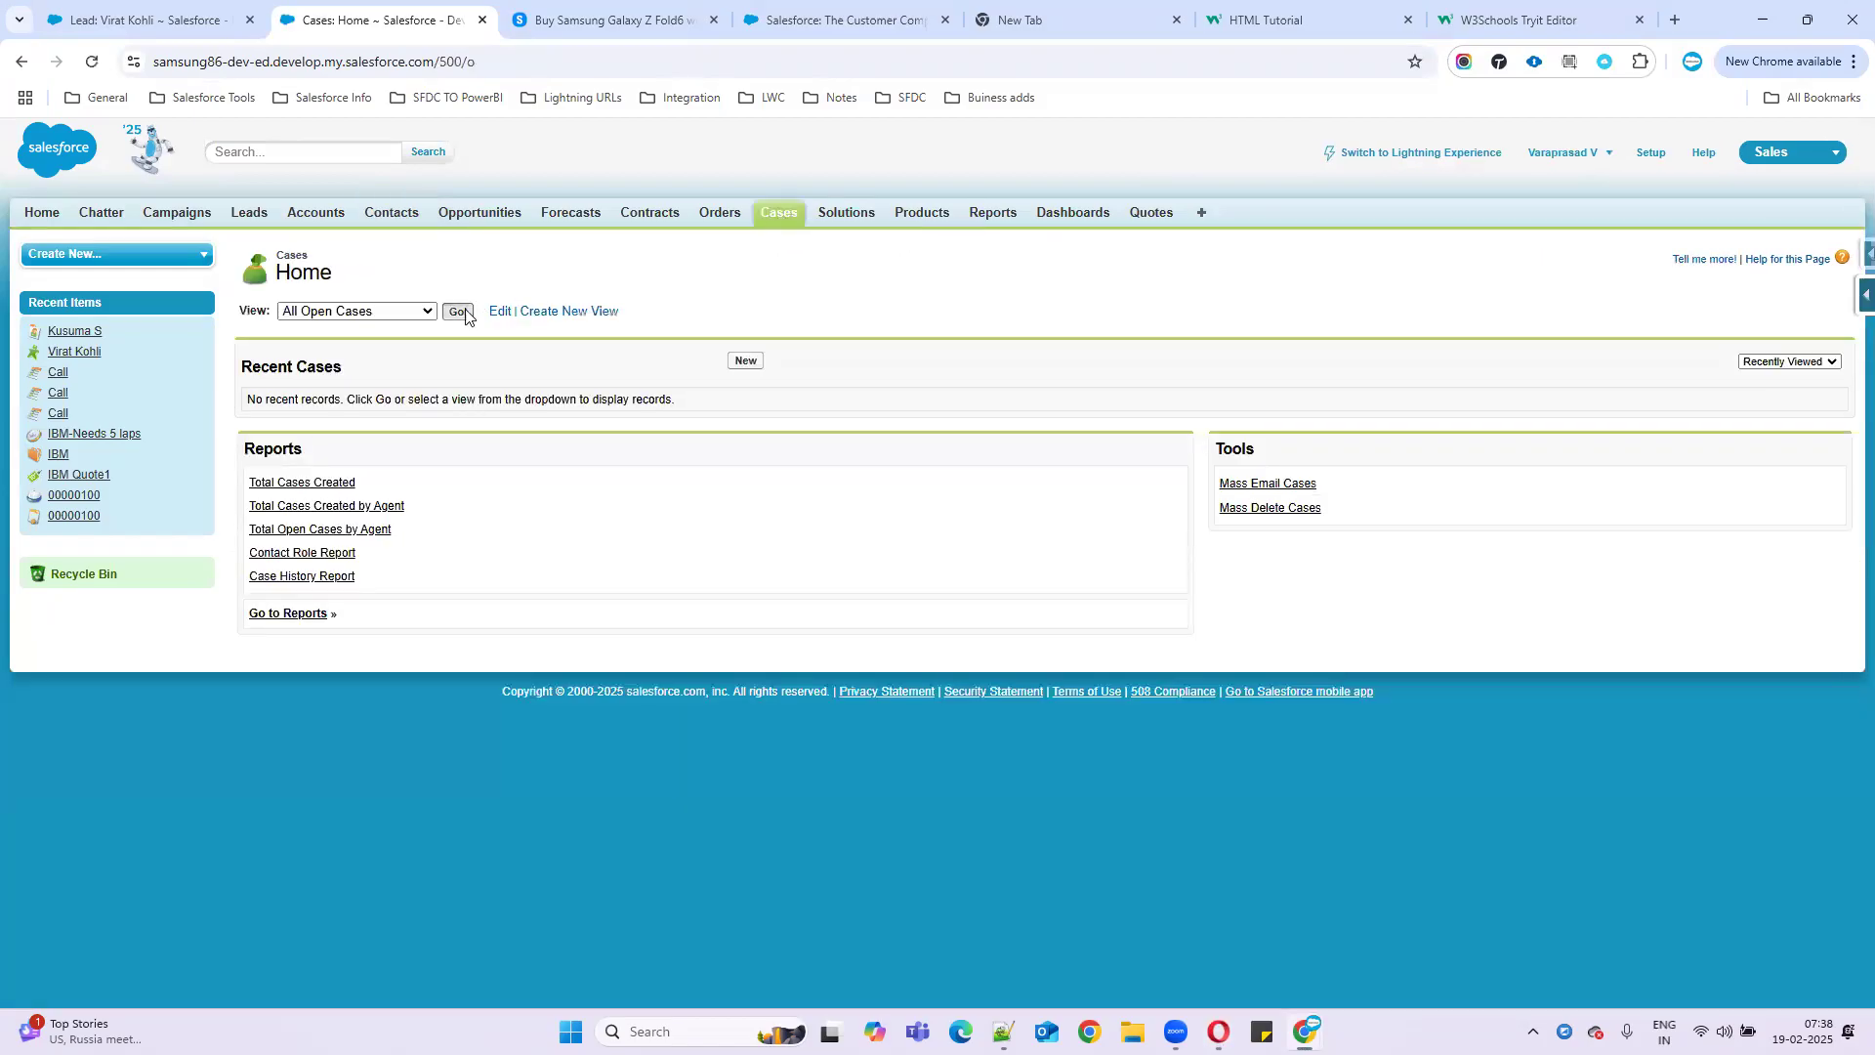
left_click(460, 313)
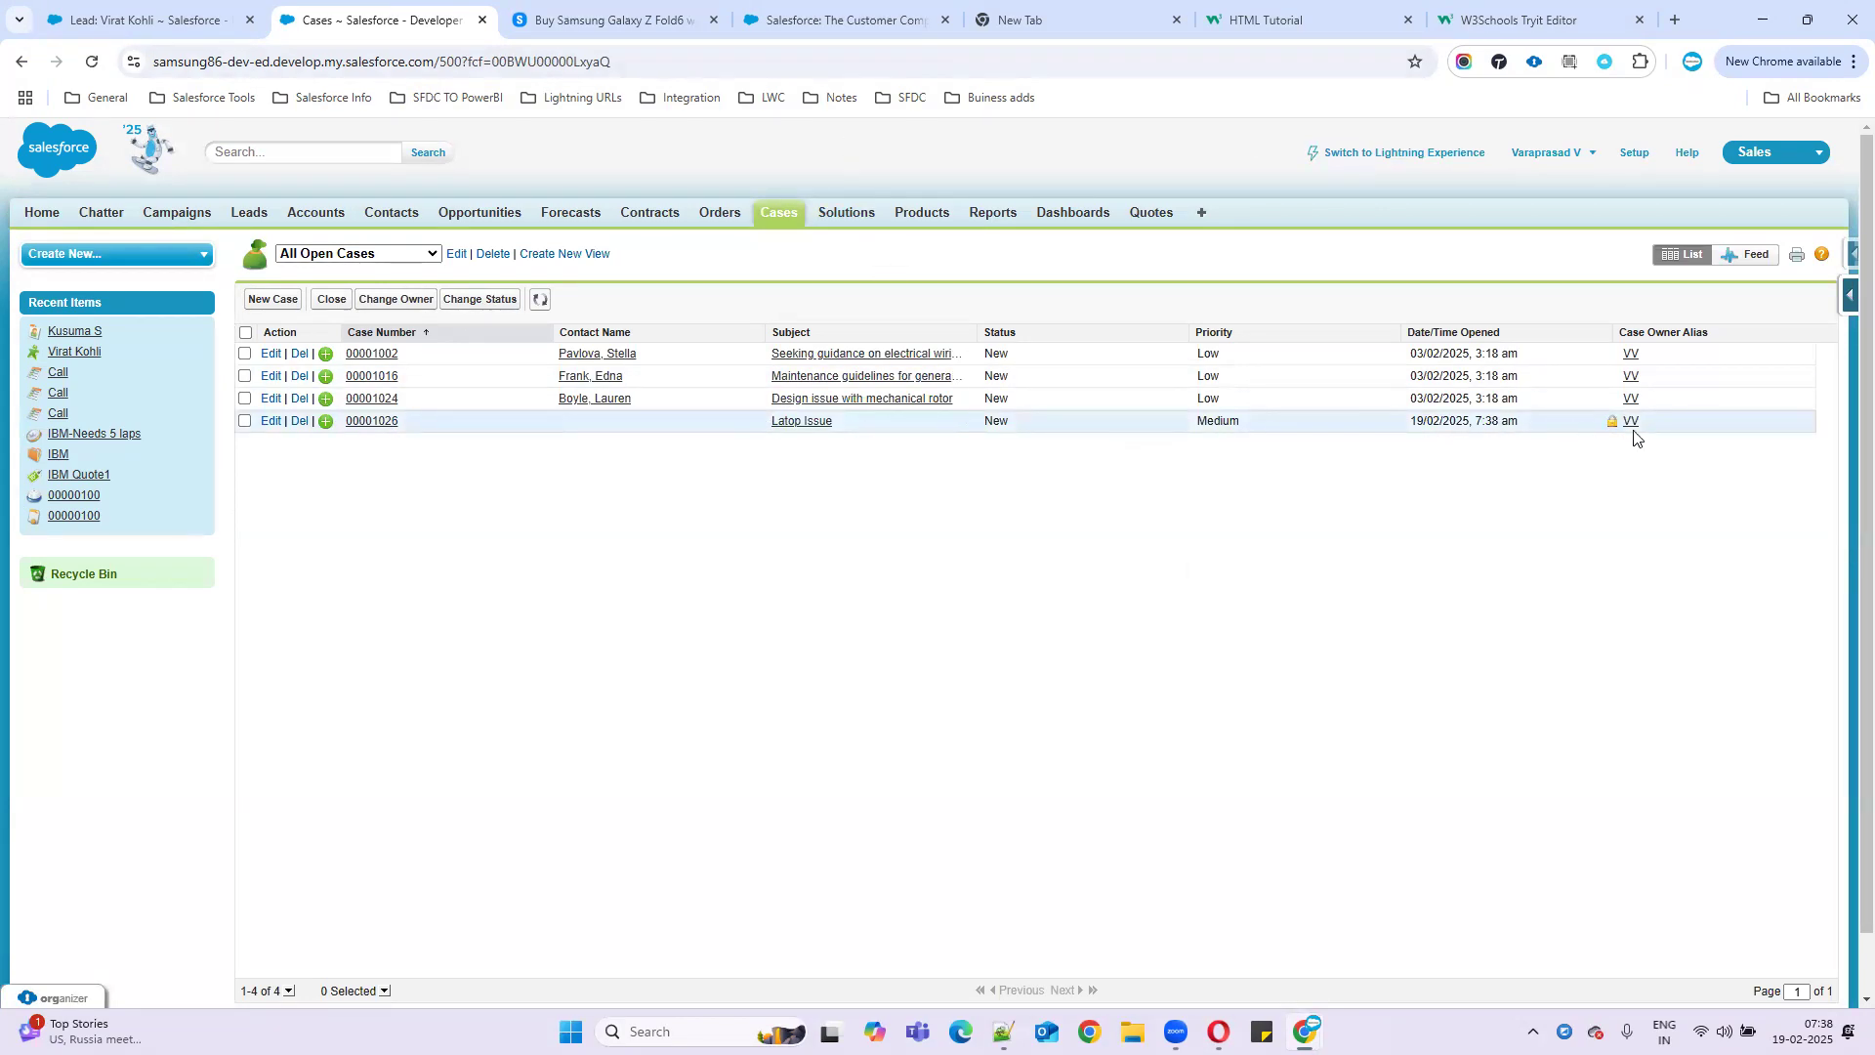
- Open case 00001026's details and highlight the Web Company field
left_click(368, 426)
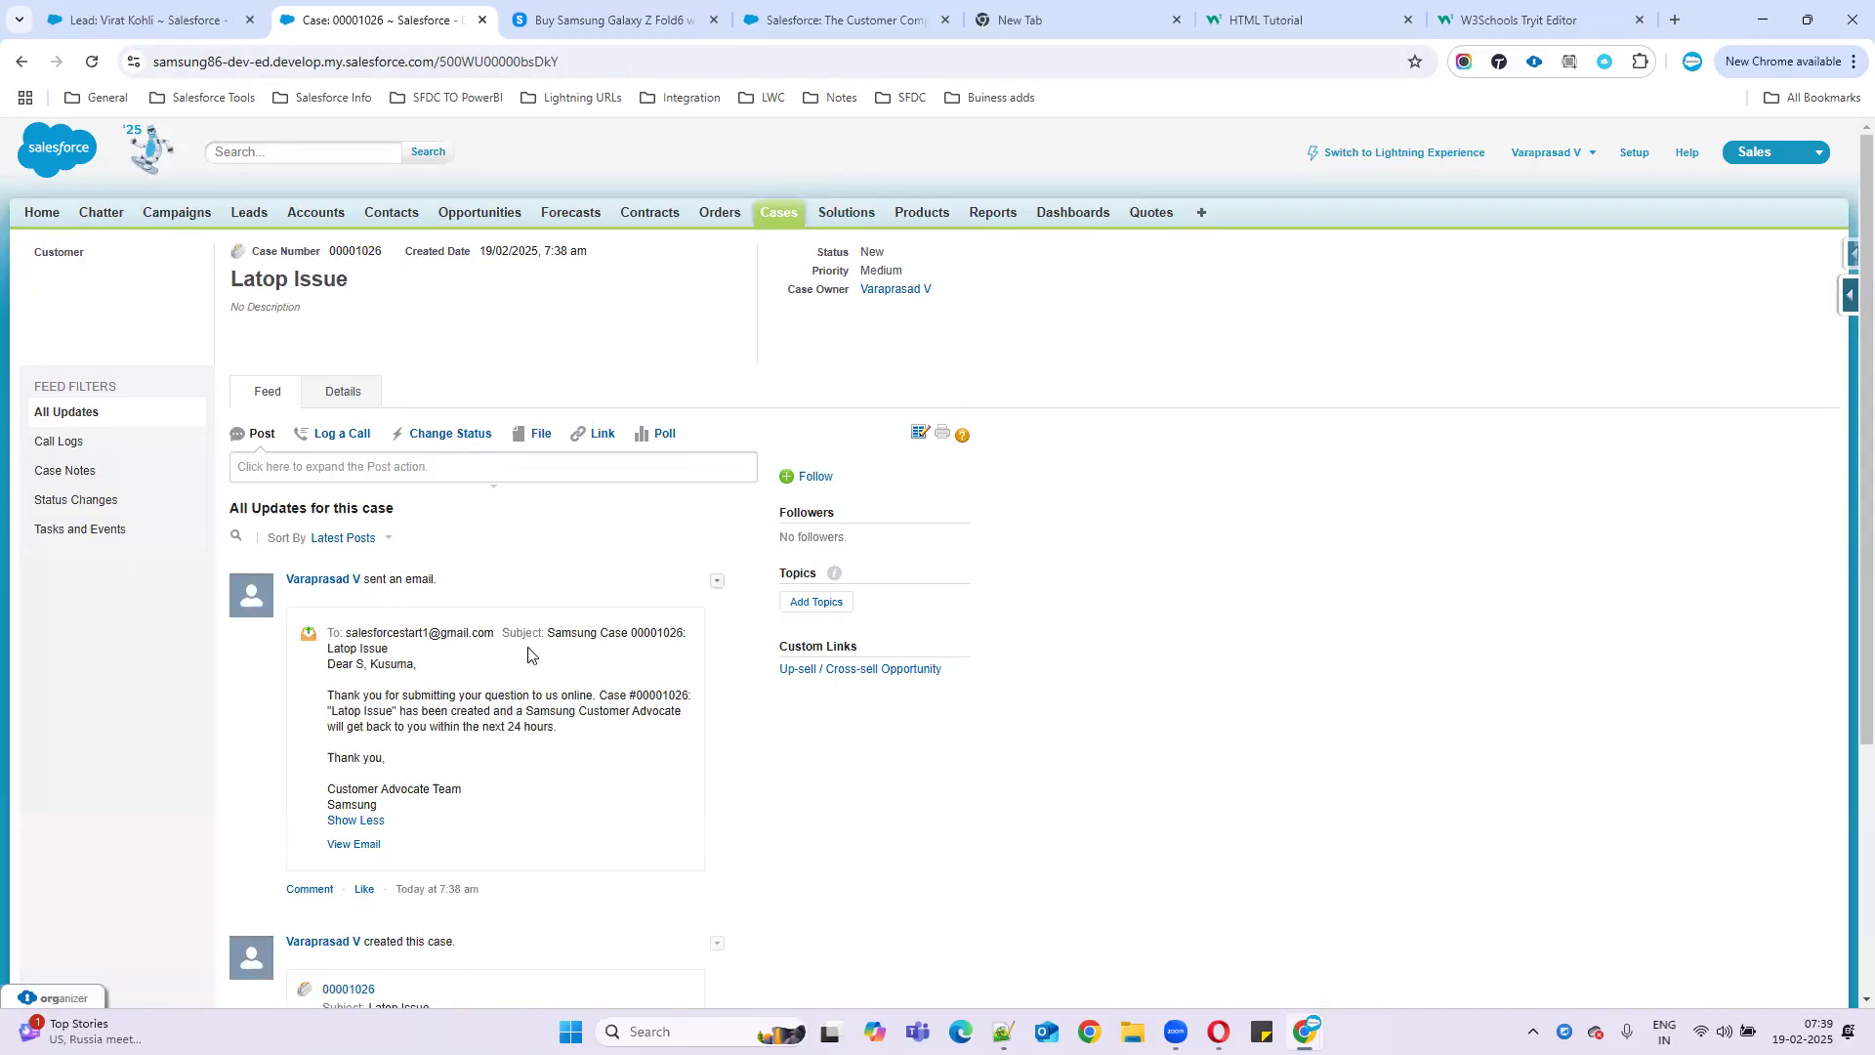
left_click(342, 391)
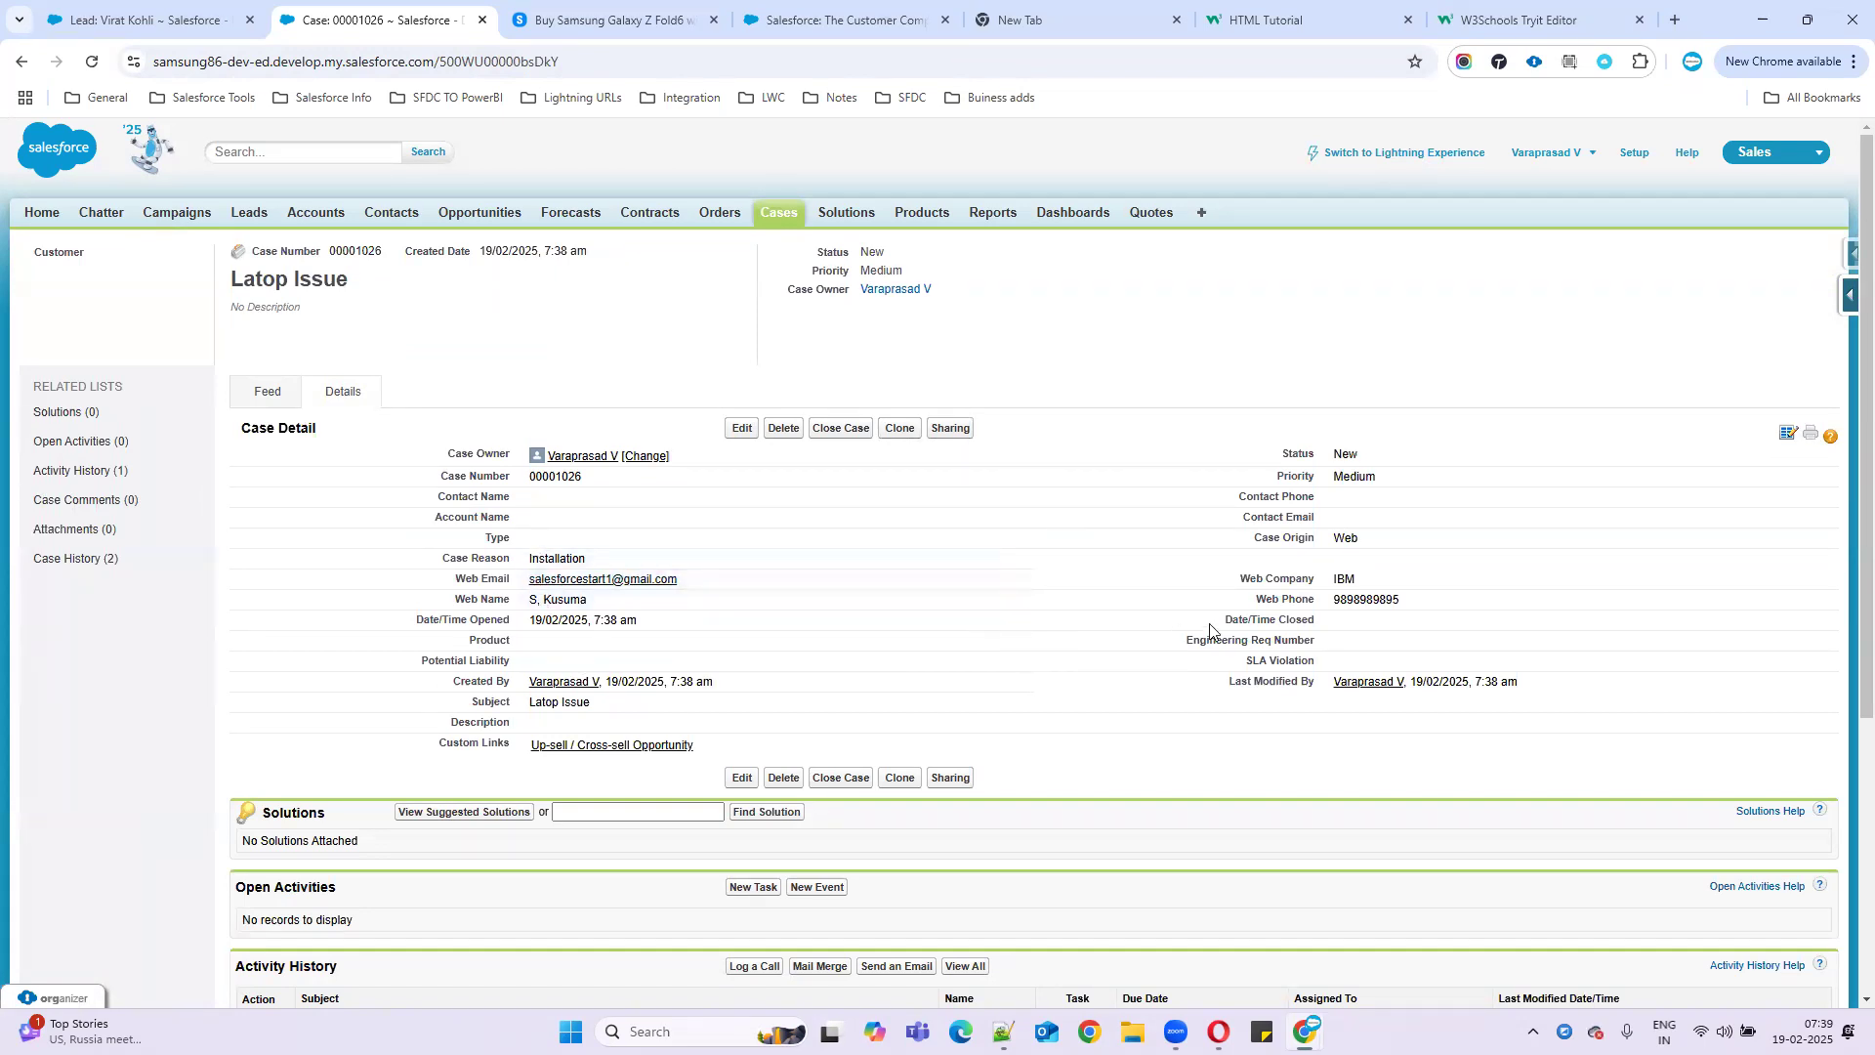
left_click_drag(1235, 580, 1401, 581)
- Return to the RCB lead record and clear the page selection
left_click(595, 19)
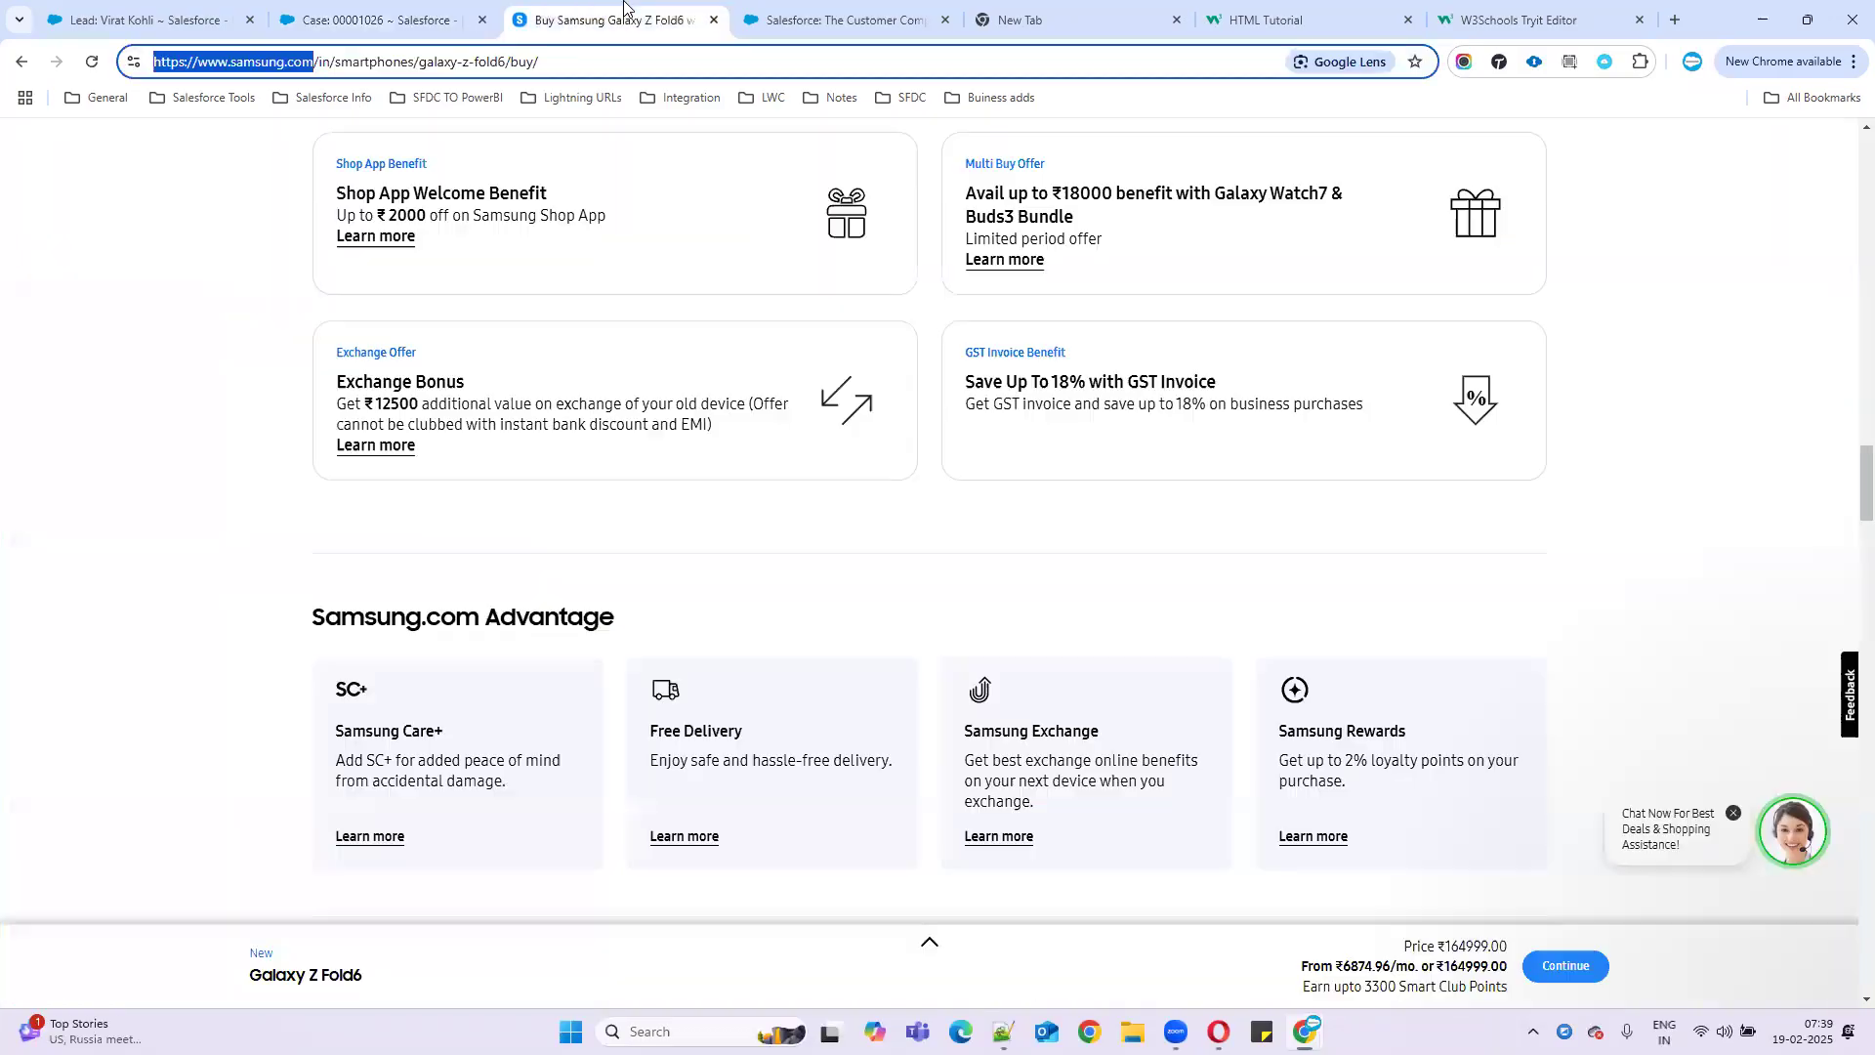
left_click(106, 3)
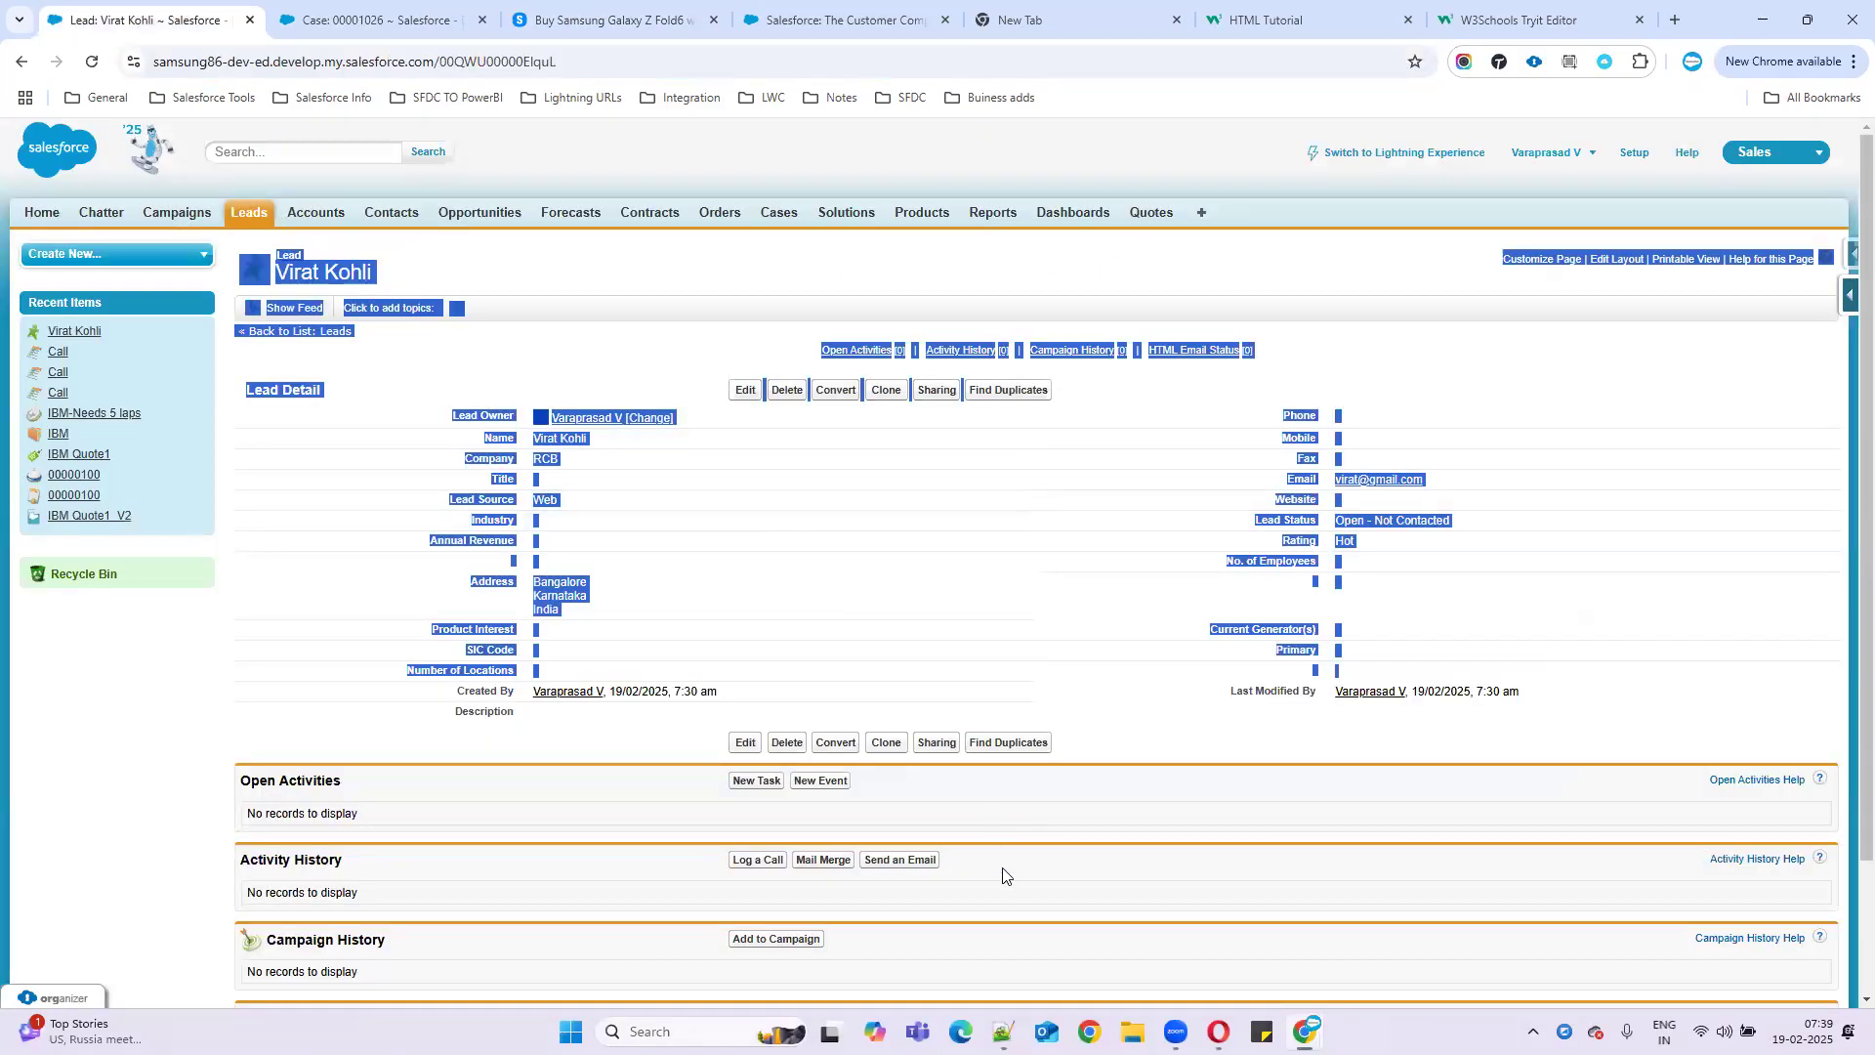
left_click(133, 668)
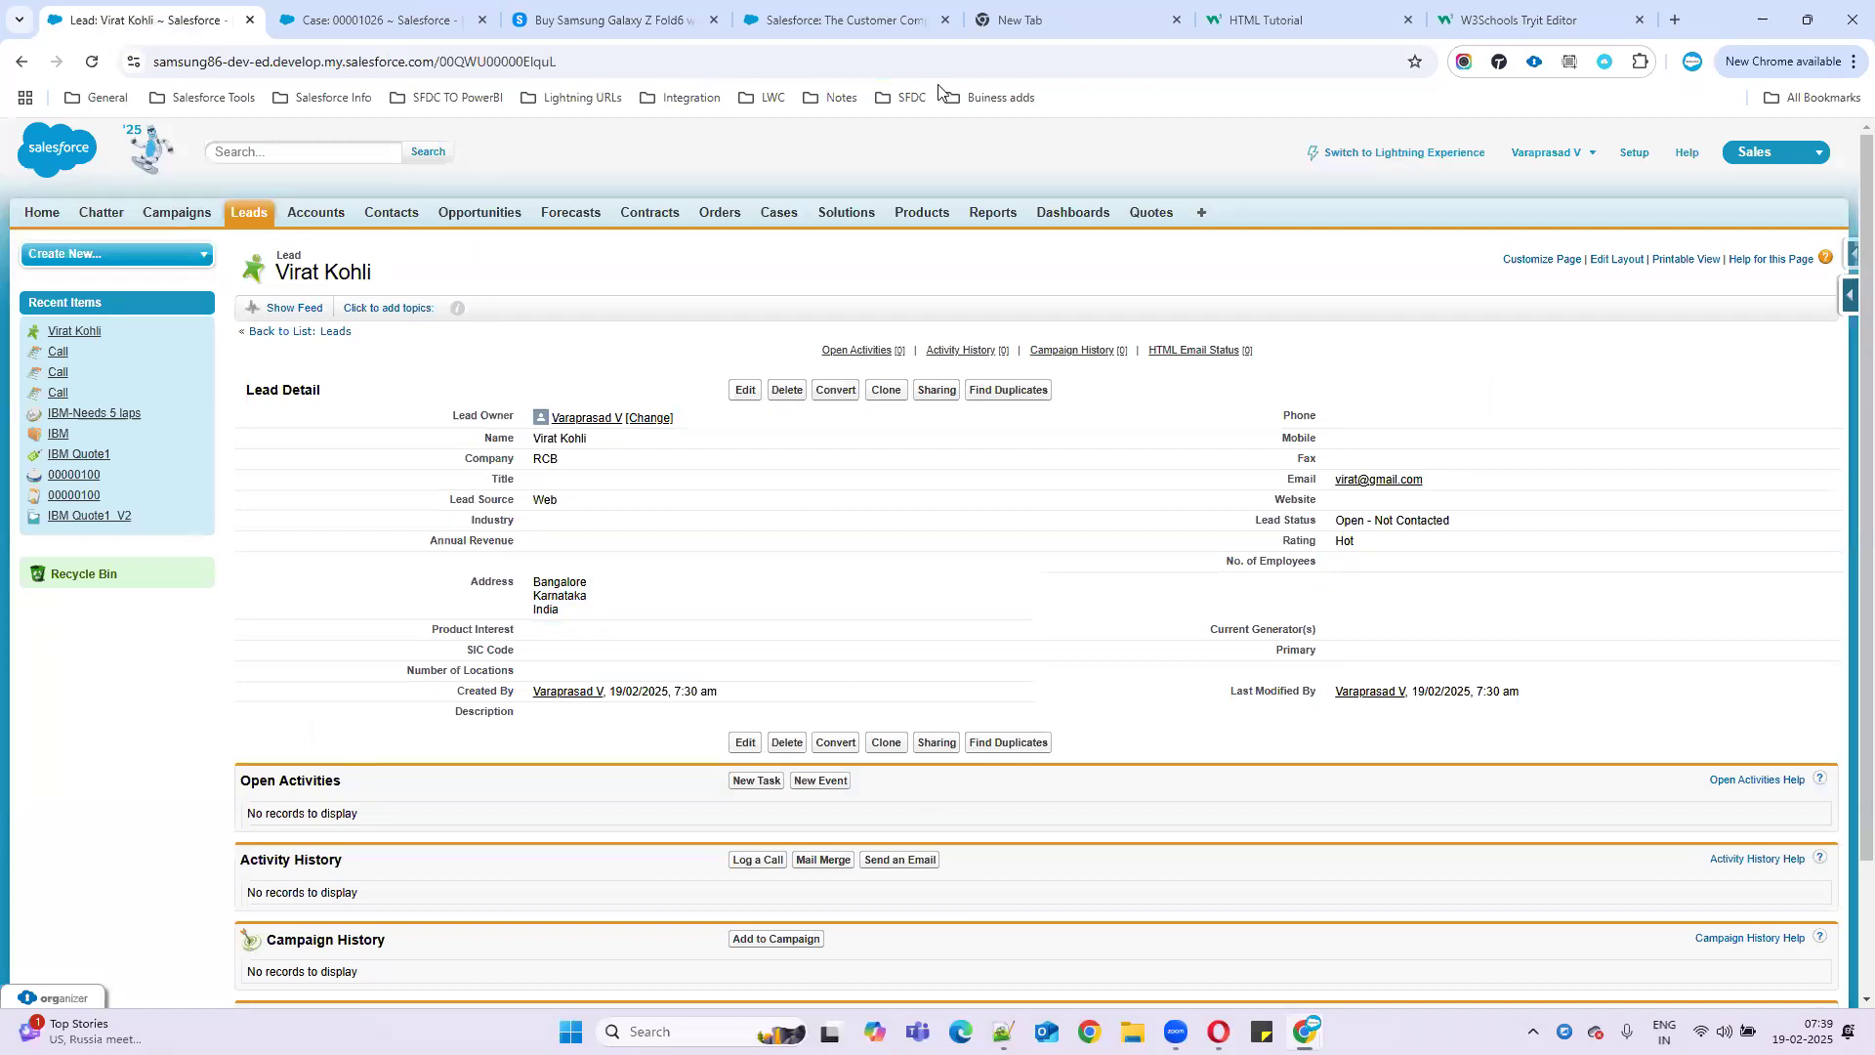
key("alt+Tab")
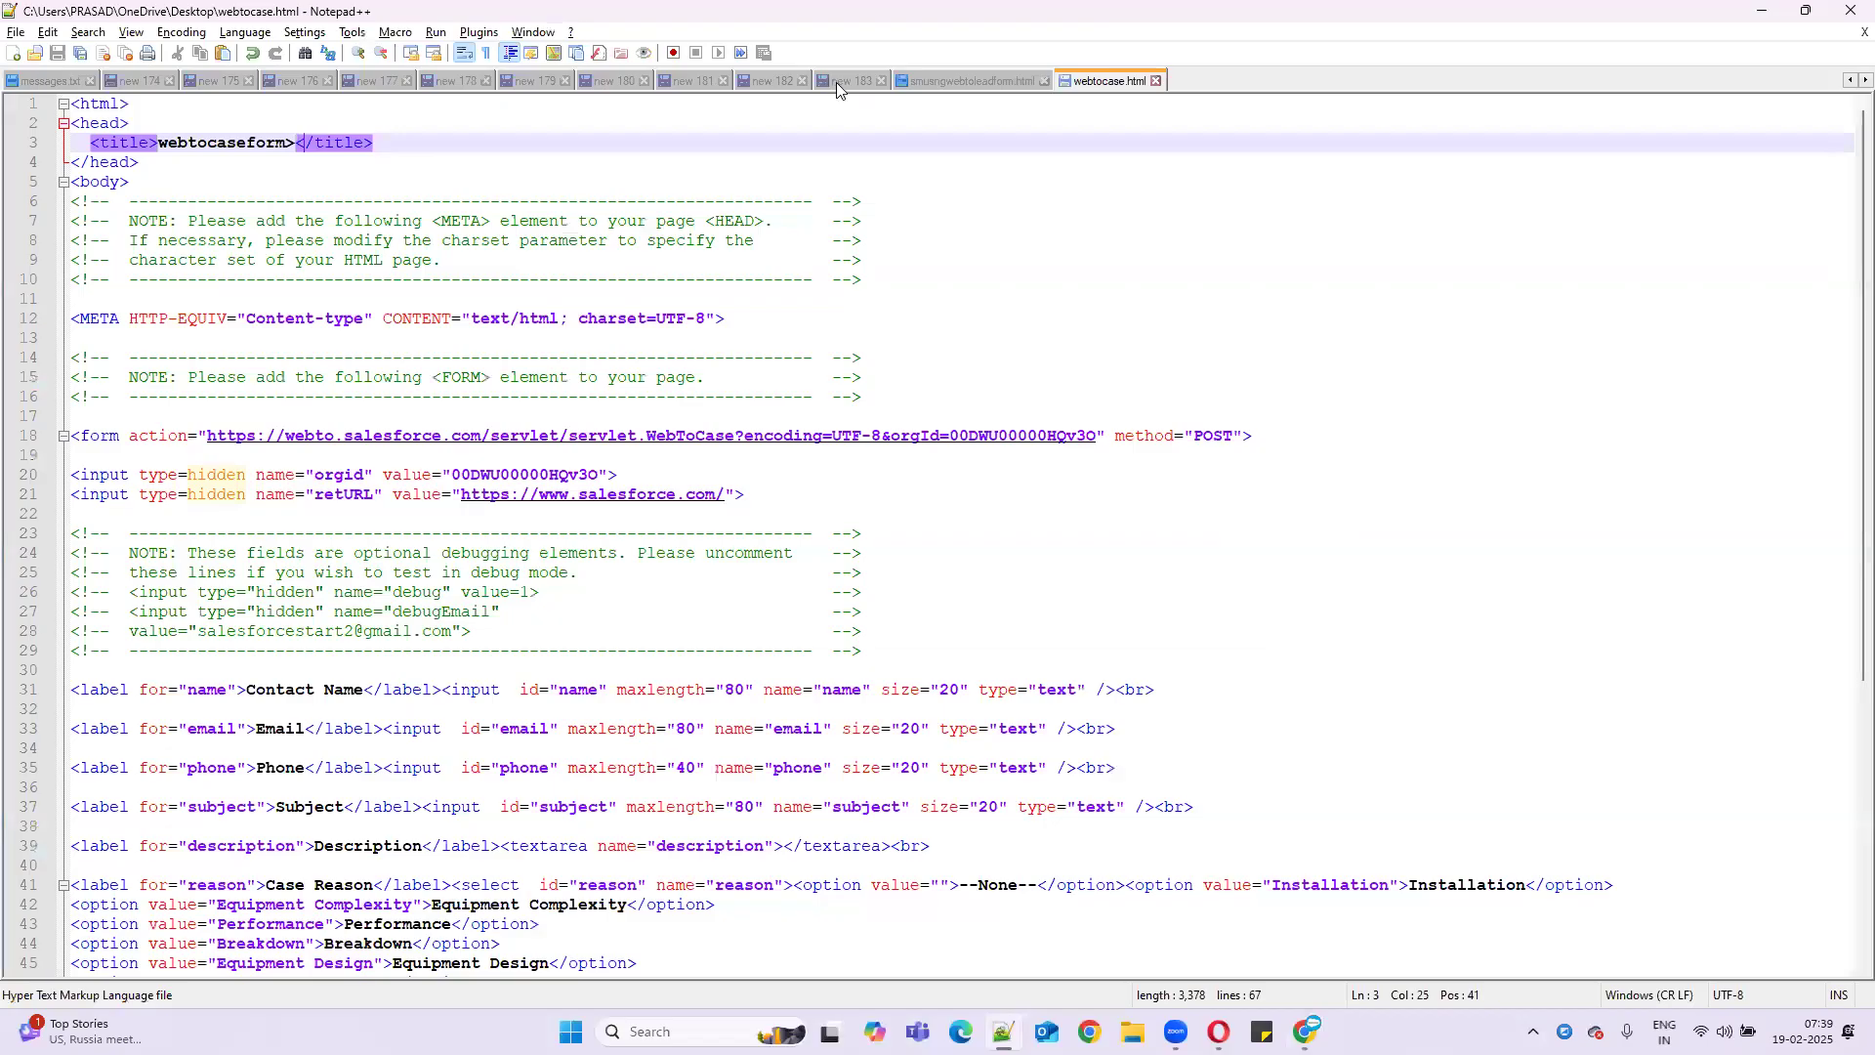
- Copy the 'Web to lead:' heading onto line 434 of the new 183 notes
left_click(836, 82)
scroll(250, 827, "down", 1)
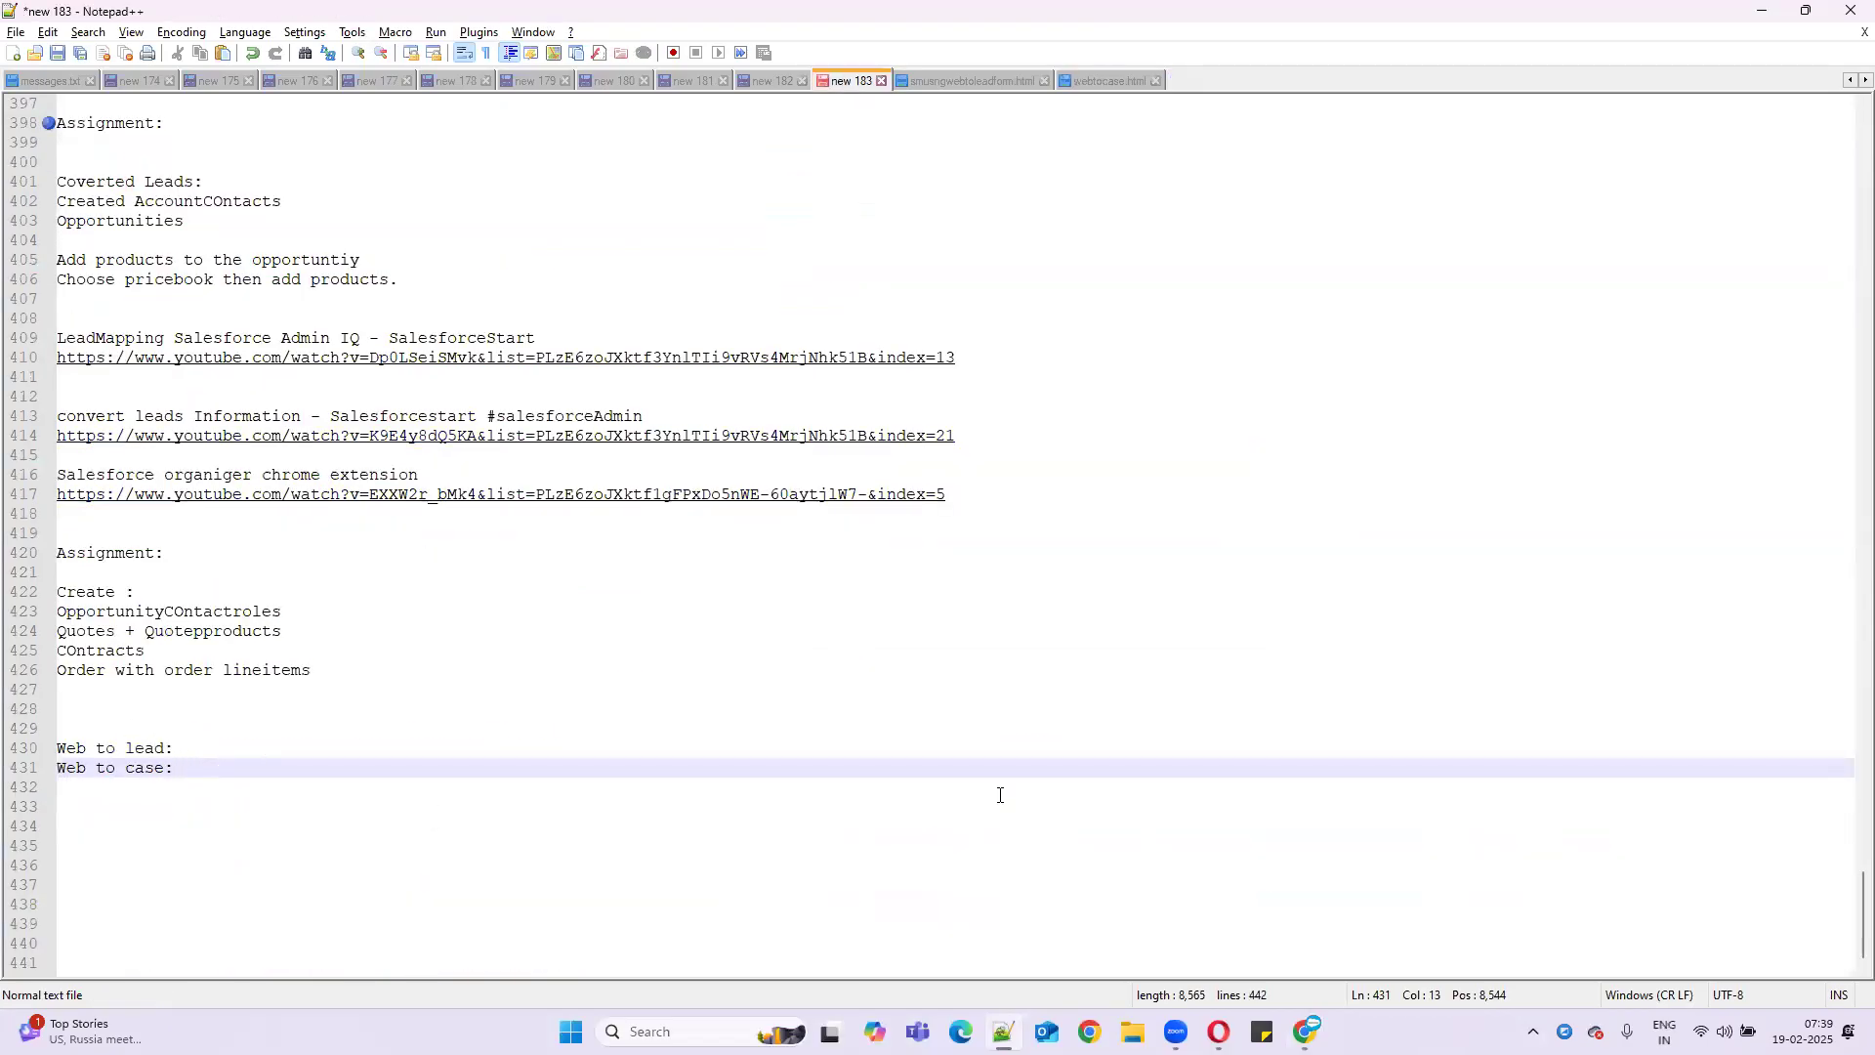
key("Return")
key("Return")
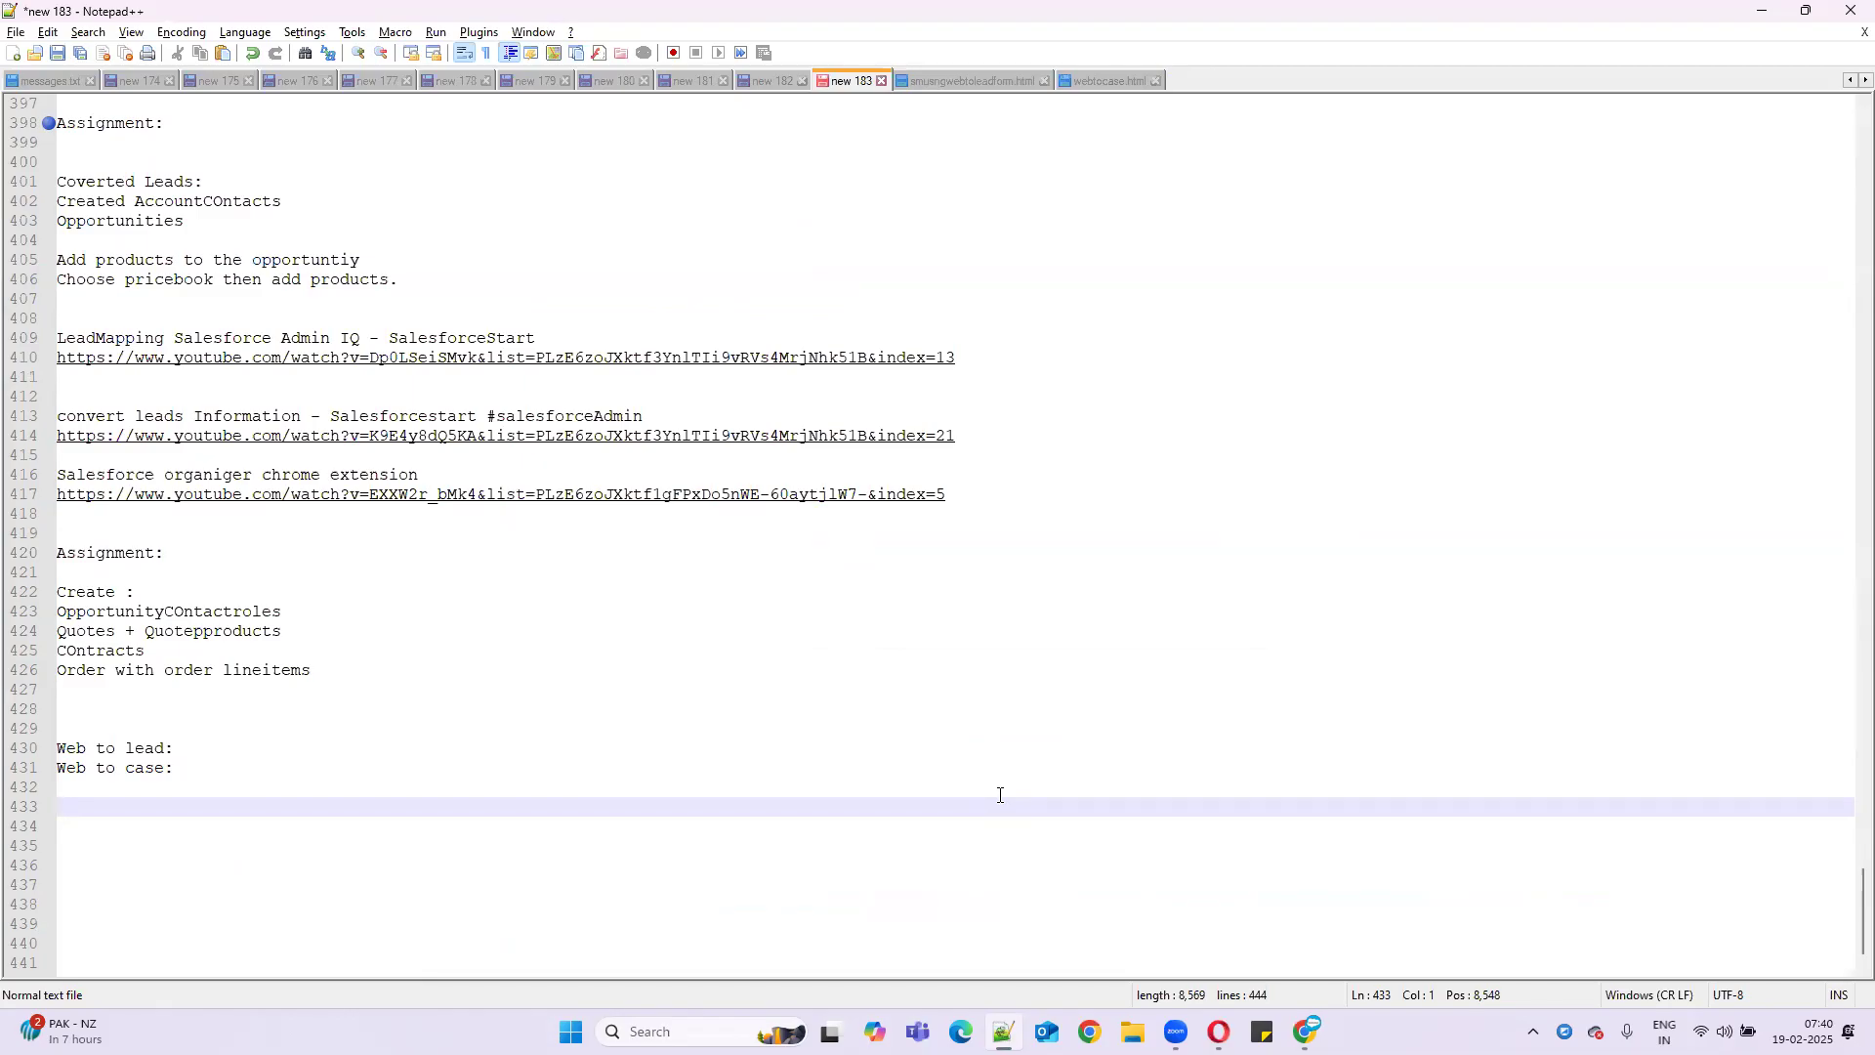
left_click_drag(182, 748, 61, 755)
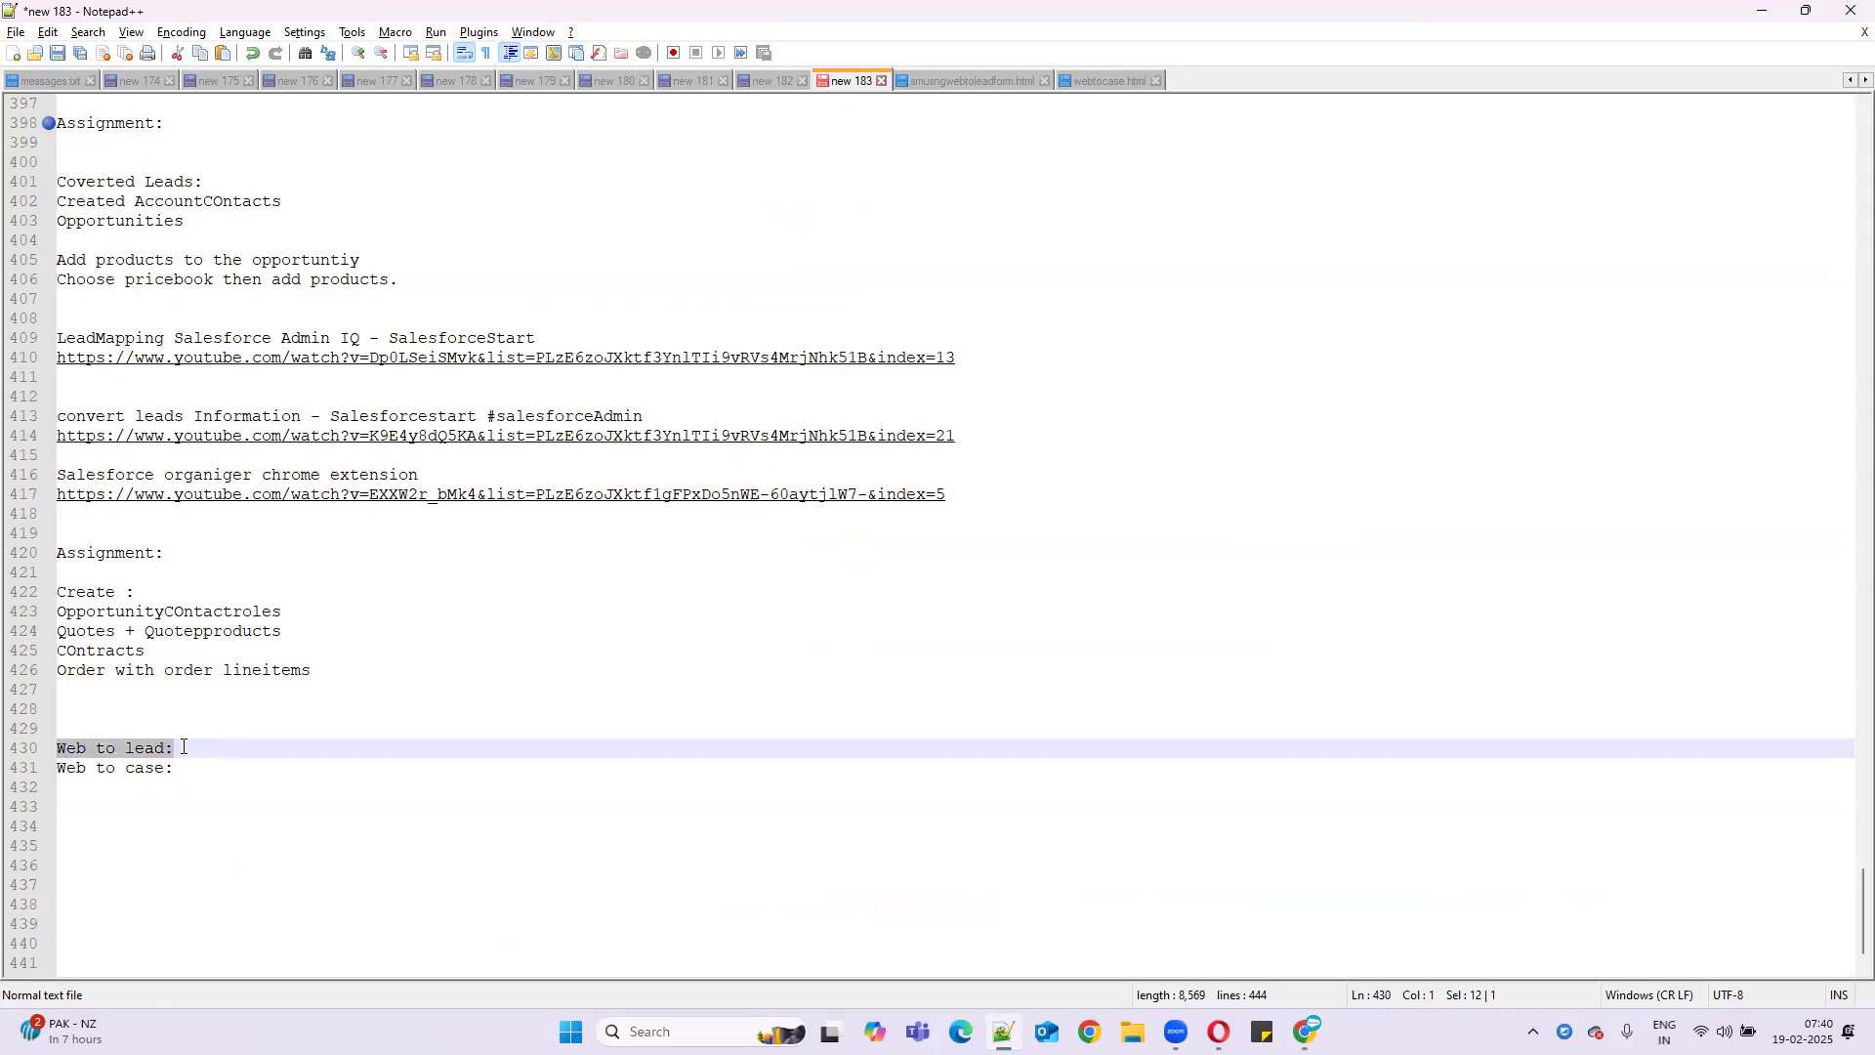
key("ctrl+c")
left_click(98, 827)
key("ctrl+v")
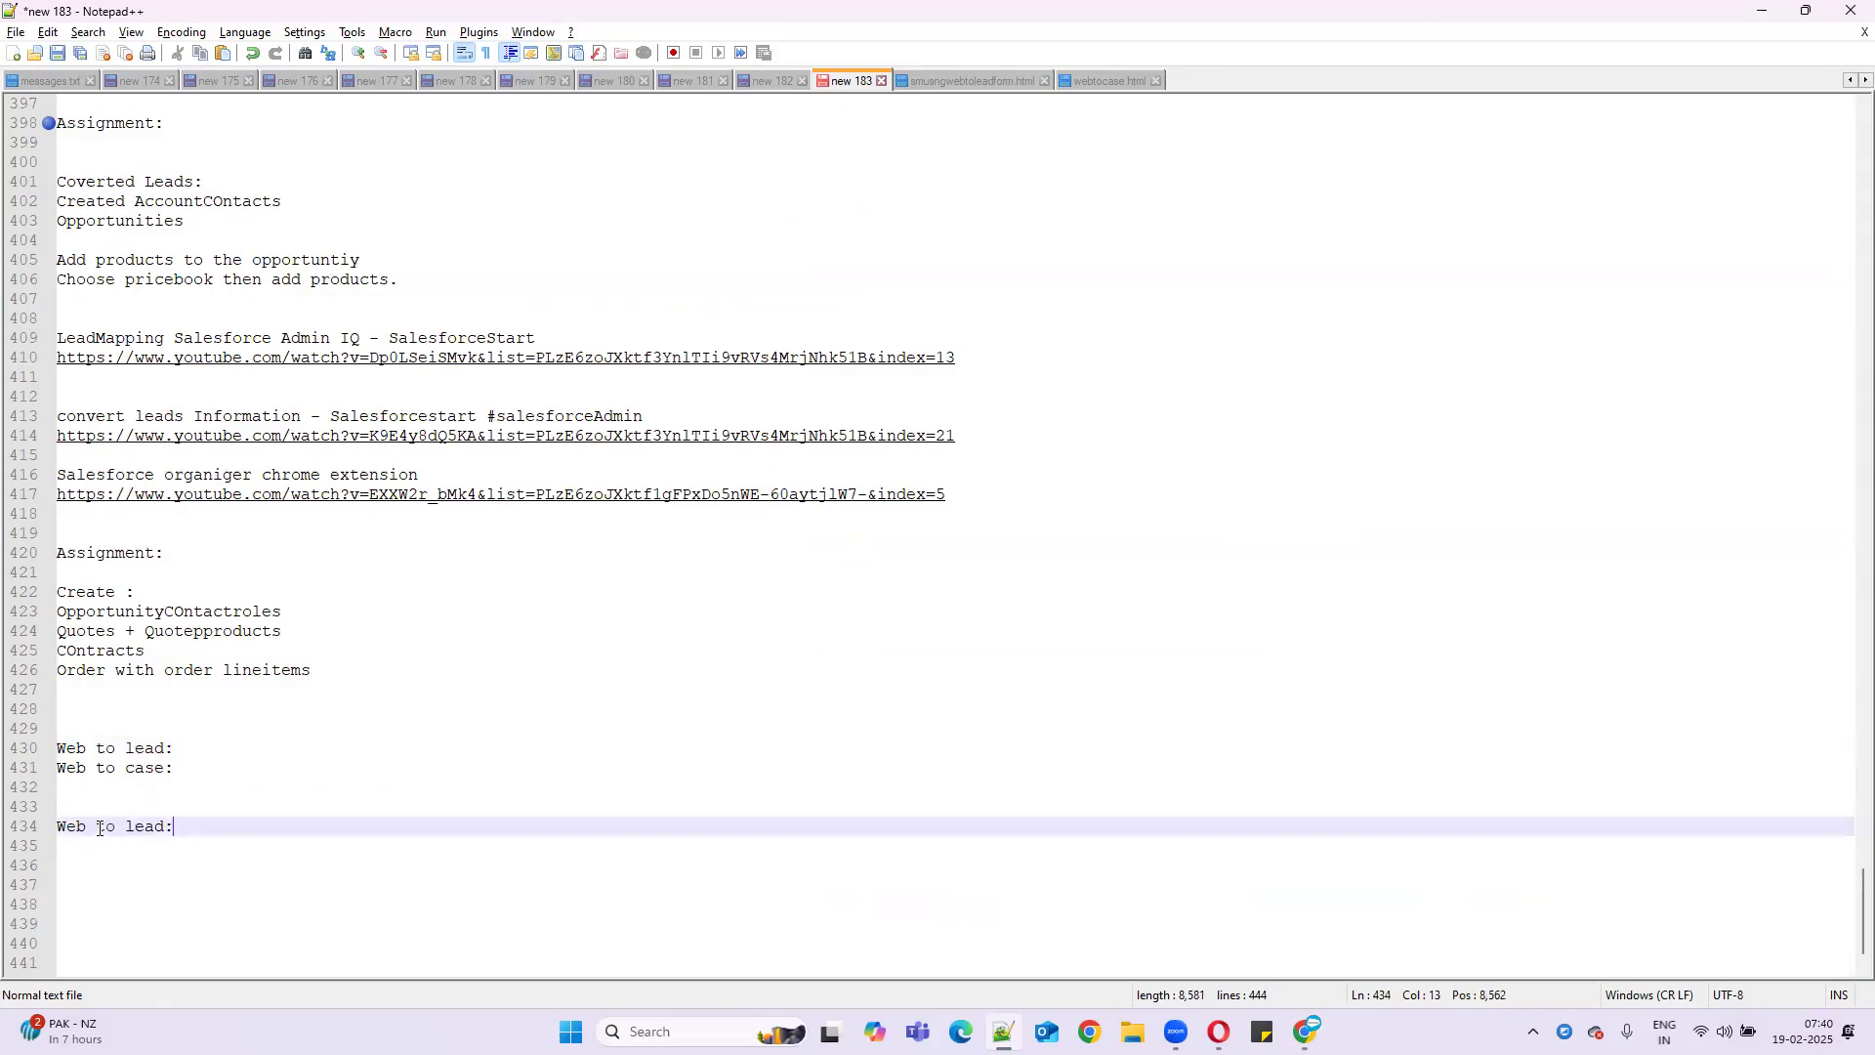
key("Return")
key("Return")
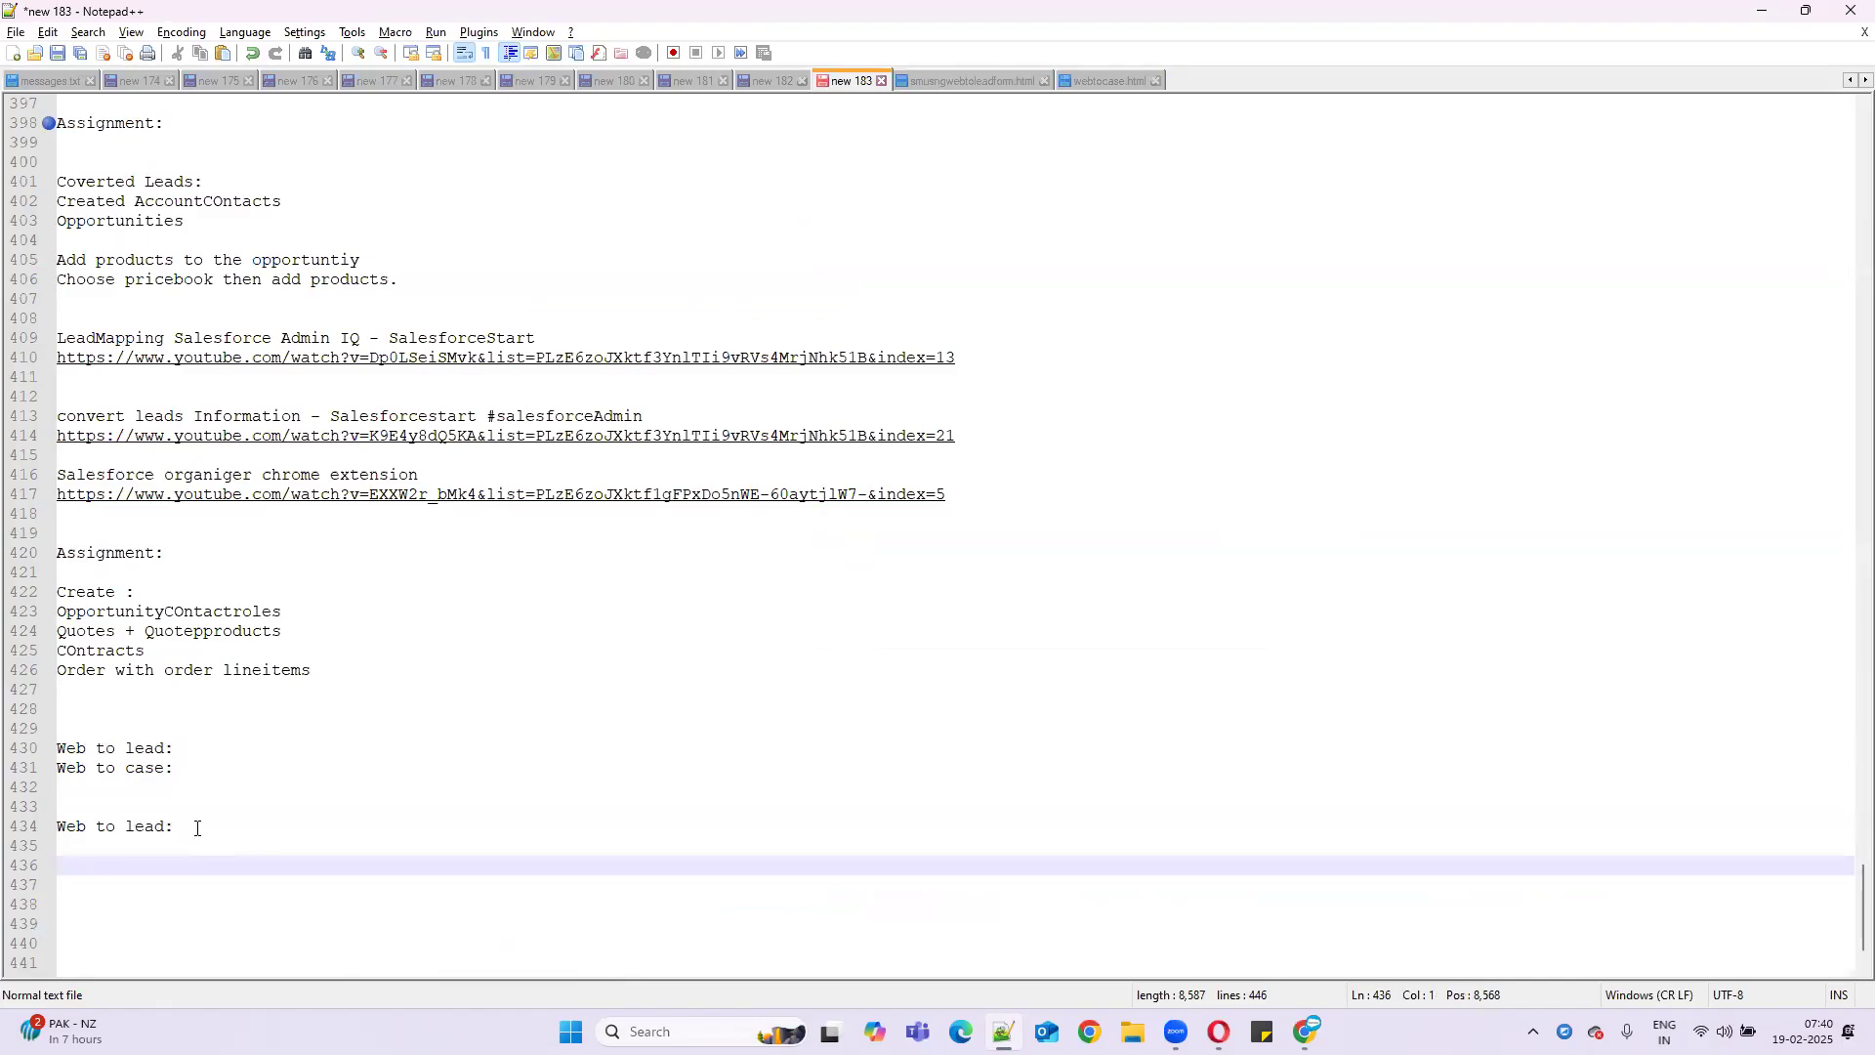
- Add entries assigning one person to USA : USA team and another to CANADA : CANADA Team
type("S")
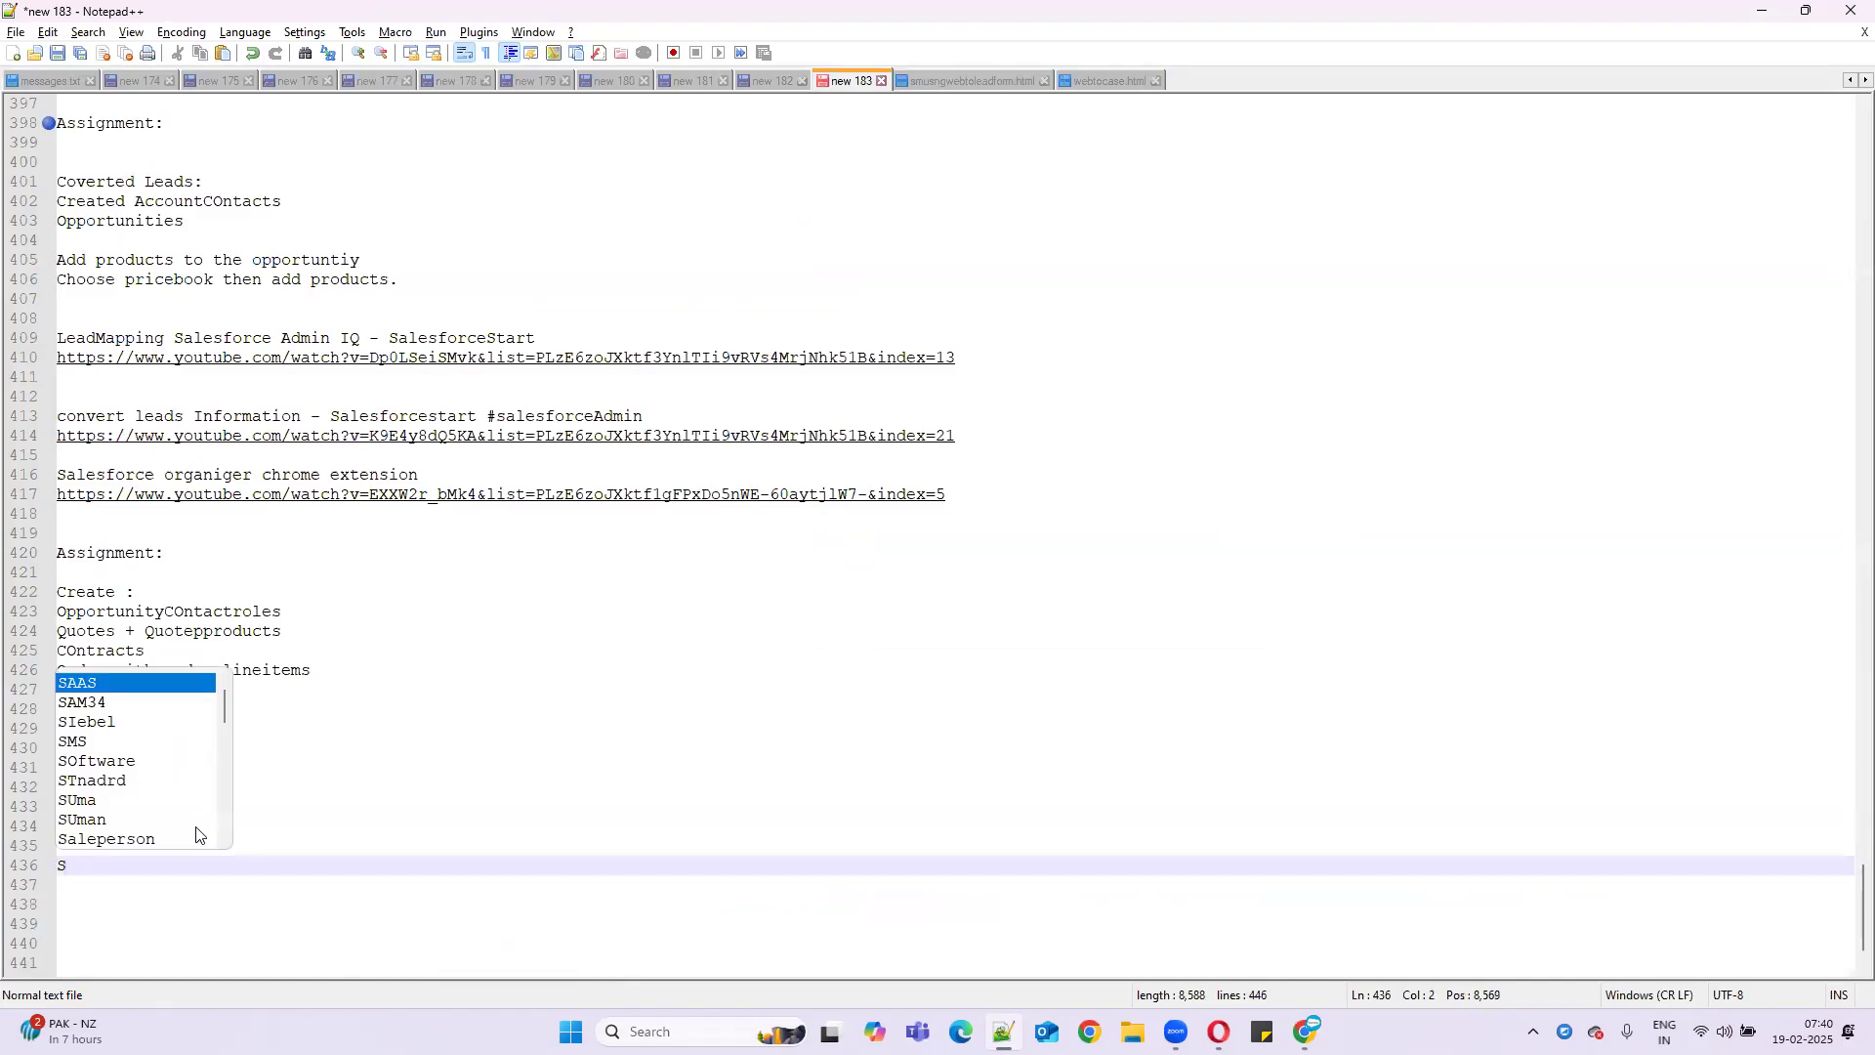
key("BackSpace")
type("Sanja")
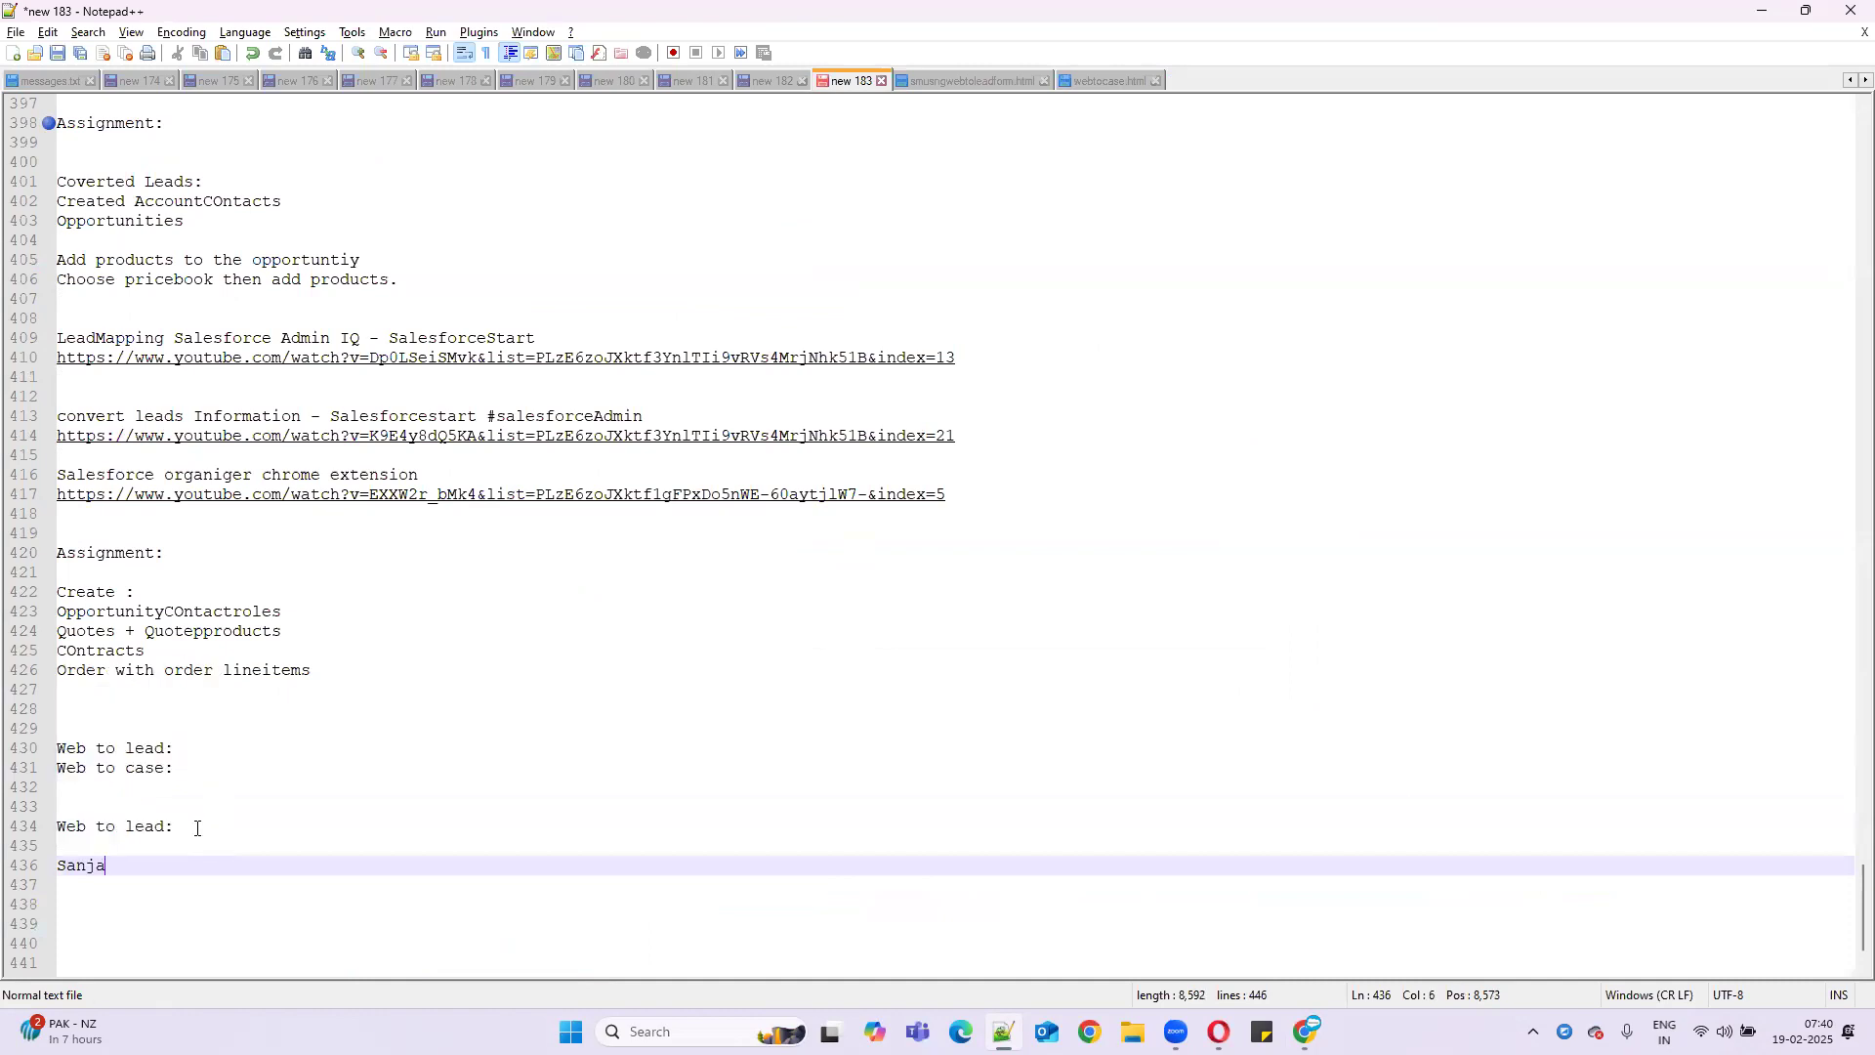
type("y : Us")
key("BackSpace")
key("BackSpace")
type("V")
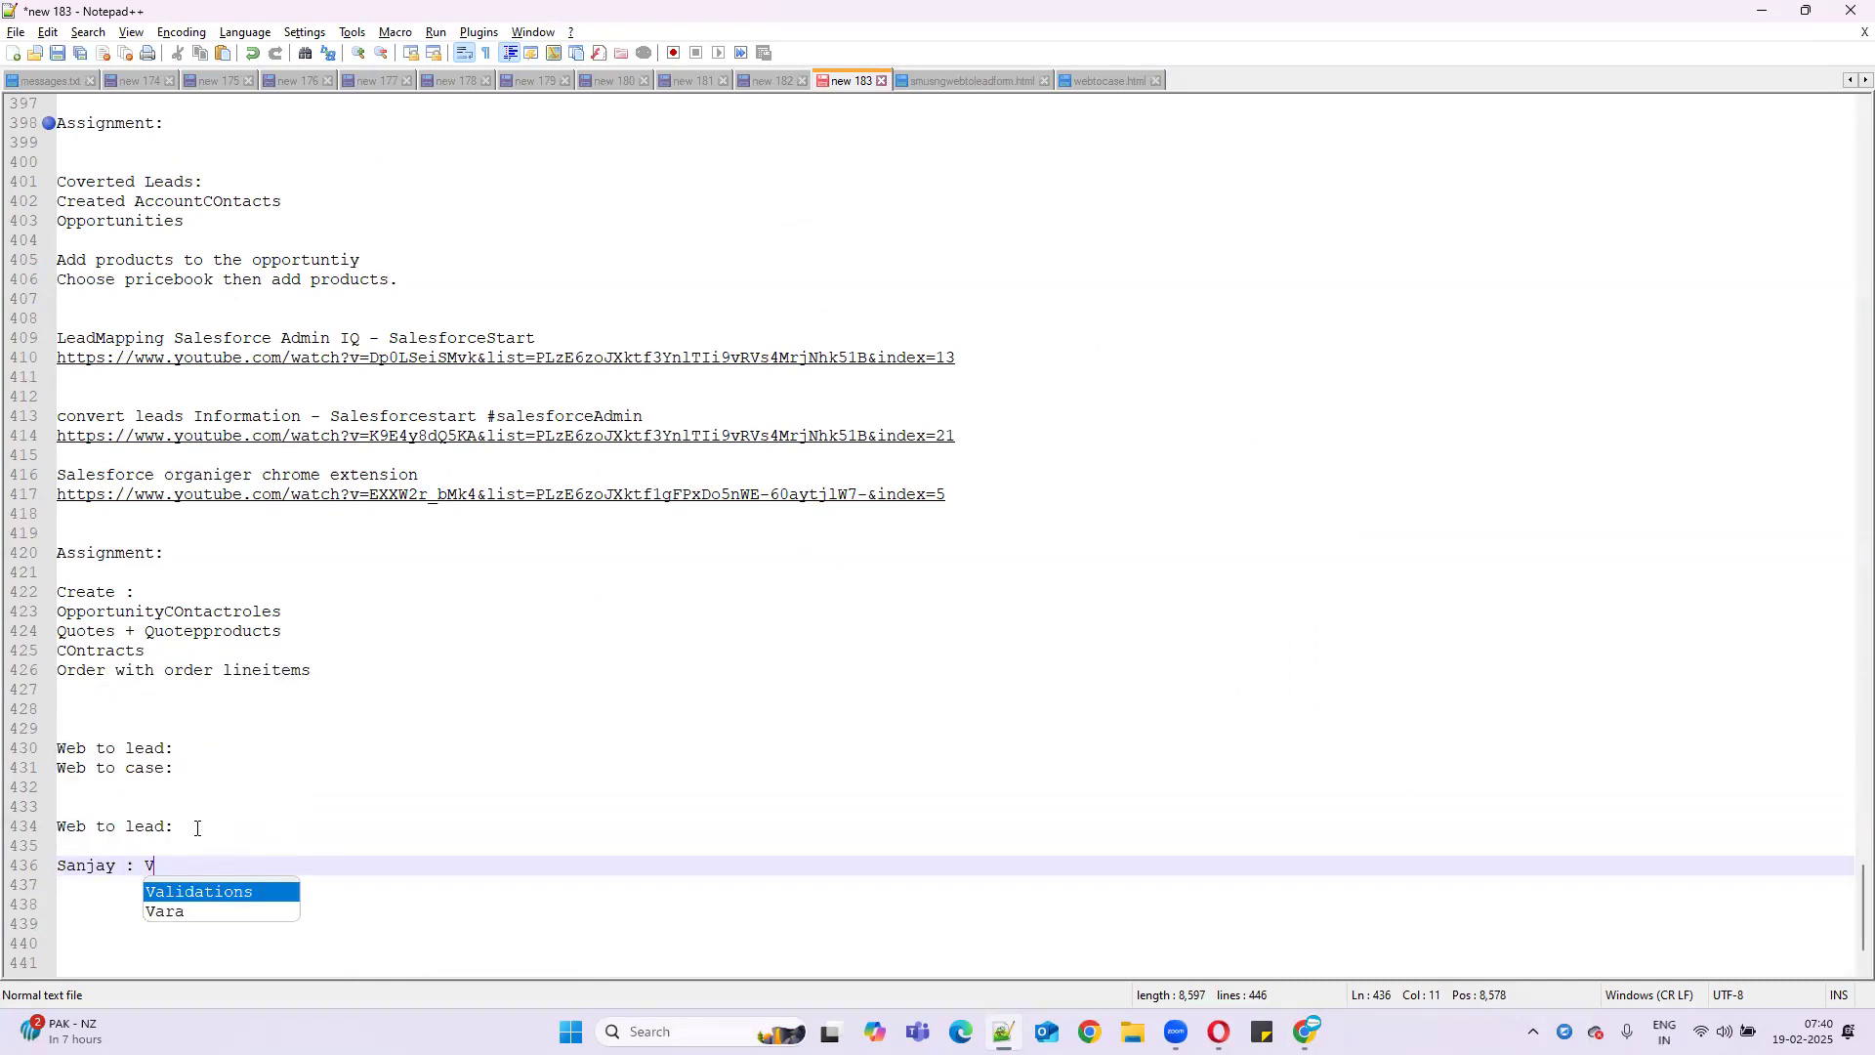
key("BackSpace")
type("USA")
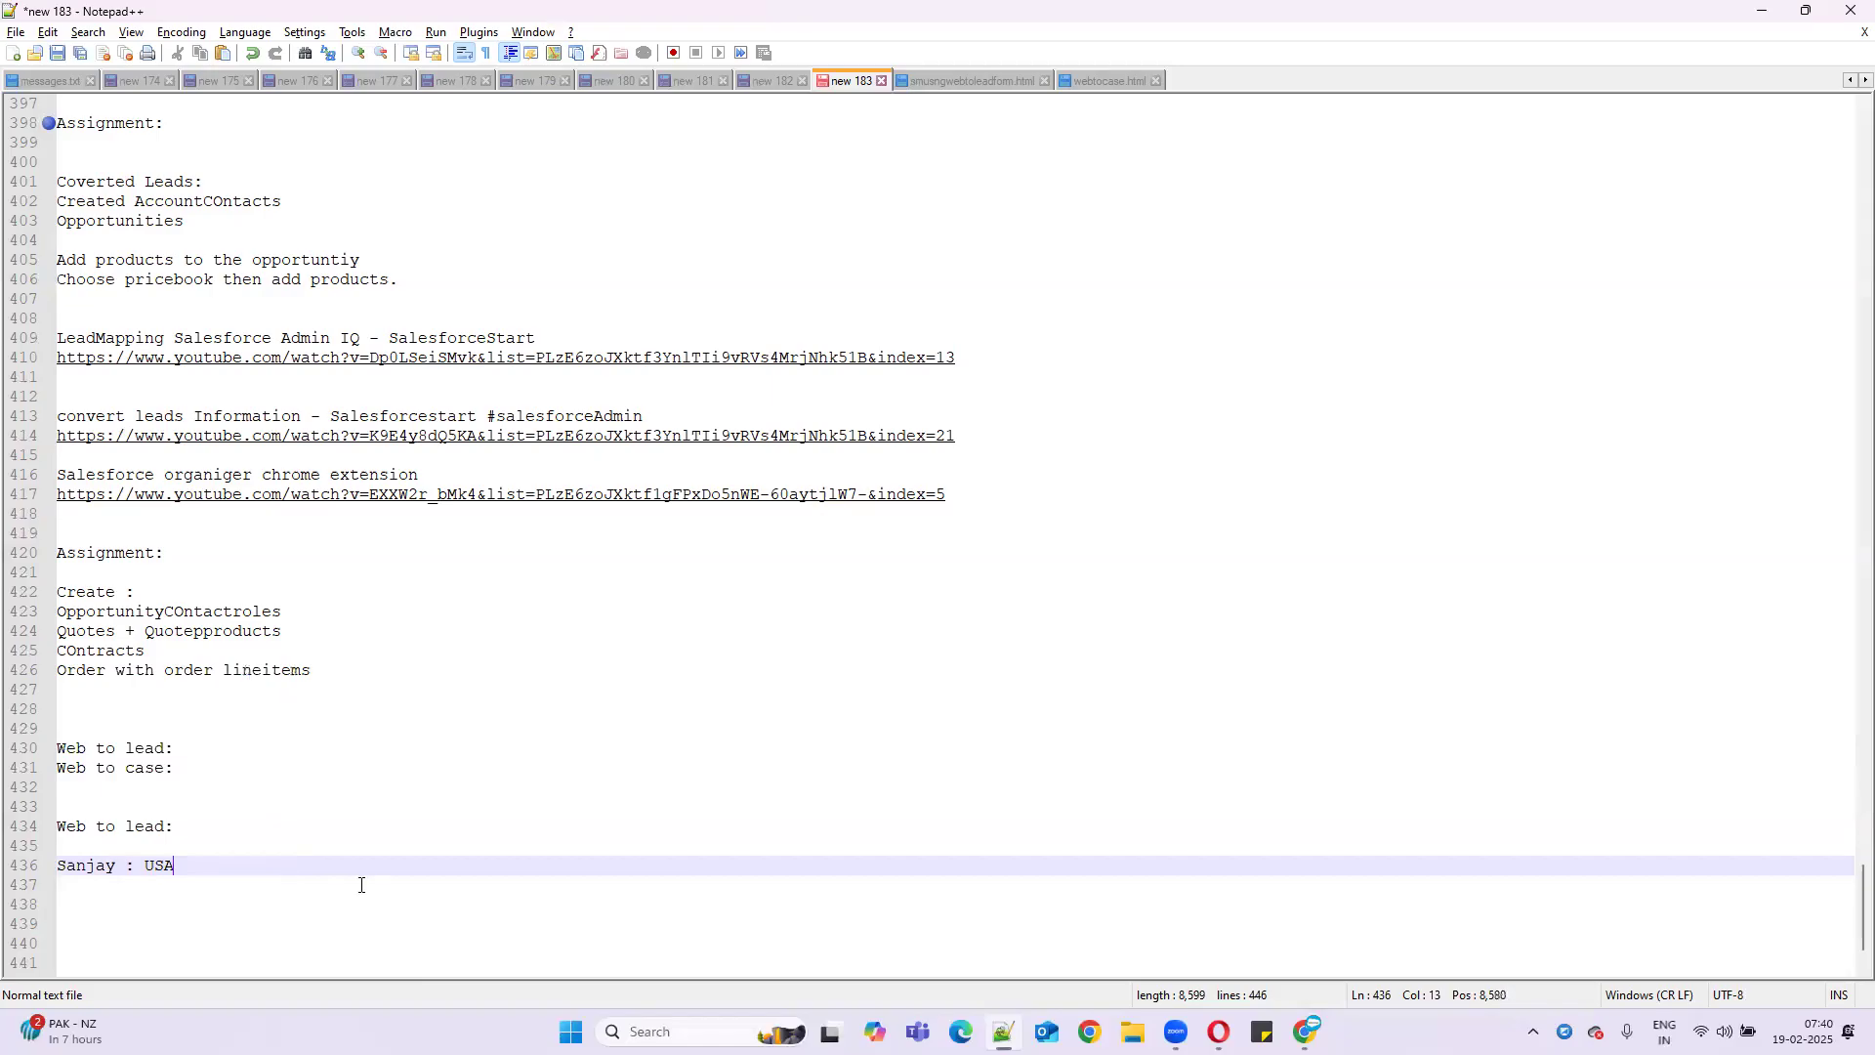
type(" : U")
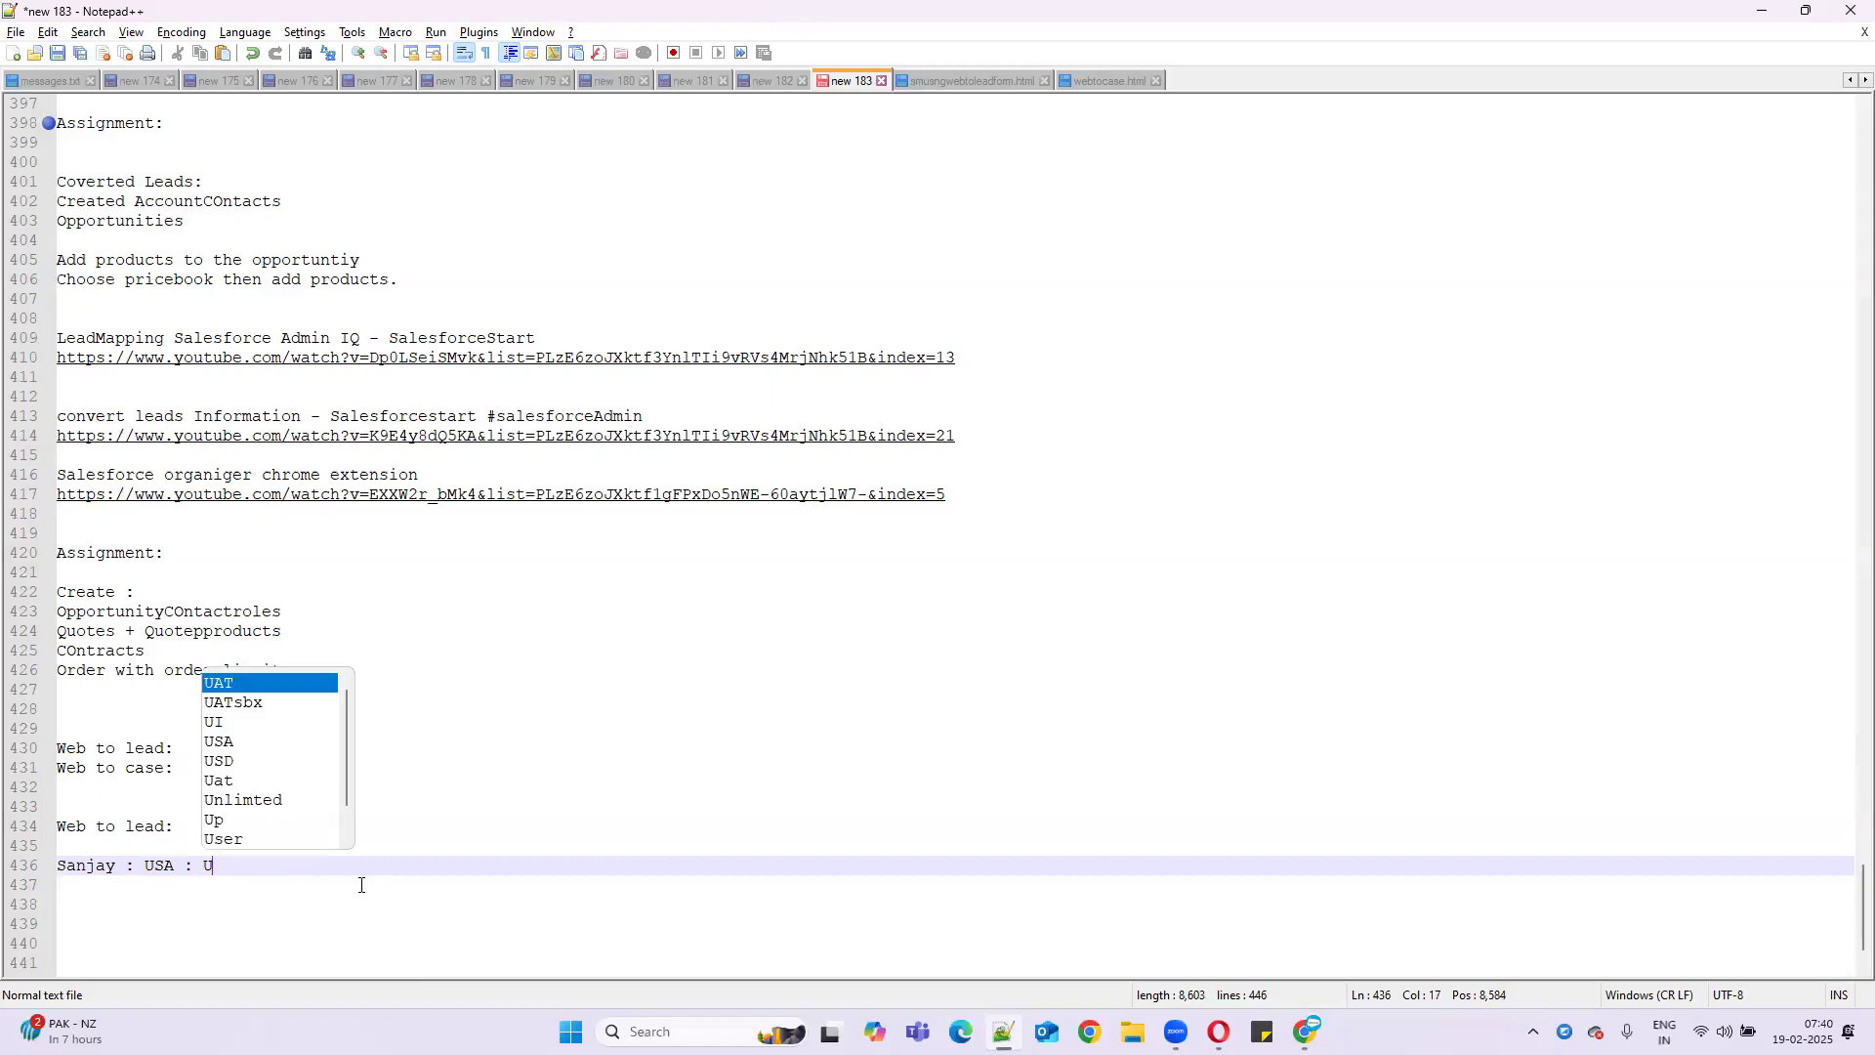
type("SA te")
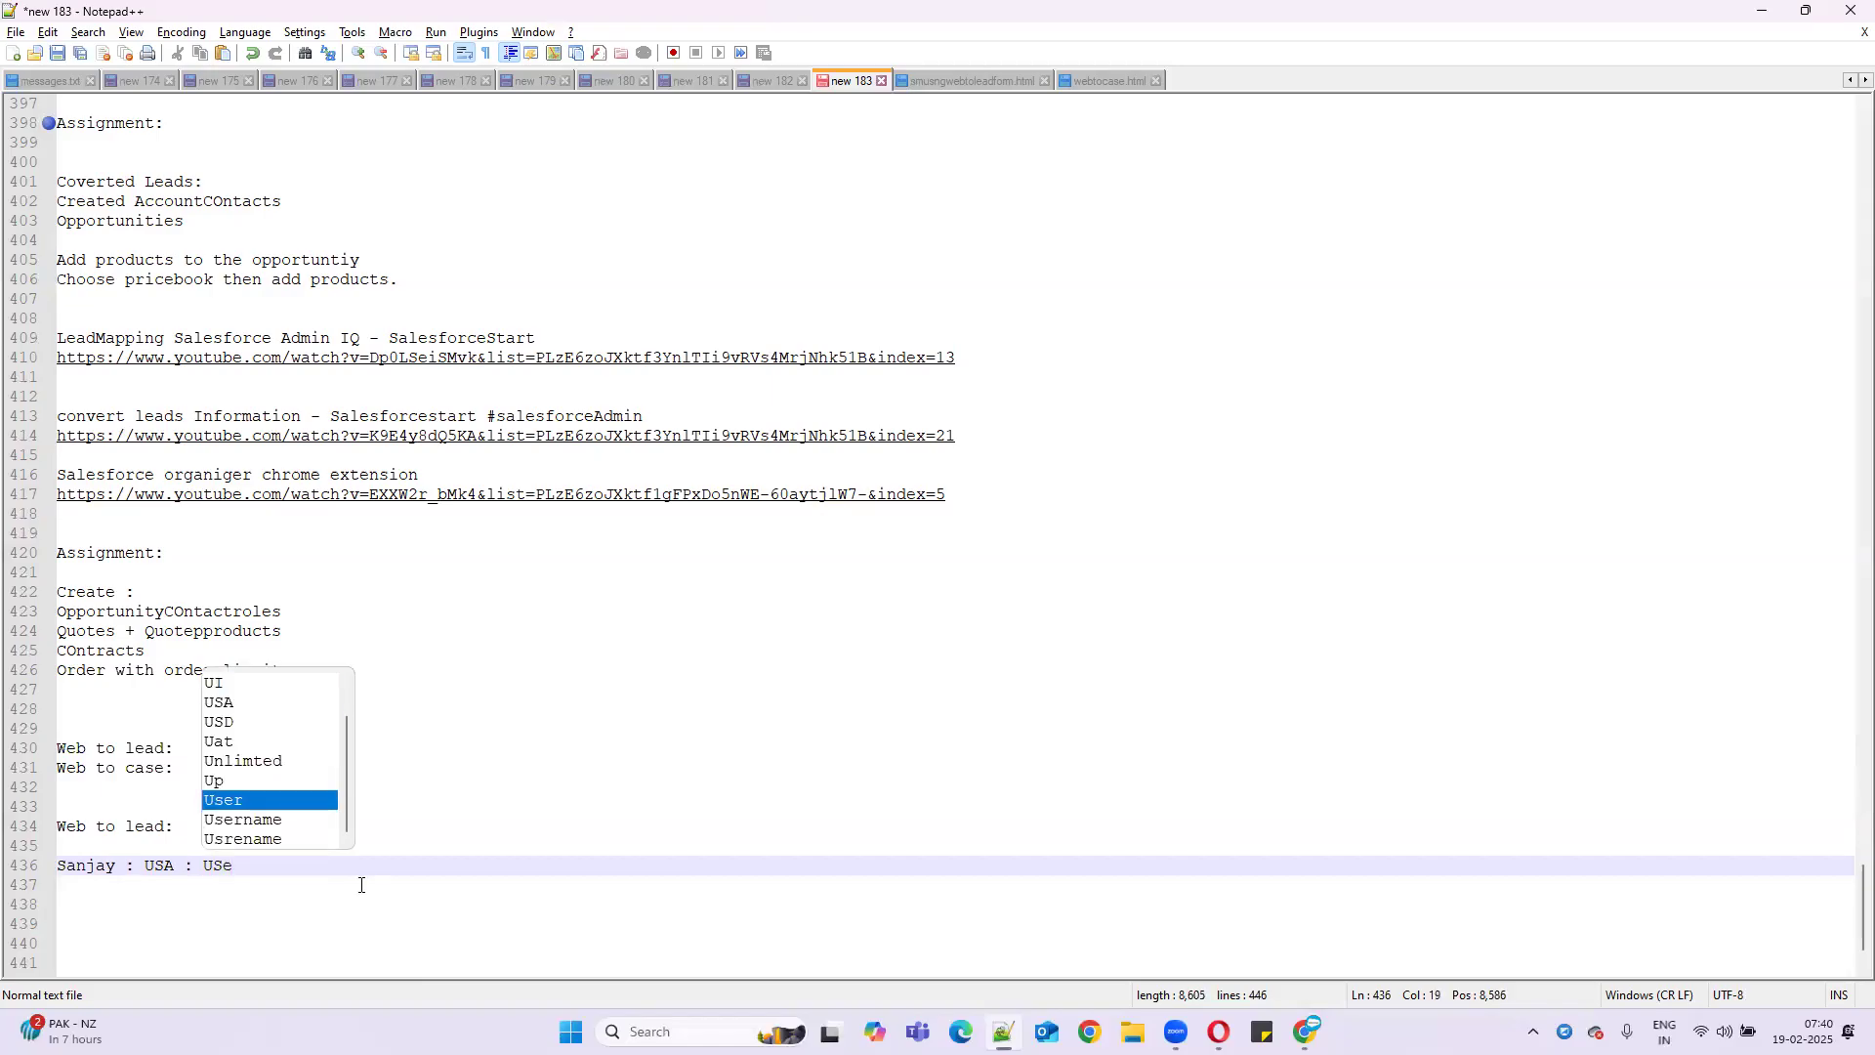
key("BackSpace")
type("A team")
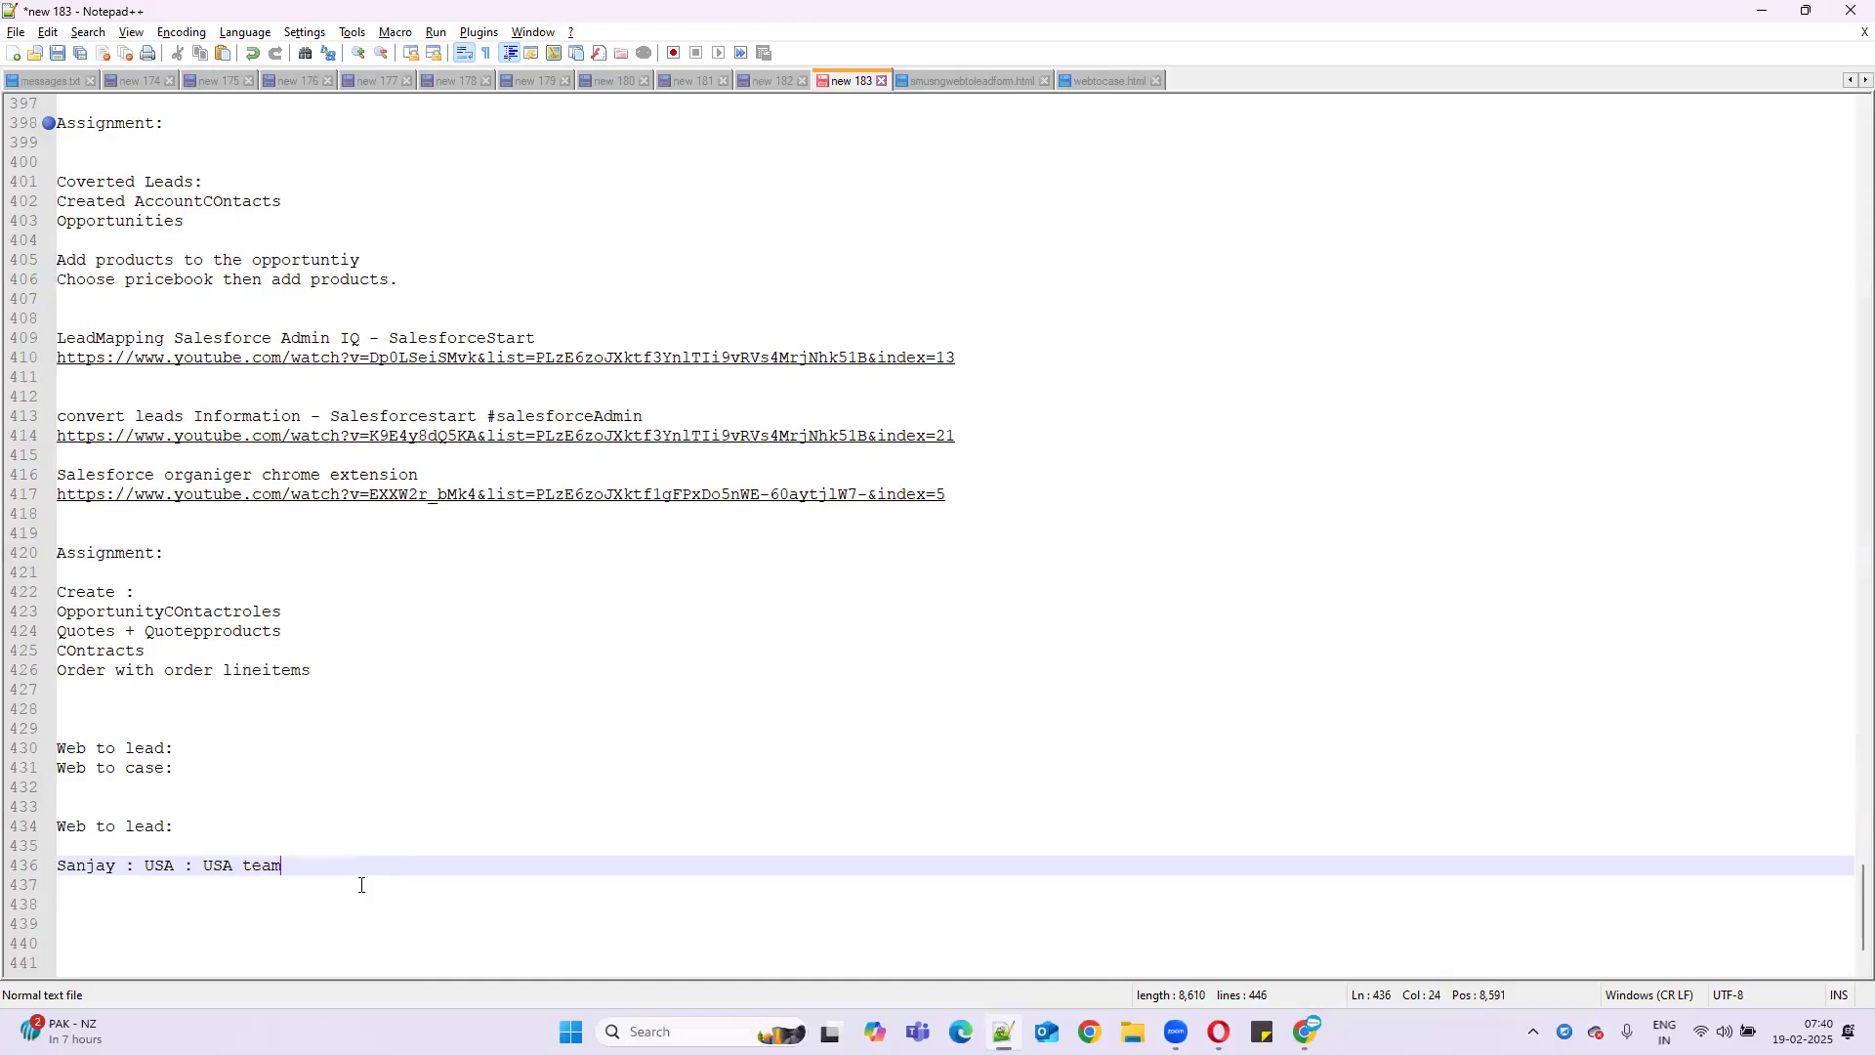
key("Return")
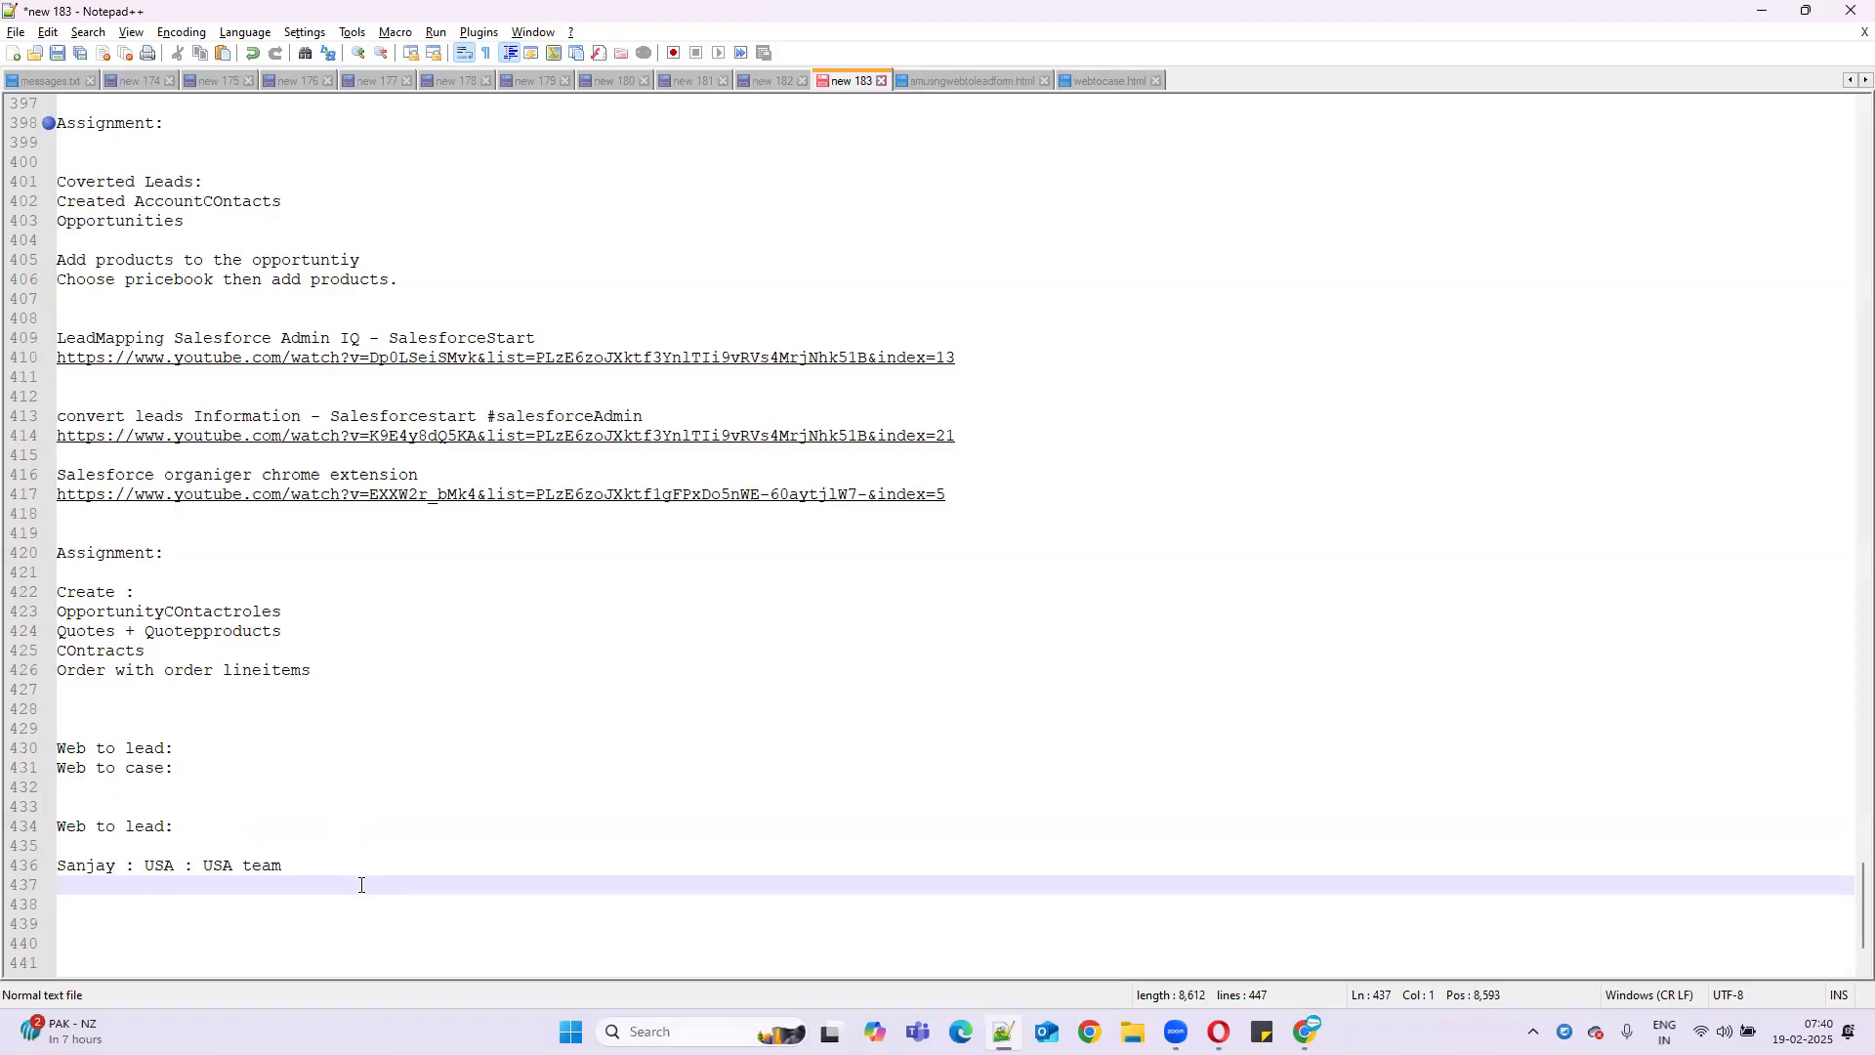
type("Kiran  : CANADA : CANADA Team")
- Add a third entry pairing a person with India : India team, then highlight the USA team text
key("Return")
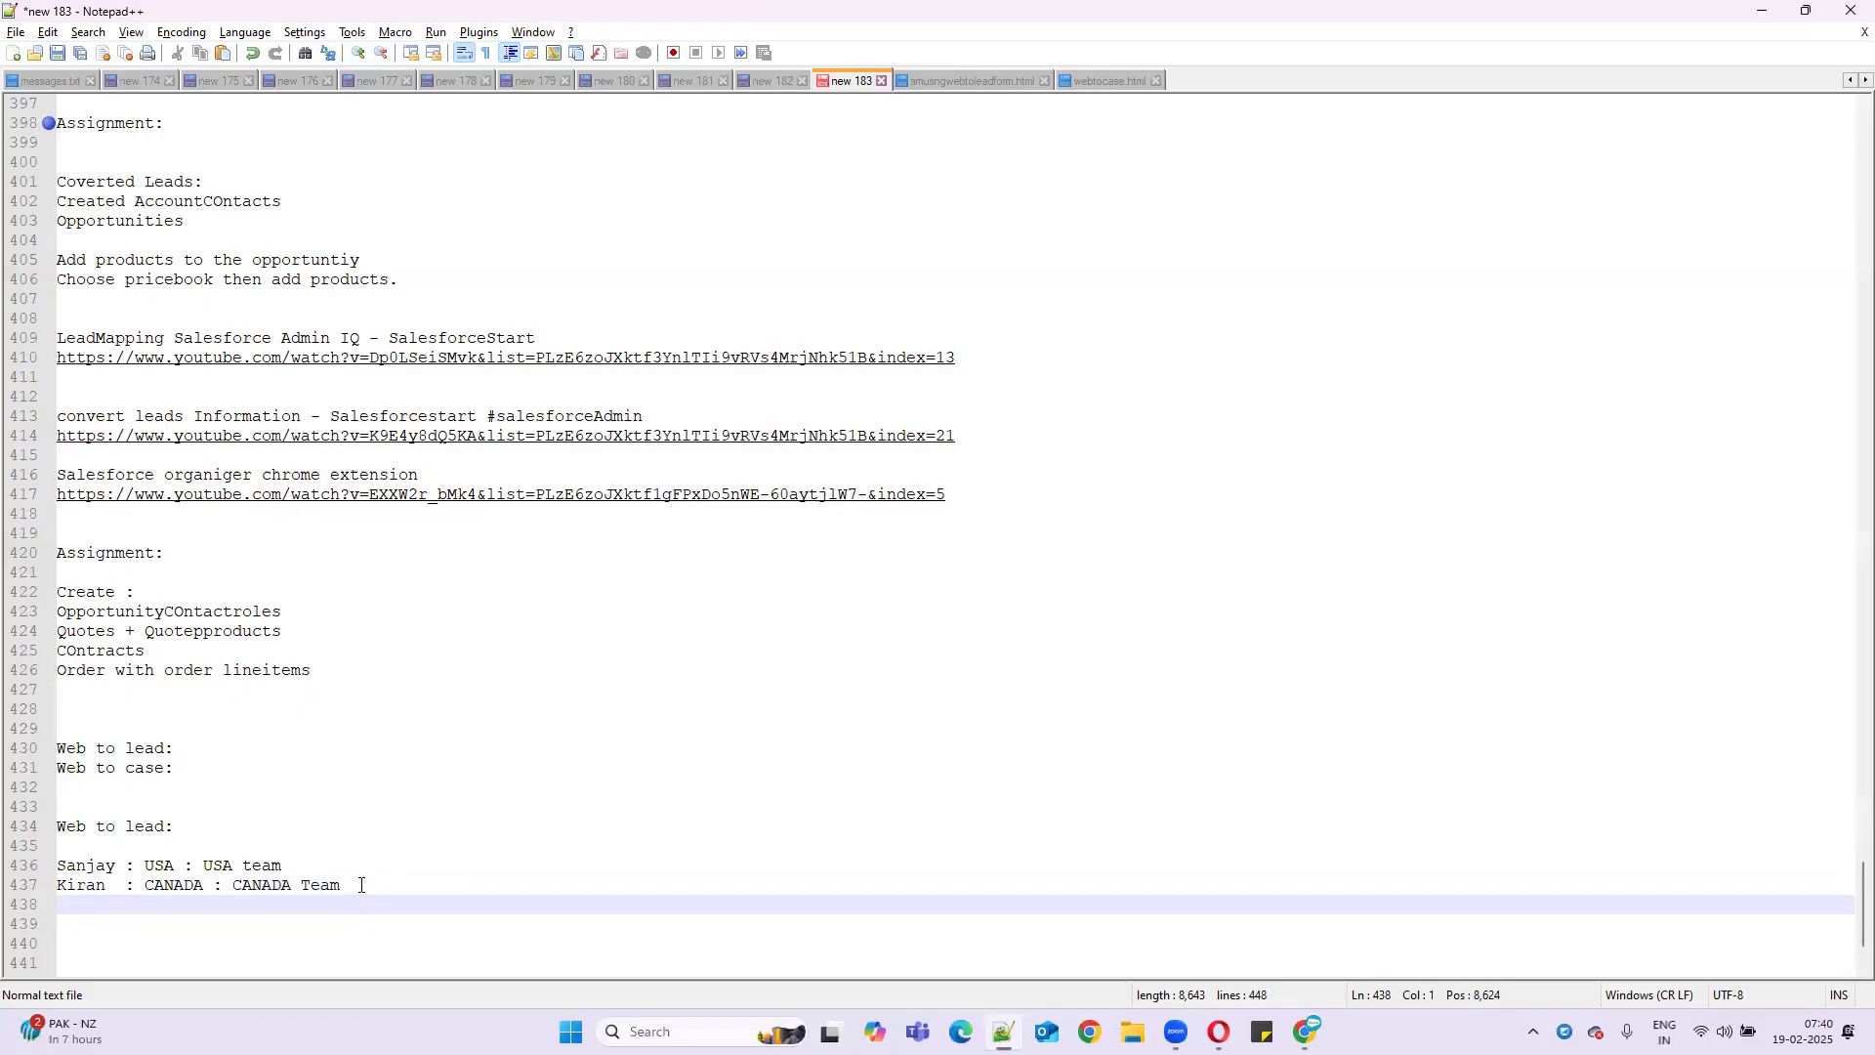
type("Nagaveni")
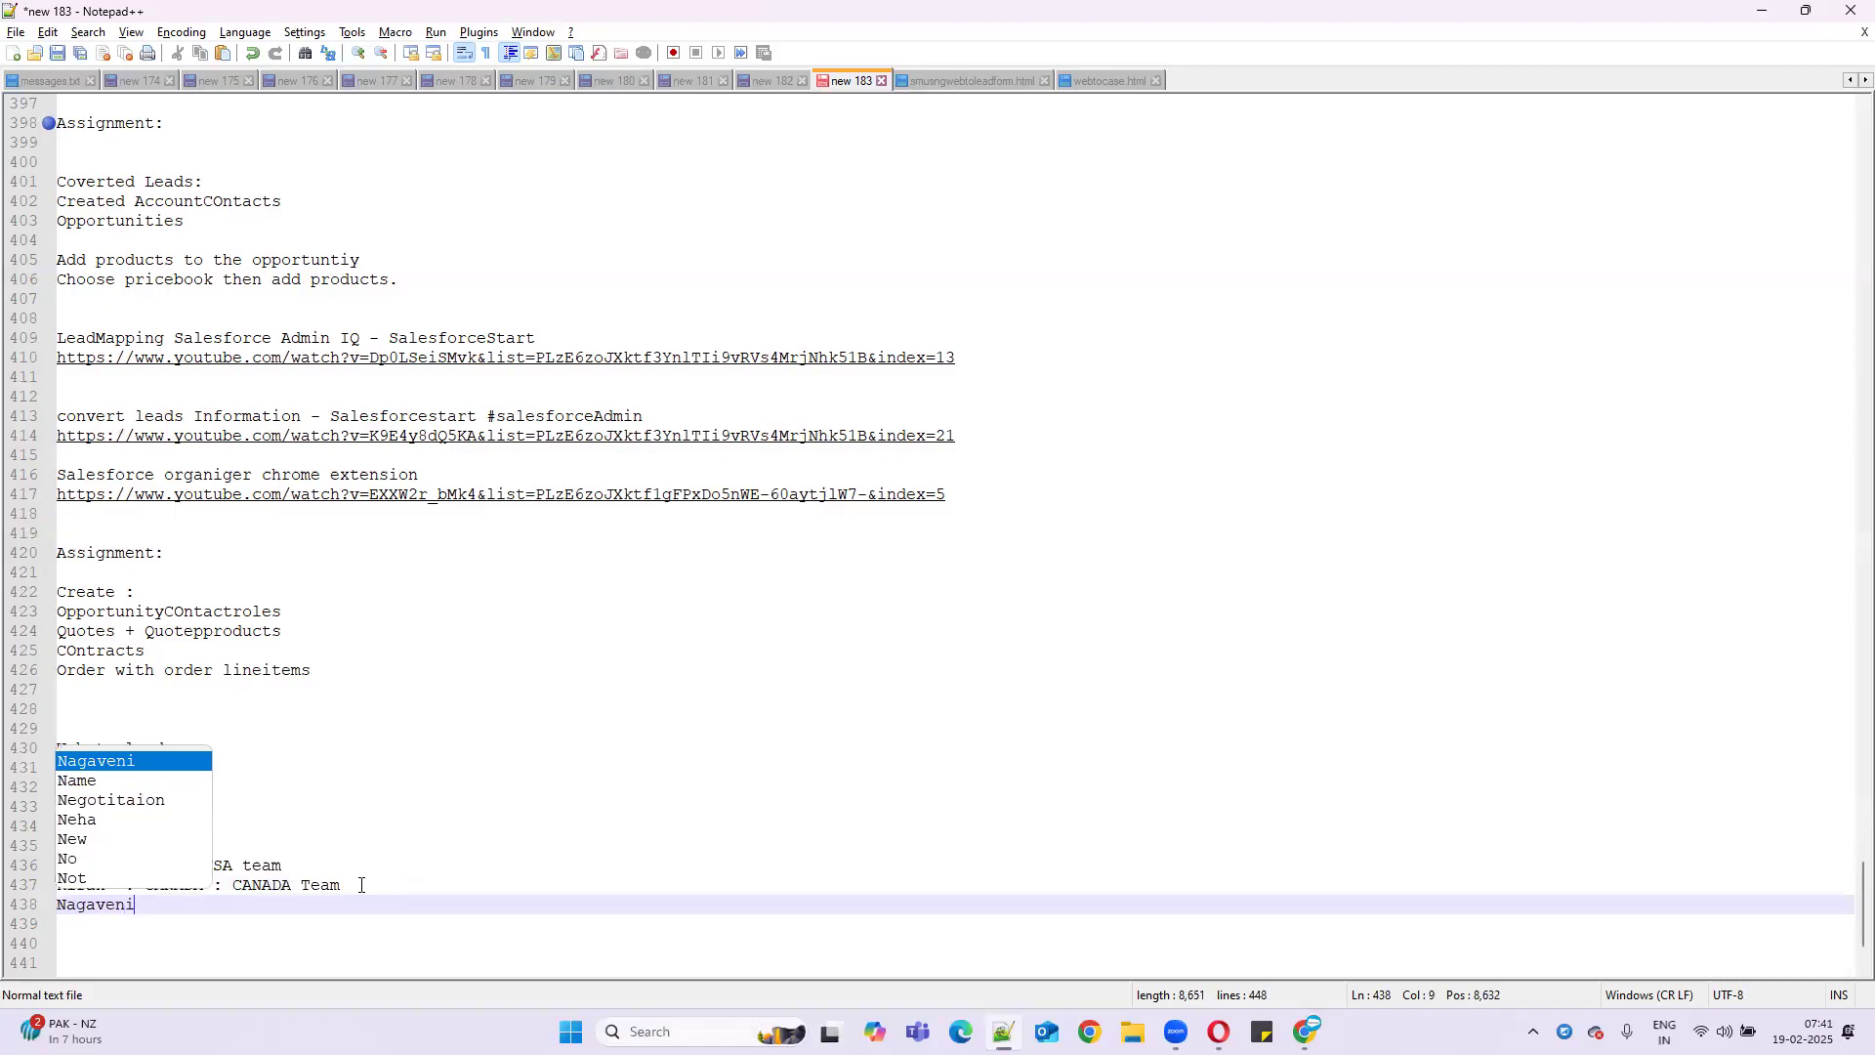
type(" : India : India")
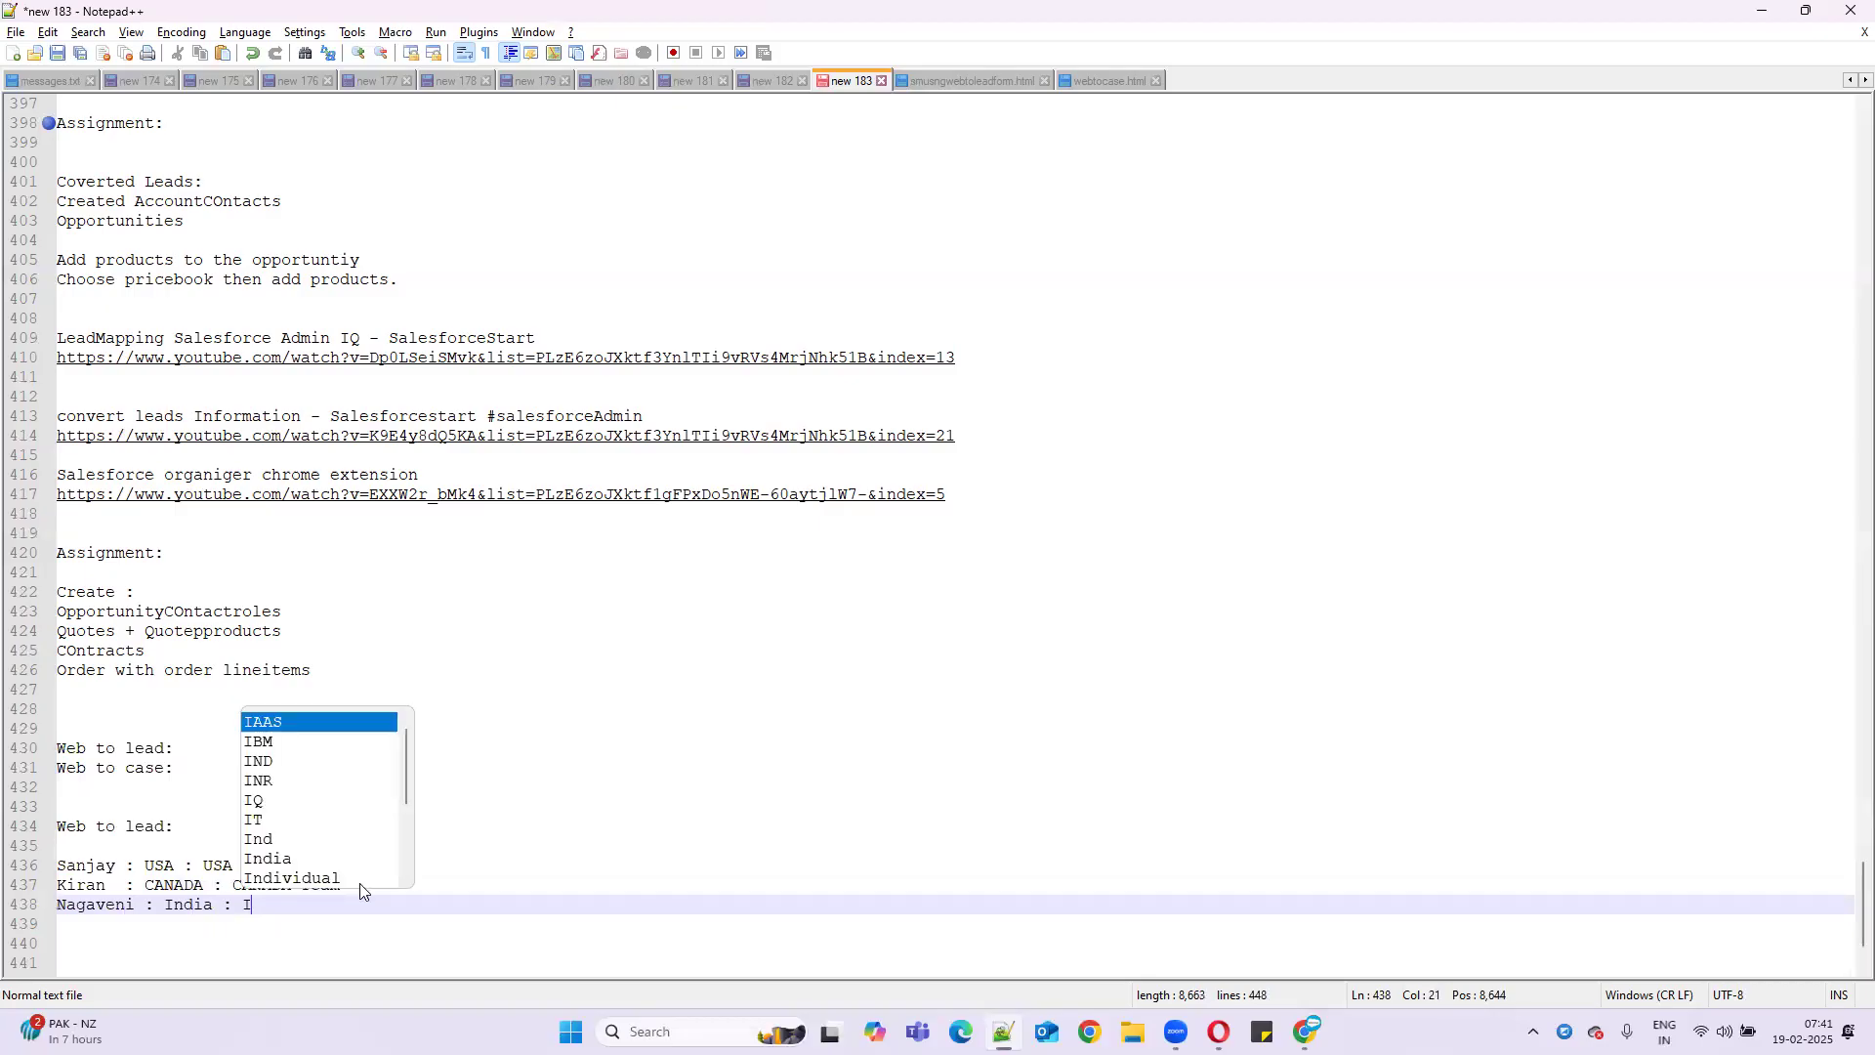
type(" team")
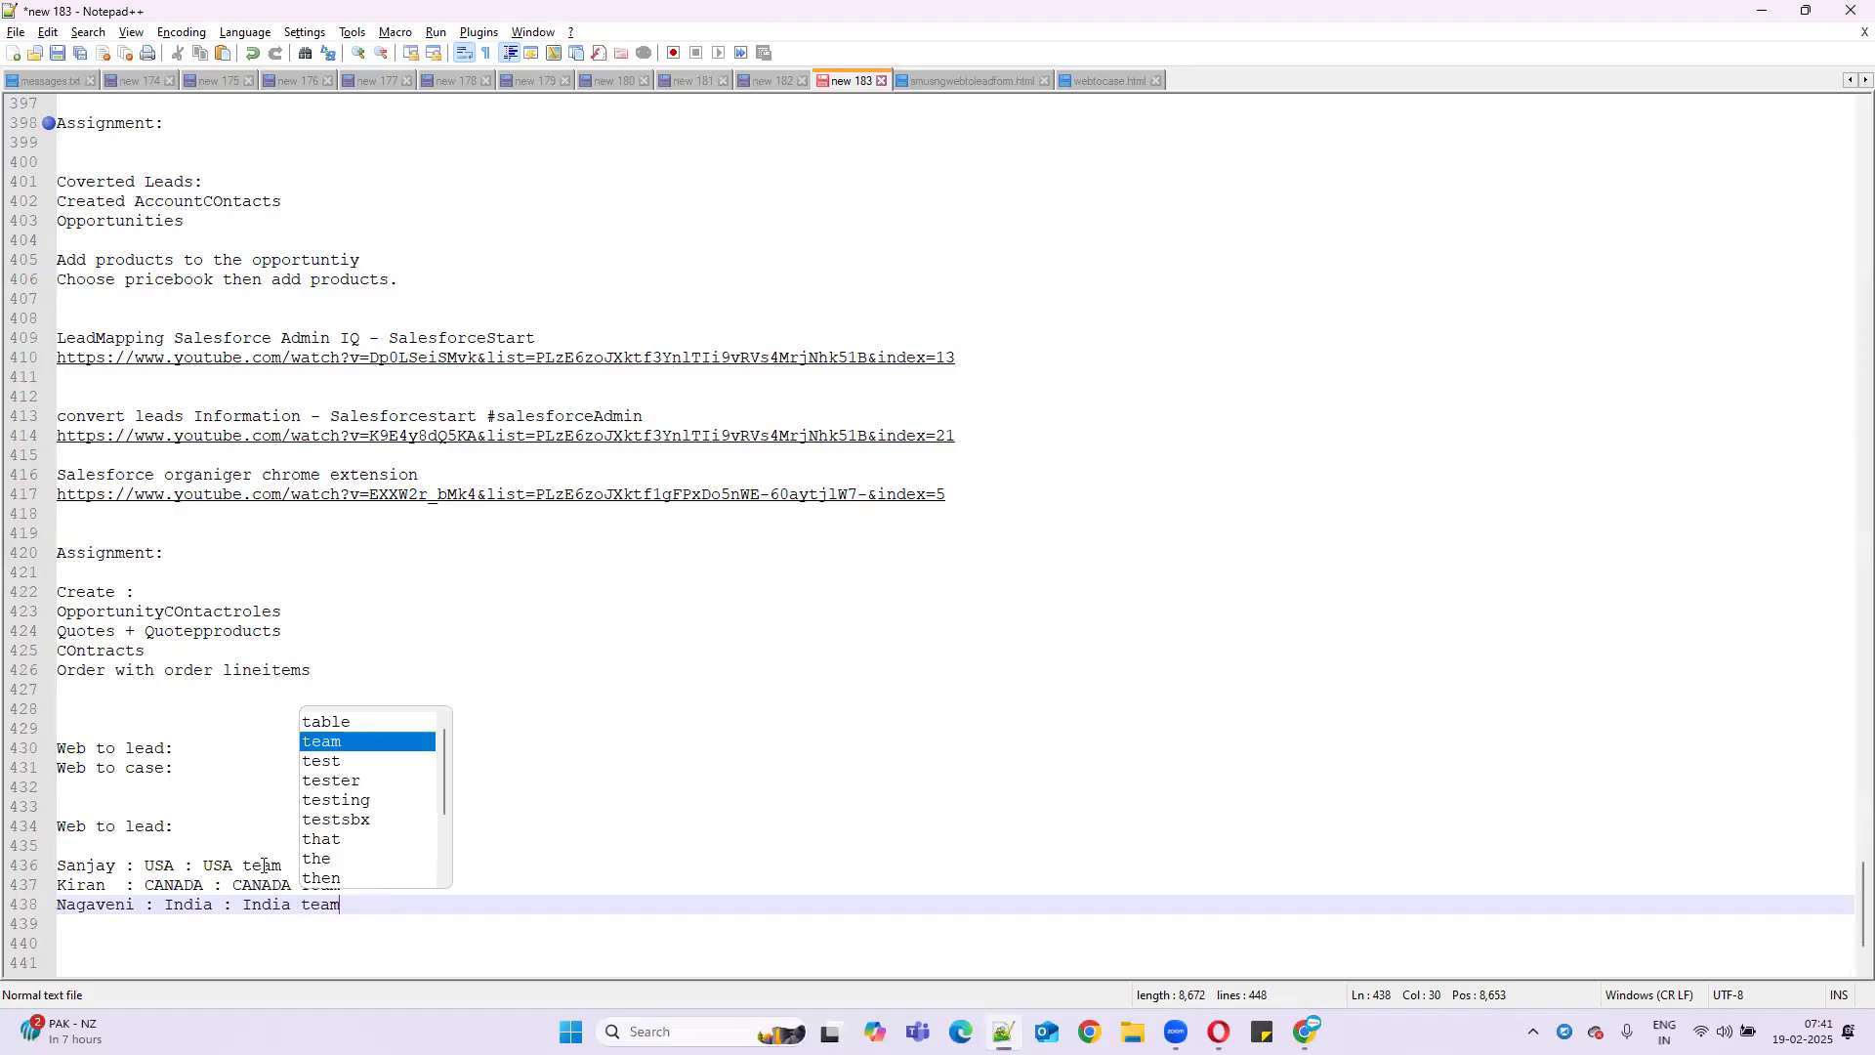
key("Escape")
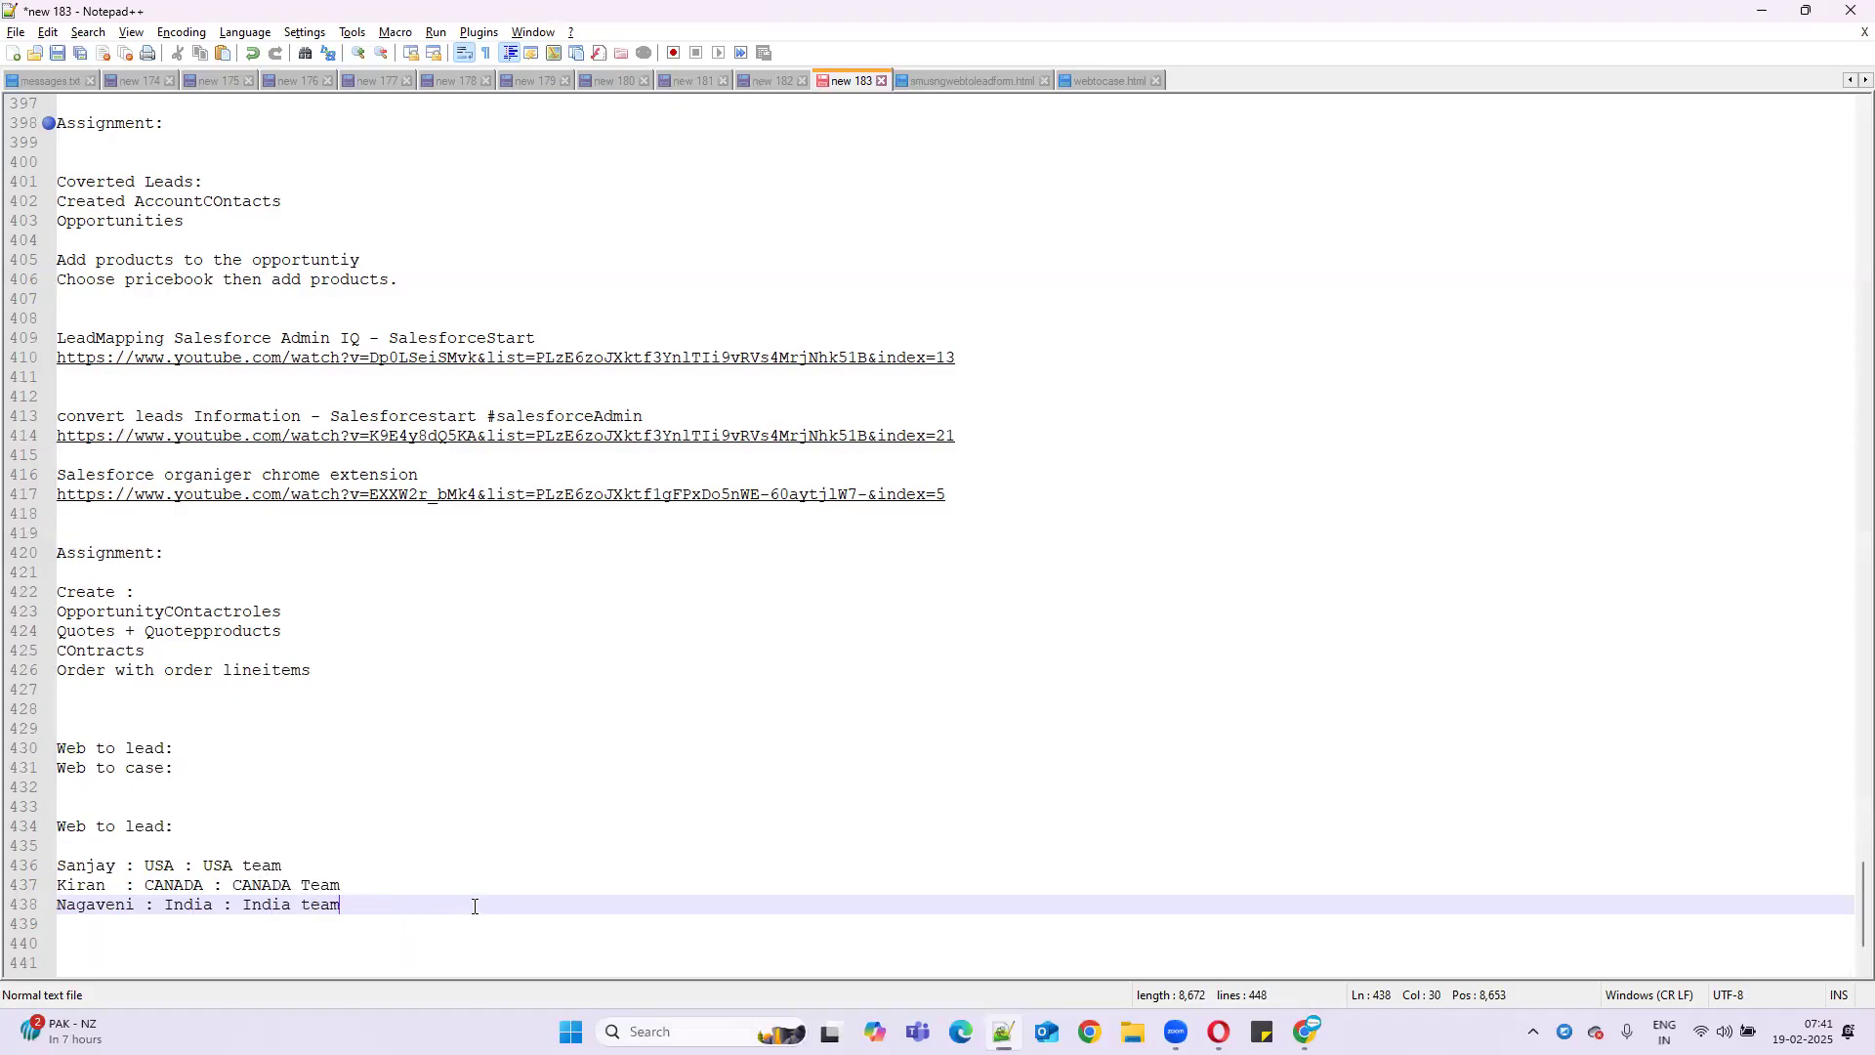
left_click_drag(204, 866, 376, 884)
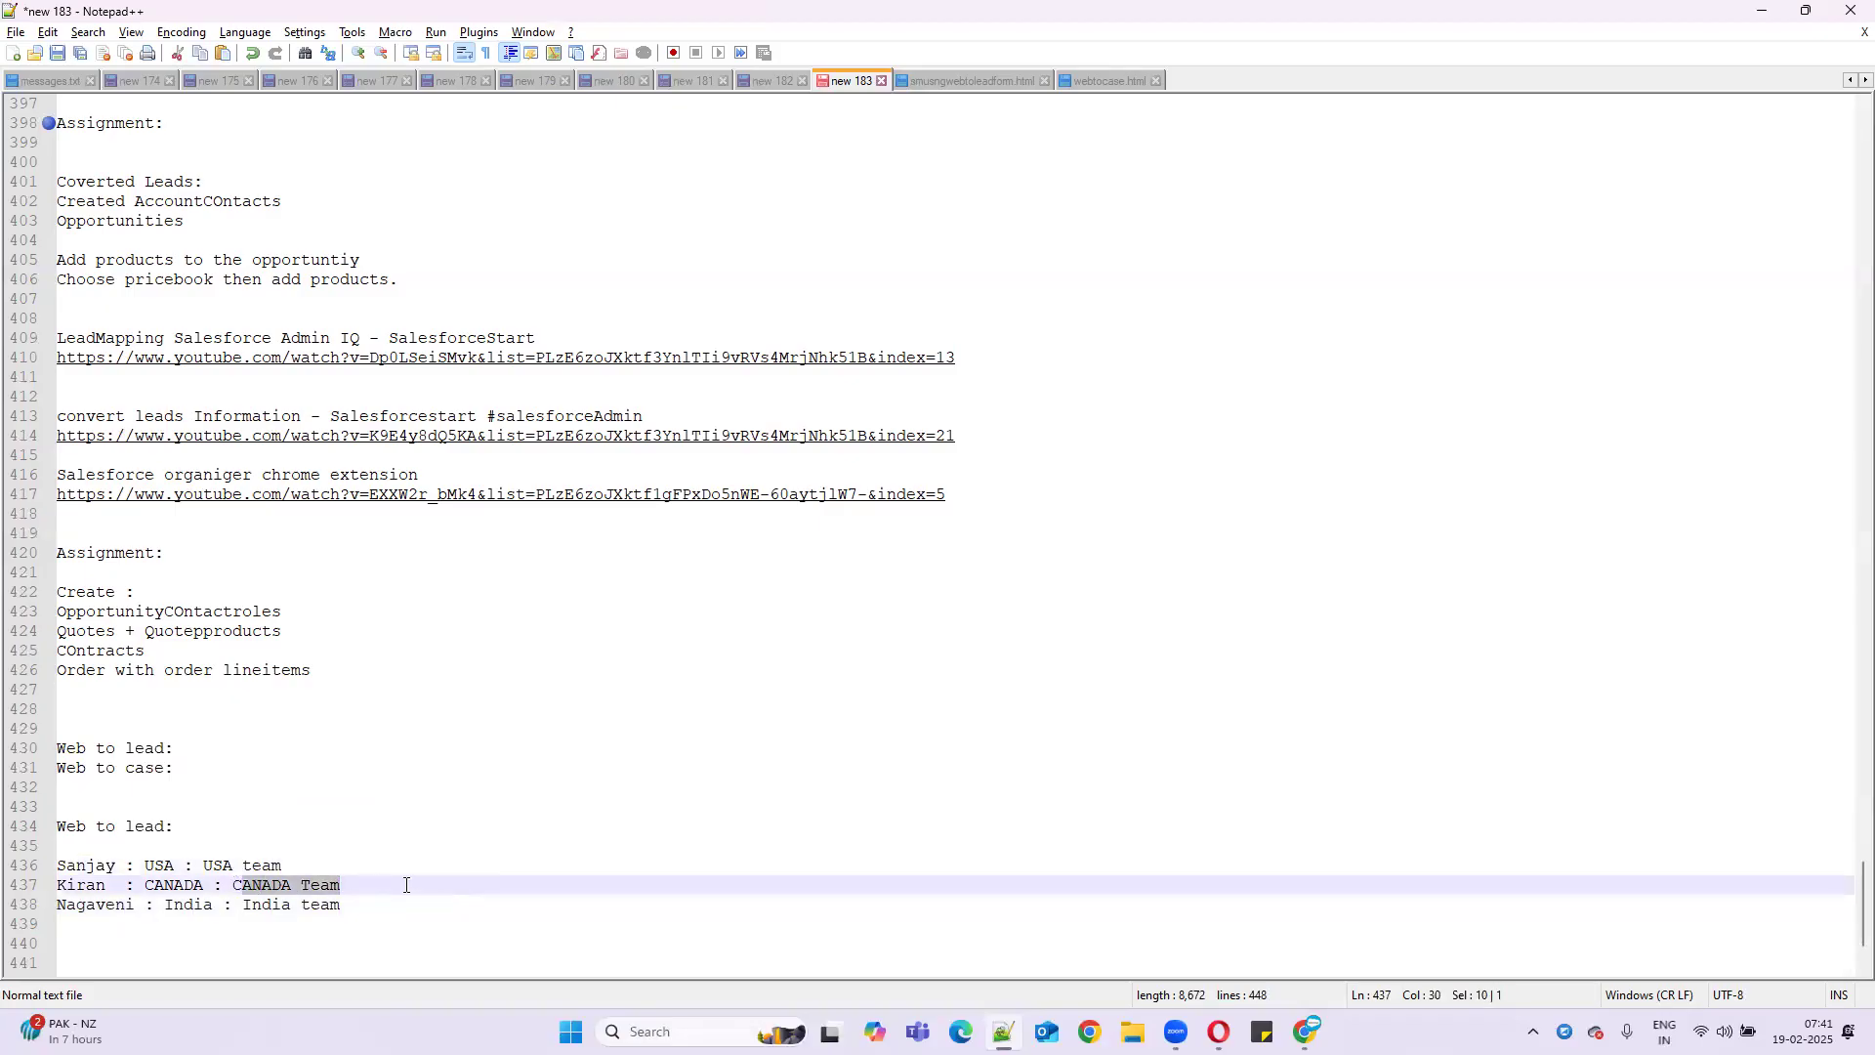
left_click(341, 889)
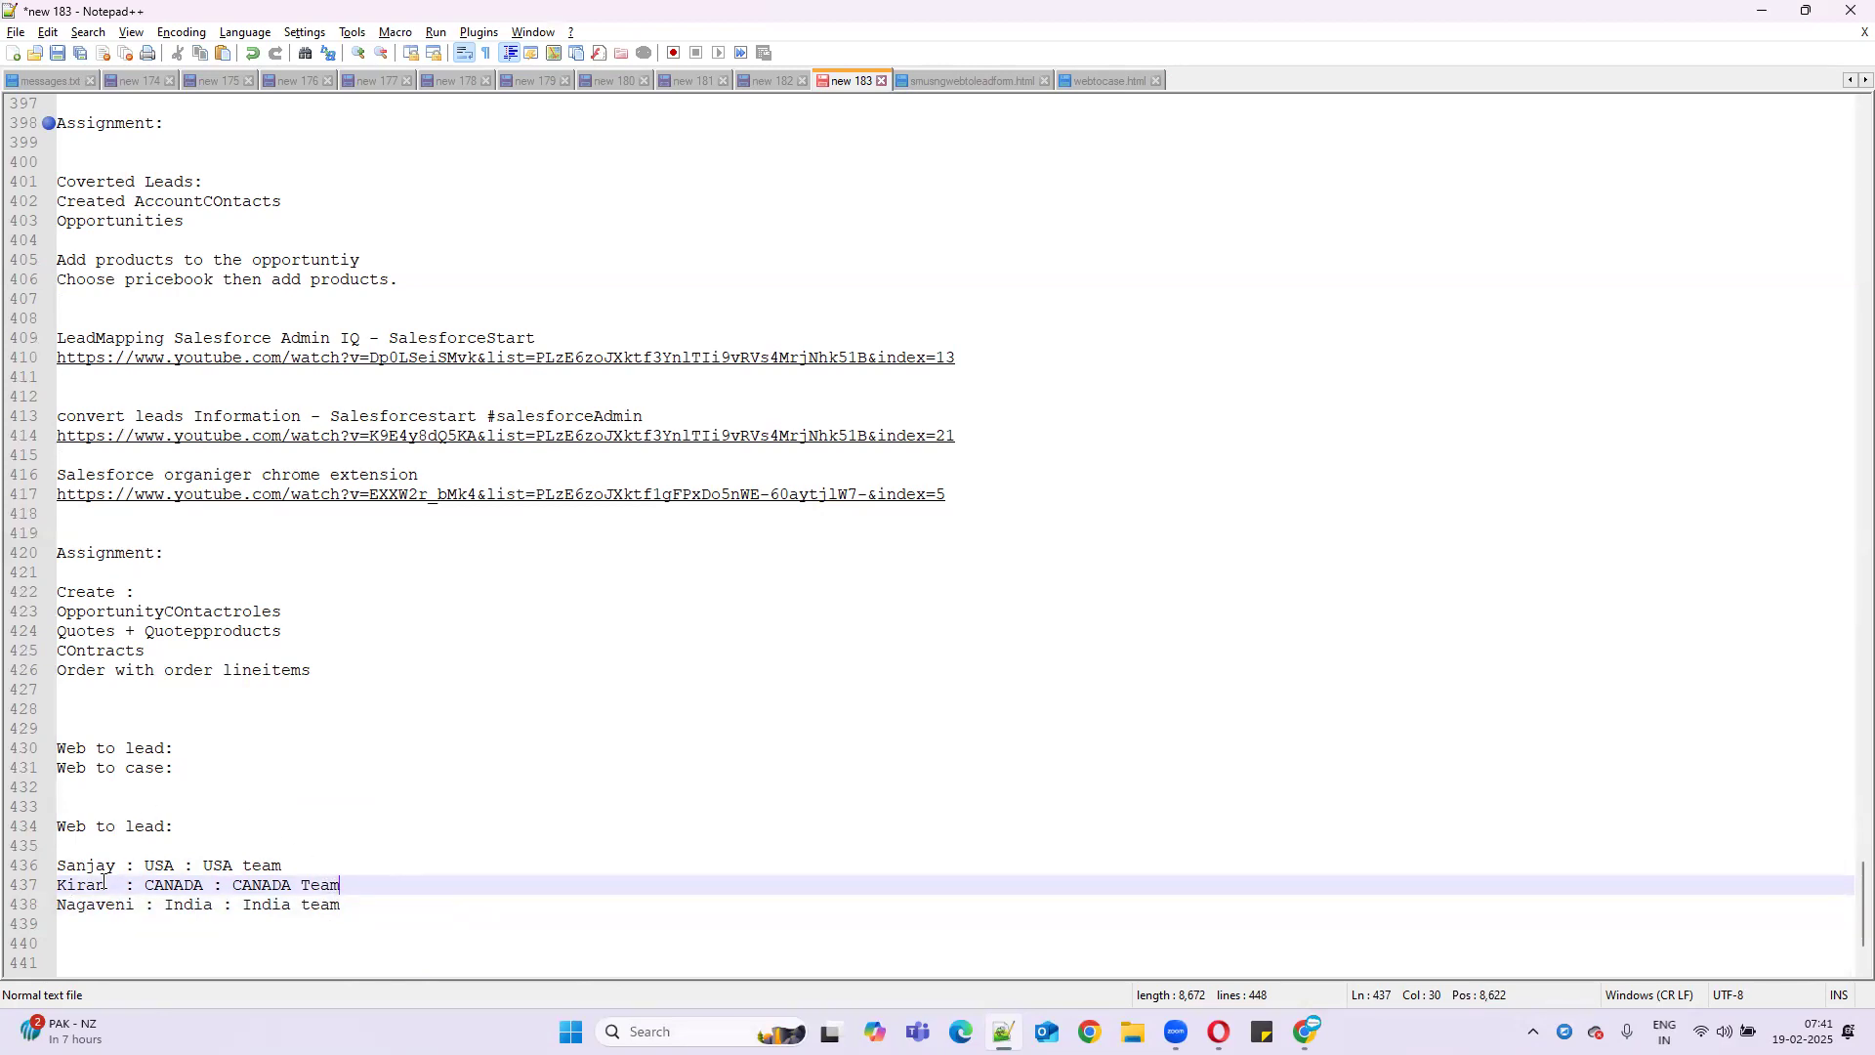
left_click_drag(203, 865, 397, 866)
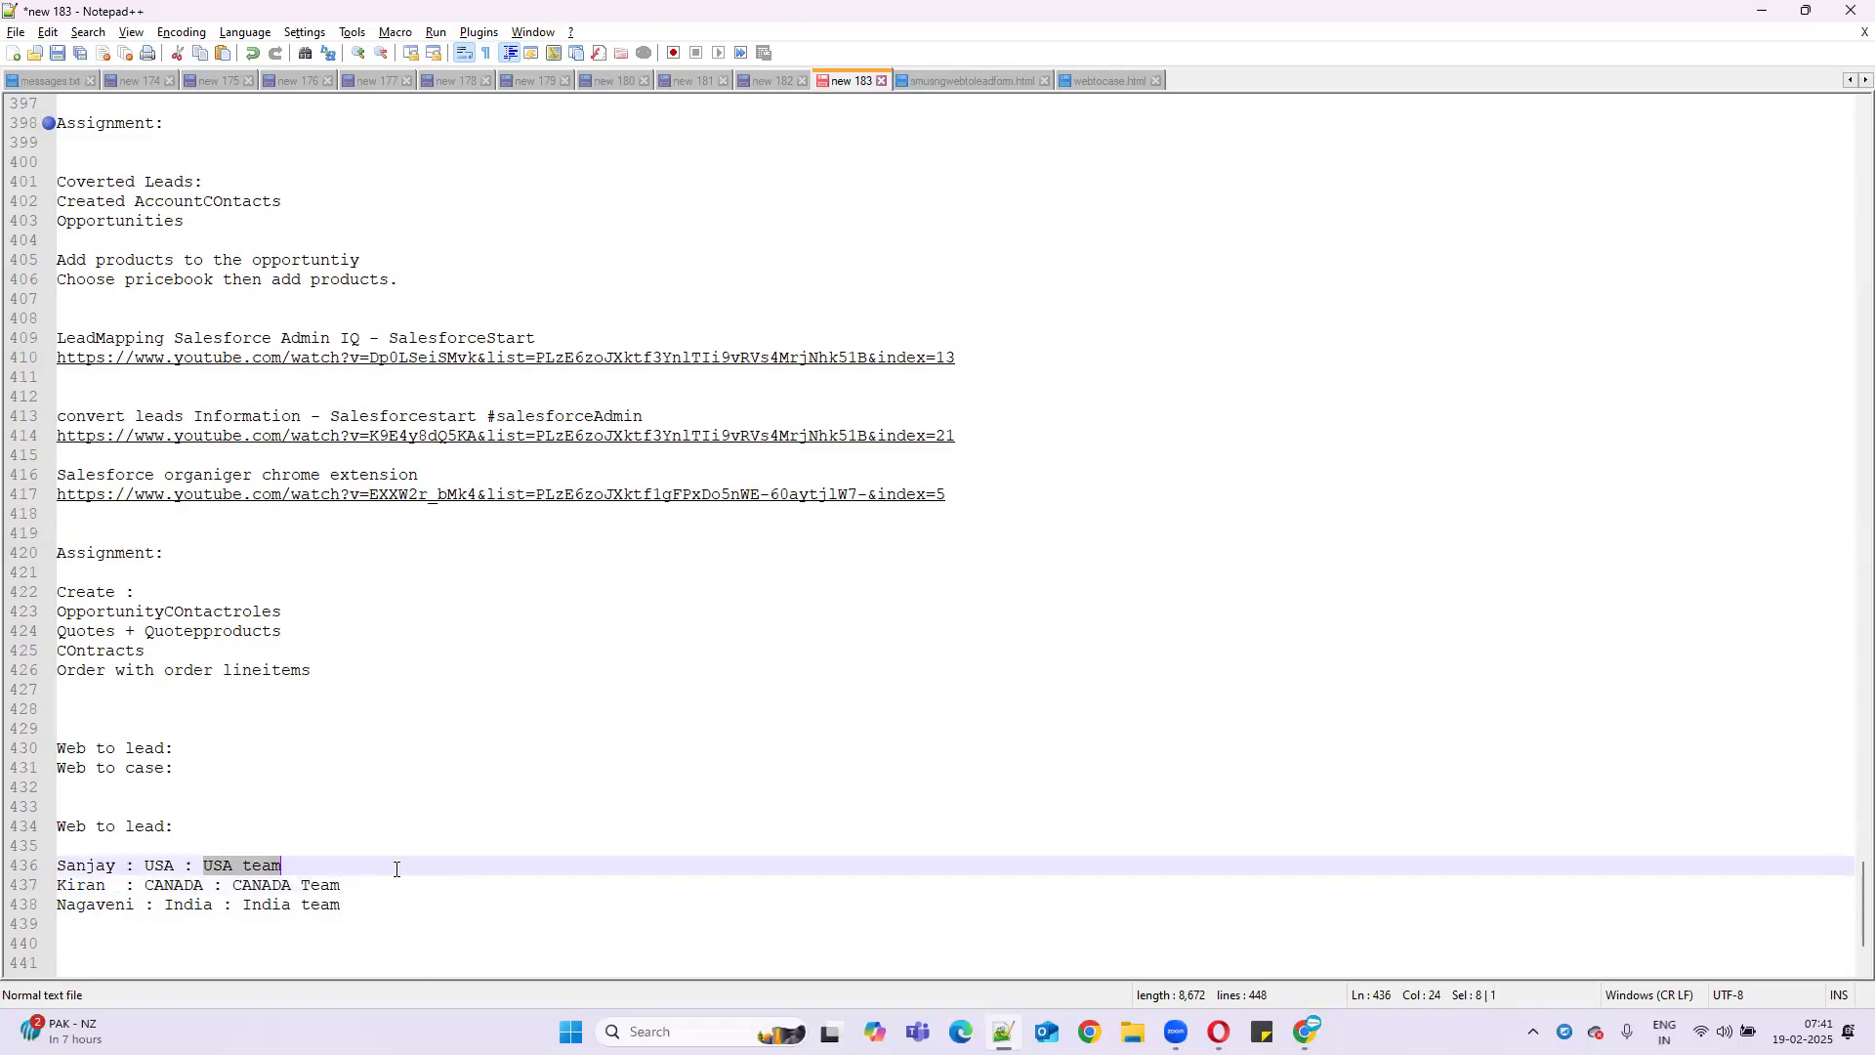
key("alt+Tab")
- Open the Aethna Home Products lead from All Open Leads, check its owner, then go to Setup
left_click(256, 223)
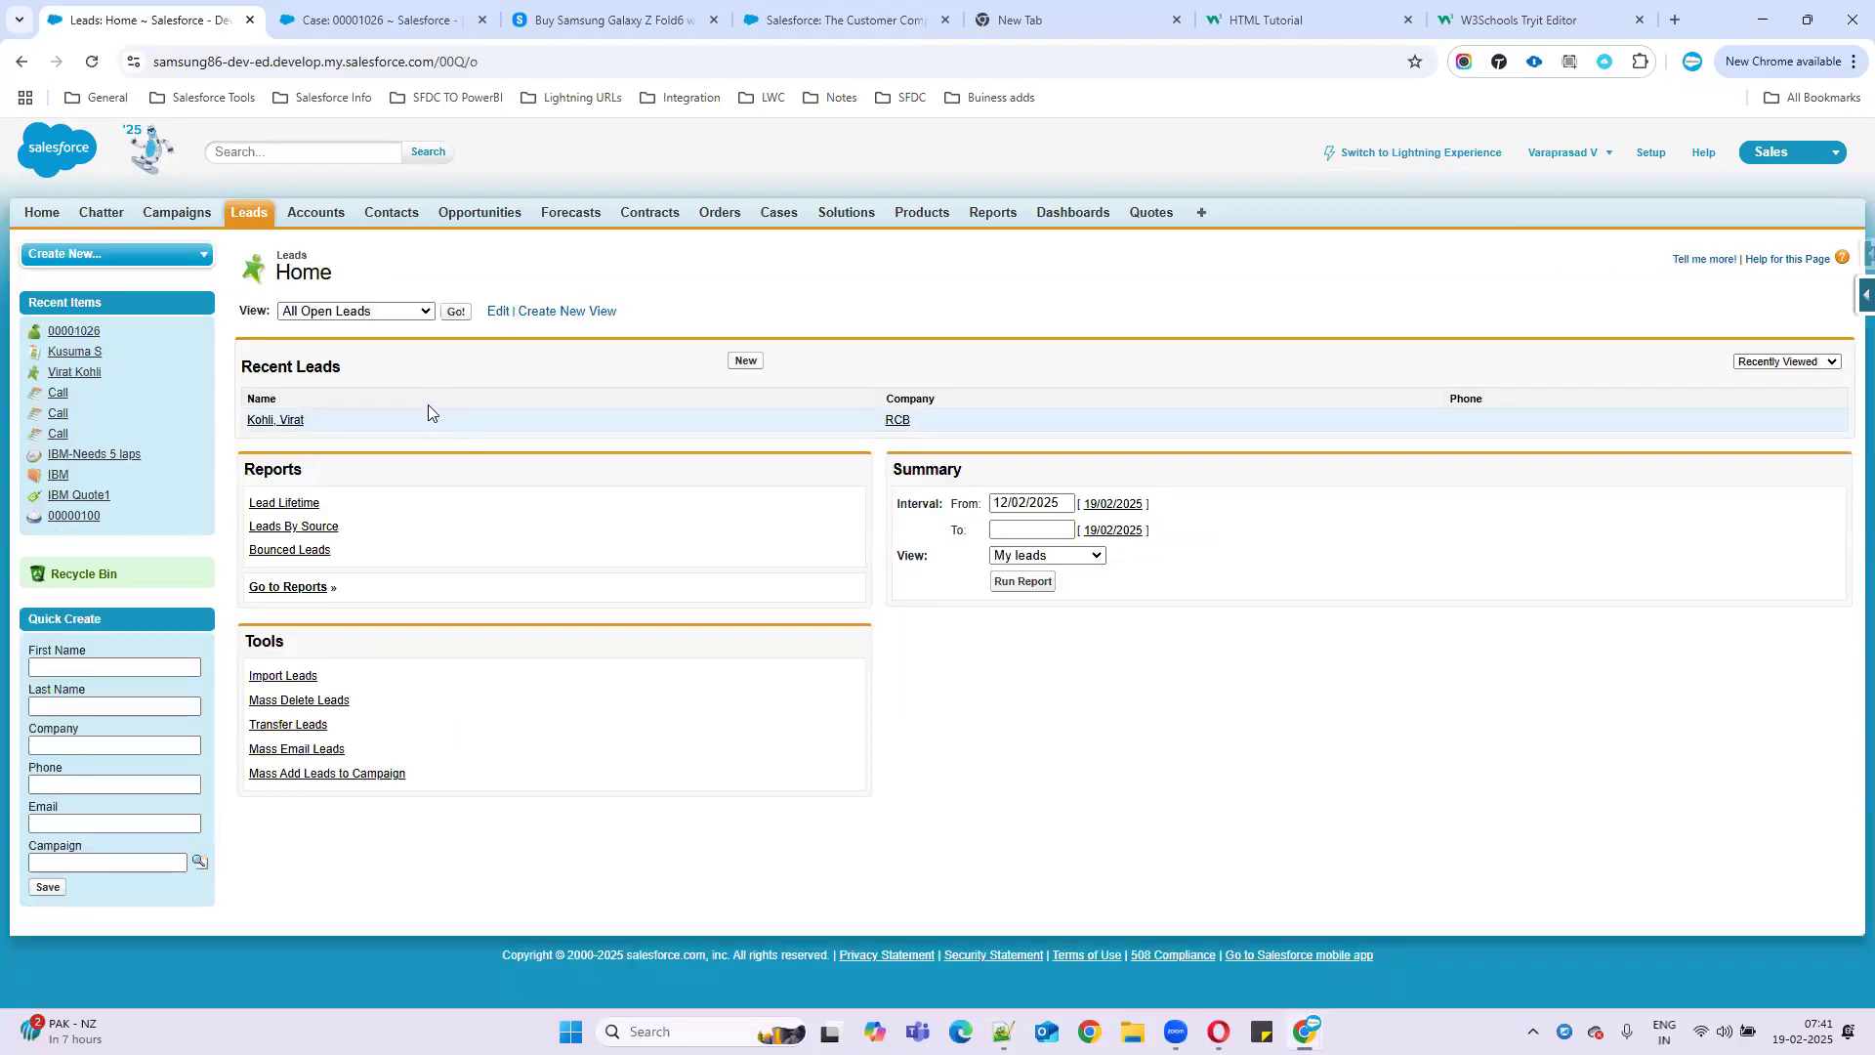
left_click(456, 312)
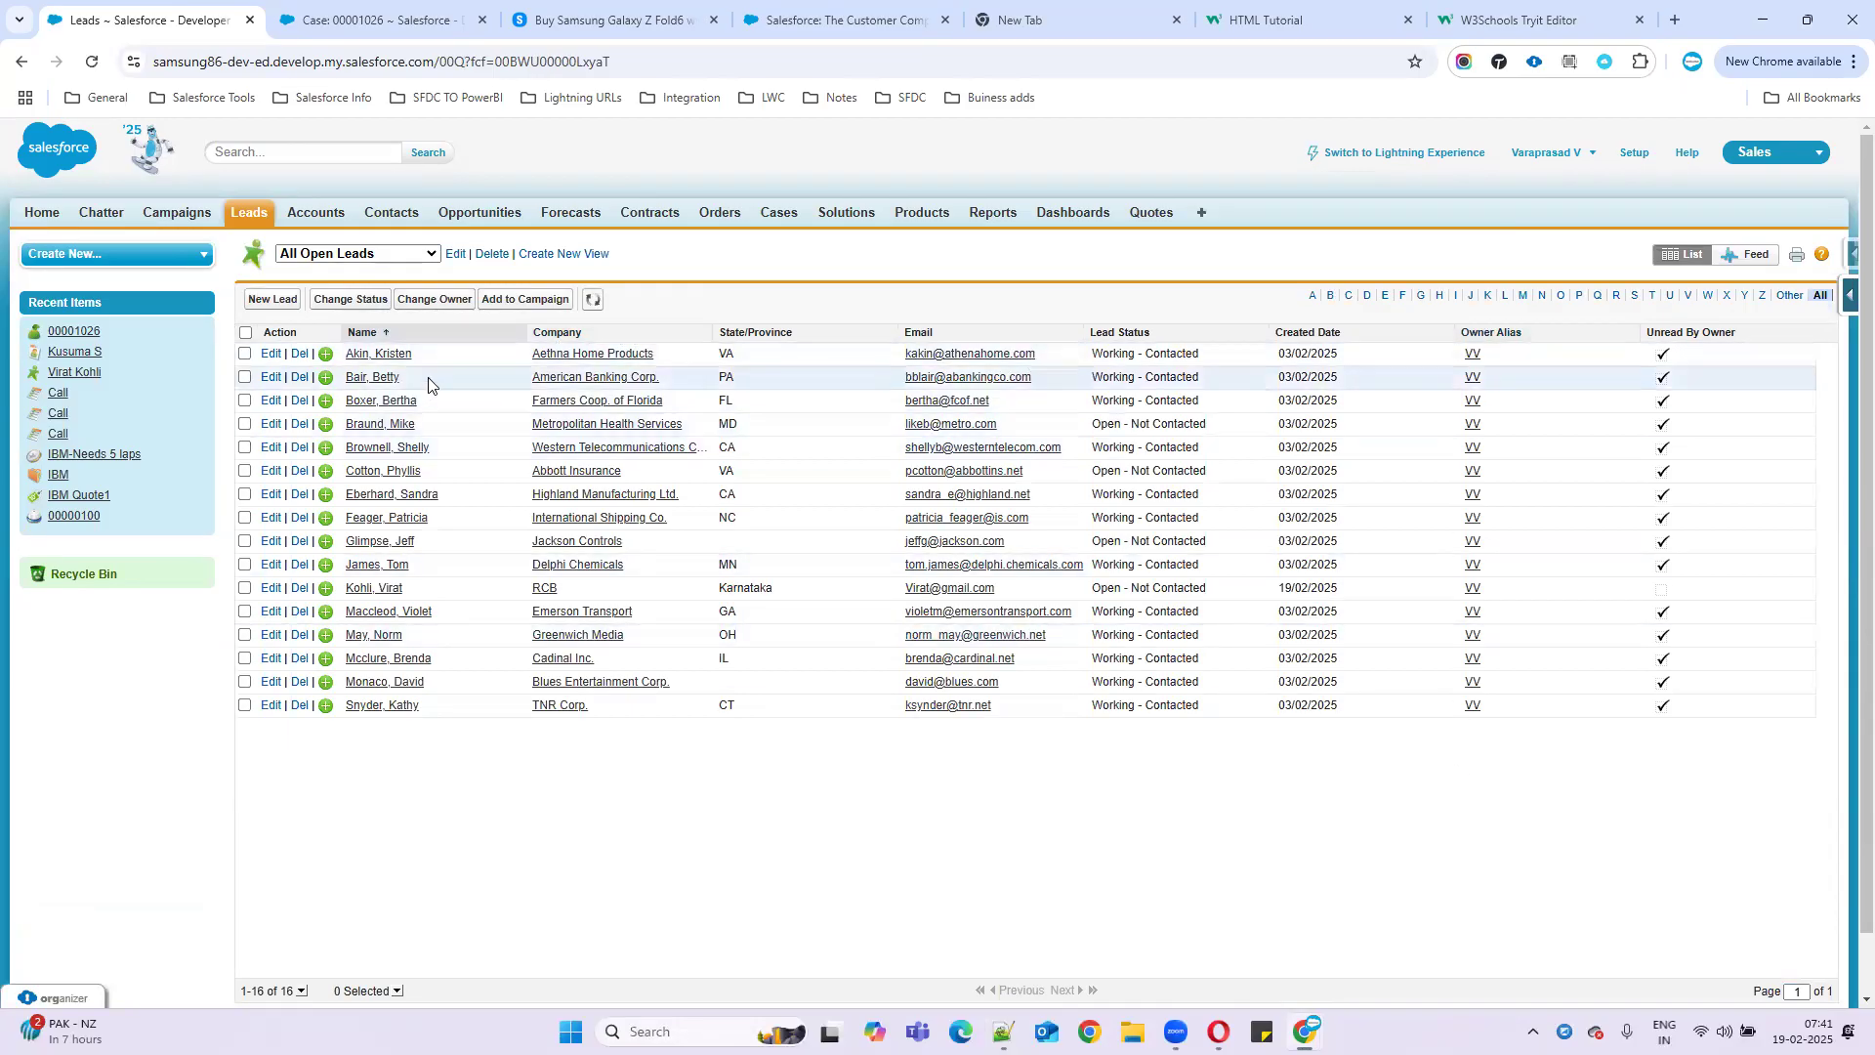
left_click(406, 355)
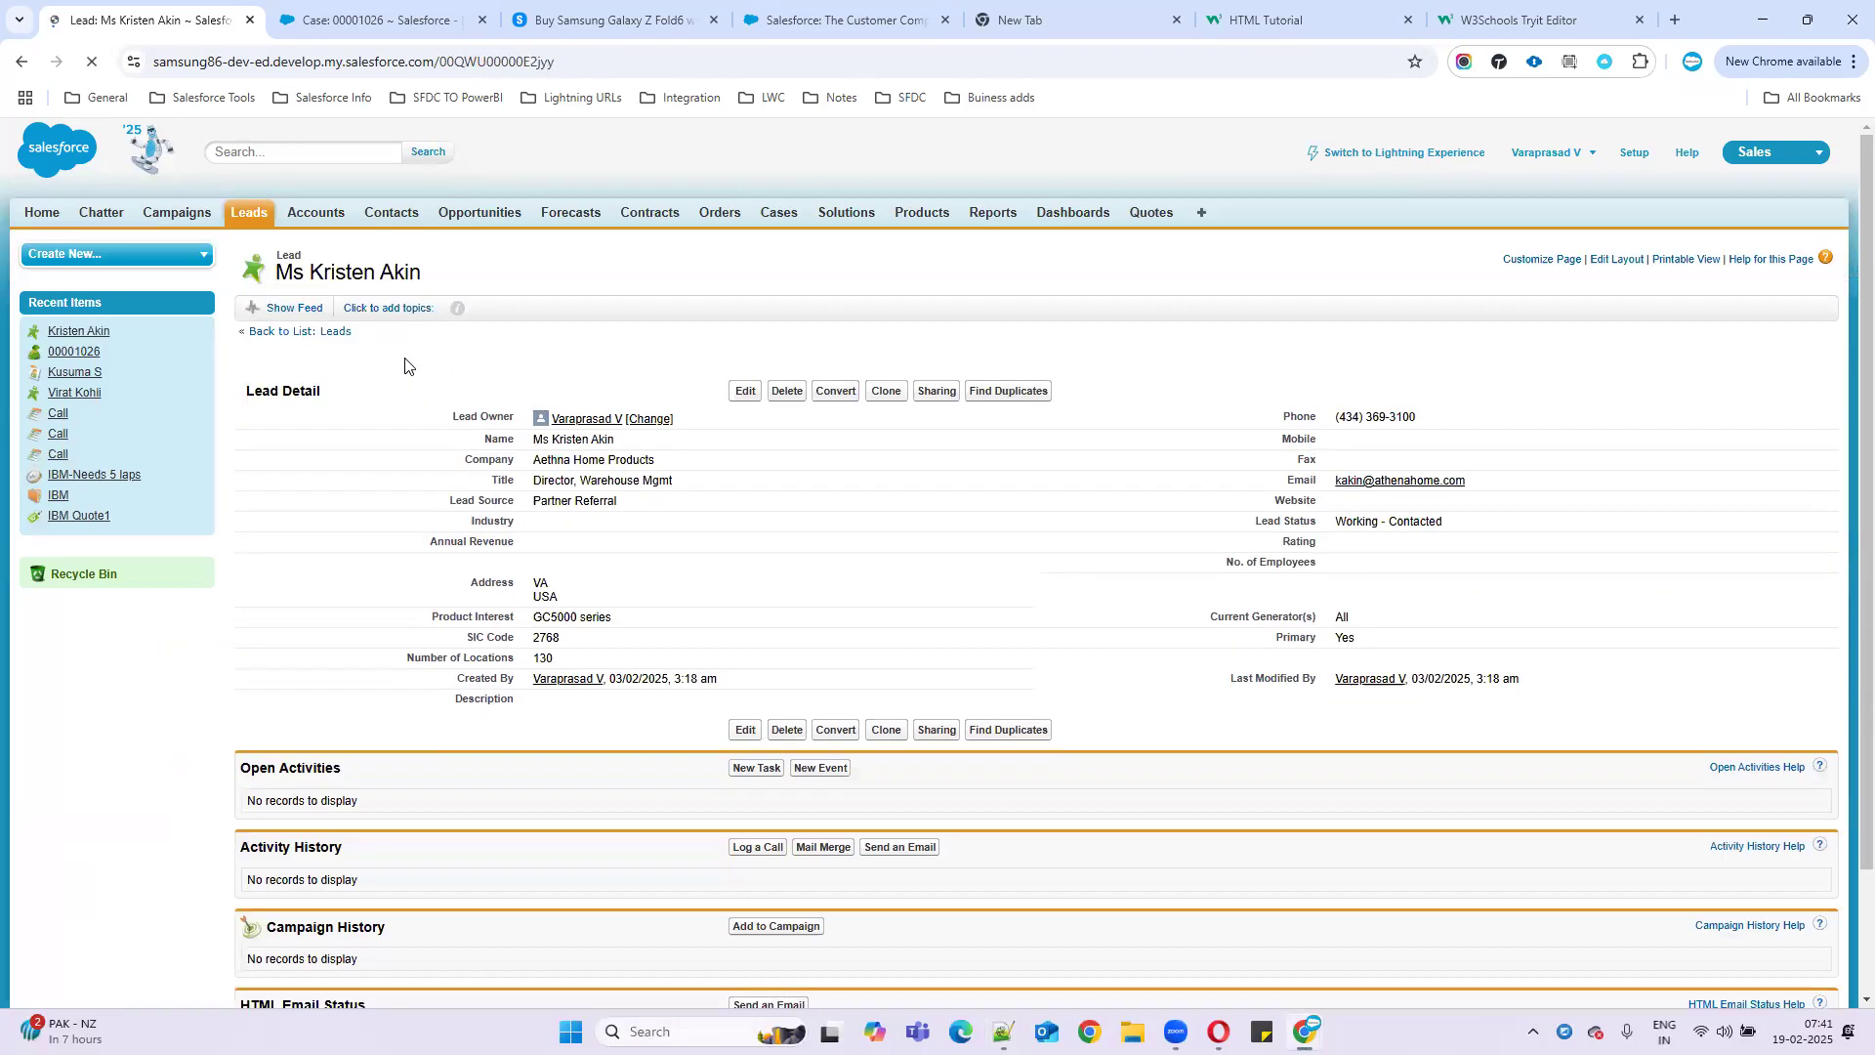
left_click_drag(445, 415, 674, 415)
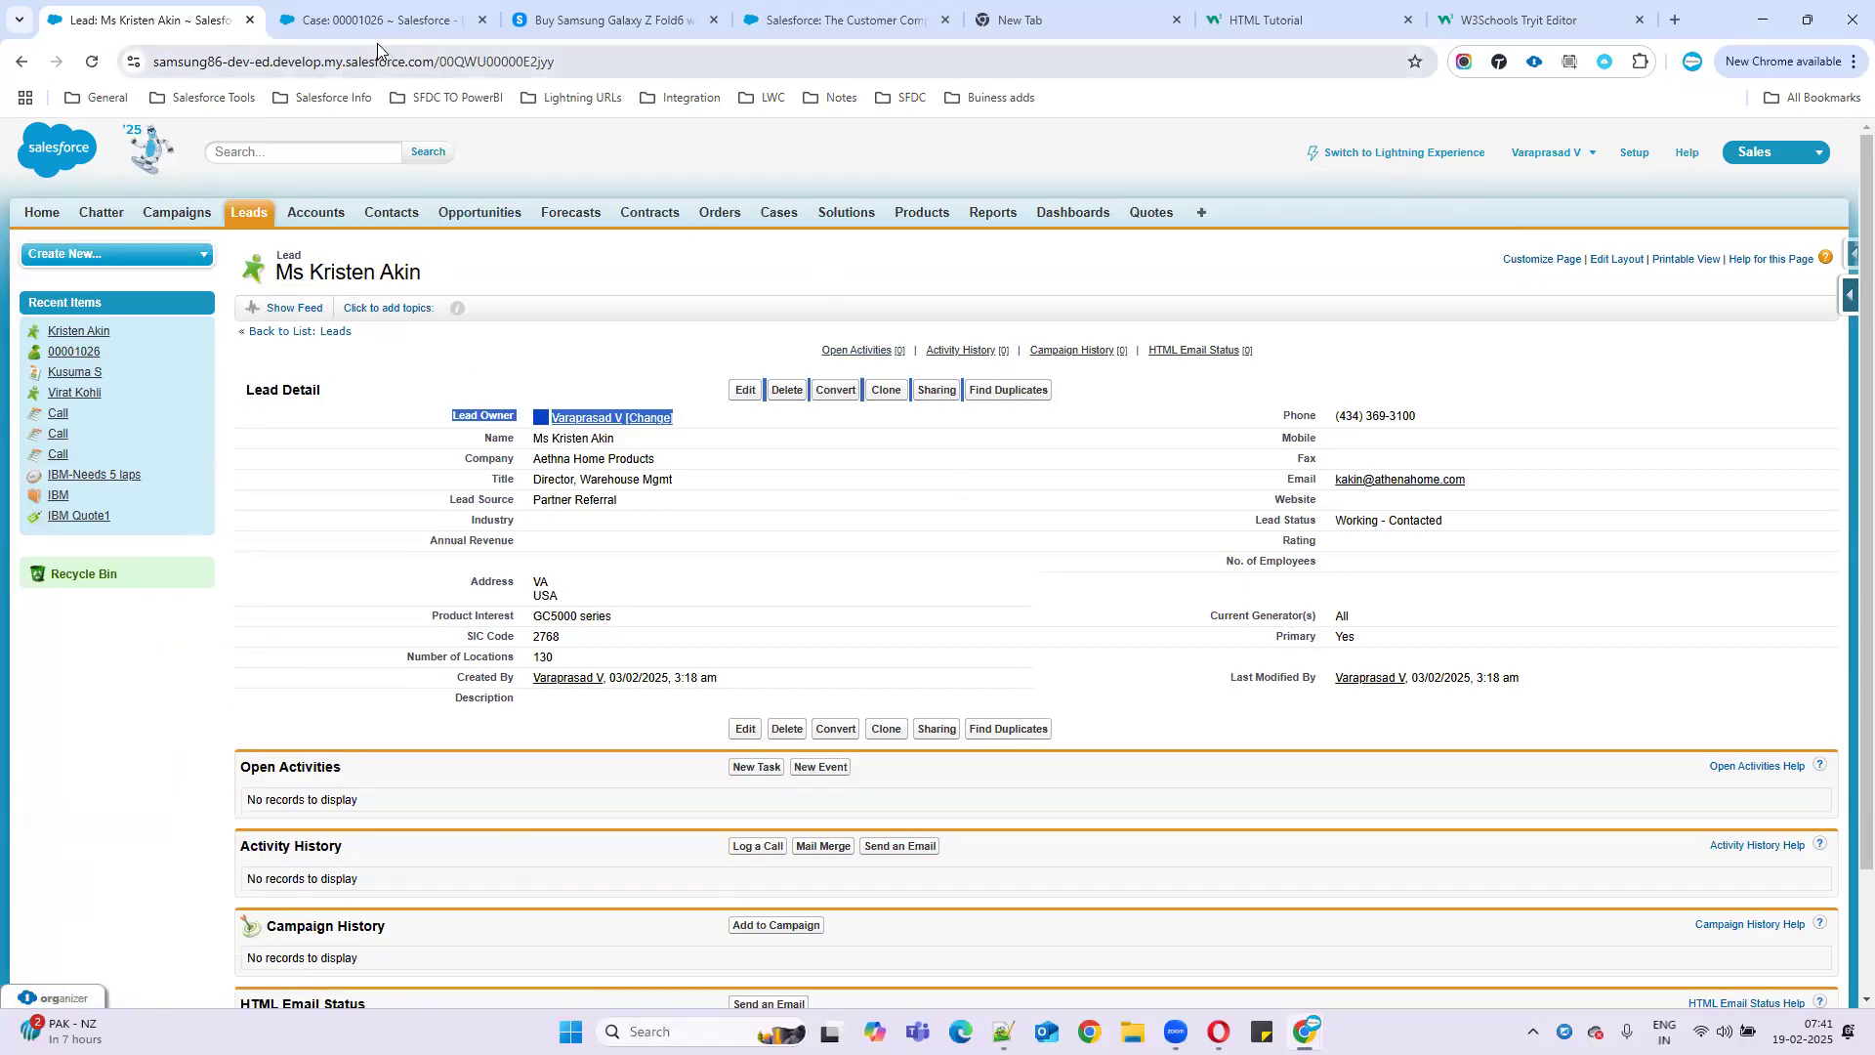
left_click(410, 418)
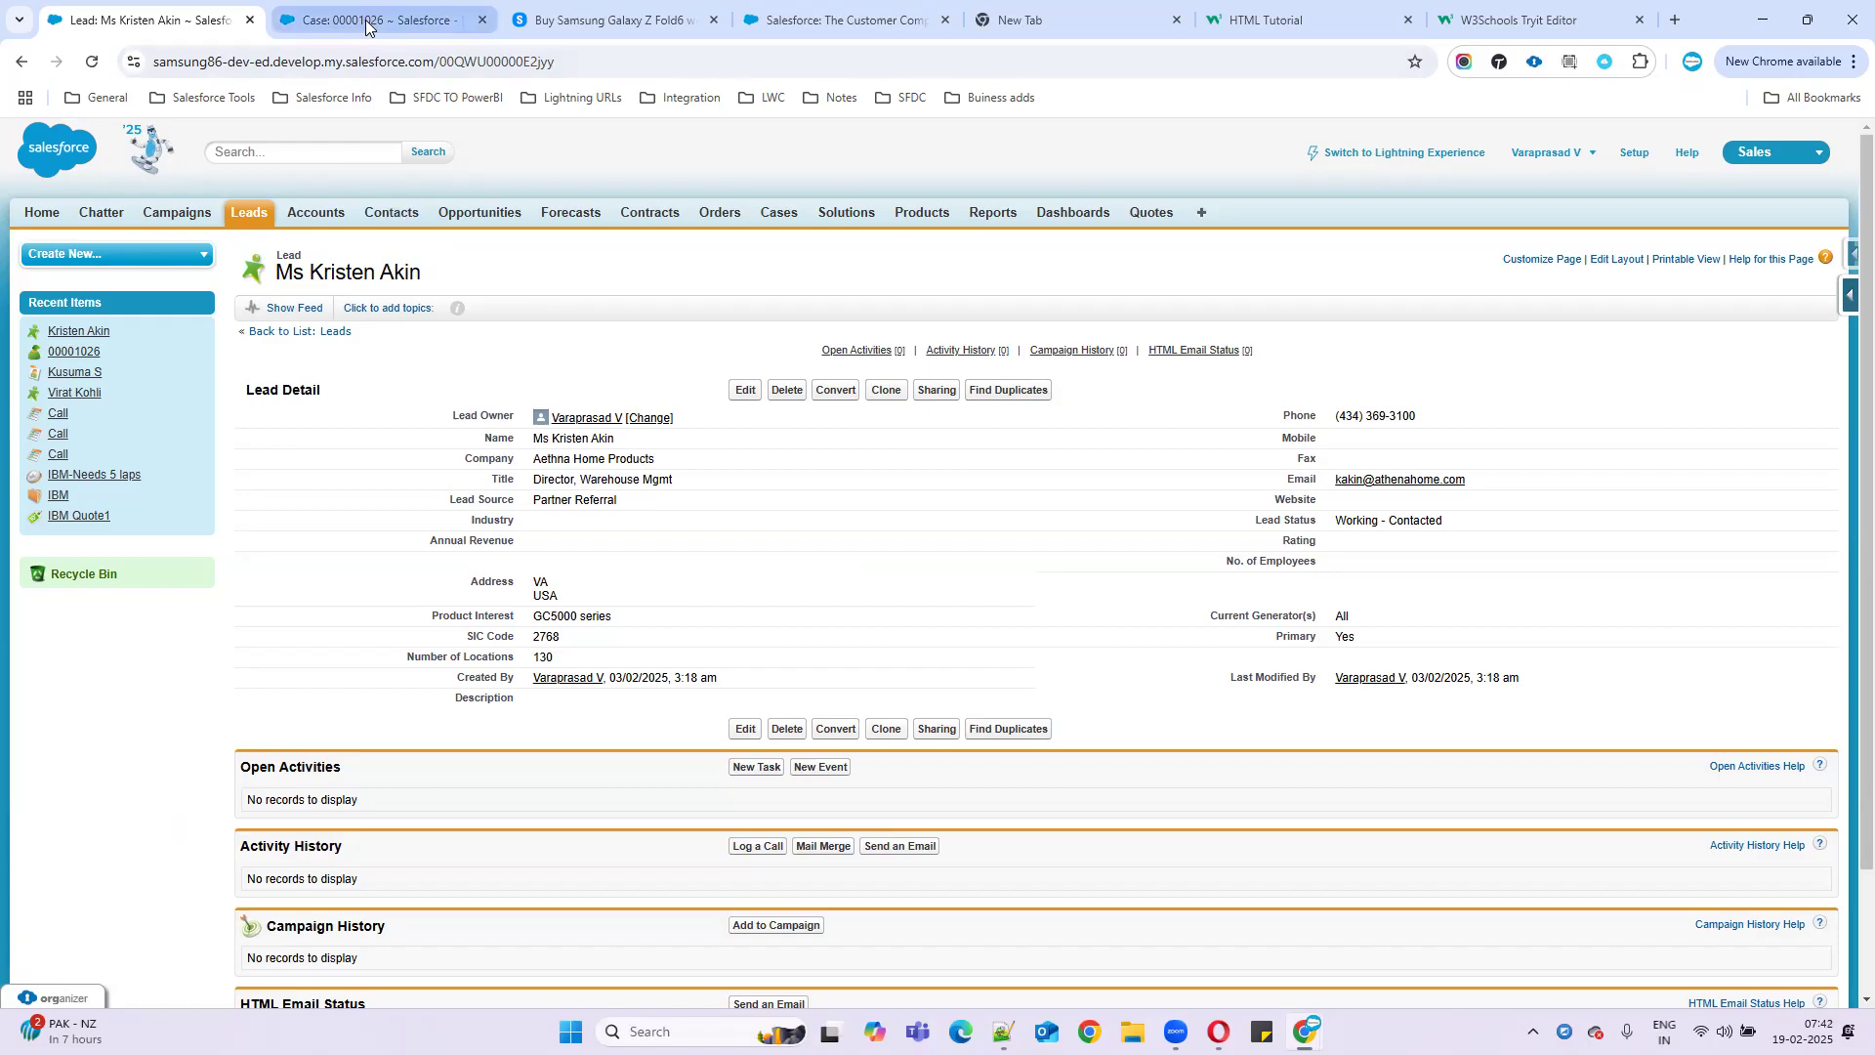
left_click(1635, 154)
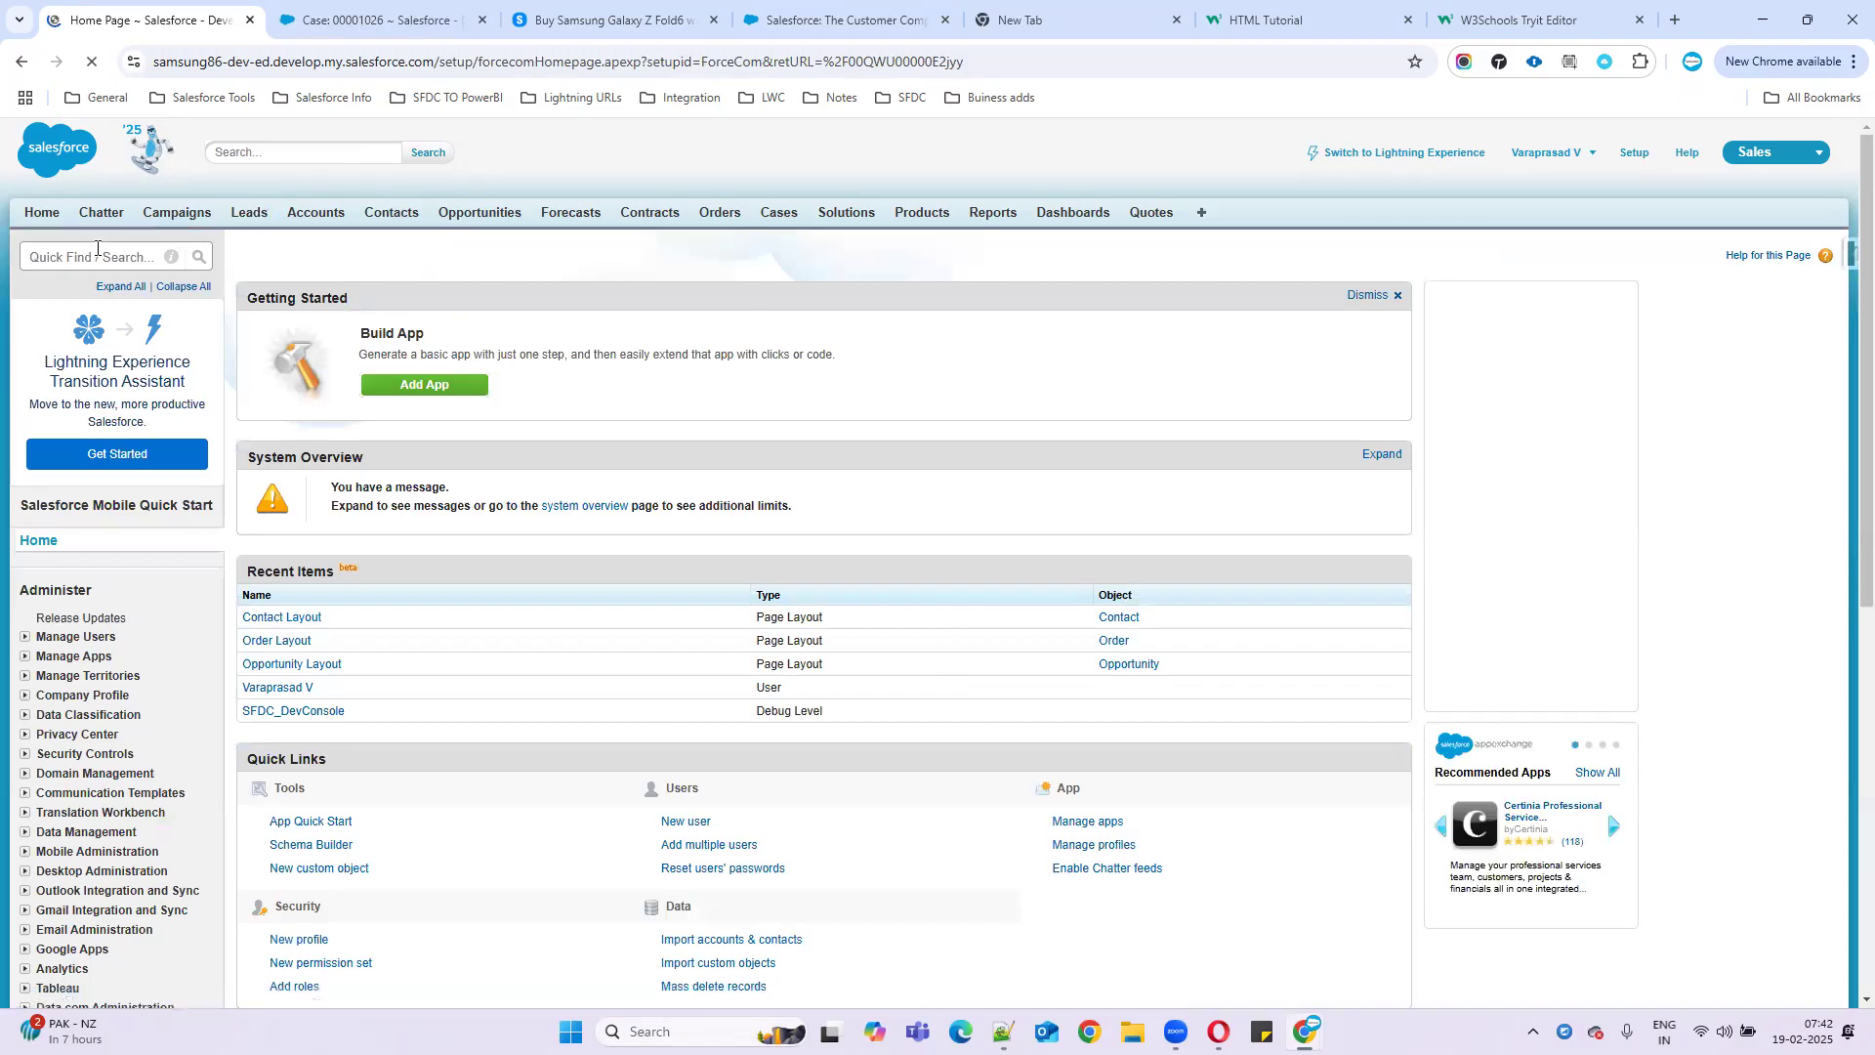
- Find Users through Quick Find, review the four active users, and duplicate the All Users tab
left_click(96, 248)
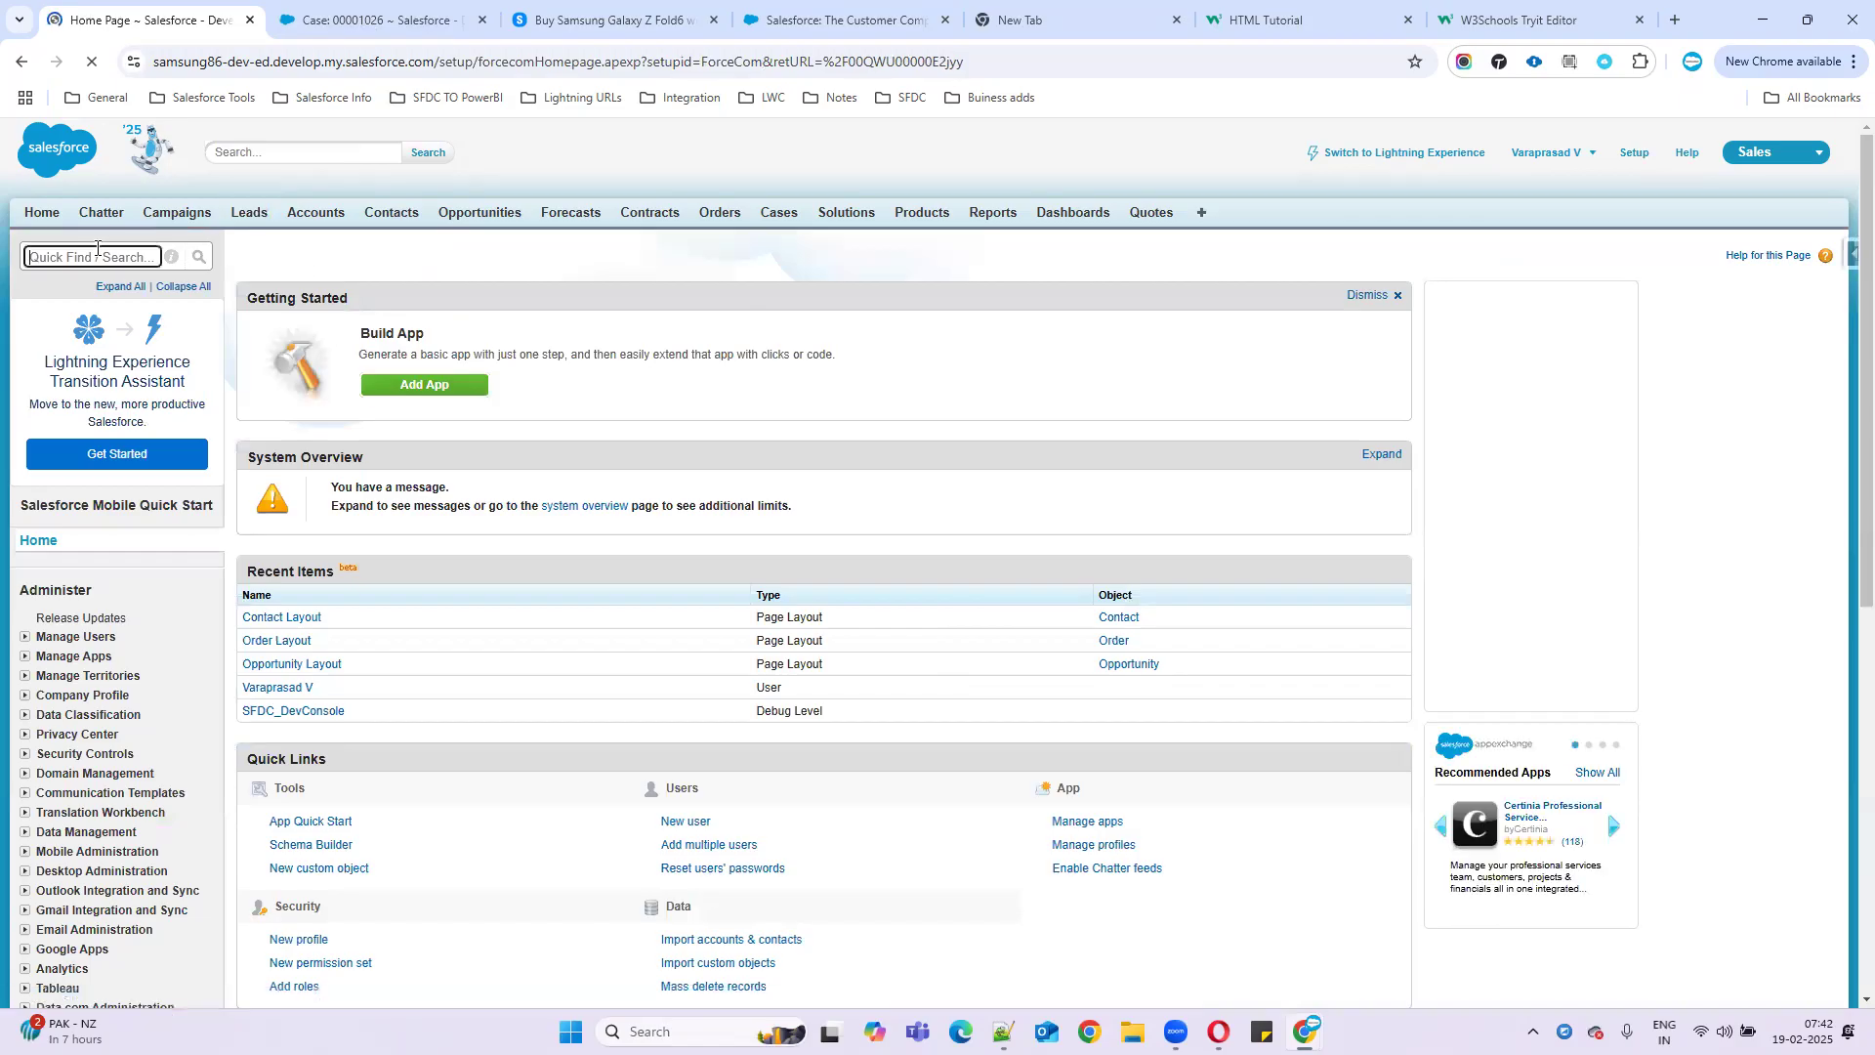
type("users")
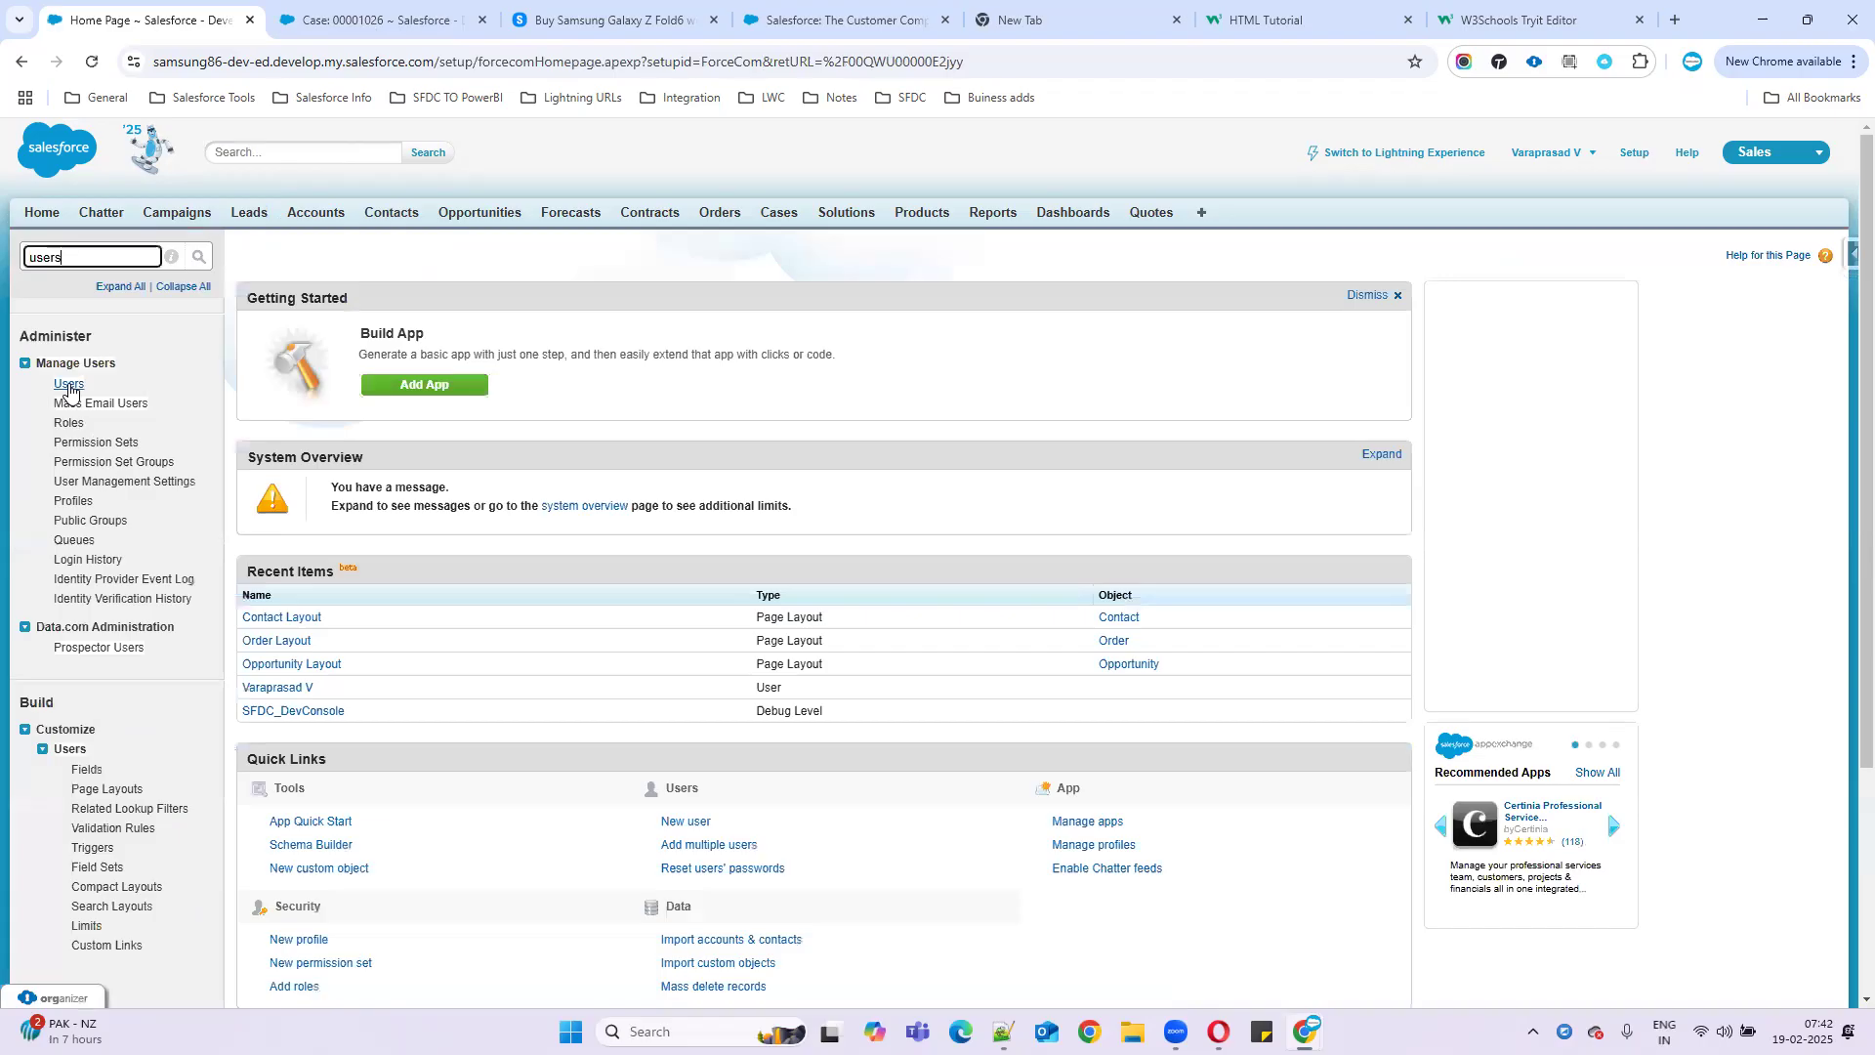
left_click(69, 386)
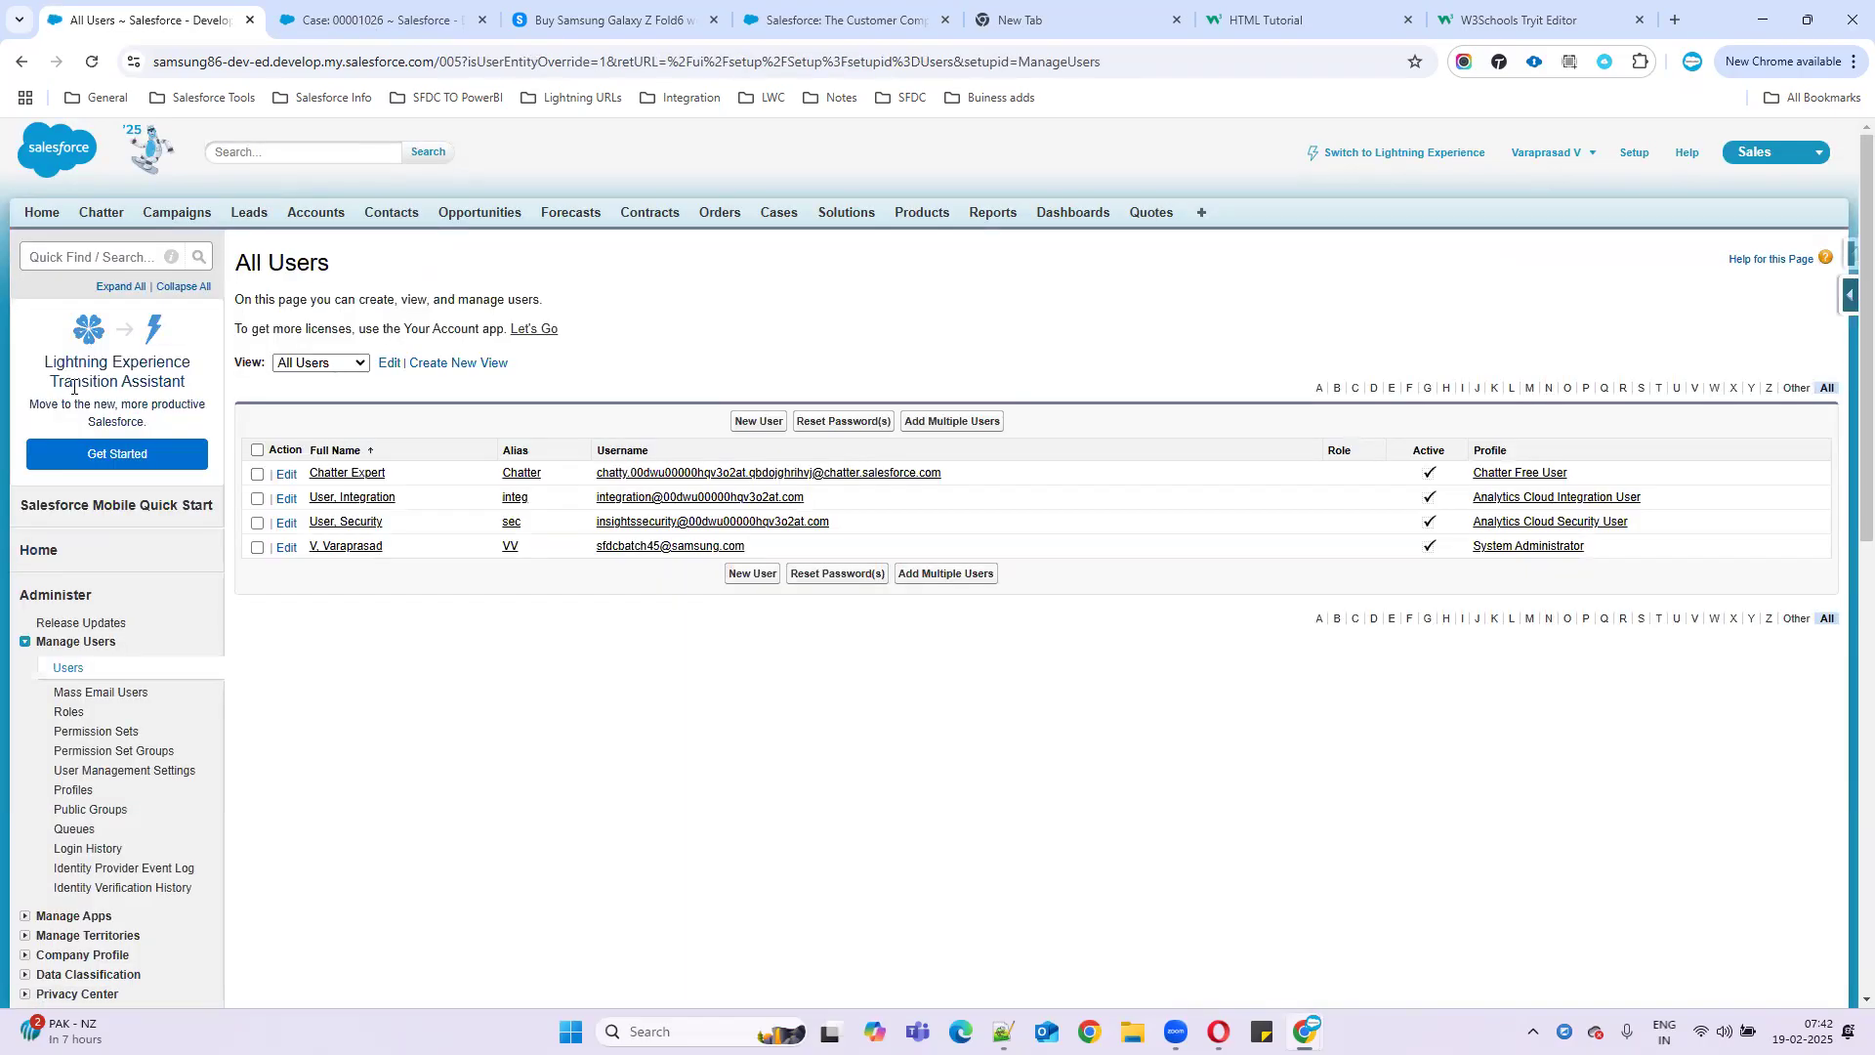
left_click_drag(1667, 523, 312, 449)
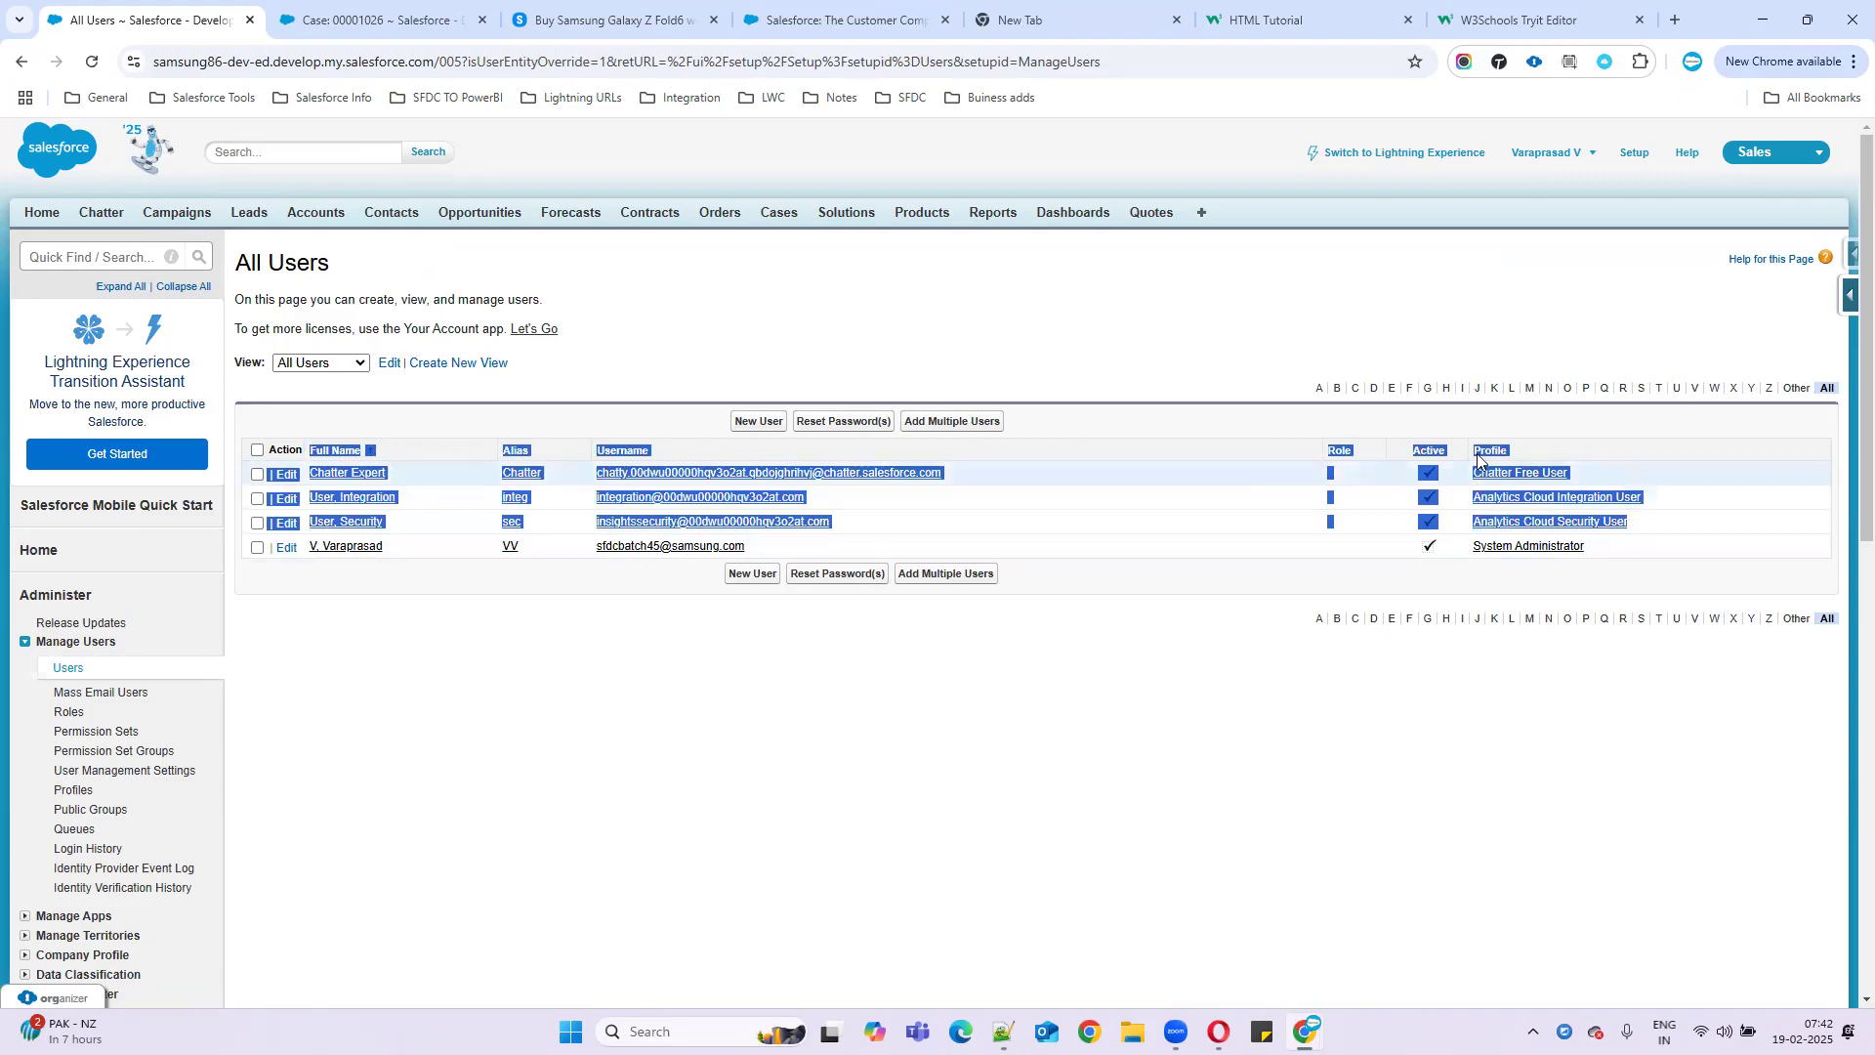
left_click(1407, 705)
left_click_drag(431, 549, 1637, 557)
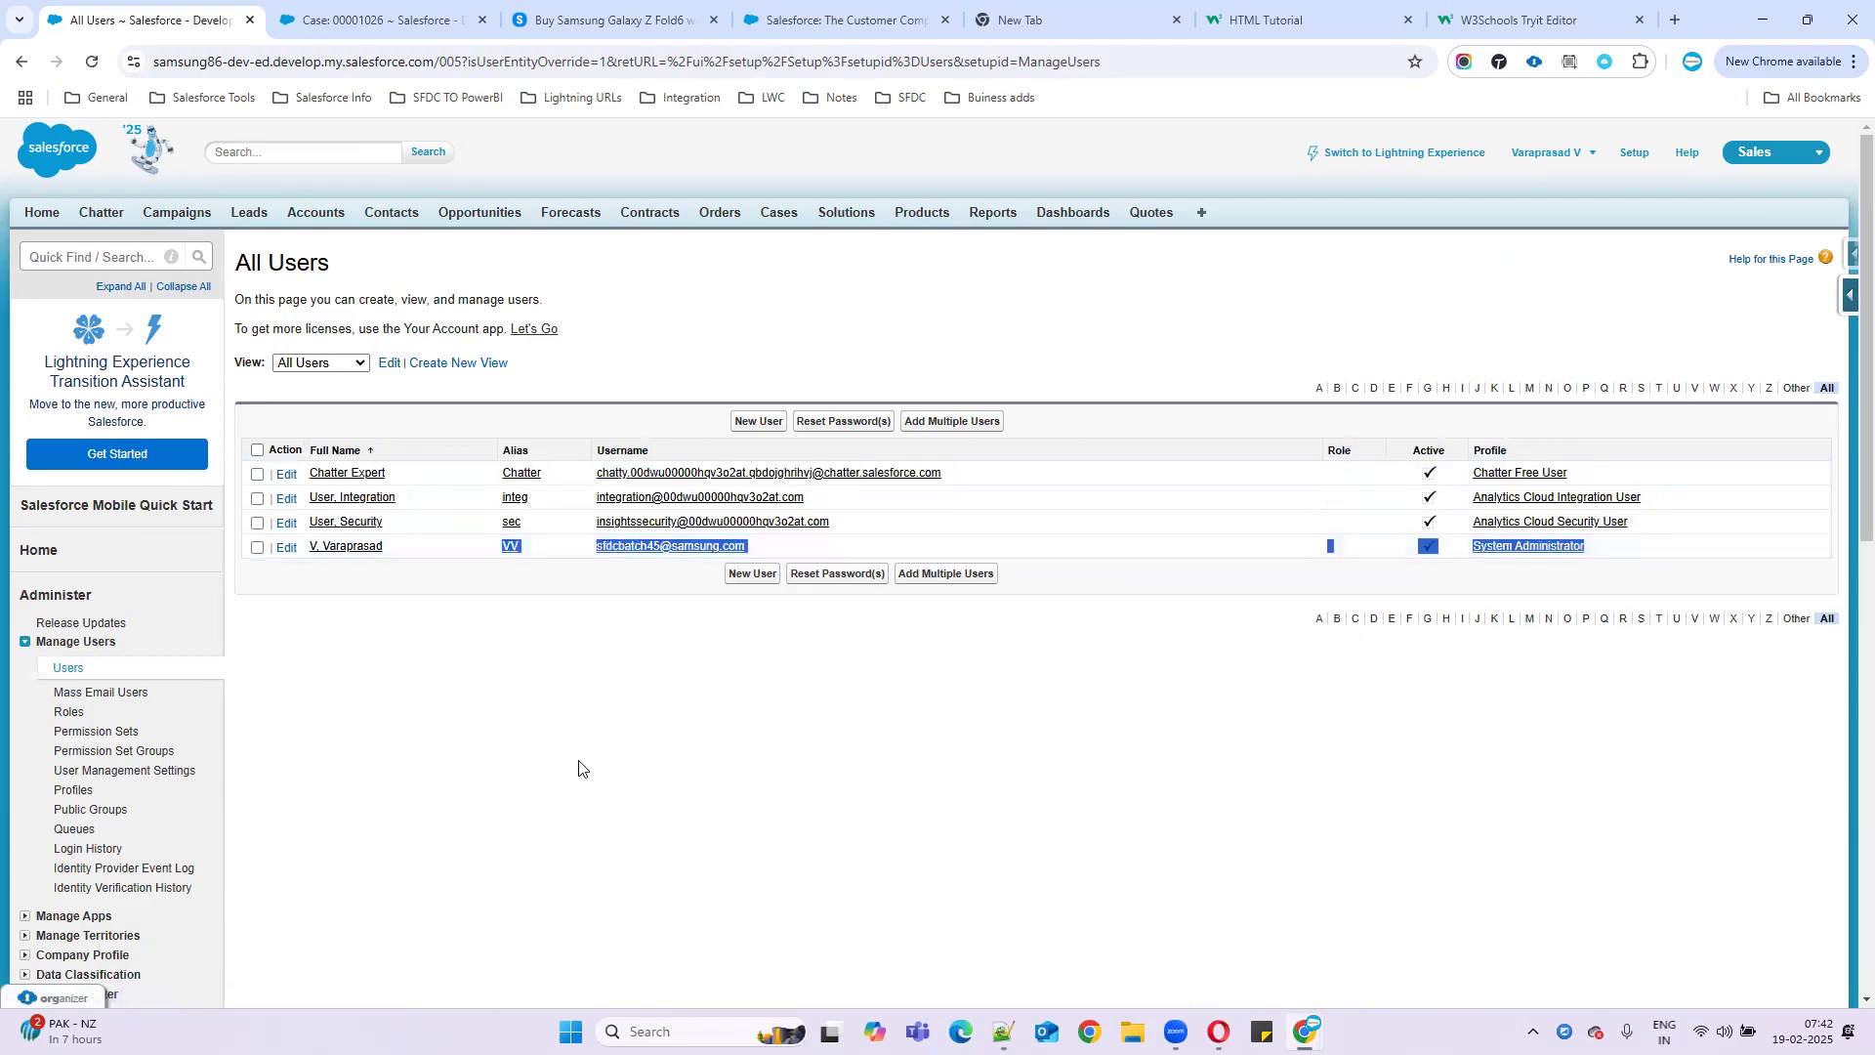
left_click(525, 764)
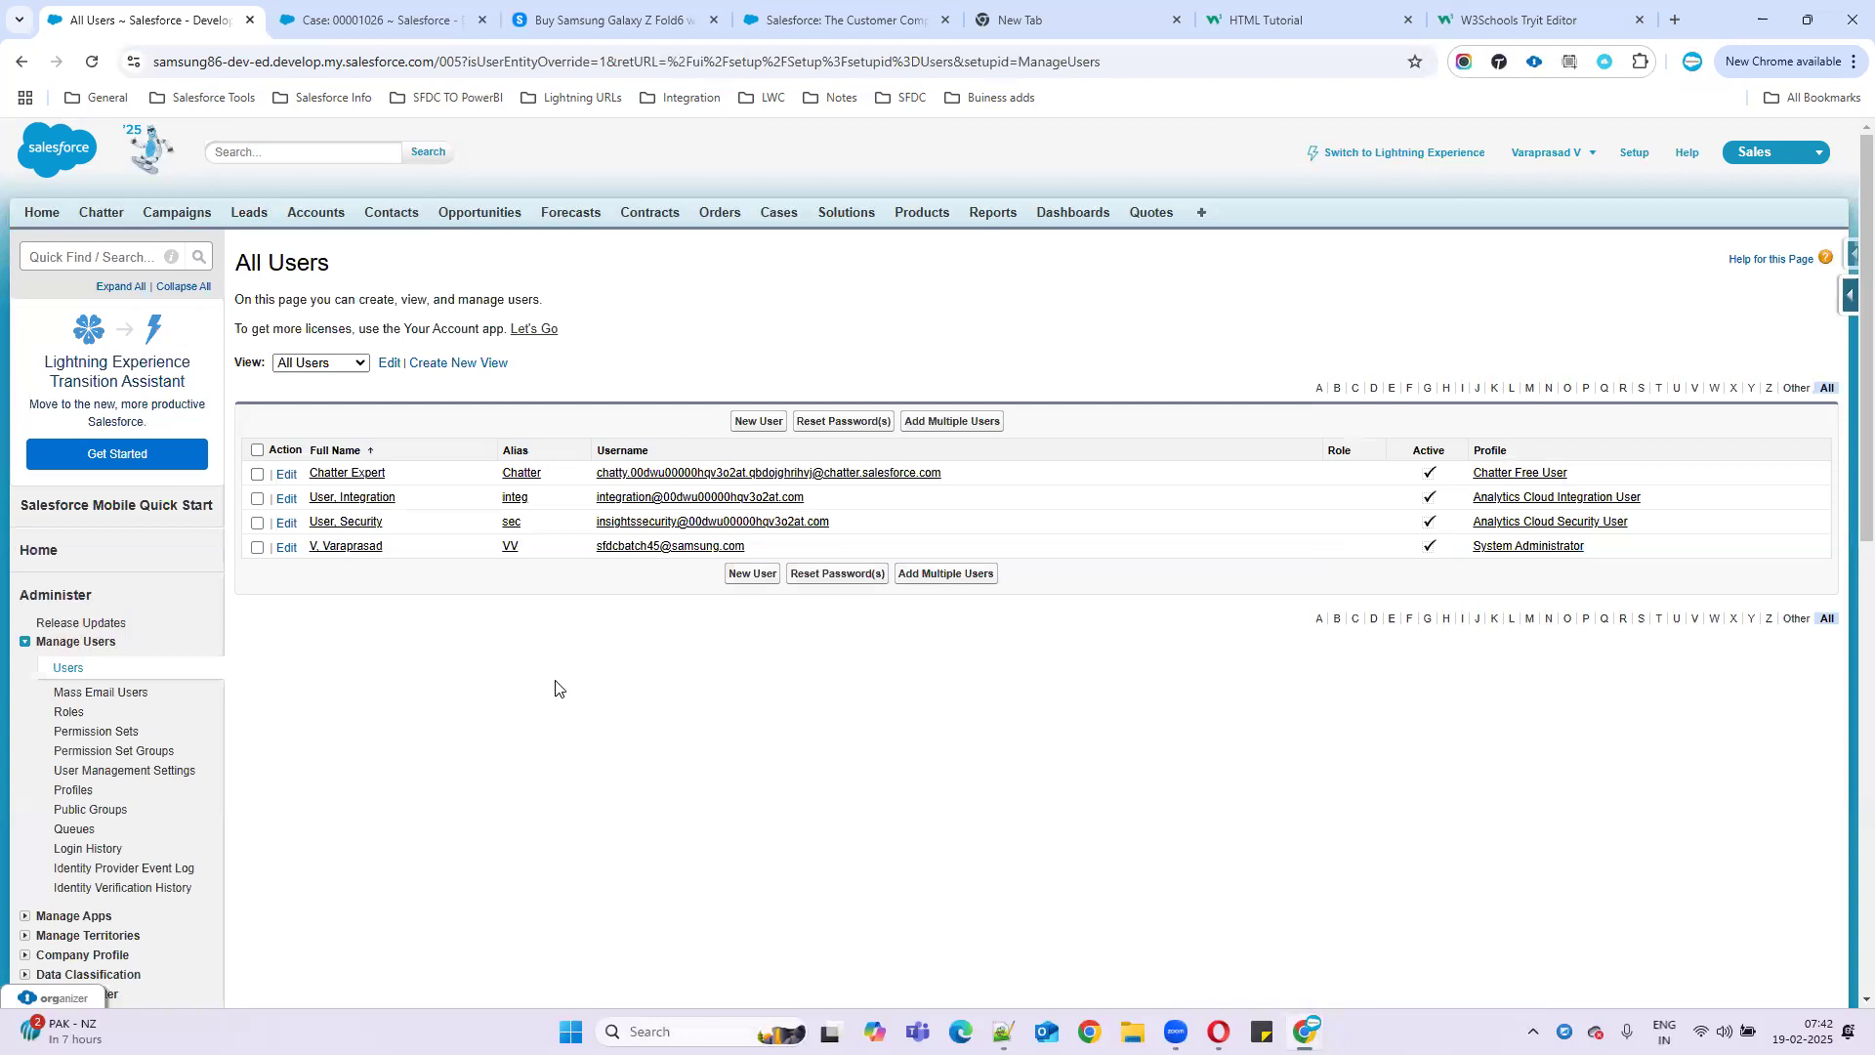
right_click(125, 27)
left_click(211, 206)
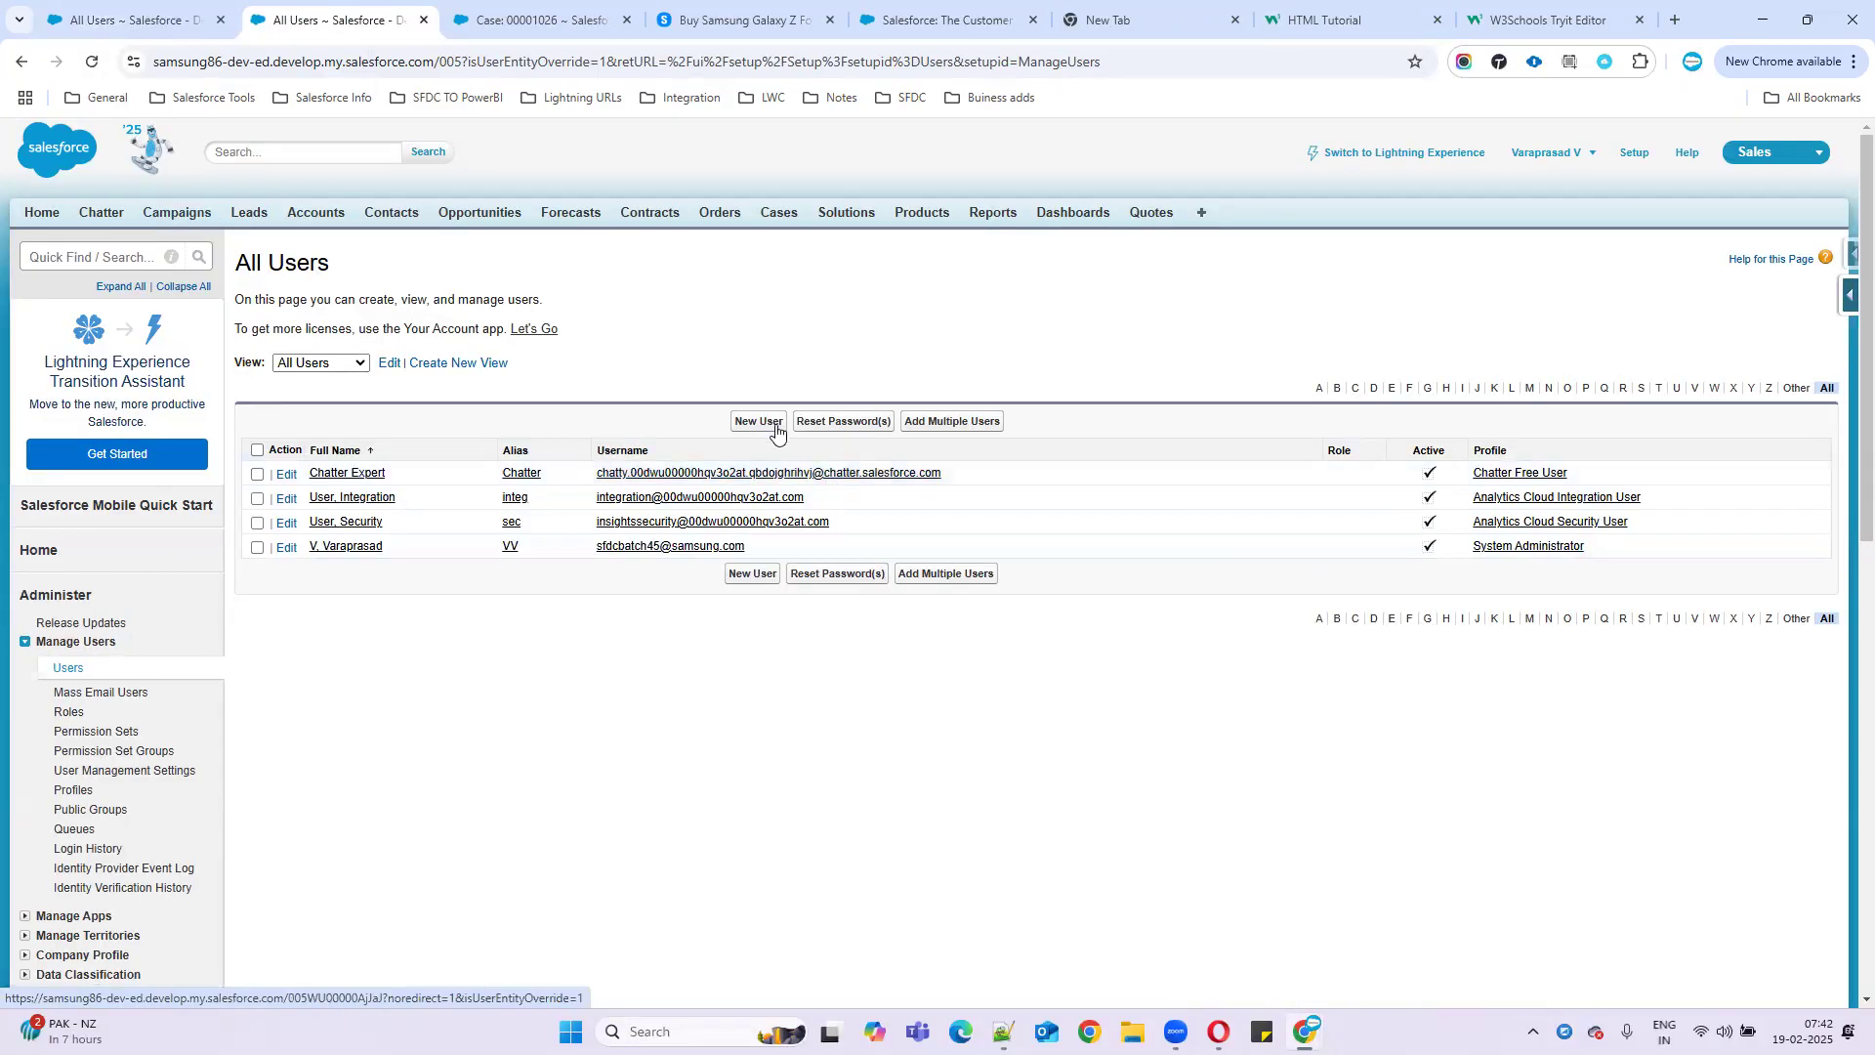
- Start a New User form in the second tab and view the administrator's user details in the first
left_click(770, 422)
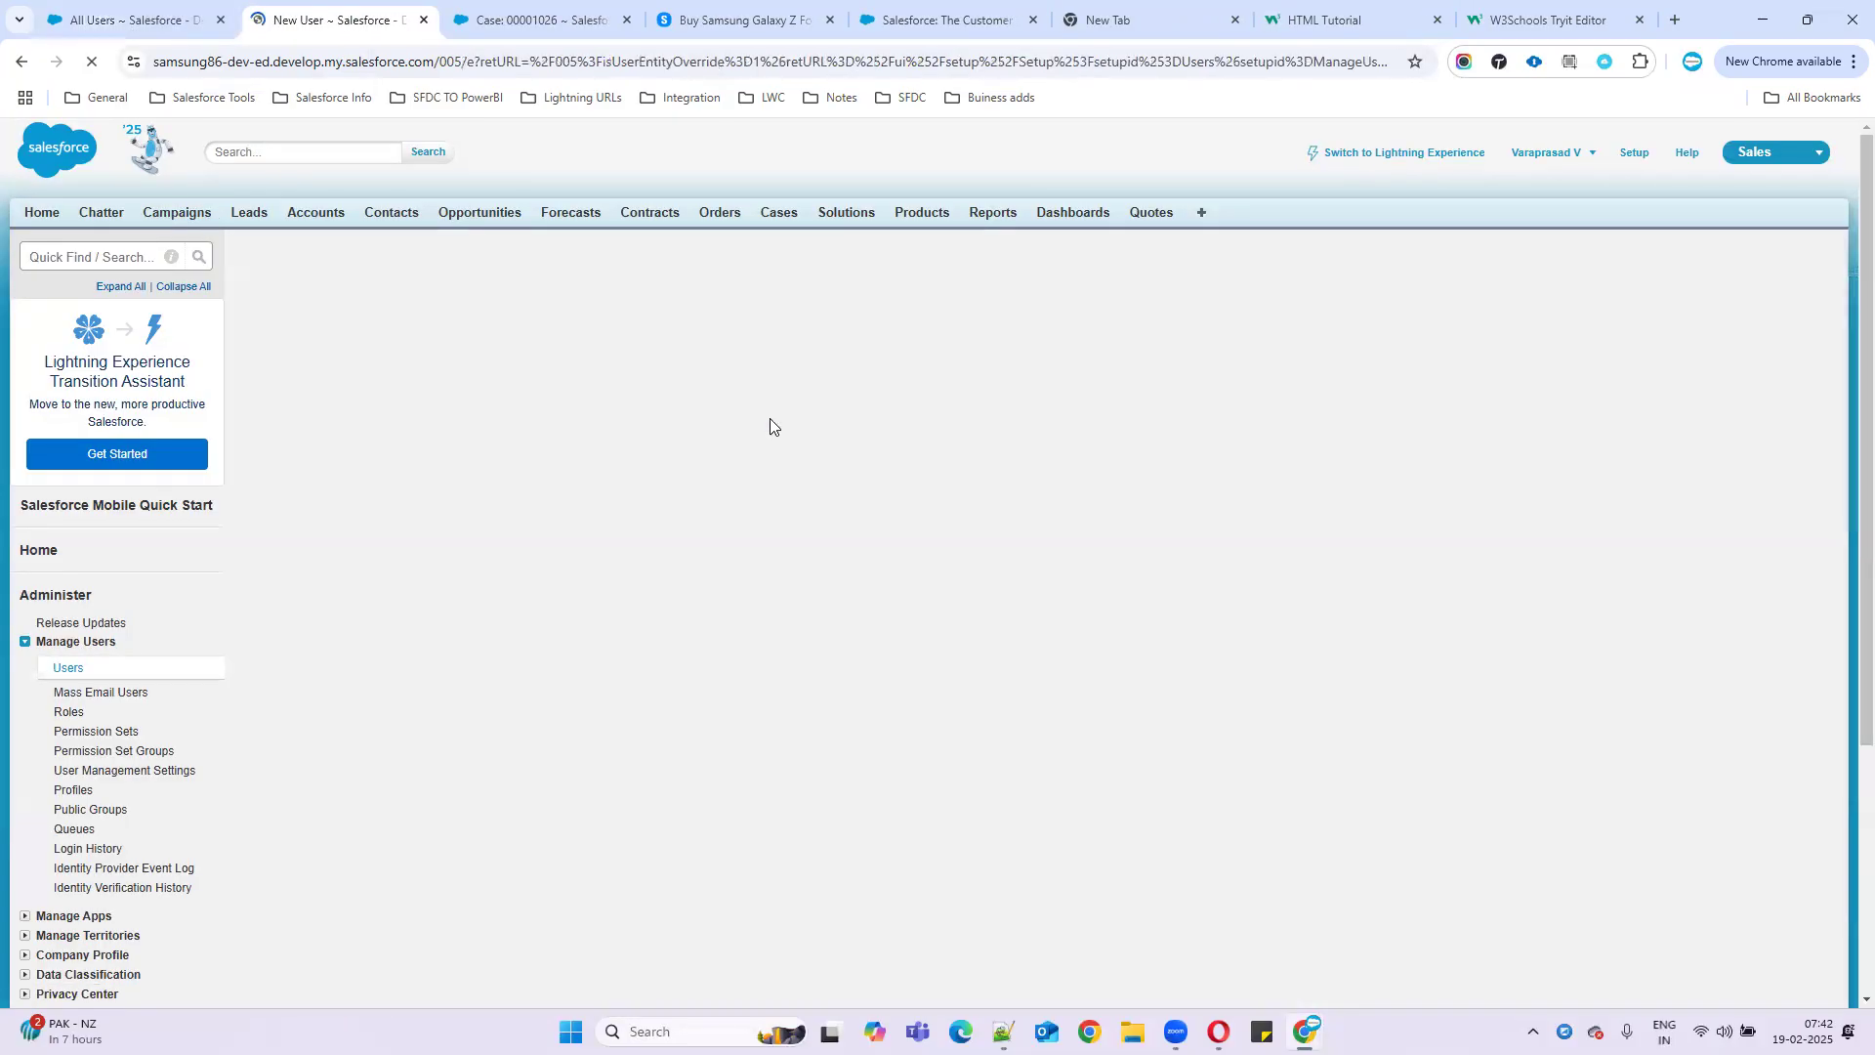
left_click(196, 21)
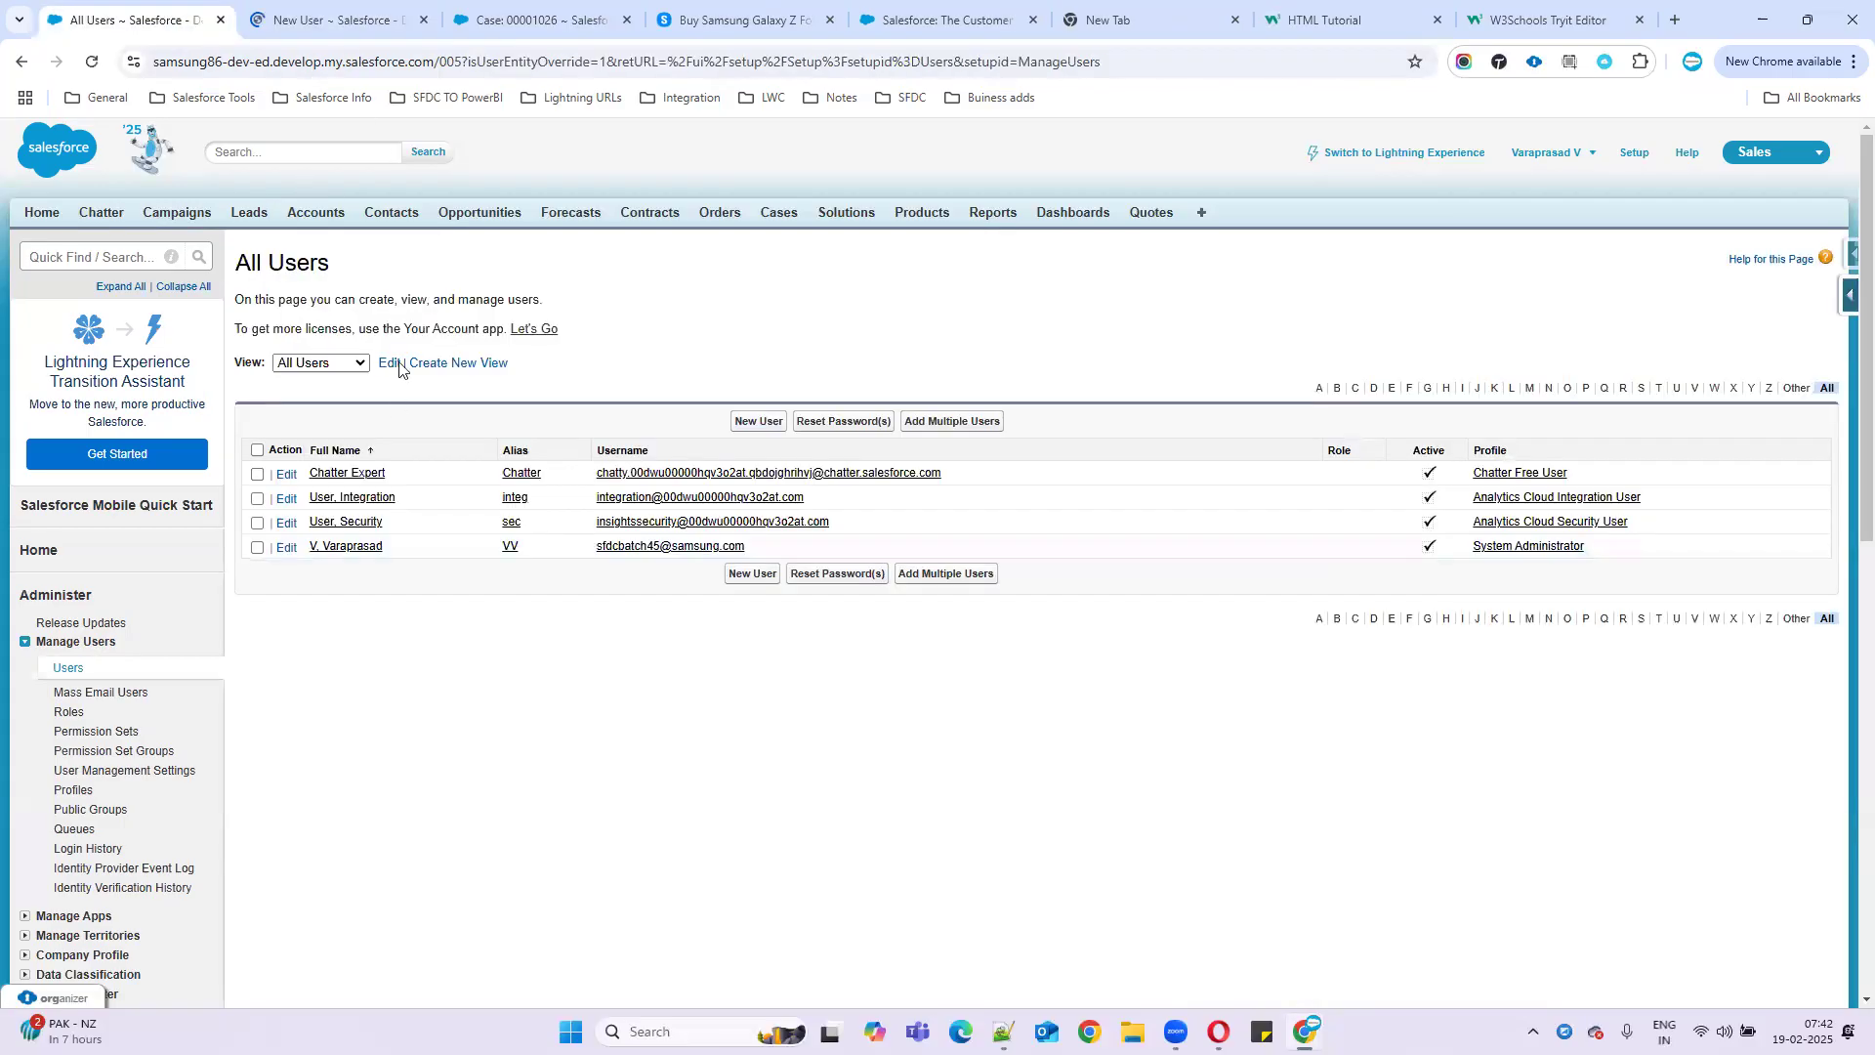
left_click(344, 547)
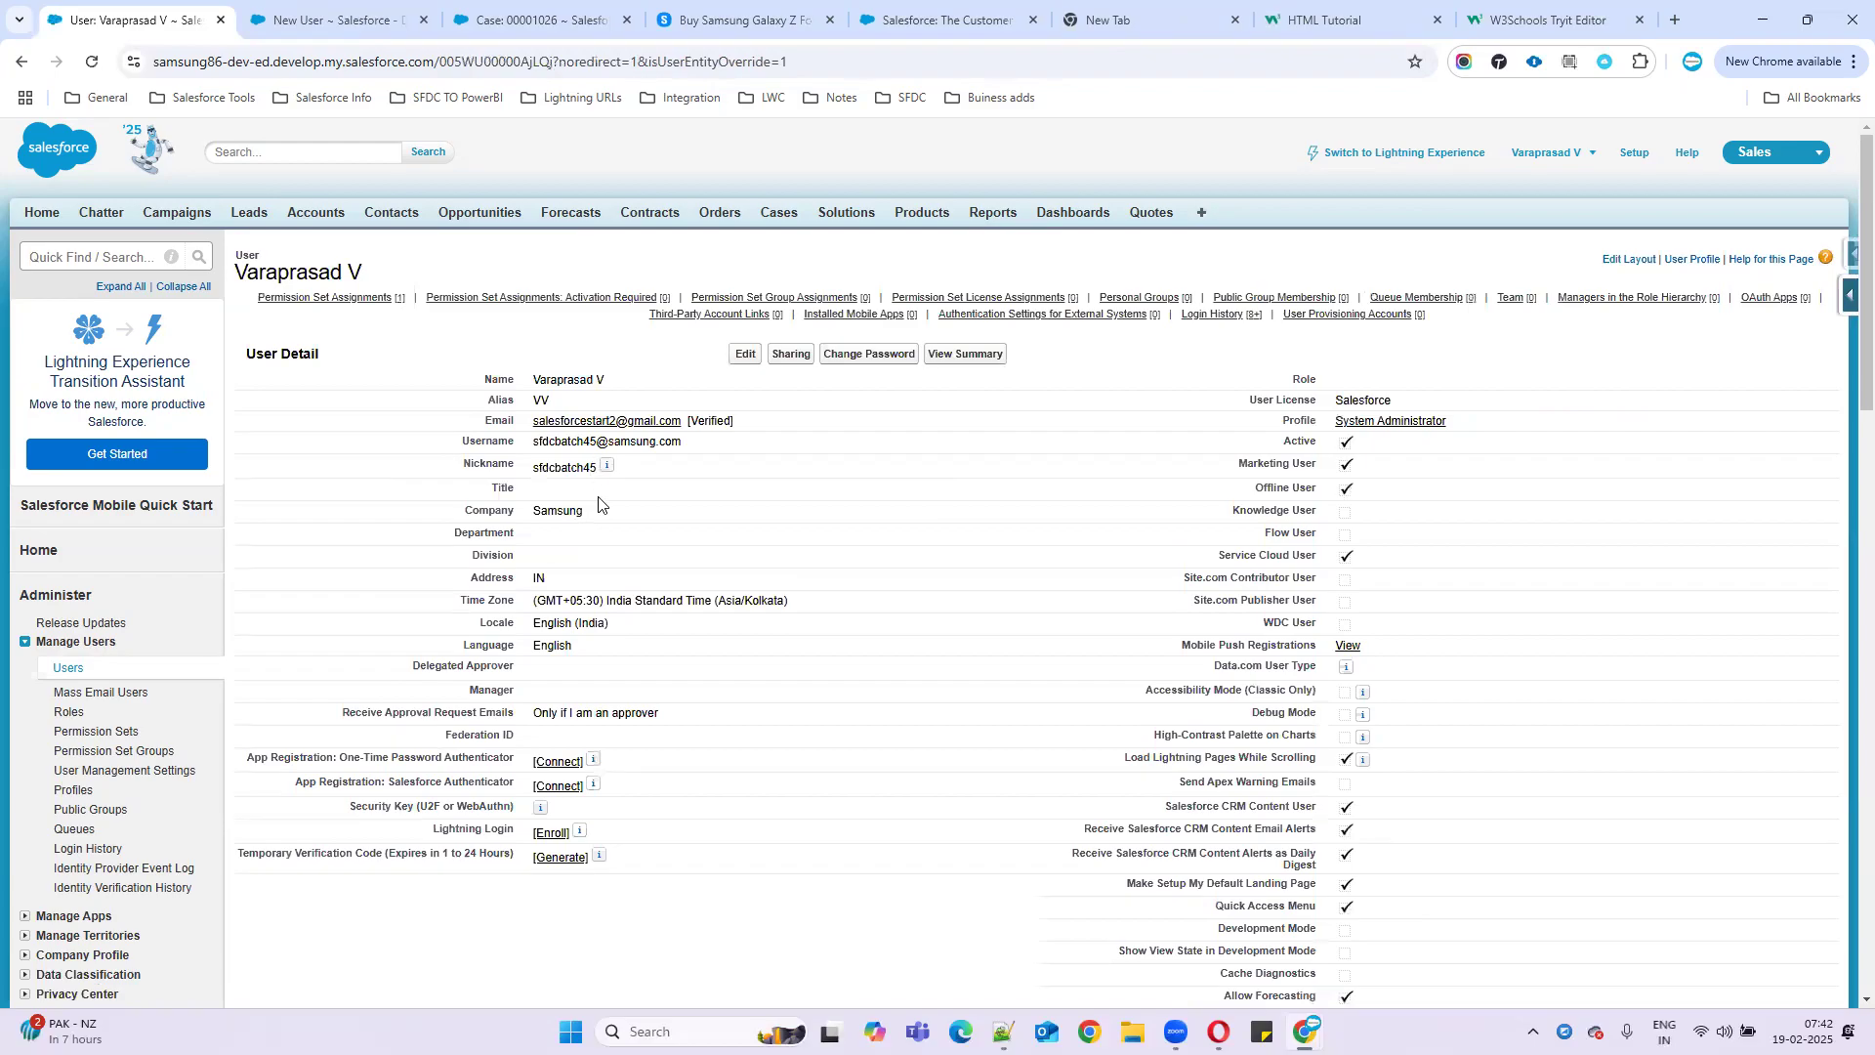
left_click_drag(532, 421, 684, 422)
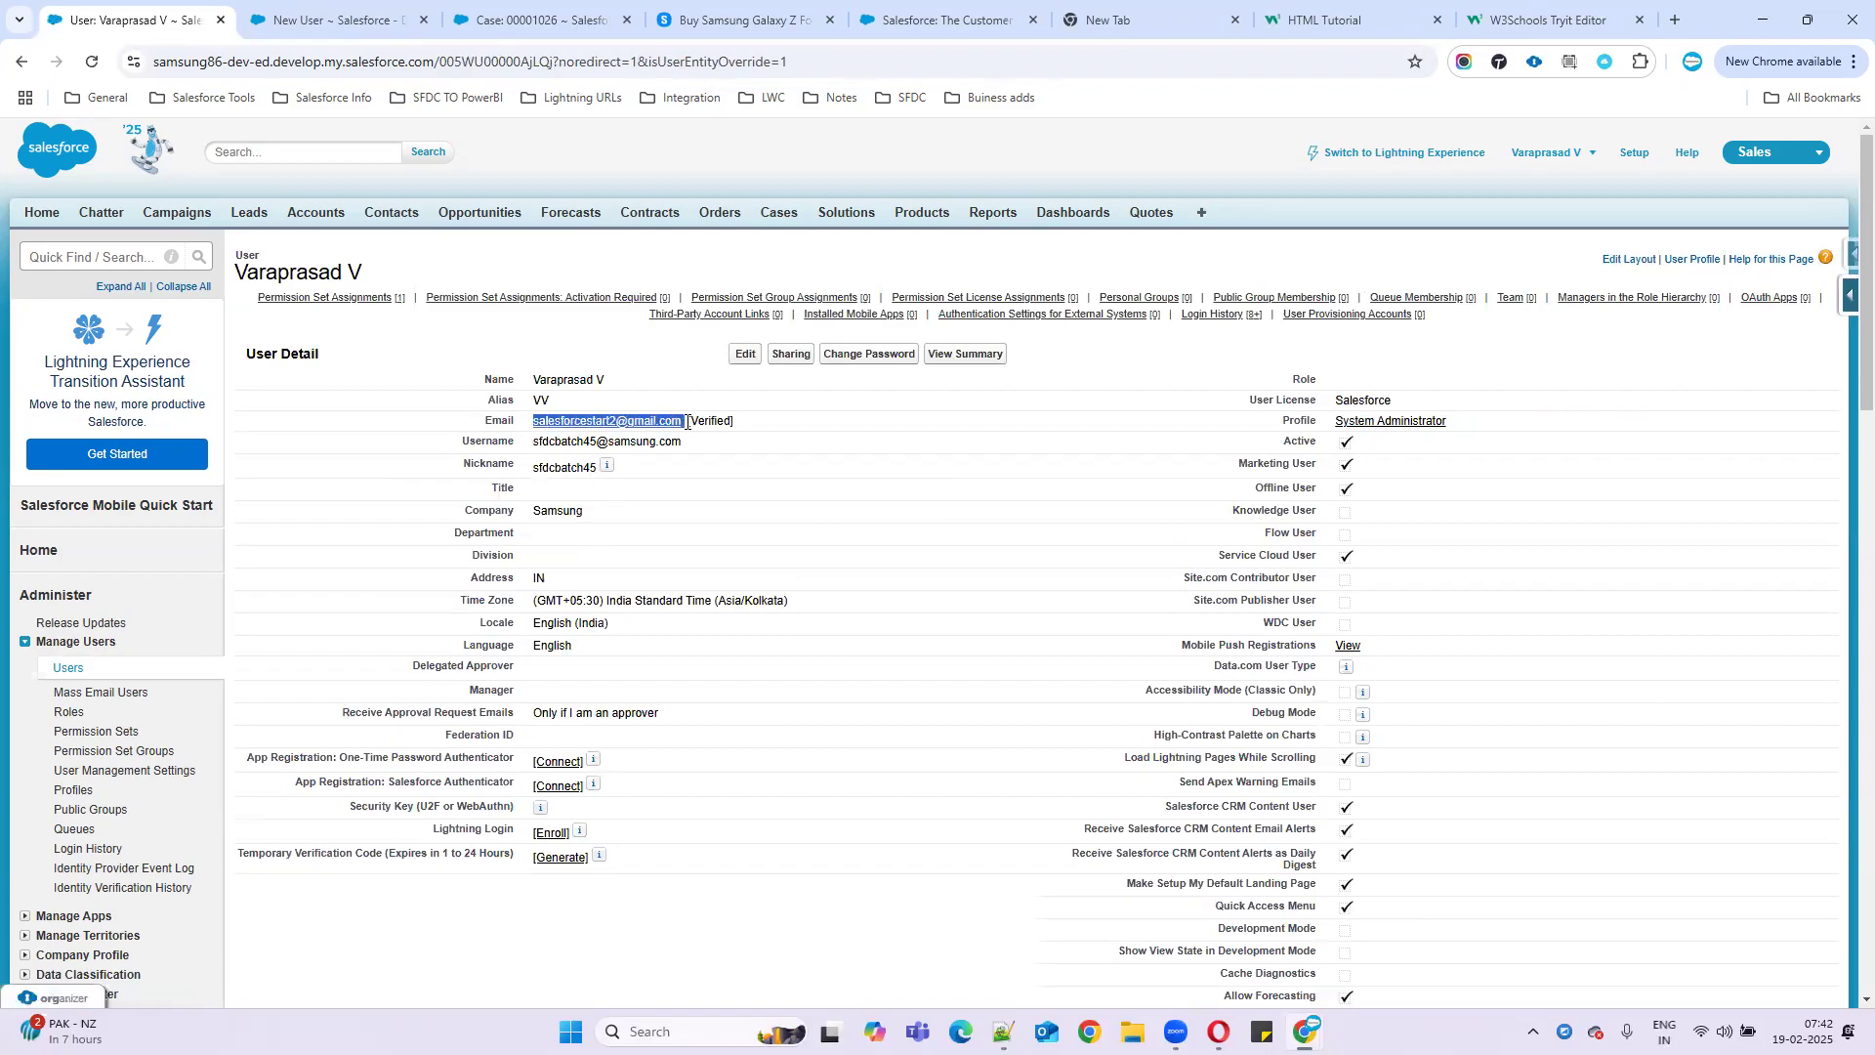
left_click(340, 8)
left_click(573, 376)
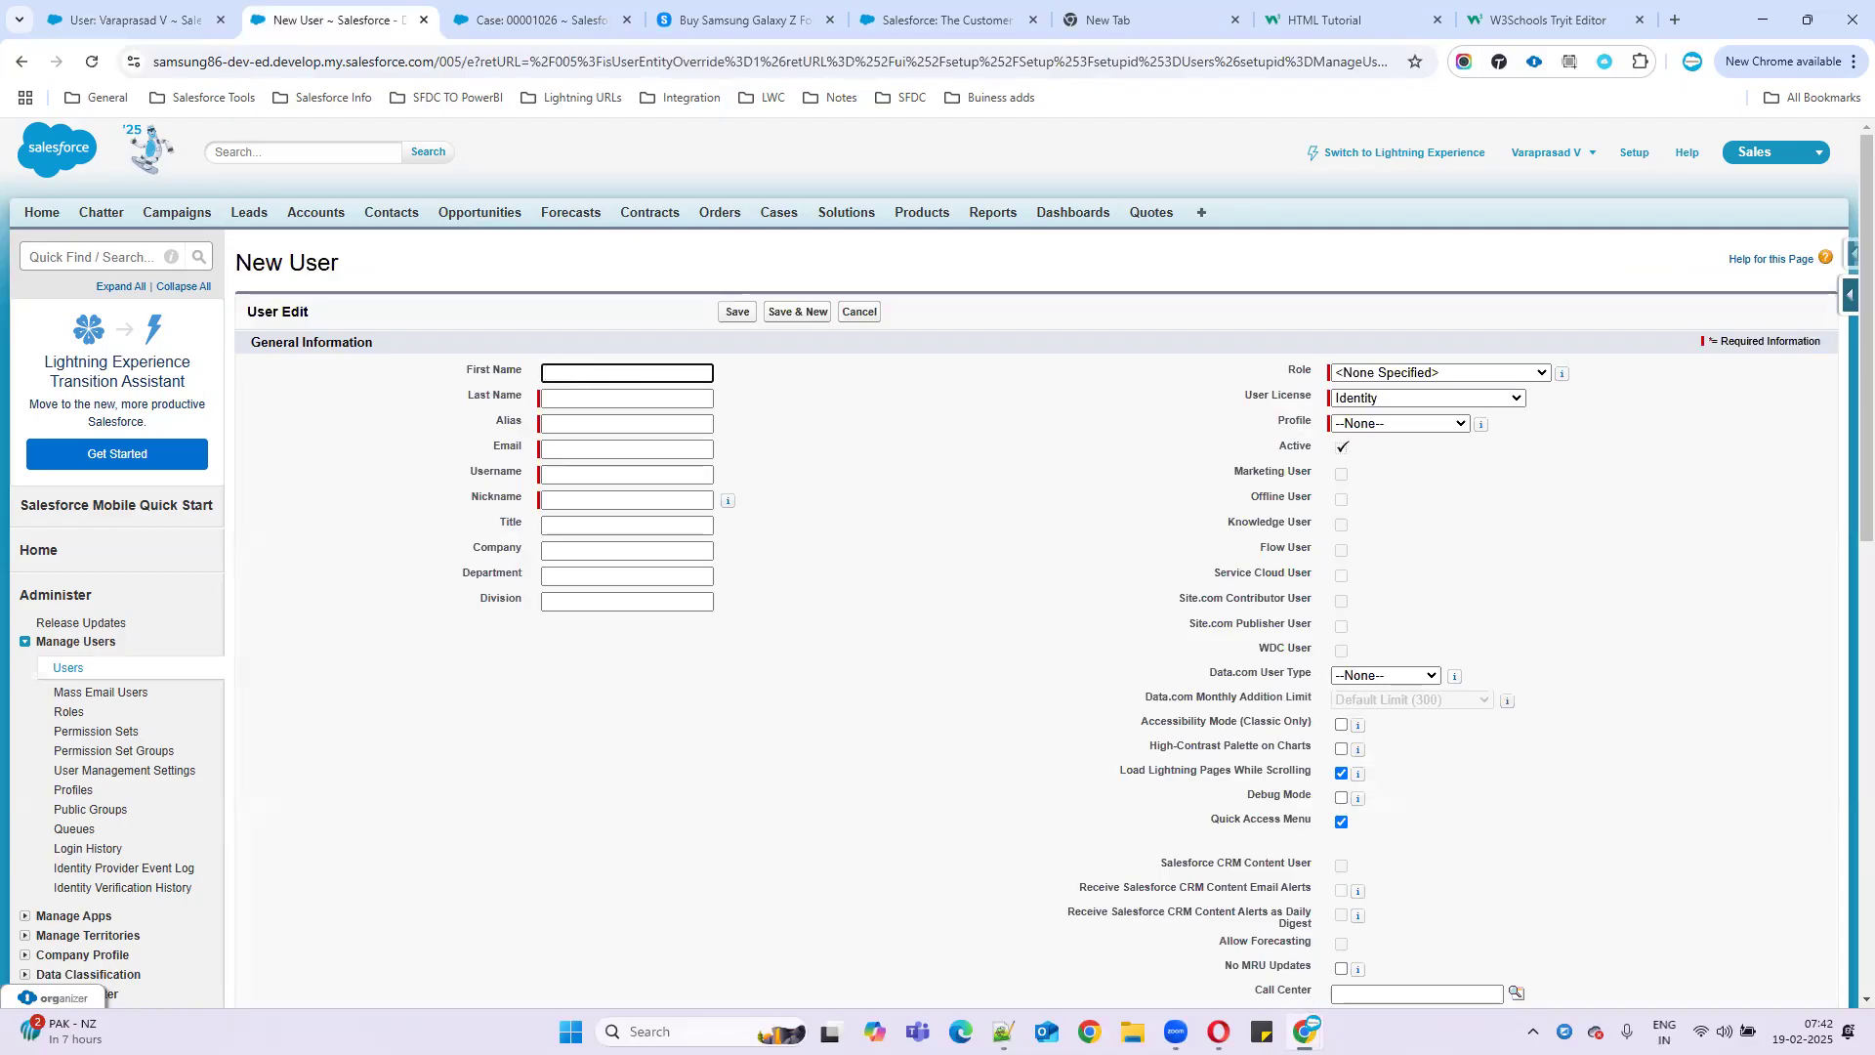
key("alt+Tab")
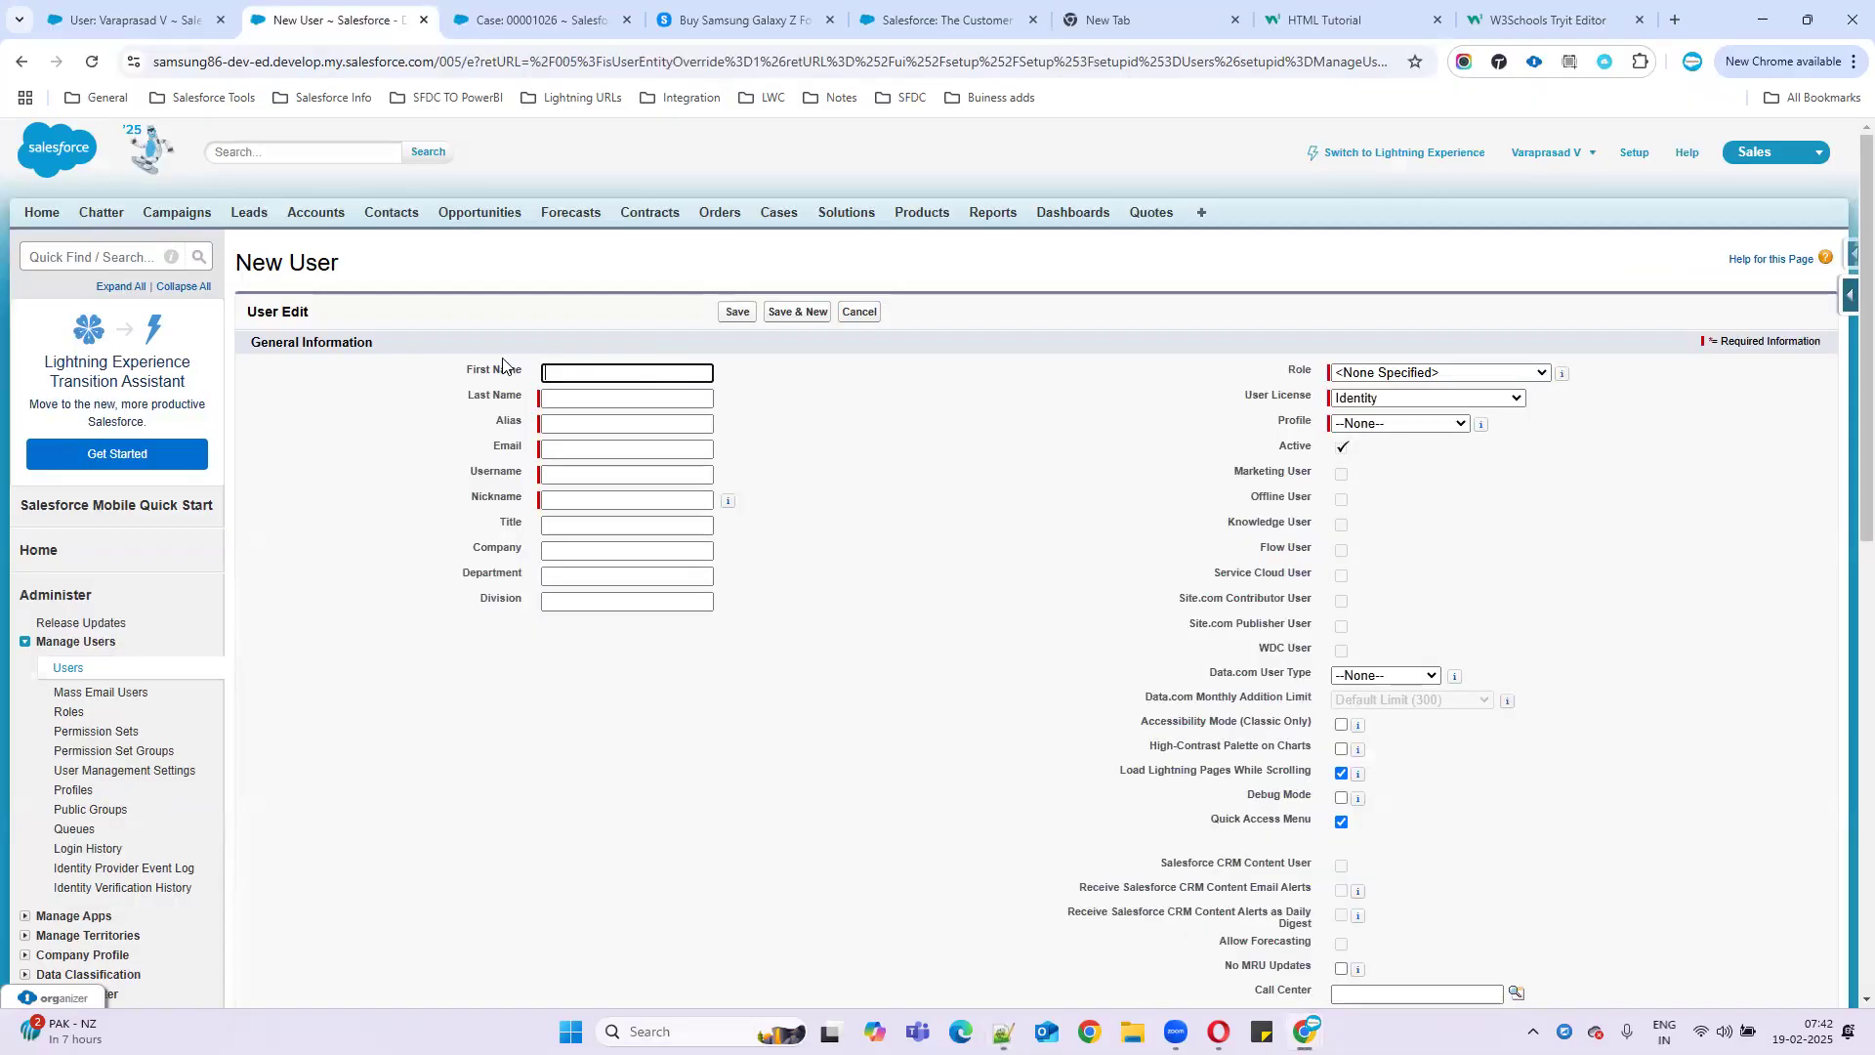
- Minimize Notepad++ to get back to the New User form
left_click(1764, 10)
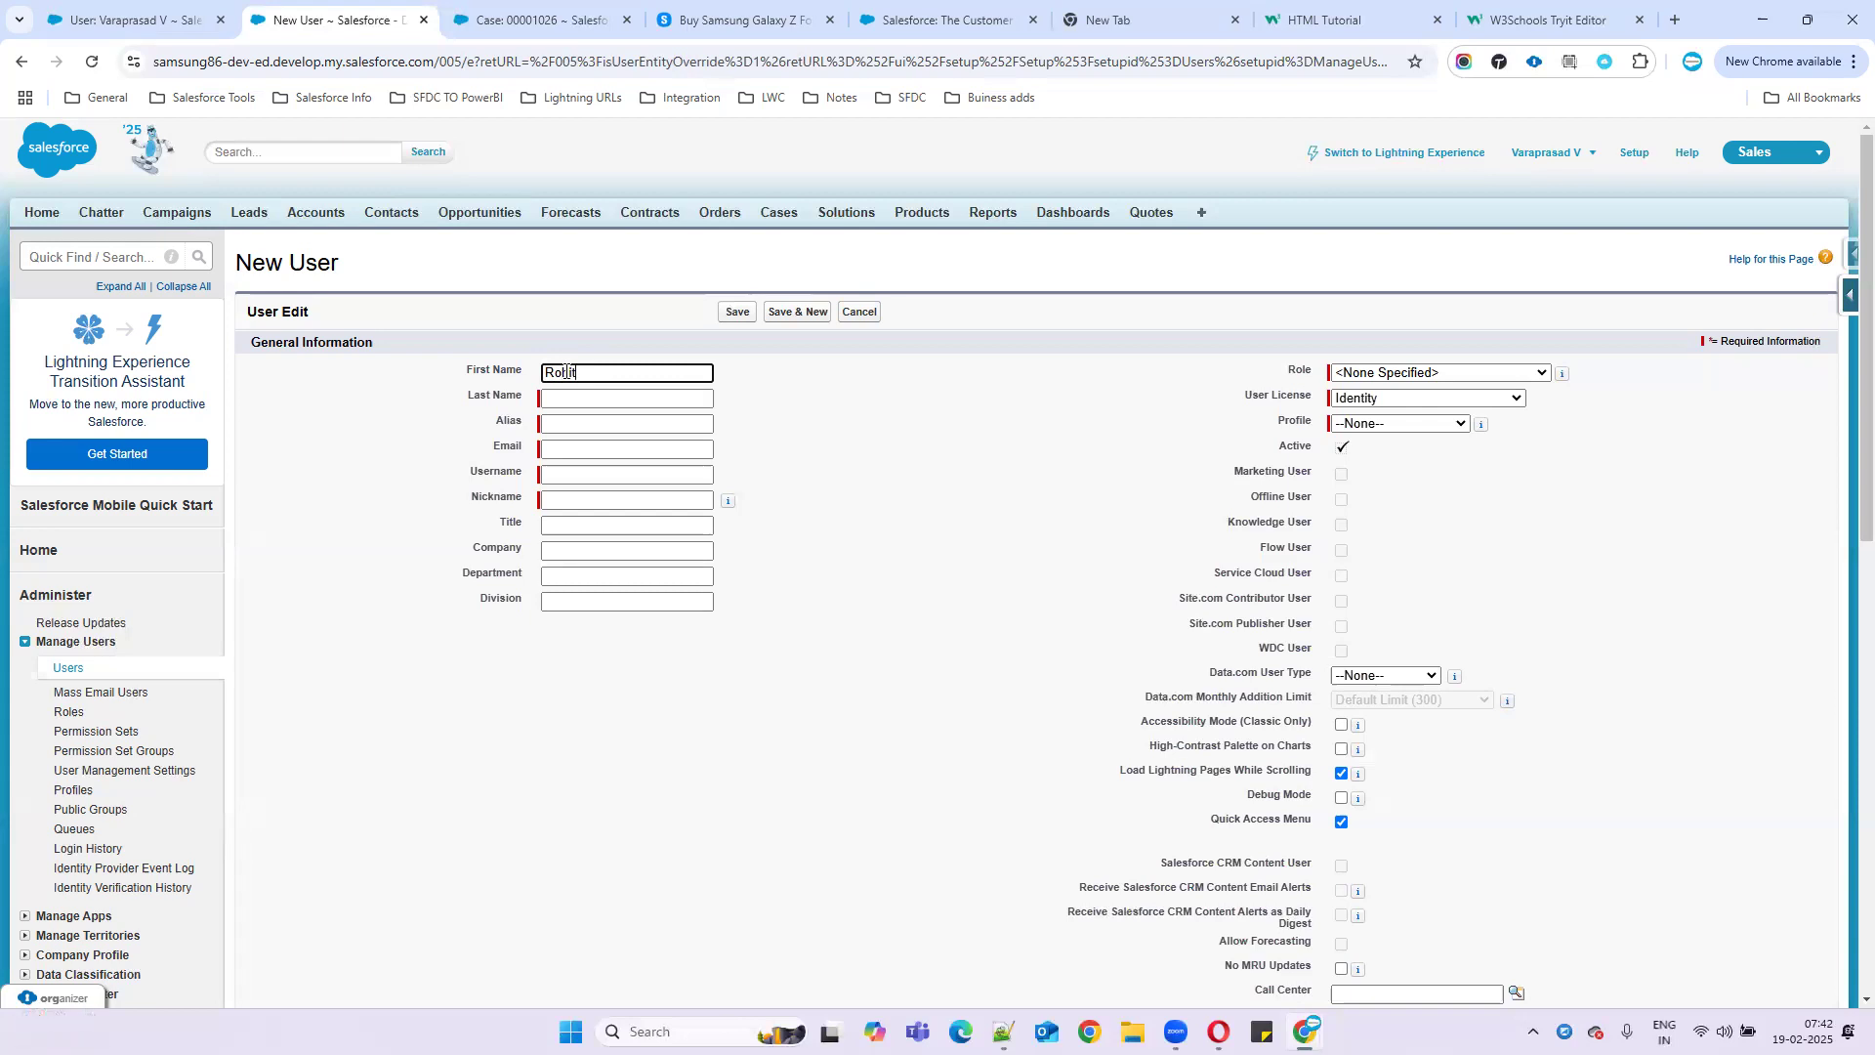
- Enter the new user's last name and email address, comparing against the administrator's record
left_click(560, 400)
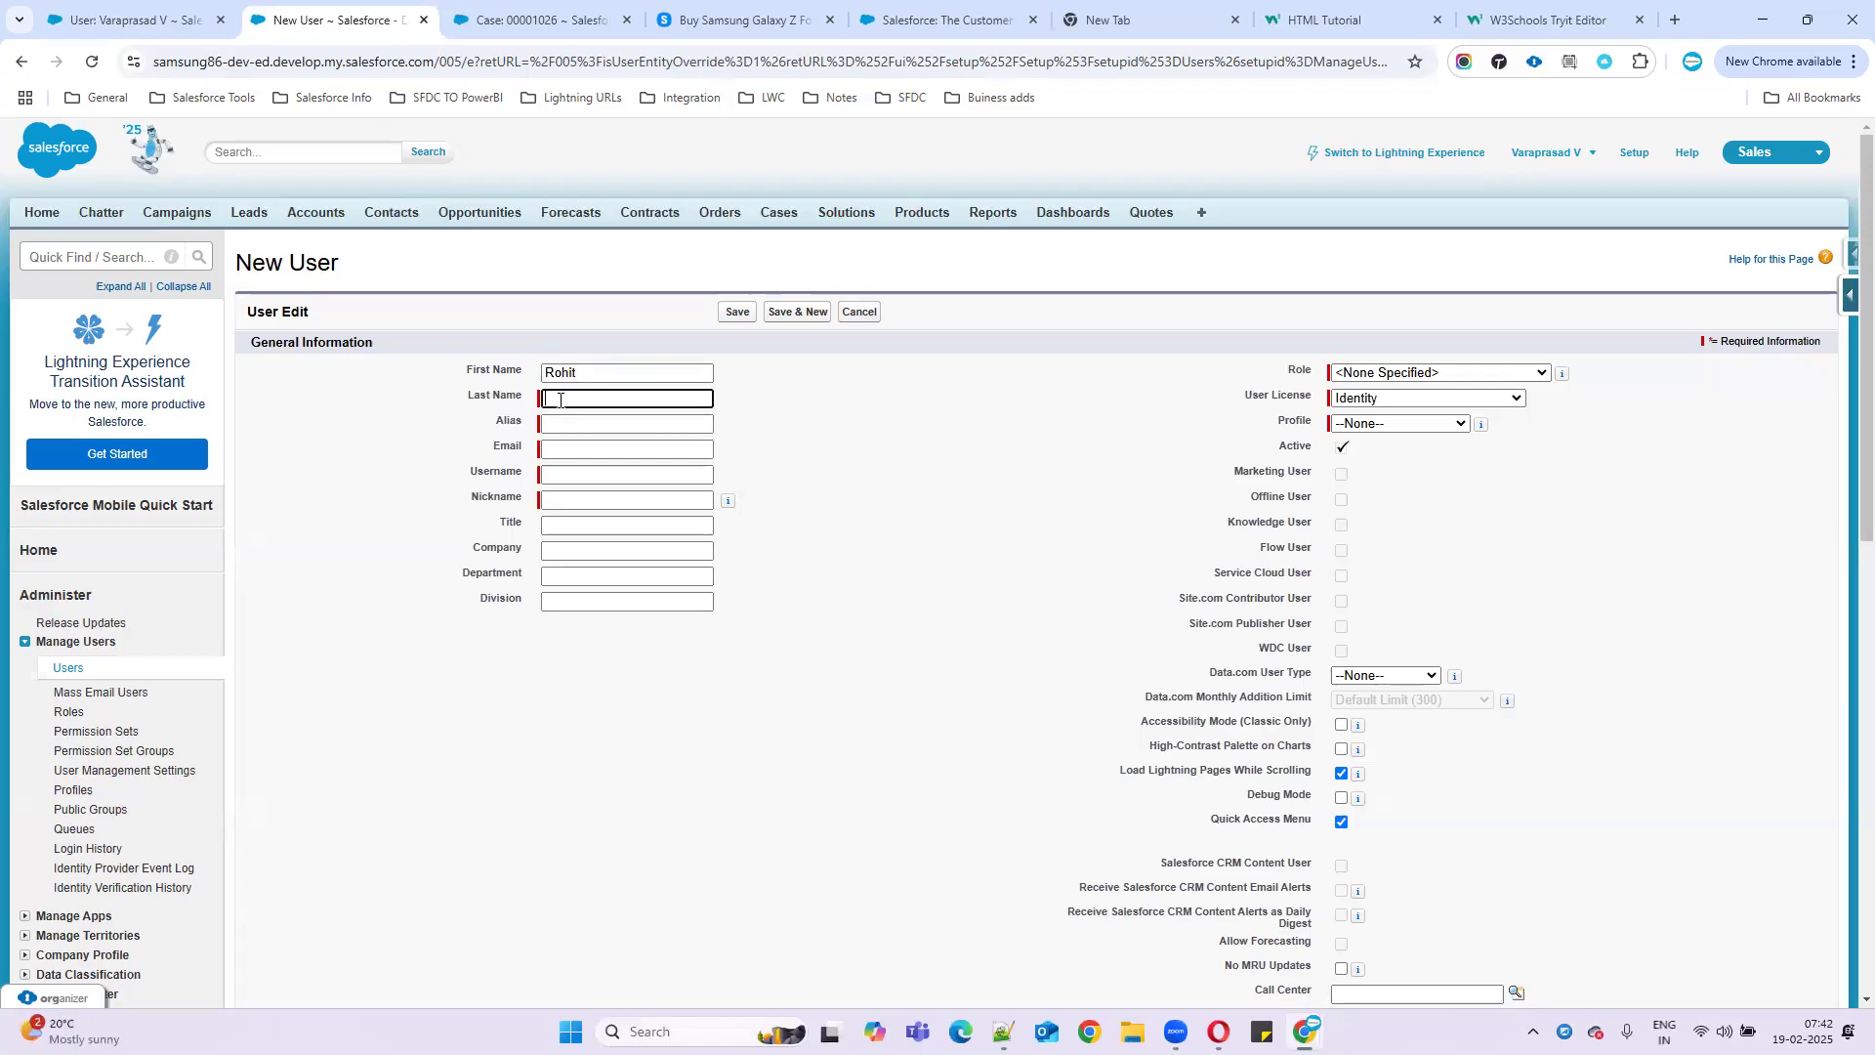
type("Shrama")
left_click(635, 422)
left_click(557, 447)
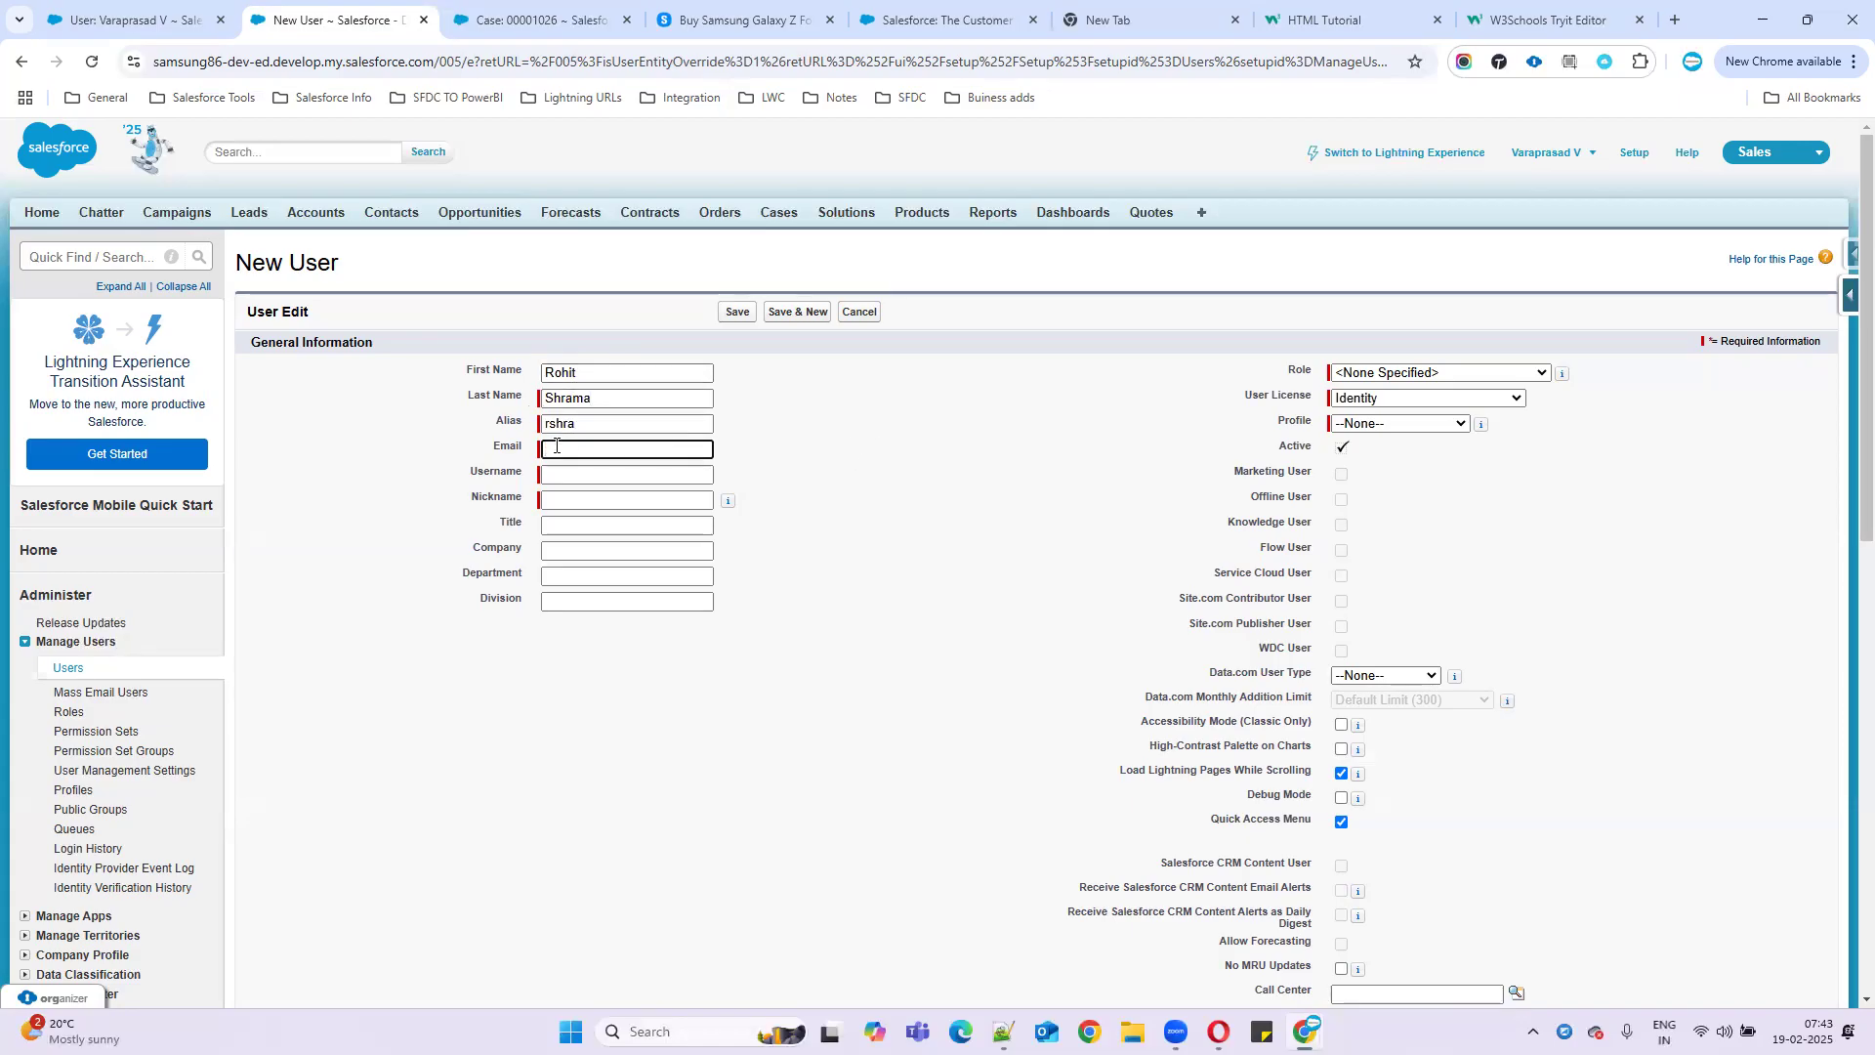
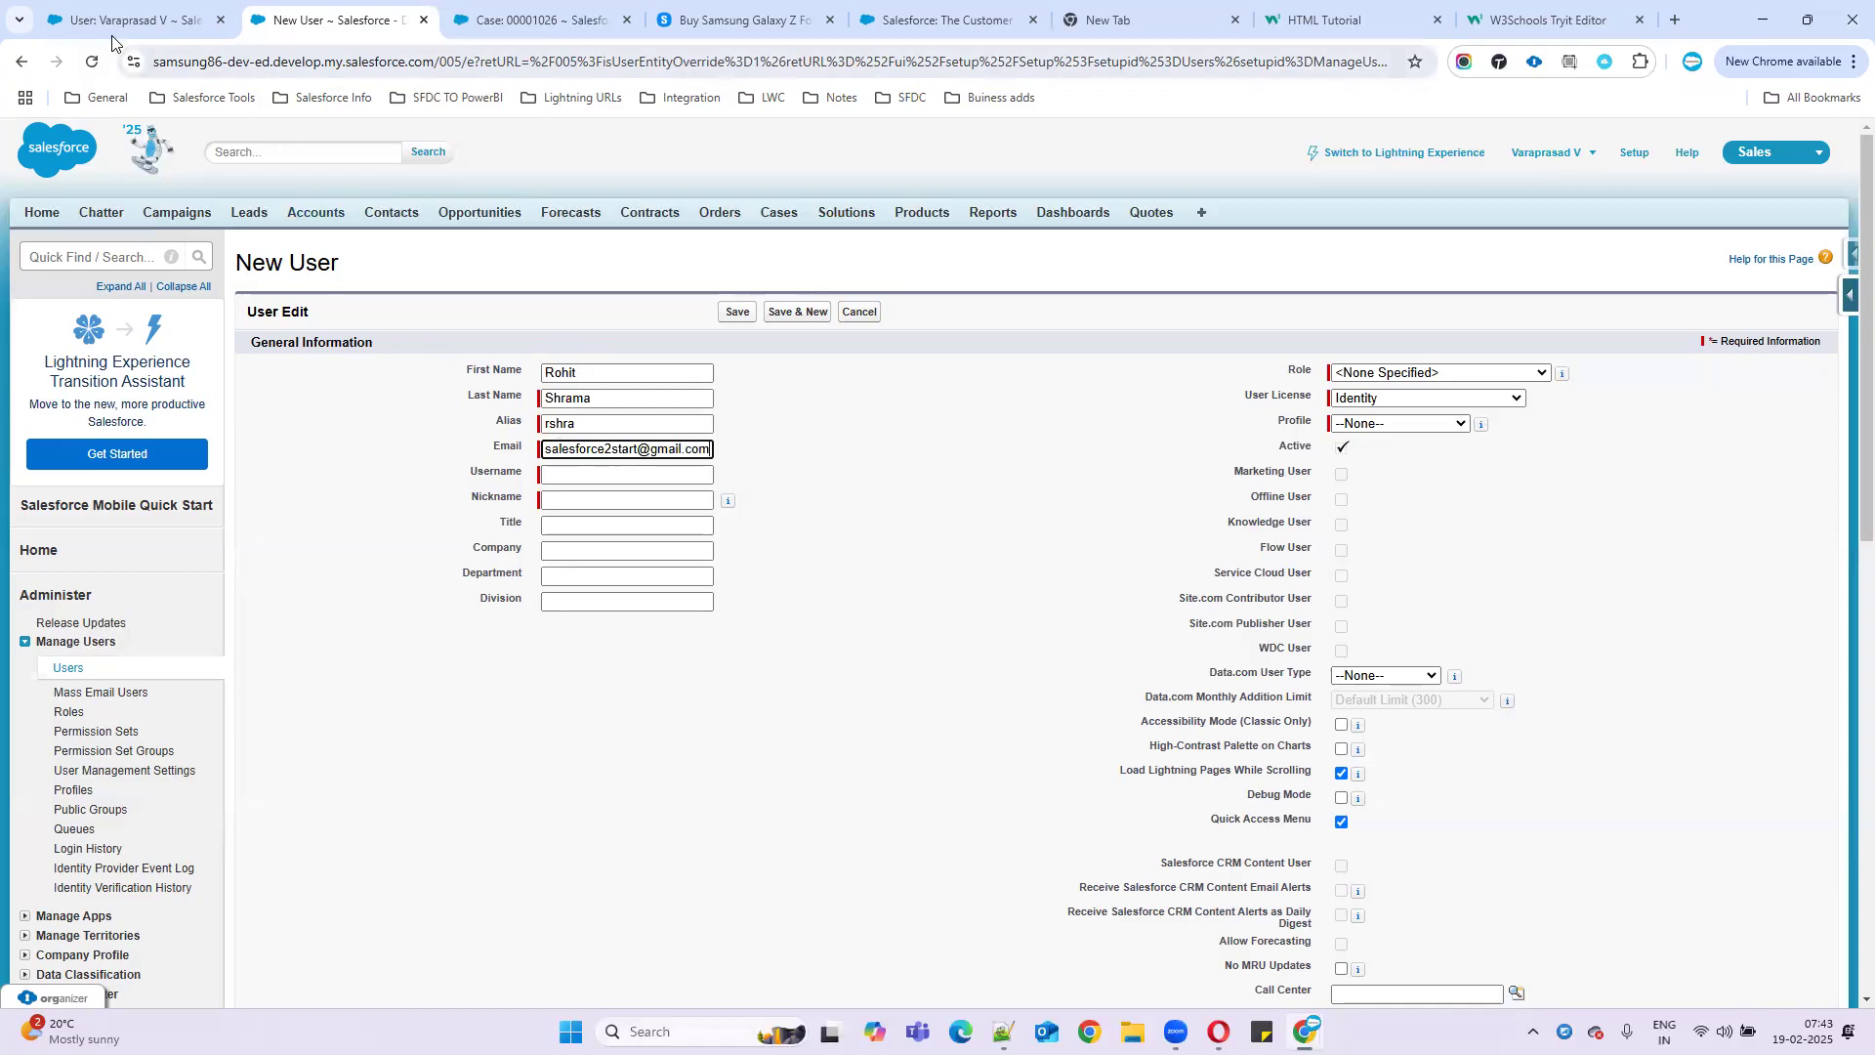
left_click(137, 20)
key("ctrl+Tab")
left_click(876, 451)
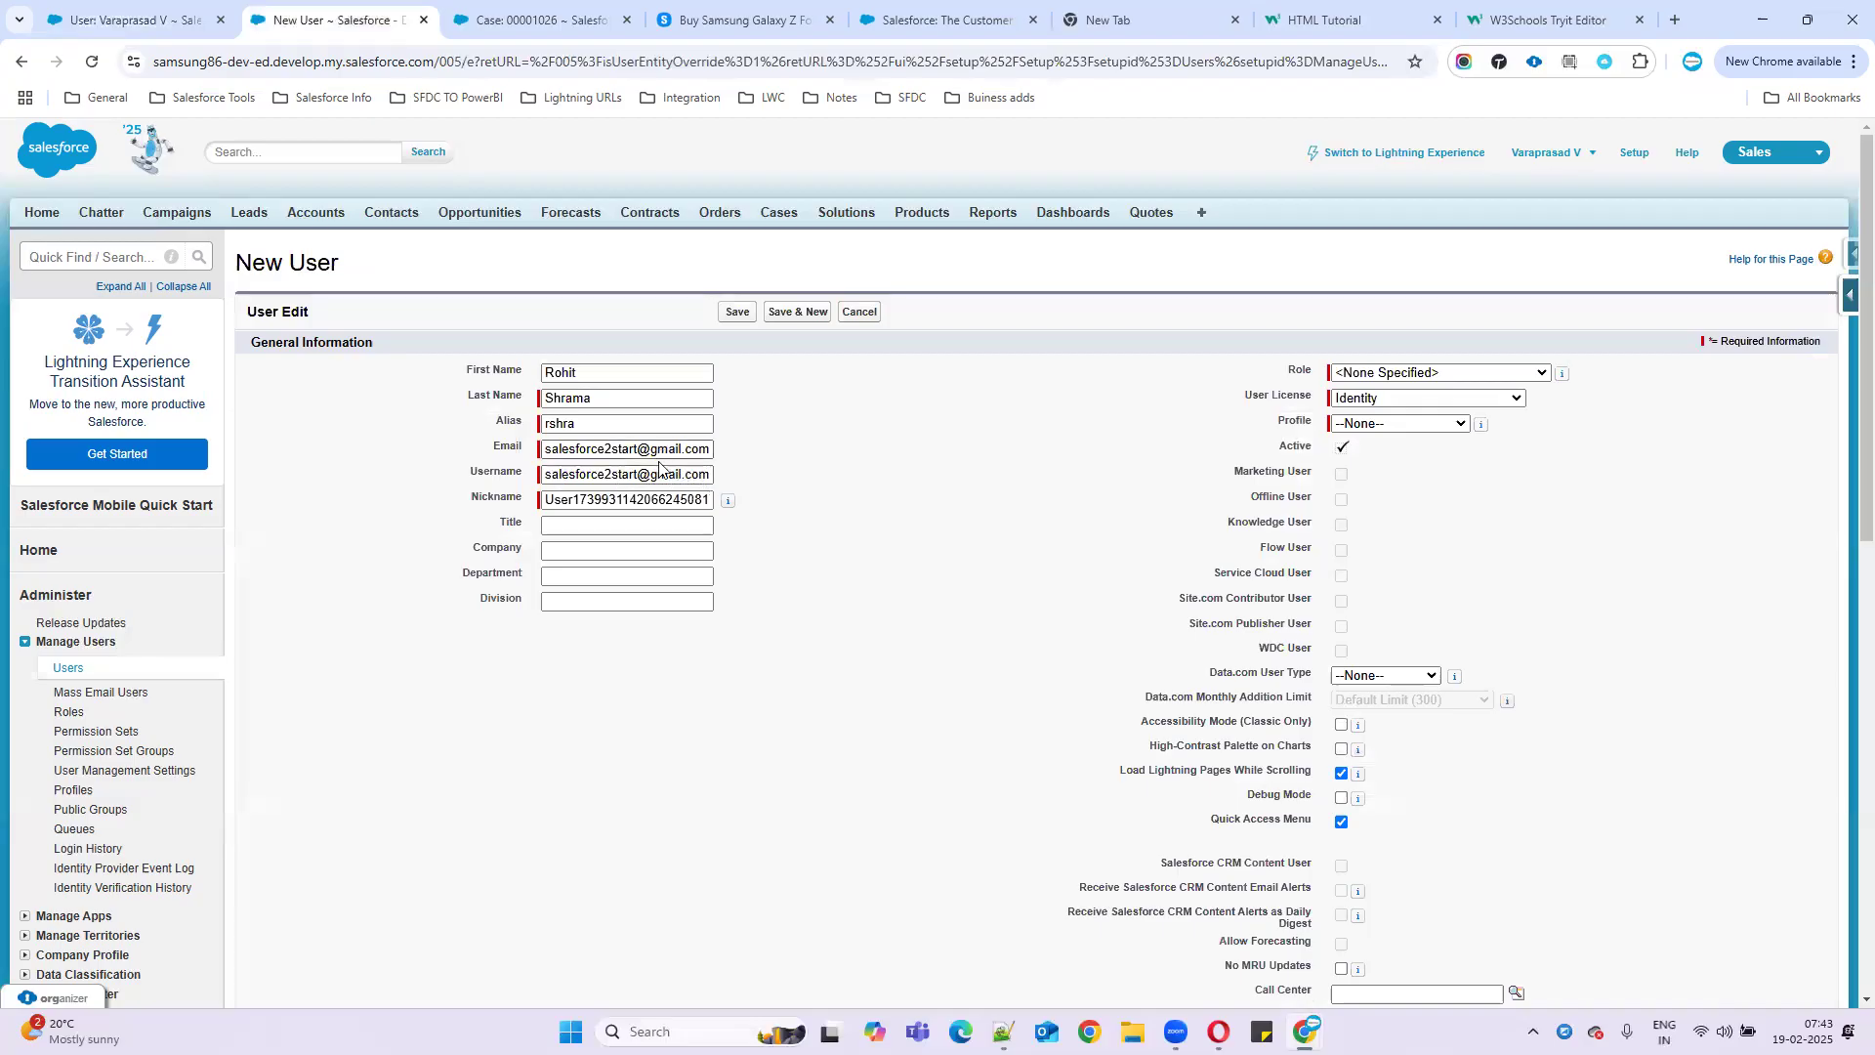
key("ctrl+shift+Tab")
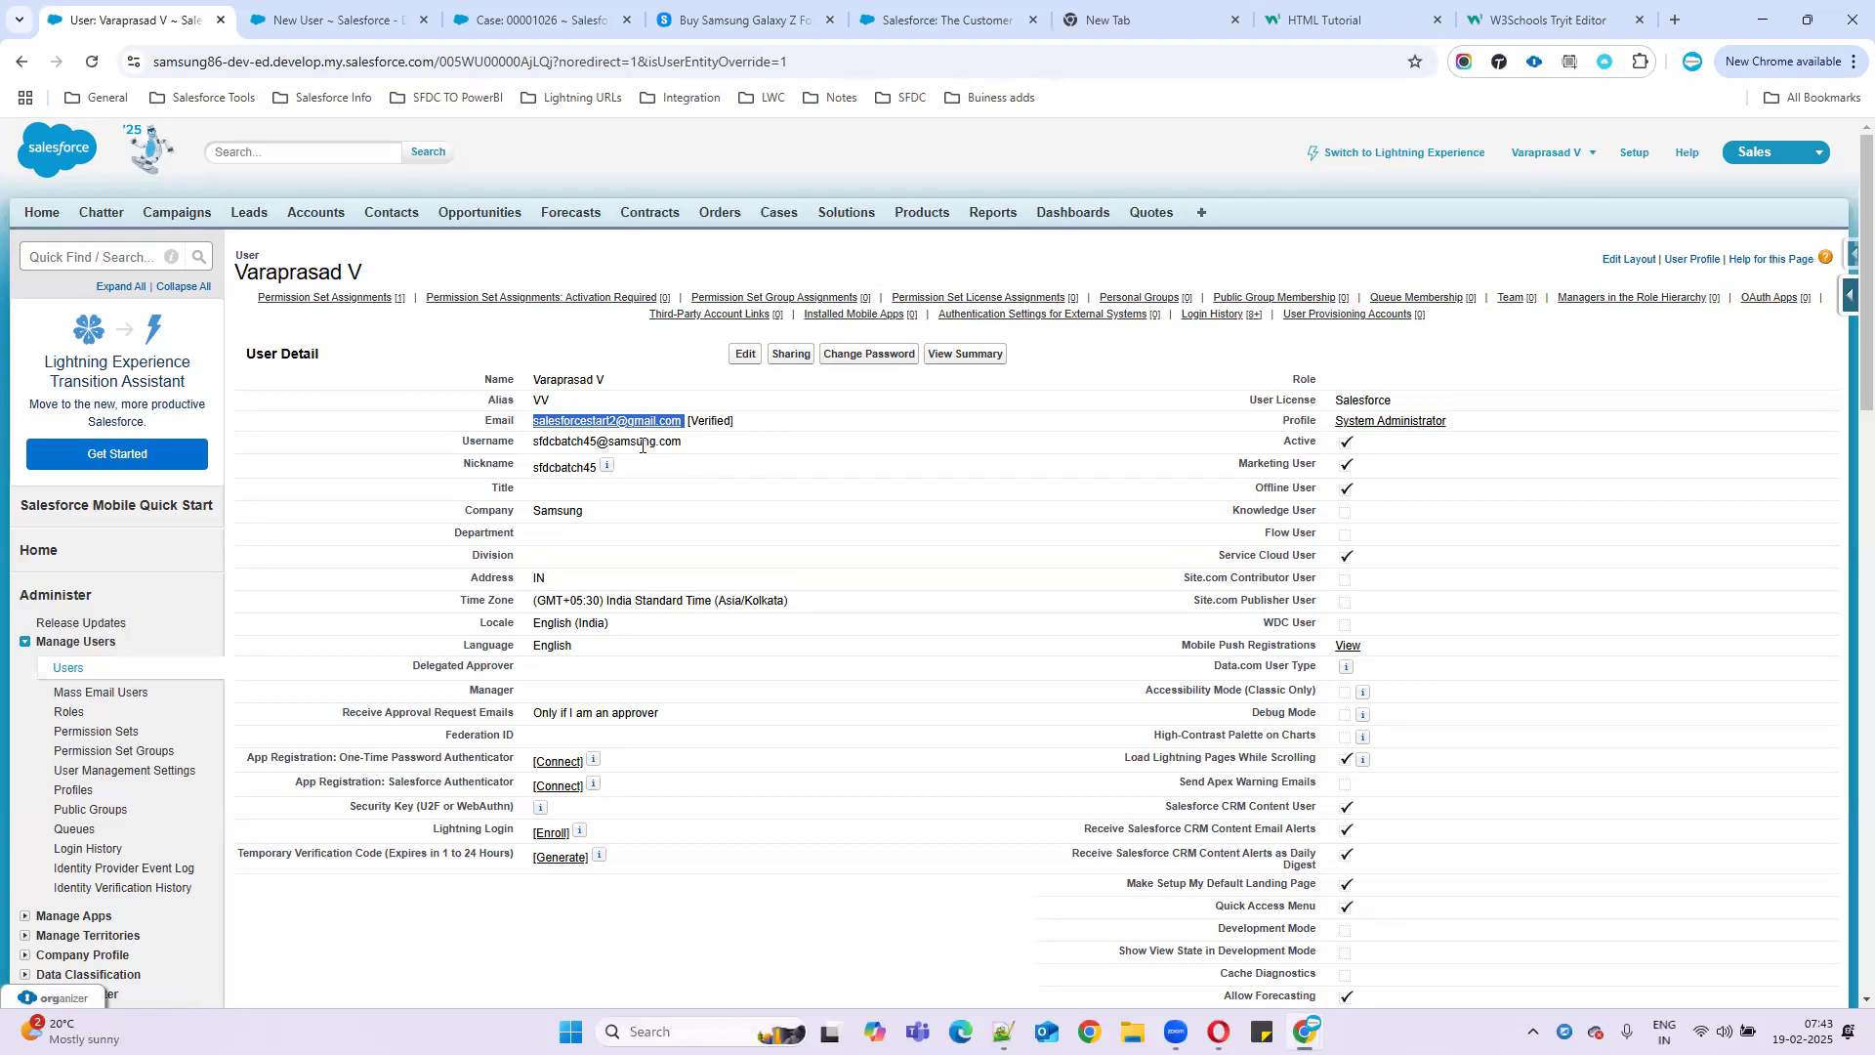
key("ctrl+Tab")
- Replace 'gmail' with 'samsung' in the Username and review the full value
left_click(670, 474)
double_click(671, 474)
type("samsu")
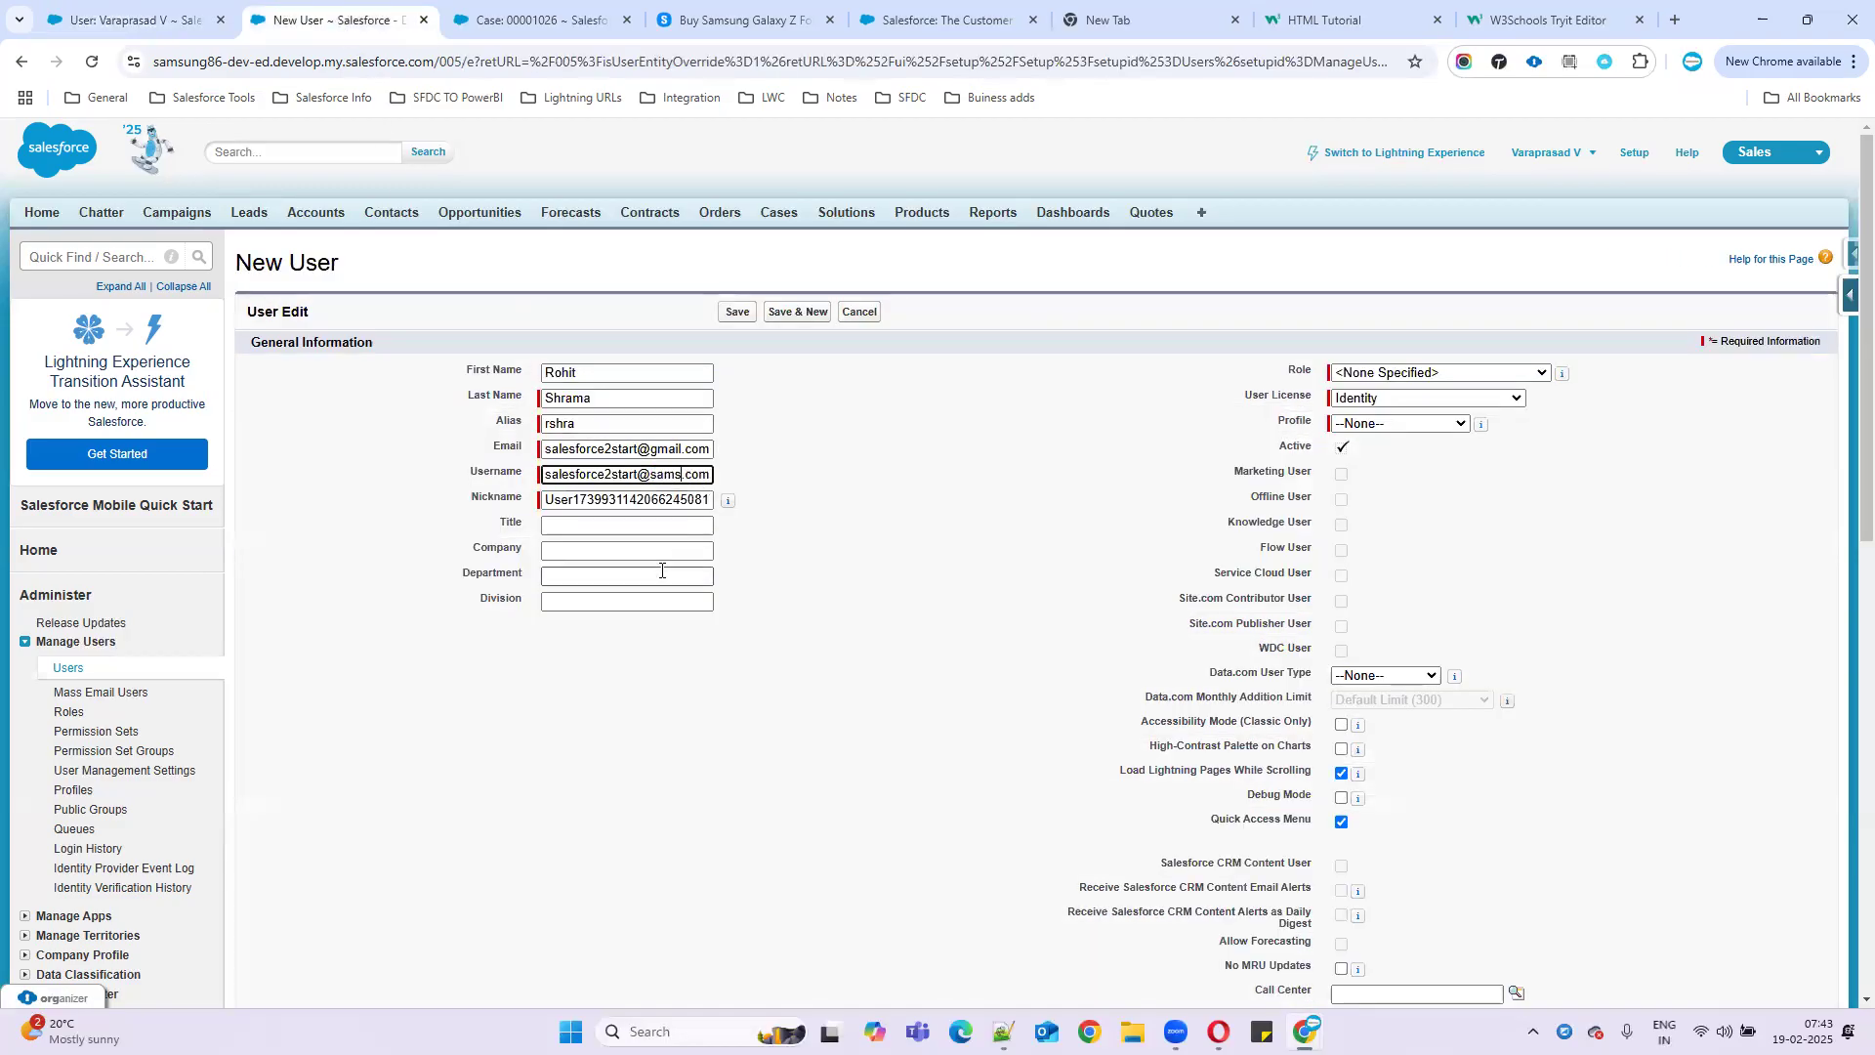
type("ng")
left_click_drag(543, 474, 791, 478)
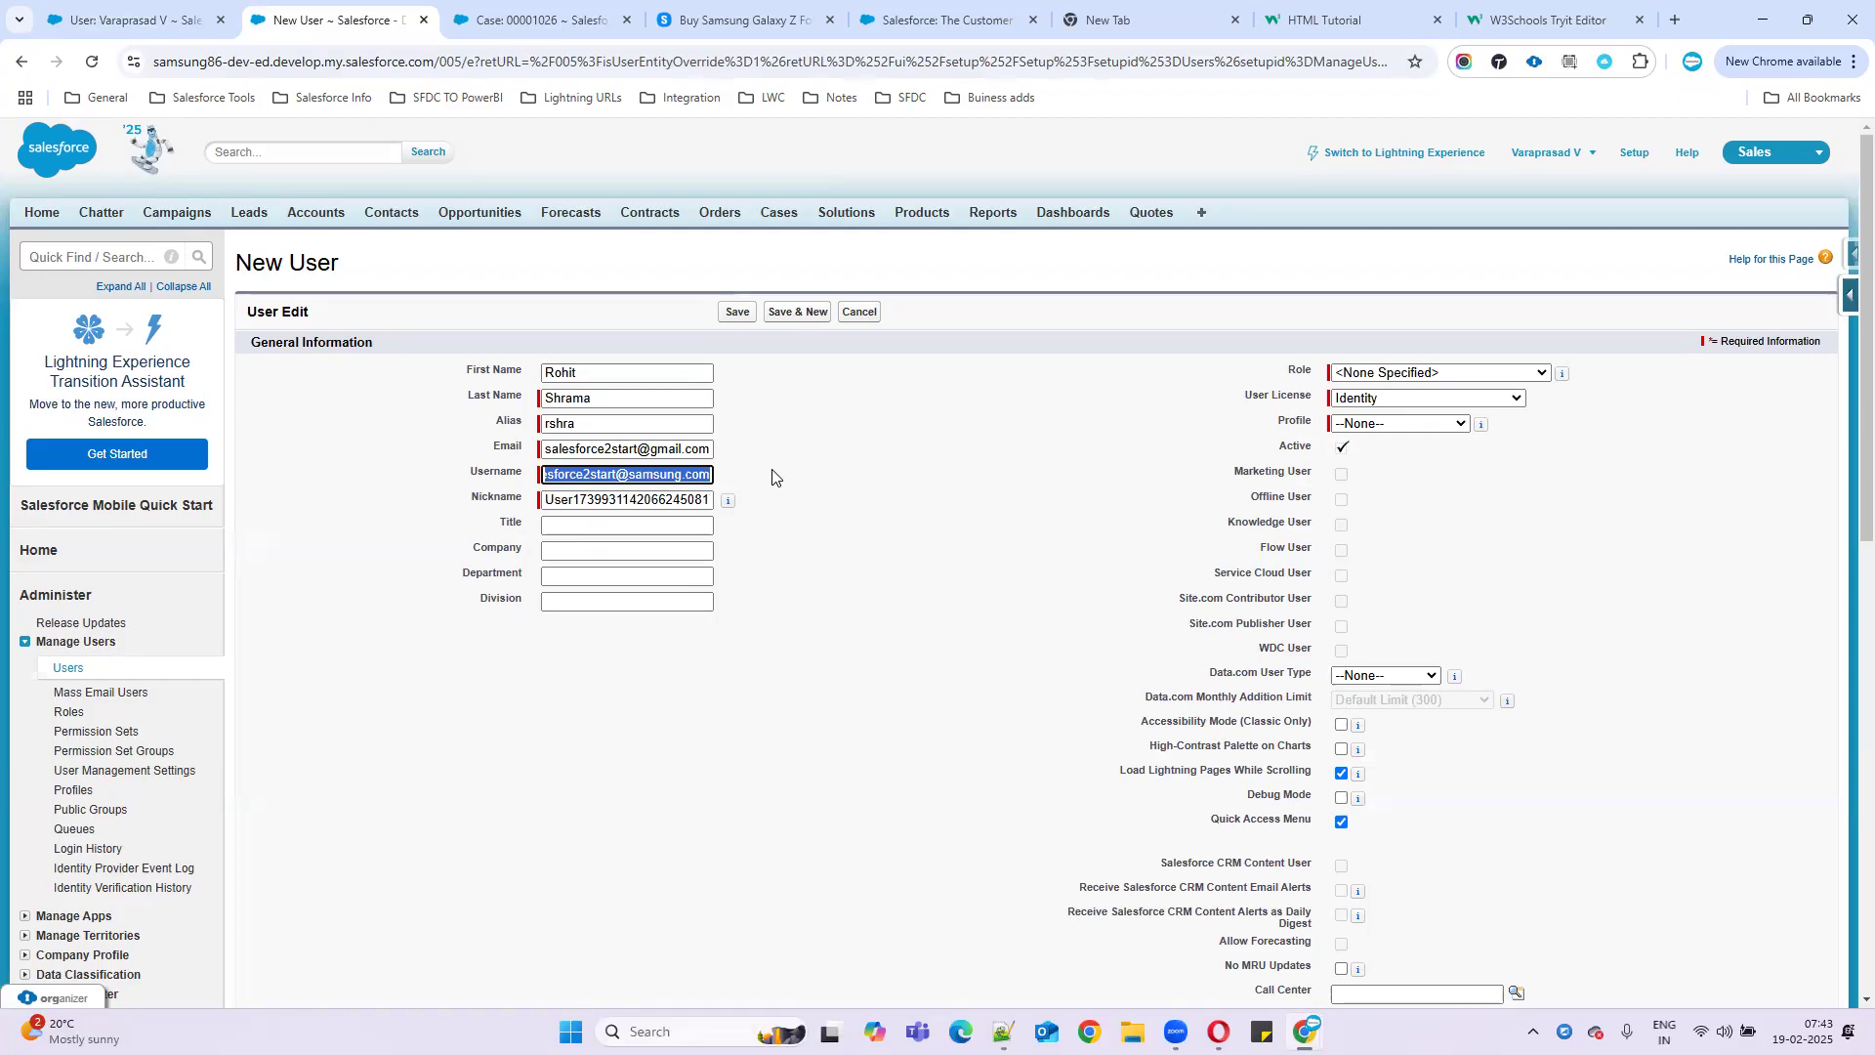
left_click(689, 476)
left_click_drag(544, 475, 837, 469)
left_click(712, 474)
left_click_drag(711, 474, 521, 482)
left_click(645, 473)
left_click_drag(544, 475, 765, 473)
left_click(710, 473)
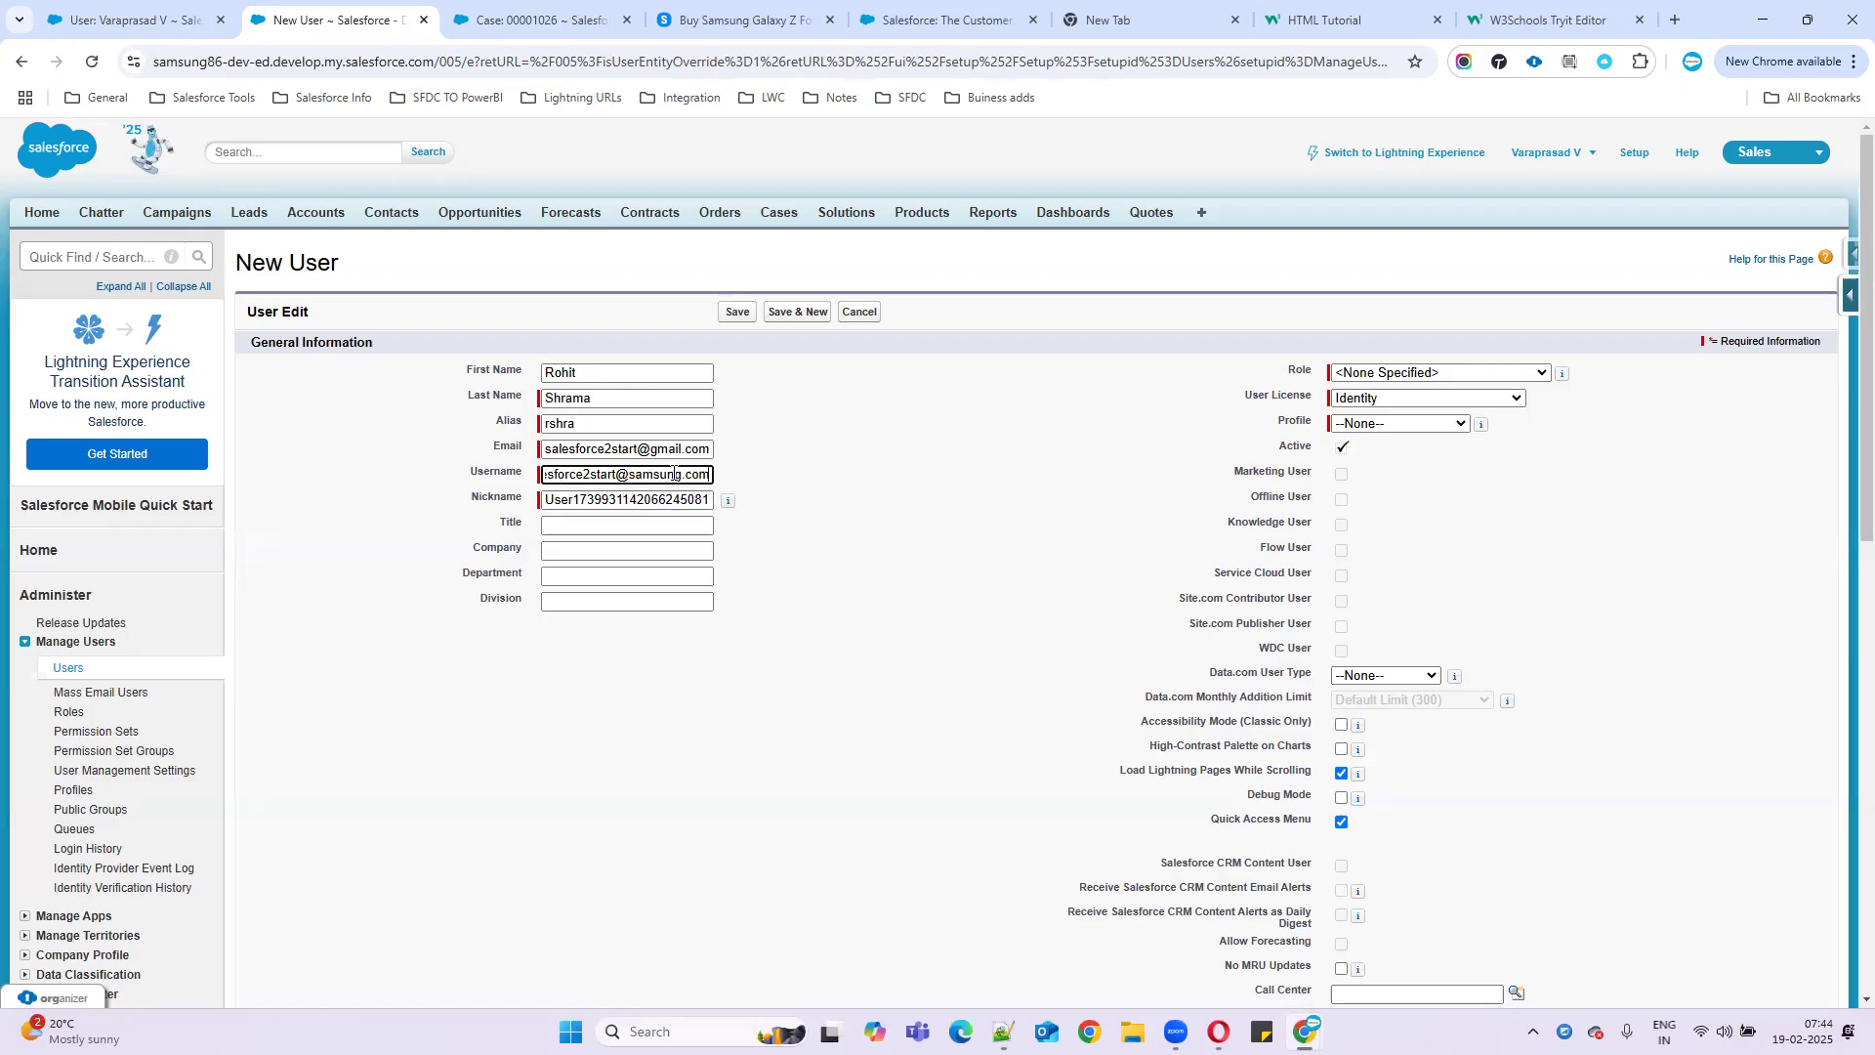
mouse_move(709, 475)
left_mouse_down()
mouse_move(539, 478)
mouse_move(747, 476)
mouse_move(709, 475)
left_mouse_up()
left_click(590, 476)
left_click(710, 475)
type(".")
type("sanbox")
type("name")
double_click(664, 476)
type("devsbs")
key("BackSpace")
key("BackSpace")
key("BackSpace")
key("BackSpace")
key("BackSpace")
key("BackSpace")
key("BackSpace")
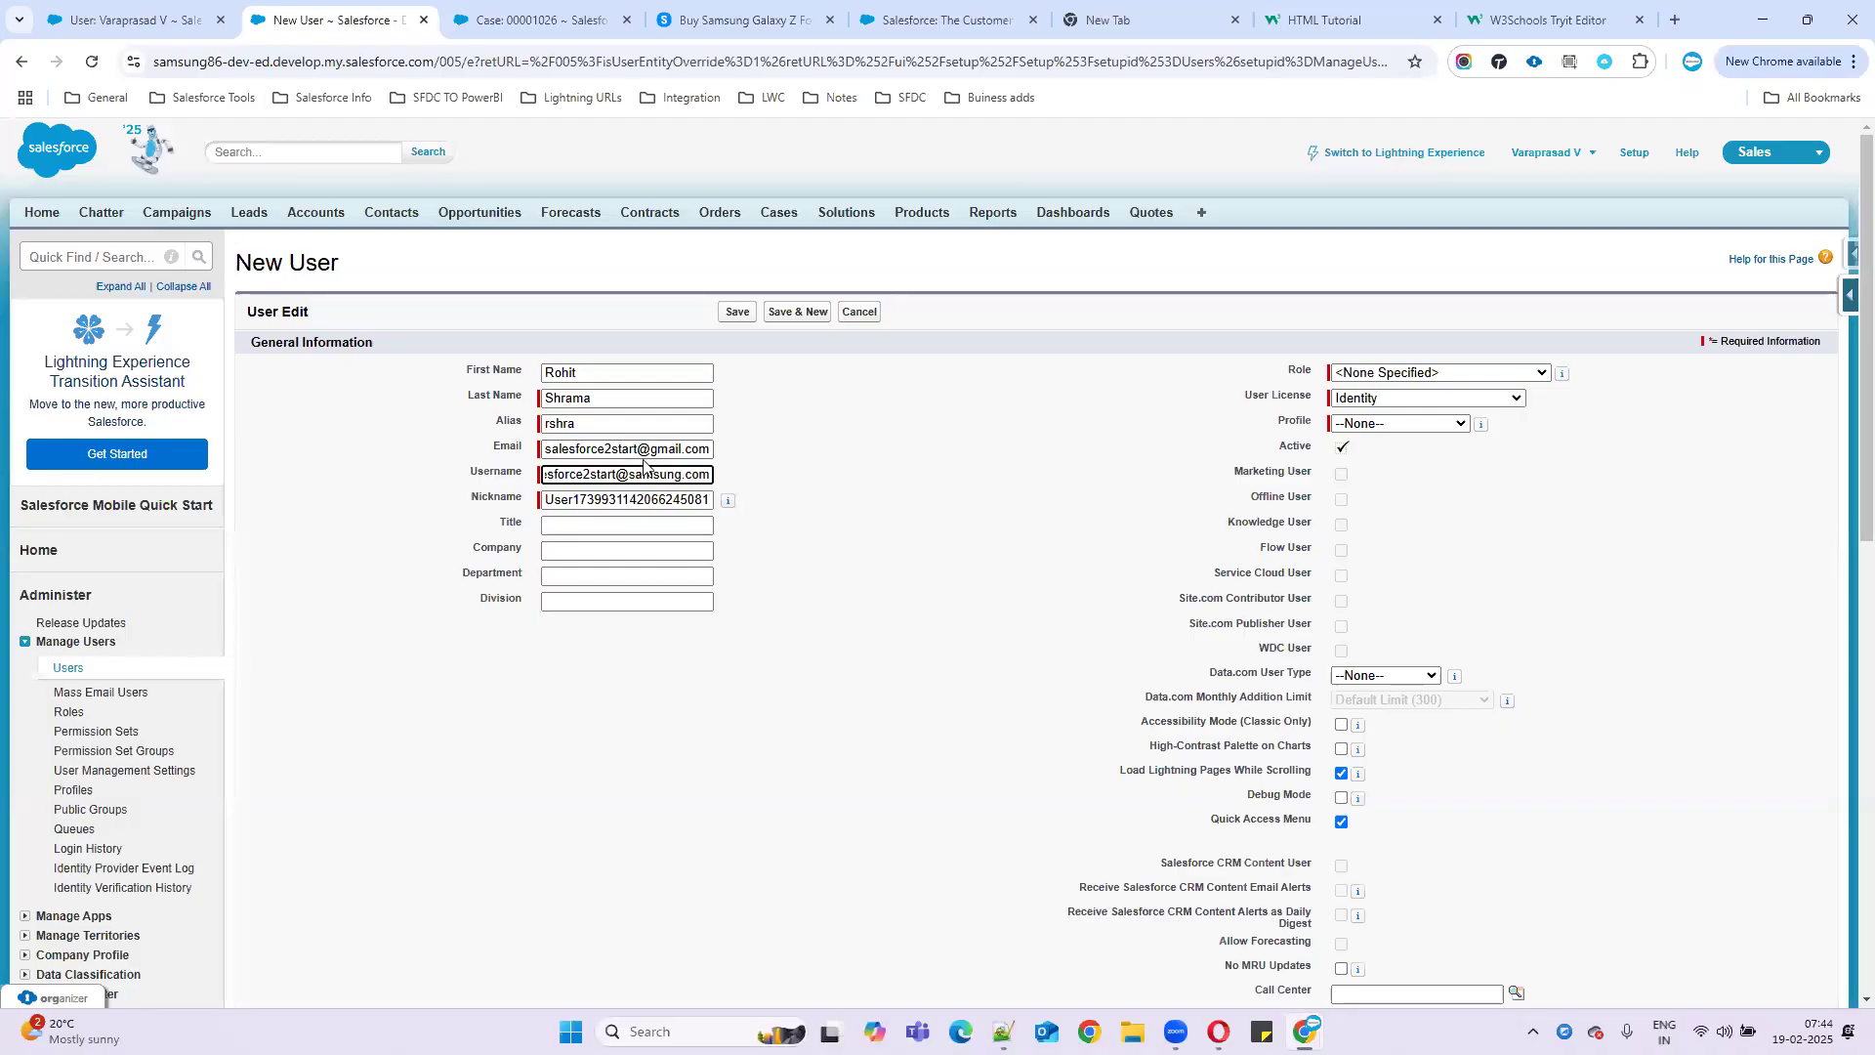
left_click_drag(707, 476, 478, 483)
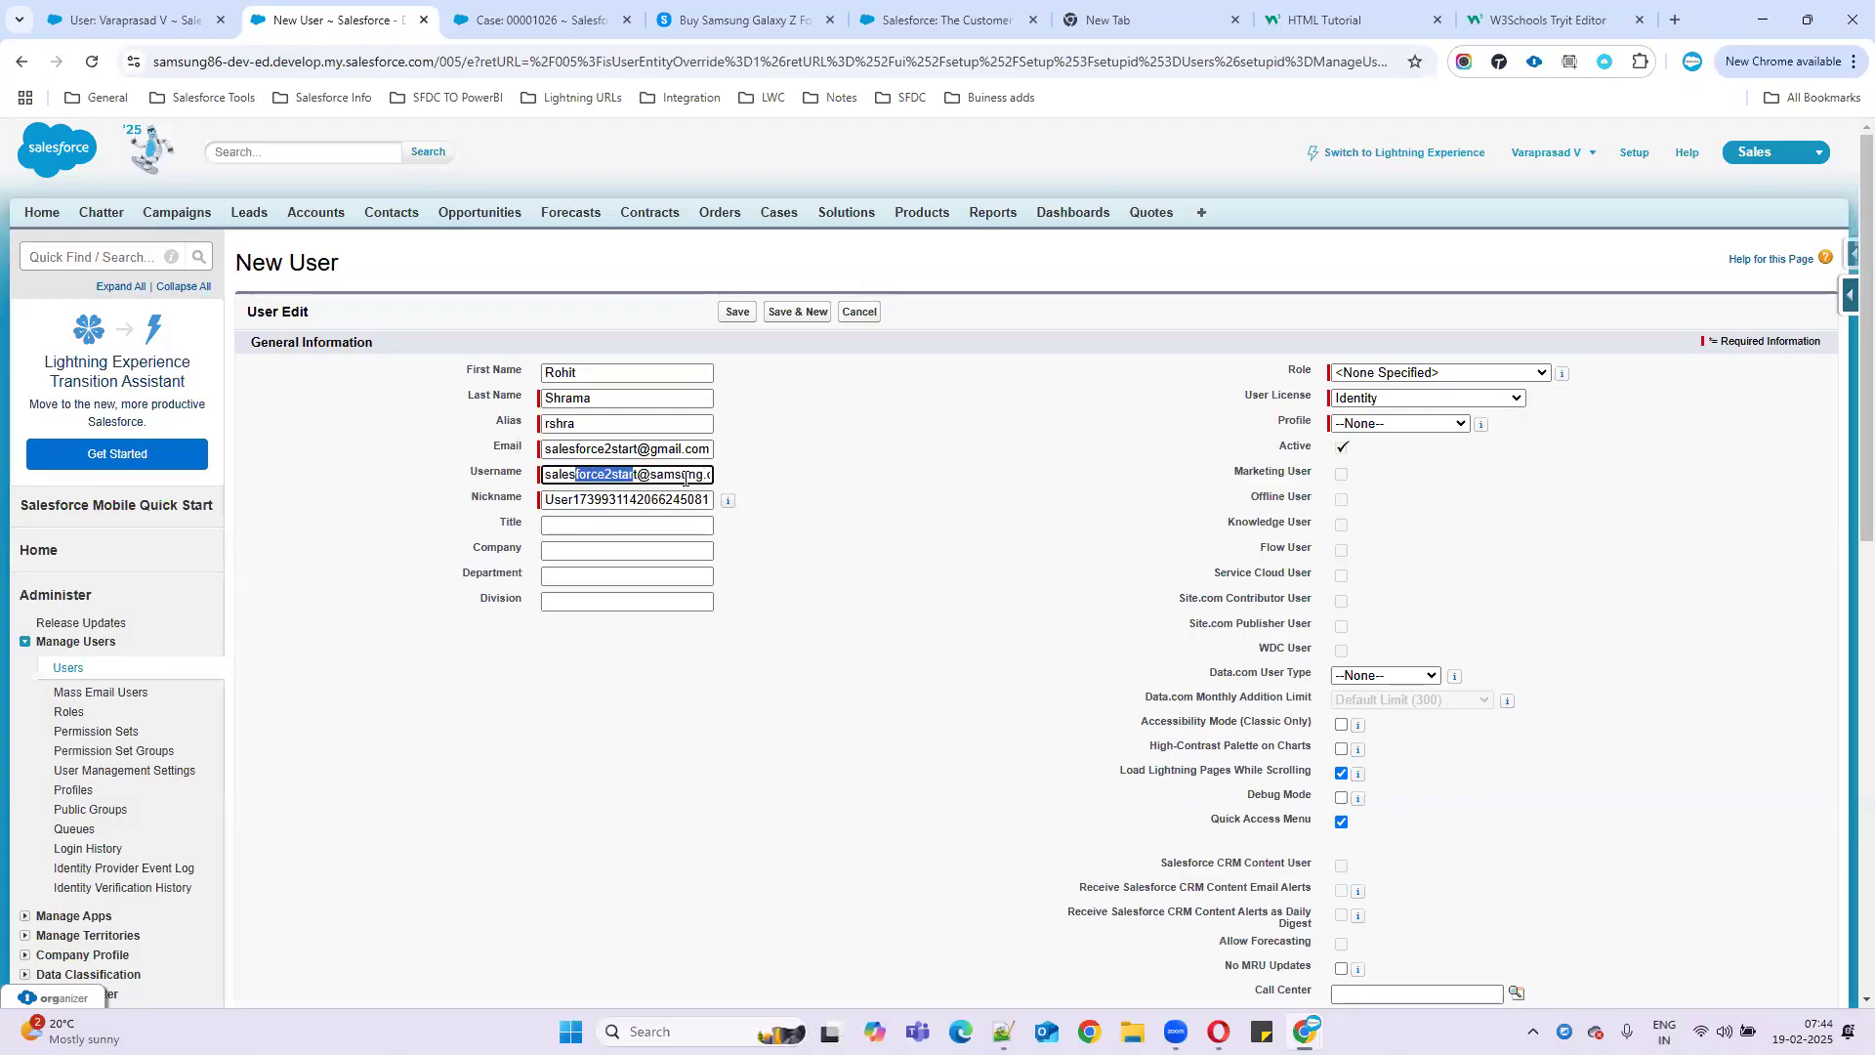
left_click(967, 478)
- Set User License to Salesforce and Profile to Standard User, and tick Marketing User
left_click(1360, 377)
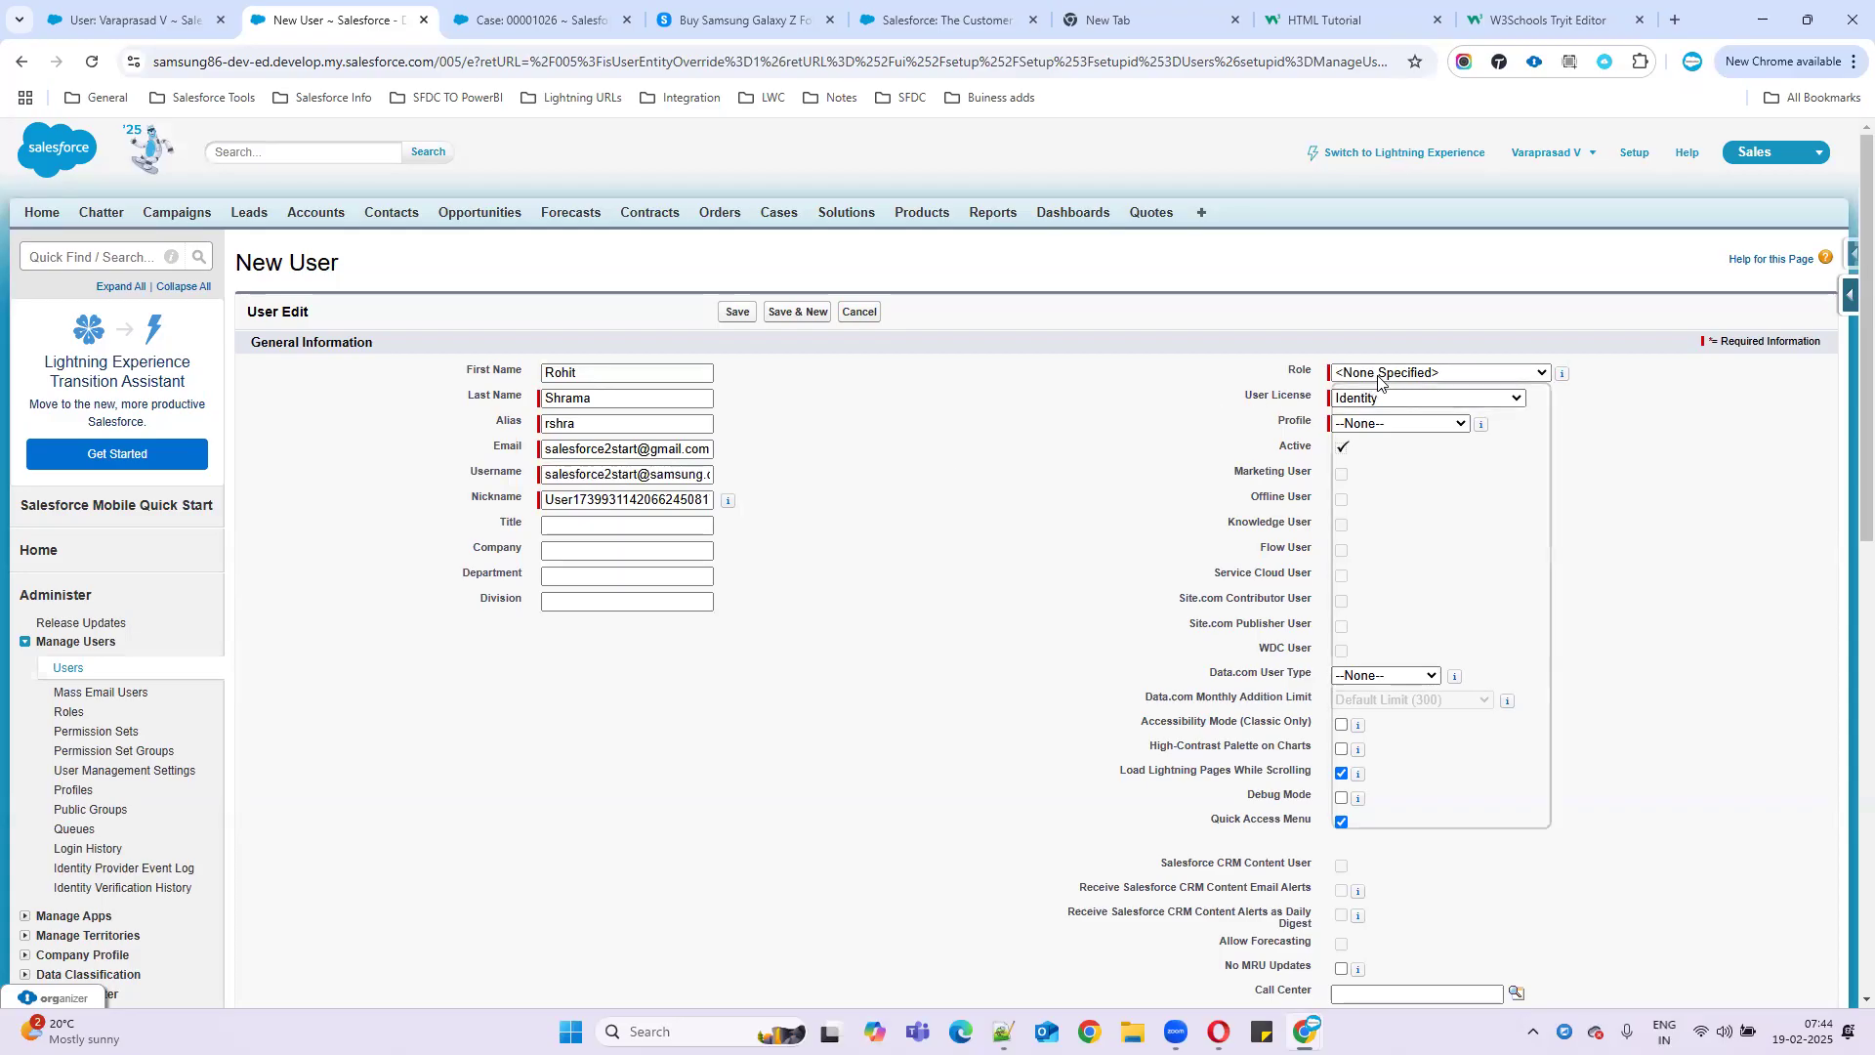
left_click(1358, 378)
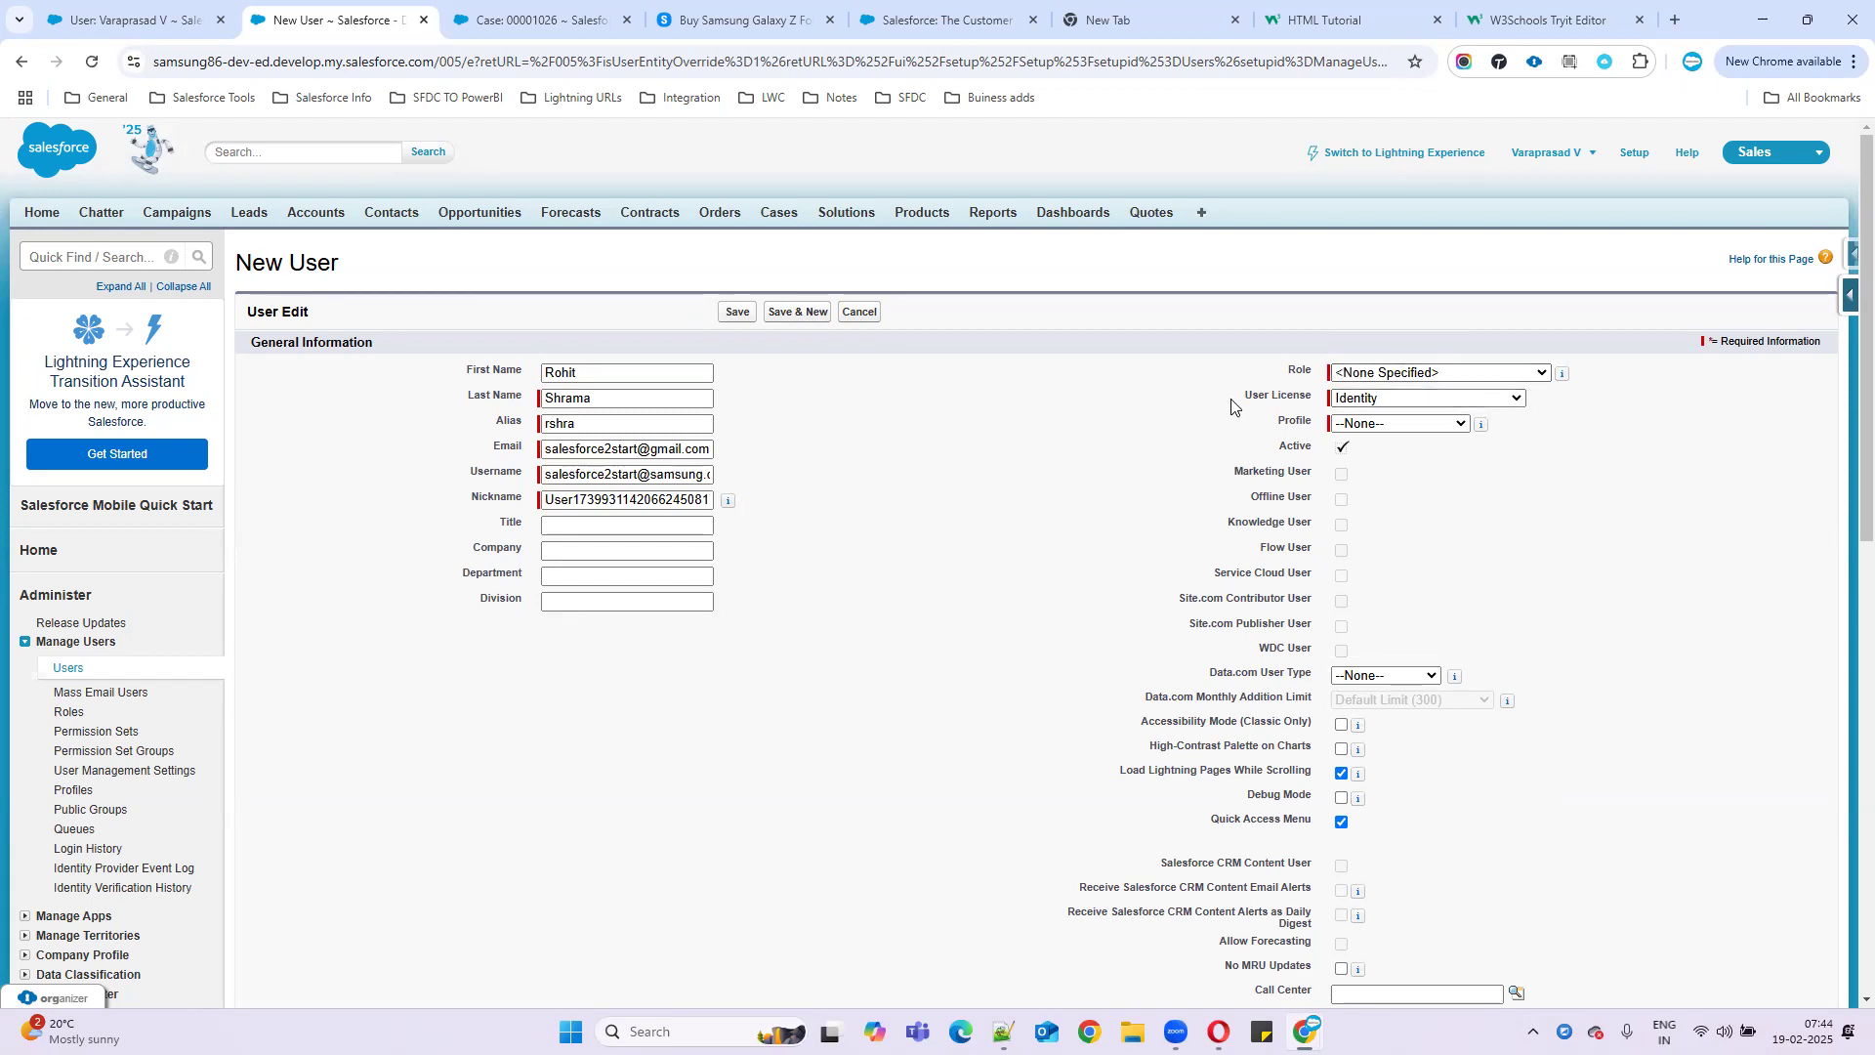
left_click(1454, 400)
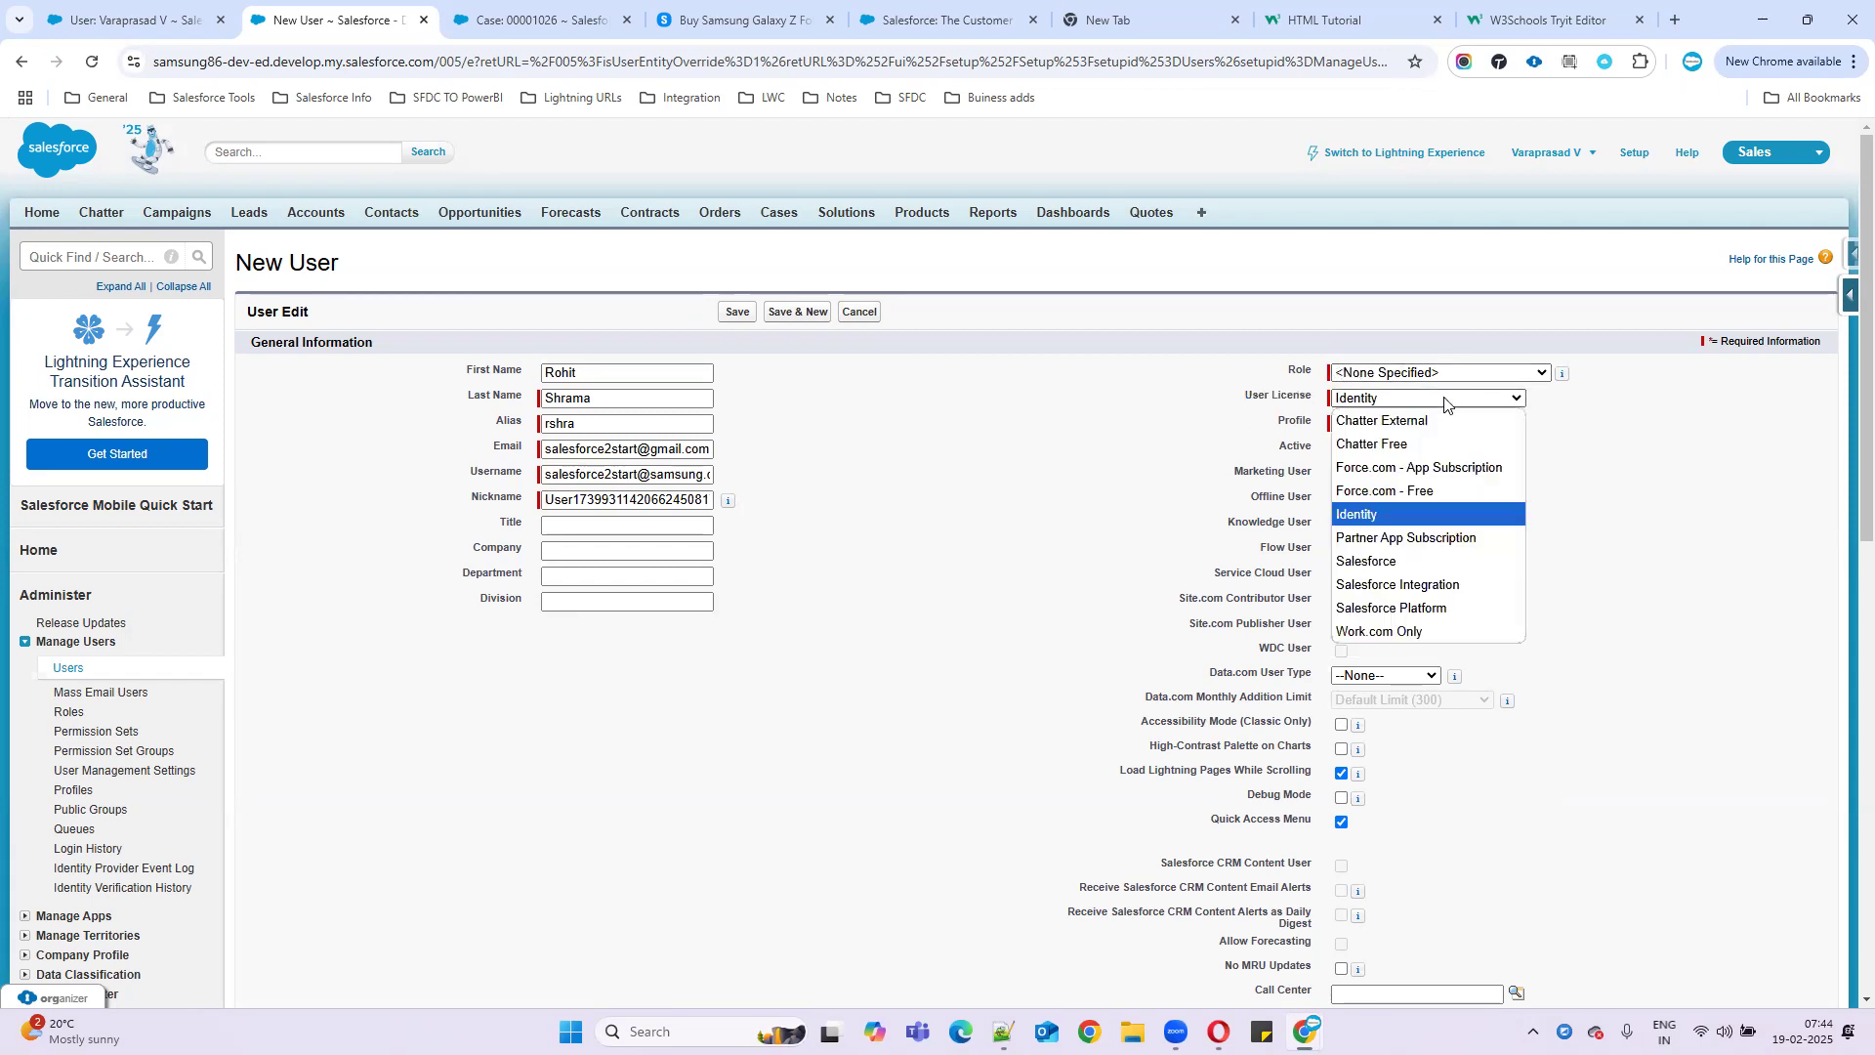
left_click(1370, 560)
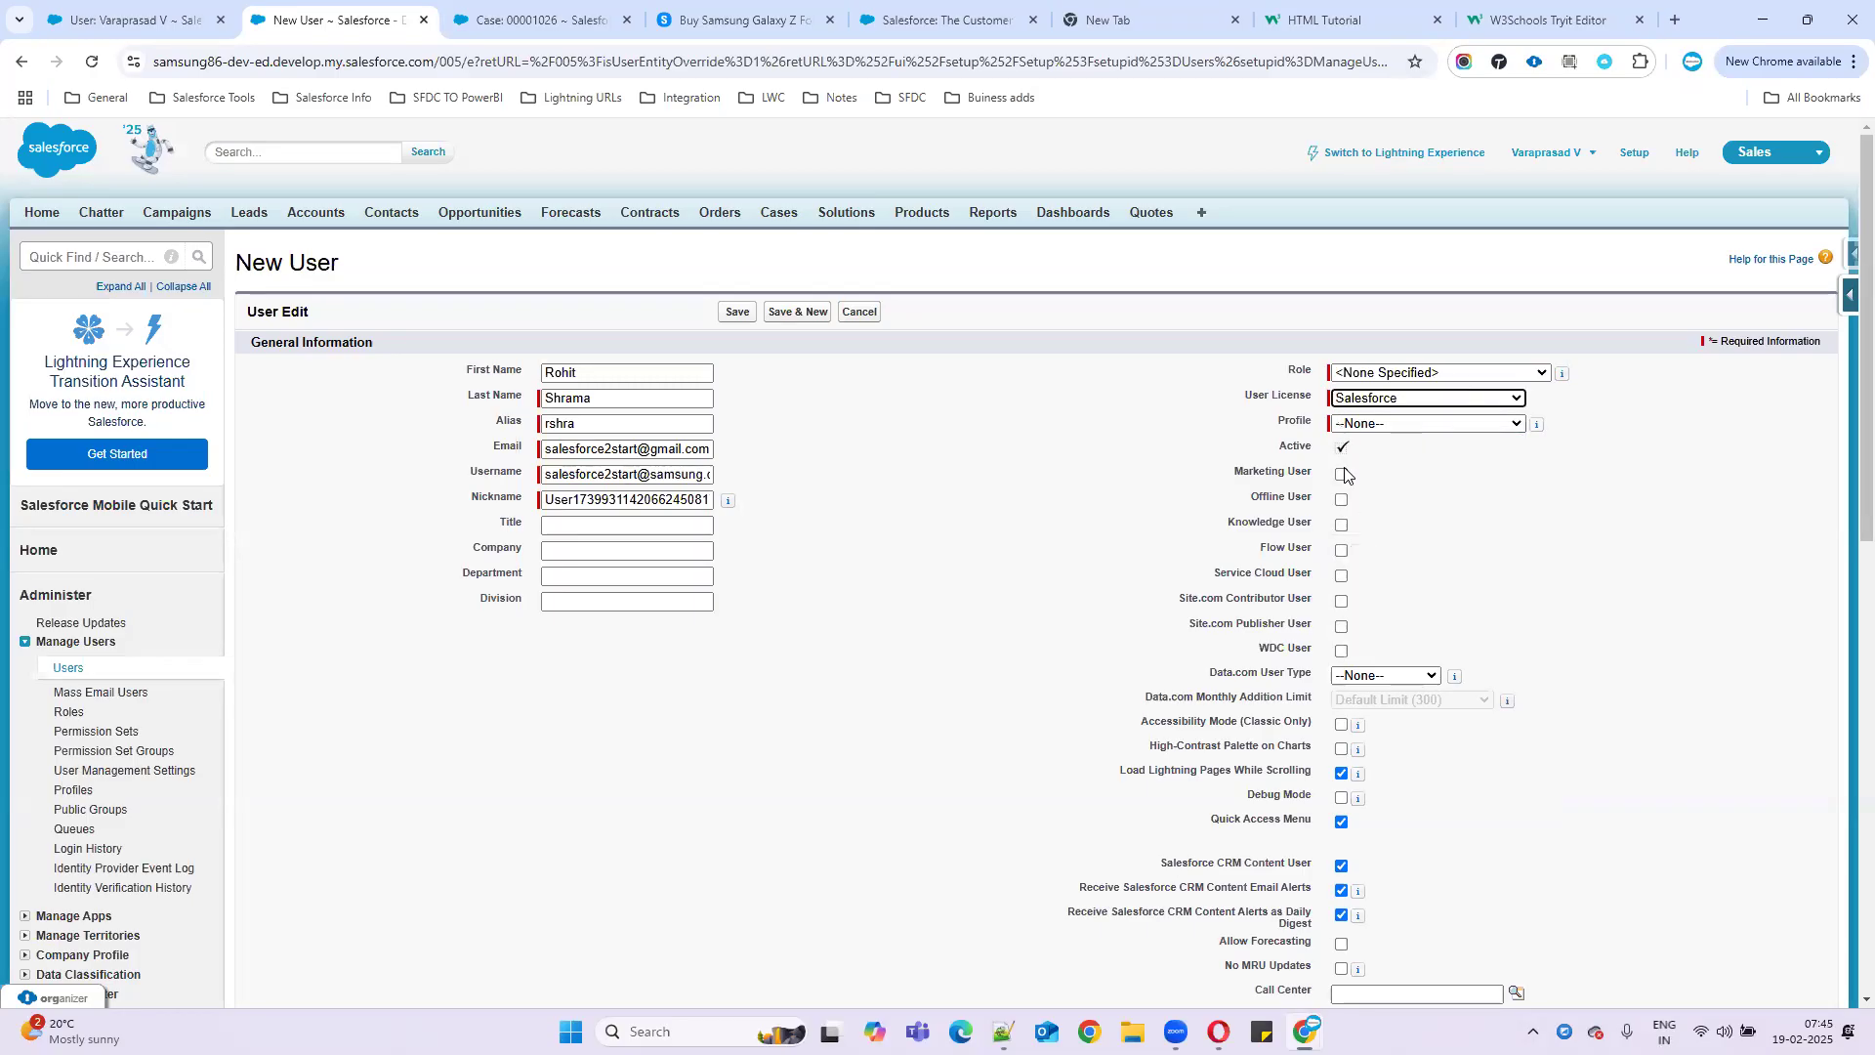
left_click(1387, 424)
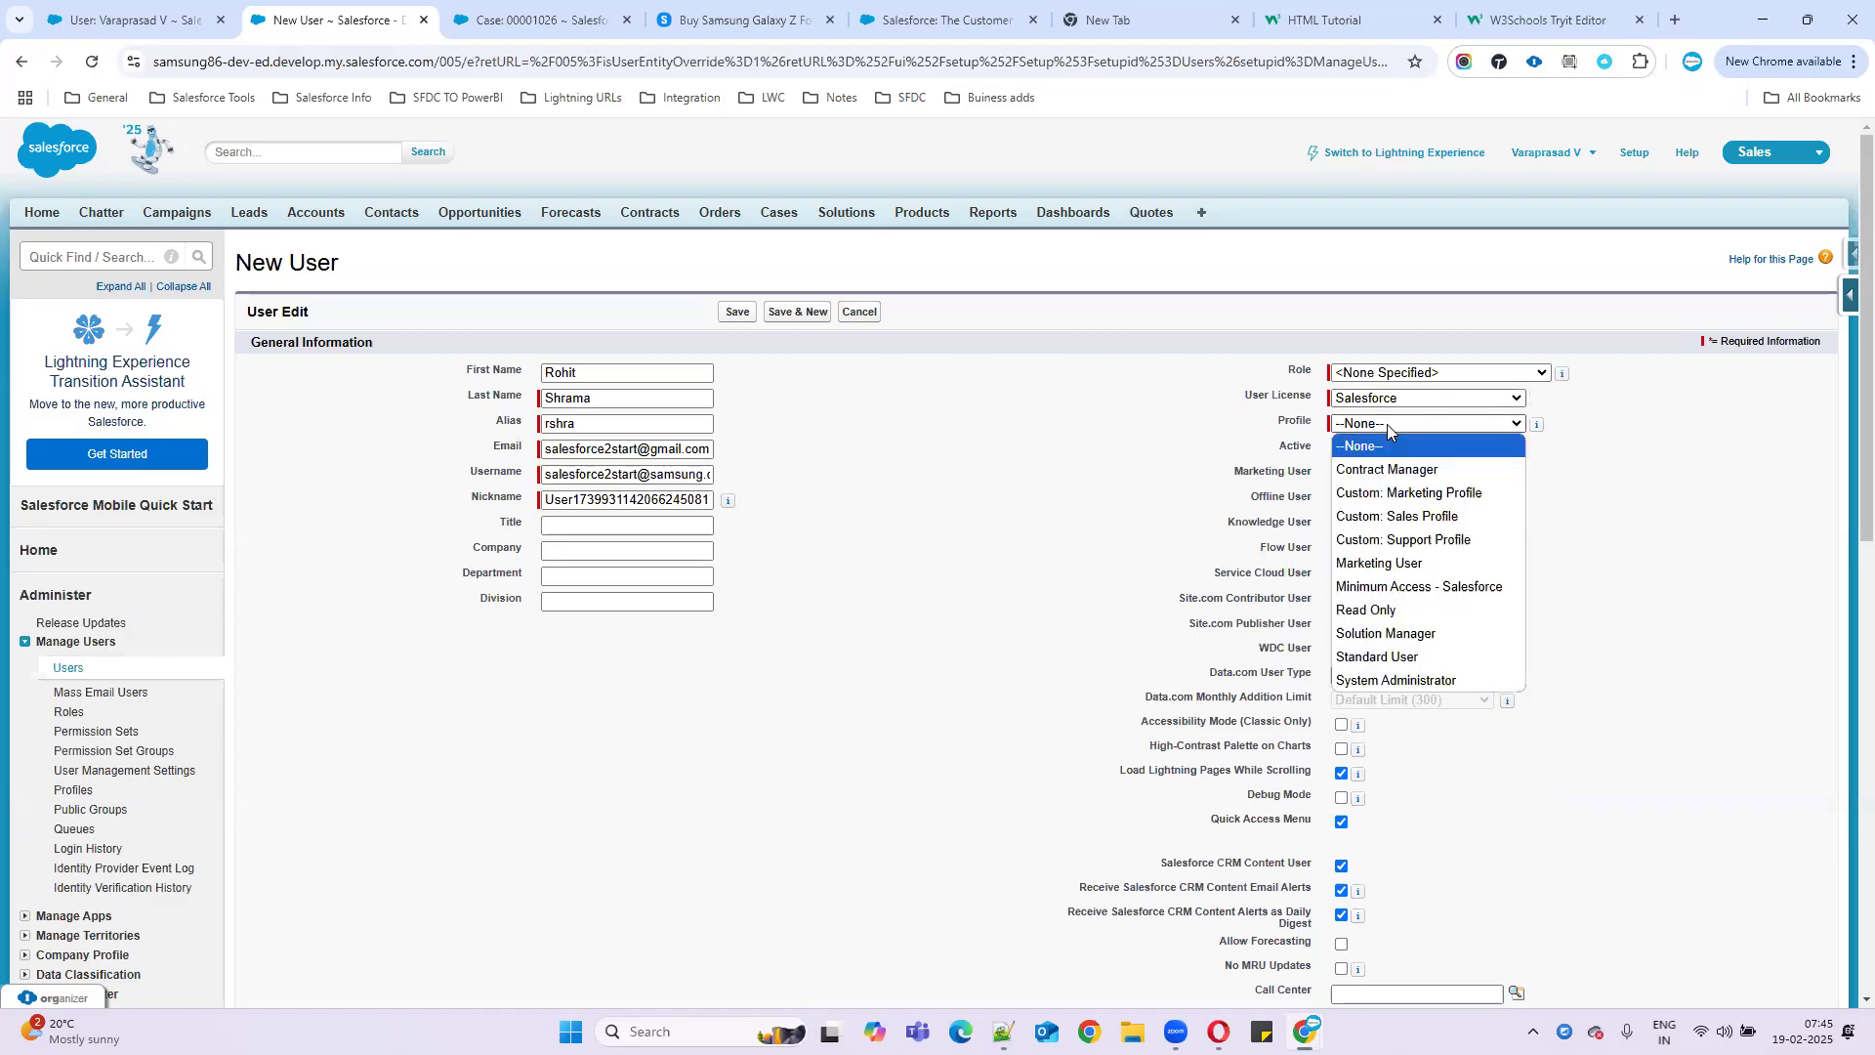
left_click(1390, 659)
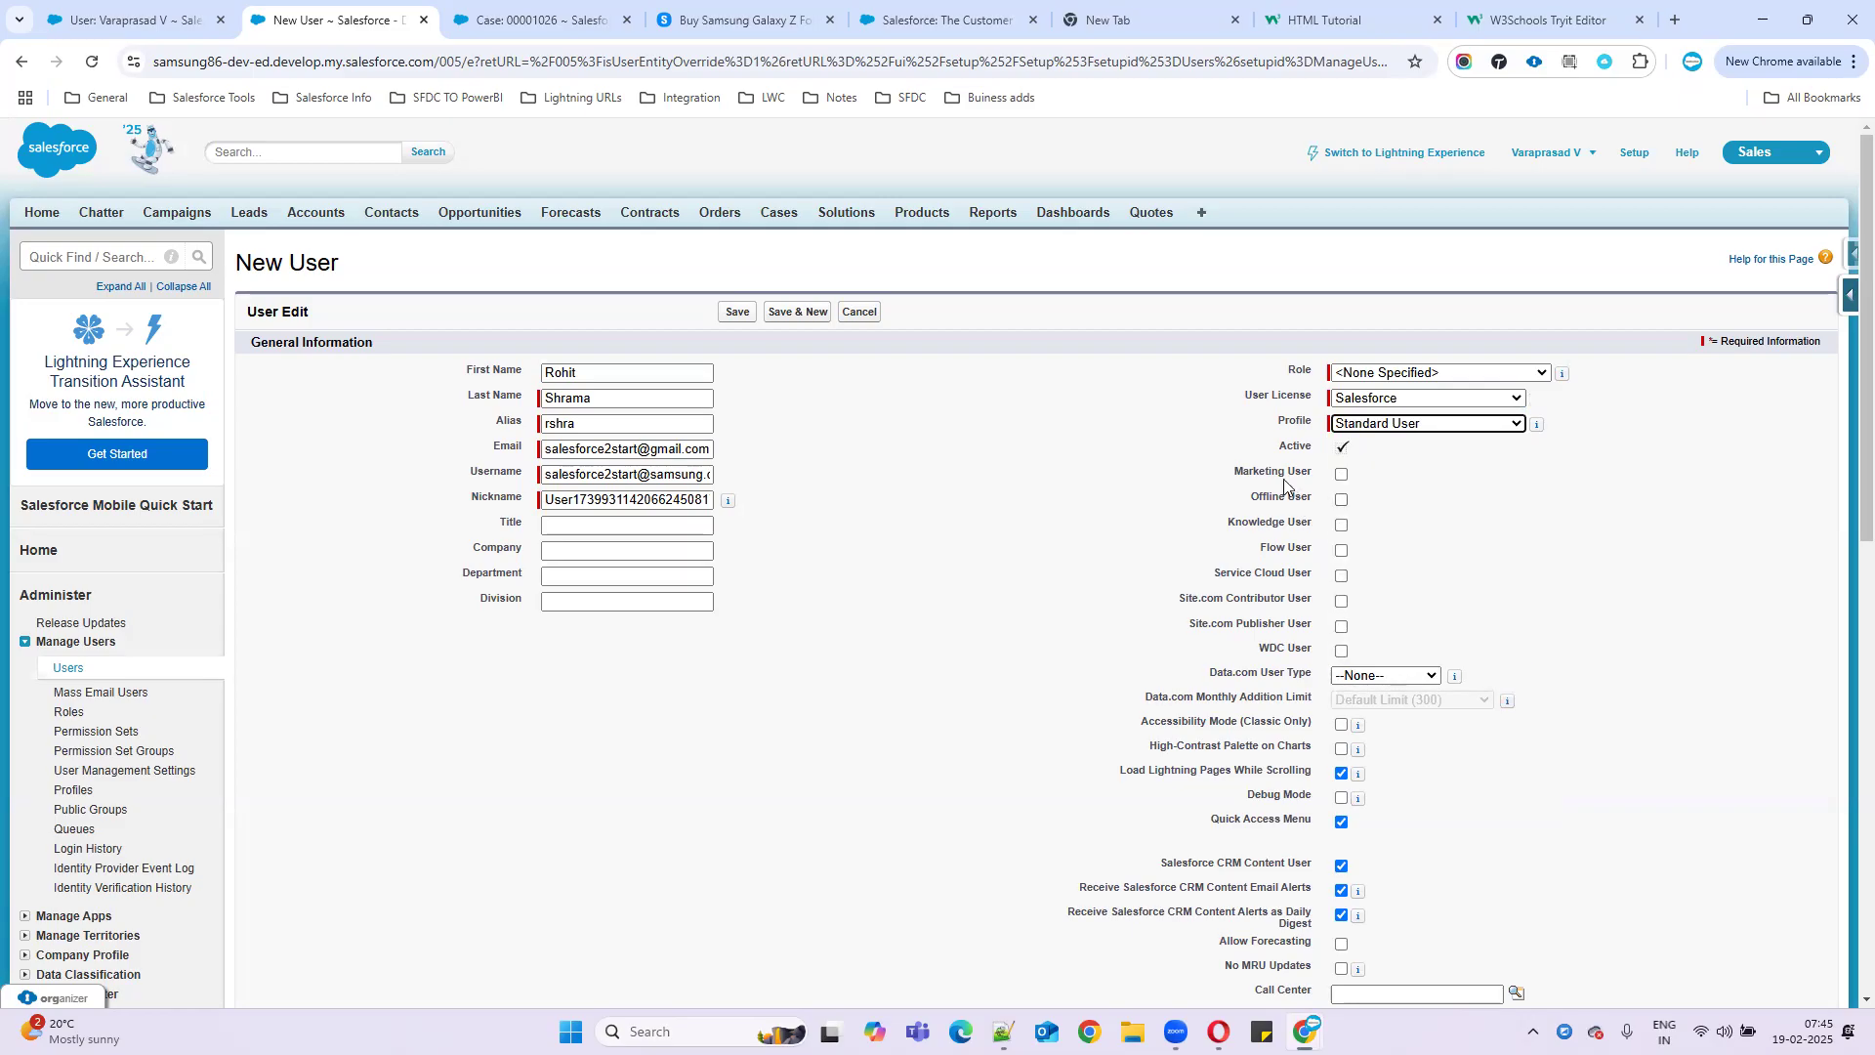
left_click(1343, 474)
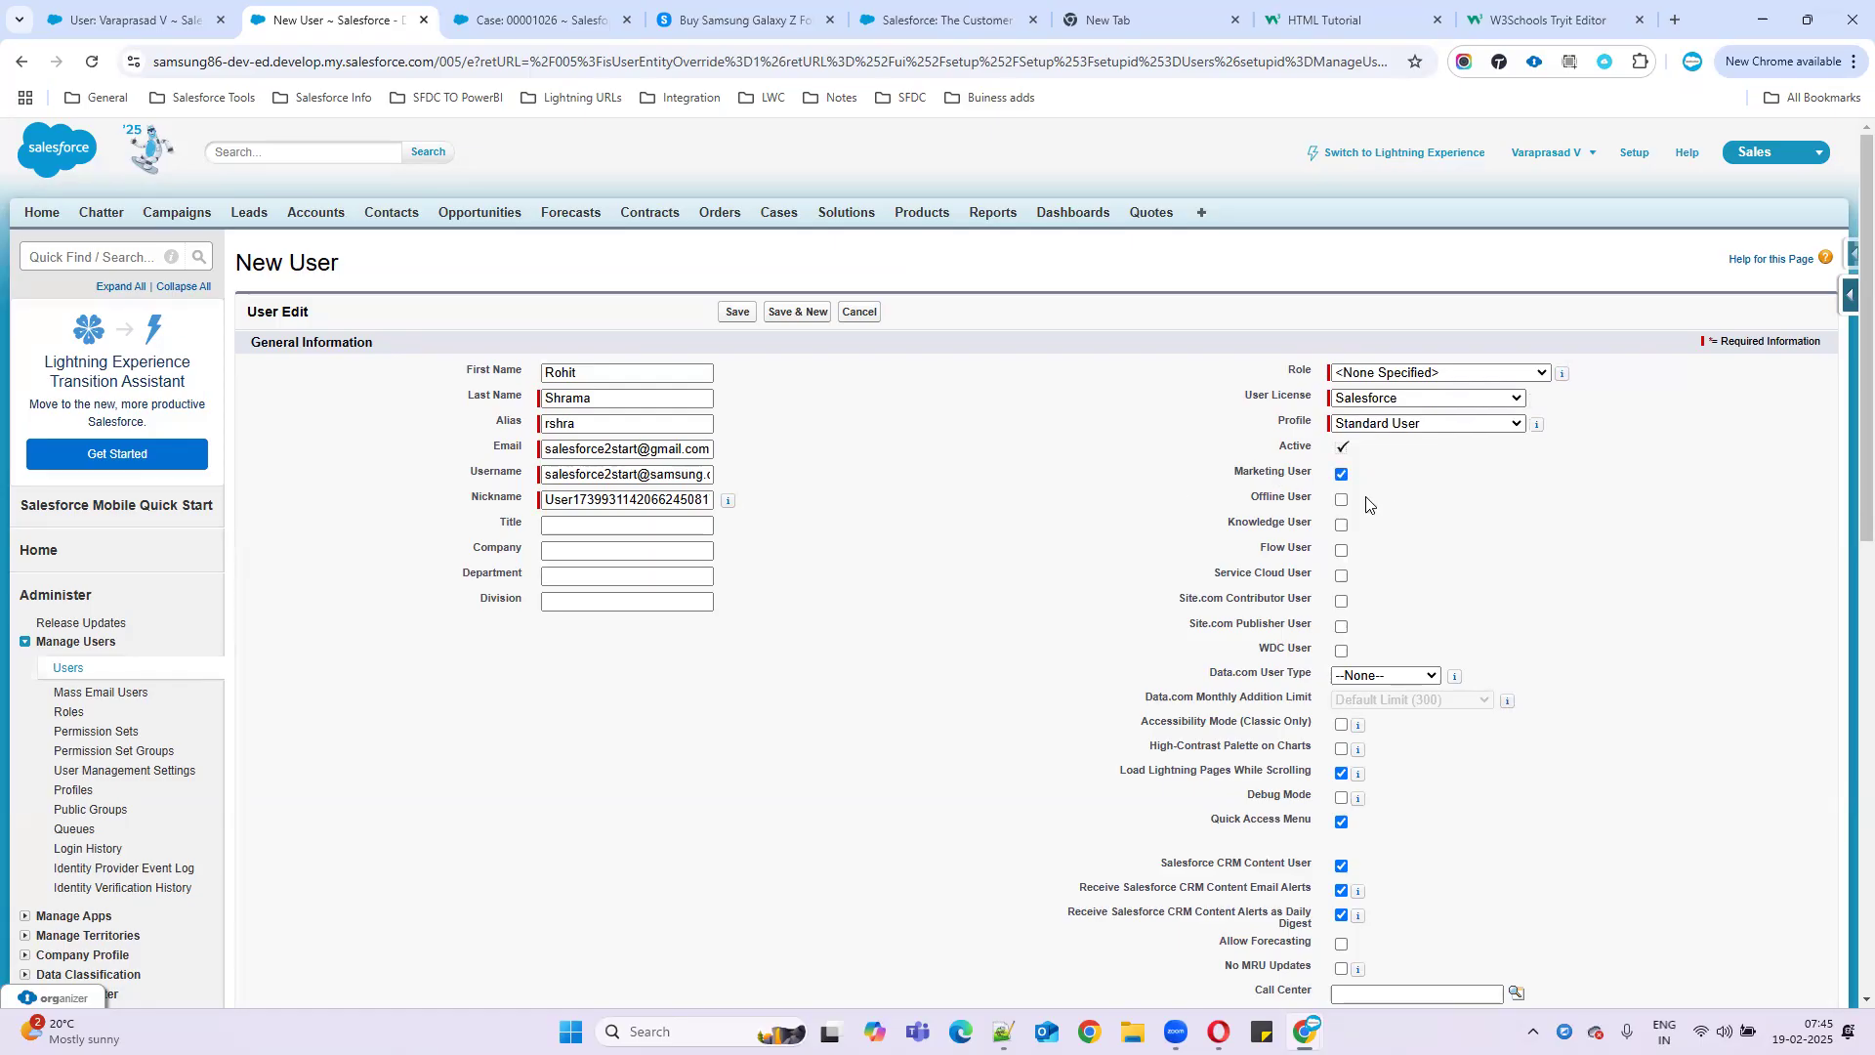
left_click_drag(1230, 471, 1399, 474)
scroll(1377, 723, "down", 3)
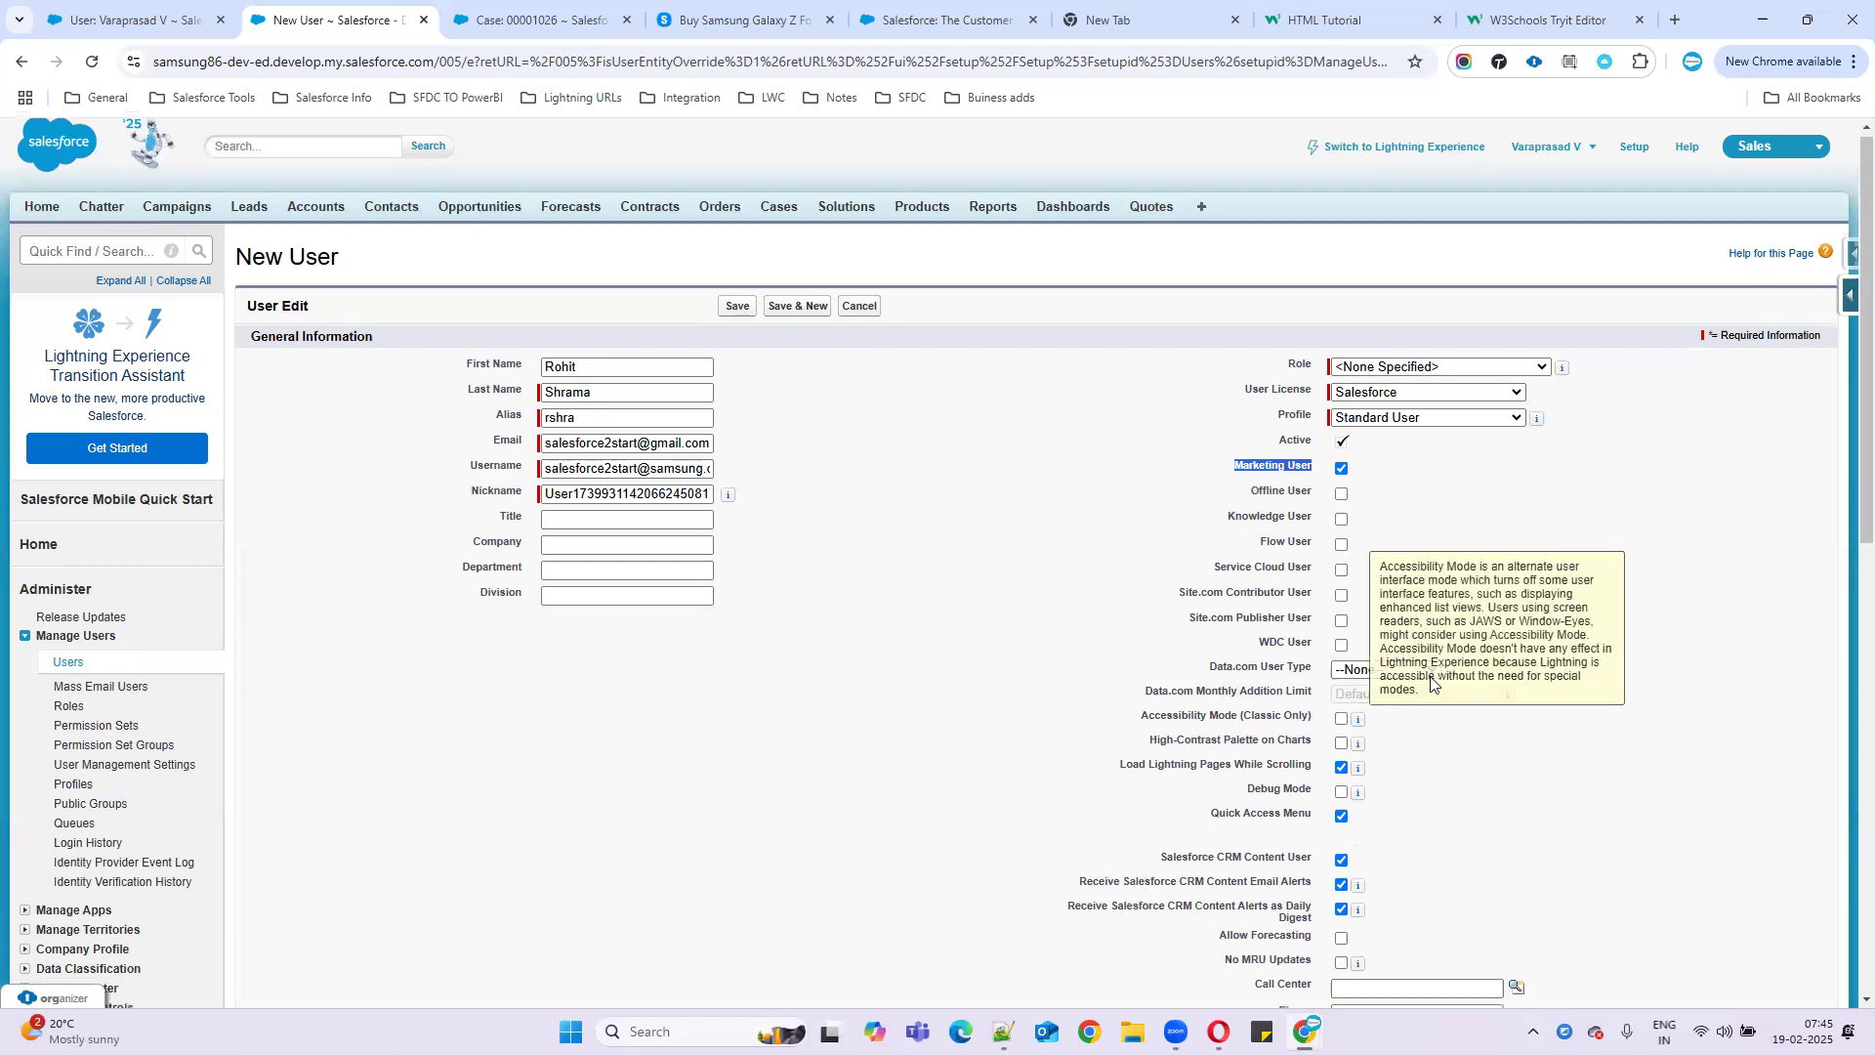
scroll(1428, 697, "down", 6)
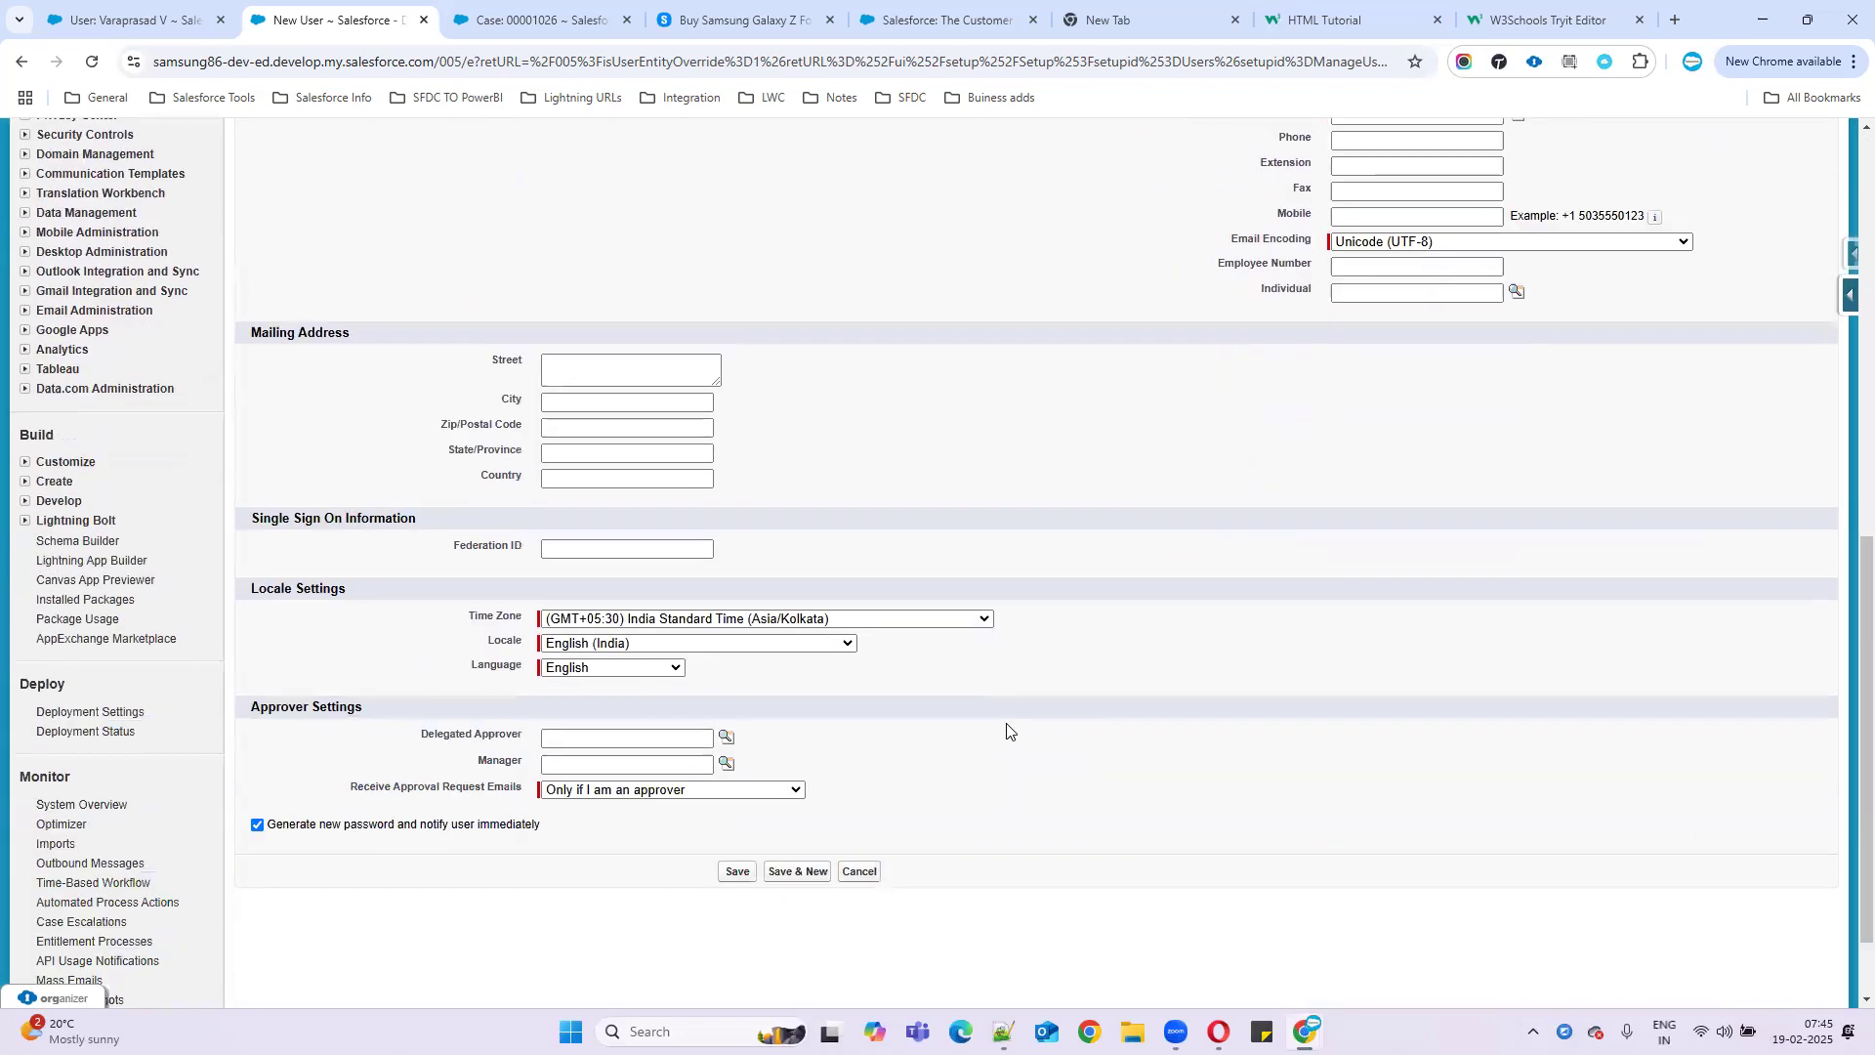
- Save the new Standard User record and open a new browser tab on Google
left_click(562, 367)
left_click(561, 402)
left_click(729, 874)
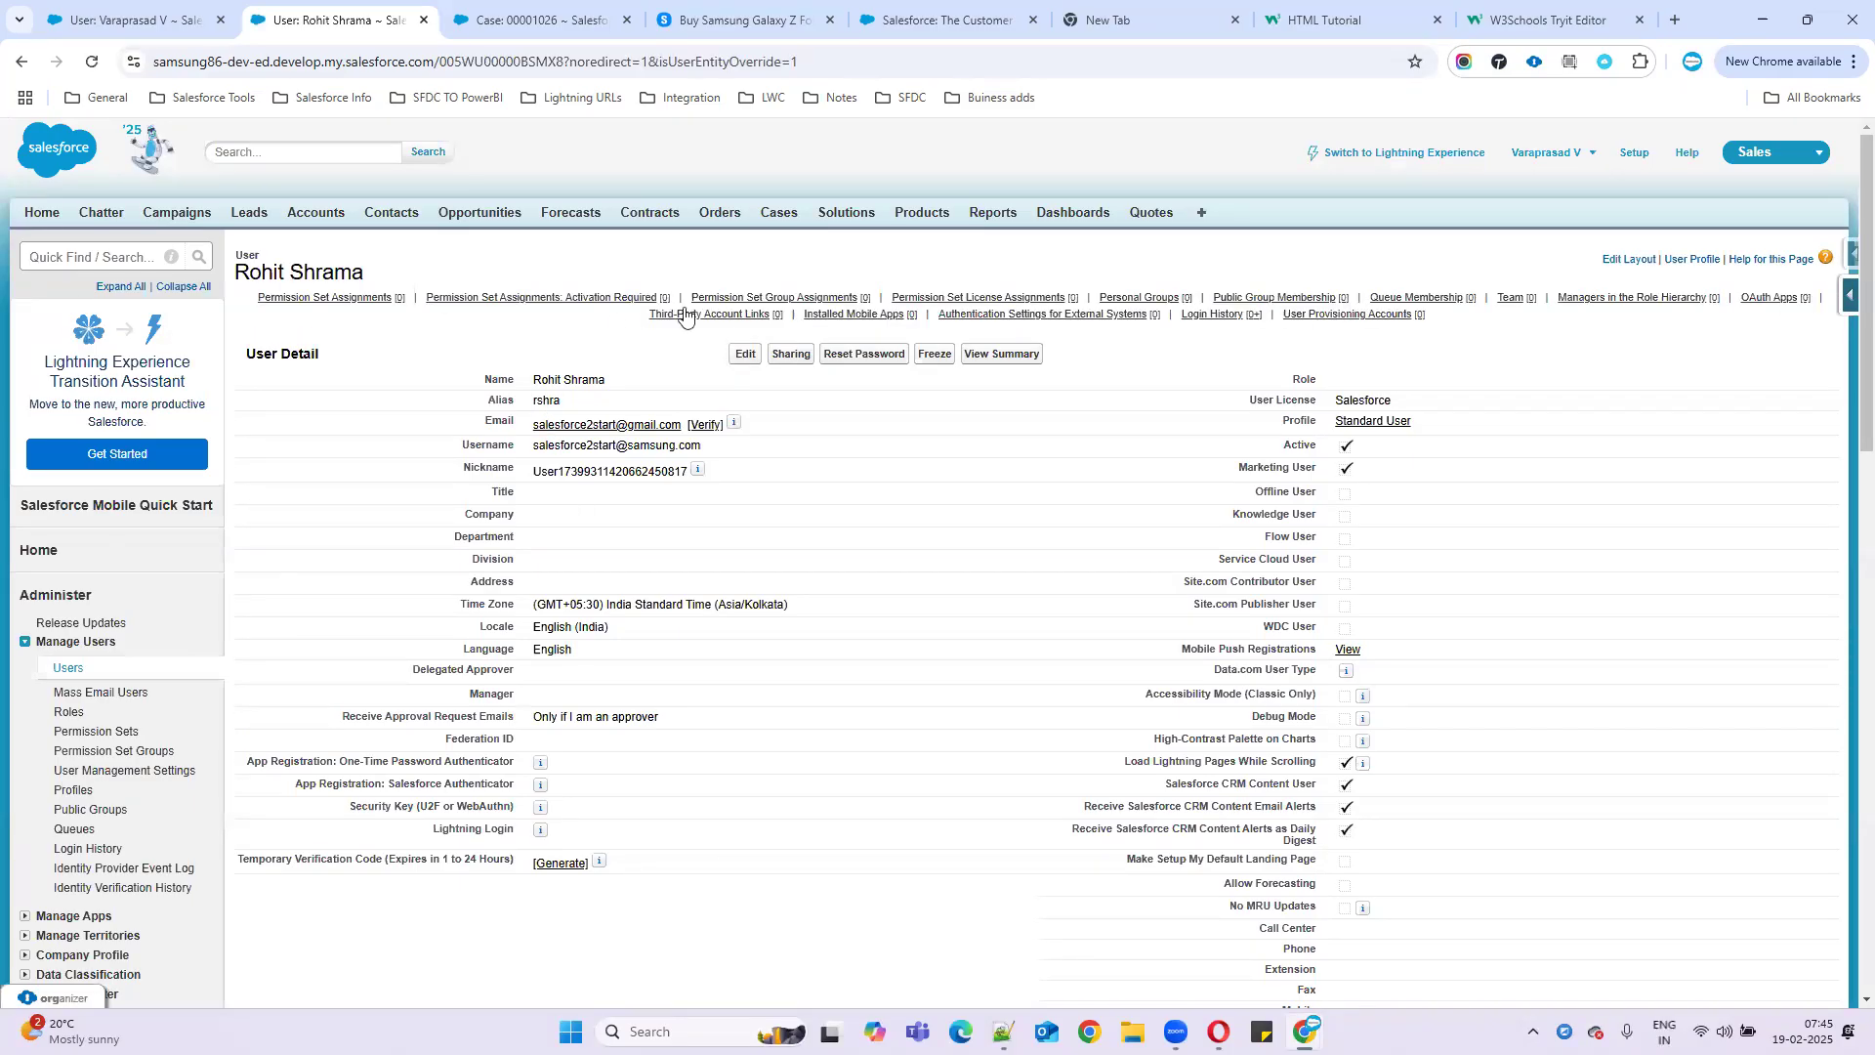
left_click(1673, 22)
left_click(1845, 153)
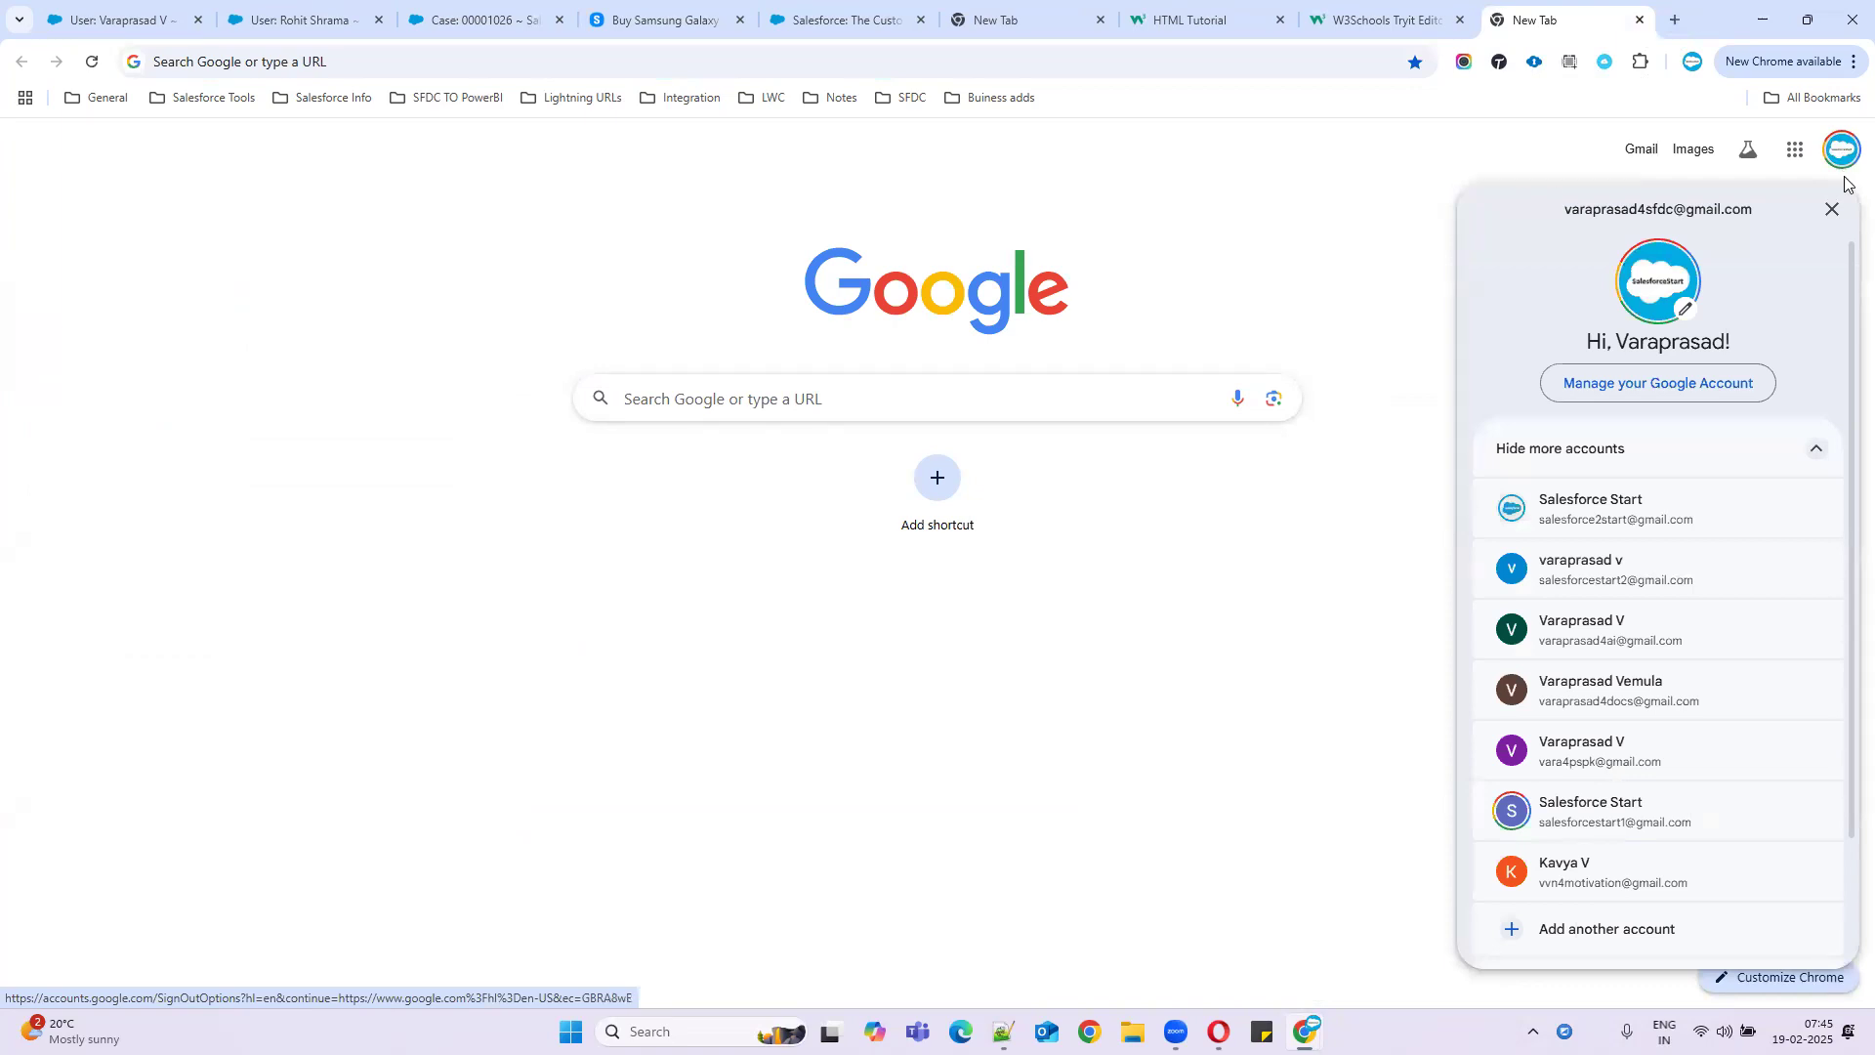
- In the mail-receiving account's Gmail, open 'Welcome to Salesforce: Verify your account' and click Verify Account
left_click(1629, 503)
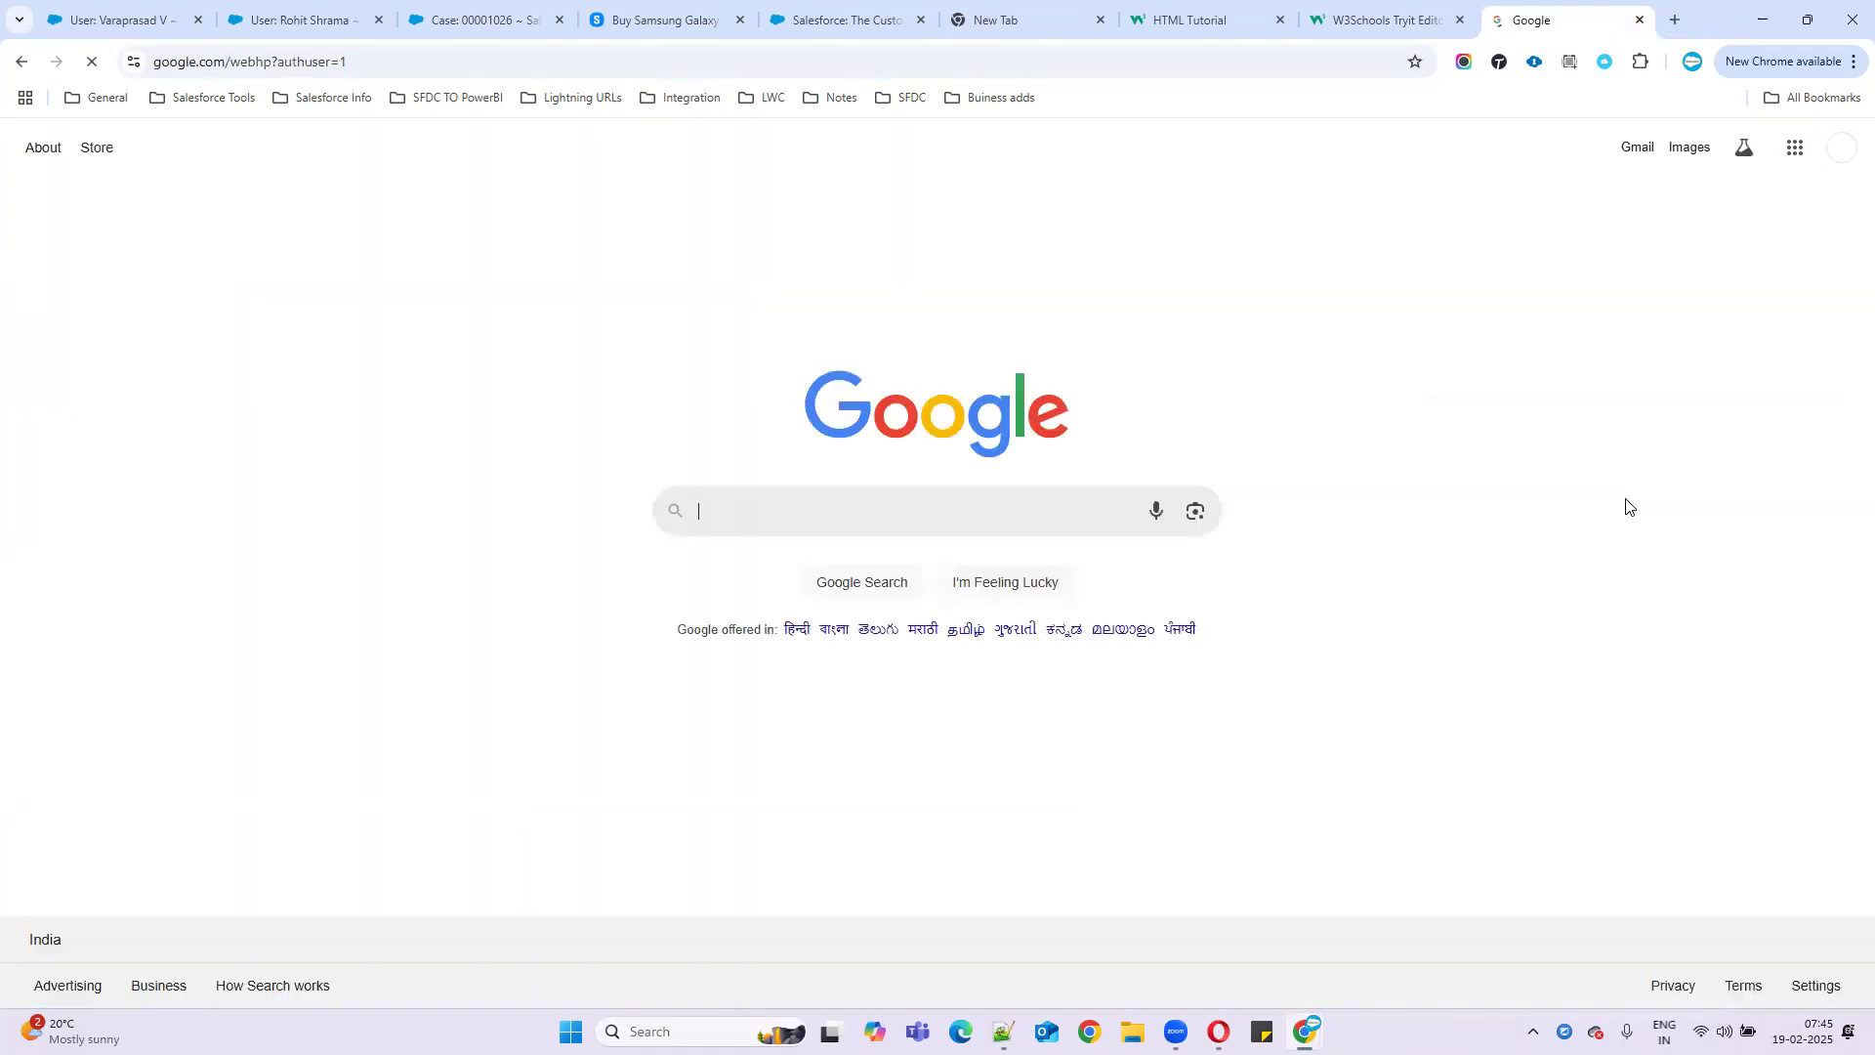
left_click(1638, 157)
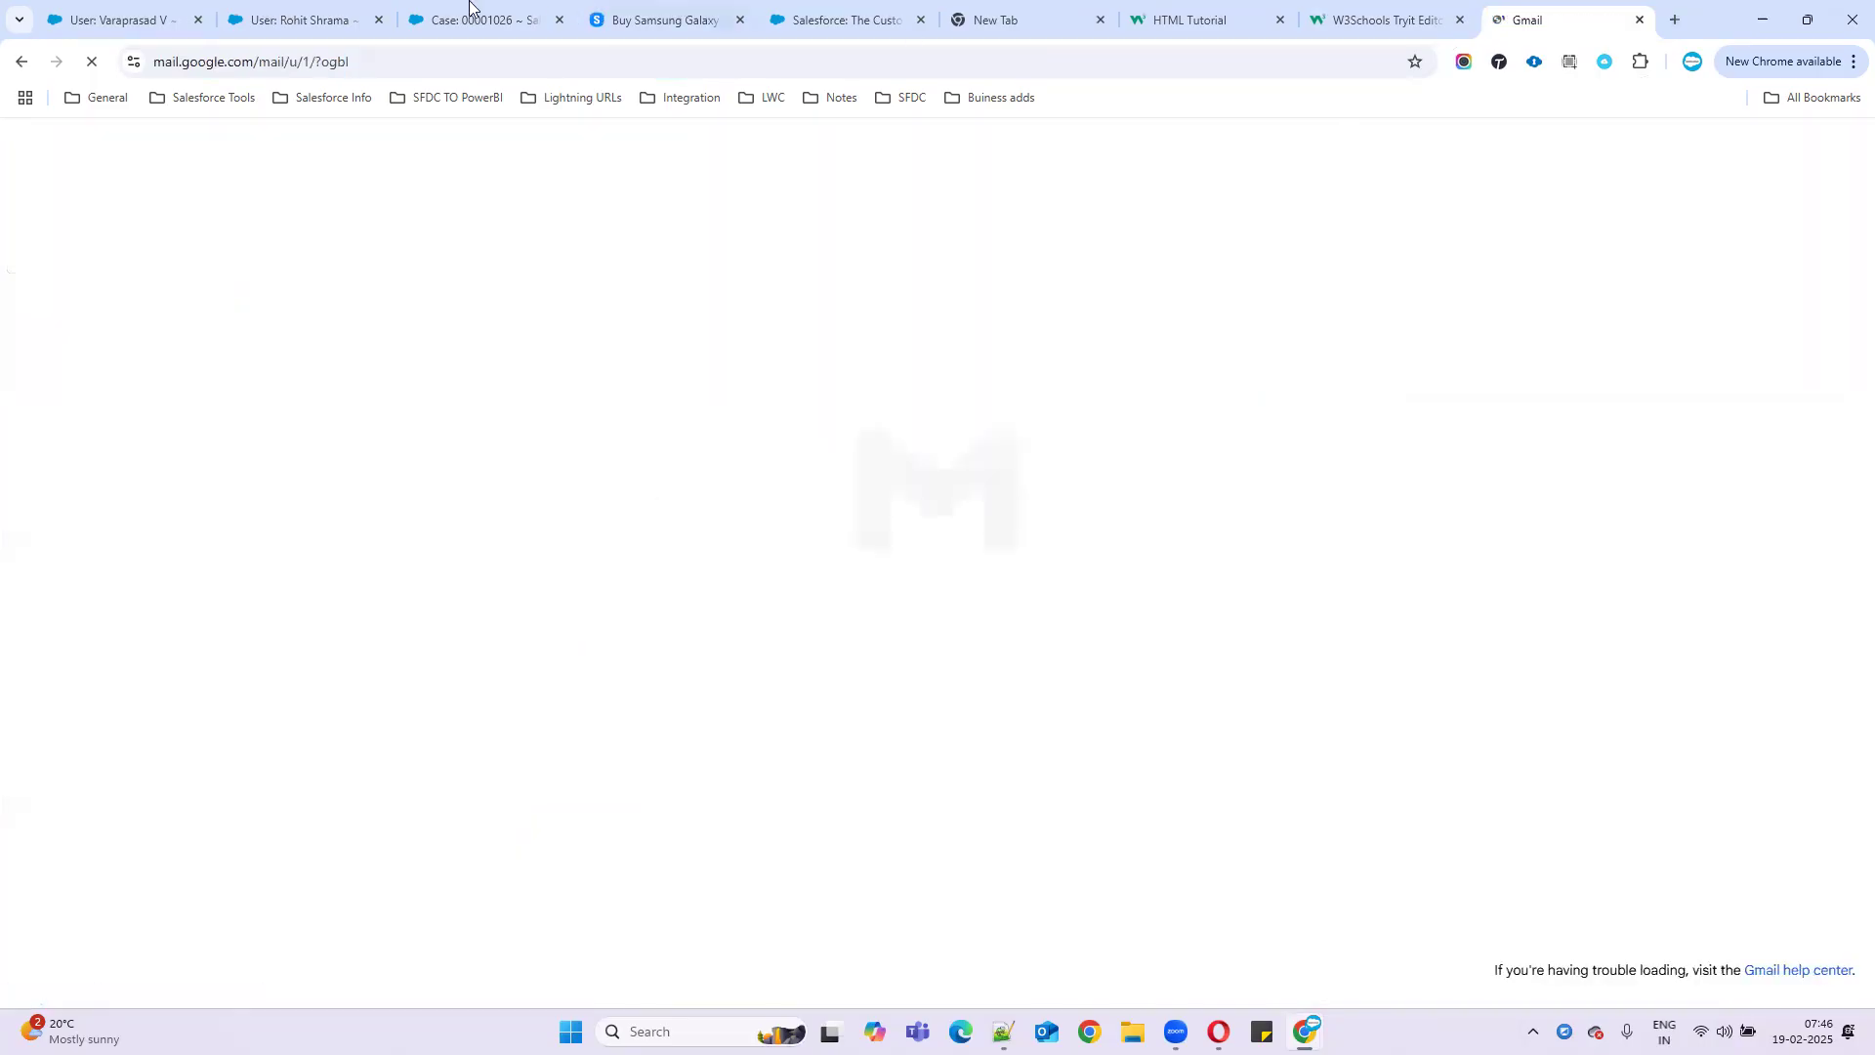
left_click(303, 20)
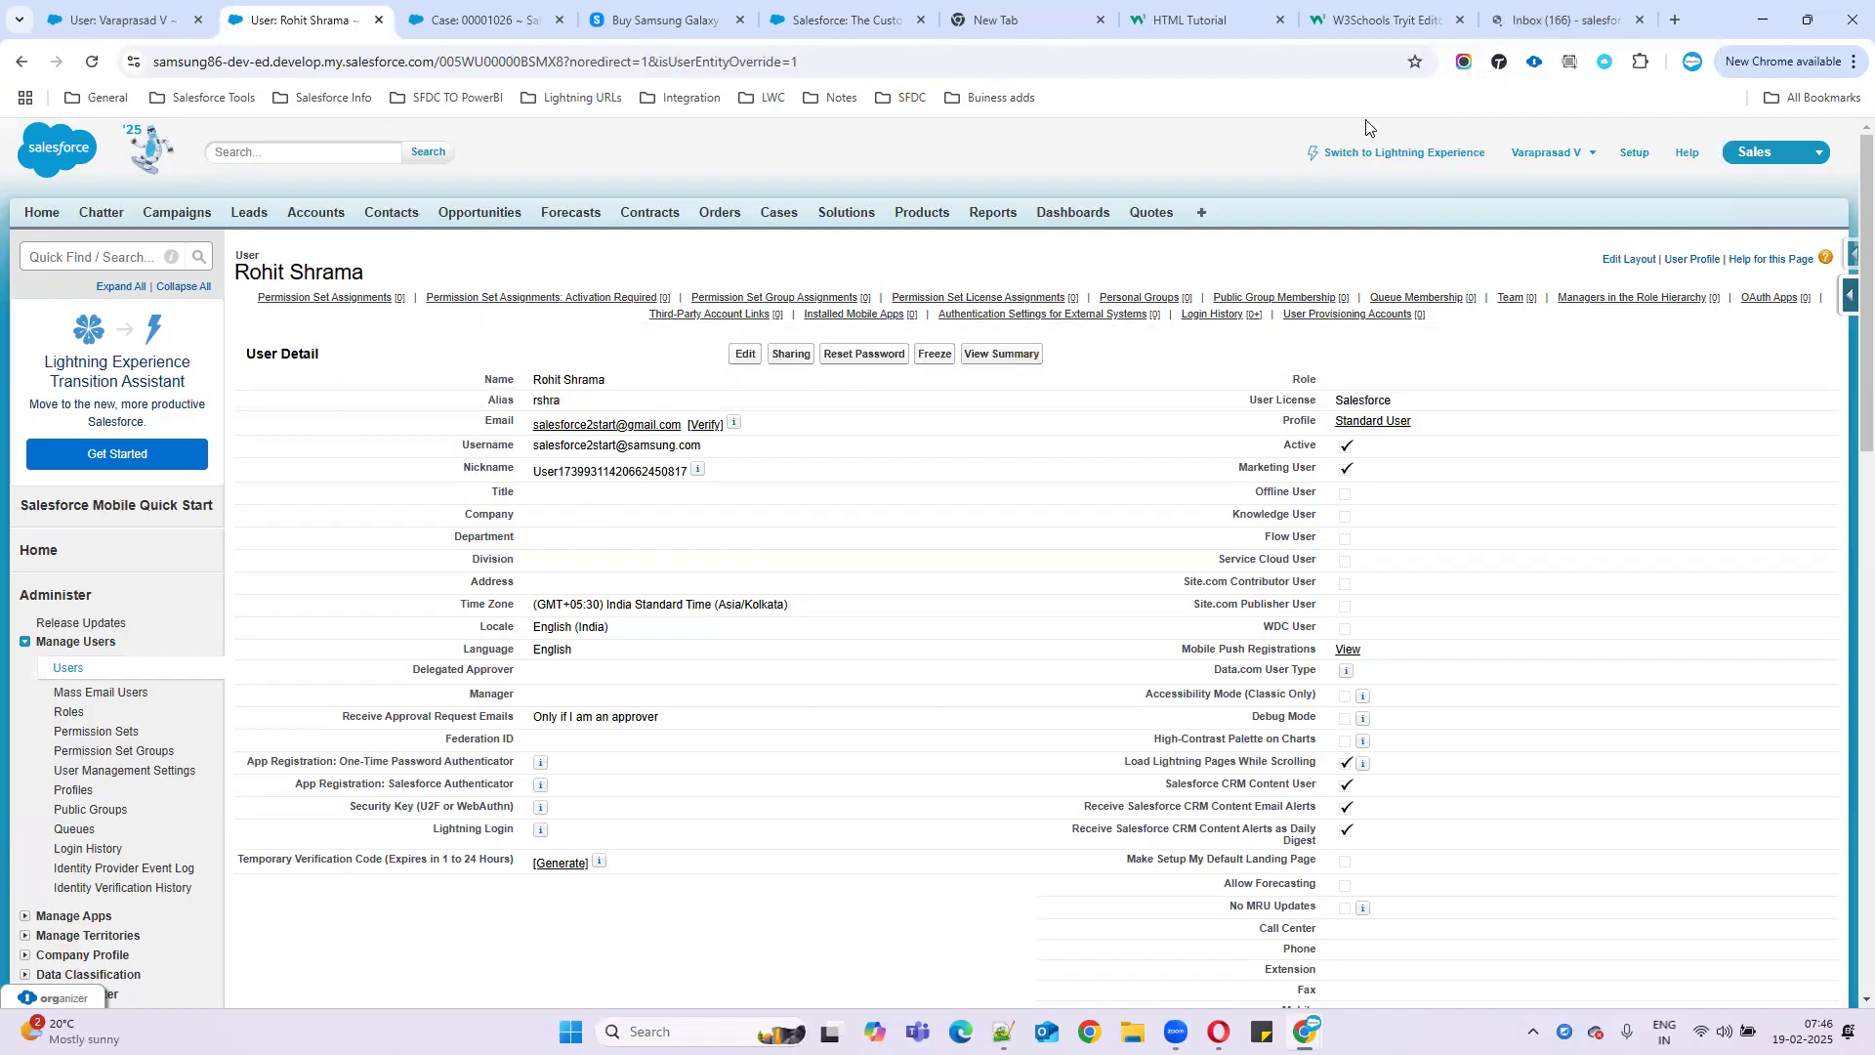
left_click(1553, 20)
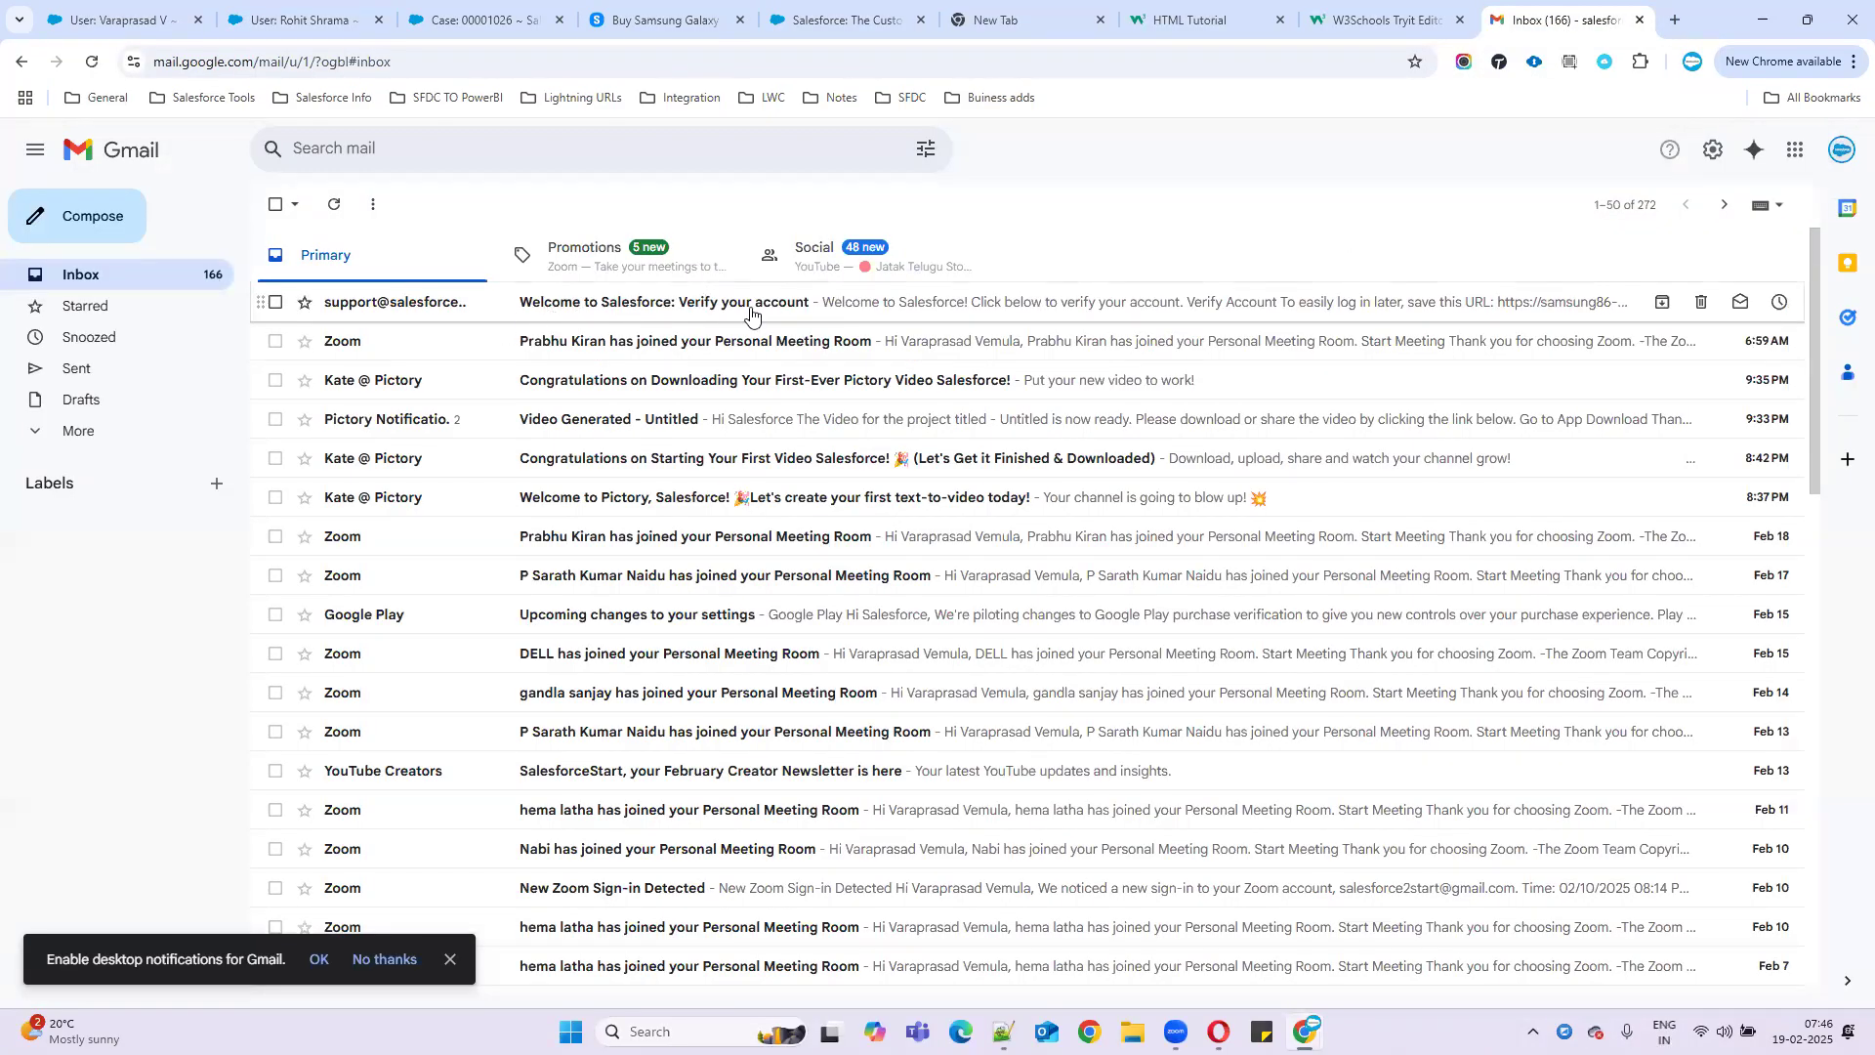
left_click(801, 315)
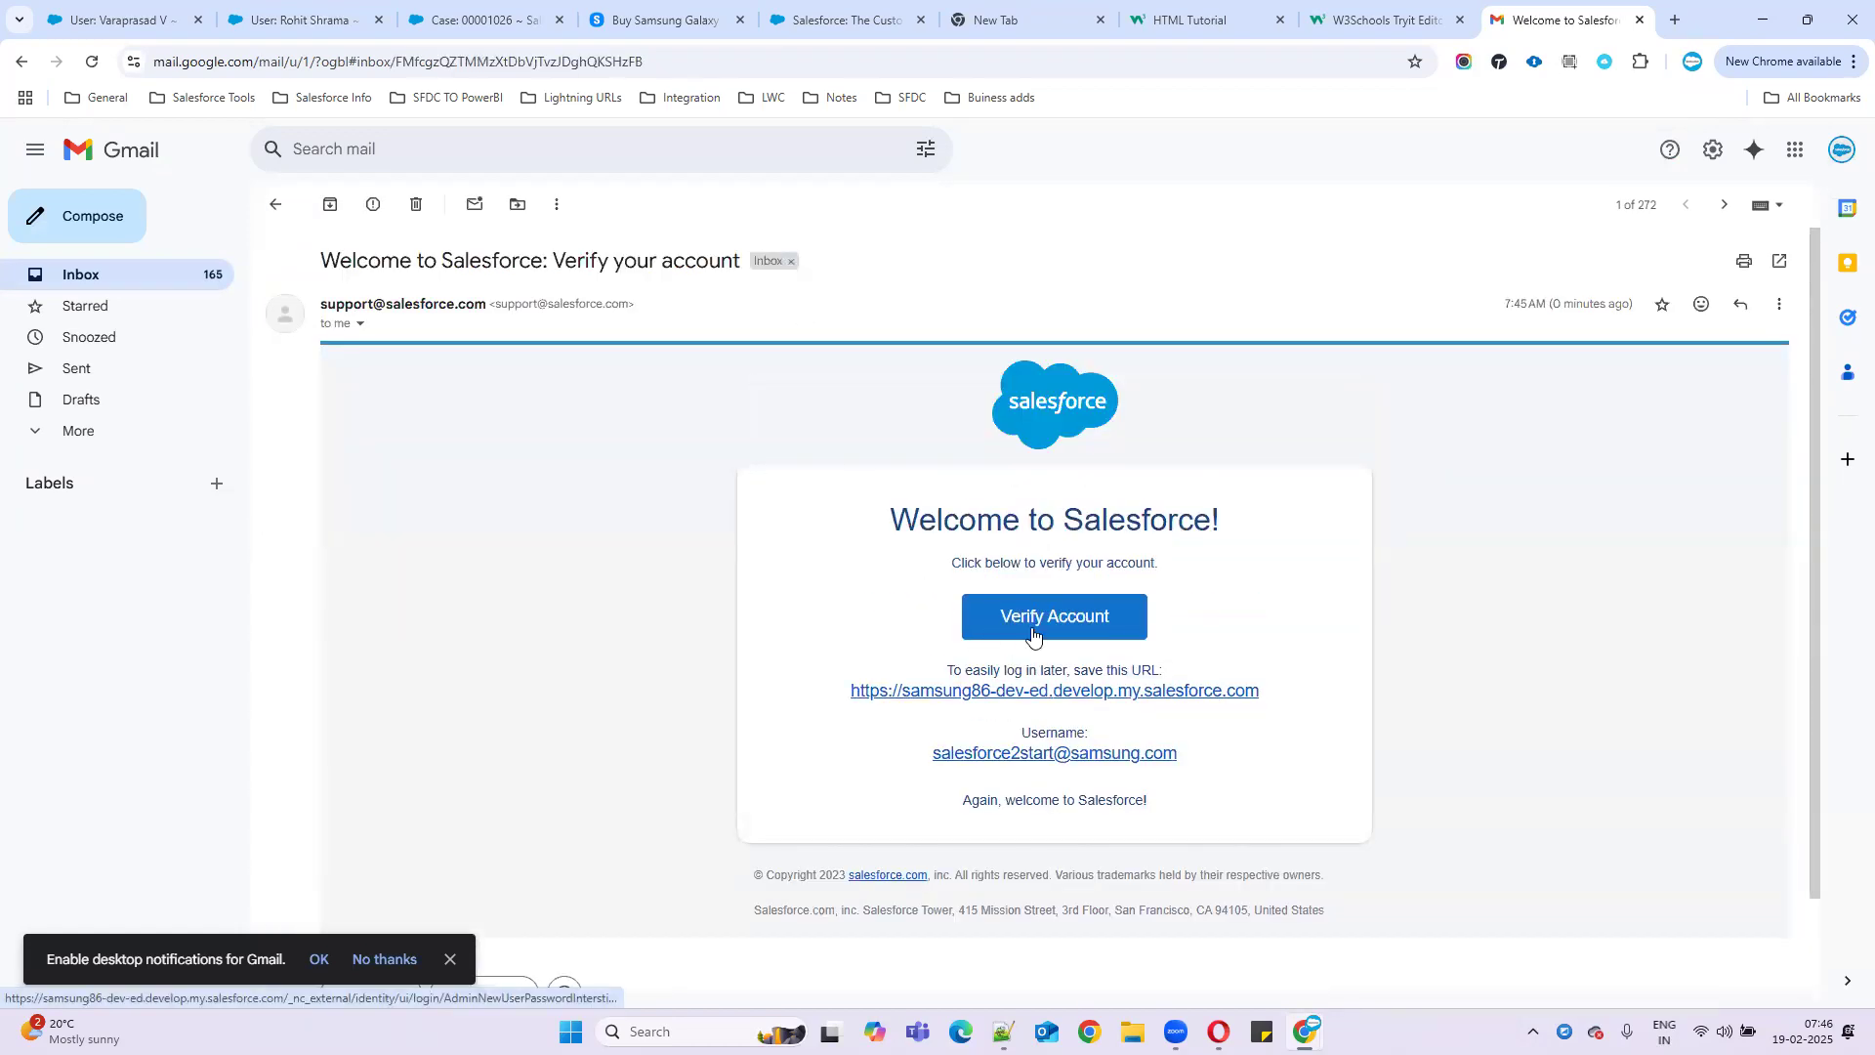
left_click(1031, 633)
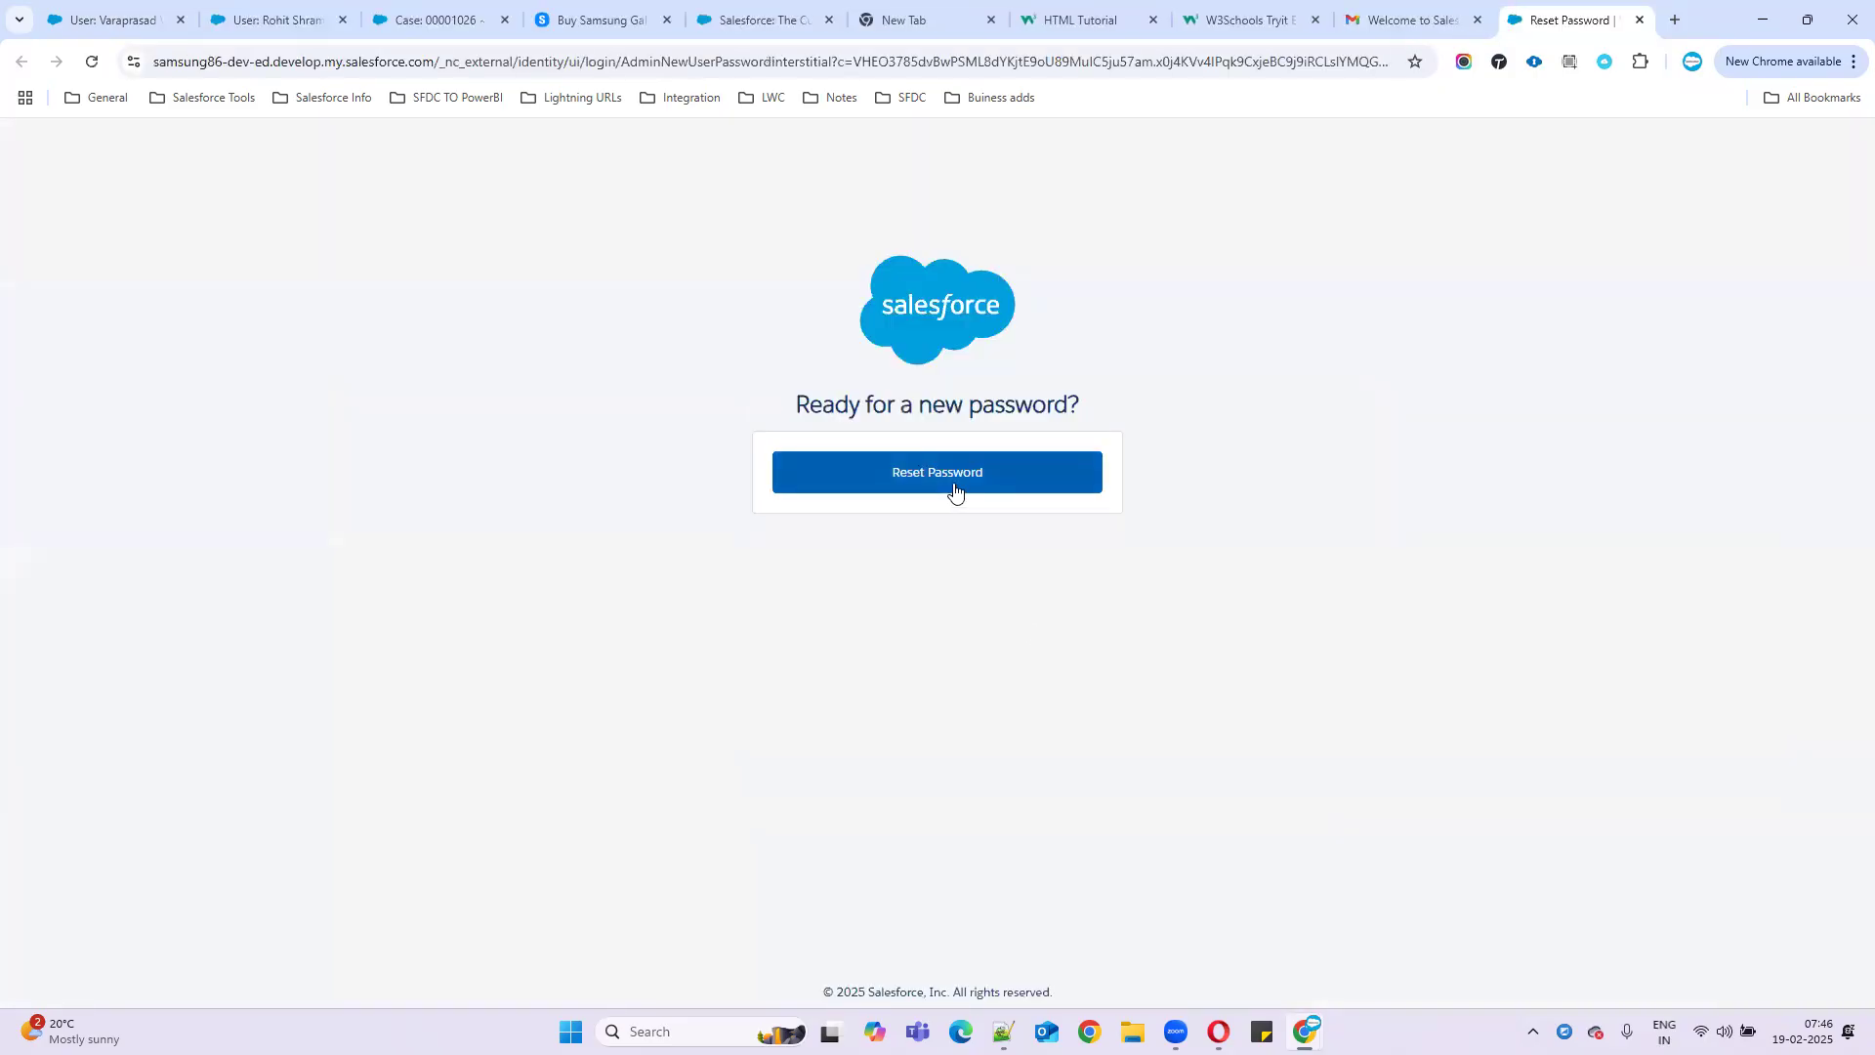
left_click(954, 489)
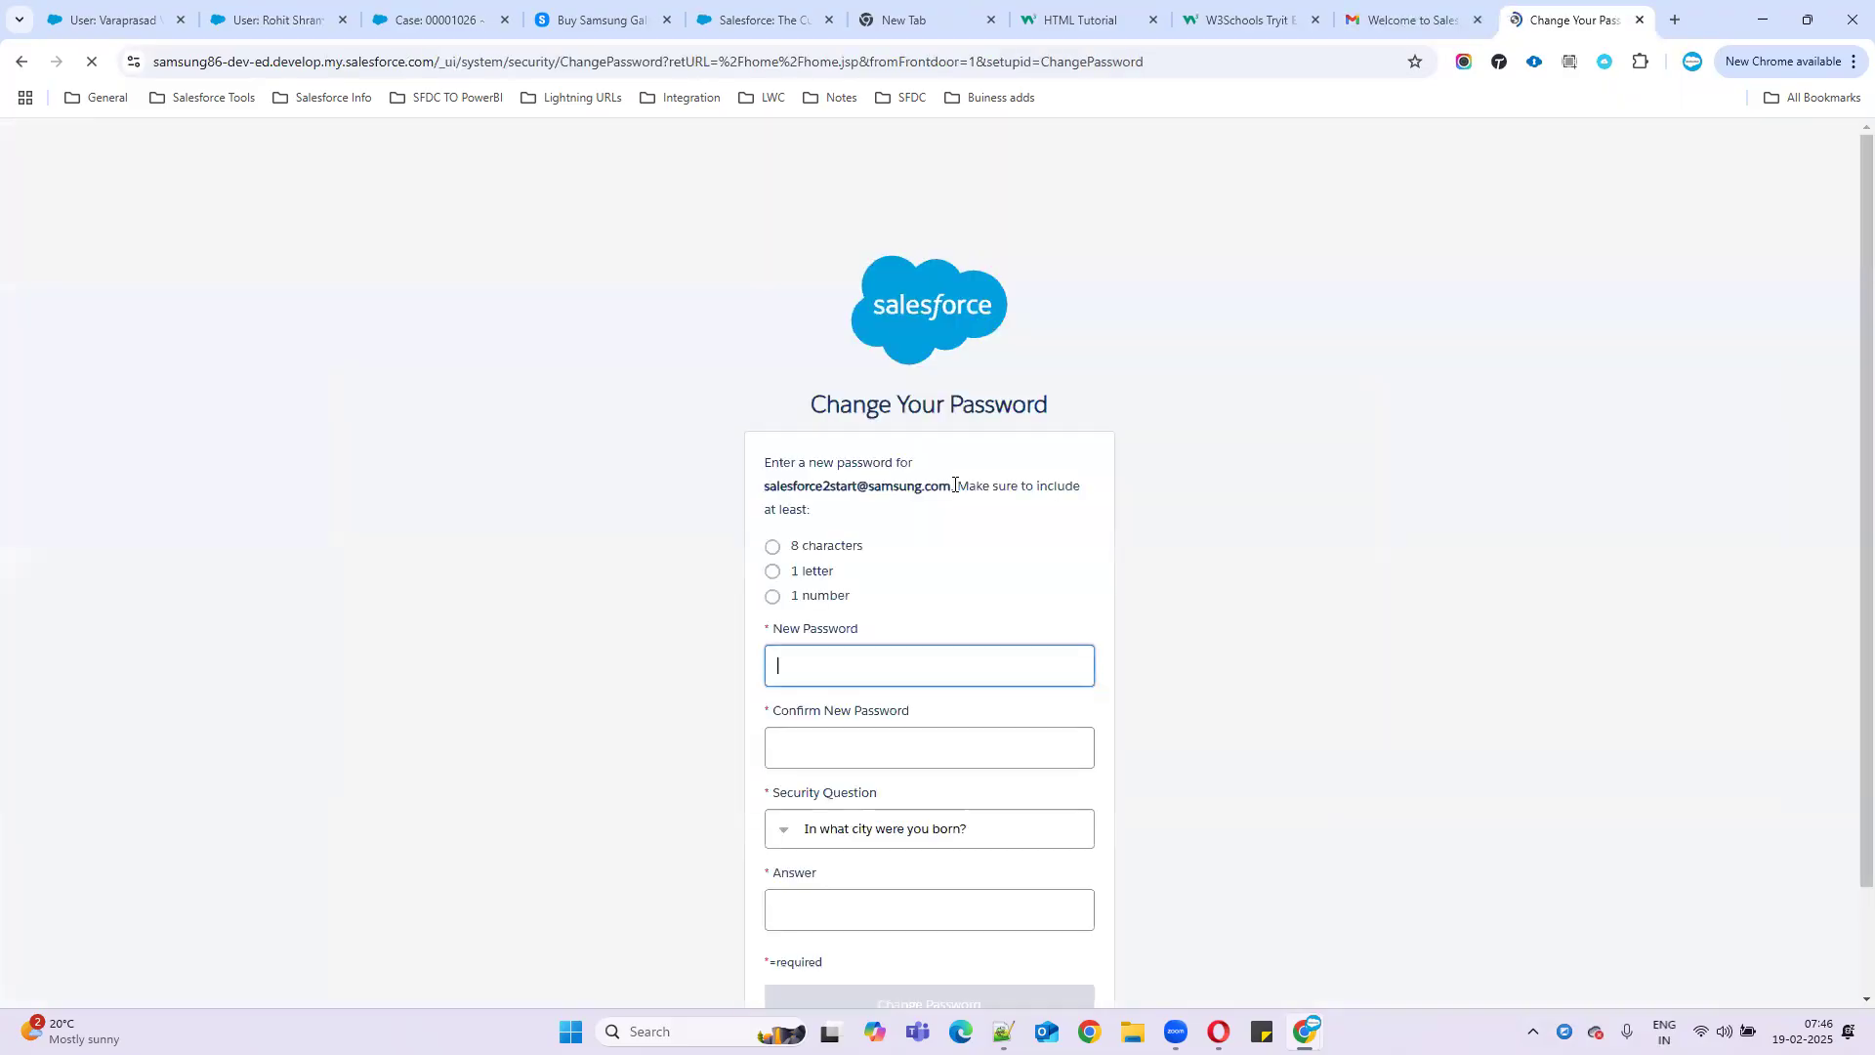
- Enter and confirm the new password, type the security answer, and submit the change
left_click(884, 660)
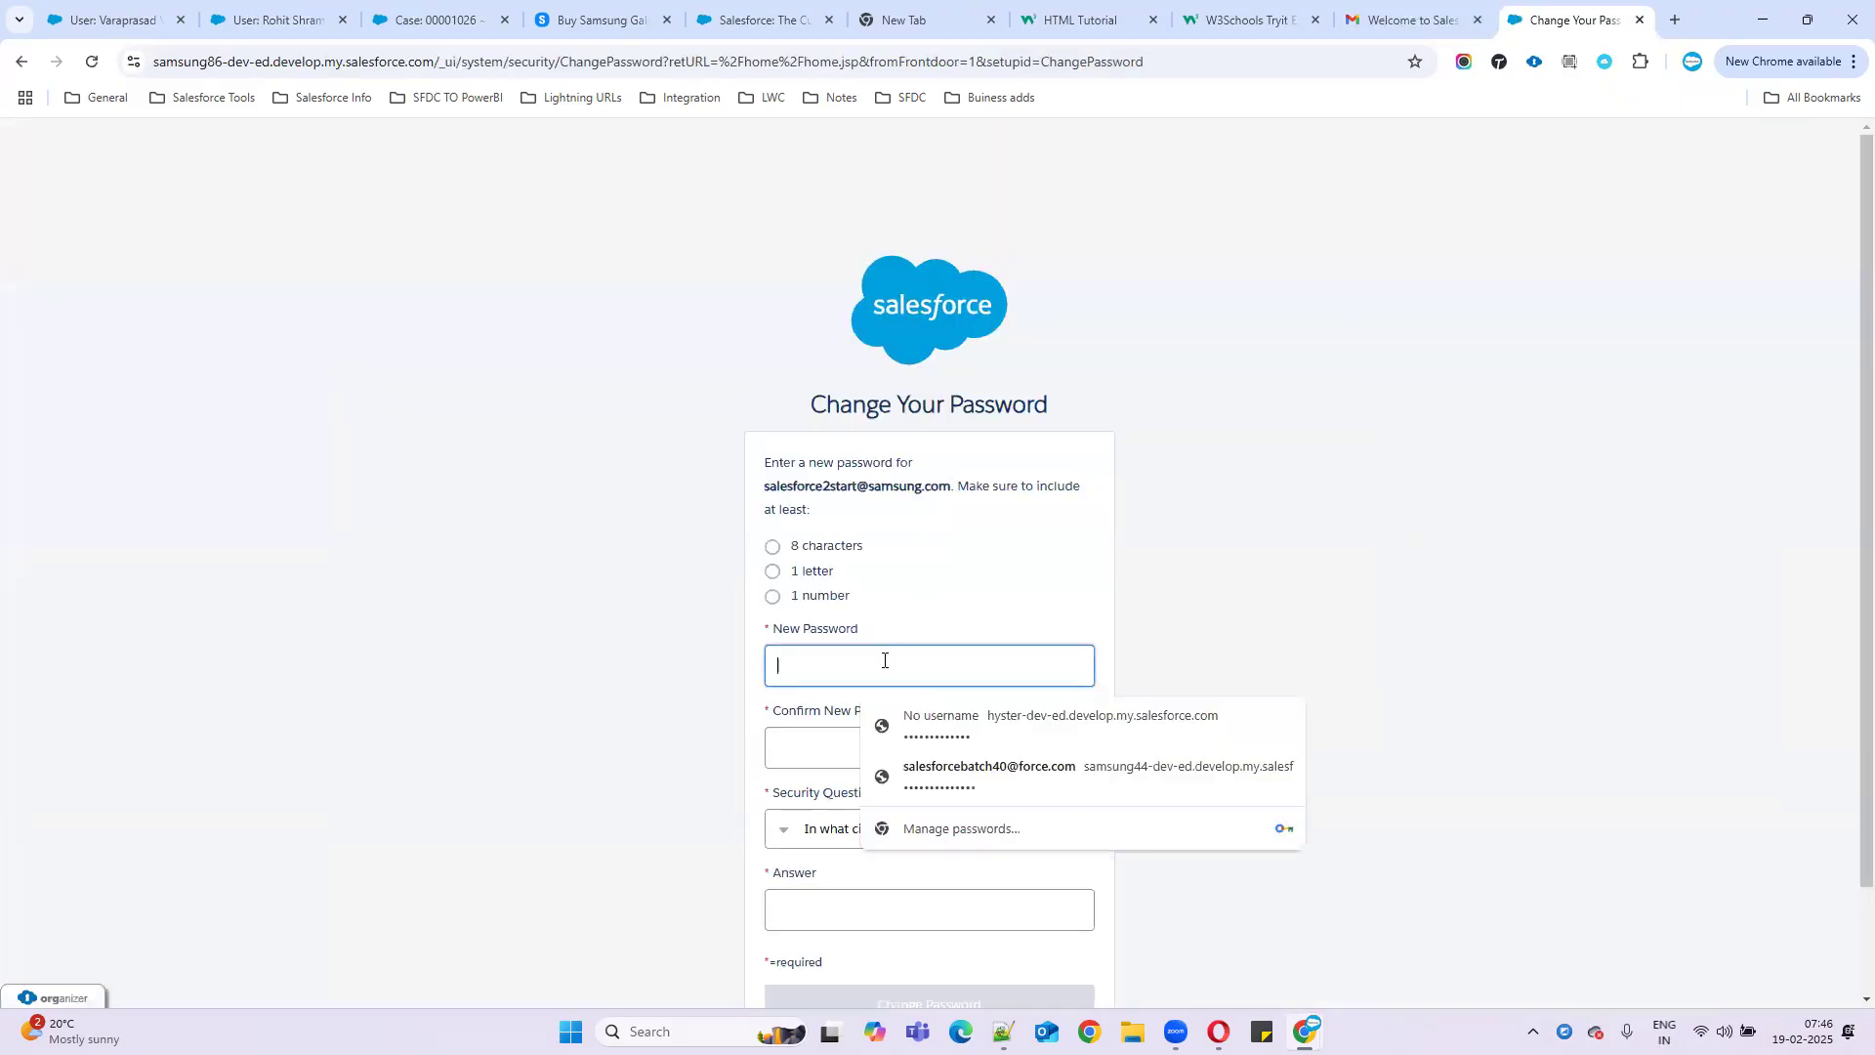
type("••••")
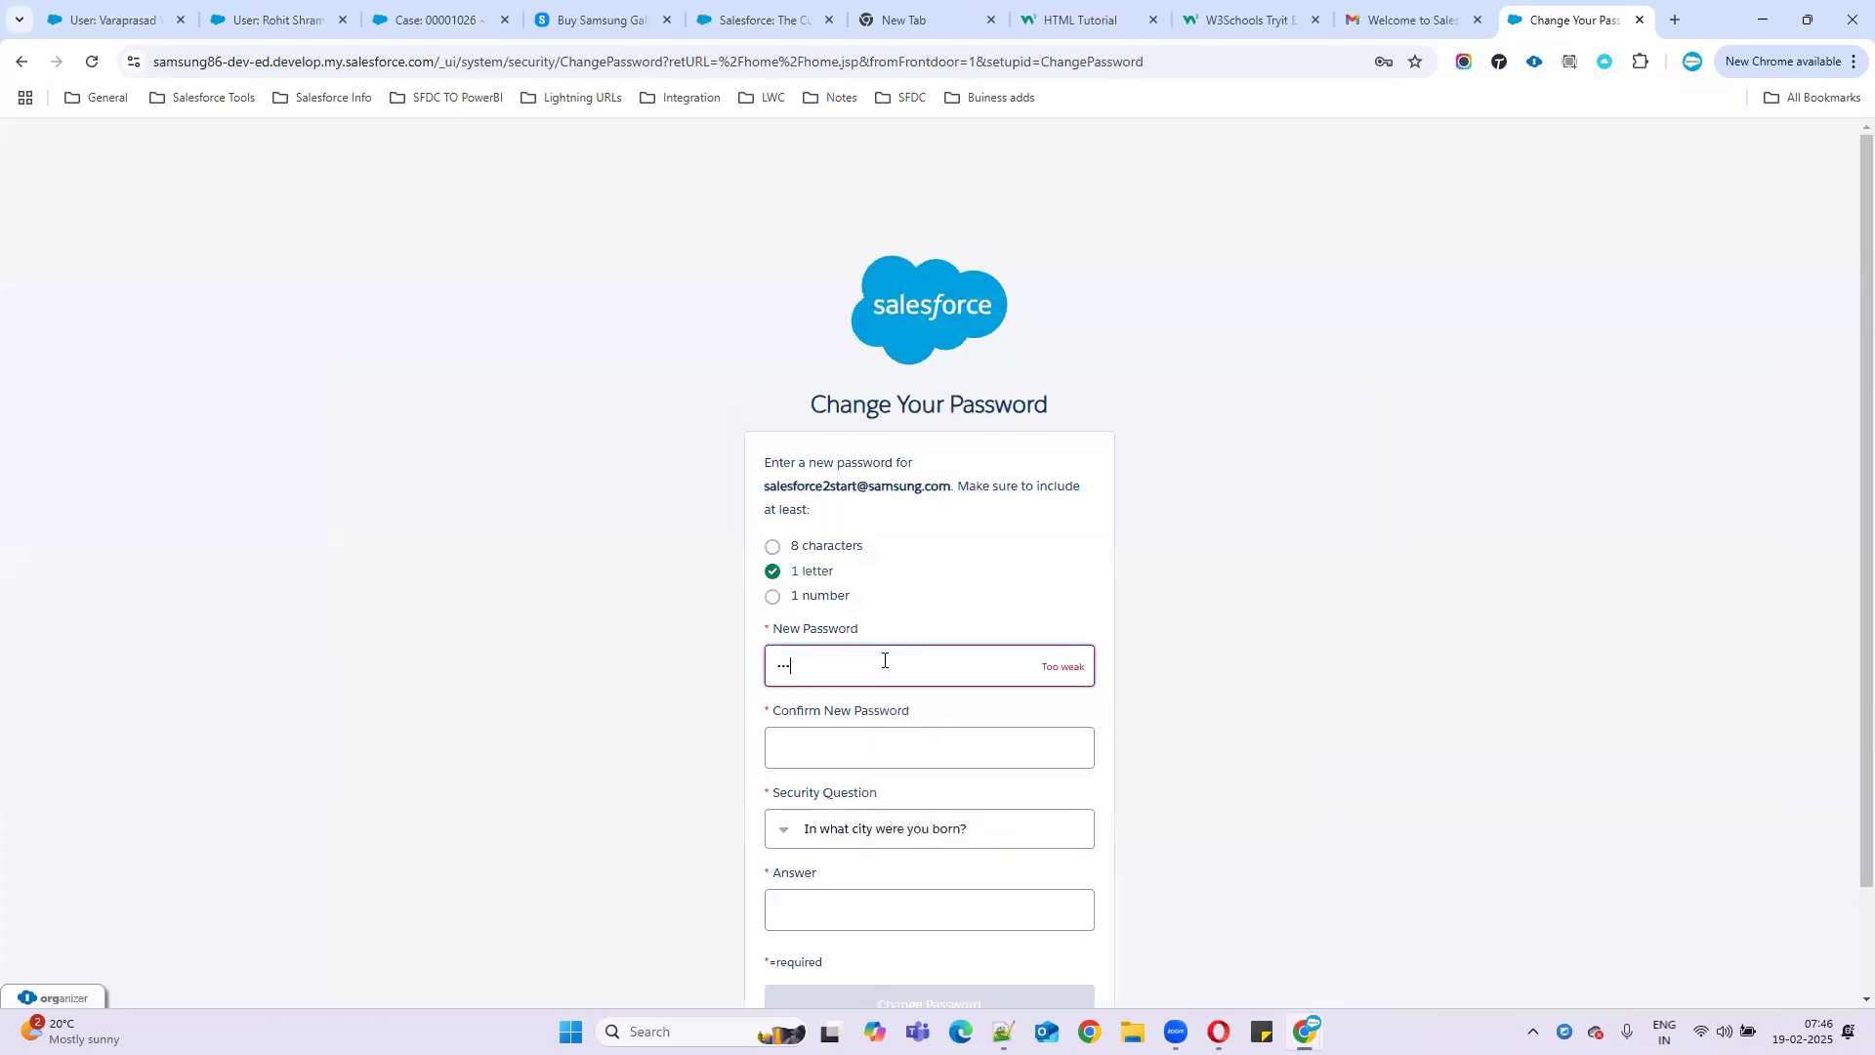
type("••••••")
left_click(826, 759)
type("••")
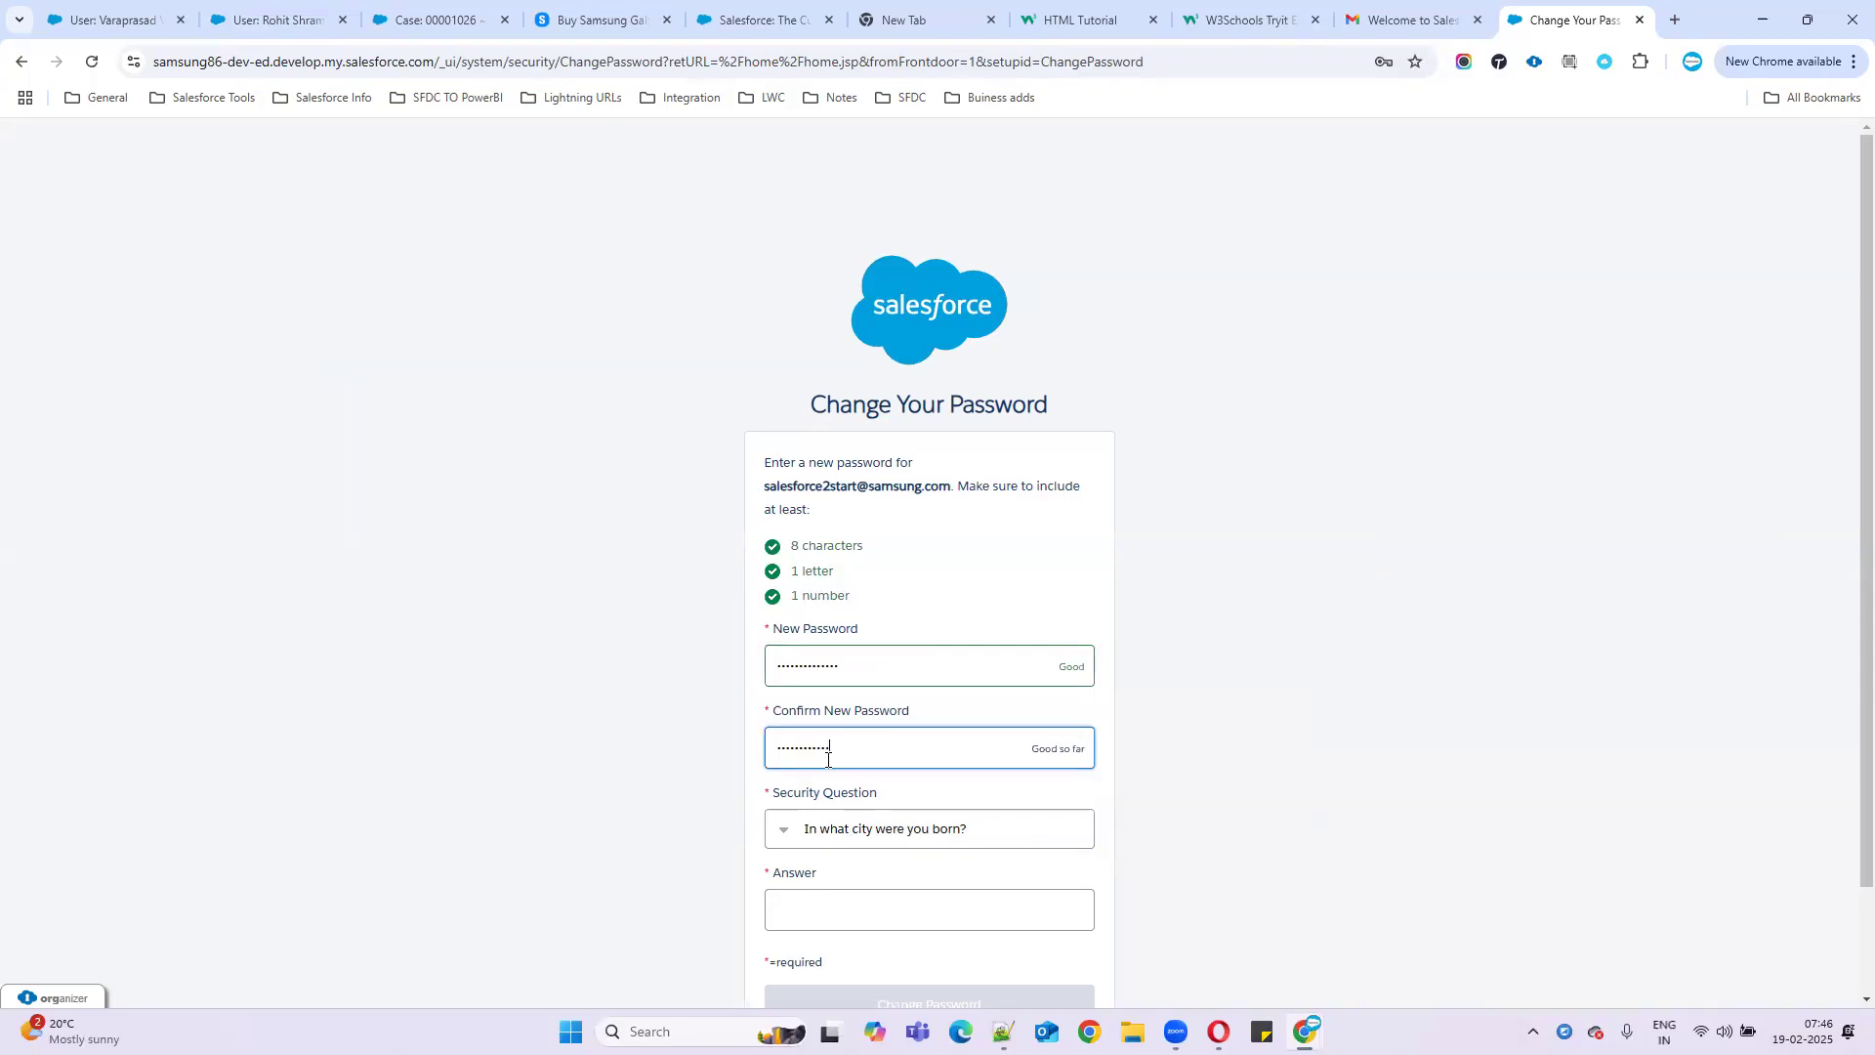
left_click(651, 696)
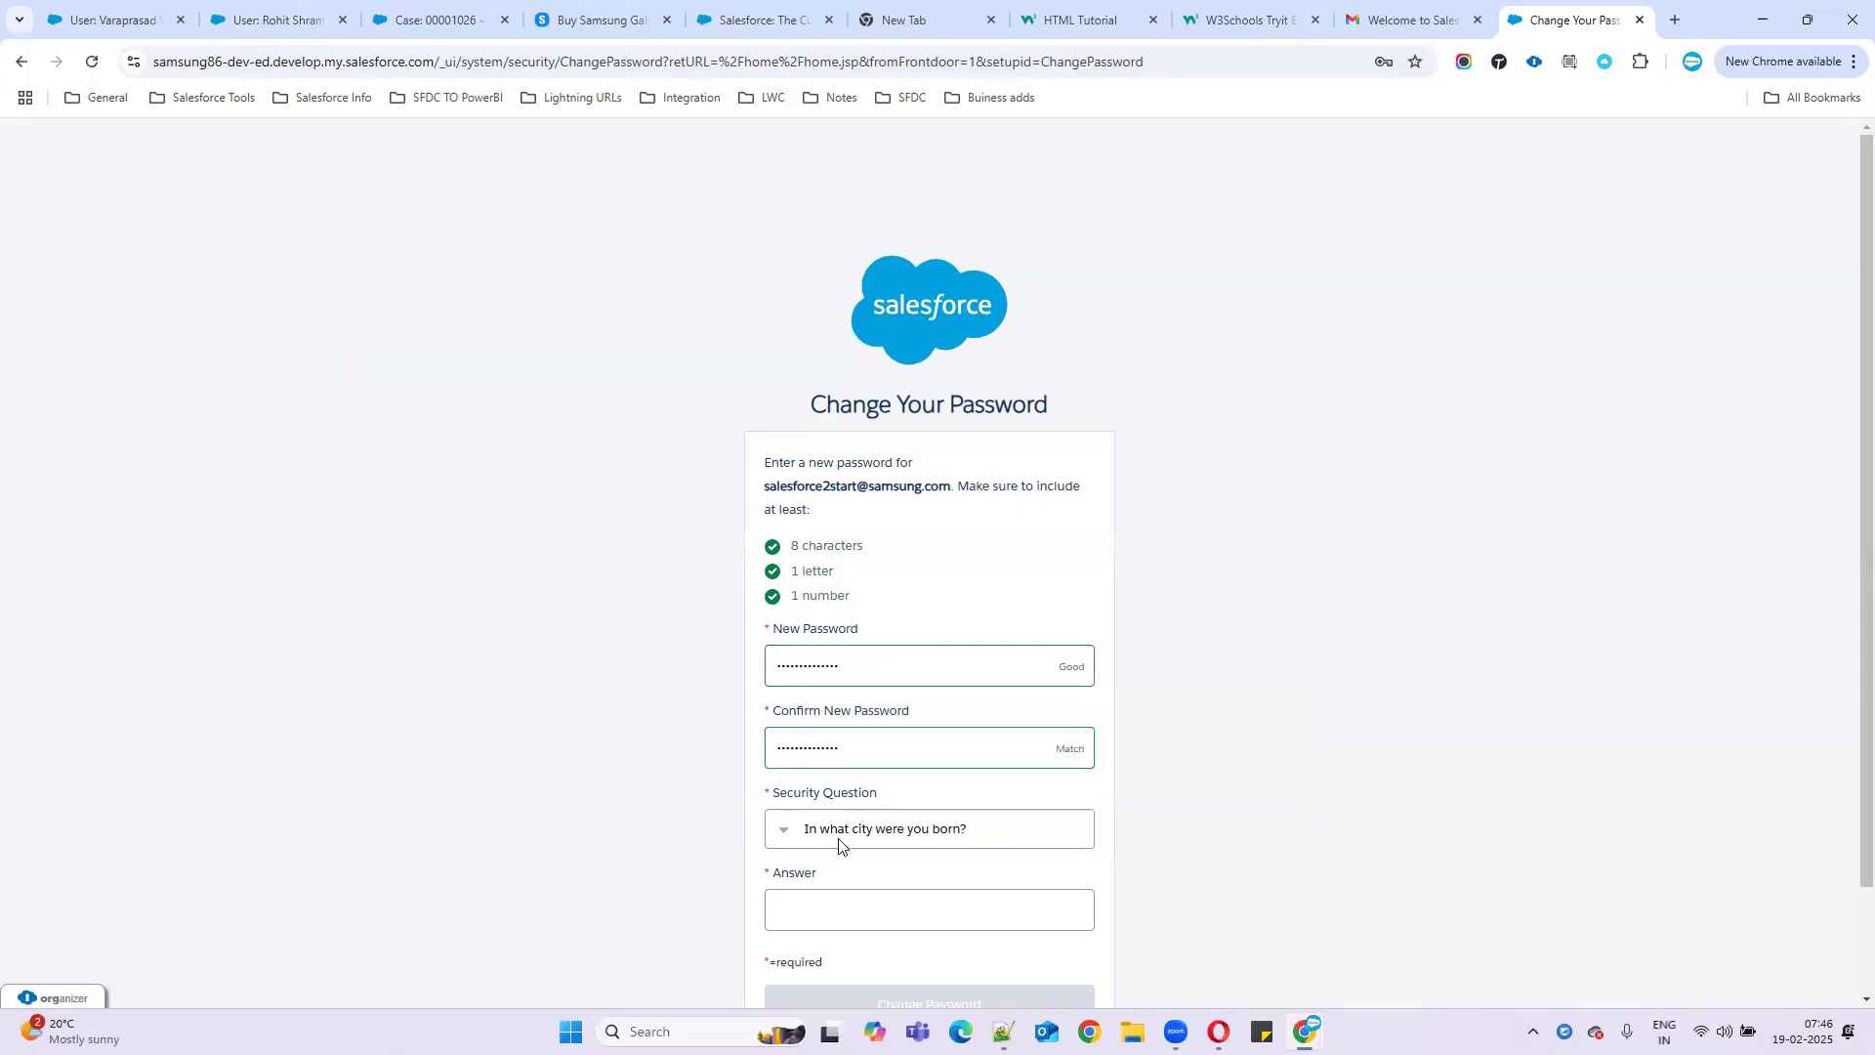
scroll(837, 842, "down", 1)
left_click(887, 813)
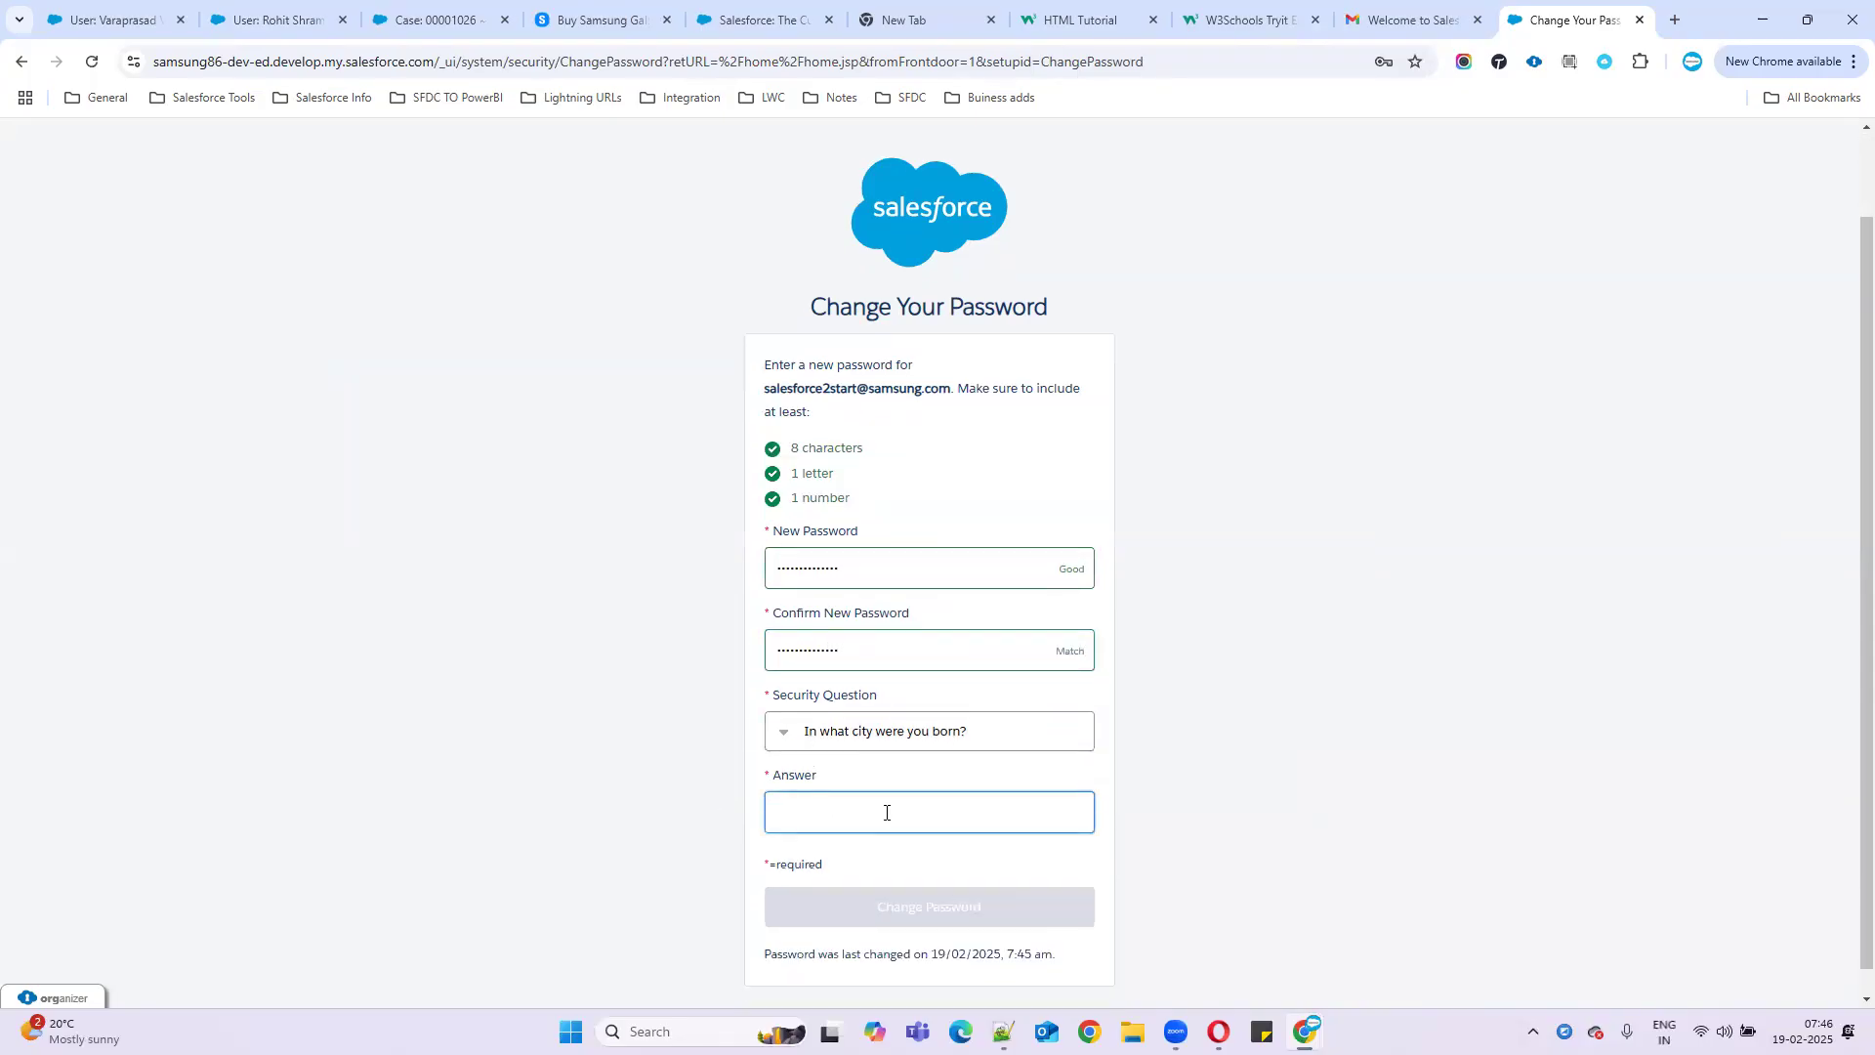
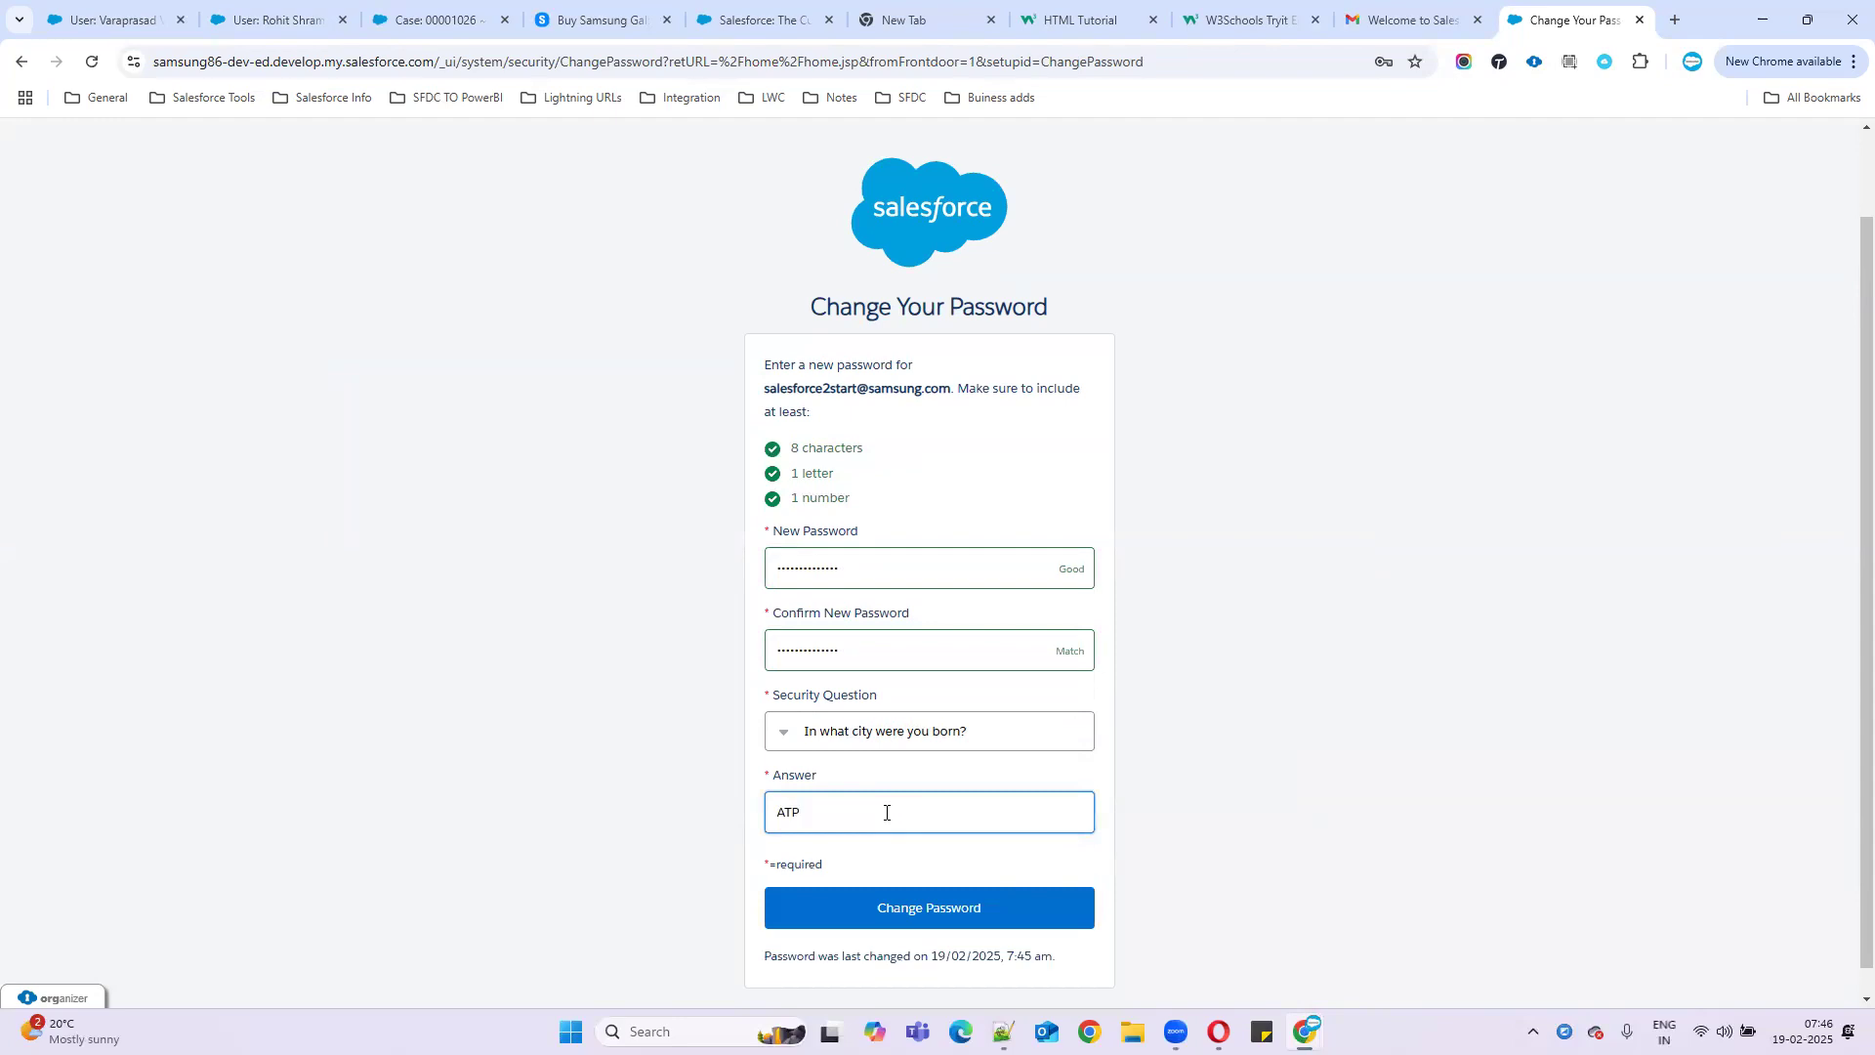
left_click(889, 923)
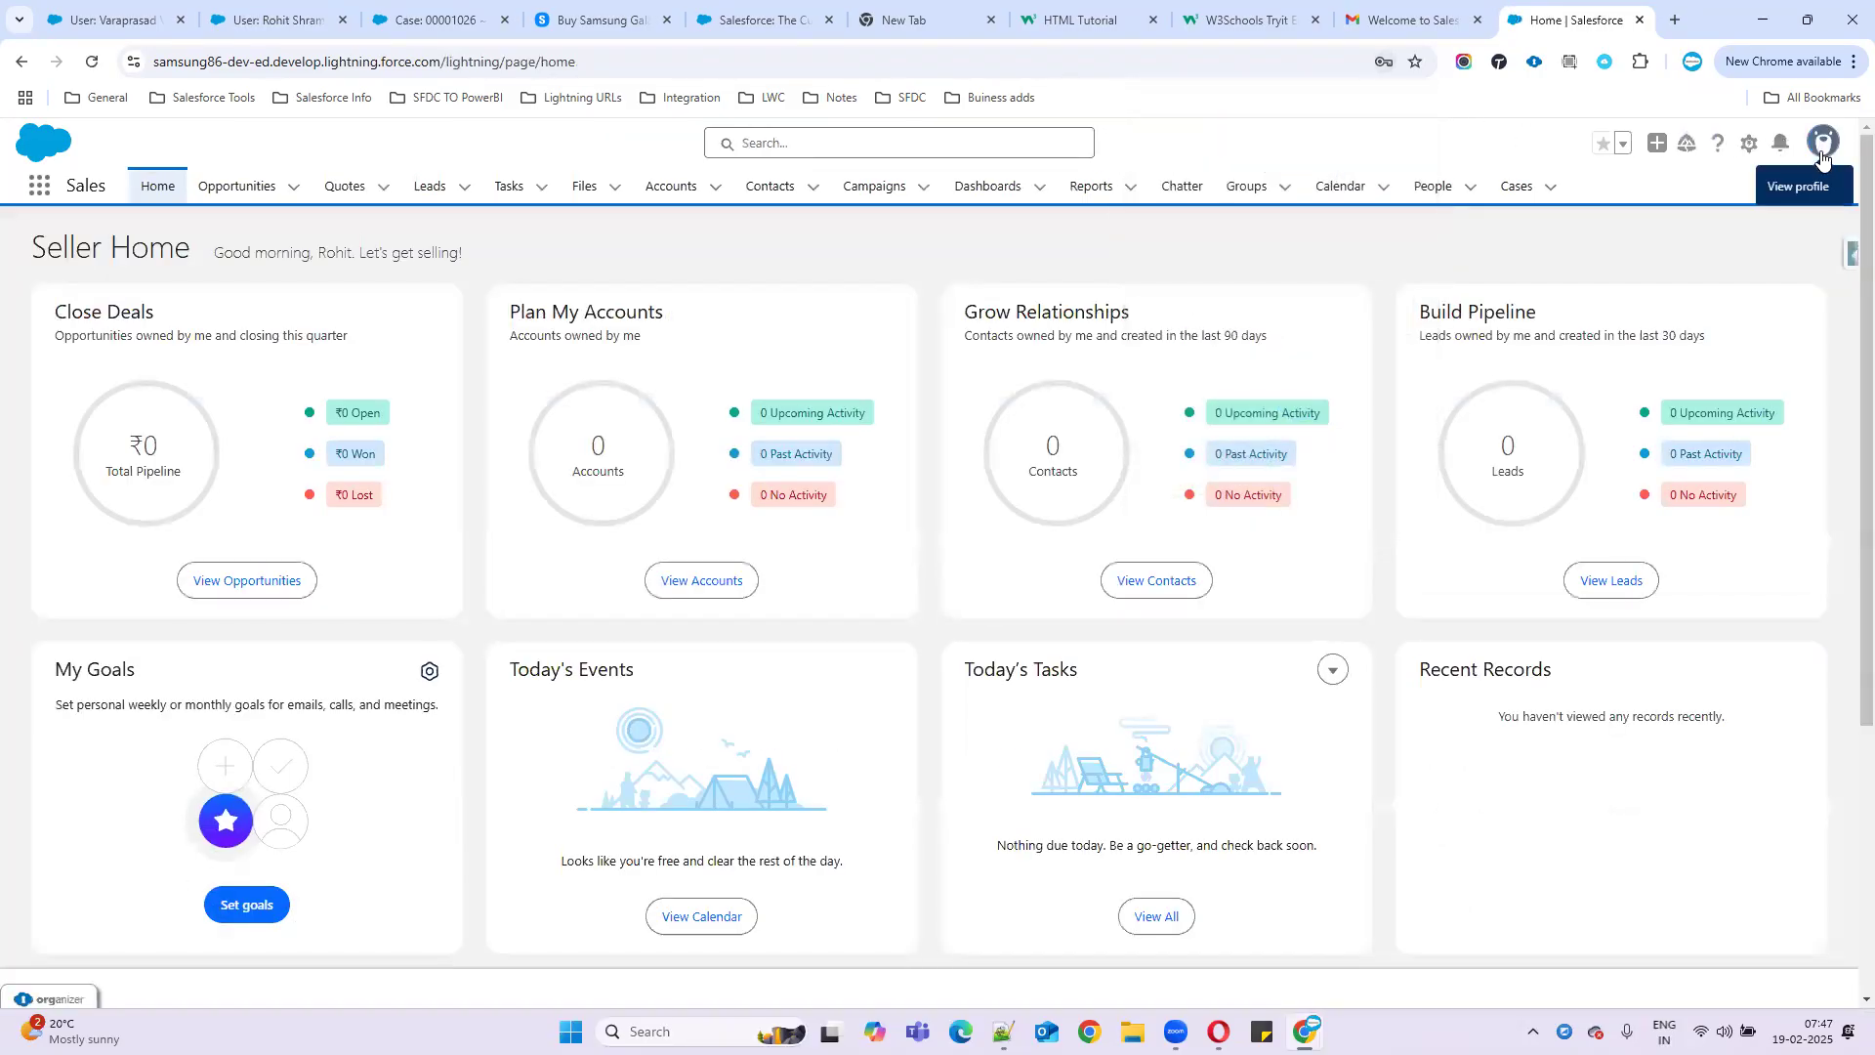
- Dismiss the welcome dialog and log out from the profile menu
left_click(1813, 154)
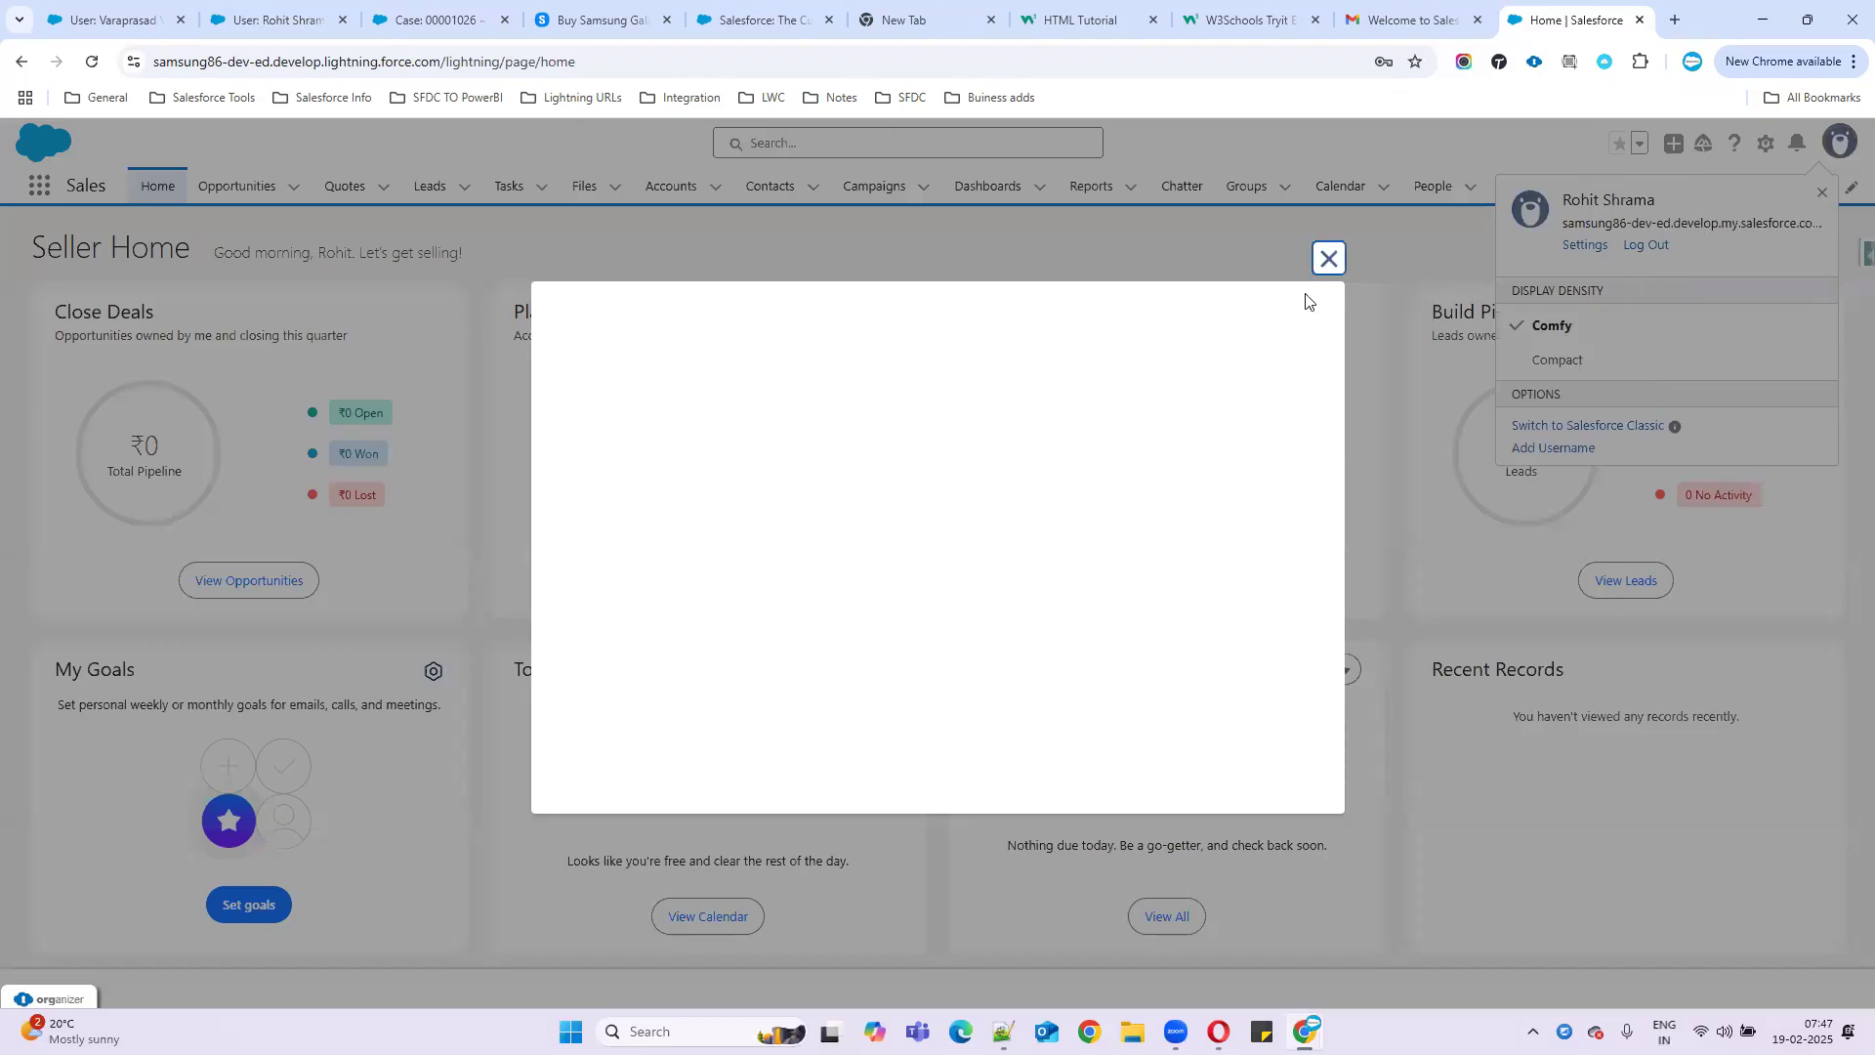
left_click(1328, 258)
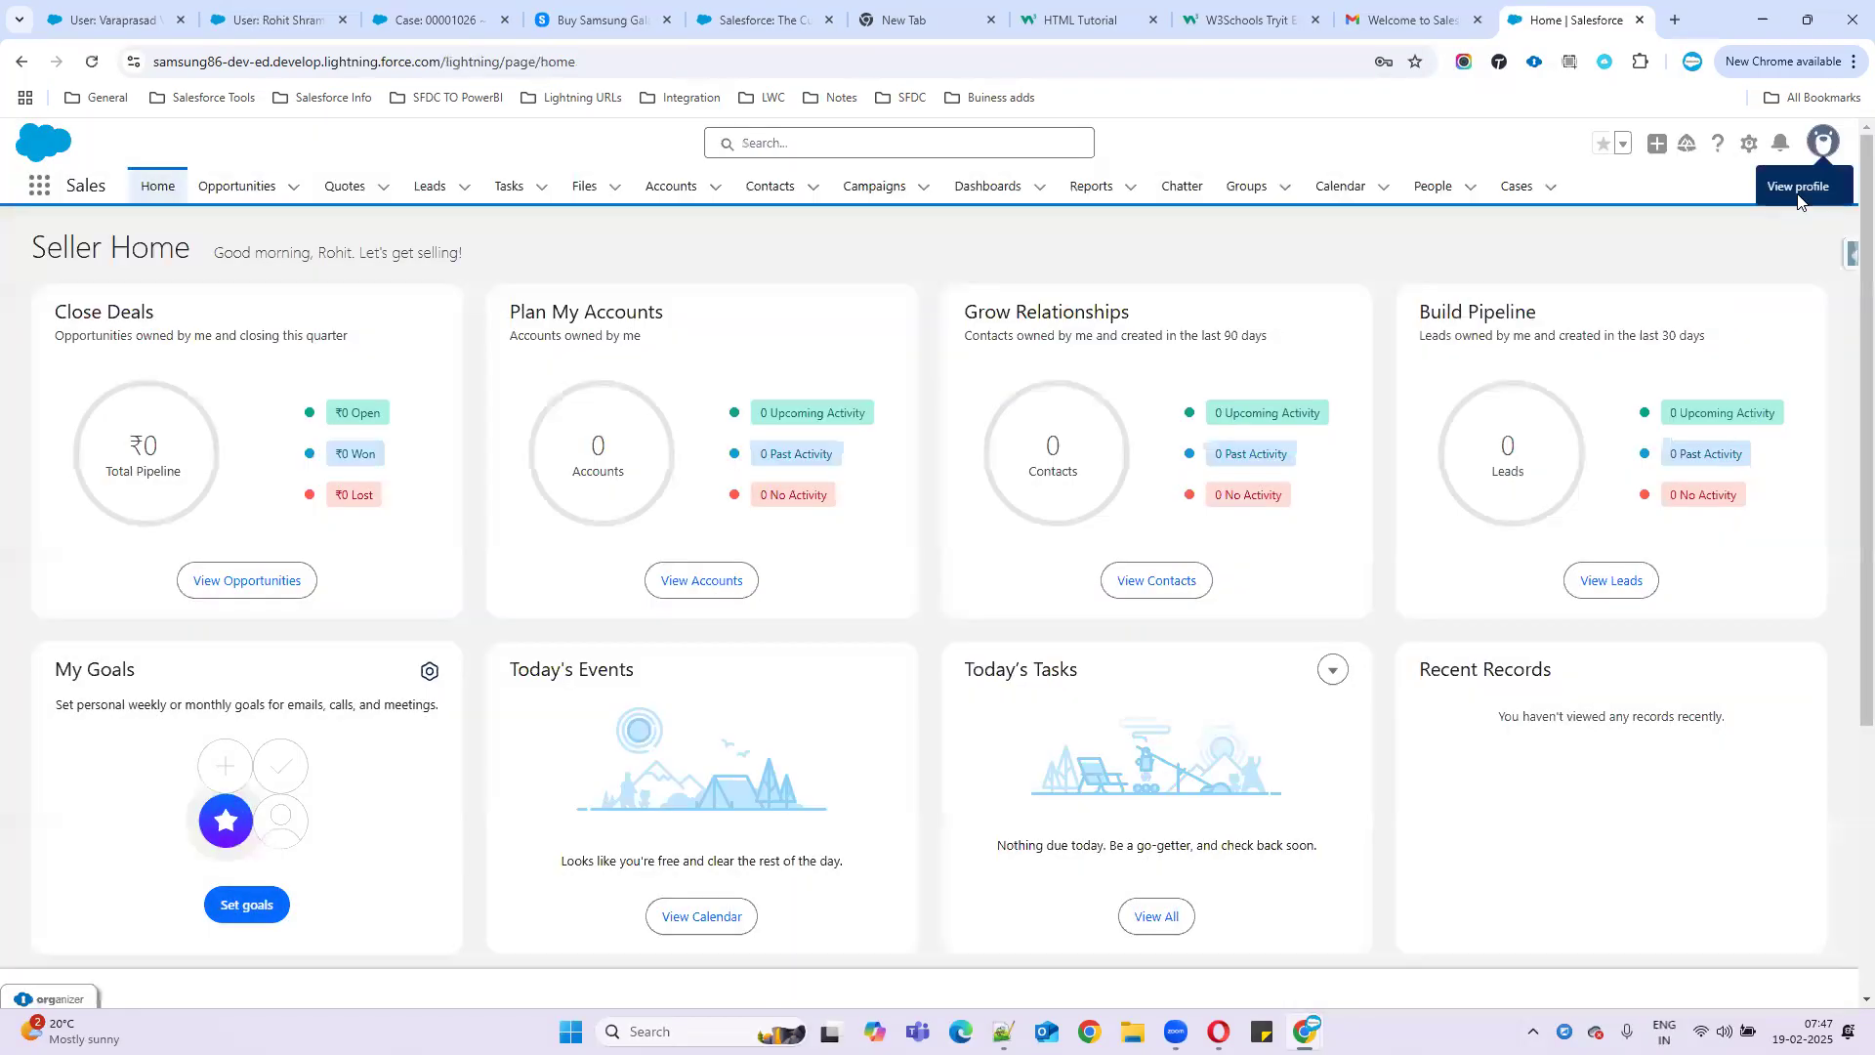
left_click(1823, 145)
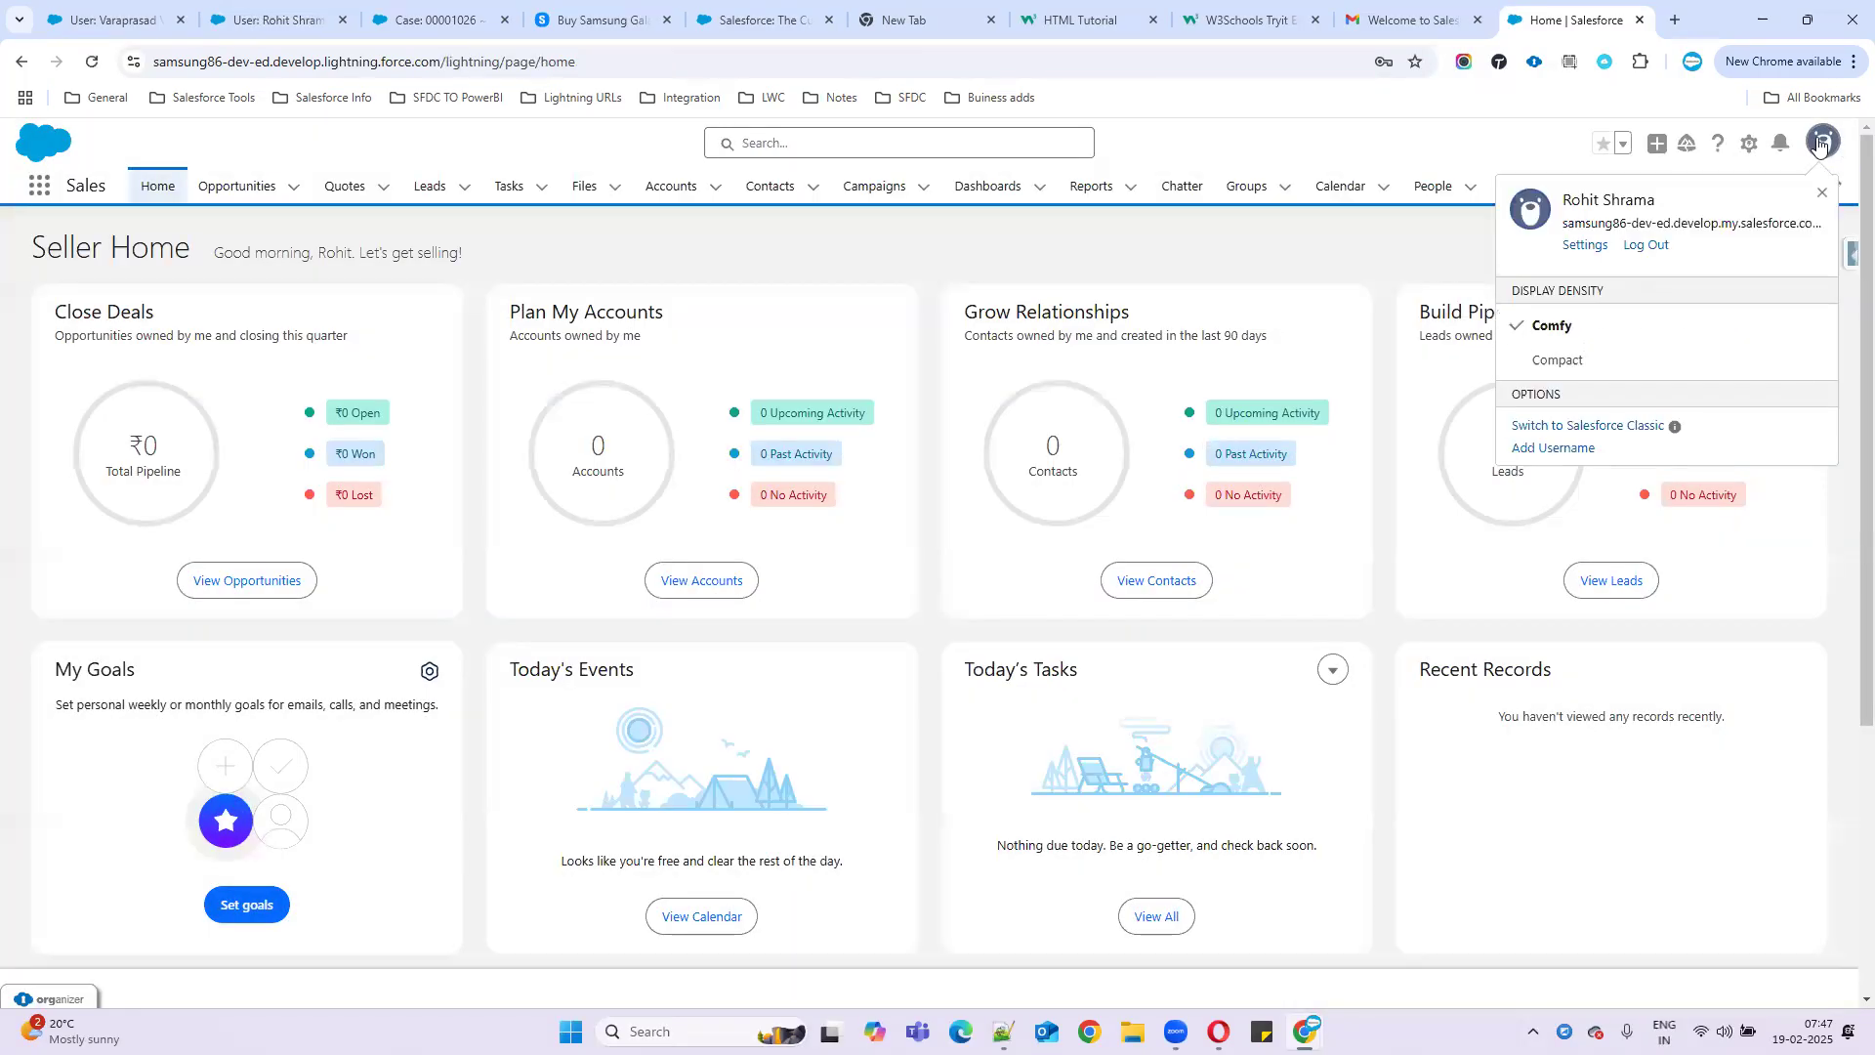
left_click(1645, 245)
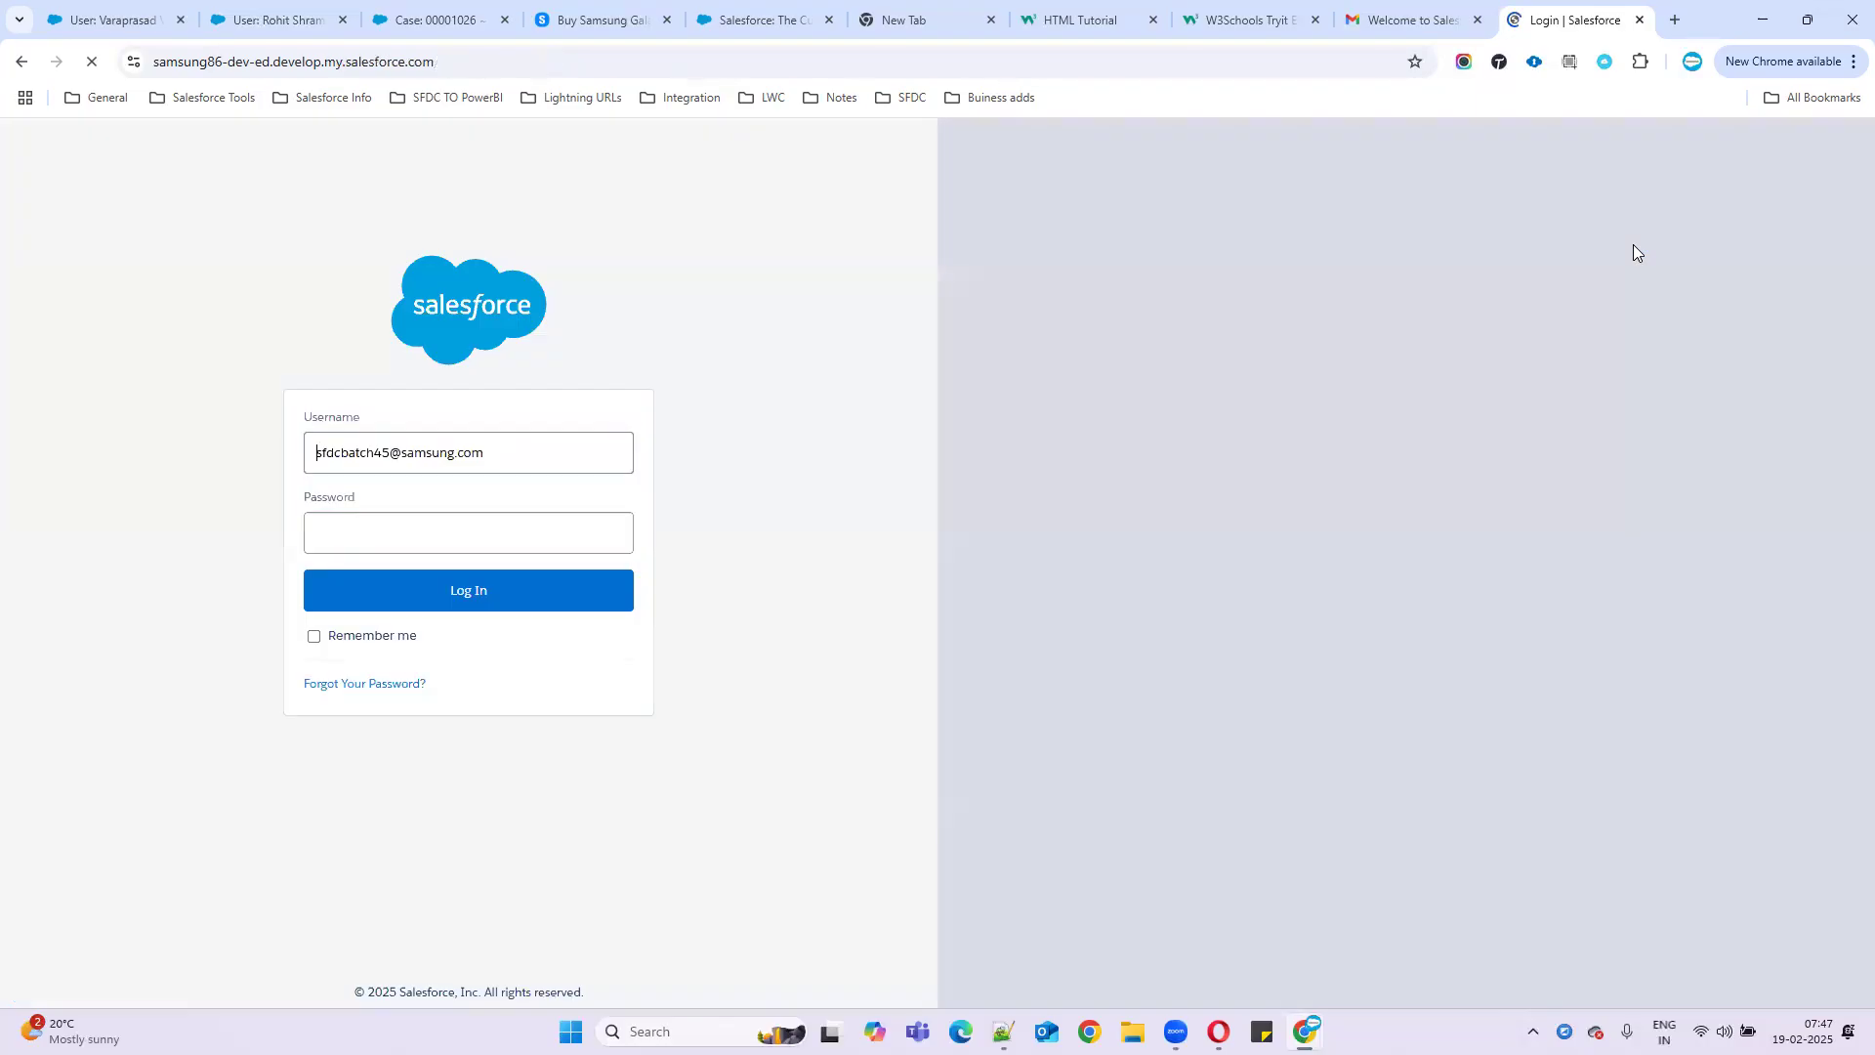
- Close the stale login tab, reload the user page, and try ORGanizer's Batch45 login, dropping the verification page
left_click(1641, 20)
left_click(293, 19)
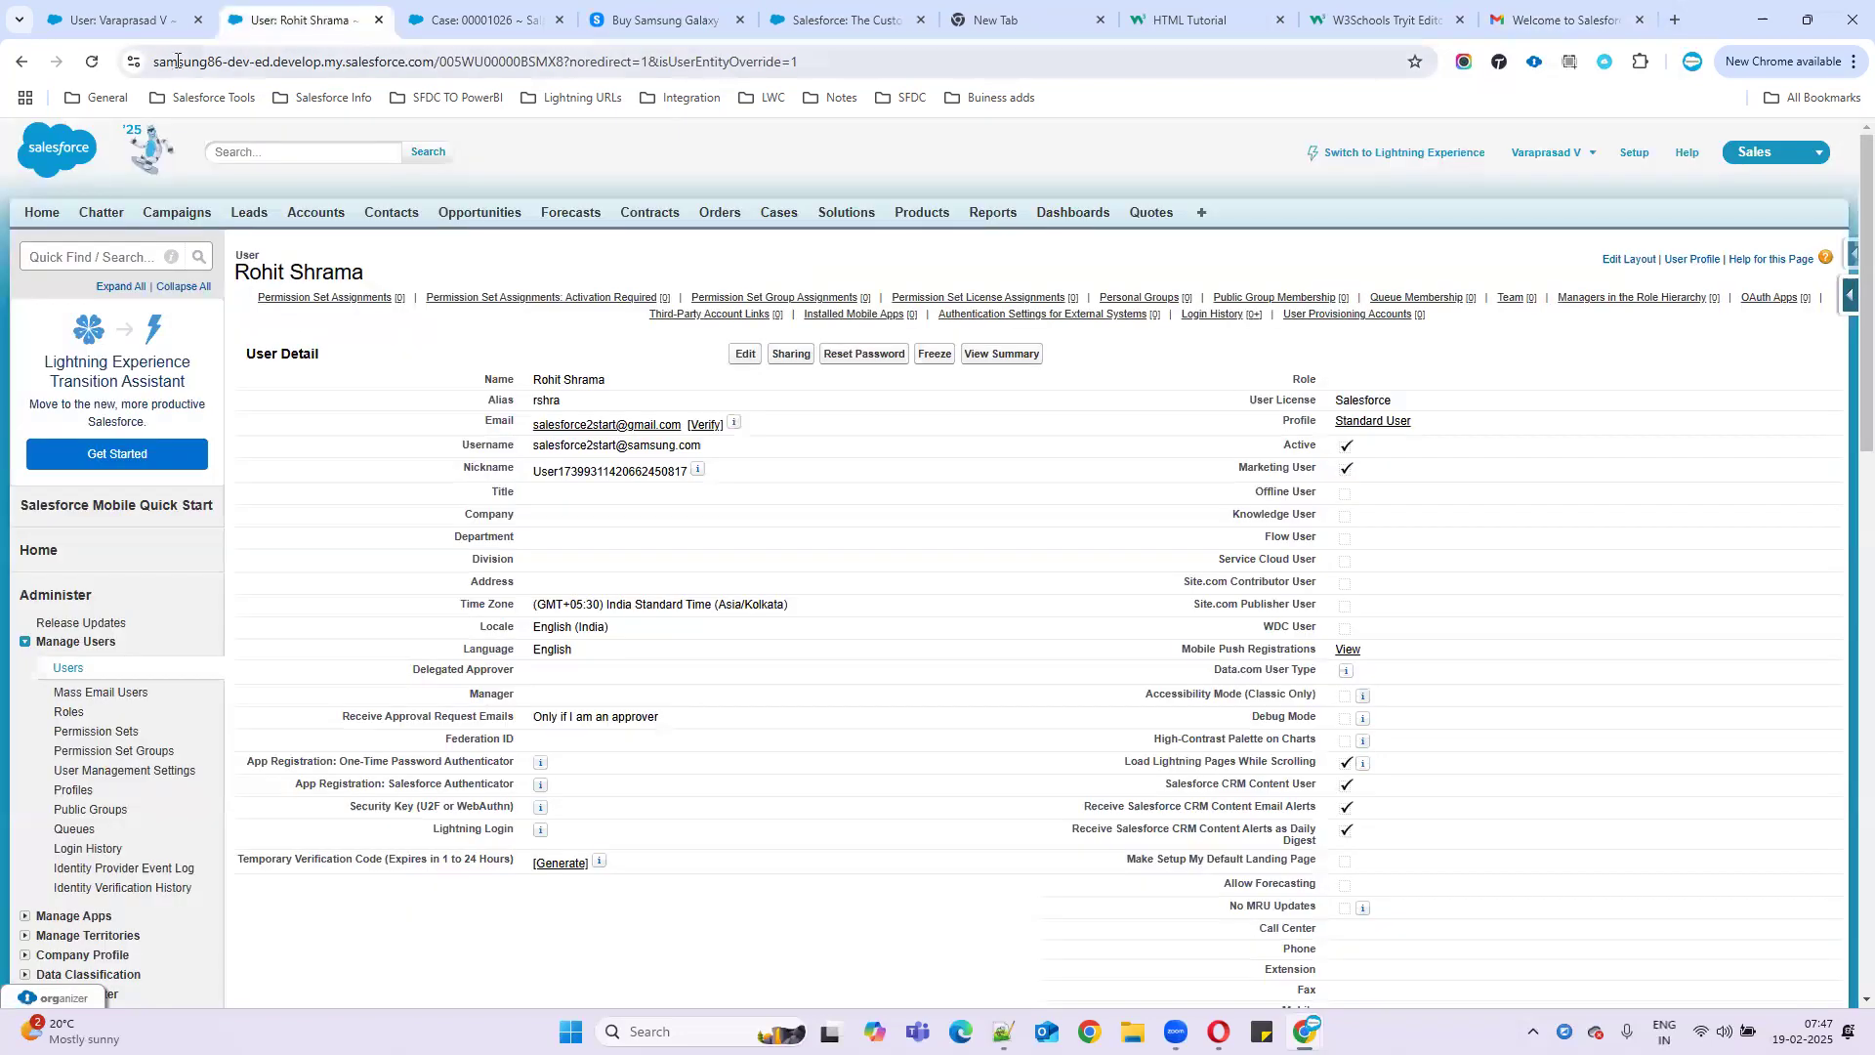
left_click(92, 64)
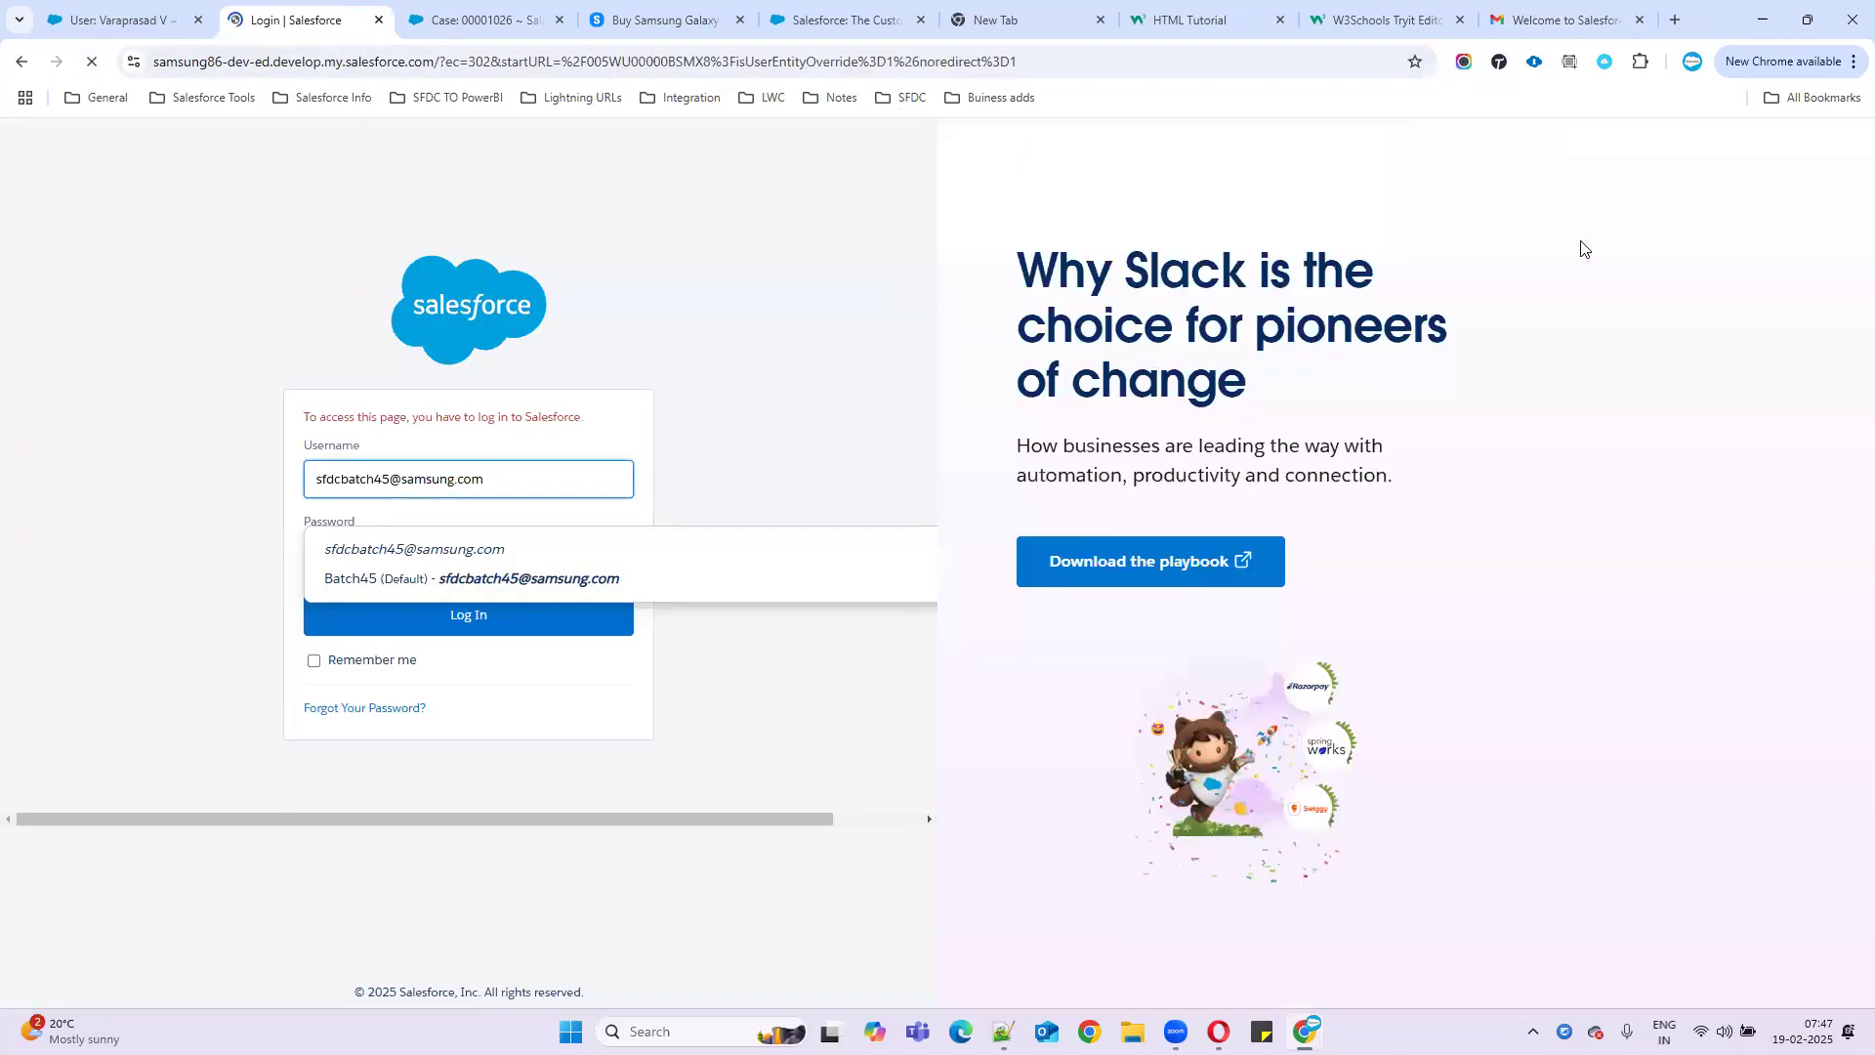
left_click(1534, 65)
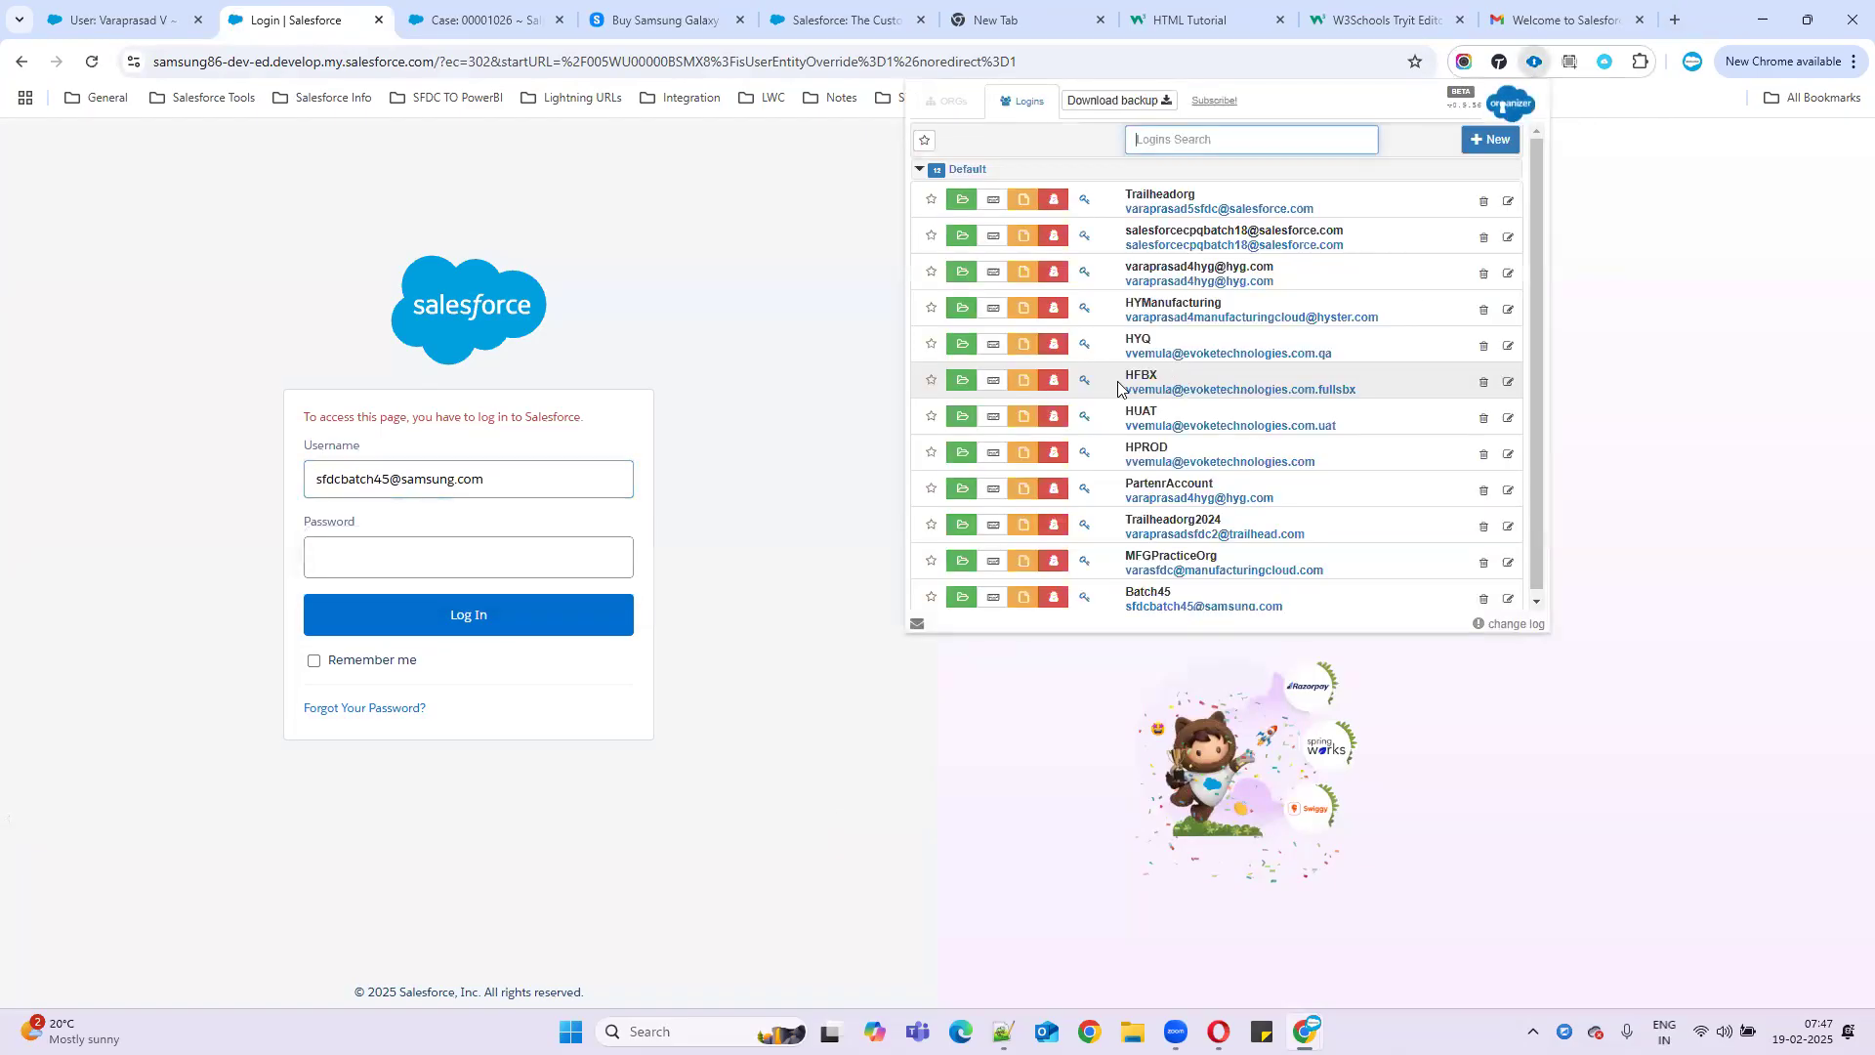
left_click(965, 592)
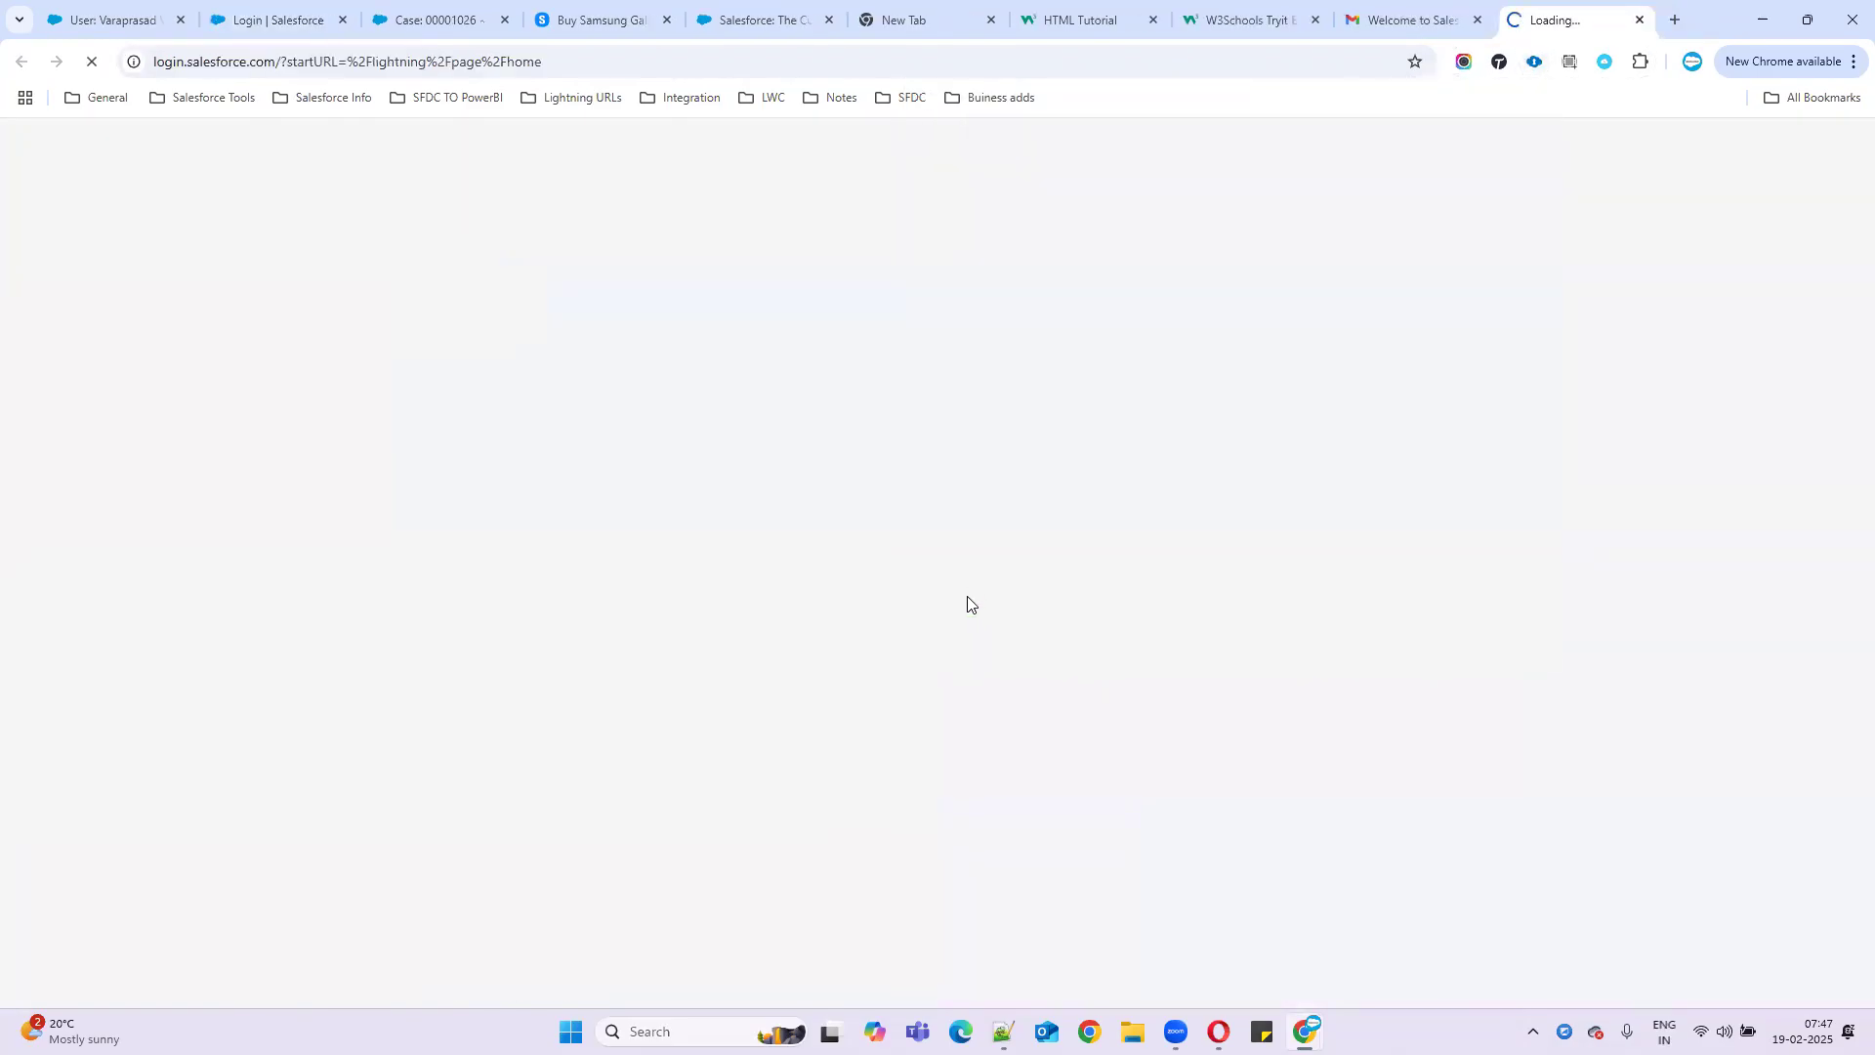
left_click_drag(1557, 20, 422, 19)
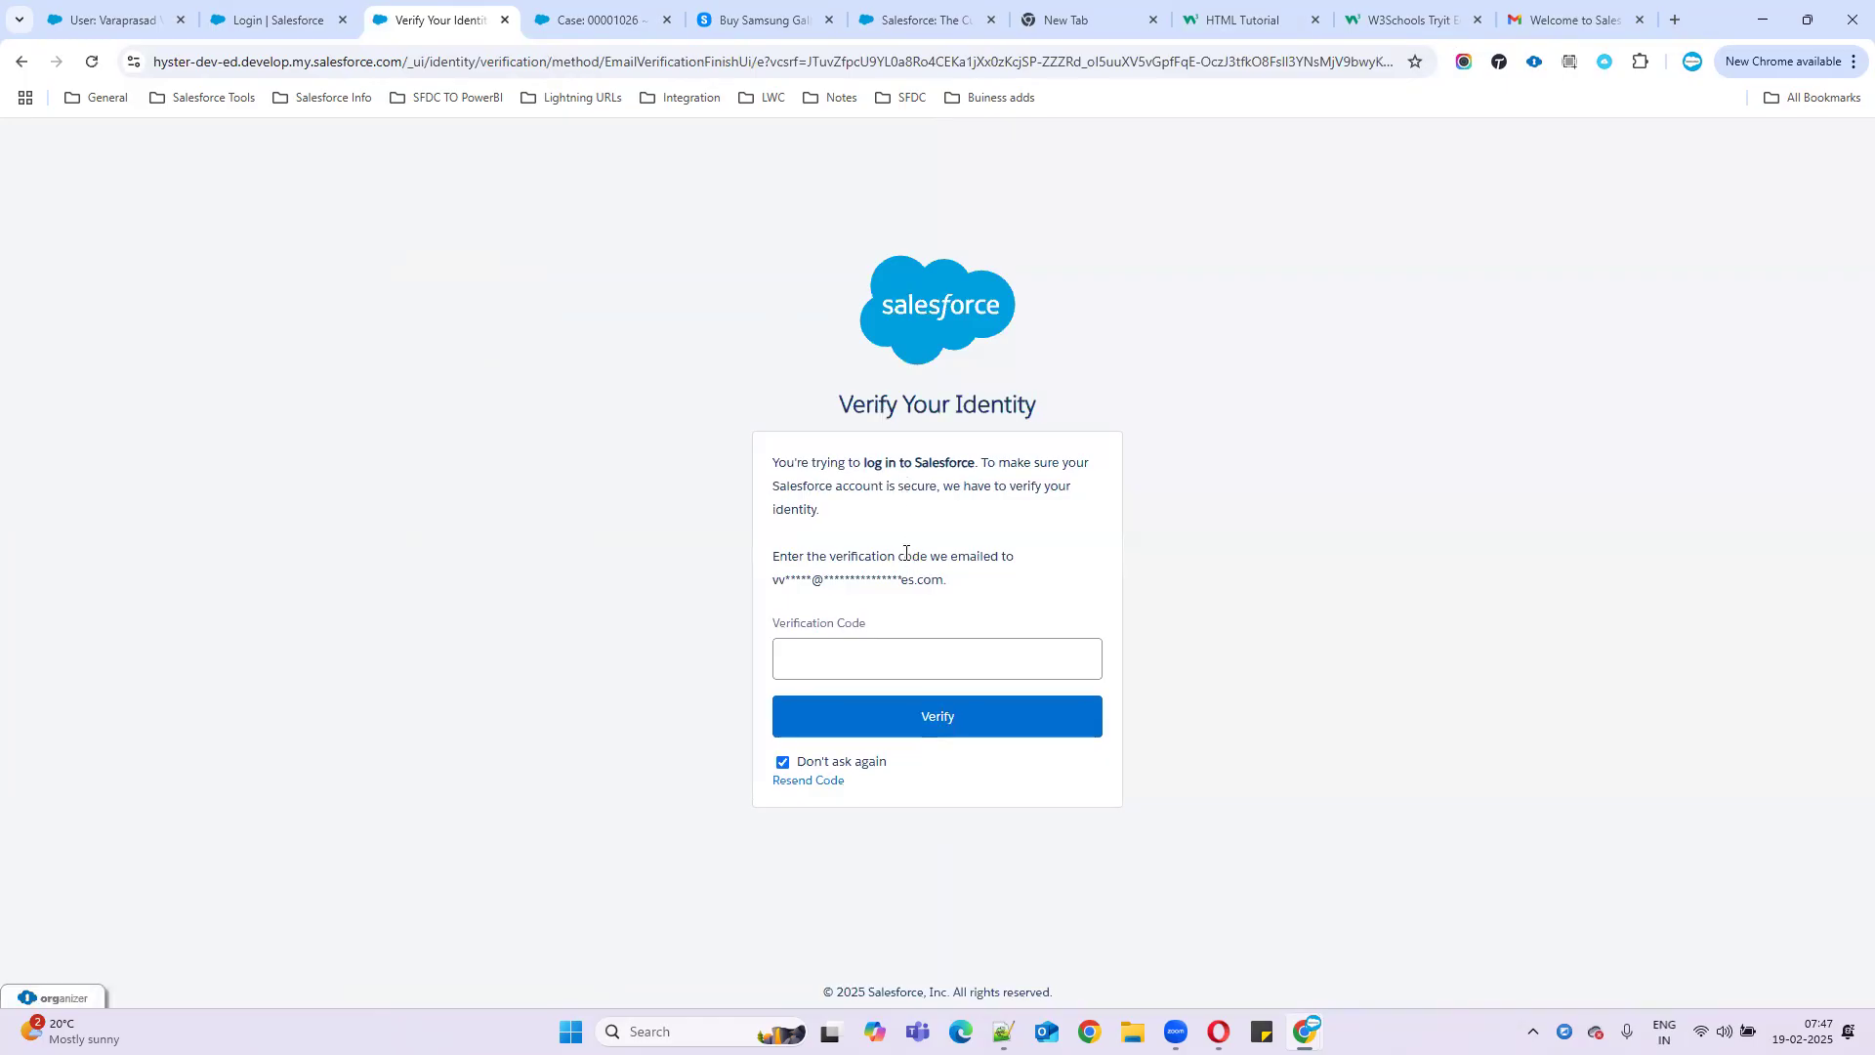
left_click(504, 20)
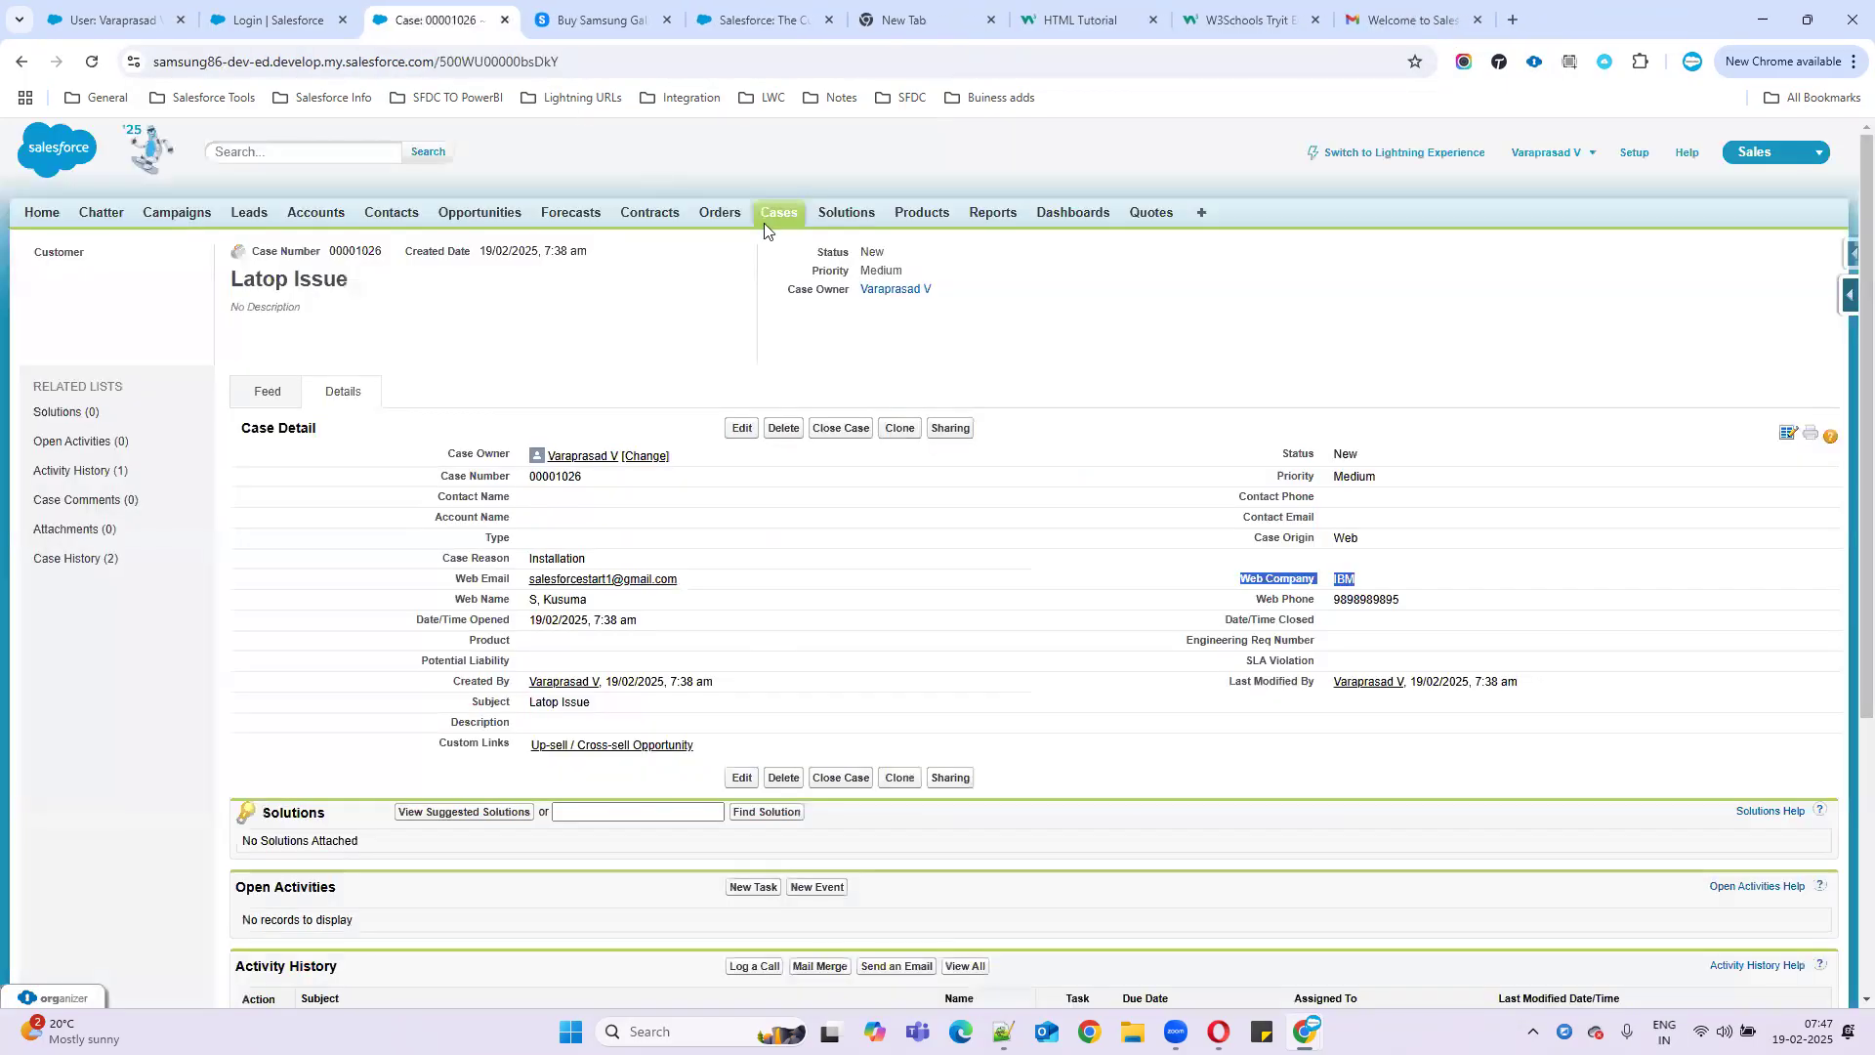
- Log into Batch45 via the ORGanizer saved login and skip phone registration to reach Seller Home
left_click(1535, 61)
scroll(1136, 539, "down", 3)
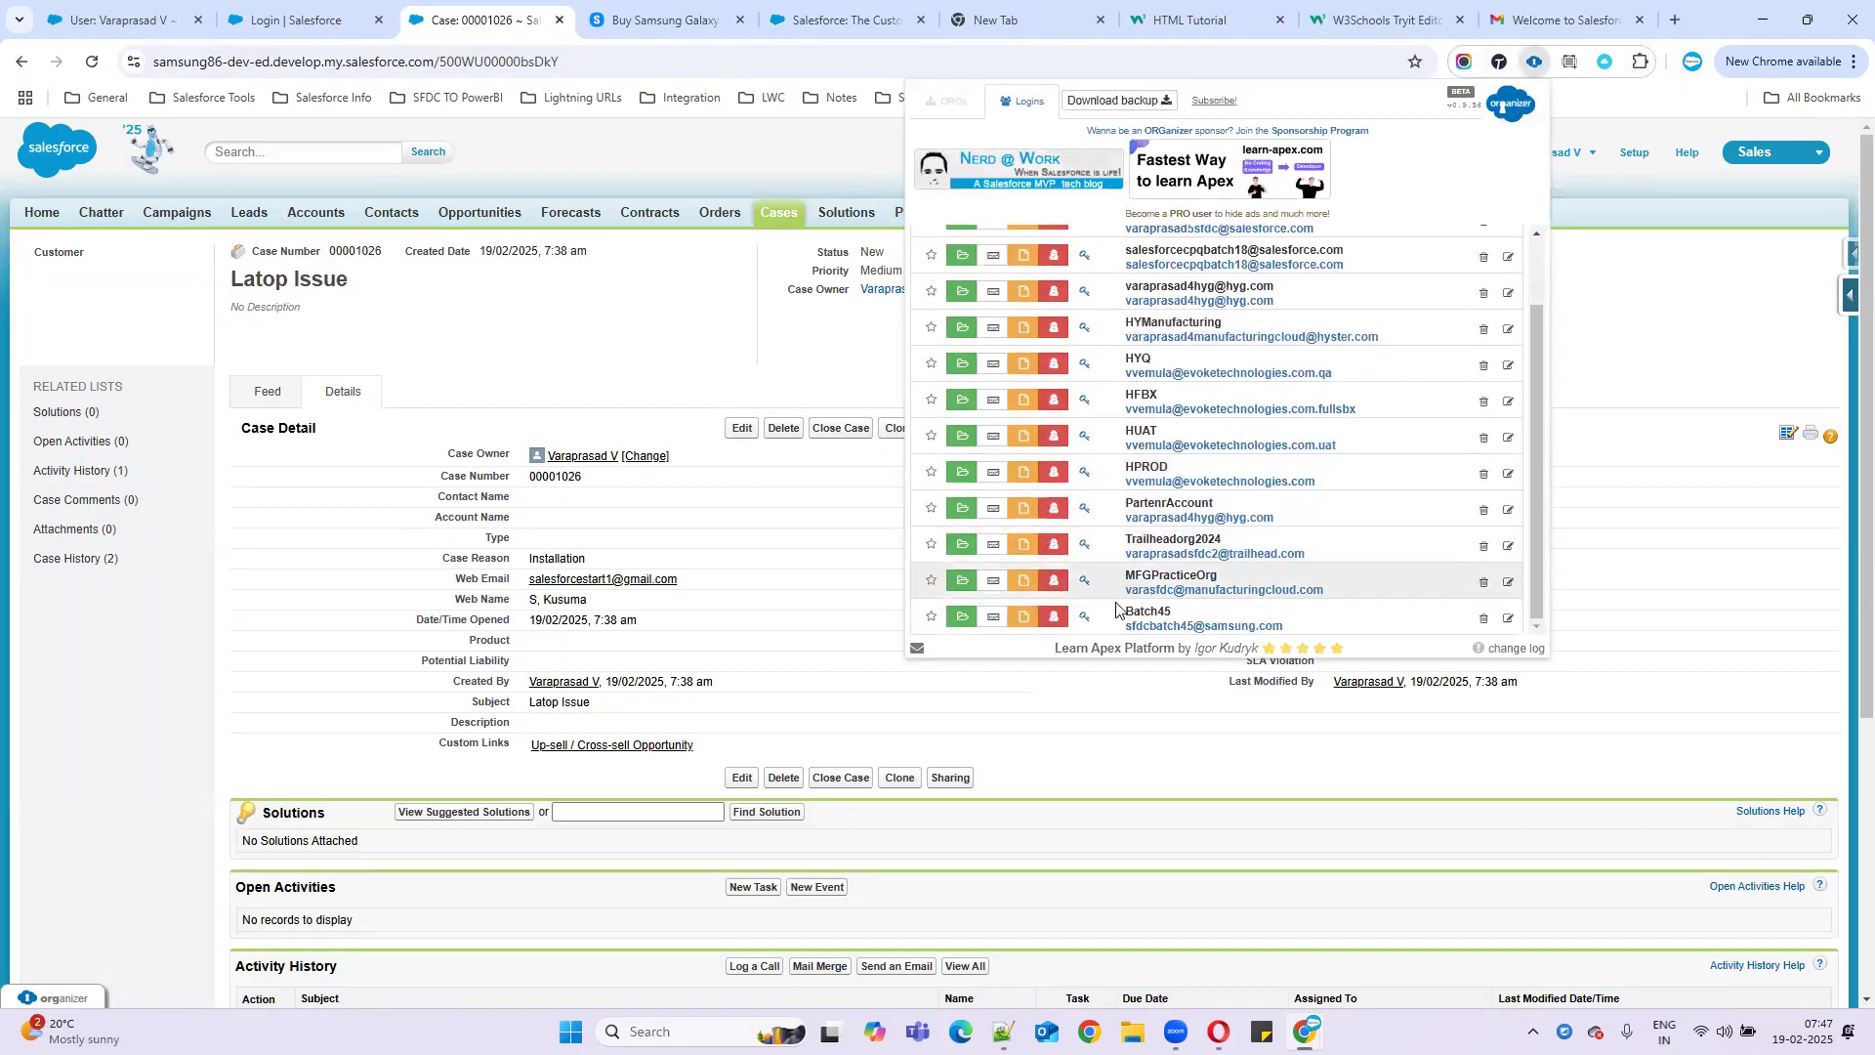
left_click(994, 616)
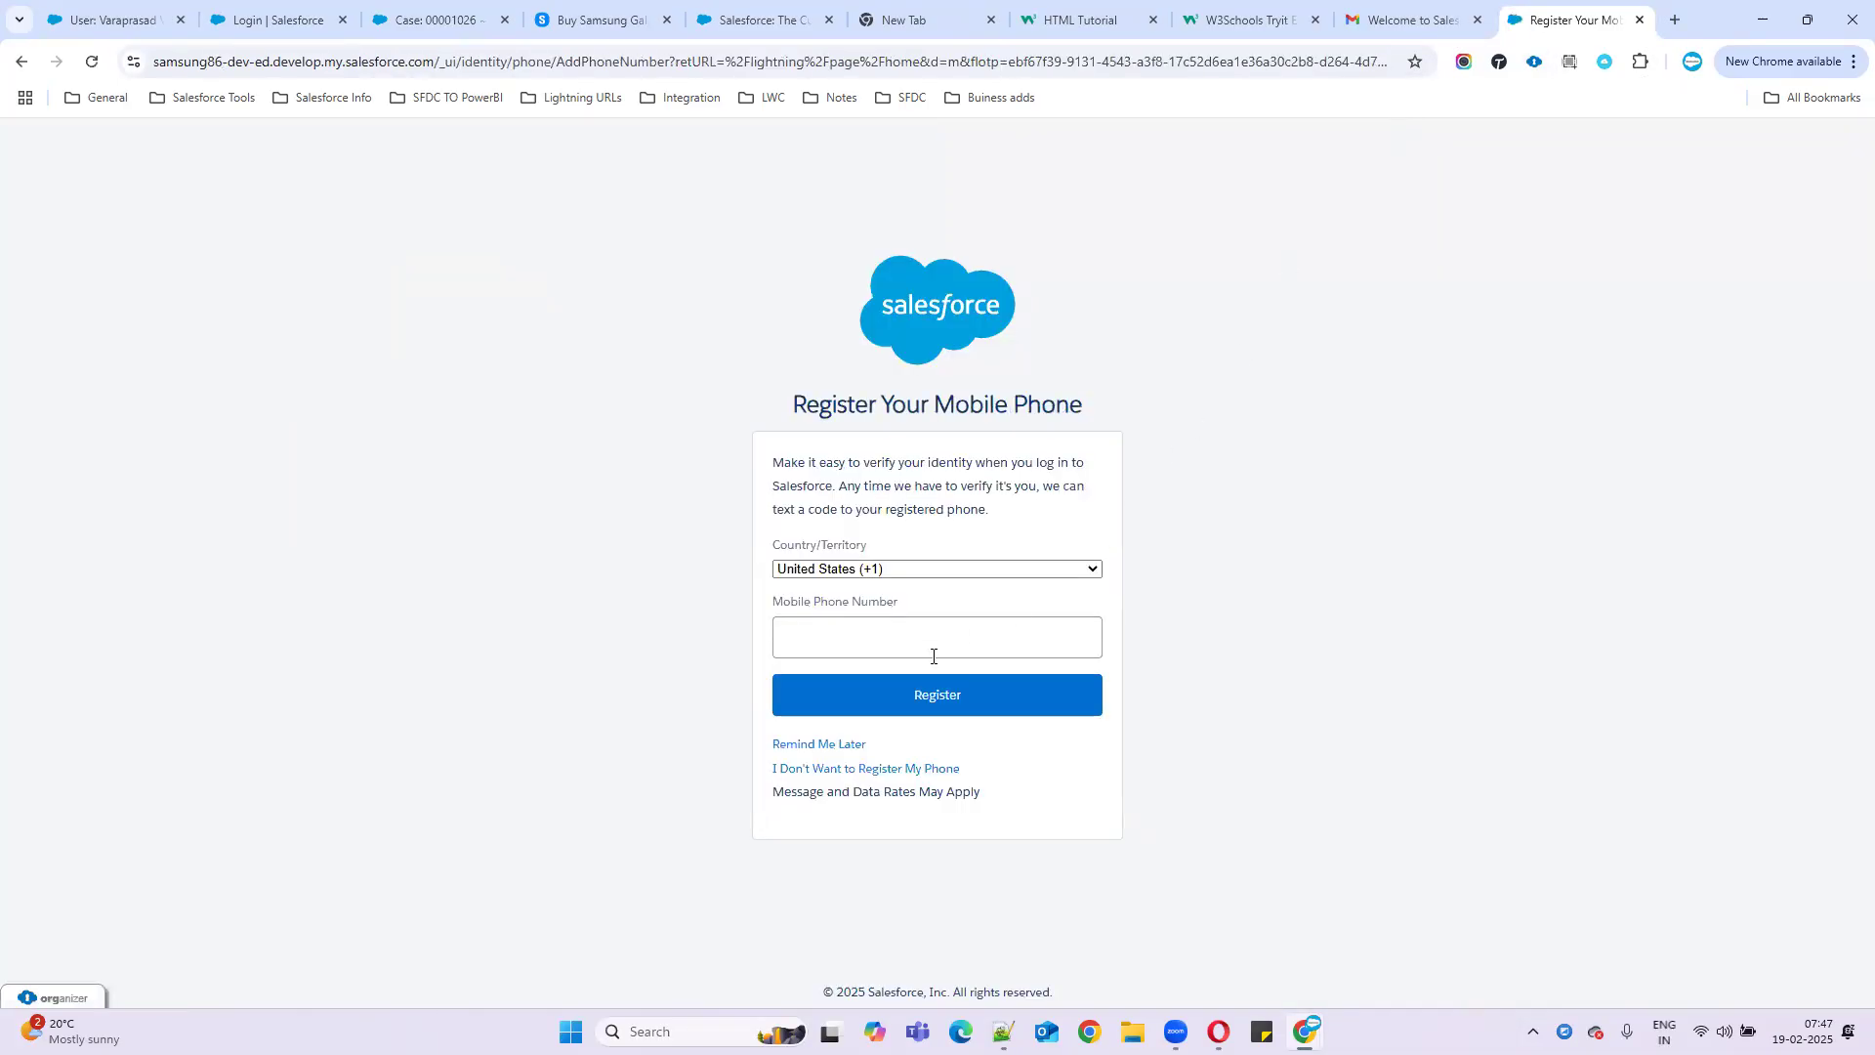
left_click(821, 744)
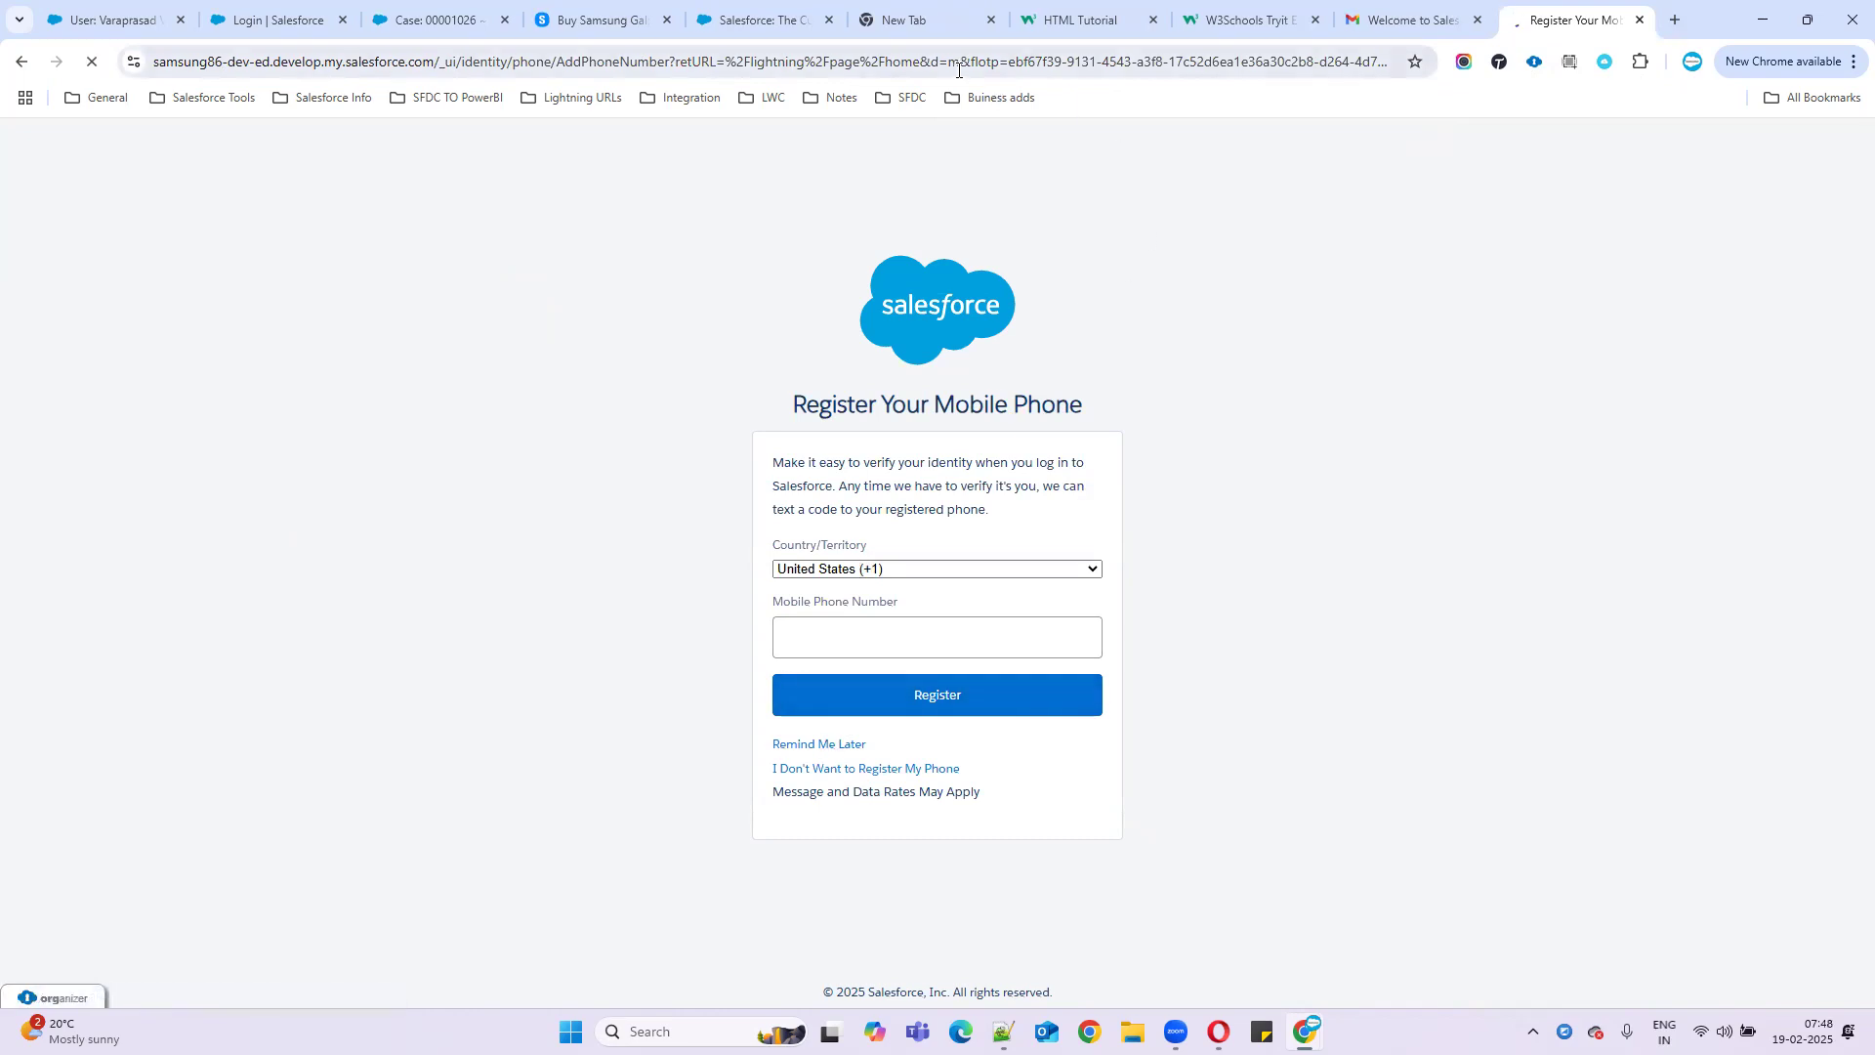
left_click_drag(1574, 24, 160, 17)
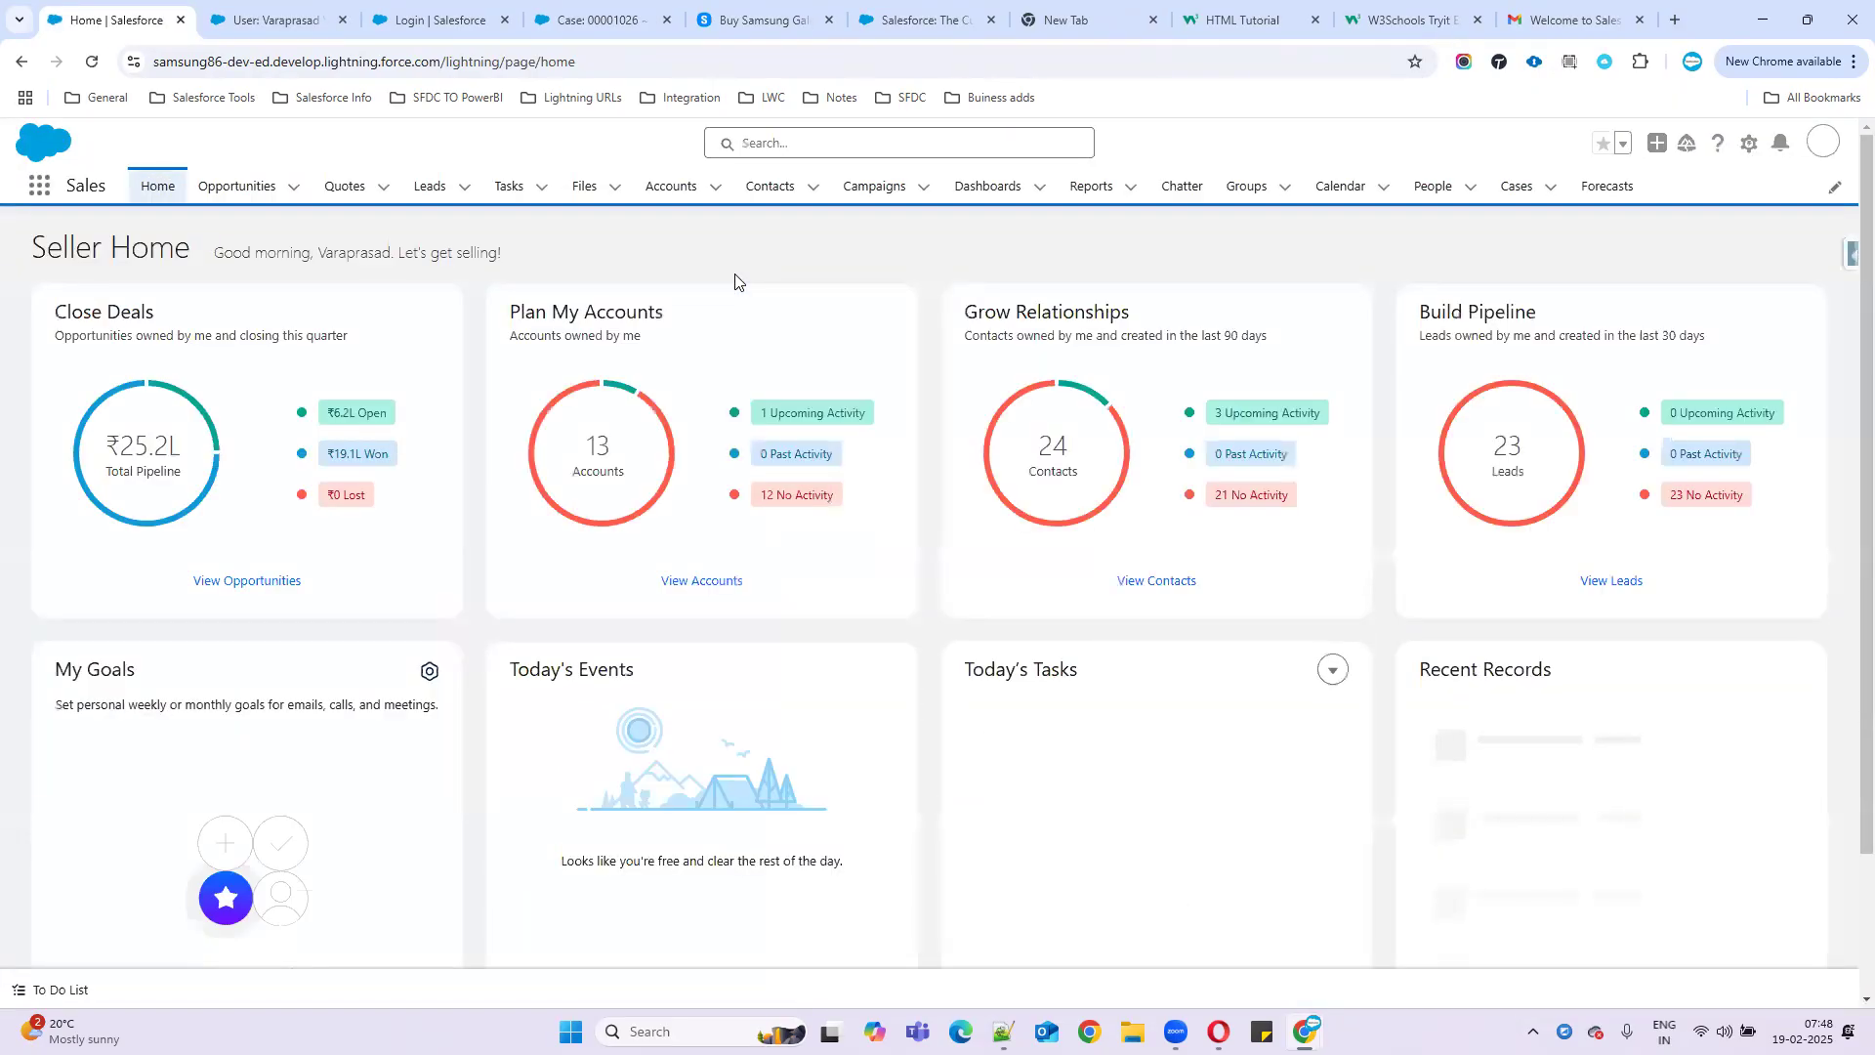
- Switch from Lightning to Salesforce Classic and expand Setup's user management section
left_click(1826, 145)
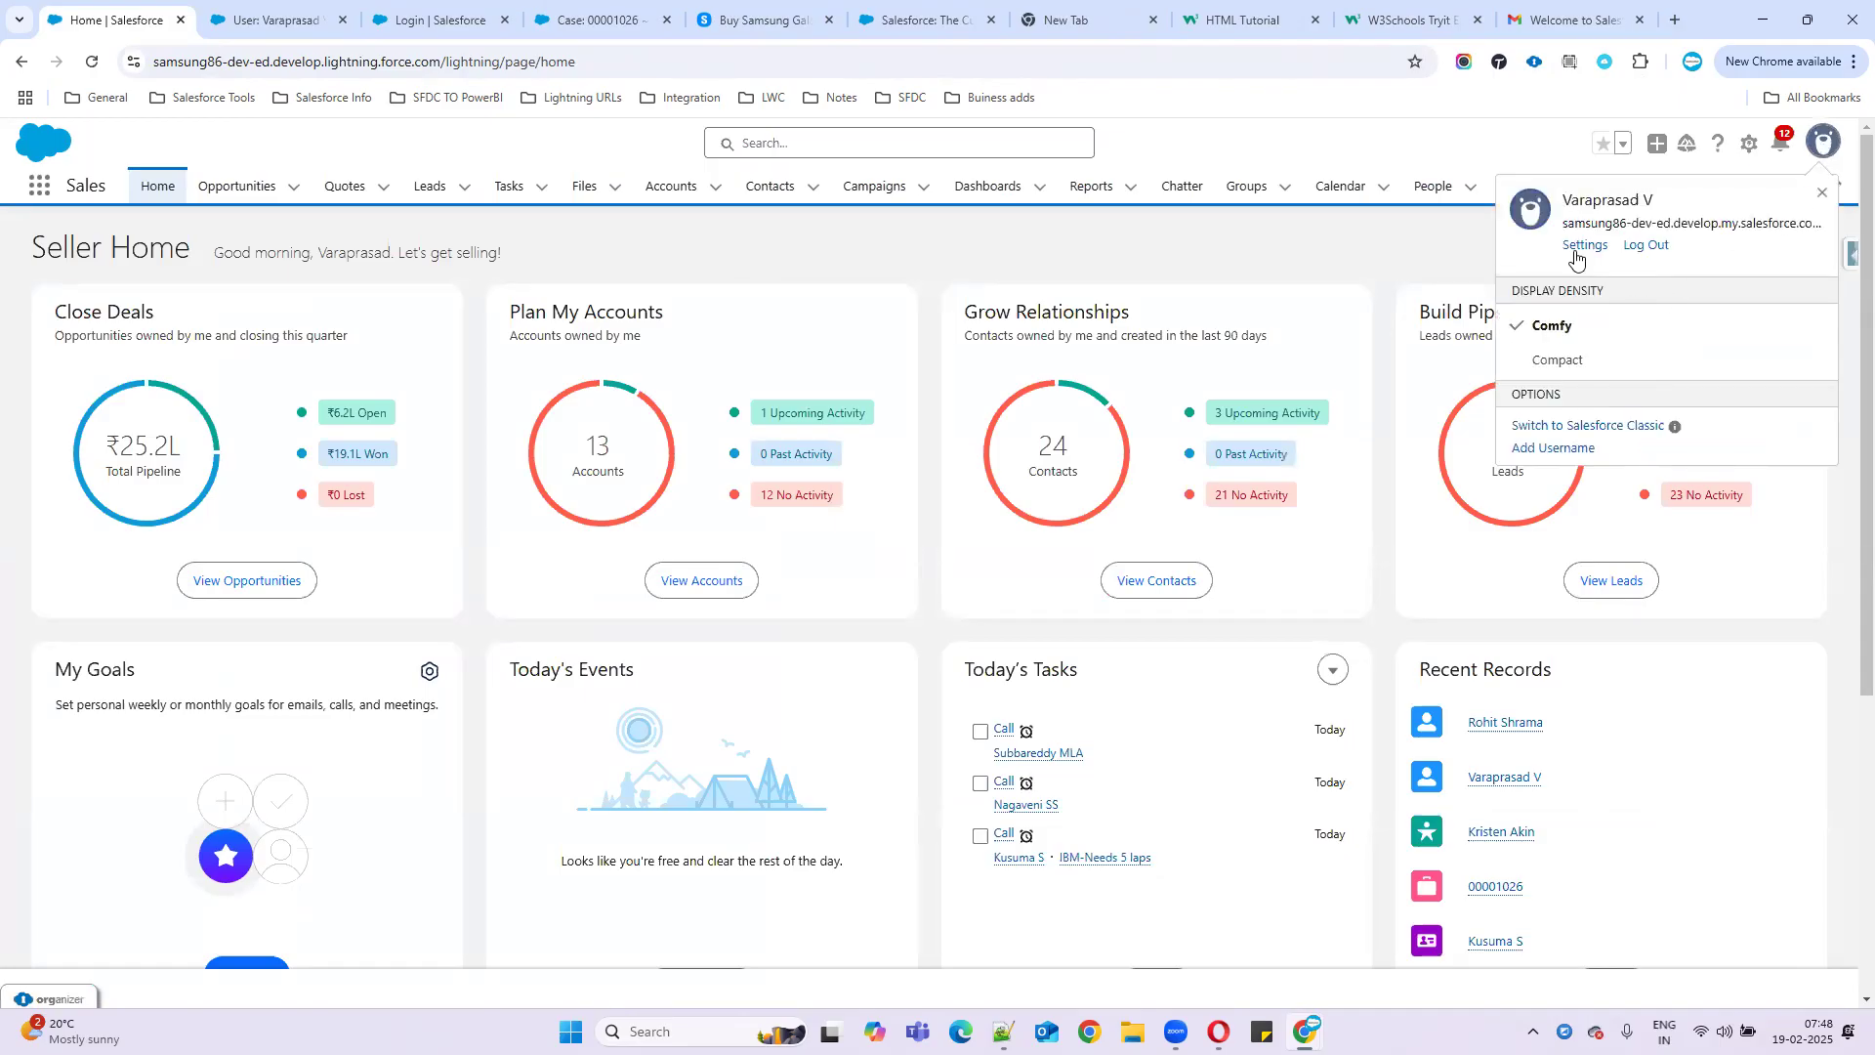
left_click(1557, 430)
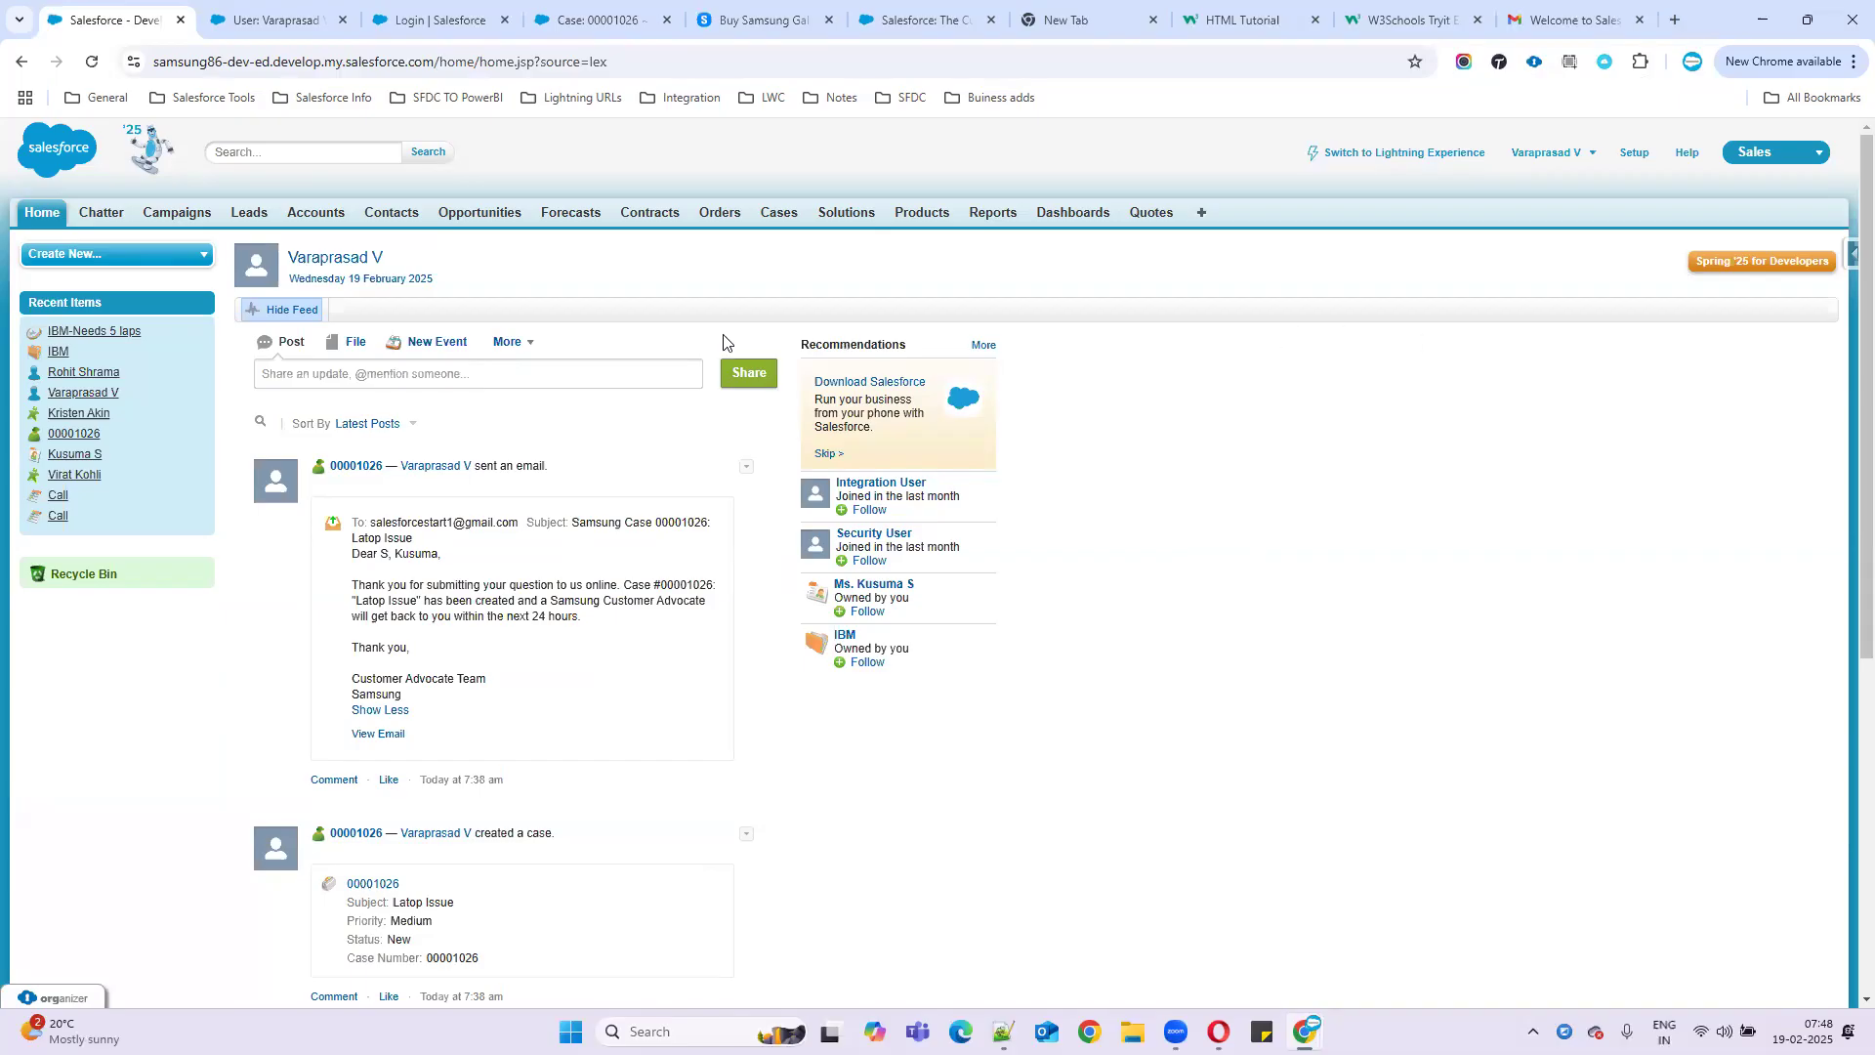
left_click(1626, 156)
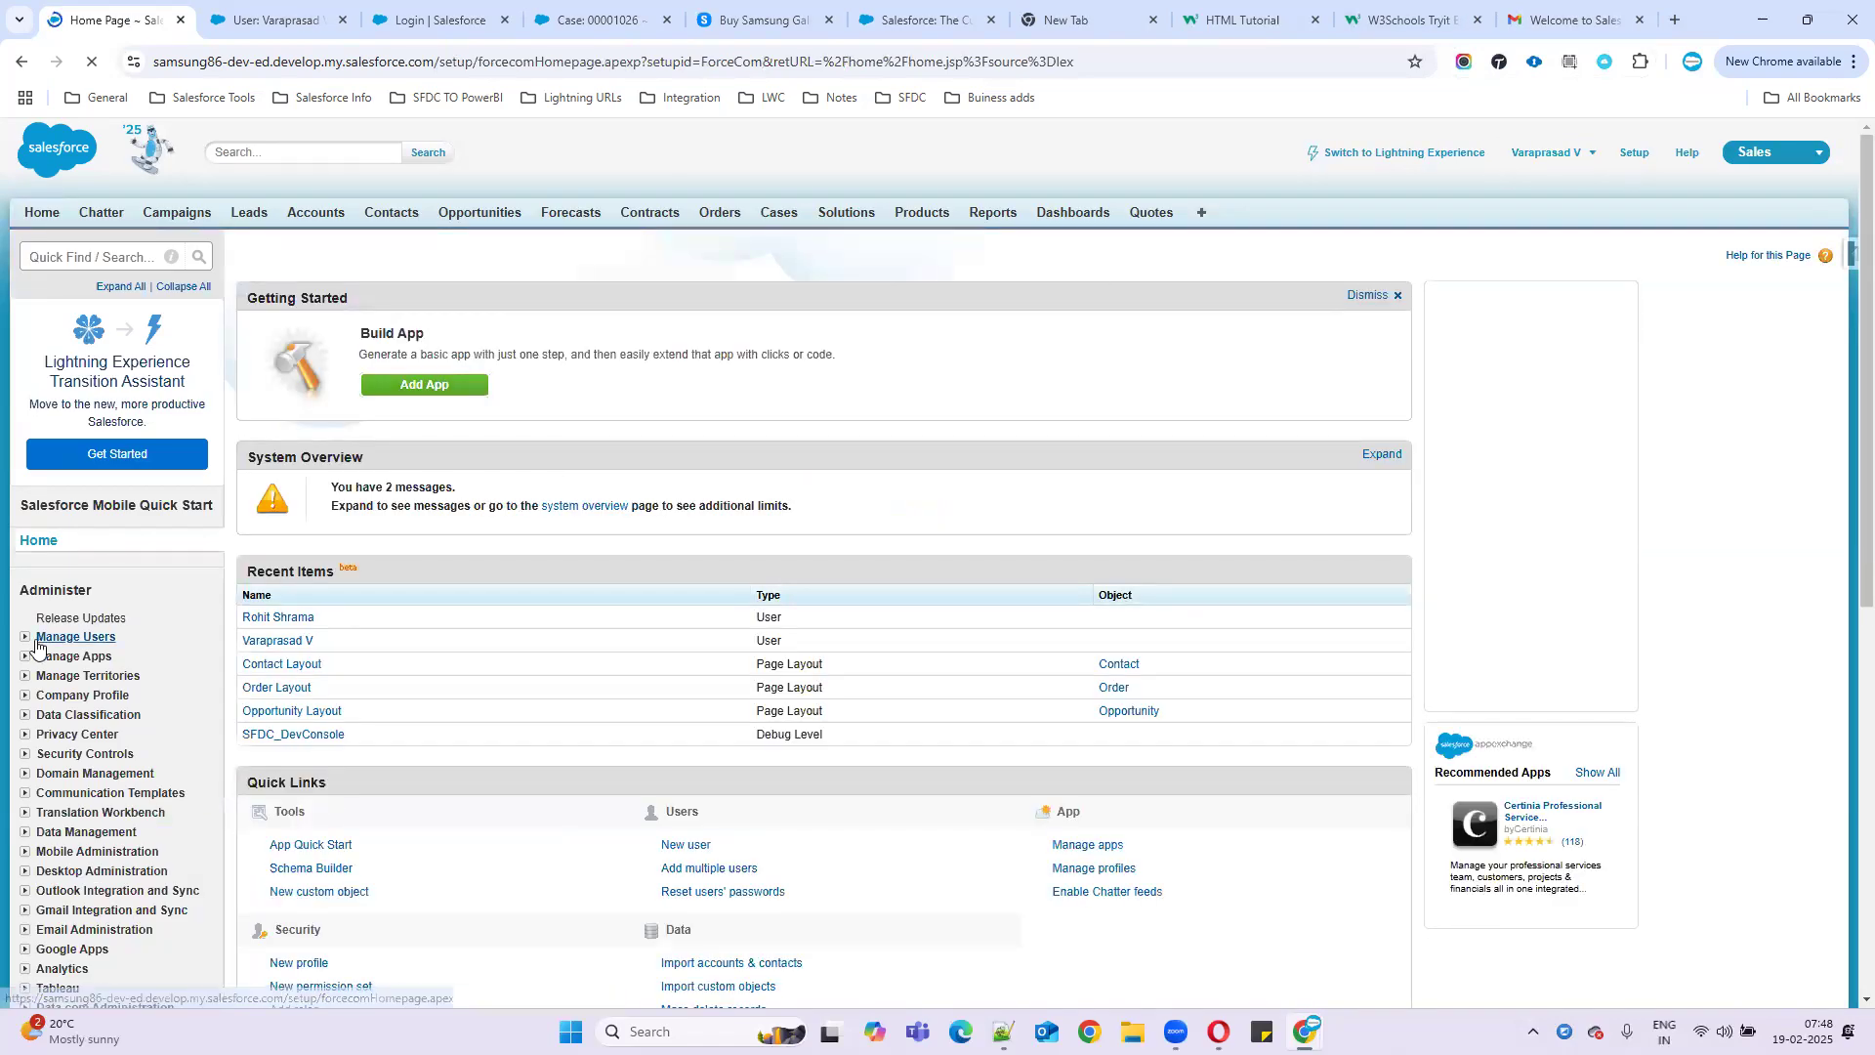
left_click(25, 638)
left_click(69, 659)
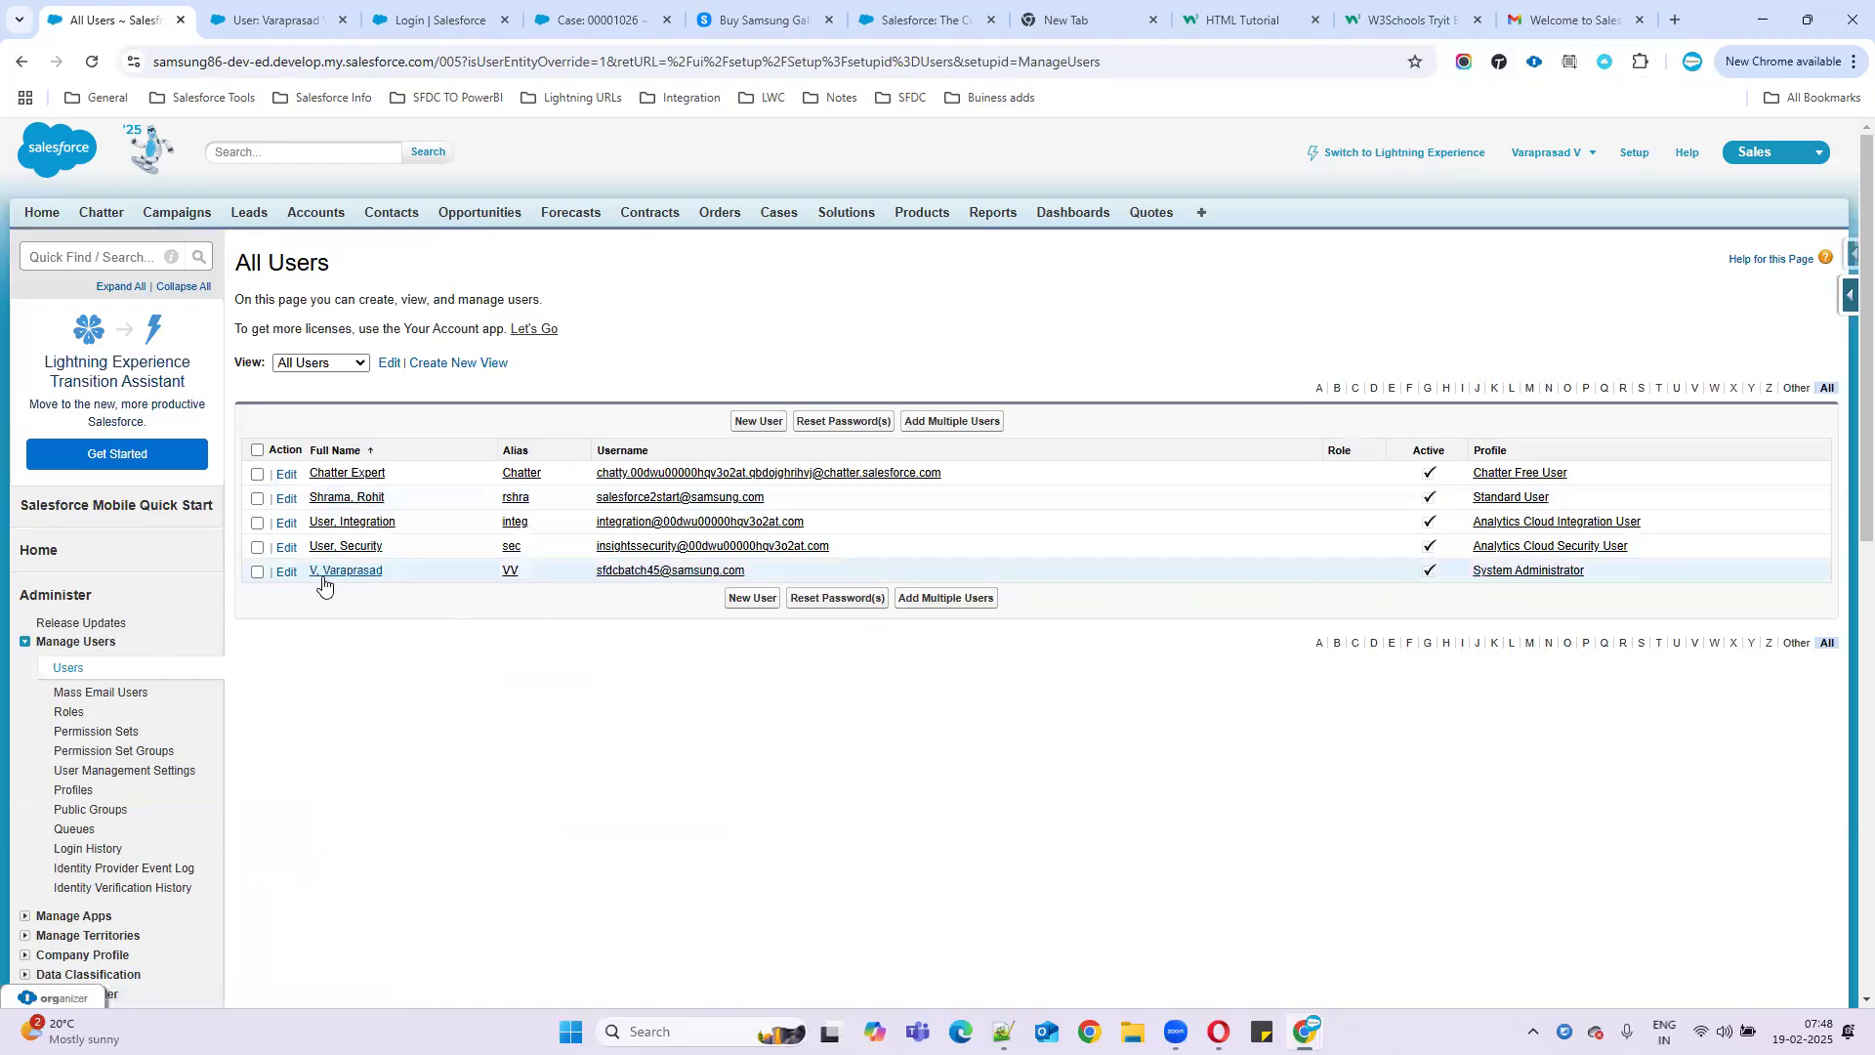
left_click(284, 501)
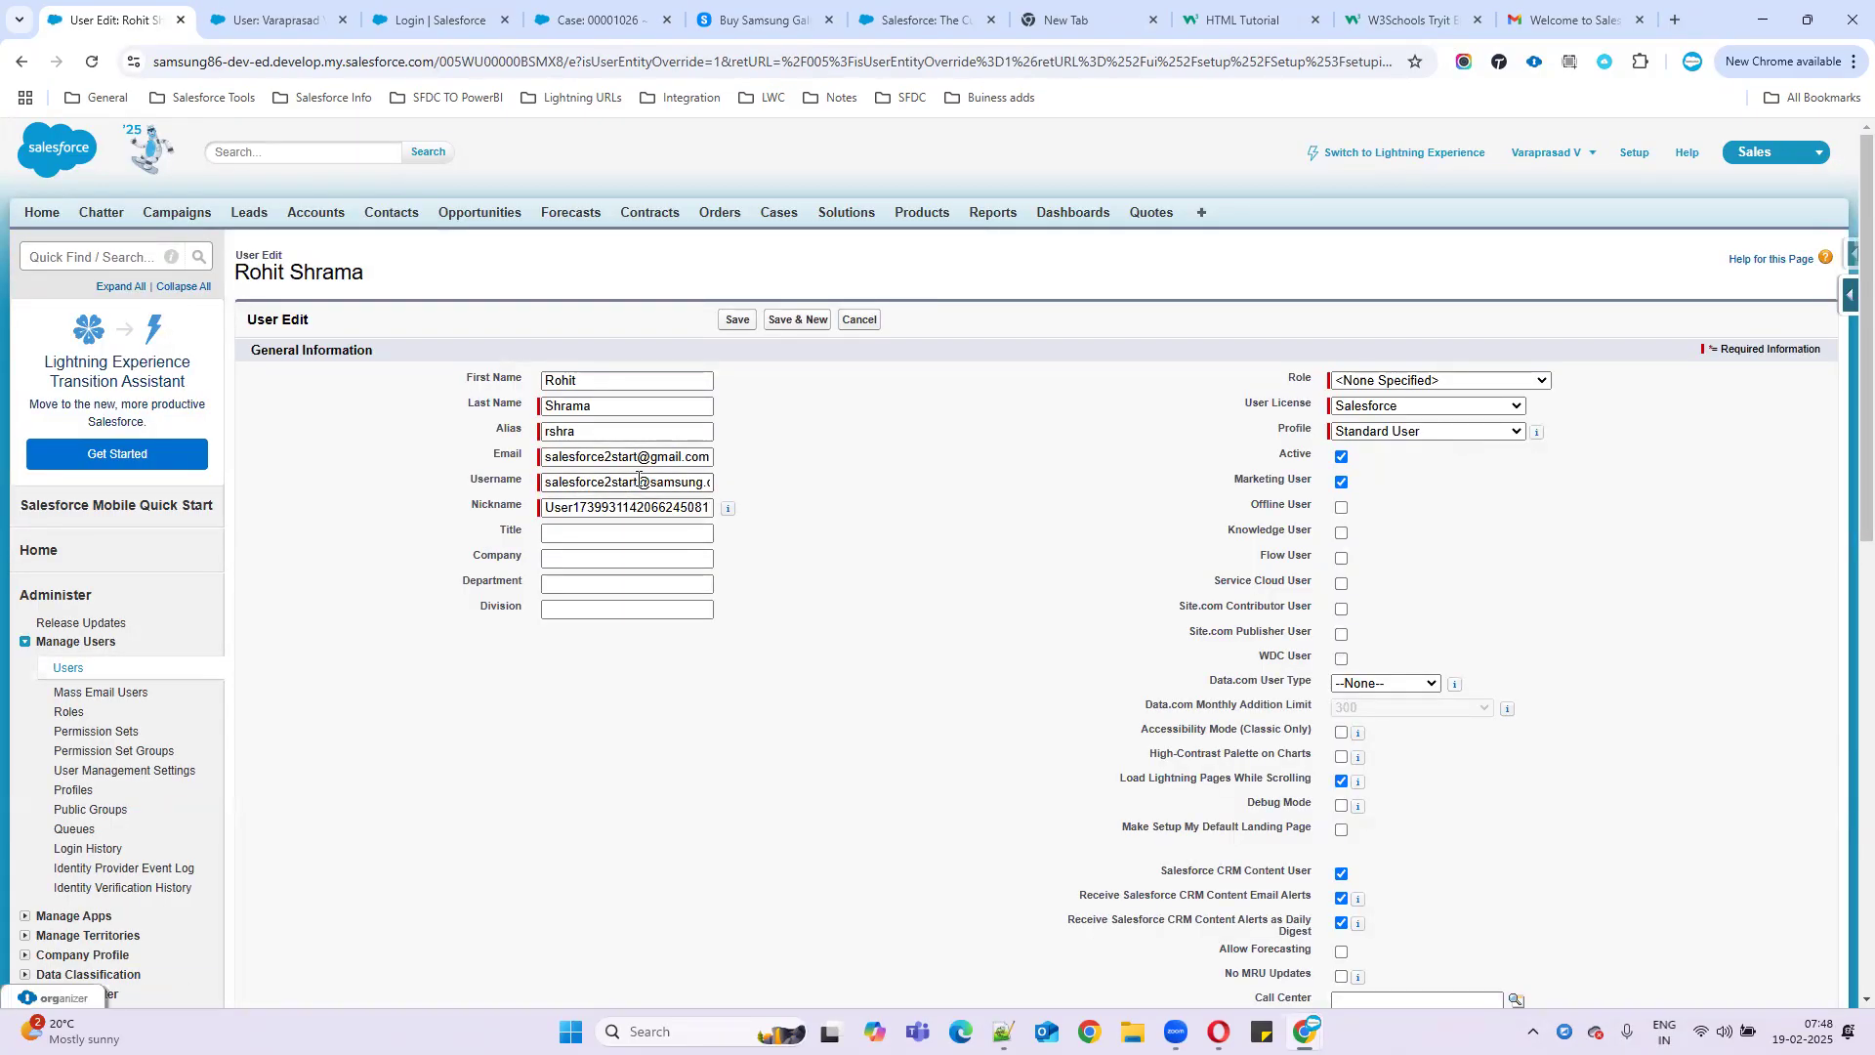
left_click_drag(636, 481, 466, 493)
type("Rohith")
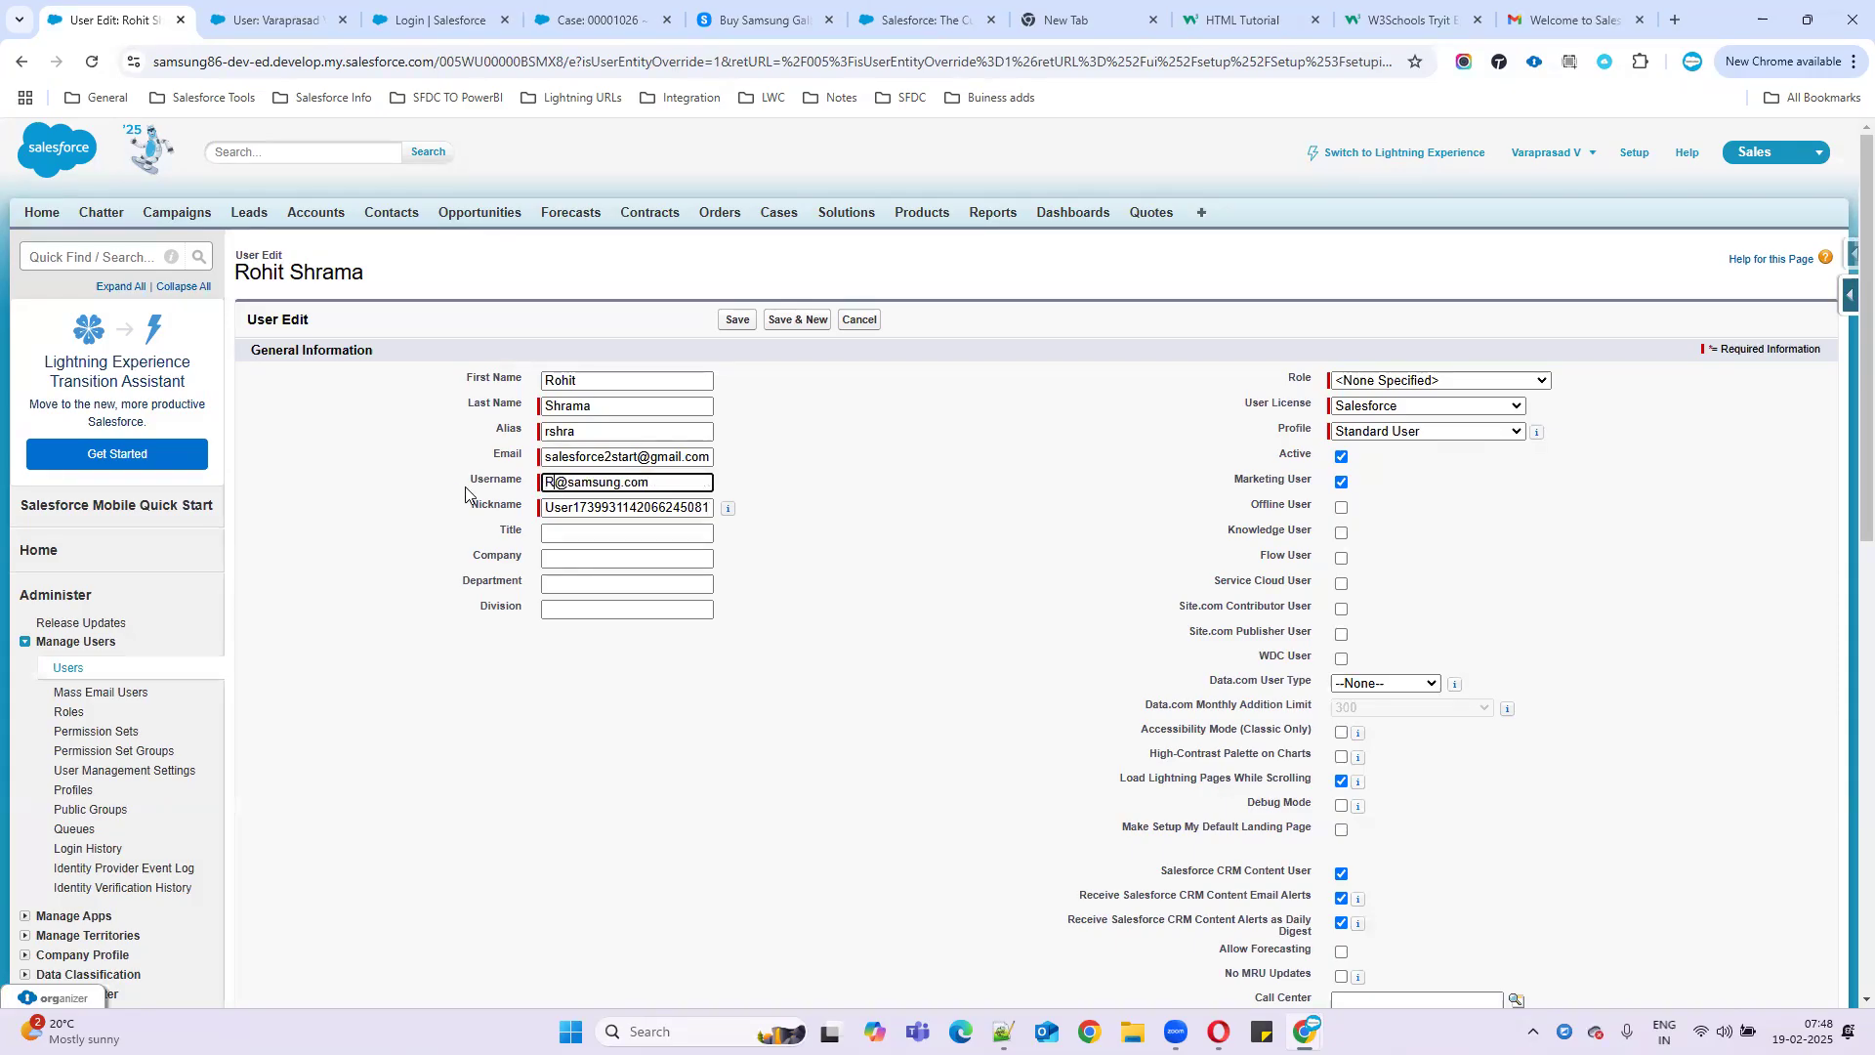
type("Sharma")
left_click(740, 322)
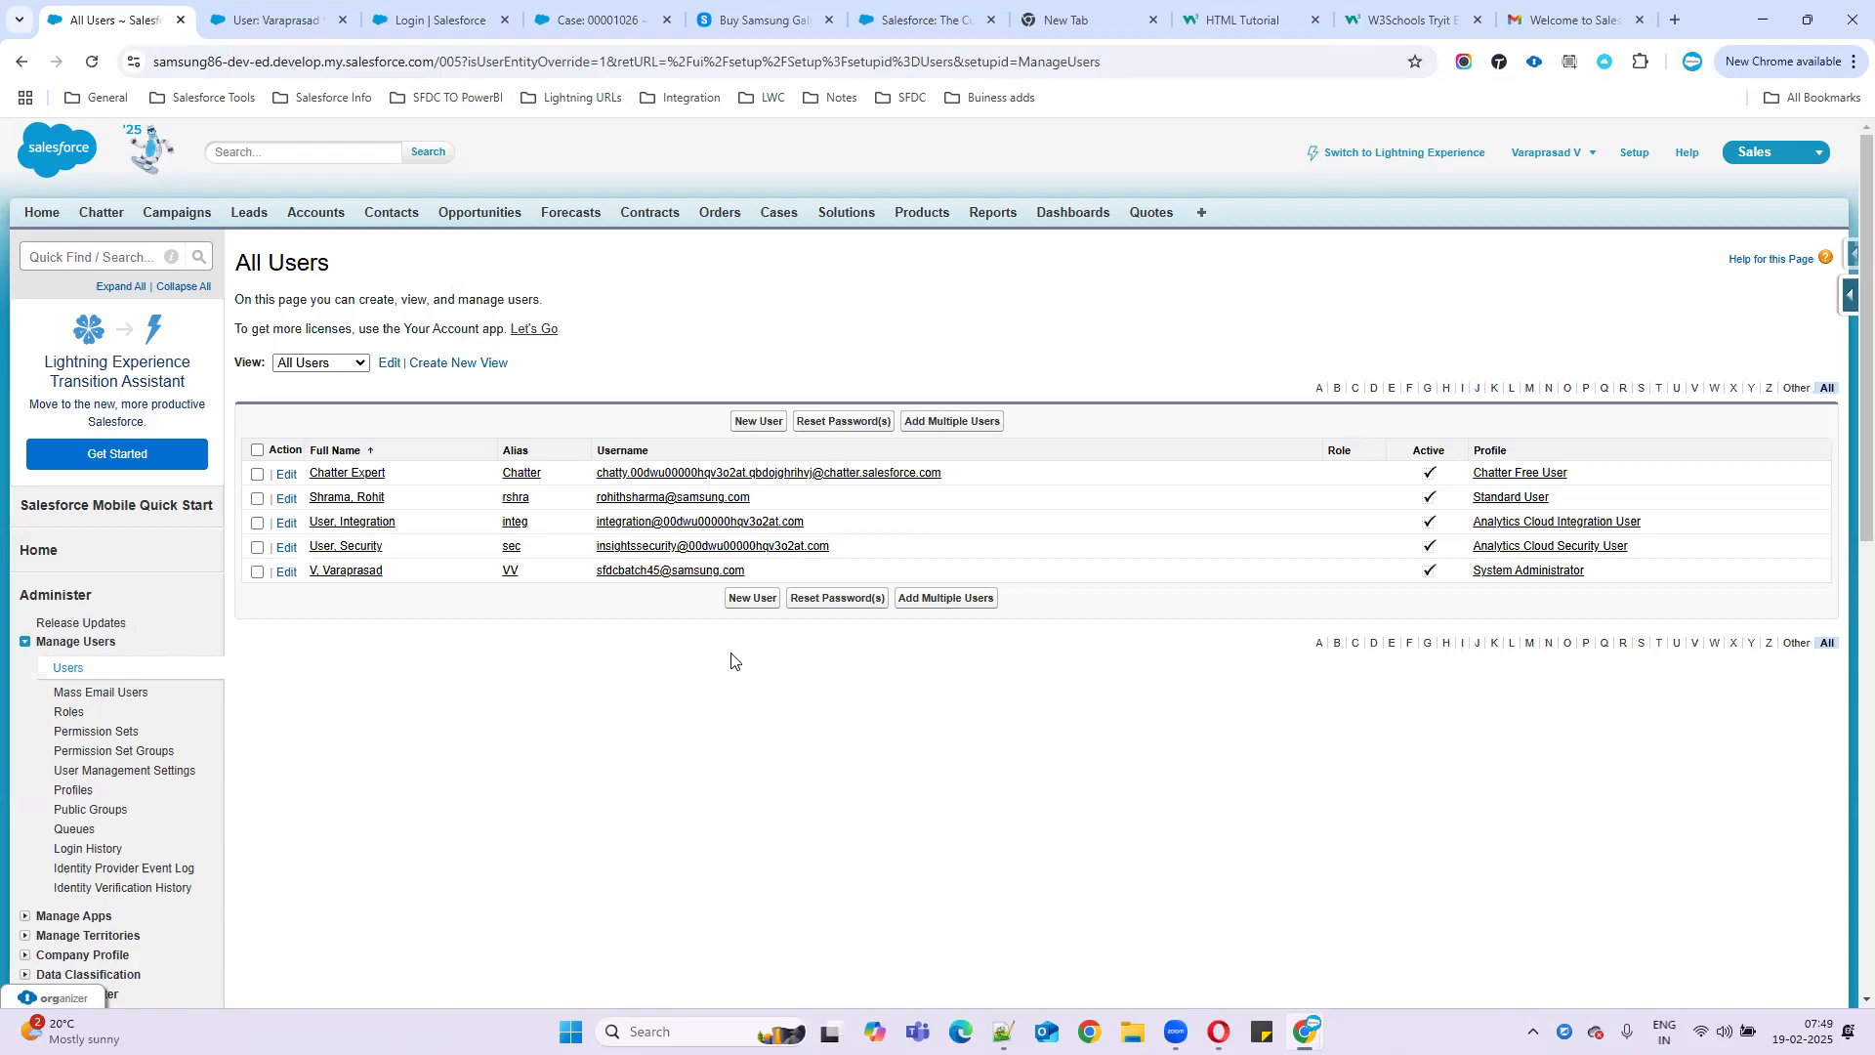
key("alt+Tab")
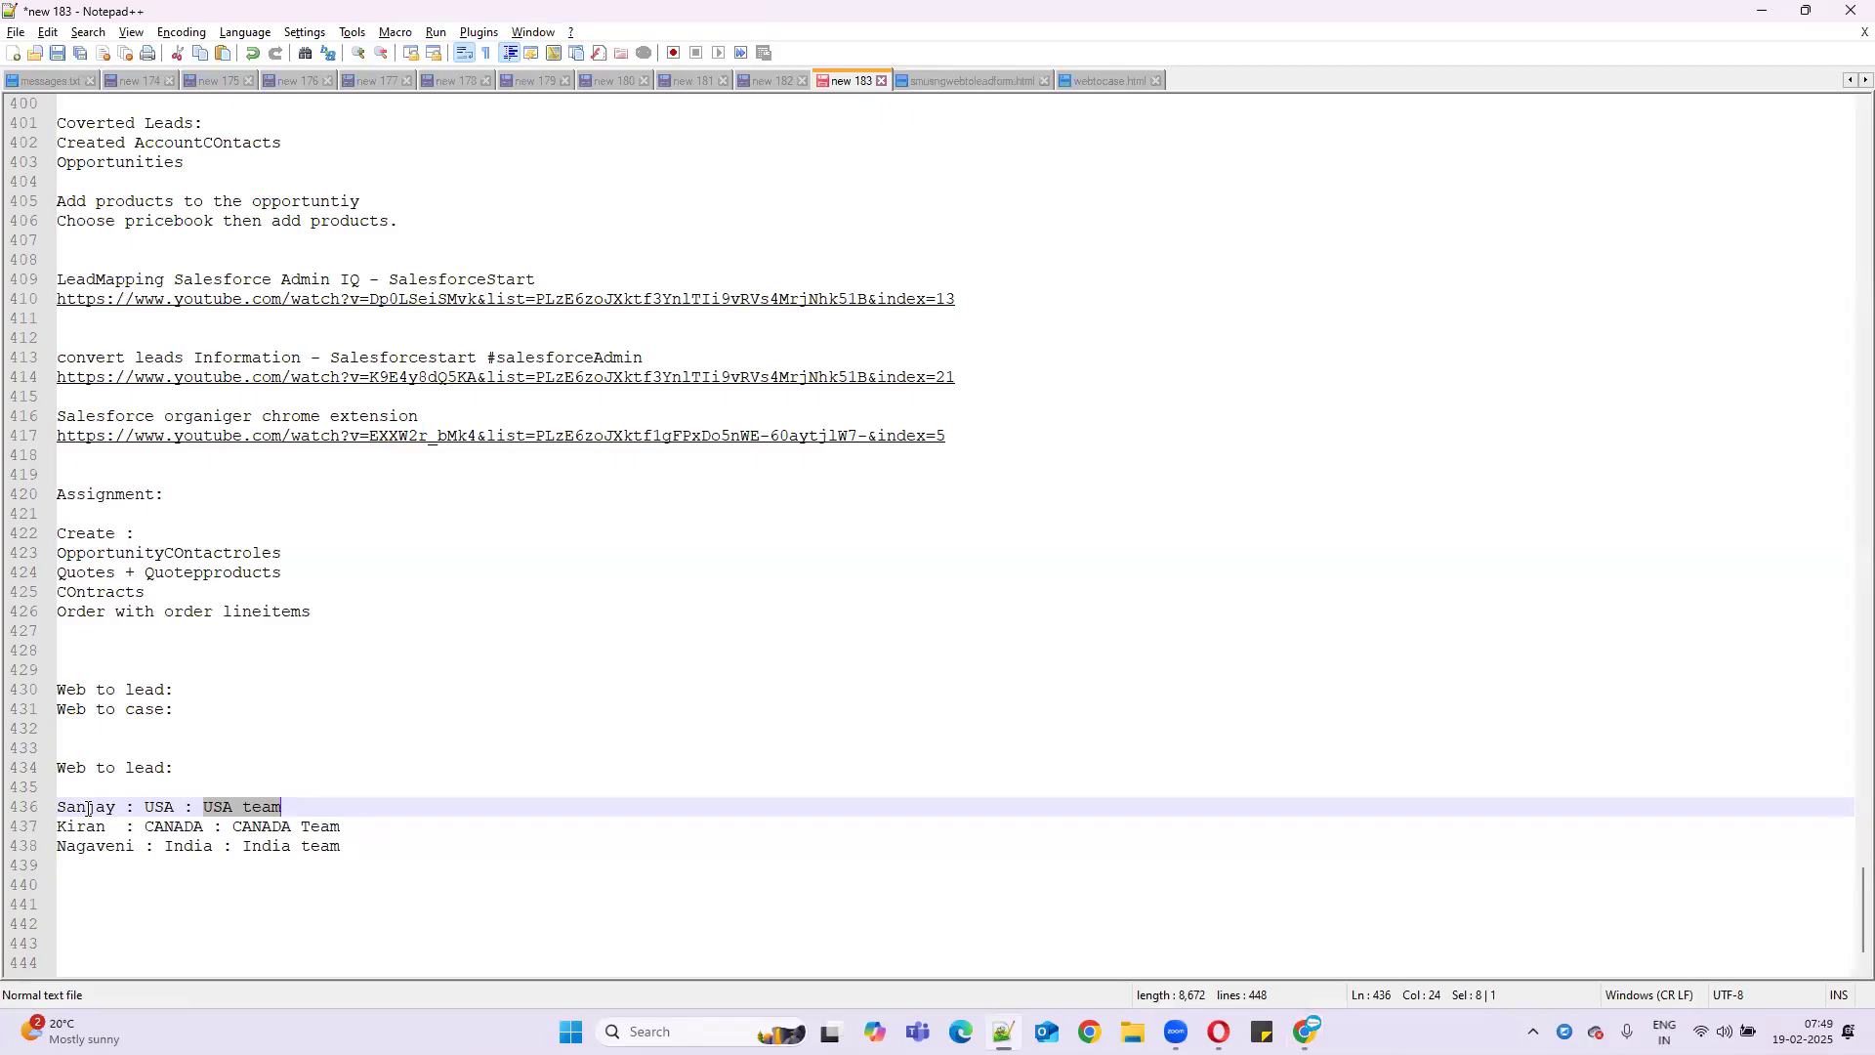
- Replace the team labels on the USA and India lines with their owners' names
left_click(313, 805)
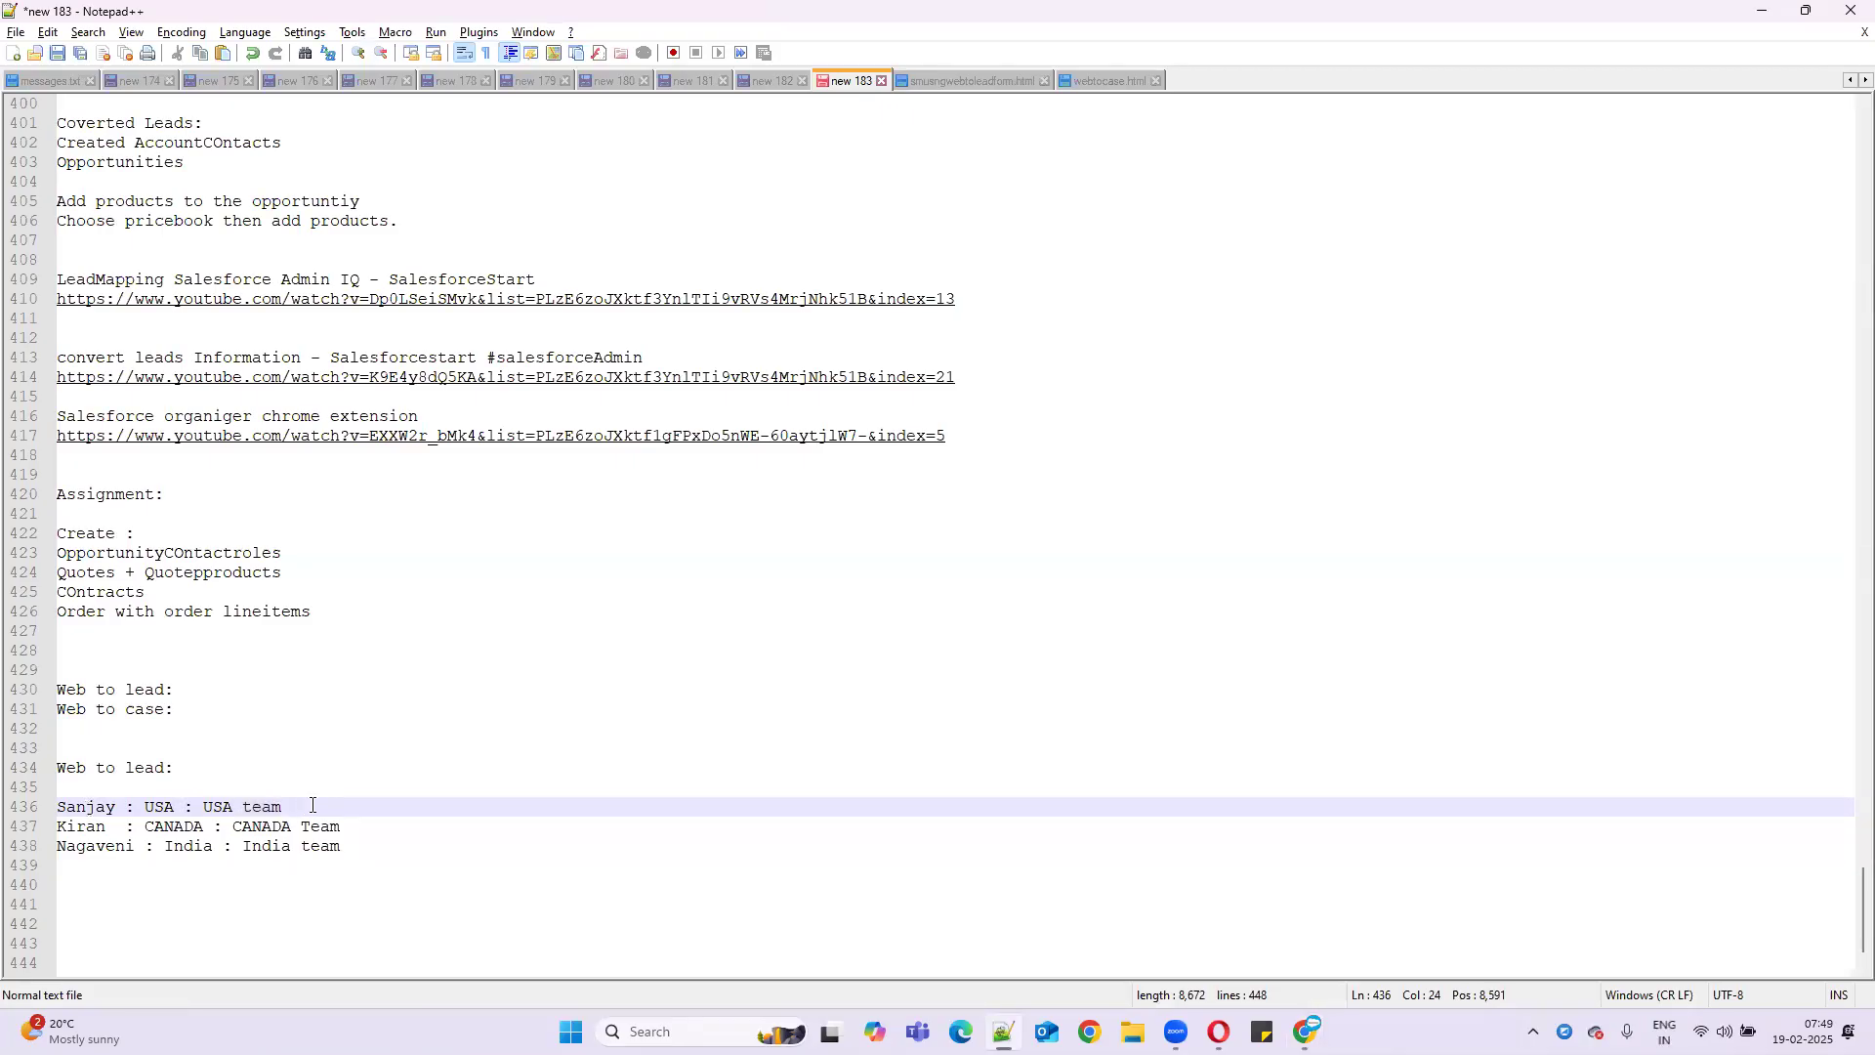
key("BackSpace")
key("BackSpace")
key("BackSpace")
key("BackSpace")
key("BackSpace")
key("BackSpace")
type("Rohith")
double_click(183, 846)
left_click(263, 847)
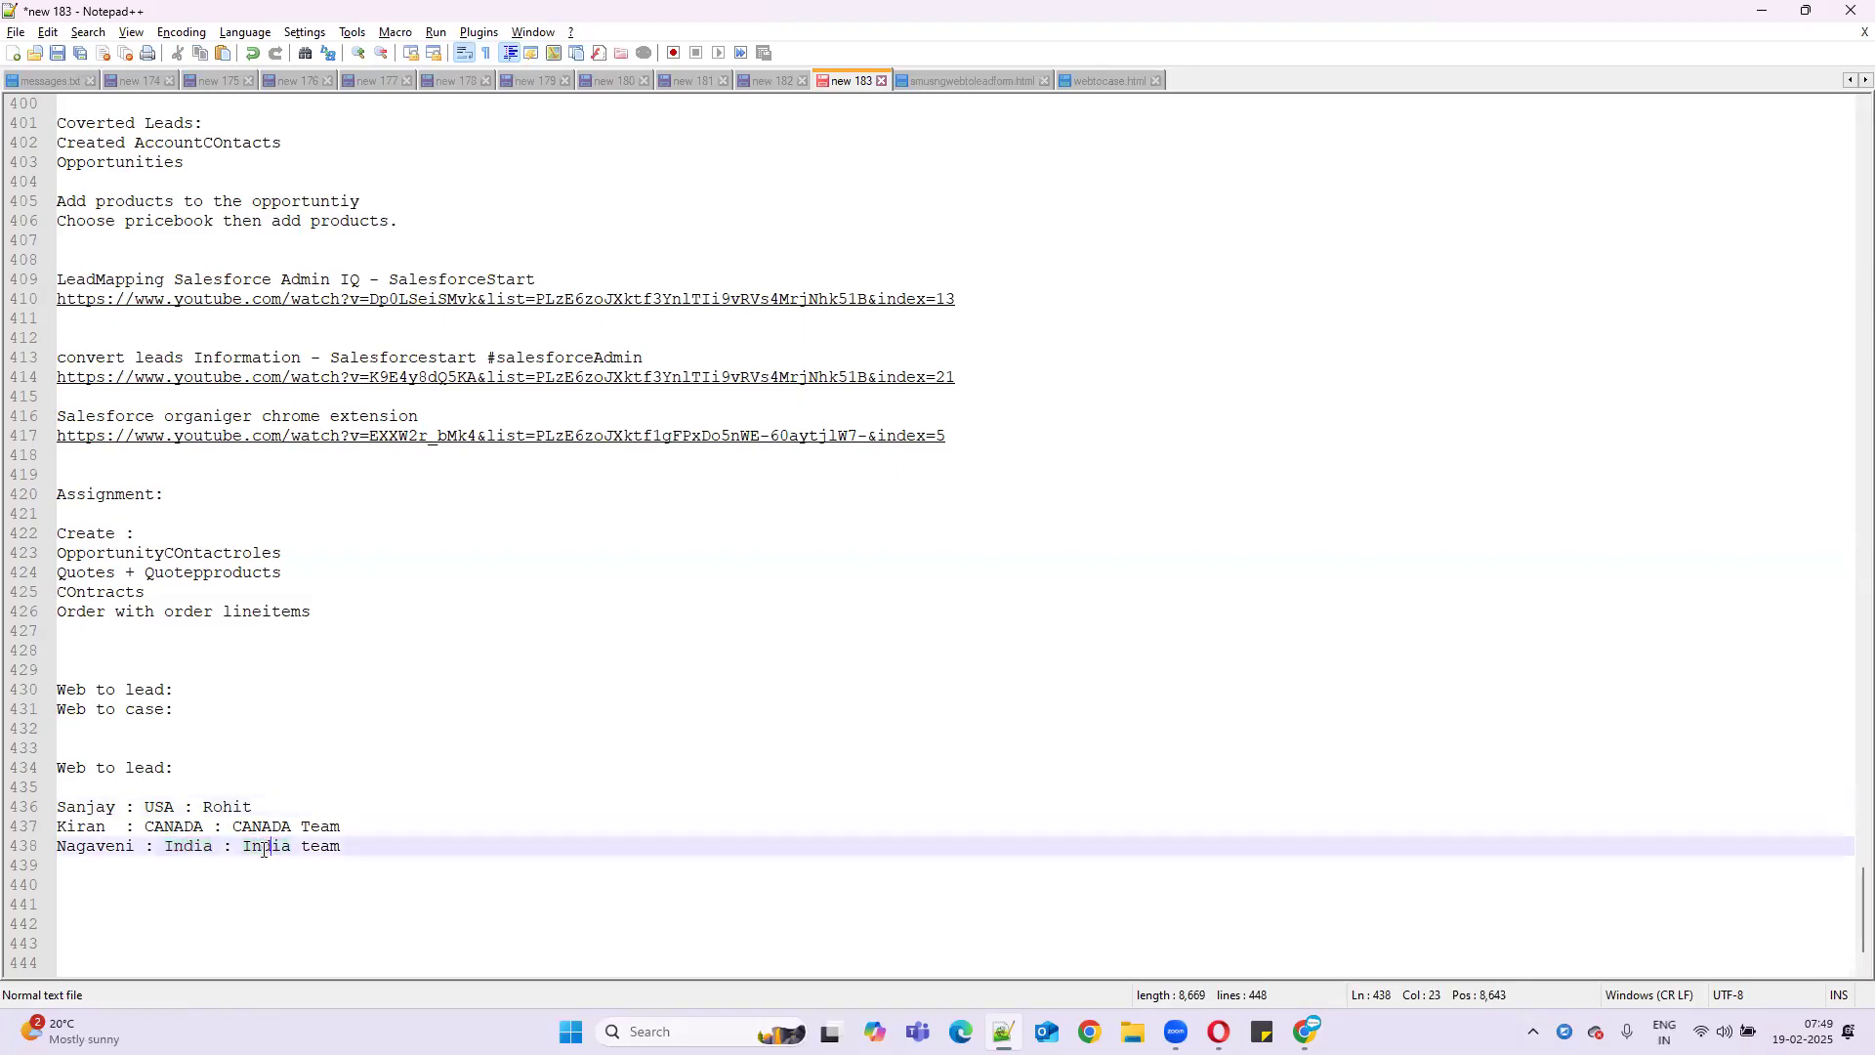
left_click_drag(251, 848, 357, 845)
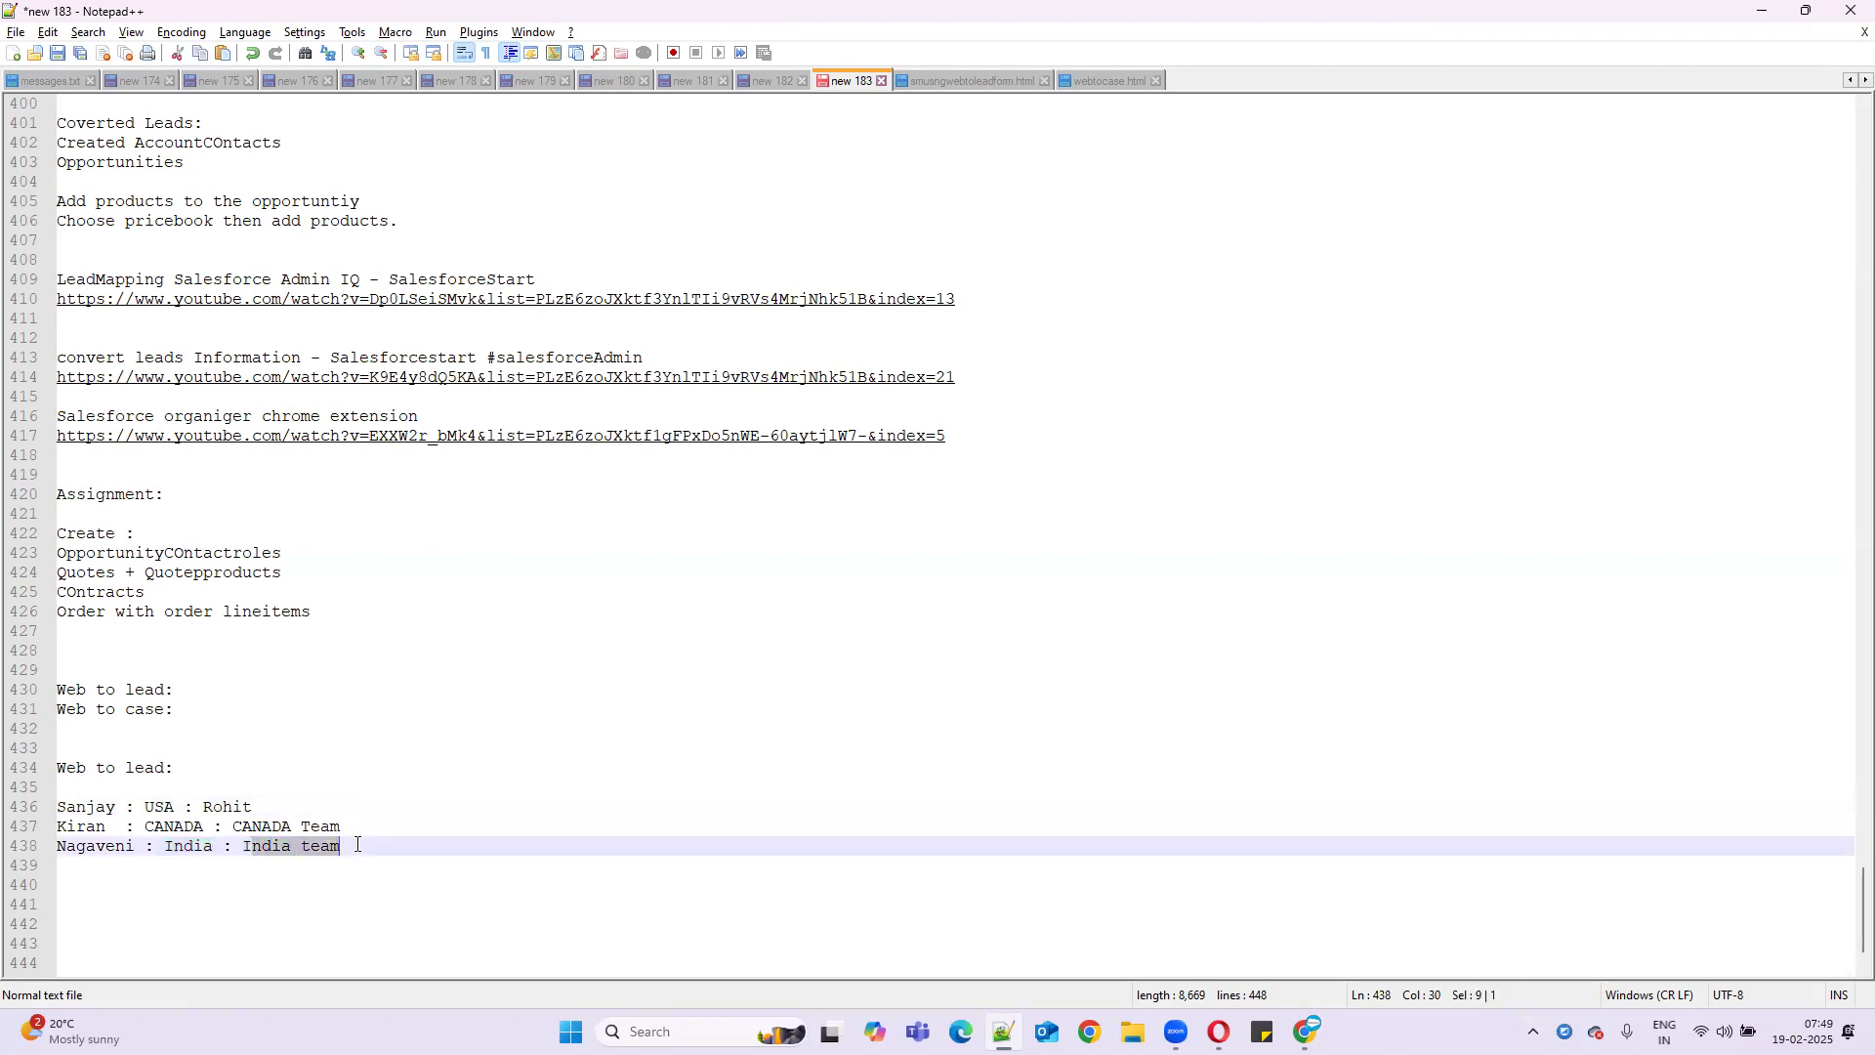
key("BackSpace")
key("BackSpace")
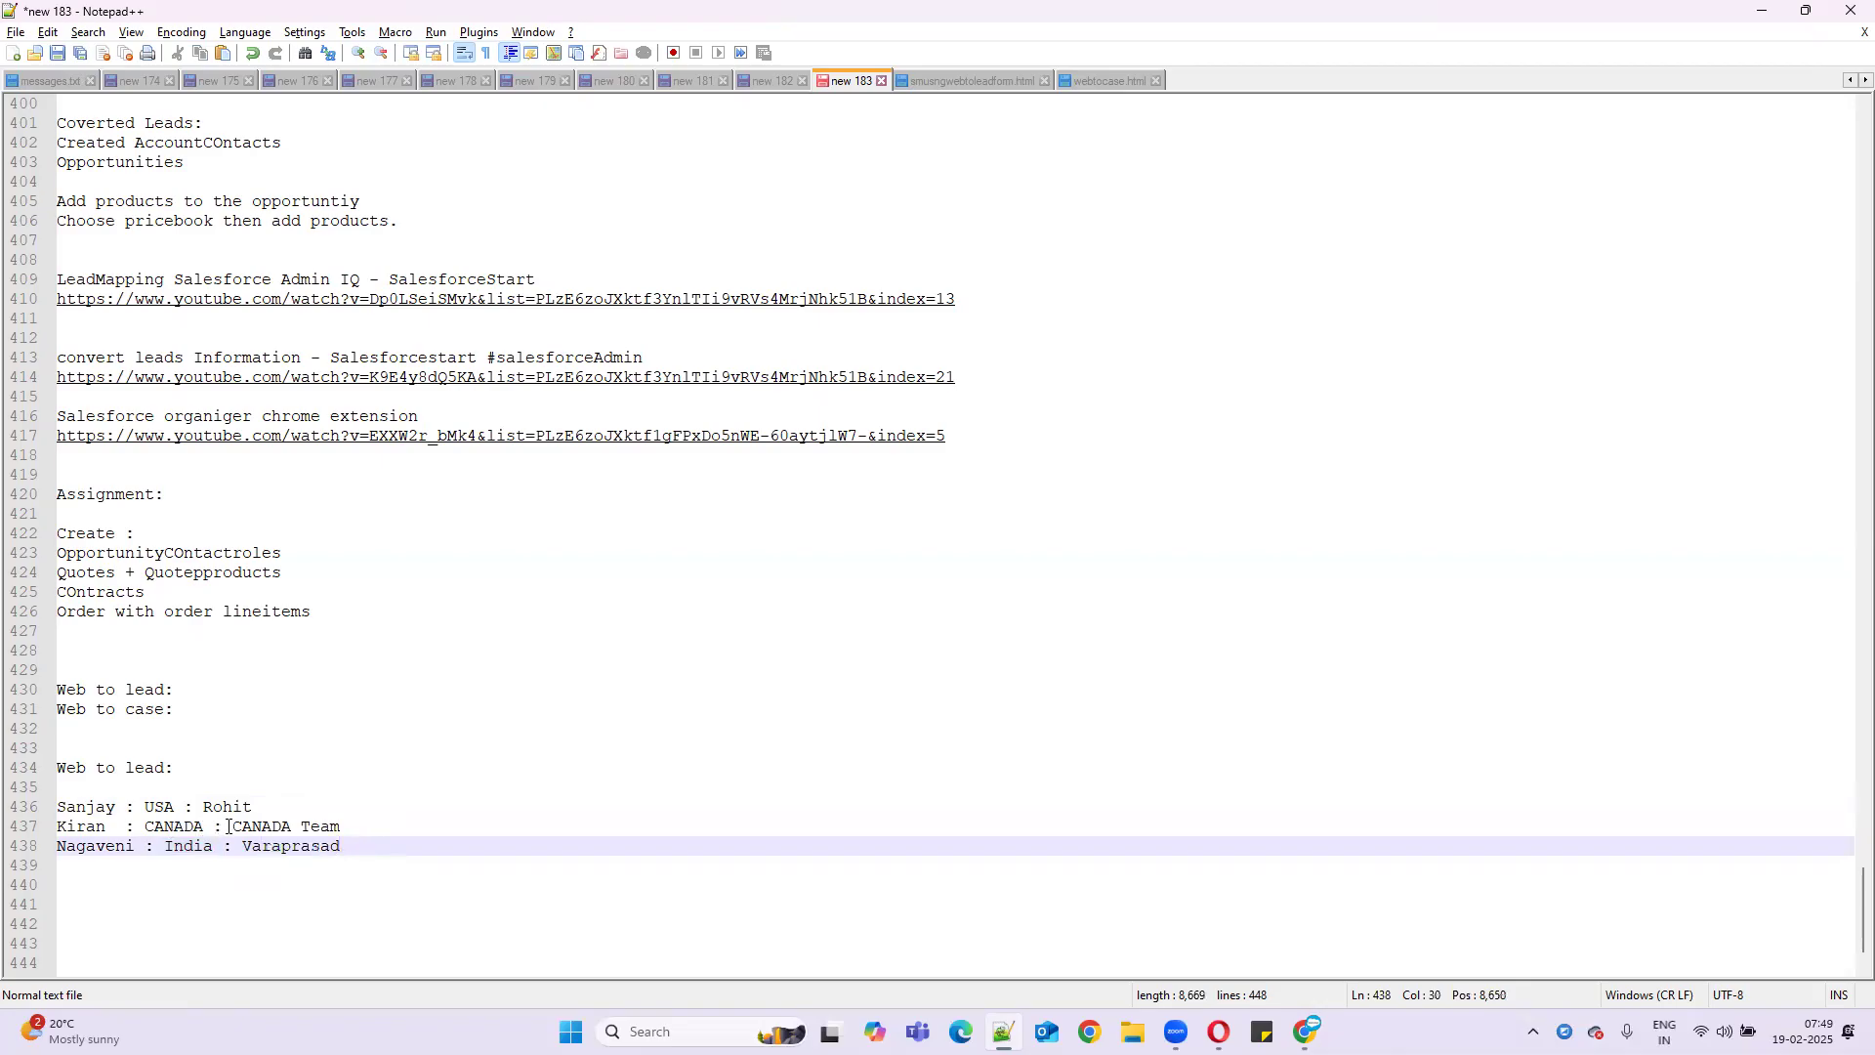
- Move the CANADA line below the India line and remove the leftover blank line
left_click_drag(242, 828, 56, 827)
key("ctrl+c")
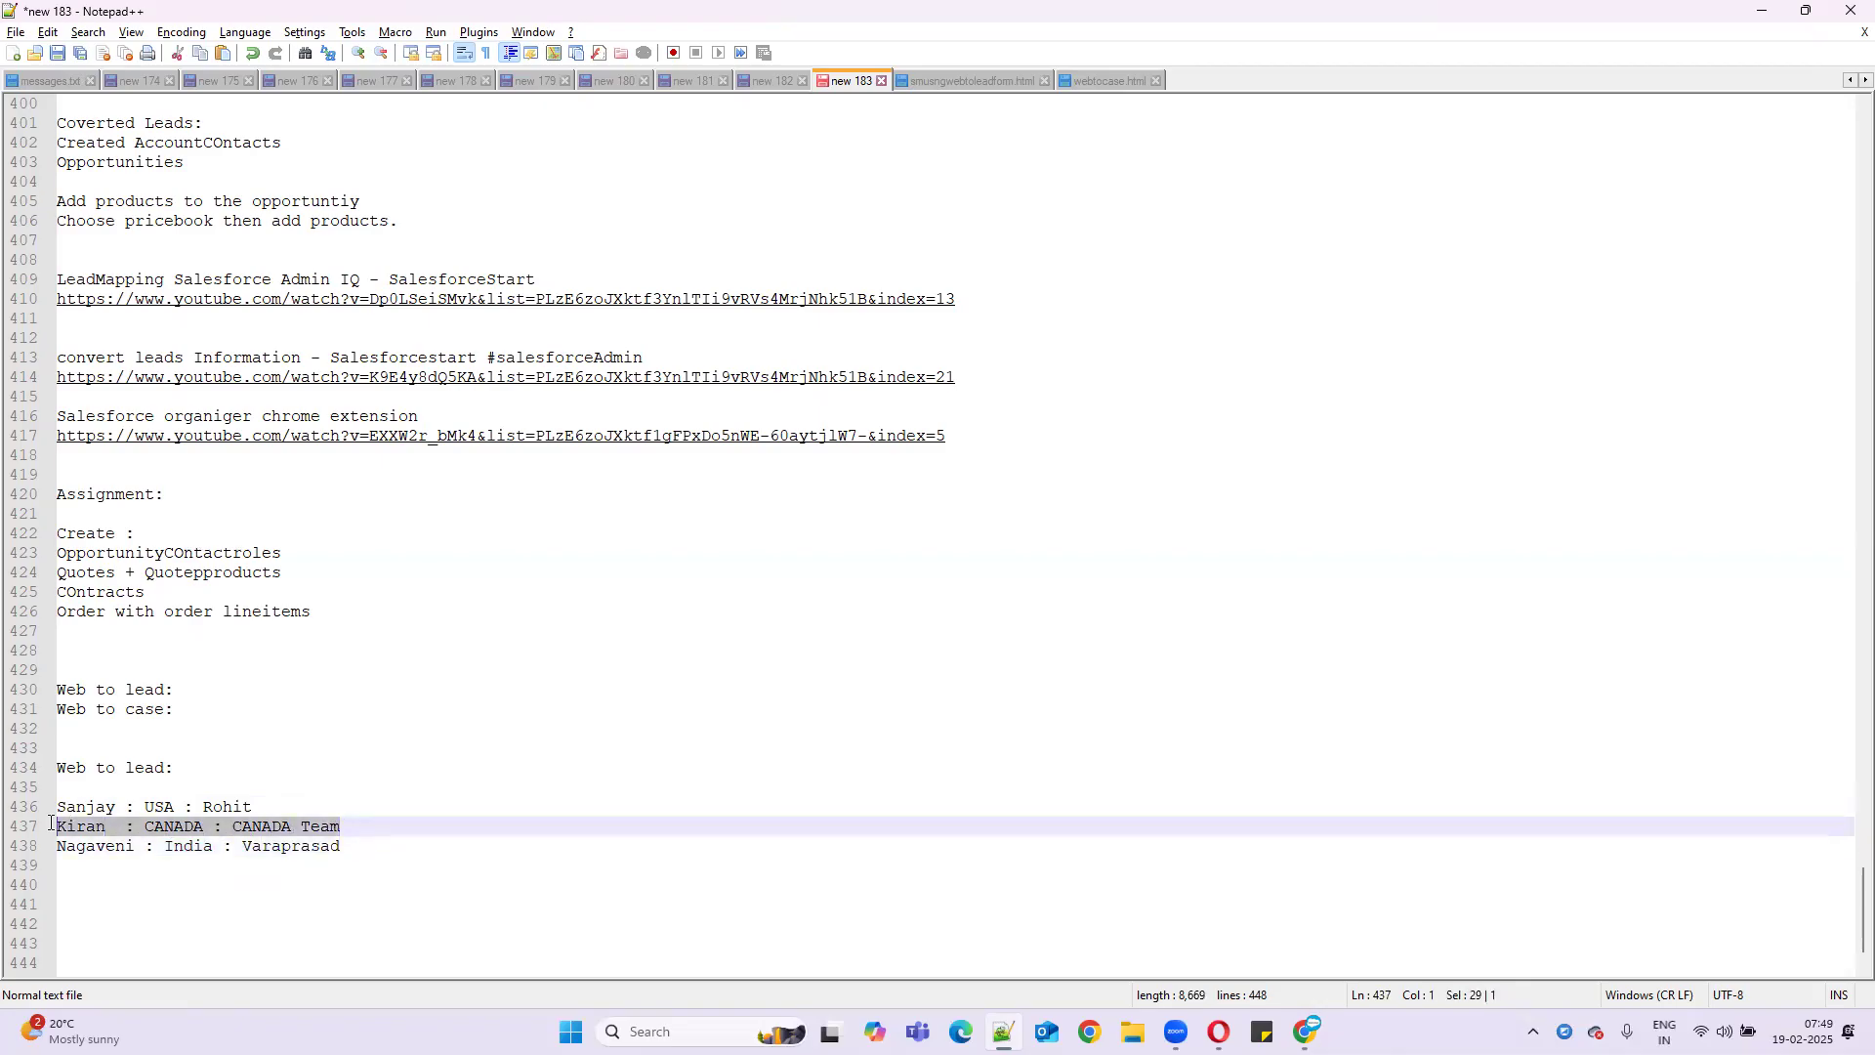
key("BackSpace")
left_click(344, 842)
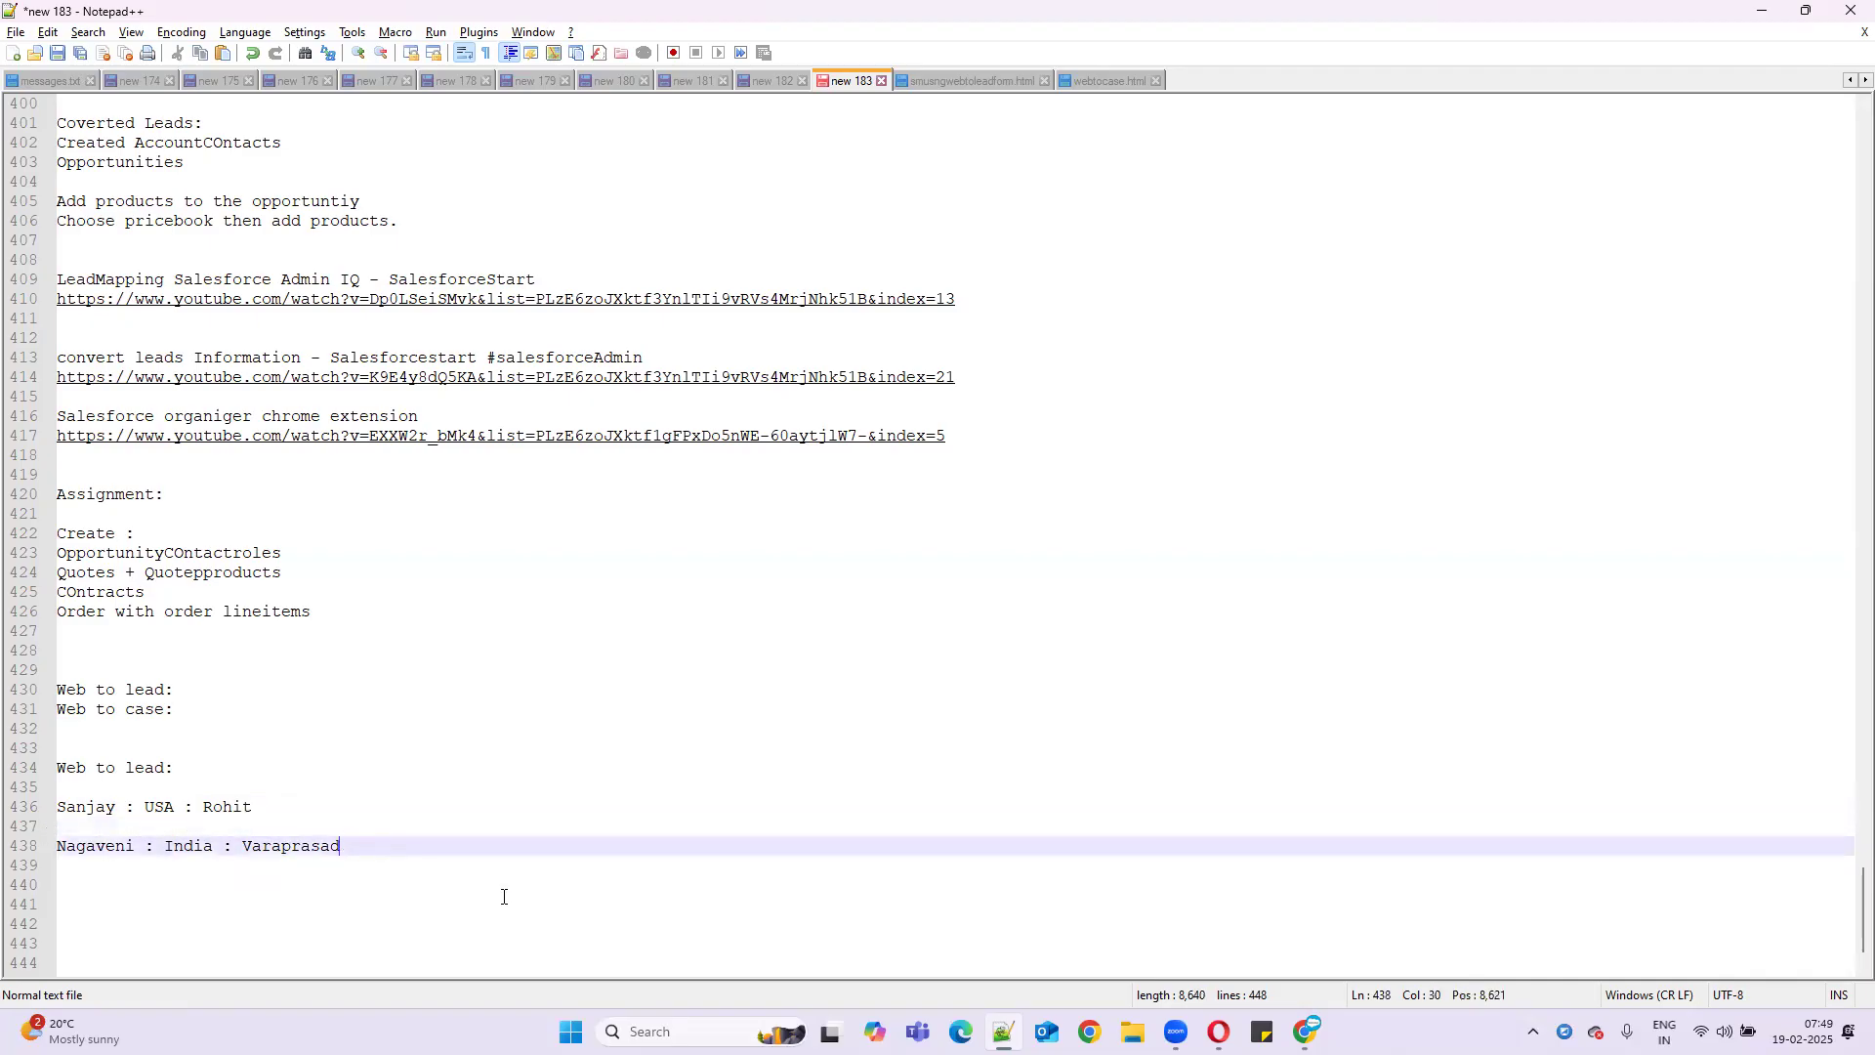
key("Return")
key("ctrl+v")
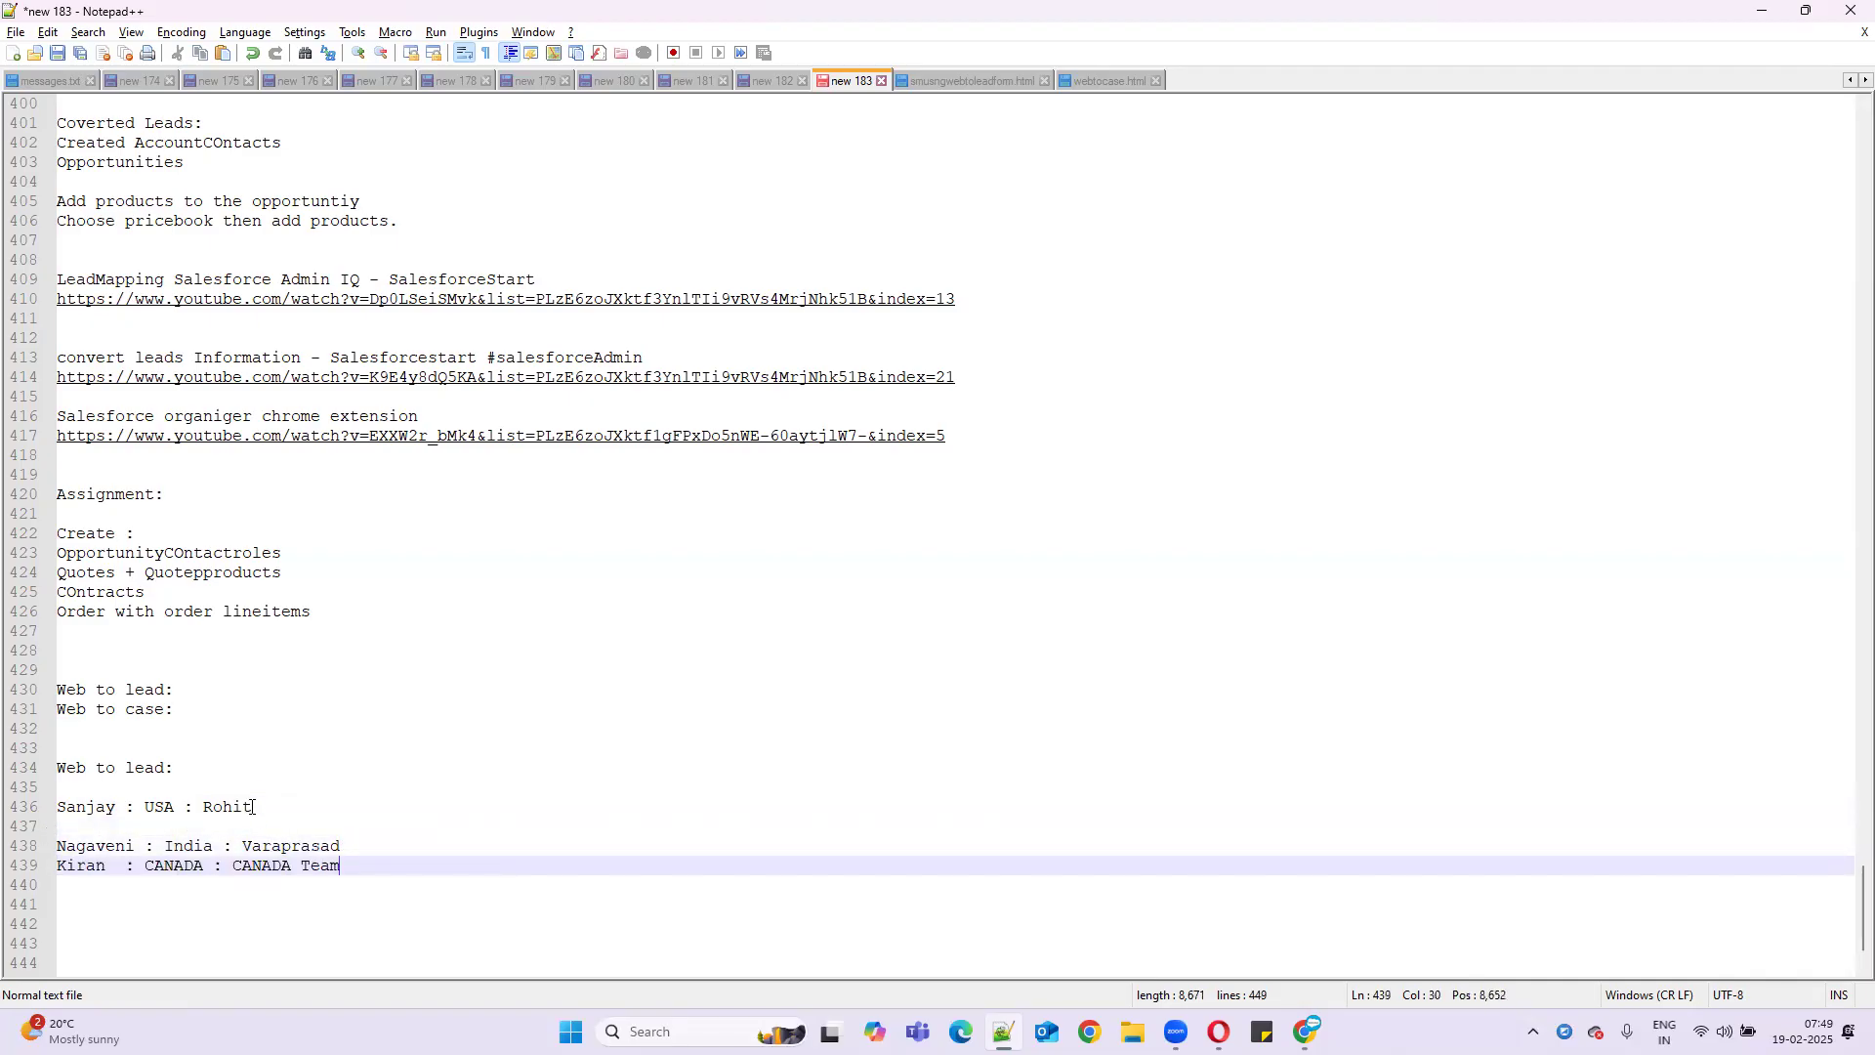
left_click(253, 807)
key("Delete")
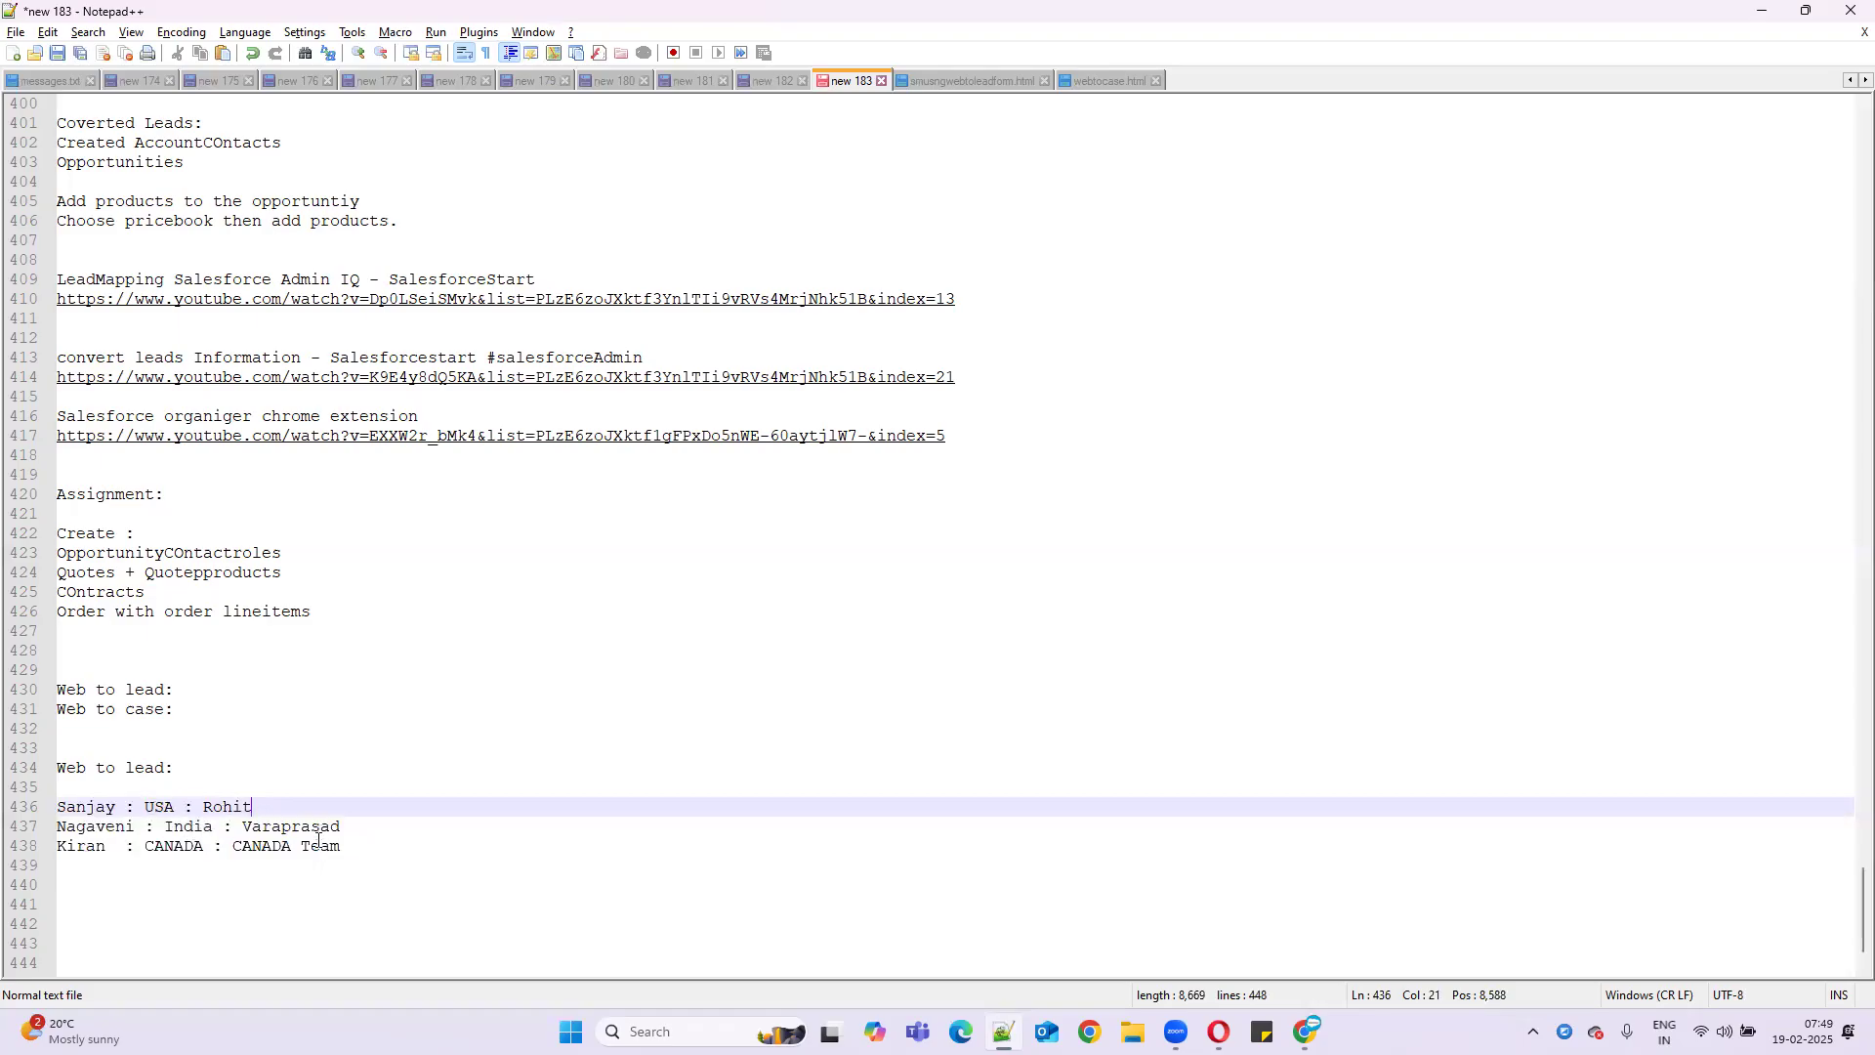
- Replace 'CANADA Team' with 'SamsungQueue()'
left_click_drag(234, 846, 347, 847)
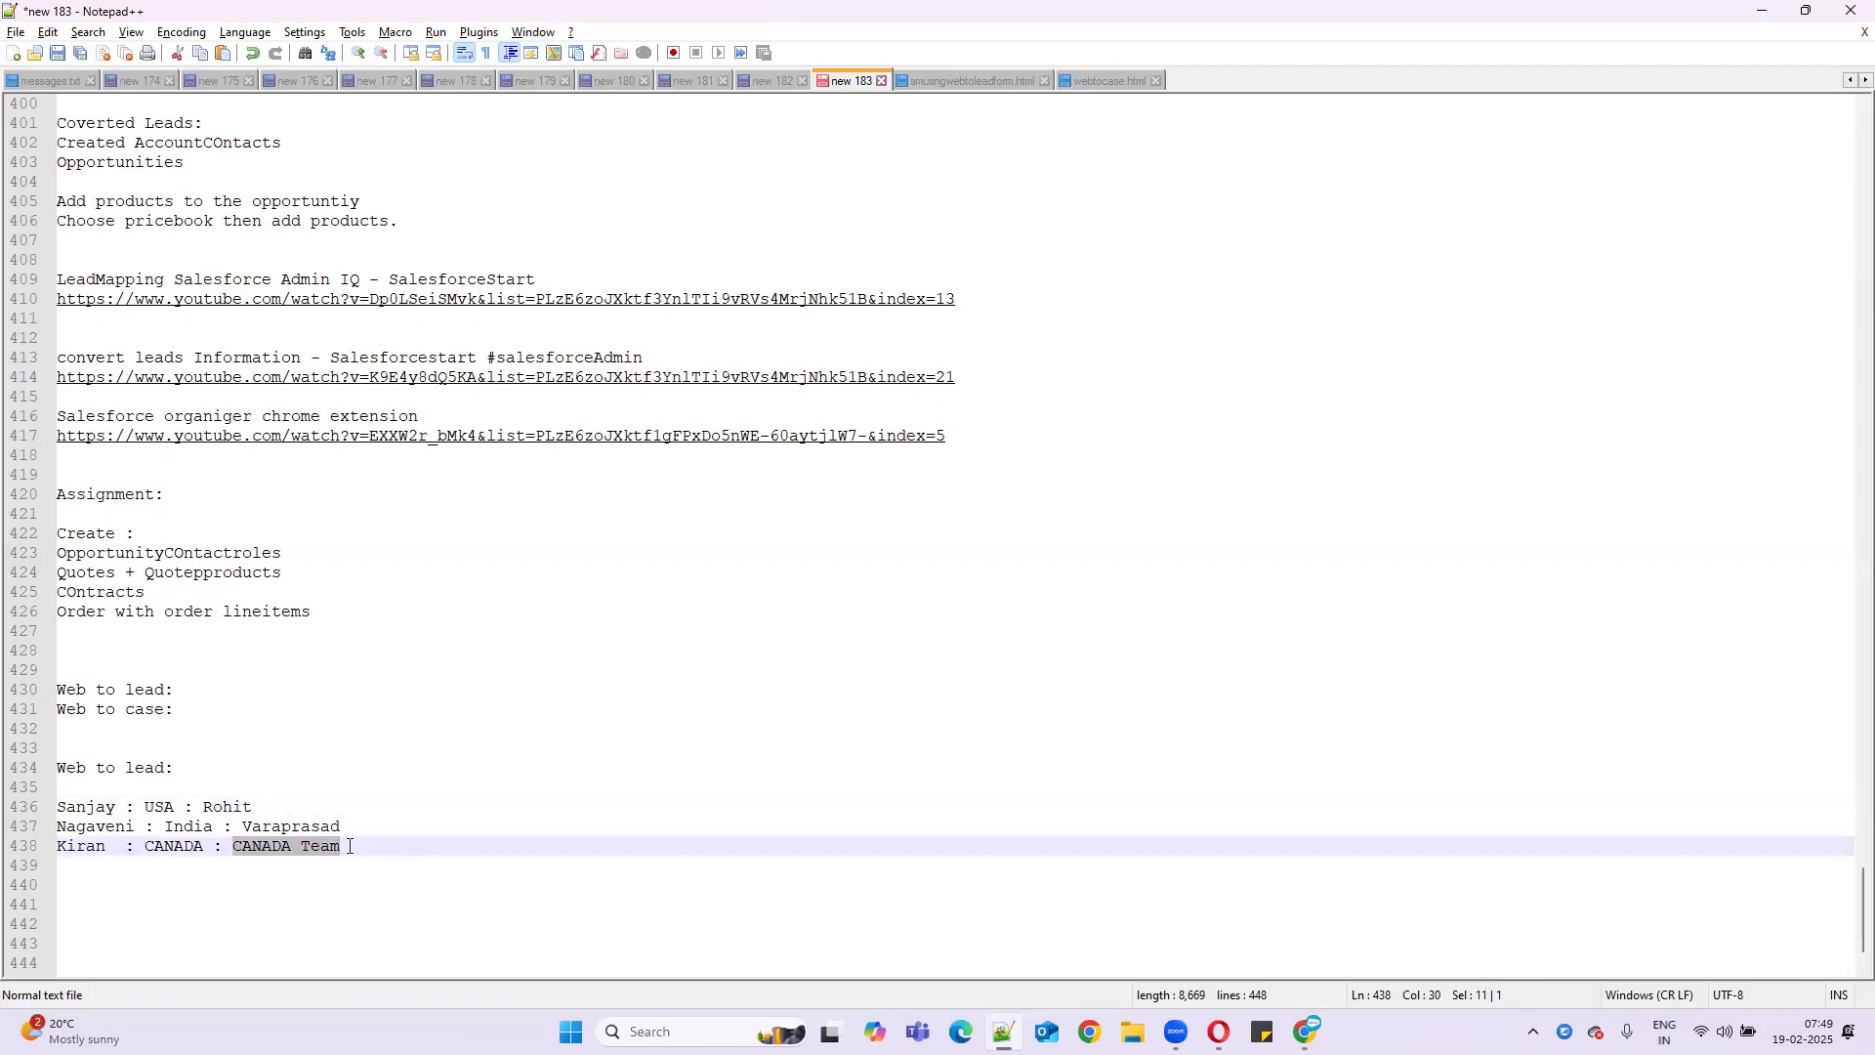
type("Samsung")
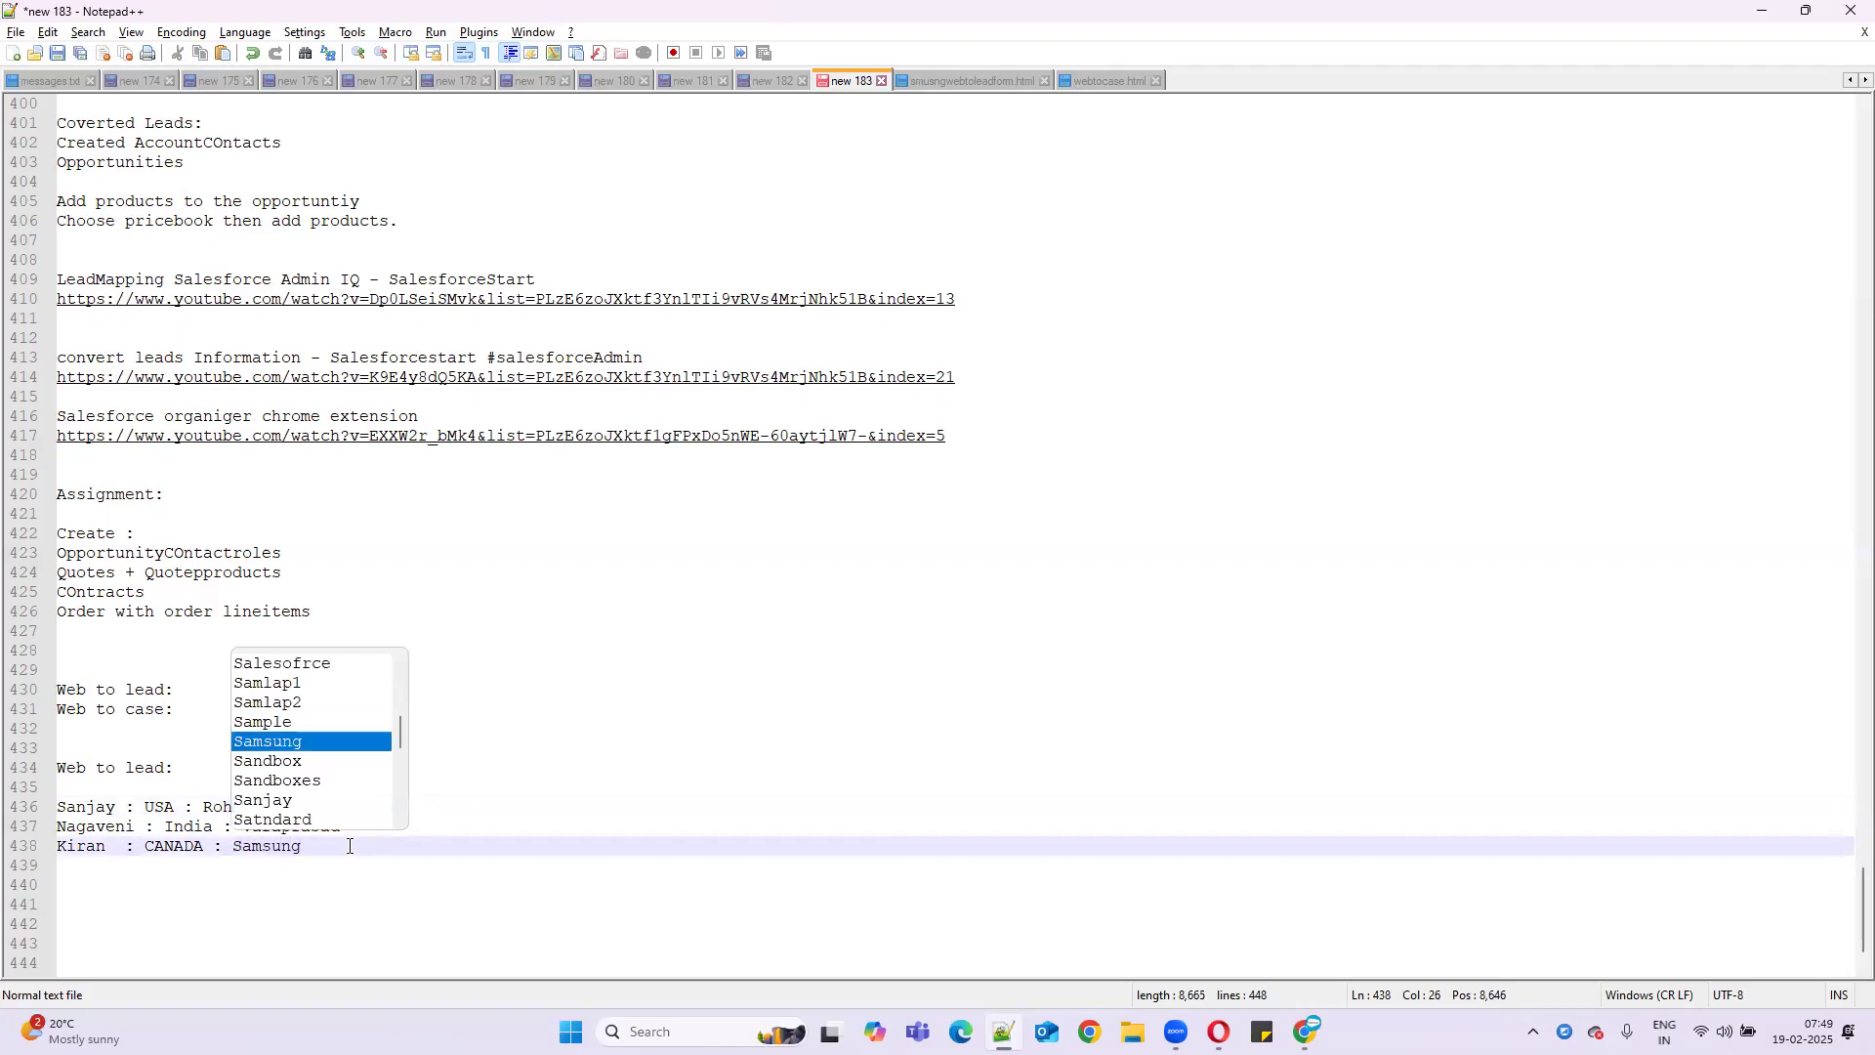
type("Qu")
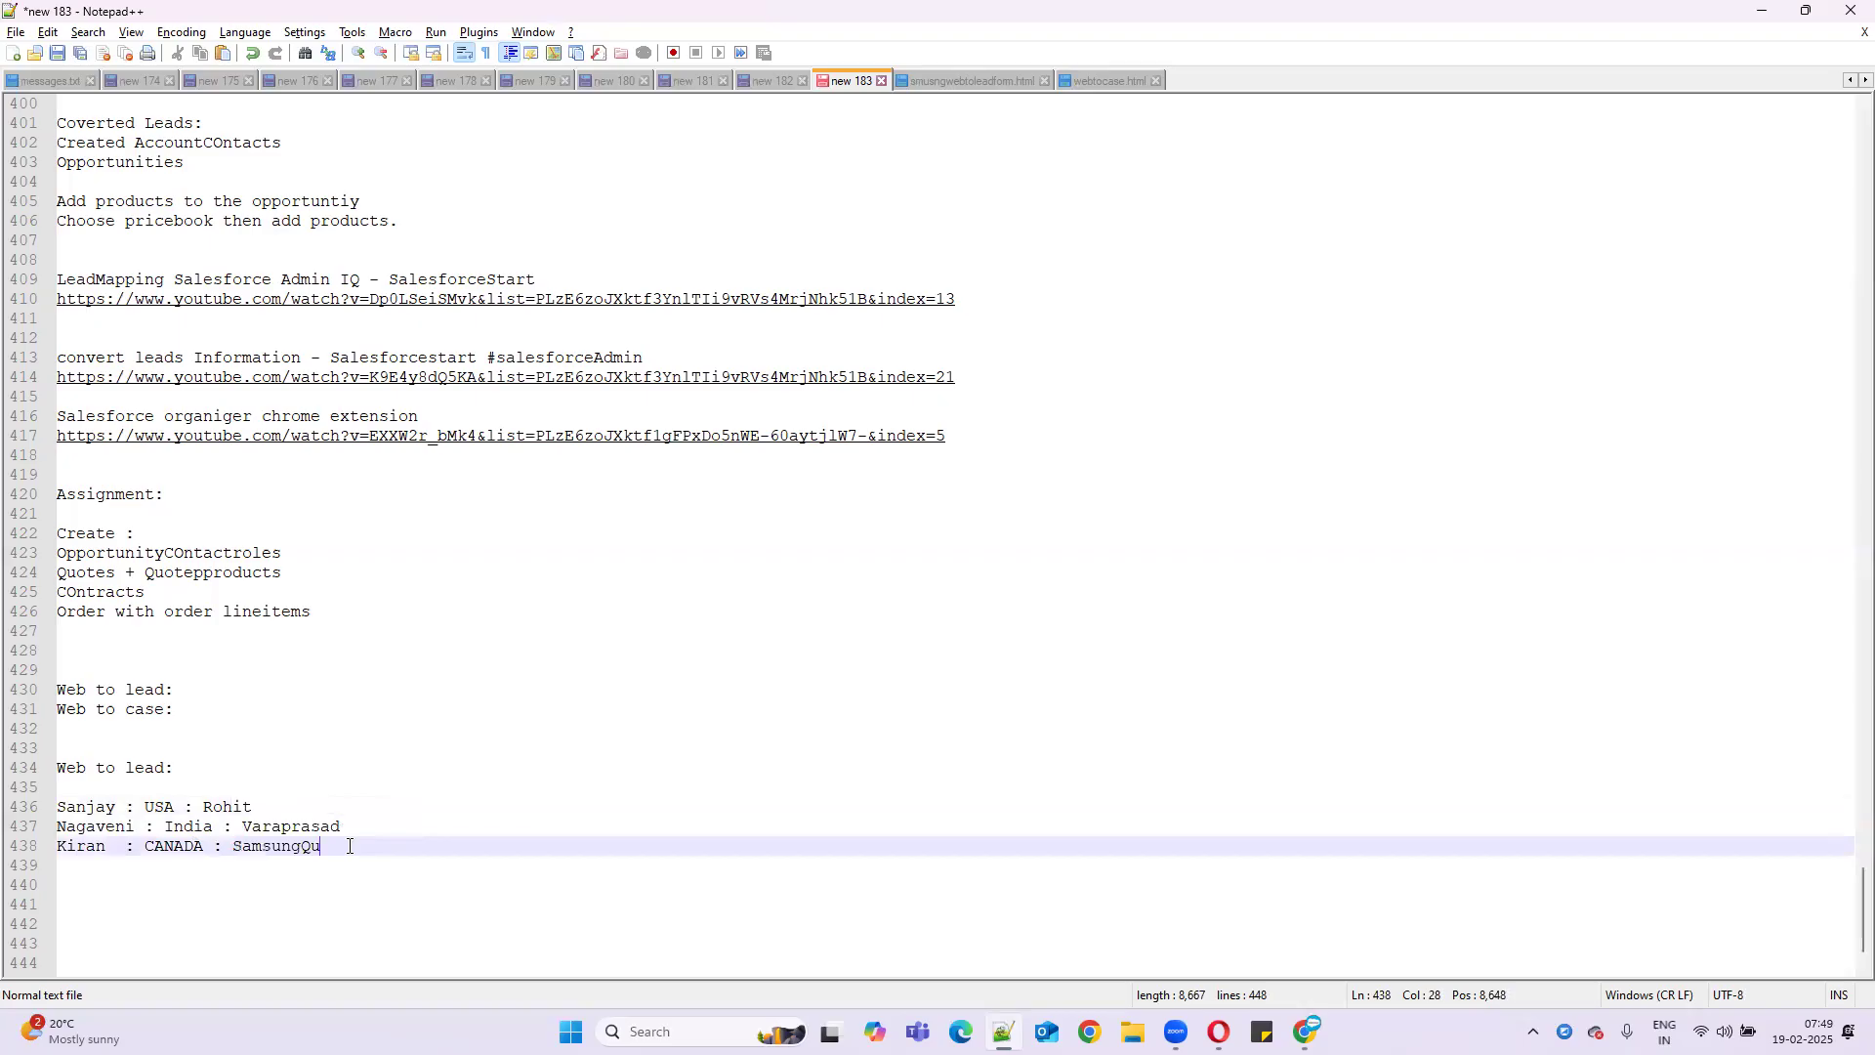
type("u")
key("BackSpace")
type("eue()")
- Copy the India and USA owner names into SamsungQueue's parentheses, joined with '+'
double_click(321, 830)
key("ctrl+c")
left_click(374, 848)
key("Left")
key("ctrl+v")
type("+")
double_click(235, 808)
key("ctrl+c")
left_click(483, 845)
key("ctrl+v")
- Add blank lines below the SamsungQueue entry and highlight it before starting line 440
left_click(568, 851)
key("Return")
key("Return")
key("Return")
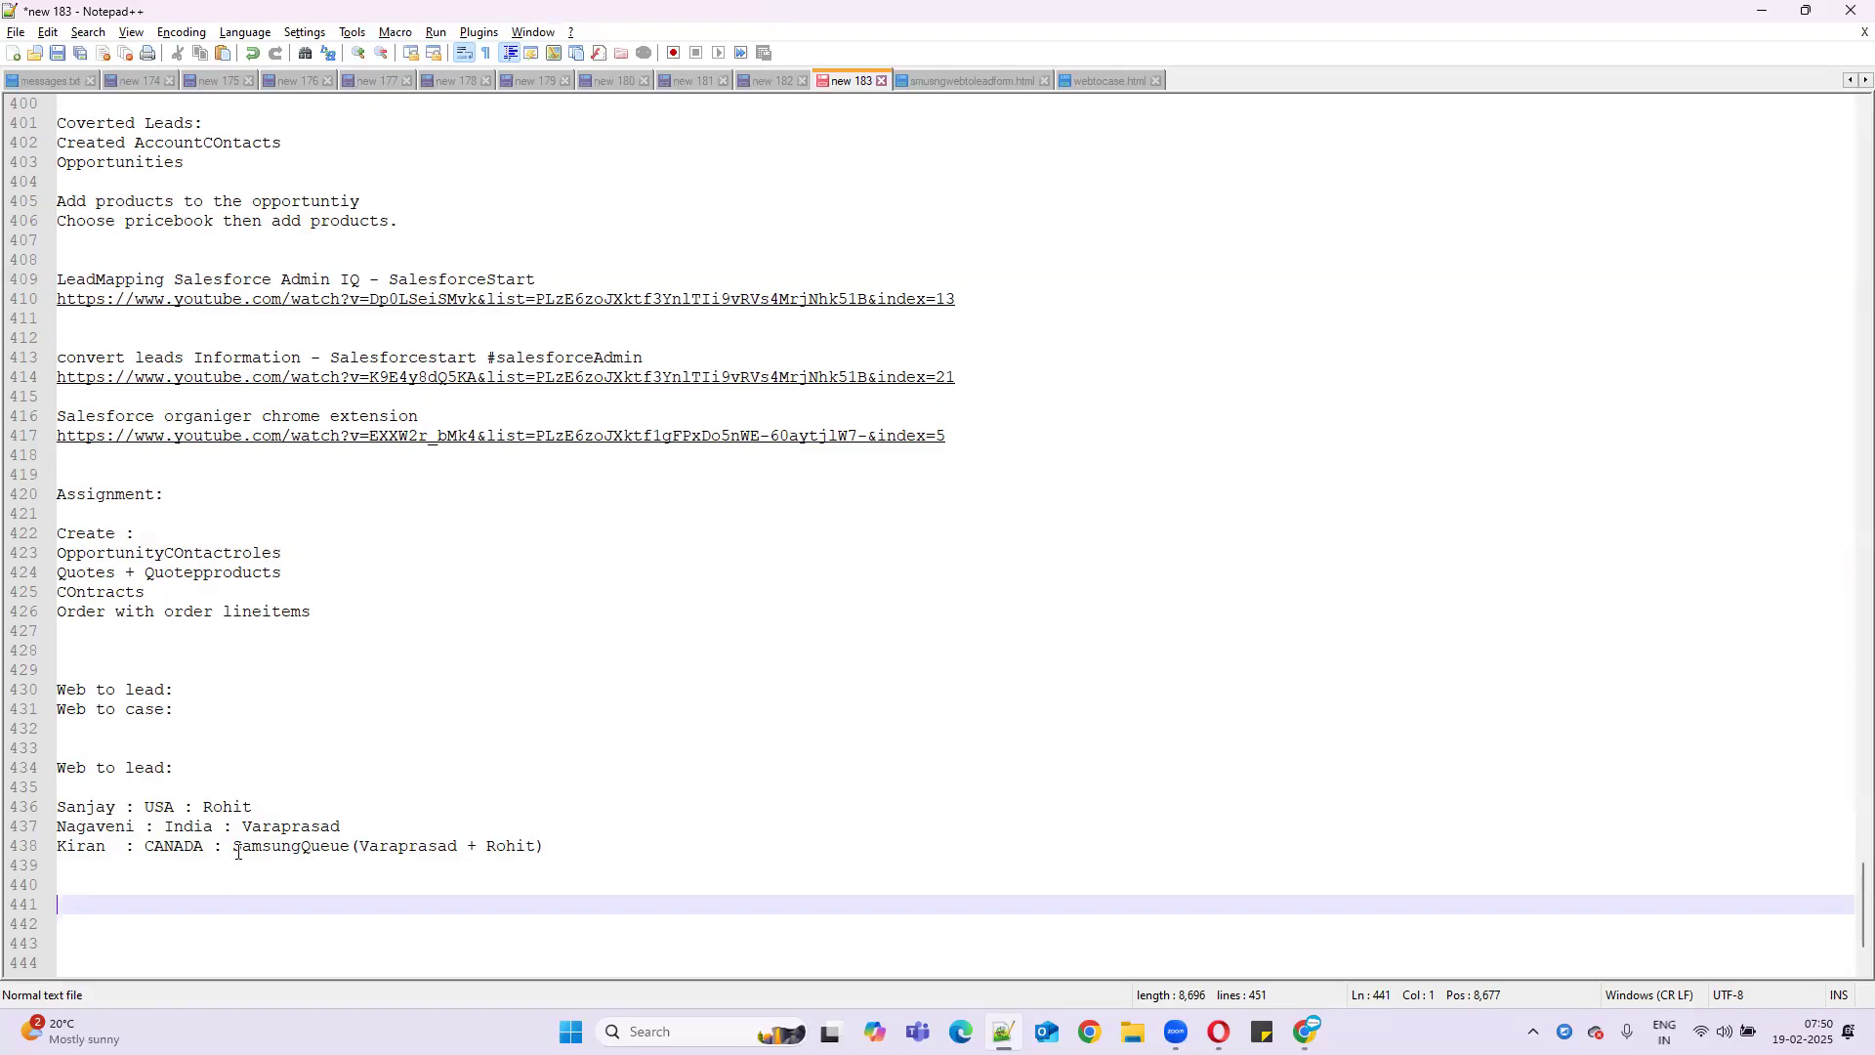
left_click(591, 846)
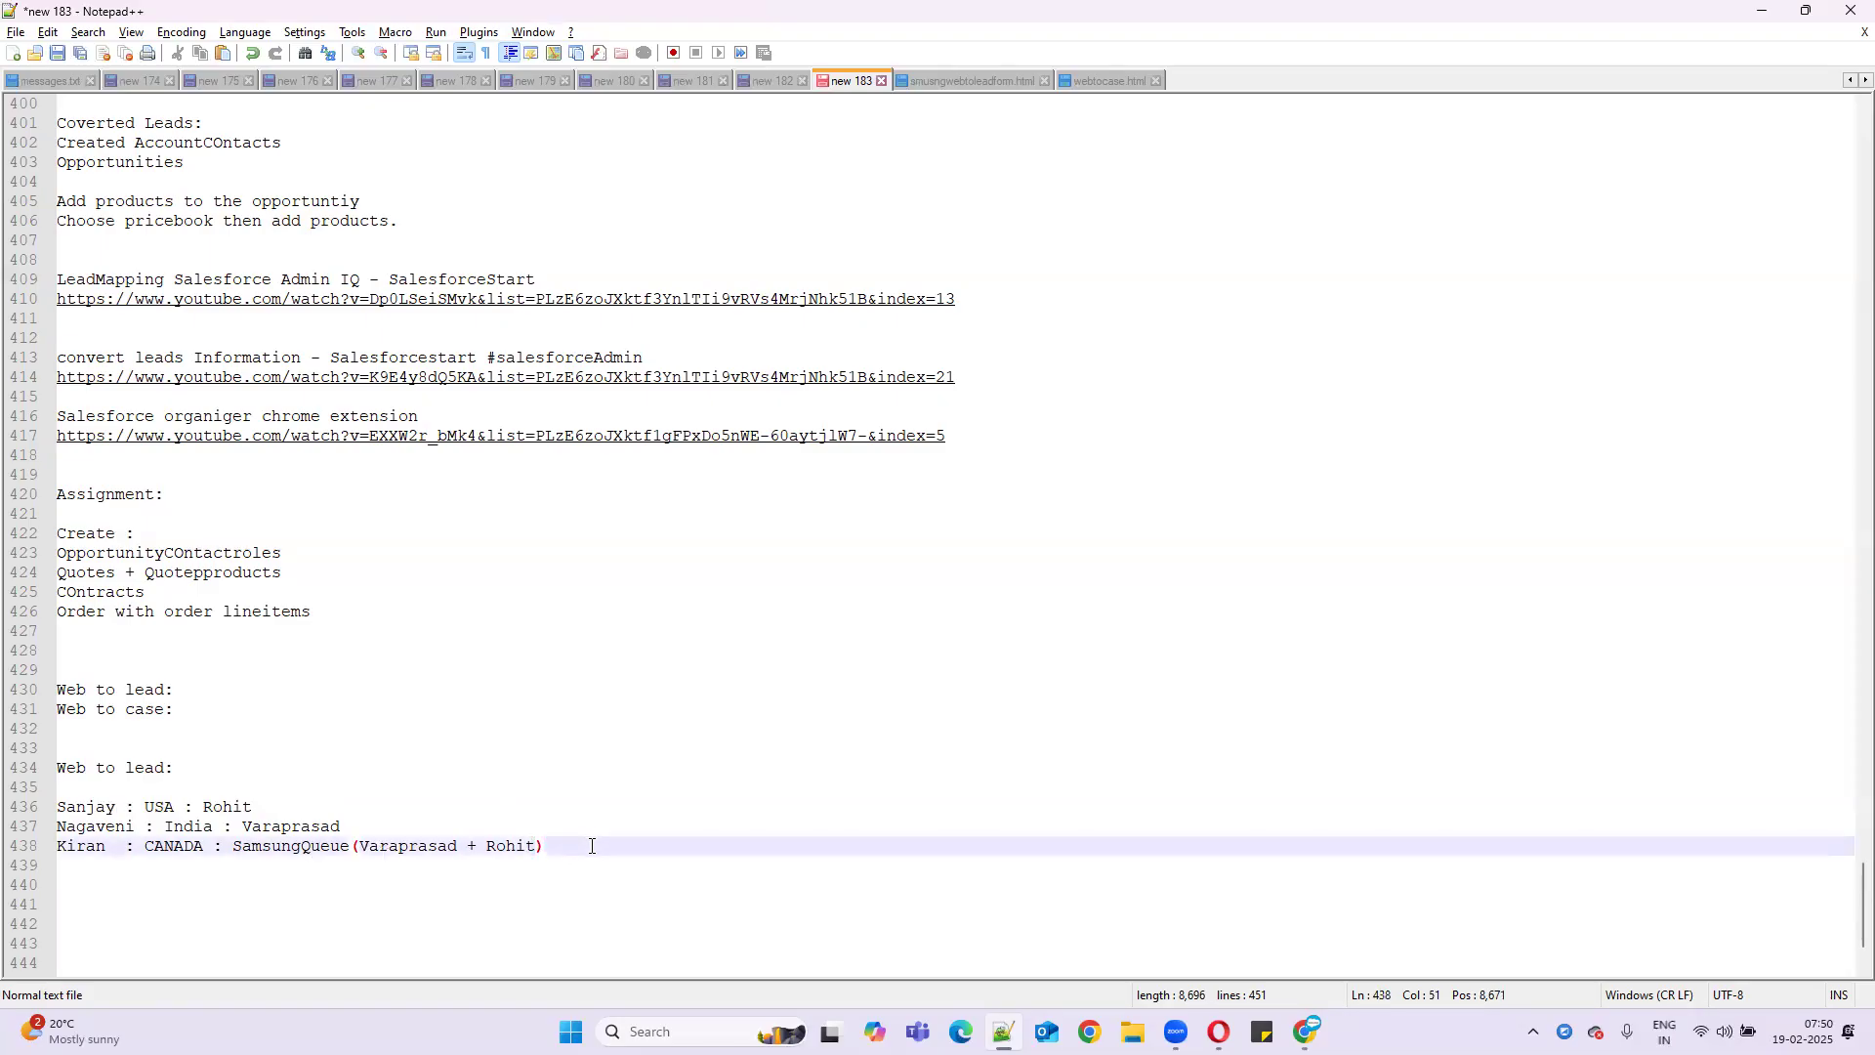
left_click_drag(232, 846, 545, 846)
left_click(124, 895)
- Type 'Queue : Collection of users.' followed by a line listing users, roles, public groups, roles and subordinates
type("Queue : Co")
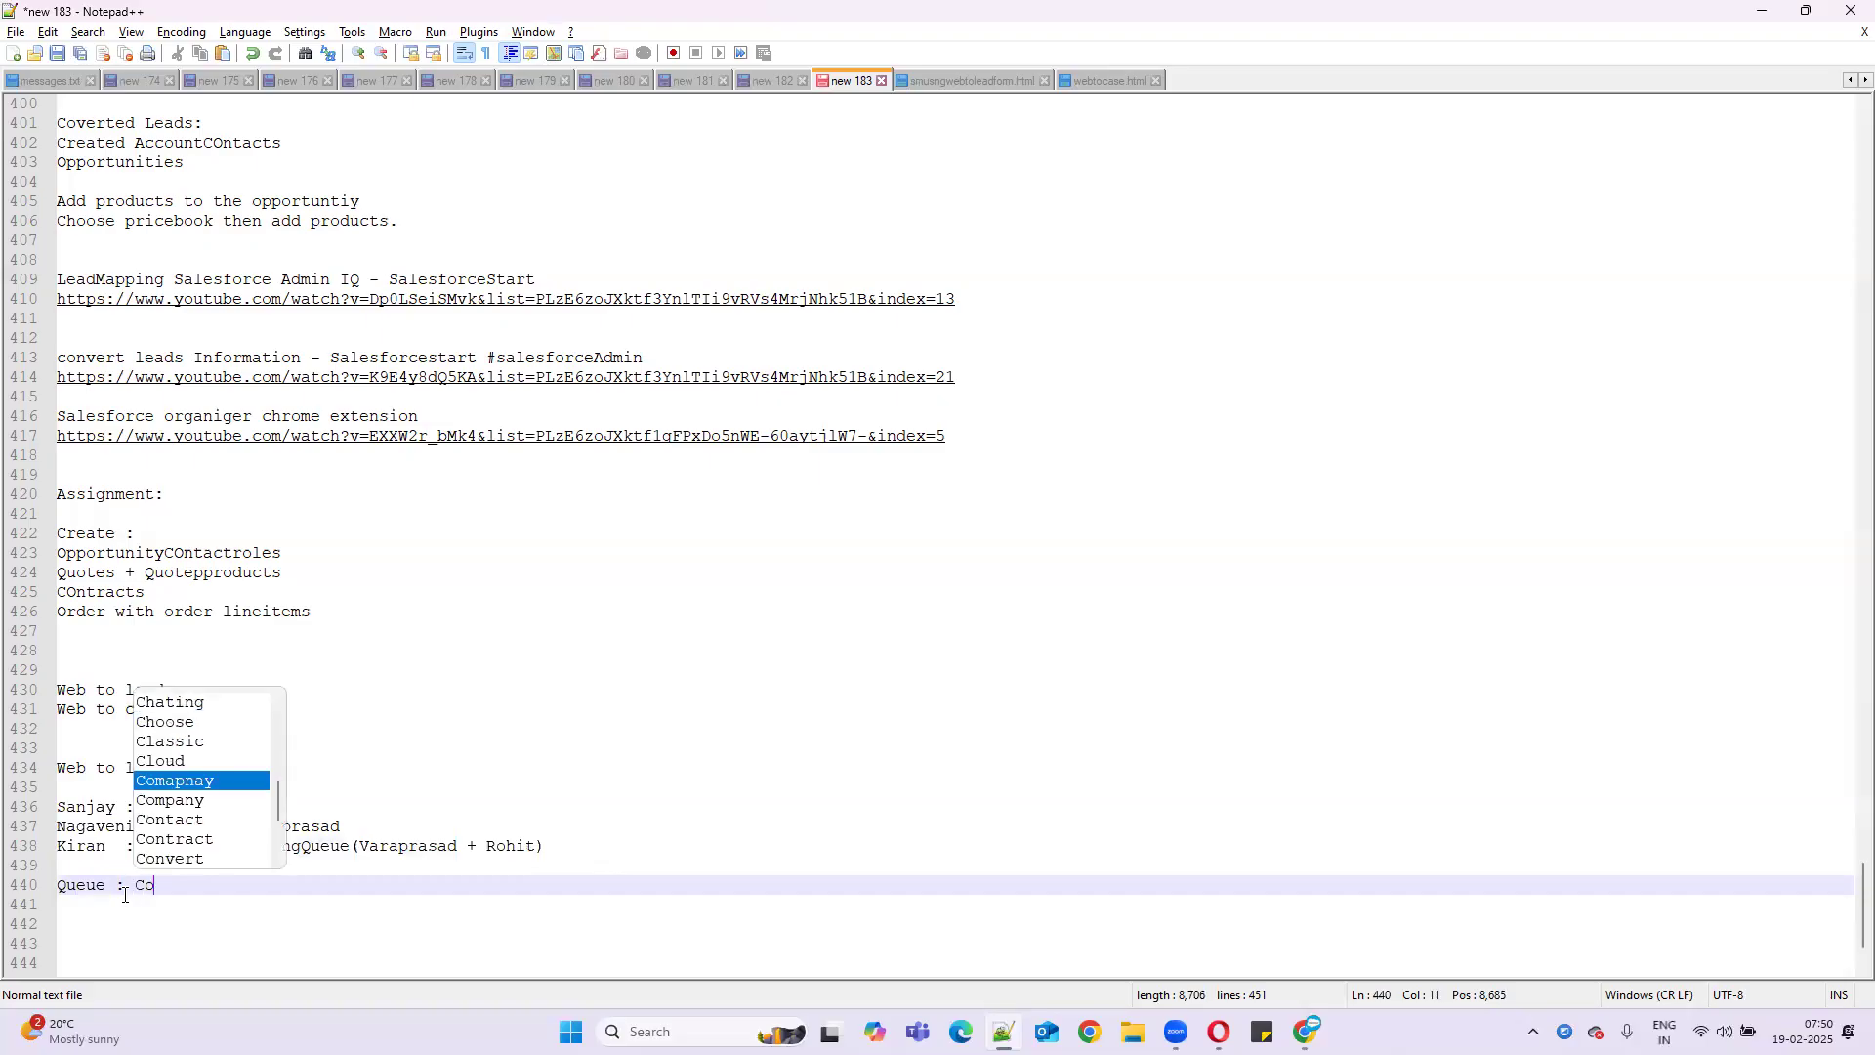
type("llectio")
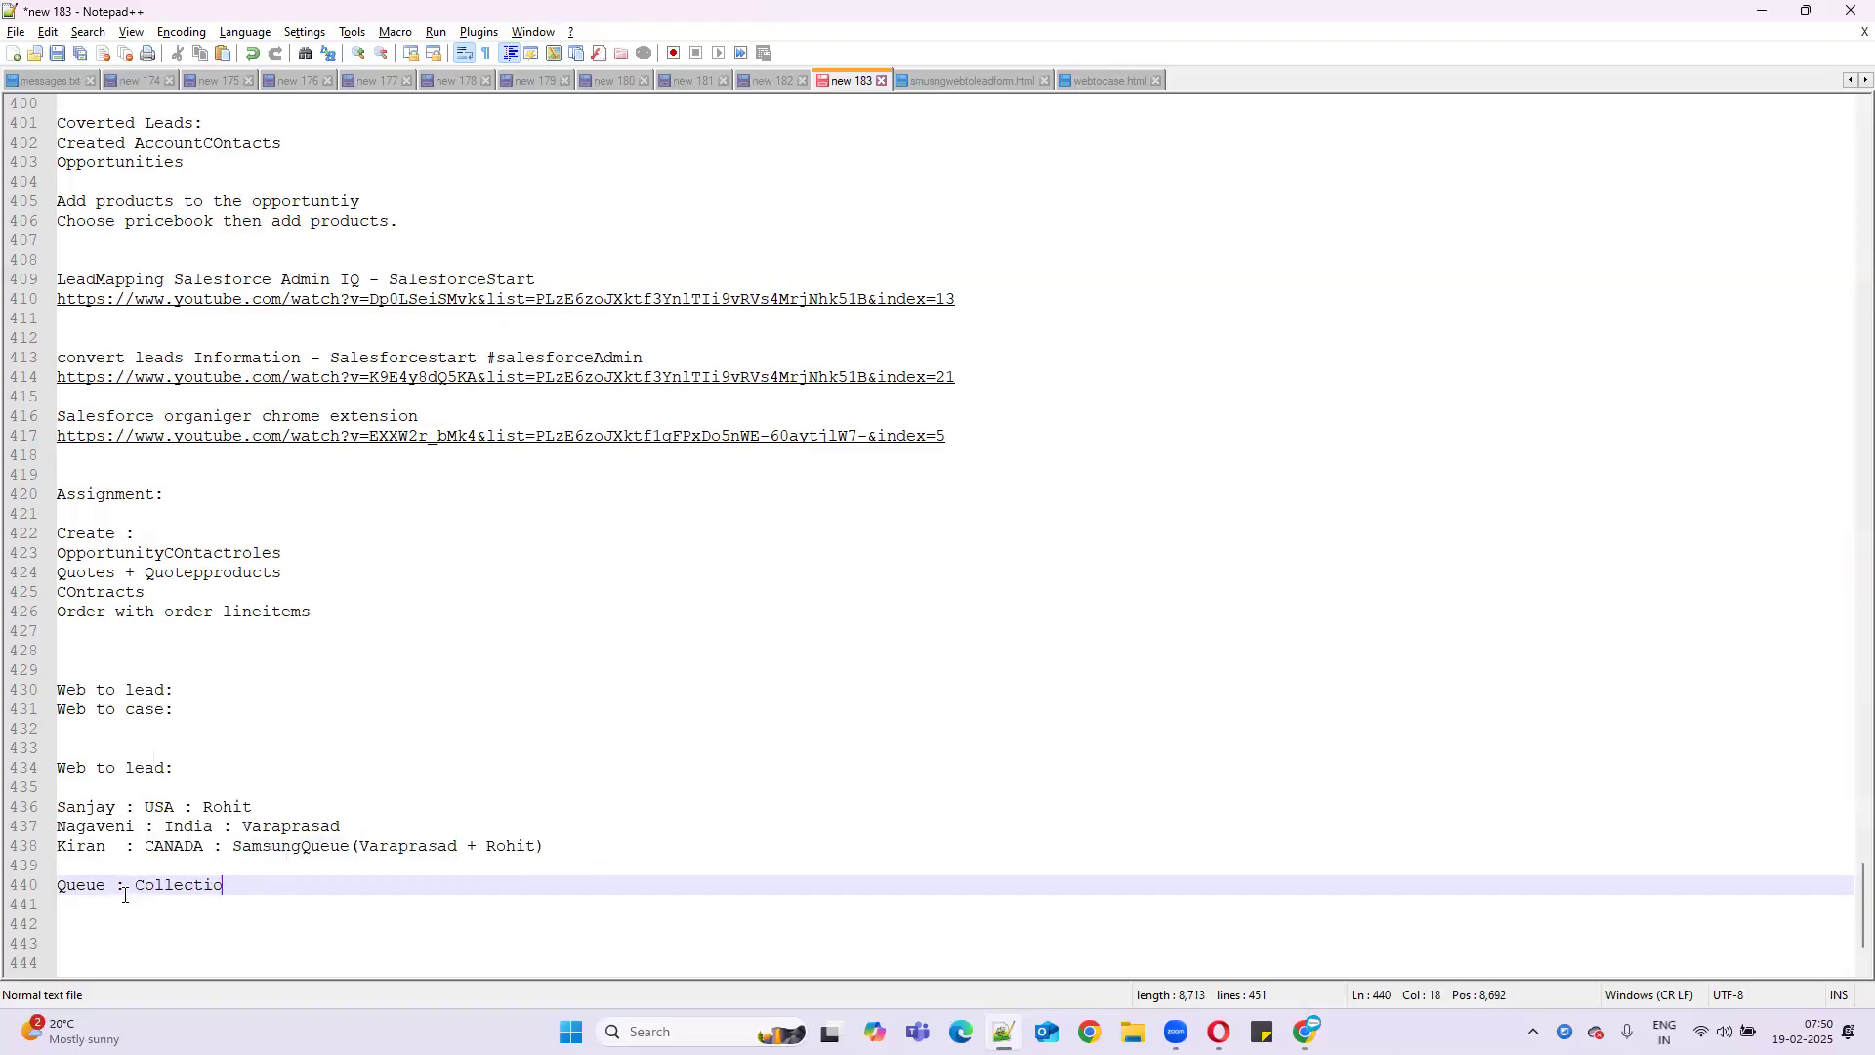
type("n of use")
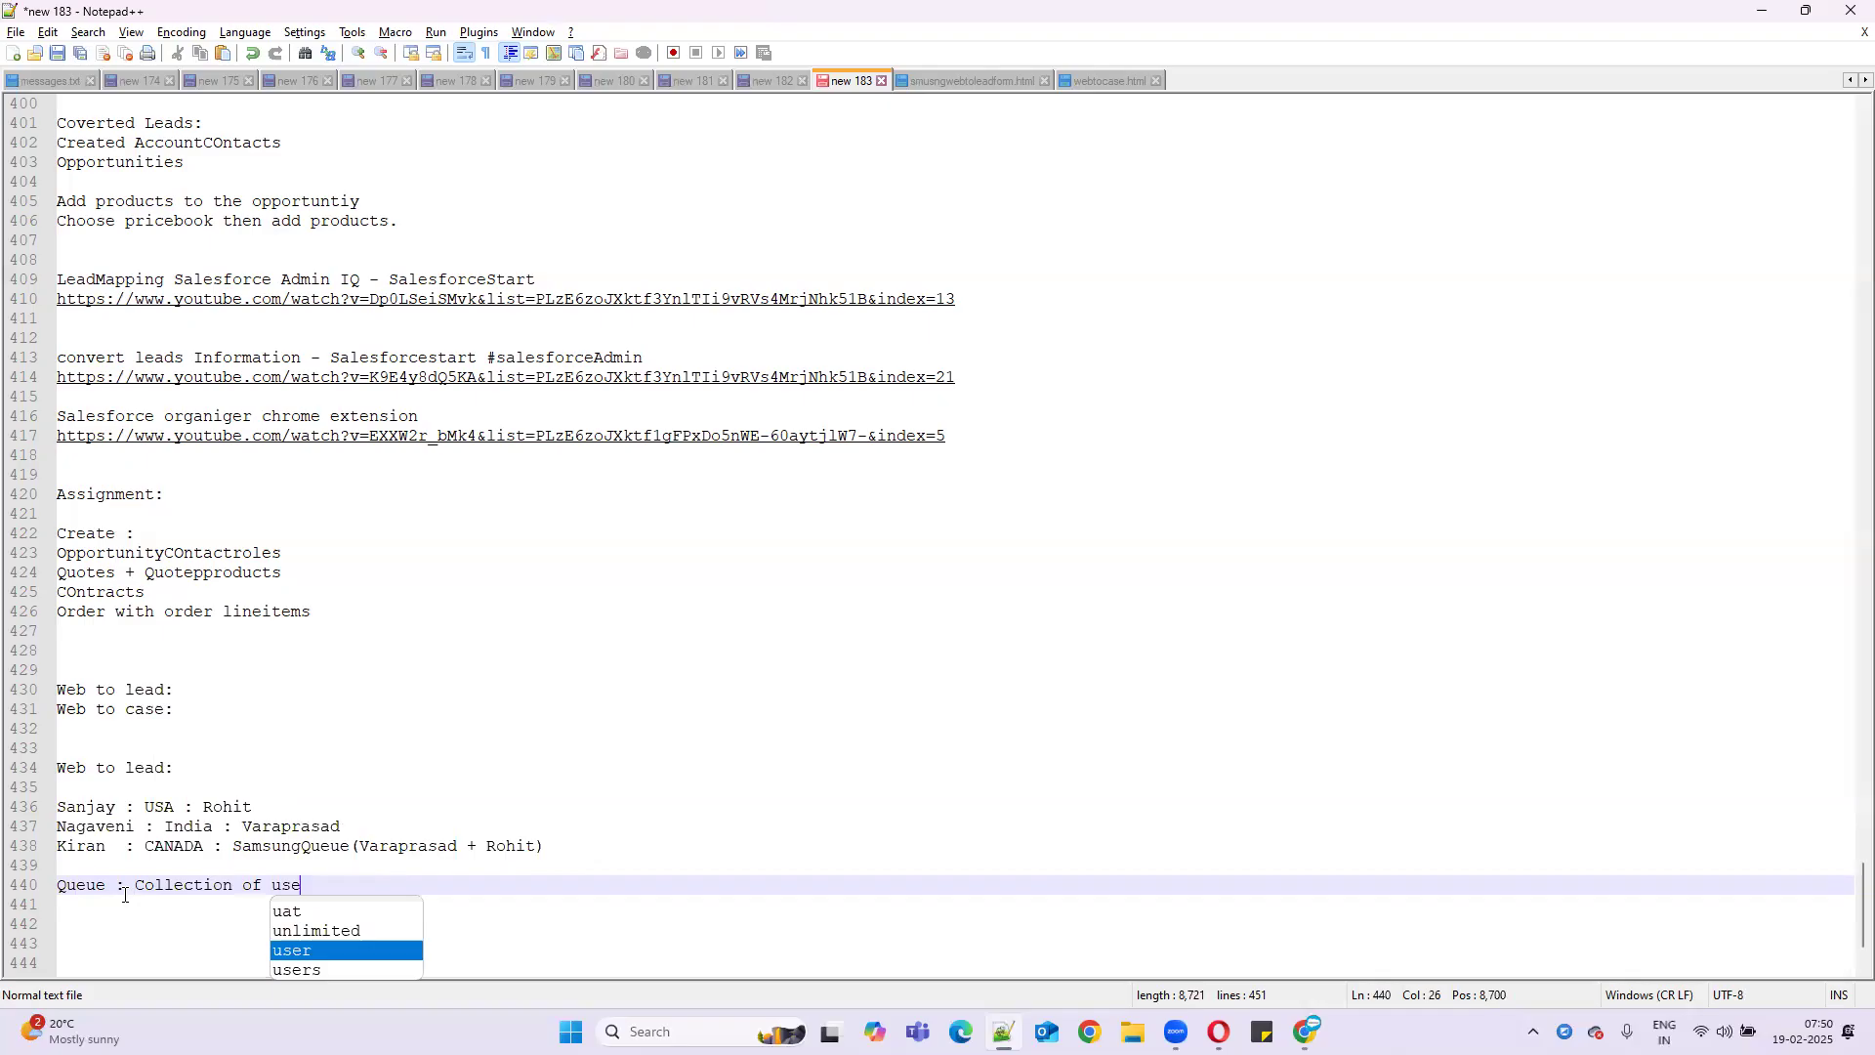
type("rs.")
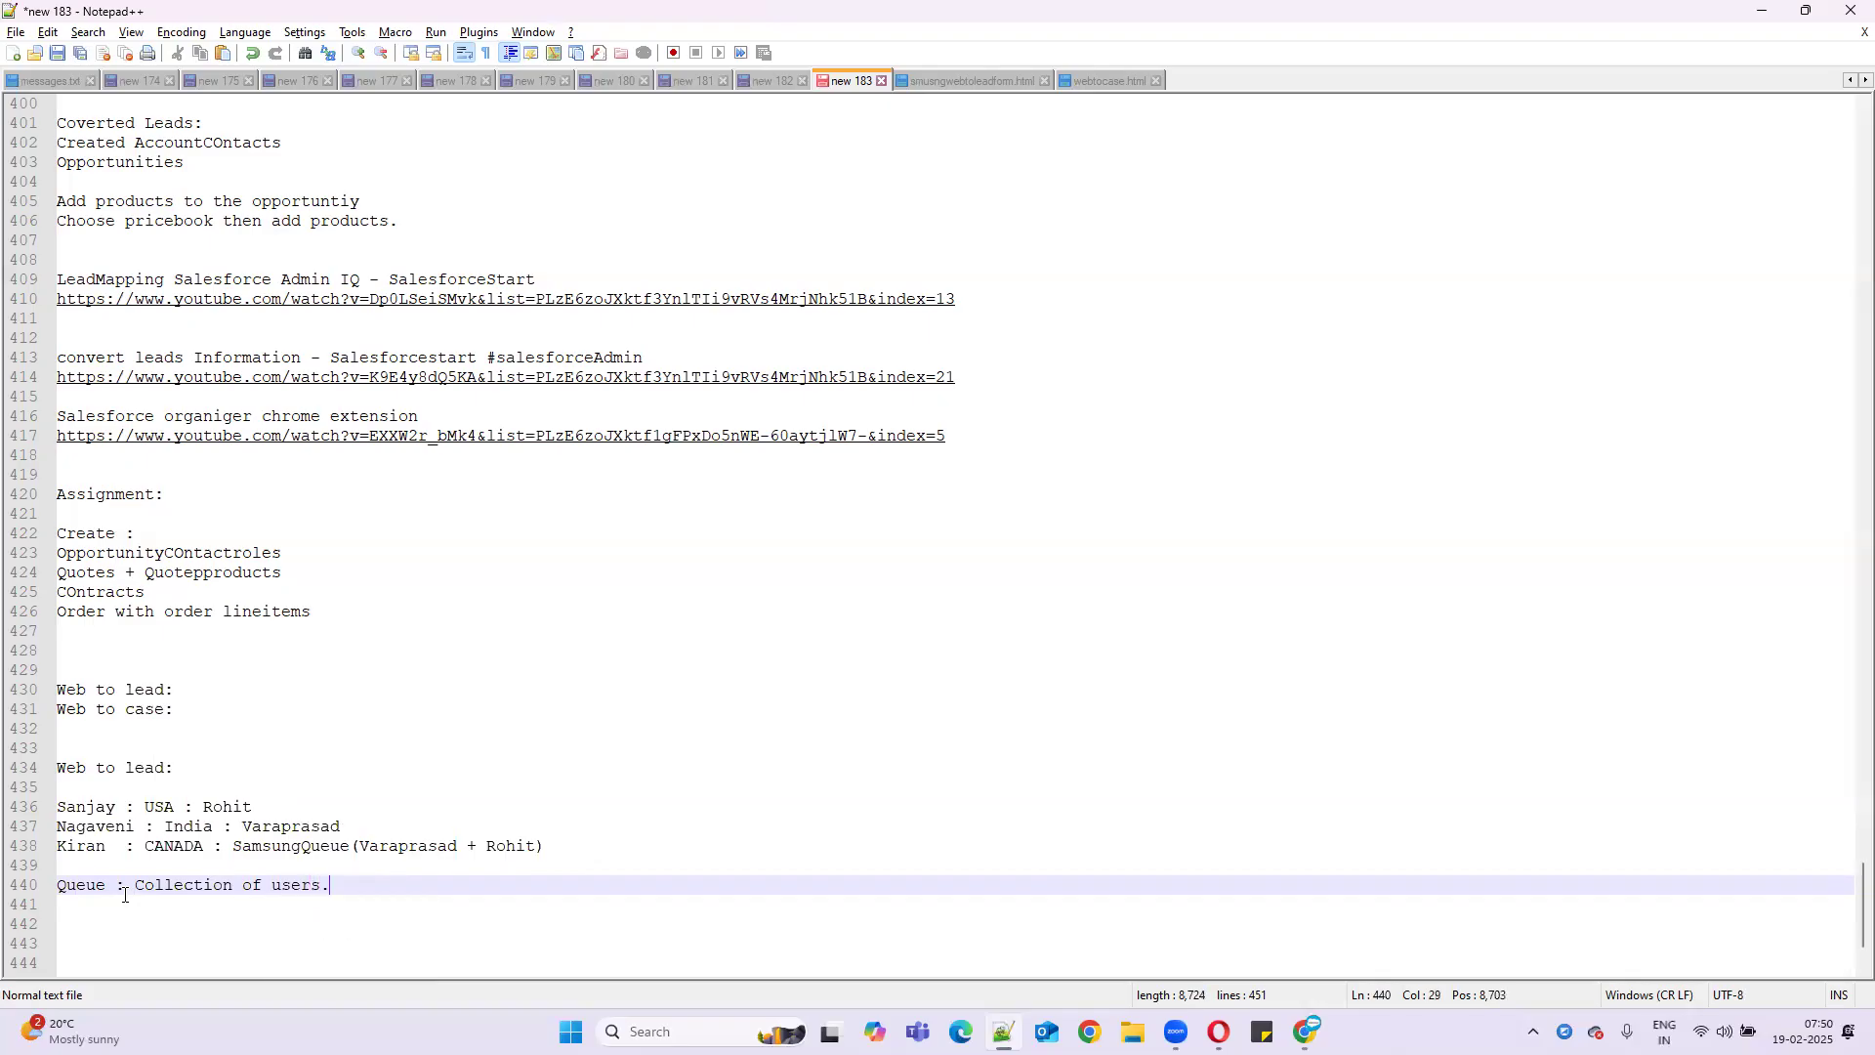
key("Return")
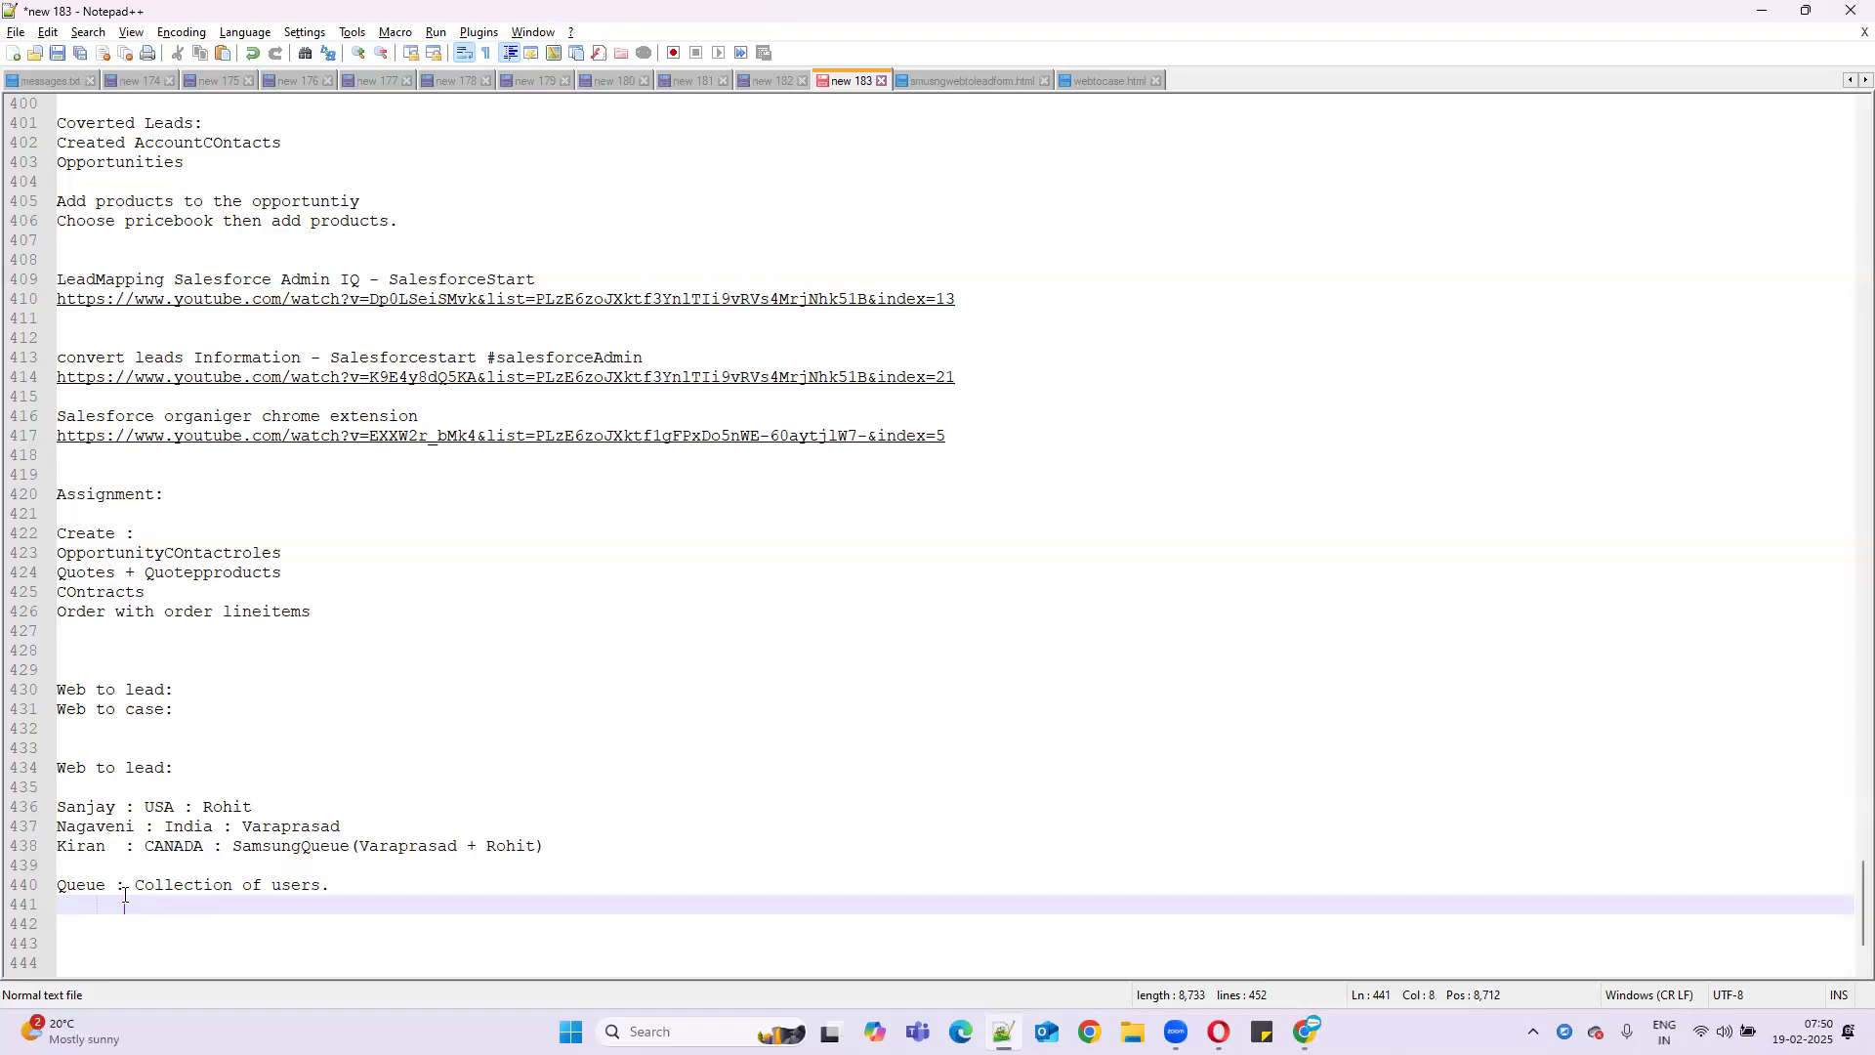
type("In")
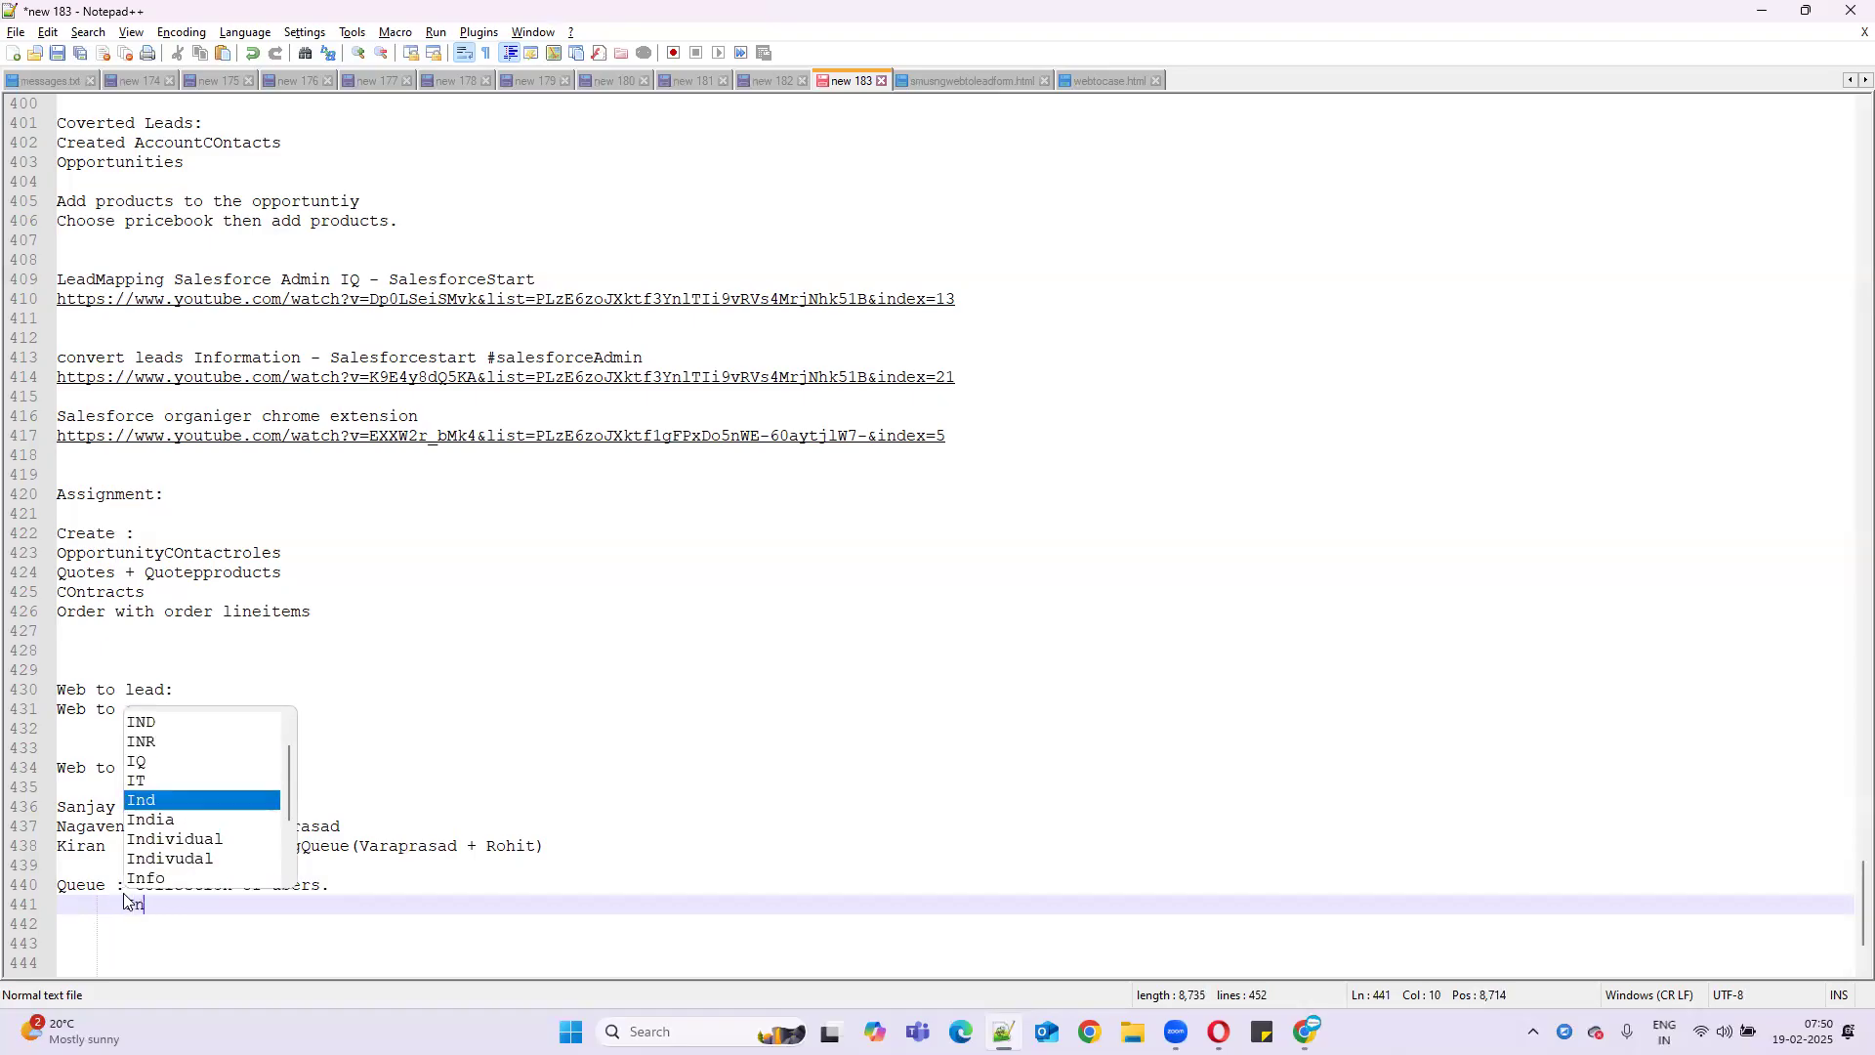
type(" this ")
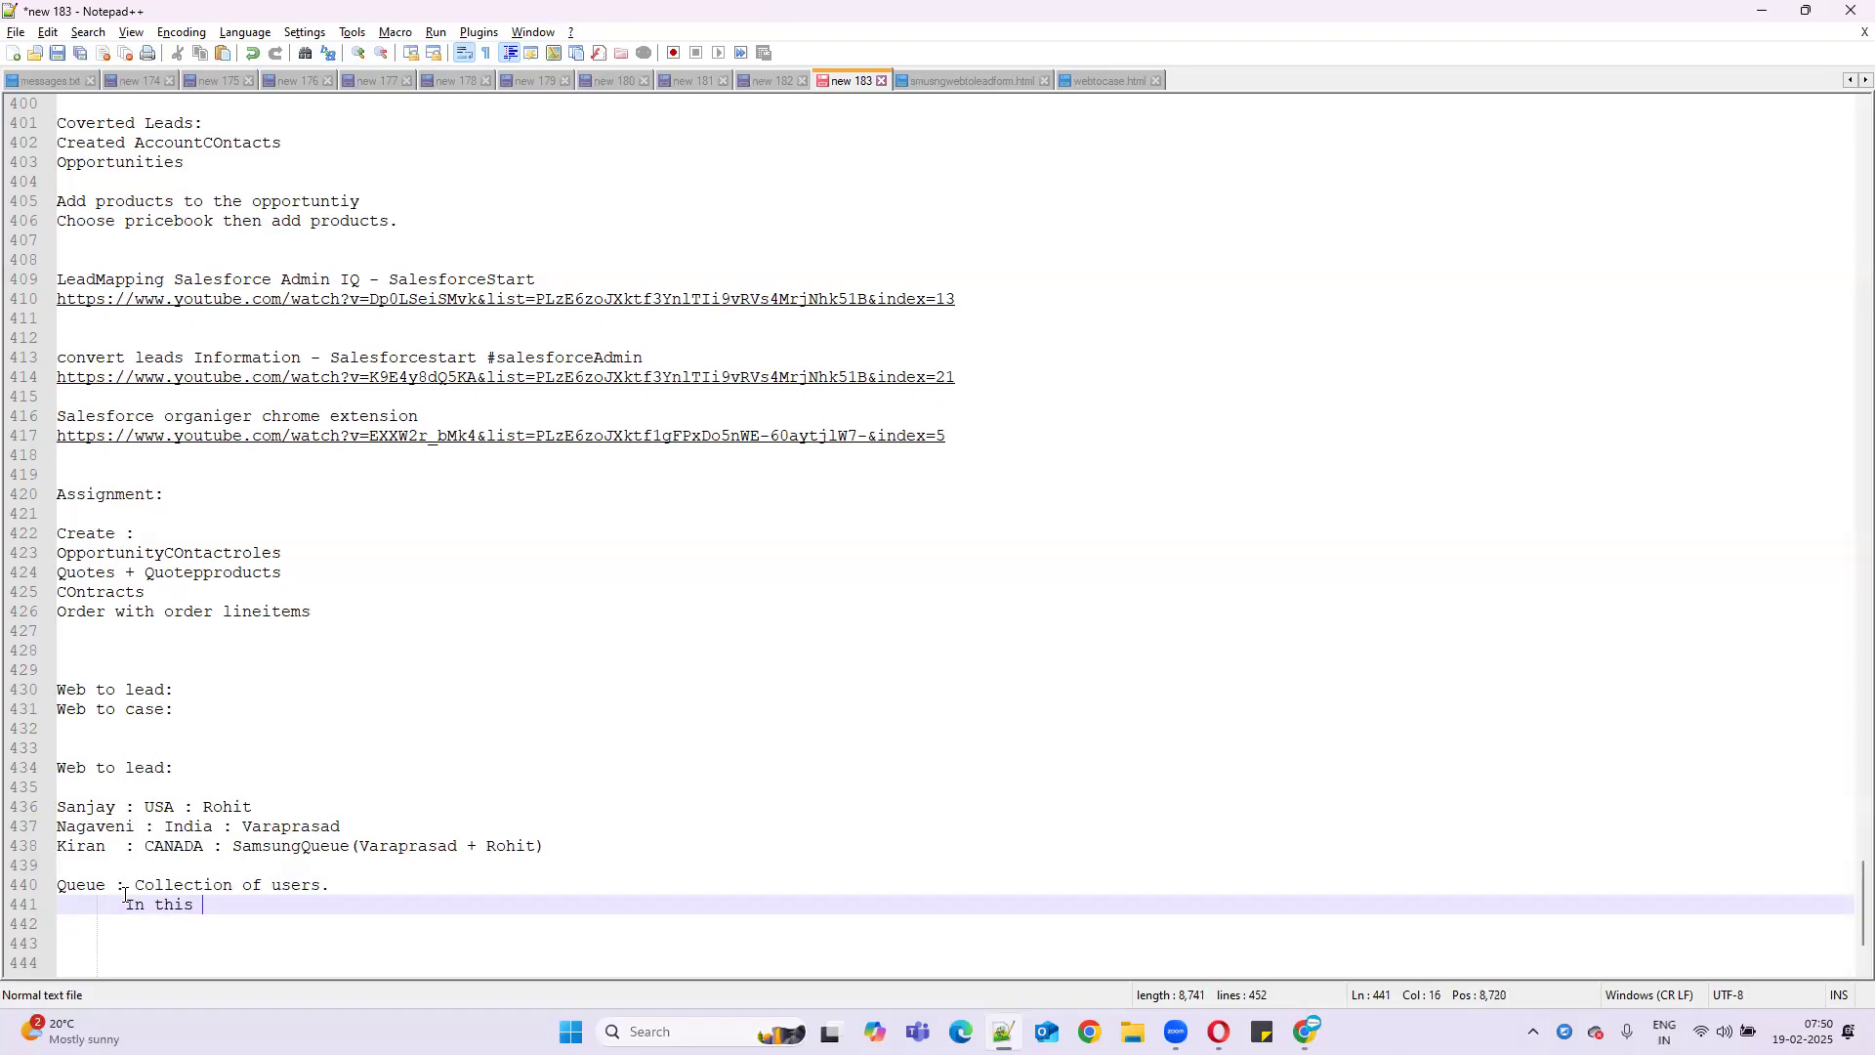
type("group(")
type("Users,r")
type("ole")
type("s,pu")
type("blic gro")
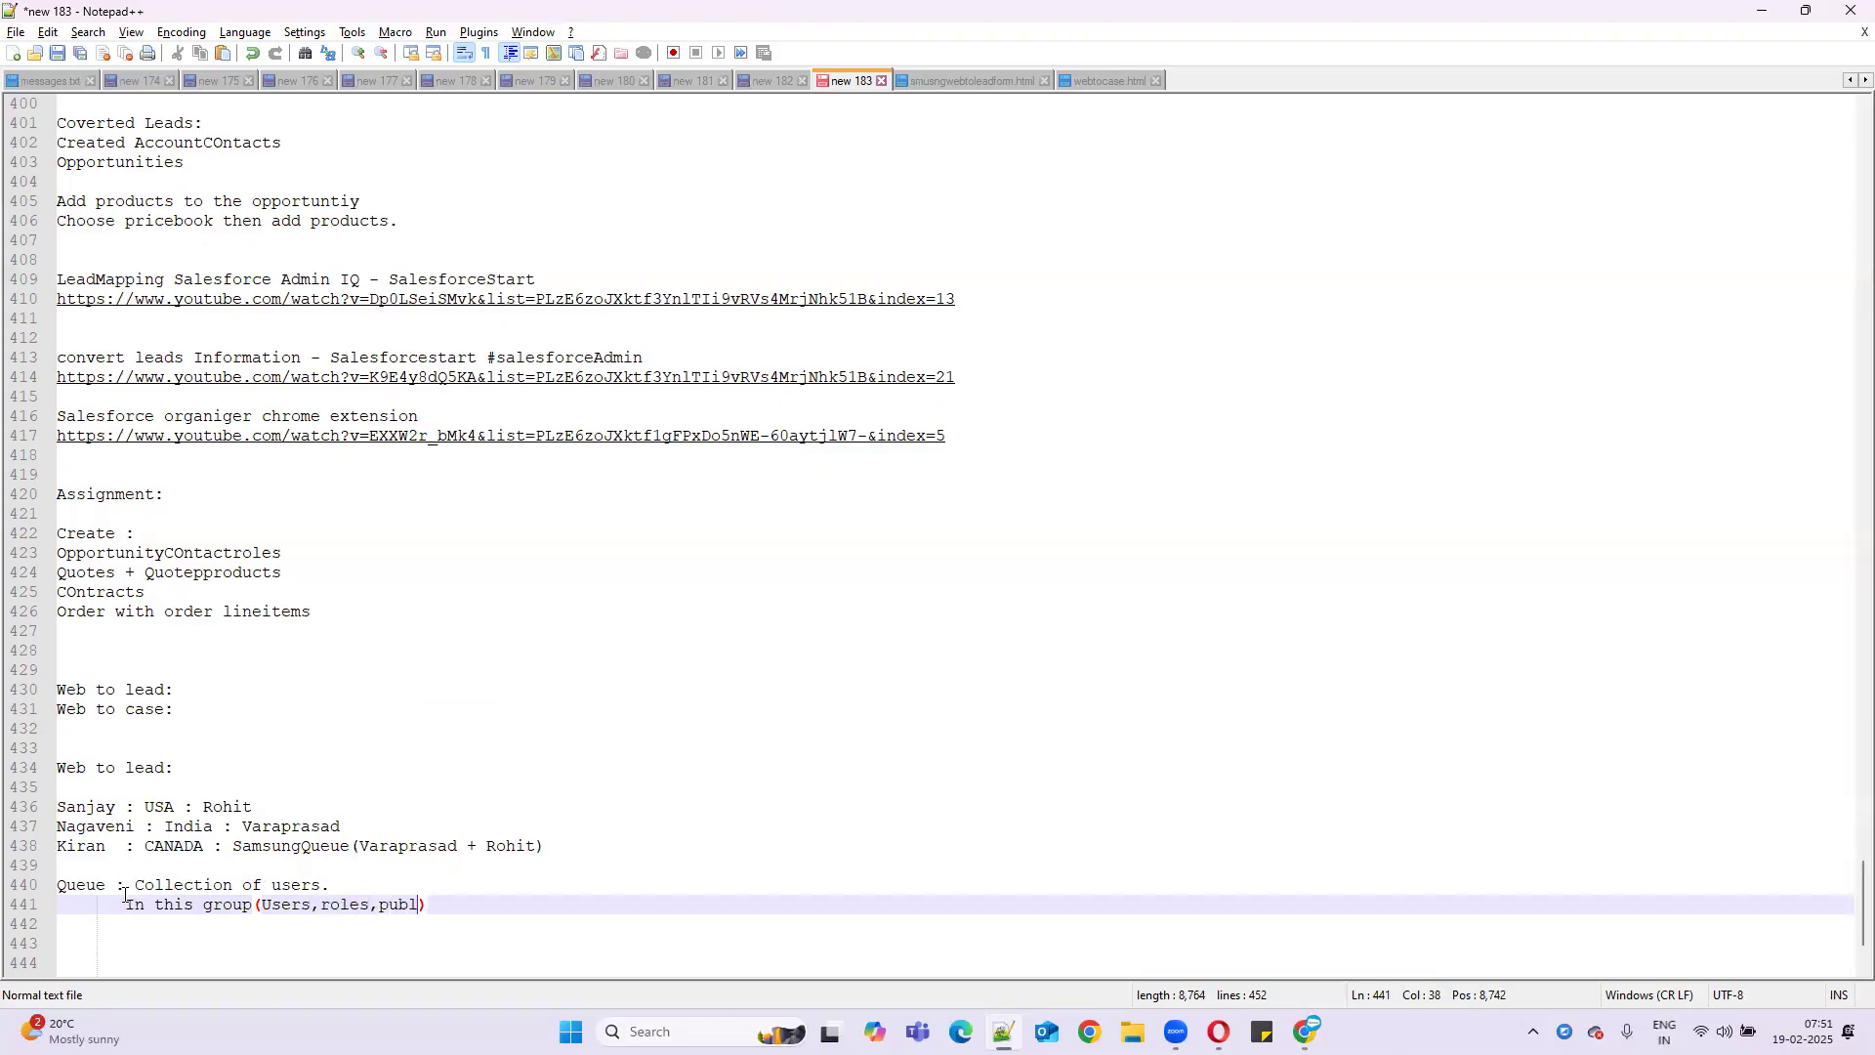
type("up")
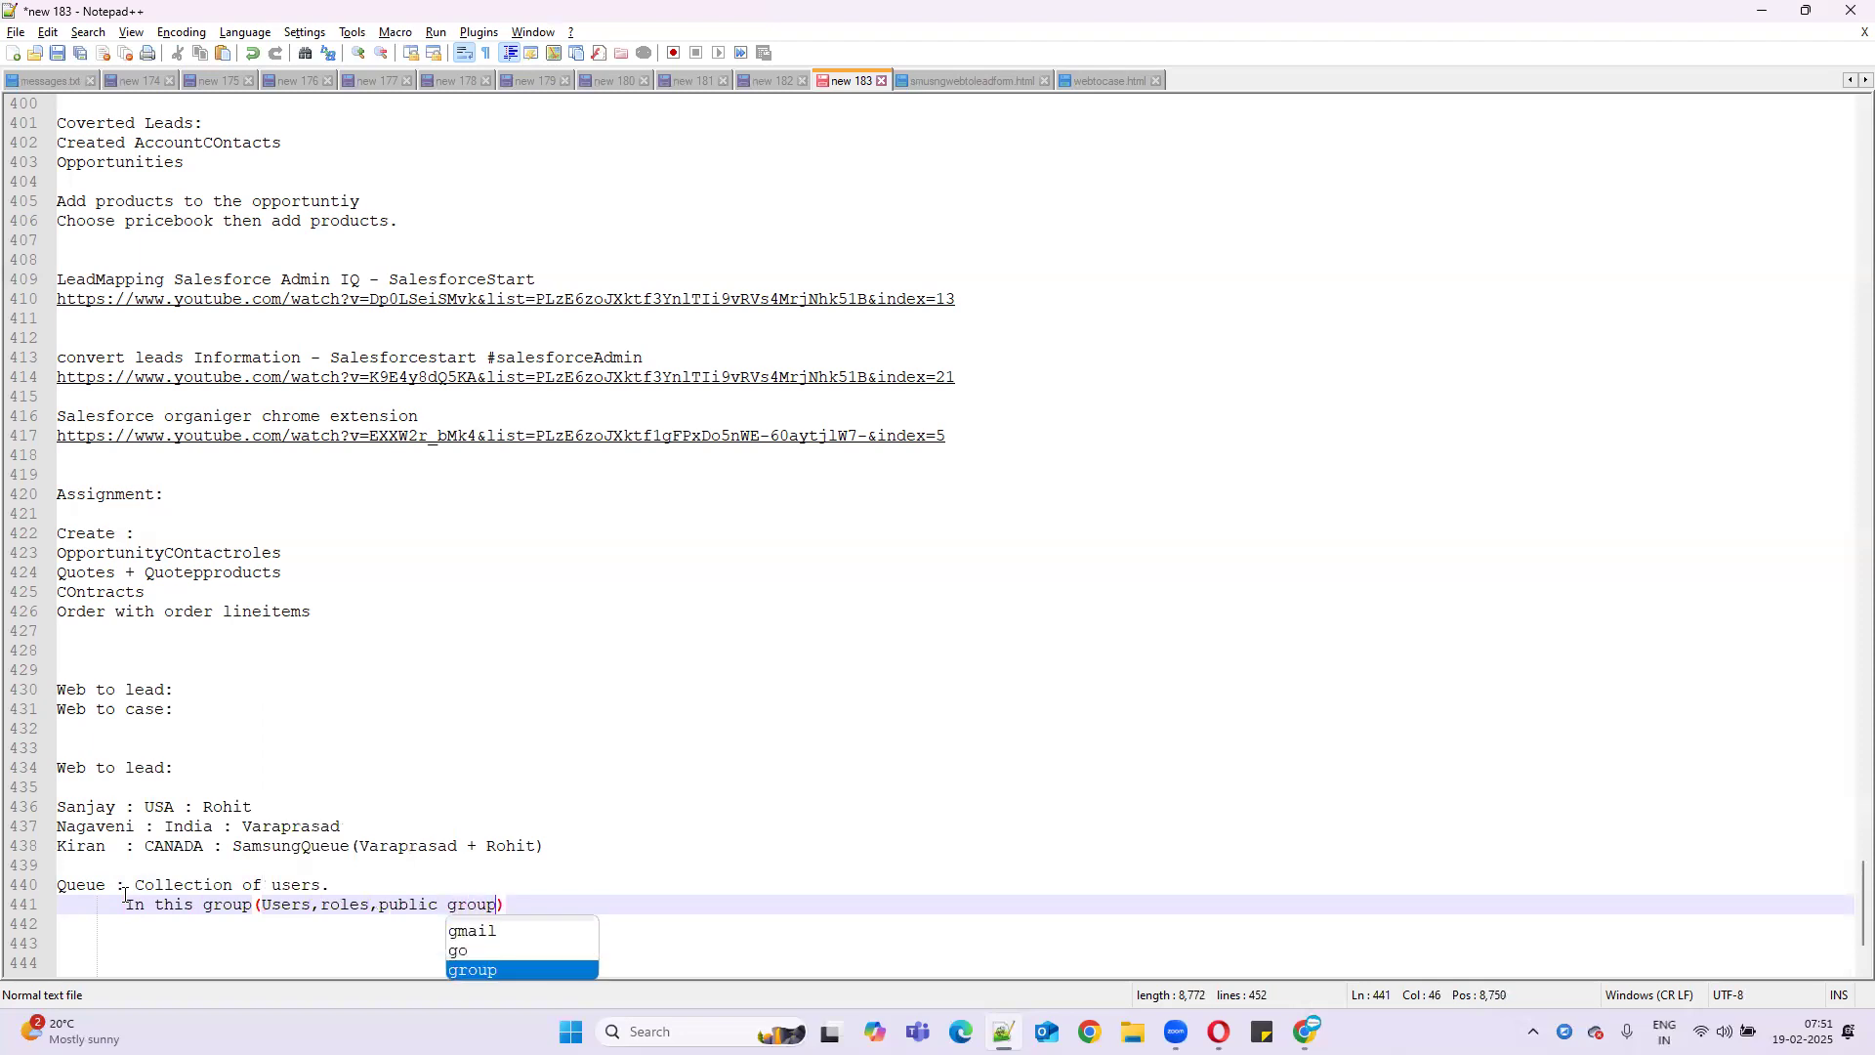
type("s")
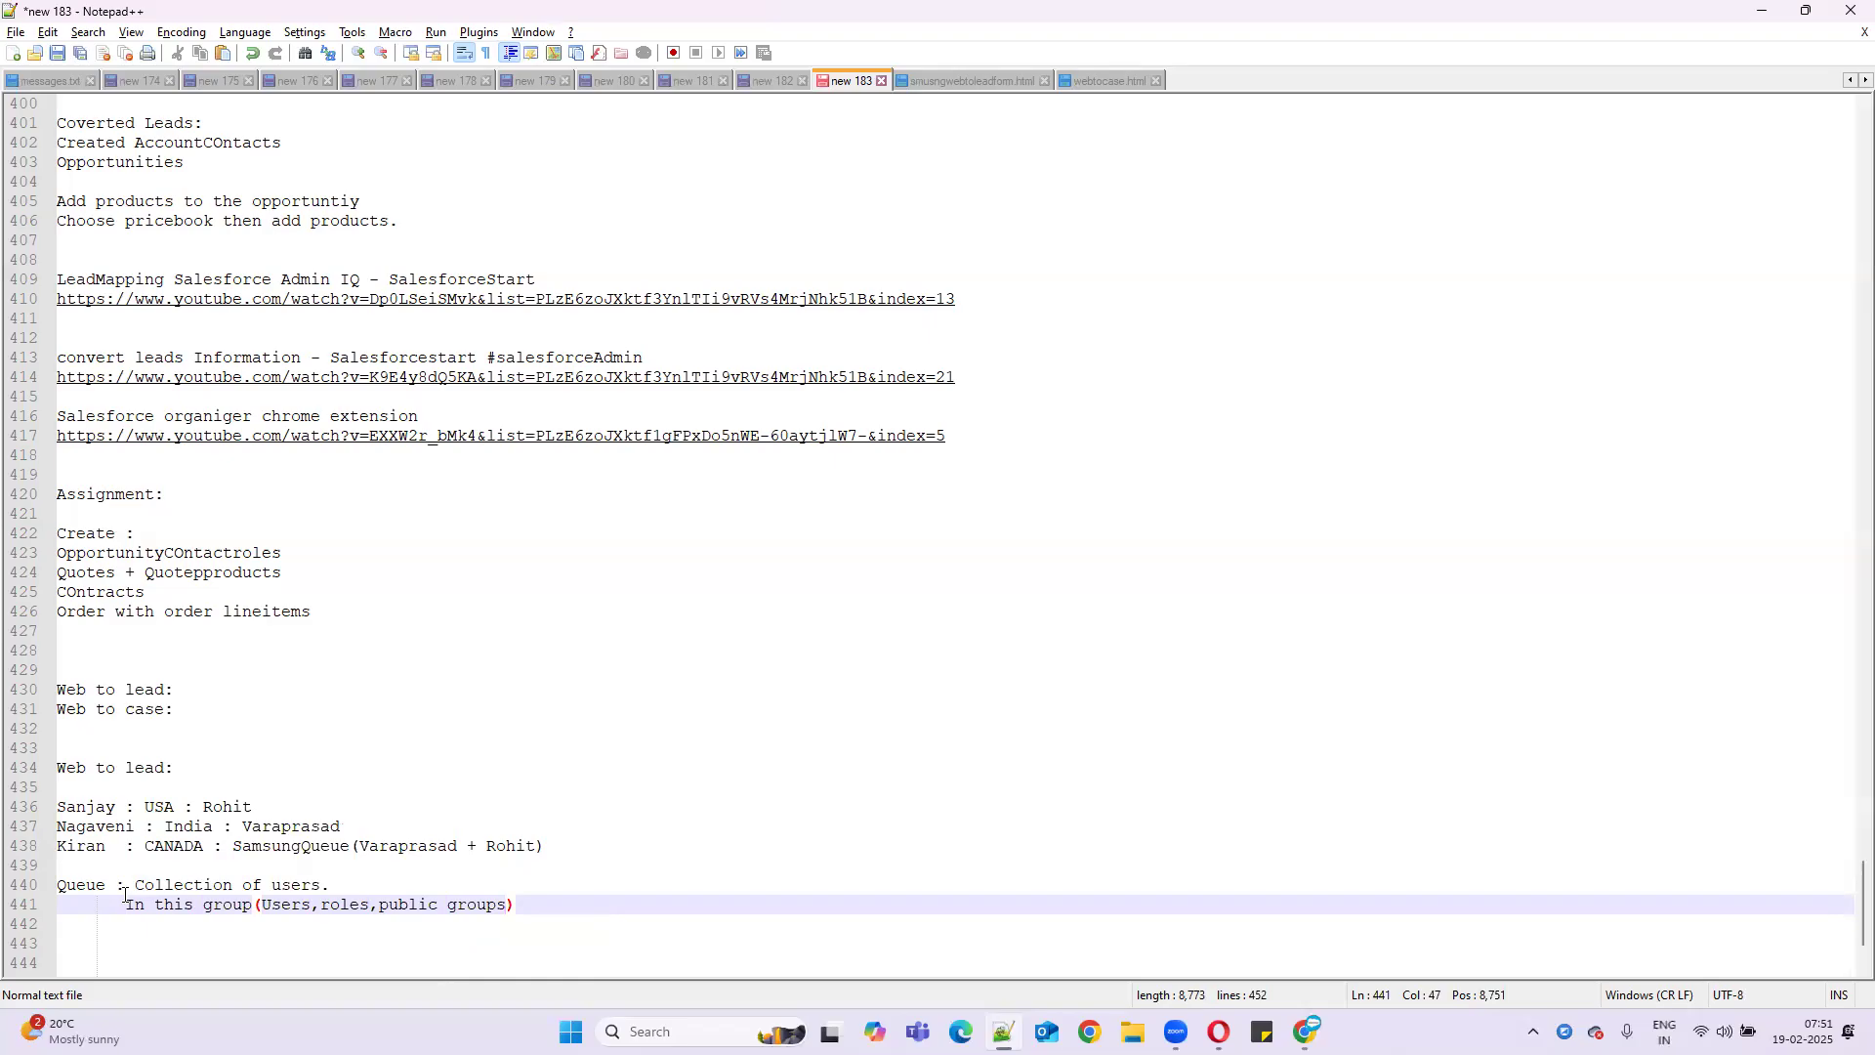
type(",")
key("BackSpace")
type(",roles ")
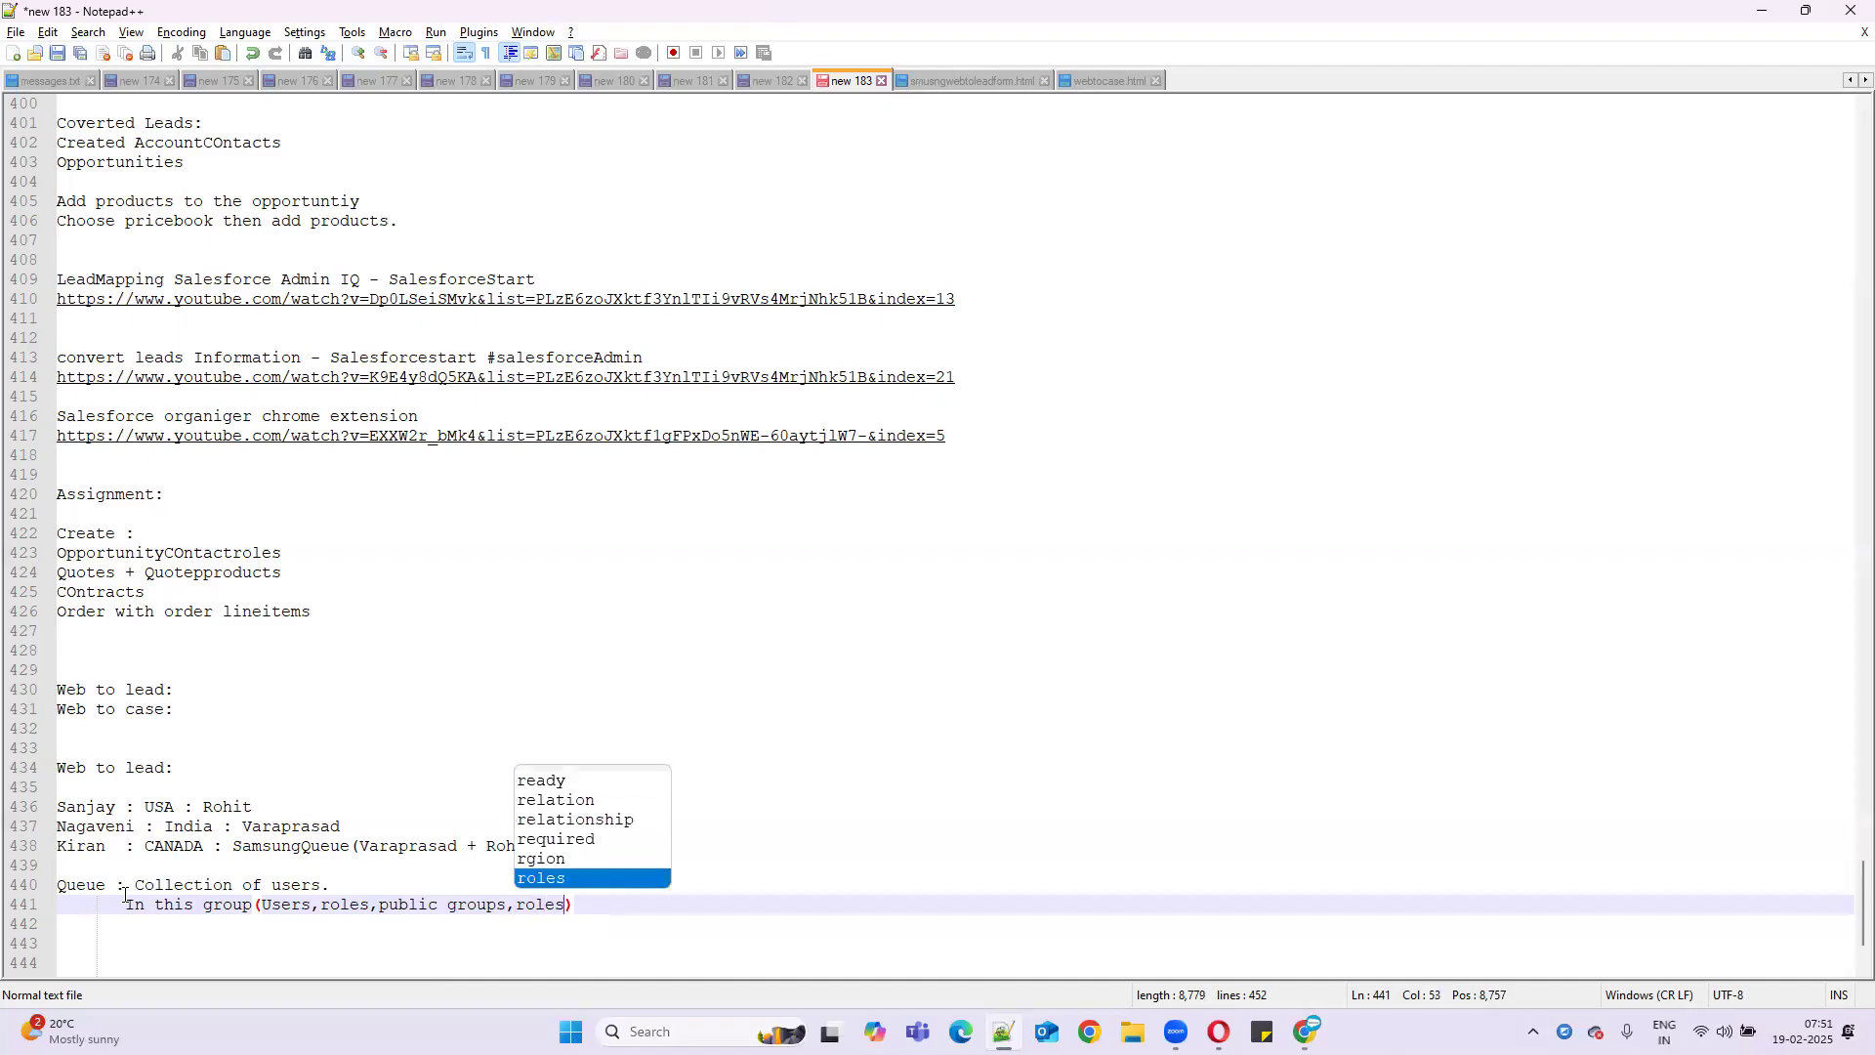
type("and subo")
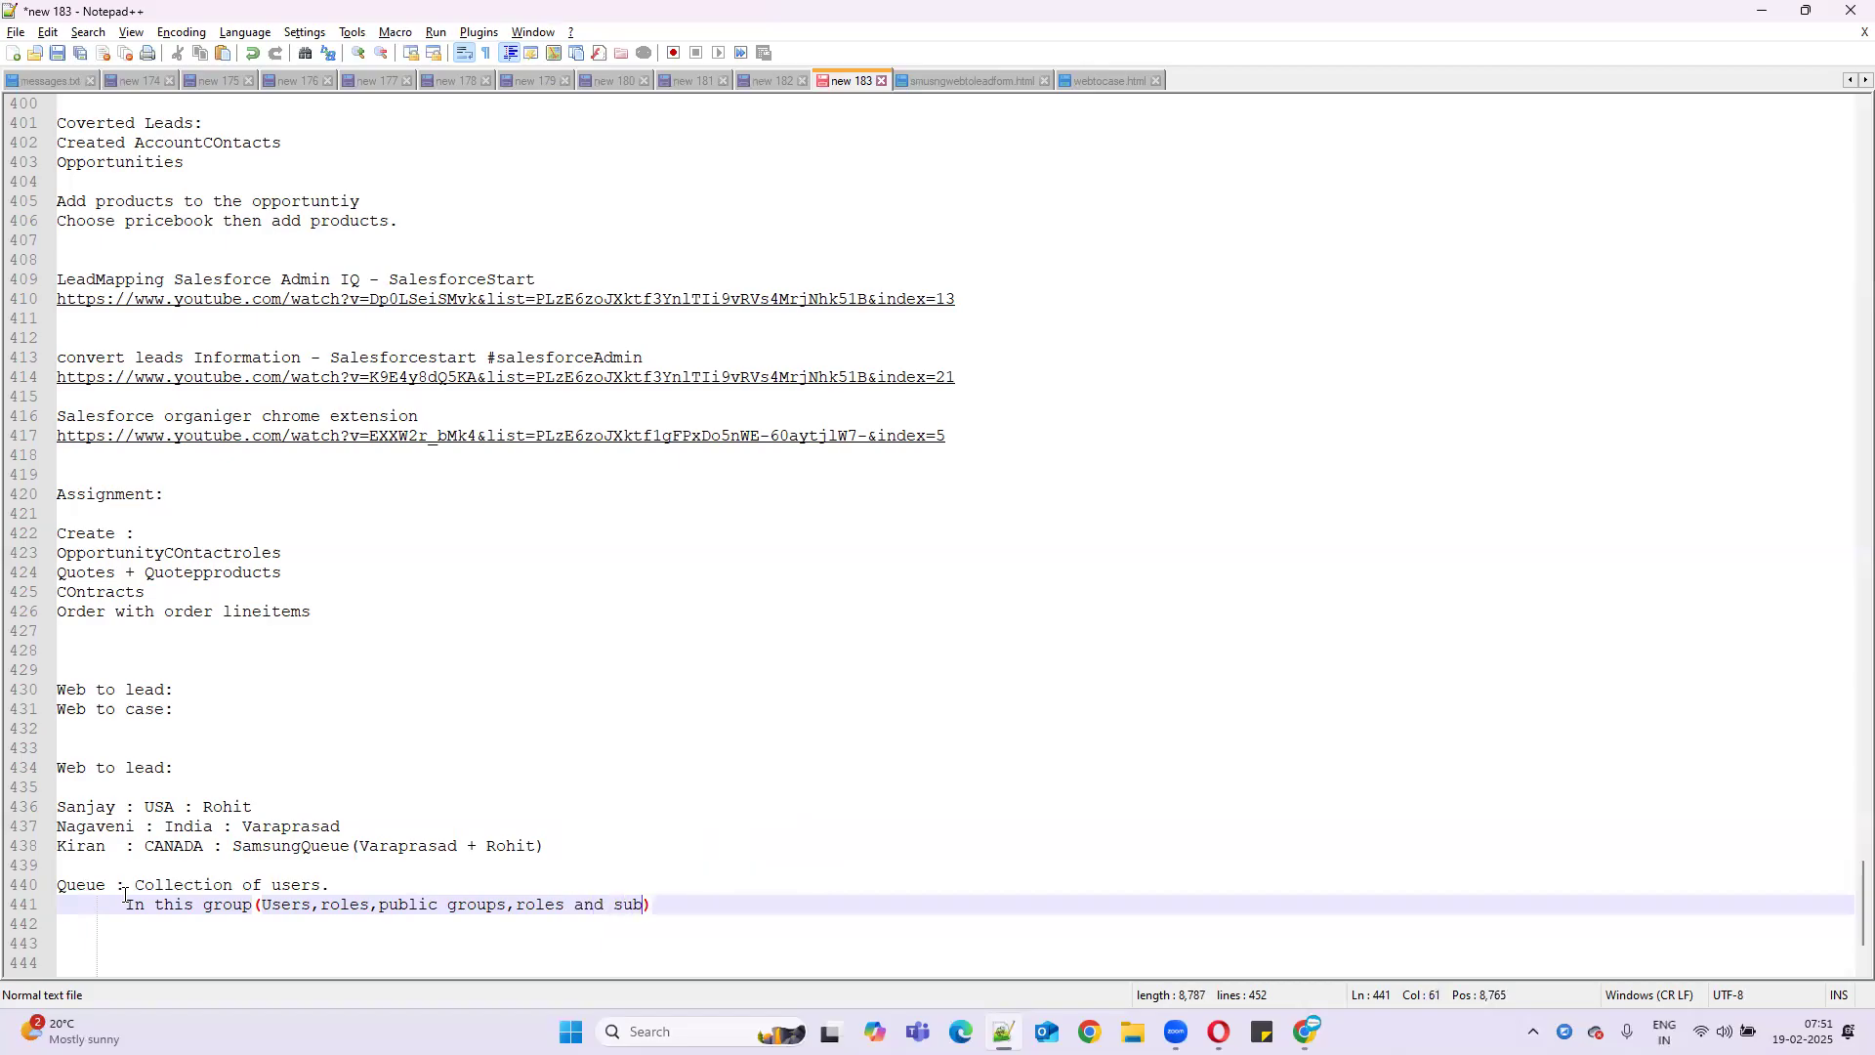
type("rdinates.")
- Highlight the Queue definition lines for review, then minimize Notepad++ to return to Salesforce
double_click(82, 885)
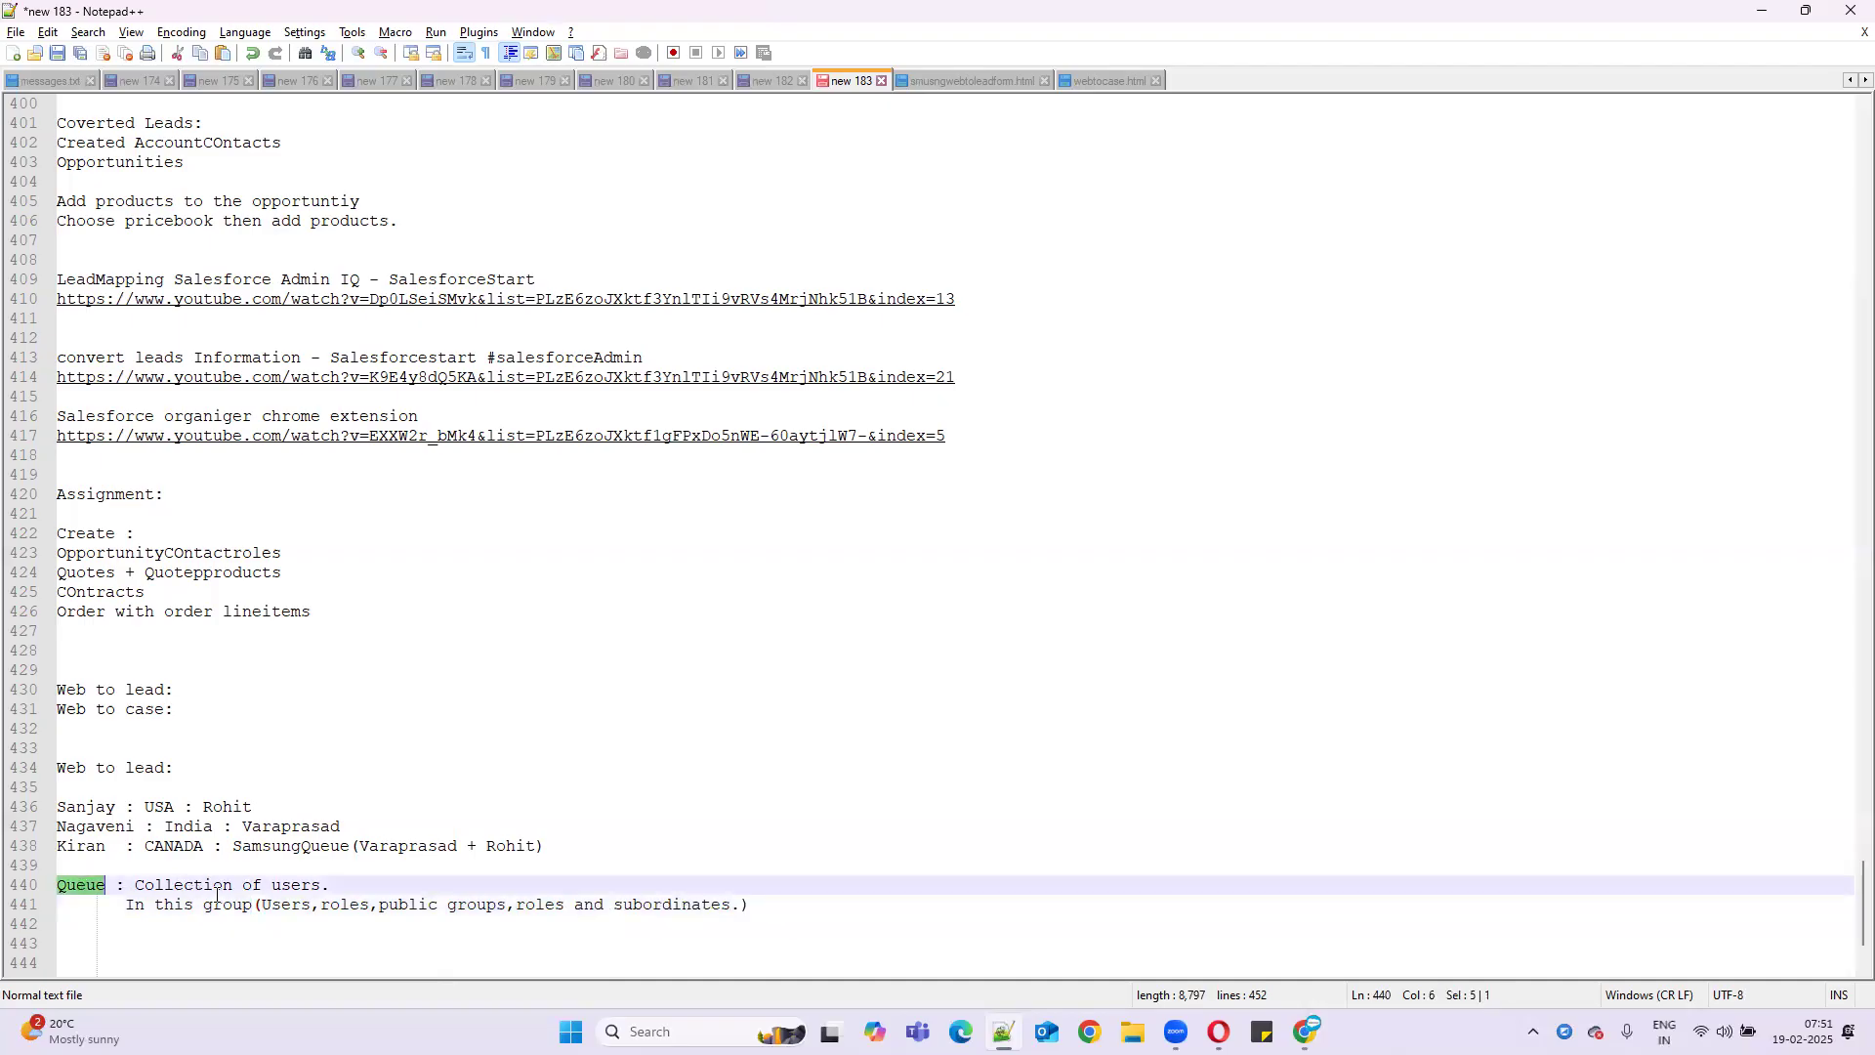
left_click_drag(340, 887, 152, 890)
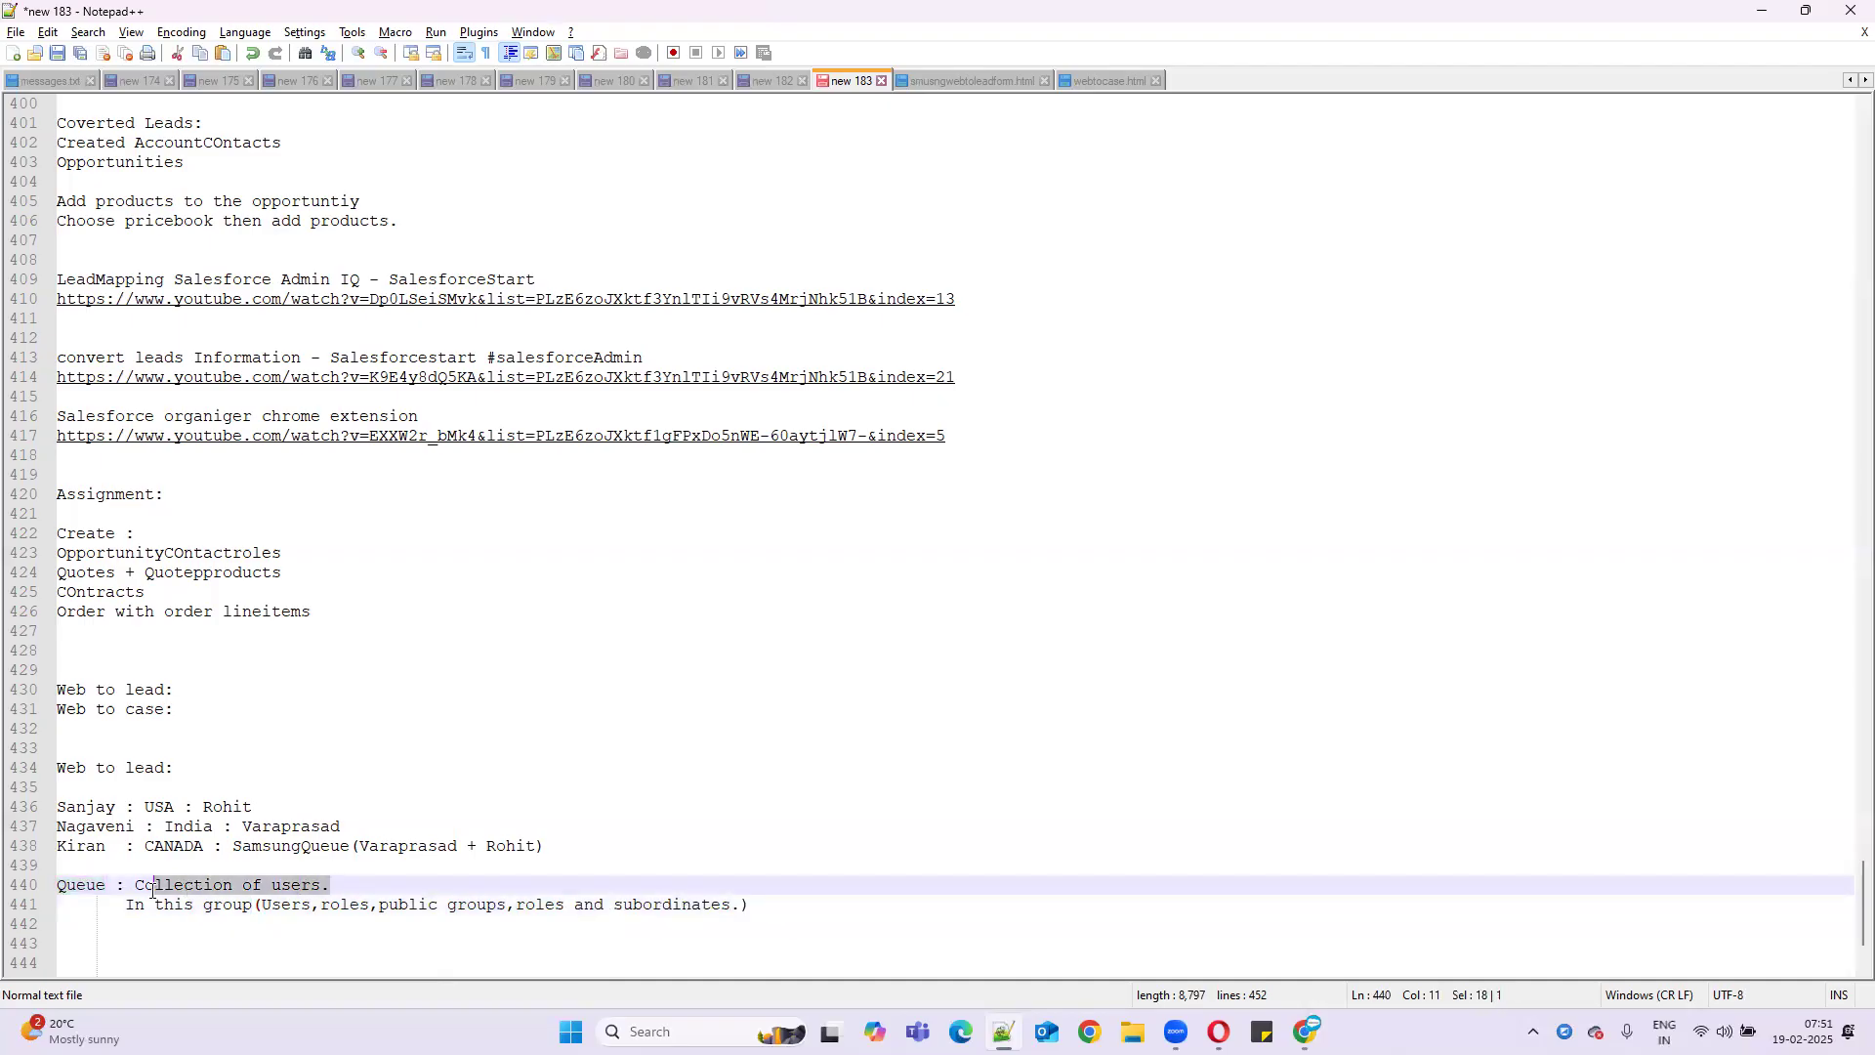
double_click(91, 889)
left_click(291, 922)
left_click(331, 900)
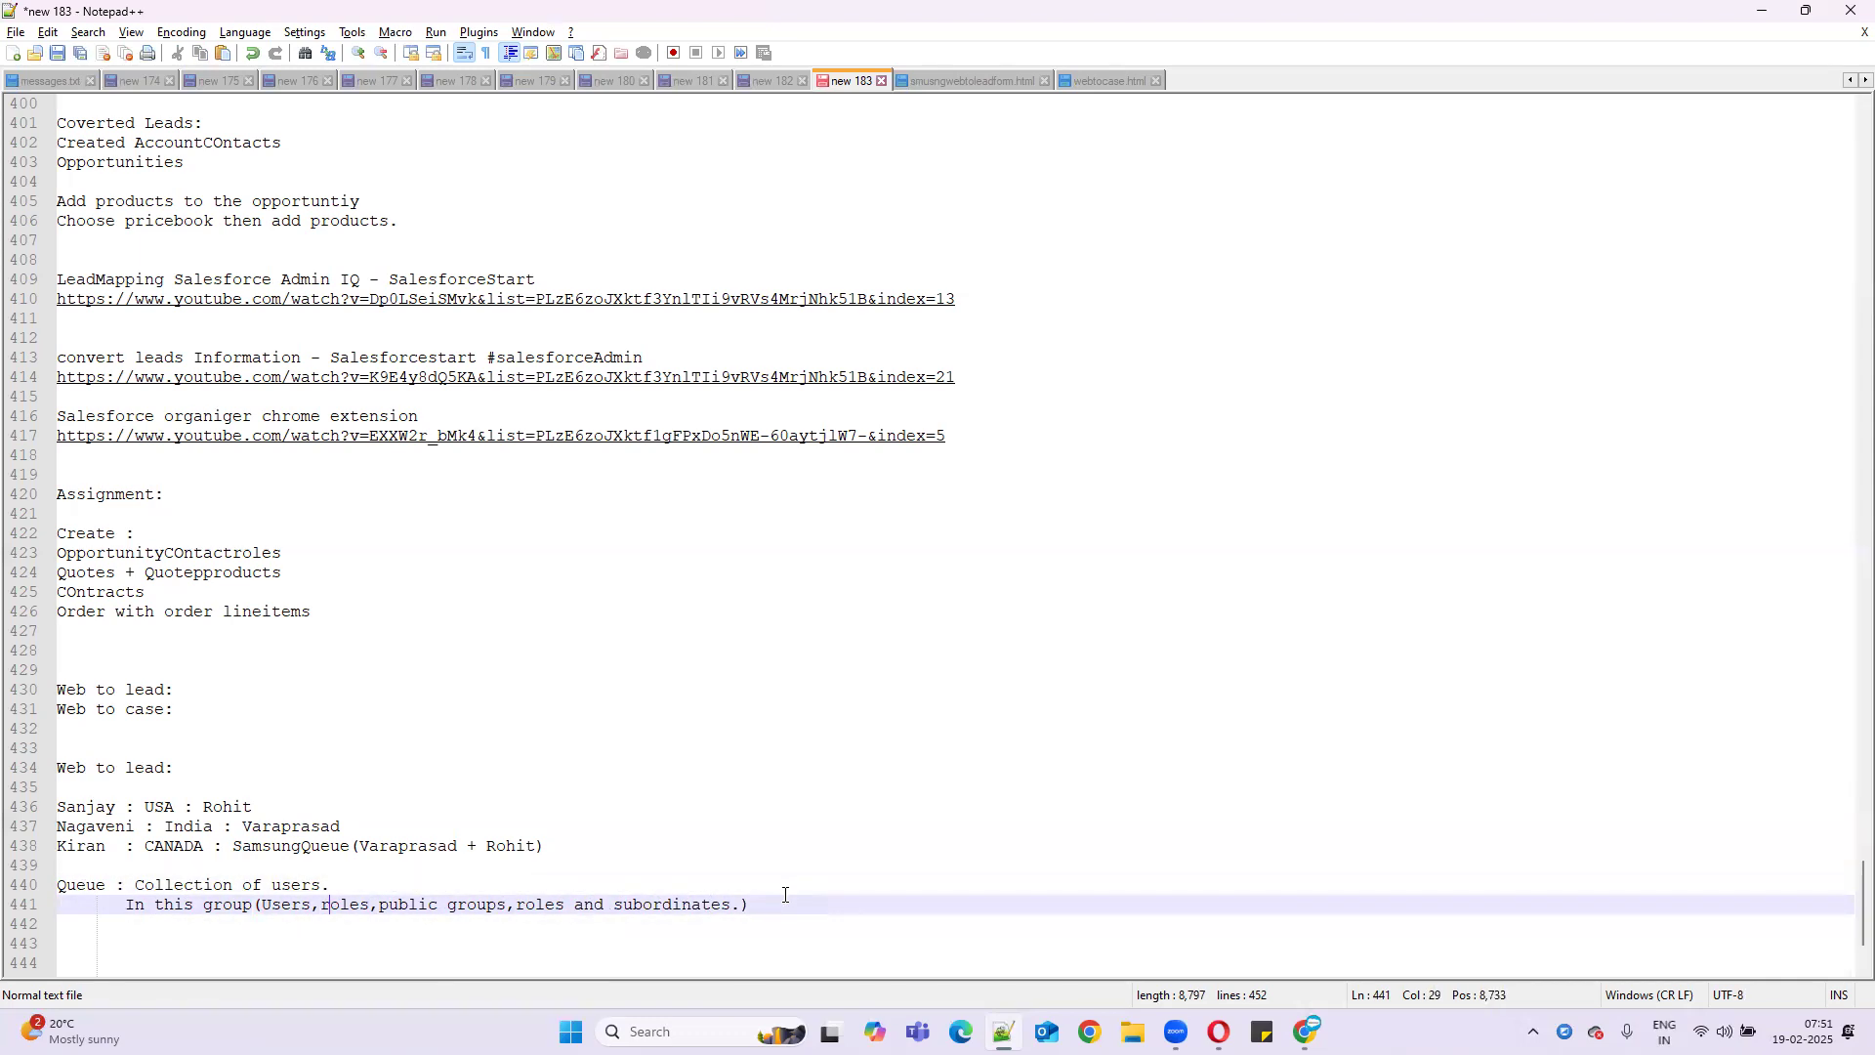
left_click(816, 902)
left_click(1761, 11)
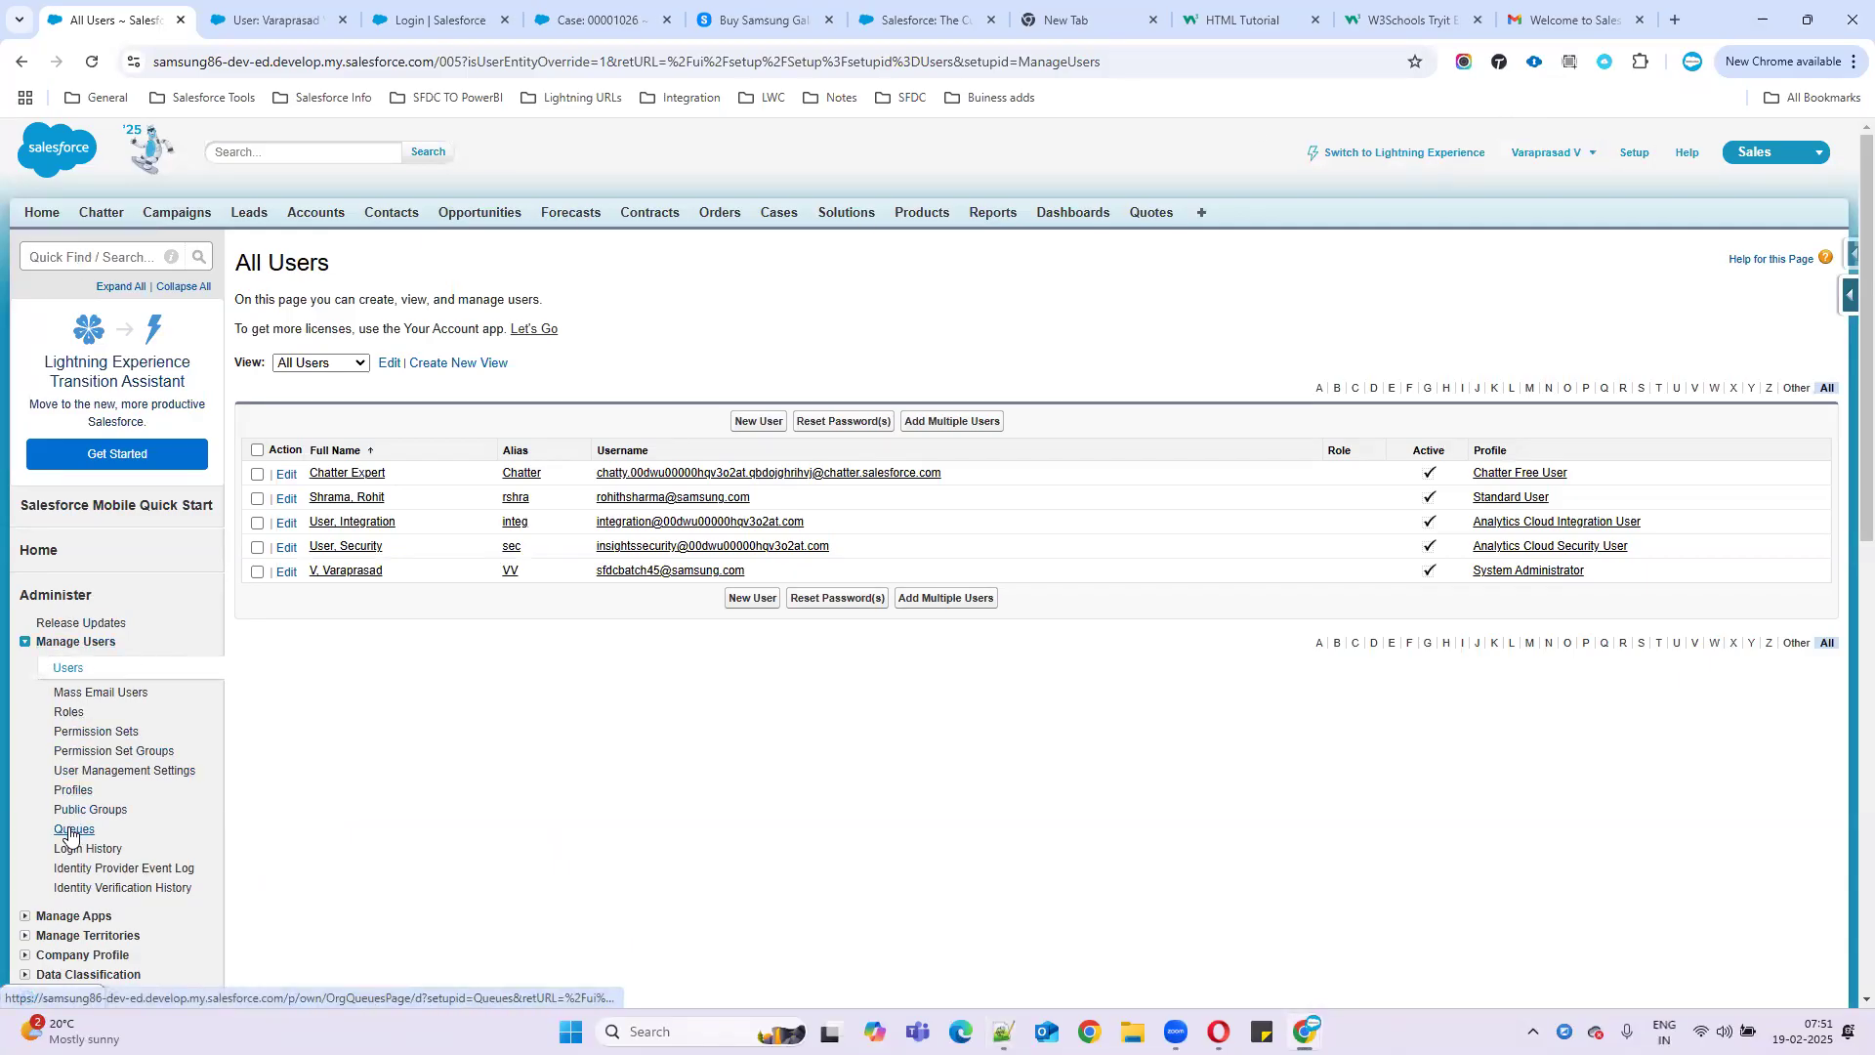
- Find Queues through Quick Find 'Que' and start a new queue from the empty Queues list
left_click(61, 252)
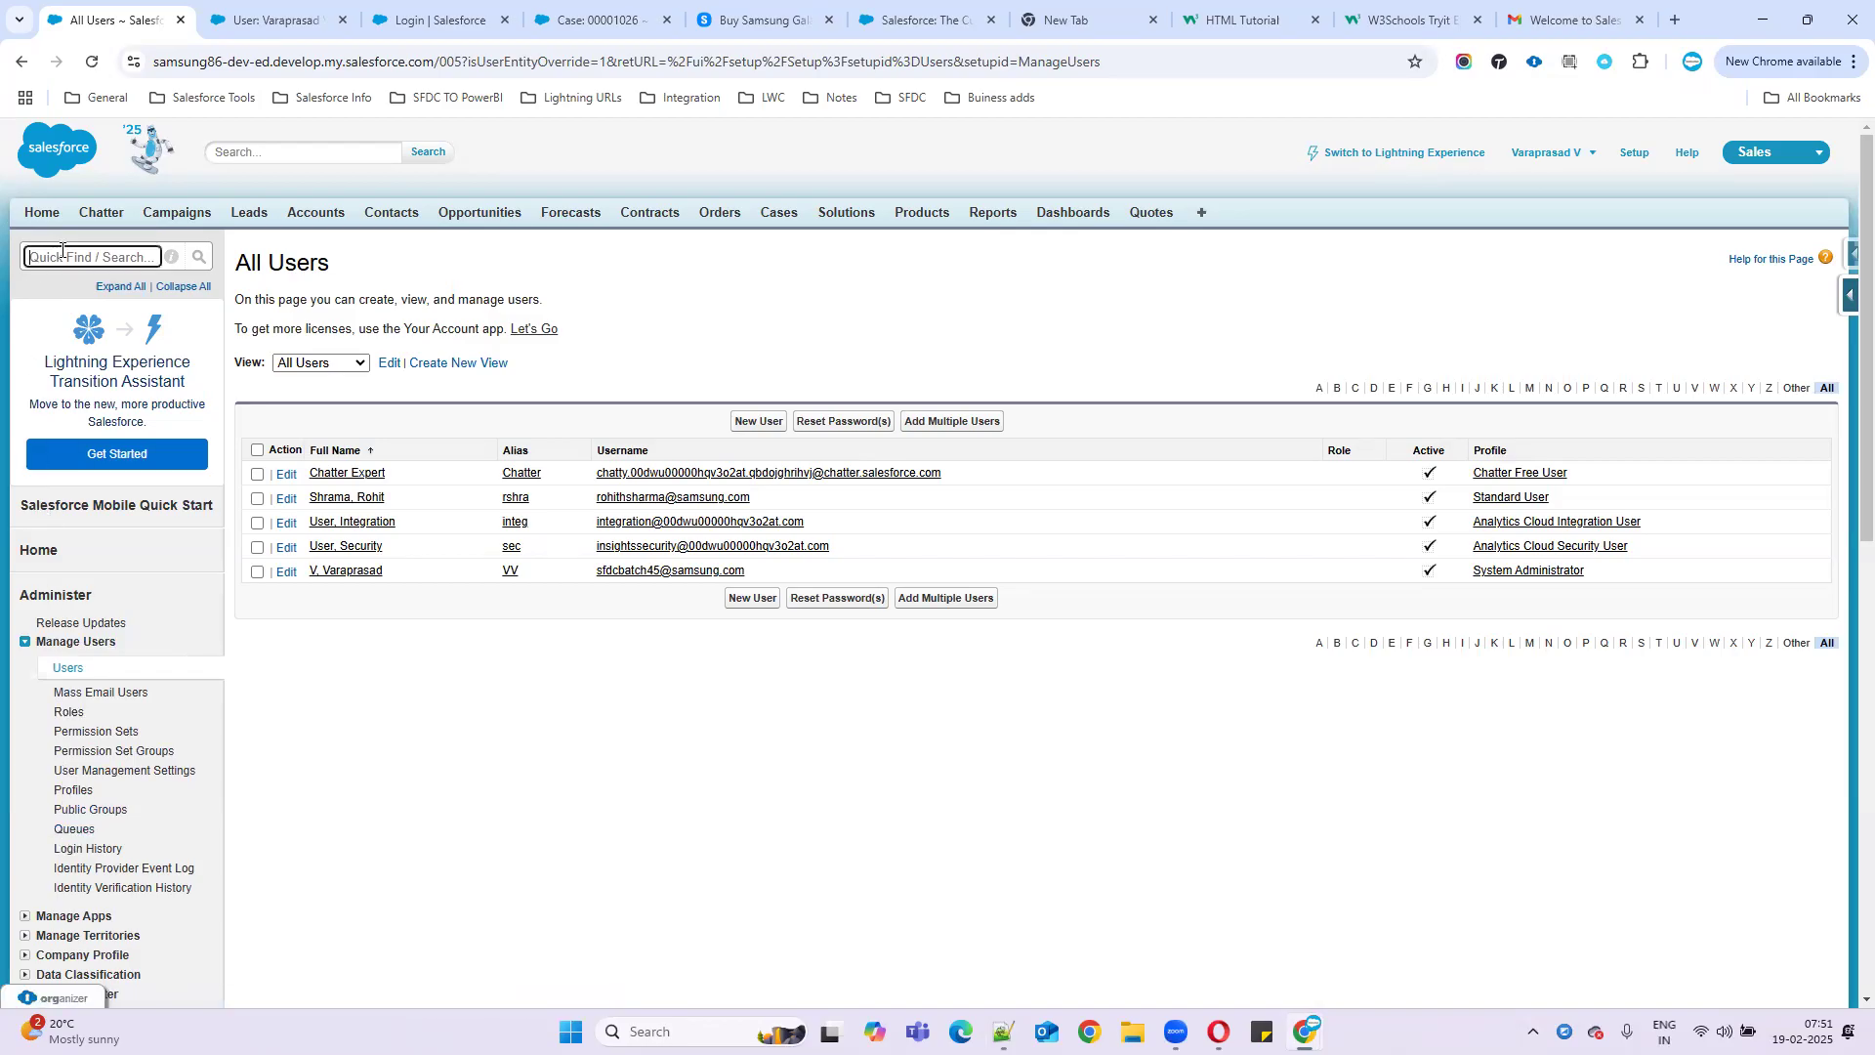
type("Que")
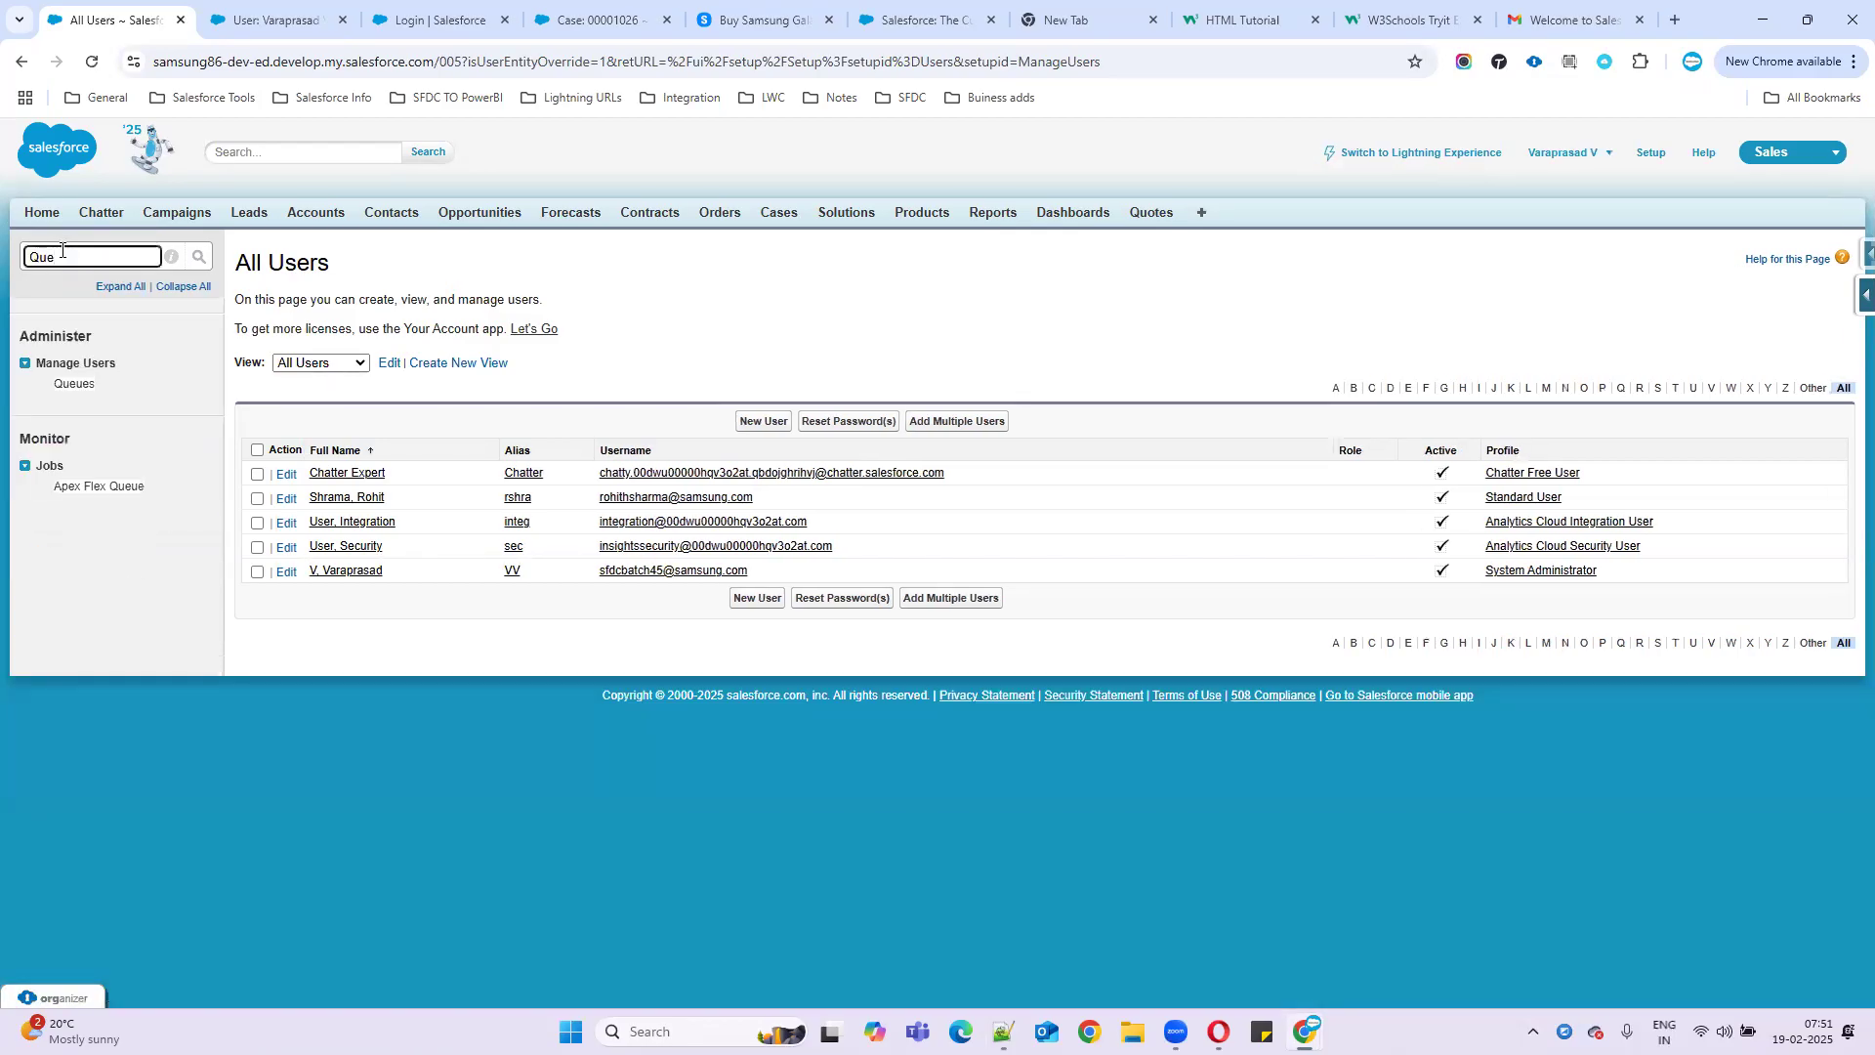
left_click(73, 385)
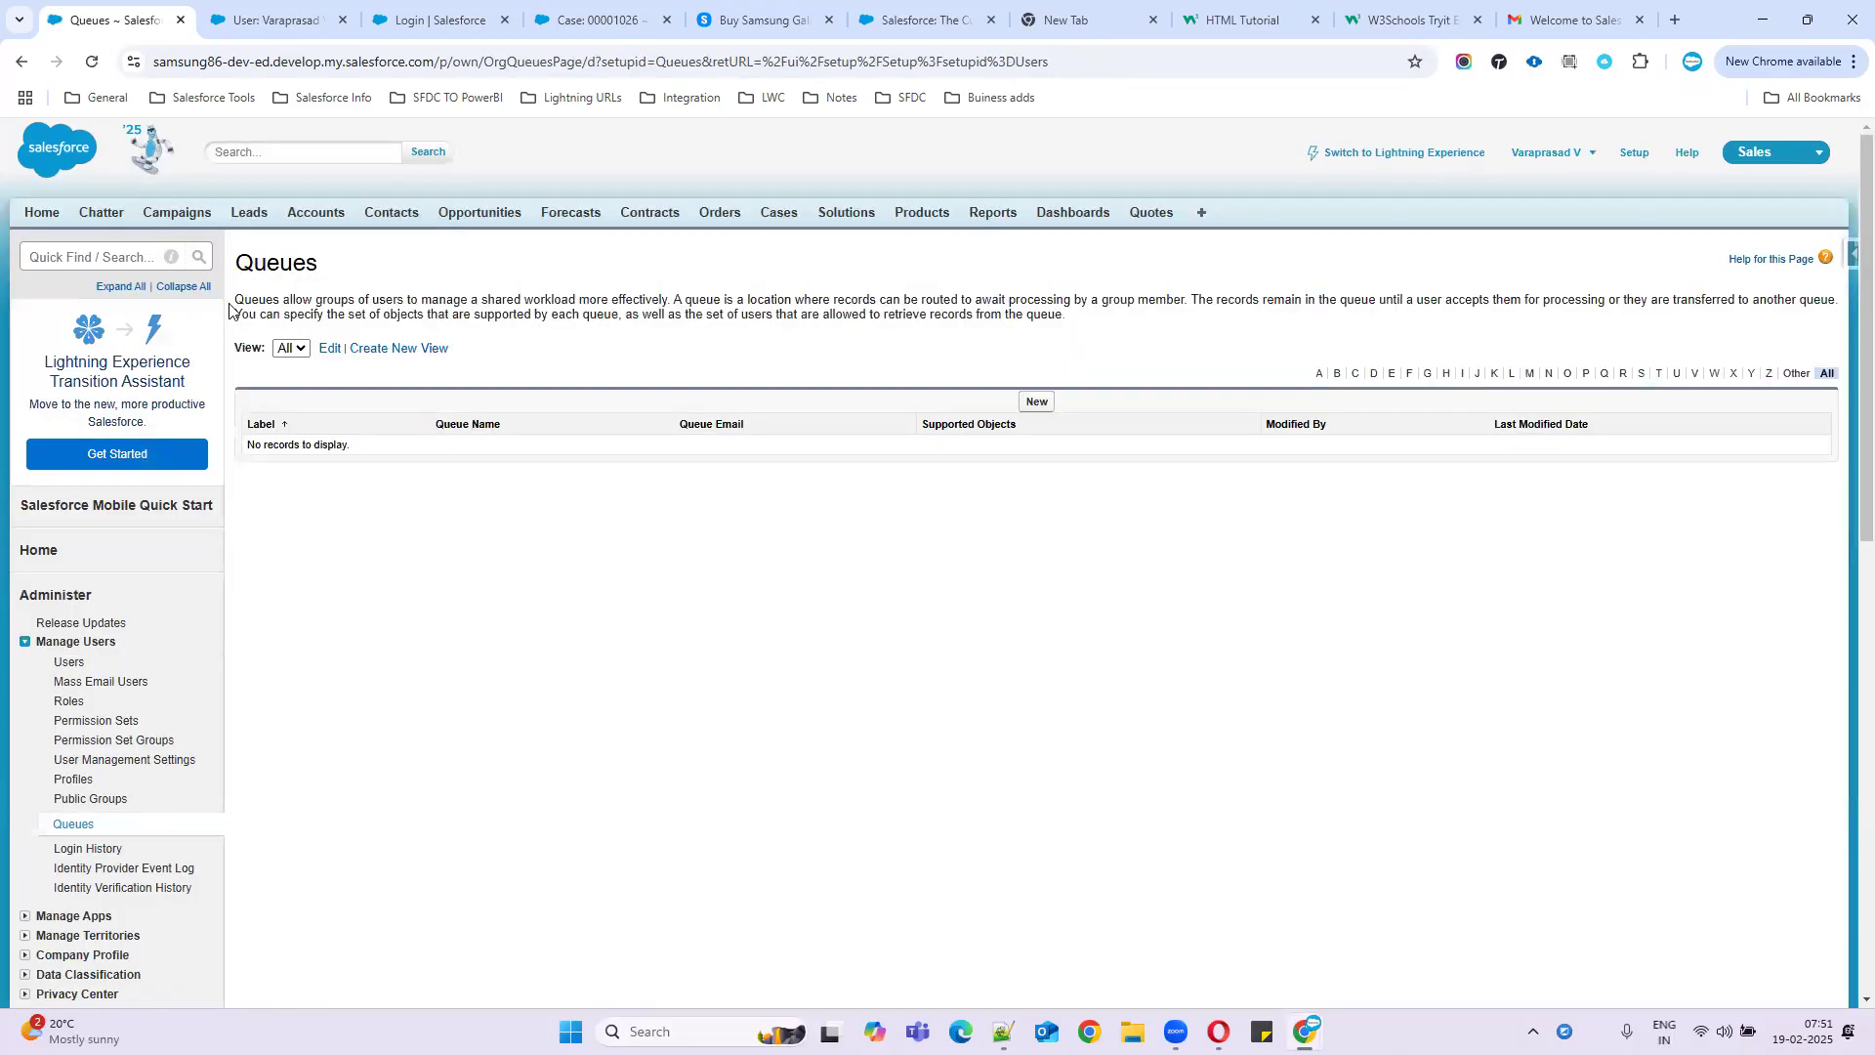
left_click_drag(250, 303, 1252, 317)
left_click(1037, 403)
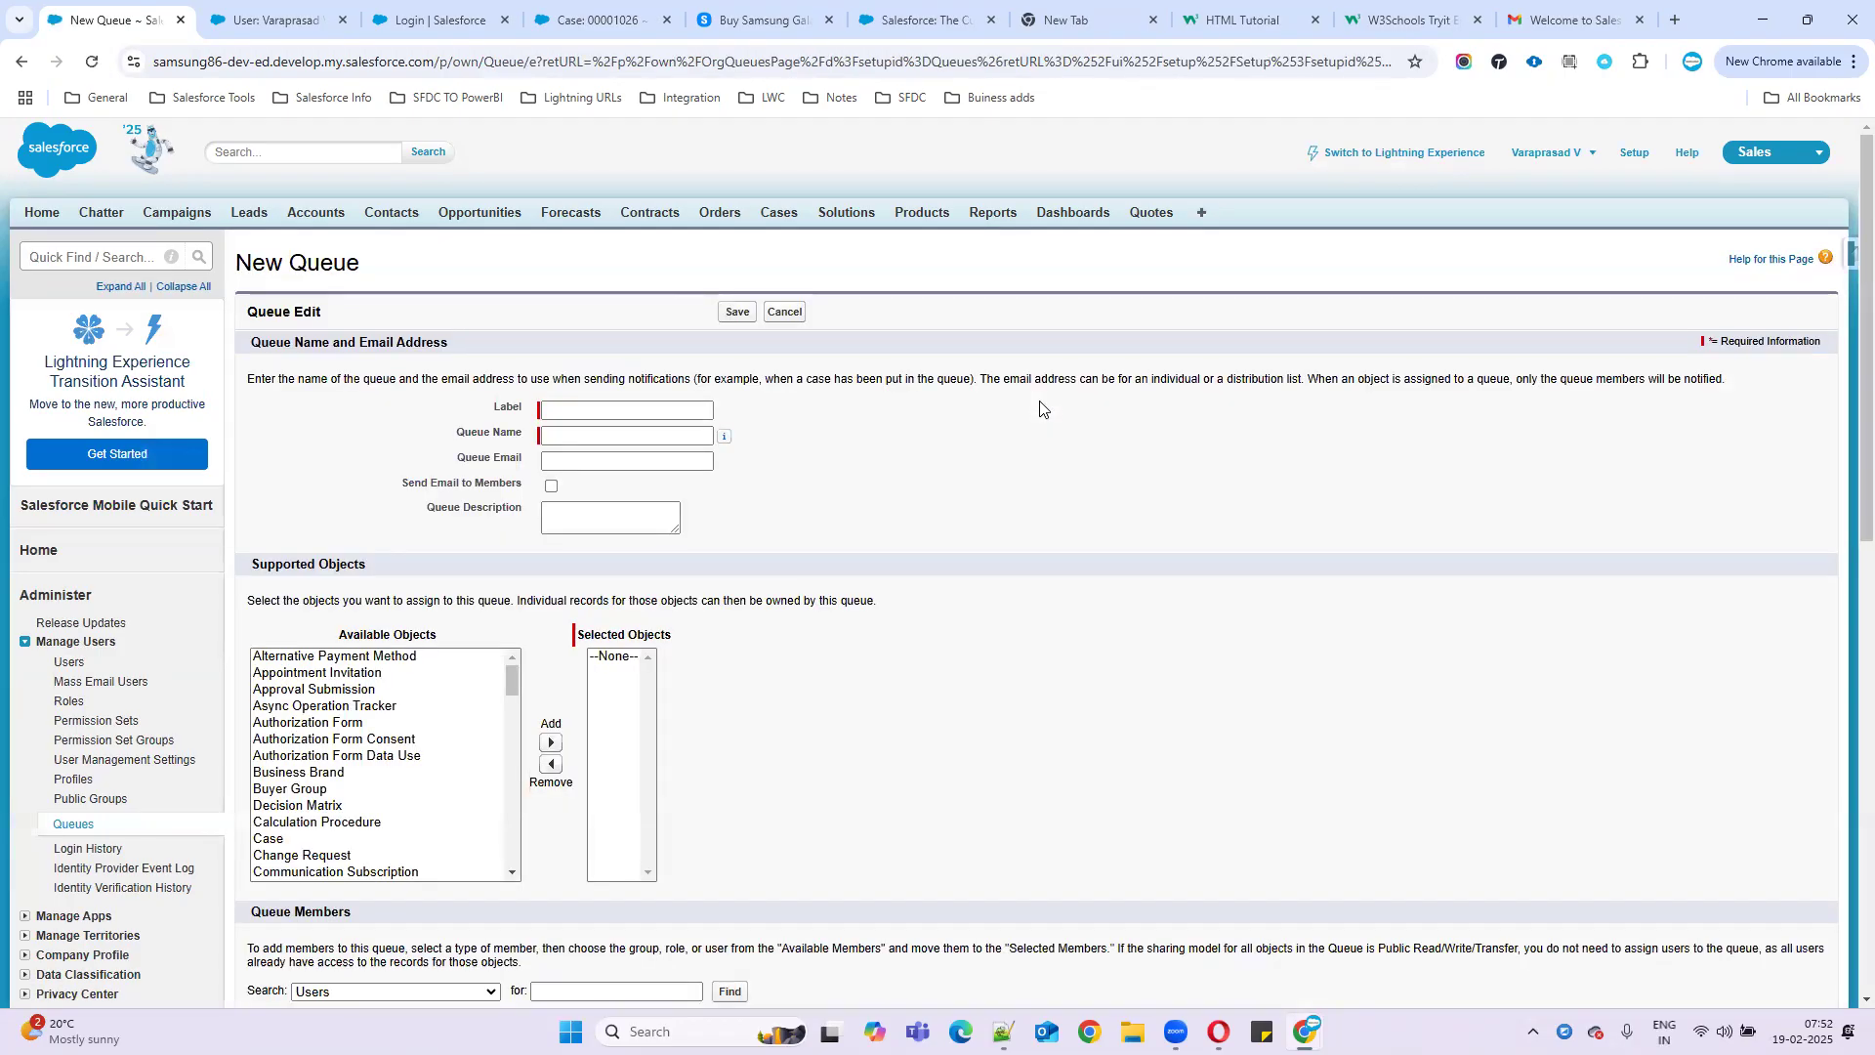
left_click(594, 413)
- Enter 'SamsungQueue' as the label, auto-fill the queue name, and tick Send Email to Members
type("Sa")
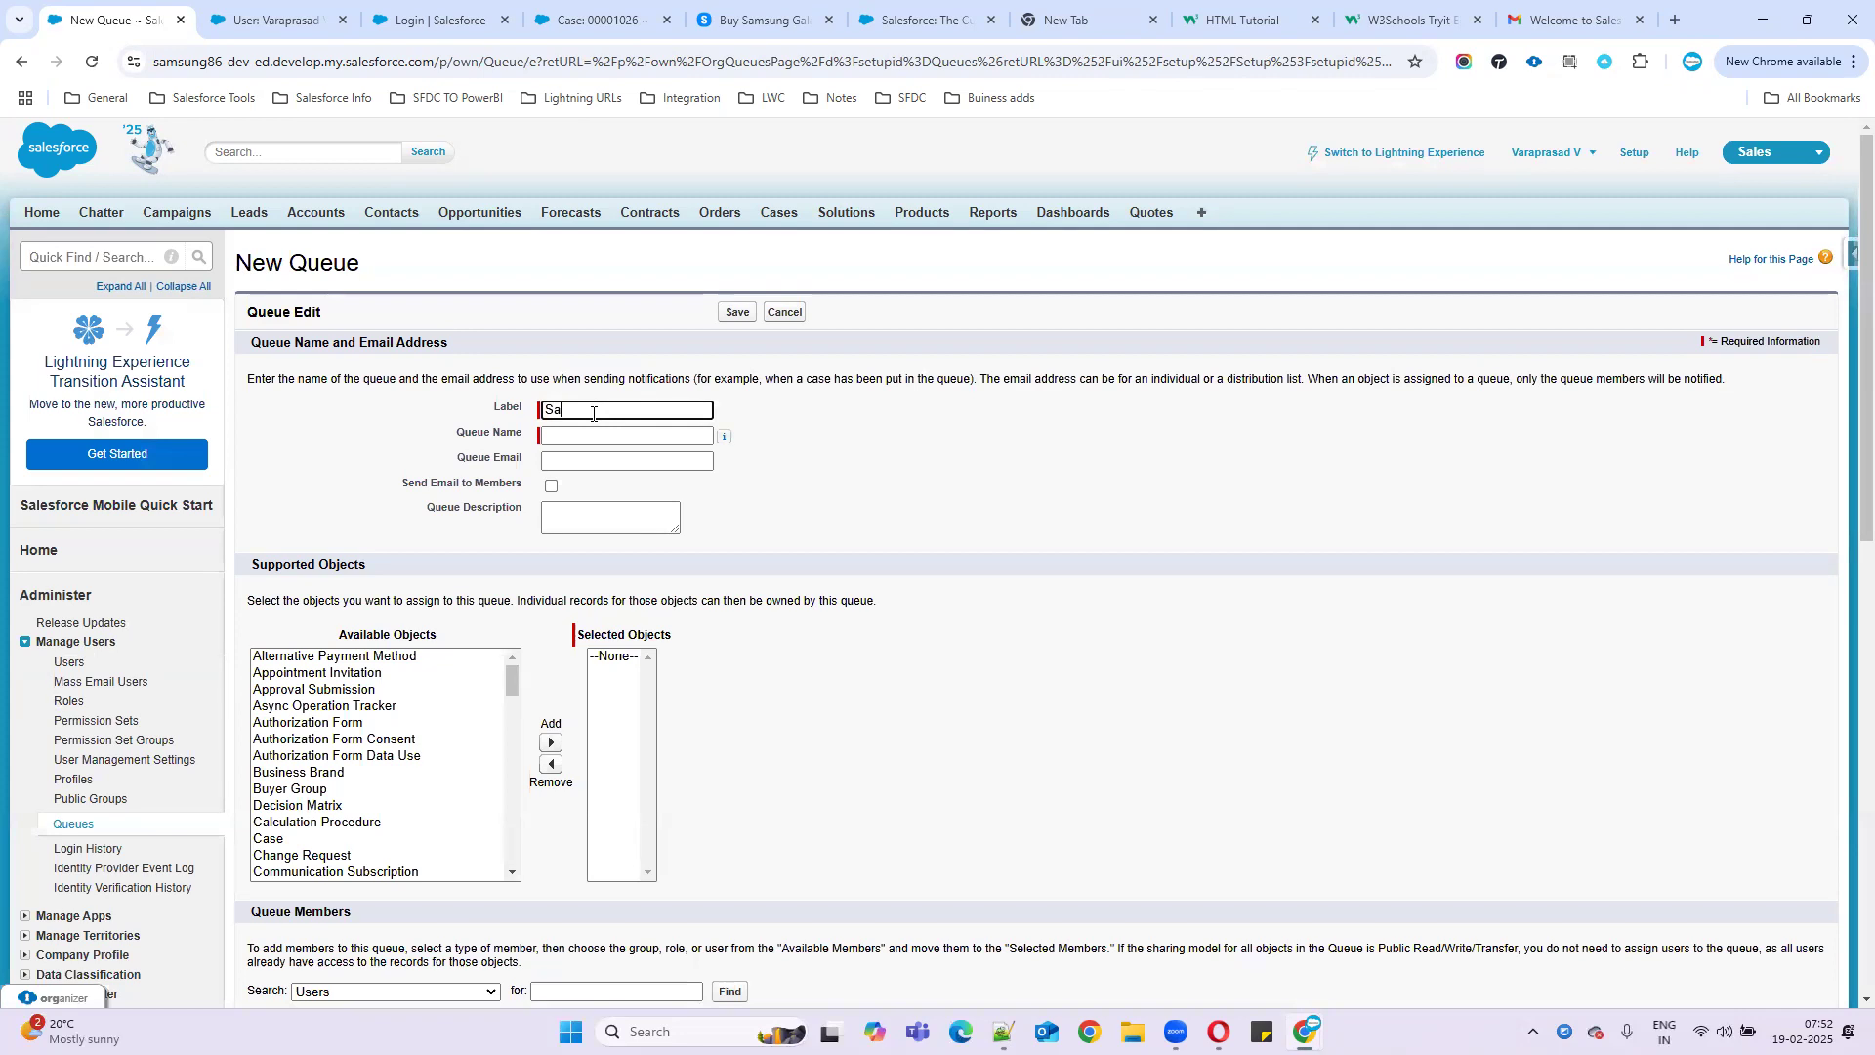
type("msungQueue")
left_click(596, 436)
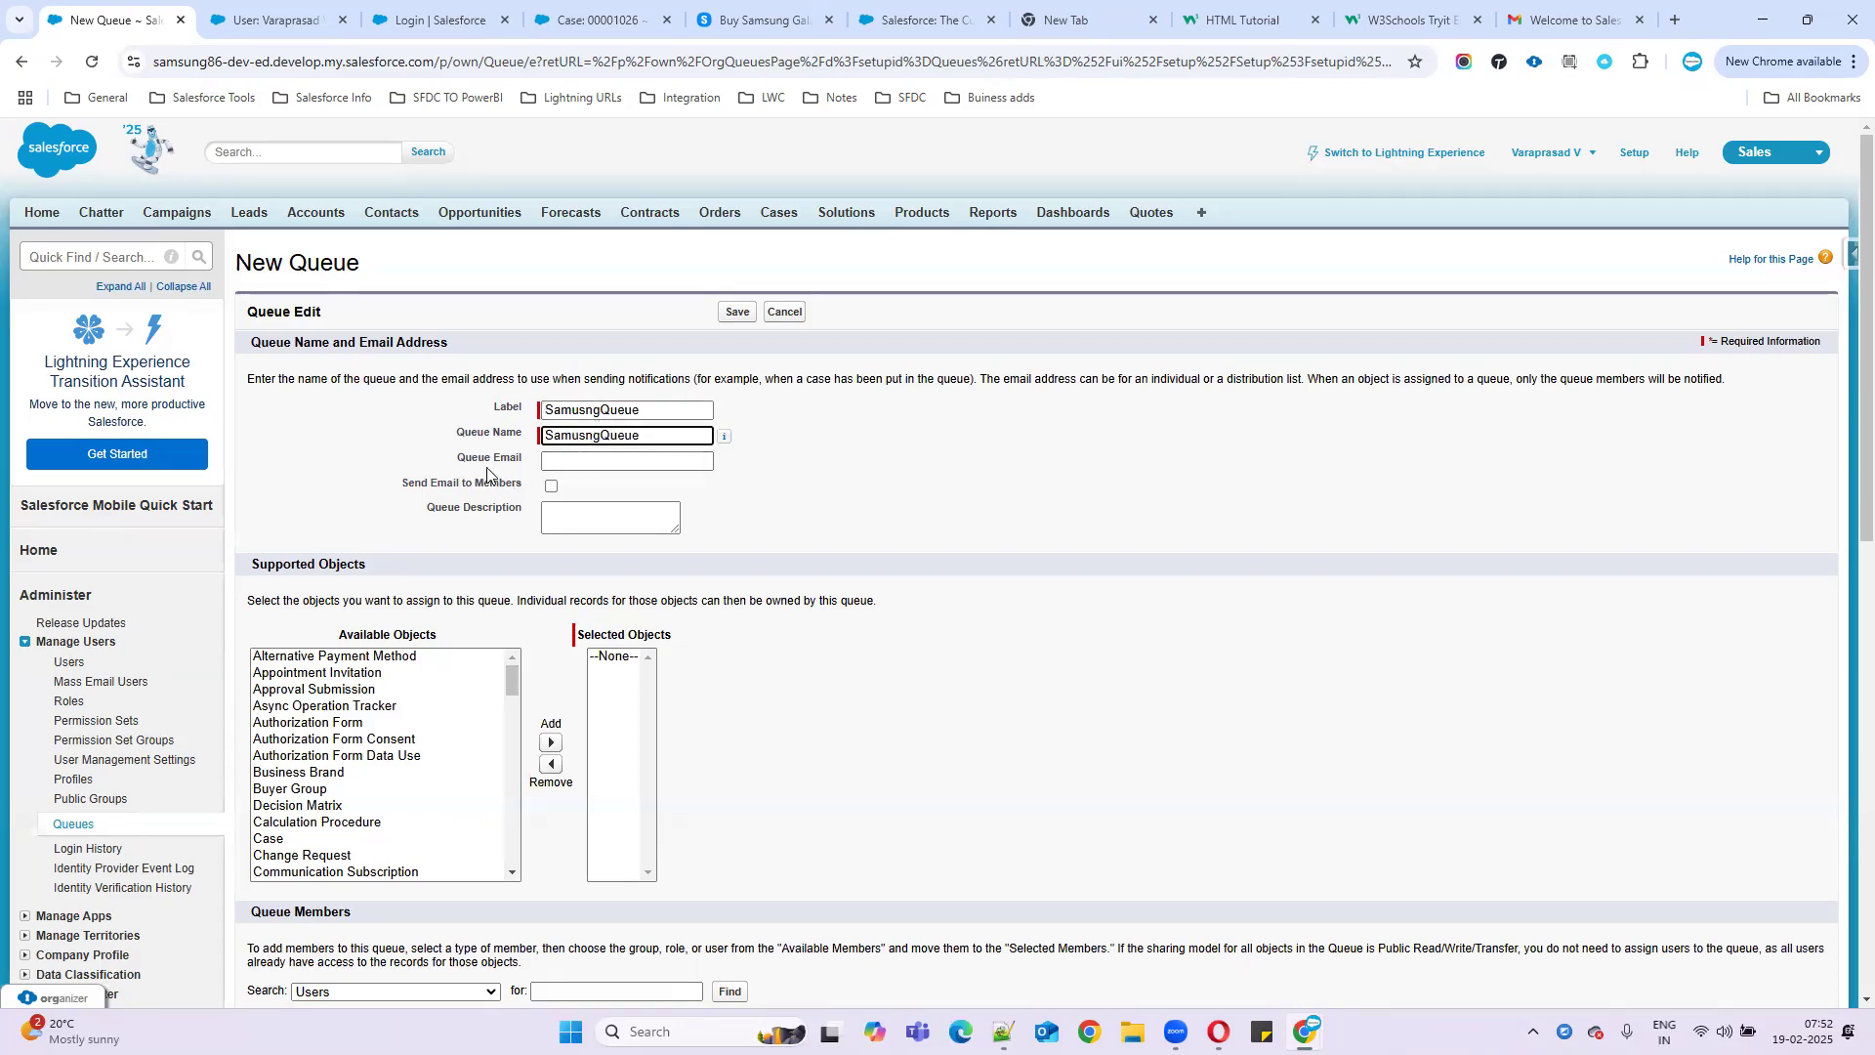
left_click(543, 460)
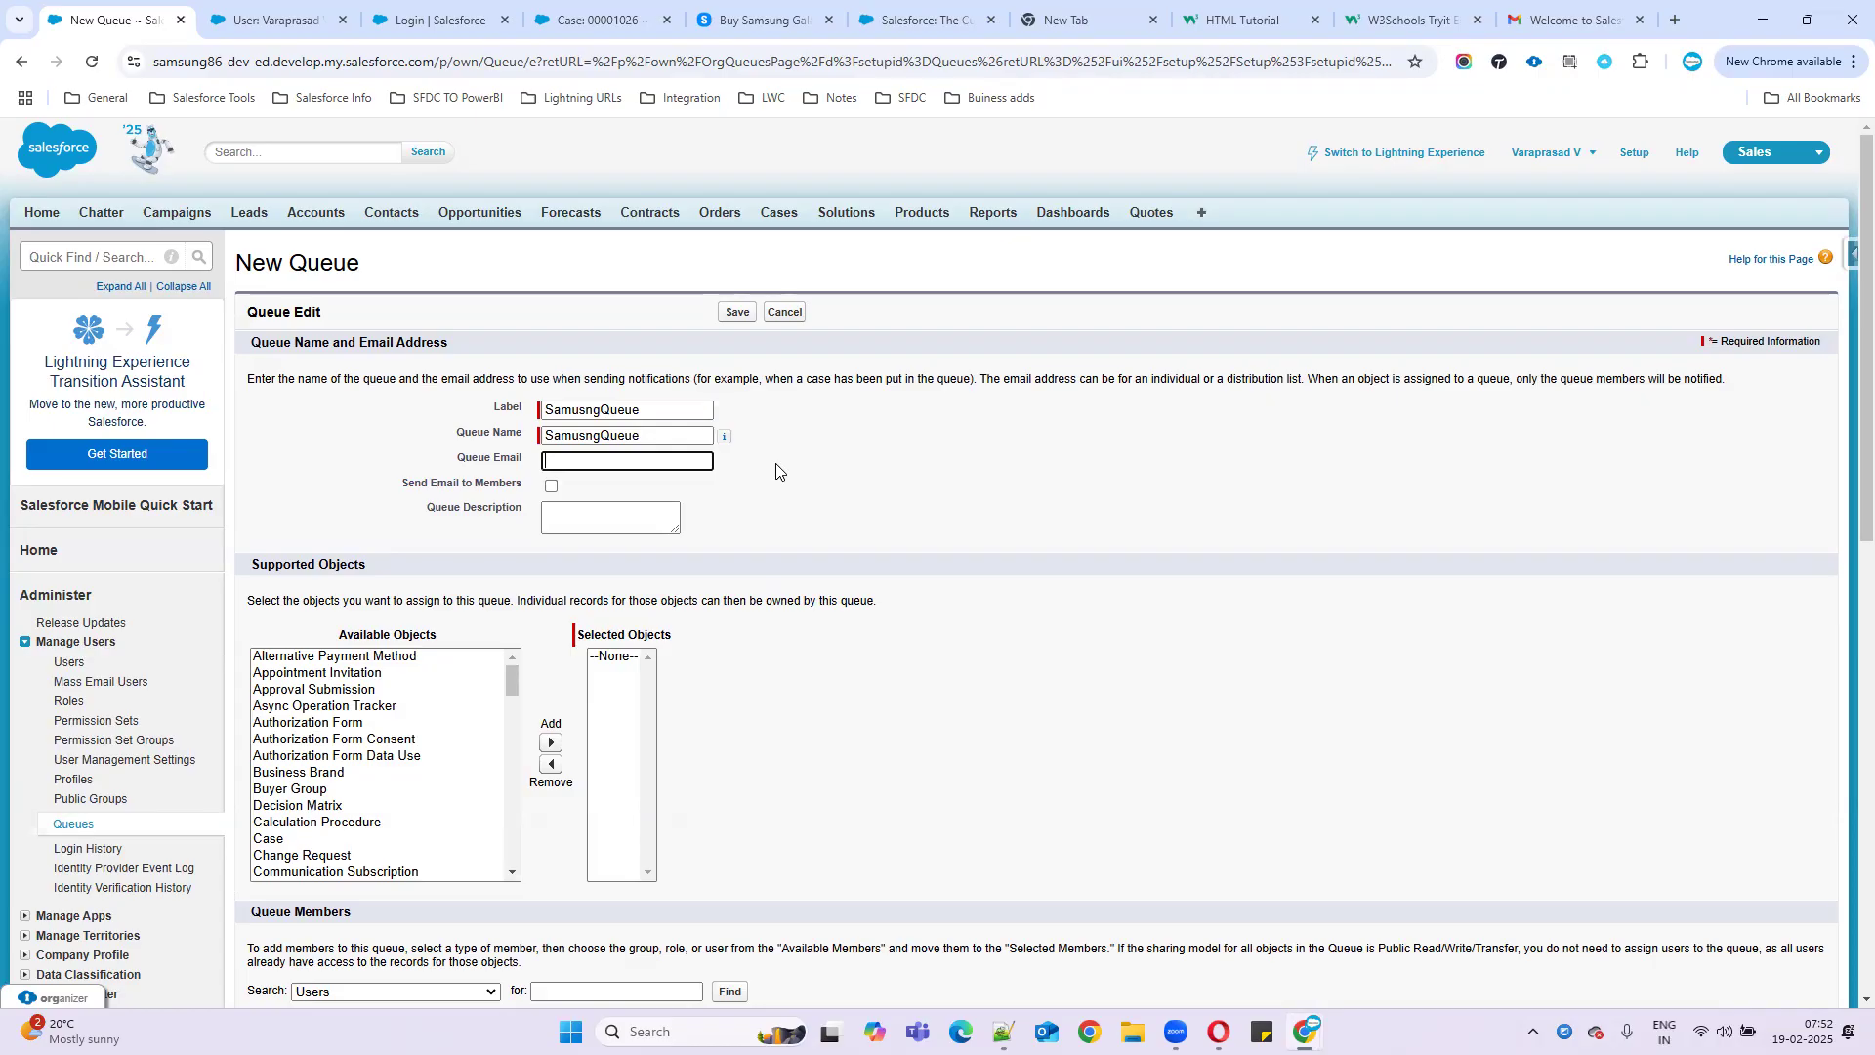
left_click(551, 489)
left_click(581, 525)
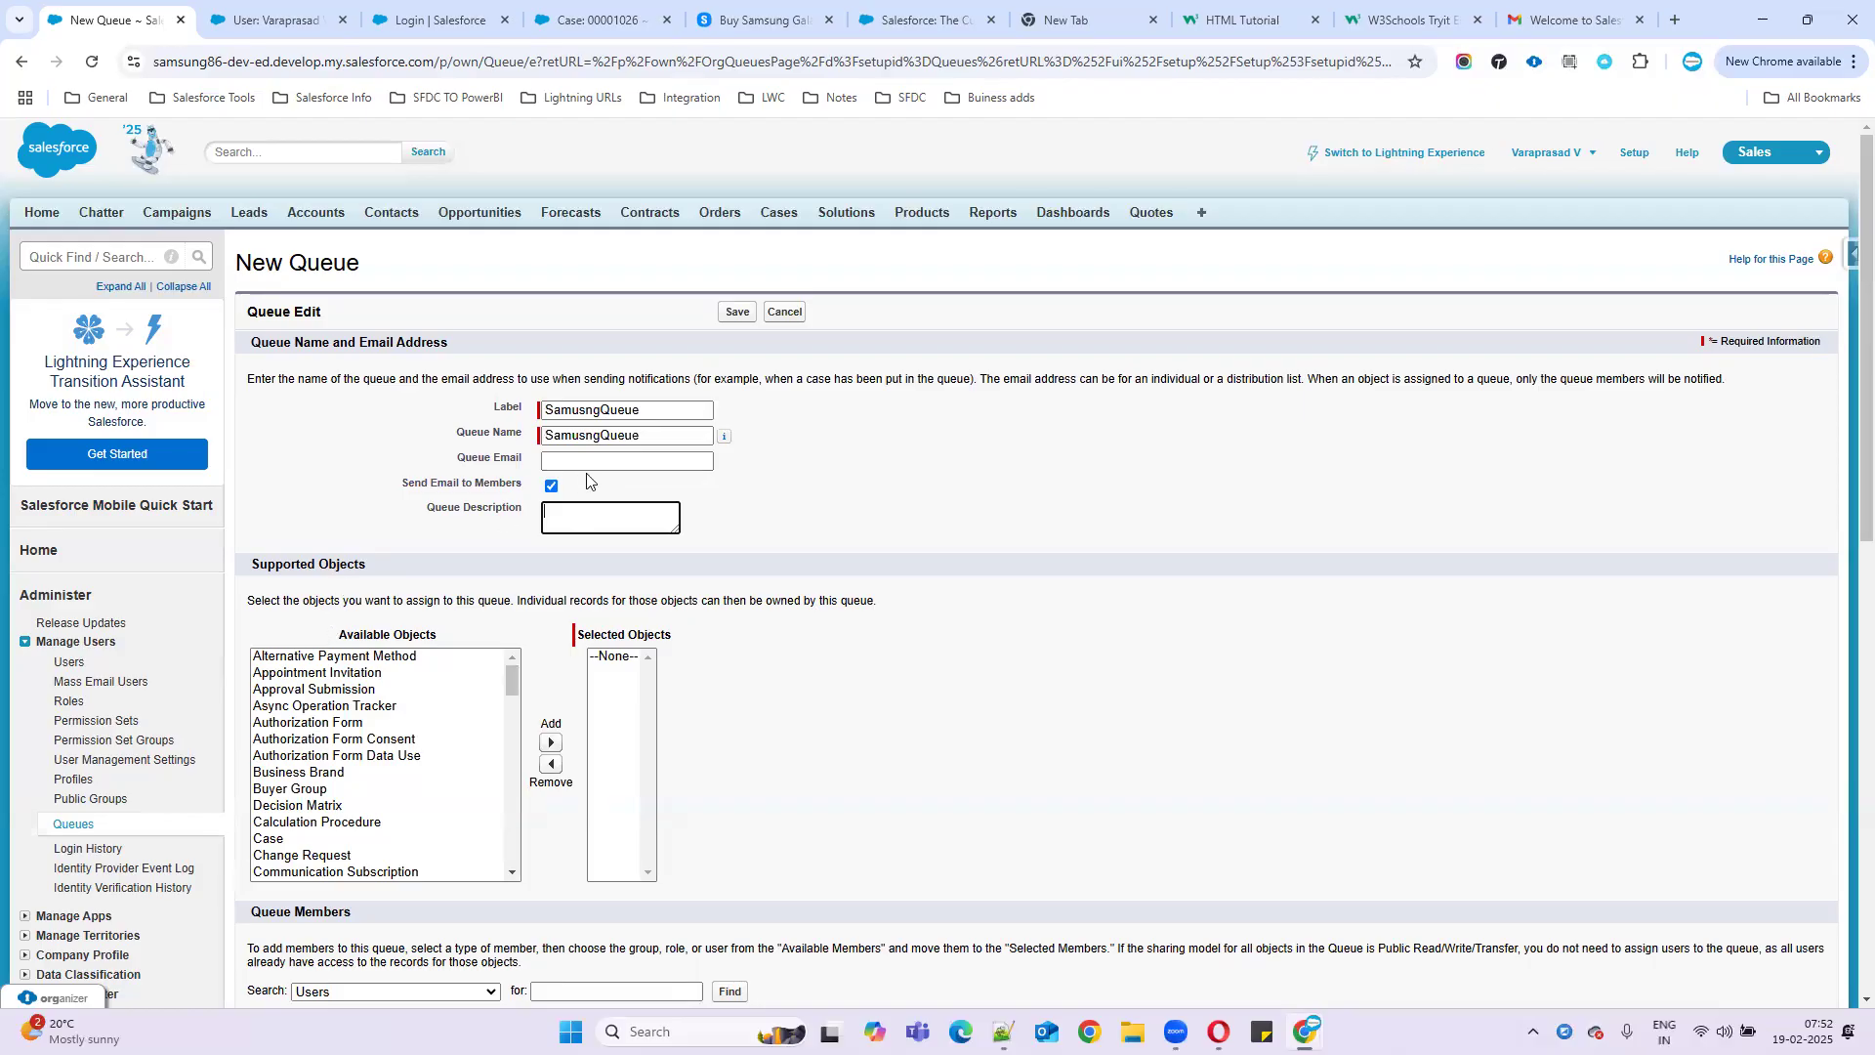
double_click(625, 410)
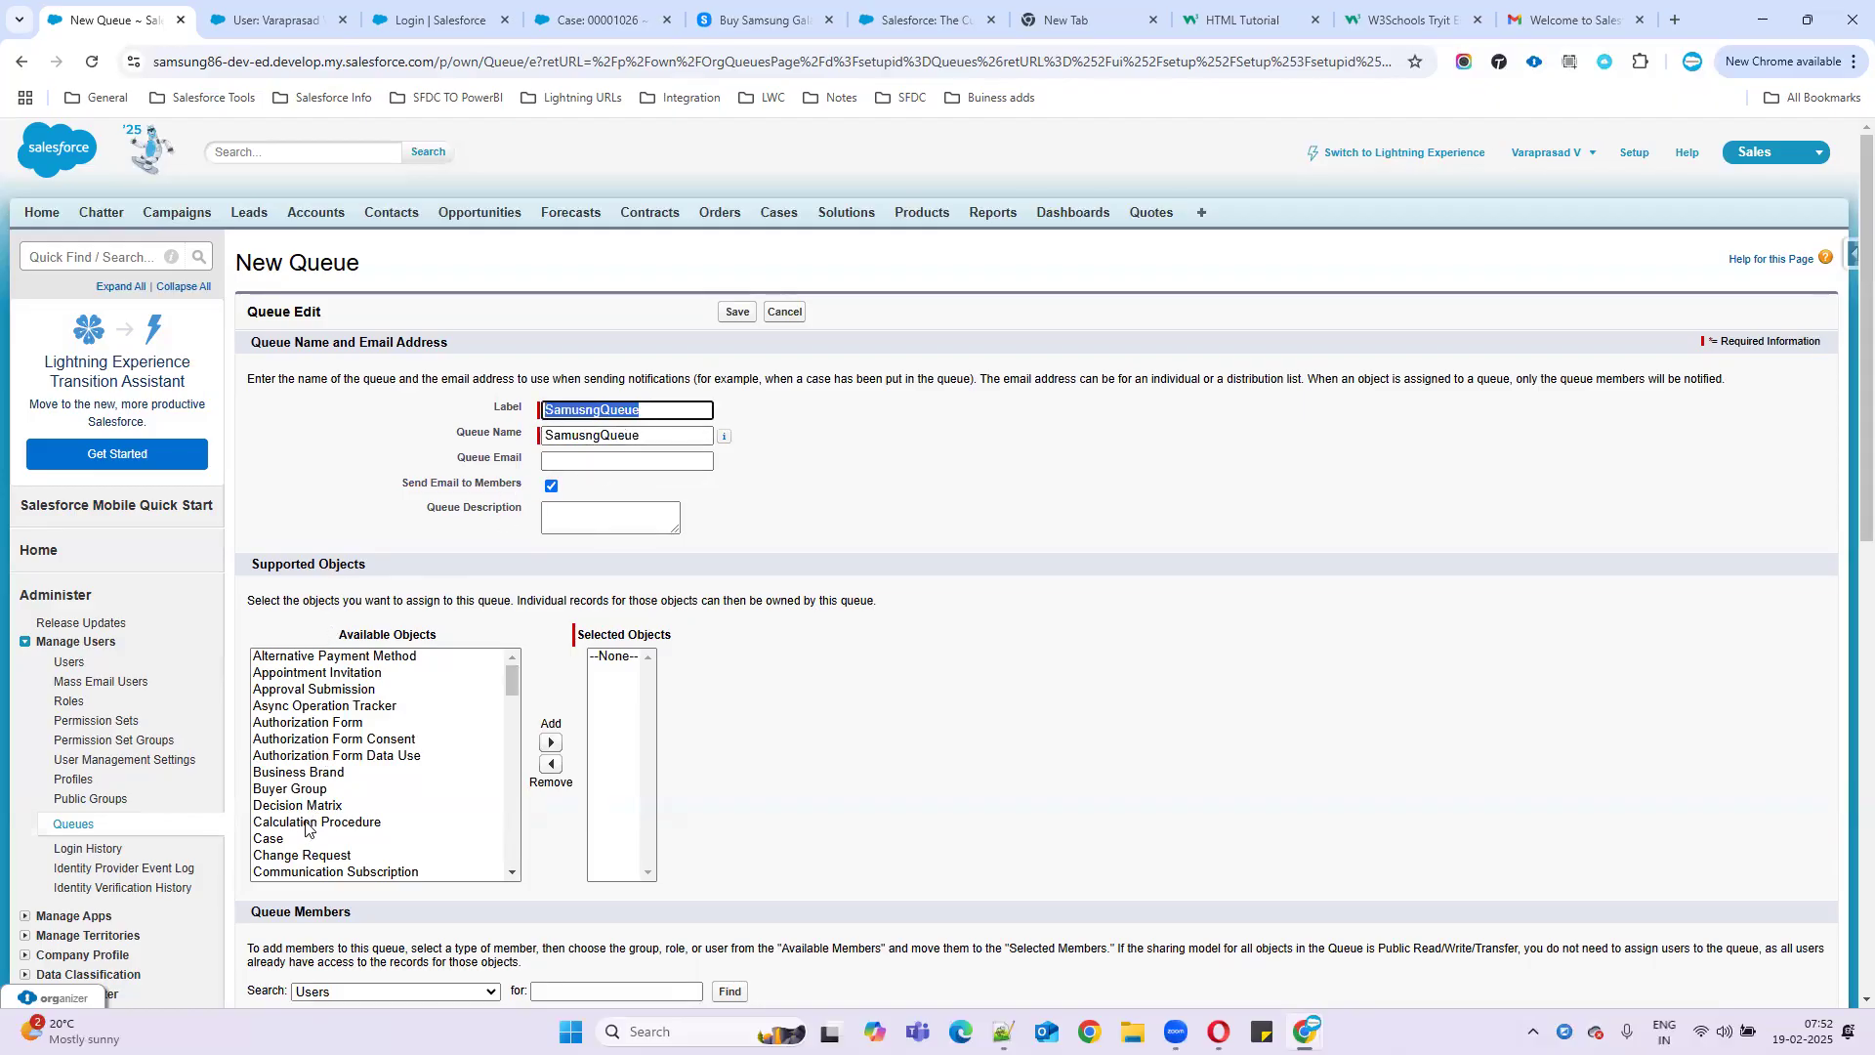
- Add Lead and Case to the queue's selected objects, then scroll down to Queue Members
left_click(337, 756)
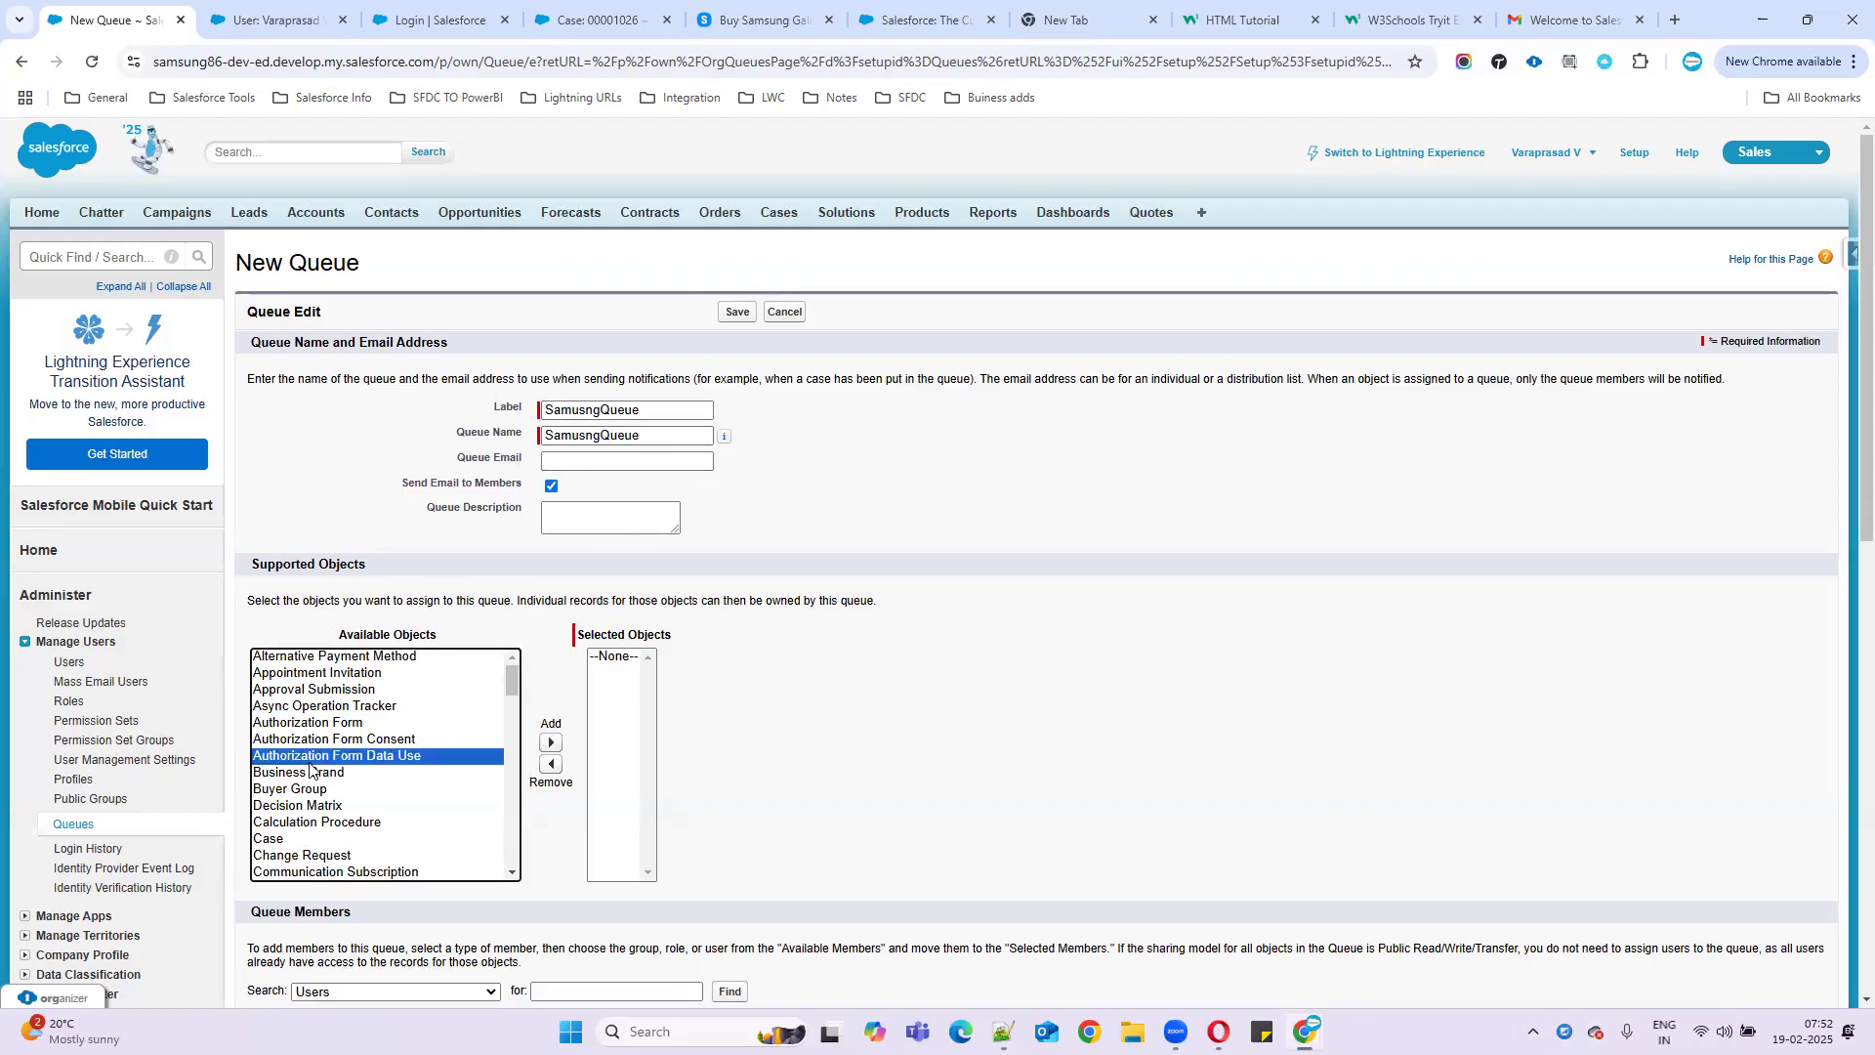
key("l")
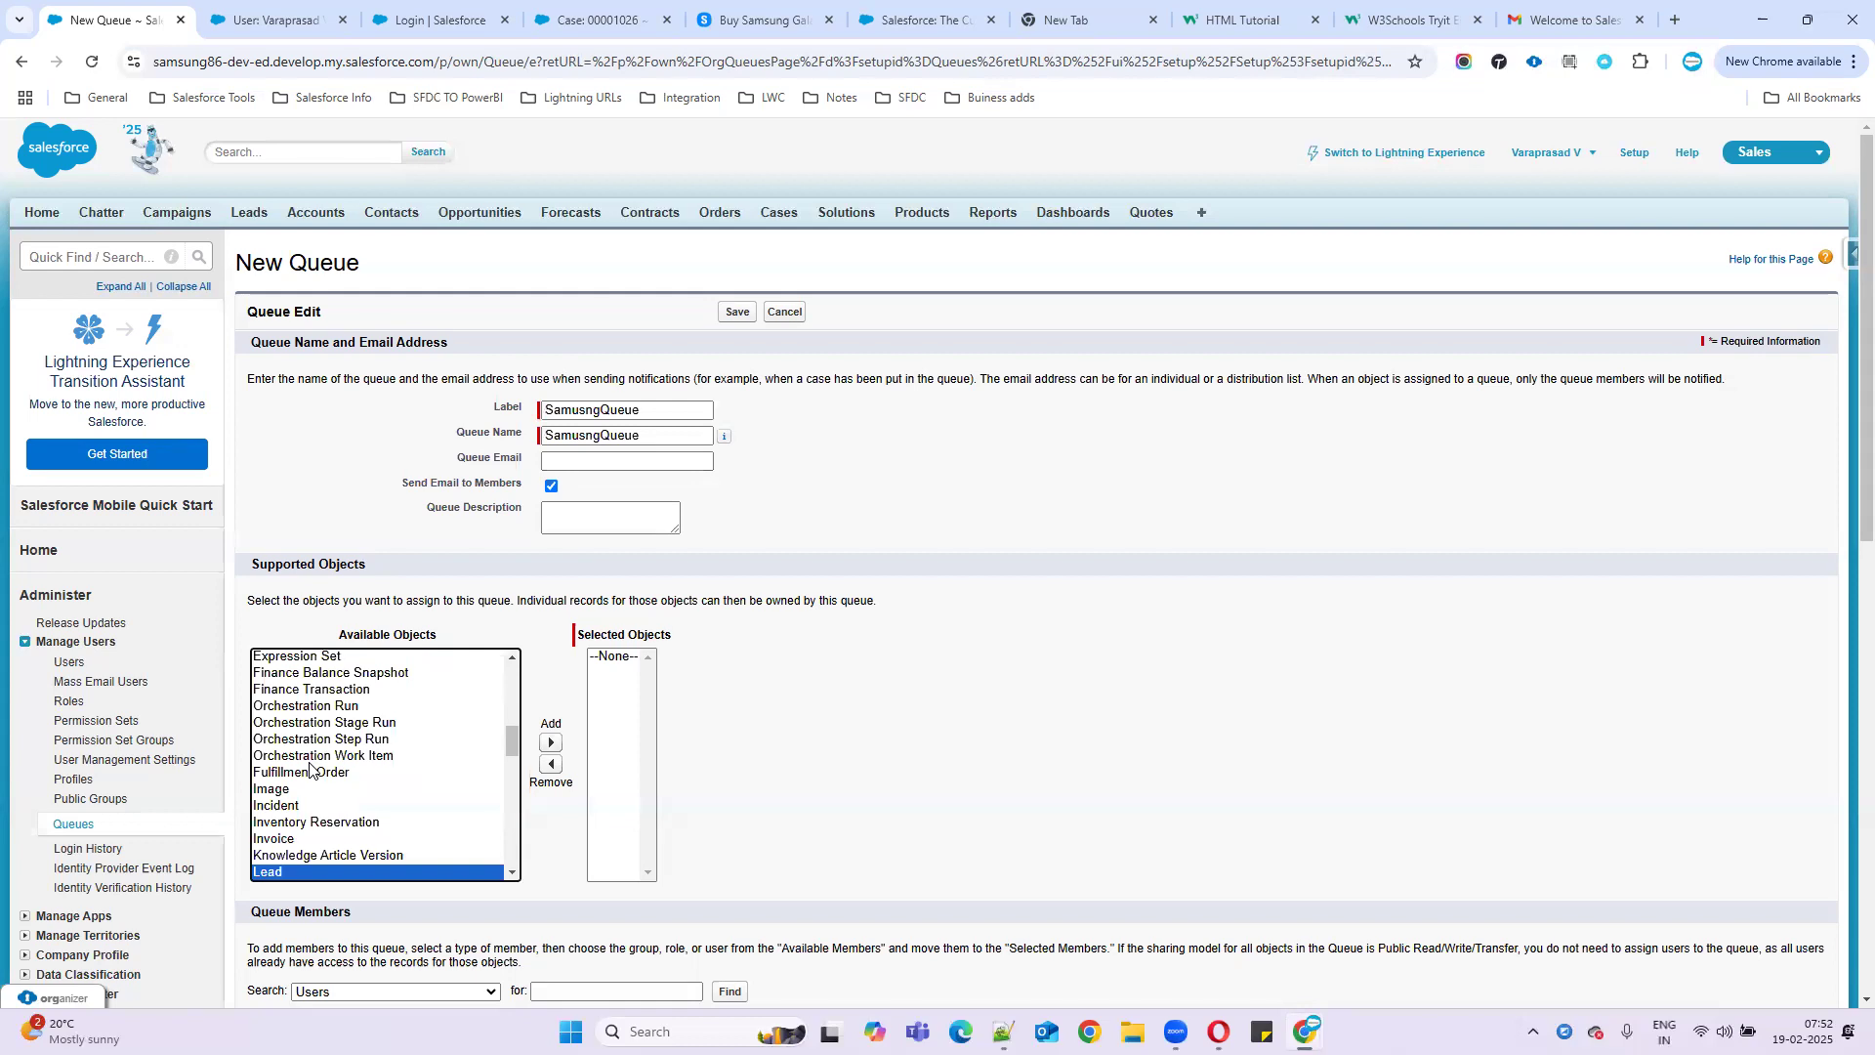
left_click(551, 742)
left_click(360, 773)
type("cas")
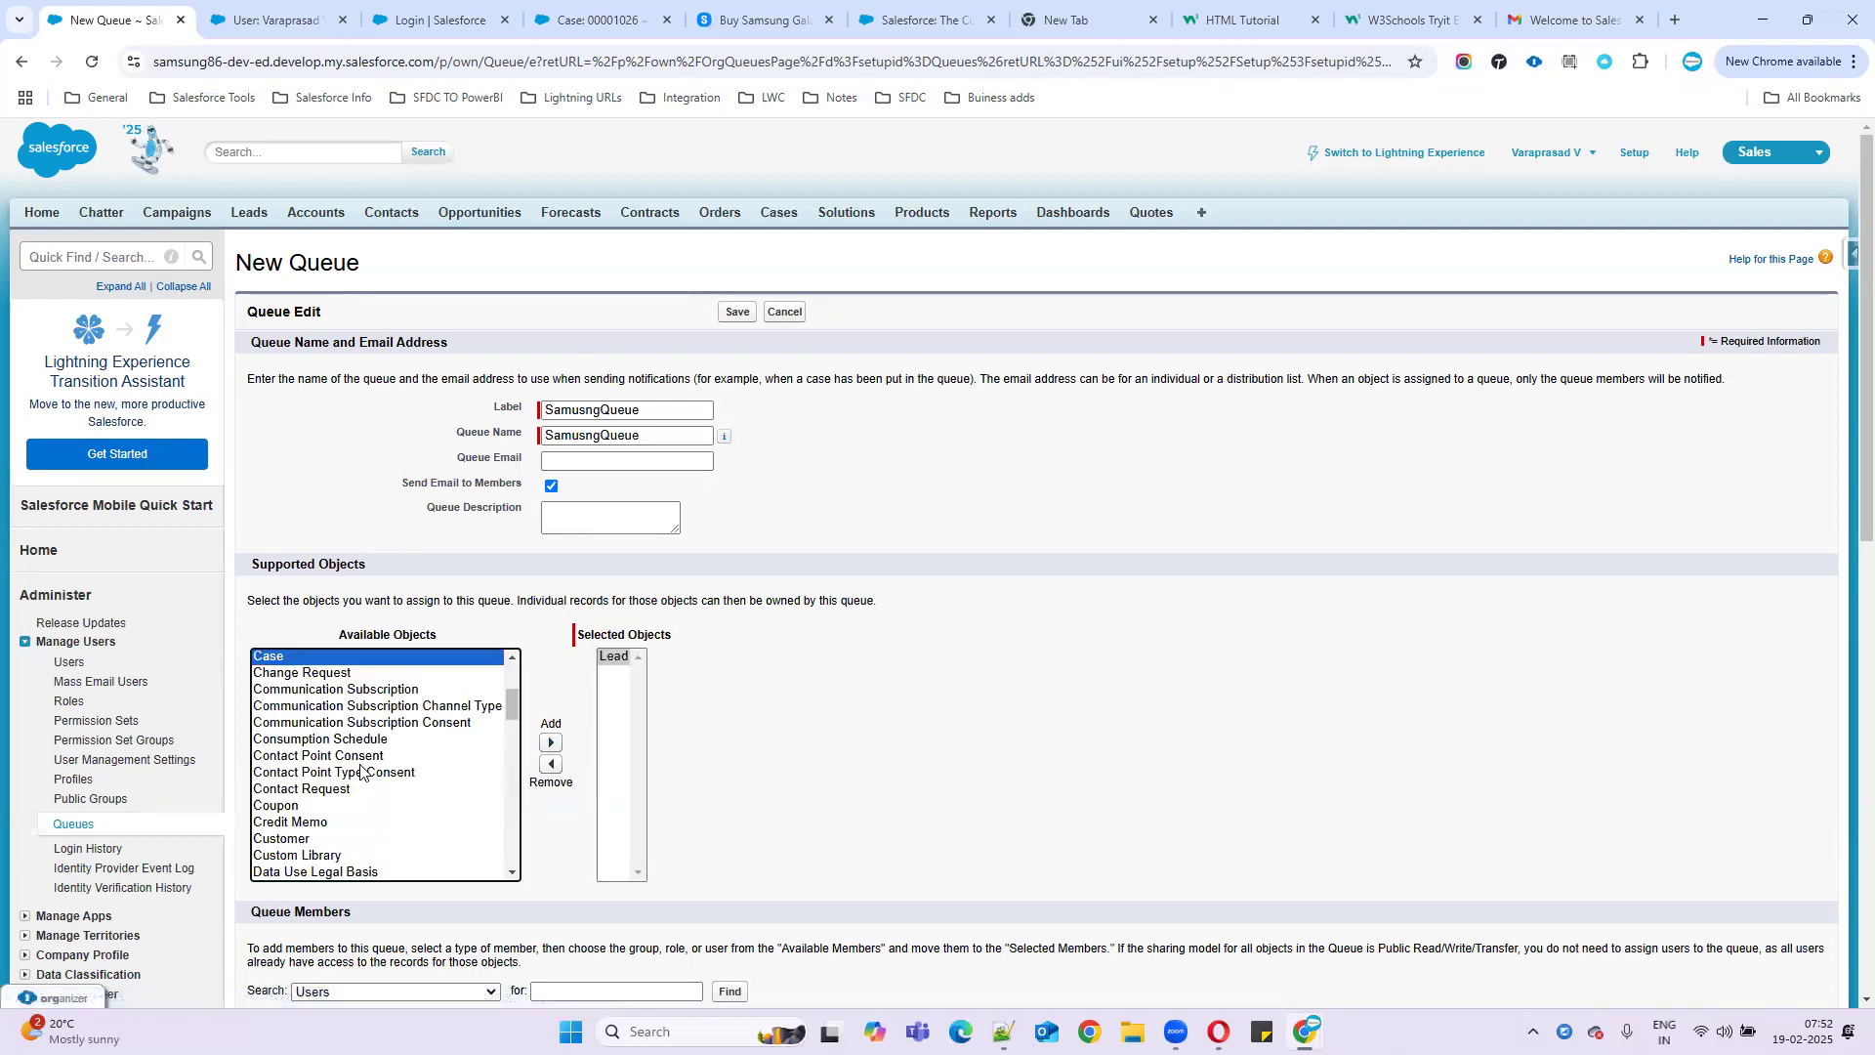
left_click(551, 742)
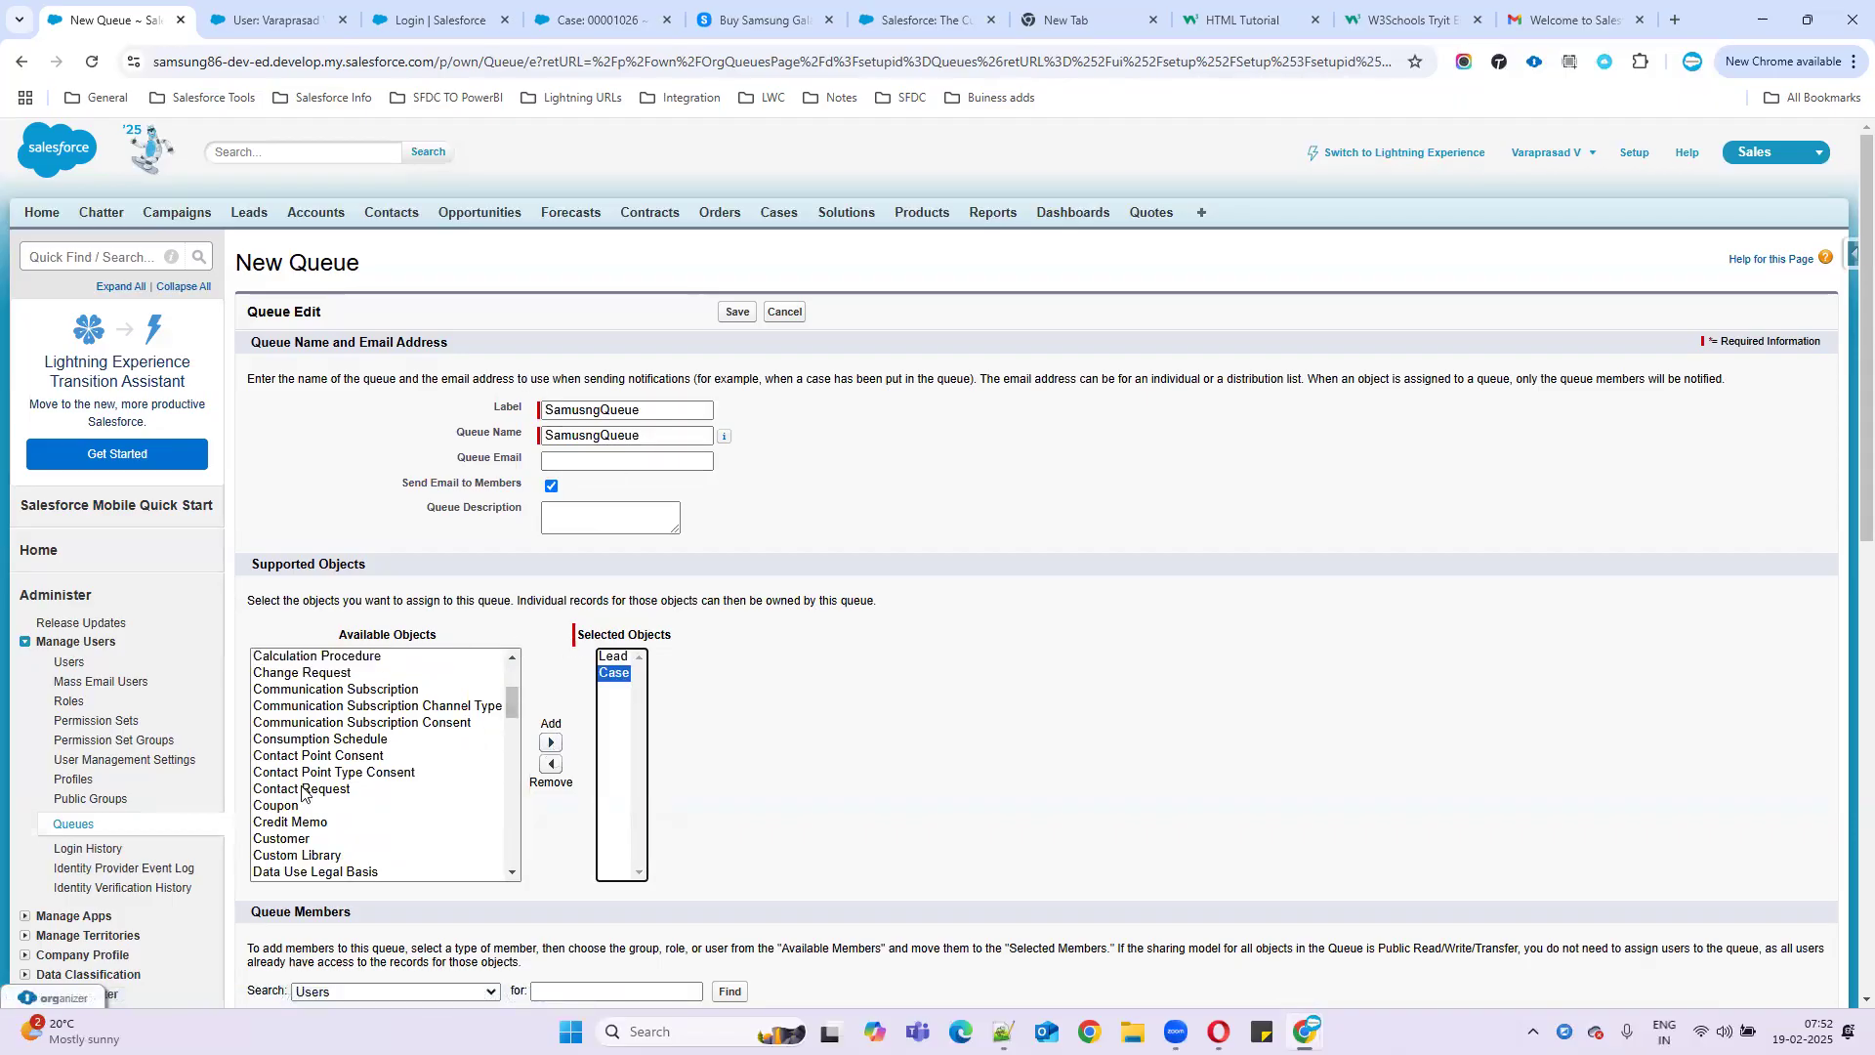
scroll(301, 801, "down", 5)
scroll(301, 809, "down", 10)
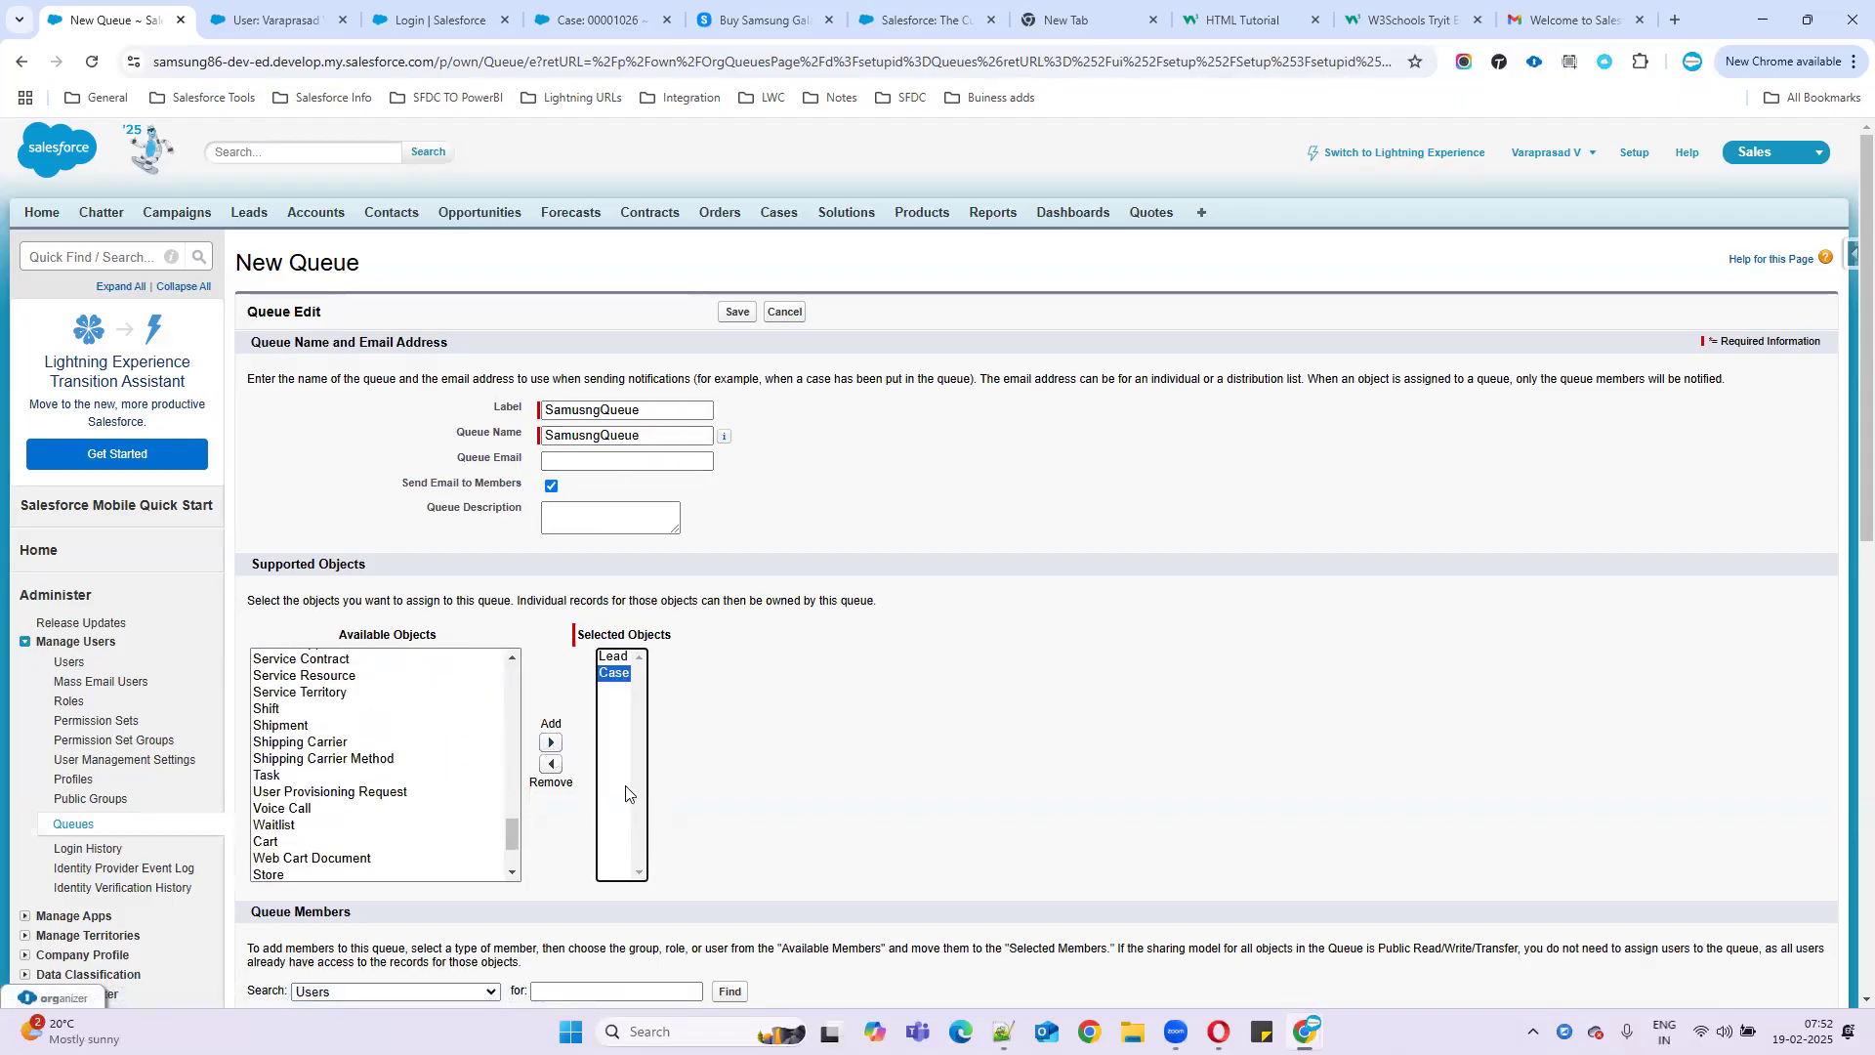
scroll(819, 695, "down", 3)
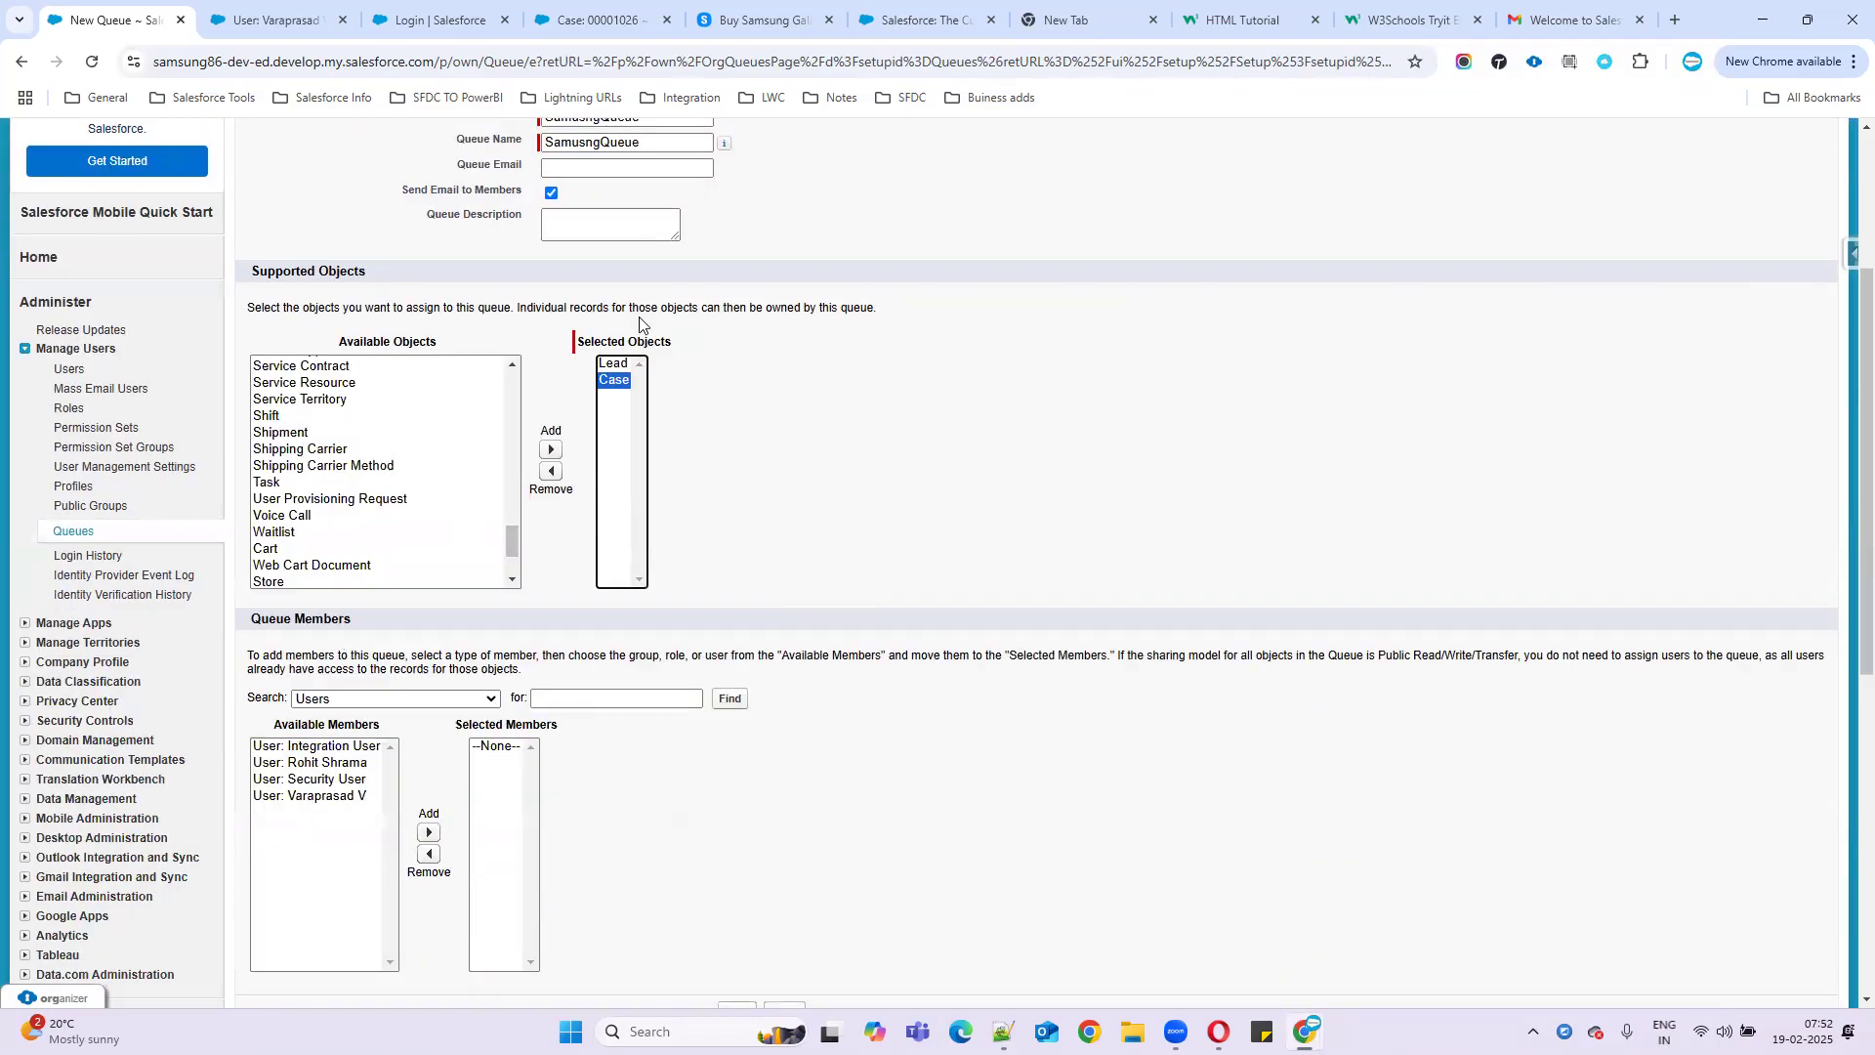
left_click(445, 700)
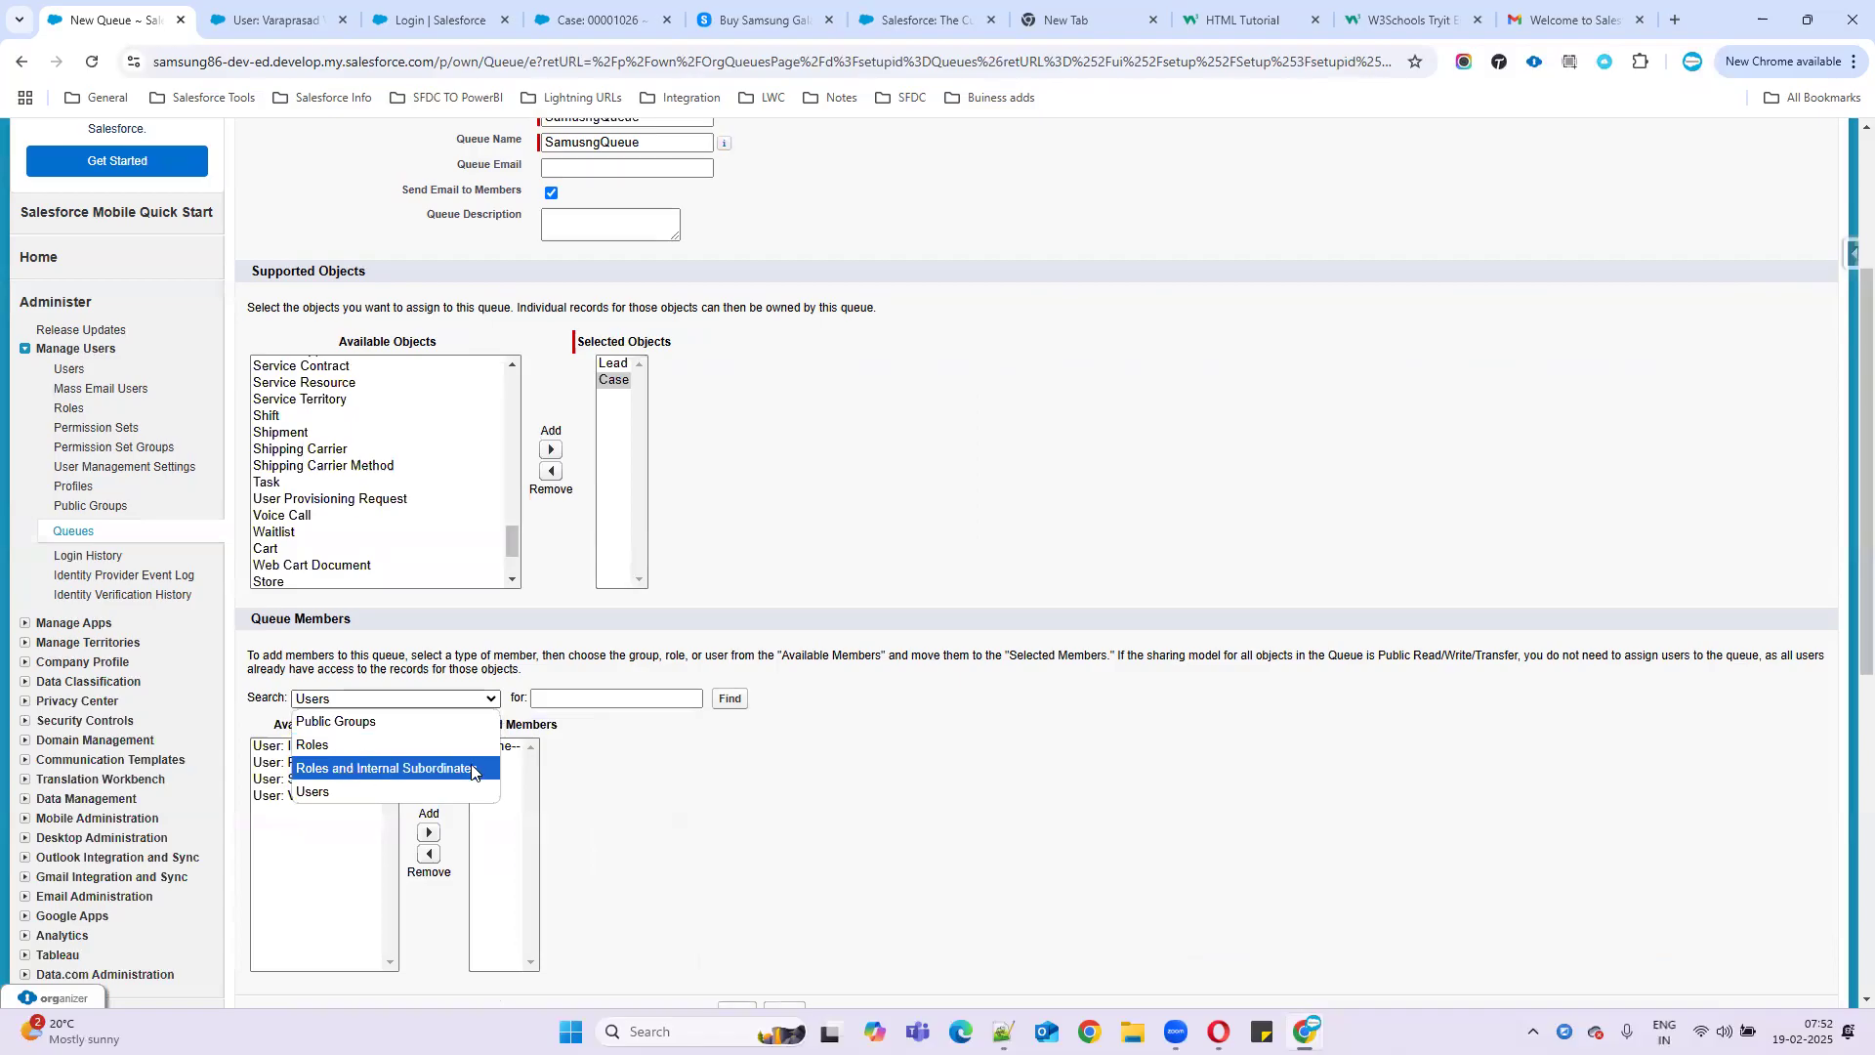
- Search members by Roles and add the CFO and COO roles to the queue
left_click(840, 794)
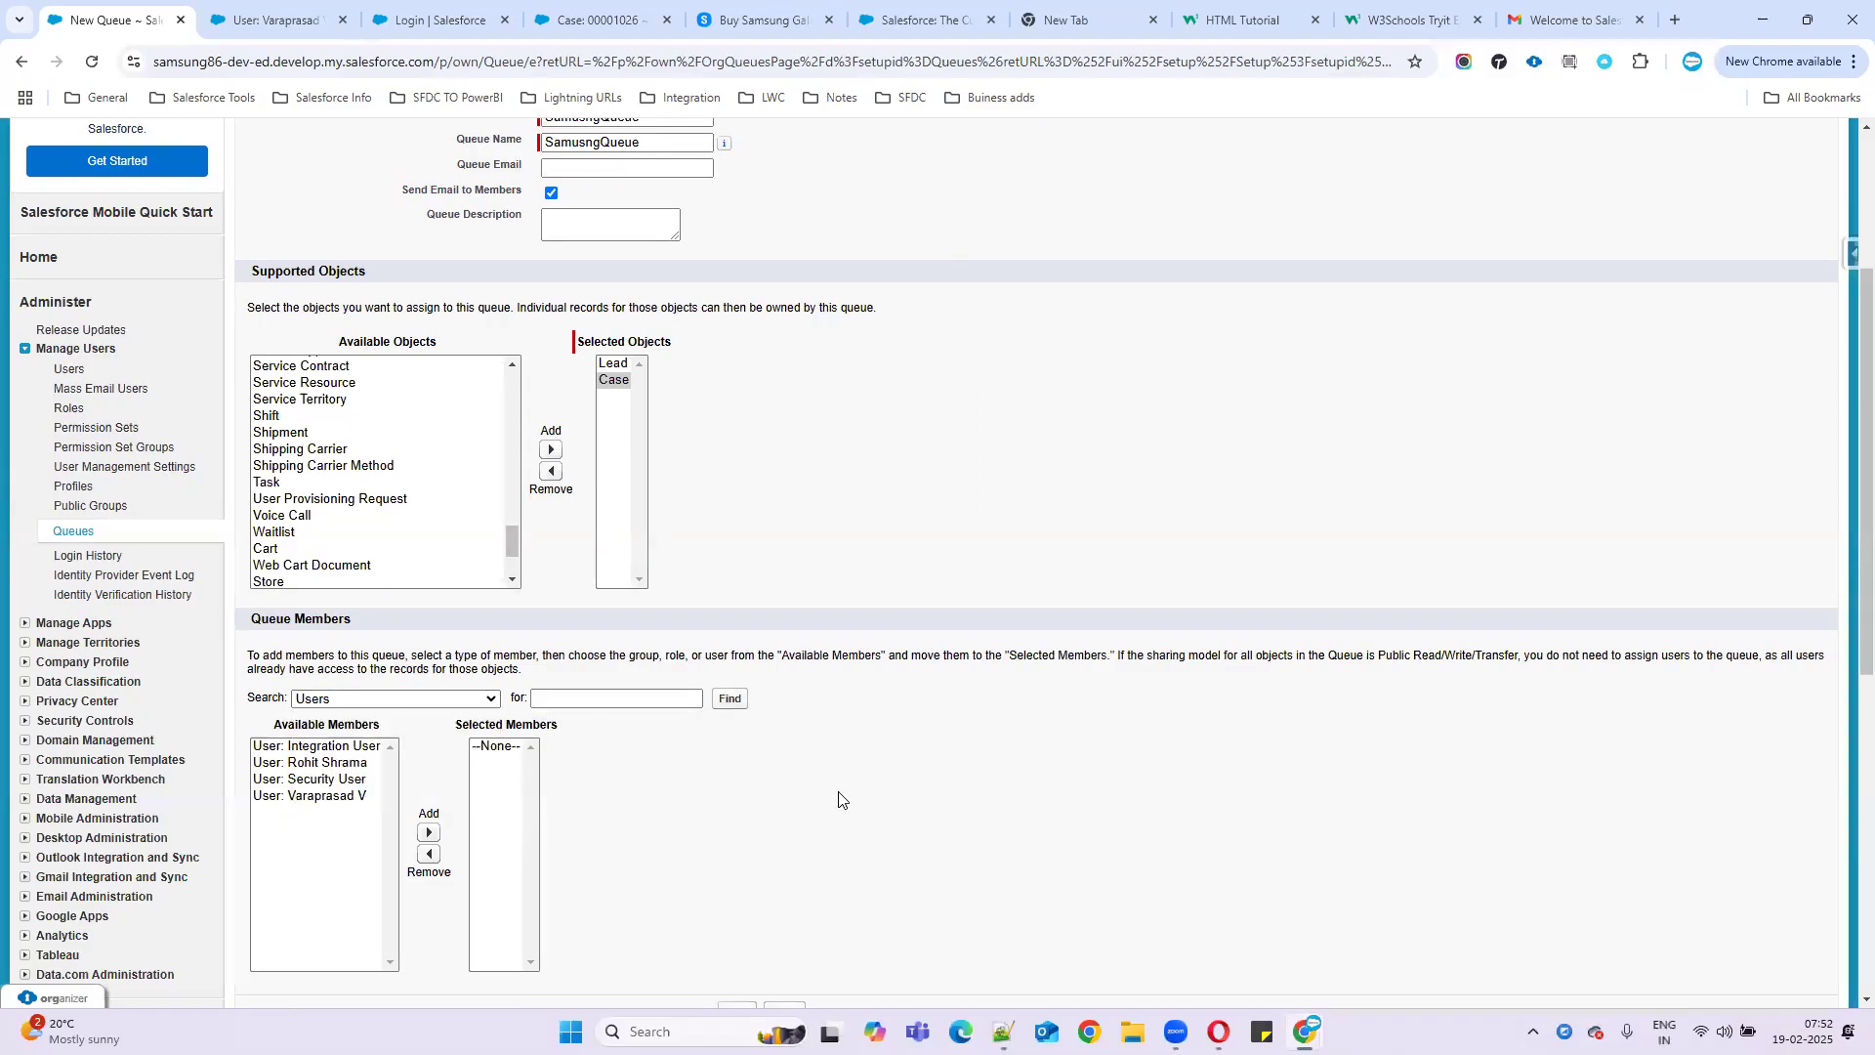
left_click(381, 705)
left_click(332, 742)
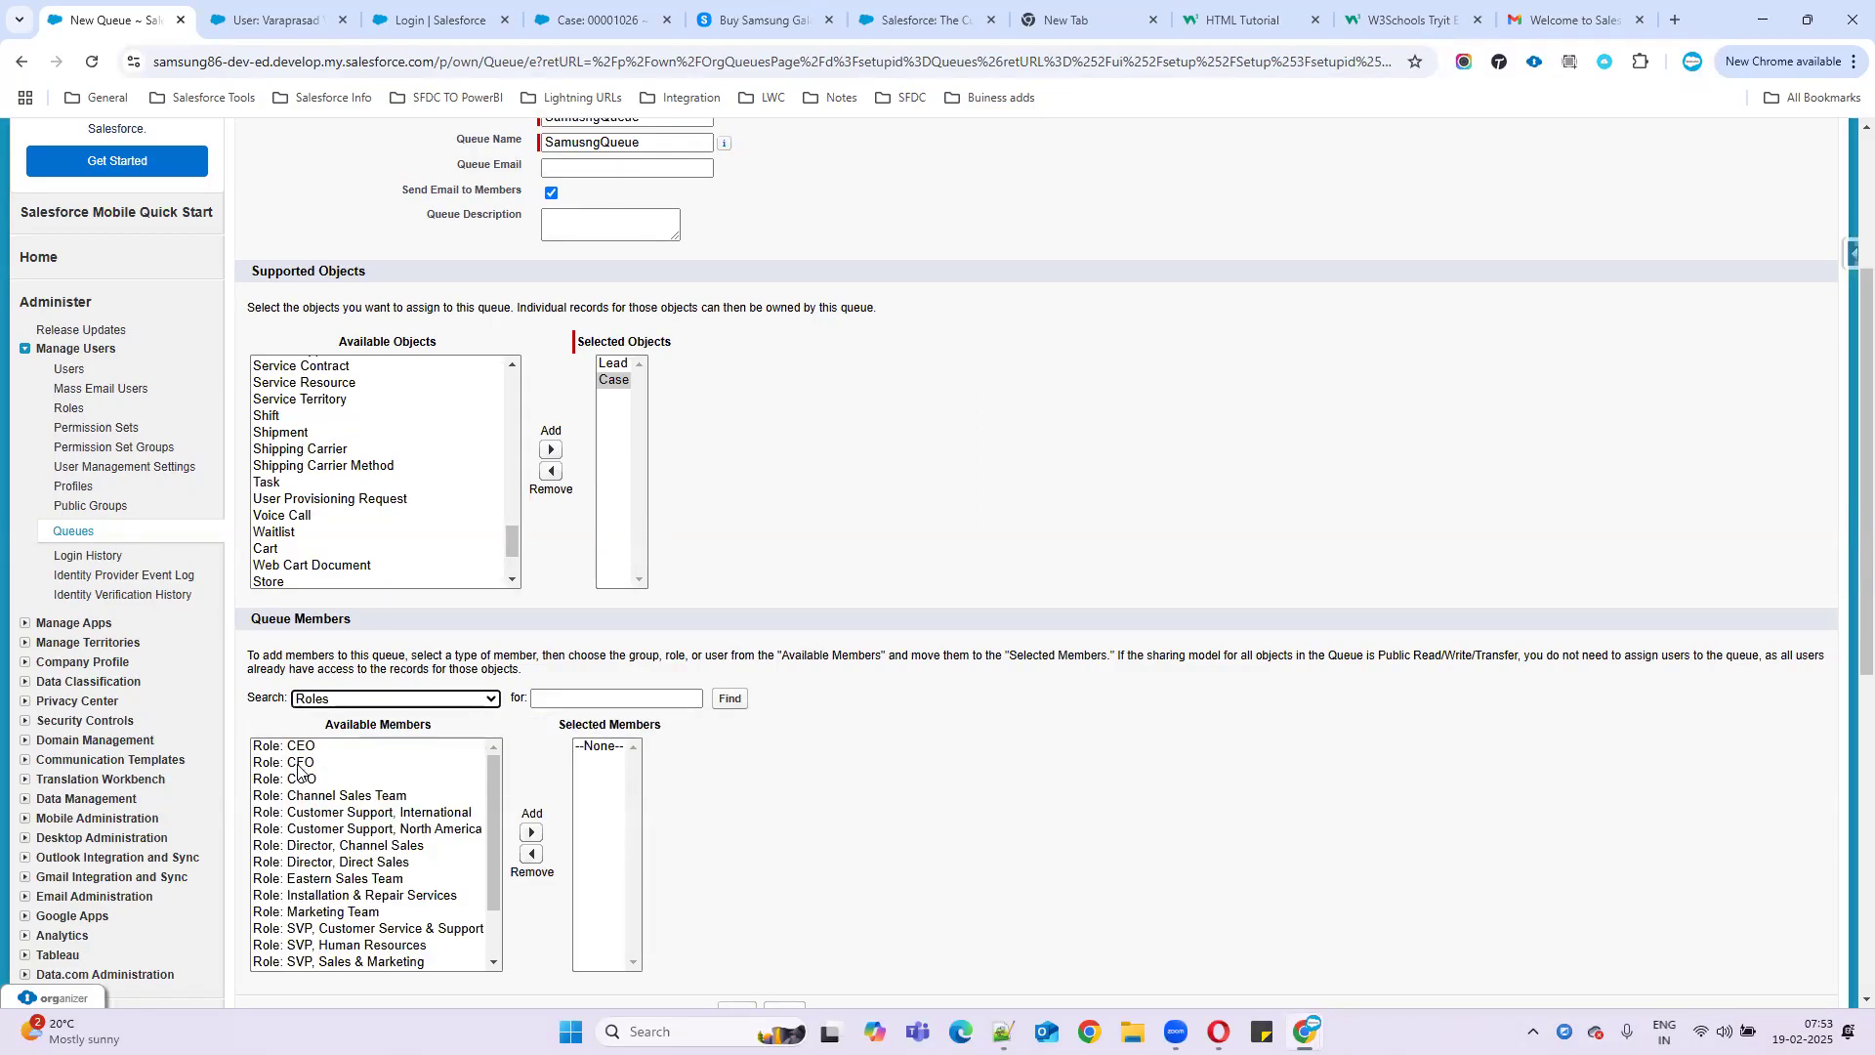
left_click(298, 764)
left_click(531, 832)
left_click(323, 767)
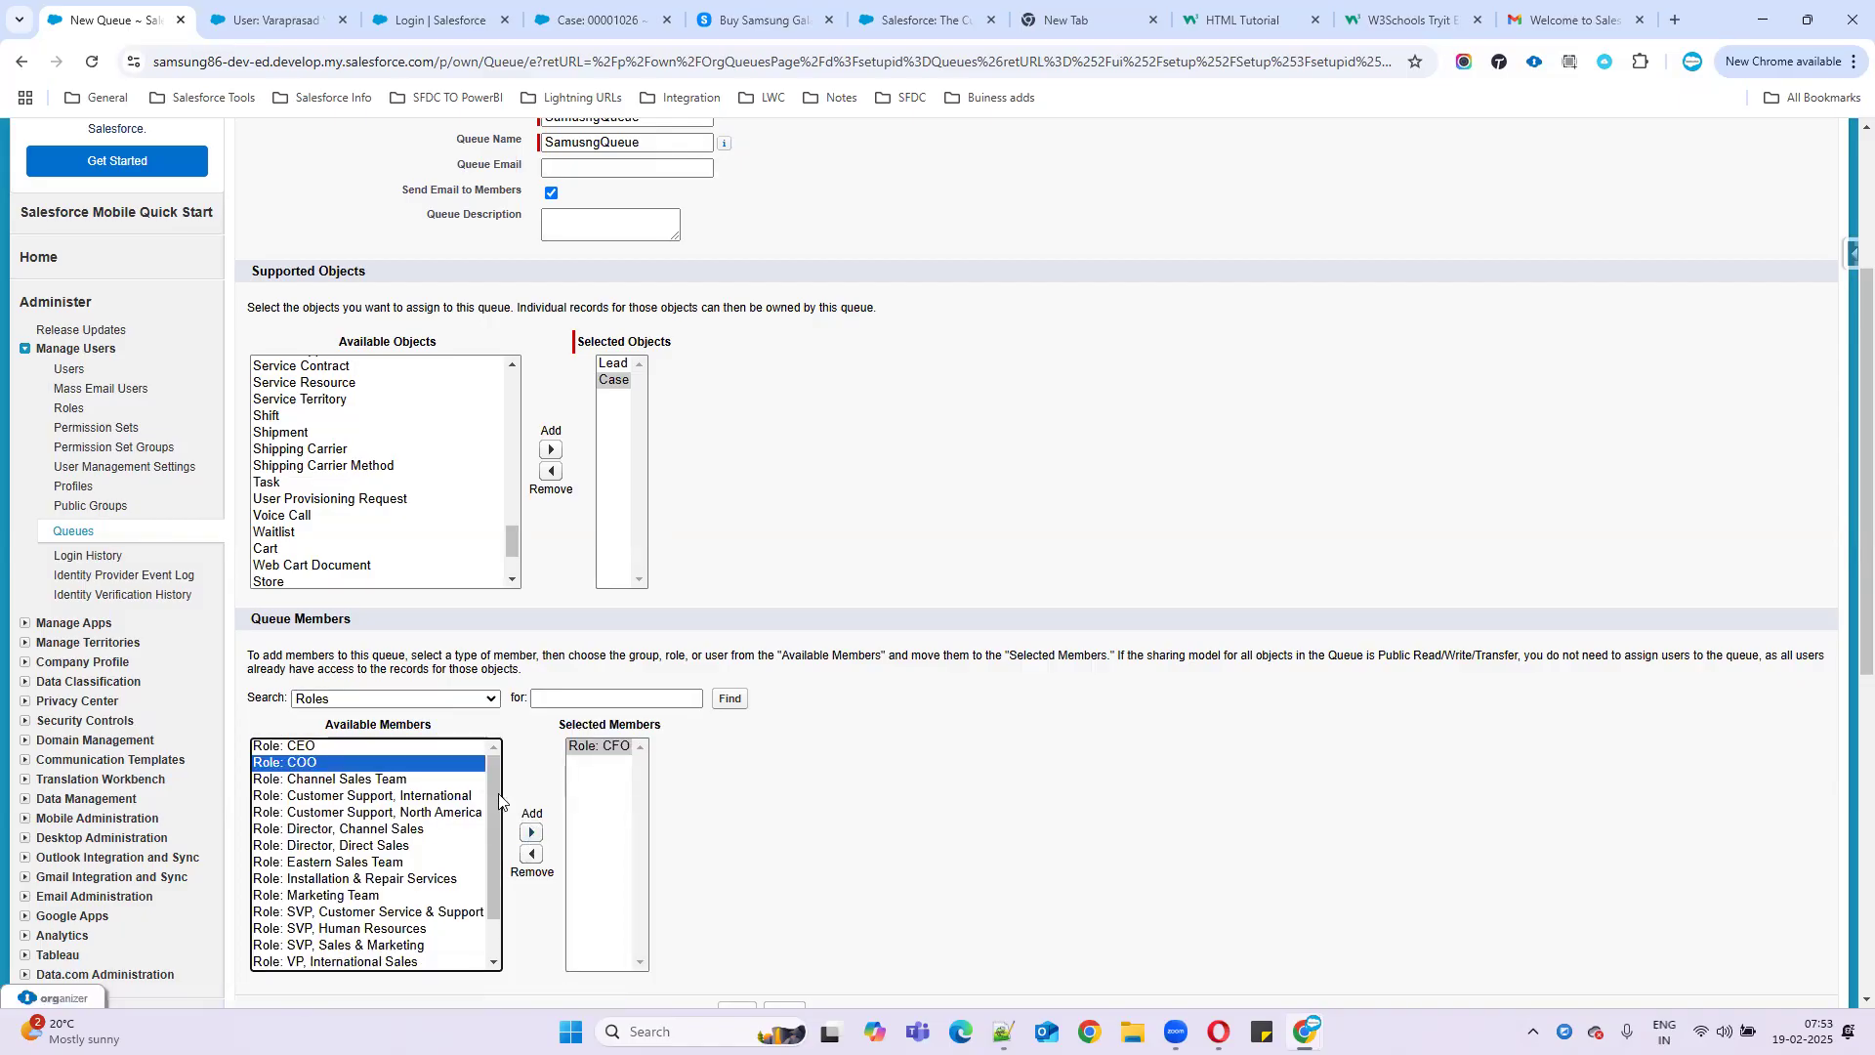
left_click(530, 832)
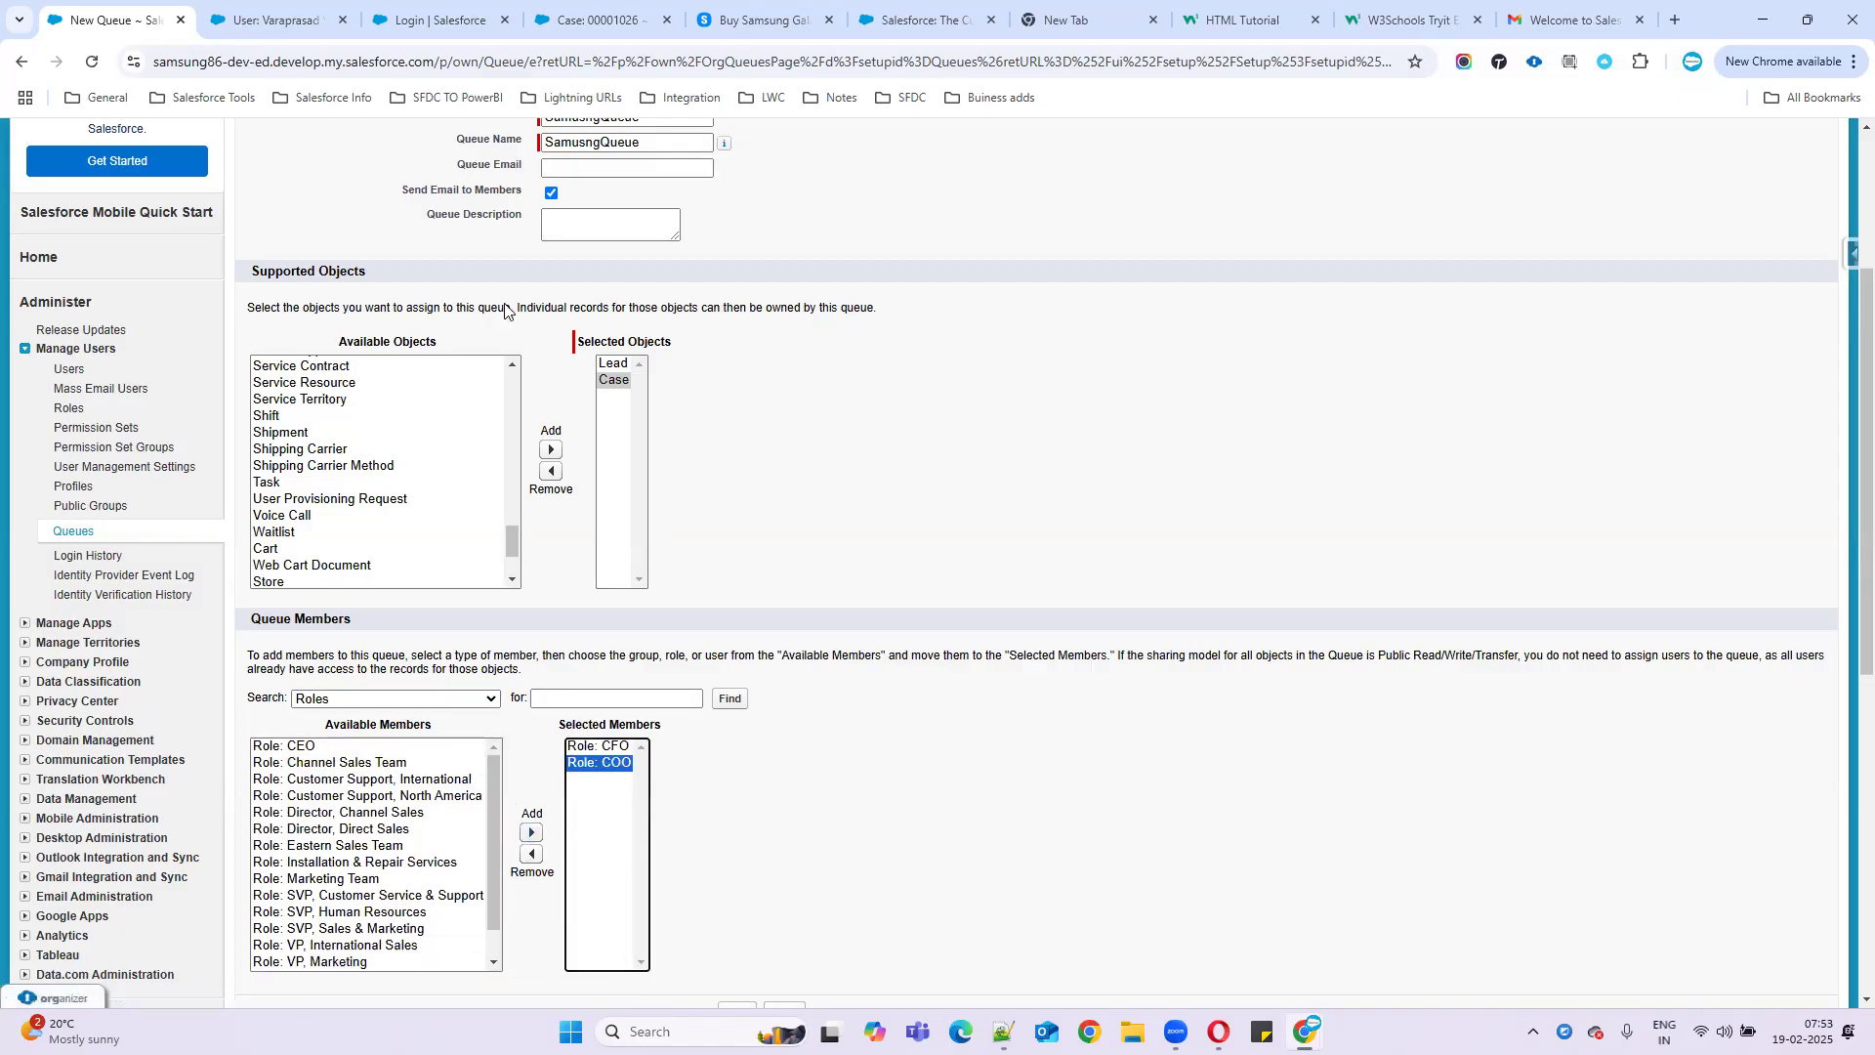
- Confirm the user's Role field is empty, then remove the CFO and COO roles from the members
left_click(293, 21)
left_click_drag(1281, 389, 1392, 383)
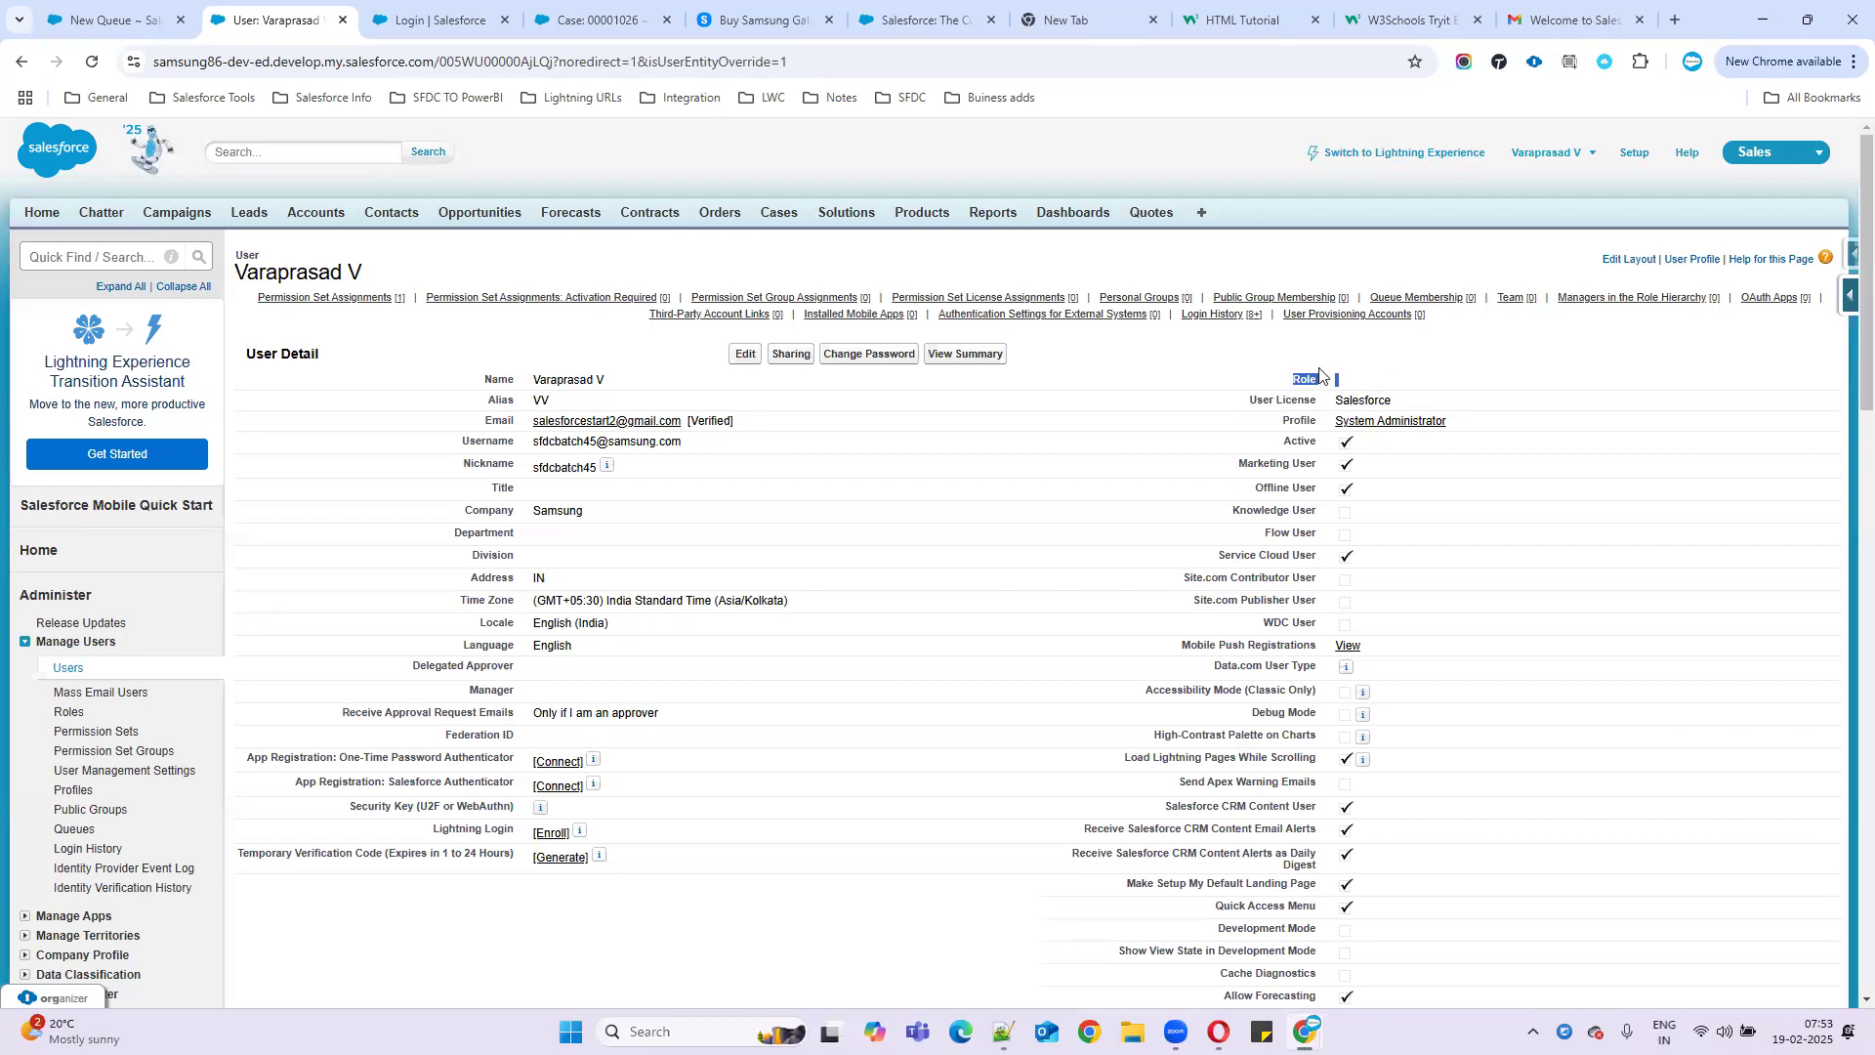
left_click(157, 19)
scroll(626, 684, "up", 2)
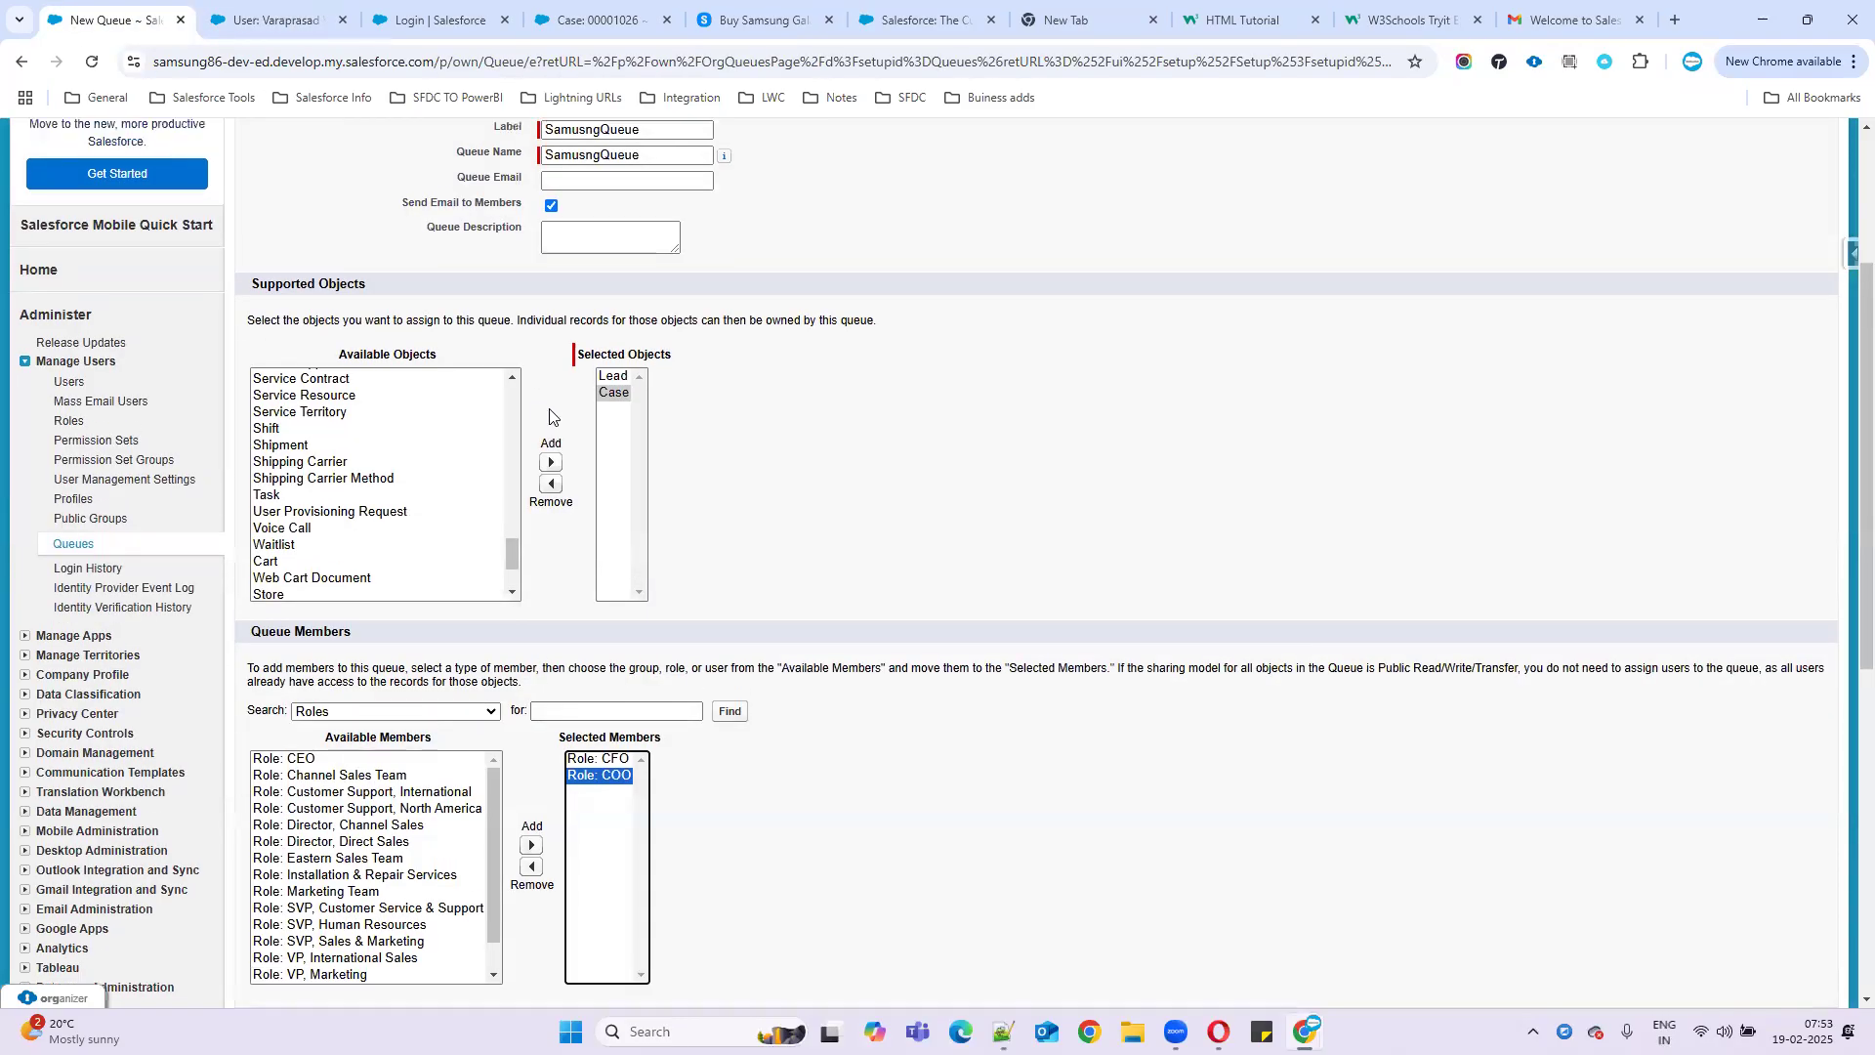
scroll(663, 674, "down", 1)
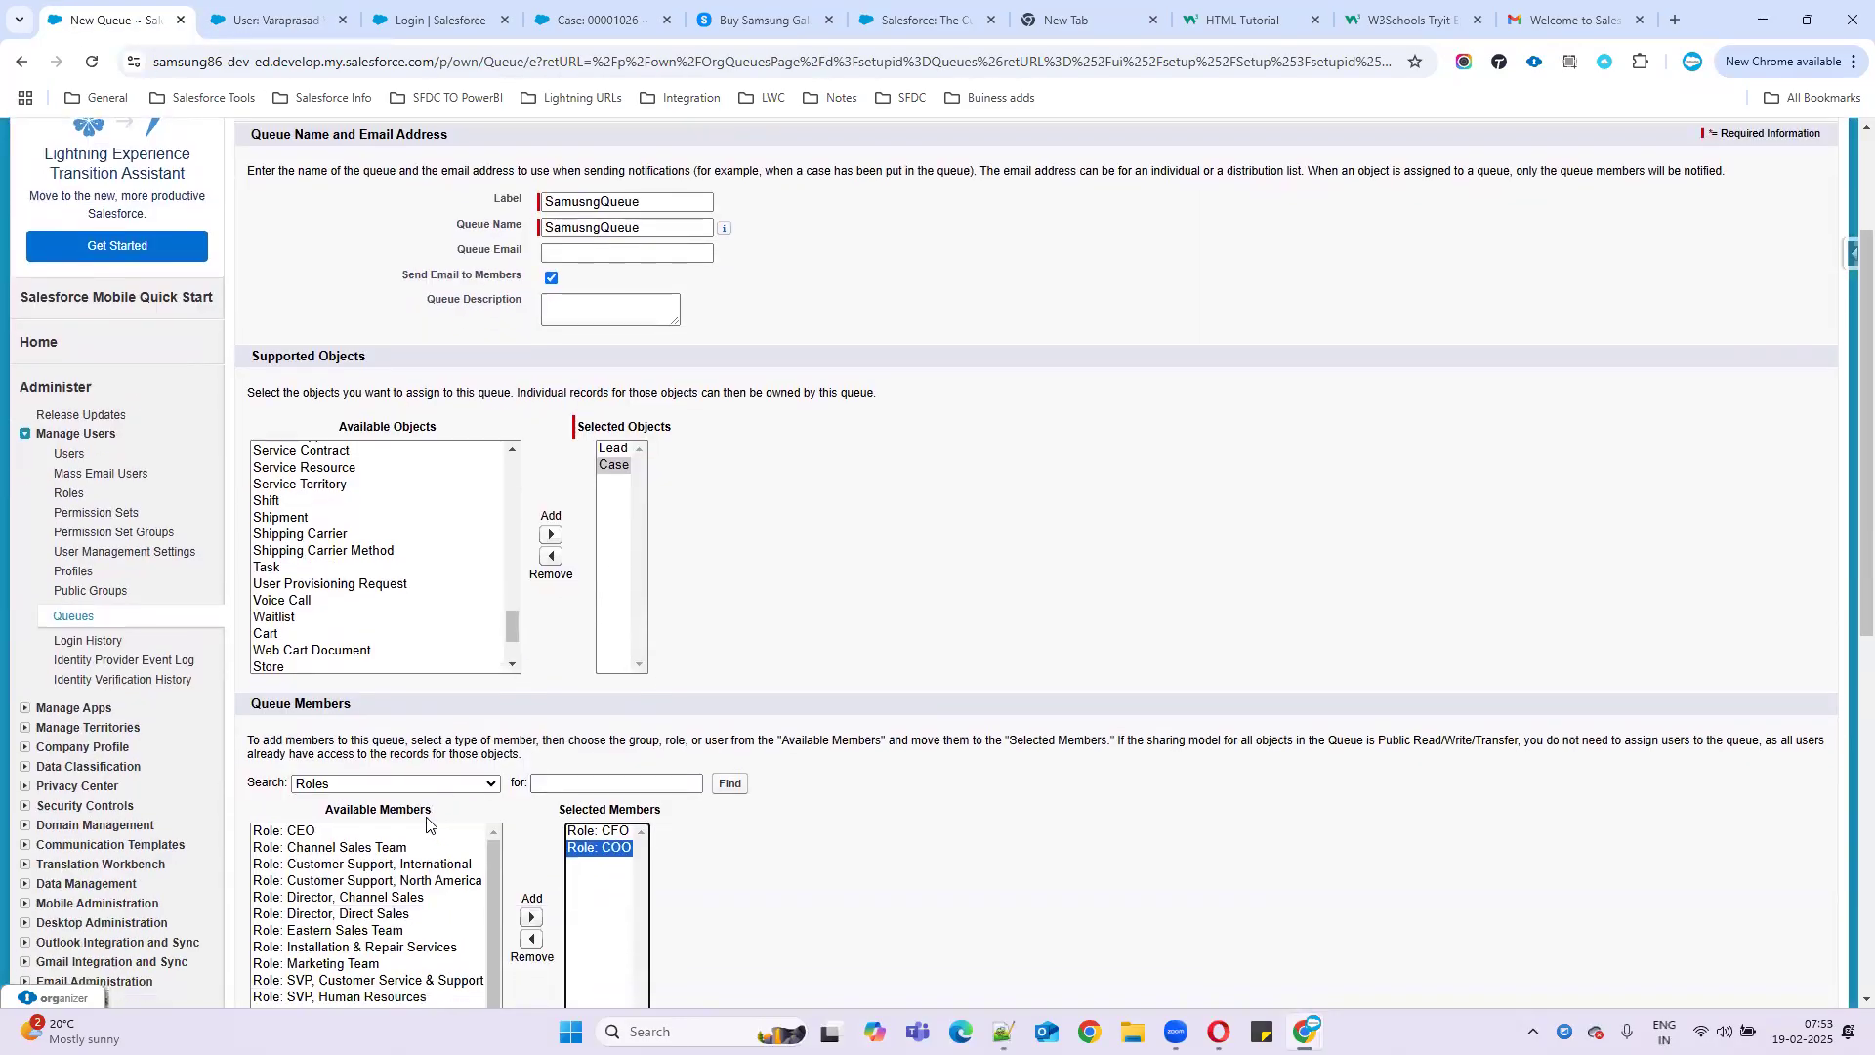
scroll(596, 772, "down", 1)
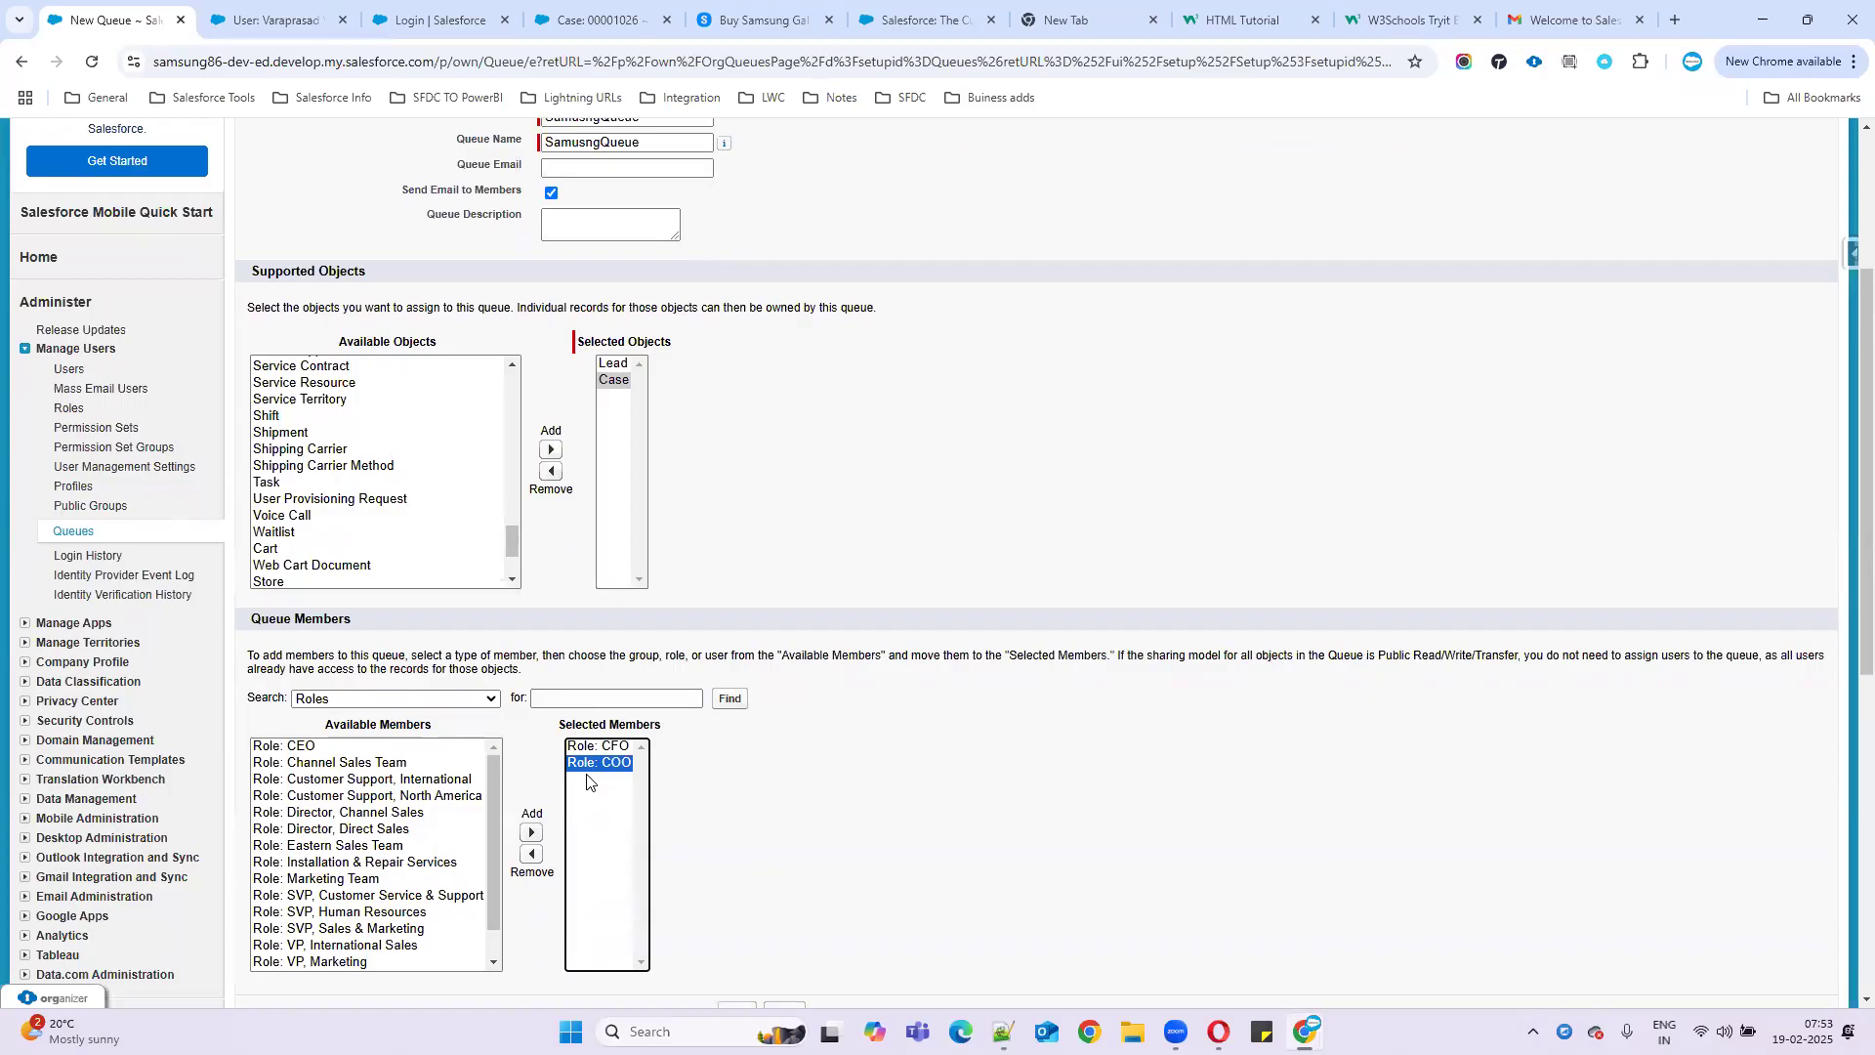
left_click(531, 856)
left_click(598, 746)
left_click(532, 854)
- Search members by Users and add the two listed users as queue members
left_click(379, 697)
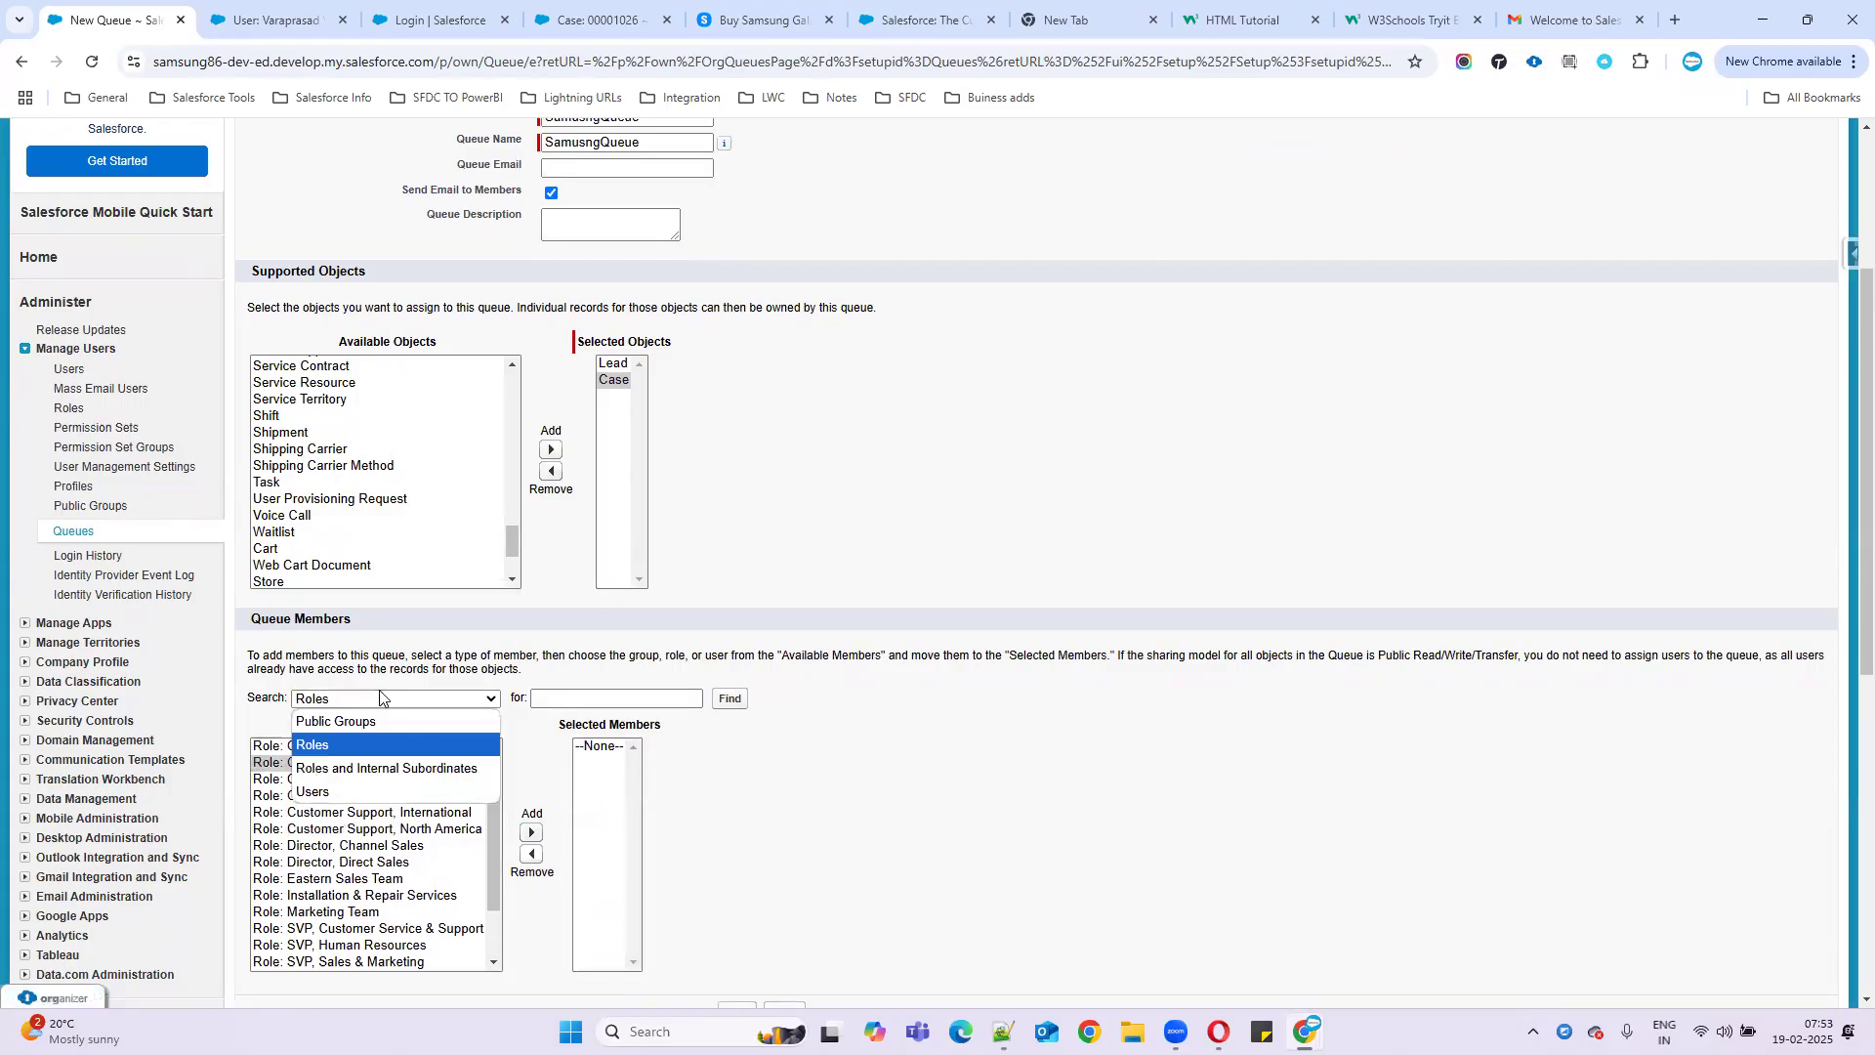
left_click(313, 793)
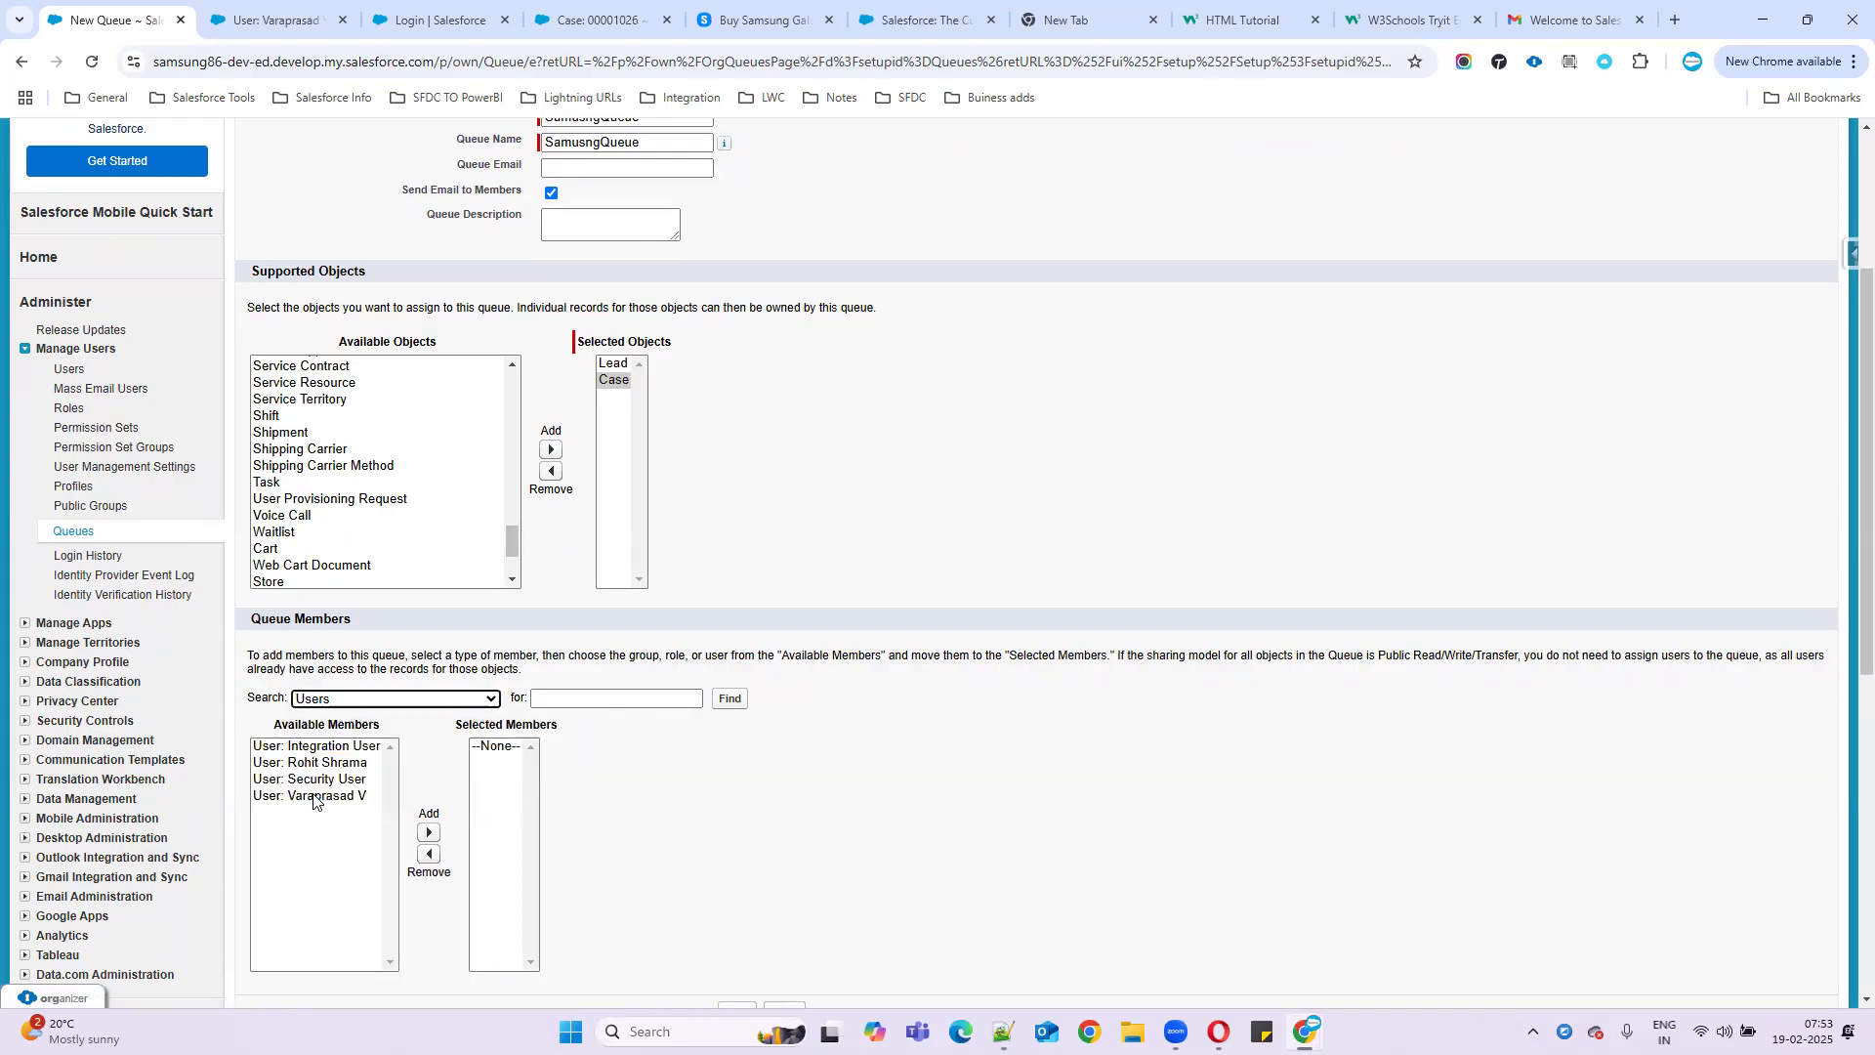
left_click(314, 796)
left_click(429, 832)
left_click(303, 763)
left_click(429, 832)
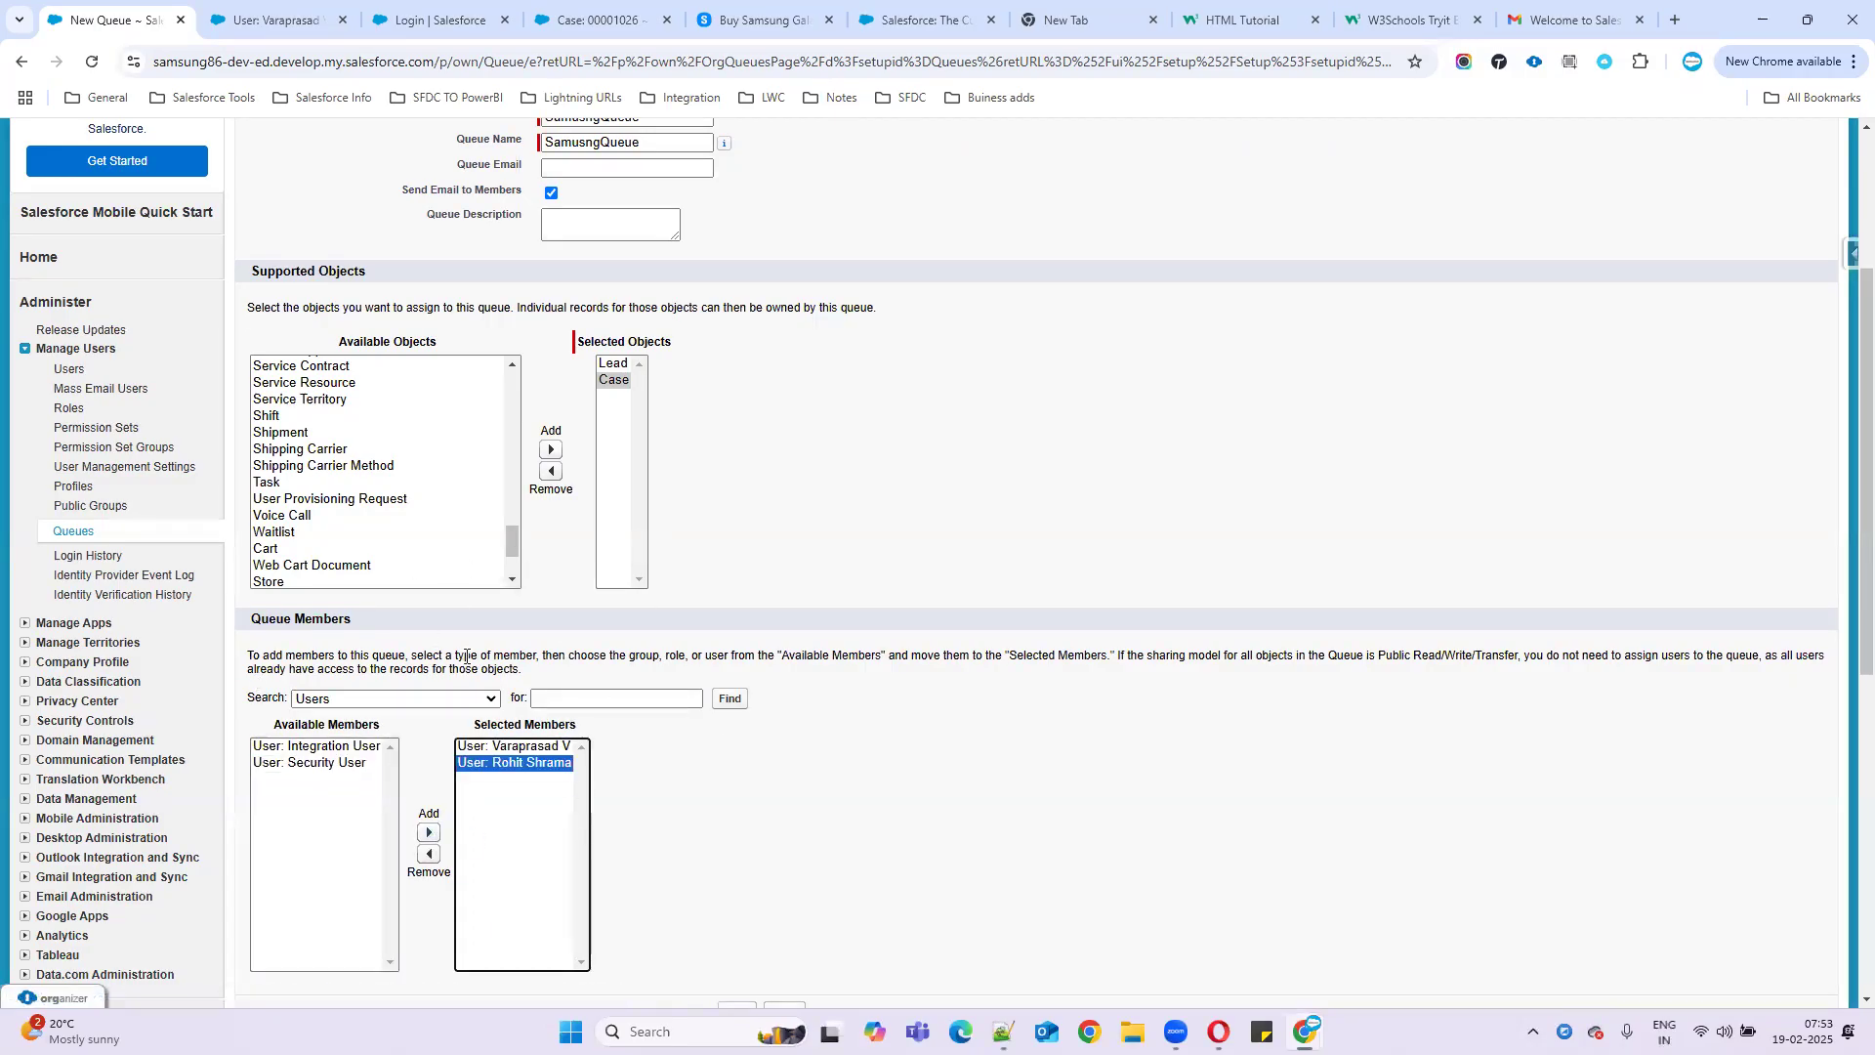
scroll(466, 656, "up", 3)
scroll(611, 547, "down", 5)
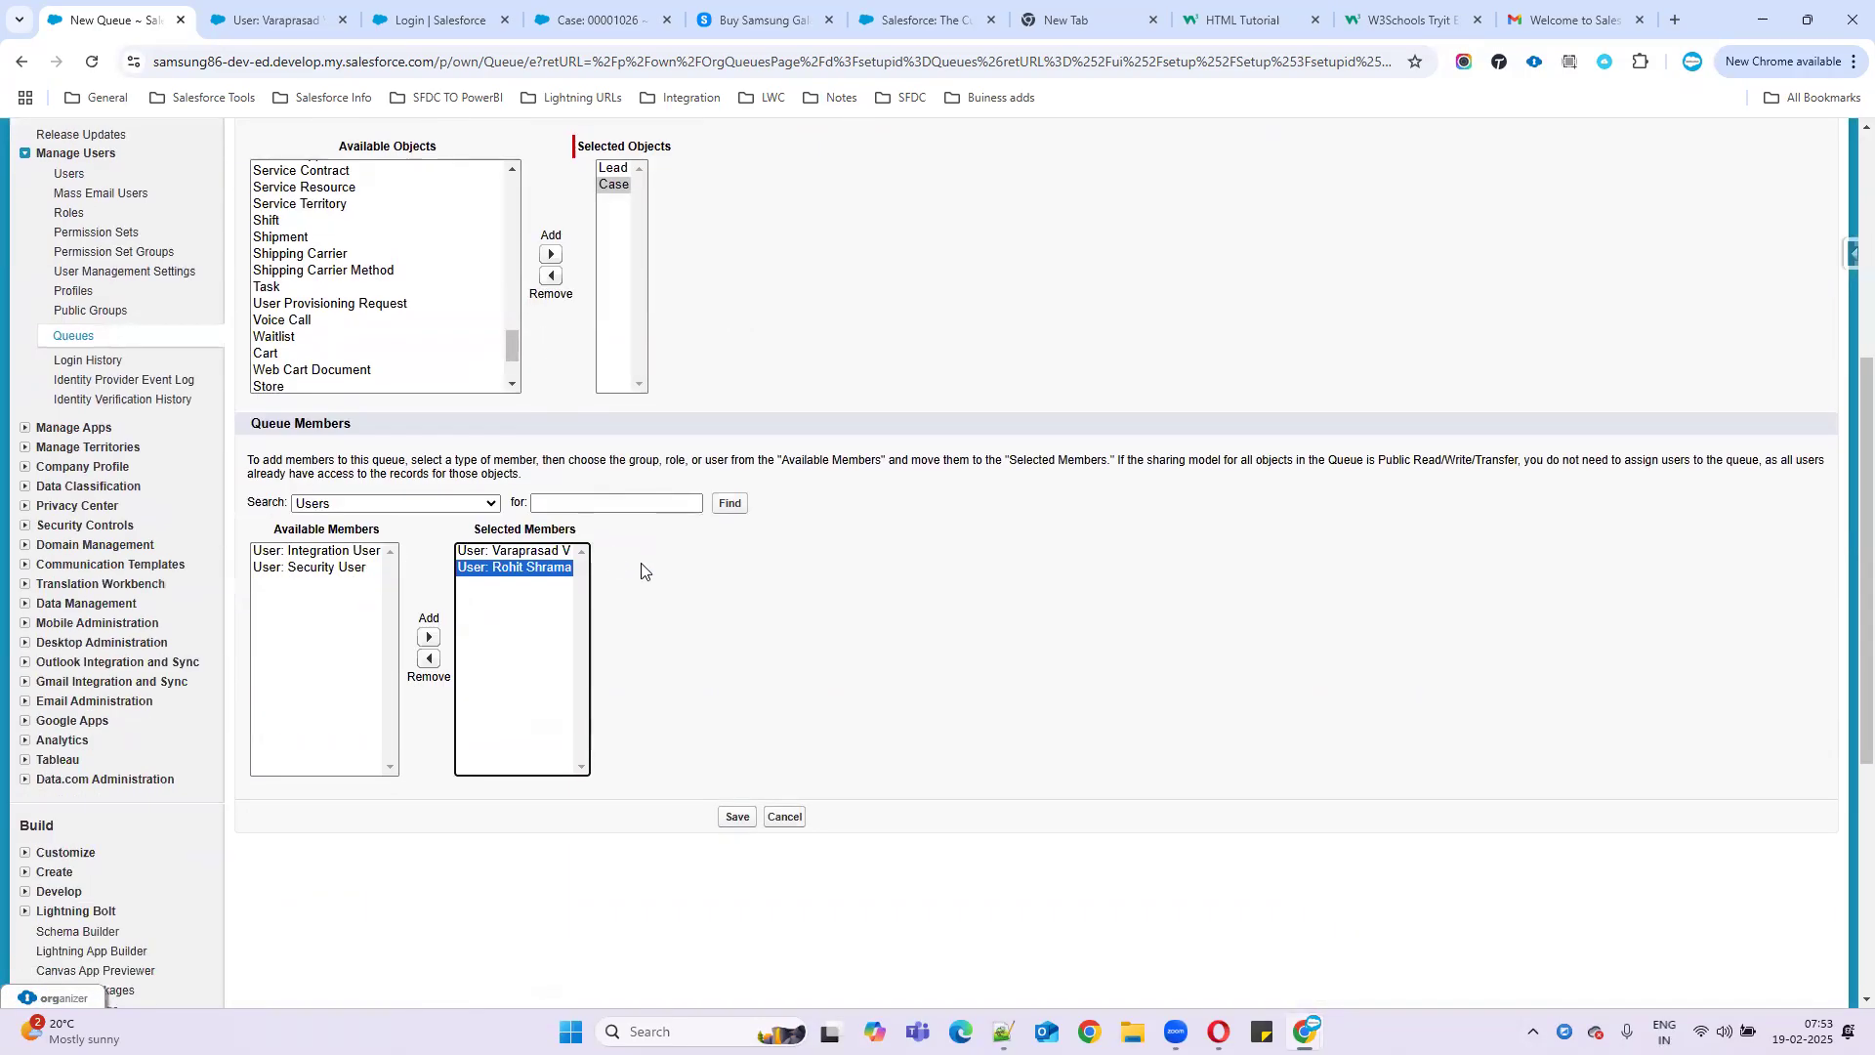
scroll(641, 570, "up", 5)
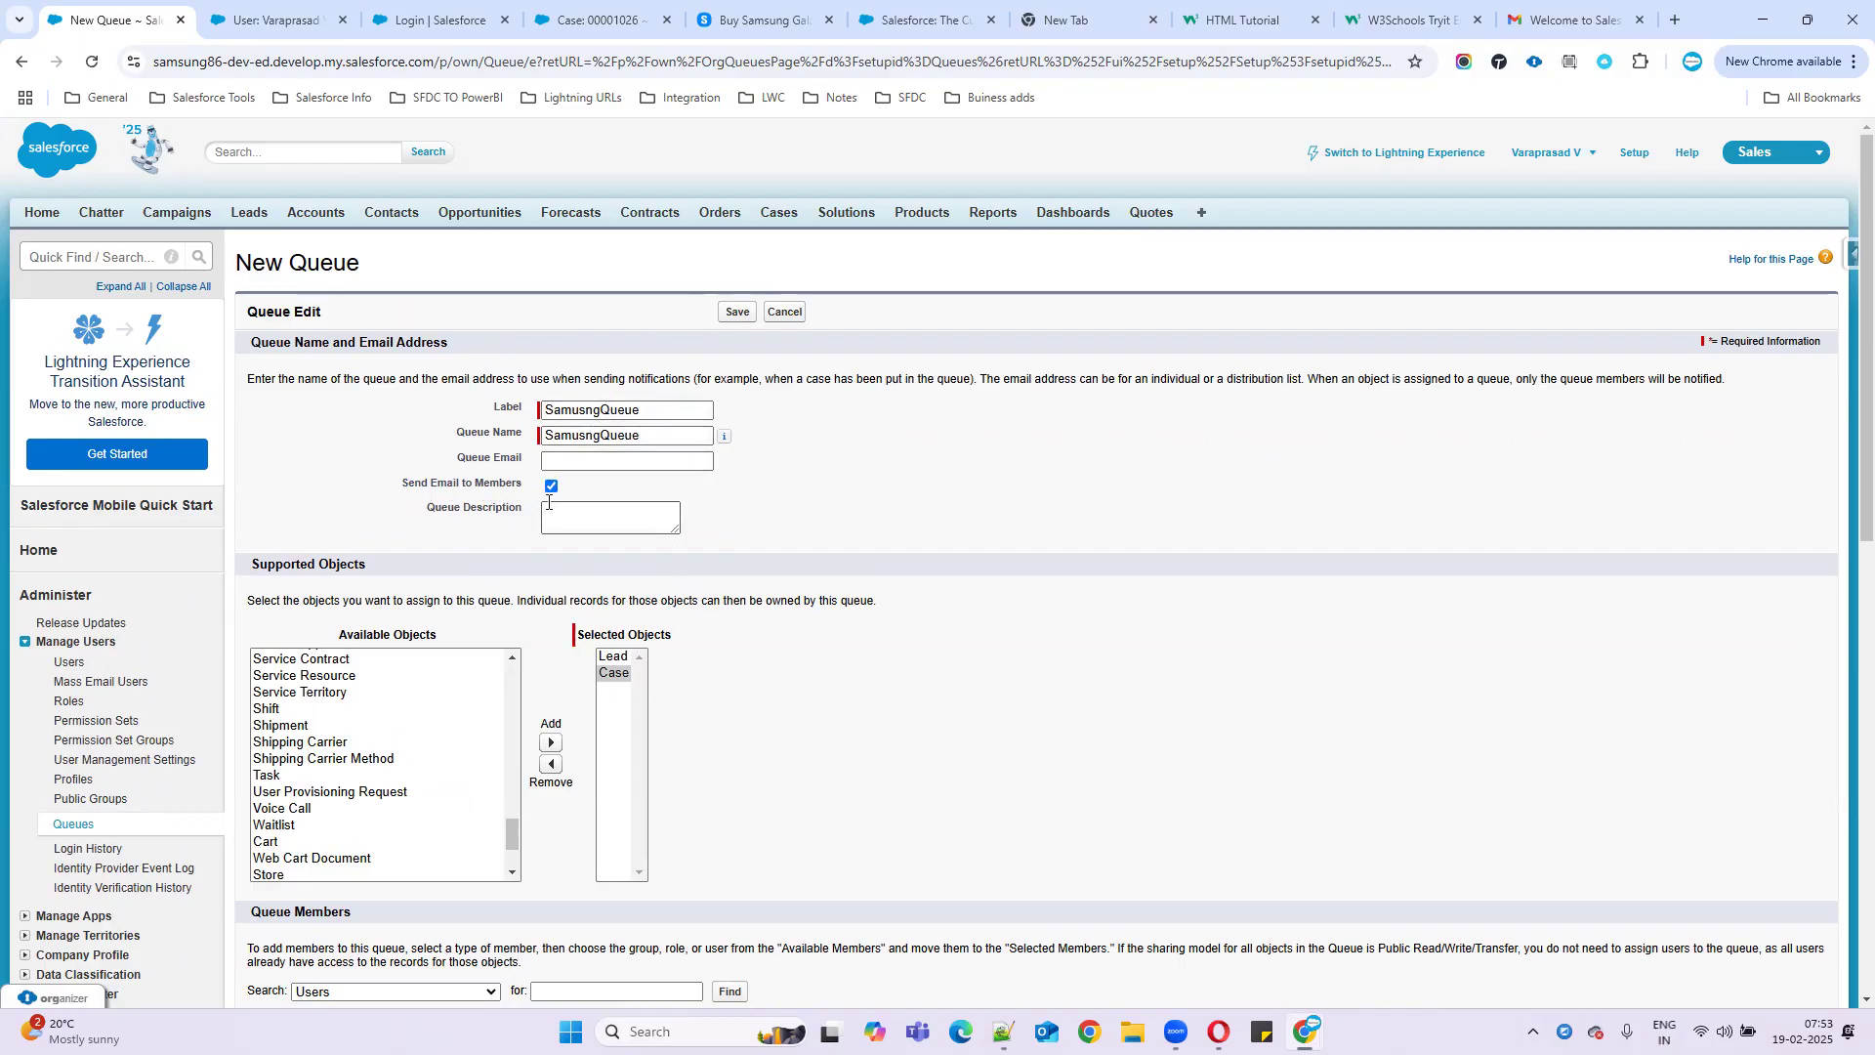
- Save SamsungQueue with its two members
scroll(356, 674, "down", 5)
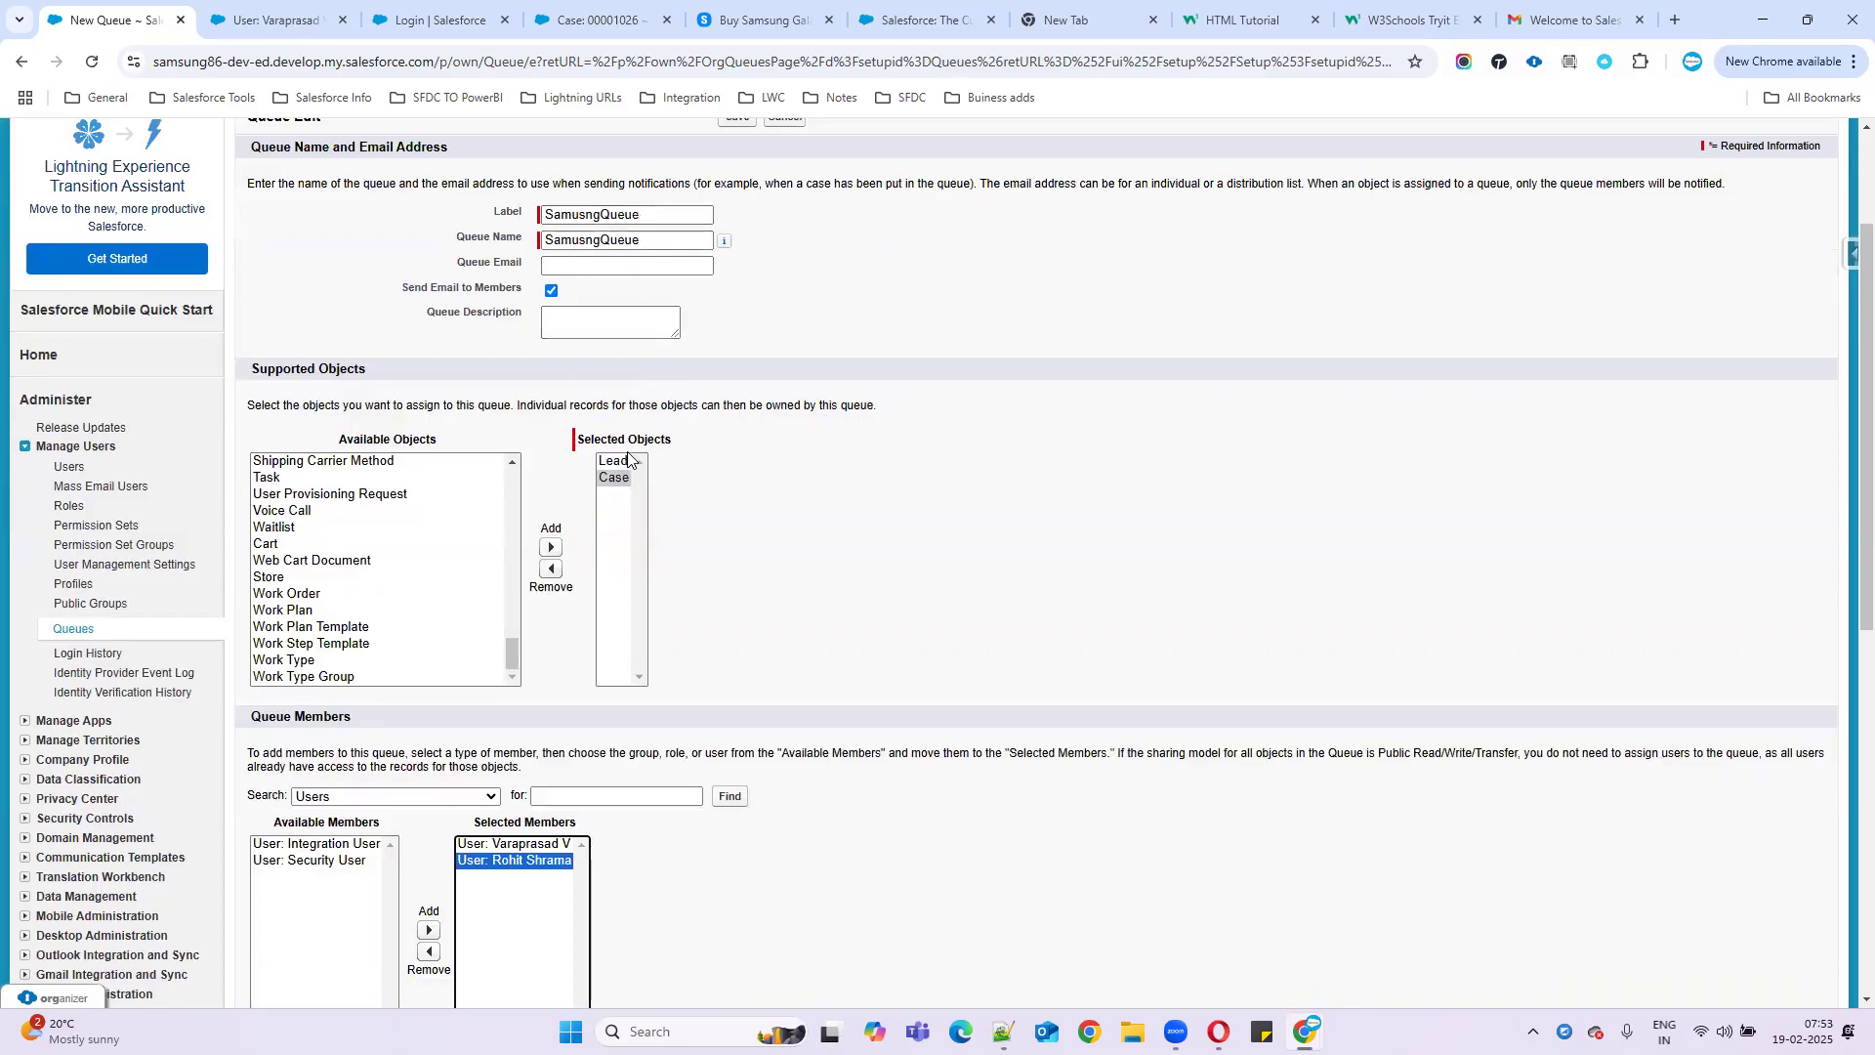
scroll(688, 588, "down", 2)
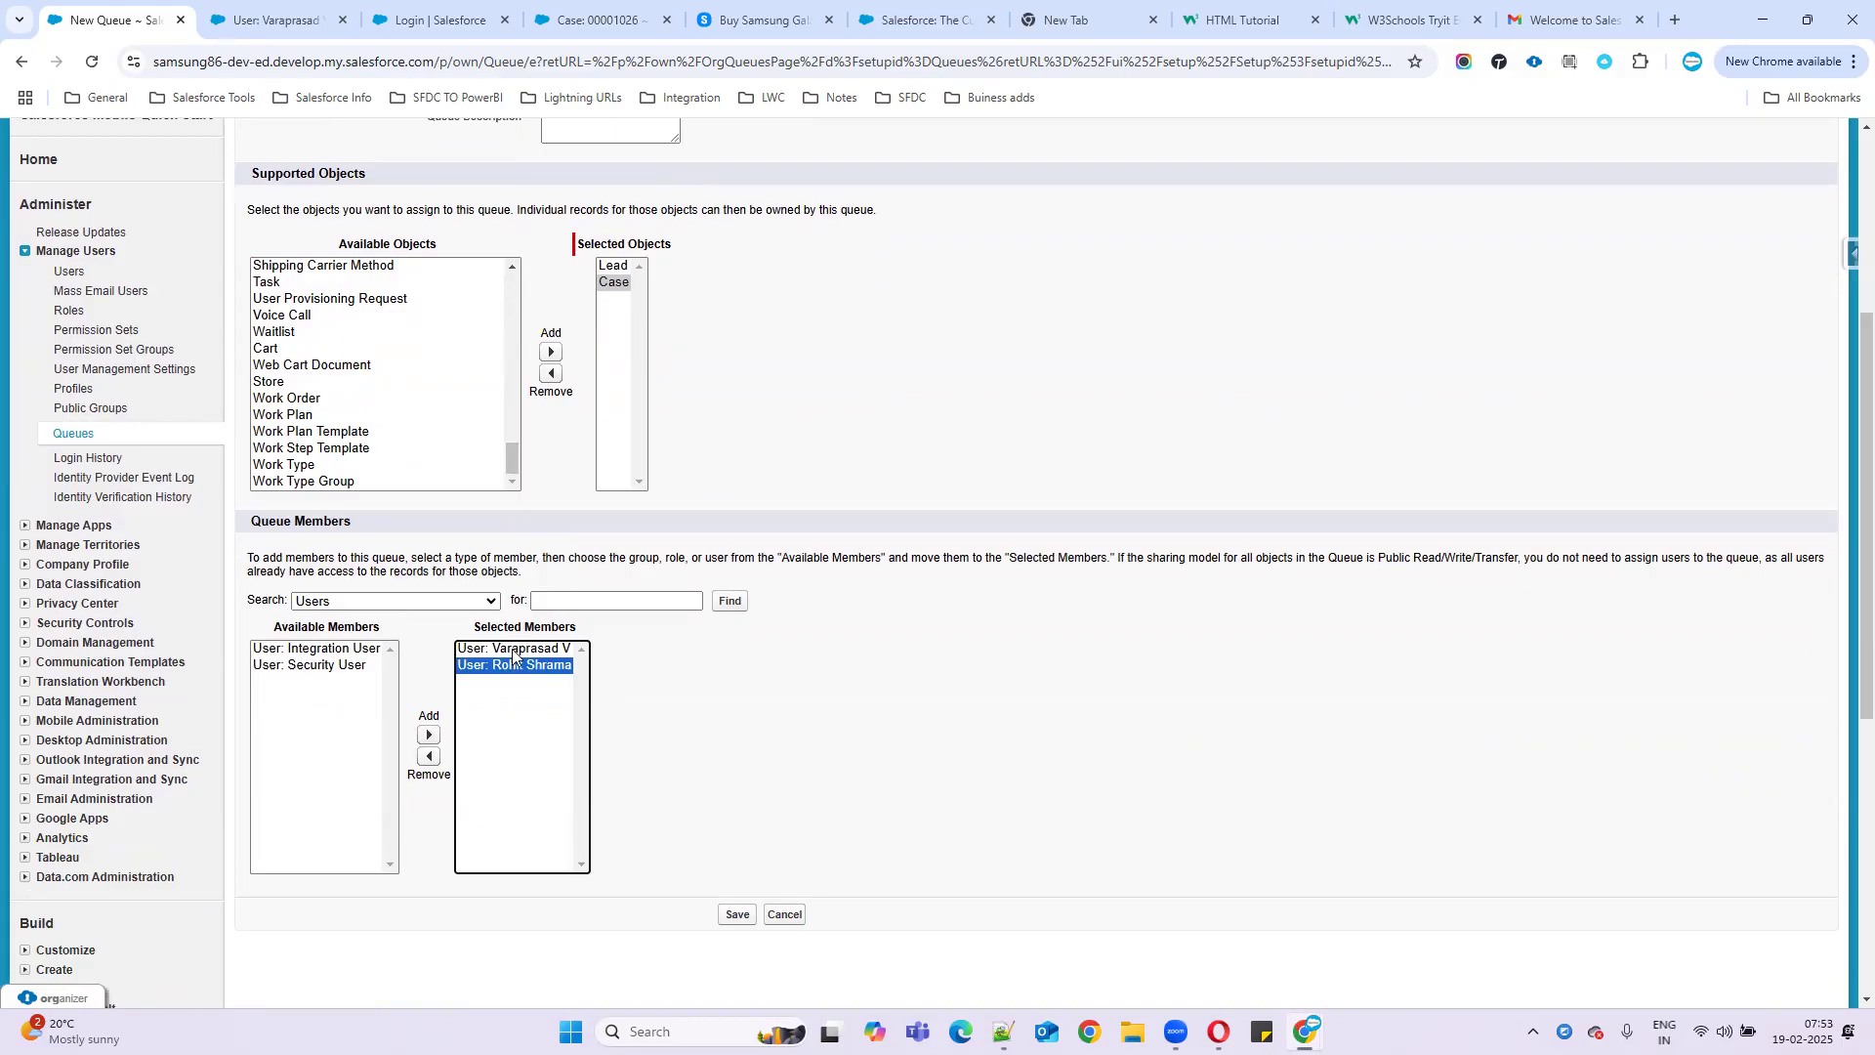
left_click(739, 915)
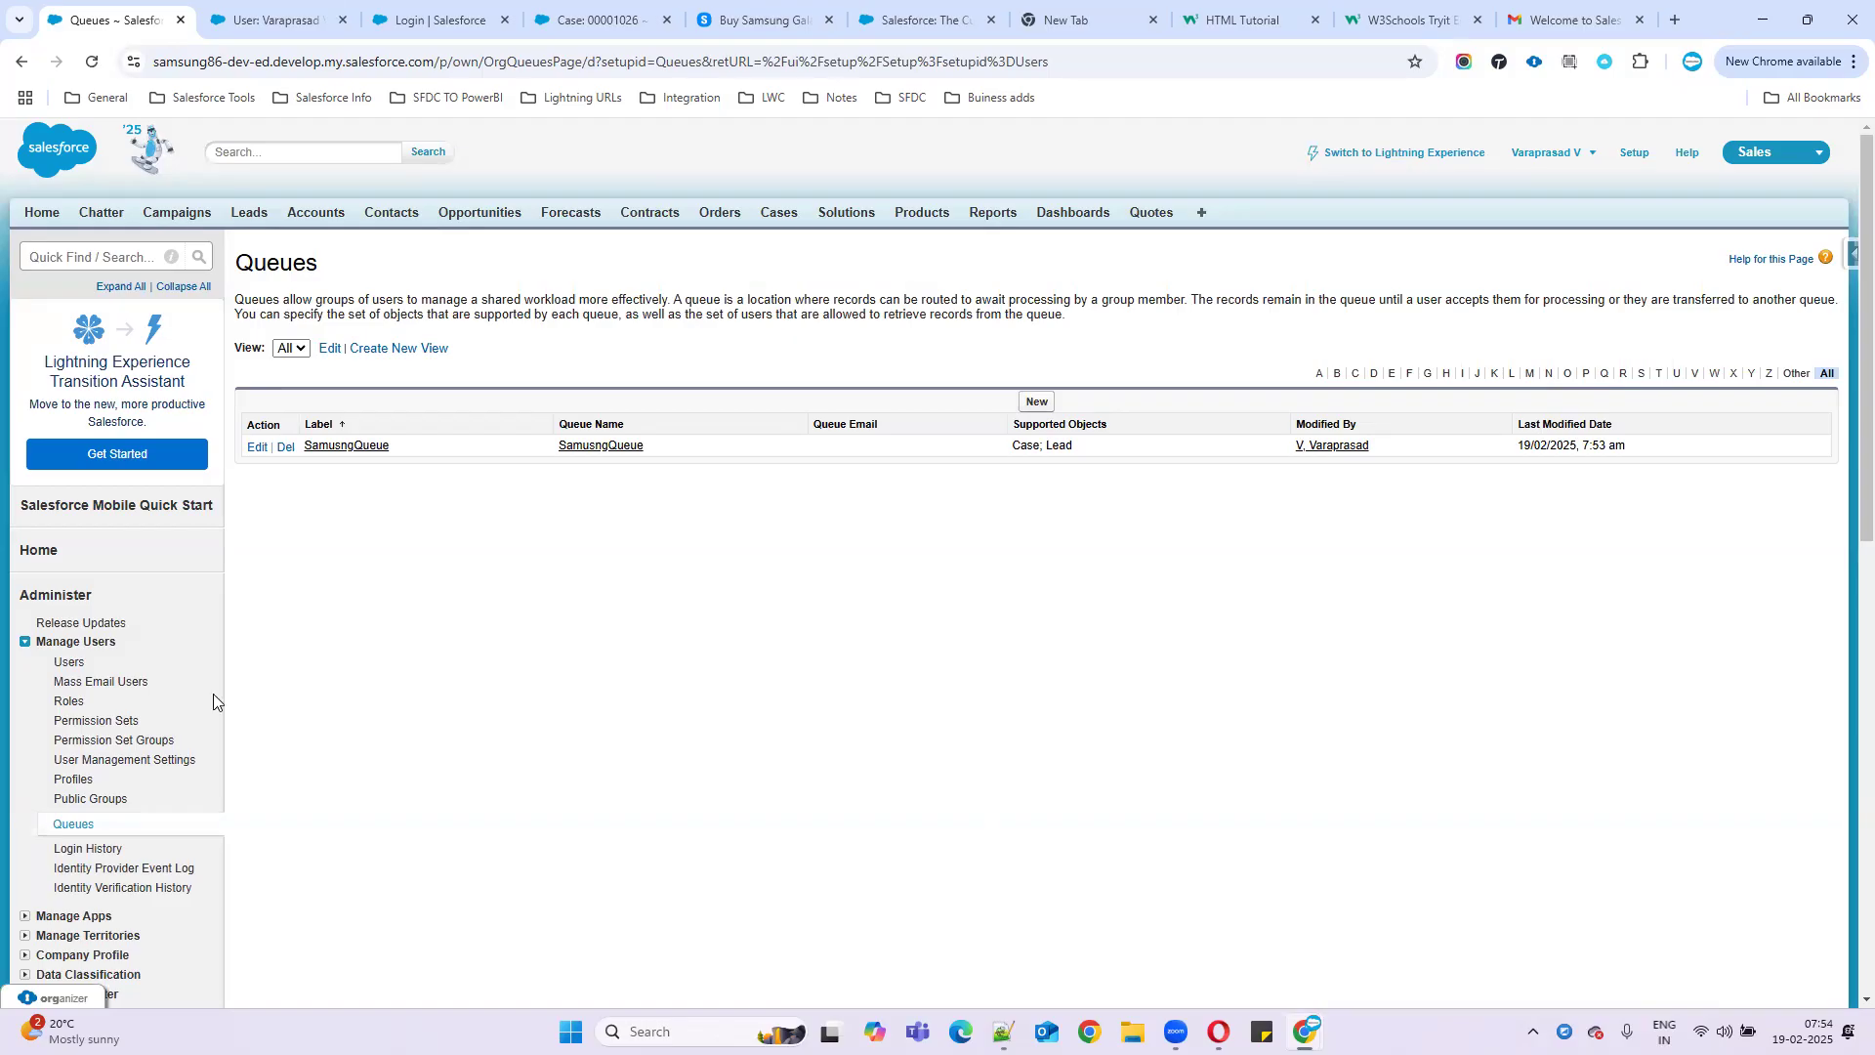
- Update the Notepad++ routing notes so Canada web leads go to SamsungQueue
key("alt+Tab")
double_click(300, 828)
left_click(560, 853)
- Add an 'Assignment rules:' note with point '1 . lead and case objects'
left_click_drag(561, 853, 58, 787)
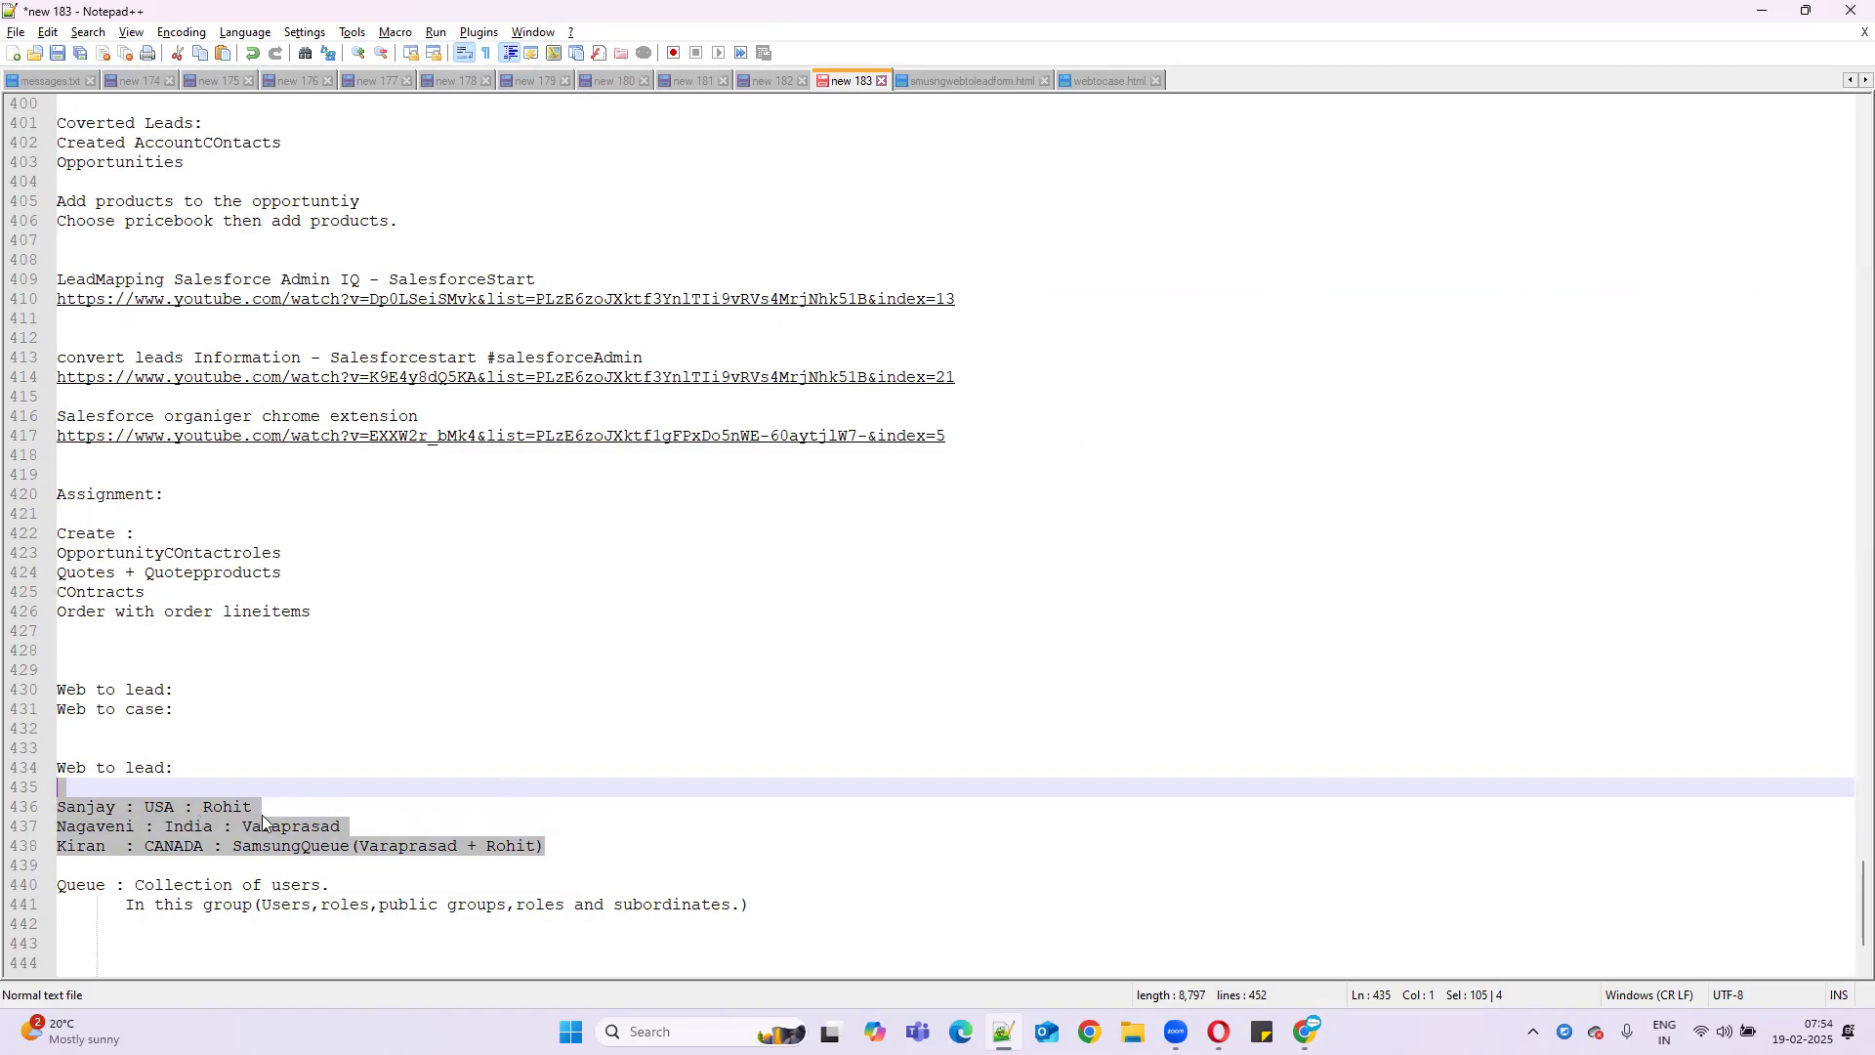
scroll(347, 637, "down", 3)
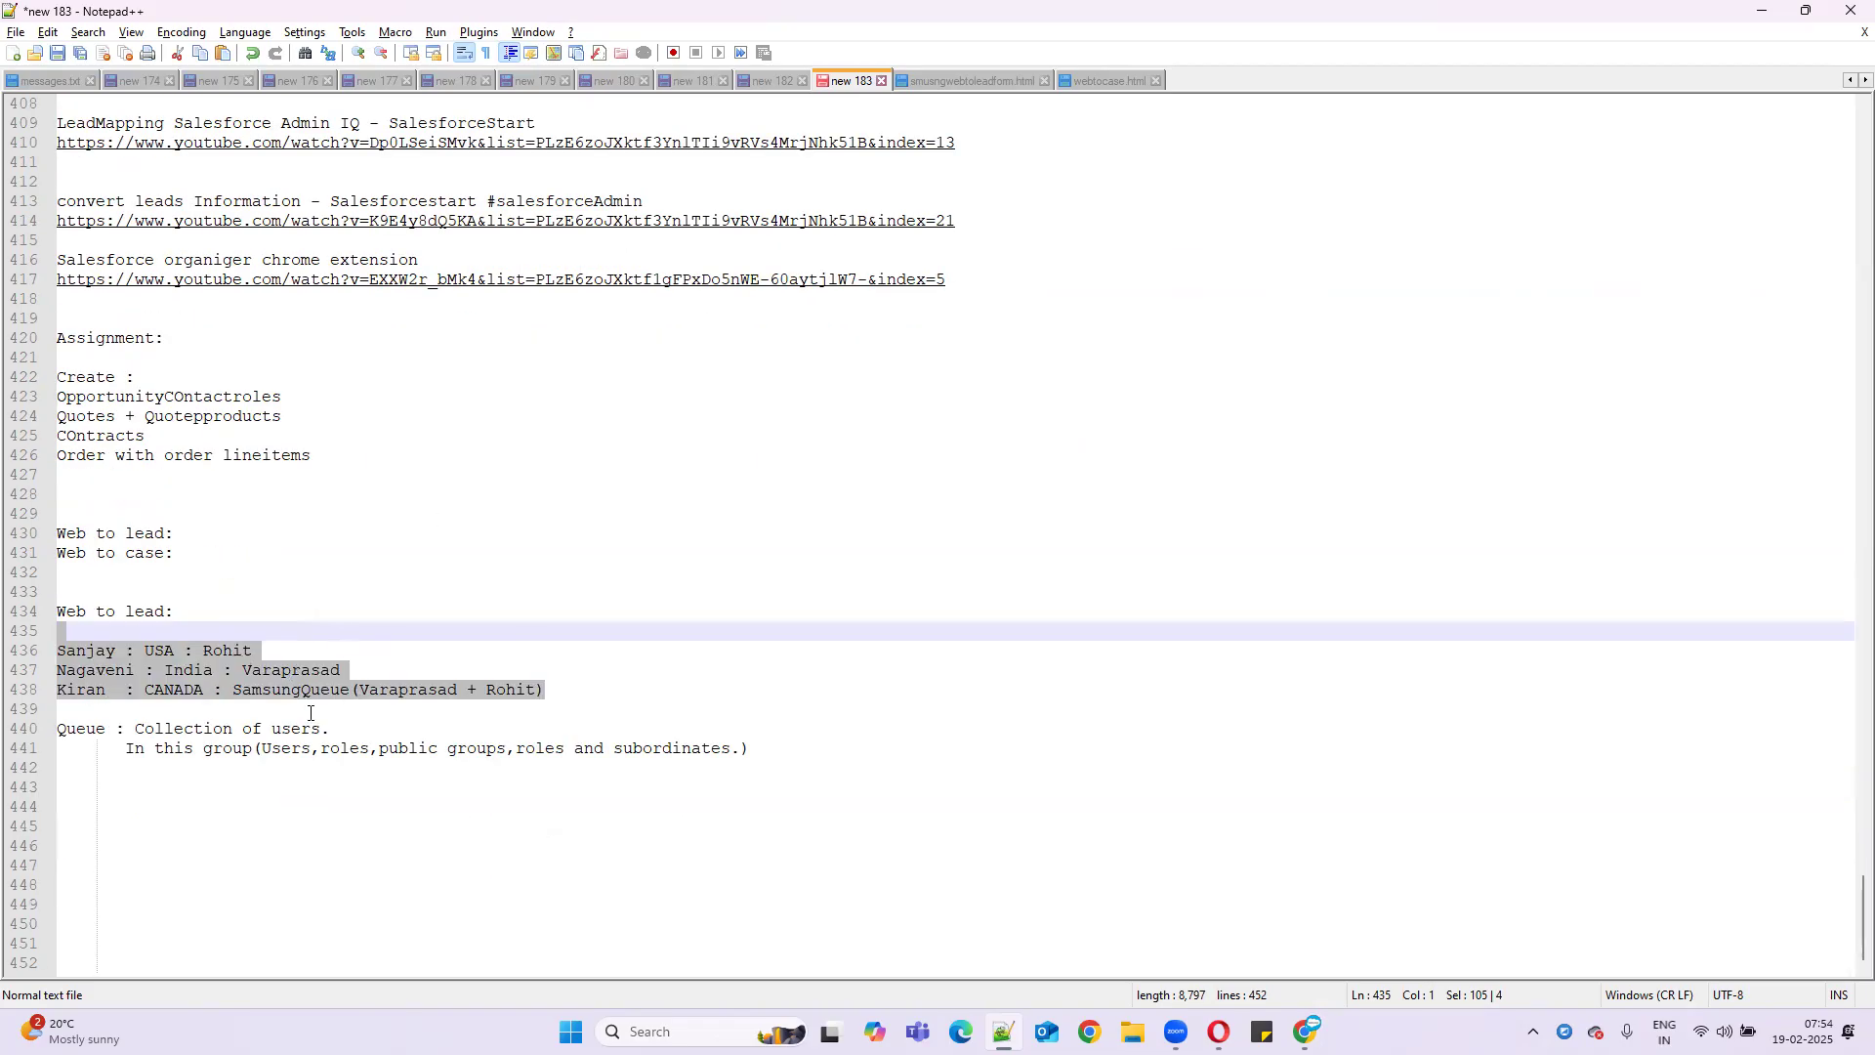
left_click(64, 826)
type("Assign,e")
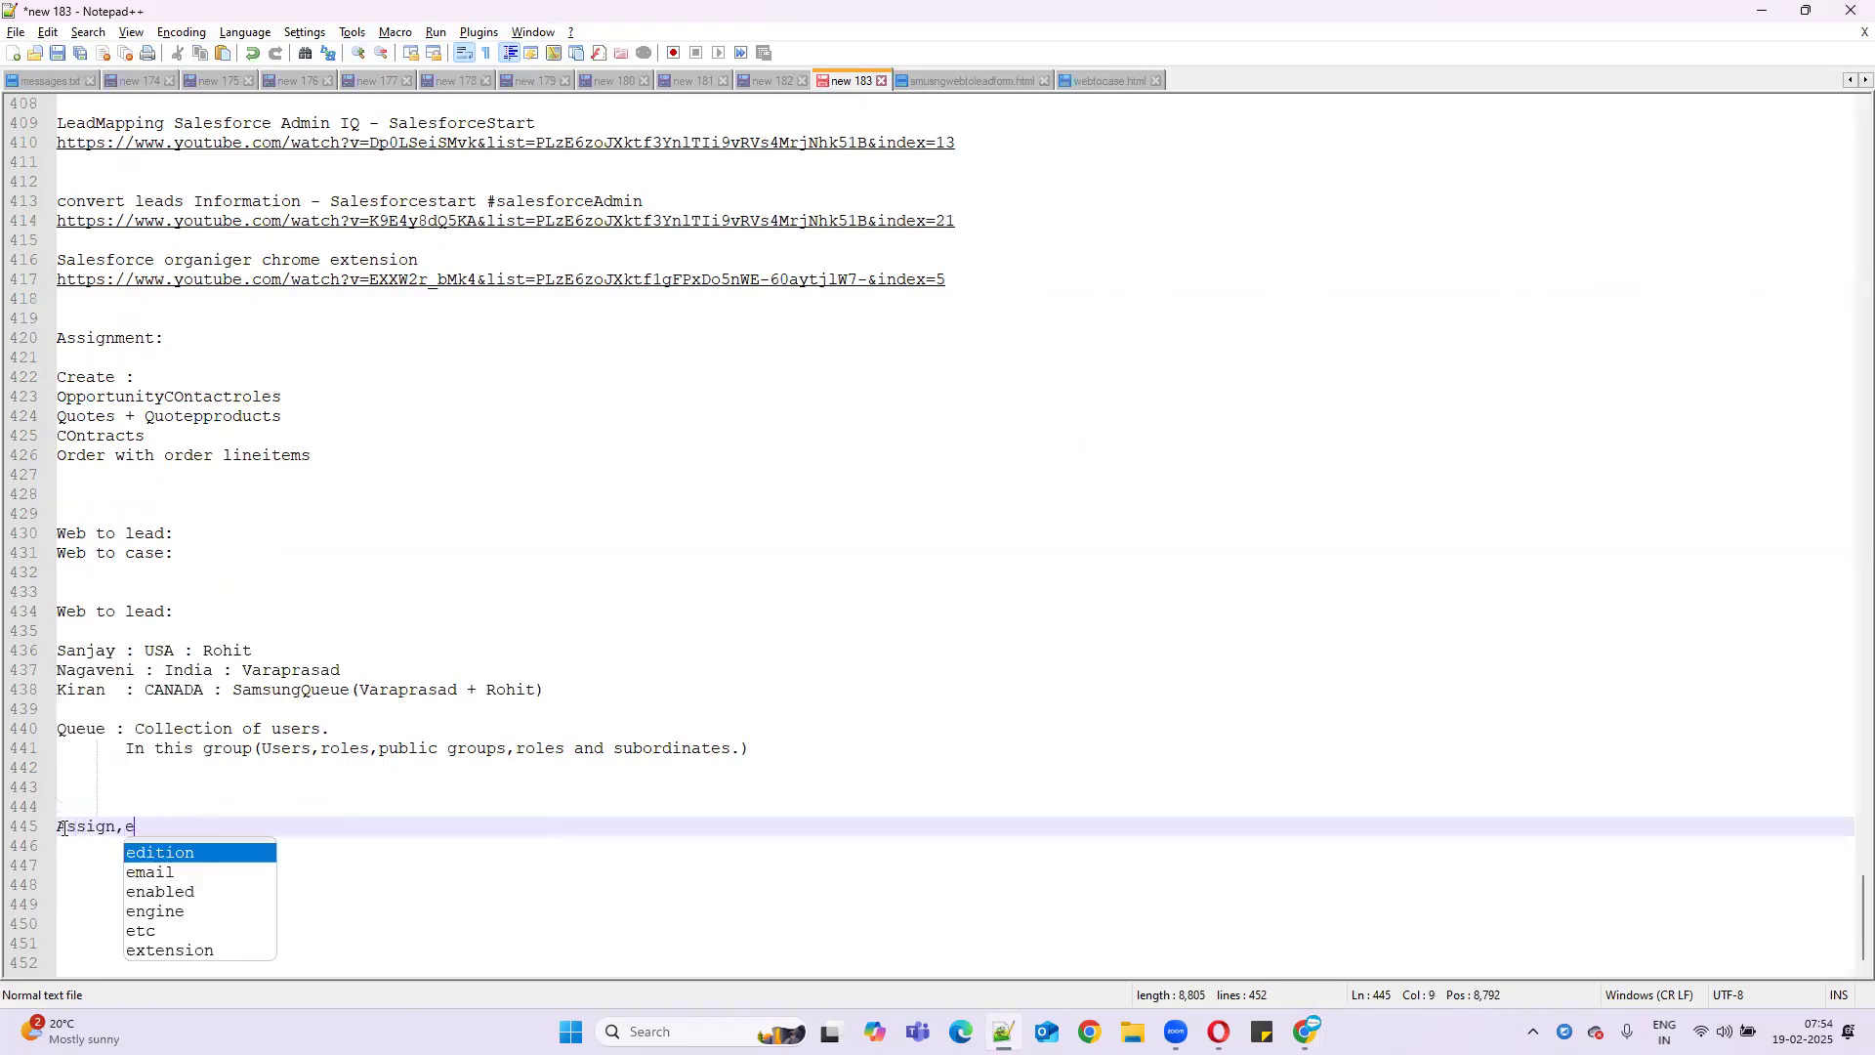
key("BackSpace")
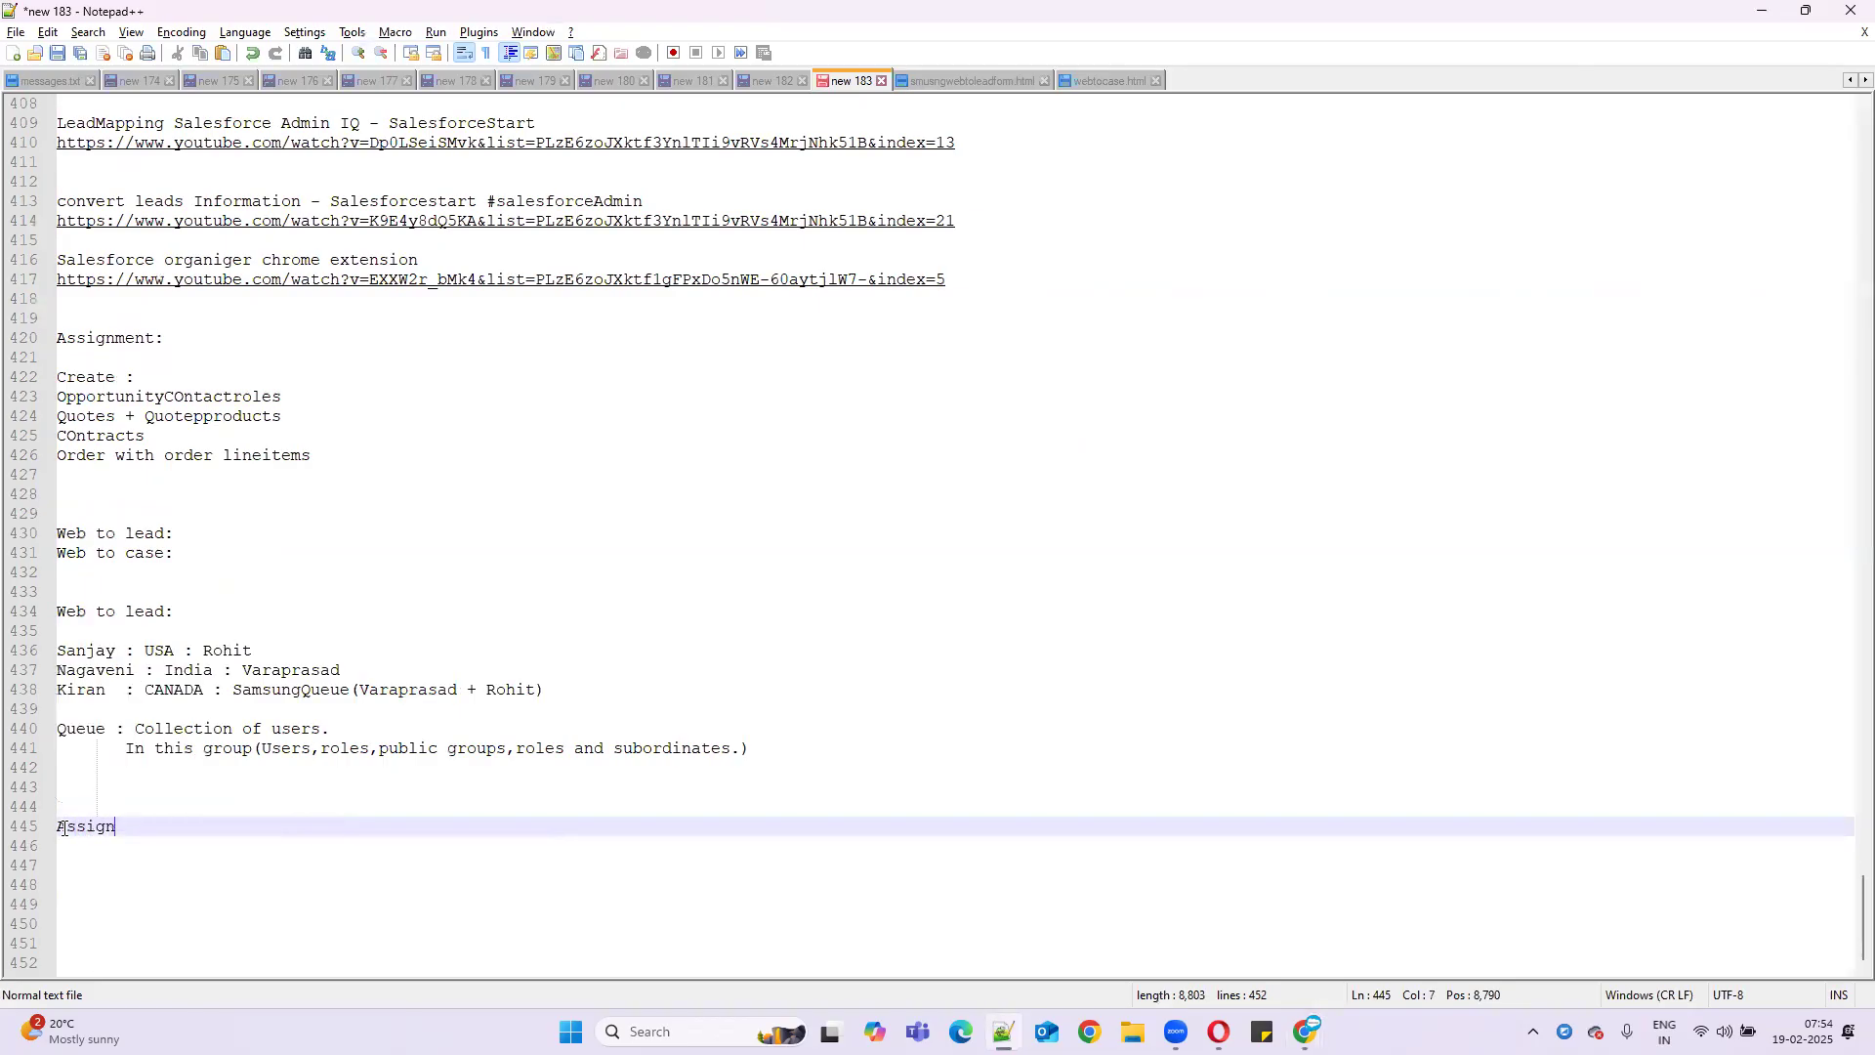
type("ment rules:")
key("Return")
key("Return")
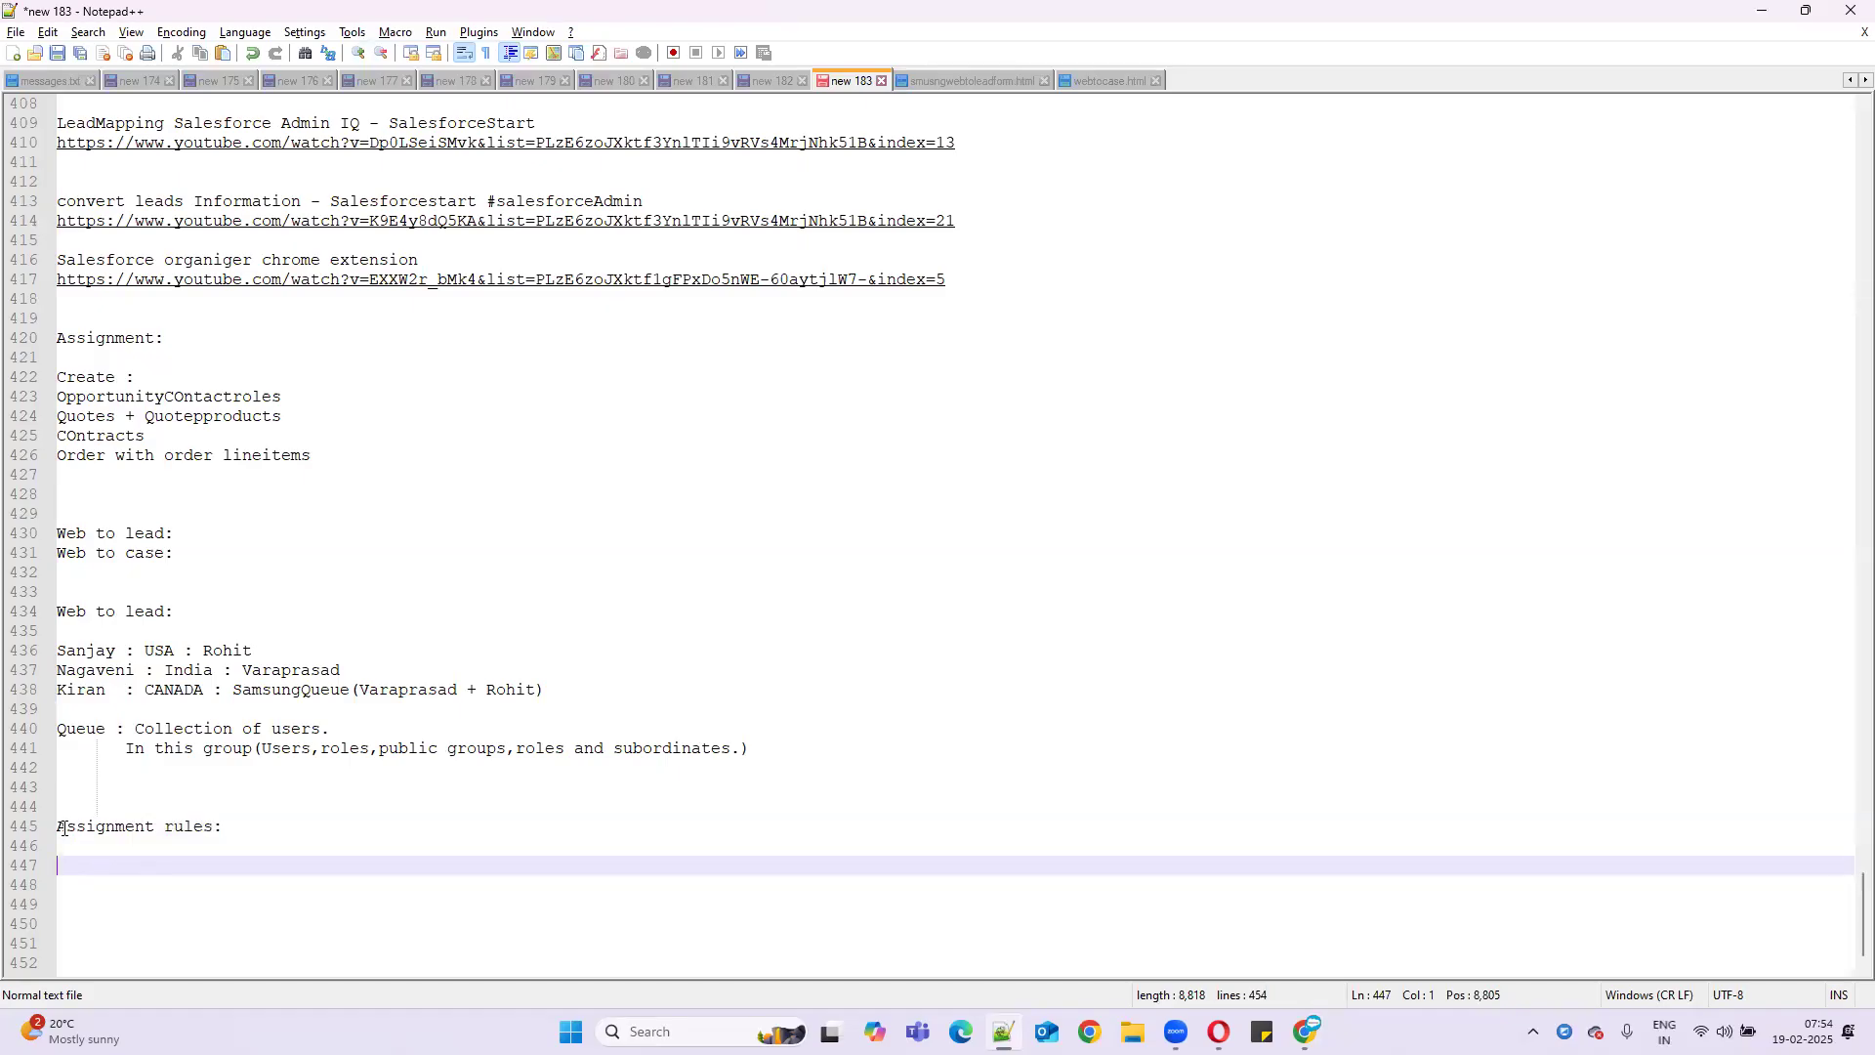
type("1 . lead and case objec")
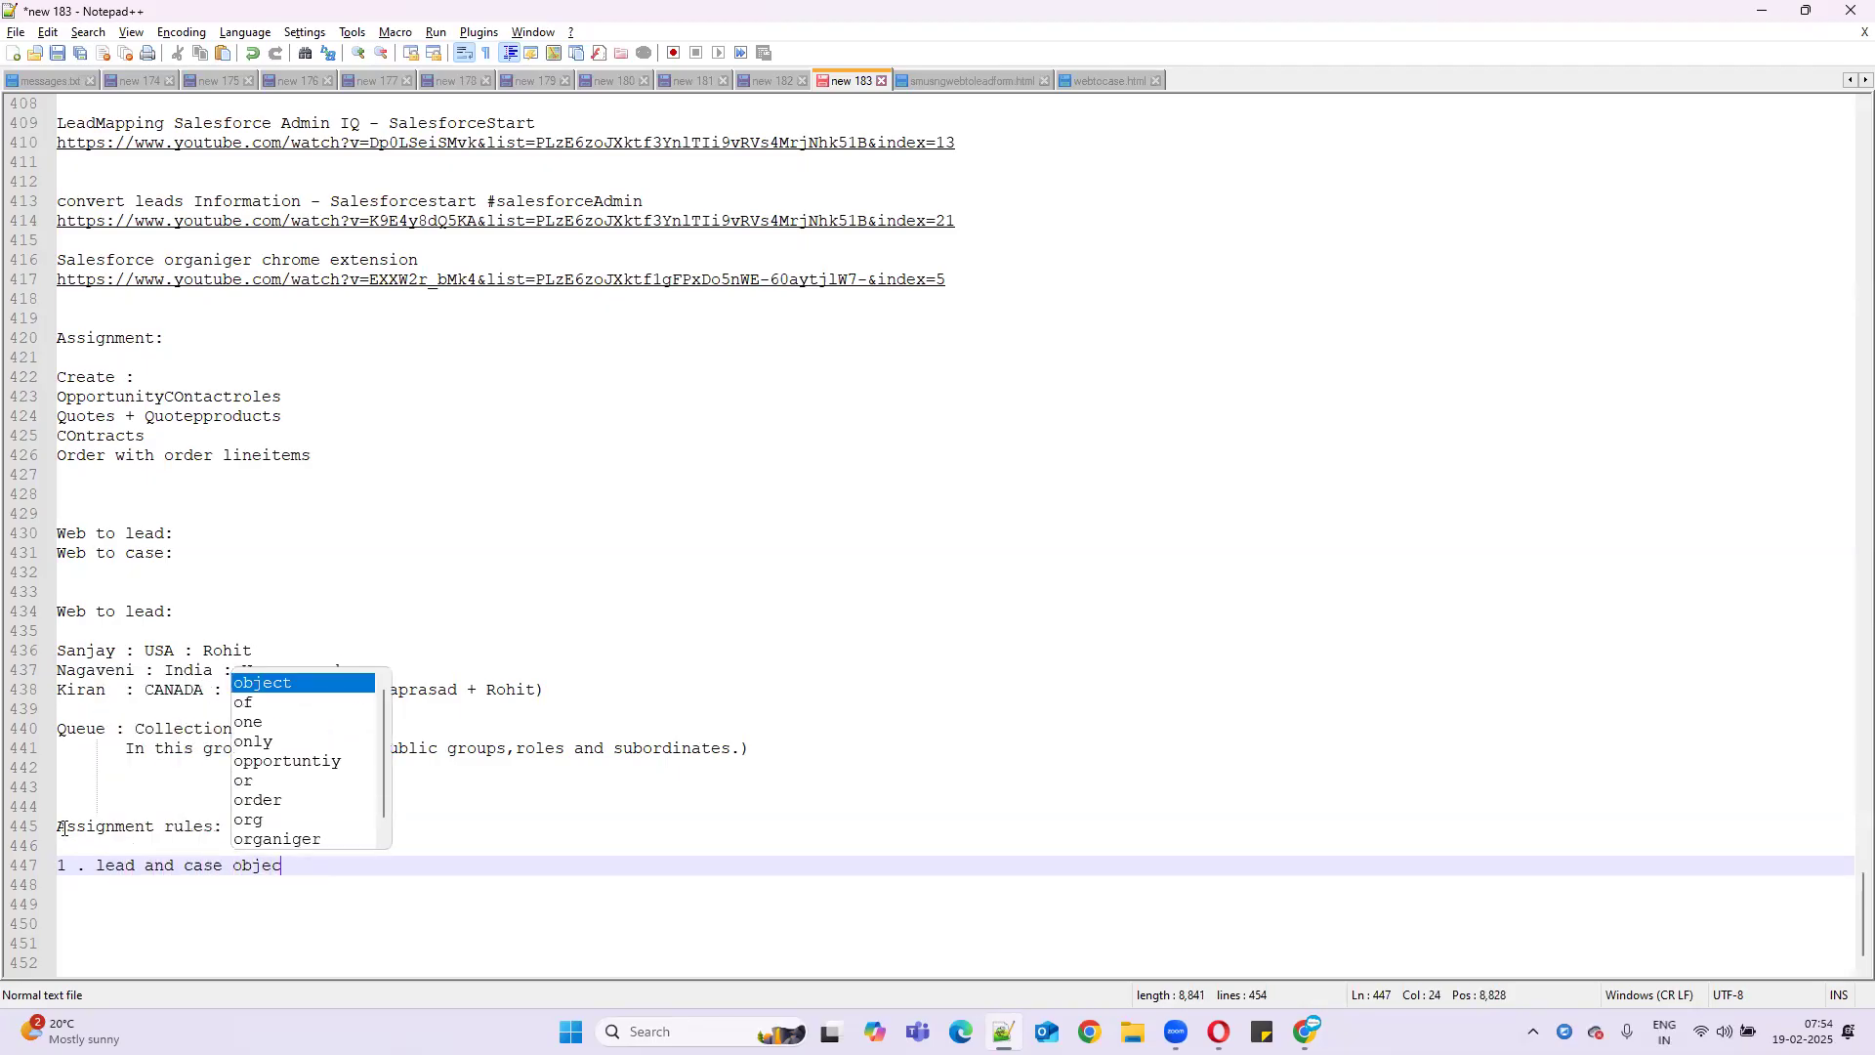
type("ts")
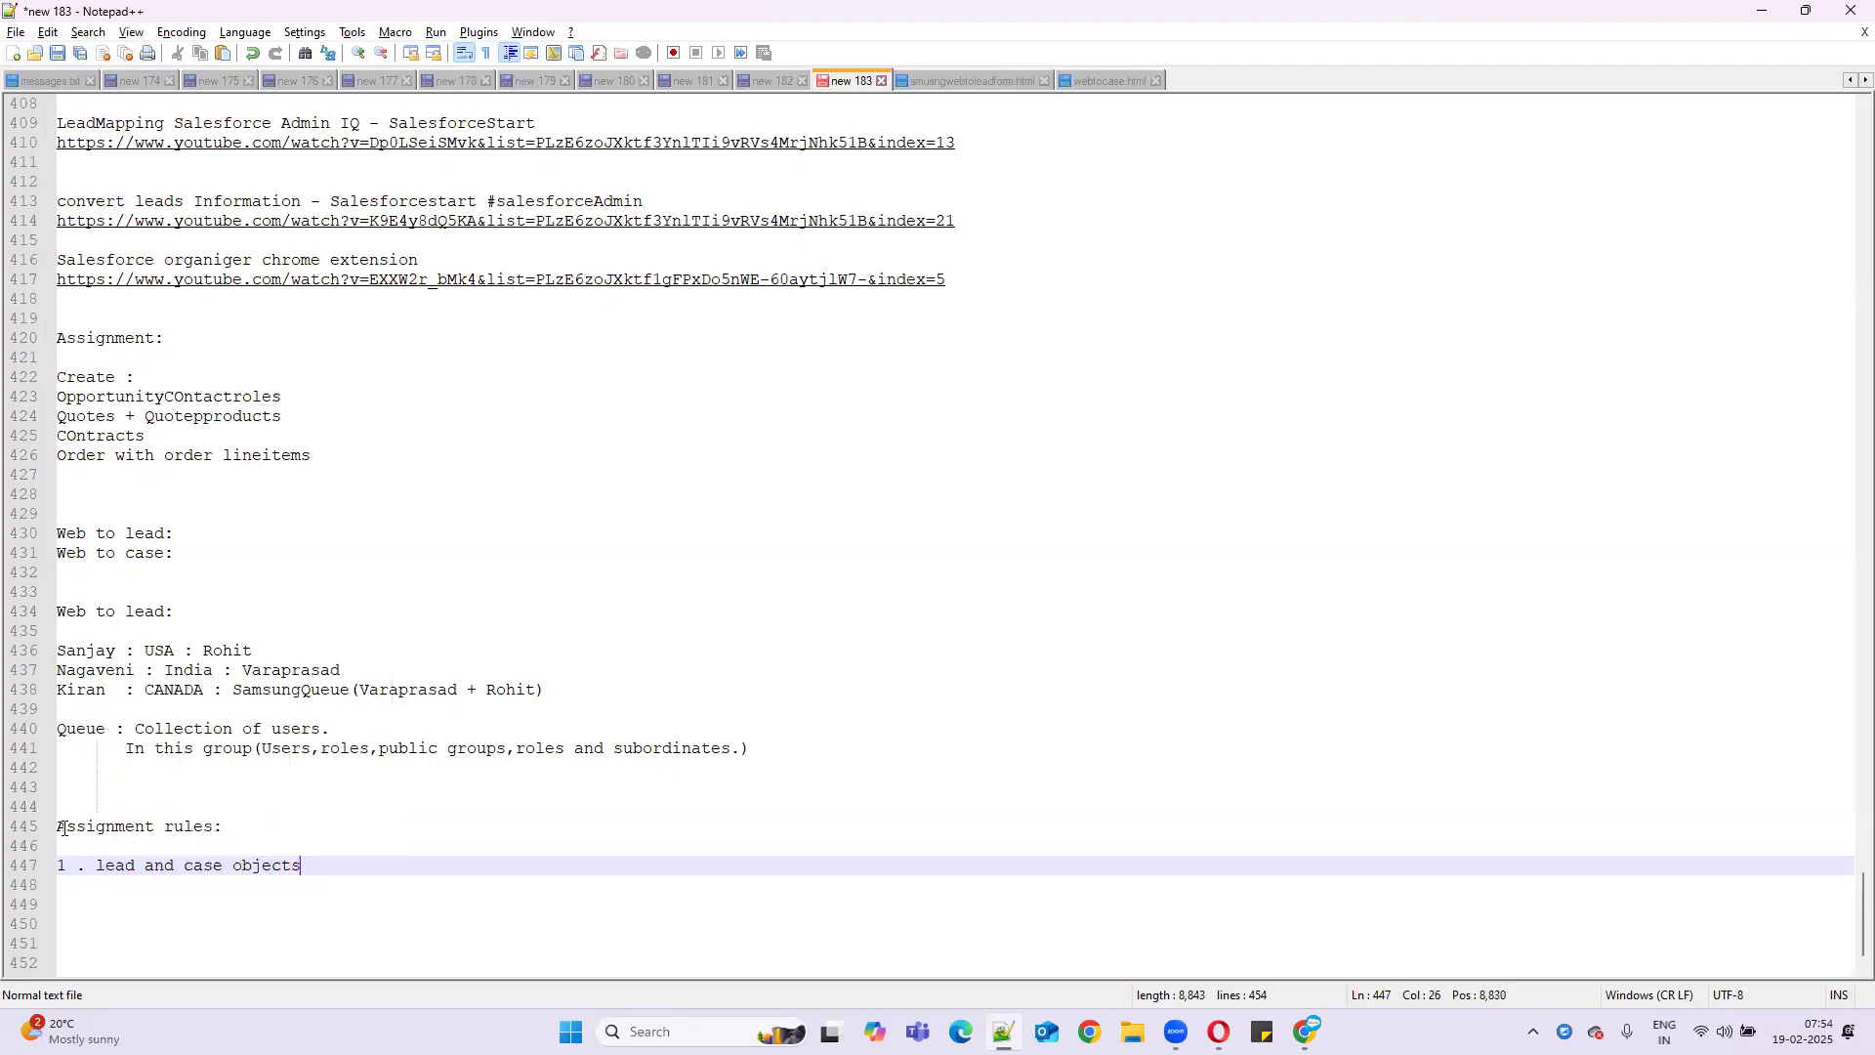
- Define assignment rules as assigning leads to users or queues based on some condition
left_click(258, 827)
type("Based o")
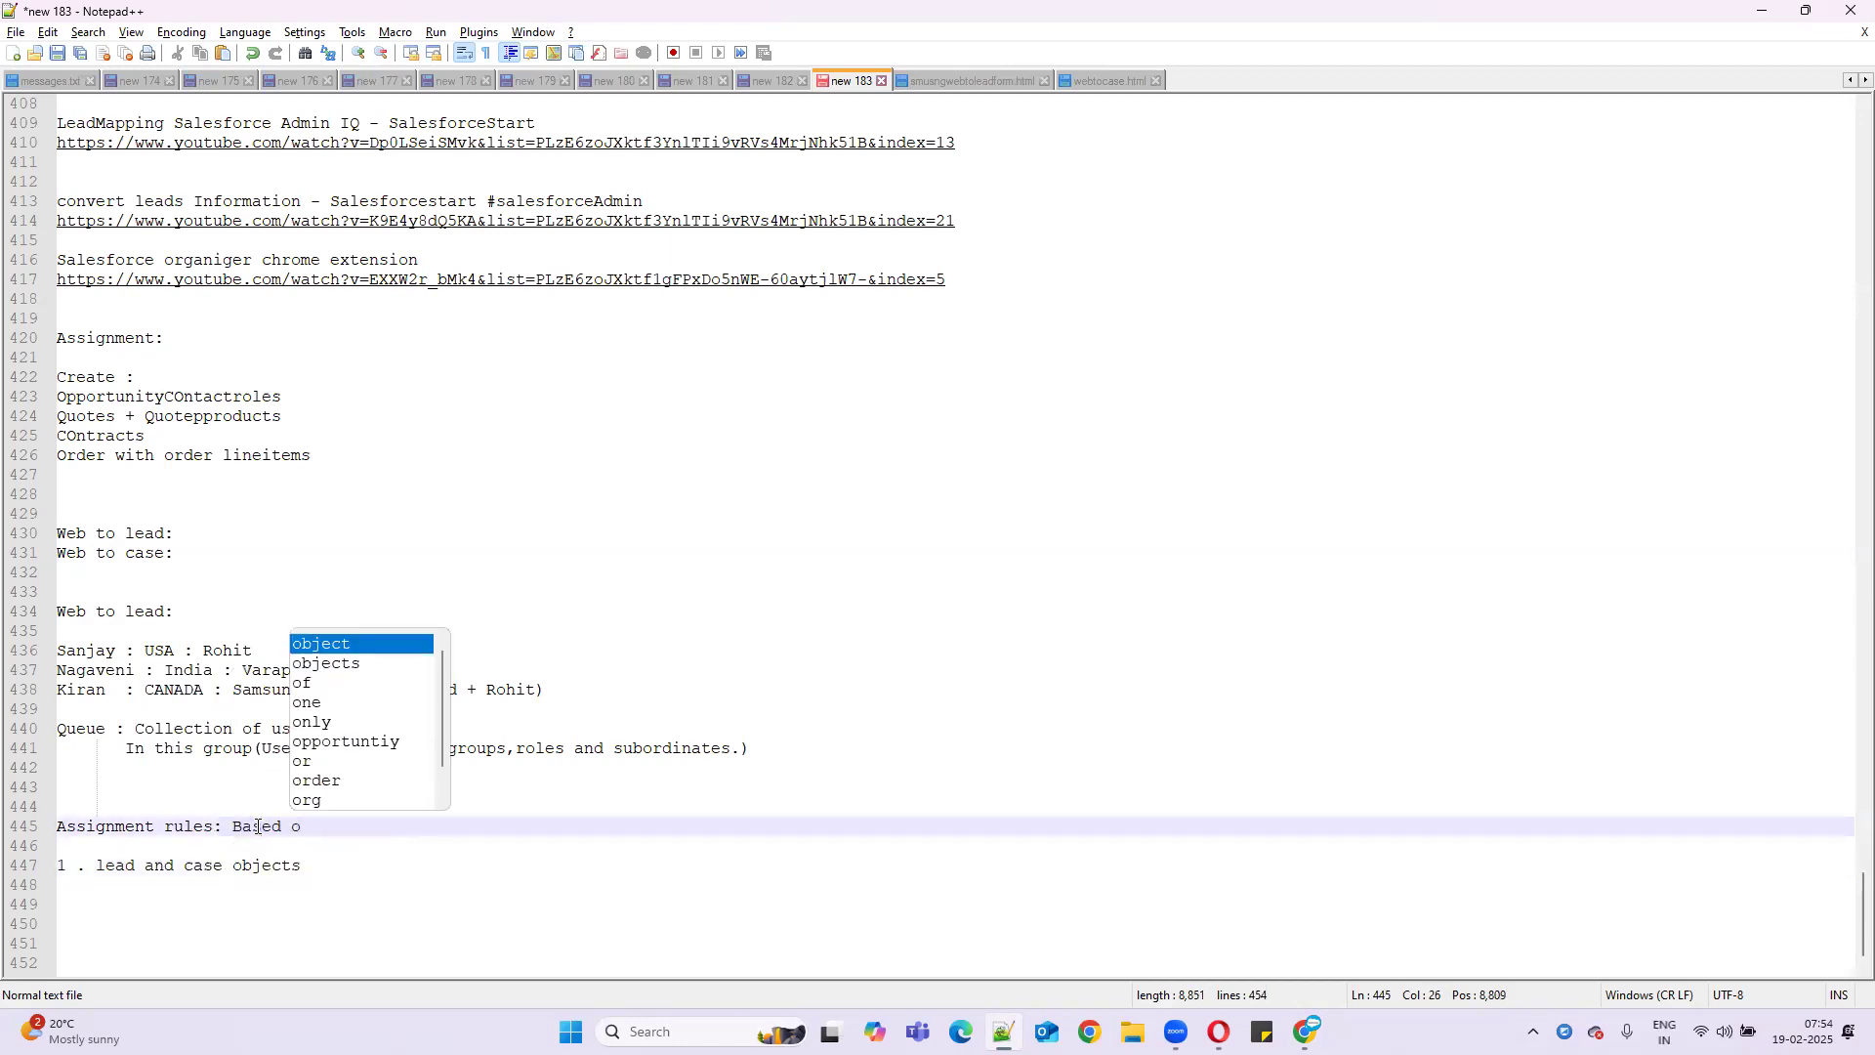
type("n some")
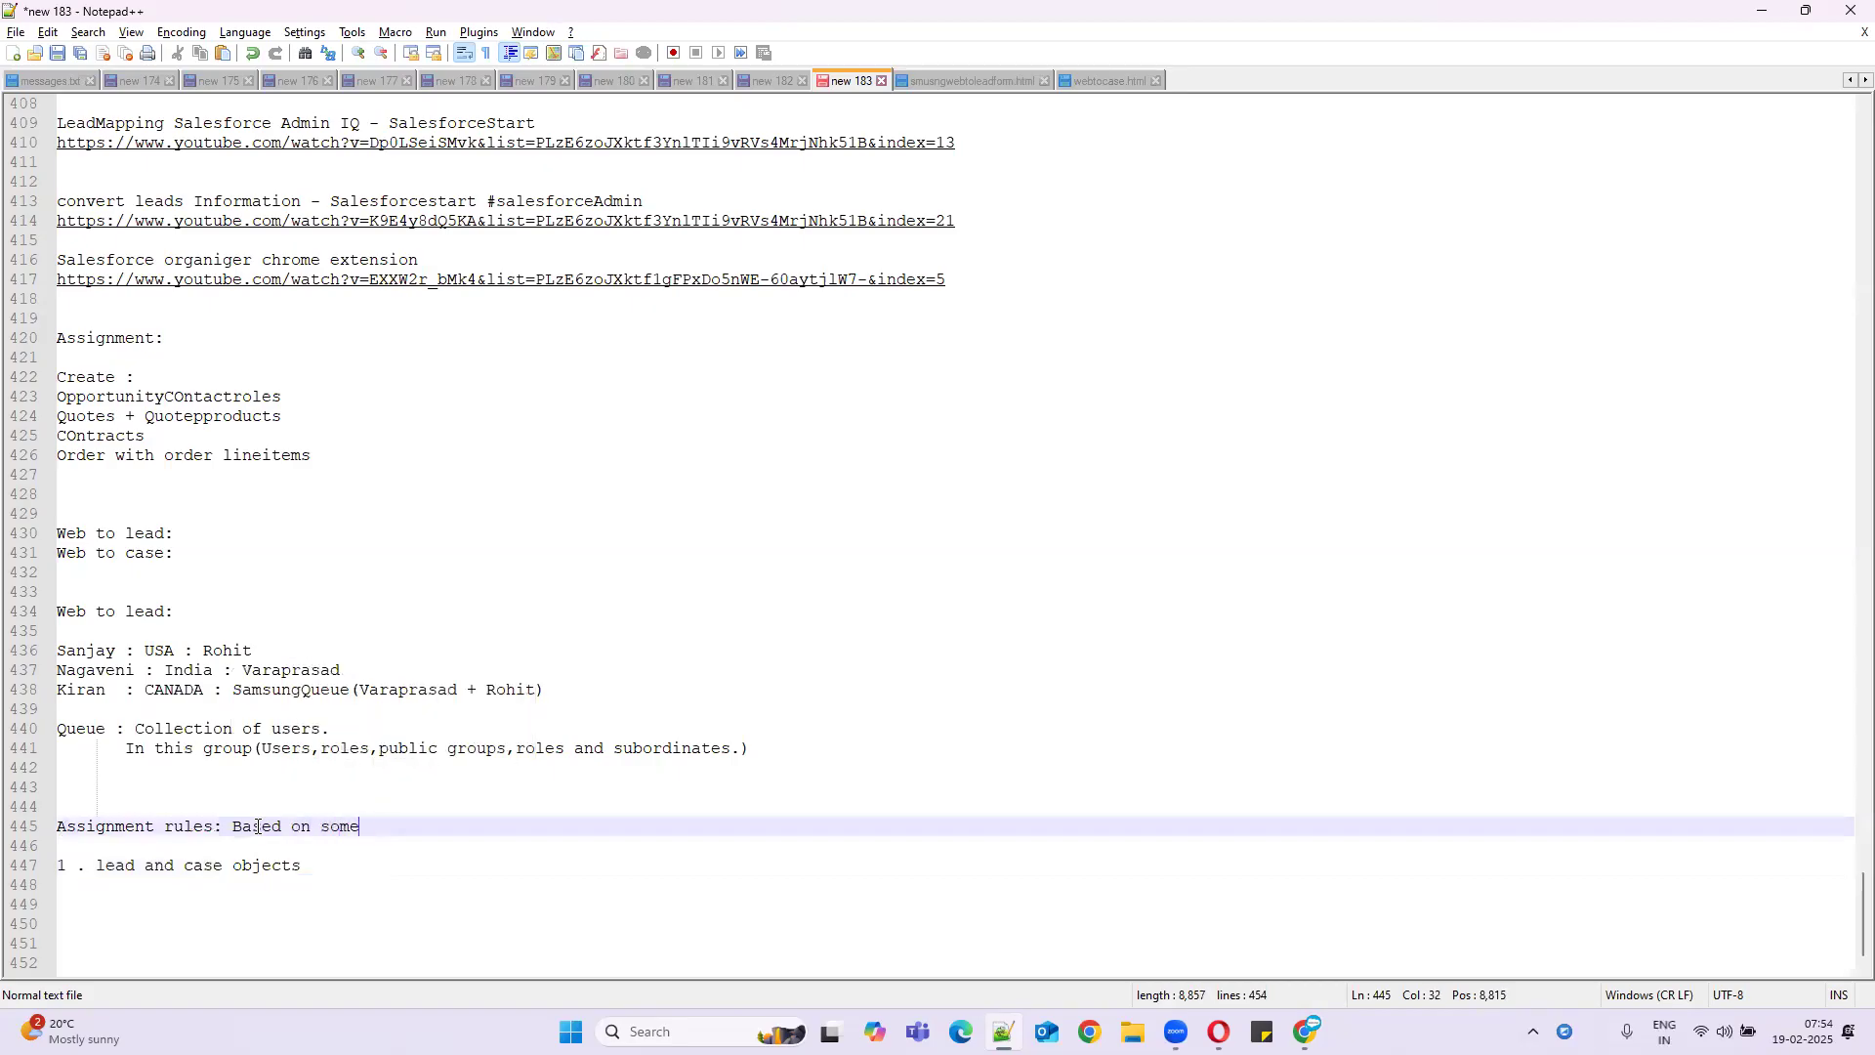
type(" condition we can assign le")
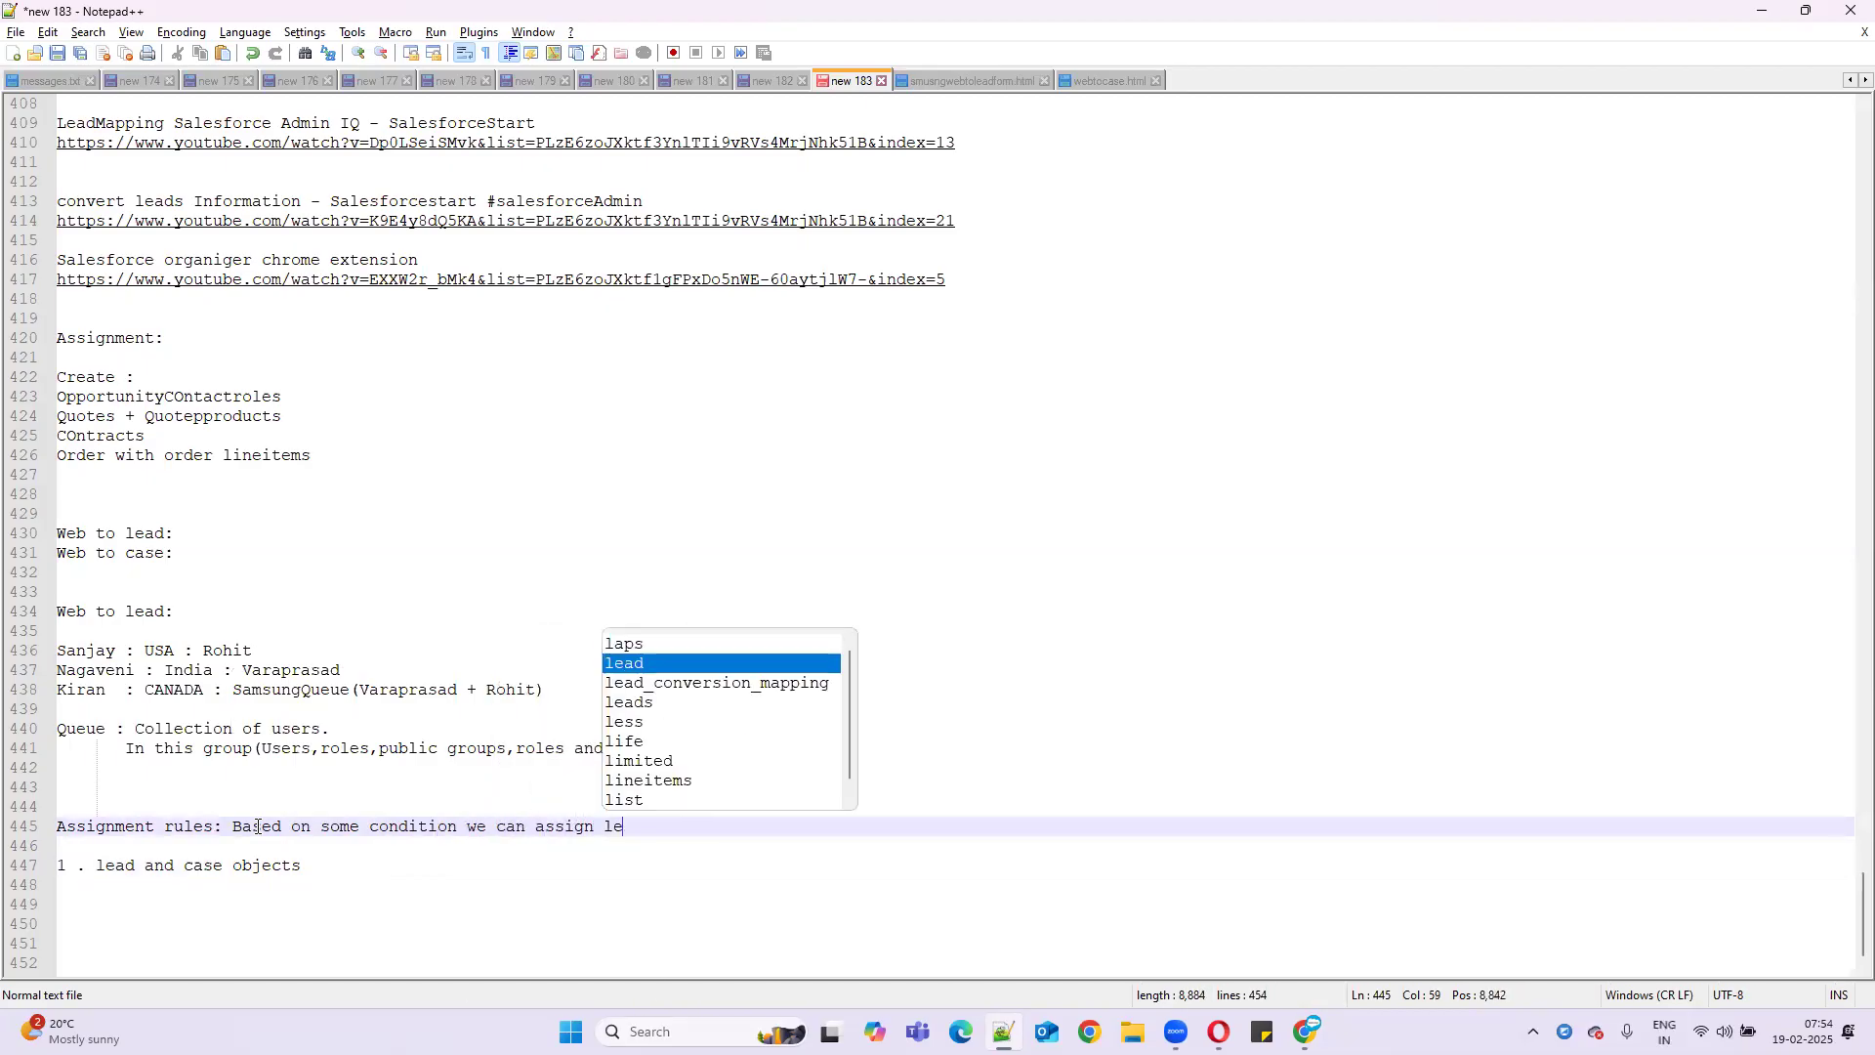
type("ads to th")
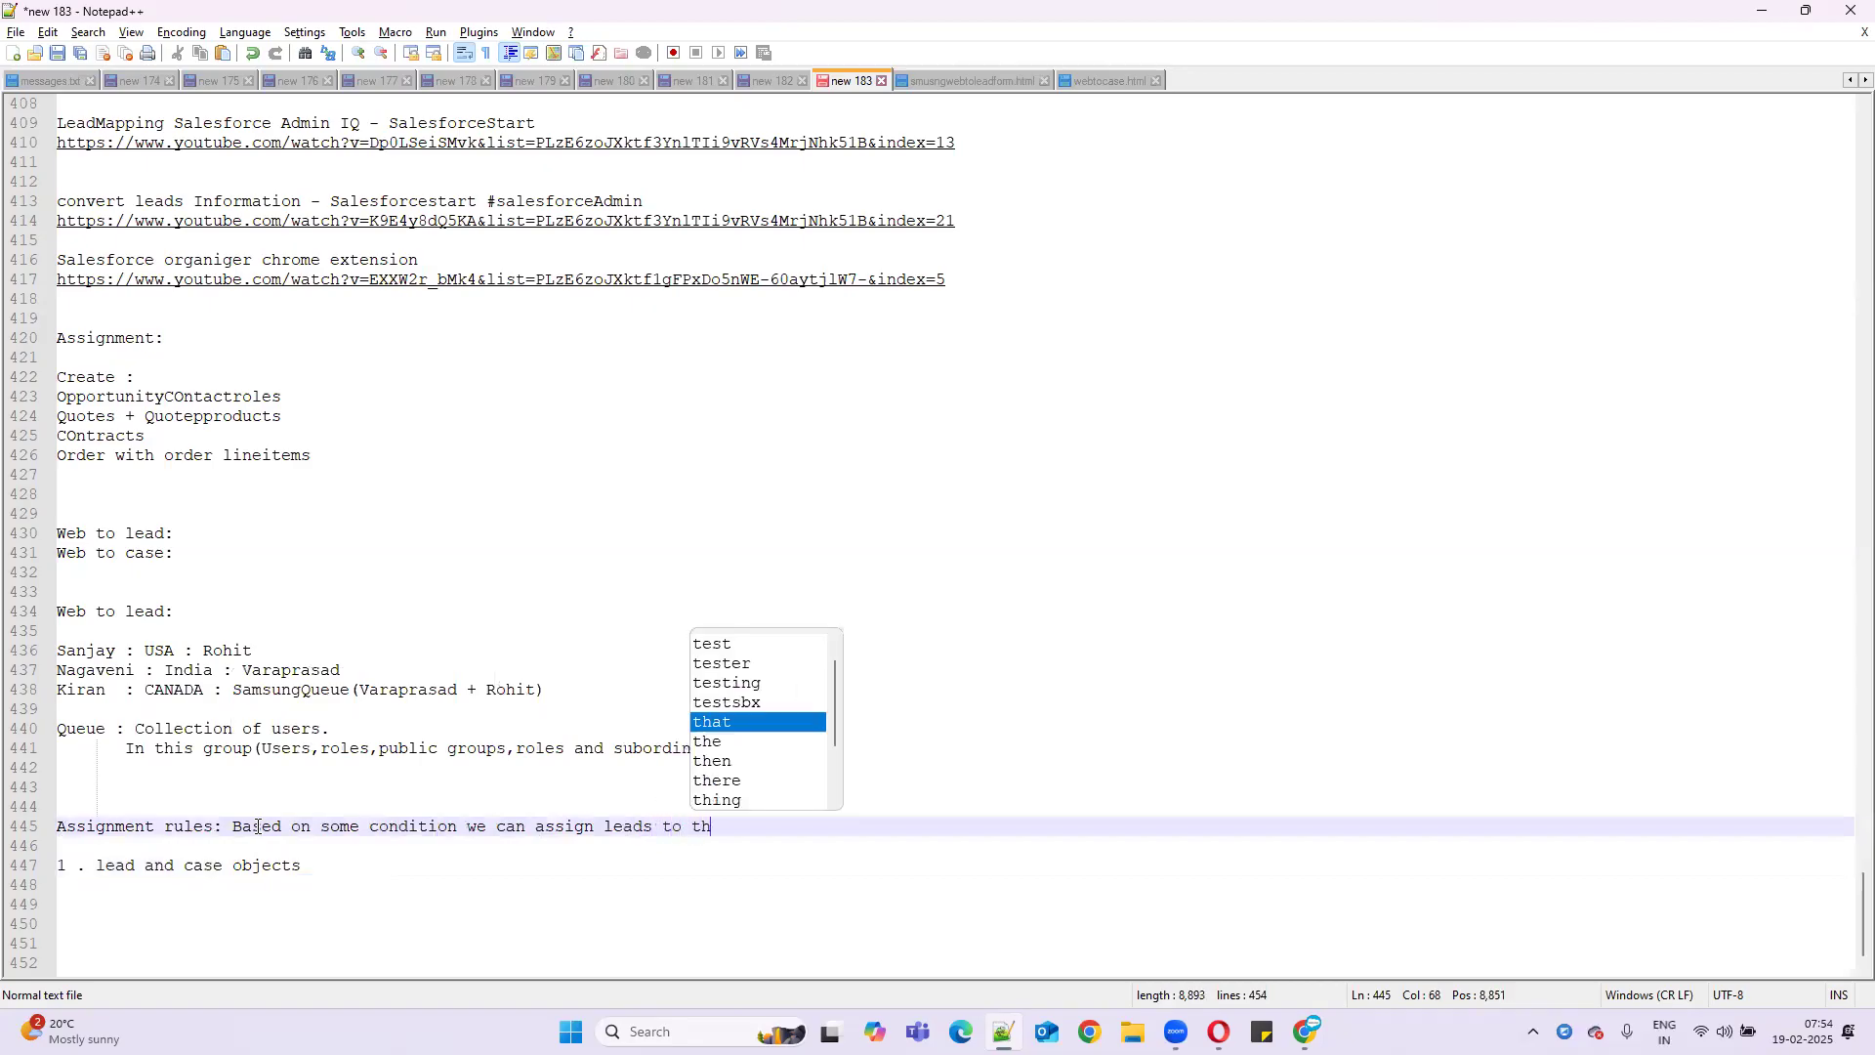
type("e users")
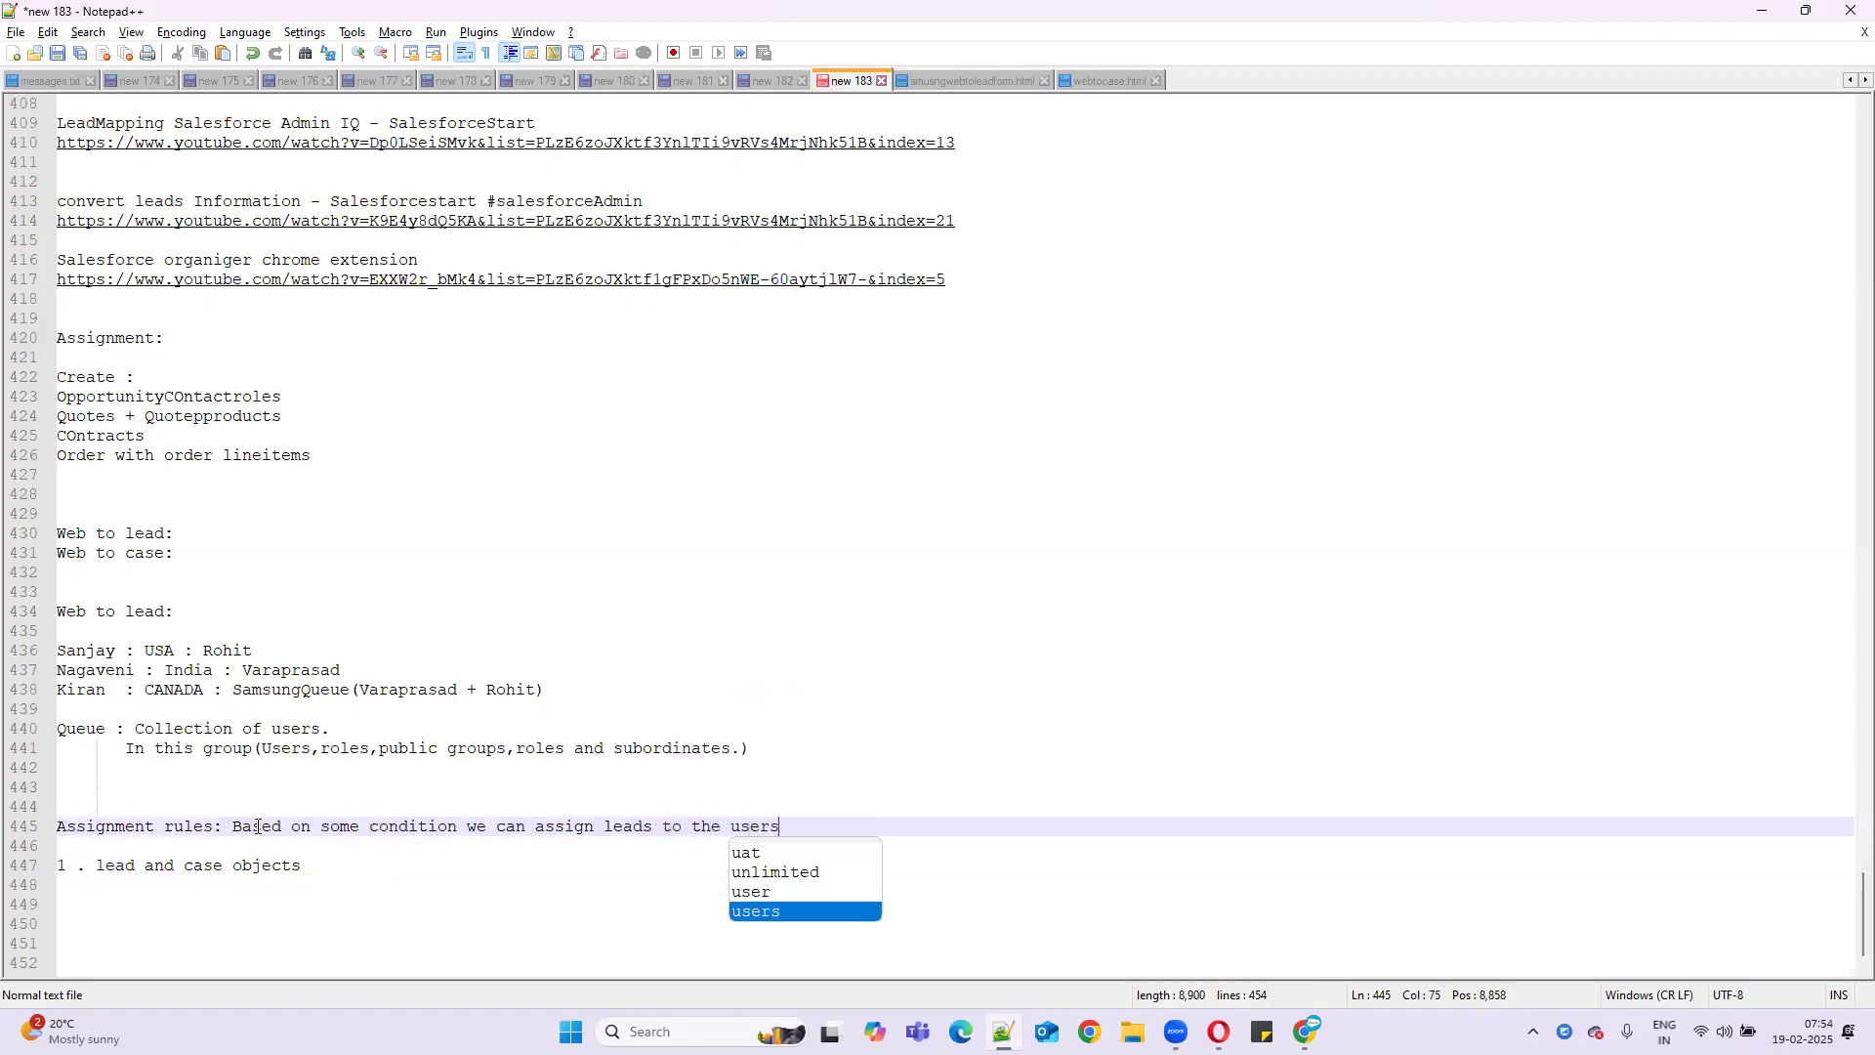
type(".")
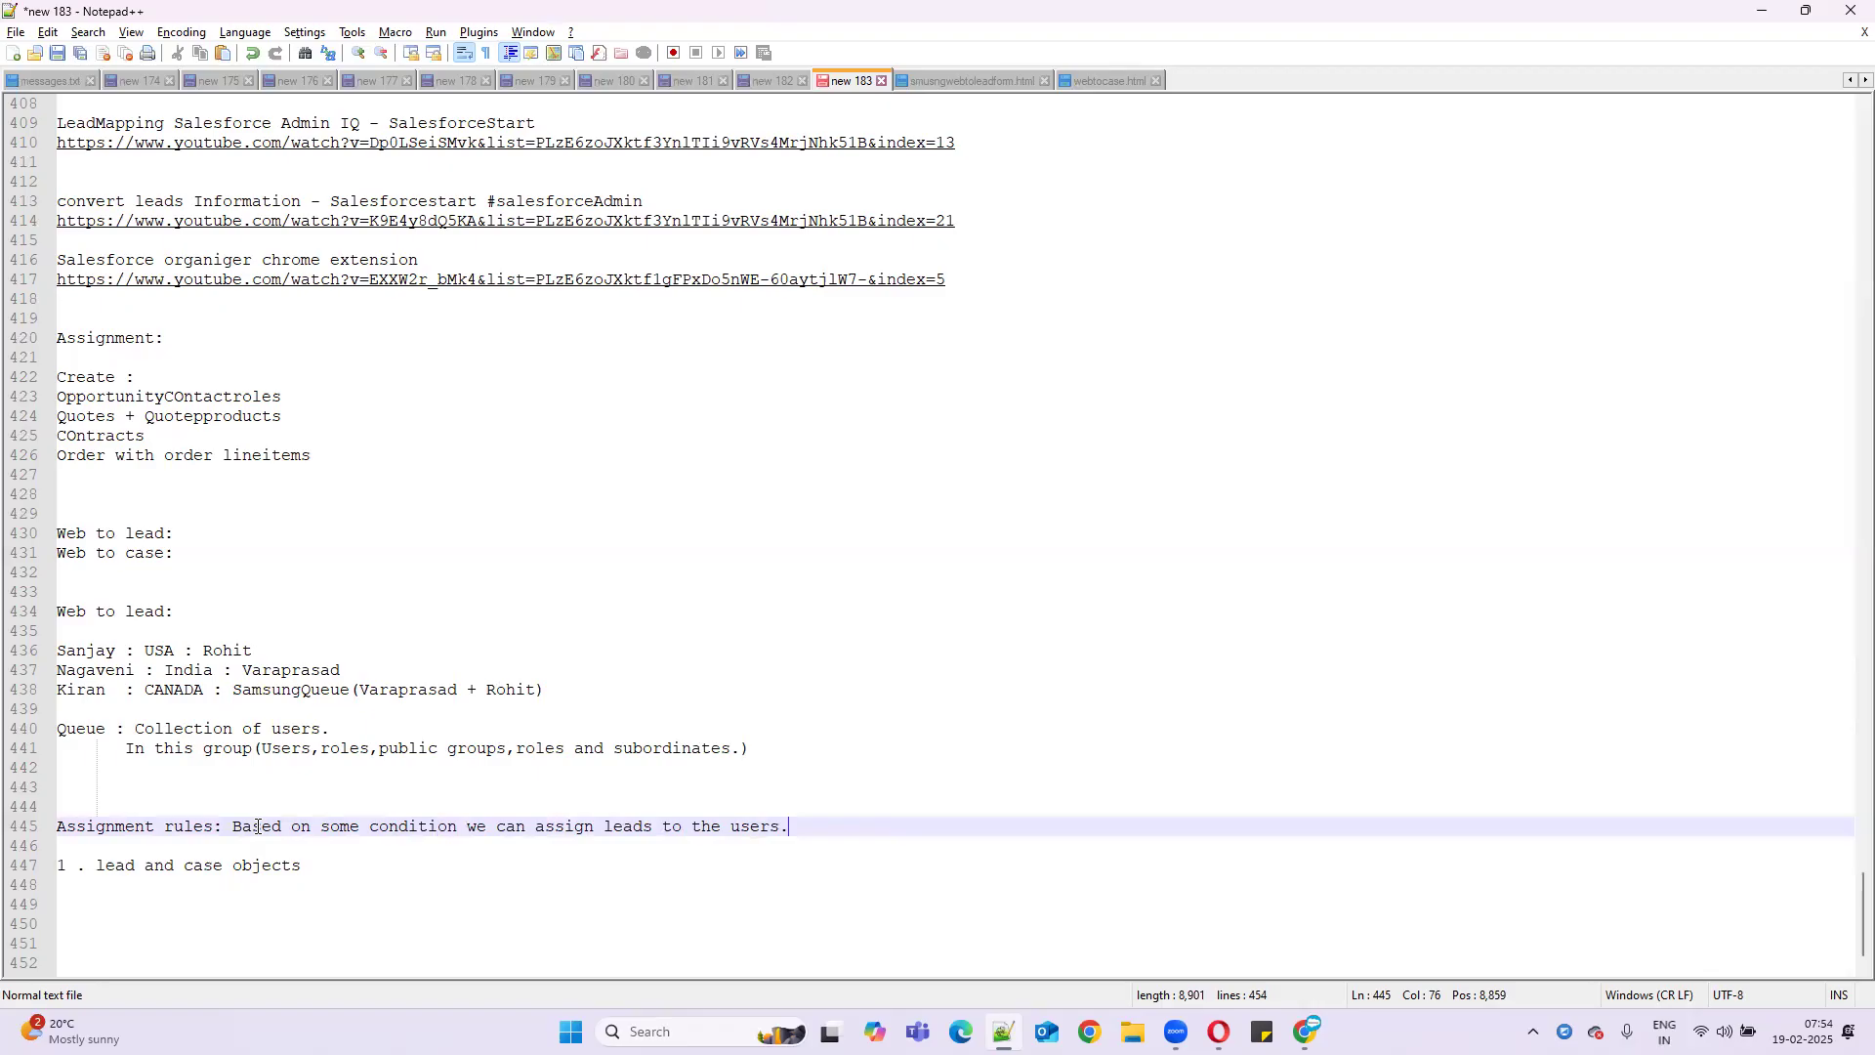
left_click(781, 826)
type("or queues")
- Review the country-to-owner routing notes for USA, India and CANADA leads
double_click(159, 651)
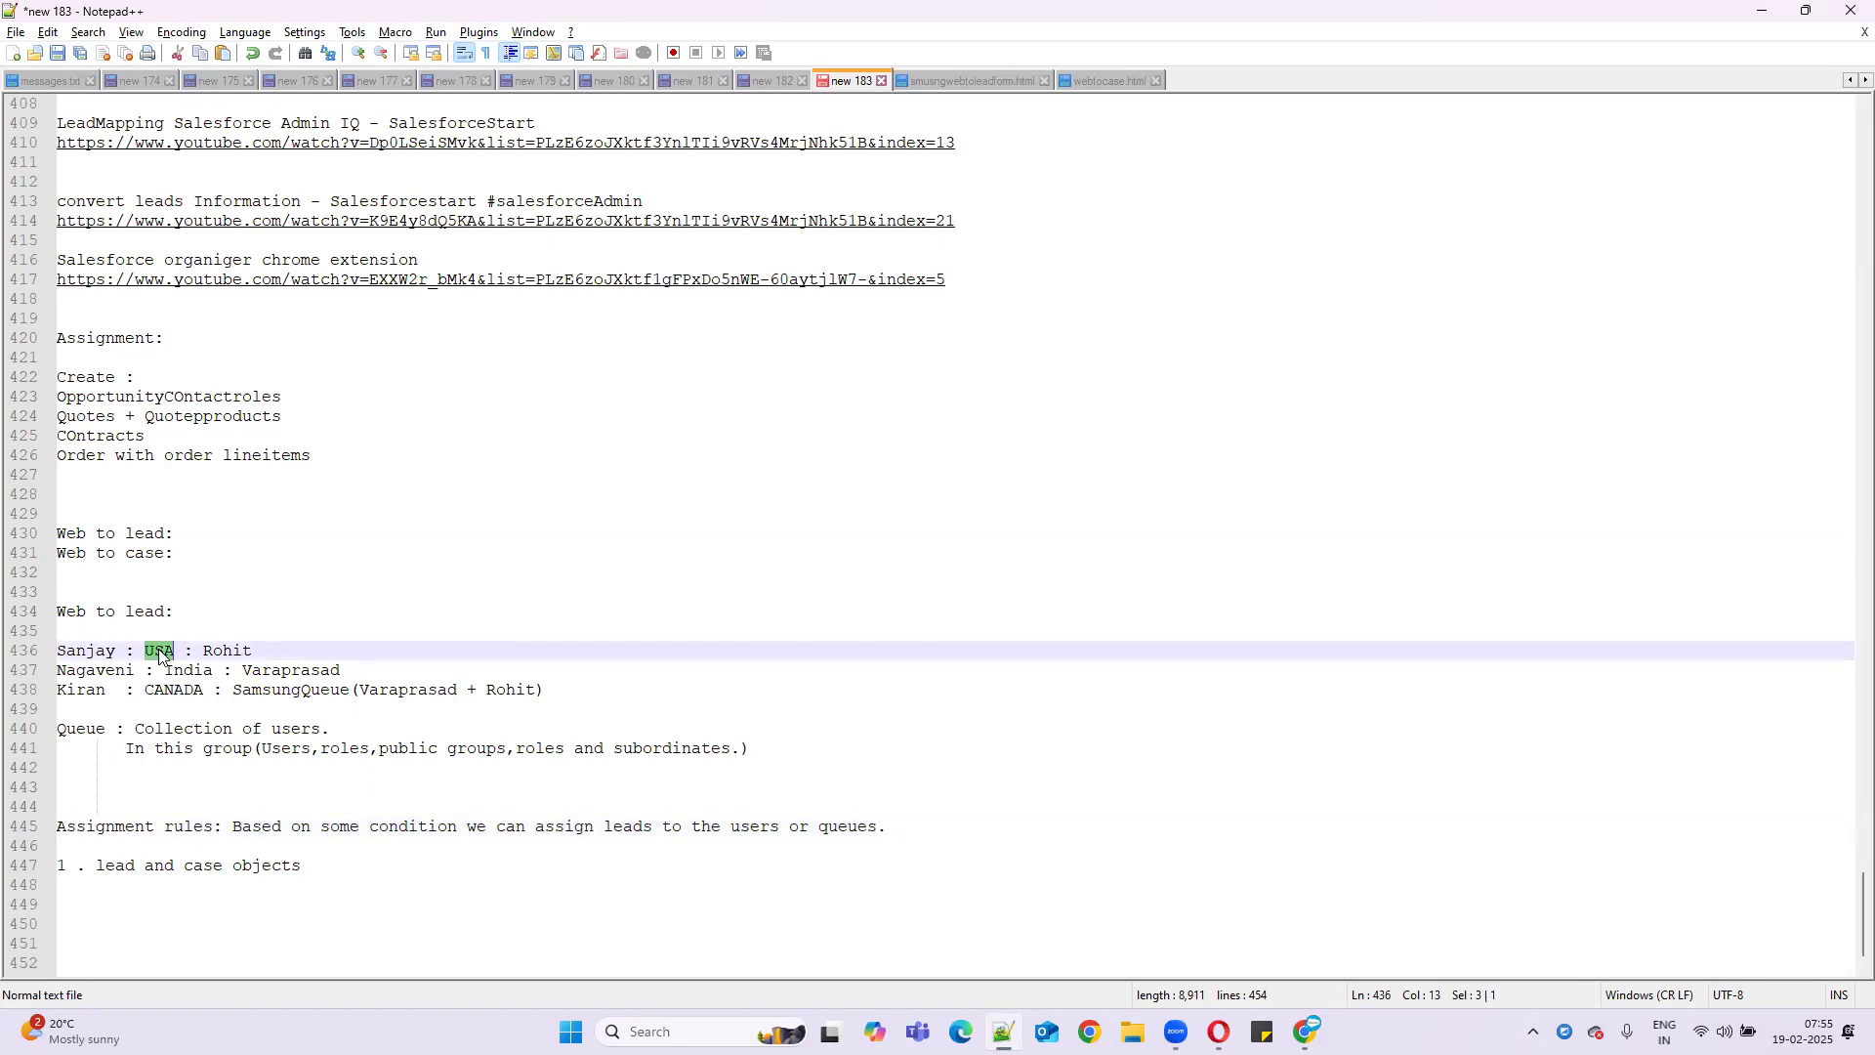
double_click(241, 650)
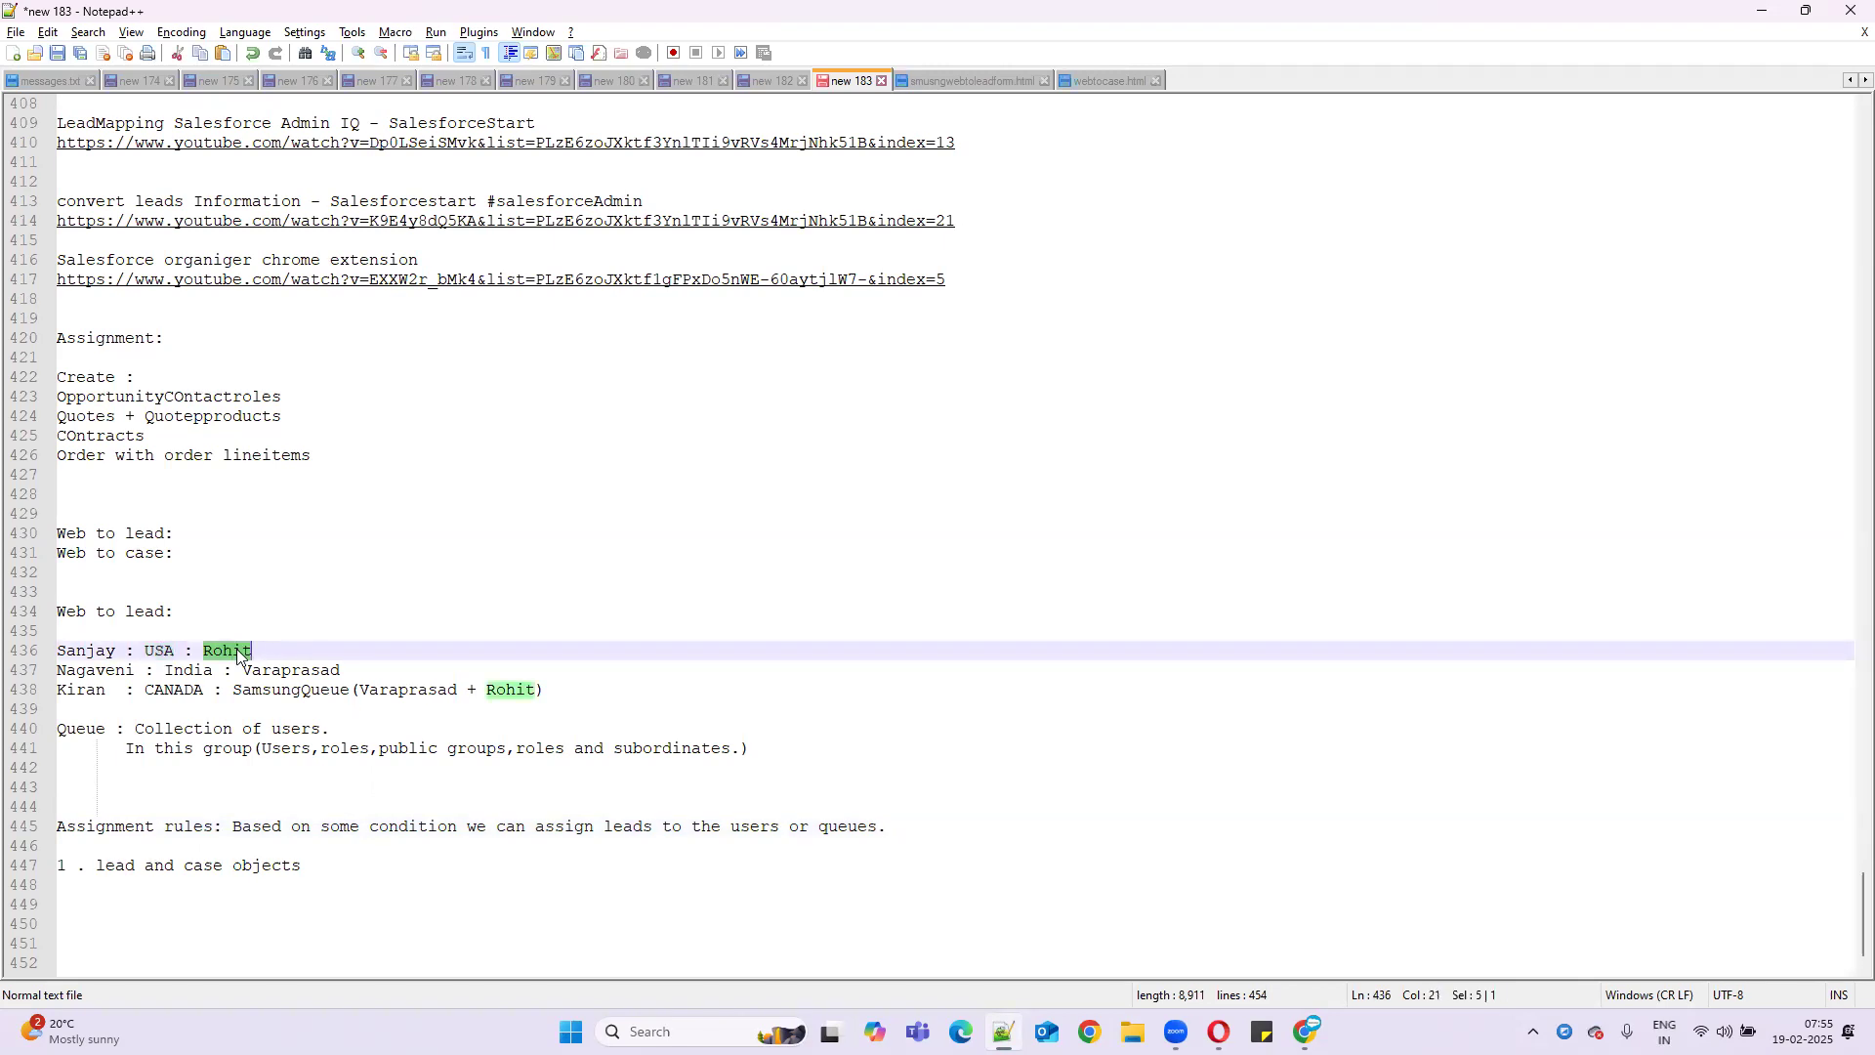
left_click(182, 672)
double_click(183, 673)
double_click(292, 671)
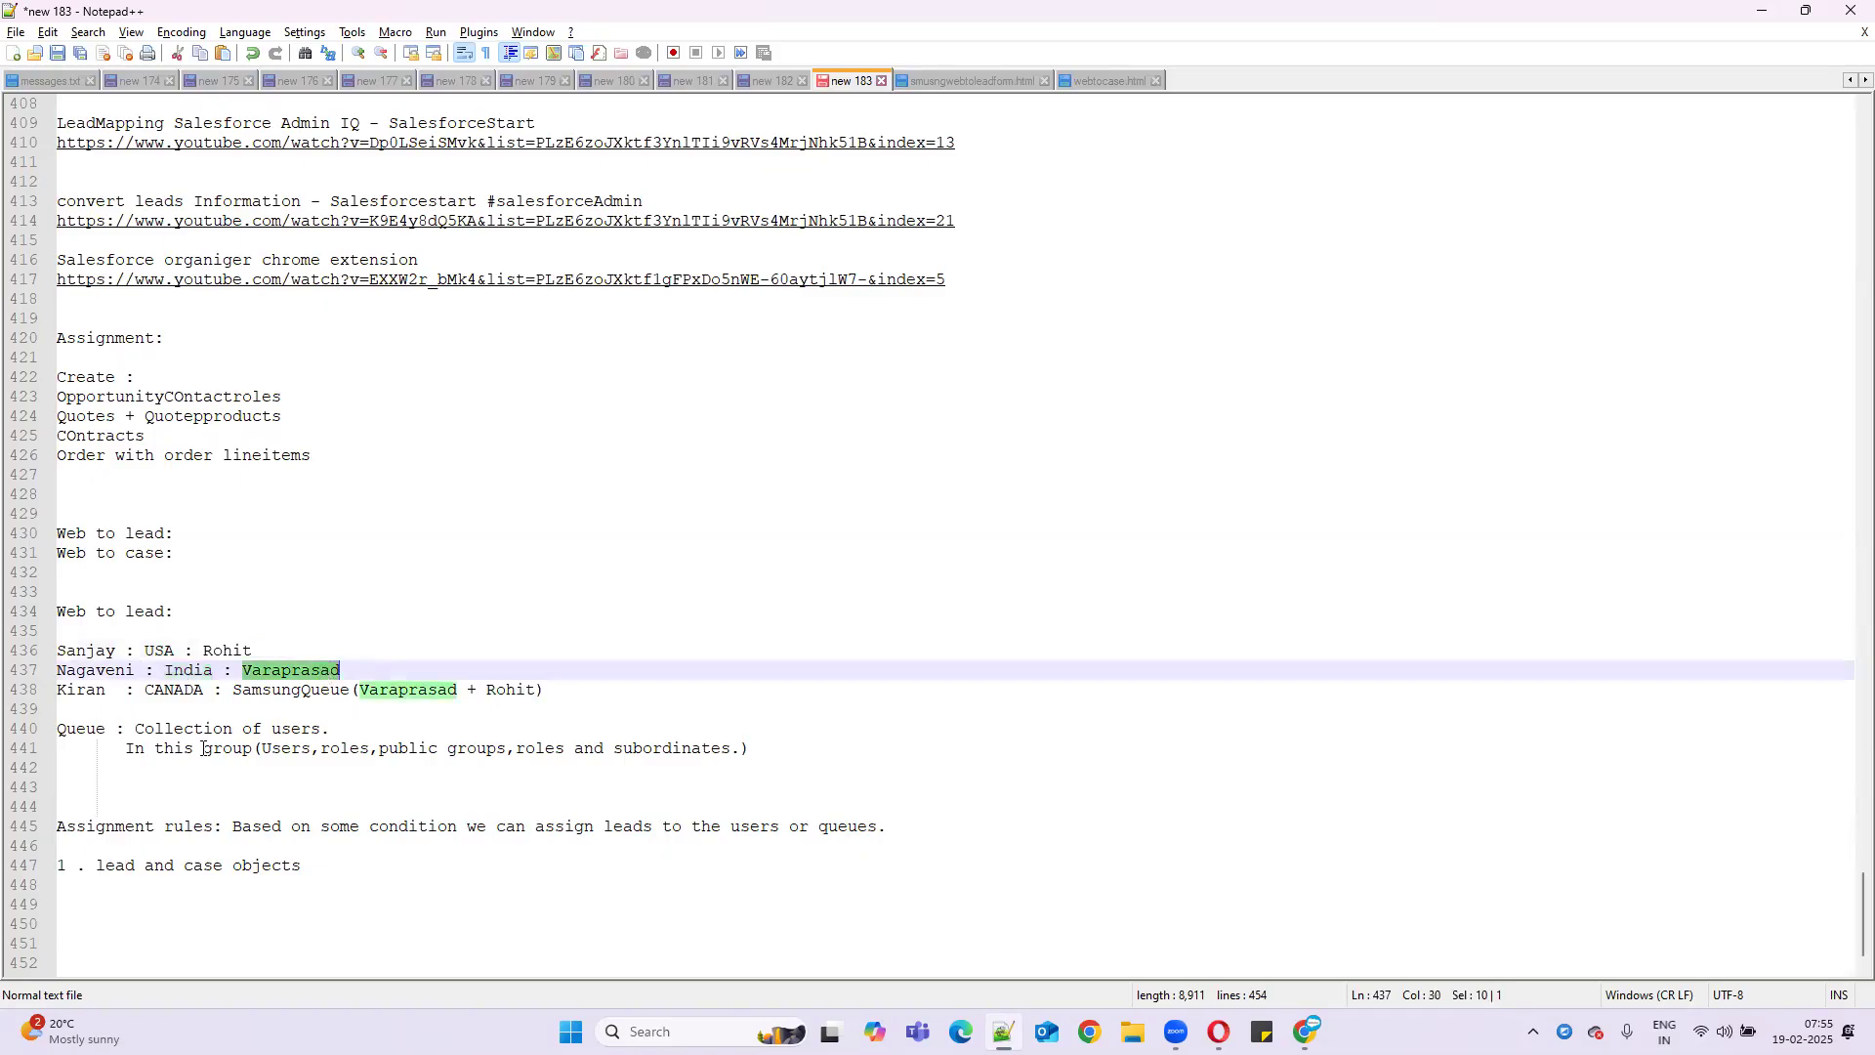
double_click(196, 690)
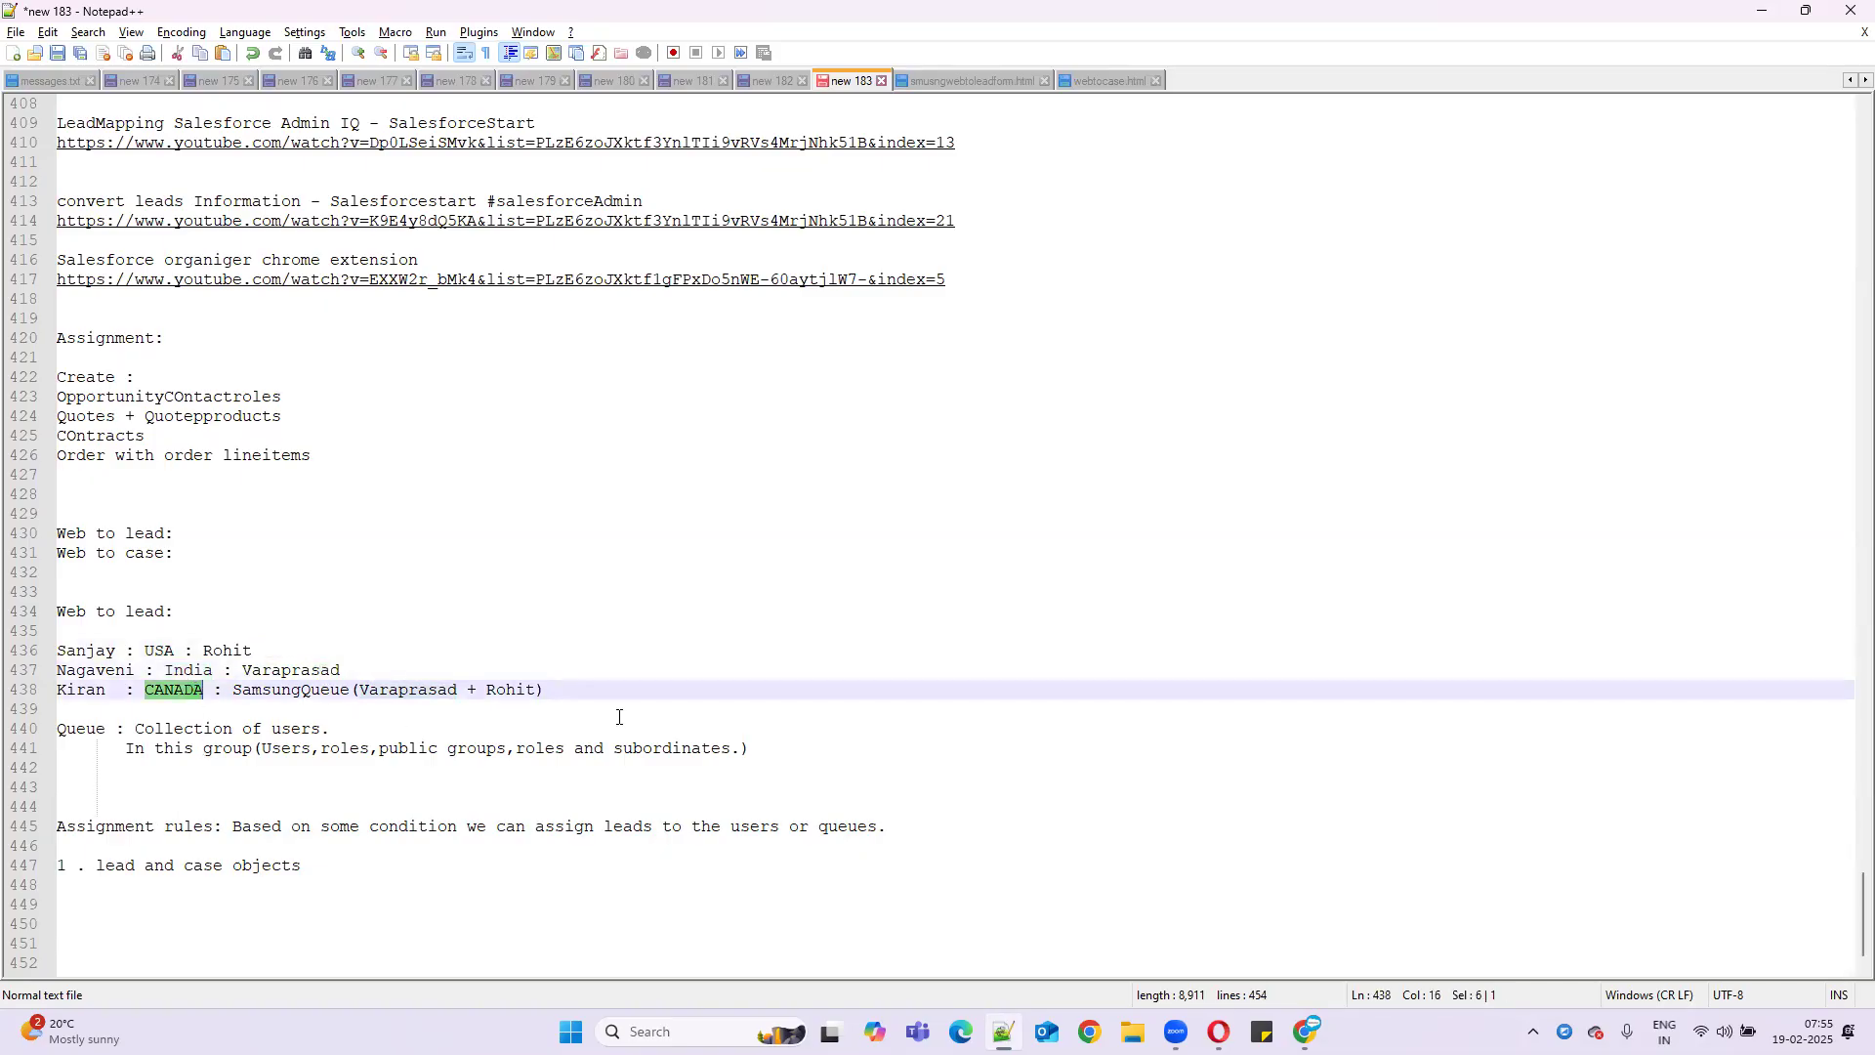
- Add point 2 to the note: 'Only one assignmentrule will be active.'
scroll(614, 717, "down", 1)
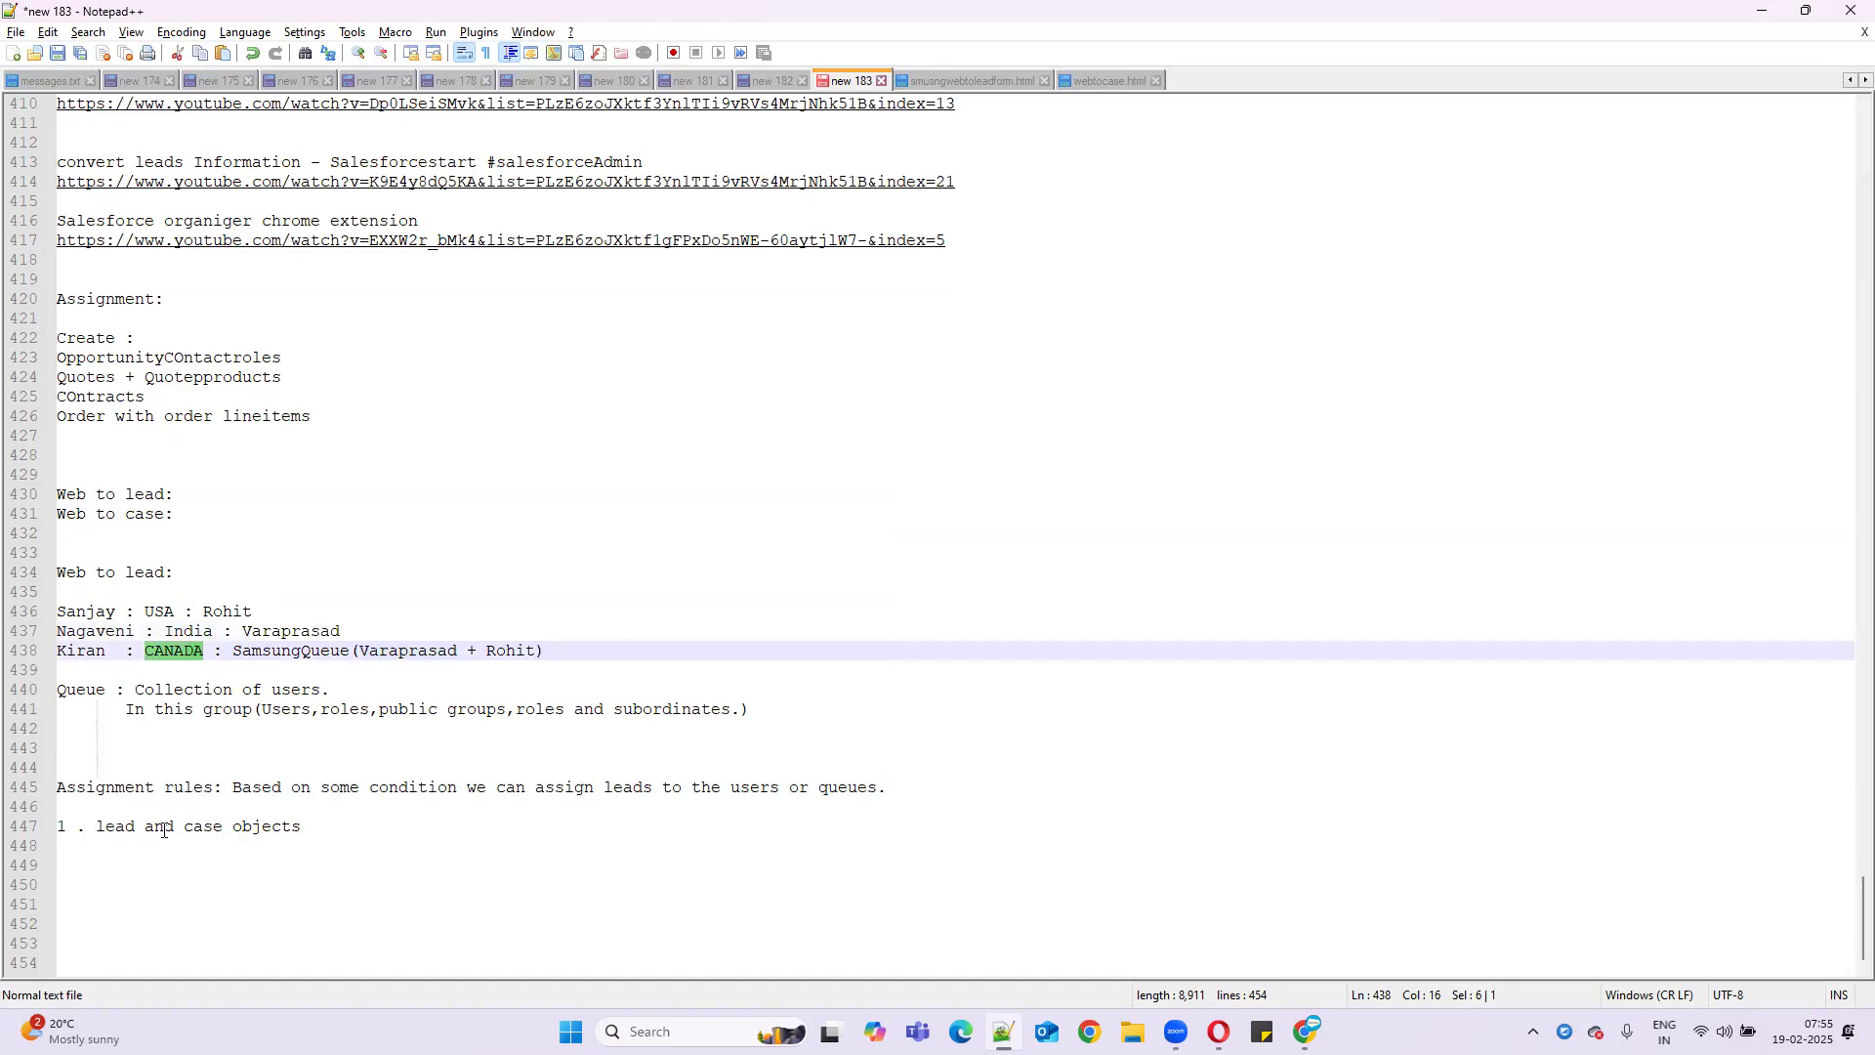
left_click(325, 828)
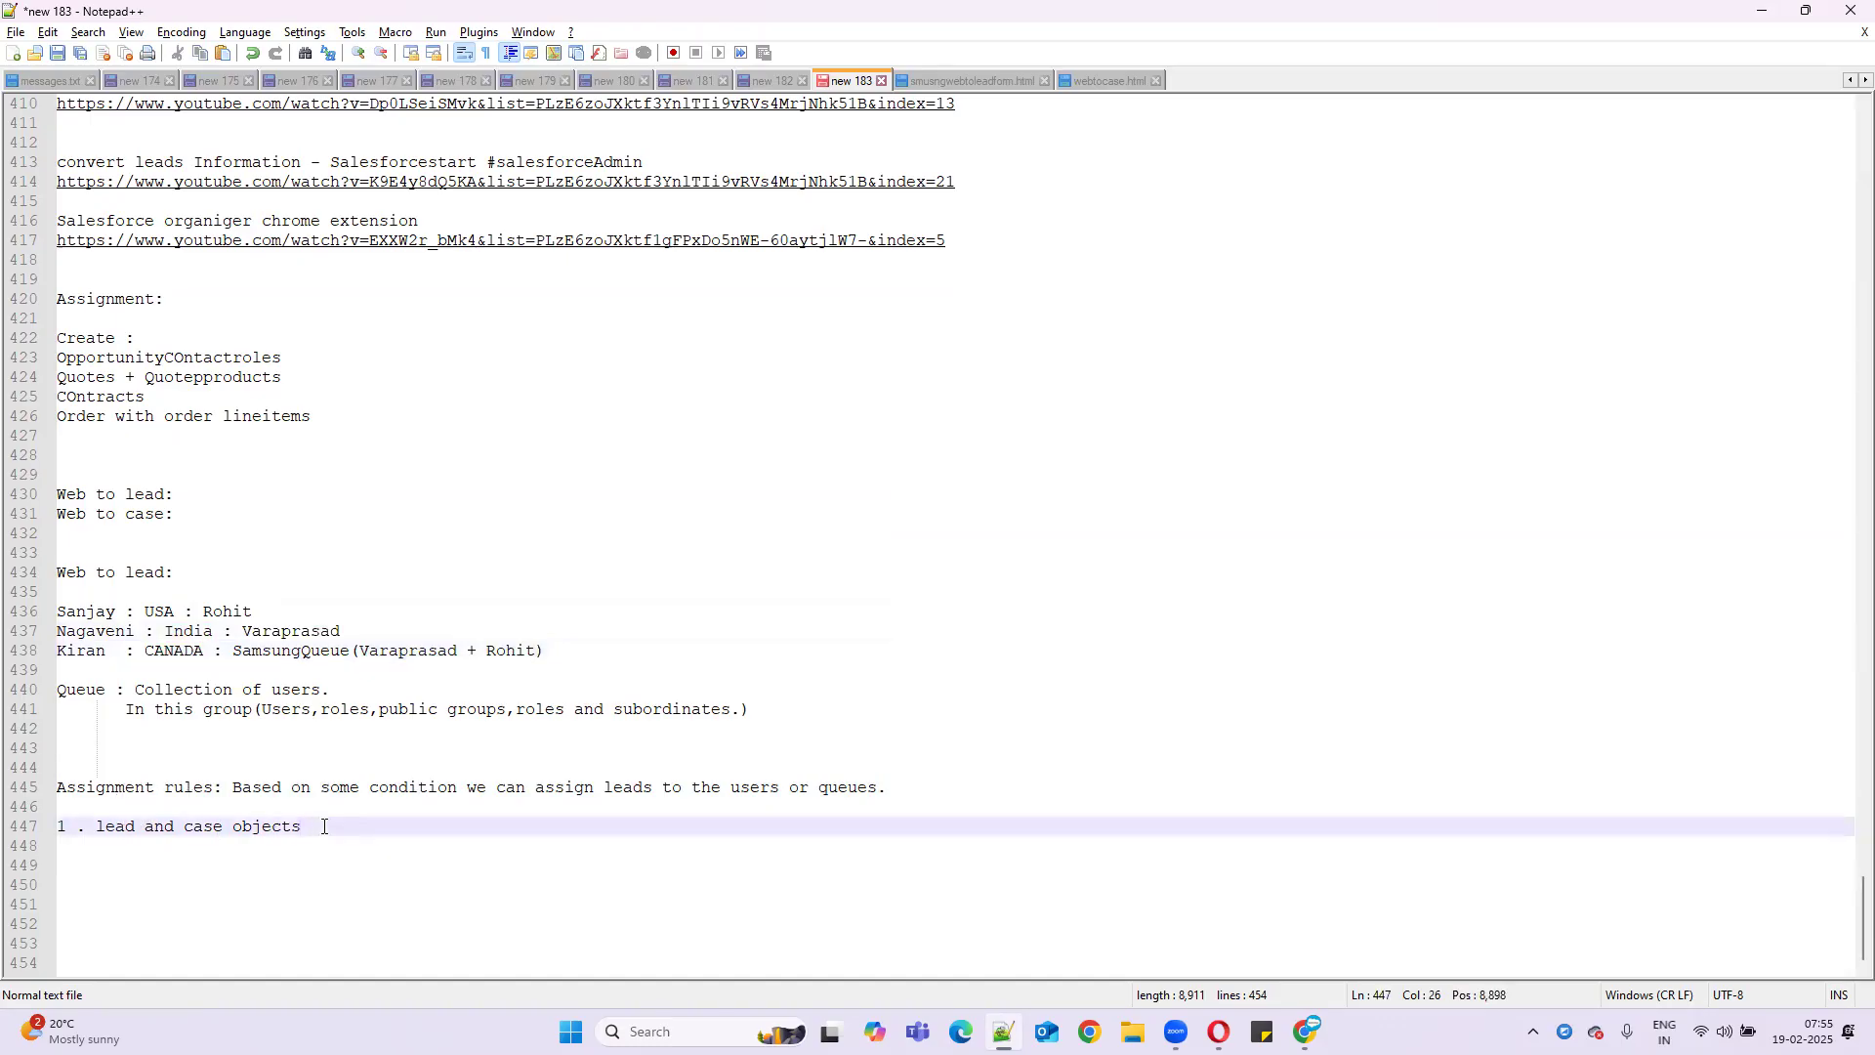
key("Return")
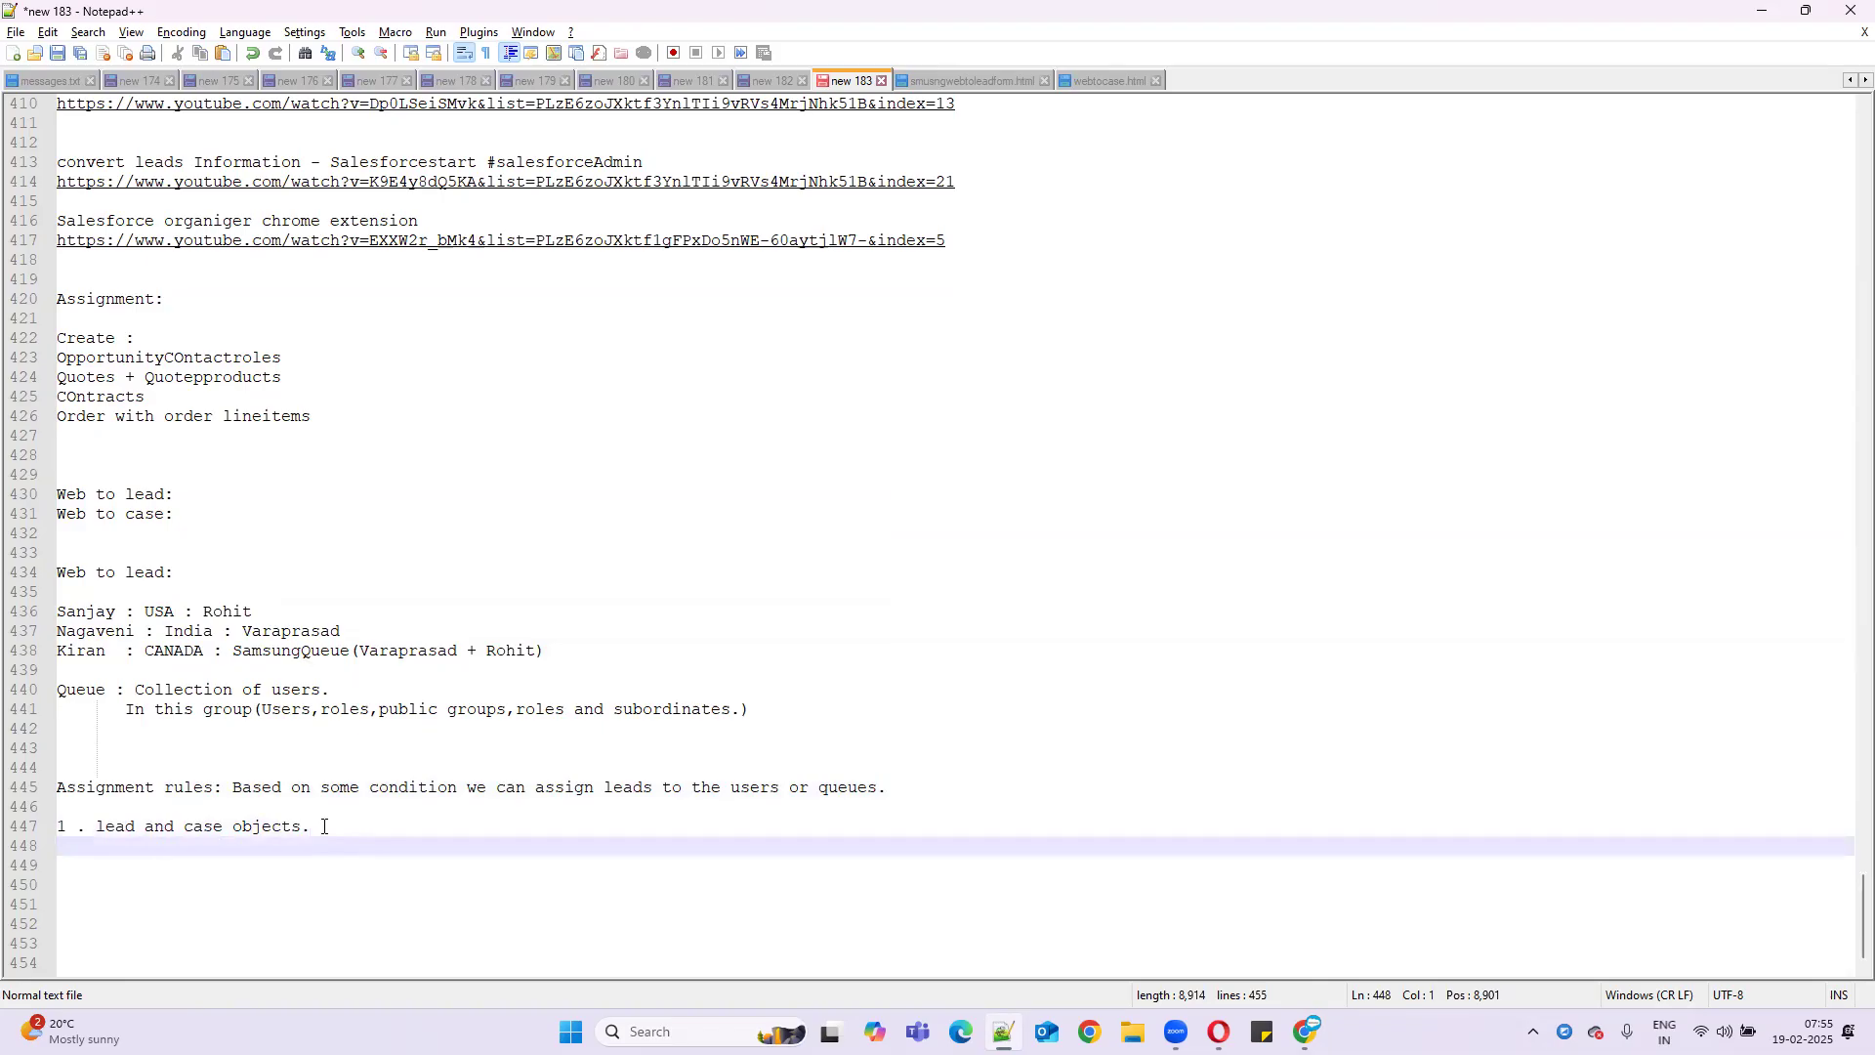
type("2. O")
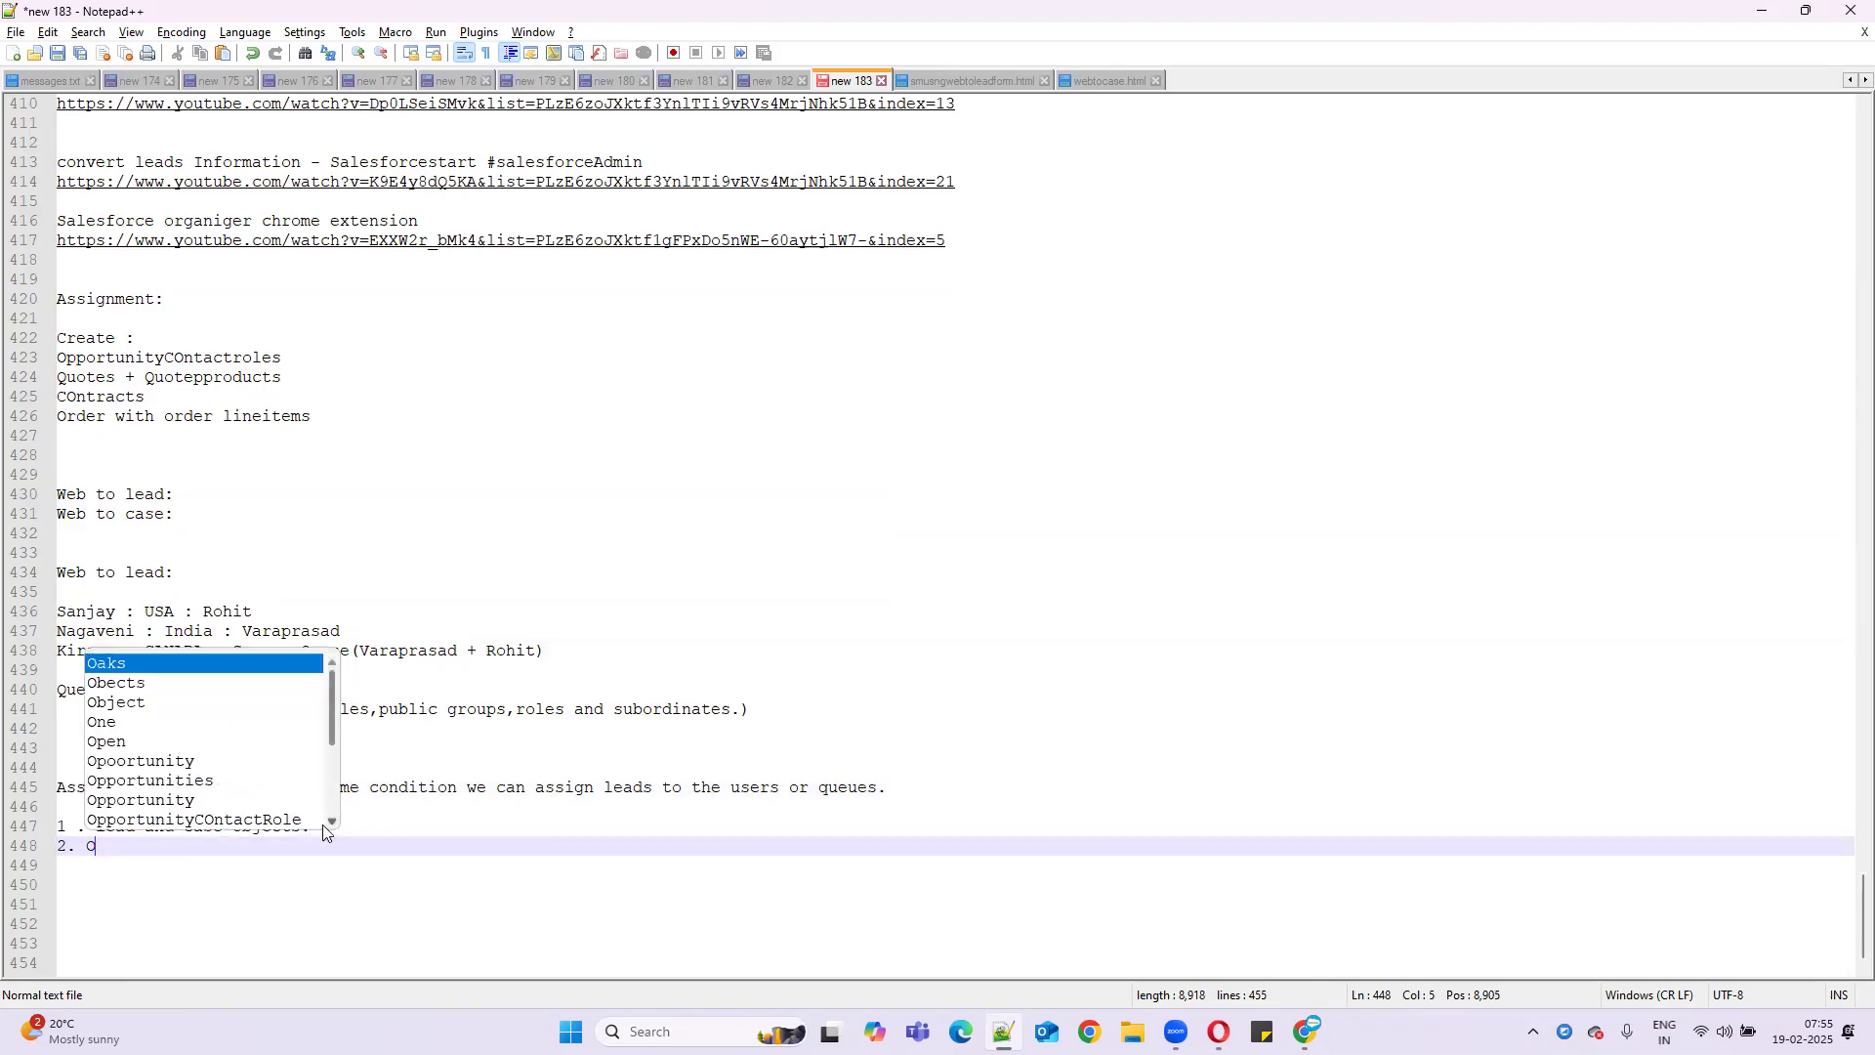
type("nly one a")
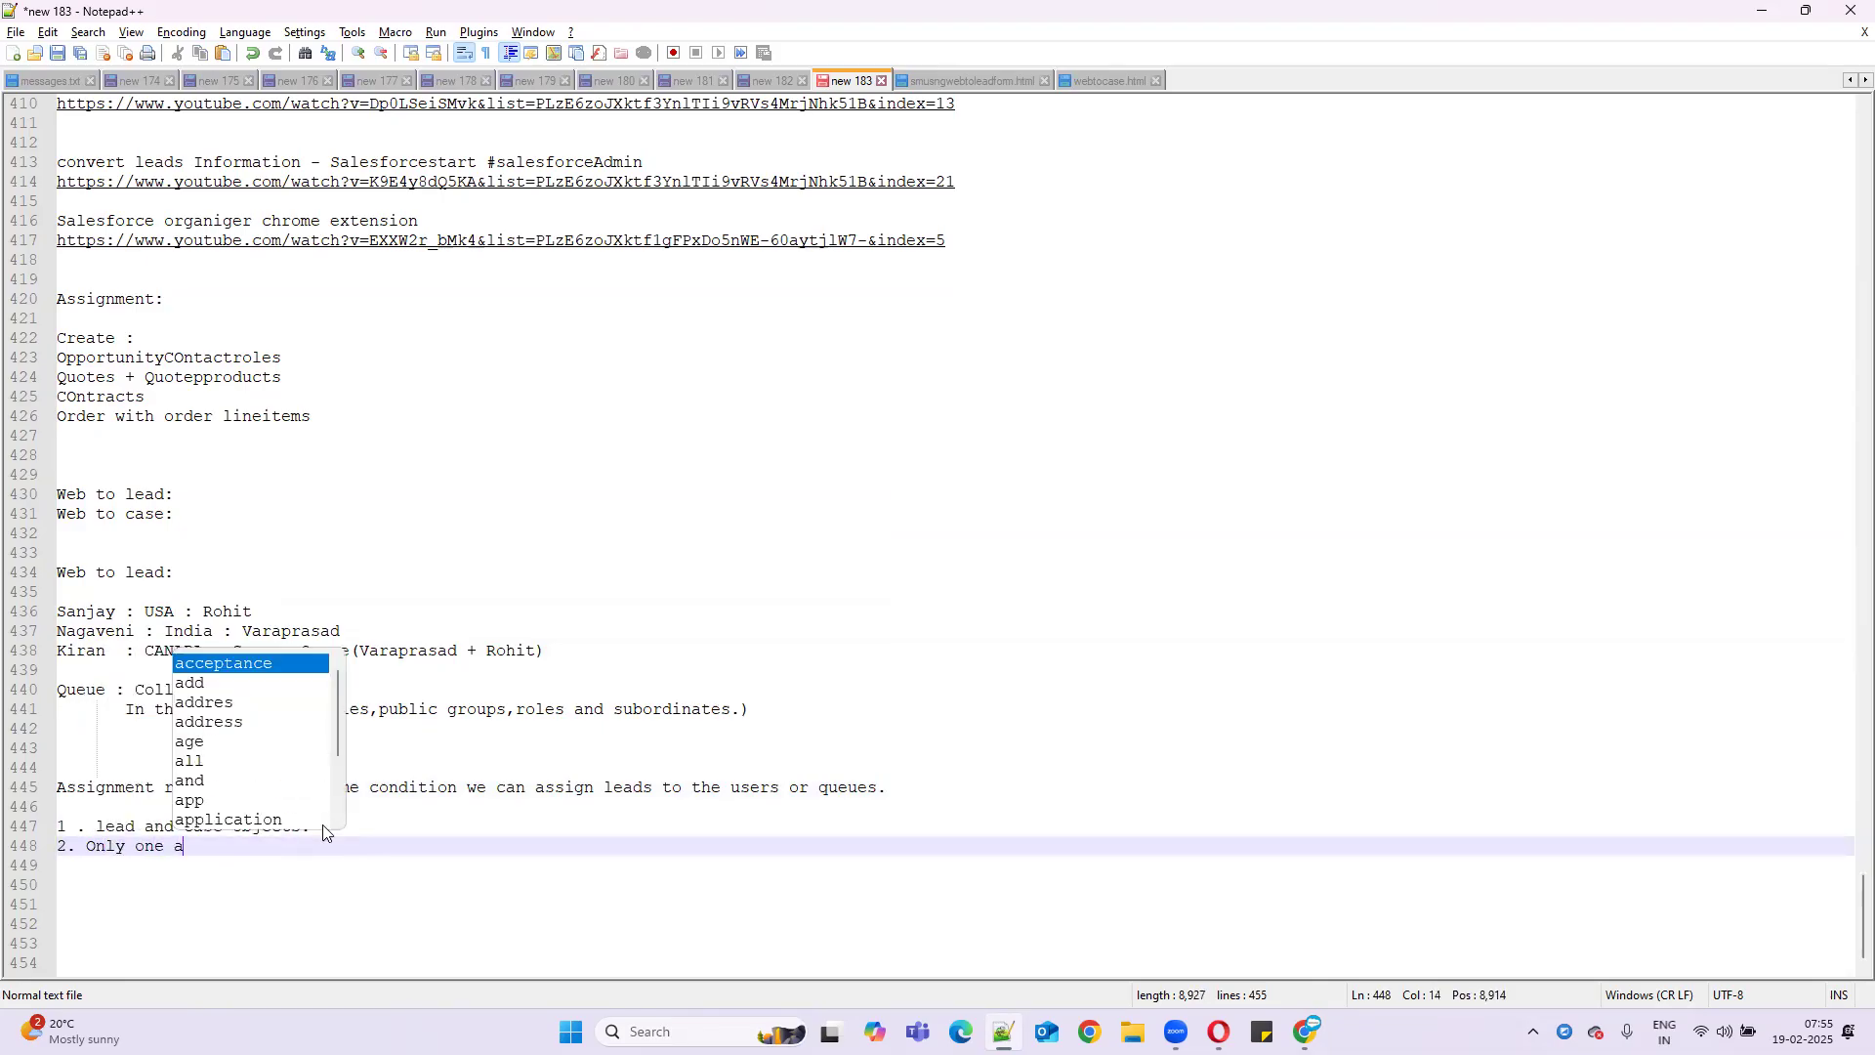
type("ssignmen")
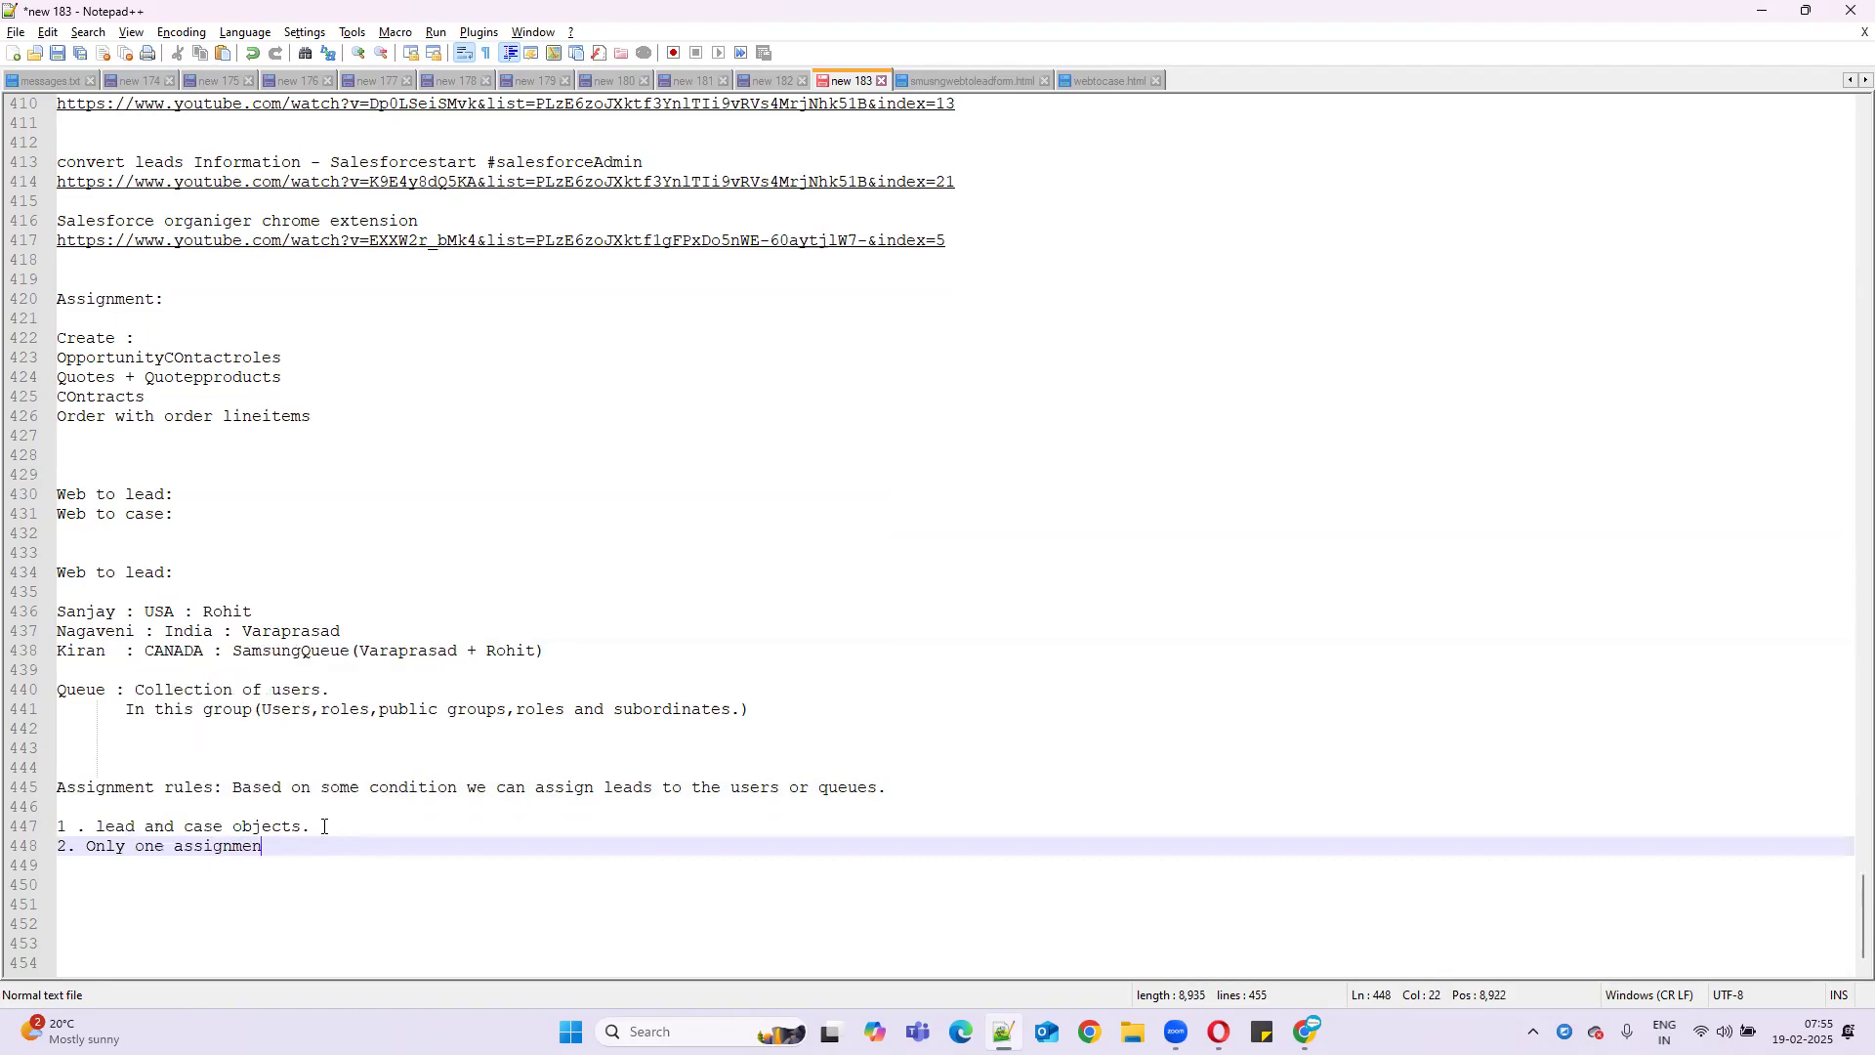
type("trule wi")
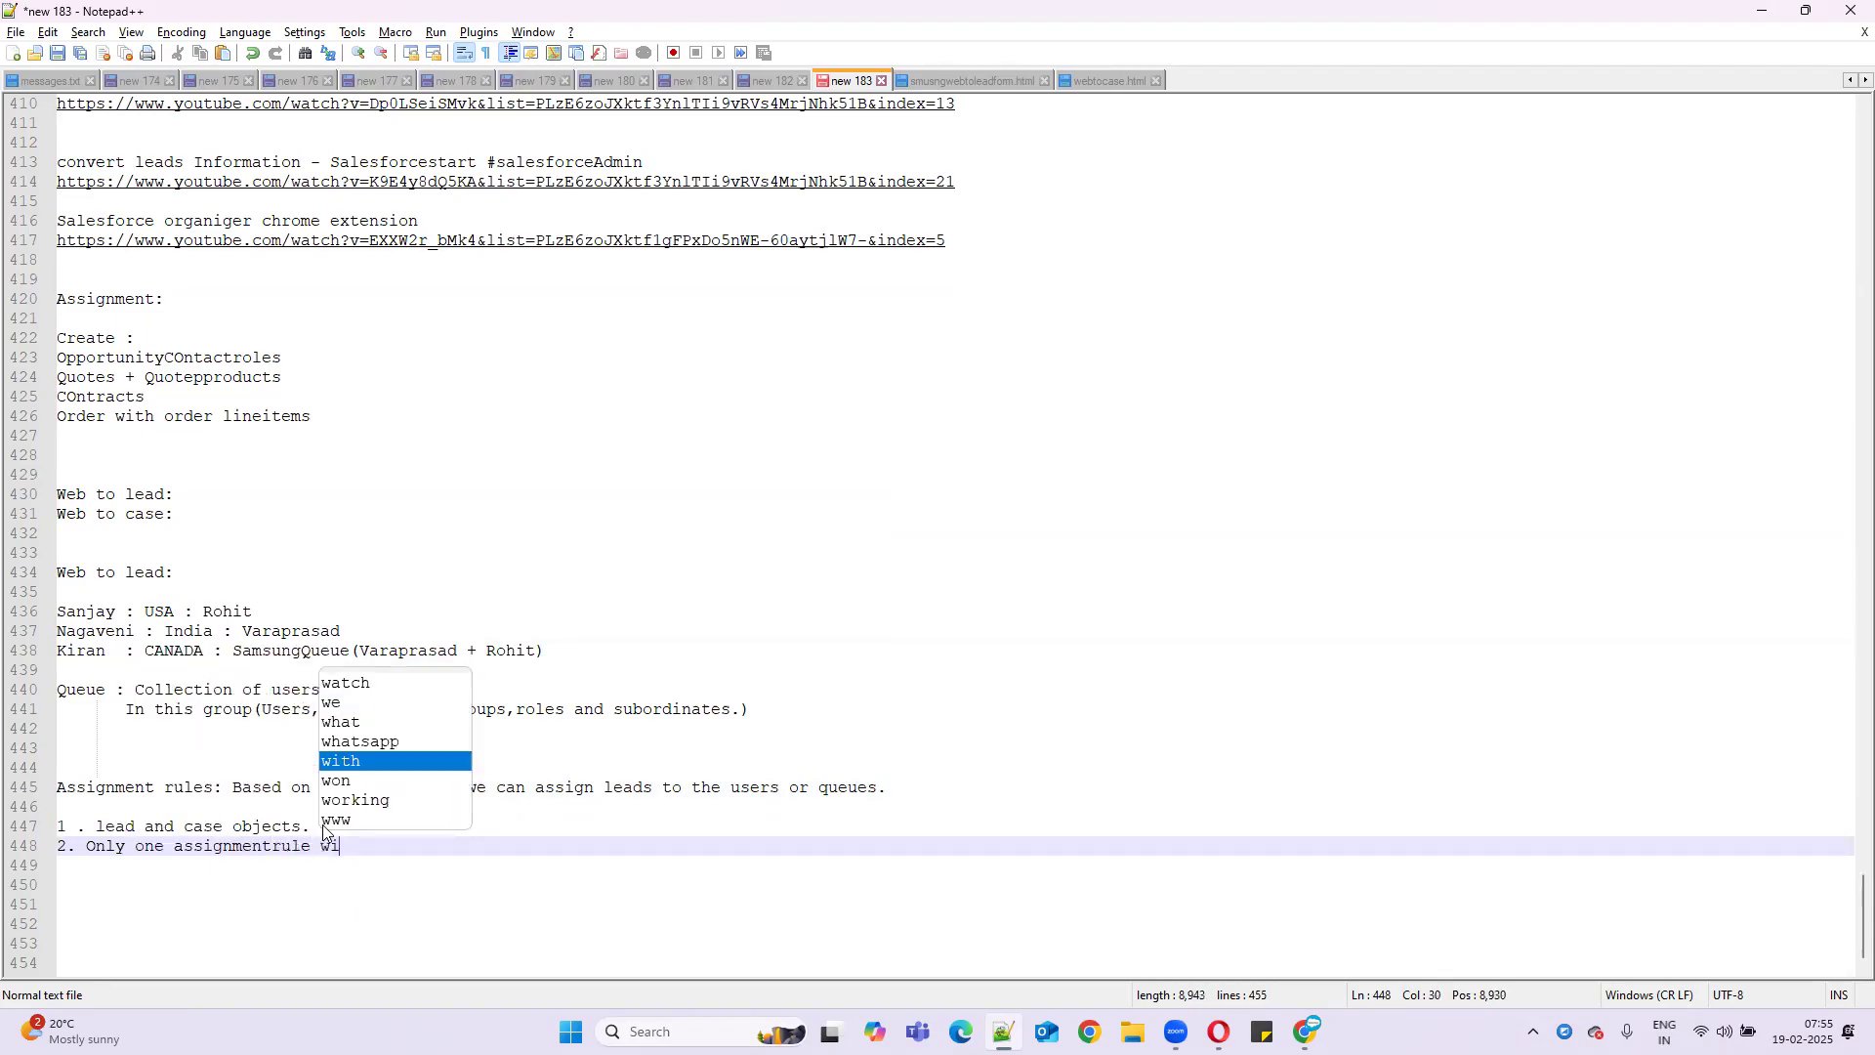
type("ll be active.")
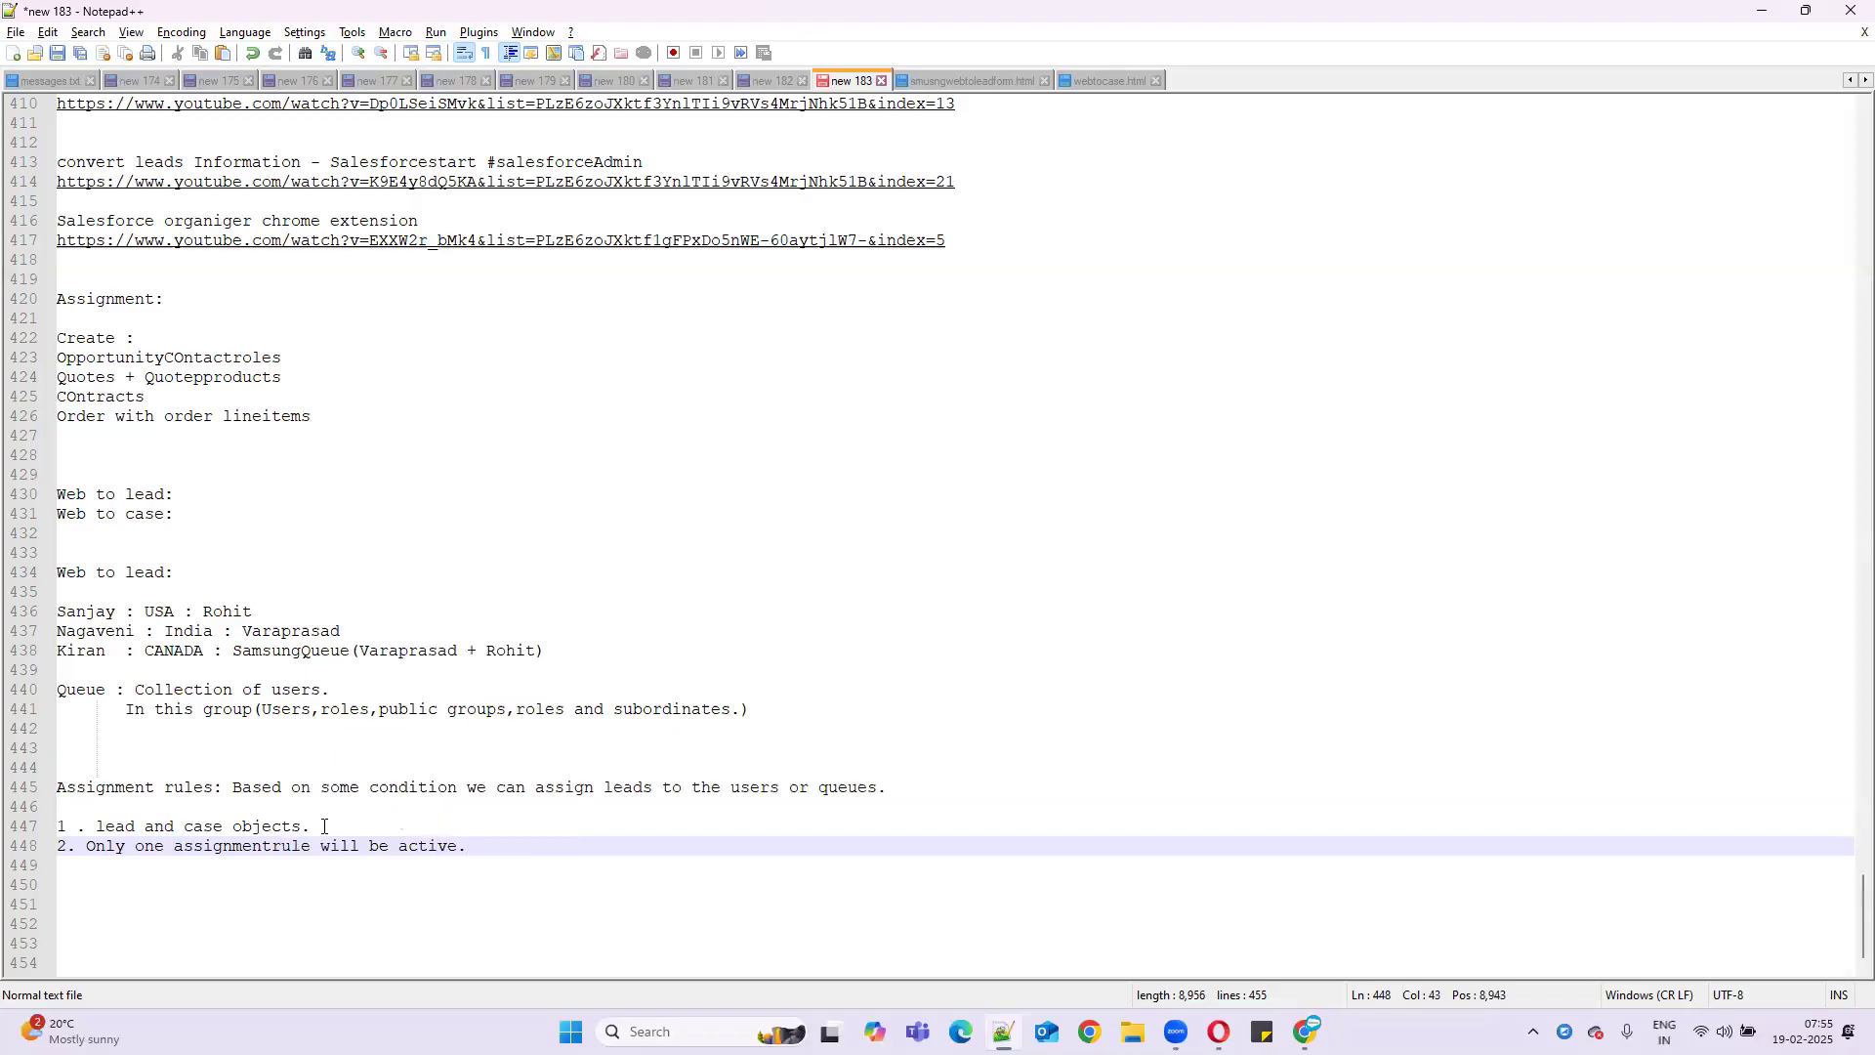
left_click(95, 840)
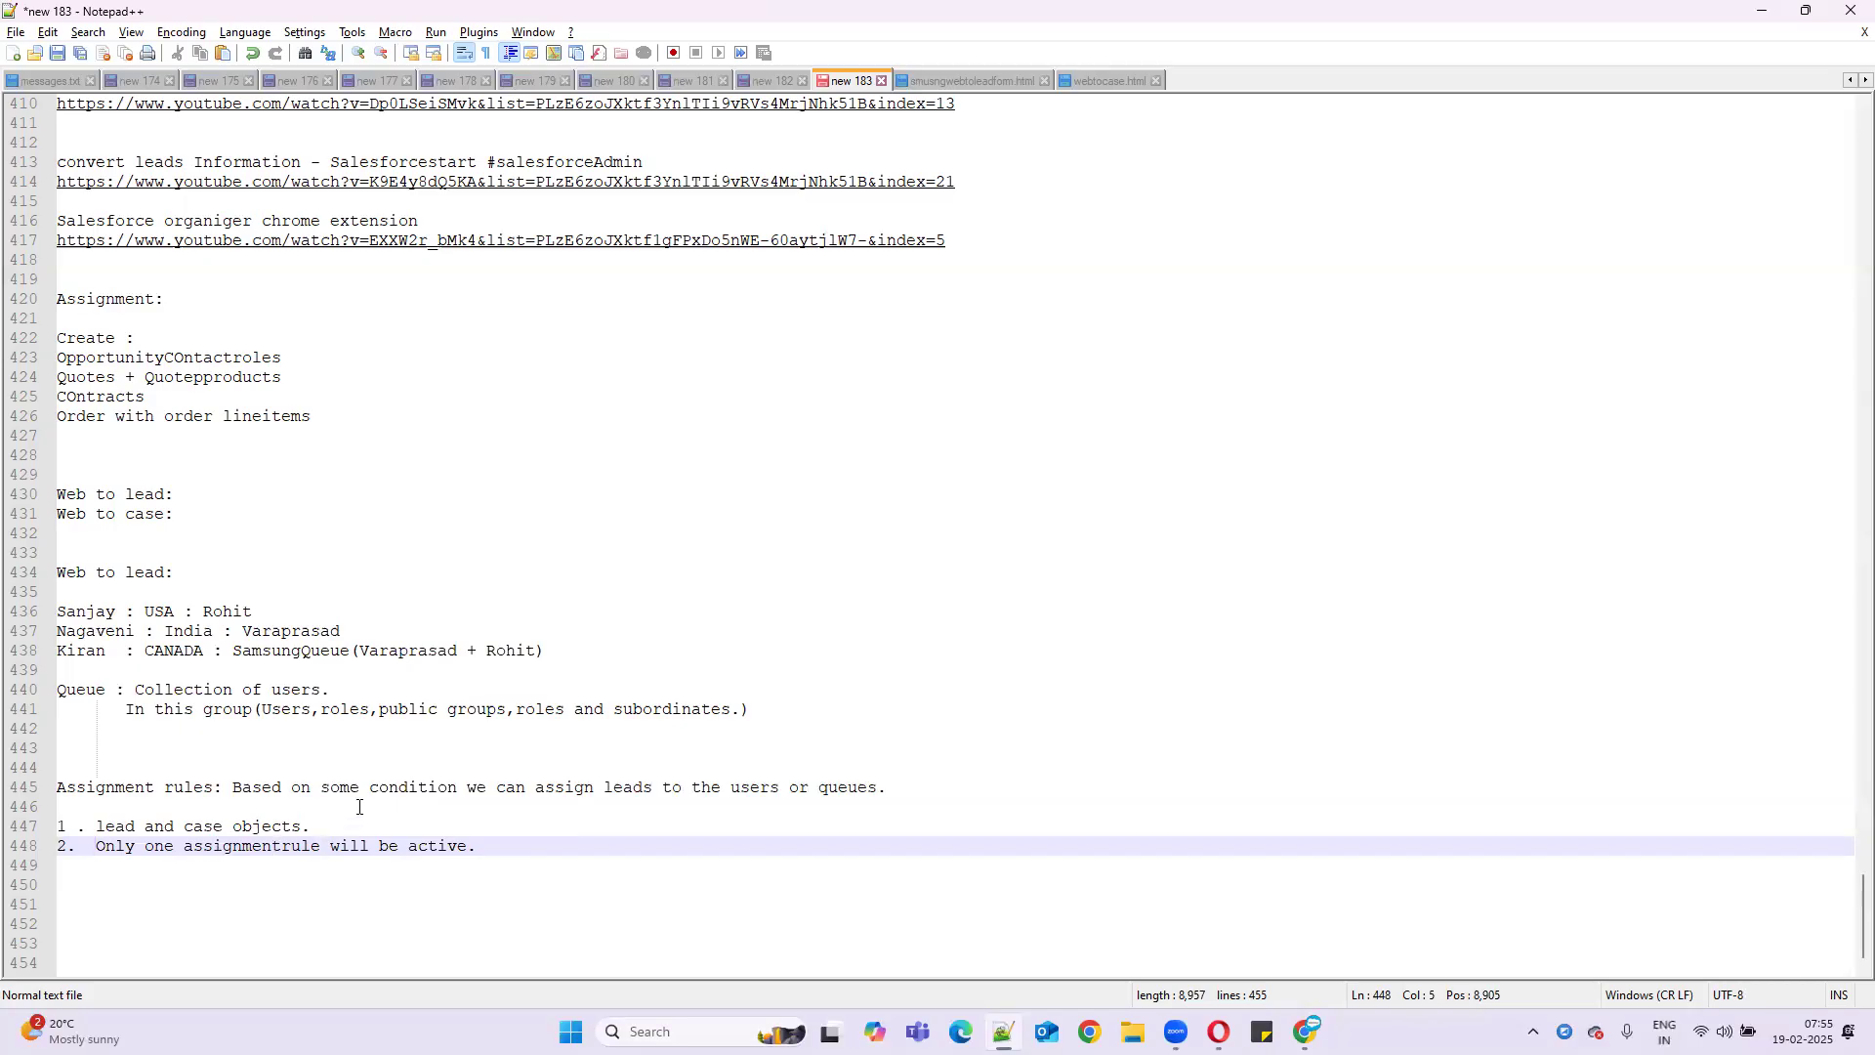
left_click_drag(379, 789, 577, 793)
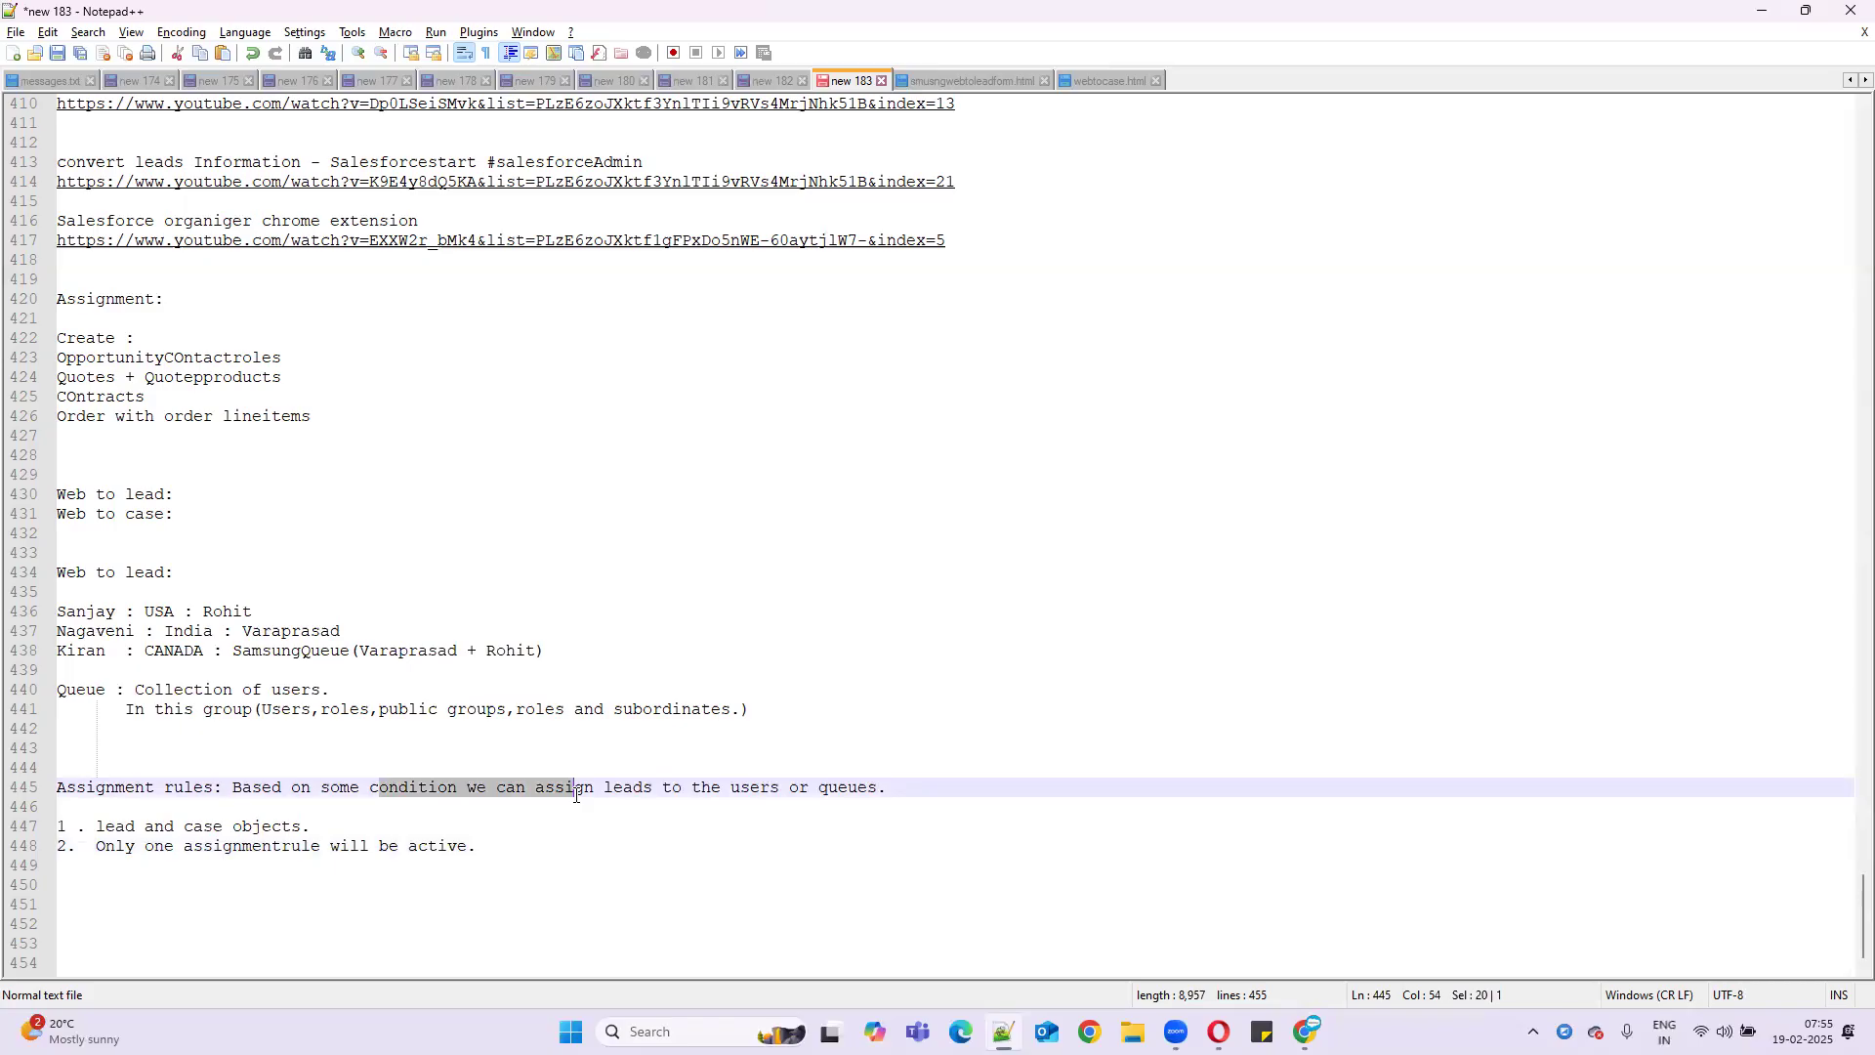
scroll(317, 879, "down", 1)
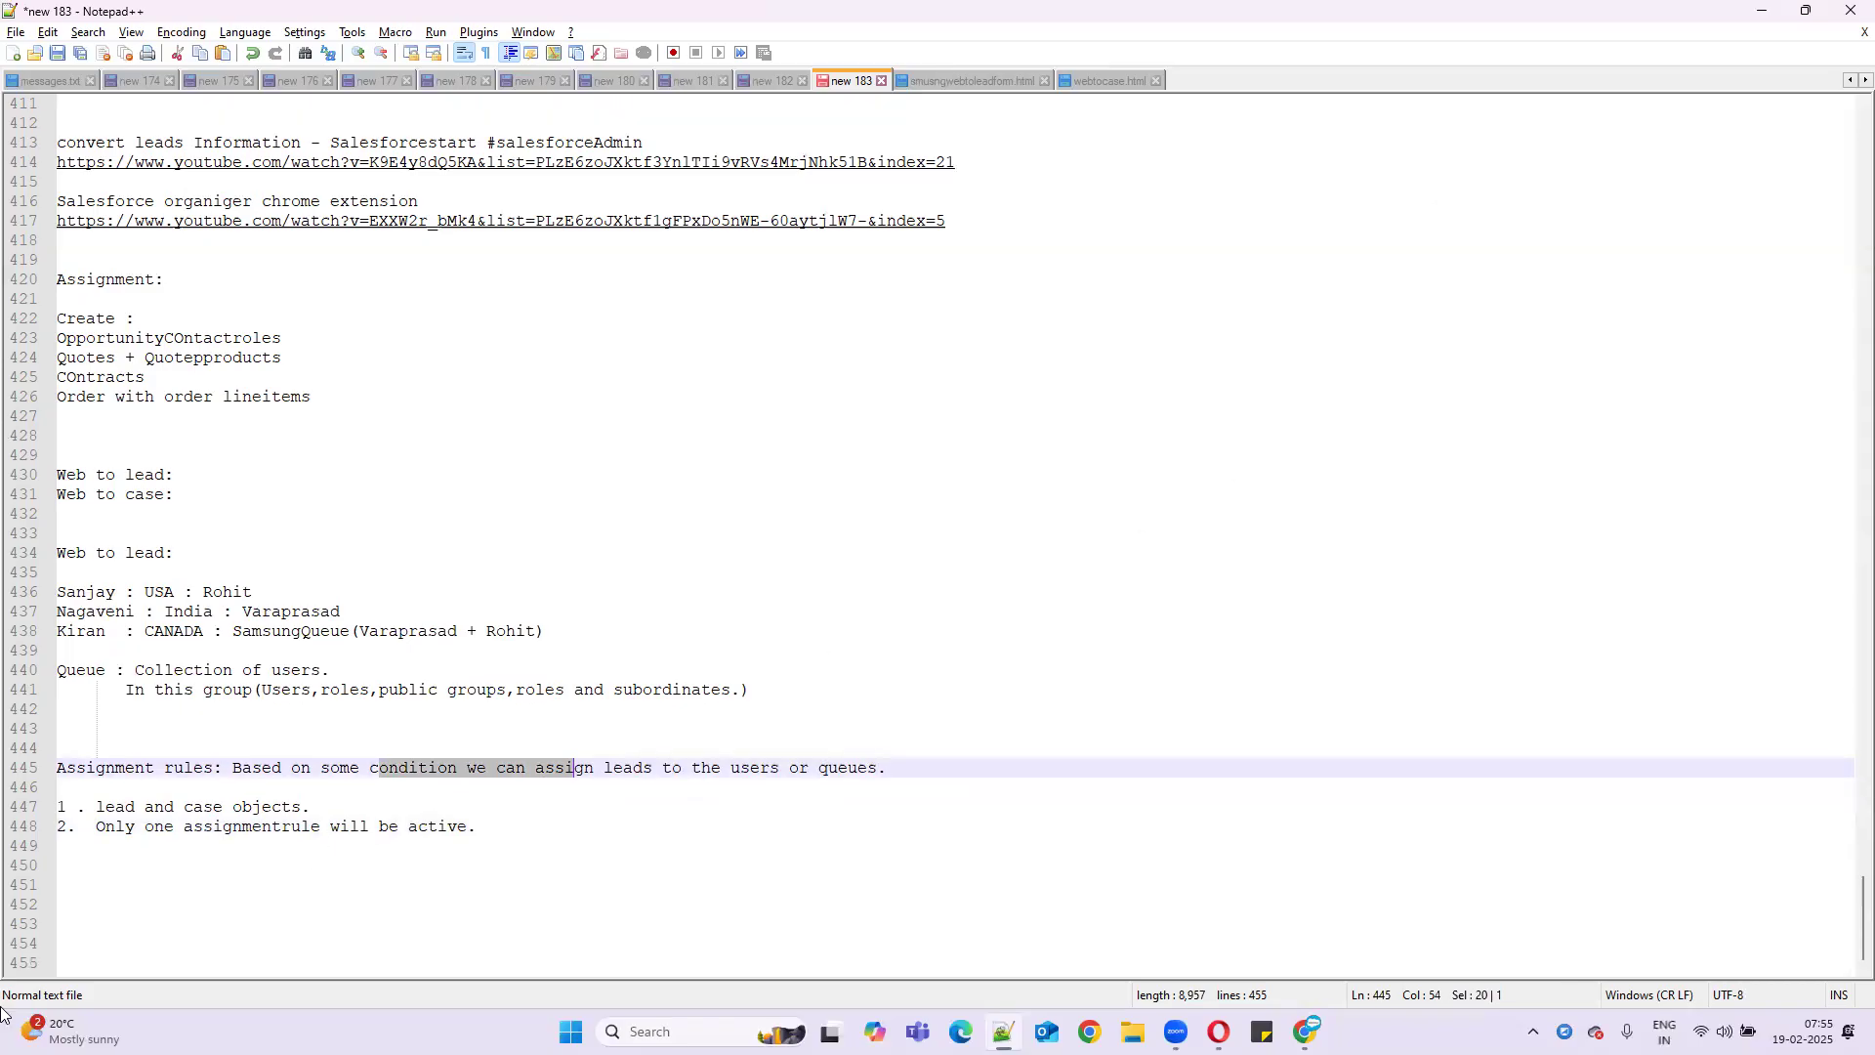
- Go to Lead Assignment Rules in Setup using the Quick Find search 'assi'
left_click(1763, 12)
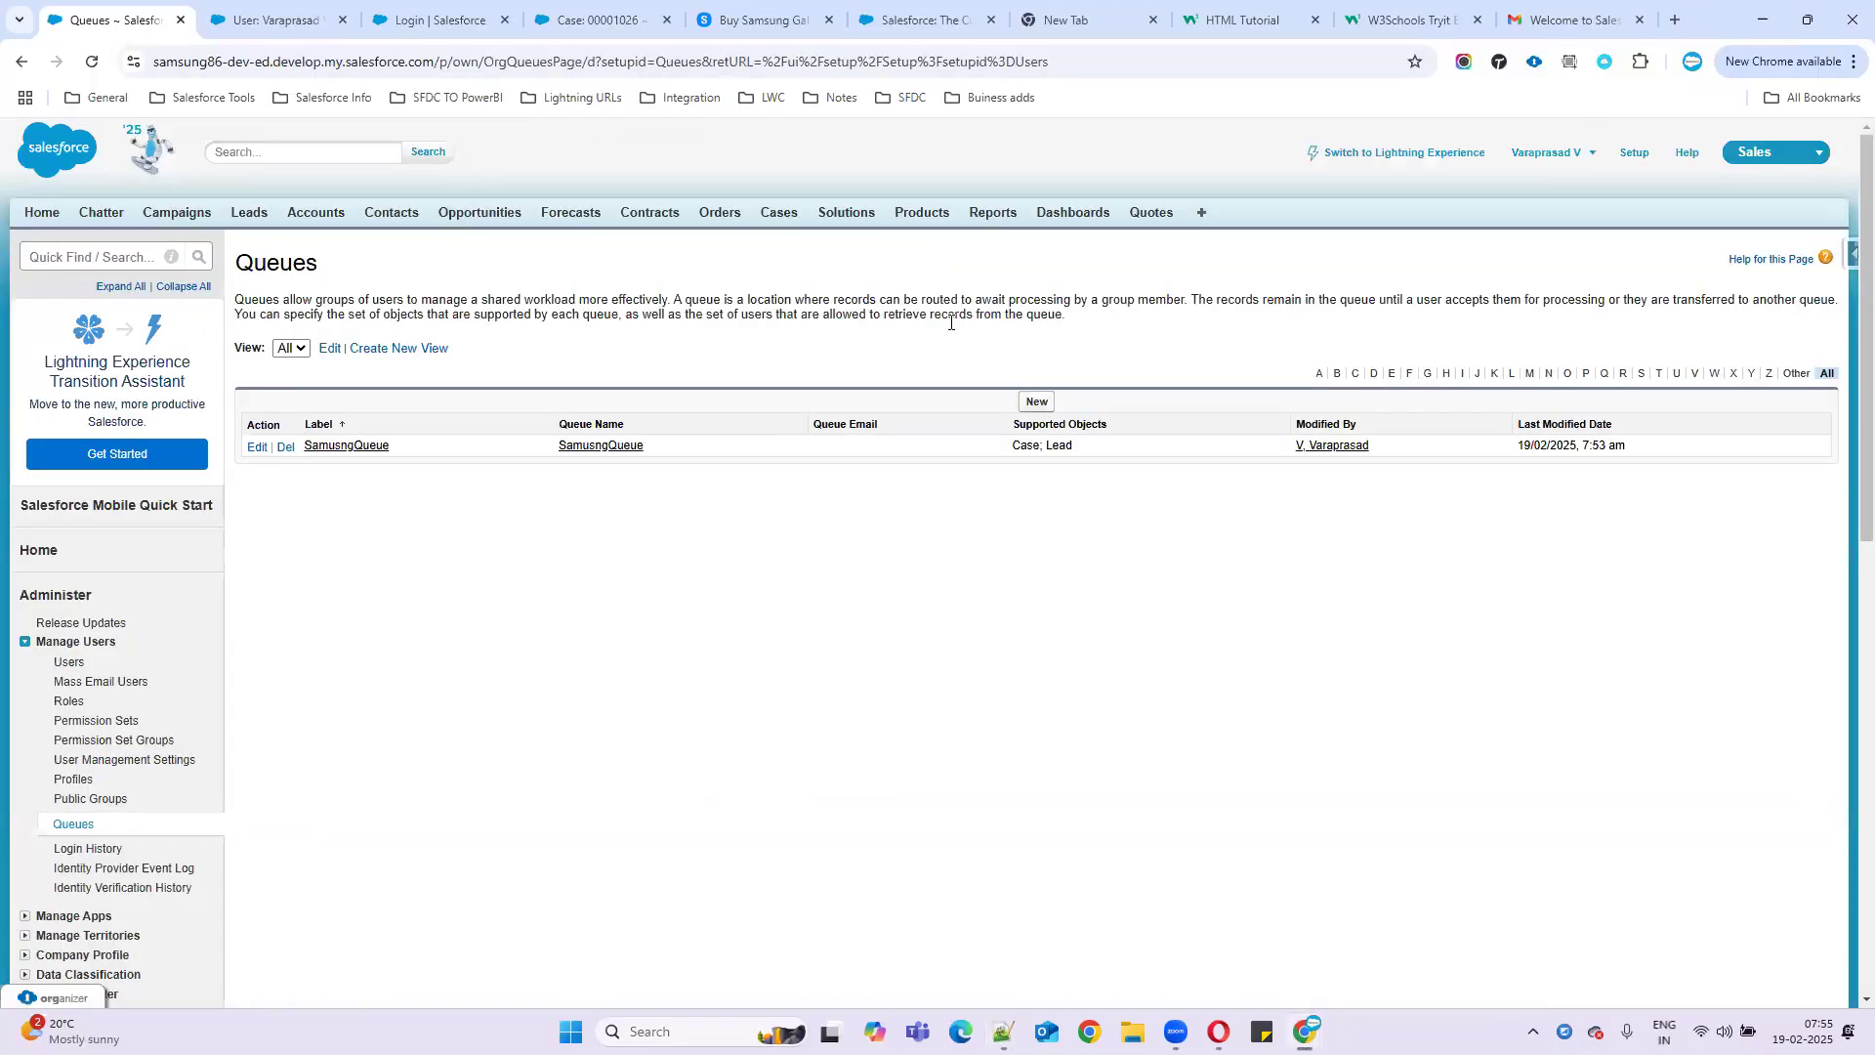
left_click(75, 254)
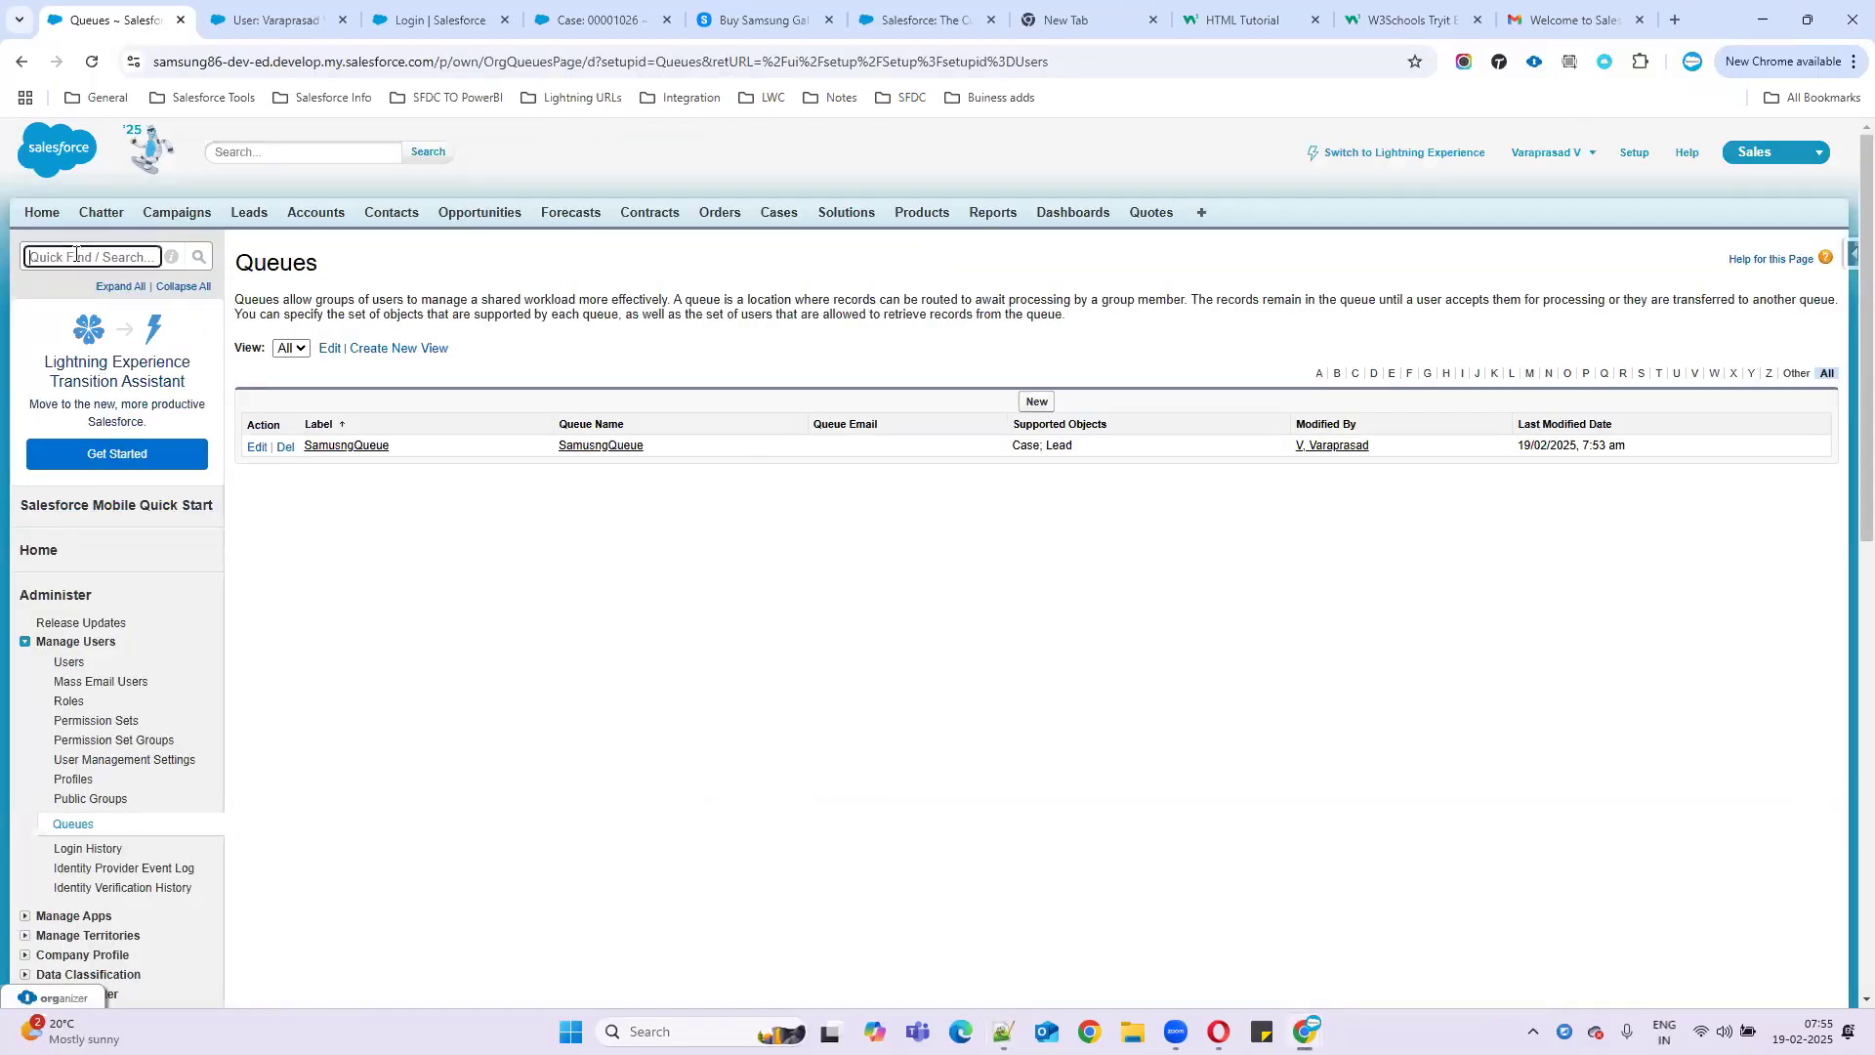
type("assi")
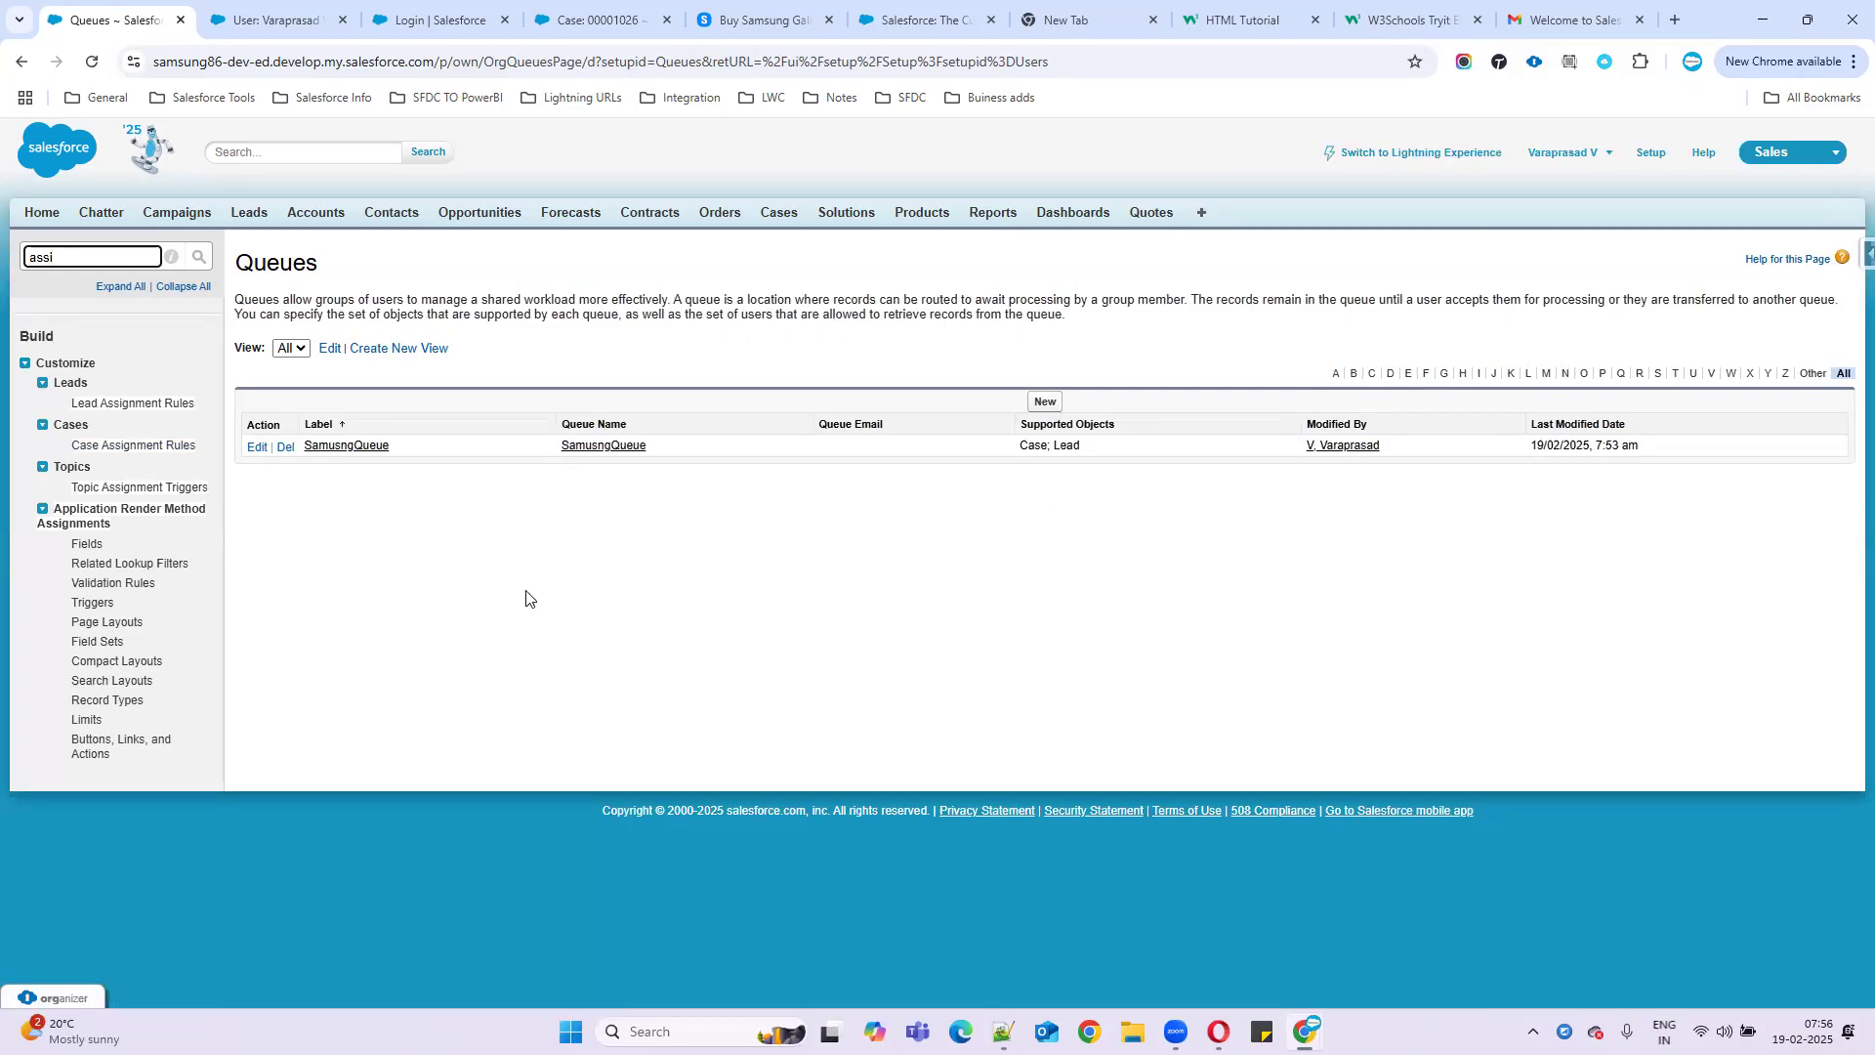
left_click(162, 409)
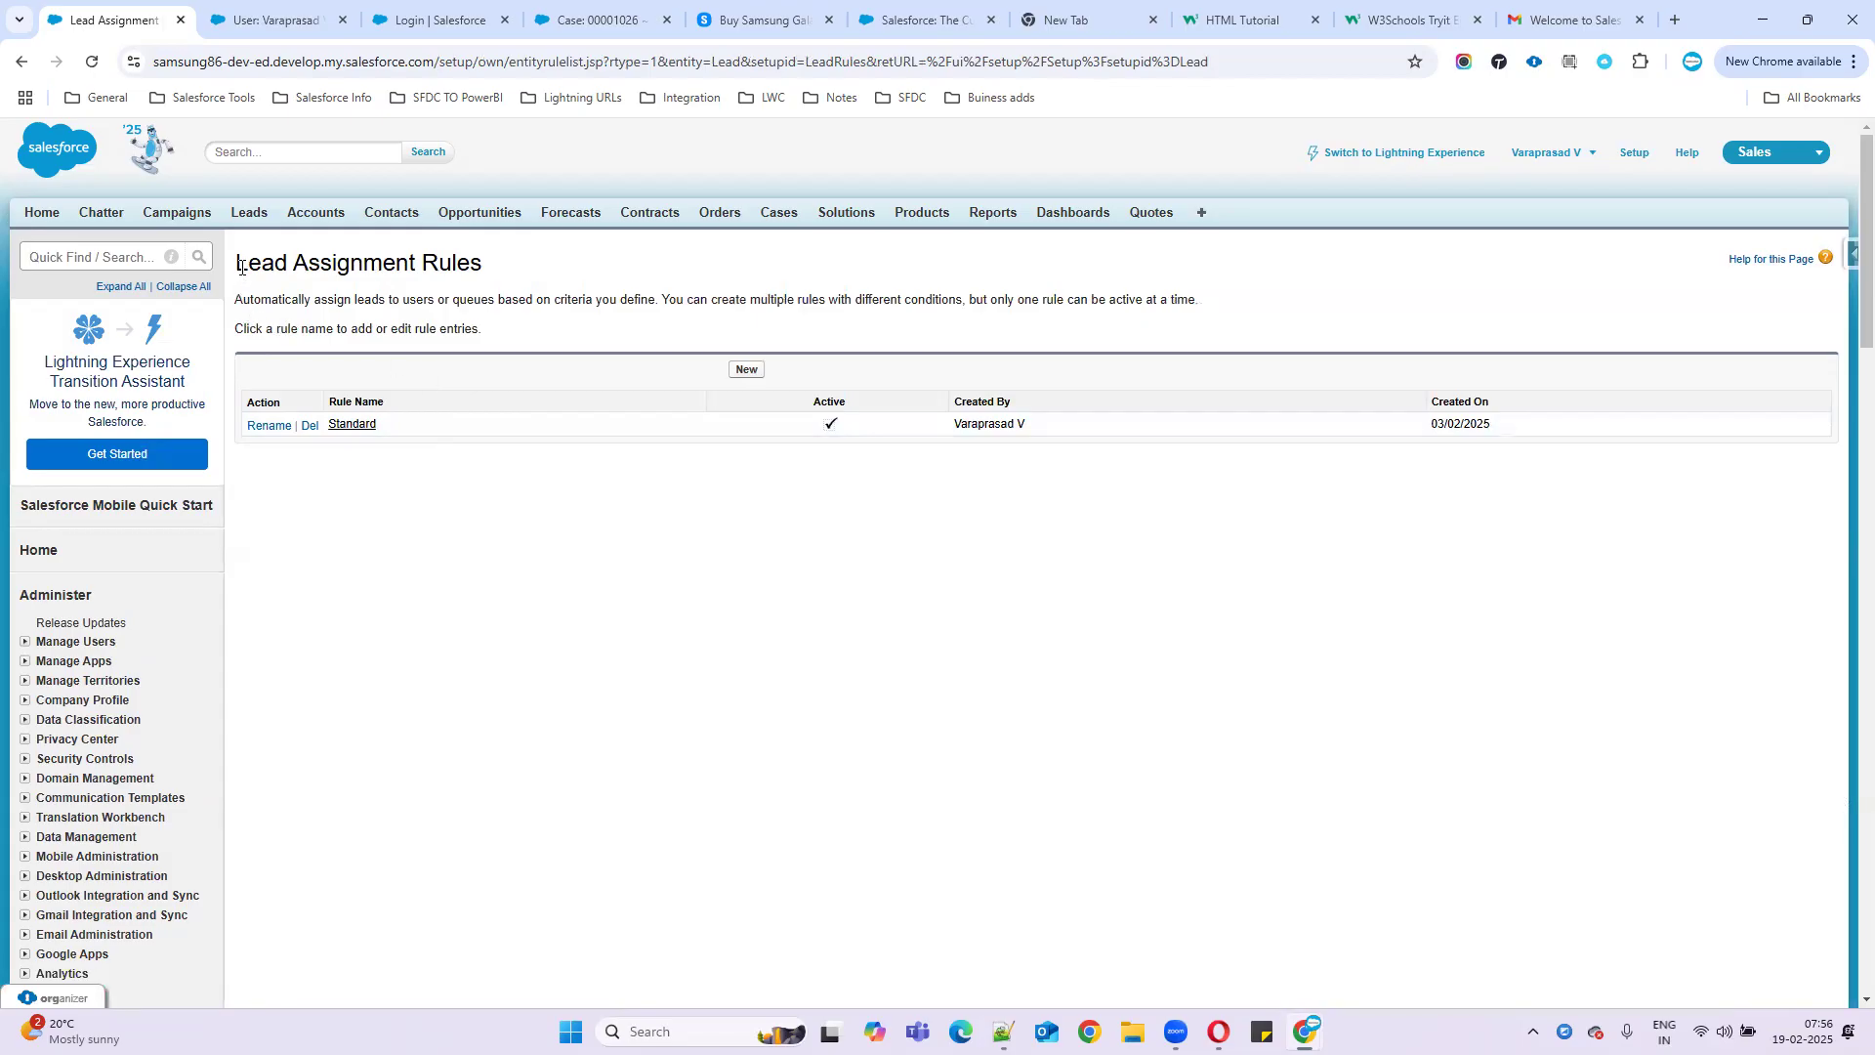
- Review the page note that only one rule can be active, and start a new rule
left_click_drag(237, 266, 516, 264)
left_click_drag(238, 301, 1299, 306)
left_click(680, 306)
left_click_drag(660, 295, 1247, 306)
left_click(1006, 315)
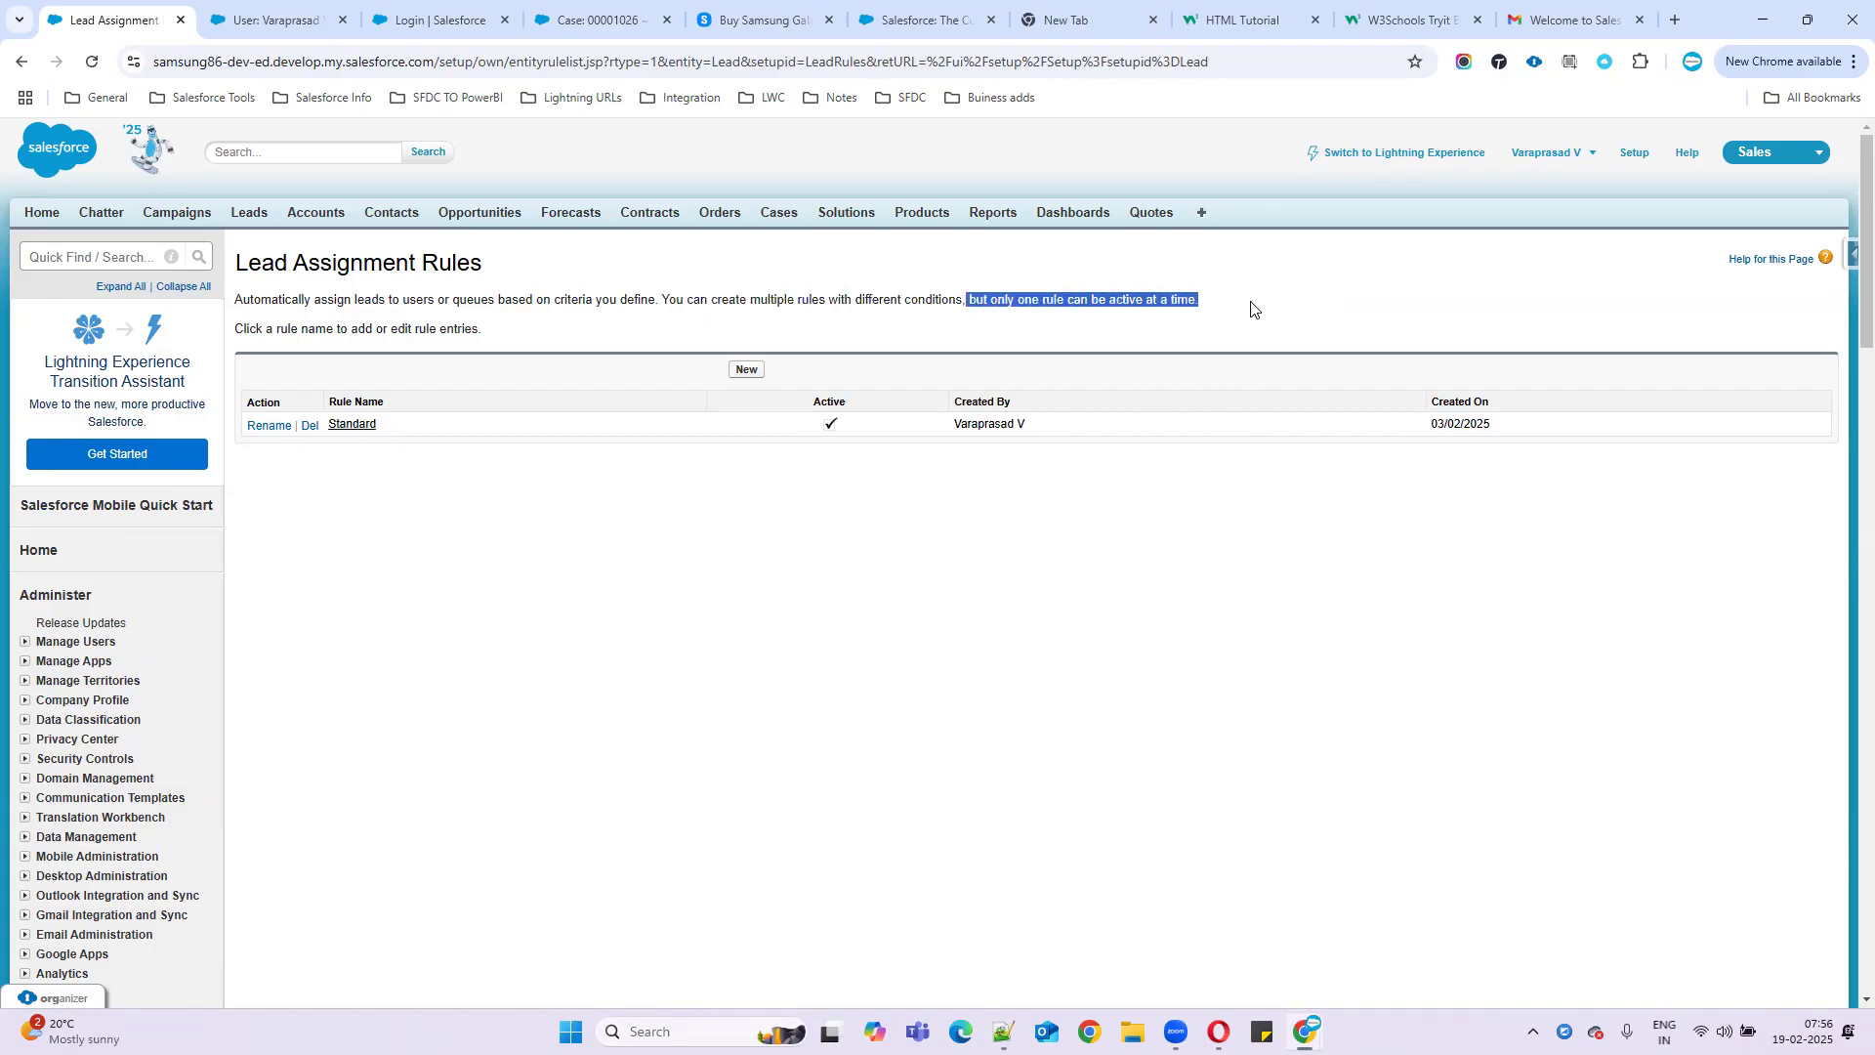
left_click(747, 377)
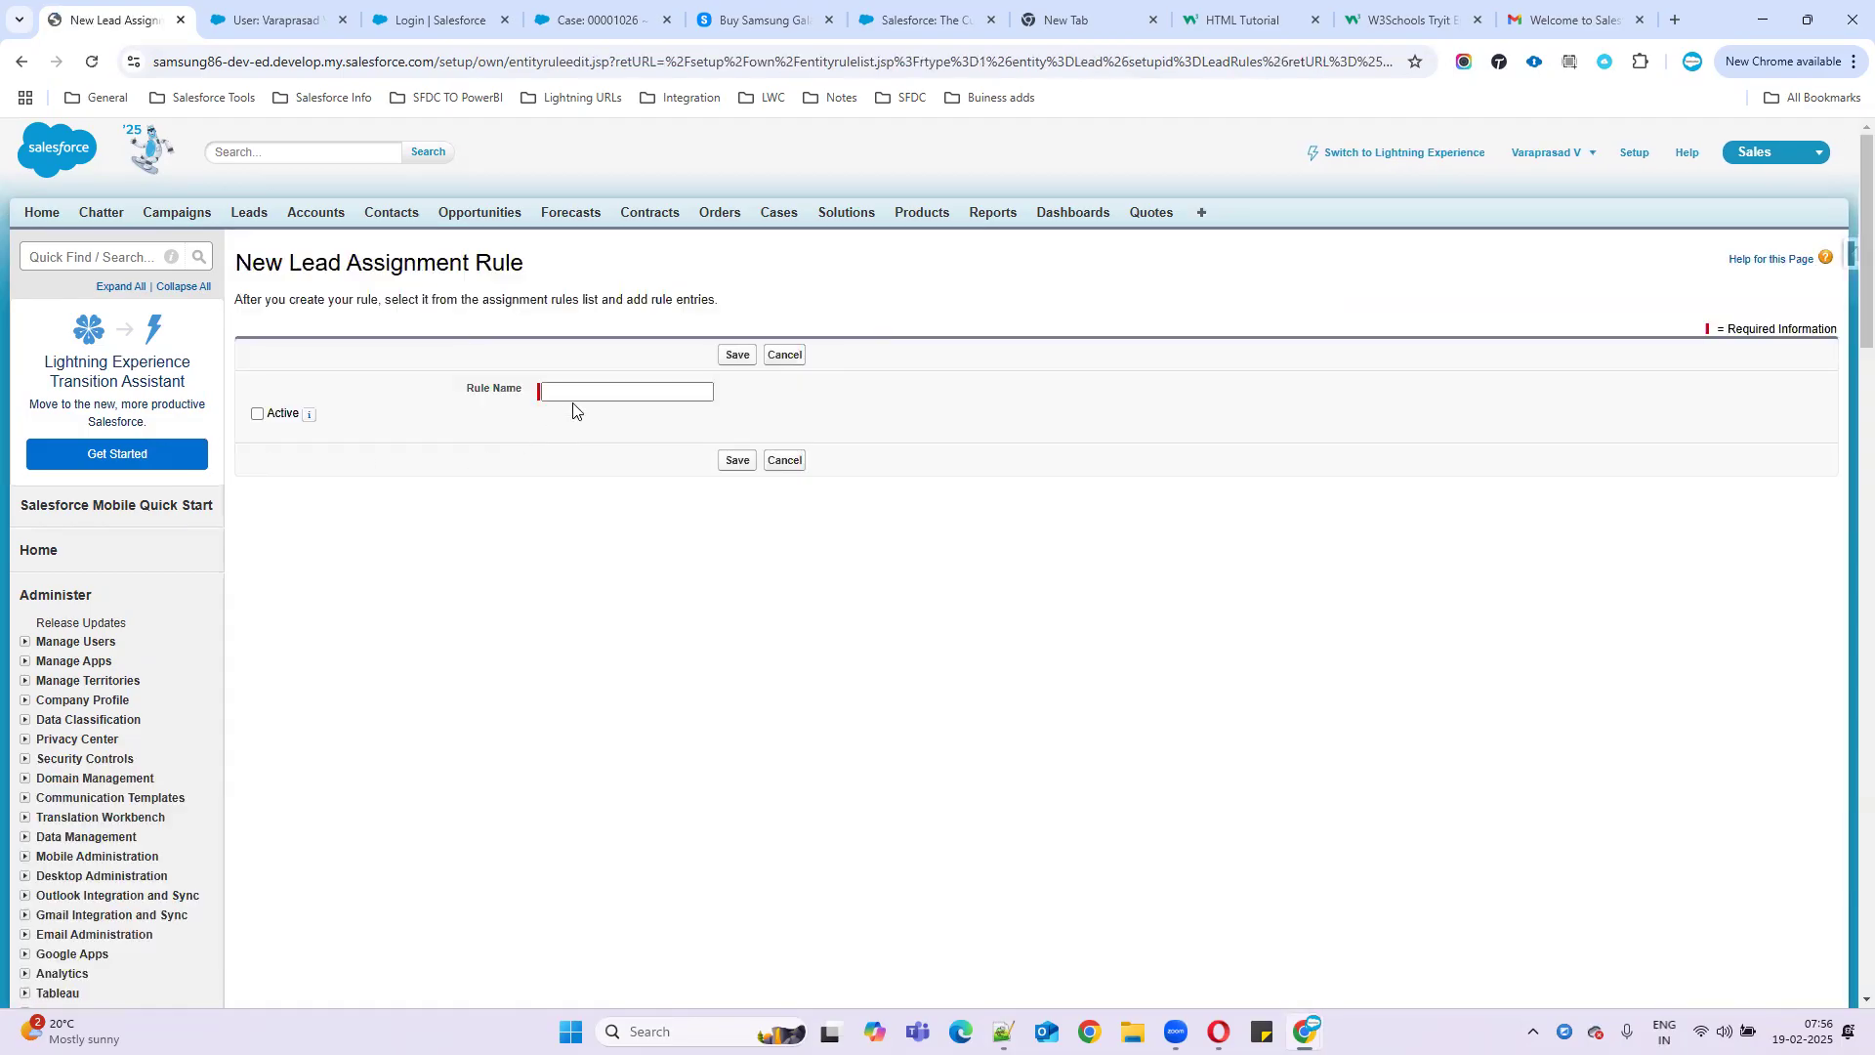
left_click(582, 390)
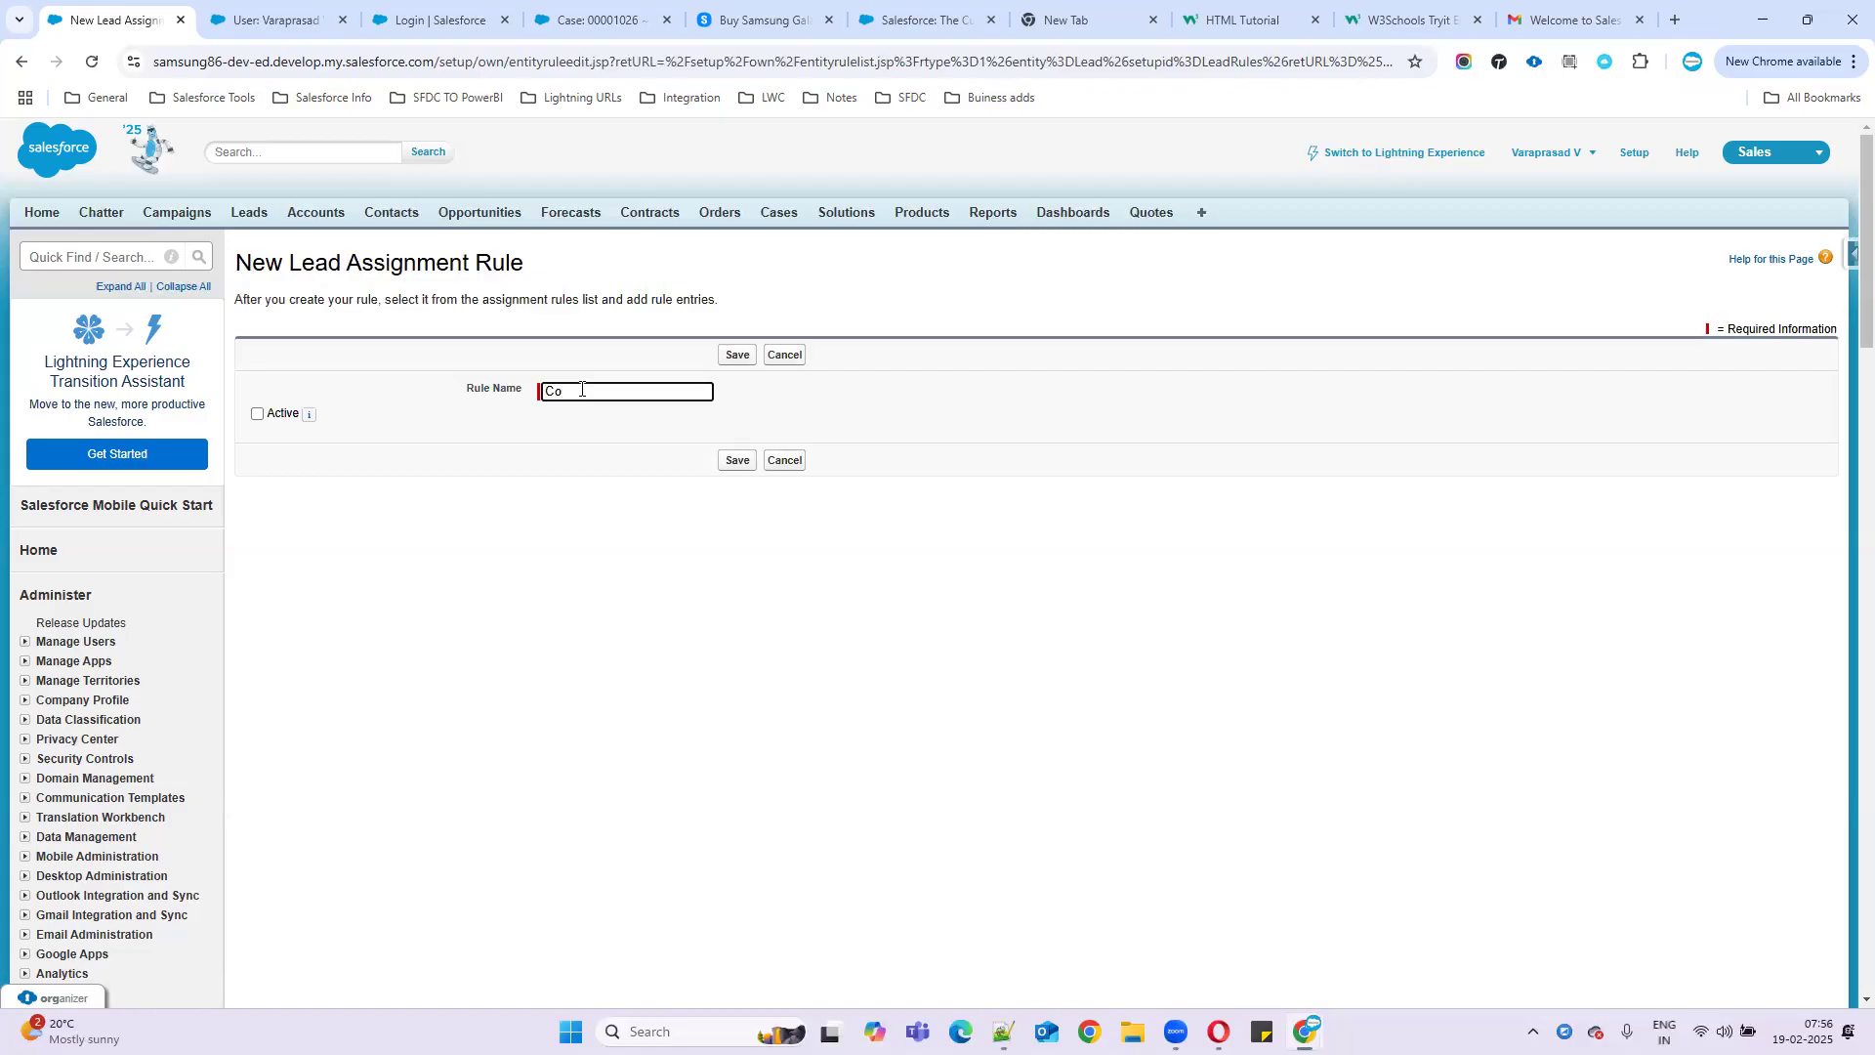
- Create and save the active lead assignment rule 'Country Based assignmentrules'
type("Samsung")
key("ctrl+a")
key("BackSpace")
type("County Based assignm")
type("entrules")
left_click(258, 414)
left_click(735, 463)
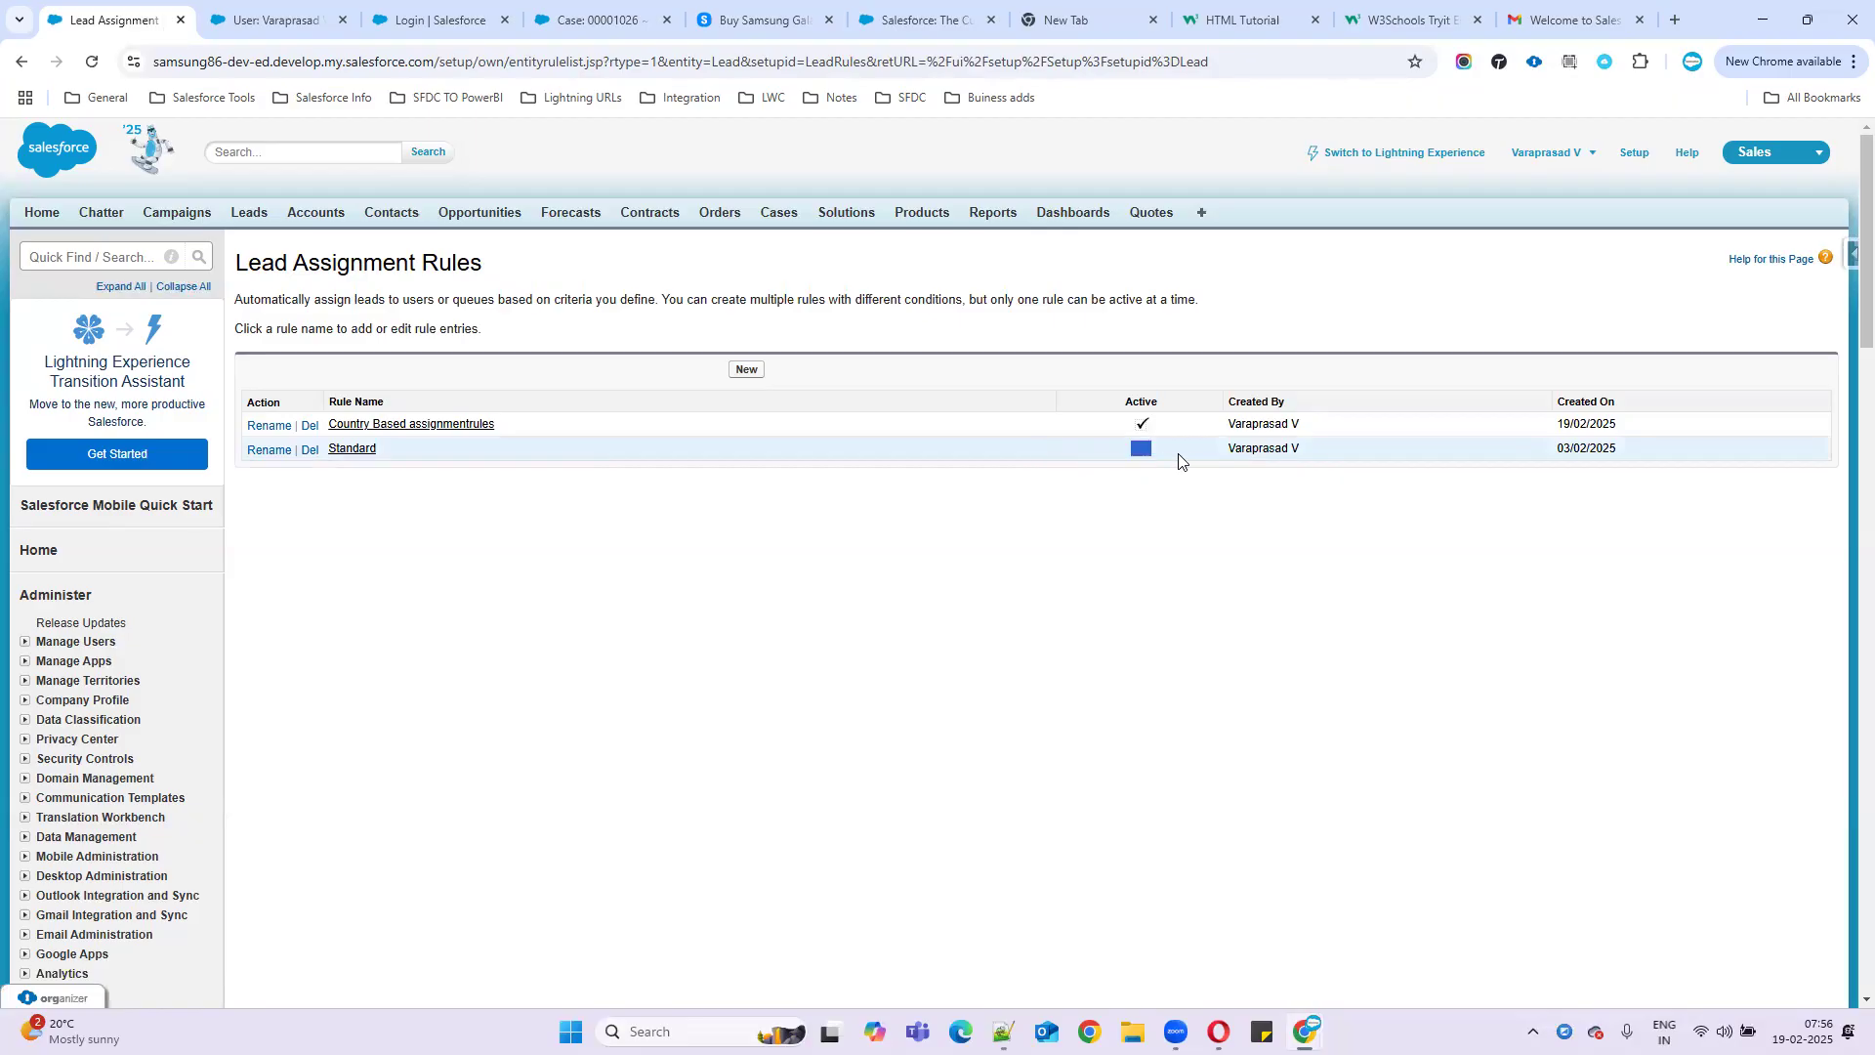
- Confirm the Standard rule is now inactive and add a new entry to the Country Based rule
left_click_drag(1138, 457, 1526, 446)
left_click_drag(1032, 299, 1283, 309)
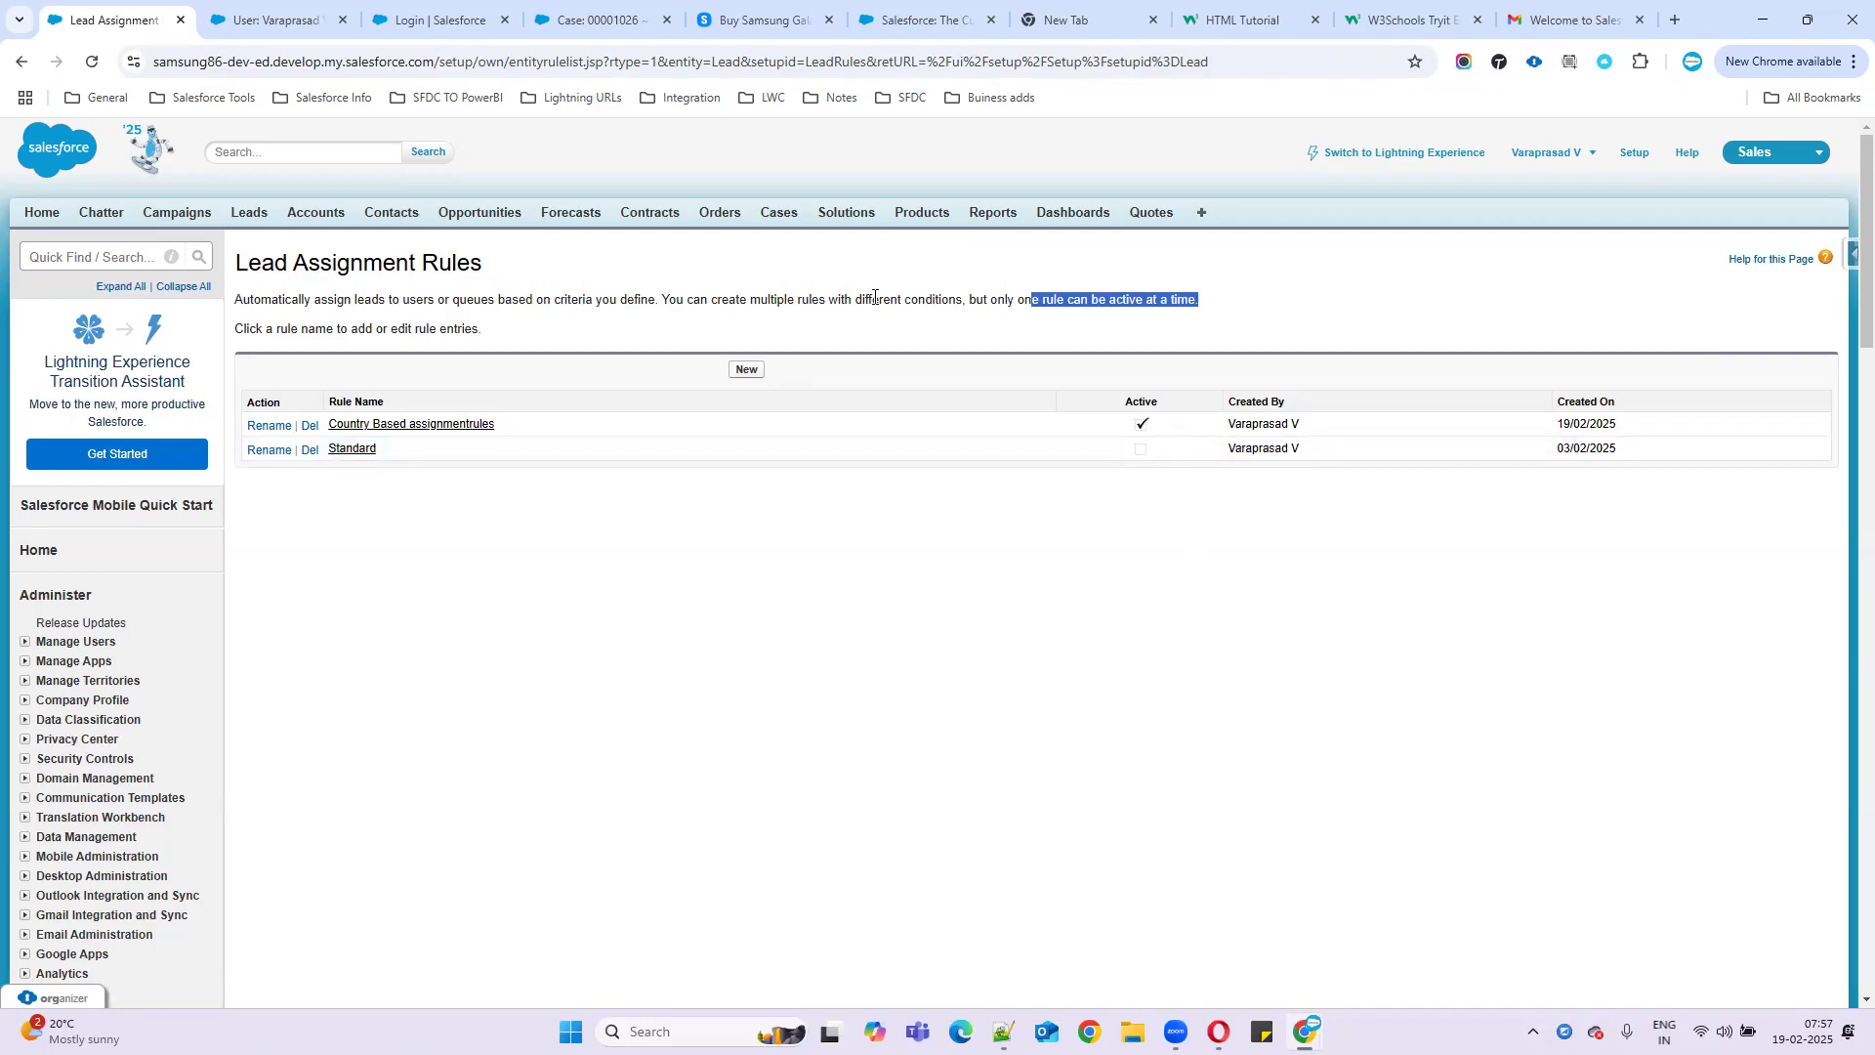
left_click_drag(666, 298, 957, 293)
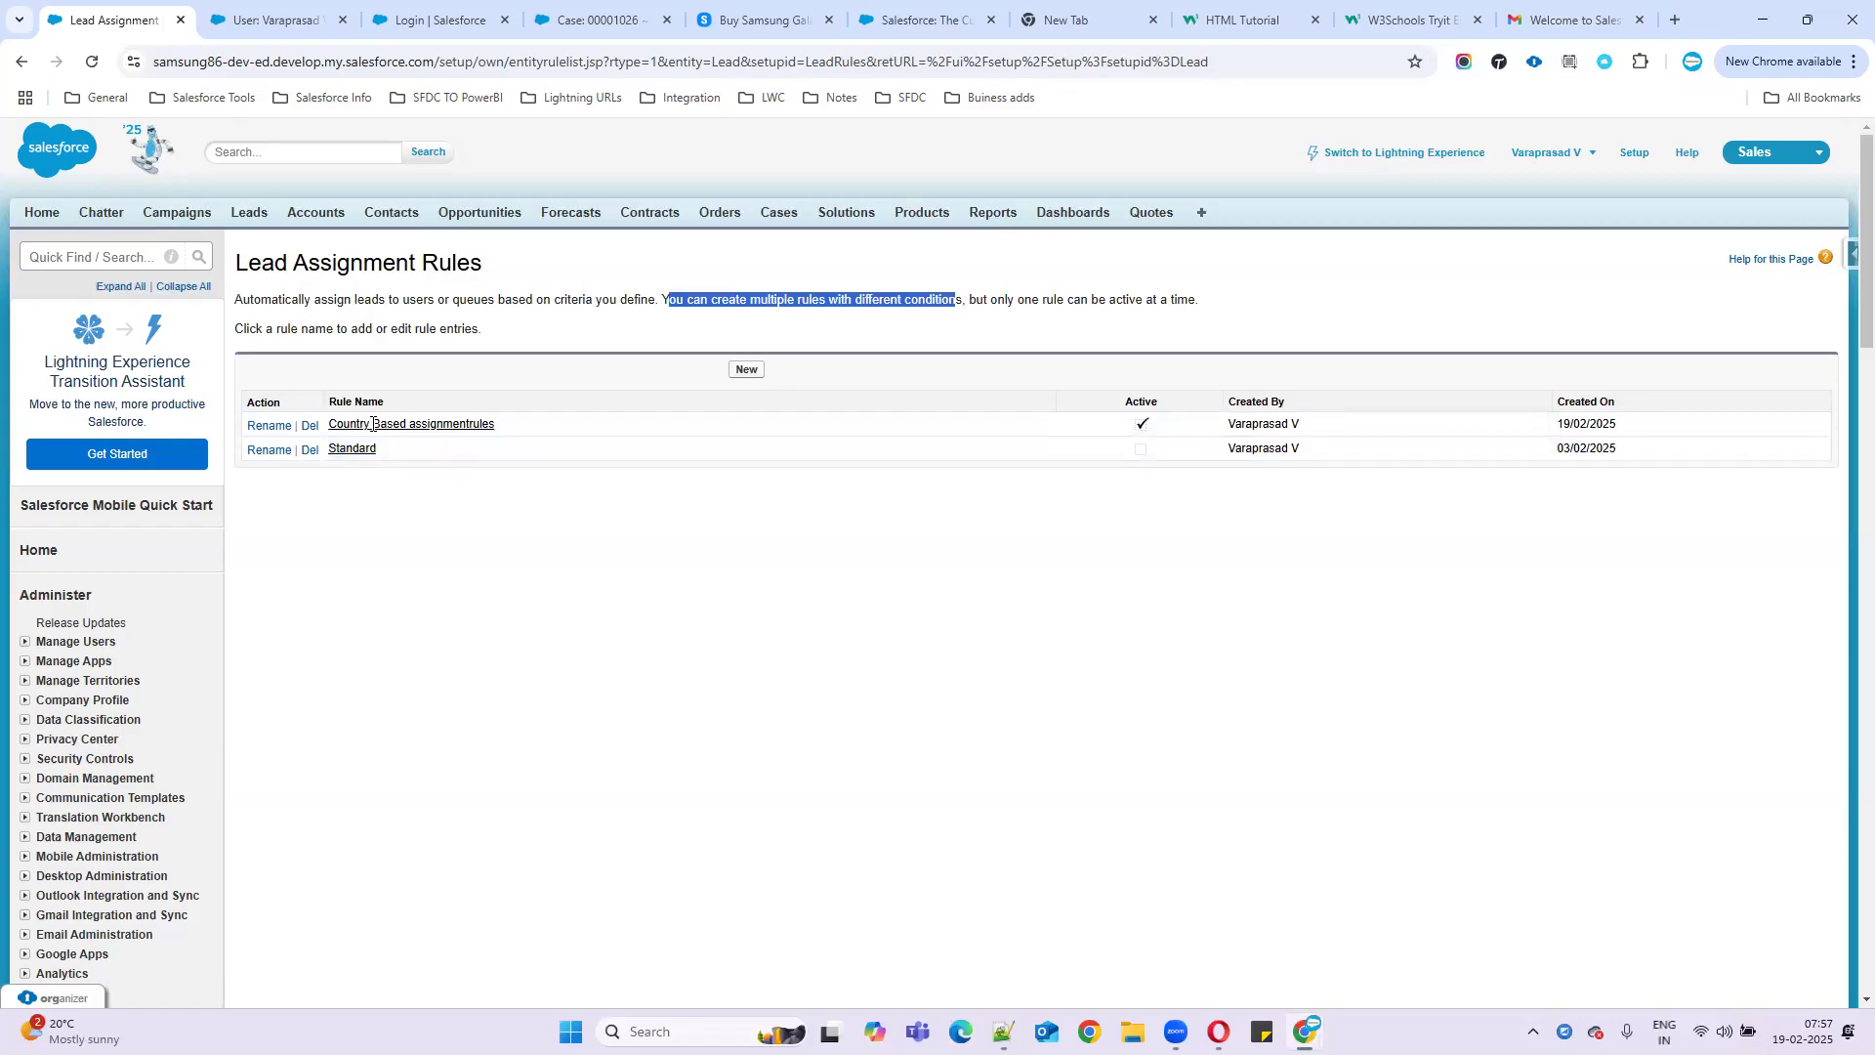
left_click(414, 425)
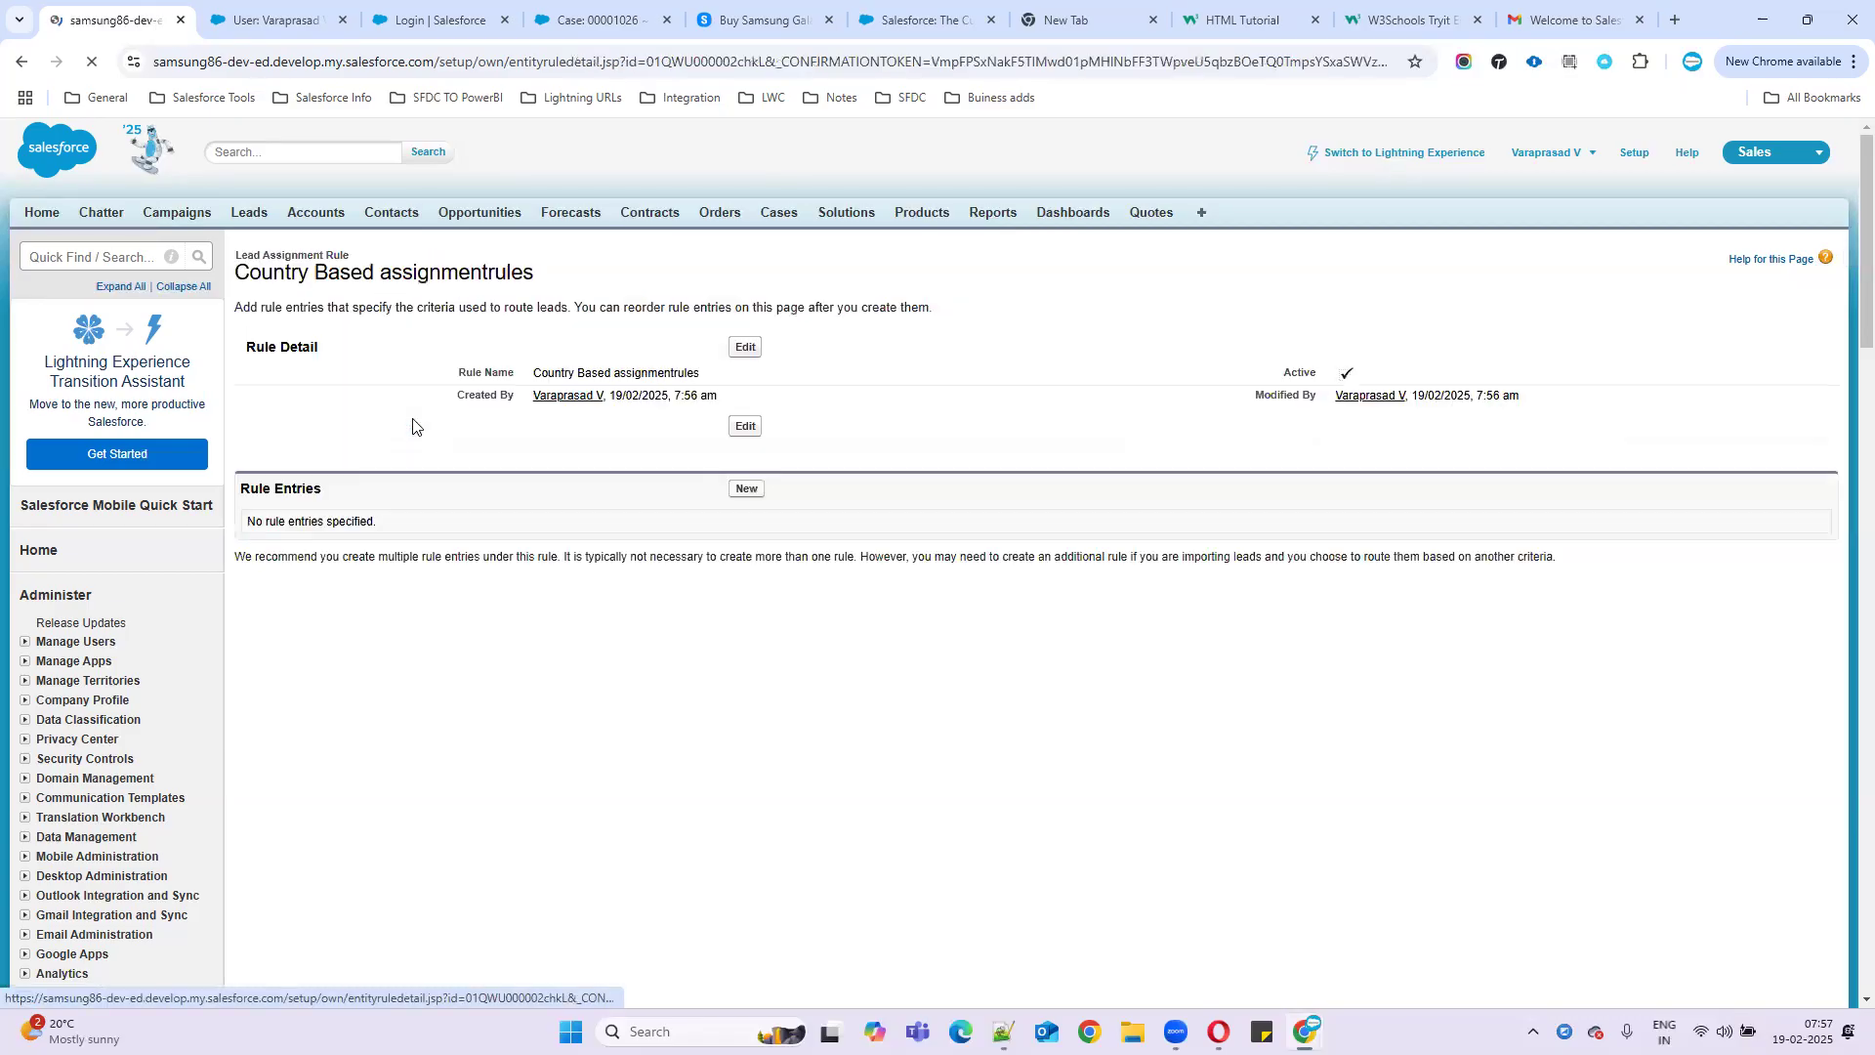
left_click_drag(251, 489, 276, 489)
left_click_drag(432, 497, 778, 502)
left_click(684, 654)
left_click(745, 491)
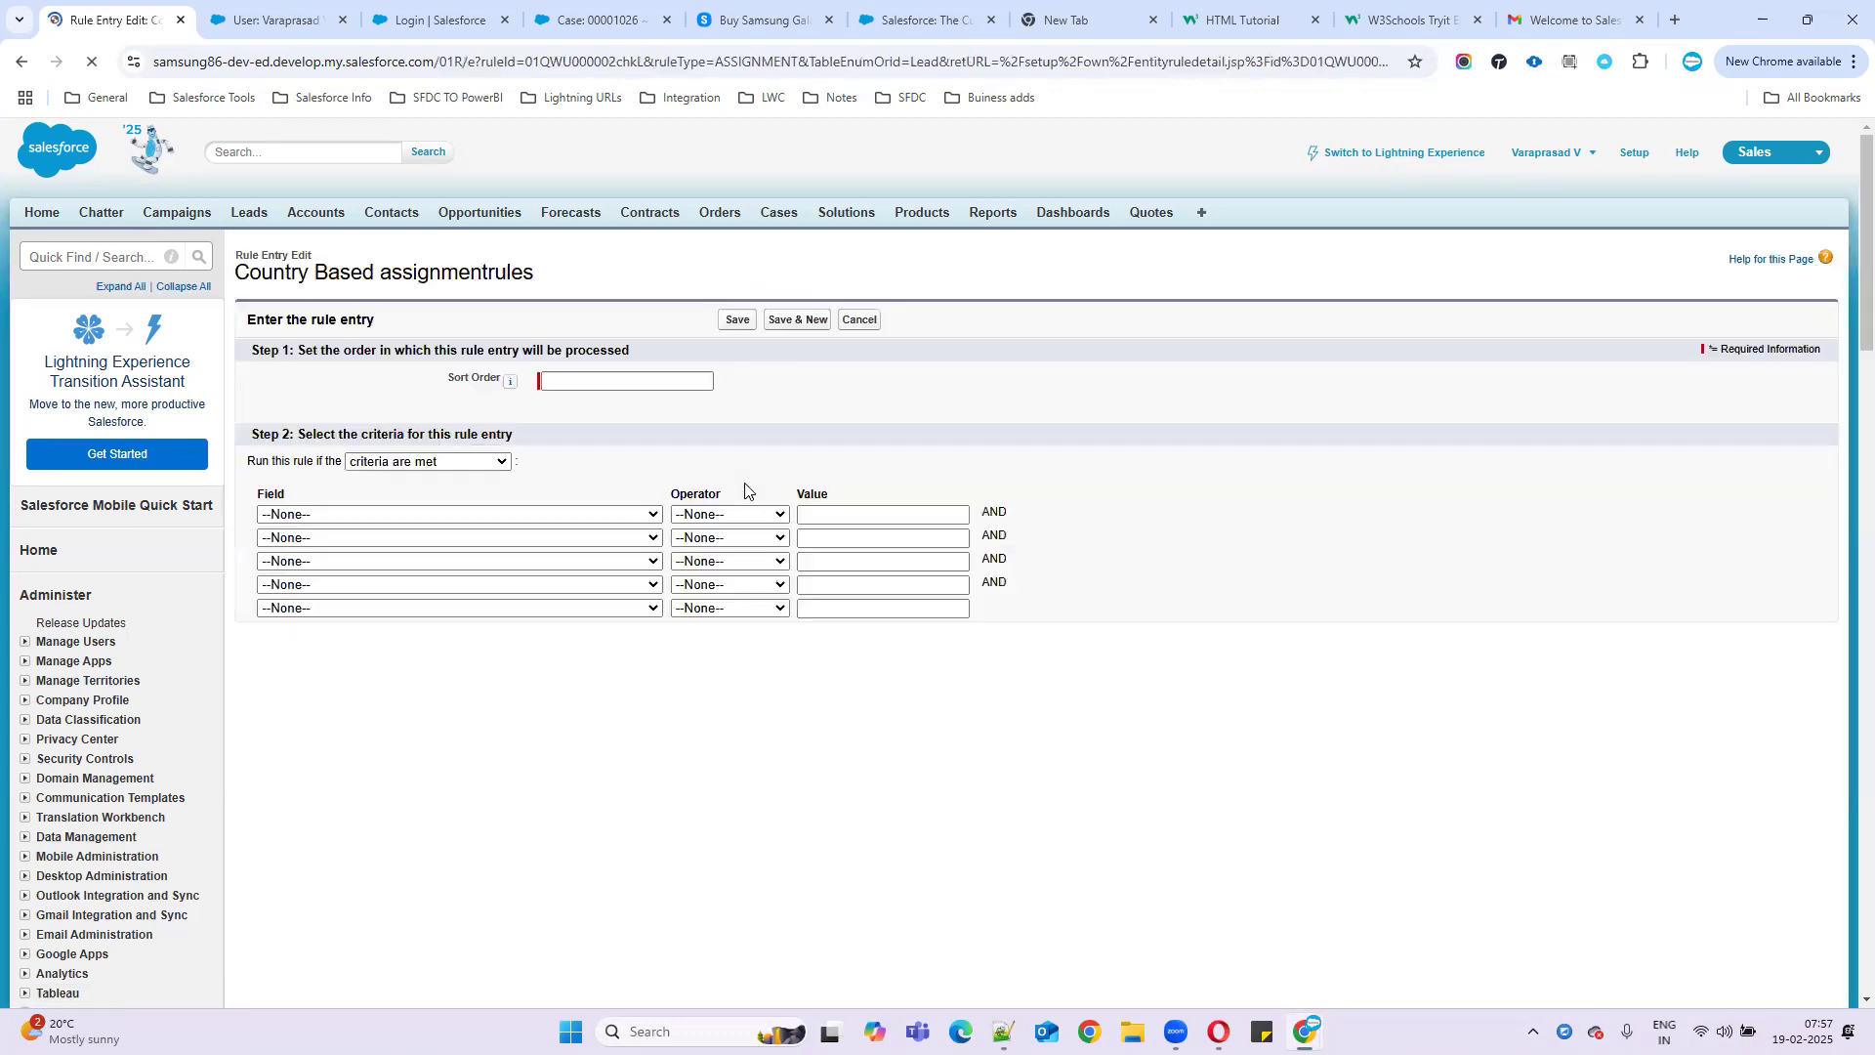
- Give the entry sort order 1 and choose Lead: Country as the criterion field
left_click(580, 384)
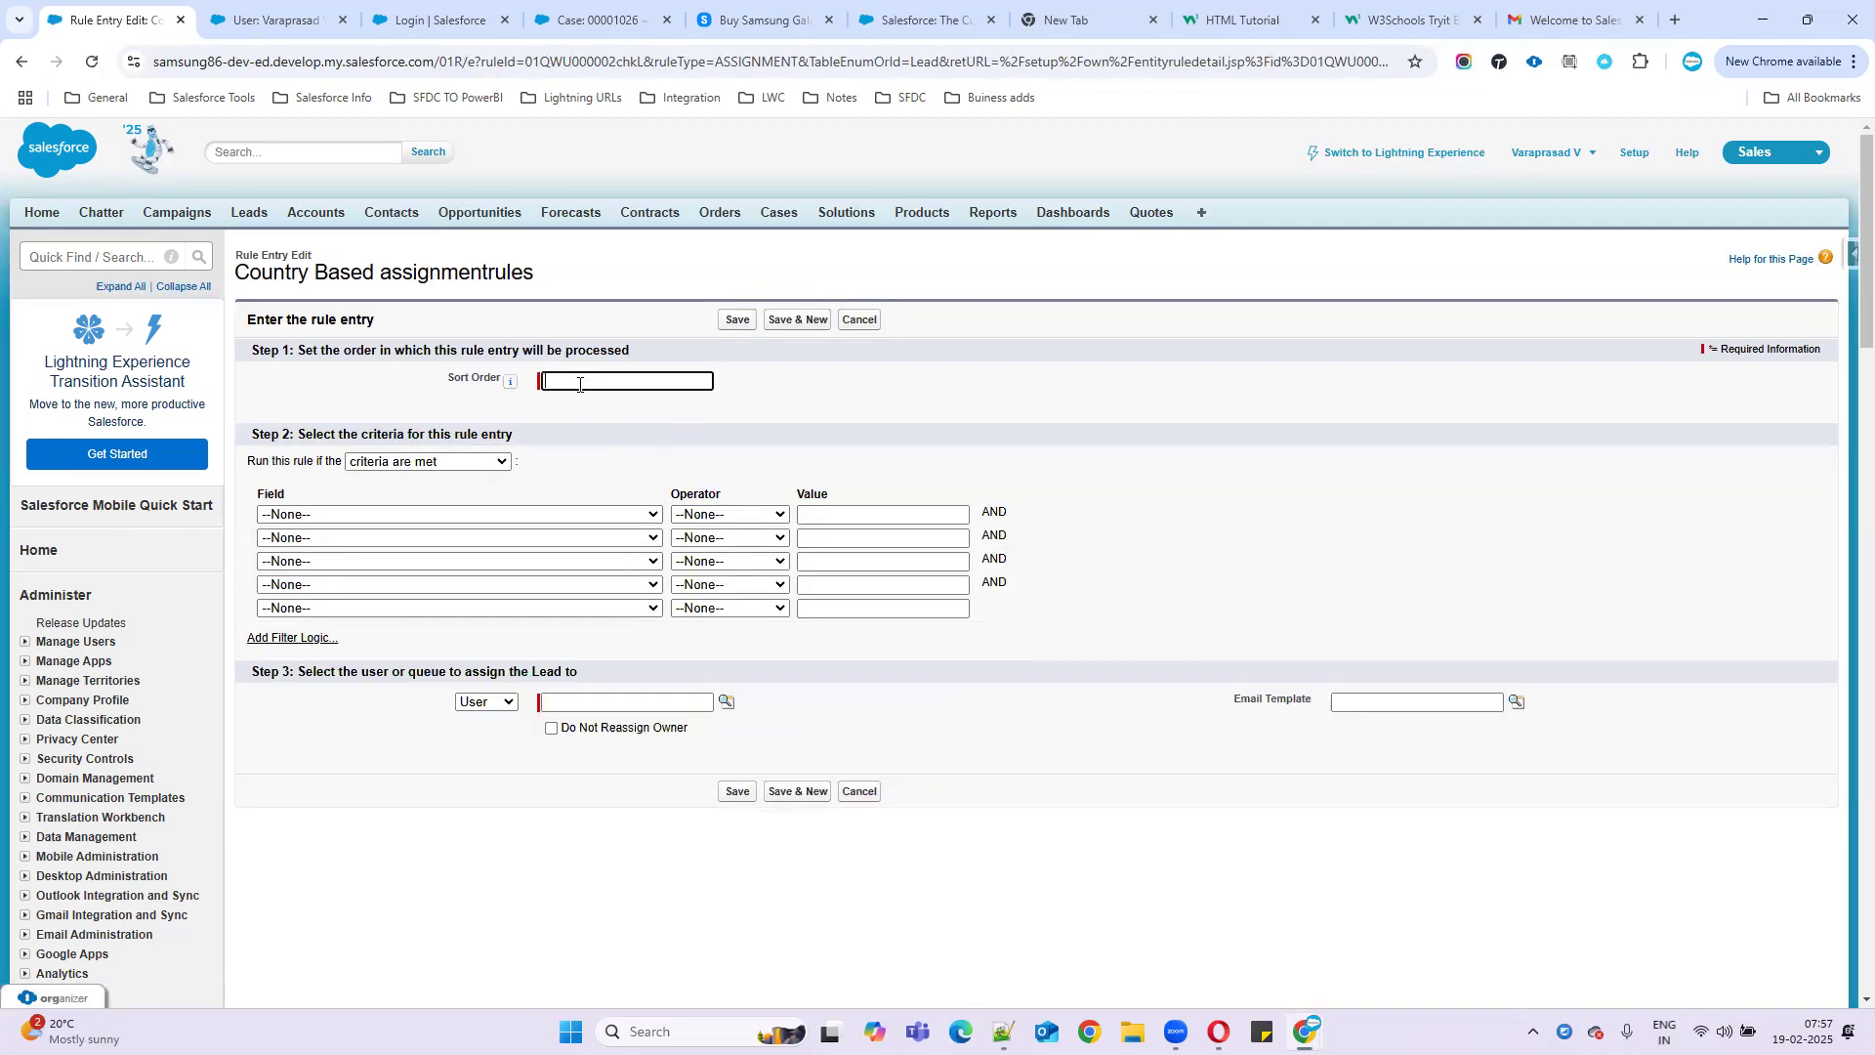
left_click(359, 516)
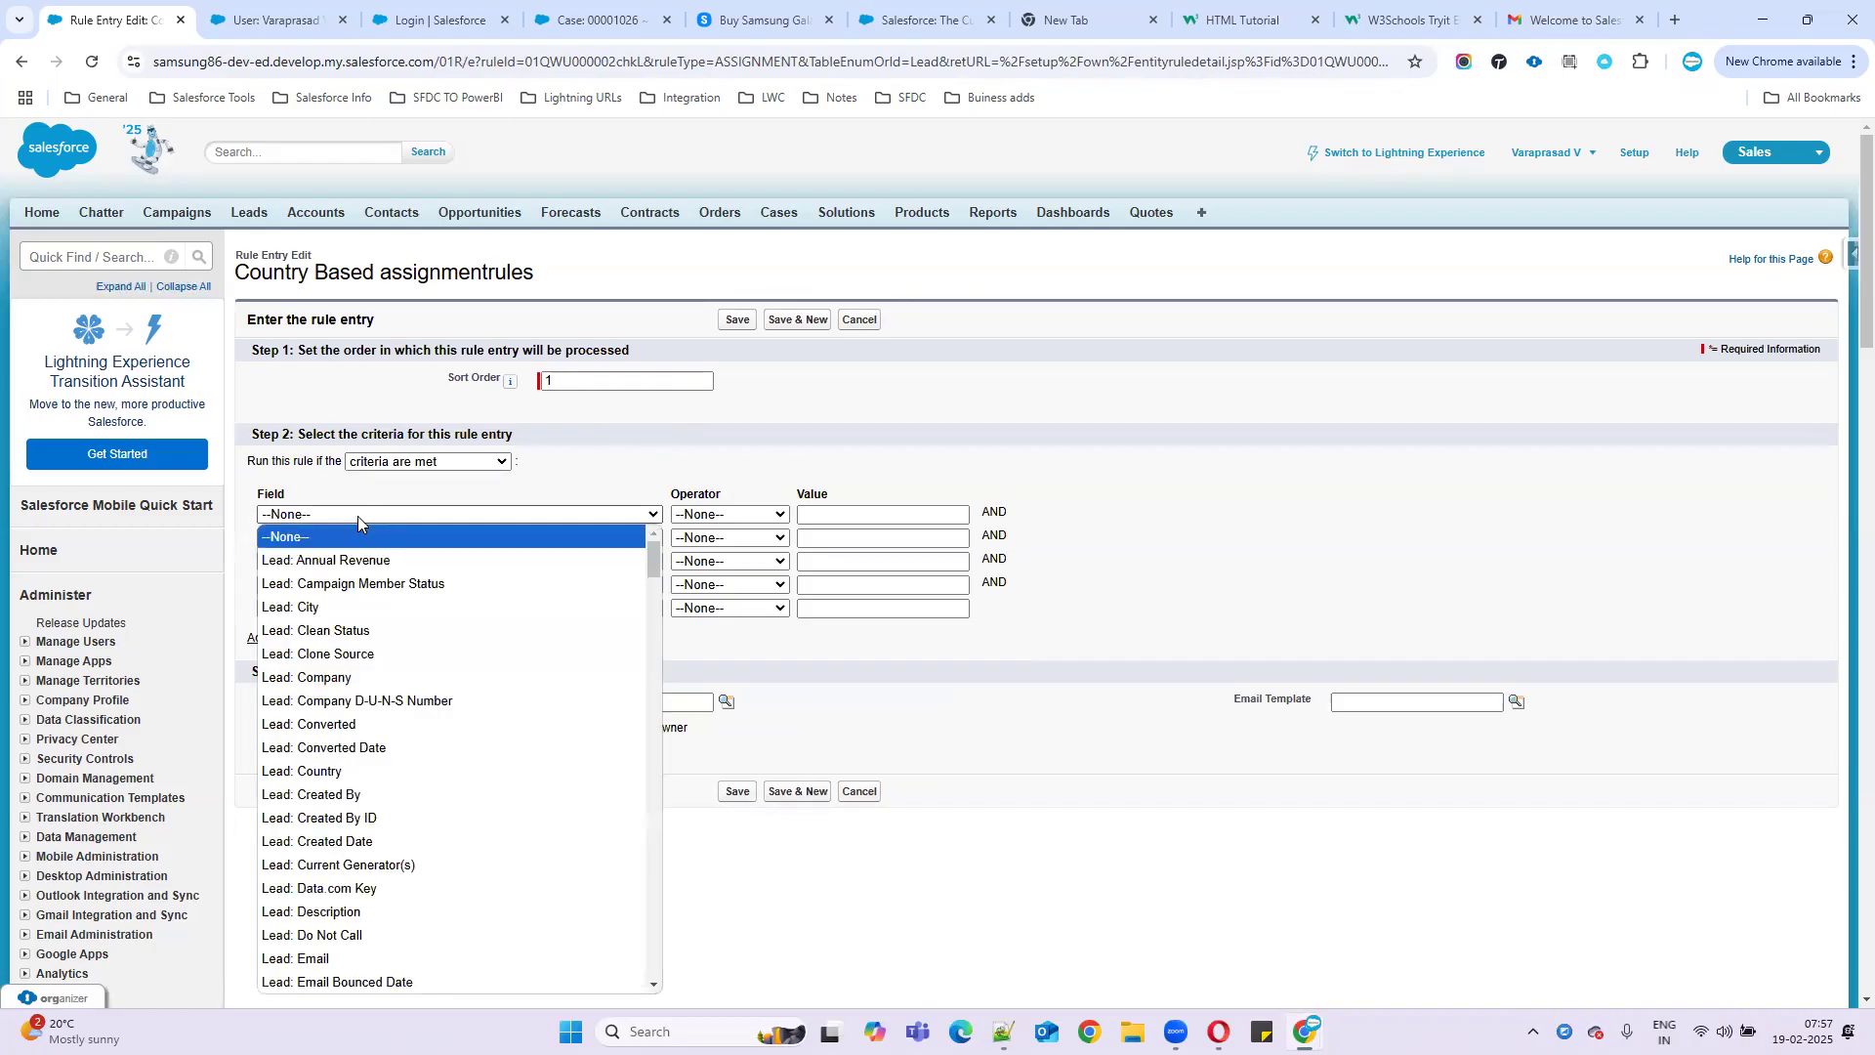
key("c")
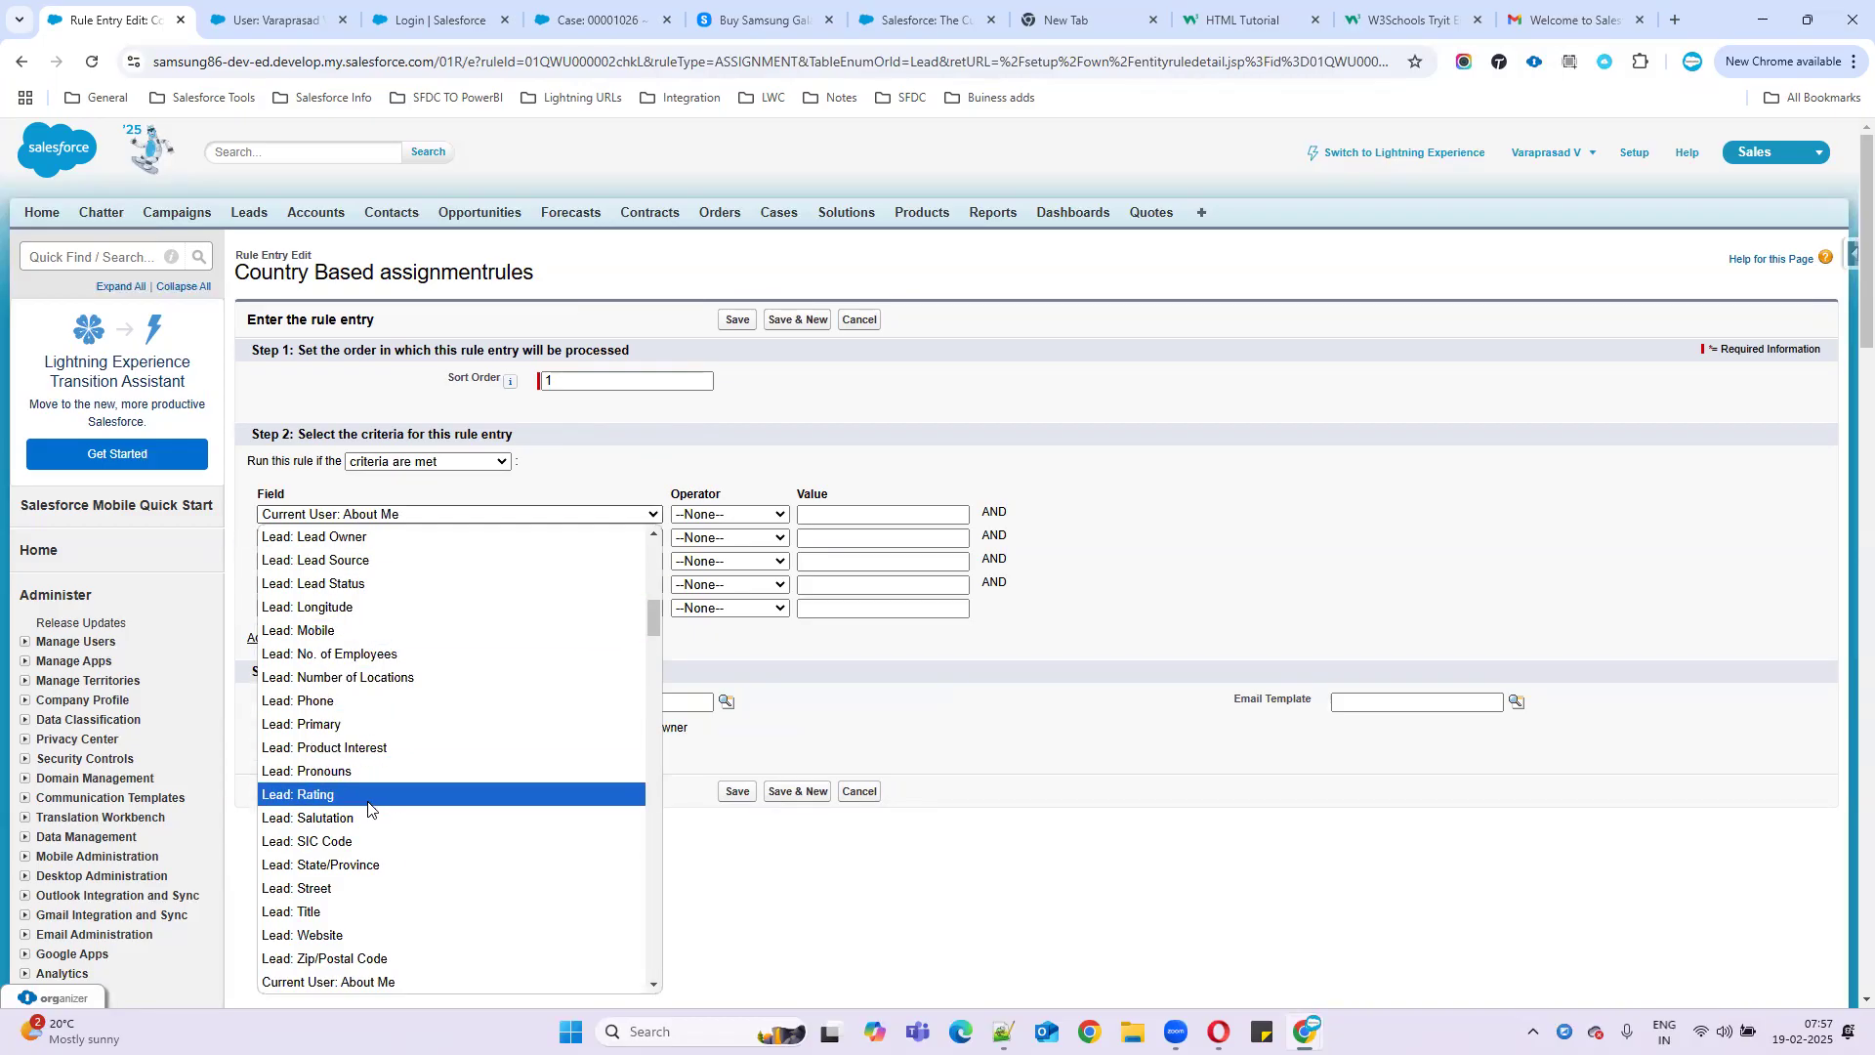
scroll(418, 833, "up", 4)
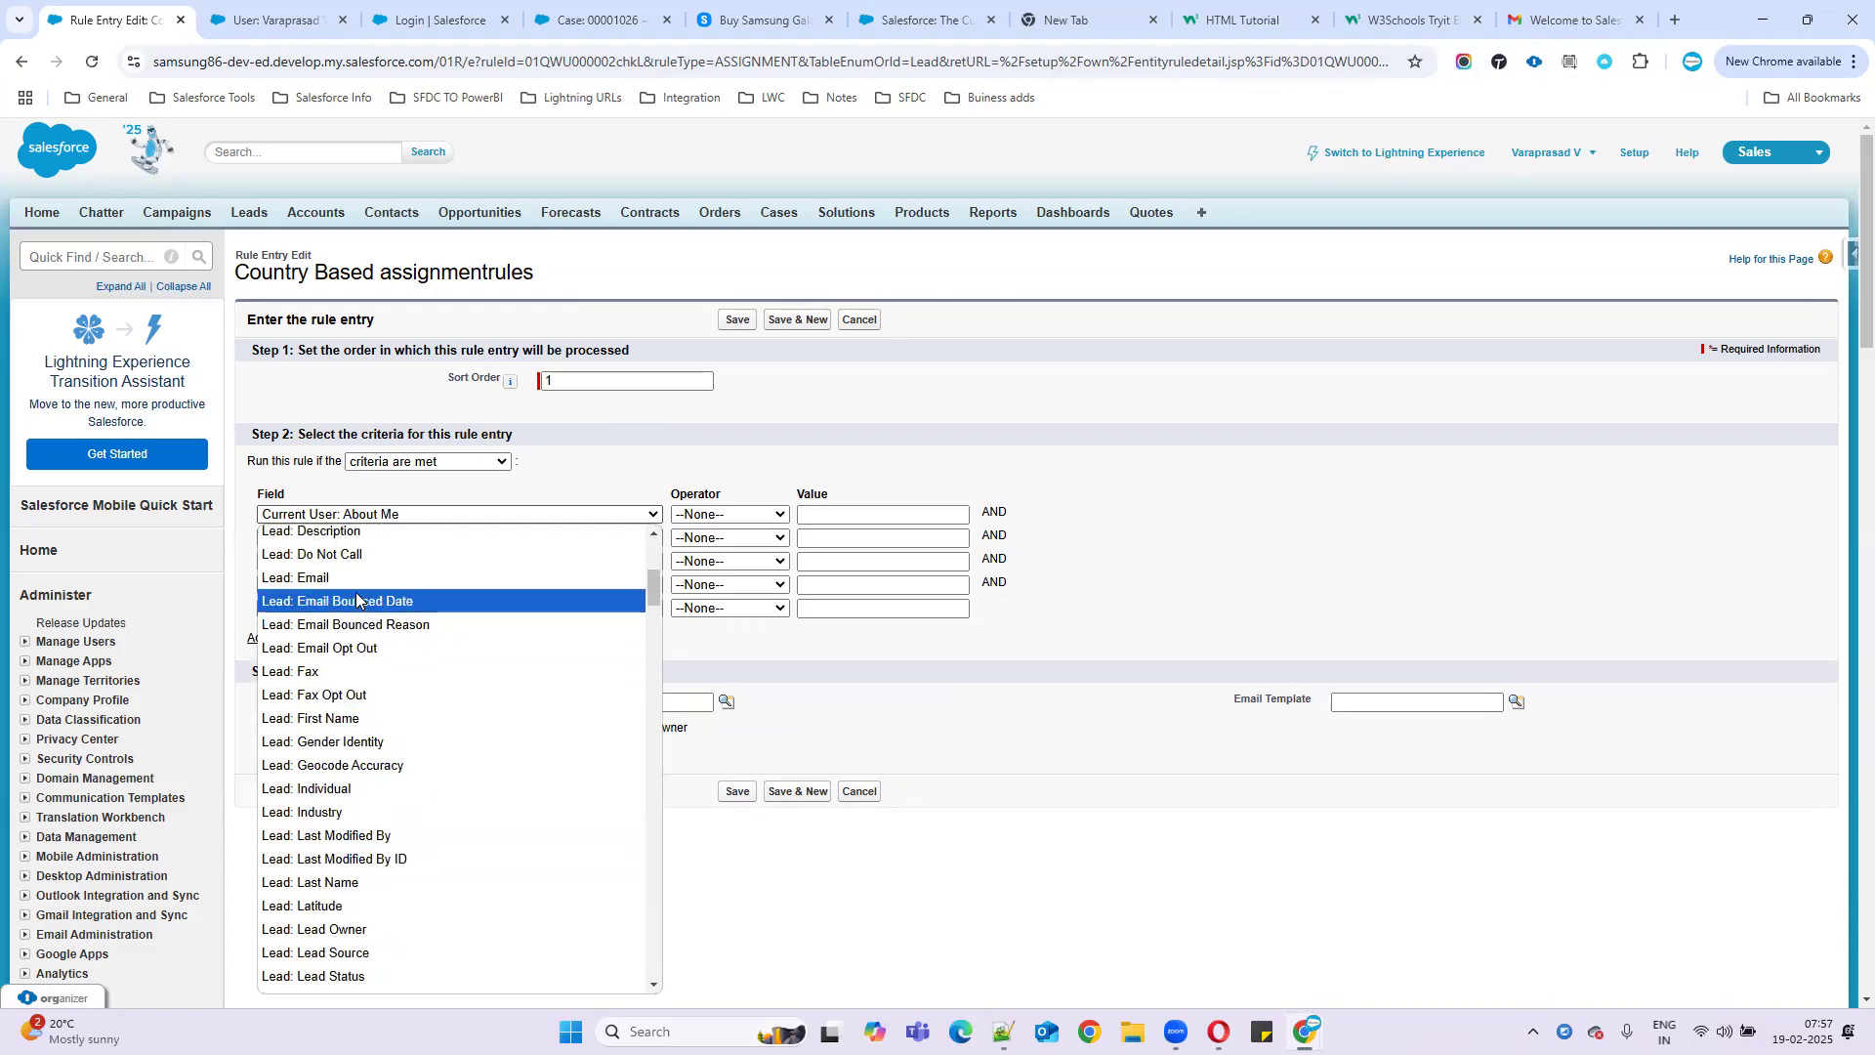
scroll(420, 586, "up", 5)
scroll(423, 684, "down", 15)
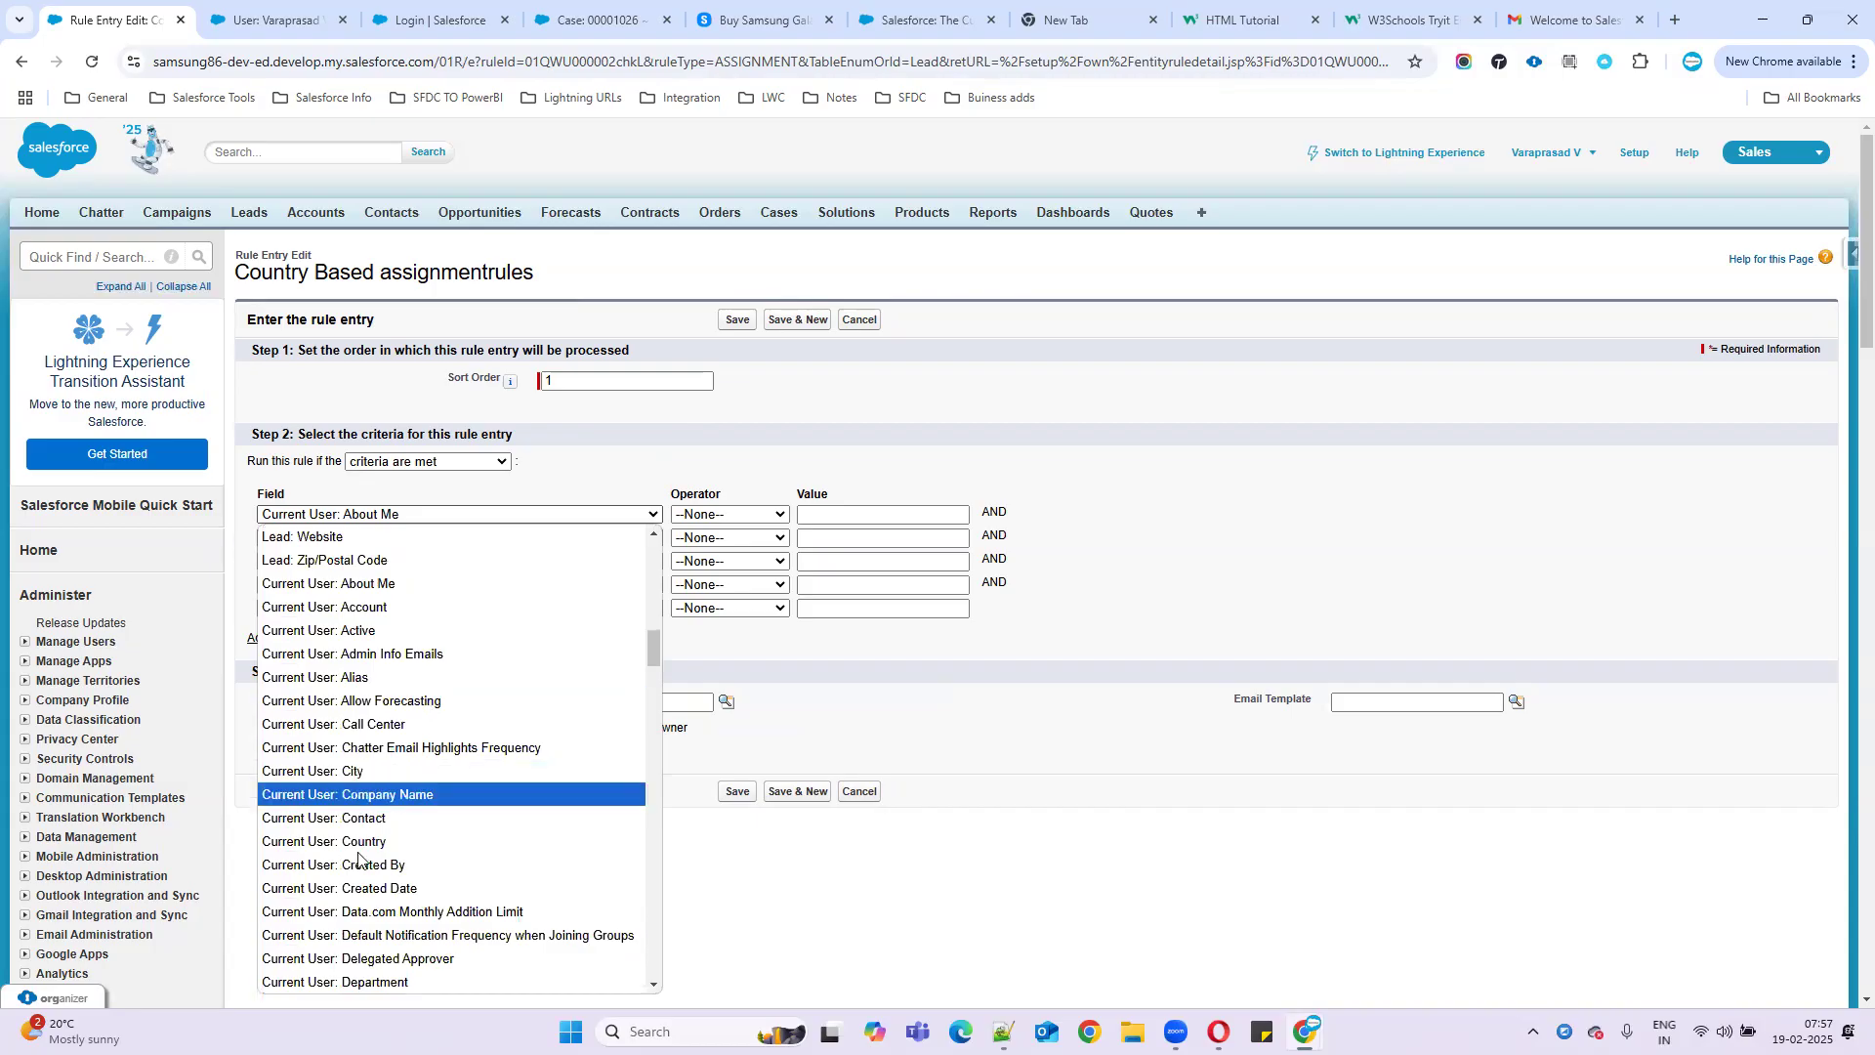
scroll(302, 820, "up", 8)
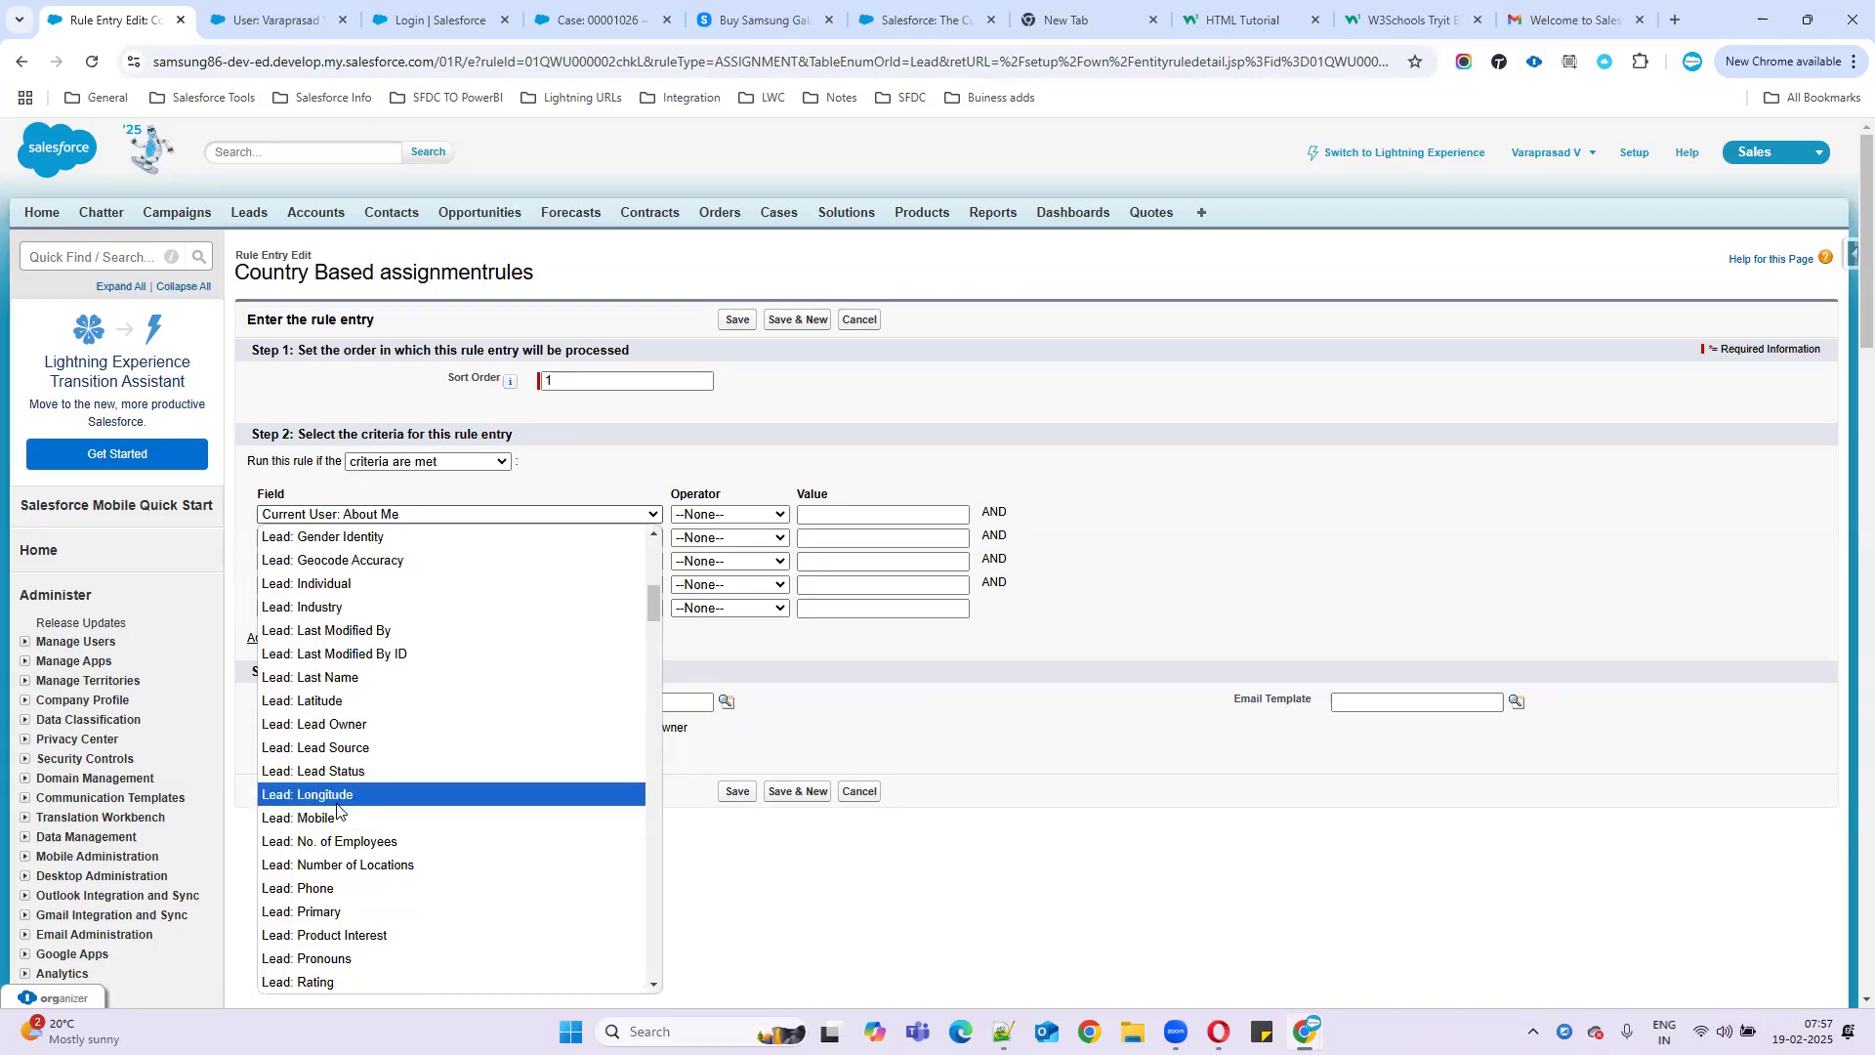
scroll(328, 674, "up", 6)
scroll(328, 674, "up", 3)
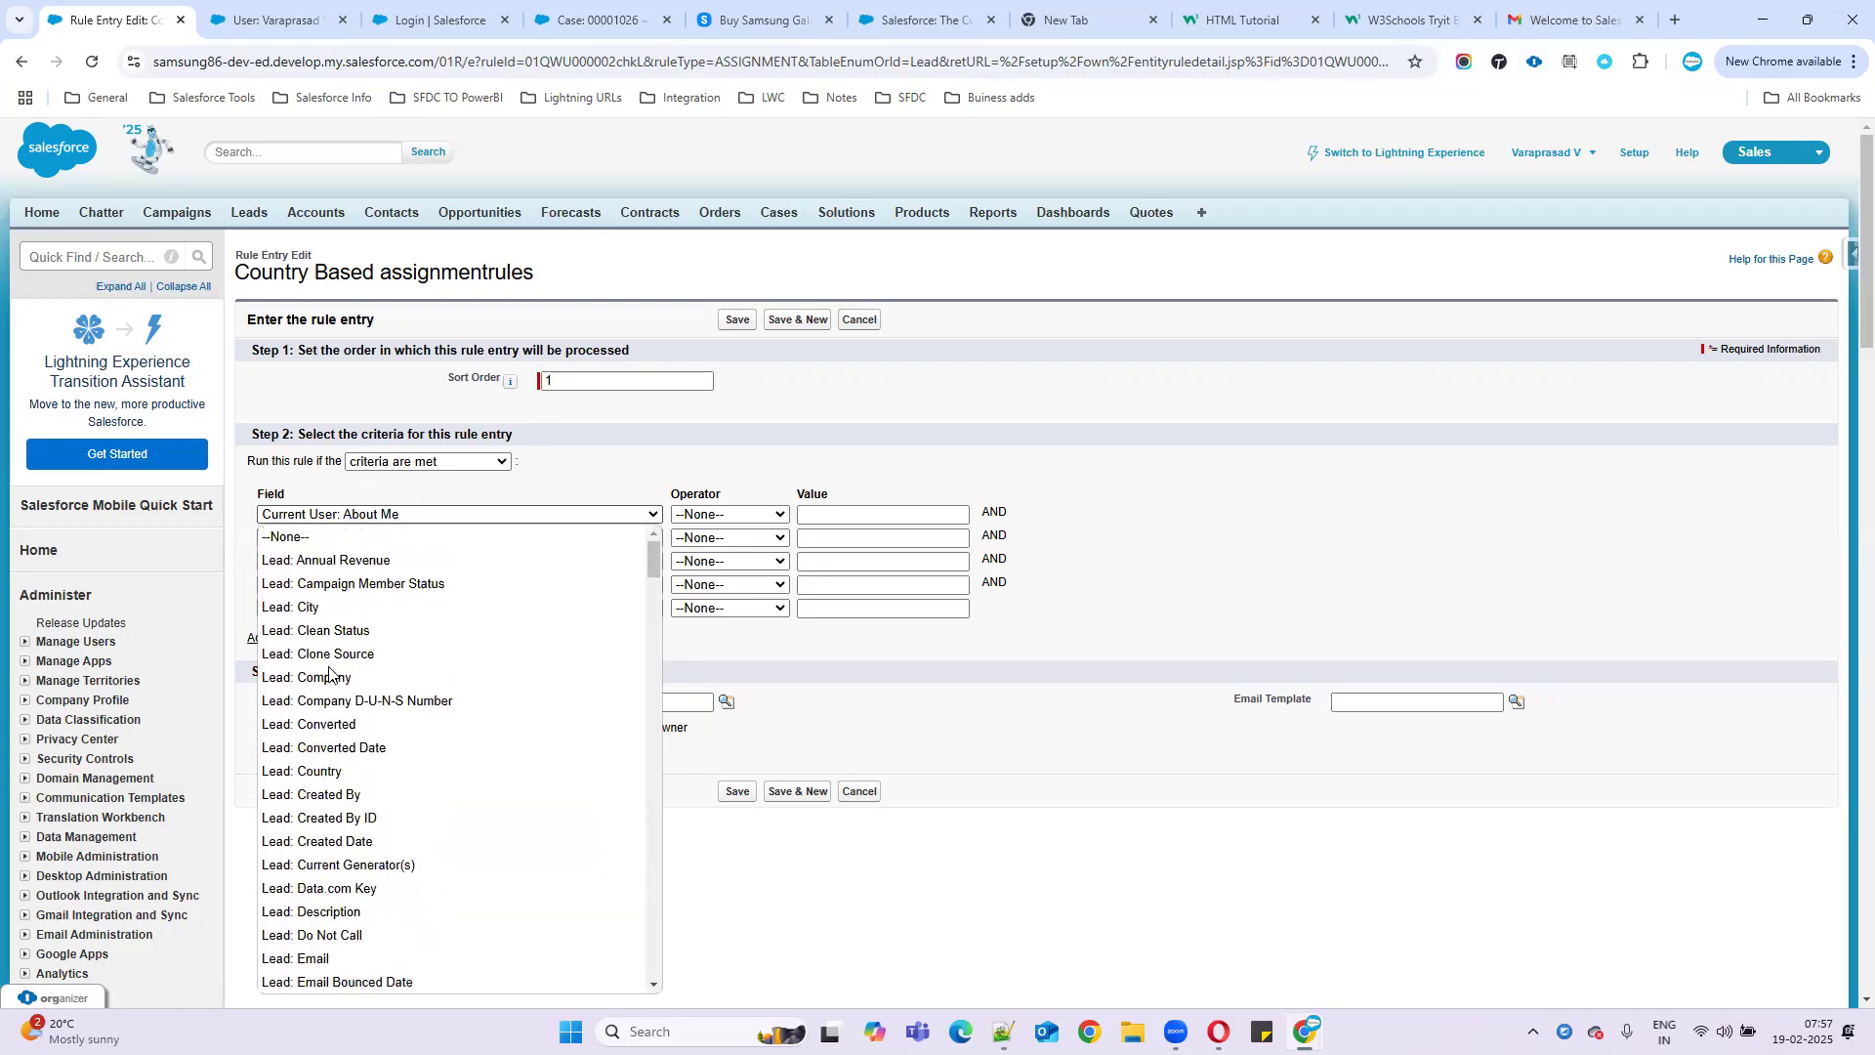
left_click(322, 771)
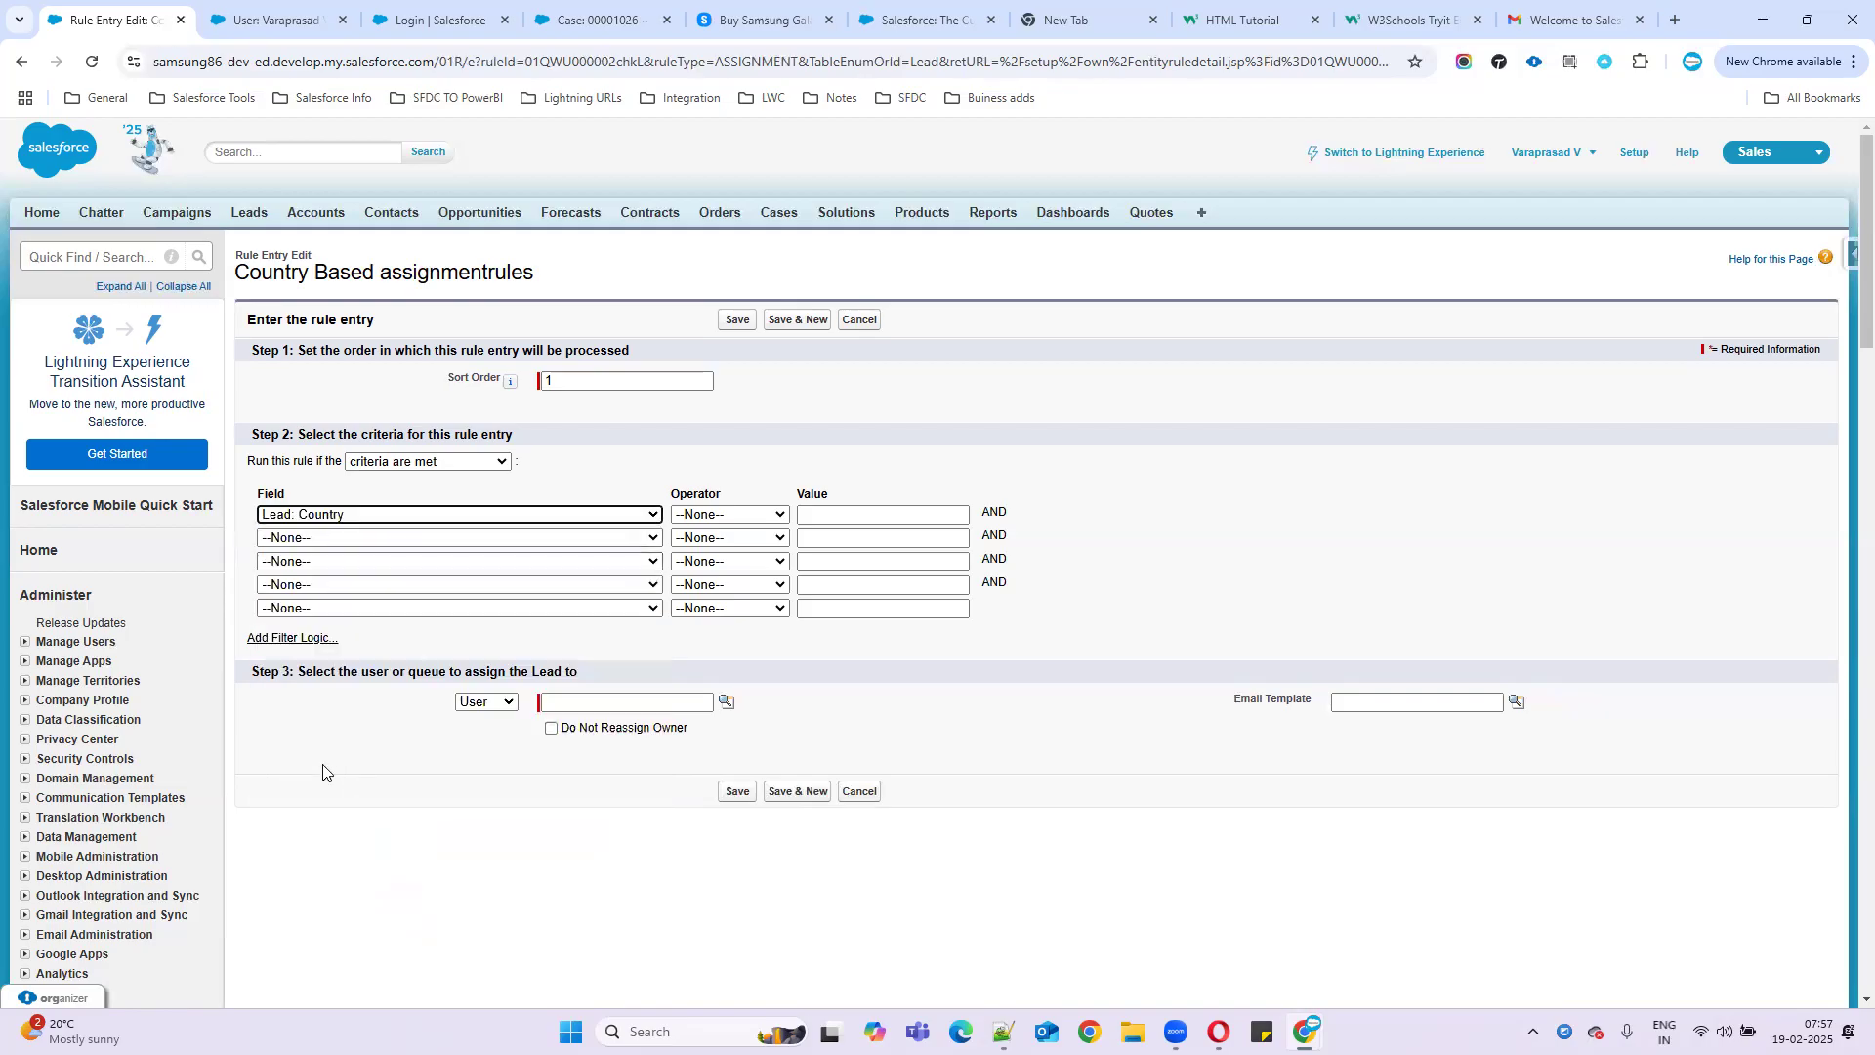
- Set the criterion to Country equals USA, pasting USA from the notes
left_click(697, 516)
left_click(712, 559)
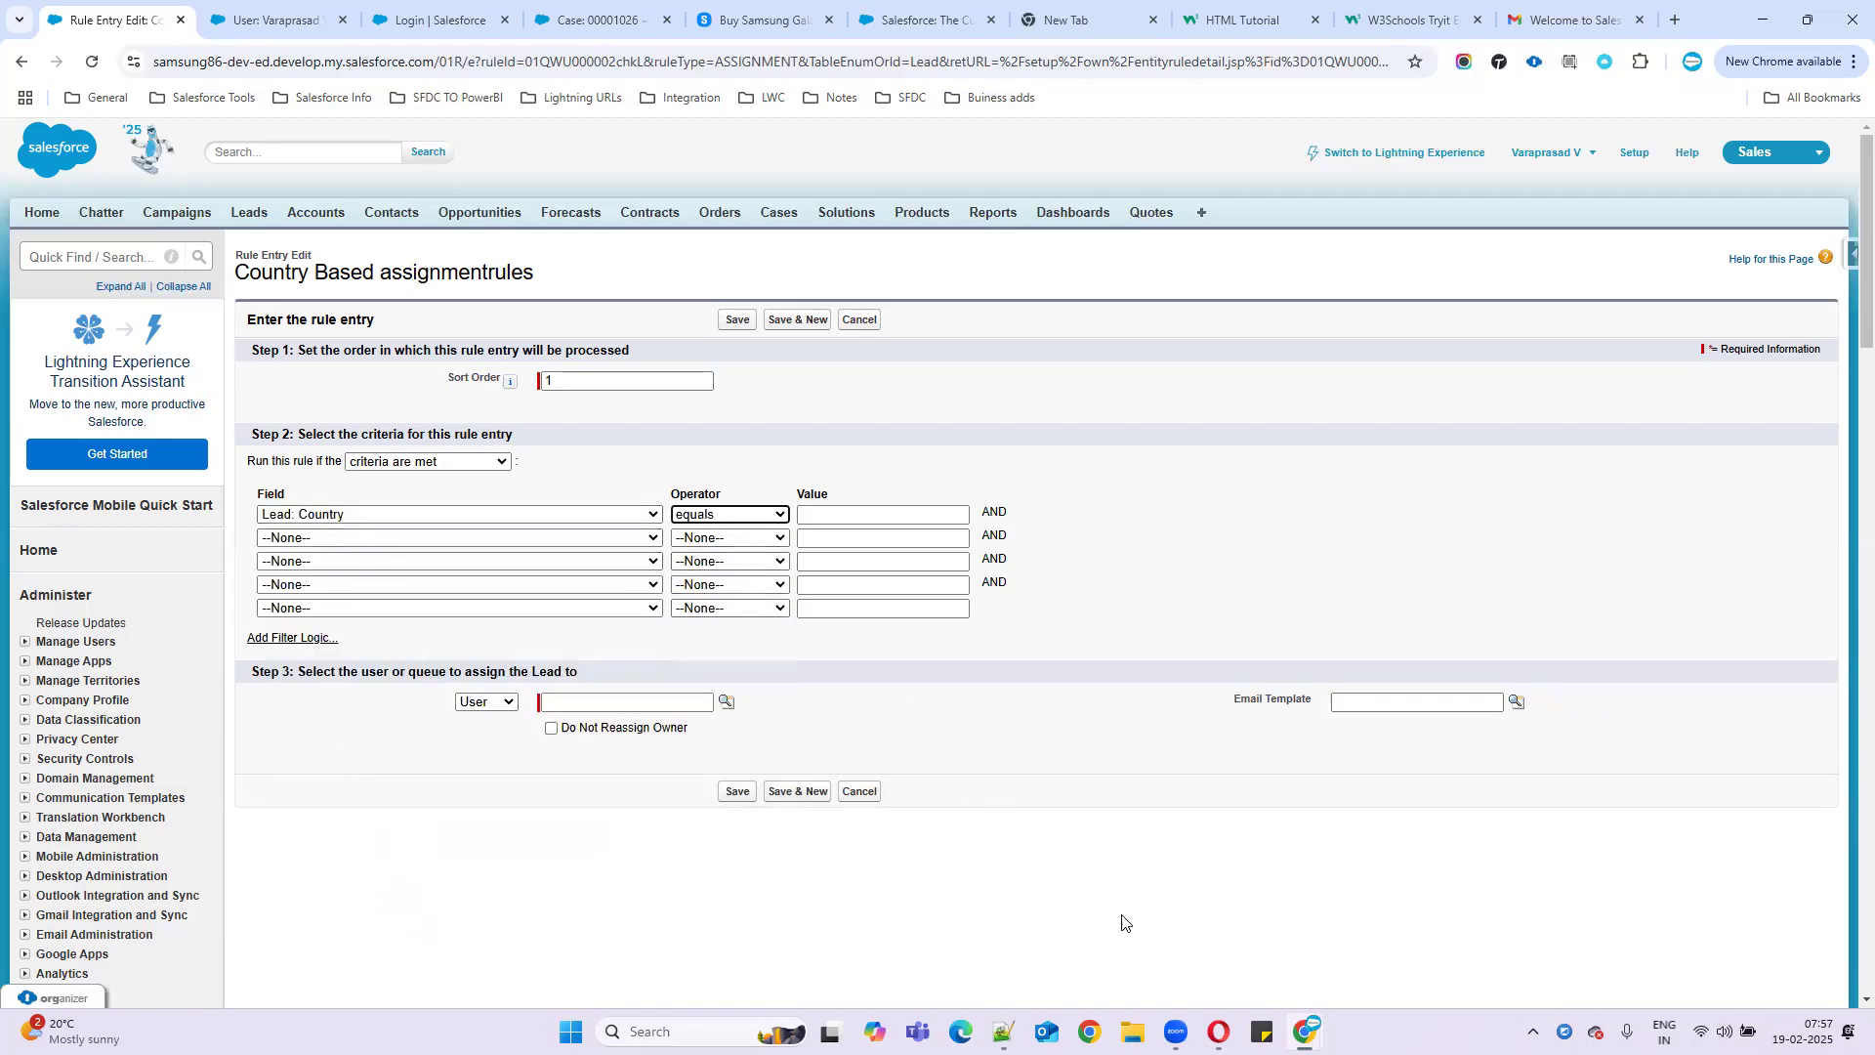
left_click(1005, 1033)
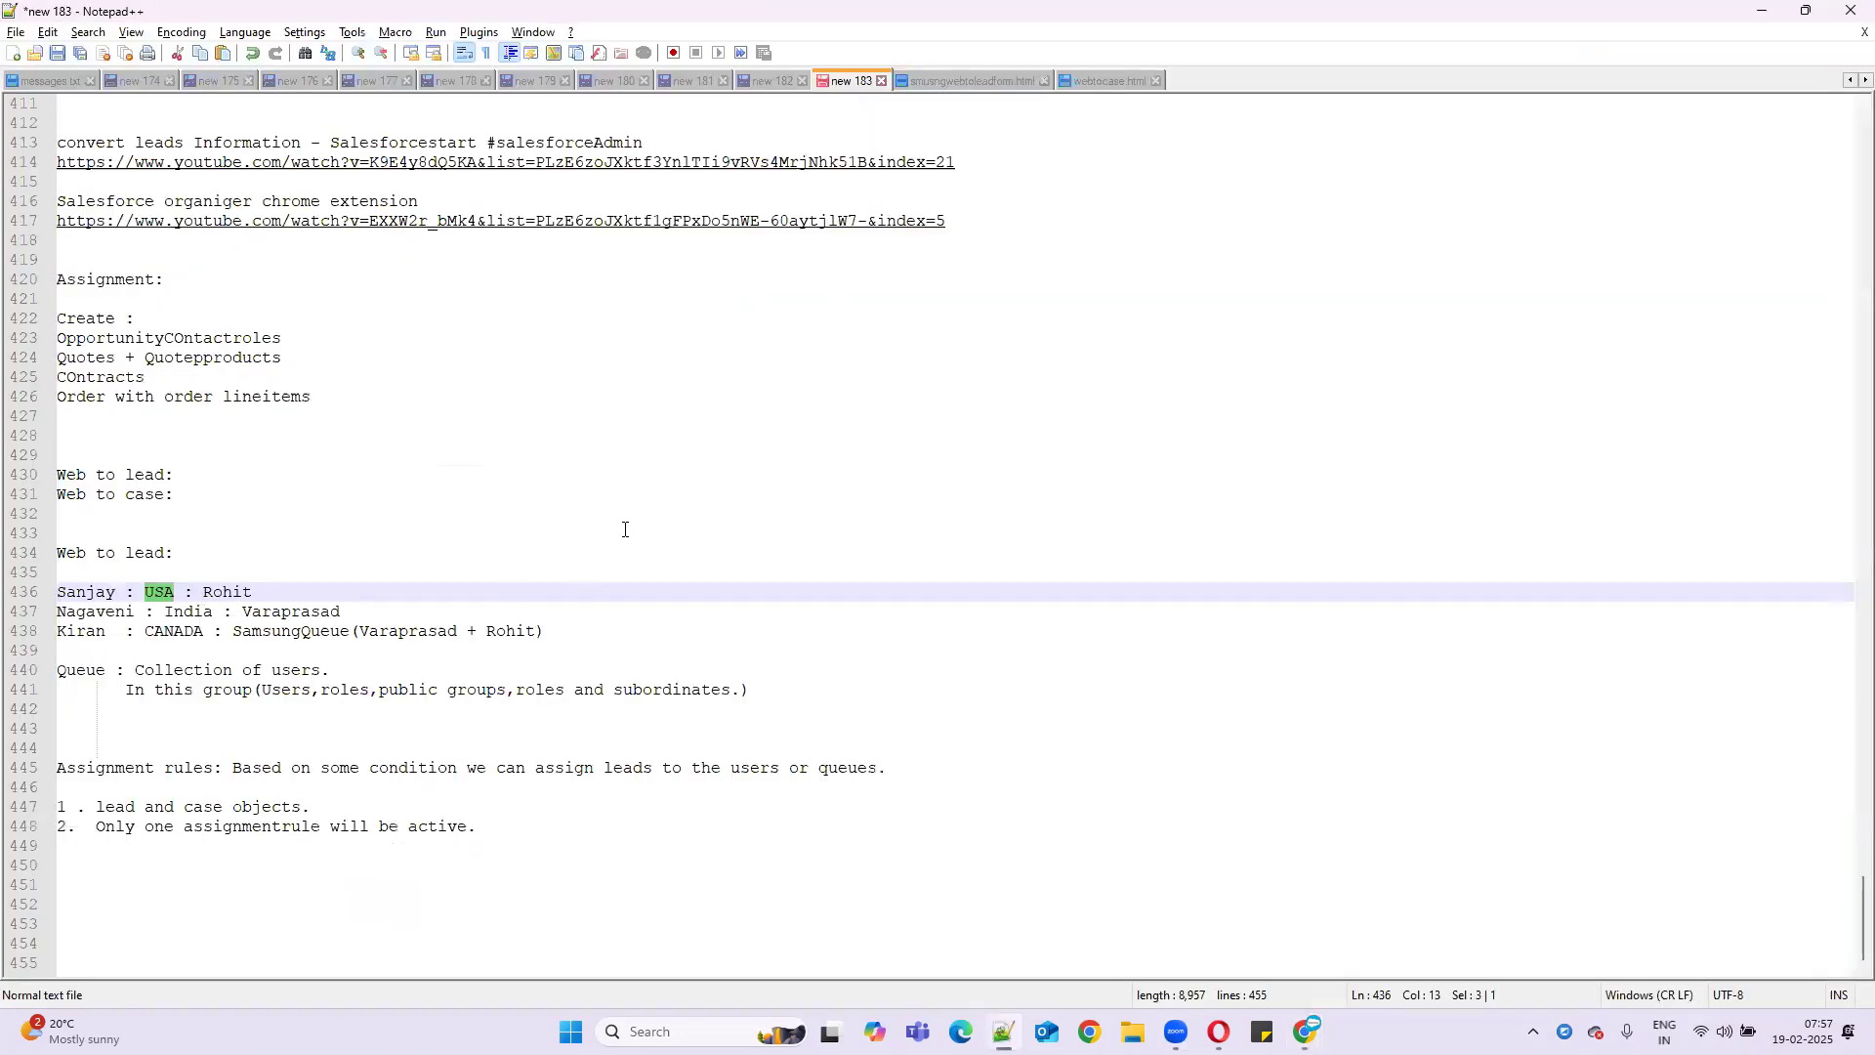
left_click(1762, 10)
left_click(862, 512)
type("USA")
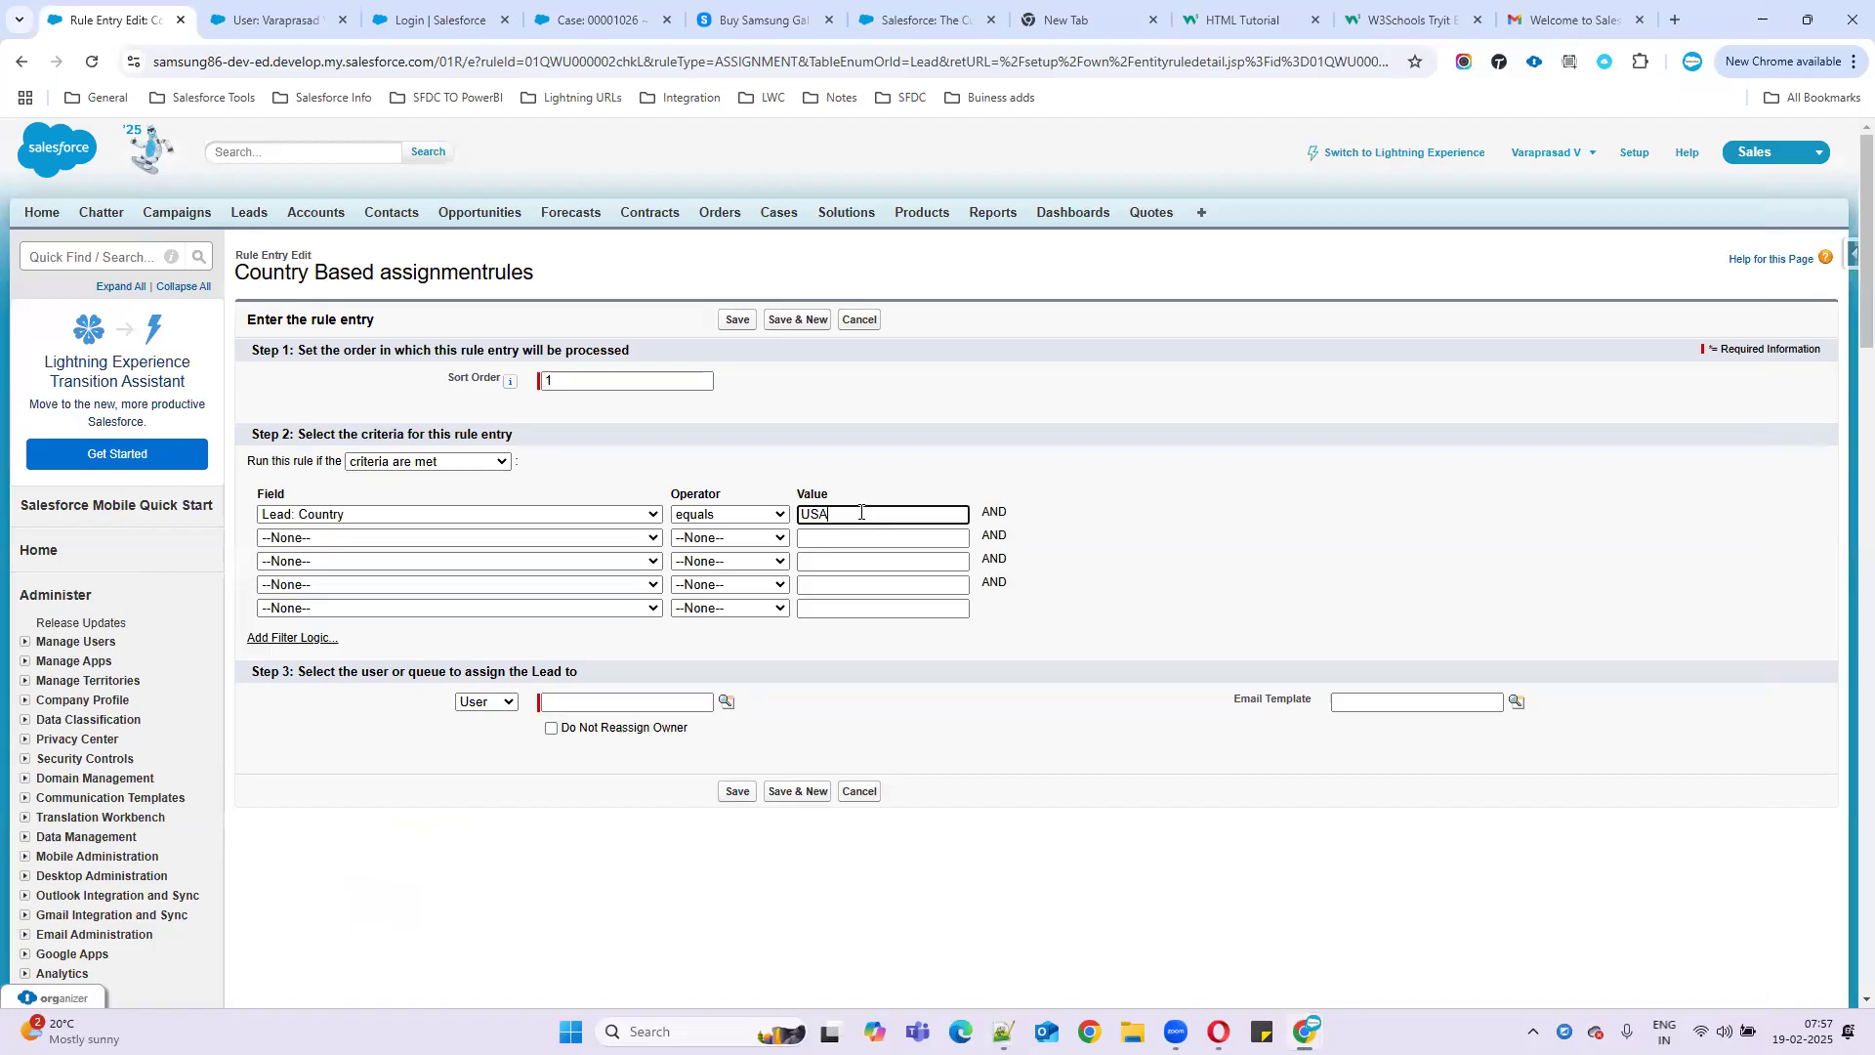
- Bring up the smsungwebtoleadform.html web-to-lead form in Notepad++ to check its fields
left_click(318, 538)
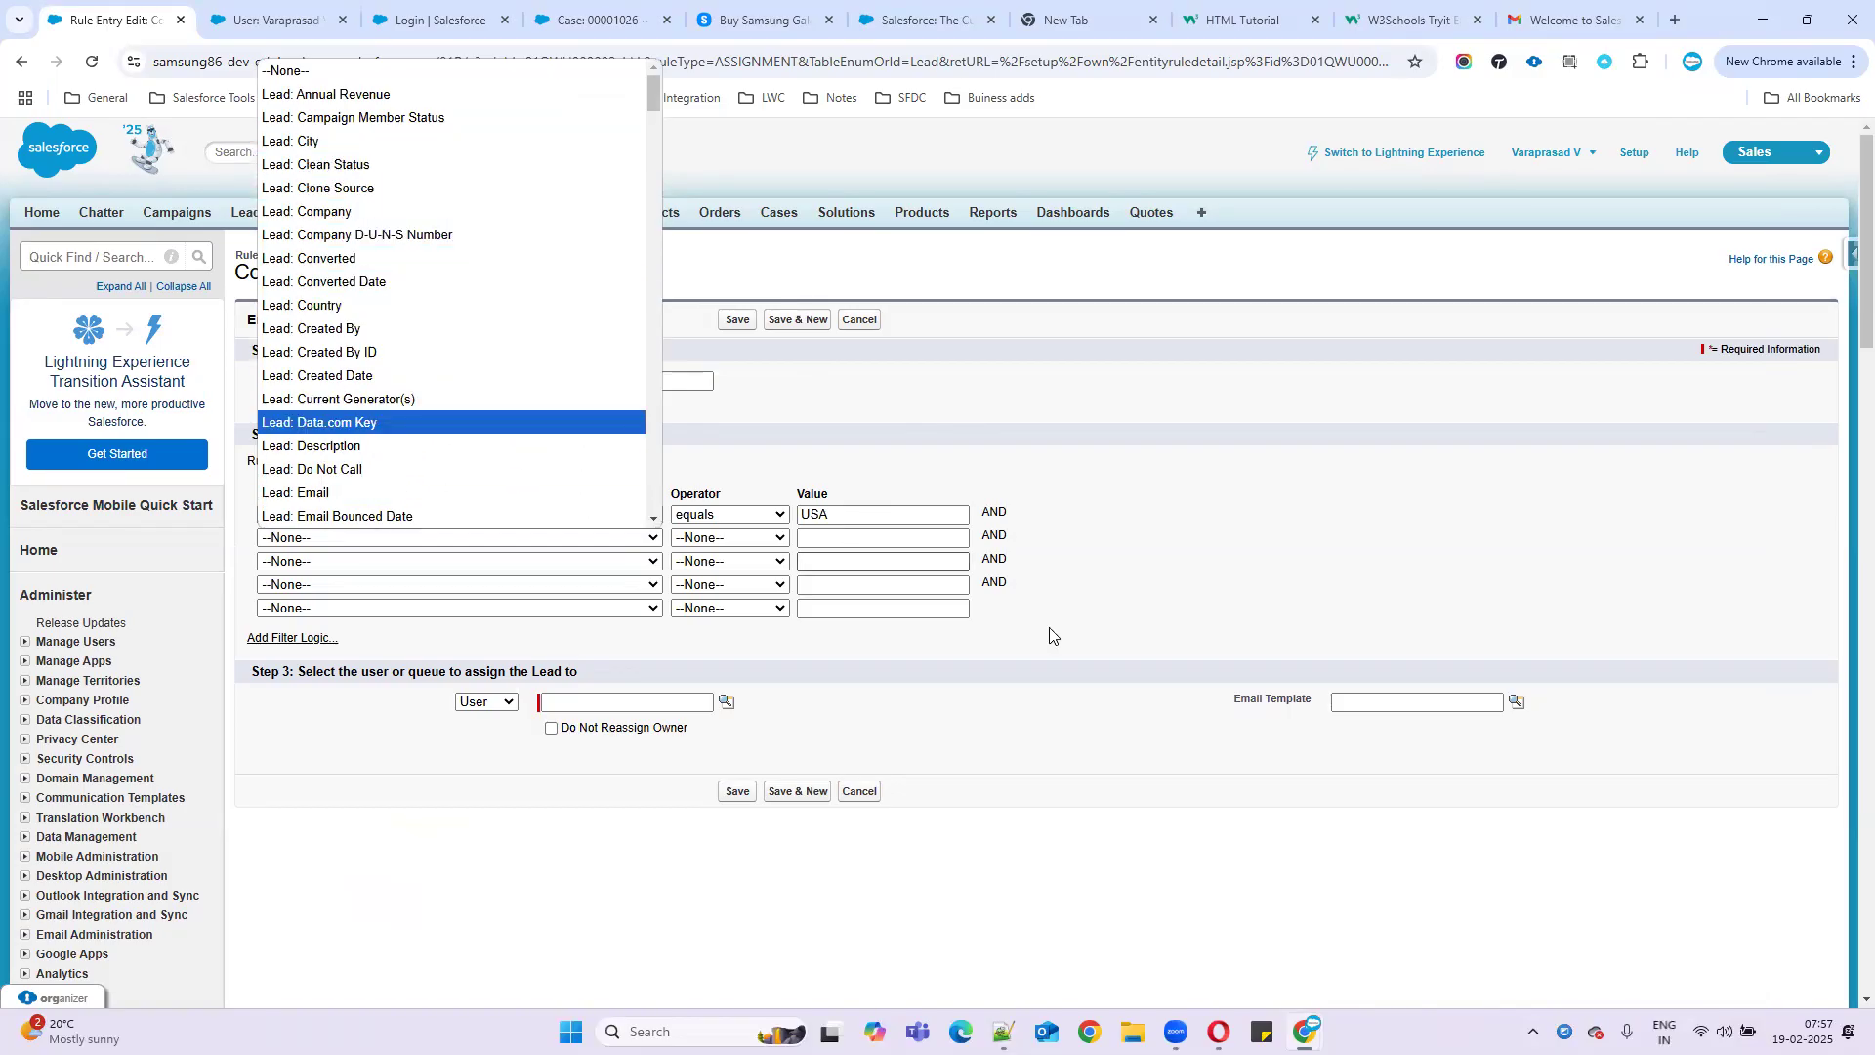
left_click(1003, 1031)
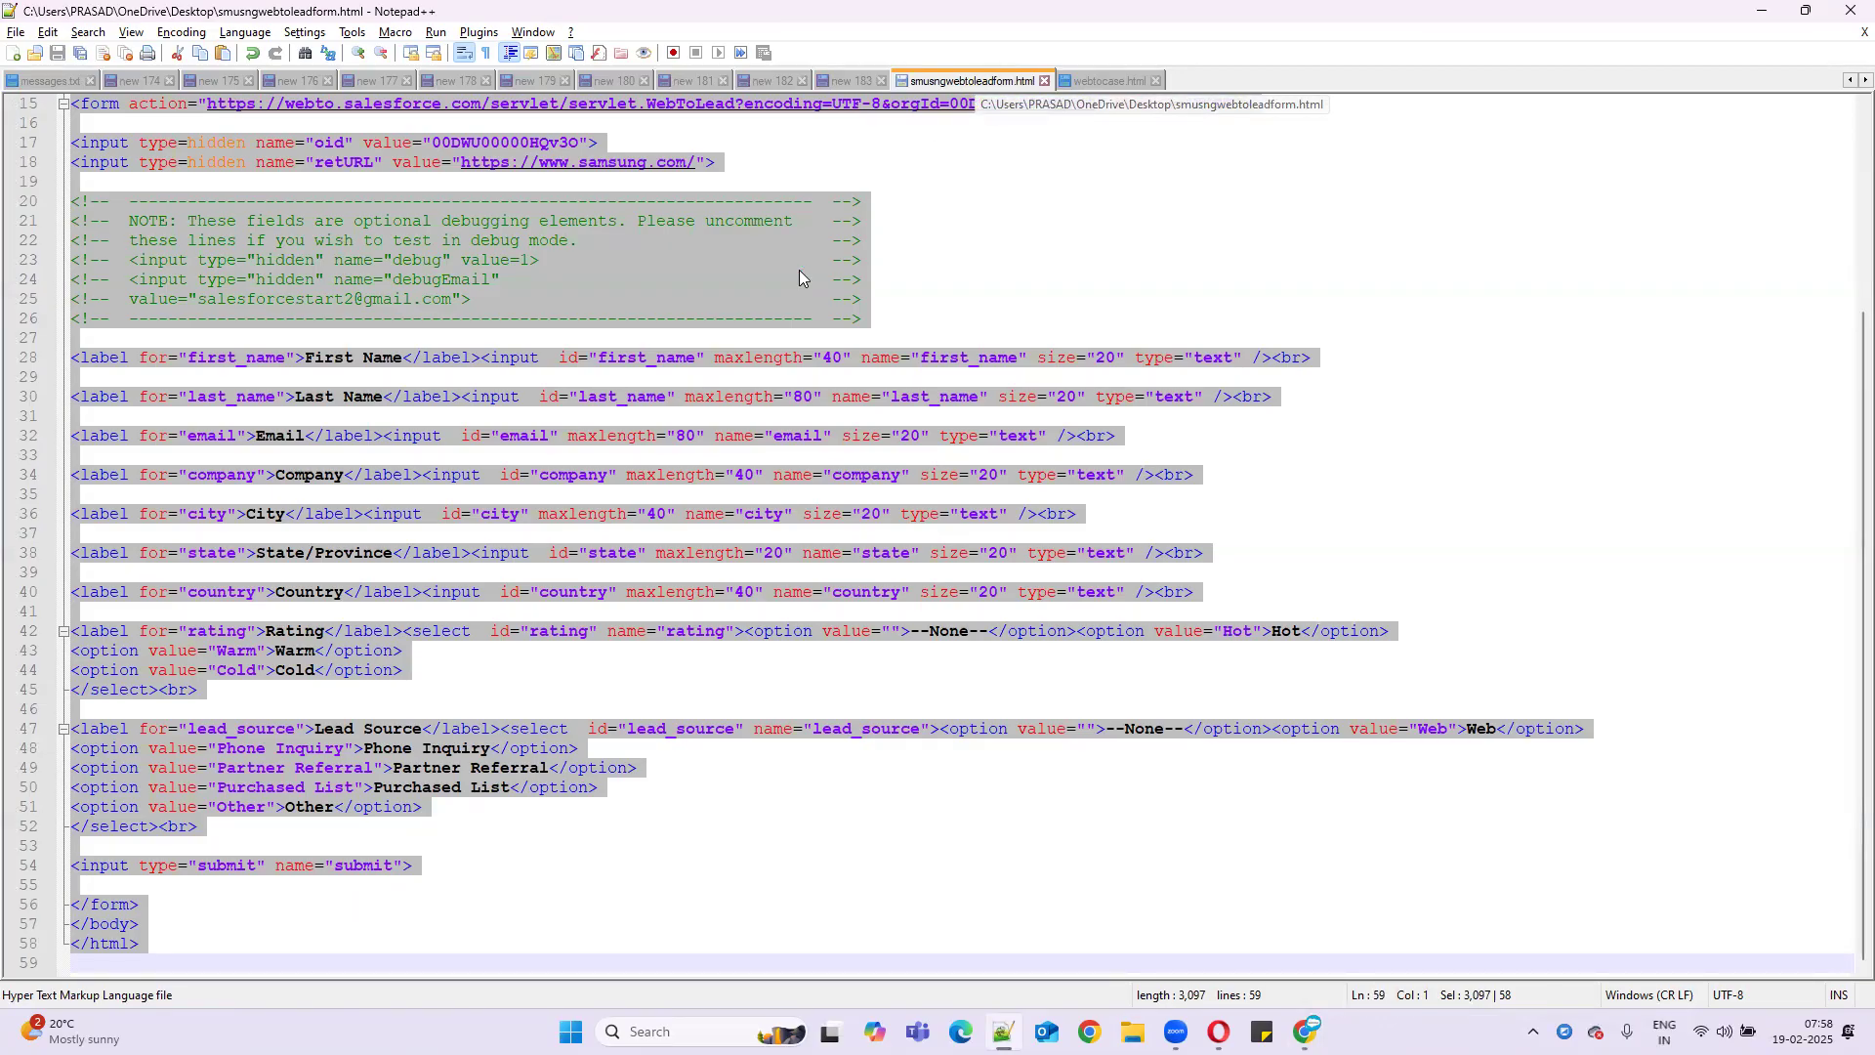
- Read through the web-to-lead form's fields, including Country, then return to the Salesforce rule entry
left_click(309, 493)
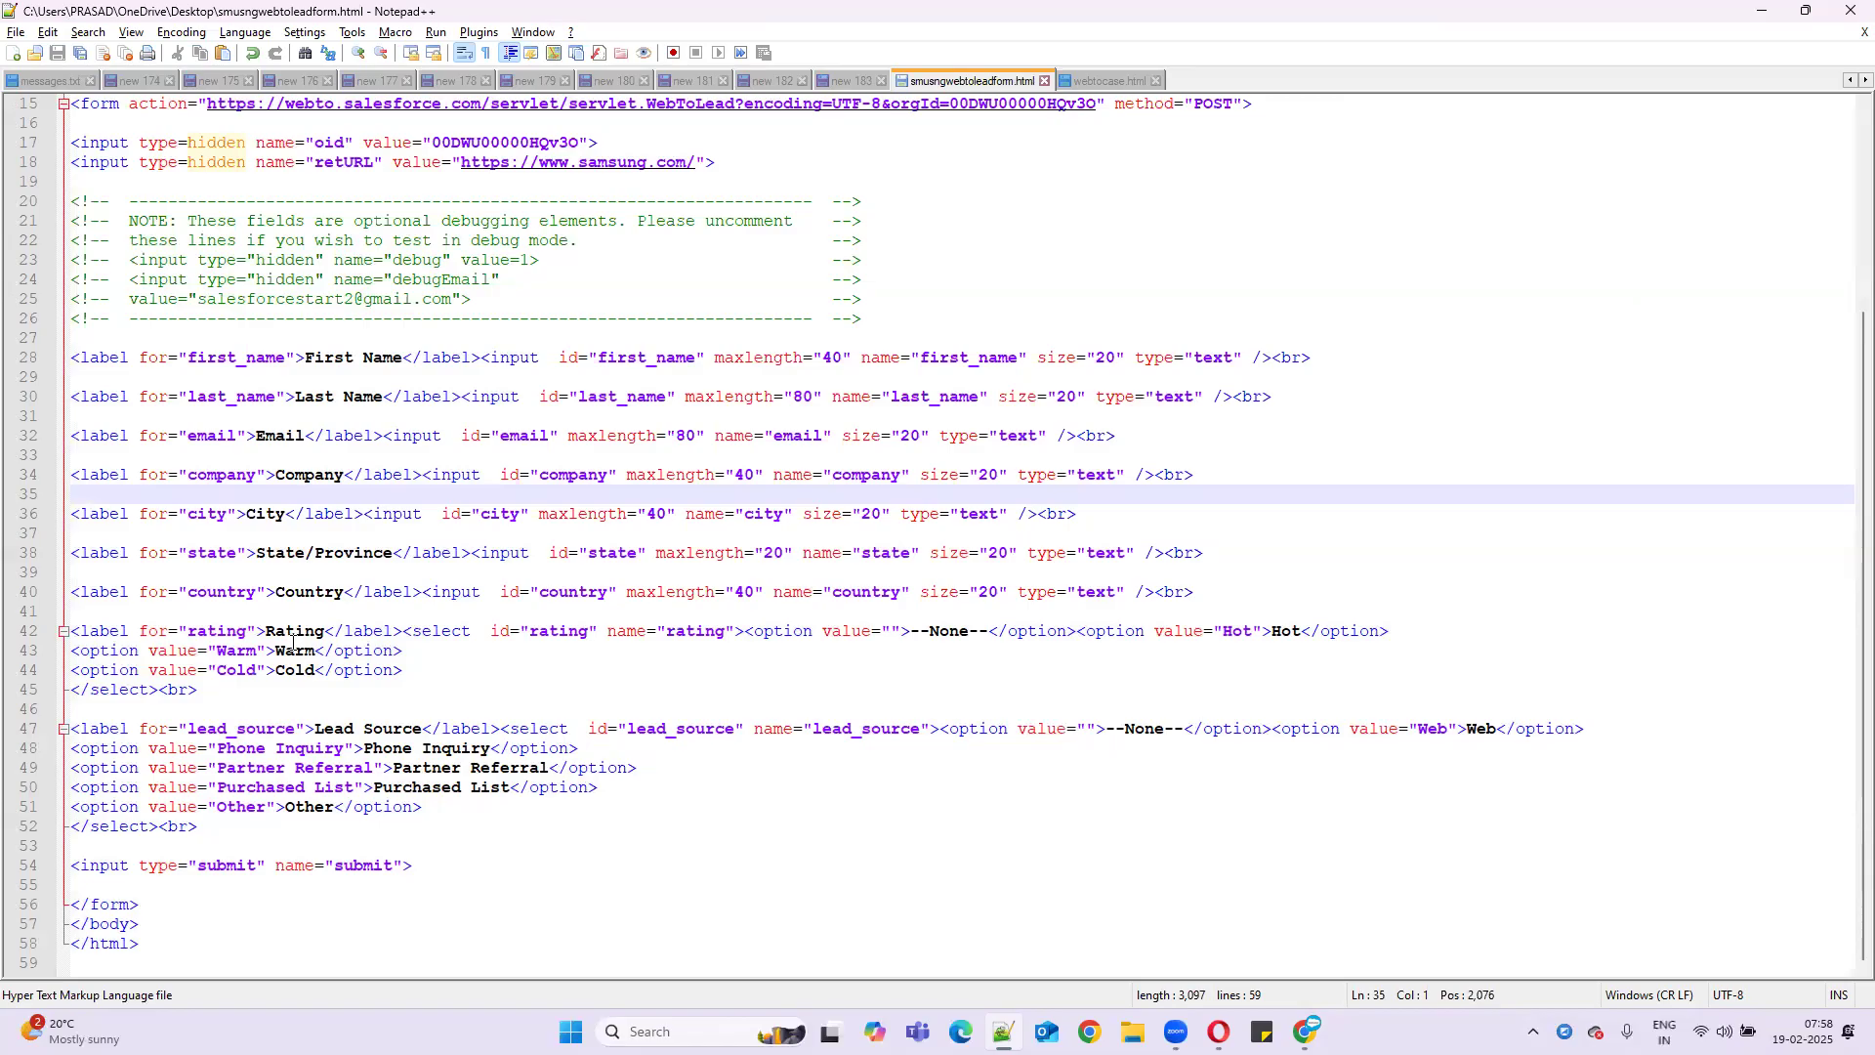
left_click(1758, 12)
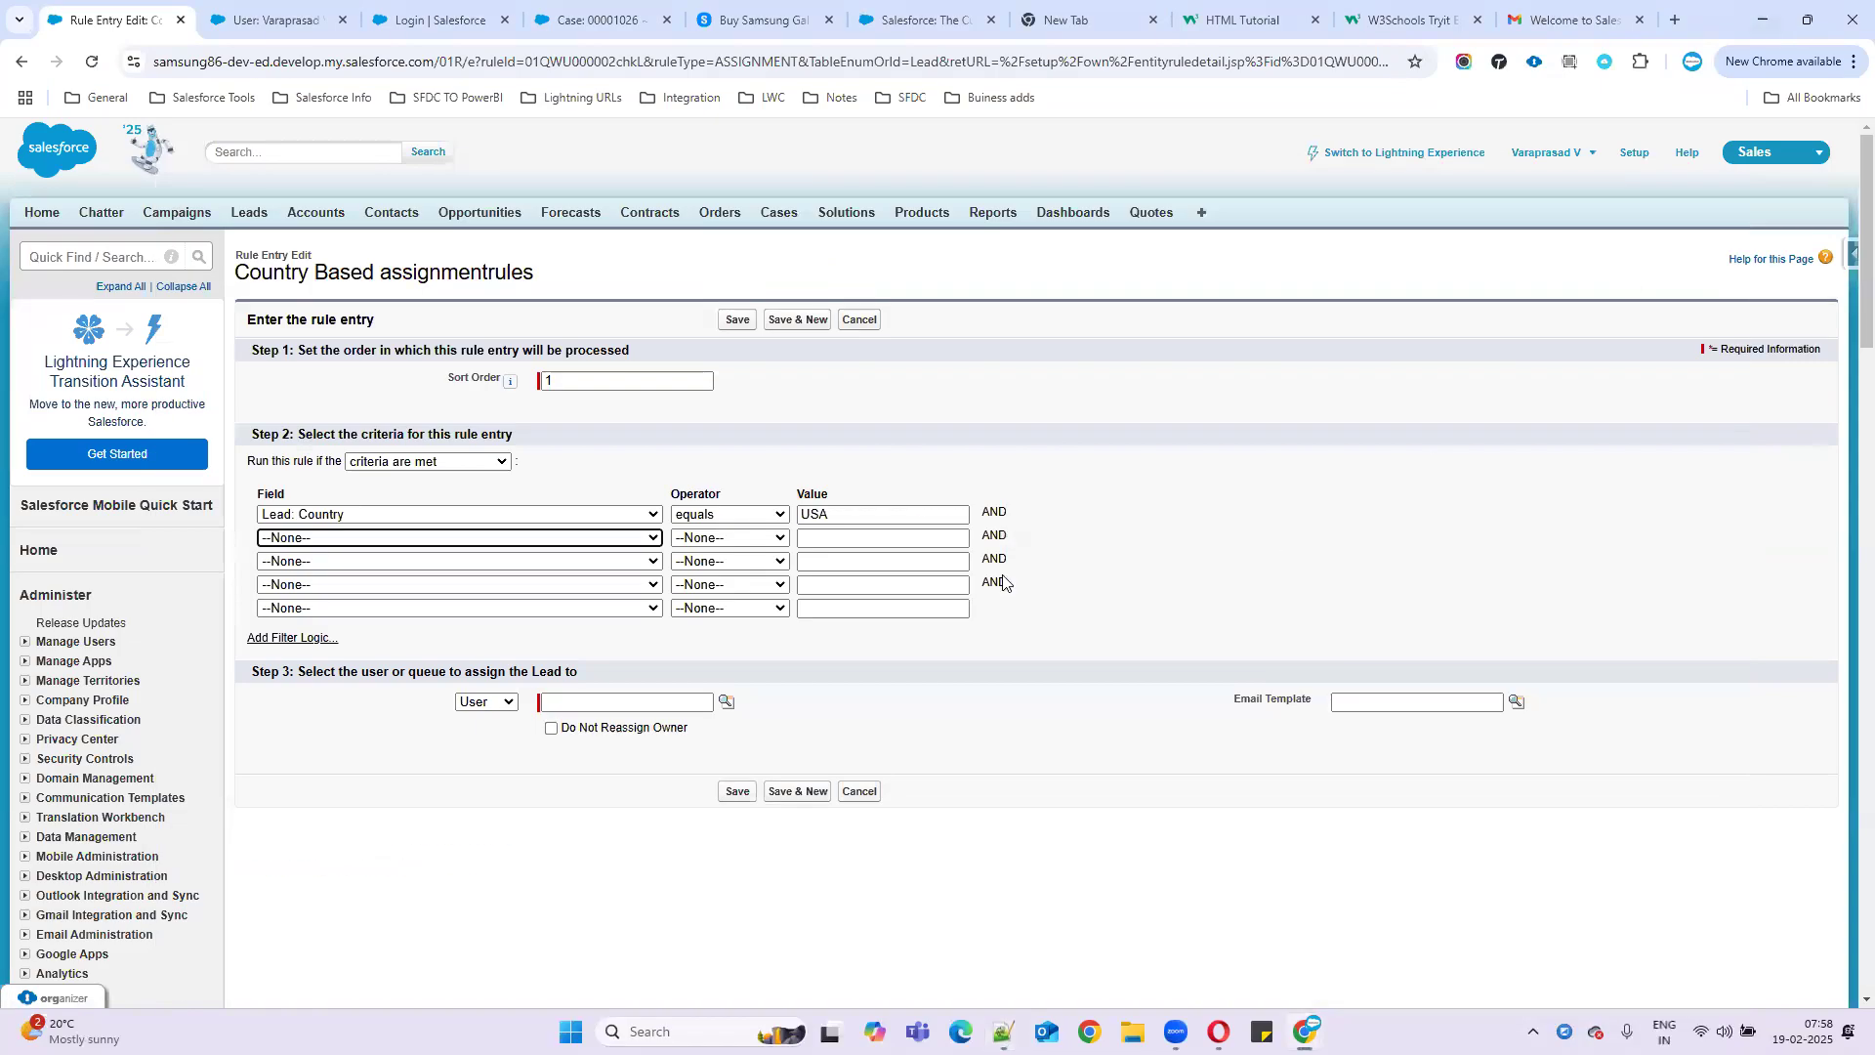
- Add the criterion Lead: Rating equals Cold in row 2
left_click(483, 546)
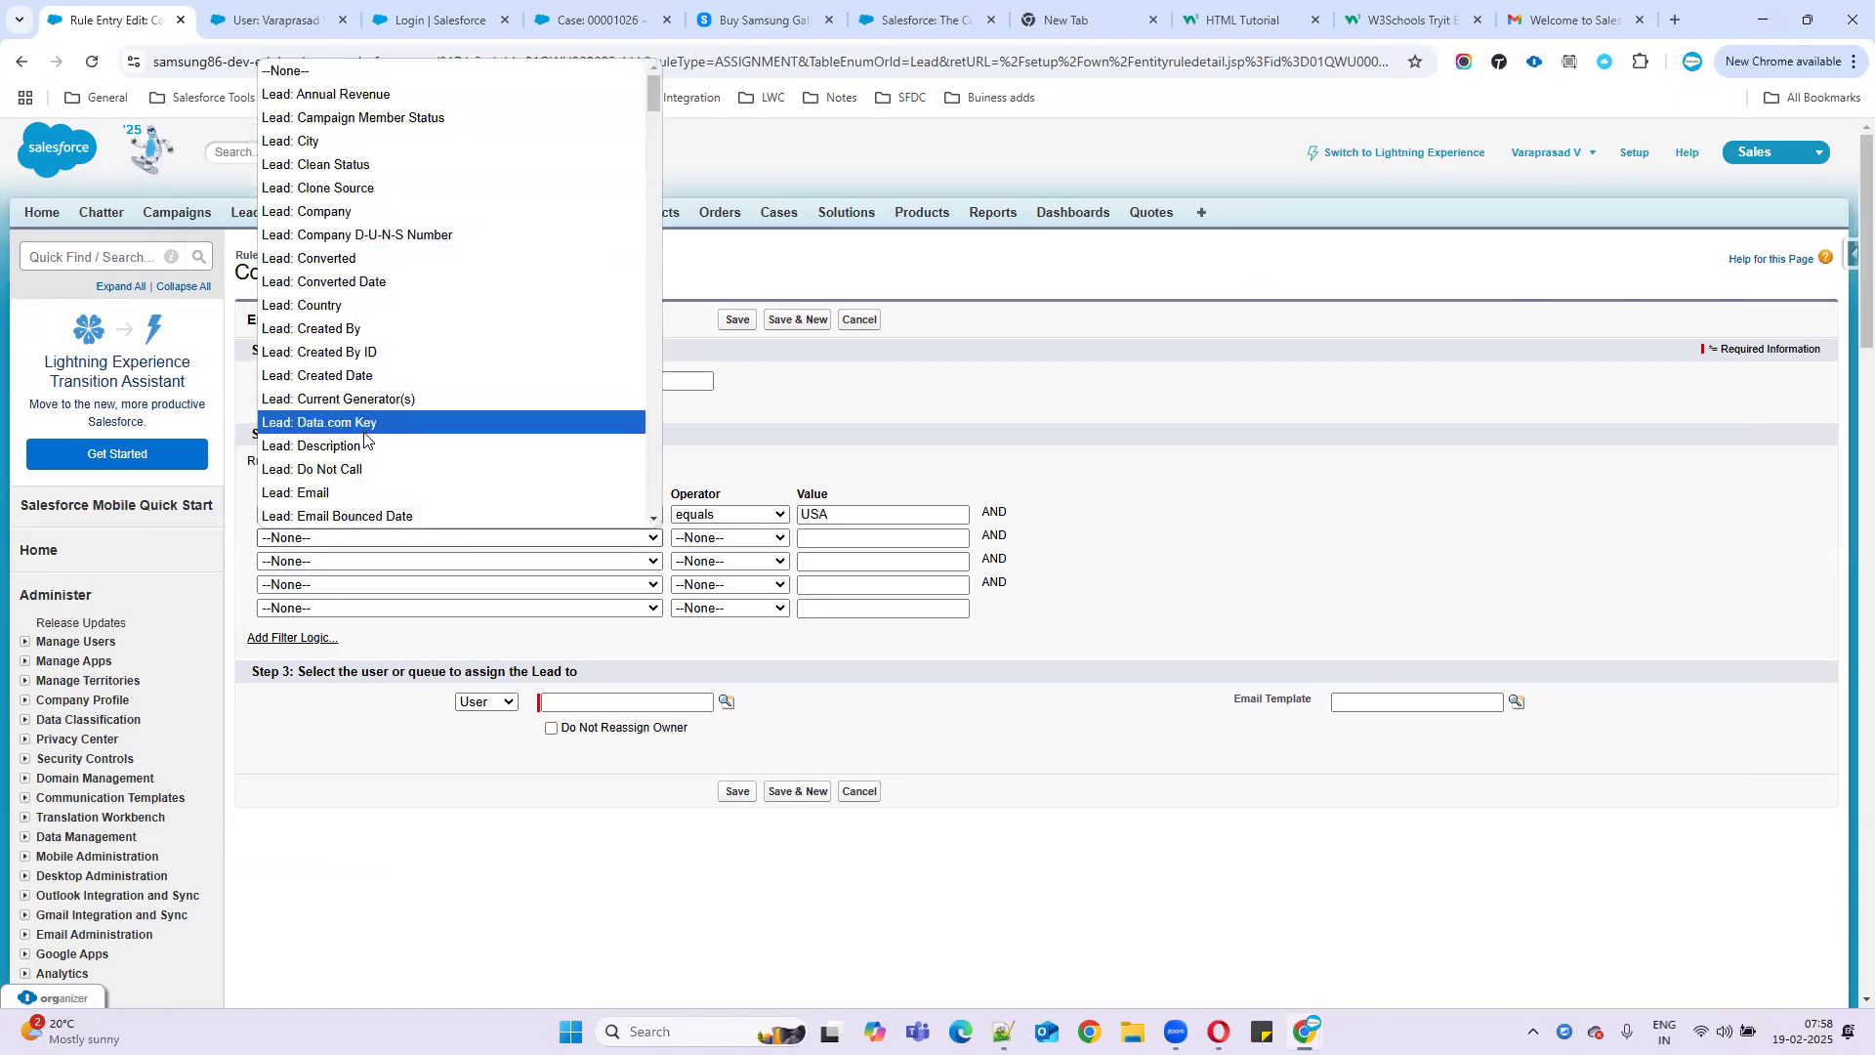
scroll(370, 438, "down", 4)
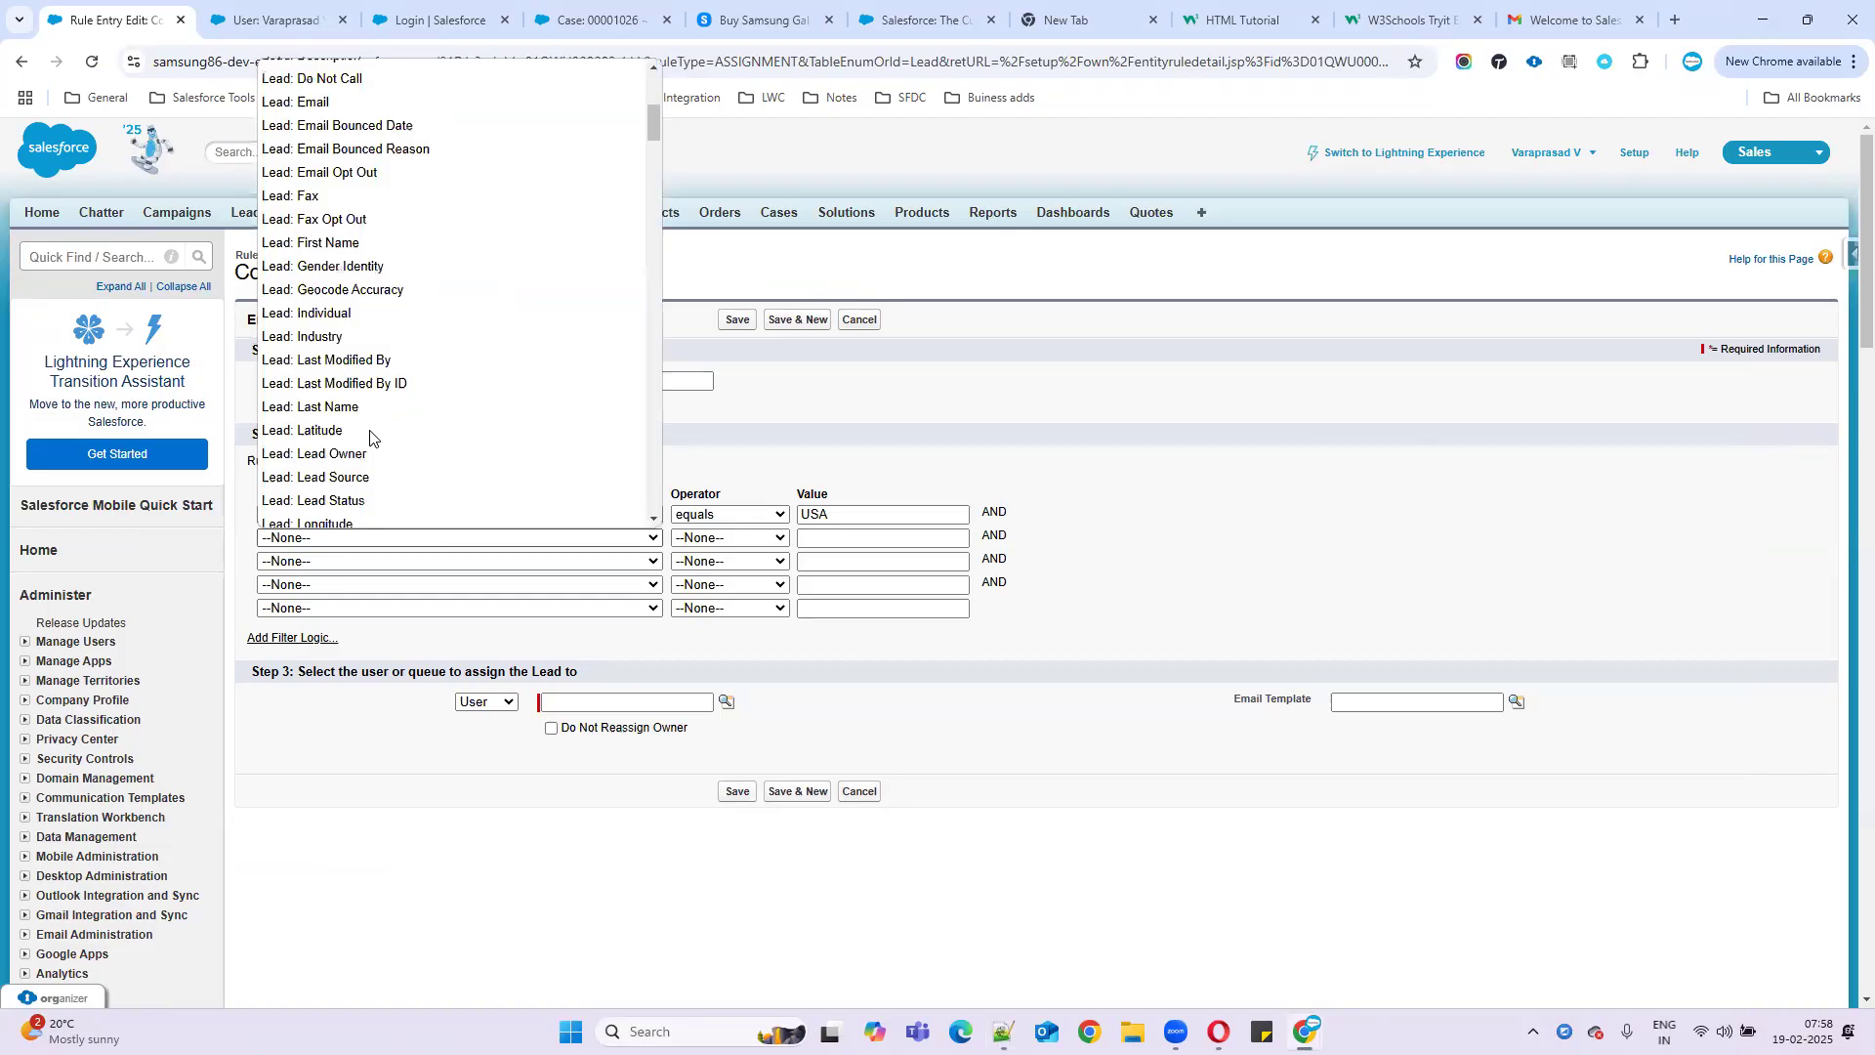
scroll(520, 368, "up", 2)
scroll(510, 382, "down", 3)
scroll(510, 382, "down", 2)
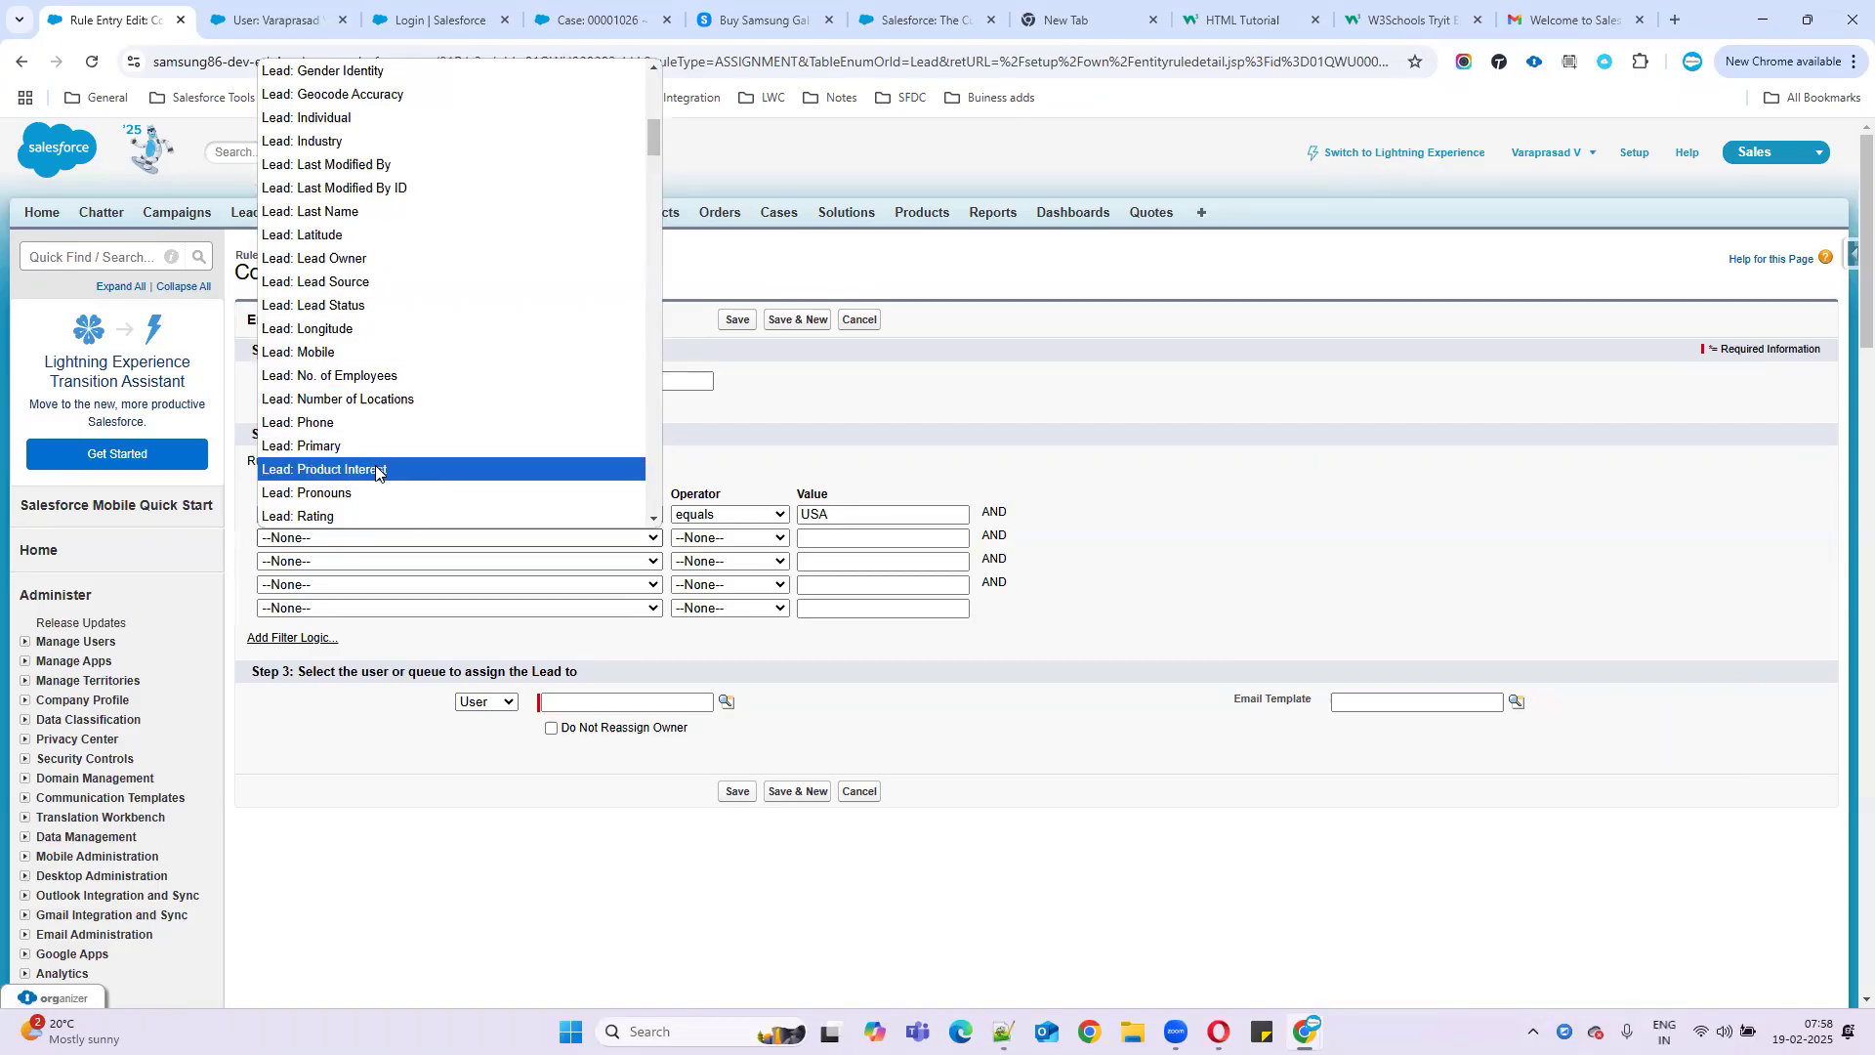
left_click(340, 524)
left_click(736, 538)
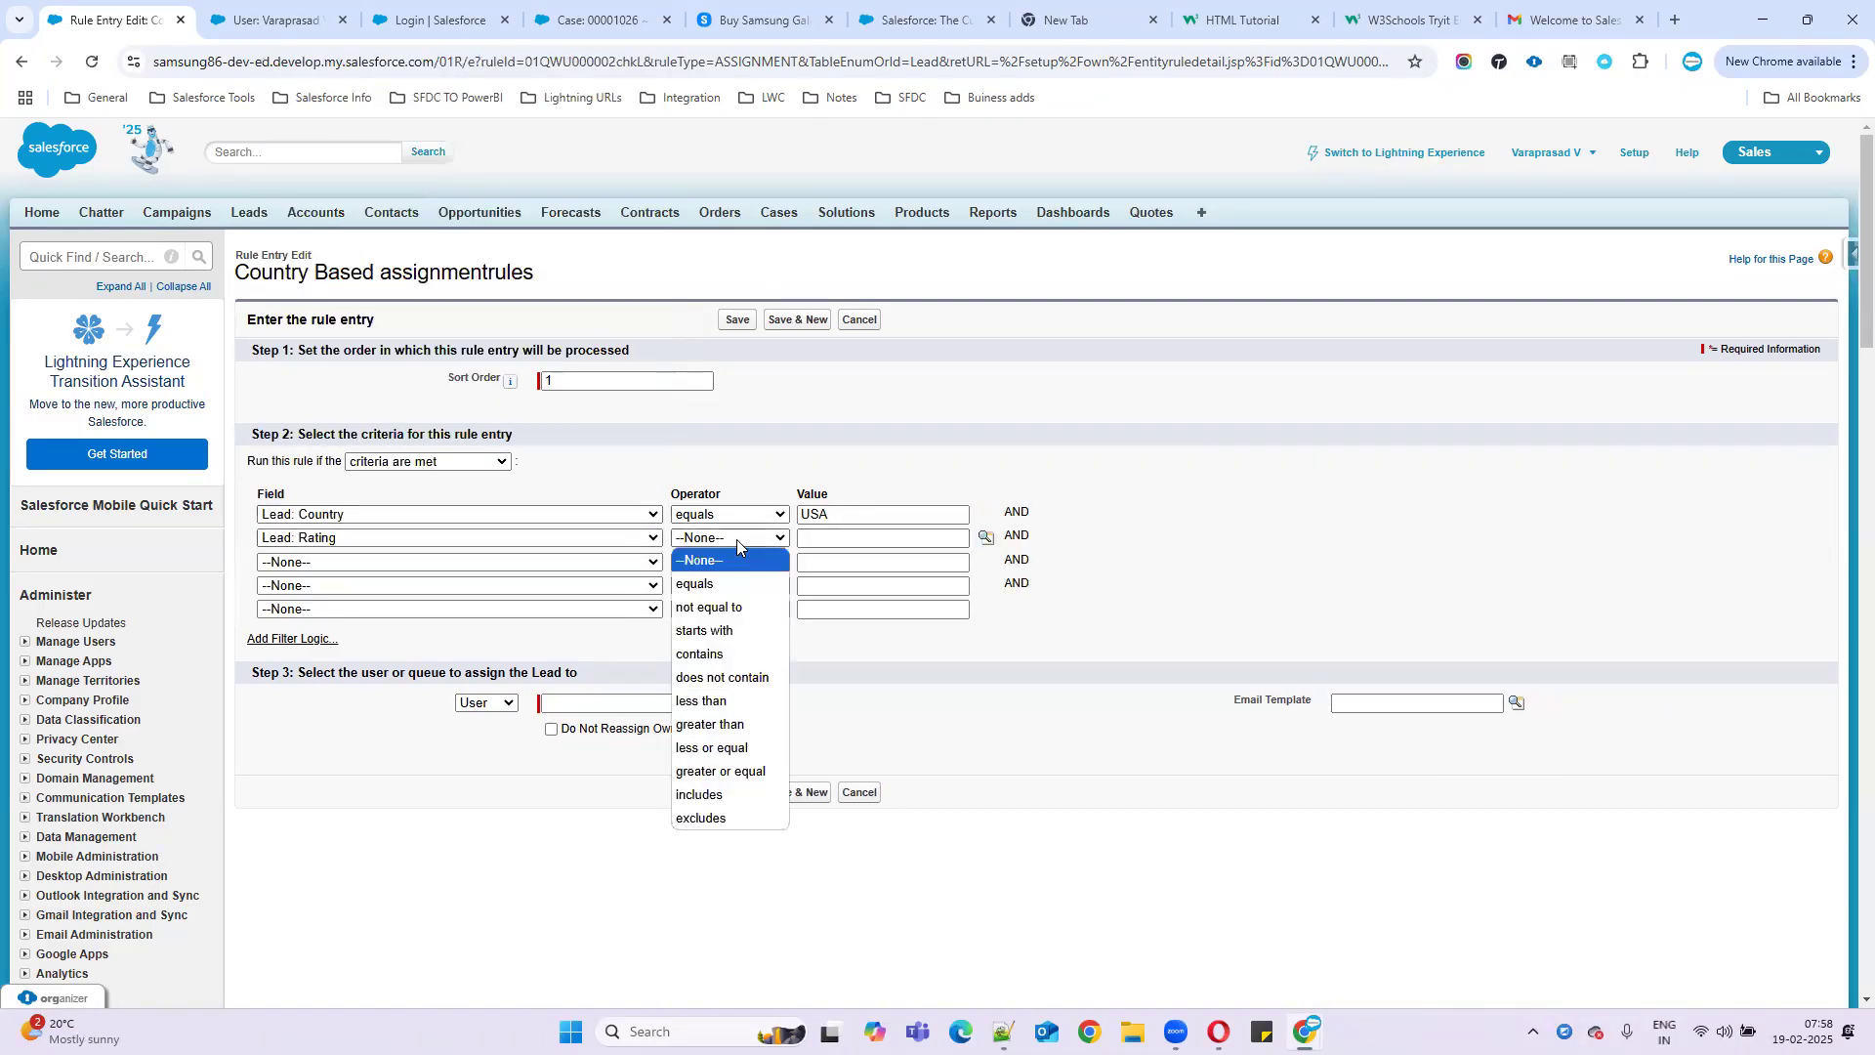
left_click(695, 584)
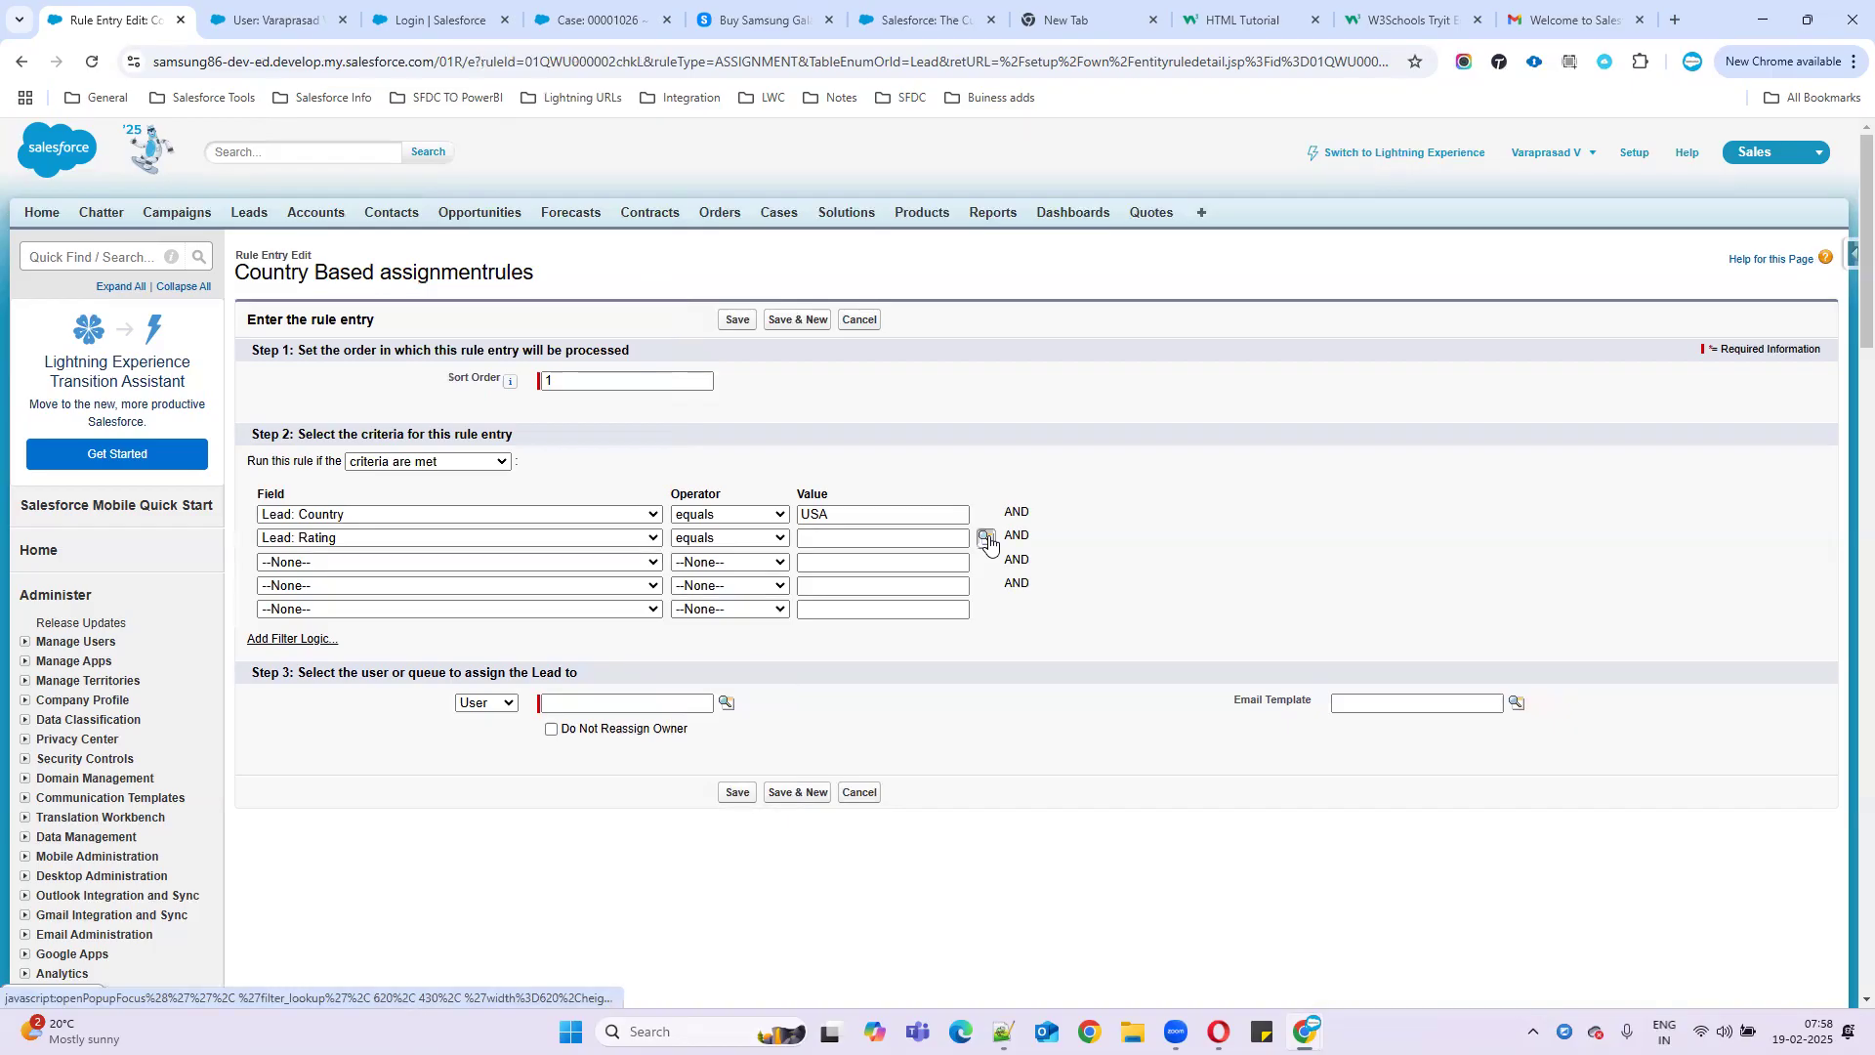
left_click(986, 538)
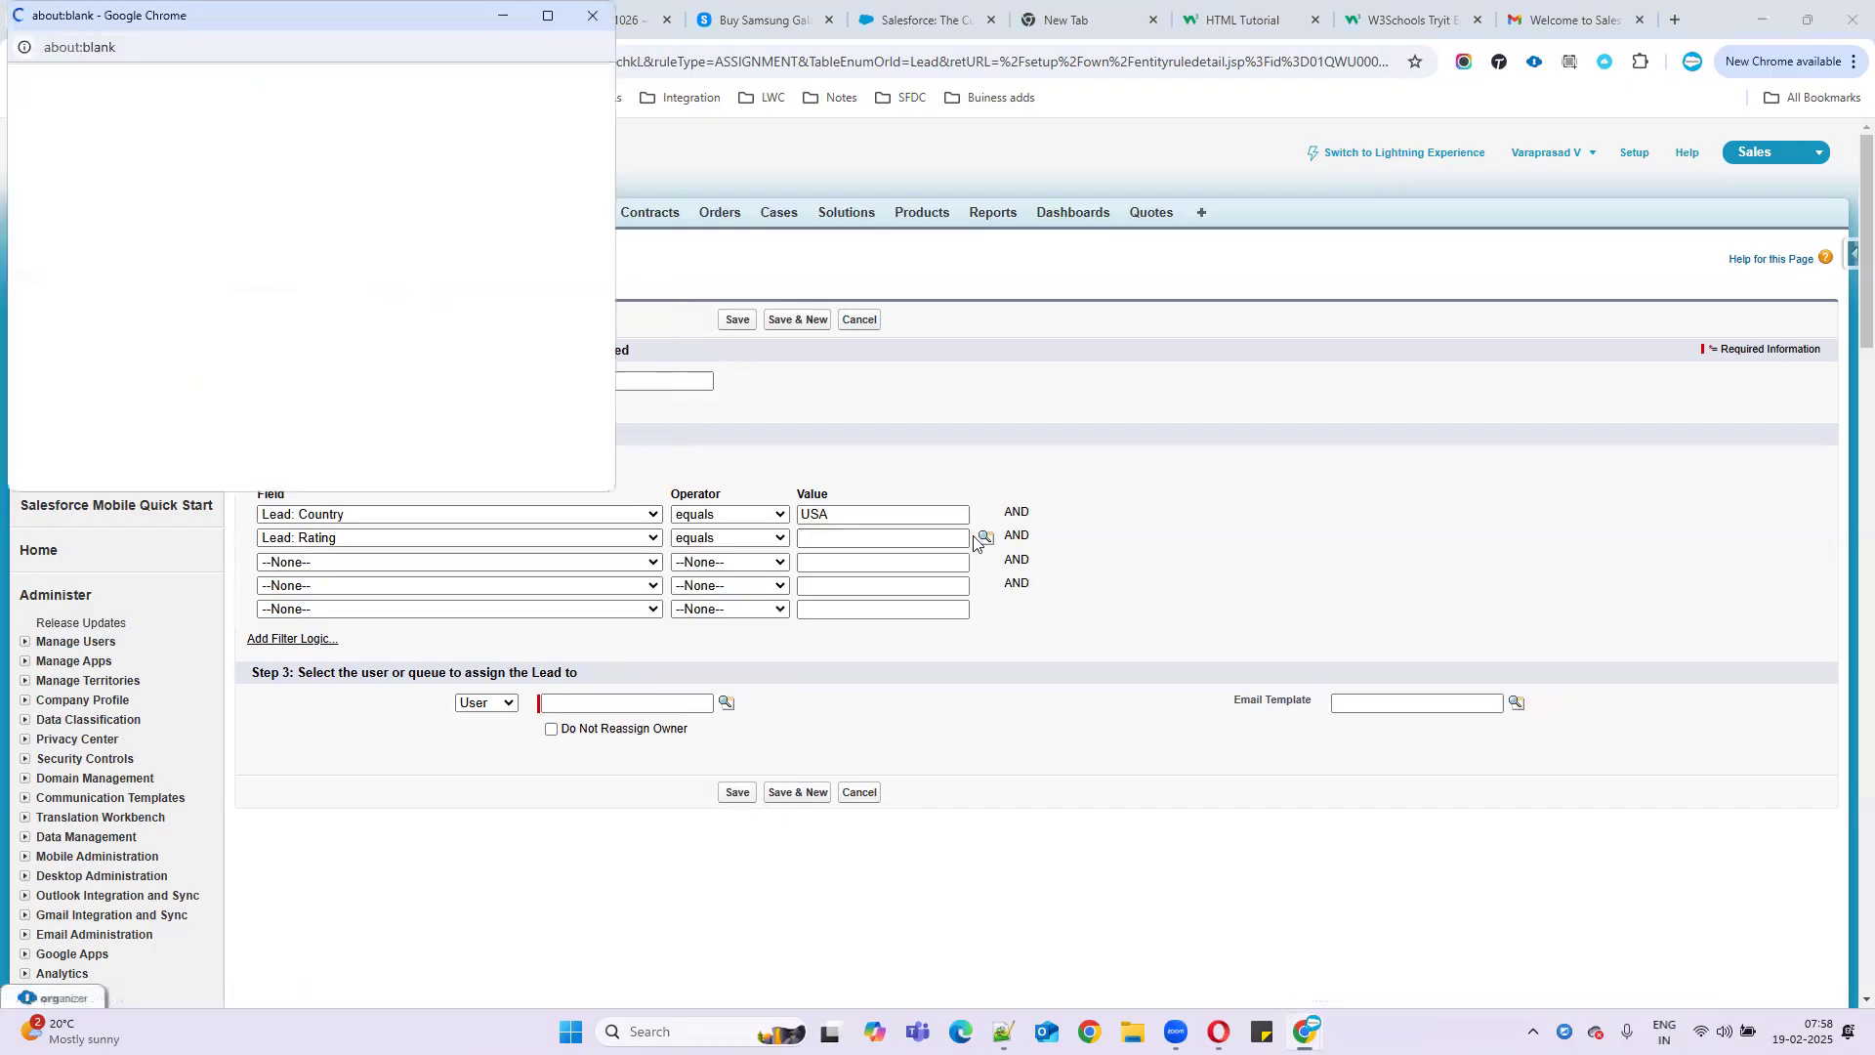
left_click(35, 241)
left_click(310, 275)
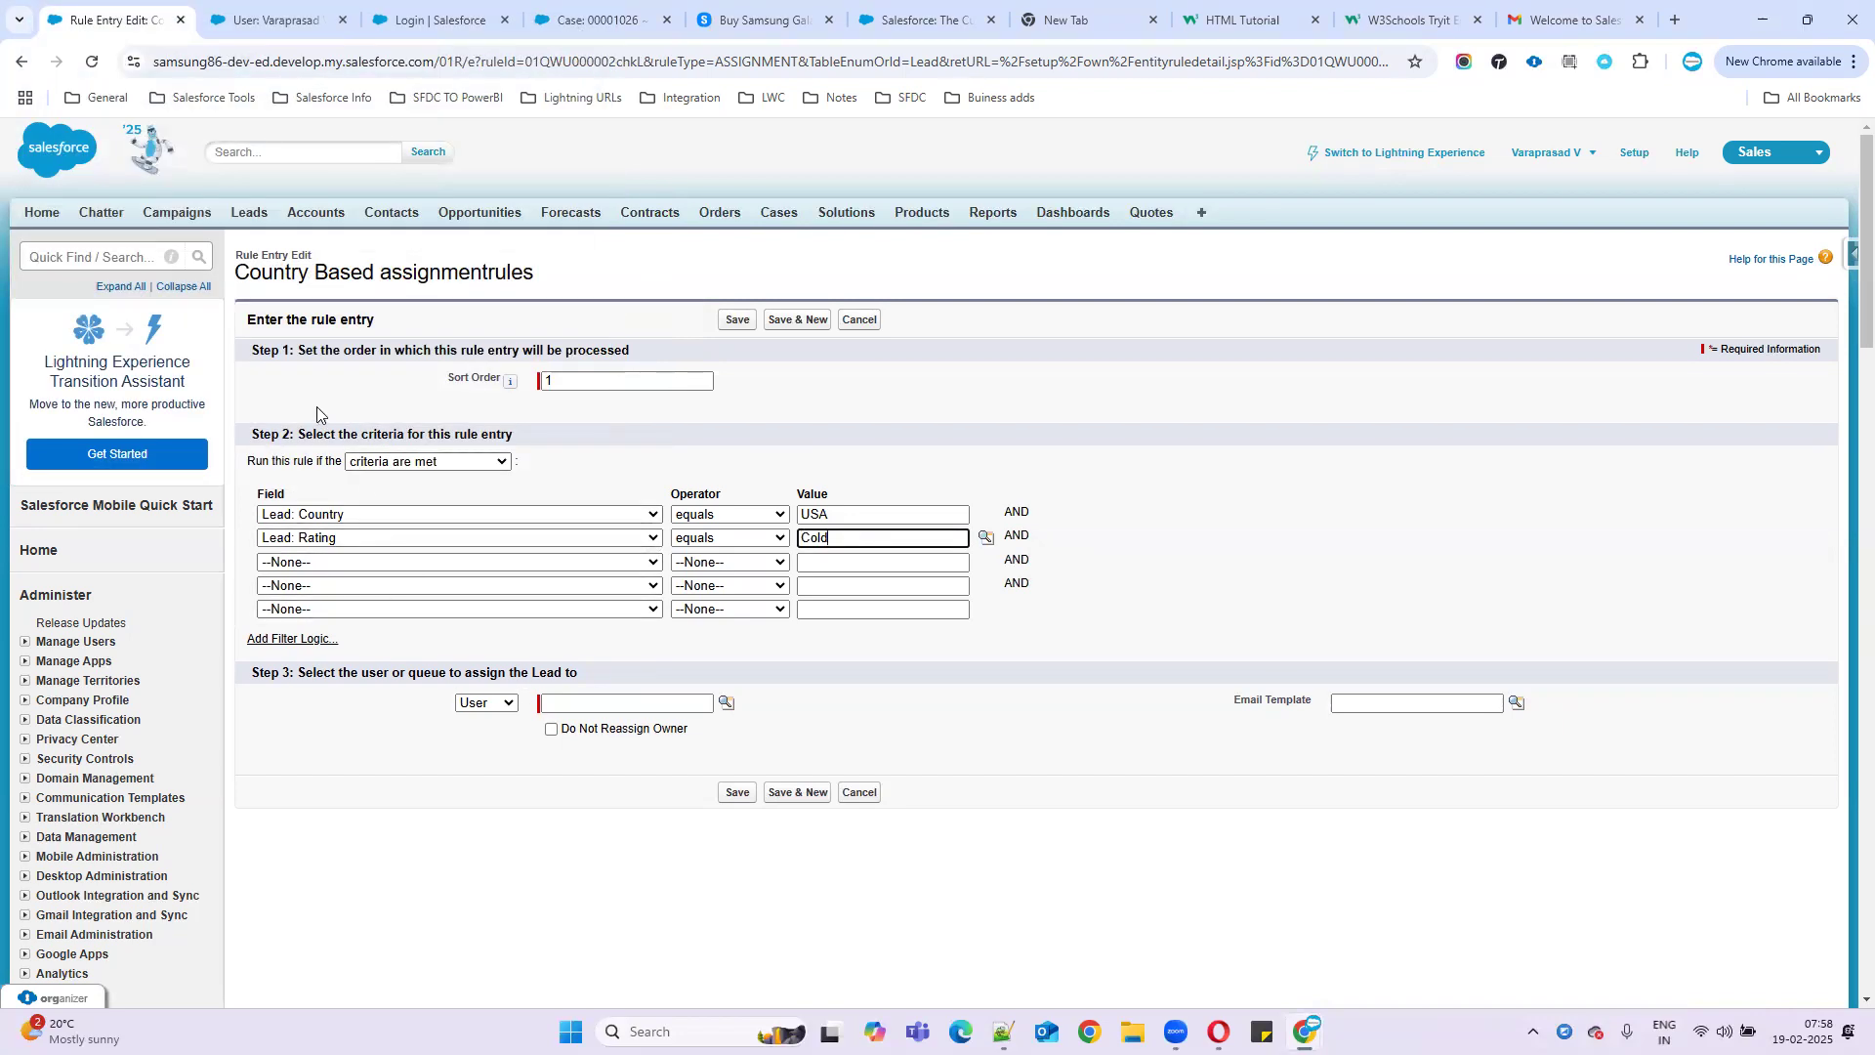
- Check the user-or-queue assignment choice and look up the USA leads' assignee in the notes
left_click_drag(280, 673, 652, 682)
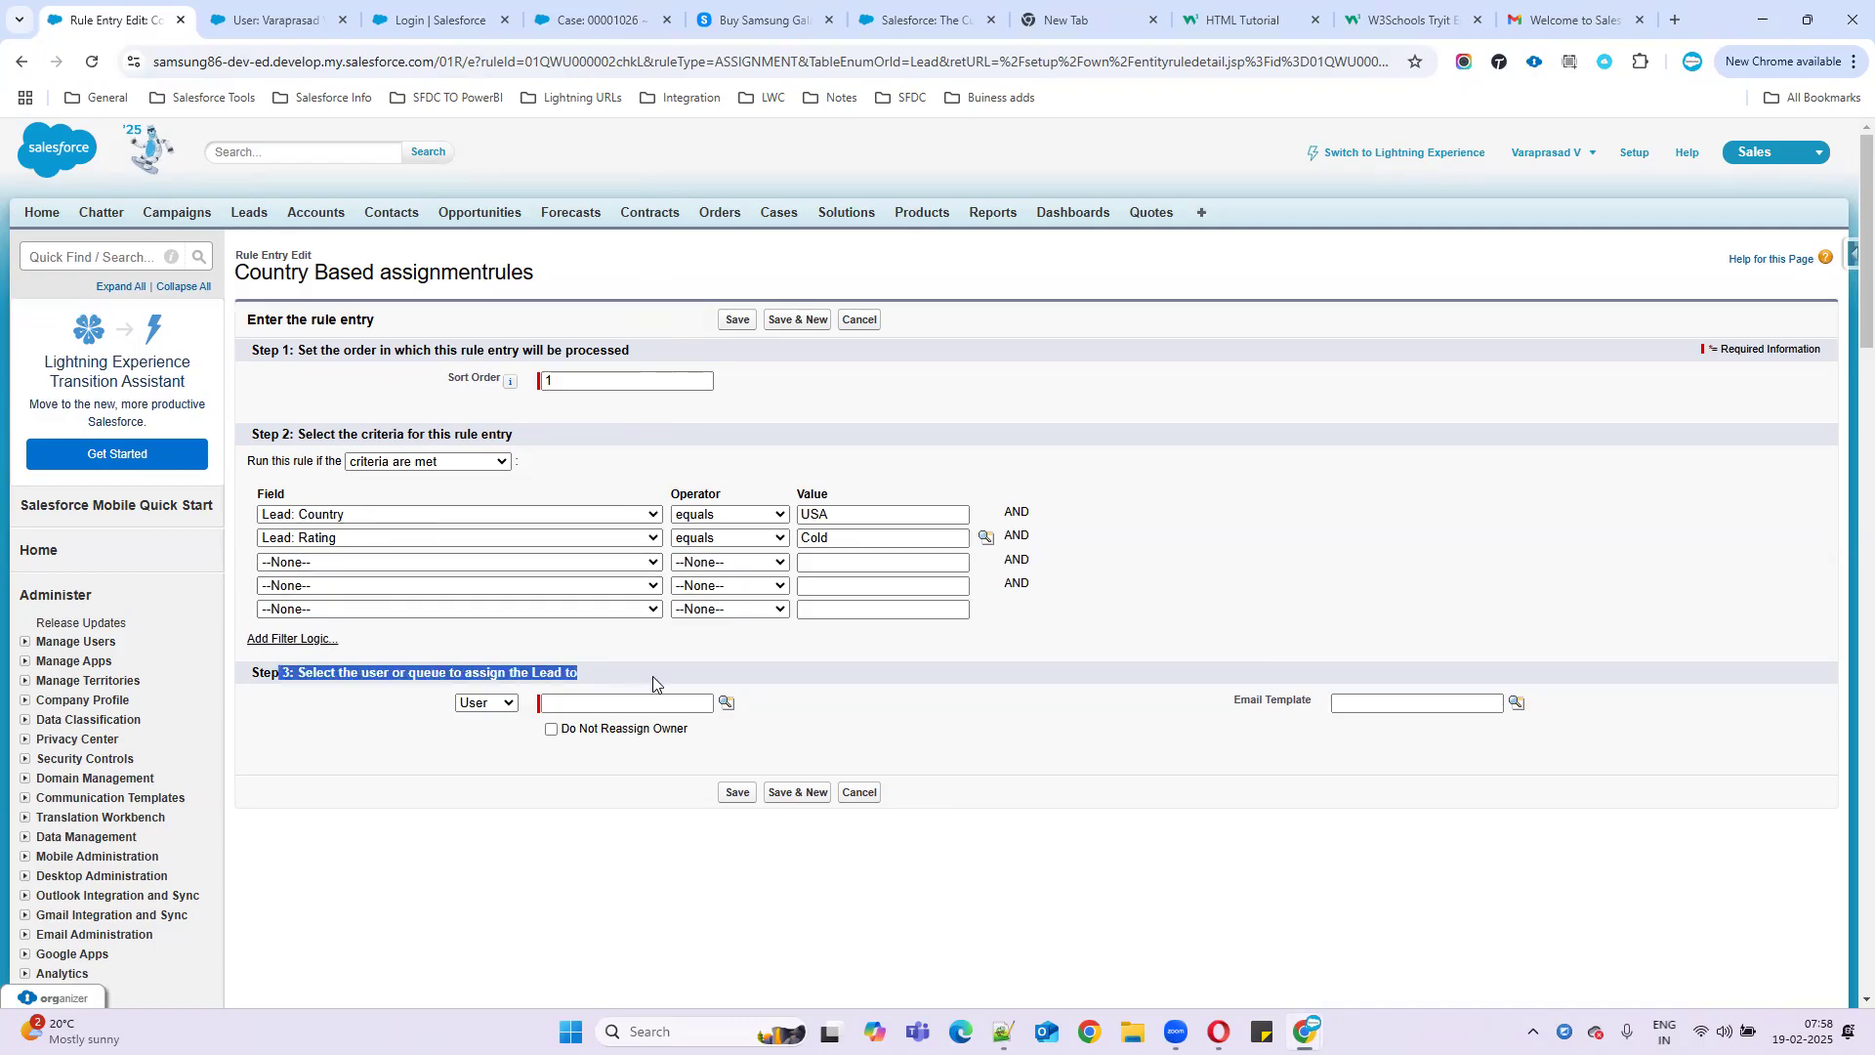
left_click(505, 705)
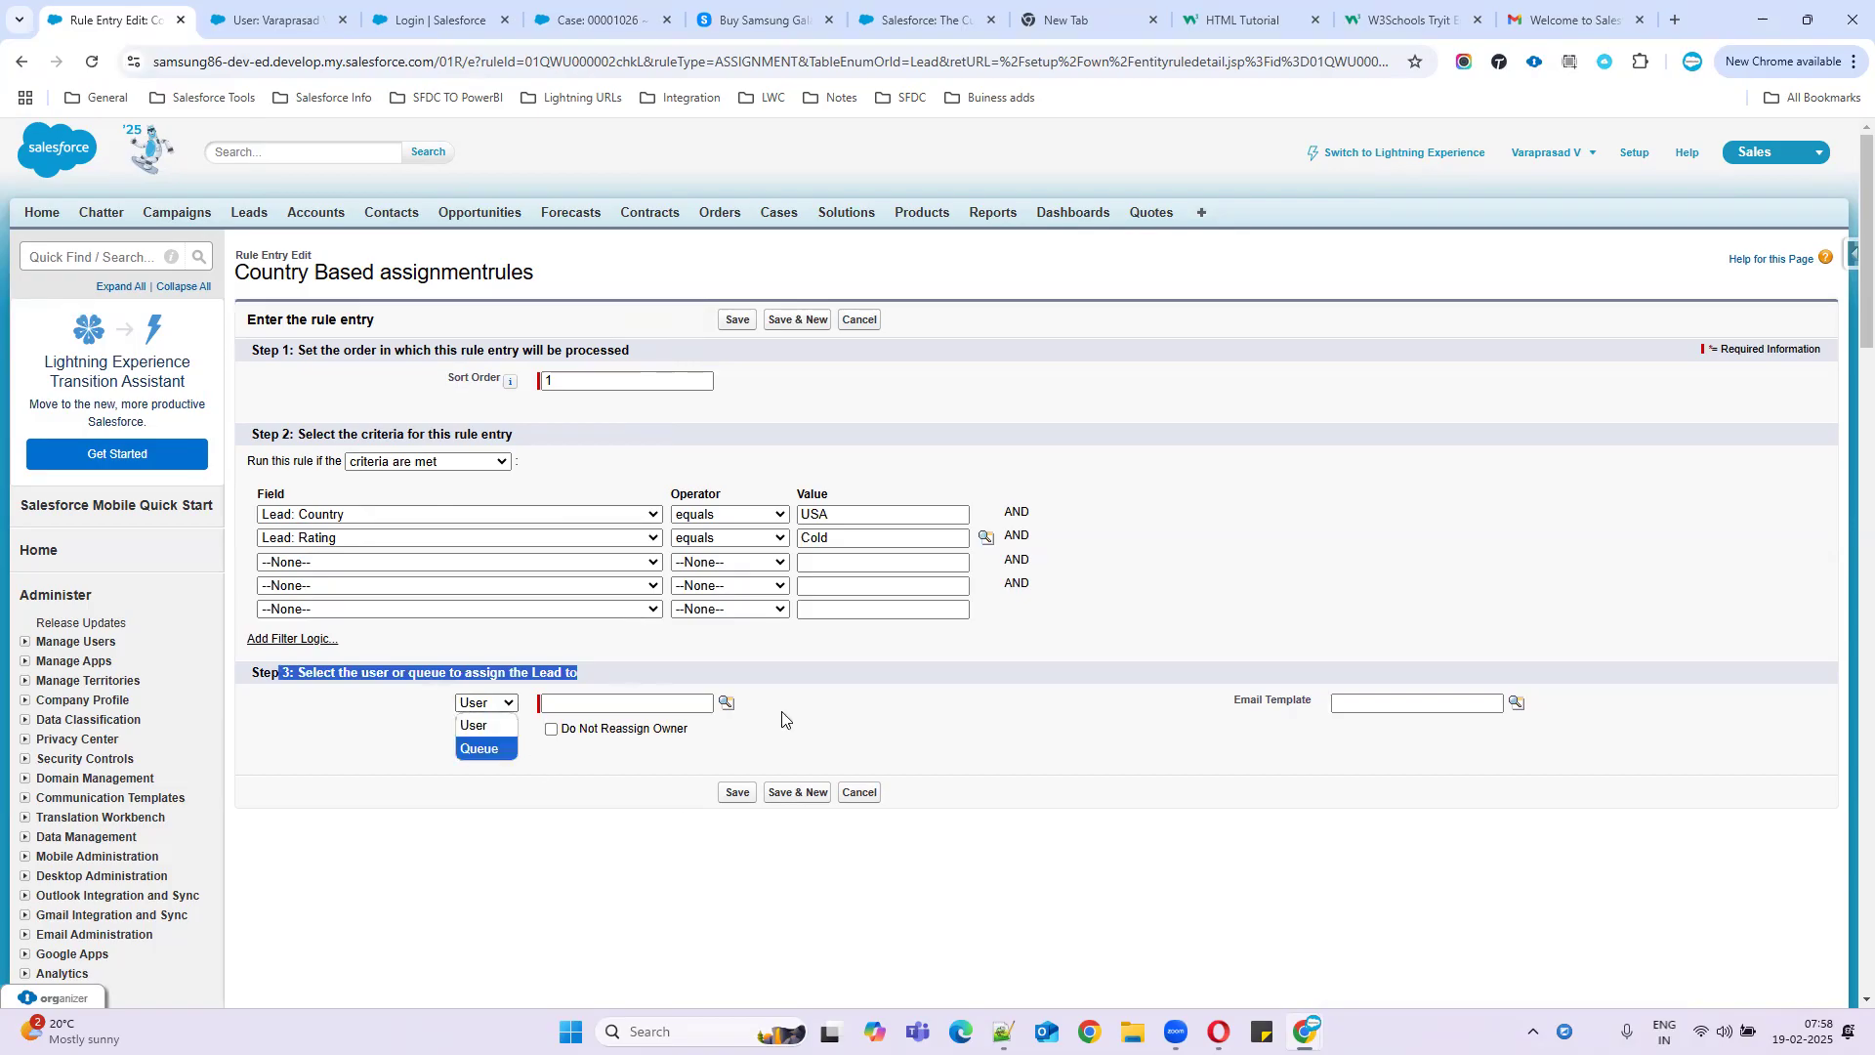
key("alt+Tab")
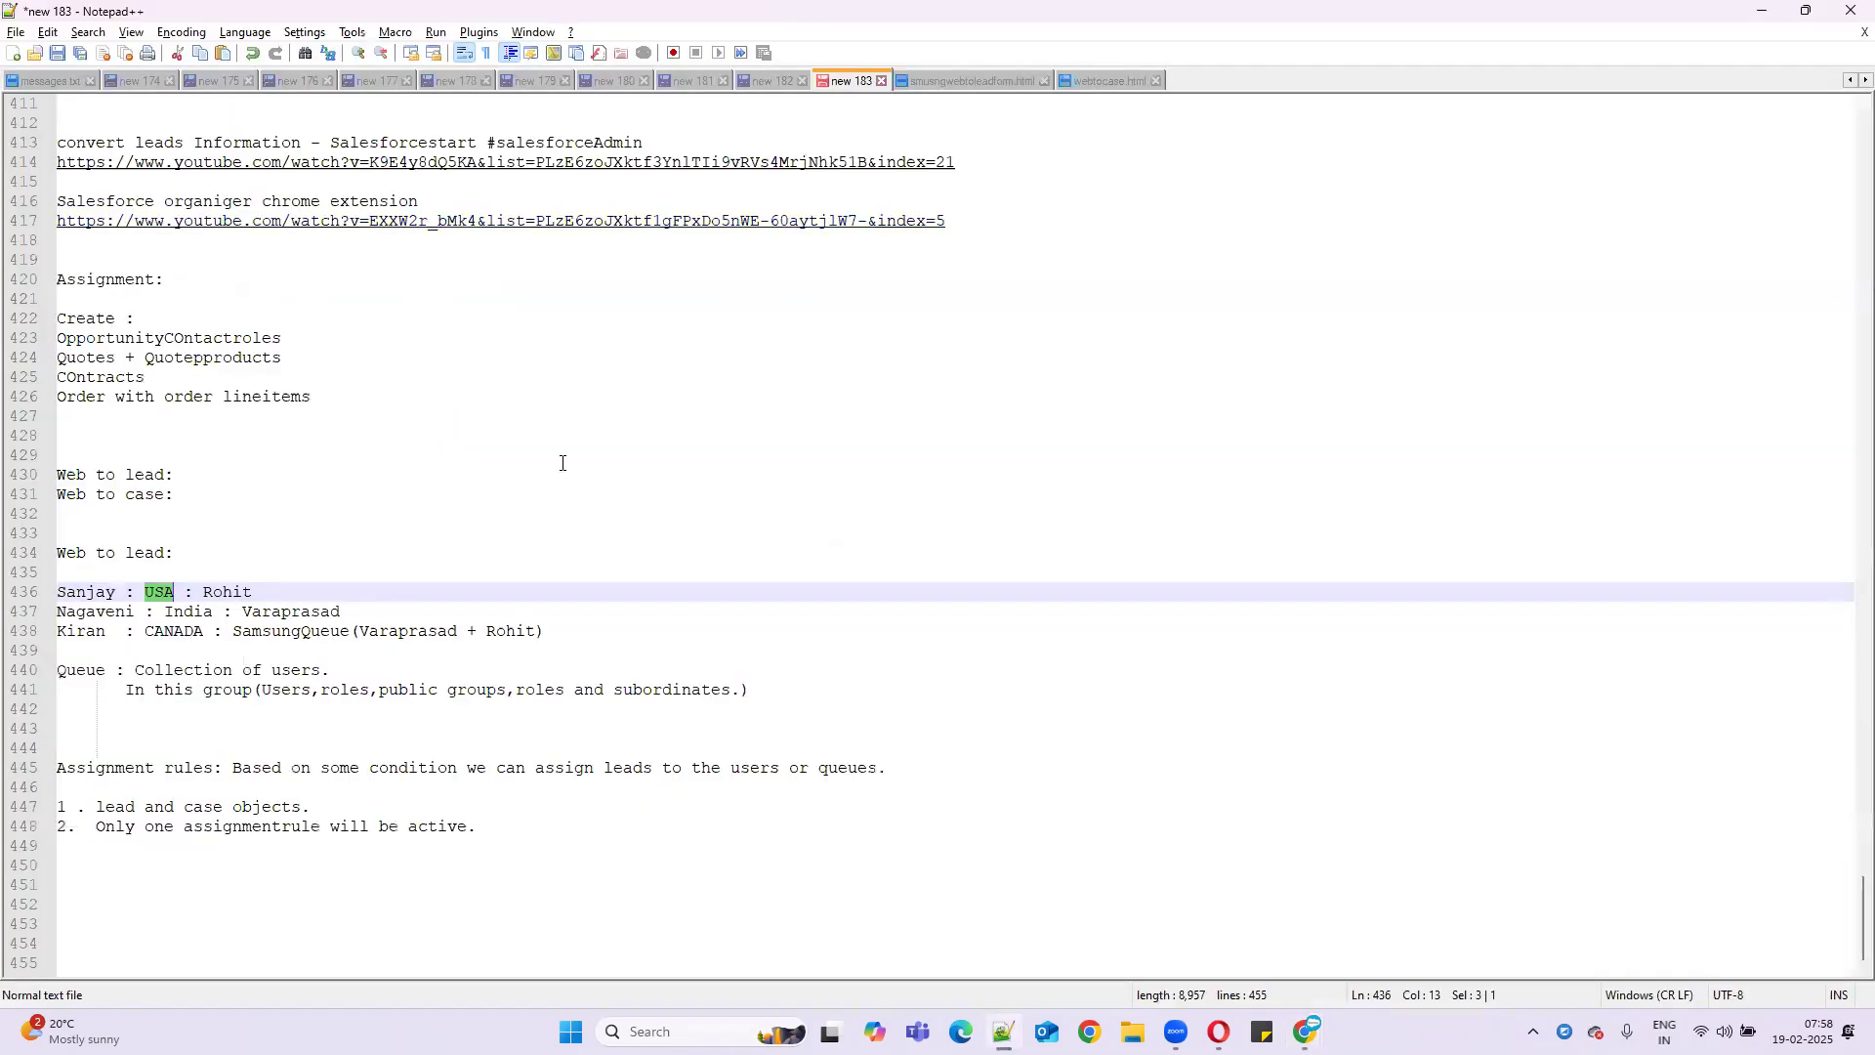
double_click(227, 592)
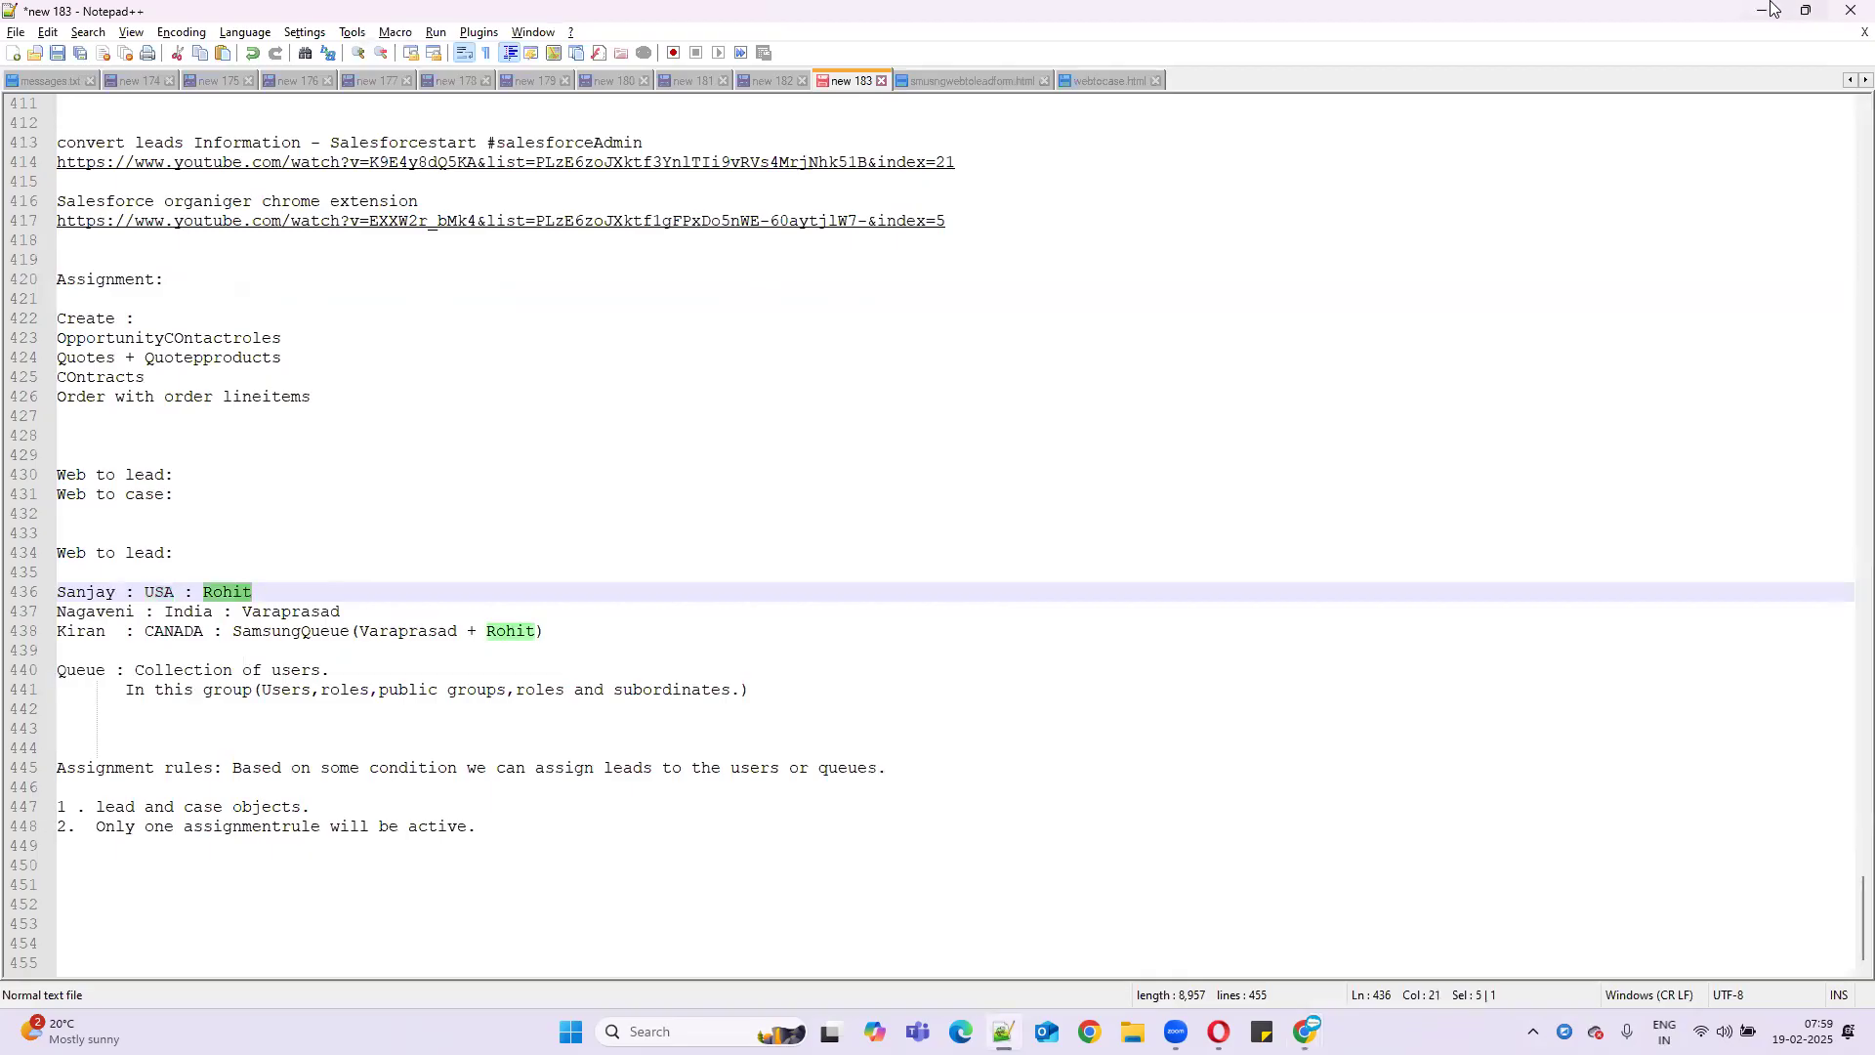
left_click(1806, 10)
key("alt+Tab")
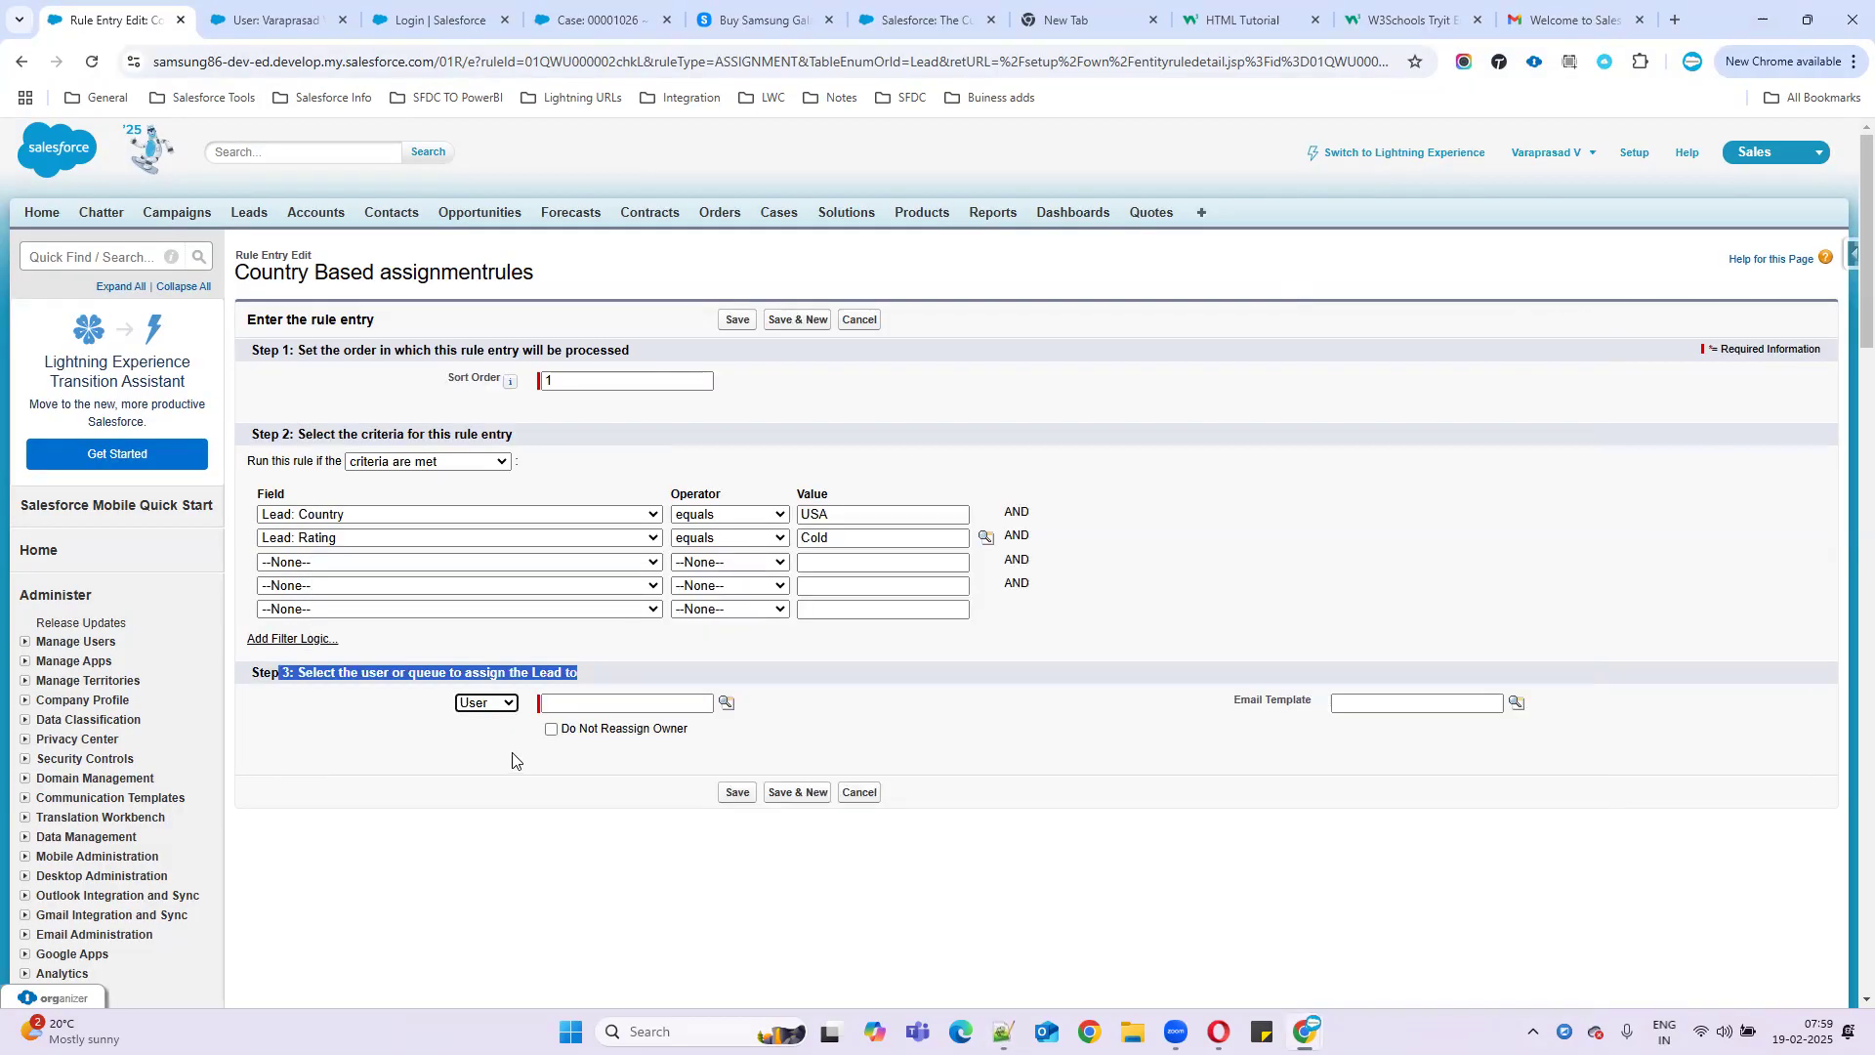
- Assign matching leads to the recently viewed user and look up an email template
left_click(721, 705)
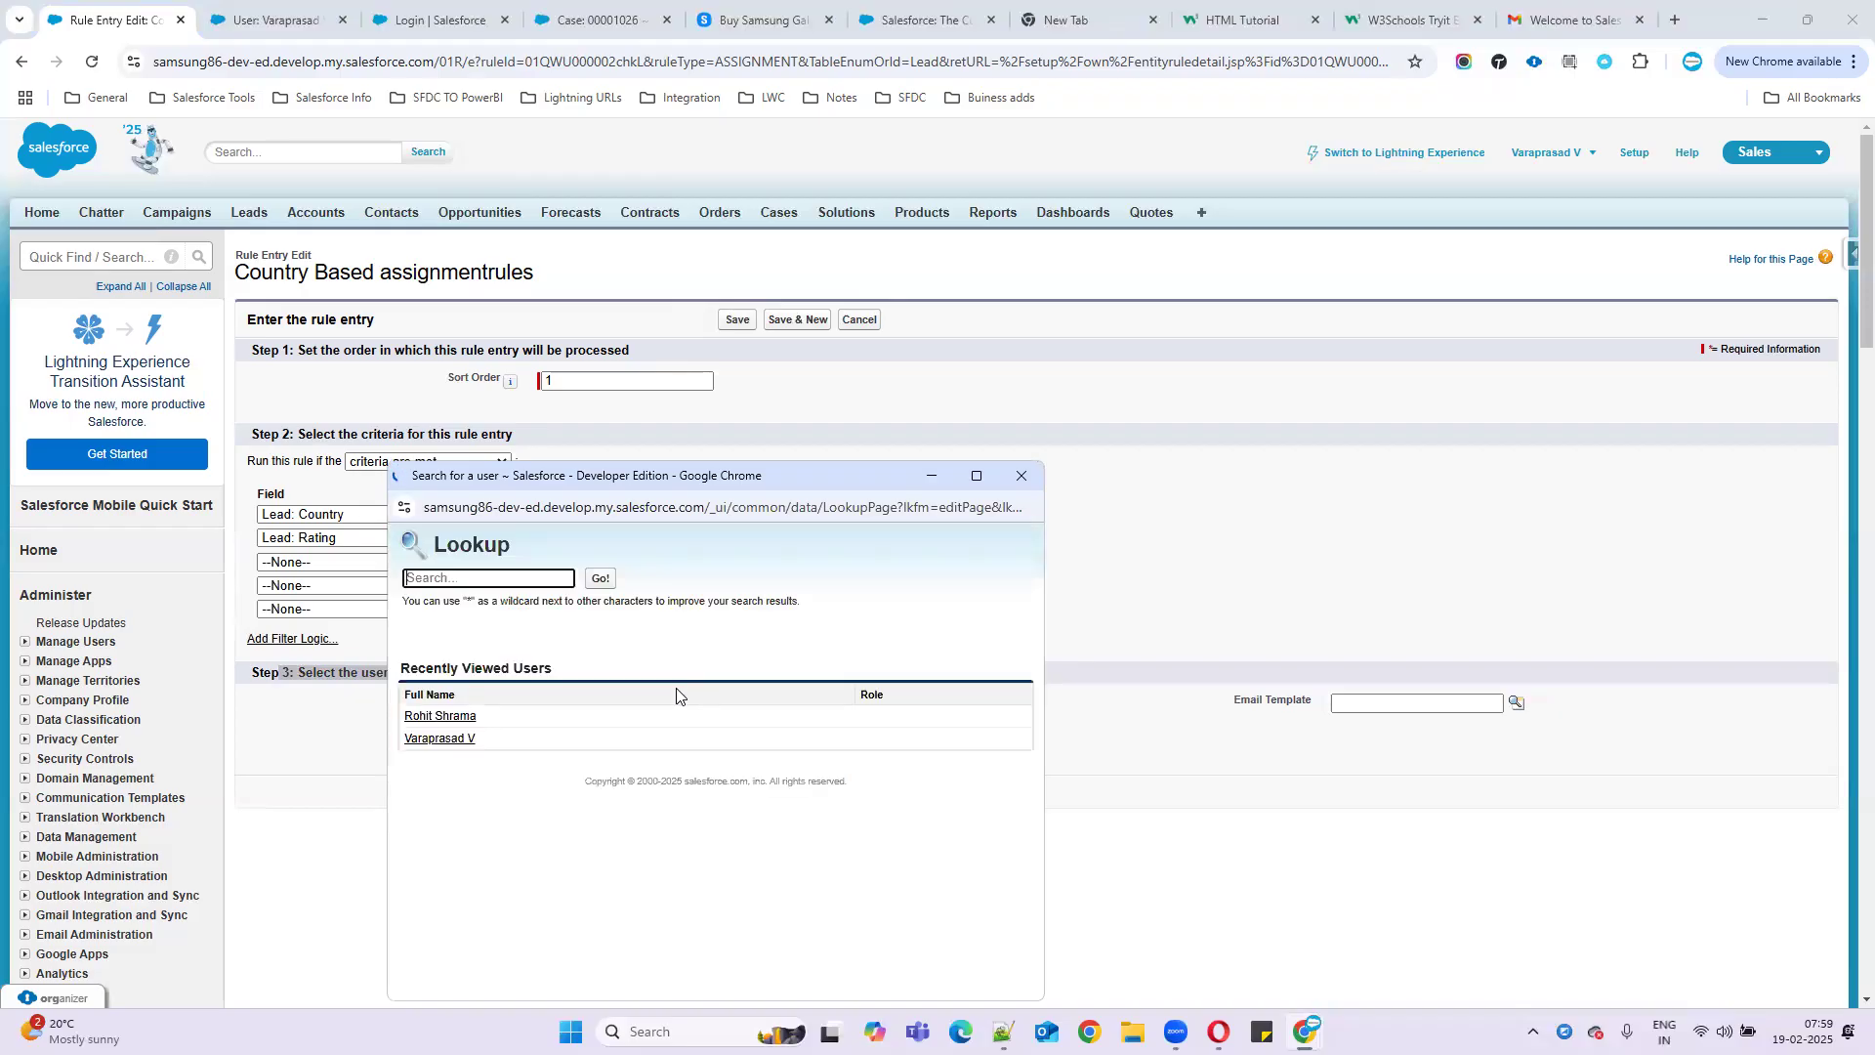
left_click(440, 716)
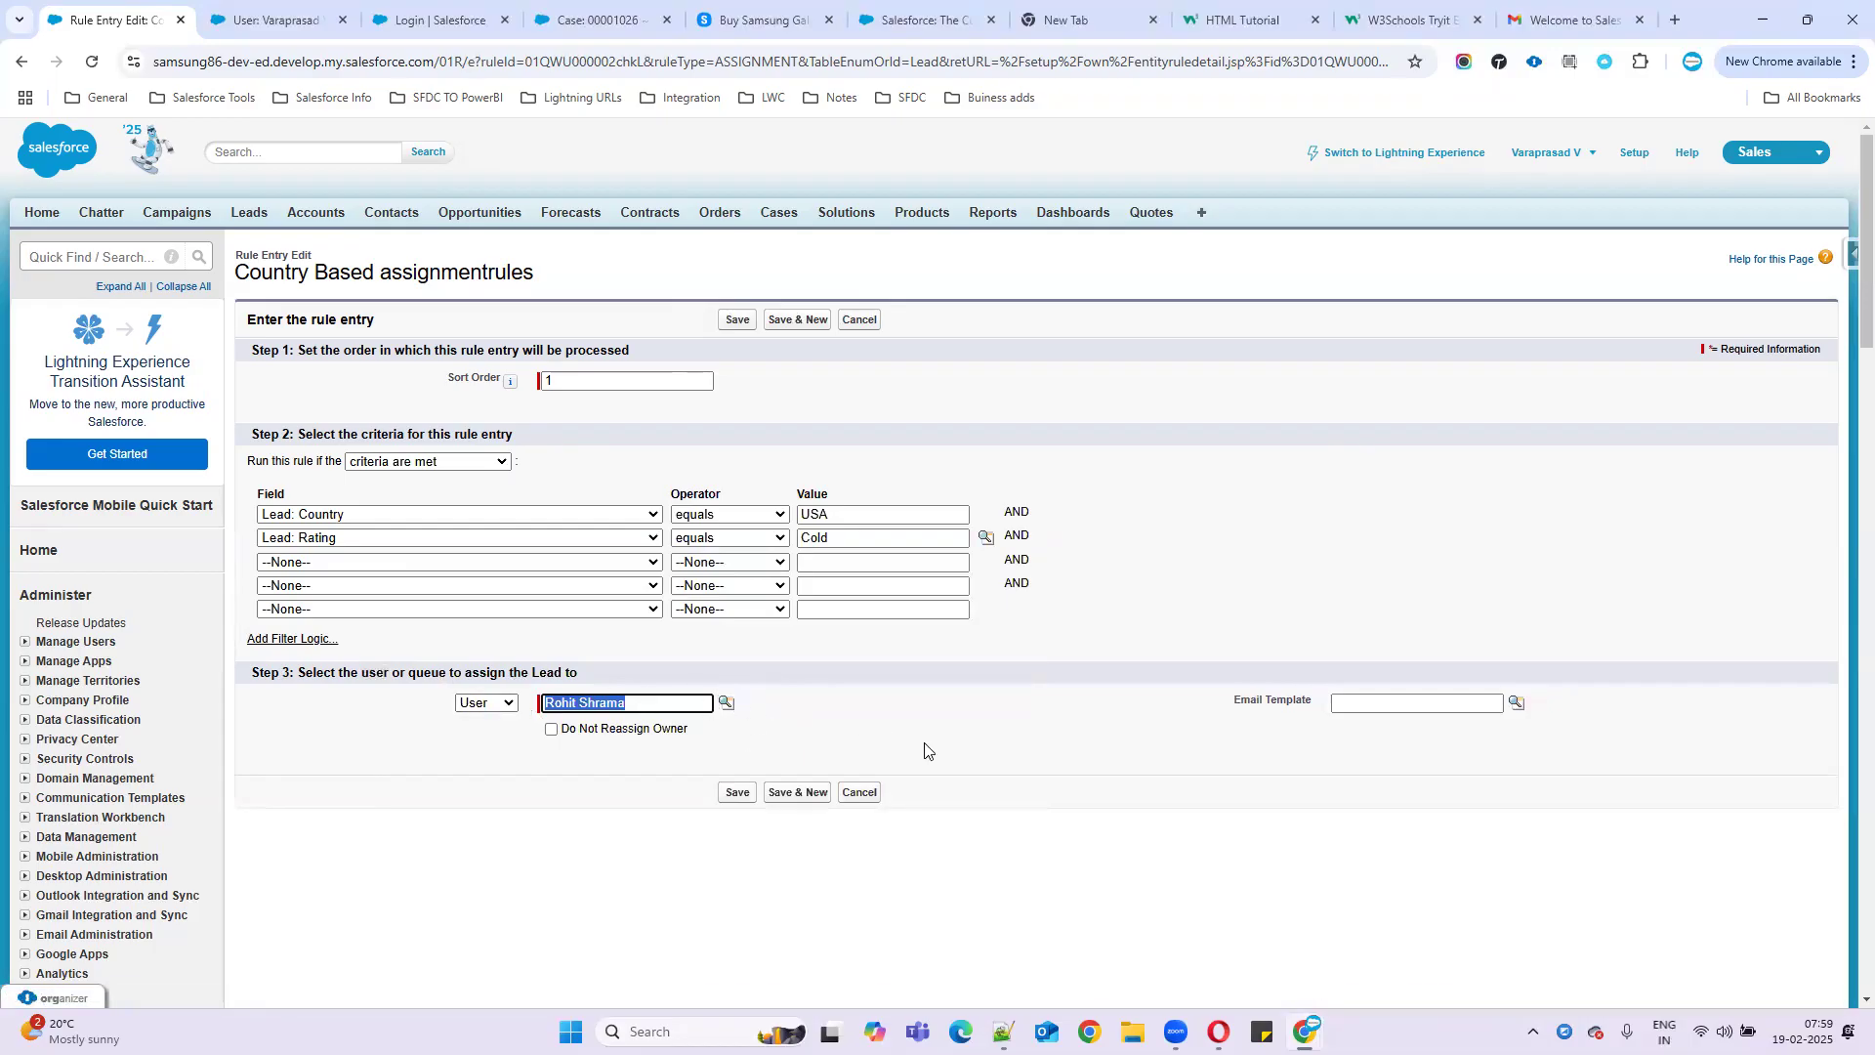
left_click(1450, 707)
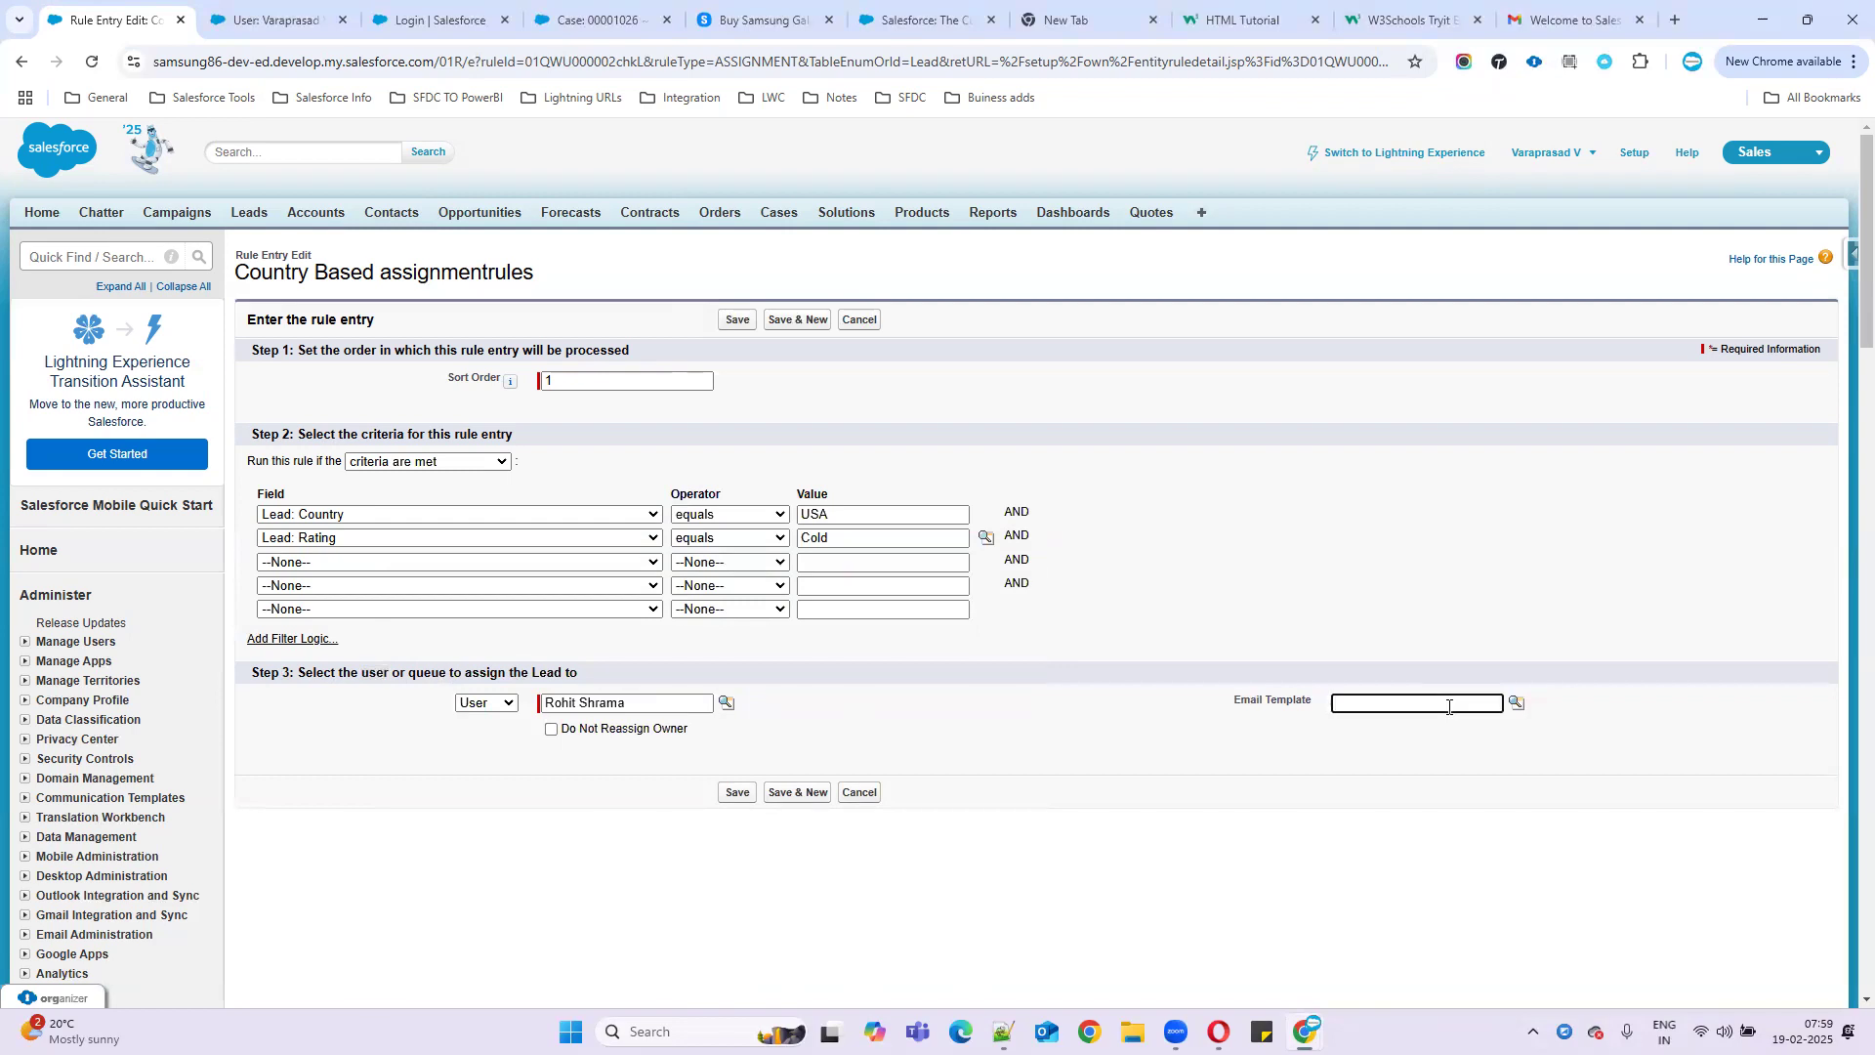
left_click(1517, 703)
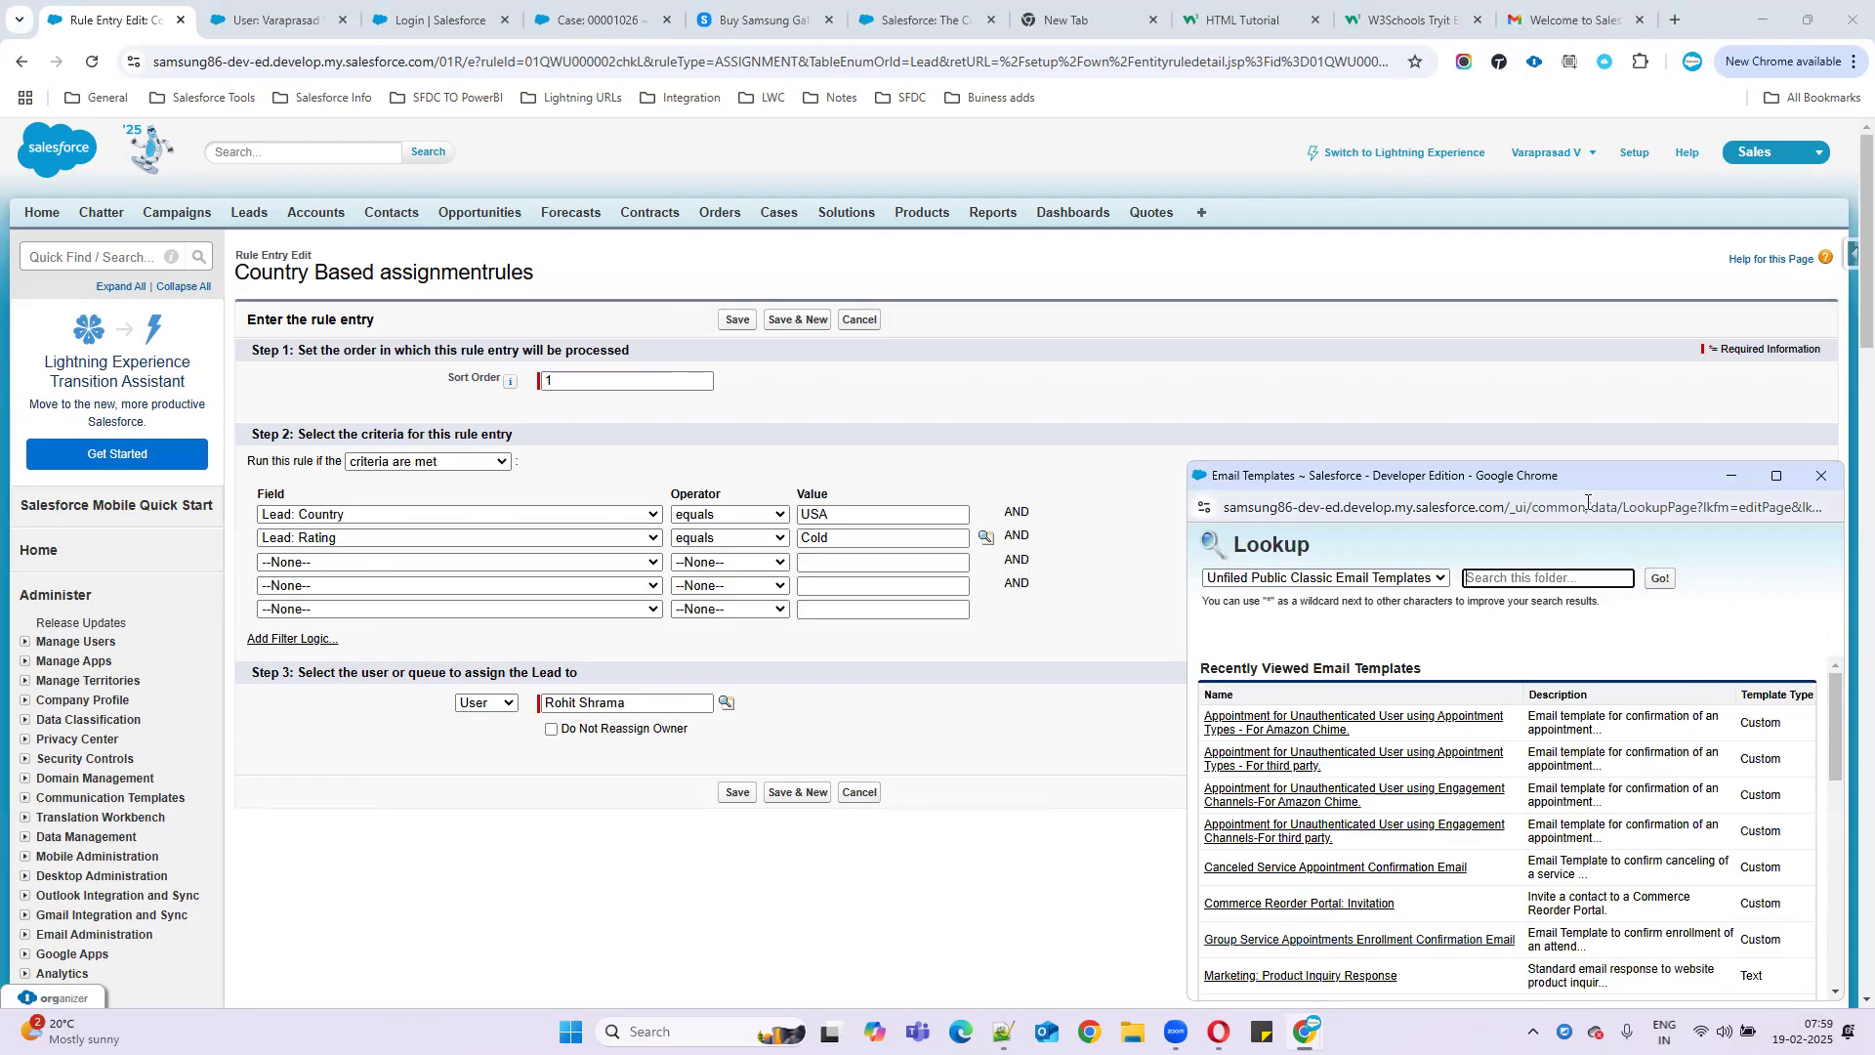
- Attach the Marketing: Product Inquiry Response template and save the entry with Save & New
left_click_drag(1547, 481, 1144, 294)
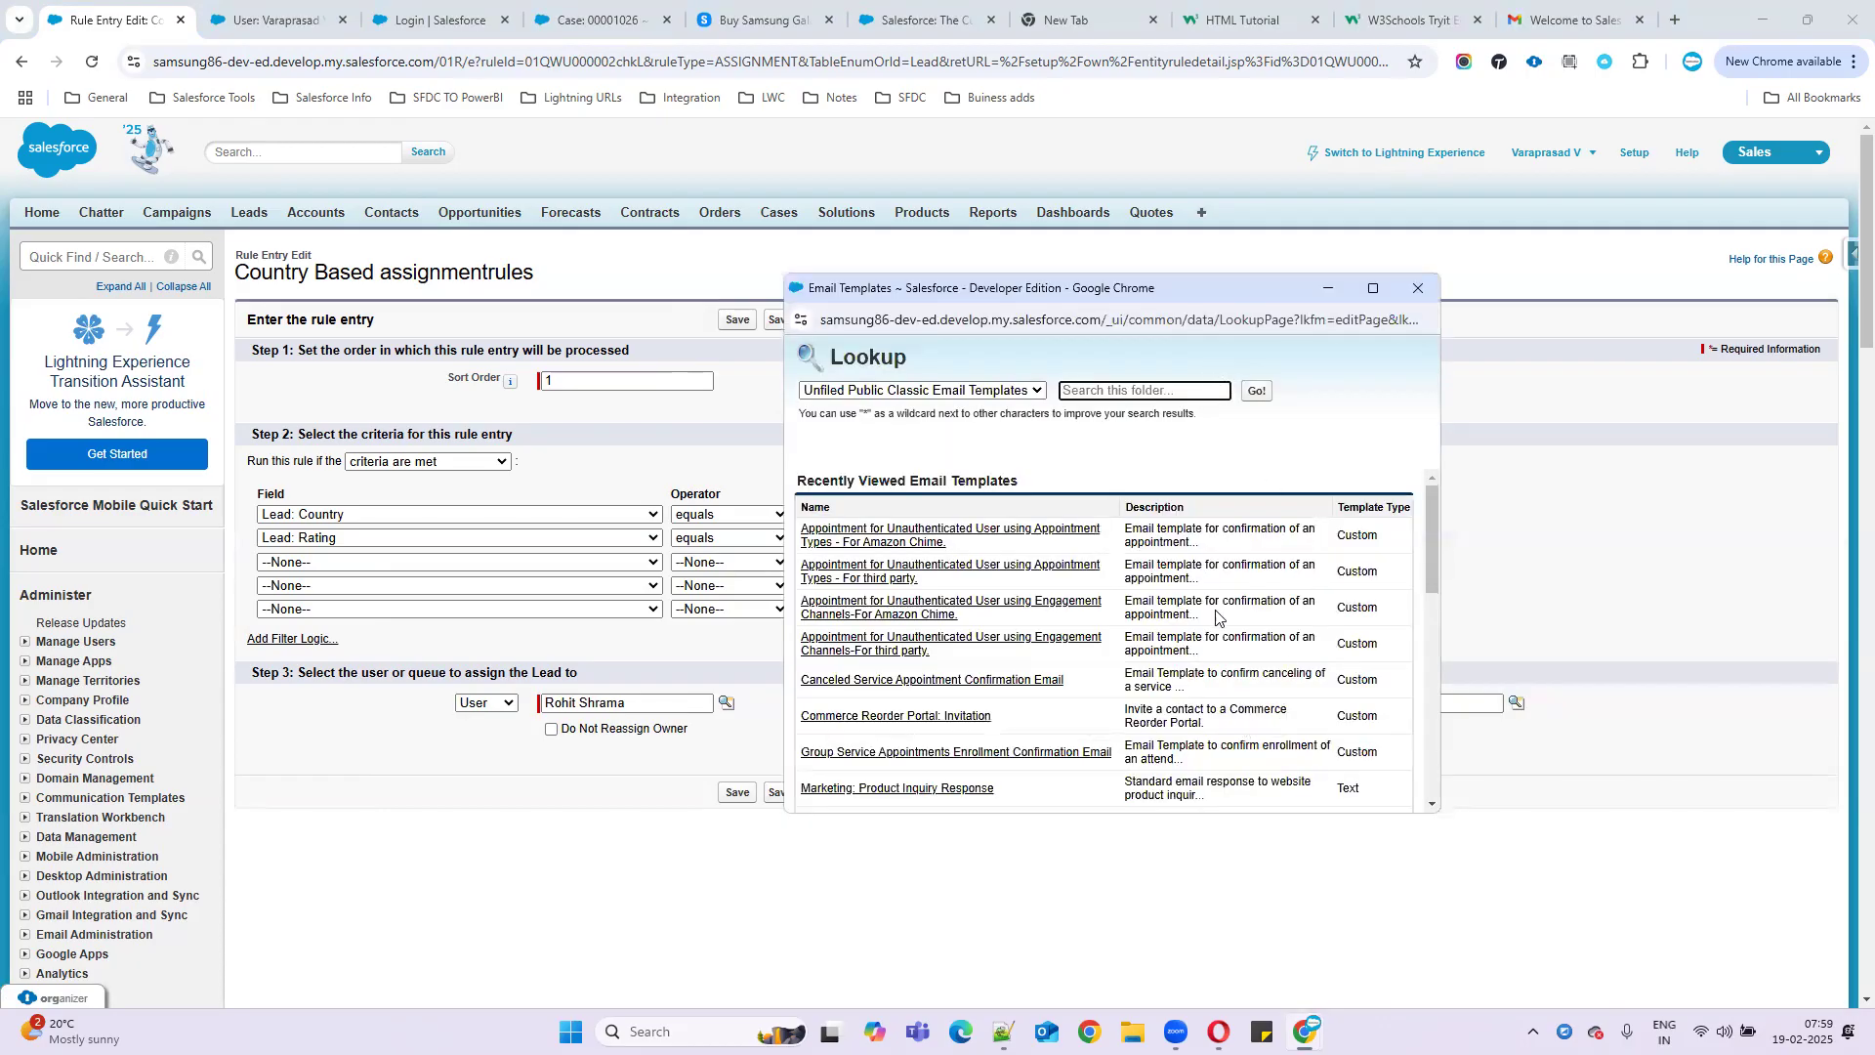
scroll(1225, 639, "down", 3)
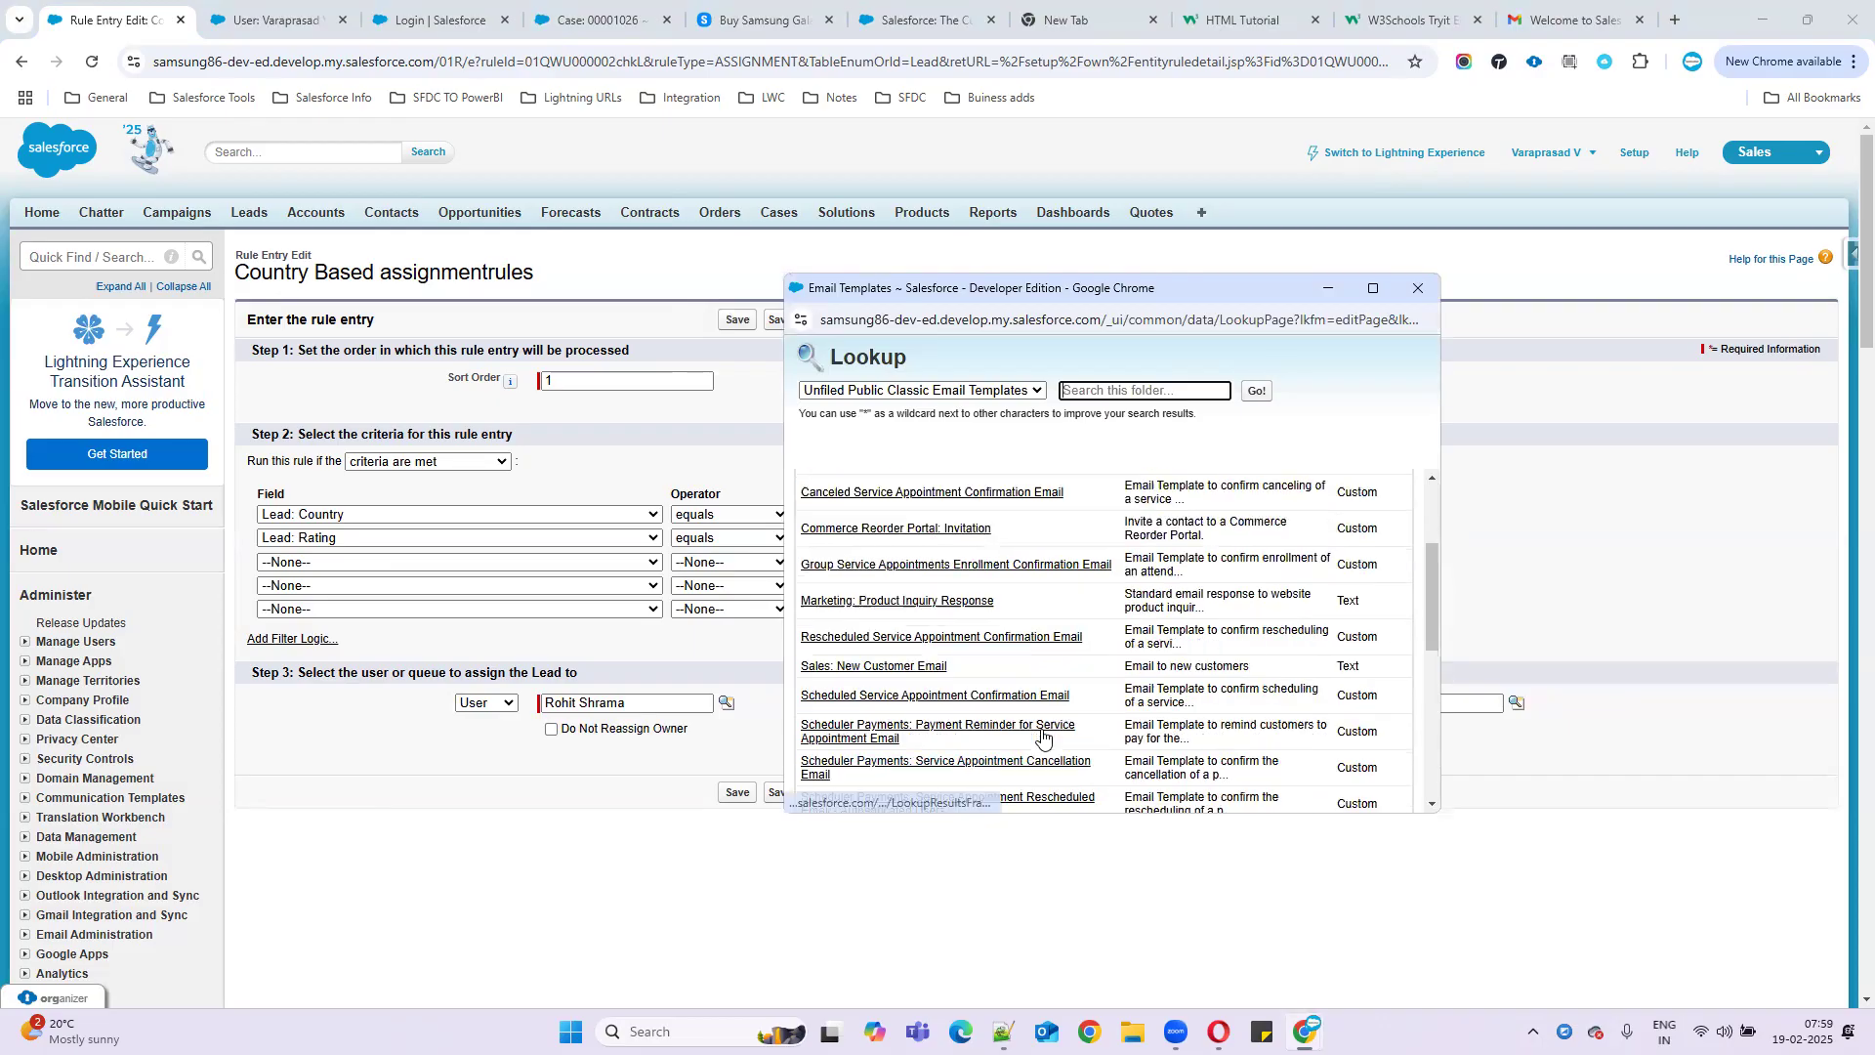
scroll(1002, 758, "up", 3)
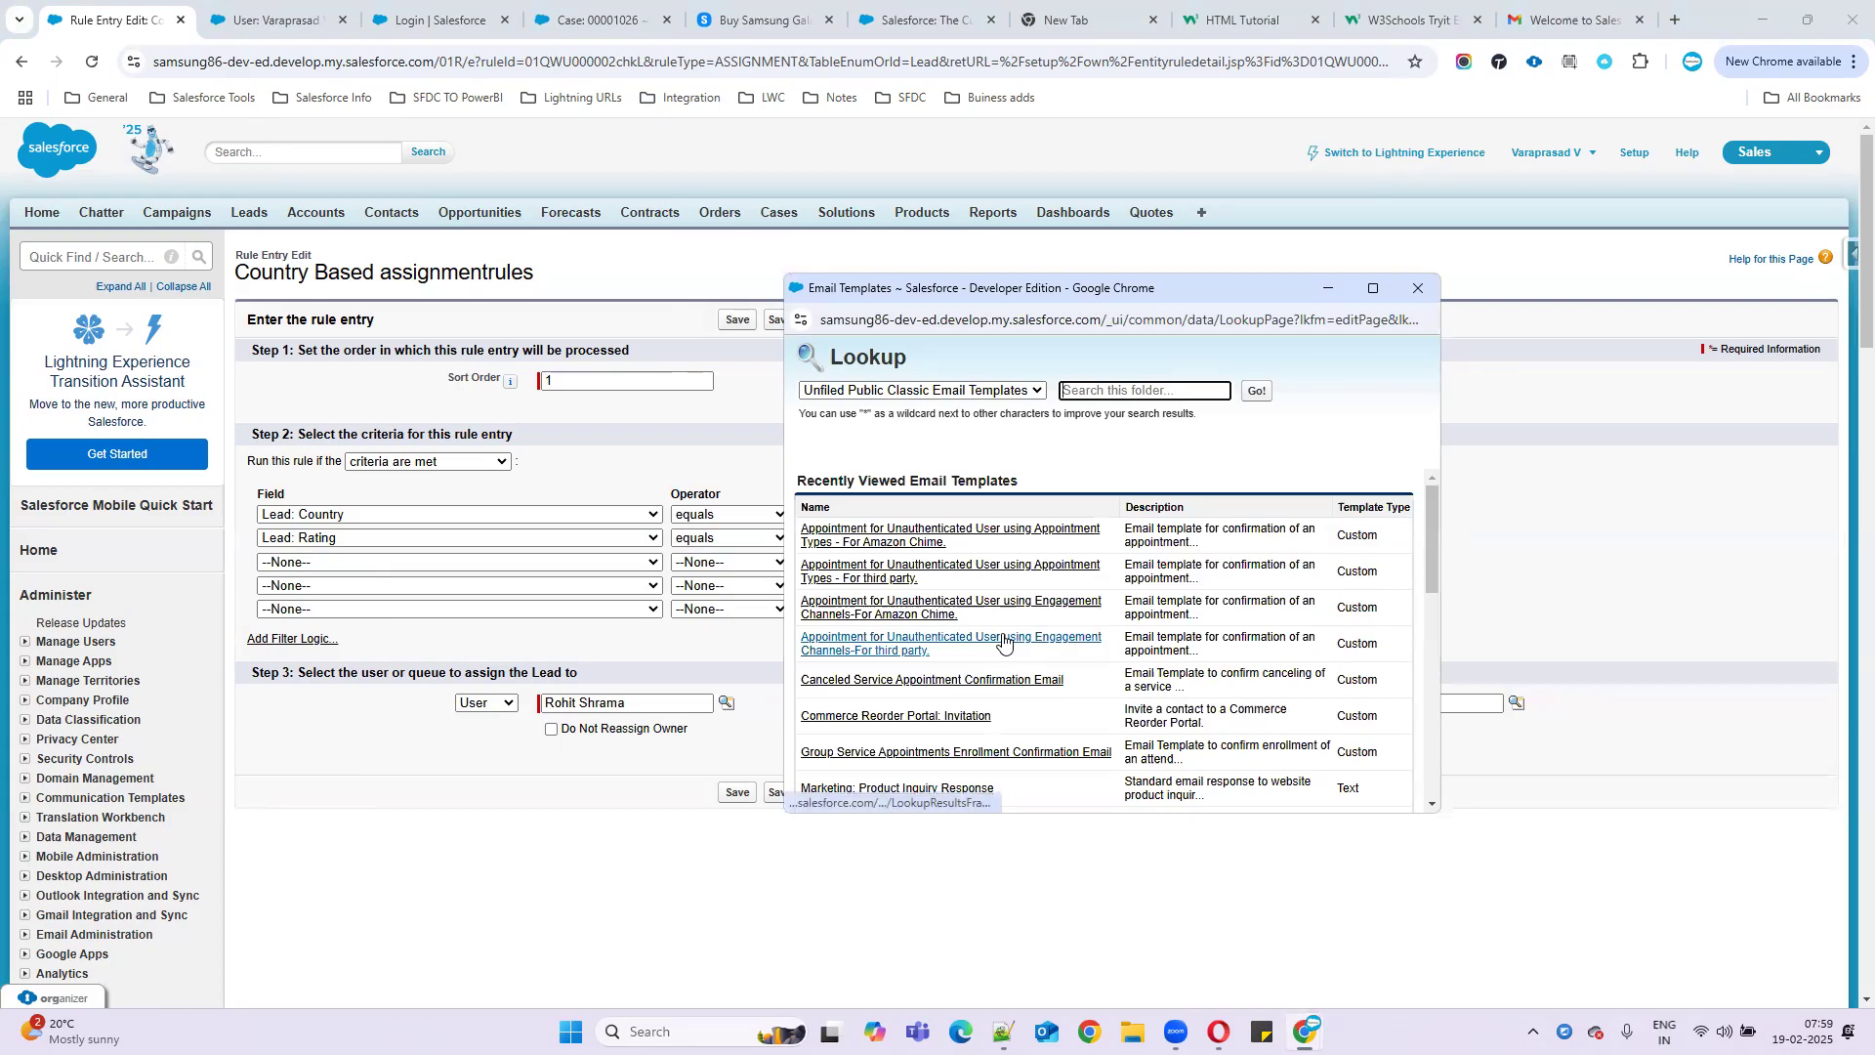
scroll(1004, 635, "down", 1)
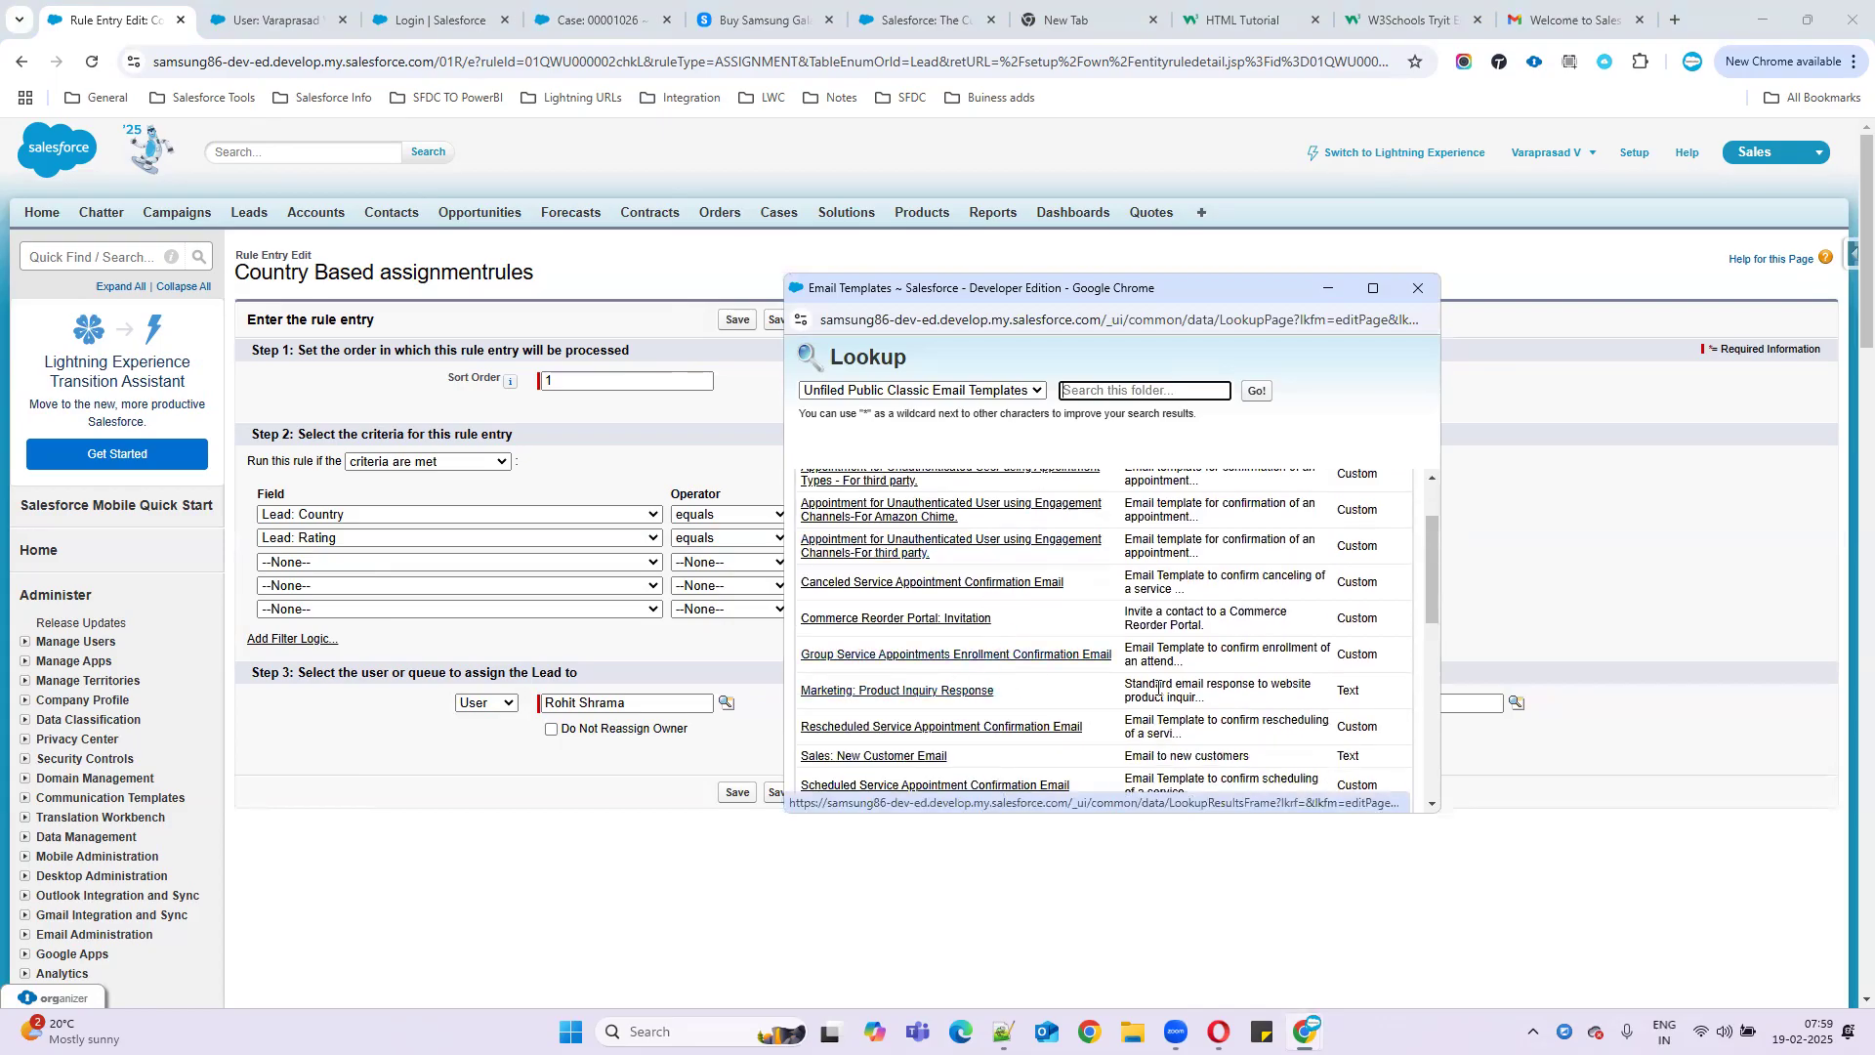
left_click(882, 692)
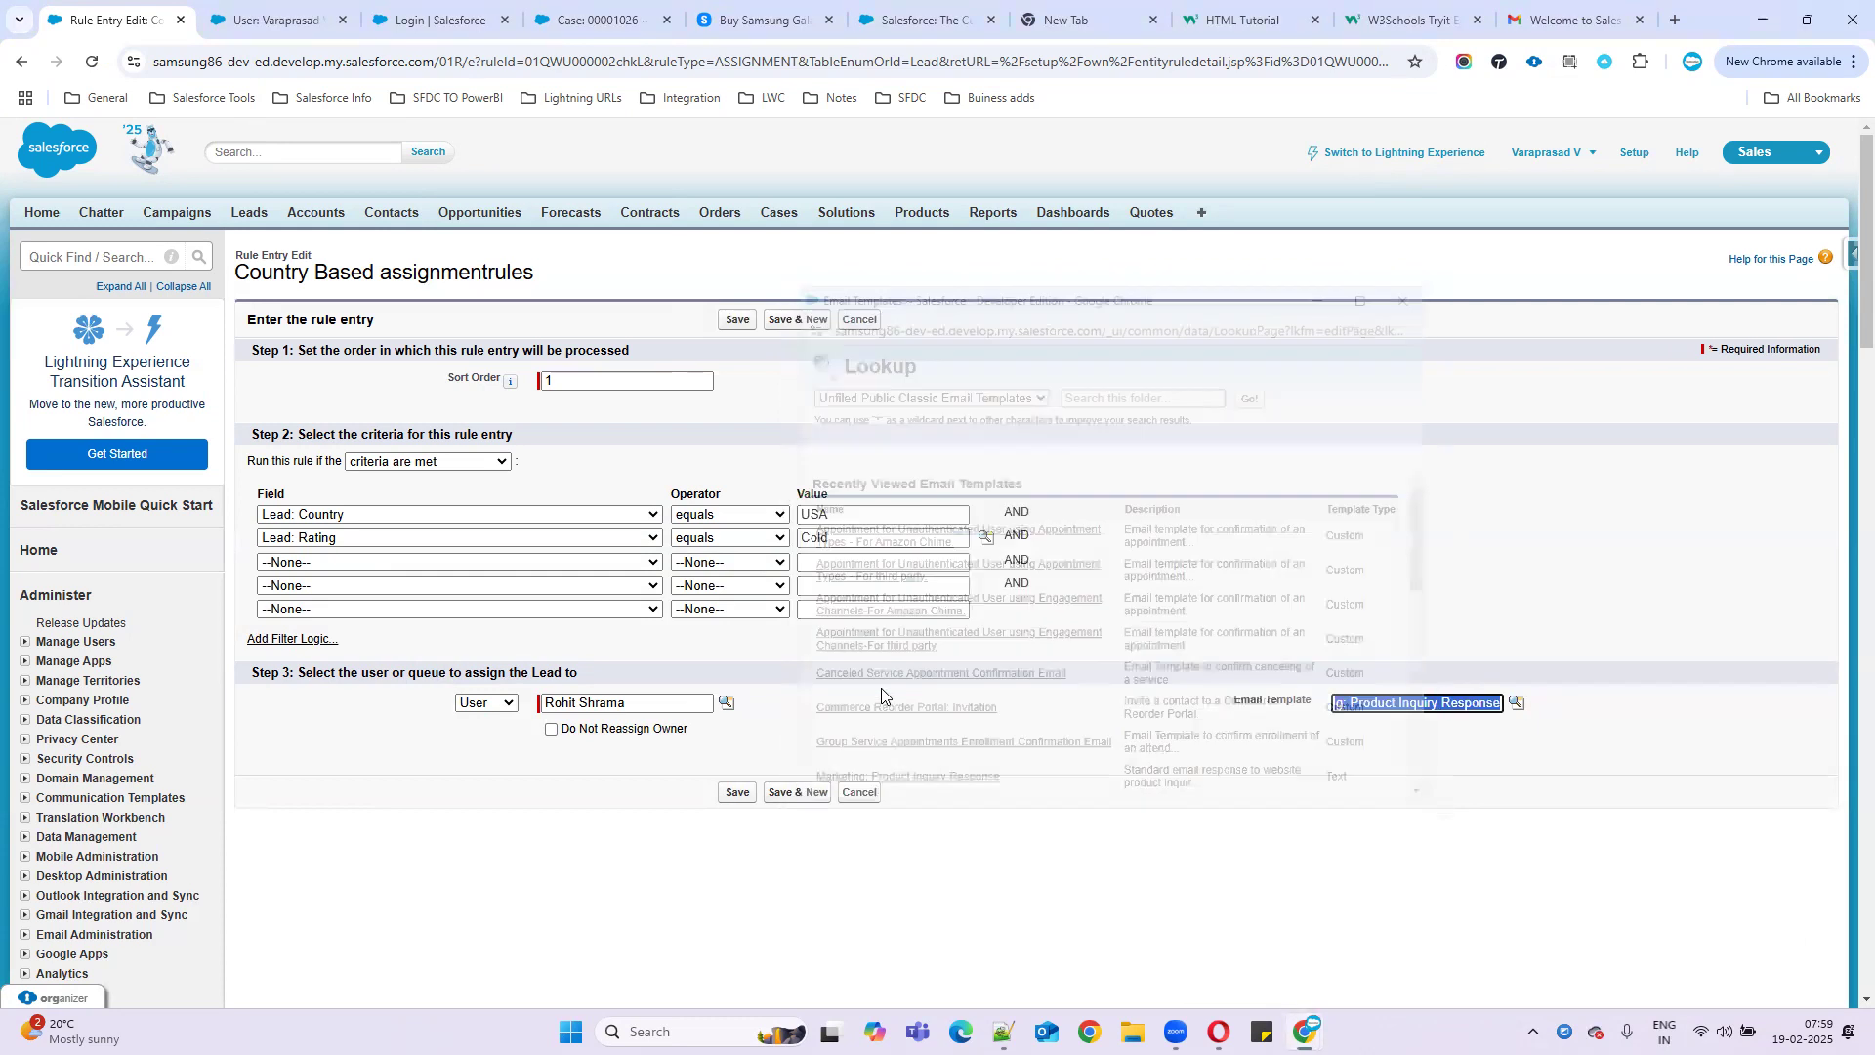
left_click(793, 793)
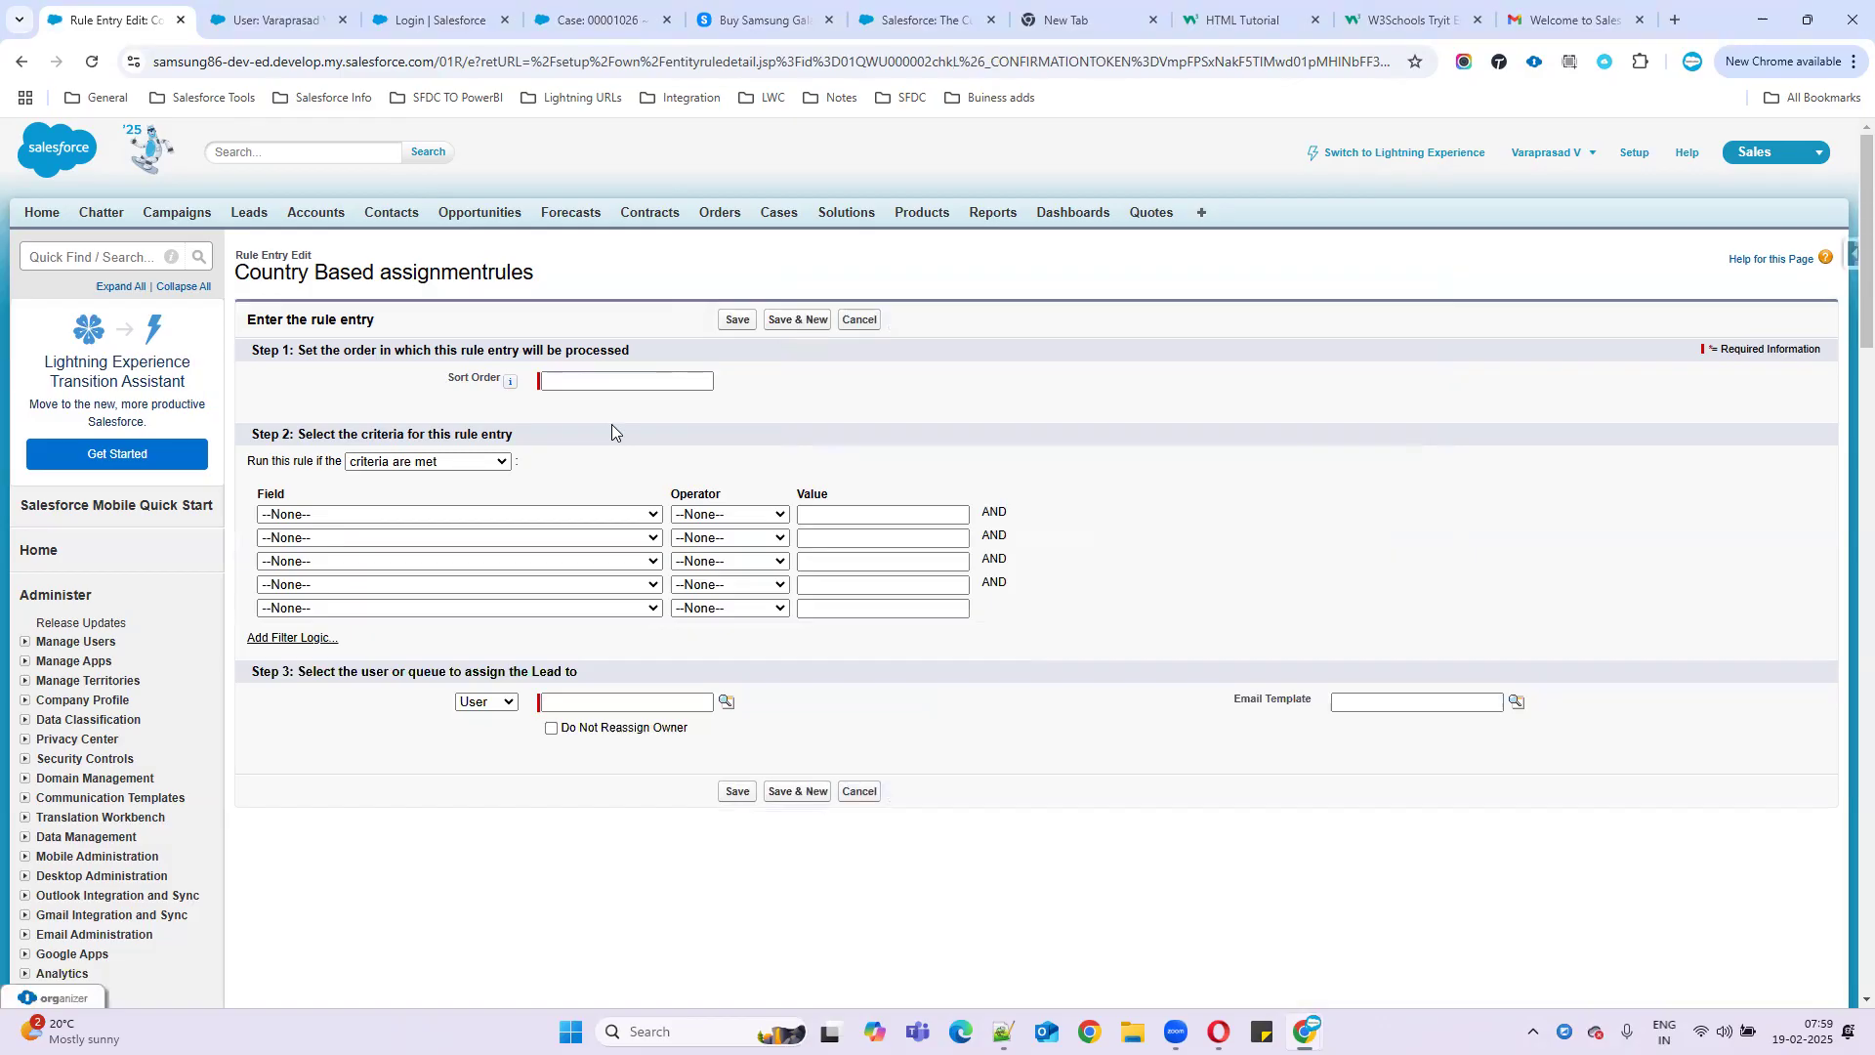
left_click(581, 383)
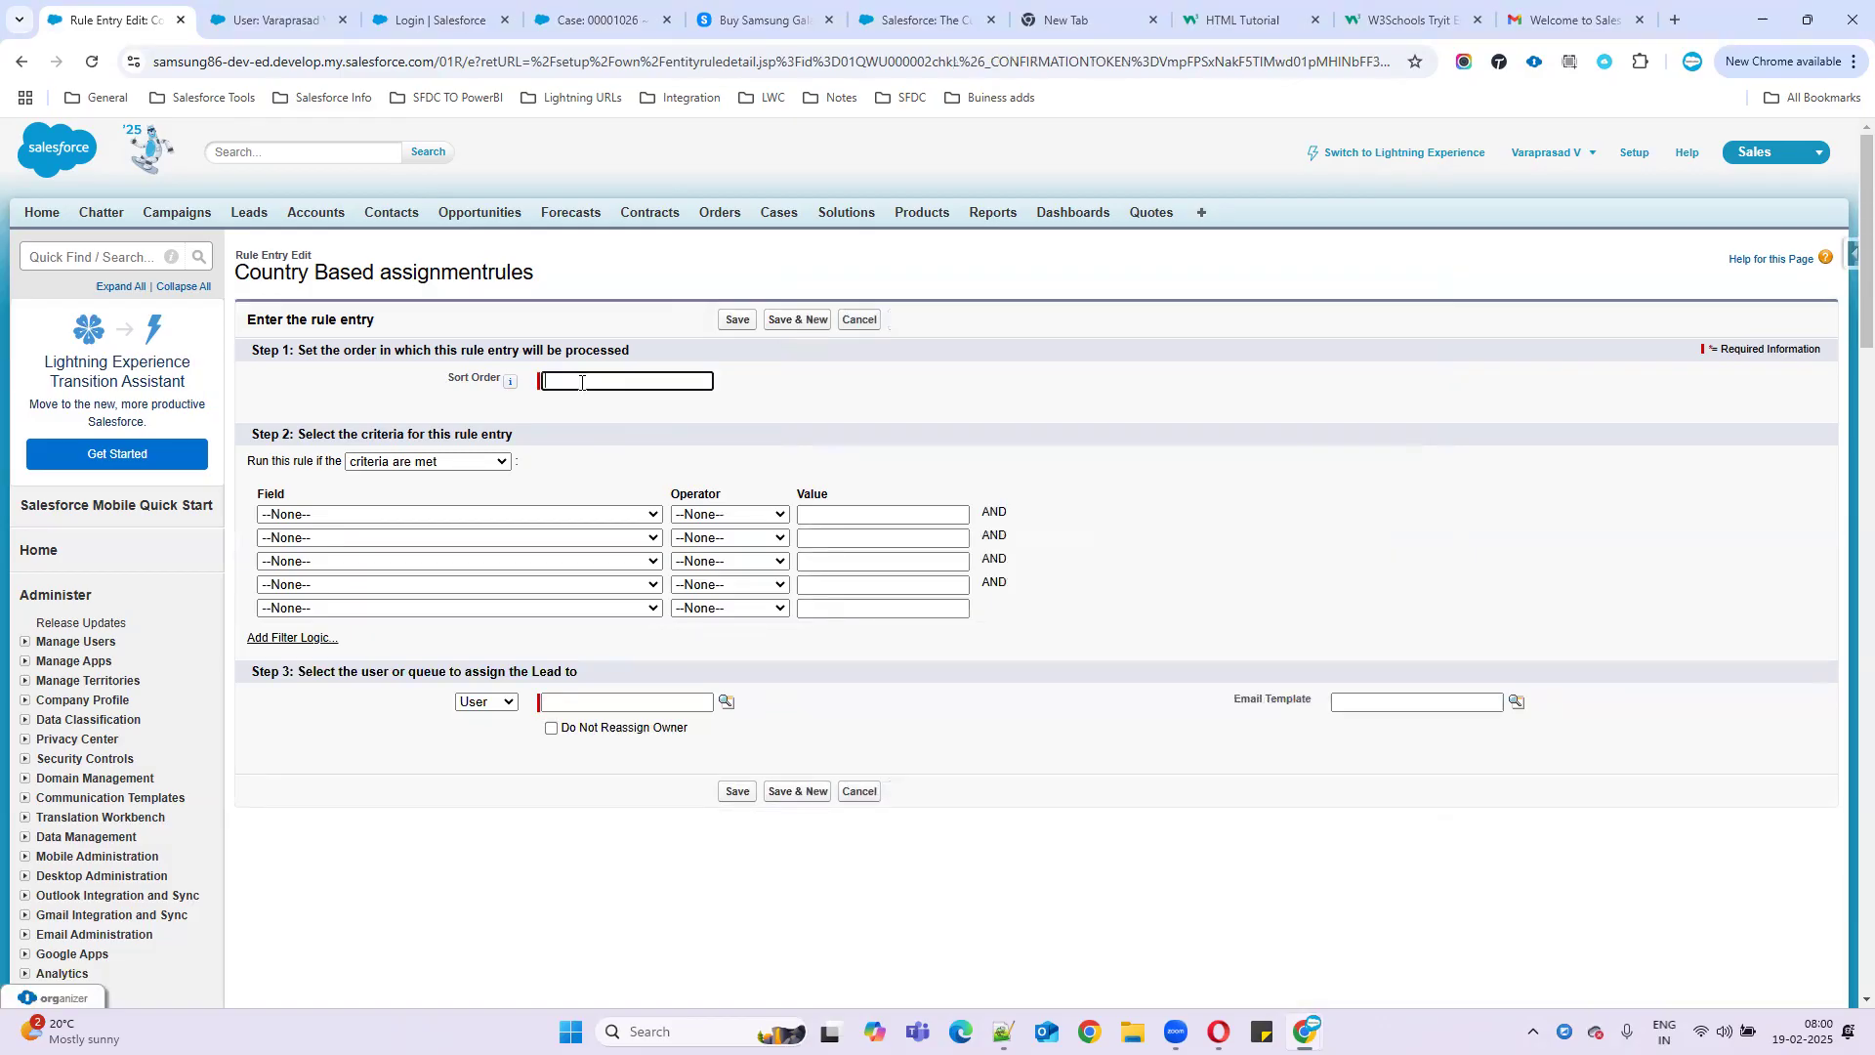
- Enter sort order 2 for the second entry of the Country Based assignment rule
left_click(420, 515)
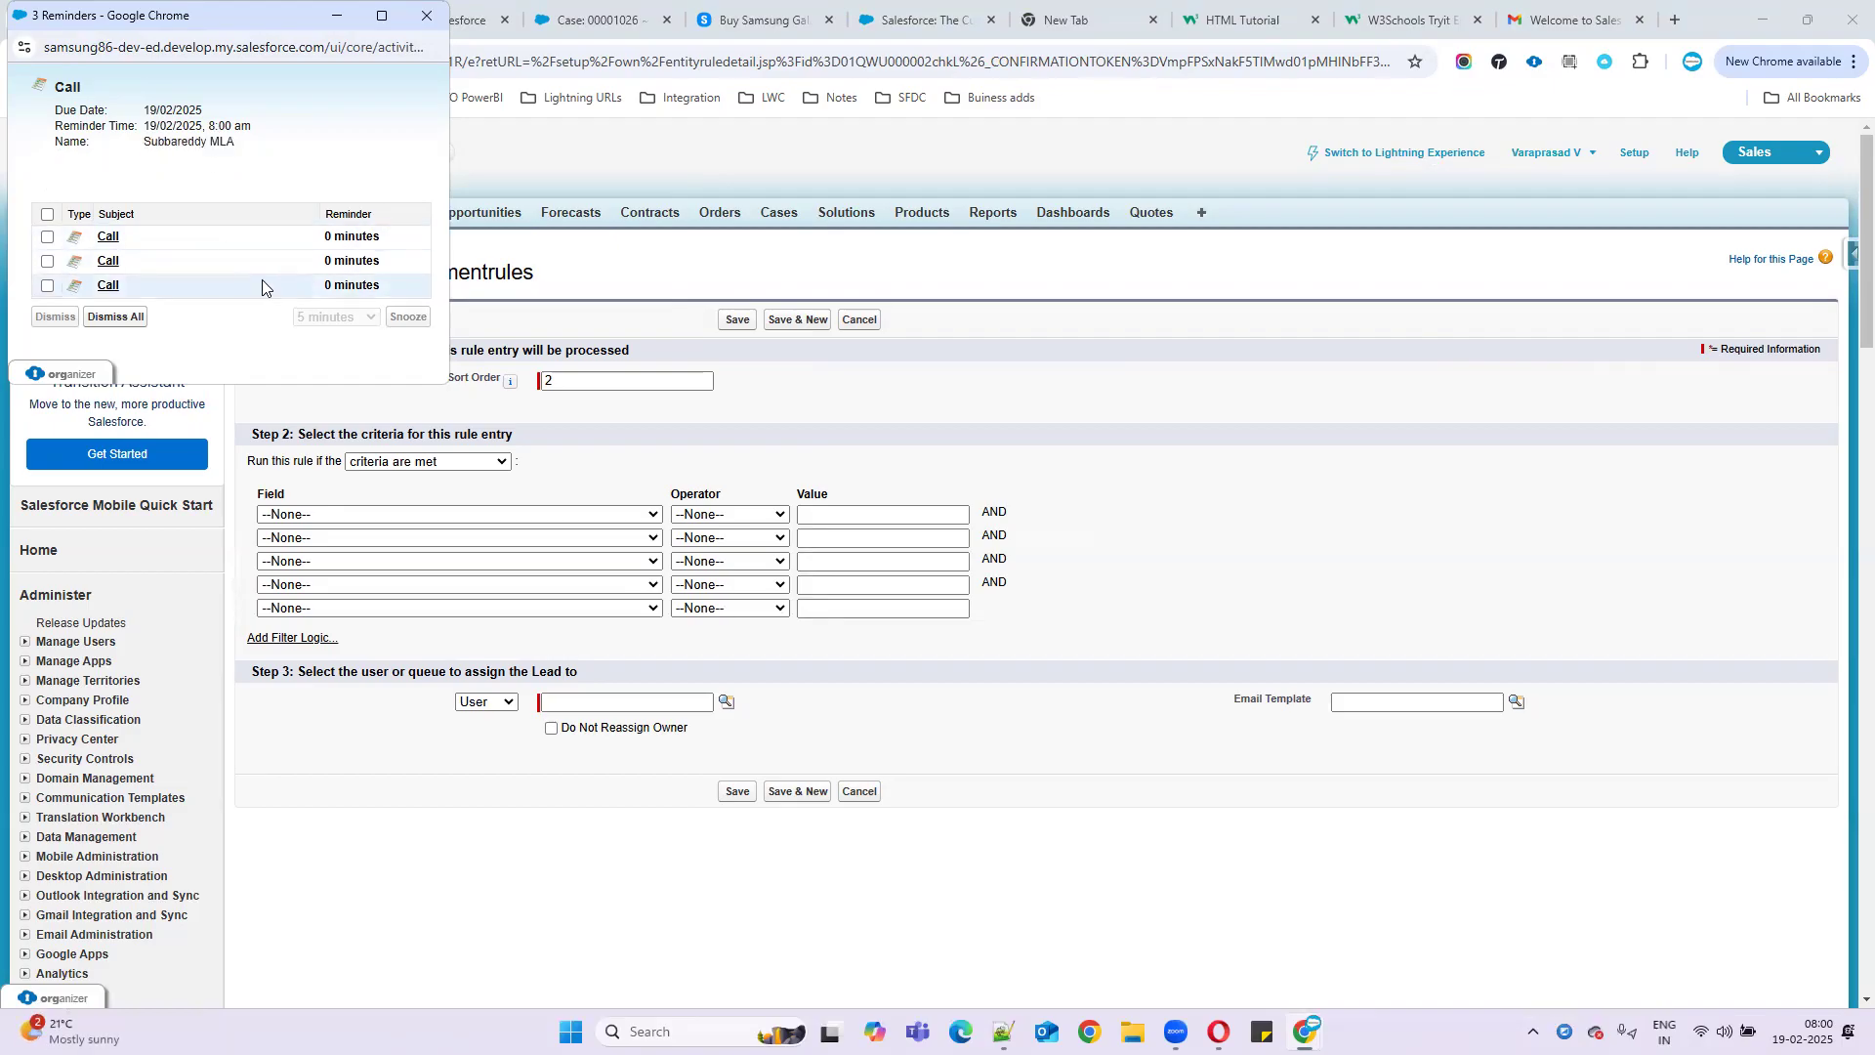
- Dismiss the reminders, view the IBM account's open activities, then return to the rule entry form
left_click(412, 19)
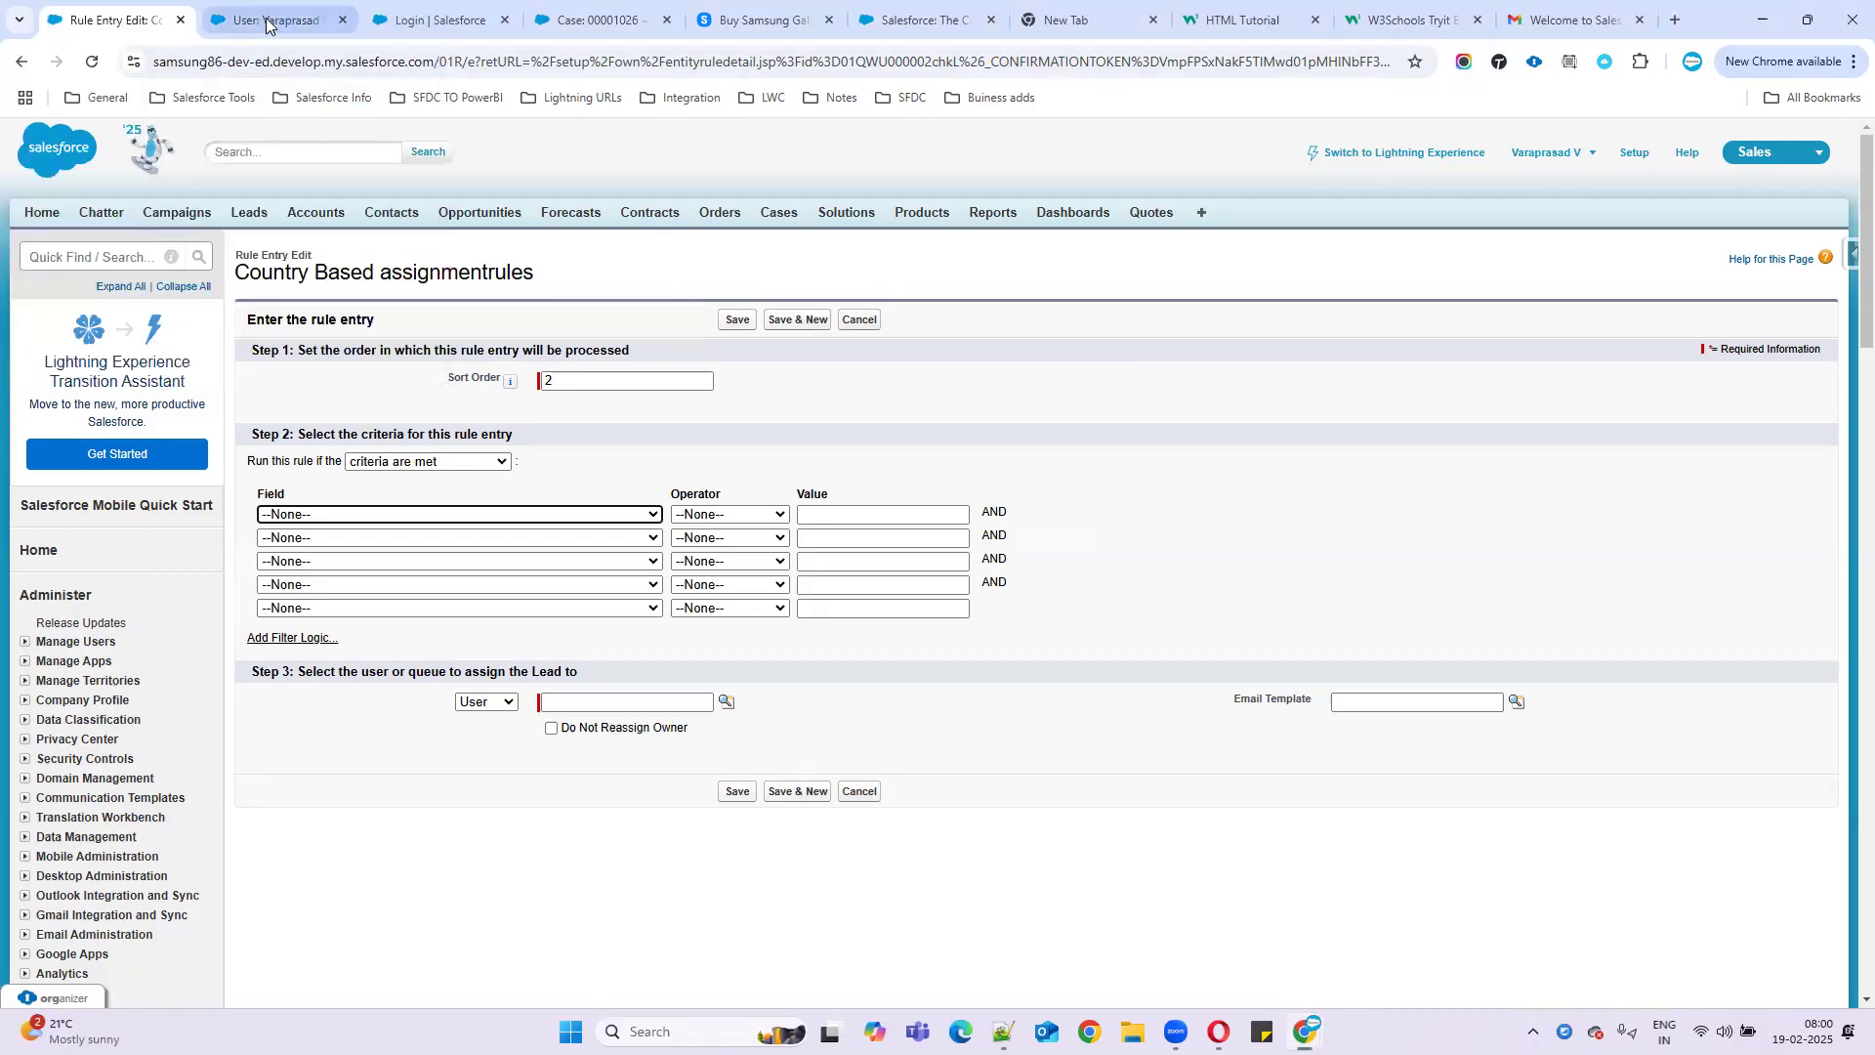
left_click(293, 21)
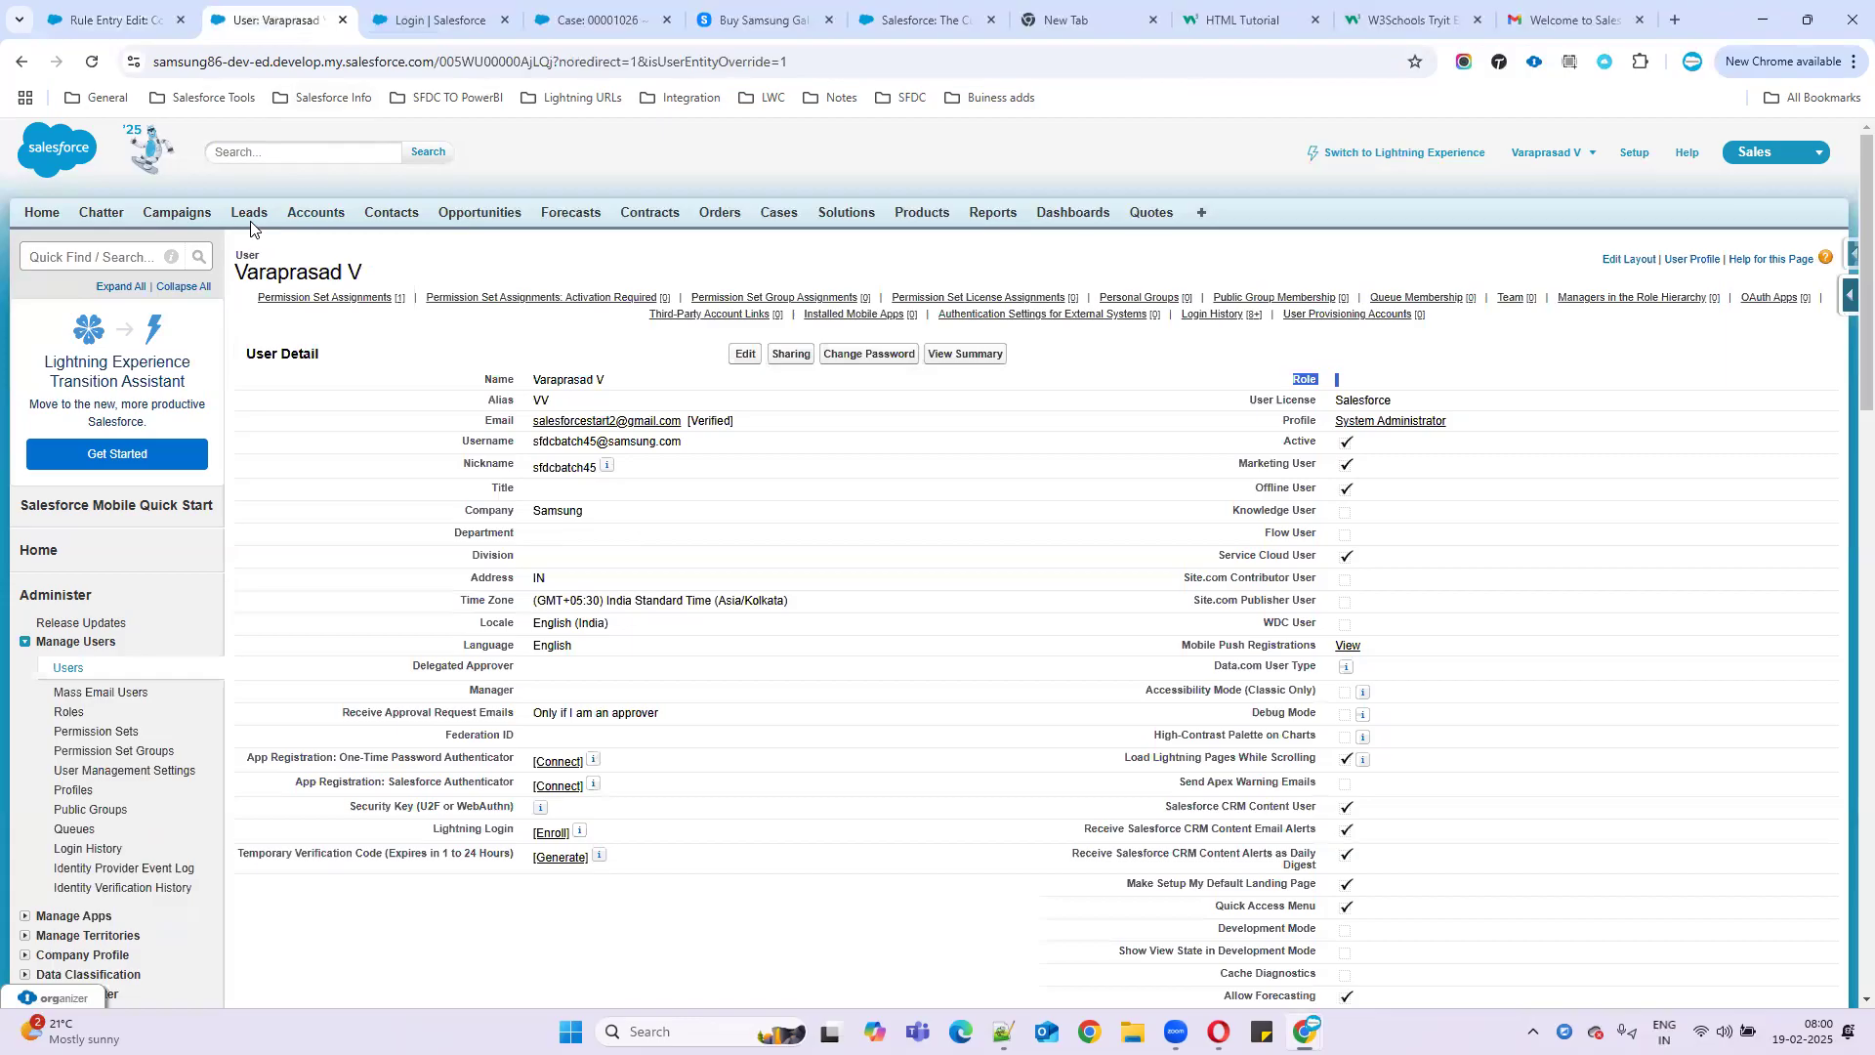
left_click(301, 219, "ctrl")
left_click(412, 22)
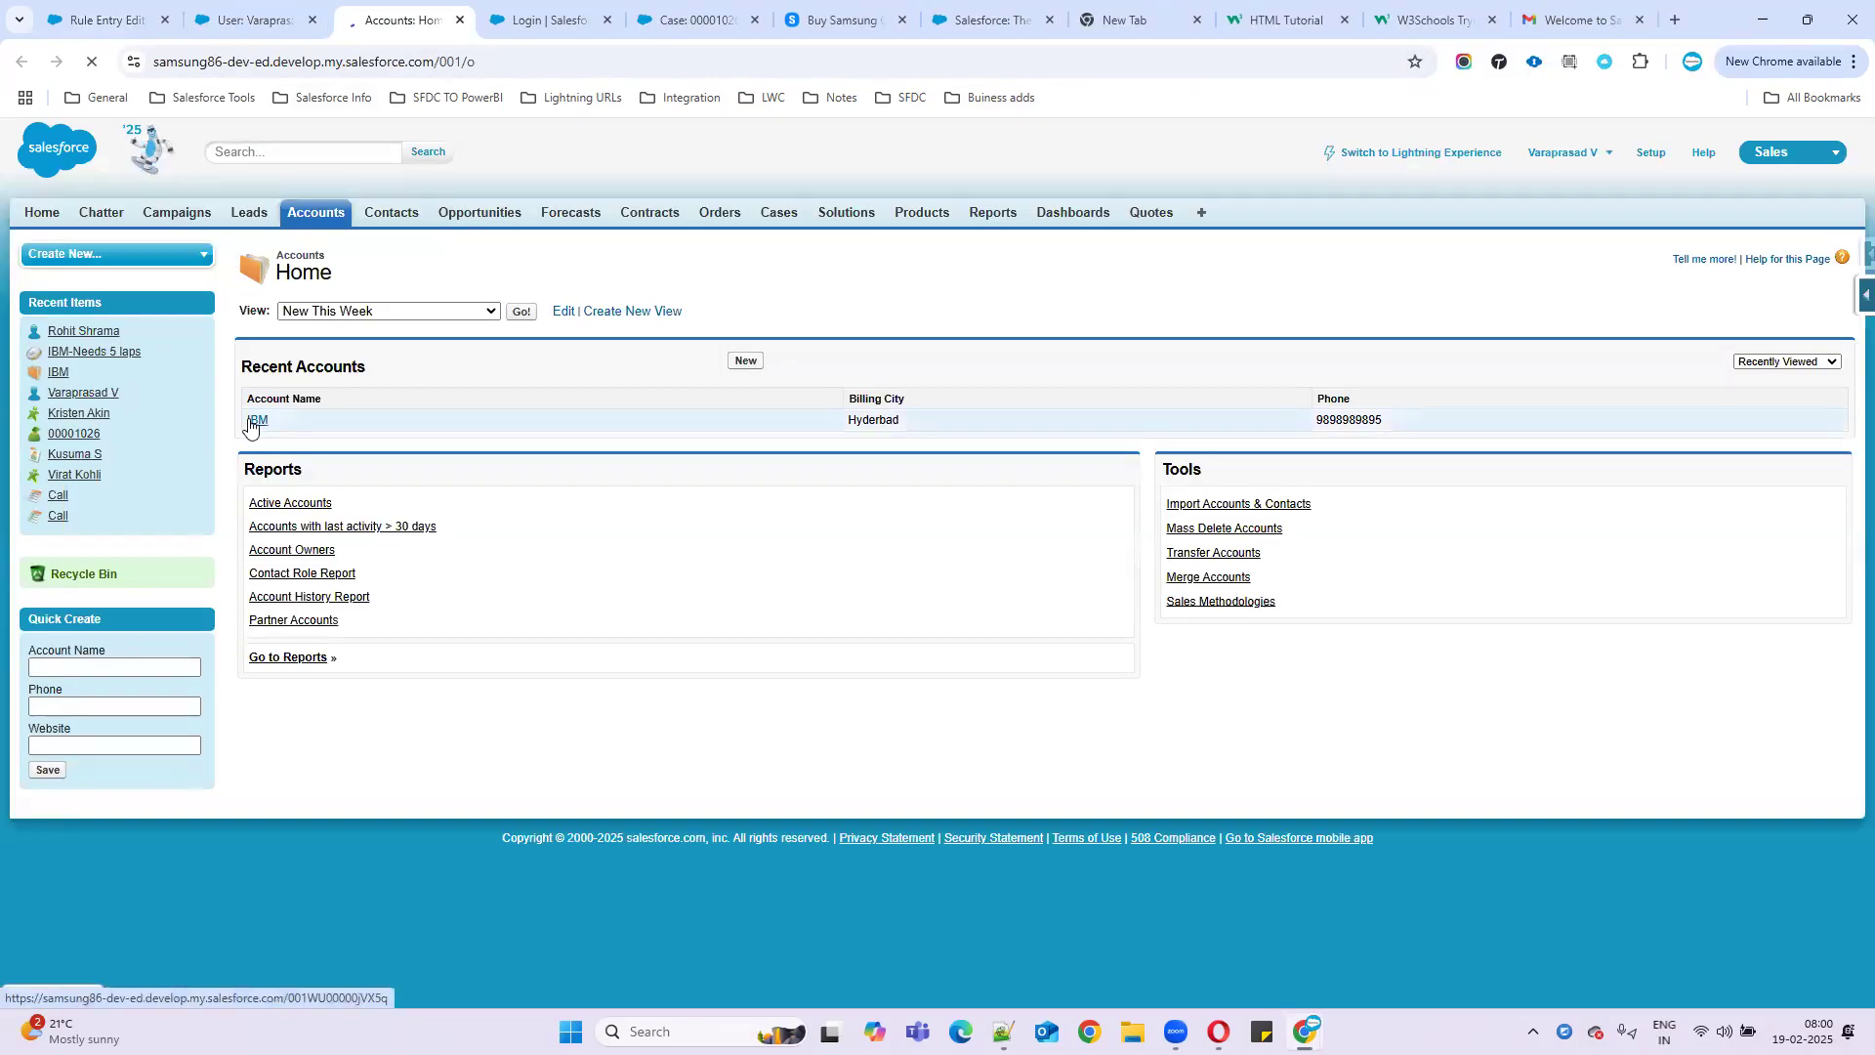
left_click(250, 422)
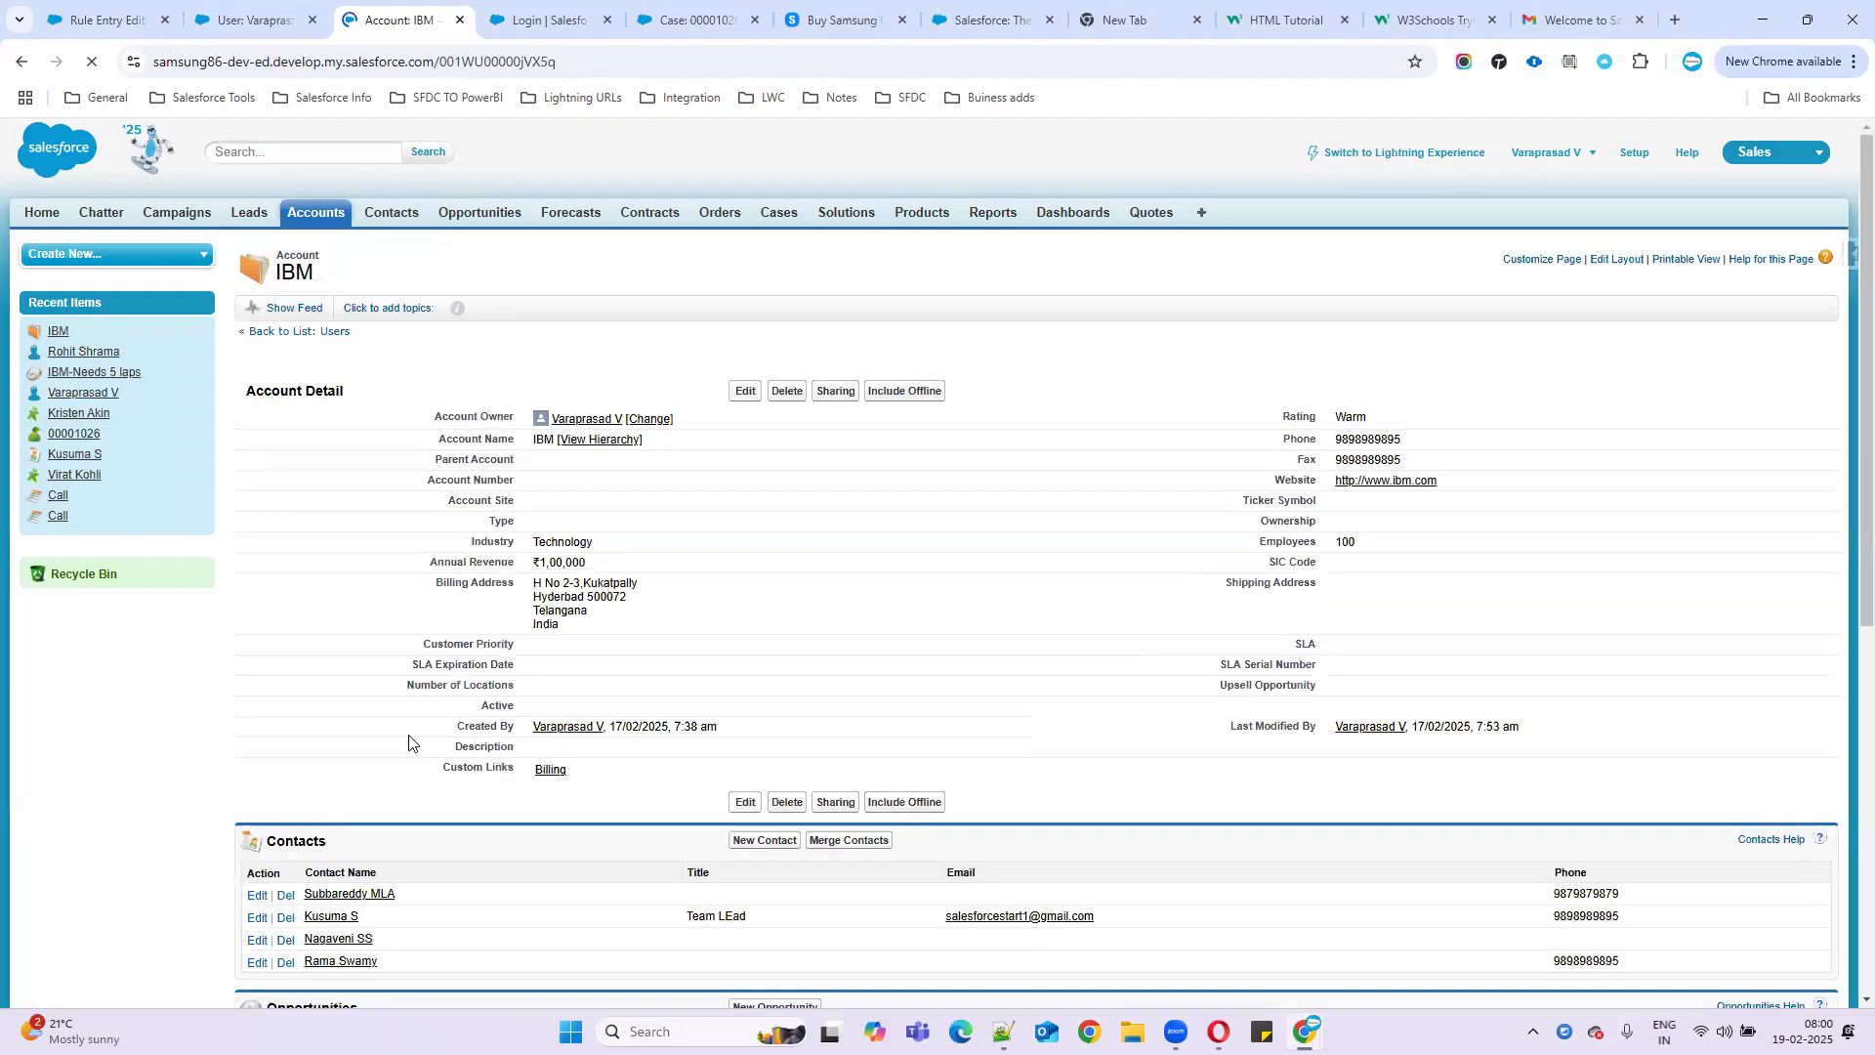
scroll(415, 743, "down", 7)
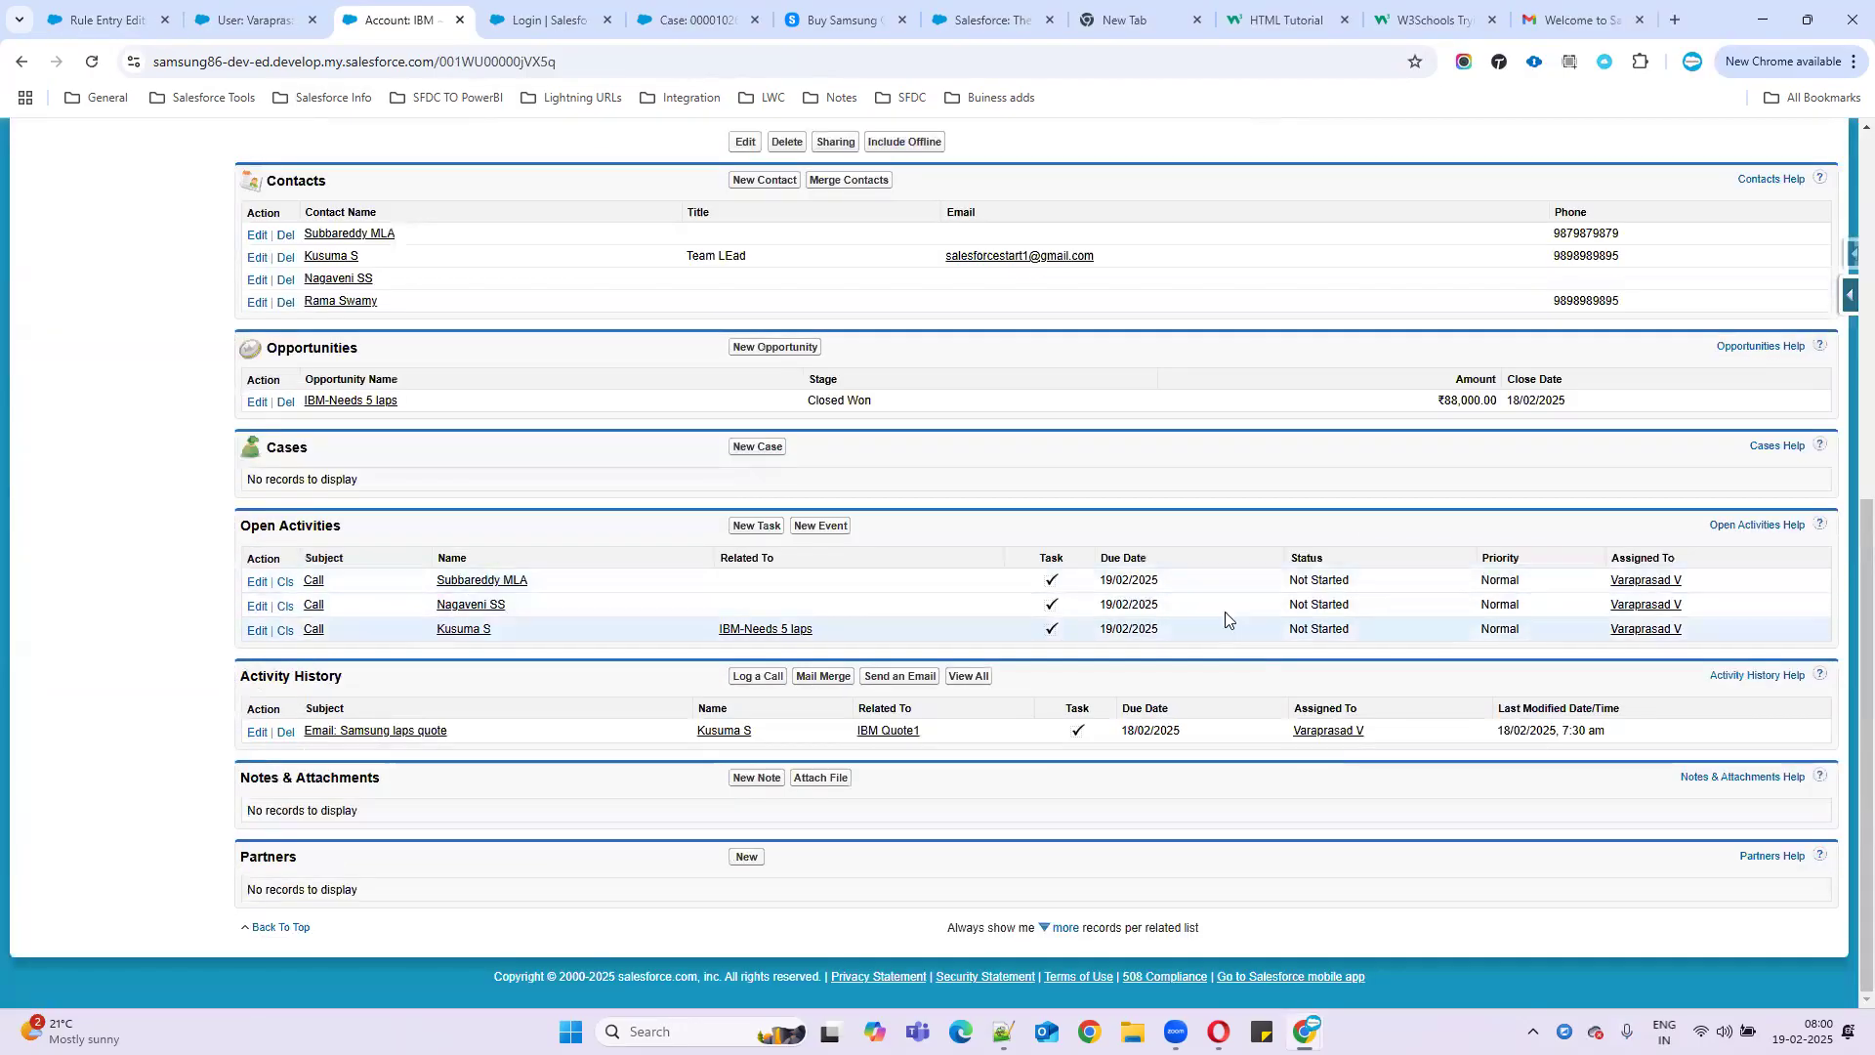
left_click_drag(1172, 576, 1099, 579)
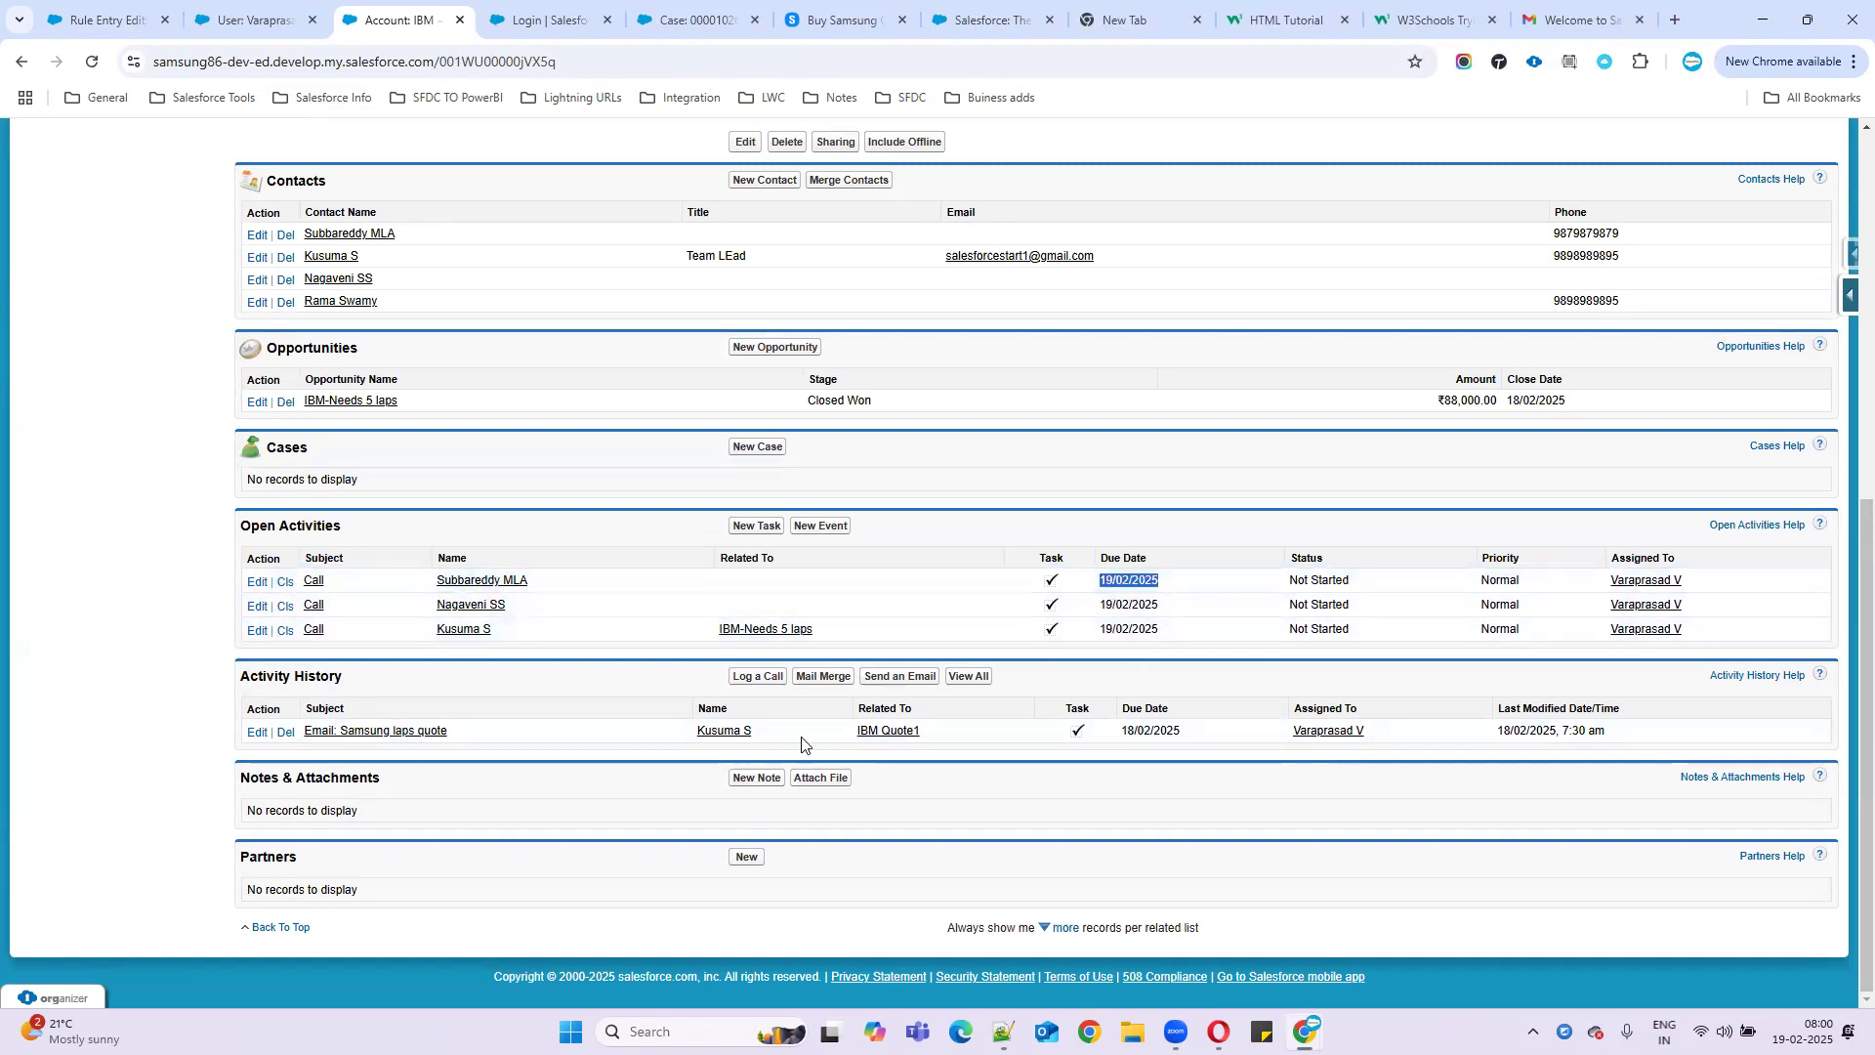
left_click(83, 22)
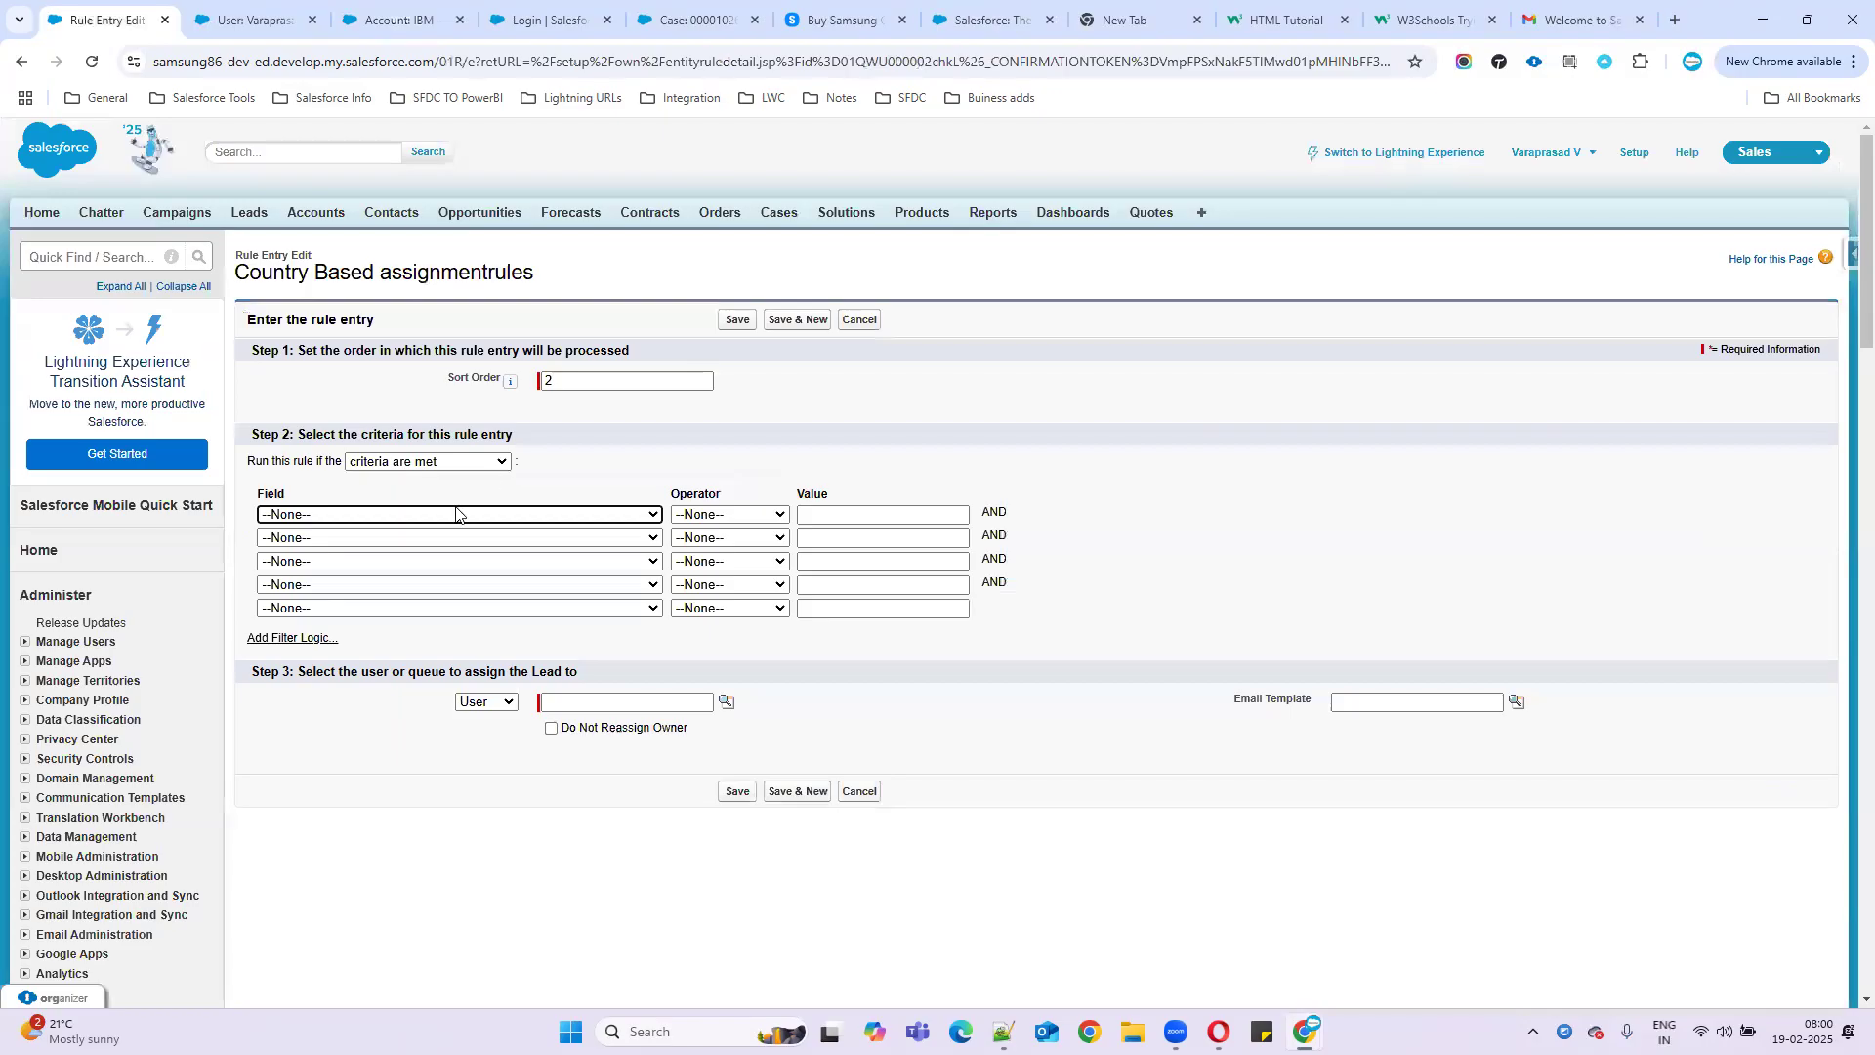
- Set the first criterion to Lead: Country equals India, using India copied from the notes
left_click(417, 516)
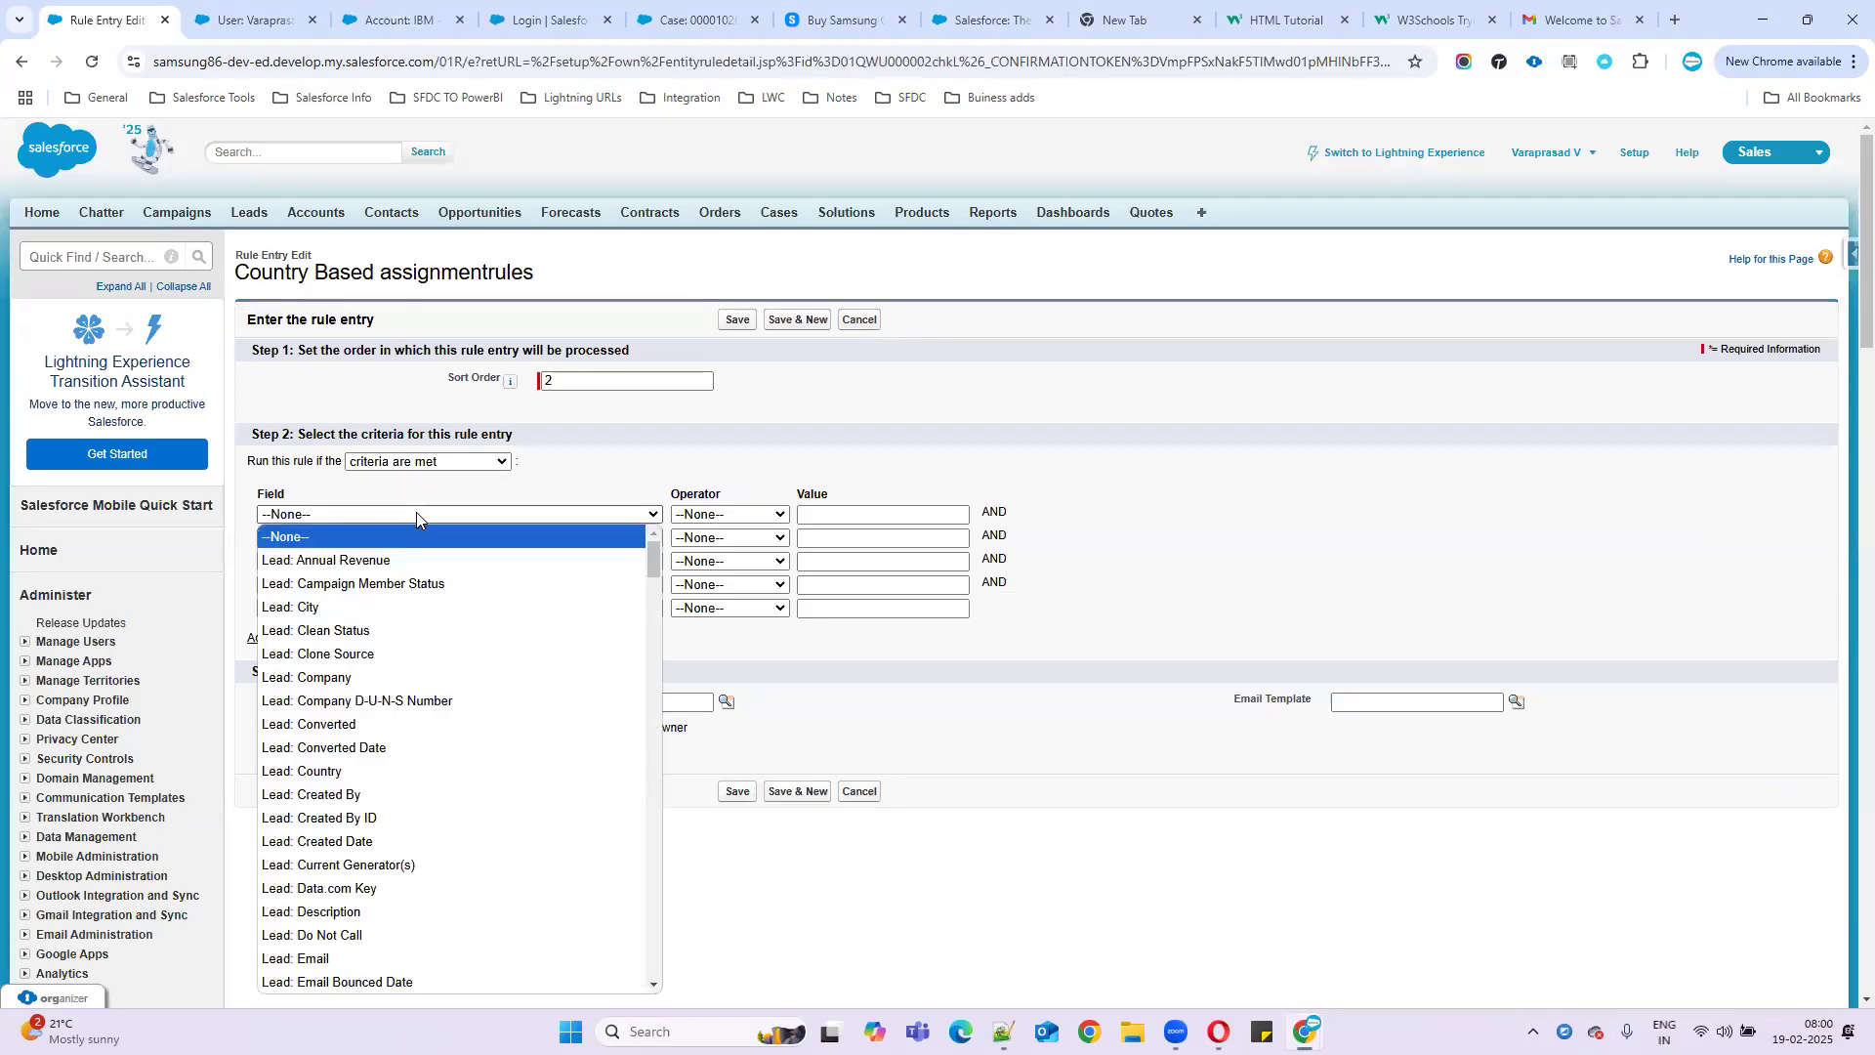
left_click(355, 771)
left_click(730, 515)
left_click(728, 538)
left_click(826, 513)
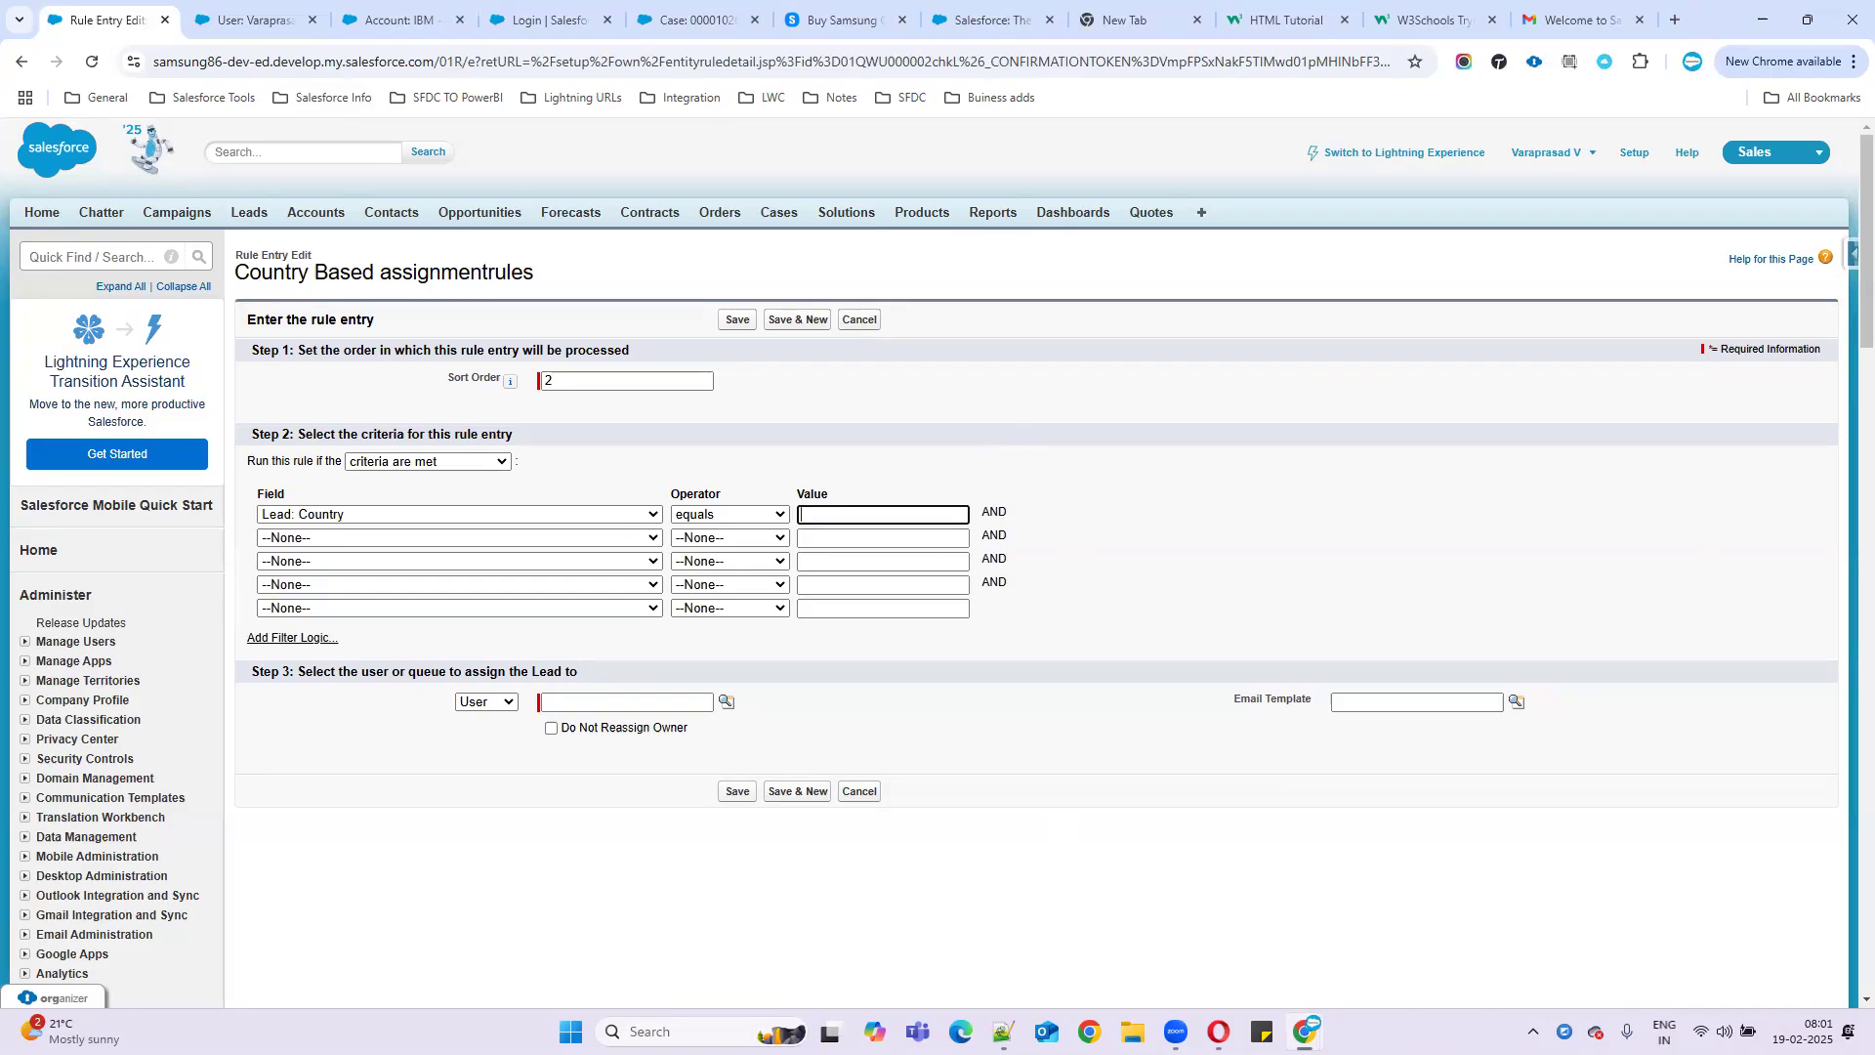
double_click(180, 613)
left_click(1762, 8)
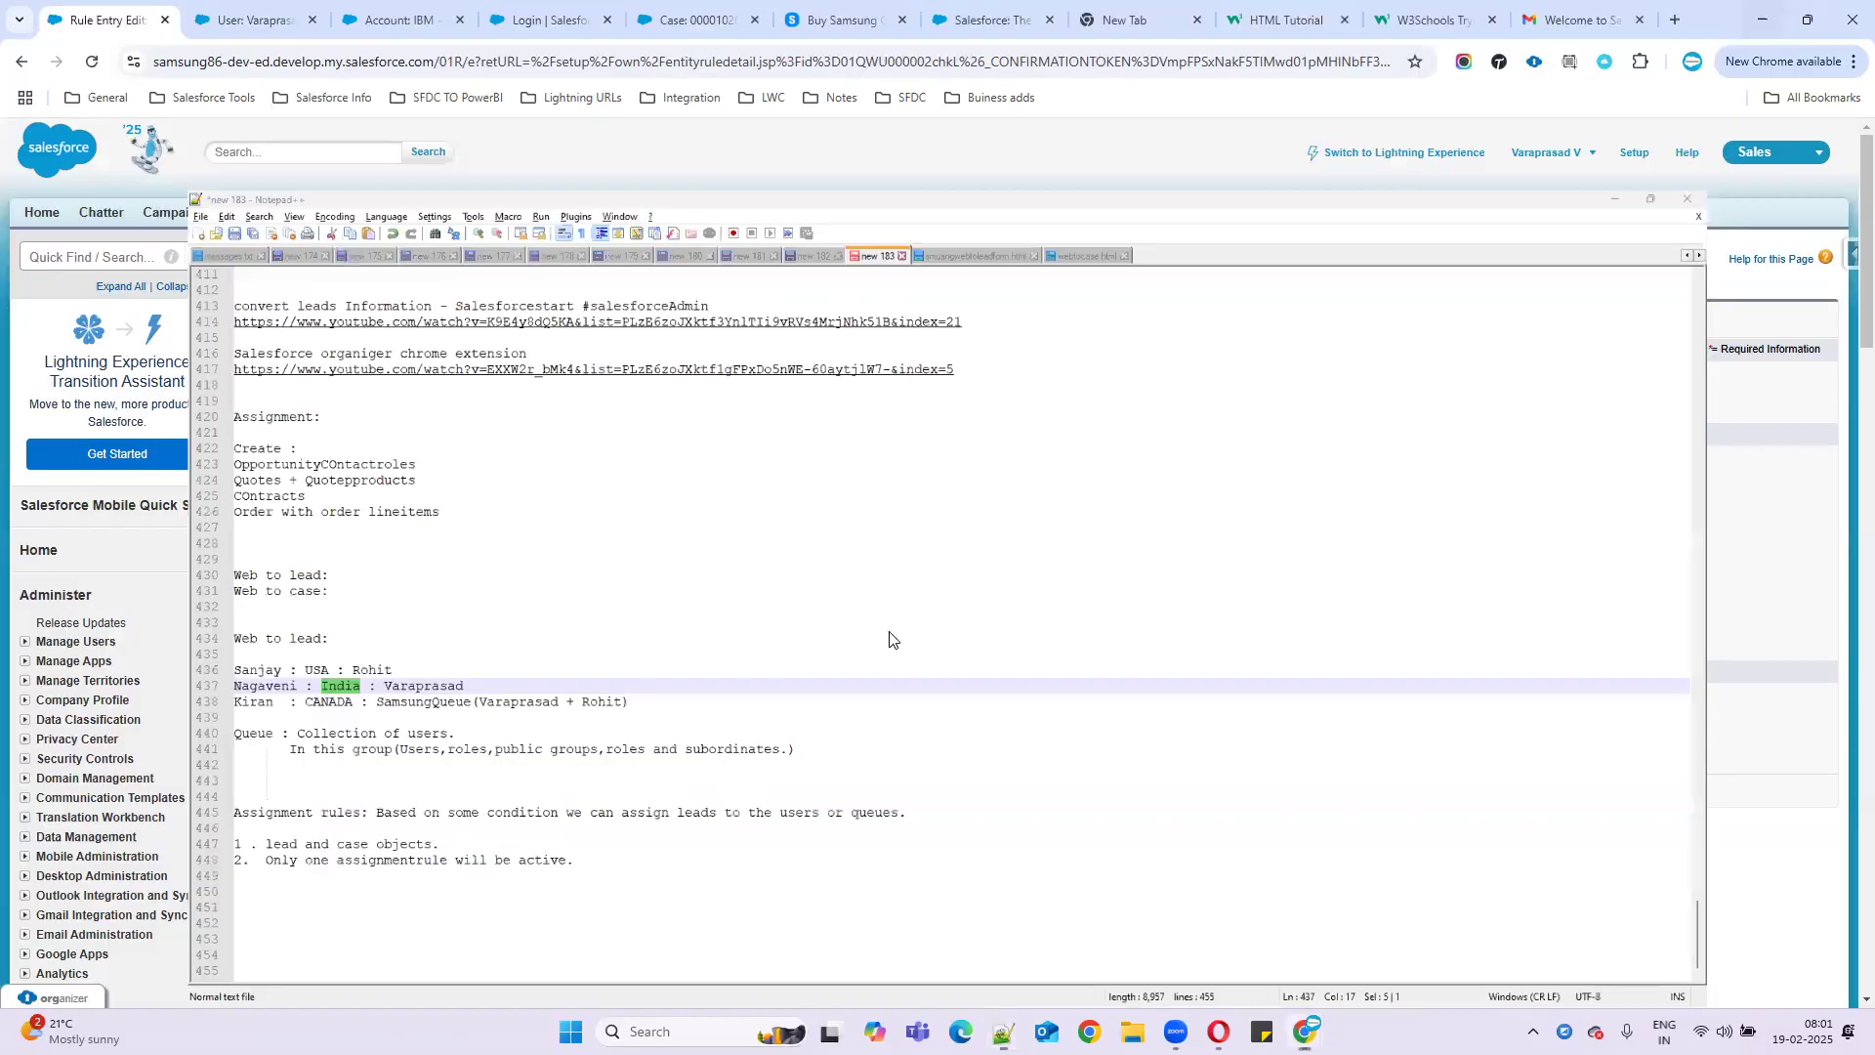
left_click(834, 502)
left_click(830, 515)
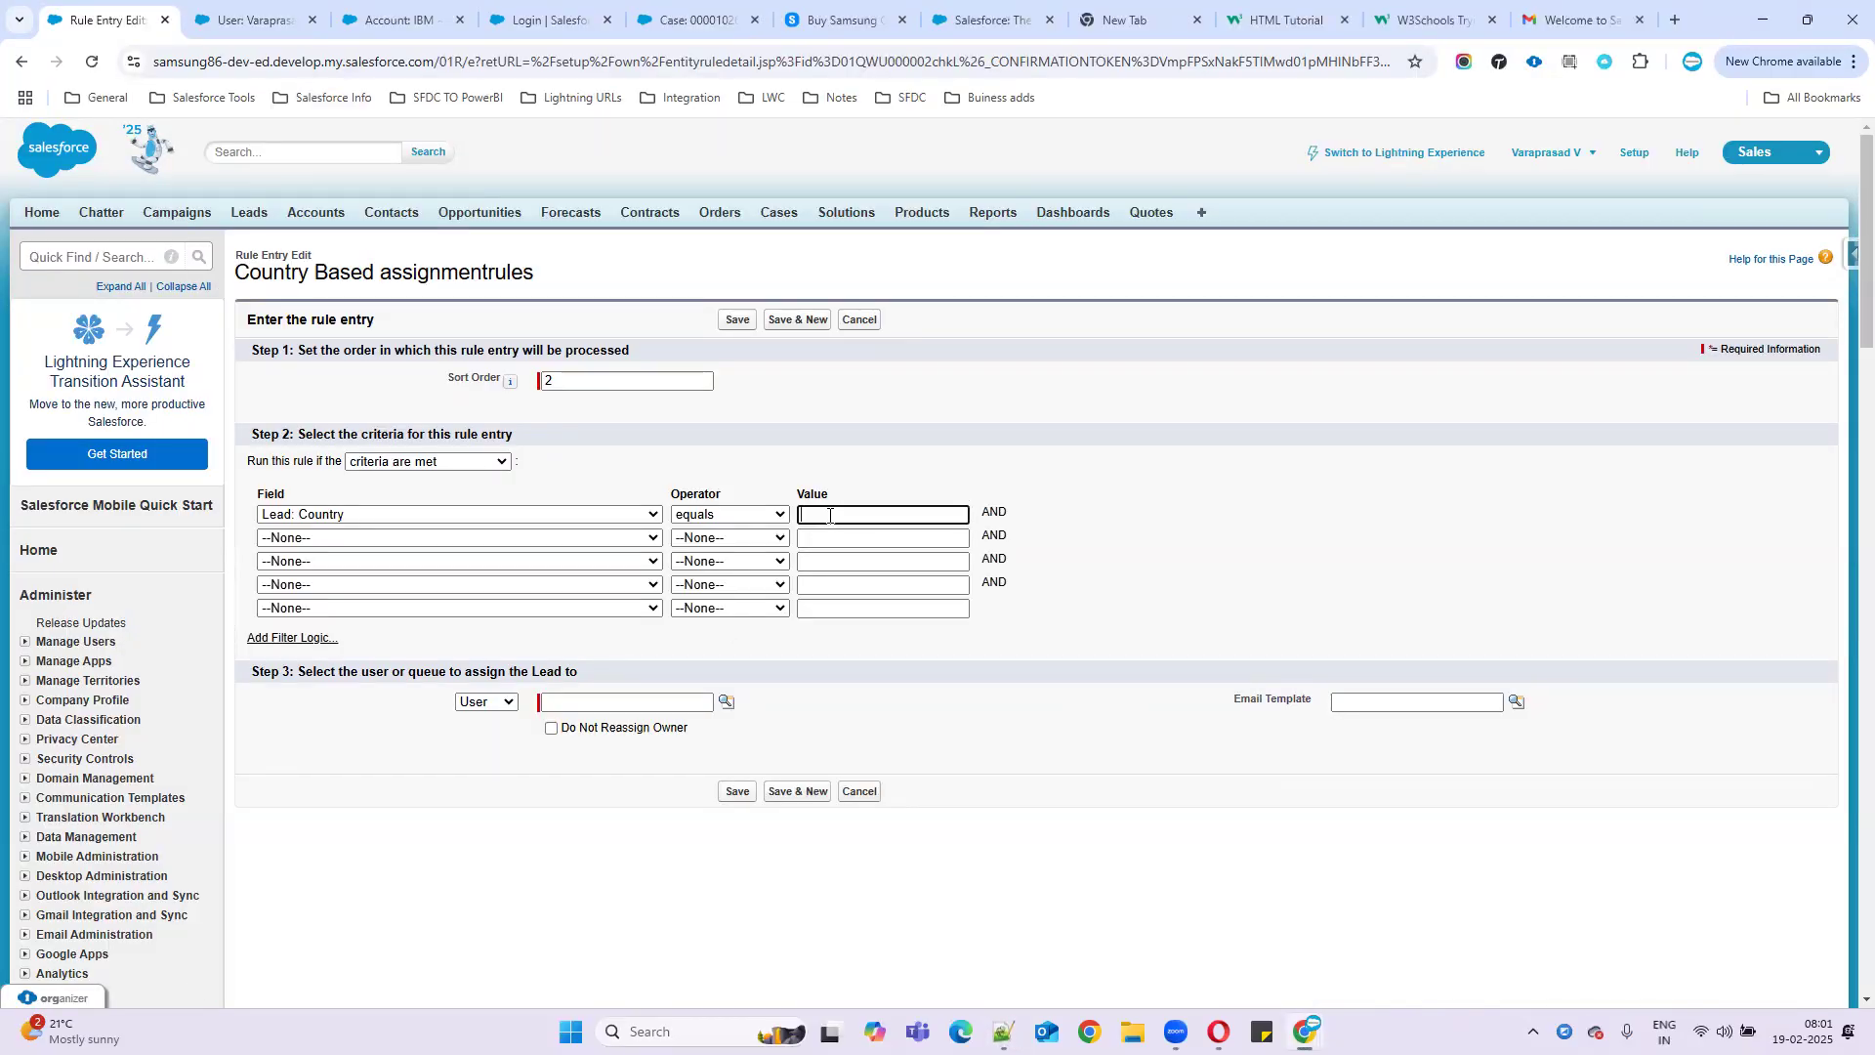
- Set the second criterion to Lead: Rating equals Warm and add filter logic 1 AND 2
left_click(475, 537)
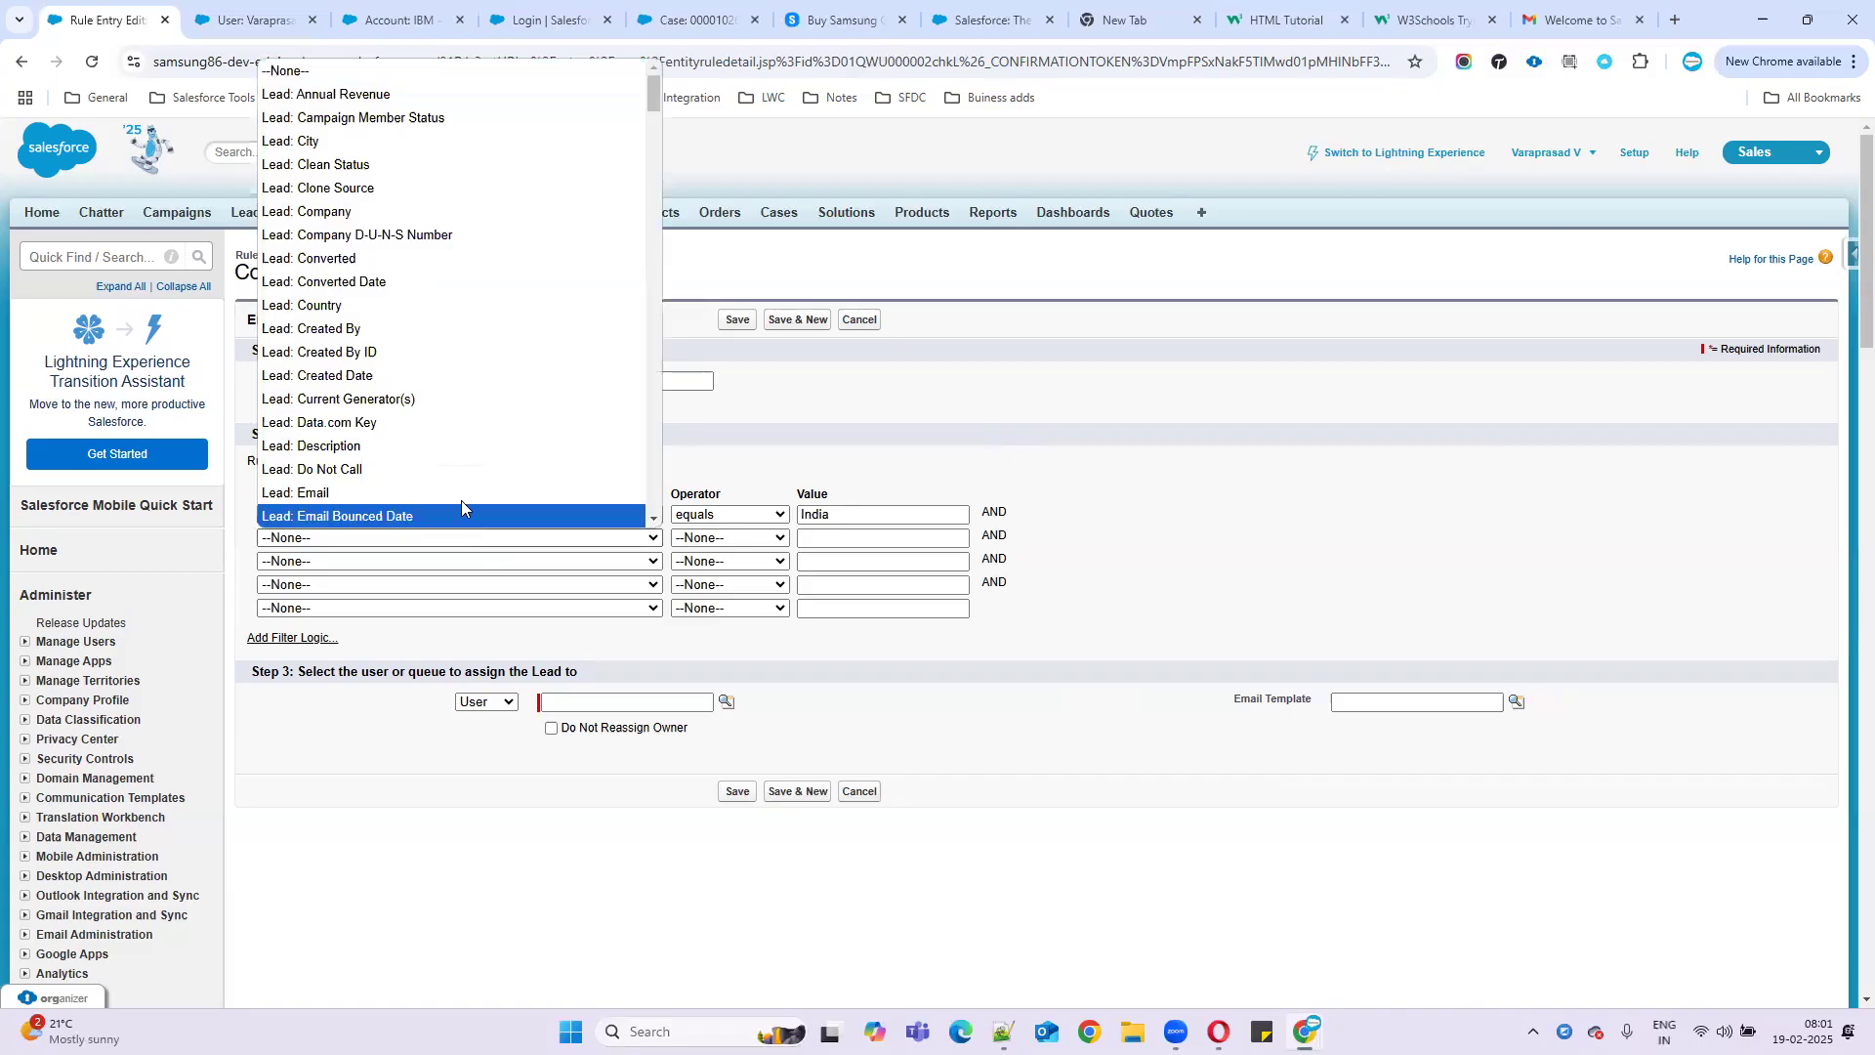
scroll(356, 434, "down", 5)
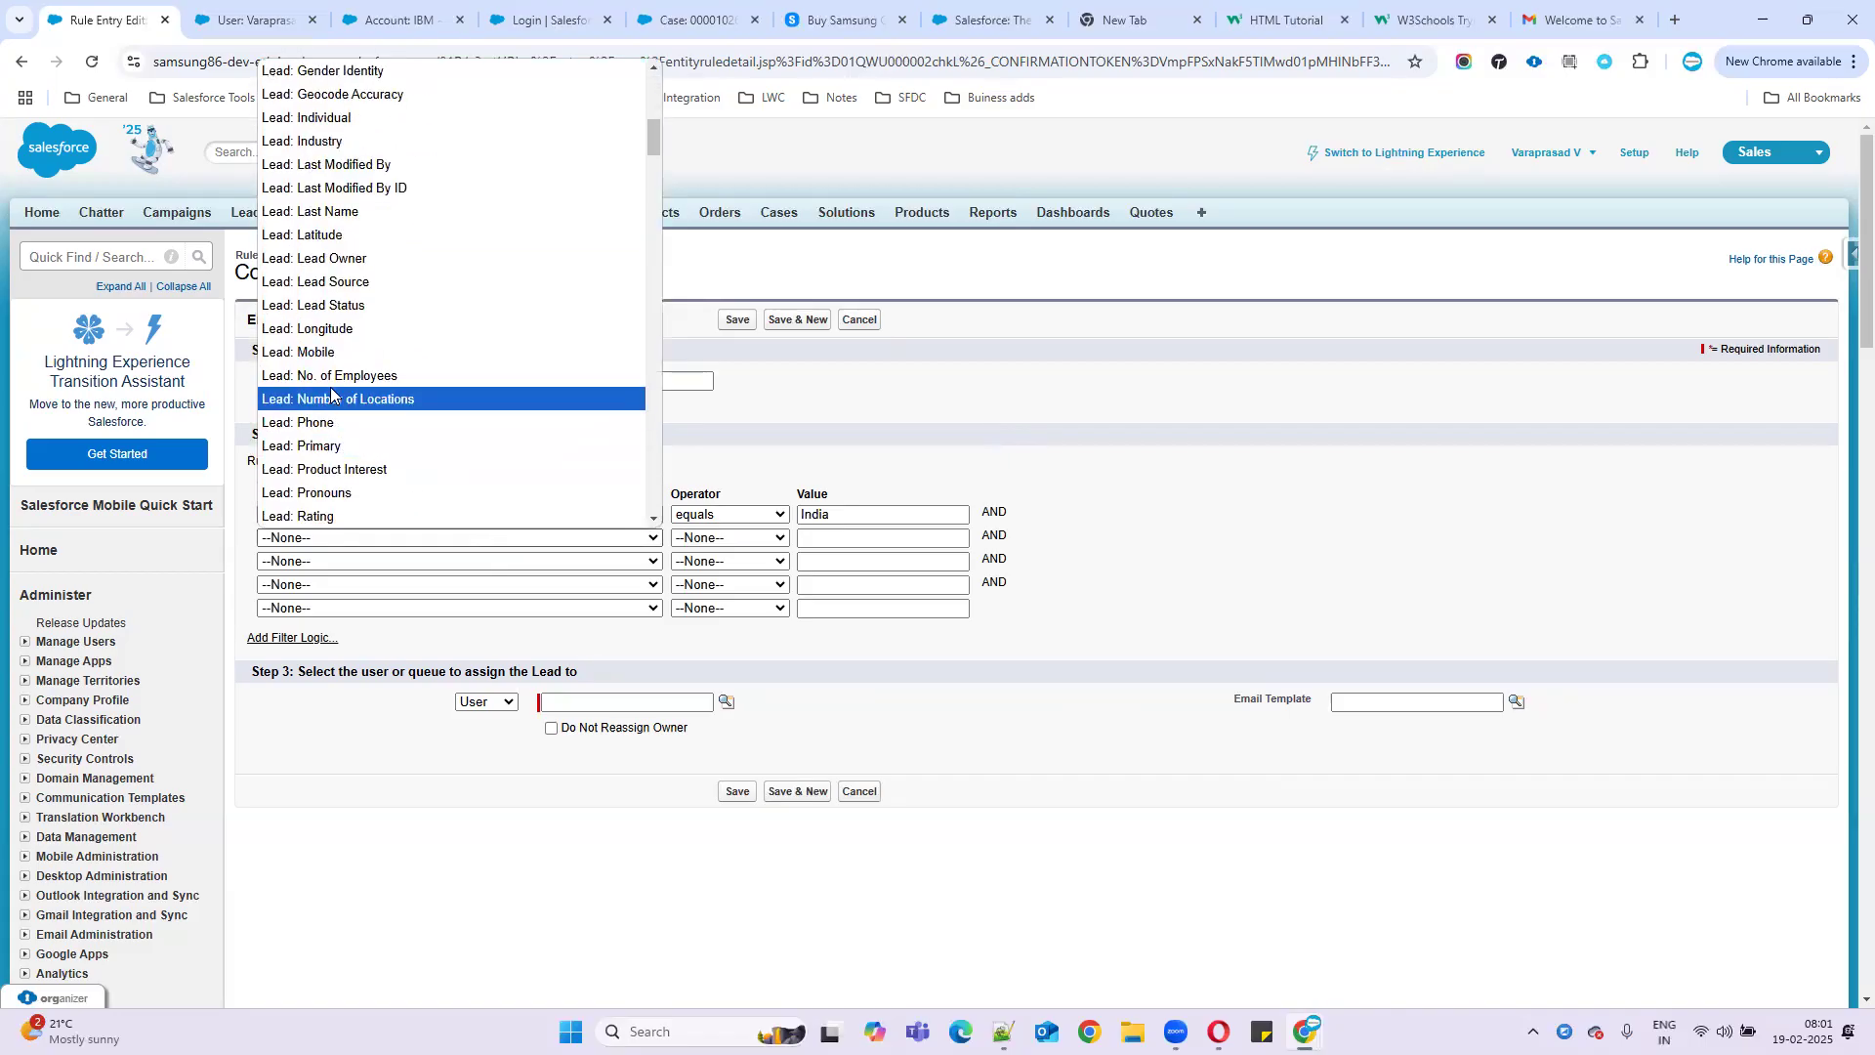
left_click(353, 516)
left_click(740, 549)
left_click(743, 571)
left_click(985, 538)
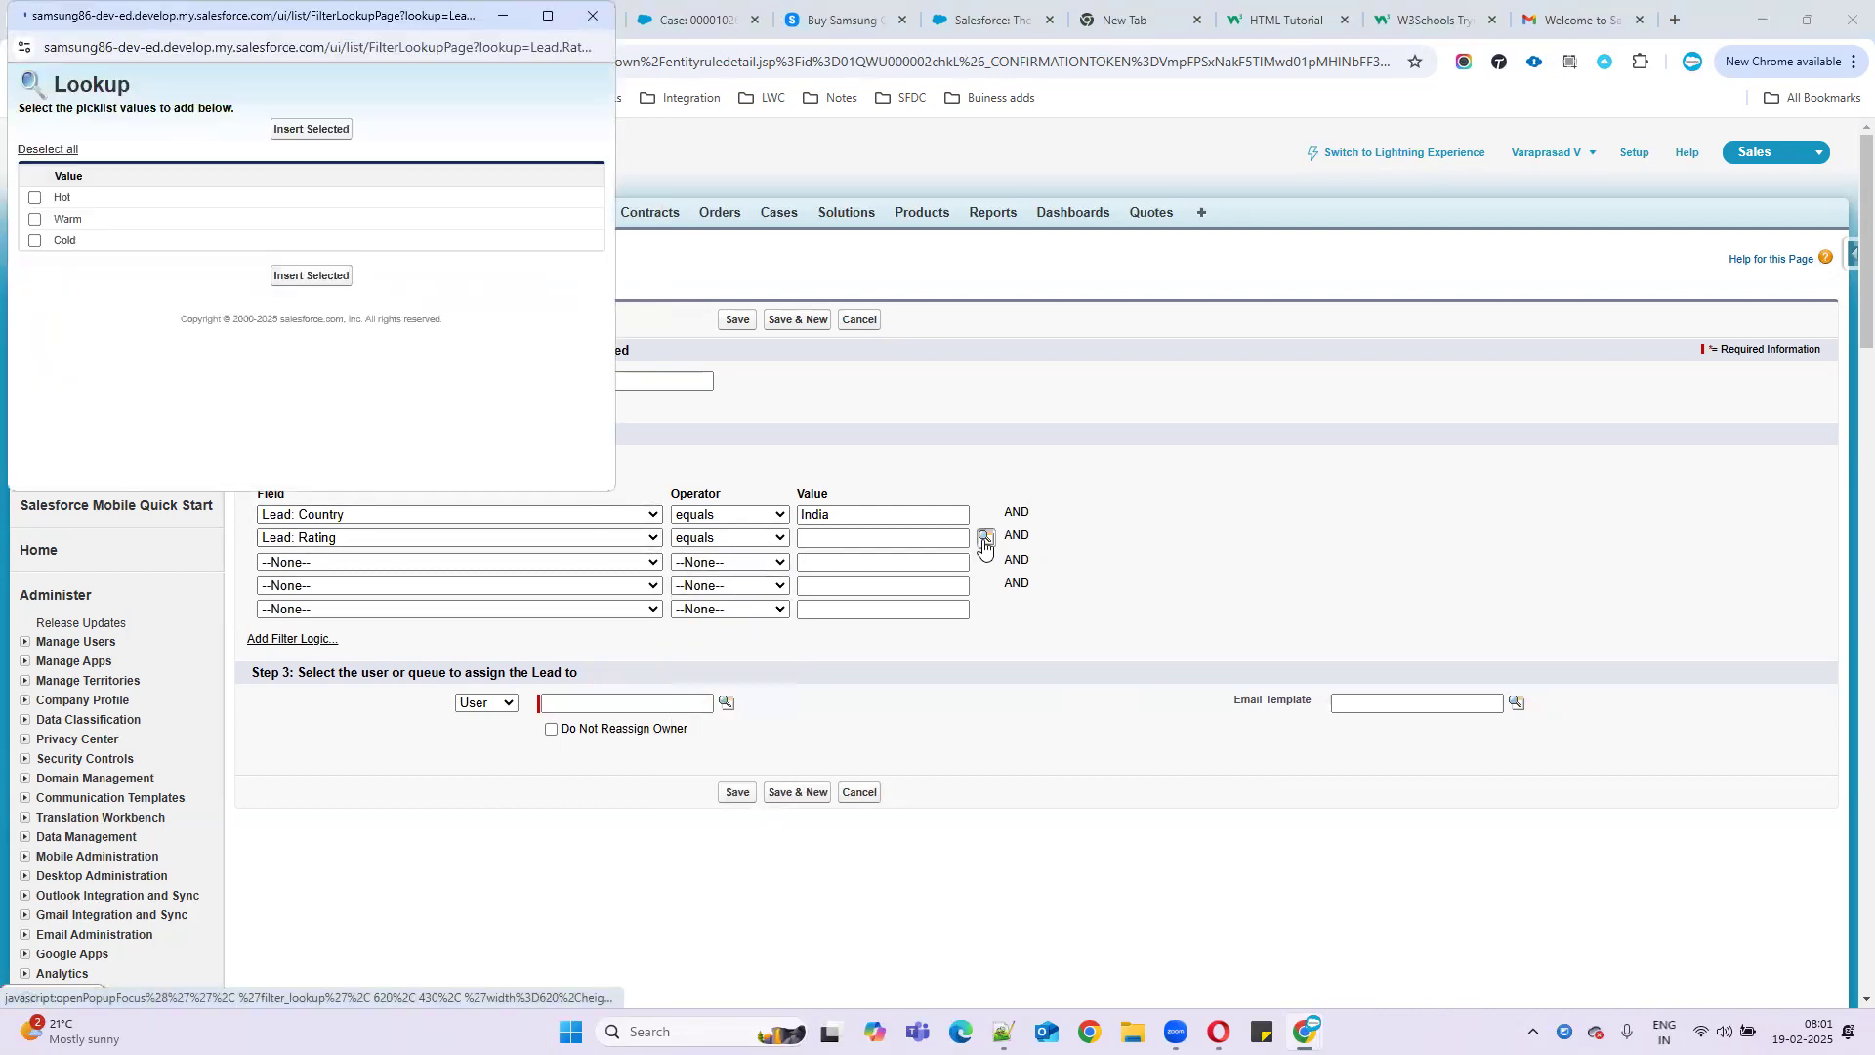
left_click(35, 221)
left_click(306, 276)
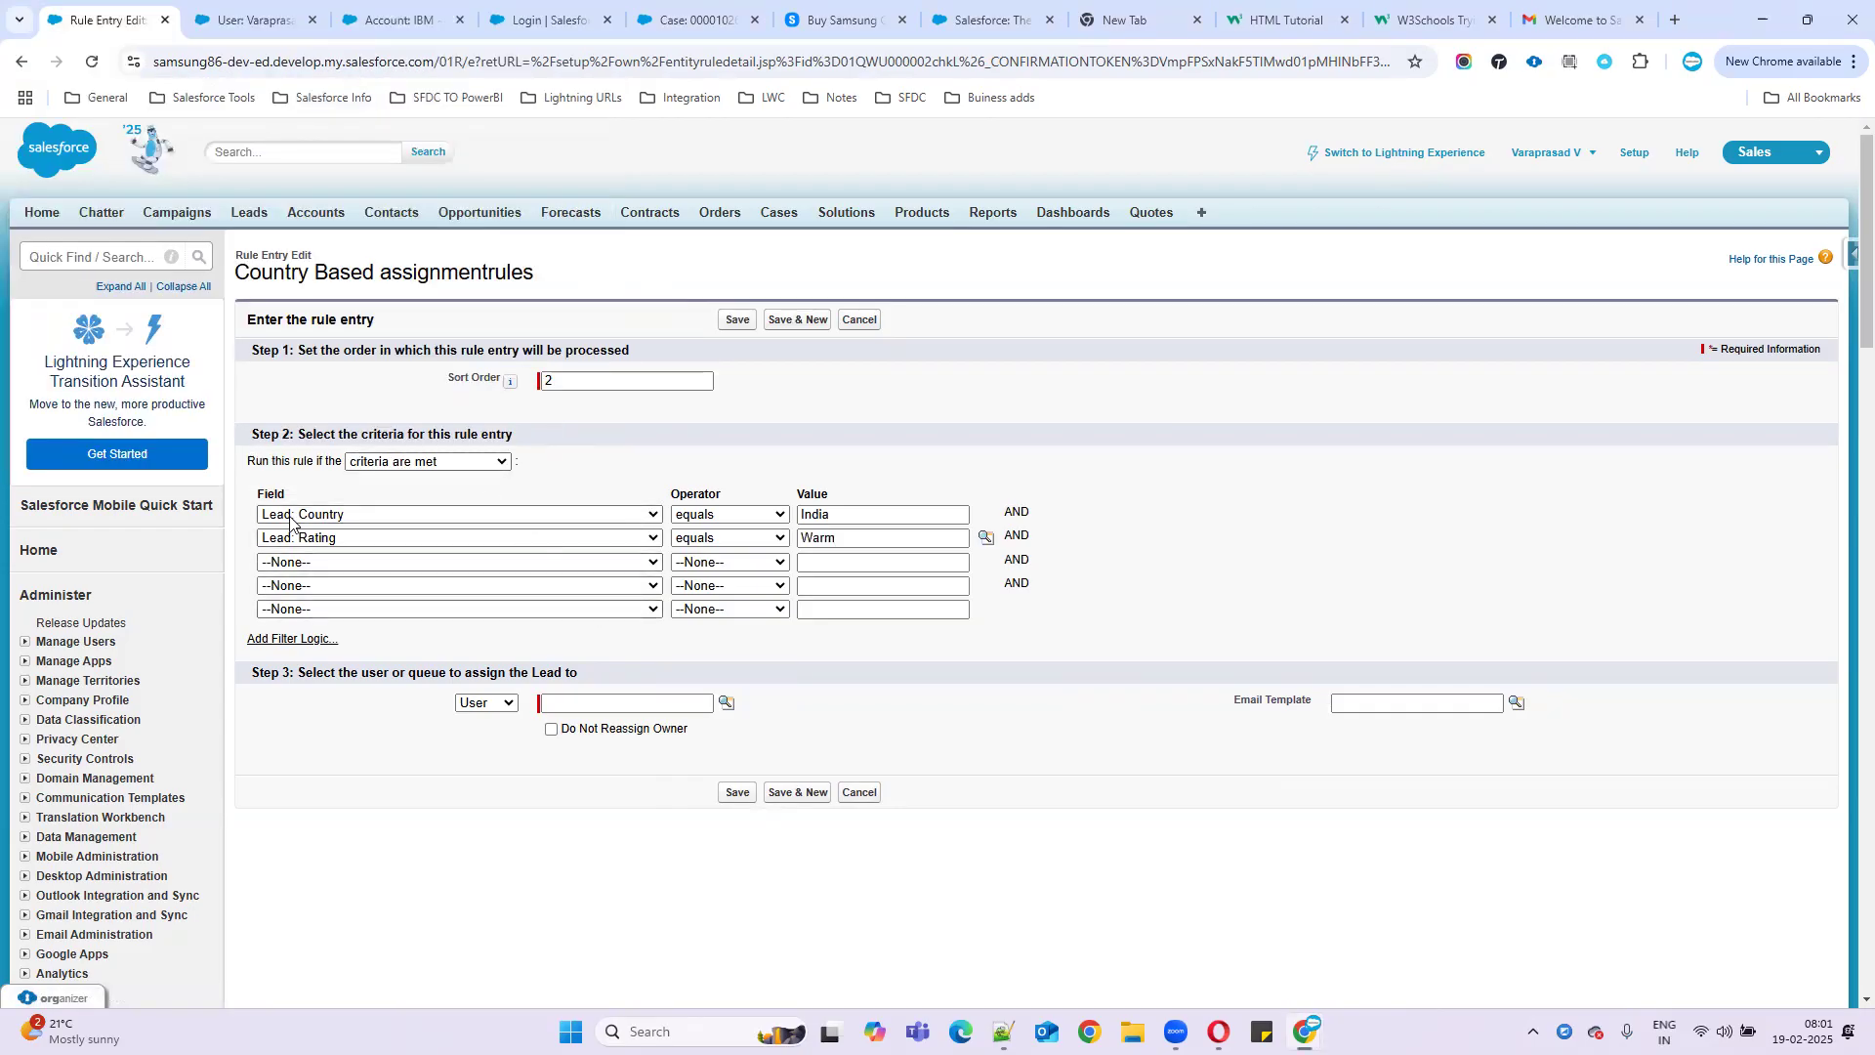
left_click(408, 463)
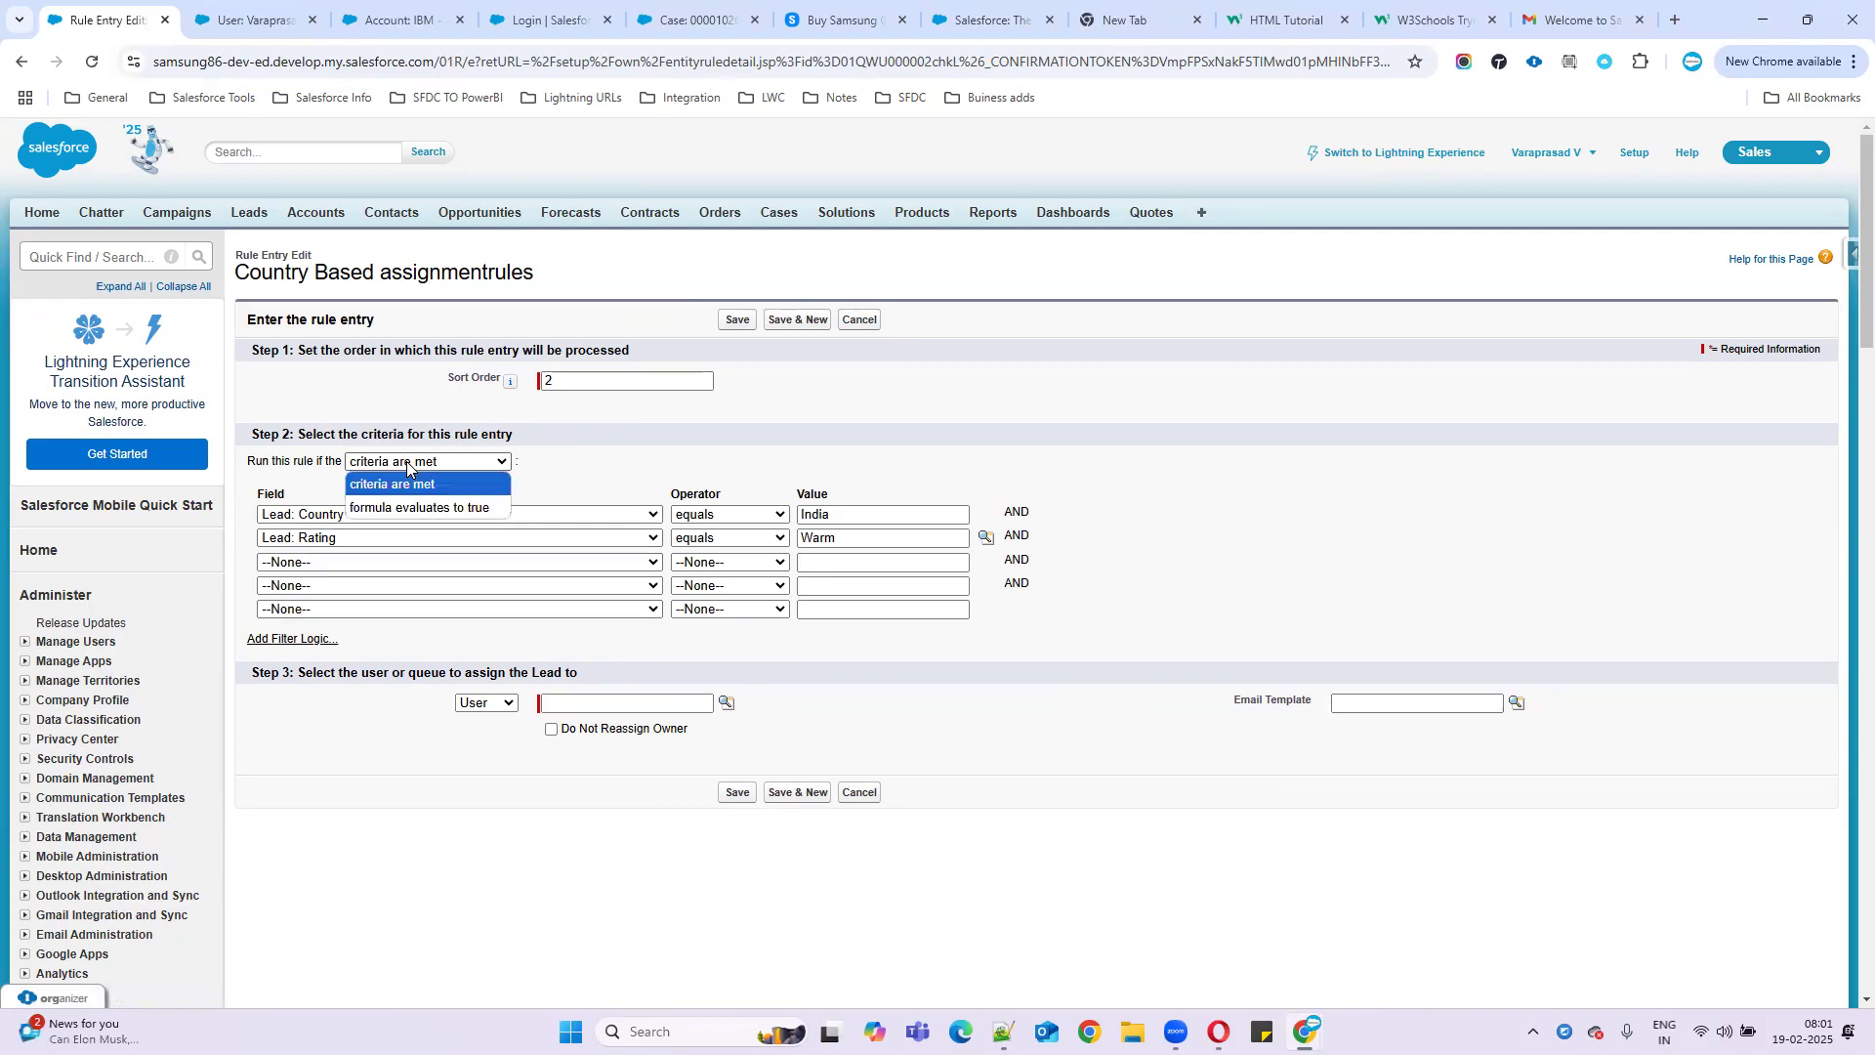
left_click(651, 461)
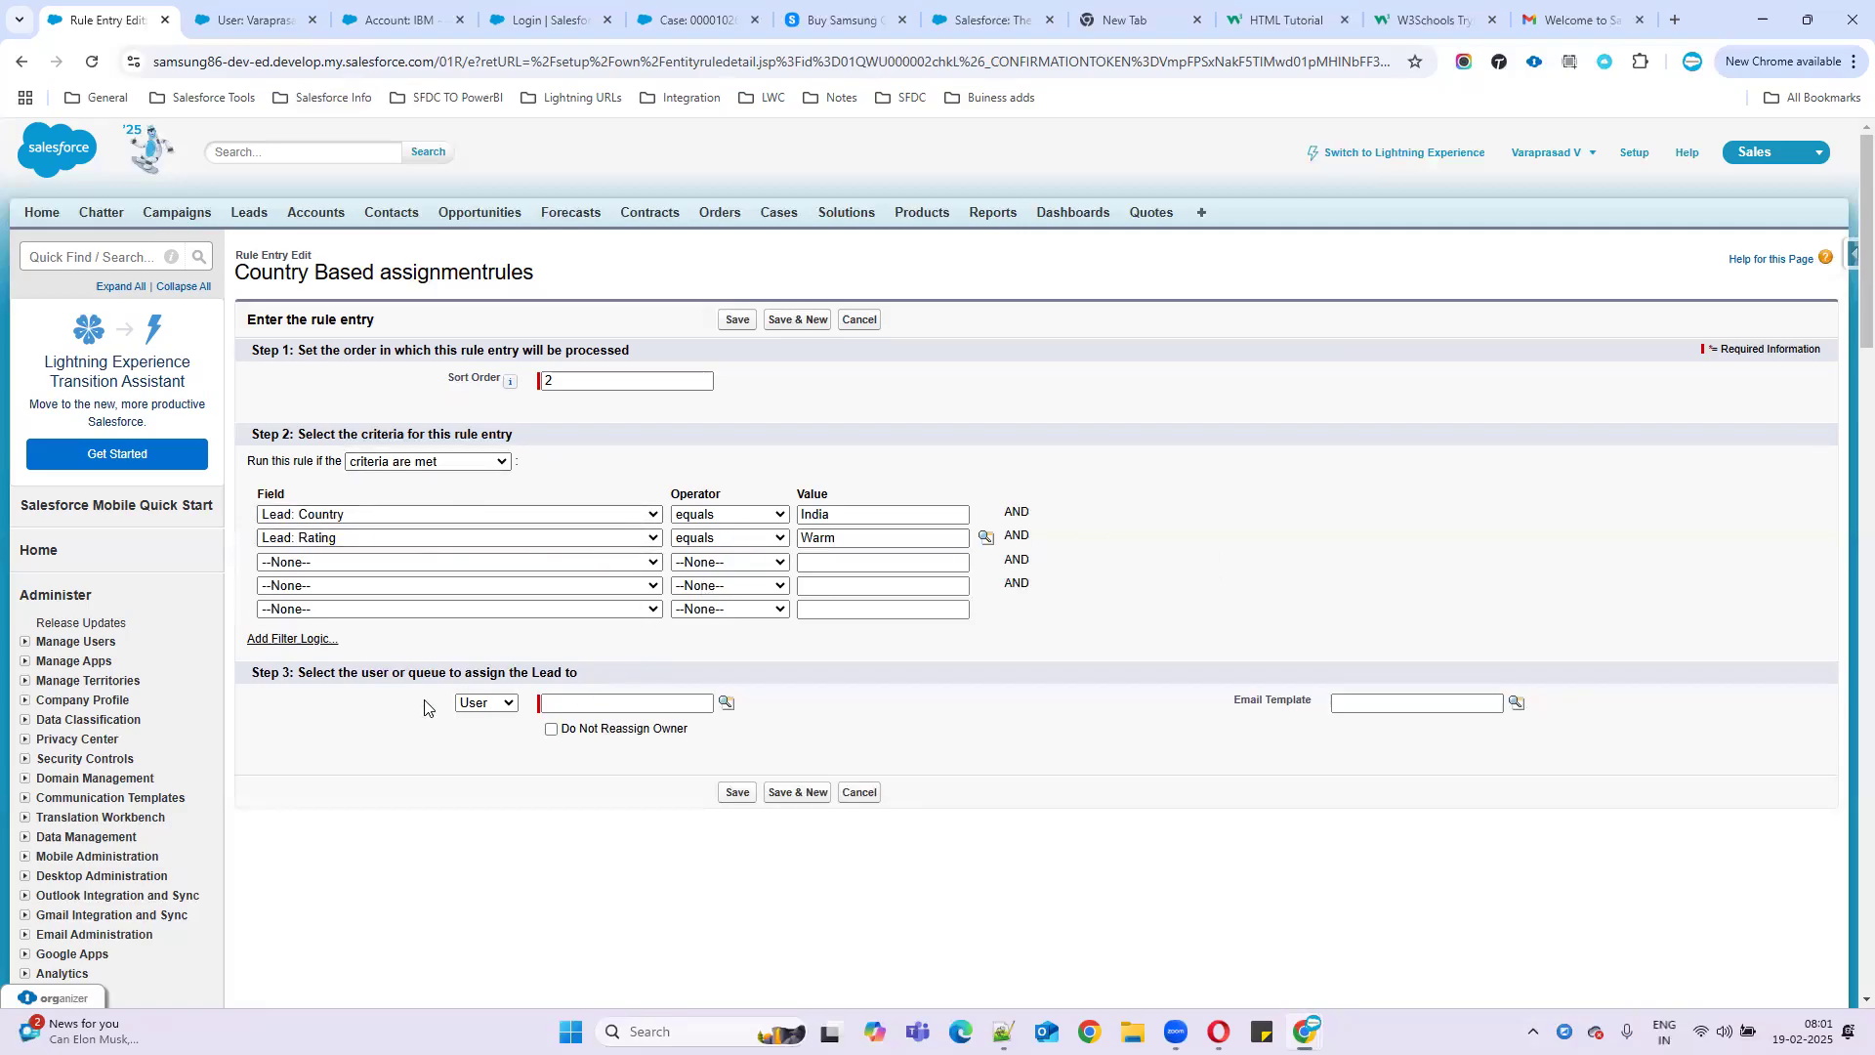
left_click(286, 640)
- Add a third criterion: Lead: Annual Revenue greater or equal 500000
left_click_drag(305, 682, 219, 687)
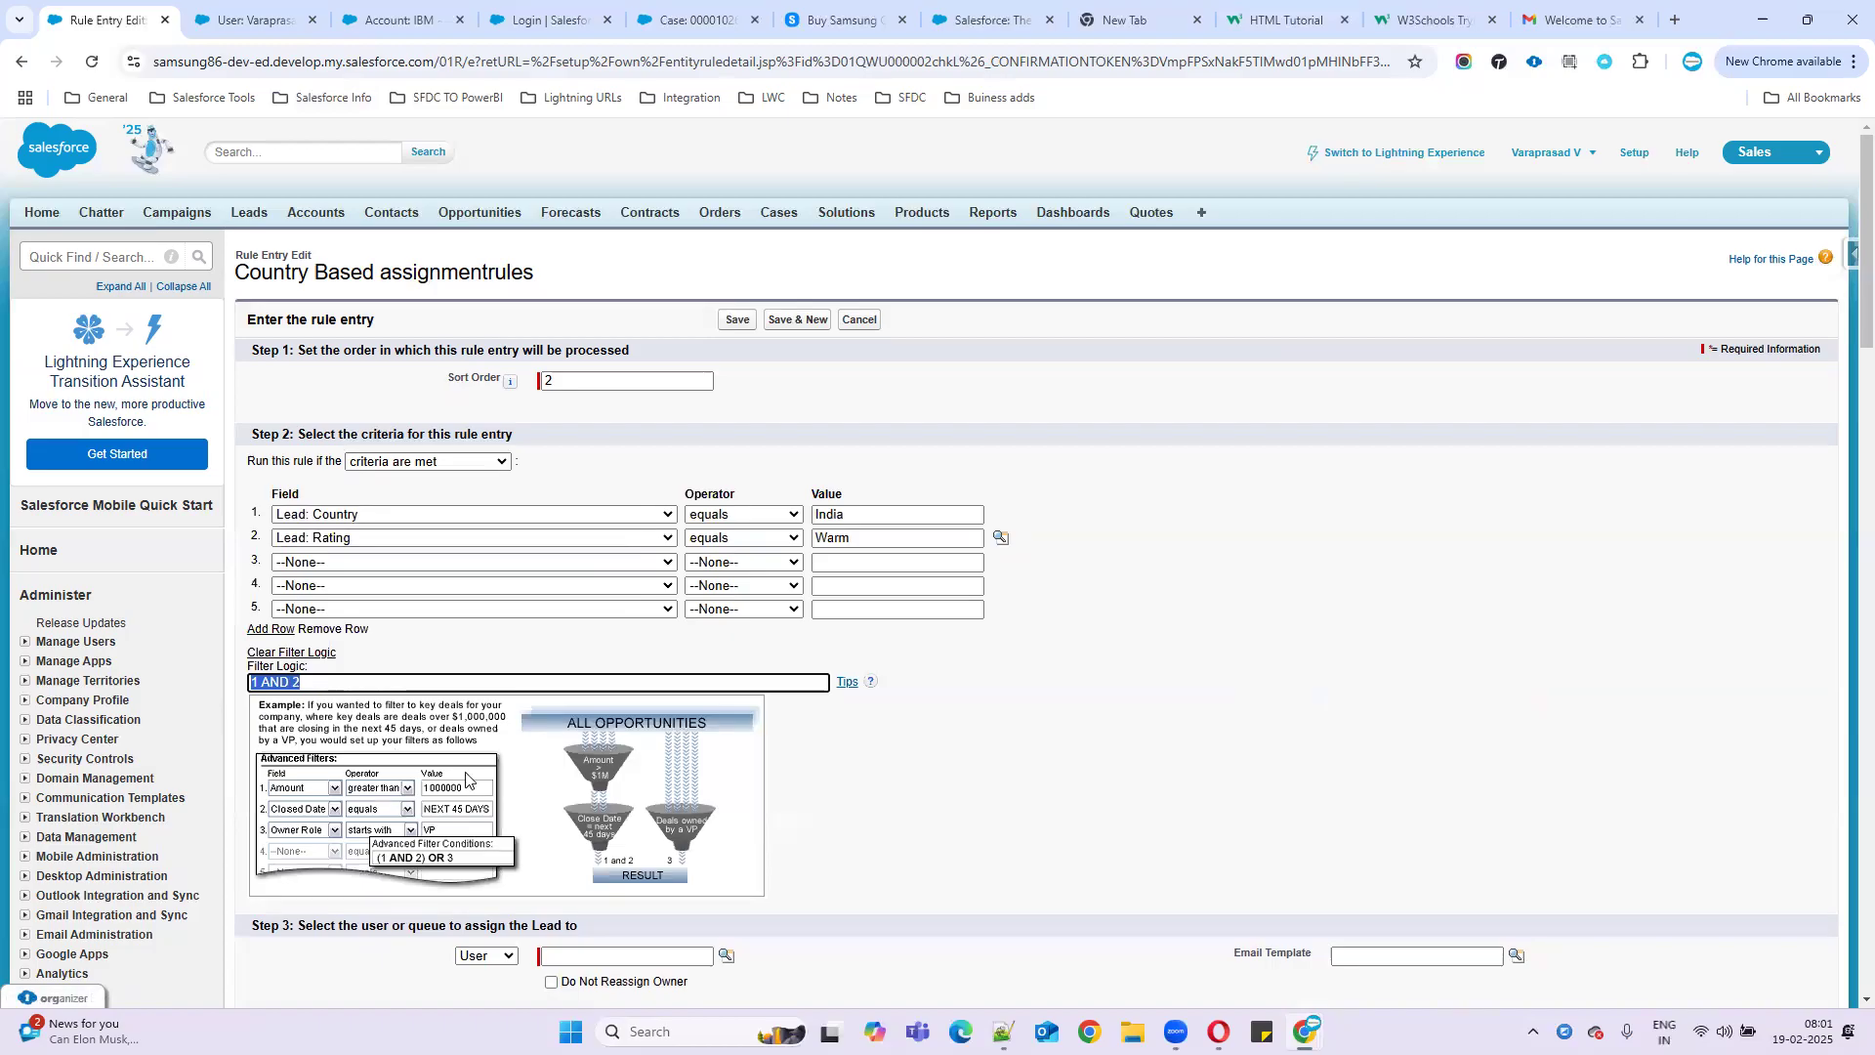
scroll(612, 803, "down", 1)
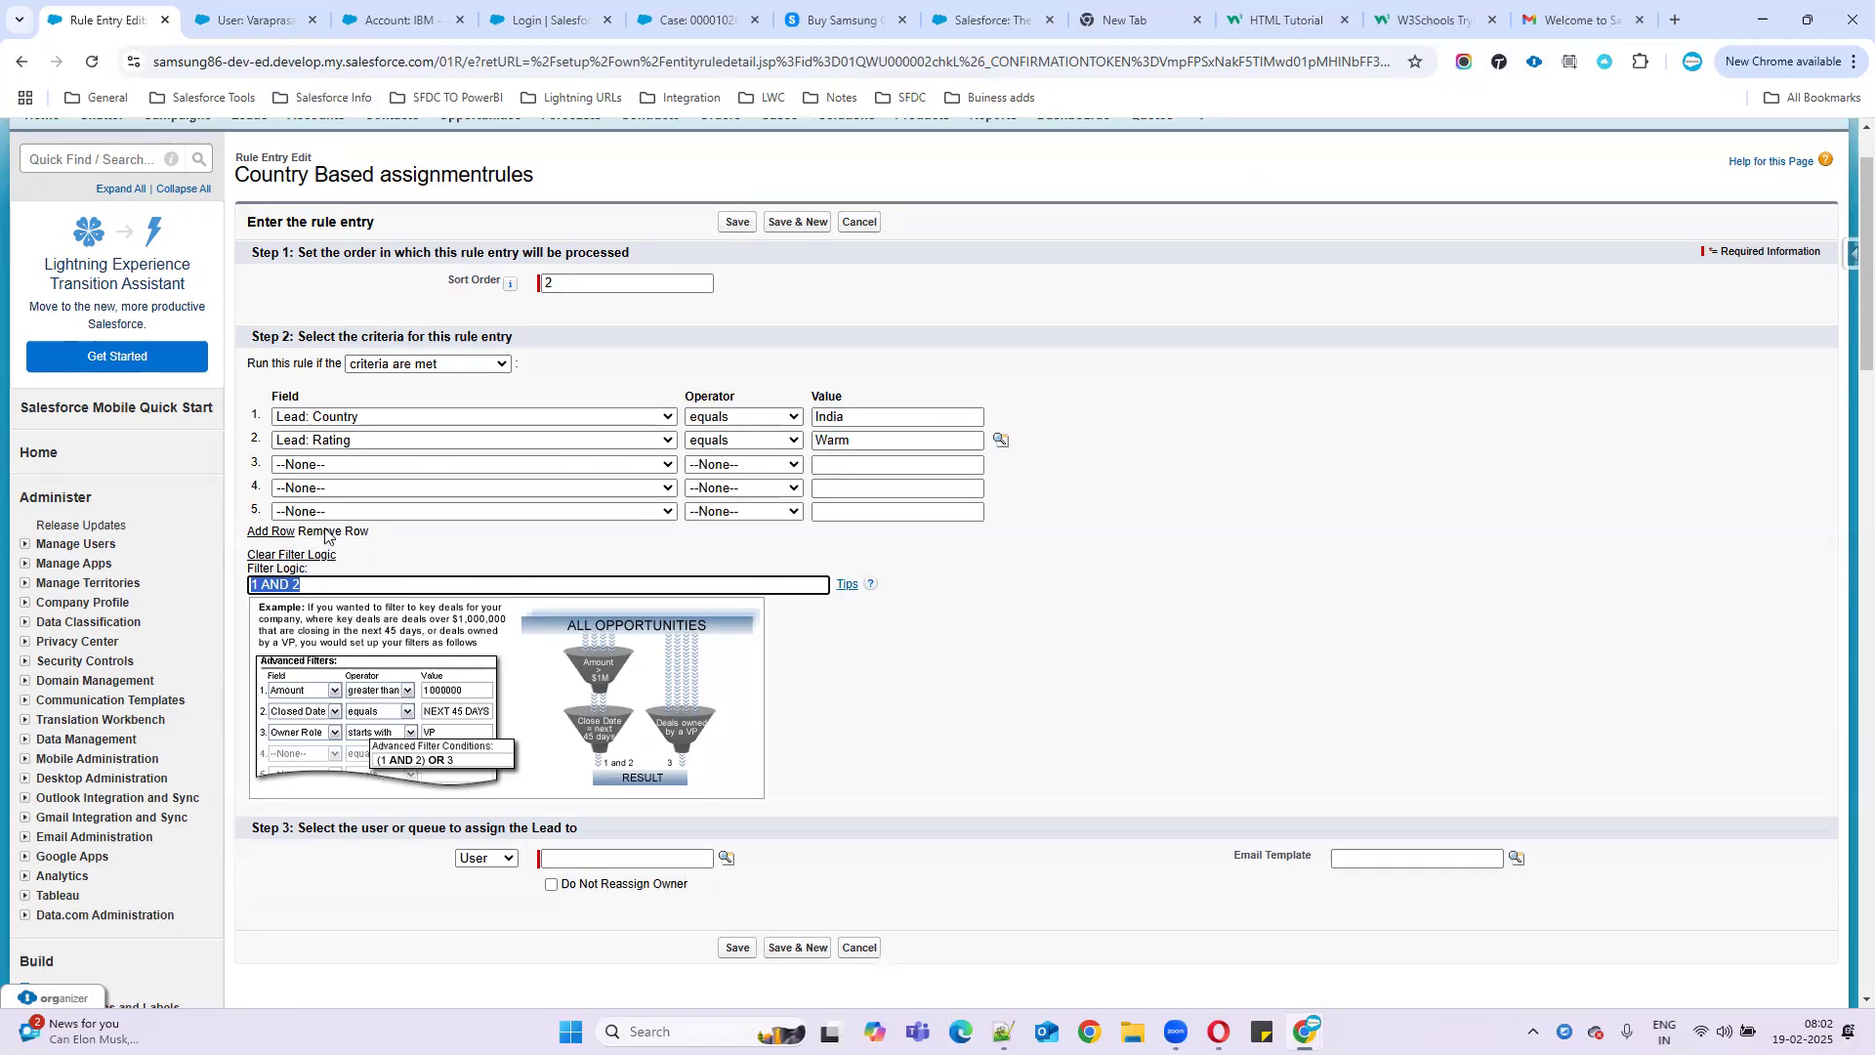
left_click(340, 466)
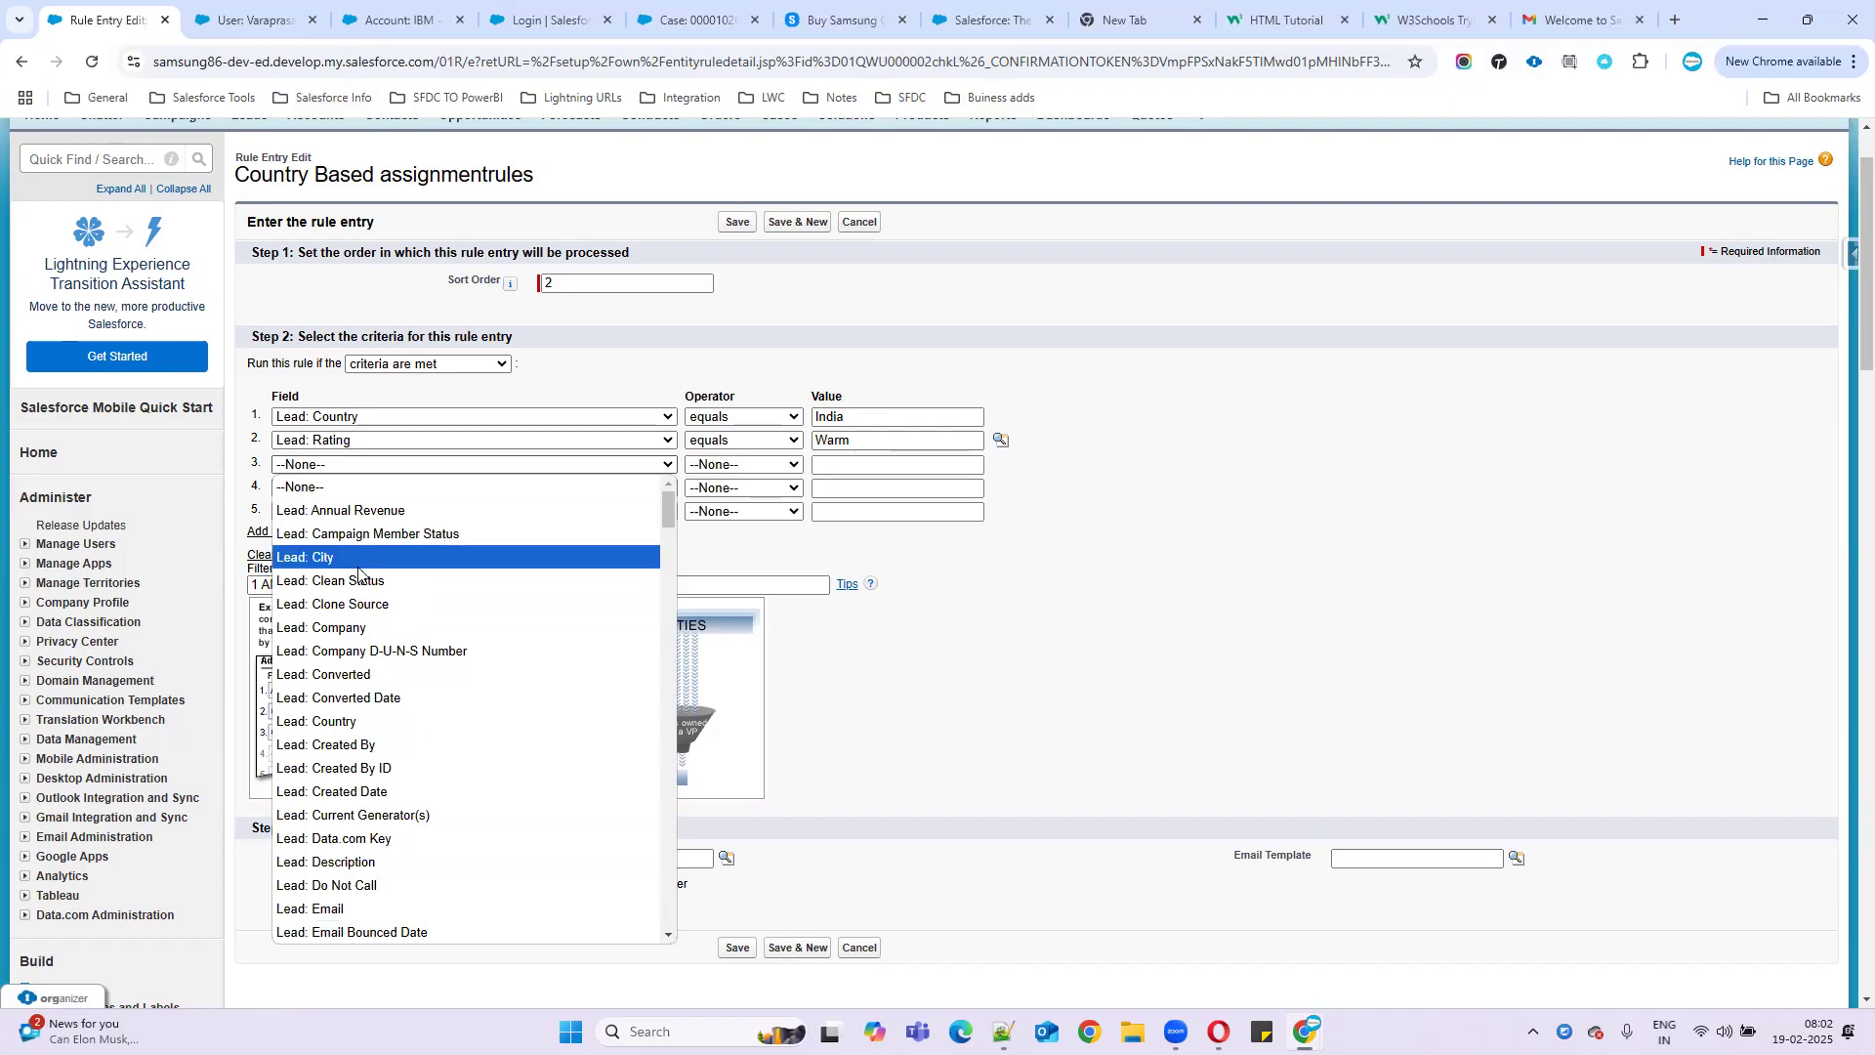
left_click(322, 557)
left_click(547, 466)
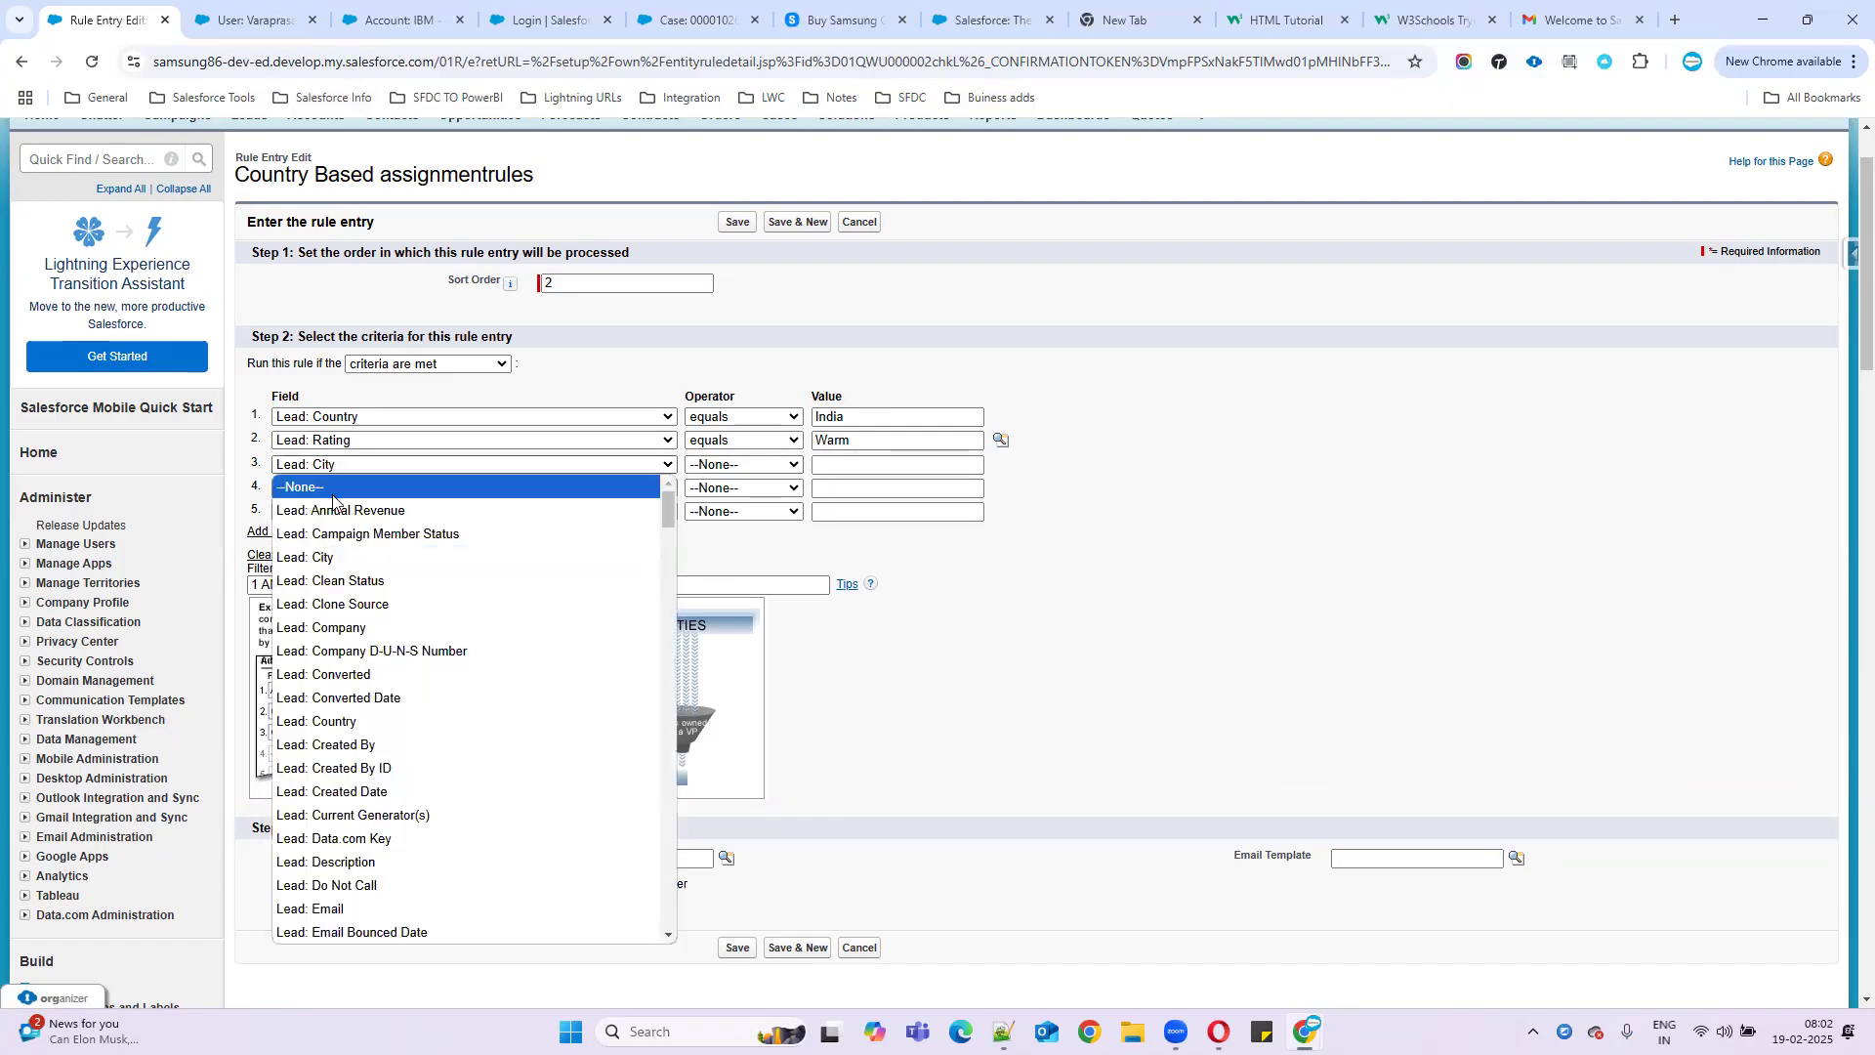
left_click(341, 520)
left_click(743, 465)
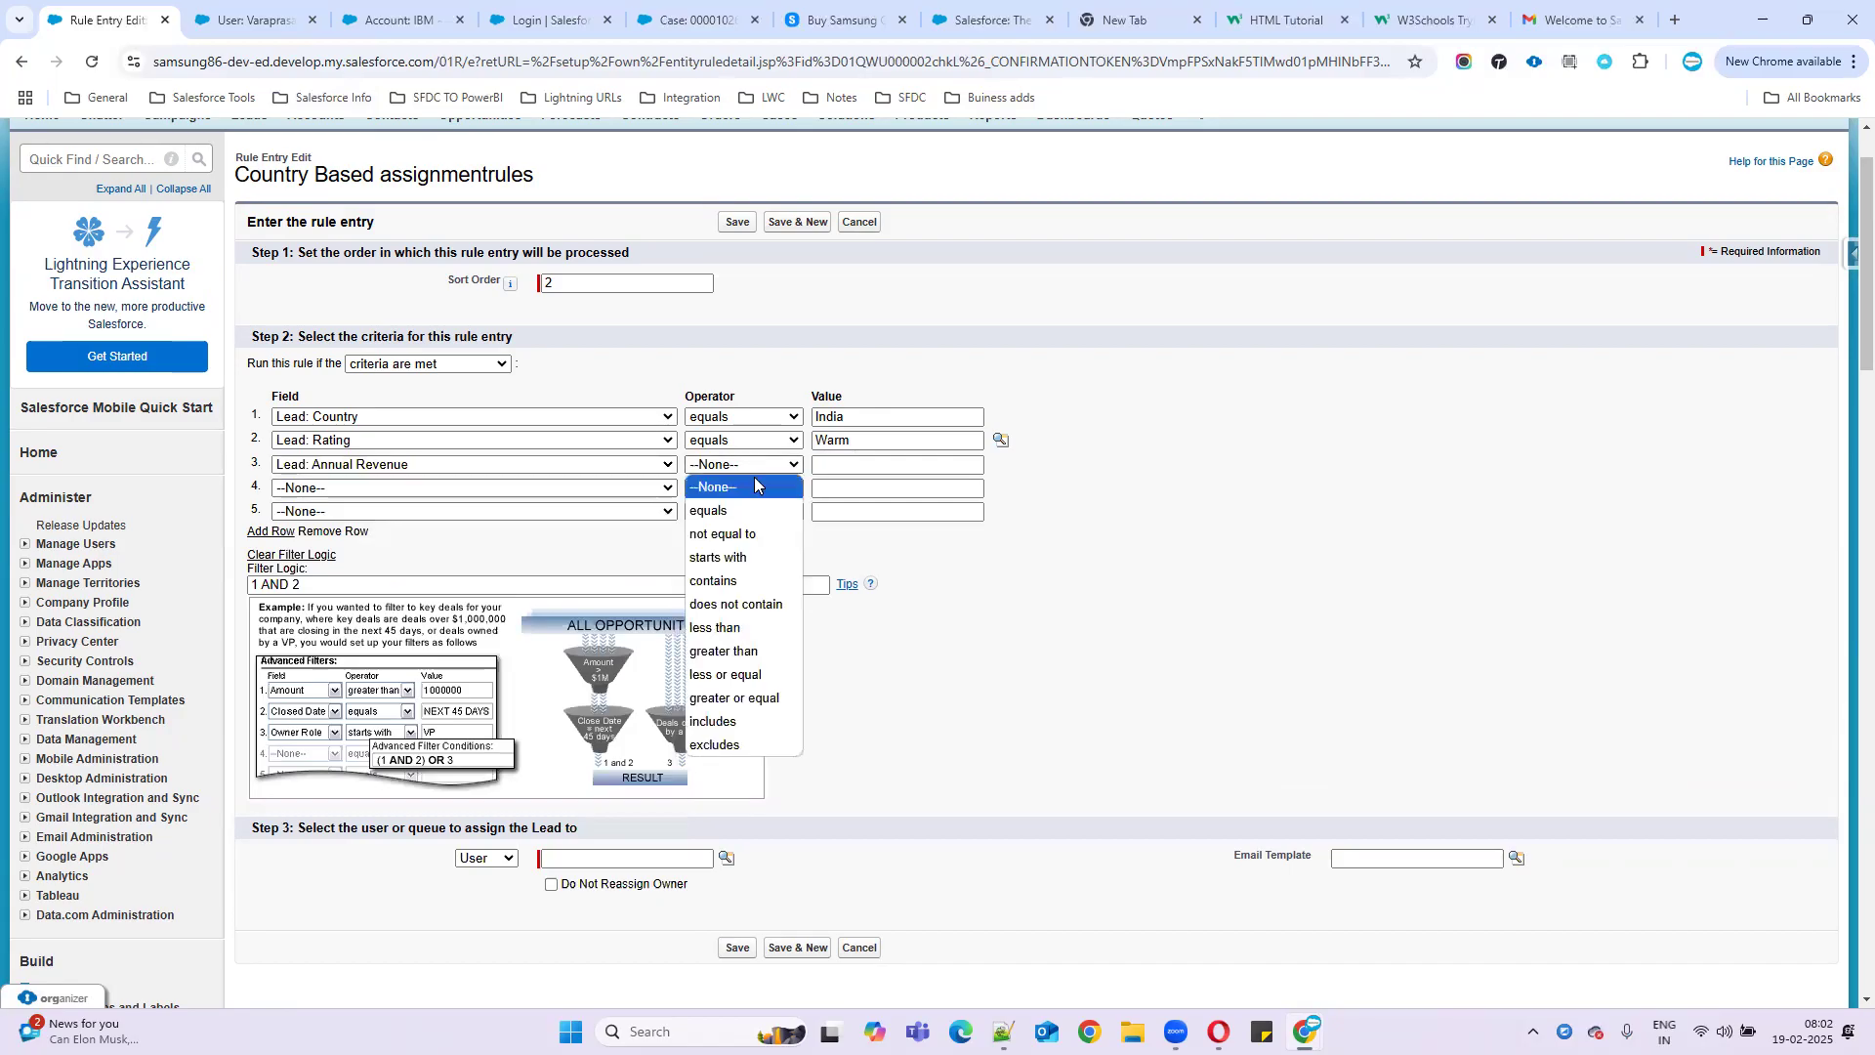
left_click(735, 698)
left_click(839, 467)
type("500000")
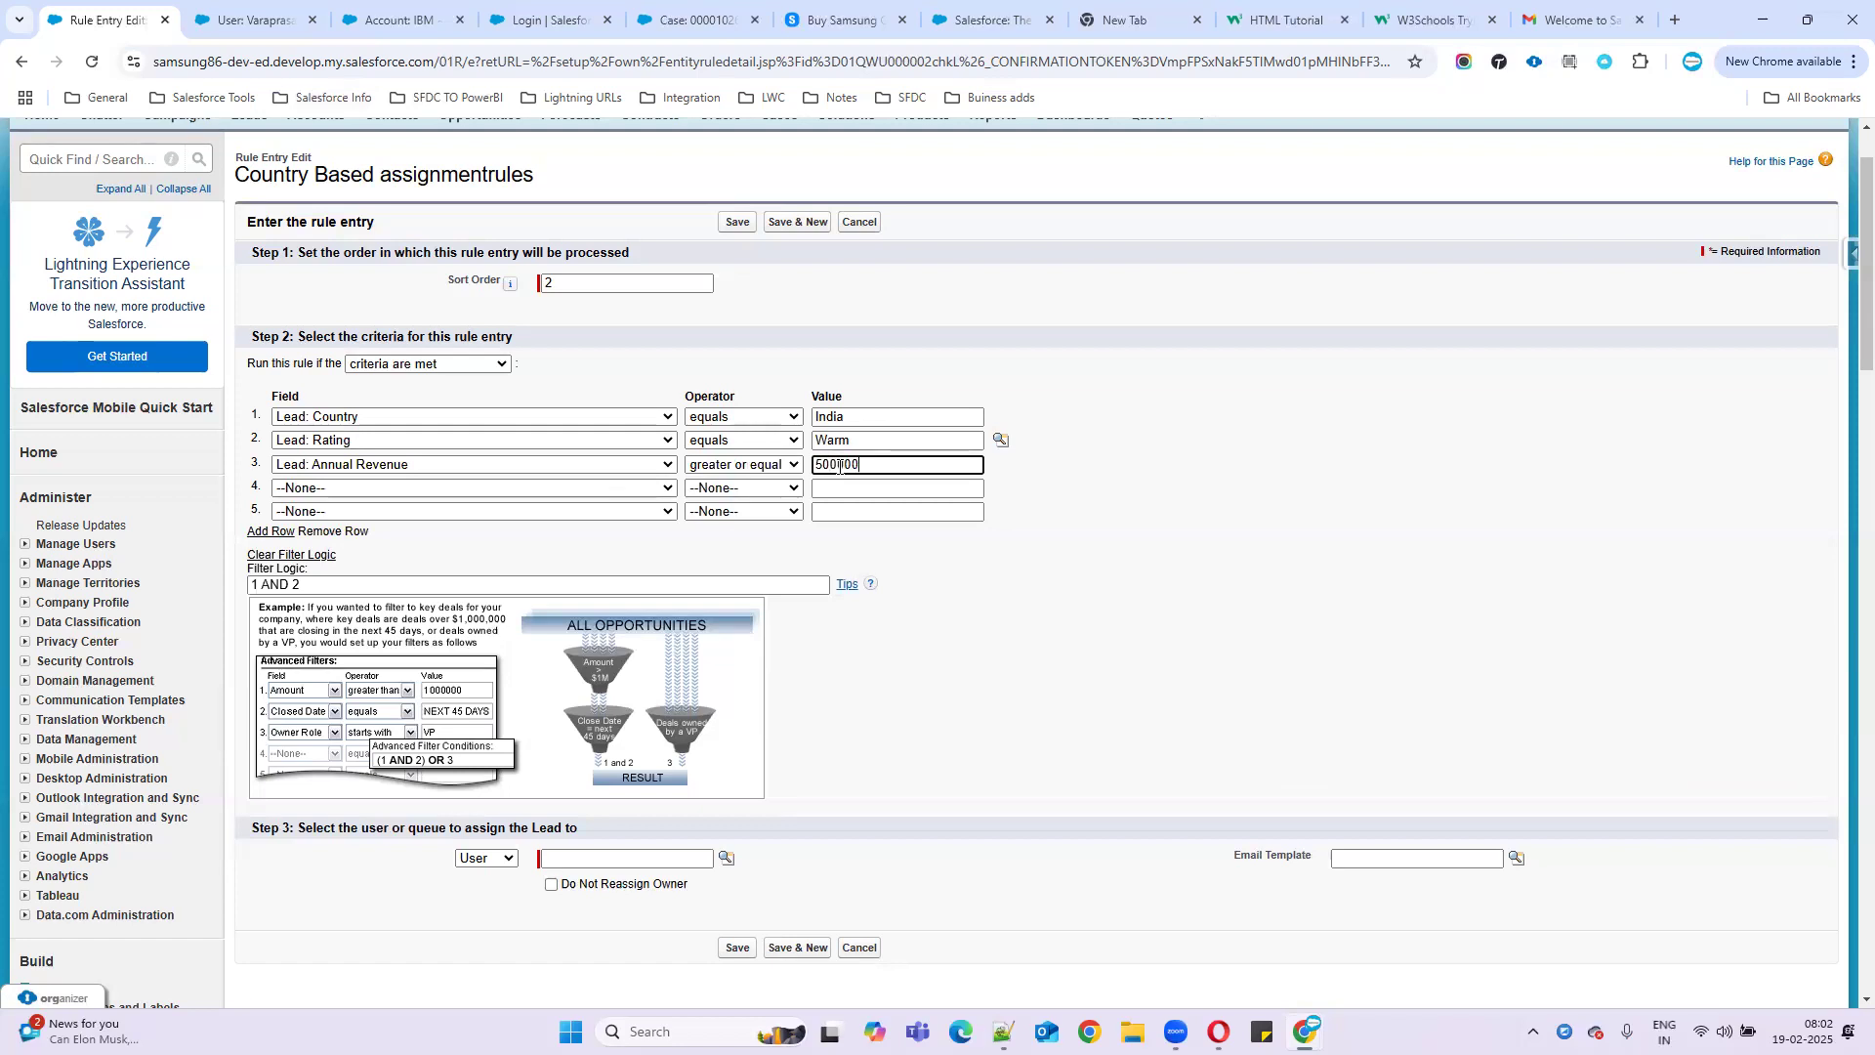
- Change the filter logic to 1 AND 2 AND 3
left_click(339, 584)
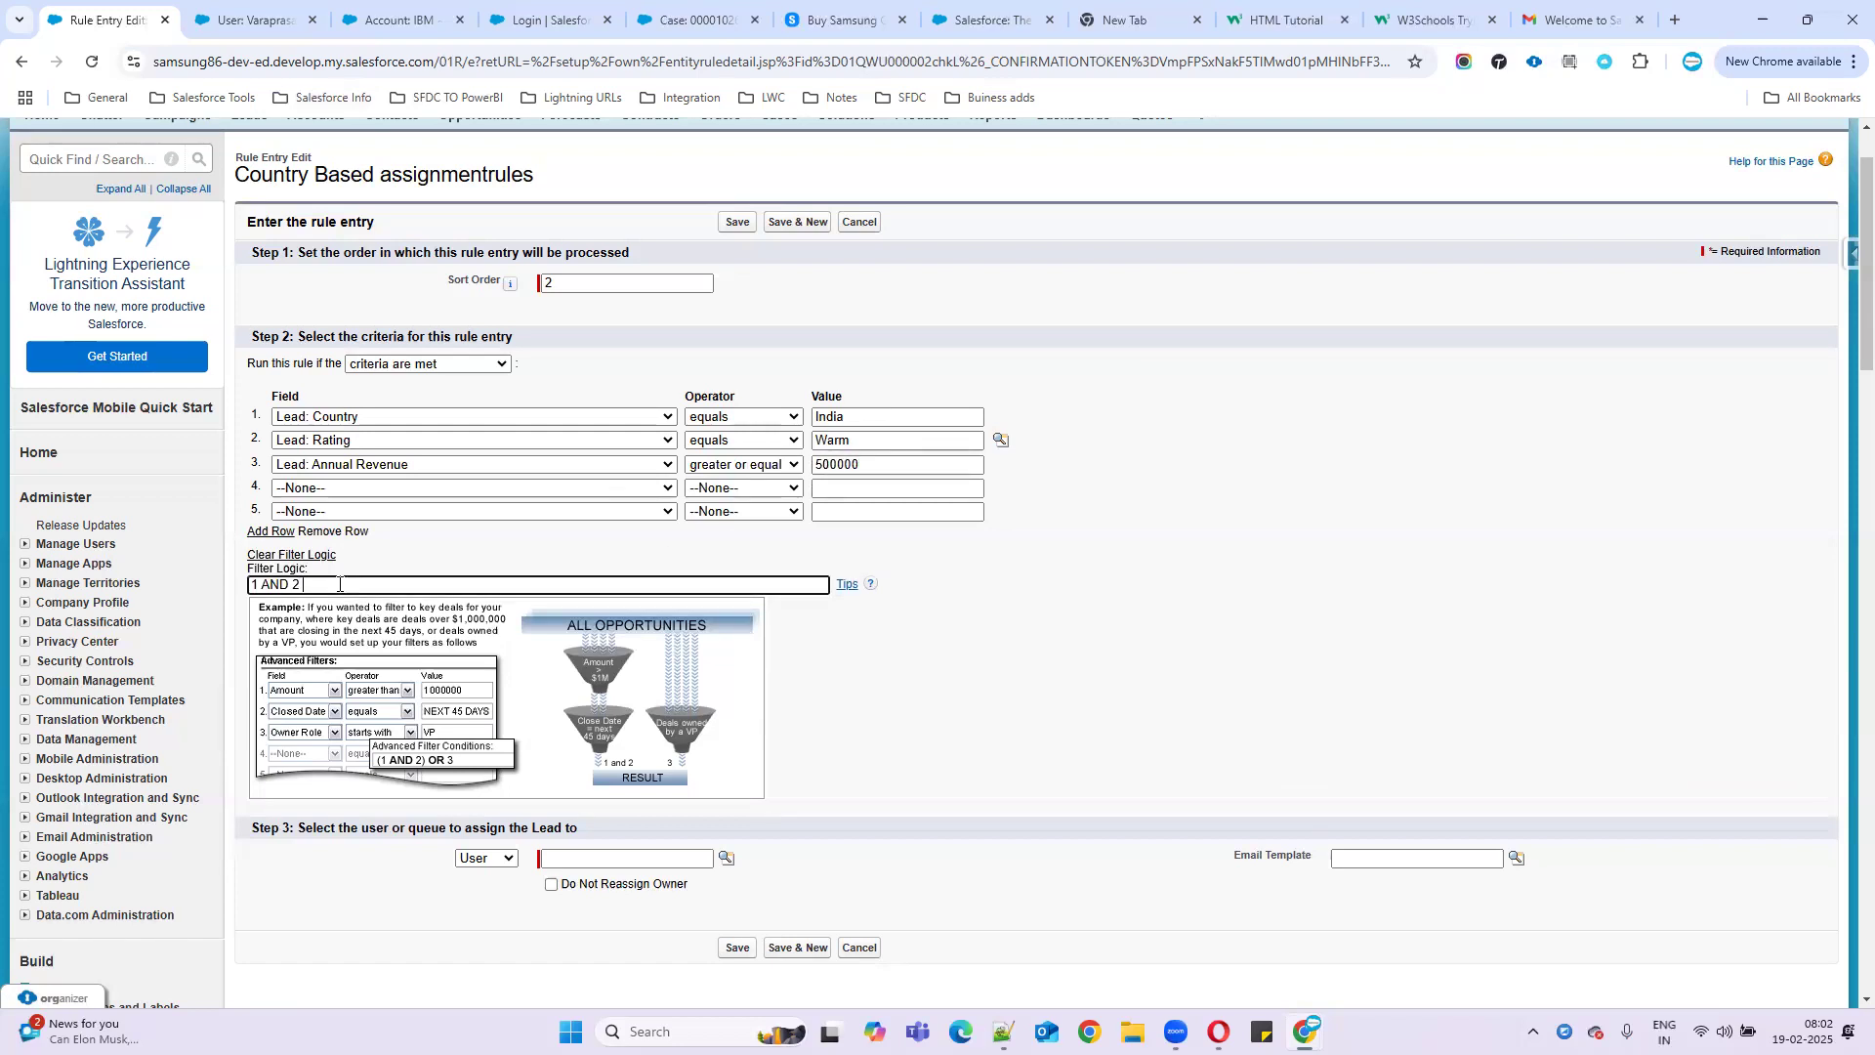
type("AND 3")
left_click_drag(381, 574, 176, 590)
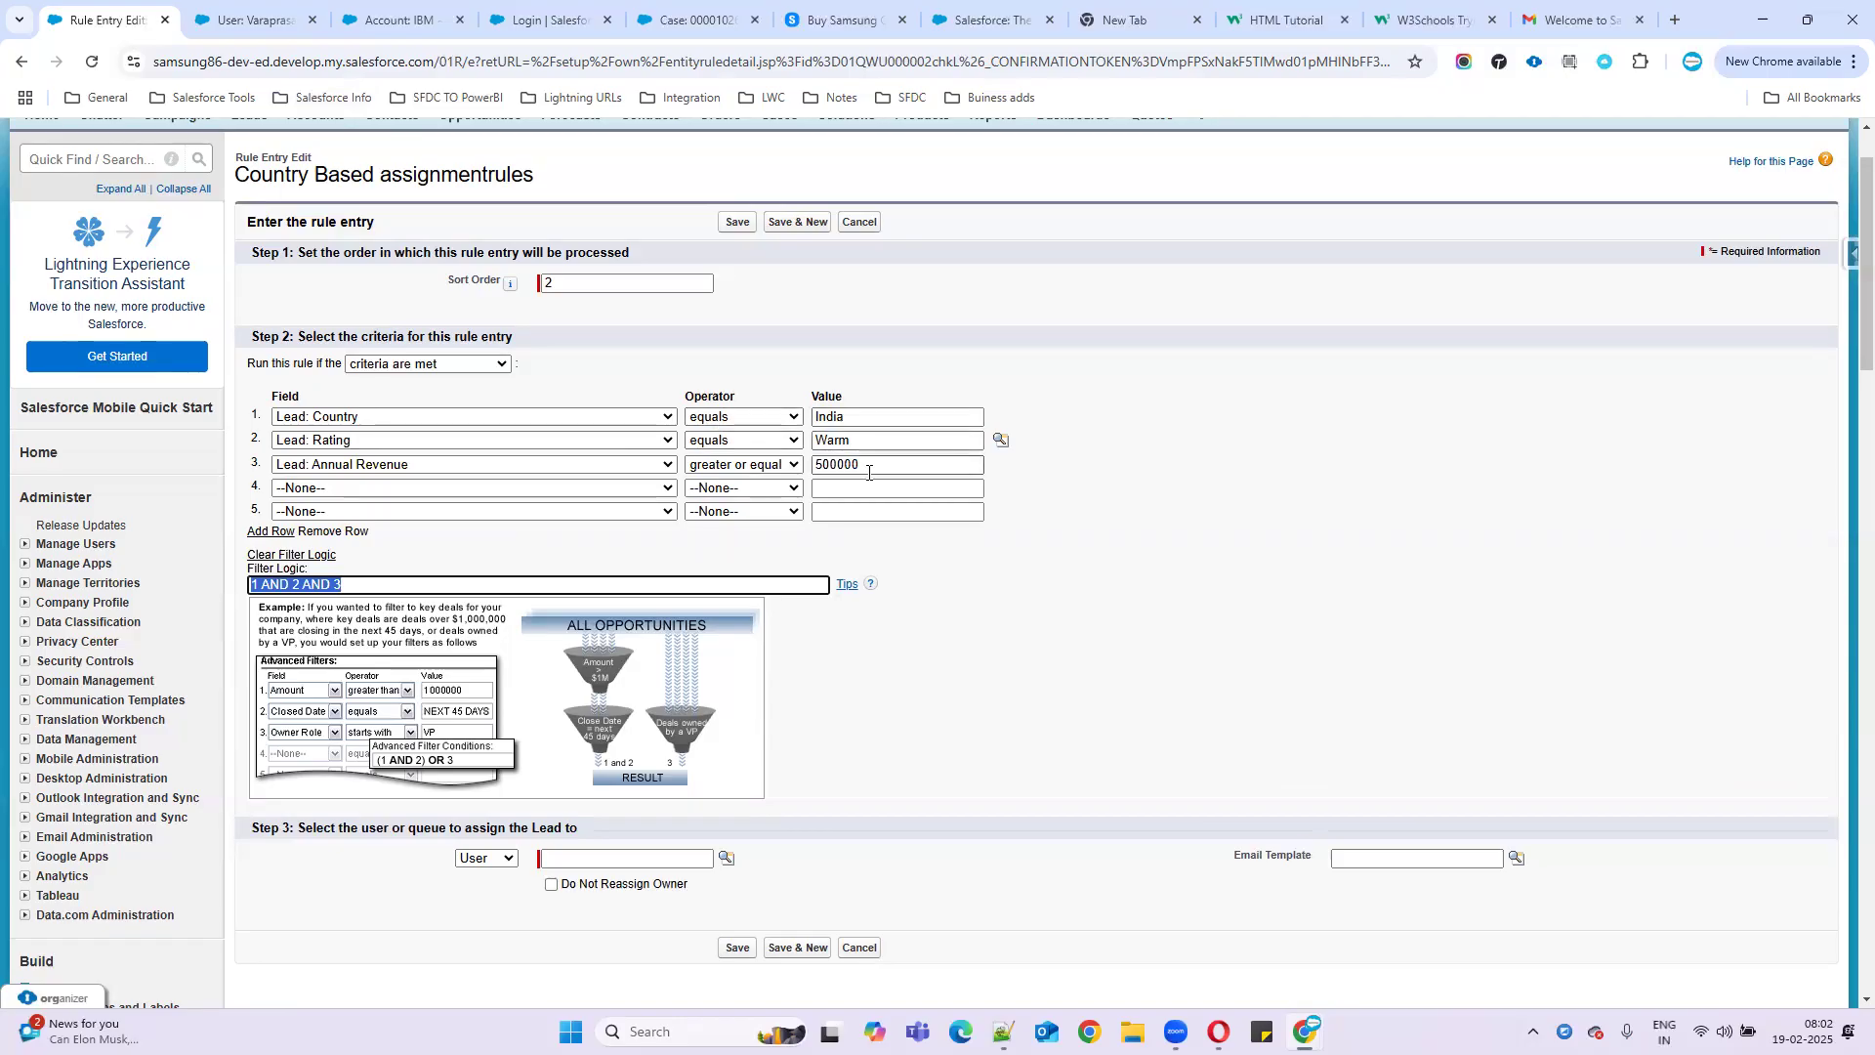
scroll(838, 470, "down", 1)
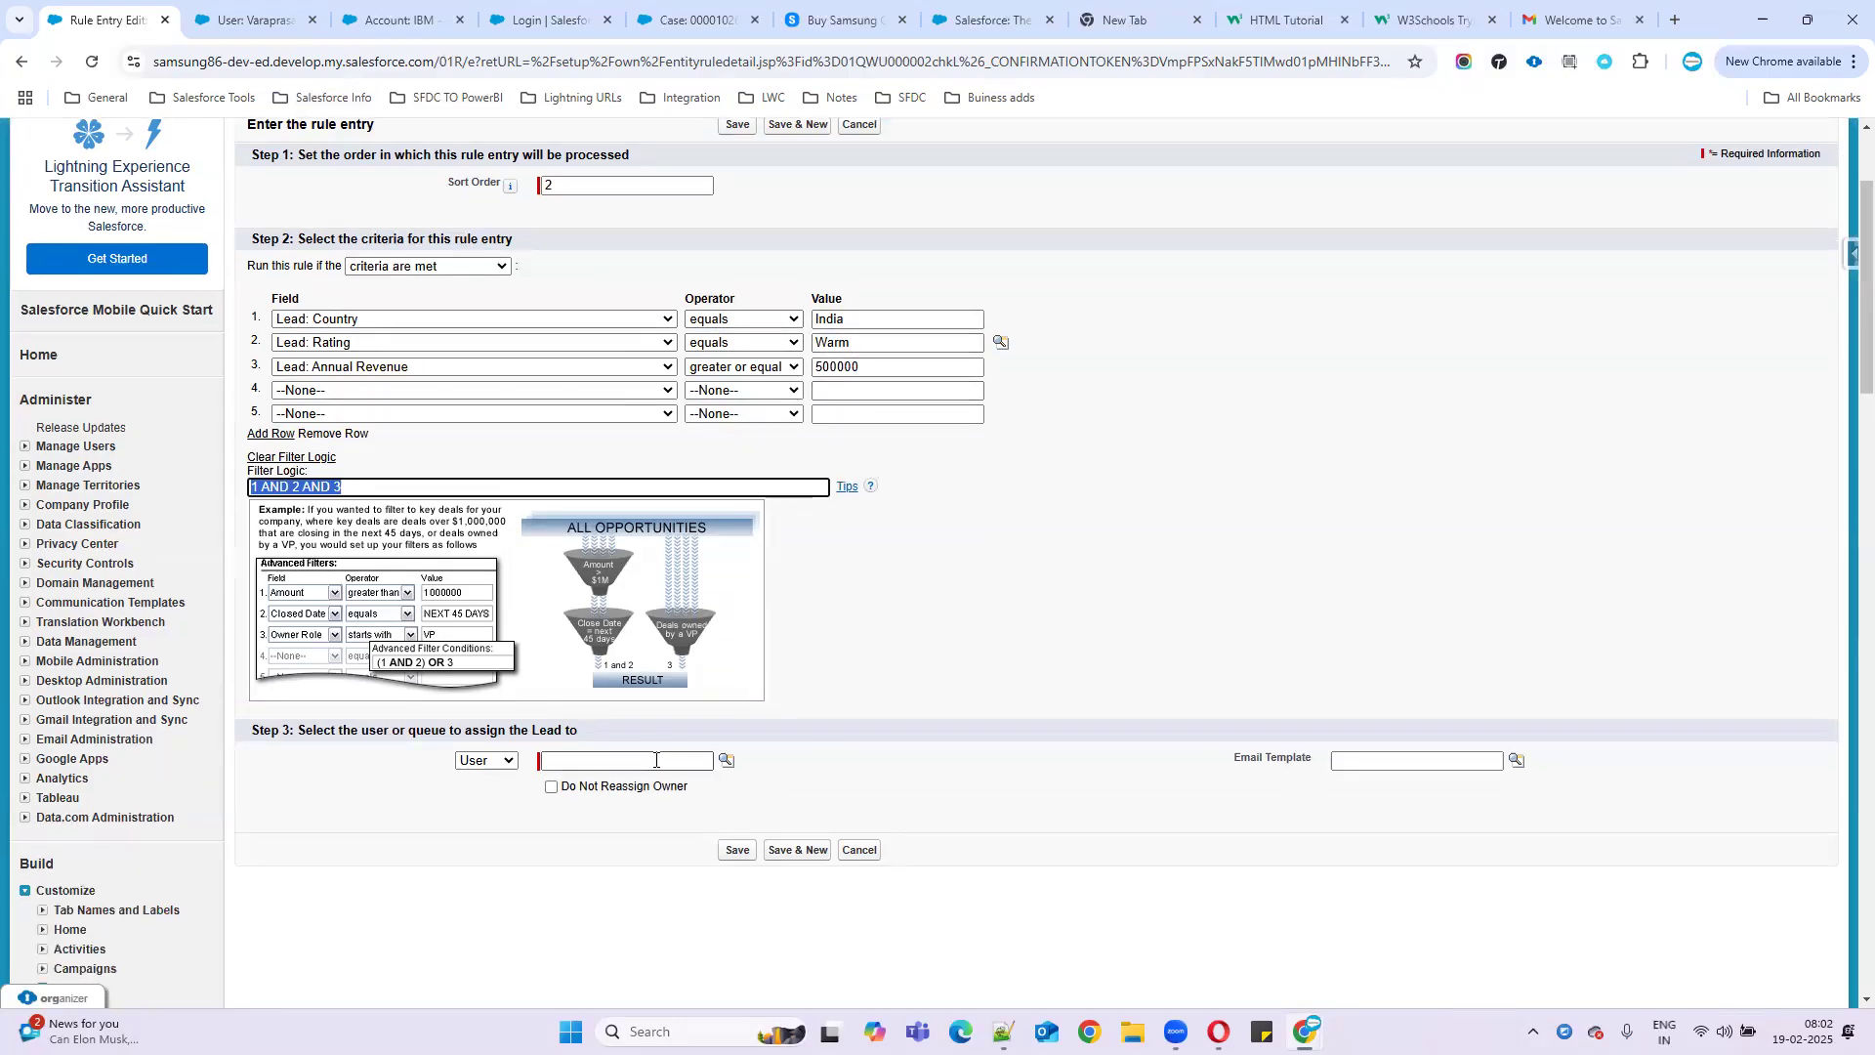
left_click(721, 760)
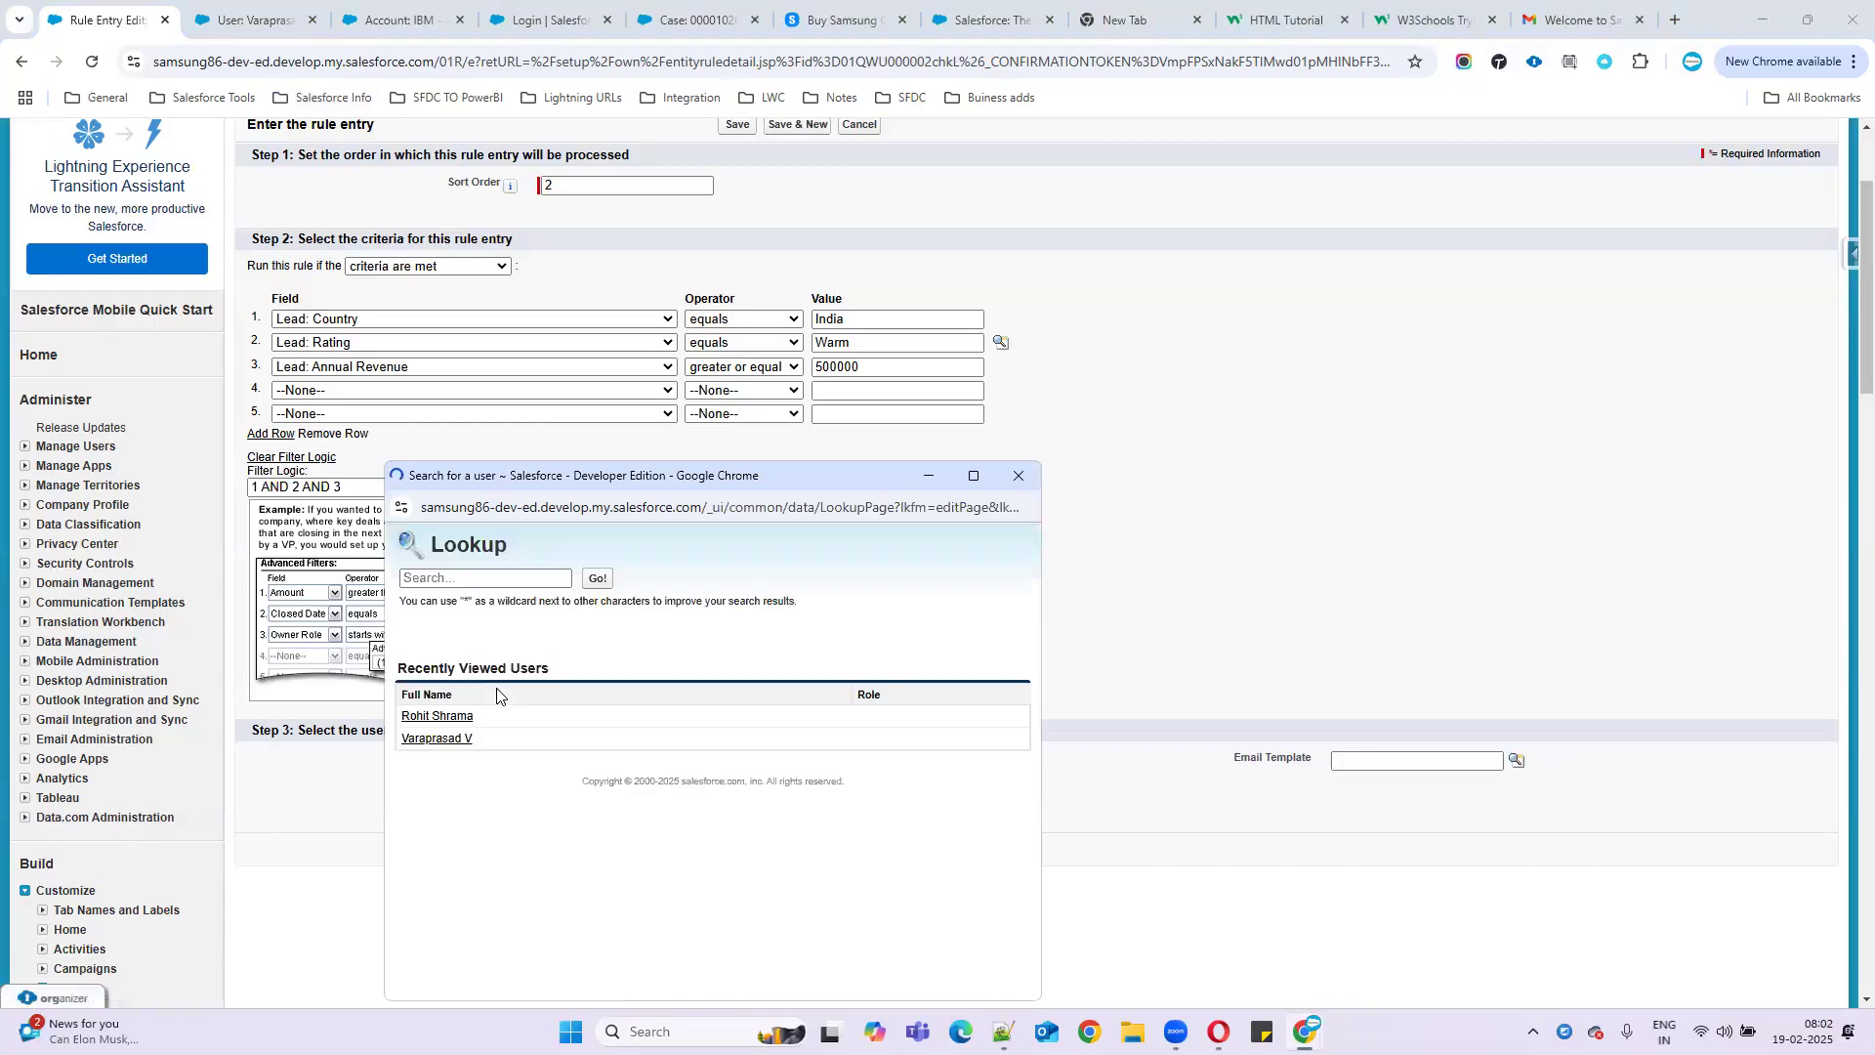
- Assign matching leads to the chosen user and change the filter logic to 1 OR 2 OR 3
left_click(442, 740)
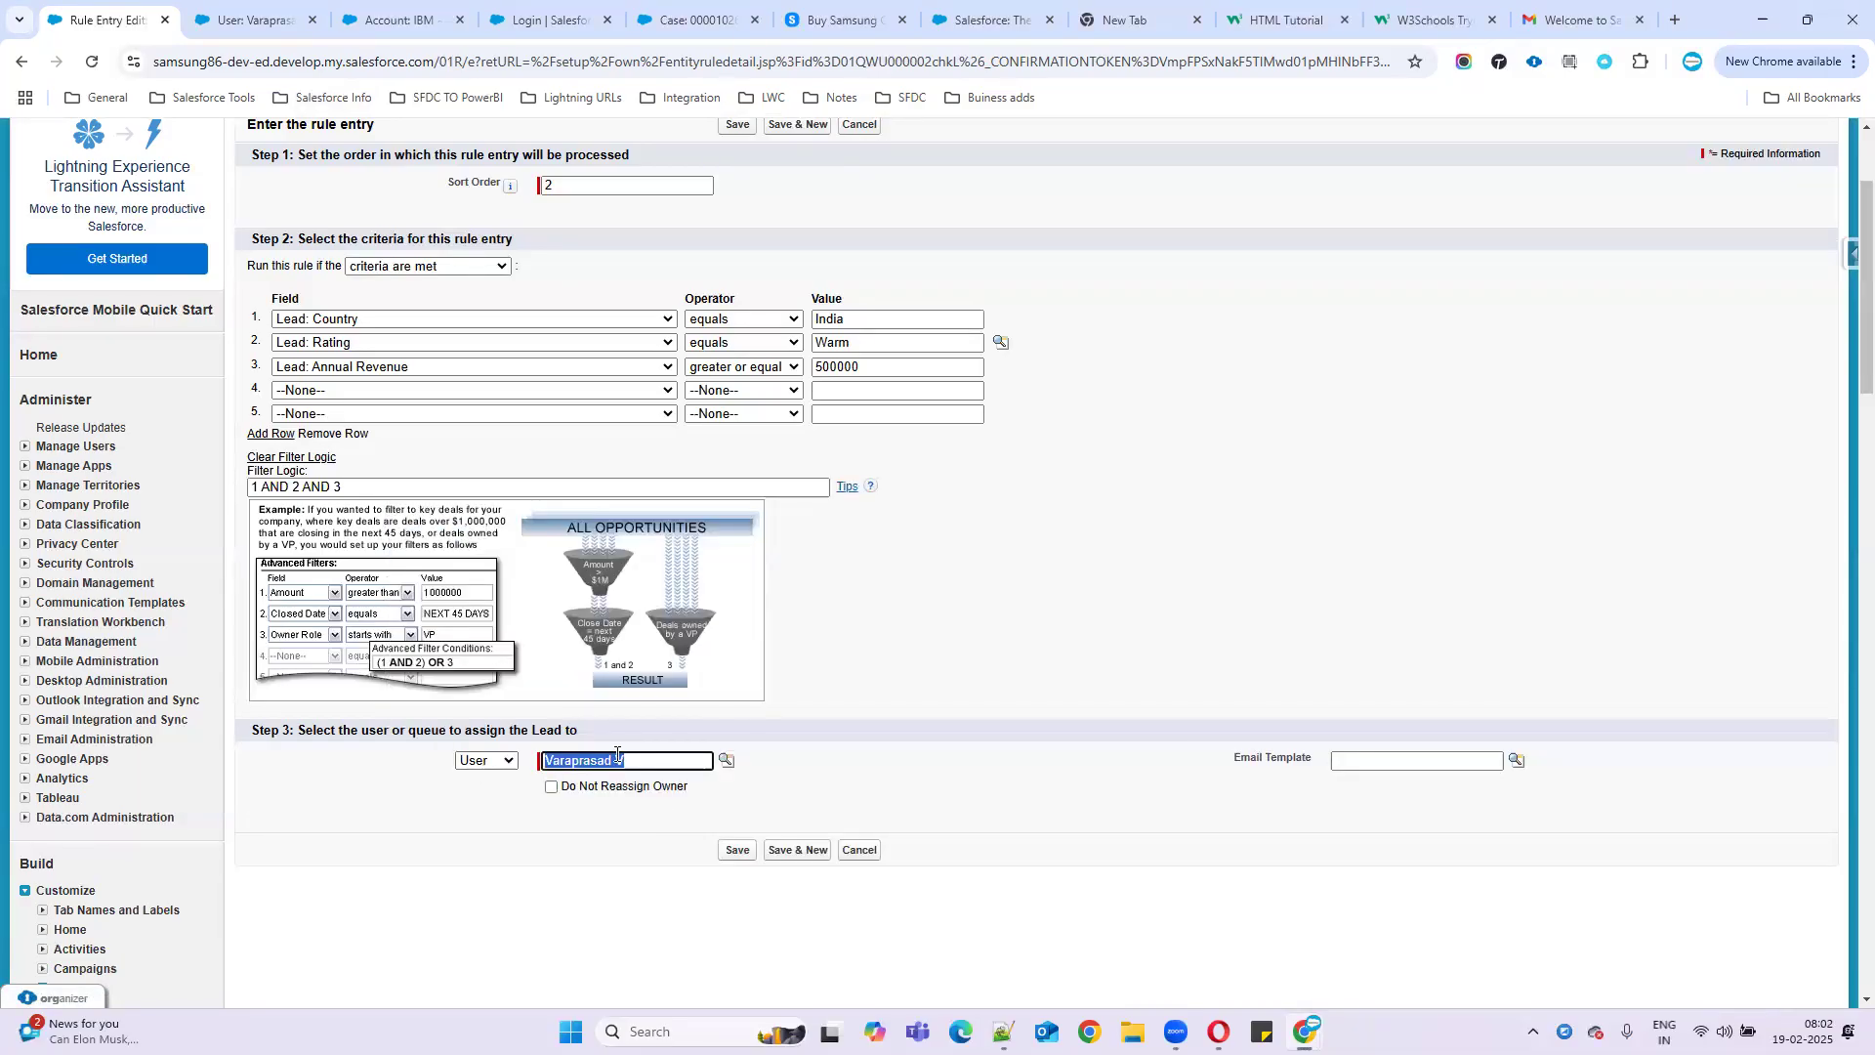
double_click(283, 487)
double_click(317, 487)
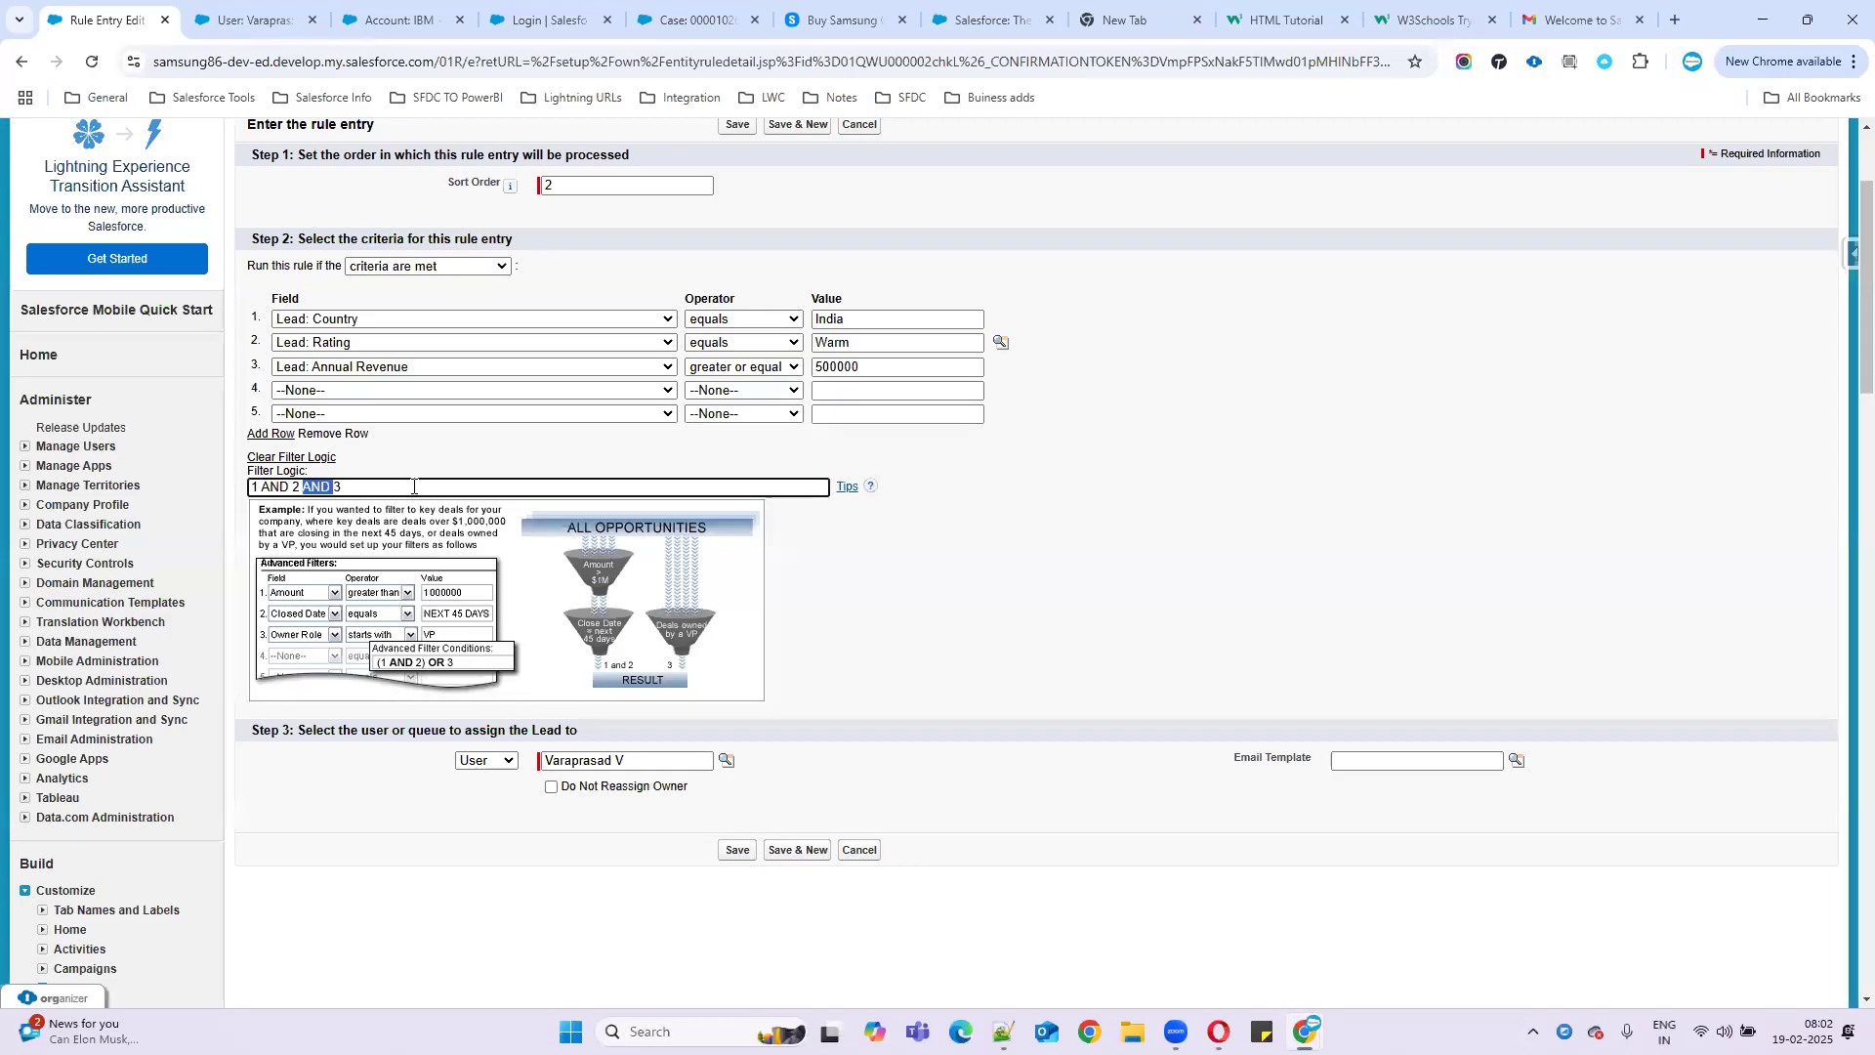
left_click(413, 486)
double_click(270, 486)
type("OR")
double_click(310, 486)
type("OR")
- Rework the filter logic into 1 AND (2 OR 3)
left_click_drag(277, 319, 929, 371)
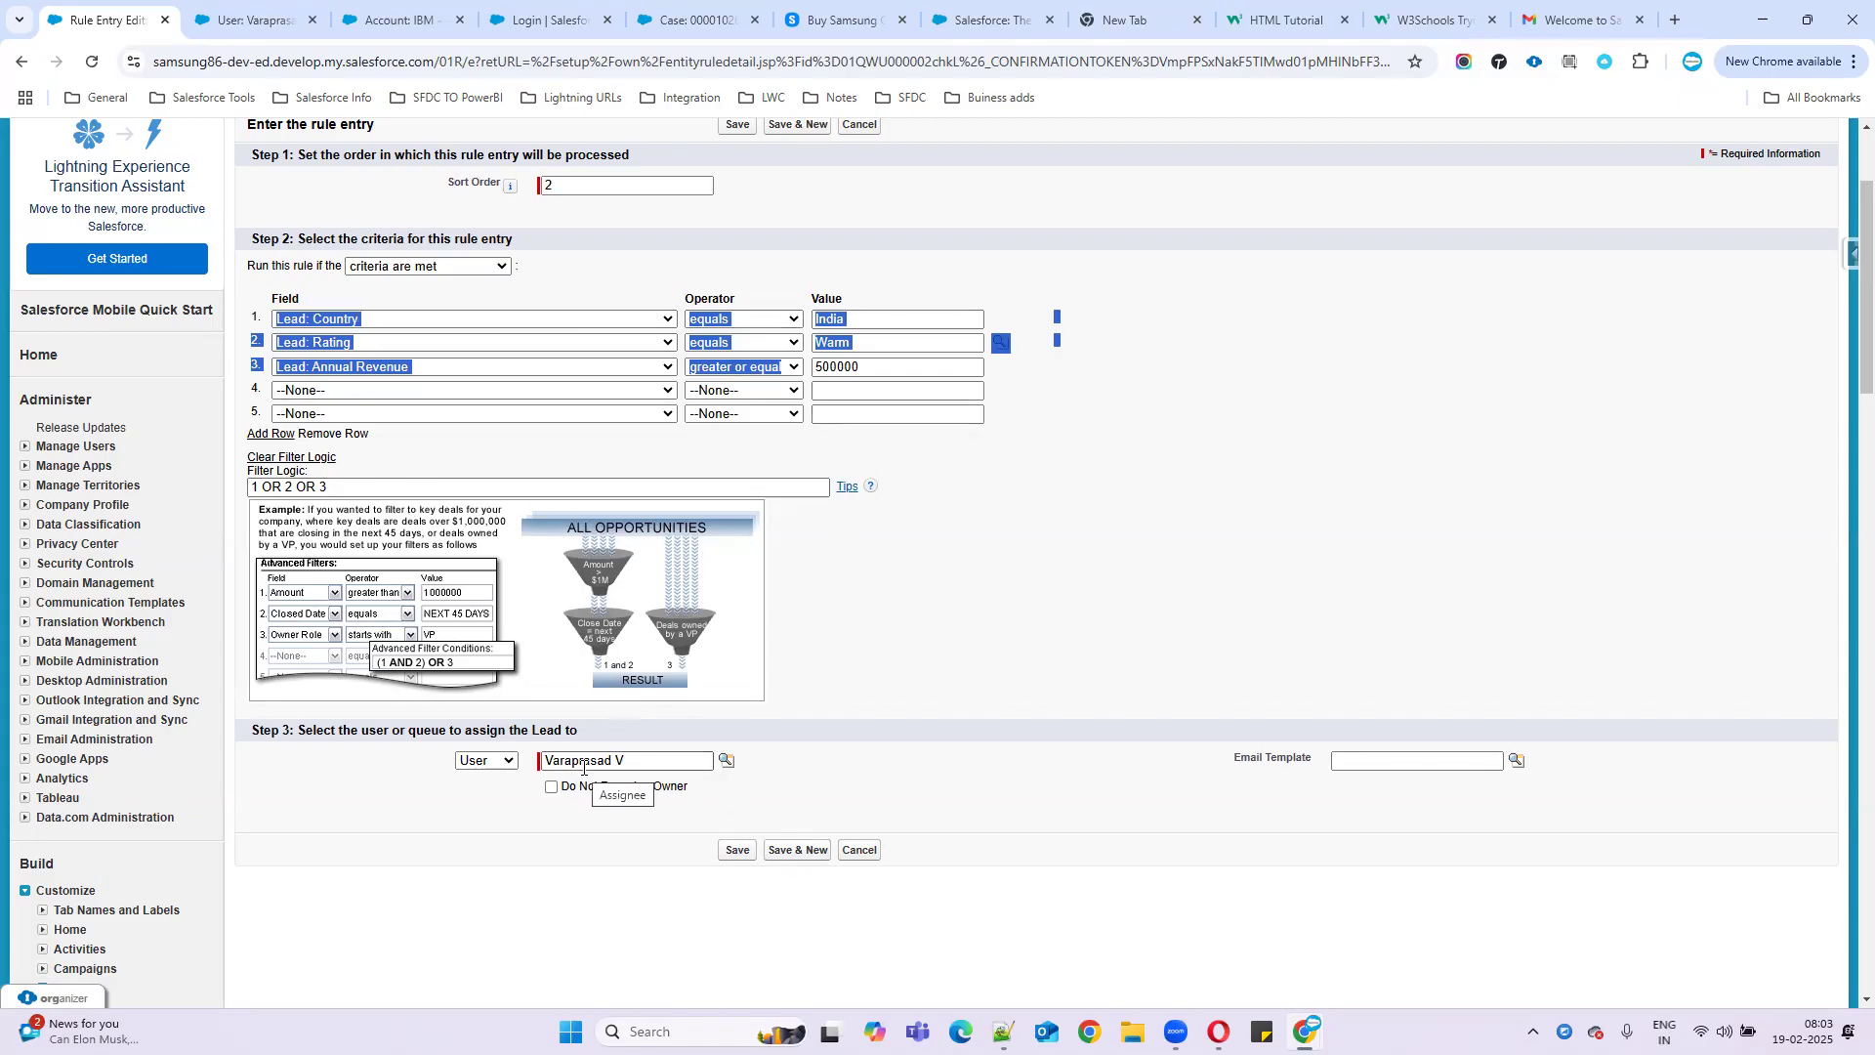
double_click(275, 486)
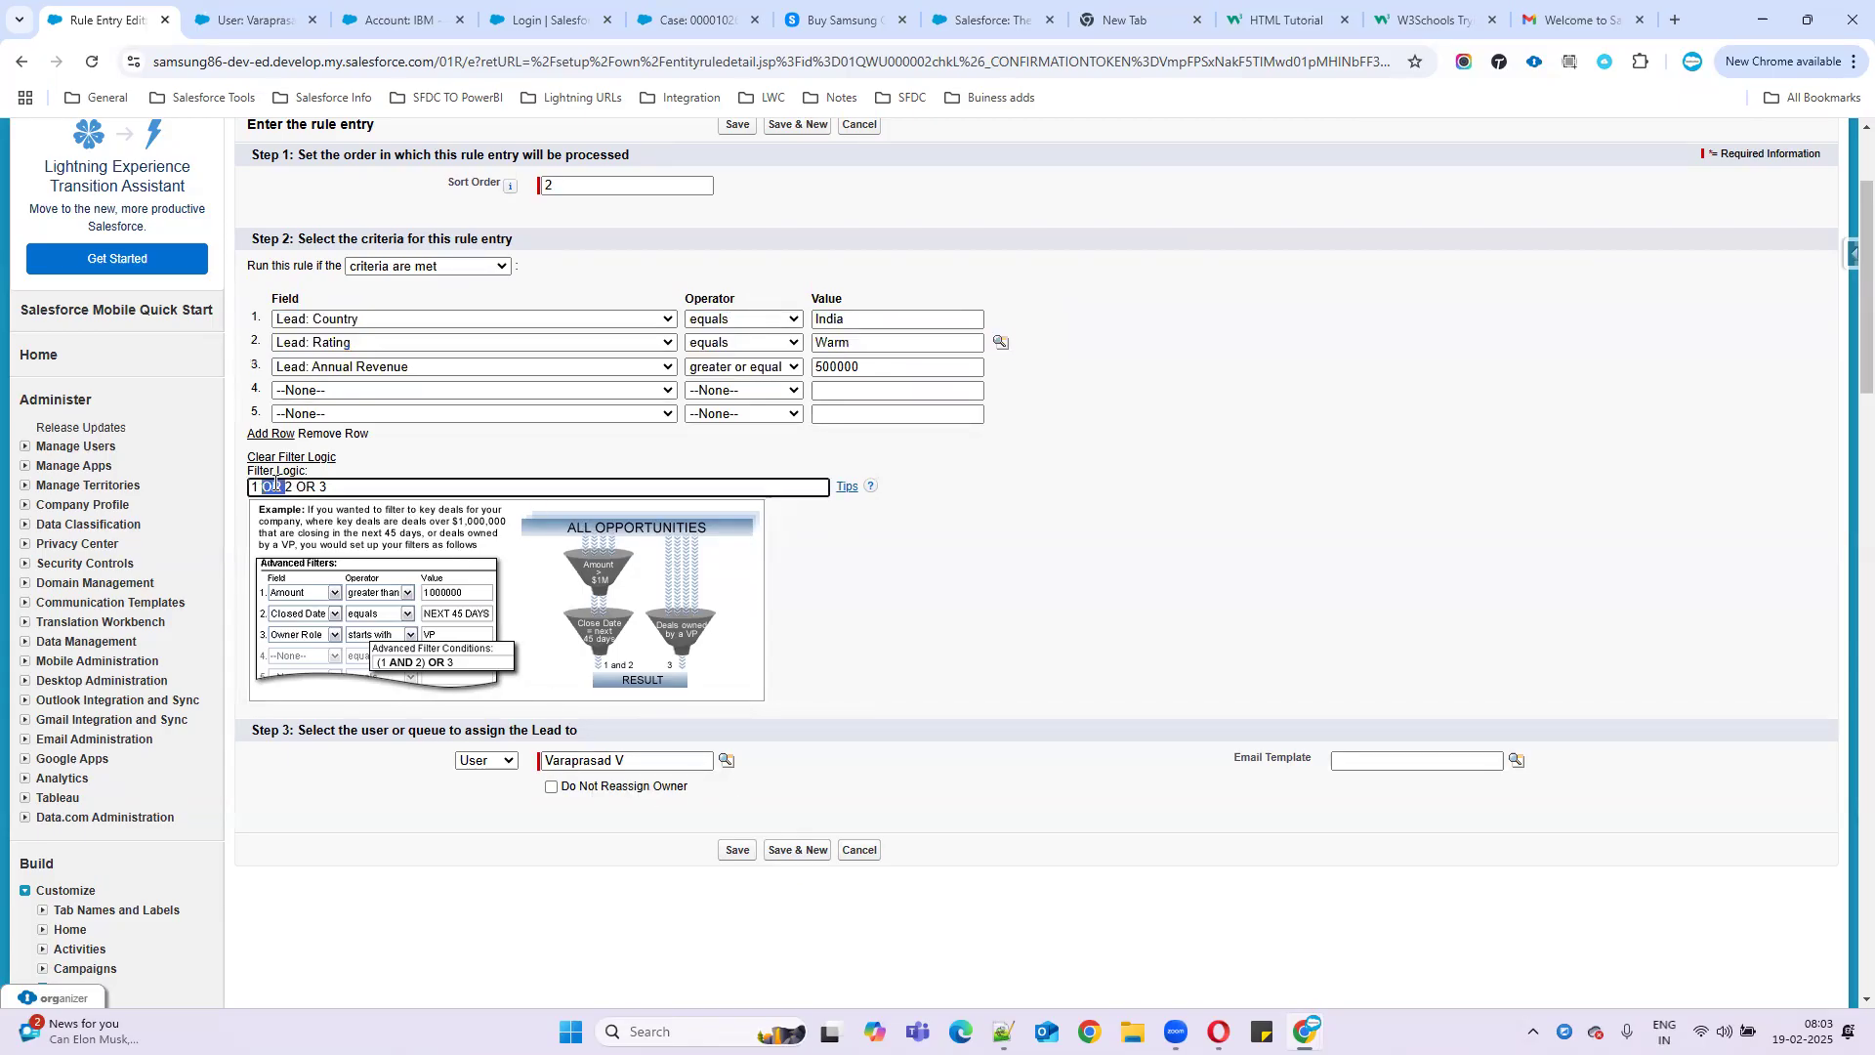
type("AND")
left_click(293, 485)
type("(")
left_click_drag(347, 486, 297, 490)
left_click(308, 488)
left_click_drag(374, 491, 184, 500)
- Clear the third criterion's 500000 value, operator and field back to --None--
double_click(831, 367)
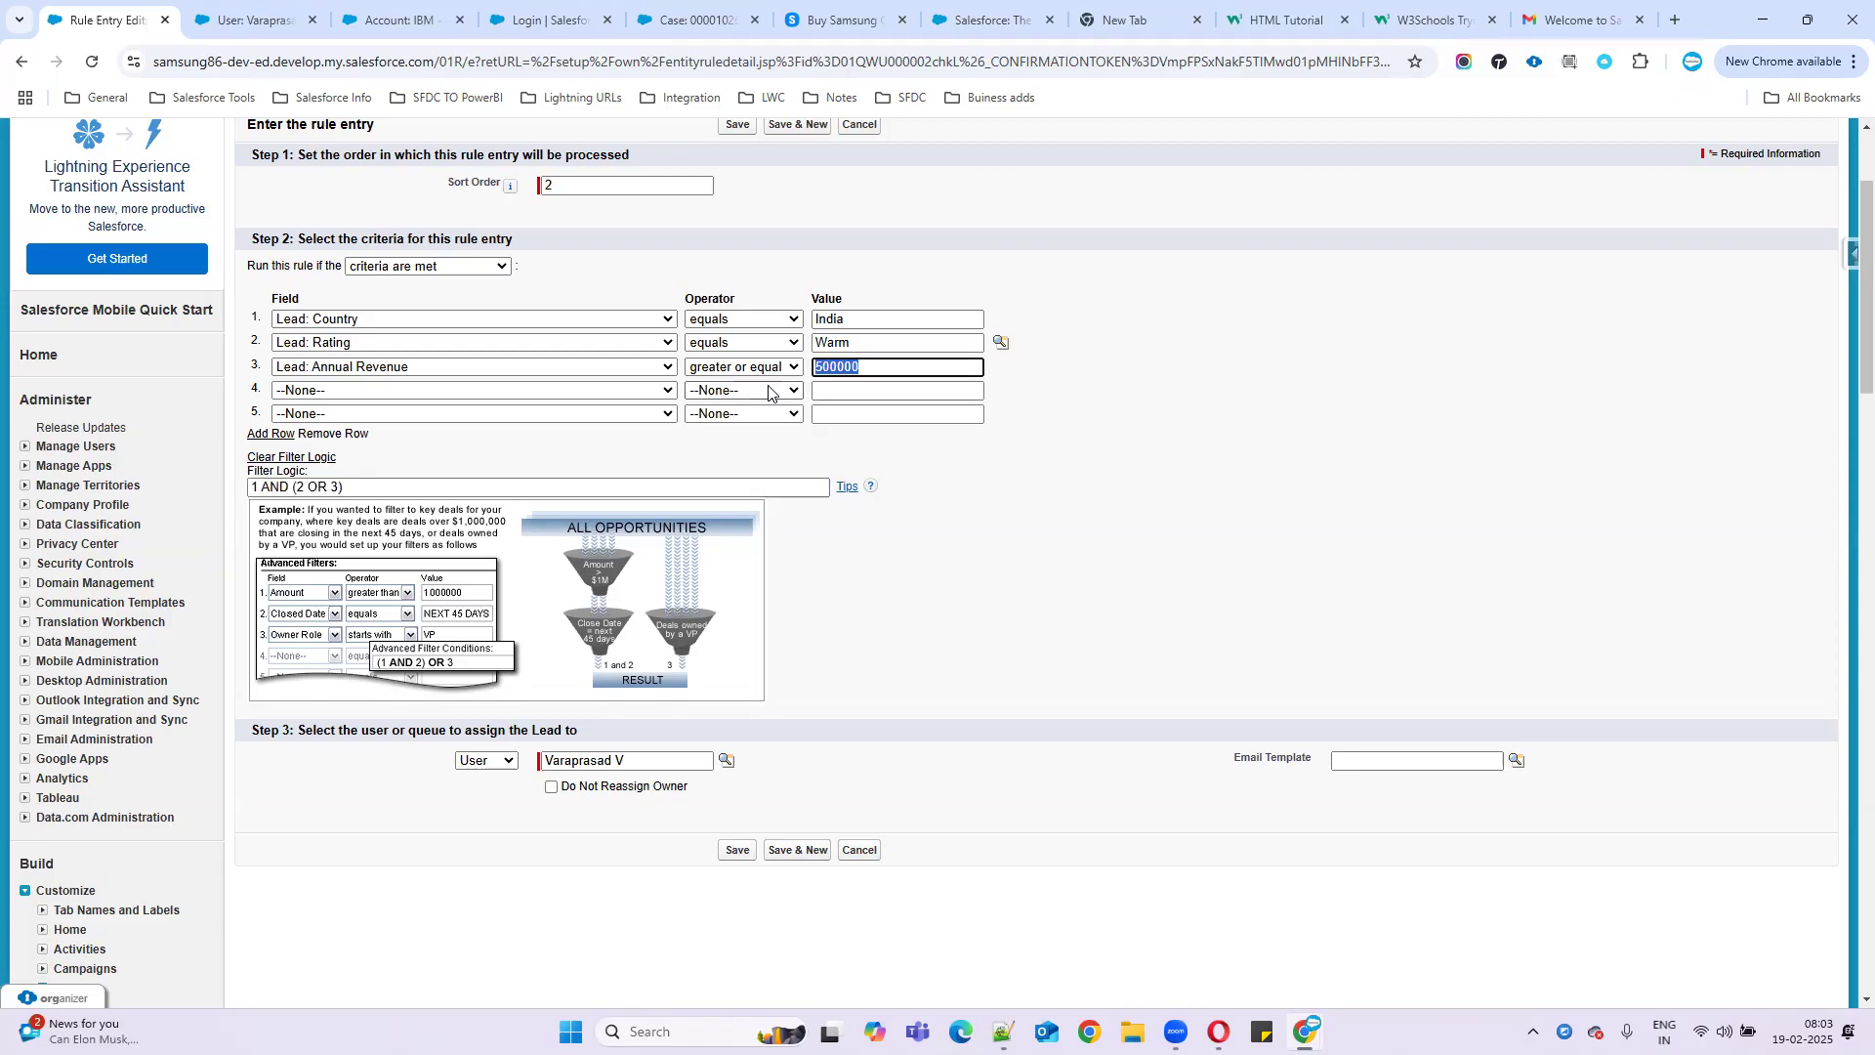
key("BackSpace")
left_click(747, 367)
left_click(752, 390)
left_click(424, 368)
scroll(391, 401, "up", 2)
left_click(330, 390)
- Delete the (2 OR 3) clause so the filter logic reads 1 AND 2
left_click_drag(291, 487, 544, 481)
key("BackSpace")
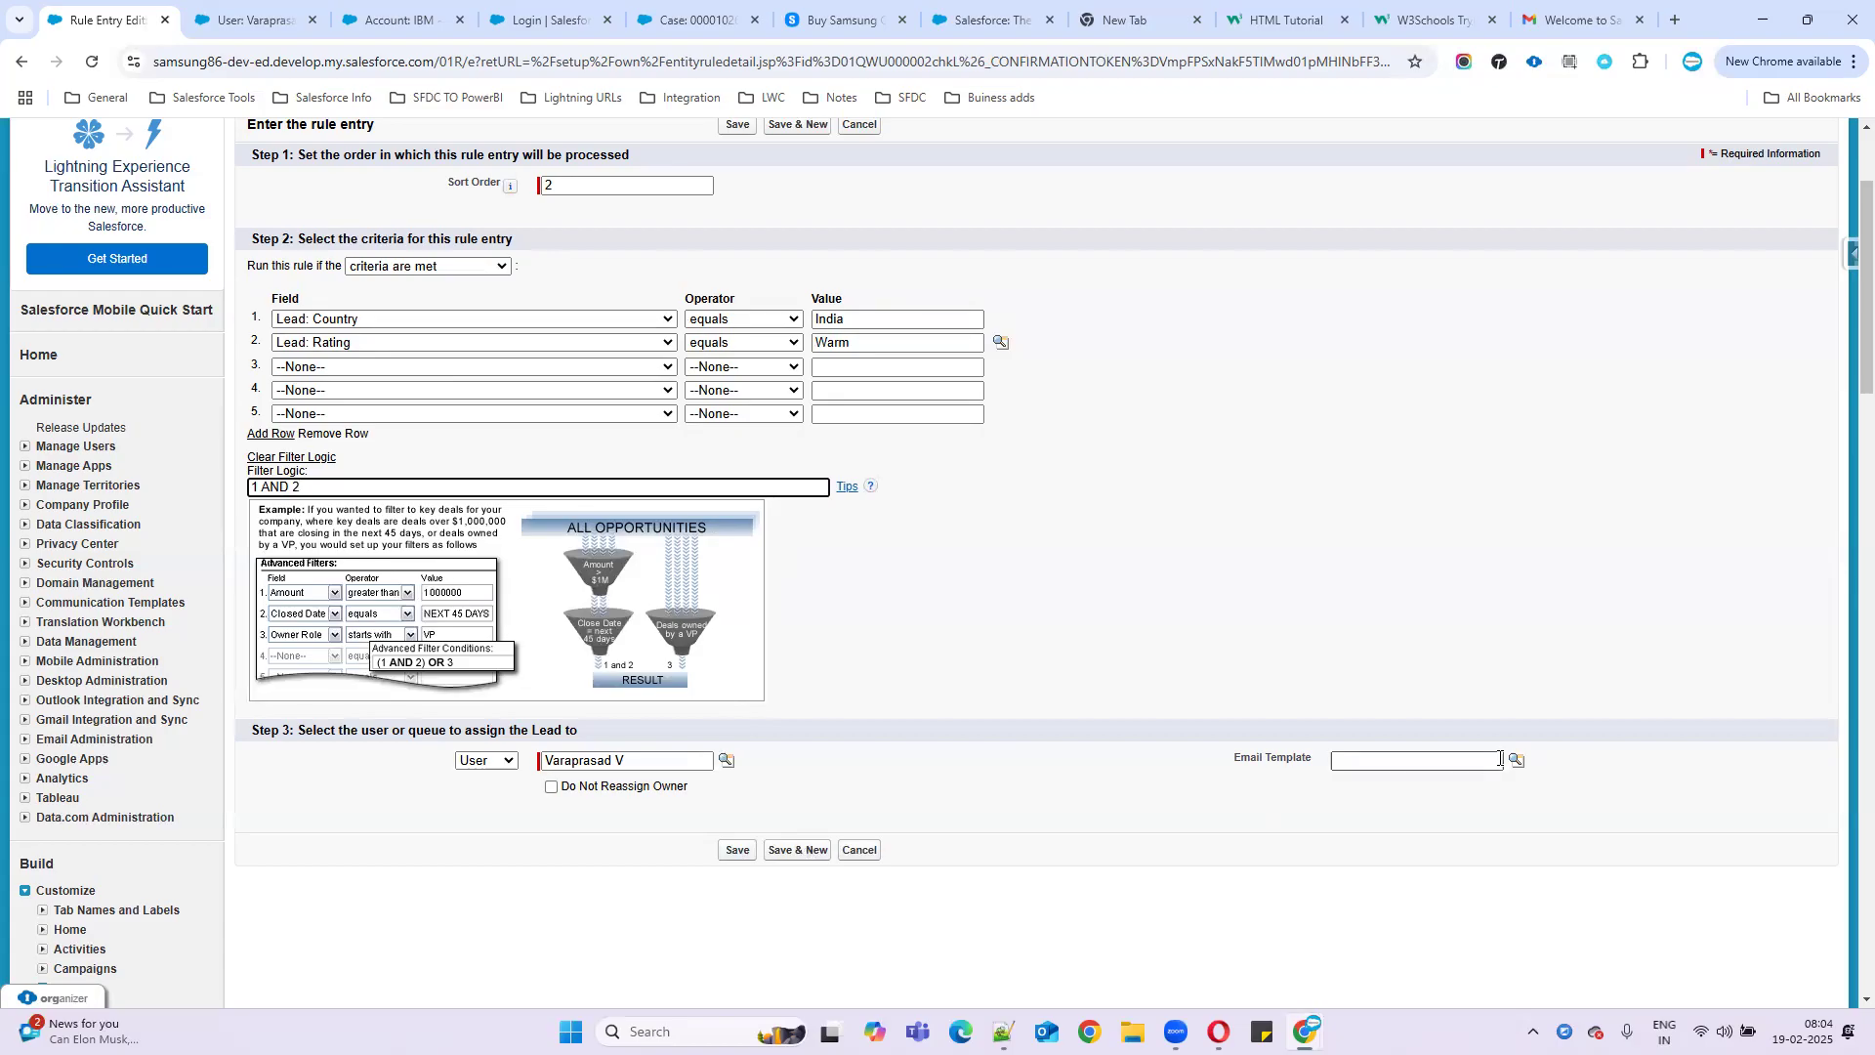
left_click(1517, 761)
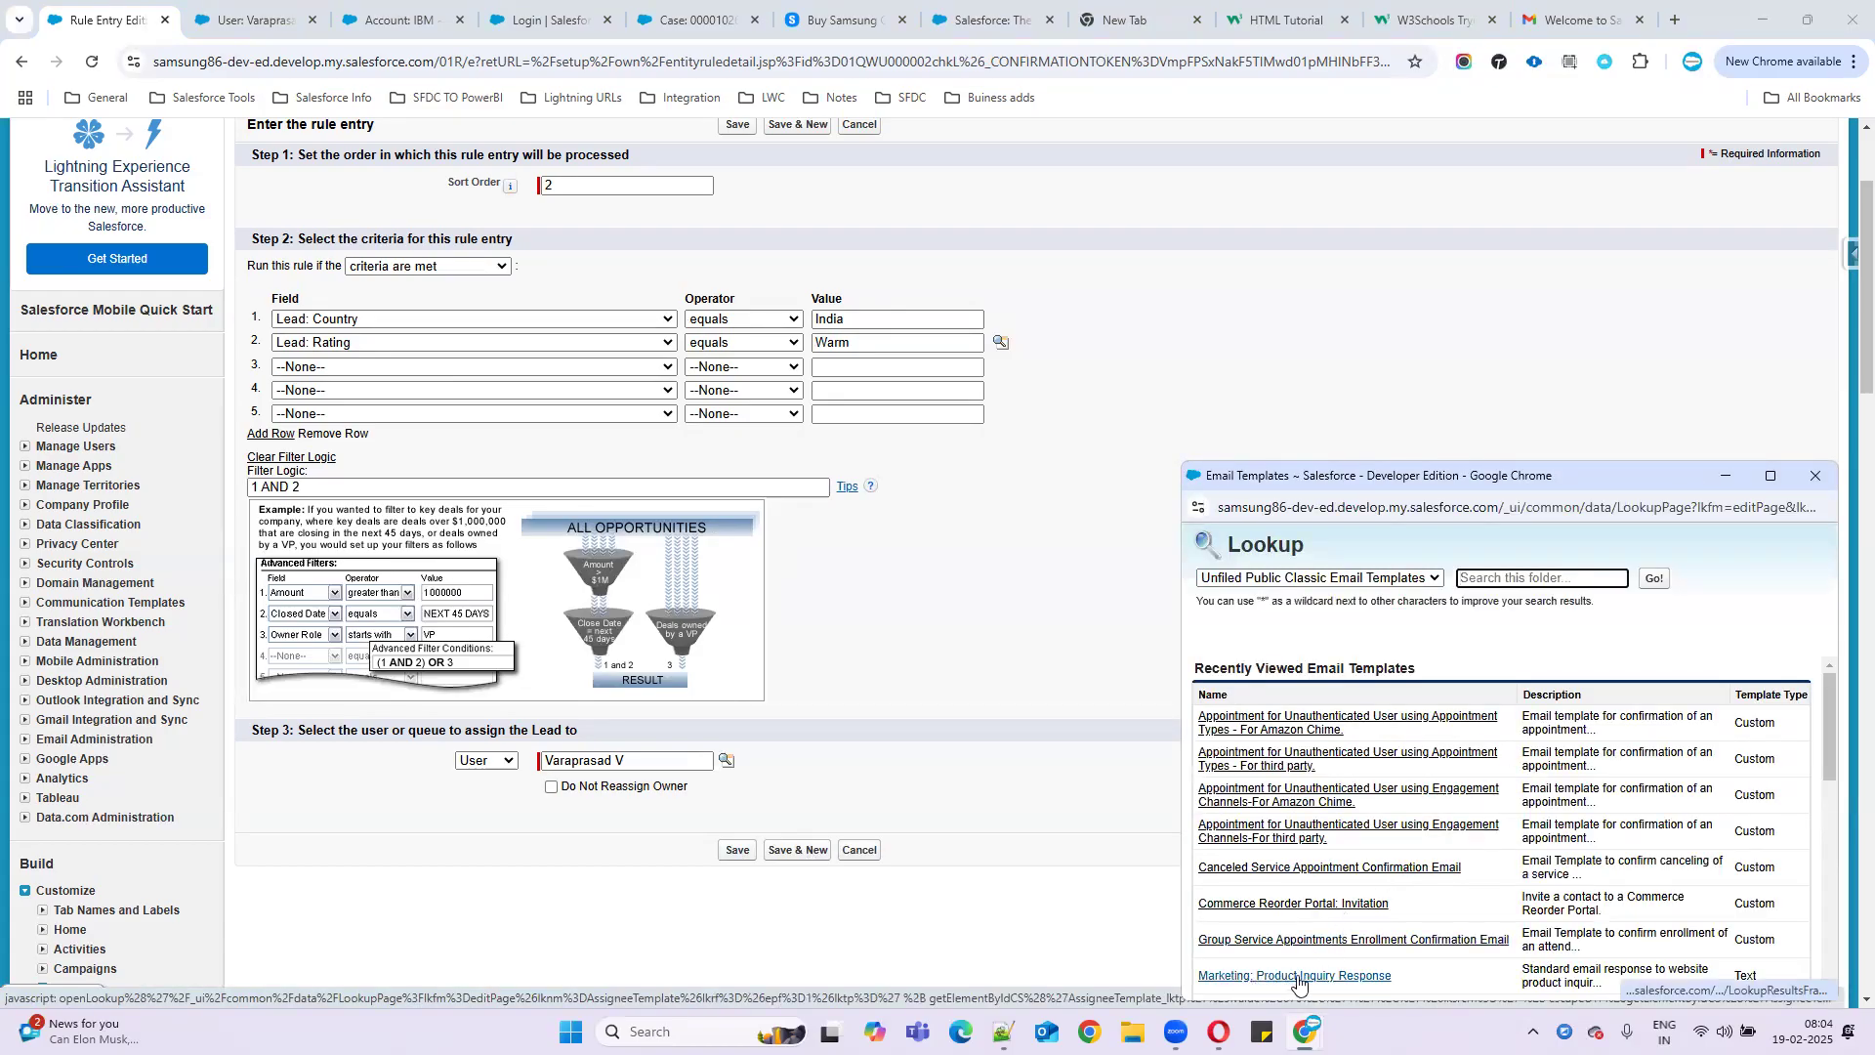
- Attach the Marketing: Product Inquiry Response template, save the India/Warm entry, and start another entry
left_click(1294, 976)
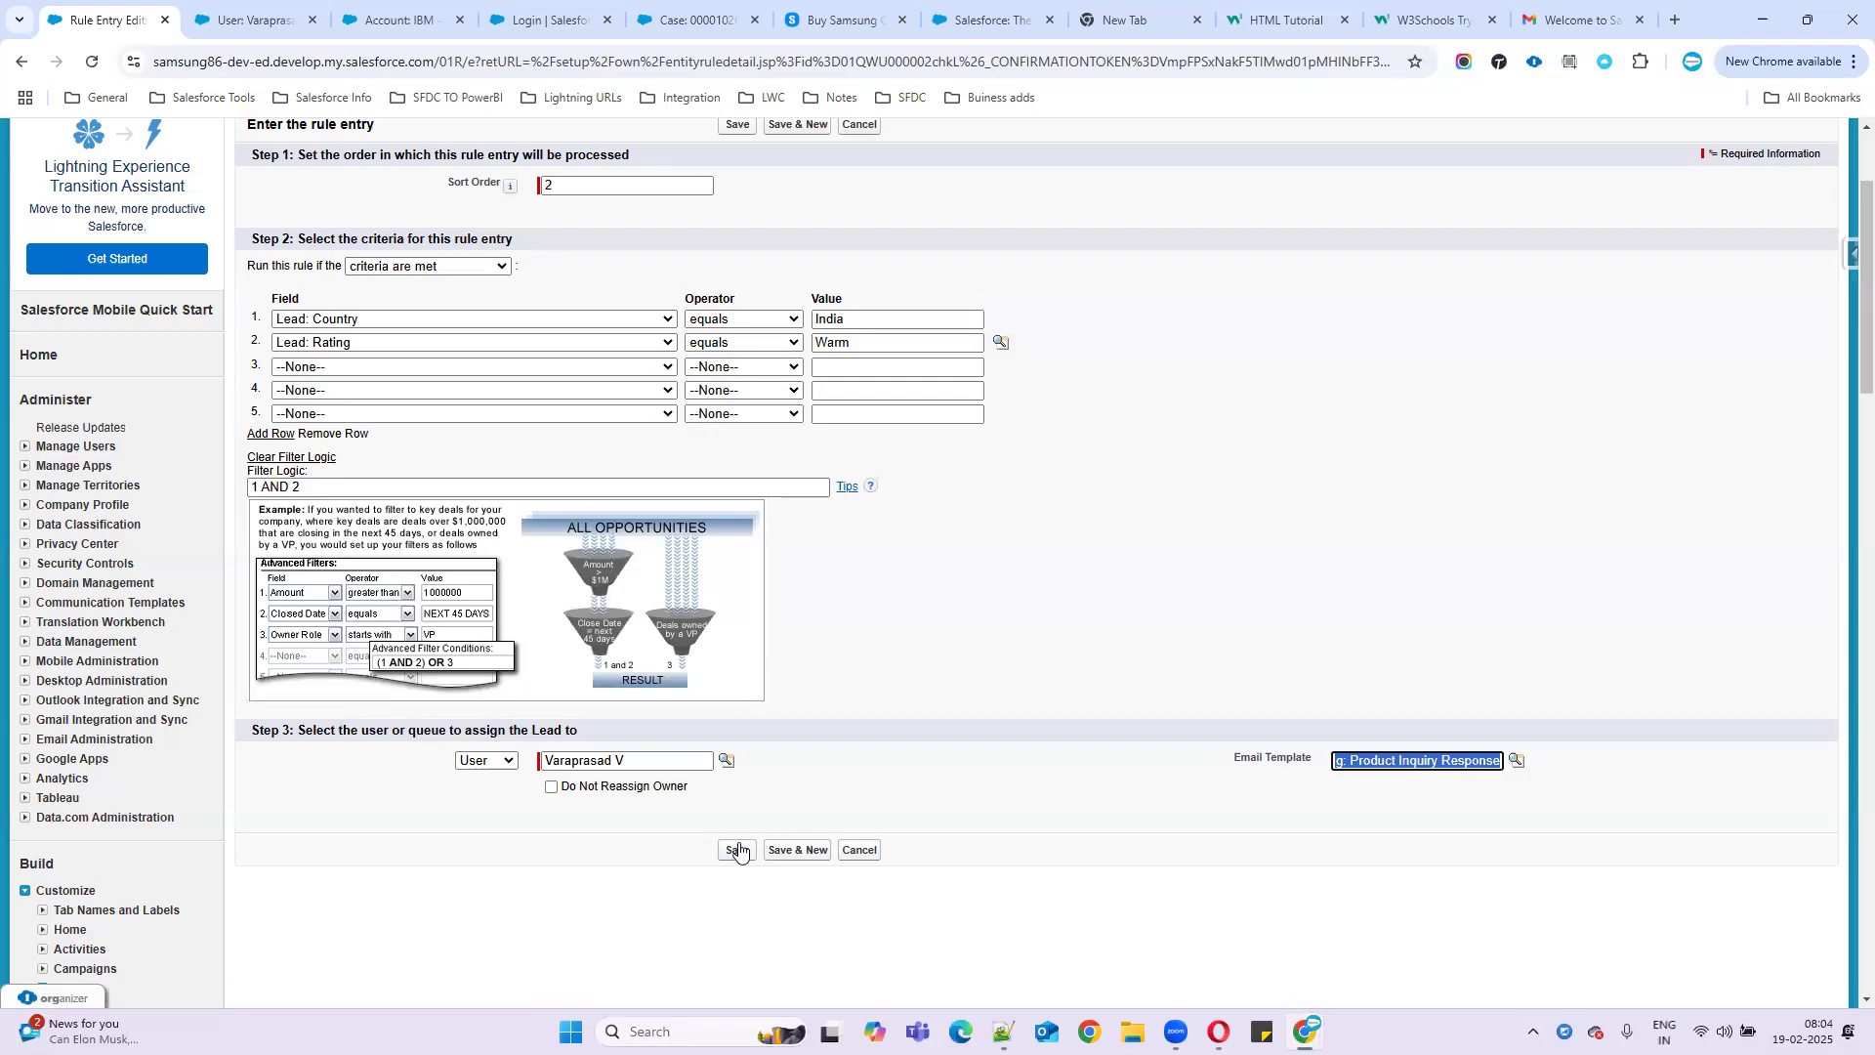
left_click(739, 850)
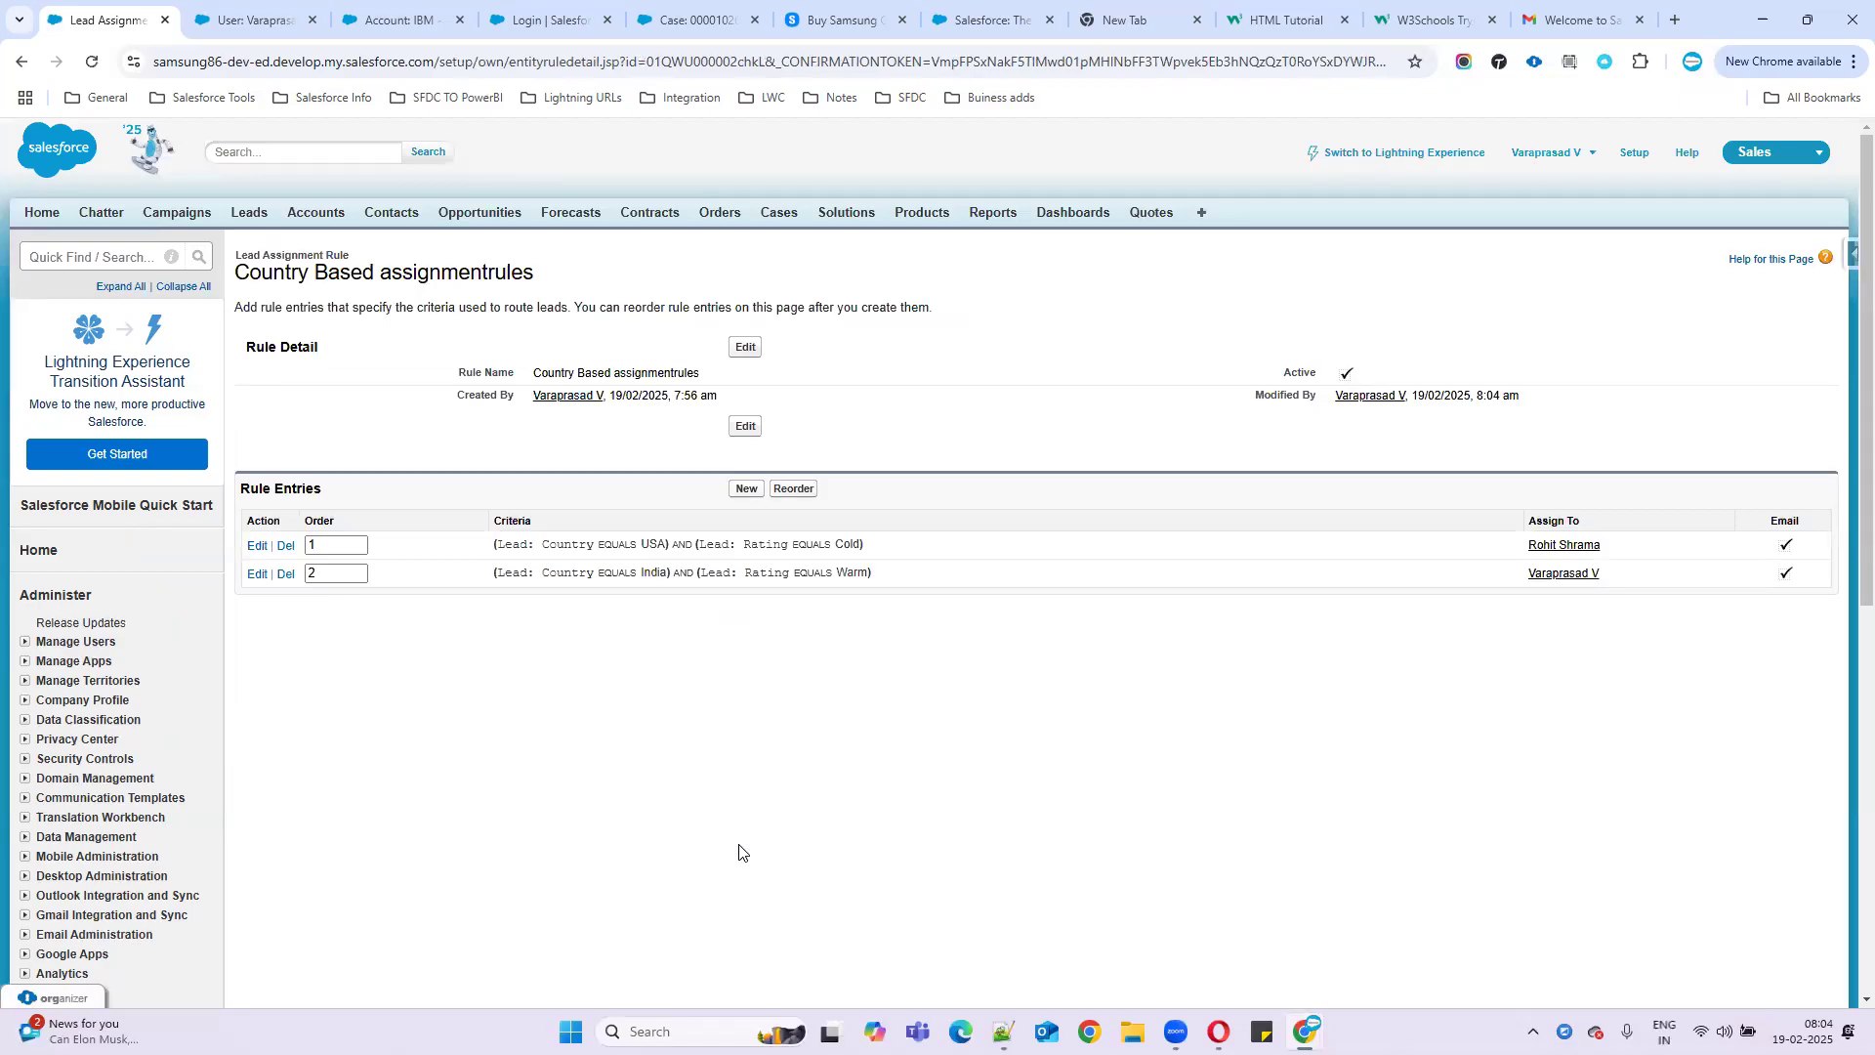
left_click(747, 489)
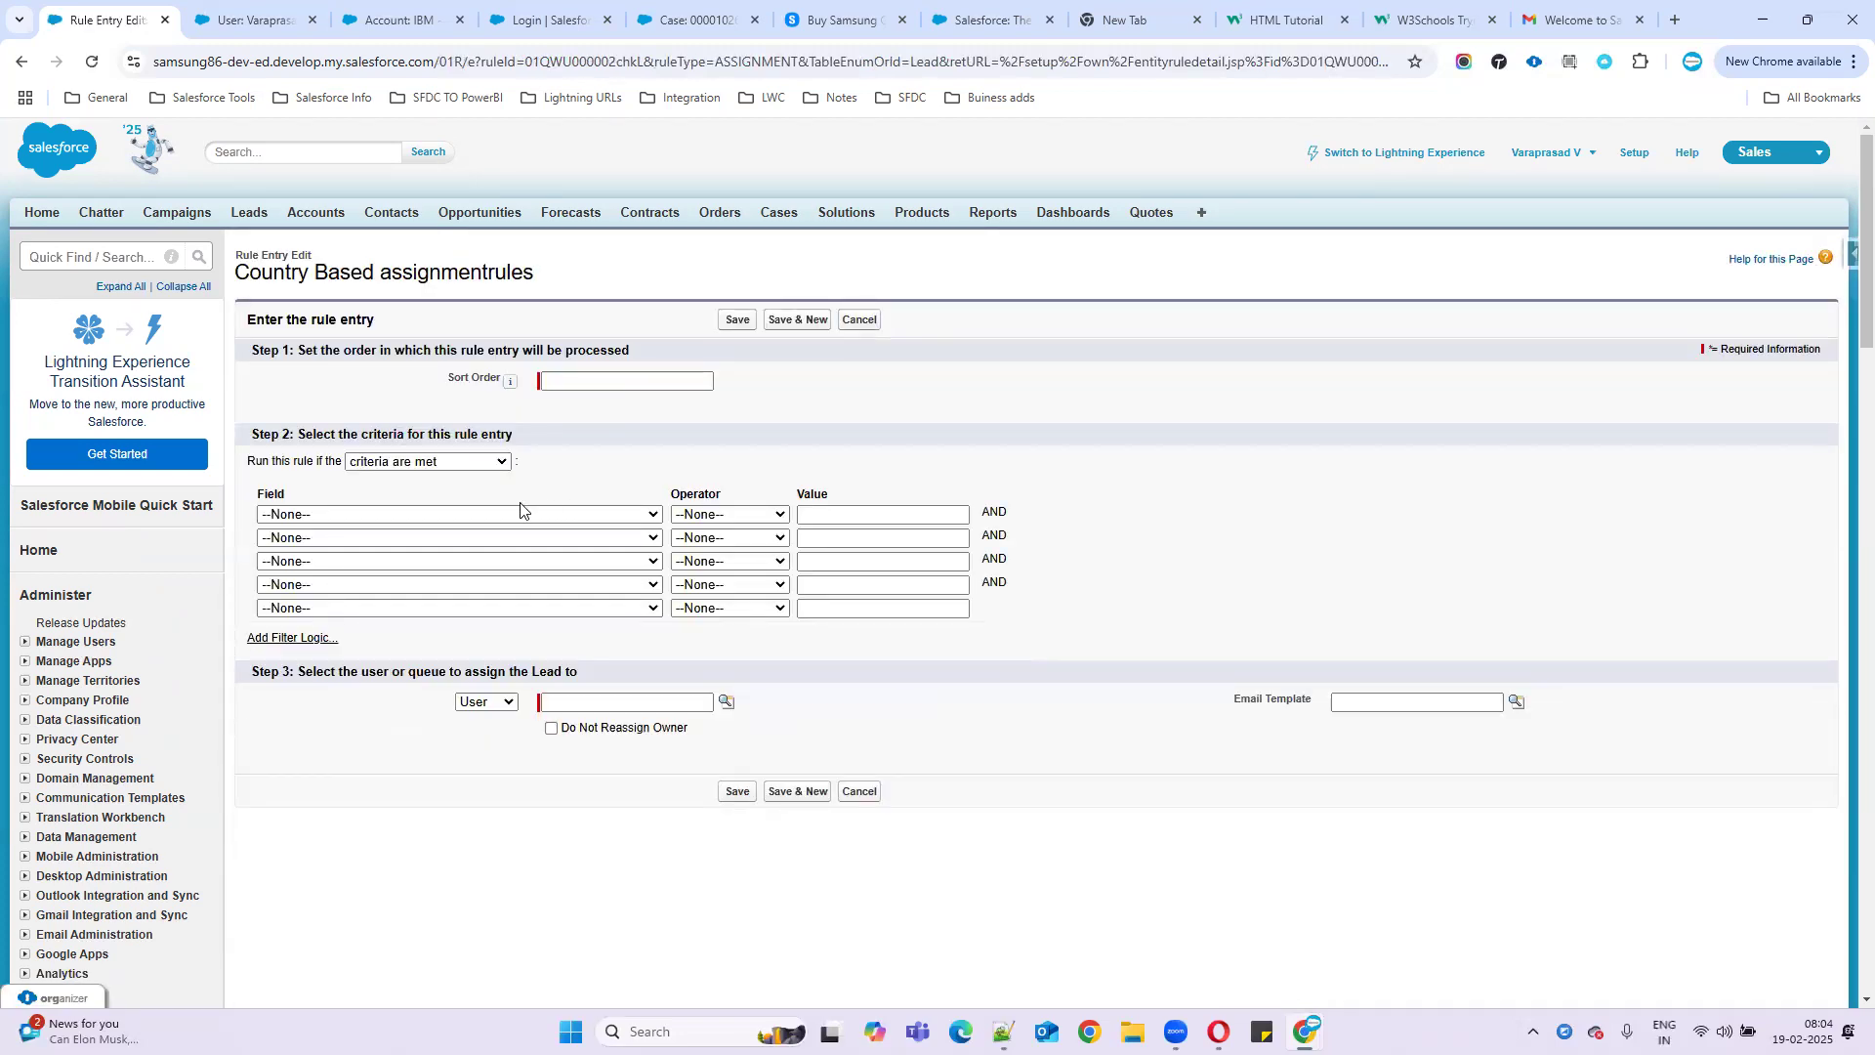
left_click(552, 386)
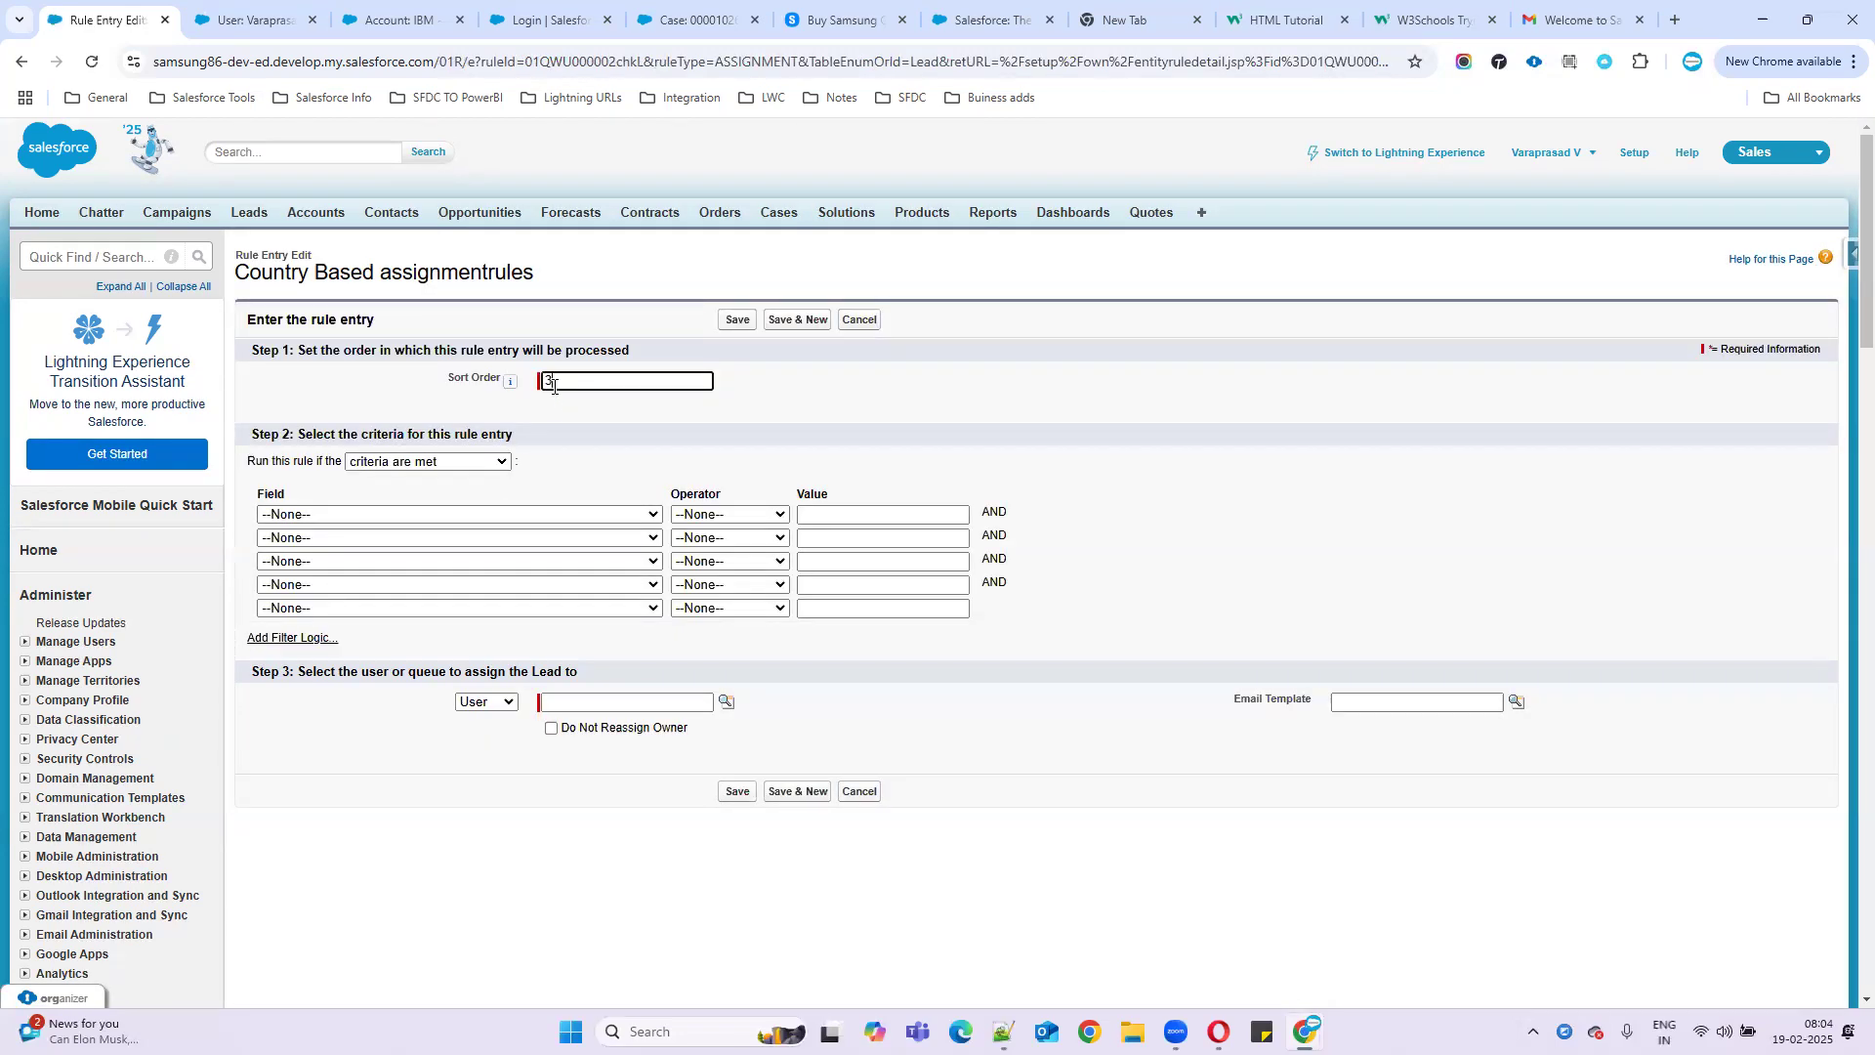
- Enter sort order 3 and keep the rule running when criteria are met
left_click_drag(426, 385, 665, 387)
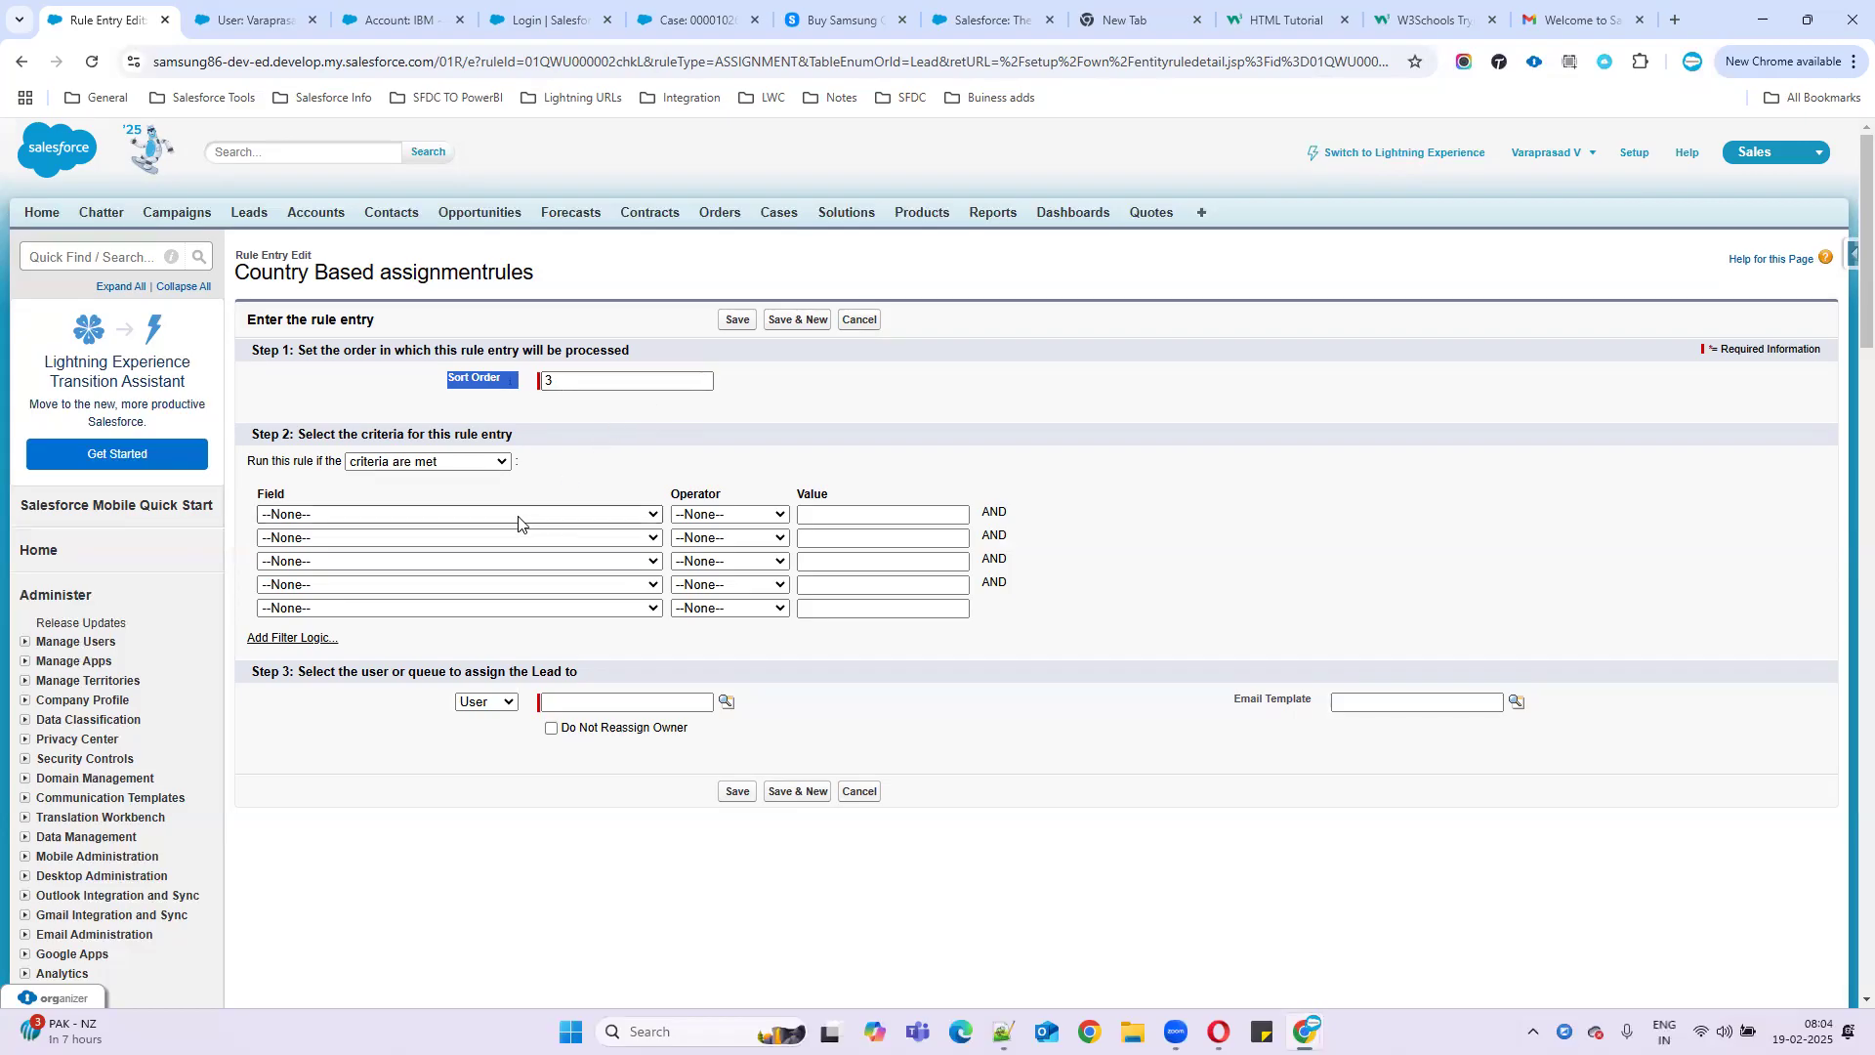
left_click(470, 462)
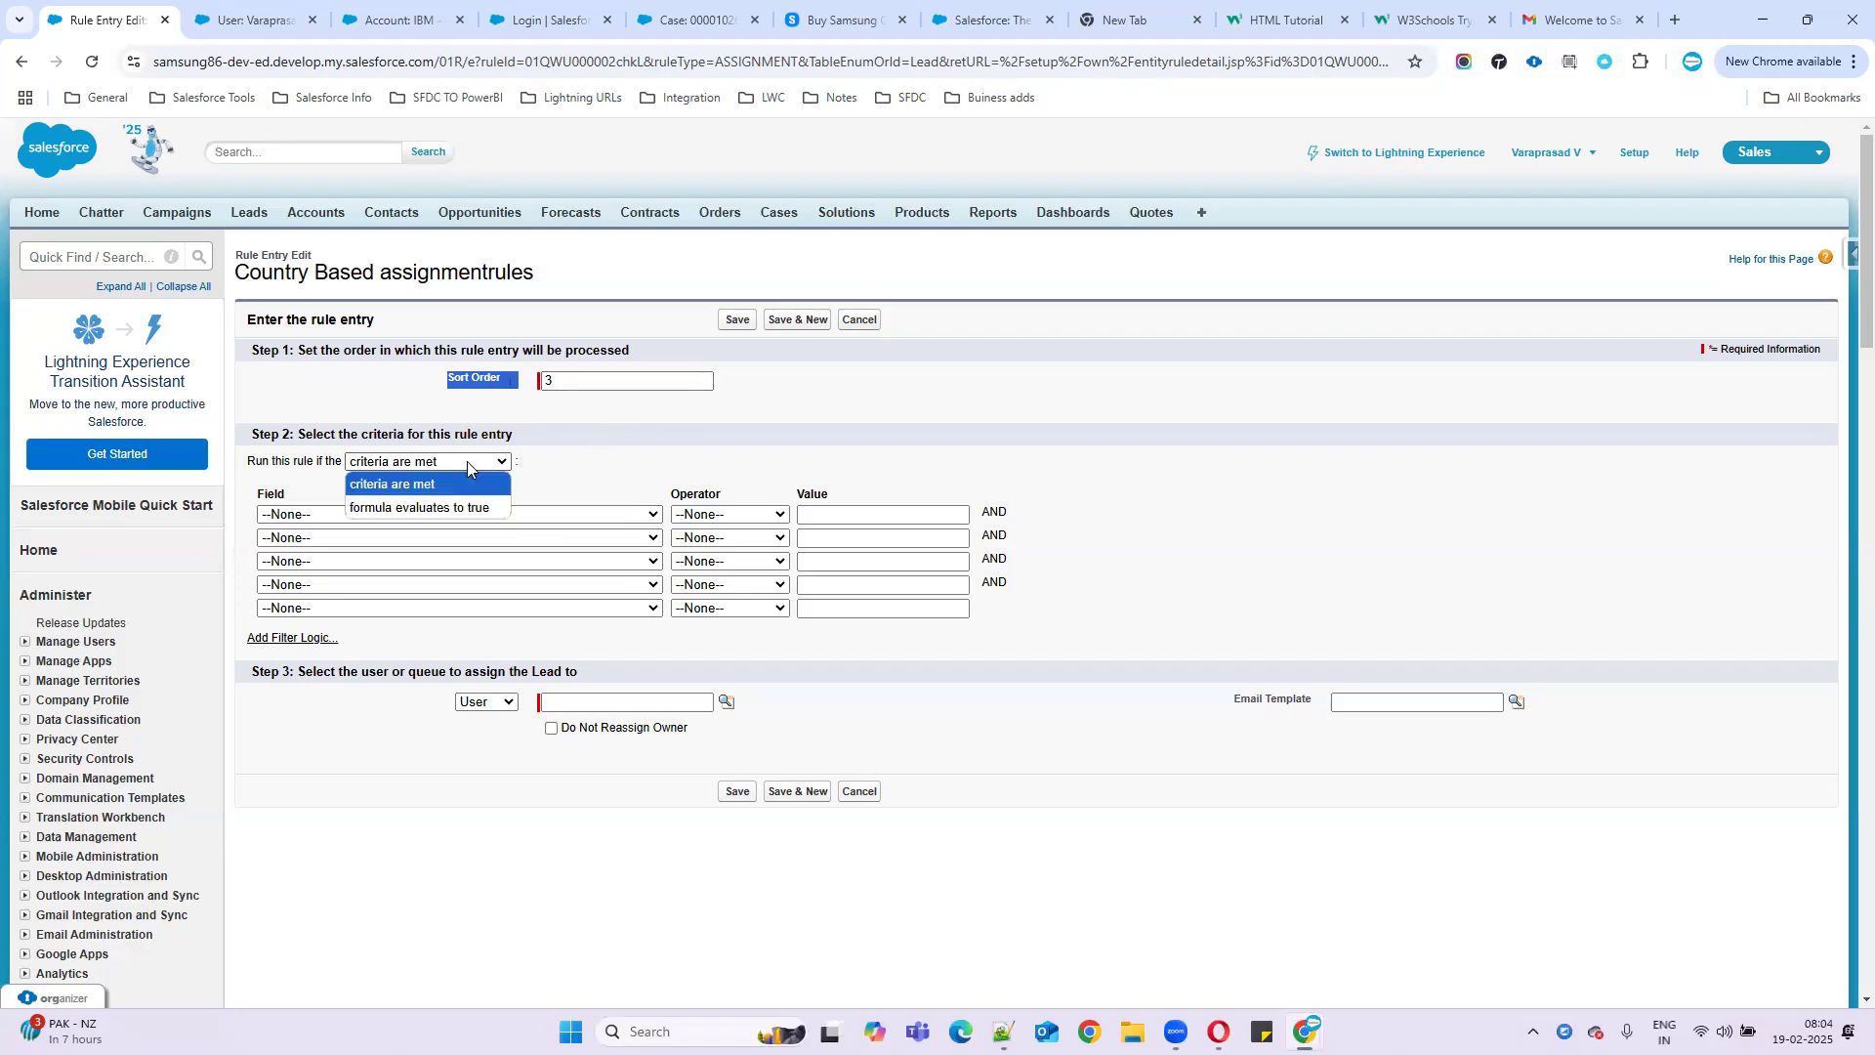
left_click(450, 485)
left_click(388, 516)
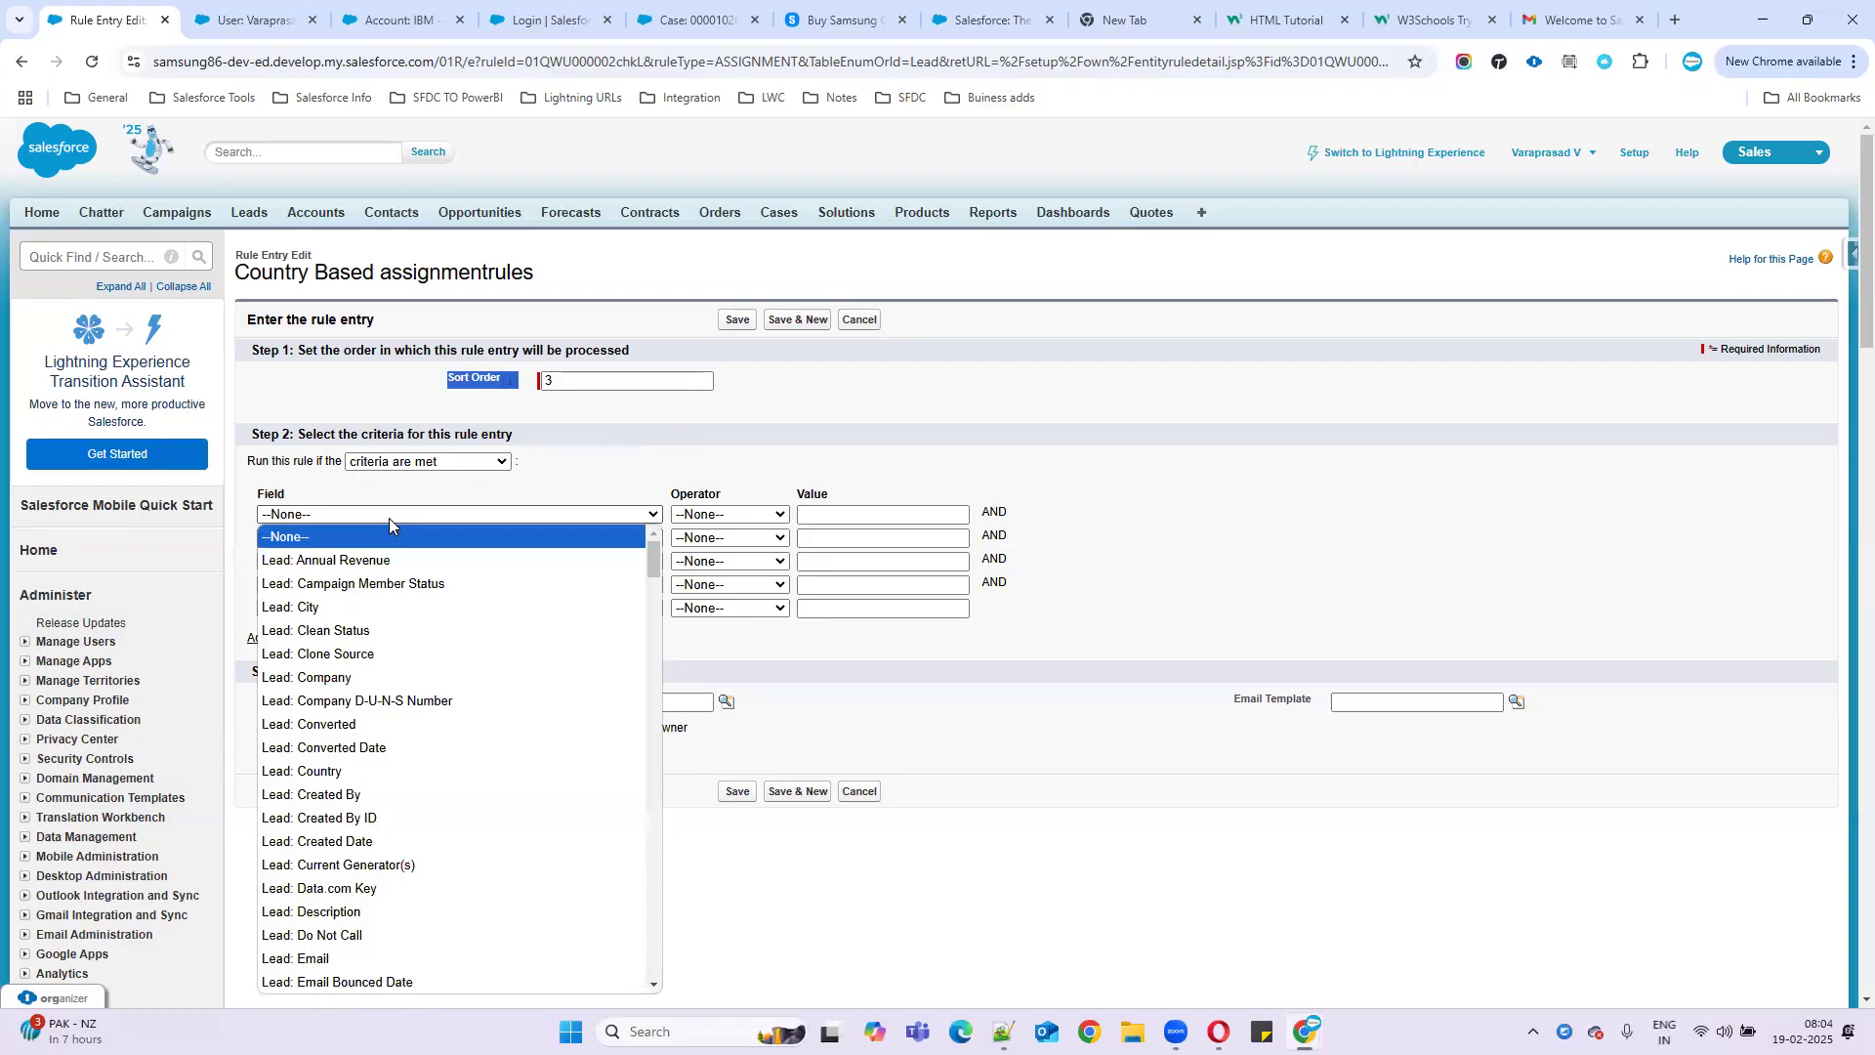
left_click(1005, 1033)
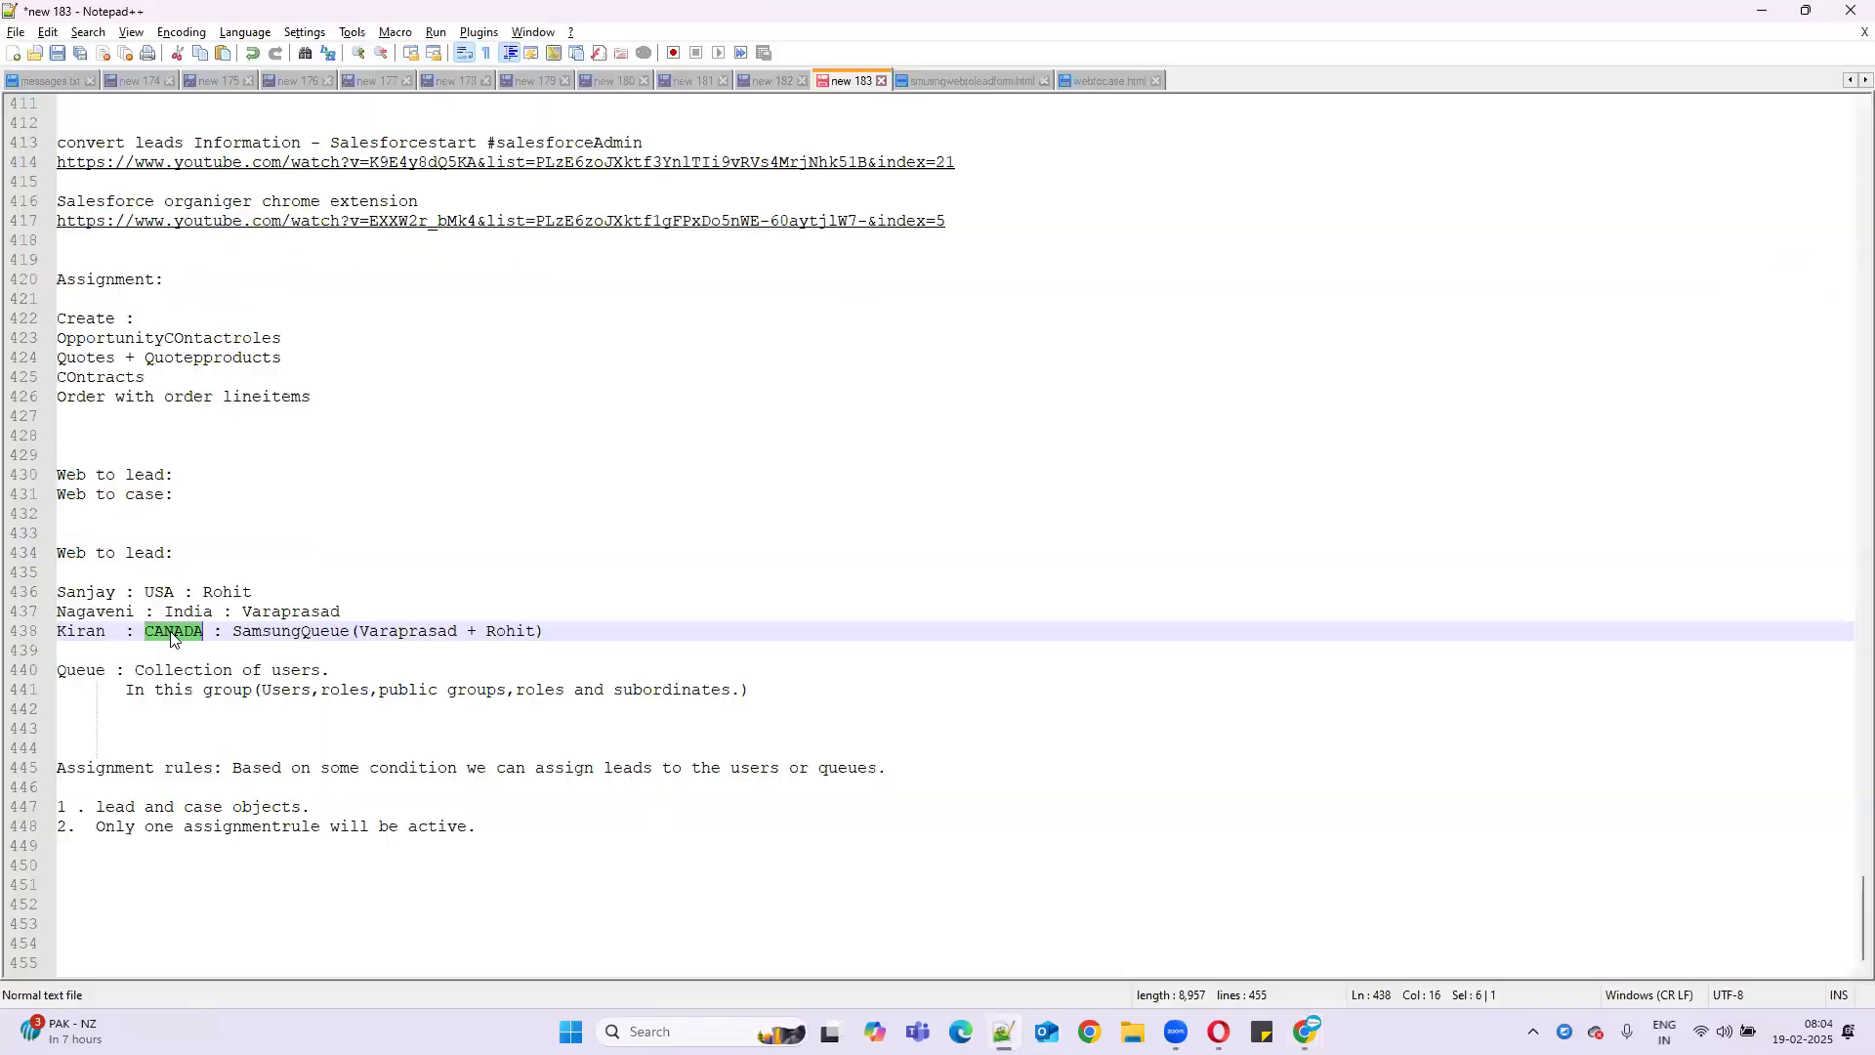
- Replace CANADA with 'any country' on line 438 of the Notepad++ notes, then return to Salesforce
type("any coun")
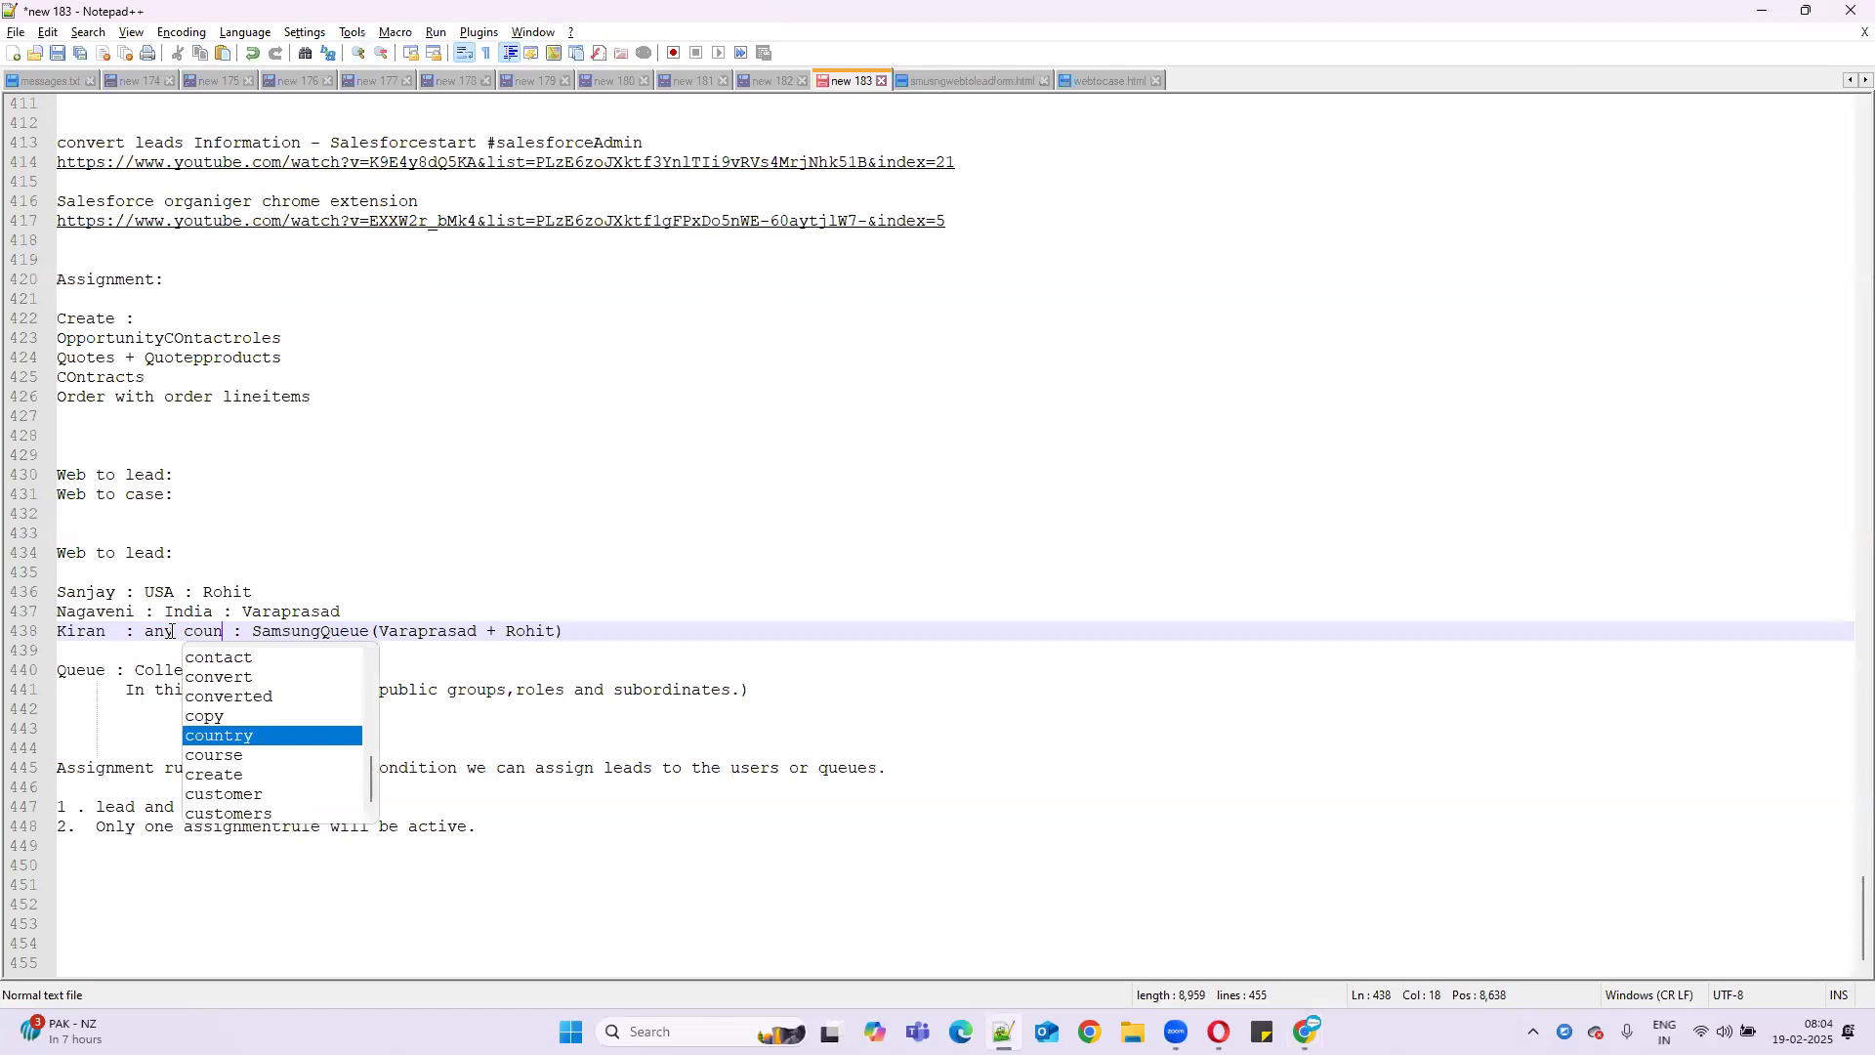
type("try")
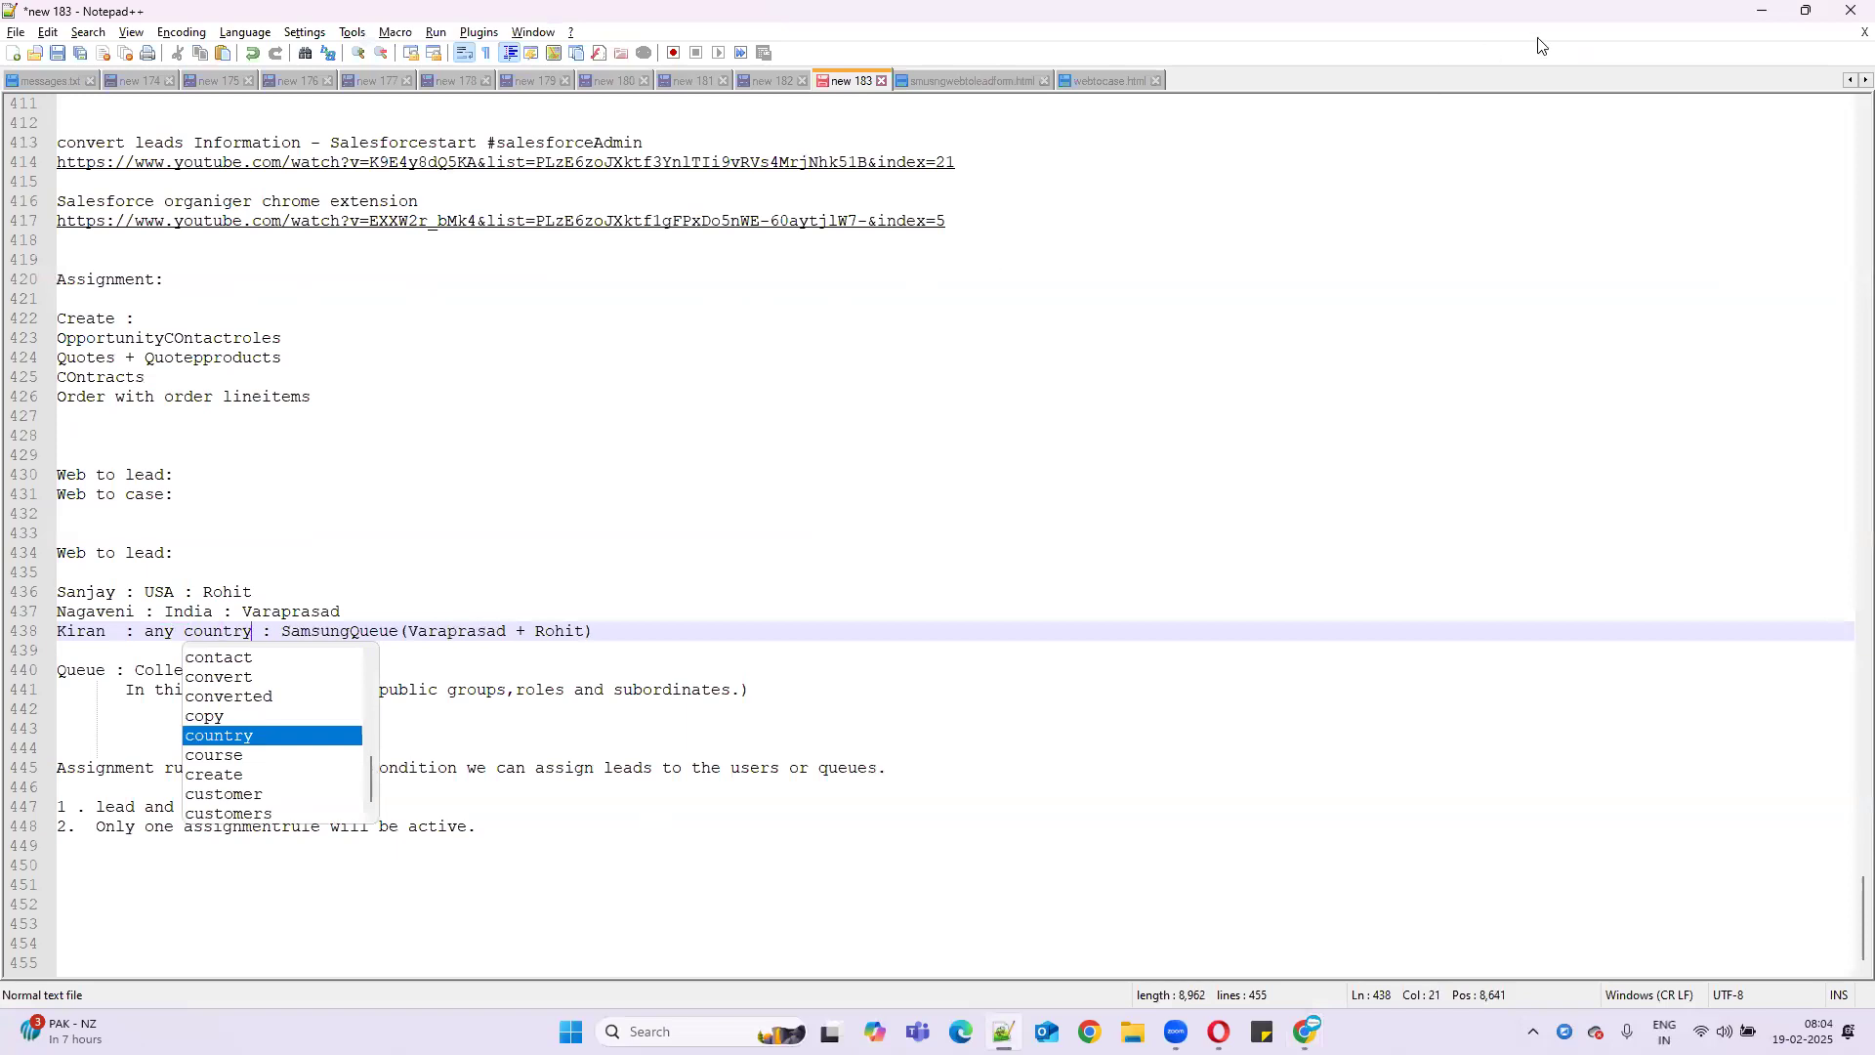
left_click(1748, 16)
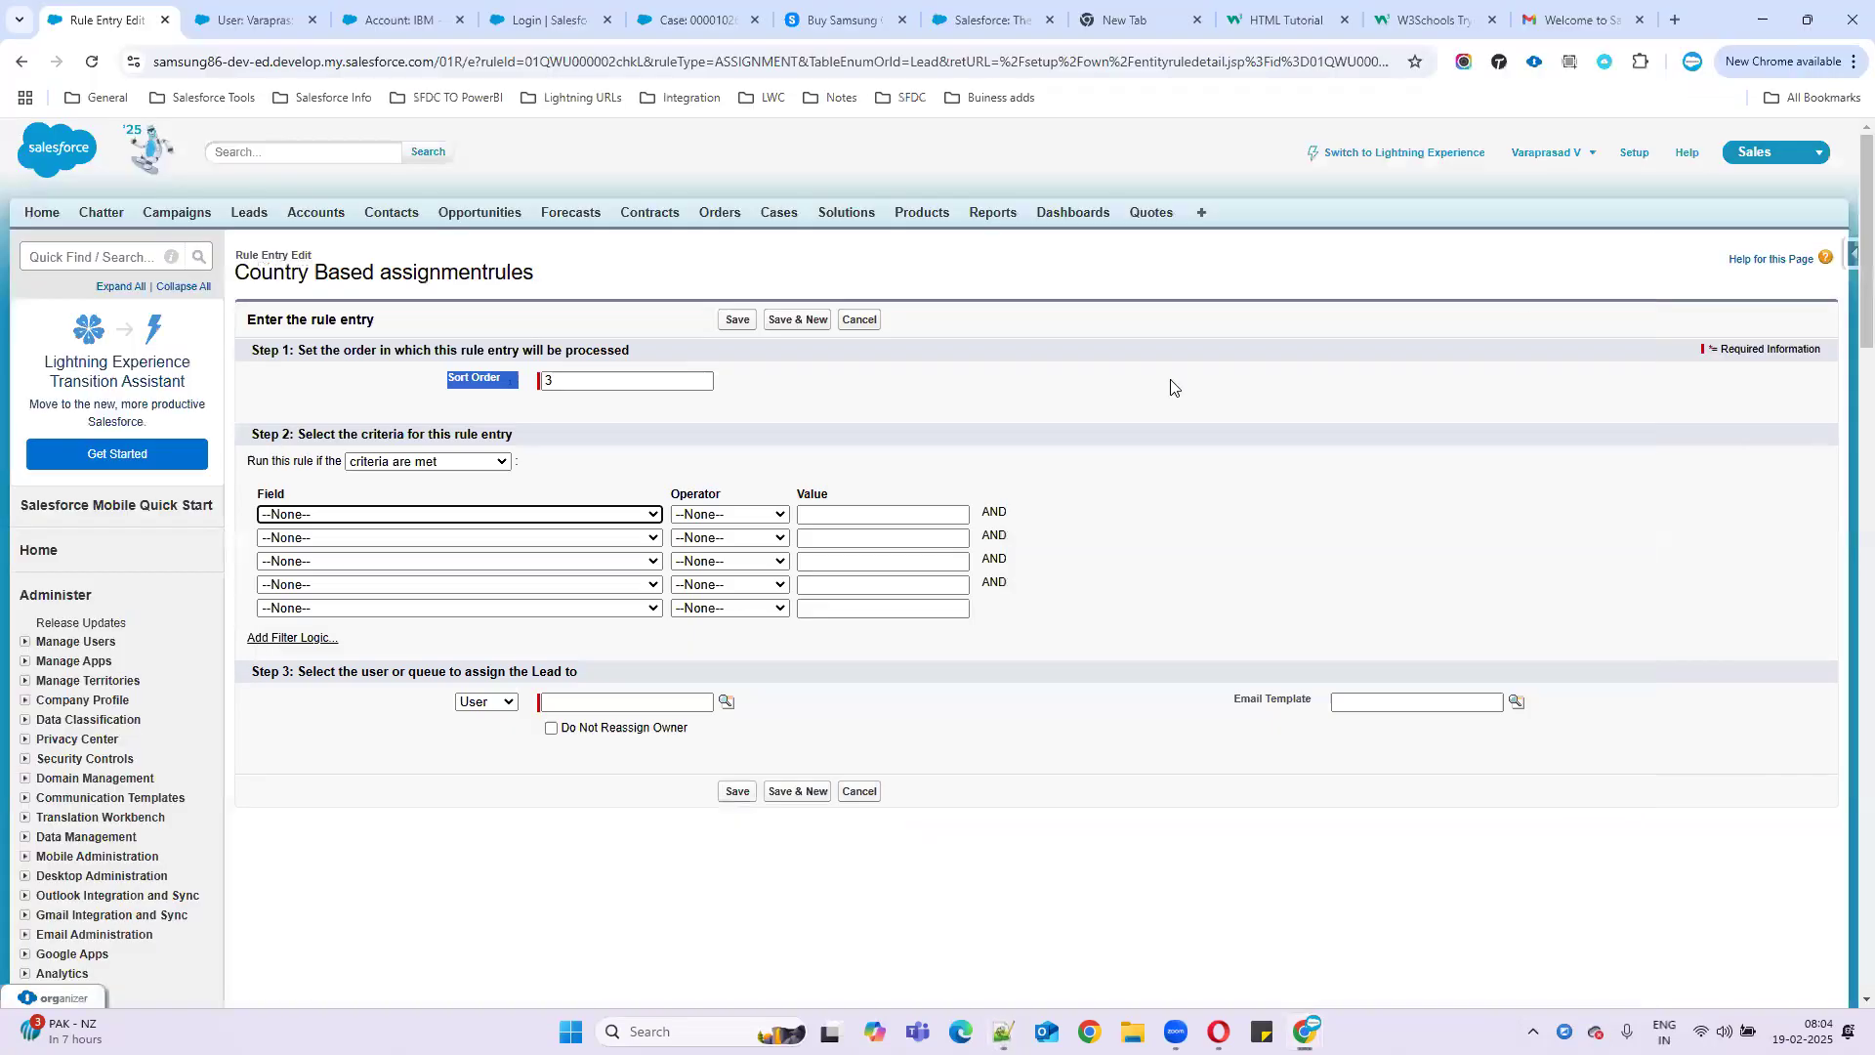
left_click(471, 515)
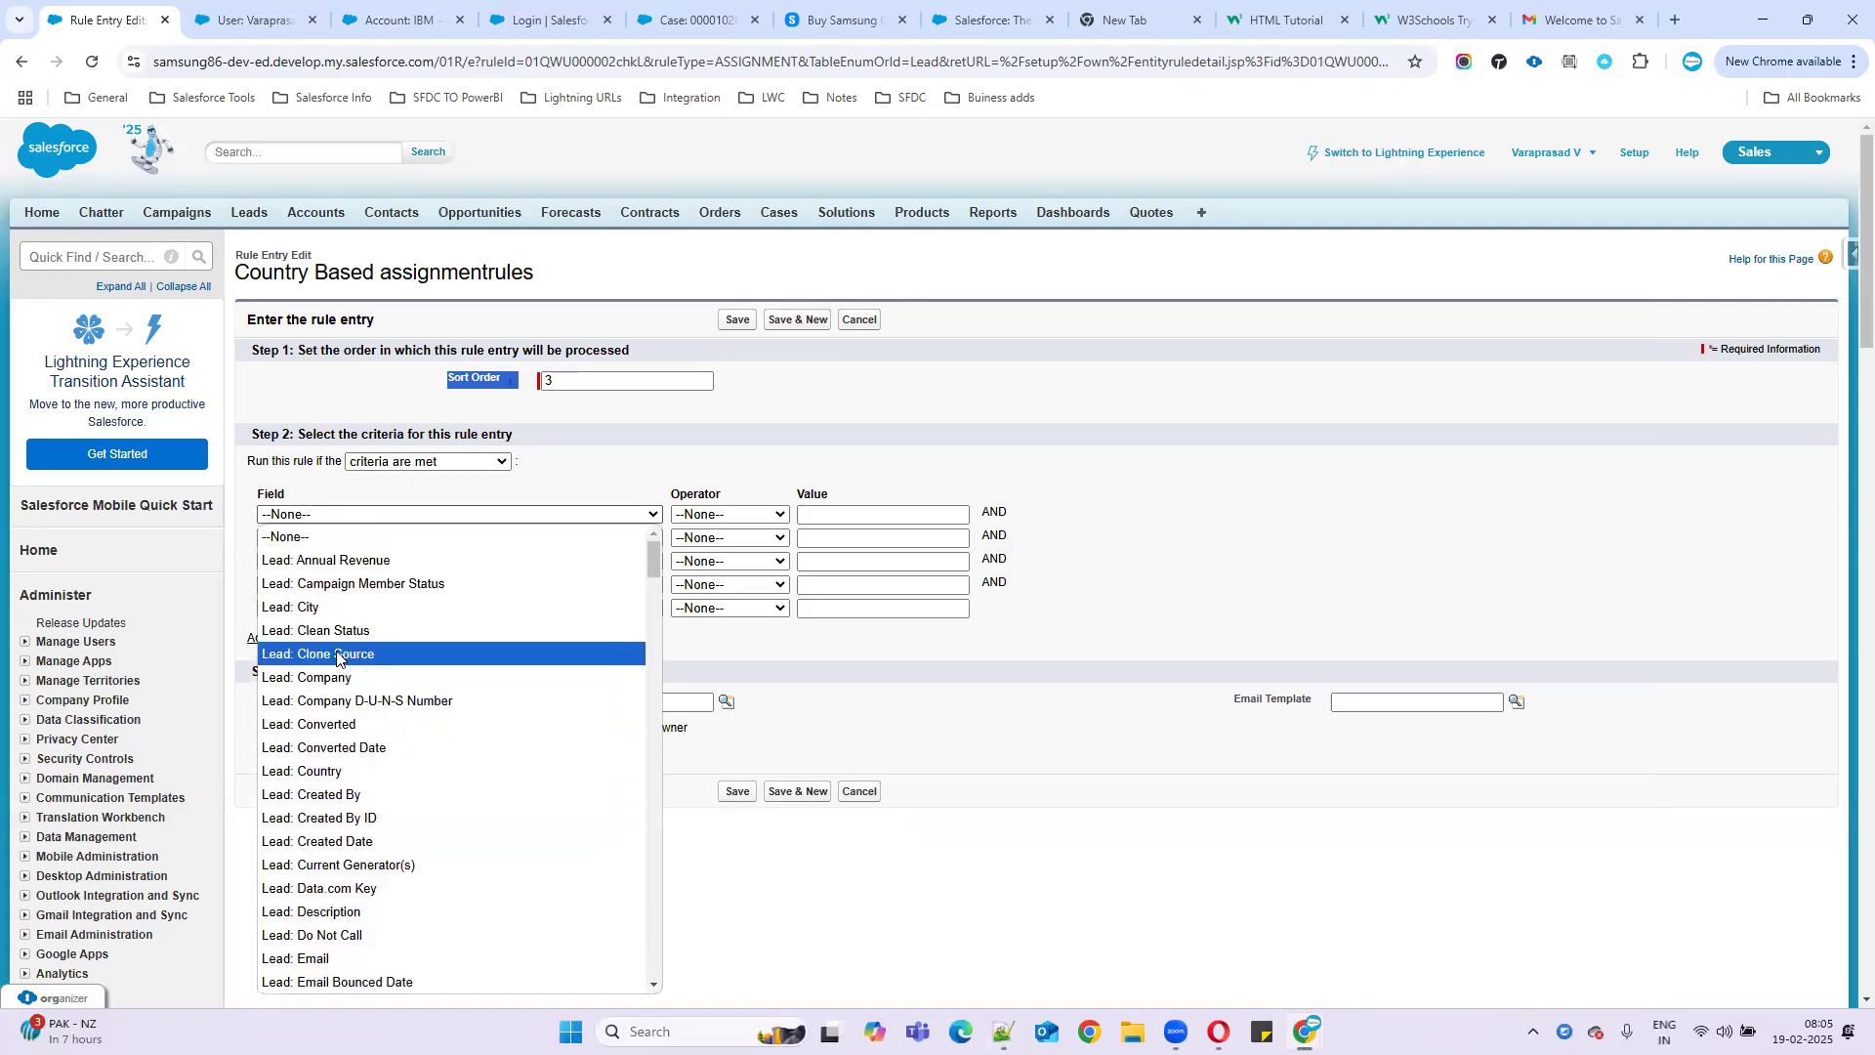
- Set the first criterion to Lead: Country not equal to, then select India in the notes
left_click(322, 771)
left_click(751, 513)
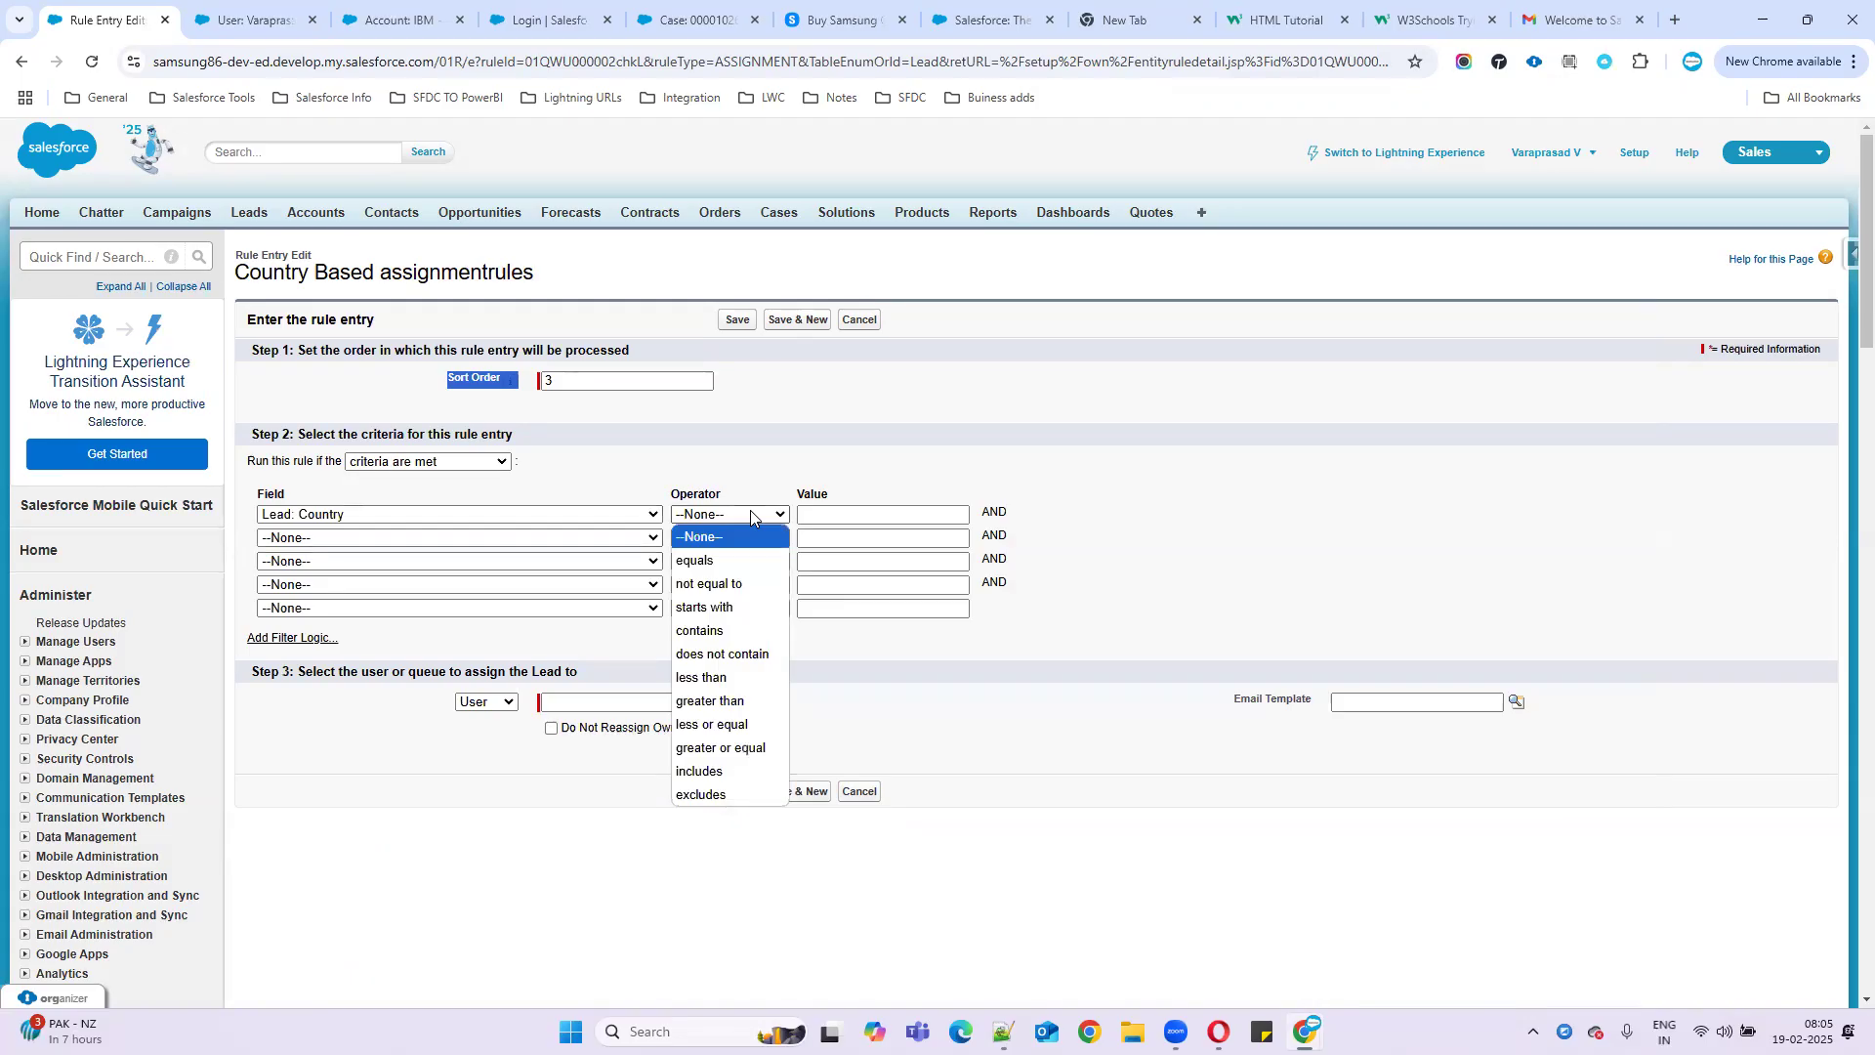
left_click(745, 584)
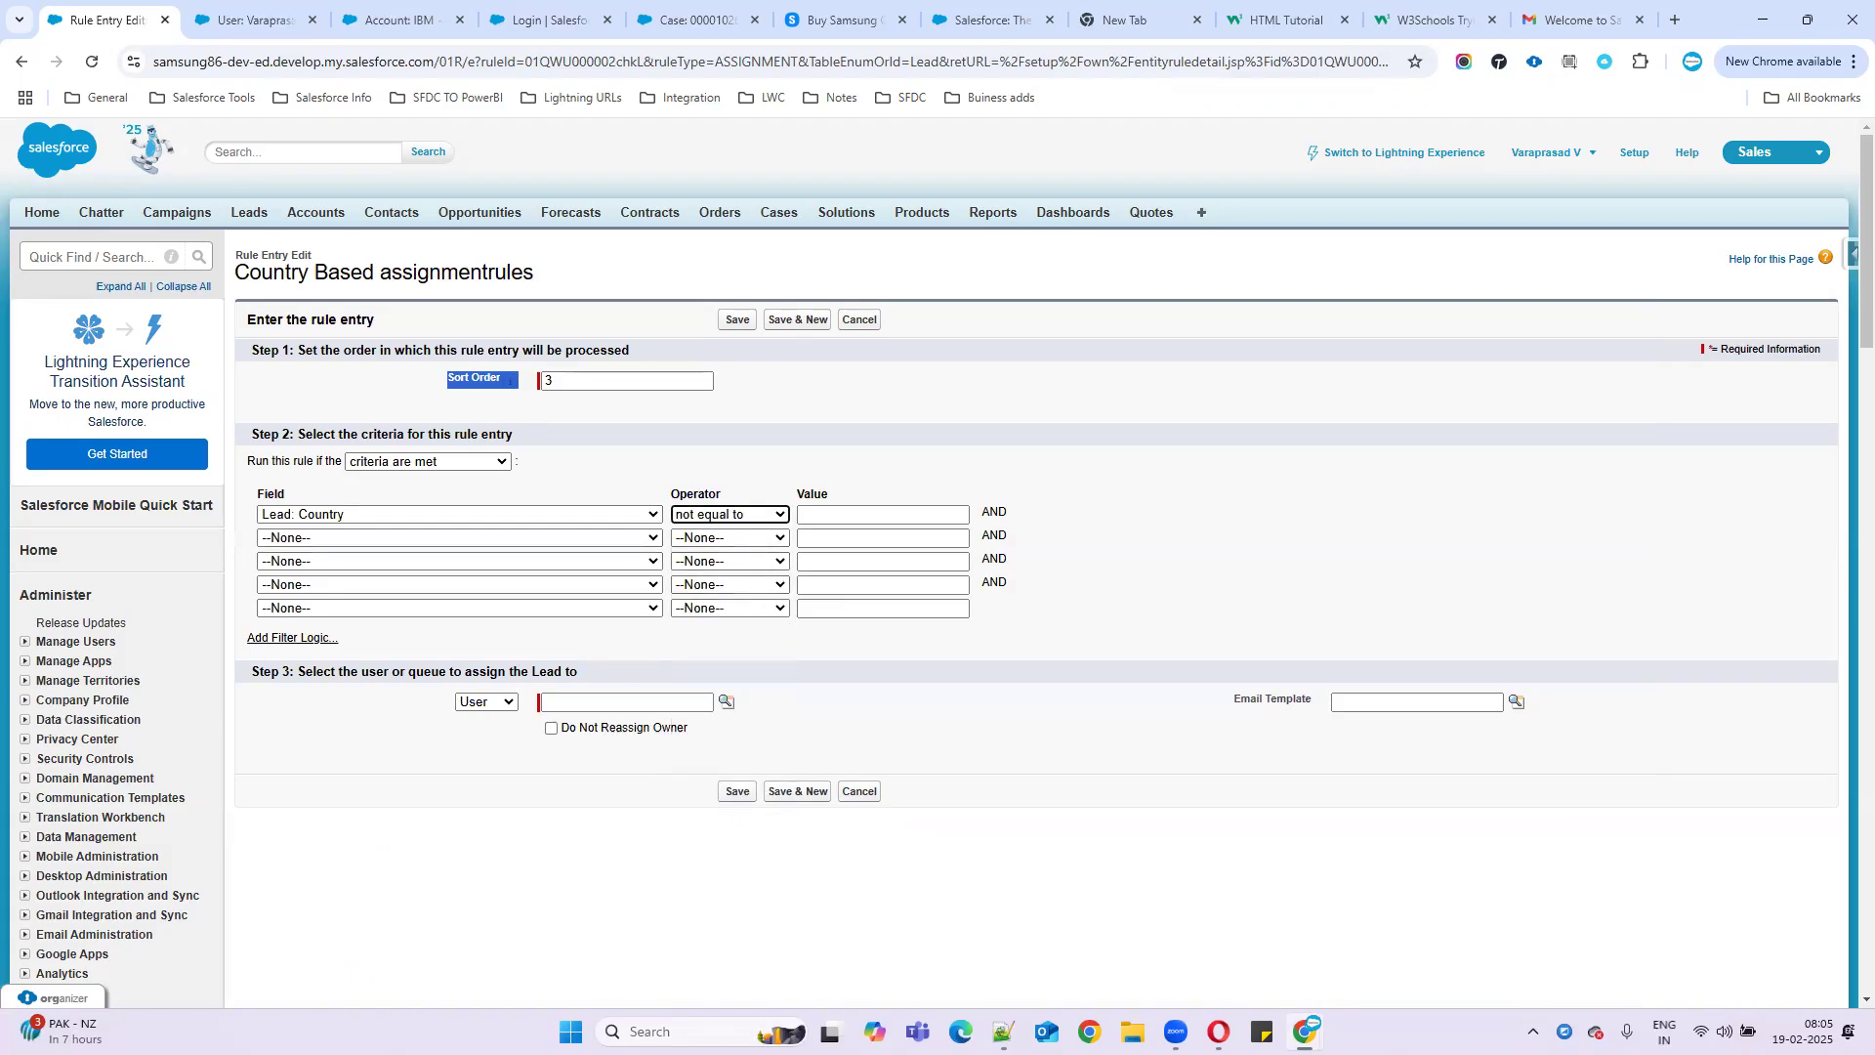
key("alt+Tab")
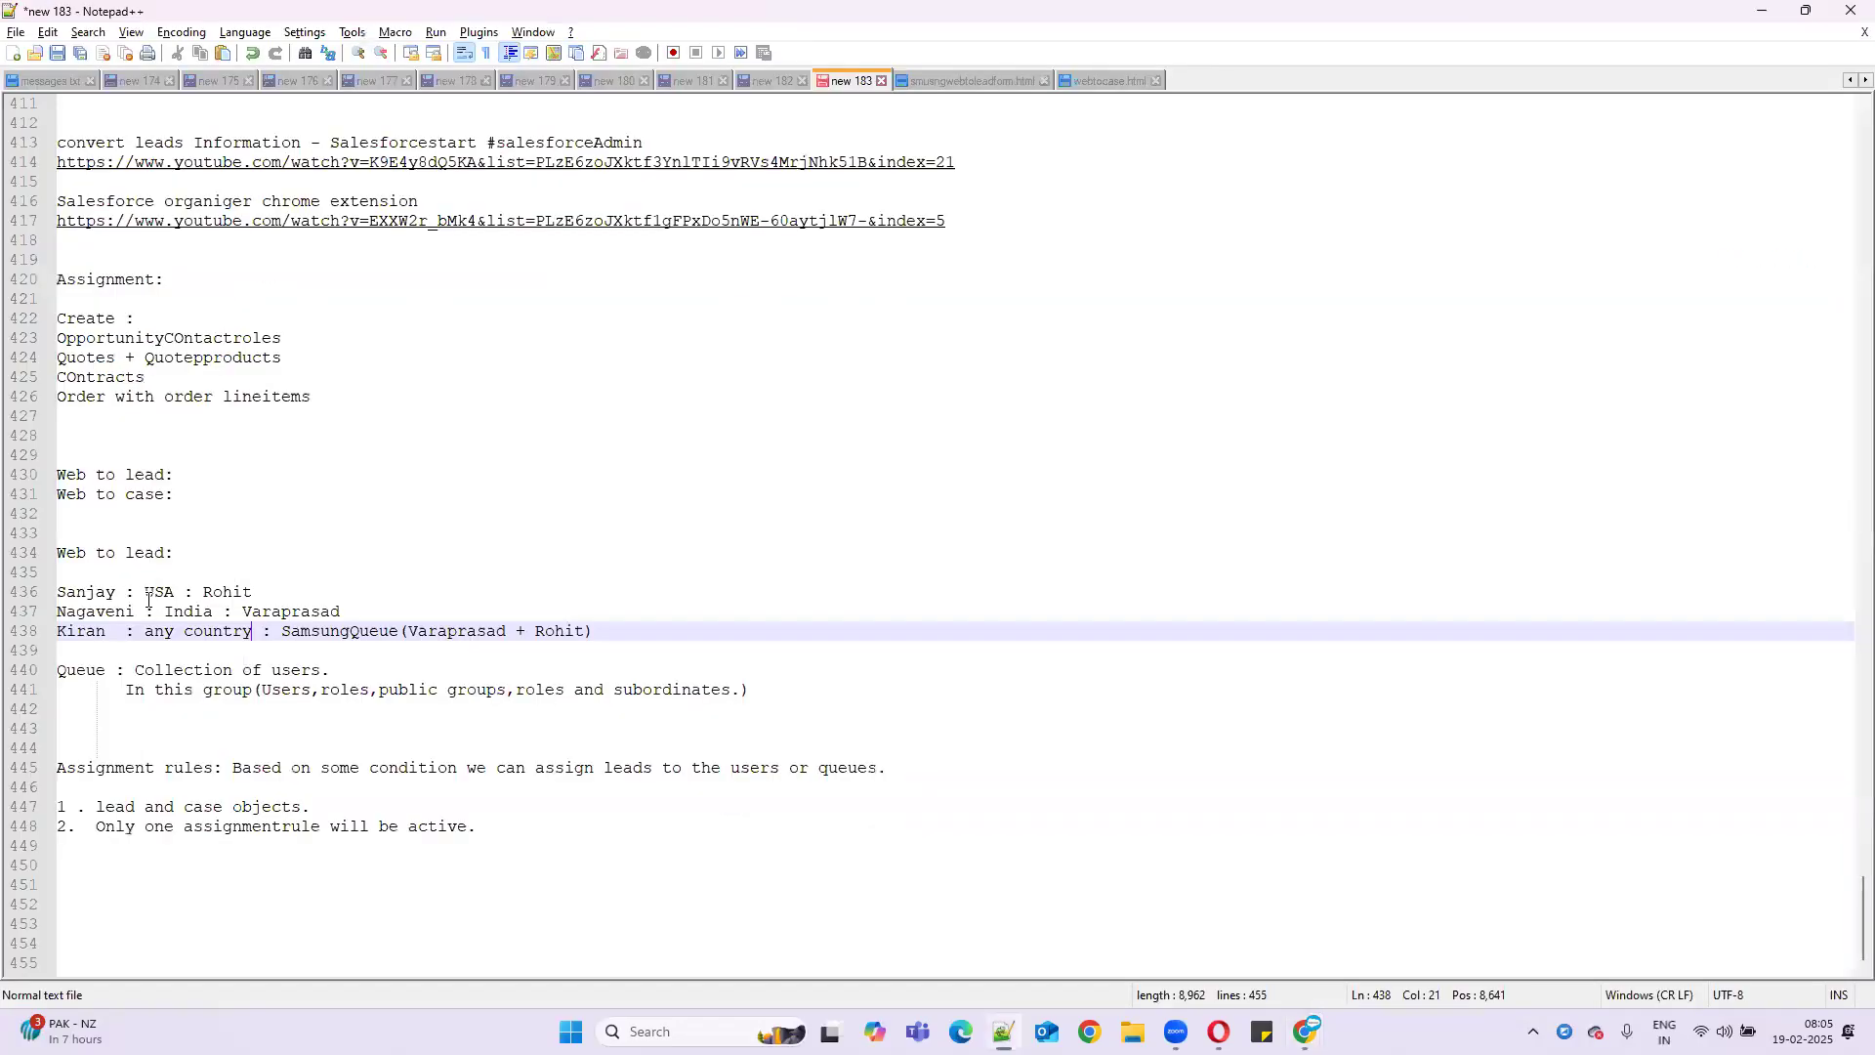
double_click(188, 611)
key("ctrl+c")
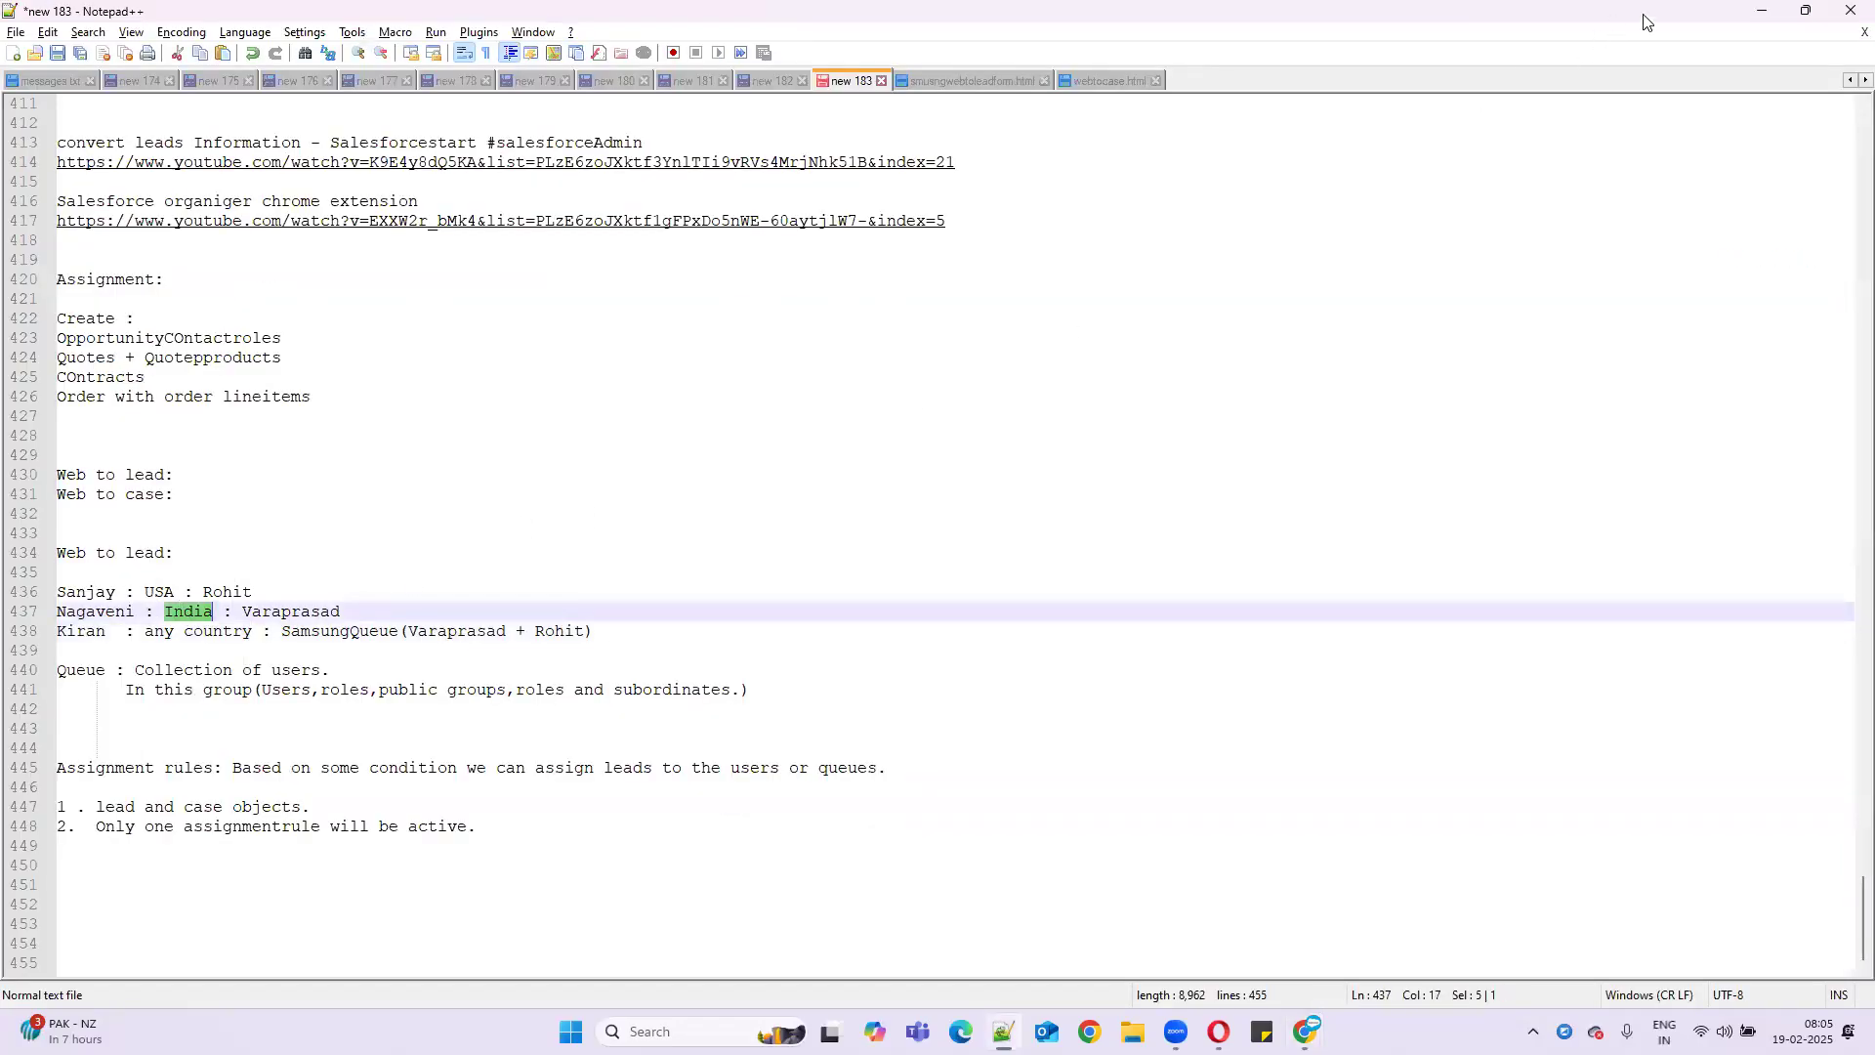
- Paste India as the first criterion's value
key("alt+Tab")
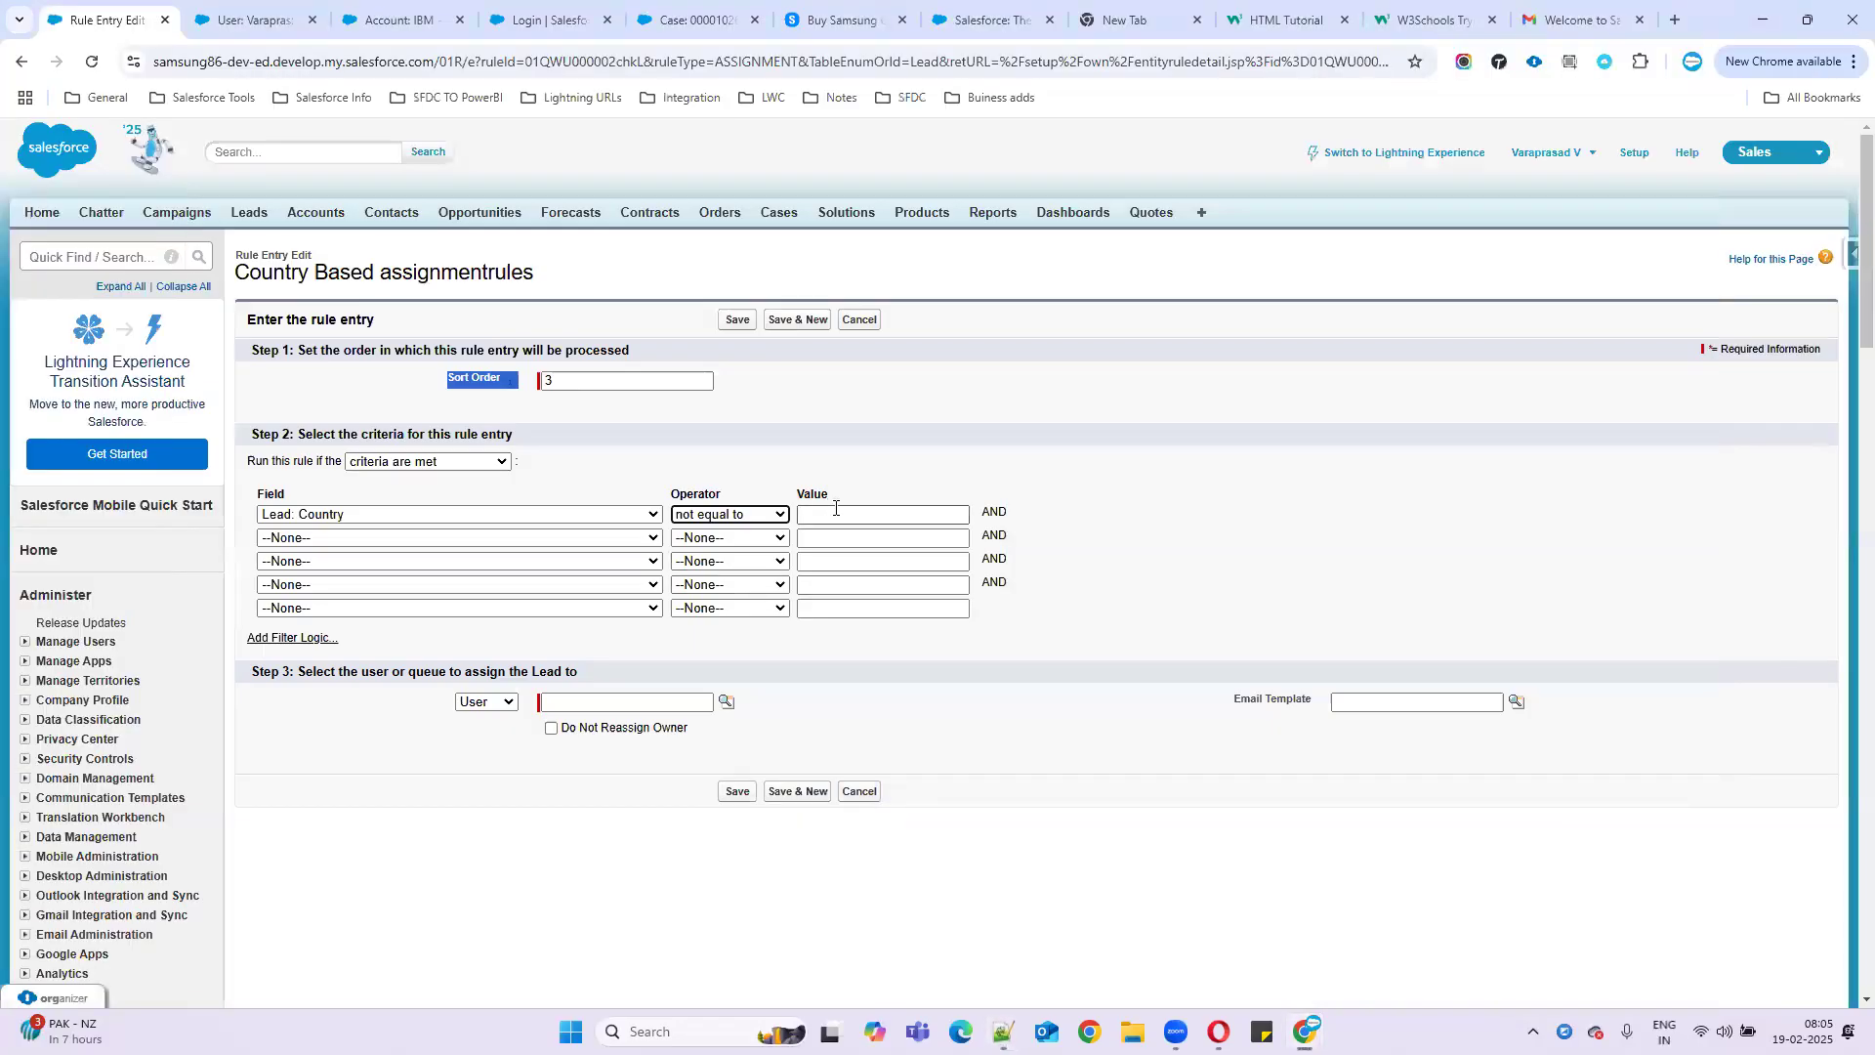
left_click(839, 512)
key("ctrl+v")
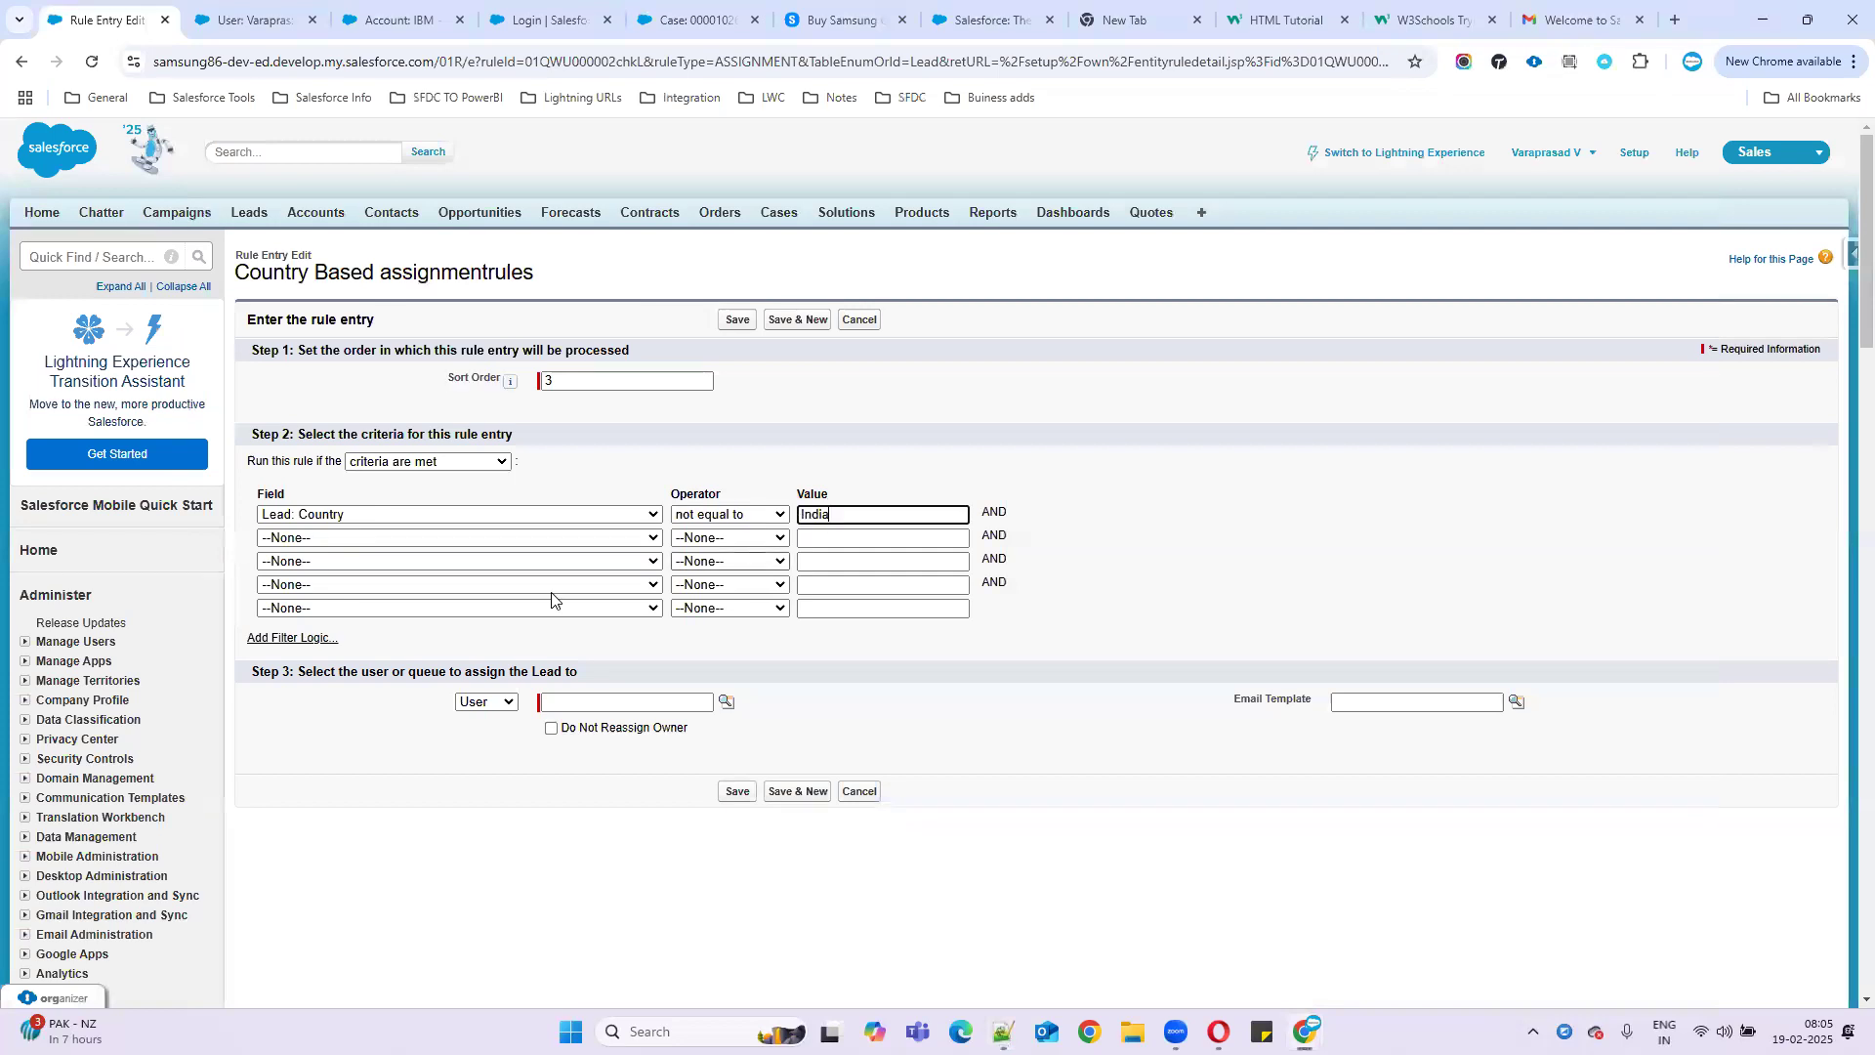
- Set the second criterion to Lead: Country not equal to USA and add filter logic 1 AND 2
left_click(285, 539)
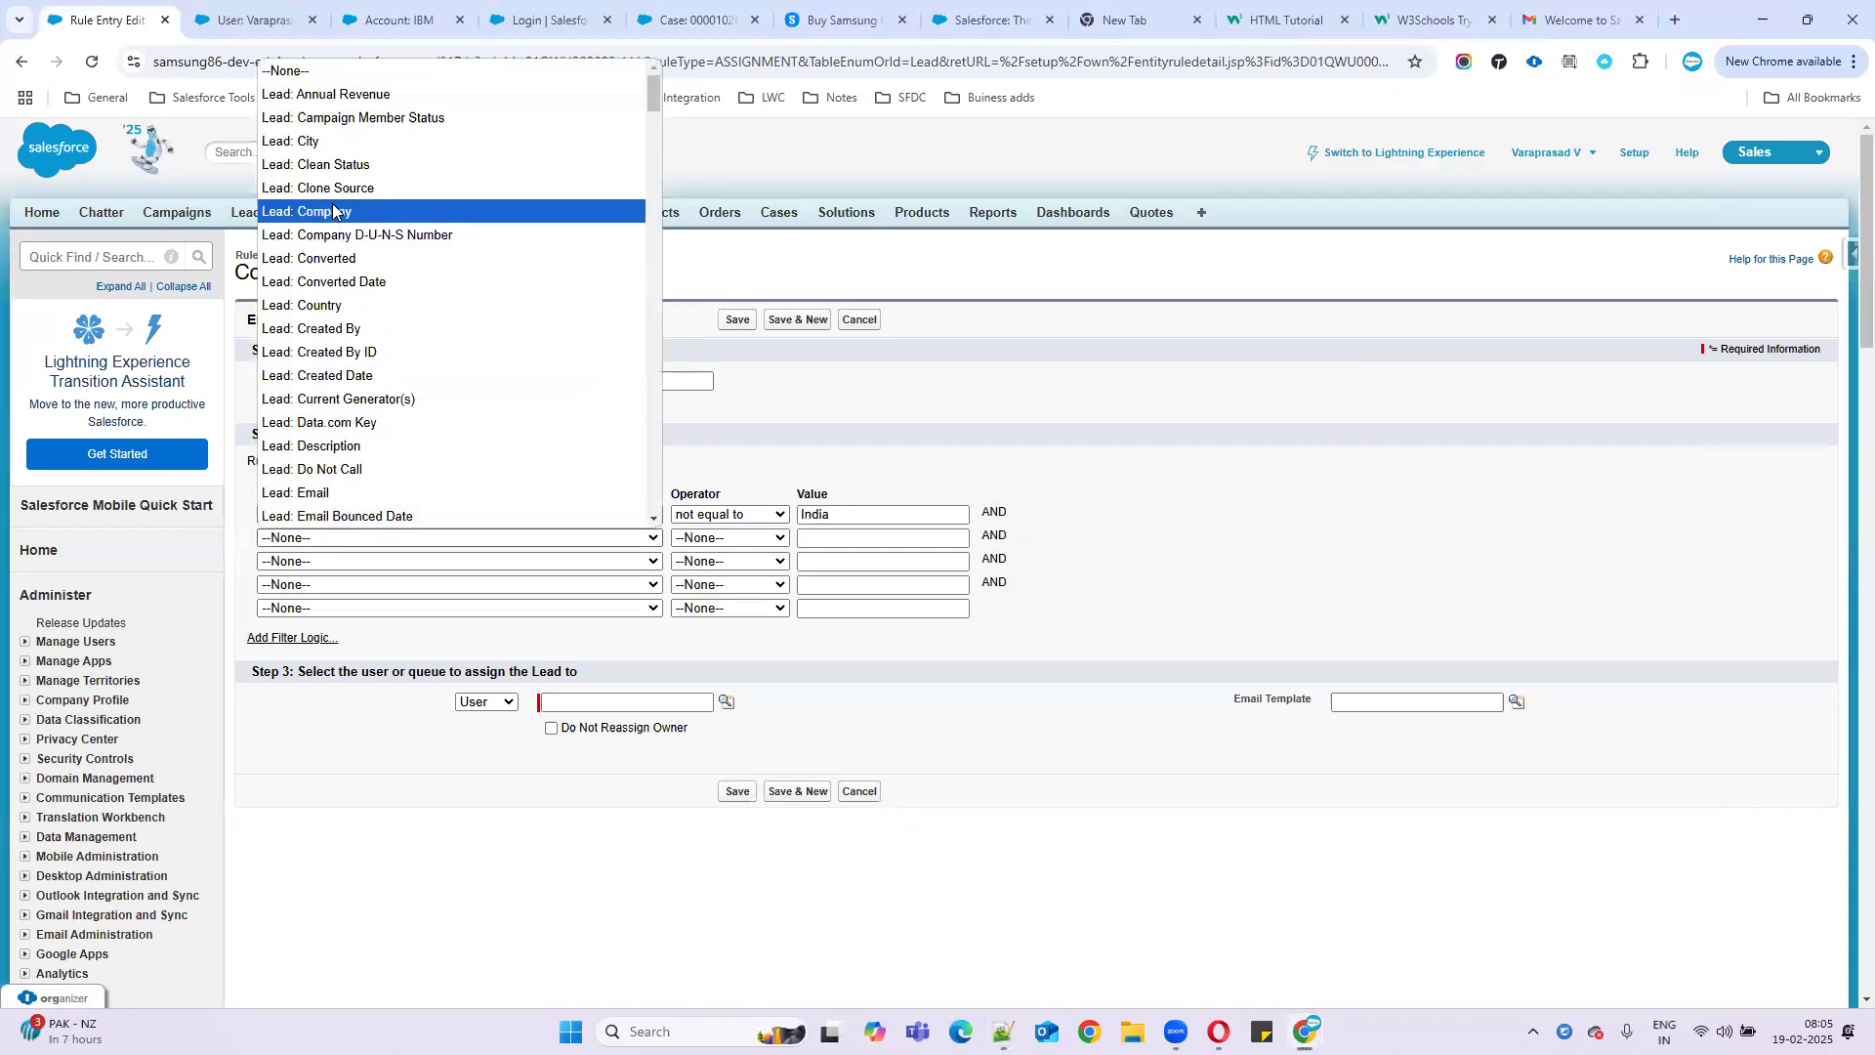
left_click(337, 306)
left_click(733, 538)
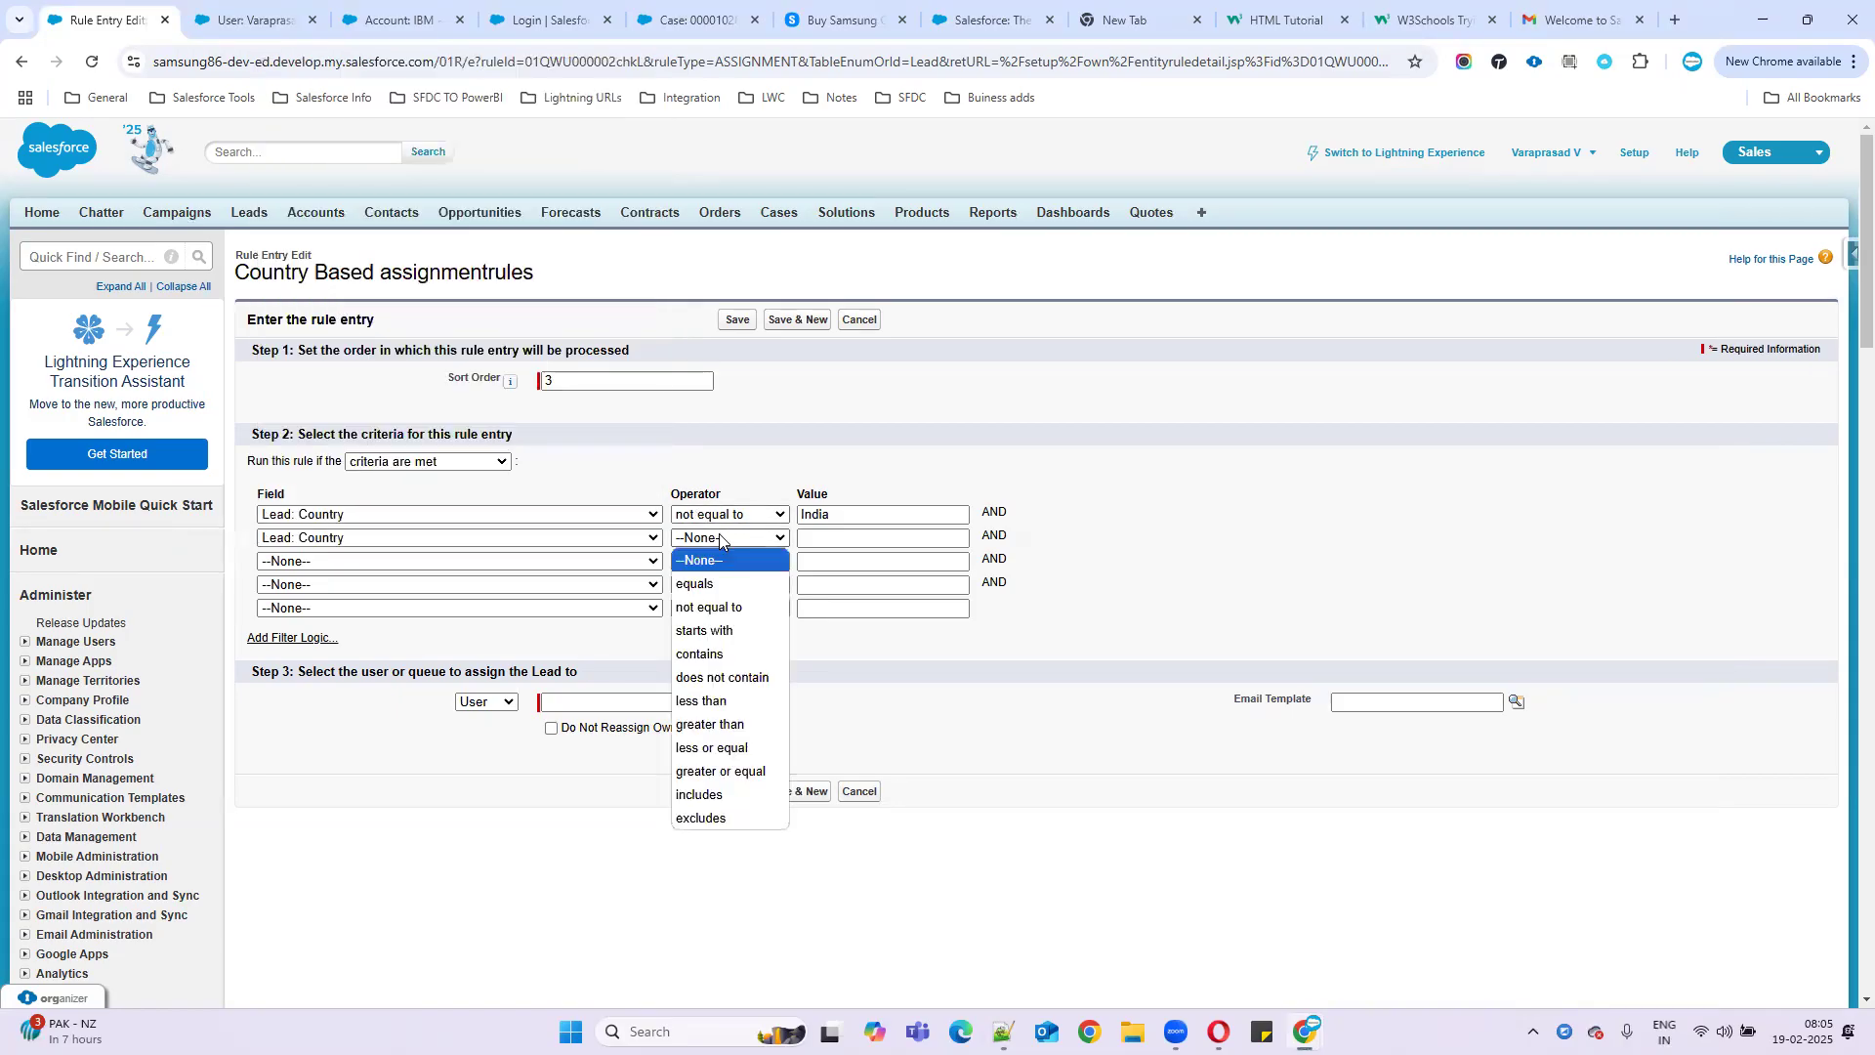
left_click(703, 609)
left_click(804, 539)
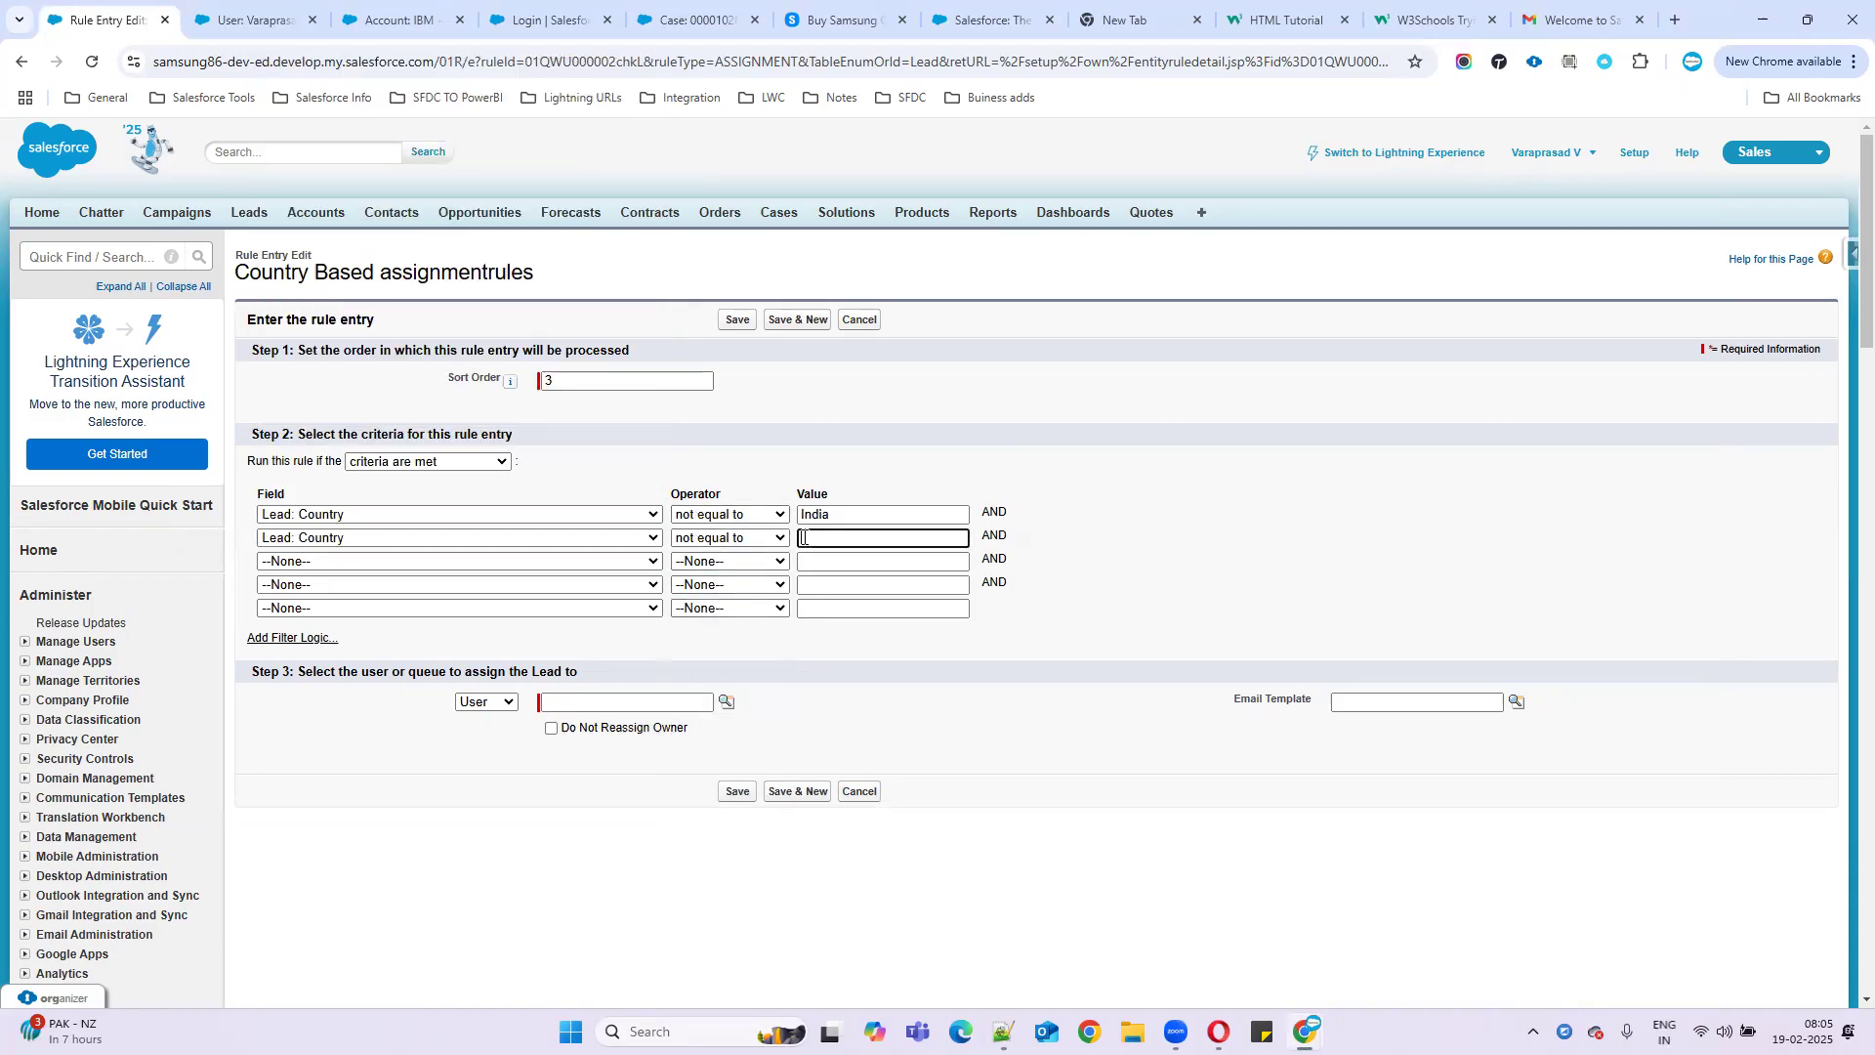
key("alt+Tab")
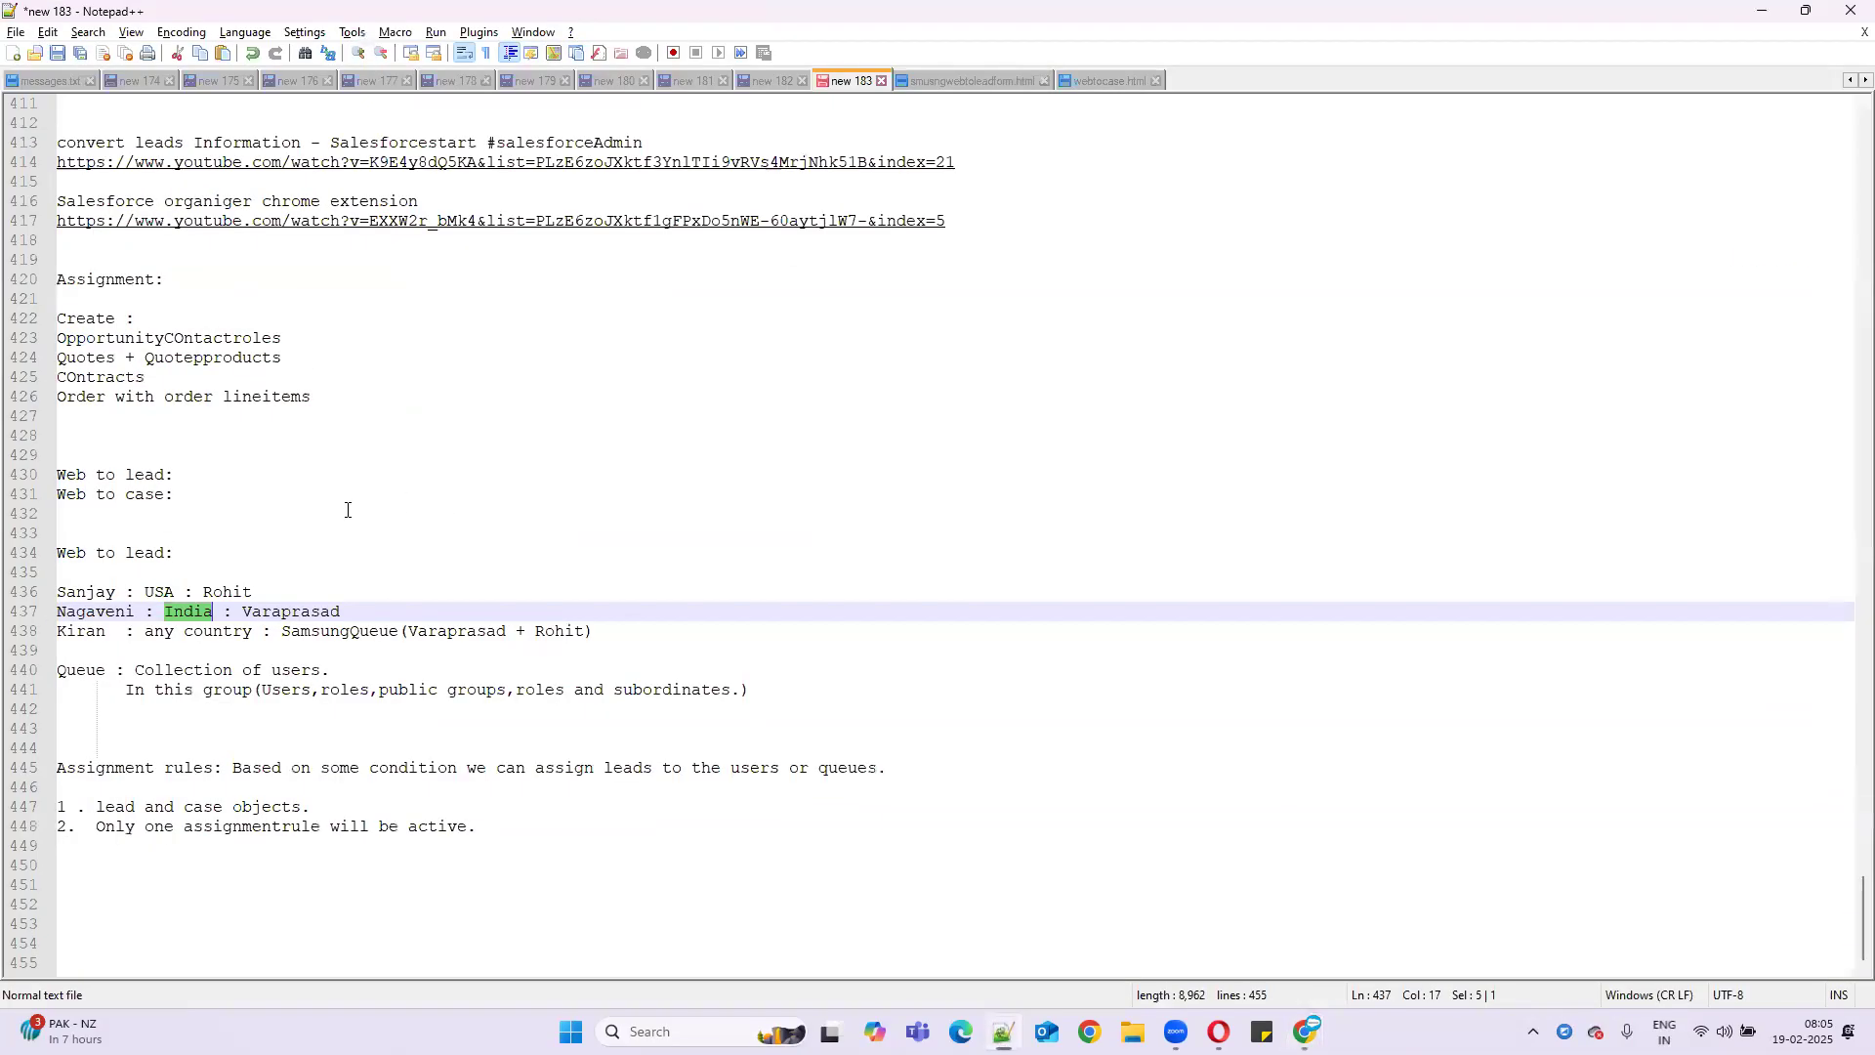
double_click(164, 590)
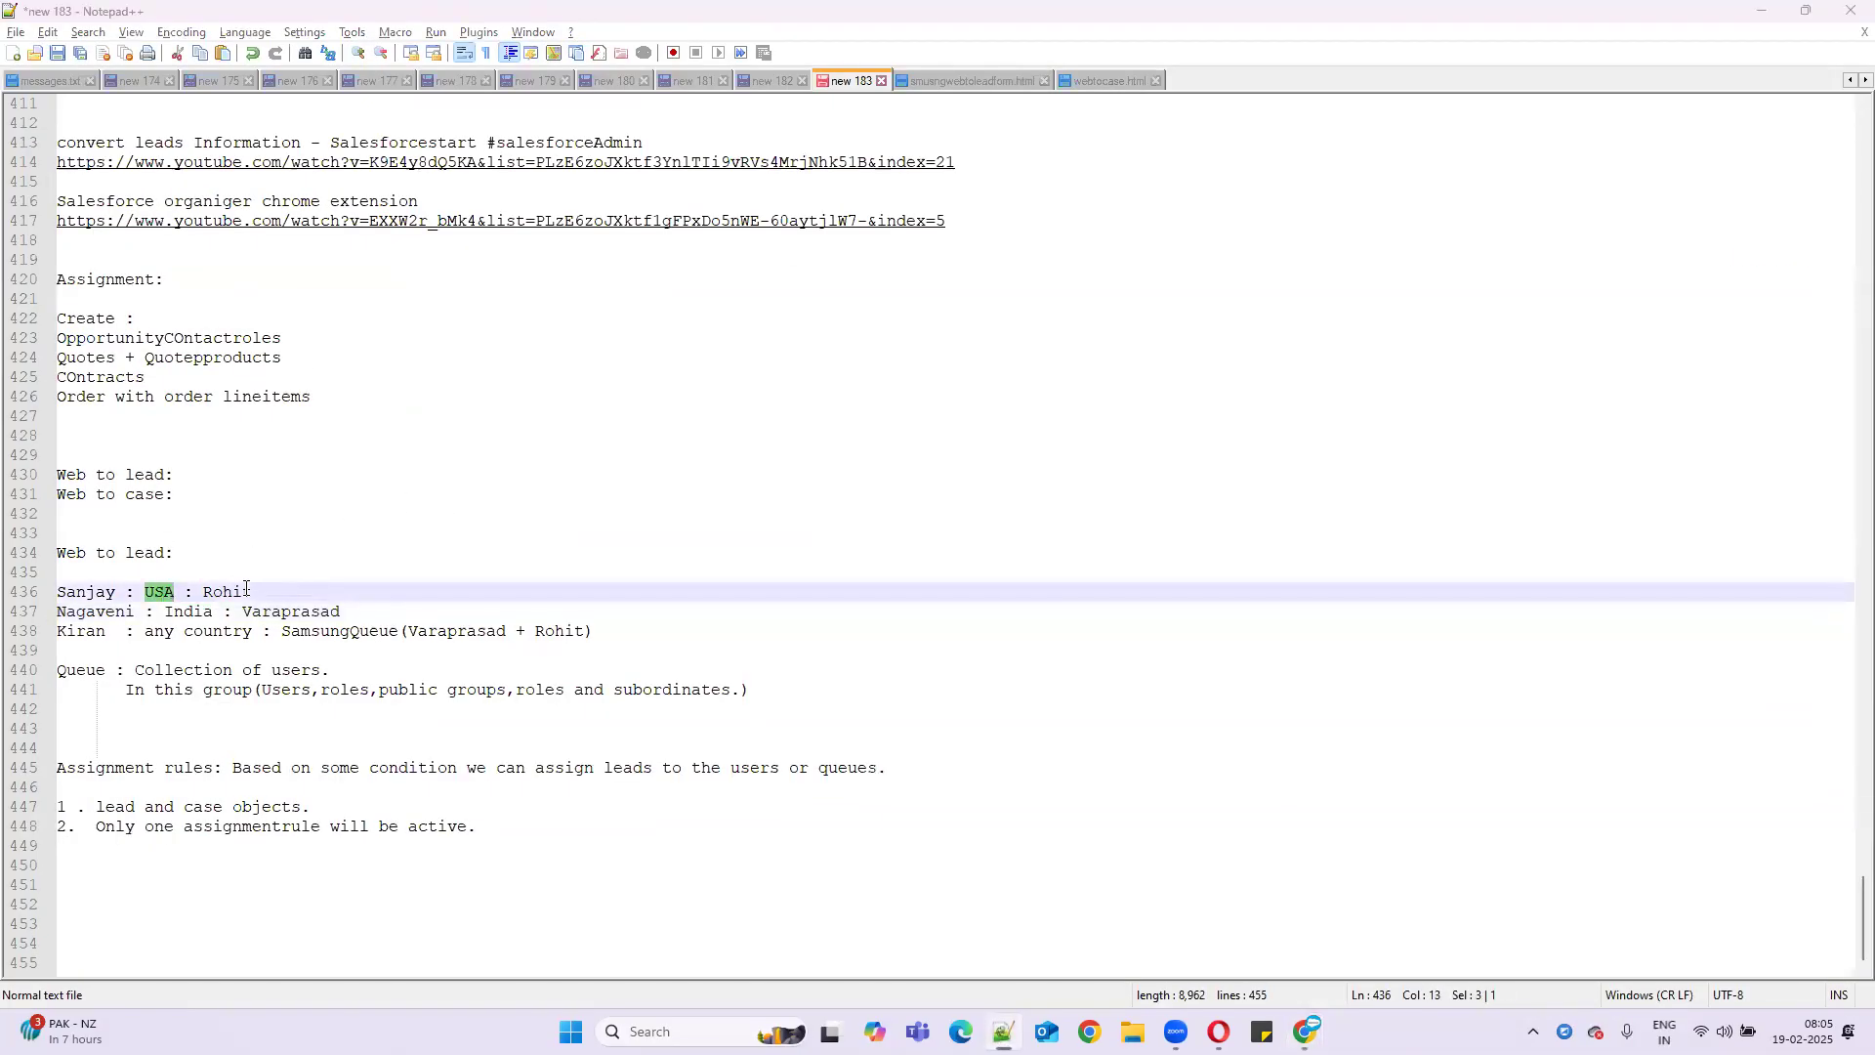
key("ctrl+c")
key("alt+Tab")
key("ctrl+v")
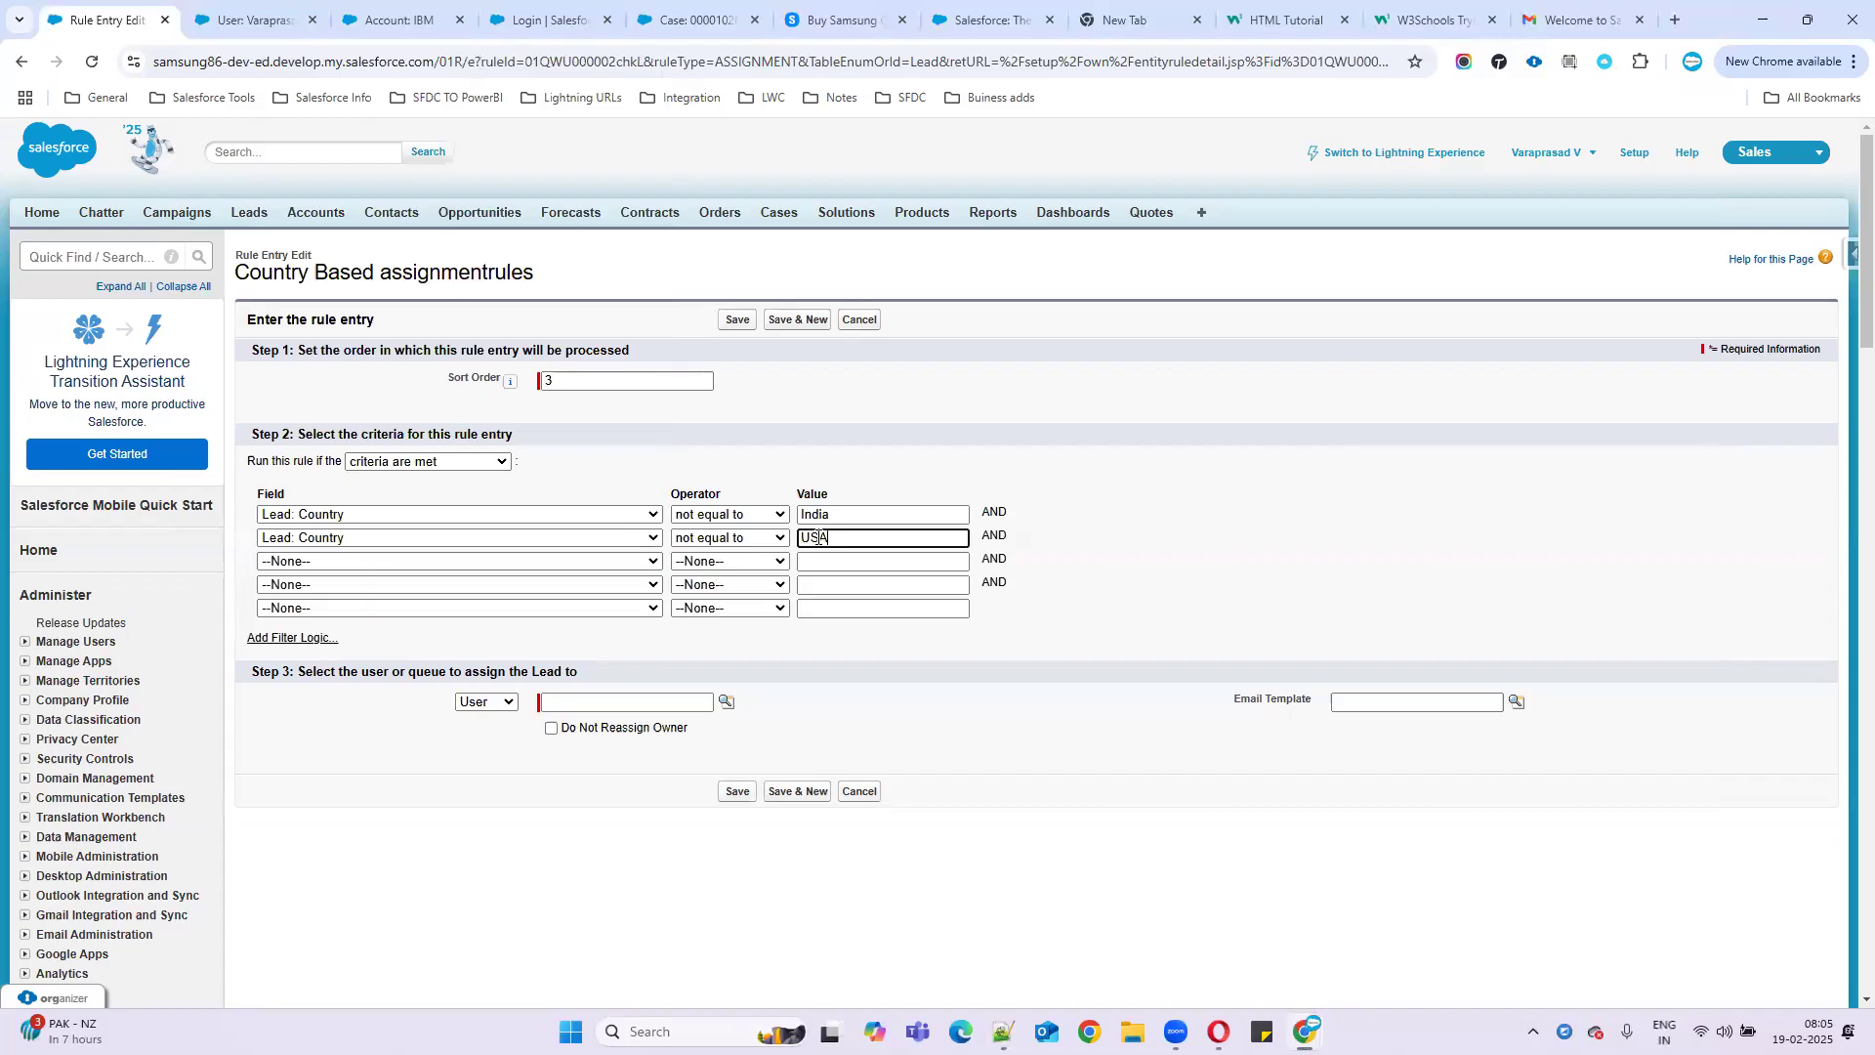
left_click(293, 637)
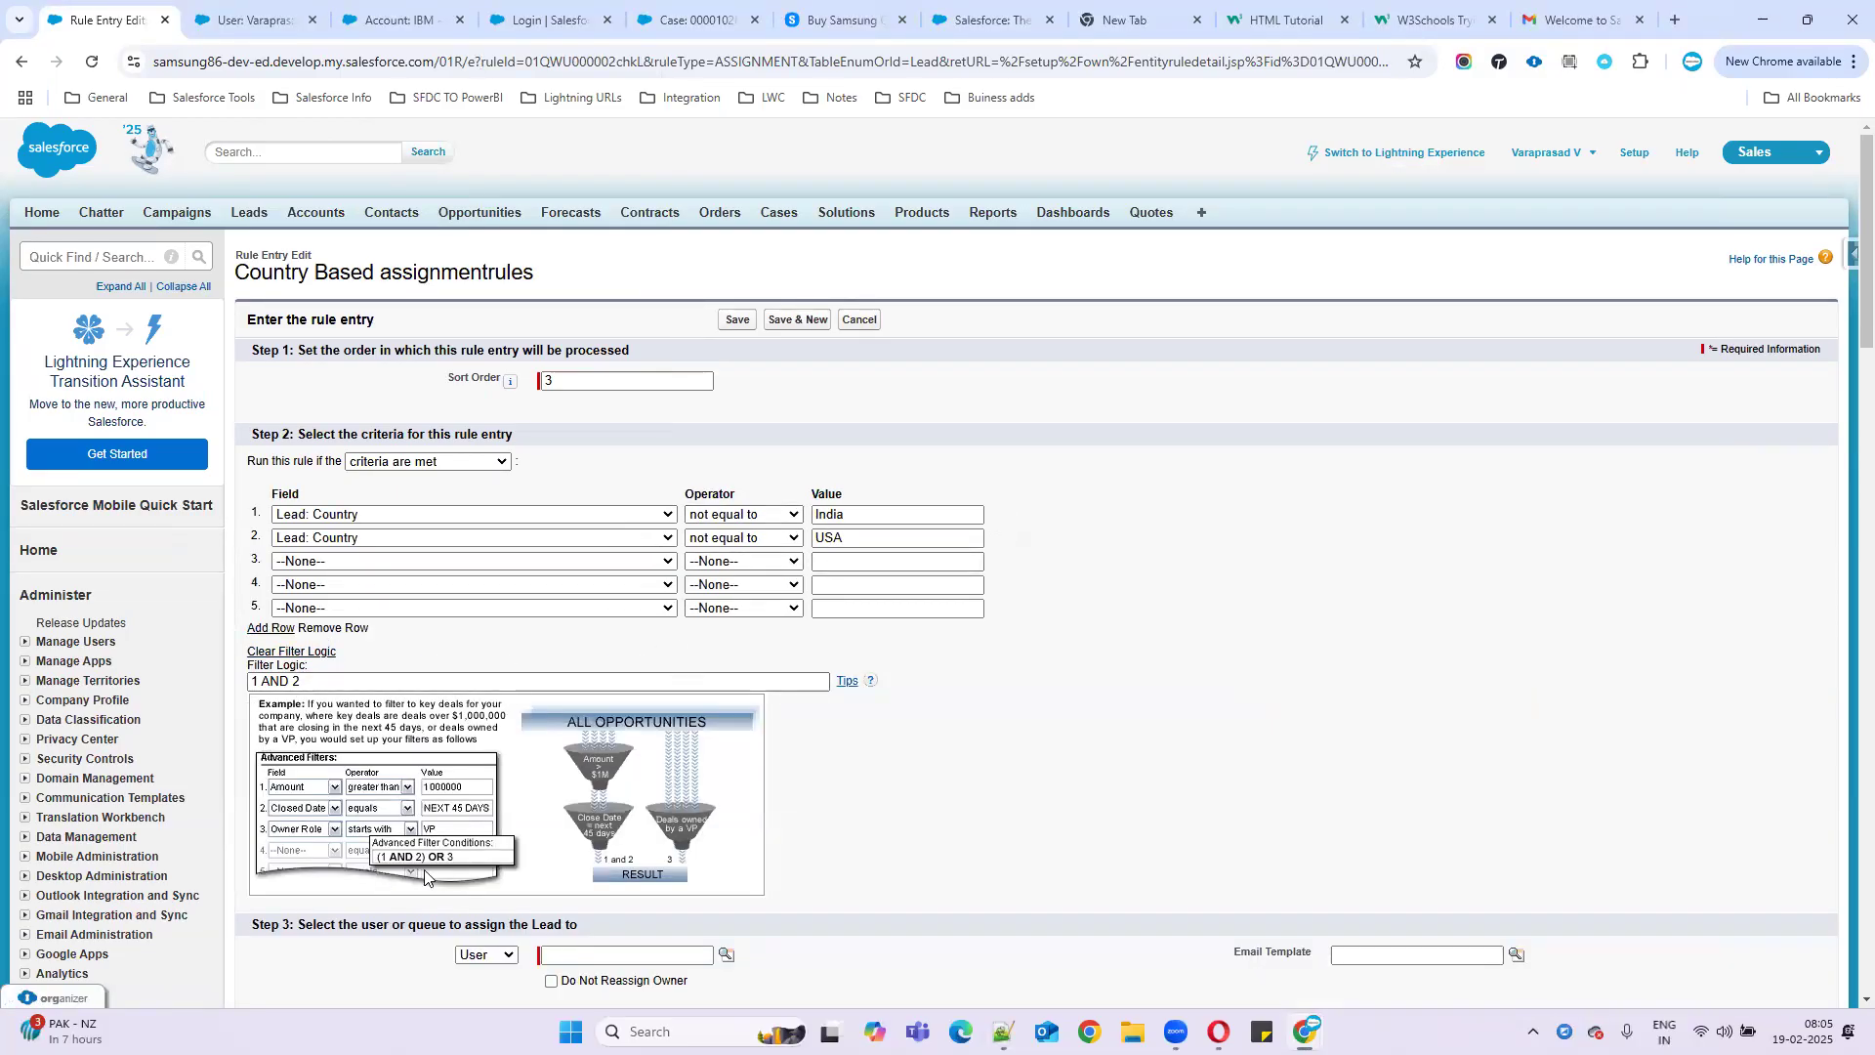
scroll(739, 629, "down", 1)
- Route rule entry 3's leads to the Samsung queue with the Marketing: Product Inquiry Response template, and save
left_click(485, 858)
left_click(481, 882)
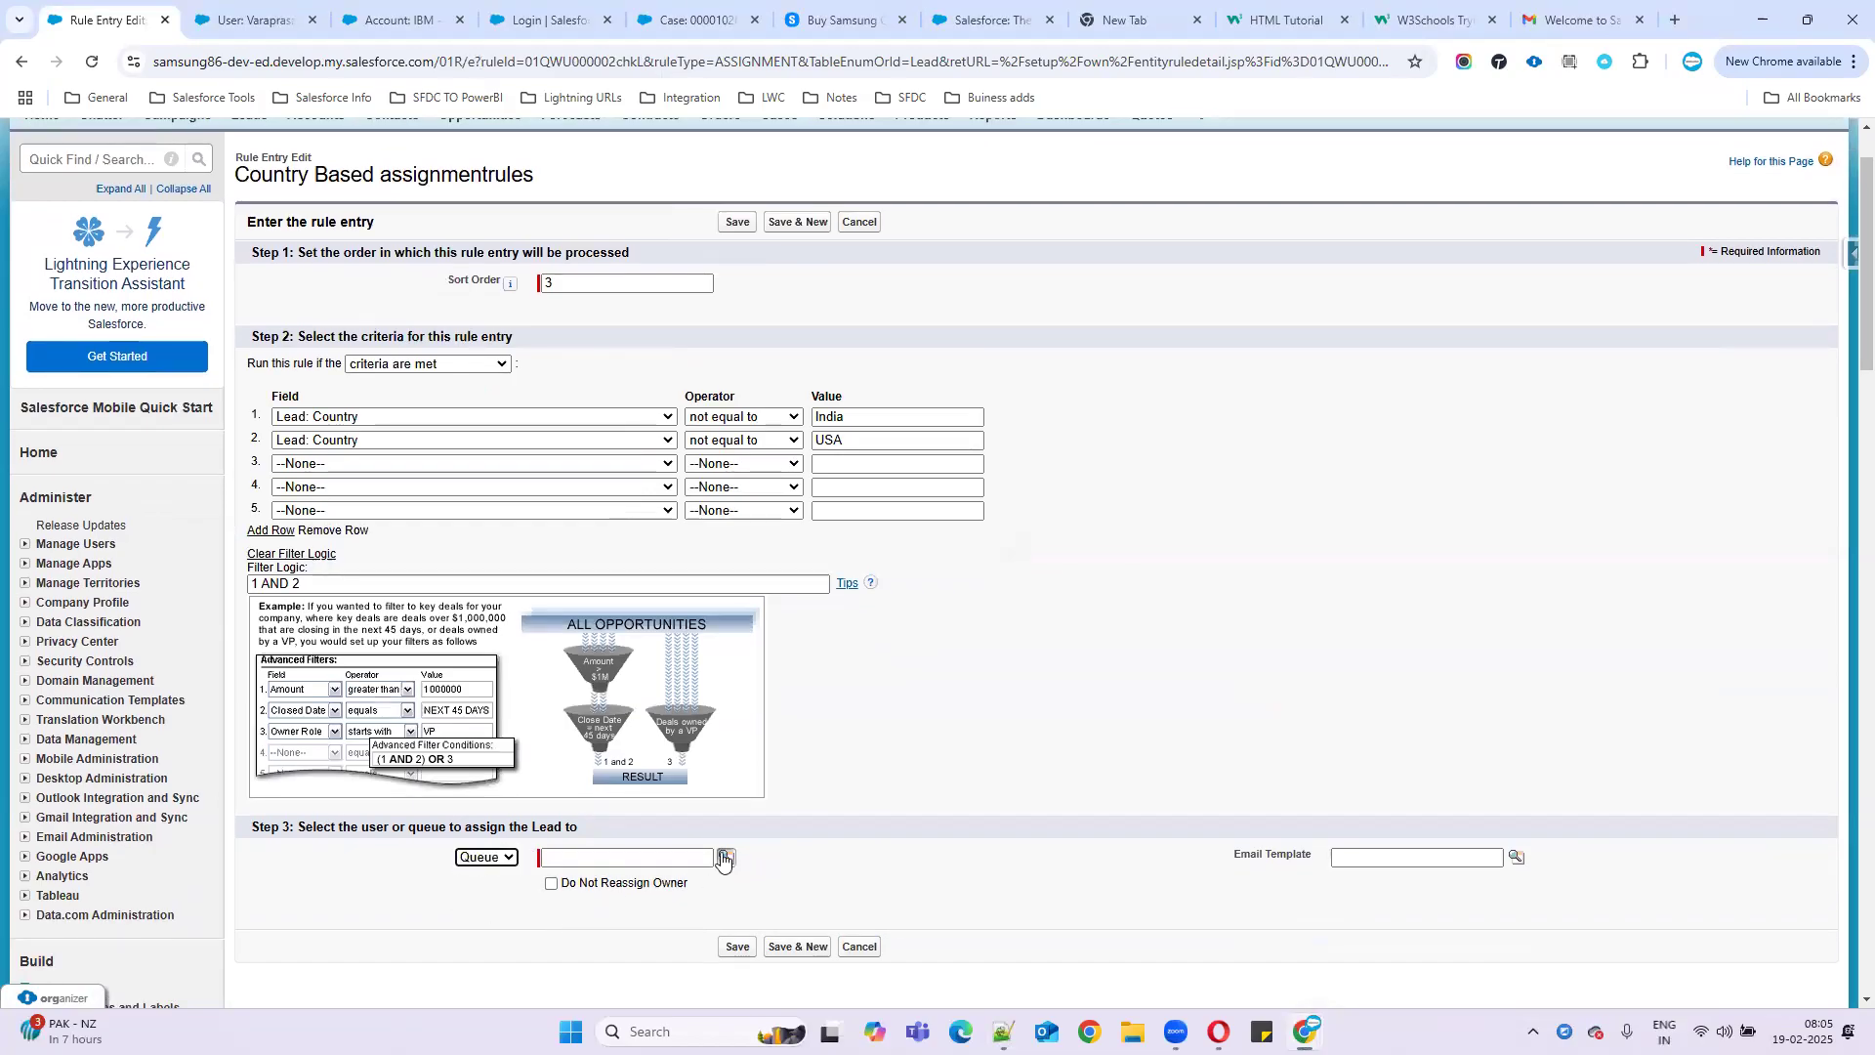
left_click(726, 857)
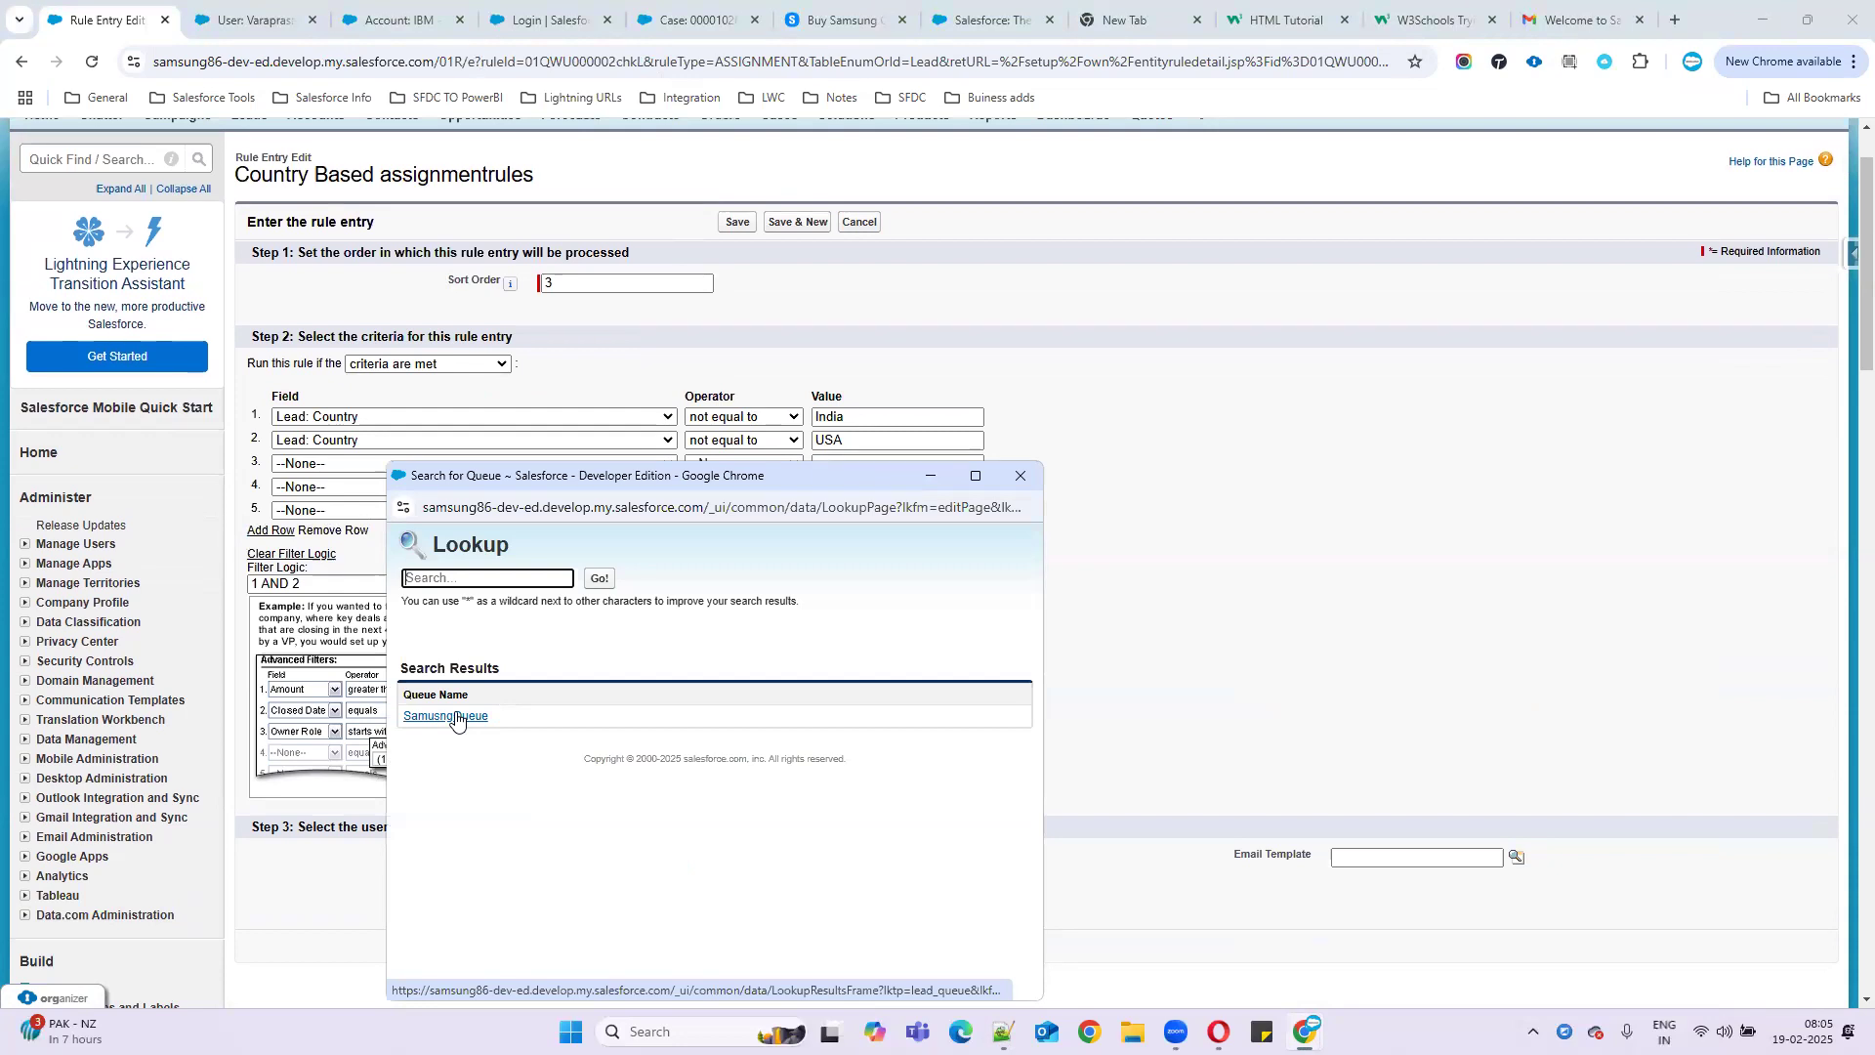
left_click(456, 718)
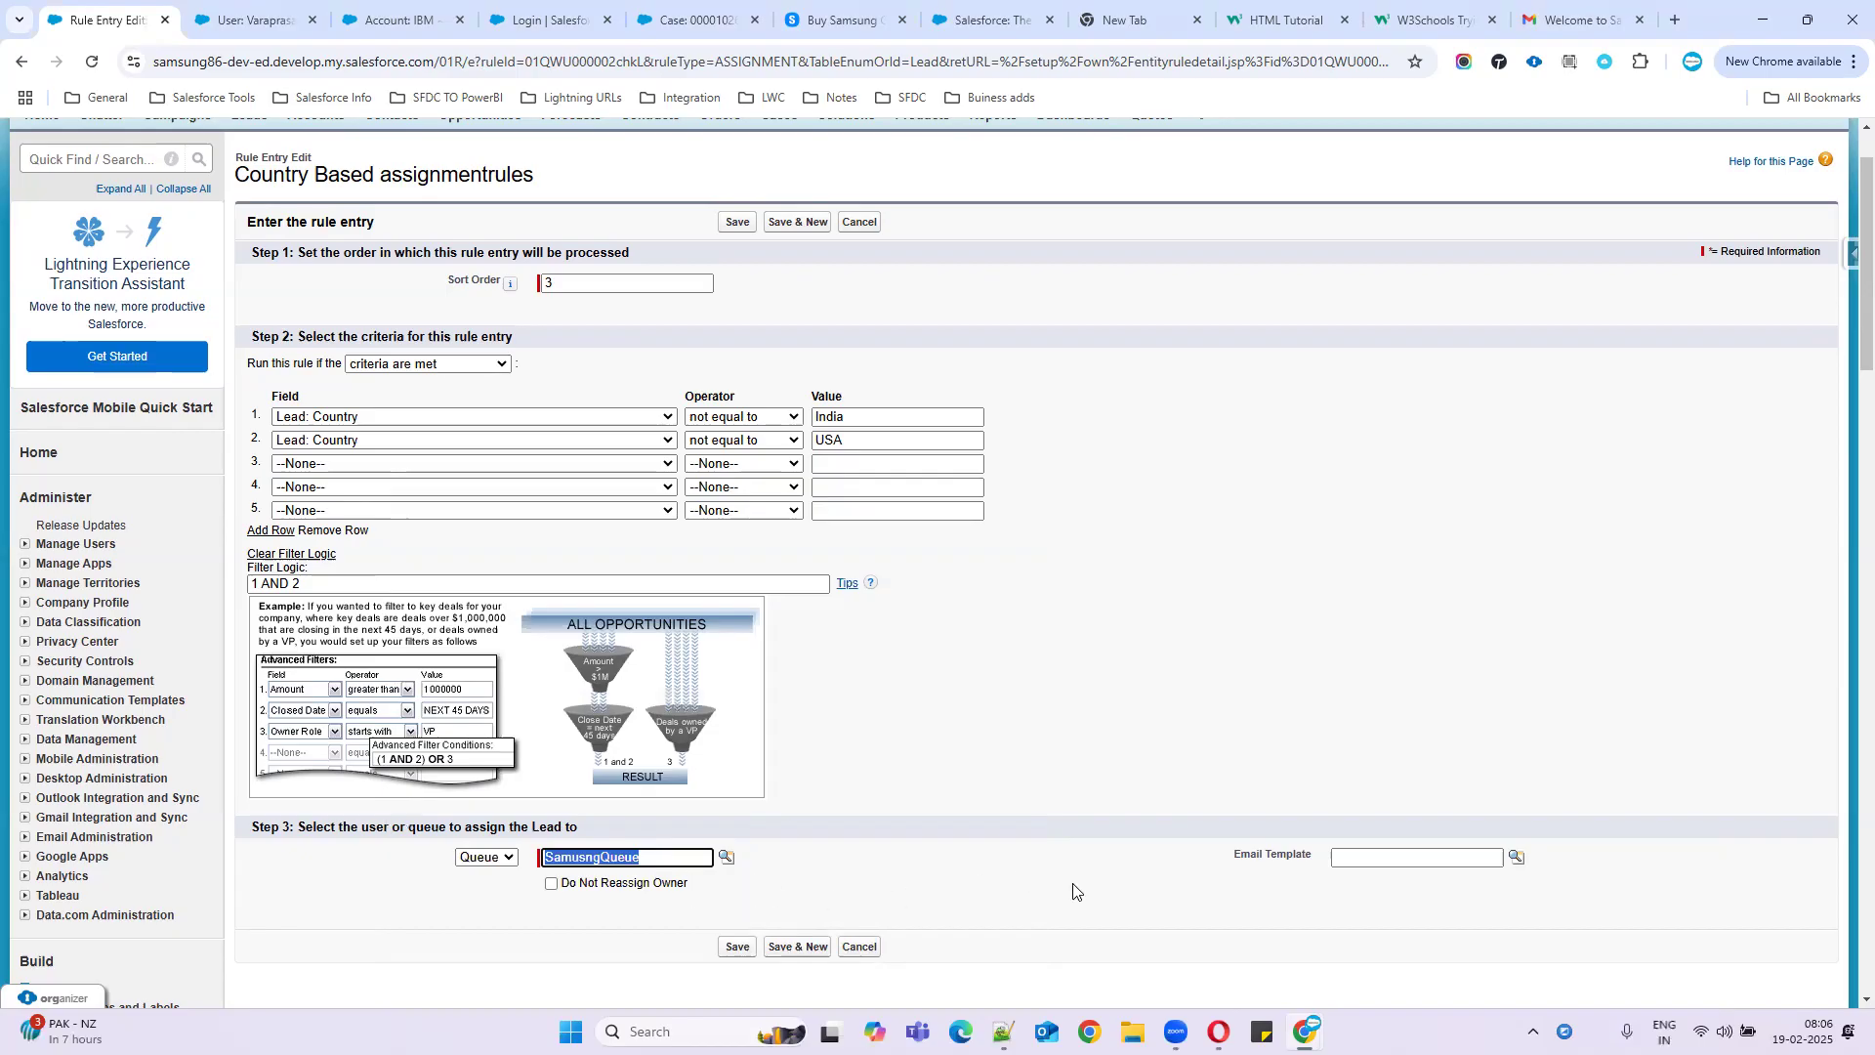
left_click(1513, 857)
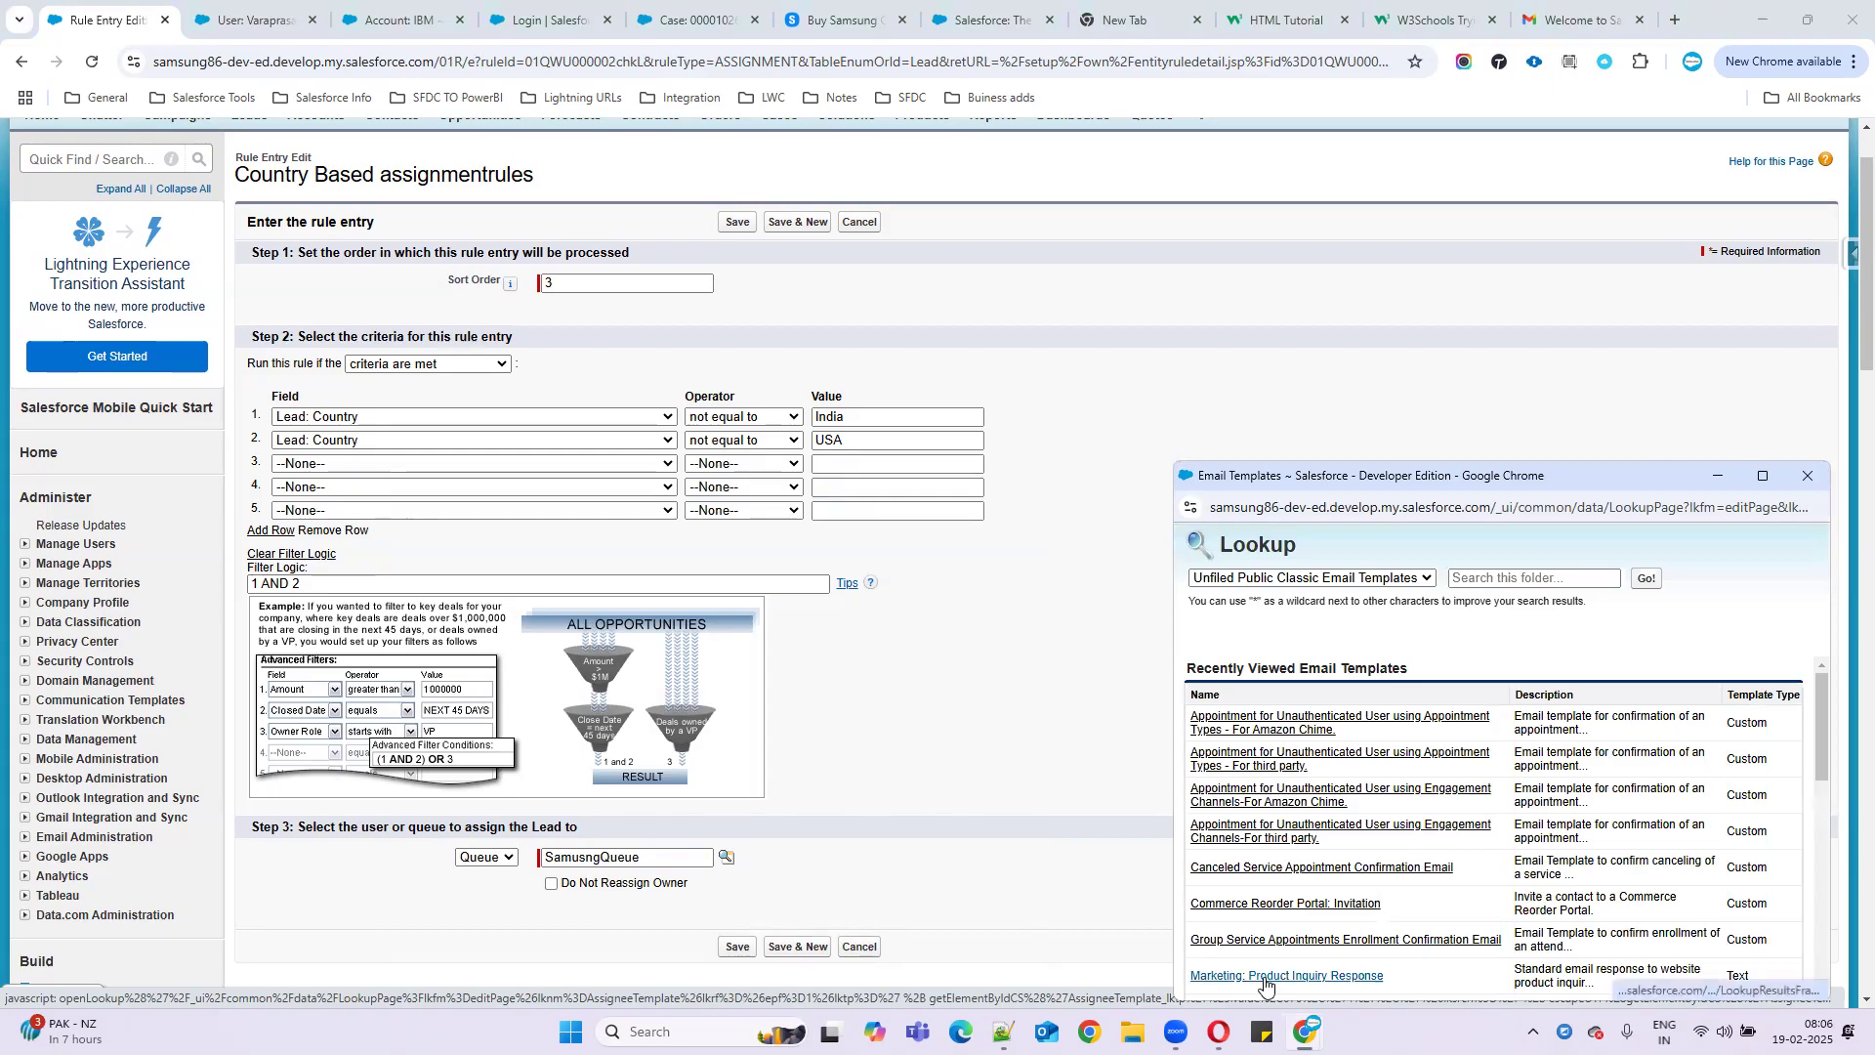
left_click(1287, 976)
left_click(736, 948)
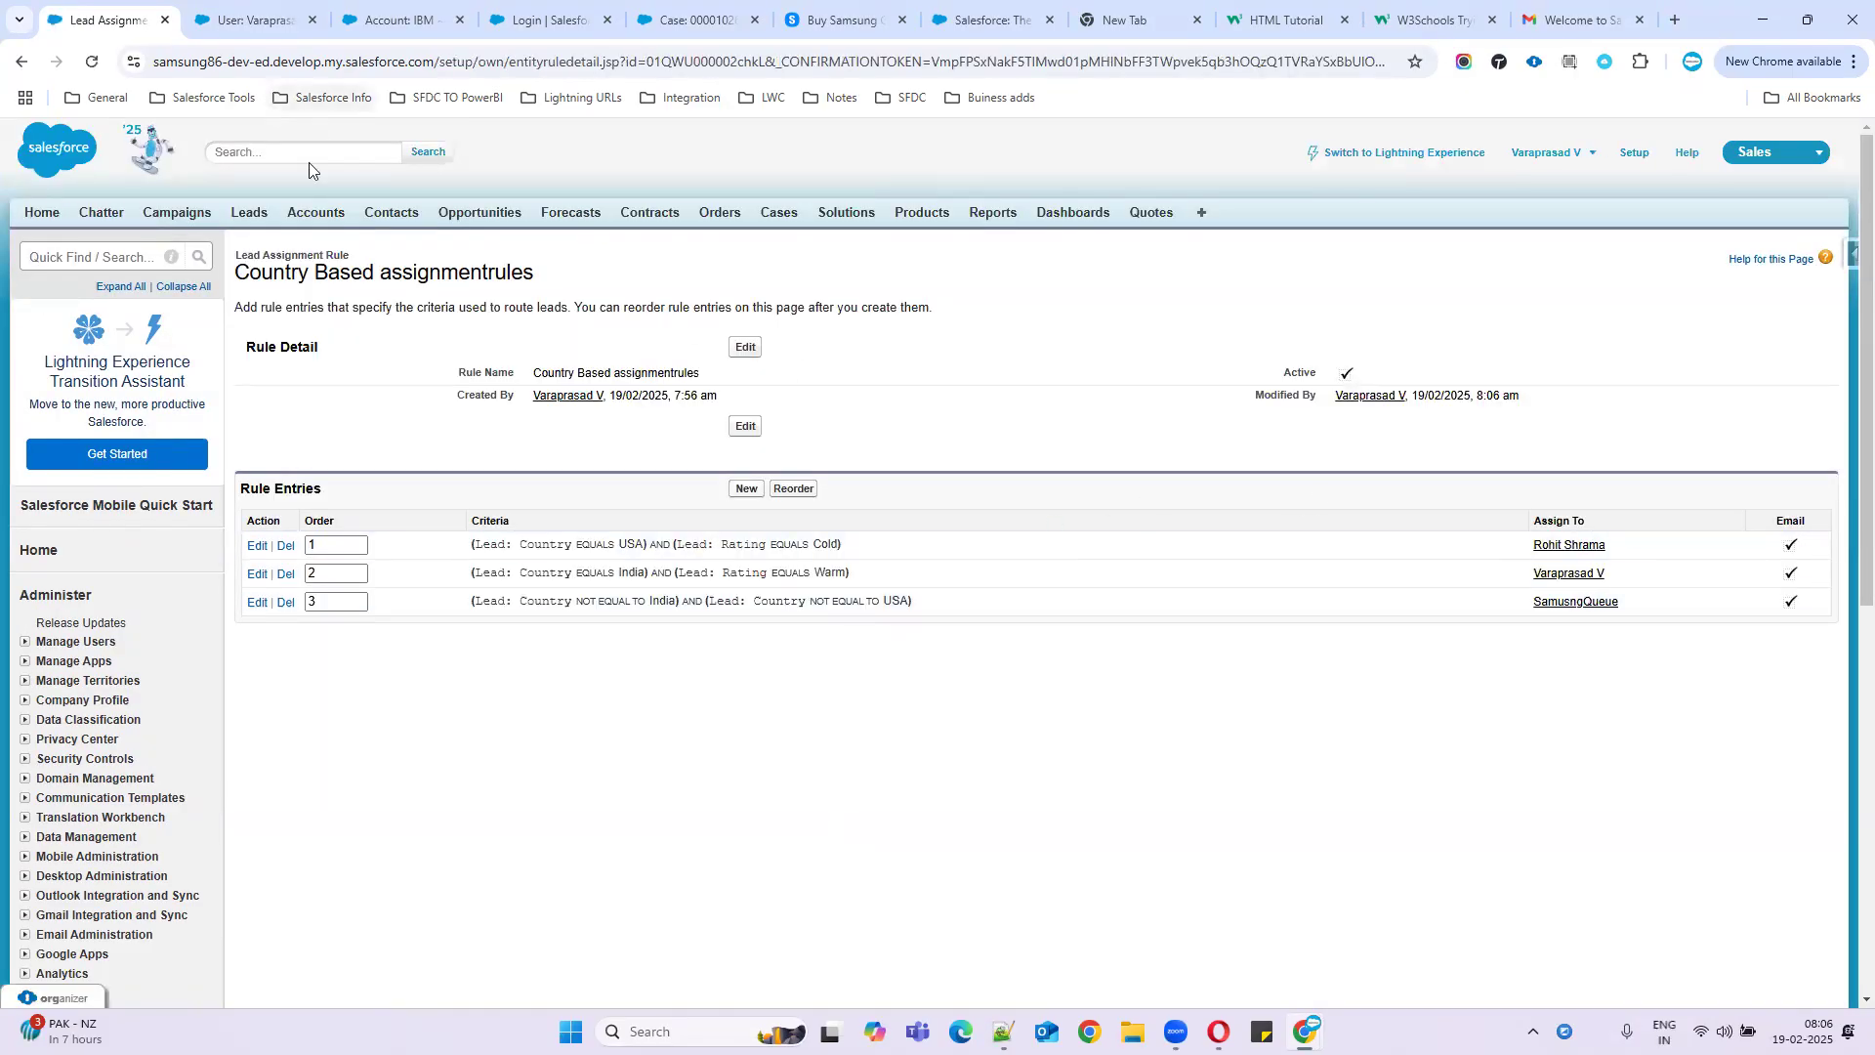
- Open Leads in a new tab and start a new lead set to 'Assign using active assignment rule'
middle_click(250, 212)
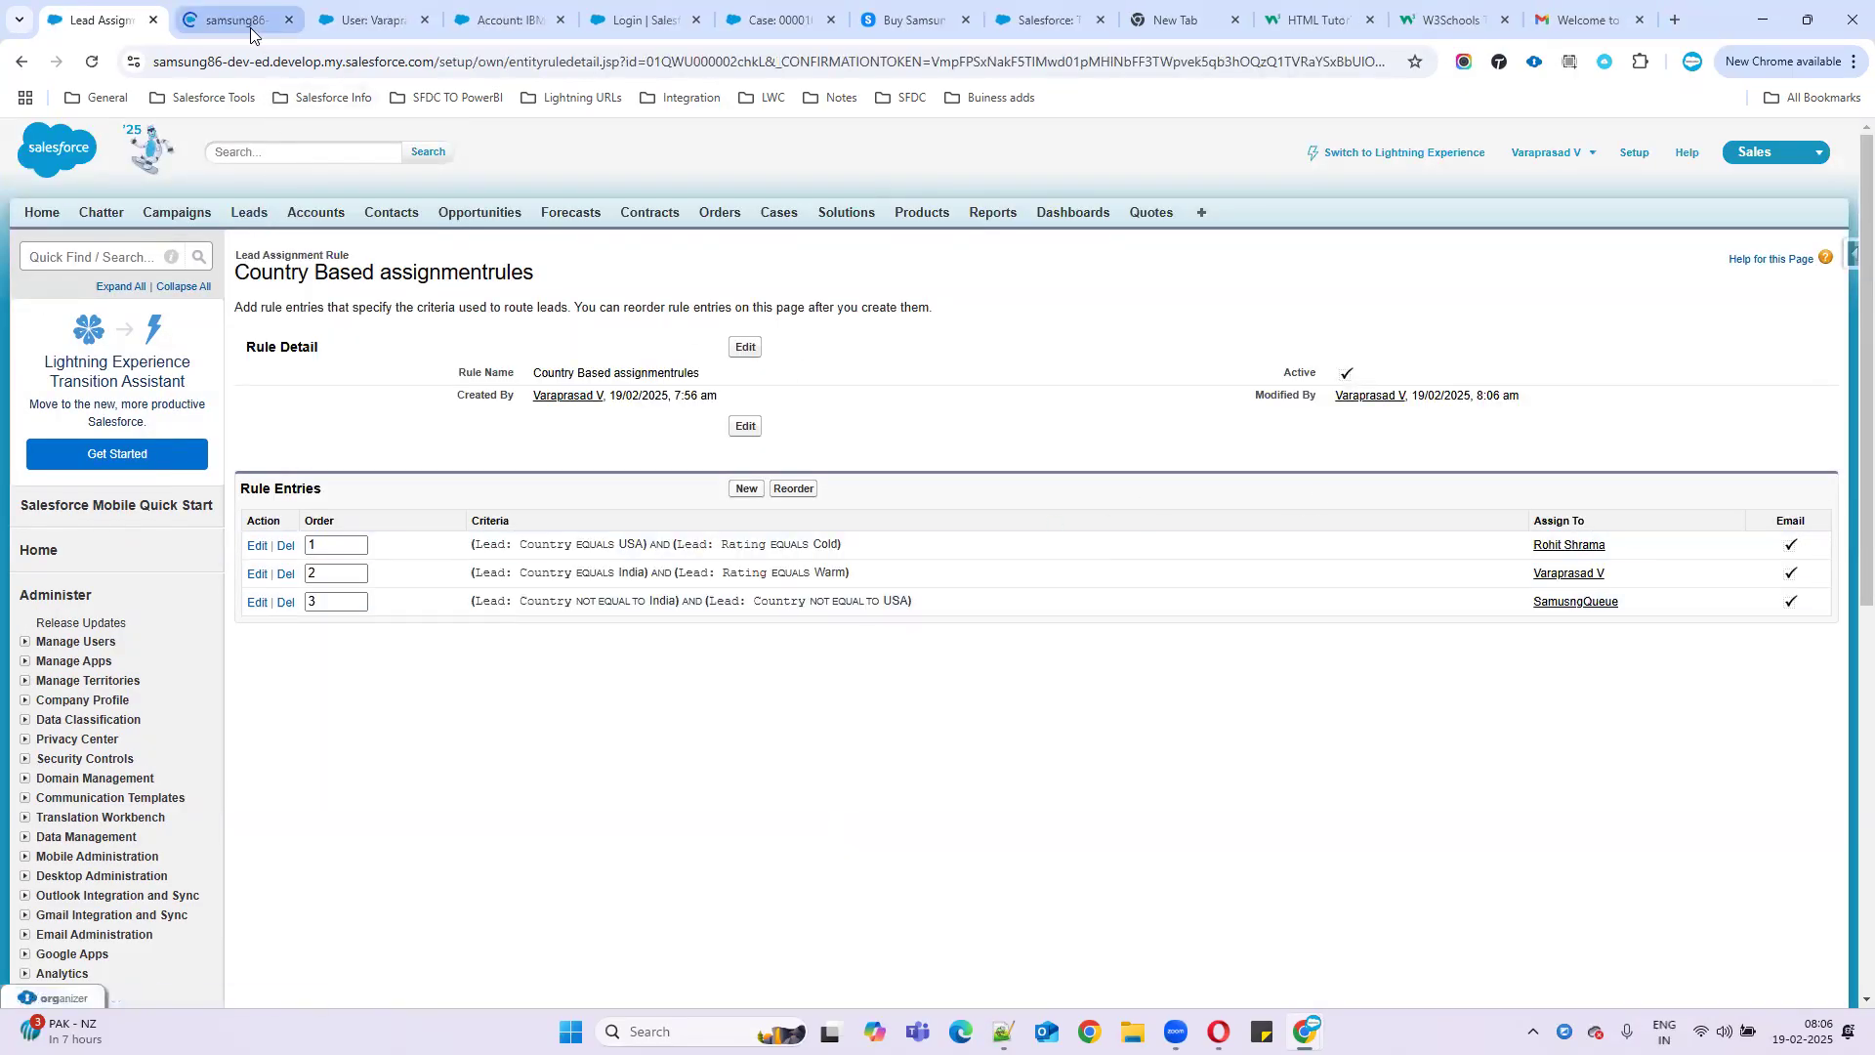
left_click(250, 32)
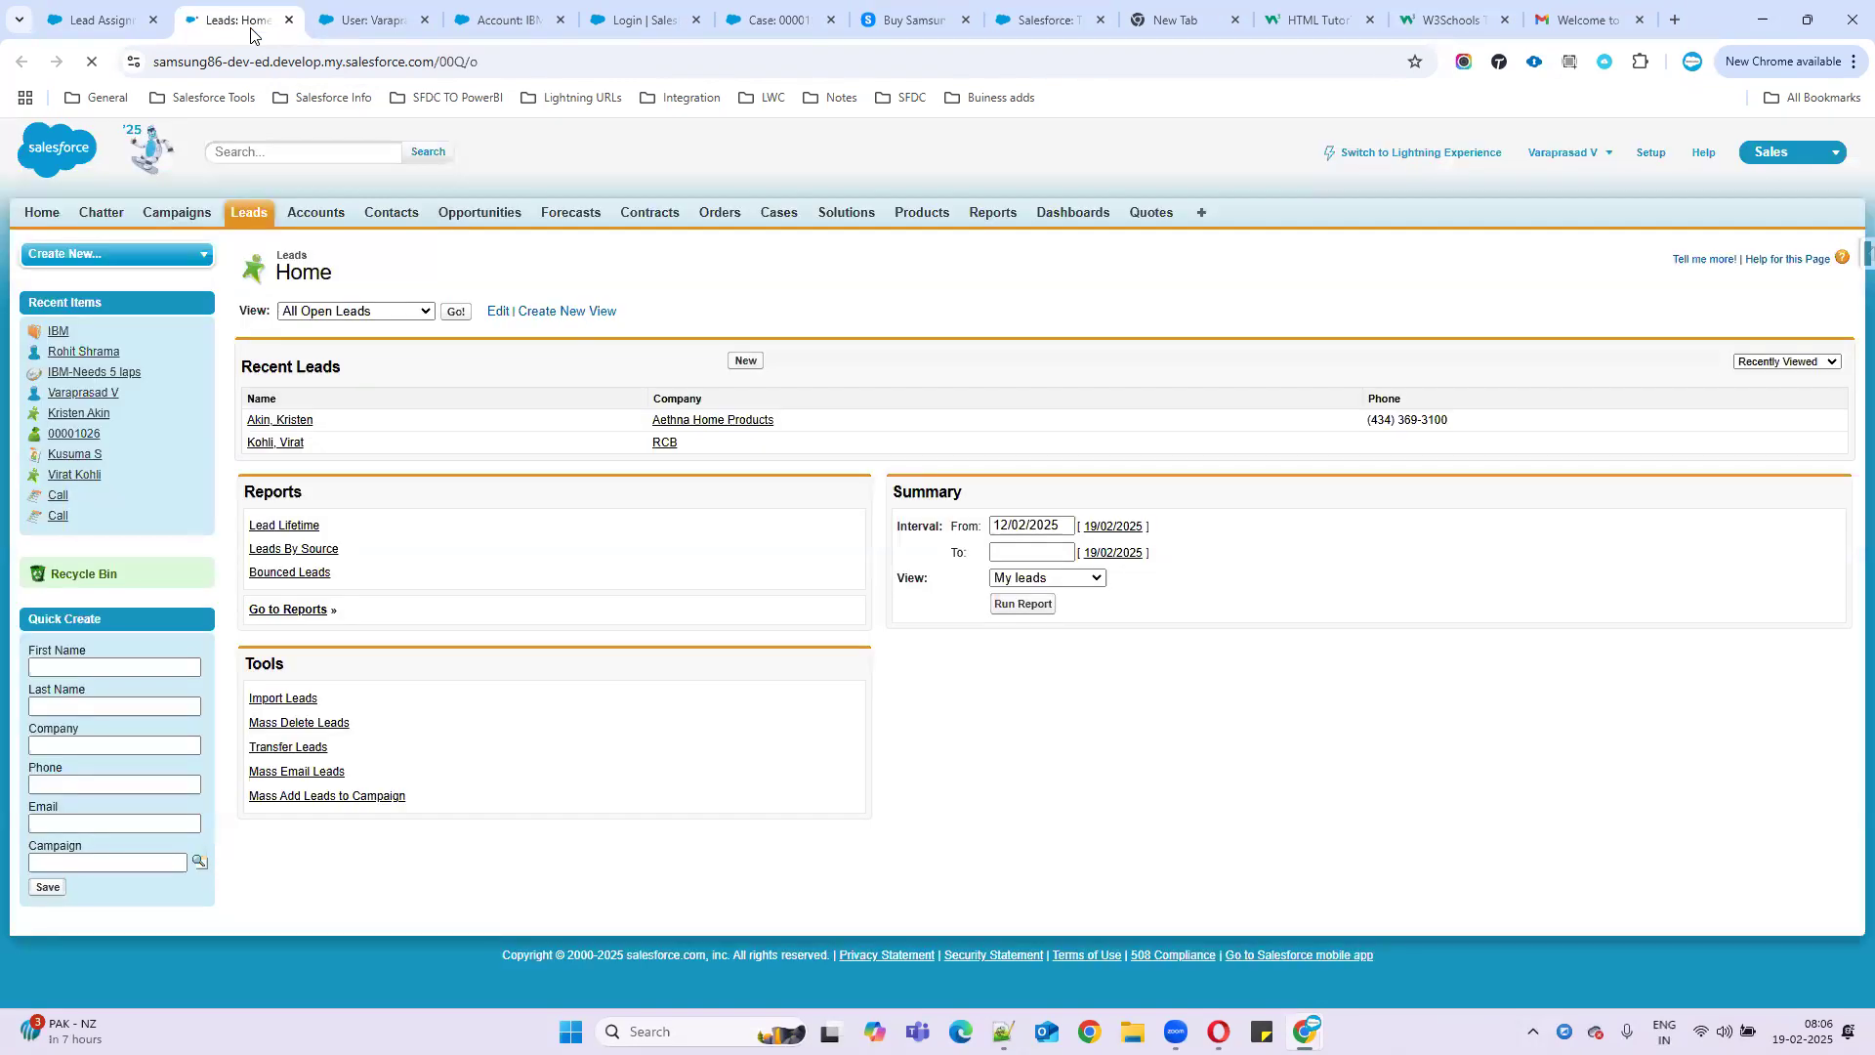
left_click(740, 363)
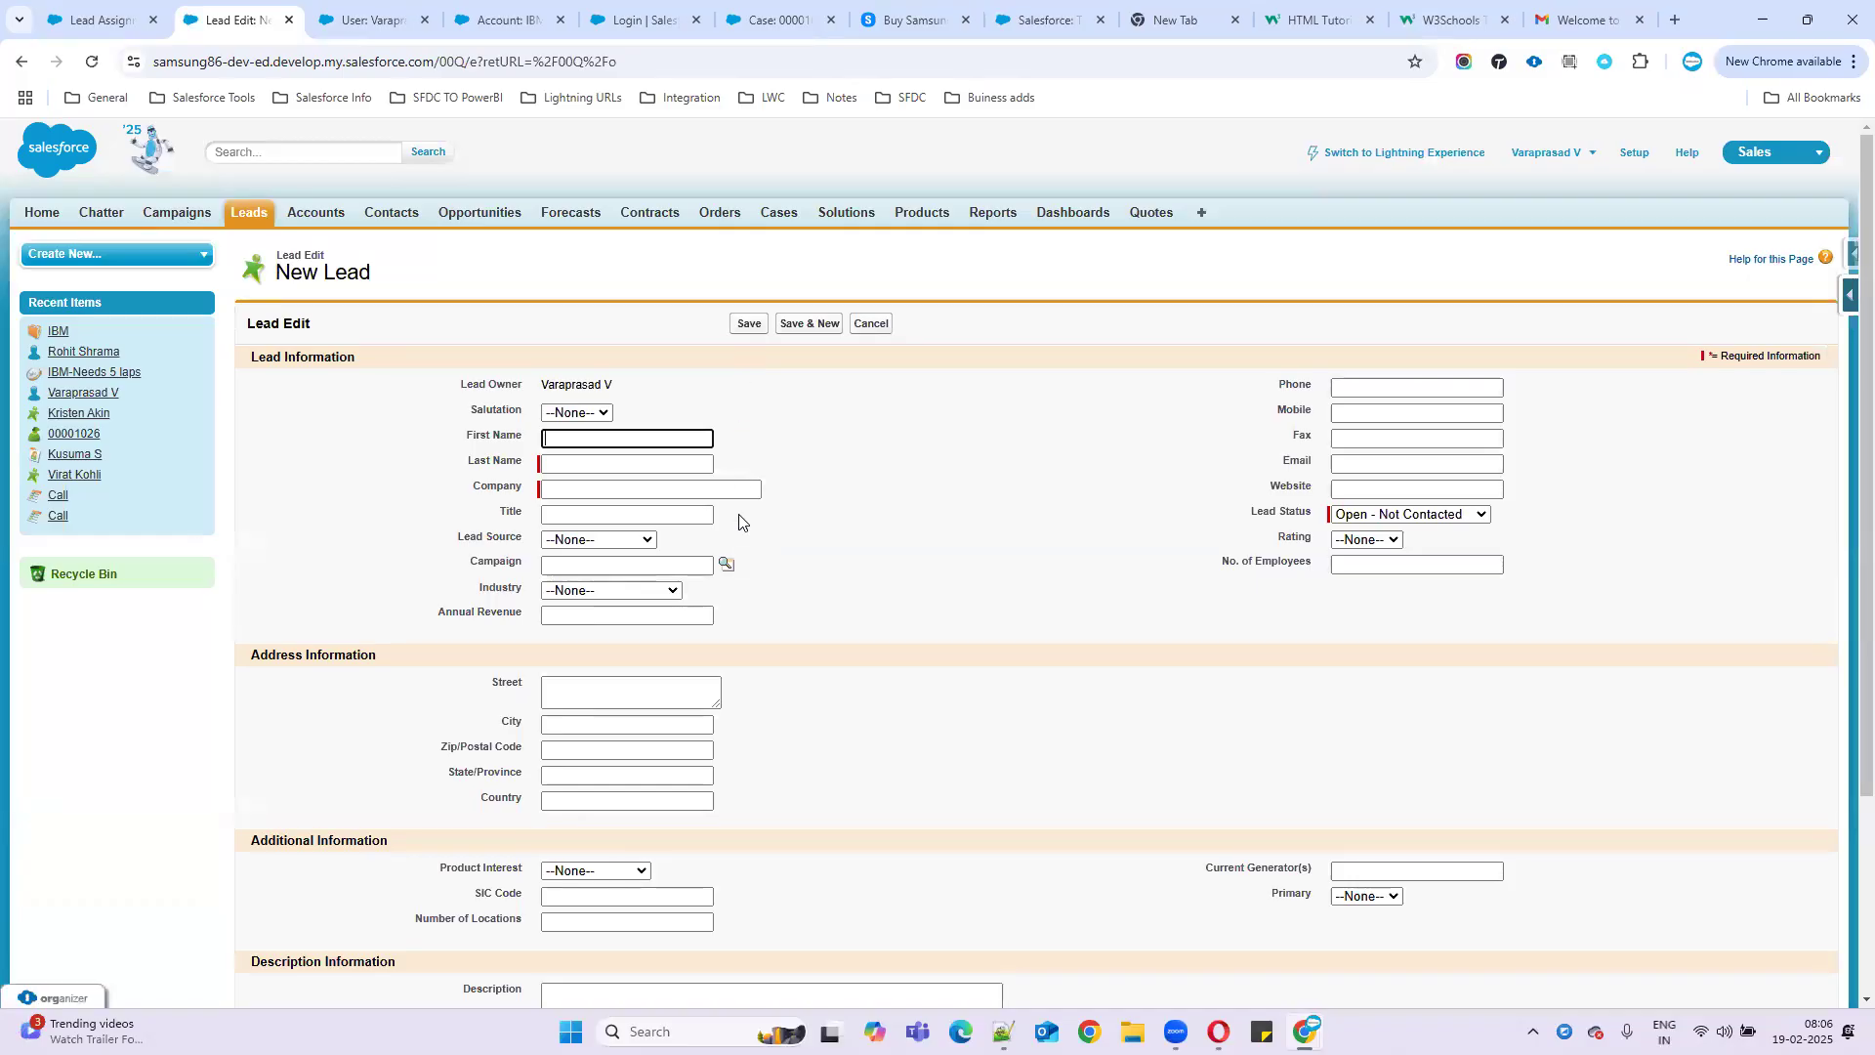
scroll(737, 519, "down", 3)
left_click_drag(266, 867, 479, 868)
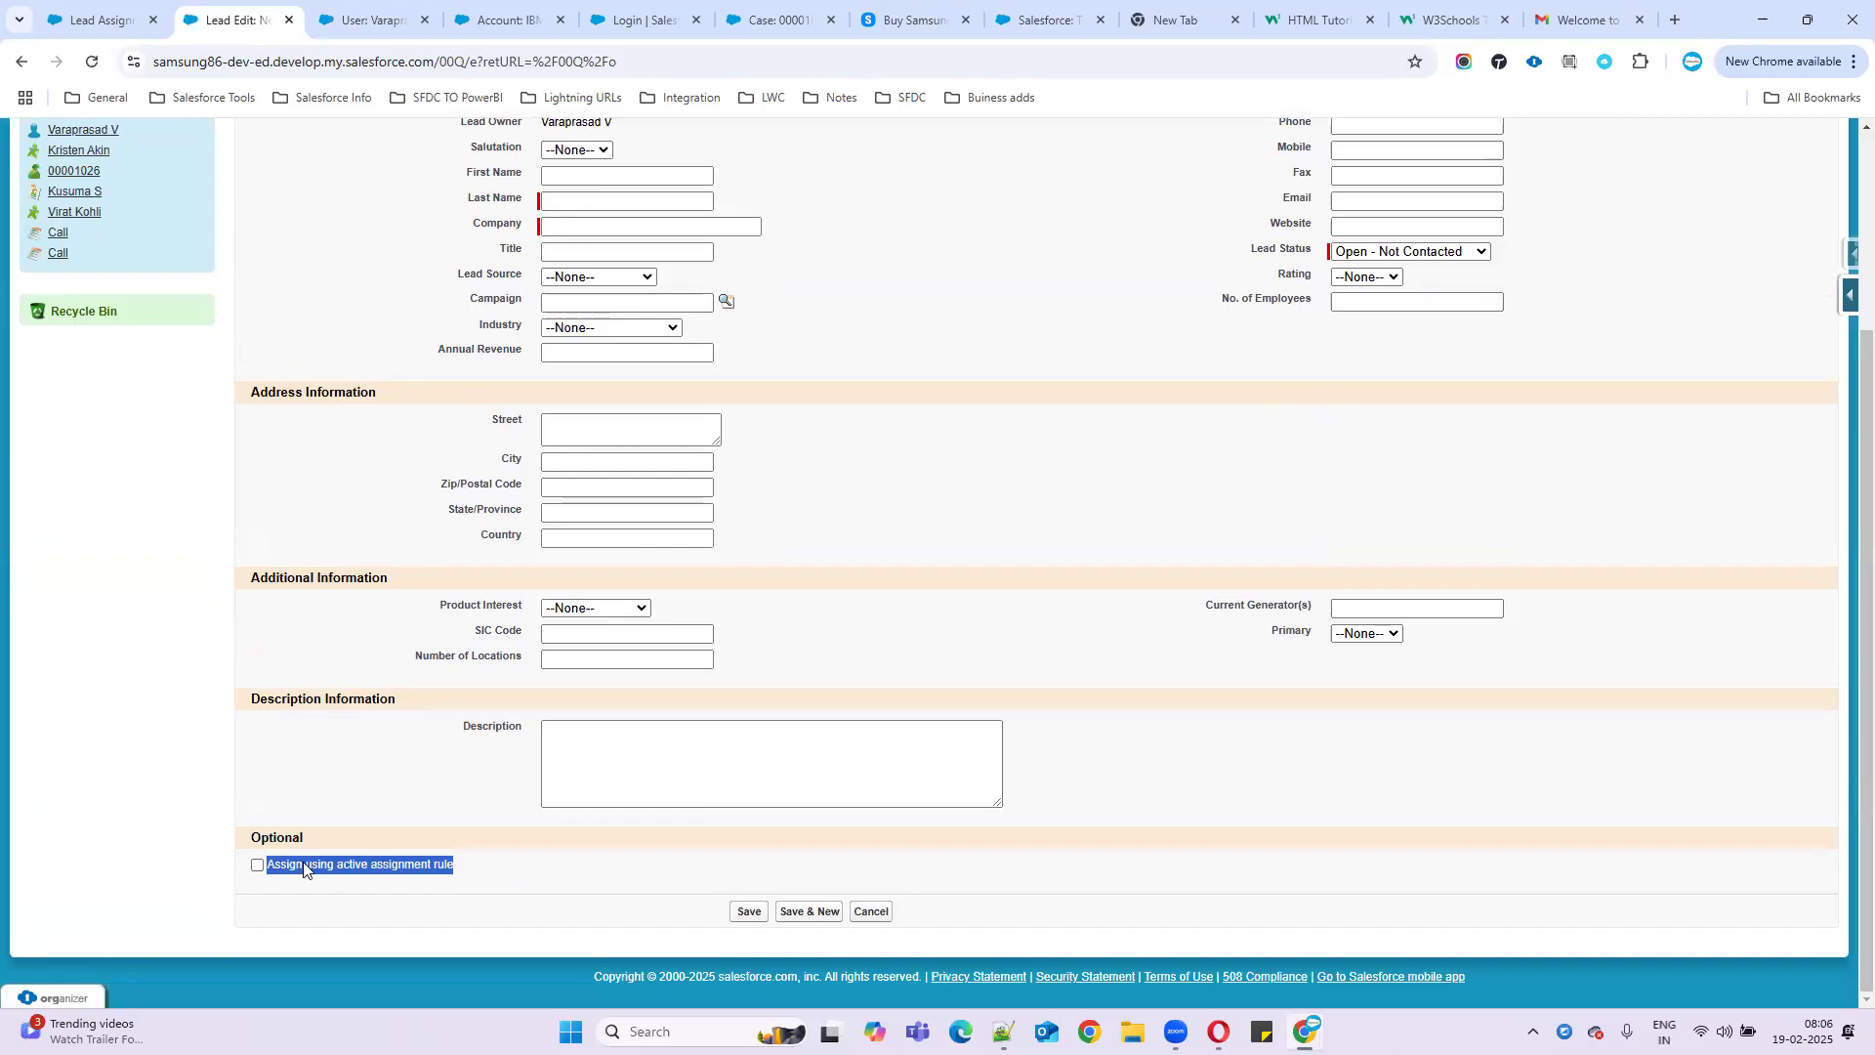
left_click(258, 866)
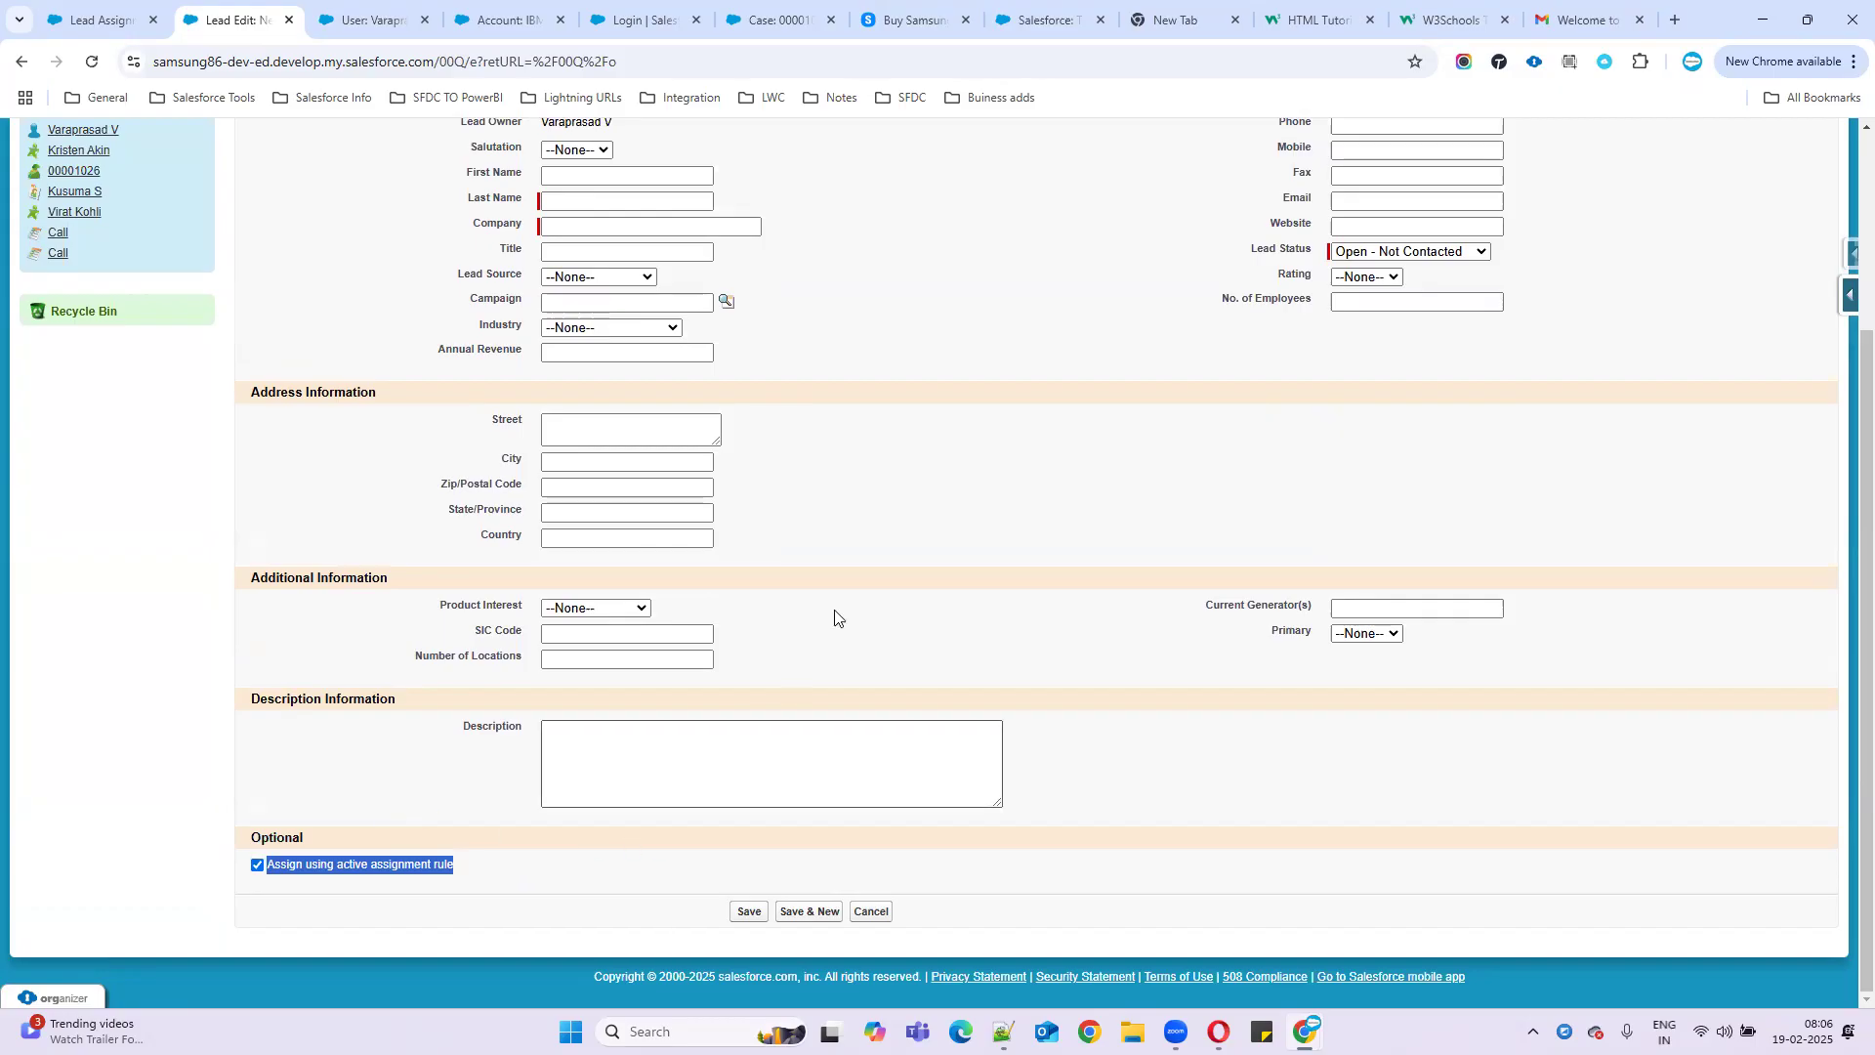
- Review the Country Based rule's three entries, then show the desktop
left_click(98, 19)
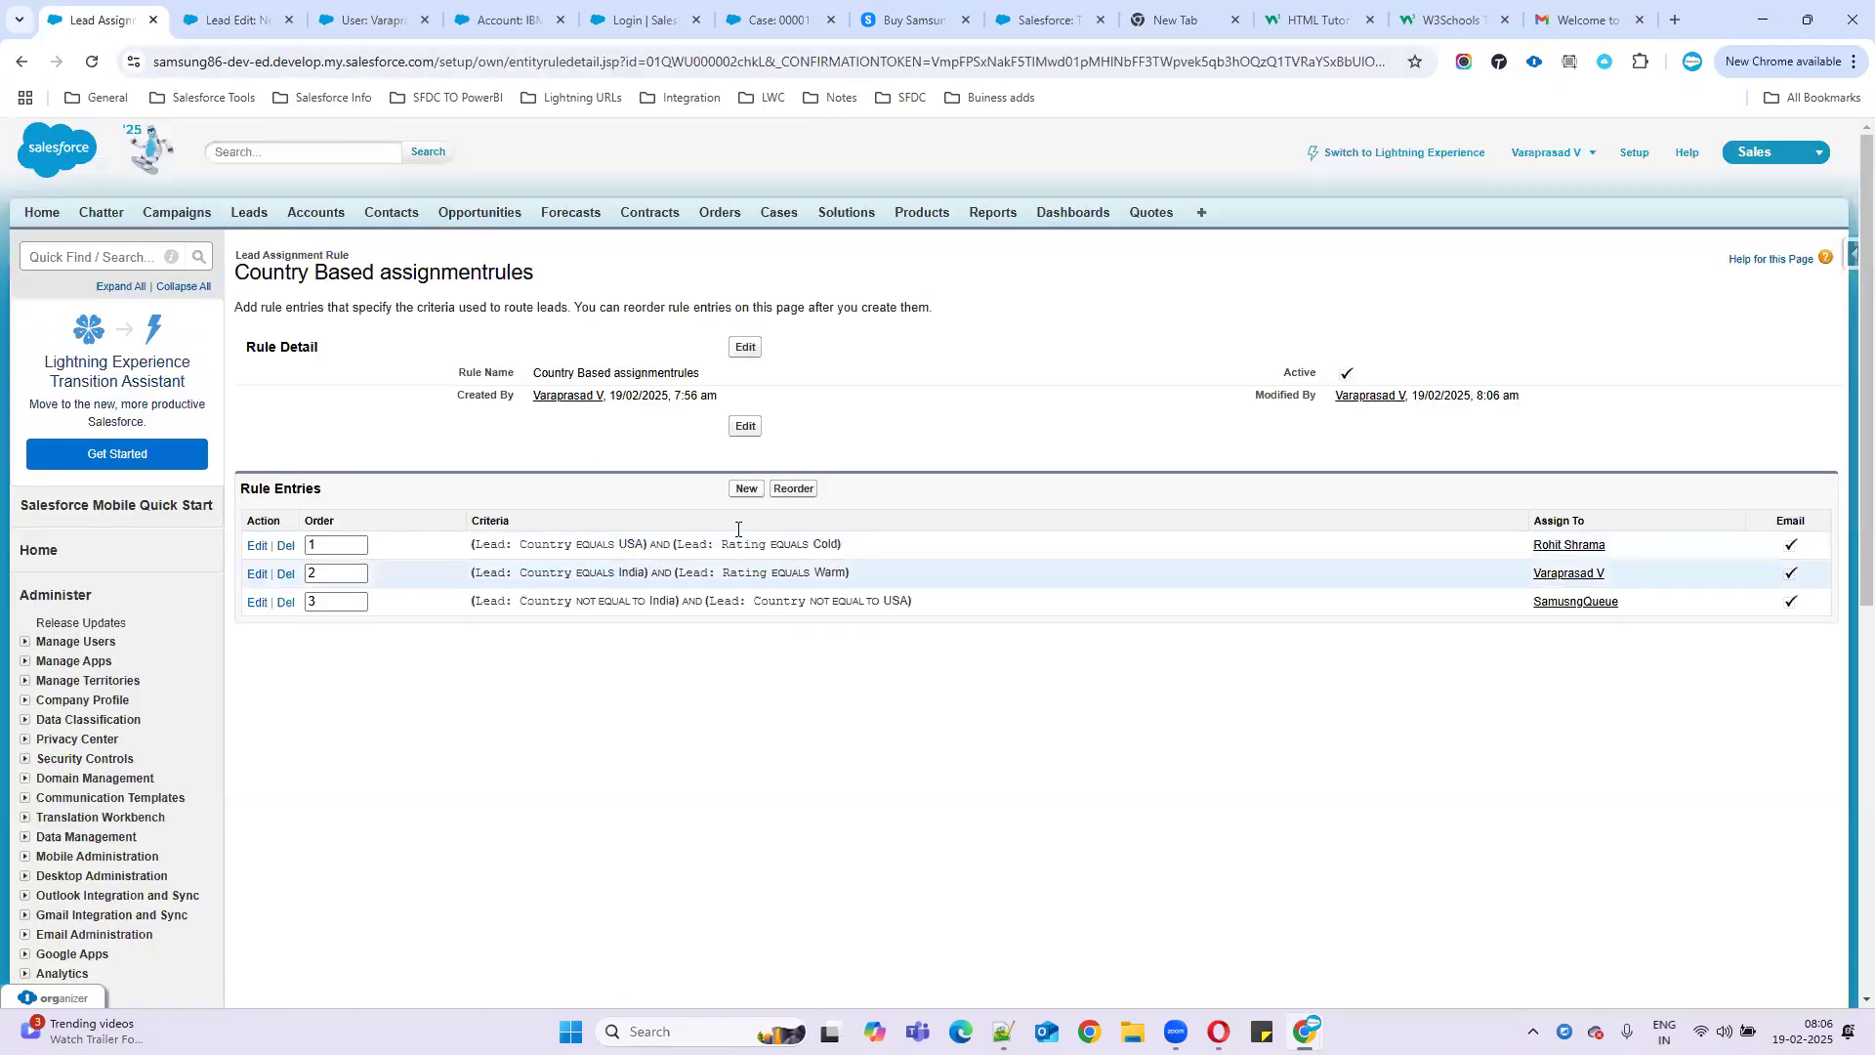
left_click_drag(479, 375, 1110, 667)
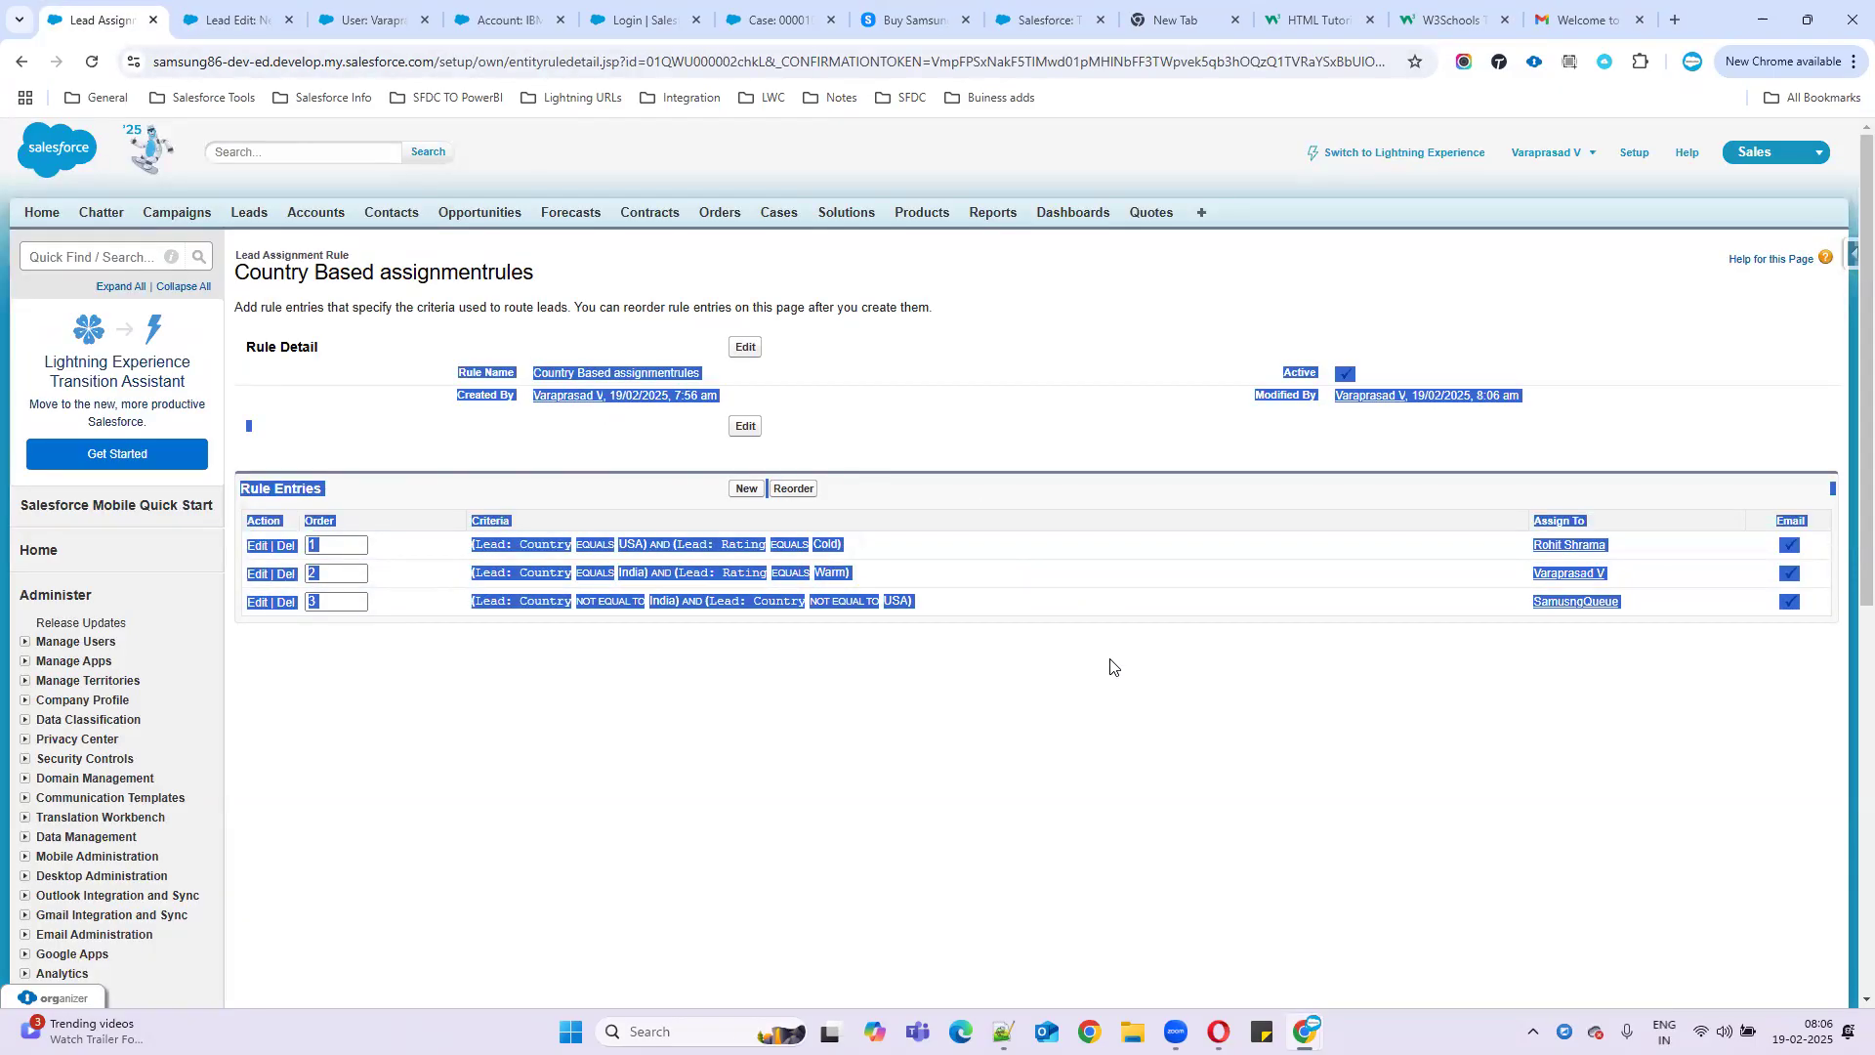
key("super+d")
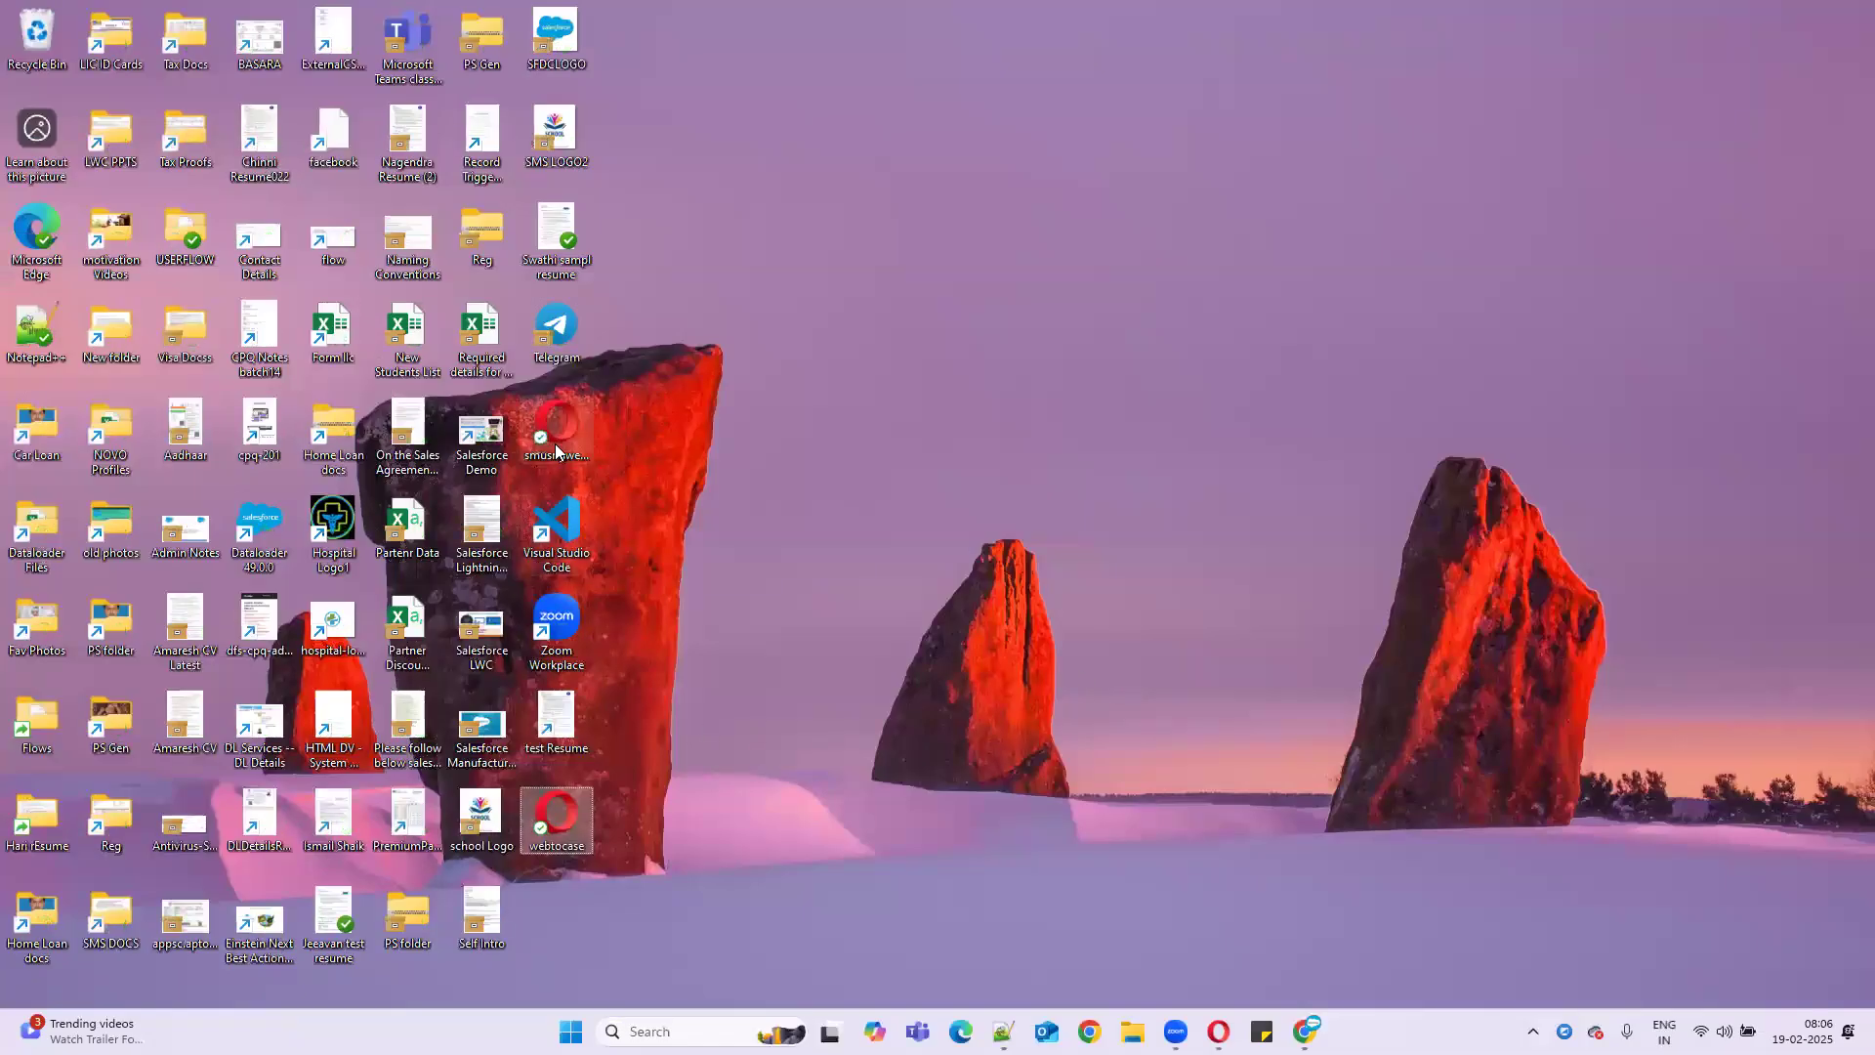
- Open the web-to-lead form in Opera and enter the lead's first name, last name and email
left_click(556, 451)
double_click(555, 451)
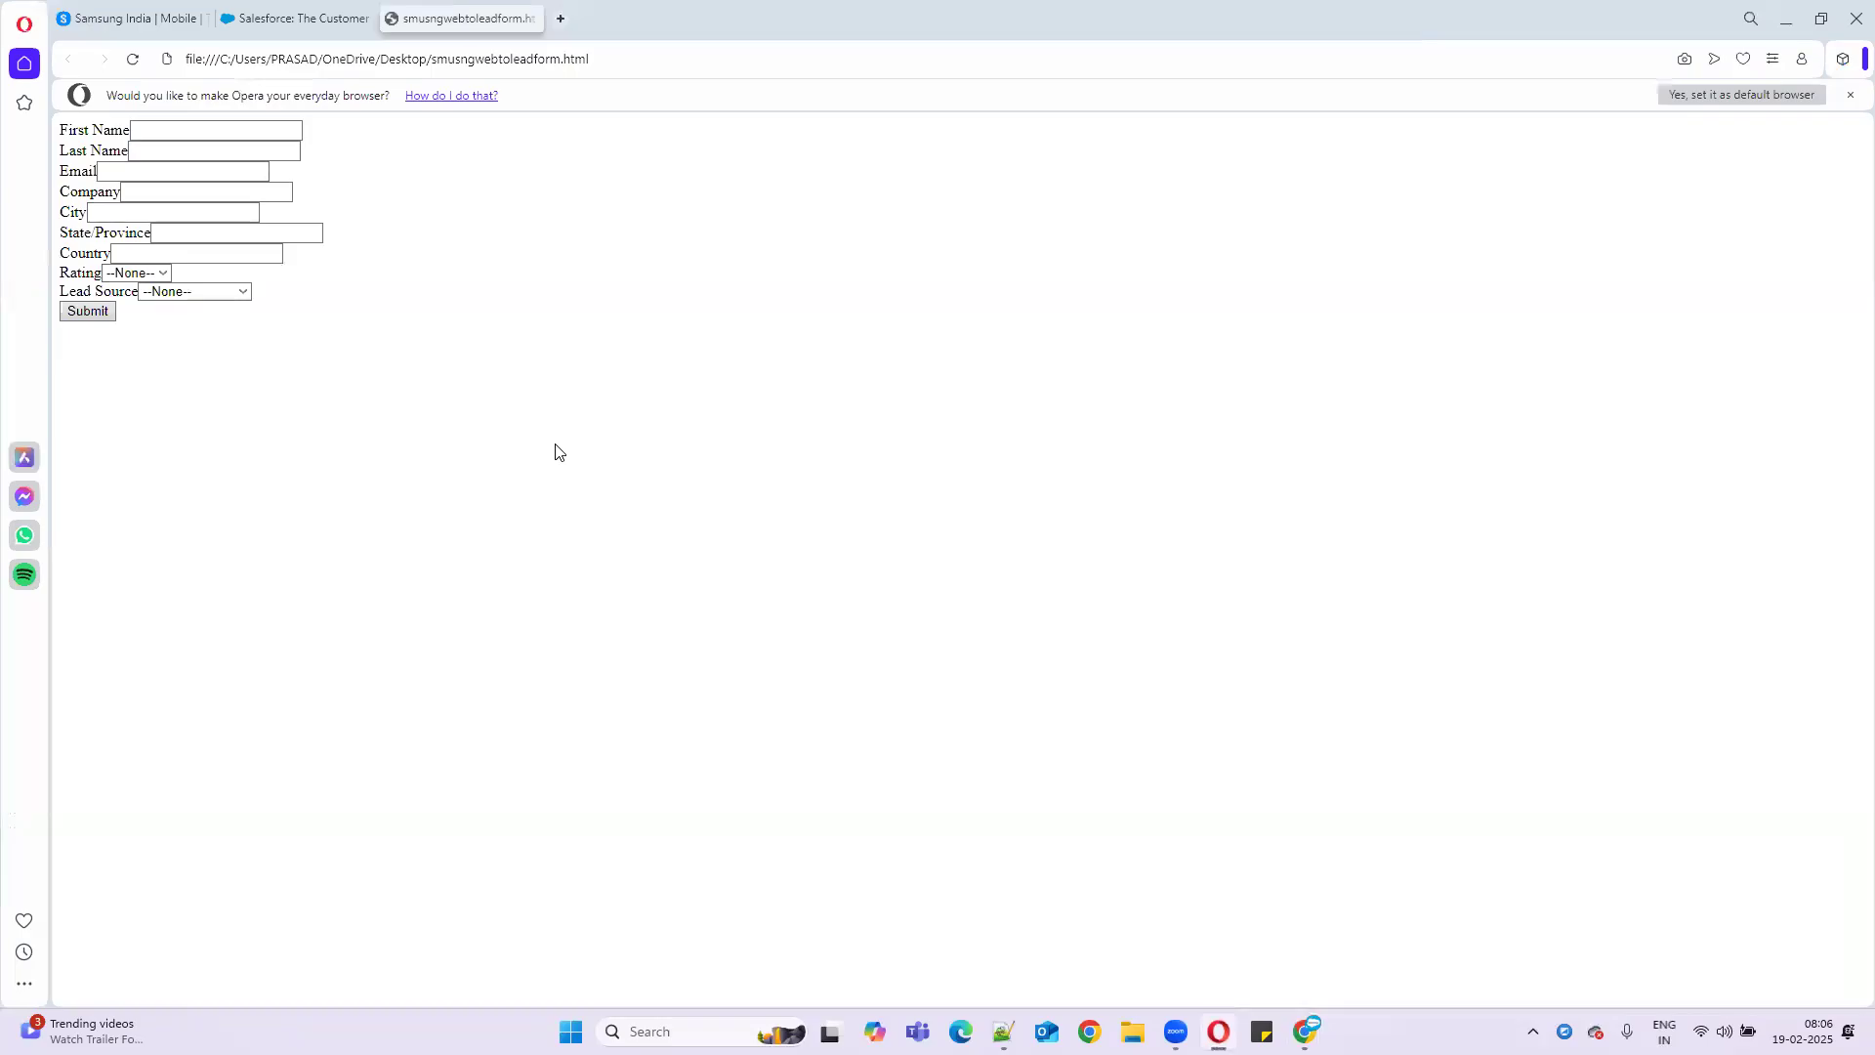
left_click(211, 129)
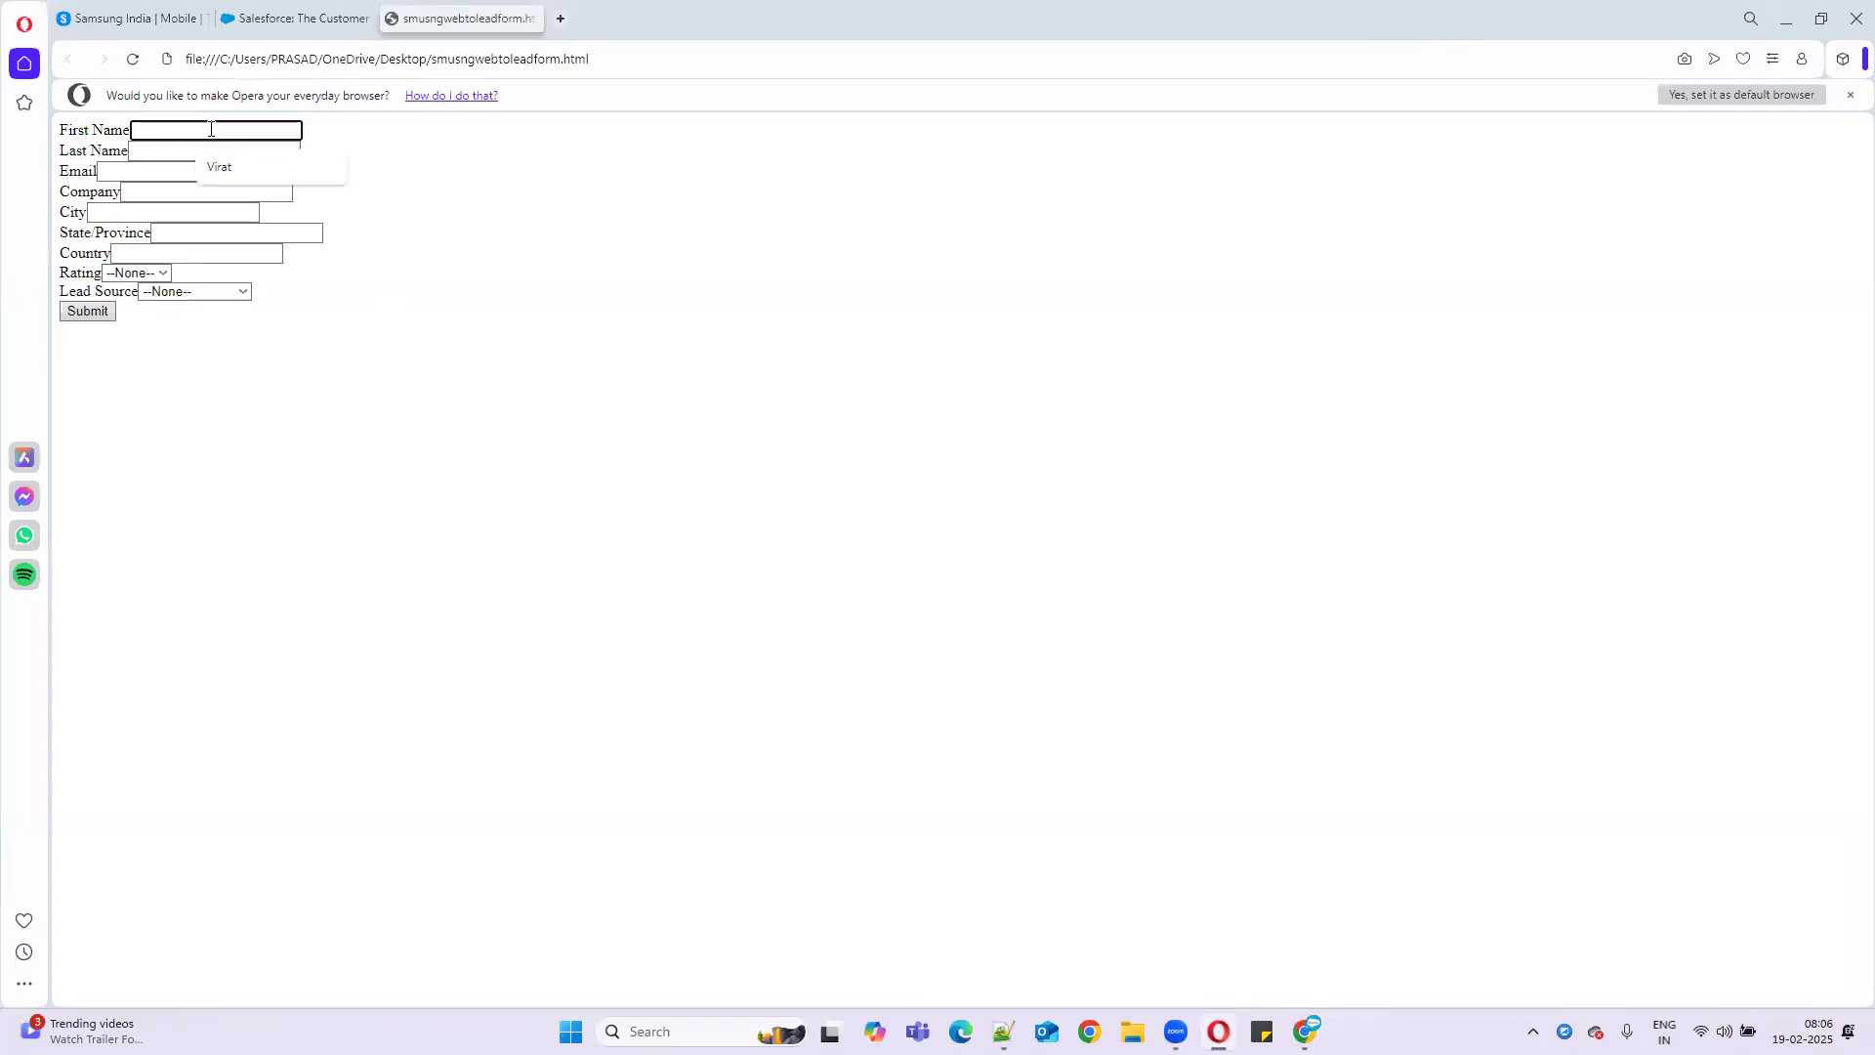
type("Ris")
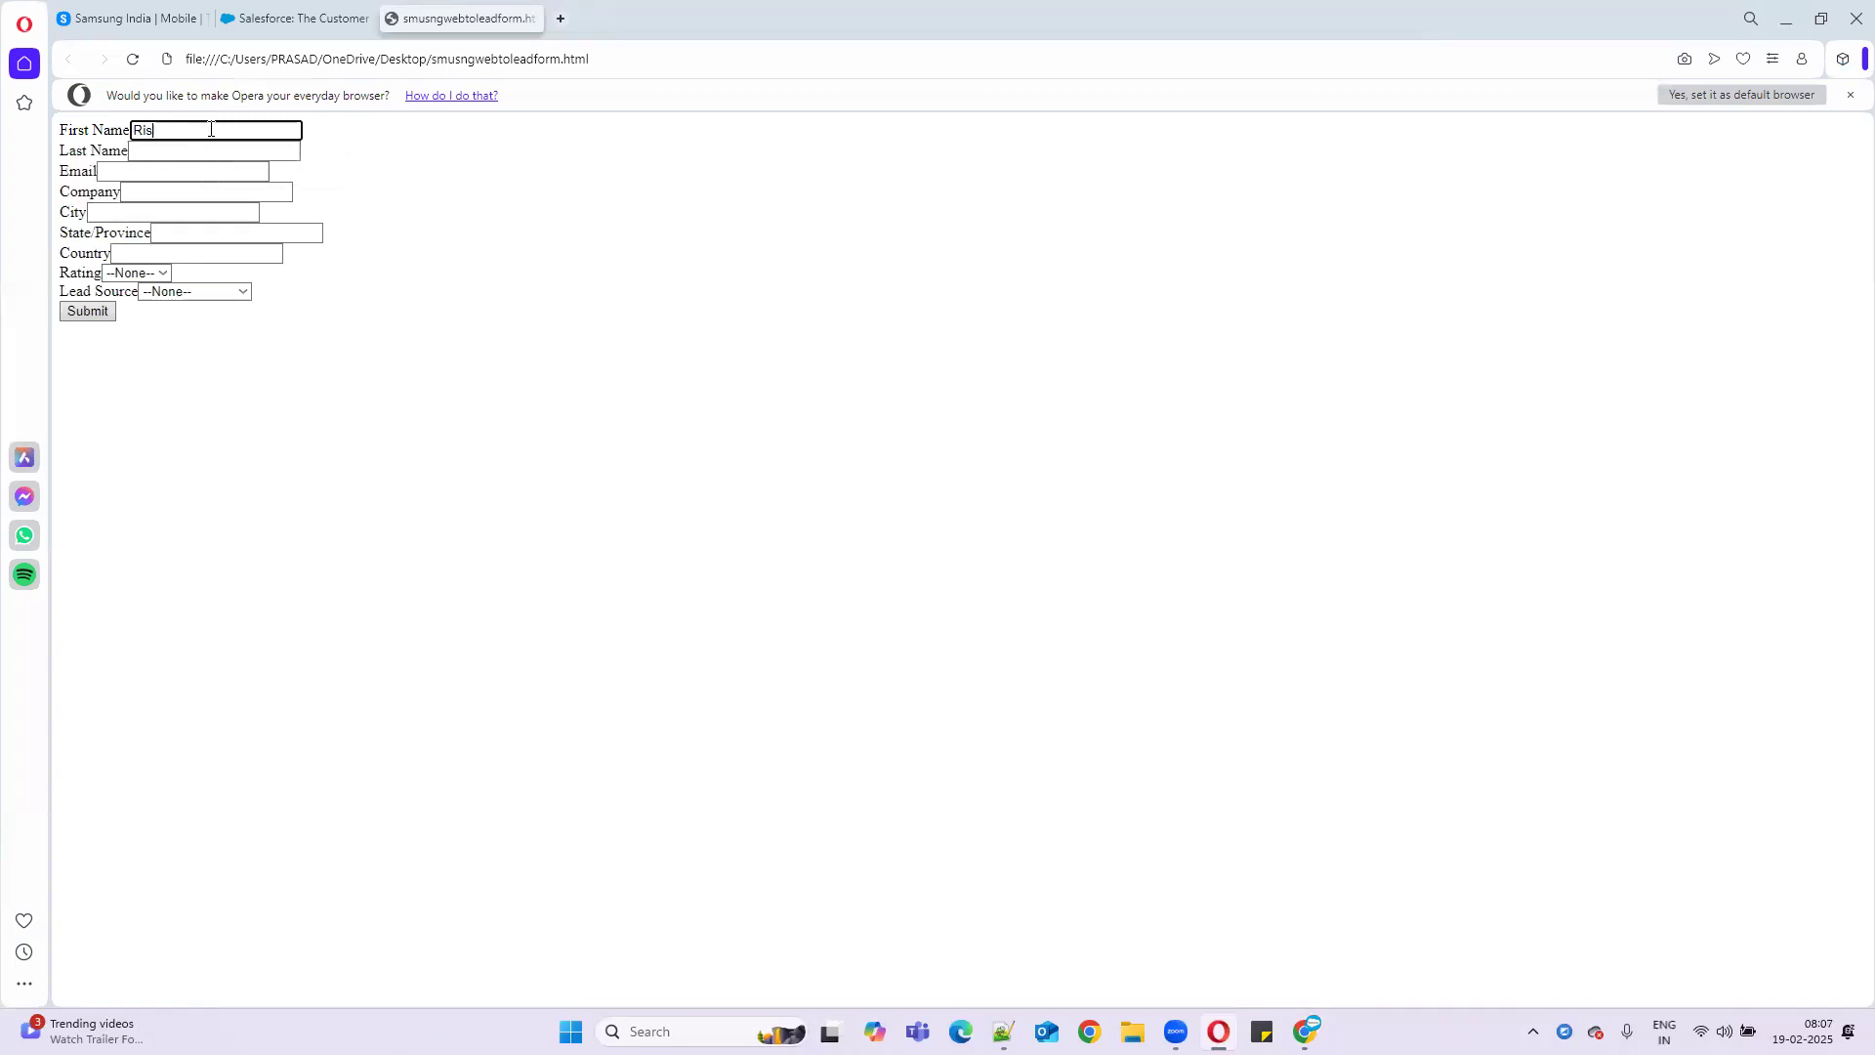
key("BackSpace")
key("BackSpace")
key("BackSpace")
left_click(235, 153)
type("Maxwell")
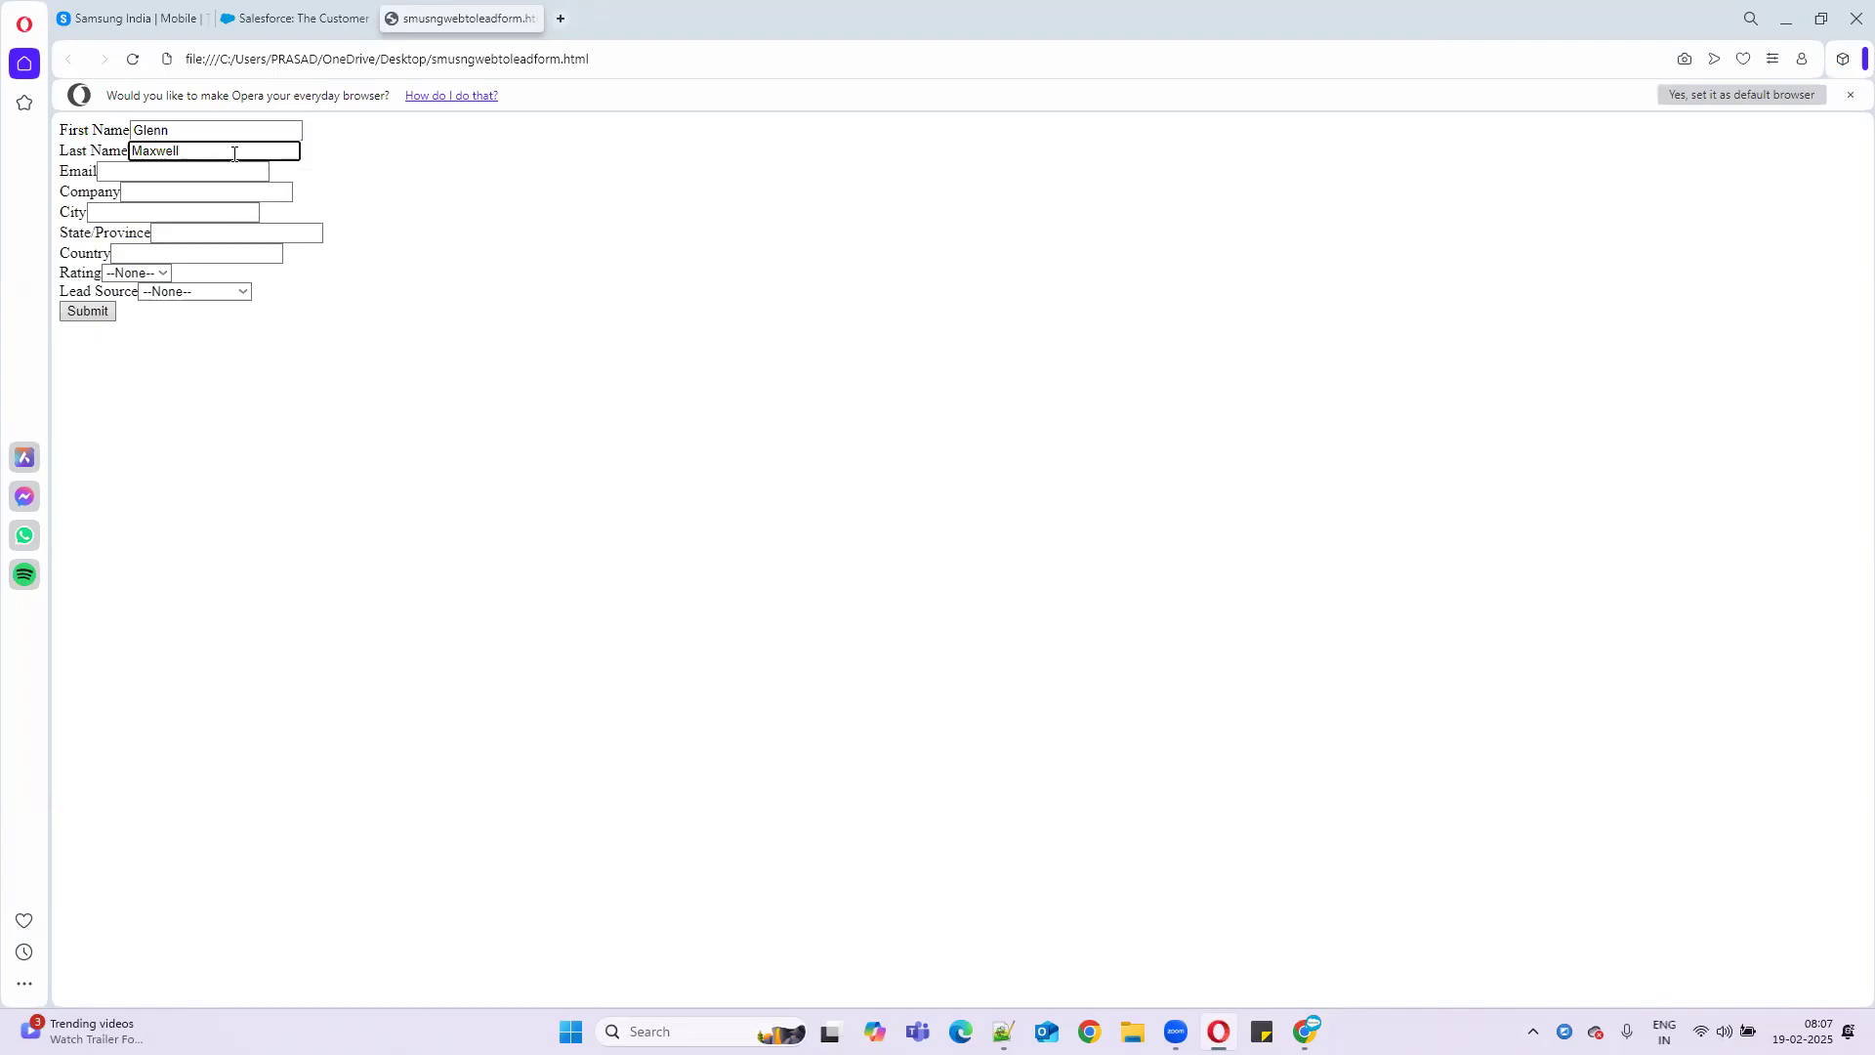
left_click(158, 174)
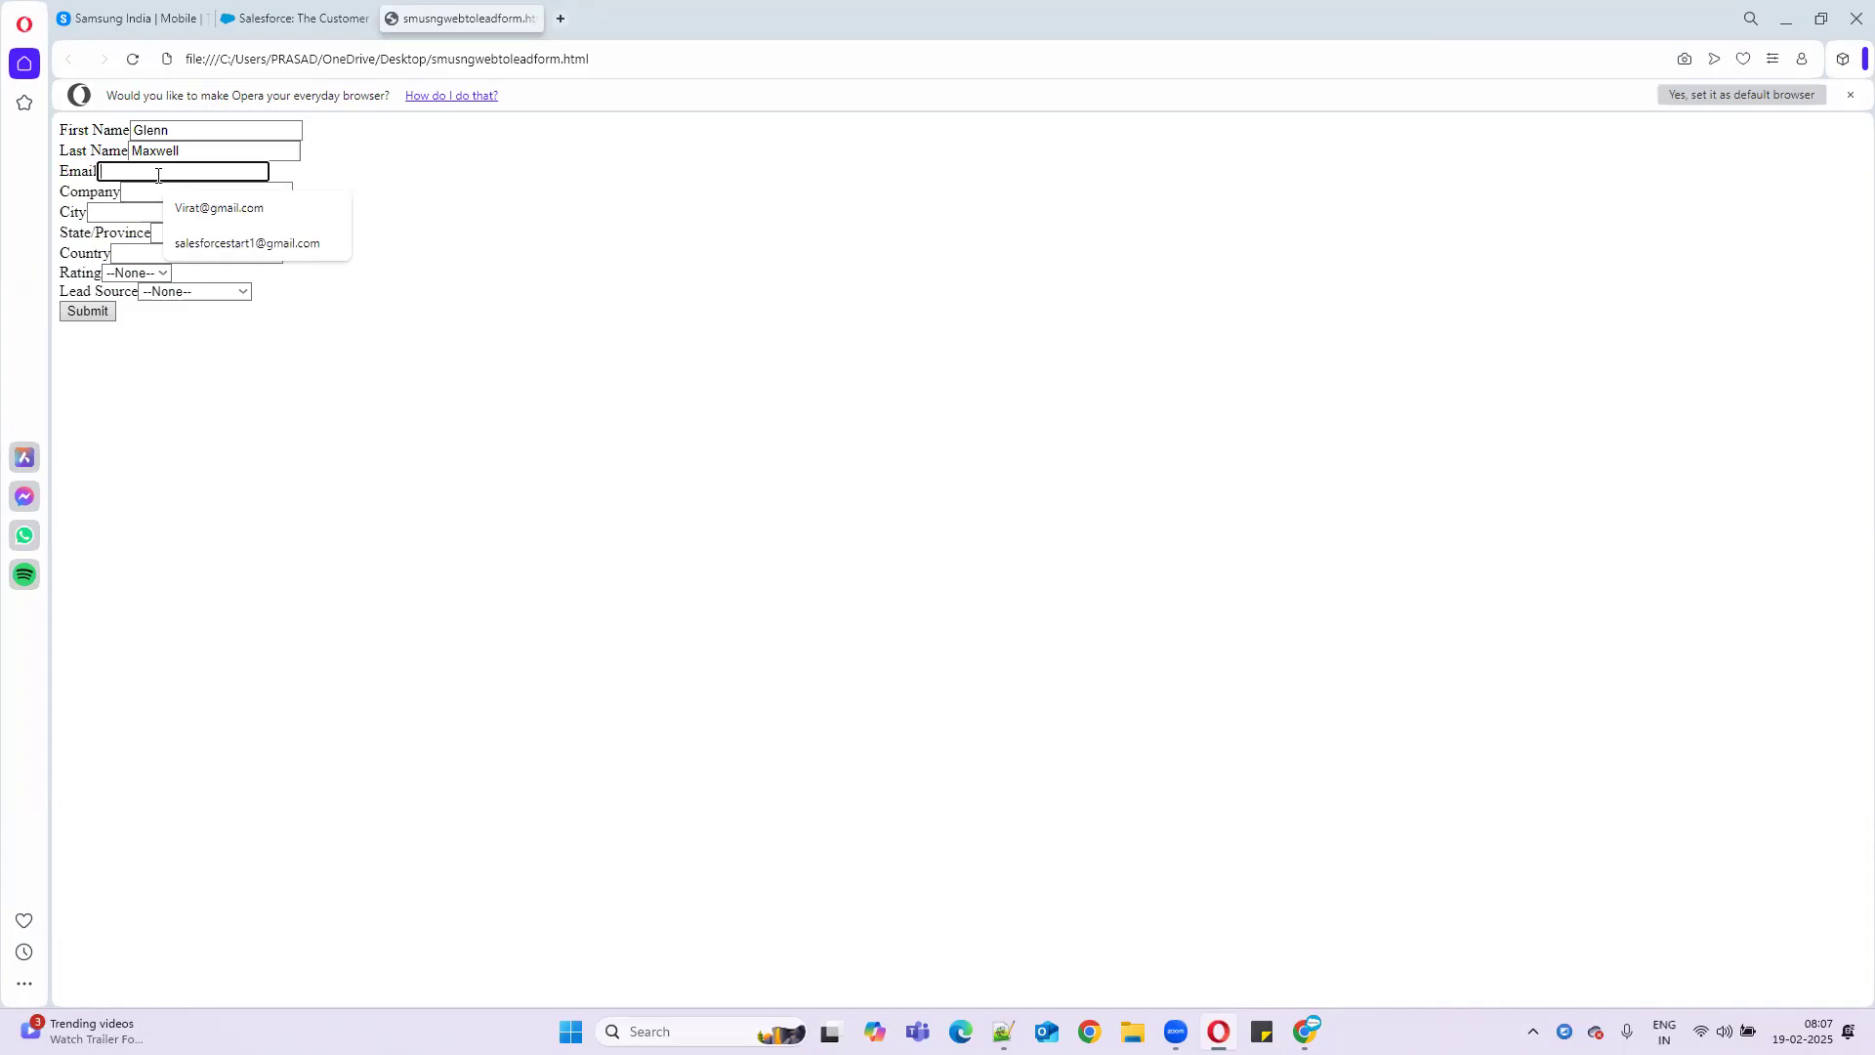
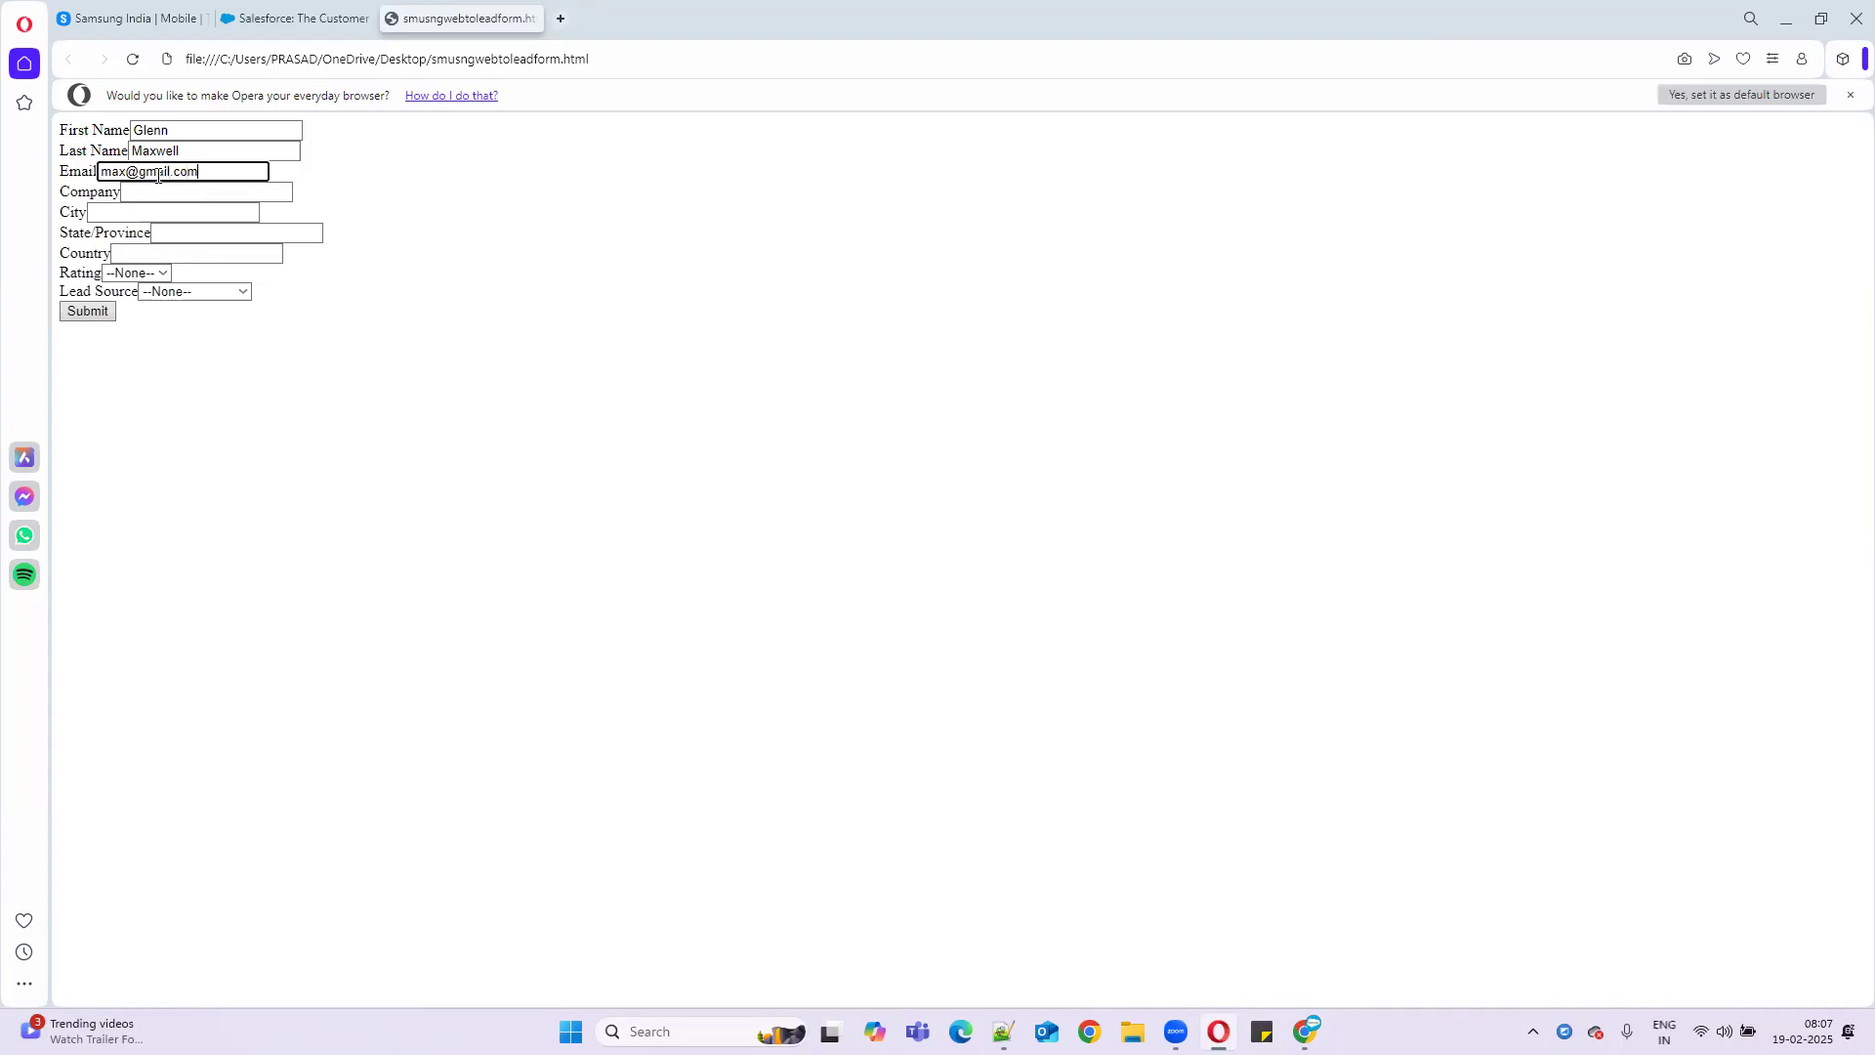
- Enter company RCB and country USA, checking USA in the routing notes
left_click(169, 197)
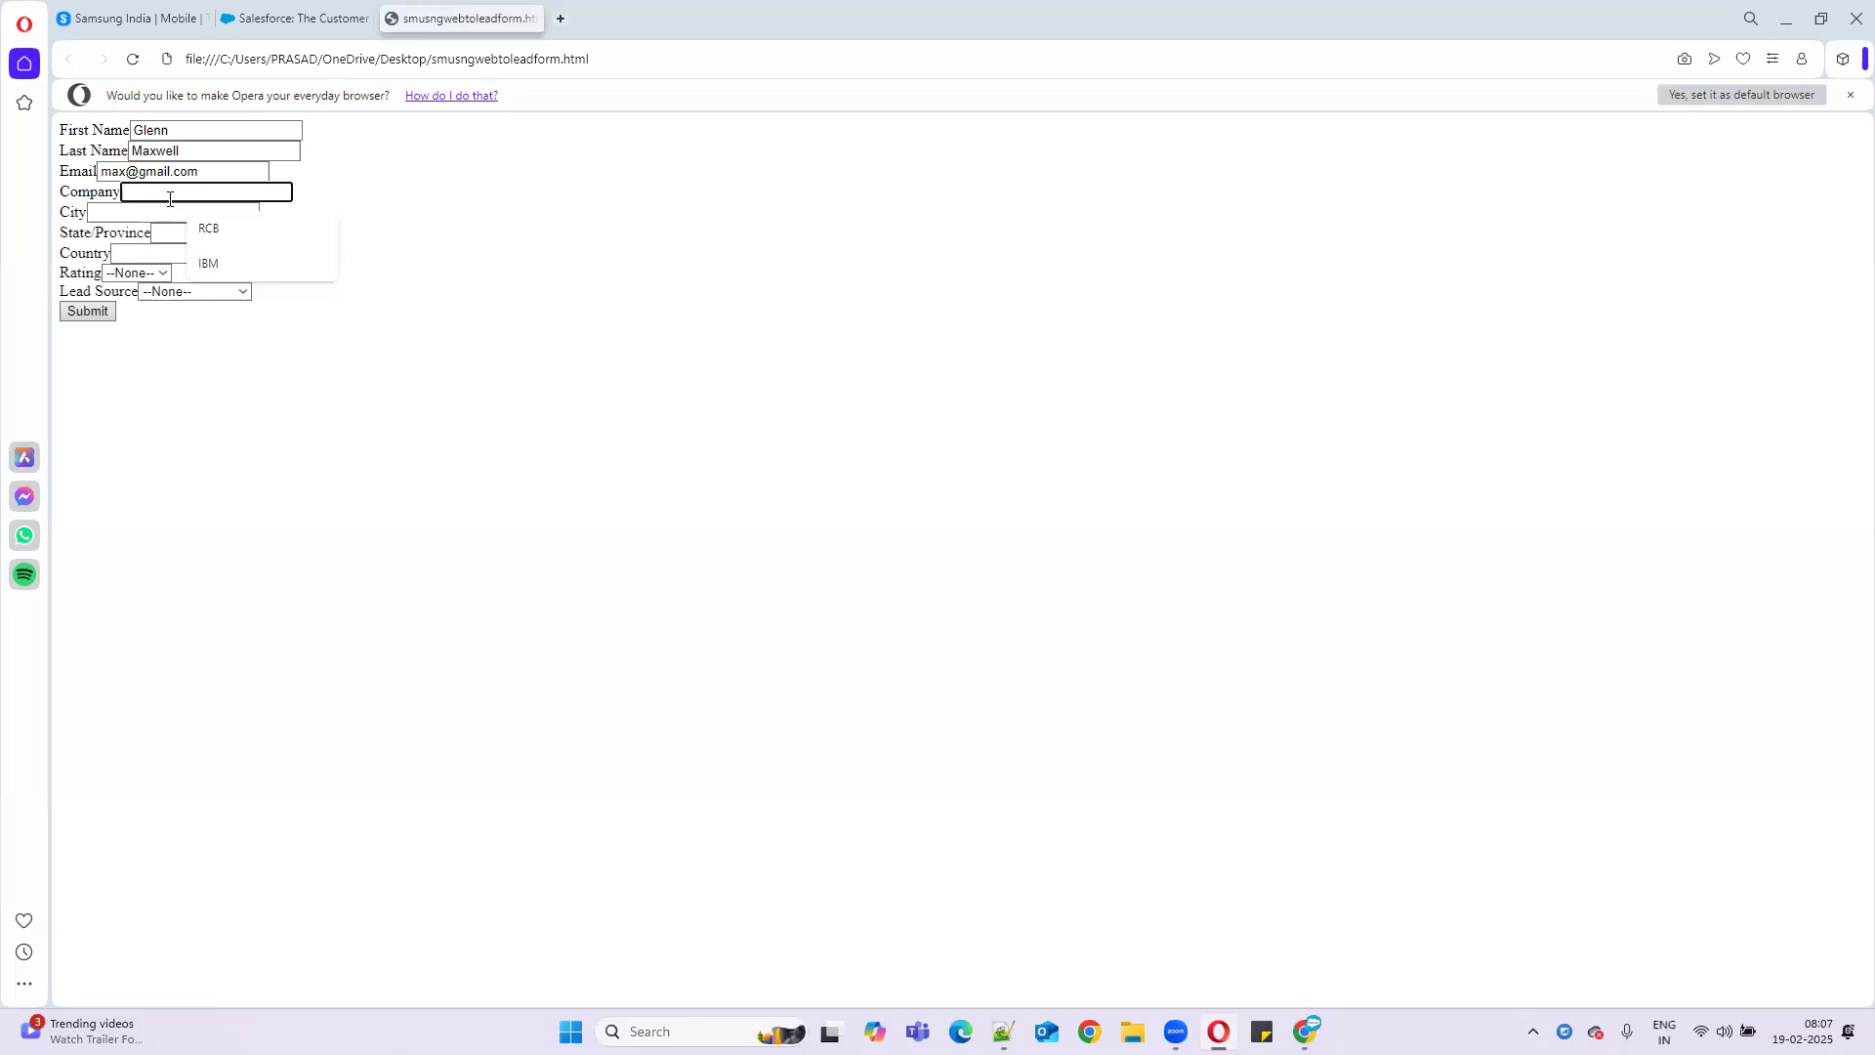
type("RCB")
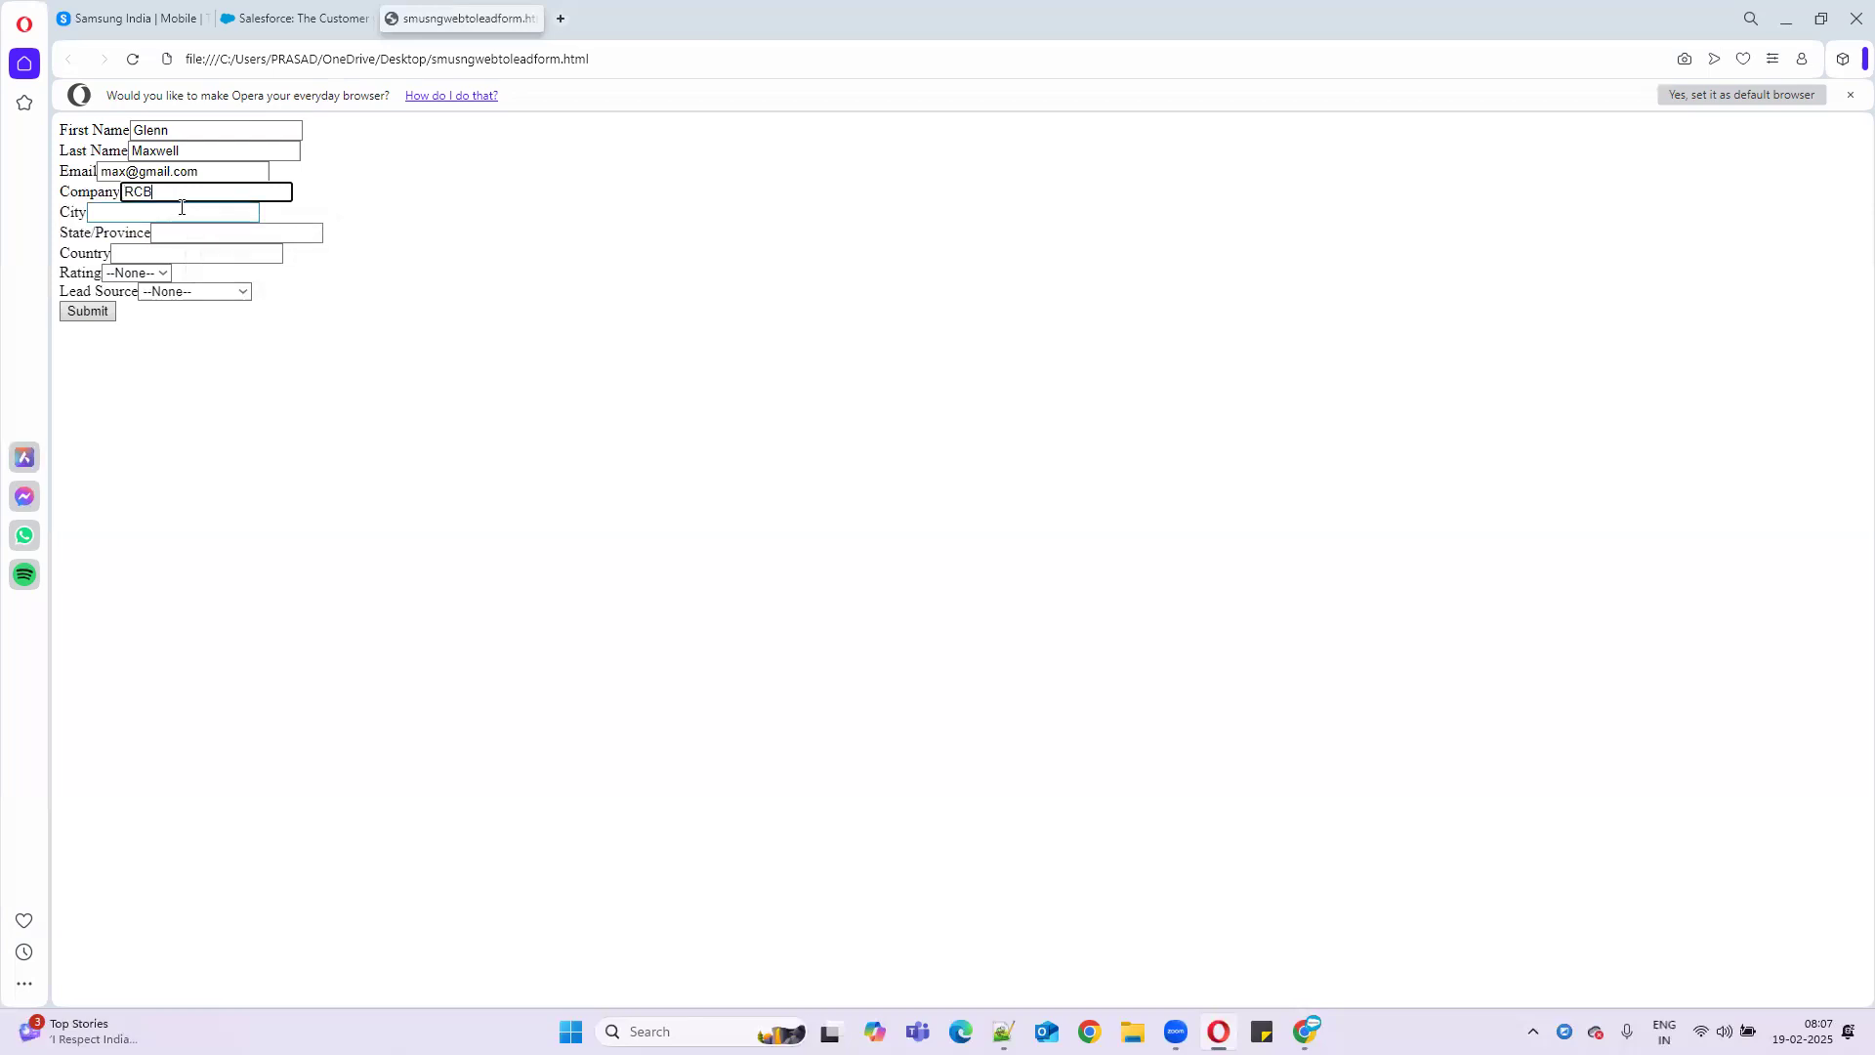
left_click(178, 257)
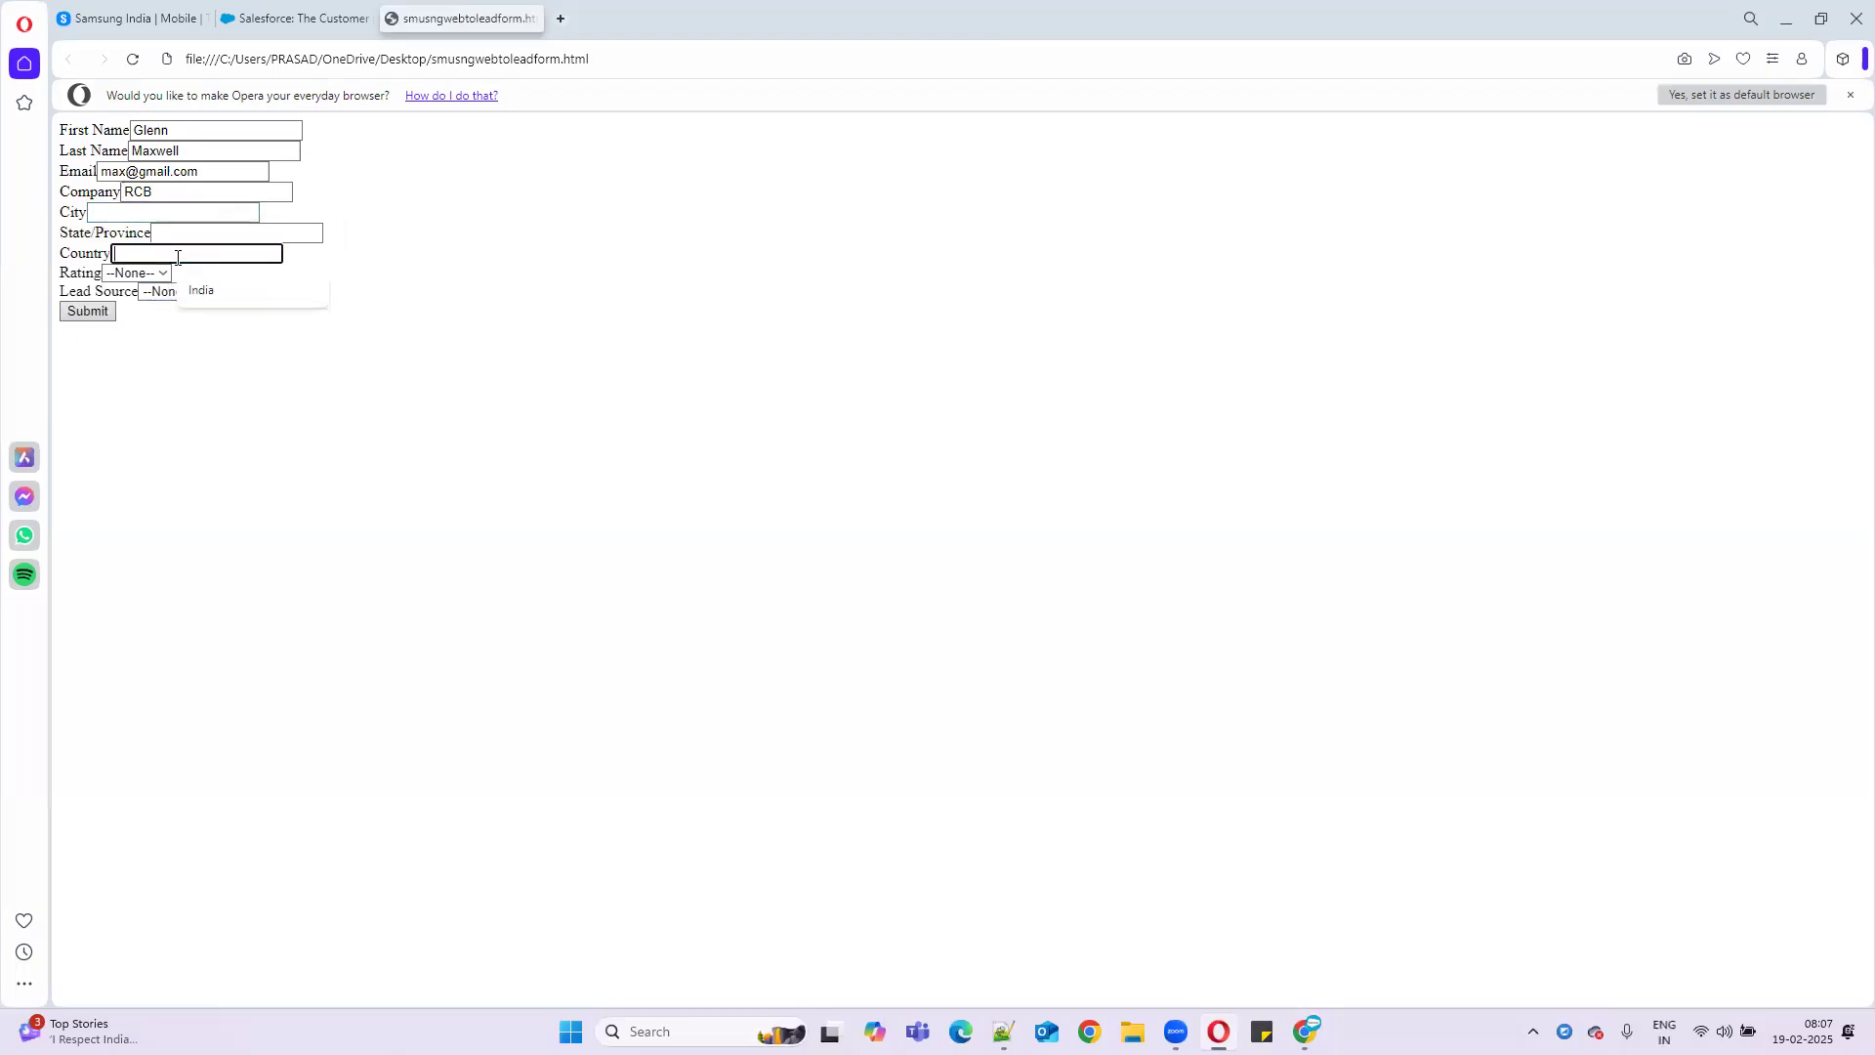
type("USA")
left_click(1089, 1031)
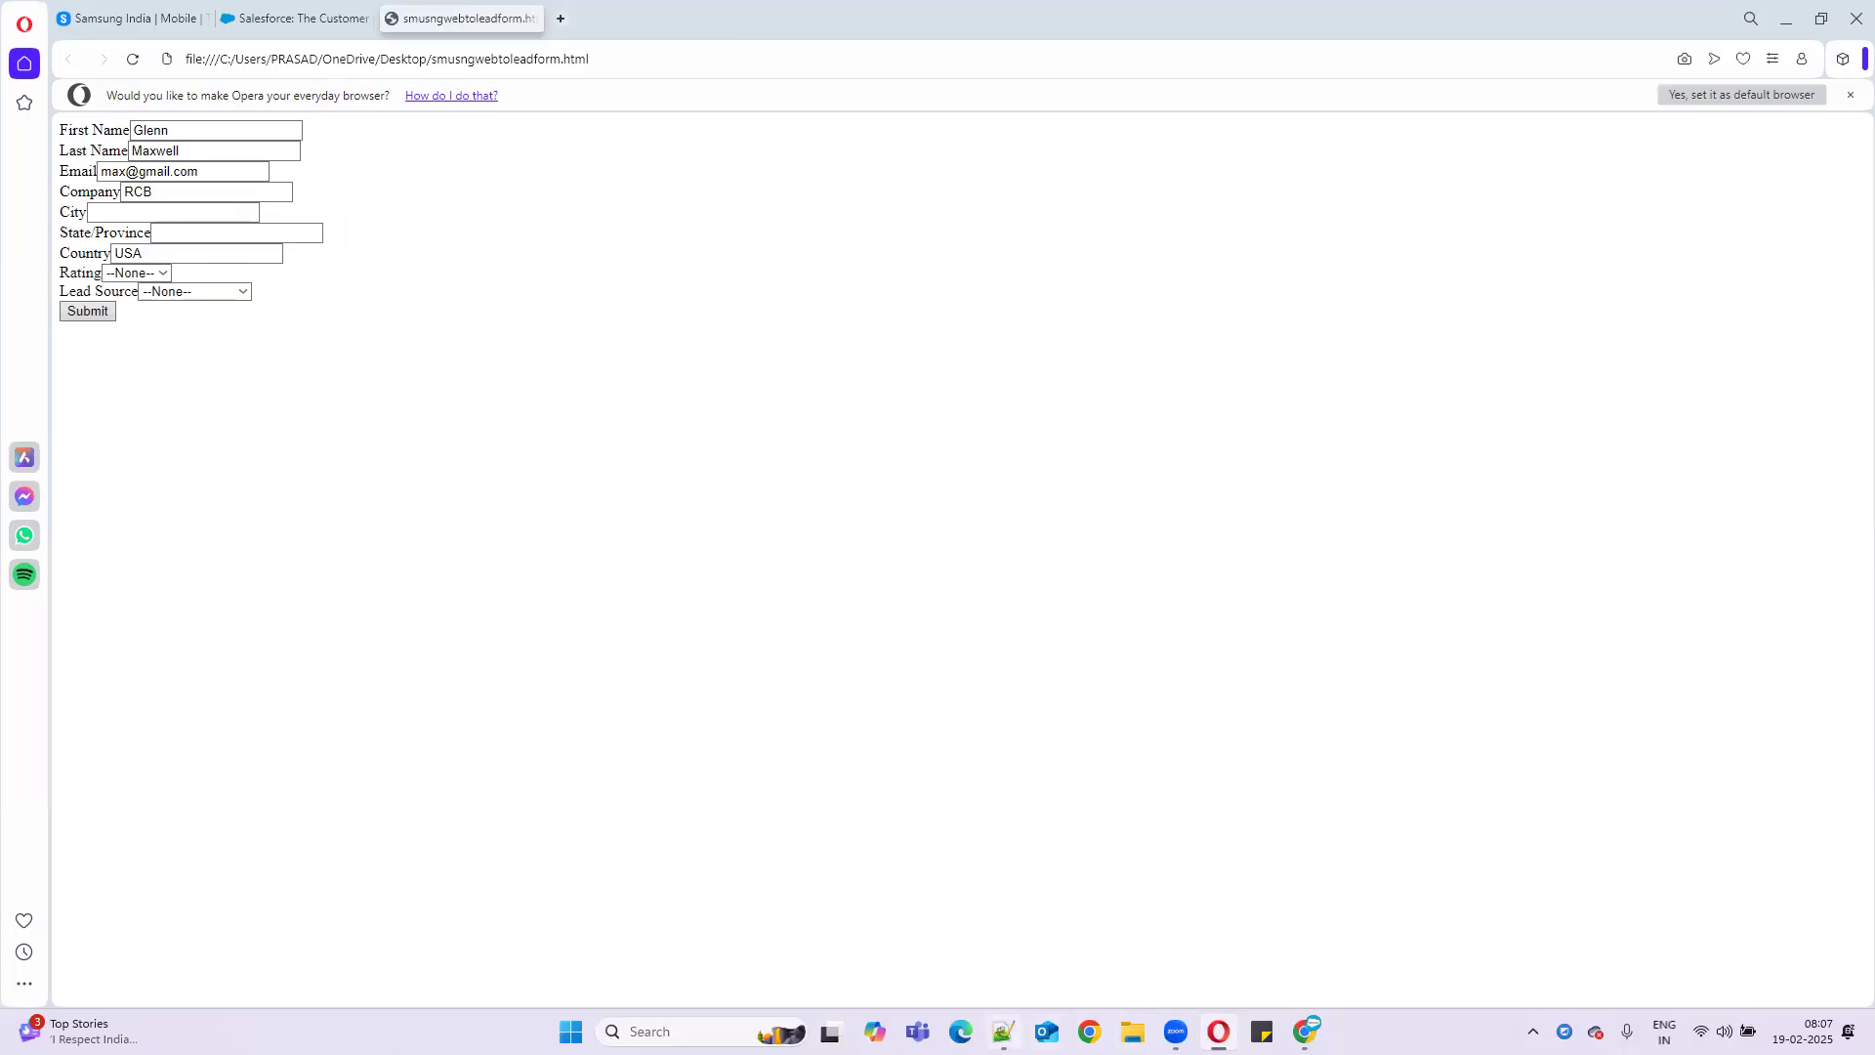
double_click(154, 590)
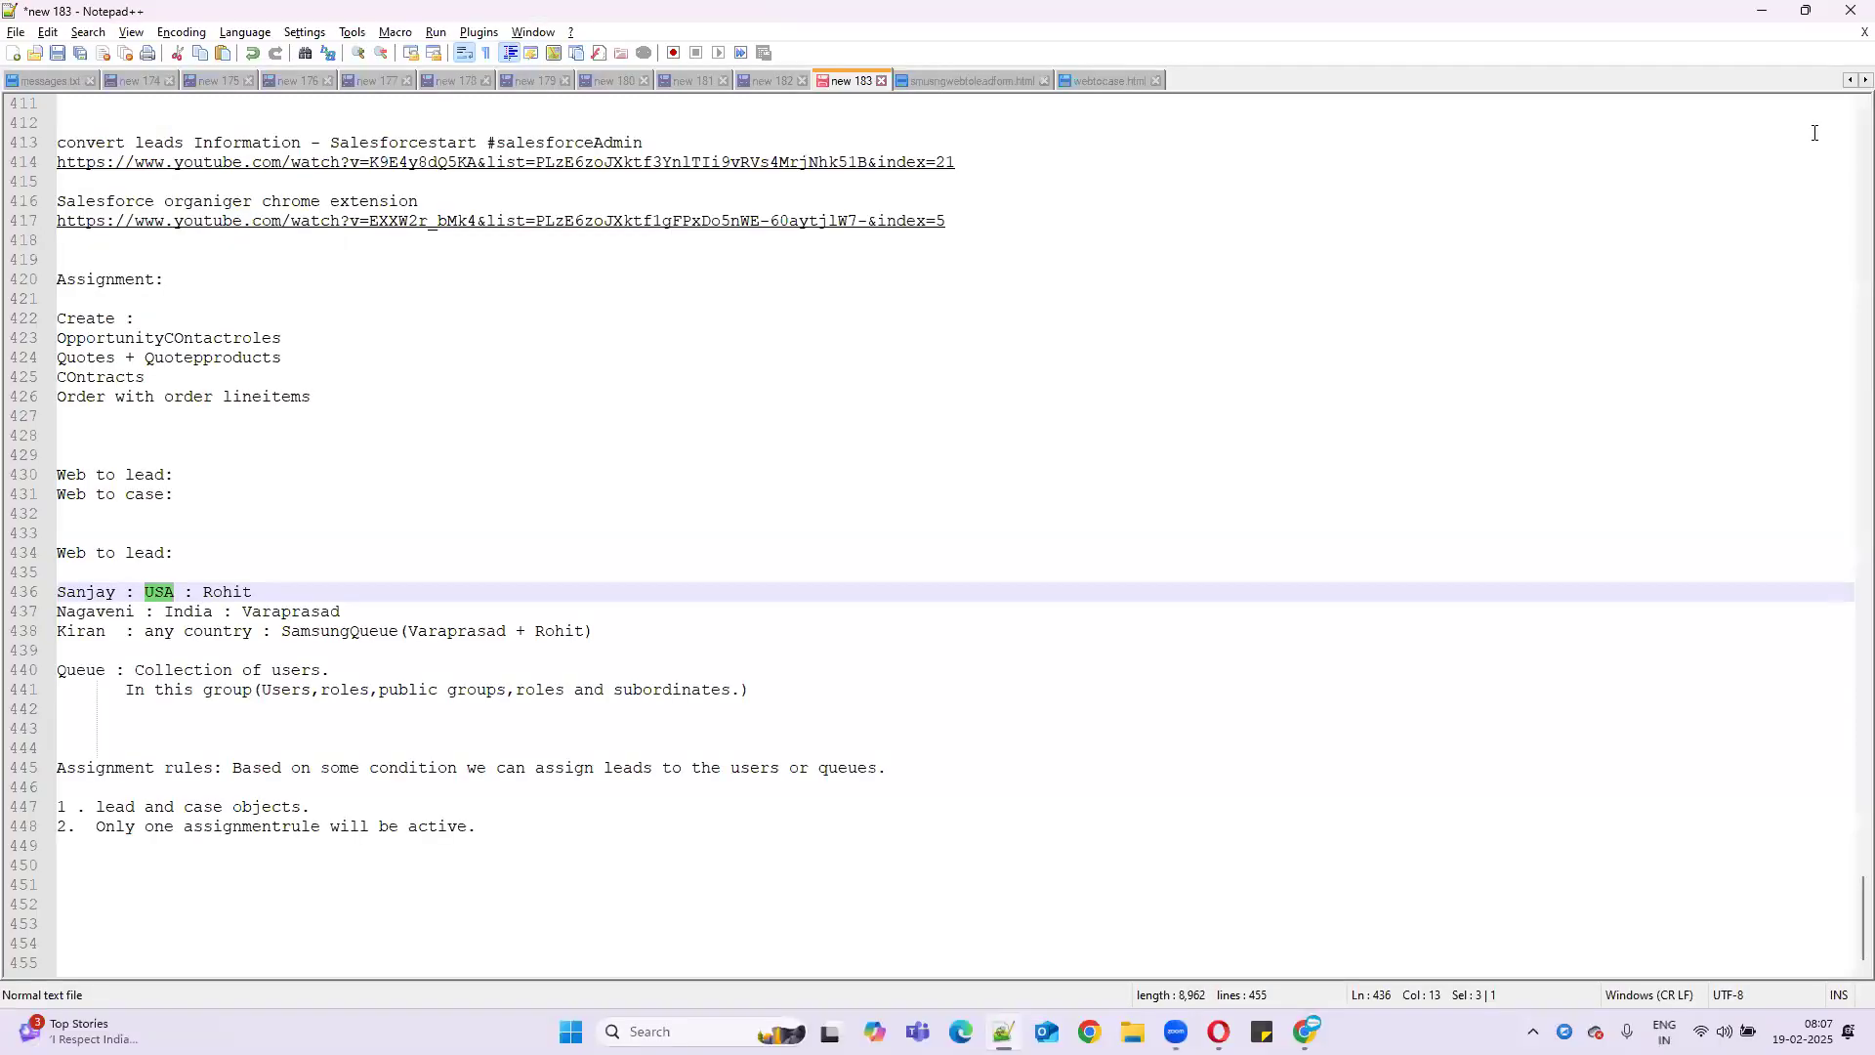
left_click(1758, 17)
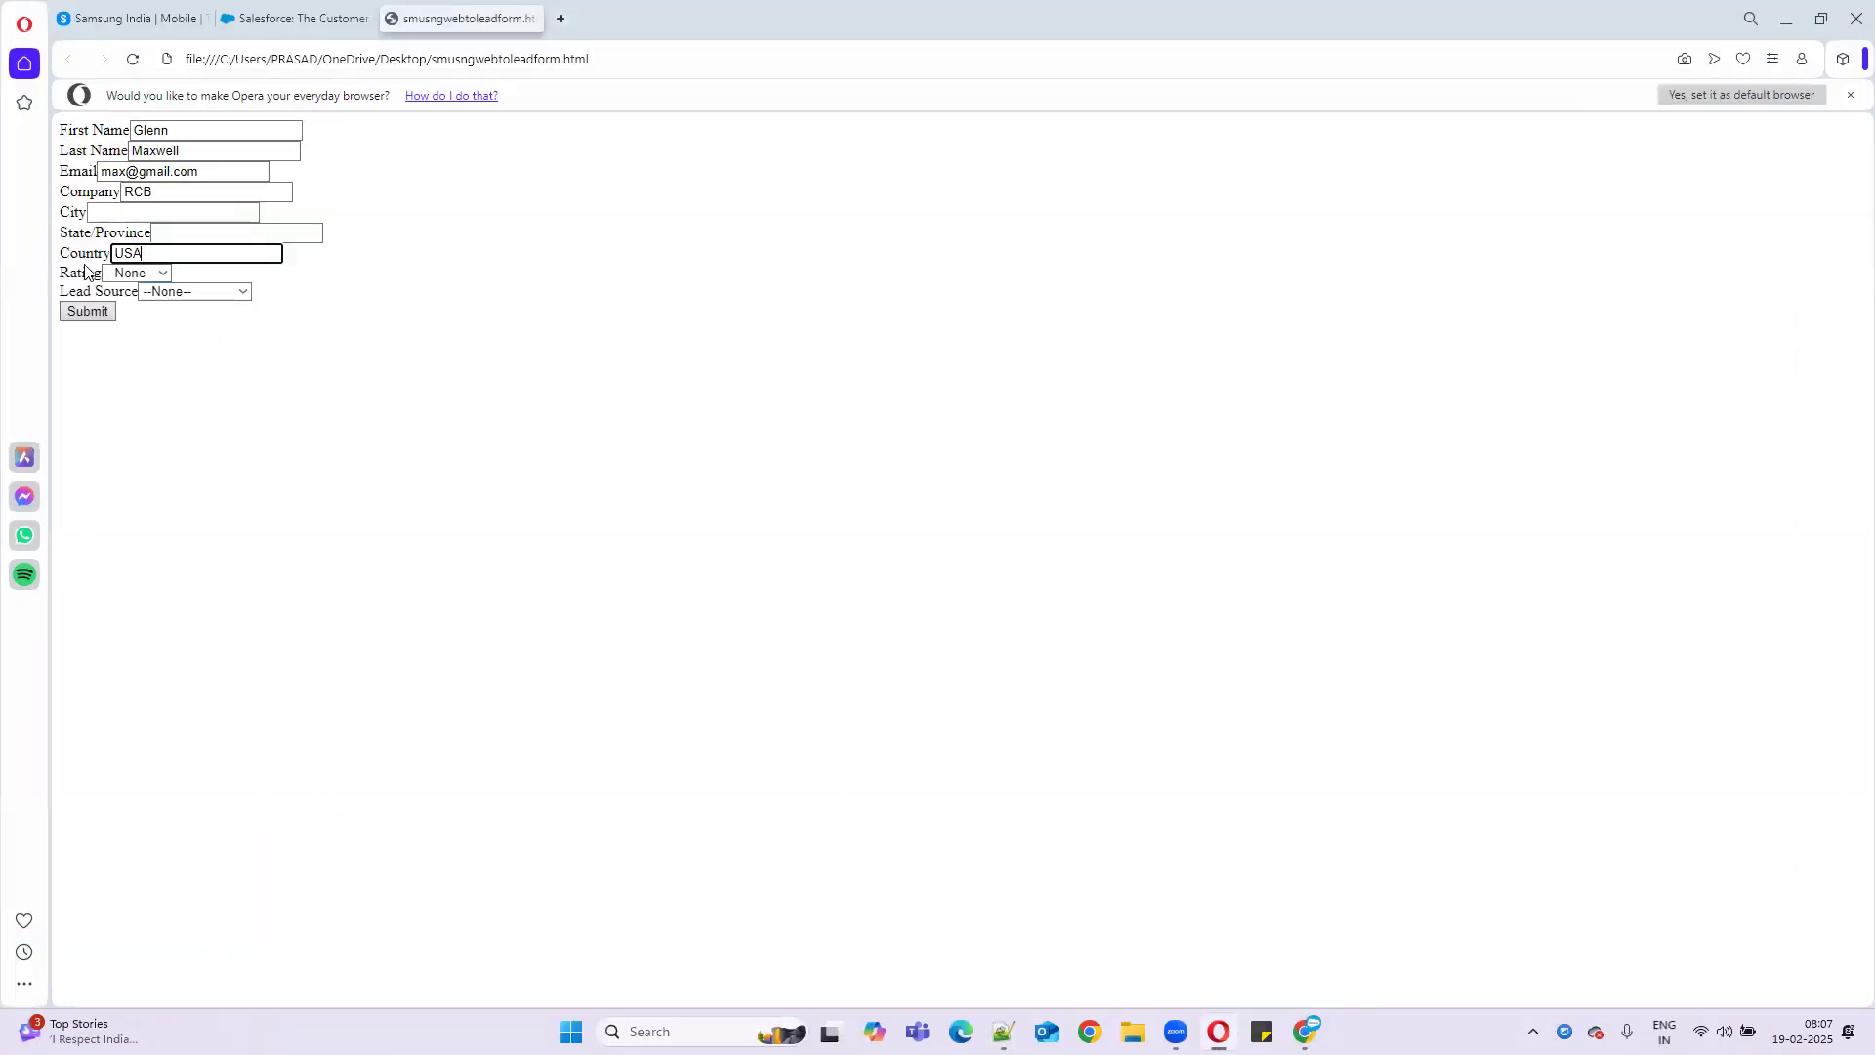
- Set the lead's Rating to Cold and minimize Opera
left_click(129, 274)
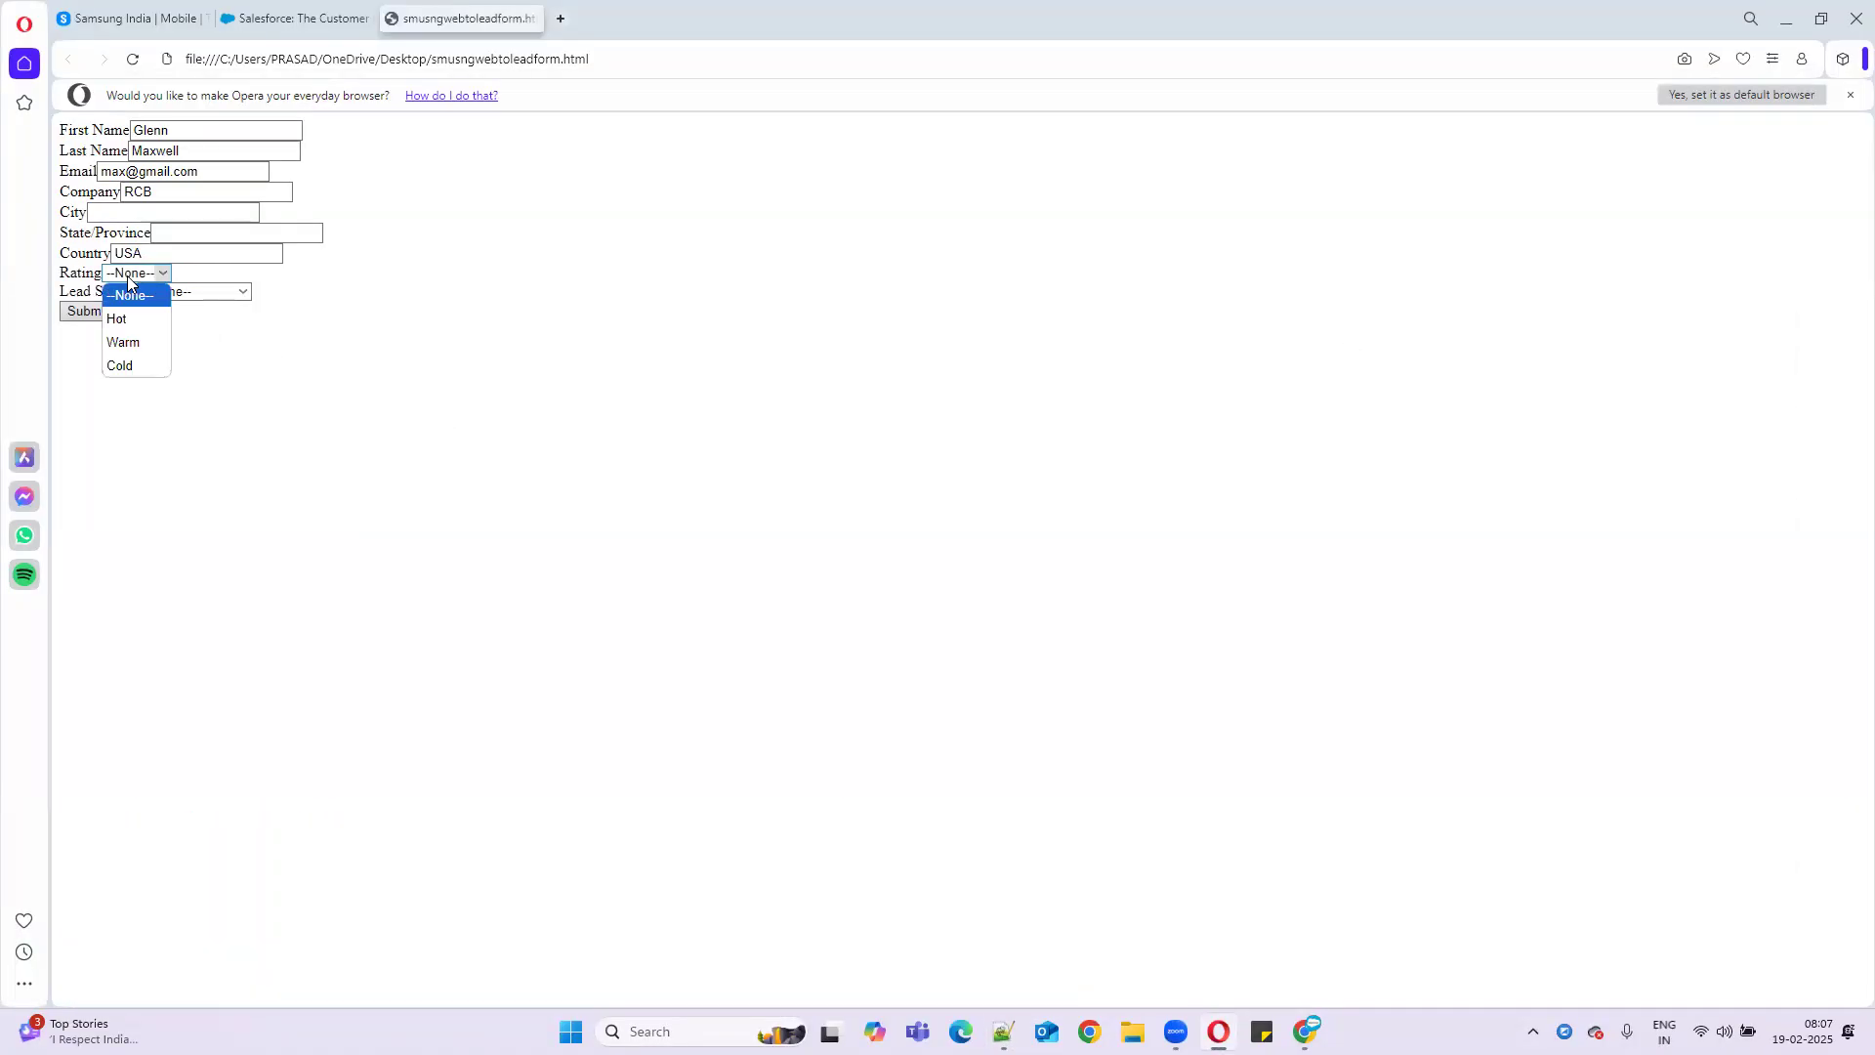
left_click(134, 367)
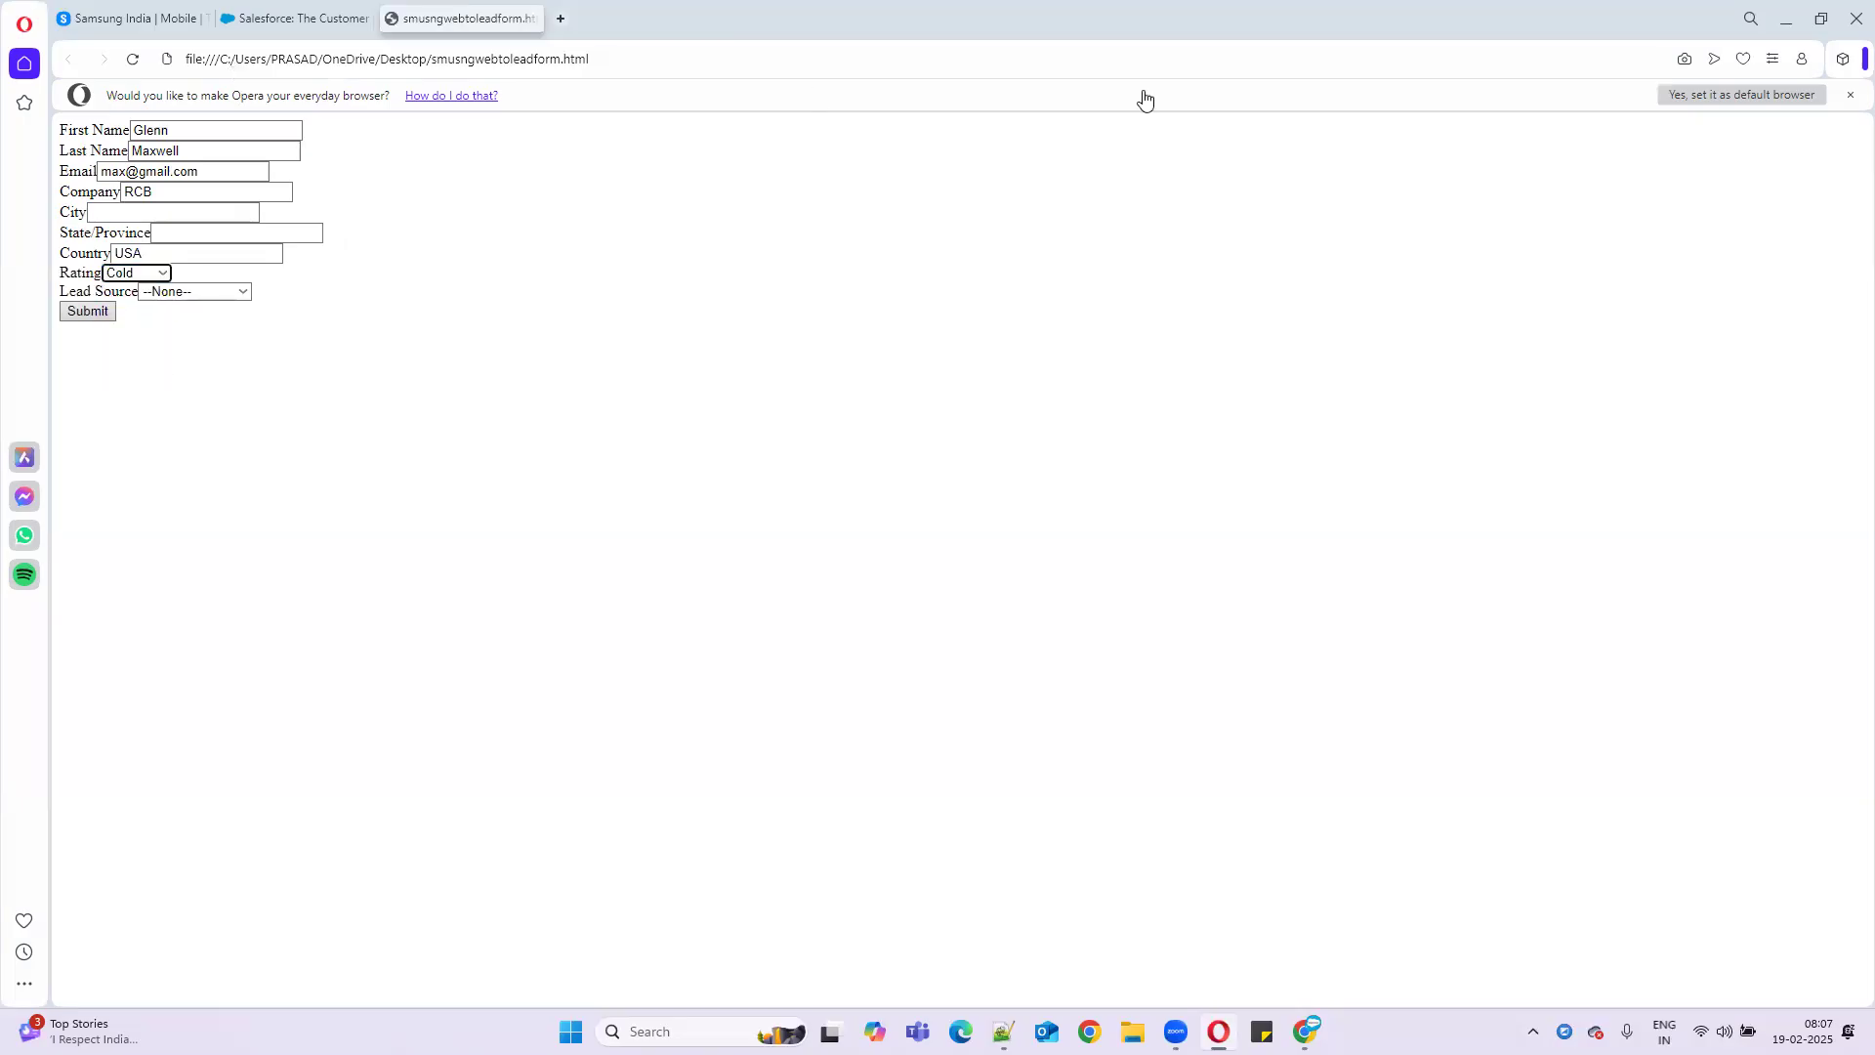
left_click(1786, 19)
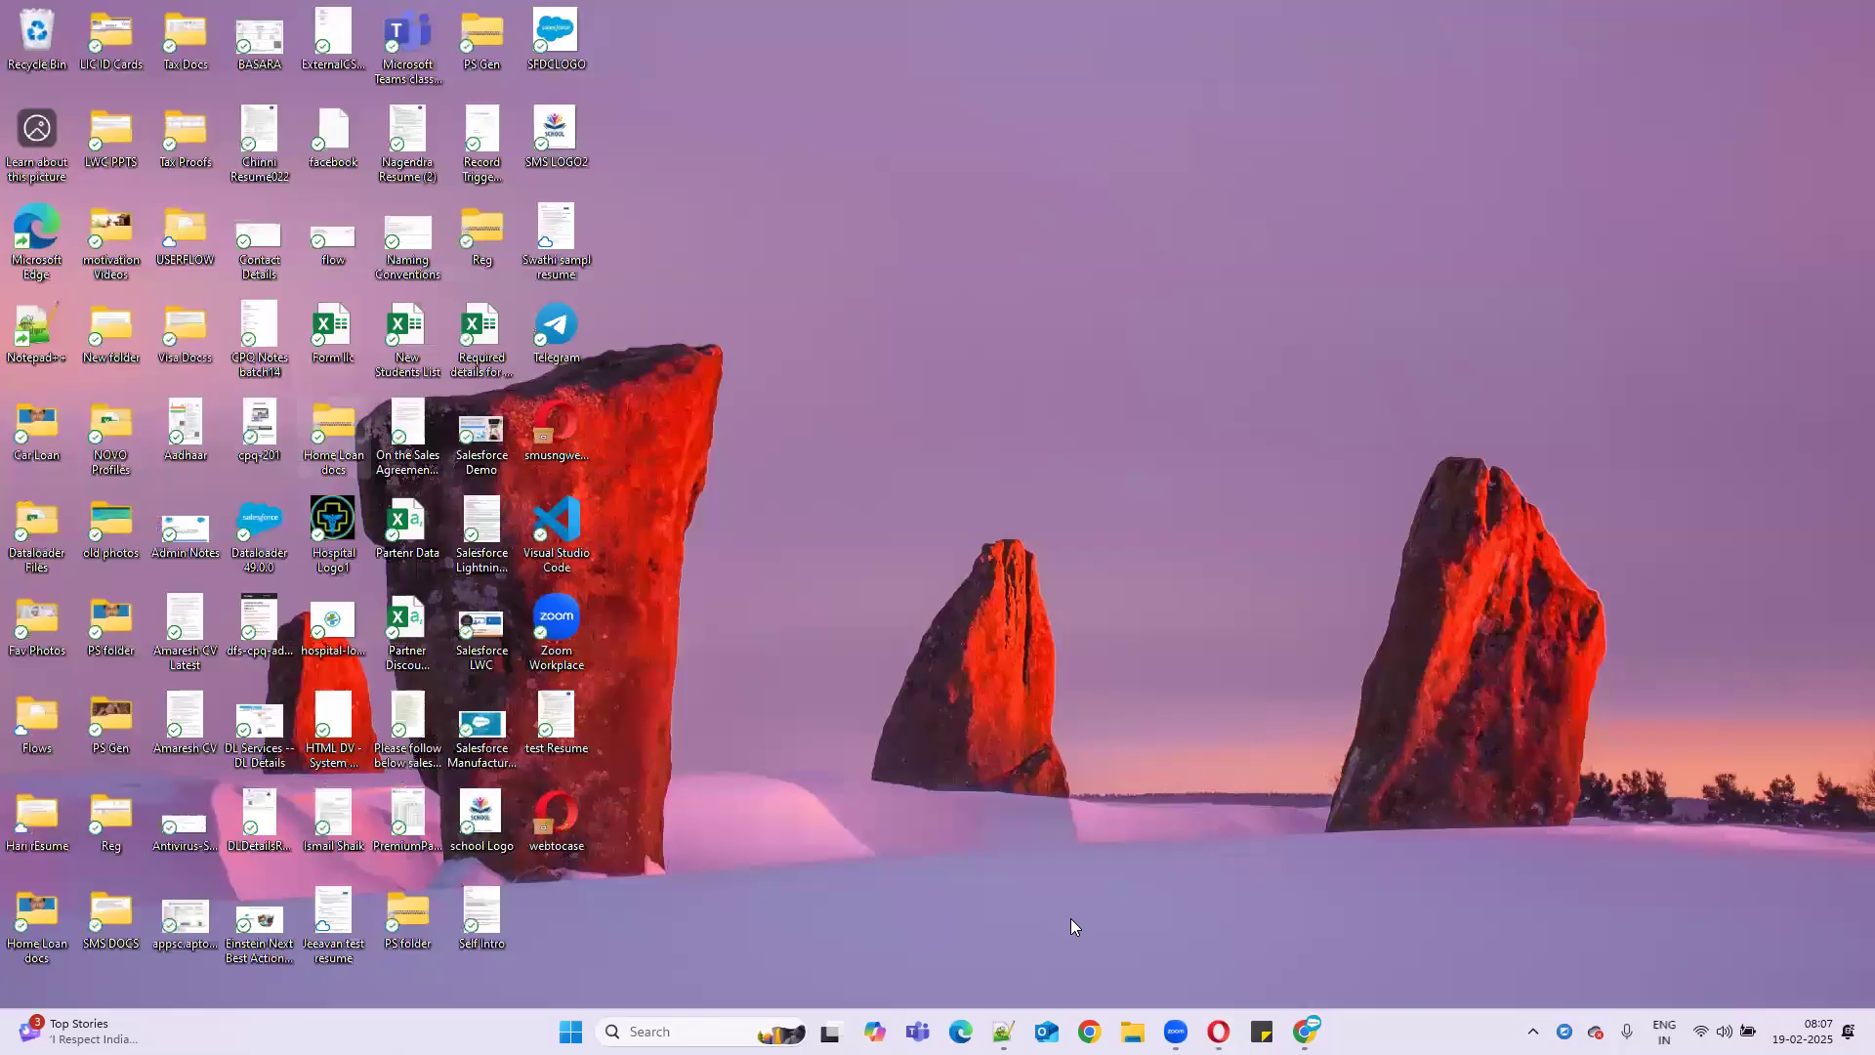
- Return to the assignment rules page and review the first entry's criteria
mouse_move(1305, 1031)
left_click(1319, 918)
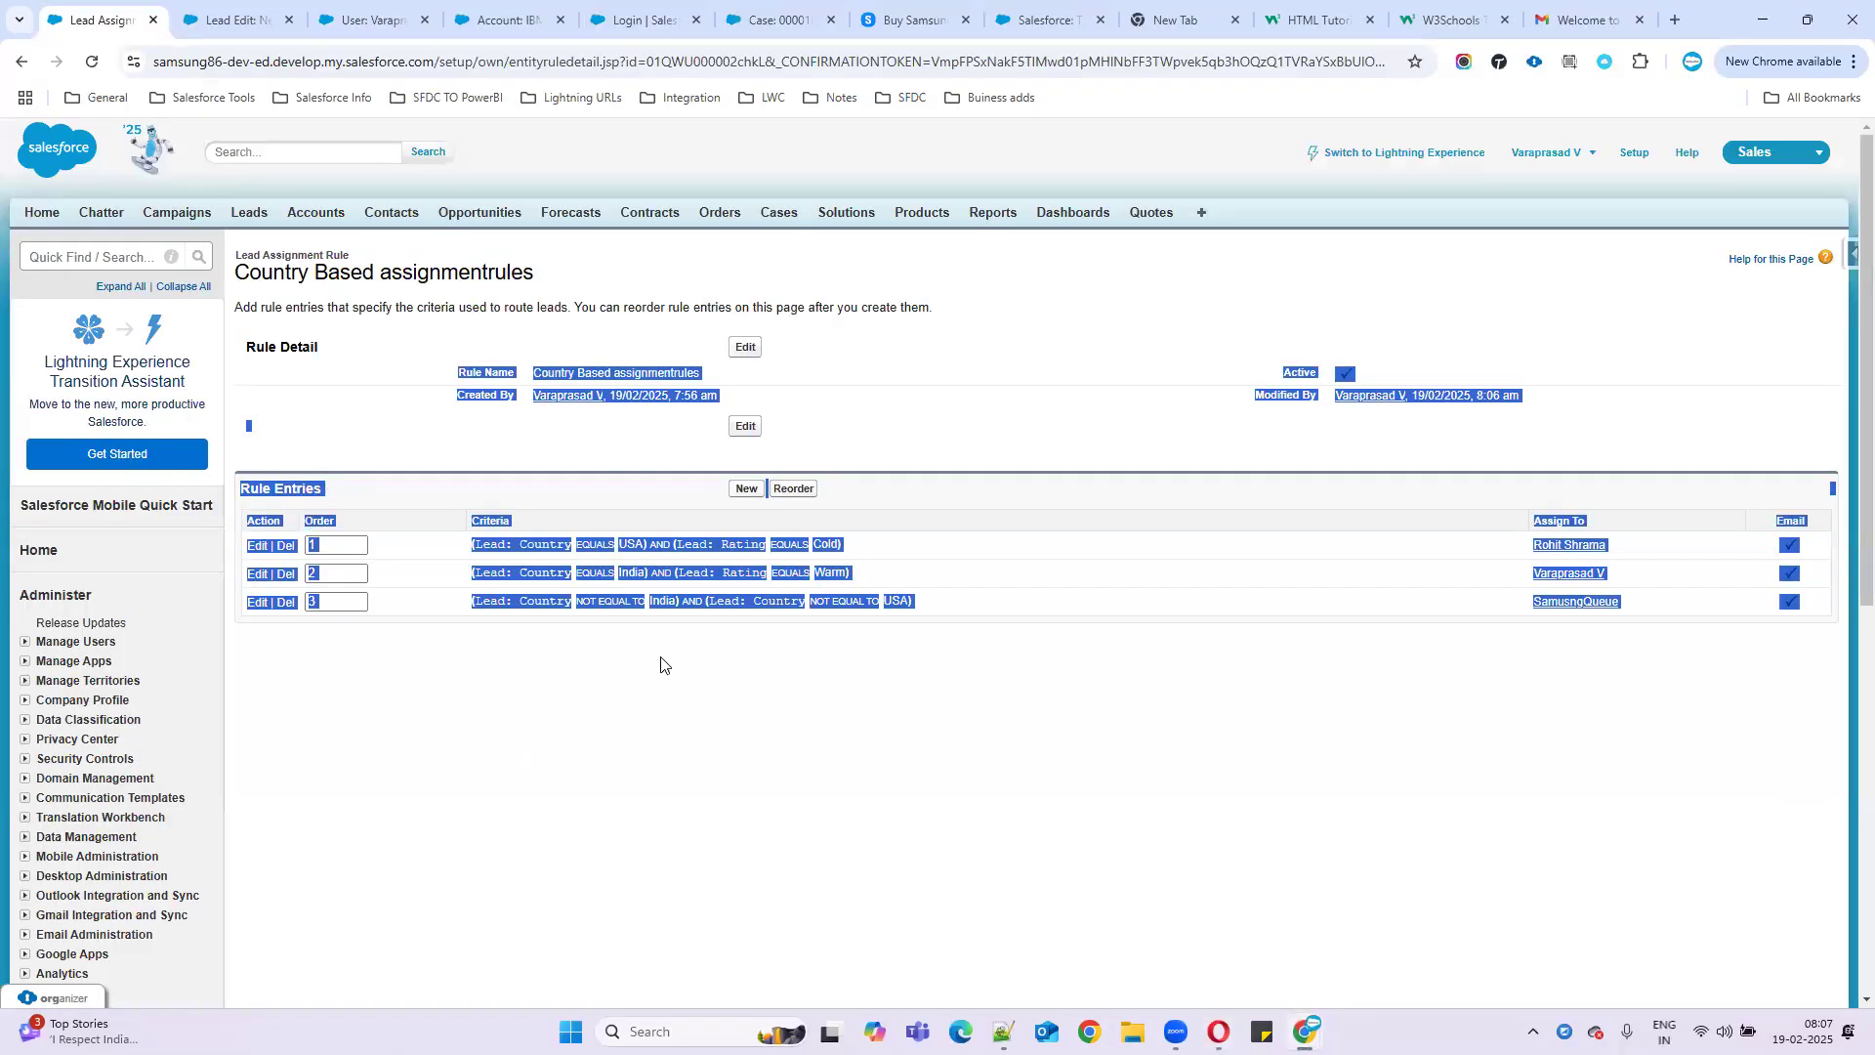
left_click(775, 554)
left_click_drag(872, 552, 473, 544)
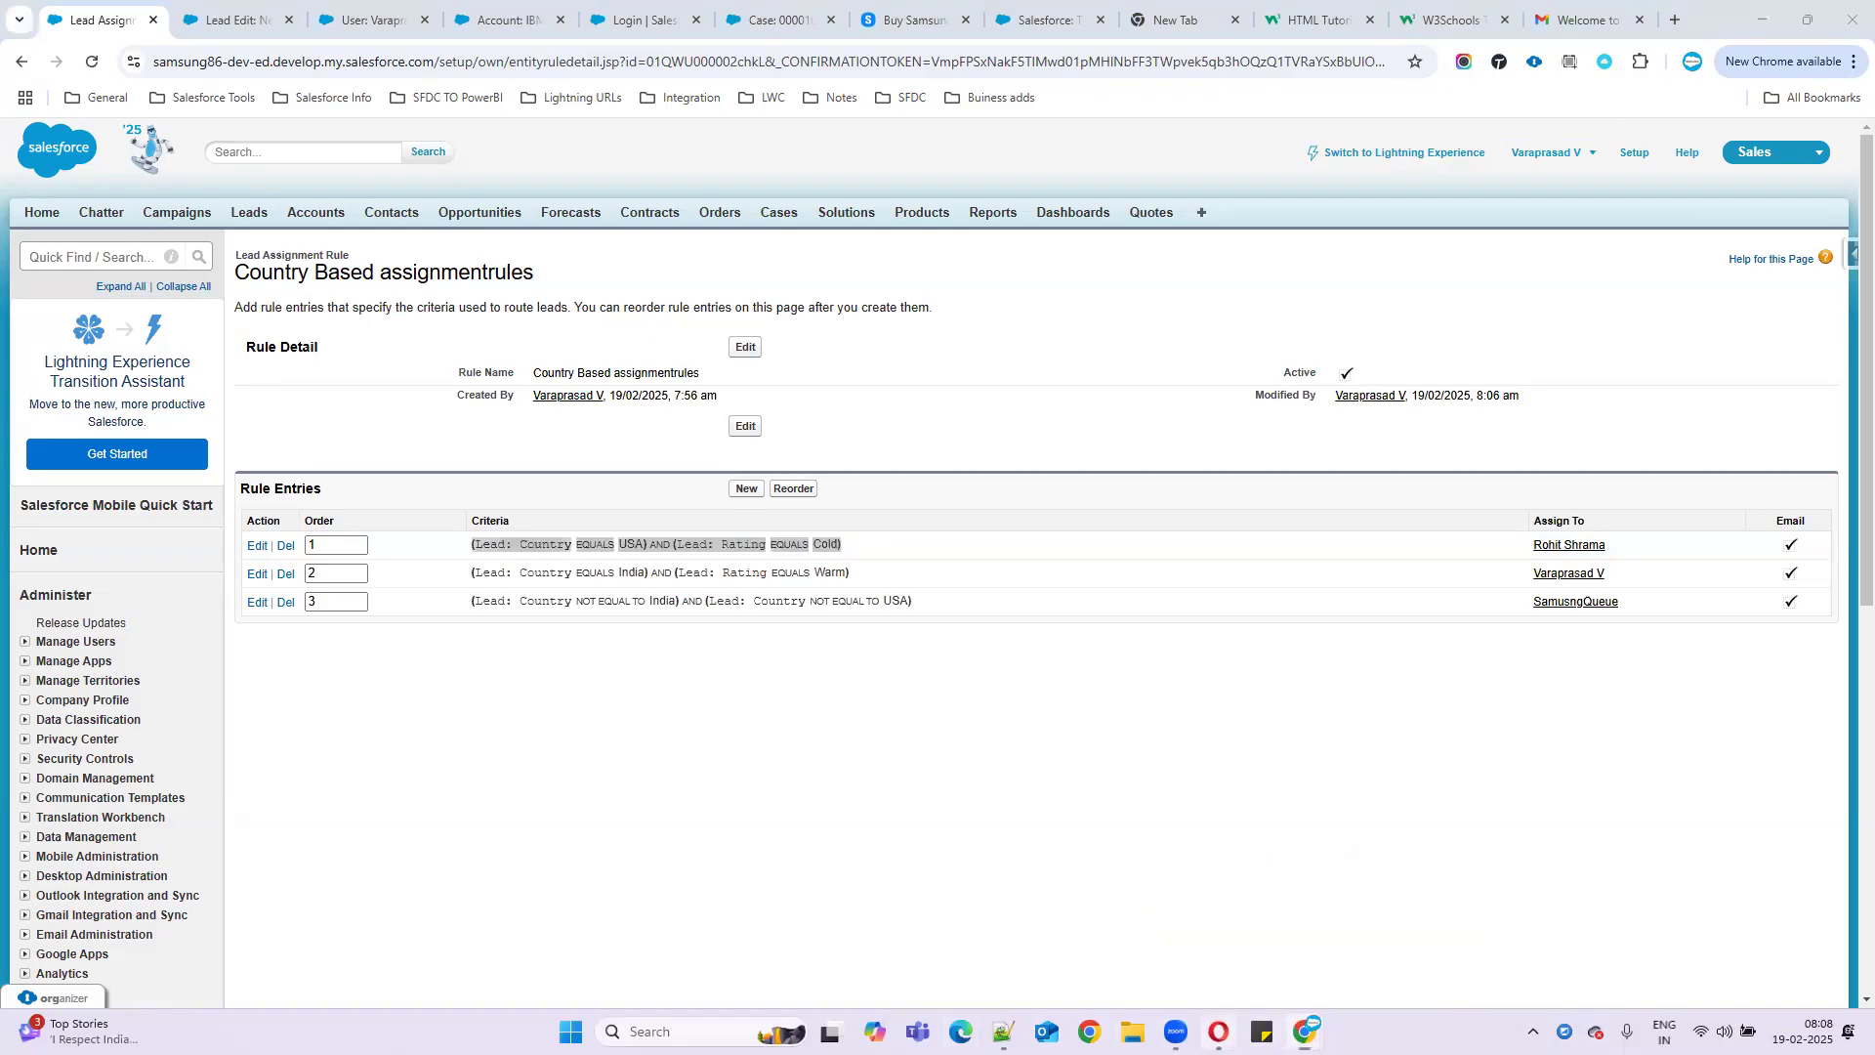
- Set the web-to-lead Lead Source to Phone Inquiry and submit the form
left_click(1218, 1031)
left_click(243, 292)
left_click(215, 361)
left_click(87, 312)
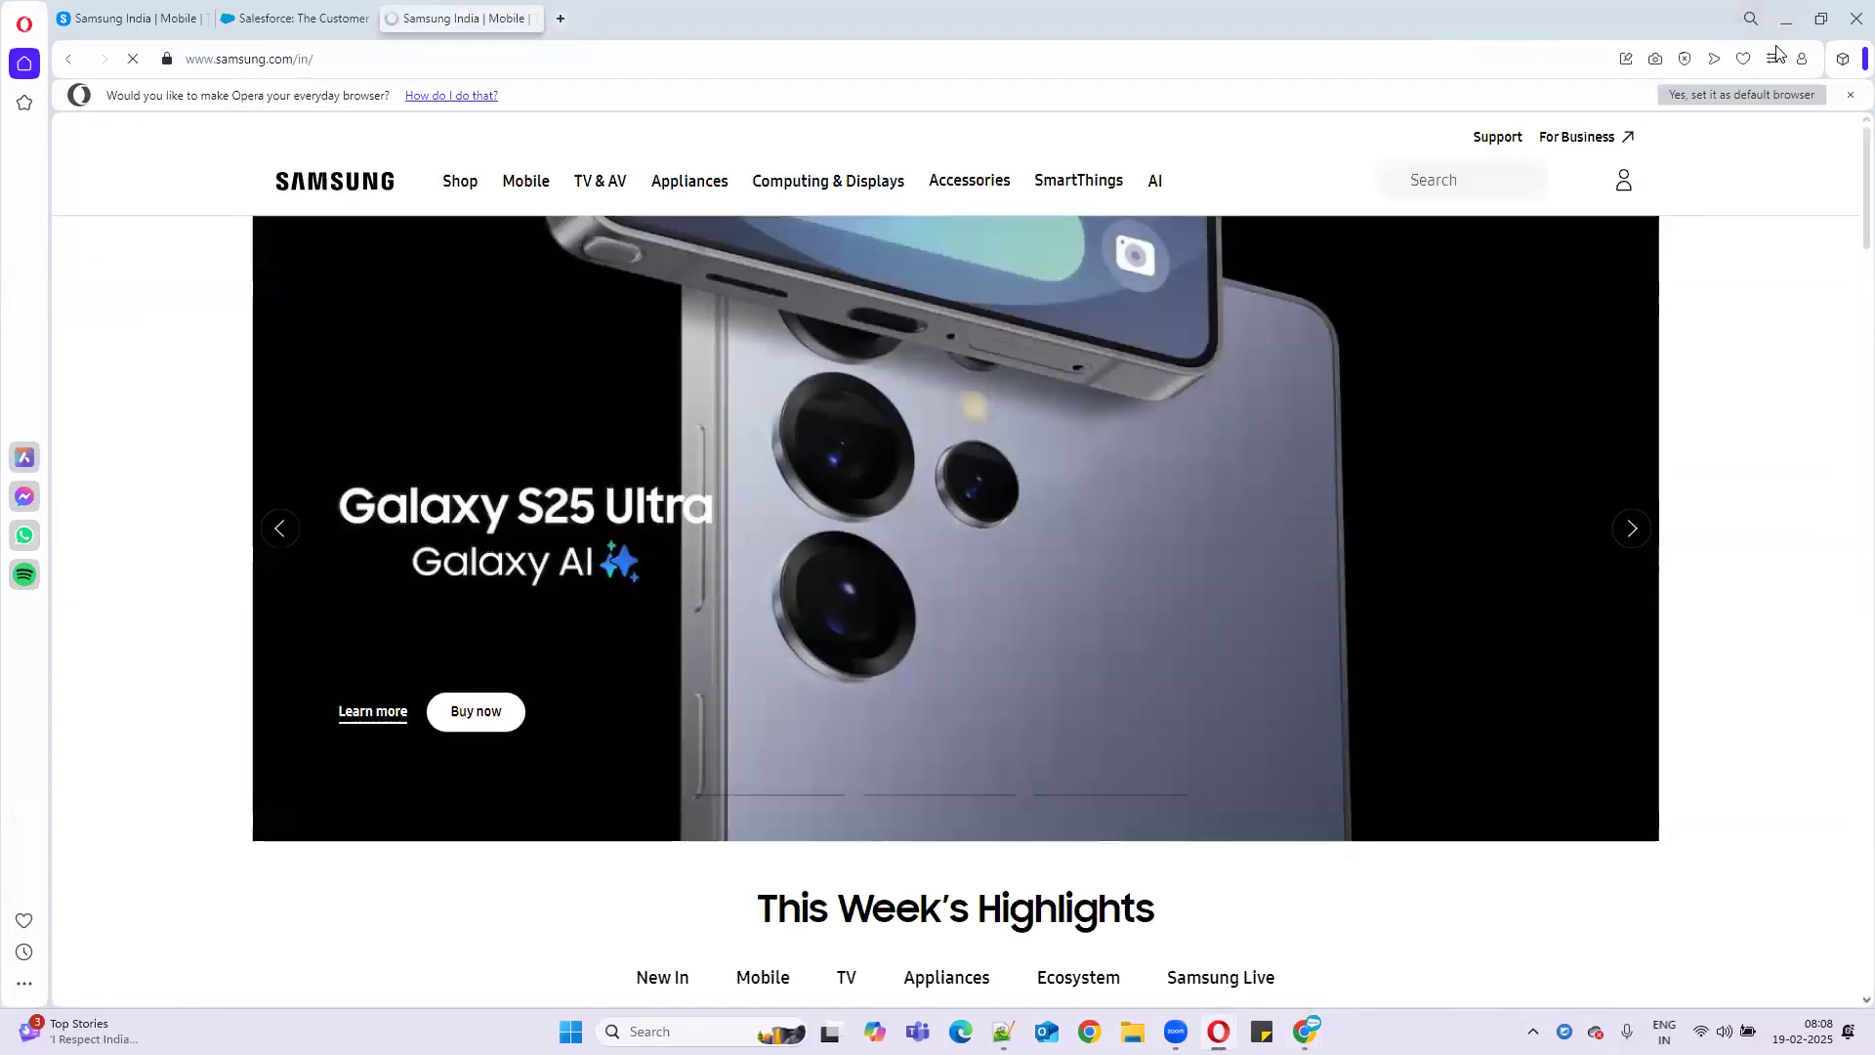
left_click(1791, 22)
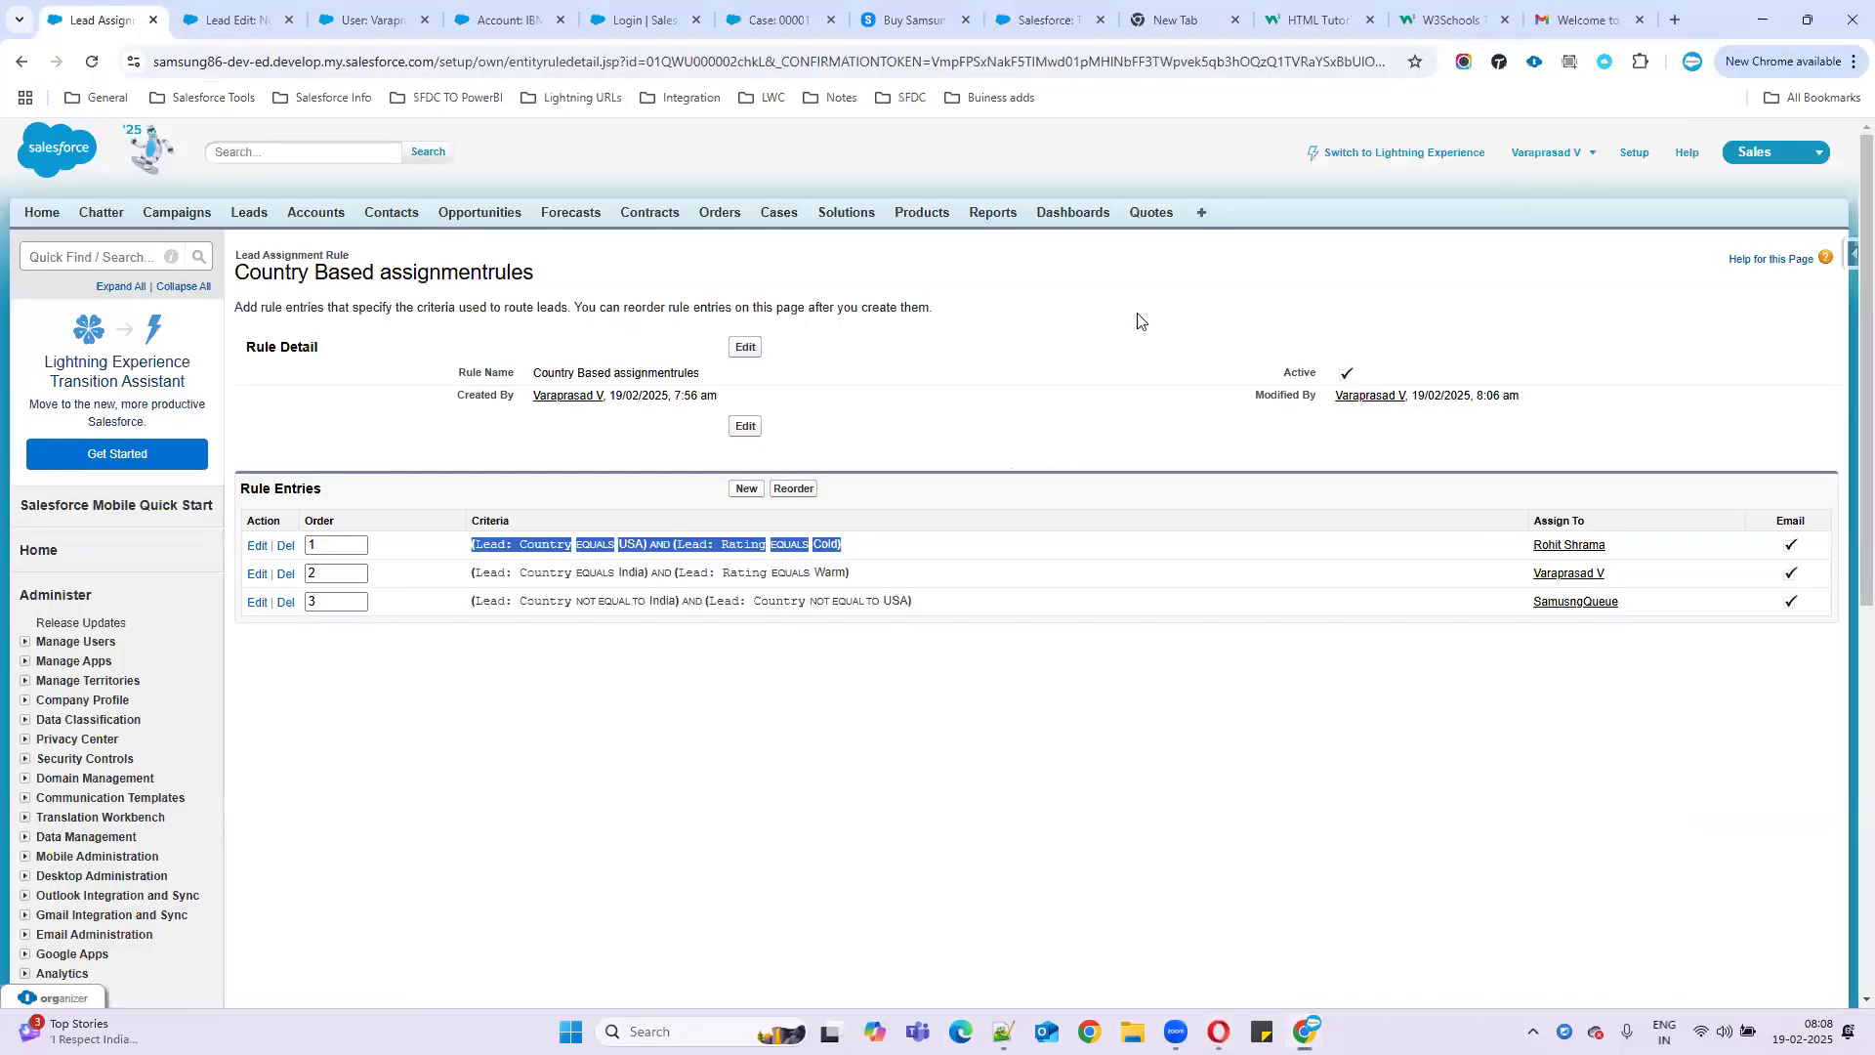
- Leave the blank new-lead form and show the All Open Leads list view
left_click(918, 724)
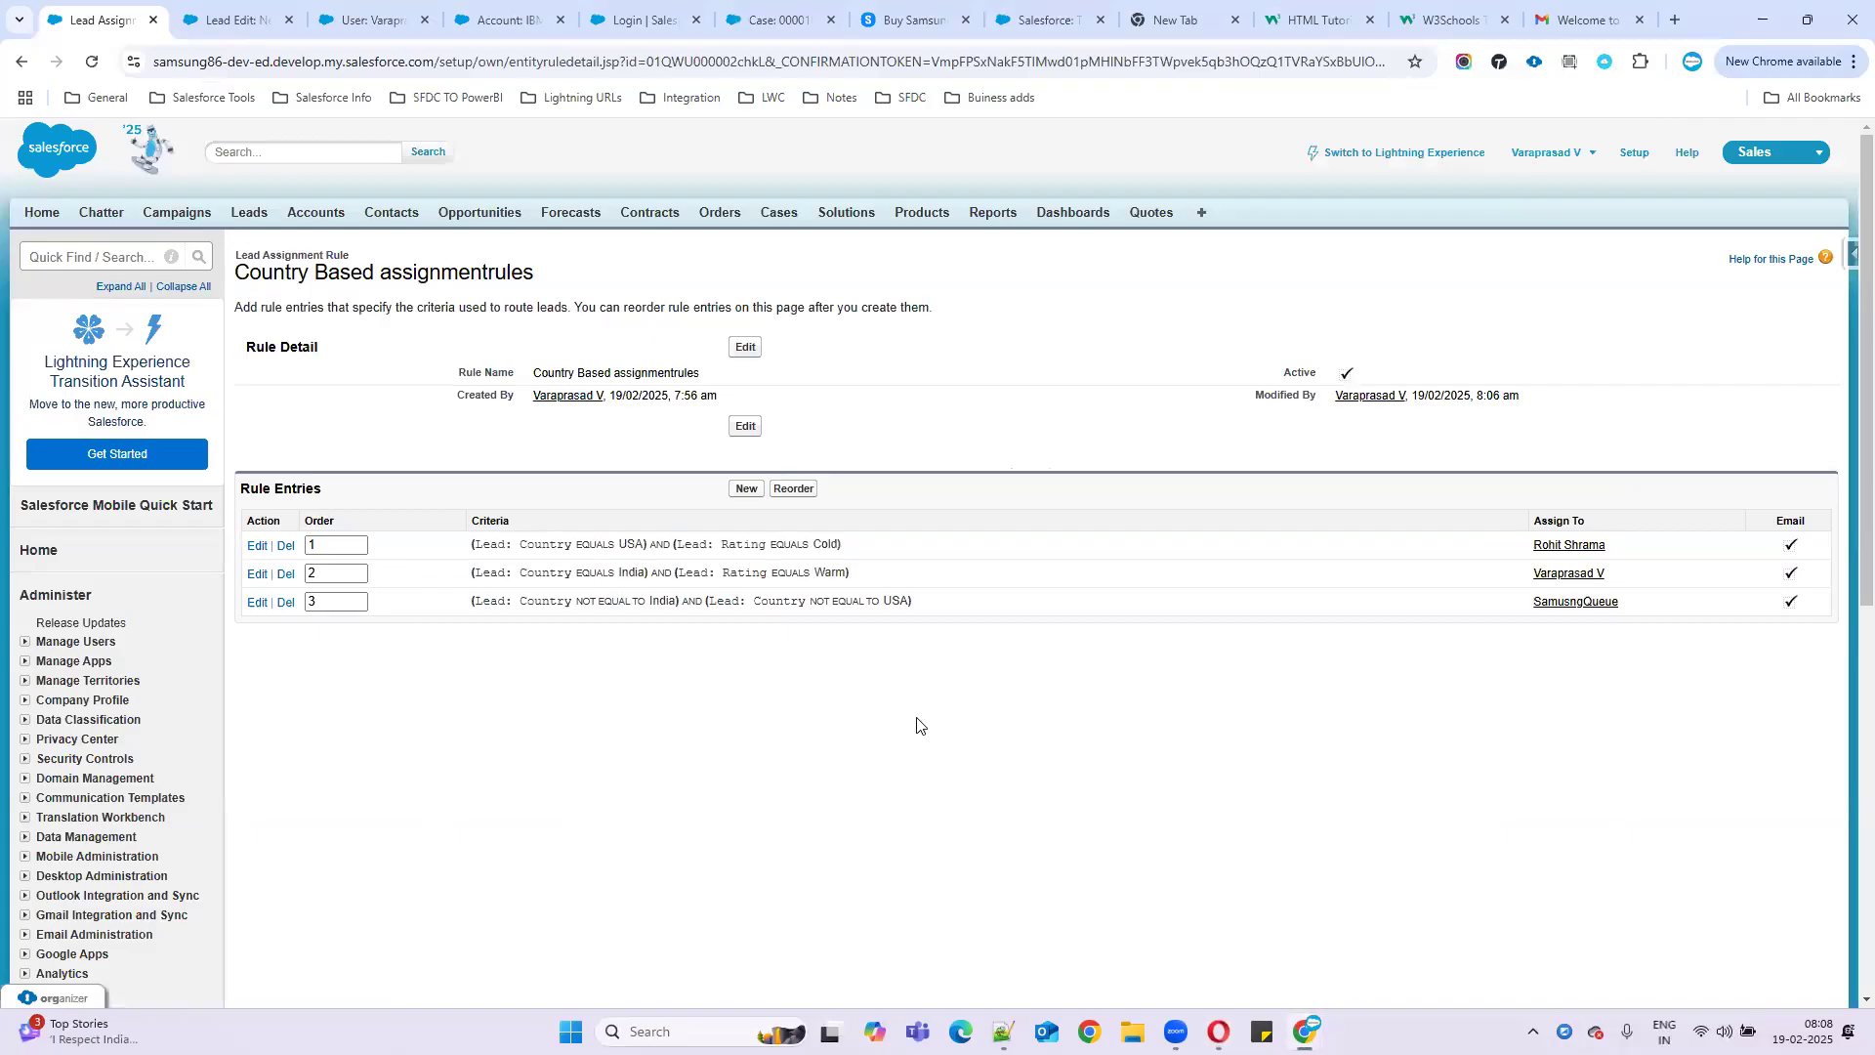
left_click(243, 29)
scroll(271, 342, "up", 3)
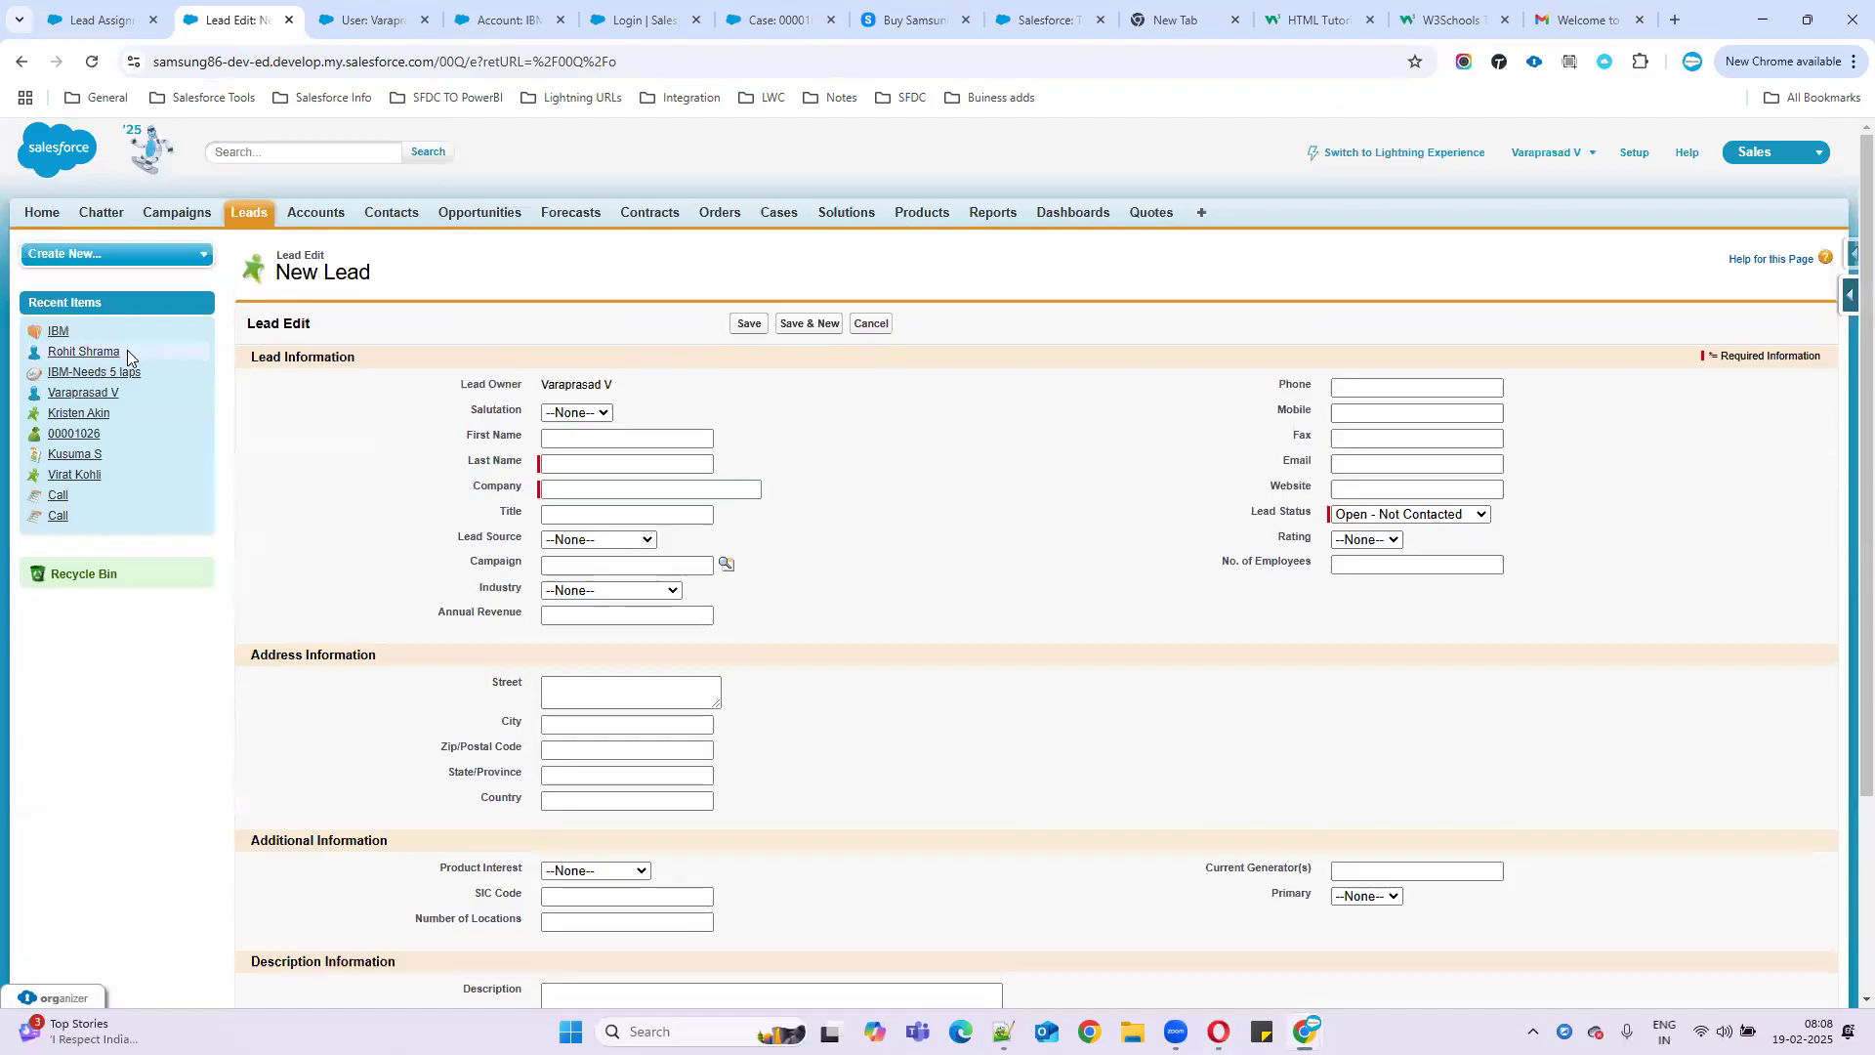
left_click(240, 213)
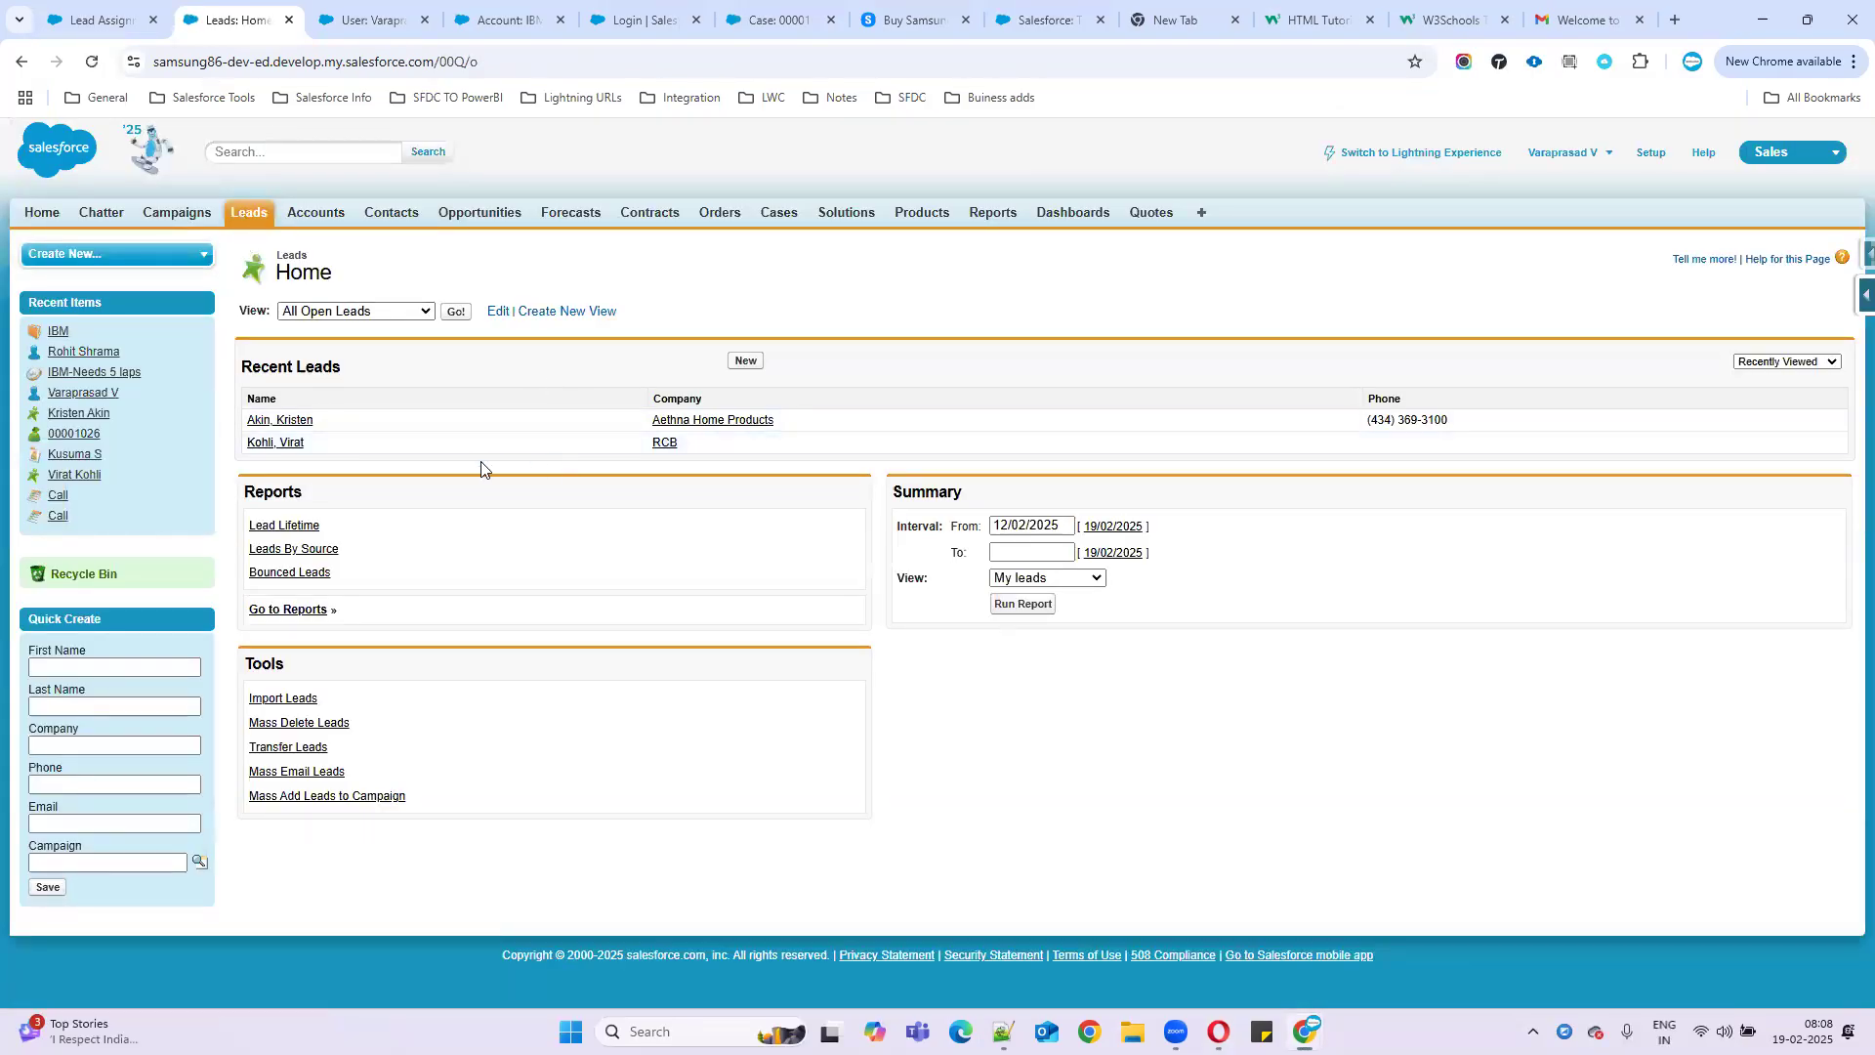
left_click(452, 314)
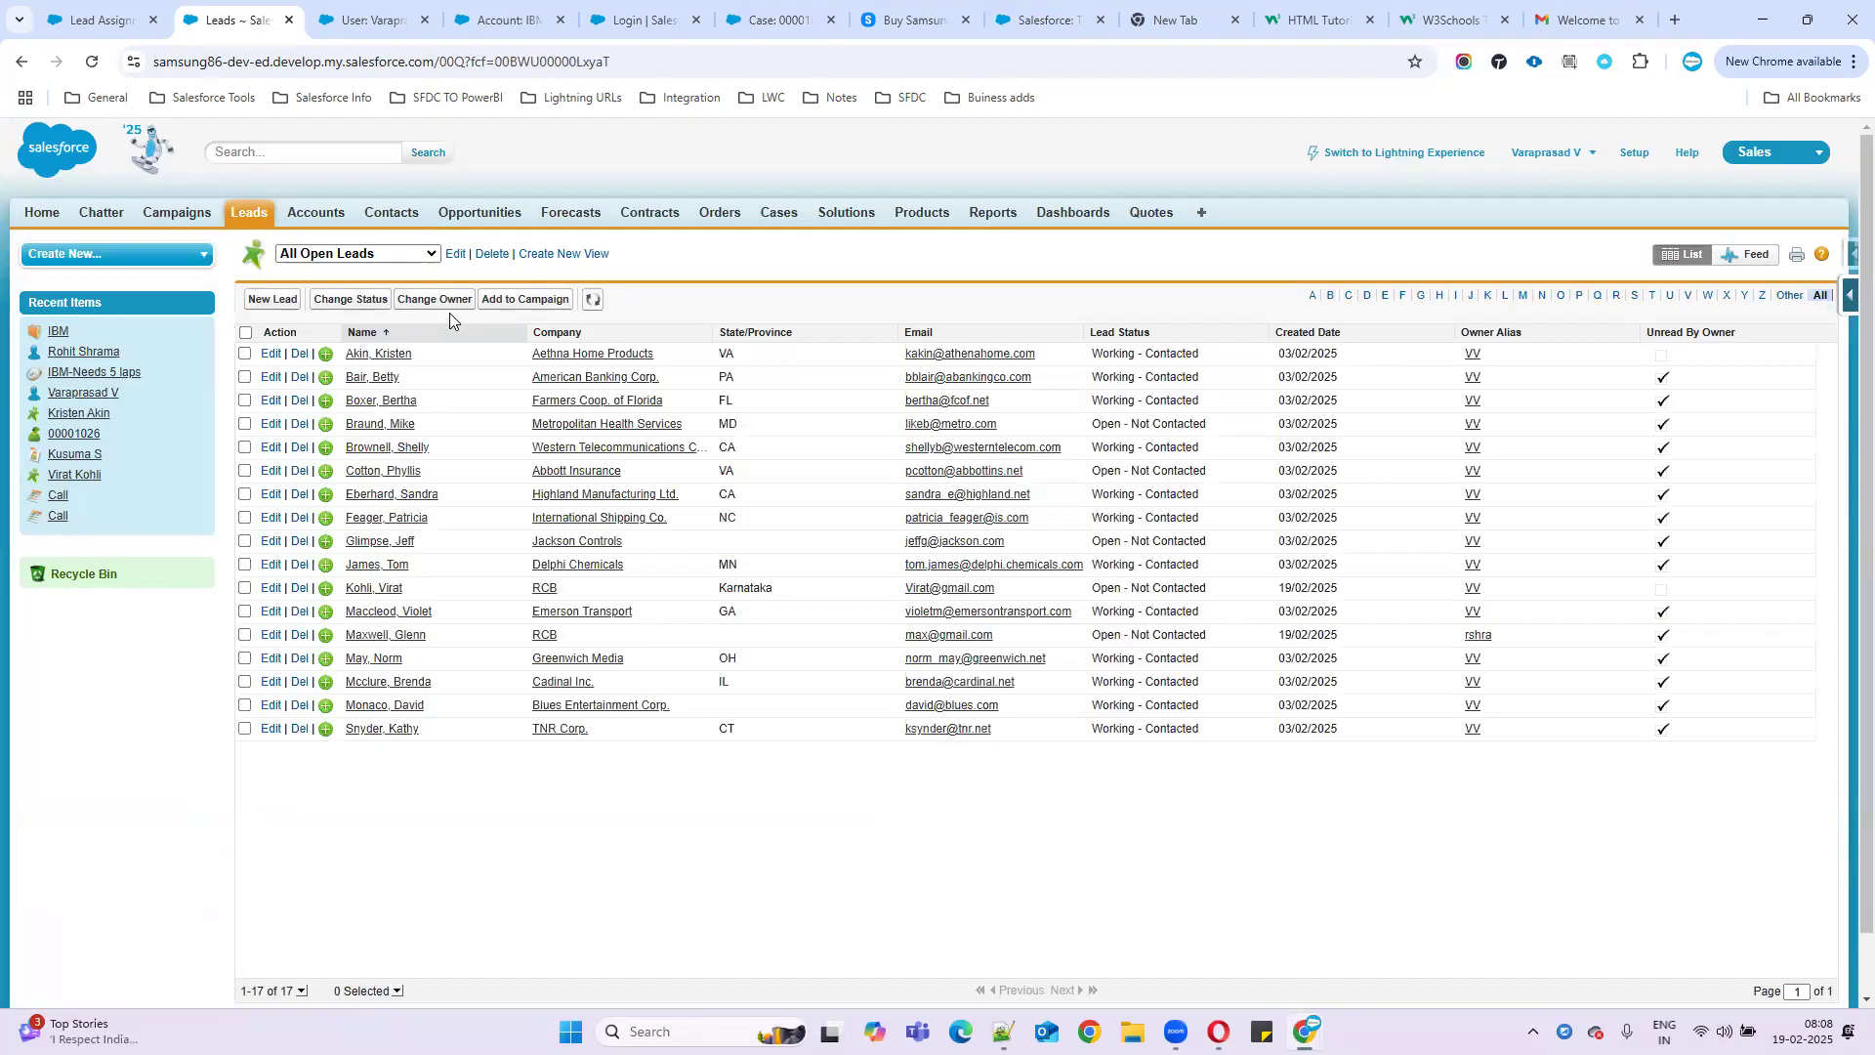
- Open the new RCB lead's record, check its Lead Owner, then switch to Gmail
left_click(400, 636)
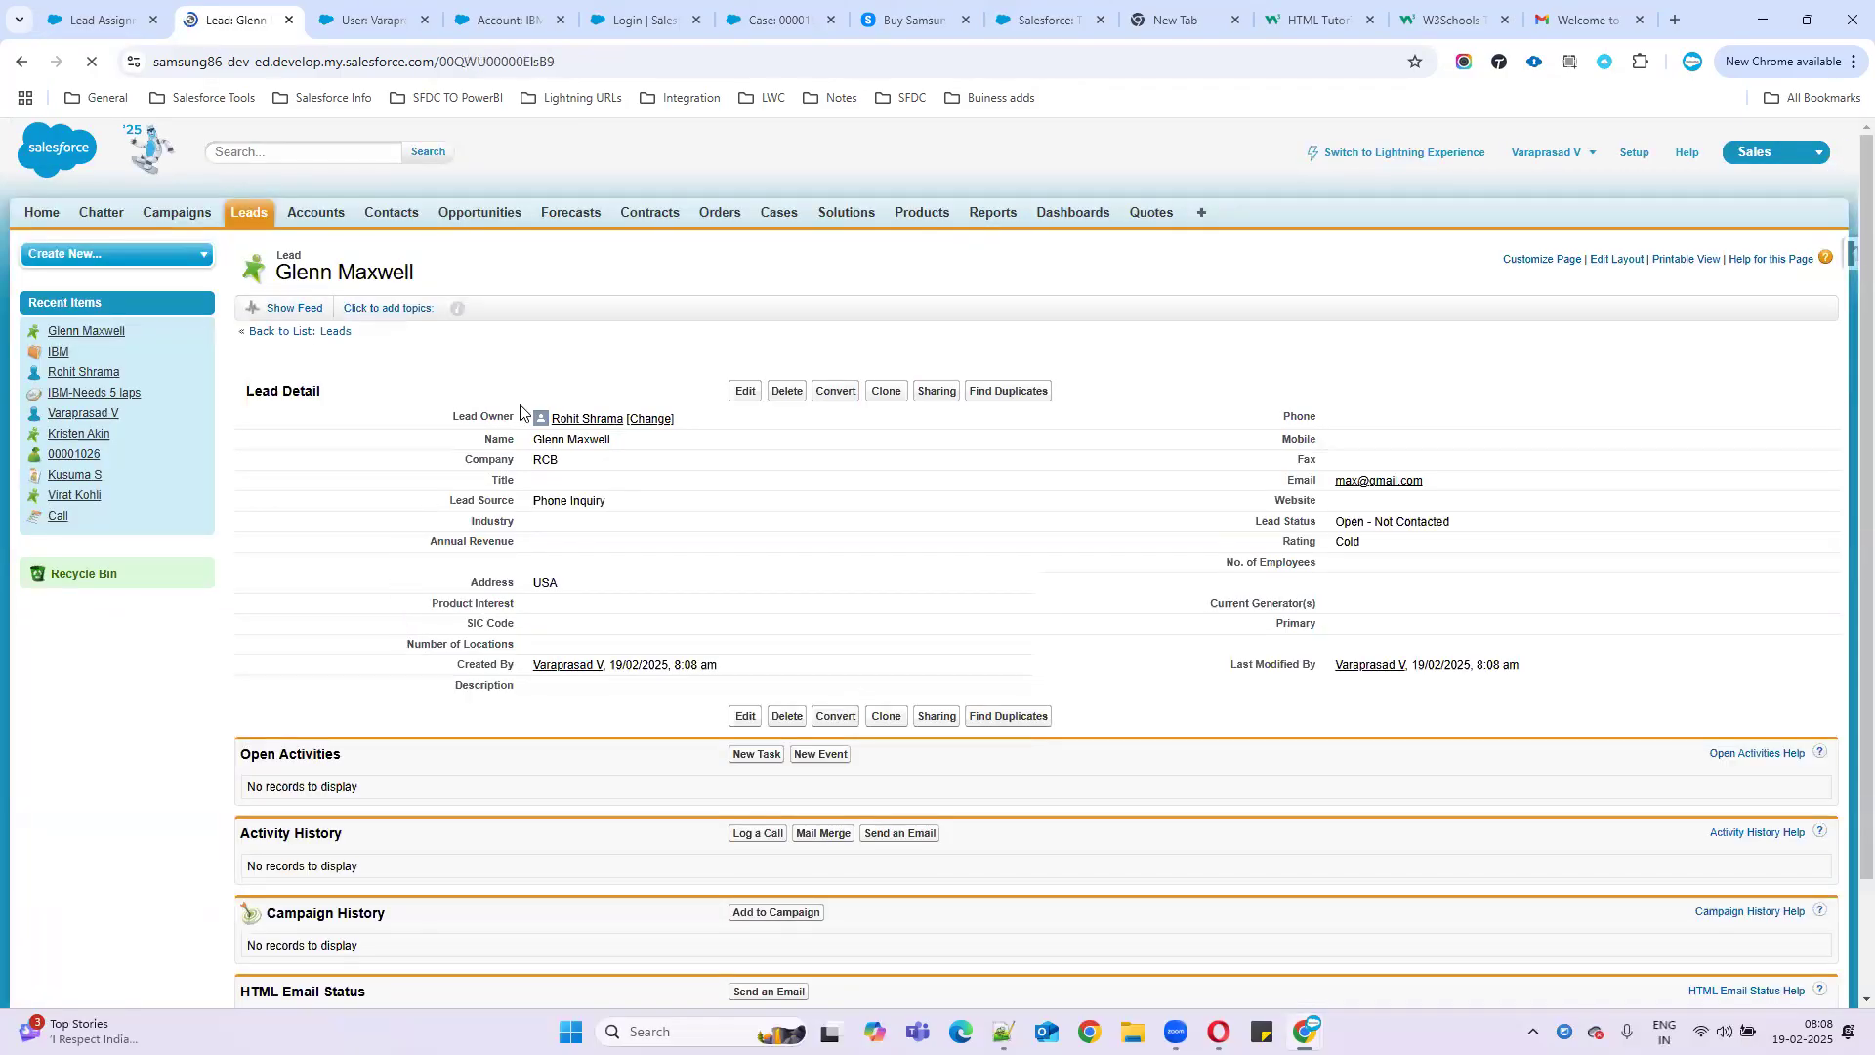
triple_click(527, 418)
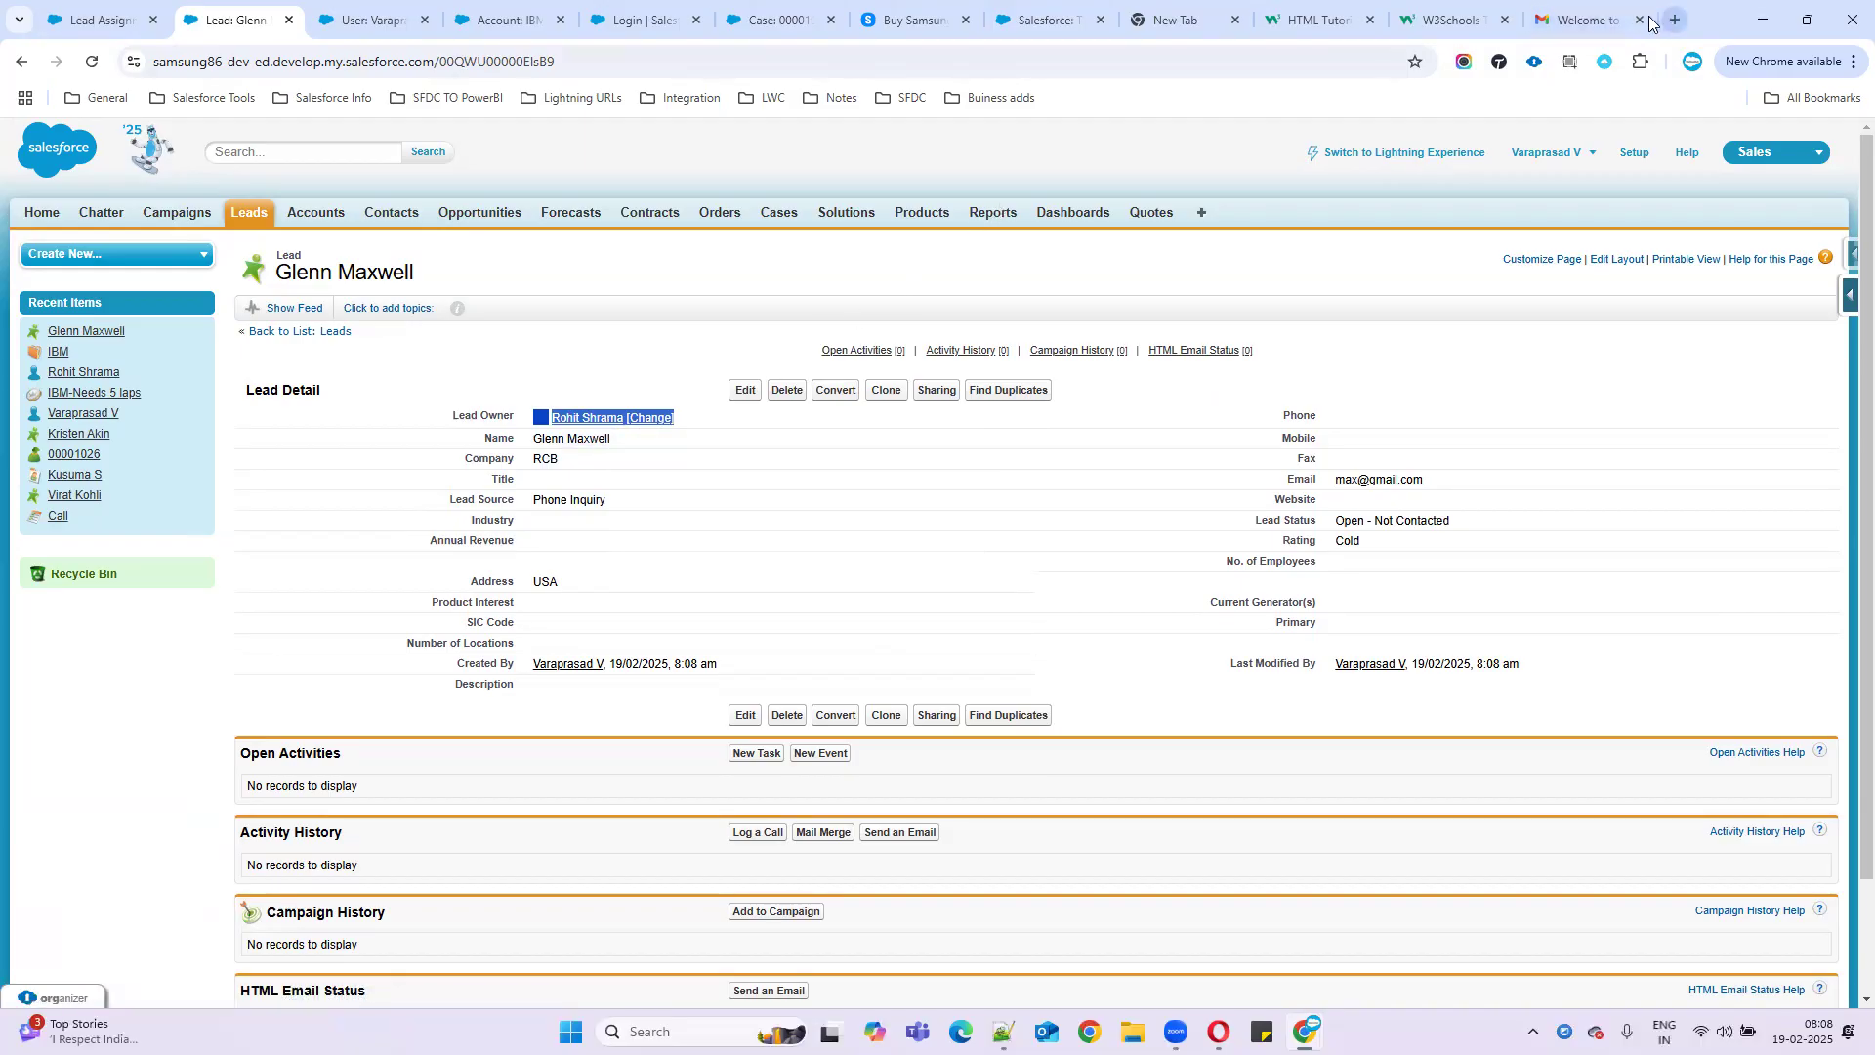
left_click(1587, 19)
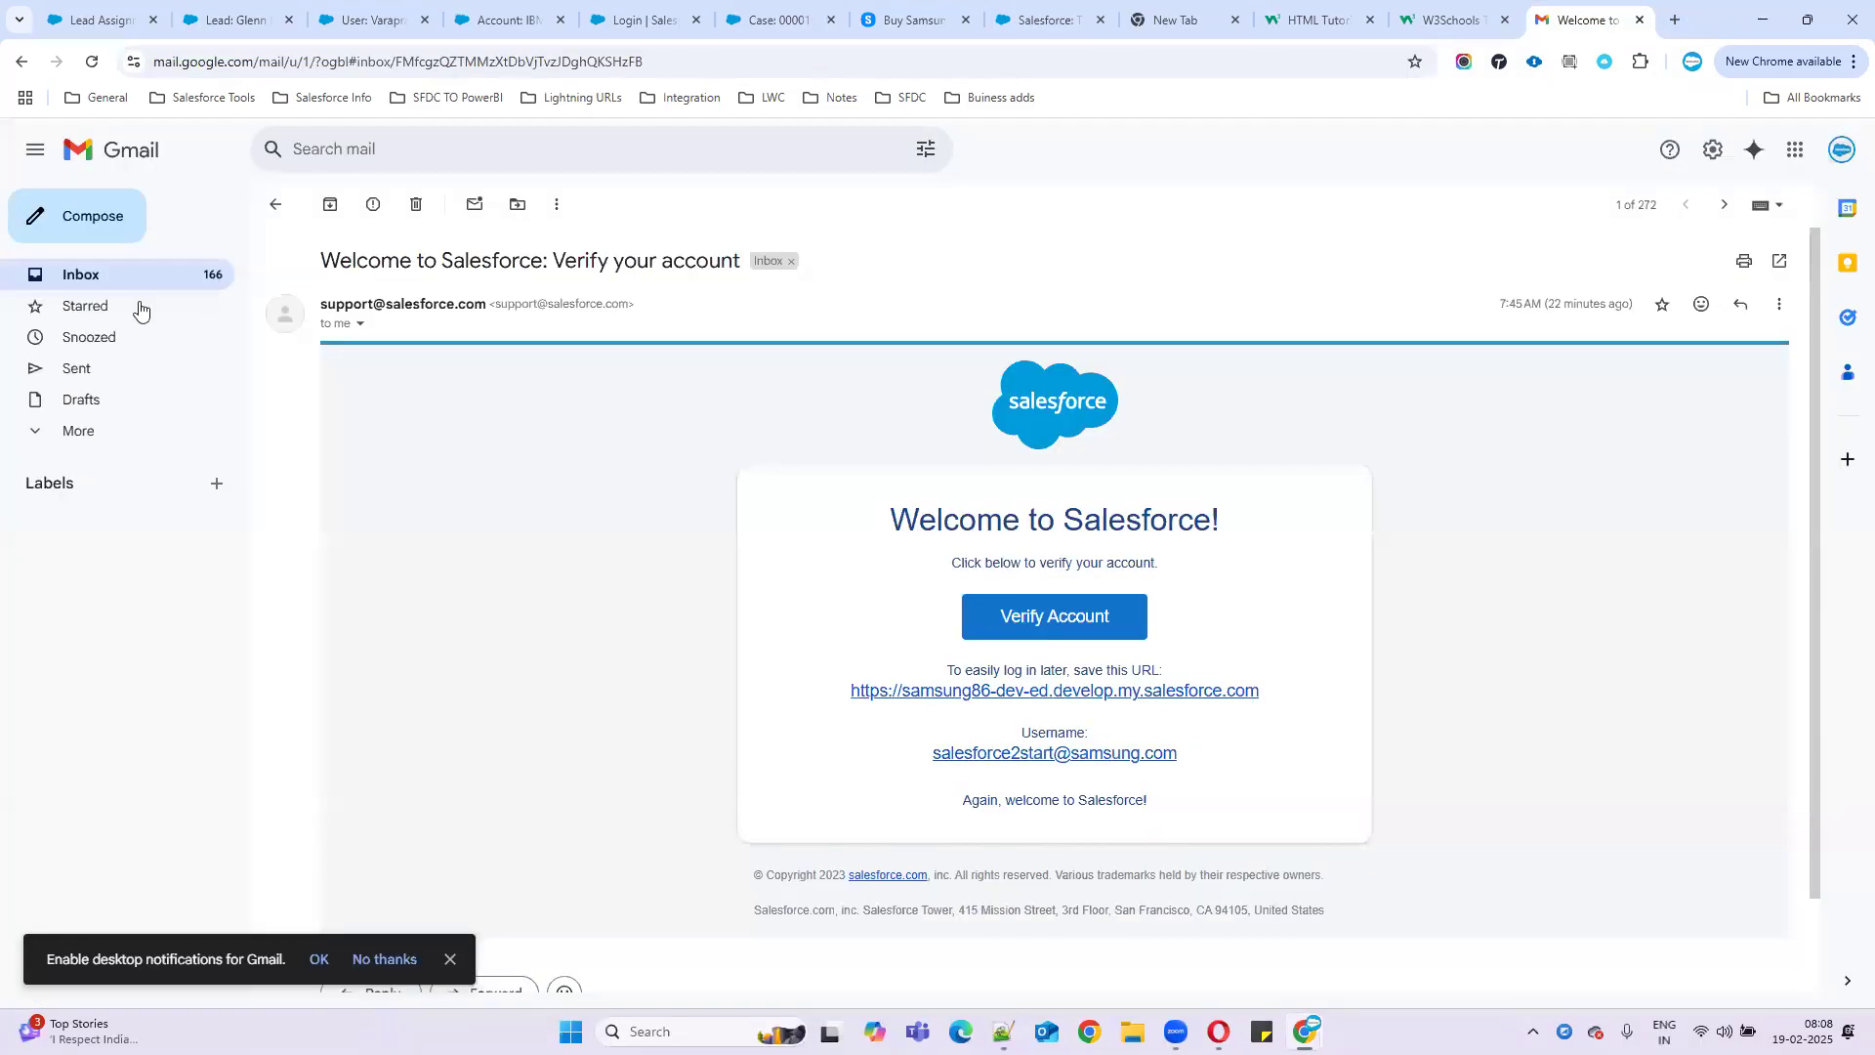
- Open the GenWatt 'Thanks for your inquiry' email and compare it with the first rule entry's criteria
left_click(82, 283)
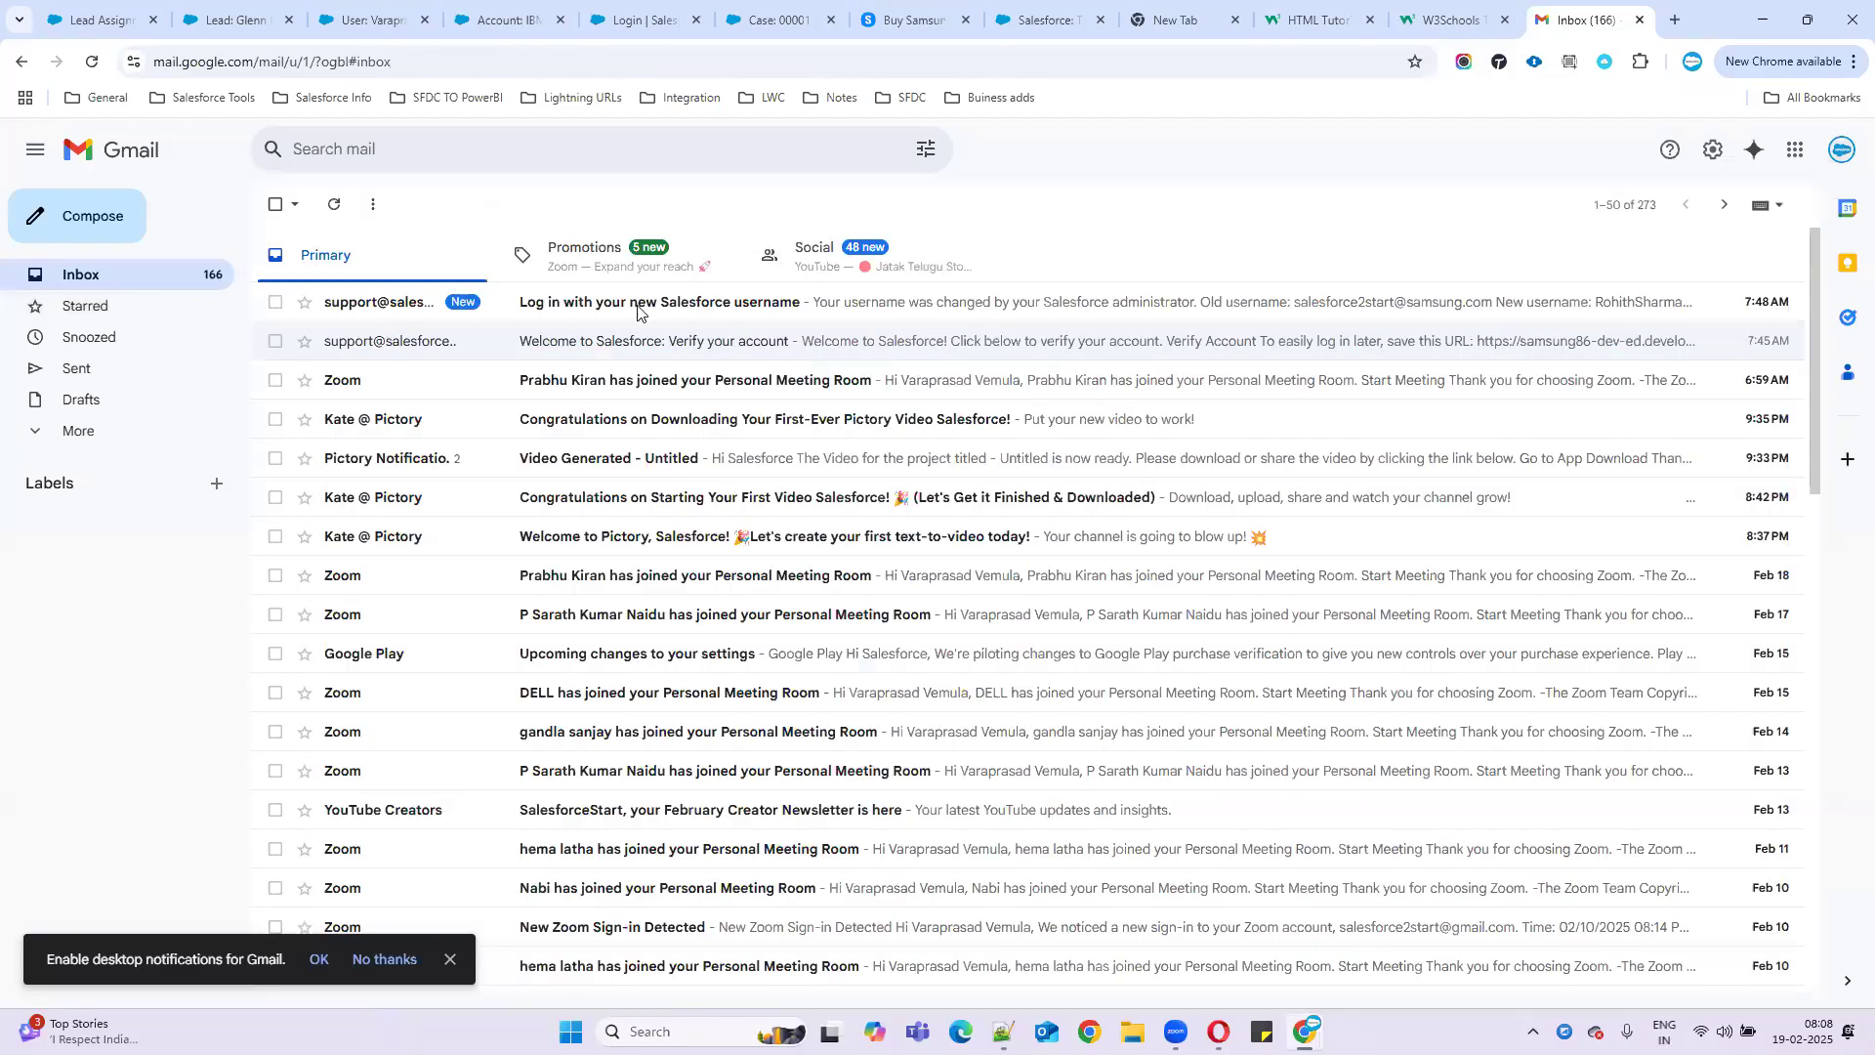
left_click(648, 302)
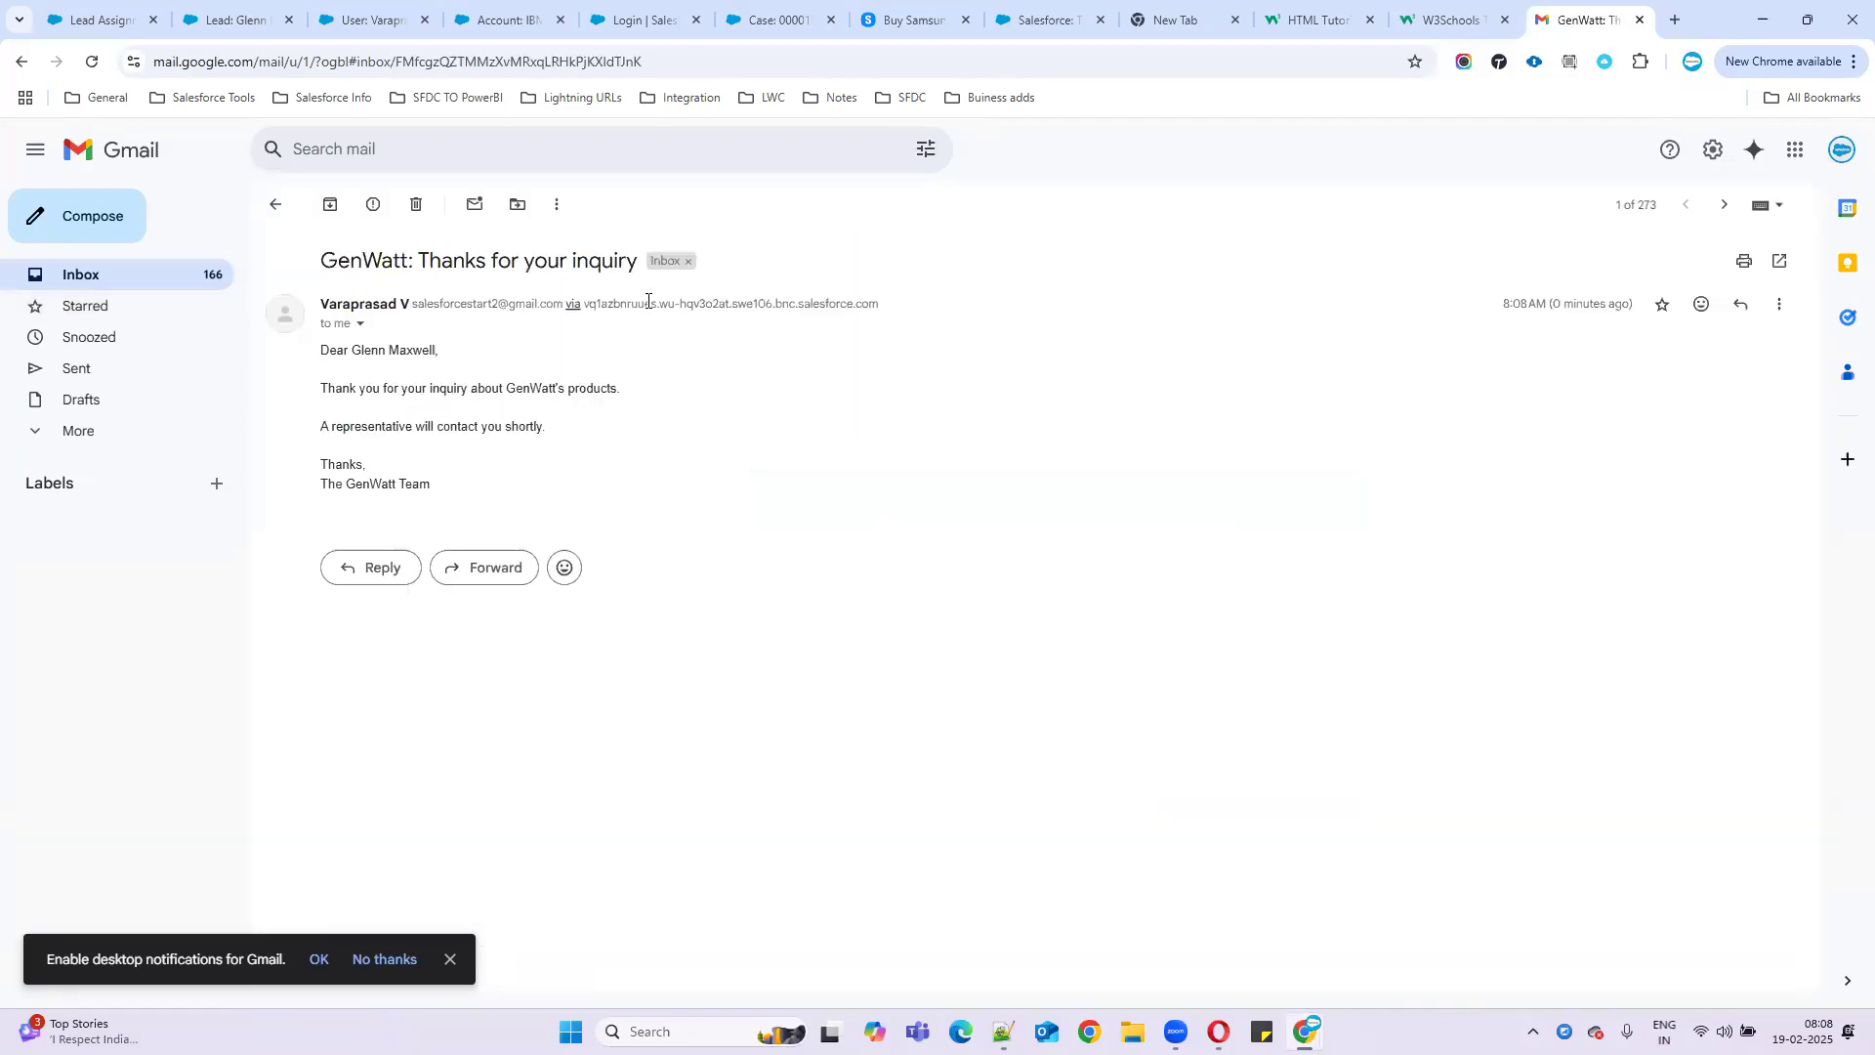
left_click(98, 19)
left_click_drag(472, 544, 888, 547)
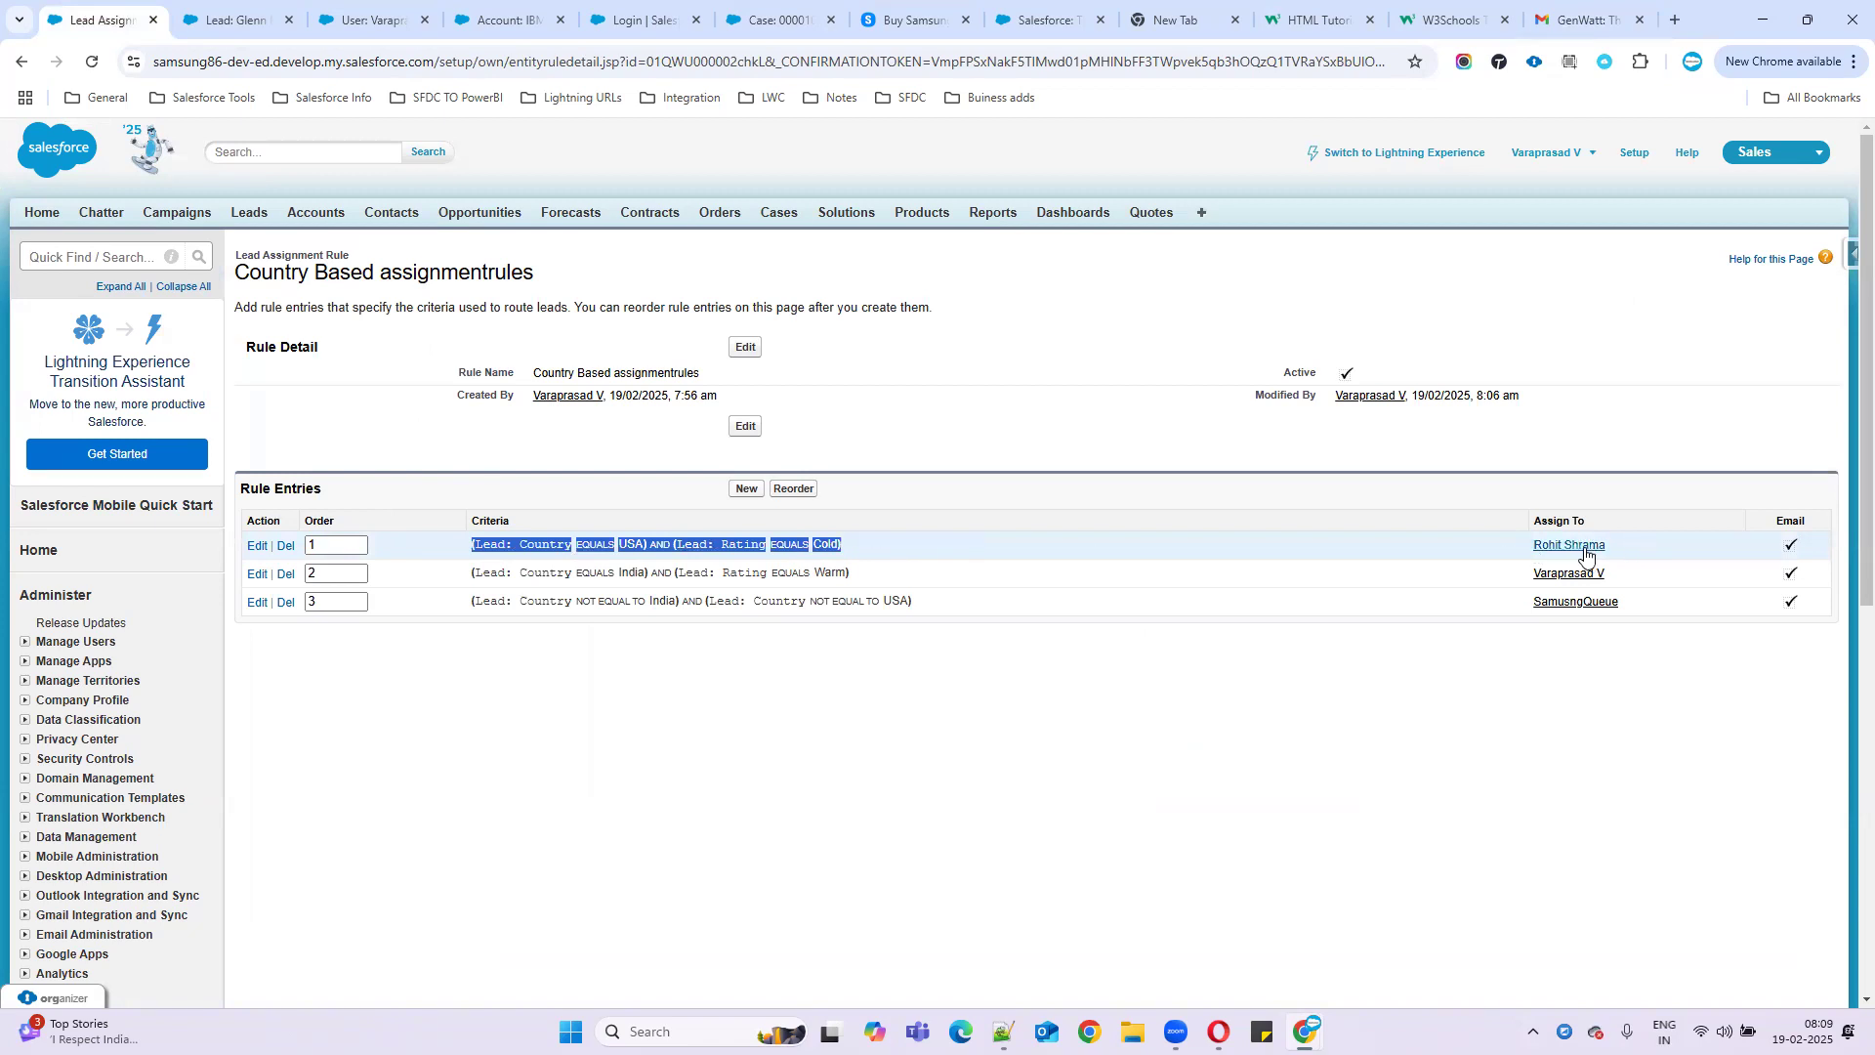
- Read through the GenWatt email's greeting and message text, and check the account panel
left_click(1578, 22)
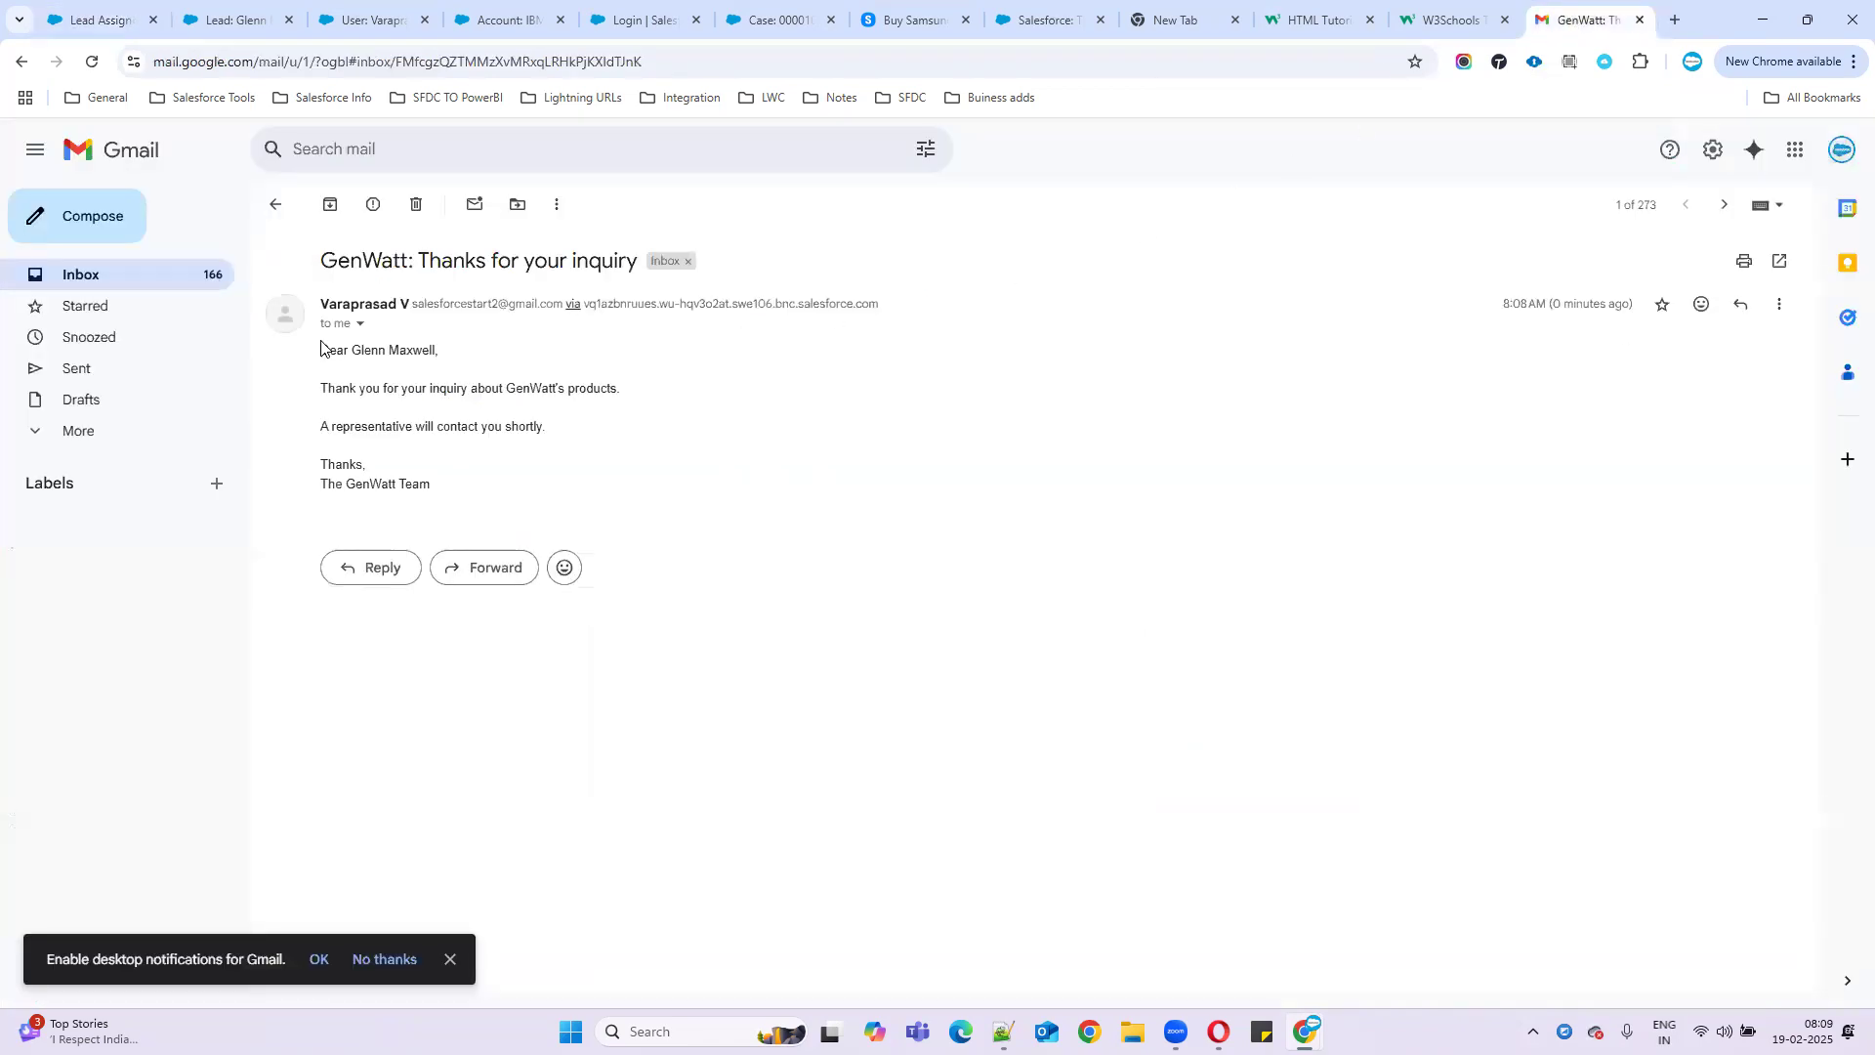
left_click_drag(322, 351, 475, 360)
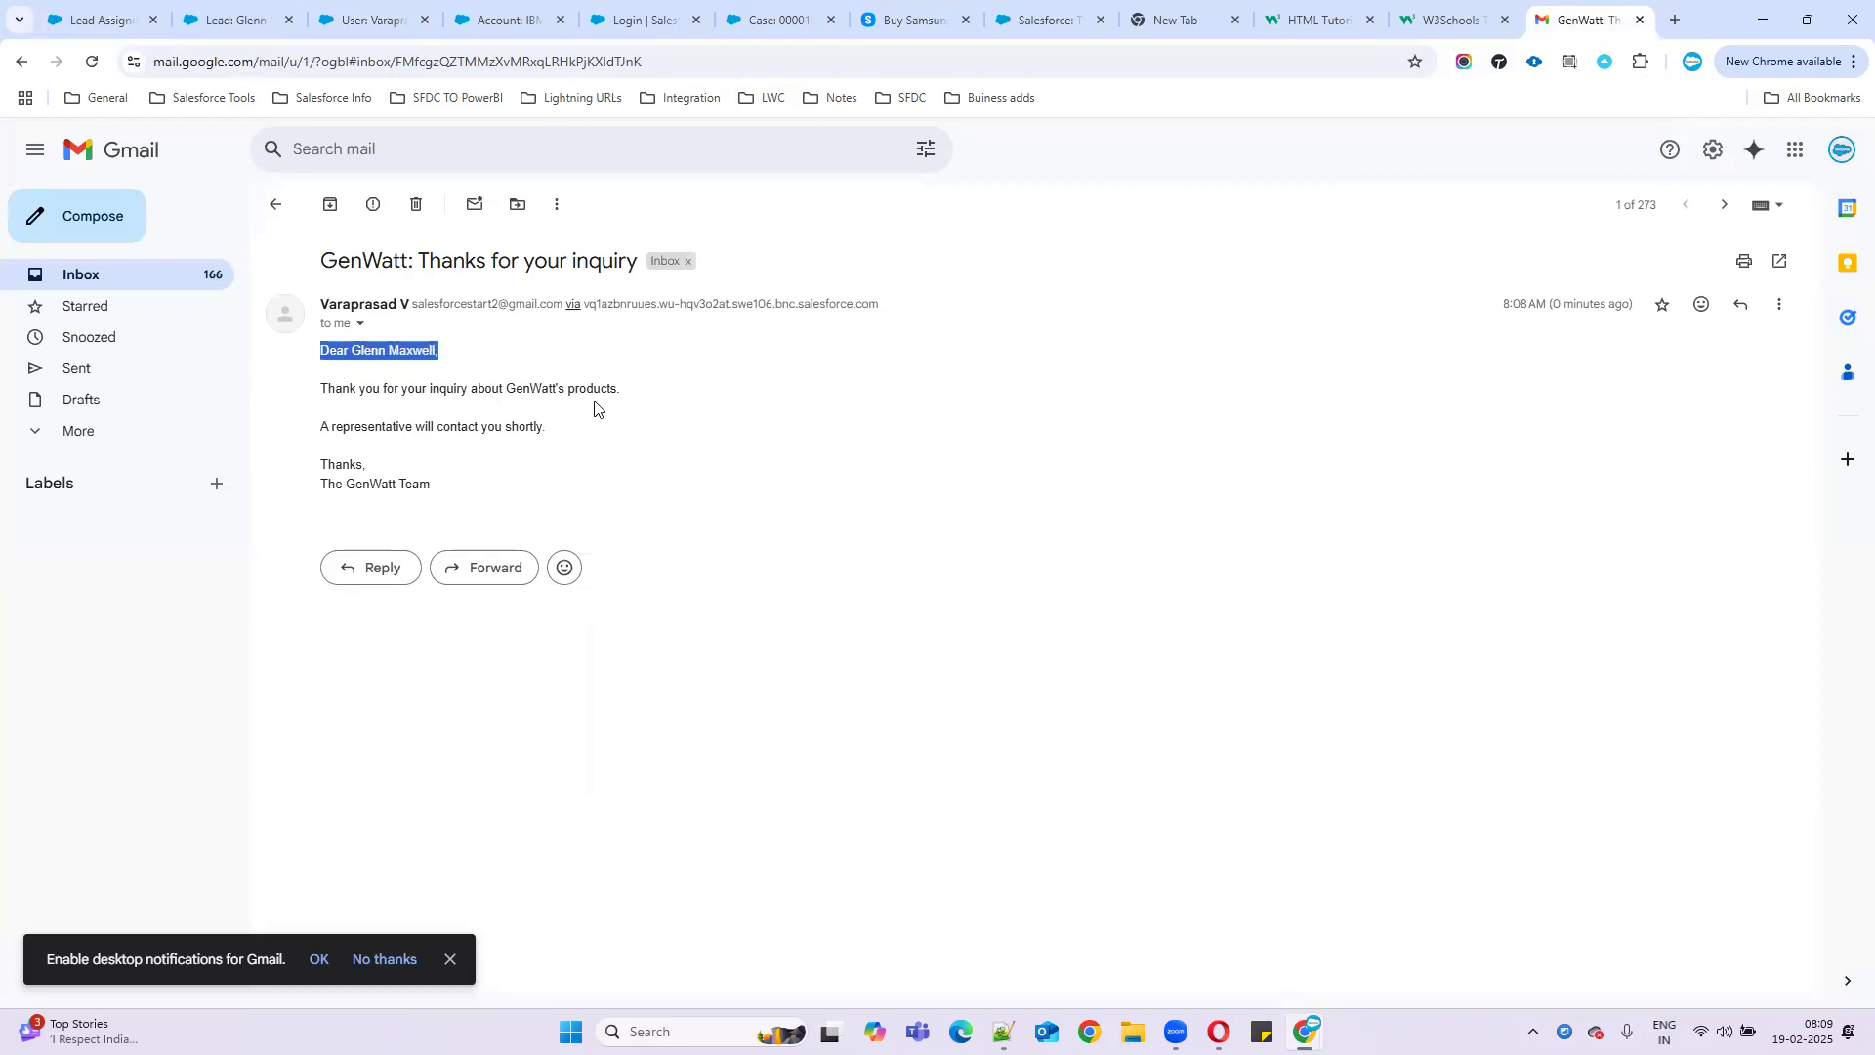
left_click_drag(455, 488, 315, 338)
left_click(832, 406)
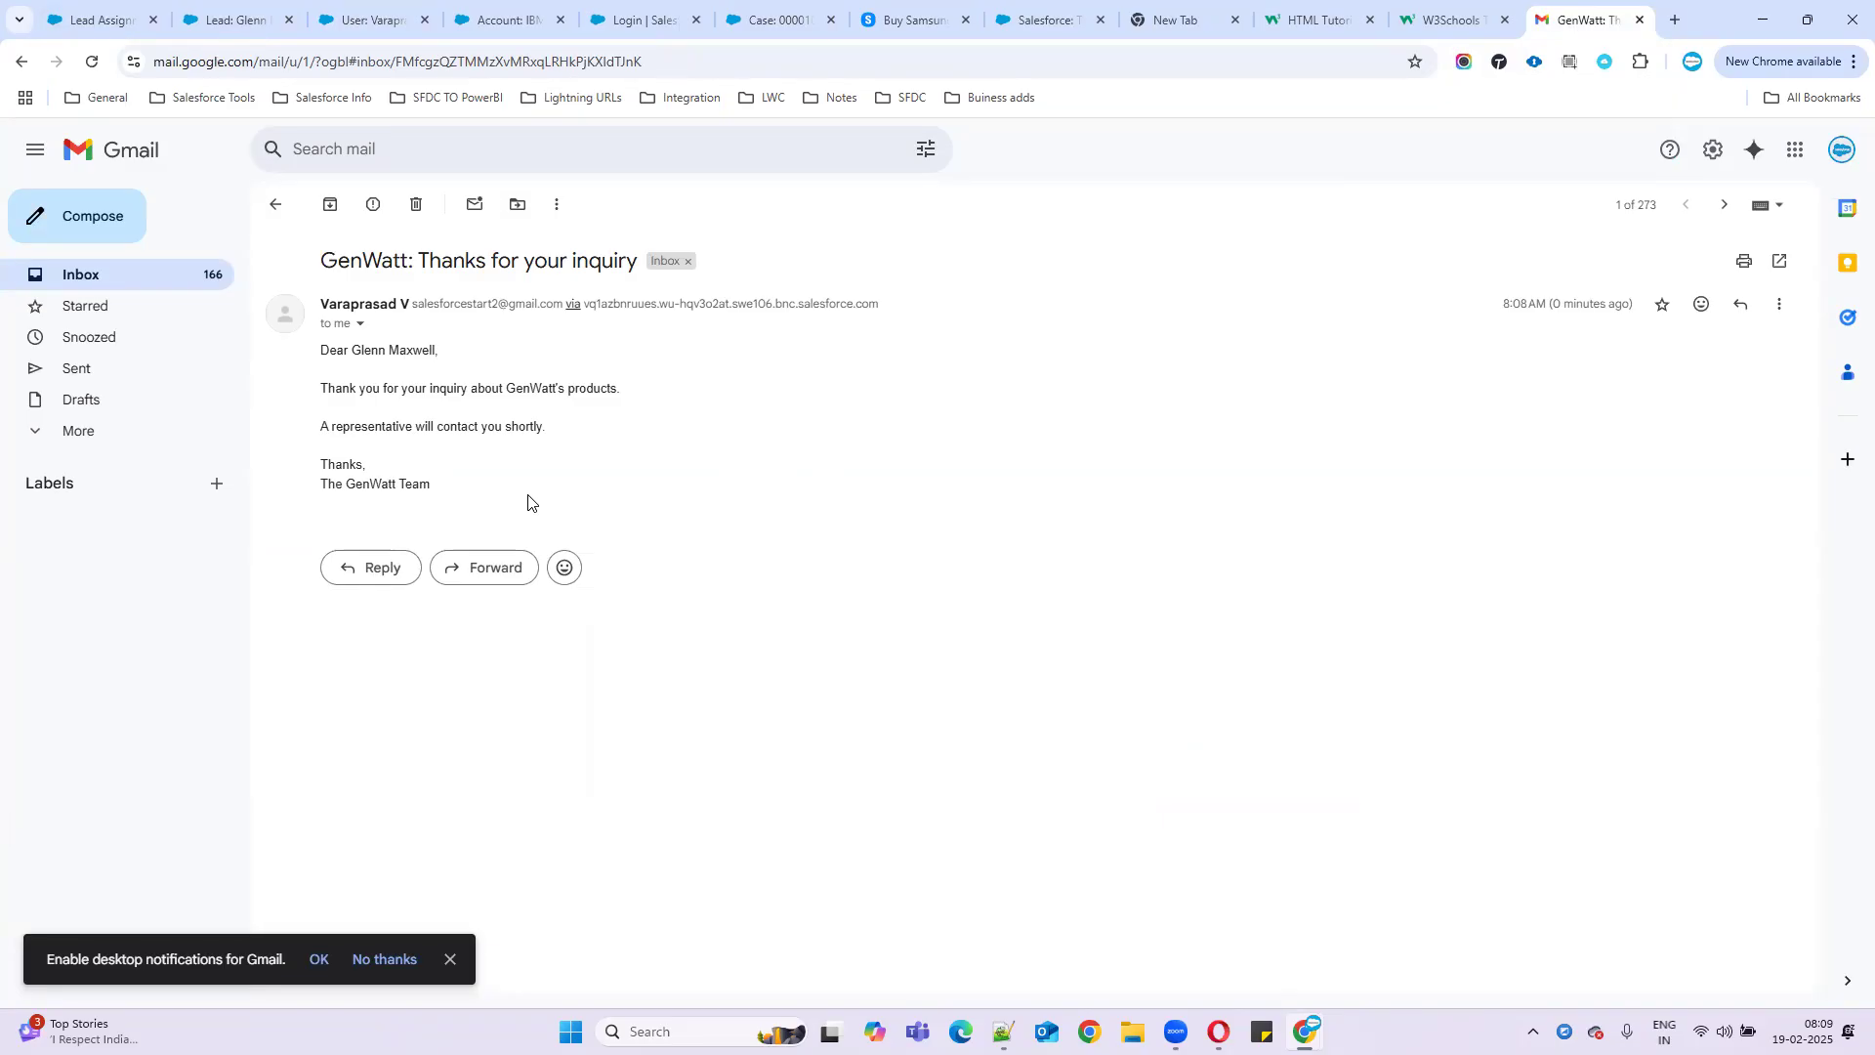
left_click(1840, 148)
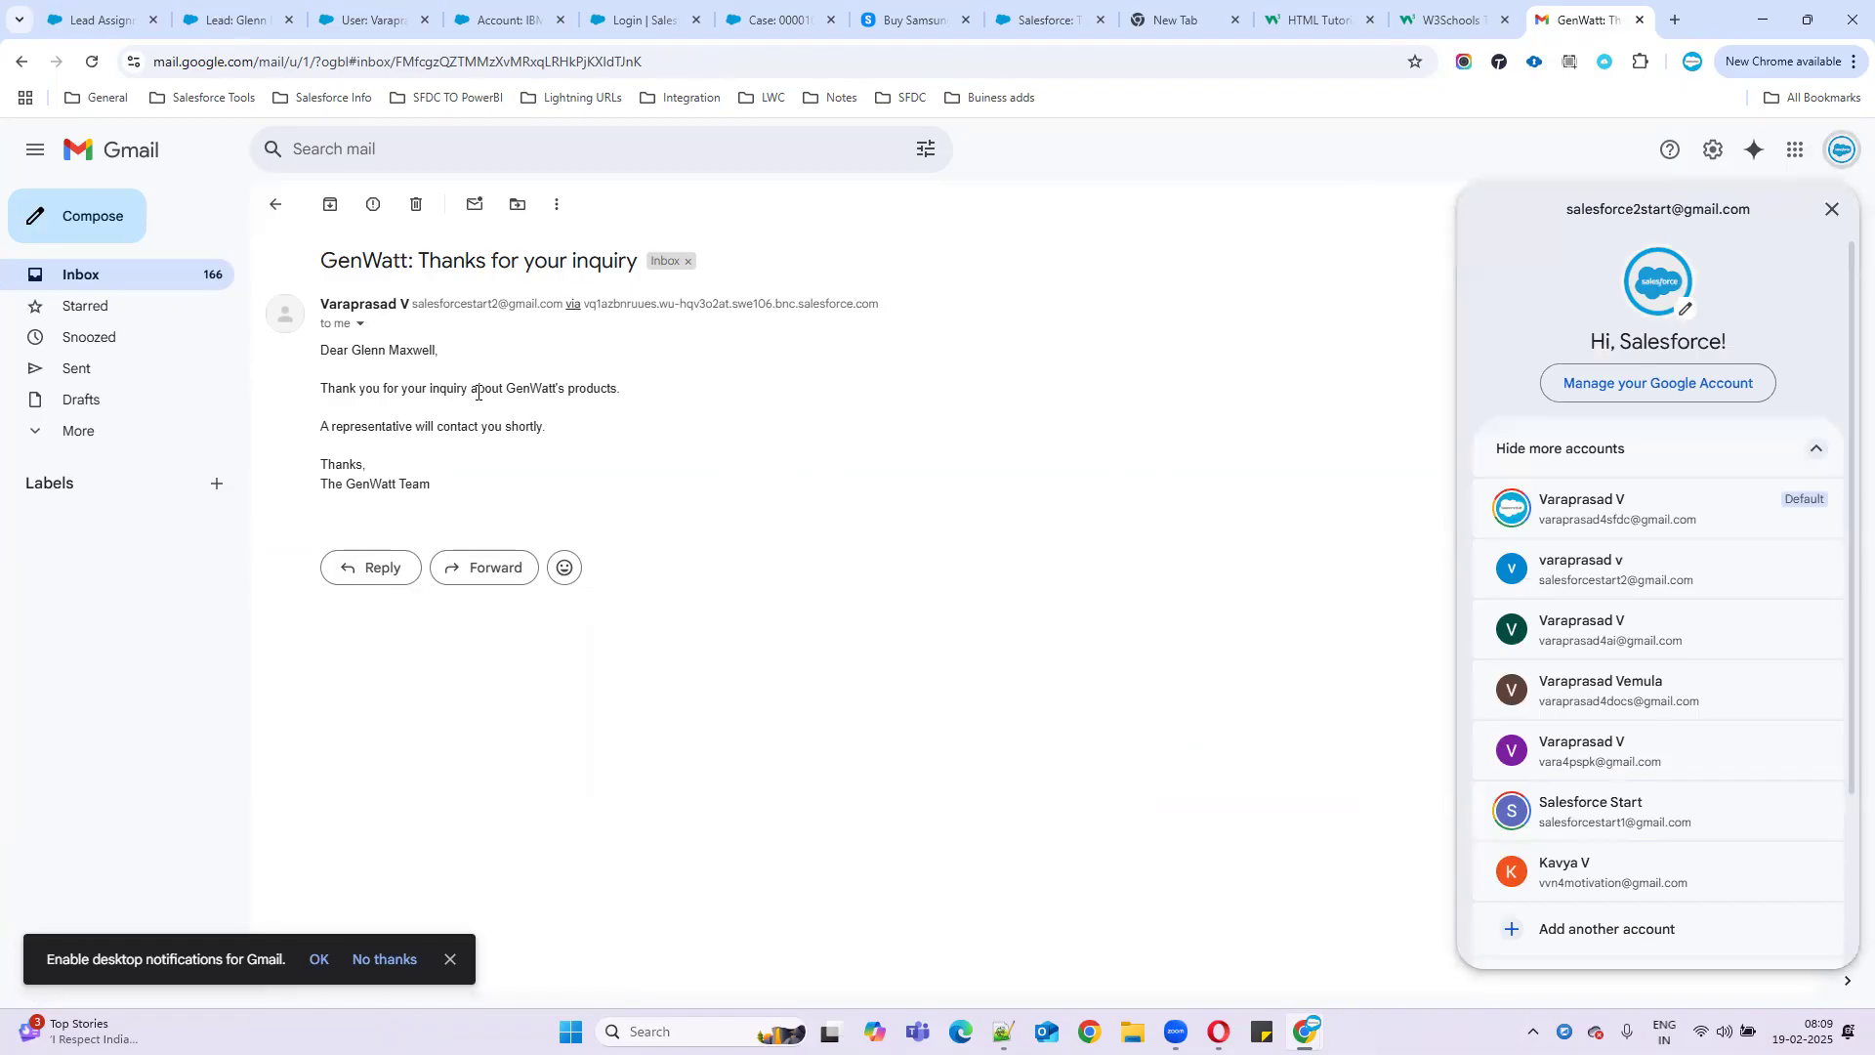
left_click_drag(326, 371, 684, 494)
left_click(683, 494)
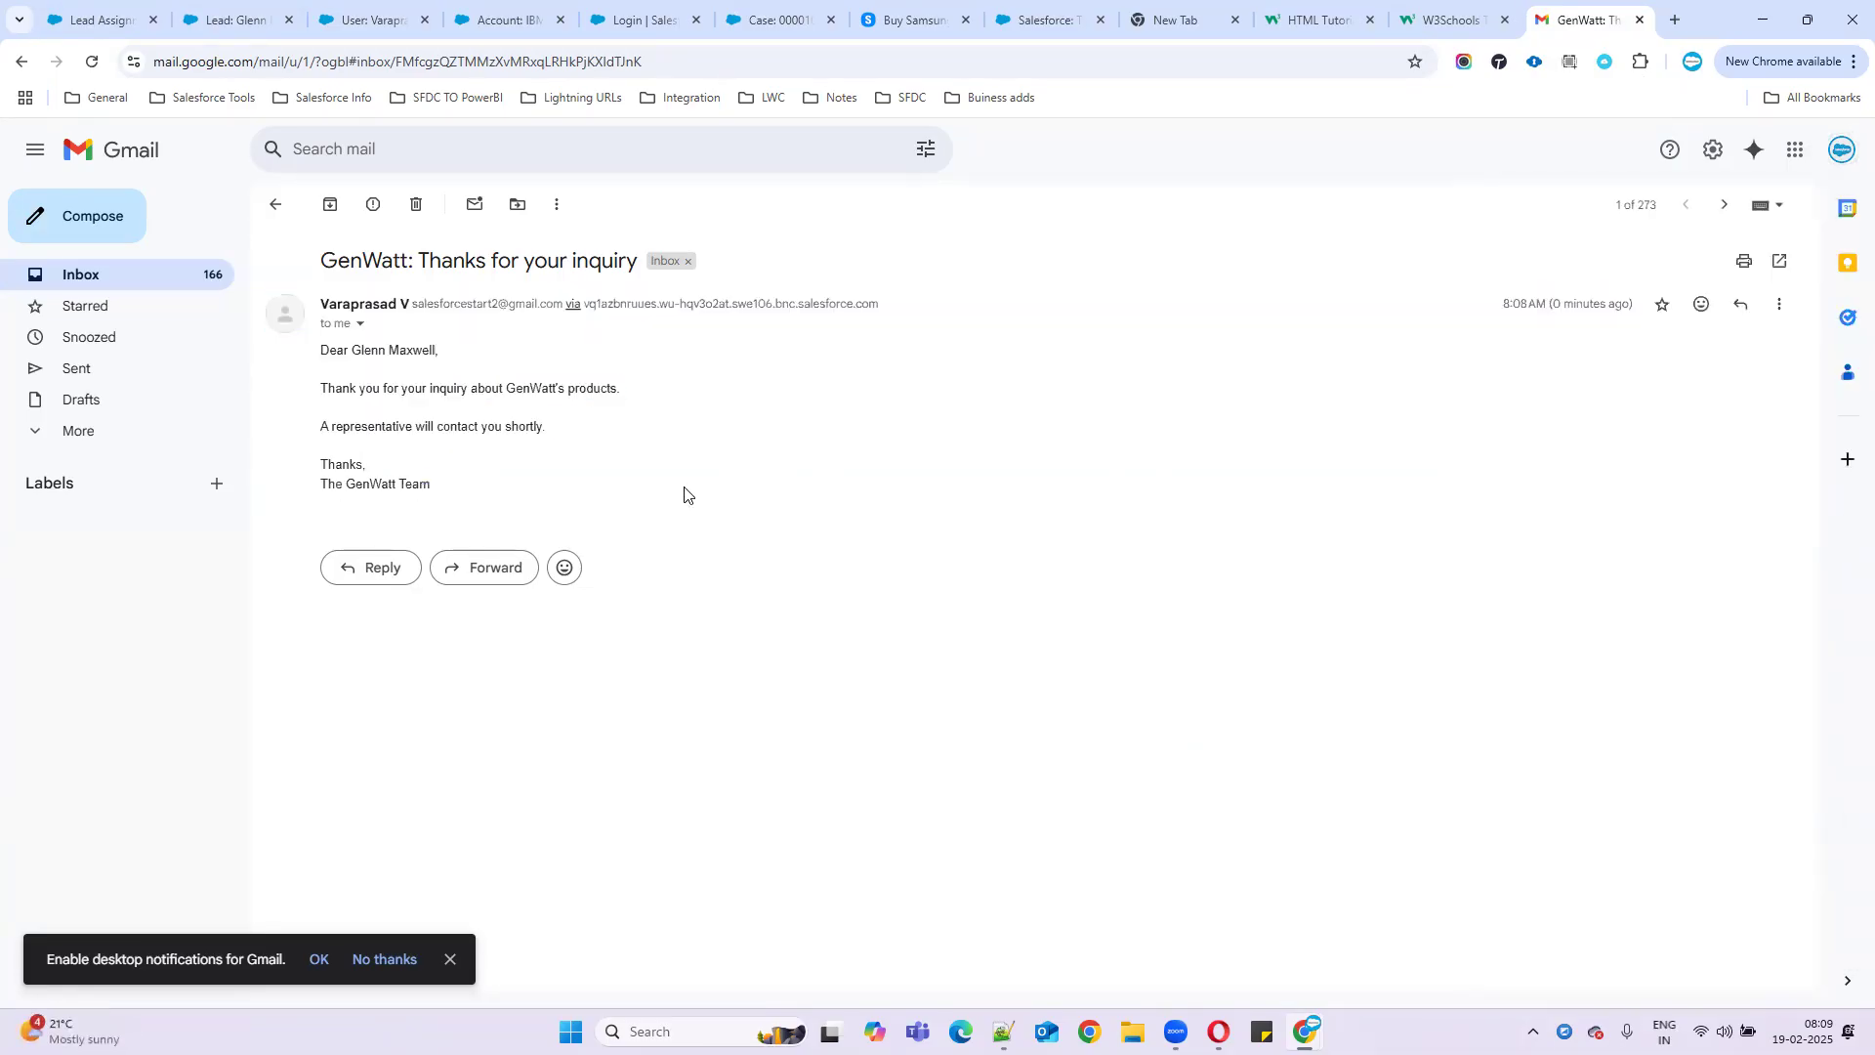
- Recheck the first rule entry against the email, then return to the Country Based rules page
left_click(98, 20)
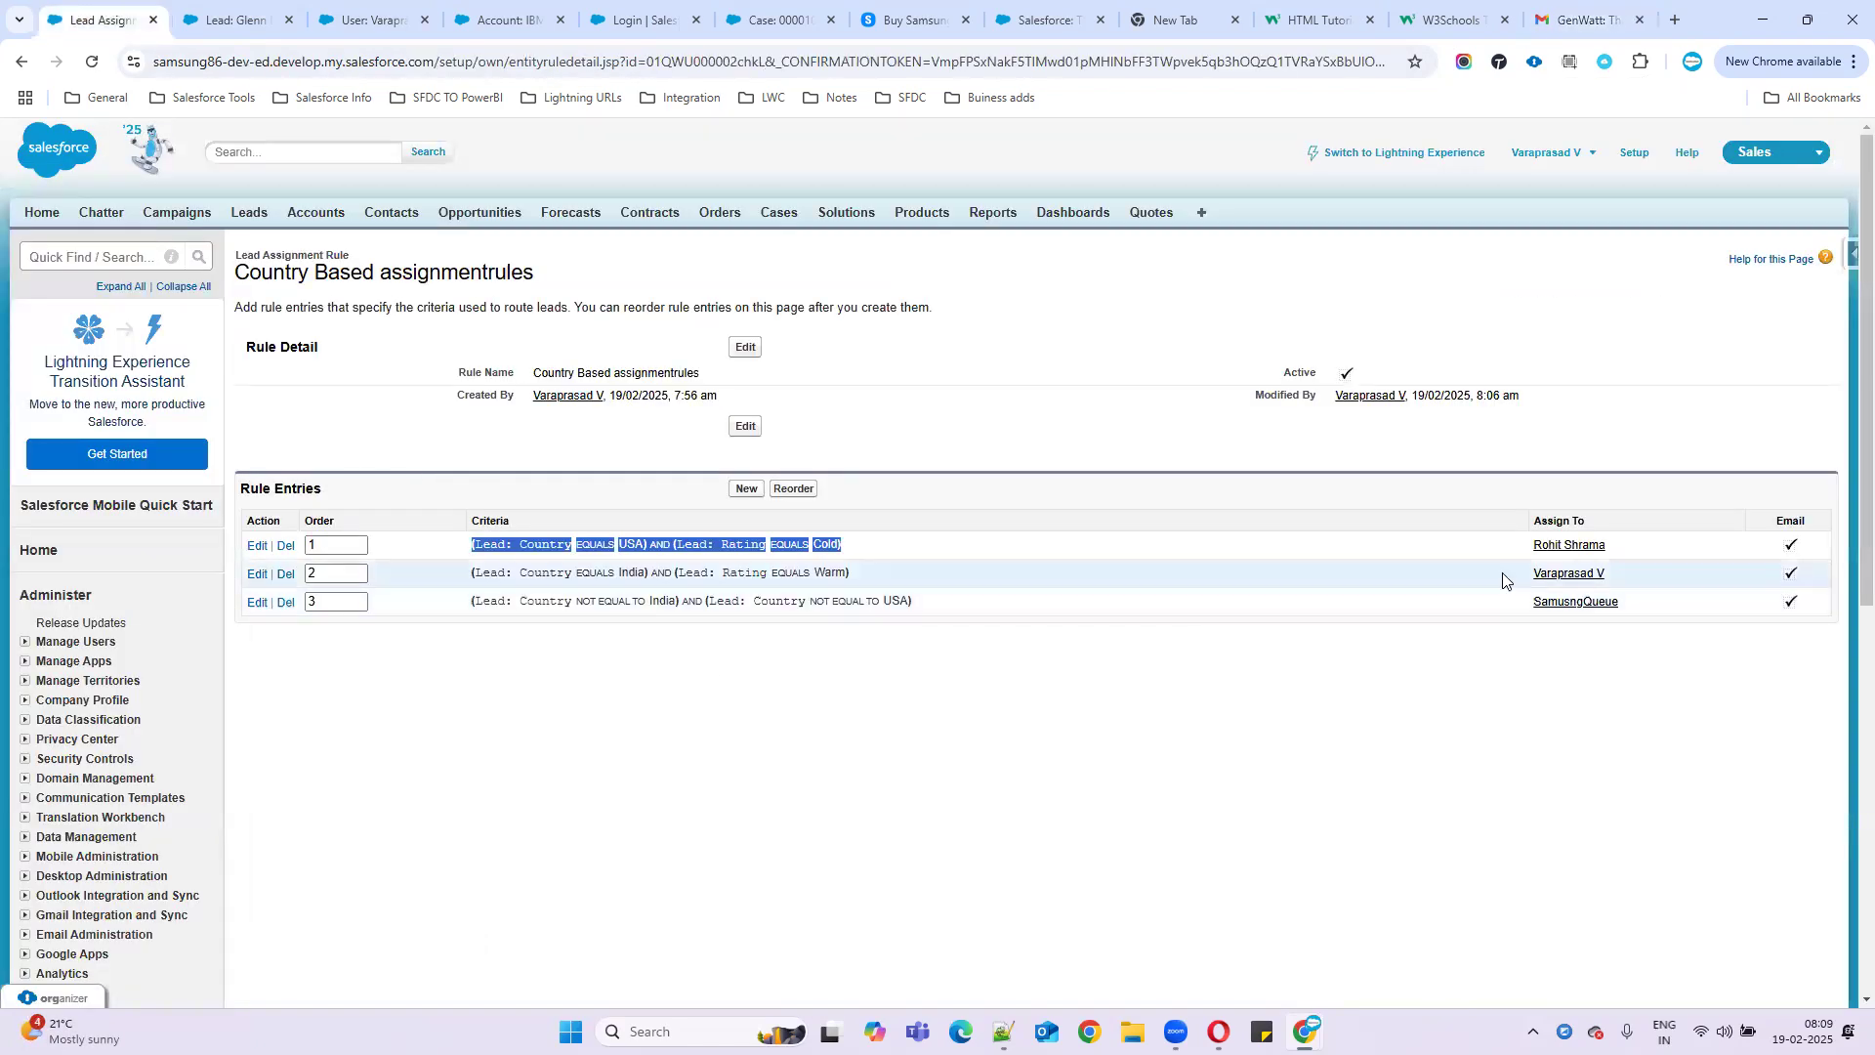
left_click(556, 536)
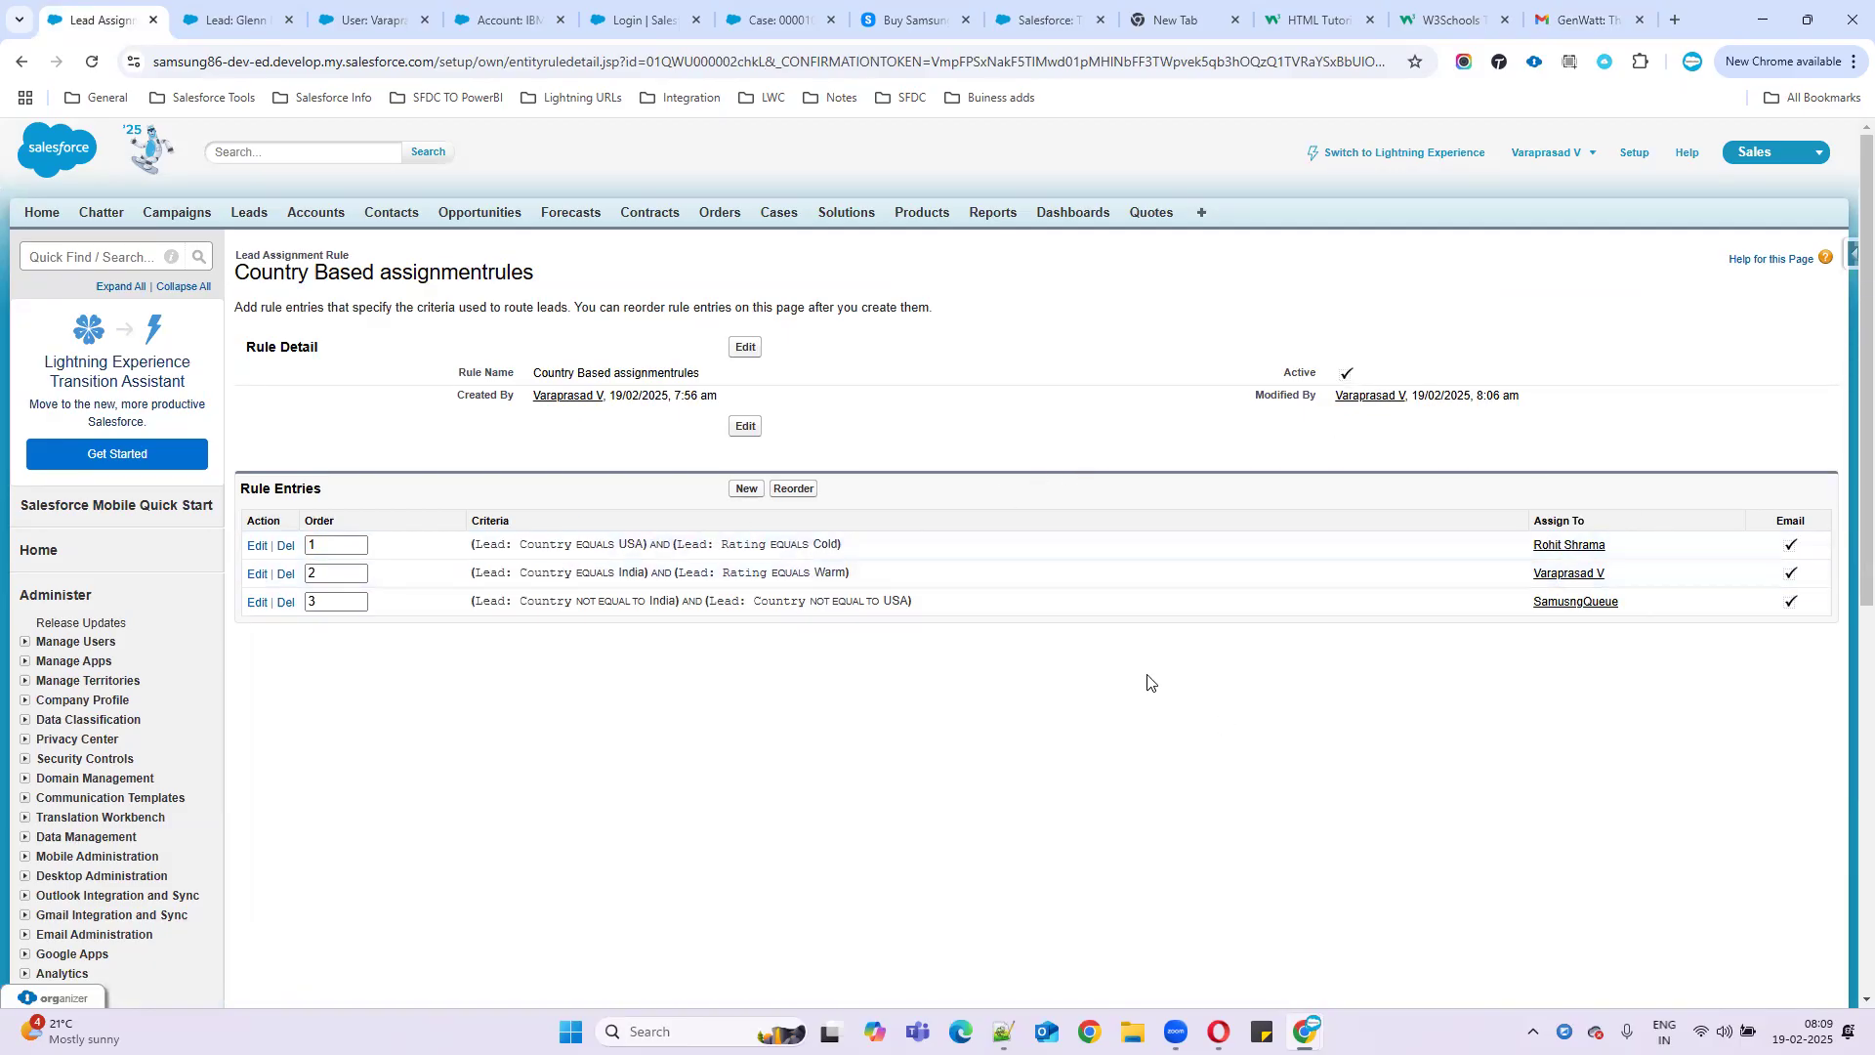
left_click(1582, 20)
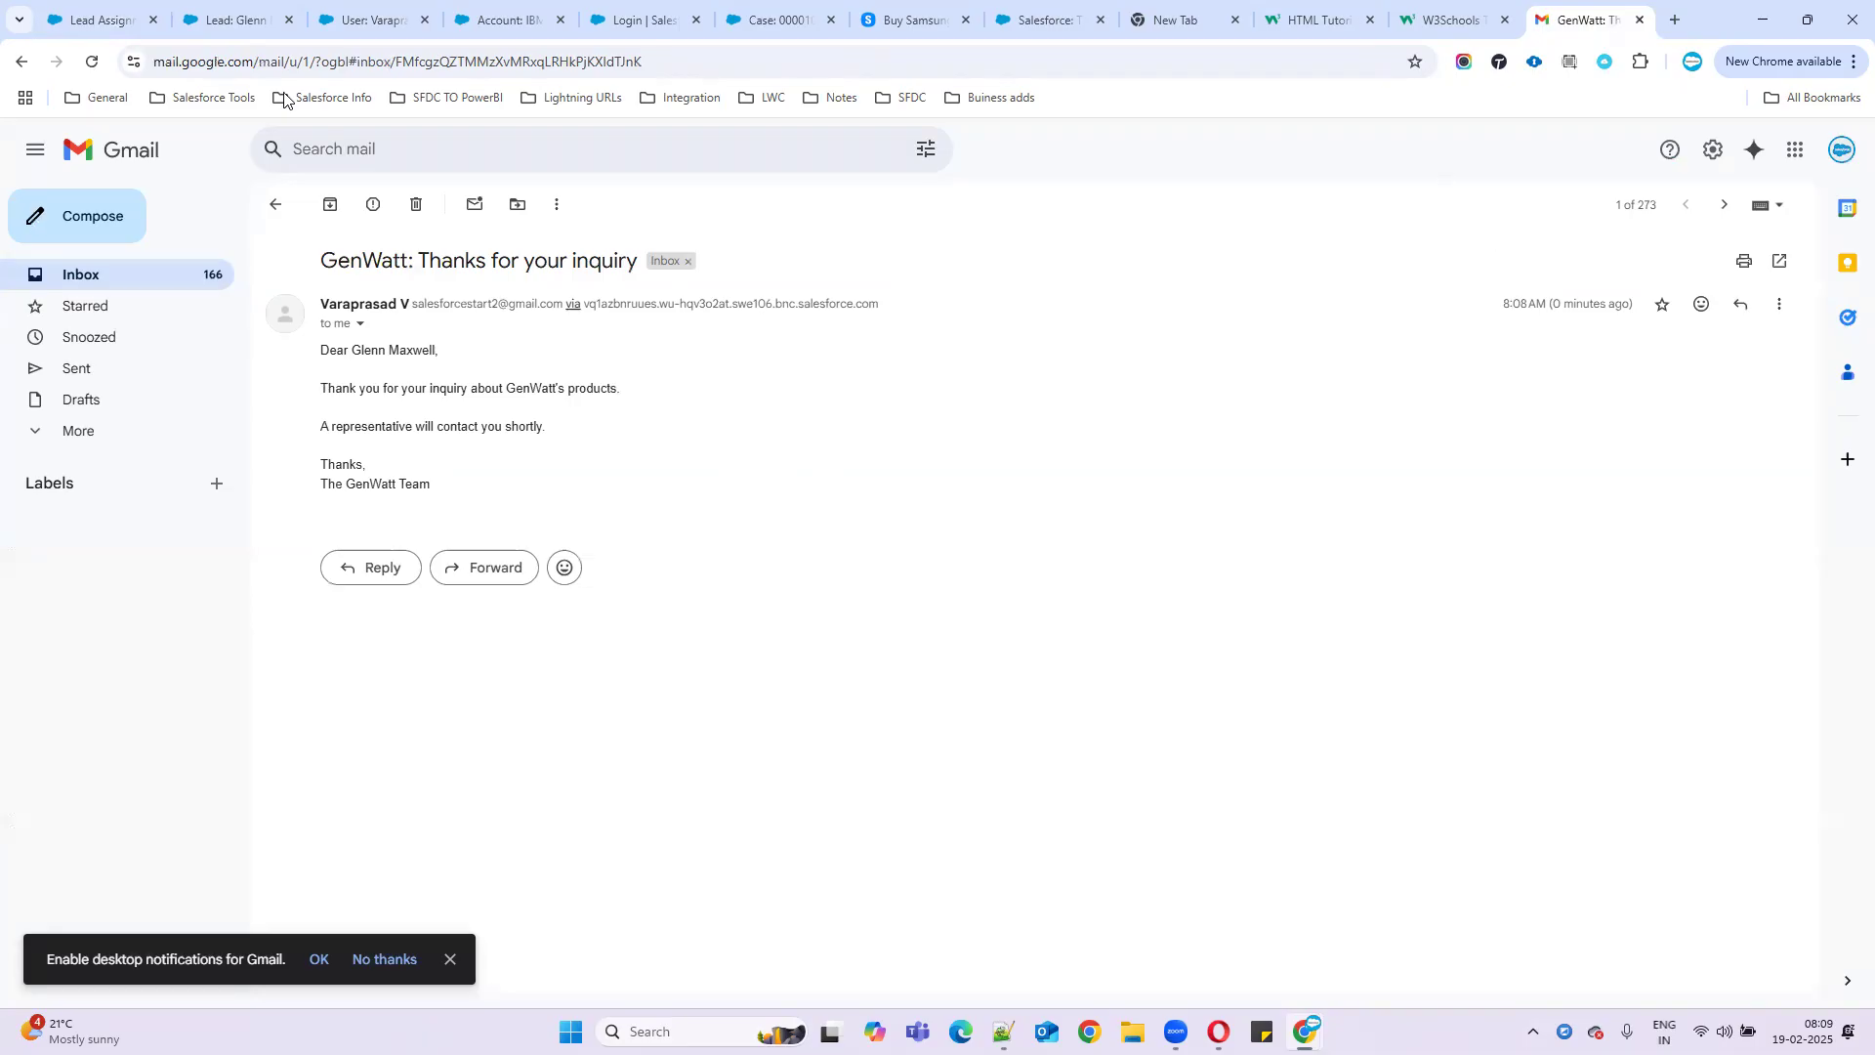
left_click(145, 17)
- Search Quick Find for 'email te' and open Classic Email Templates
left_click(63, 258)
type("email")
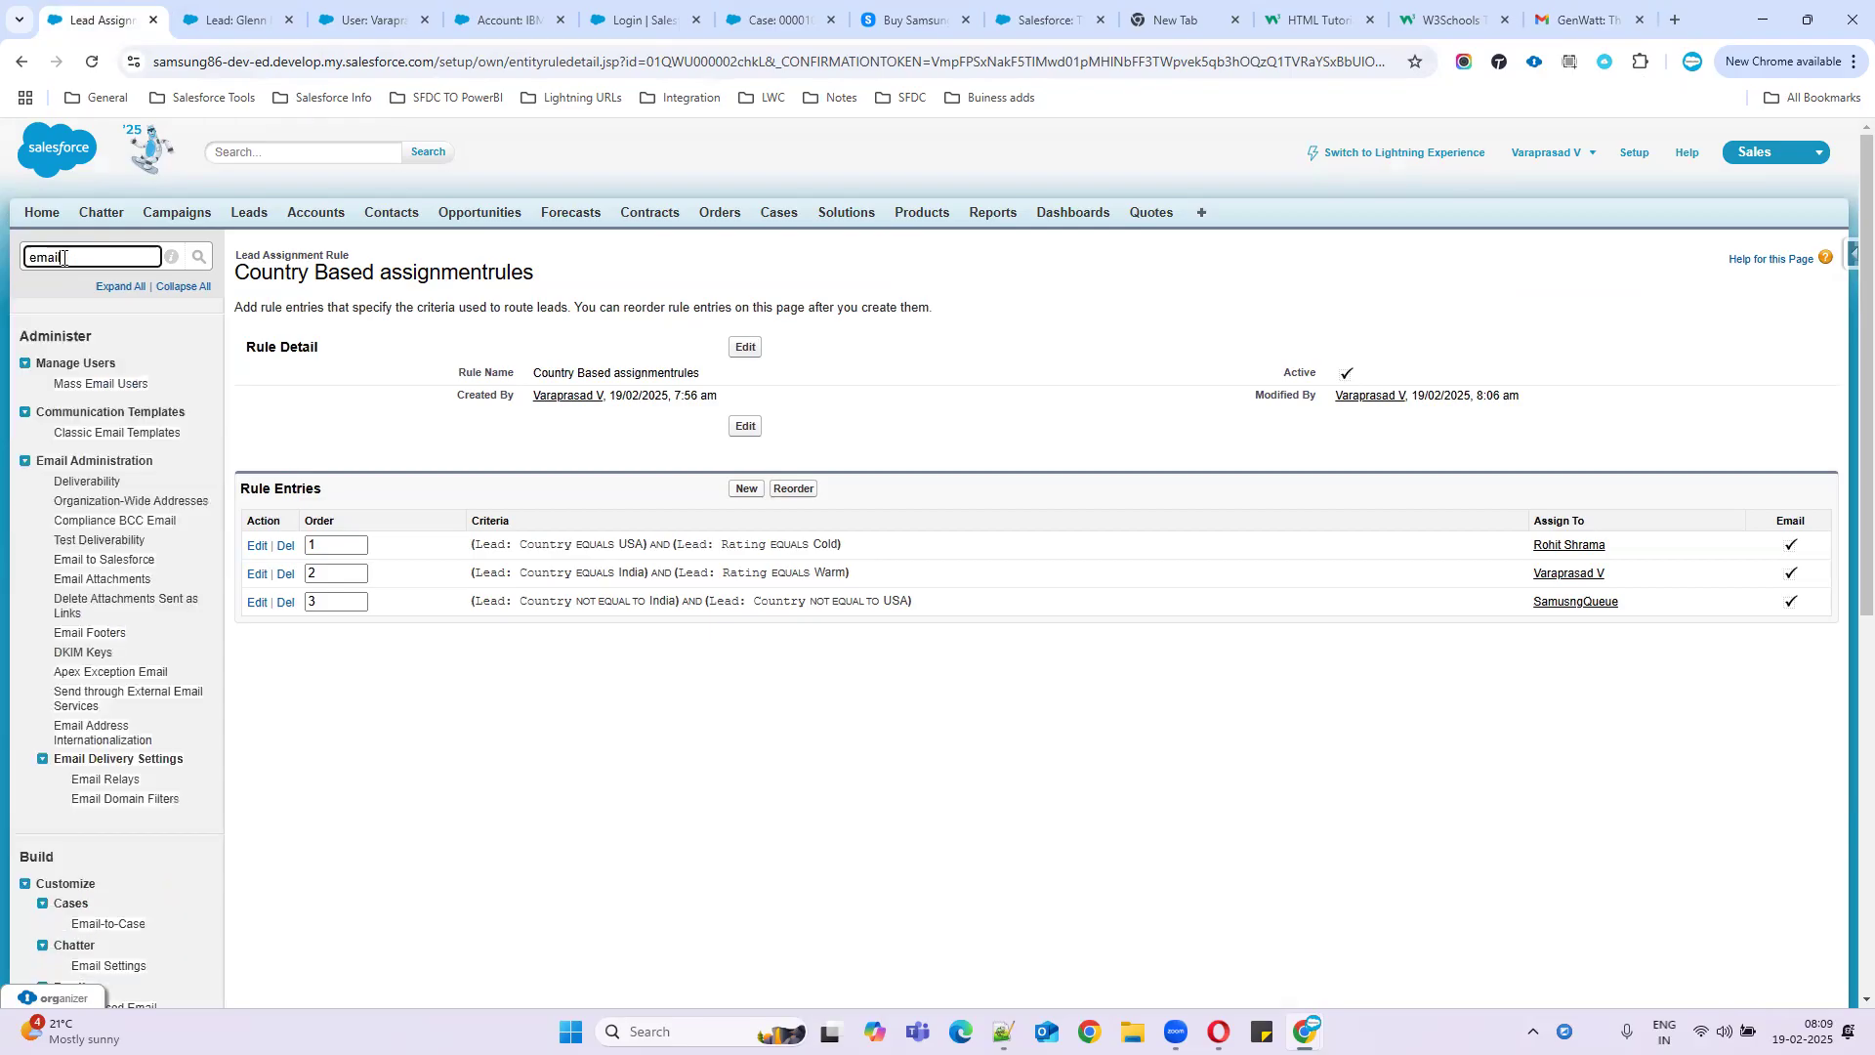
type(" te")
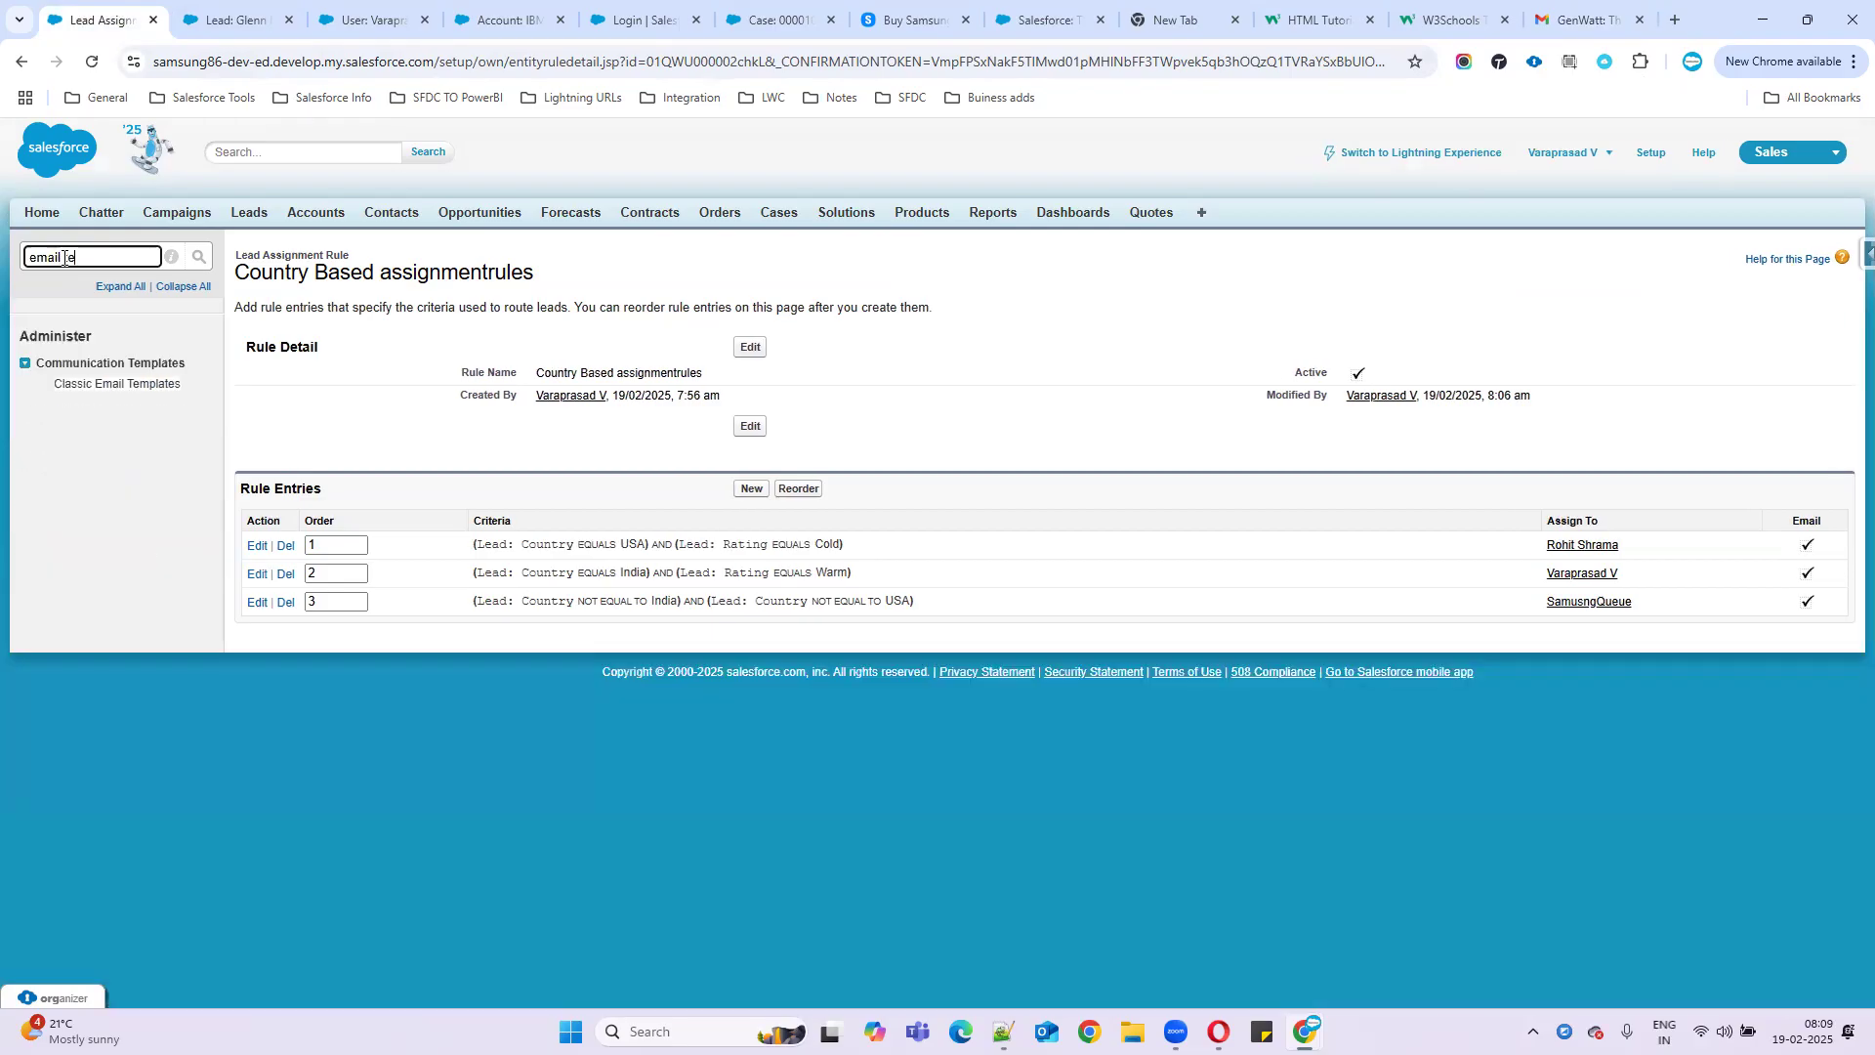
left_click(104, 384)
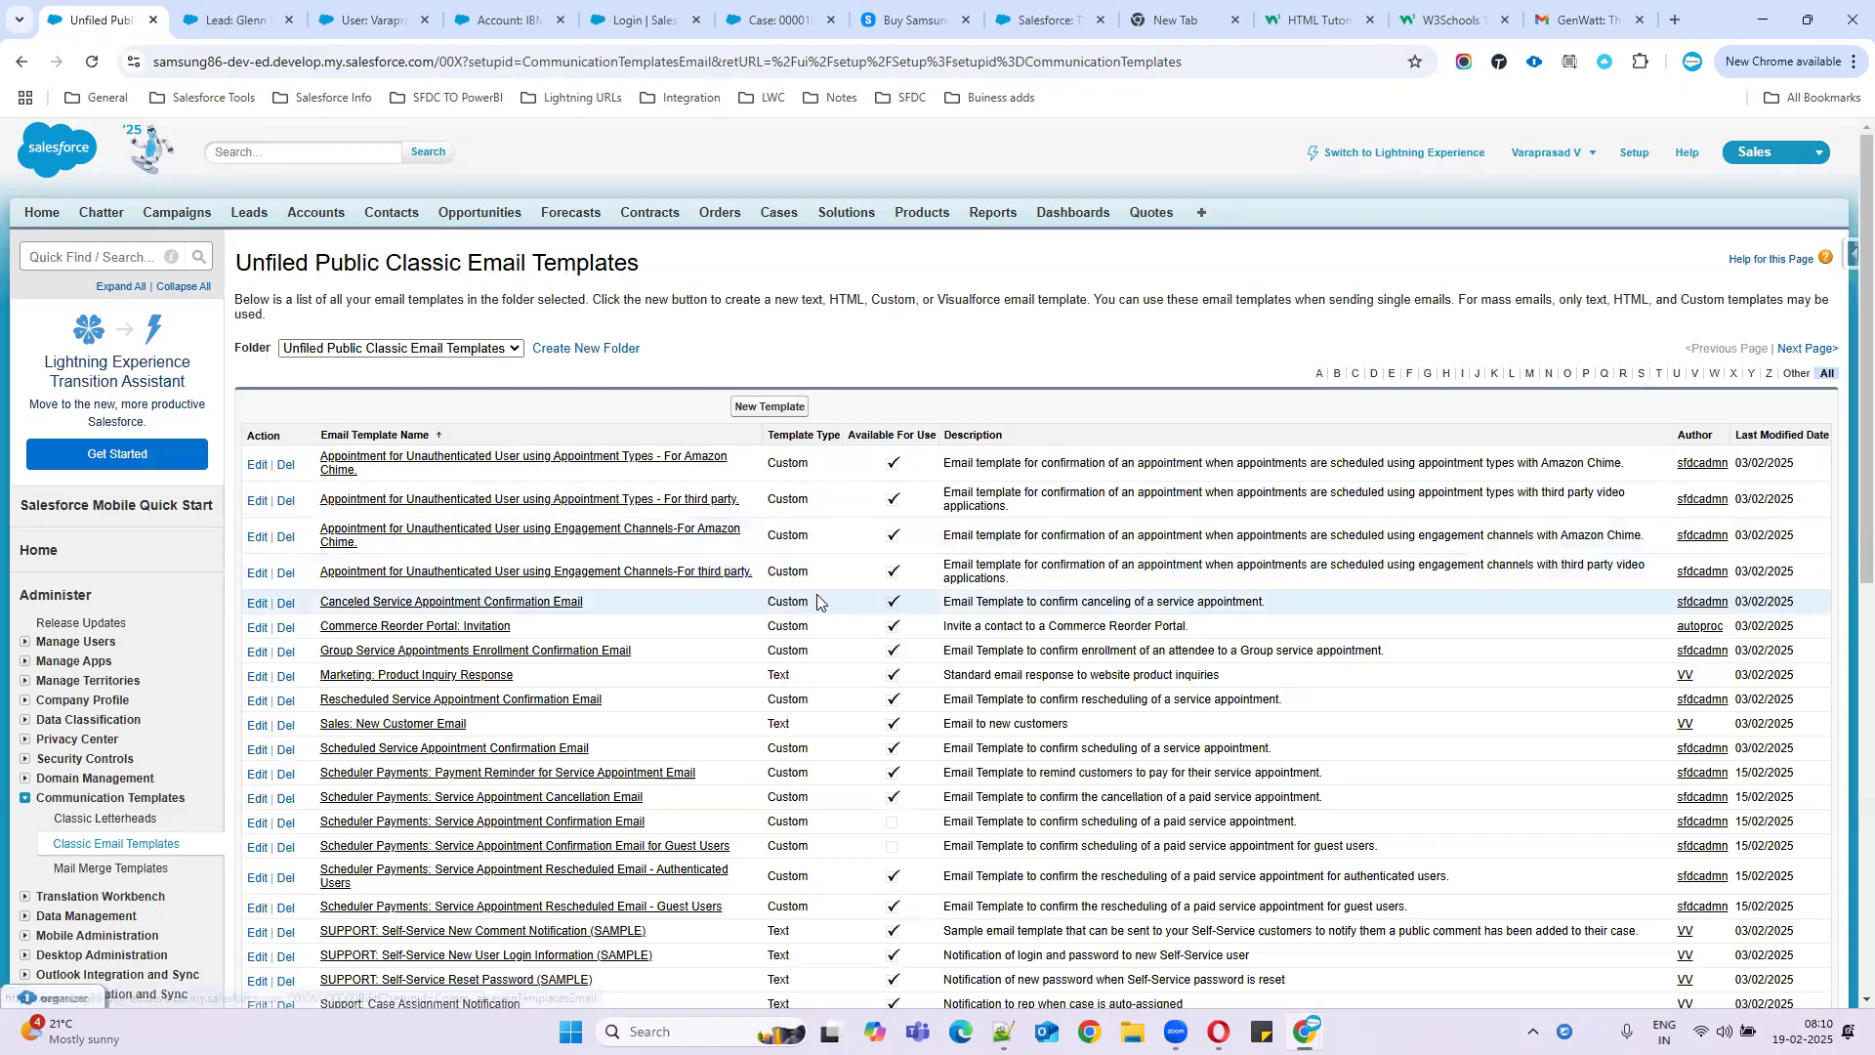
- Find the Marketing: Product Inquiry Response and case assignment templates, then start a New Template
key("ctrl+f")
type("market")
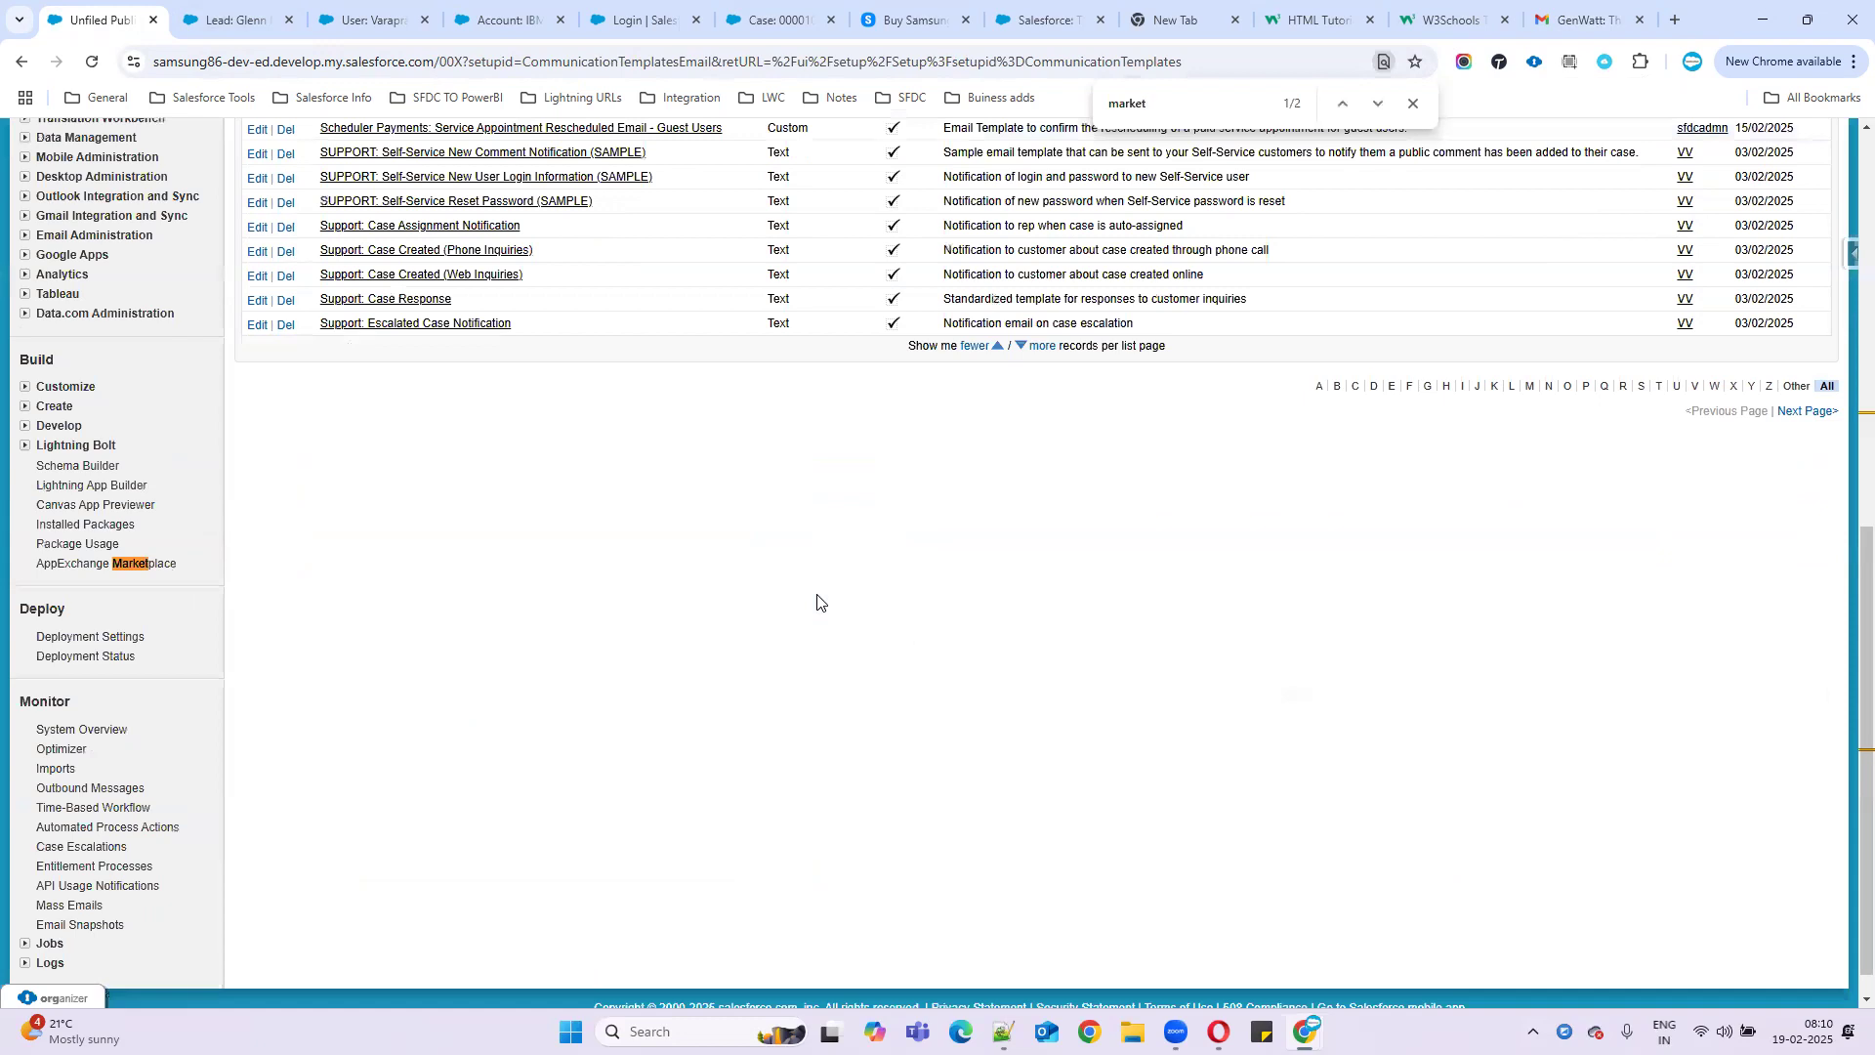
key("Return")
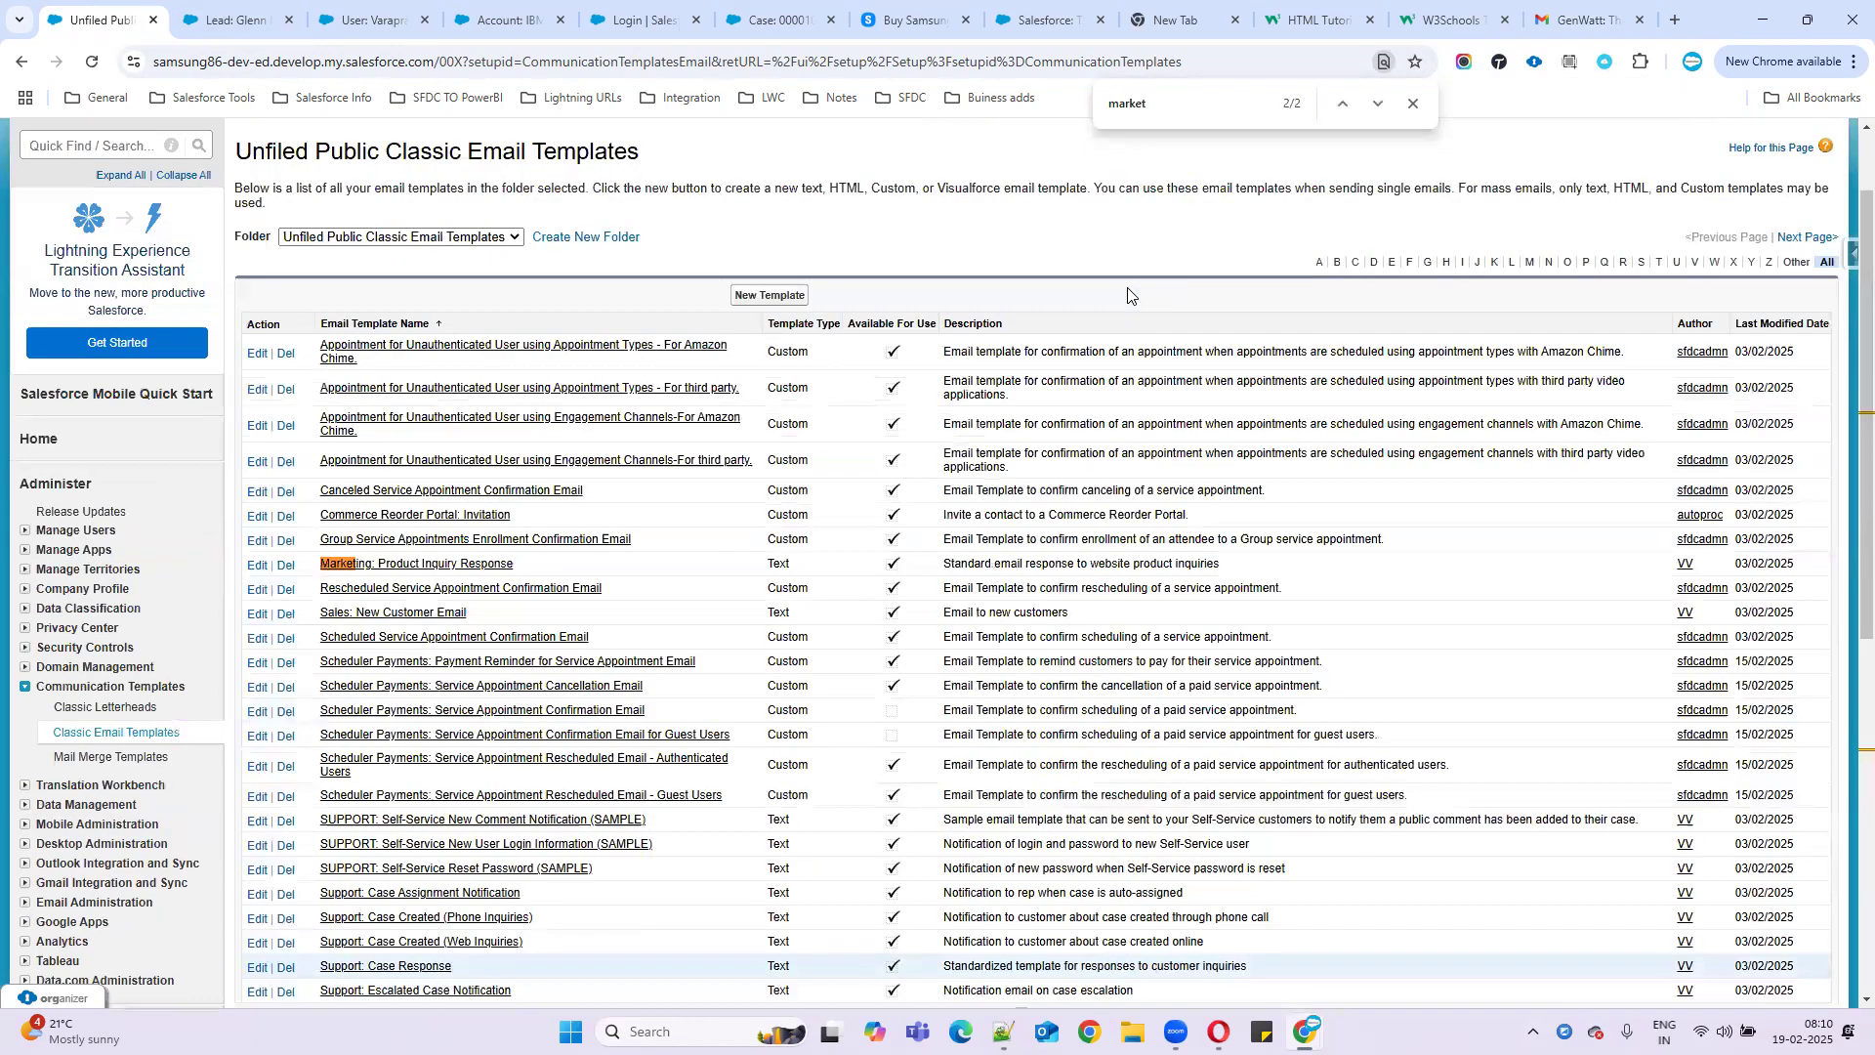
left_click_drag(944, 564, 1244, 569)
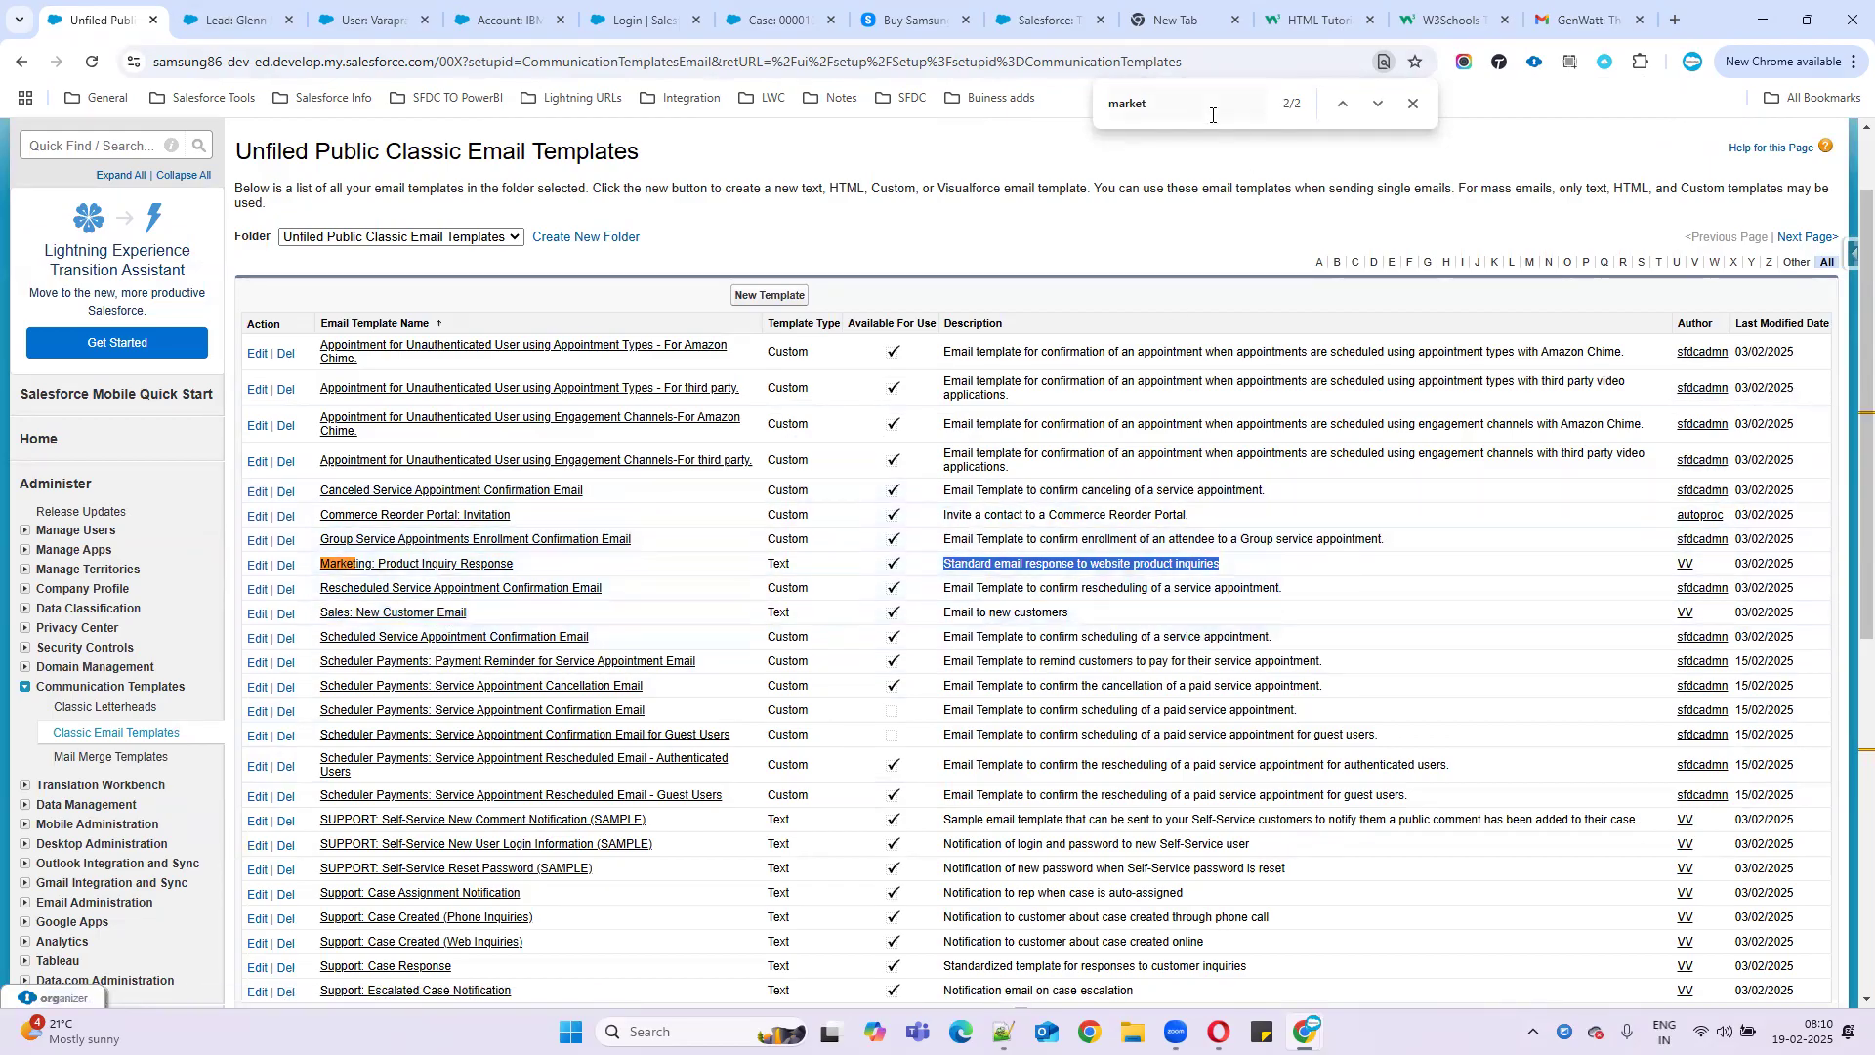
key("ctrl+f")
type("assign")
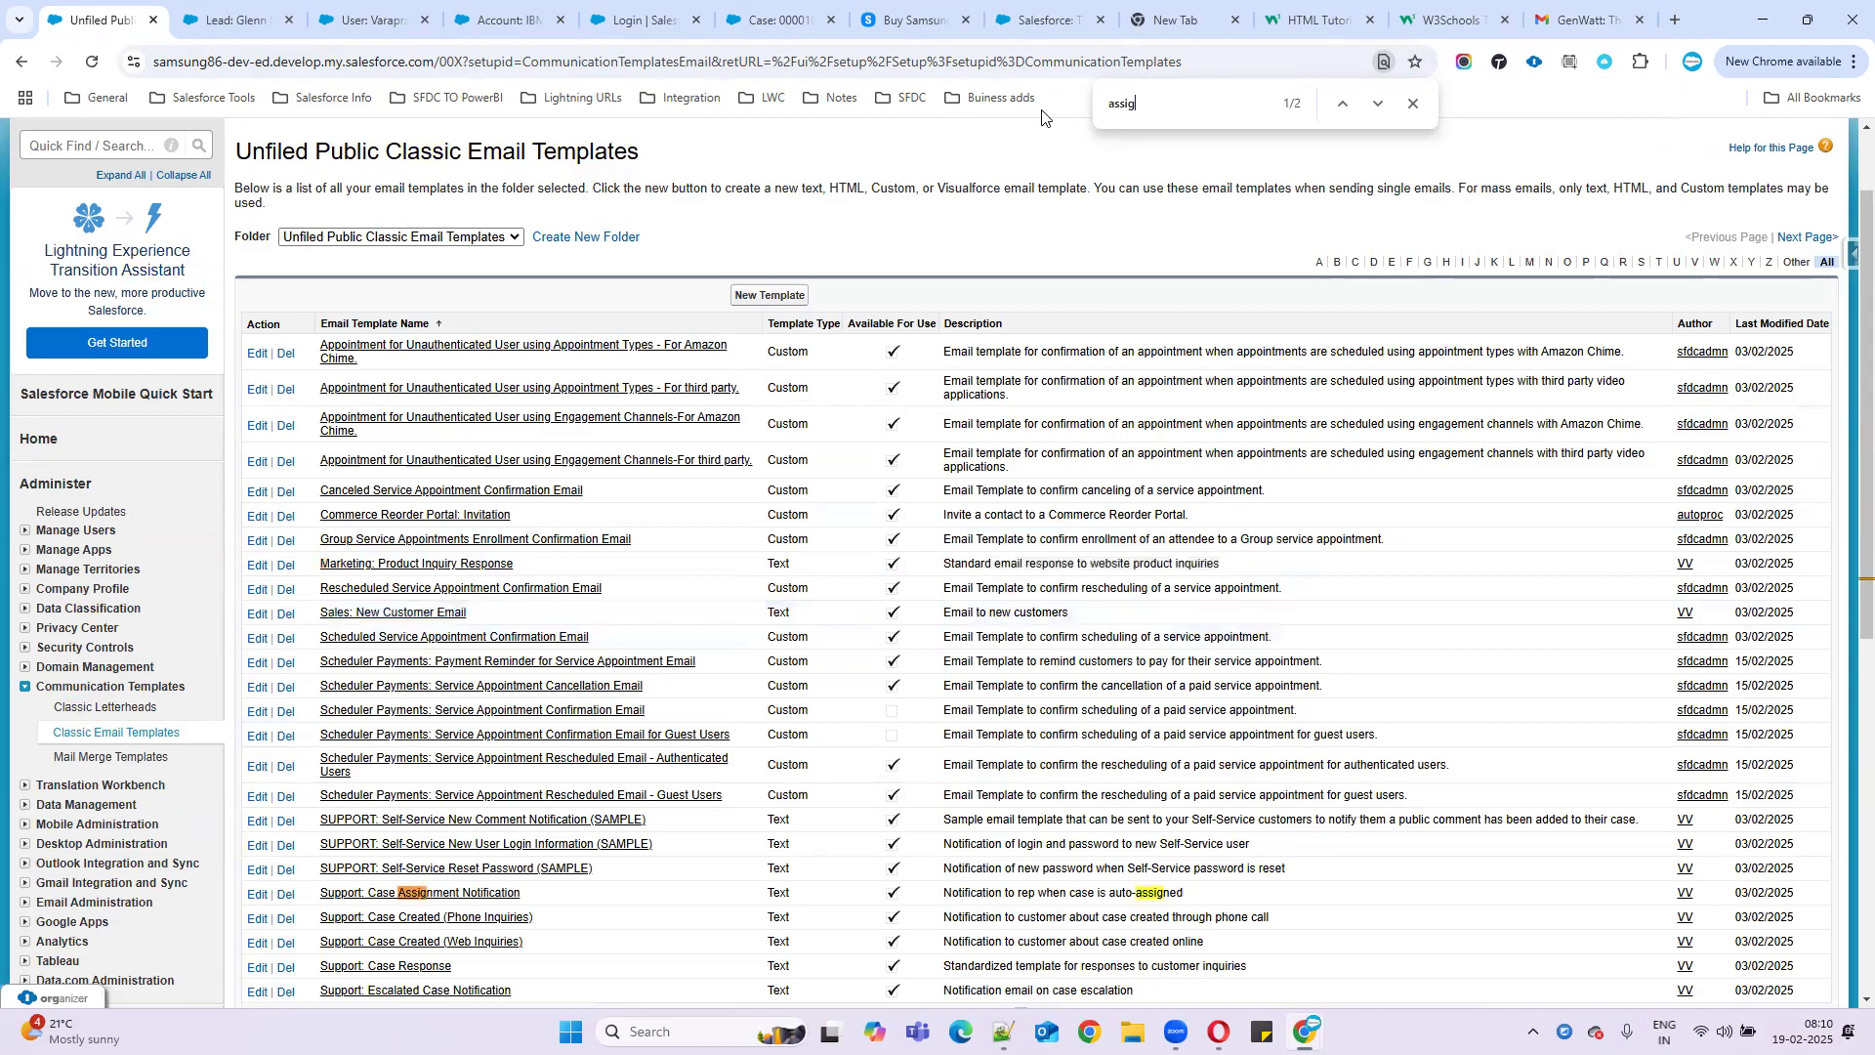
key("Return")
key("Return")
key("Return")
key("Return")
key("Return")
key("Return")
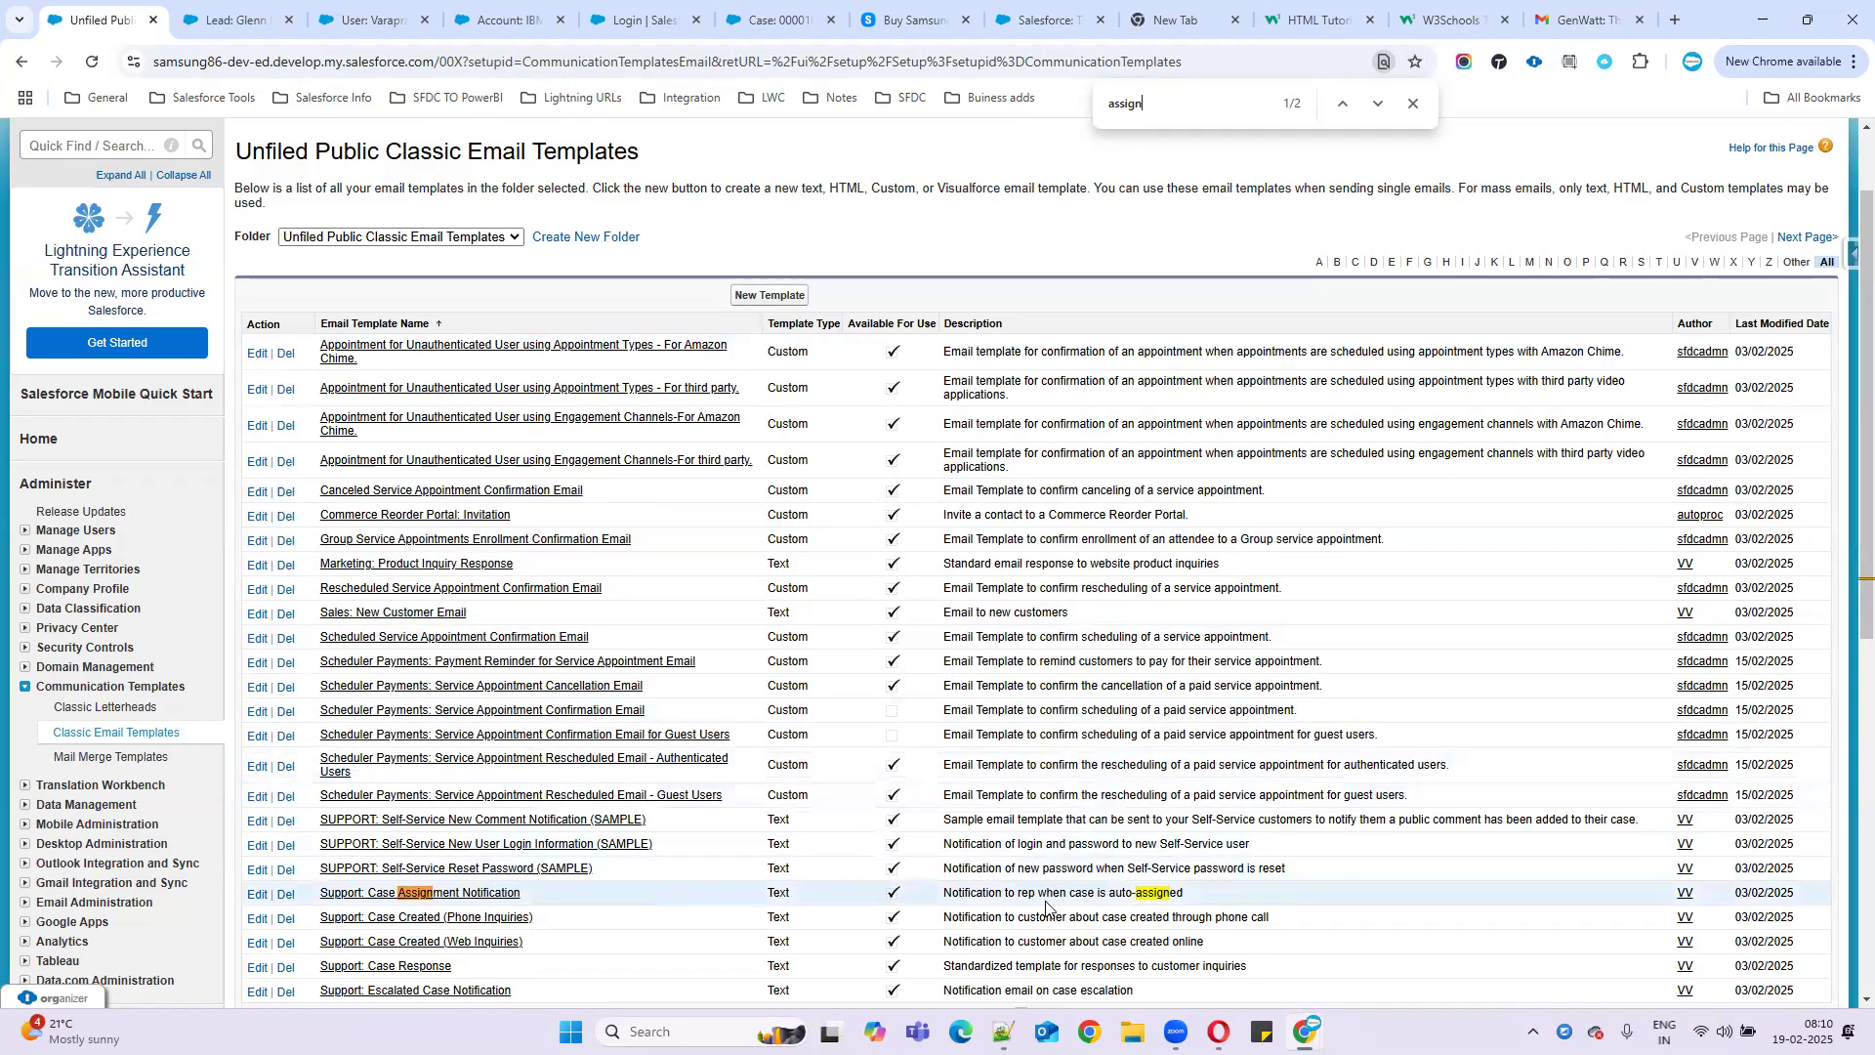
left_click_drag(940, 894, 1211, 895)
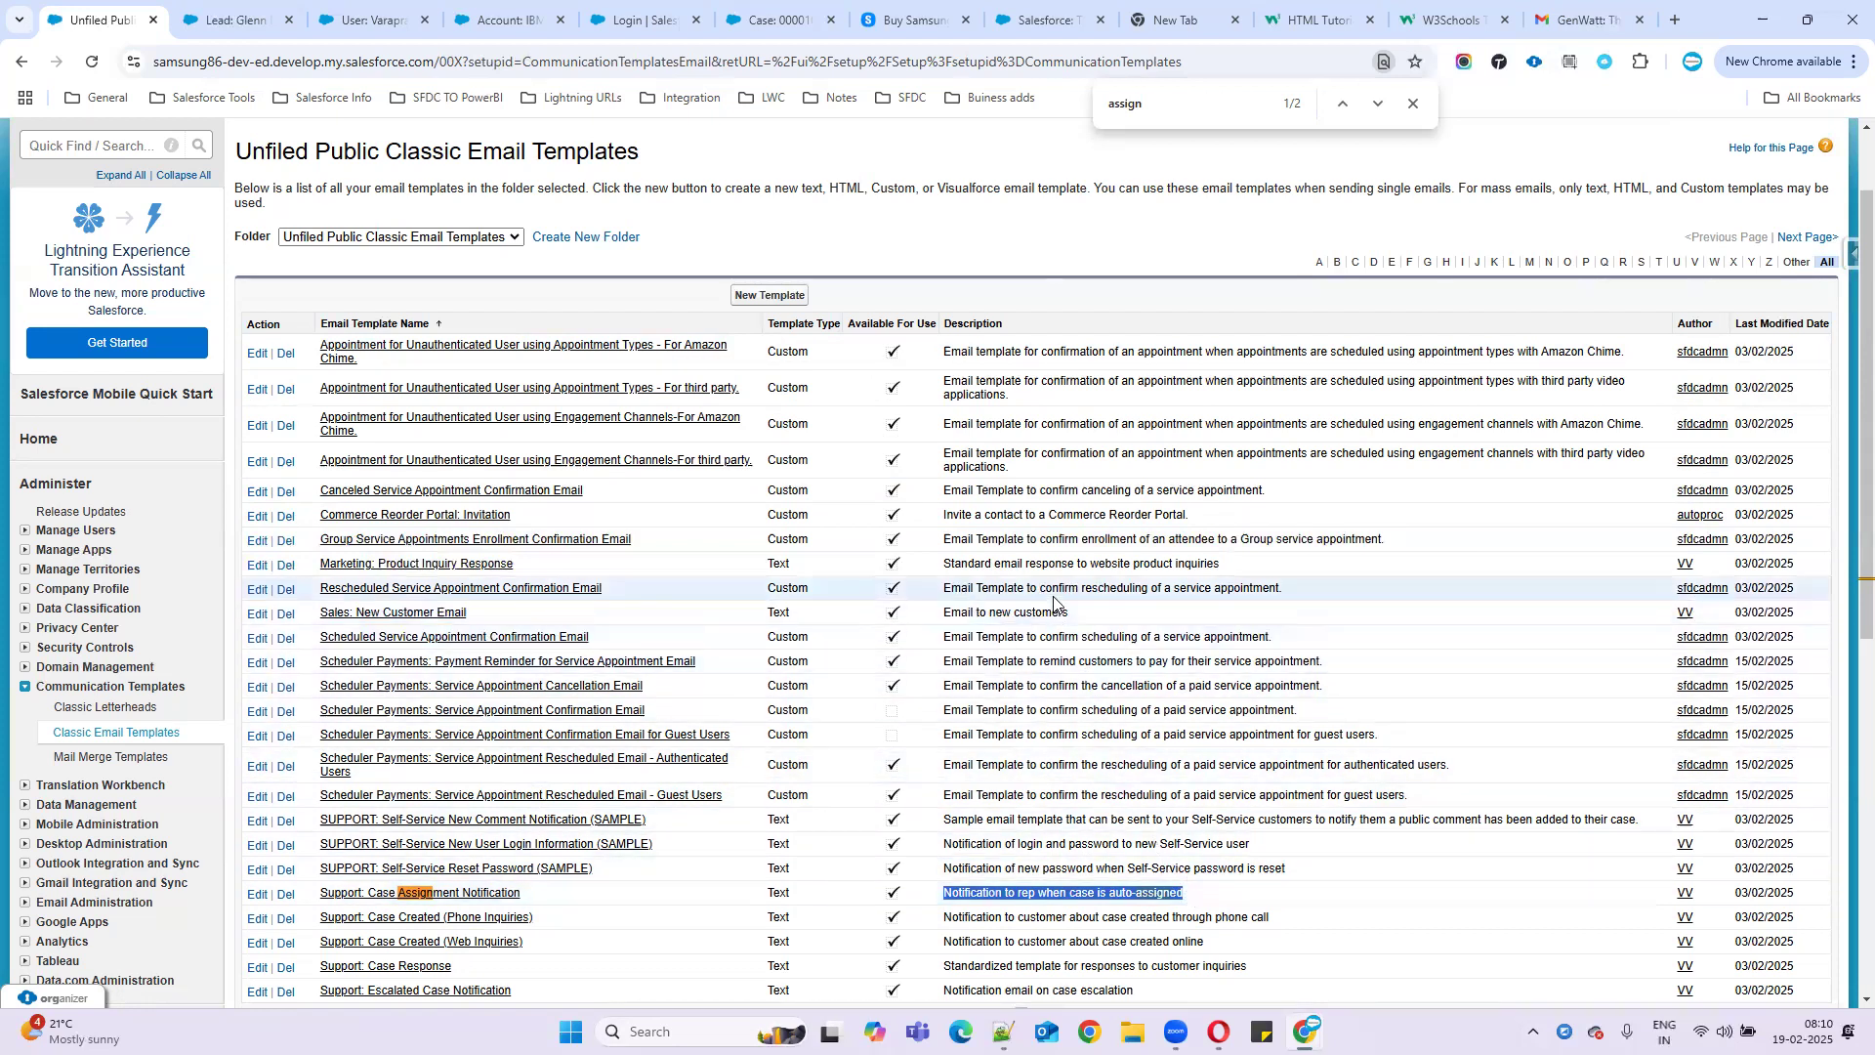
left_click(770, 297)
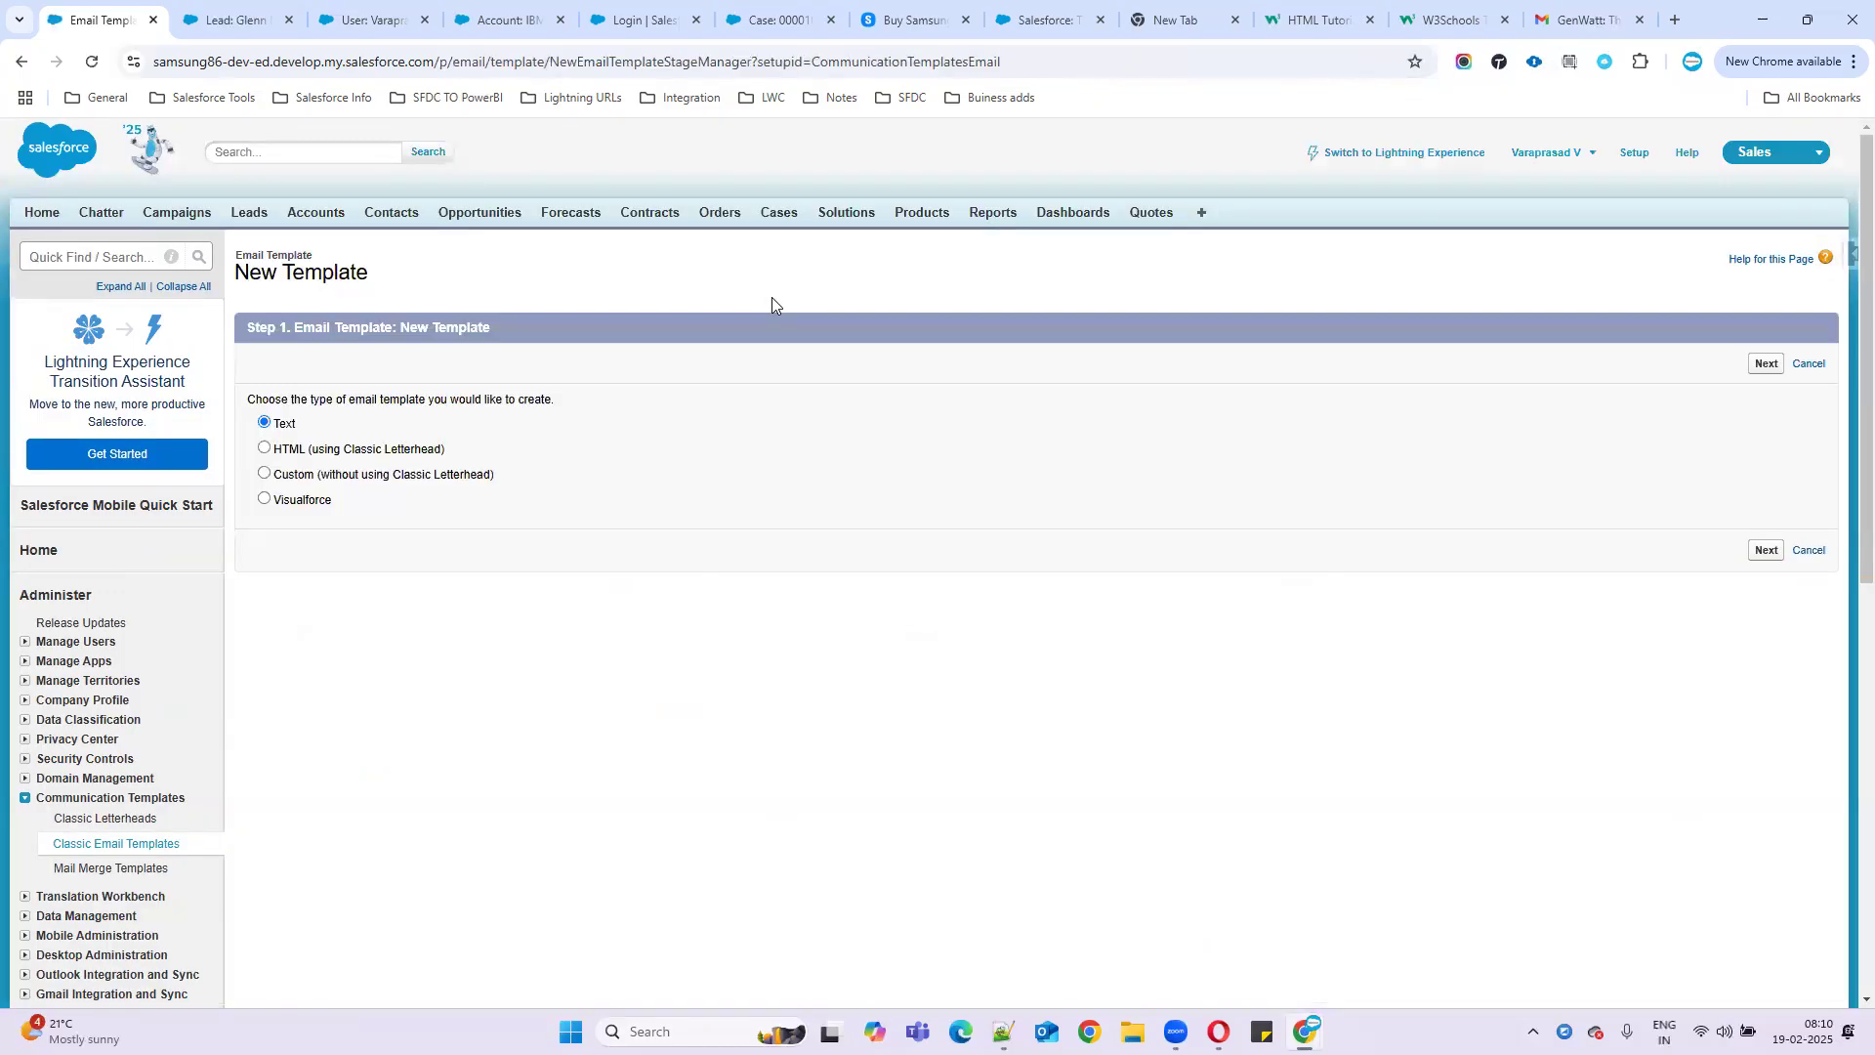
- Look over the new-template page heading and the open lead record
left_click_drag(238, 252, 401, 272)
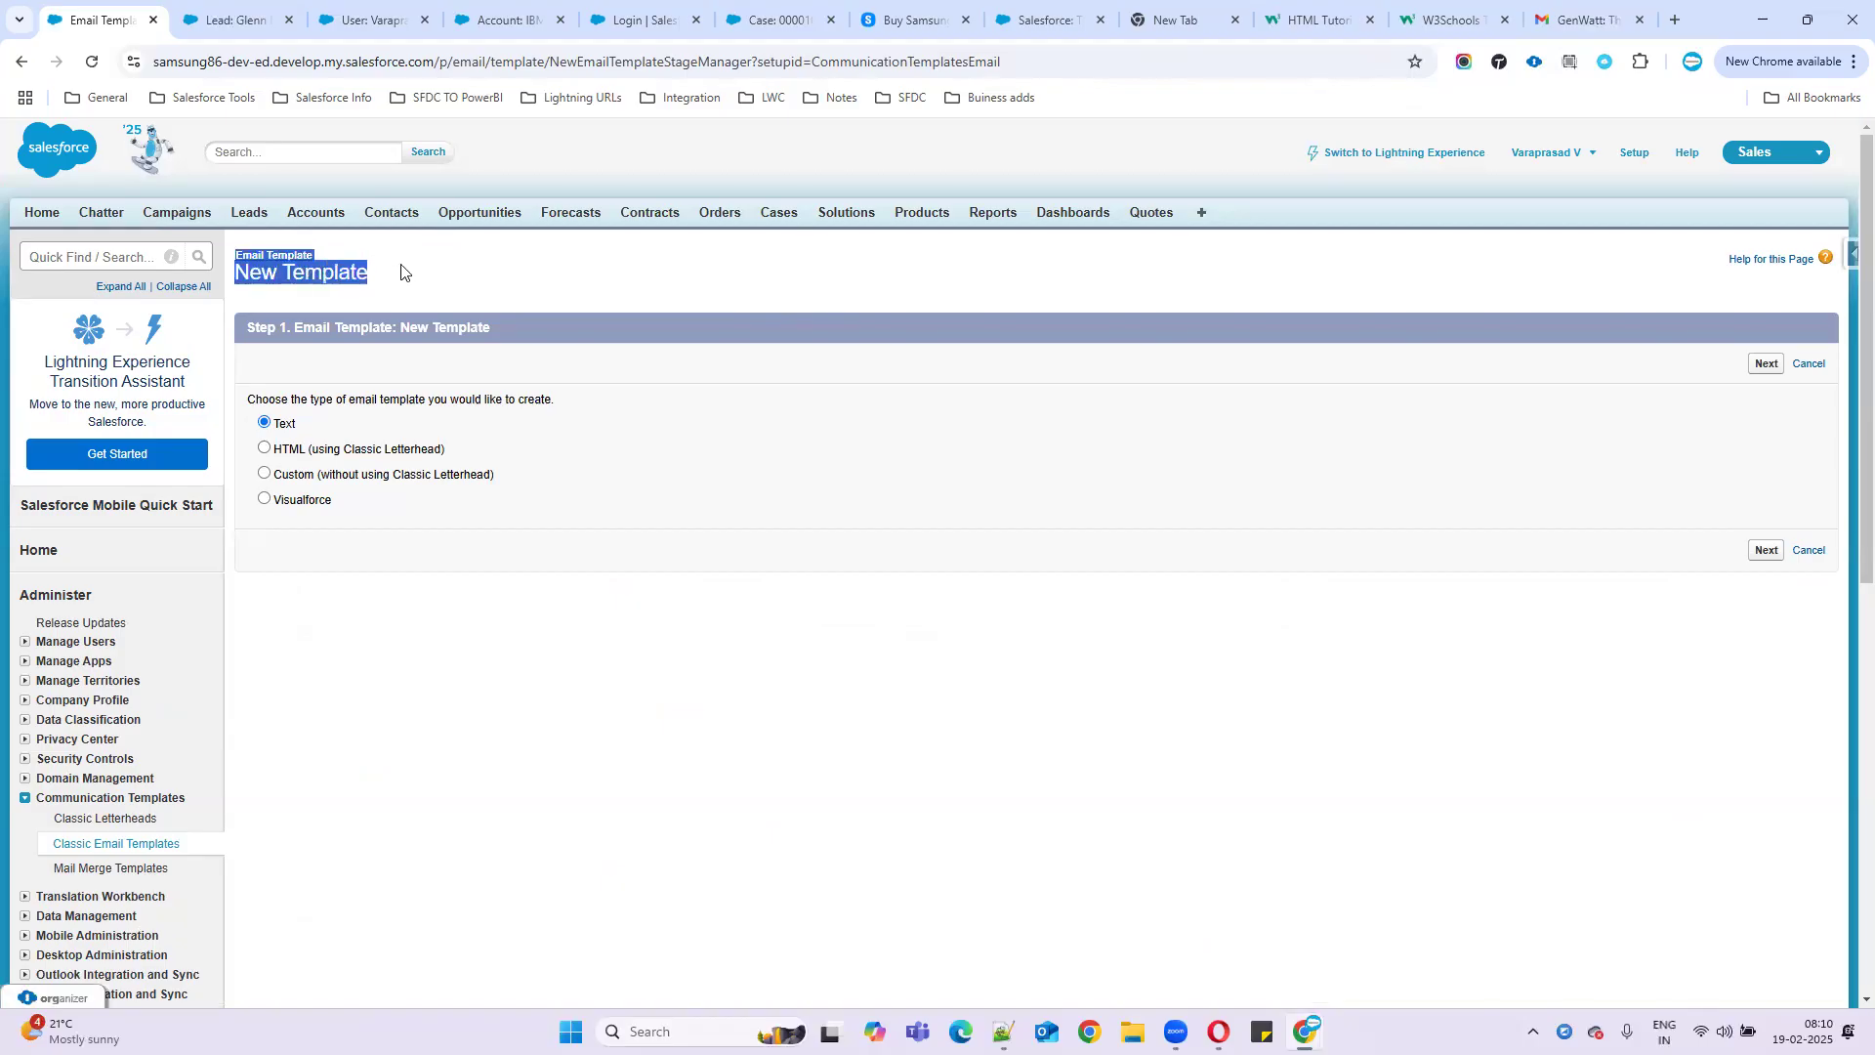
left_click(351, 280)
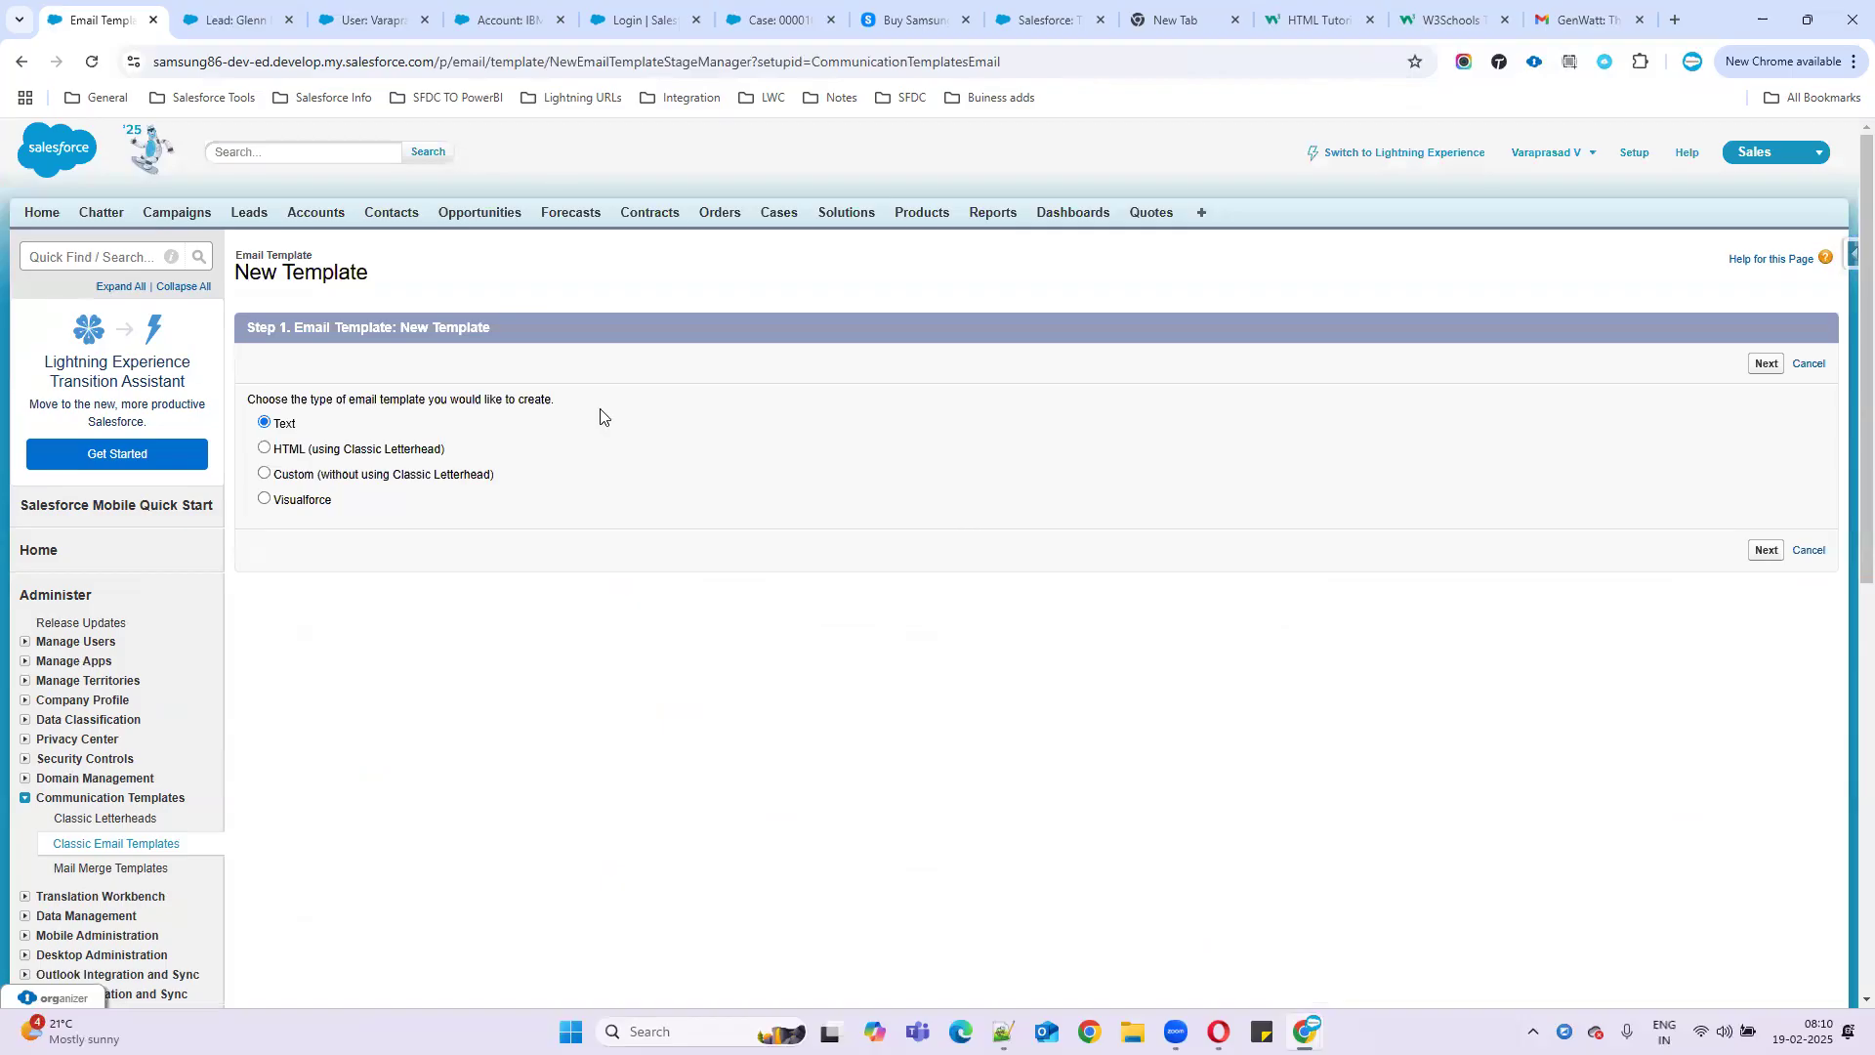
key("ctrl+Tab")
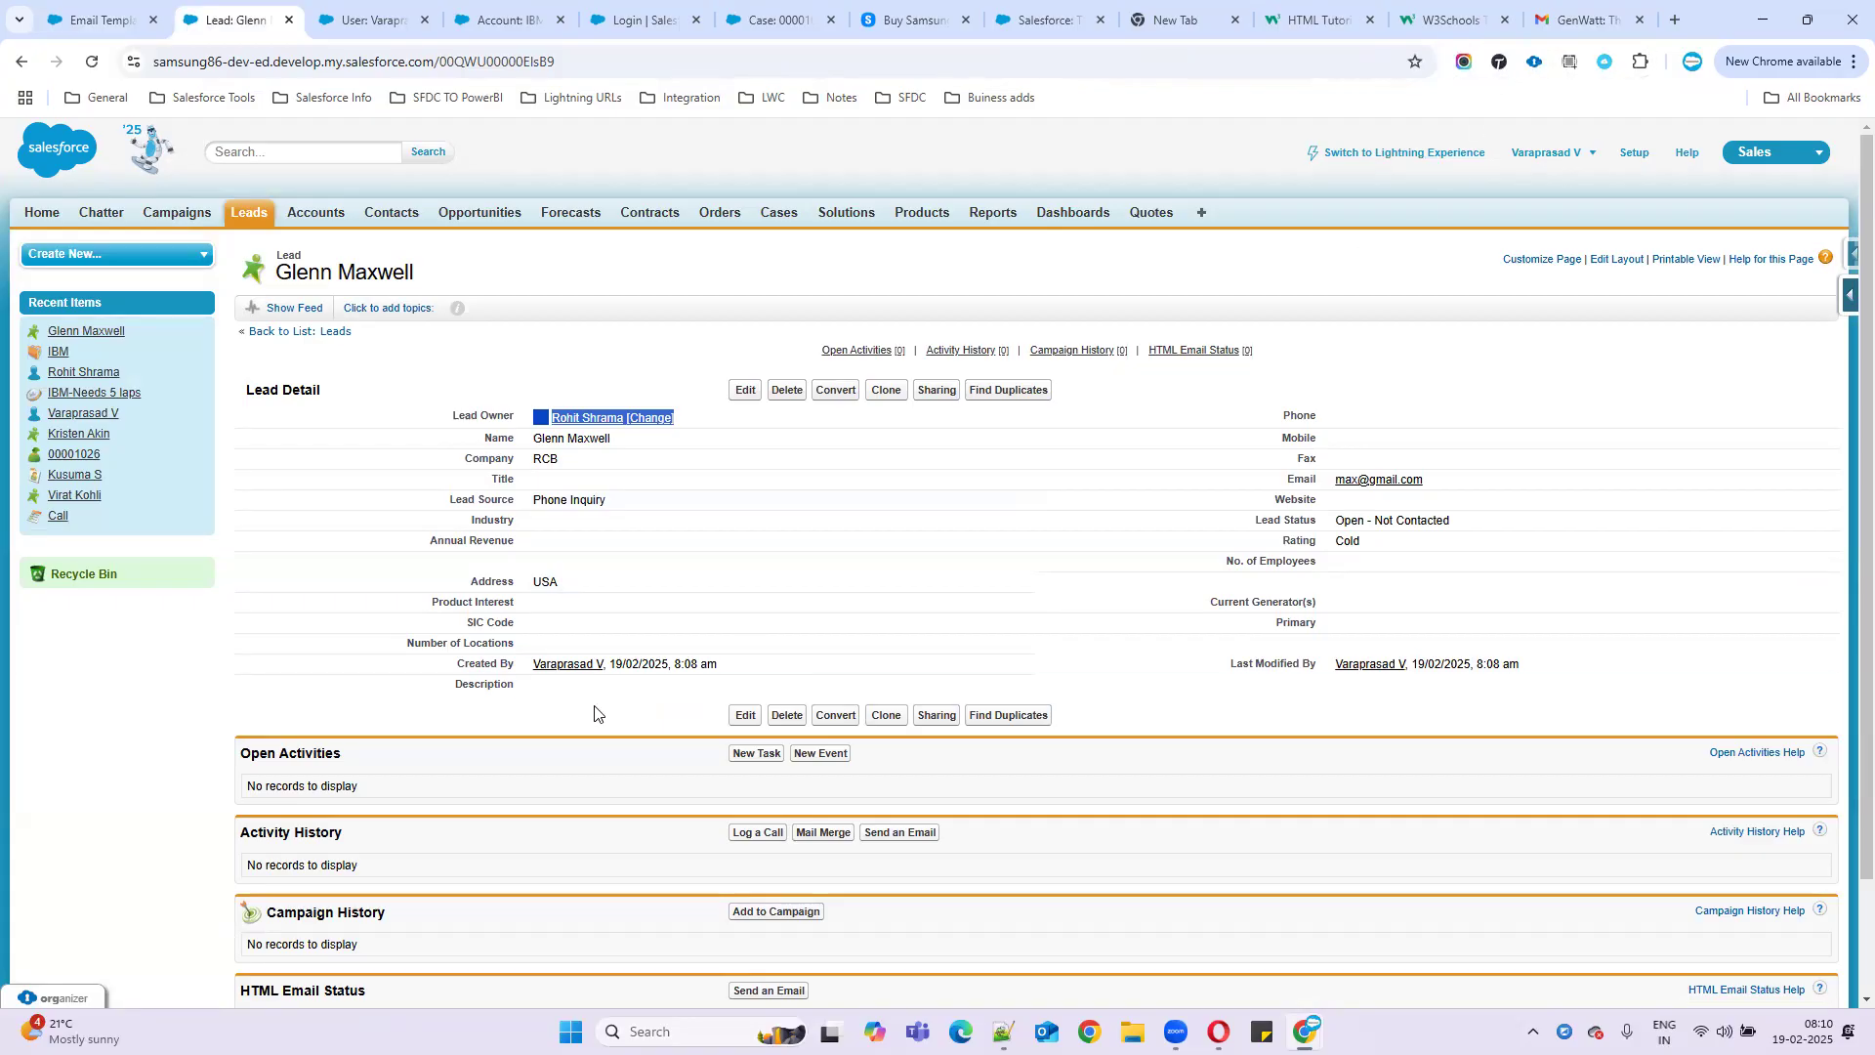
scroll(592, 709, "down", 3)
scroll(809, 660, "up", 3)
- Review the Notepad++ notes, then continue to the Unfiled Public Classic Email Templates list
key("alt+Tab")
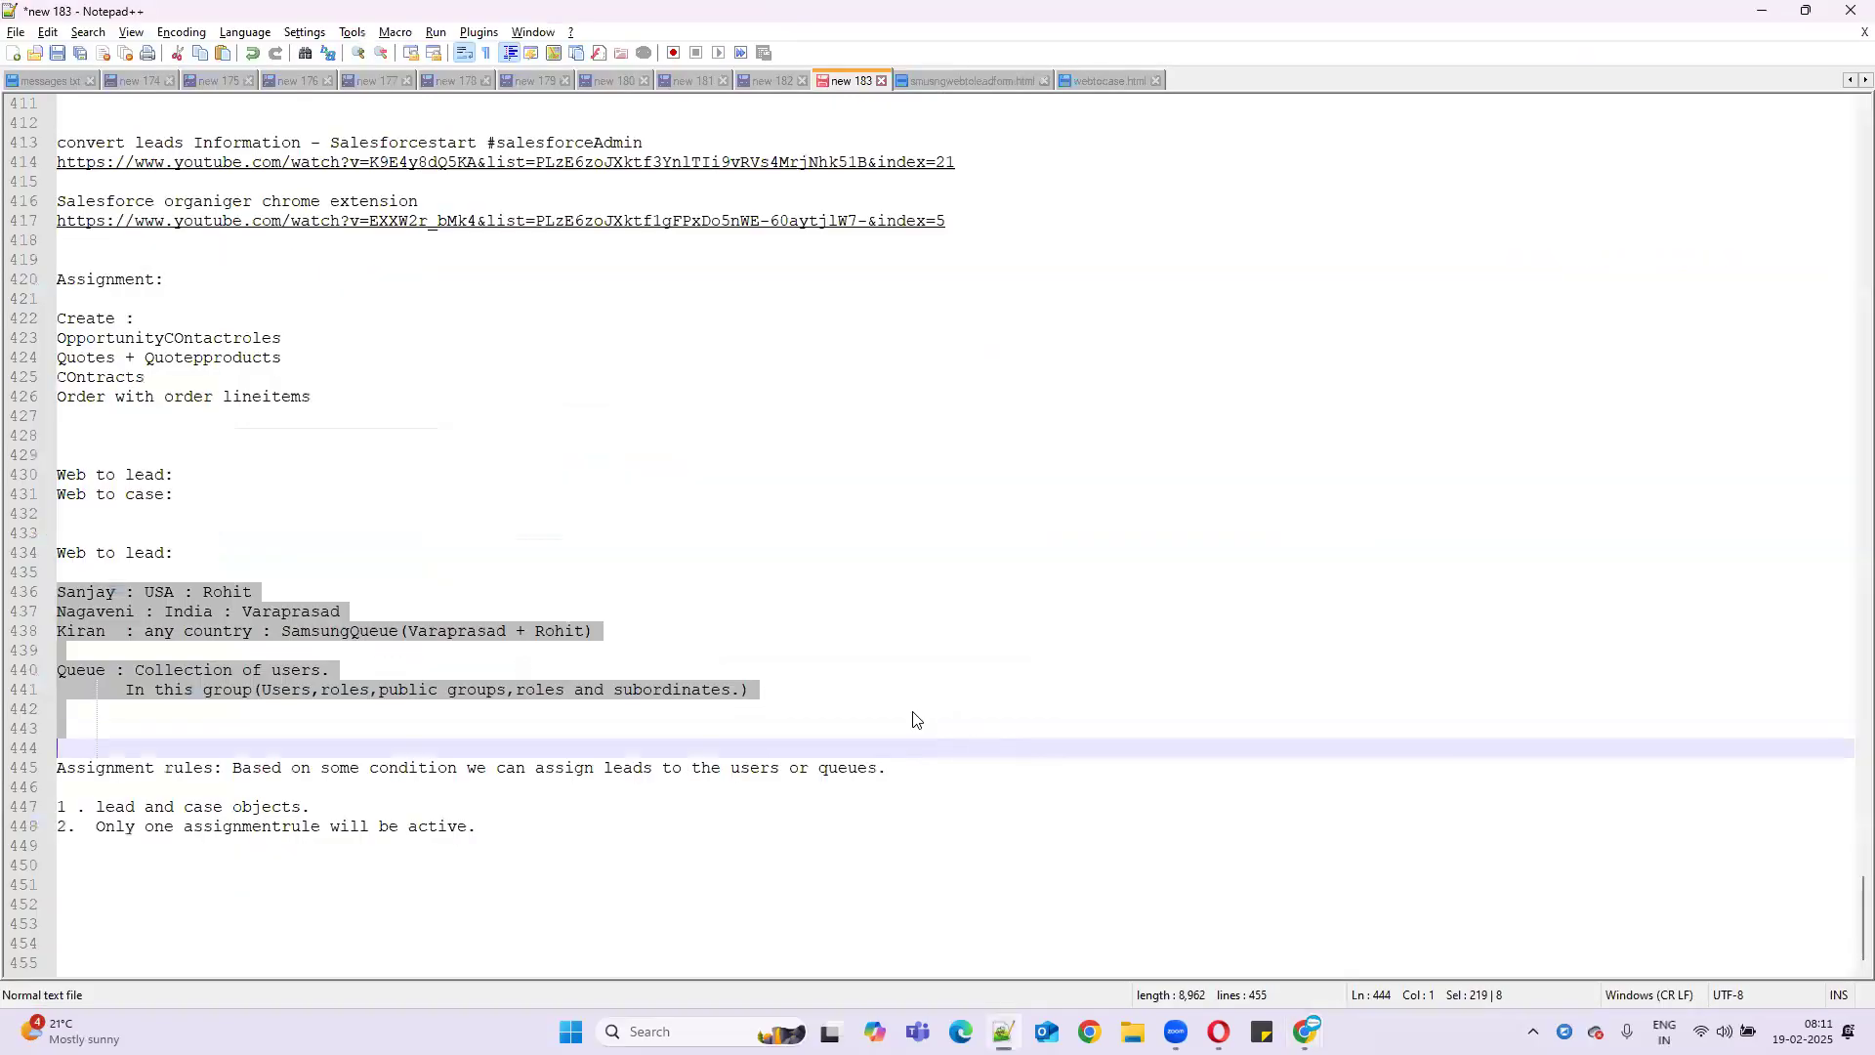
left_click(1064, 727)
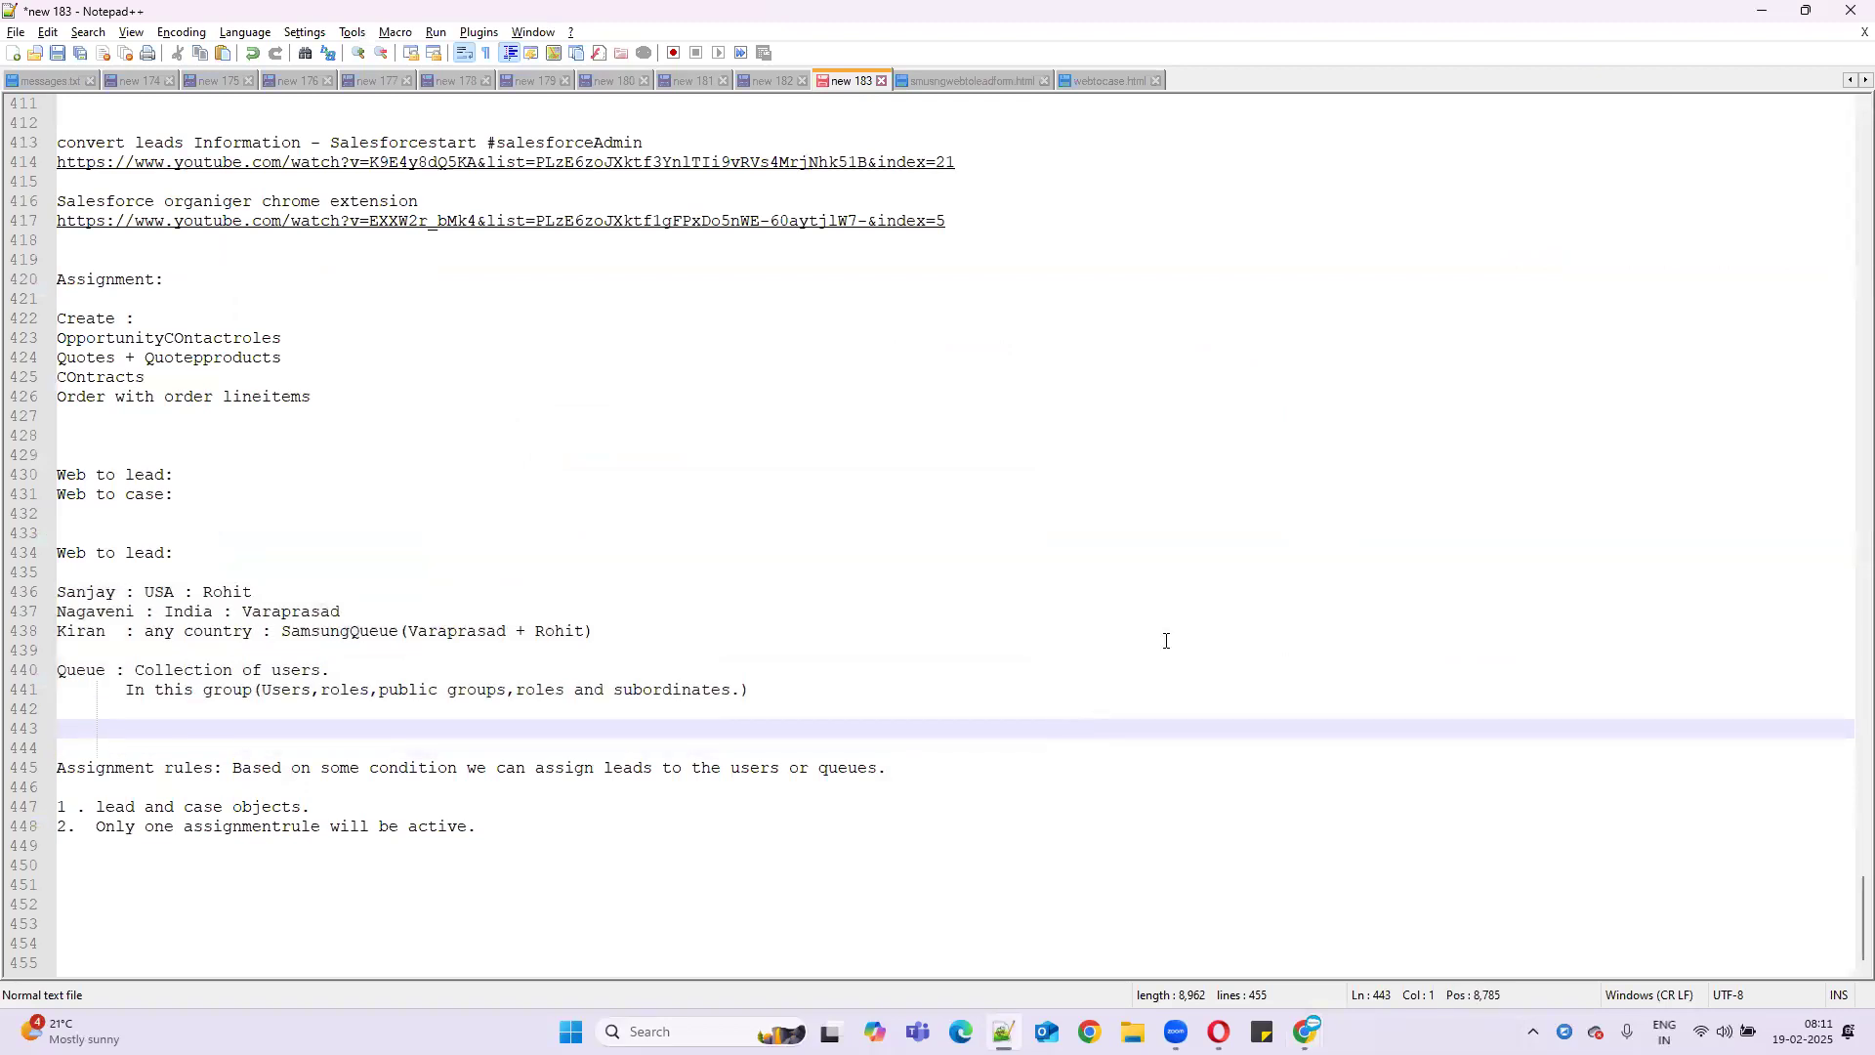
left_click(1762, 11)
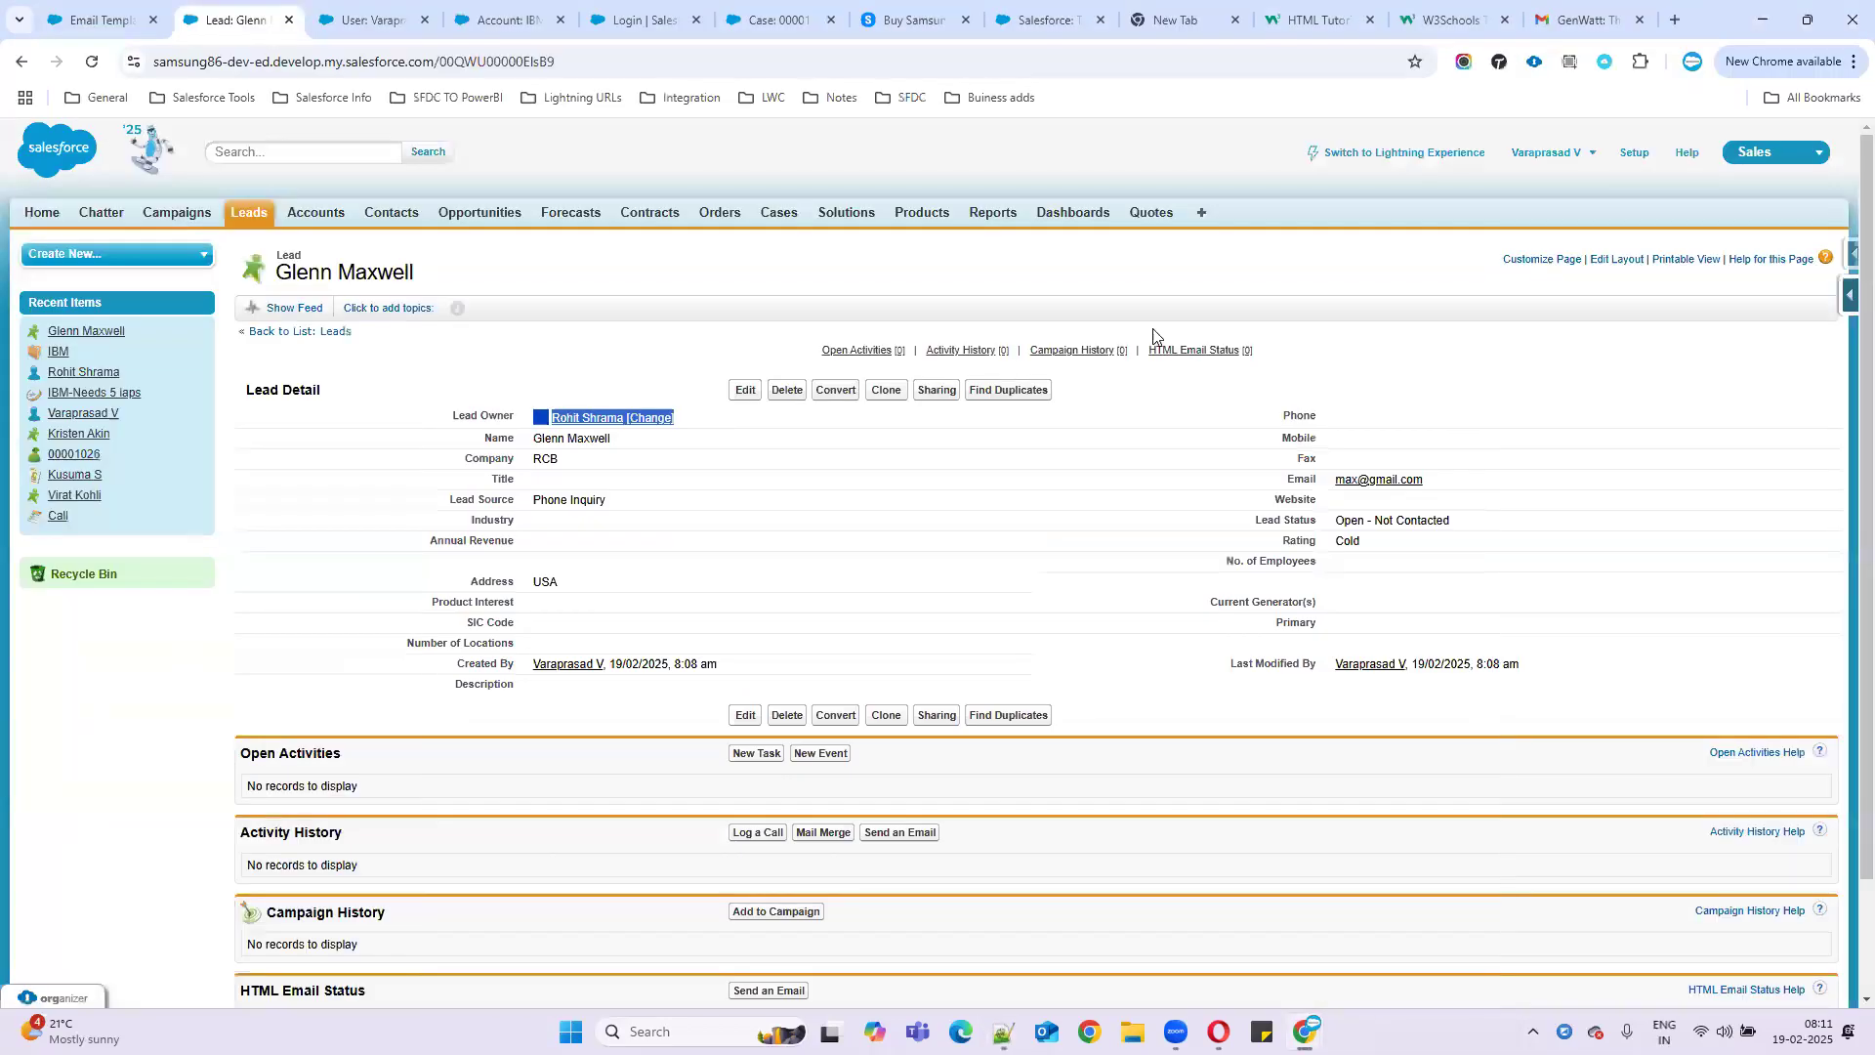
left_click(125, 22)
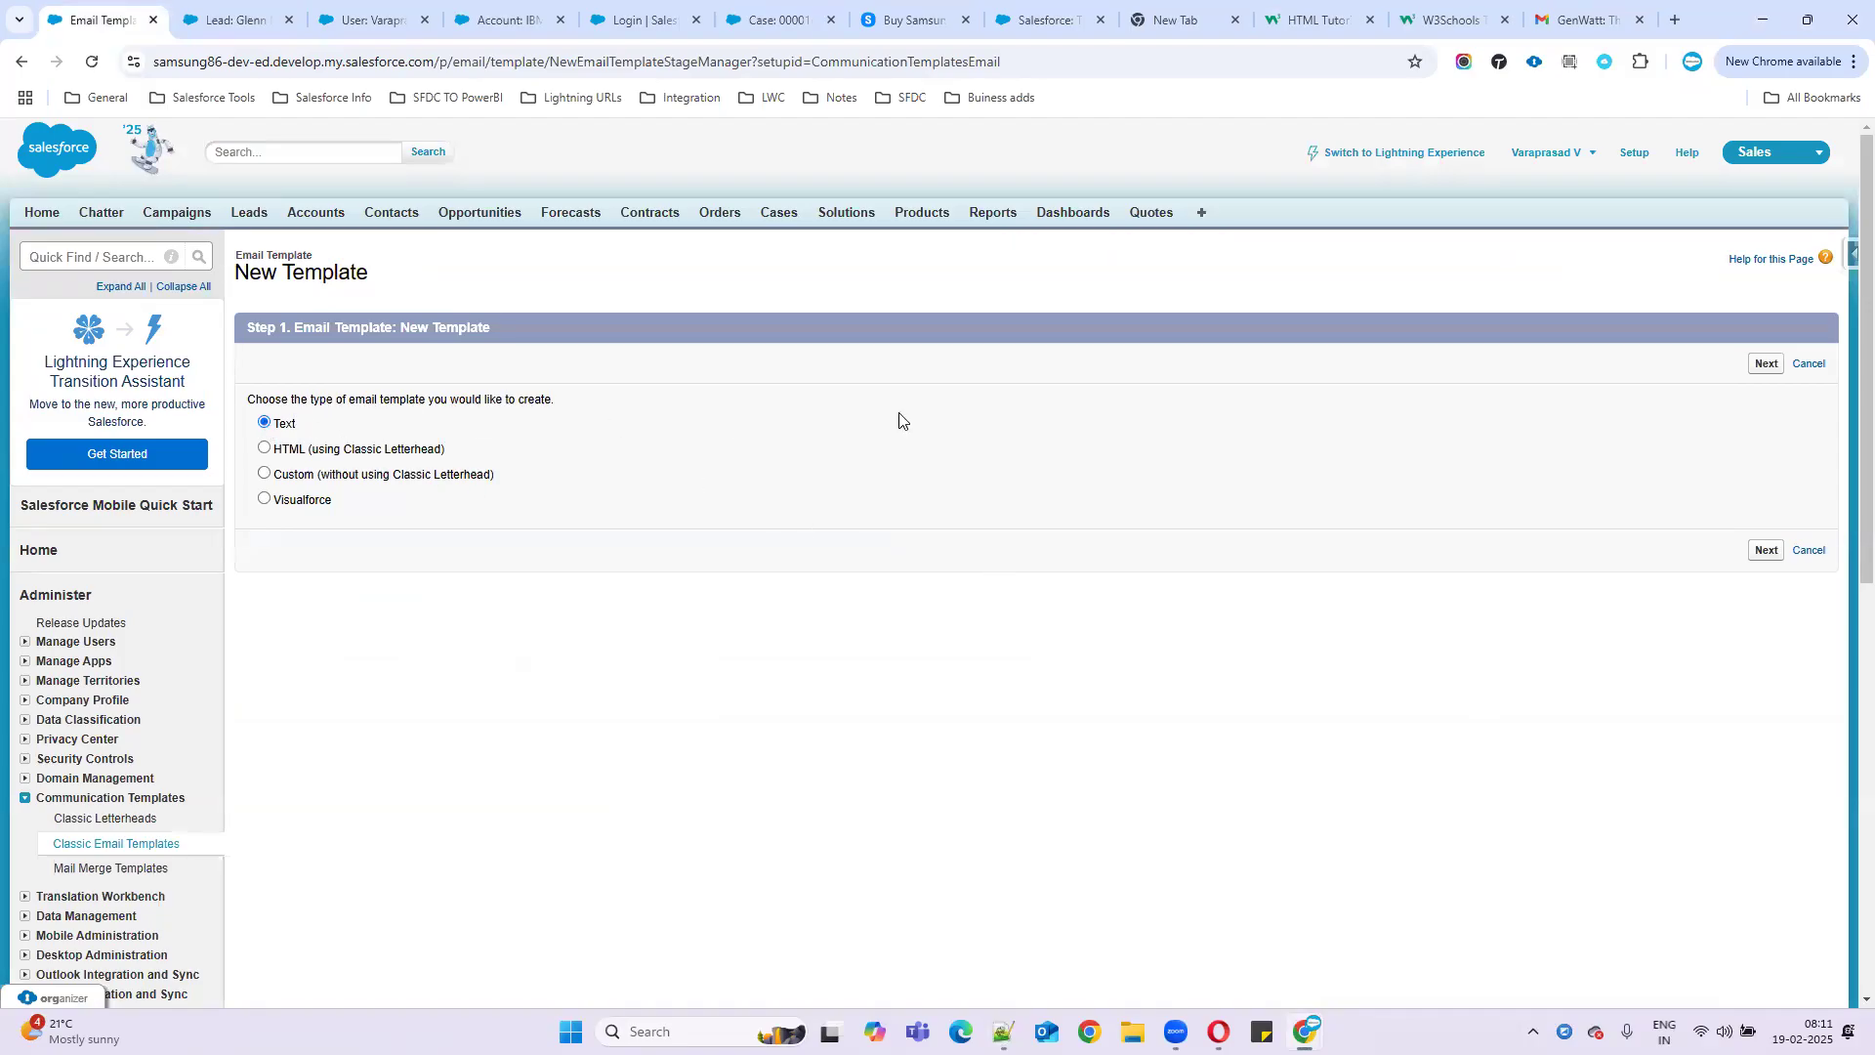
left_click(1766, 552)
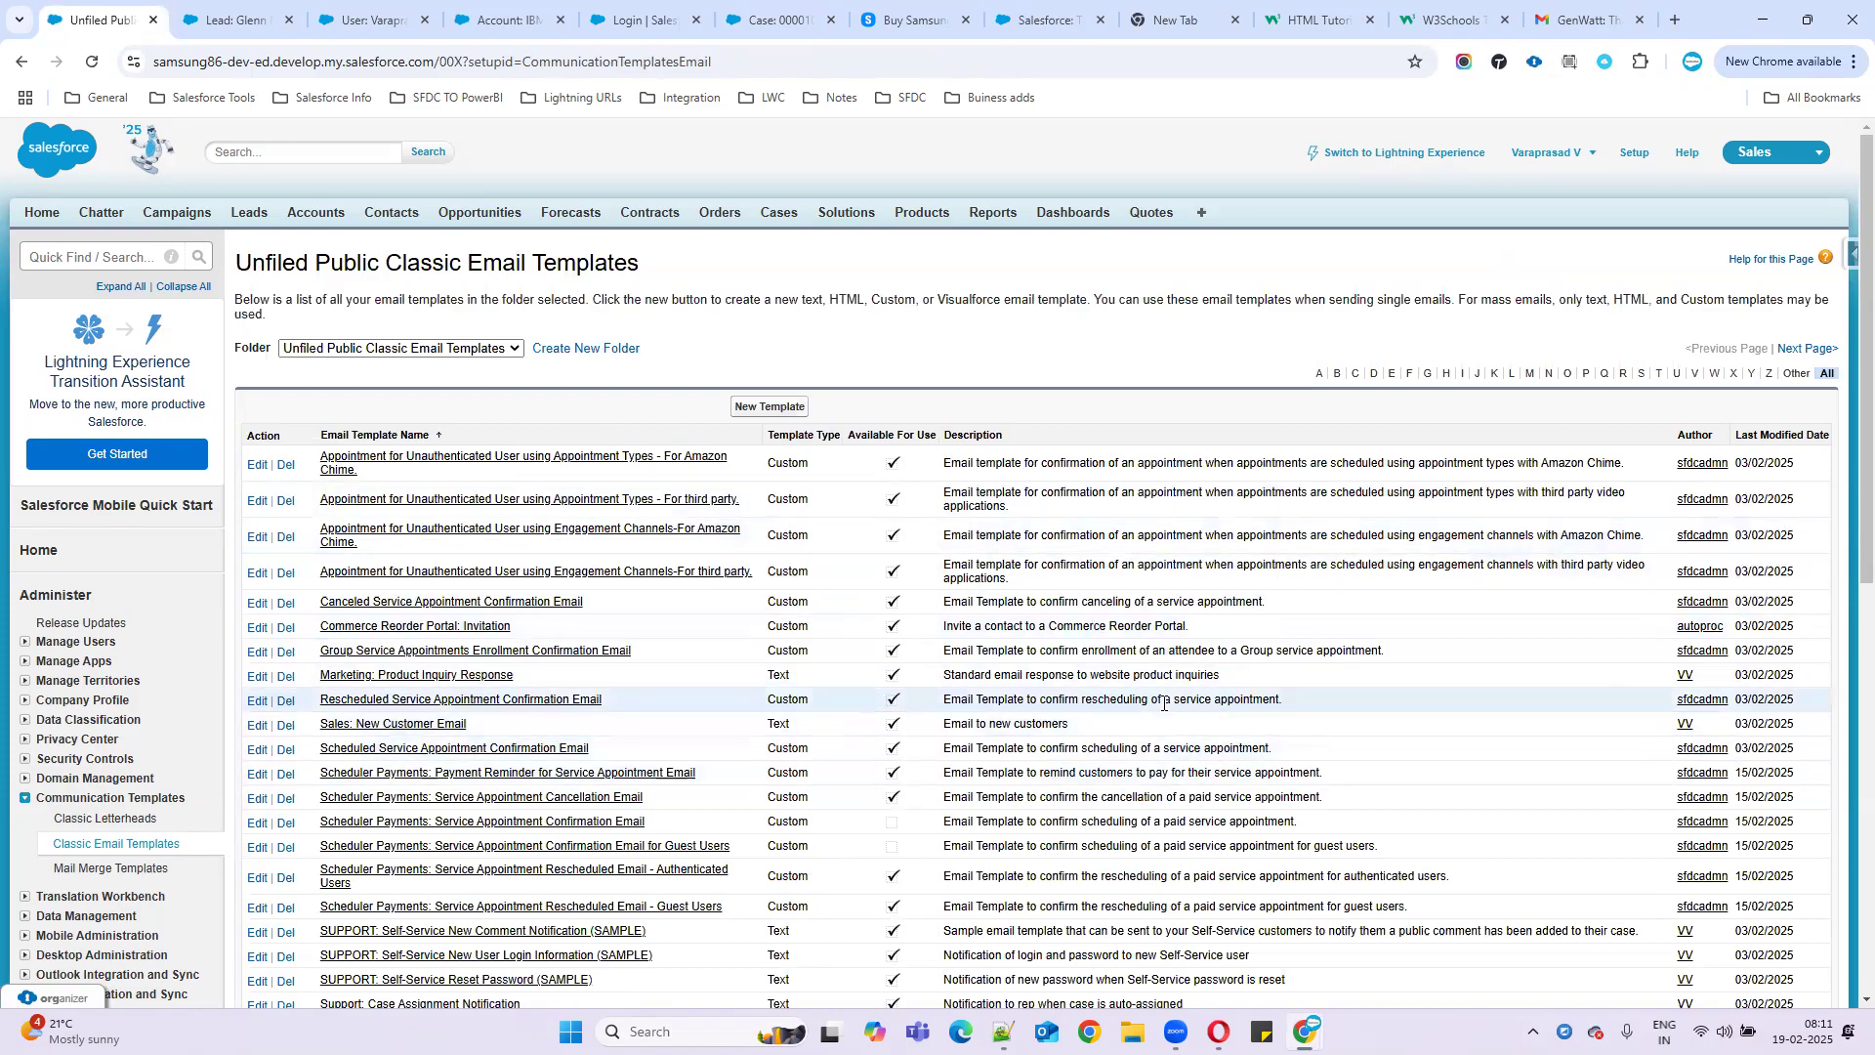
- Preview Sales: New Customer Email, then clone Marketing: Product Inquiry Response
left_click(418, 726)
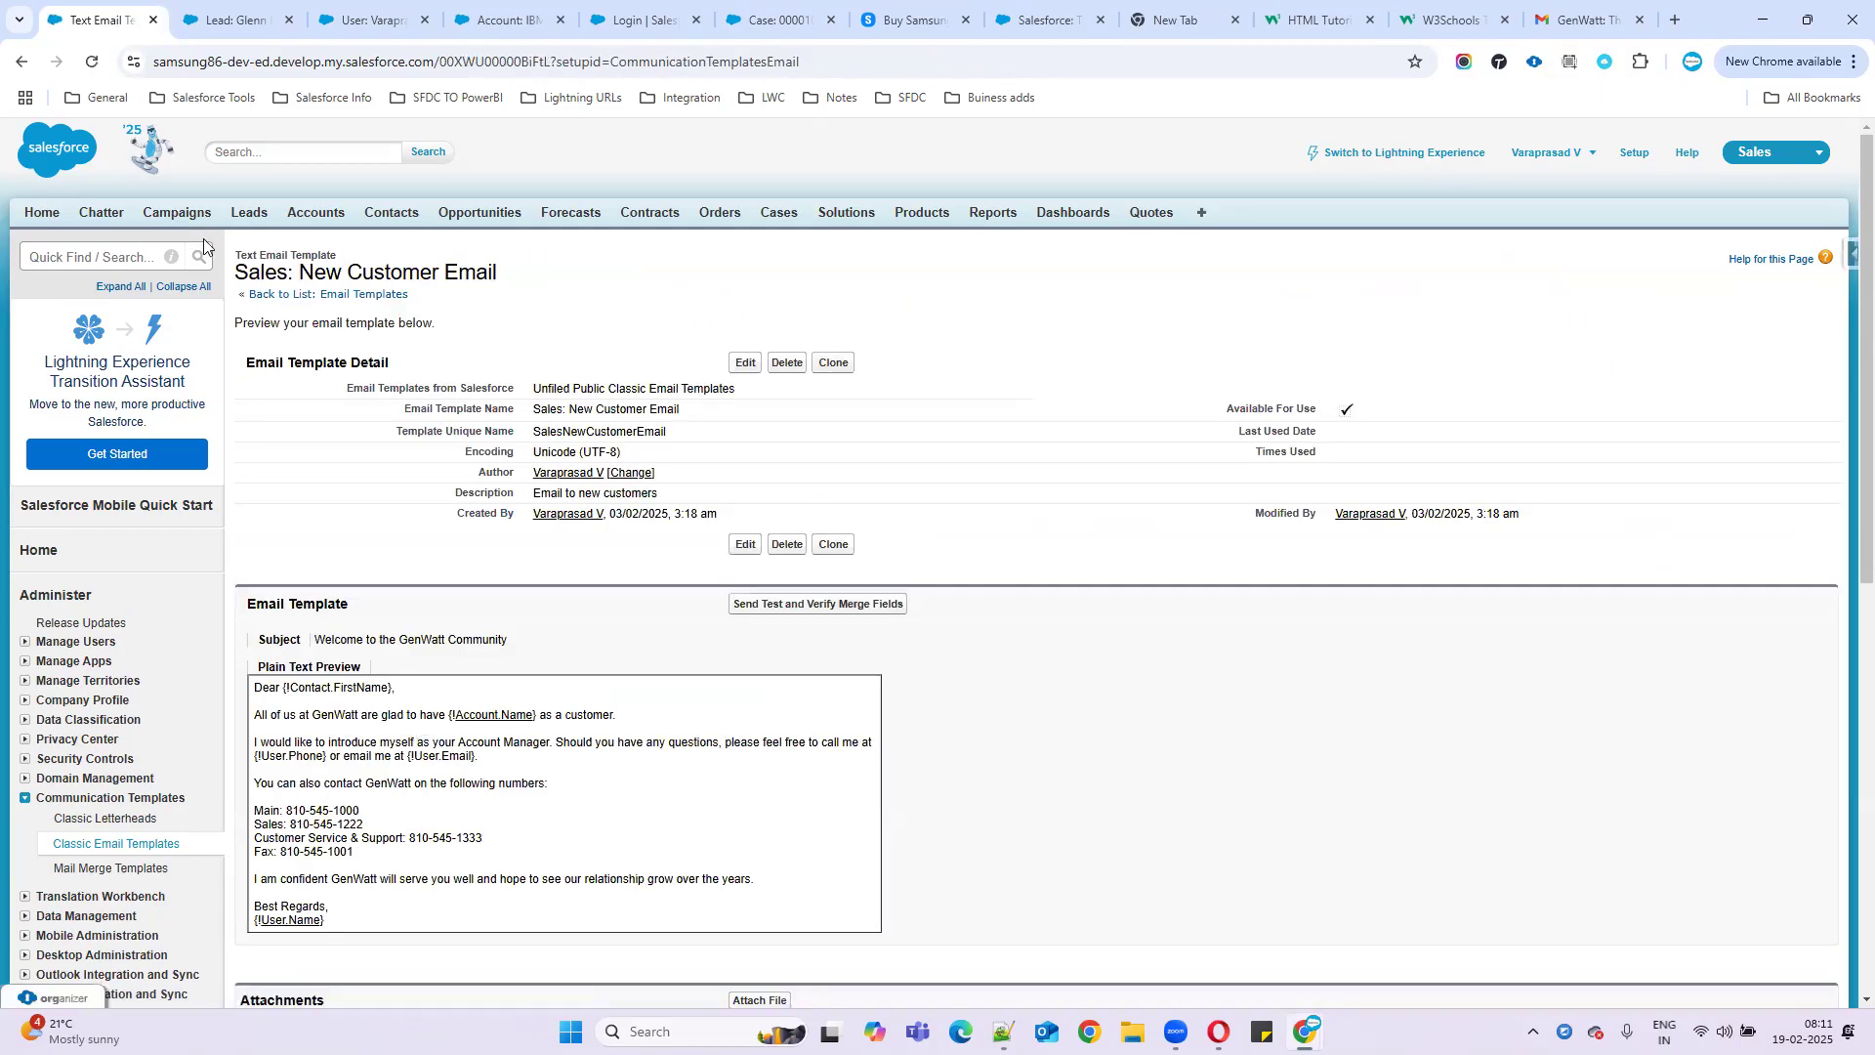
left_click(20, 61)
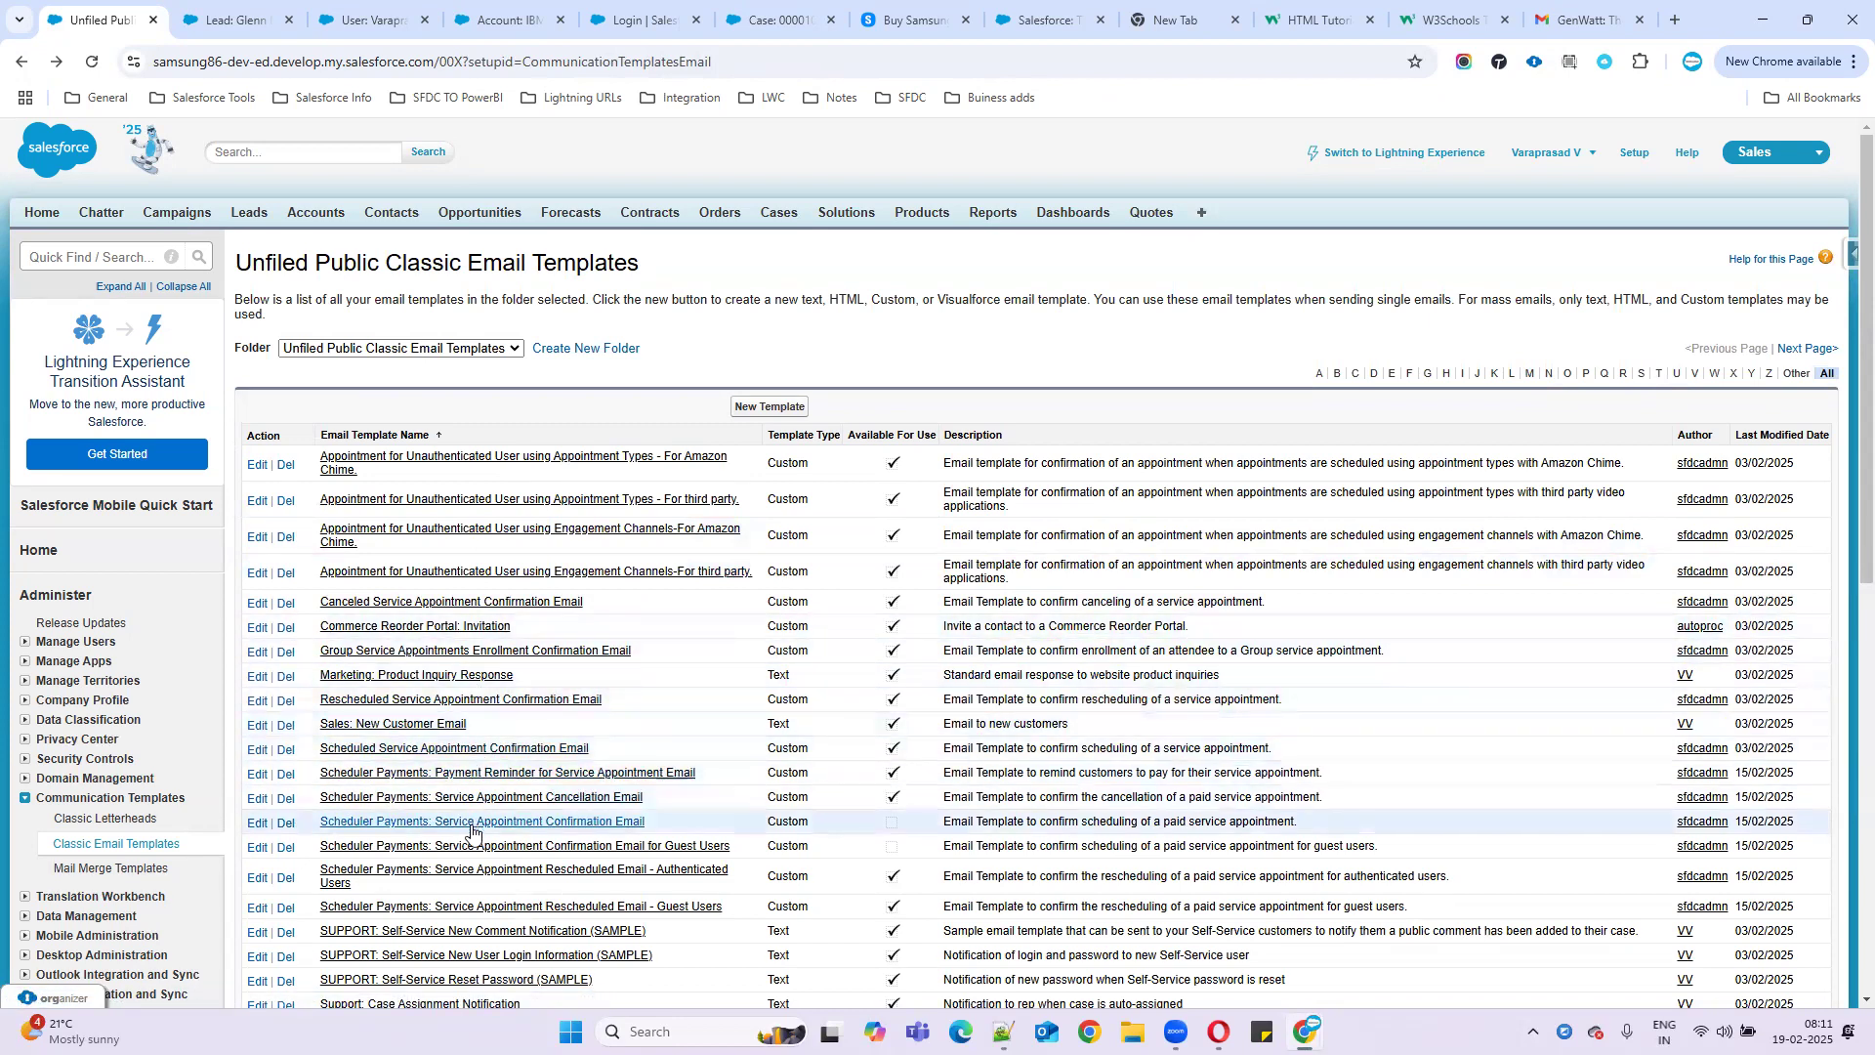
left_click(419, 677)
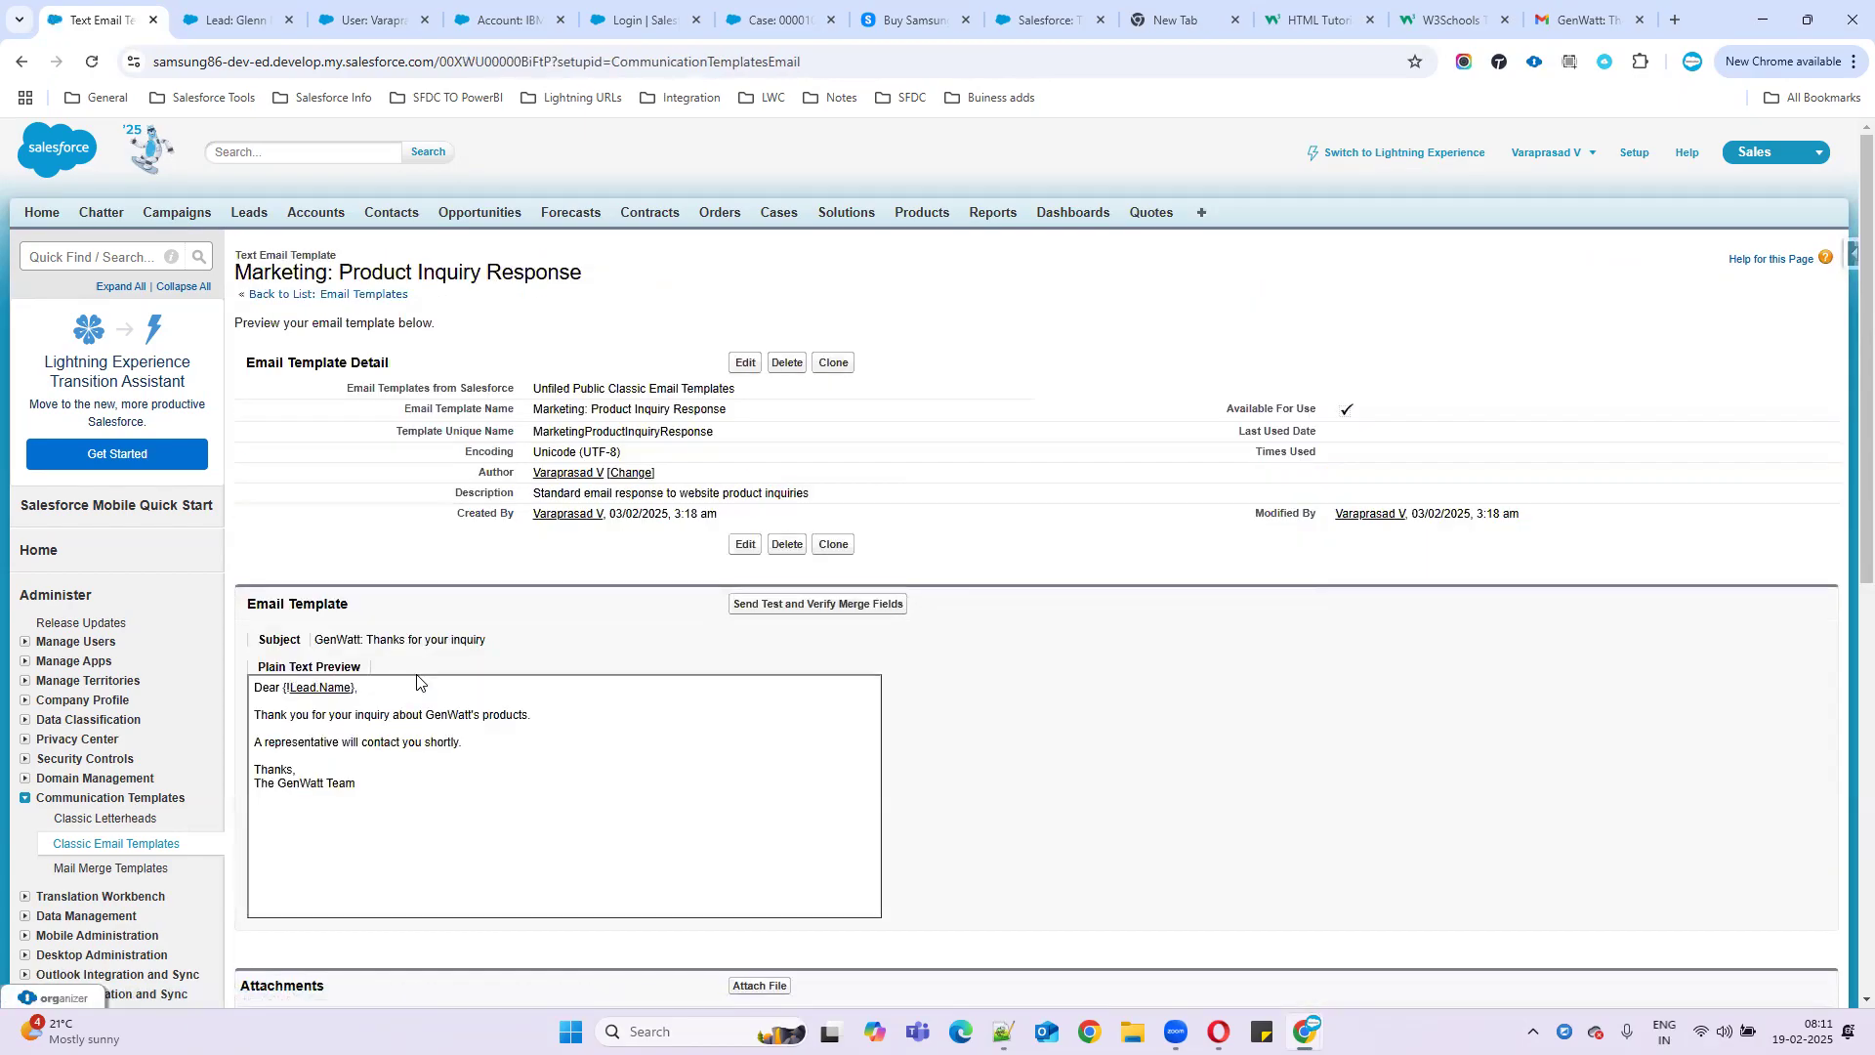
left_click(834, 364)
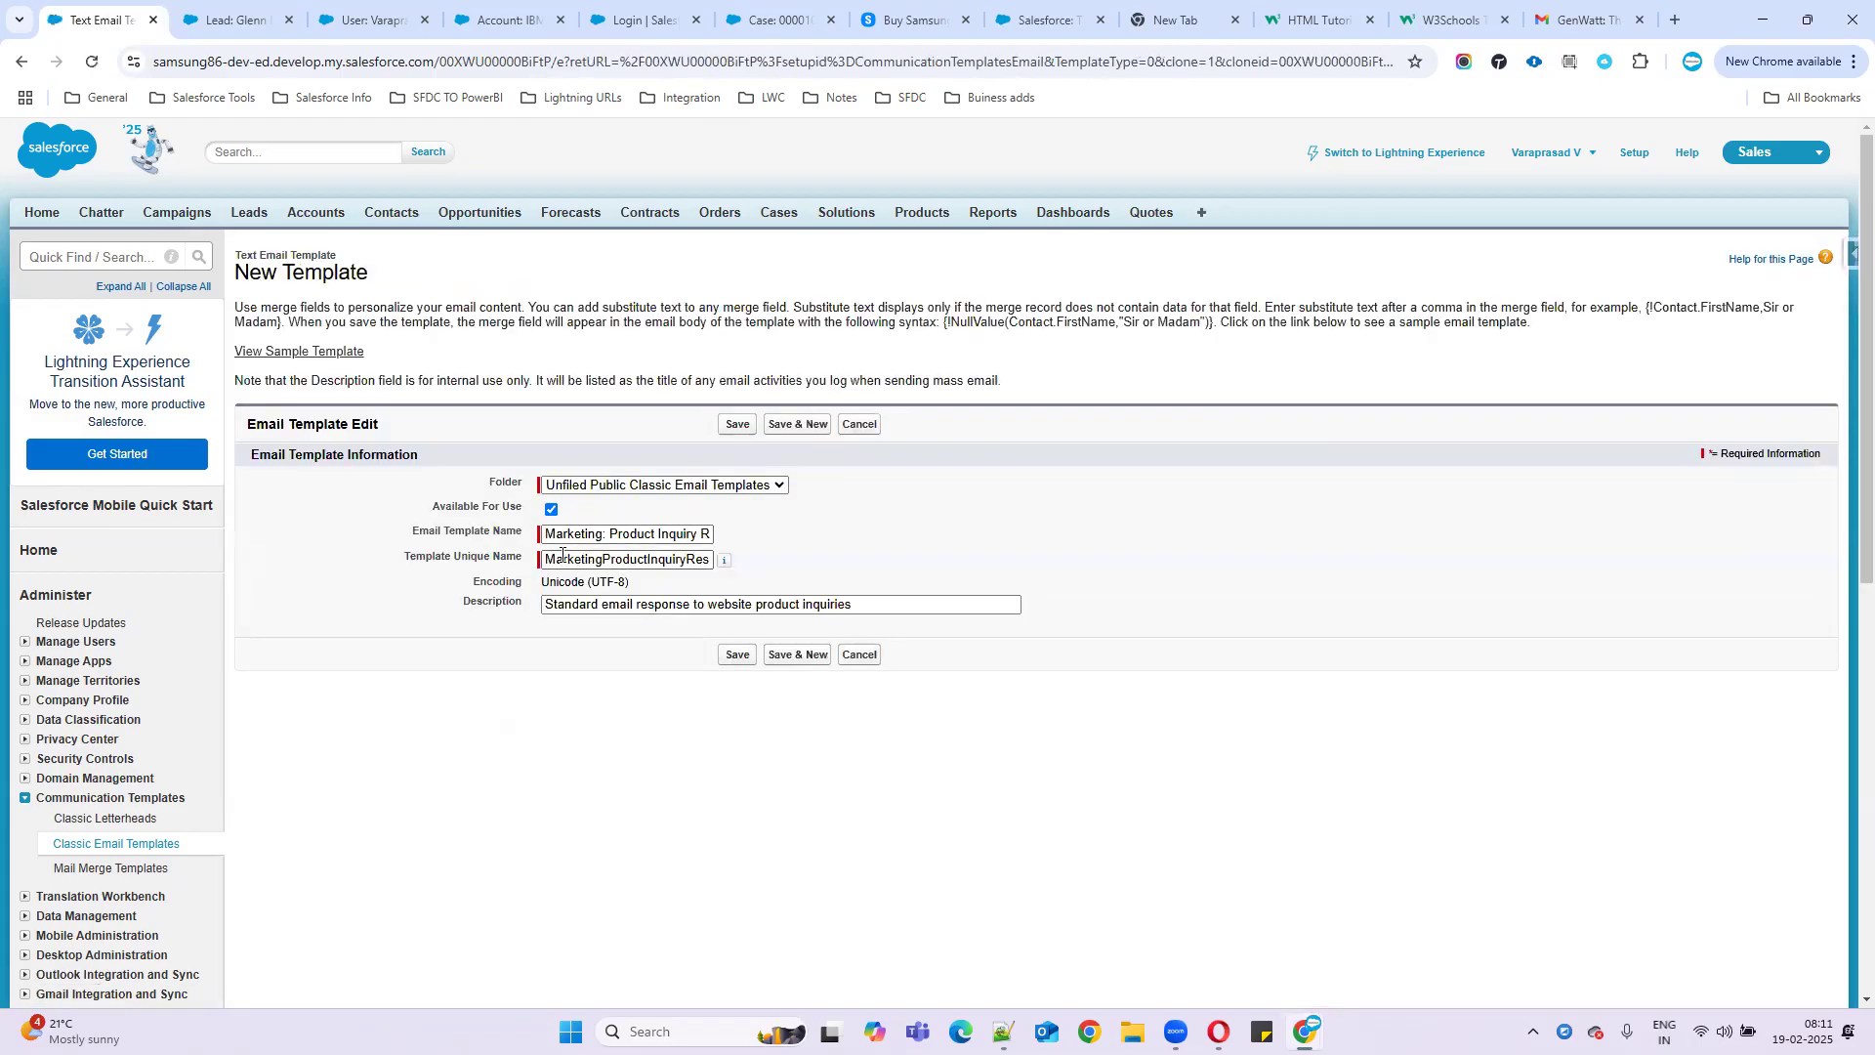
left_click(559, 535)
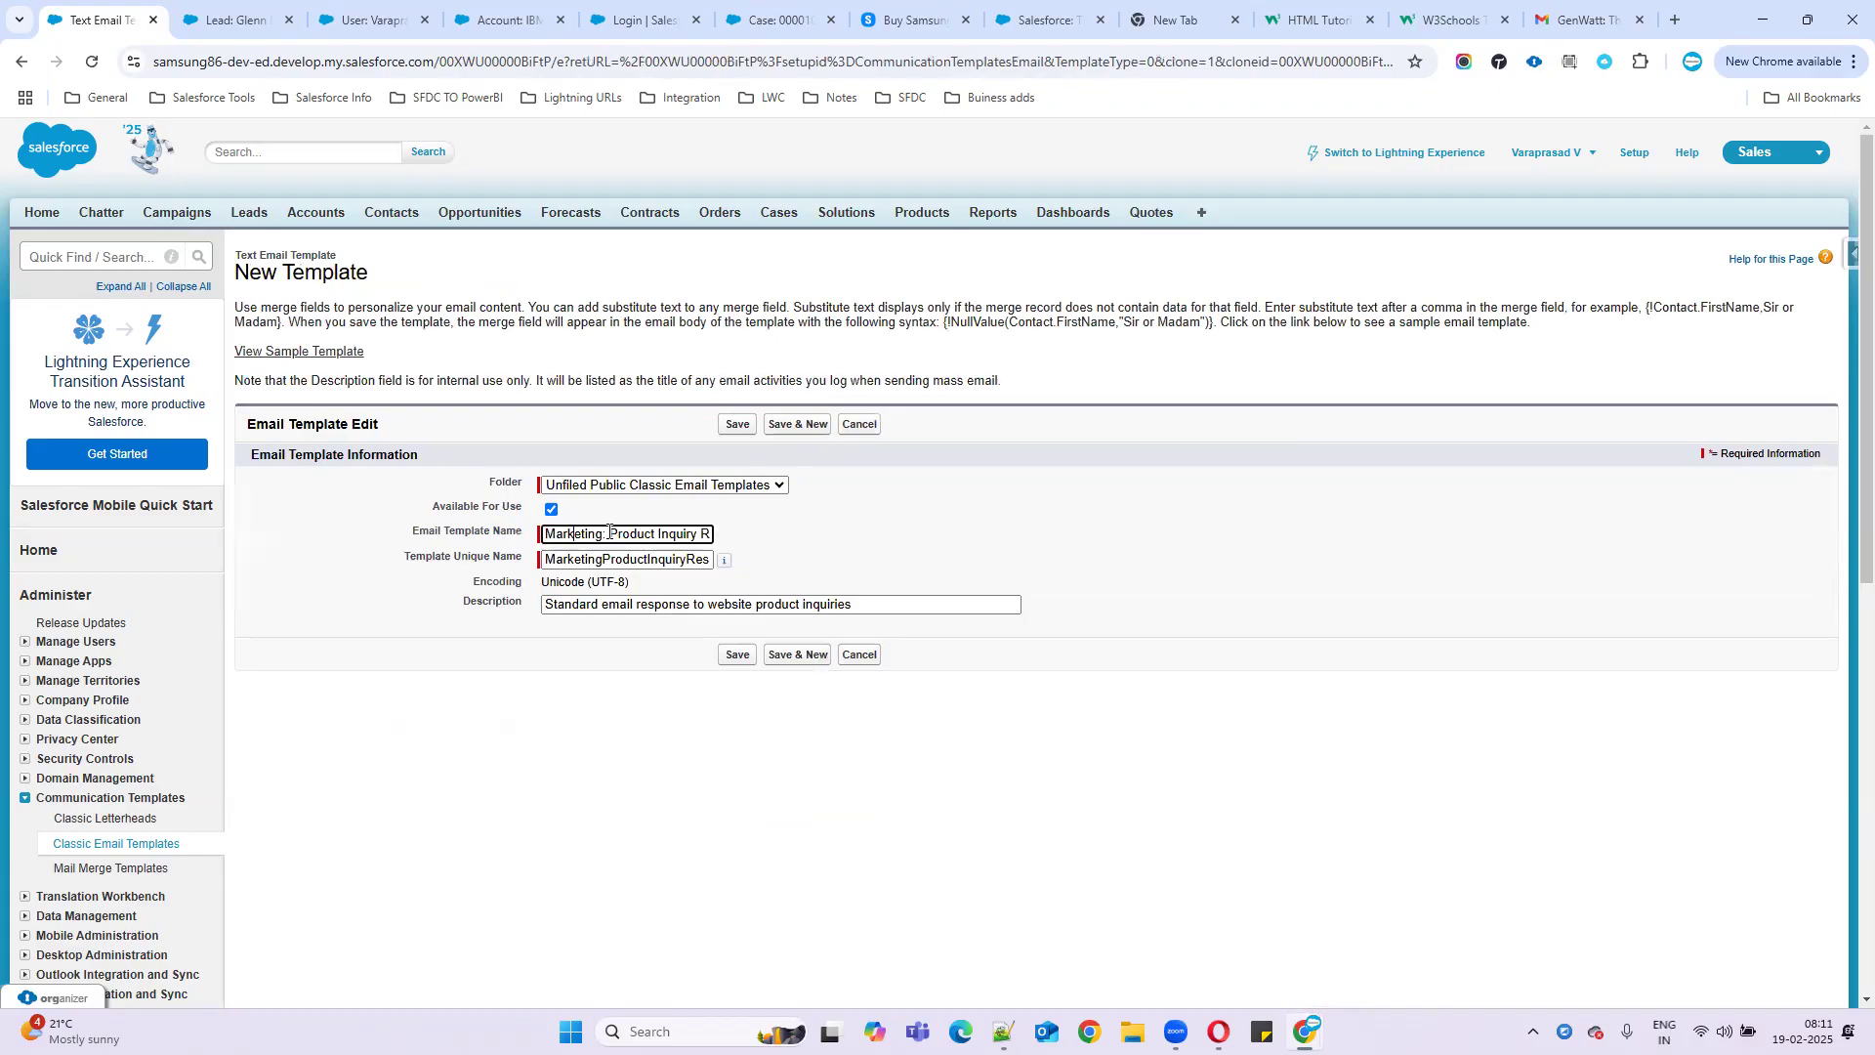
- Rename the cloned template to 'Marketing: Lead assigment'
left_click_drag(544, 535, 762, 535)
left_click(575, 535)
left_click_drag(561, 535, 898, 535)
type("Lead assigment")
left_click_drag(610, 536, 546, 536)
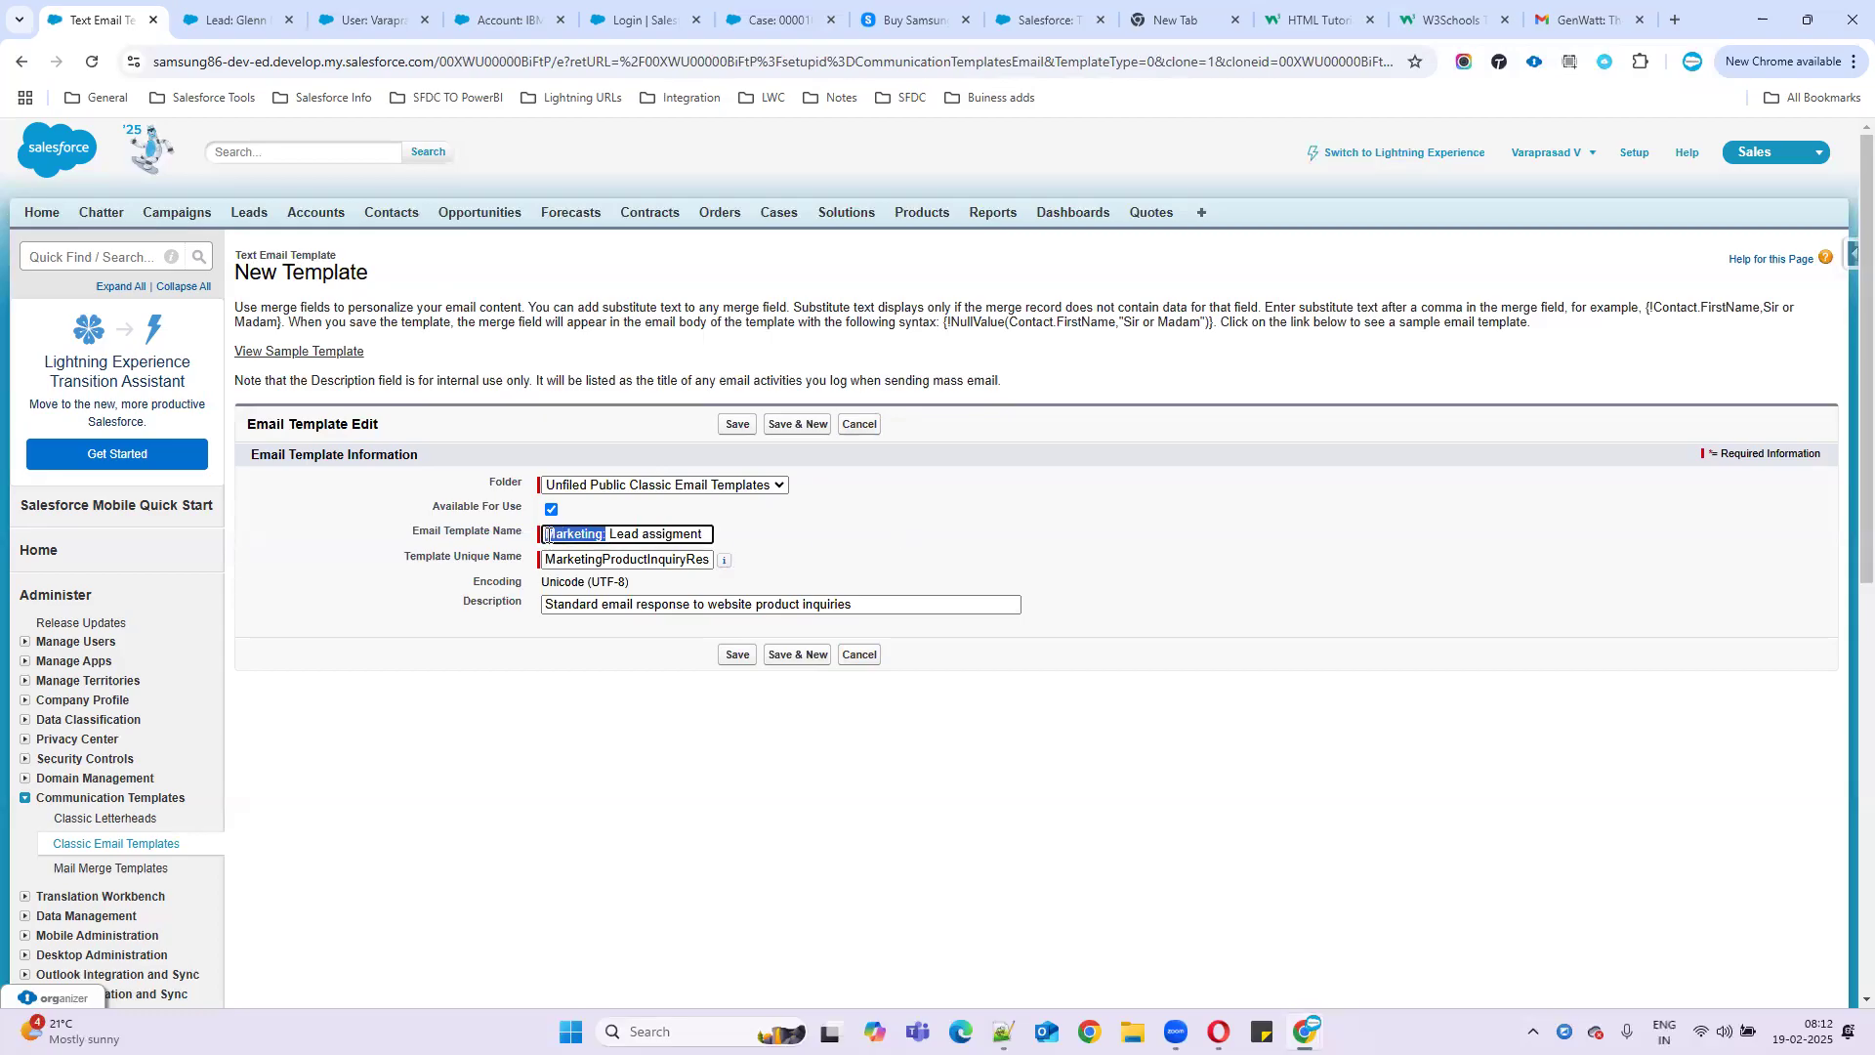
key("ctrl+a")
- Copy the name into Template Unique Name, set the description to 'Lead assigment', and save
left_click(630, 565)
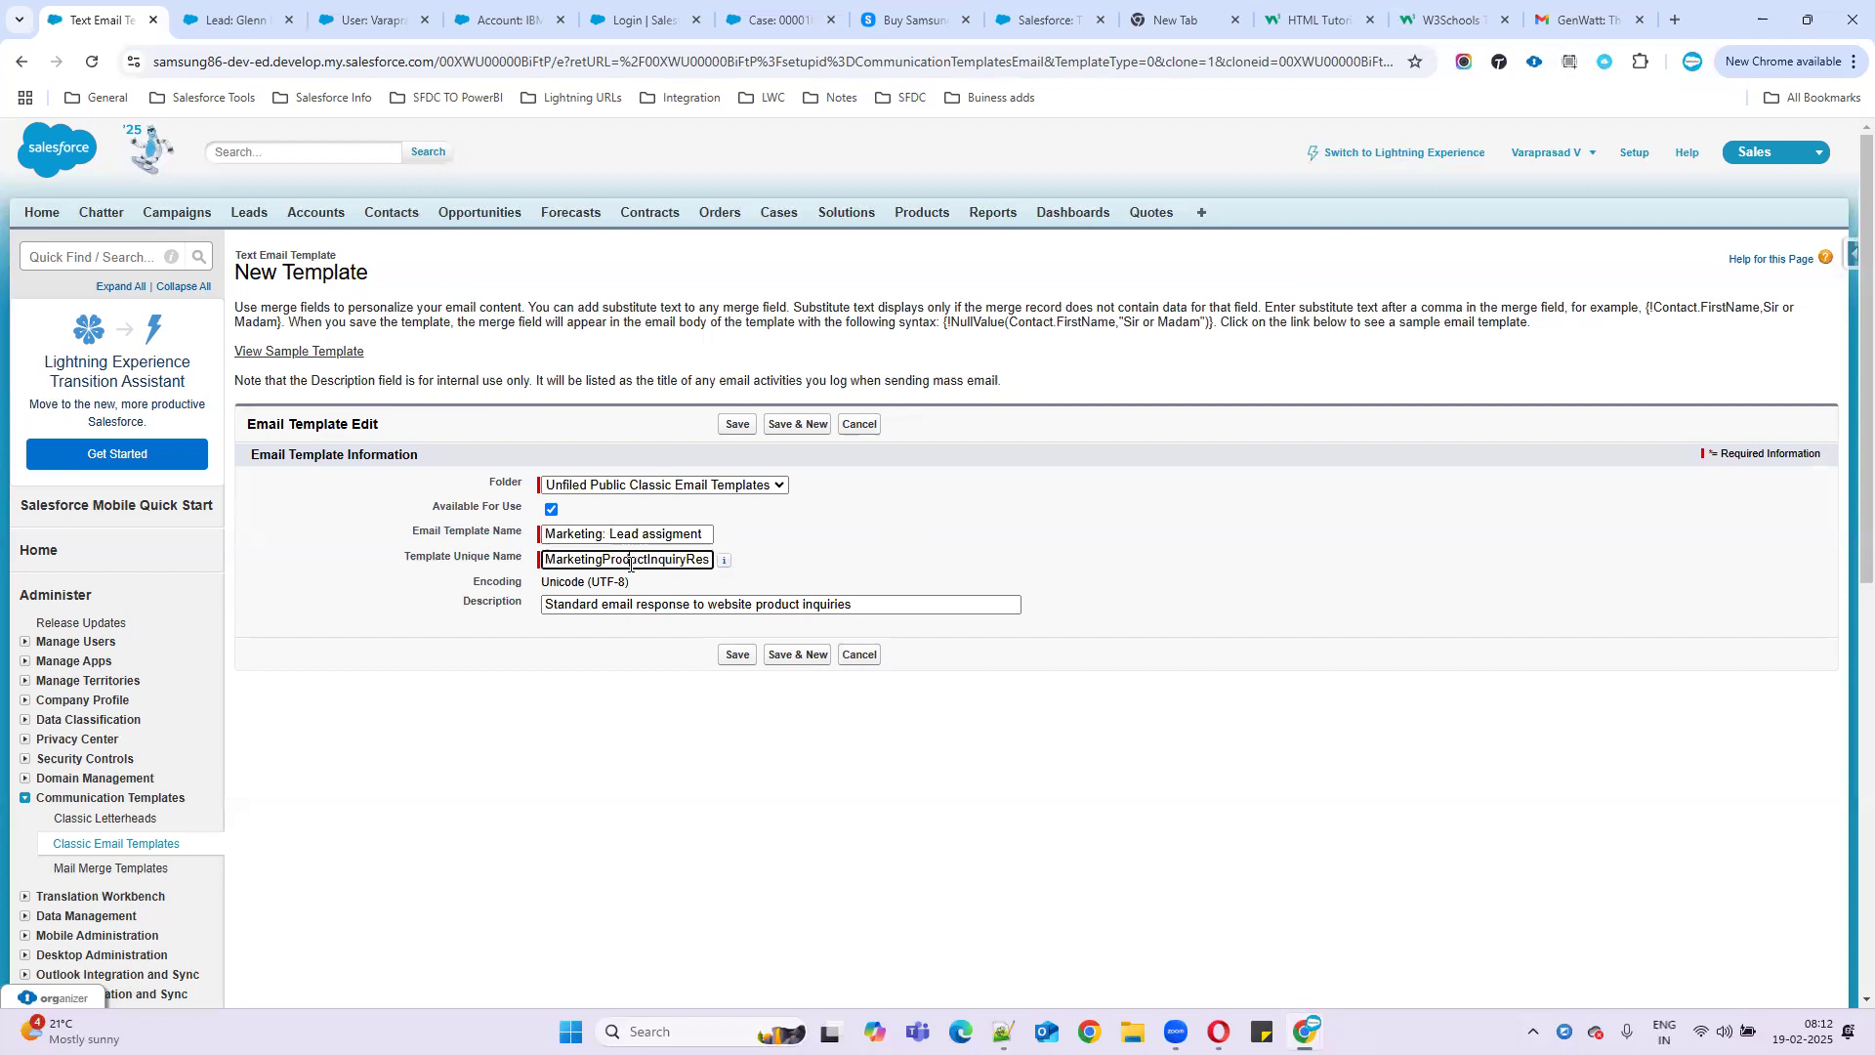
left_click(601, 533)
key("ctrl+a")
key("ctrl+c")
left_click(627, 559)
key("ctrl+v")
left_click(639, 663)
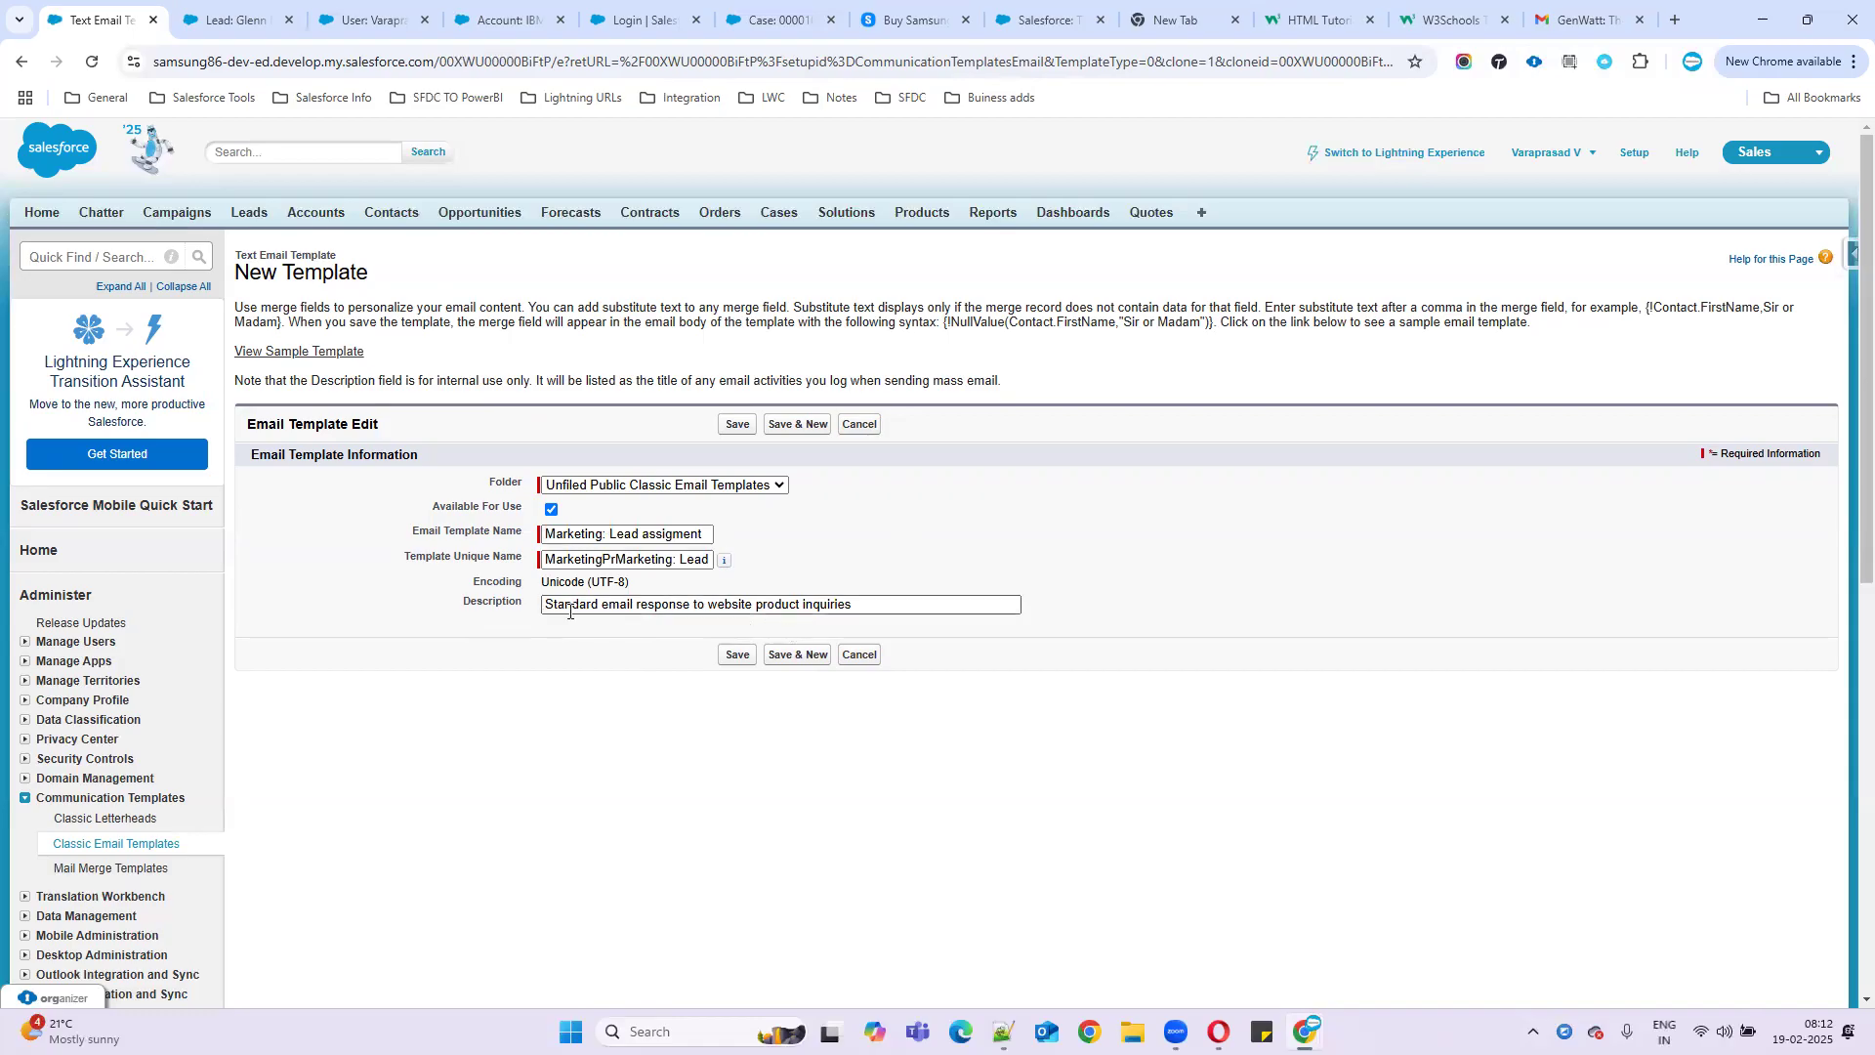
left_click_drag(610, 533, 791, 534)
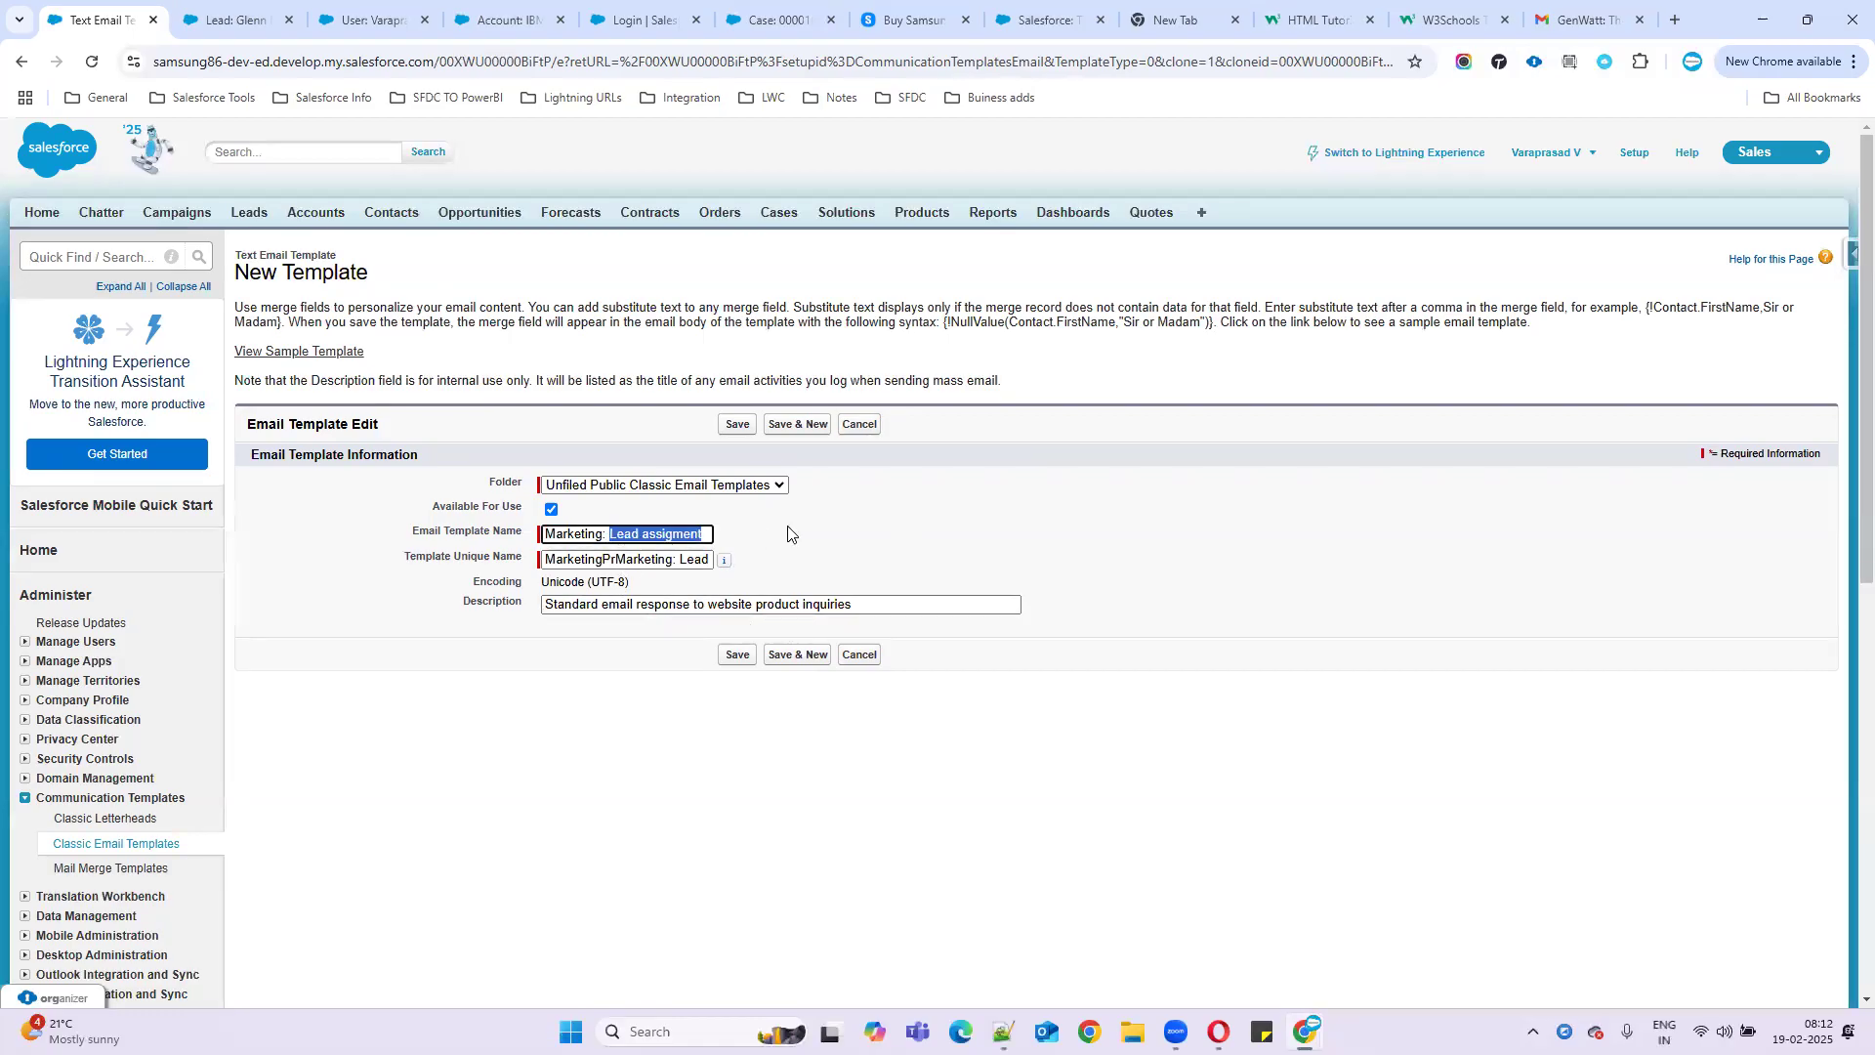
left_click_drag(859, 603, 488, 611)
key("ctrl+v")
left_click(739, 654)
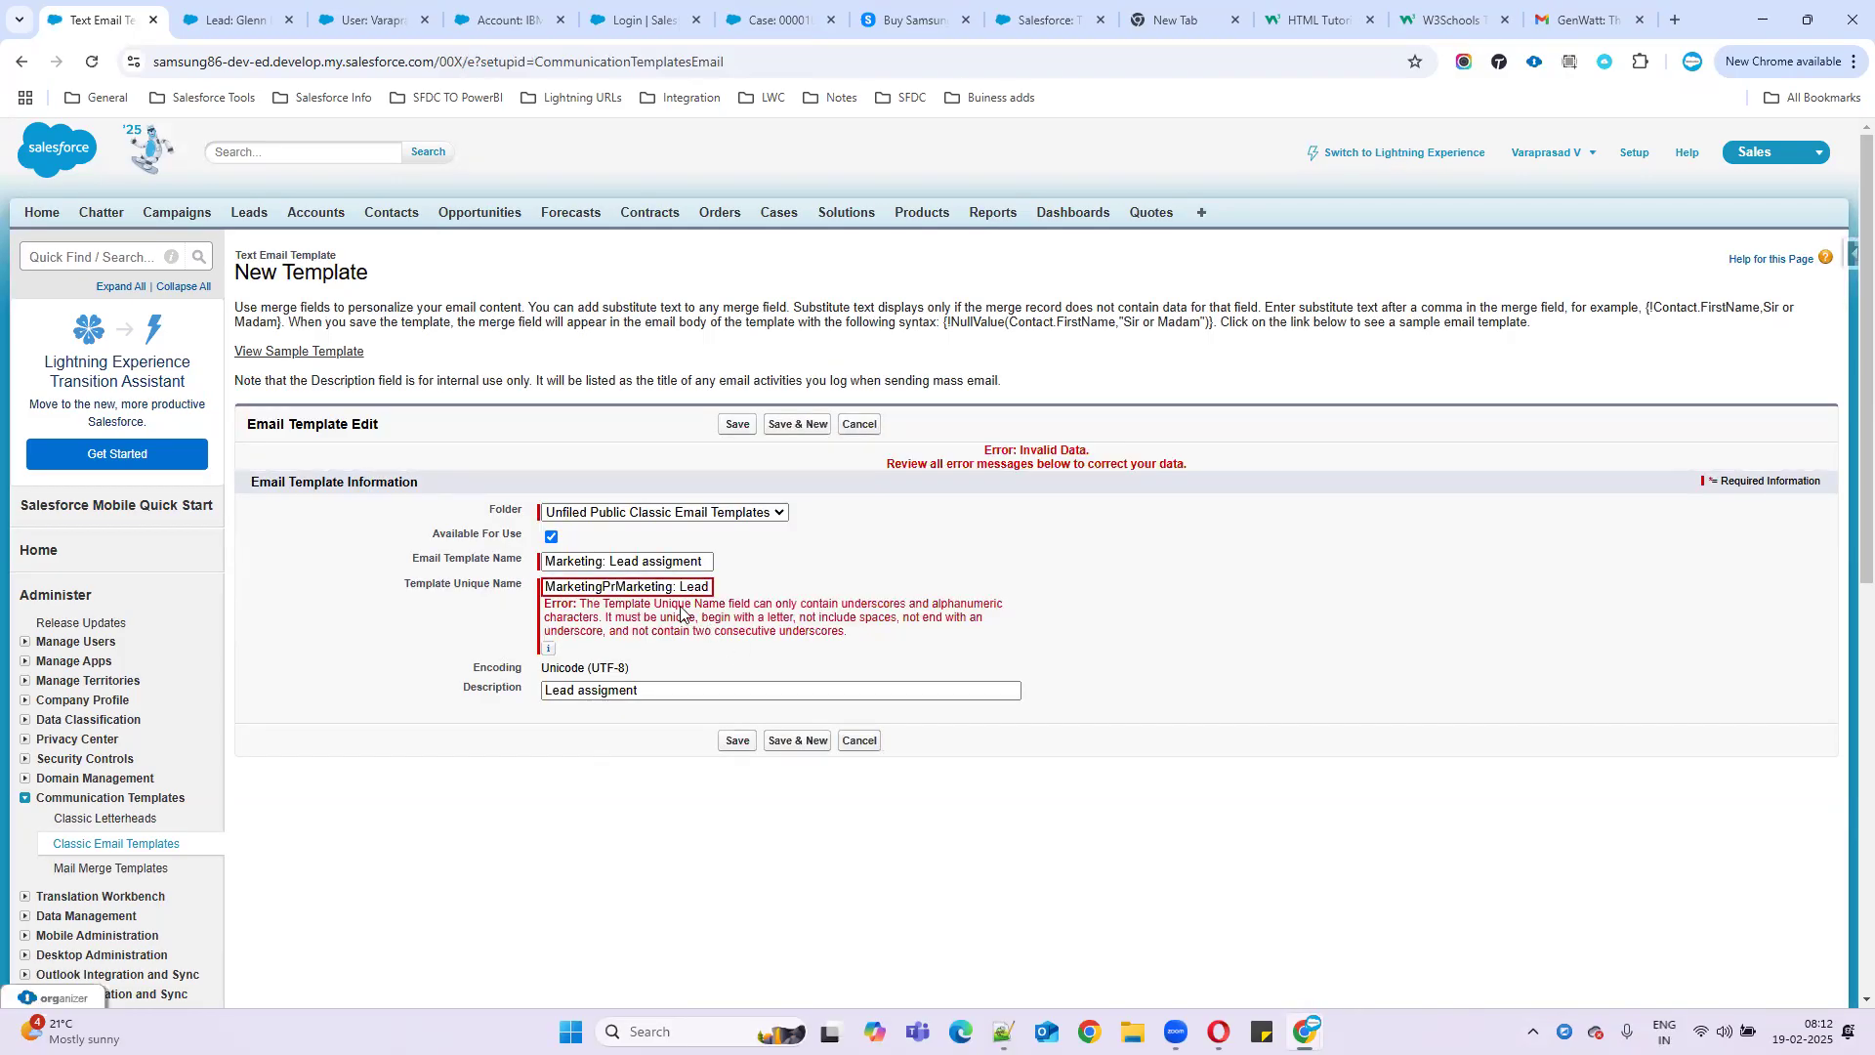
- Remove the space and colon from the unique name and save the template
left_click(680, 587)
key("BackSpace")
key("BackSpace")
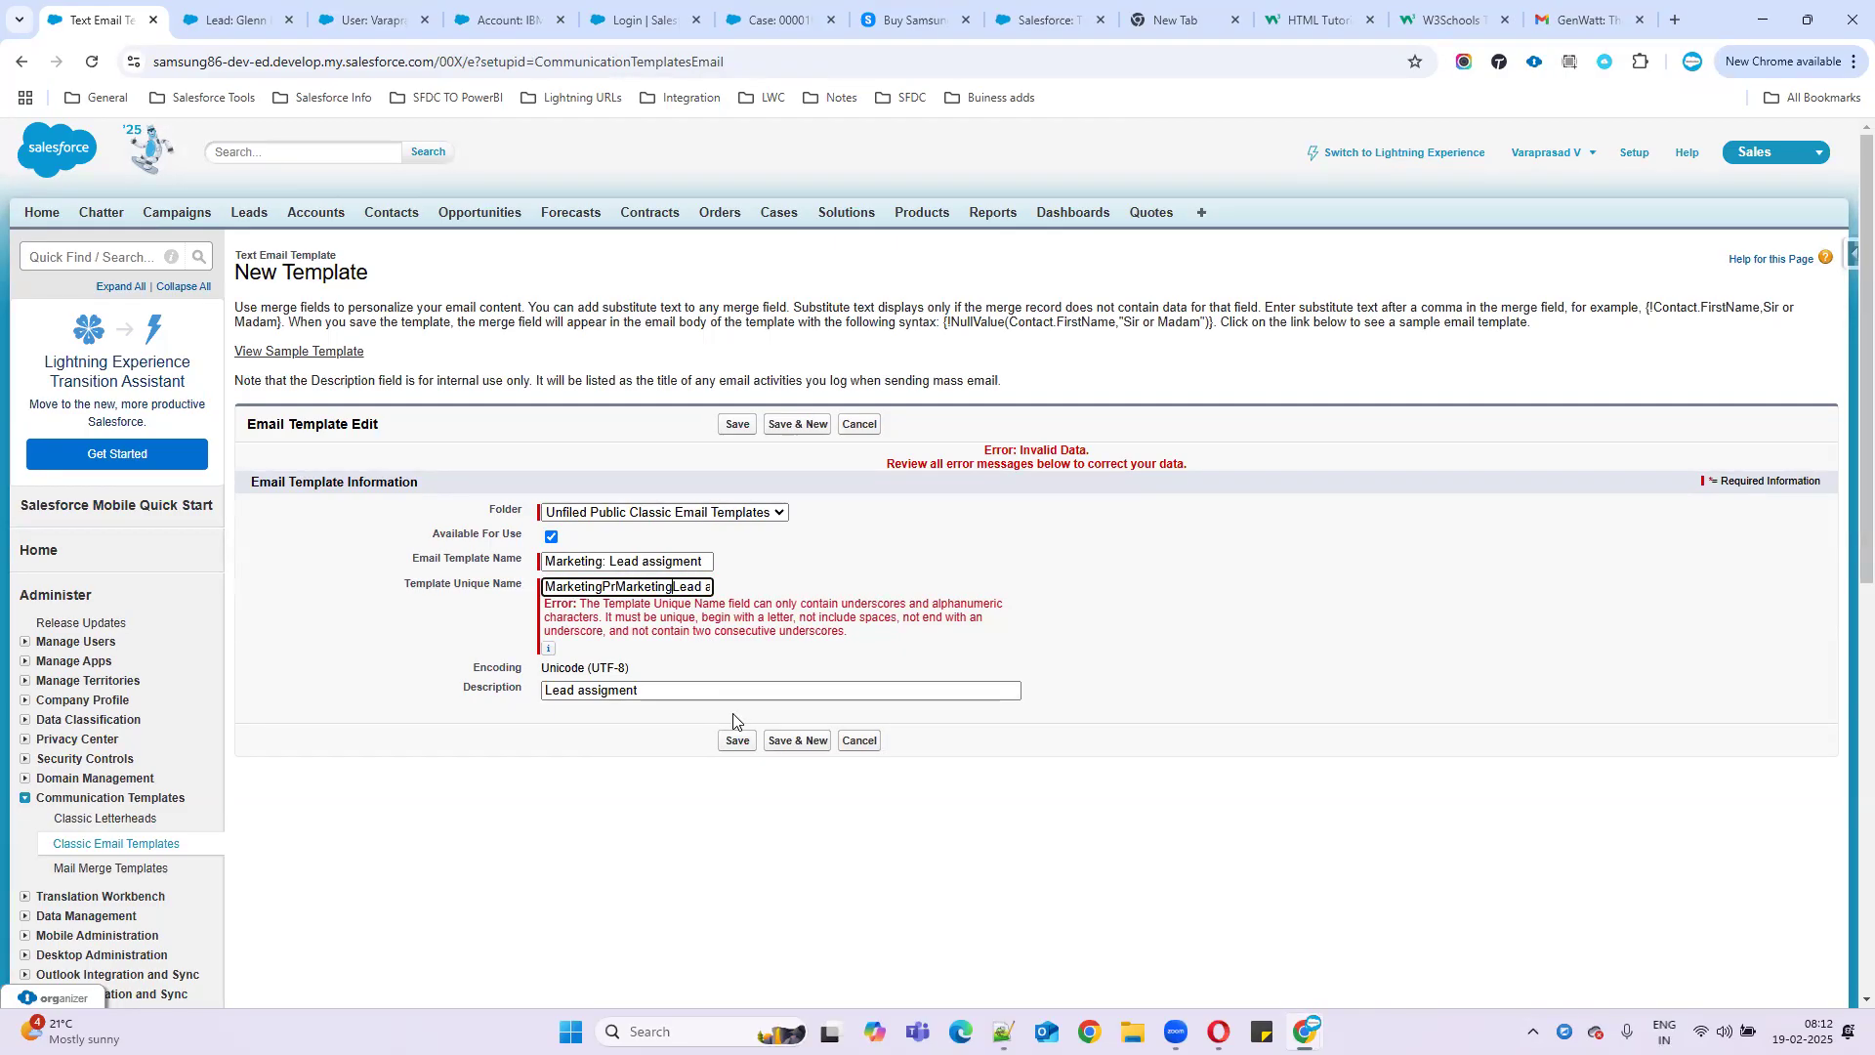
left_click(734, 744)
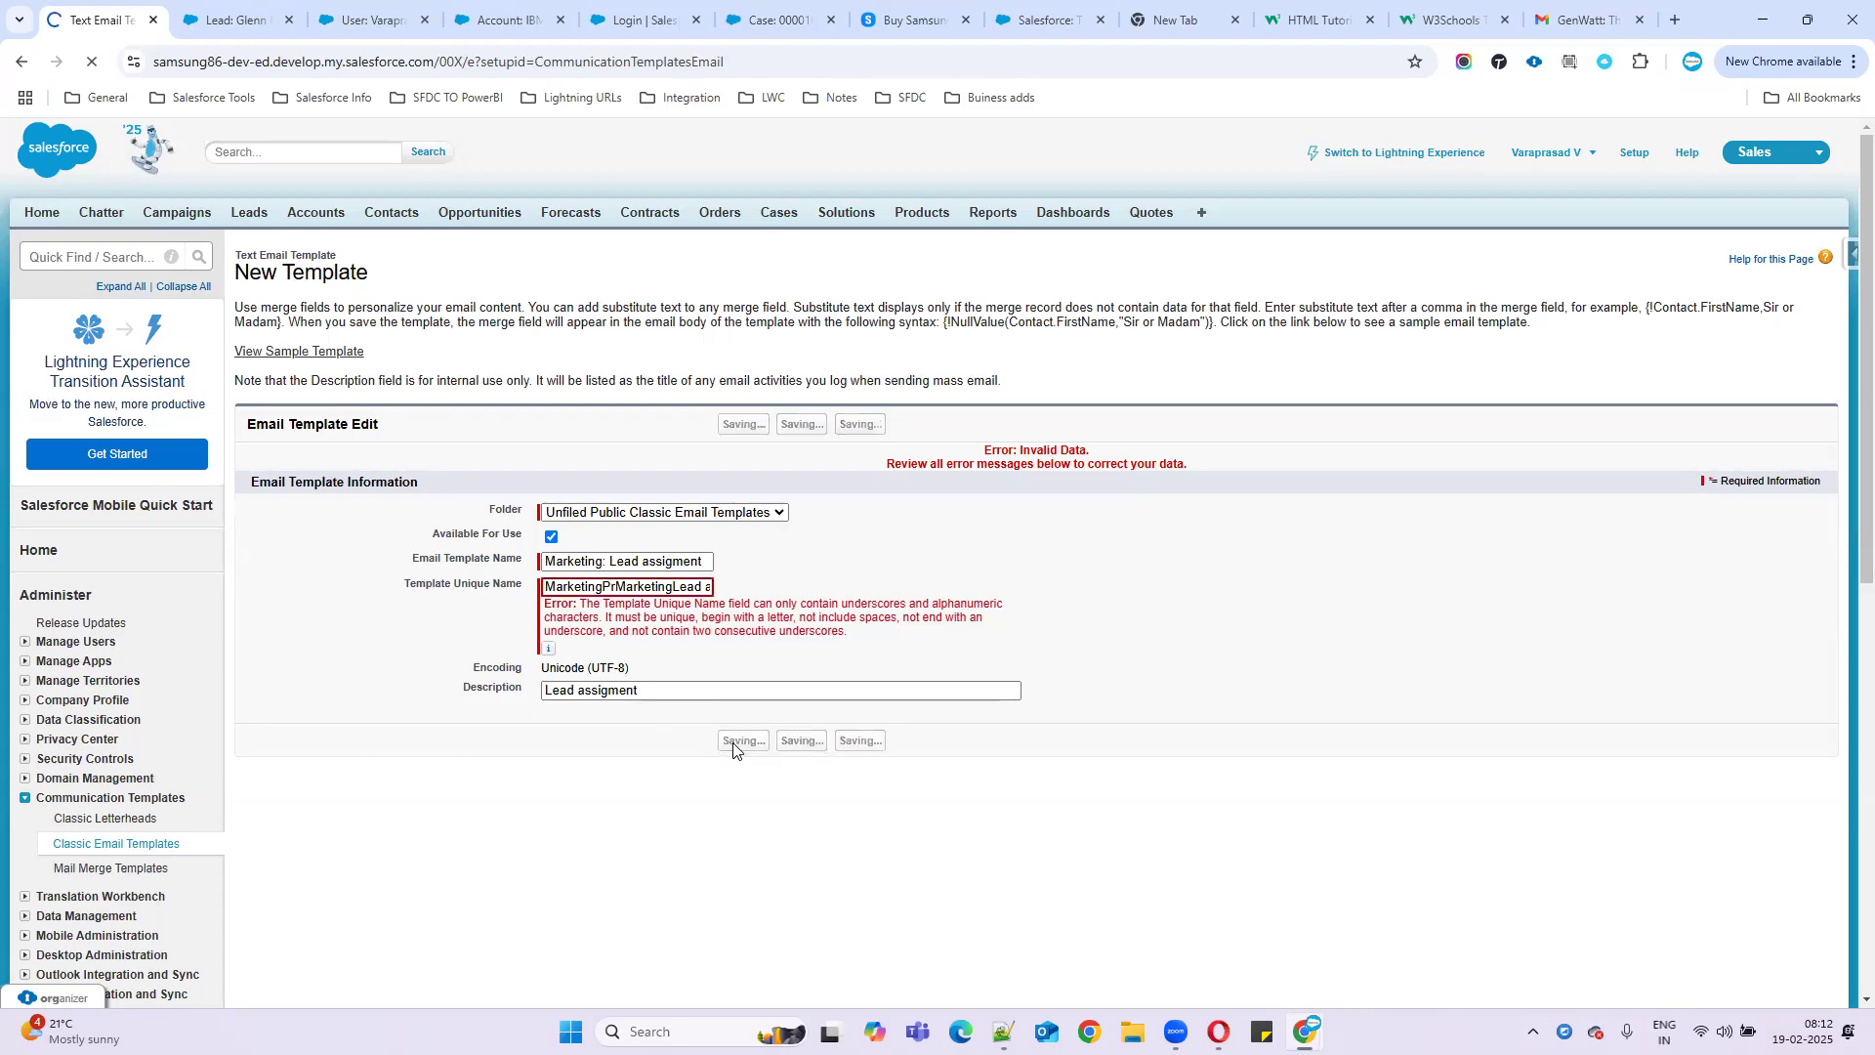
left_click(674, 587)
left_click_drag(706, 589, 1348, 577)
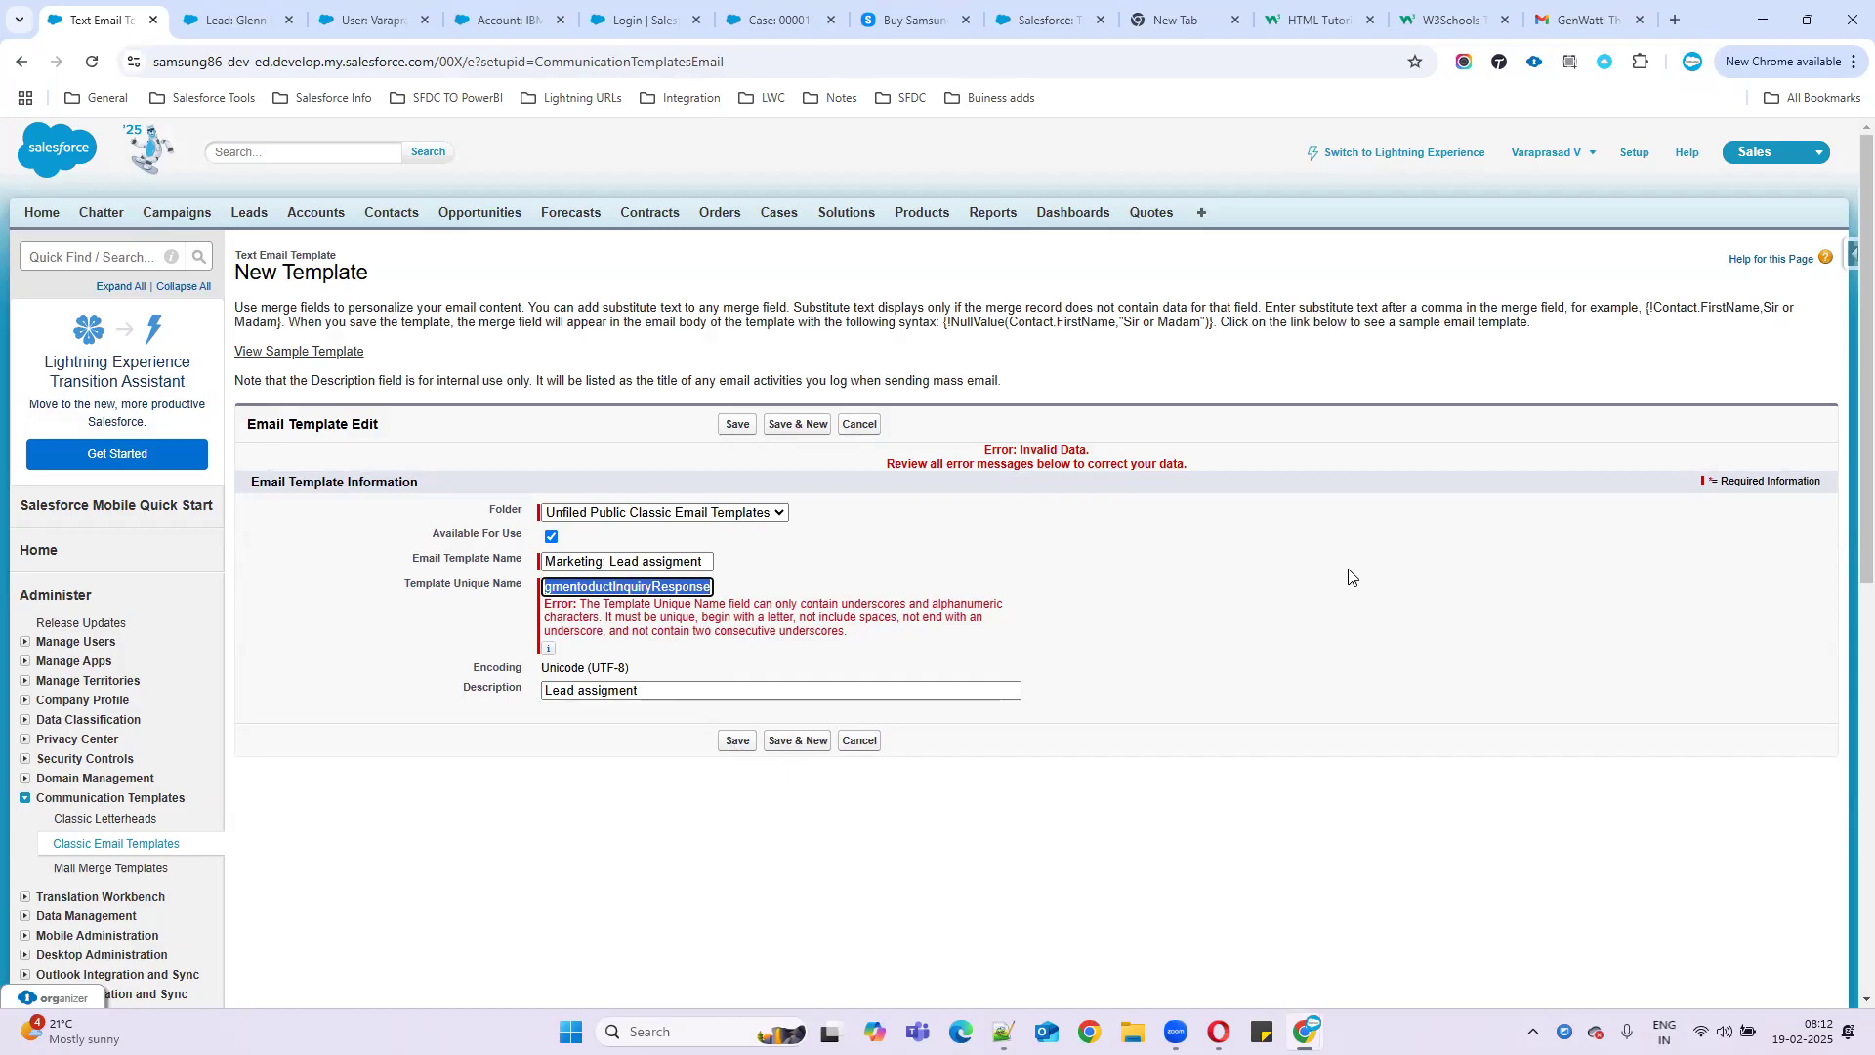
key("BackSpace")
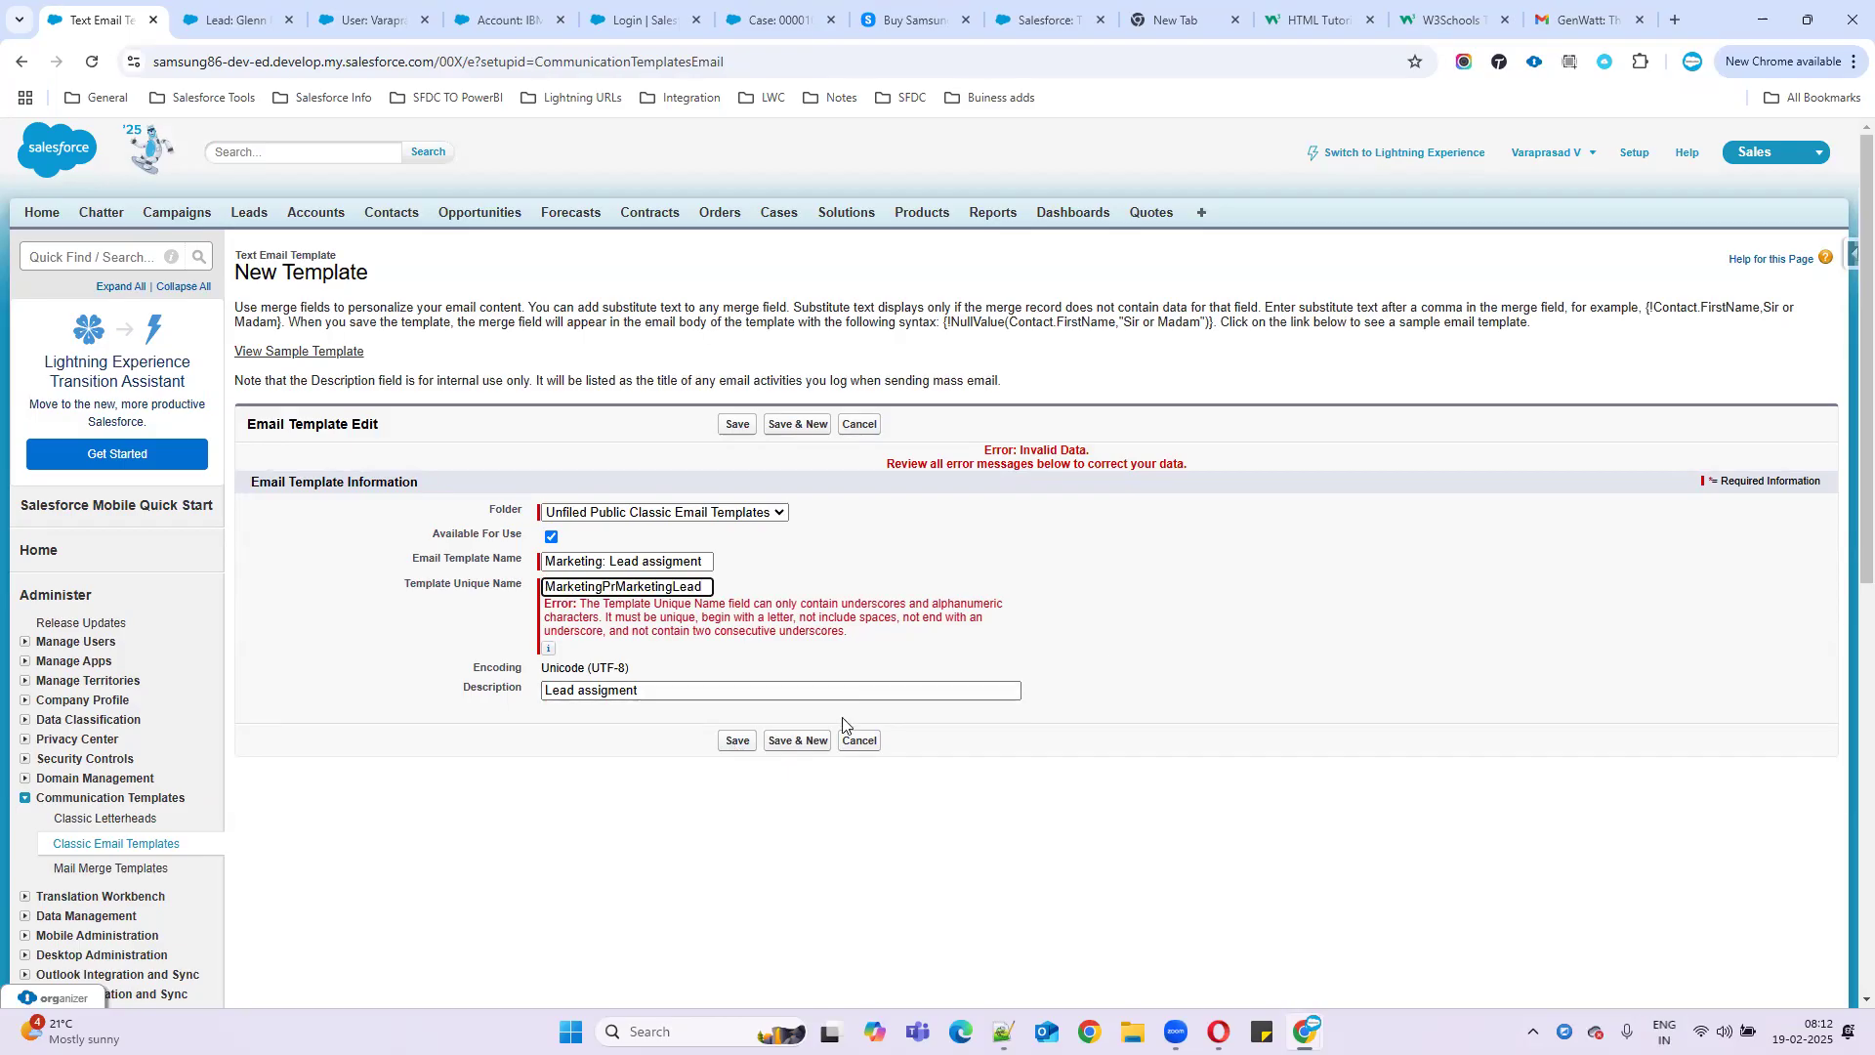
left_click(740, 740)
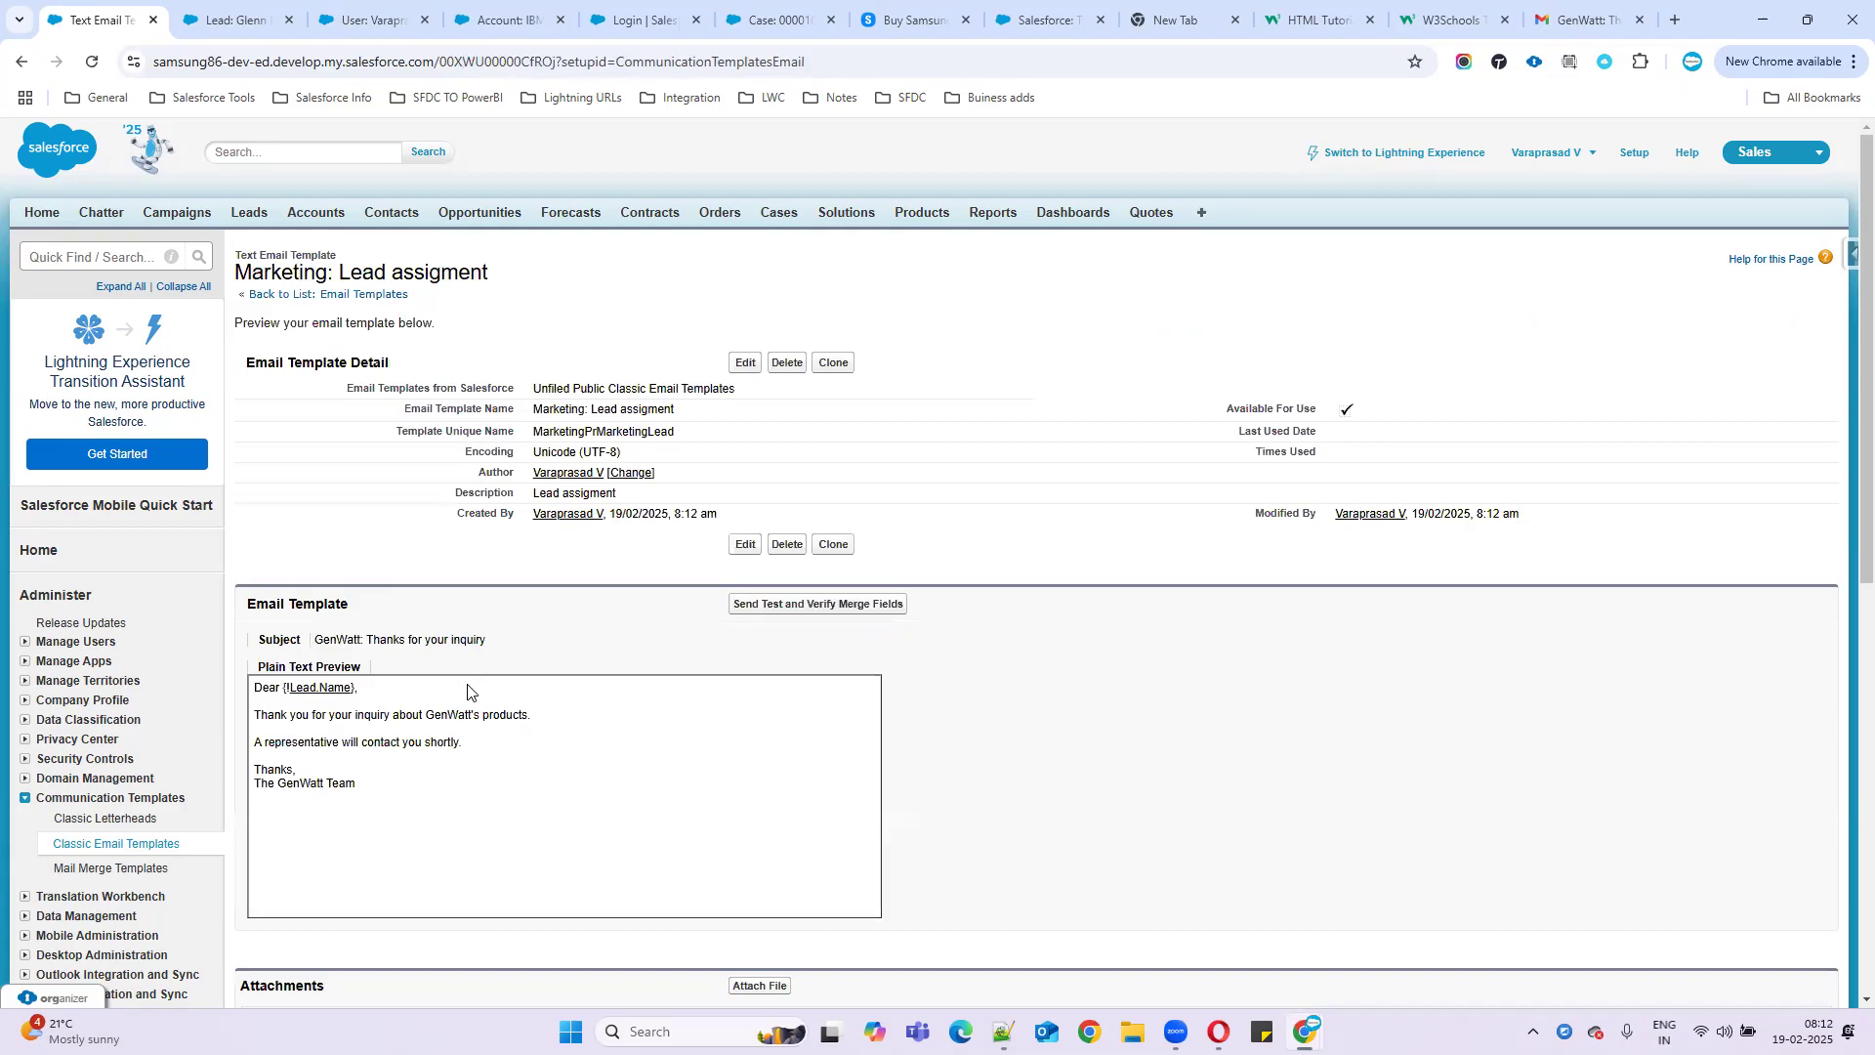
- Return from the {!Lead.Name} link to the Marketing: Lead assigment template and open it for editing
scroll(469, 696, "down", 2)
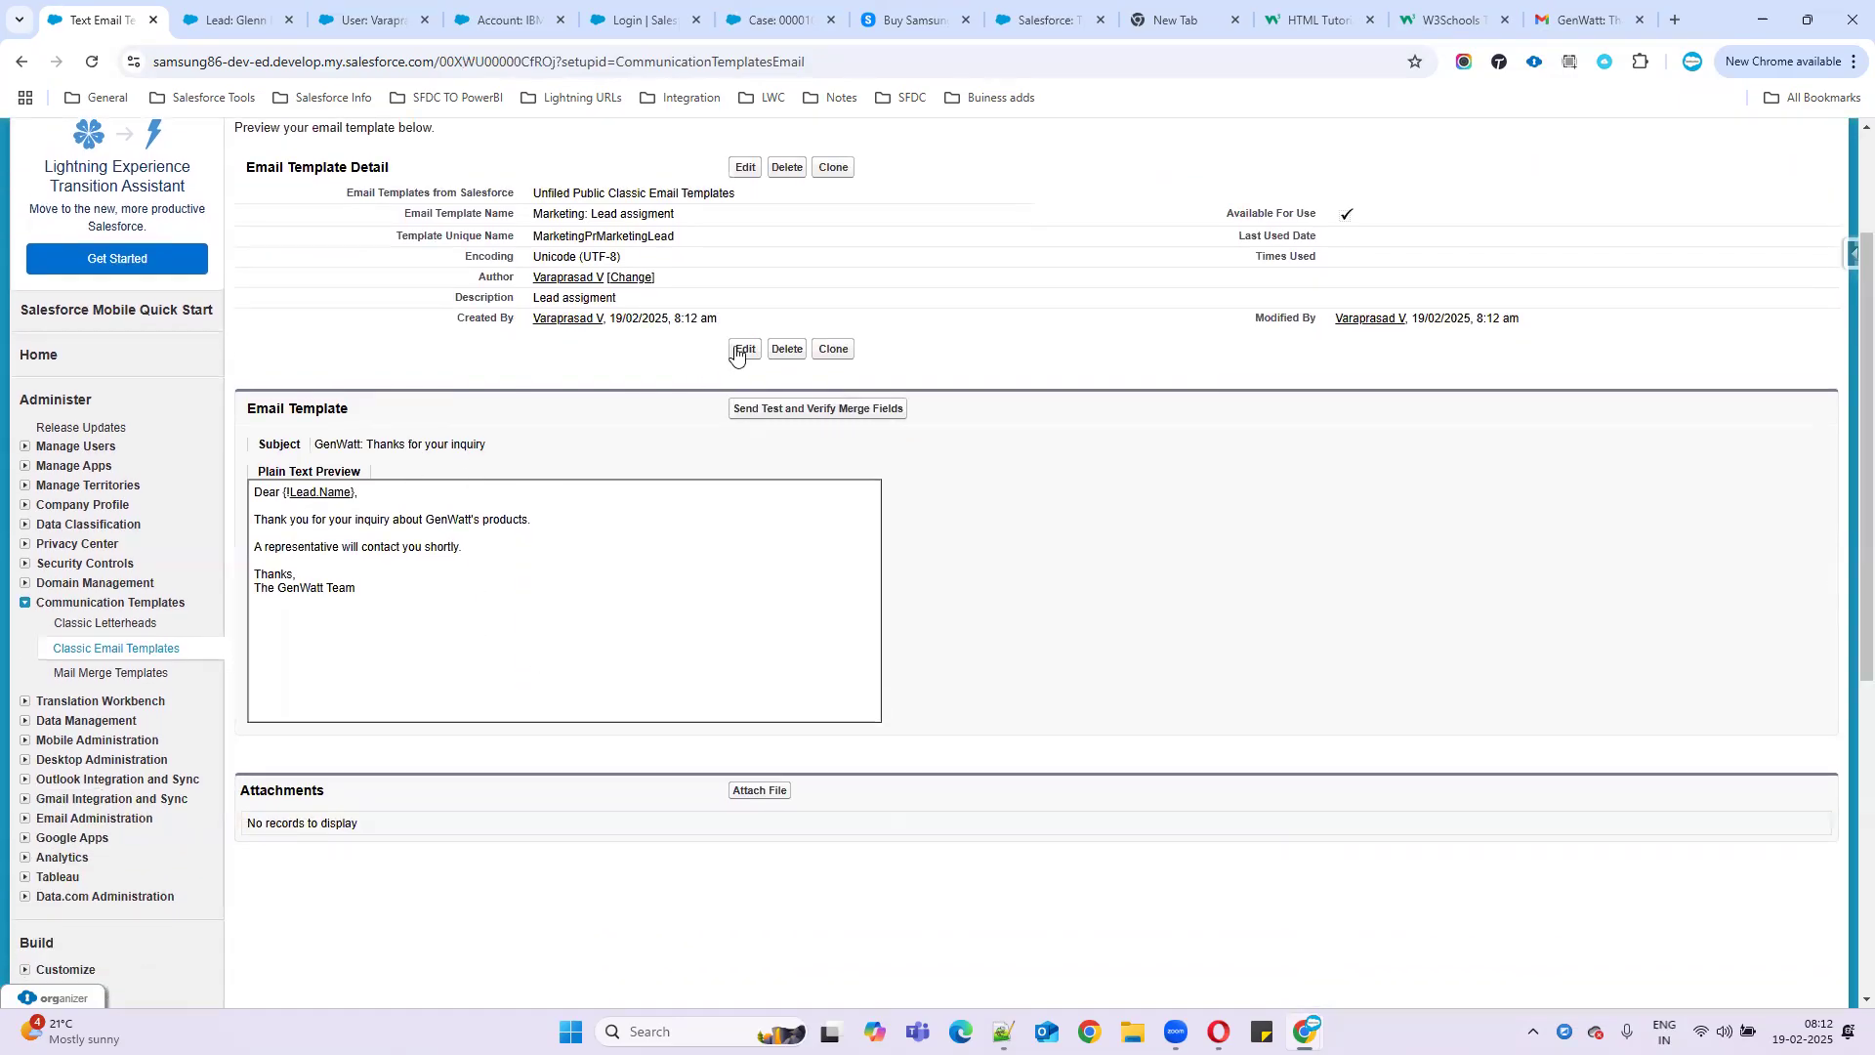
left_click(314, 493)
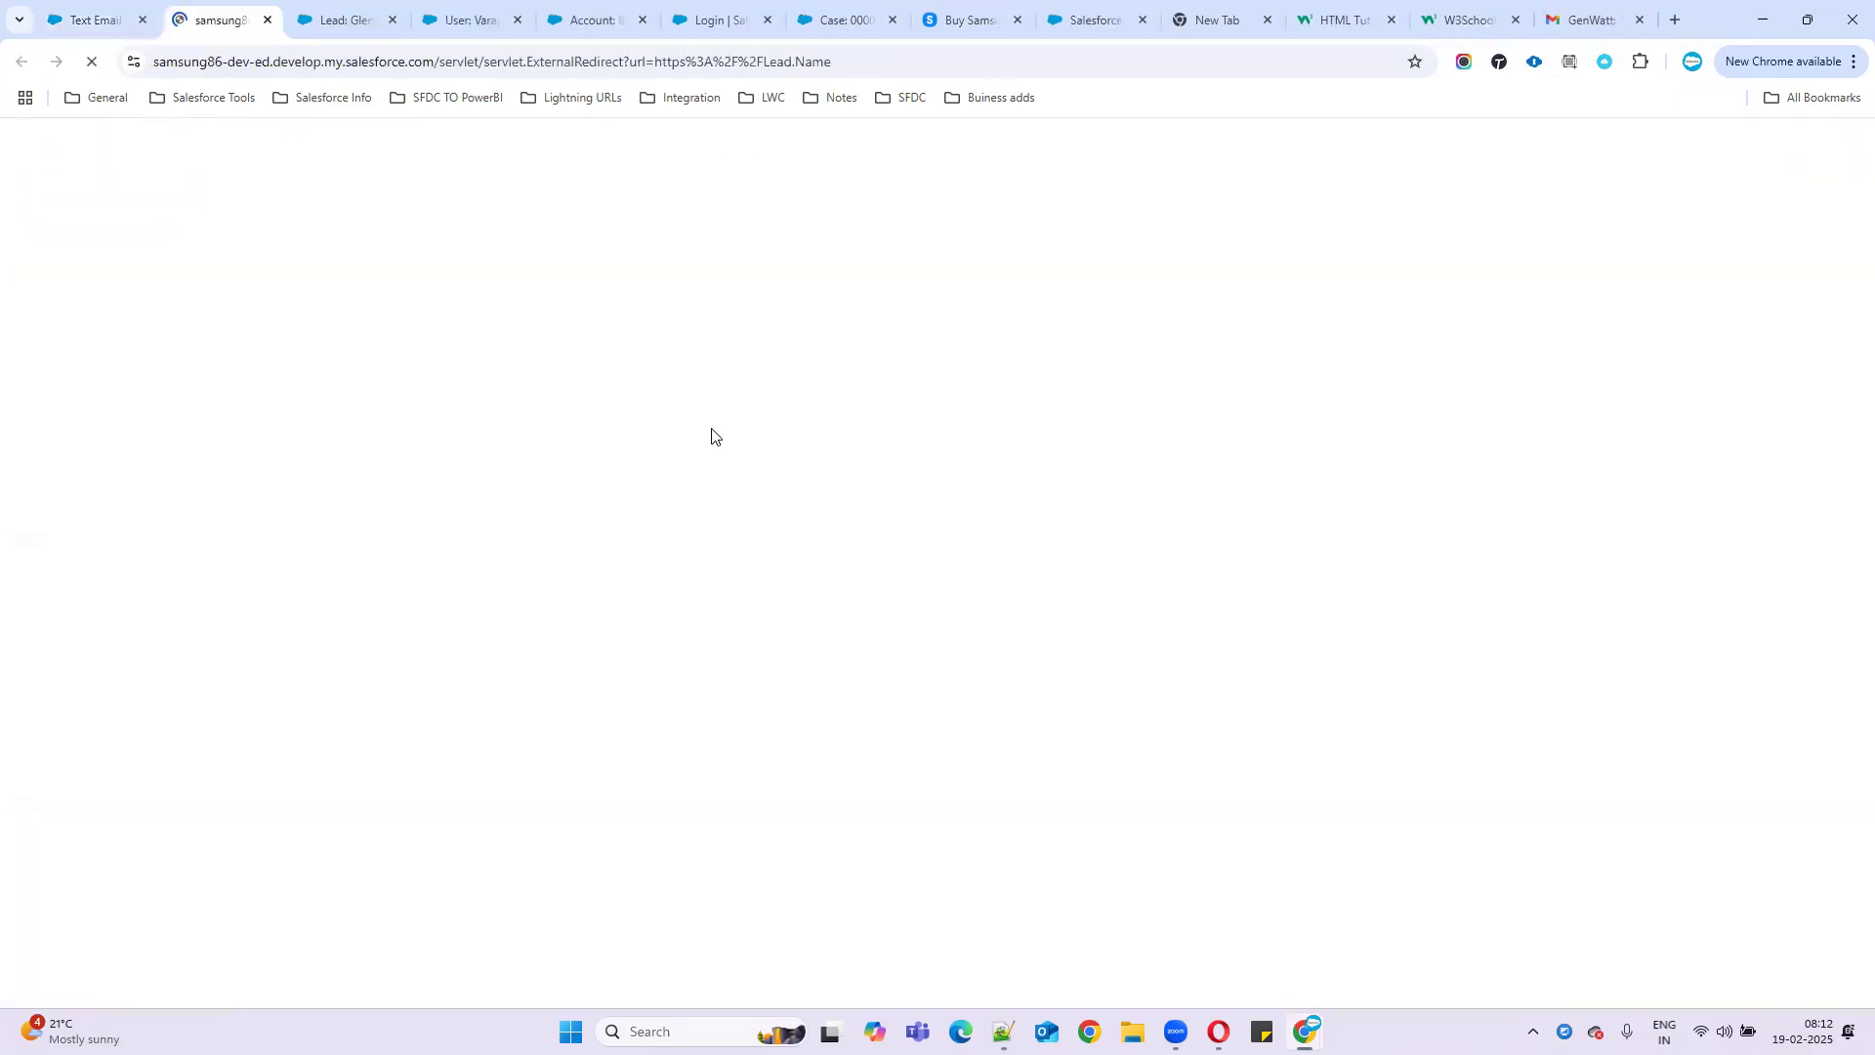
left_click(90, 21)
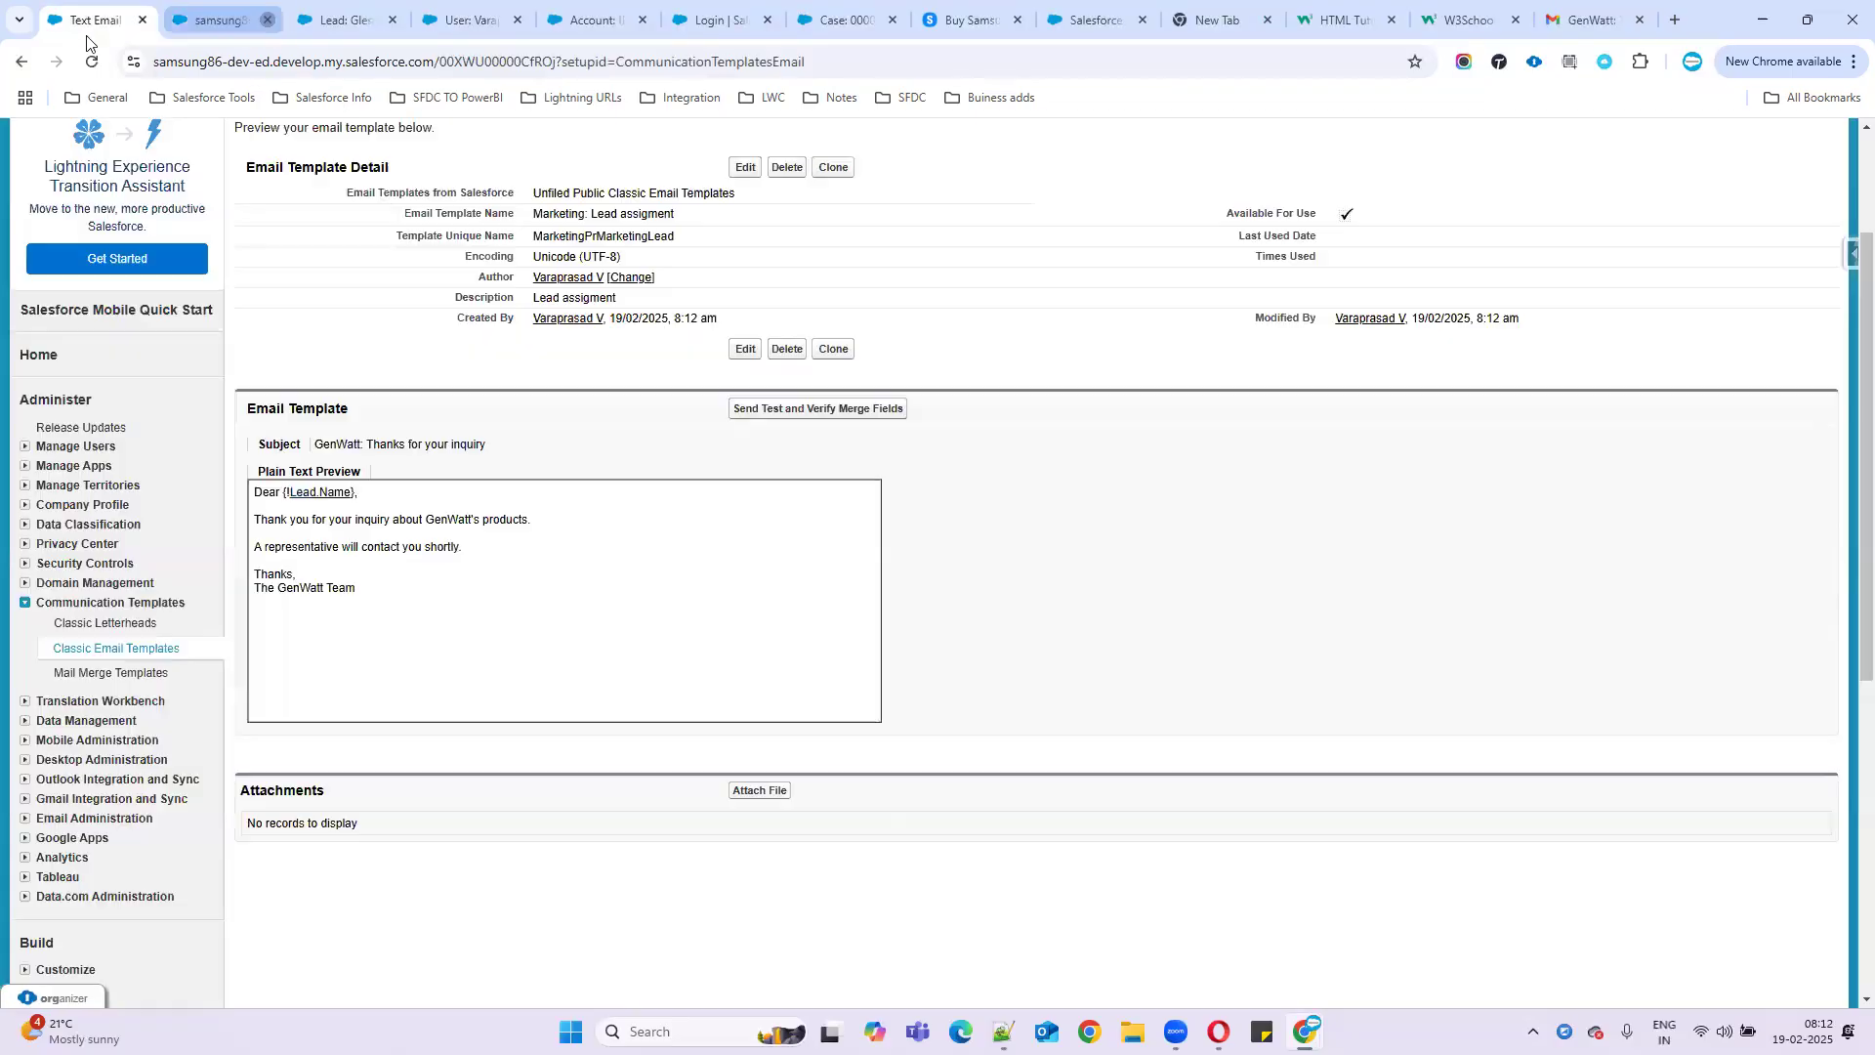
left_click(745, 350)
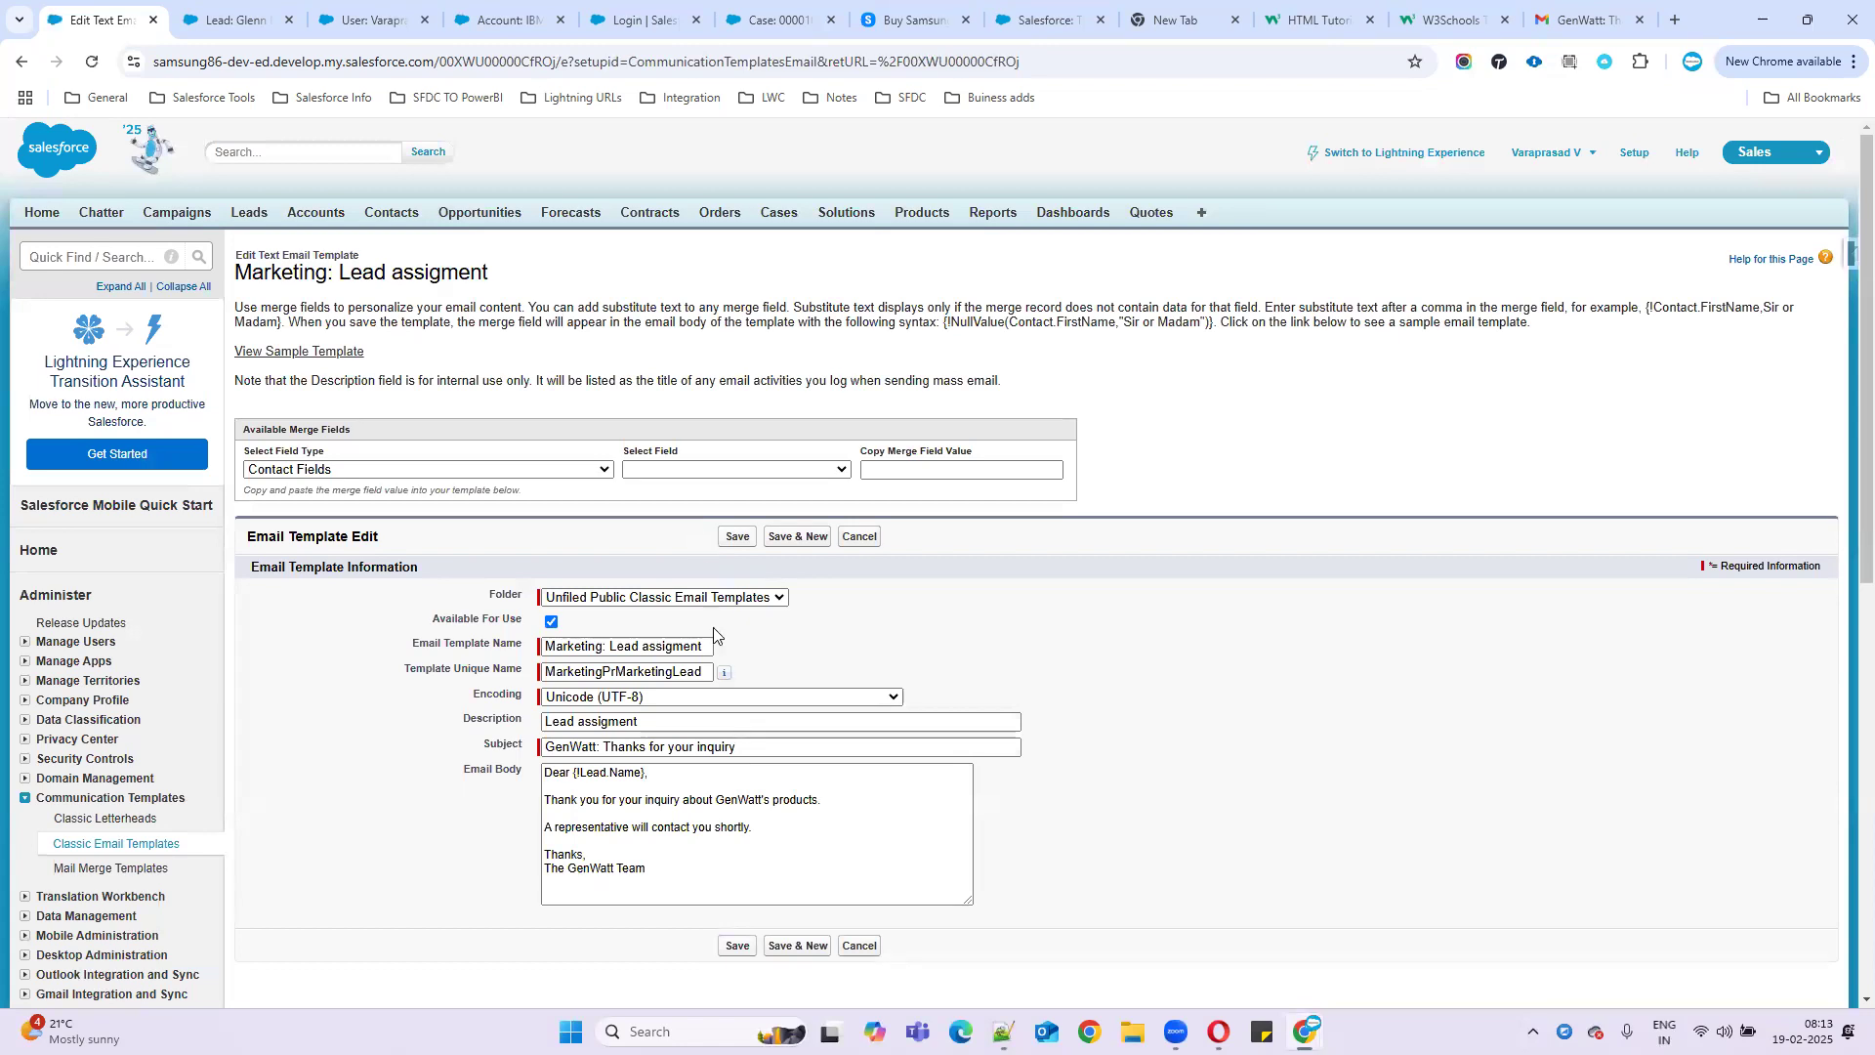
left_click(362, 480)
- Clear Name from the greeting's merge field and pick Lead Fields > Owner Full Name
scroll(421, 812, "up", 1)
scroll(421, 812, "down", 8)
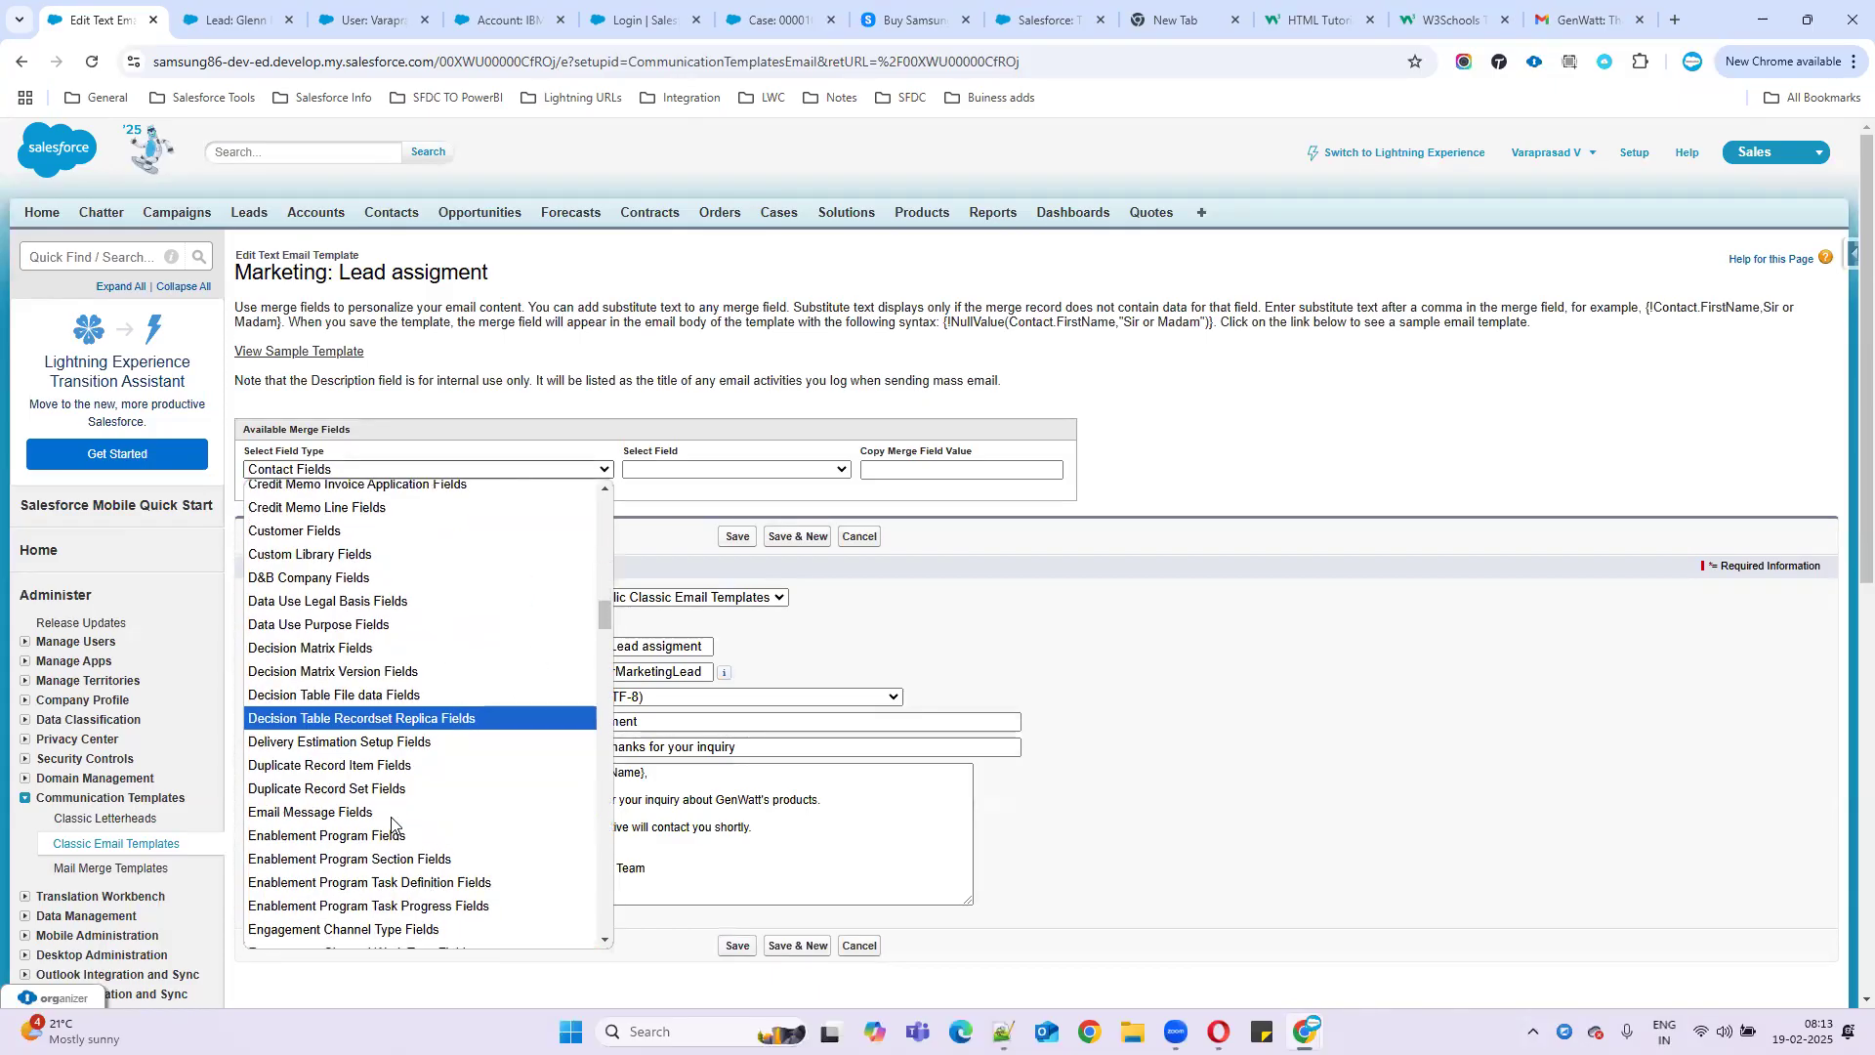
scroll(391, 823, "down", 10)
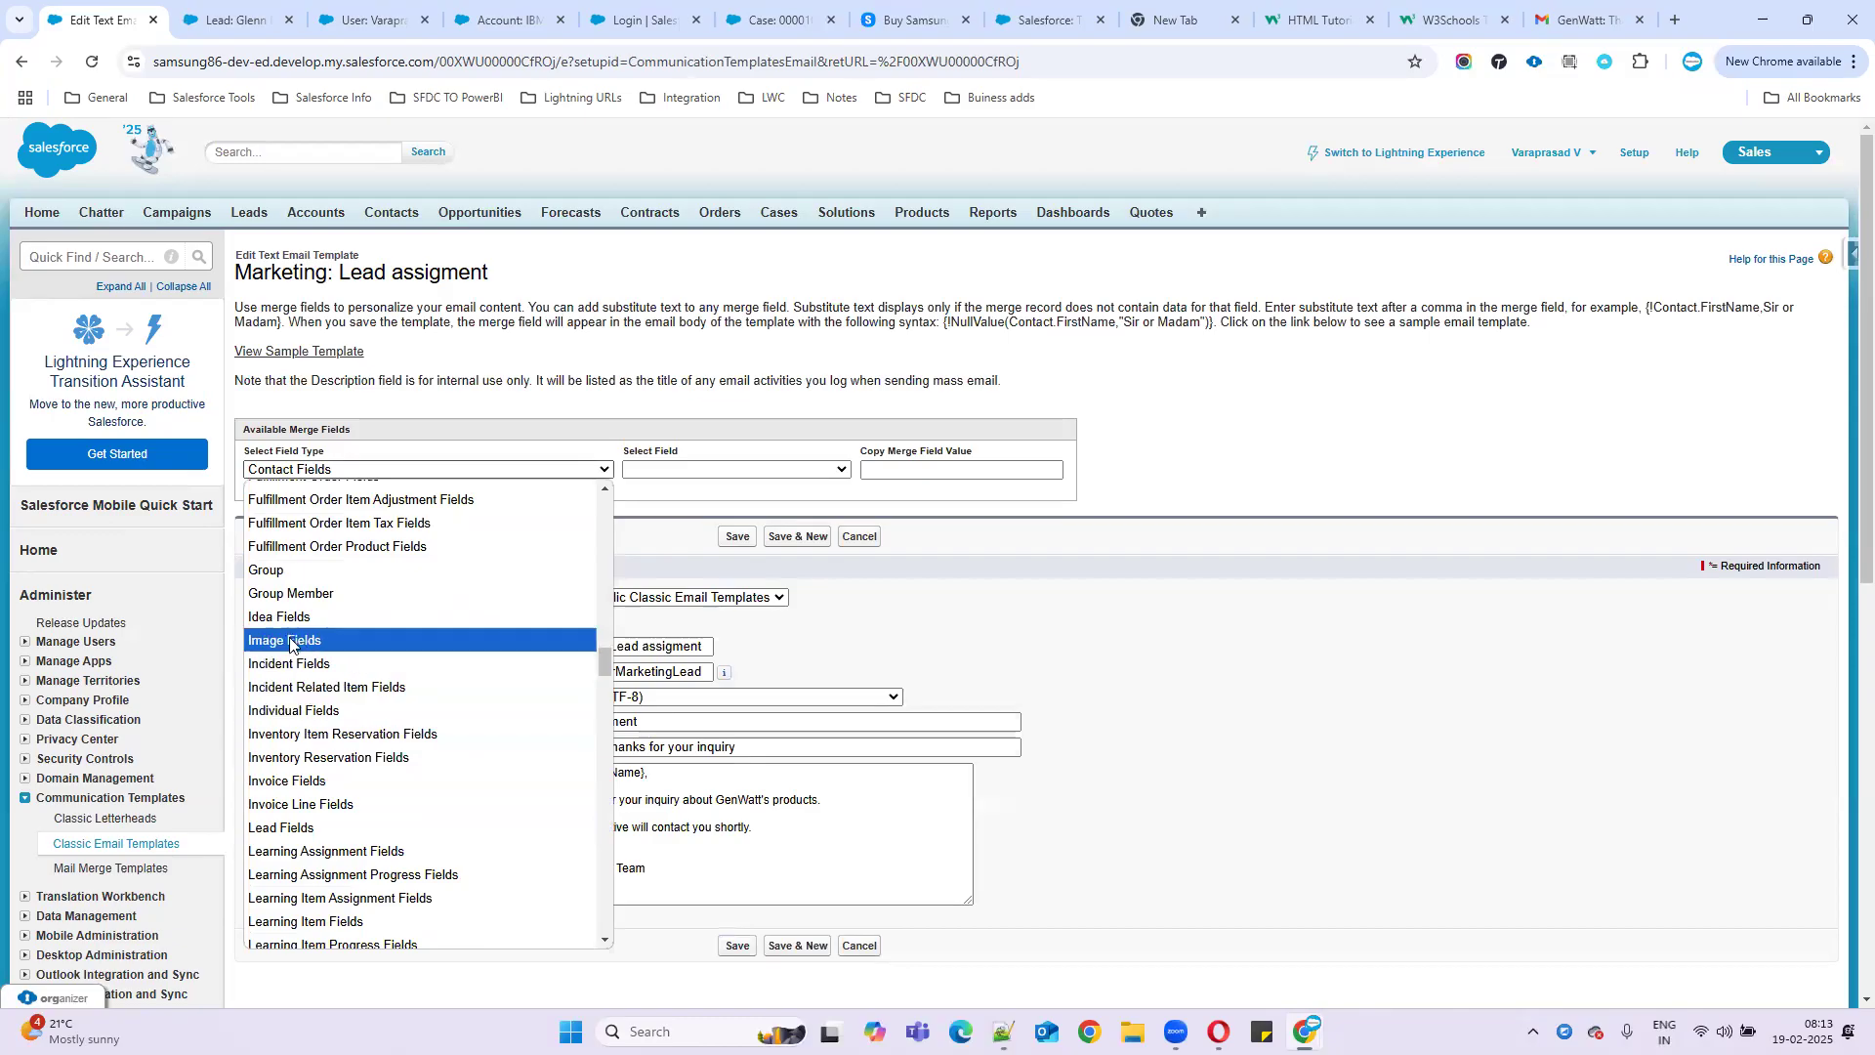
left_click(303, 827)
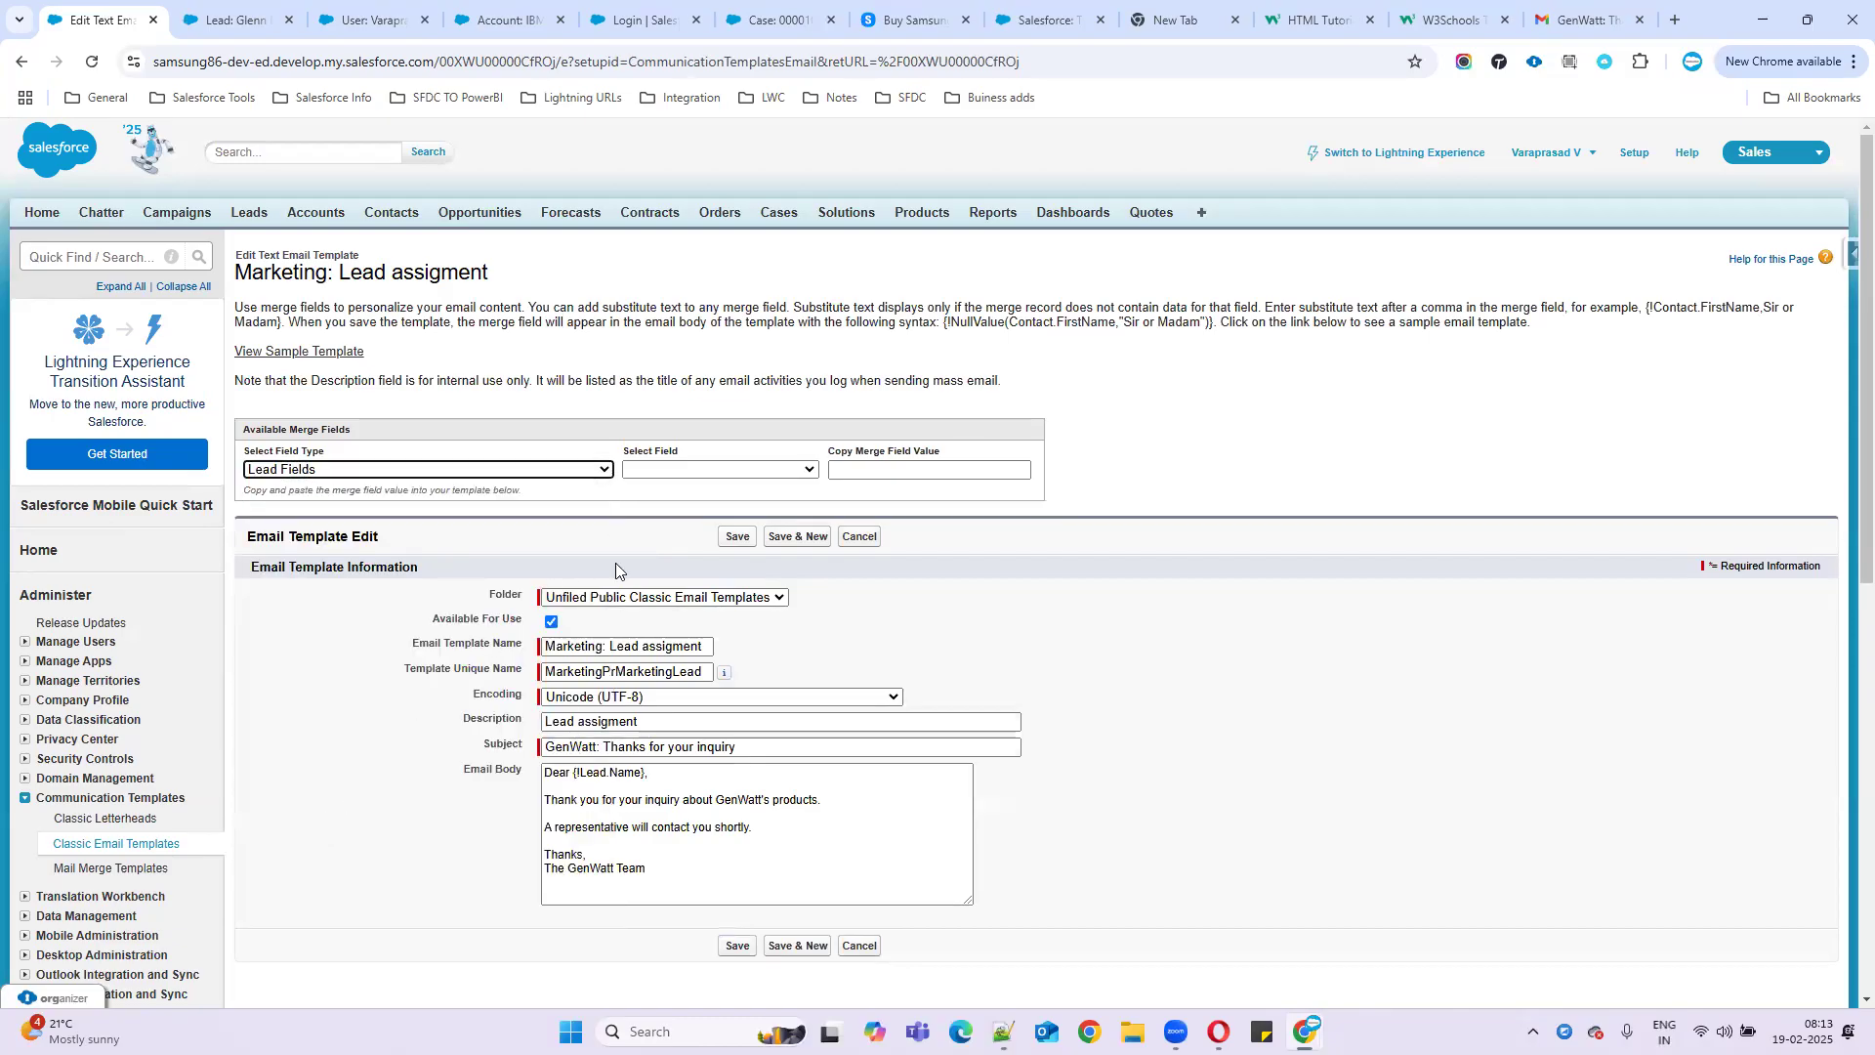
double_click(625, 771)
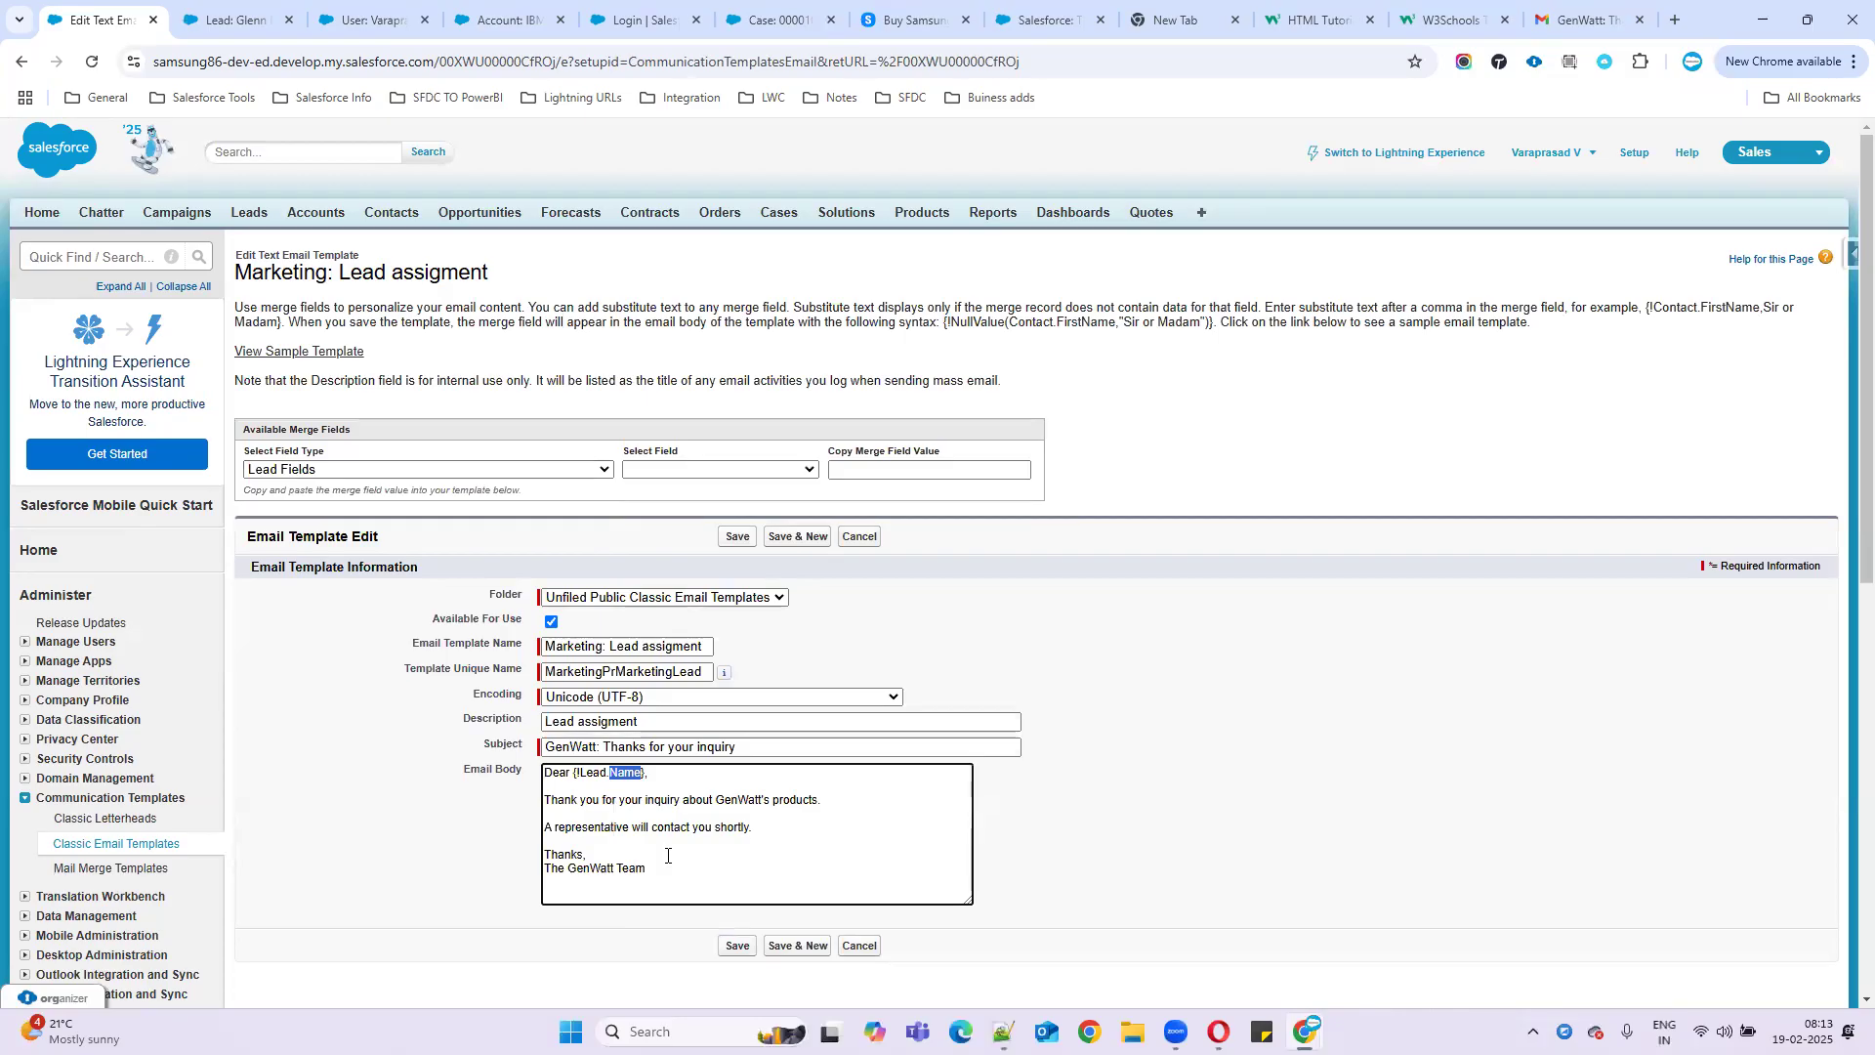
key("BackSpace")
left_click(654, 471)
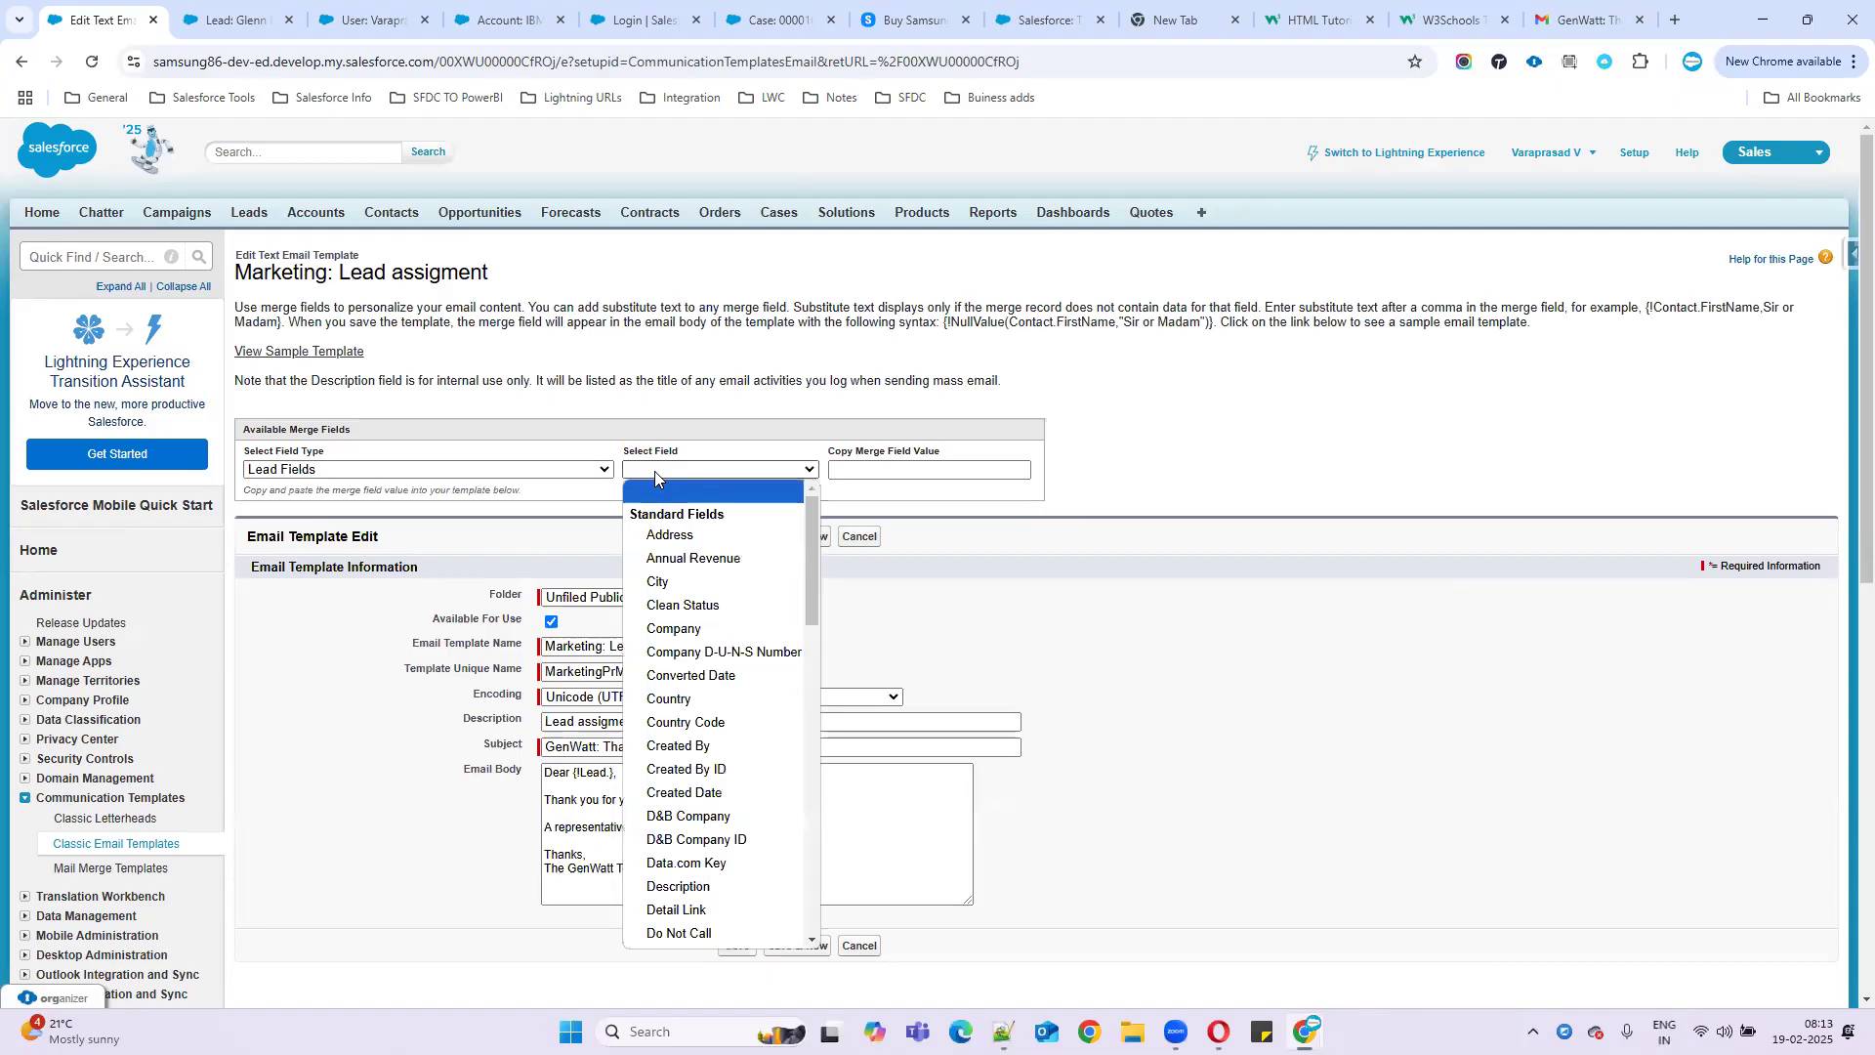
key("o")
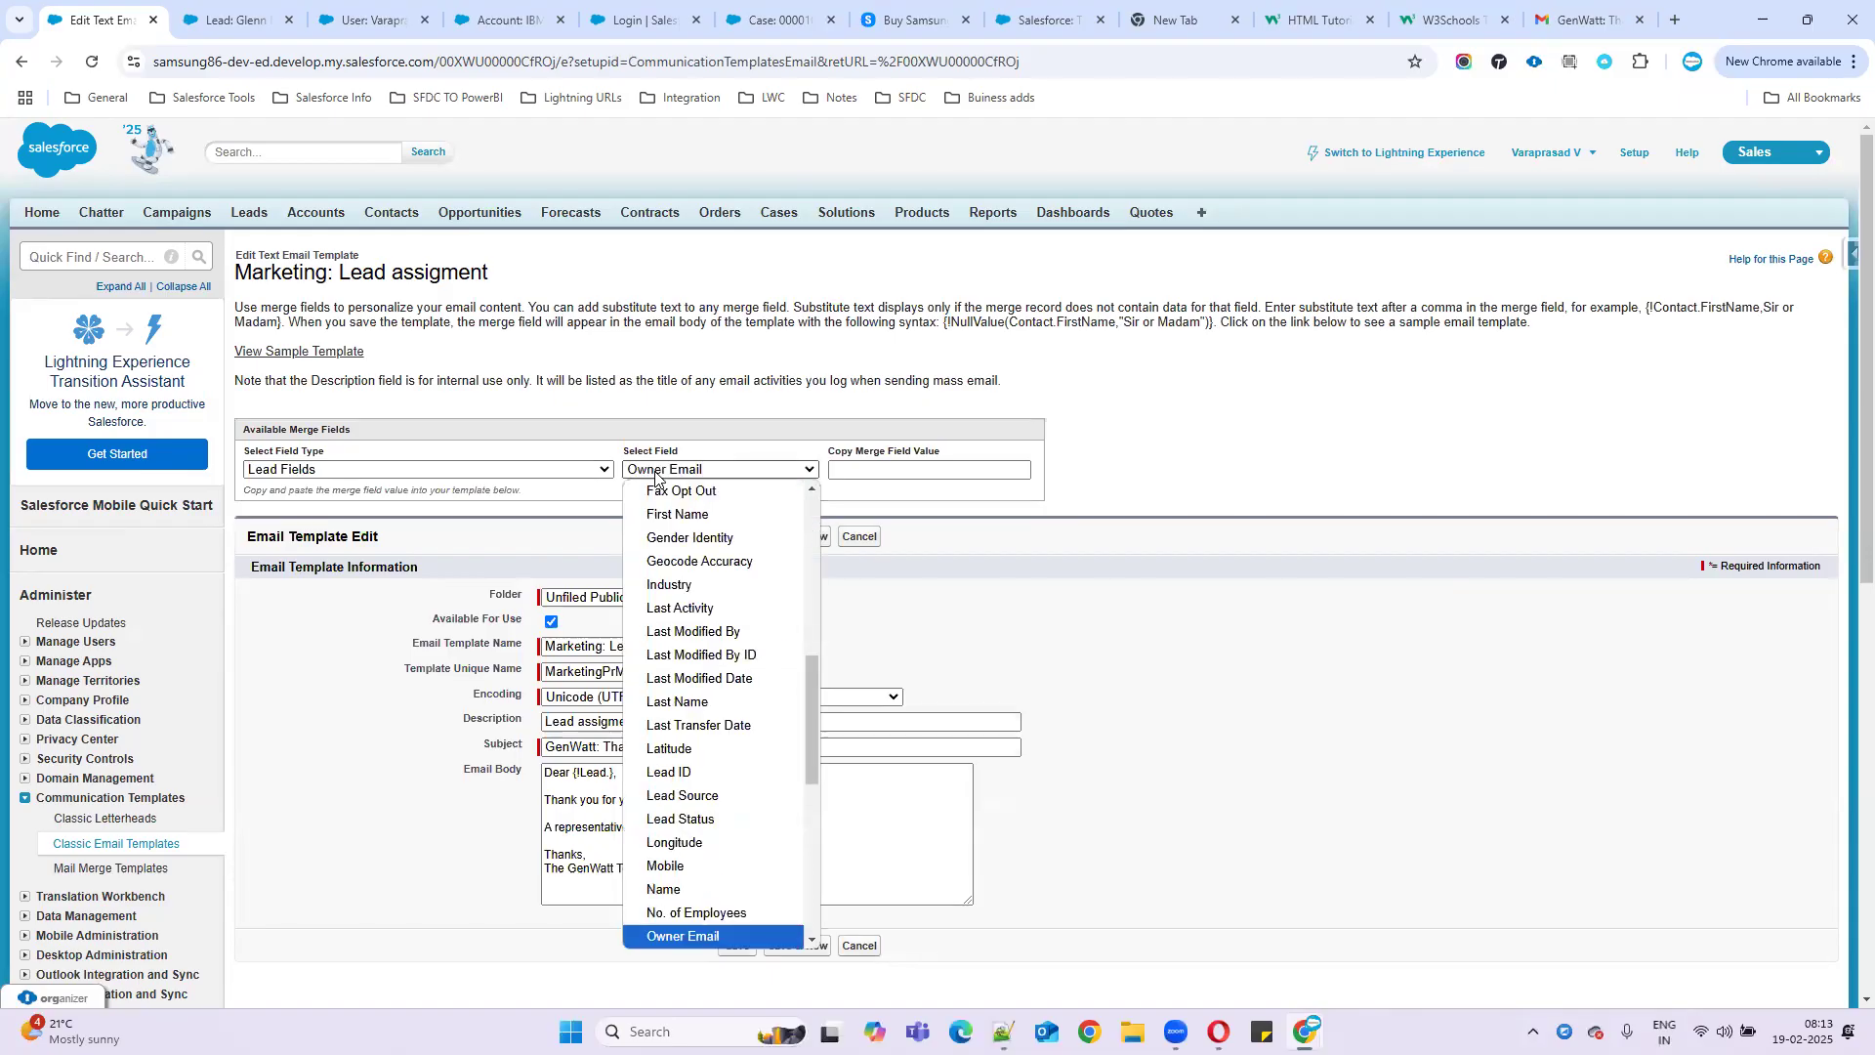
scroll(713, 781, "down", 2)
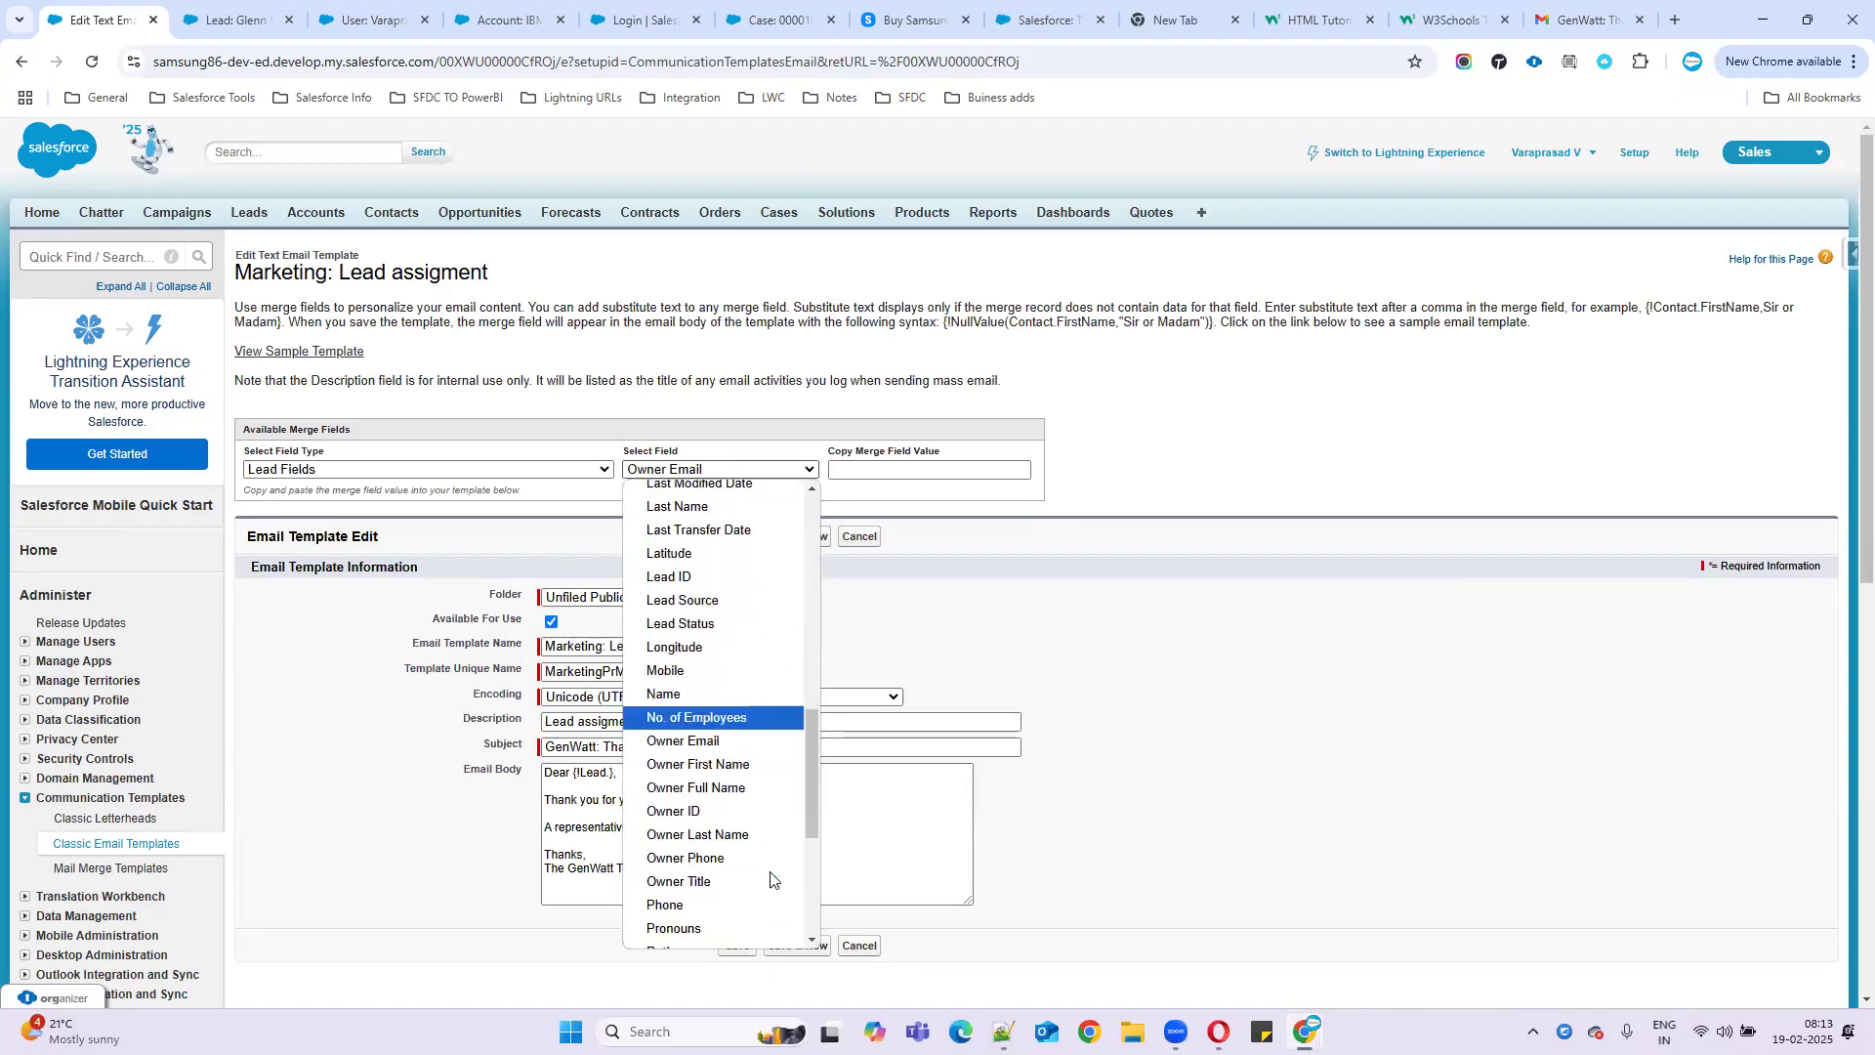
left_click(720, 796)
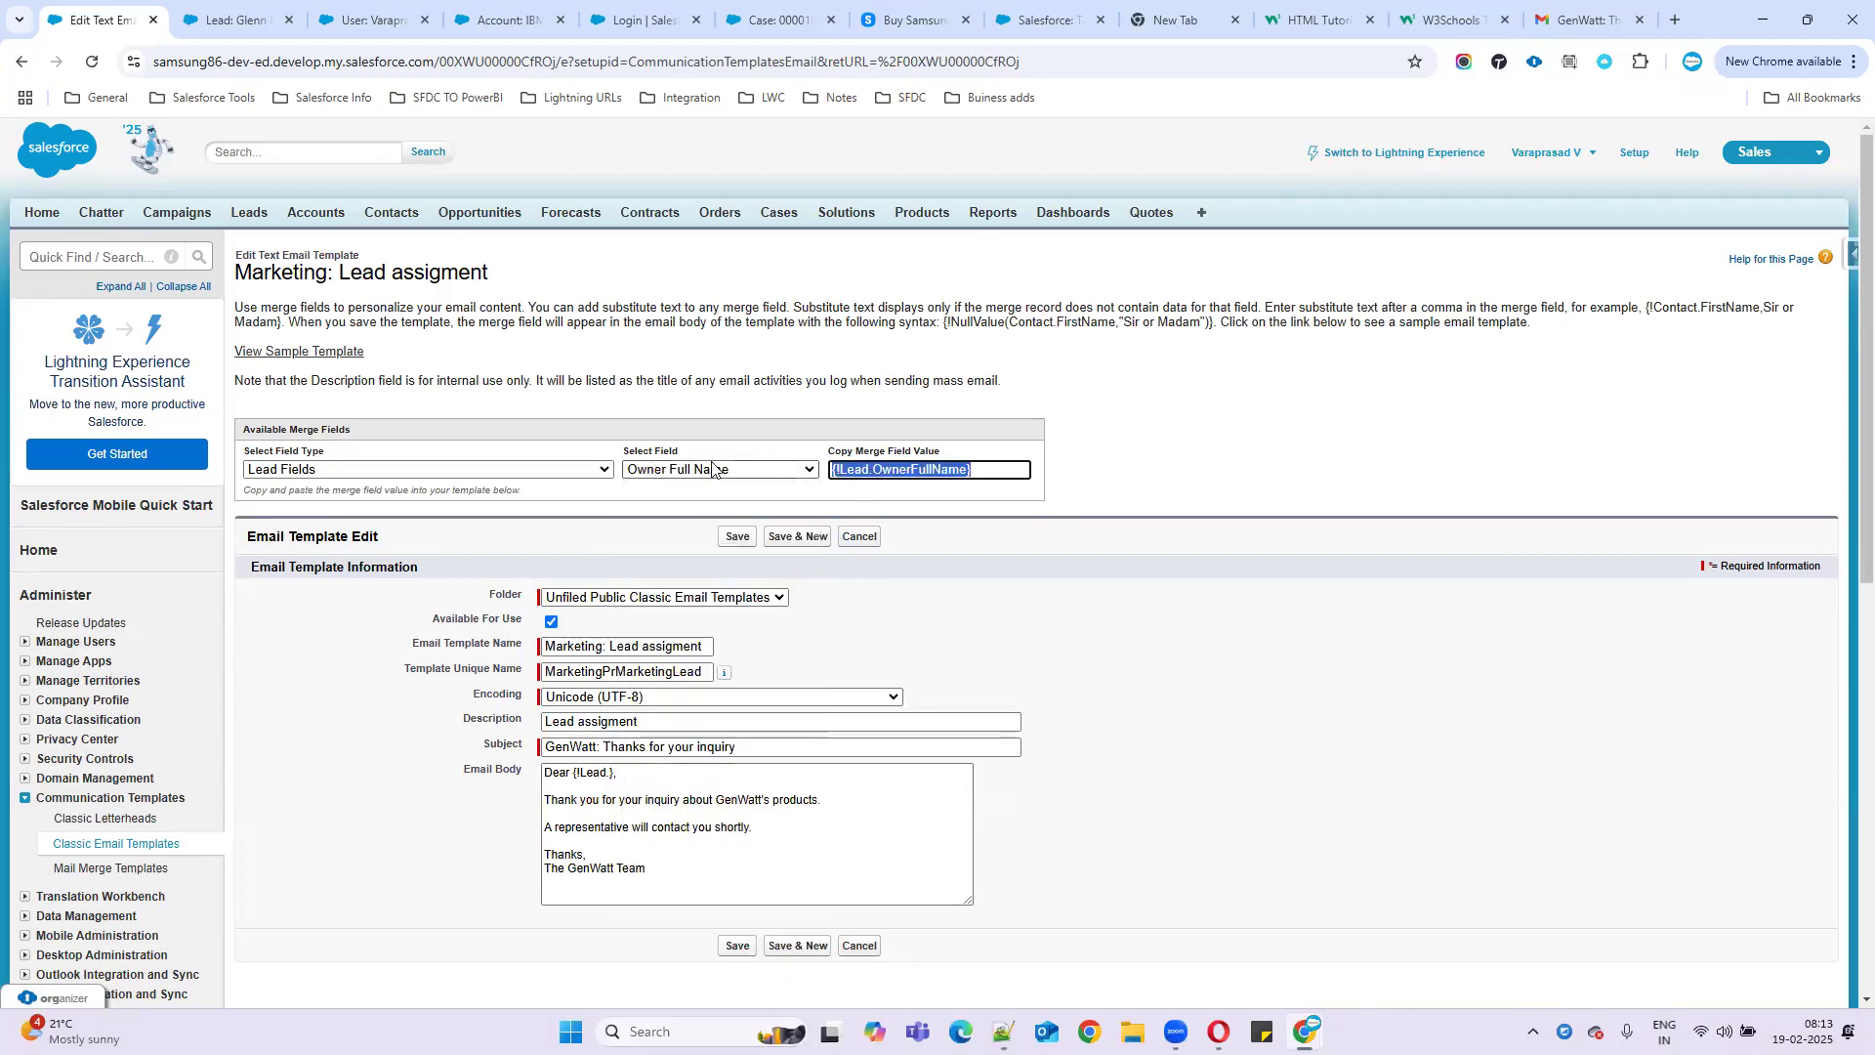
- Paste {!Lead.OwnerFullName} into the Dear line, removing leftover fragments and adding the comma
left_click_drag(987, 472, 829, 469)
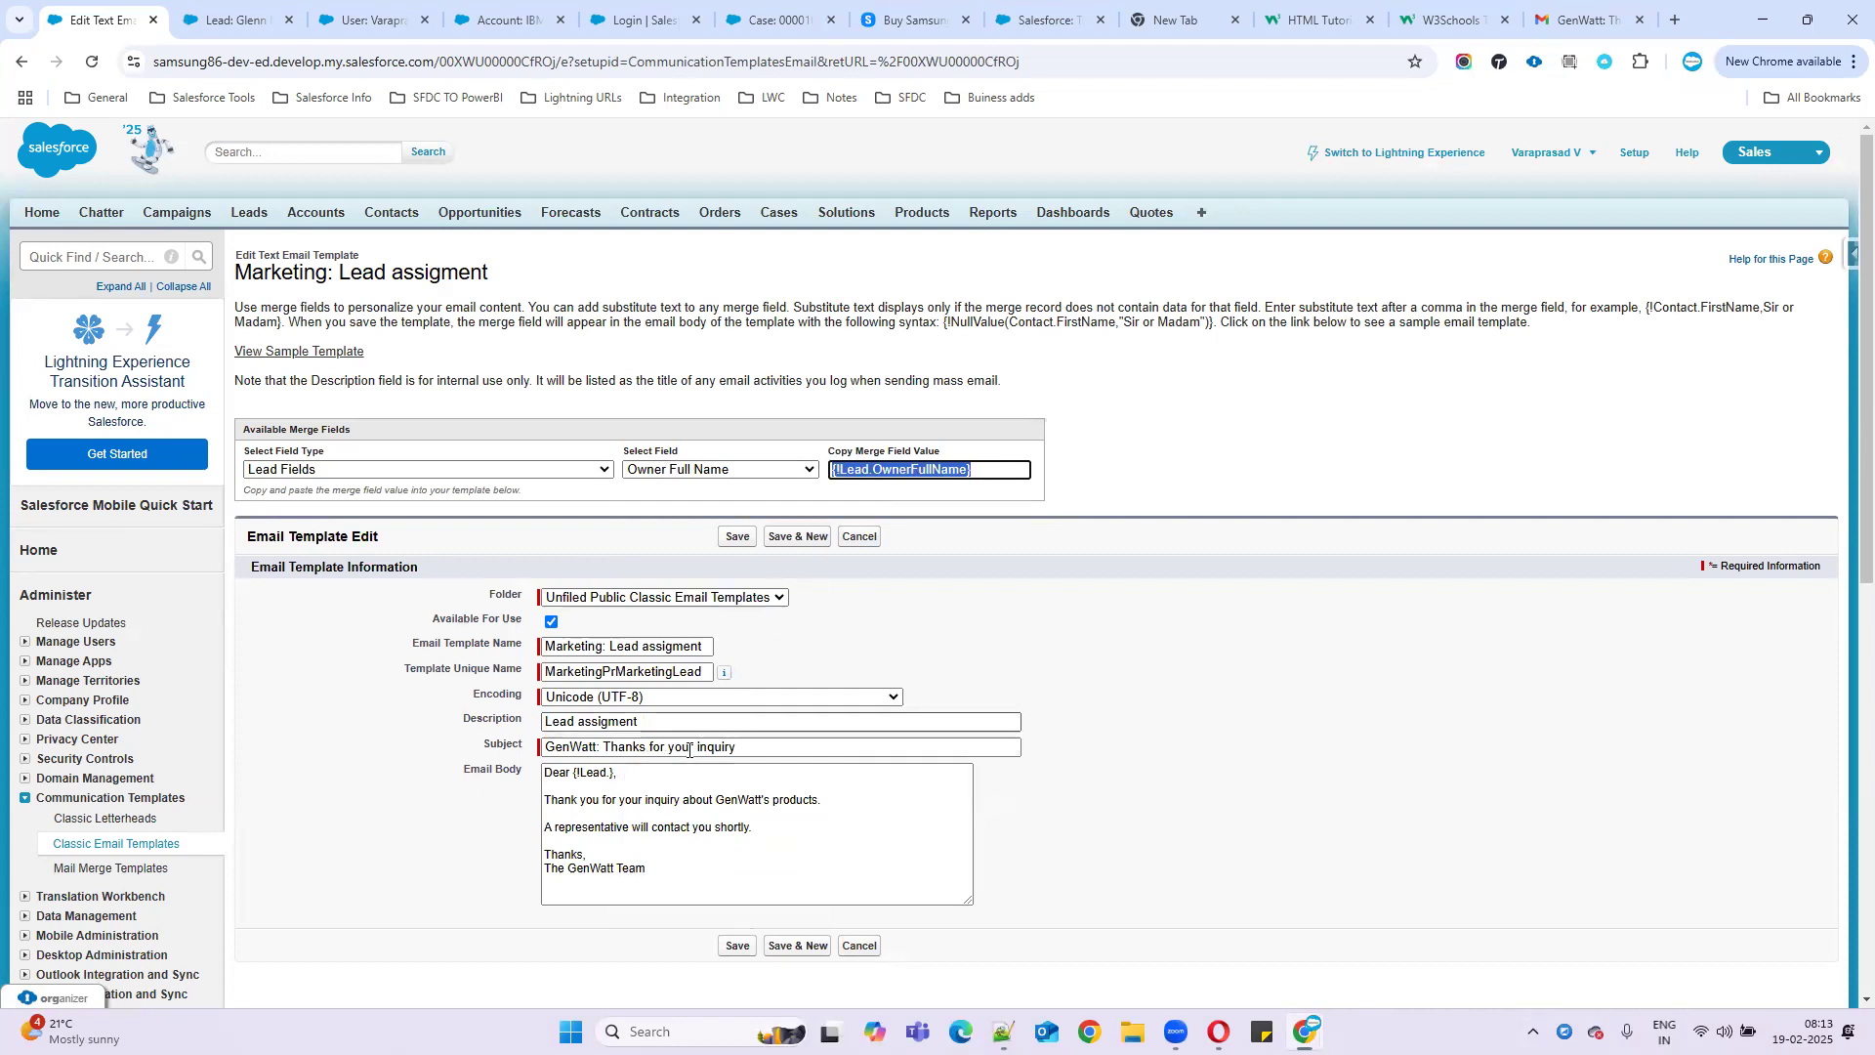
left_click(607, 772)
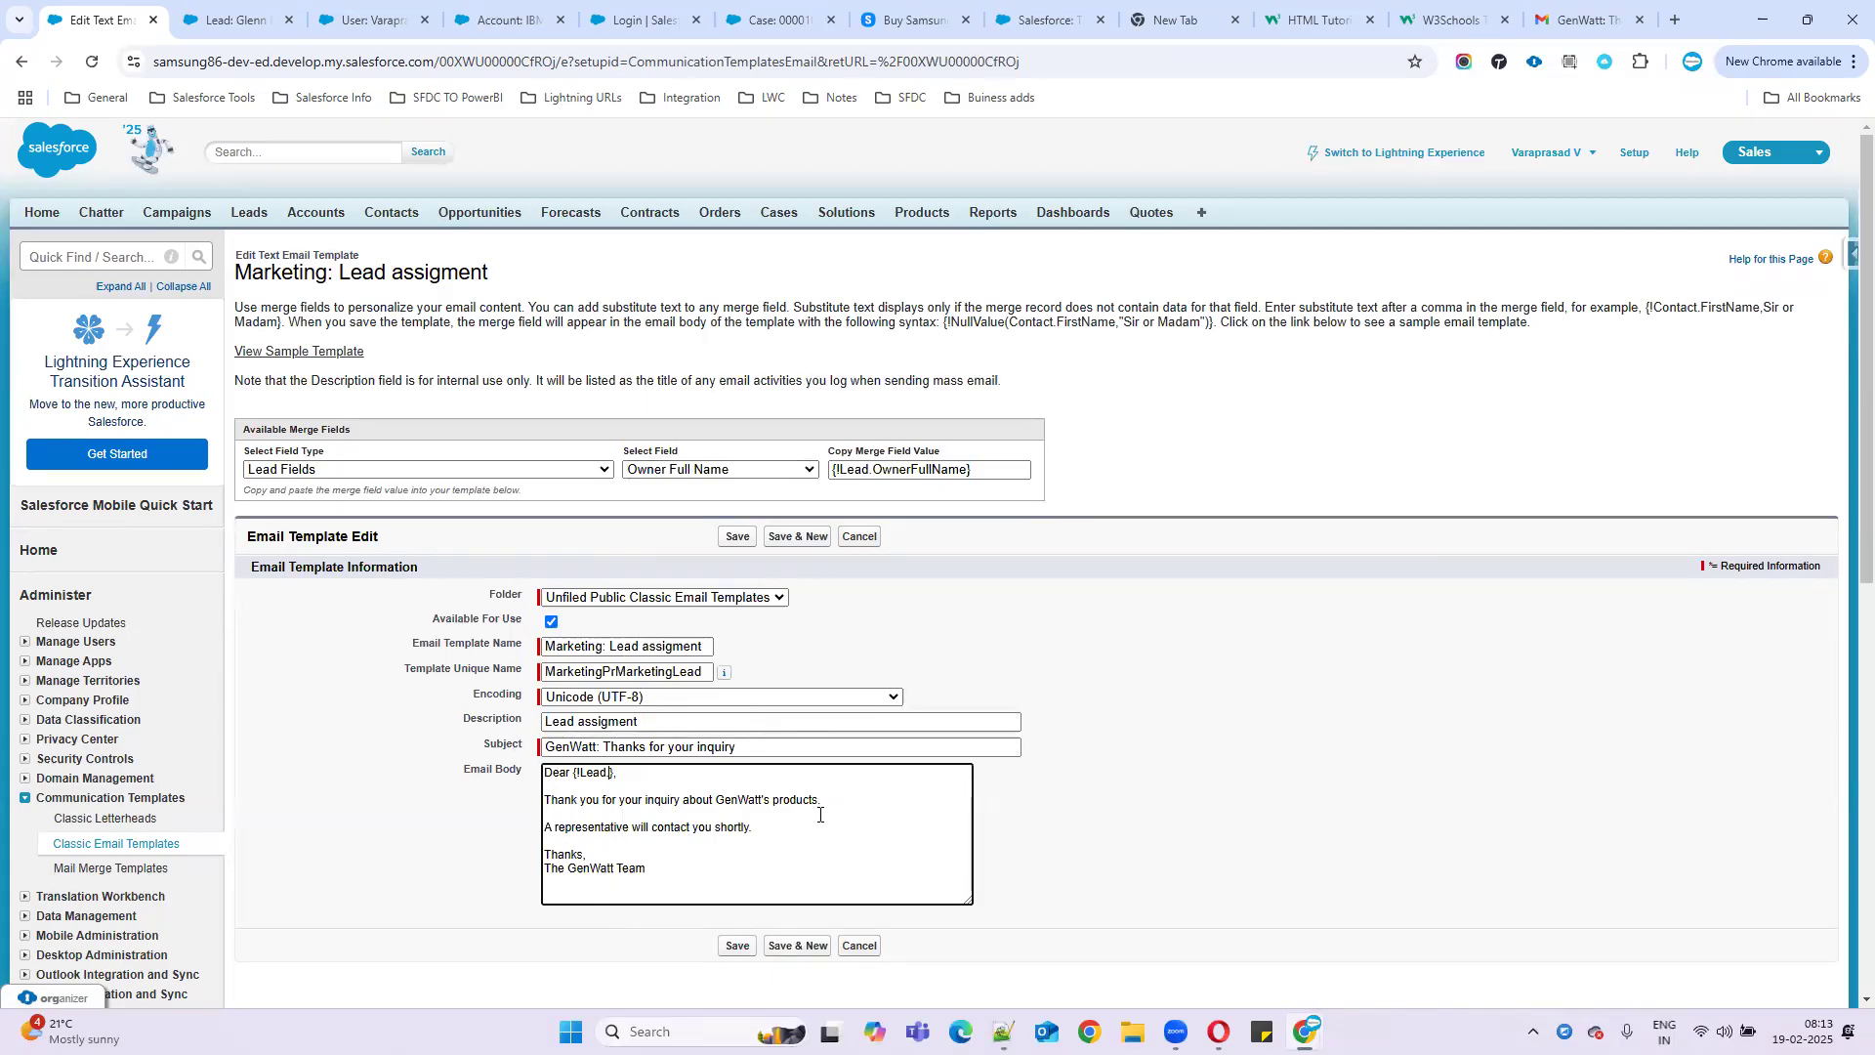
key("ctrl+v")
left_click_drag(609, 773, 578, 772)
key("BackSpace")
key("BackSpace")
left_click(672, 471)
left_click(674, 471)
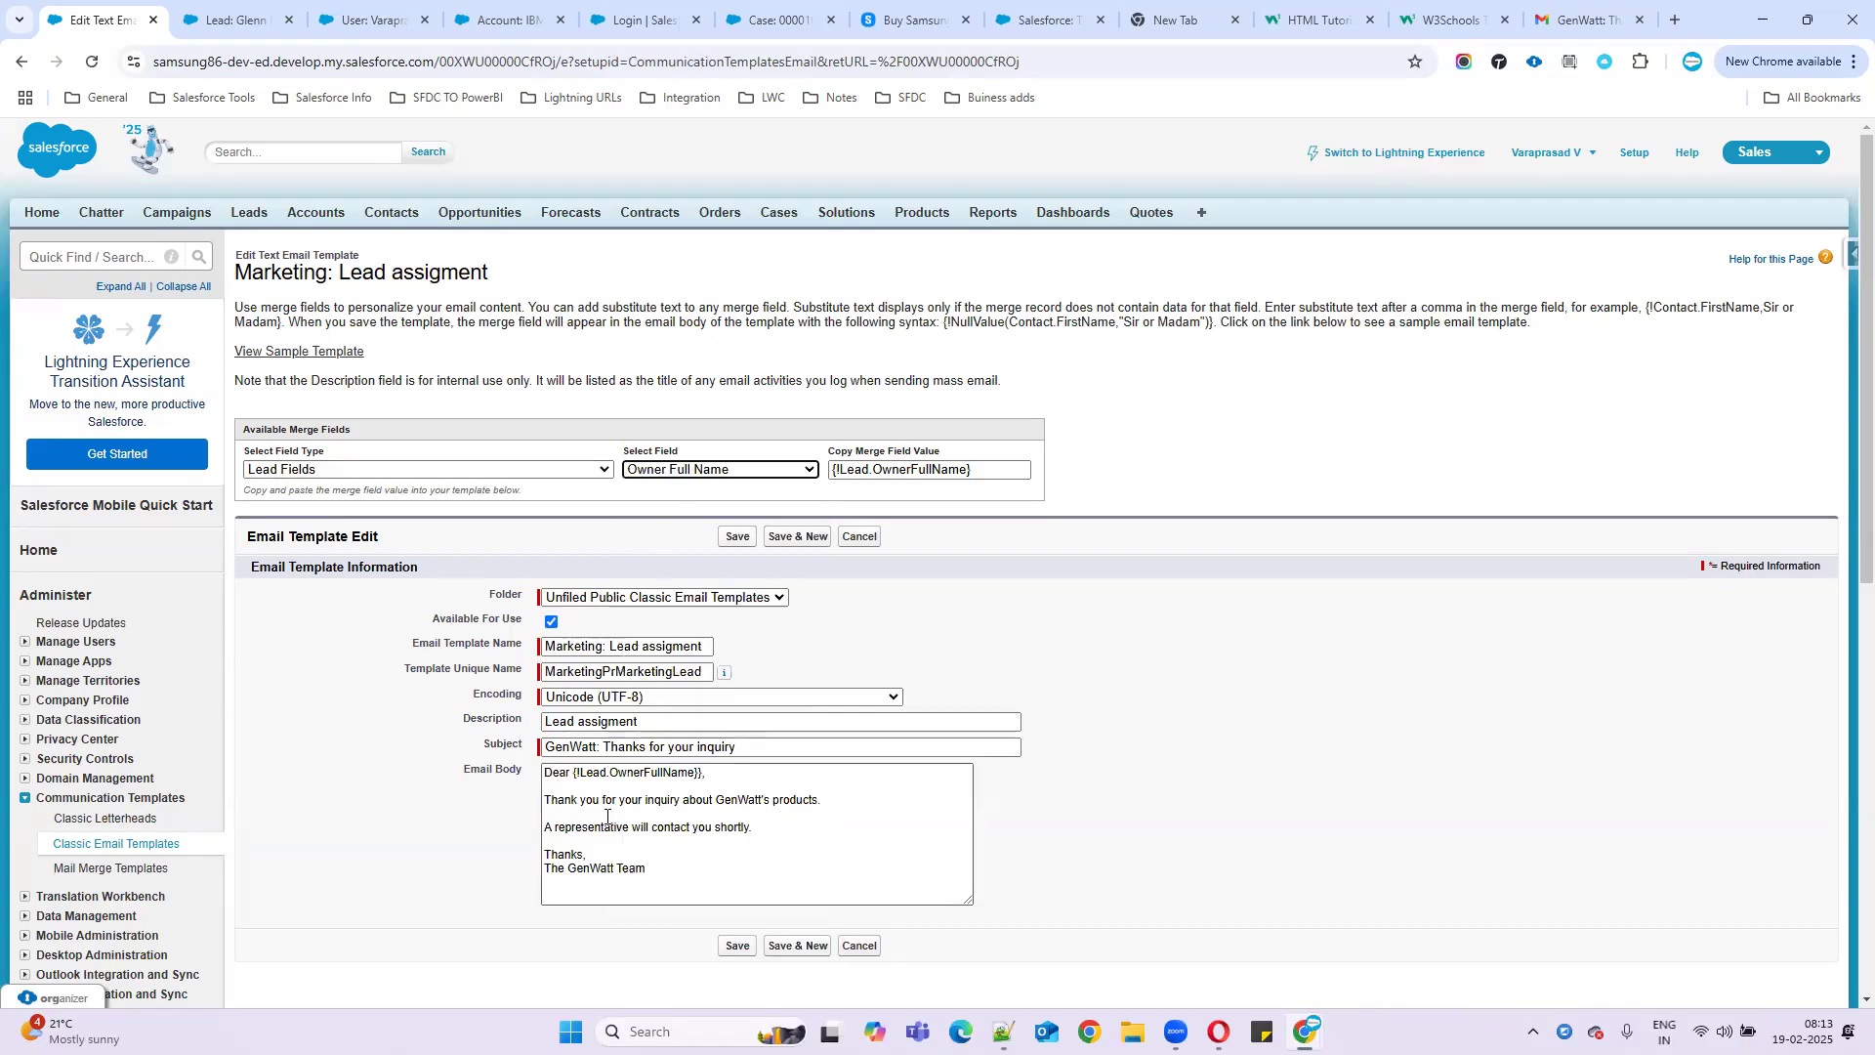
left_click(710, 776)
type(",")
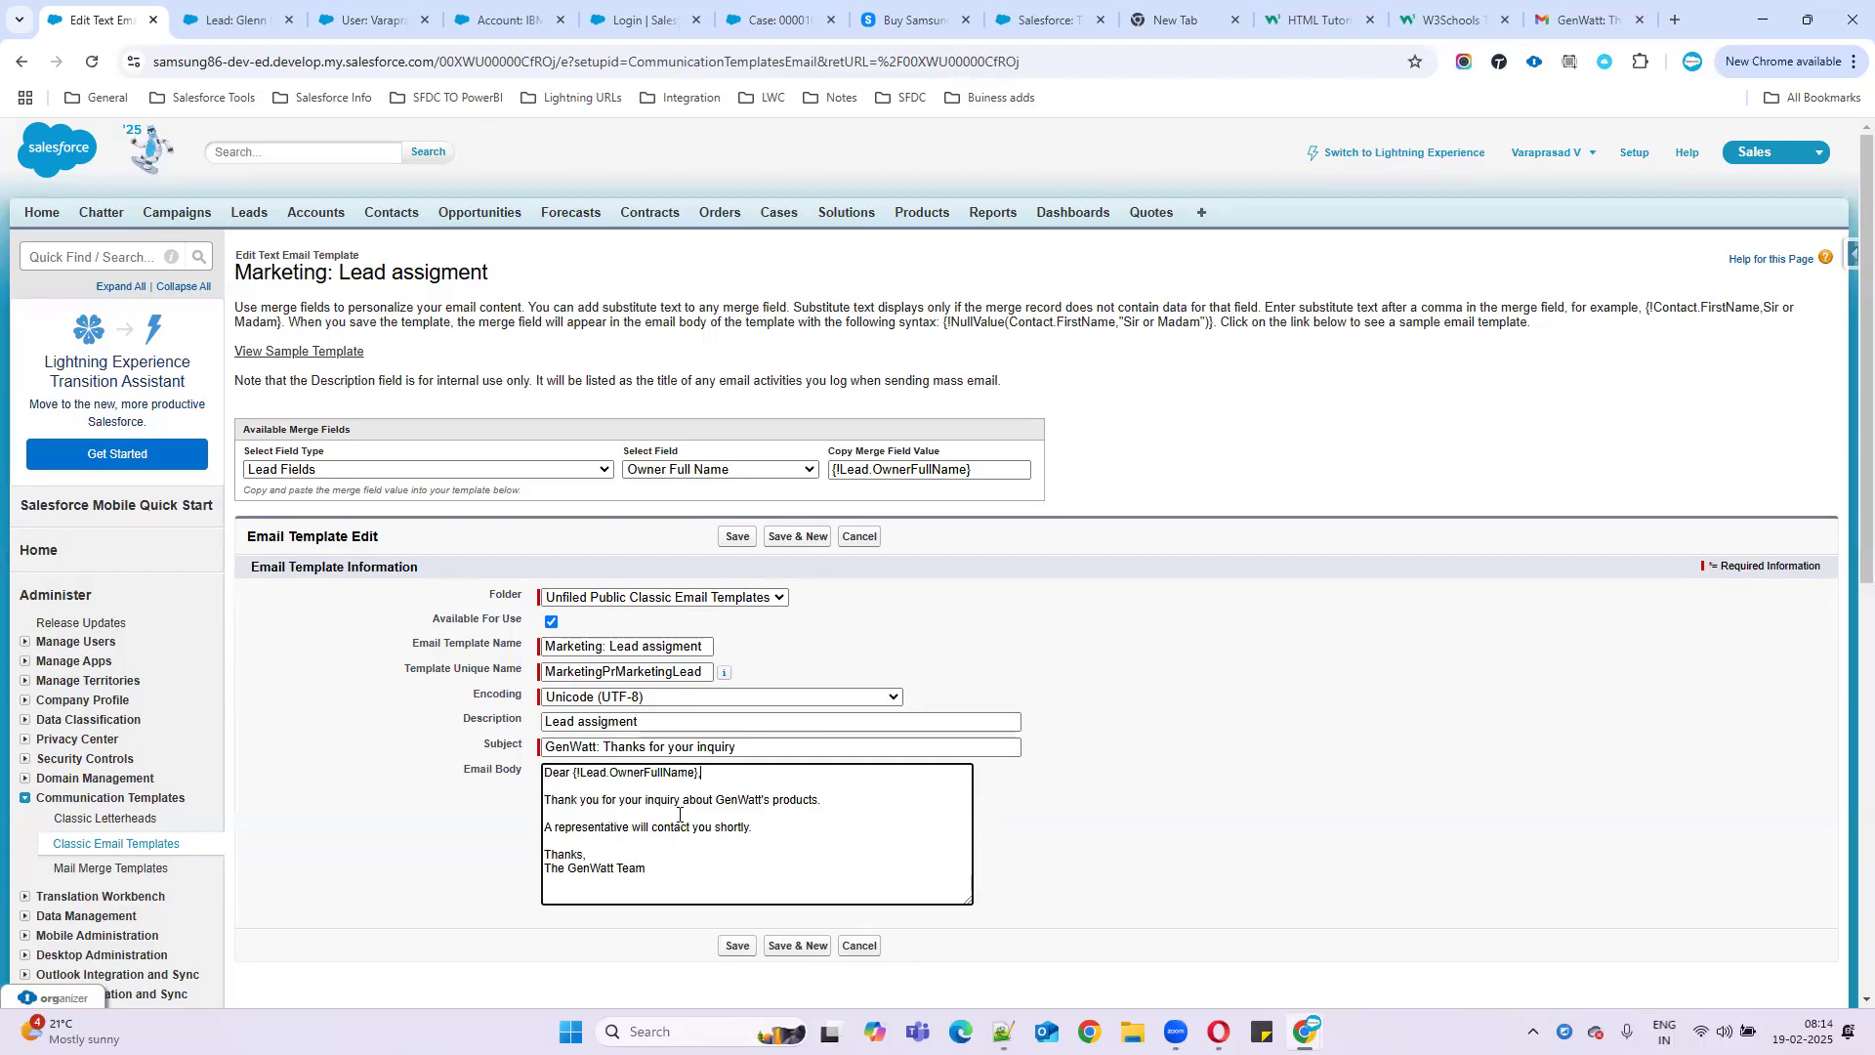
left_click_drag(822, 801, 522, 808)
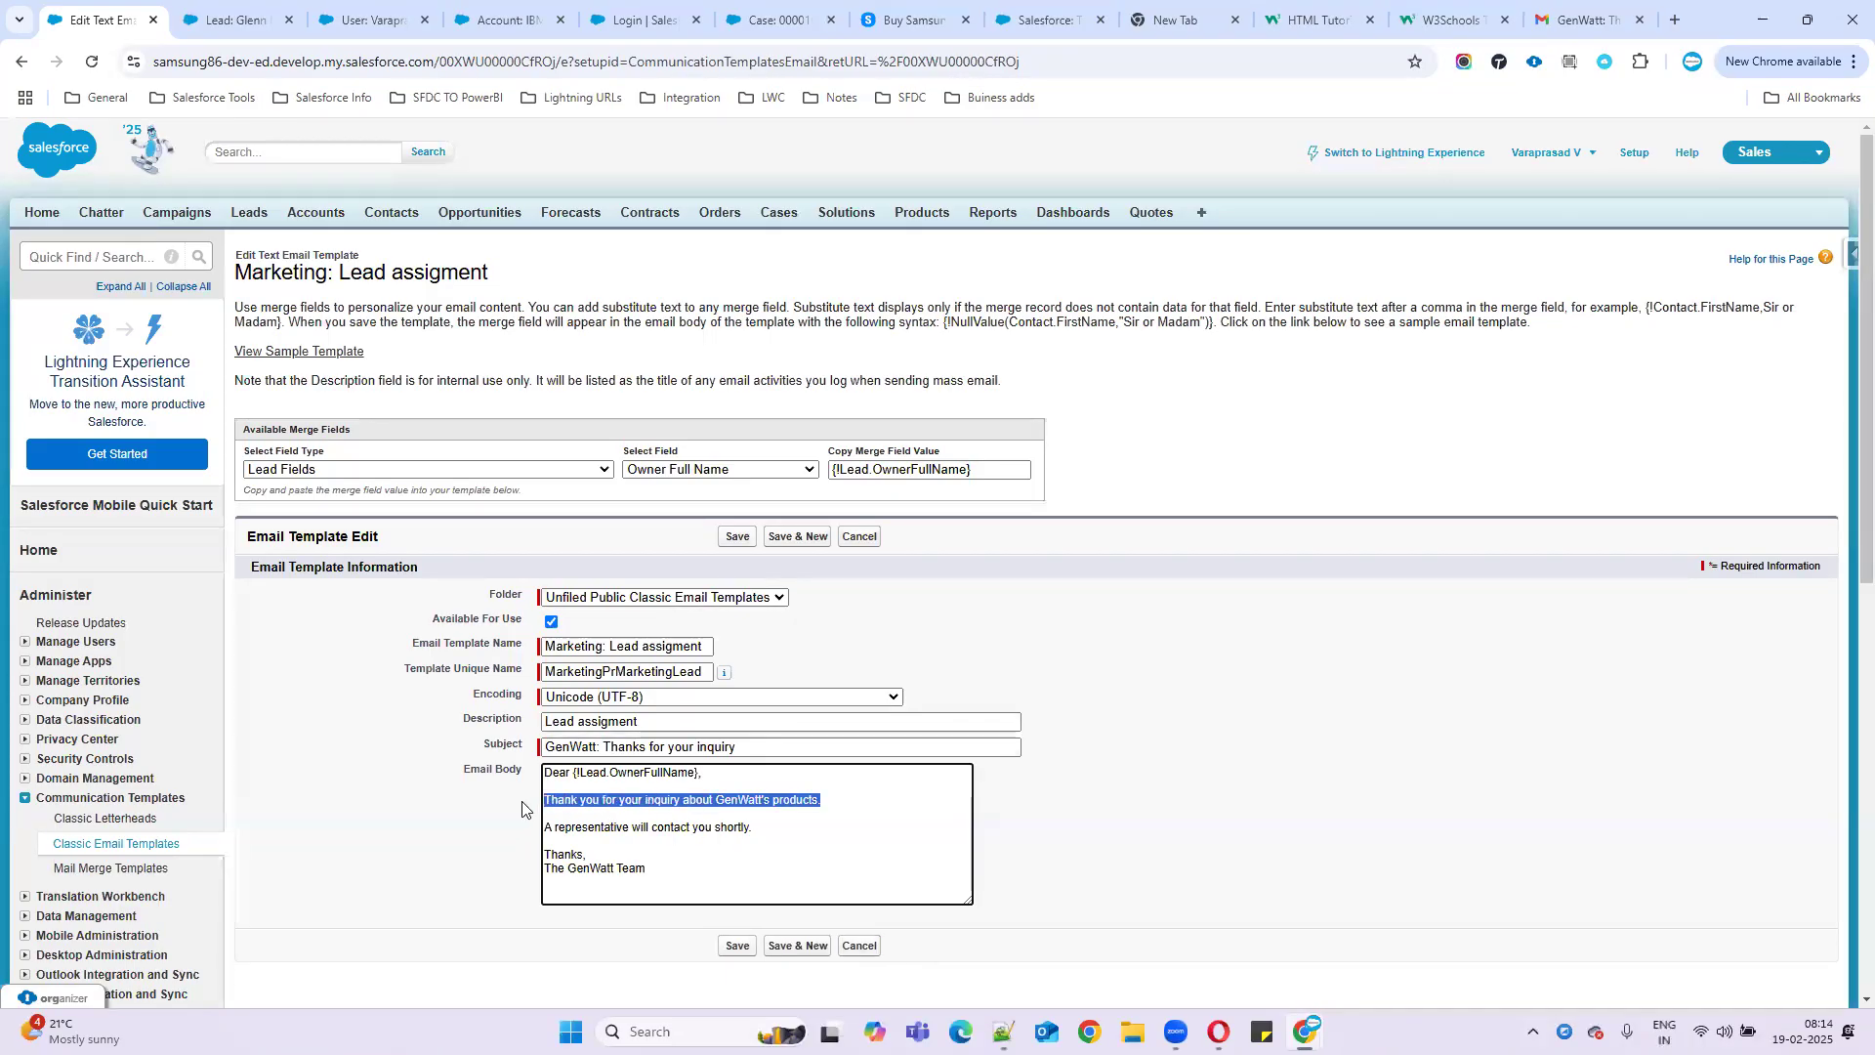
- Replace the thank-you sentence with 'Following lead is assigned to you please owrk on' plus Name: and Phone: lines
key("BackSpace")
type("Following ")
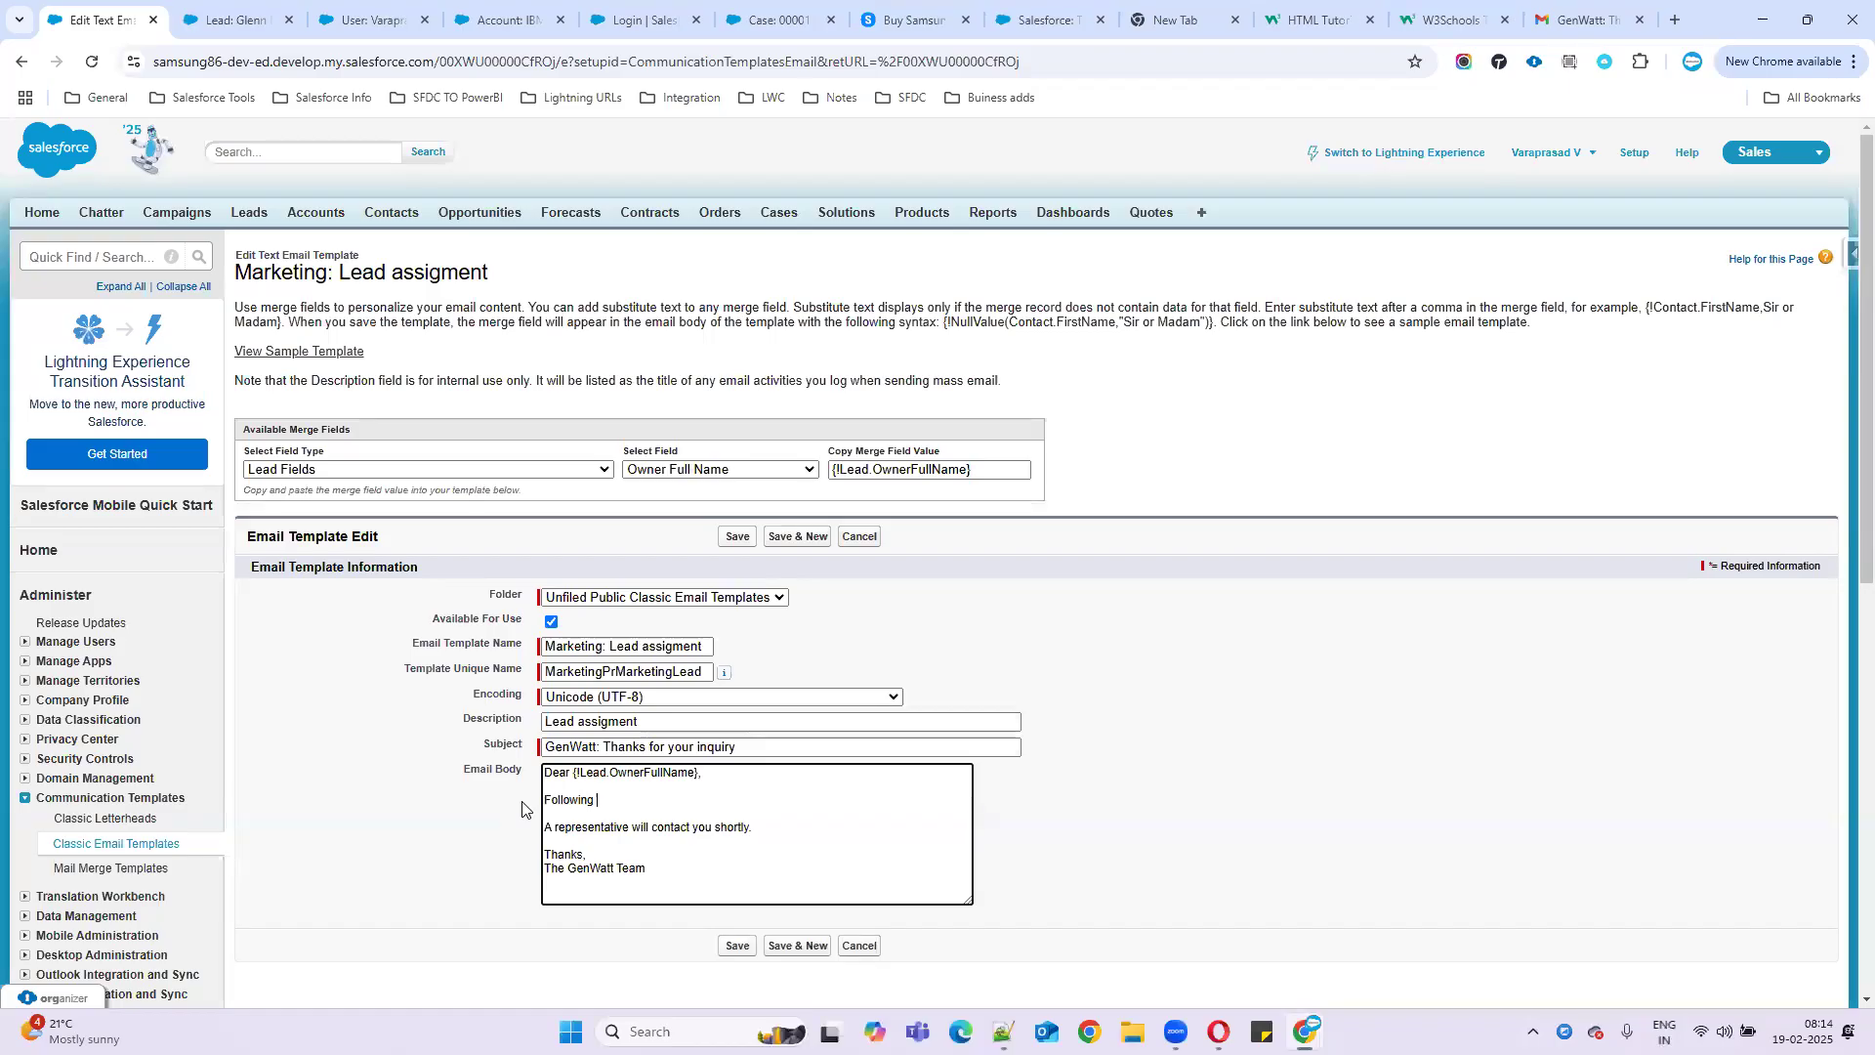
type("lead is assigned to you please owrk on it.")
key("Return")
key("Return")
type("N")
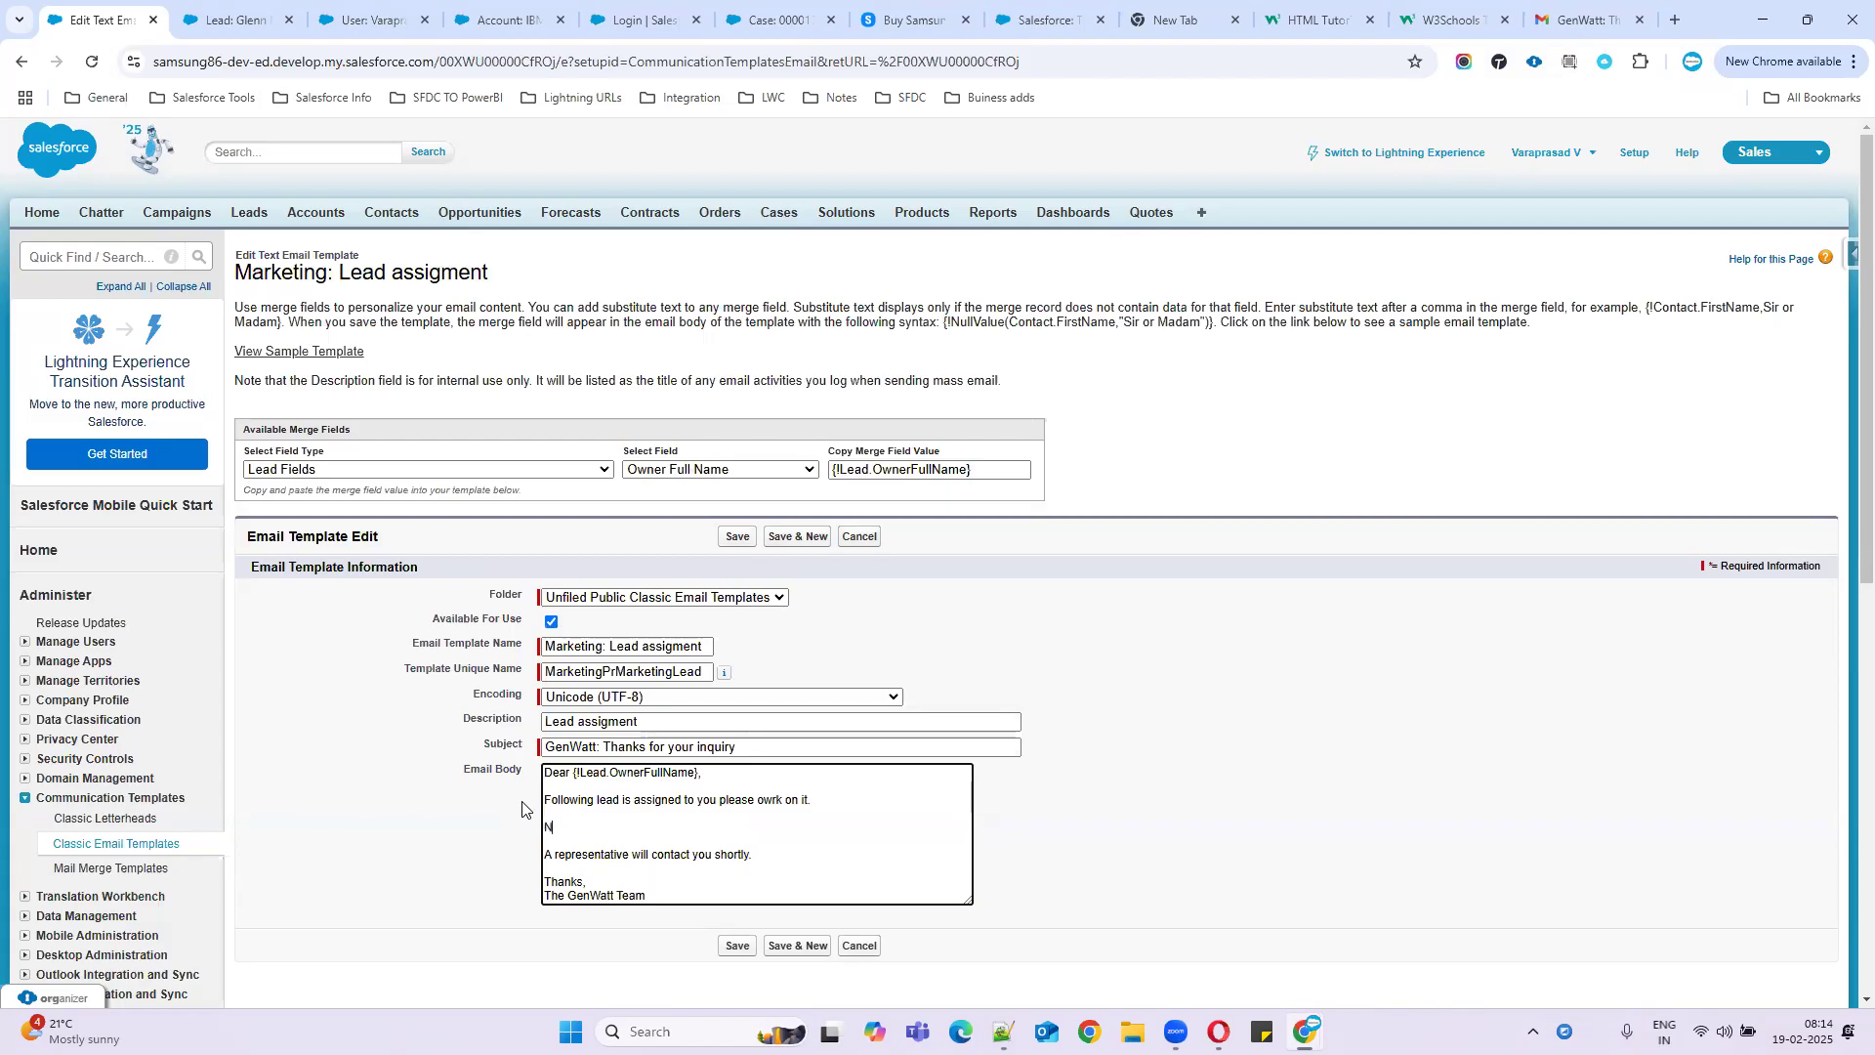
type("ame:")
key("Return")
type("Phone:")
left_click(589, 830)
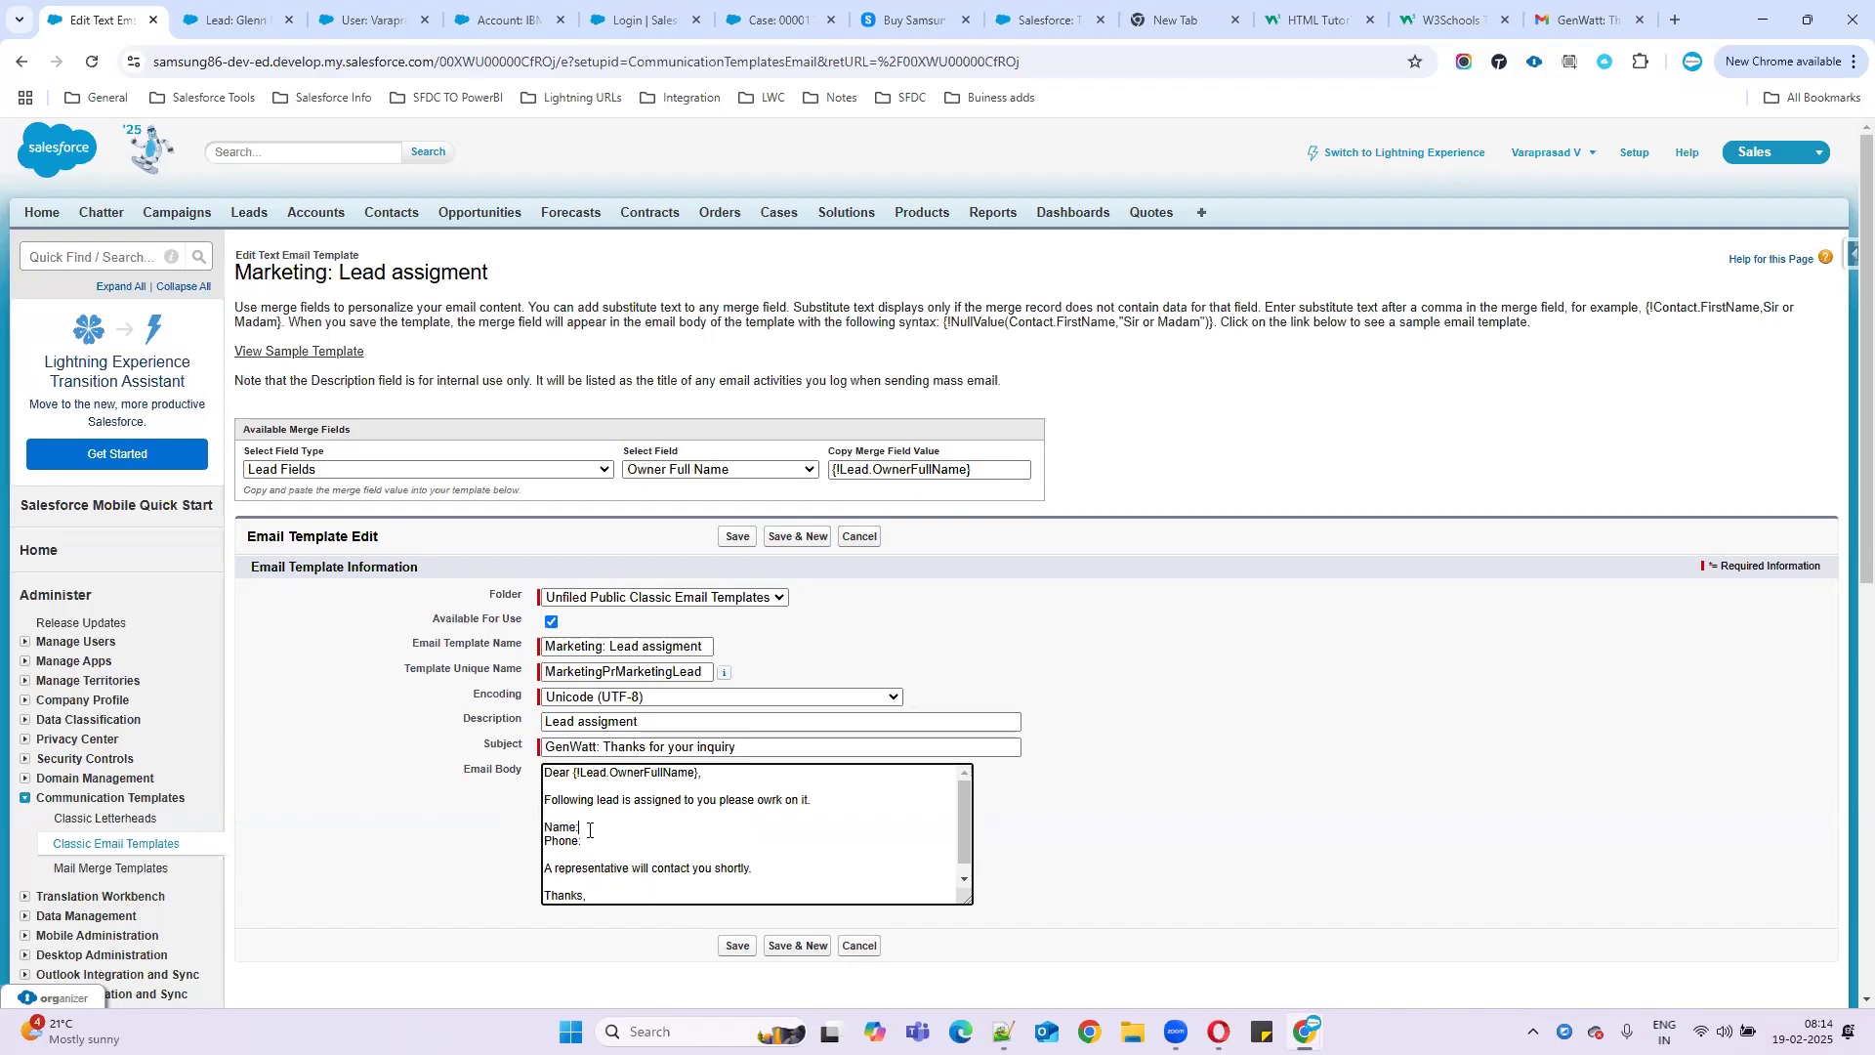
left_click(671, 473)
key("l")
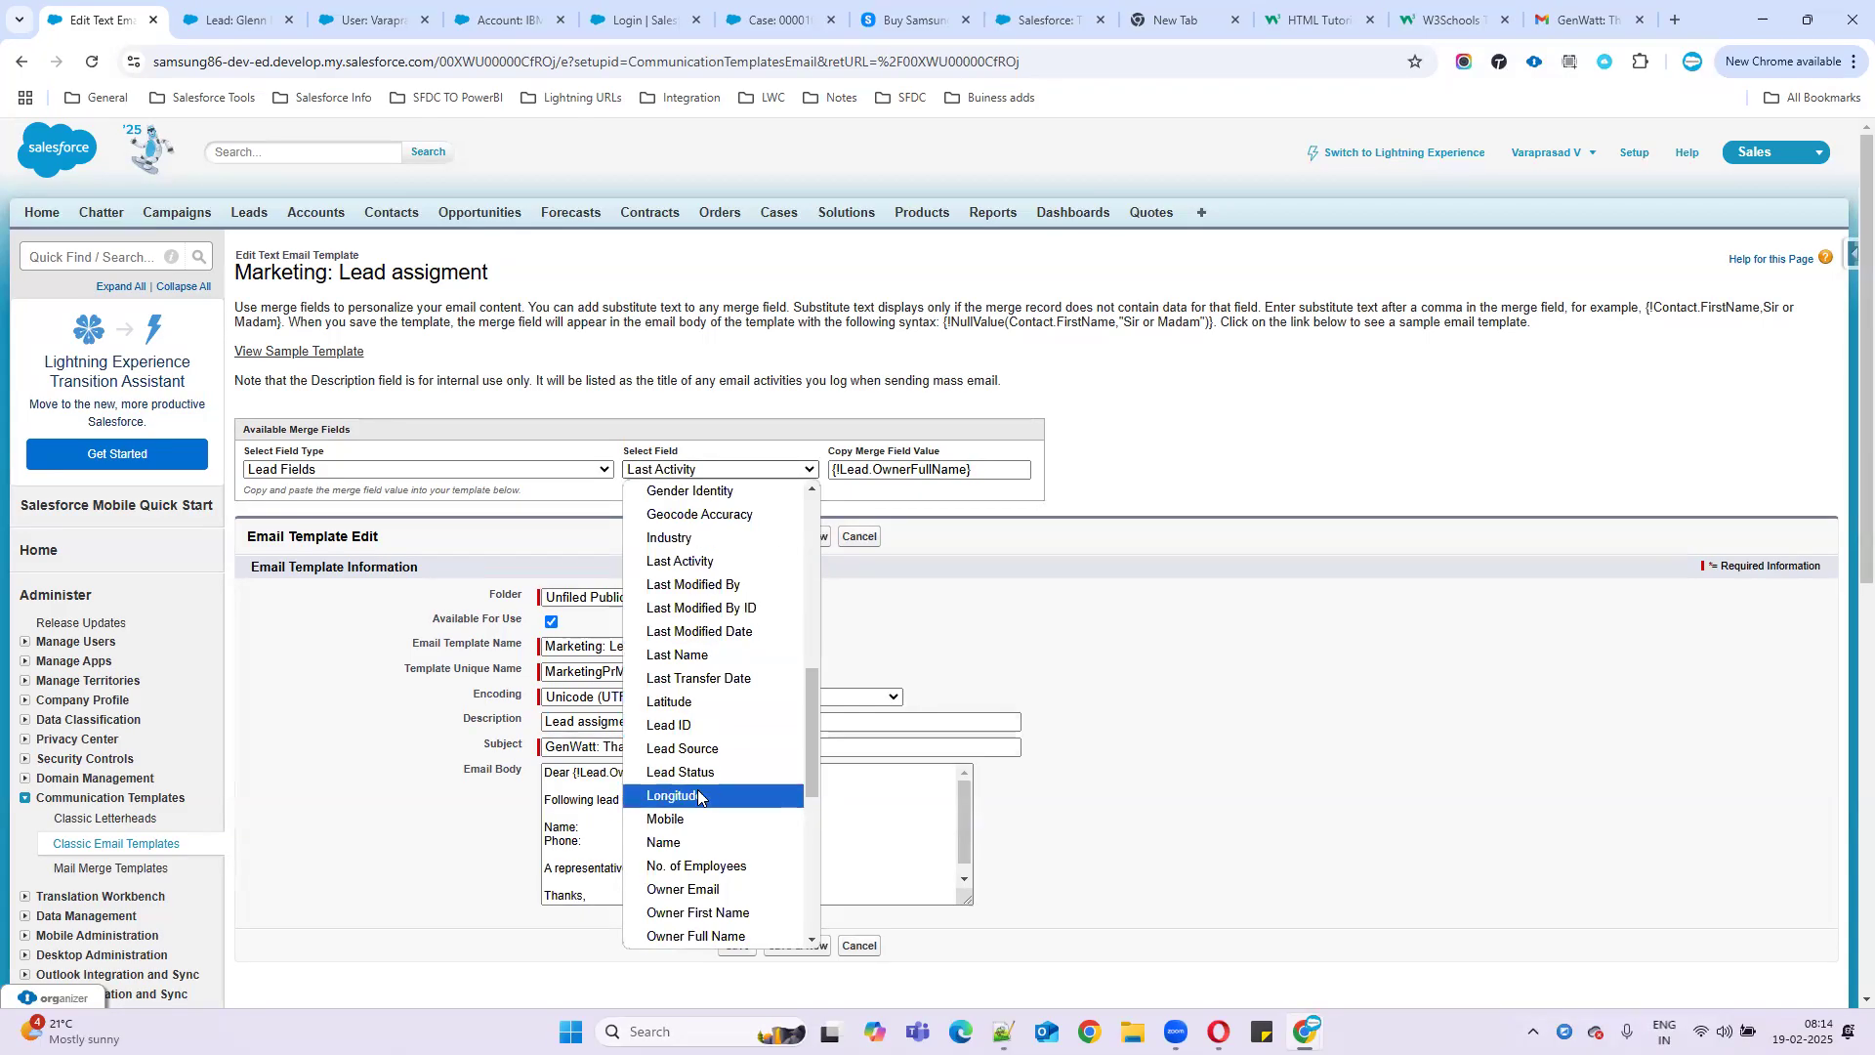
- Insert the {!Lead.LastName} merge field after Name:
scroll(703, 704, "up", 4)
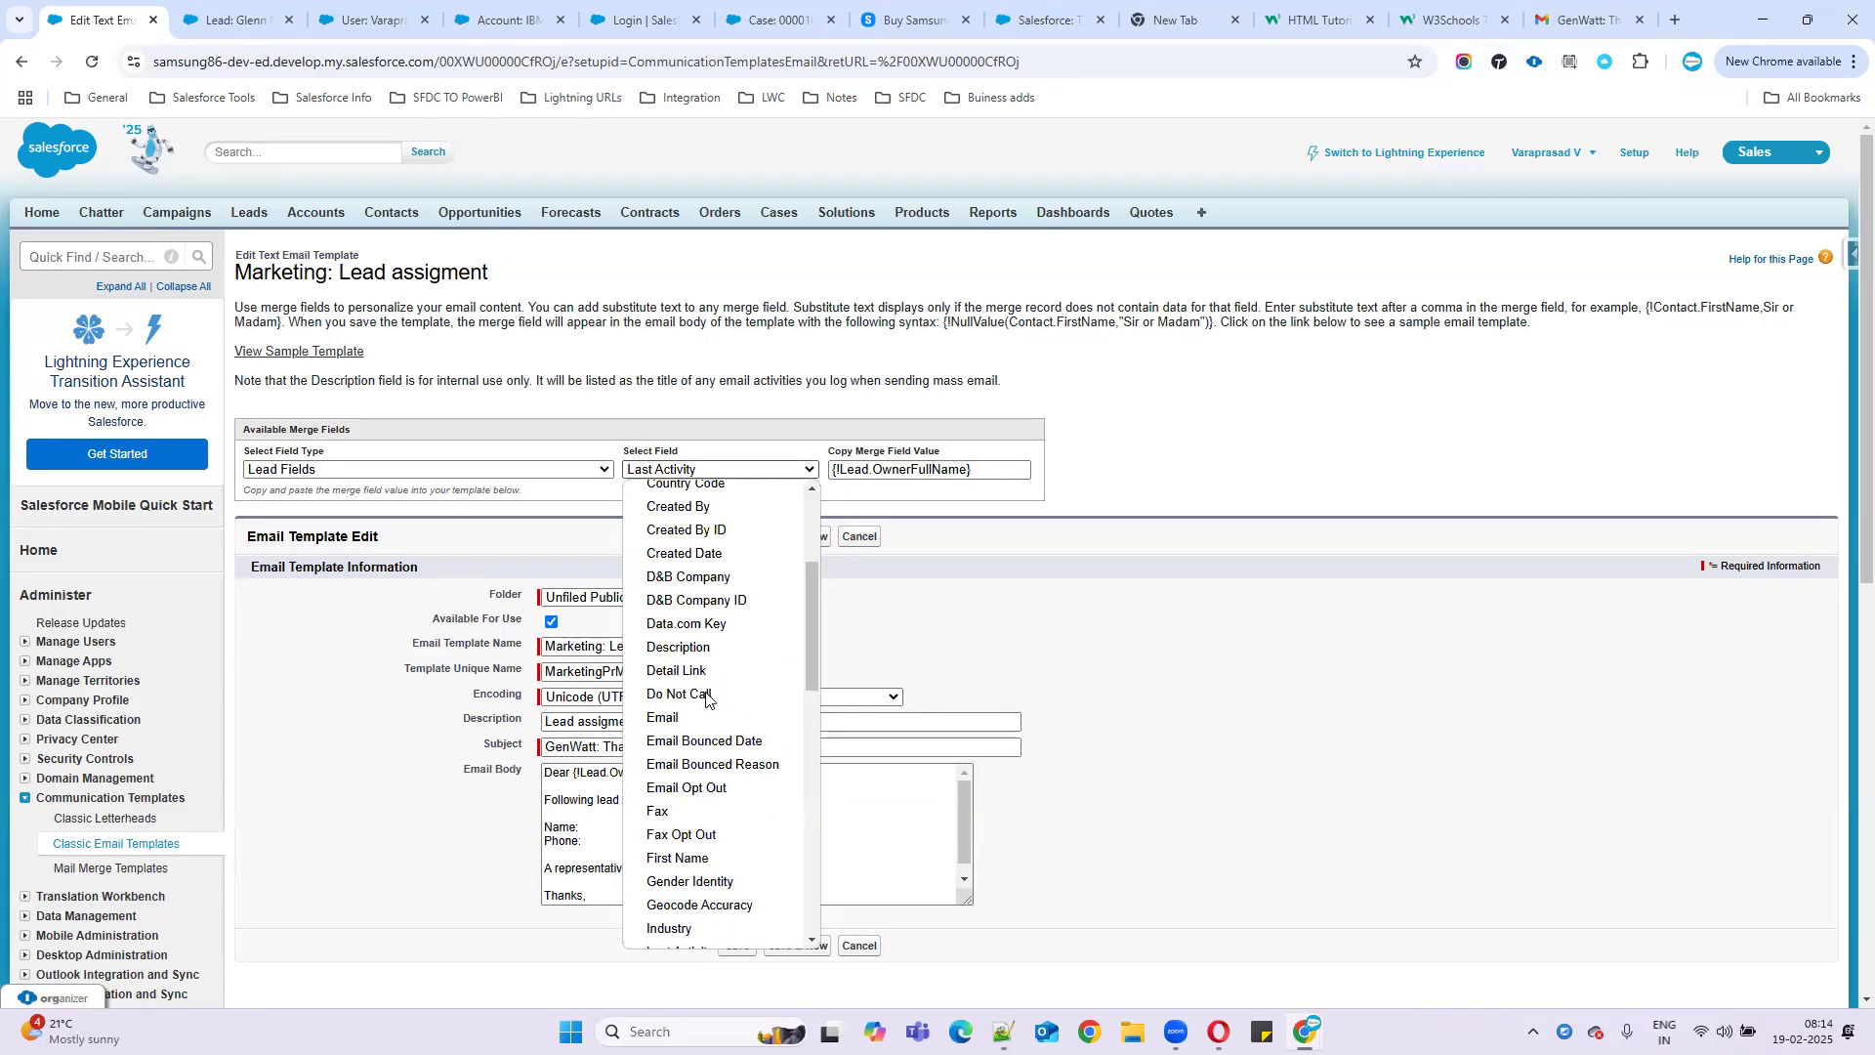
scroll(706, 697, "up", 3)
scroll(706, 696, "down", 4)
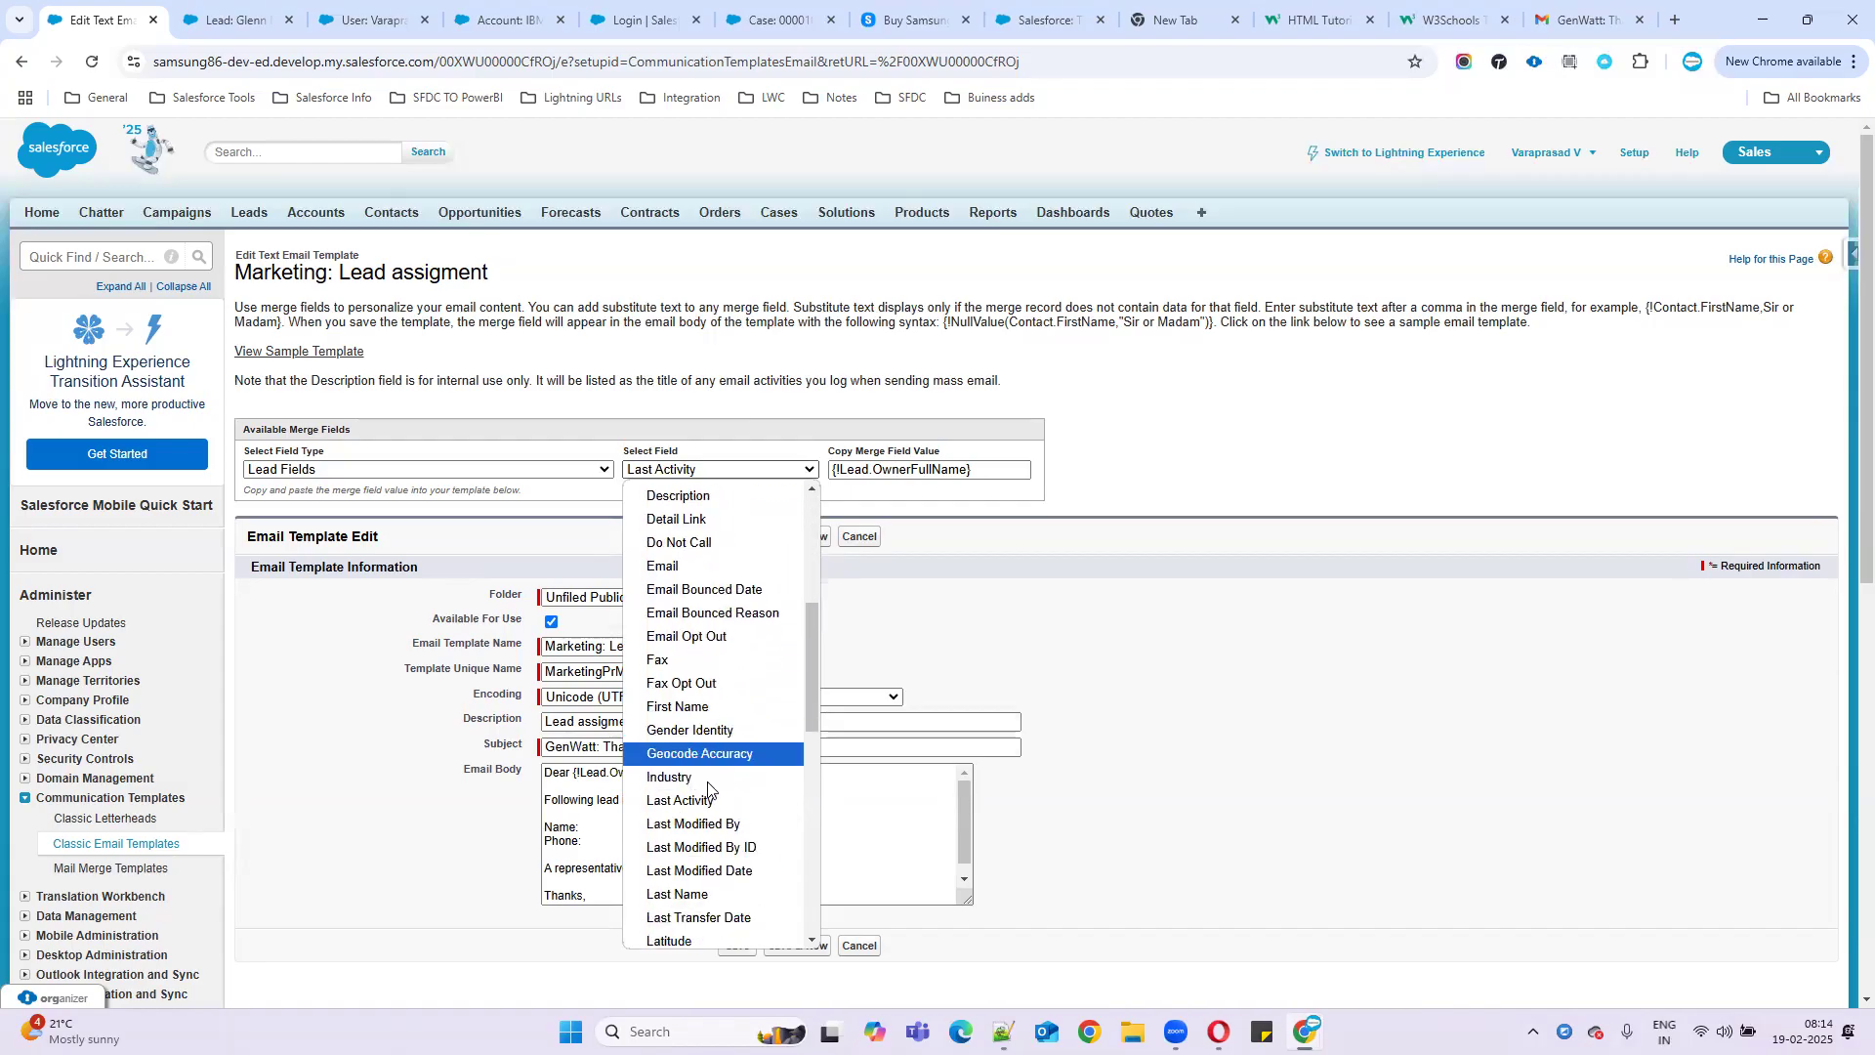
left_click(702, 898)
left_click_drag(958, 475, 810, 486)
key("ctrl+c")
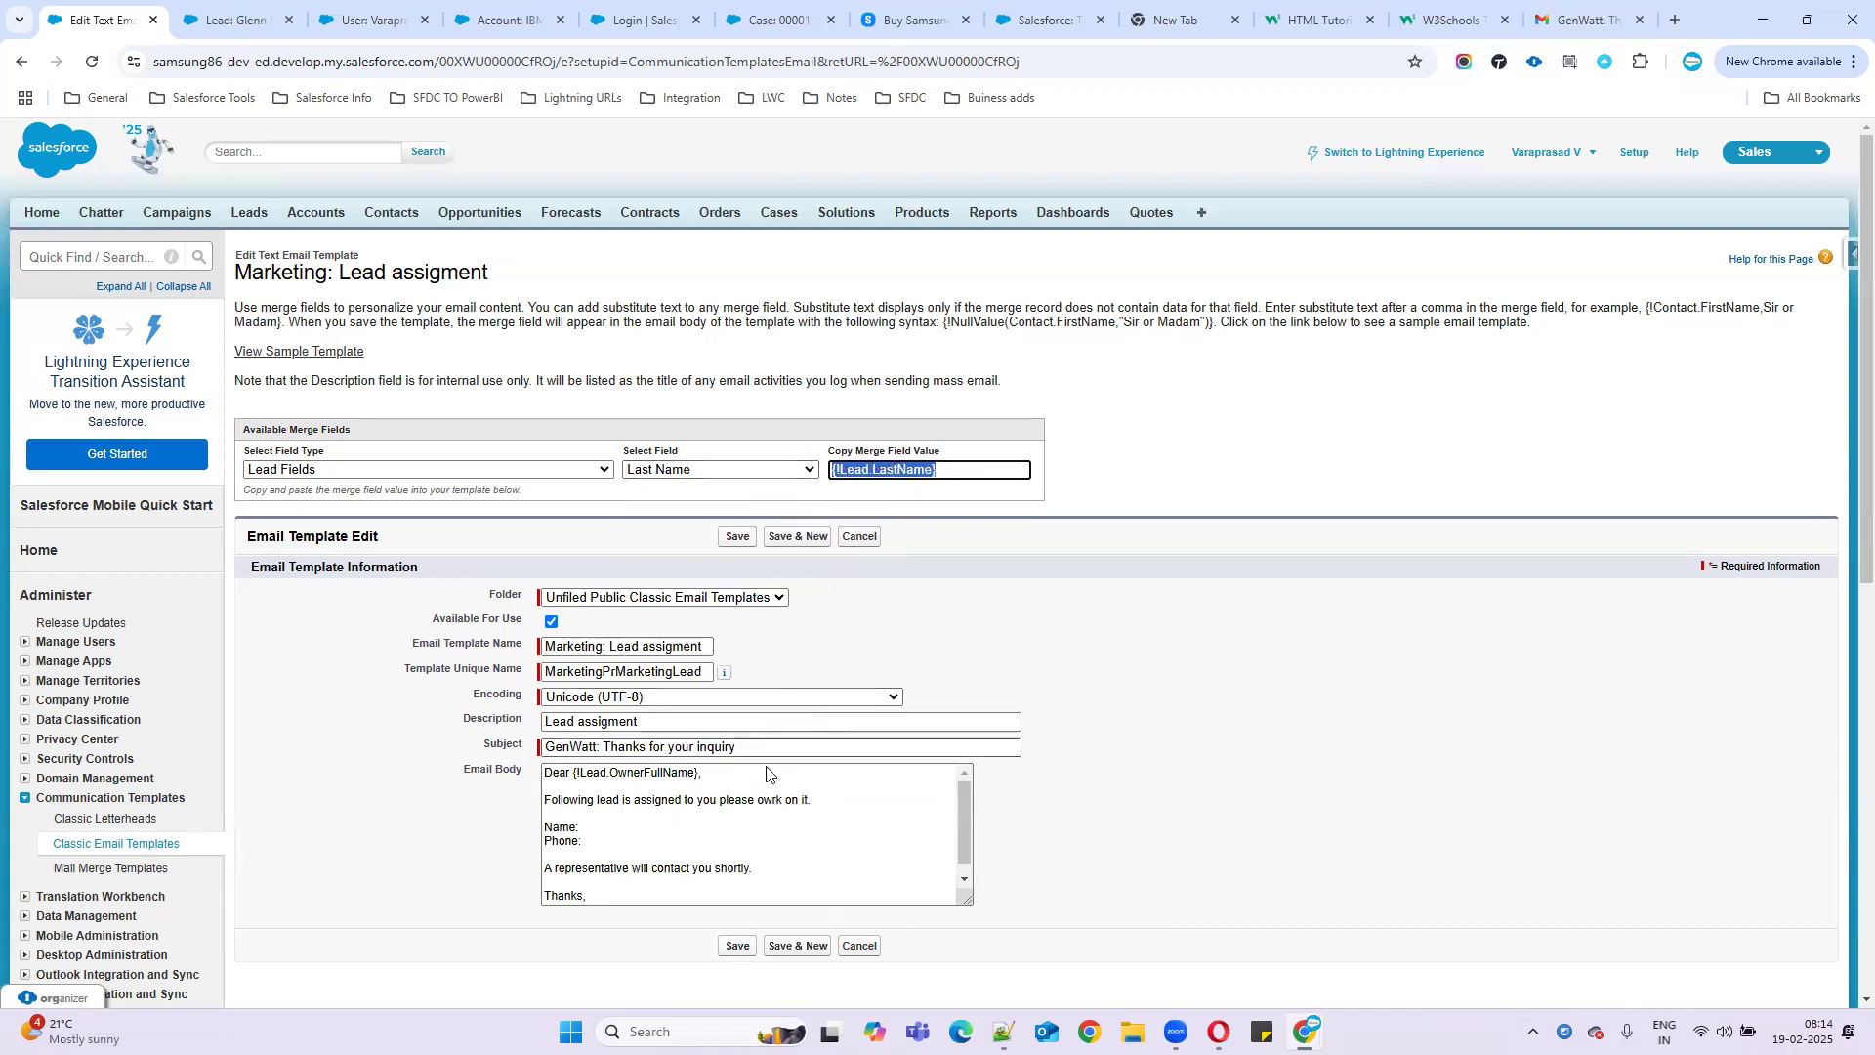
left_click(595, 830)
key("ctrl+v")
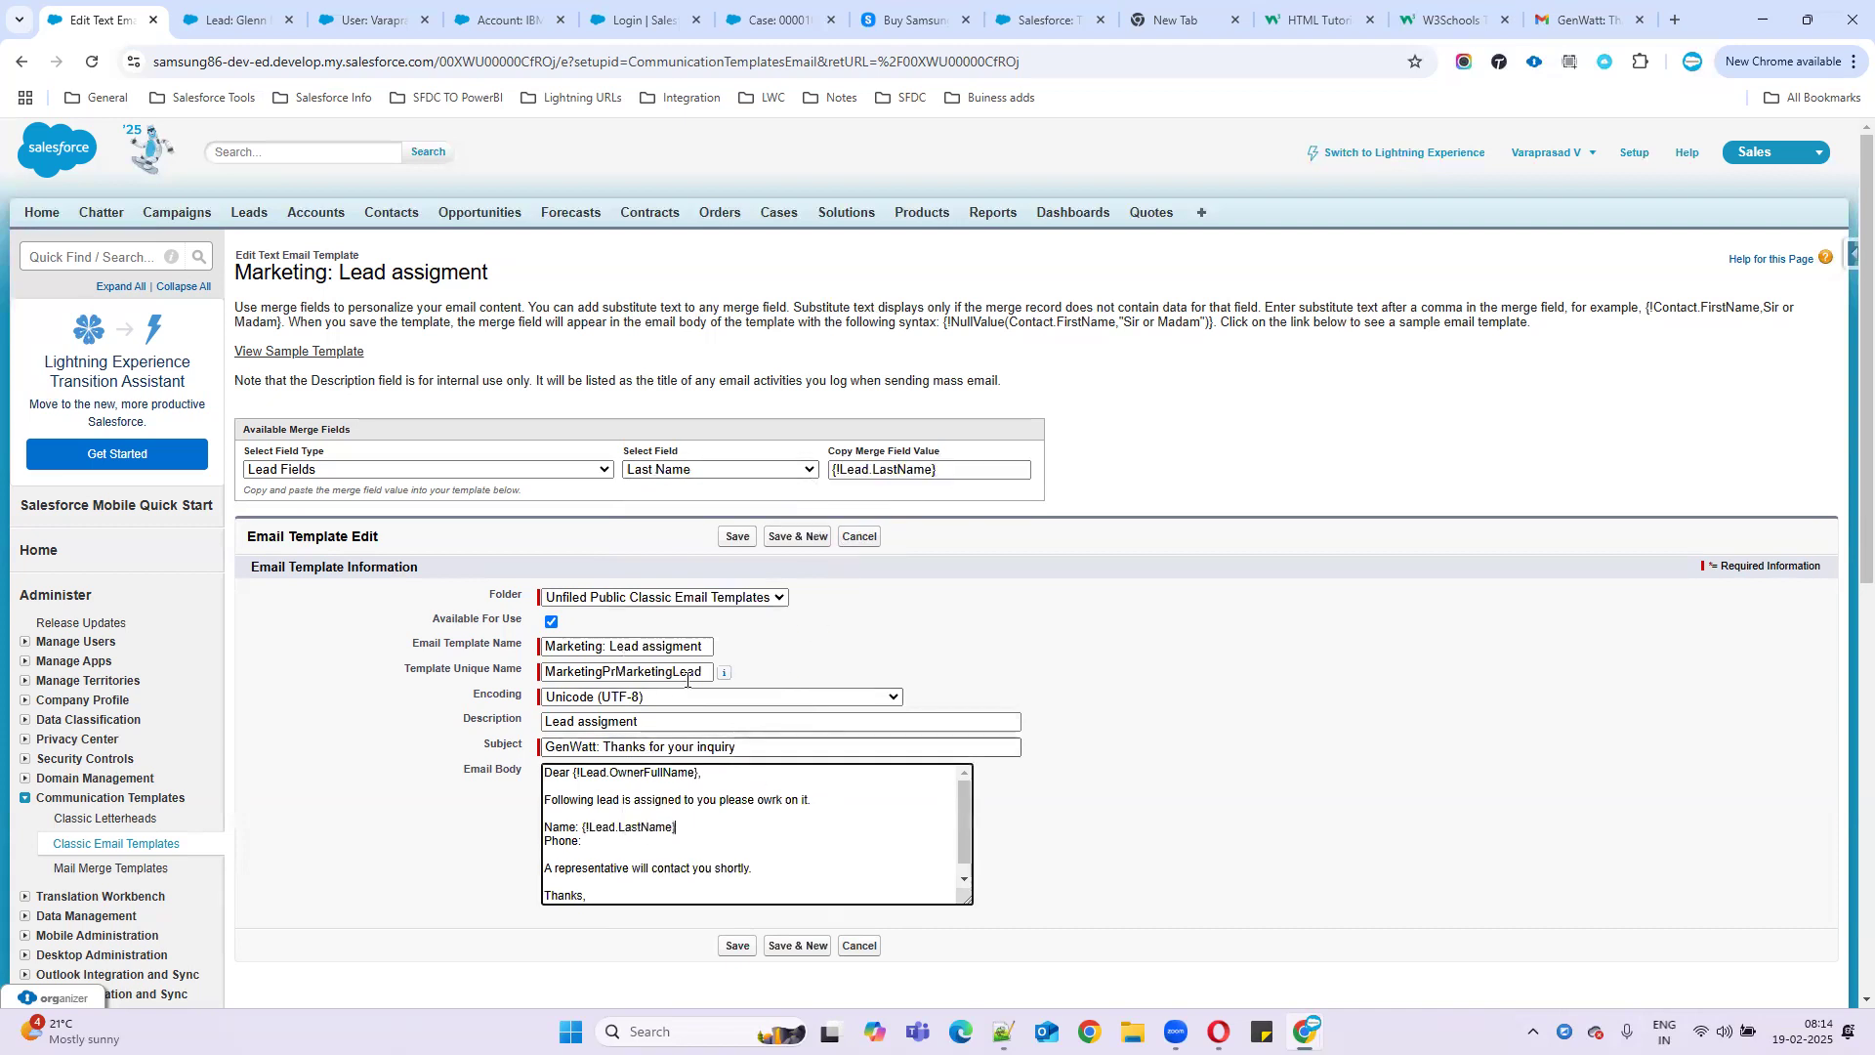
- Insert {!Lead.Phone} after Phone: and delete 'A representative will contact you shortly.'
left_click(700, 470)
scroll(696, 702, "down", 2)
scroll(696, 701, "down", 5)
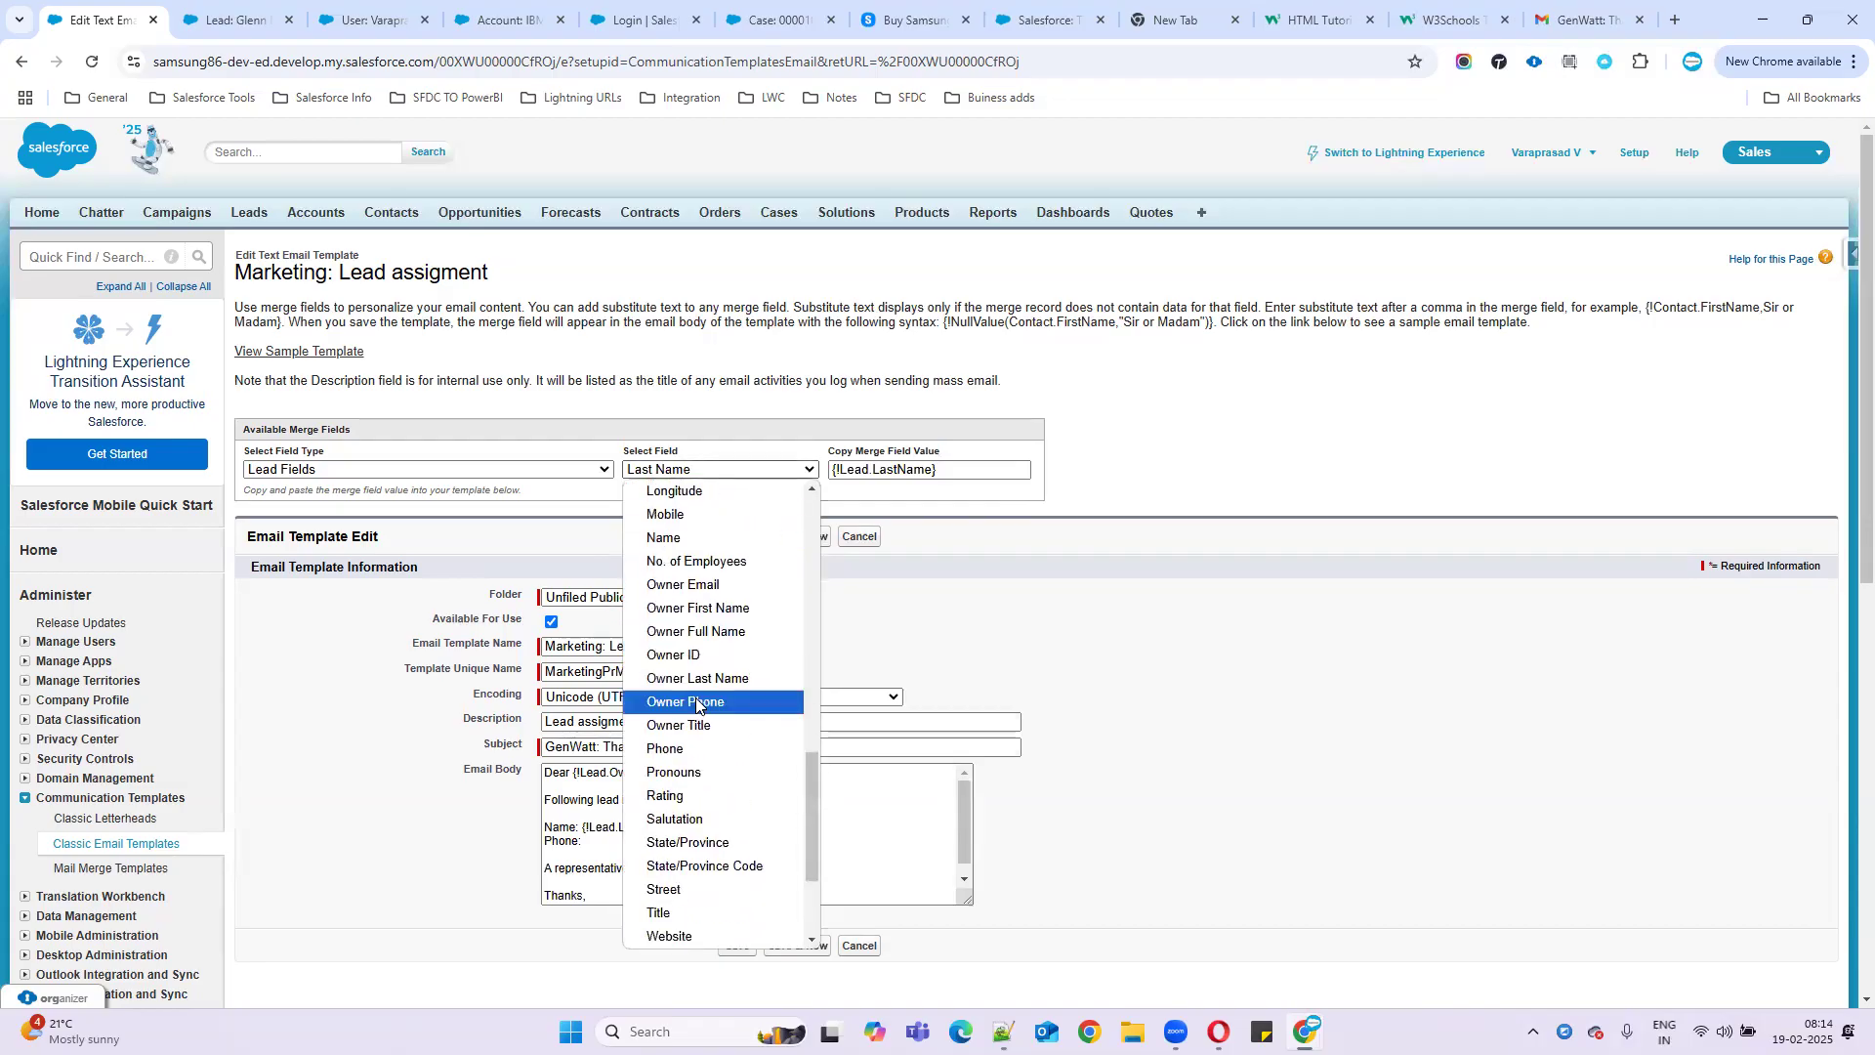
left_click(691, 749)
left_click_drag(930, 469, 811, 469)
key("ctrl+c")
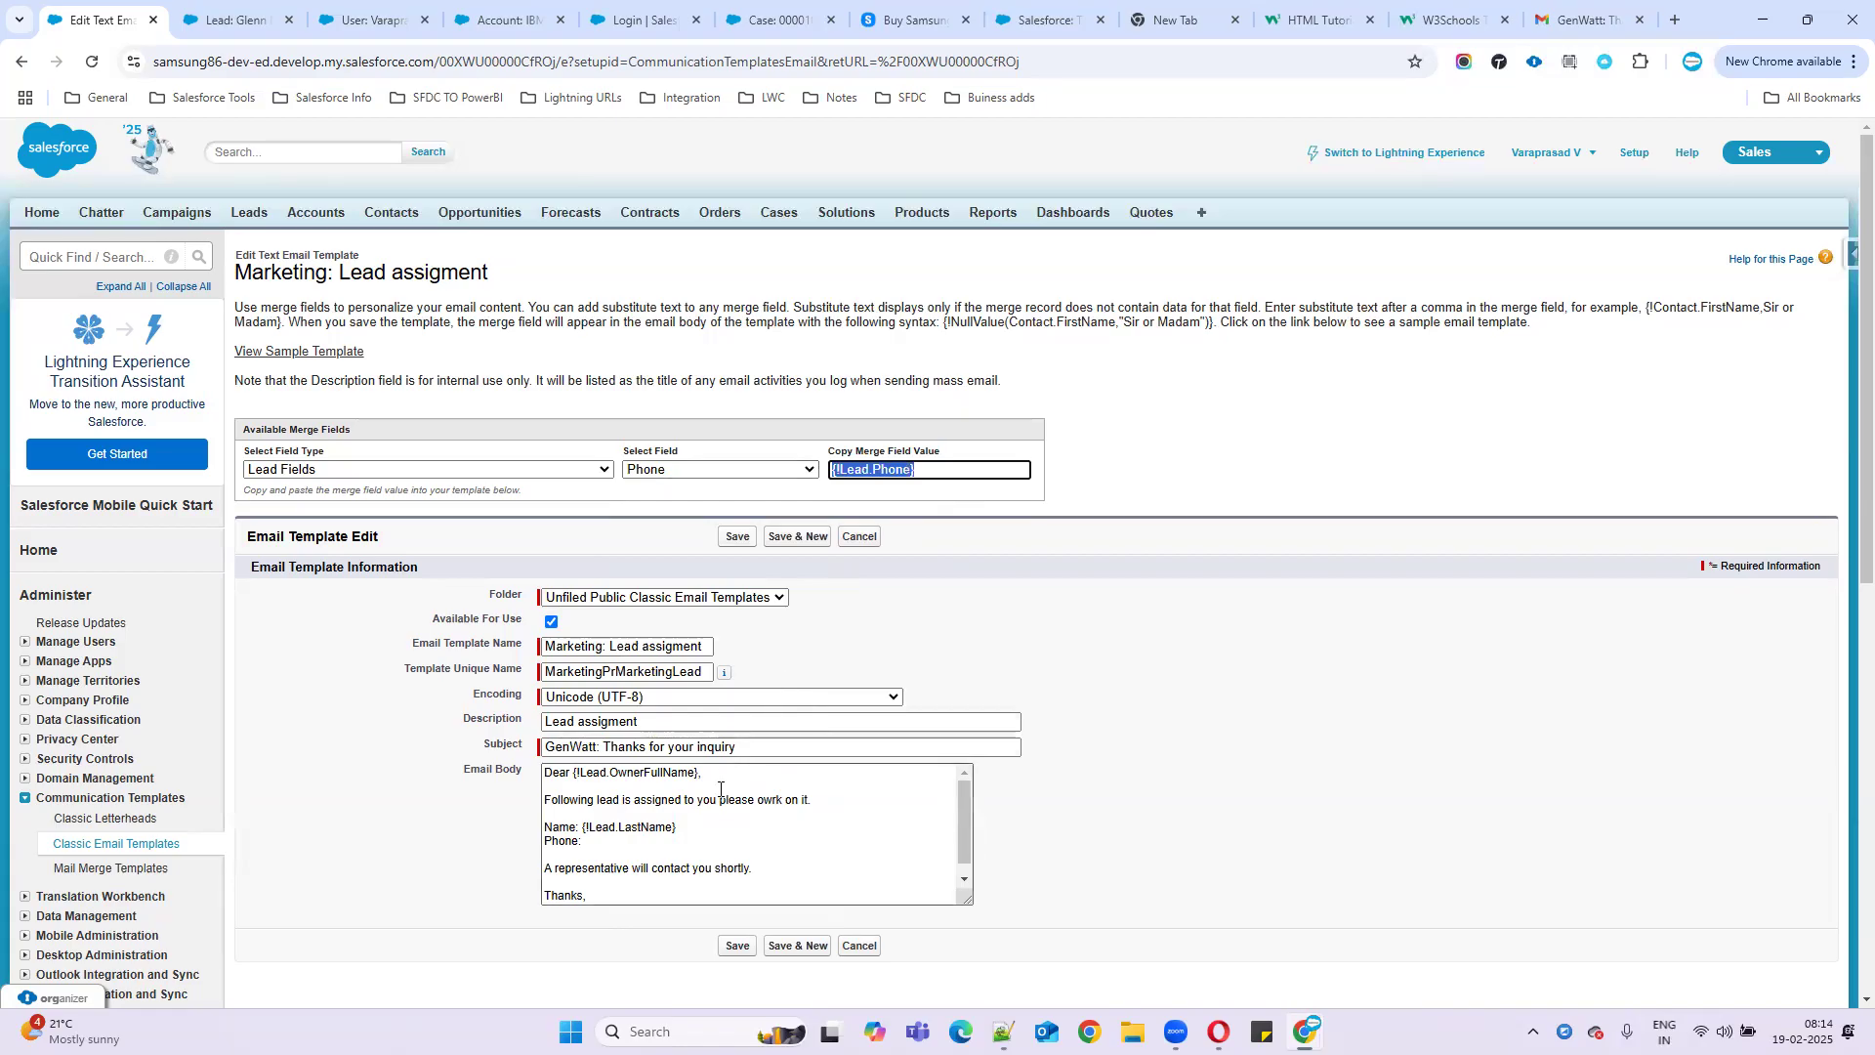
left_click(705, 844)
key("ctrl+v")
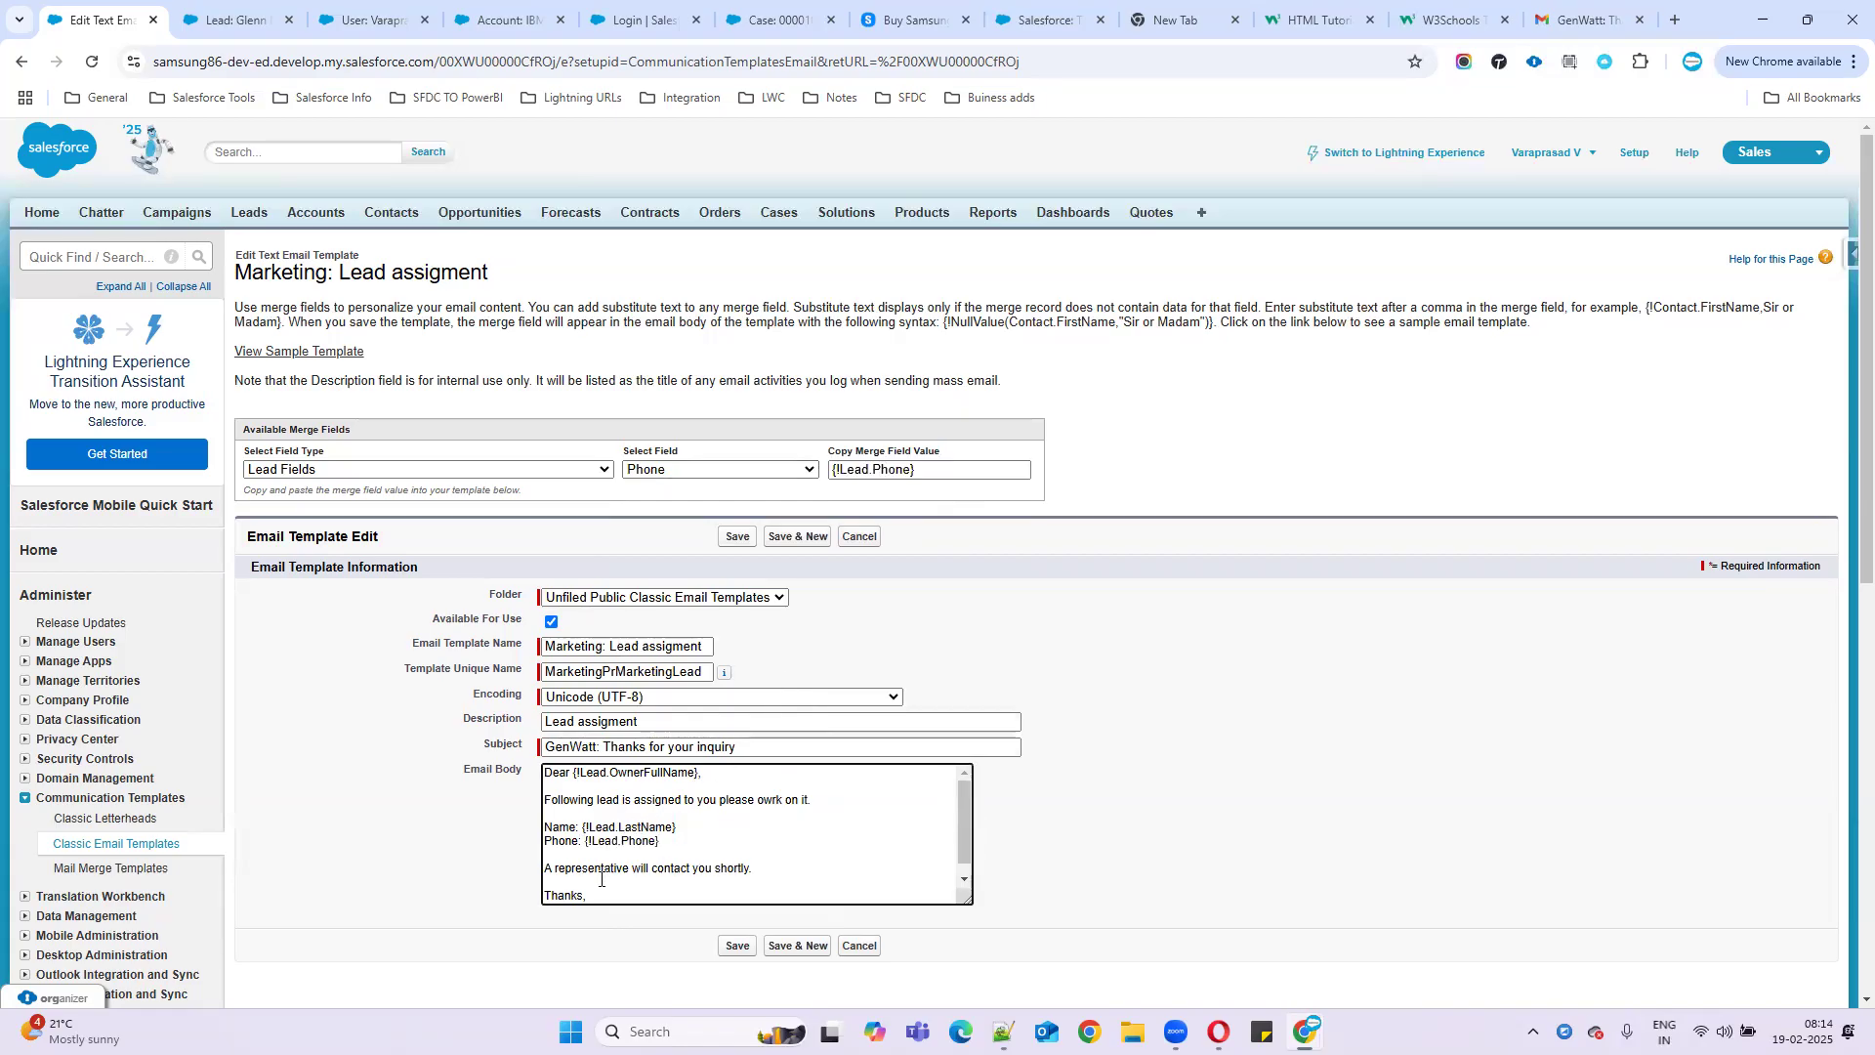
left_click_drag(544, 868, 784, 866)
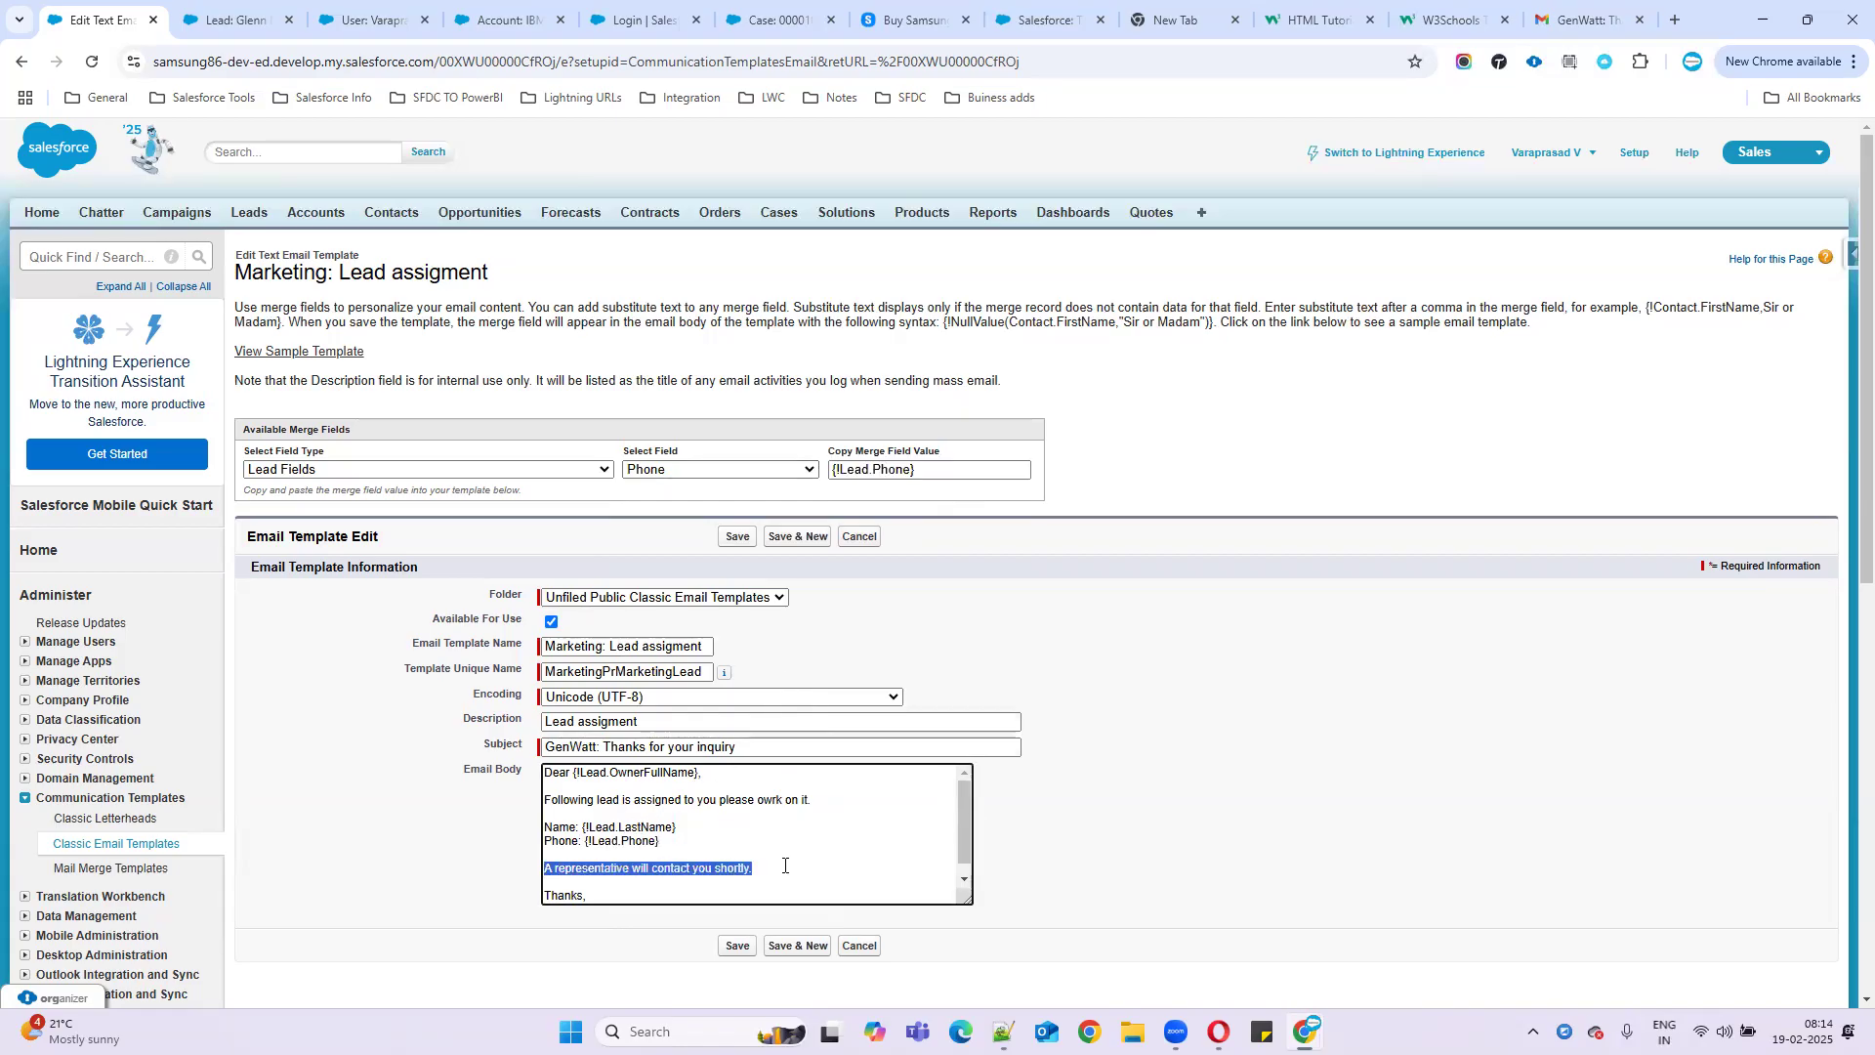
key("Delete")
key("Delete")
key("Delete")
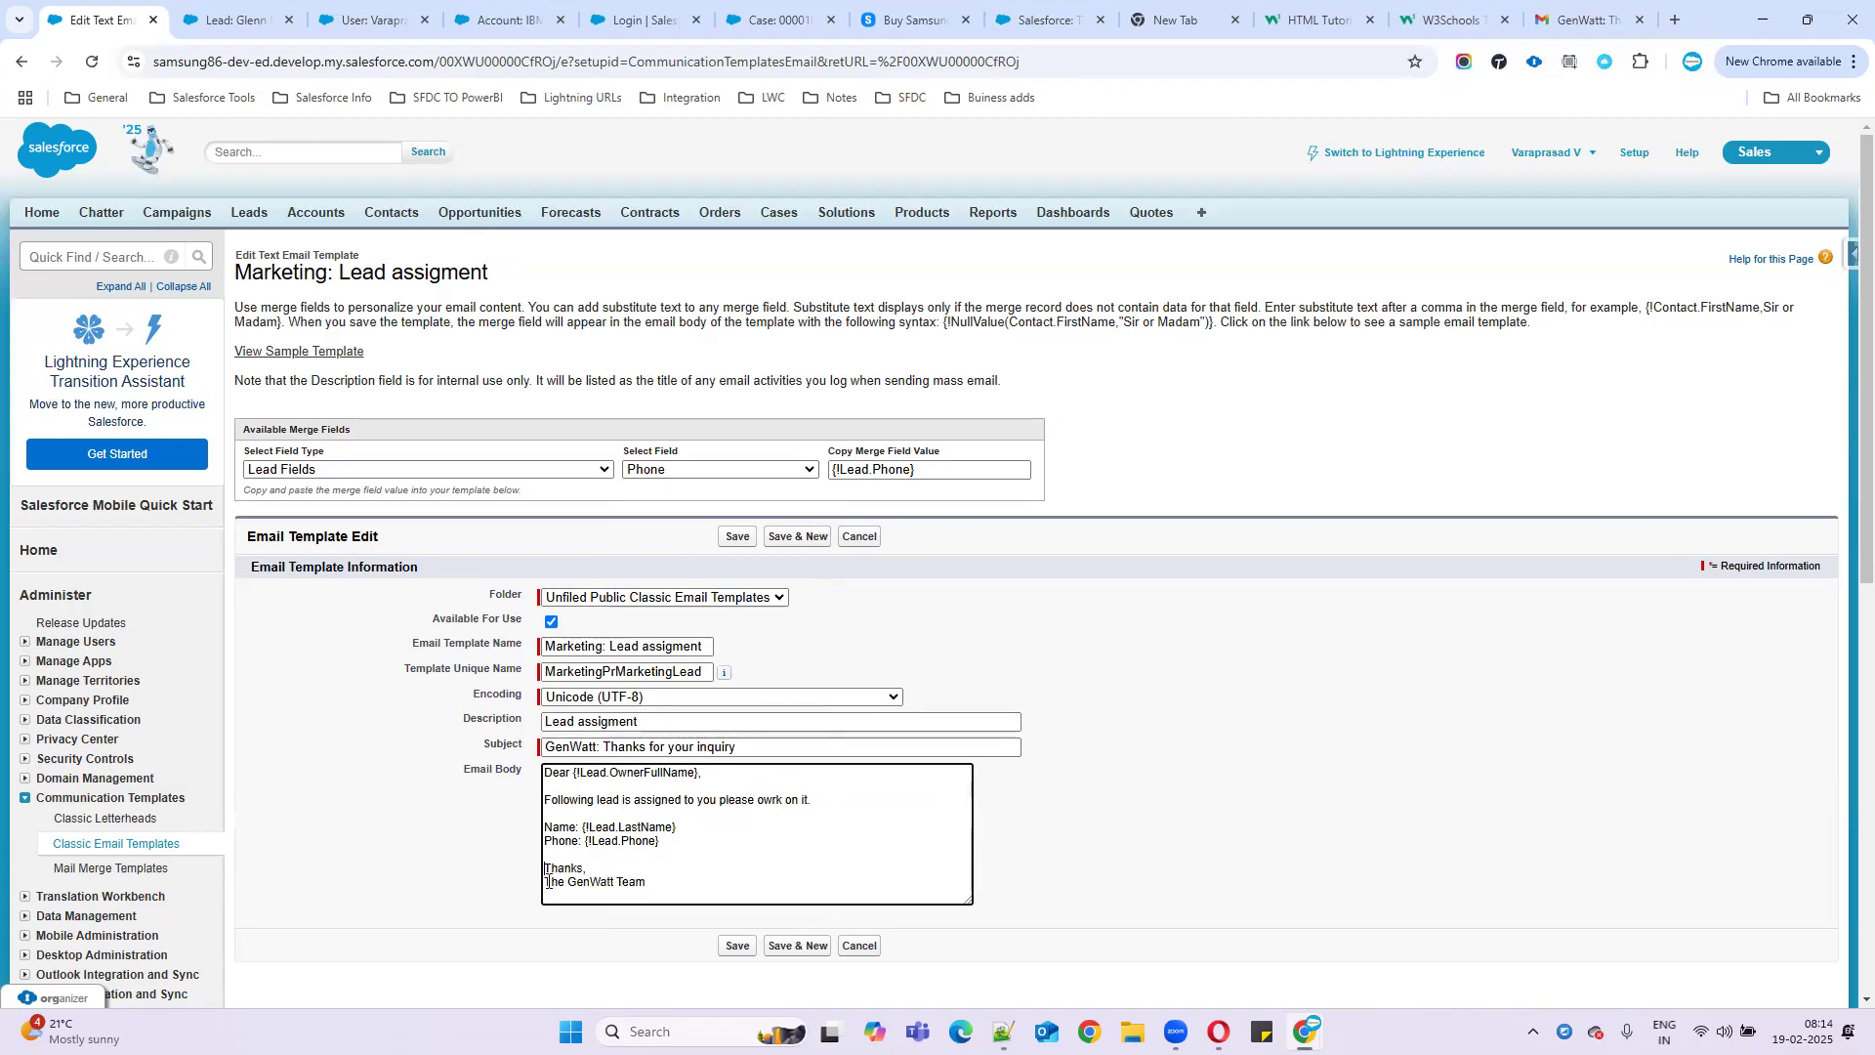
- Replace the 'The GenWatt Team' sign-off with 'Marketing Team'
left_click_drag(548, 882, 712, 879)
key("Delete")
type("Marketing Team")
key("shift+Left")
left_click_drag(564, 867, 445, 743)
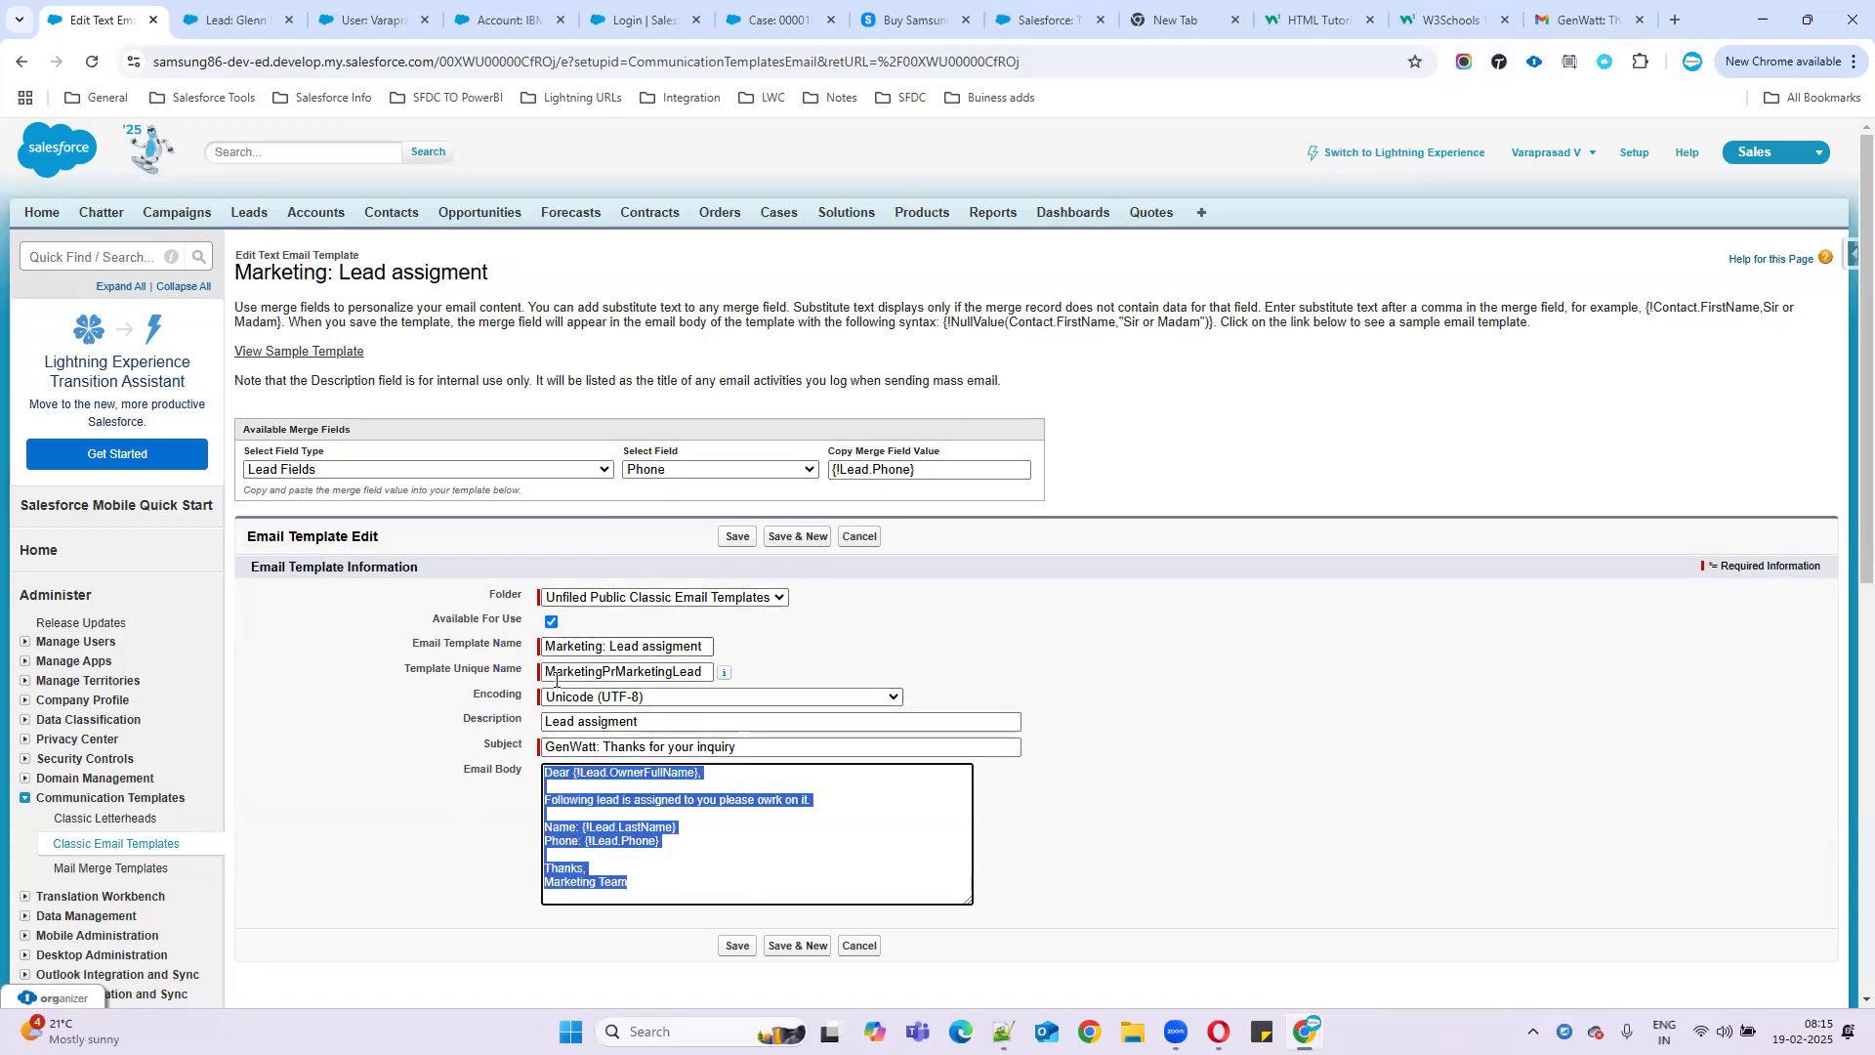
left_click(1048, 609)
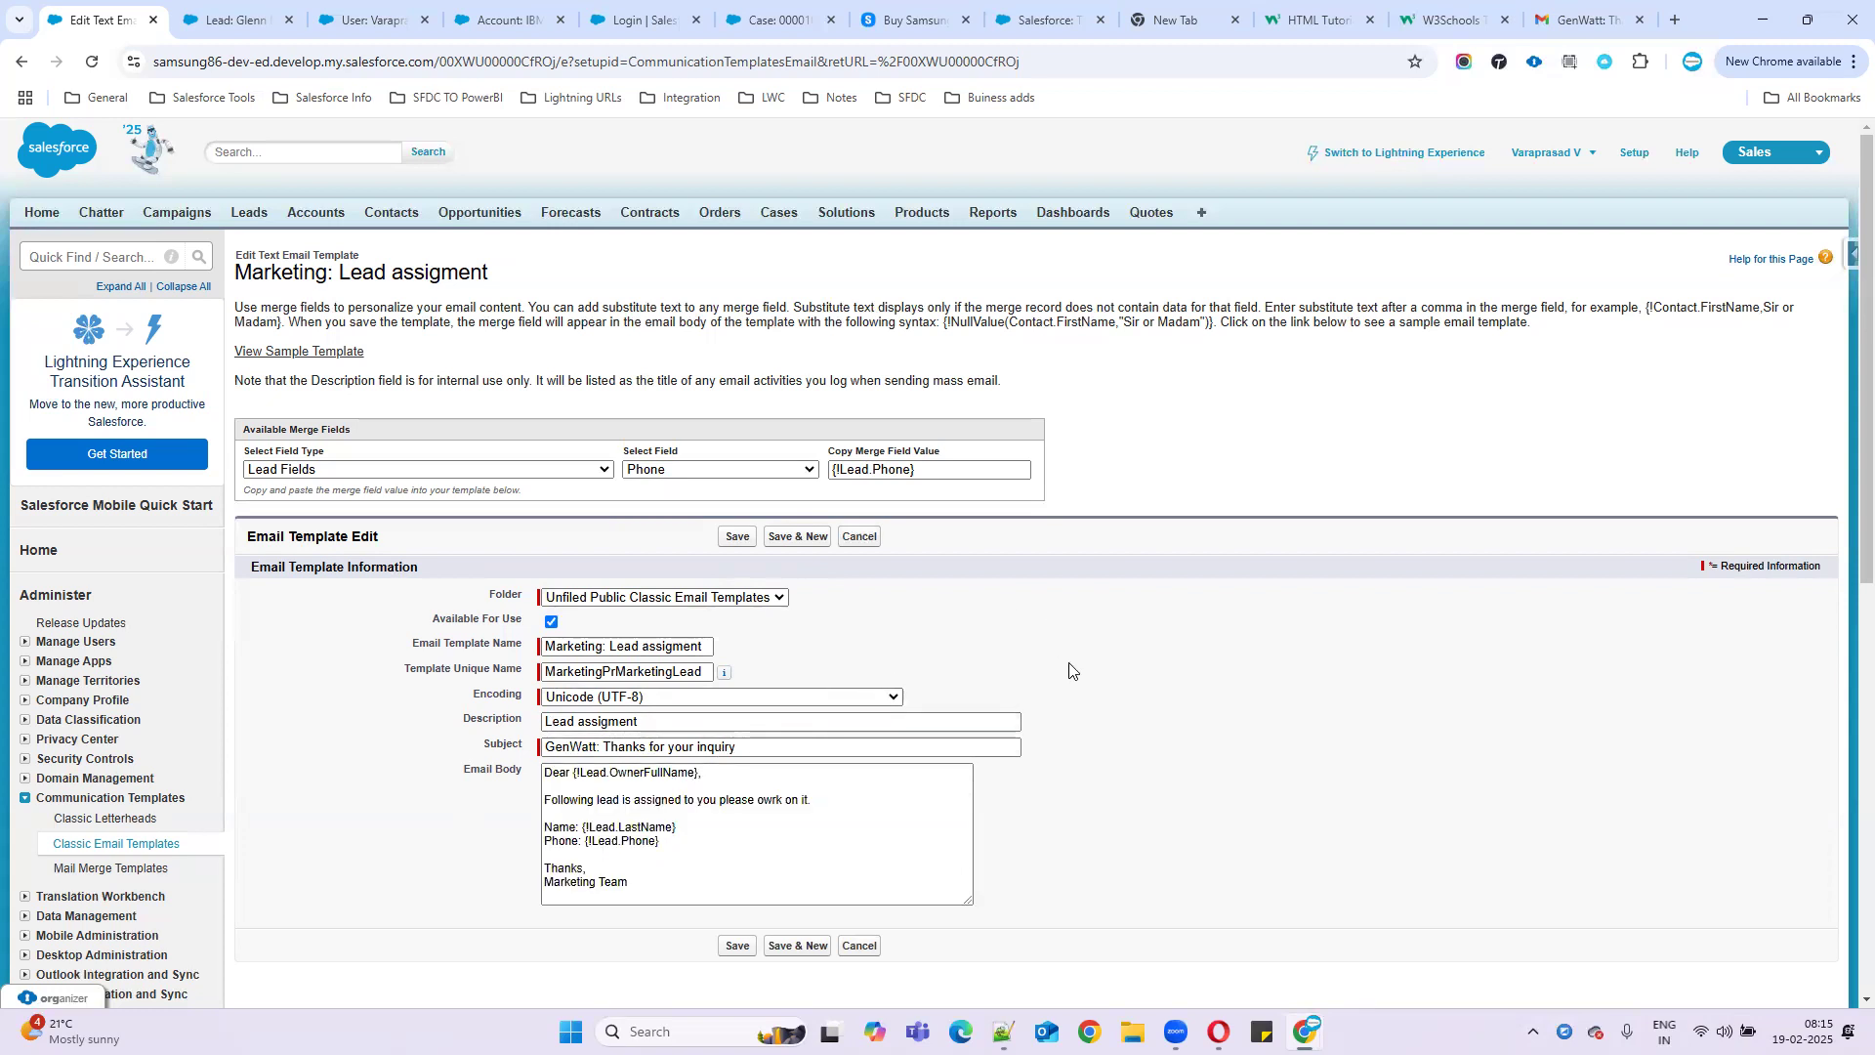
- Change the subject to 'Lead assignment', correcting the 'Leadd' typo
left_click_drag(607, 645, 749, 652)
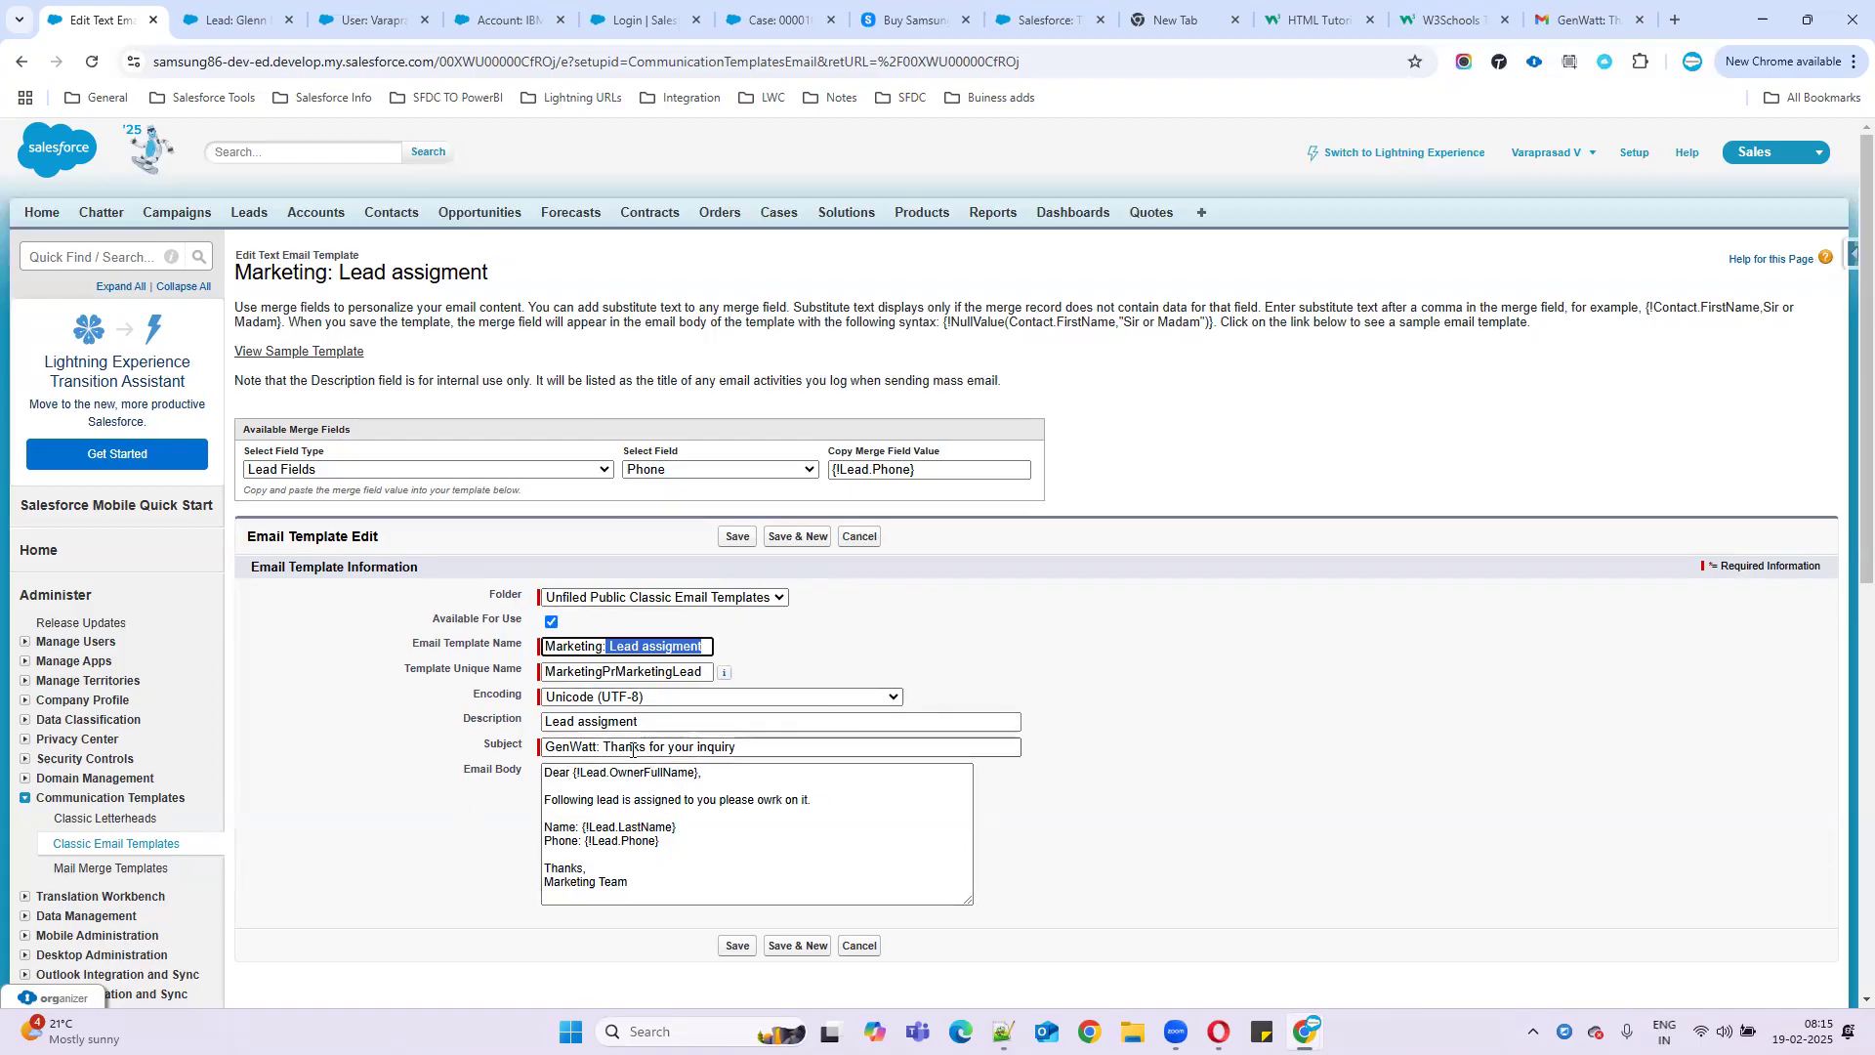
left_click_drag(772, 746, 542, 752)
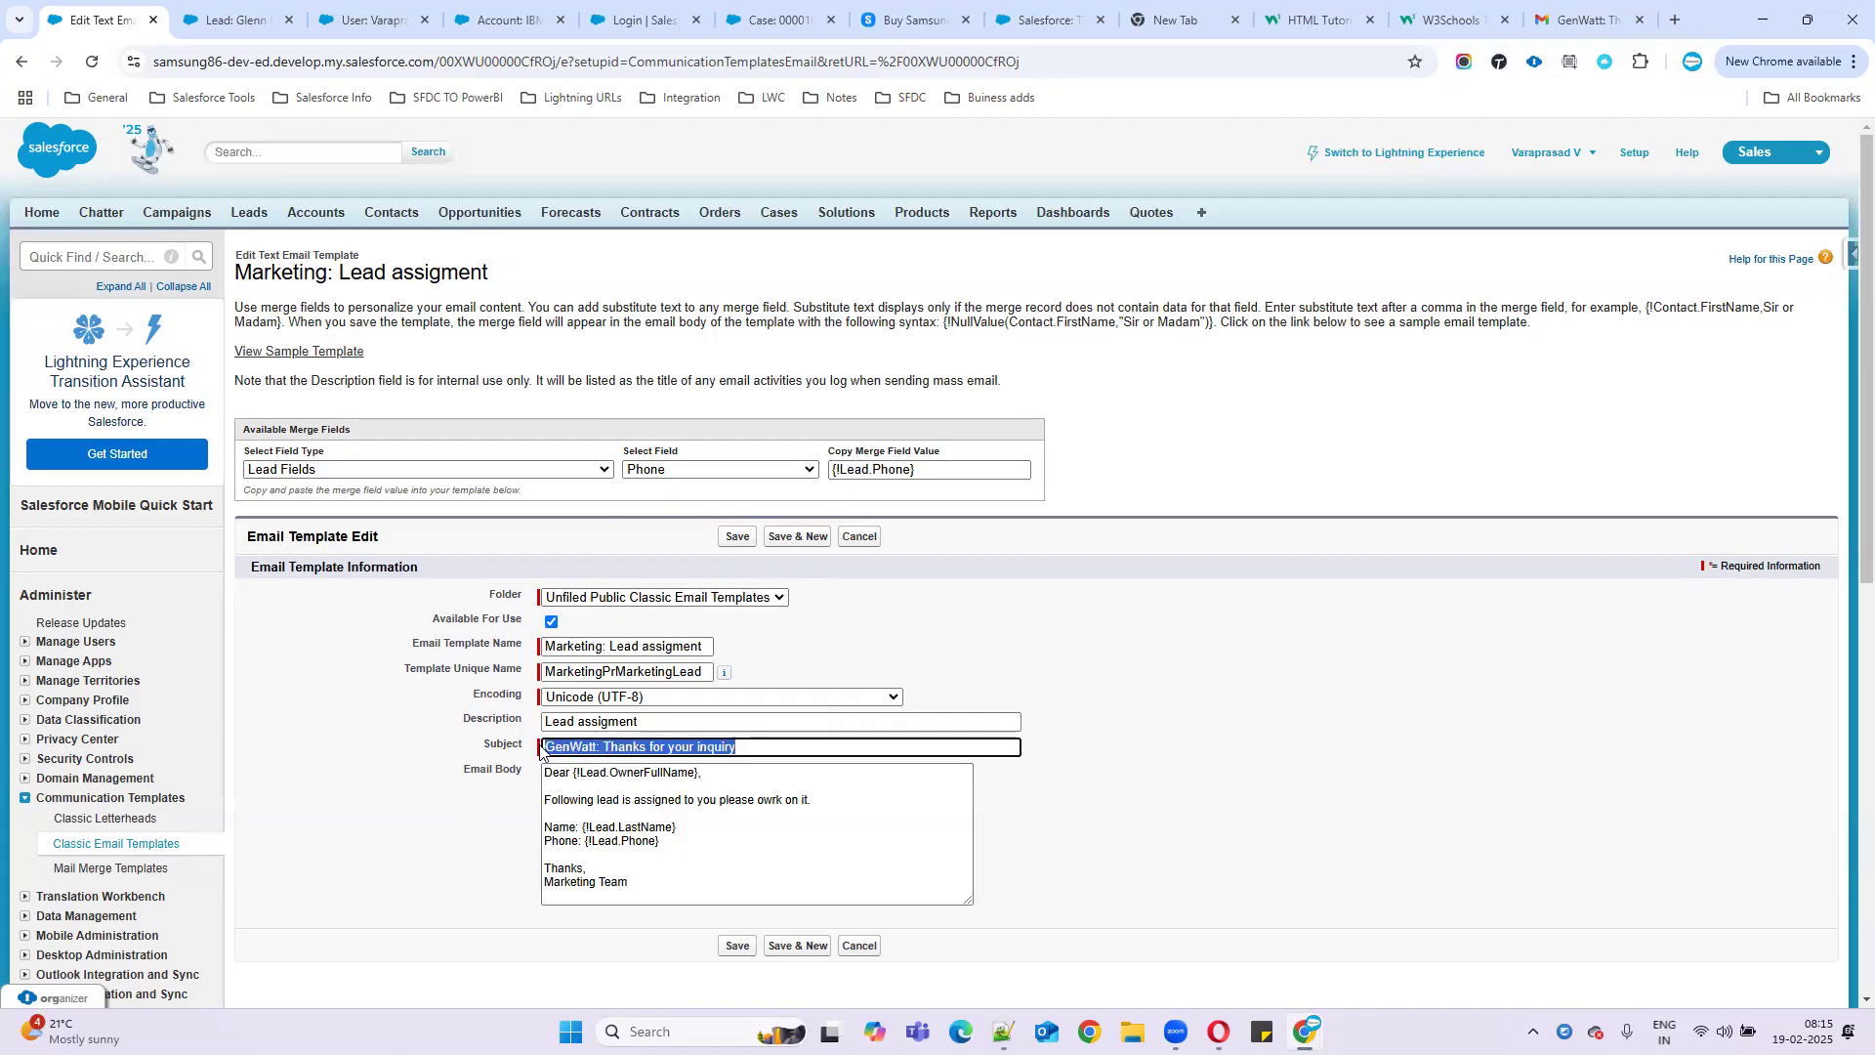
type("Leadd assignment")
left_click(583, 748)
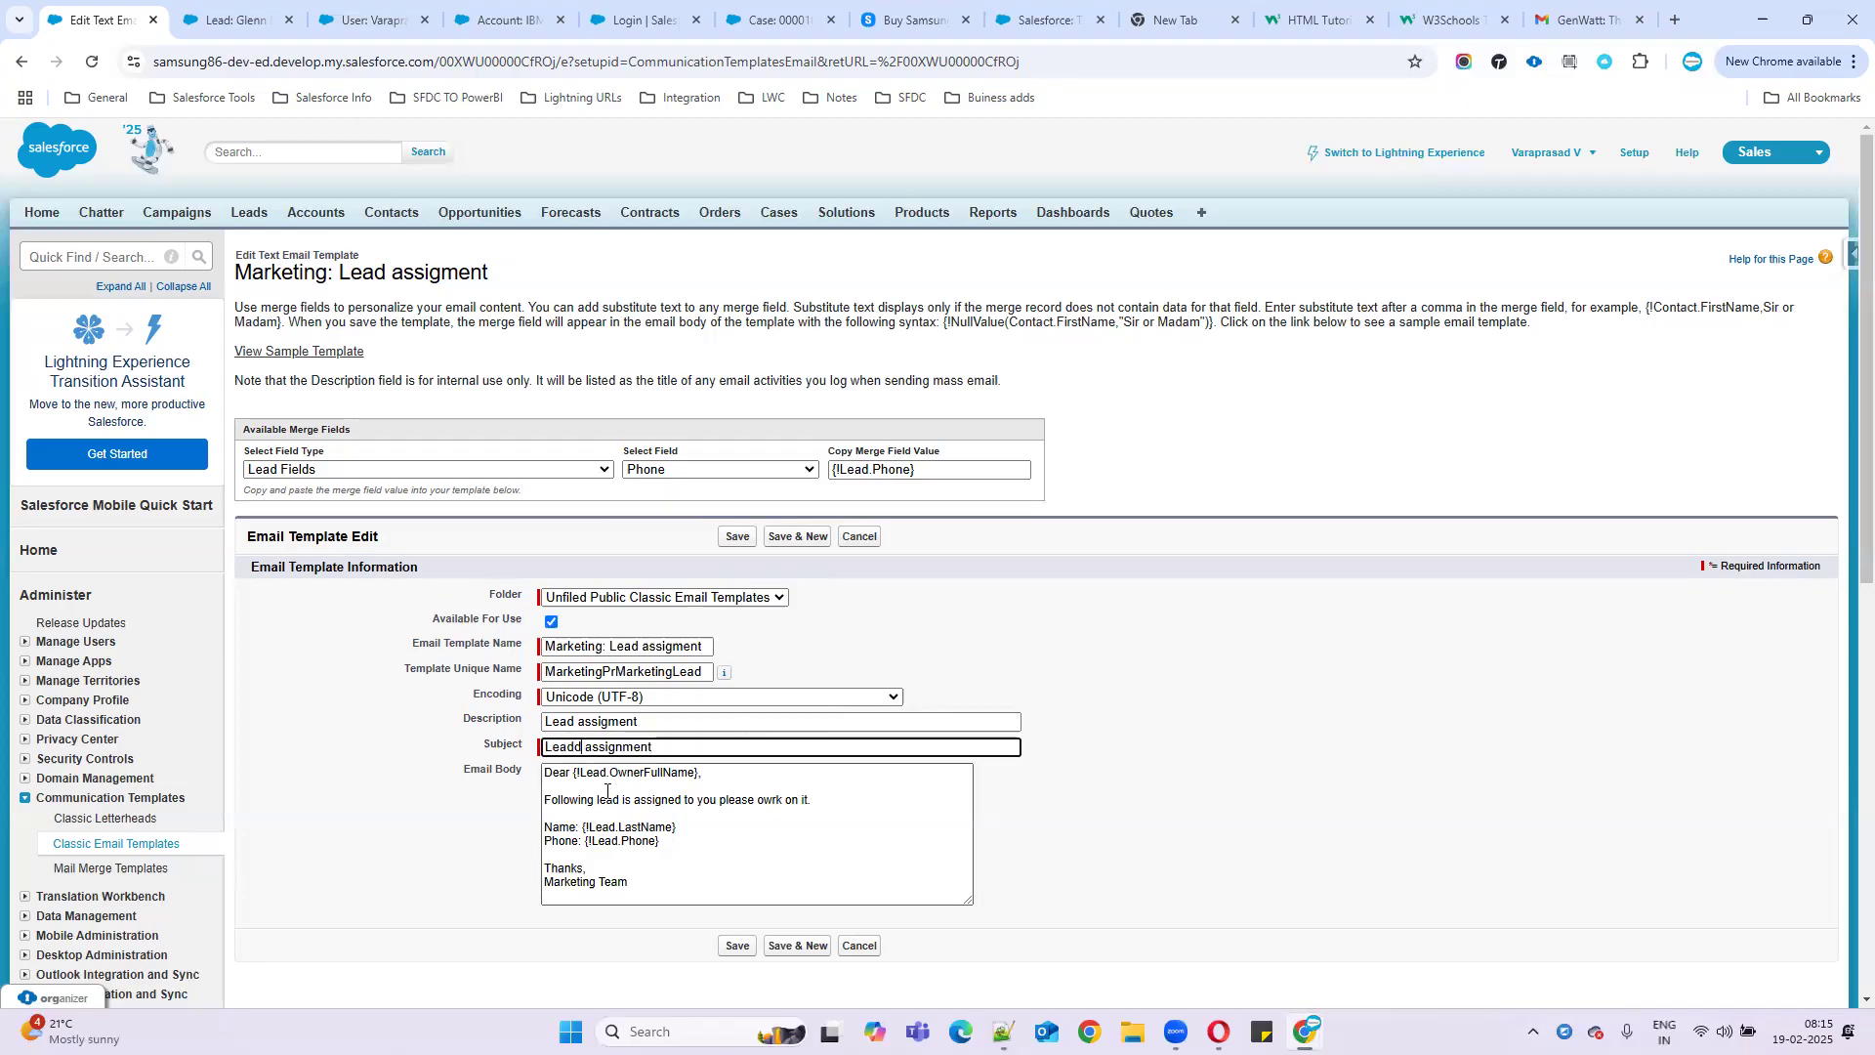
key("BackSpace")
left_click_drag(630, 884, 481, 713)
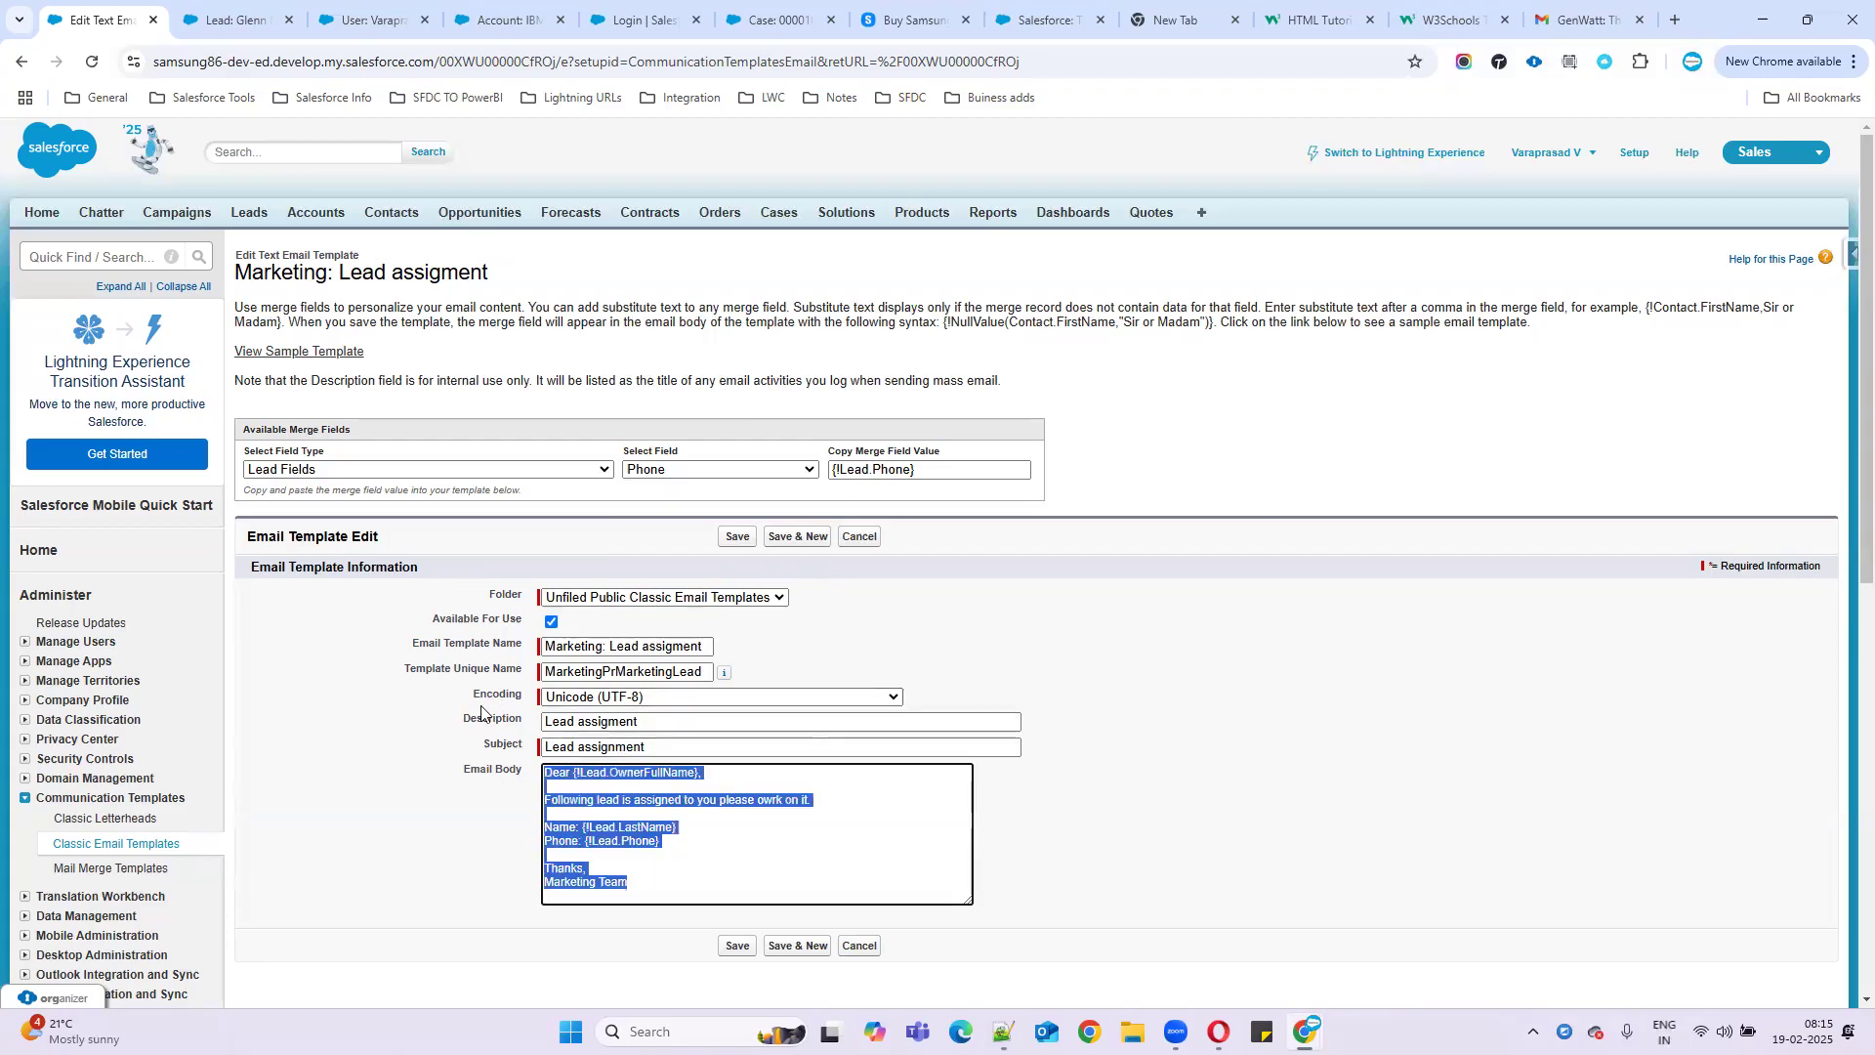
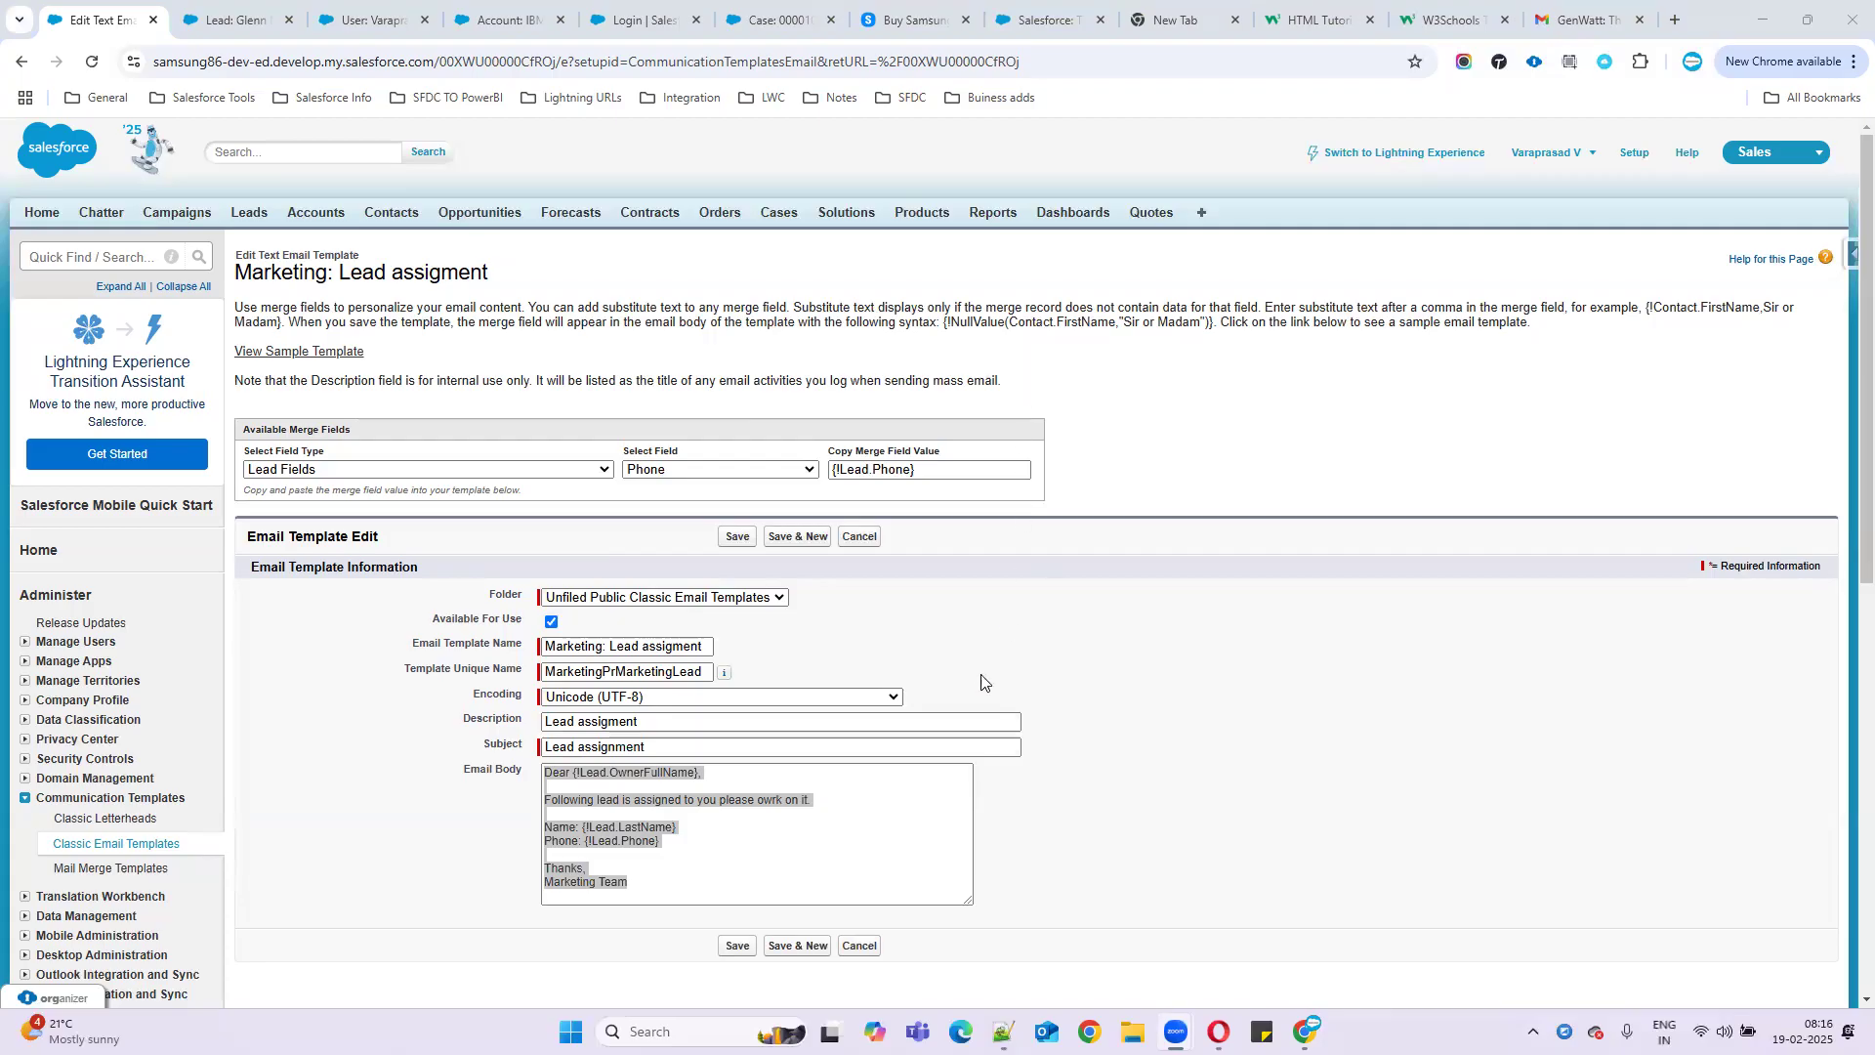
- Check the owner name, last name and phone merge fields, then save the 'Marketing: Lead assigment' template
left_click(759, 844)
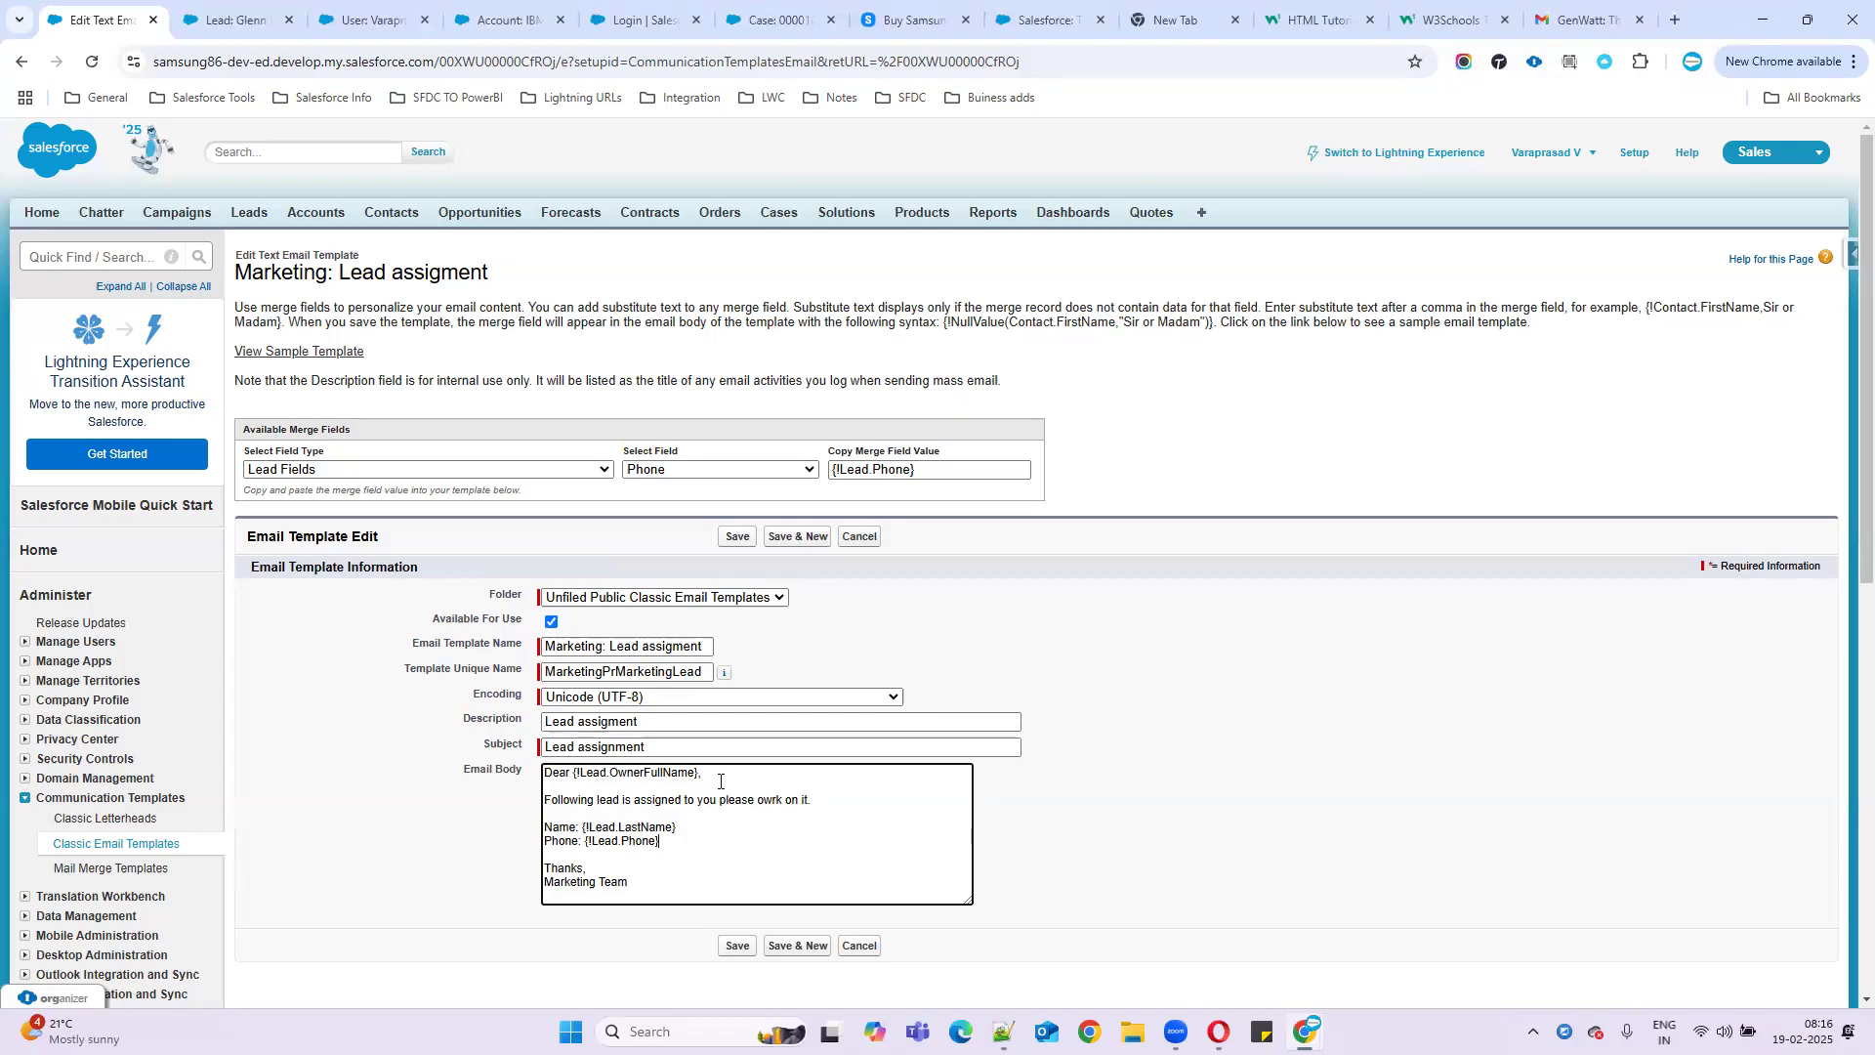
left_click_drag(631, 777, 505, 781)
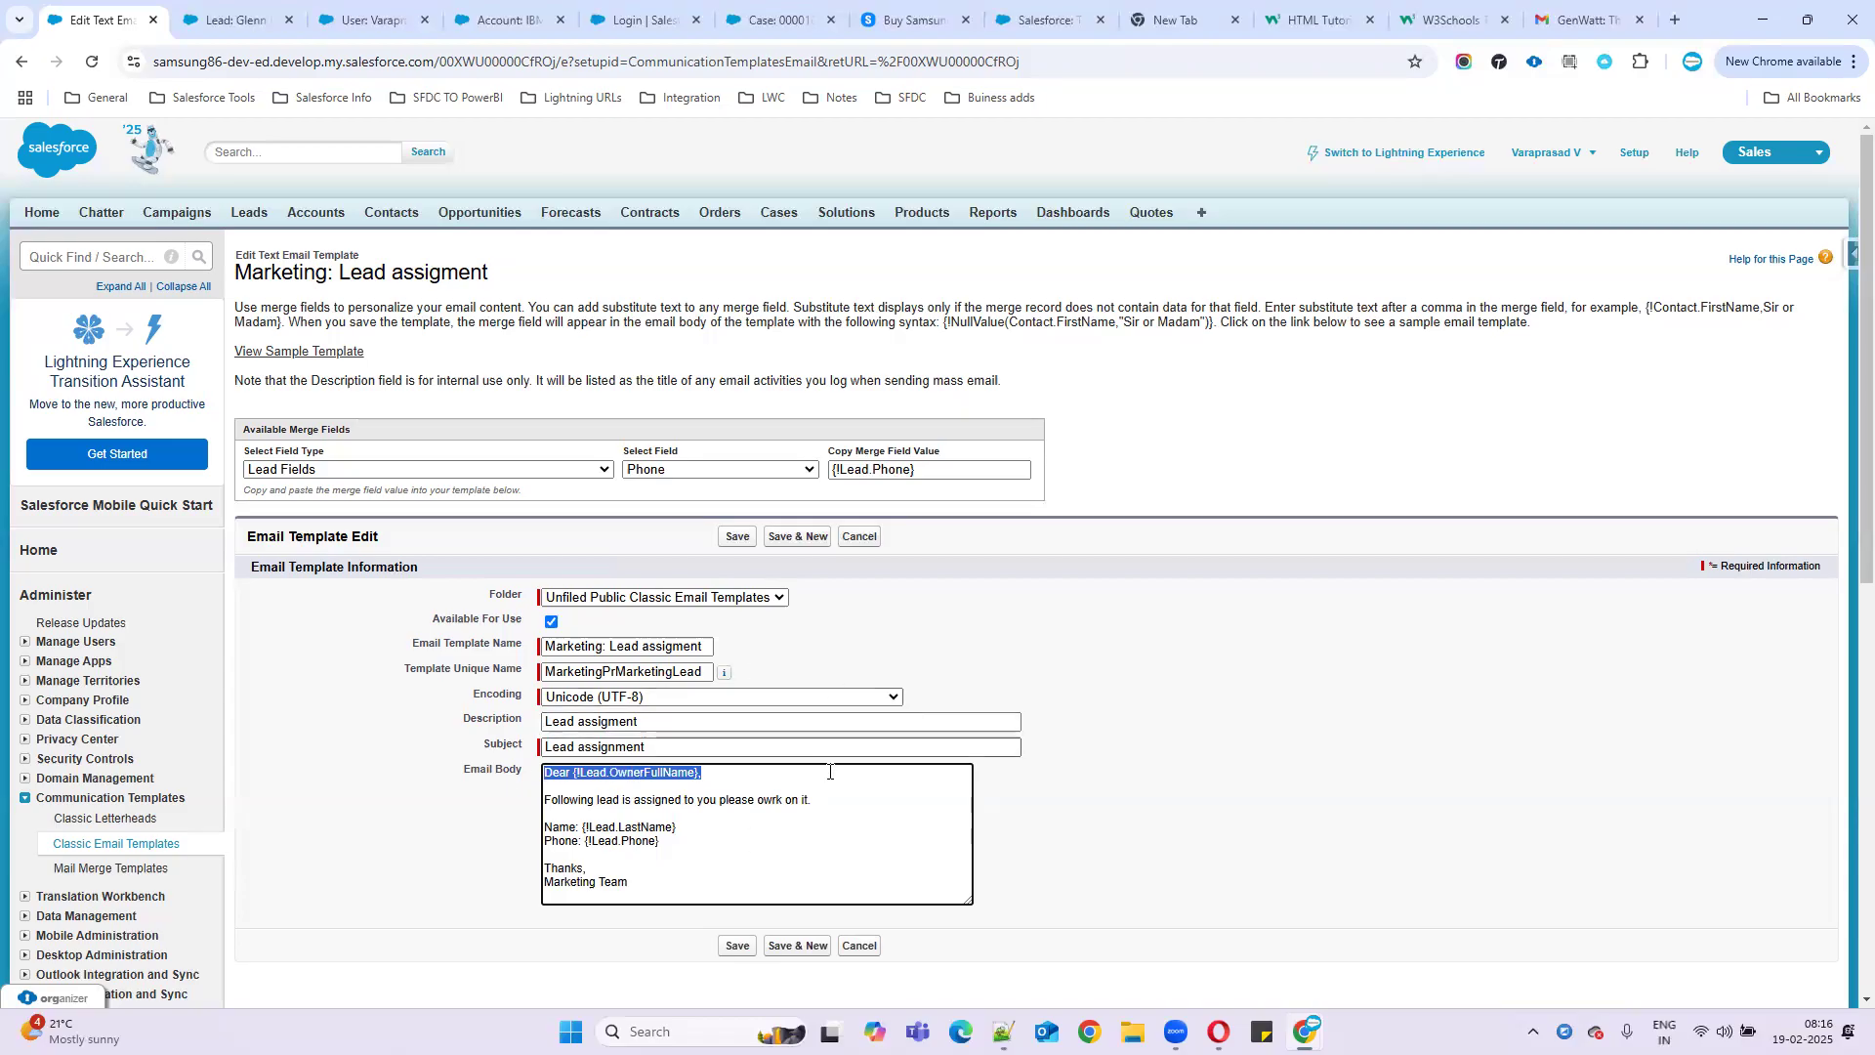
left_click(636, 784)
left_click_drag(571, 773, 686, 794)
left_click(592, 776)
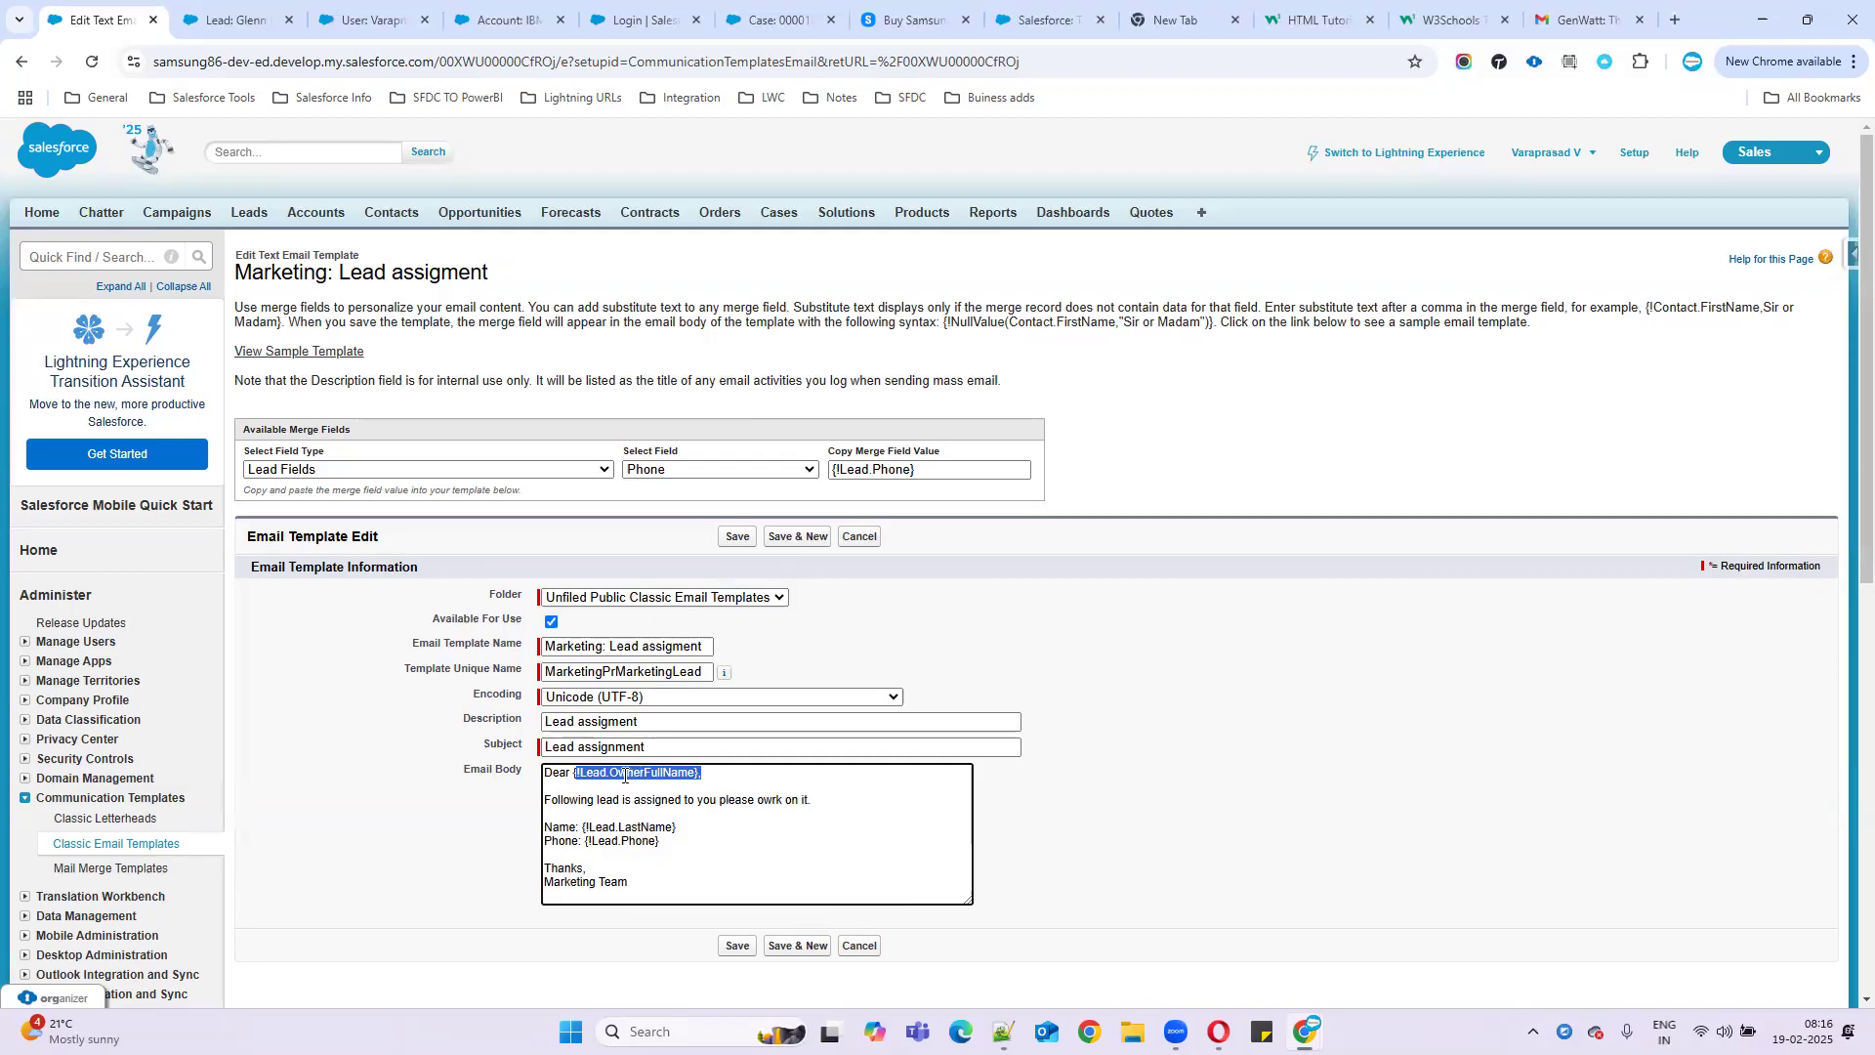
left_click_drag(579, 829, 684, 841)
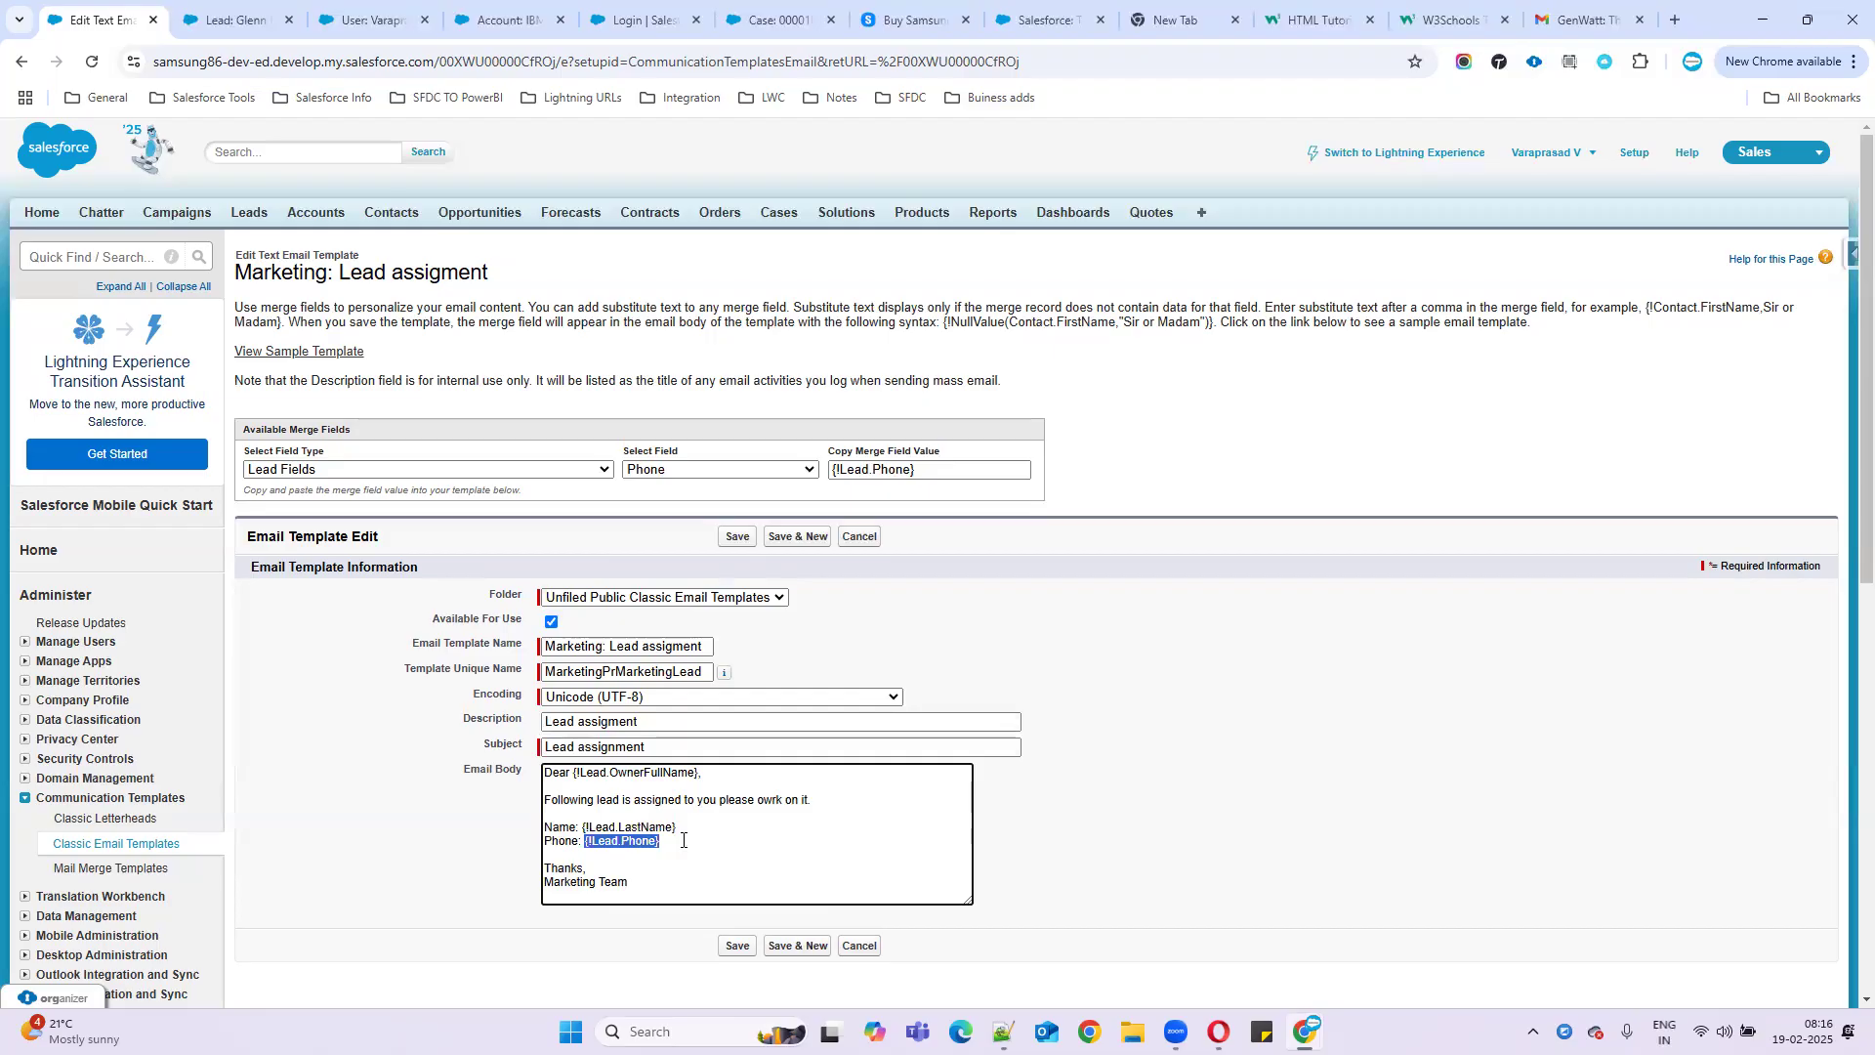
left_click(741, 947)
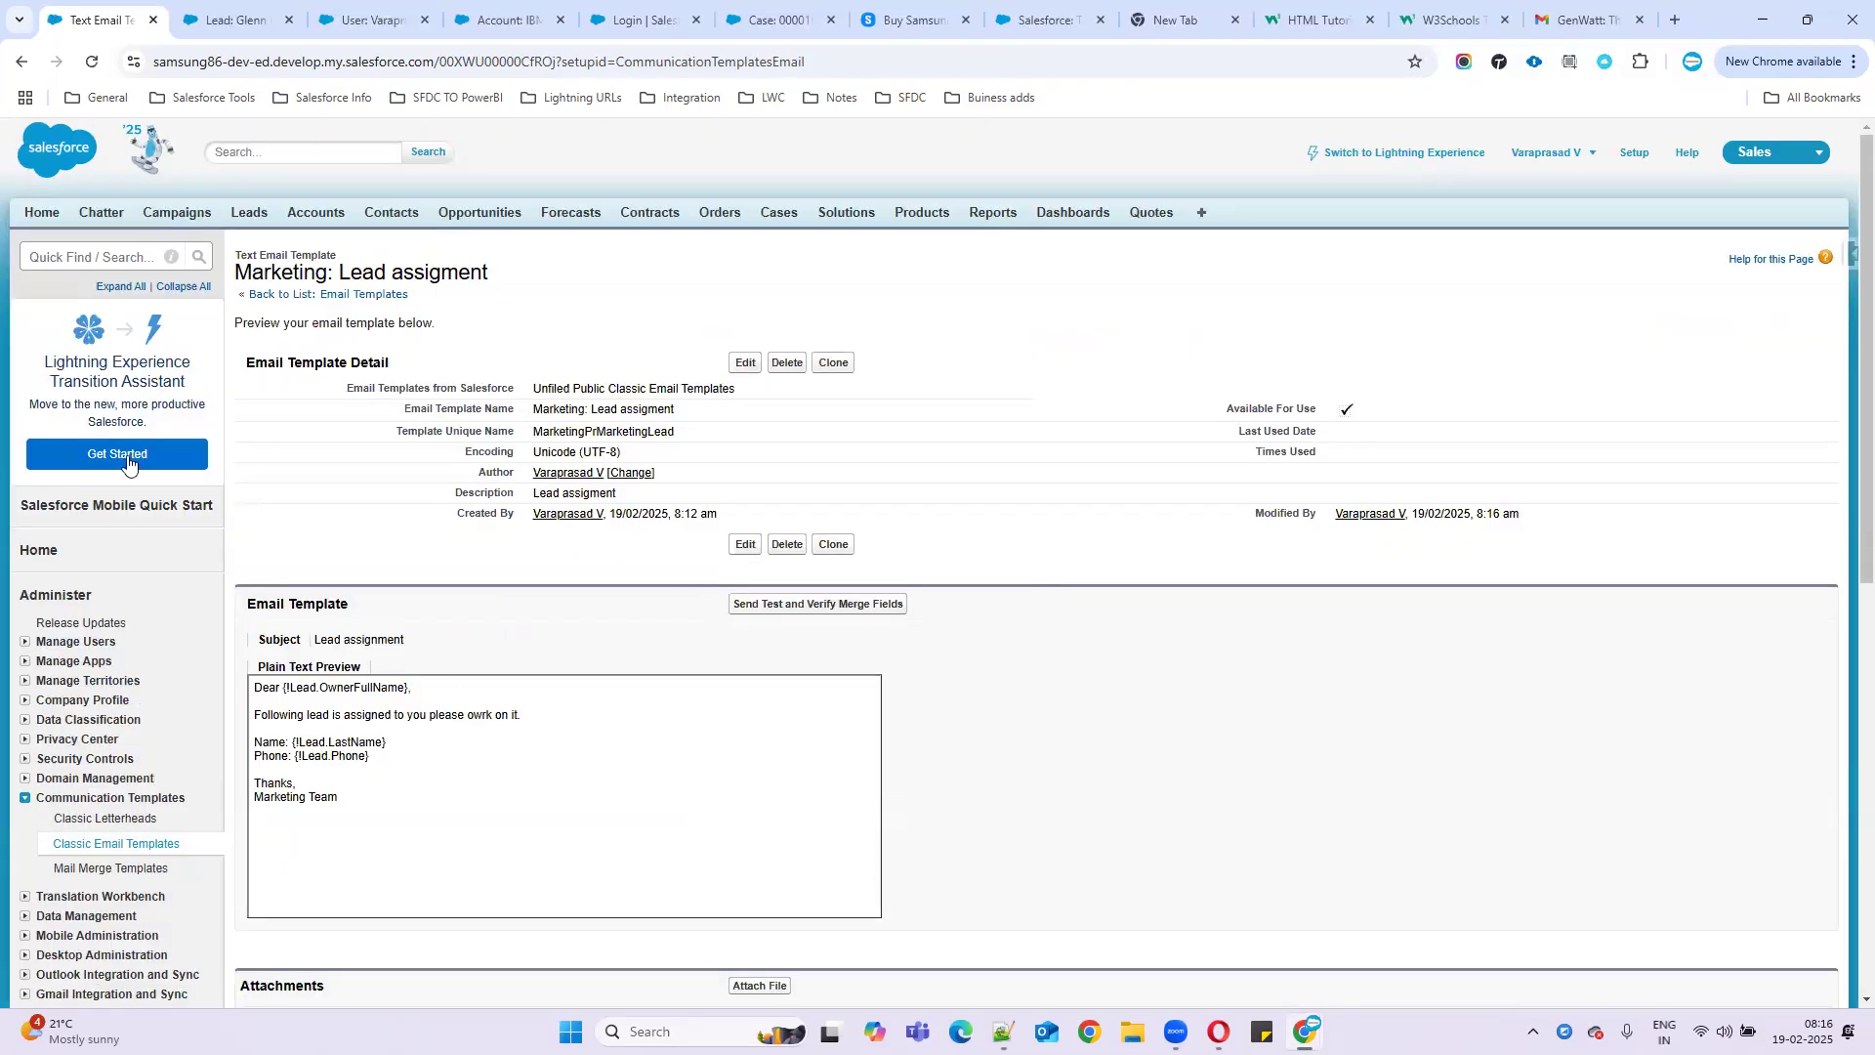
left_click(229, 14)
- Find Lead Assignment Rules with Quick Find 'assig' and edit the USA/Cold entry of Country Based assignmentrules
left_click(103, 19)
left_click(65, 258)
type("assig")
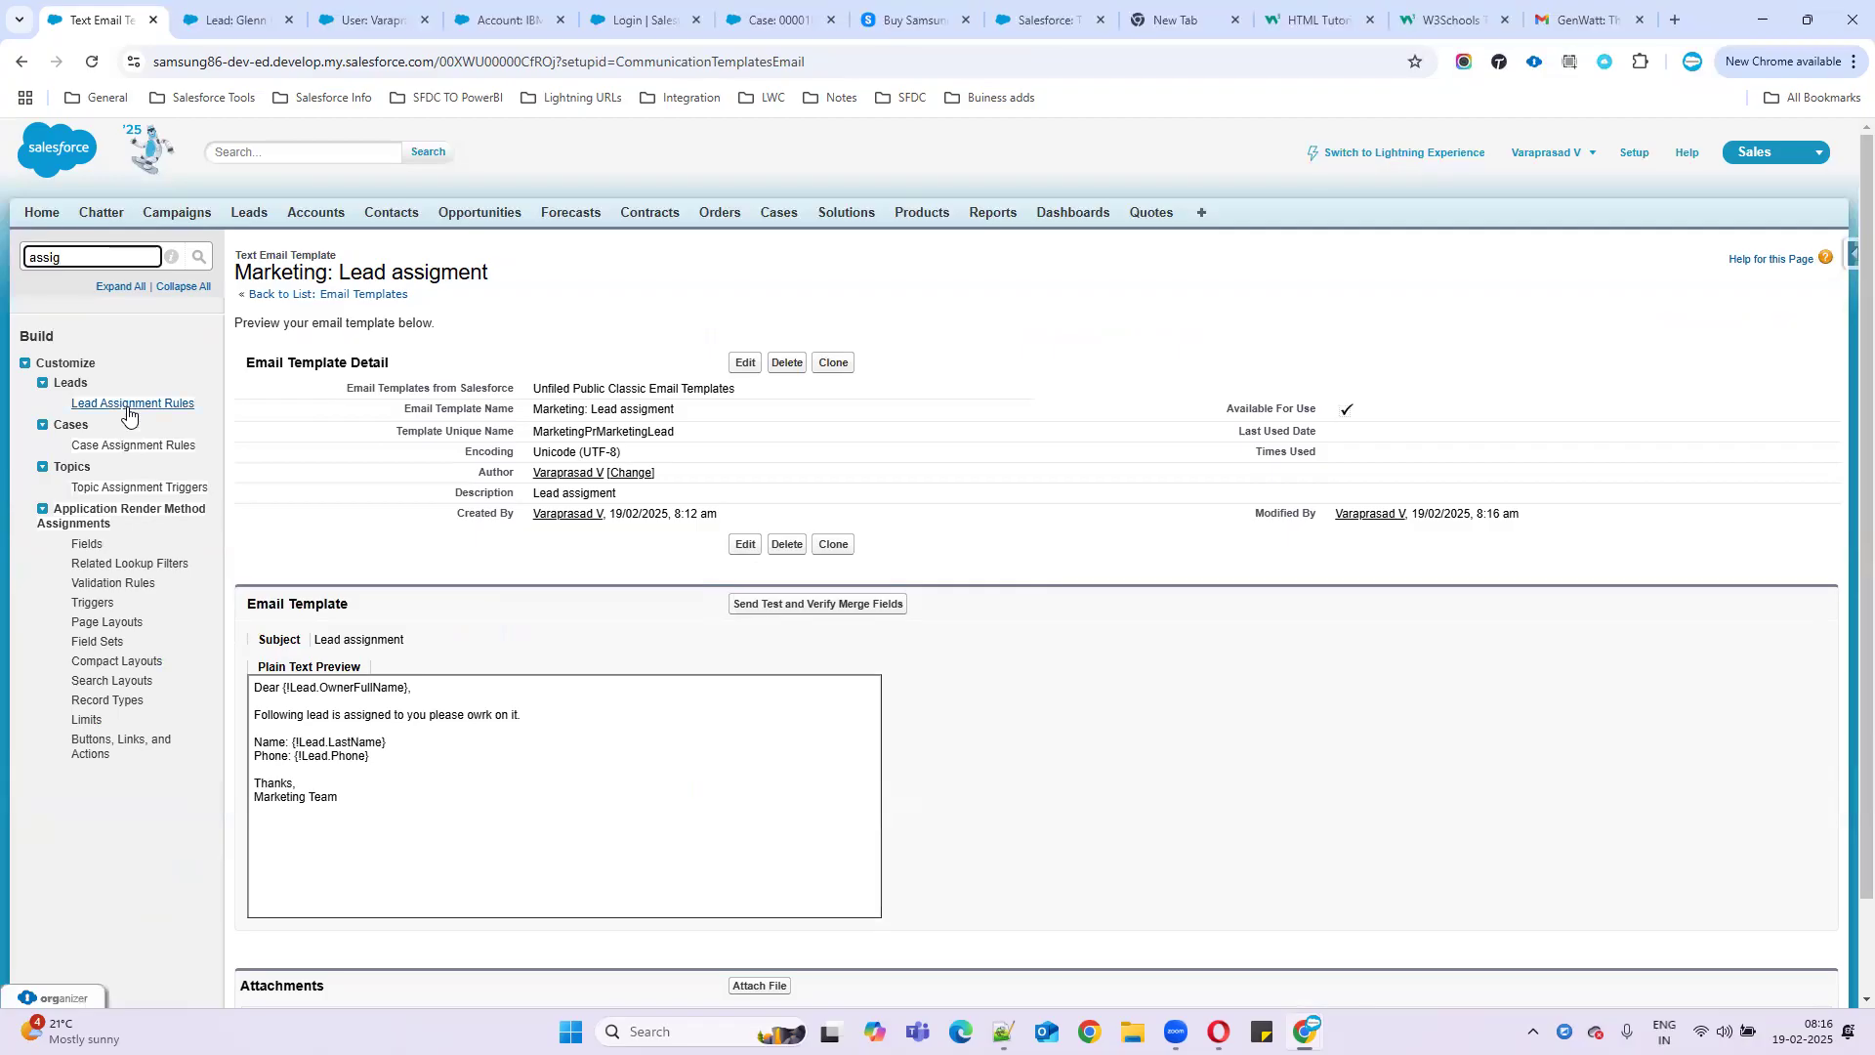
left_click(127, 409)
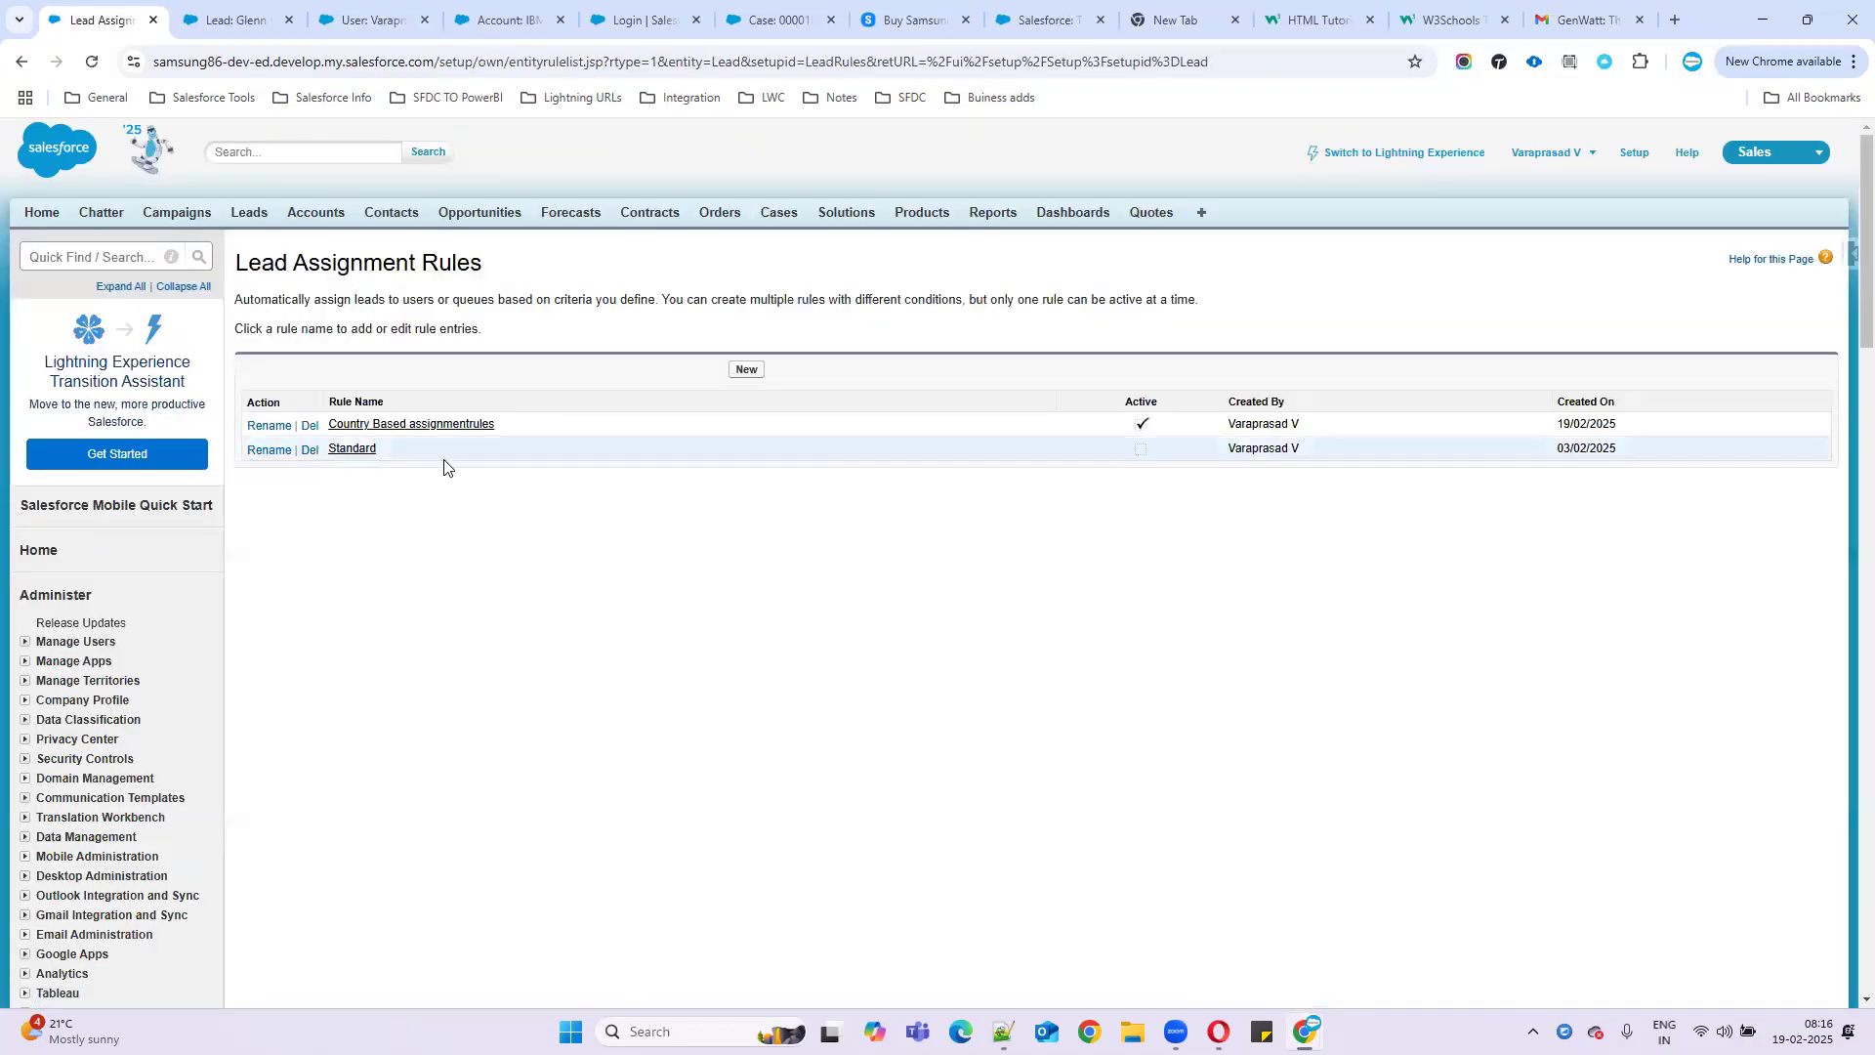
left_click(382, 427)
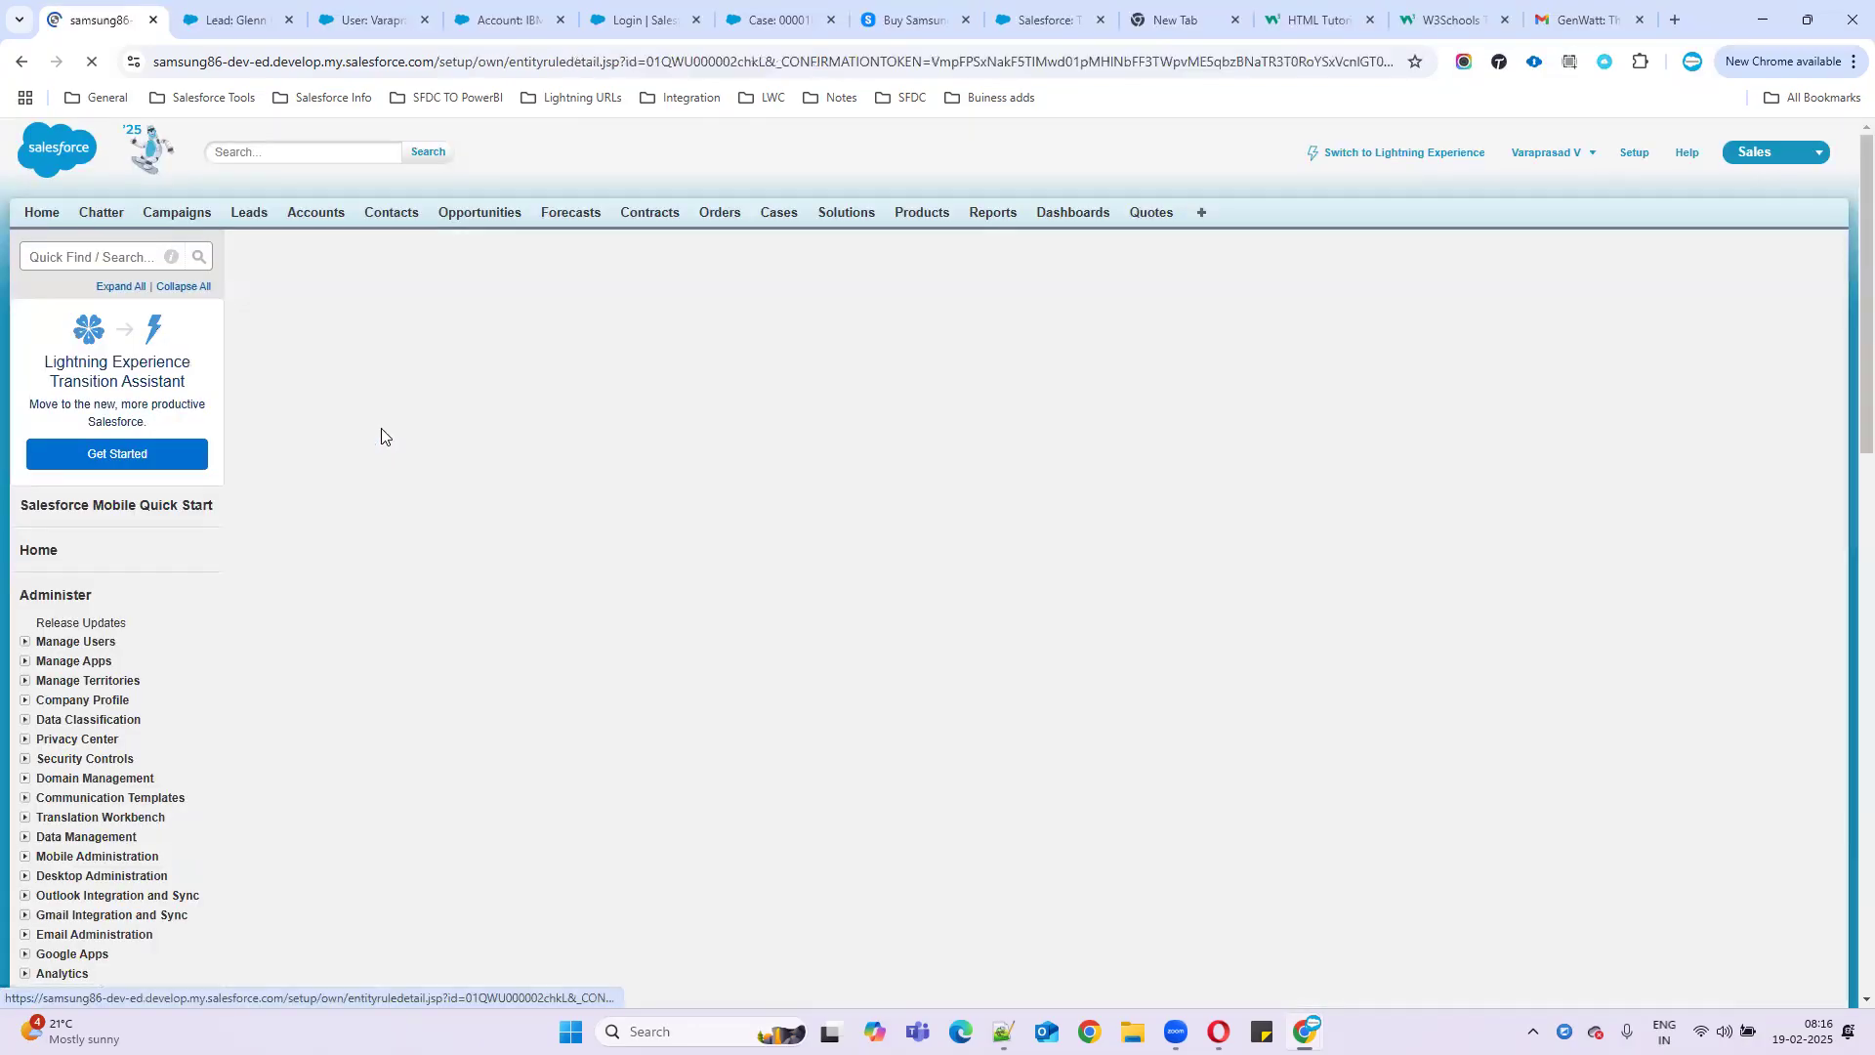
left_click(257, 545)
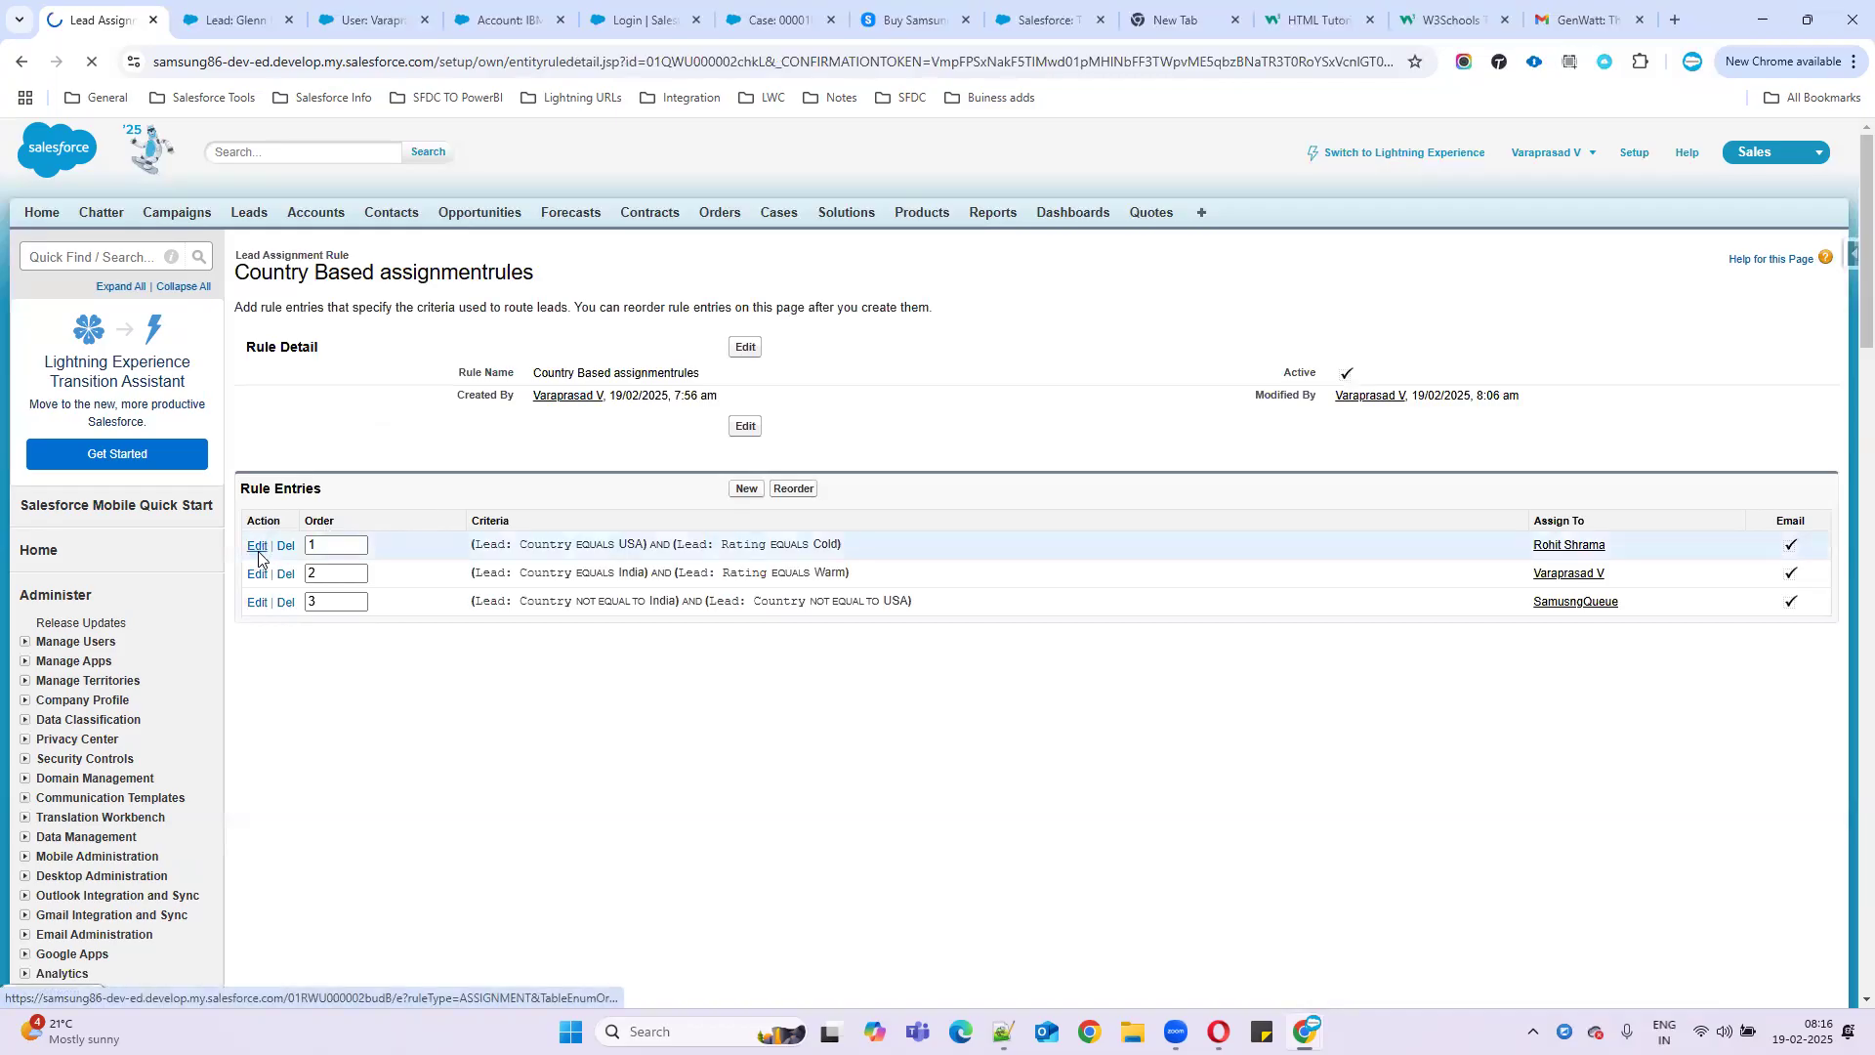
- Replace the USA/Cold entry's email template with 'Marketing: Lead assigment' and save it
scroll(951, 733, "down", 3)
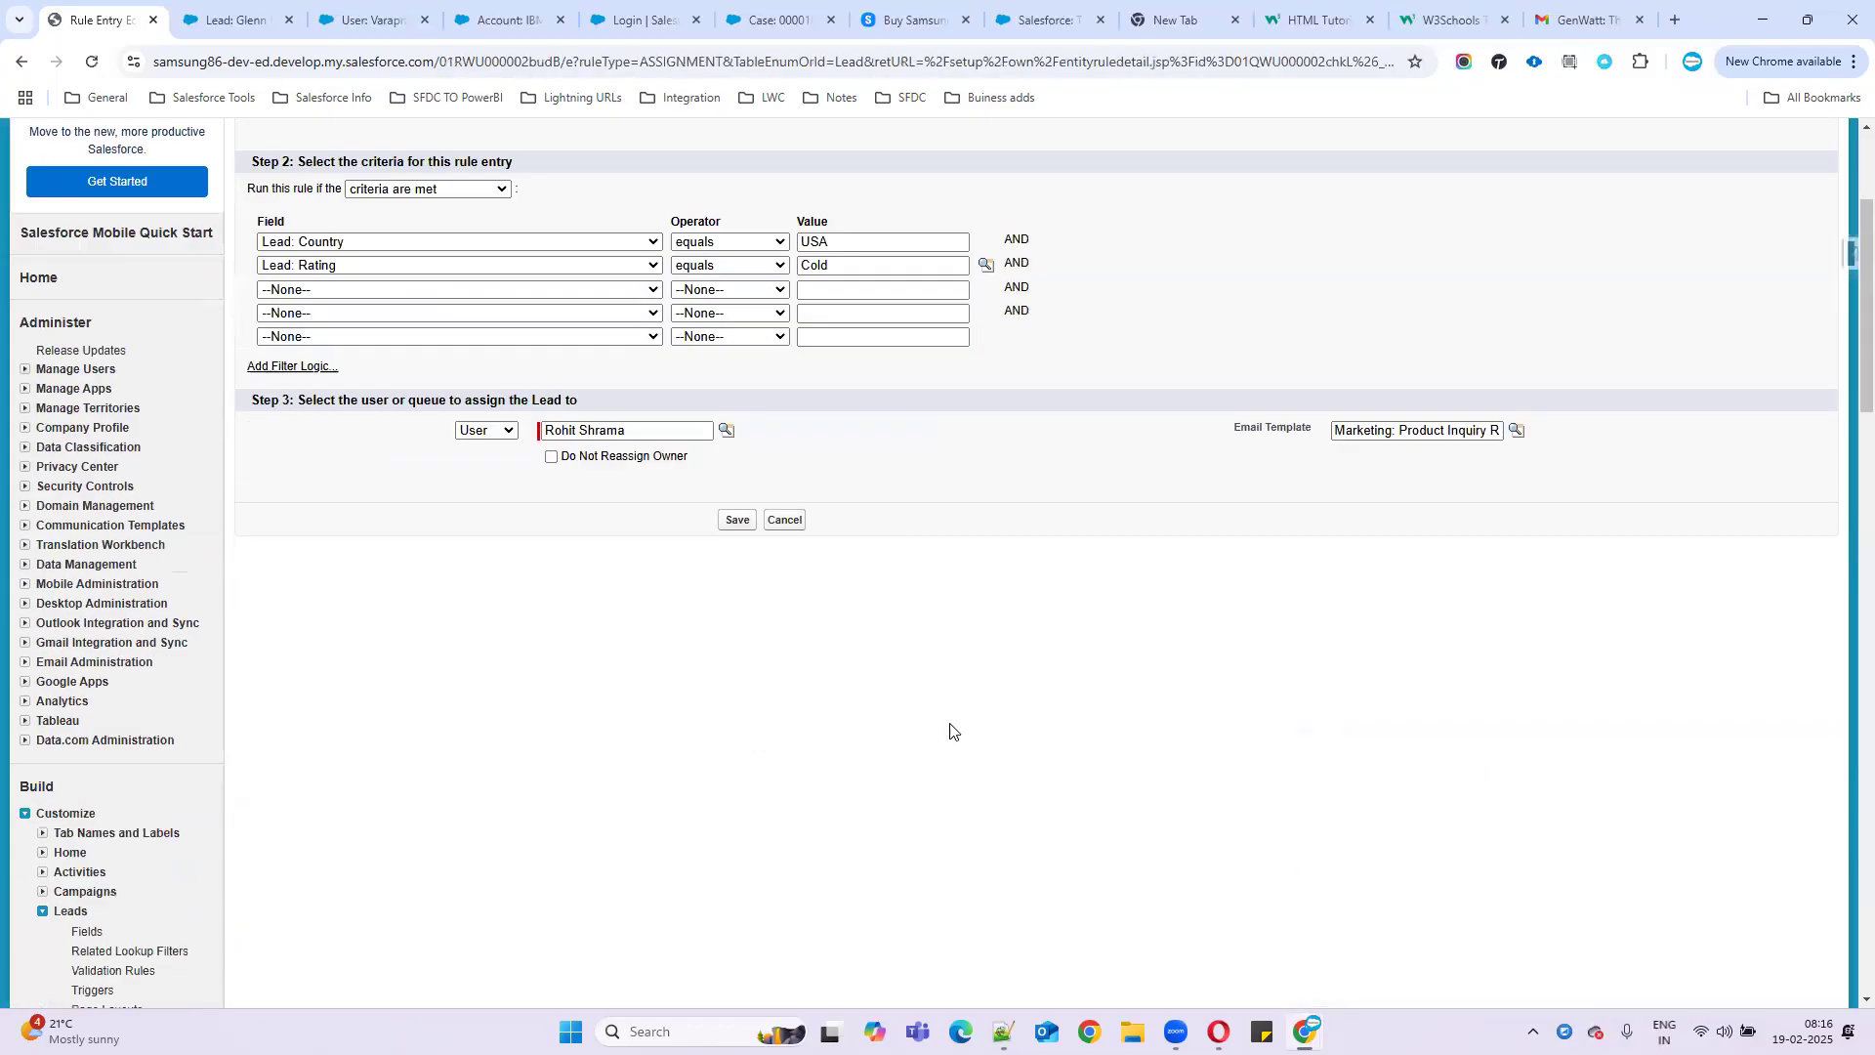
left_click_drag(1338, 410, 1845, 416)
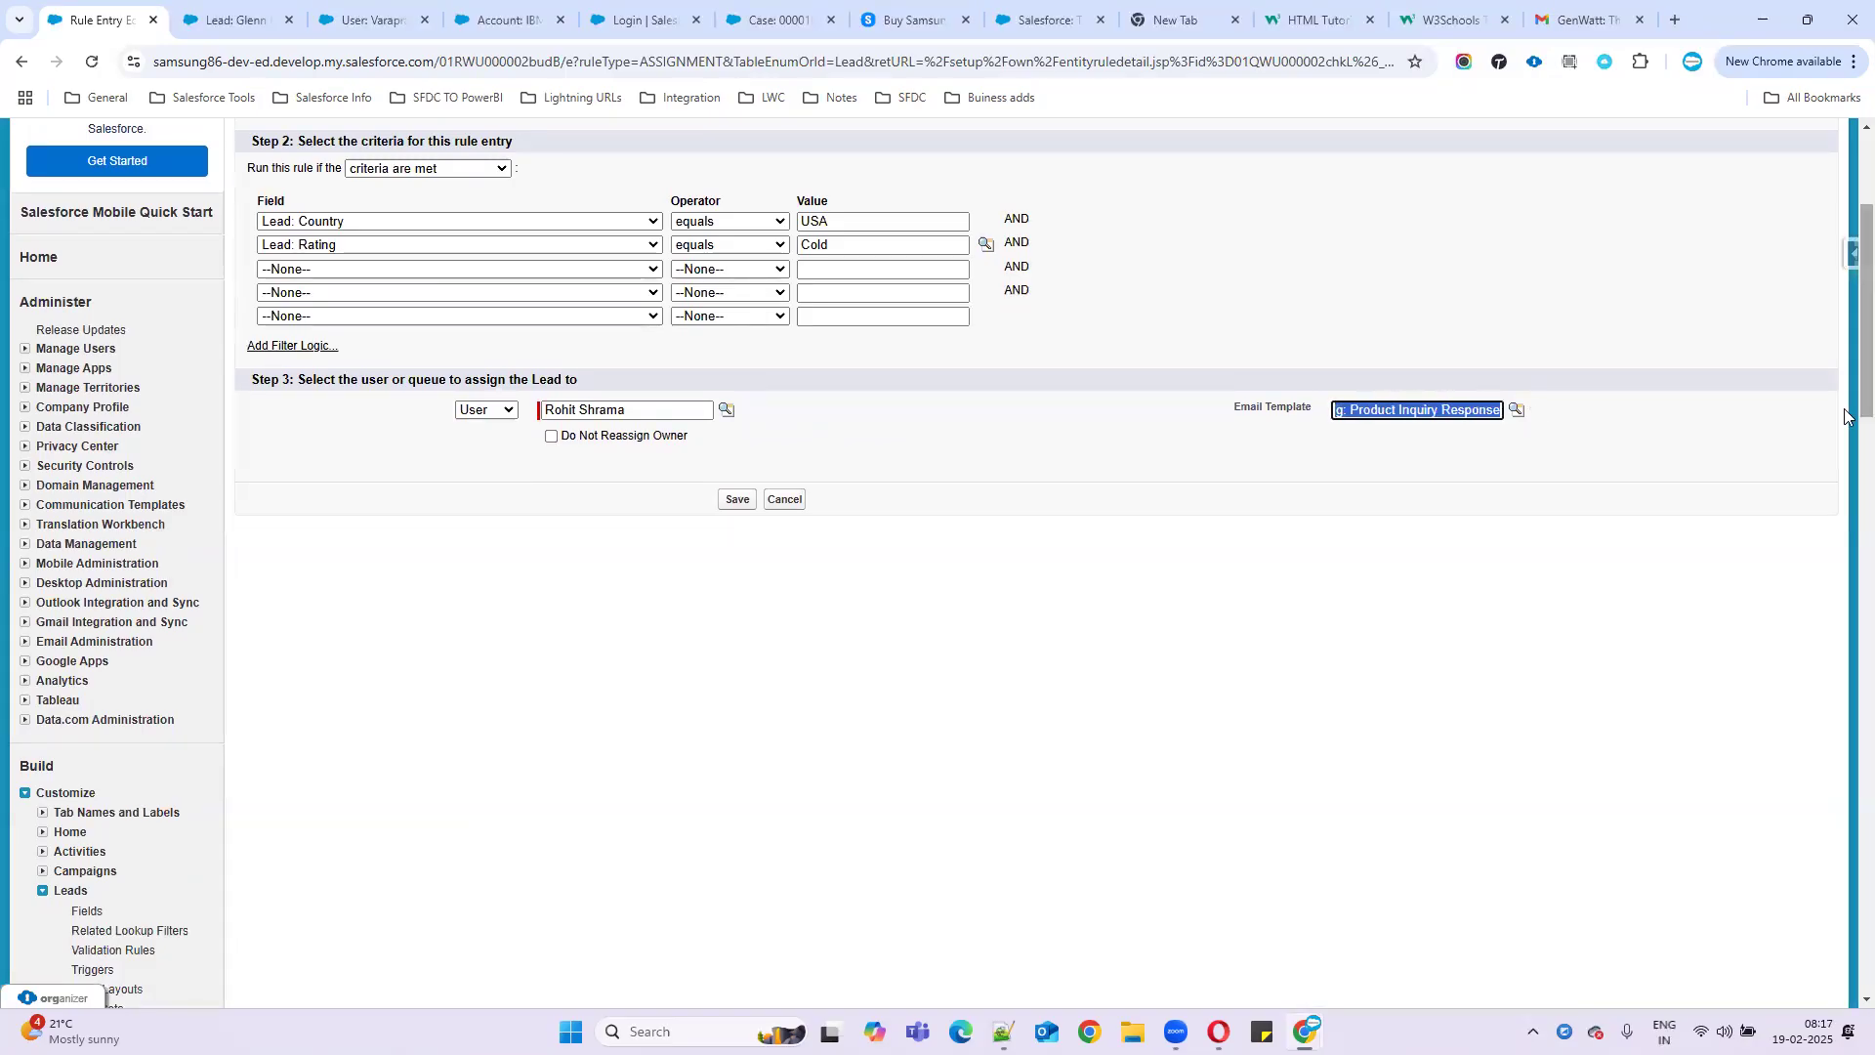
key("BackSpace")
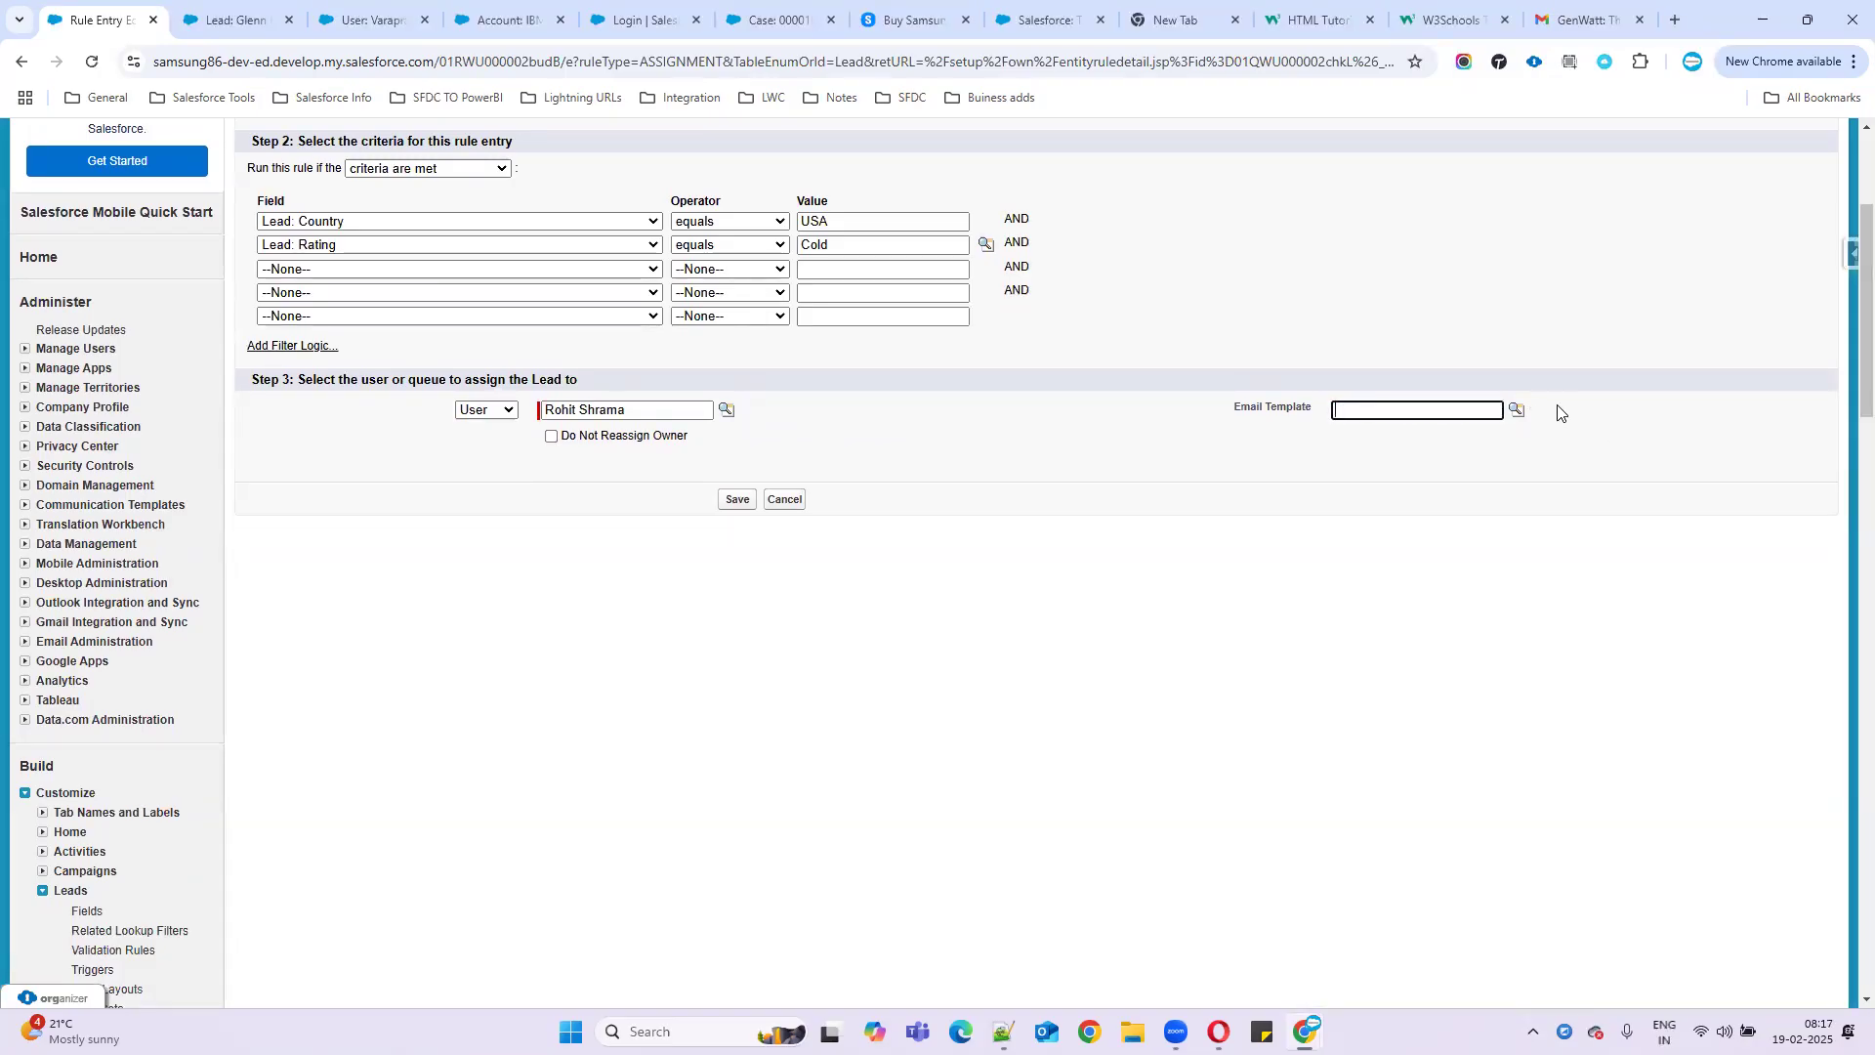
left_click(1517, 410)
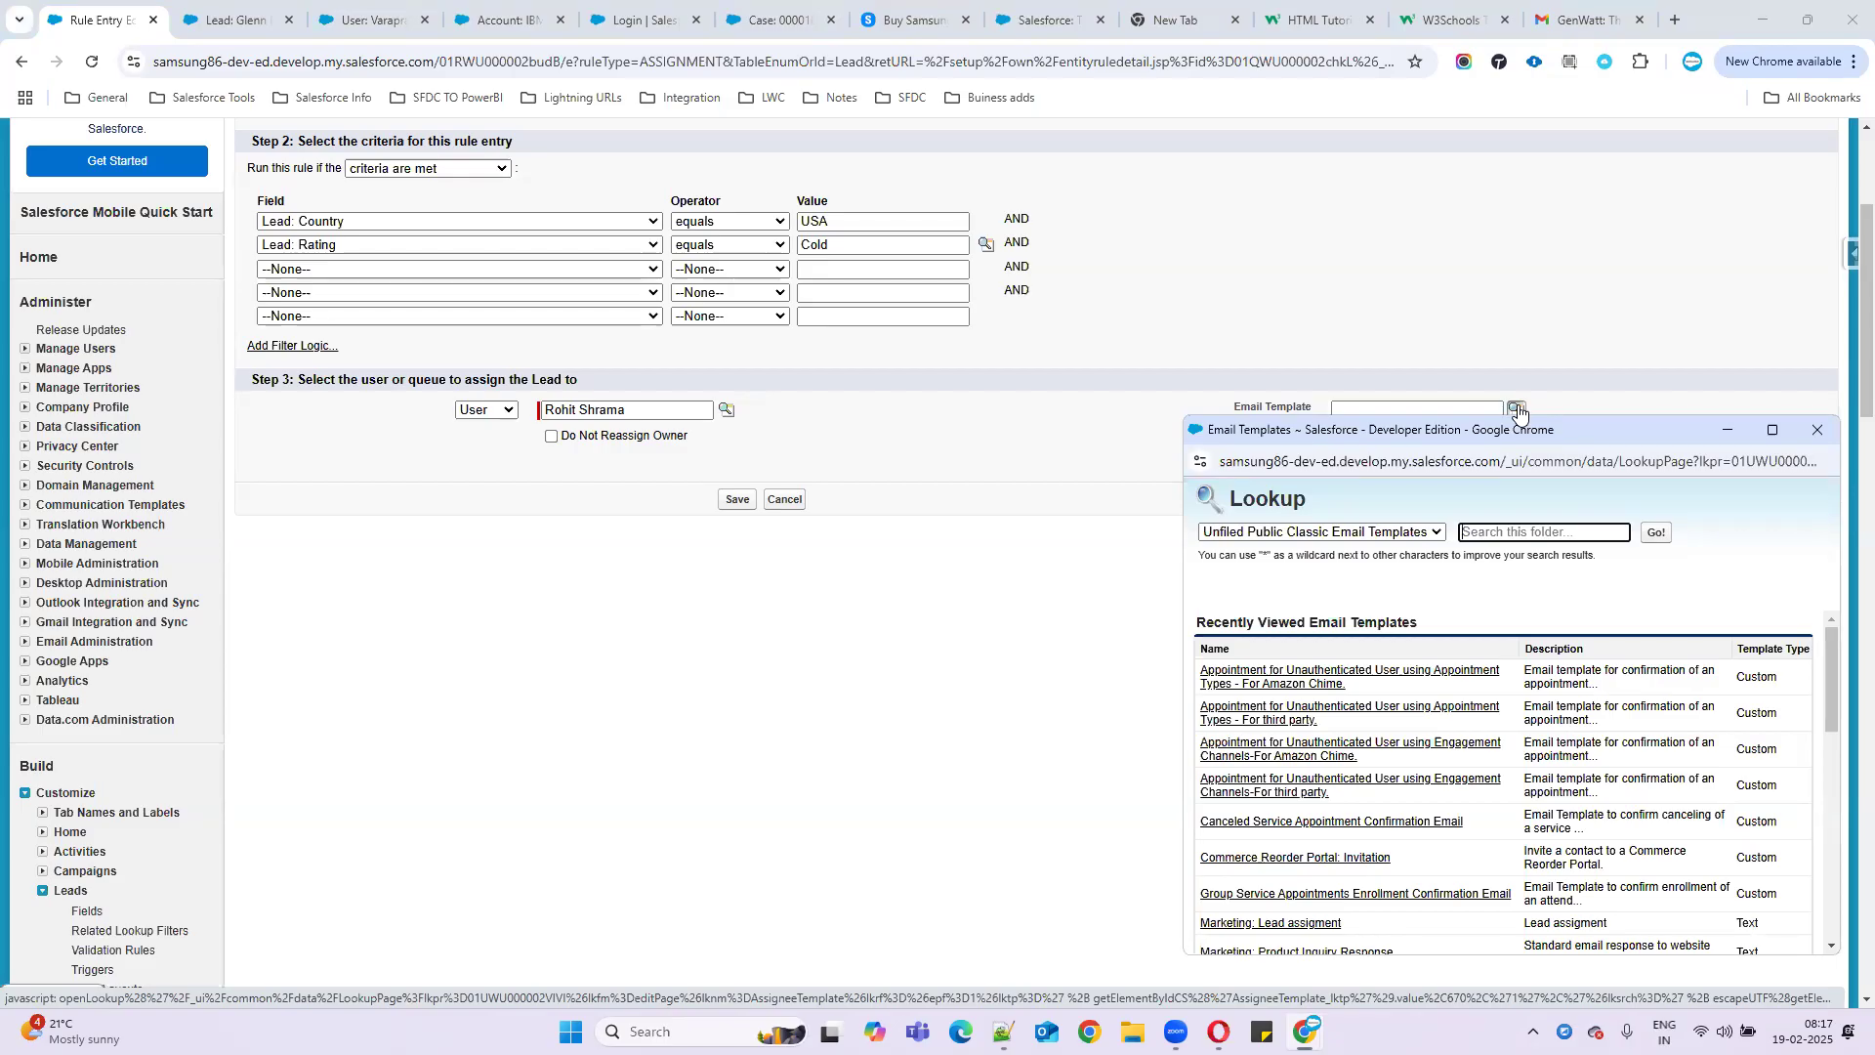
scroll(1324, 818, "down", 2)
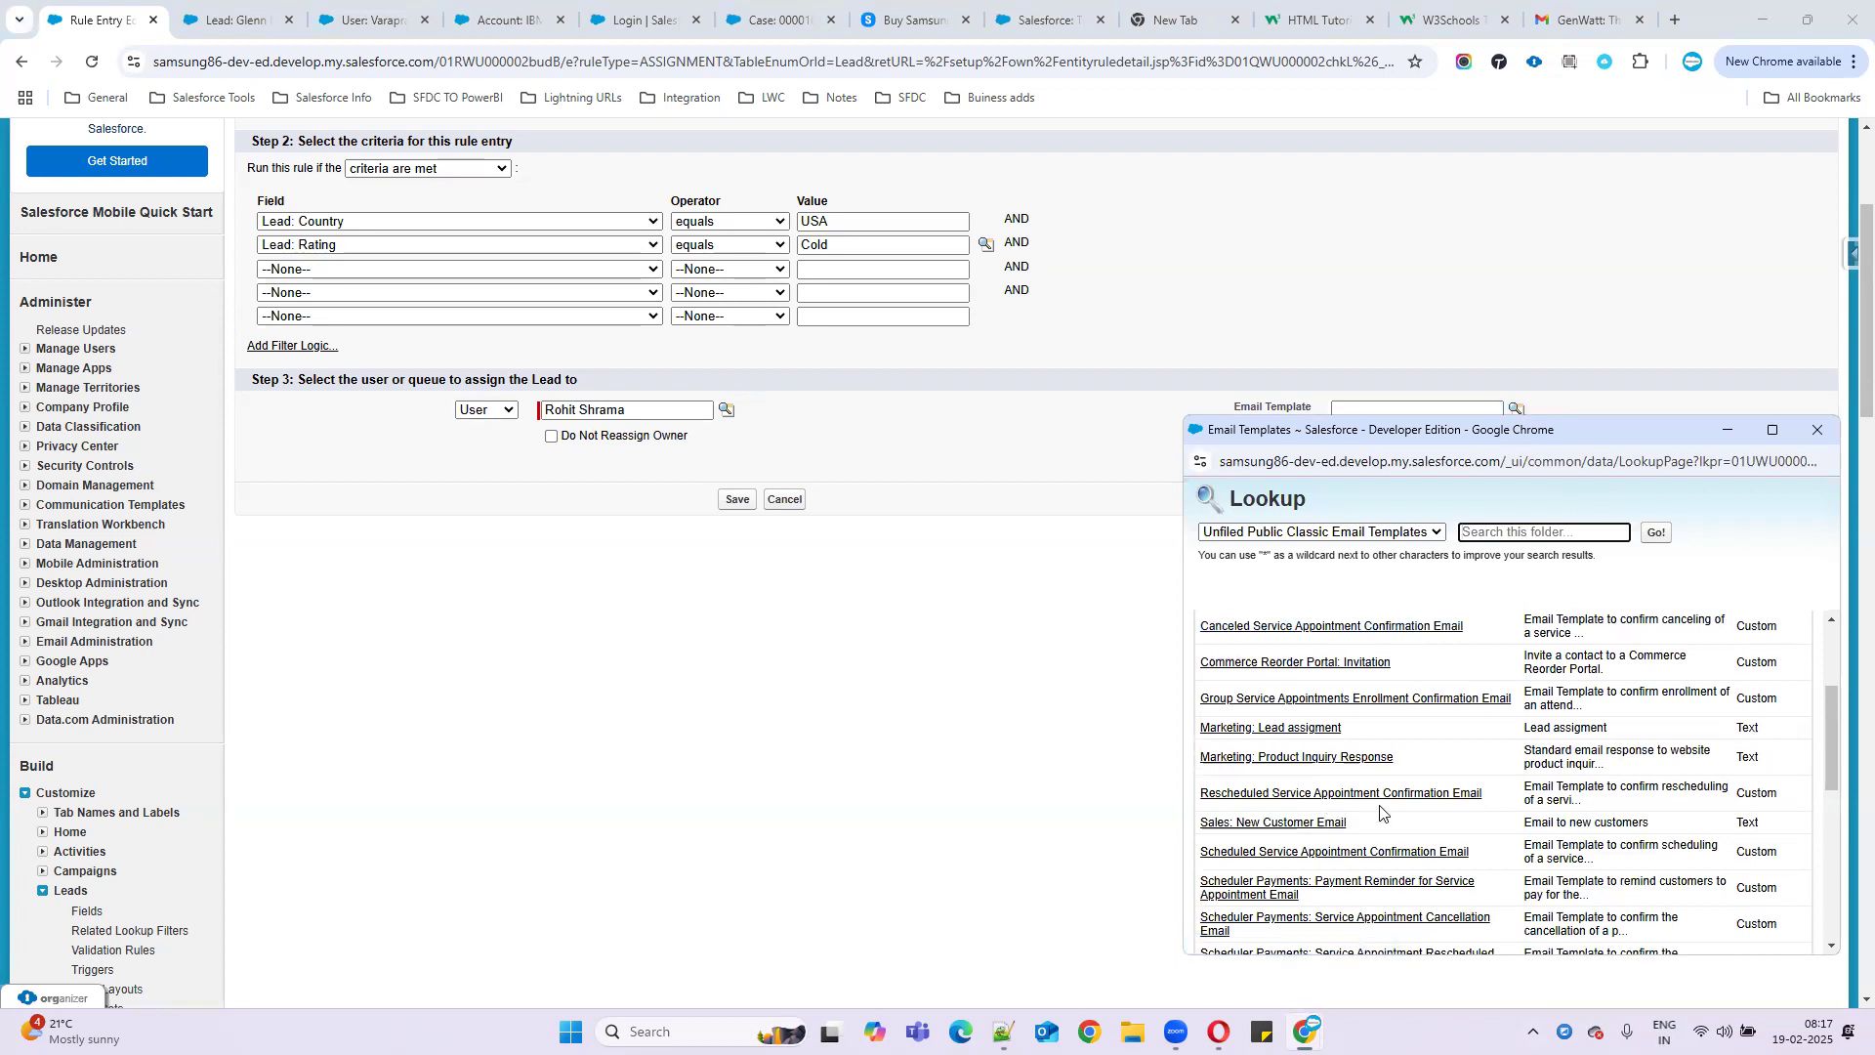
left_click(1233, 728)
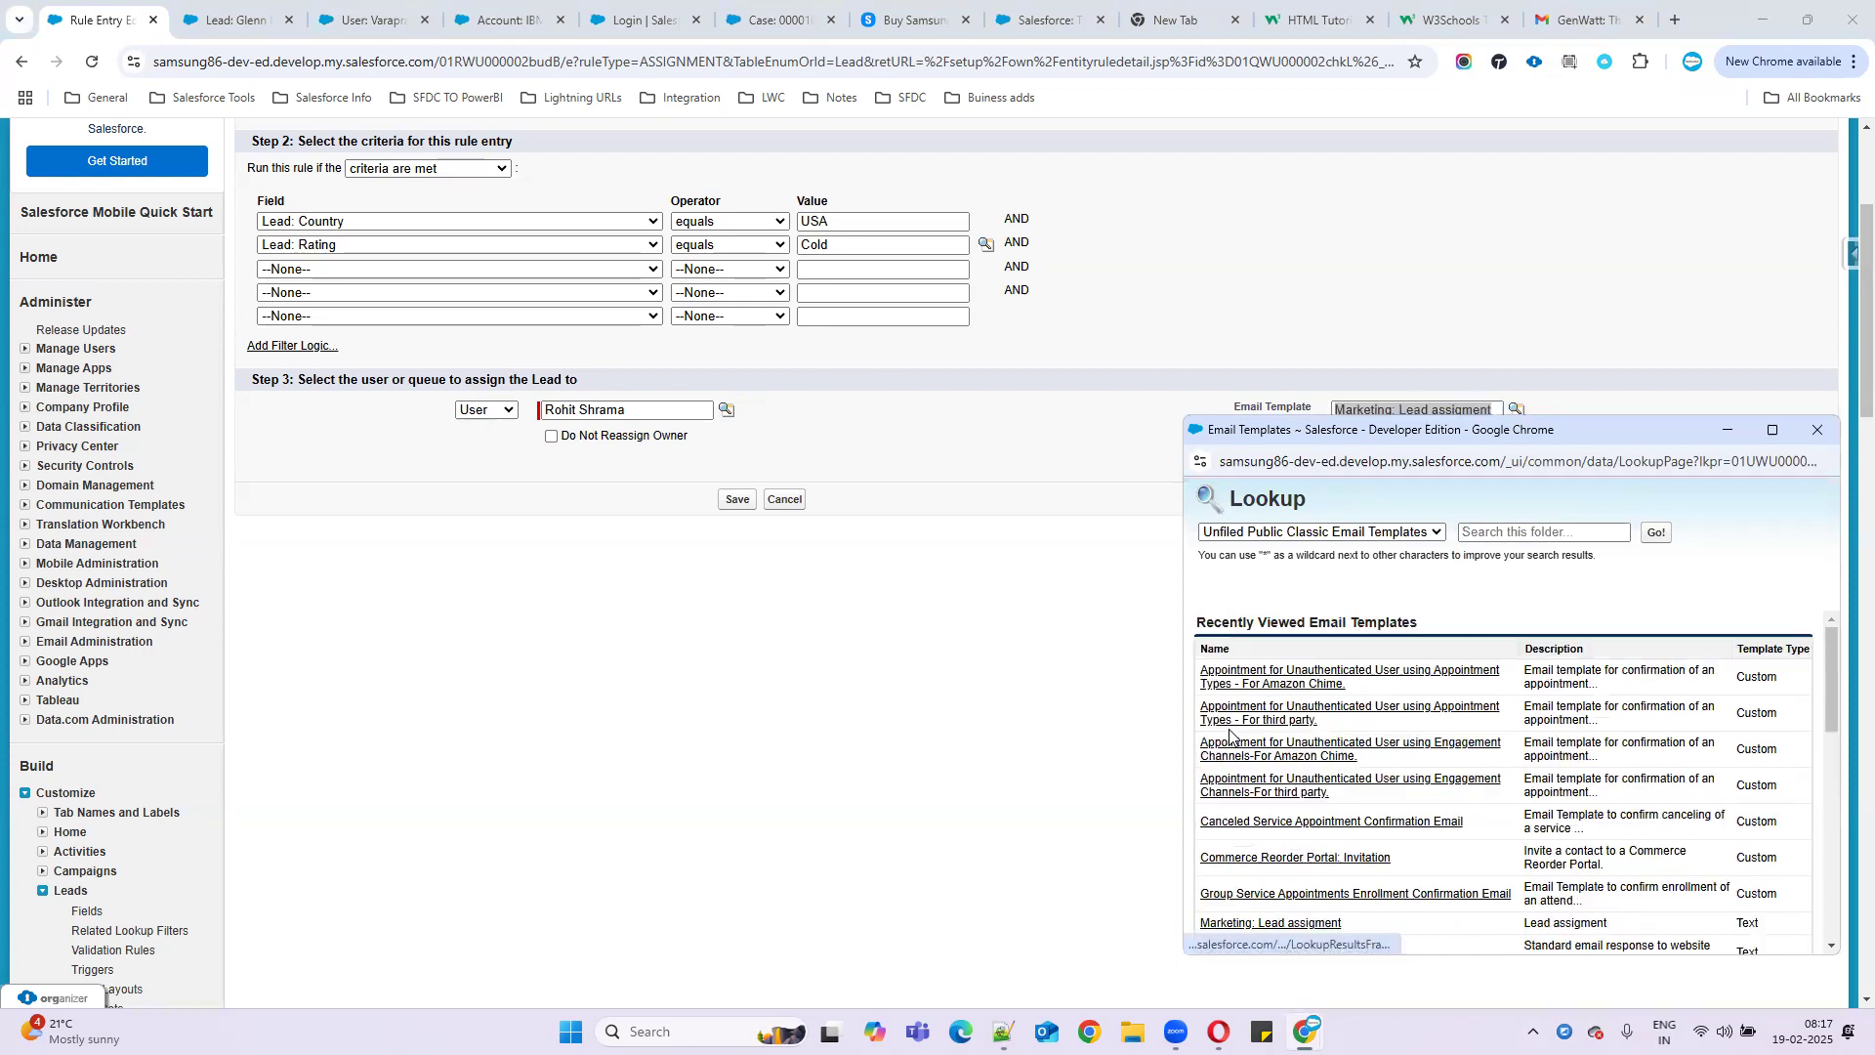
left_click(738, 502)
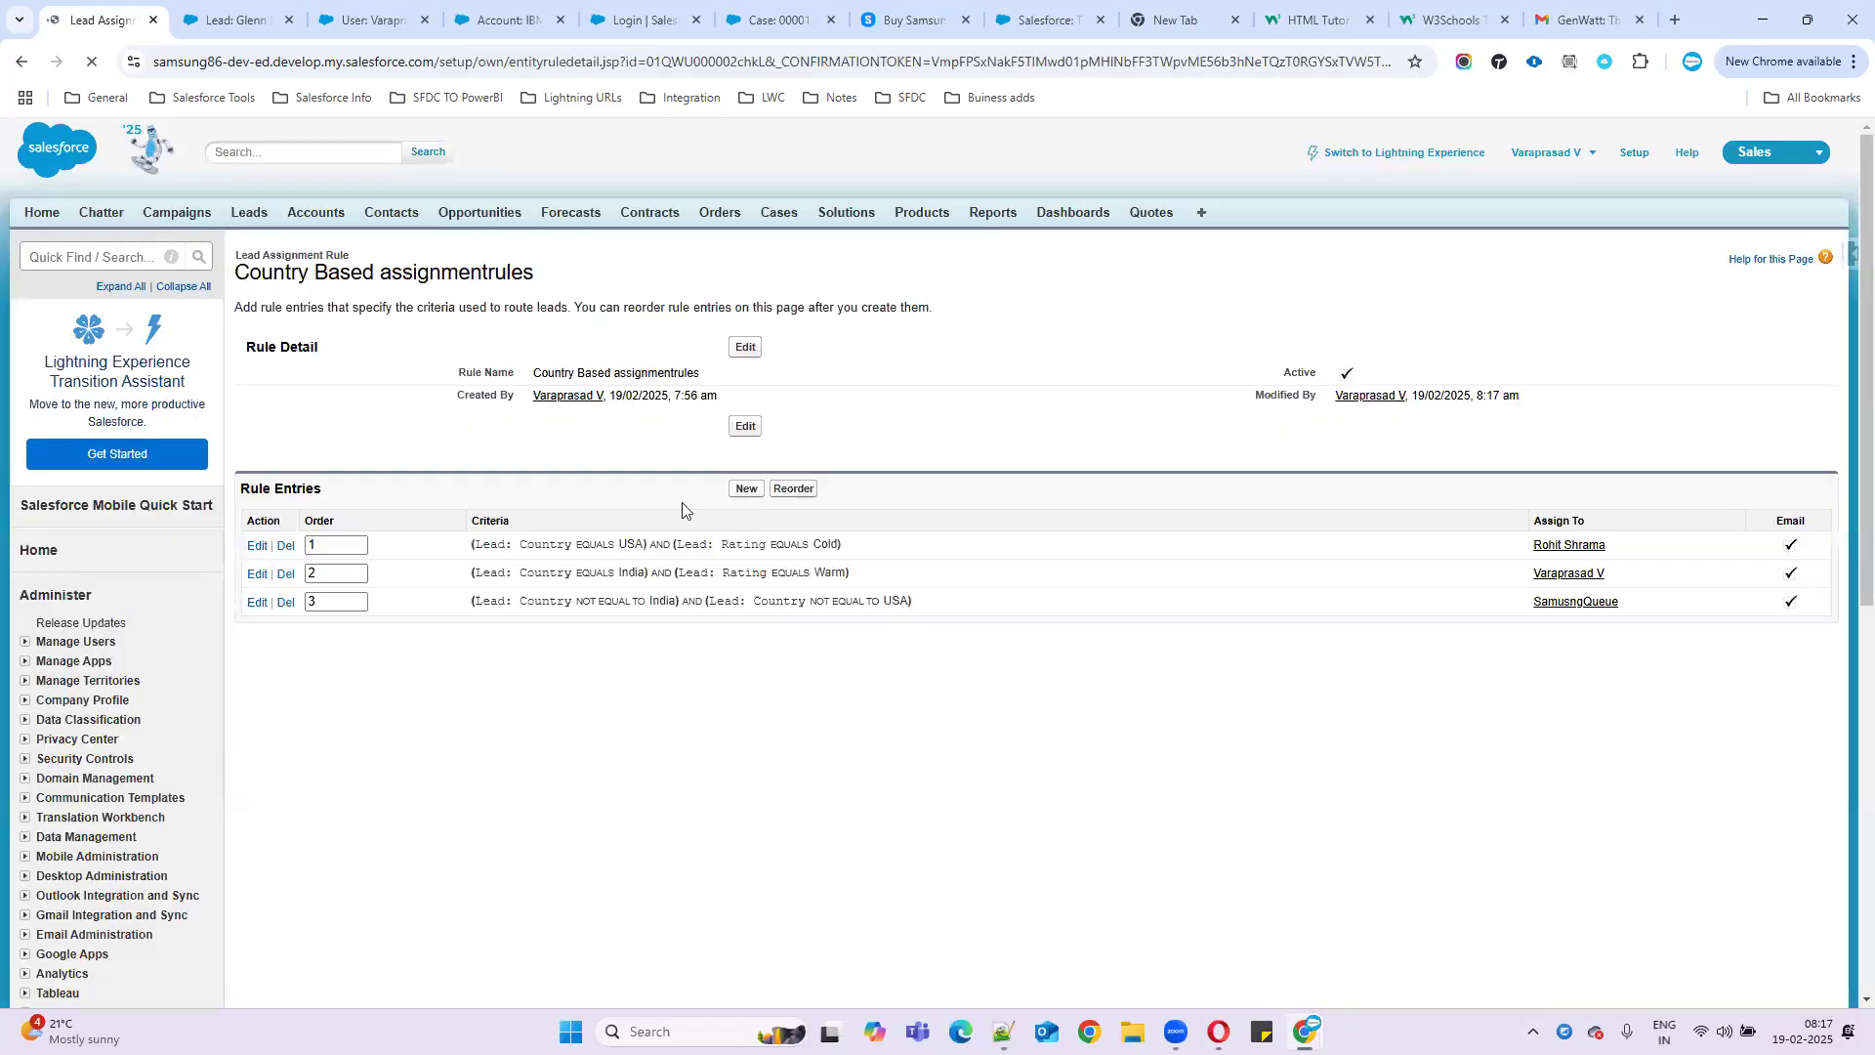
left_click(268, 579)
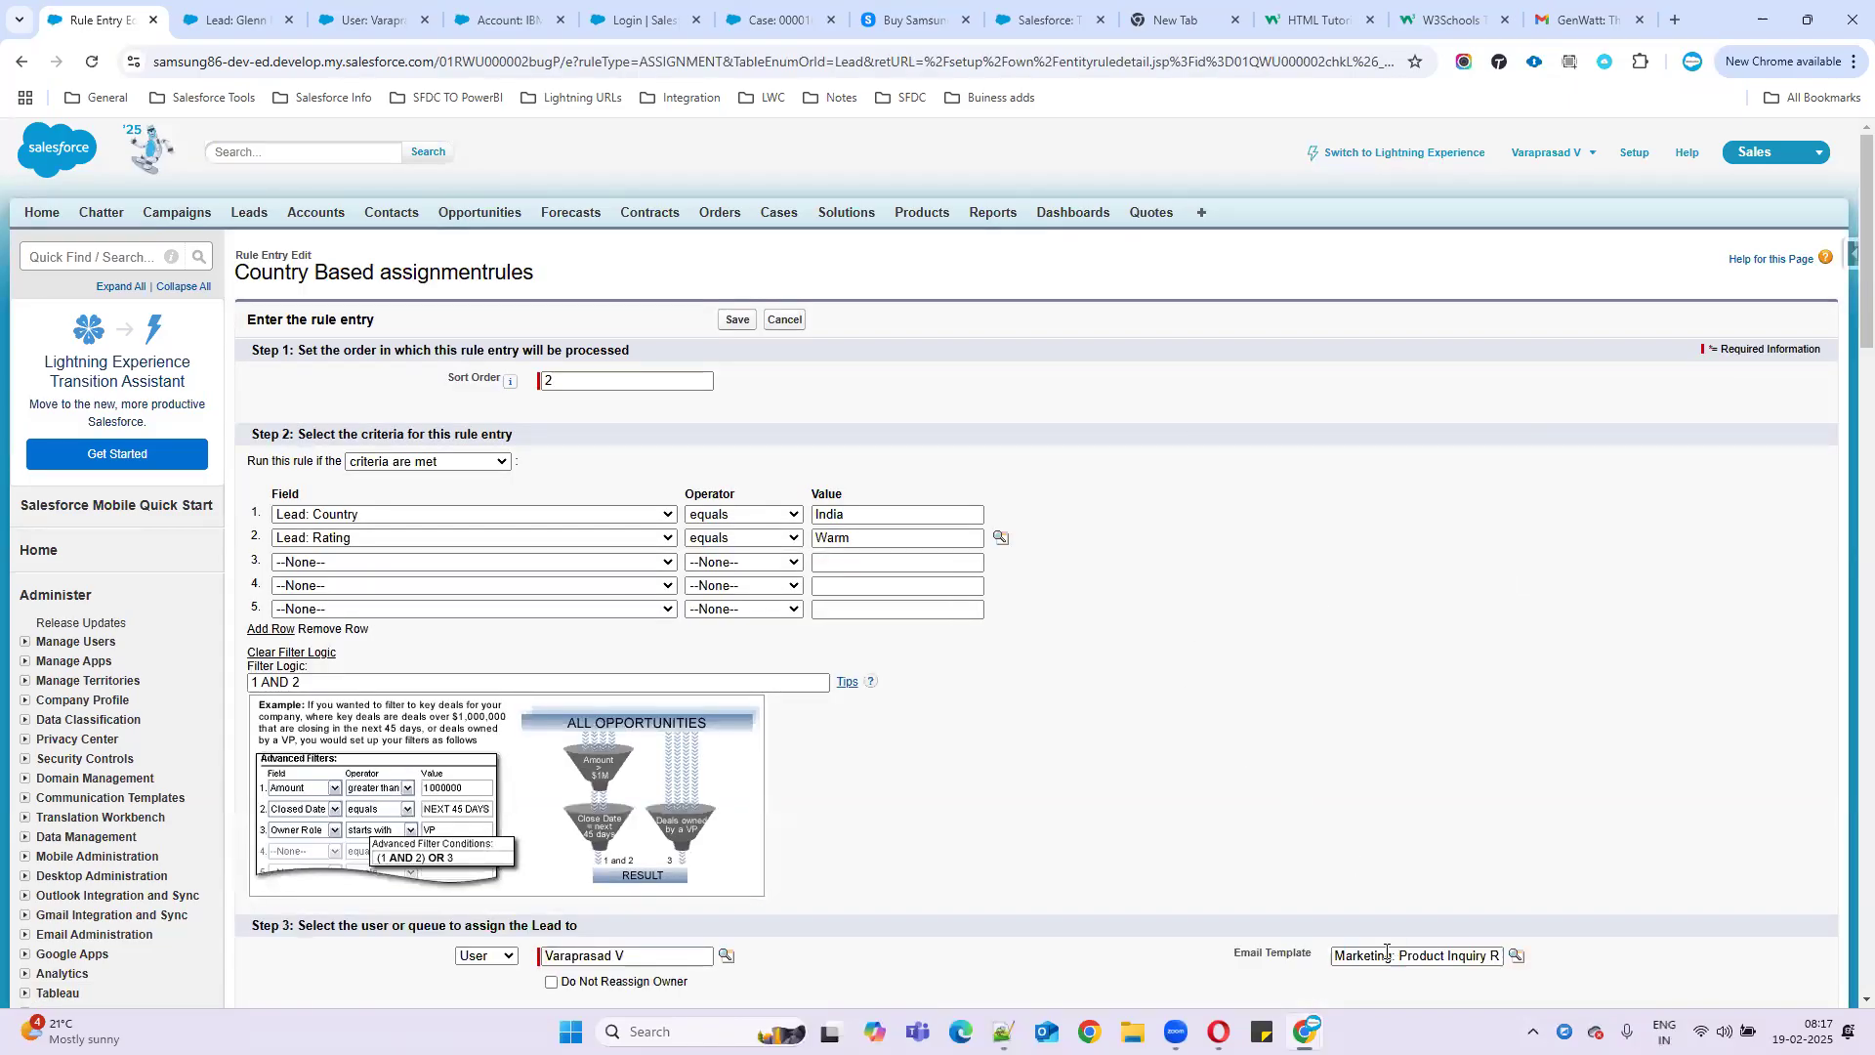
- Set the India/Warm entry's email template to 'Marketing: Lead assigment' and save it
left_click_drag(1337, 953, 1738, 948)
key("BackSpace")
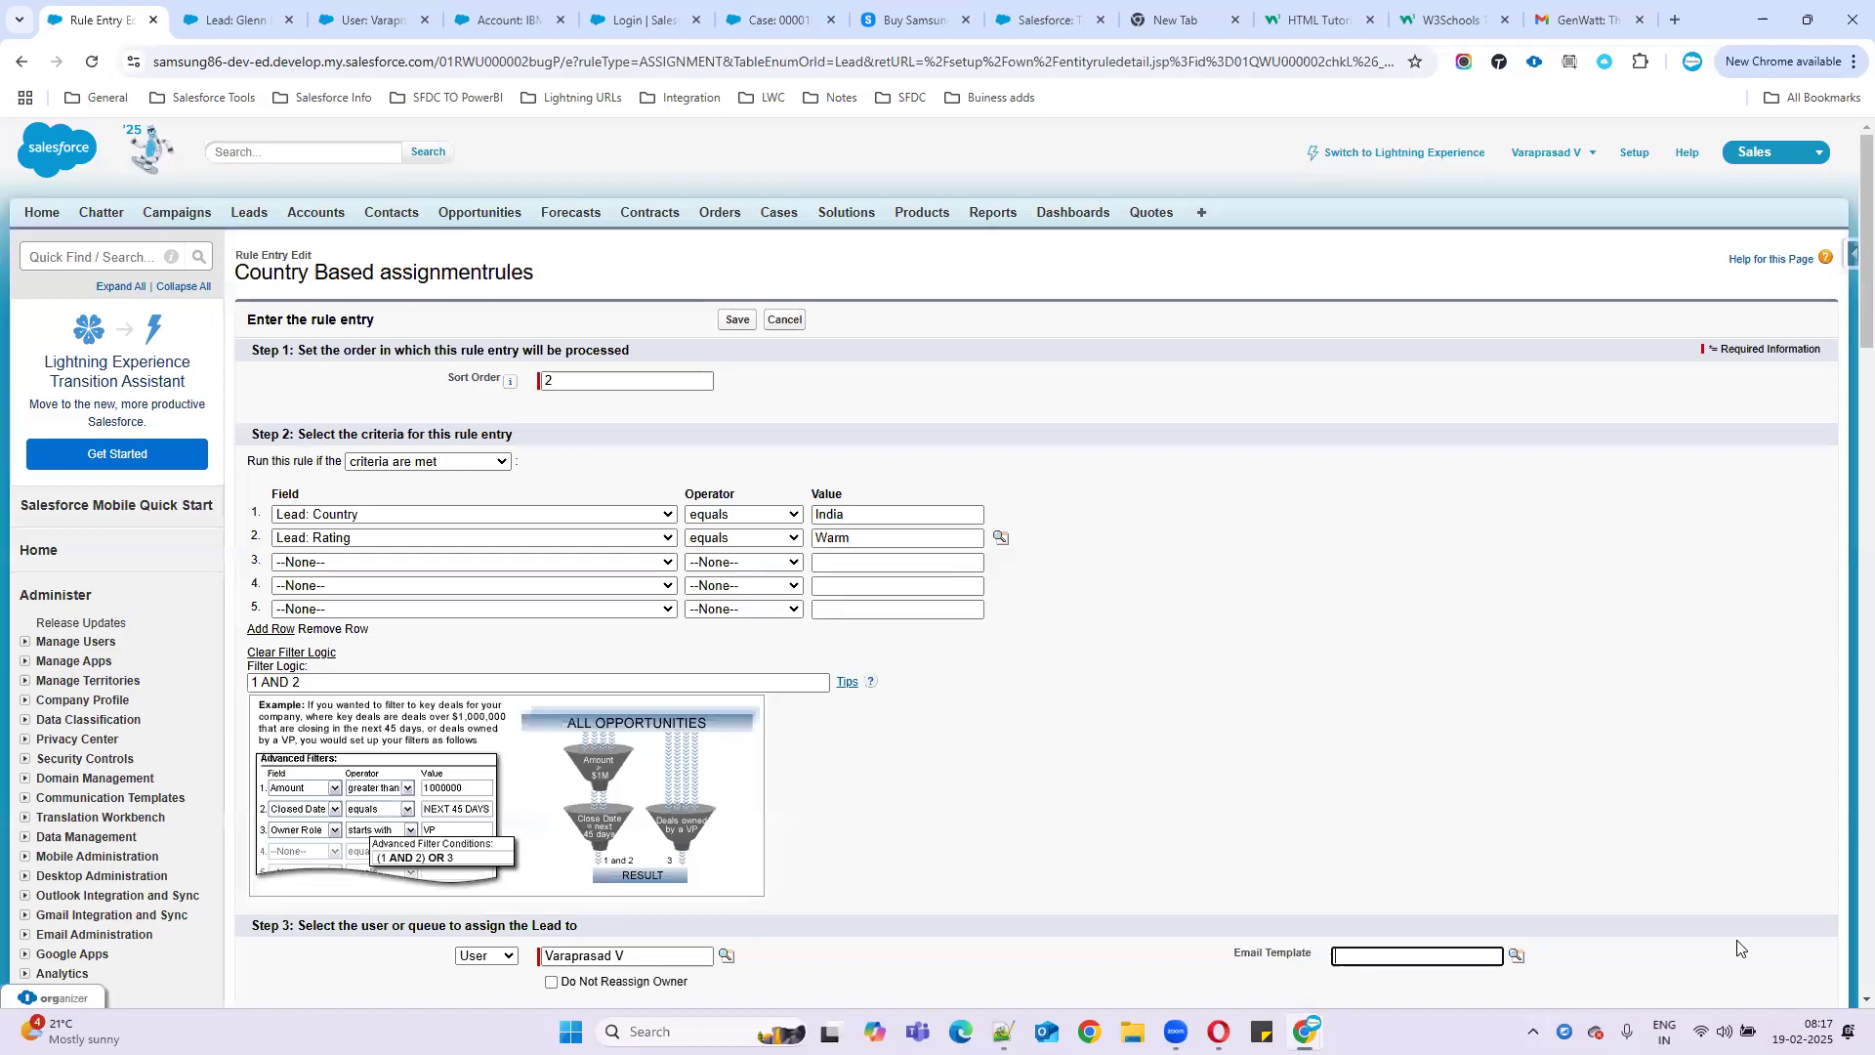
left_click(1517, 956)
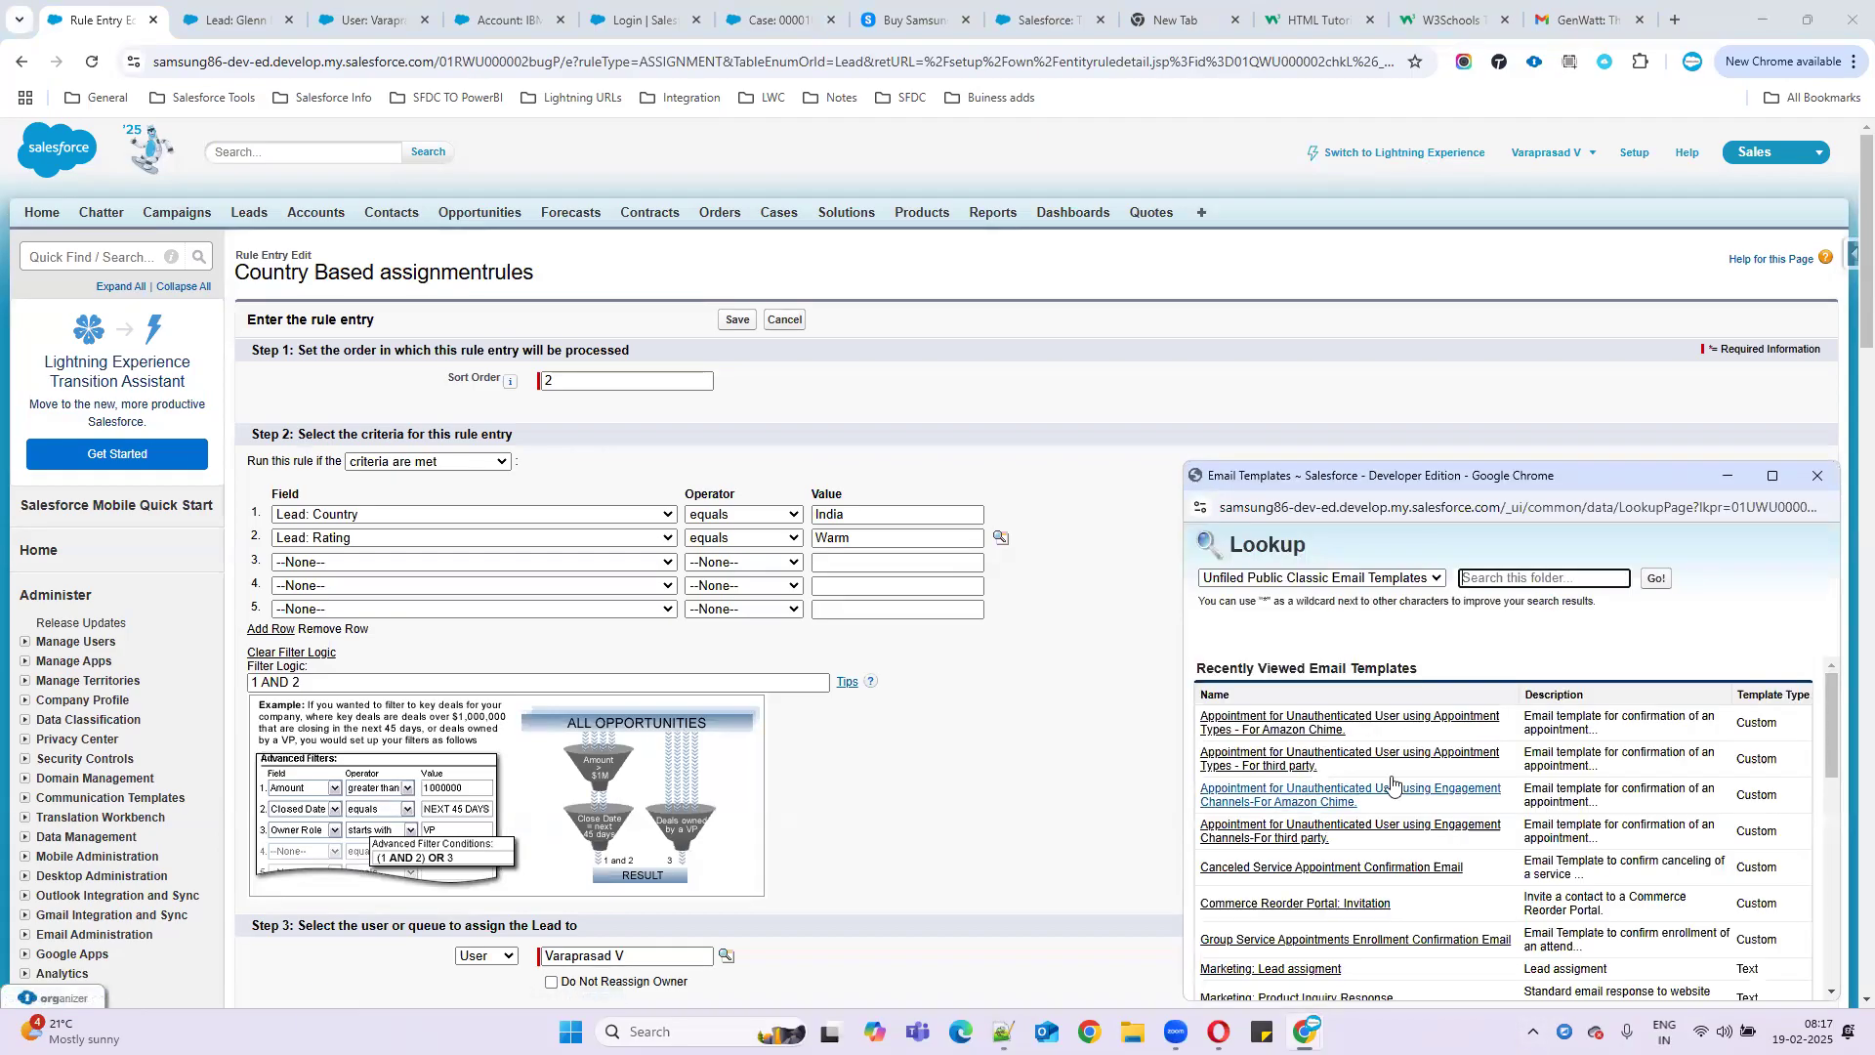
scroll(1329, 936, "down", 1)
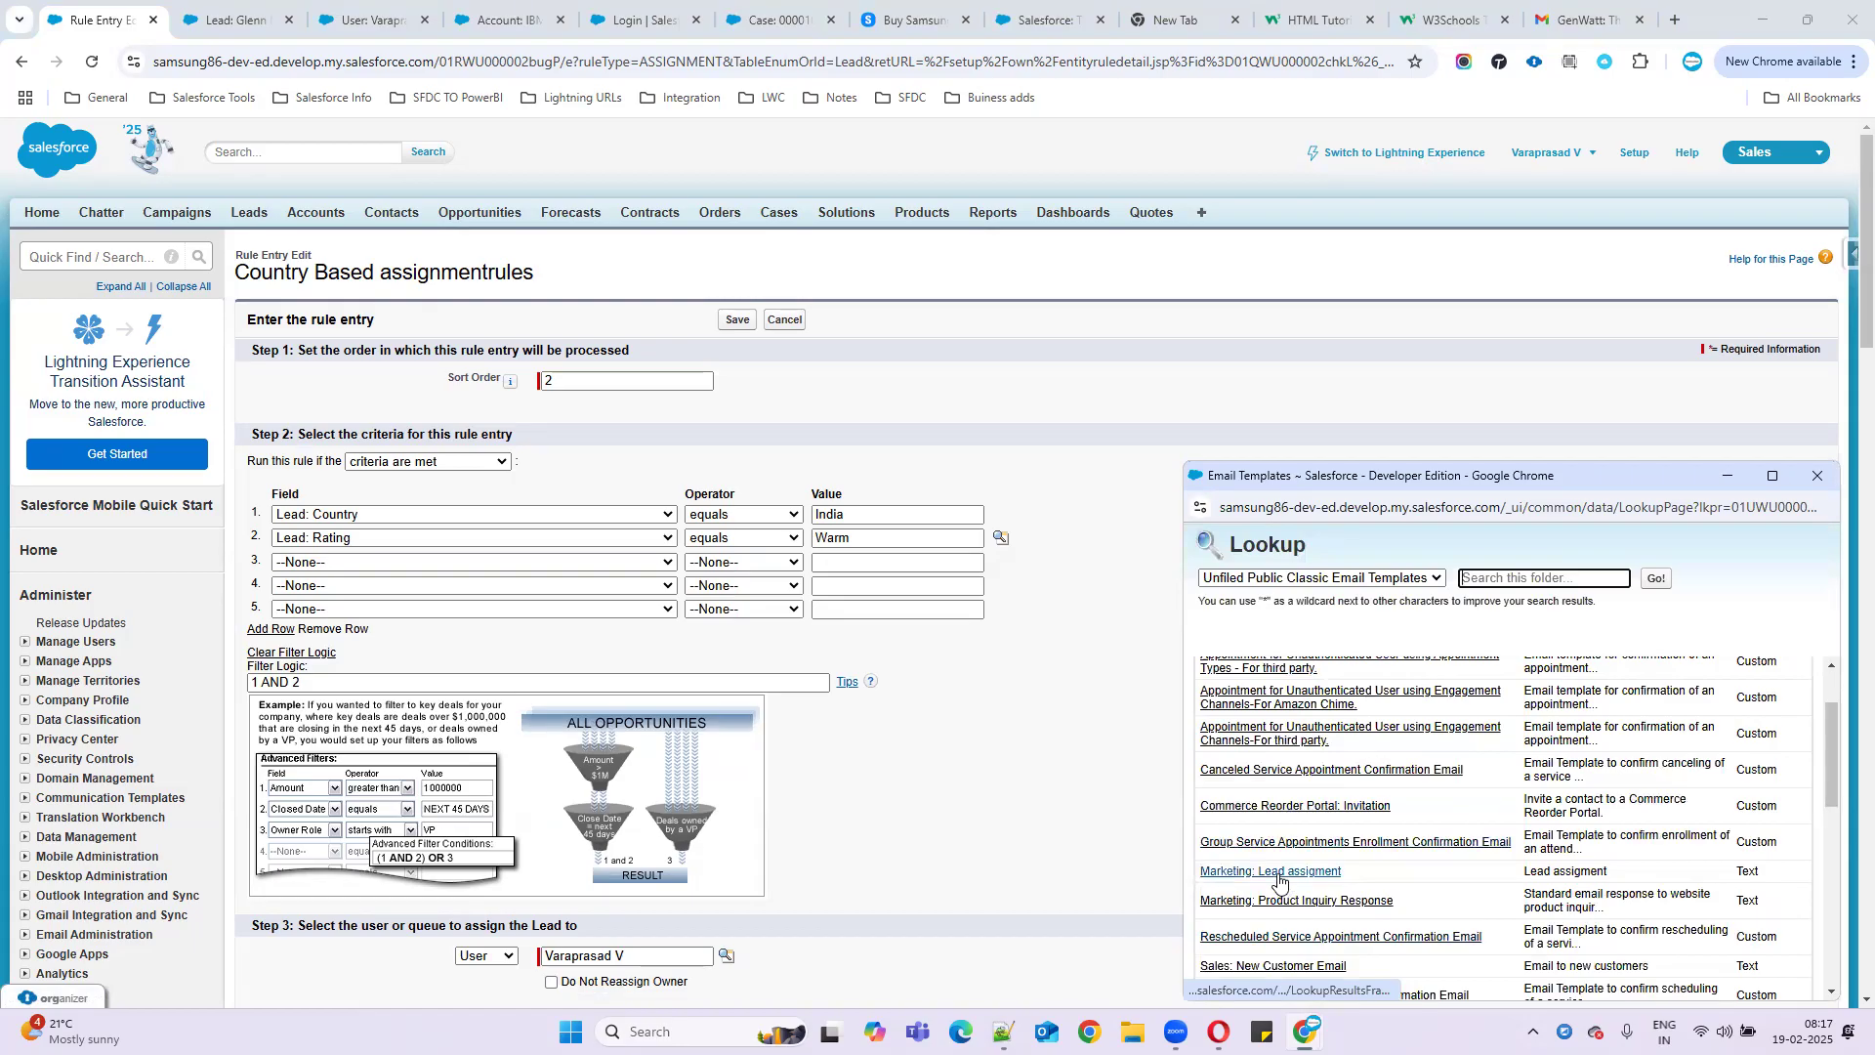
left_click(1279, 878)
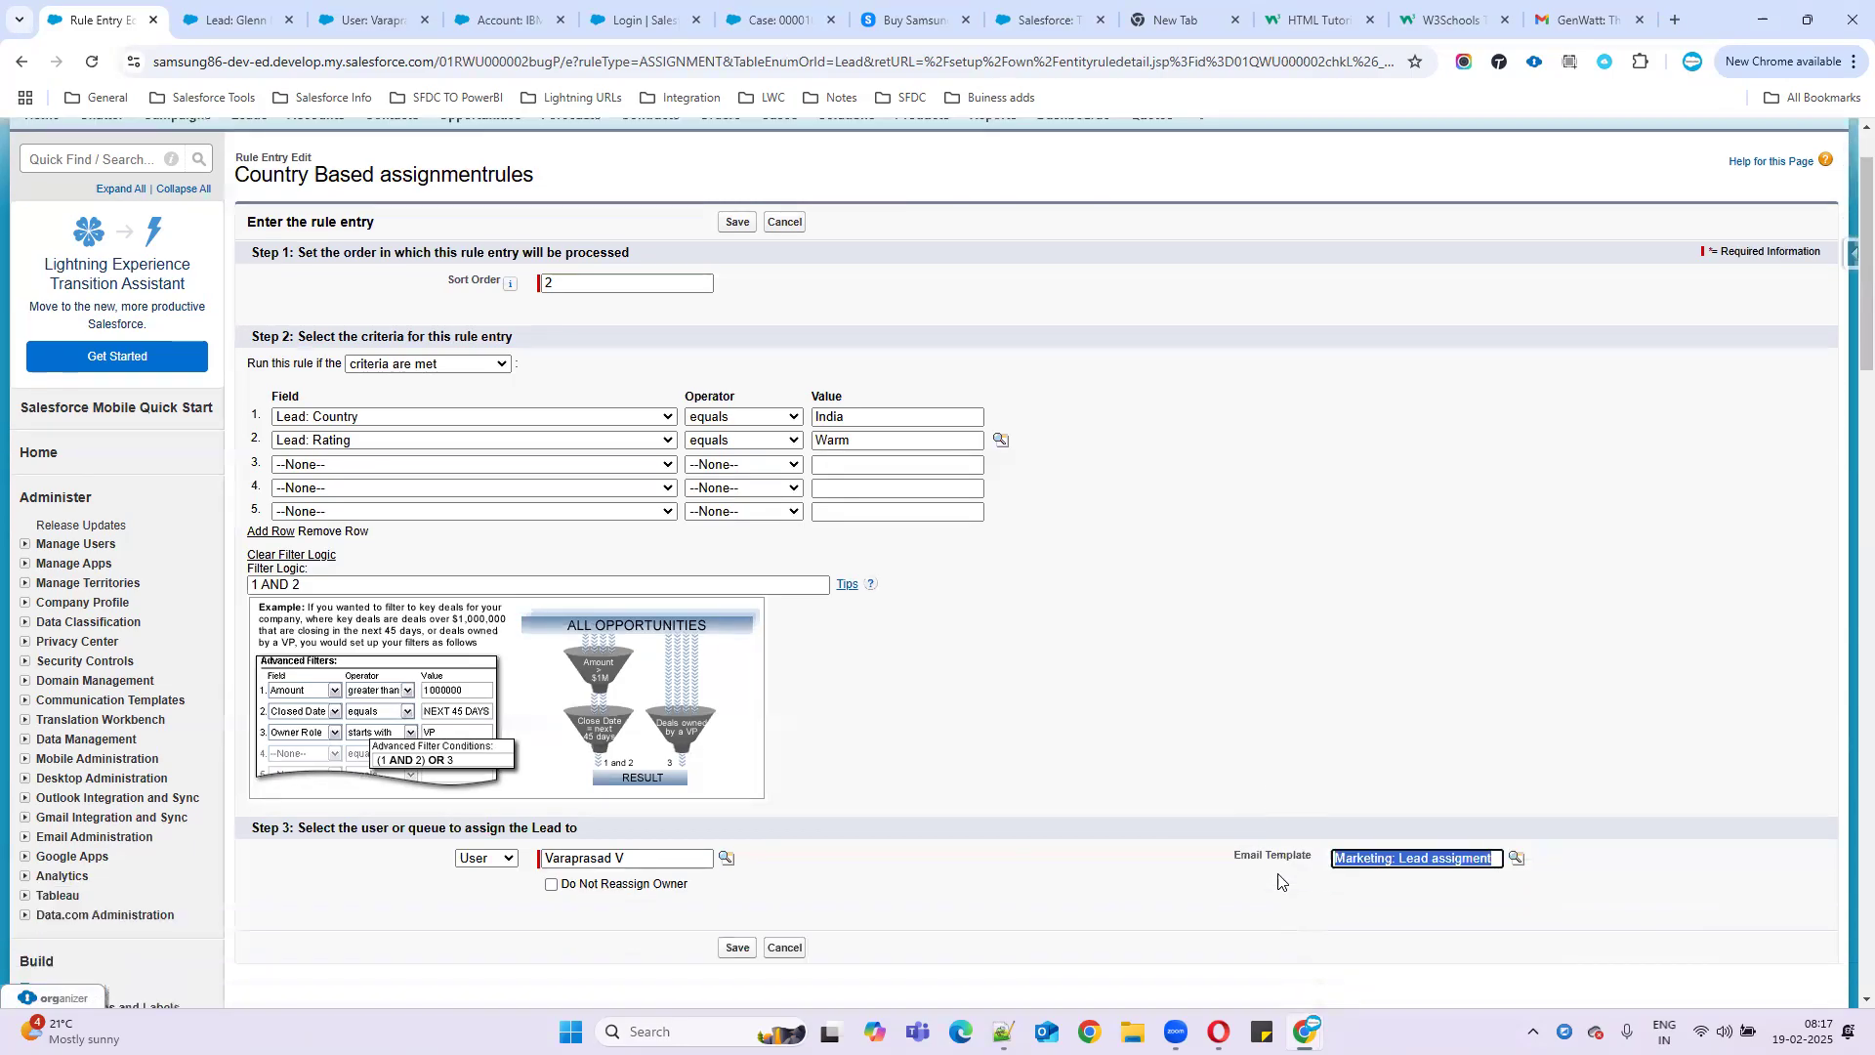
left_click(736, 947)
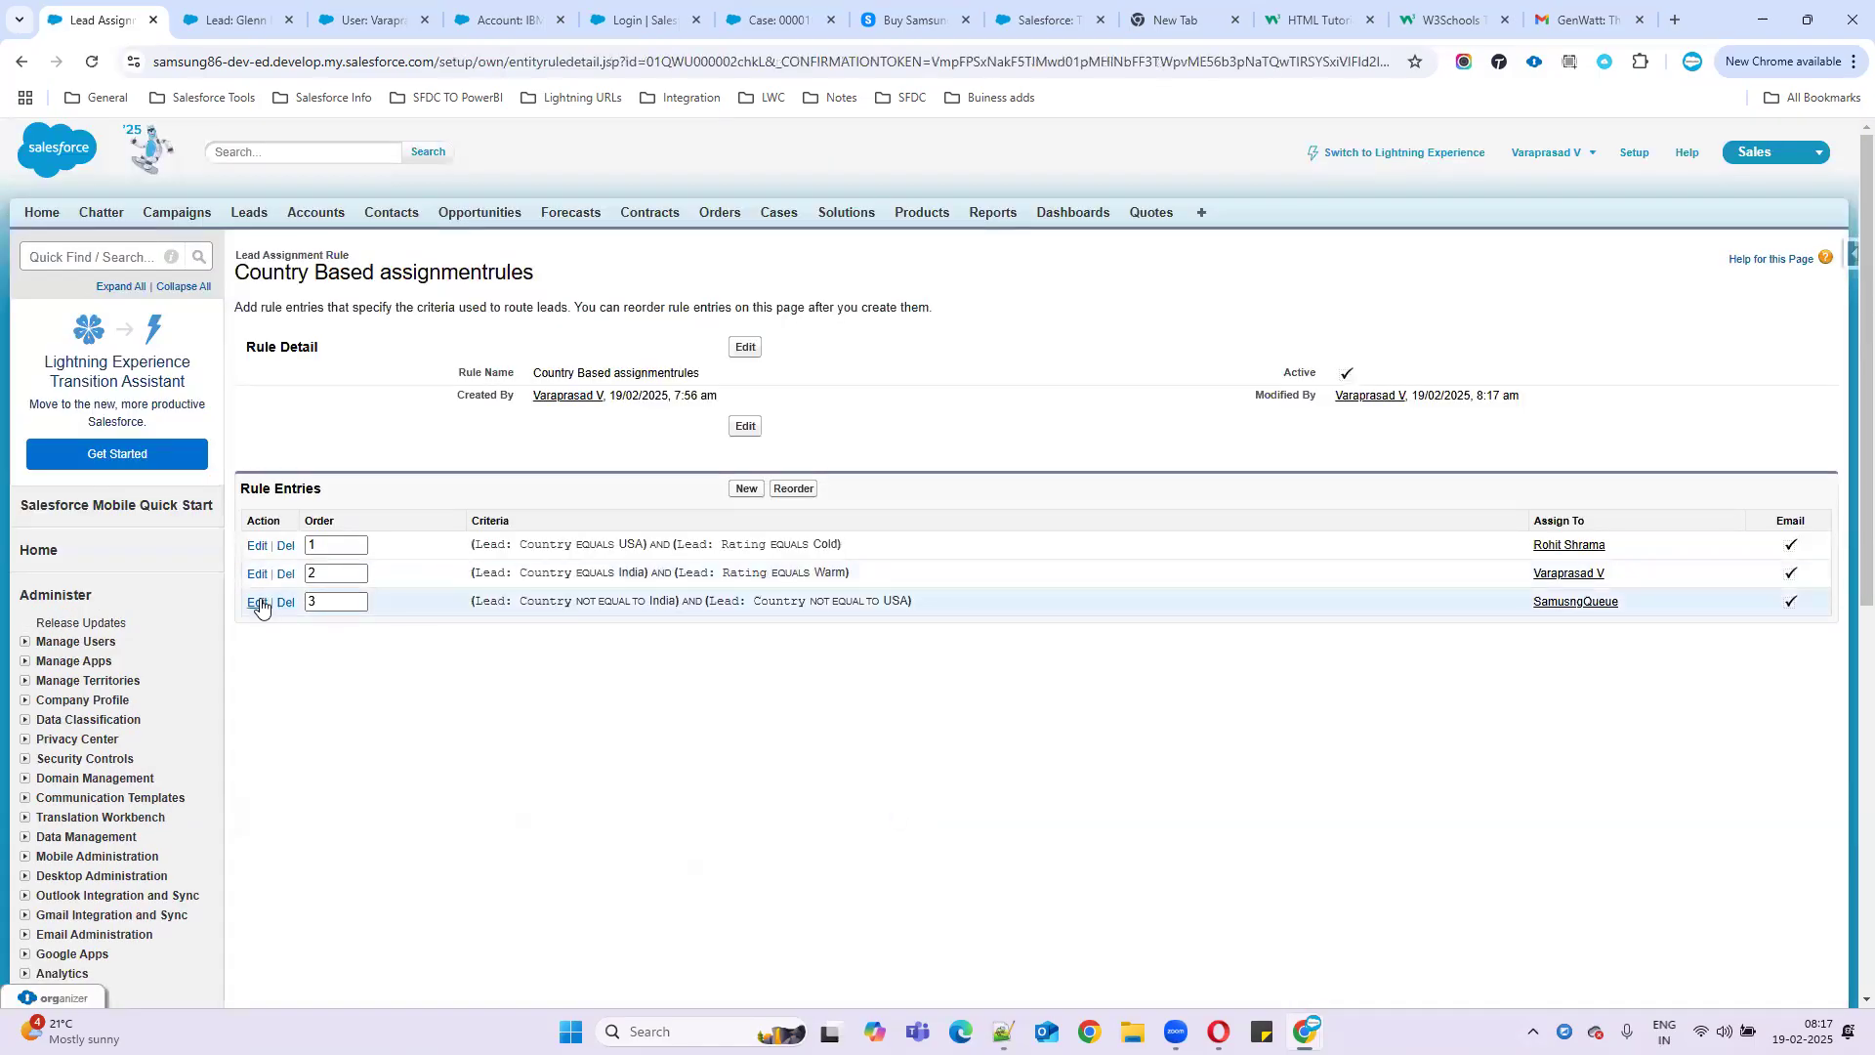
- Set the third entry, which routes leads to SamsungQueue, to use 'Marketing: Lead assigment' and save it
left_click(258, 604)
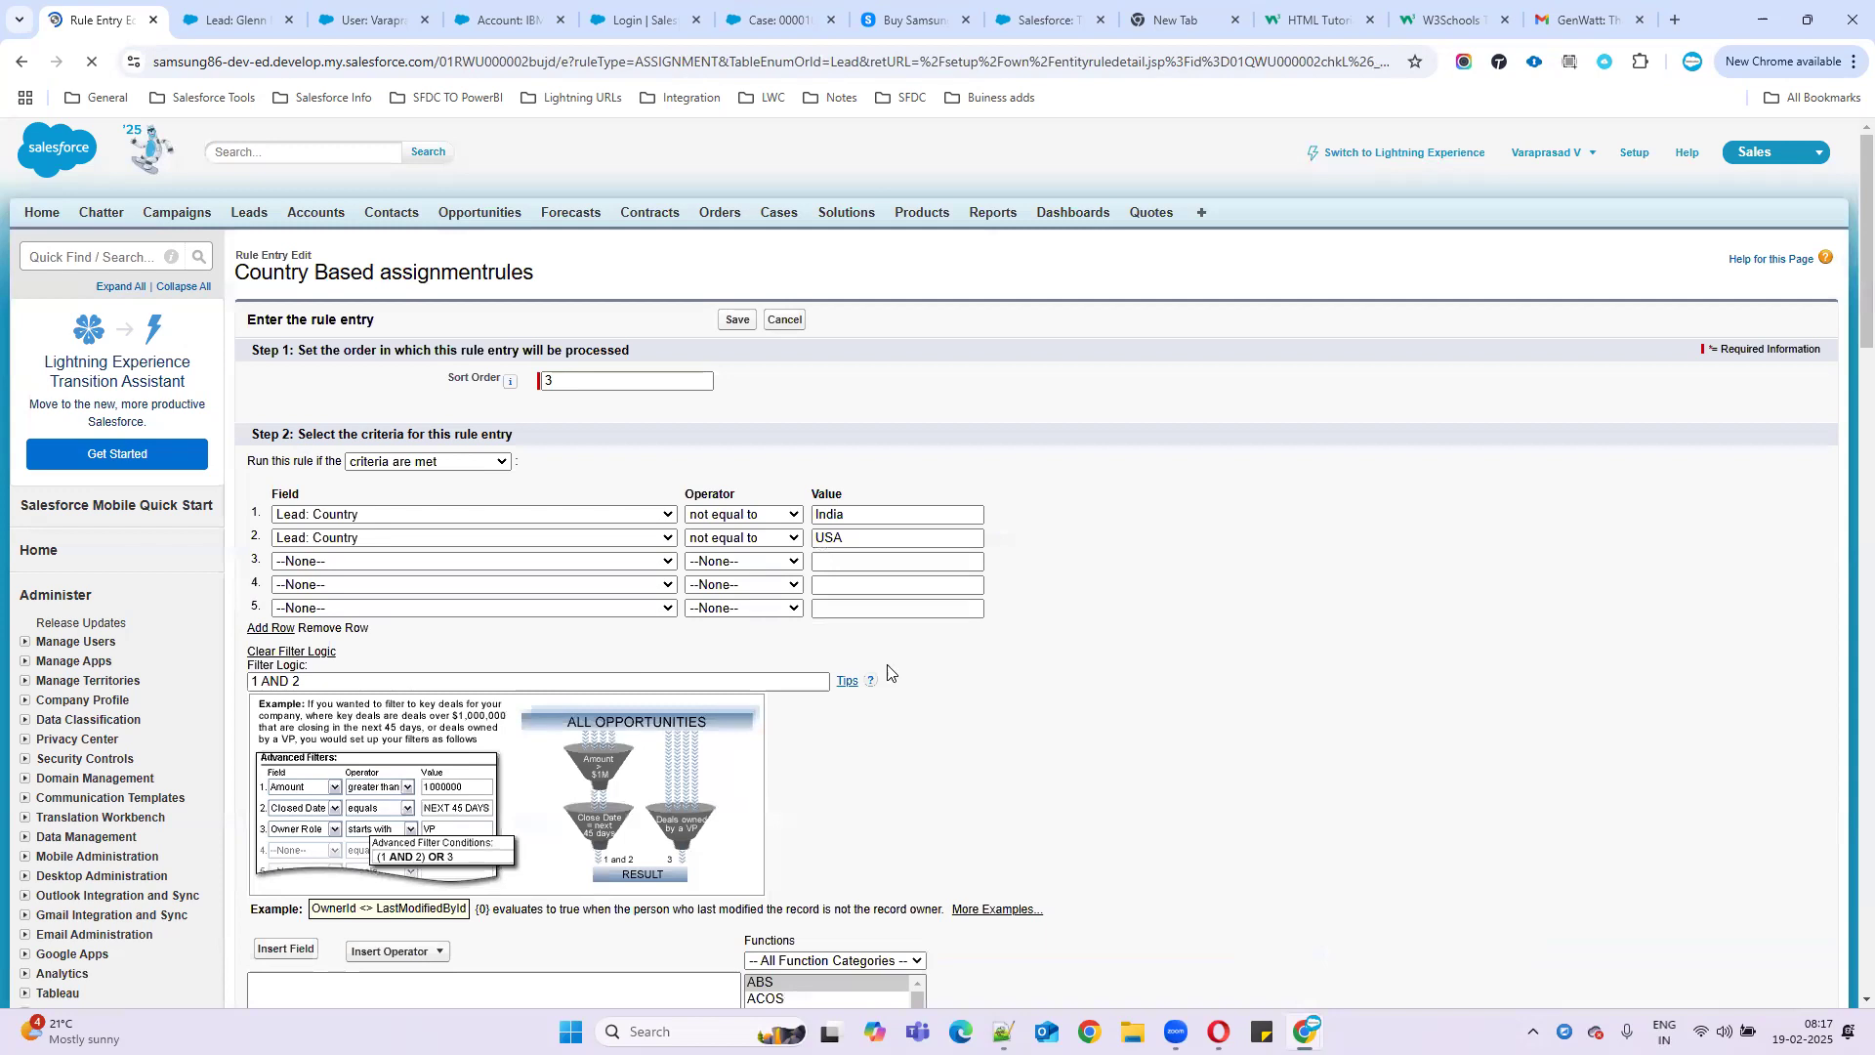
scroll(1265, 728, "down", 5)
left_click(1375, 566)
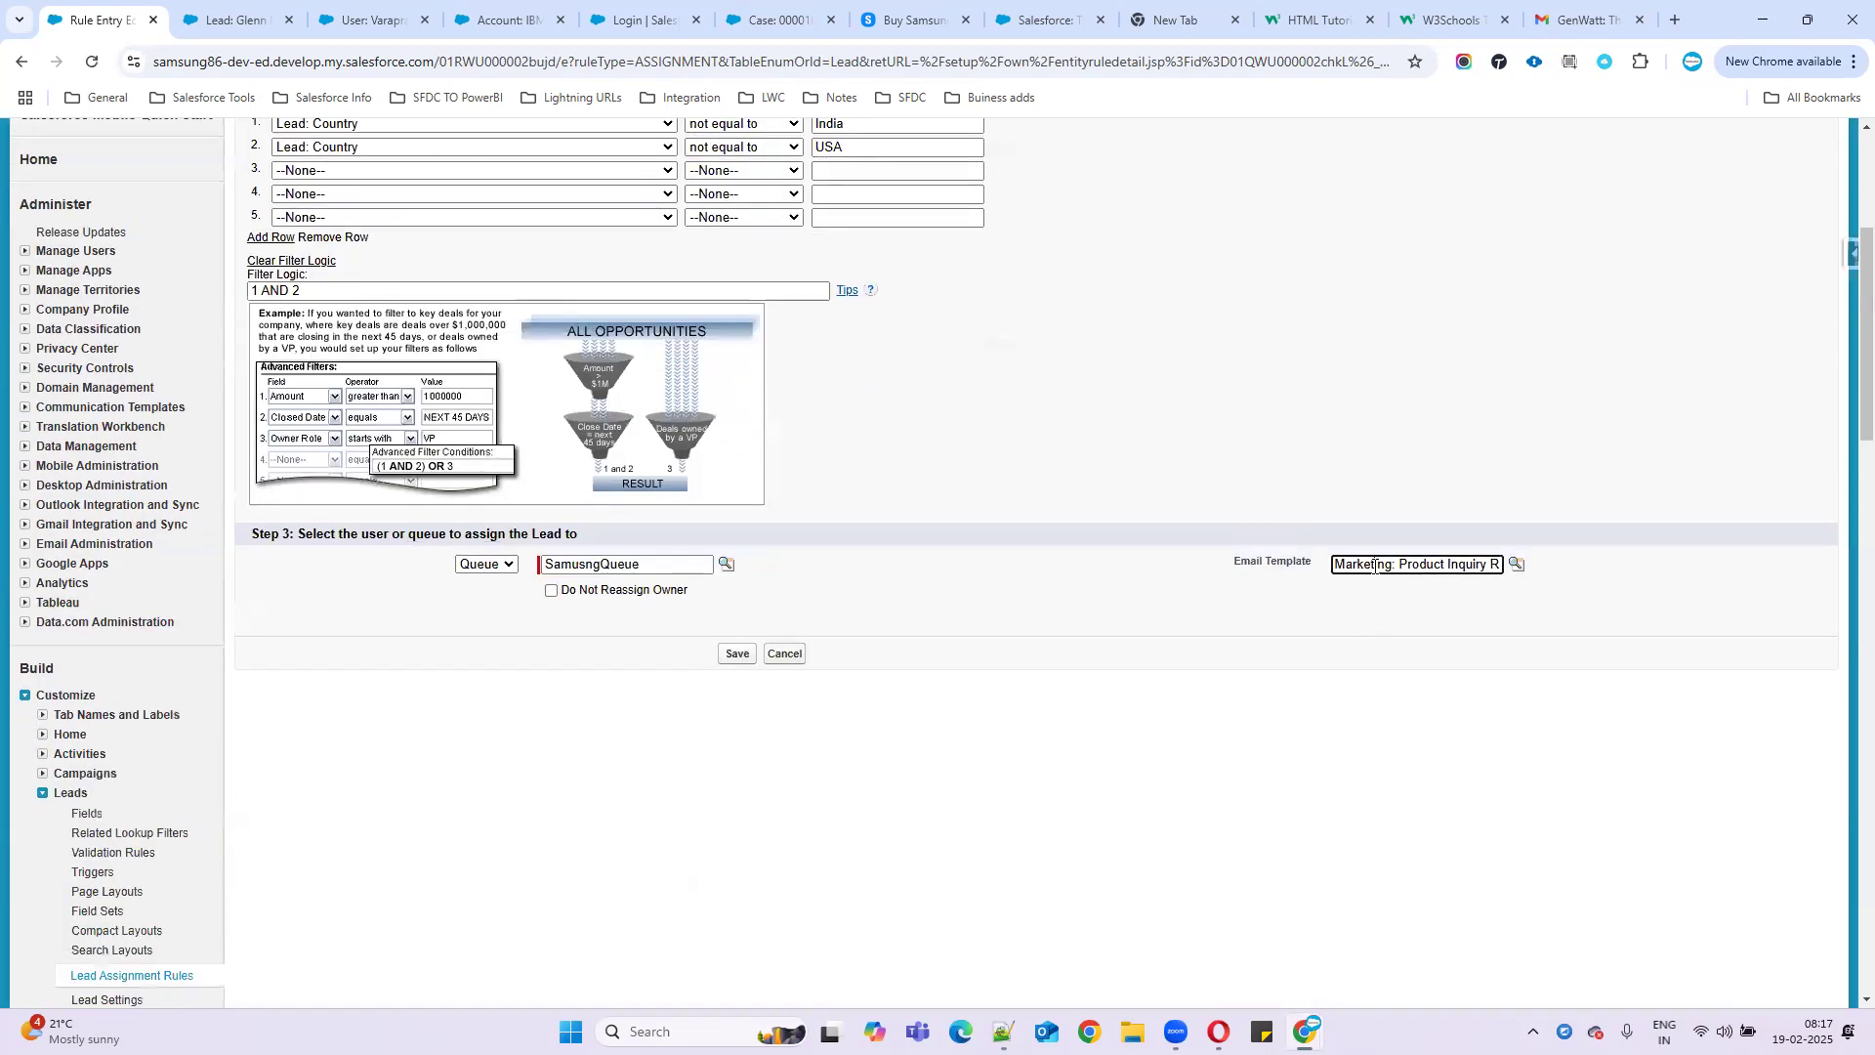
key("ctrl+a")
key("BackSpace")
left_click(1516, 565)
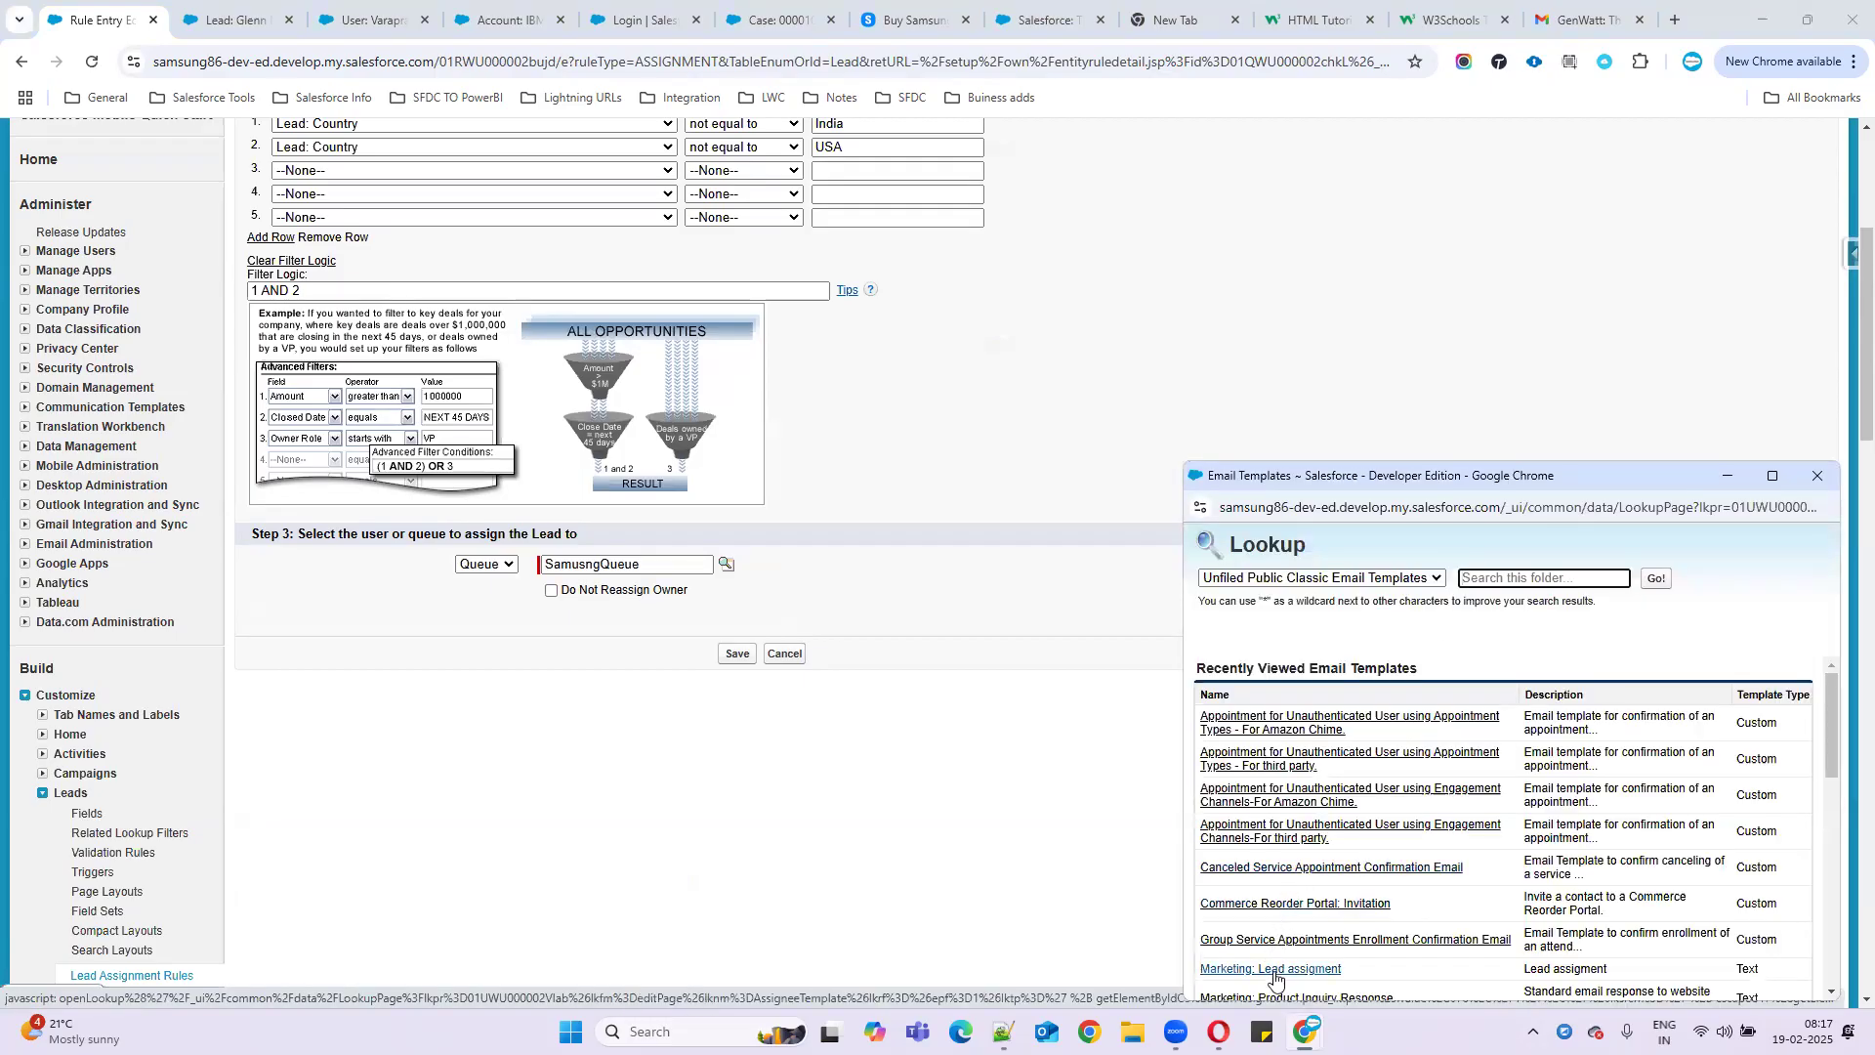
left_click(1271, 969)
left_click(735, 654)
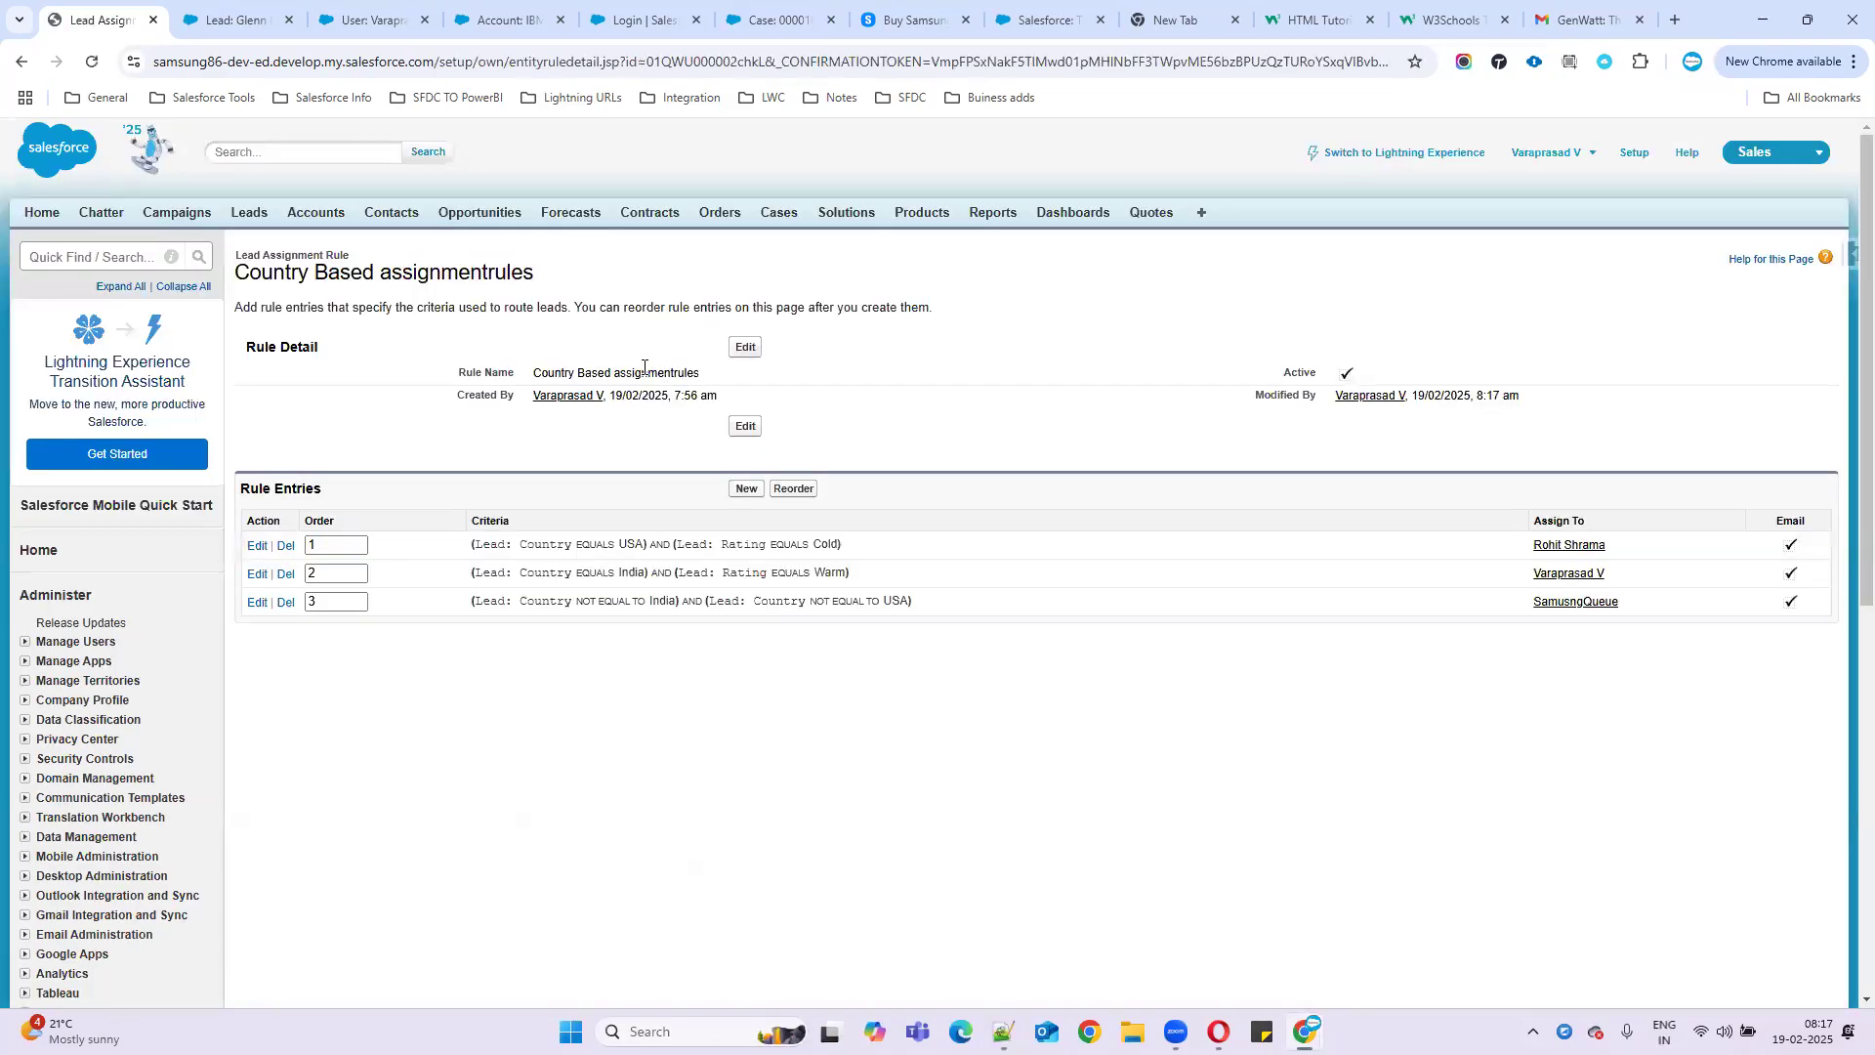
left_click(247, 16)
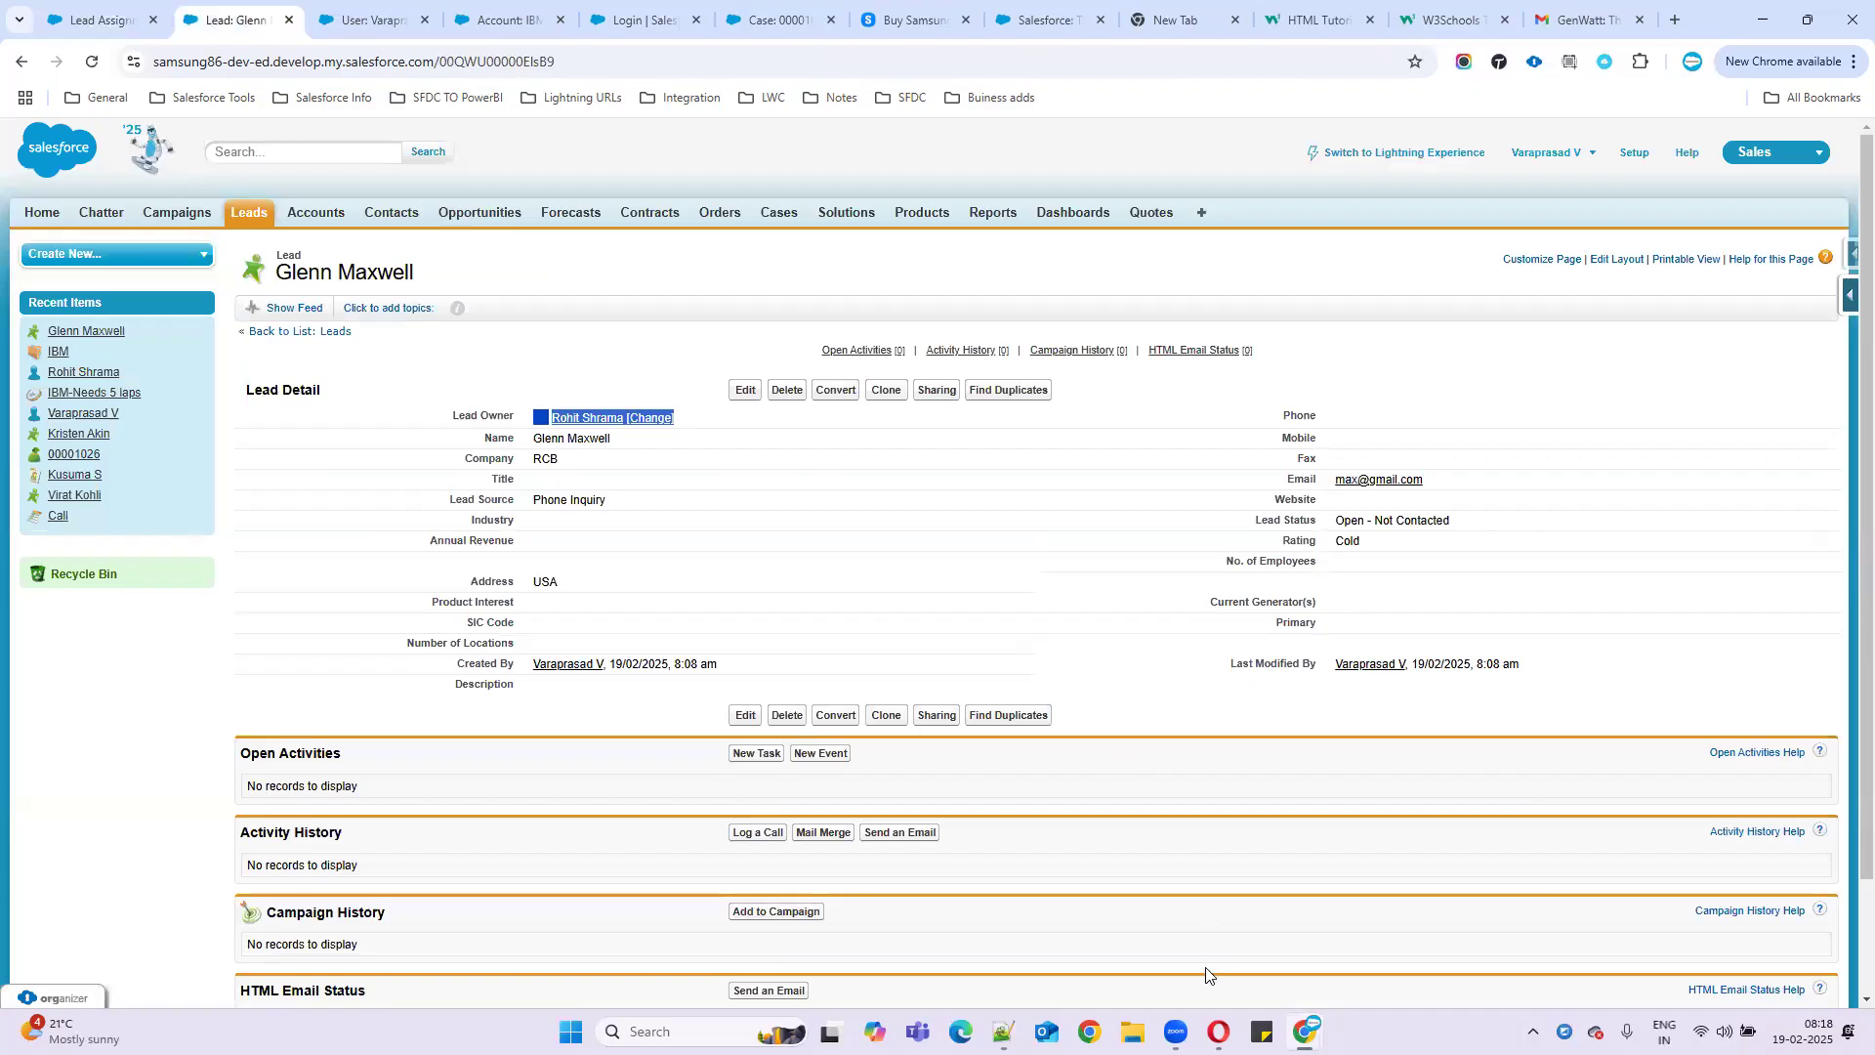
- Open smusngwebtoleadform.html in Opera and enter the test lead's first name, last name and email
left_click(1213, 1034)
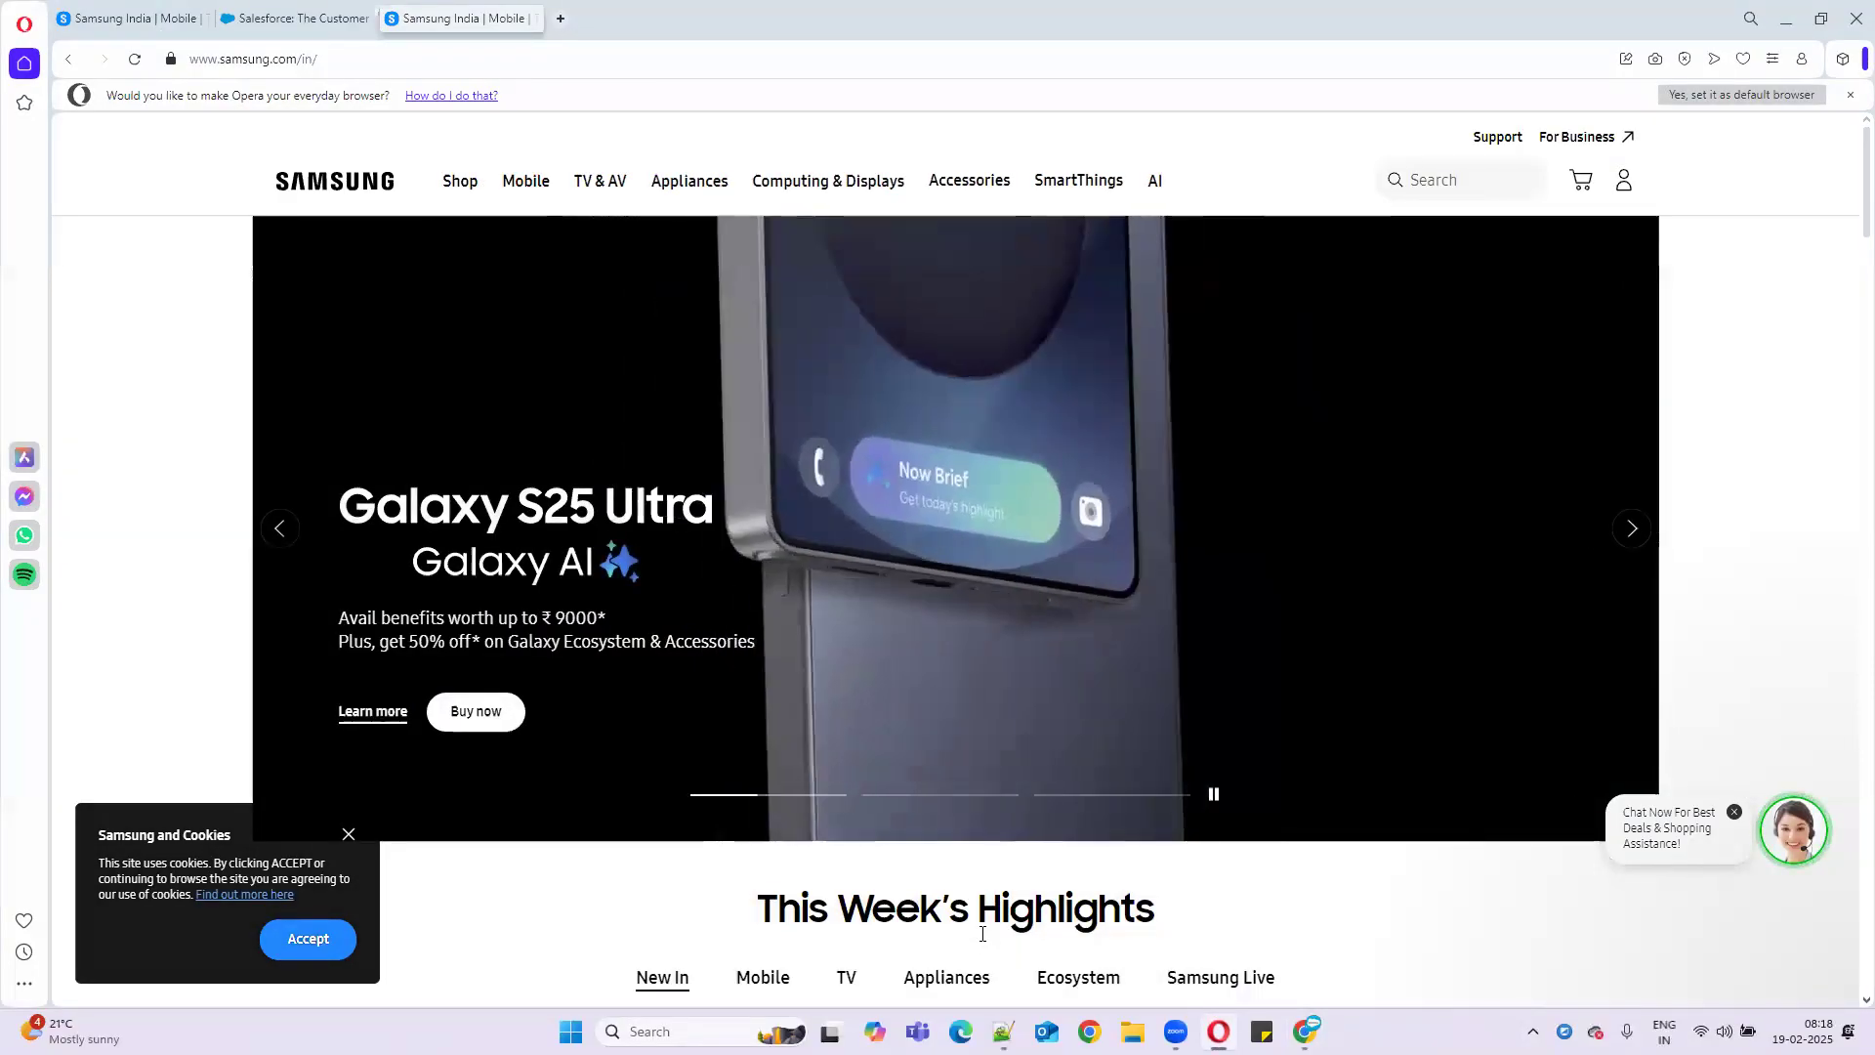
key("super+d")
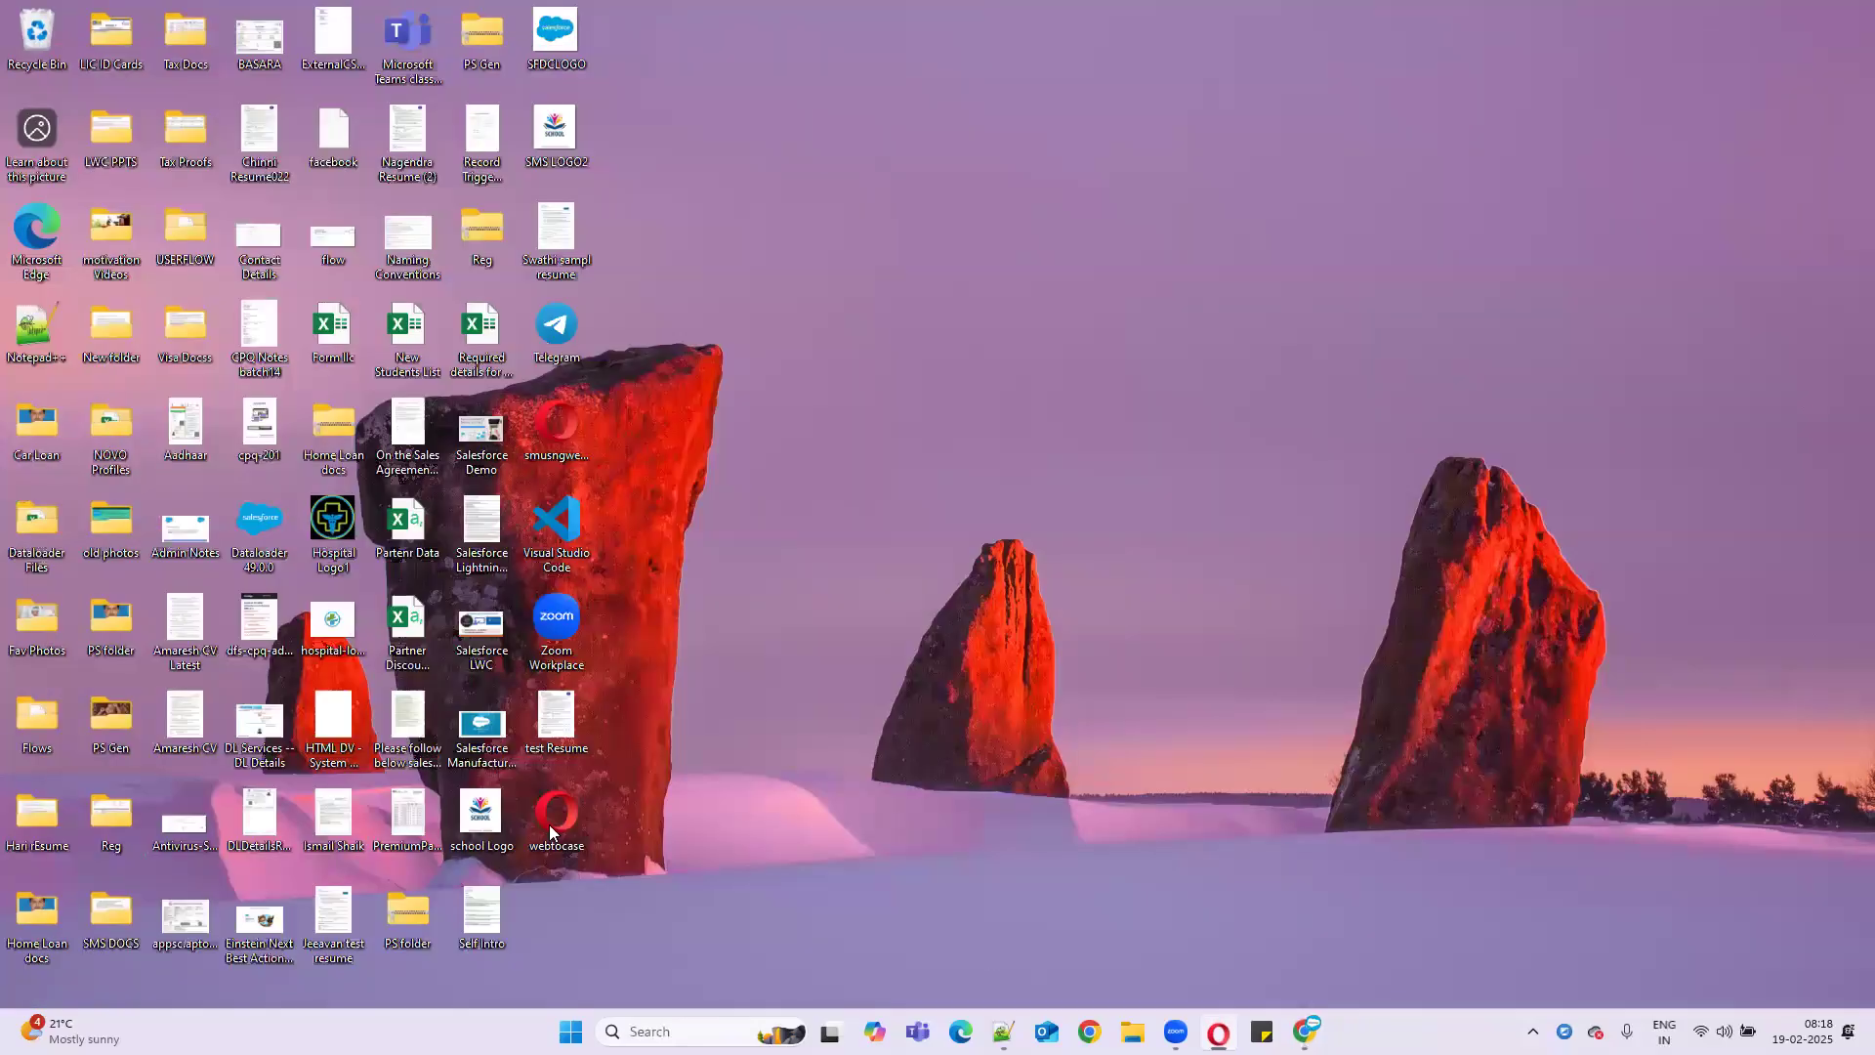
left_click(549, 442)
double_click(549, 441)
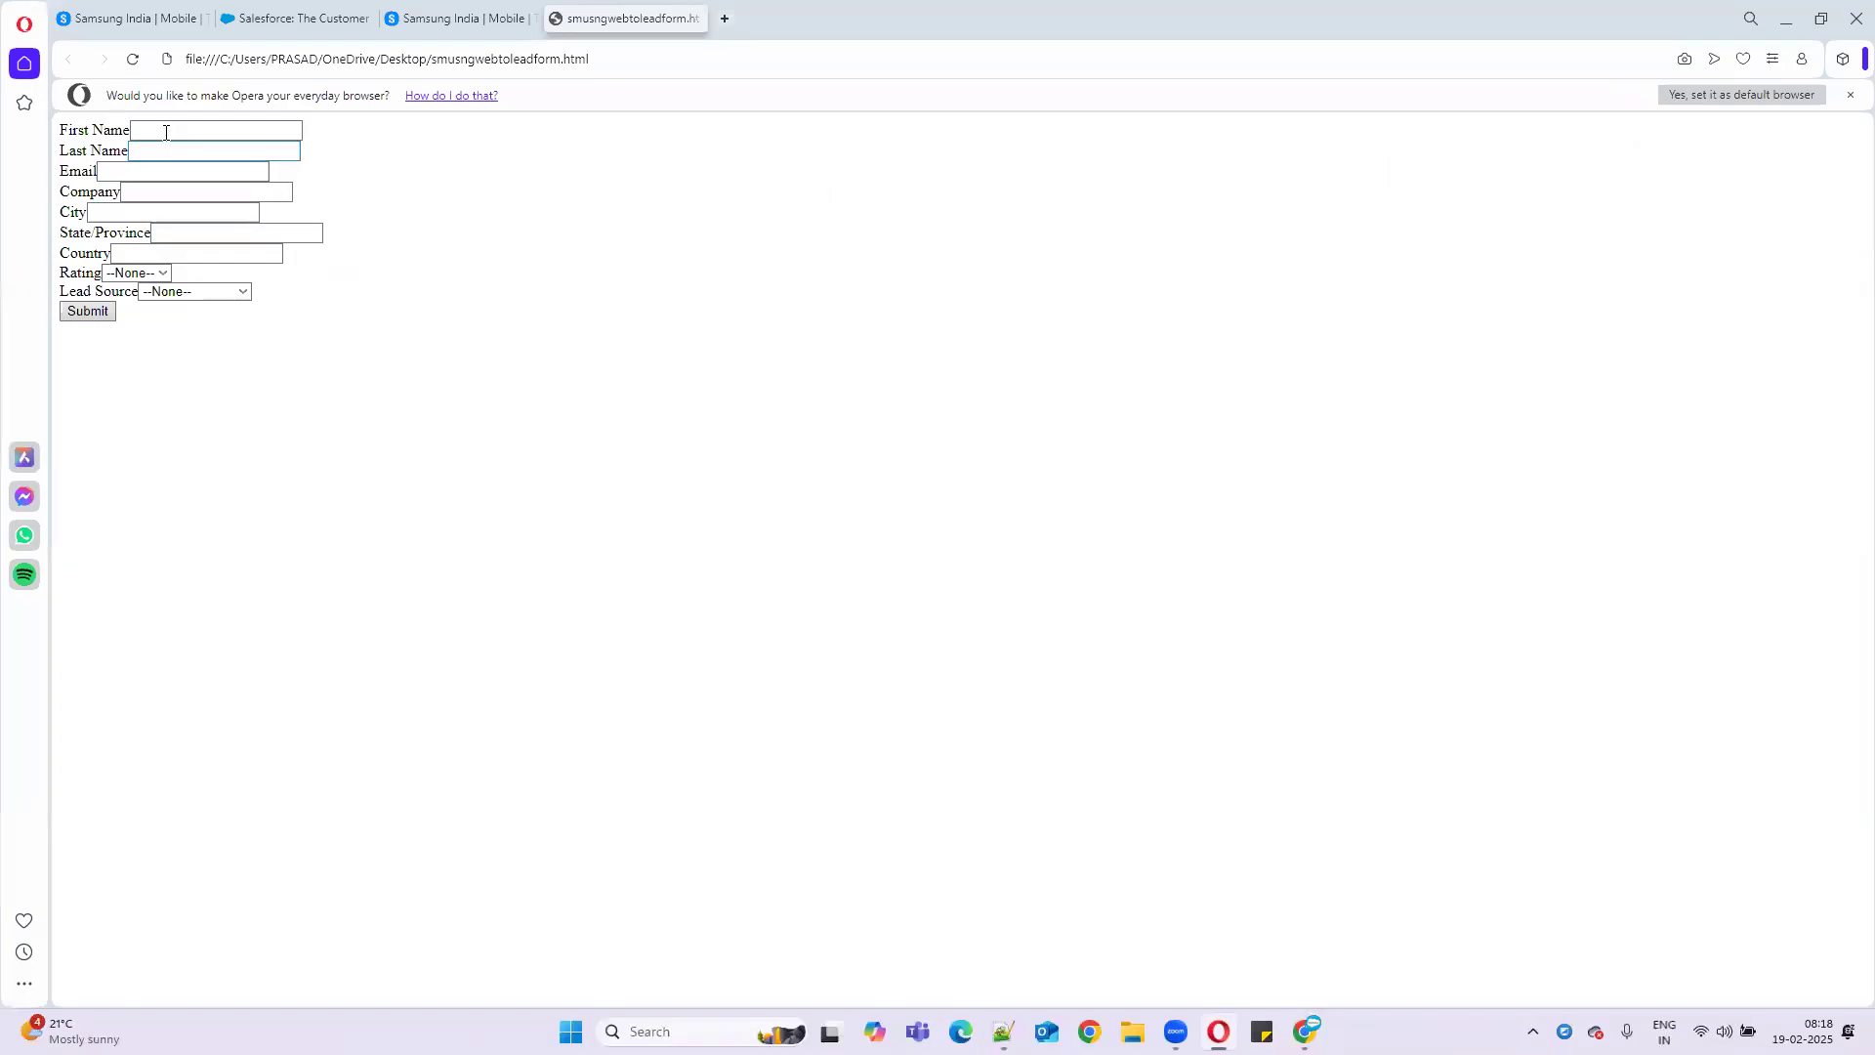
left_click(165, 129)
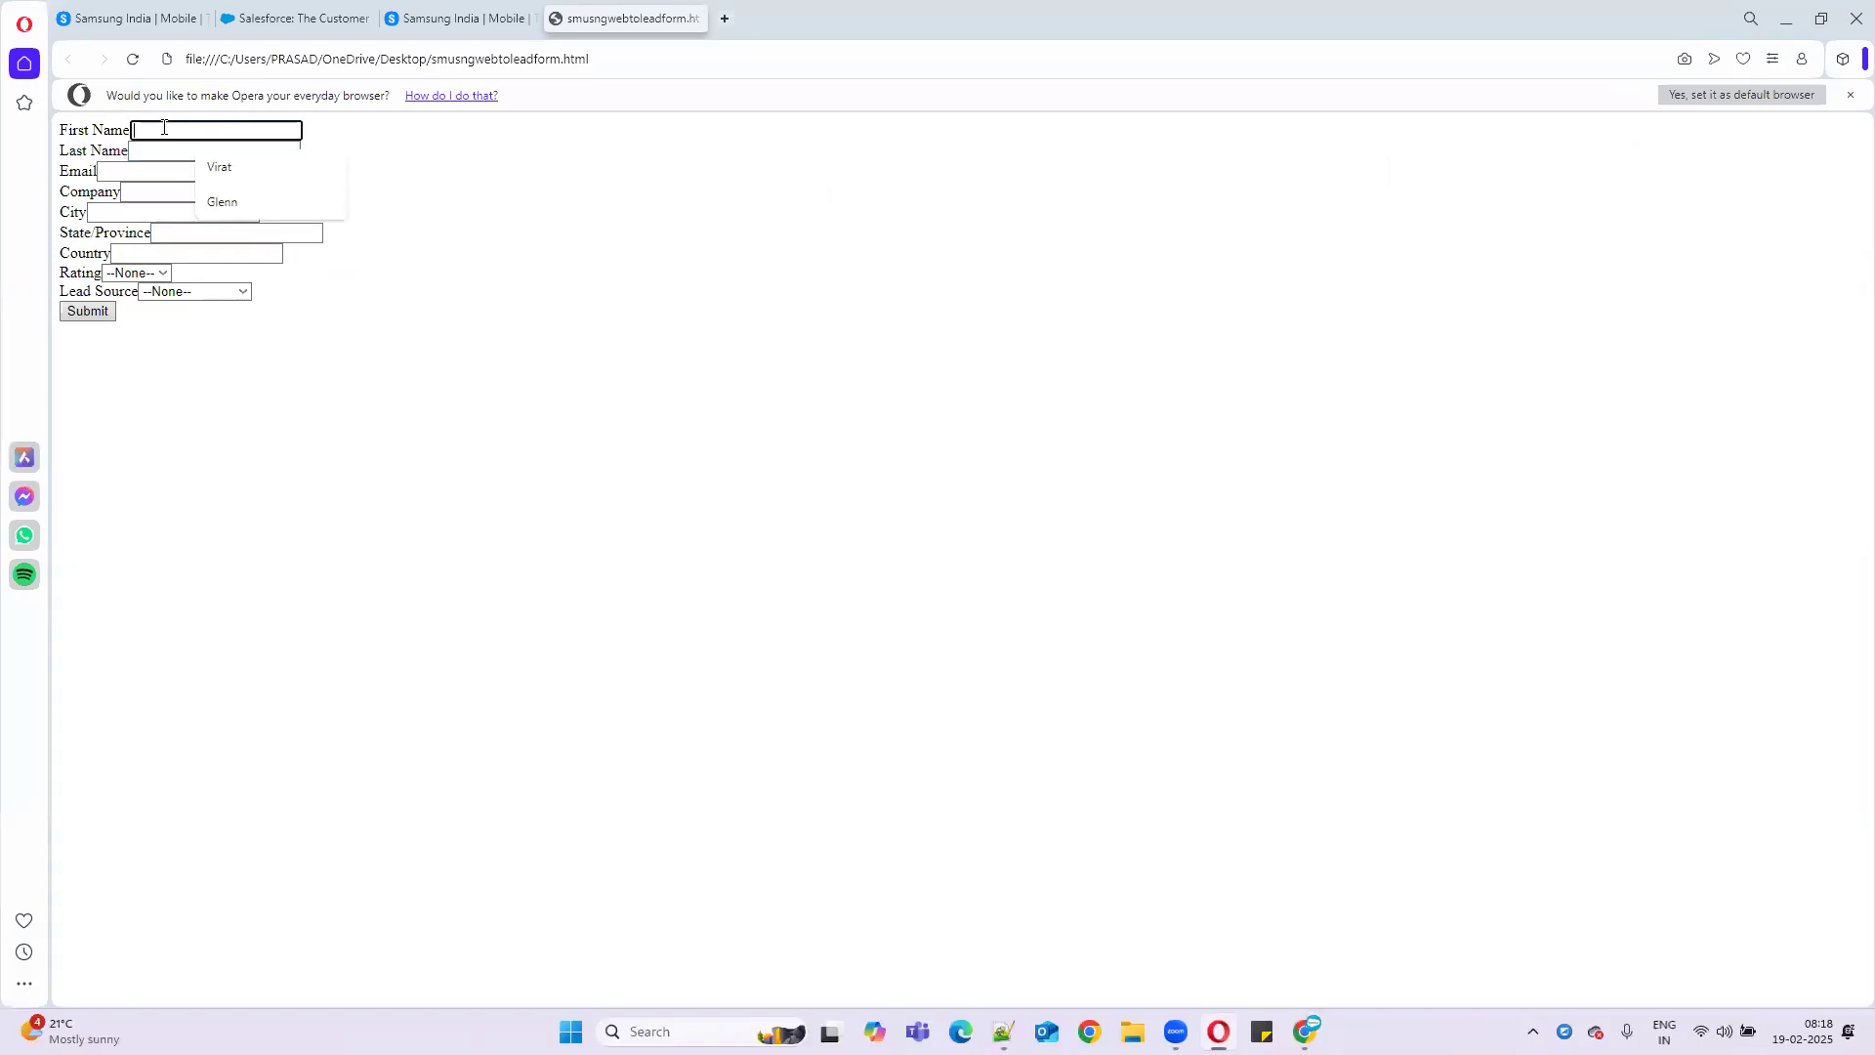
type("Ricky")
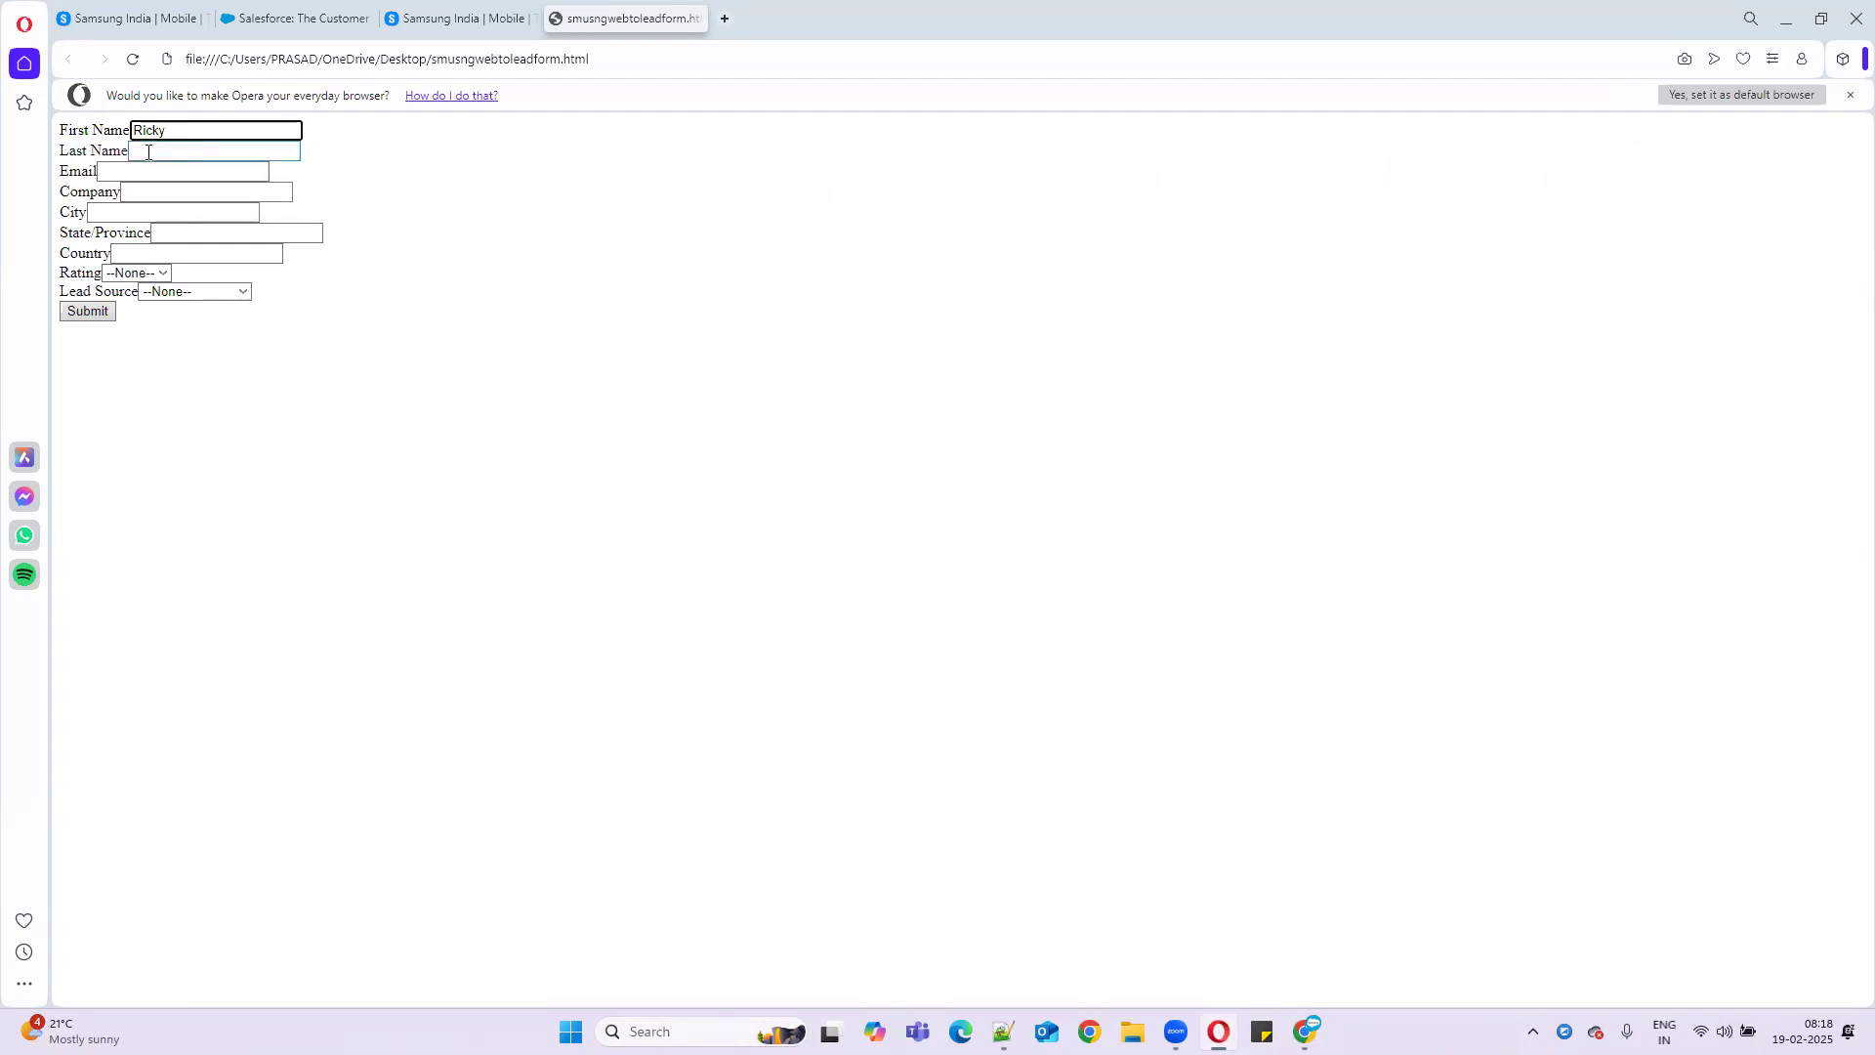
left_click(148, 153)
type("Pointing")
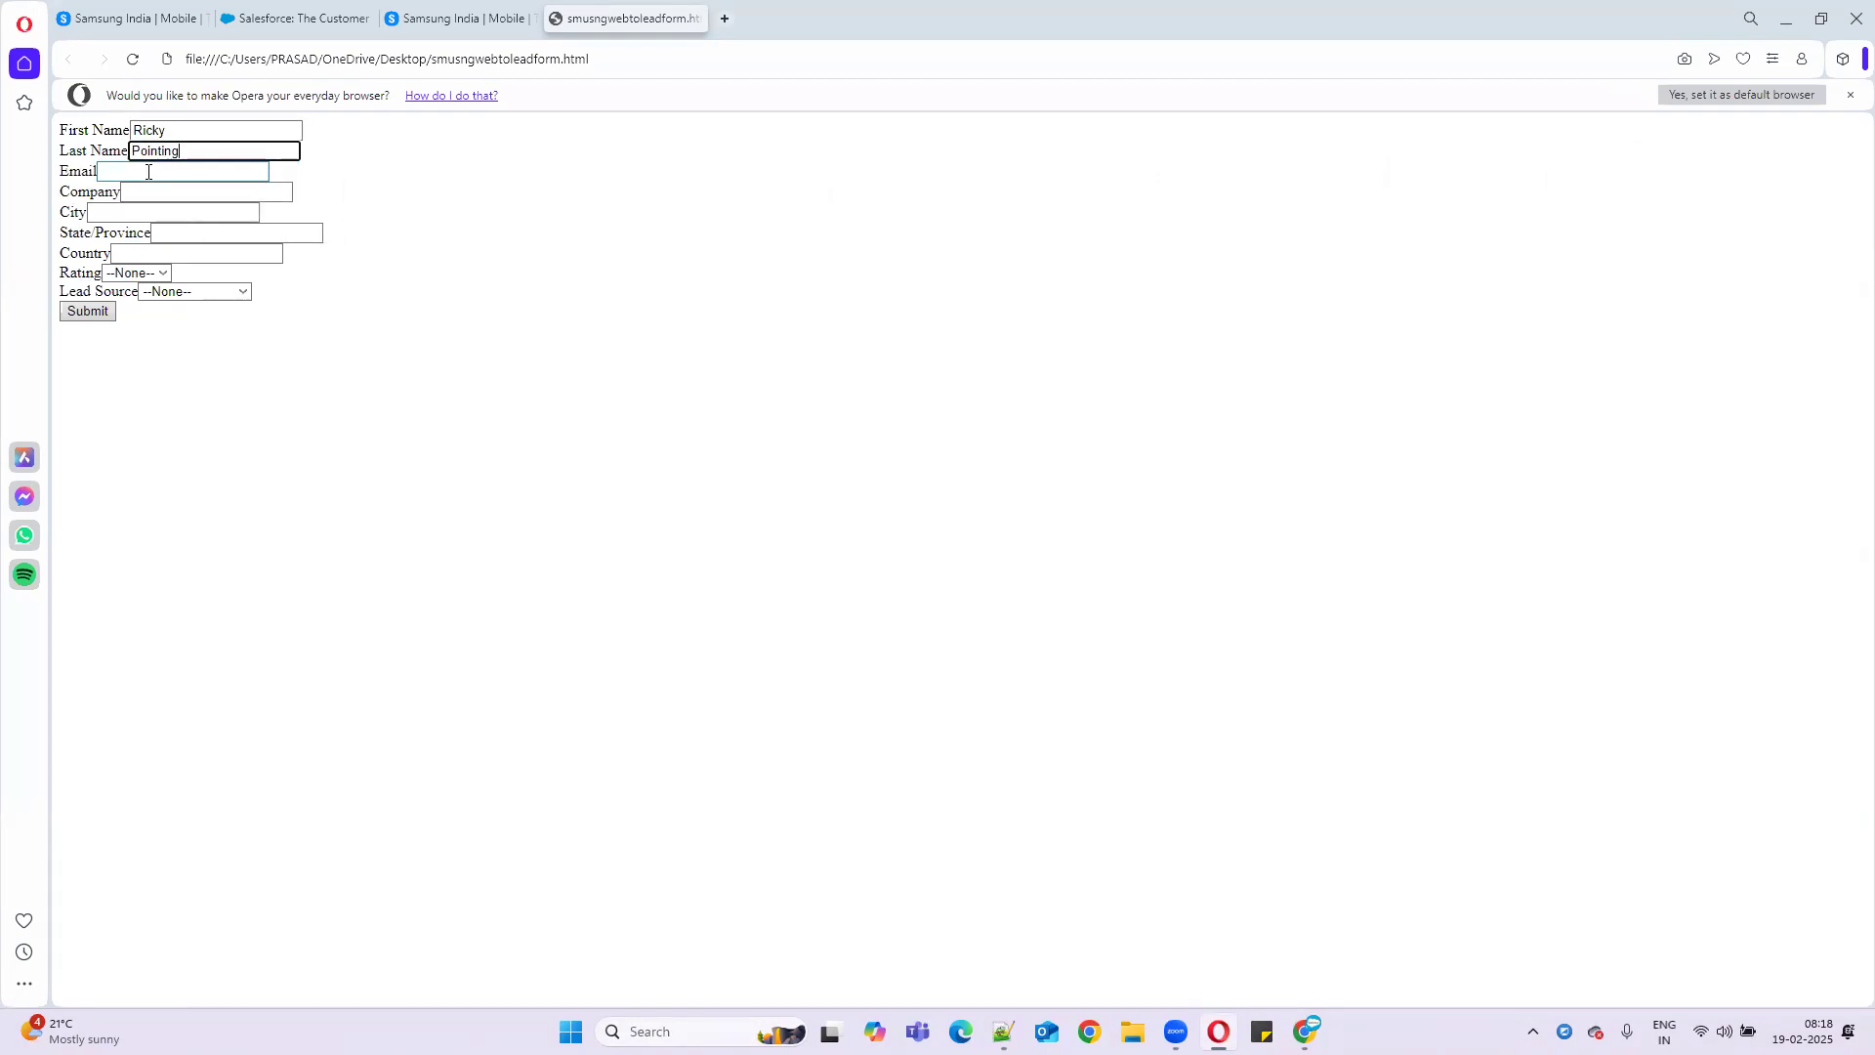
left_click(149, 172)
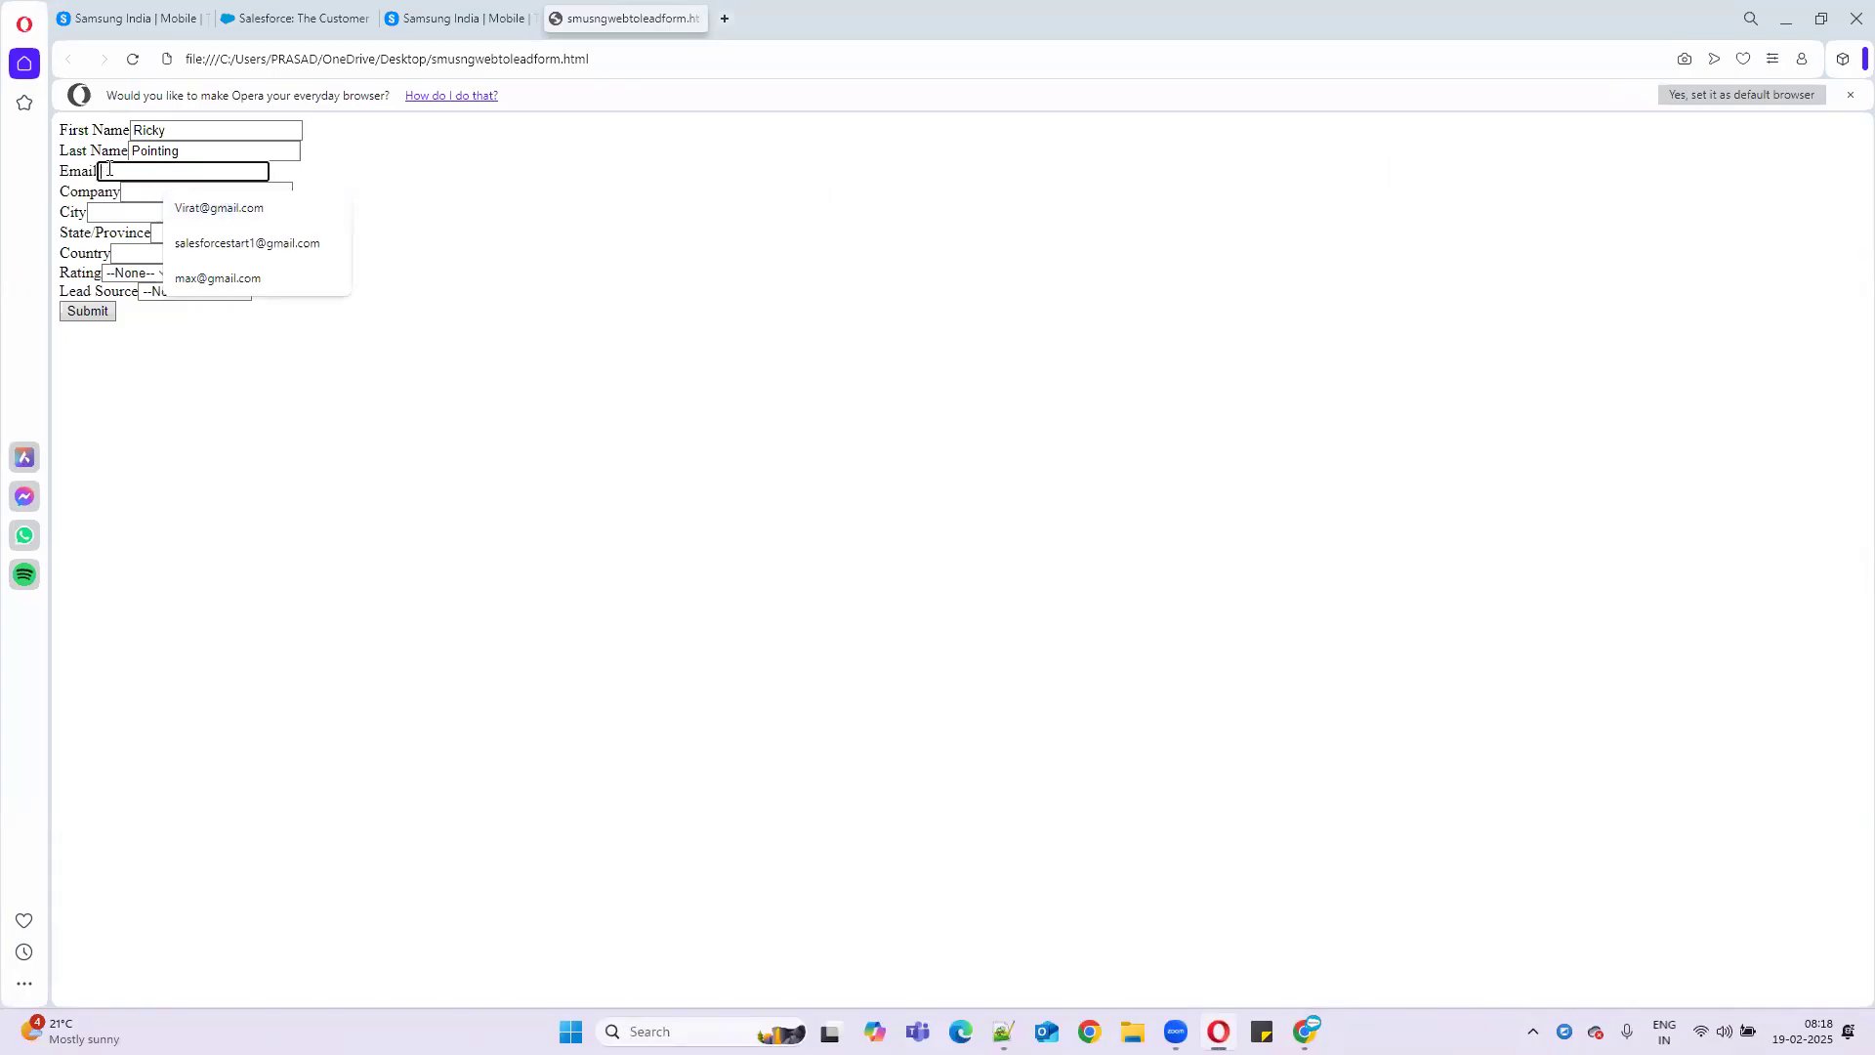
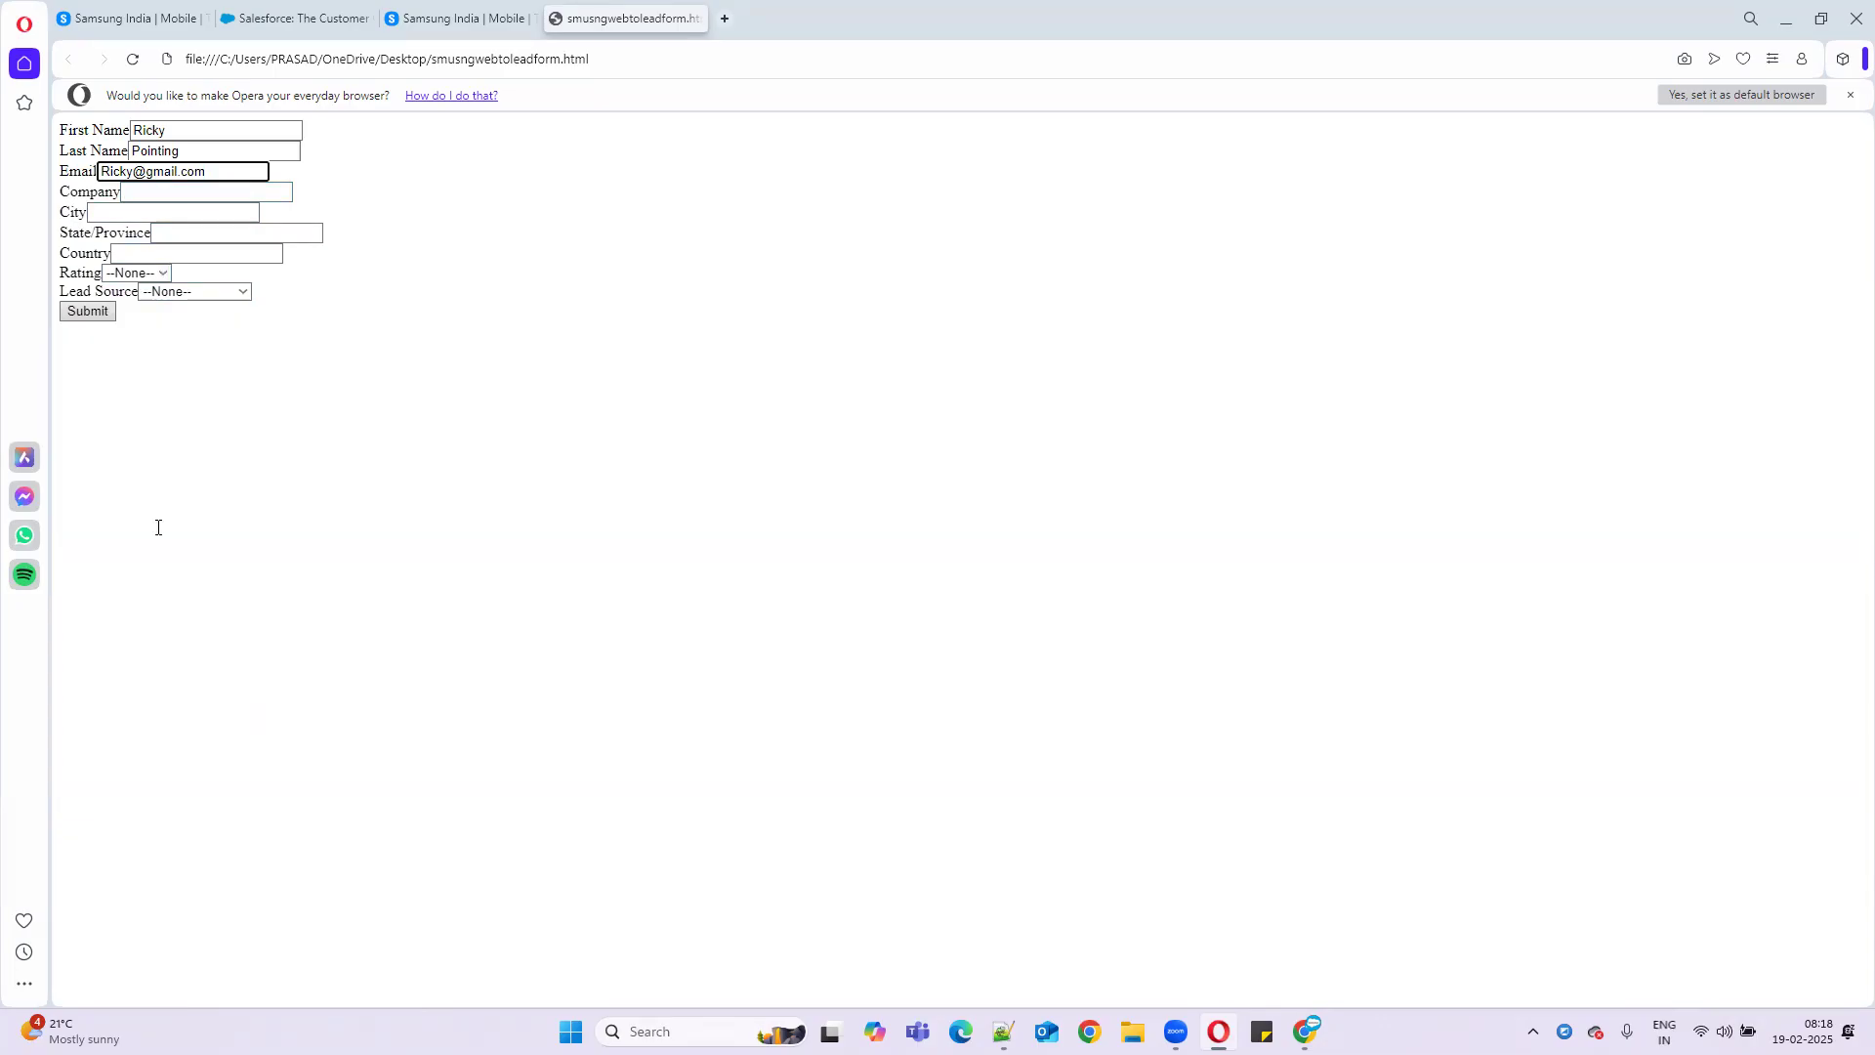
- Set Country to USA, Rating to Cold and Lead Source to Phone Inquiry, then submit the form
key("alt+Tab")
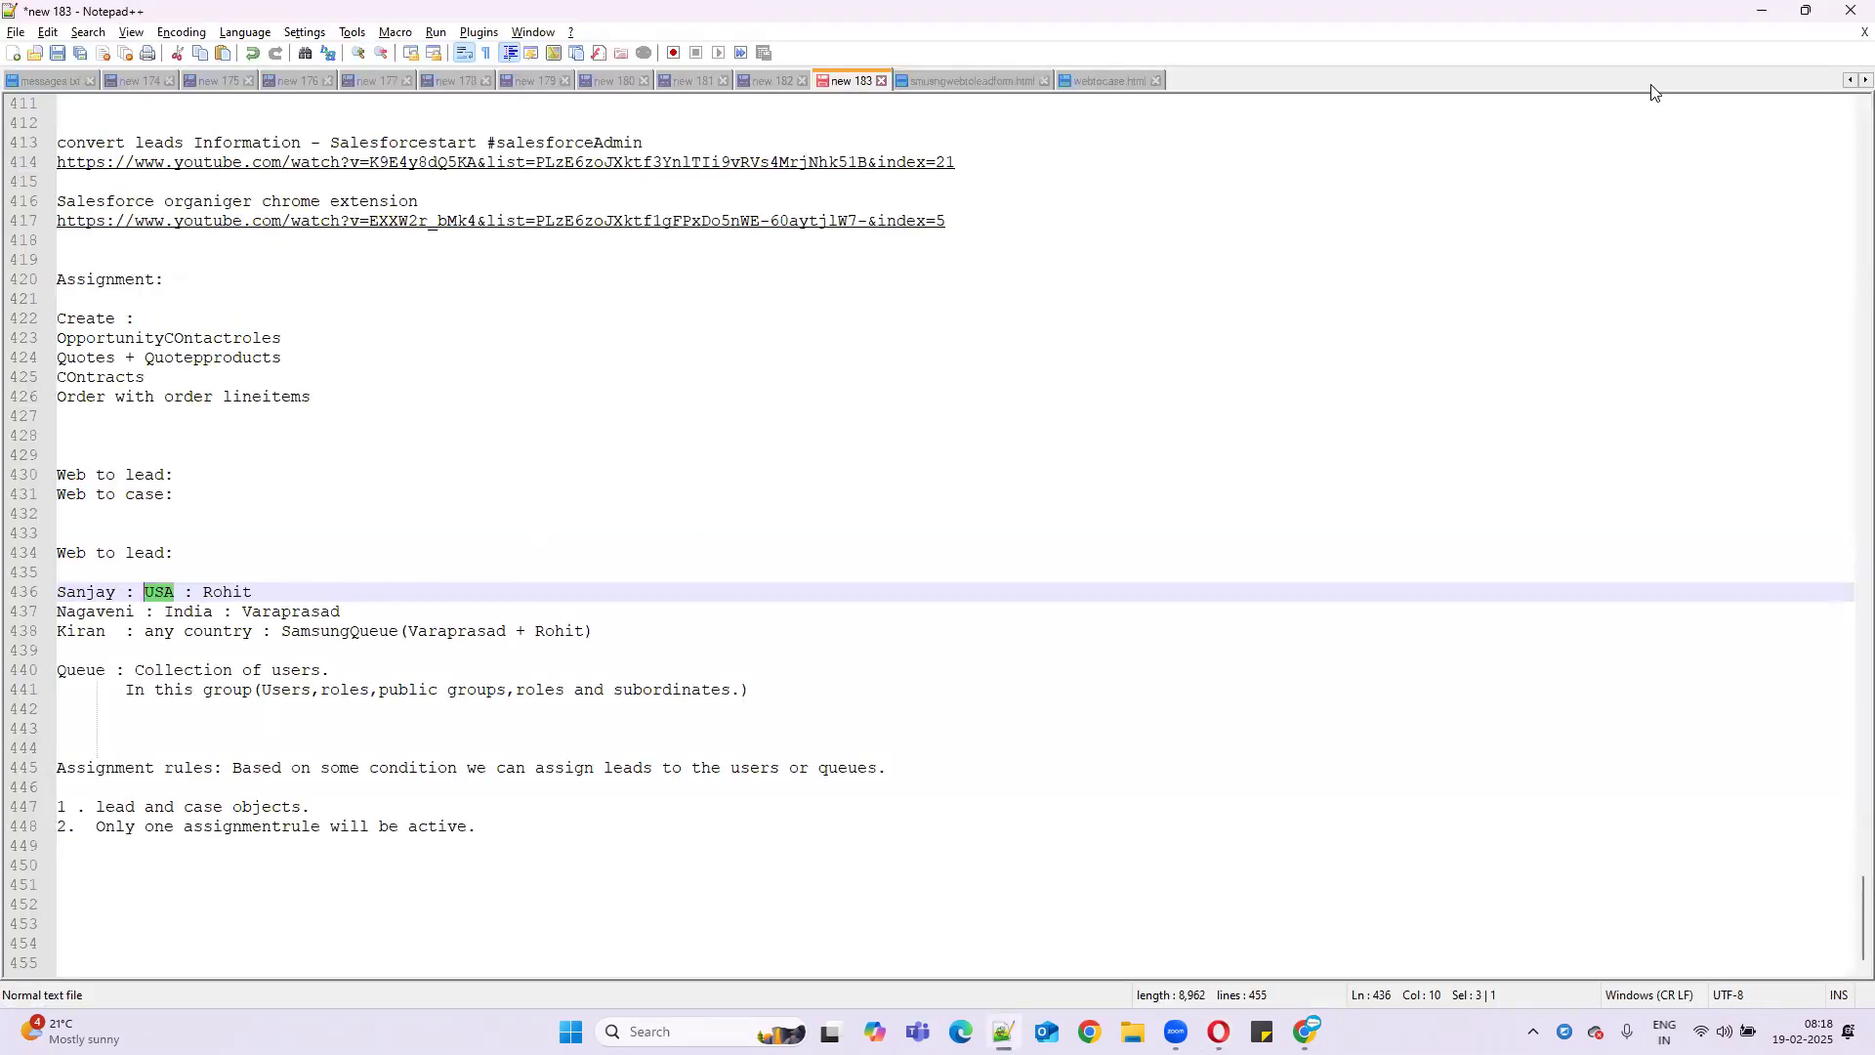
left_click(1763, 11)
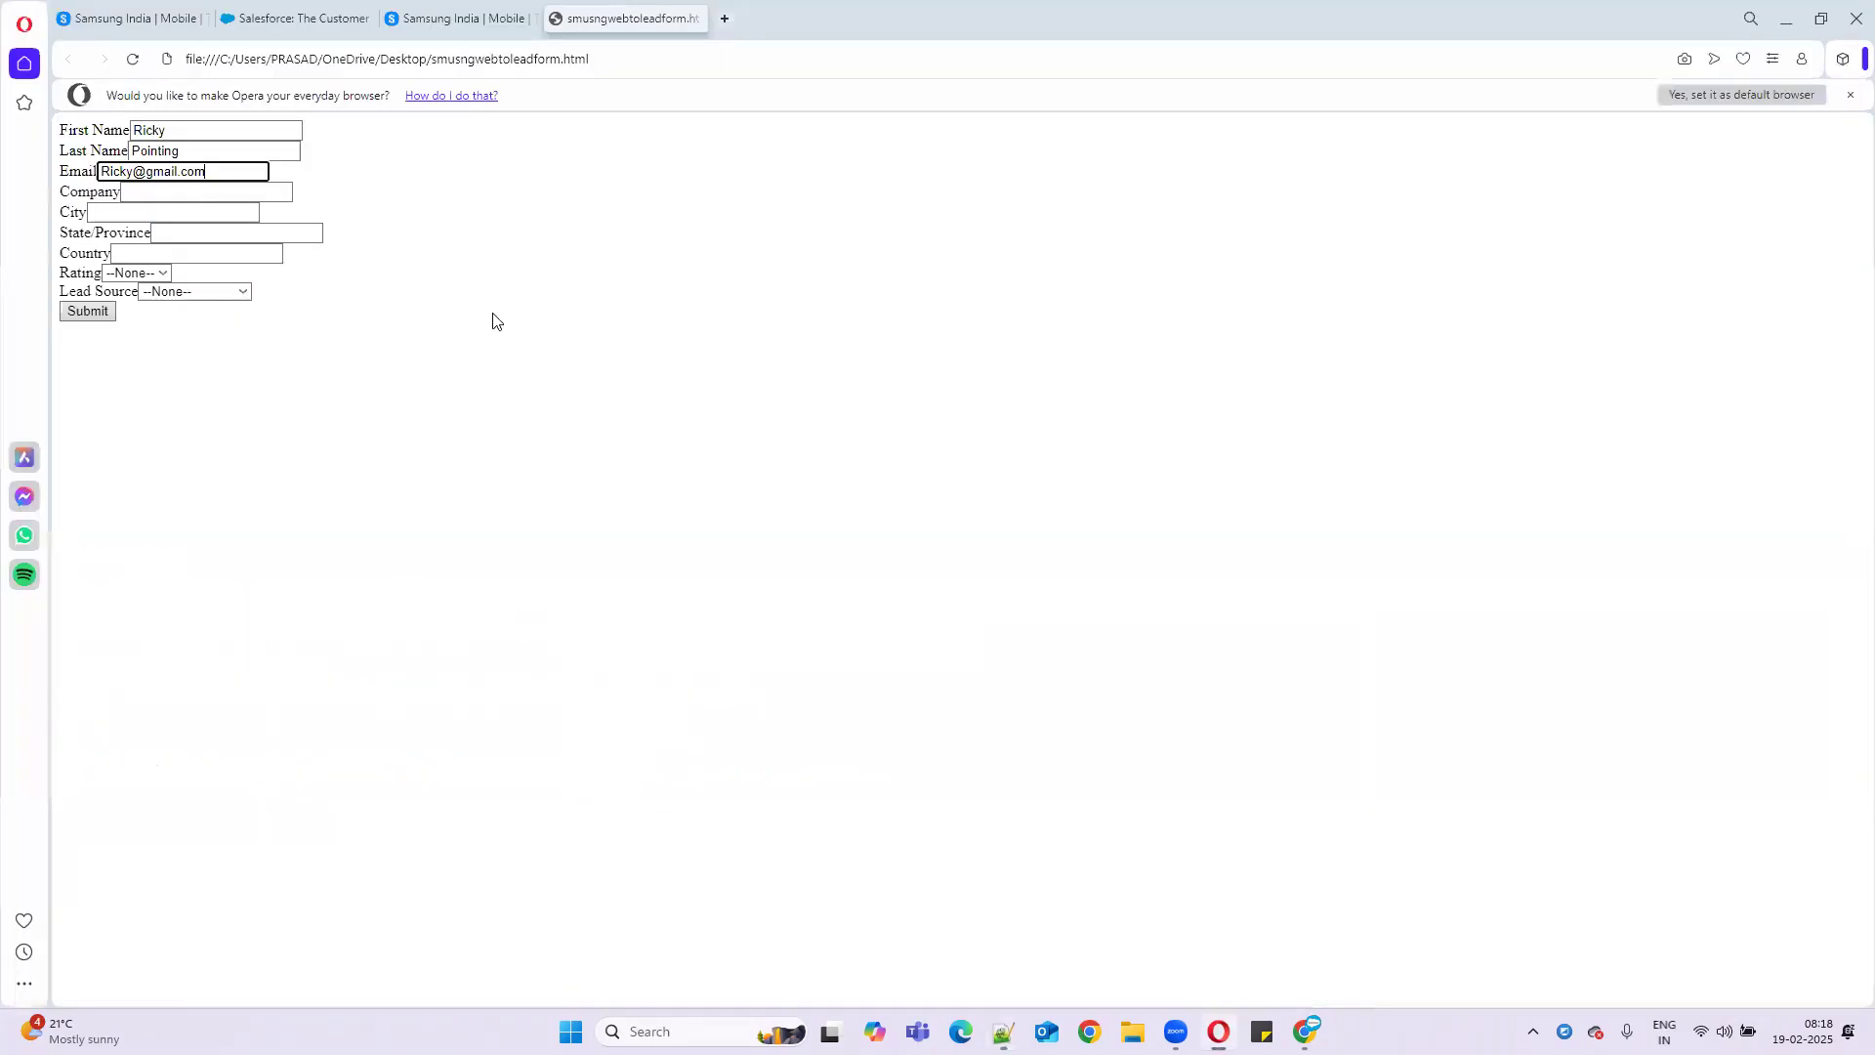
left_click(122, 212)
left_click(149, 254)
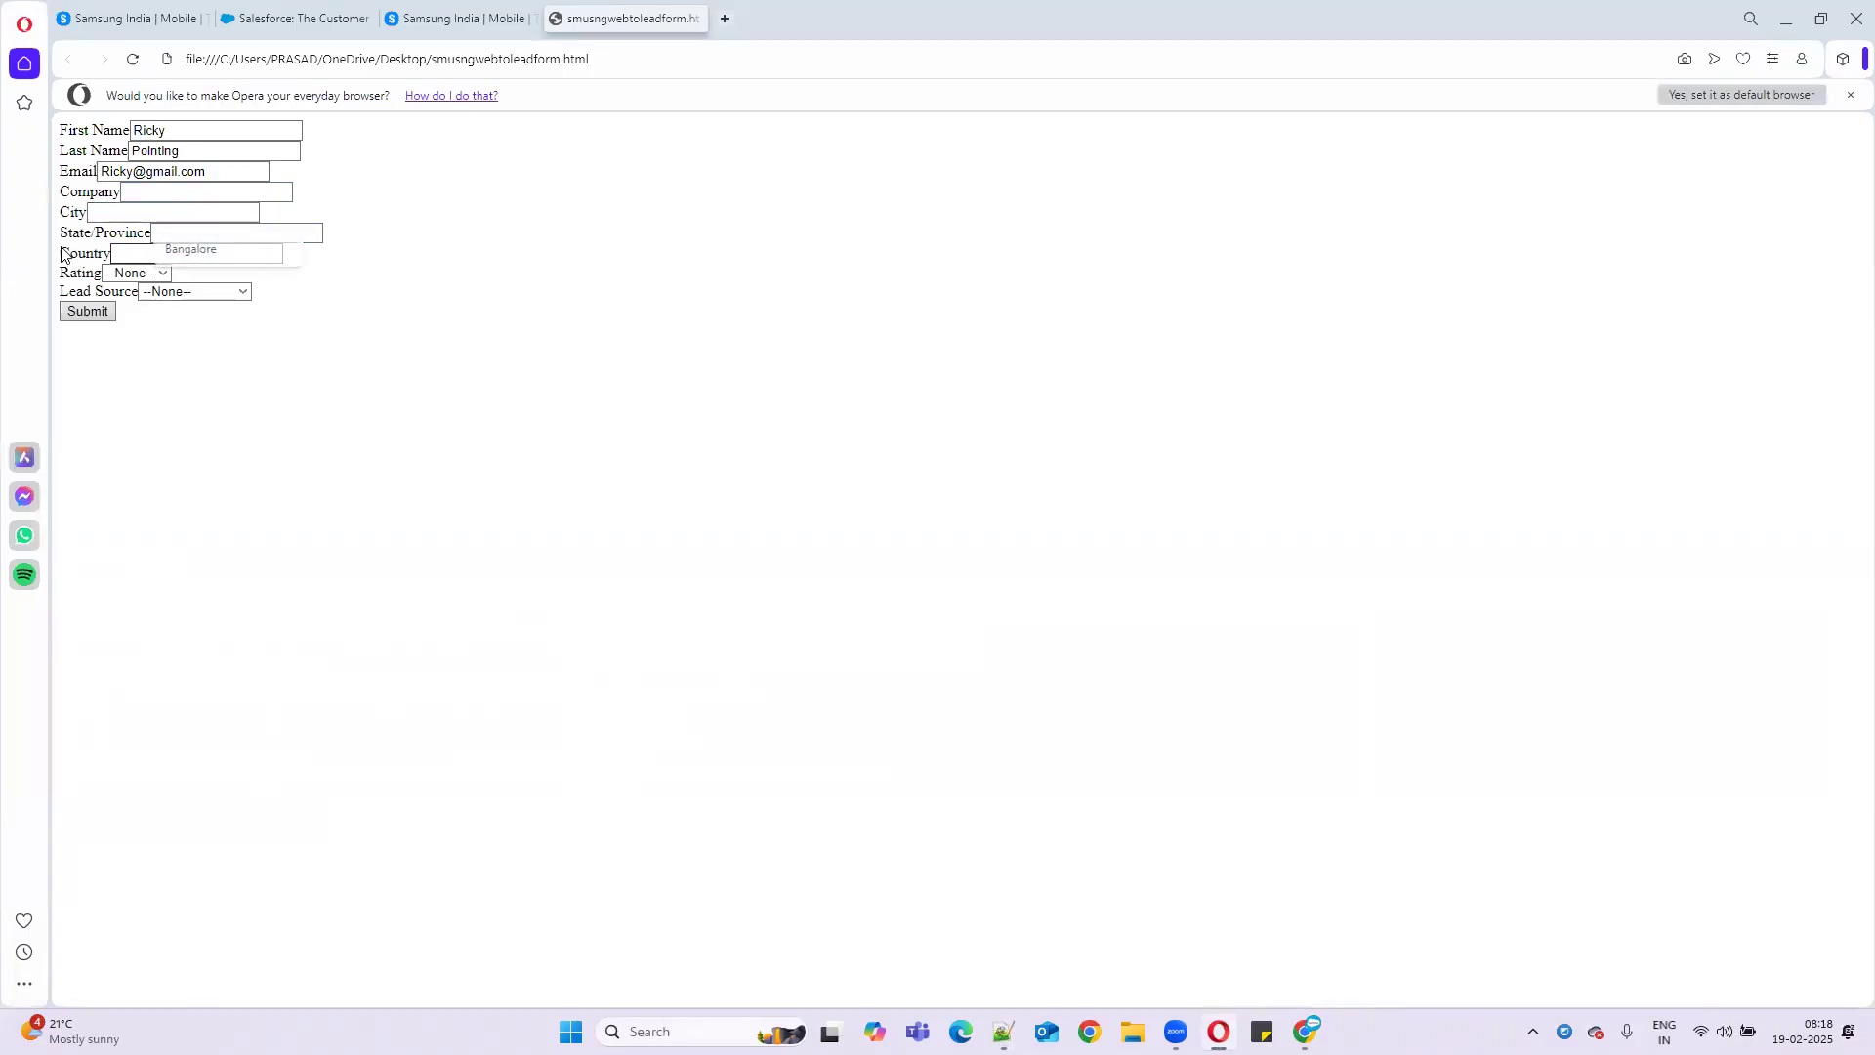
left_click(221, 311)
left_click(176, 293)
left_click(136, 273)
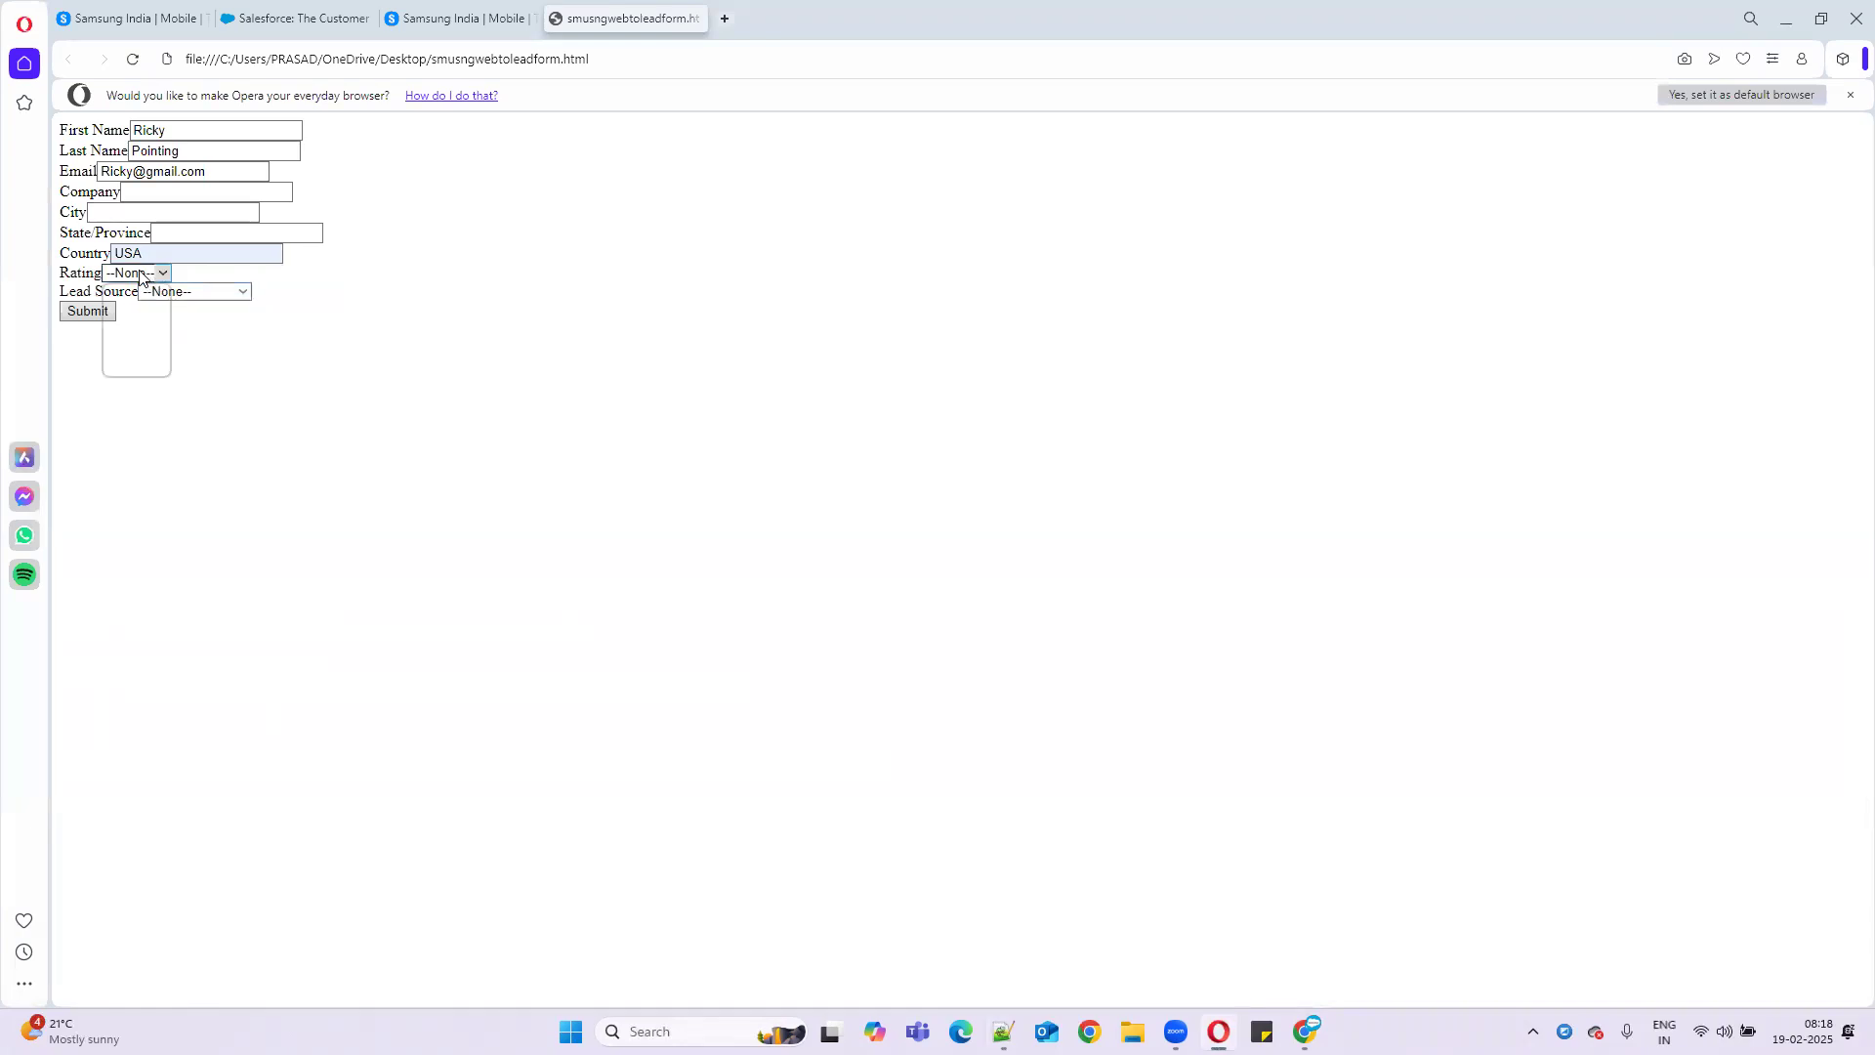
left_click(130, 364)
left_click(186, 292)
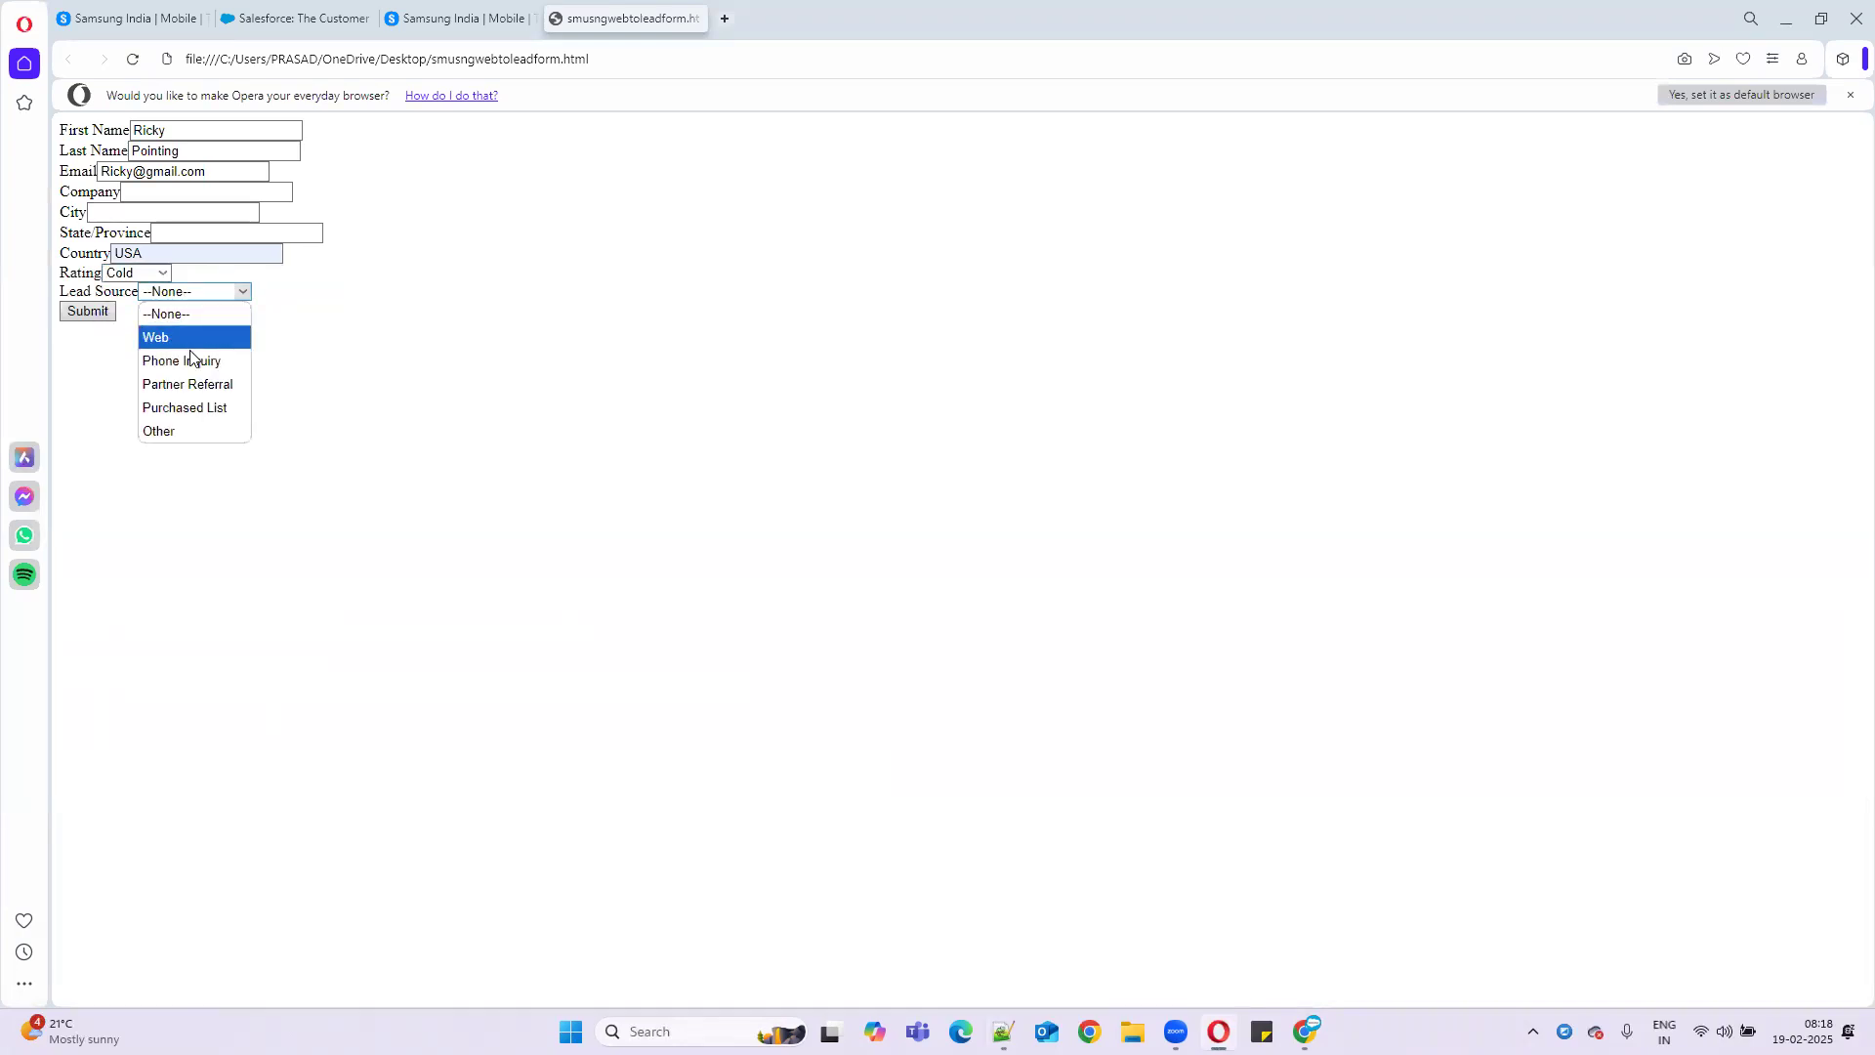
left_click(167, 357)
left_click(88, 313)
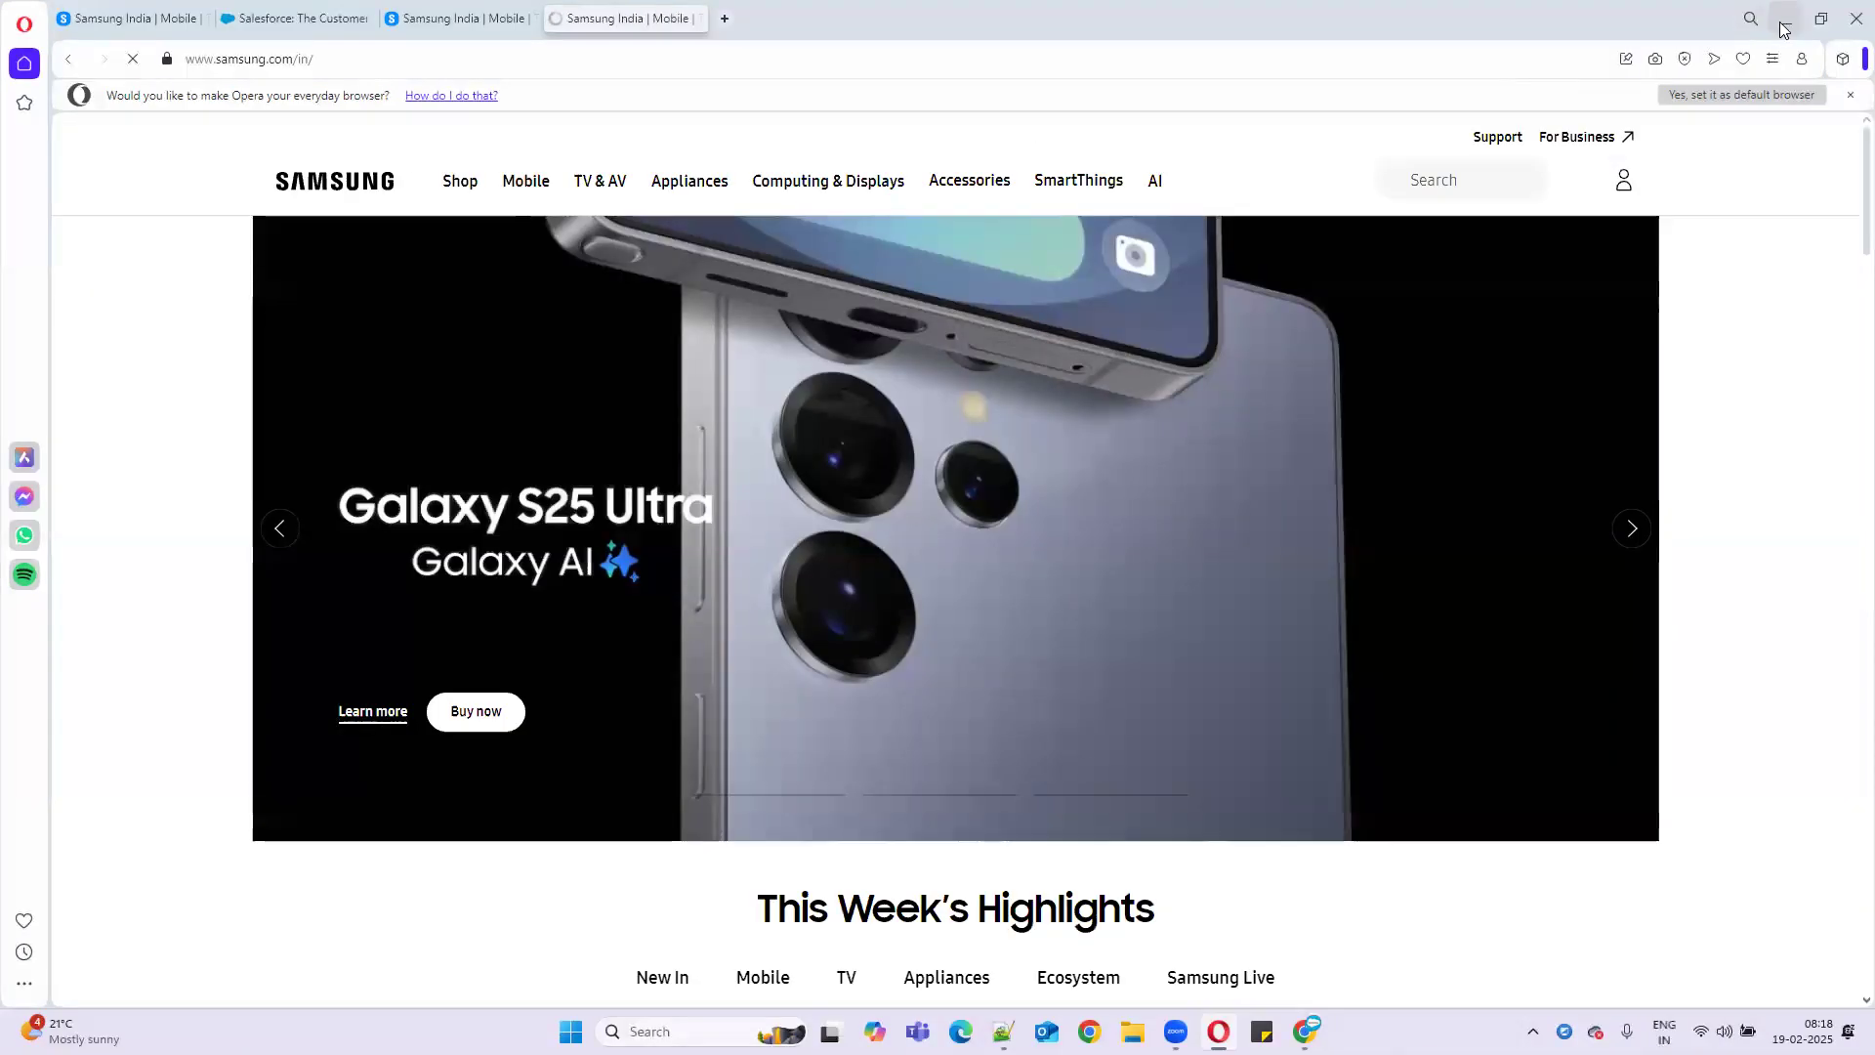
left_click(1786, 20)
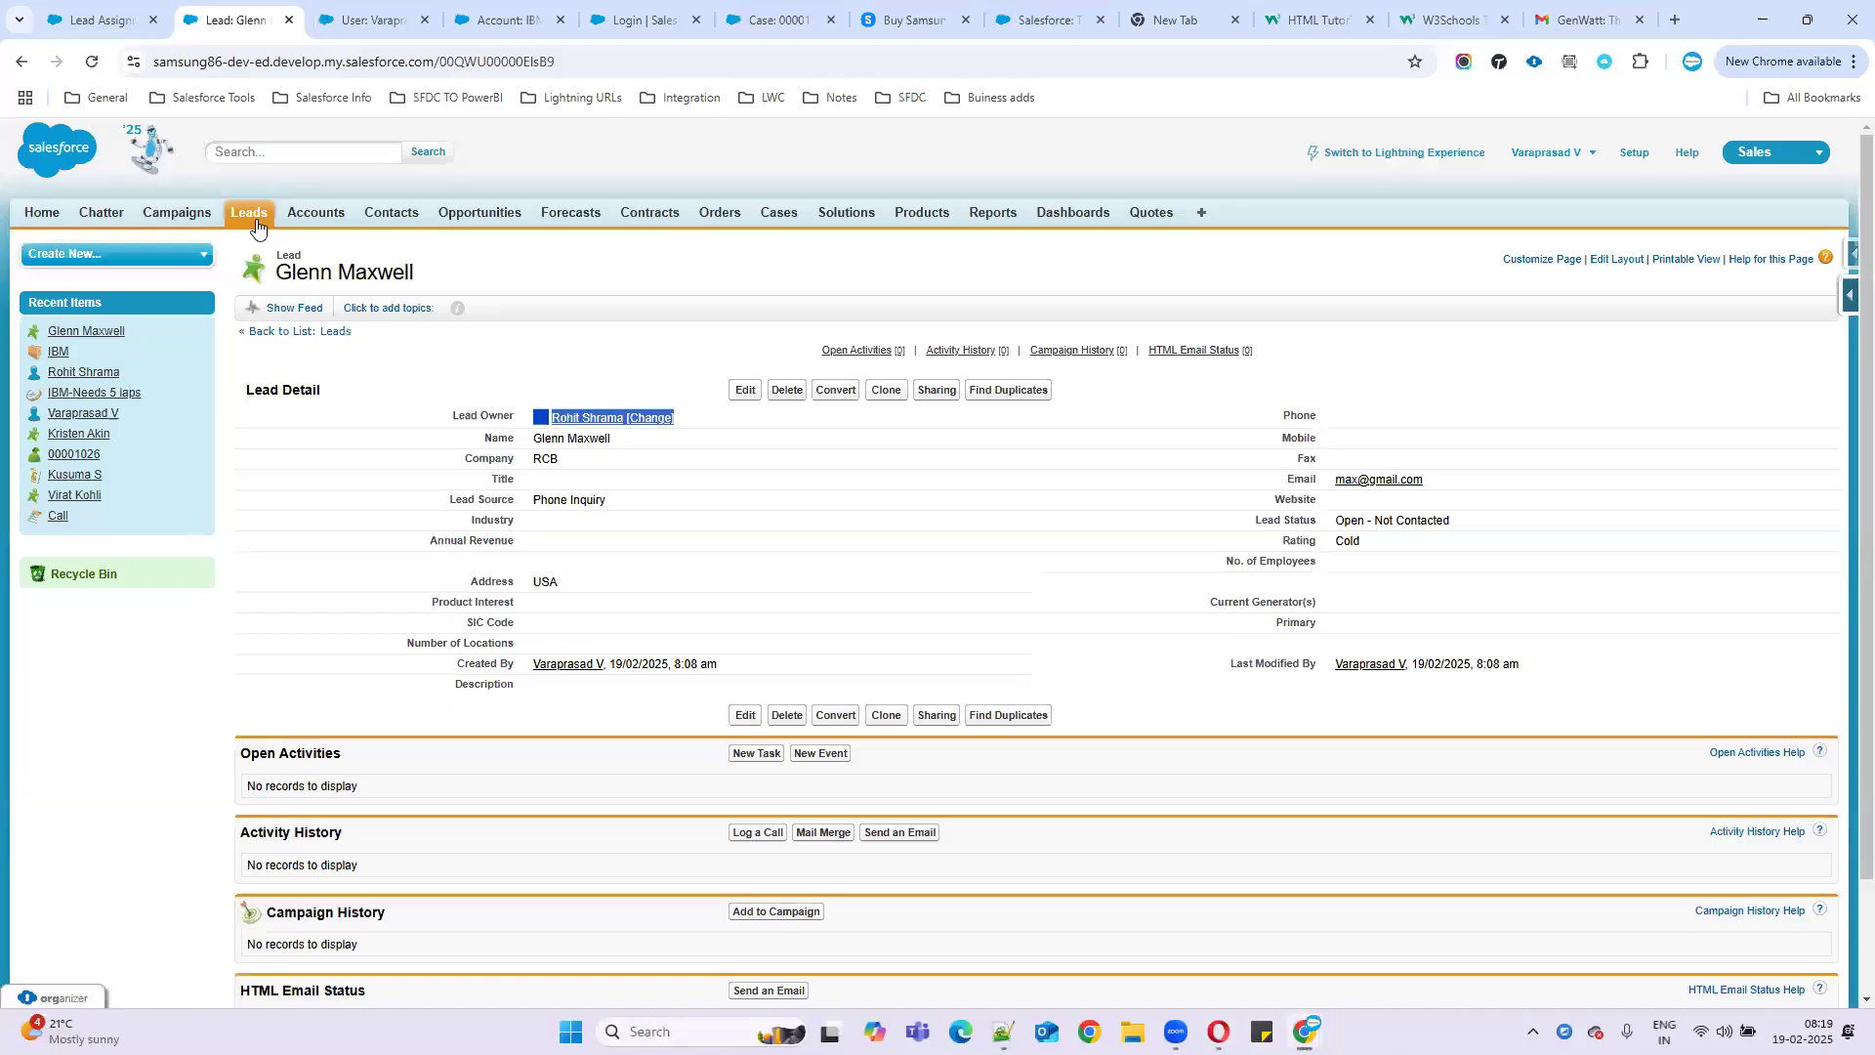
- Open the new USA lead from All Open Leads and compare its Lead Owner with the USA routing notes
left_click(245, 213)
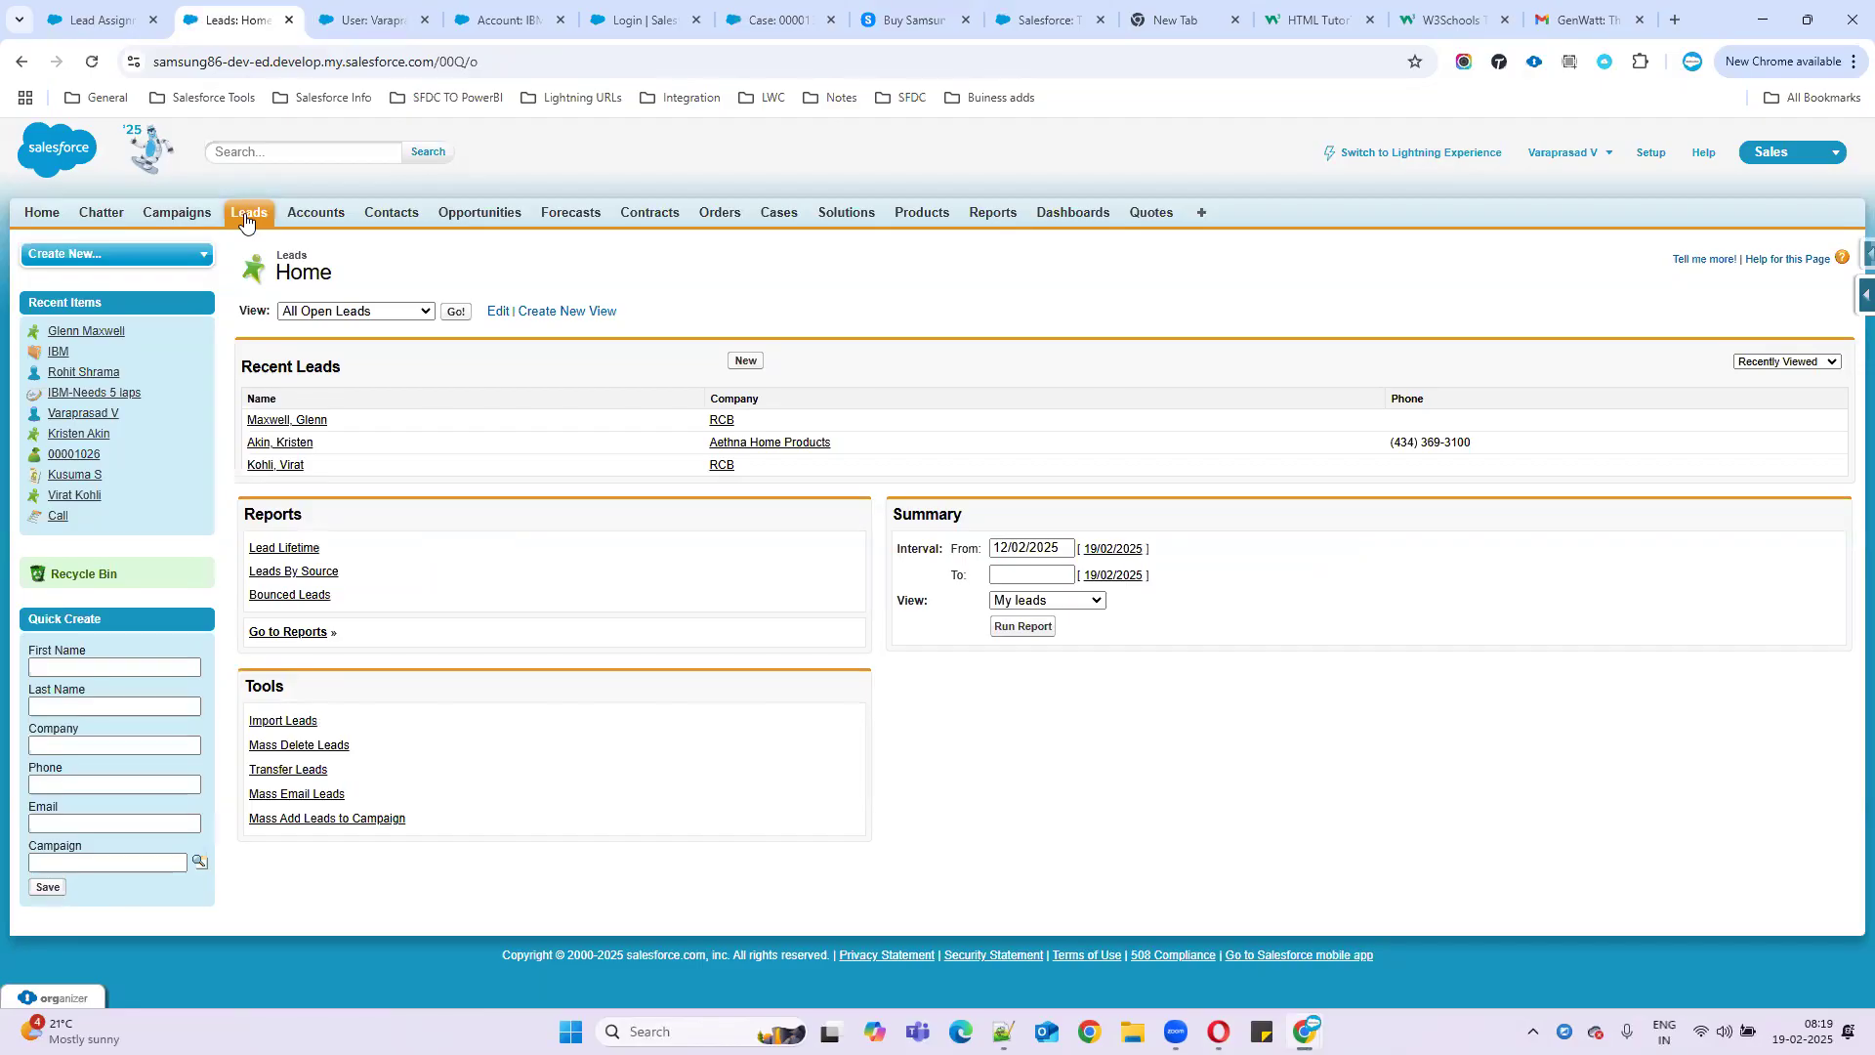
left_click(456, 314)
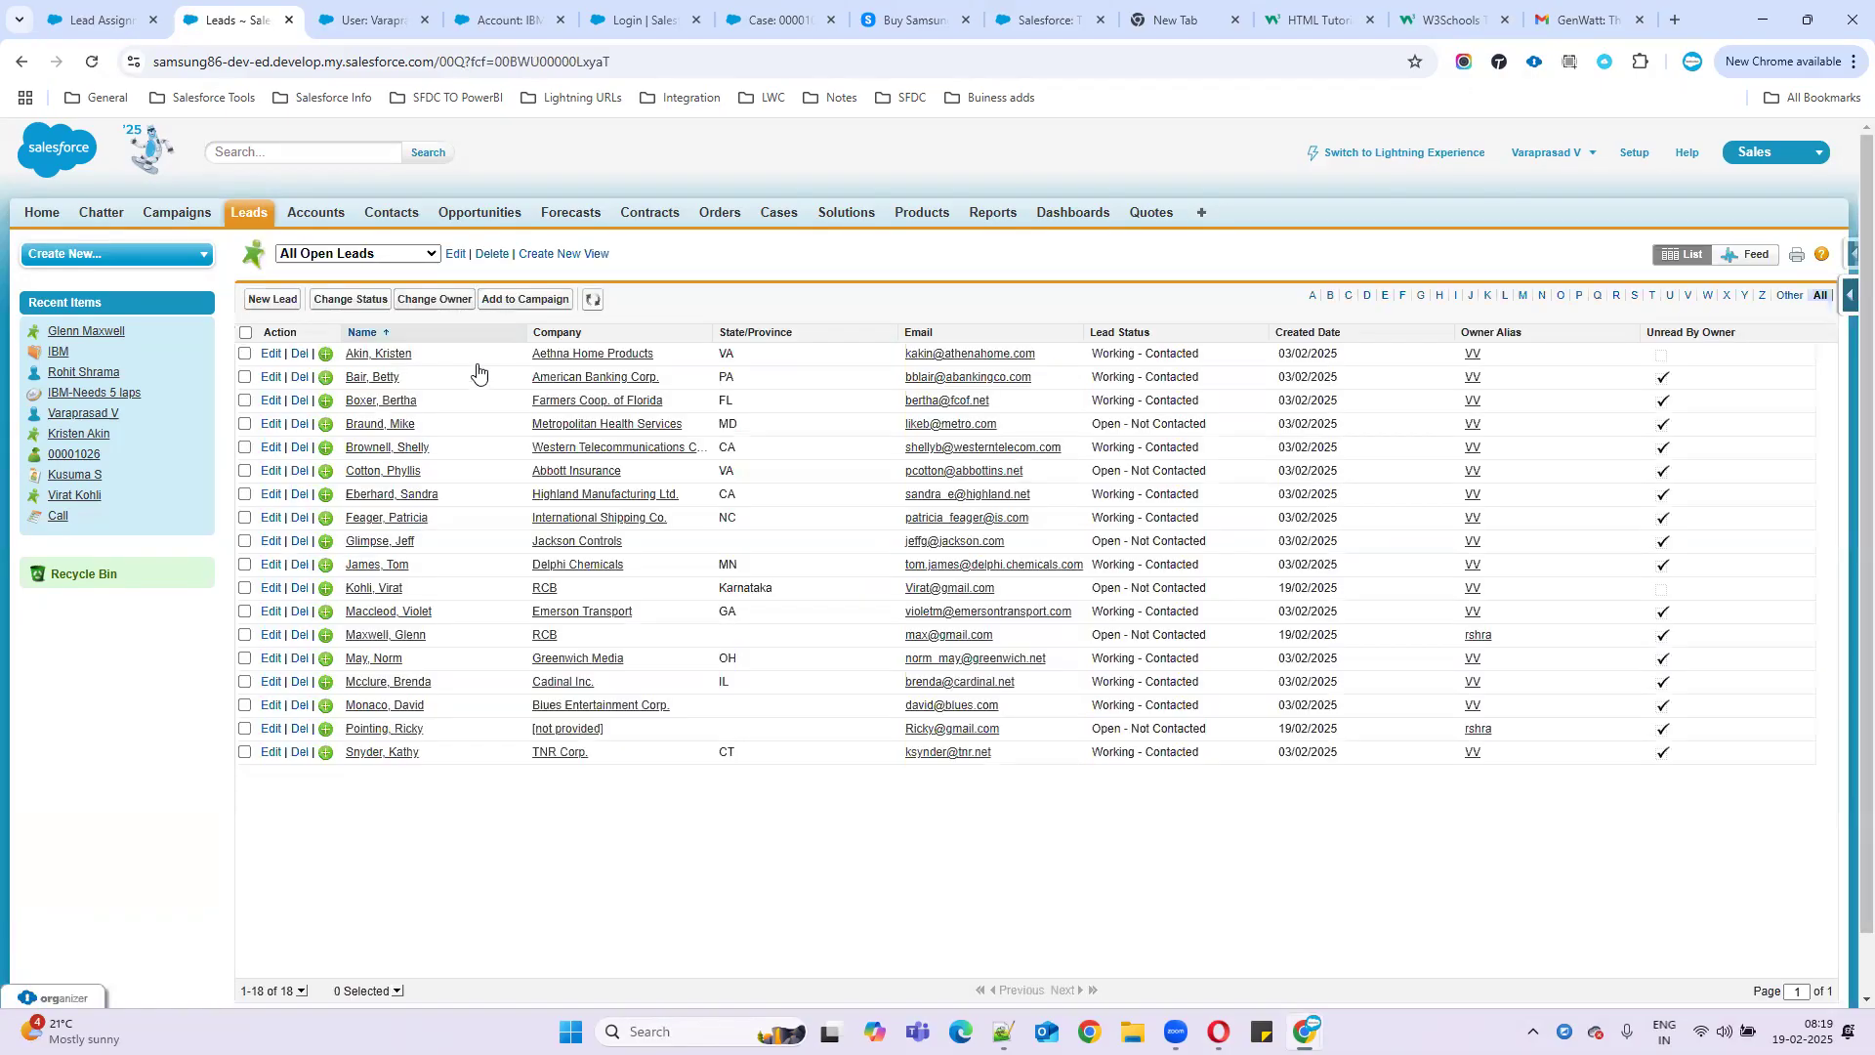
left_click(389, 731)
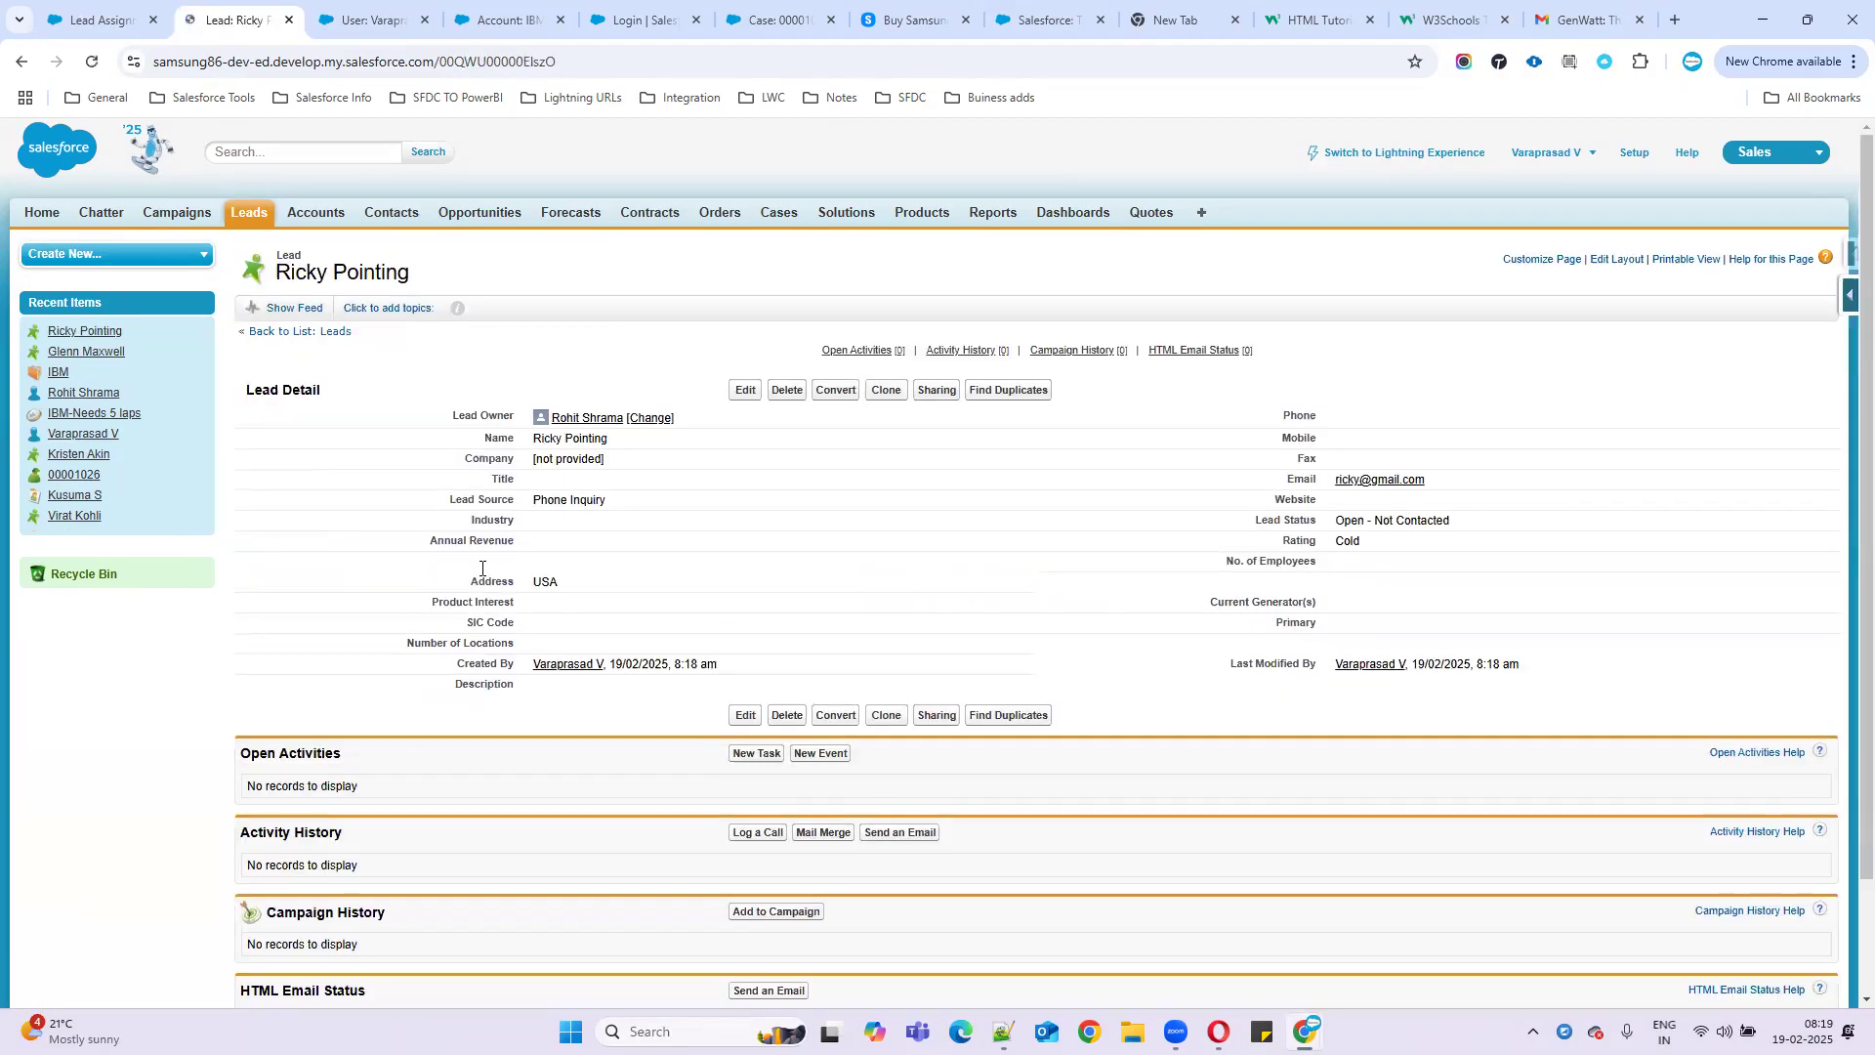
left_click_drag(523, 415, 676, 422)
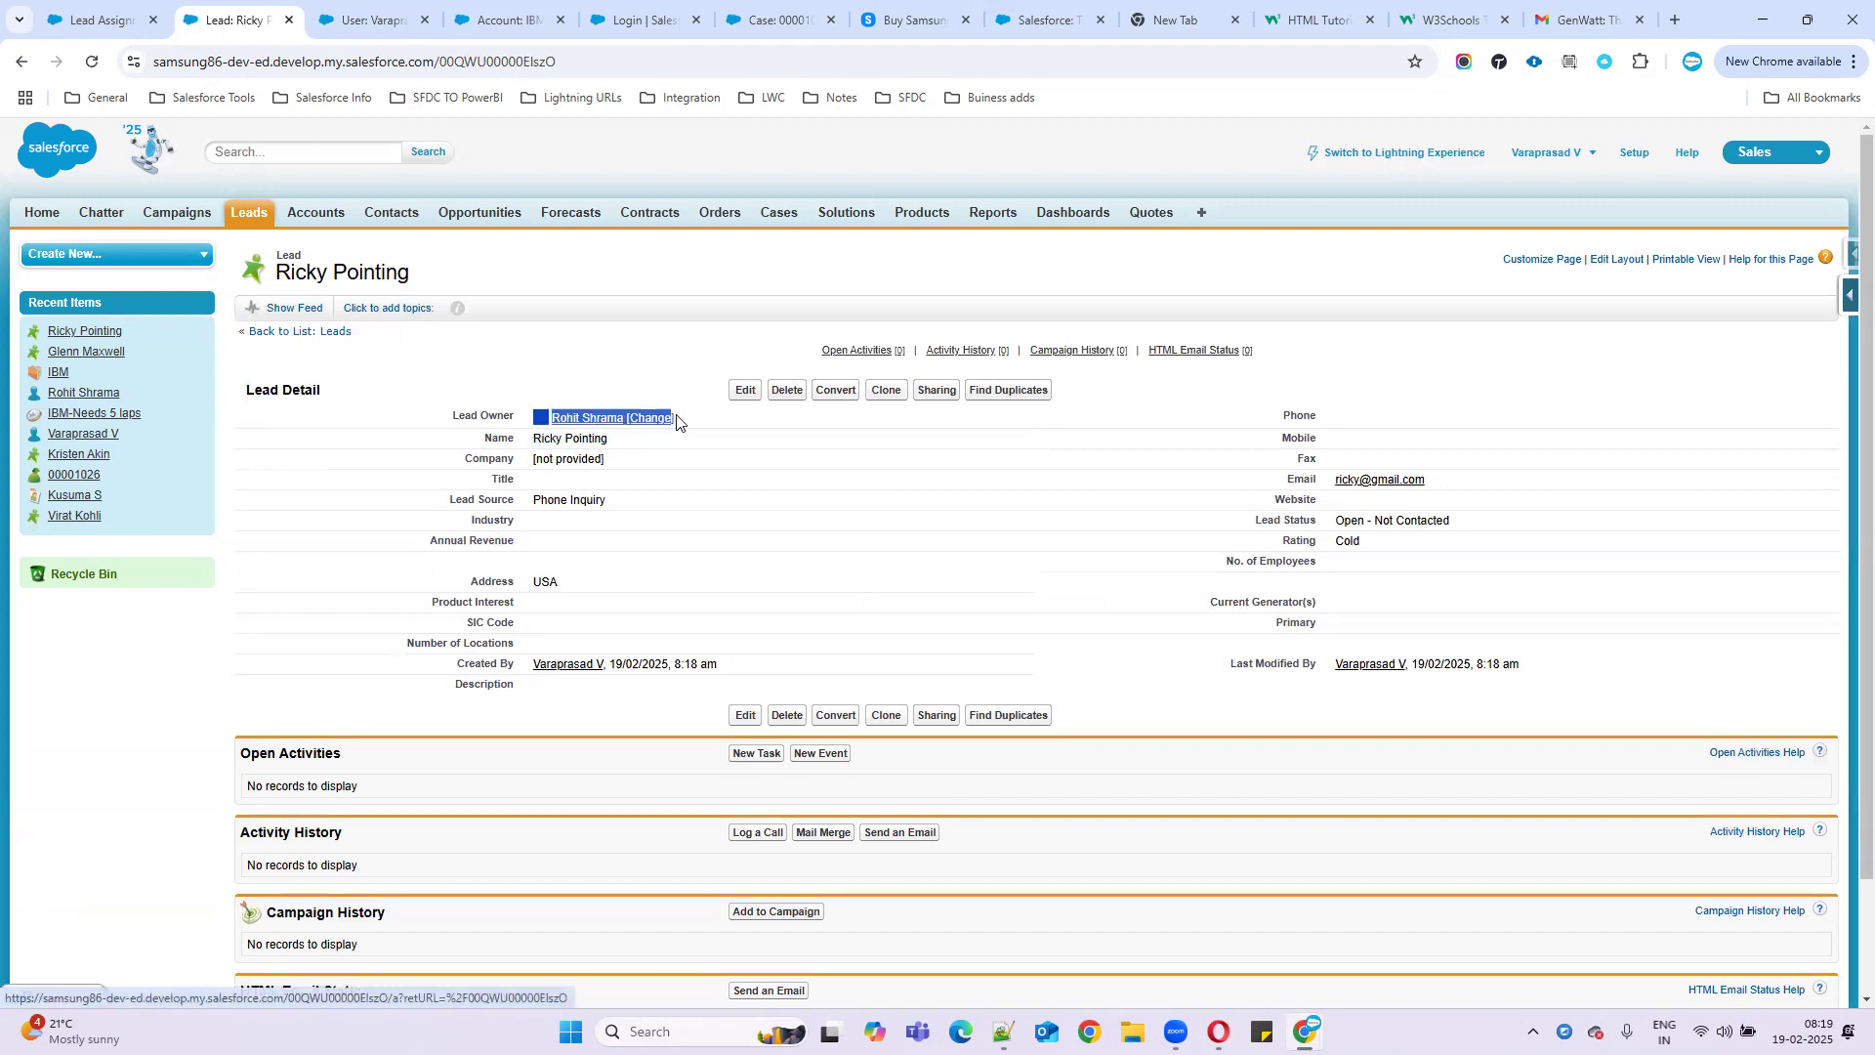
left_click(1003, 1032)
double_click(167, 593)
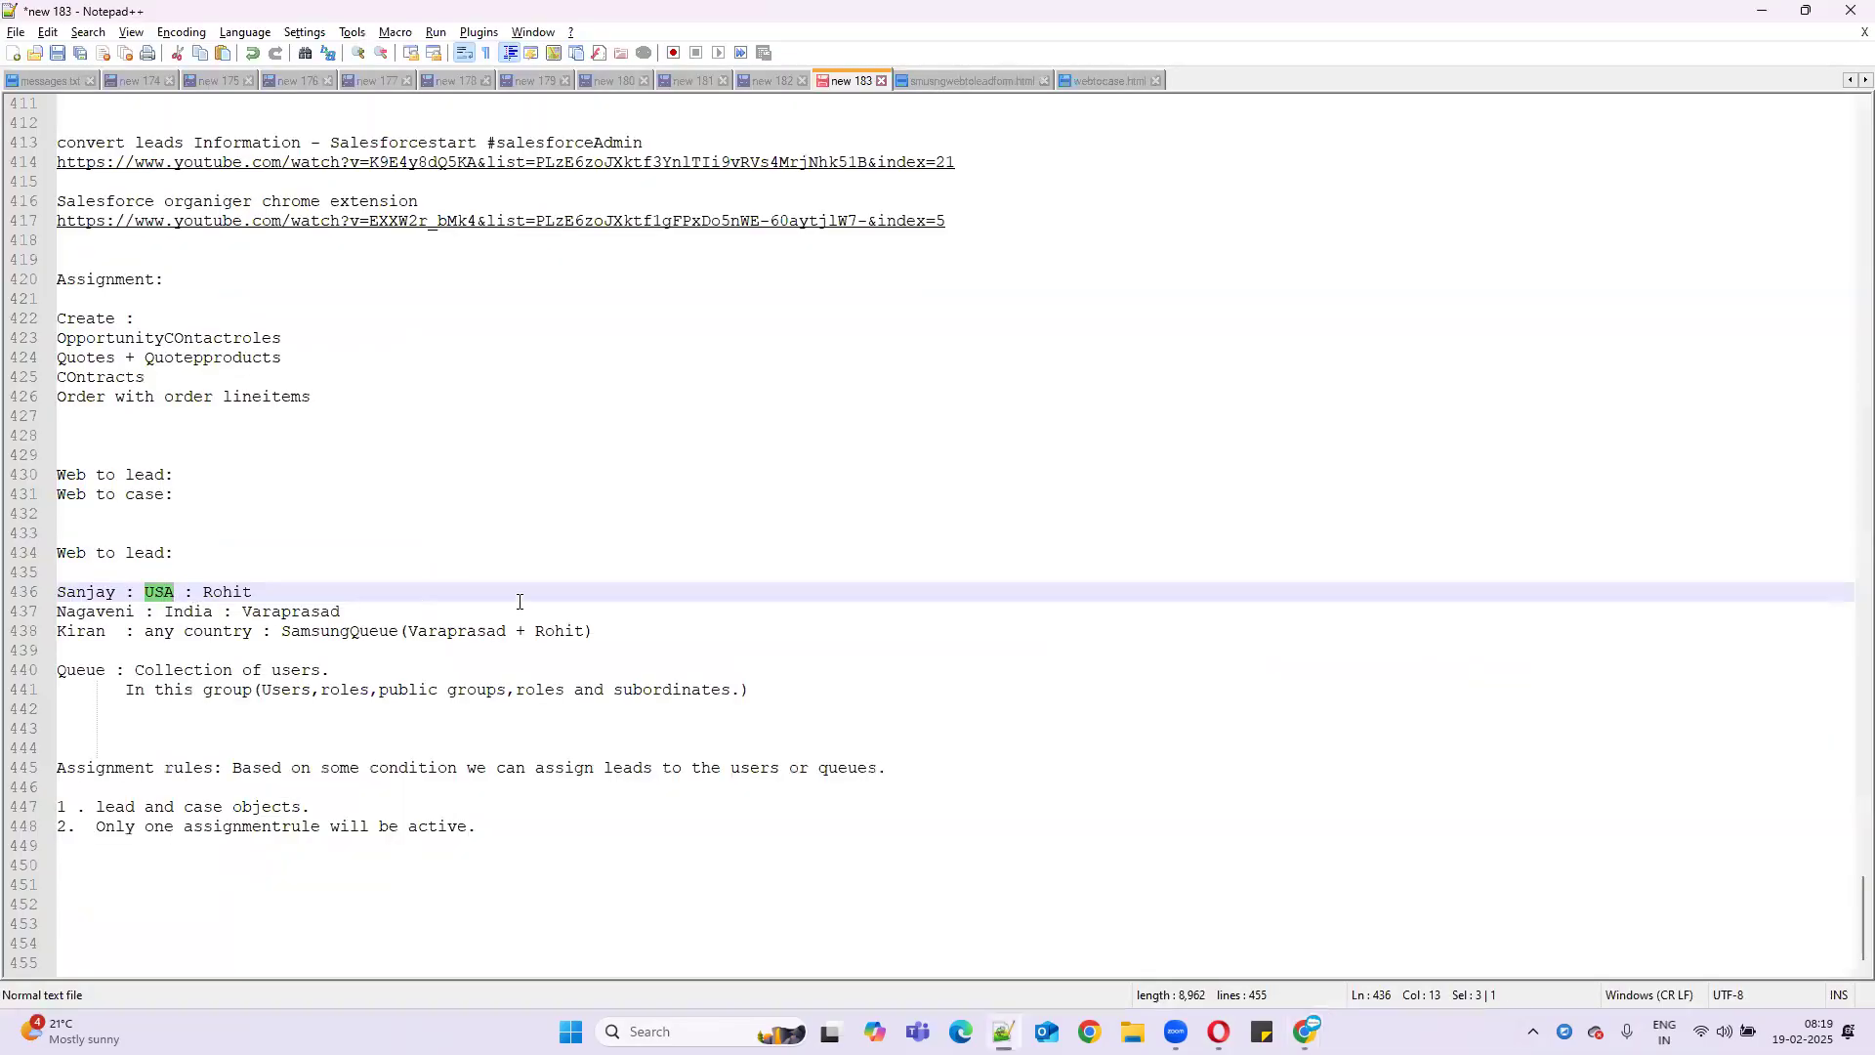
left_click(1763, 11)
left_click_drag(449, 418, 660, 420)
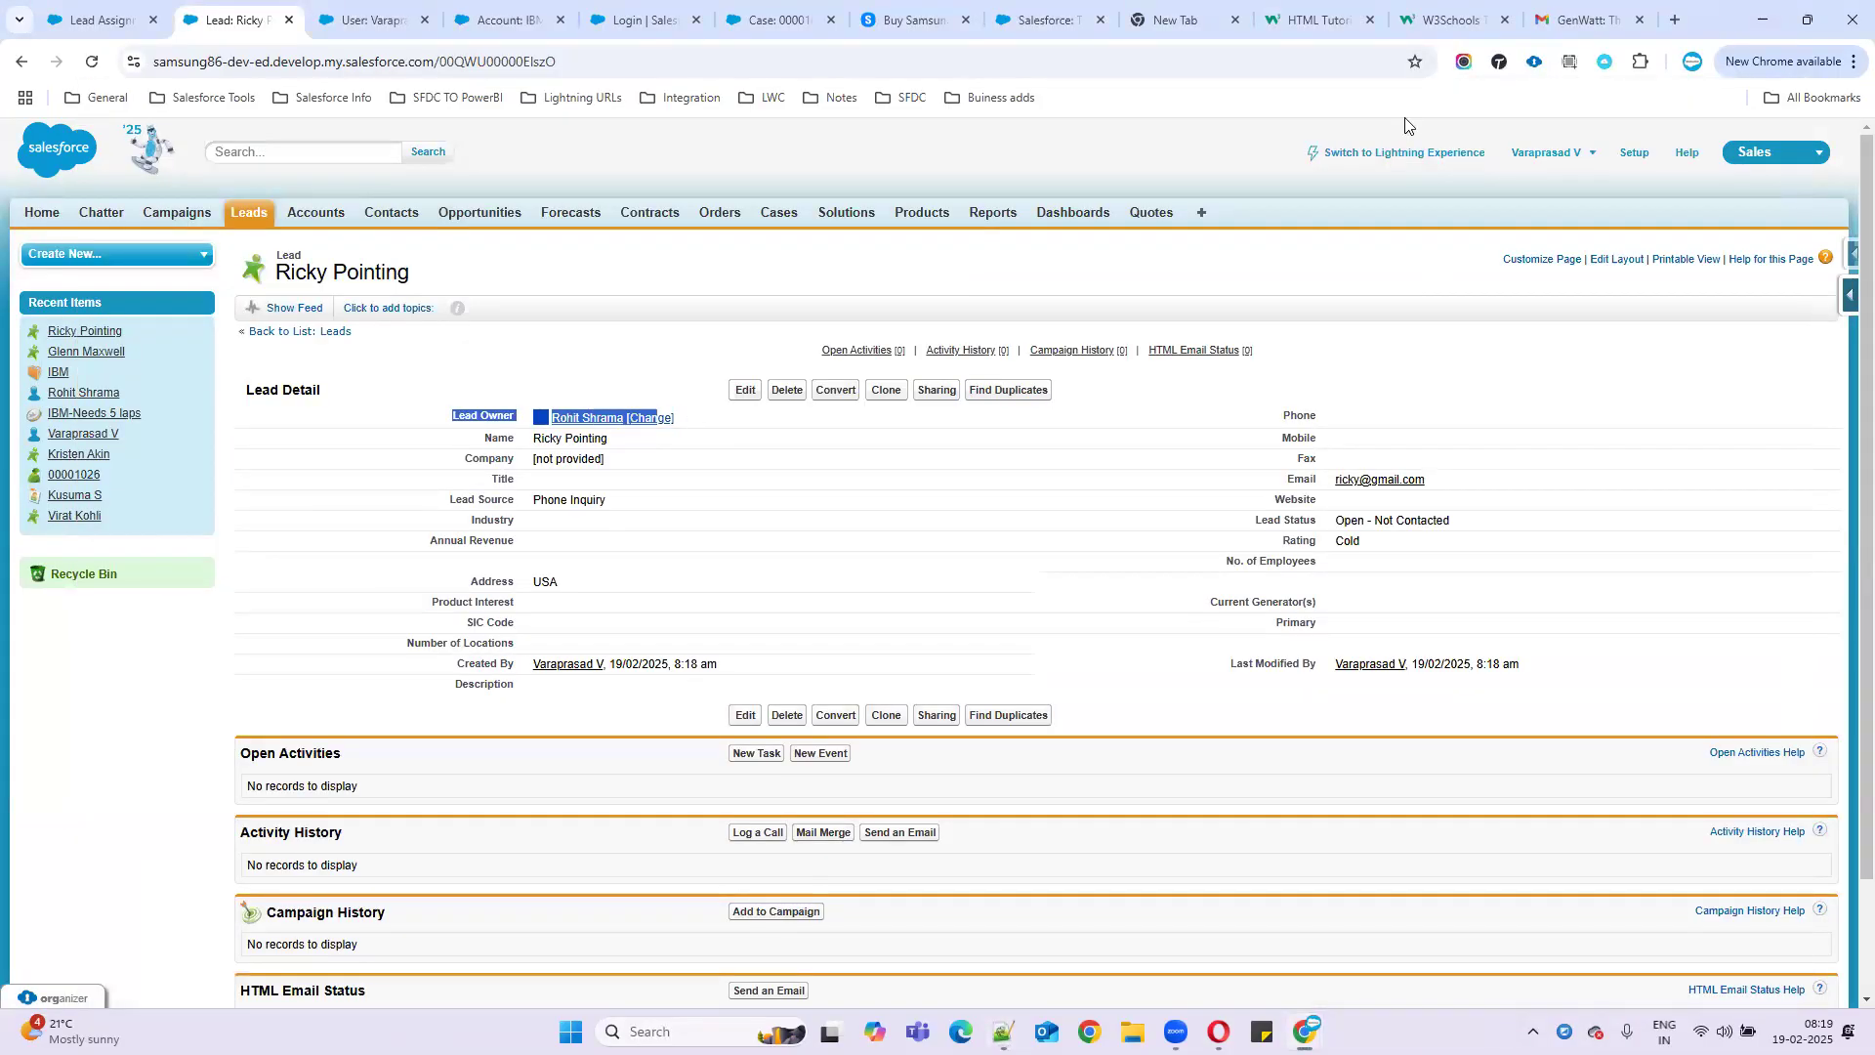
left_click(1554, 22)
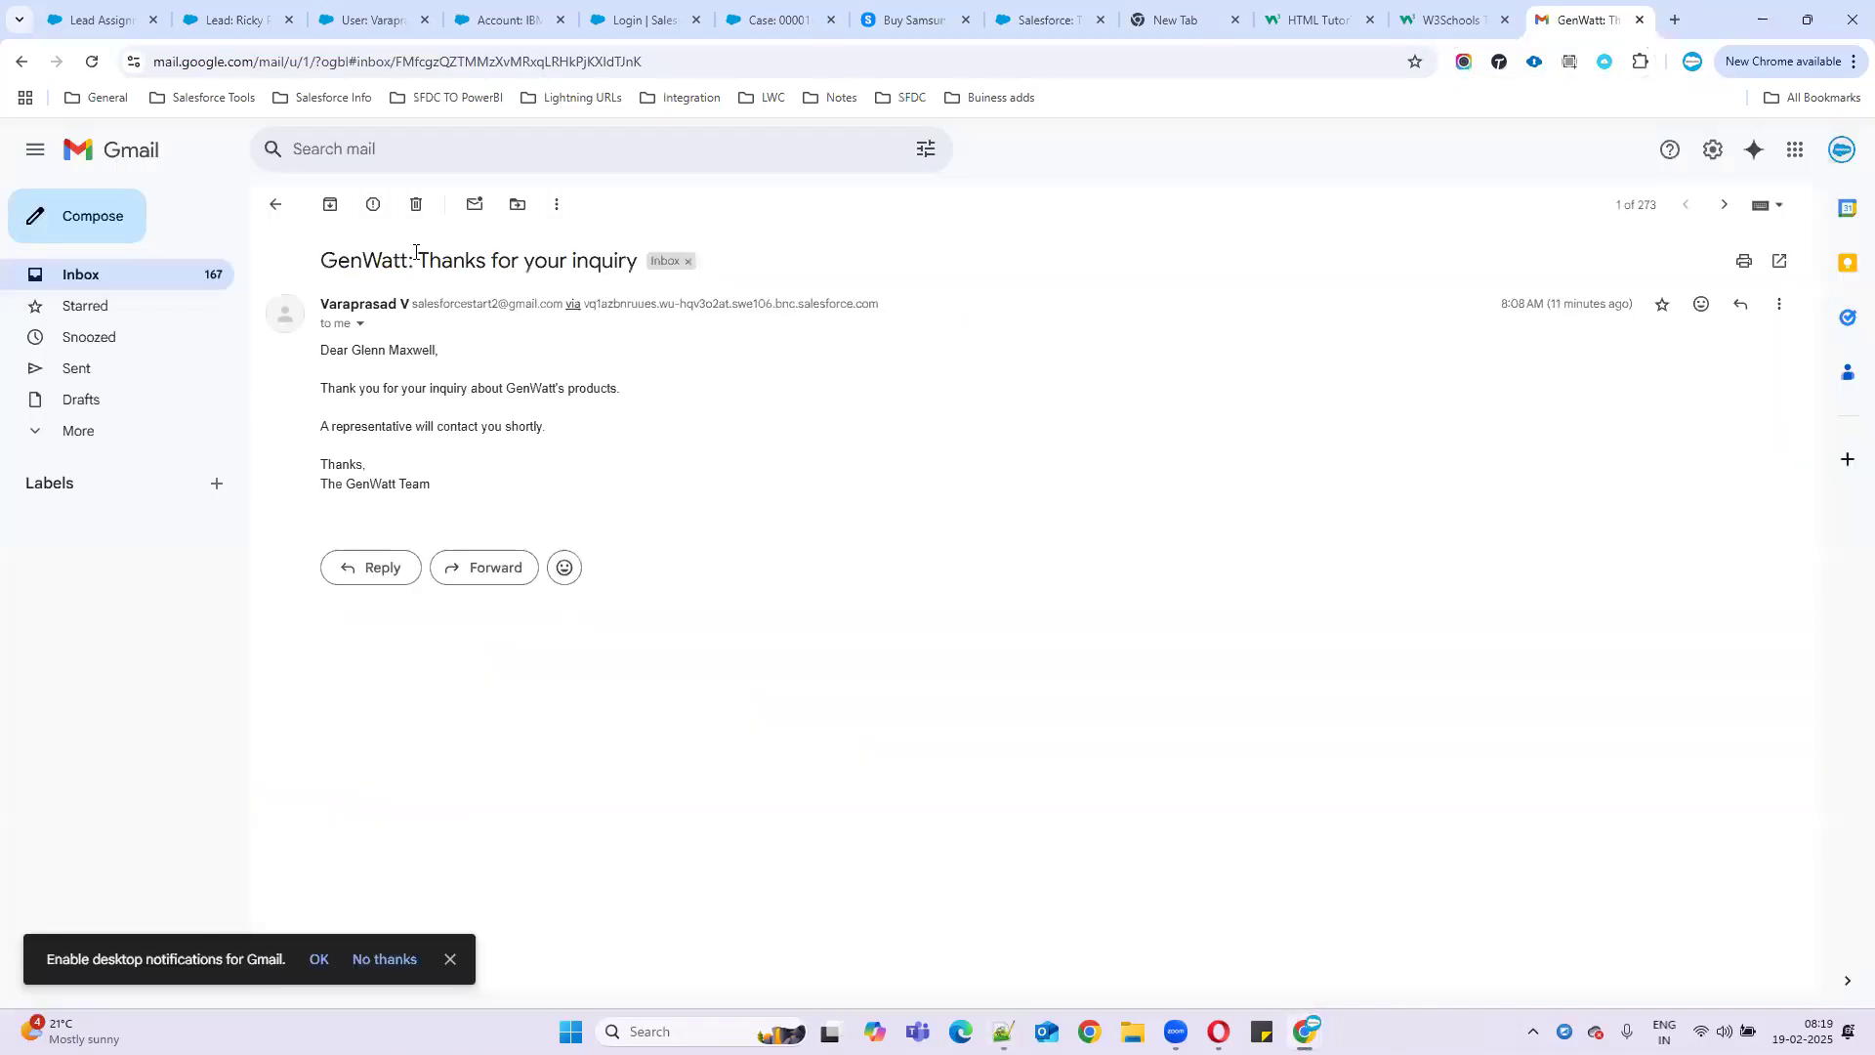
- Read the greeting, assignment line and closing lines of the 'Lead assignment' email in Gmail
left_click(172, 270)
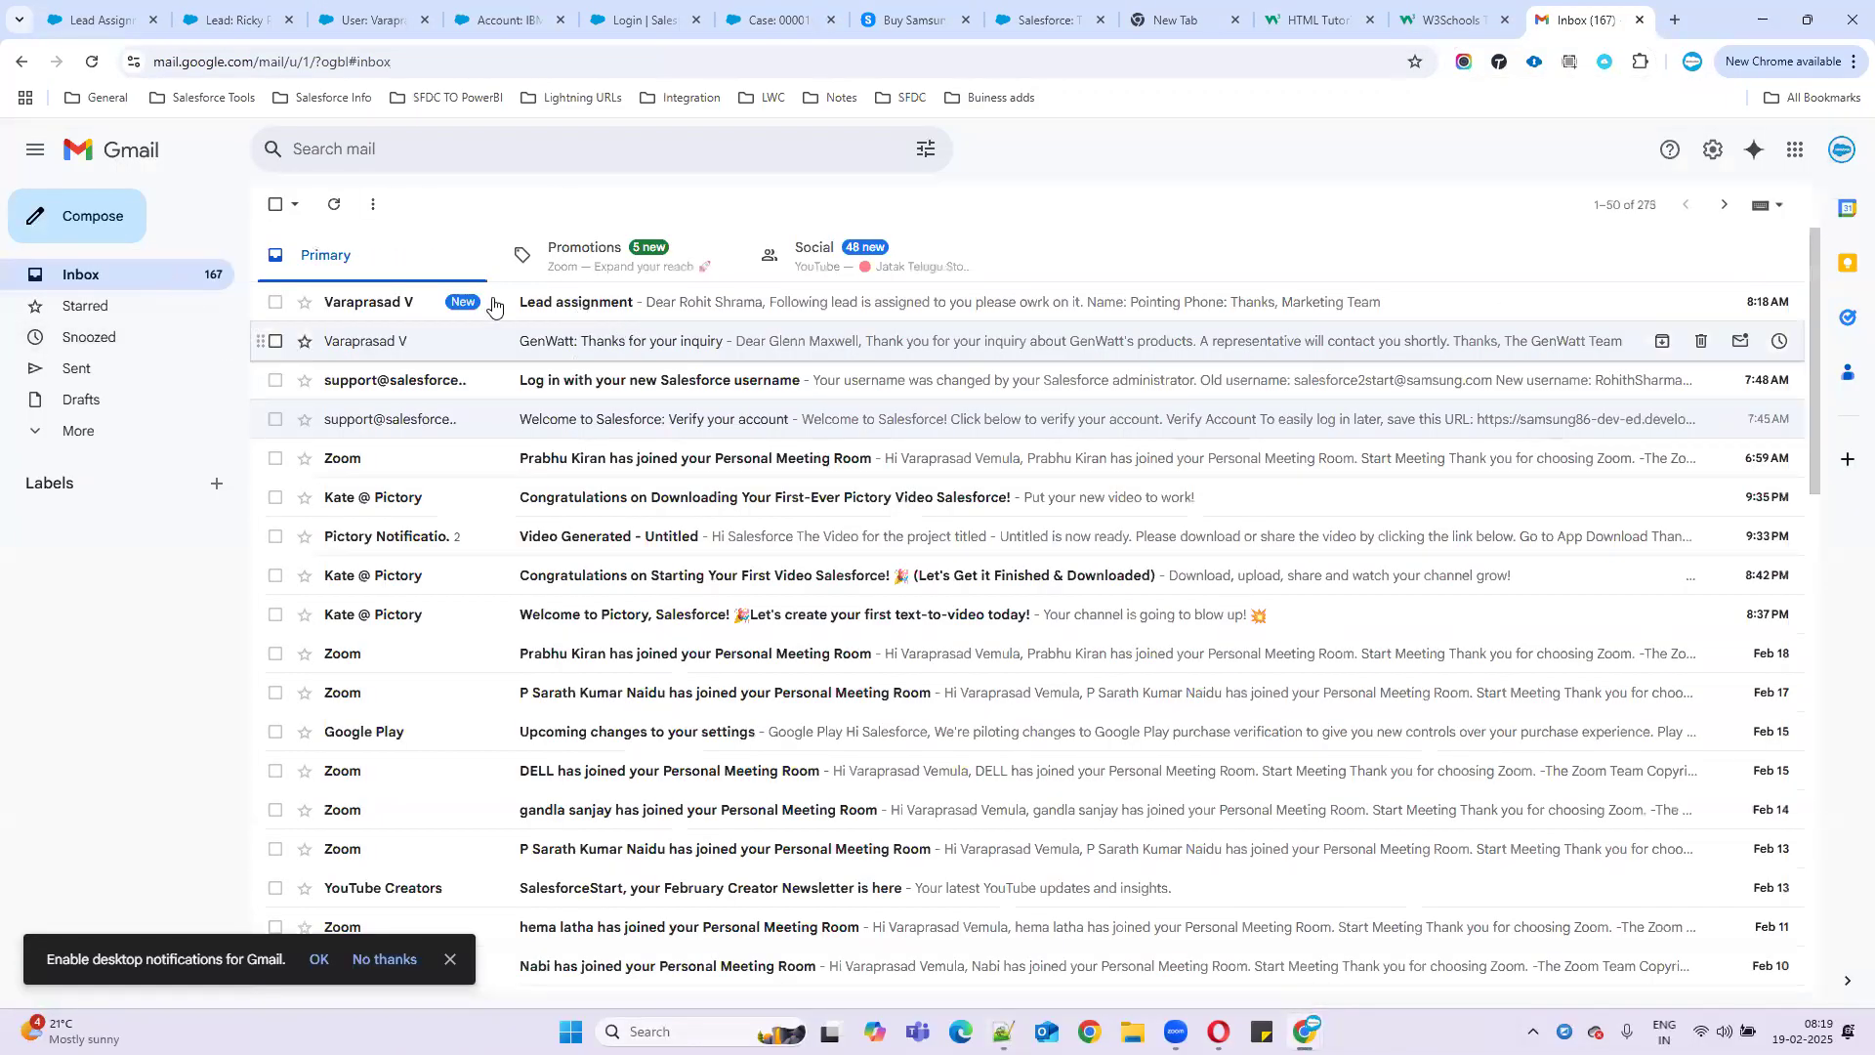
left_click(615, 302)
left_click_drag(313, 351, 476, 351)
left_click(475, 351)
left_click_drag(317, 395, 631, 396)
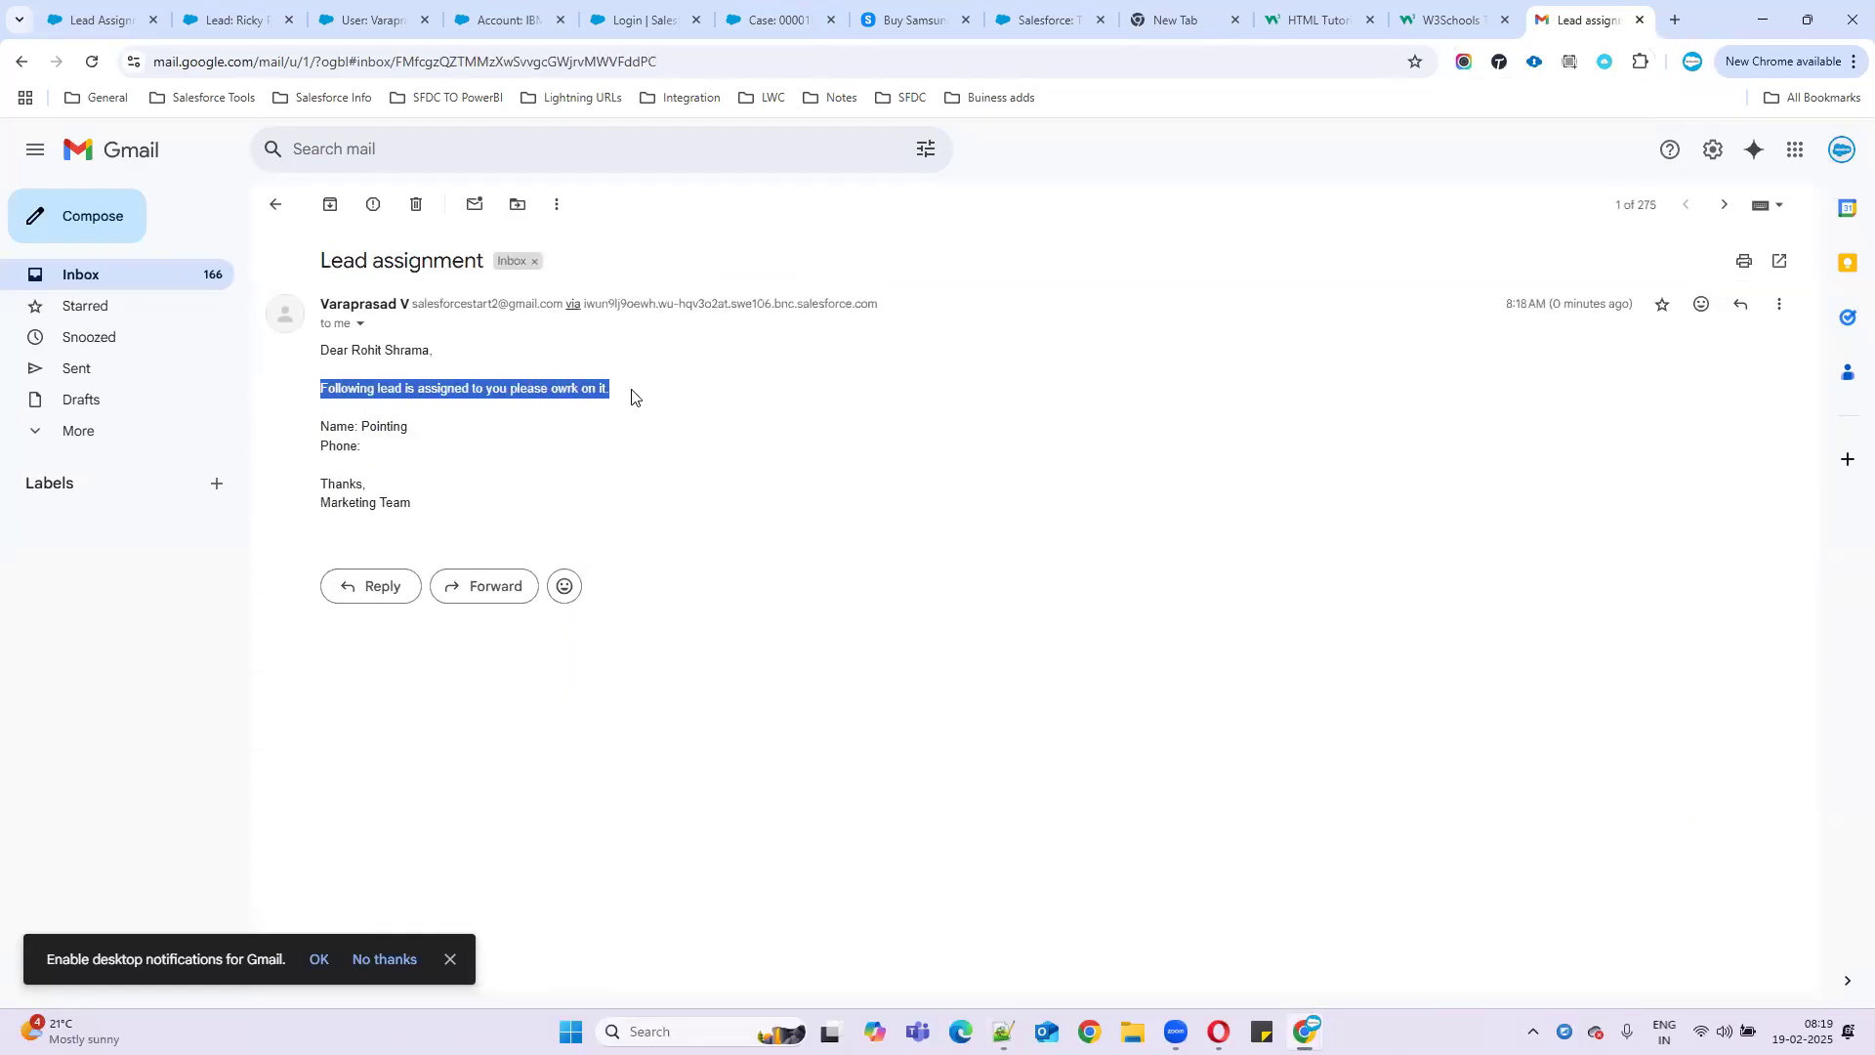
left_click(404, 429)
left_click_drag(323, 446, 558, 541)
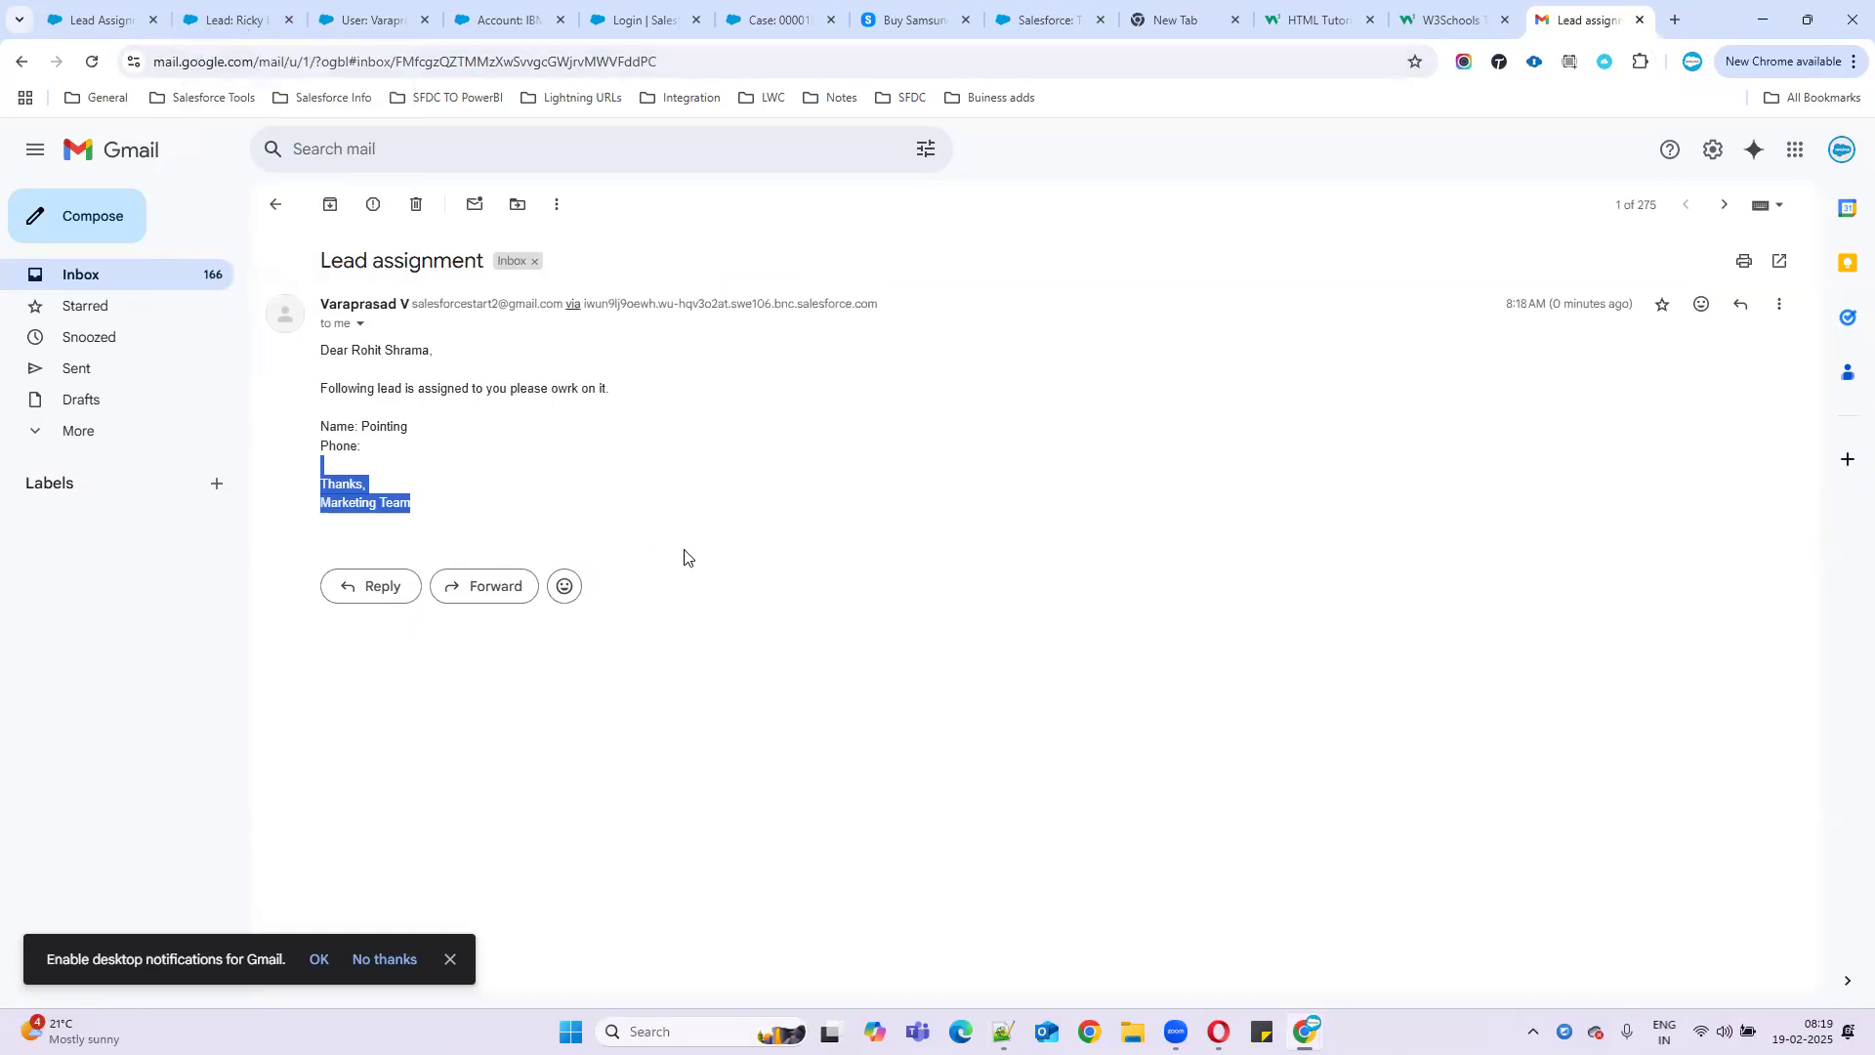
left_click(239, 14)
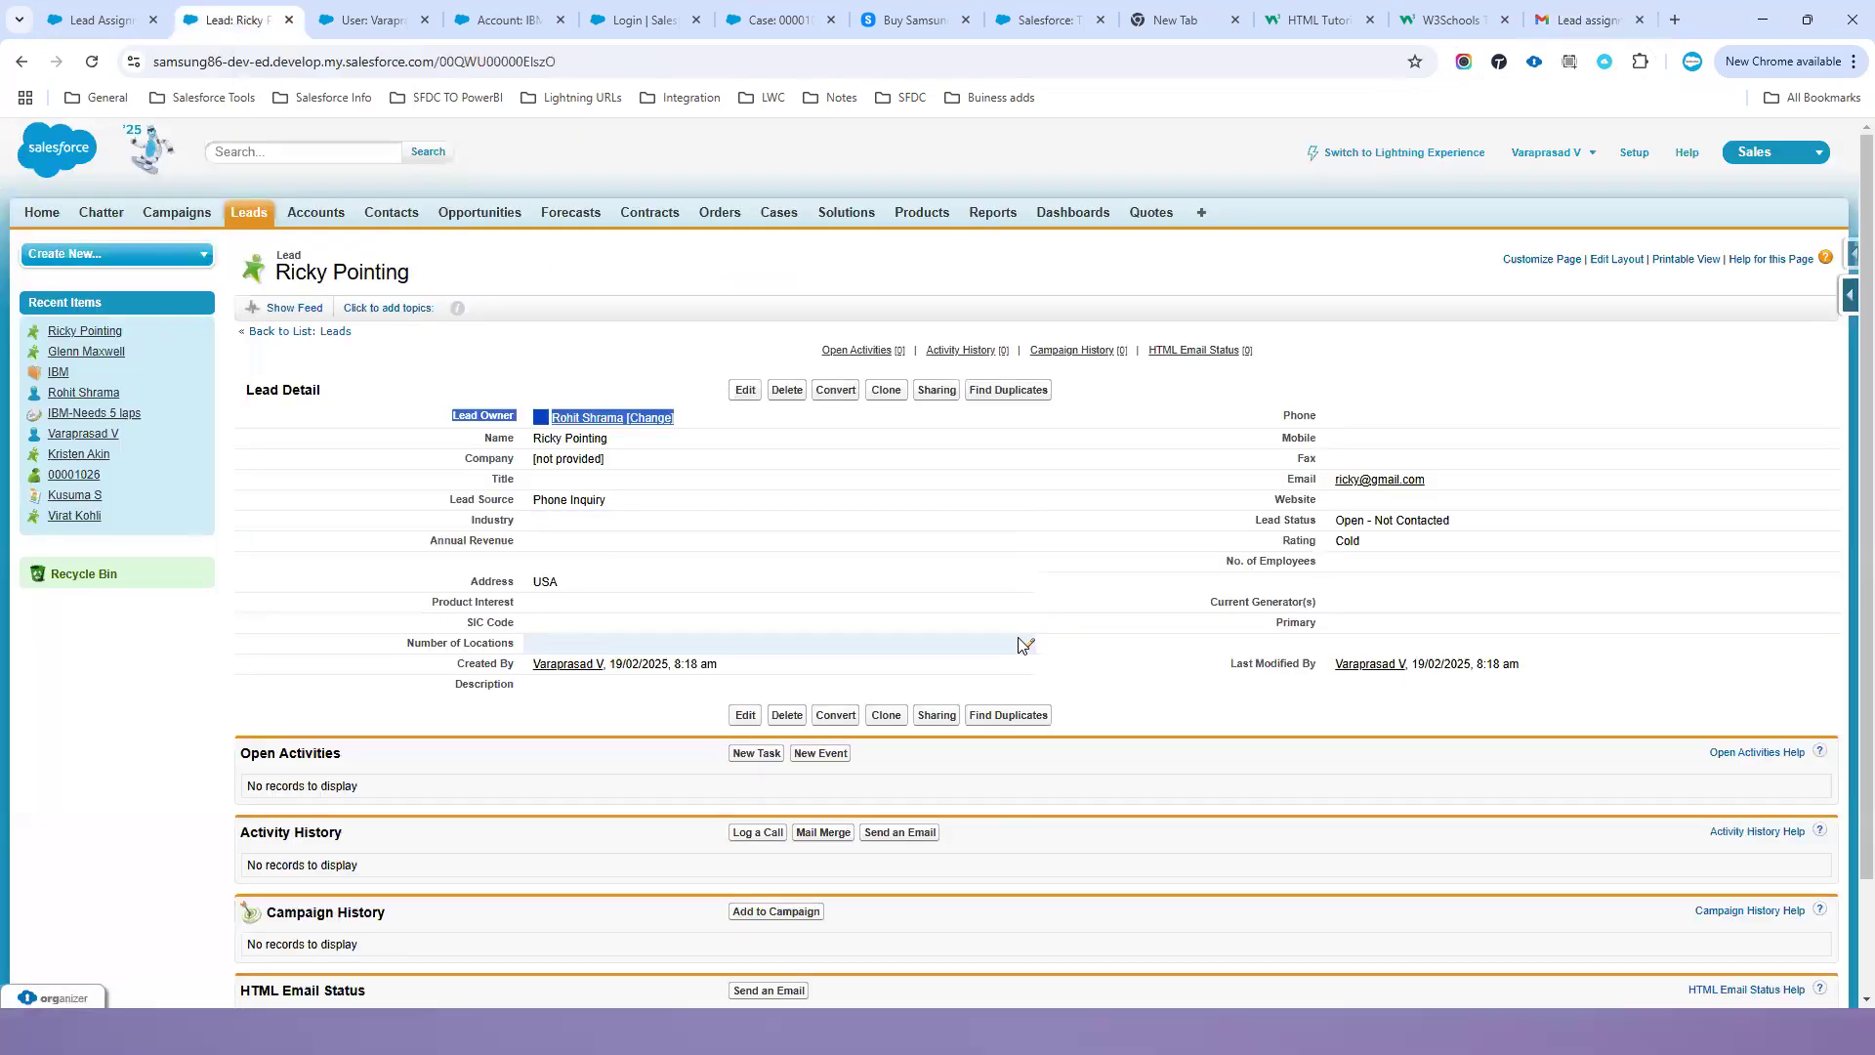
- Open the web-to-lead form and enter the new lead's first and last name, correcting the capitalisation
key("super+d")
double_click(552, 470)
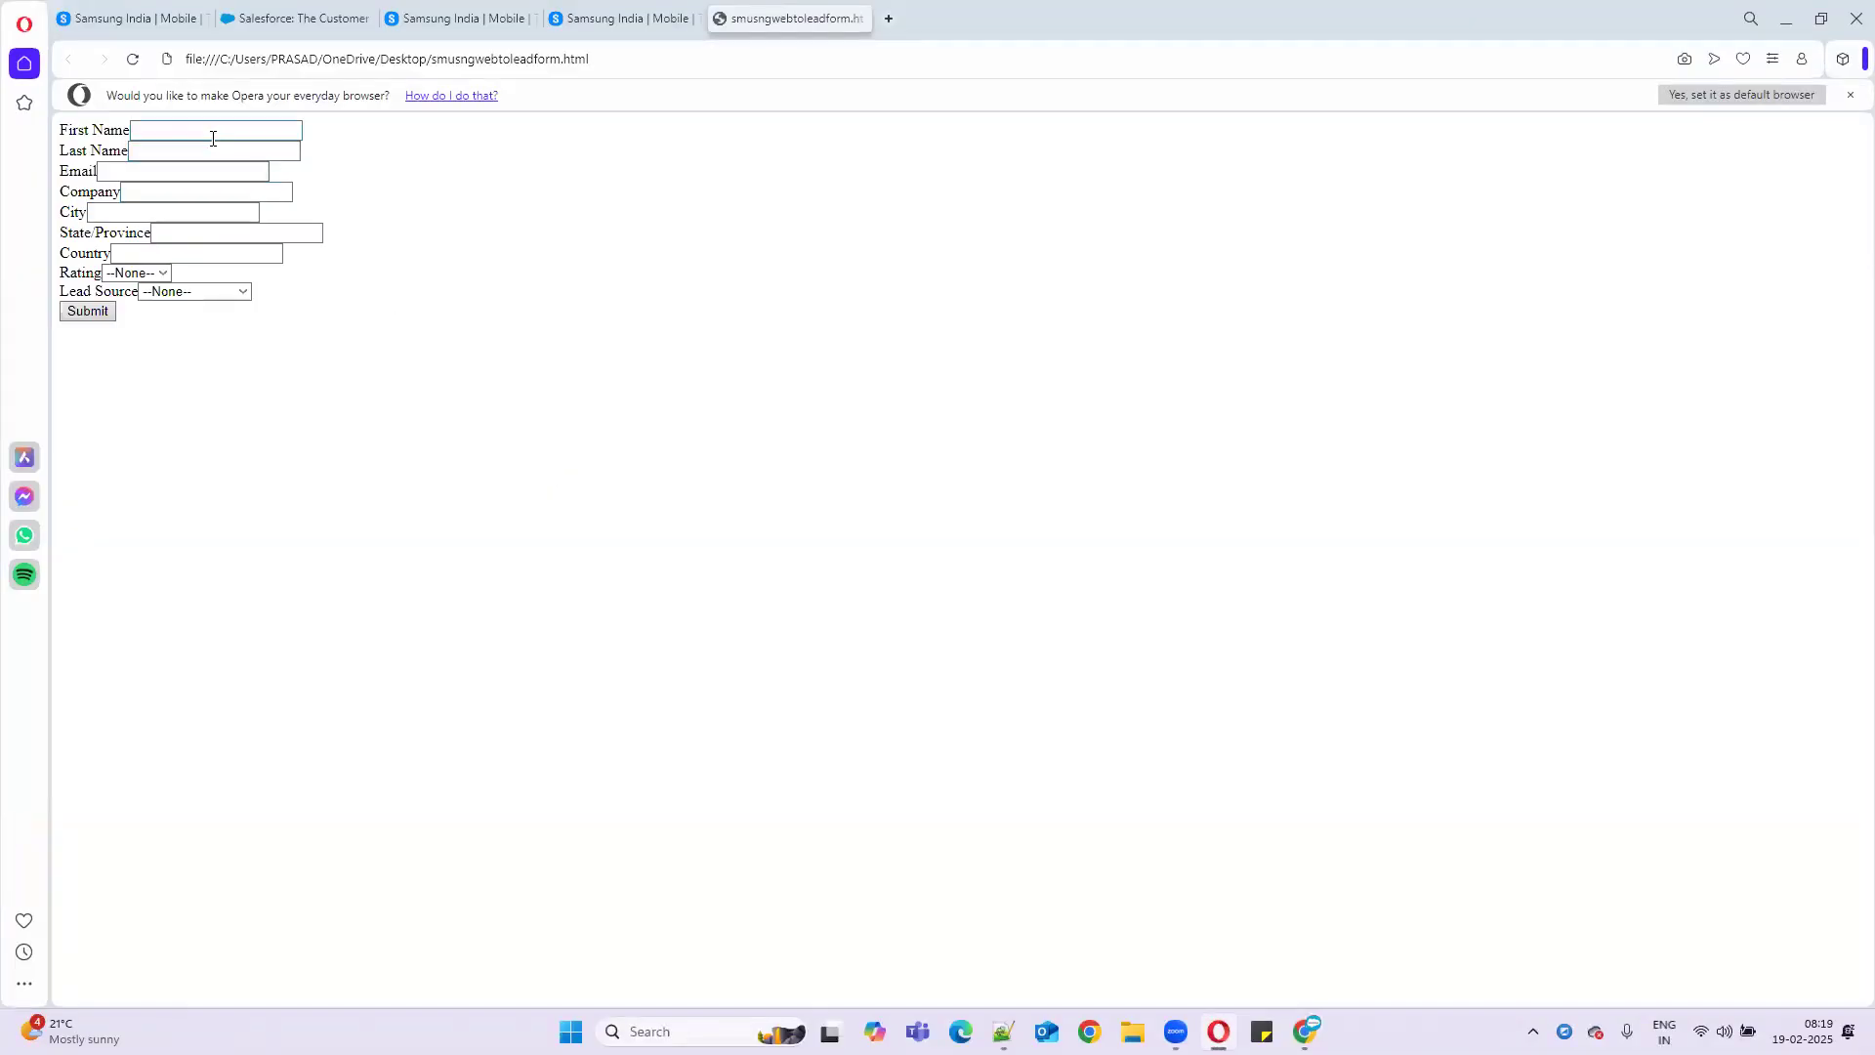
left_click(213, 137)
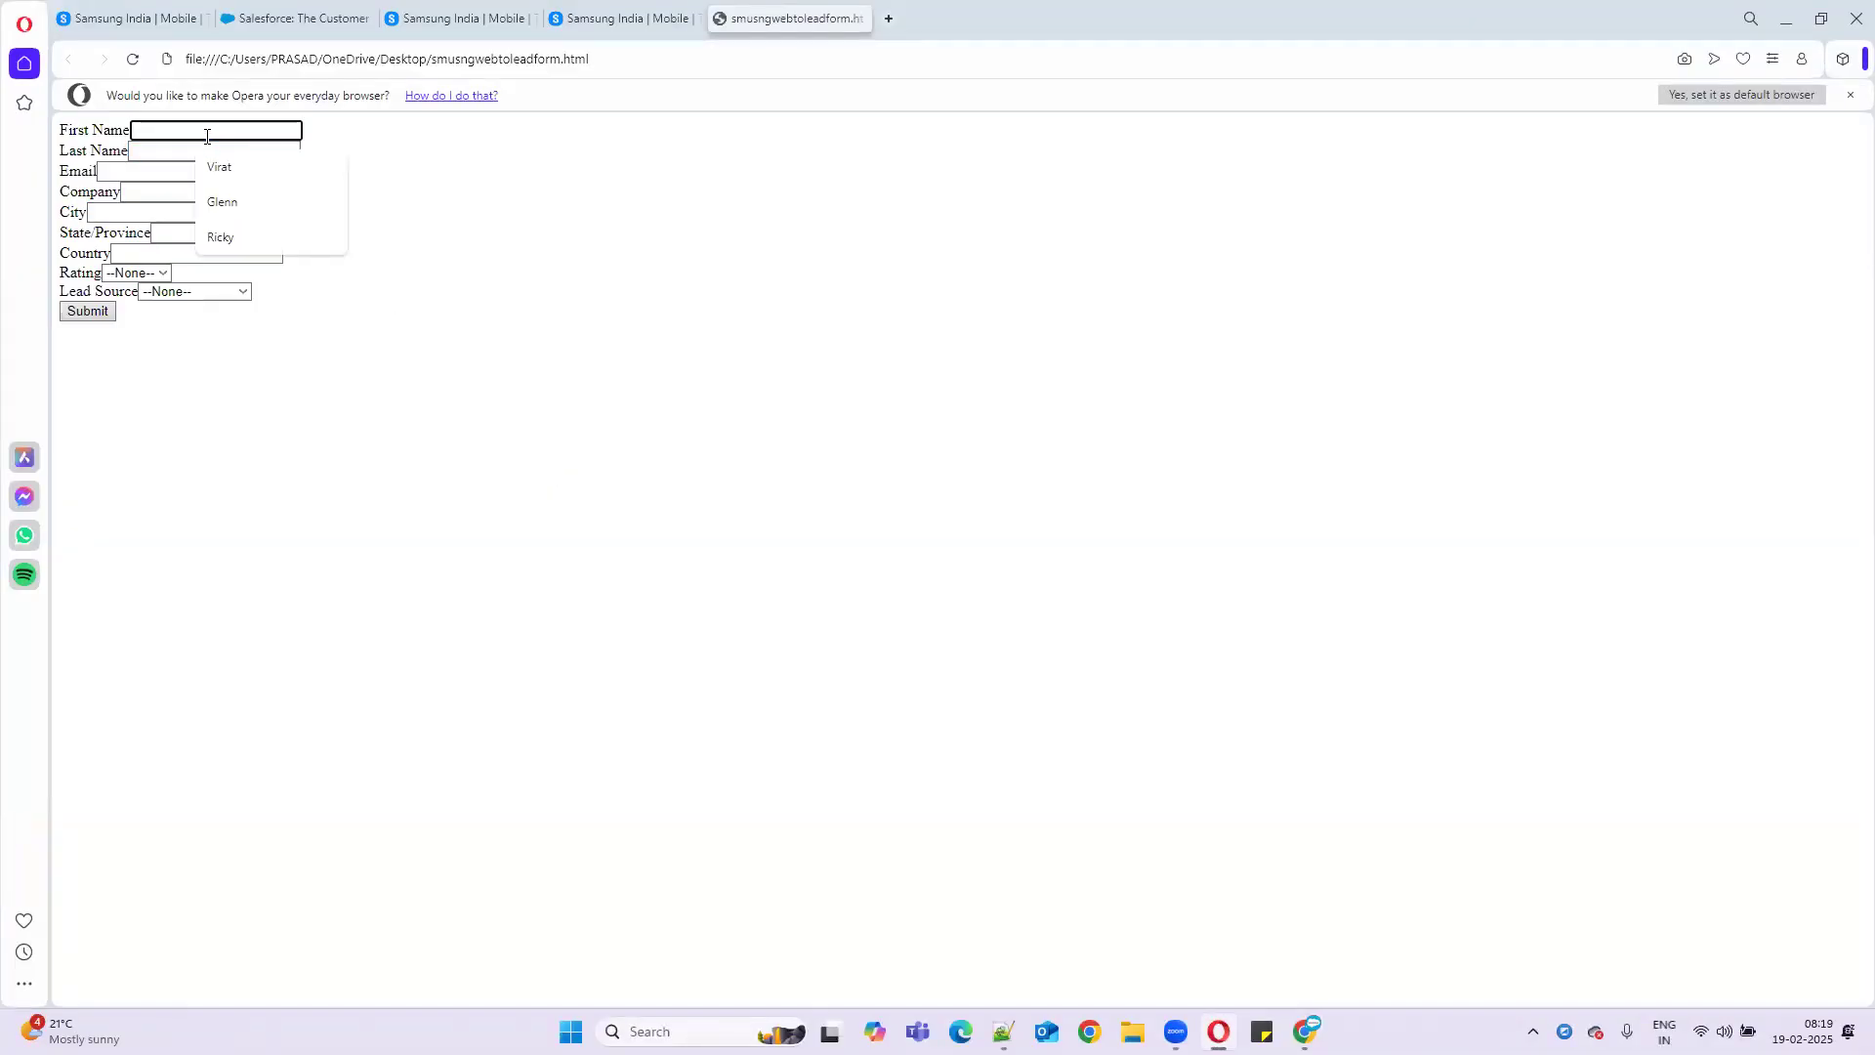
type("CHris")
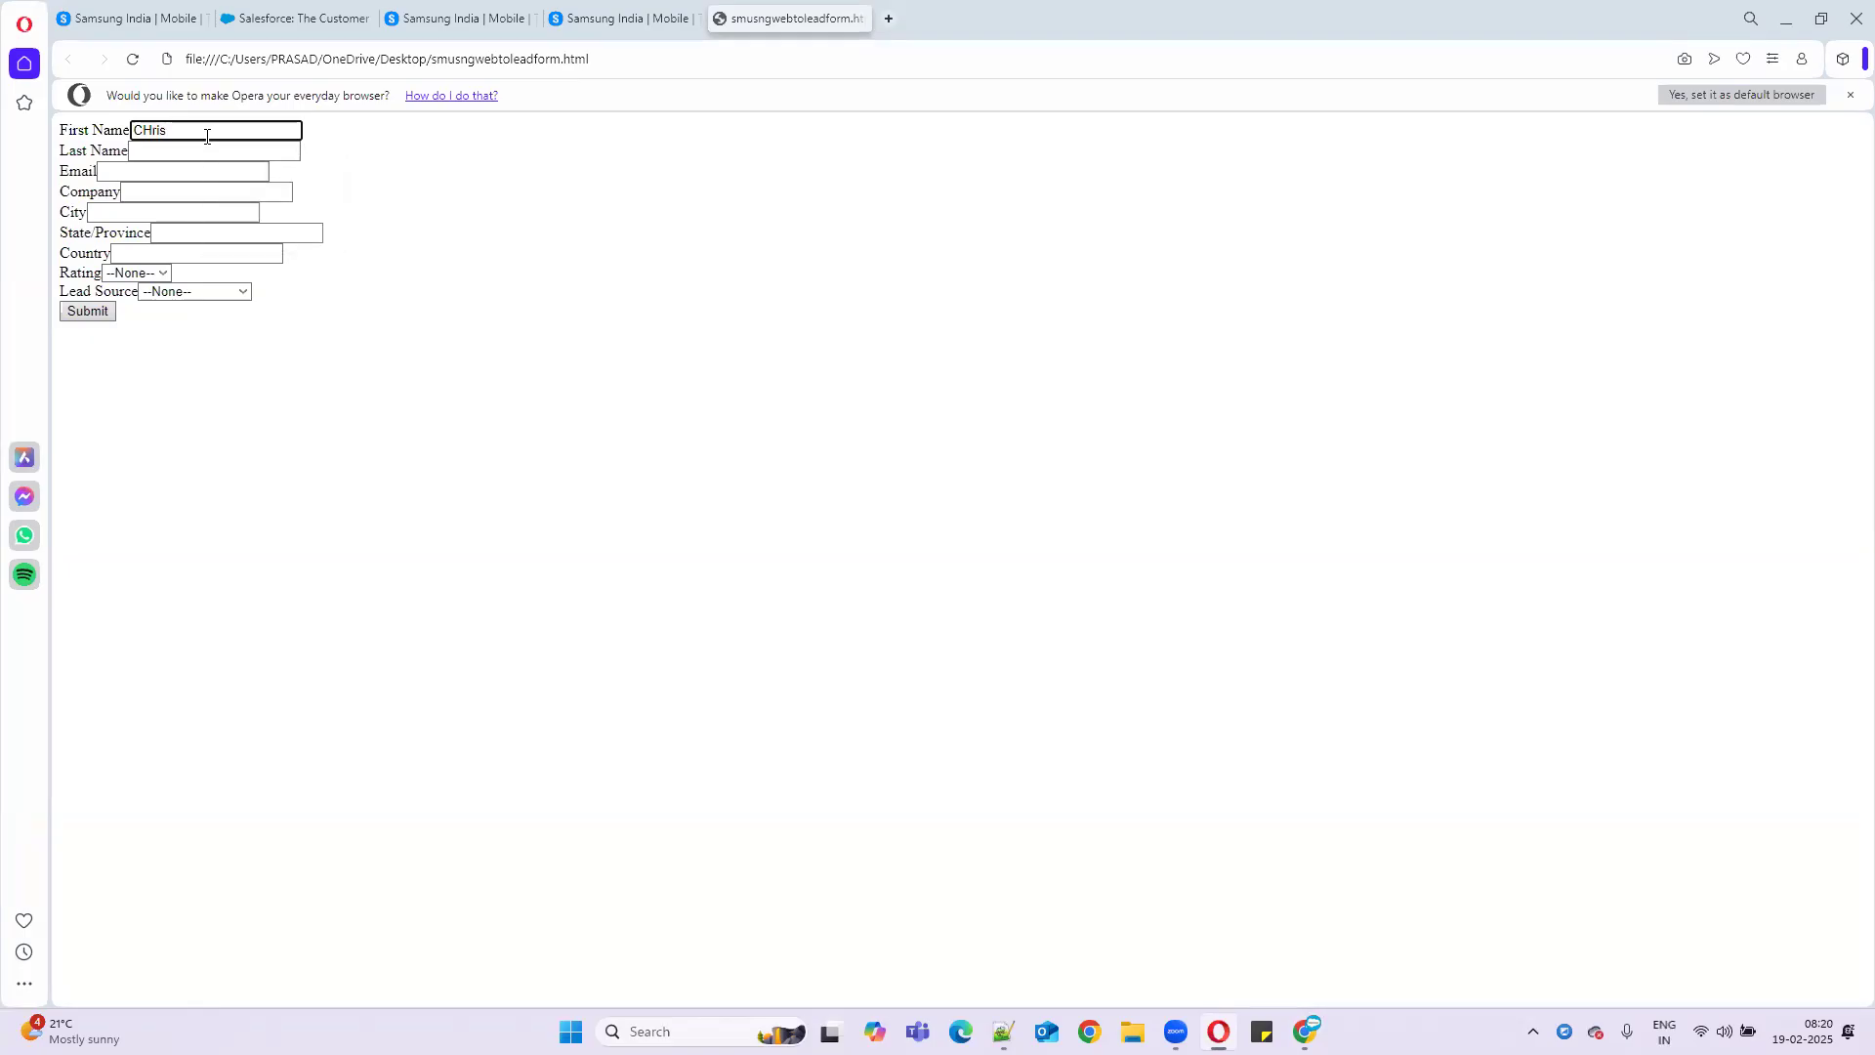
key("Left")
key("Left")
key("Left")
key("BackSpace")
type("h")
left_click(150, 153)
type("Ga")
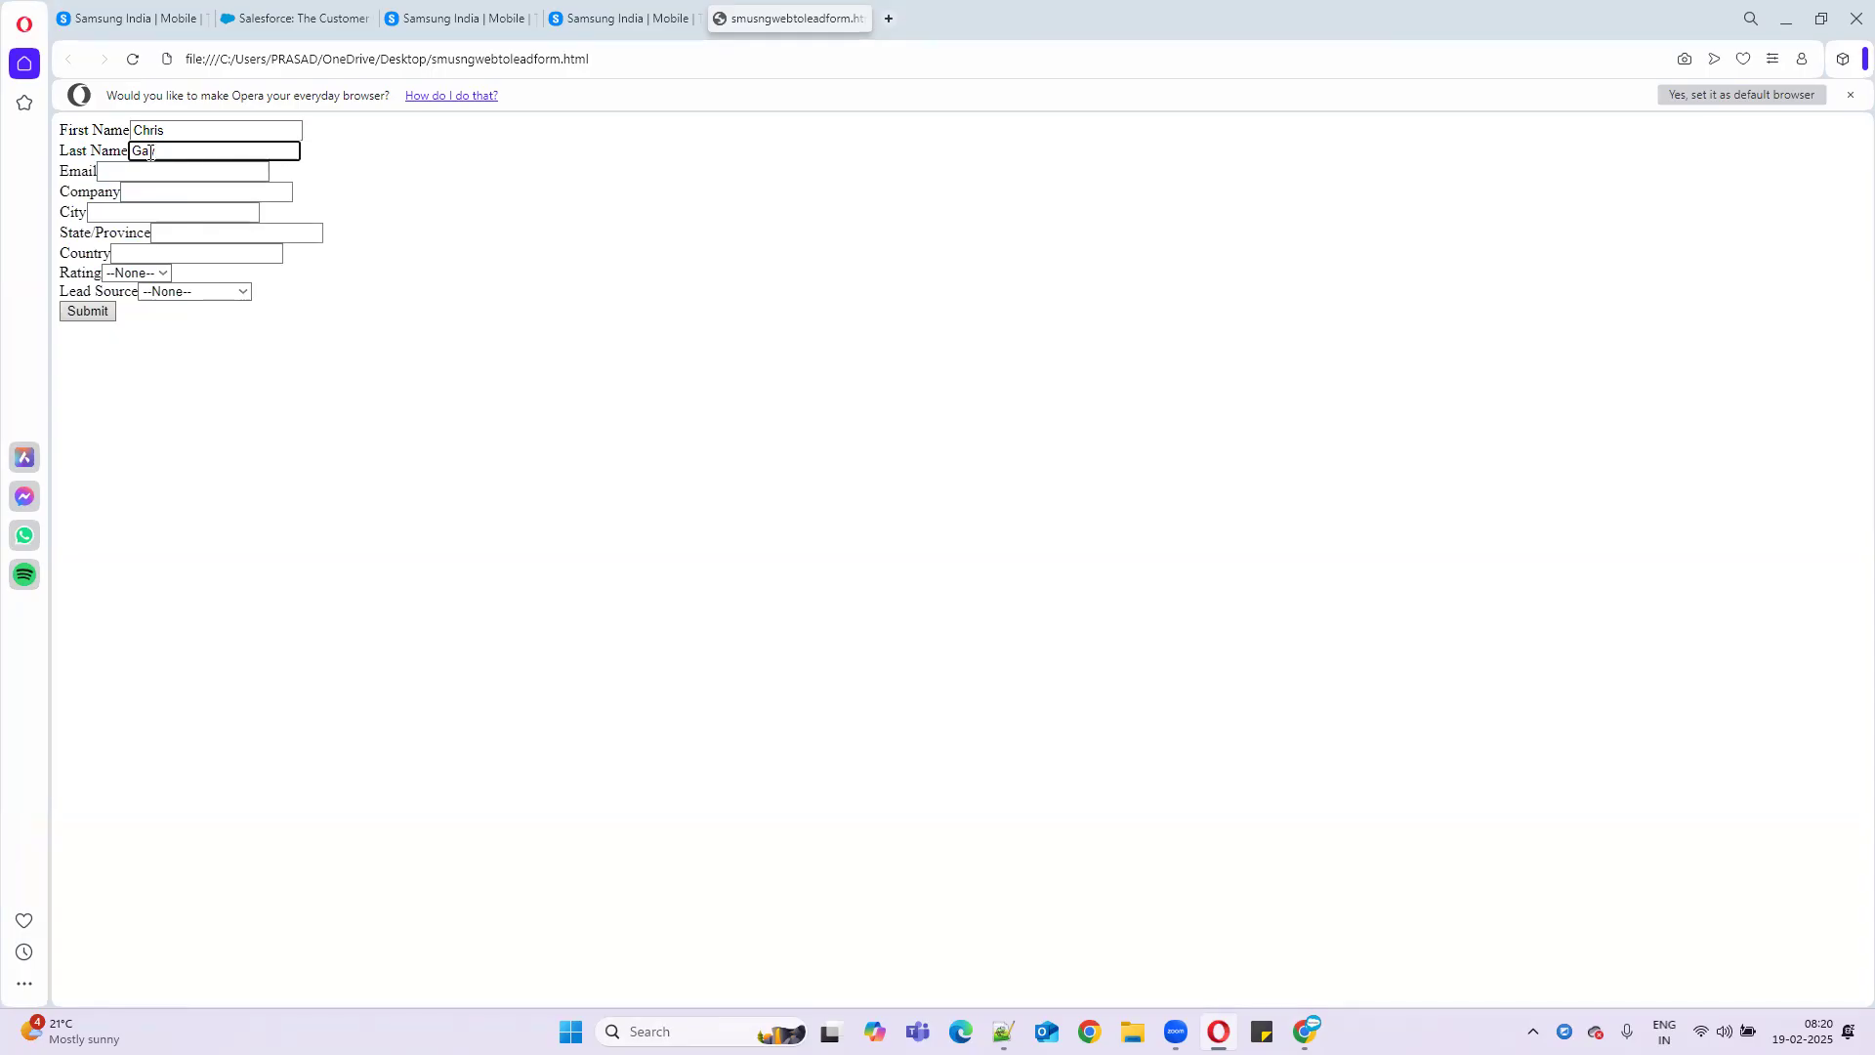
- Set Country to Westindies, Lead Source to Phone Inquiry and Rating to Cold, then submit the form
left_click(164, 251)
type("Westindies")
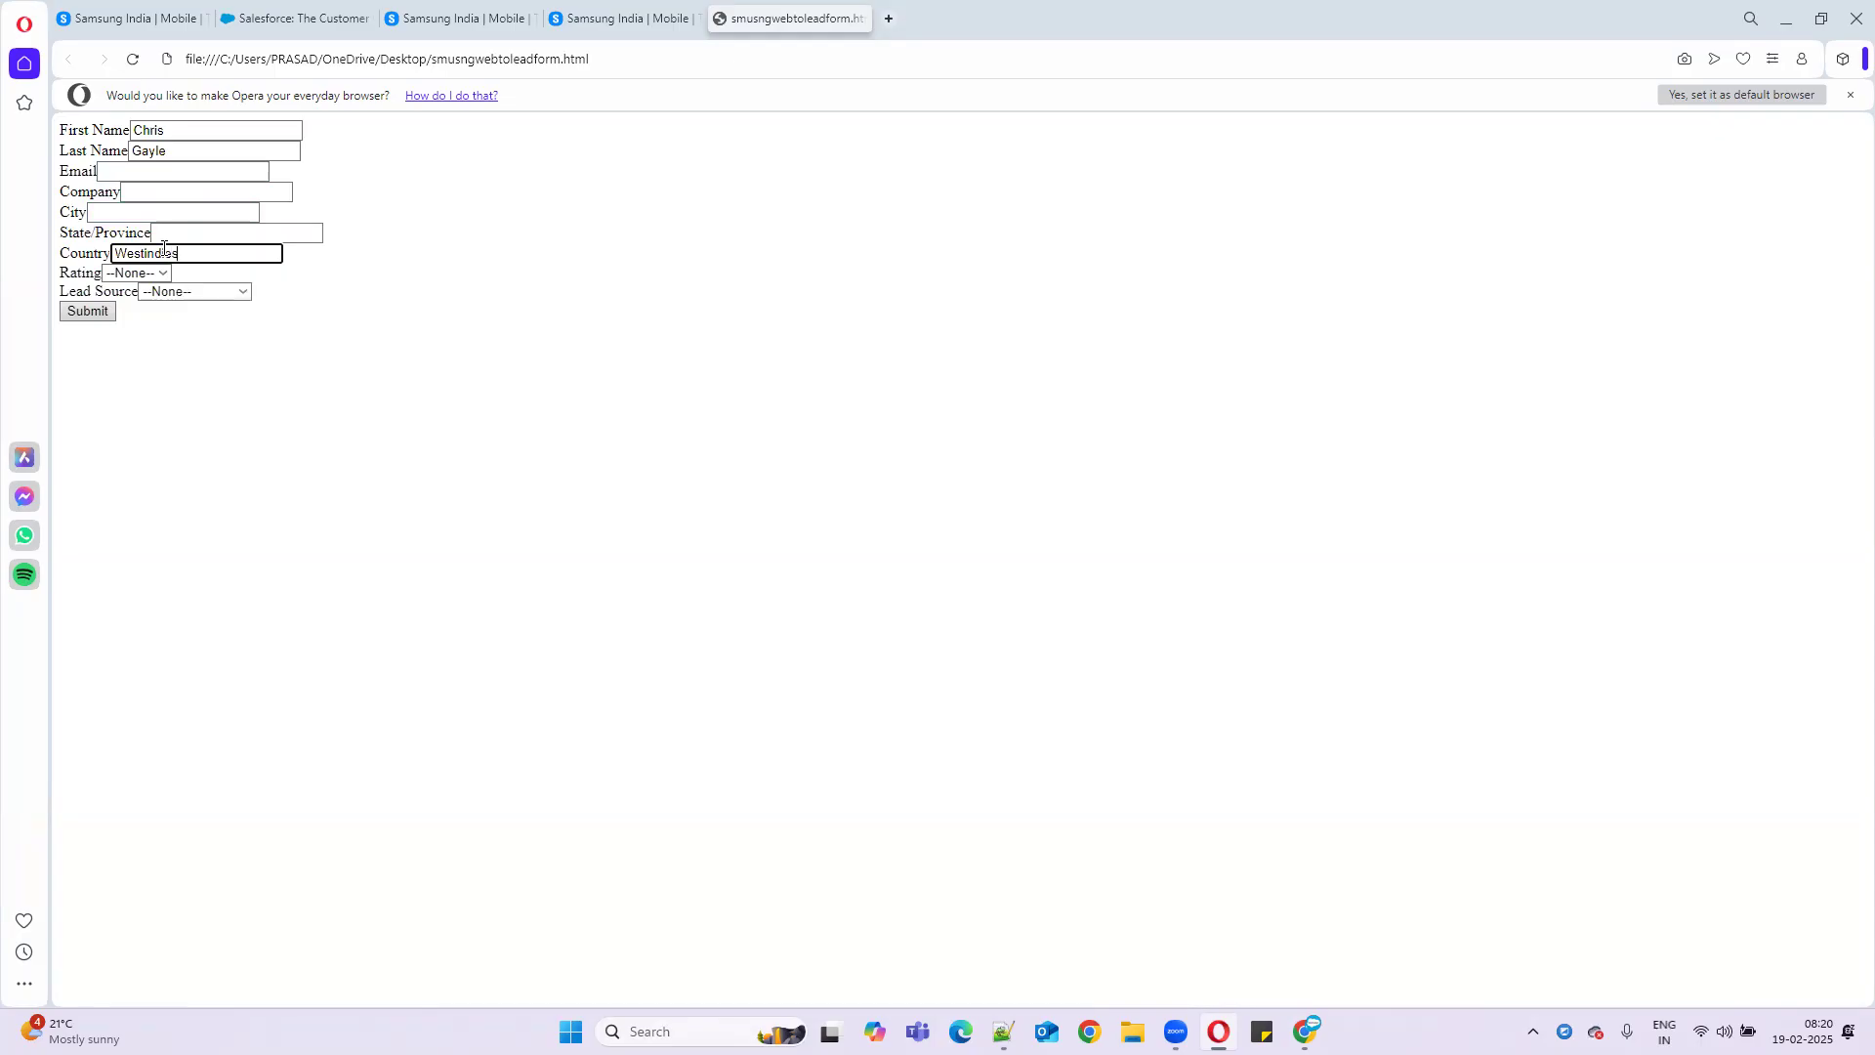
left_click(164, 292)
left_click(161, 360)
left_click(161, 272)
left_click(157, 366)
left_click(127, 173)
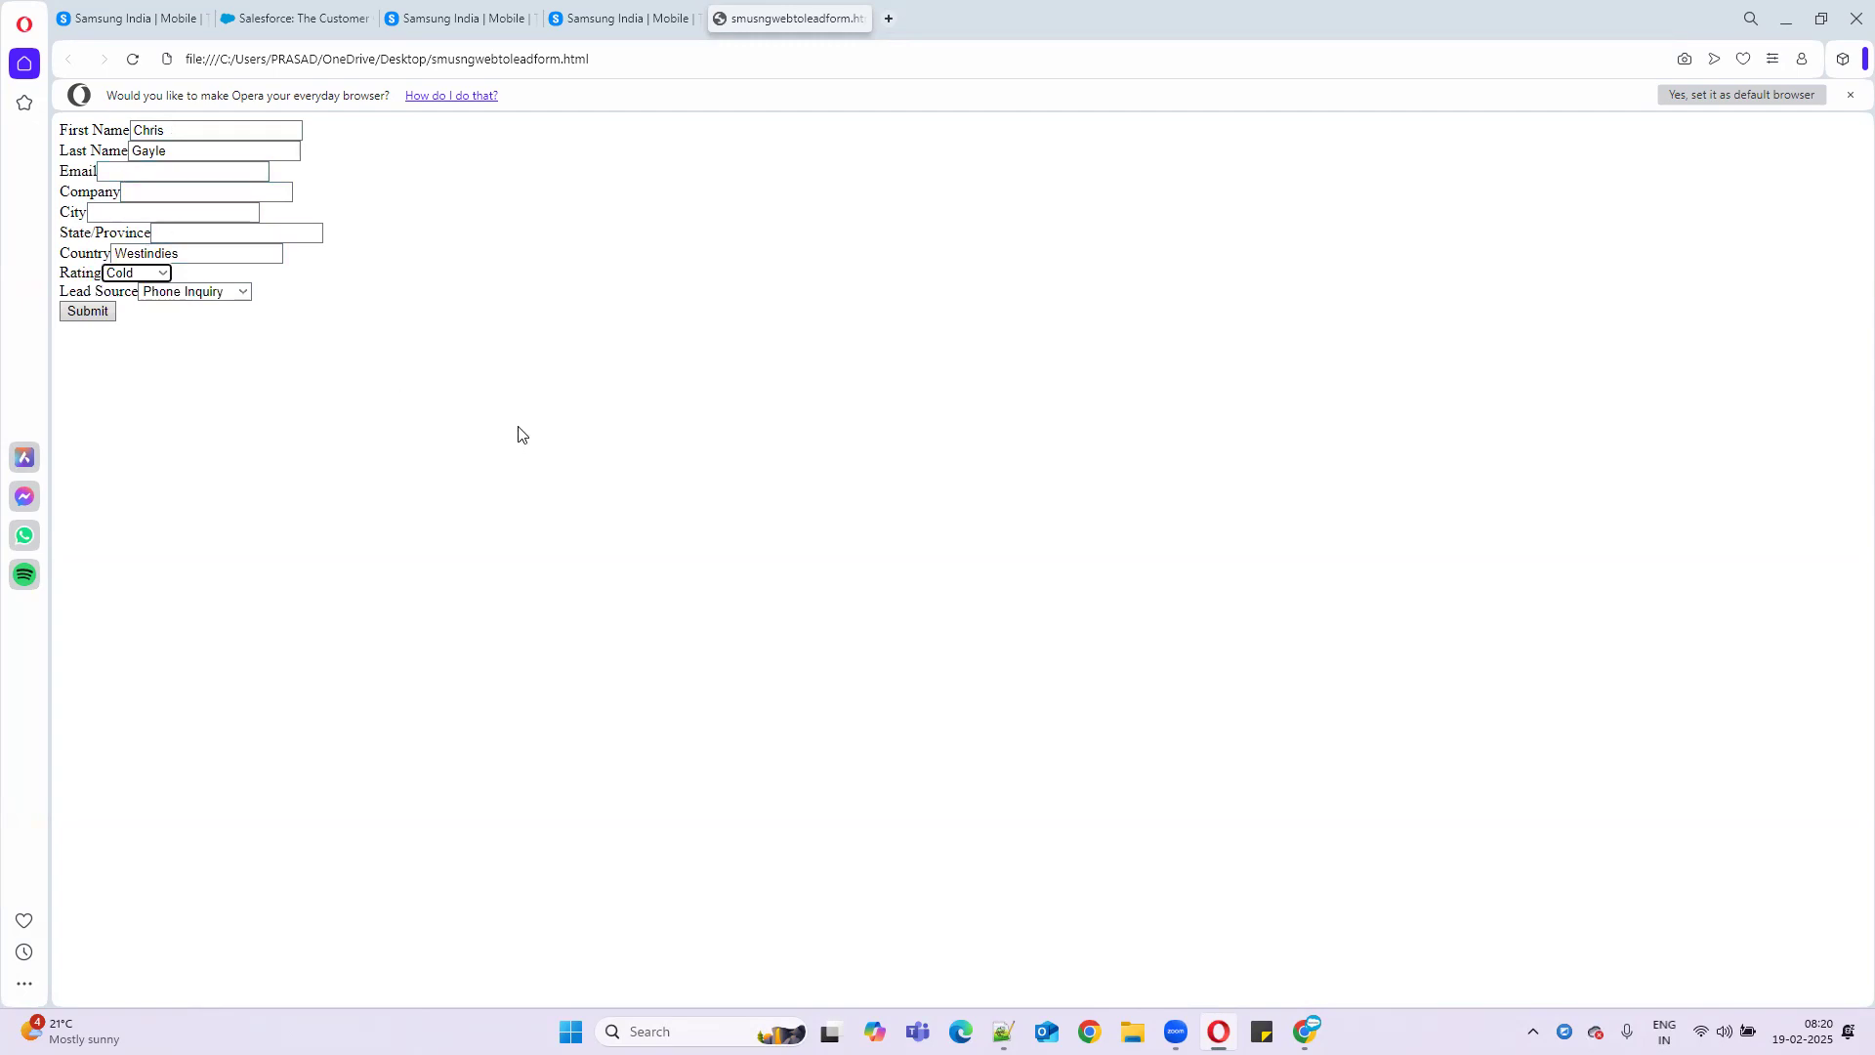
left_click(98, 312)
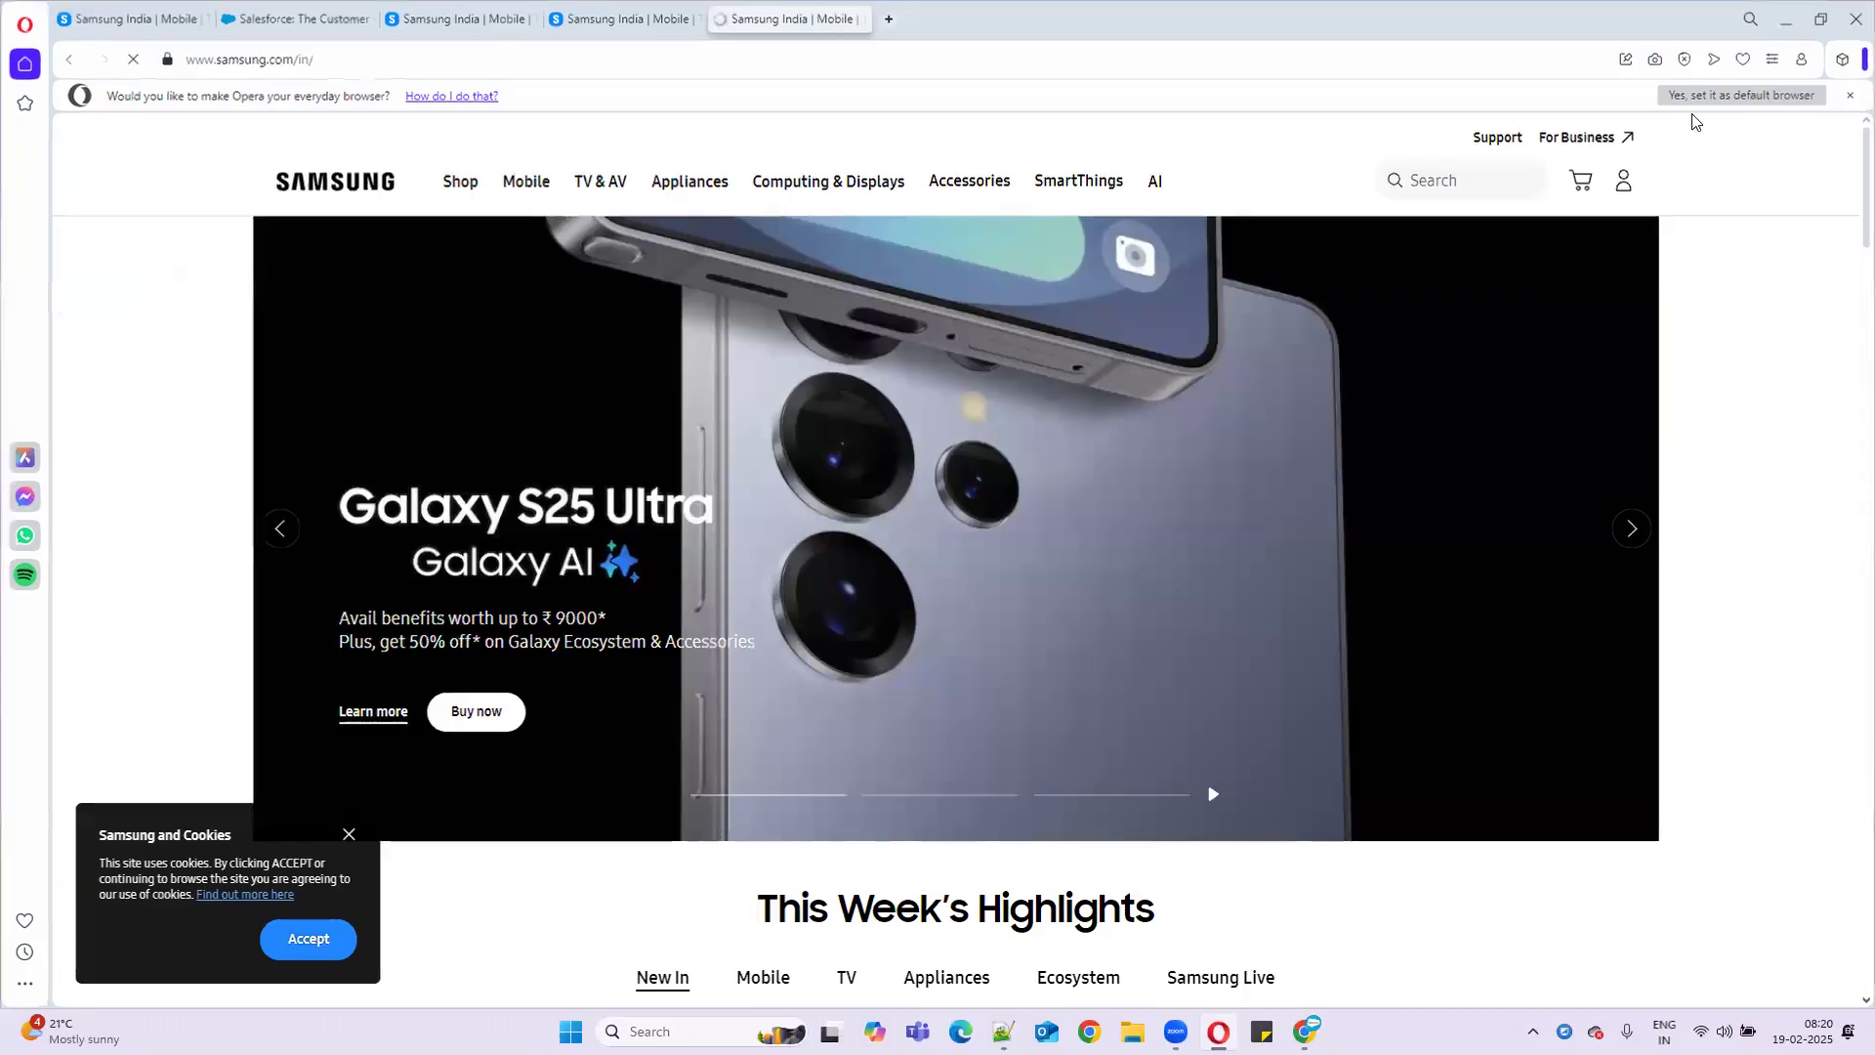
key("super+d")
- Open the new Westindies lead from All Open Leads and confirm its owner is SamusngQueue
mouse_move(1306, 1032)
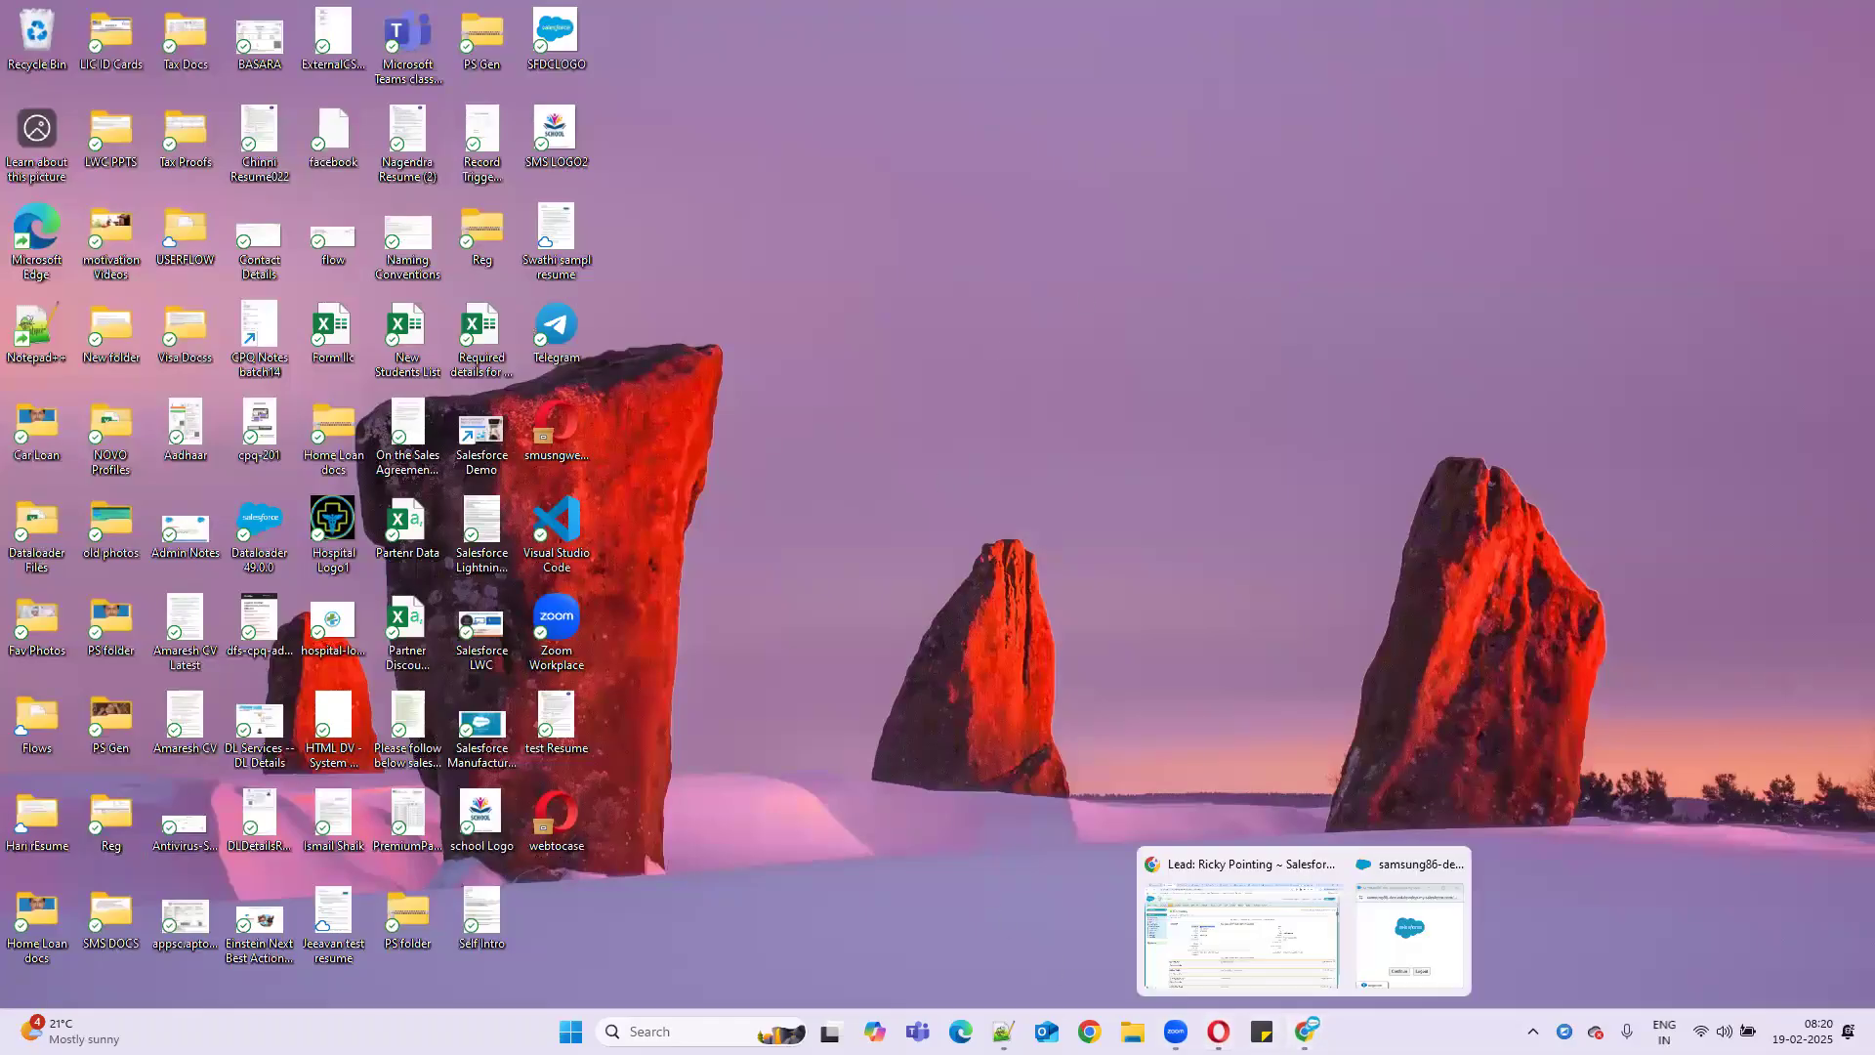
left_click(1201, 909)
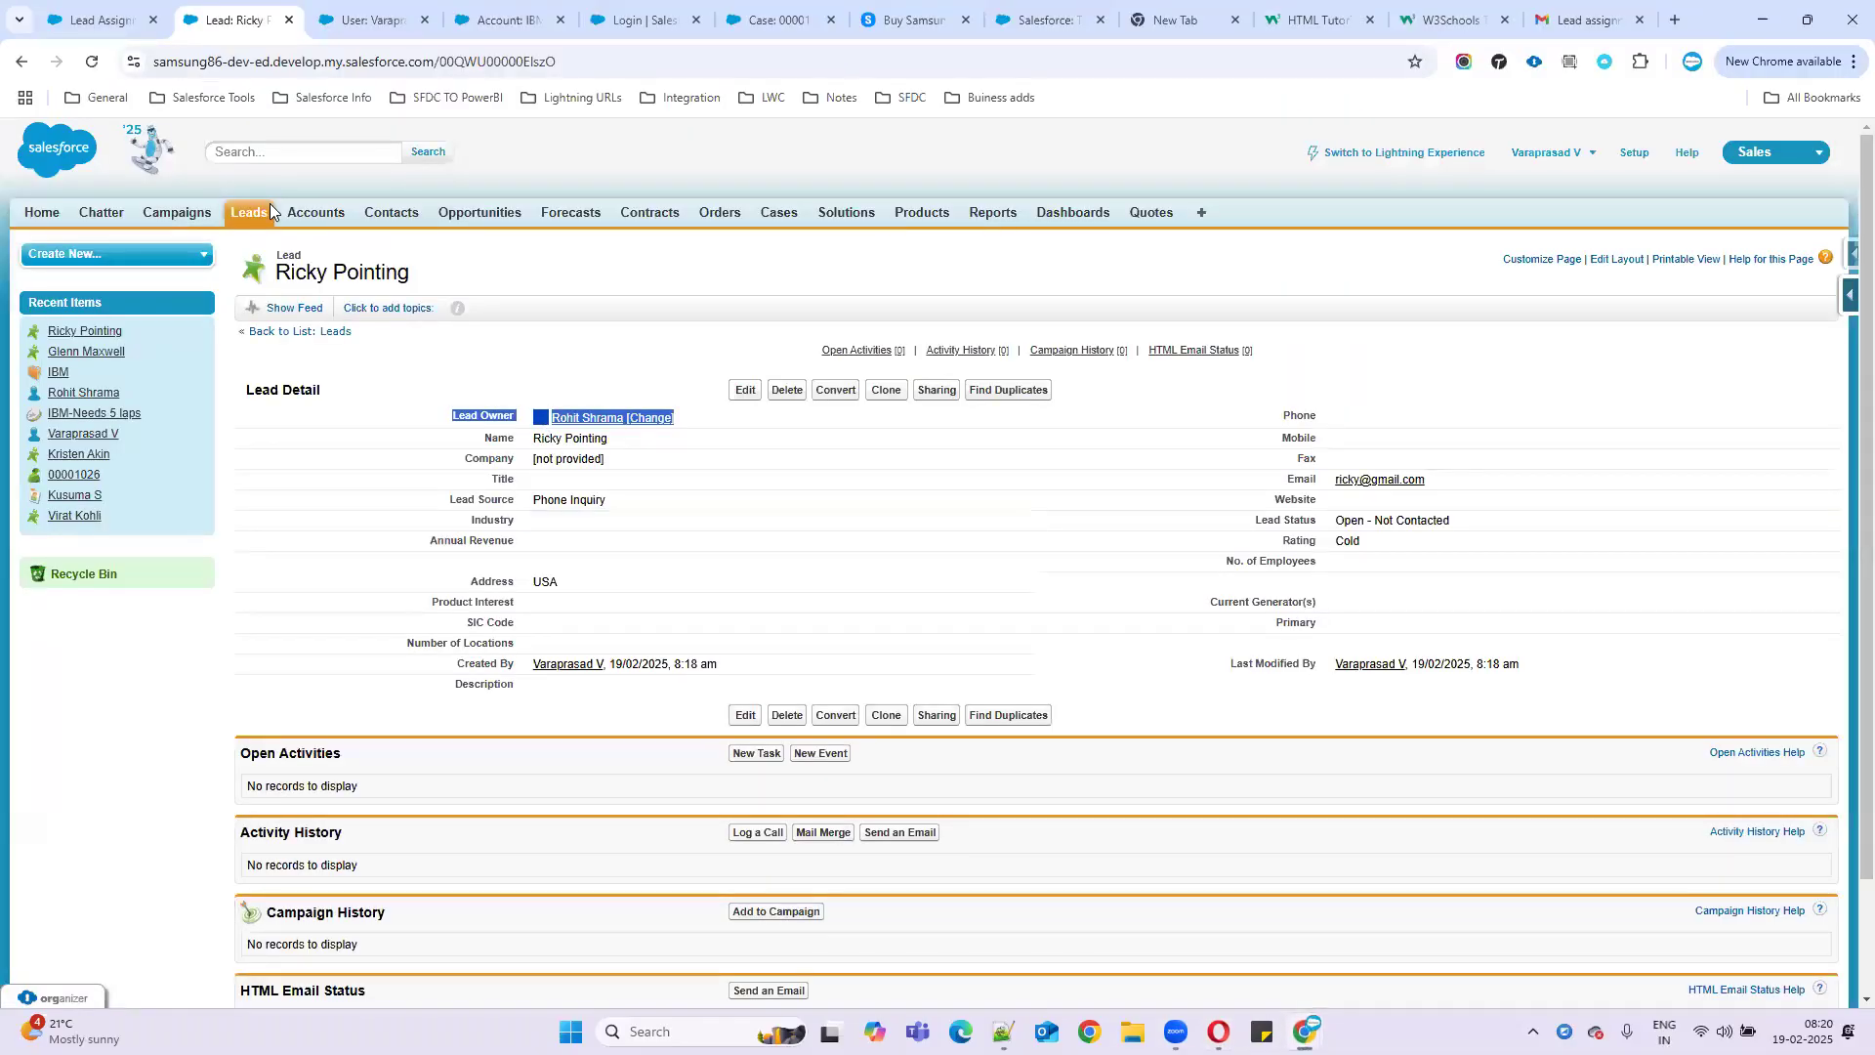
left_click(261, 214)
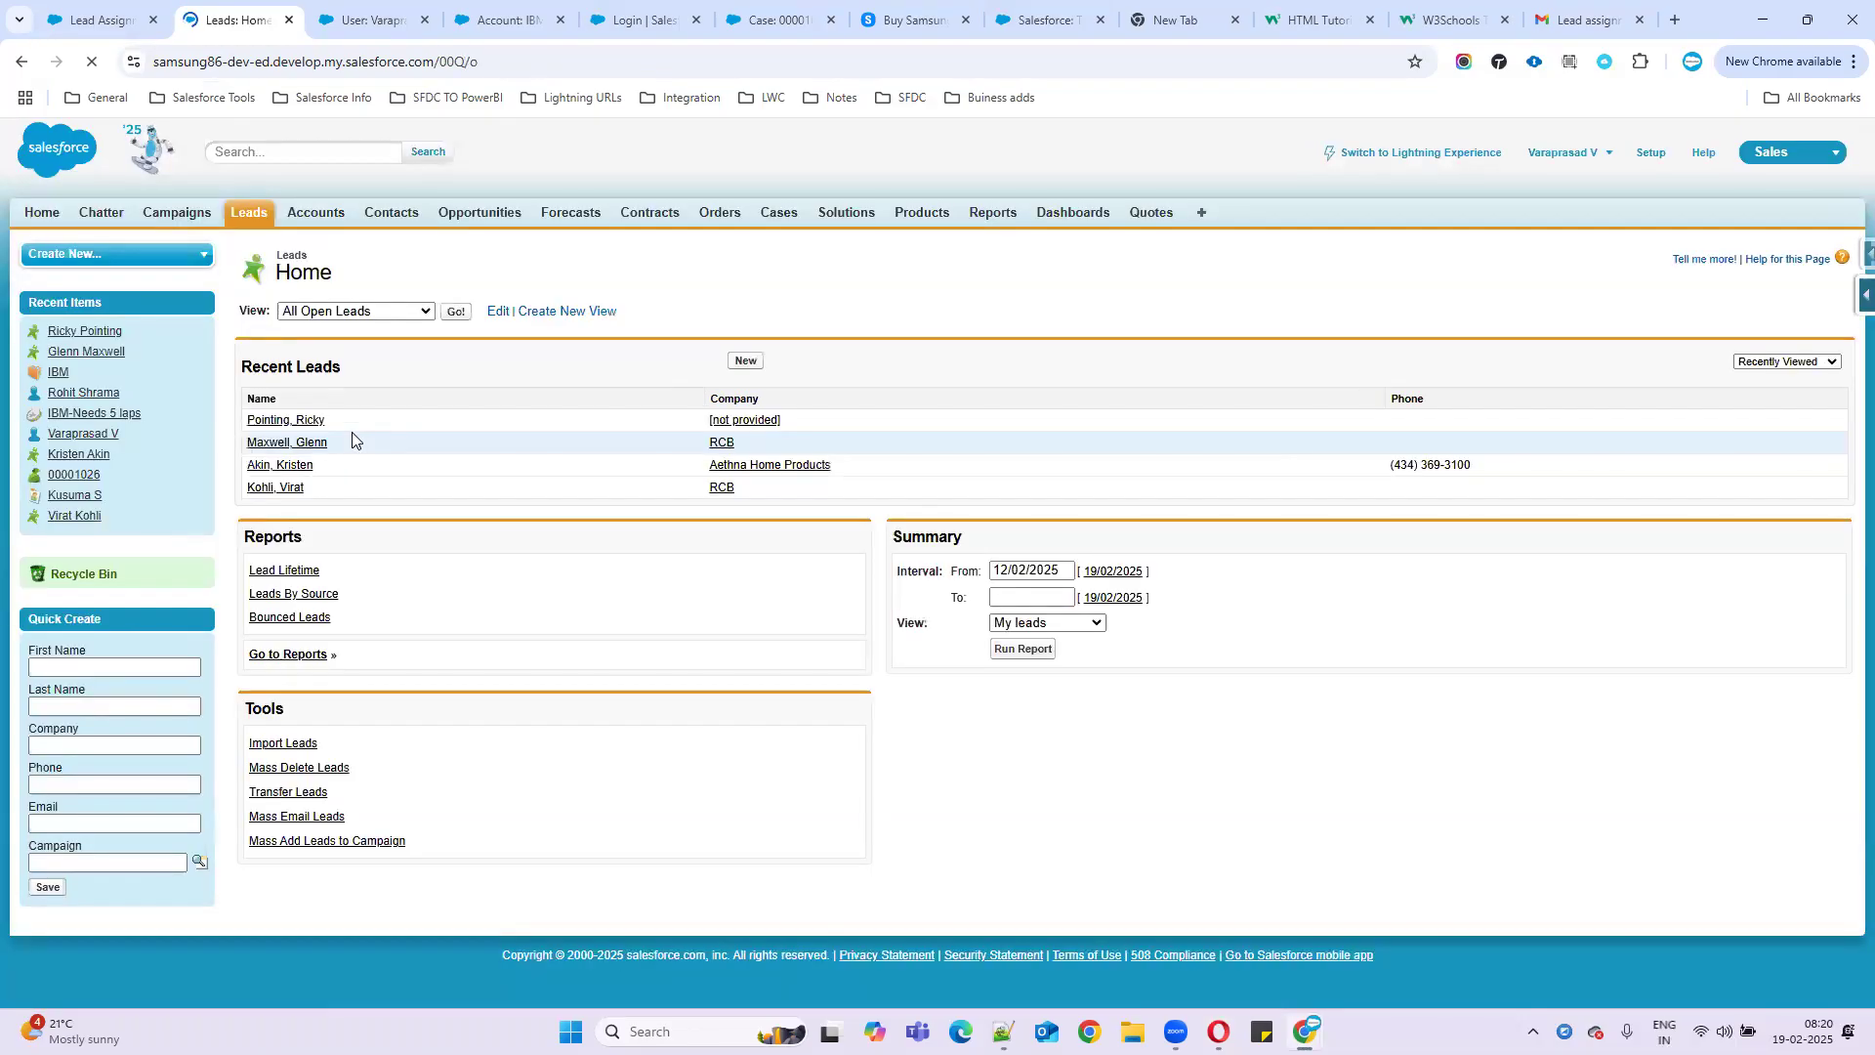
left_click(453, 314)
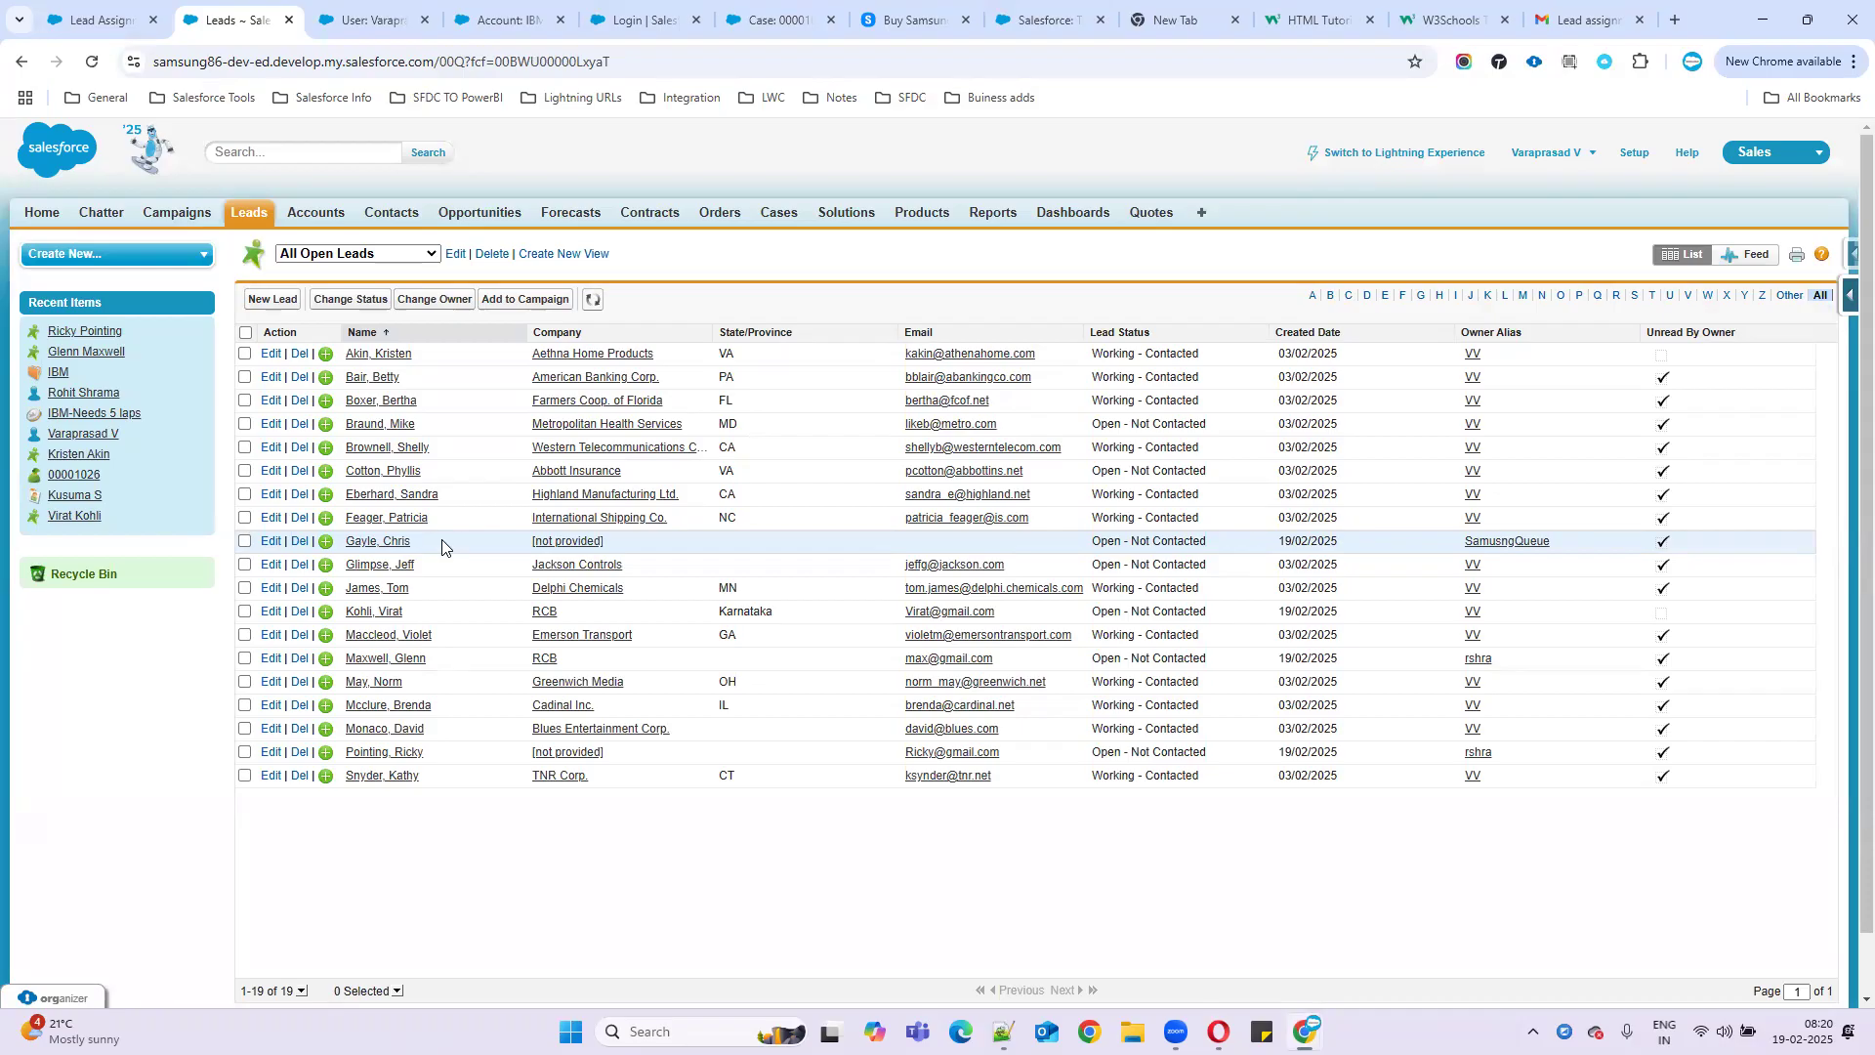
left_click(383, 549)
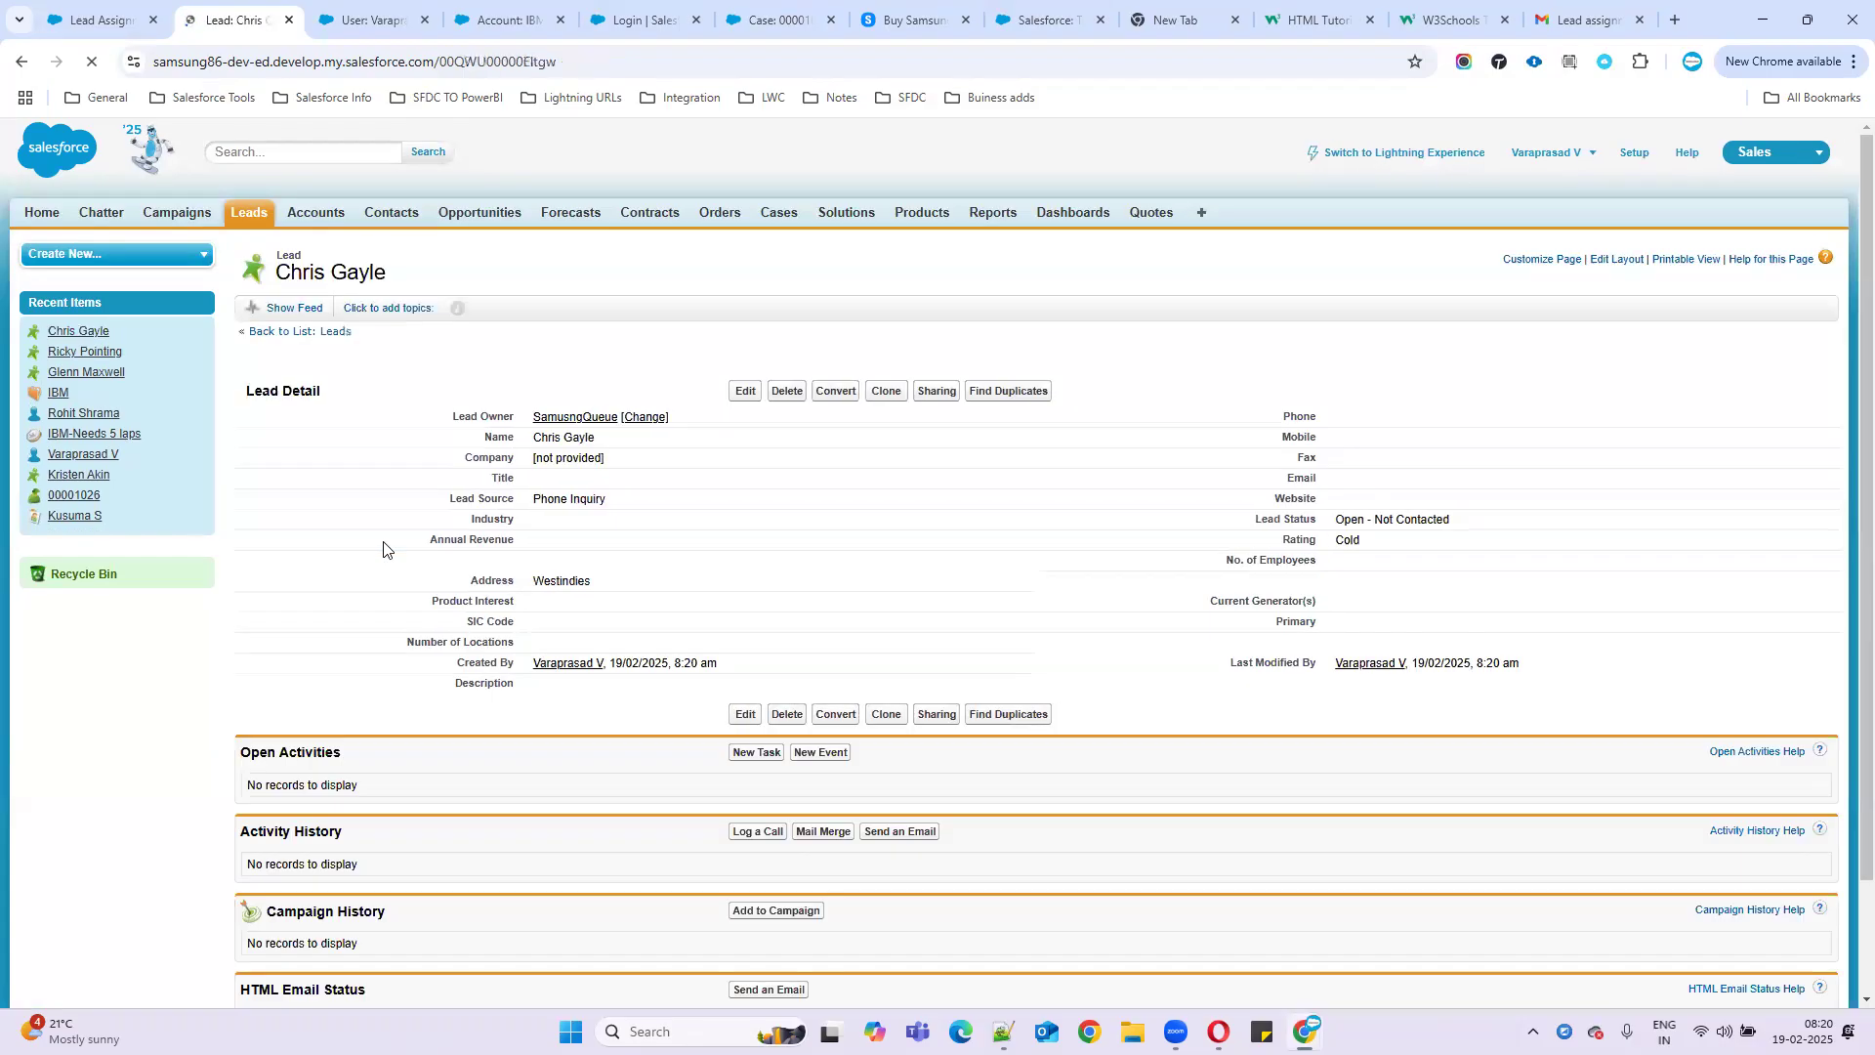
left_click_drag(450, 415, 790, 531)
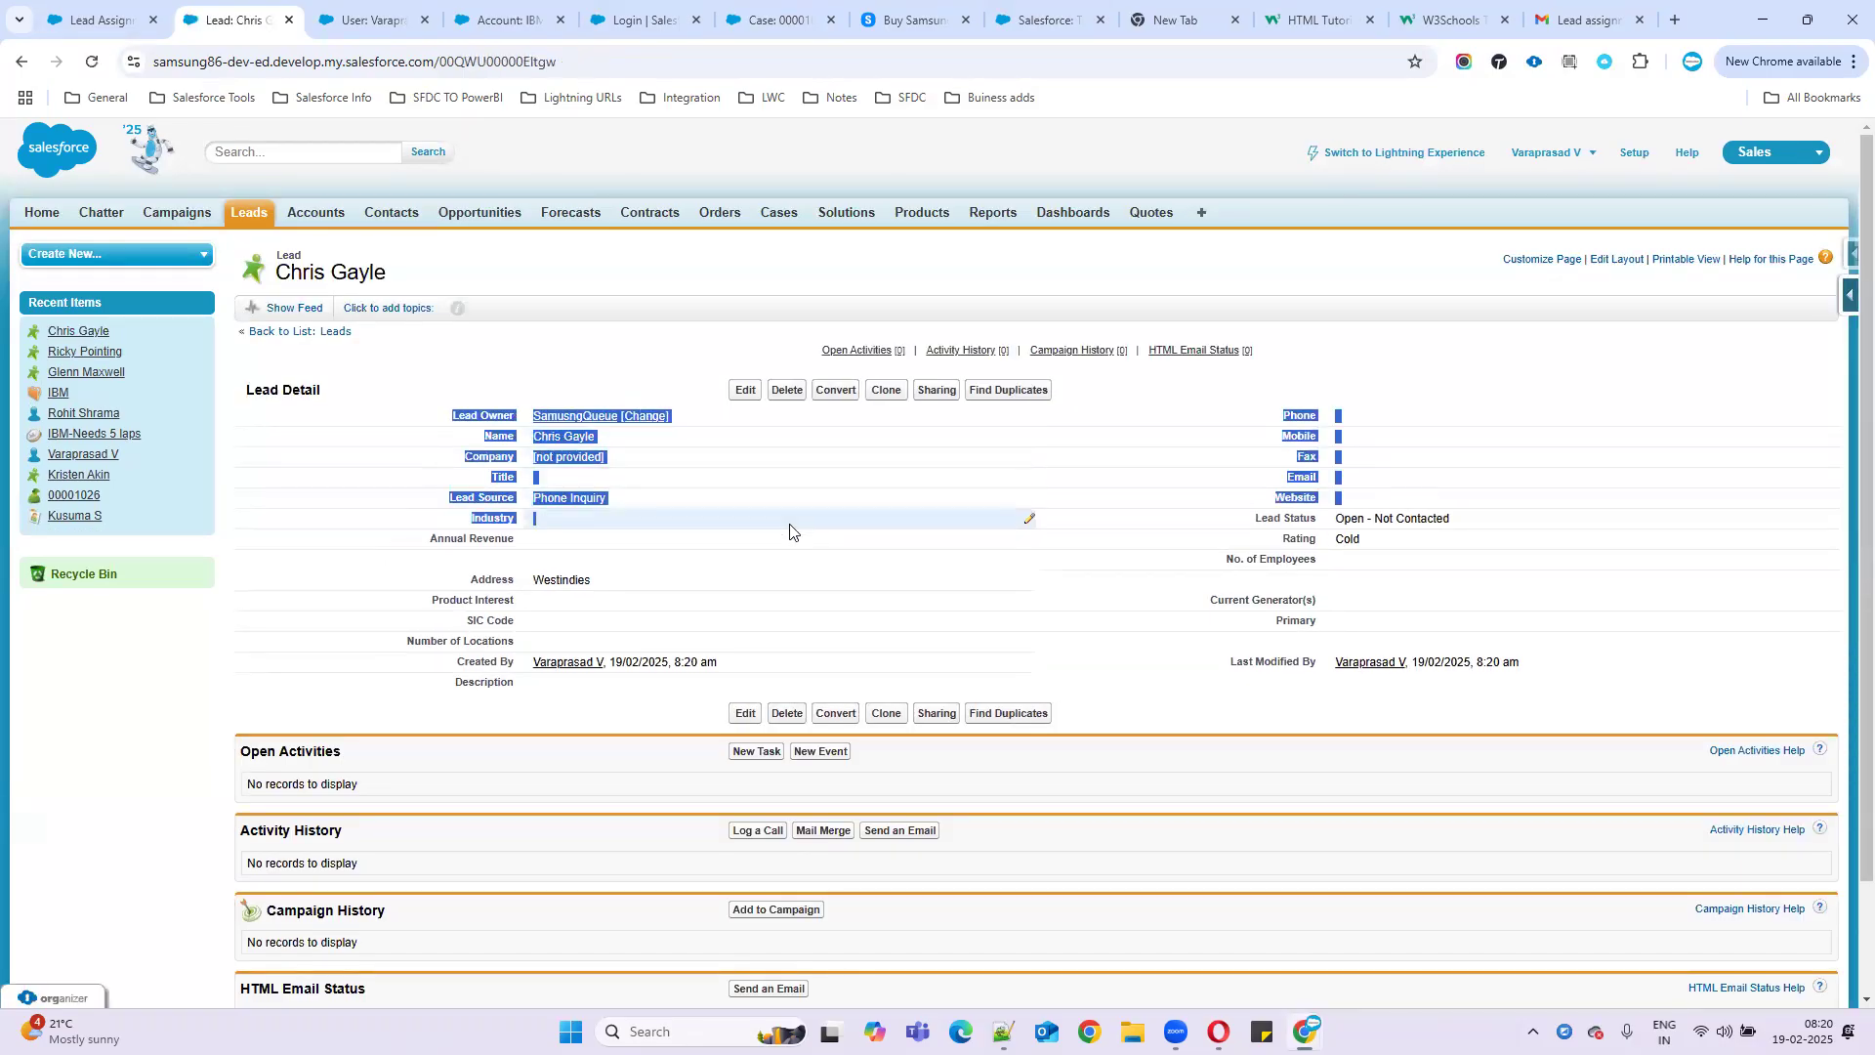
left_click(623, 355)
left_click_drag(531, 419, 628, 418)
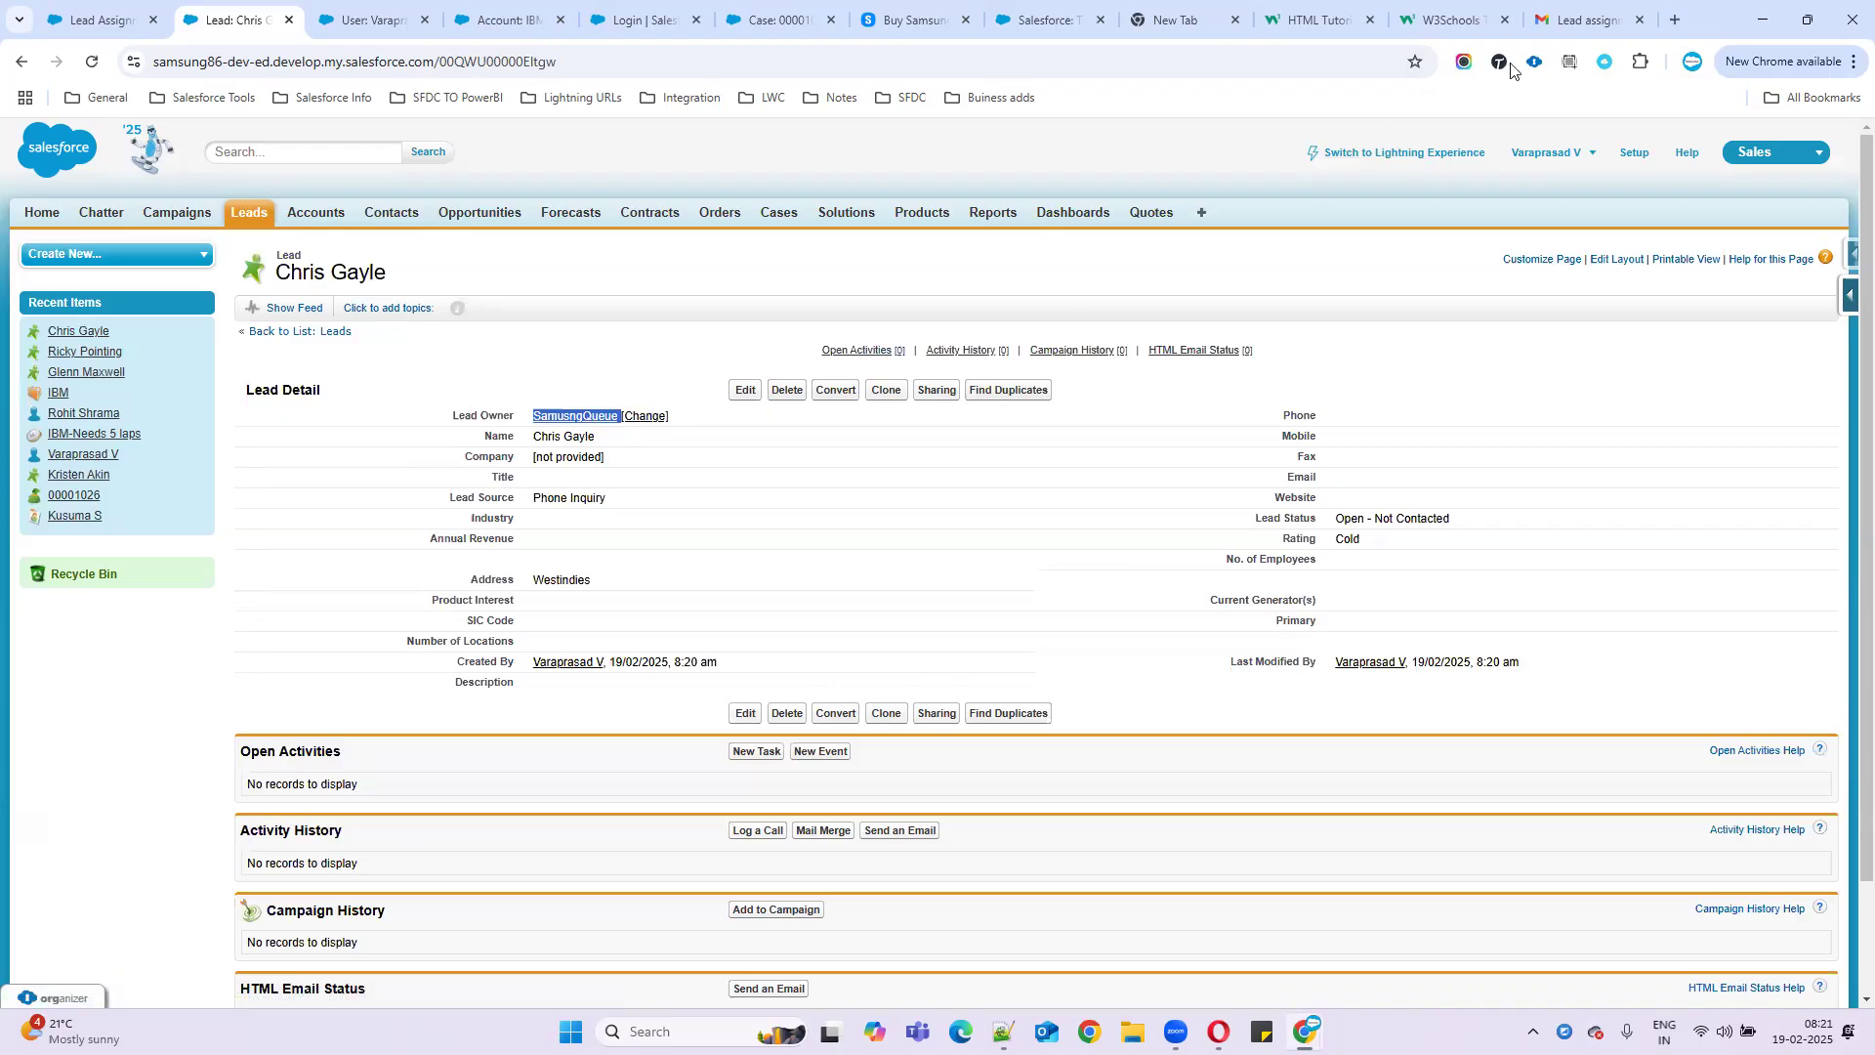
left_click(1575, 19)
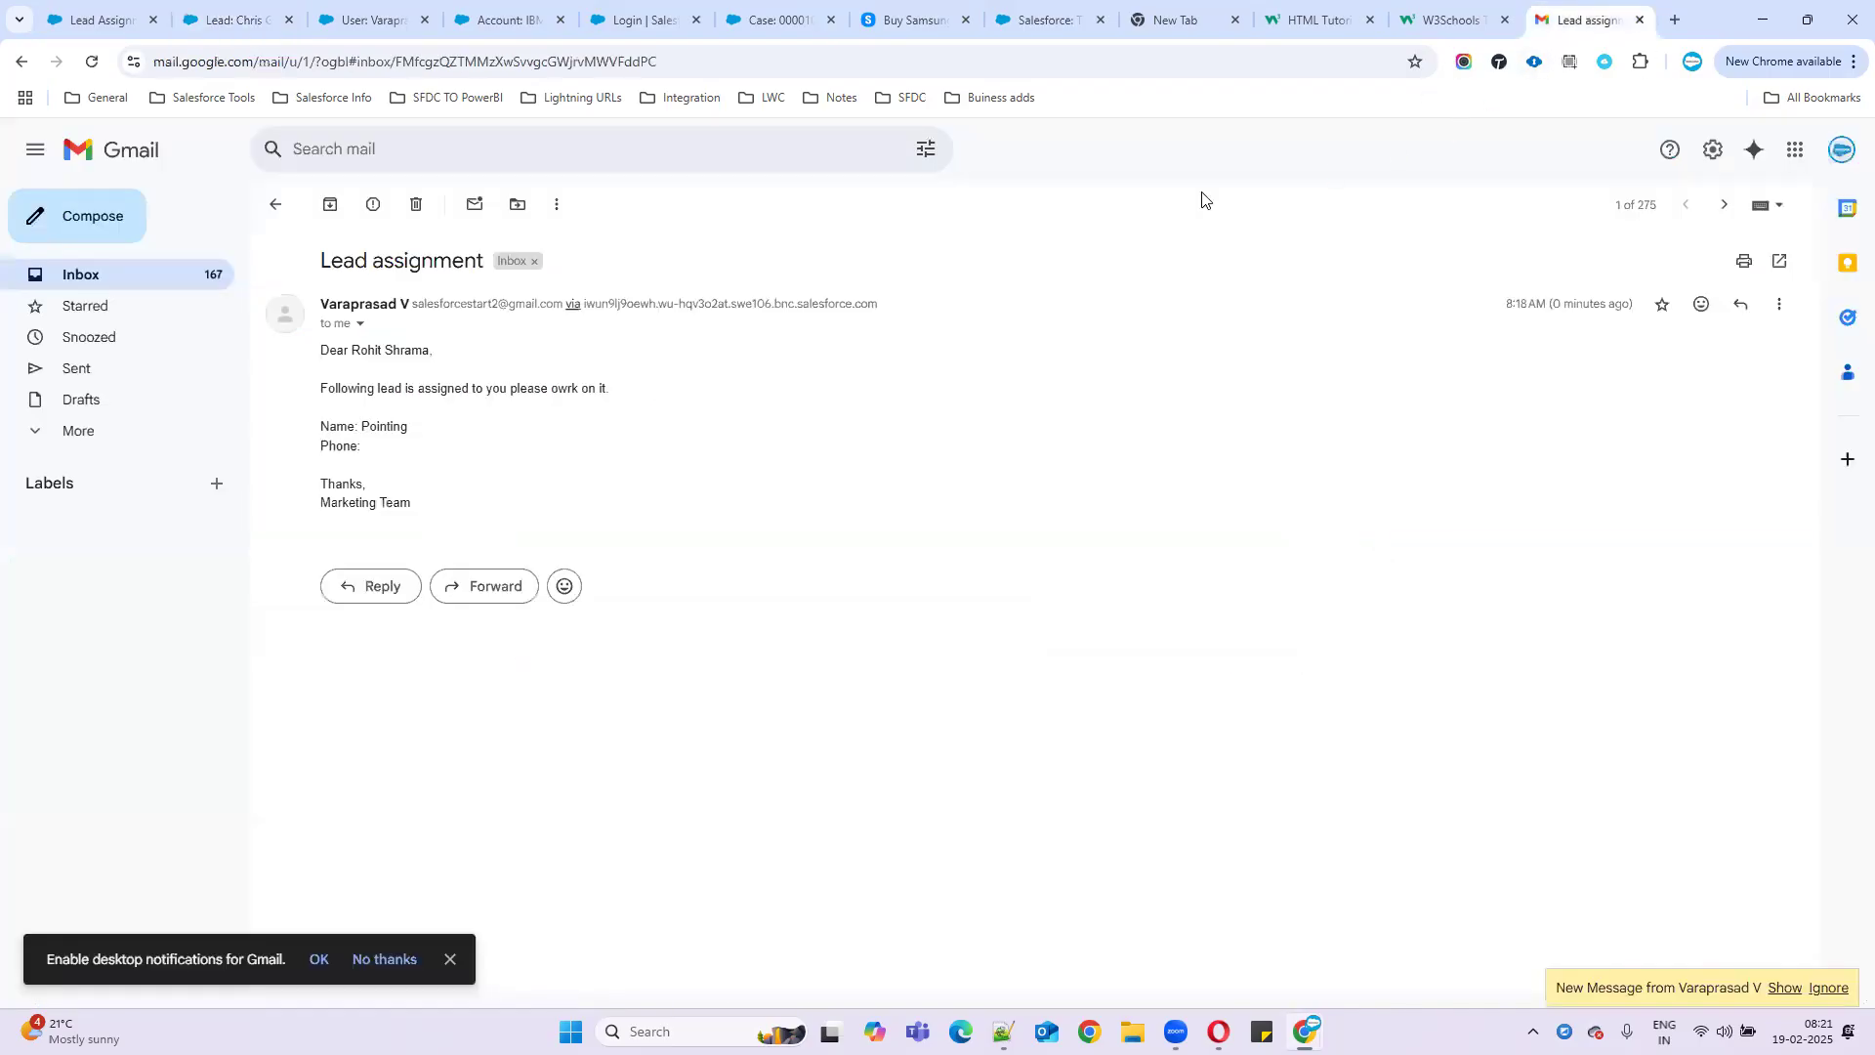
- Open the updated Lead assignment conversation and review the new message's greeting, assignment, lead name and phone lines
left_click(156, 278)
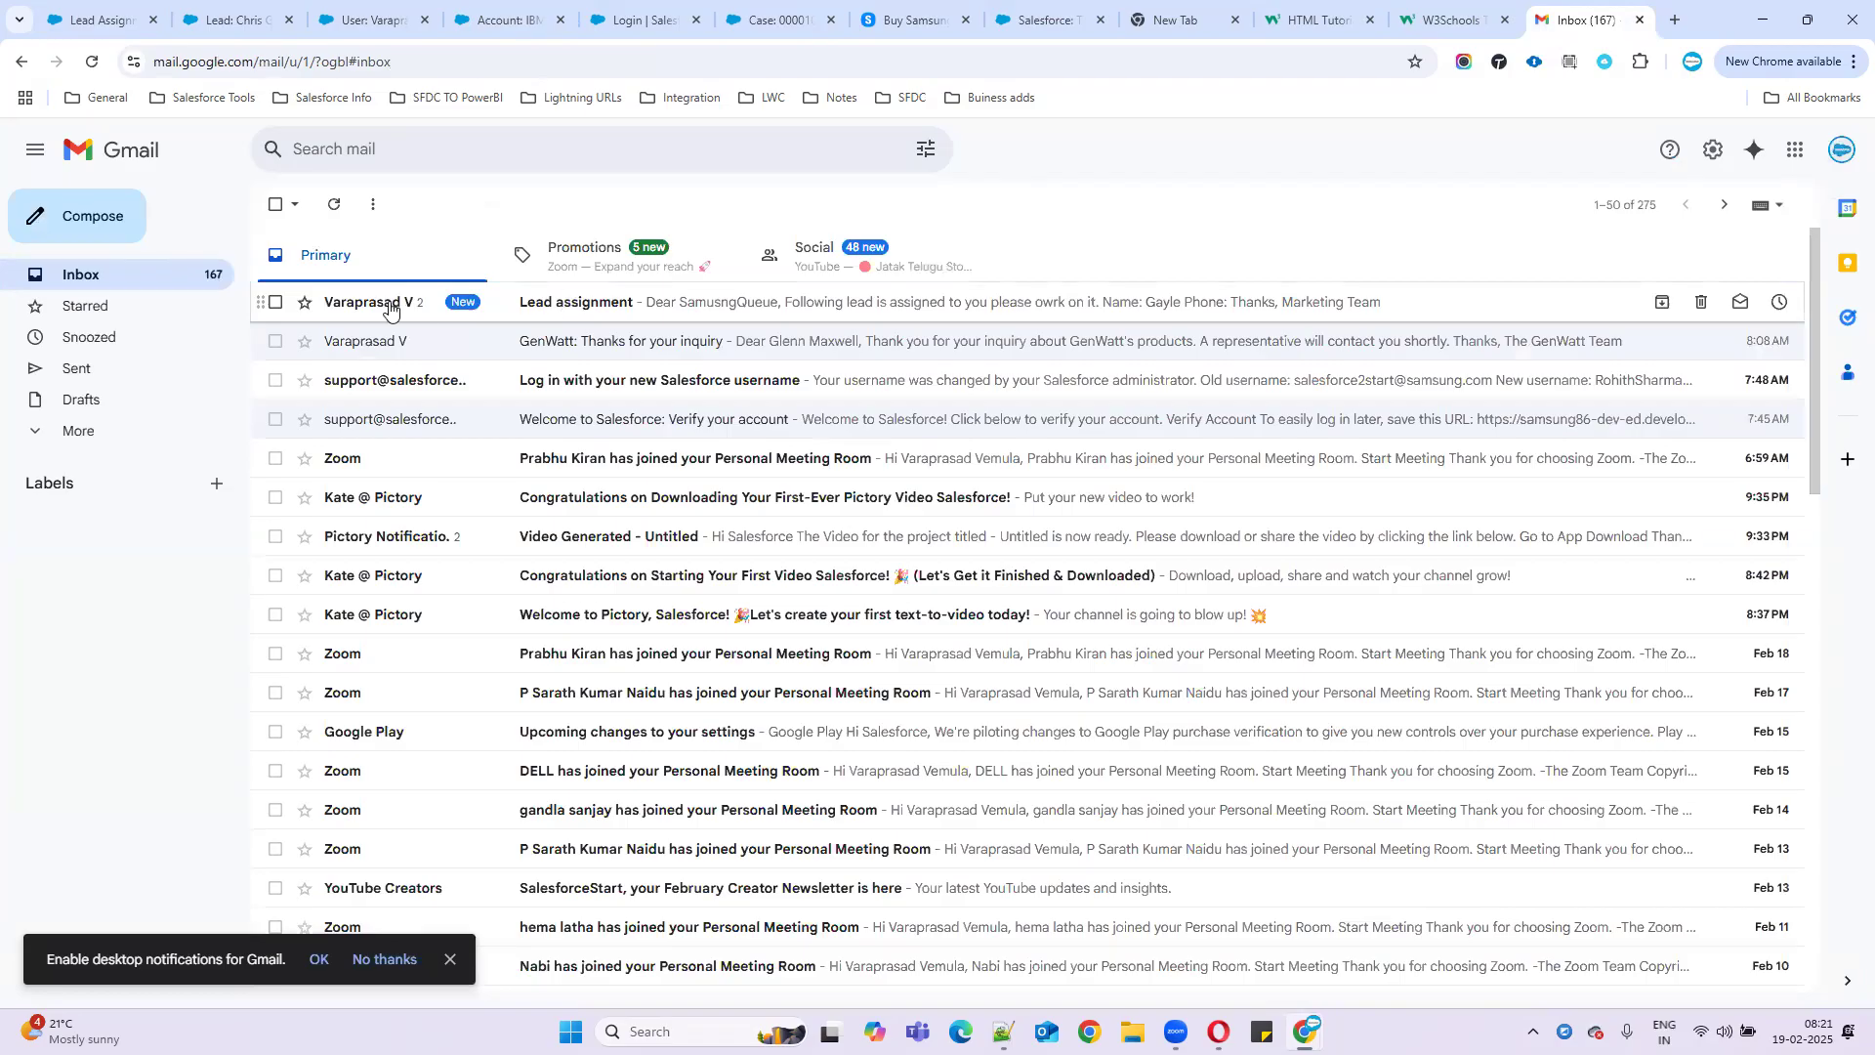
left_click(566, 305)
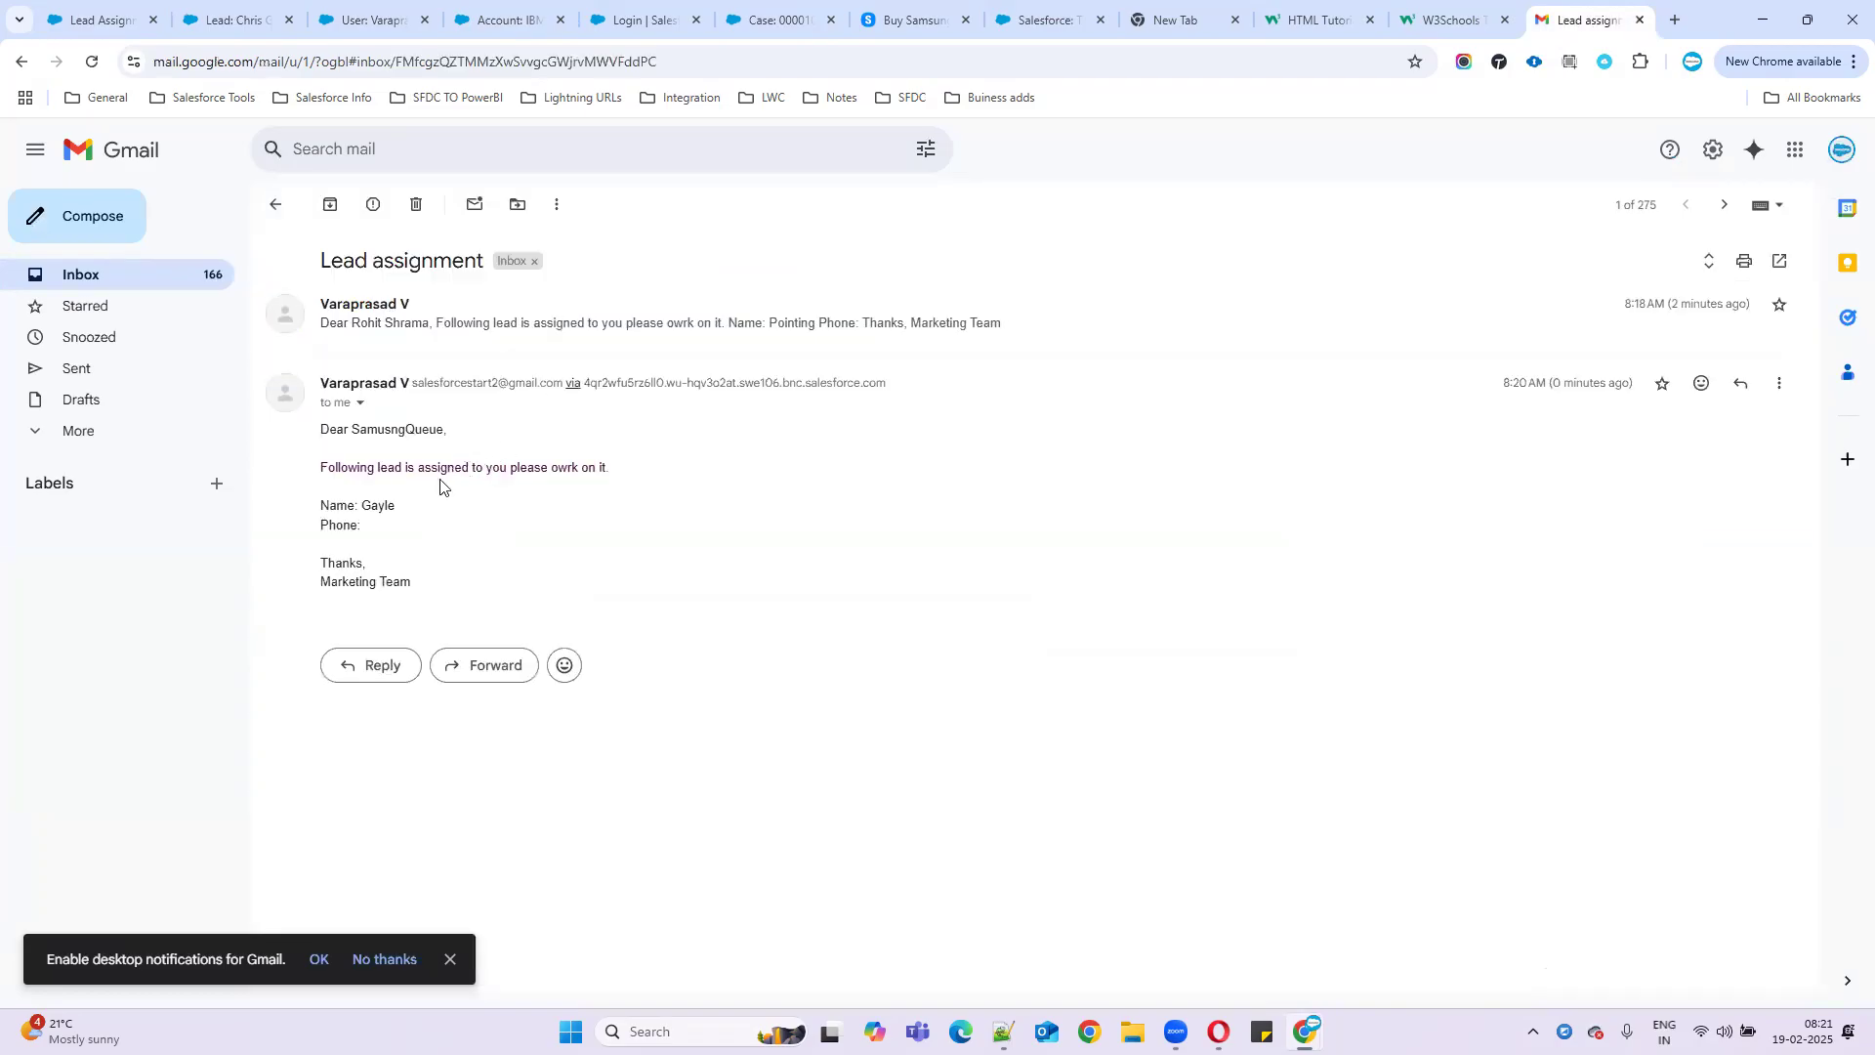
left_click_drag(321, 430, 533, 437)
left_click(475, 435)
left_click_drag(324, 431, 438, 431)
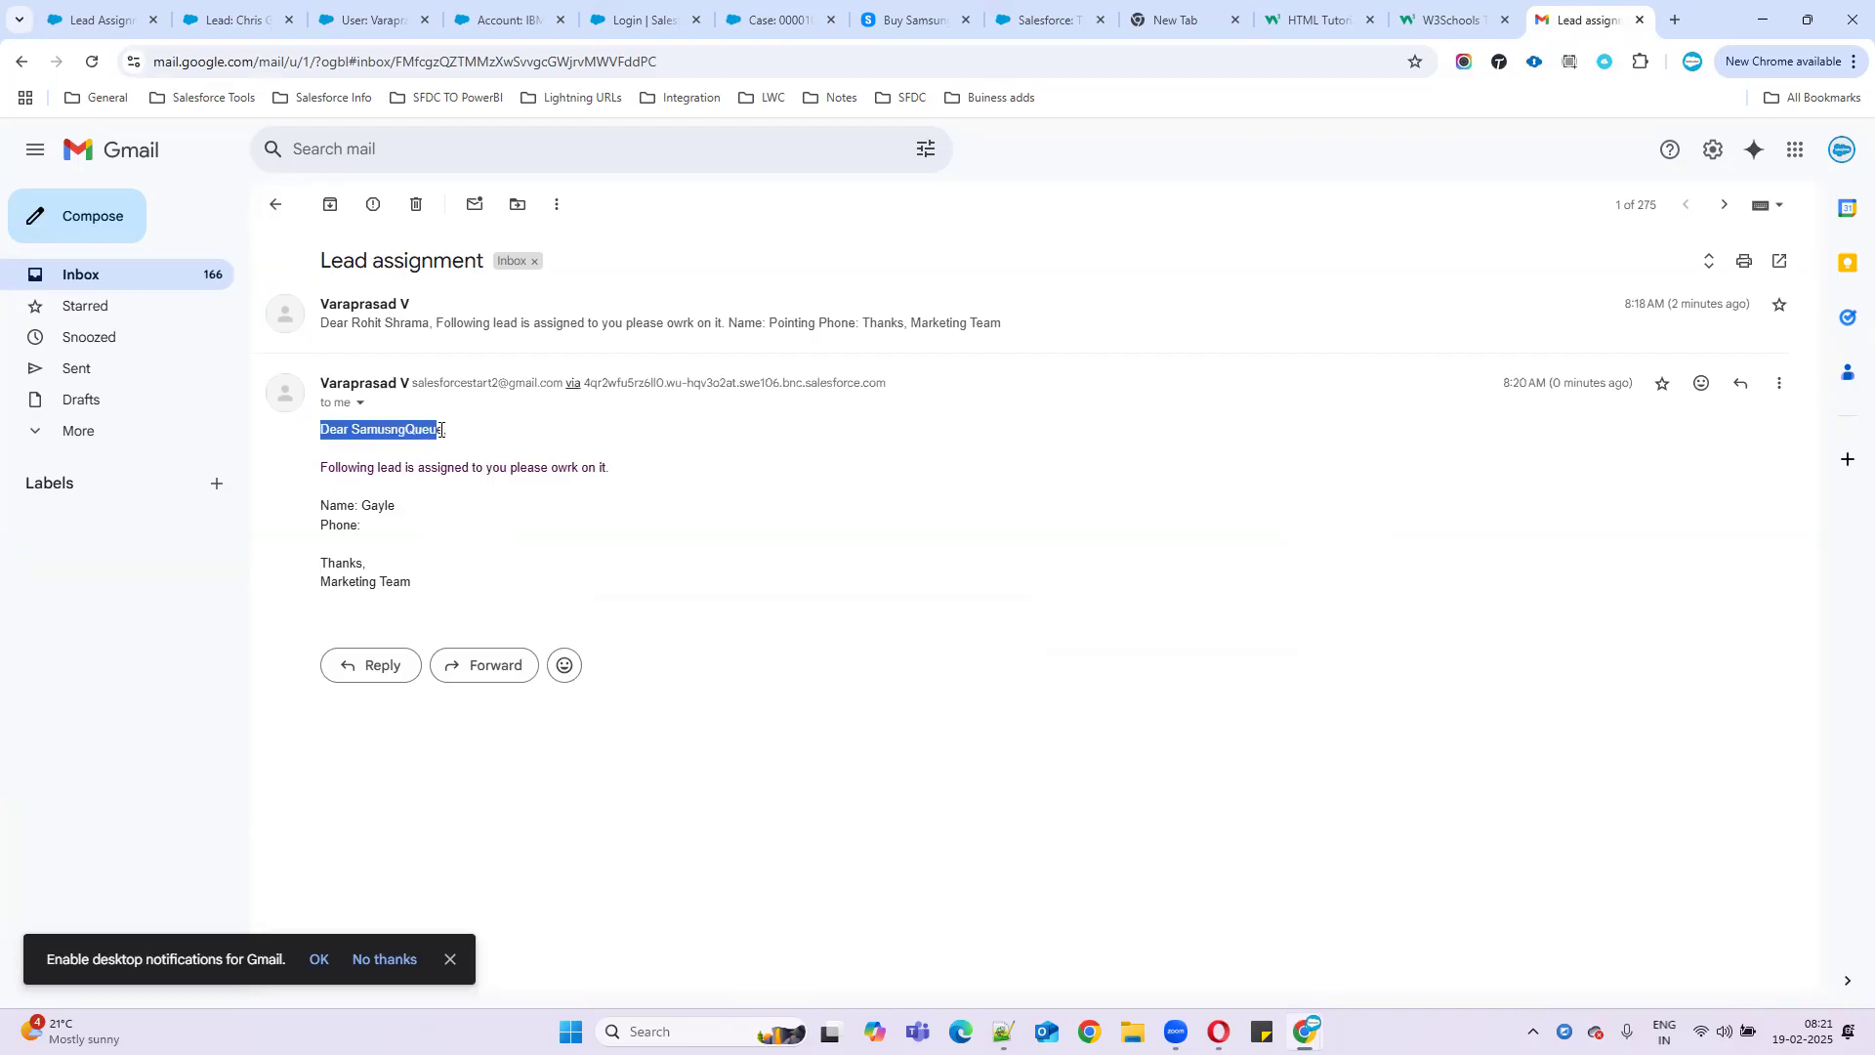
left_click_drag(318, 467, 672, 537)
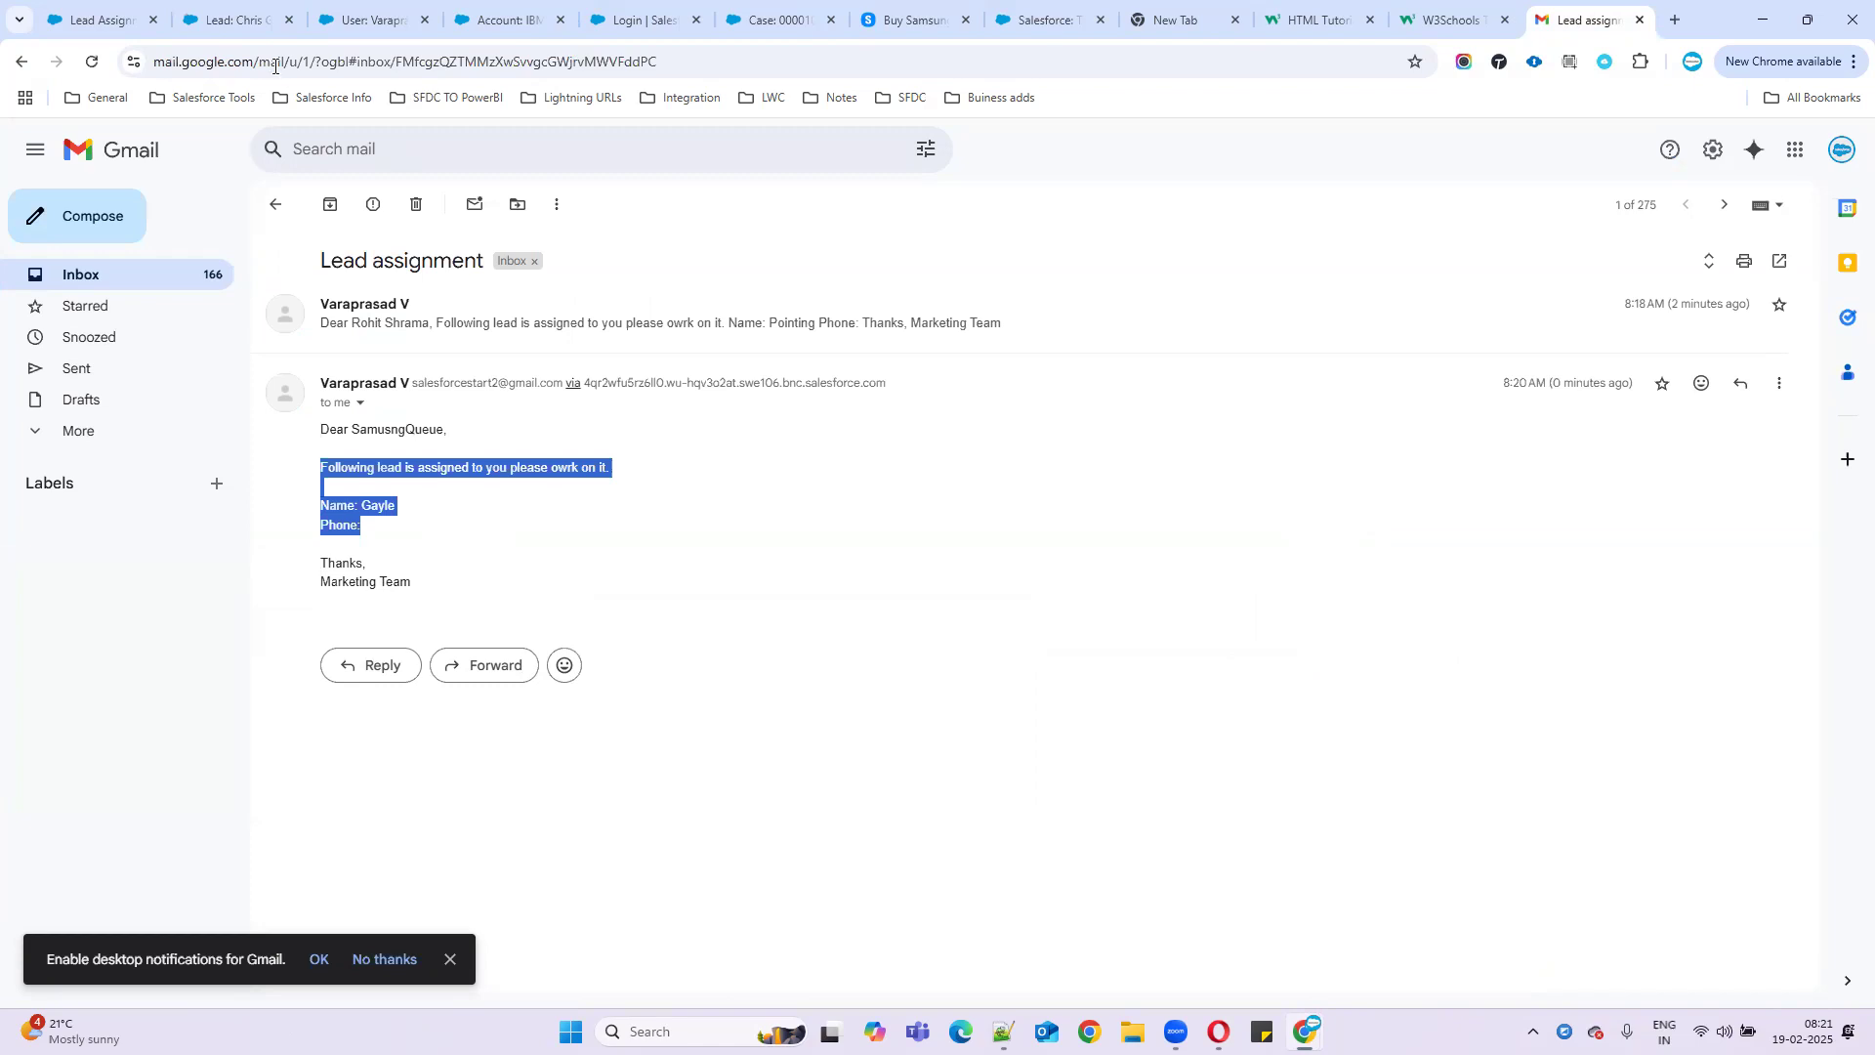
left_click(231, 20)
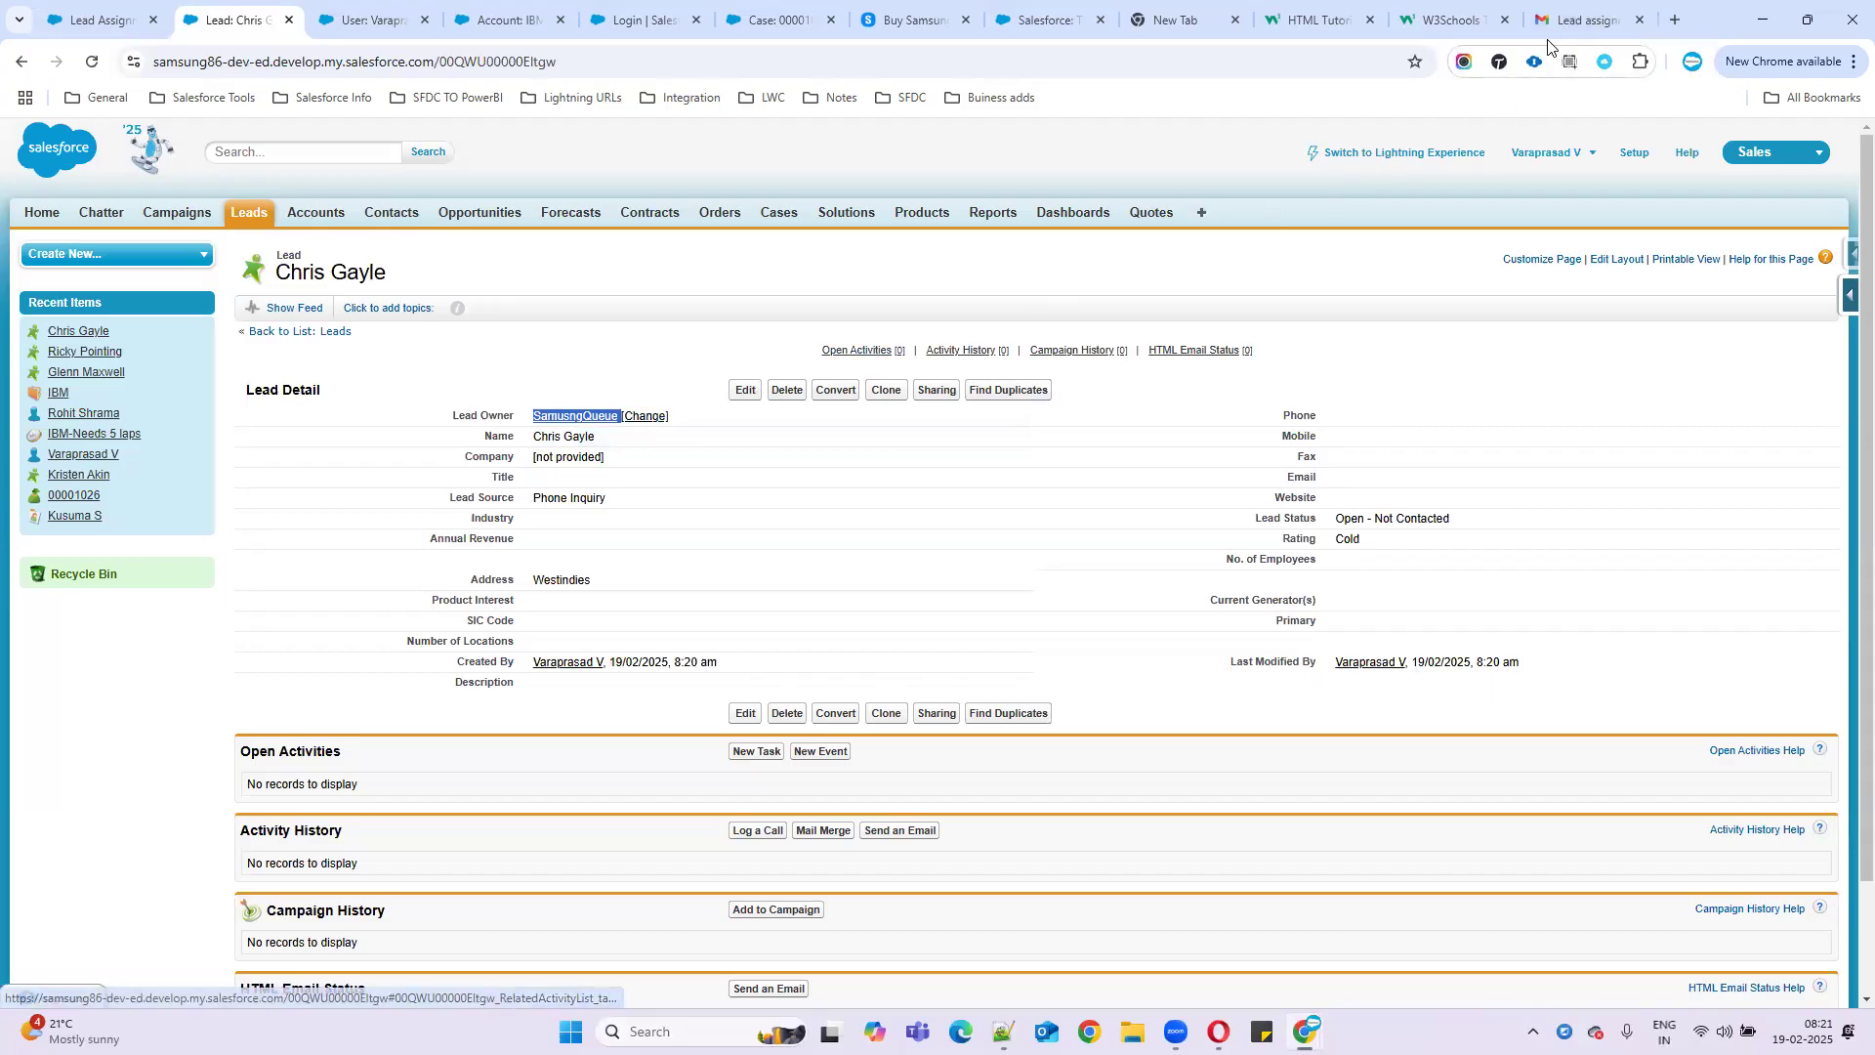
- Revisit the Country Based assignmentrules entries, then put the cursor on empty line 449 in Notepad++
left_click(1574, 20)
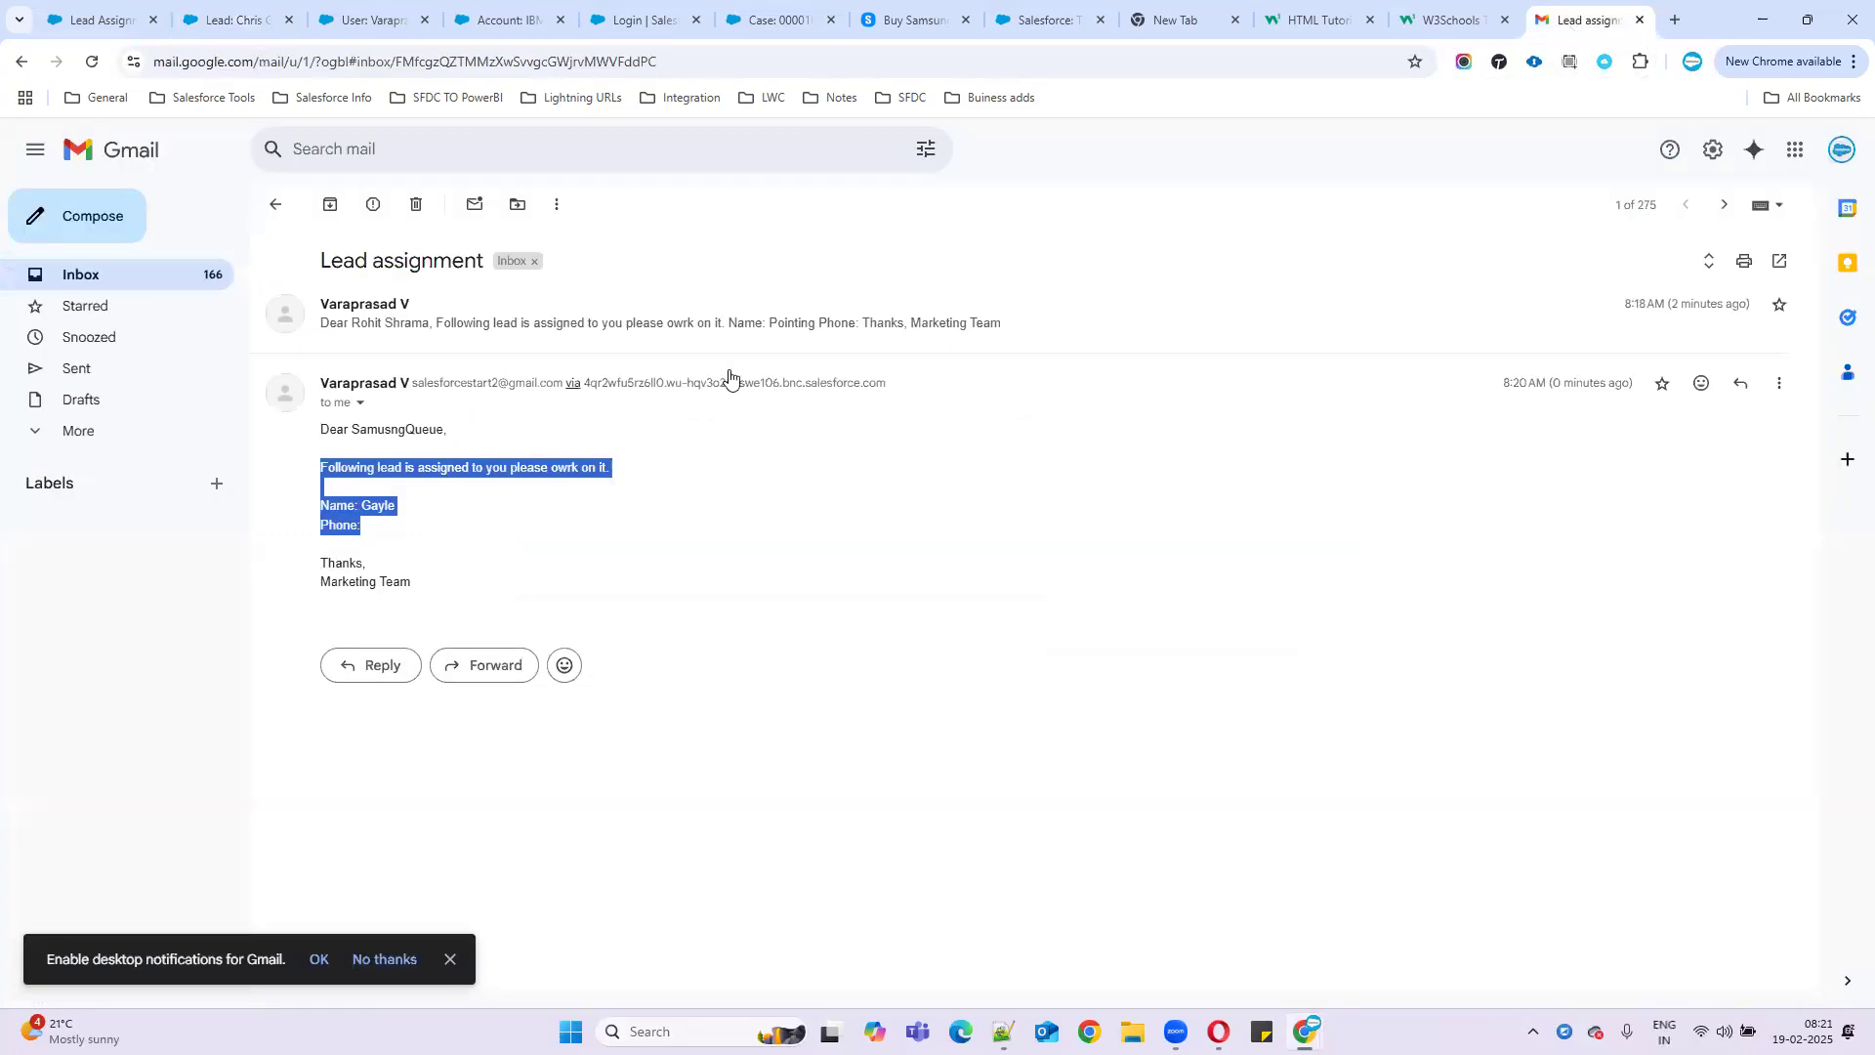
left_click(122, 24)
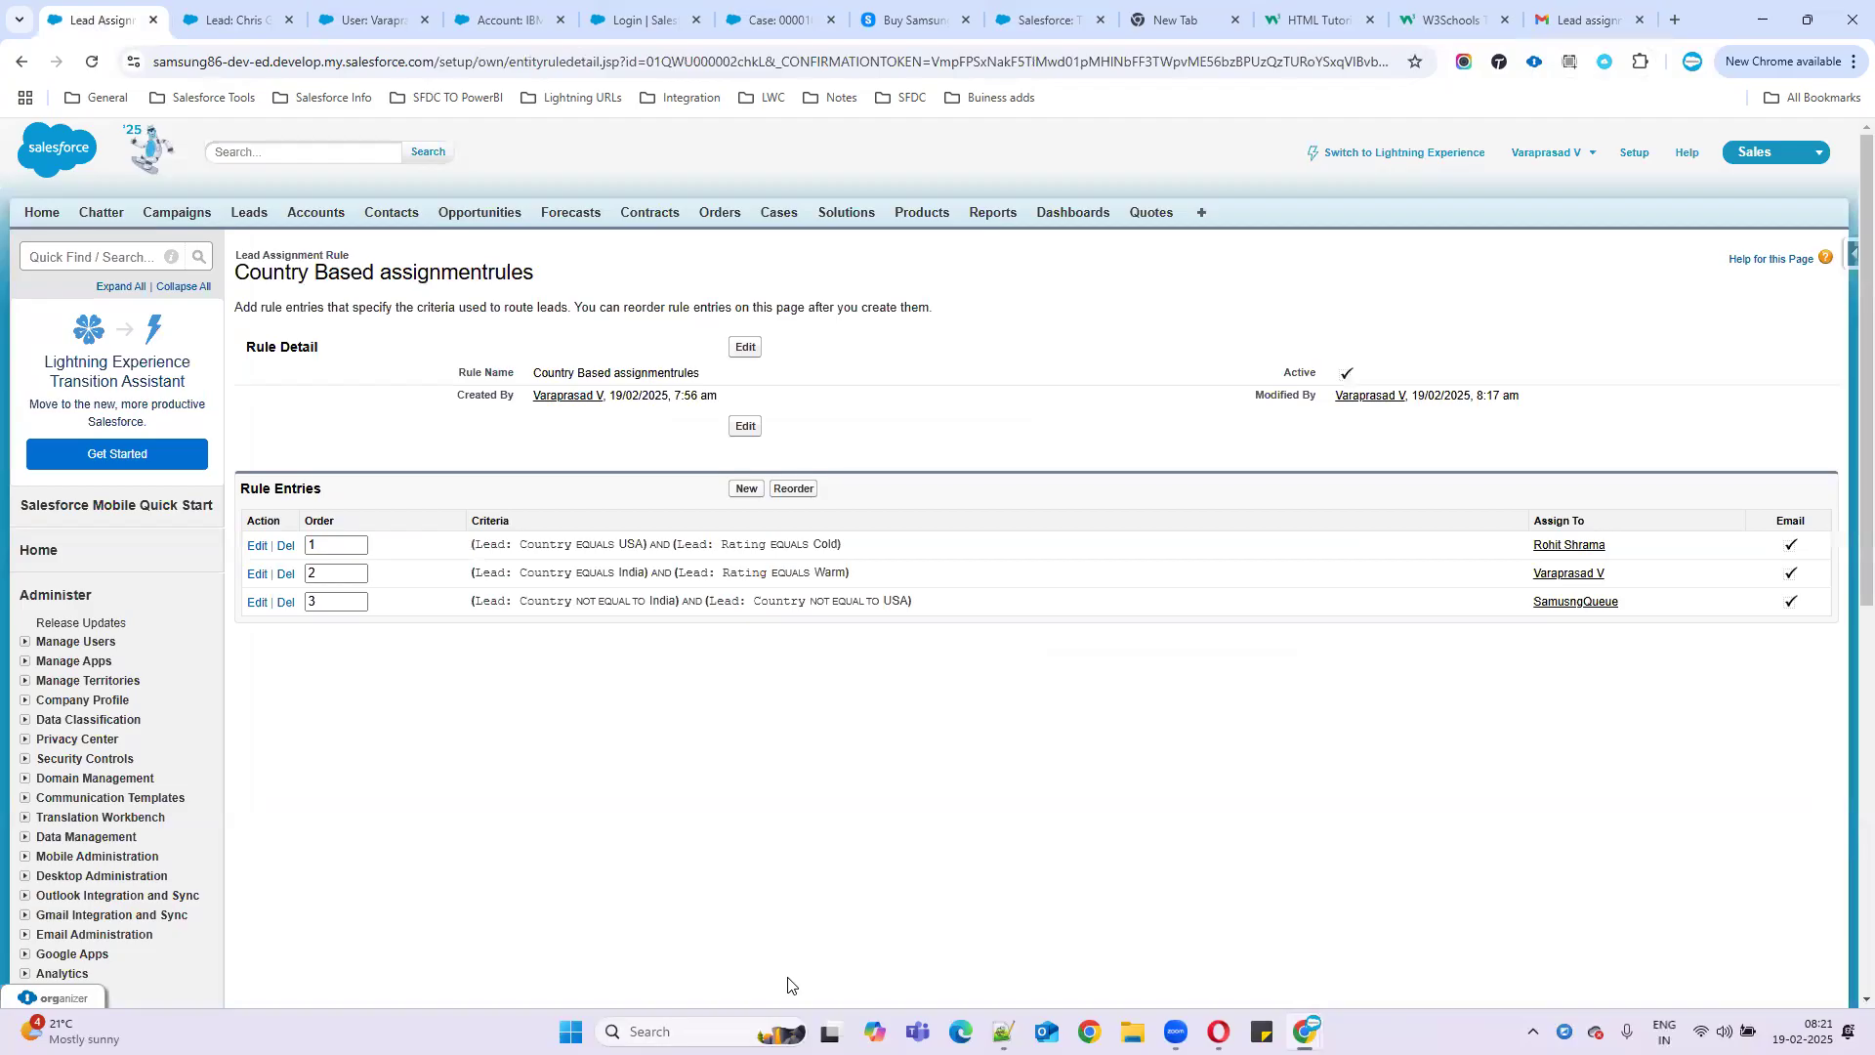
left_click(1003, 1033)
left_click(126, 850)
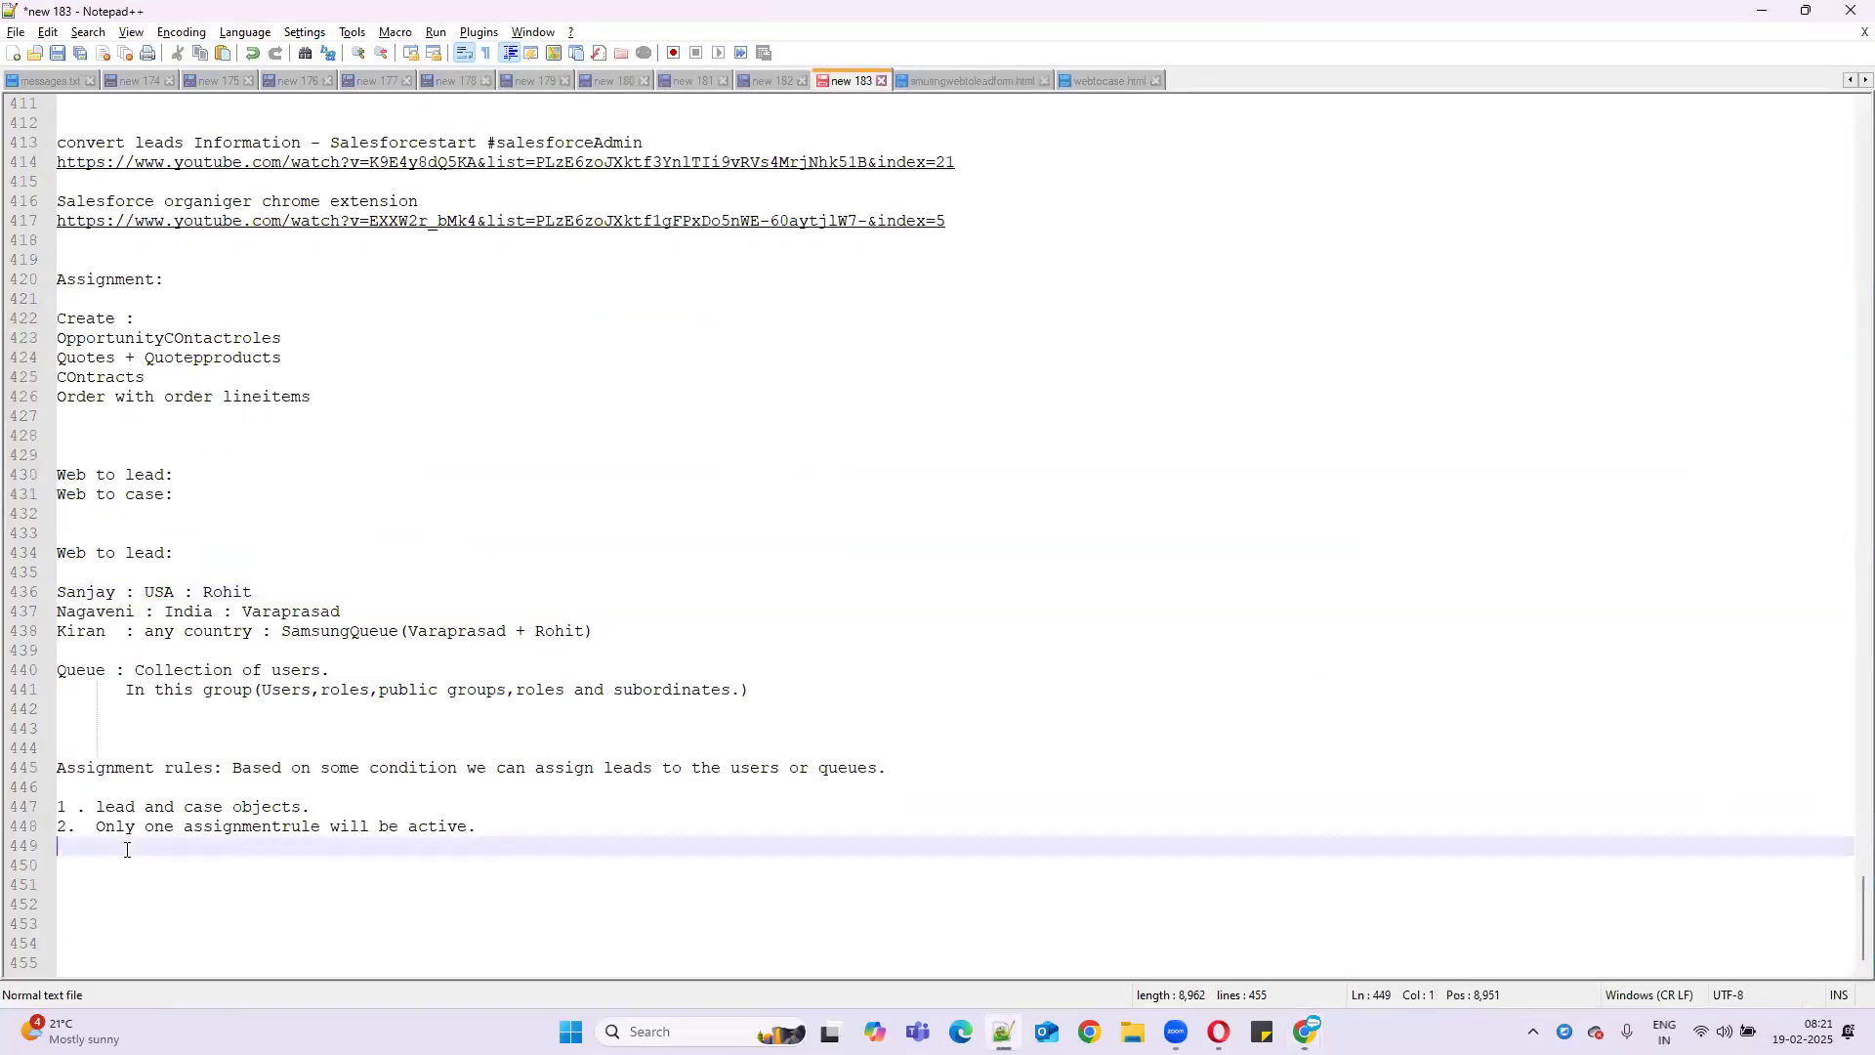
- Add an 'Assignment:' heading with the task 'Create one more user', correcting the 'onr' typo
key("Return")
key("Return")
type("Assi")
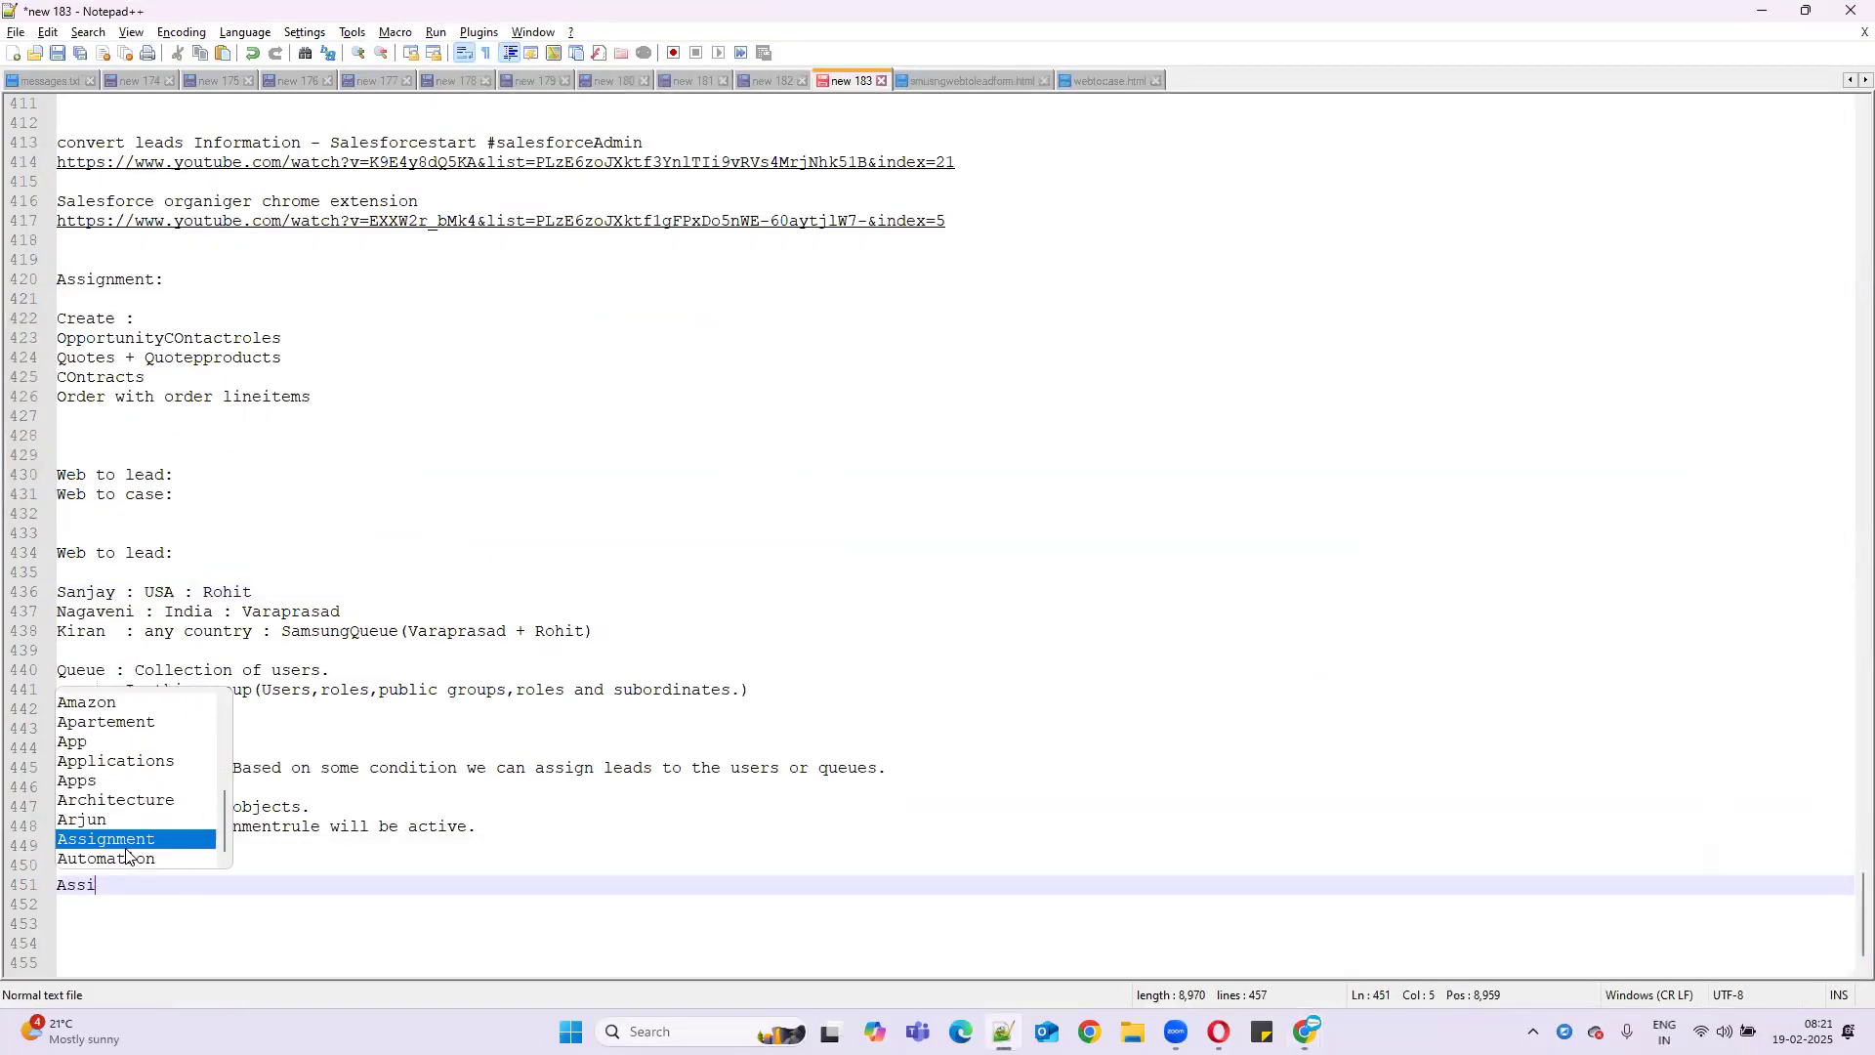
type("gnment:")
key("Return")
key("Return")
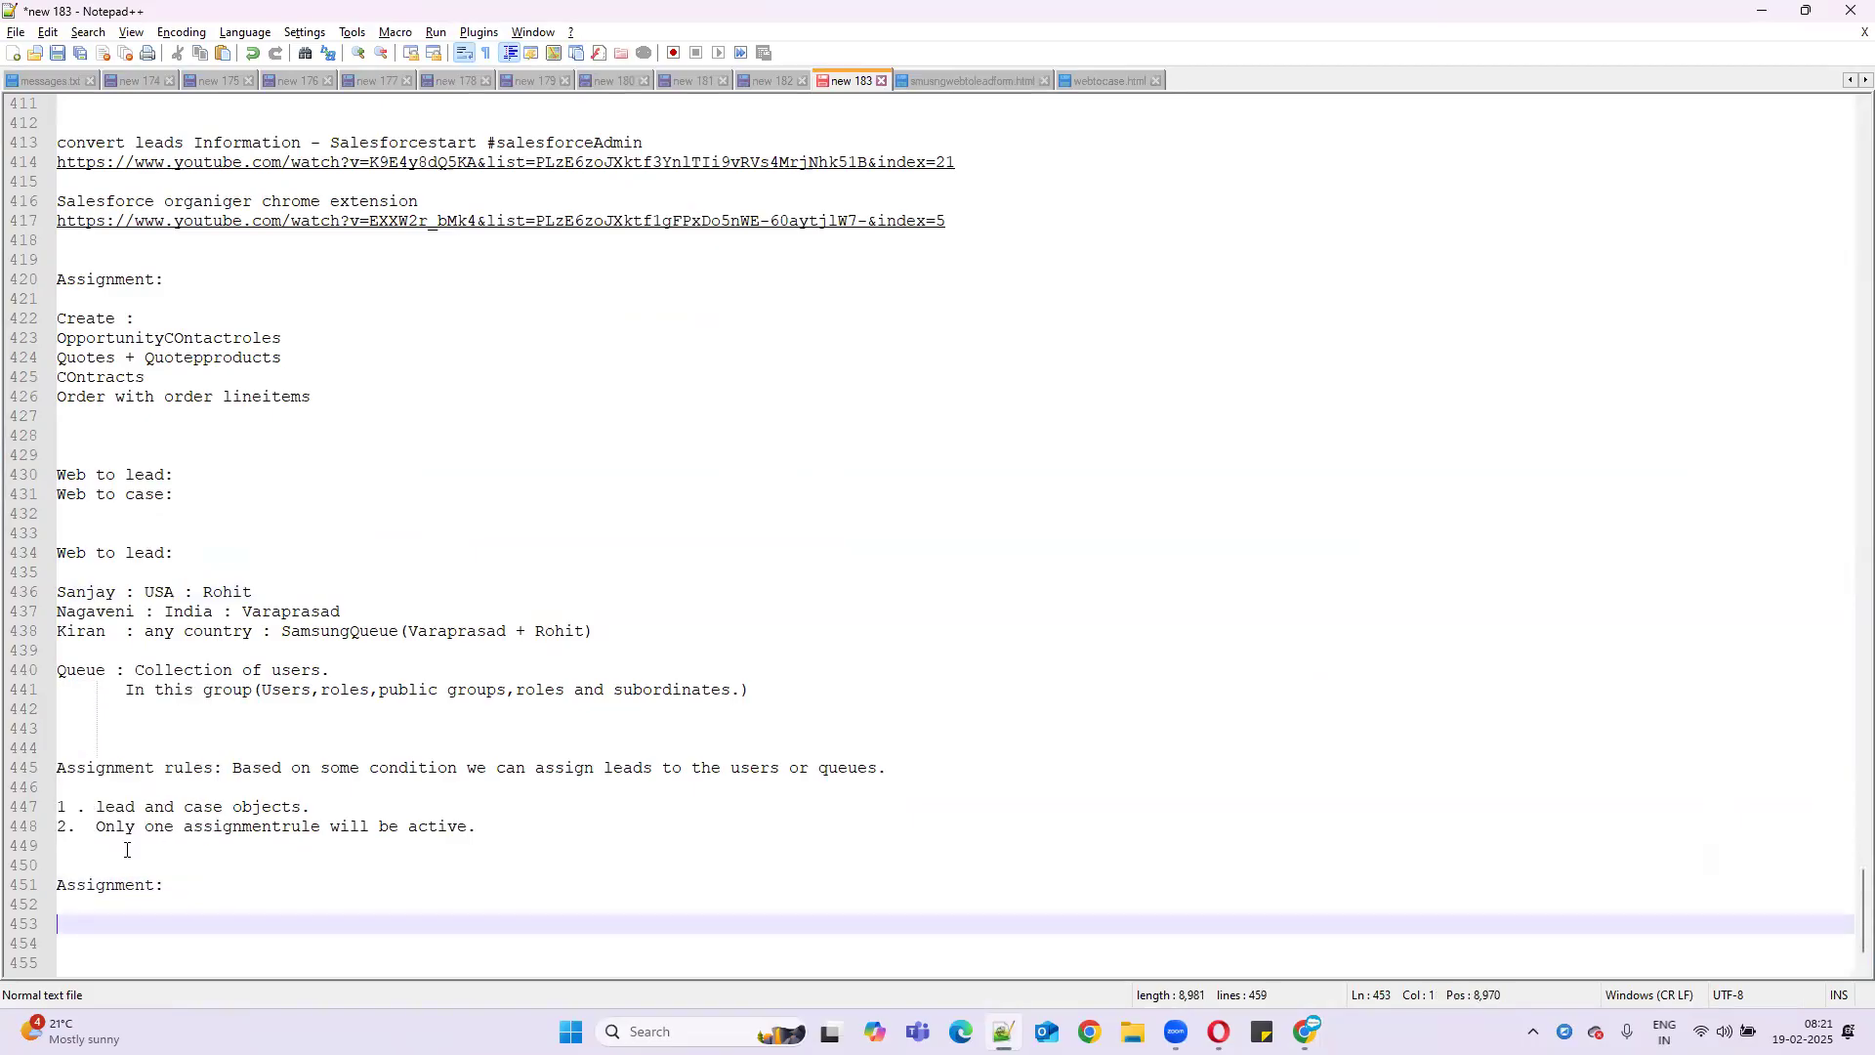
key("Up")
type("W")
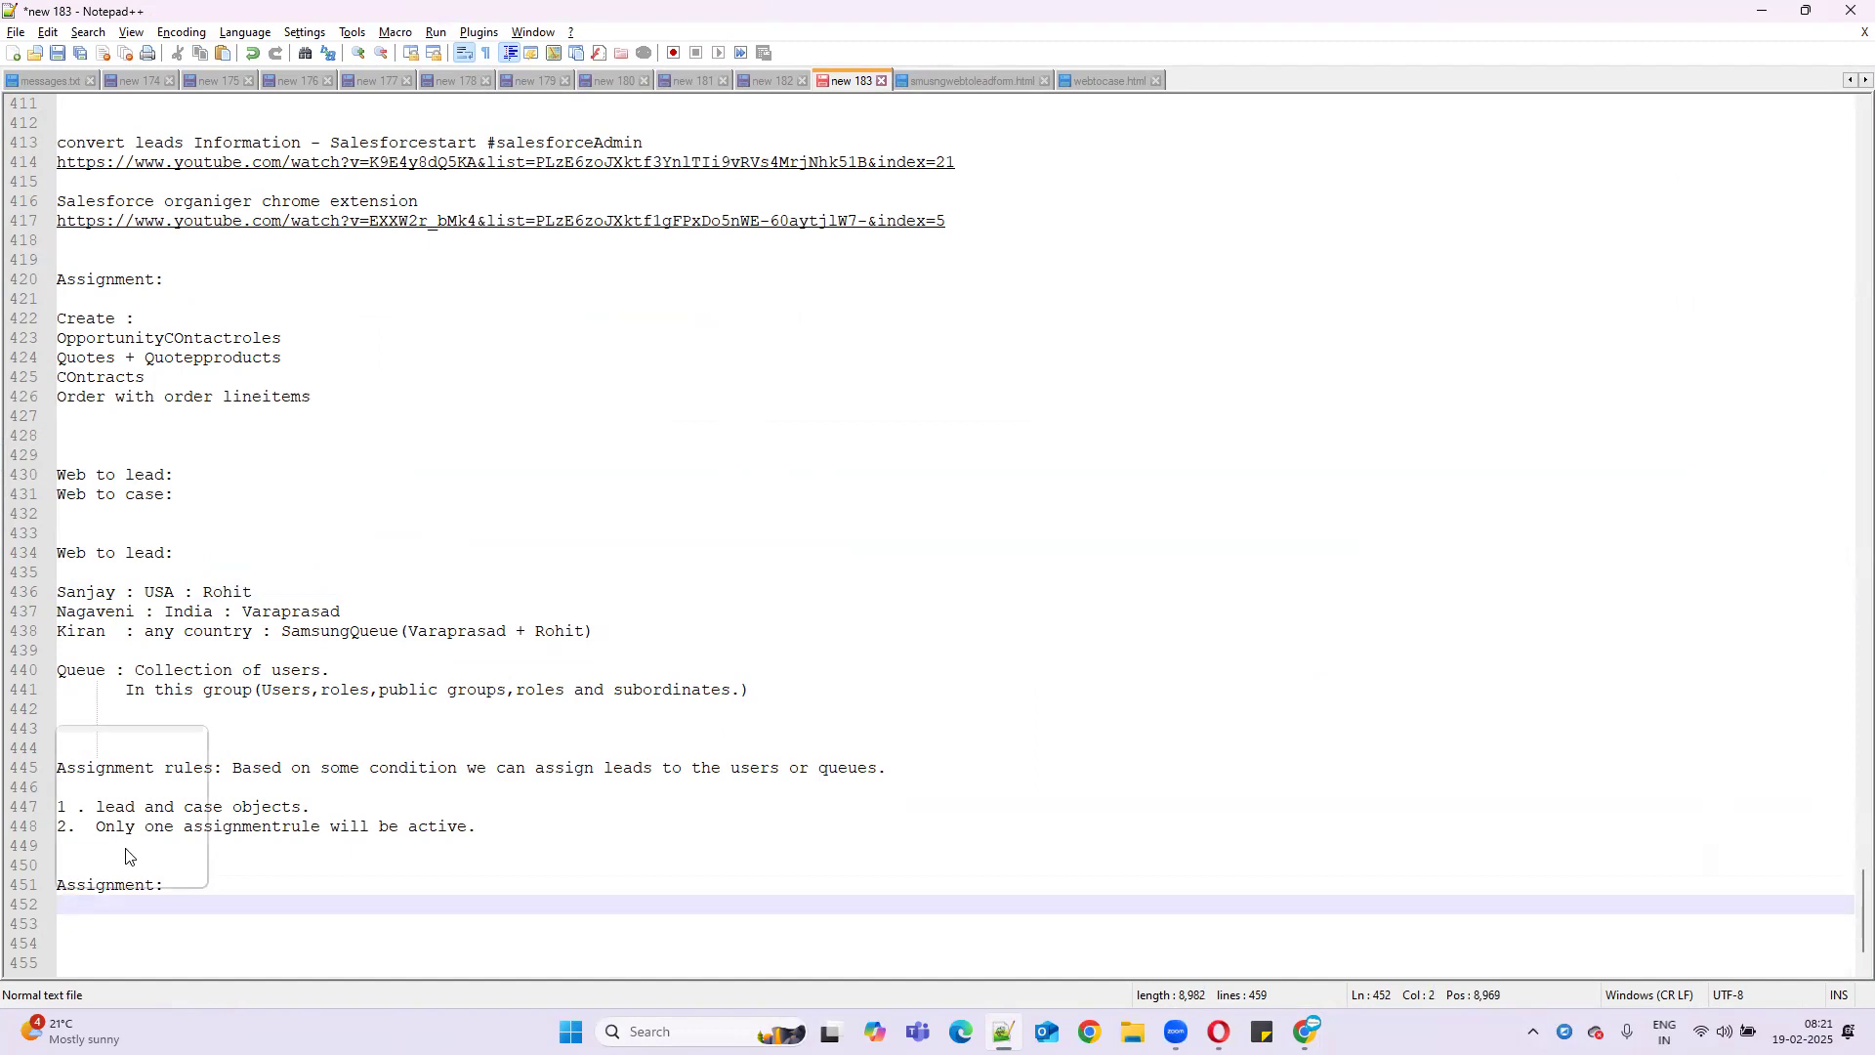
key("BackSpace")
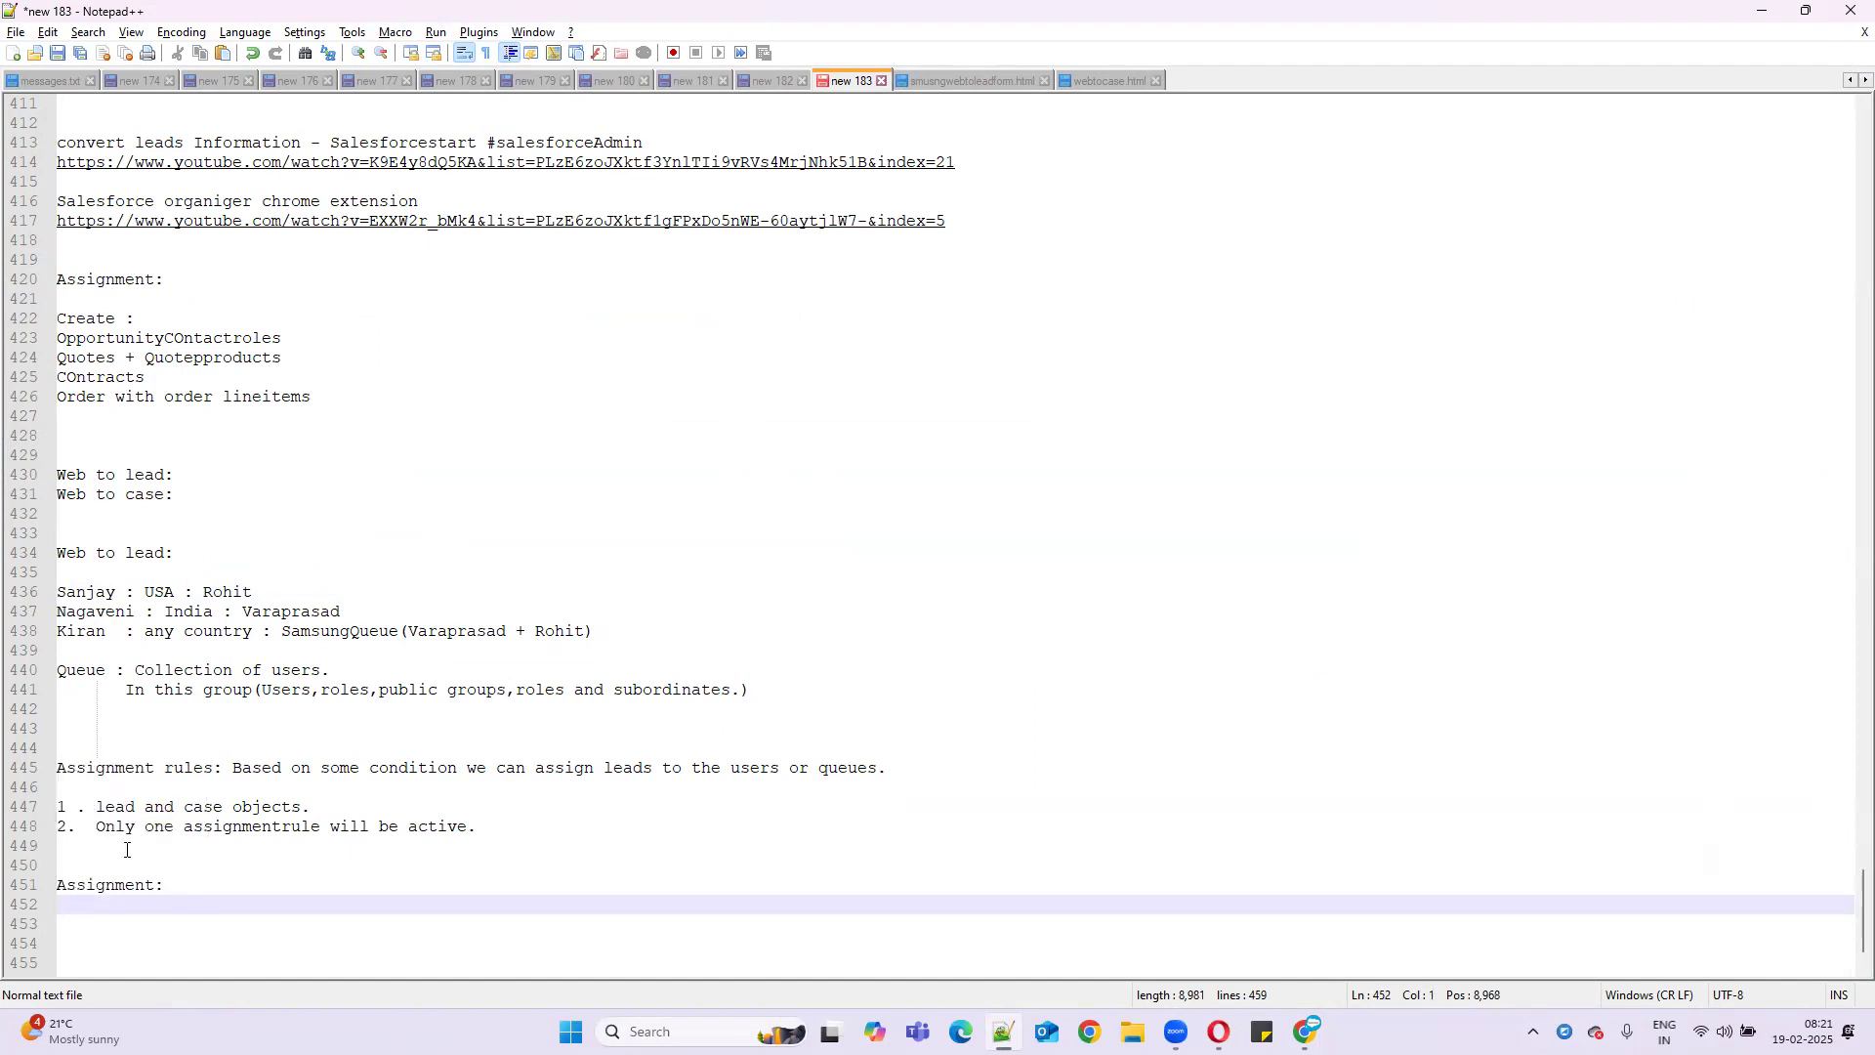
type("Create onr more user")
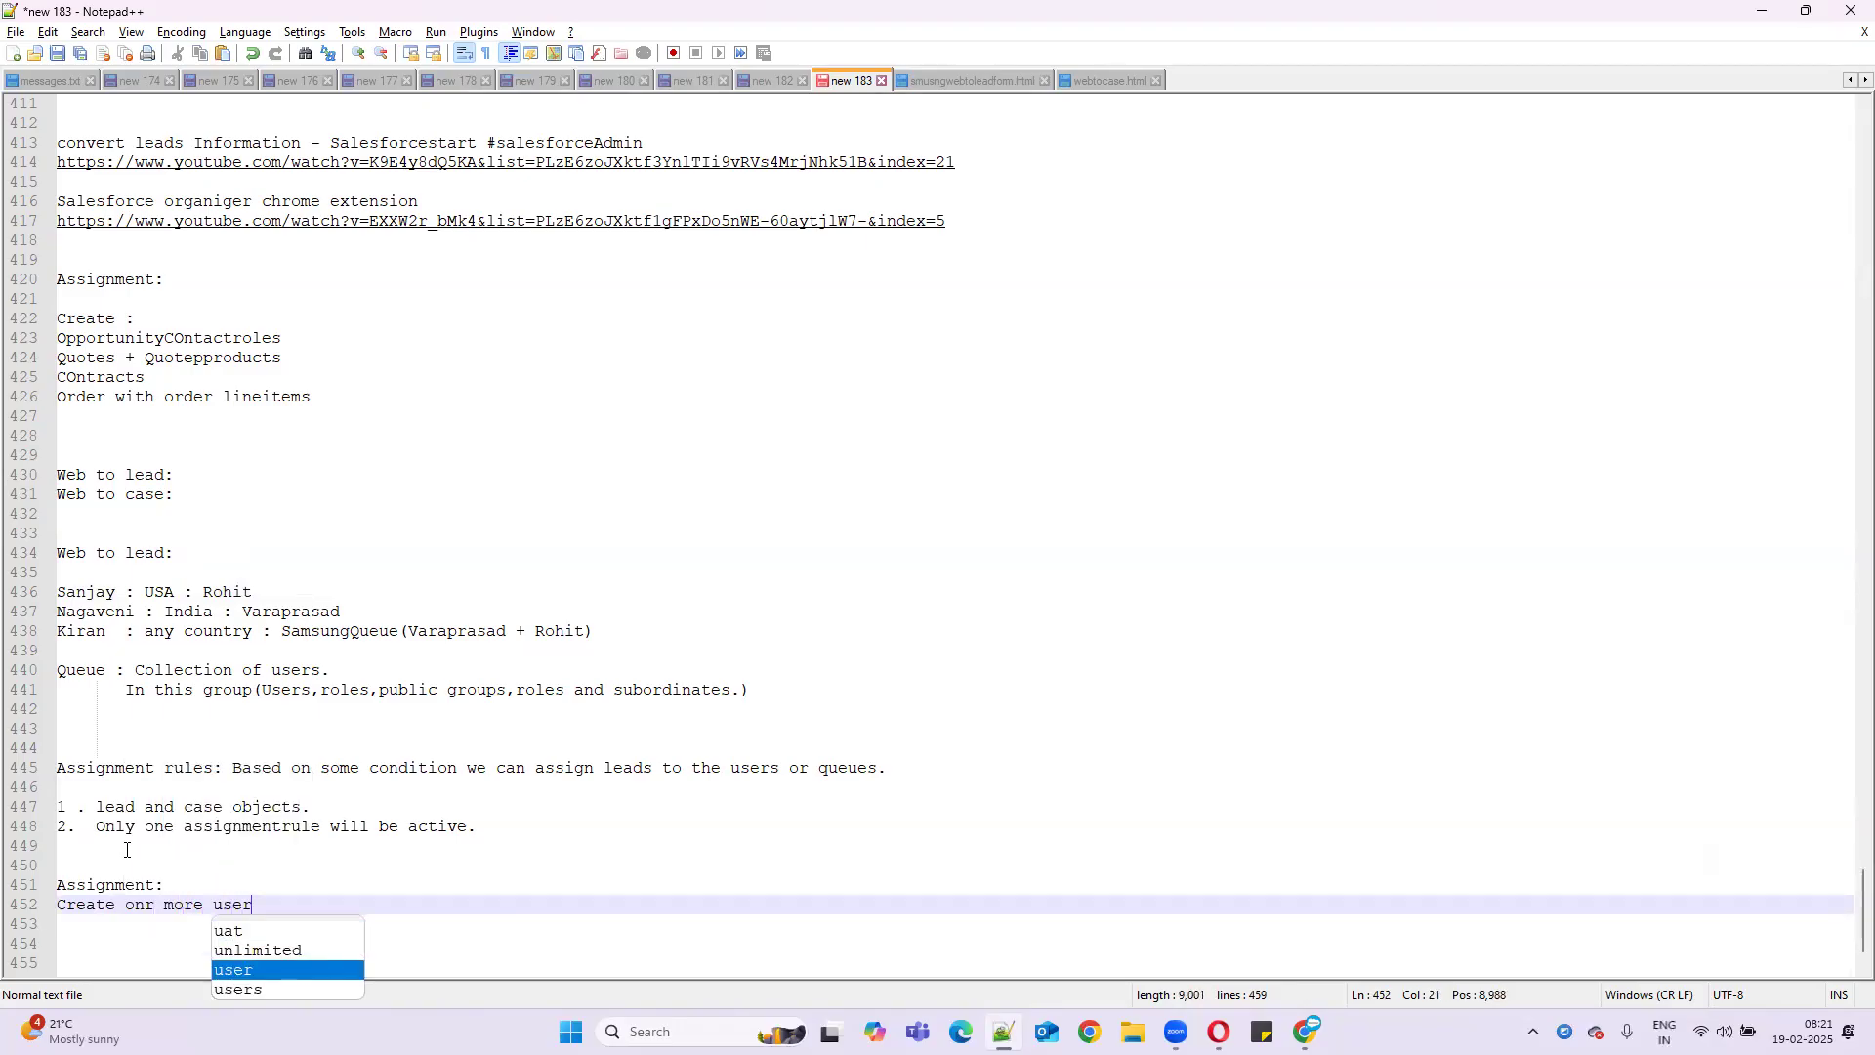
left_click(152, 905)
key("BackSpace")
type("e")
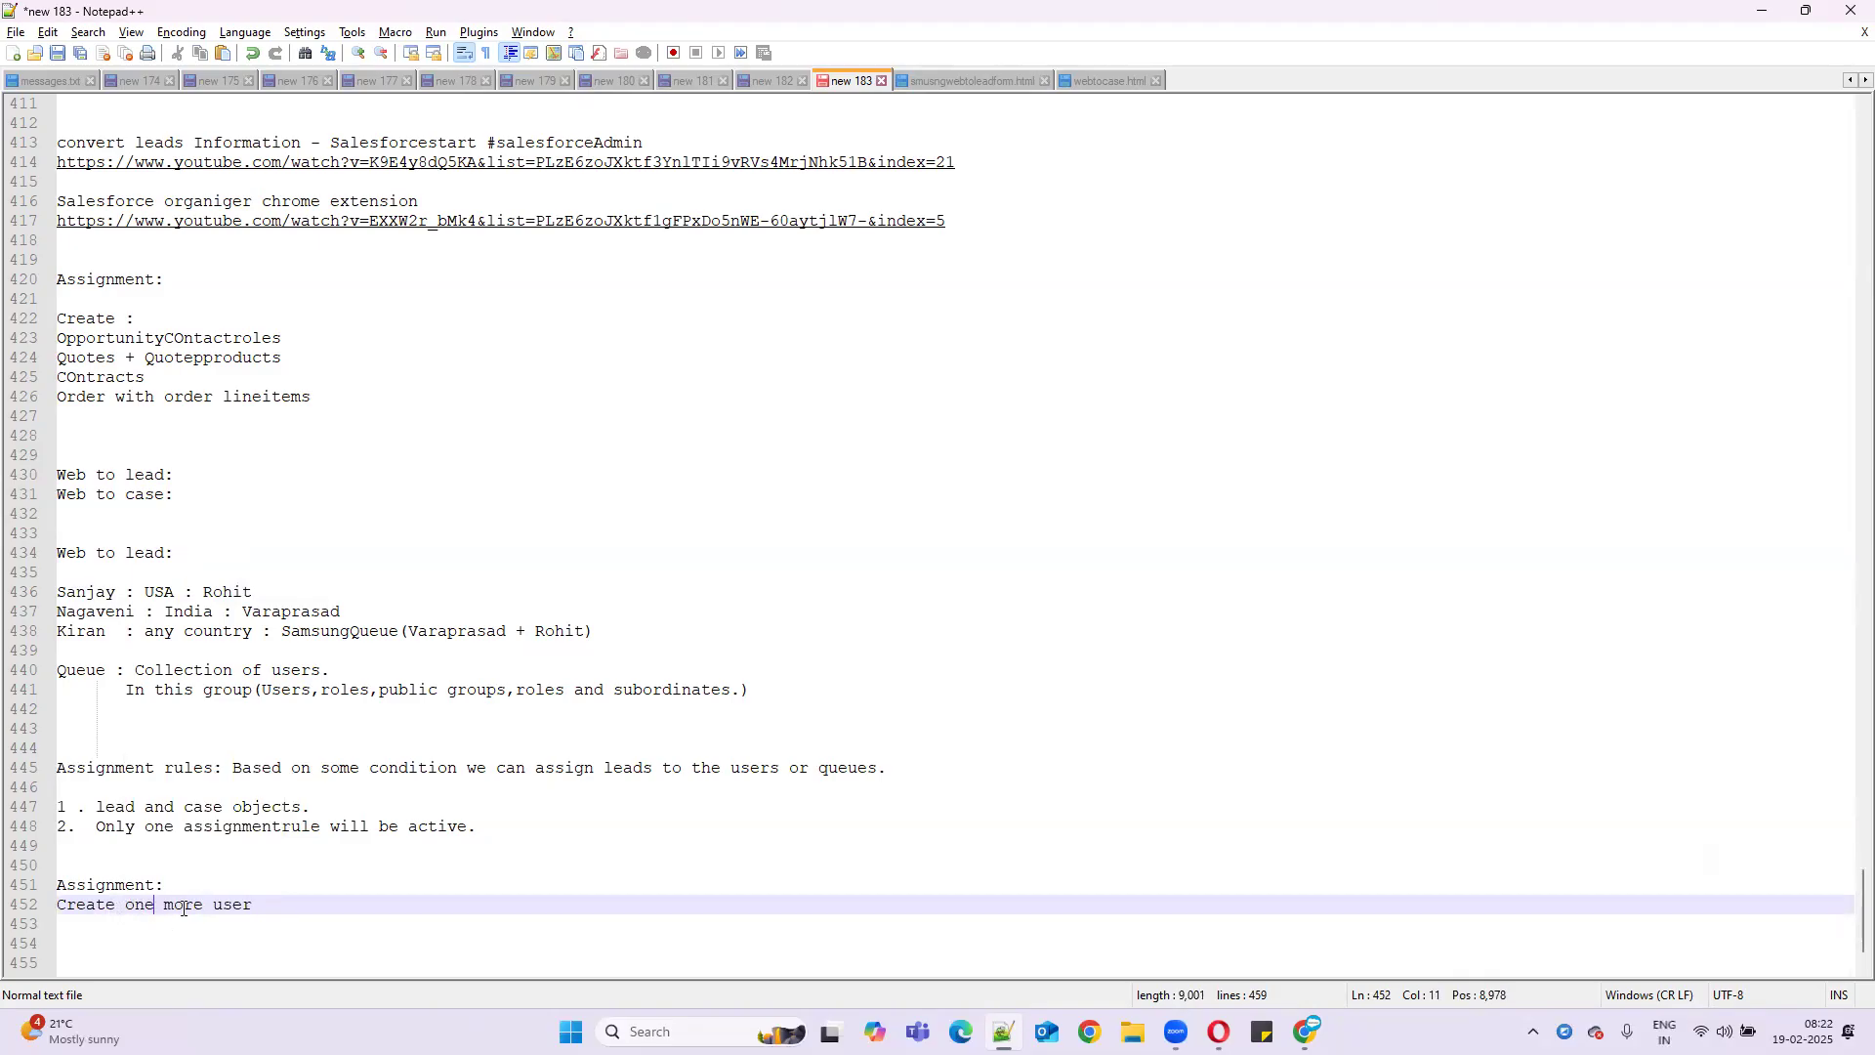
left_click(264, 894)
left_click(266, 903)
- Add the tasks 'Create web to lead,case' and 'Create email template'
key("Return")
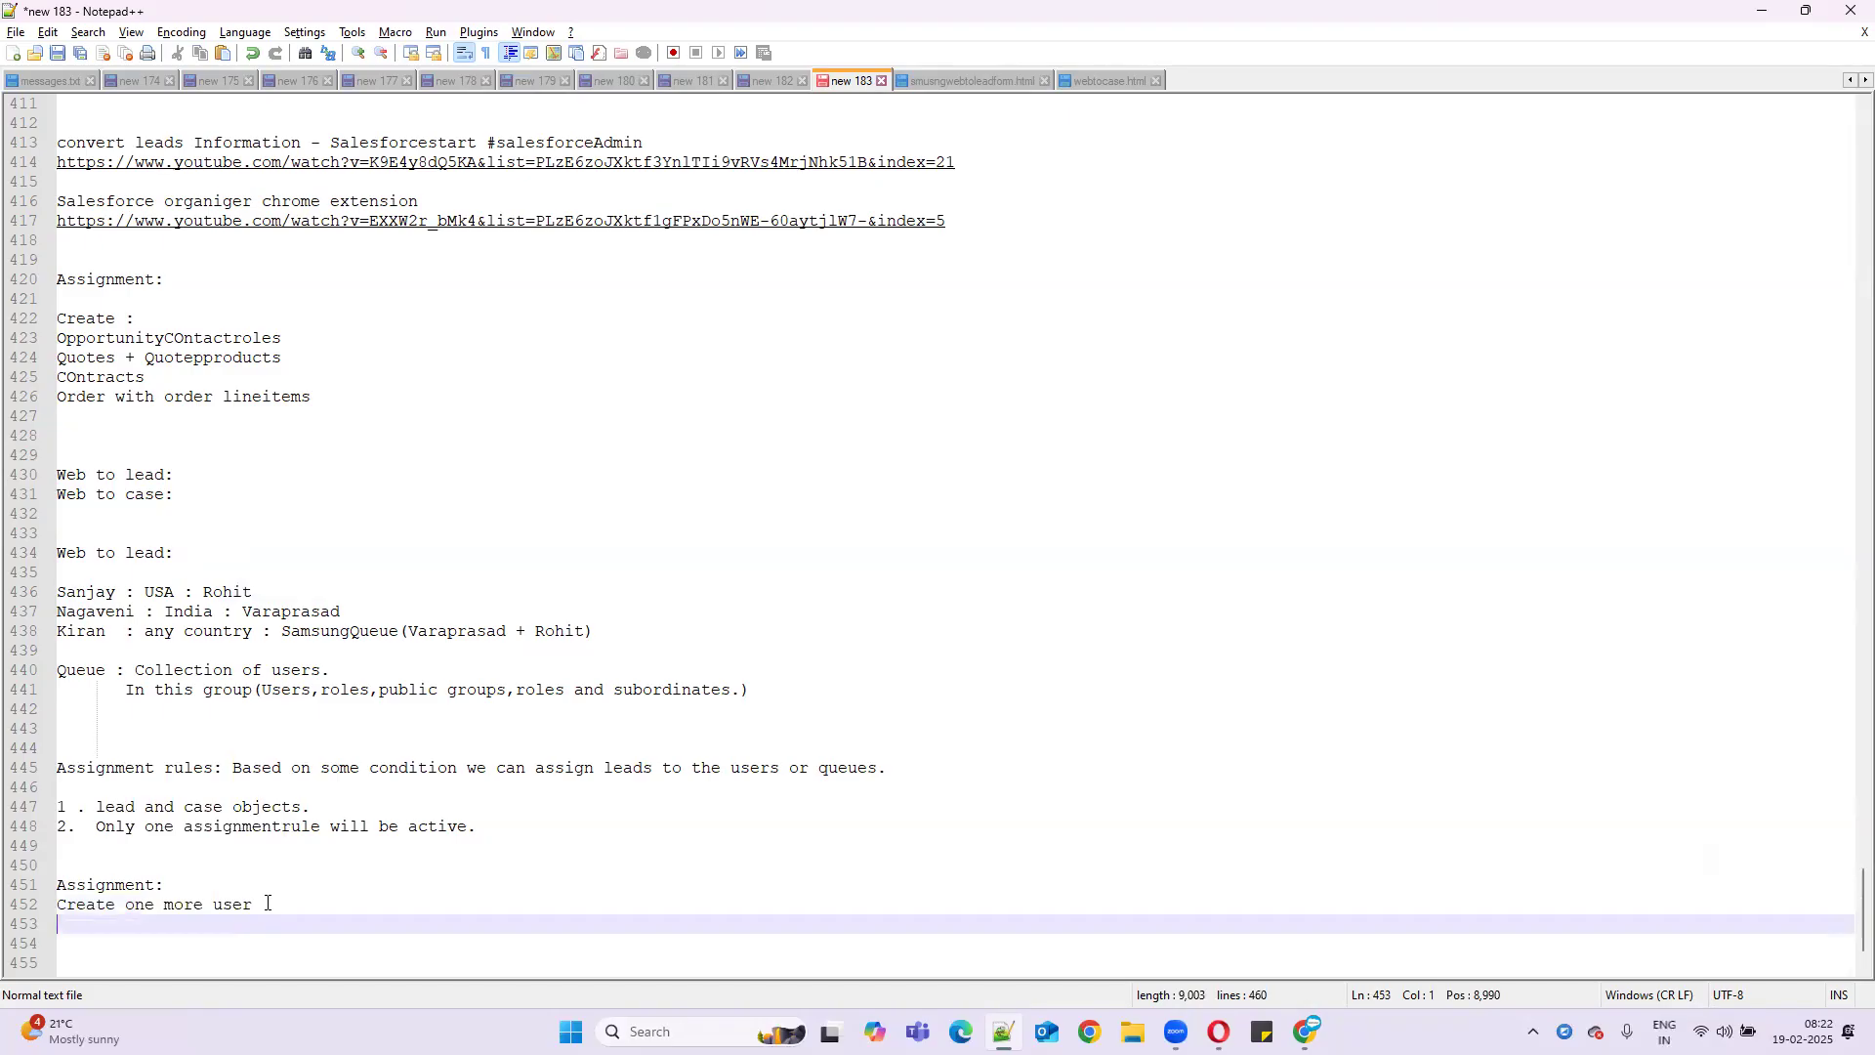
type("Creat")
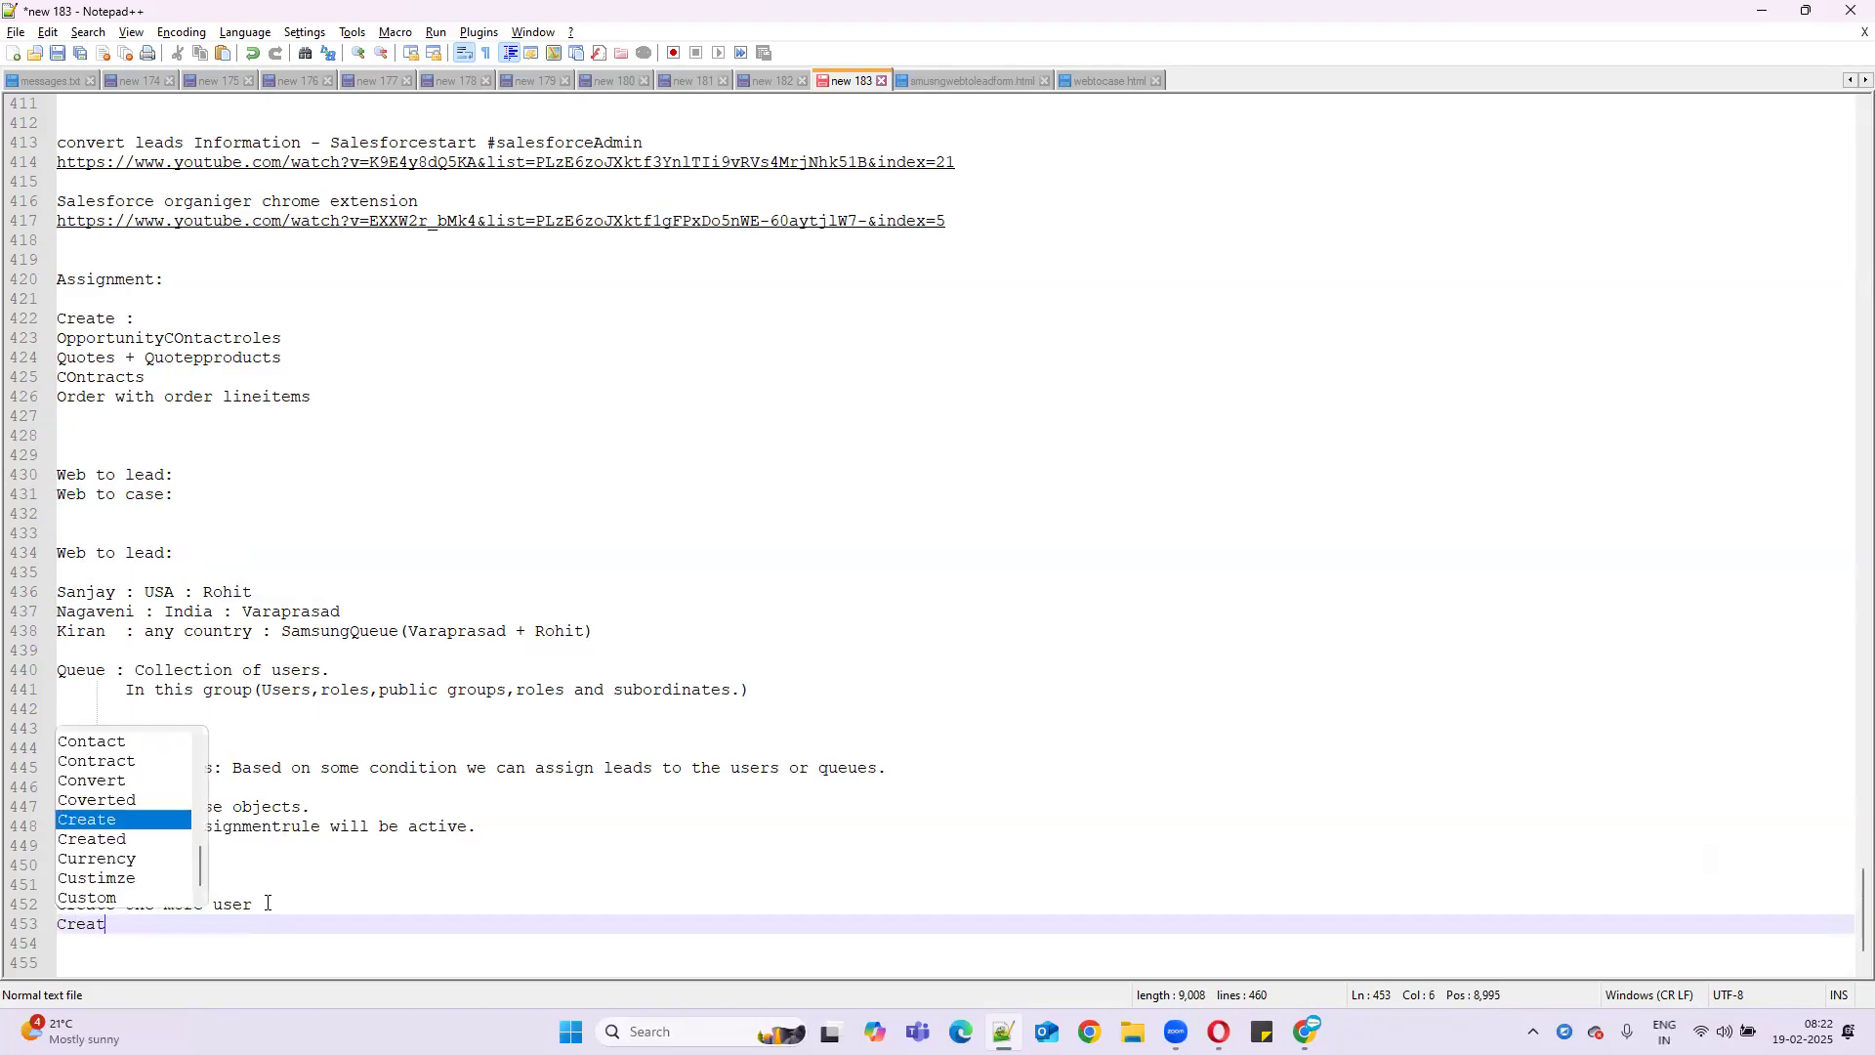
type("e web to")
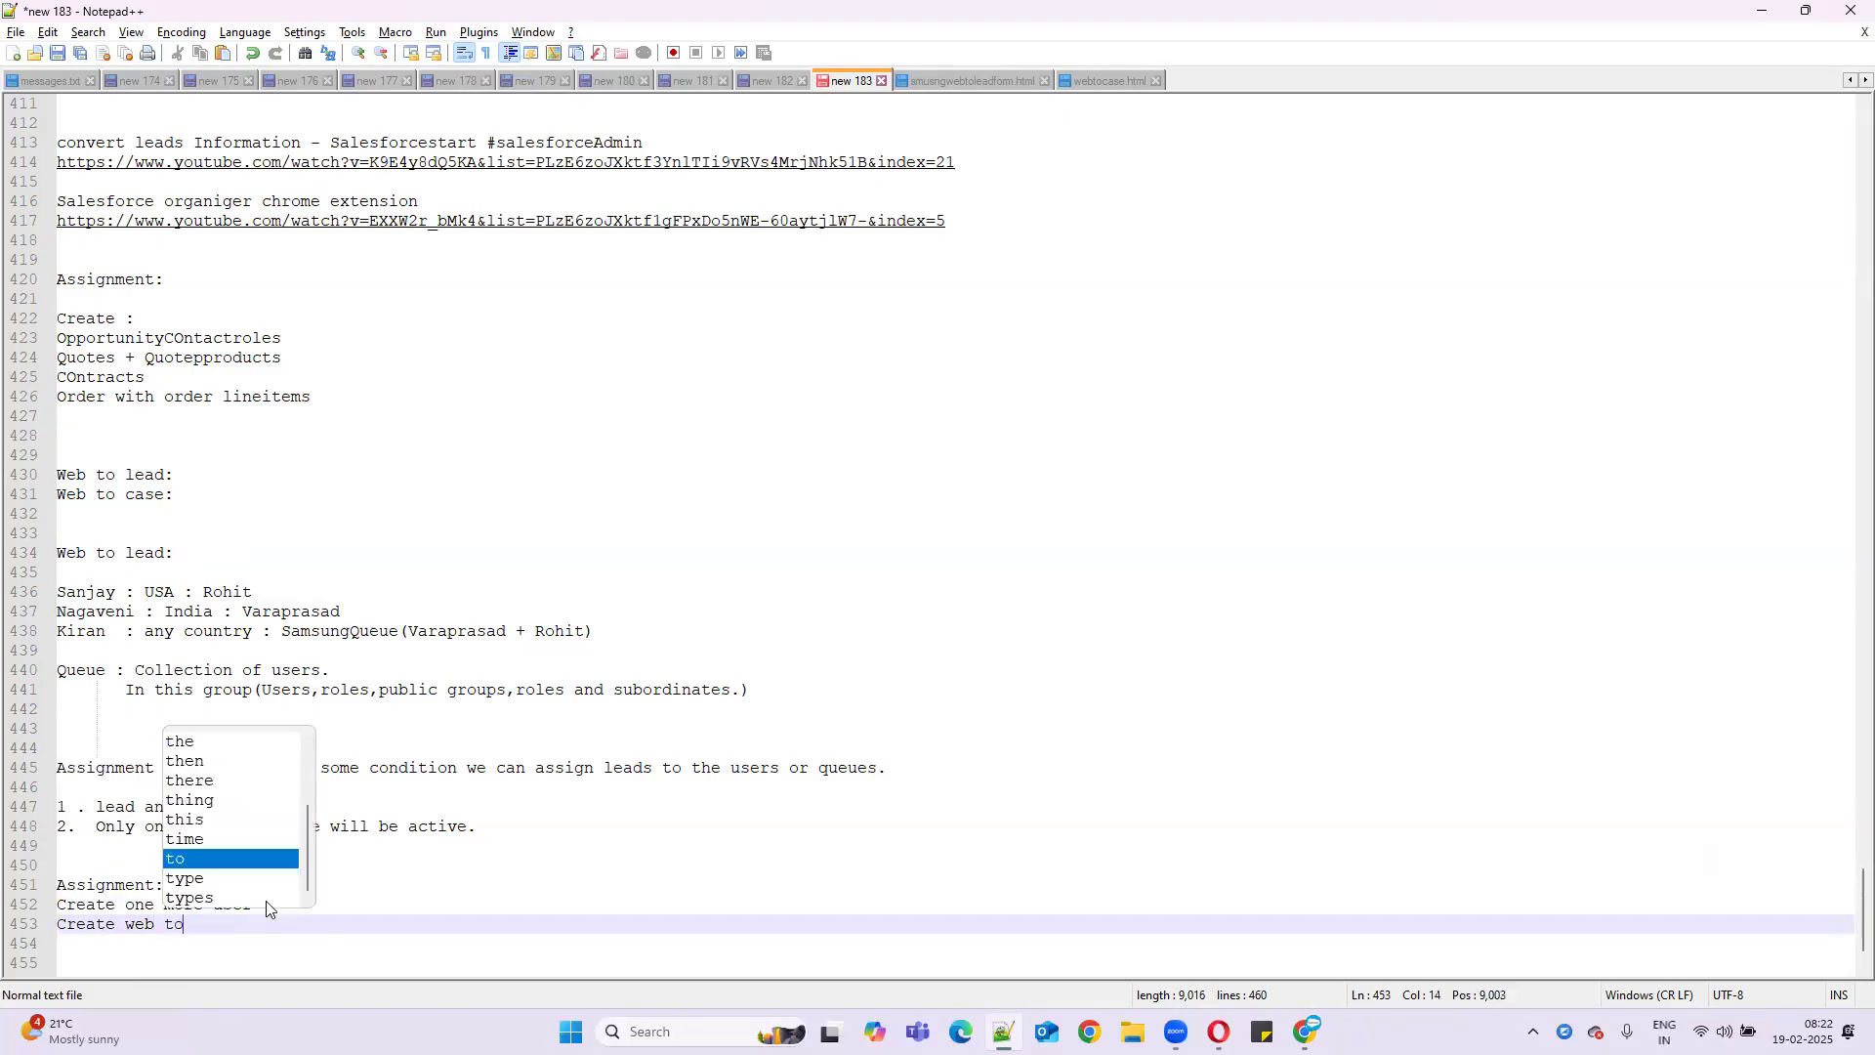
type(" lead,case")
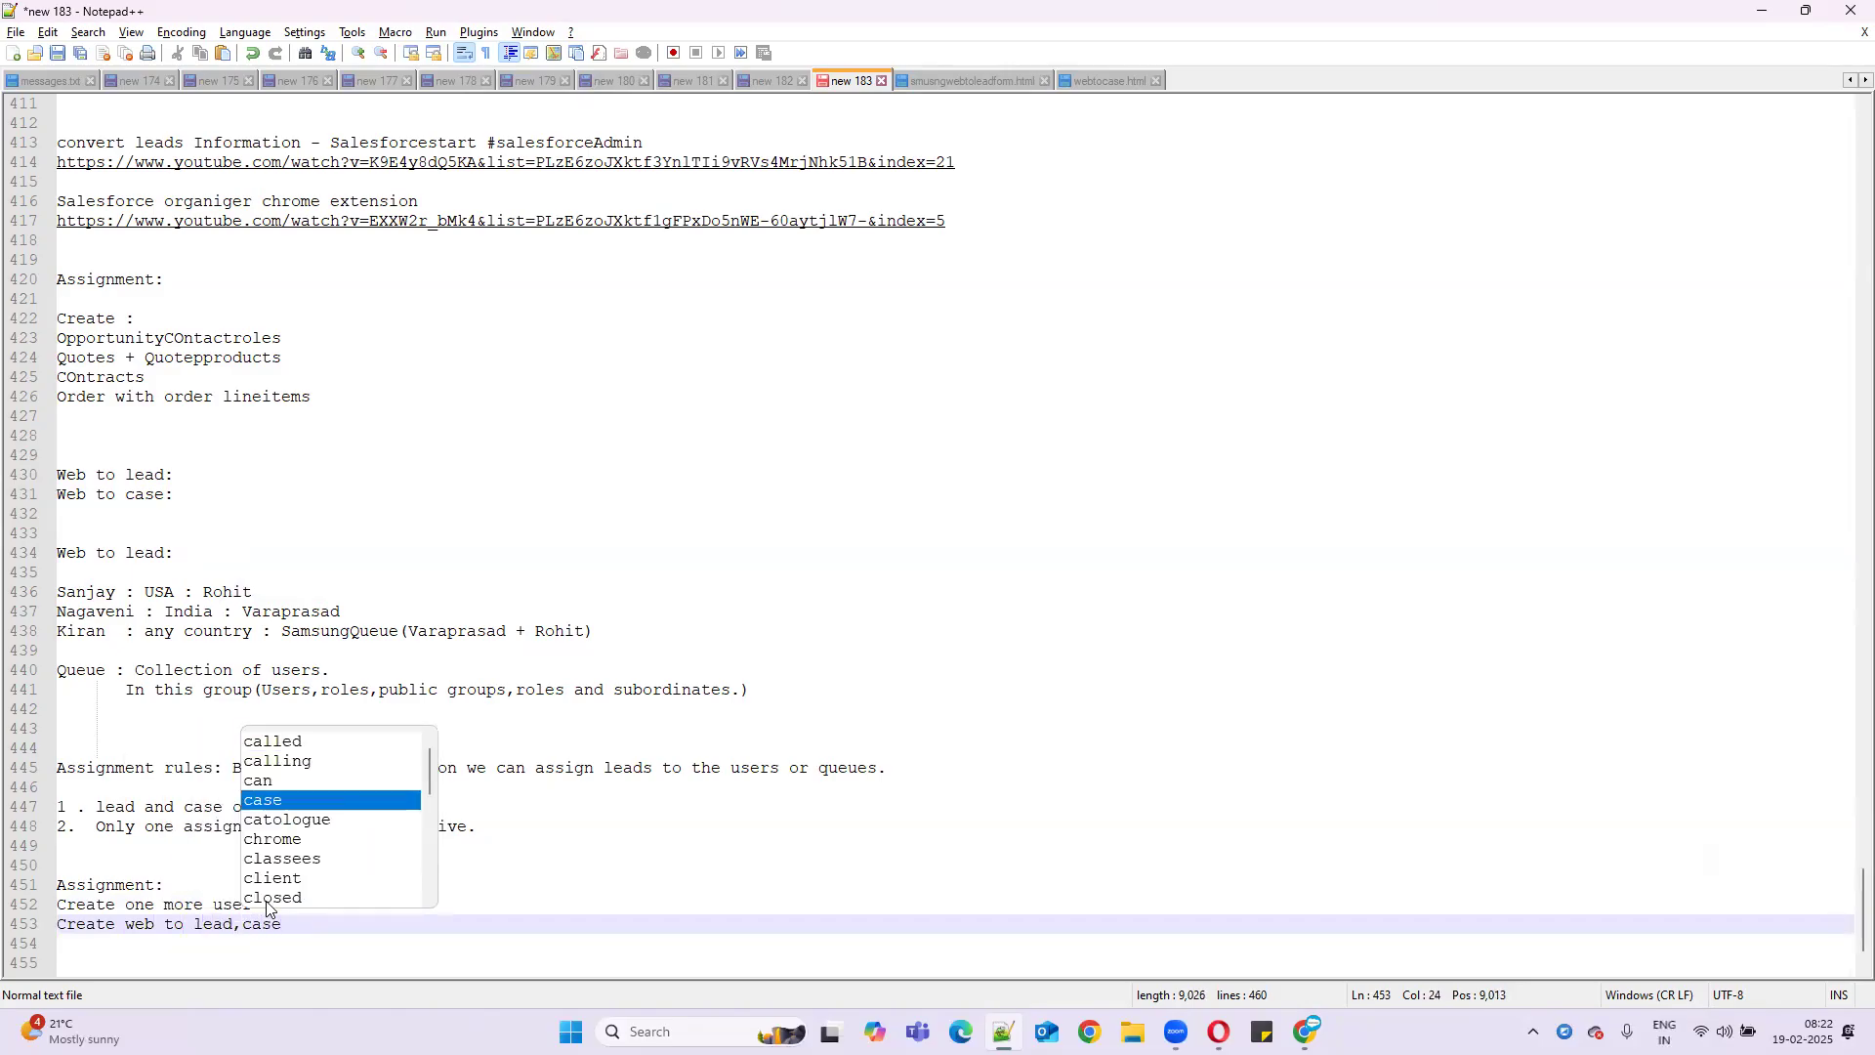
key("Escape")
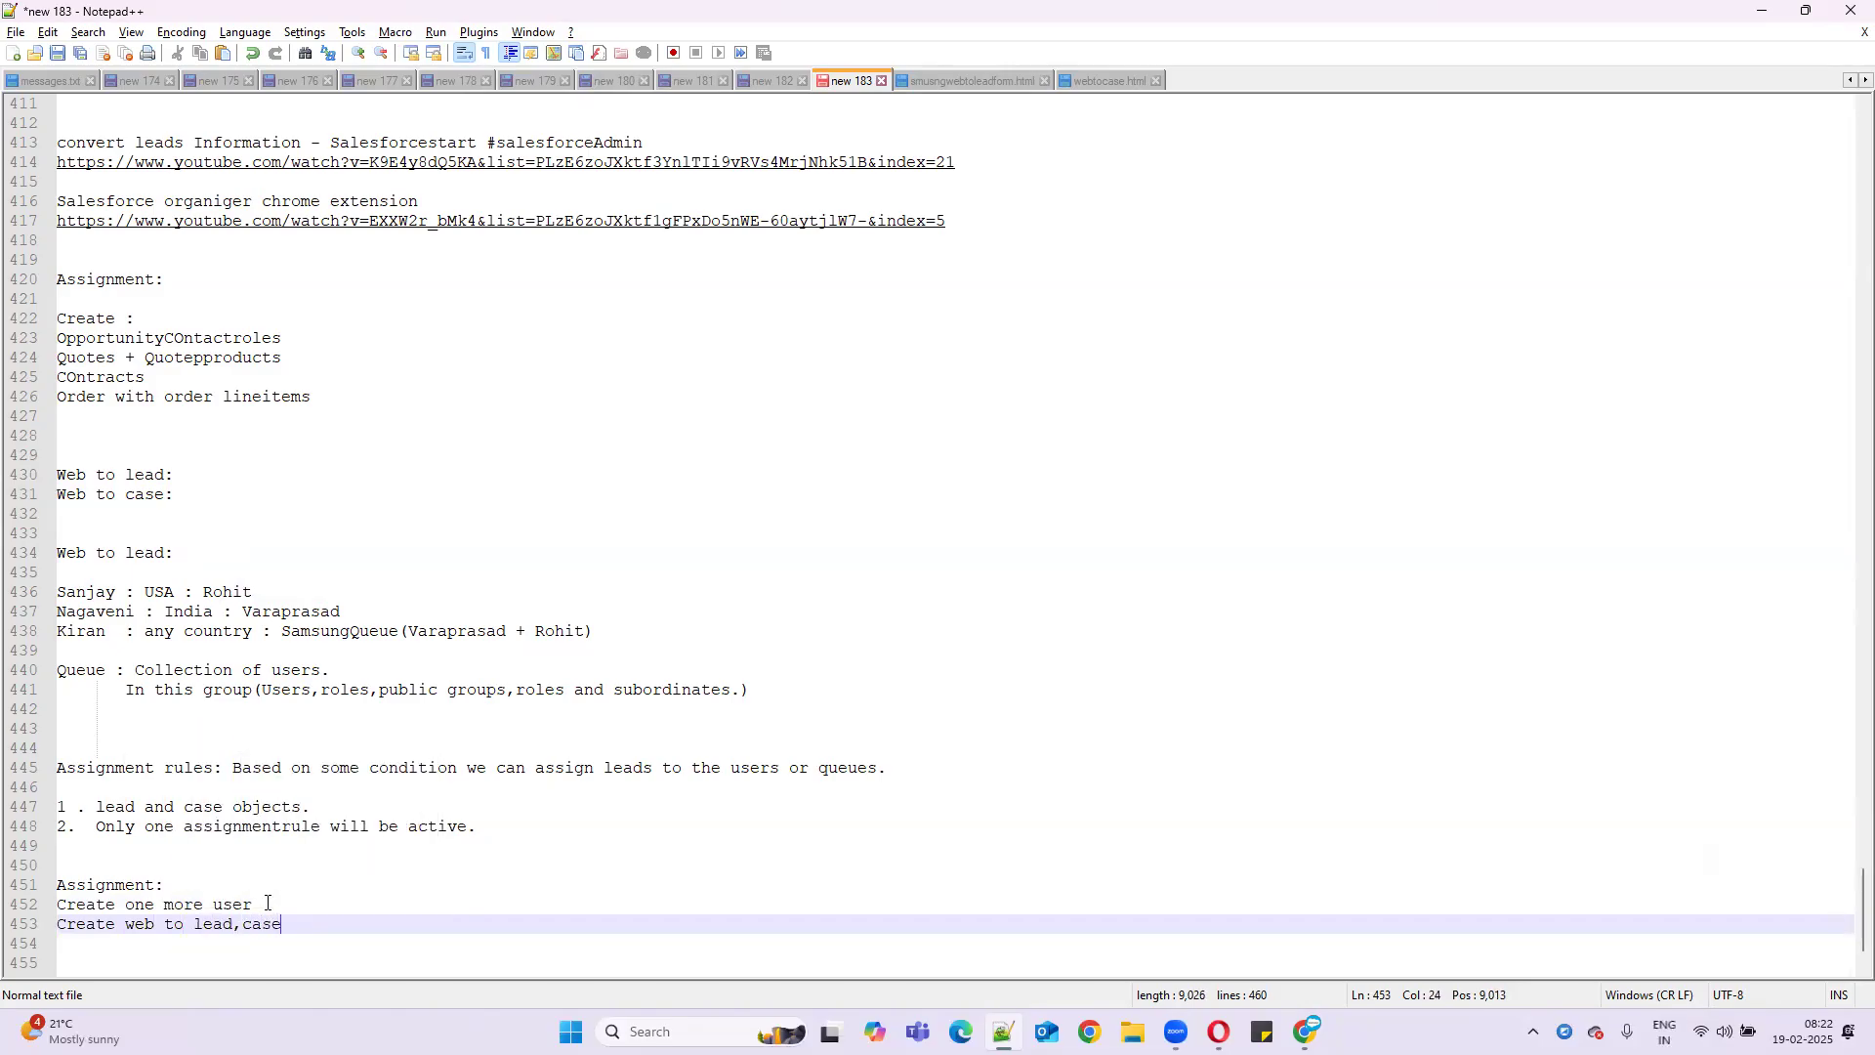
key("Return")
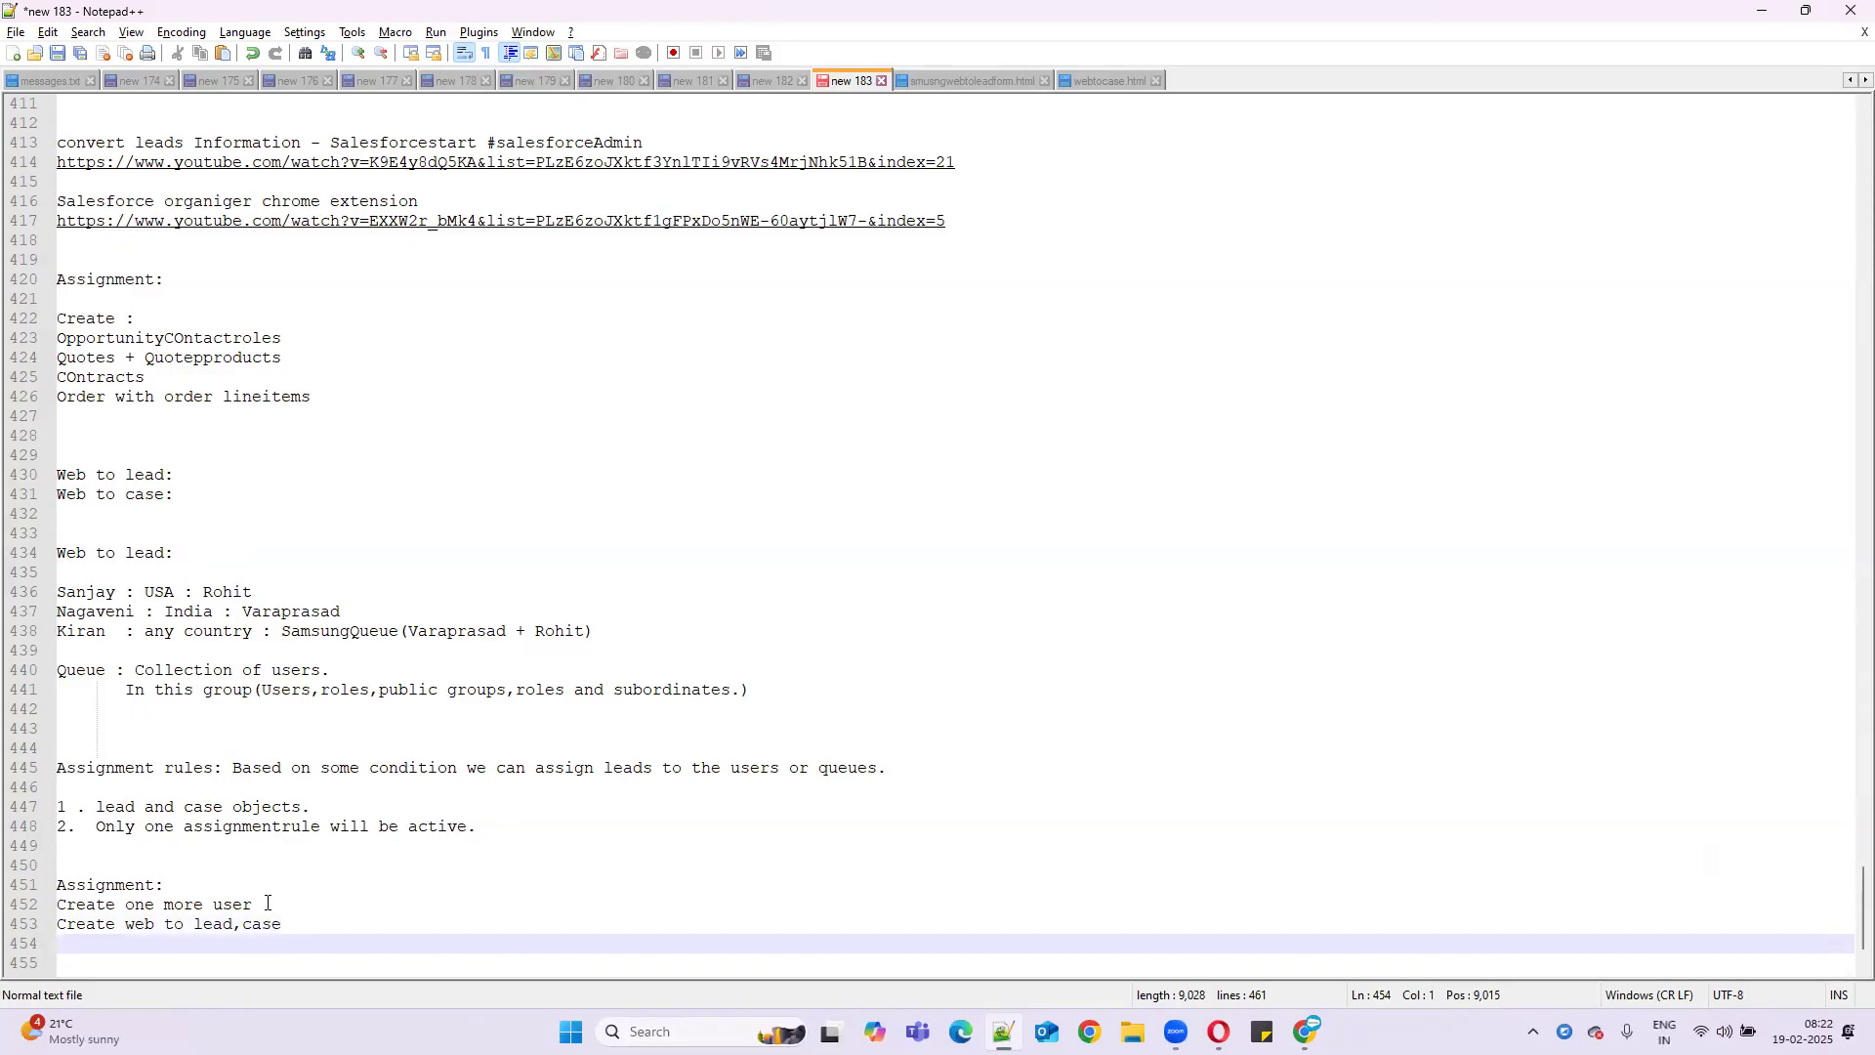
type("Crea")
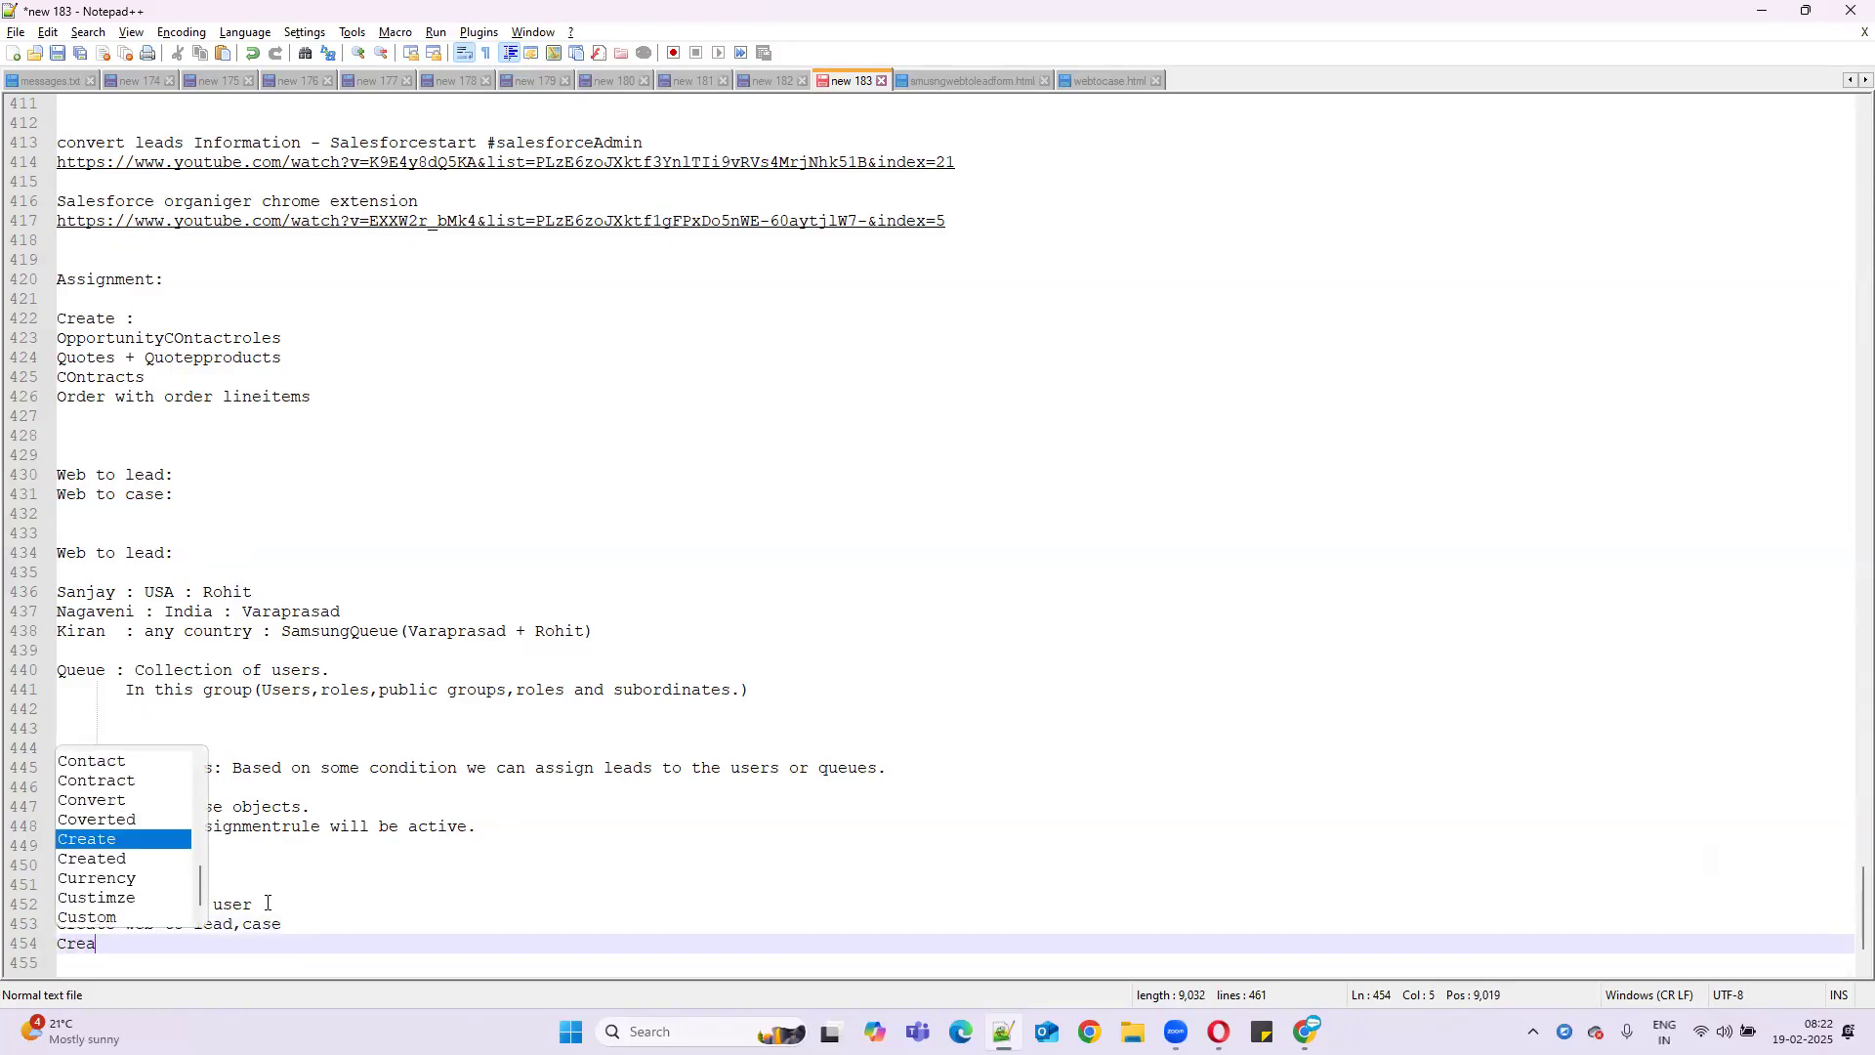
type("te e")
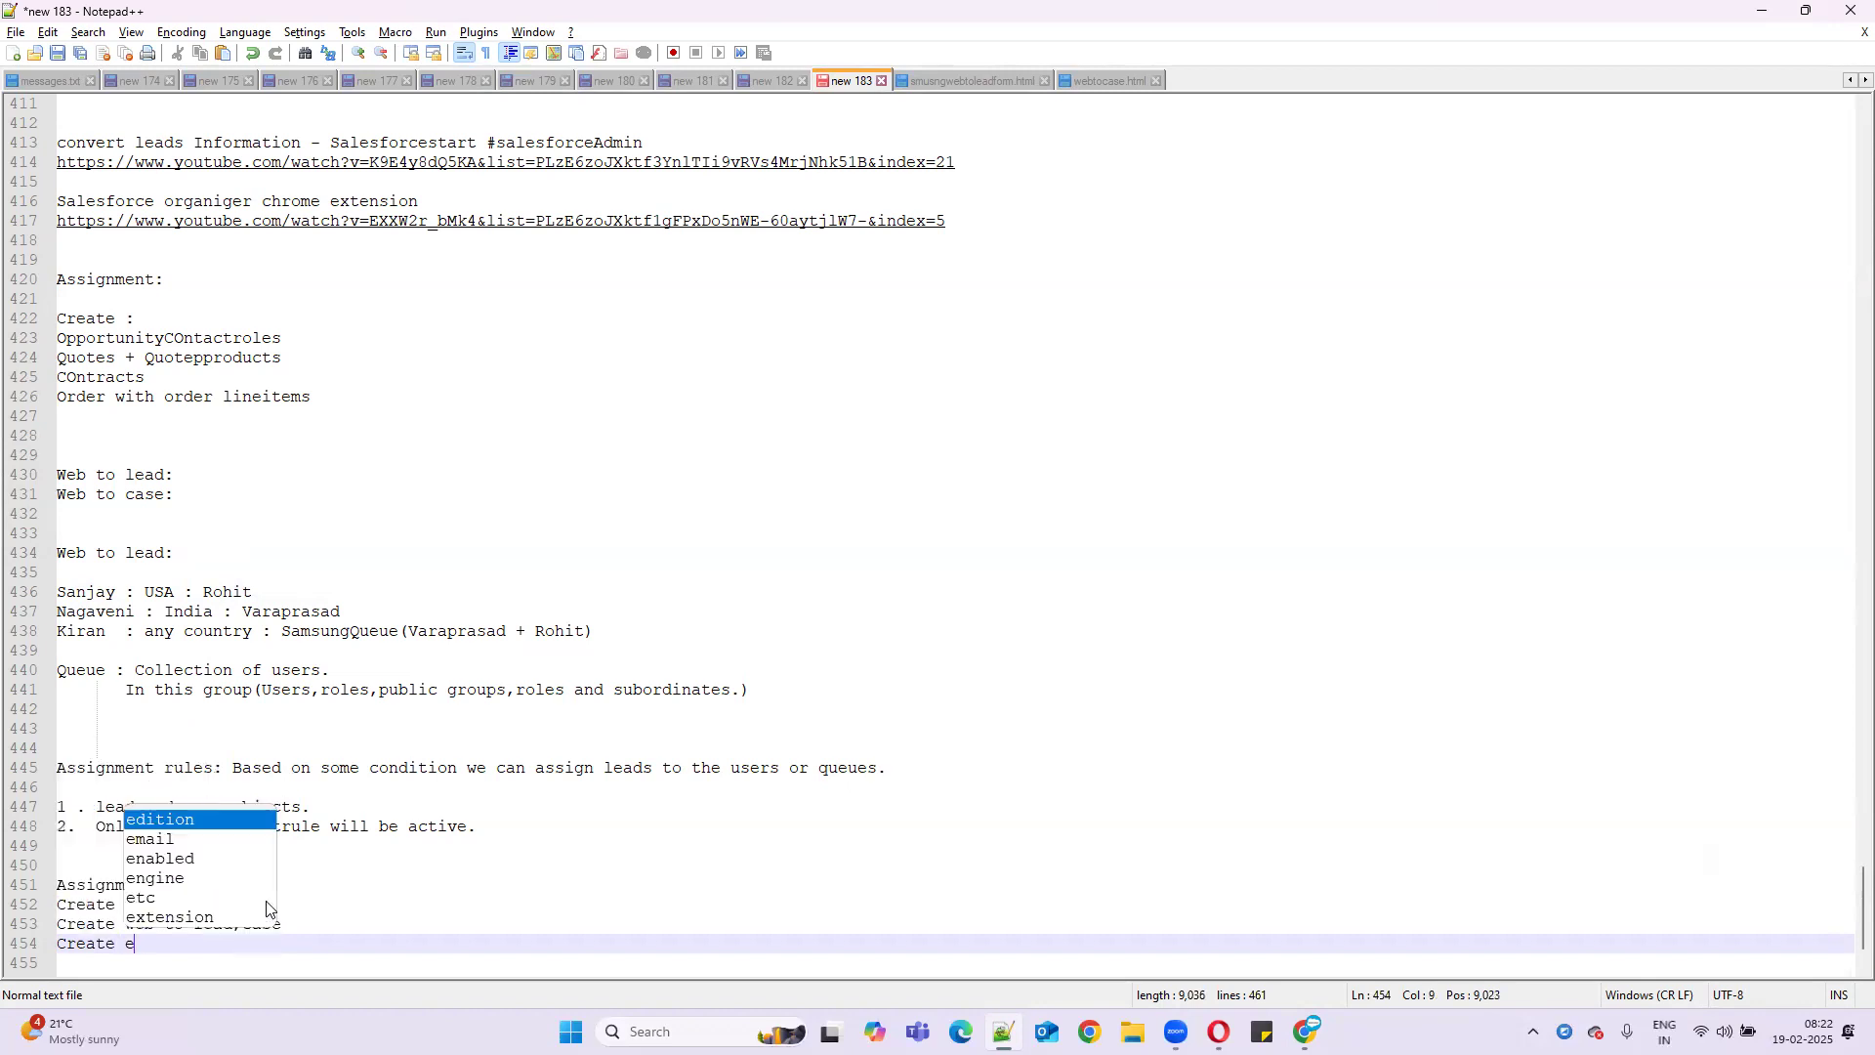
type("mail temple")
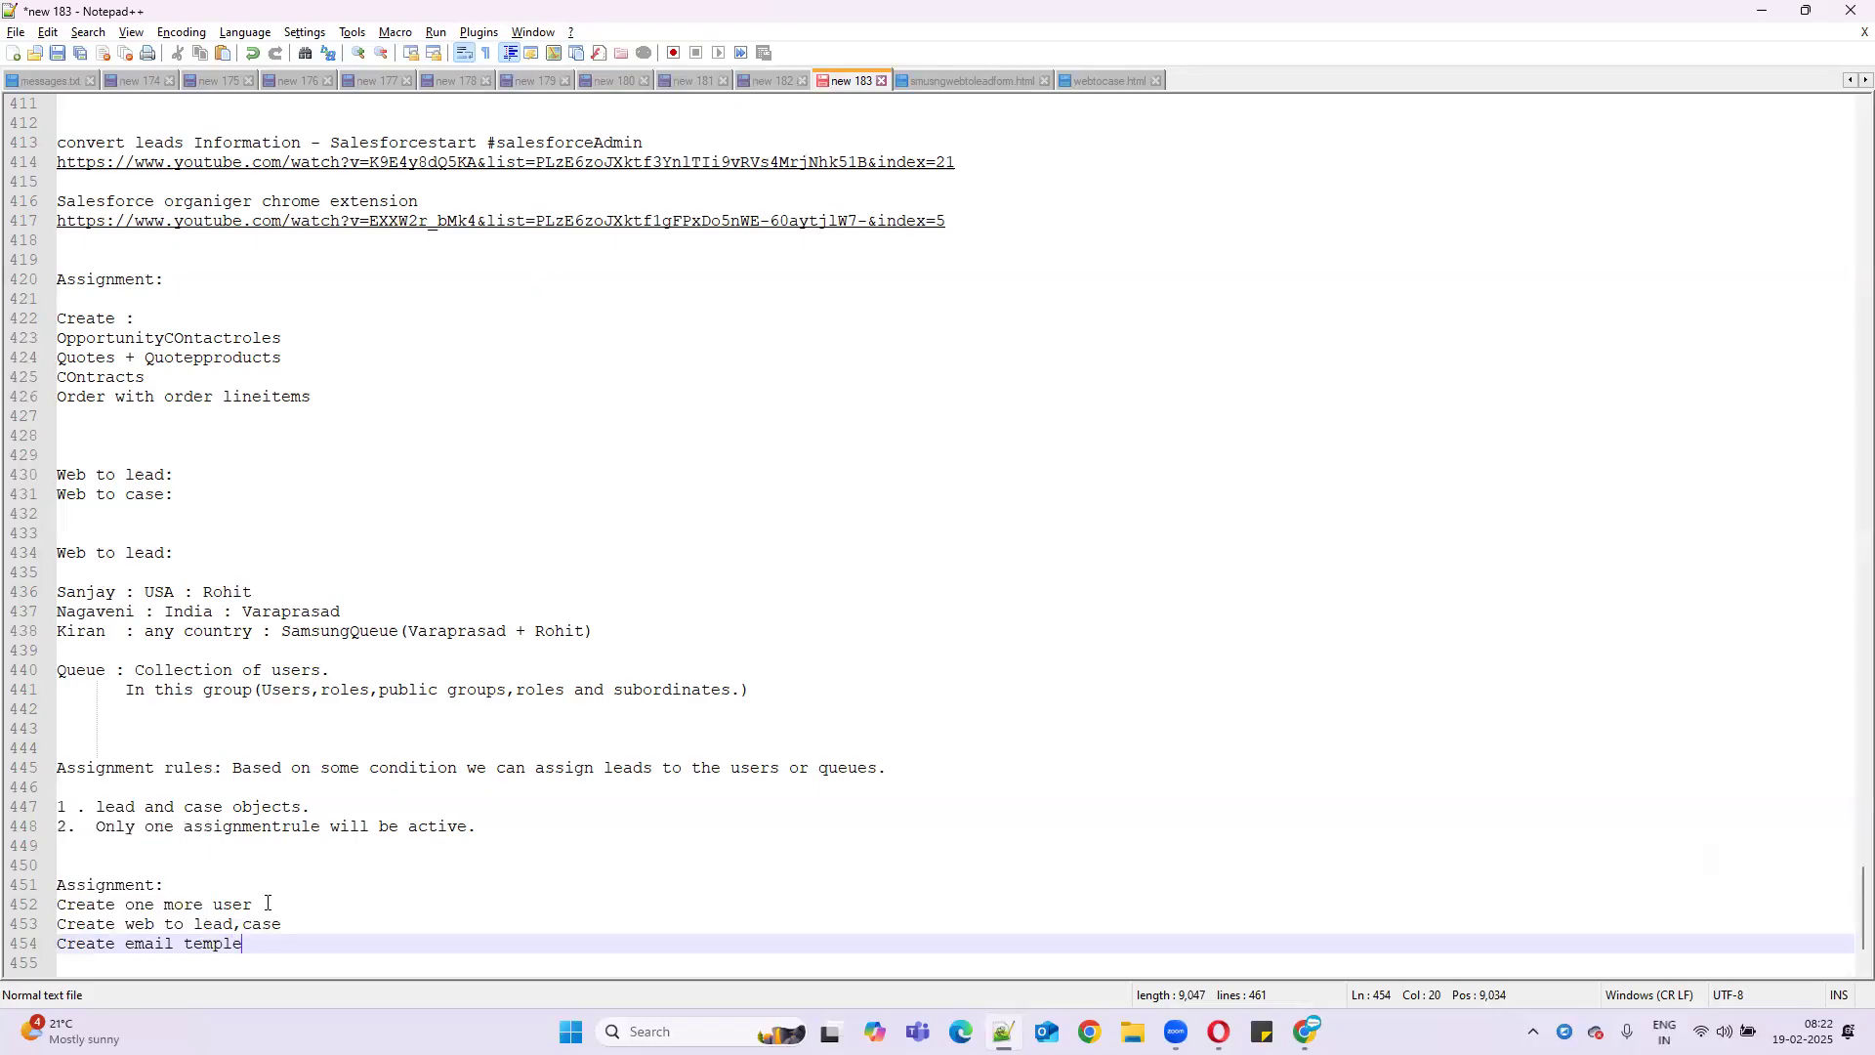
key("BackSpace")
type("ate")
- Add the final tasks 'create queues' and 'Assignment rules.'
key("Return")
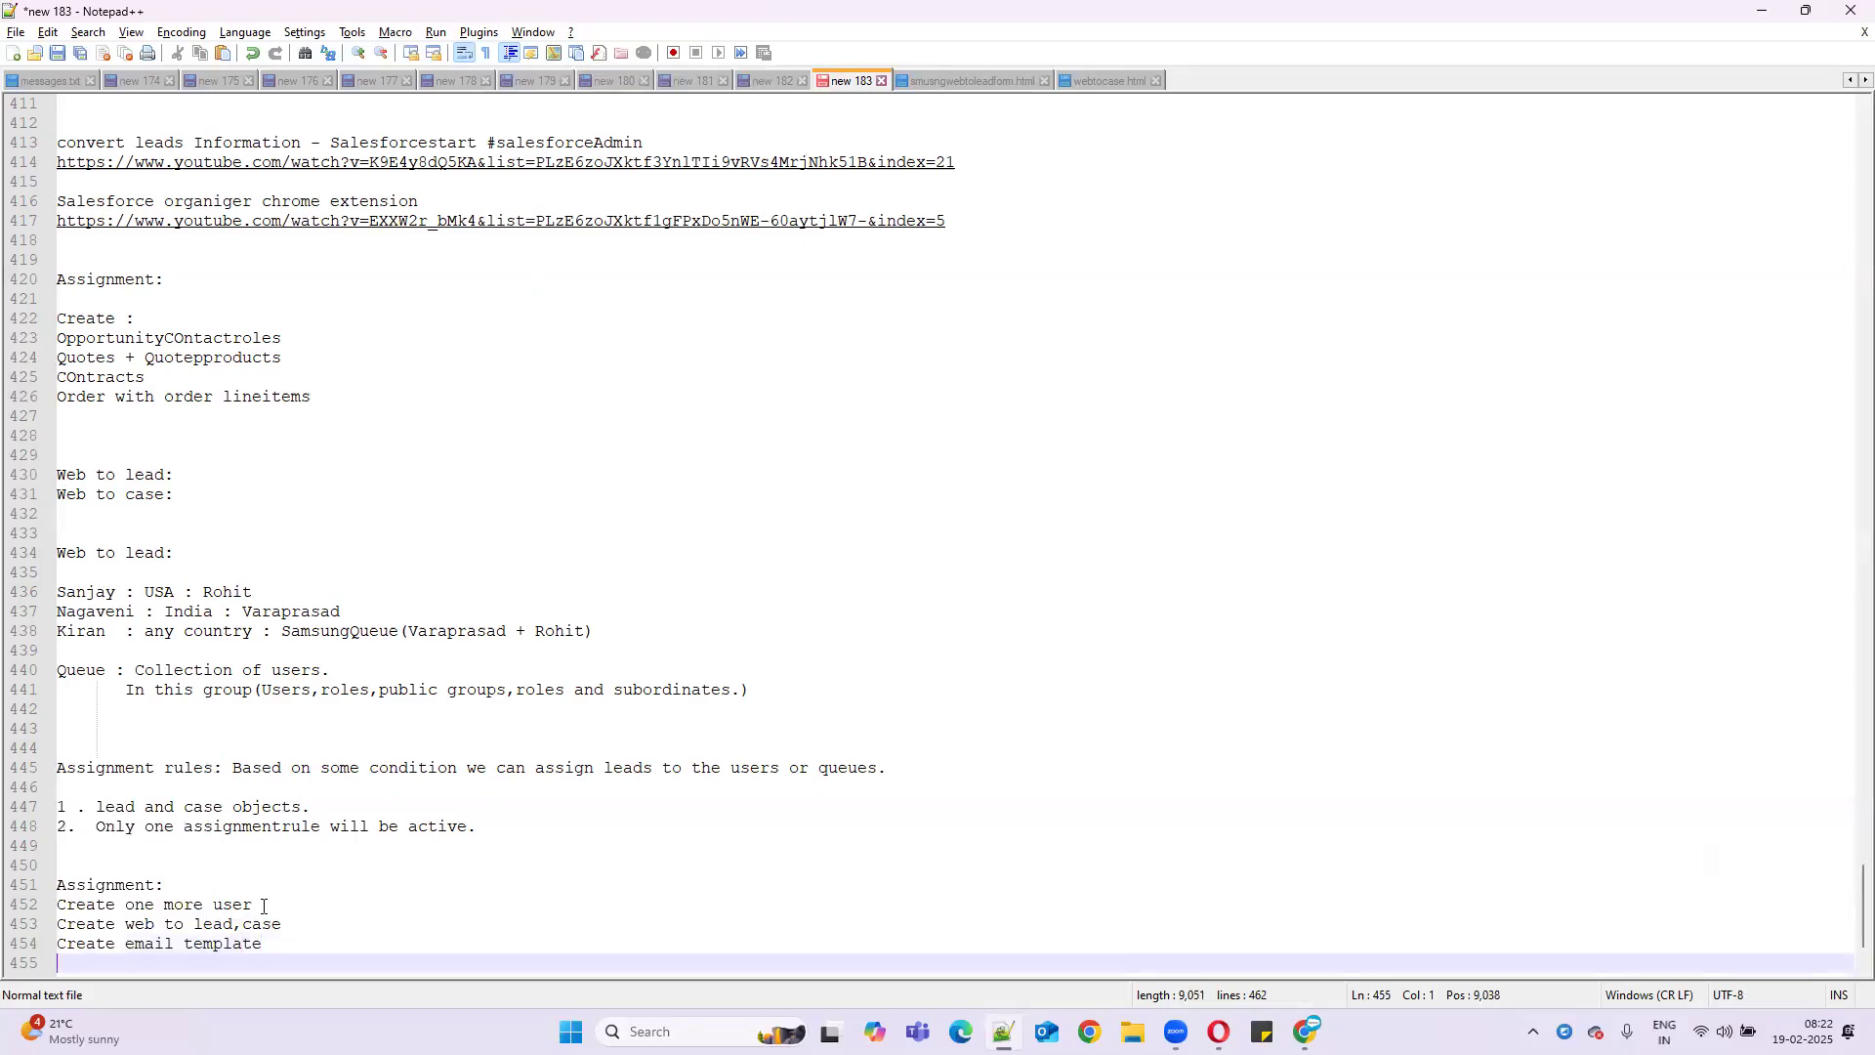
type("create quo")
key("BackSpace")
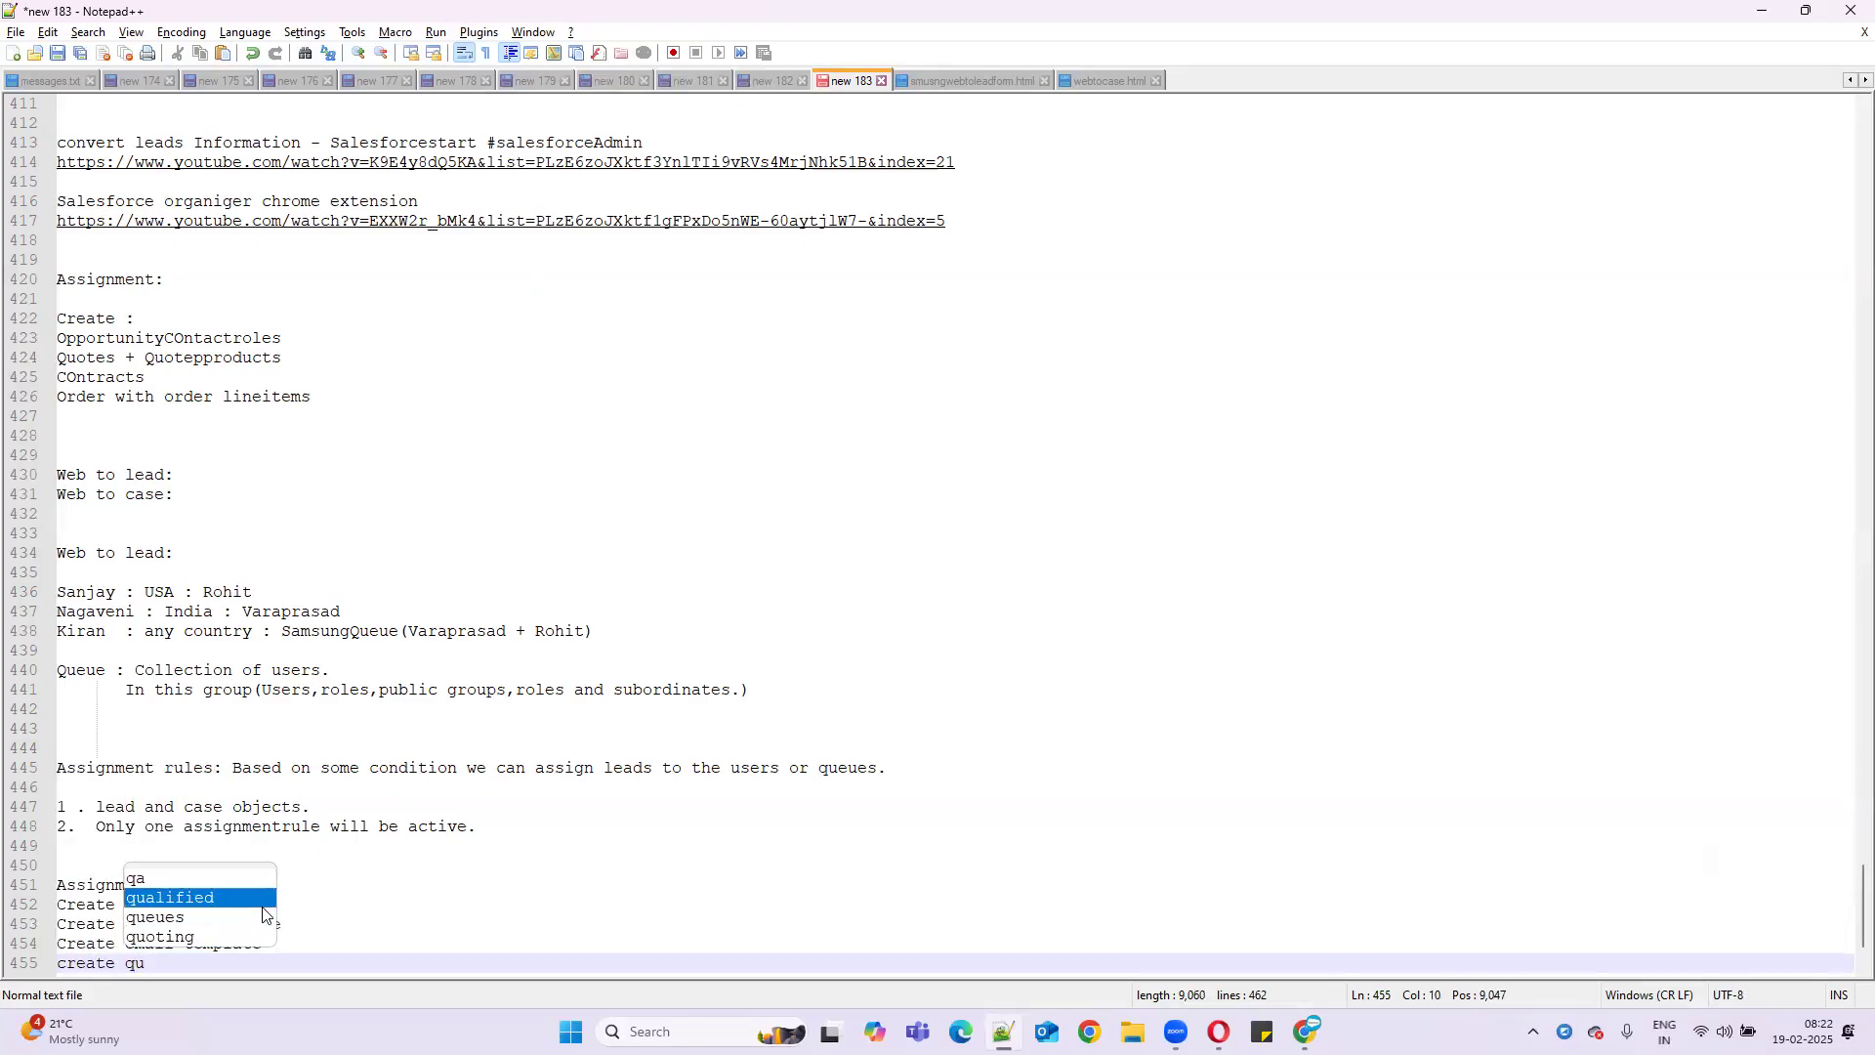
type("eue")
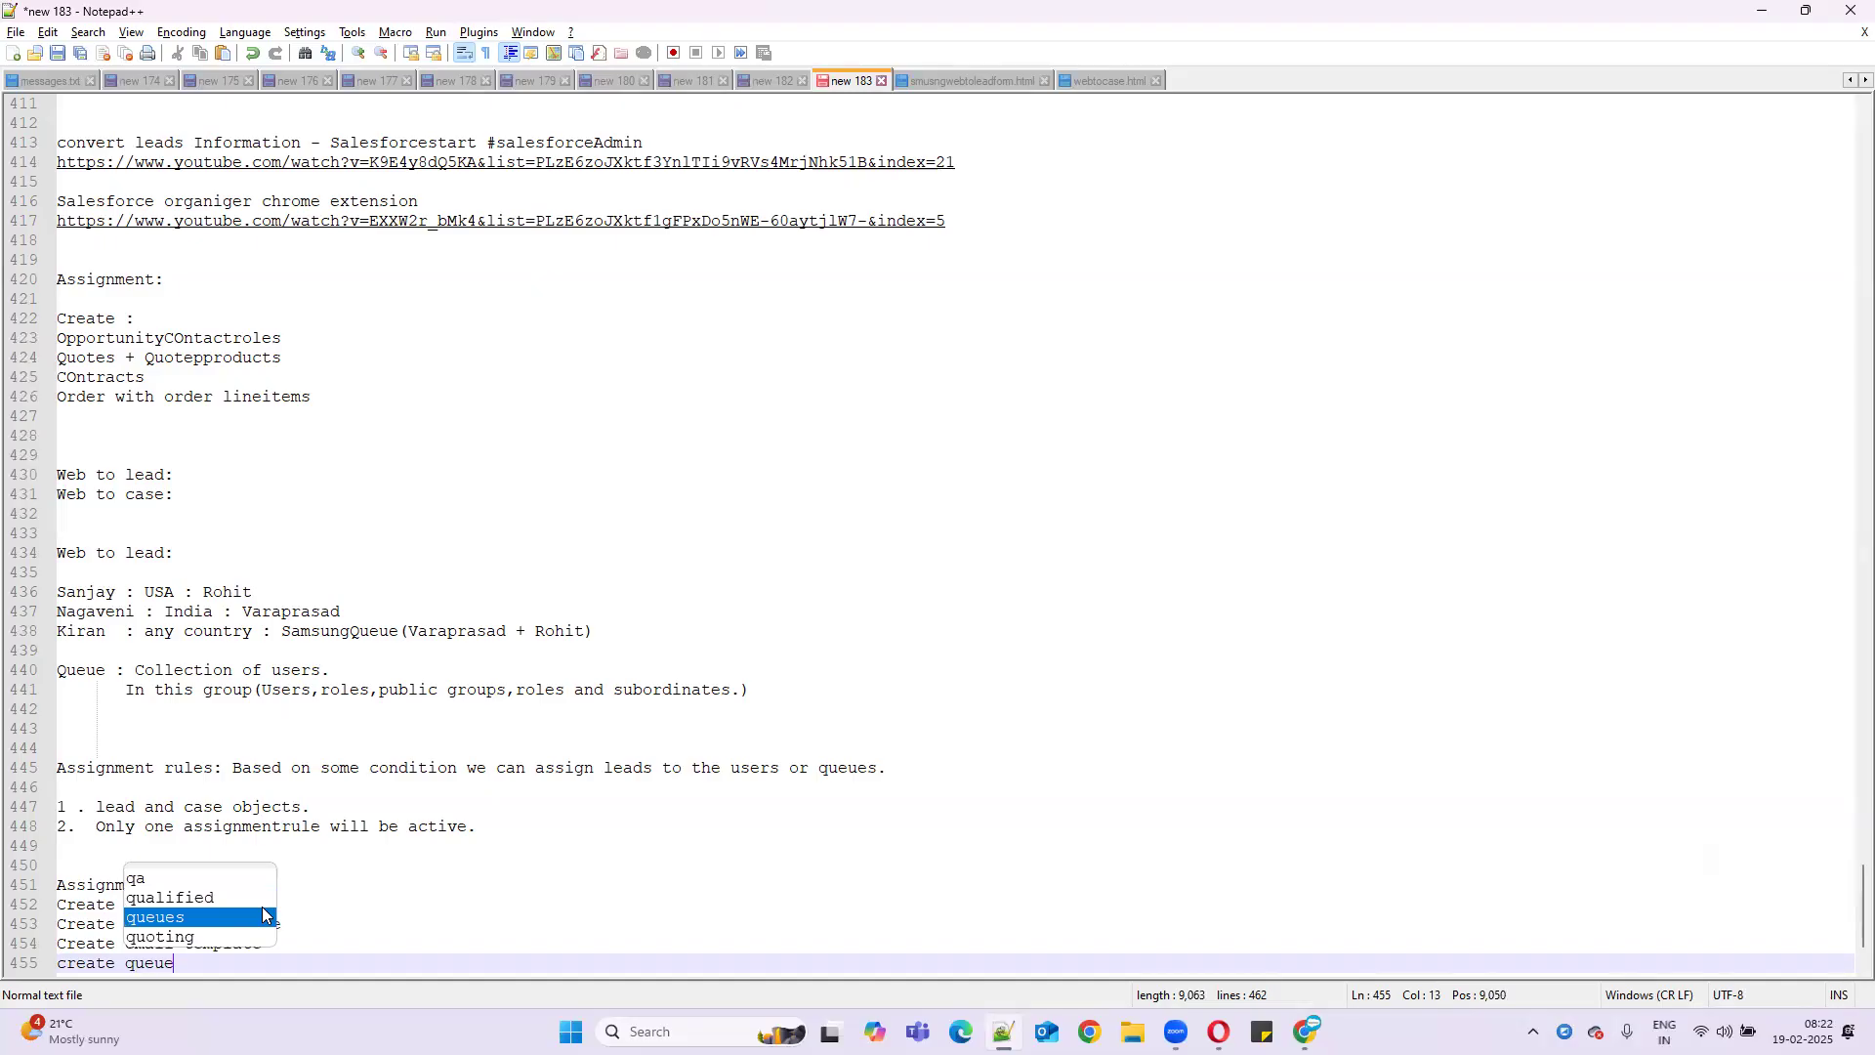
key("Return")
key("Return")
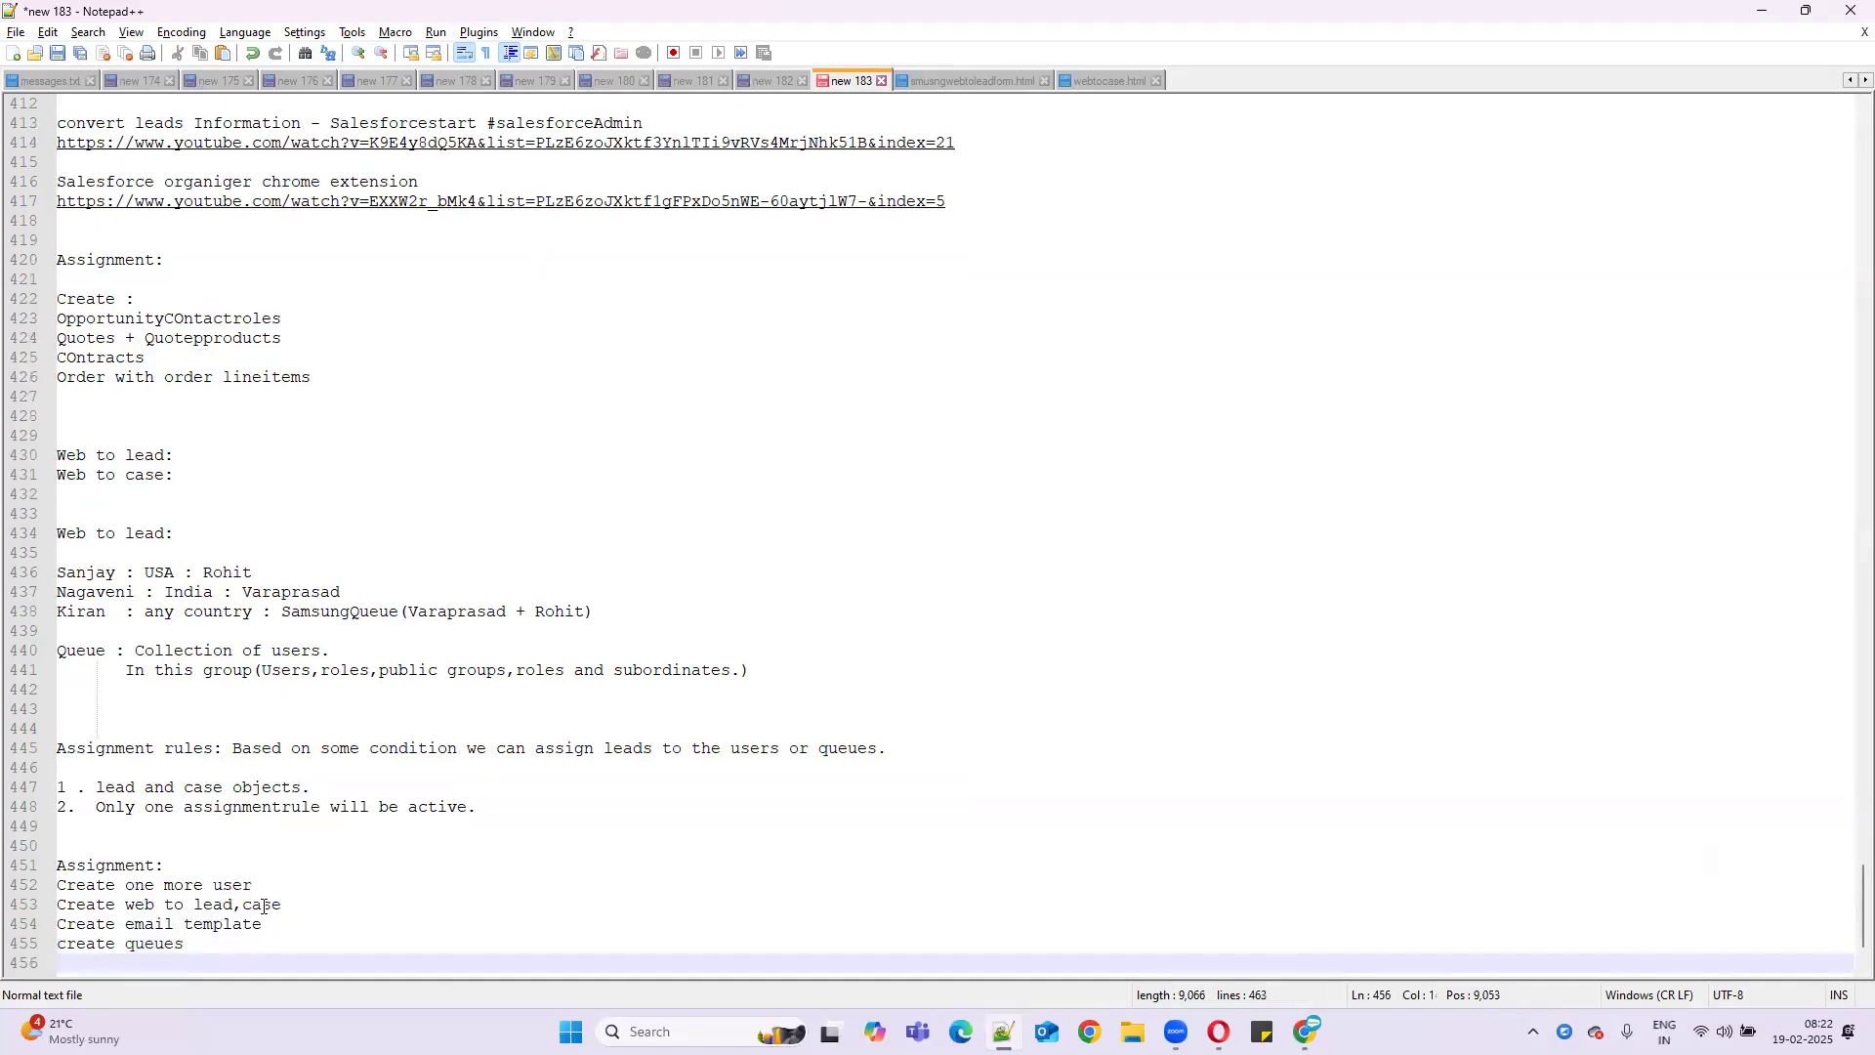
type("Assig")
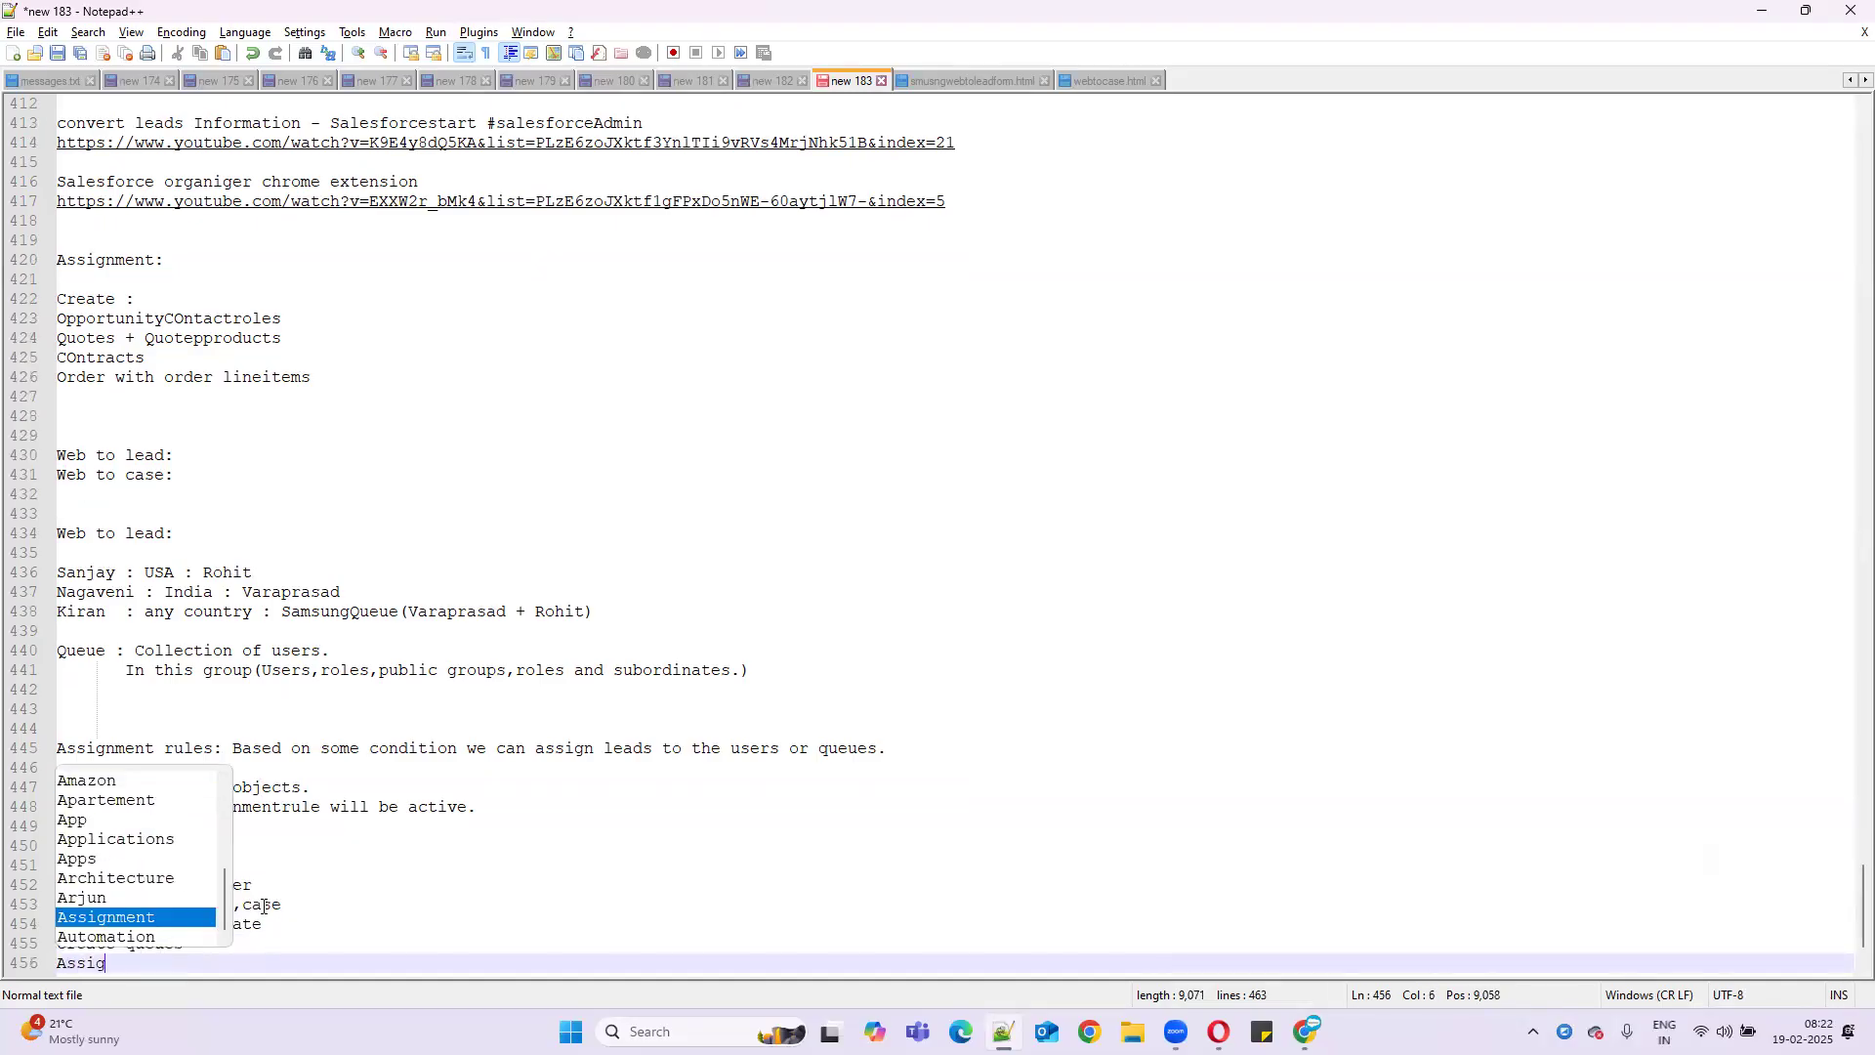
type("nment rules.")
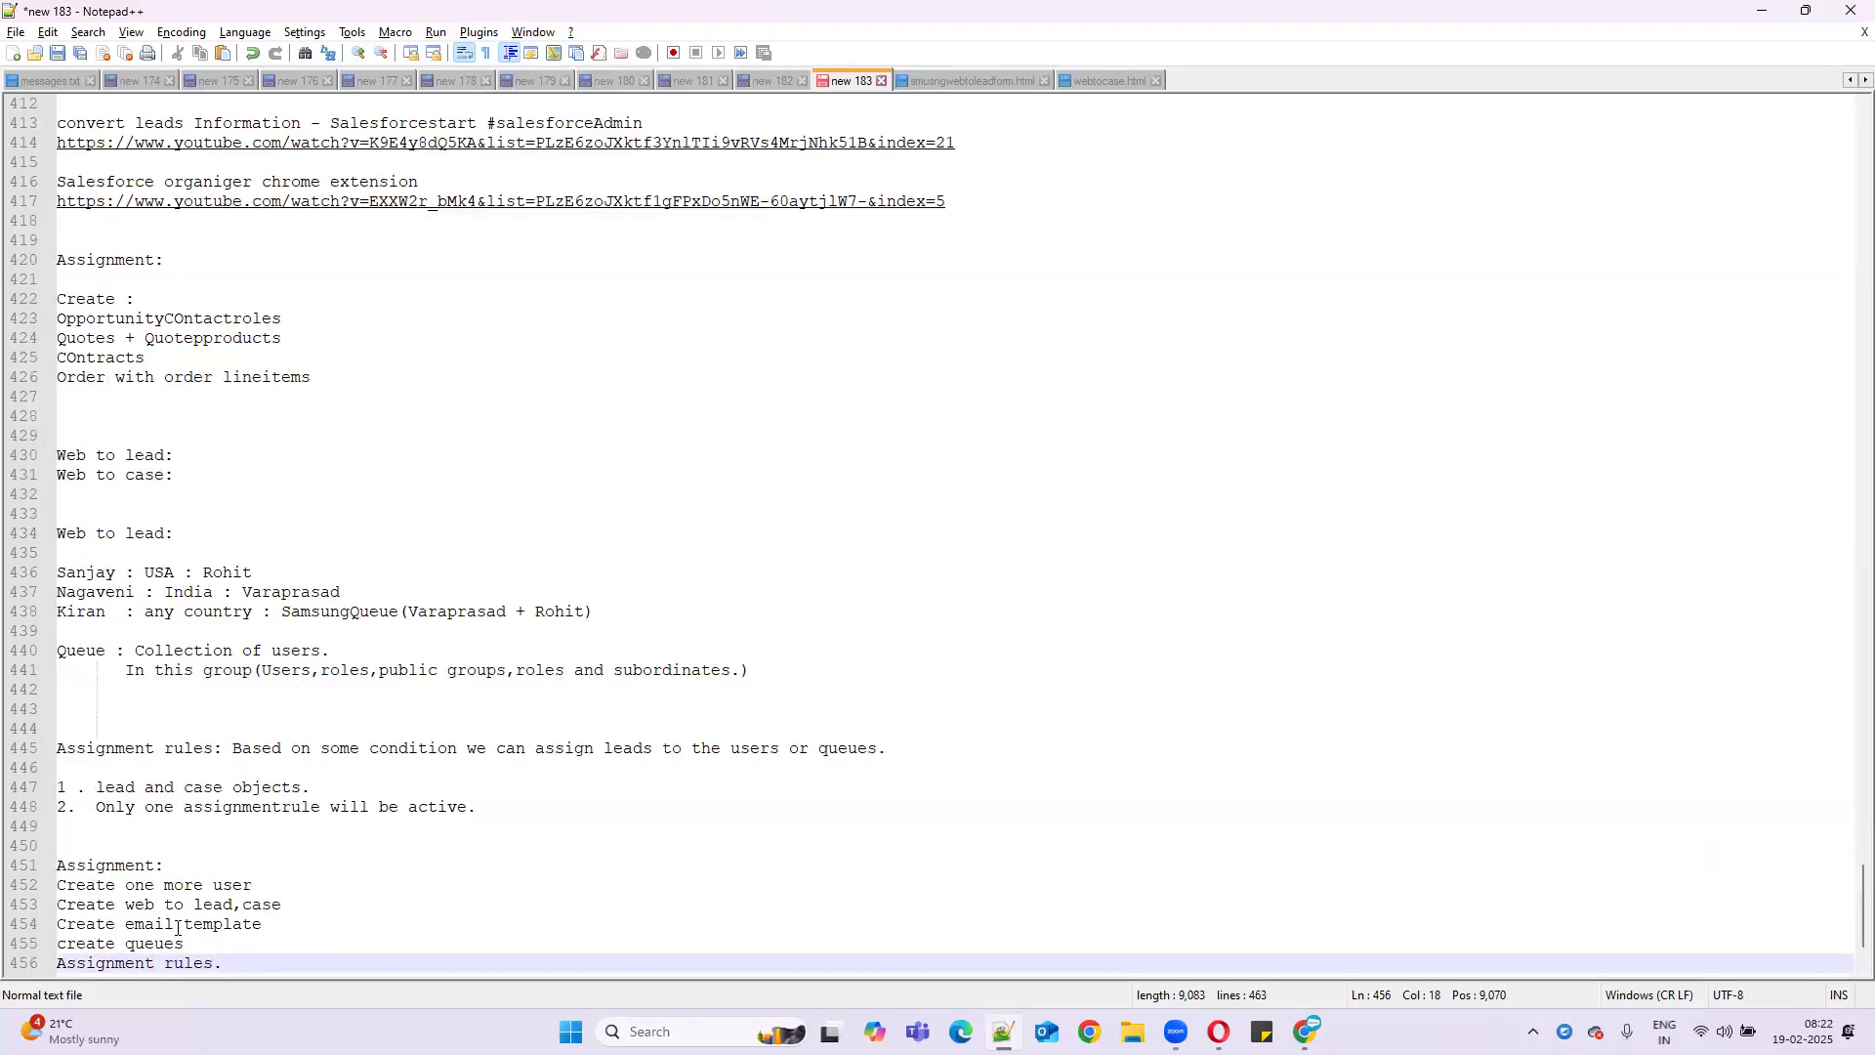
- Highlight the one more user, web to lead,case, and create queues tasks
left_click_drag(112, 885, 284, 883)
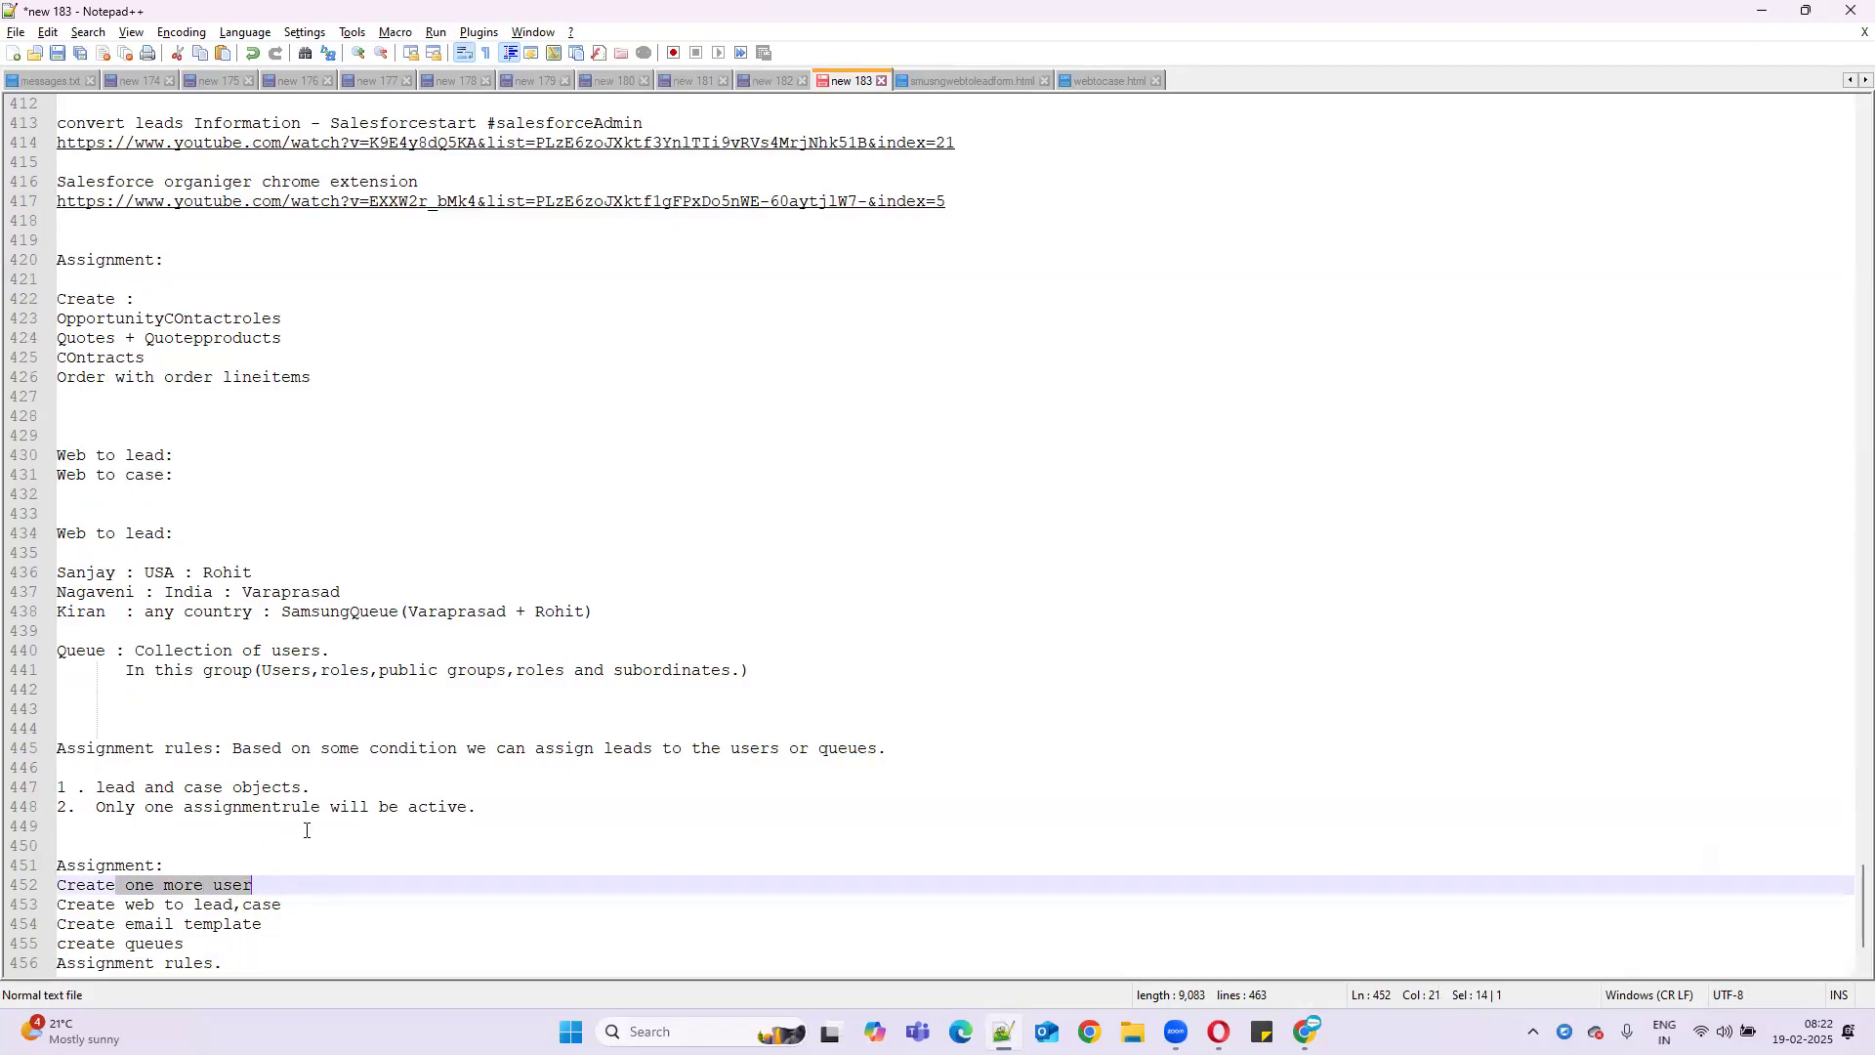
mouse_move(285, 908)
left_mouse_down()
mouse_move(55, 910)
mouse_move(261, 919)
left_mouse_up()
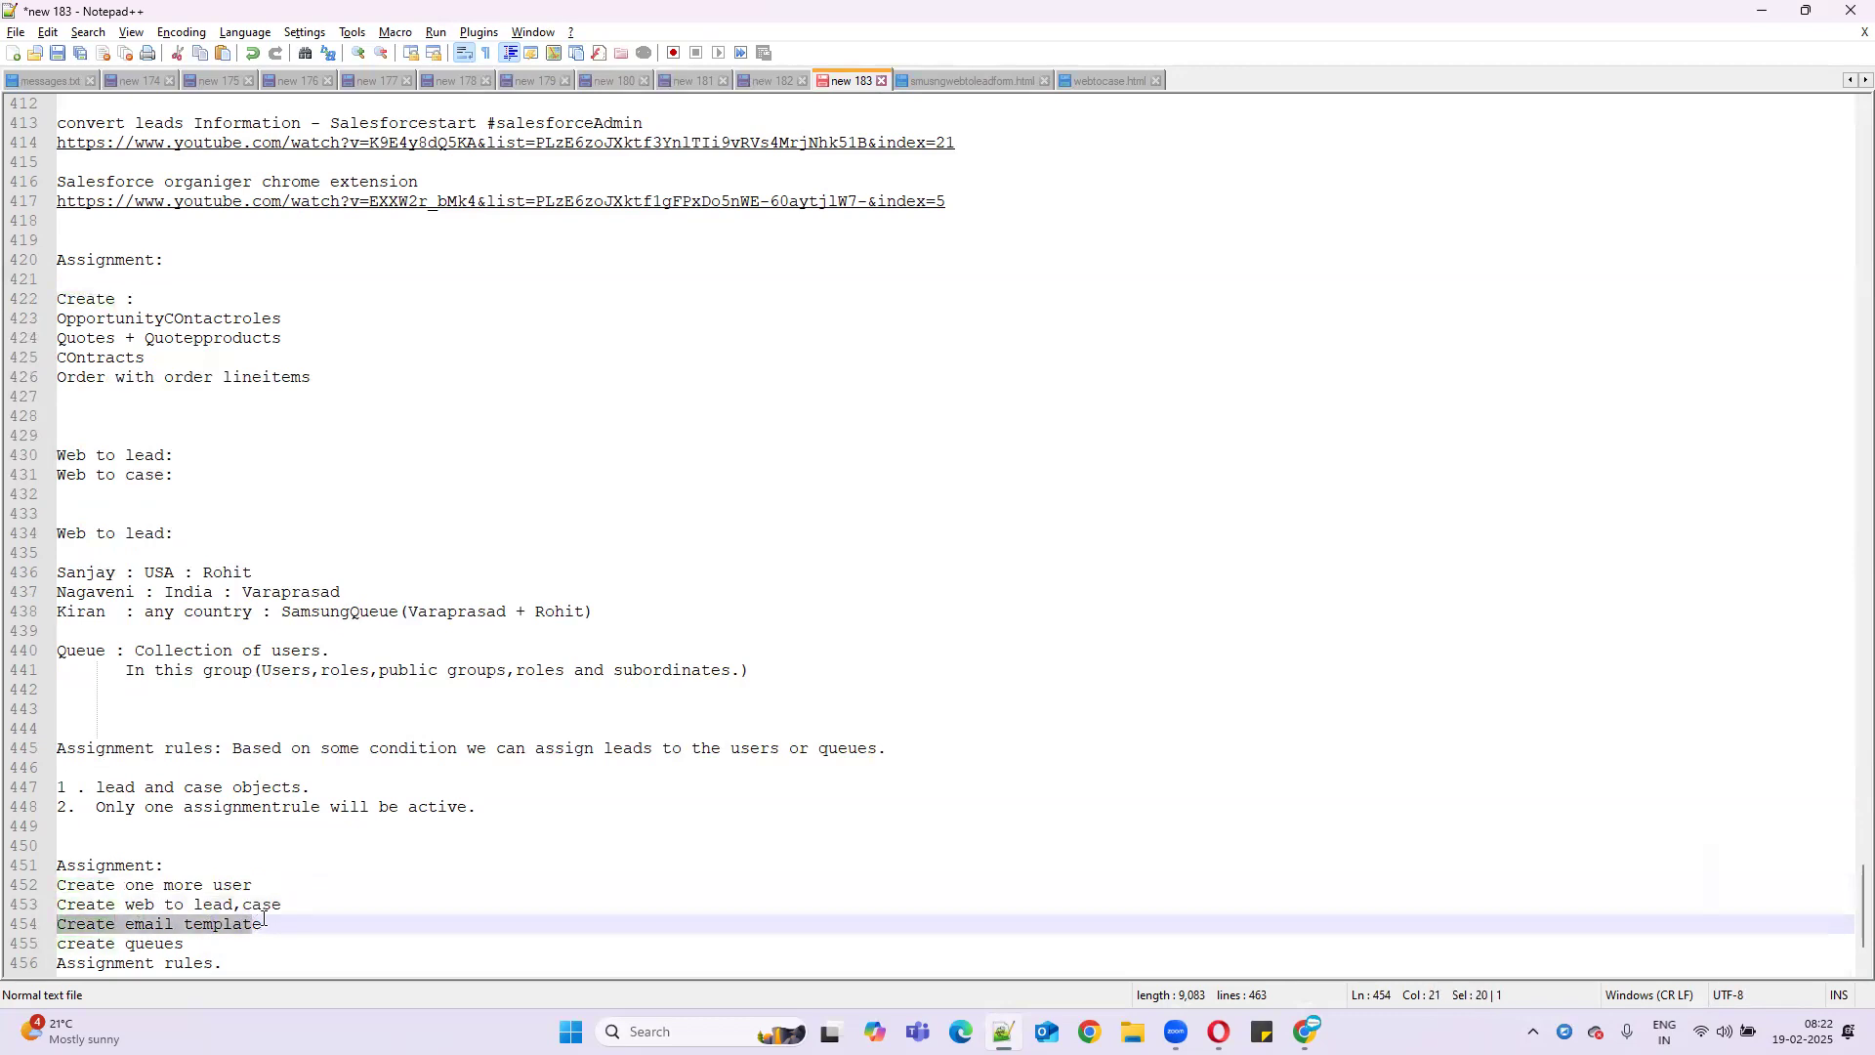
left_click_drag(76, 944, 133, 953)
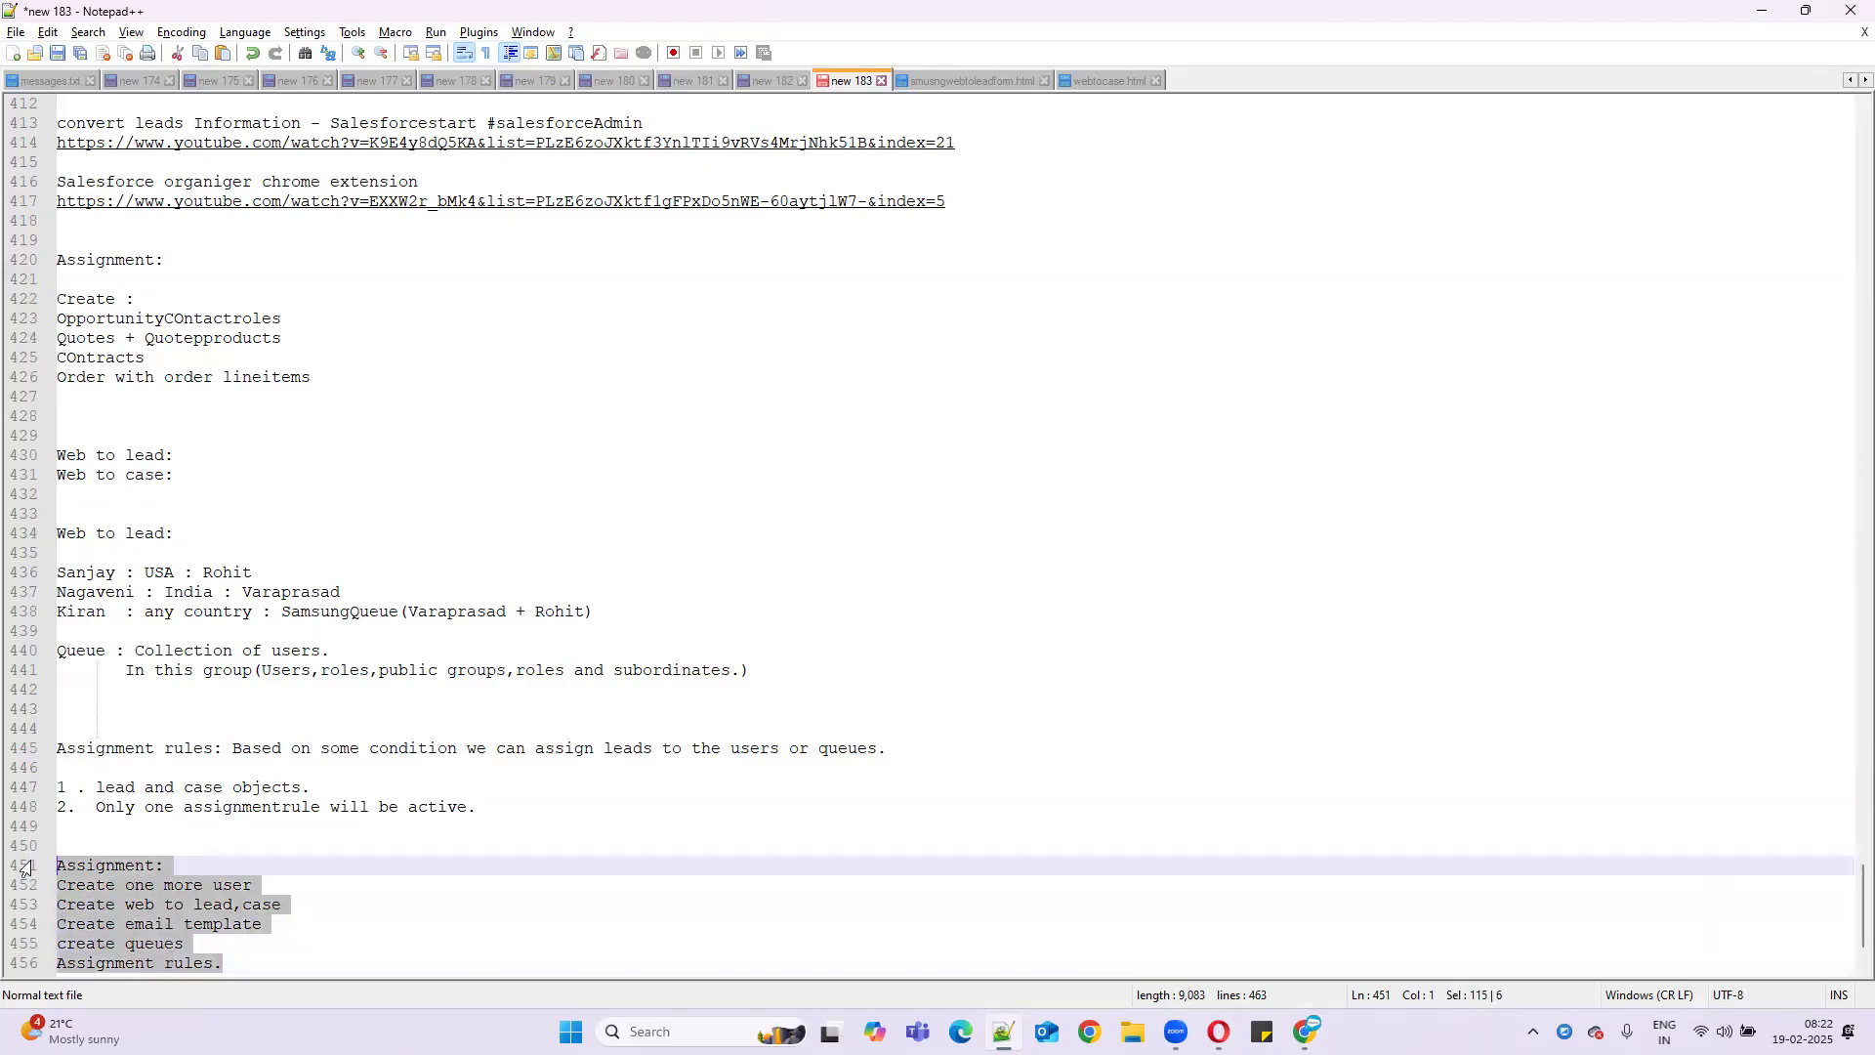